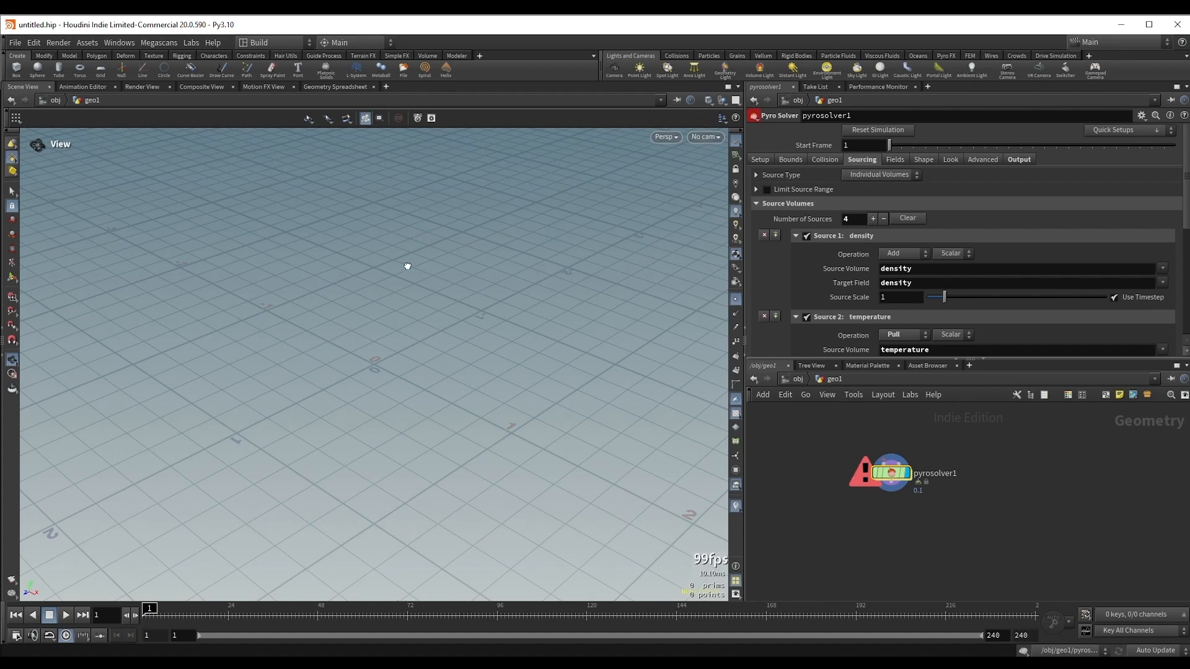
# Step: Add a polygon Sphere node above the Pyro Solver in the geometry network
pyautogui.moveTo(407, 266); pyautogui.dragTo(407, 261, button='middle')
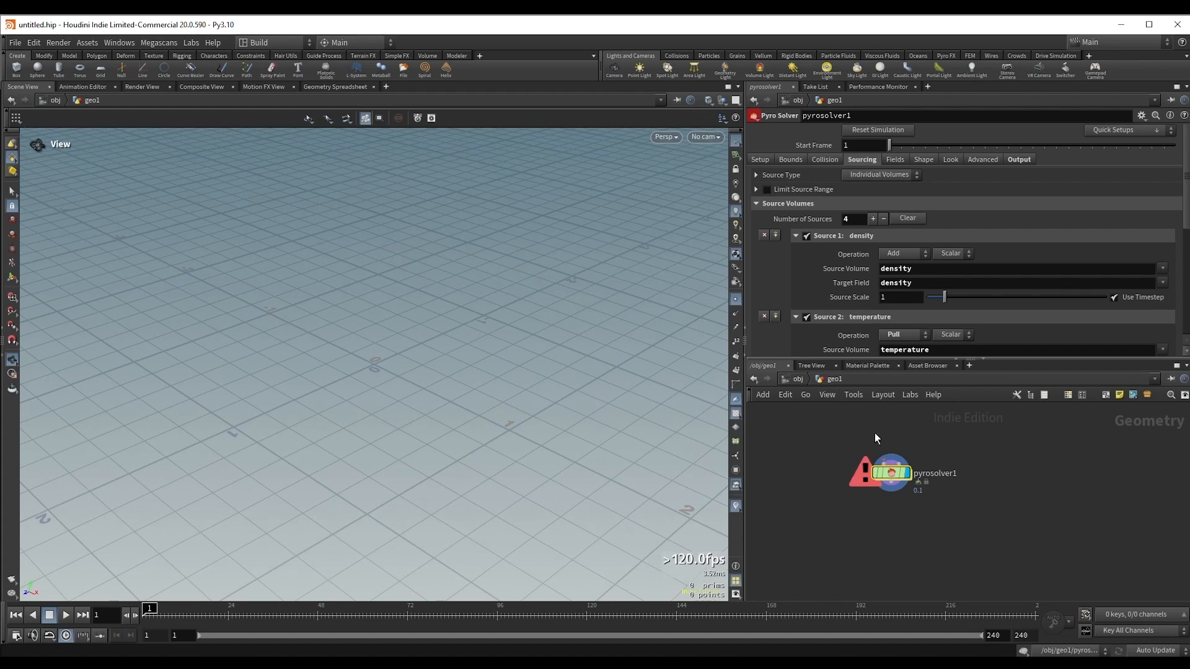
pyautogui.press('Tab')
pyautogui.write('sph')
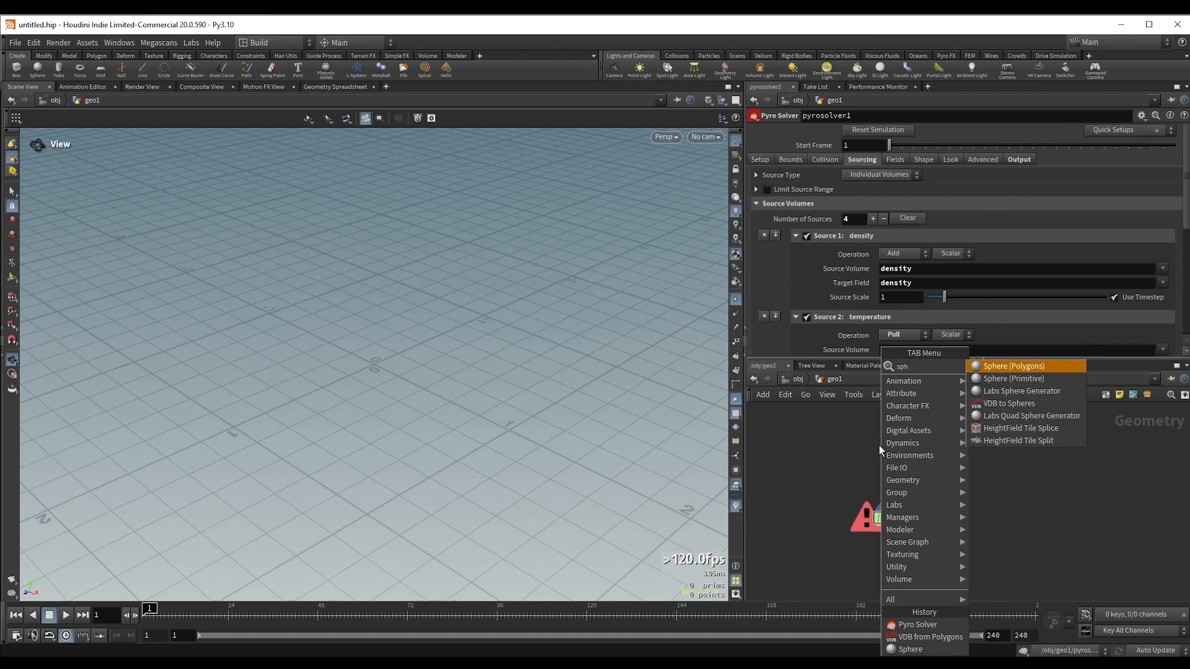
pyautogui.press('Return')
pyautogui.click(887, 451)
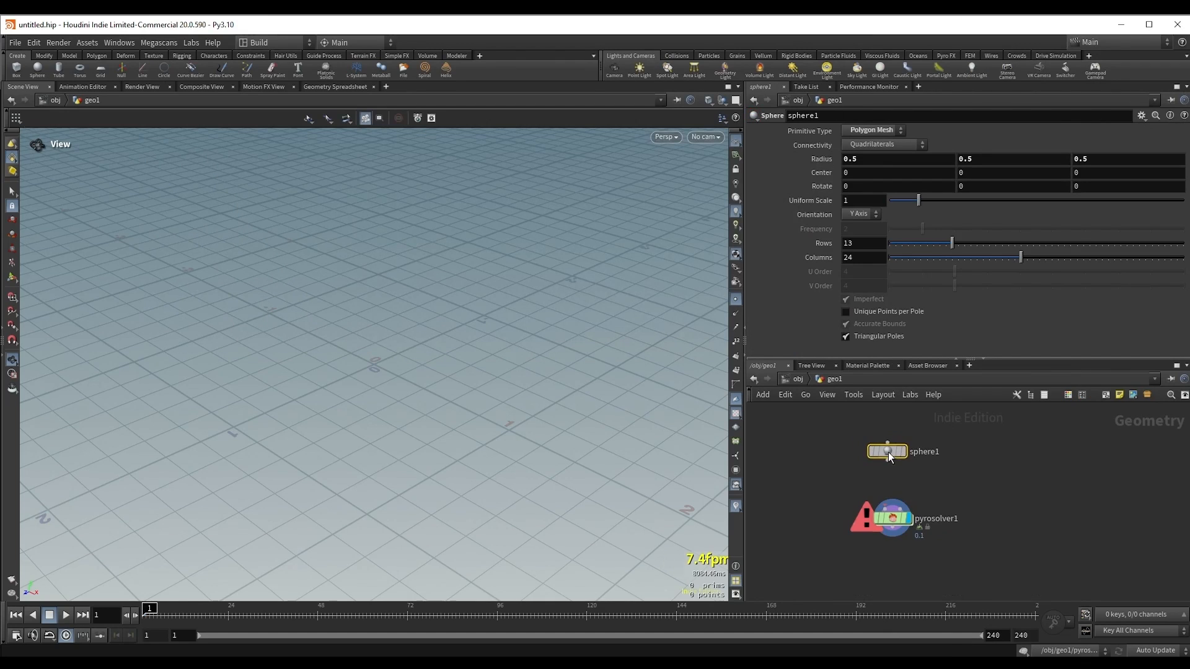
# Step: Set the sphere's primitive type to Polygon and its frequency to 10
pyautogui.click(866, 135)
pyautogui.click(875, 151)
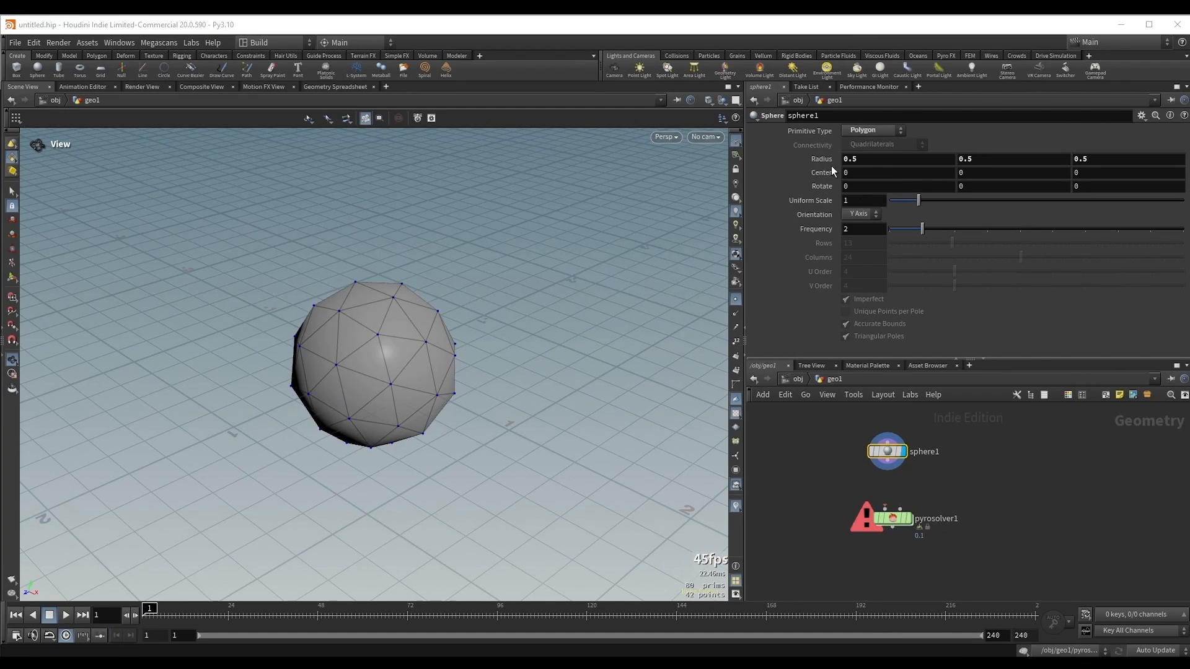
pyautogui.moveTo(922, 229); pyautogui.dragTo(1183, 229)
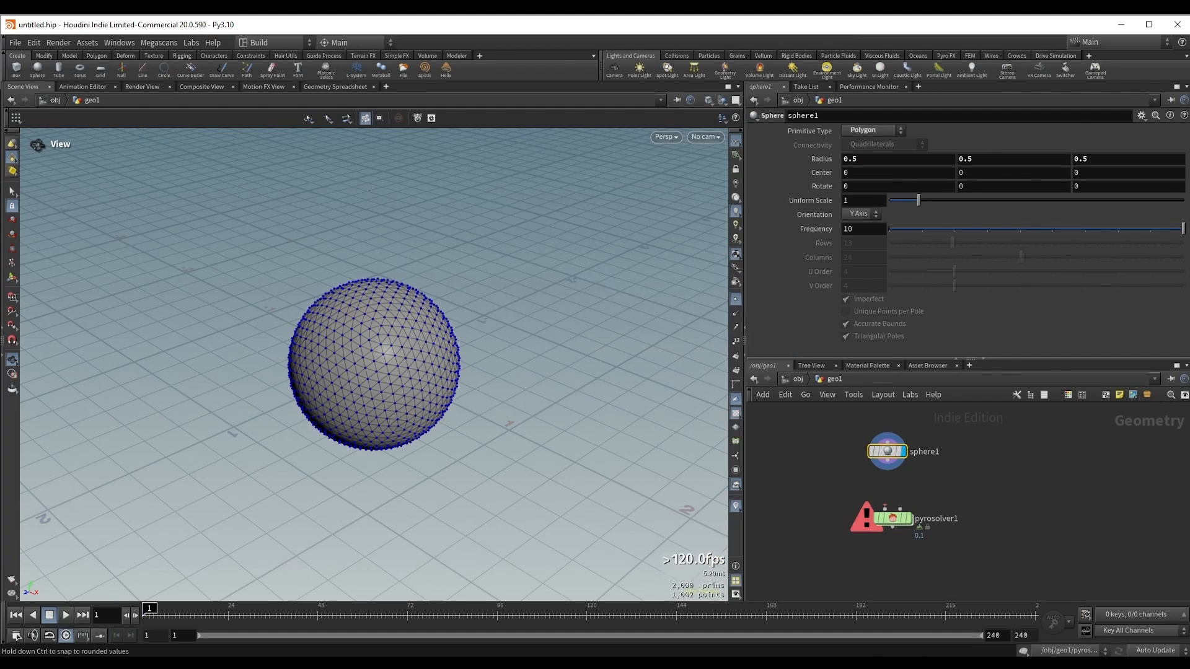
# Step: Set the sphere's uniform scale to 3
pyautogui.moveTo(920, 202); pyautogui.dragTo(968, 206)
pyautogui.moveTo(867, 200); pyautogui.dragTo(819, 206)
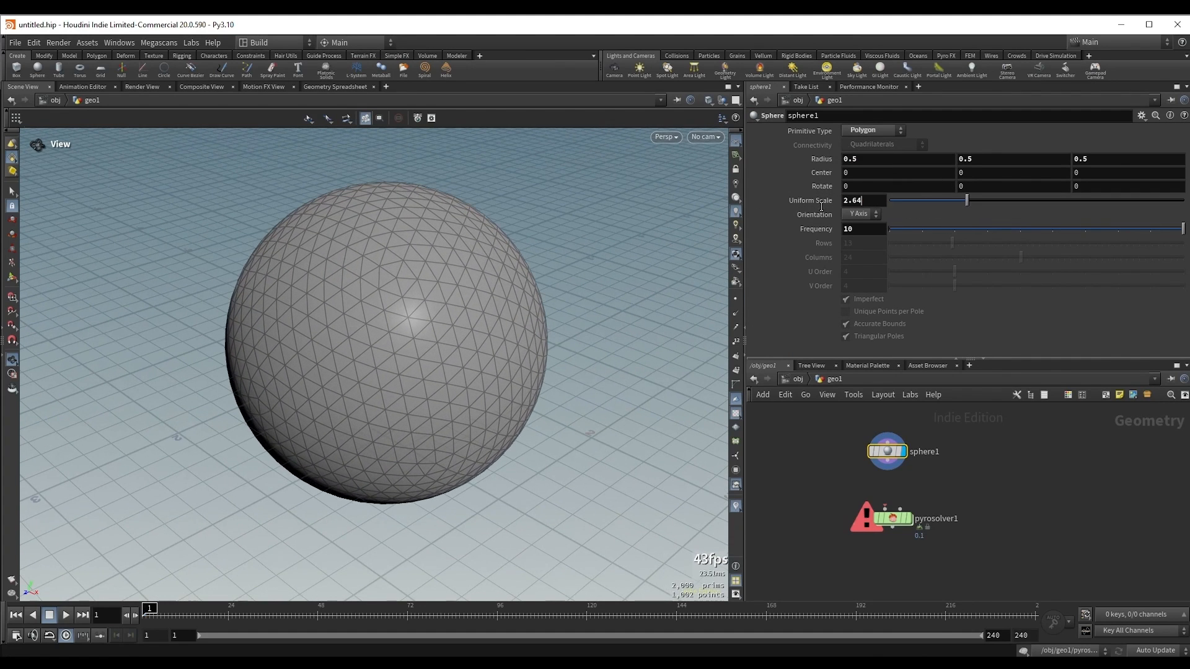
pyautogui.write('3')
pyautogui.press('Return')
pyautogui.moveTo(419, 279); pyautogui.dragTo(406, 298)
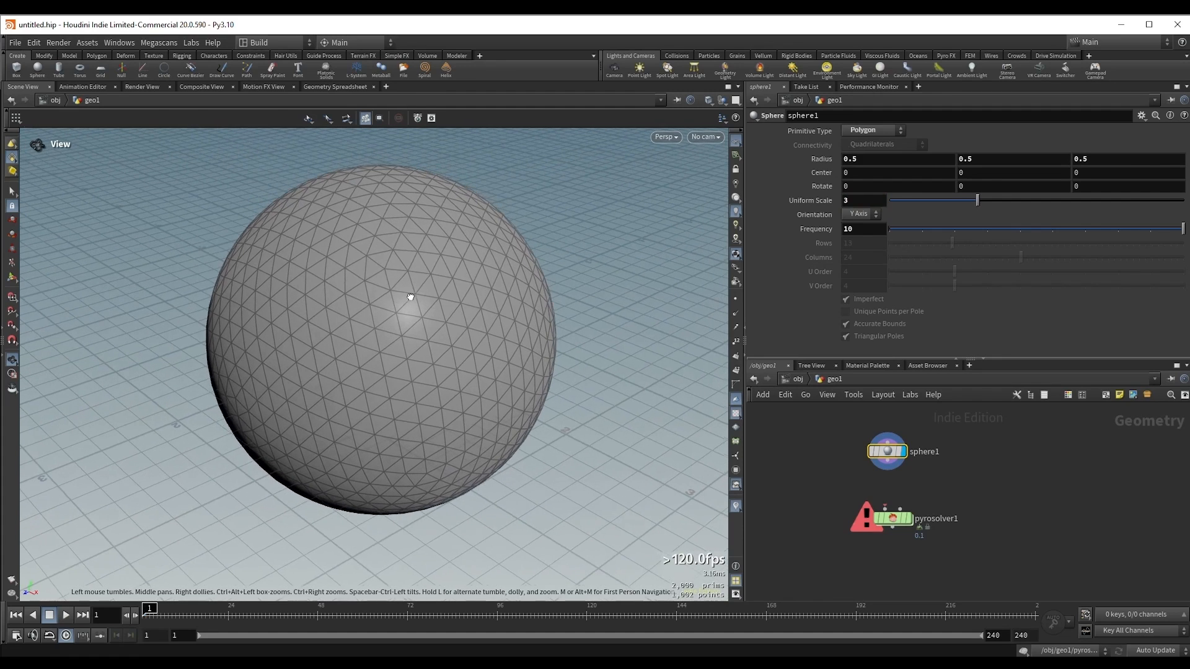
pyautogui.moveTo(423, 284); pyautogui.dragTo(356, 318, button='right')
pyautogui.moveTo(380, 319); pyautogui.dragTo(385, 332)
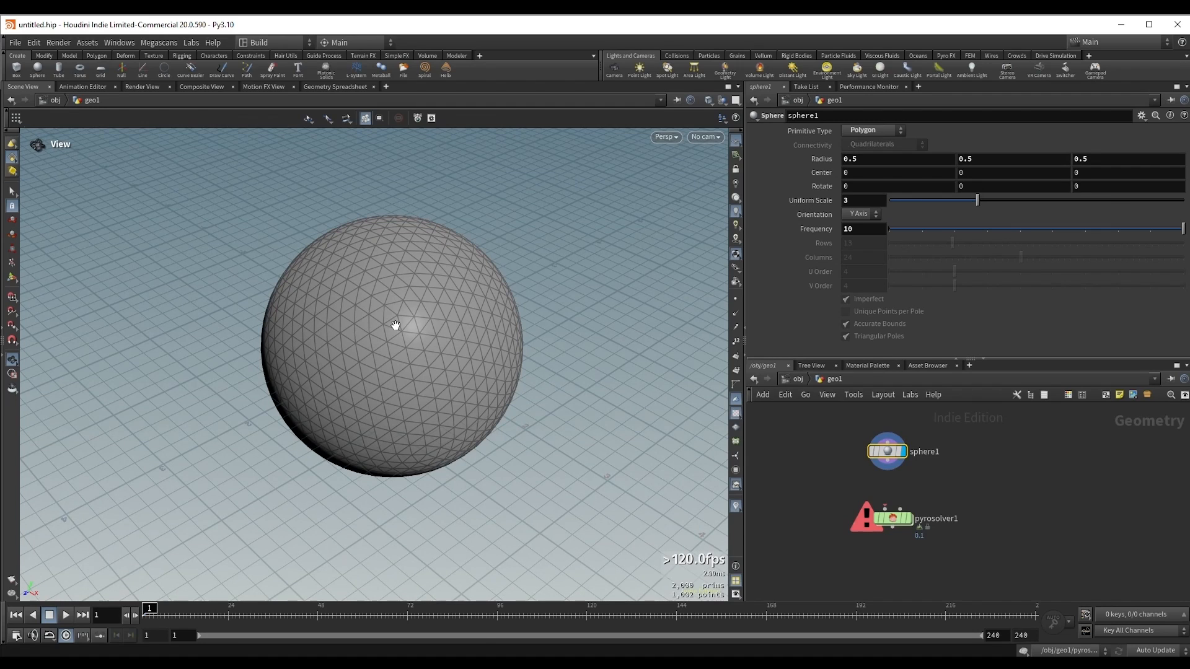
# Step: Move the Pyro Solver node lower to make room and attach a VDB from Polygons node to the sphere's output
pyautogui.moveTo(954, 484); pyautogui.dragTo(952, 425, button='middle')
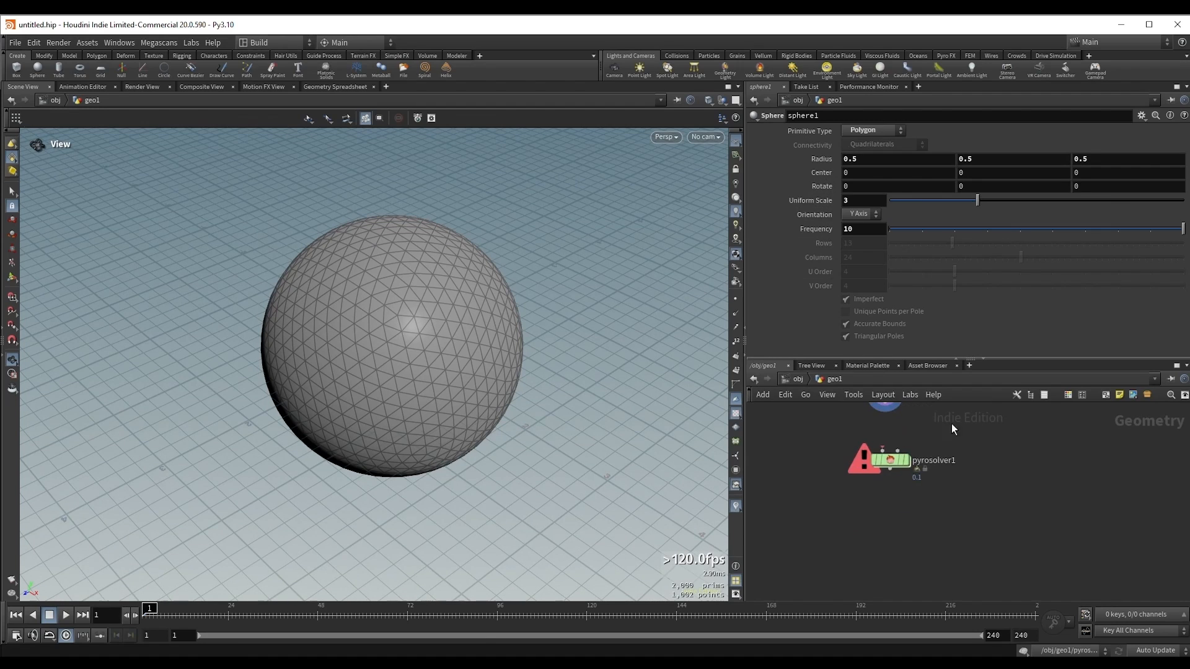
pyautogui.moveTo(889, 460); pyautogui.dragTo(893, 511)
pyautogui.moveTo(910, 444); pyautogui.dragTo(884, 519, button='middle')
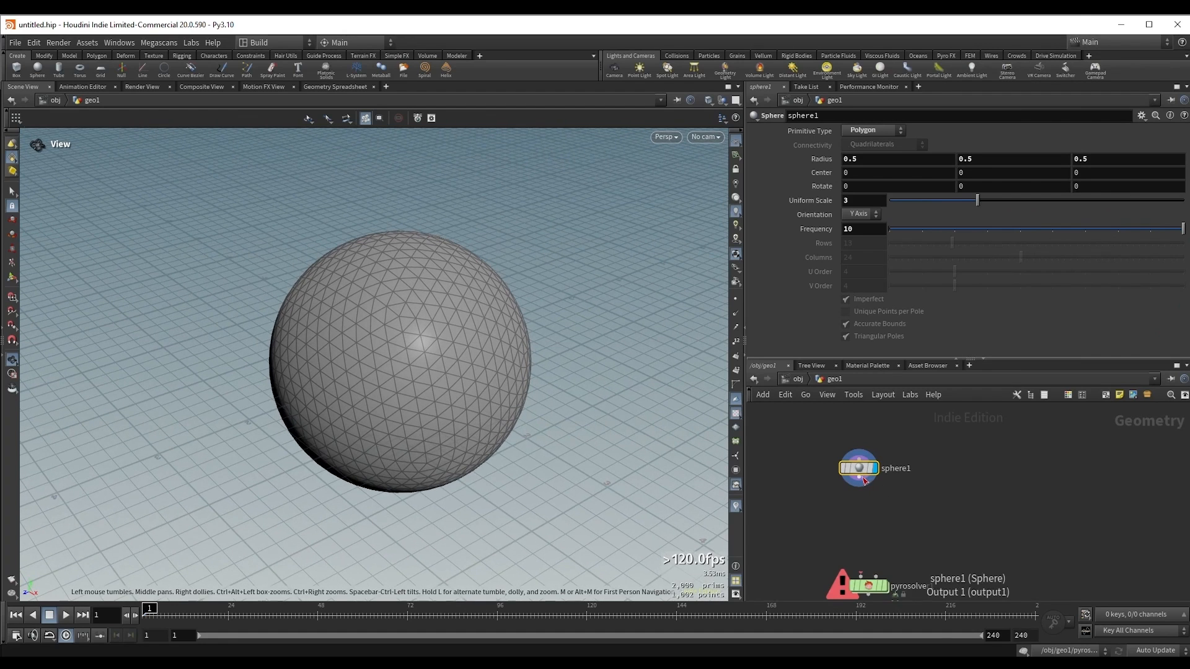
pyautogui.moveTo(857, 489); pyautogui.dragTo(856, 496)
pyautogui.write('vdb fr')
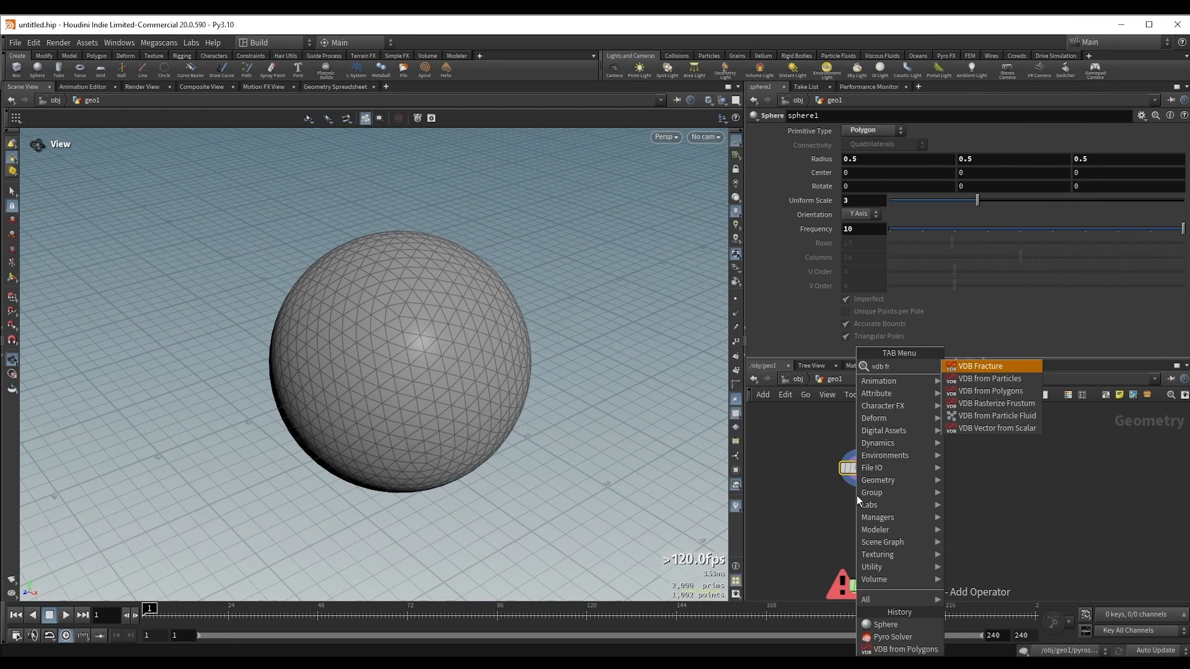
pyautogui.press('Down')
pyautogui.press('Down')
pyautogui.press('Return')
pyautogui.click(856, 496)
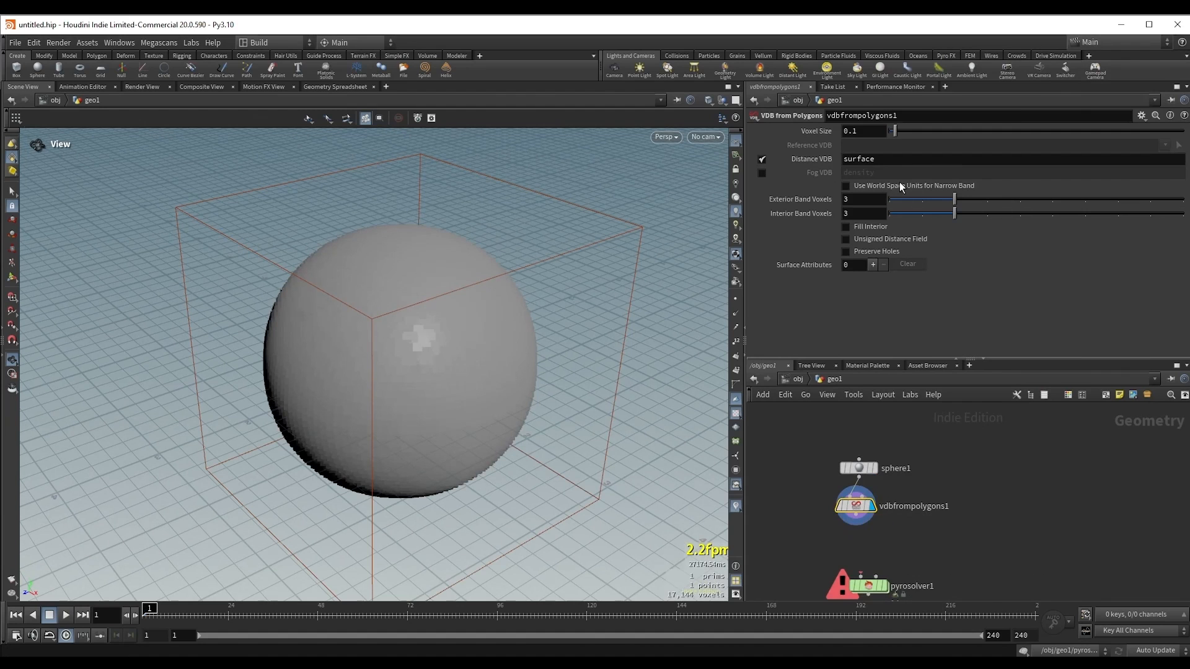
# Step: Make the VDB from Polygons node output a fog VDB named density instead of the distance VDB
pyautogui.click(760, 173)
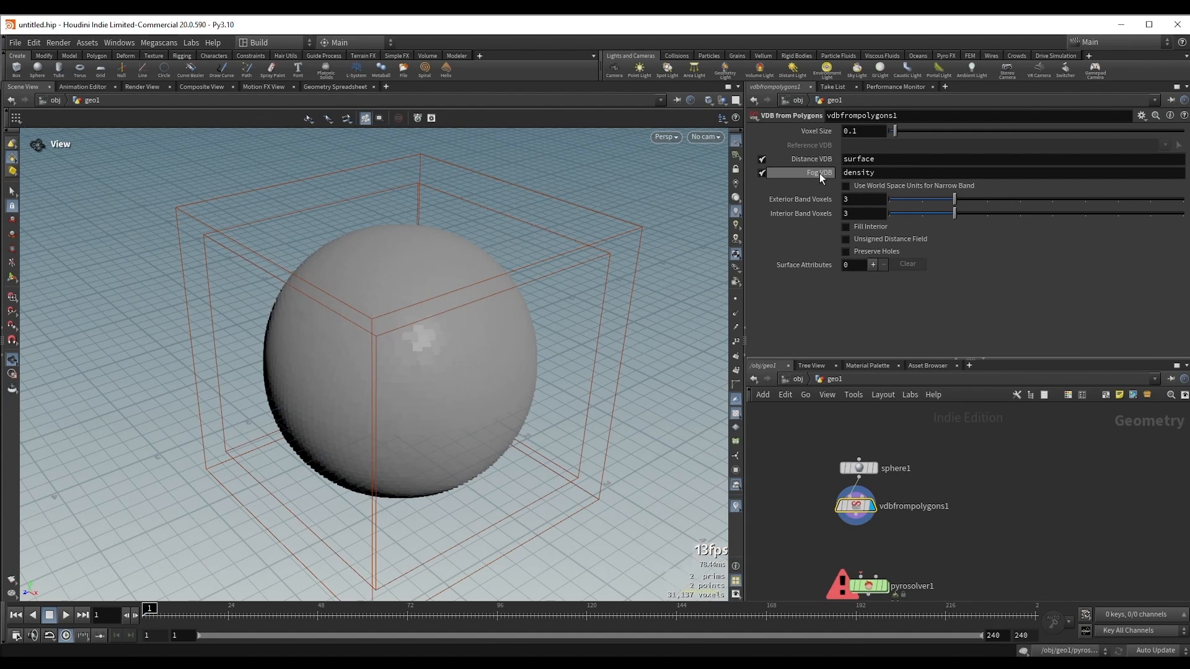
pyautogui.click(761, 161)
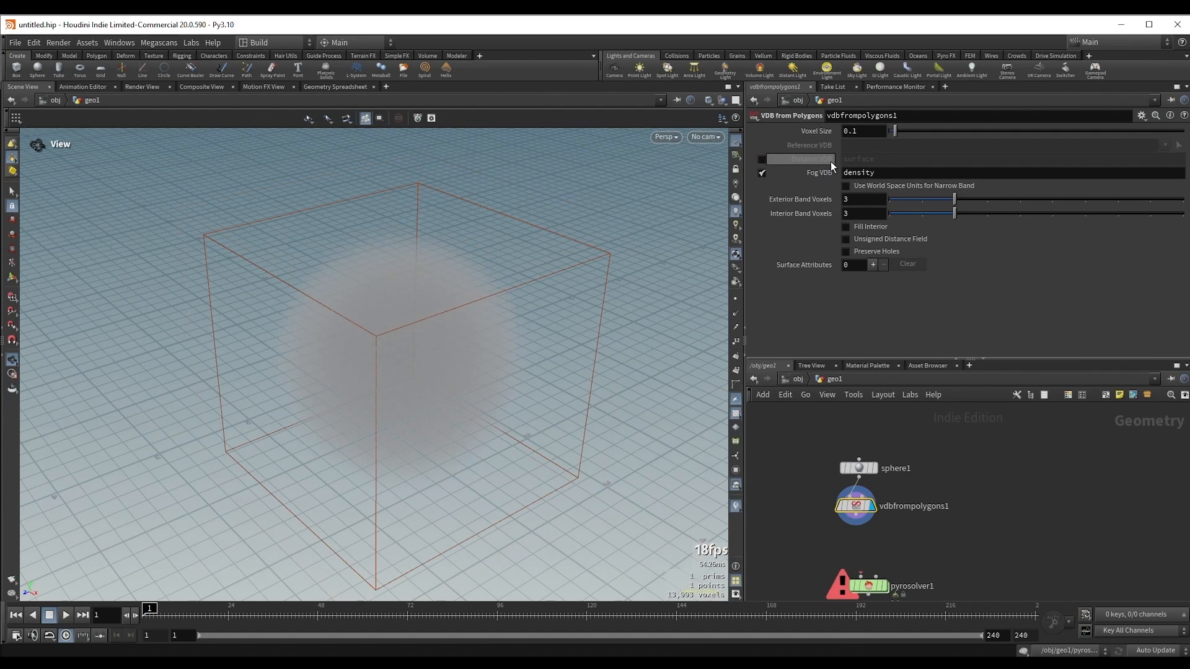
pyautogui.moveTo(401, 299); pyautogui.dragTo(698, 274)
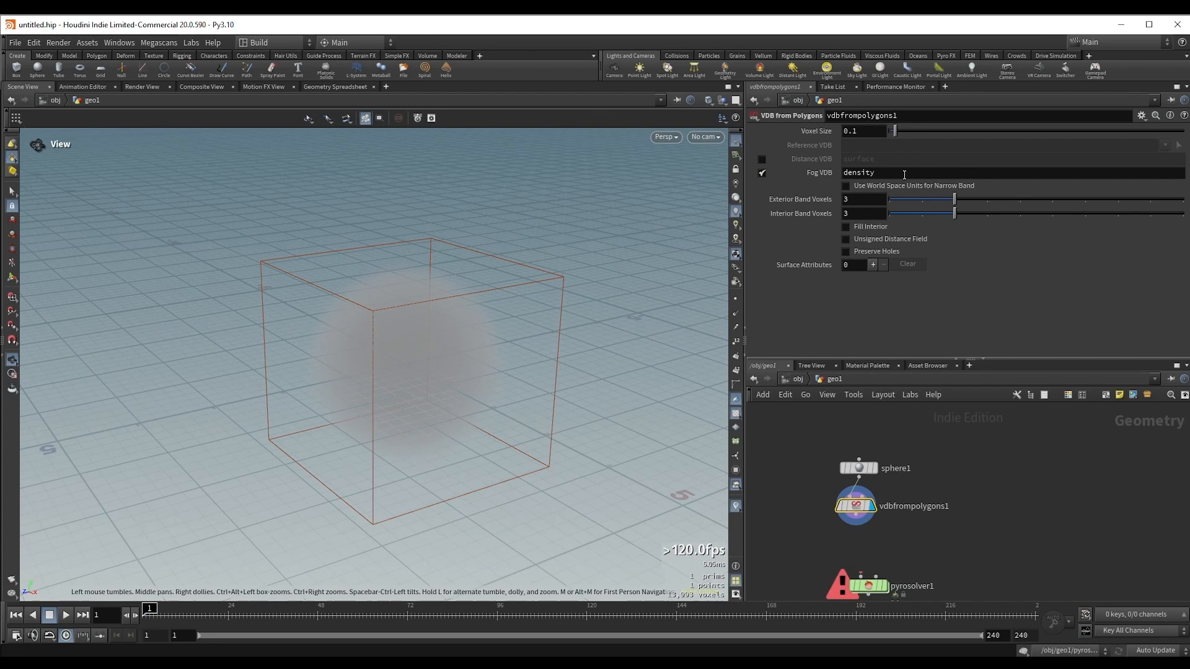
pyautogui.moveTo(905, 174); pyautogui.dragTo(837, 173)
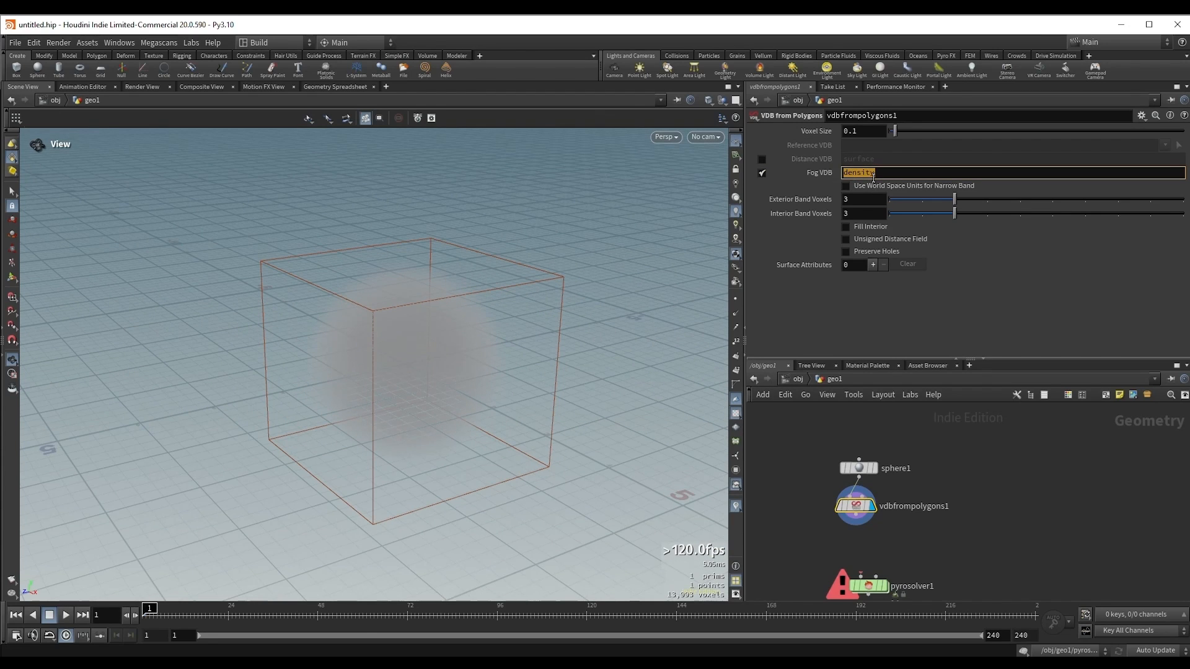
pyautogui.moveTo(435, 252); pyautogui.dragTo(396, 321)
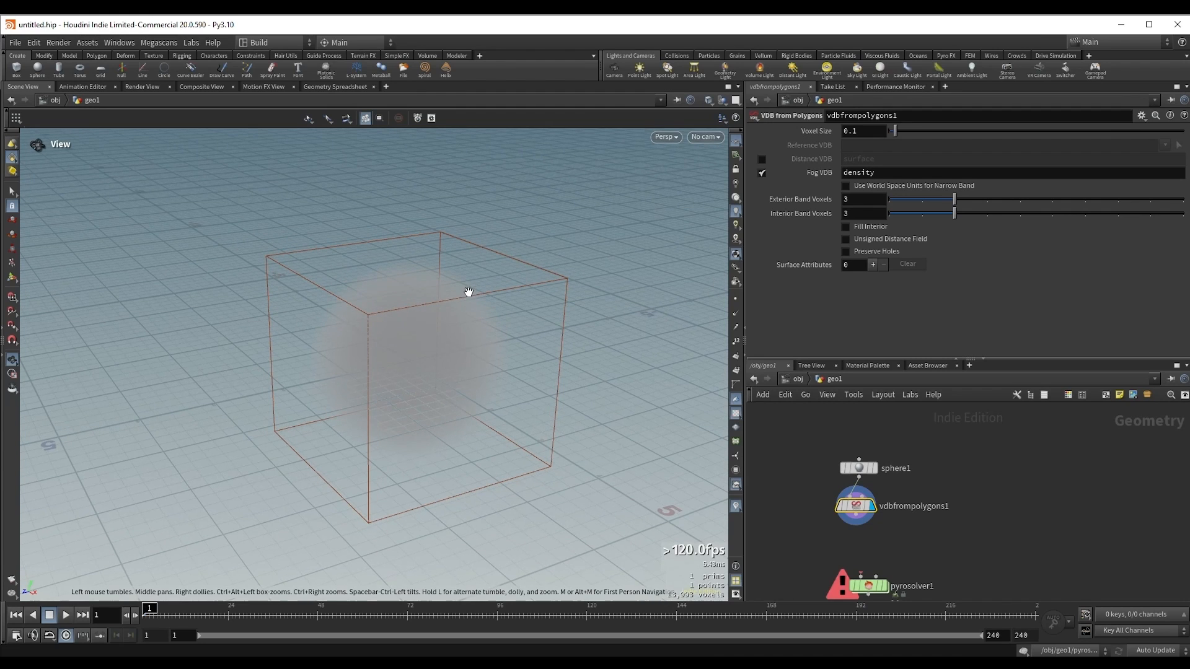
pyautogui.moveTo(471, 295); pyautogui.dragTo(484, 304)
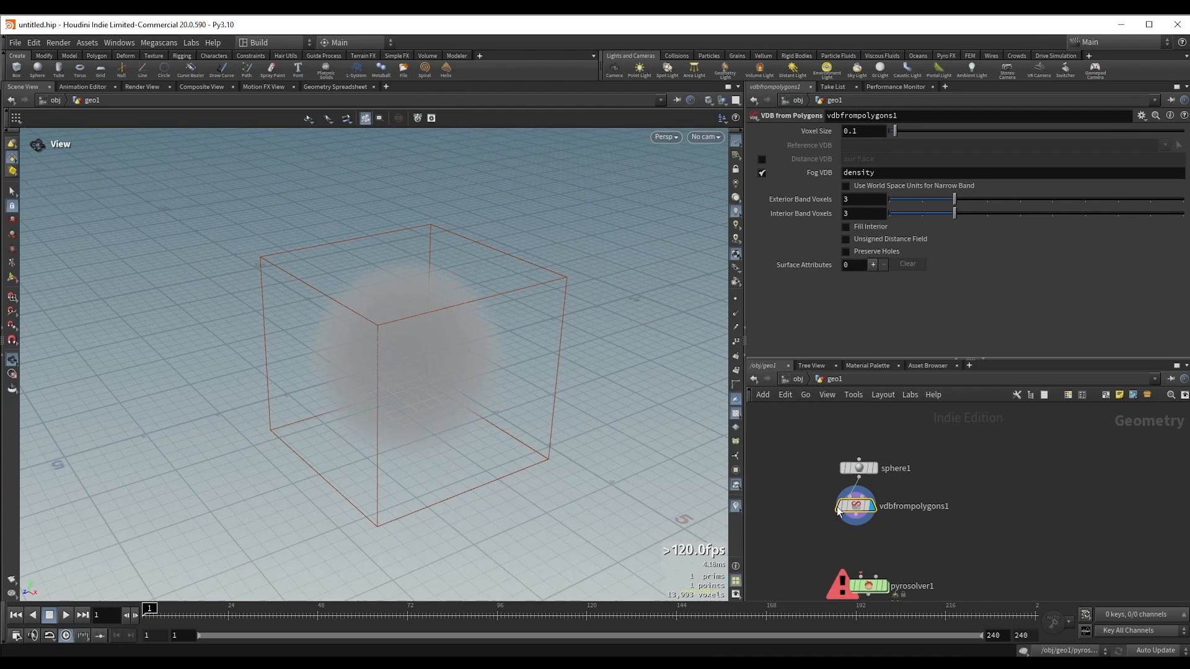
pyautogui.moveTo(874, 521); pyautogui.dragTo(902, 503)
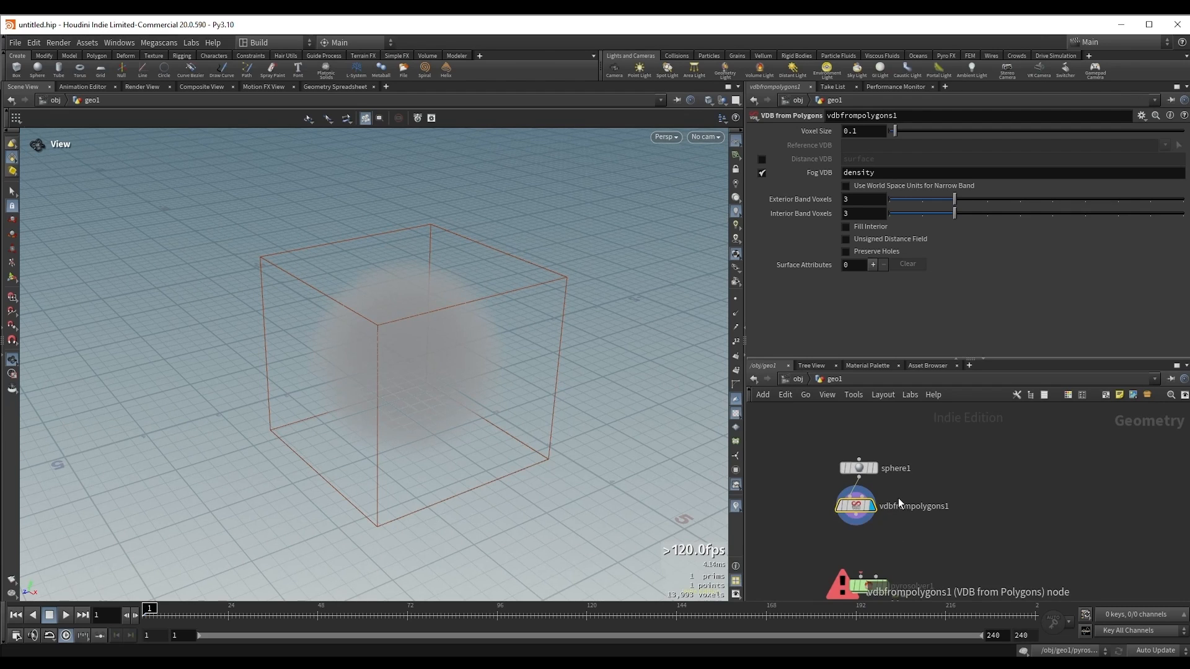
pyautogui.moveTo(935, 524); pyautogui.dragTo(943, 511, button='middle')
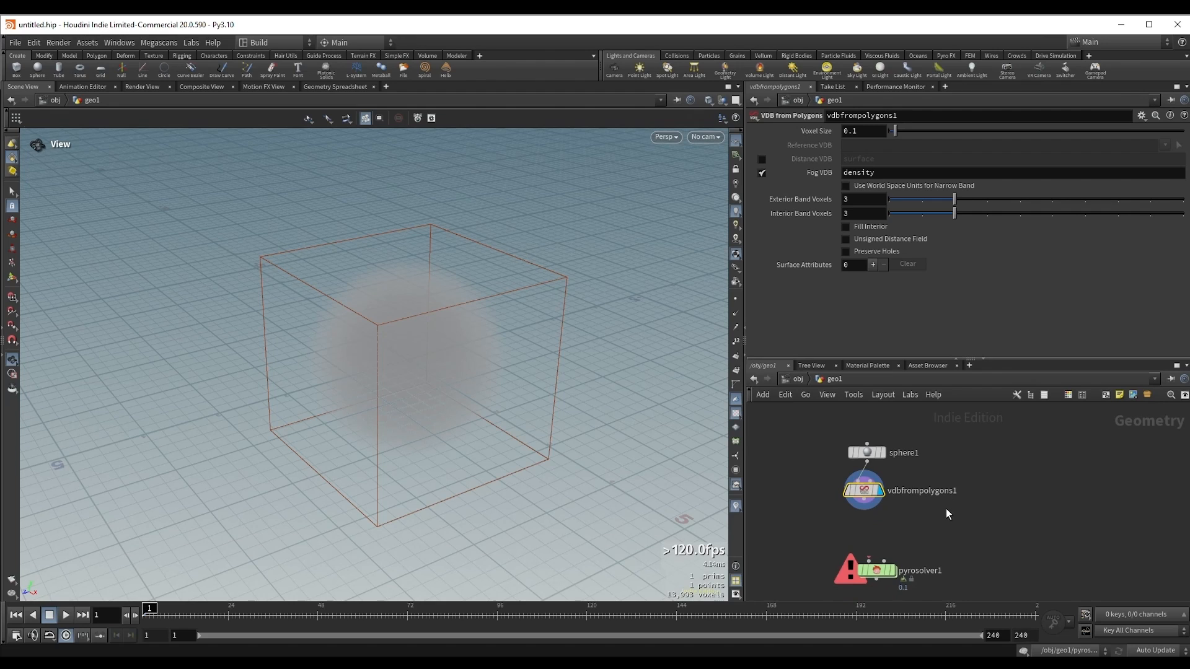
pyautogui.moveTo(840, 530); pyautogui.dragTo(918, 584)
pyautogui.moveTo(942, 554); pyautogui.dragTo(938, 541, button='middle')
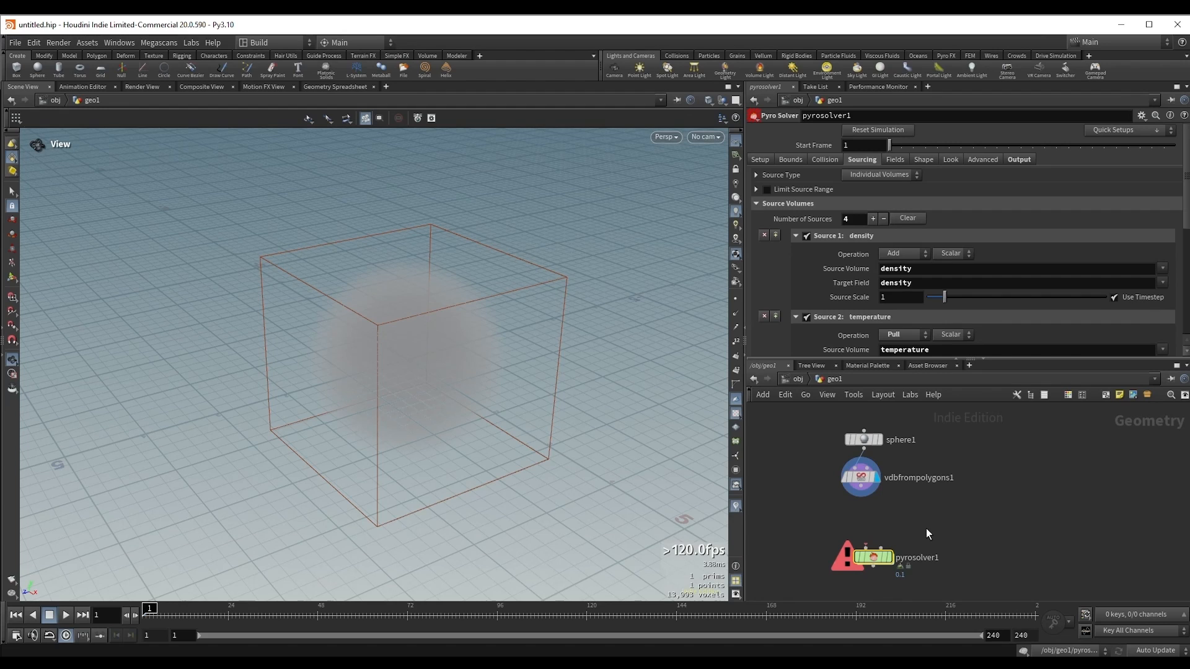
# Step: Attach a Null node to the VDB from Polygons output and rename it SOURCE
pyautogui.click(868, 477)
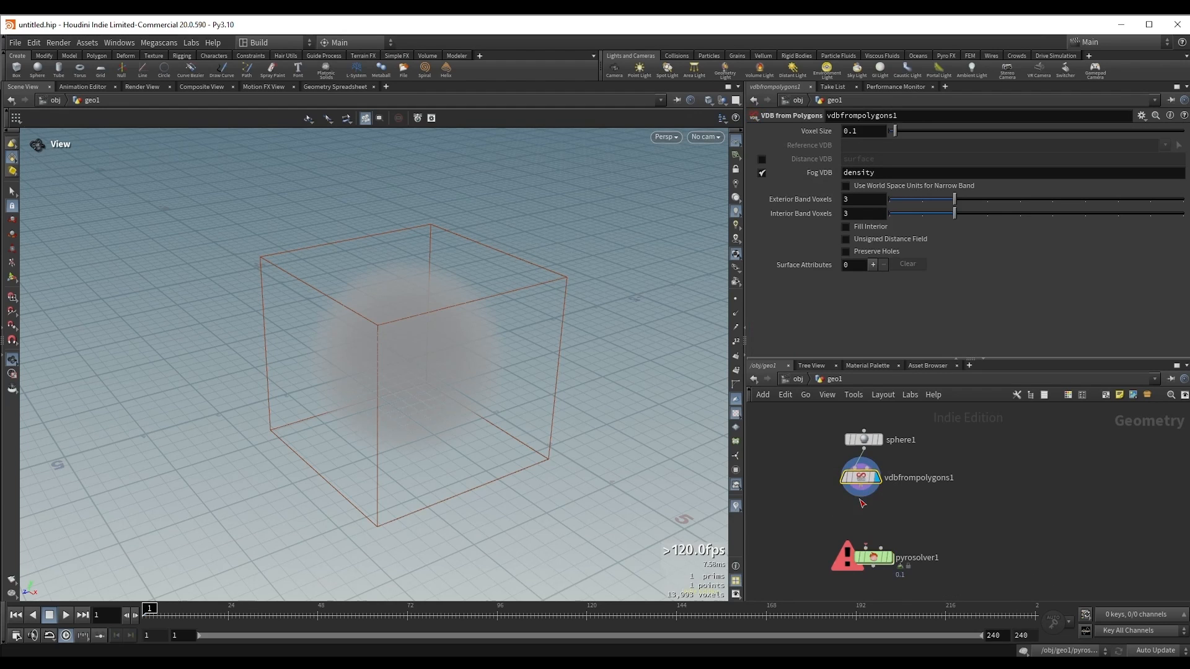
pyautogui.moveTo(860, 495); pyautogui.dragTo(861, 505)
pyautogui.press('Tab')
pyautogui.write('null')
pyautogui.press('Return')
pyautogui.click(859, 518)
pyautogui.click(884, 507)
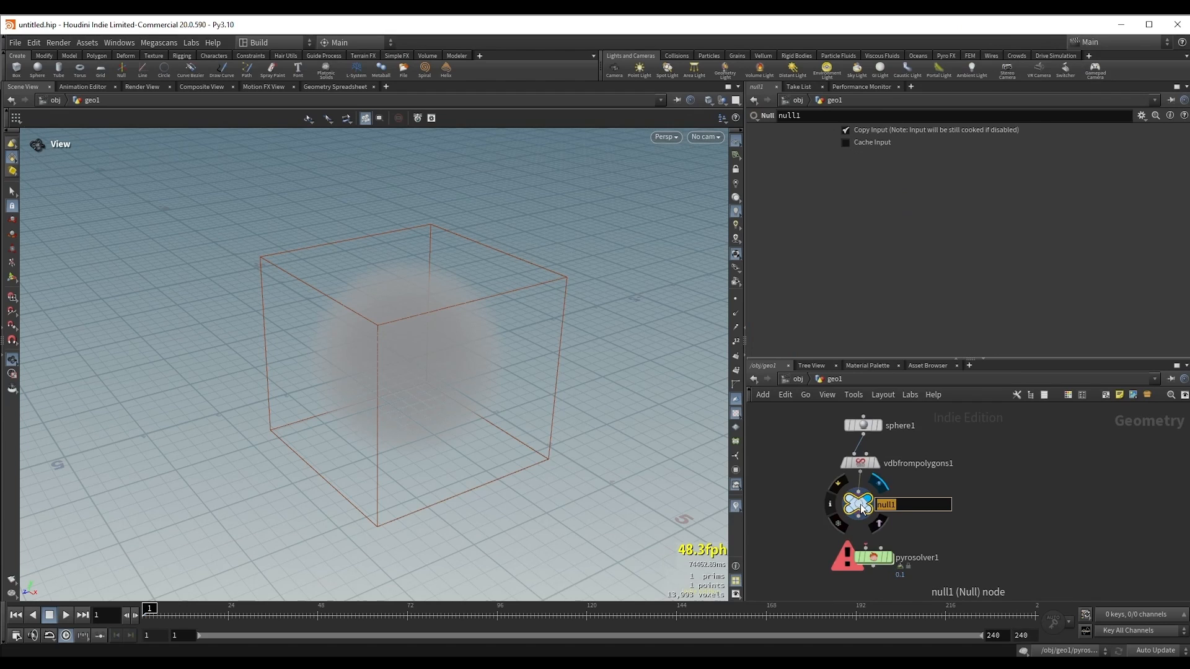
pyautogui.write('SOURCE')
pyautogui.press('Return')
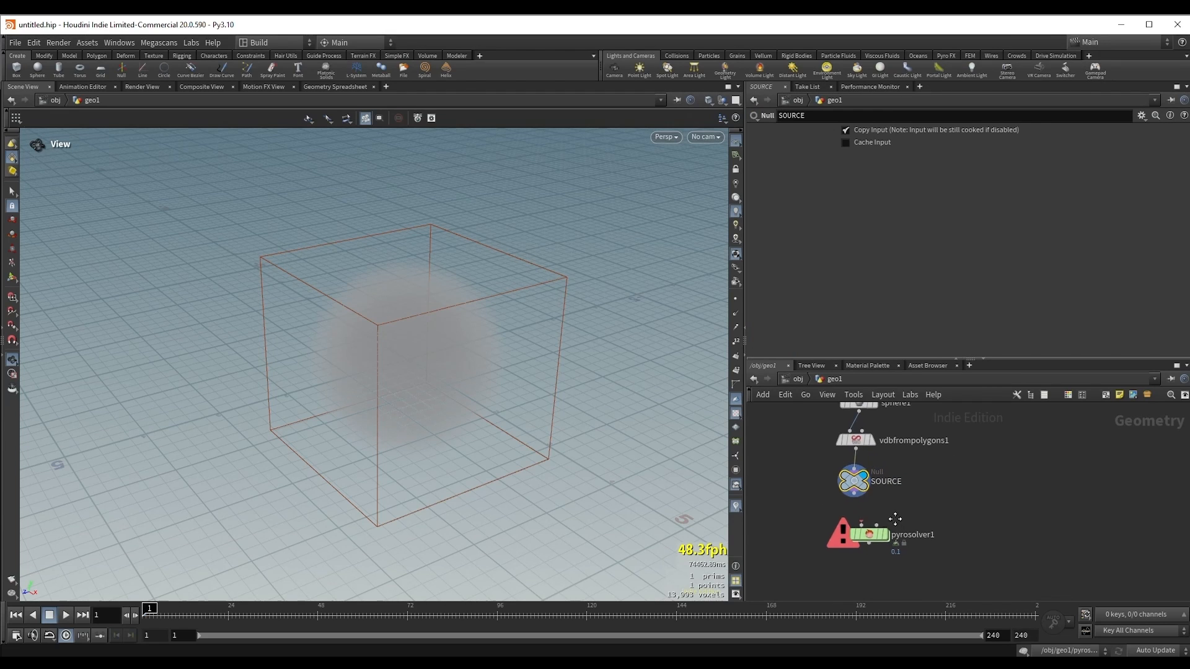
# Step: Connect the SOURCE null to the Pyro Solver's first input, display the solver and align it beneath the null
pyautogui.moveTo(856, 494); pyautogui.dragTo(866, 527)
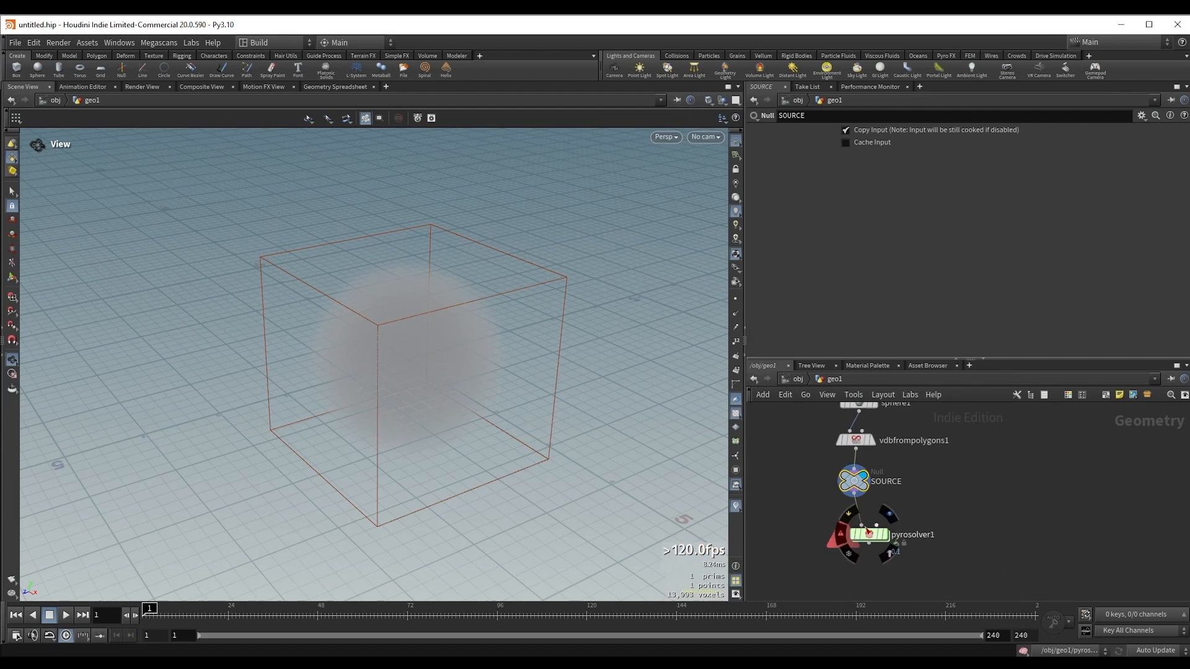
pyautogui.click(862, 519)
pyautogui.press('r')
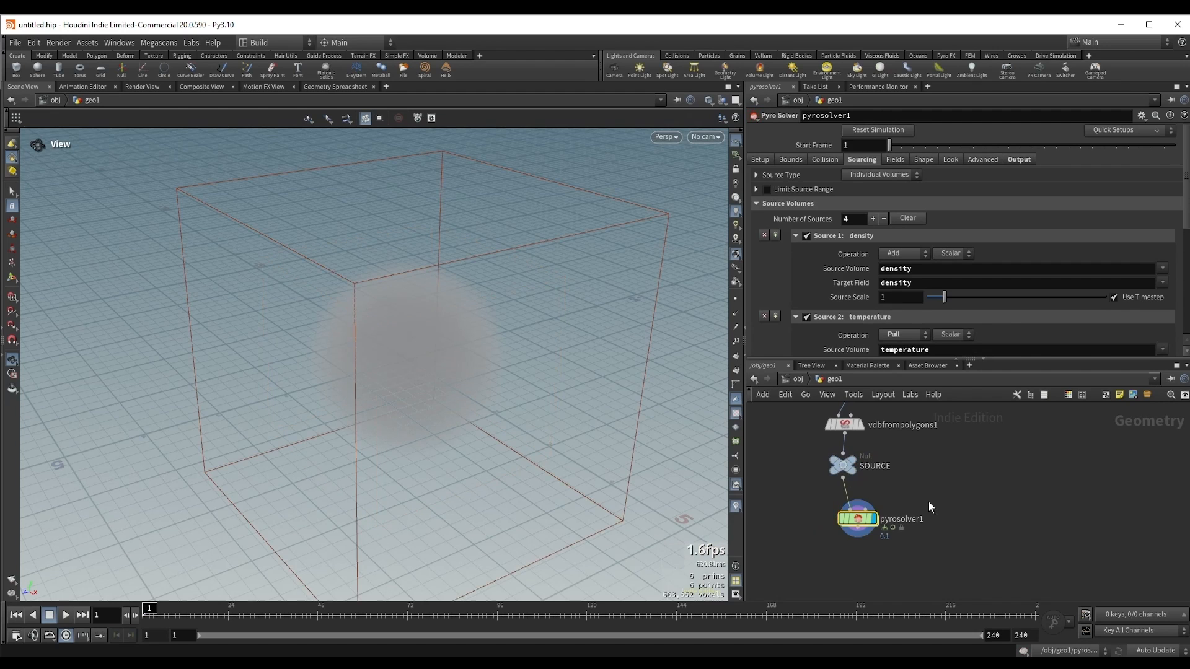
pyautogui.moveTo(442, 352); pyautogui.dragTo(409, 336)
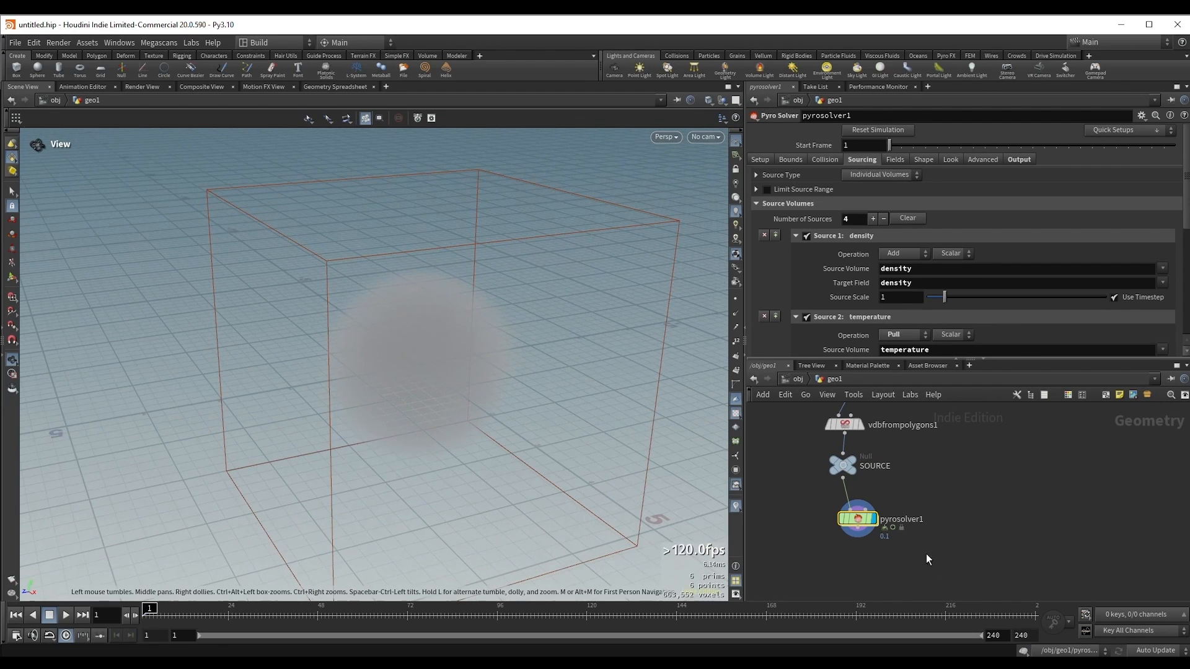
pyautogui.moveTo(866, 521); pyautogui.dragTo(853, 518)
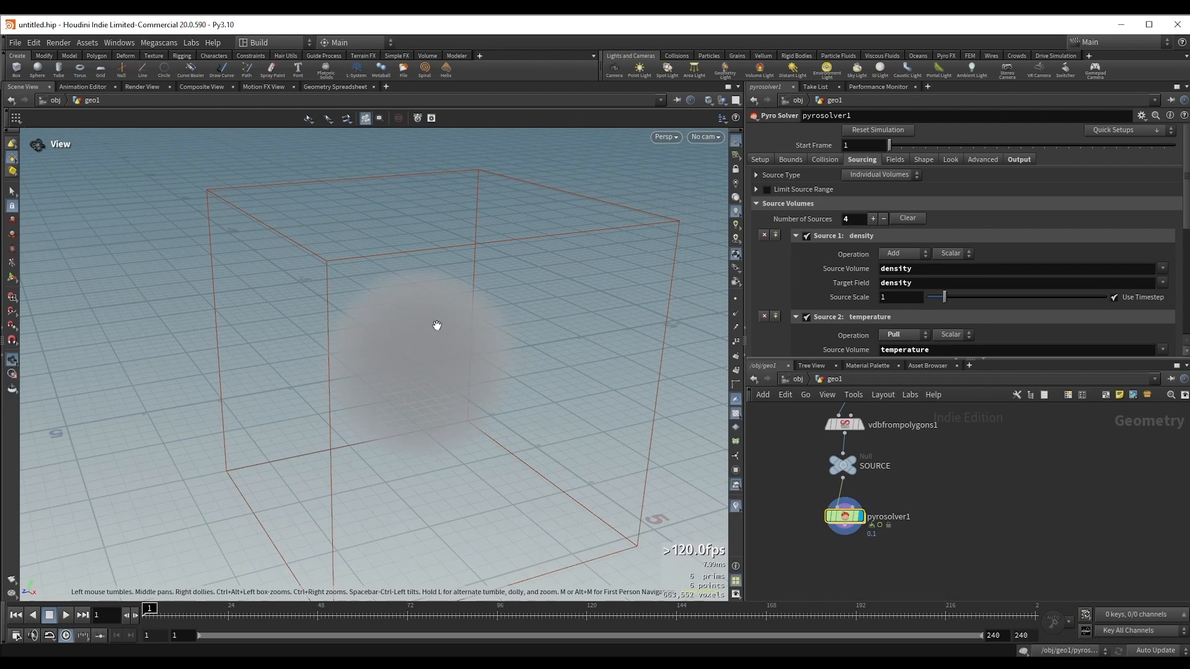
# Step: Play the pyro simulation, stop it and scrub back to frame 19 to examine how the smoke sphere evolves
pyautogui.moveTo(437, 325); pyautogui.dragTo(417, 314)
pyautogui.click(65, 615)
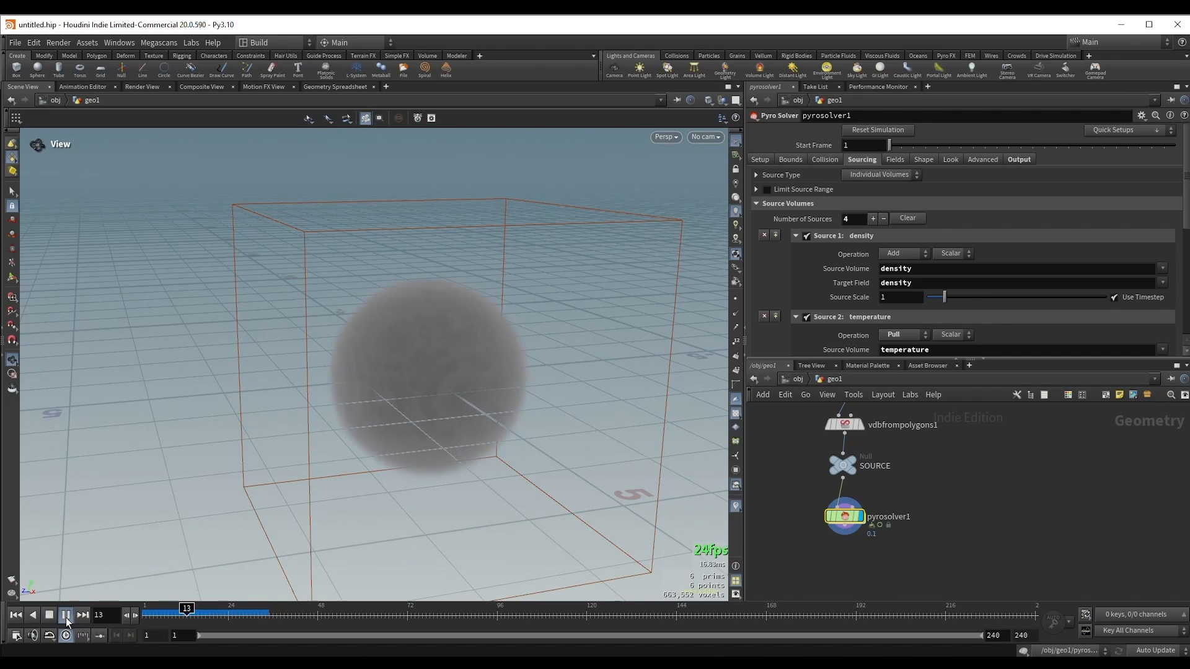
pyautogui.click(66, 616)
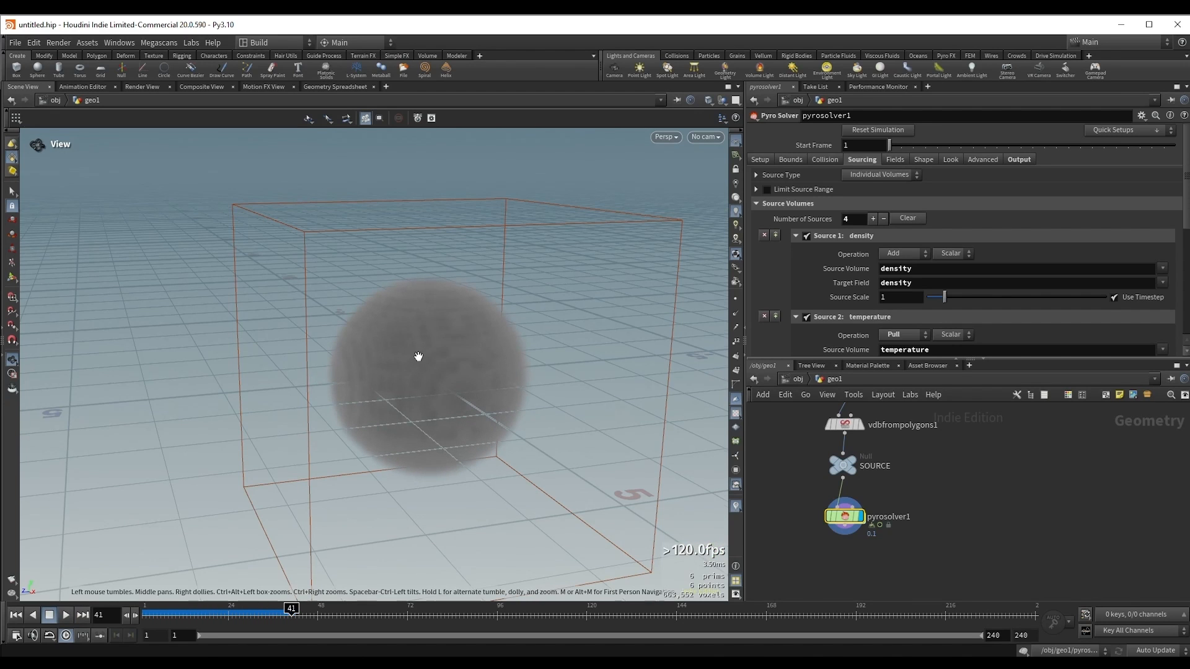
pyautogui.moveTo(419, 357); pyautogui.dragTo(459, 293)
pyautogui.moveTo(224, 615)
pyautogui.mouseDown()
pyautogui.moveTo(124, 614)
pyautogui.moveTo(210, 621)
pyautogui.mouseUp()
pyautogui.moveTo(406, 331); pyautogui.dragTo(414, 342)
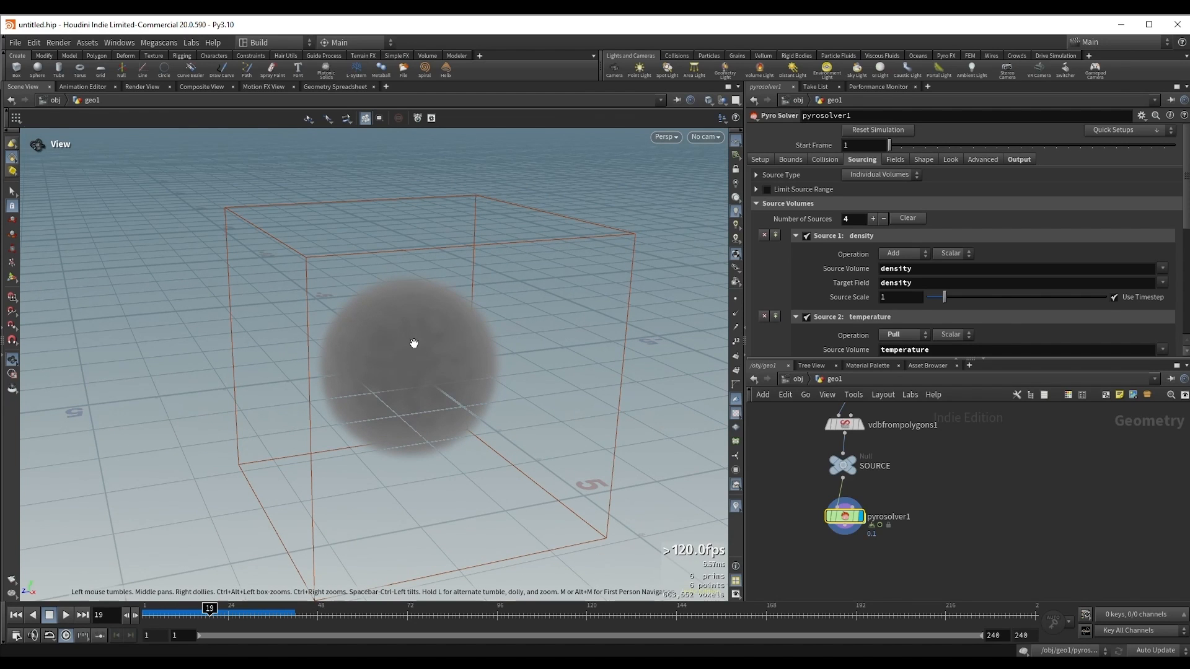
pyautogui.moveTo(398, 345); pyautogui.dragTo(377, 360)
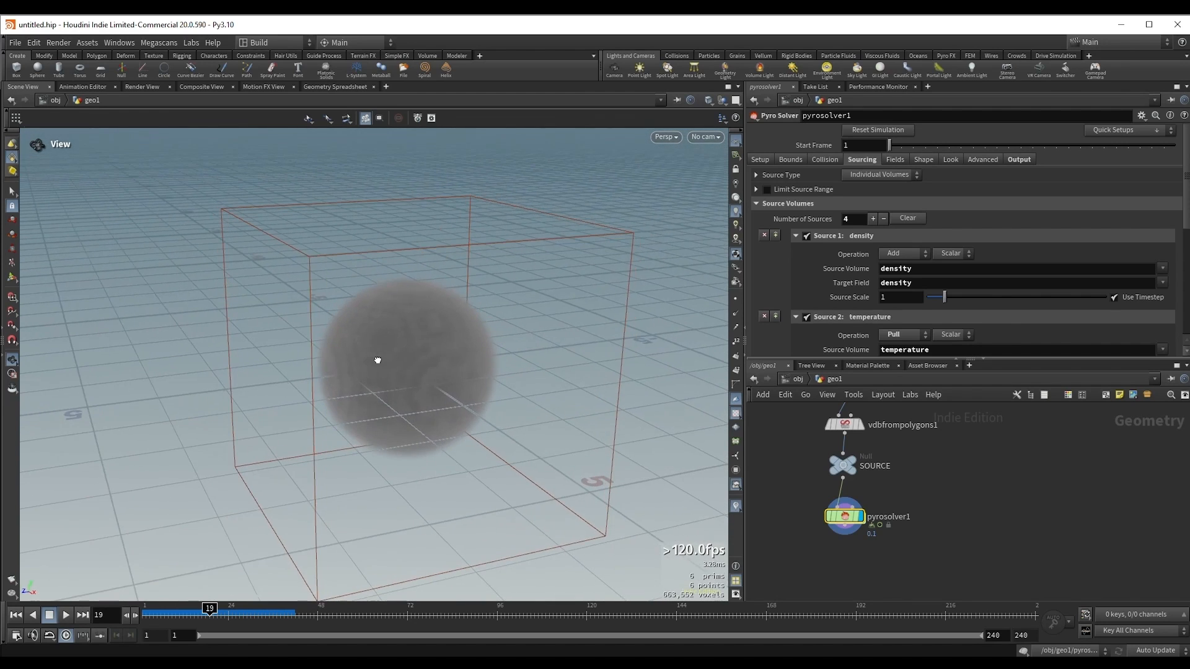
pyautogui.moveTo(777, 453); pyautogui.dragTo(898, 490)
pyautogui.click(898, 518)
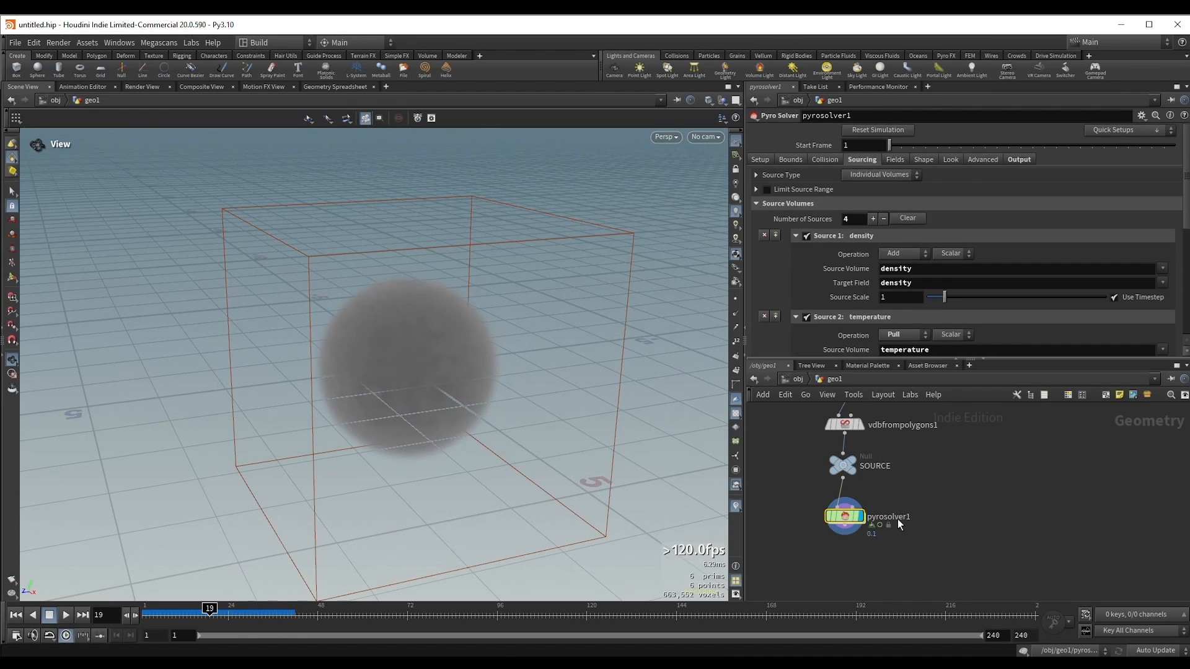
pyautogui.click(830, 465)
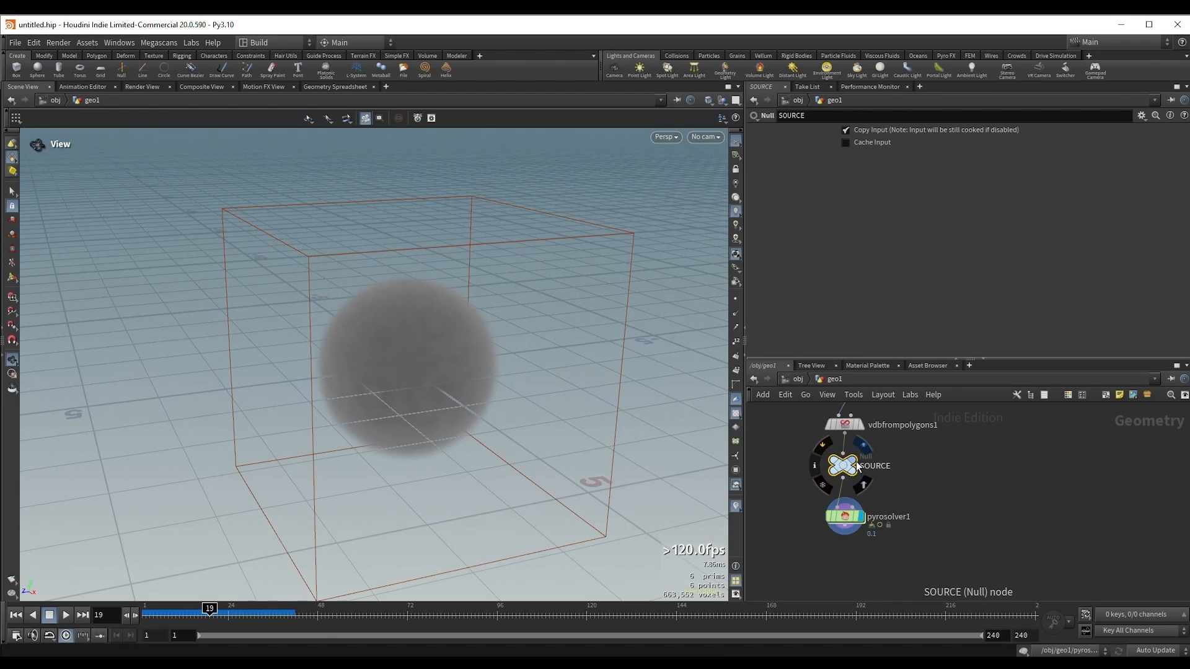
pyautogui.click(830, 517)
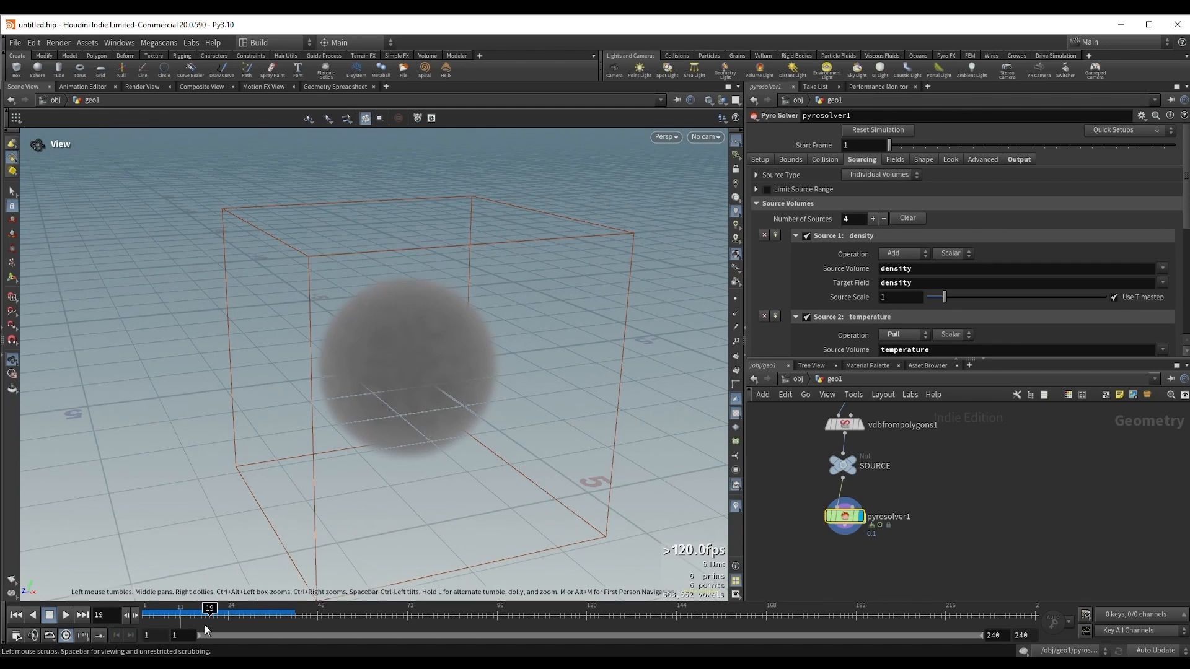
# Step: Return to frame 1 and step forward through the frames to frame 16 to examine how the smoke density builds up
pyautogui.moveTo(198, 610); pyautogui.dragTo(149, 618)
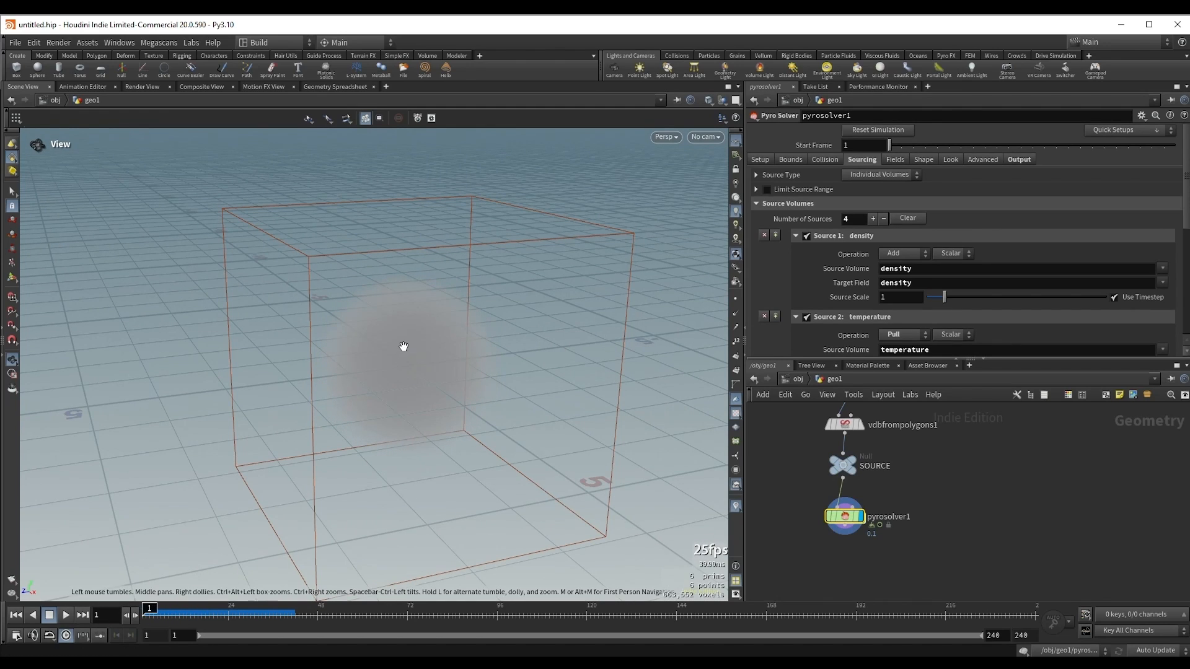
pyautogui.press('Right')
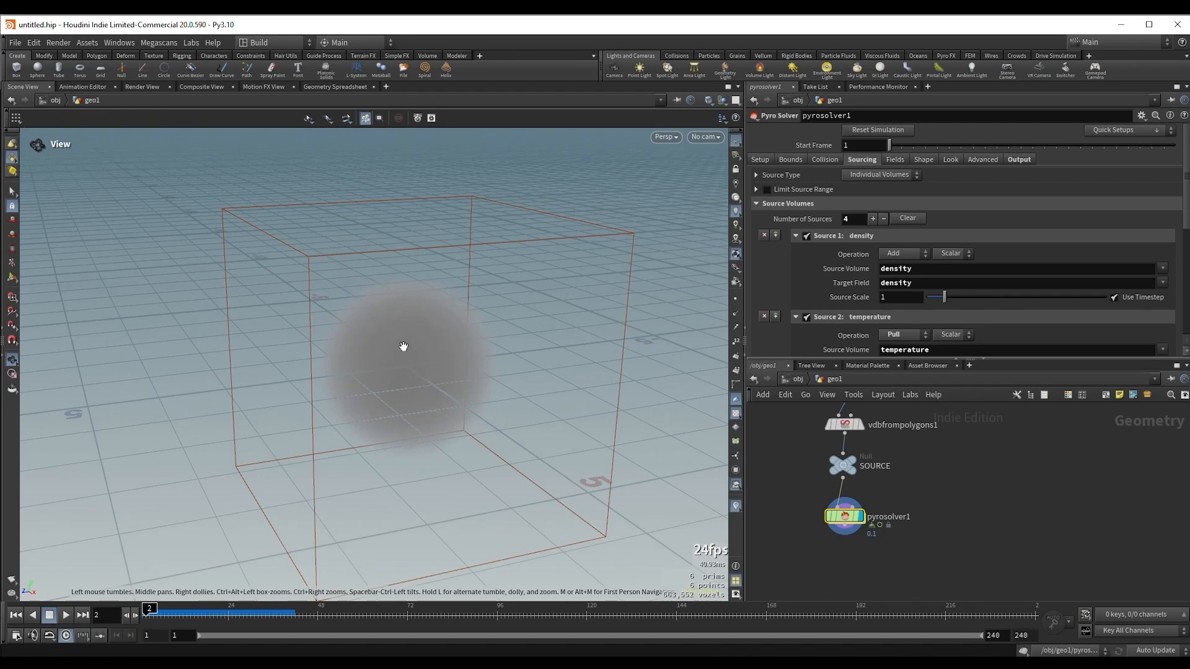
pyautogui.press('Right')
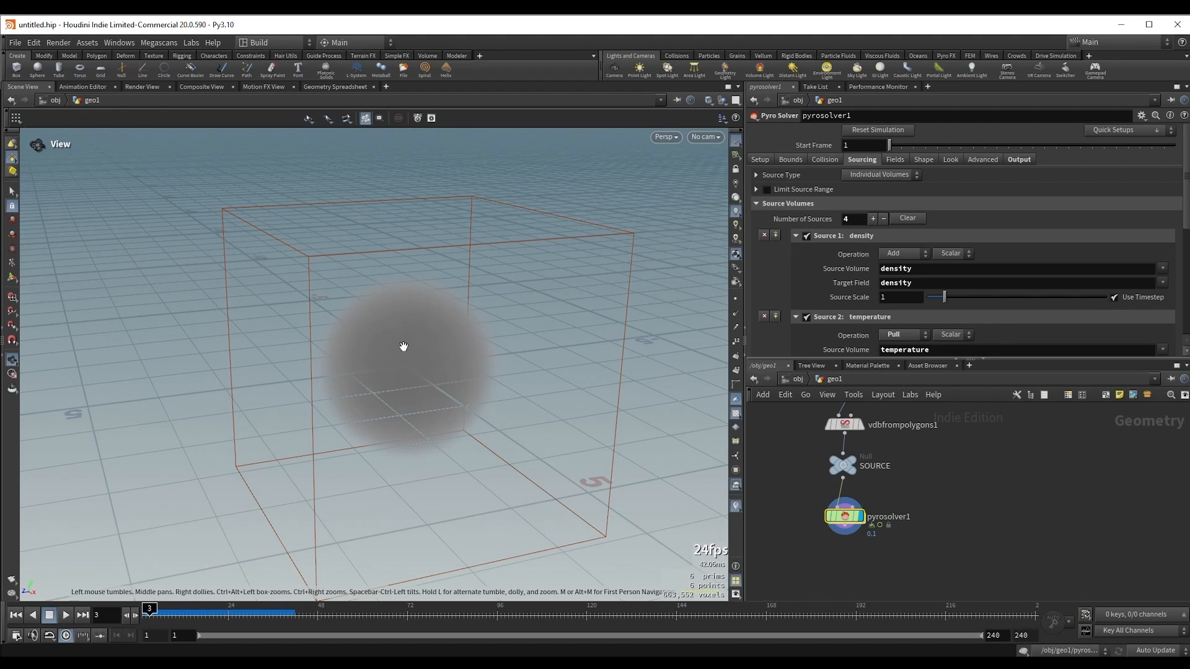
pyautogui.press('Right')
pyautogui.press('Right')
pyautogui.press('Right')
pyautogui.press('Right')
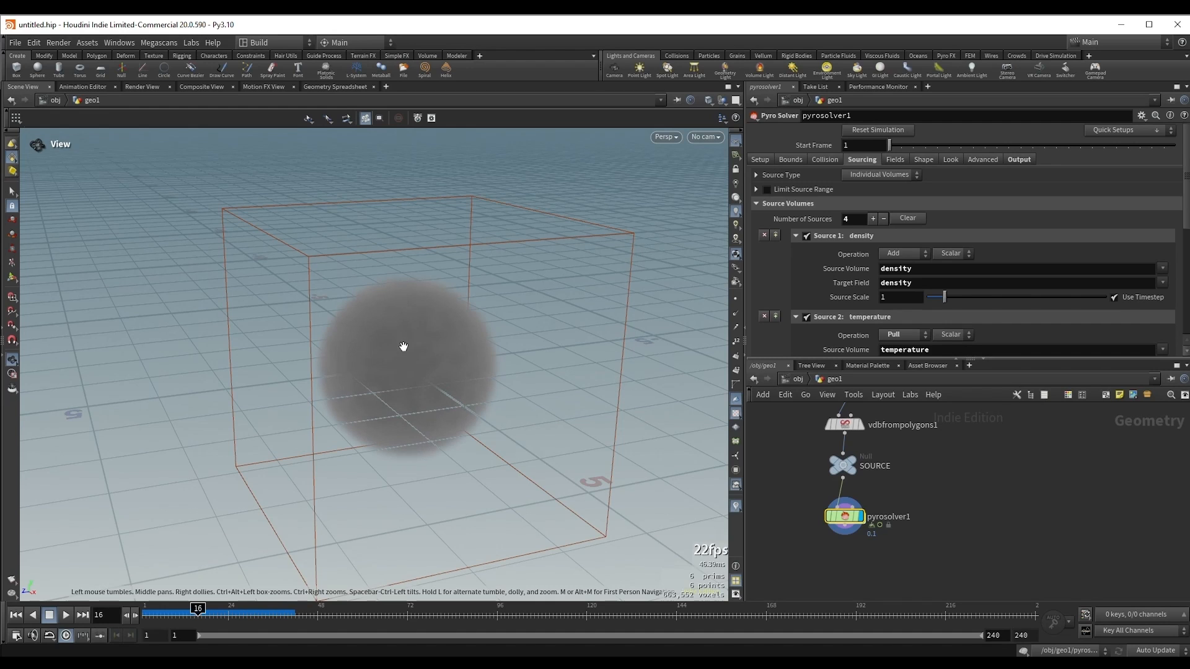
pyautogui.moveTo(486, 348); pyautogui.dragTo(455, 366)
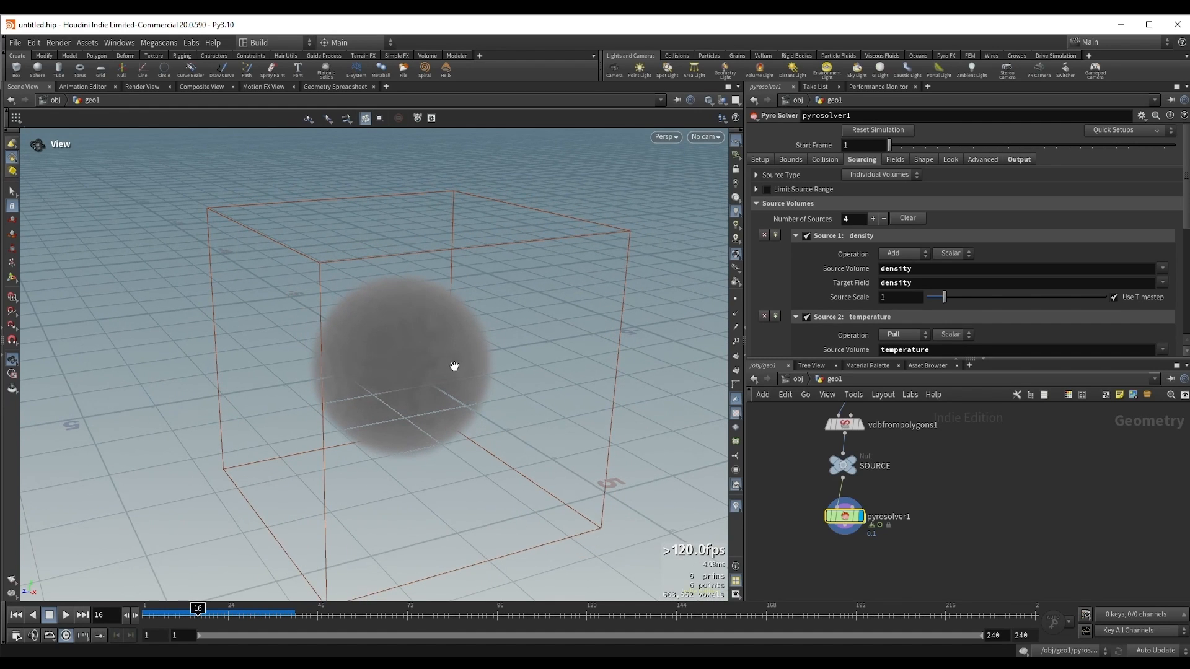
# Step: Disable Buoyancy and enable Turbulence in the Pyro Solver's shape settings, and play the simulation to check the effect
pyautogui.click(924, 160)
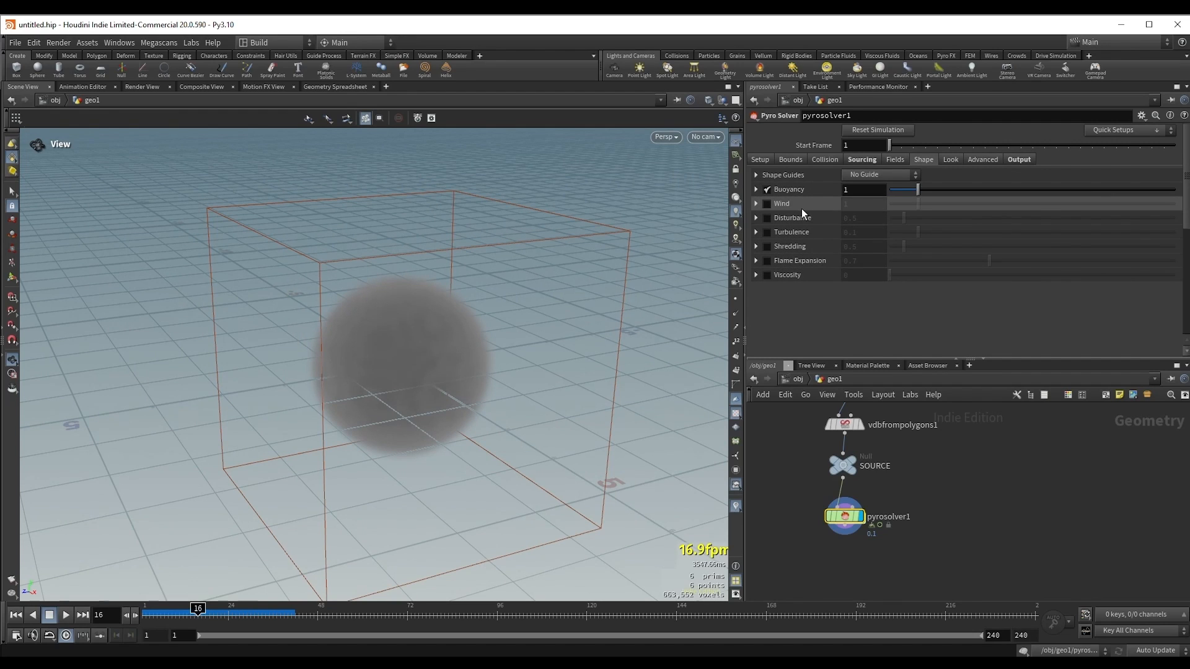
pyautogui.click(767, 190)
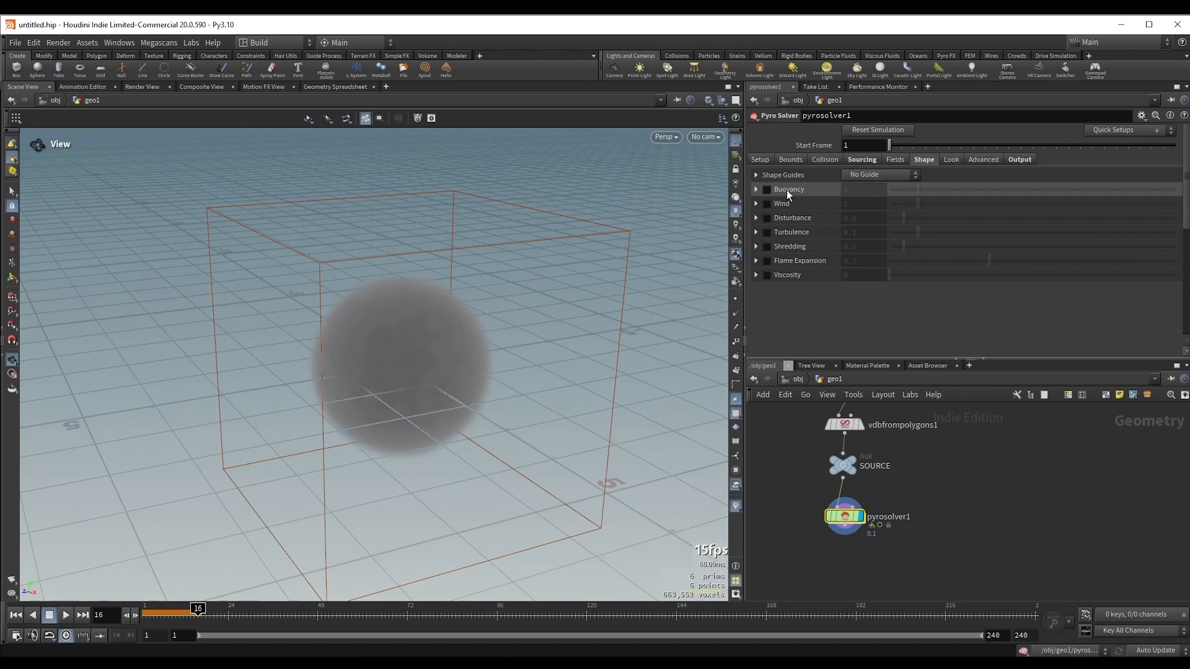
pyautogui.click(768, 233)
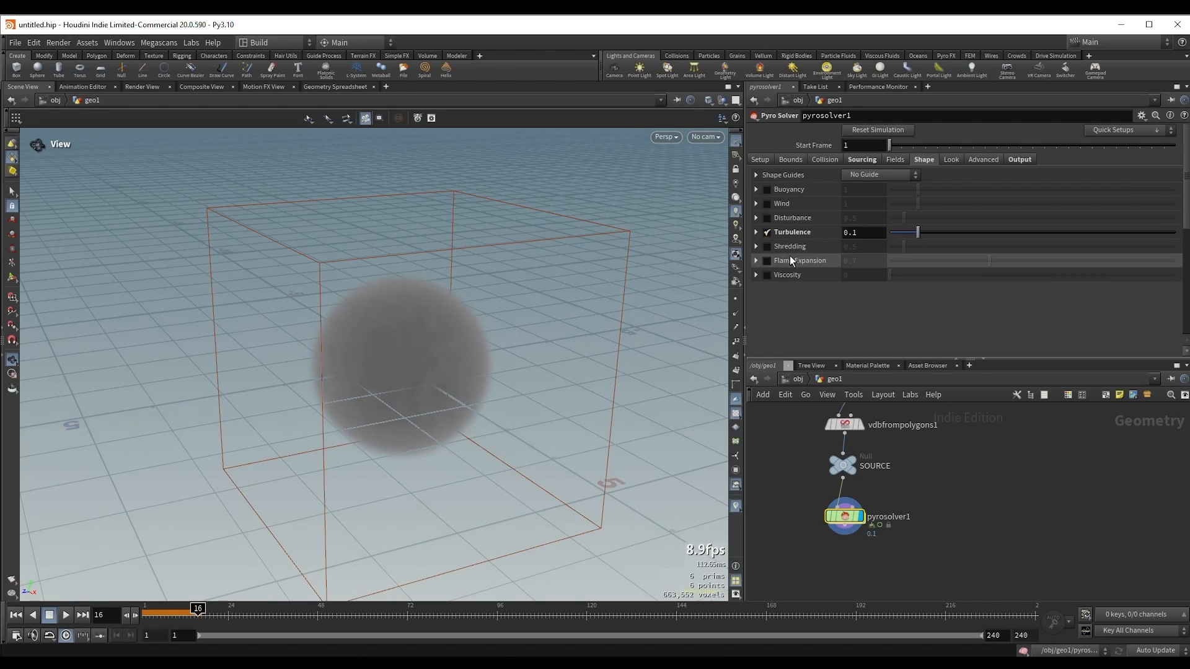
pyautogui.click(757, 233)
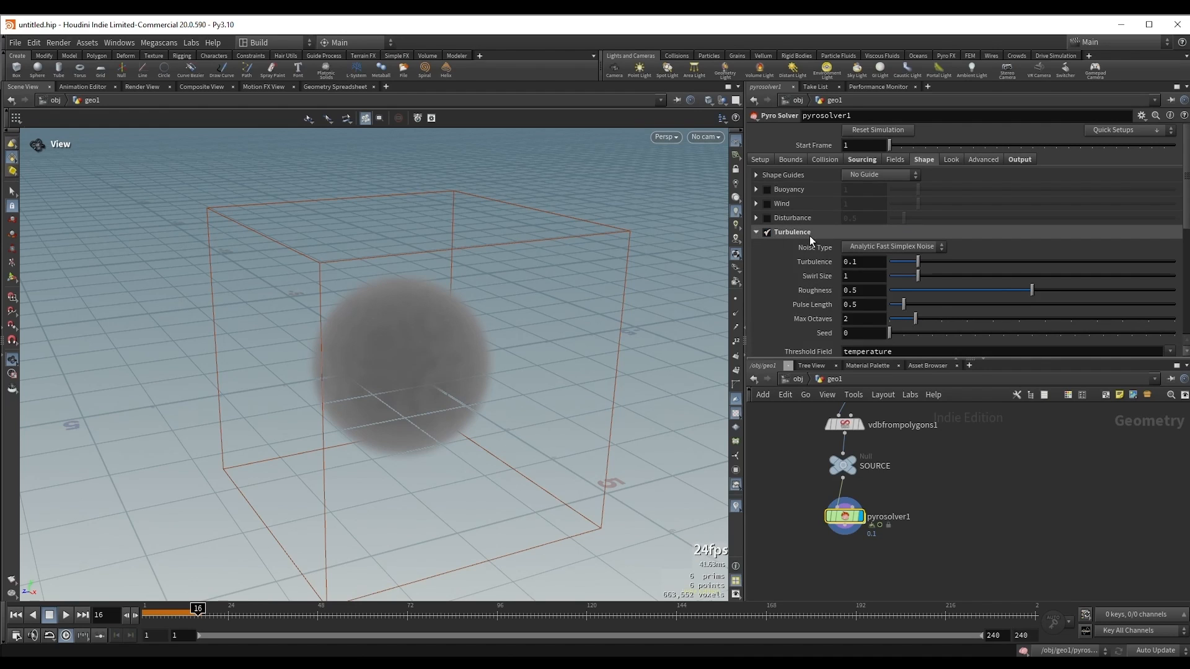
pyautogui.scroll(-2, 833, 244)
pyautogui.scroll(-1, 790, 221)
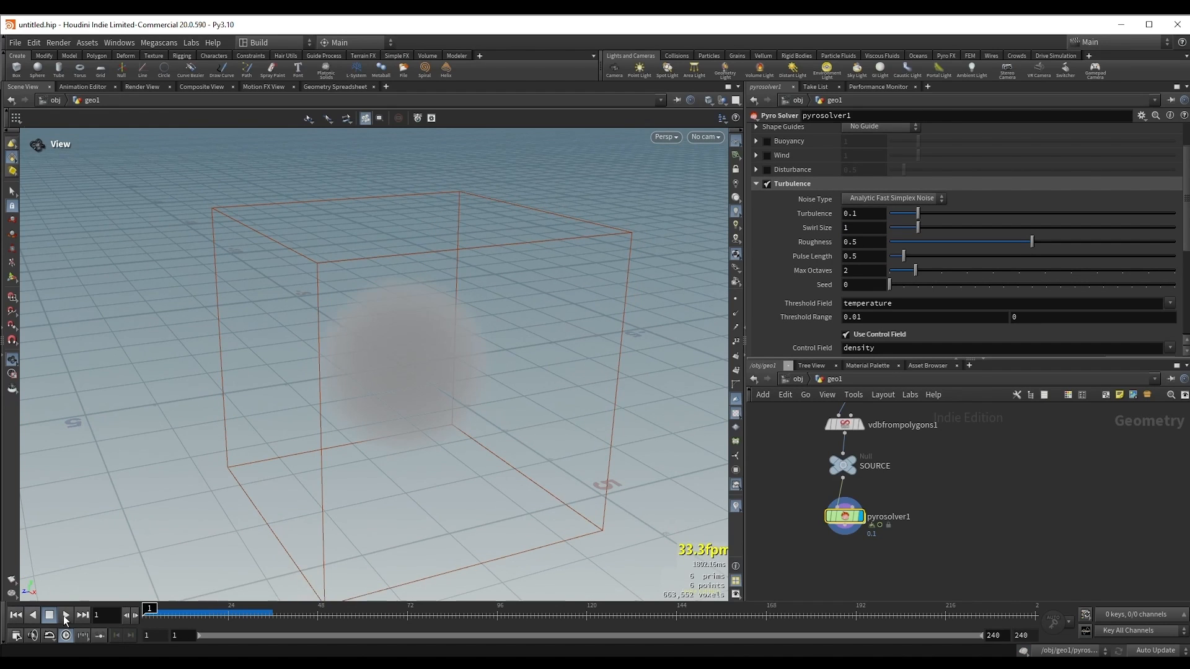
pyautogui.click(67, 616)
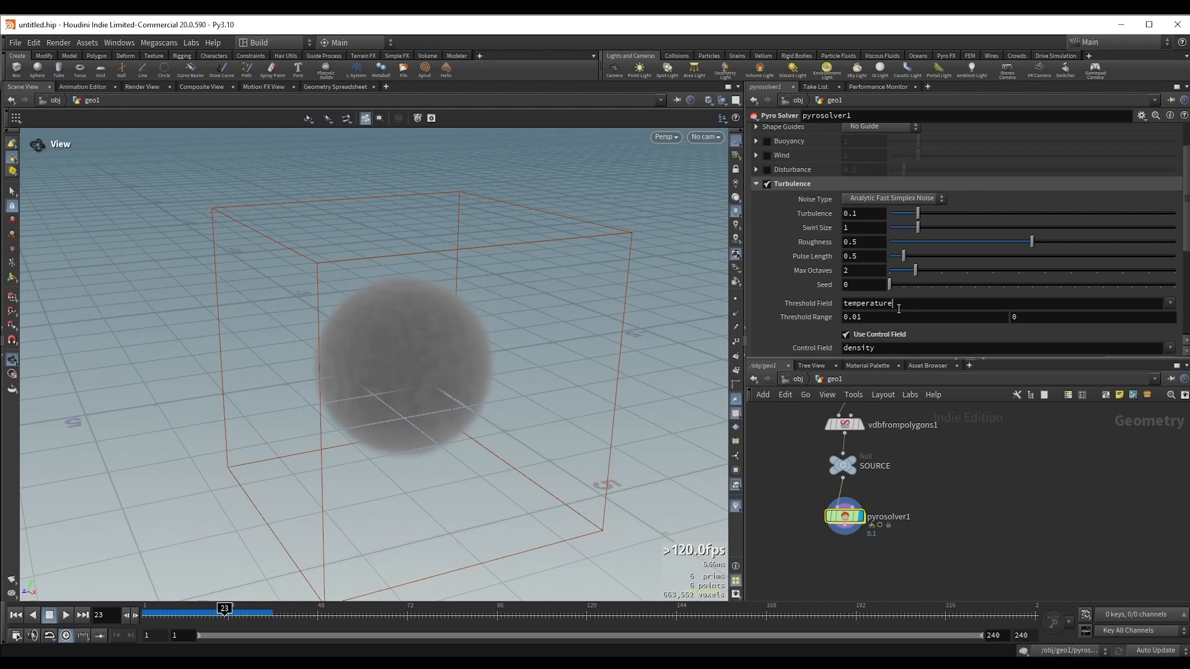
# Step: Set the Turbulence Threshold Field to density
pyautogui.moveTo(899, 308); pyautogui.dragTo(831, 308)
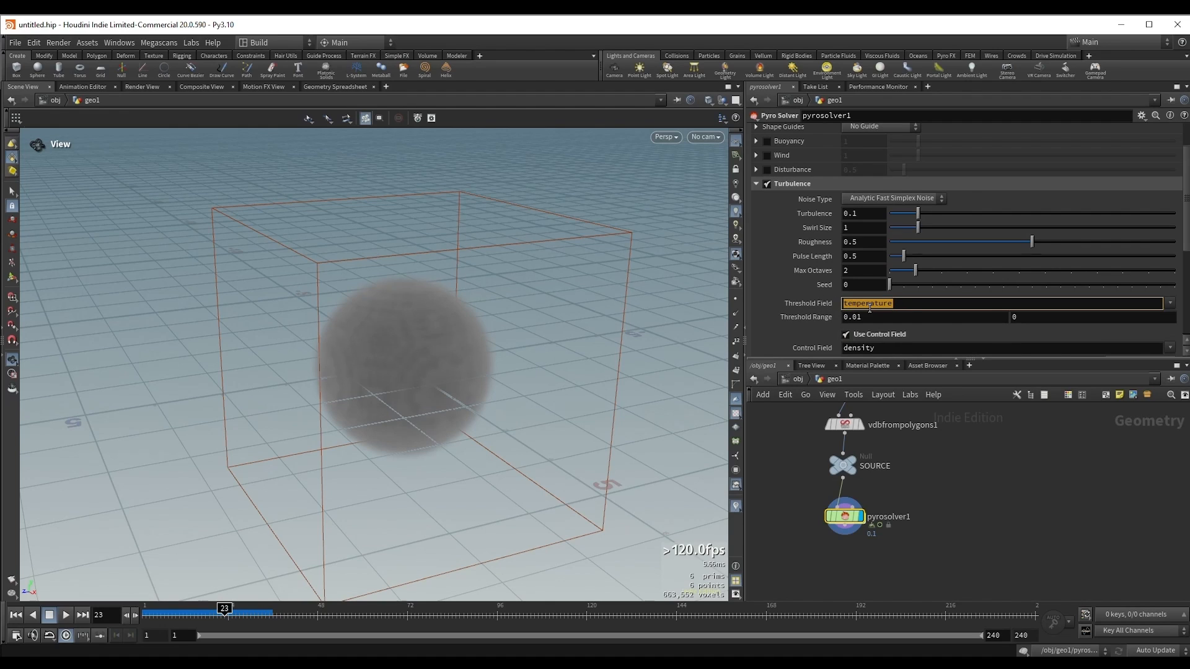
pyautogui.click(1169, 303)
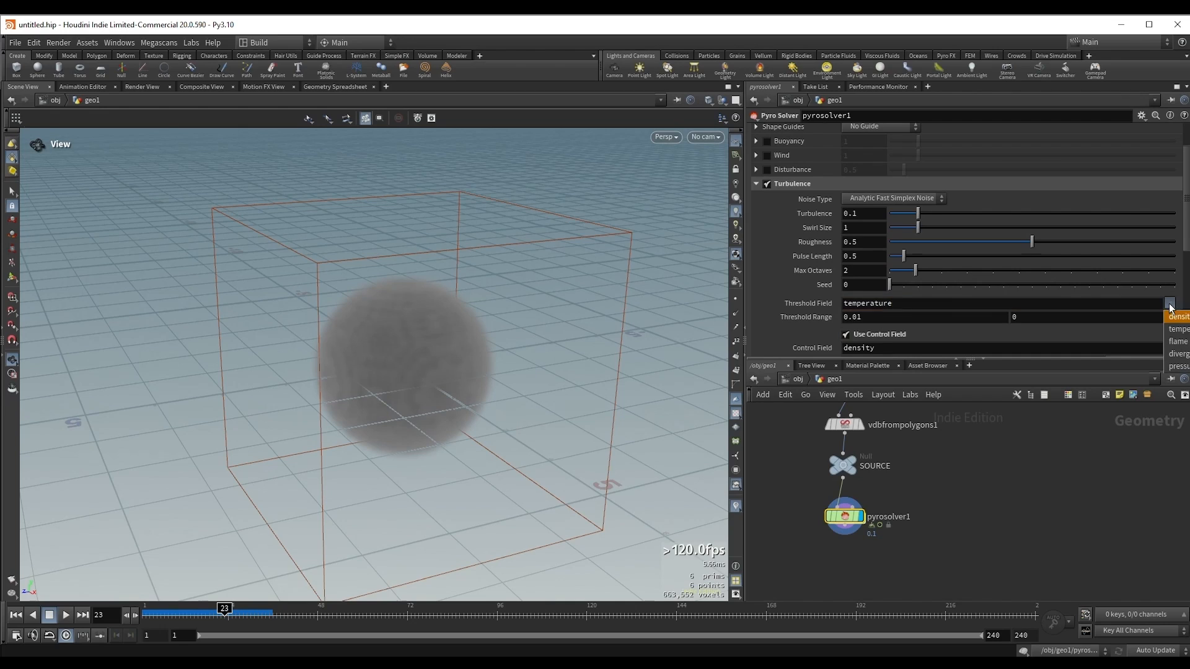
pyautogui.click(1175, 317)
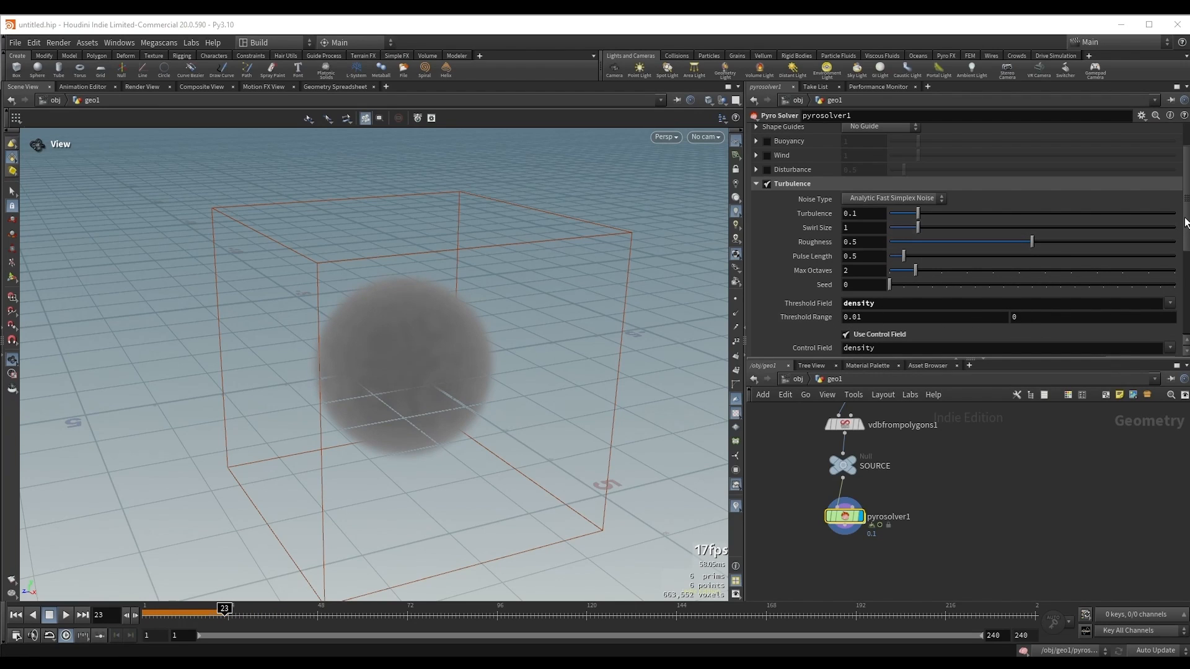
pyautogui.moveTo(1186, 219); pyautogui.dragTo(1186, 236)
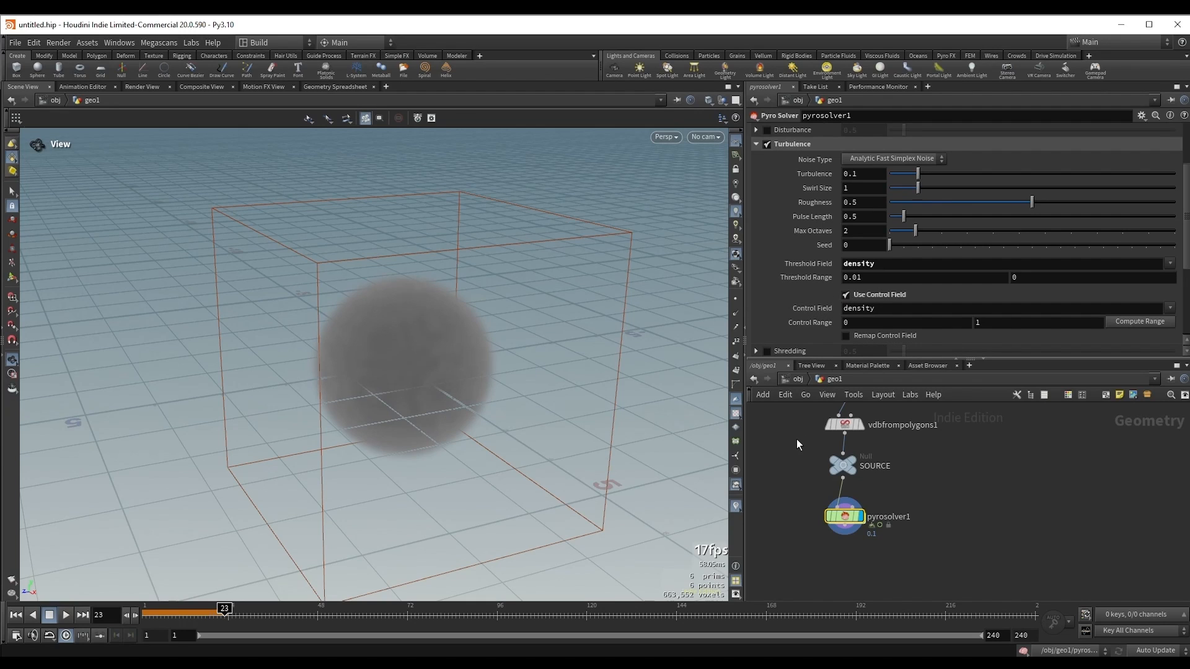
# Step: Replay the simulation from the first frame and stop it at frame 79 to examine the turbulent smoke
pyautogui.click(15, 614)
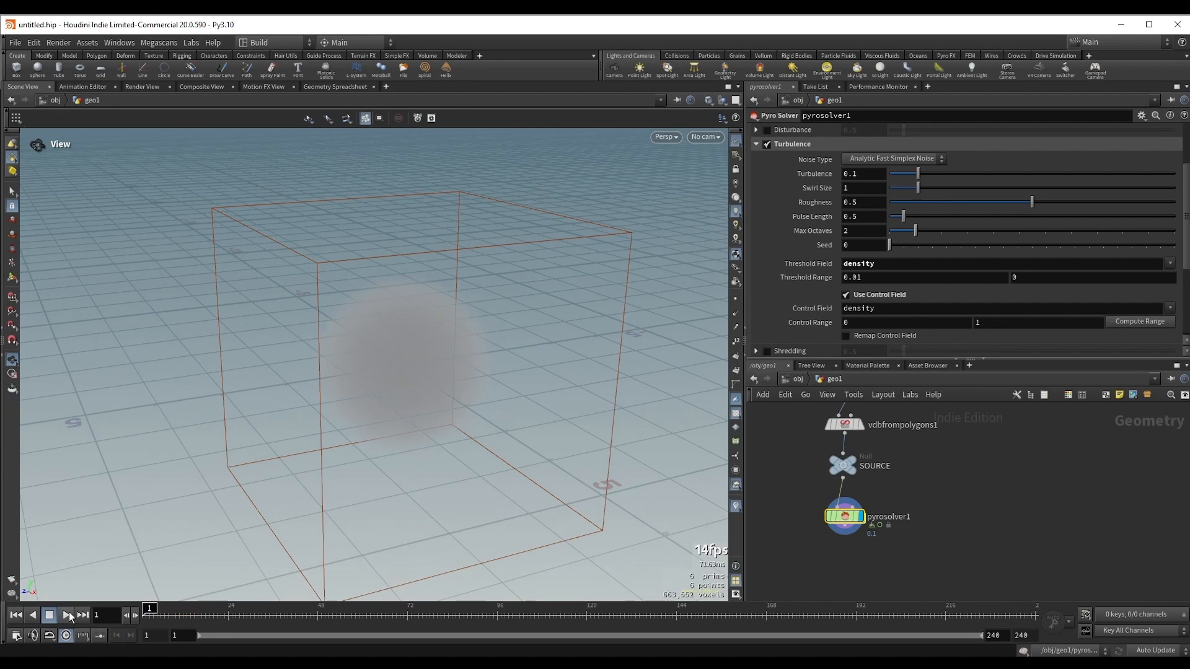
pyautogui.click(67, 615)
pyautogui.moveTo(378, 372); pyautogui.dragTo(419, 407)
pyautogui.press('Escape')
pyautogui.click(293, 617)
pyautogui.click(67, 615)
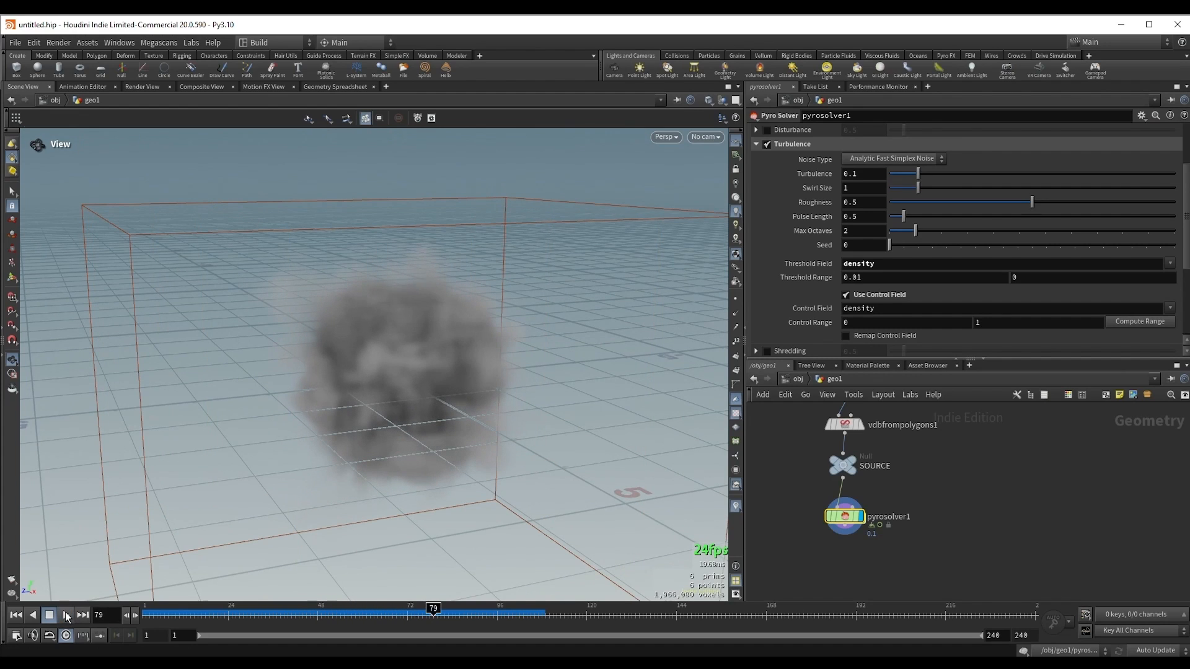
# Step: Set the Pyro Solver's density Dissipation to 0.02
pyautogui.scroll(3, 995, 306)
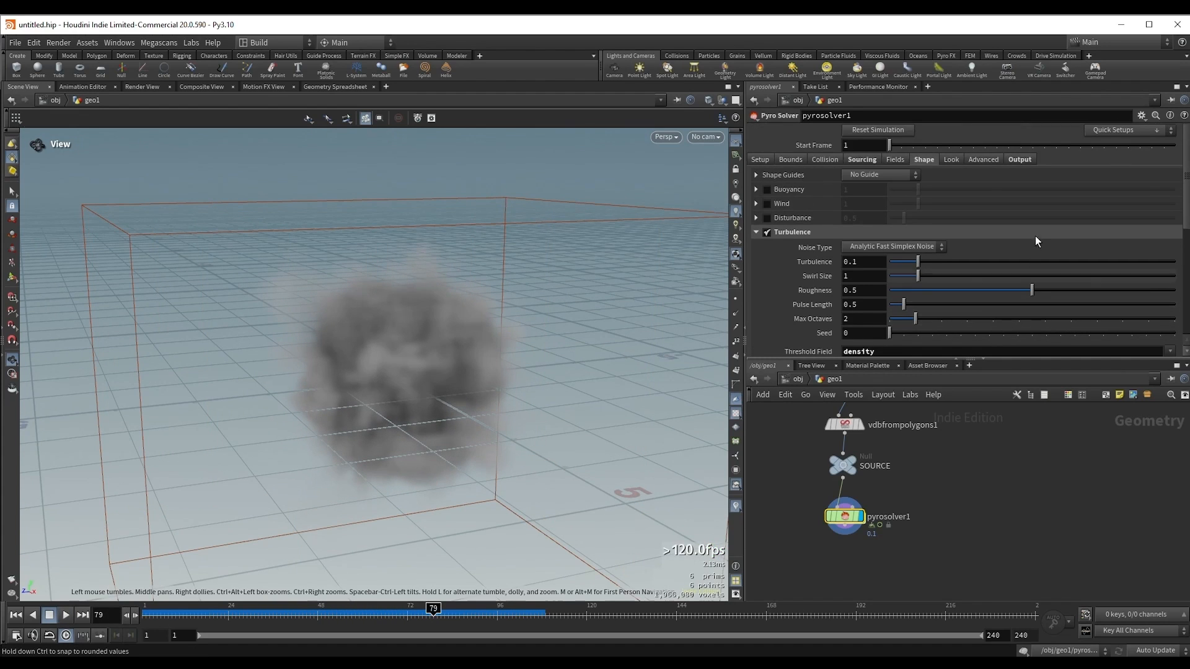
pyautogui.click(895, 160)
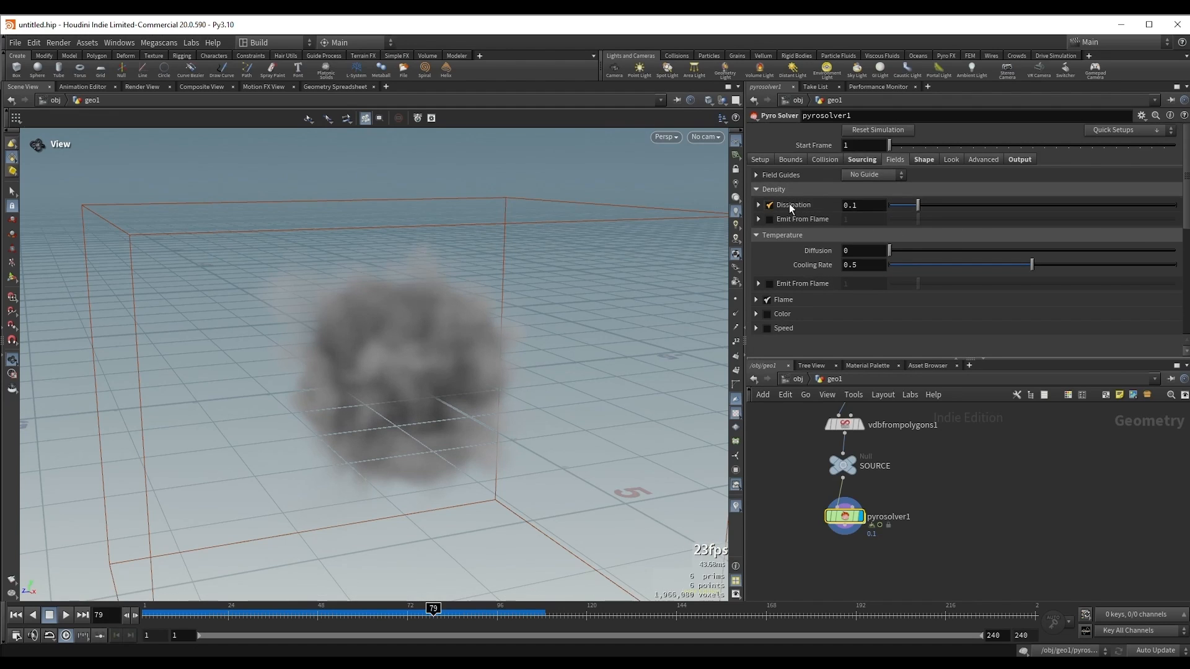
pyautogui.click(870, 205)
pyautogui.write('0.02')
pyautogui.press('Return')
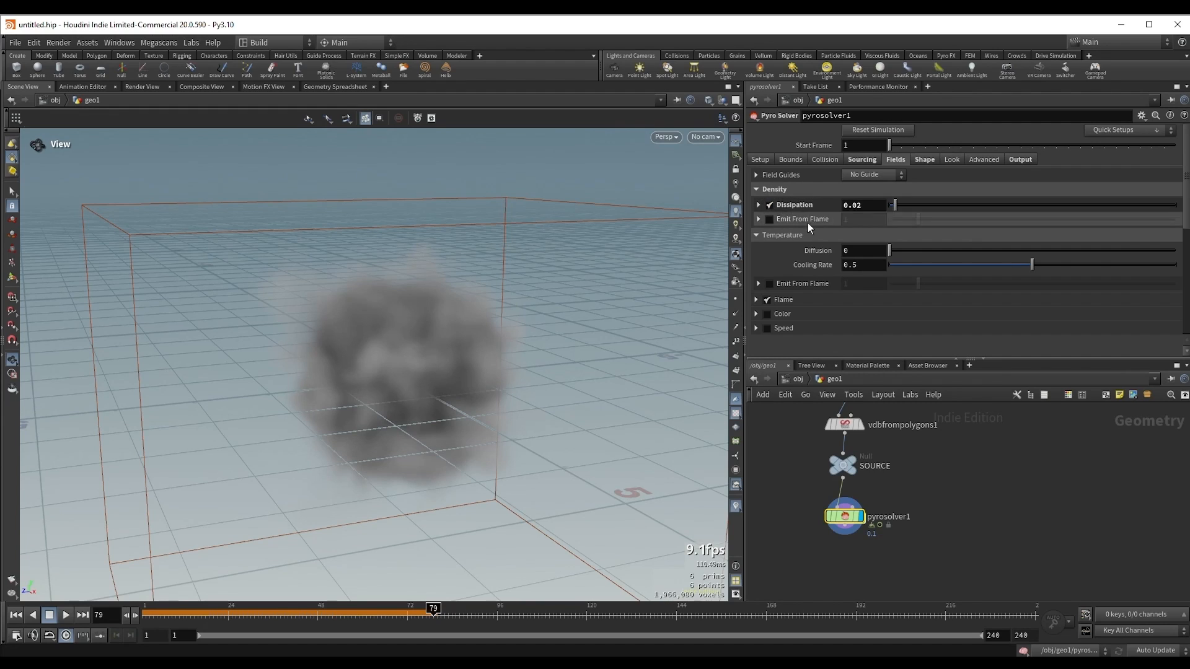
# Step: Play the simulation from the start with the reduced dissipation, stop at frame 122 and inspect the smoke from different angles
pyautogui.click(16, 615)
pyautogui.click(66, 615)
pyautogui.moveTo(394, 373); pyautogui.dragTo(387, 342)
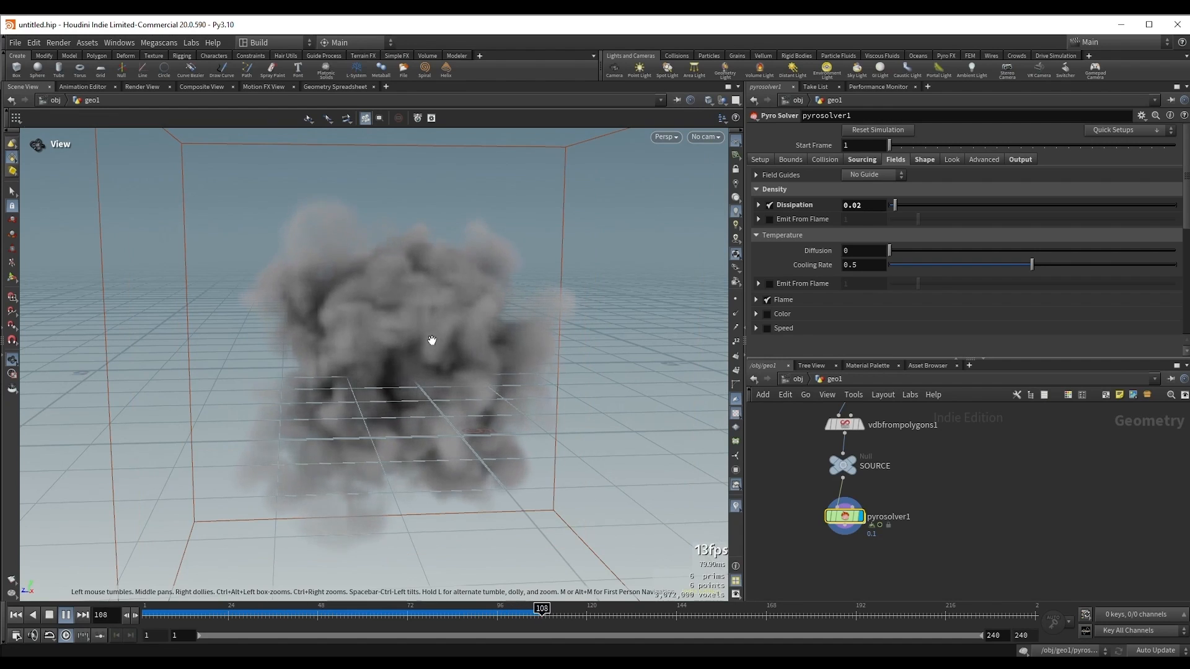
pyautogui.press('Up')
pyautogui.moveTo(344, 337); pyautogui.dragTo(384, 359)
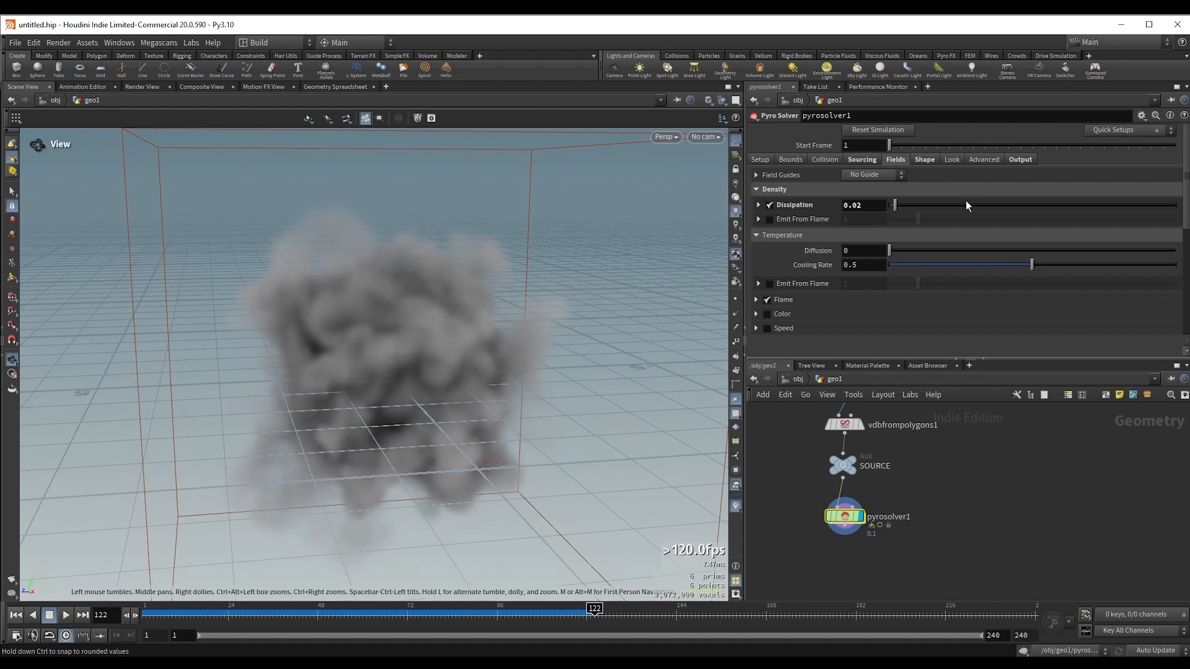
# Step: Set the Turbulence strength to its slider maximum of 1 and play the simulation up to frame 44
pyautogui.click(925, 160)
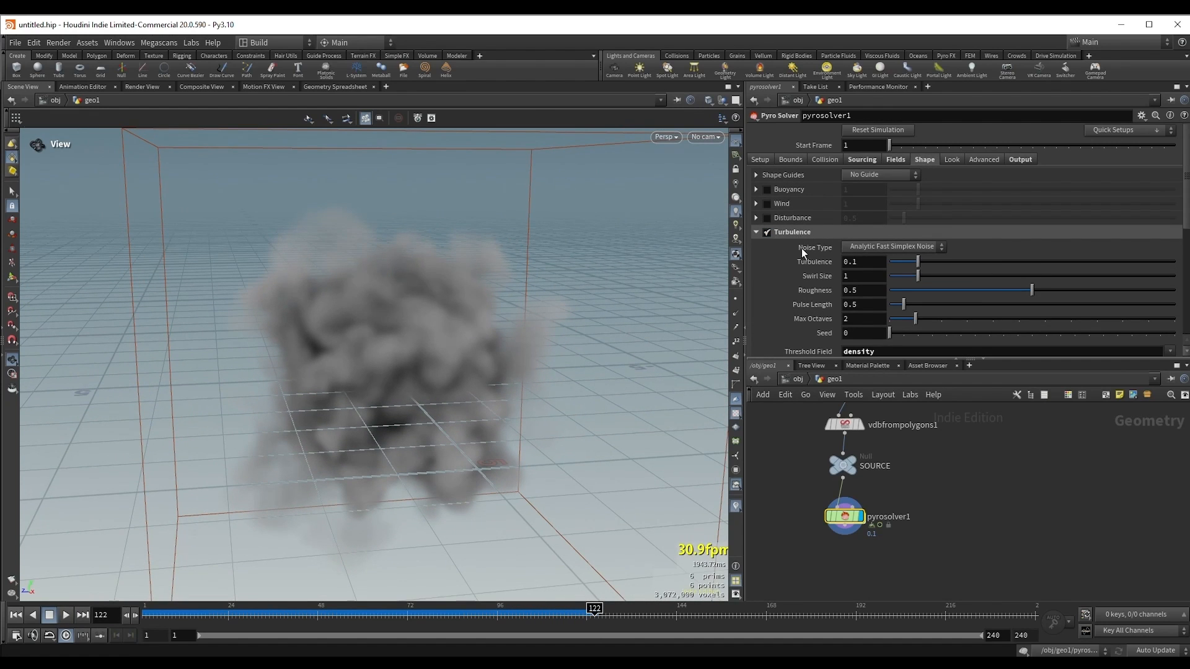
pyautogui.scroll(-2, 824, 267)
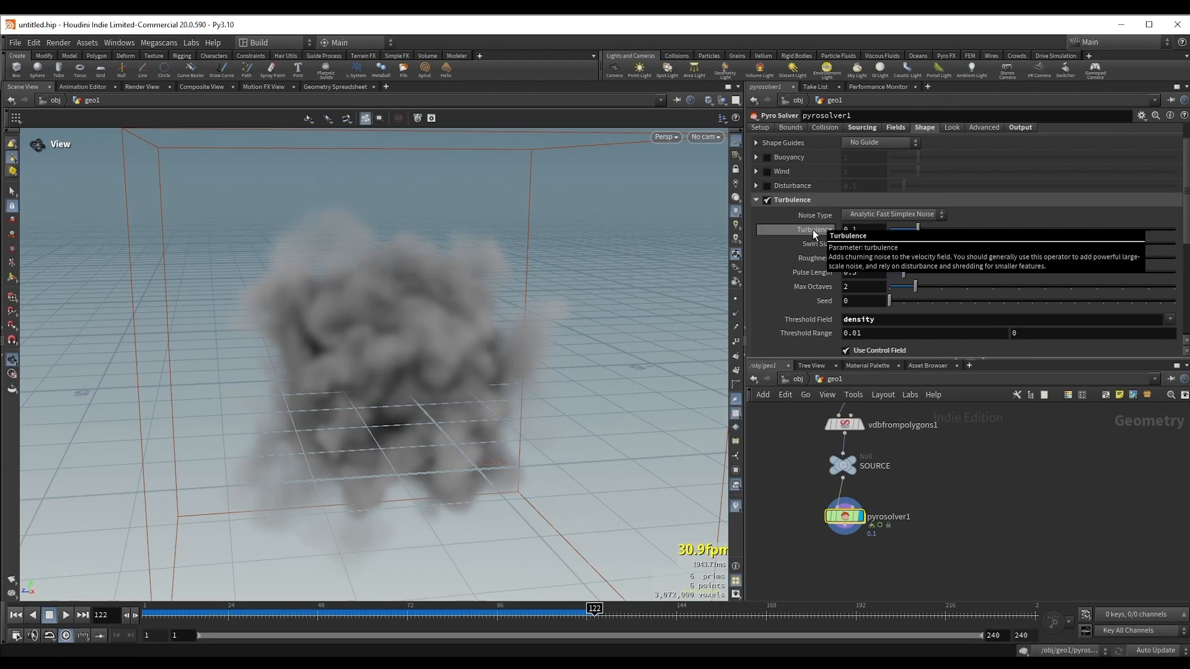
pyautogui.moveTo(944, 231); pyautogui.dragTo(1174, 229)
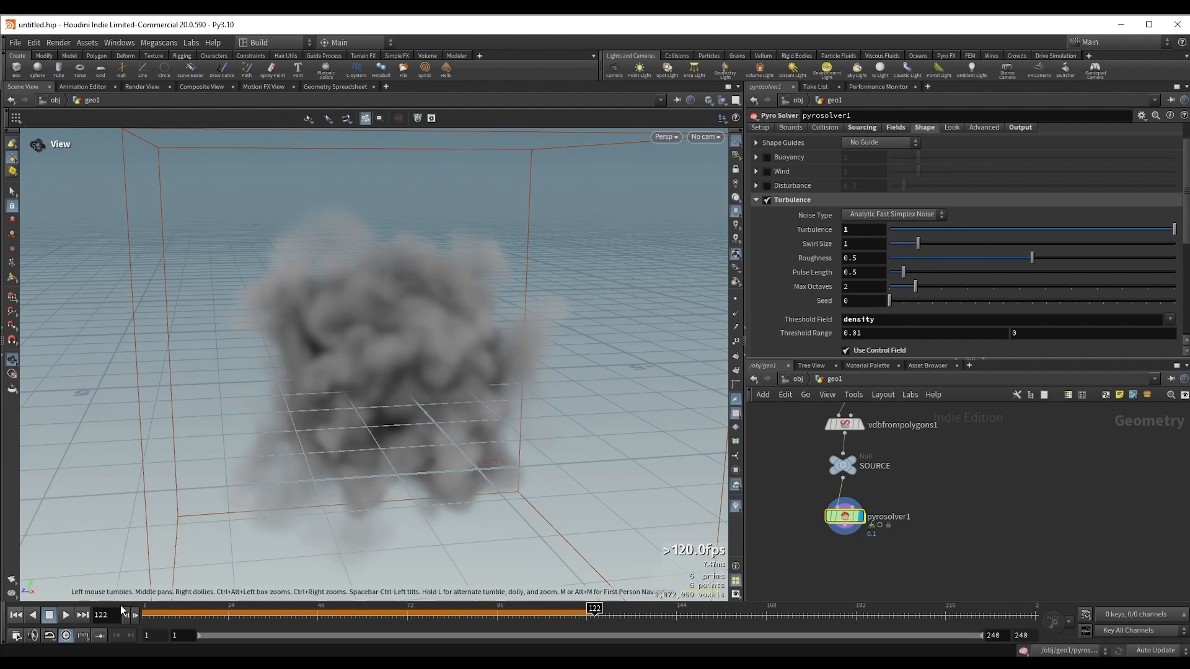
pyautogui.click(66, 615)
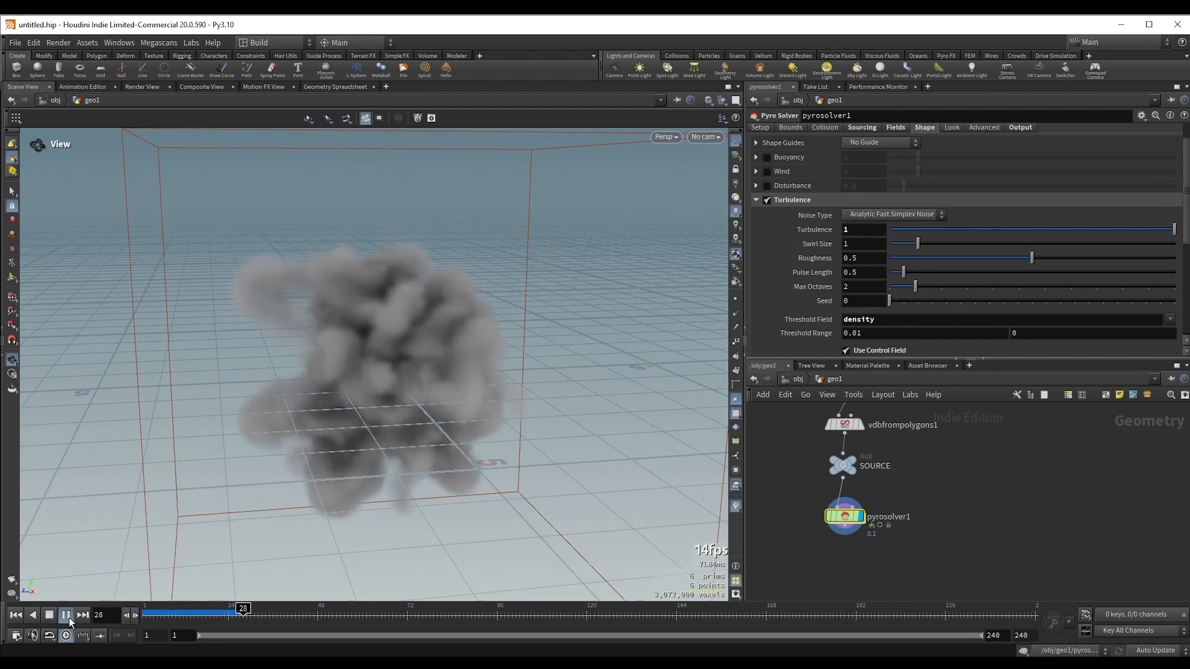
pyautogui.click(65, 615)
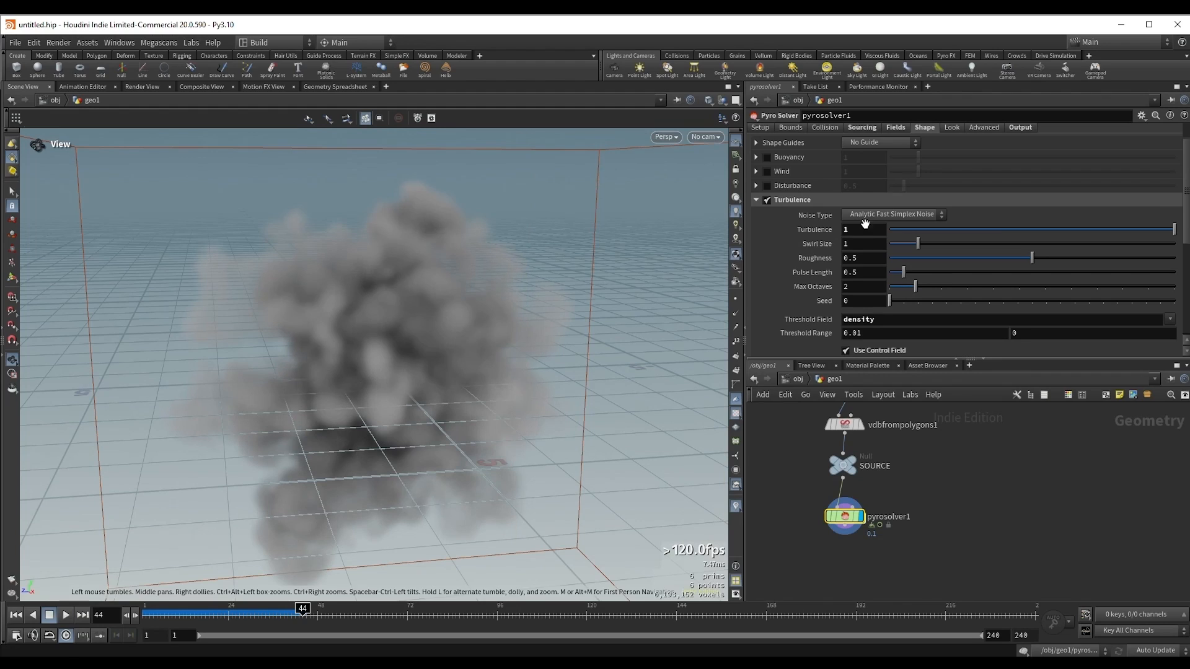
# Step: Set the Turbulence strength to 0.167 and Swirl Size to 3.17, and check the simulation up to frame 70
pyautogui.moveTo(997, 234); pyautogui.dragTo(903, 232)
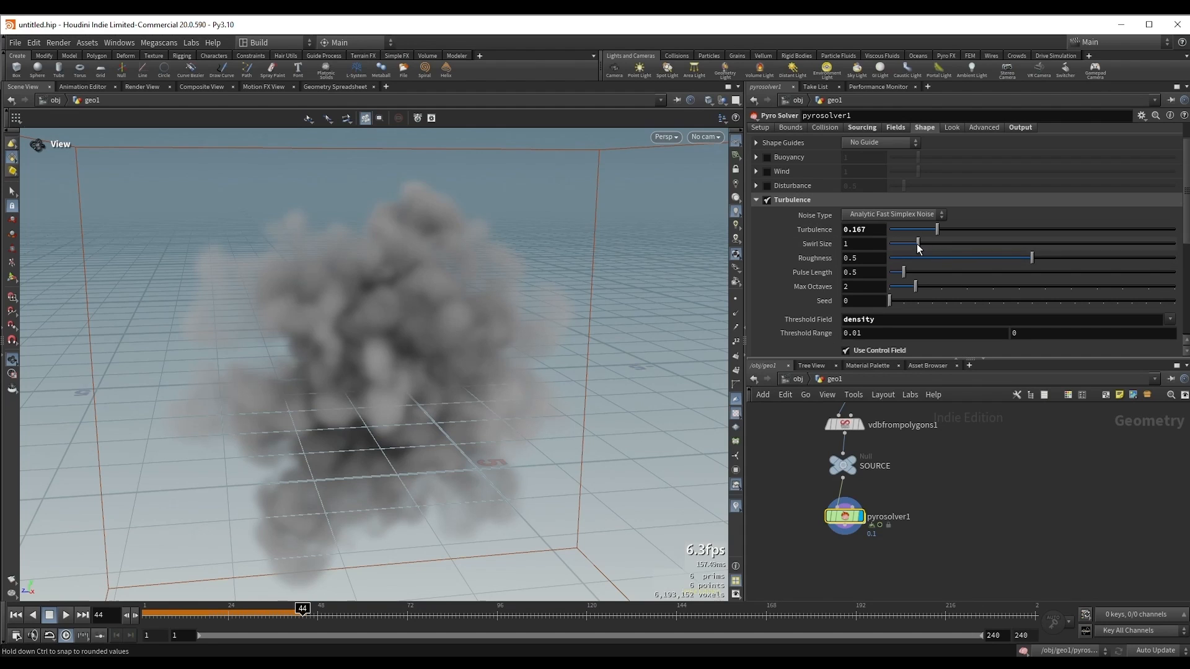
pyautogui.moveTo(927, 244); pyautogui.dragTo(981, 244)
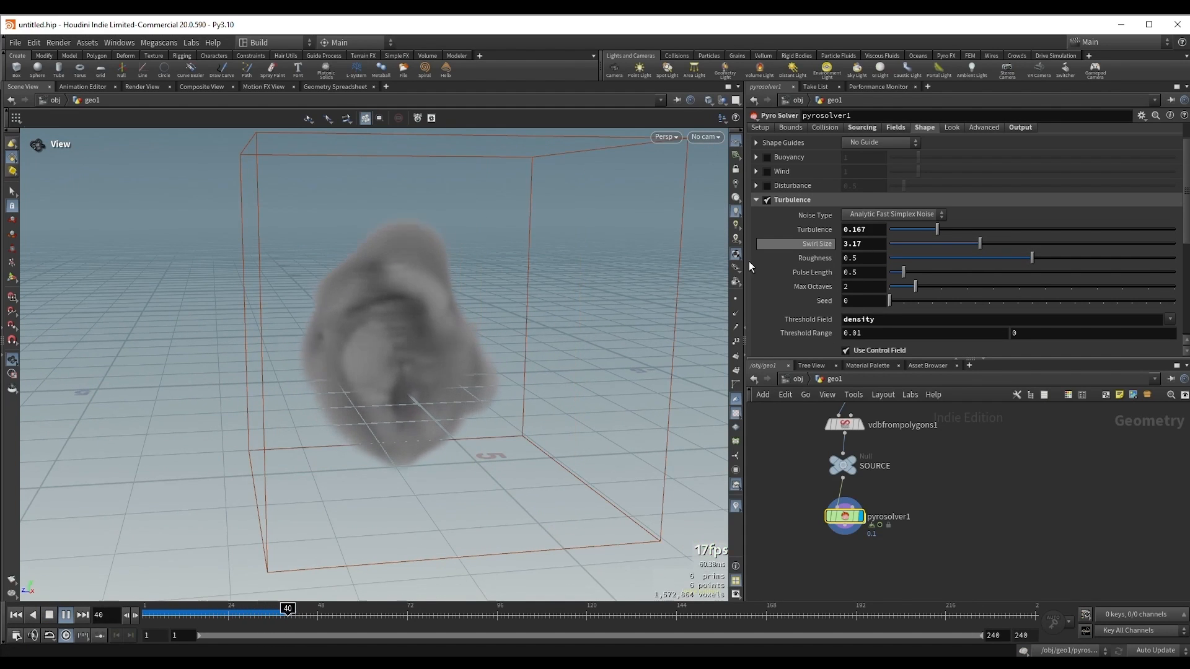
pyautogui.click(65, 615)
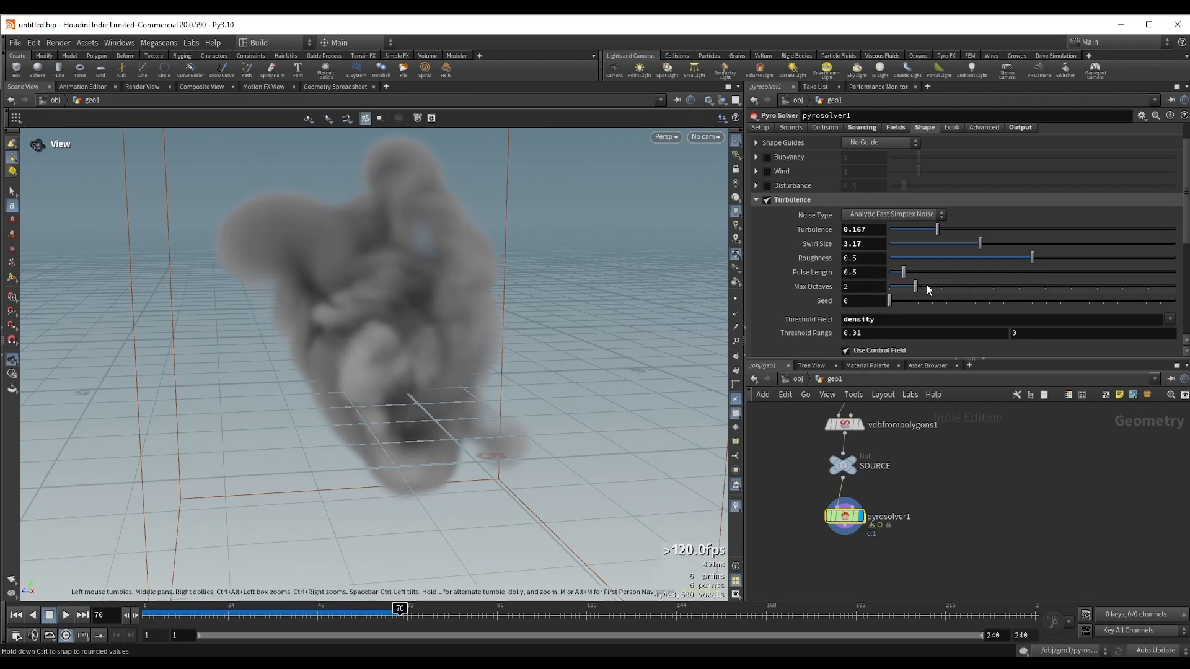
# Step: Set the turbulence Roughness to 0.685 and Pulse Length to 0.1
pyautogui.moveTo(1036, 263); pyautogui.dragTo(1084, 261)
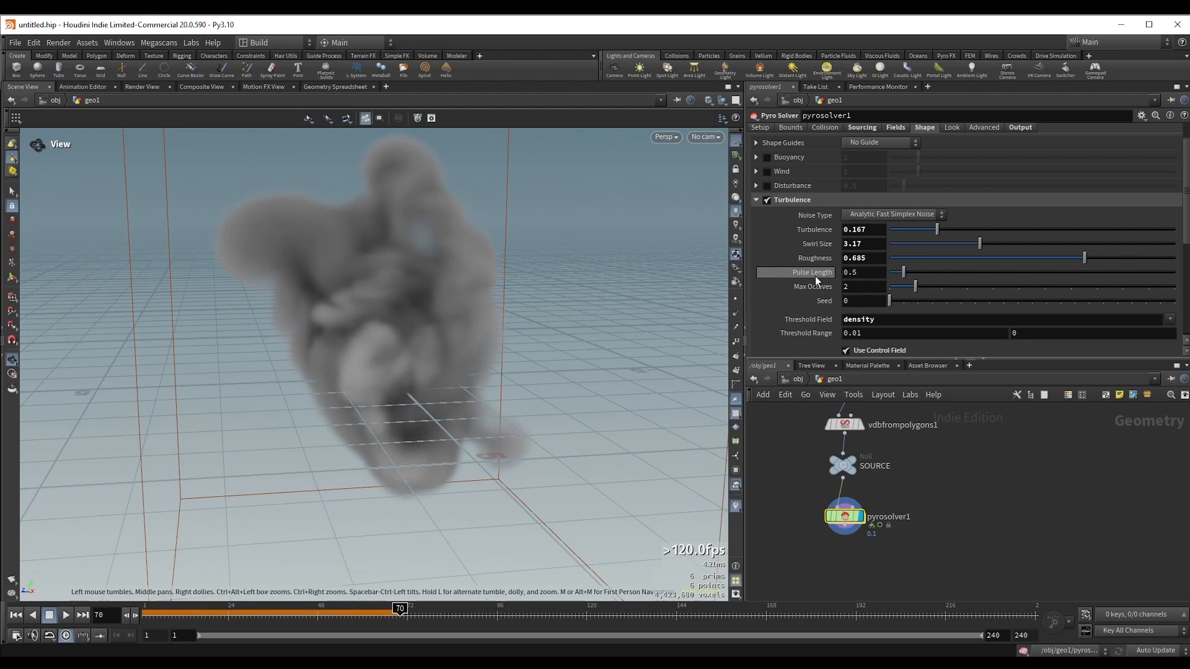
pyautogui.moveTo(878, 277); pyautogui.dragTo(852, 279)
pyautogui.write('1')
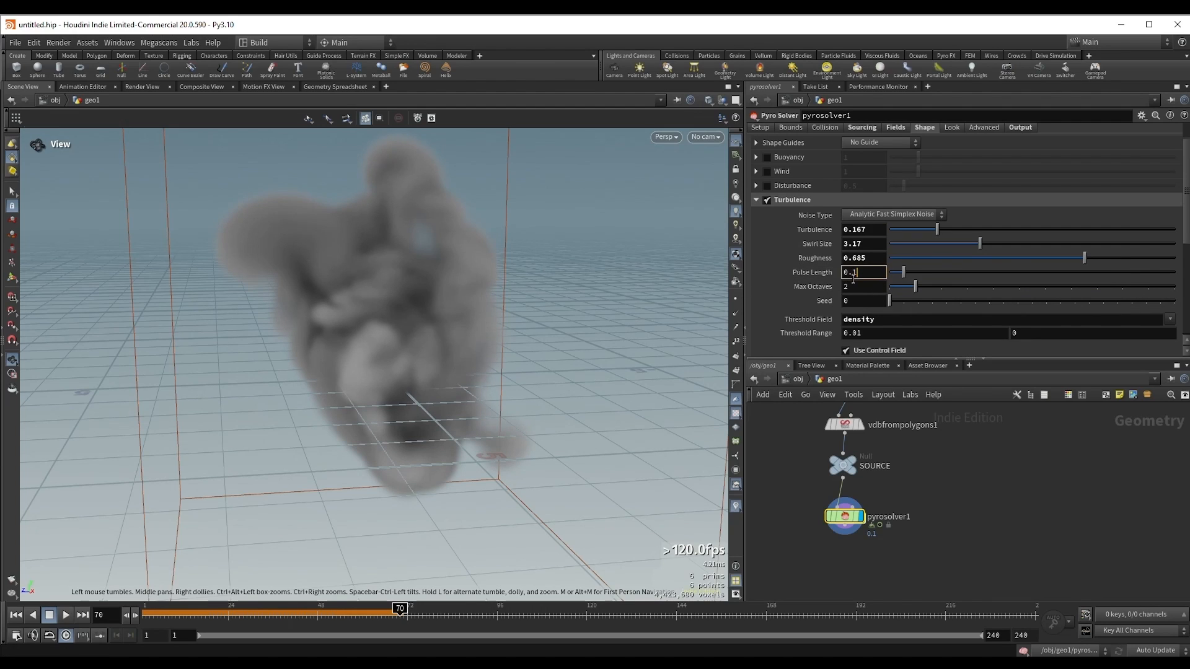
pyautogui.press('Return')
# Step: Rerun the simulation from the first frame and stop at frame 50 to examine the effect of the shorter pulse
pyautogui.moveTo(353, 284); pyautogui.dragTo(345, 300)
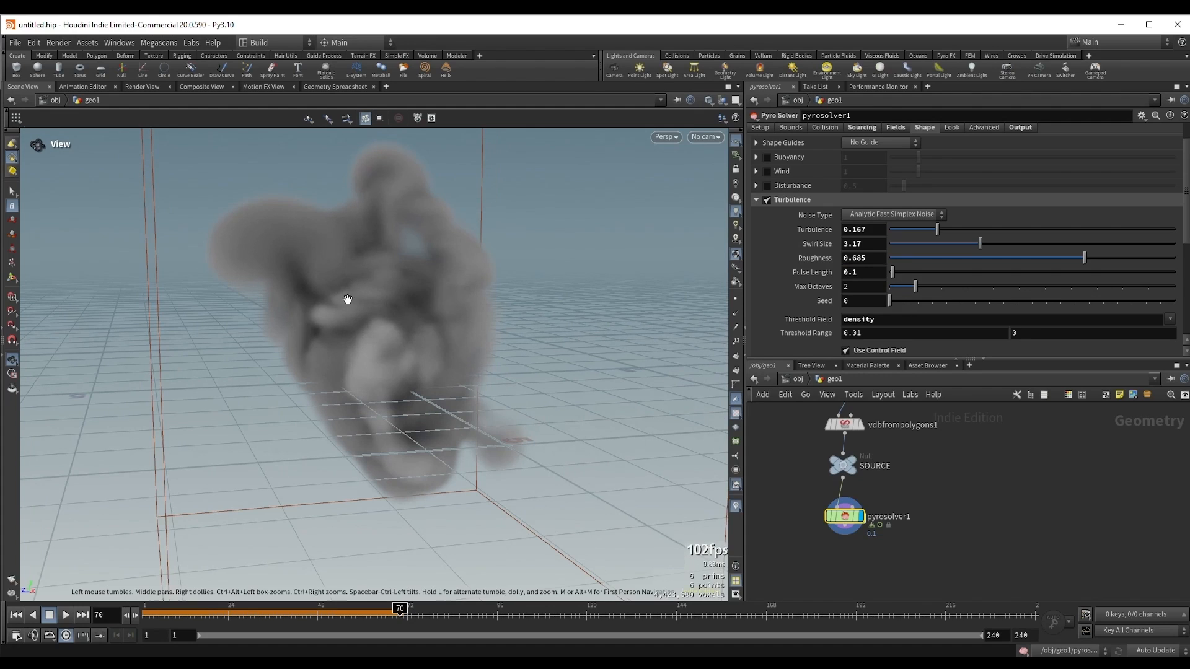
pyautogui.click(15, 614)
pyautogui.click(65, 614)
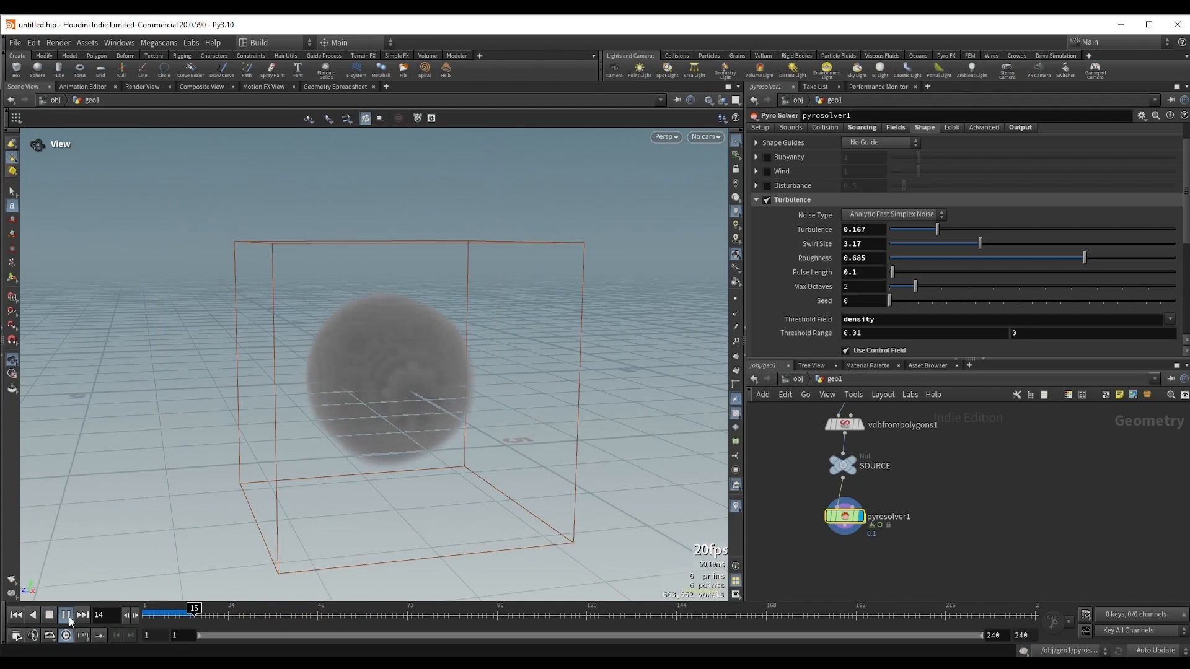
pyautogui.click(68, 616)
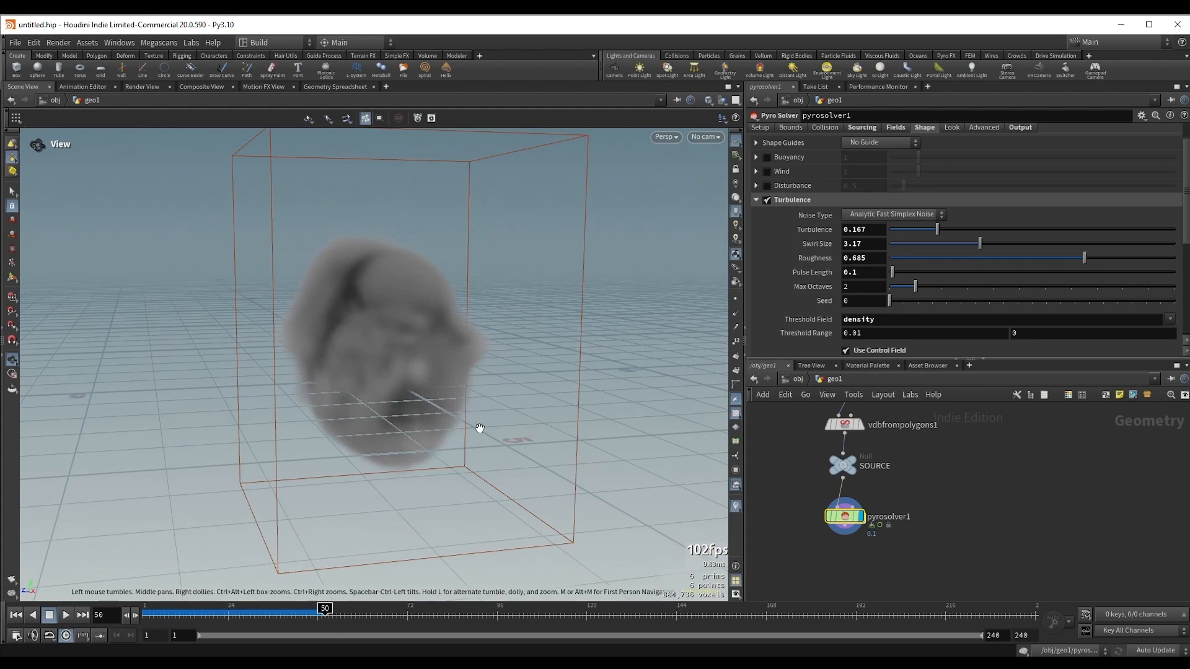
# Step: Set the turbulence Swirl Size to 1.2 and play the simulation from the first frame past frame 34
pyautogui.moveTo(980, 244); pyautogui.dragTo(924, 247)
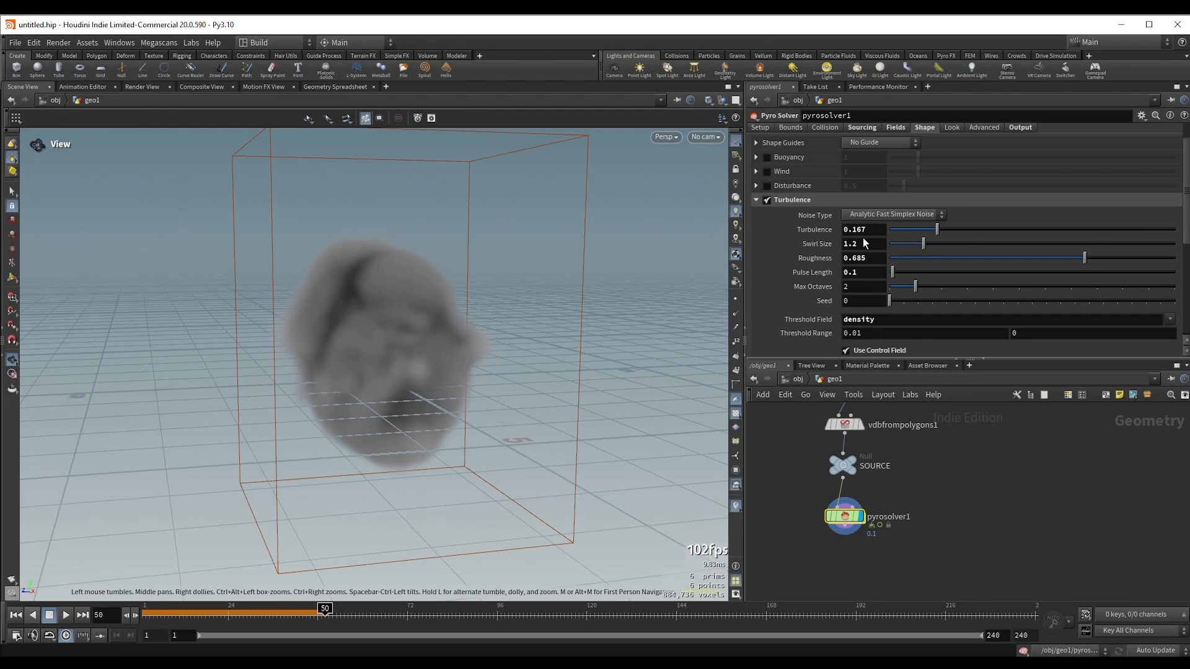
pyautogui.hotkey('ctrl', 'Up')
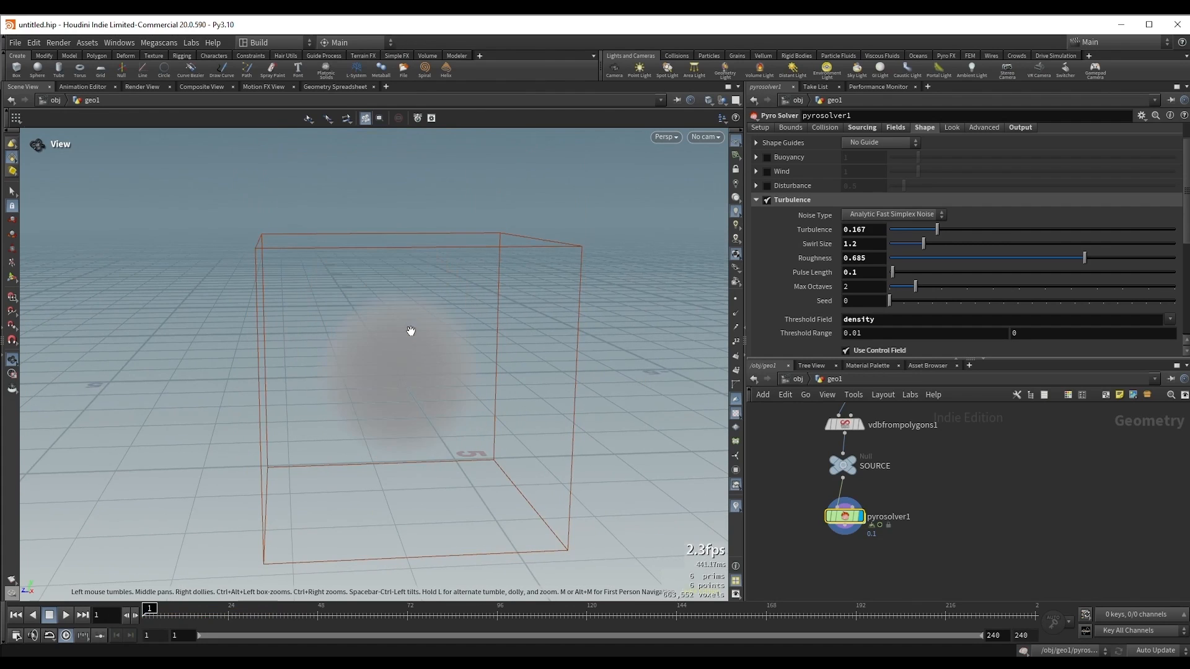
pyautogui.press('Up')
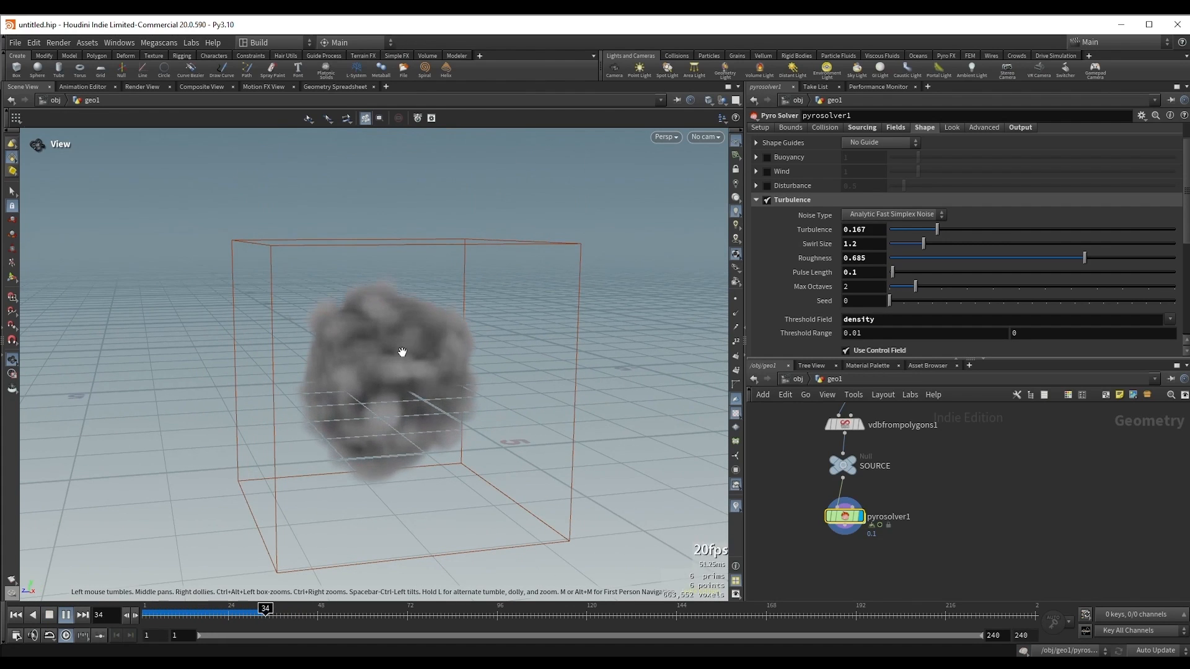
pyautogui.press('Up')
# Step: Replay the simulation from the first frame to frame 83 and examine the smoke's shape from a closer viewpoint
pyautogui.hotkey('ctrl', 'Up')
pyautogui.press('Up')
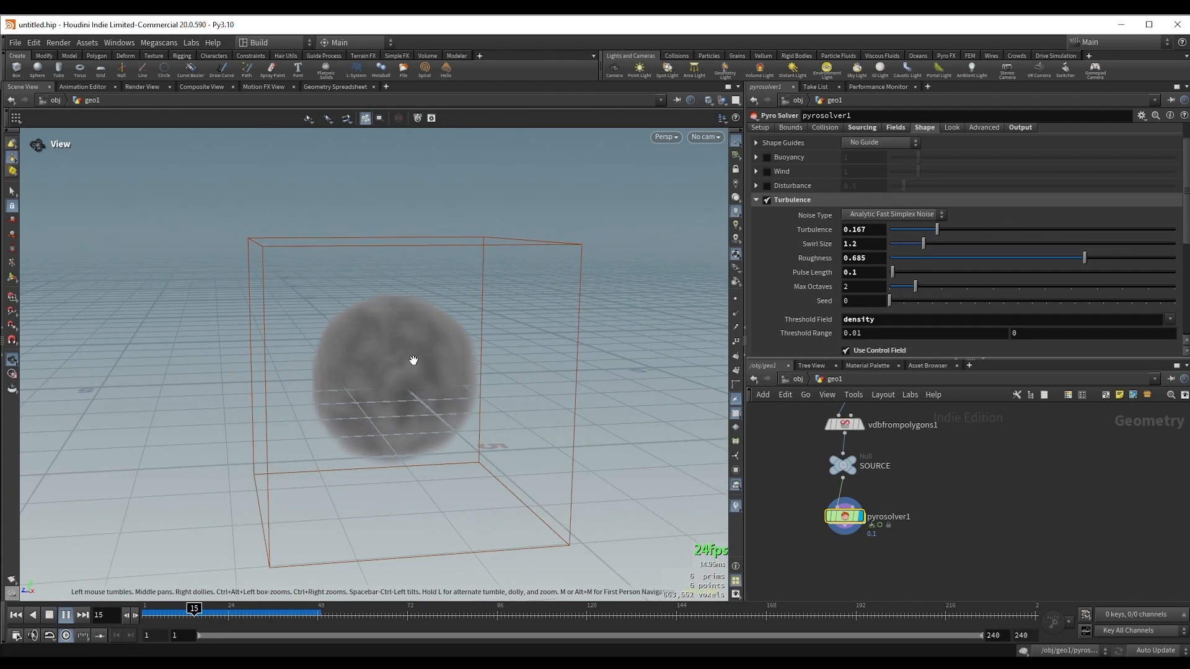
pyautogui.moveTo(414, 361); pyautogui.dragTo(382, 345)
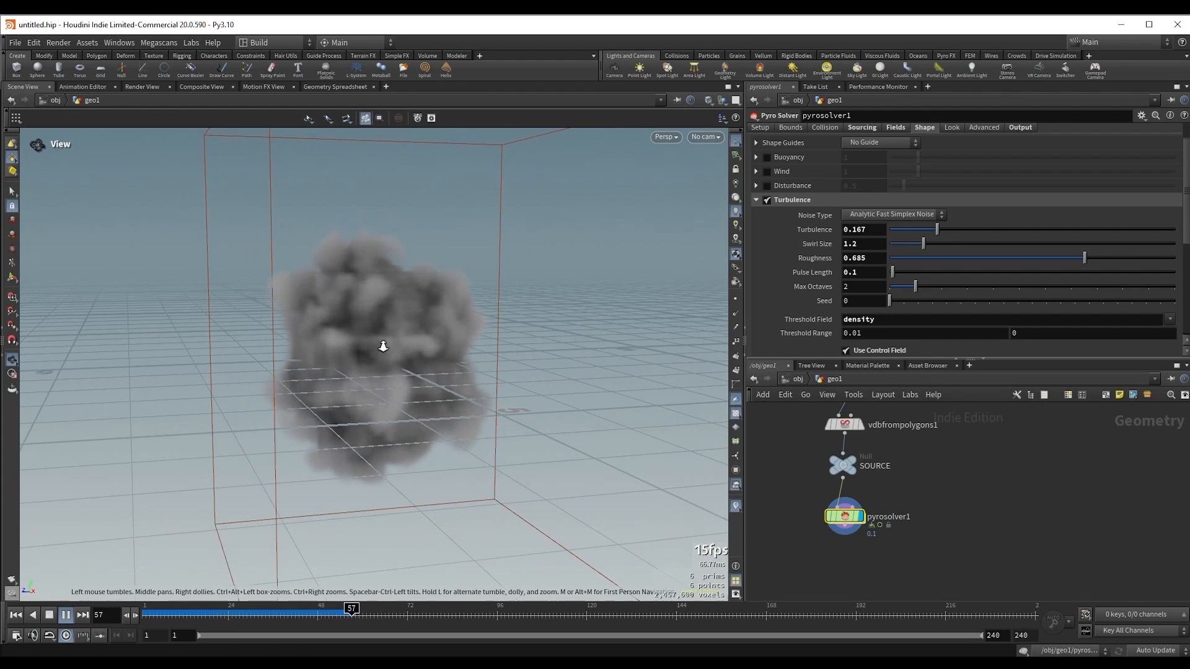
pyautogui.press('Up')
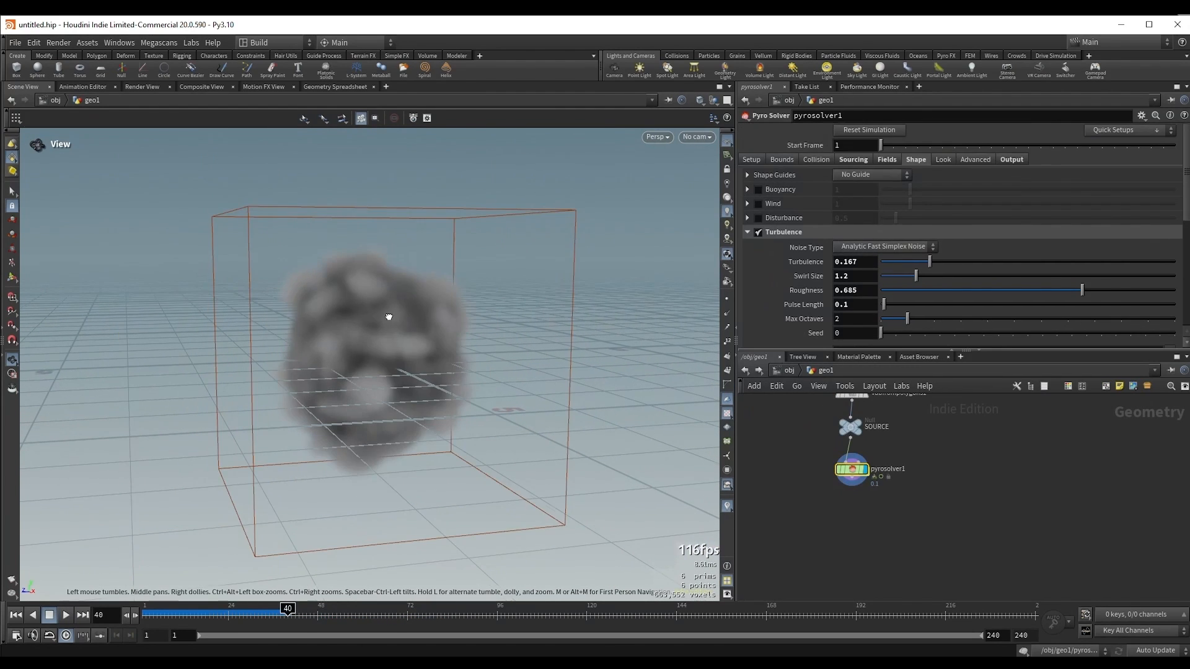
pyautogui.moveTo(385, 313); pyautogui.dragTo(427, 303)
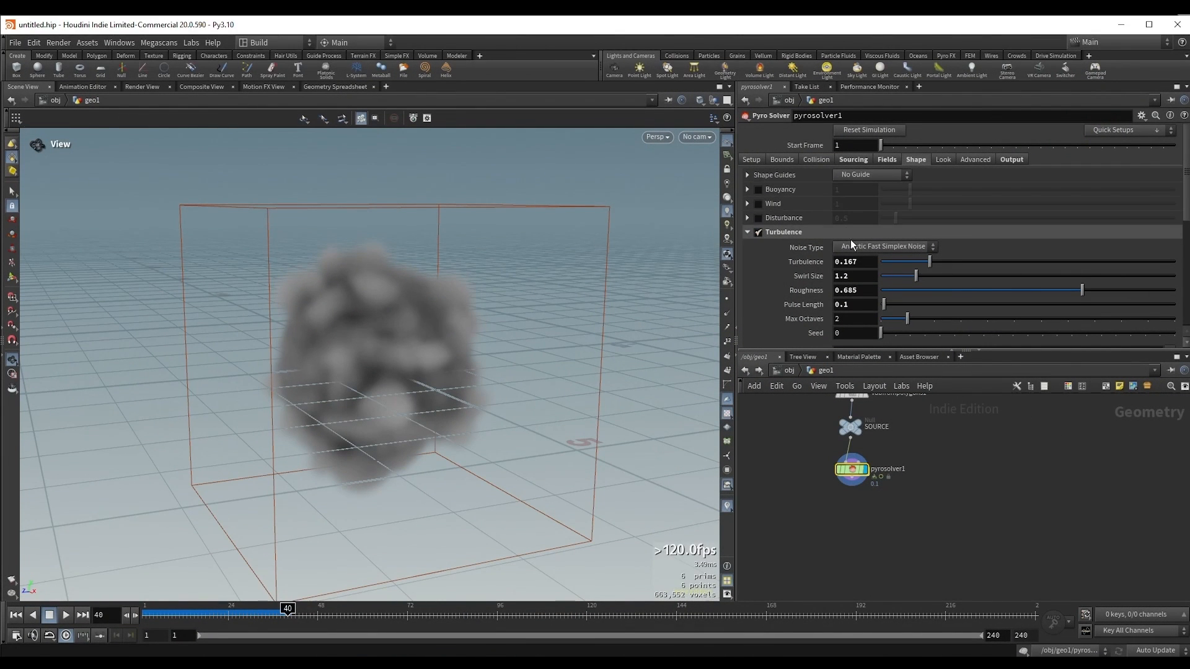
# Step: Collapse the Turbulence settings, enter the FORCES network inside pyrosolver1 and examine its advection, sources and force output nodes
pyautogui.click(747, 231)
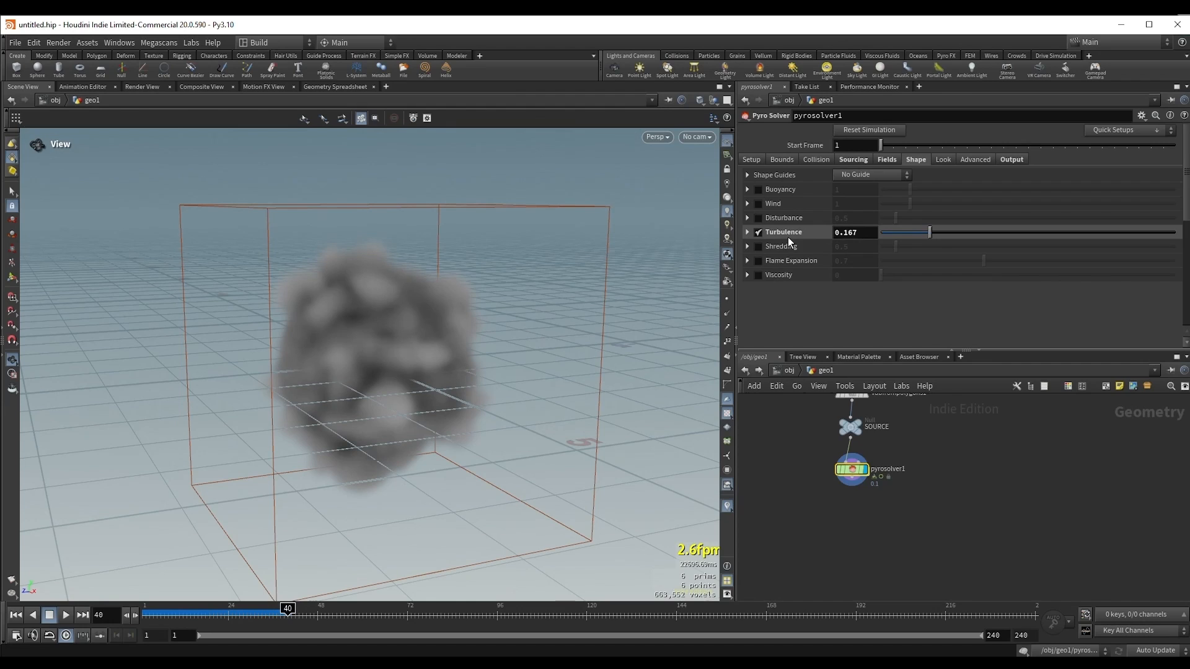
pyautogui.scroll(3, 905, 496)
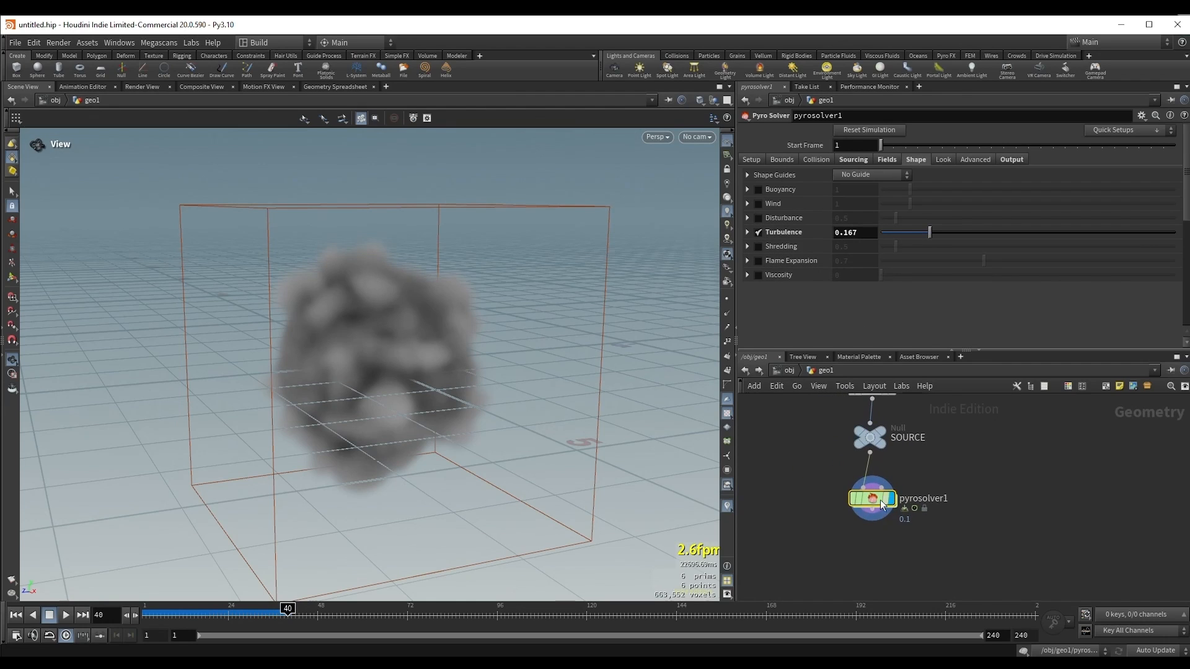
pyautogui.doubleClick(870, 499)
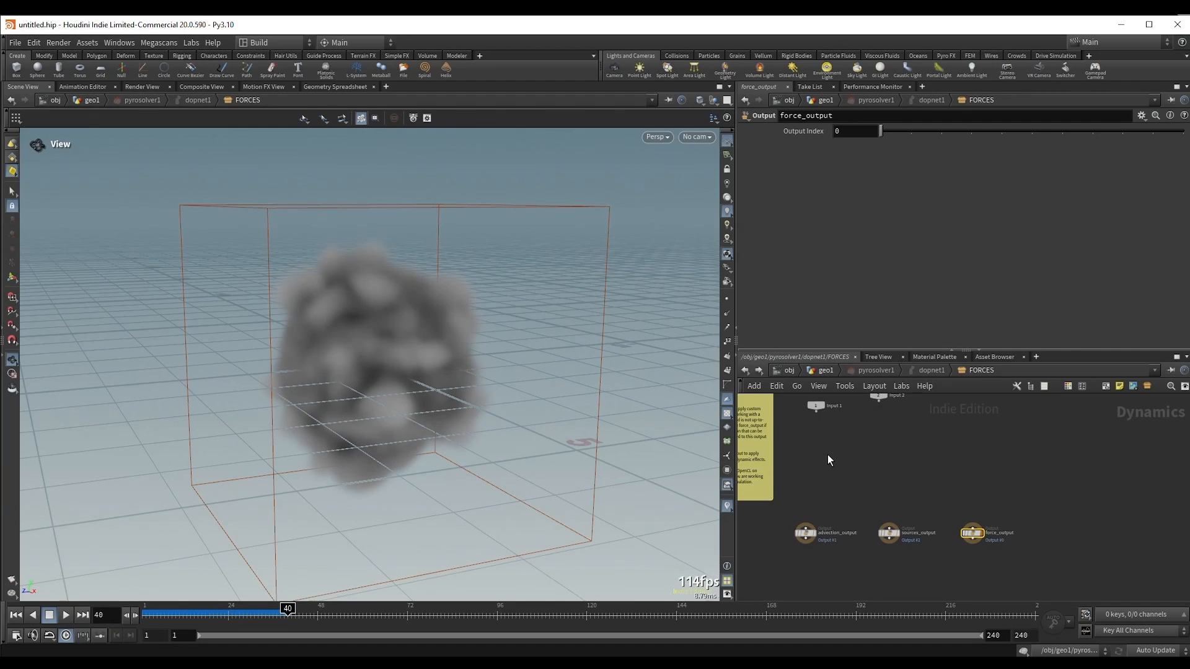
pyautogui.moveTo(815, 454); pyautogui.dragTo(965, 559)
pyautogui.moveTo(803, 507); pyautogui.dragTo(798, 465, button='middle')
pyautogui.scroll(2, 797, 465)
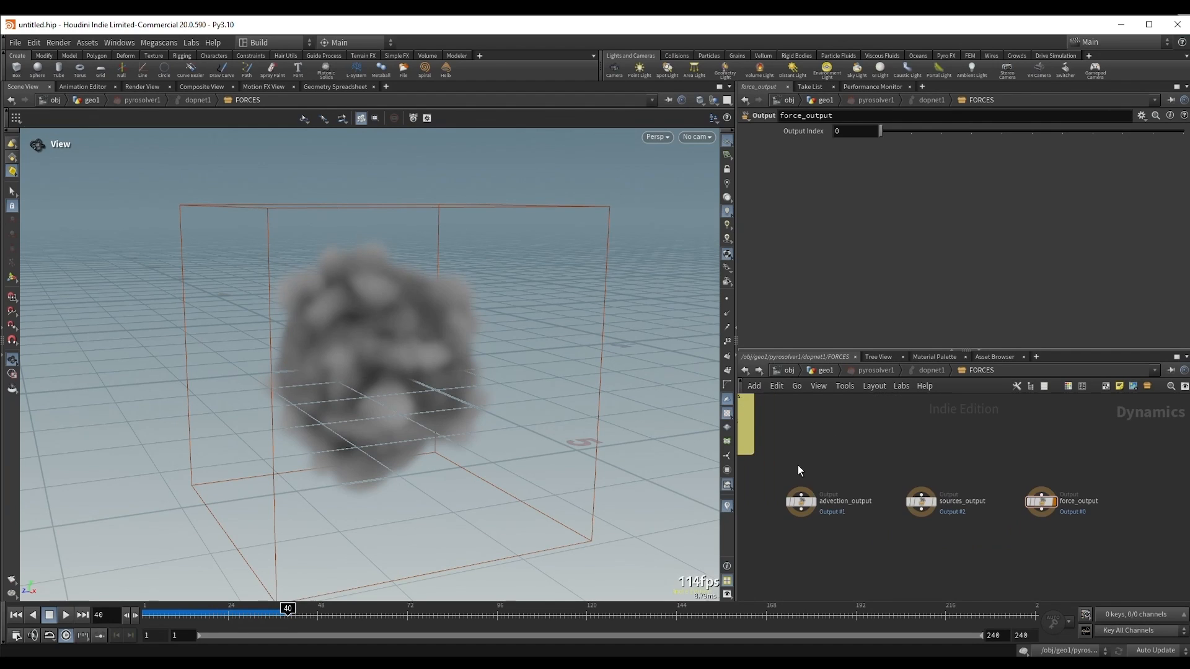
pyautogui.moveTo(798, 465); pyautogui.dragTo(1074, 541)
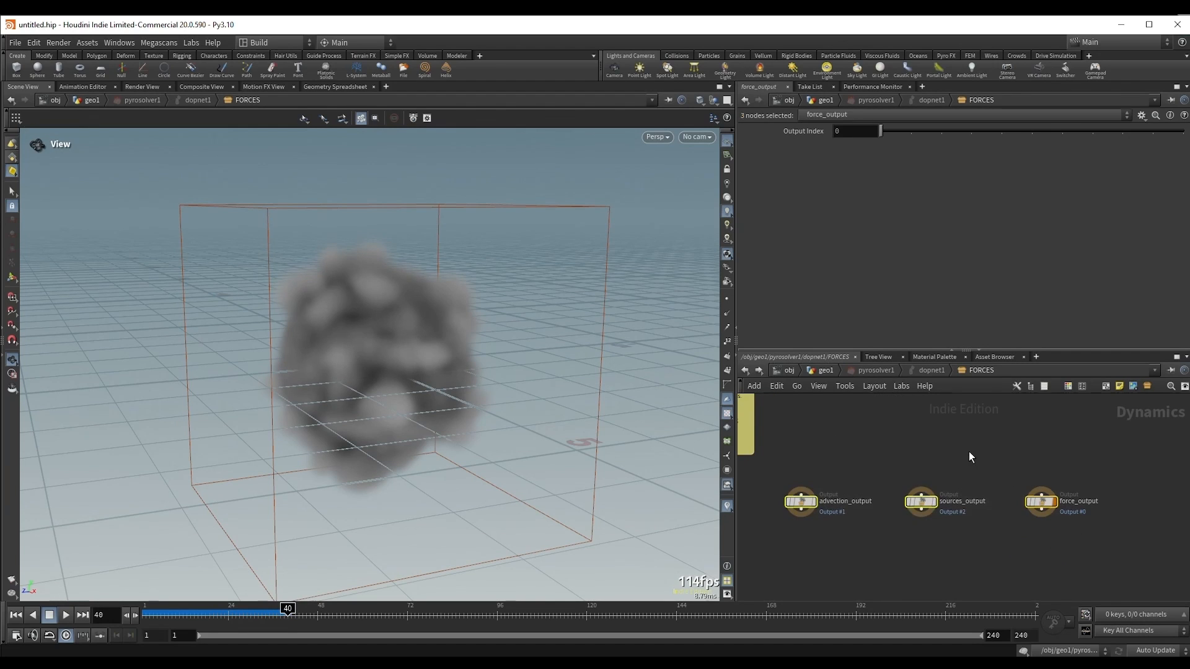
pyautogui.click(968, 451)
pyautogui.scroll(1, 957, 452)
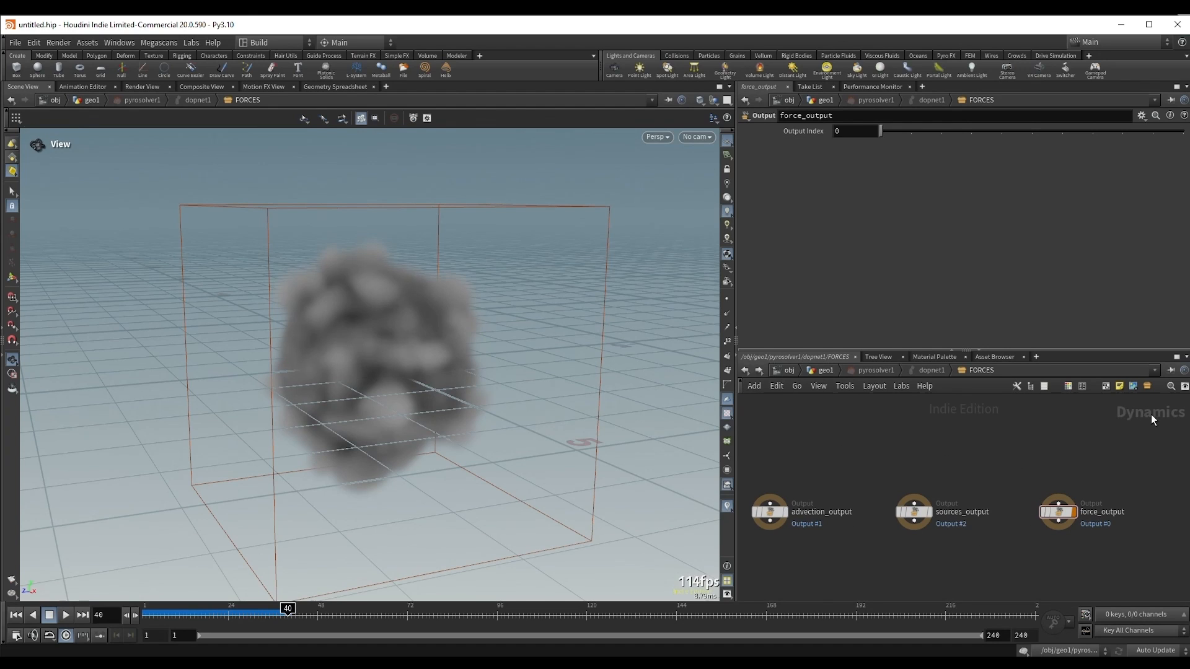
pyautogui.press('Tab')
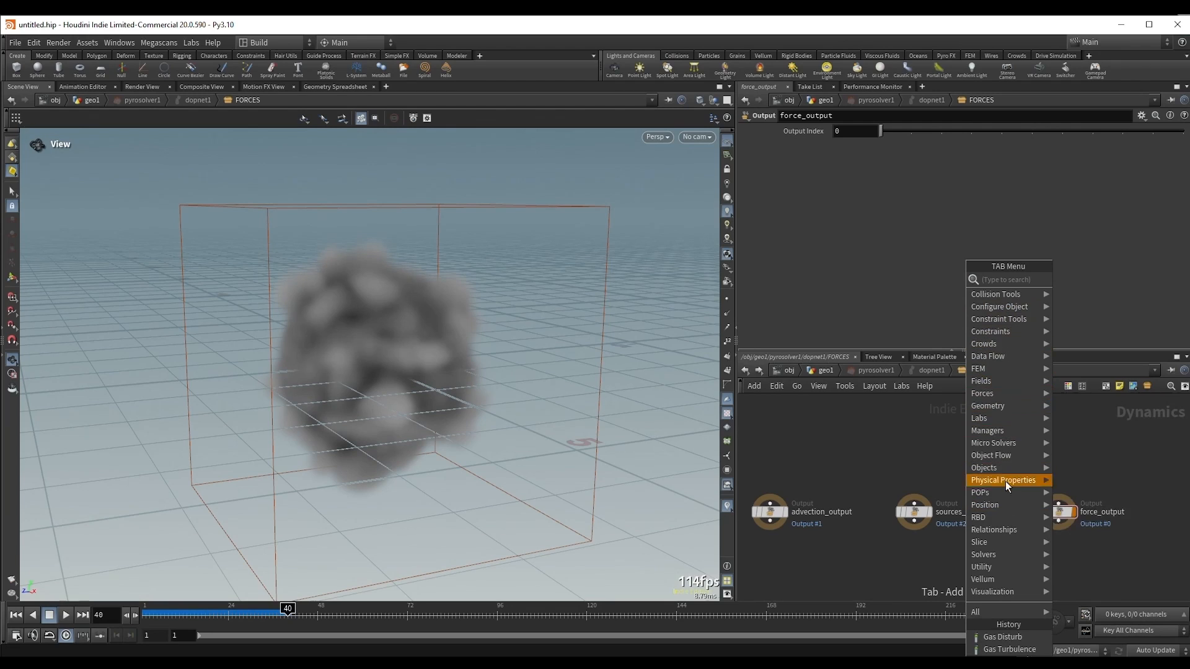
pyautogui.moveTo(1009, 507)
pyautogui.click(899, 427)
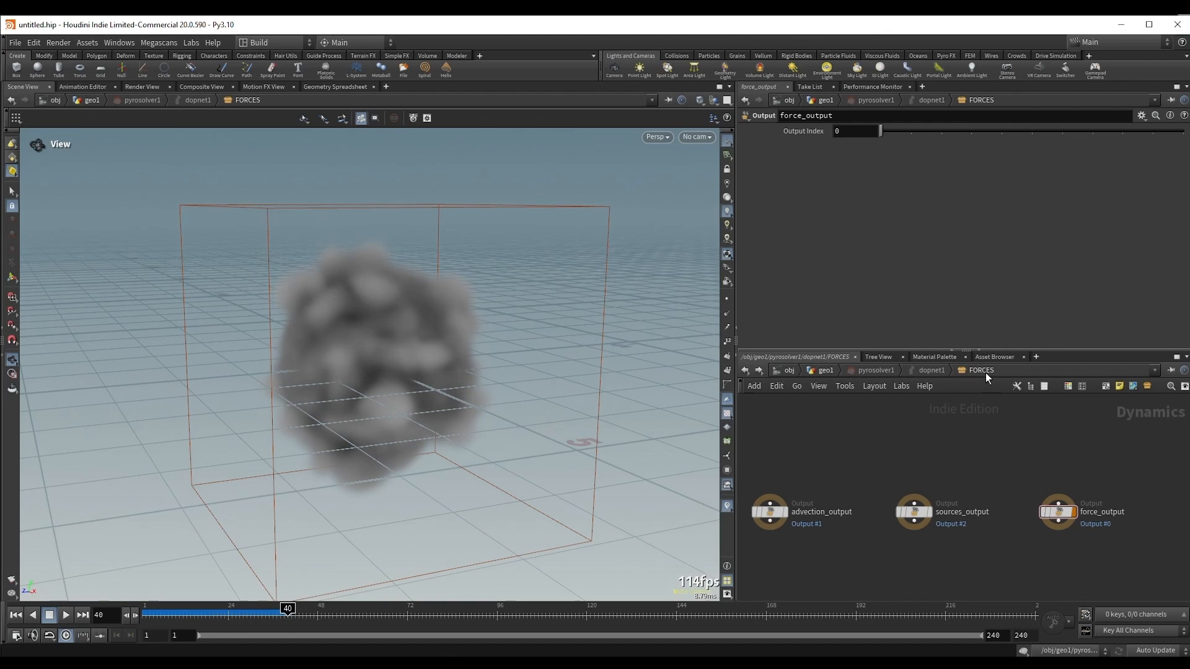
pyautogui.scroll(-3, 924, 471)
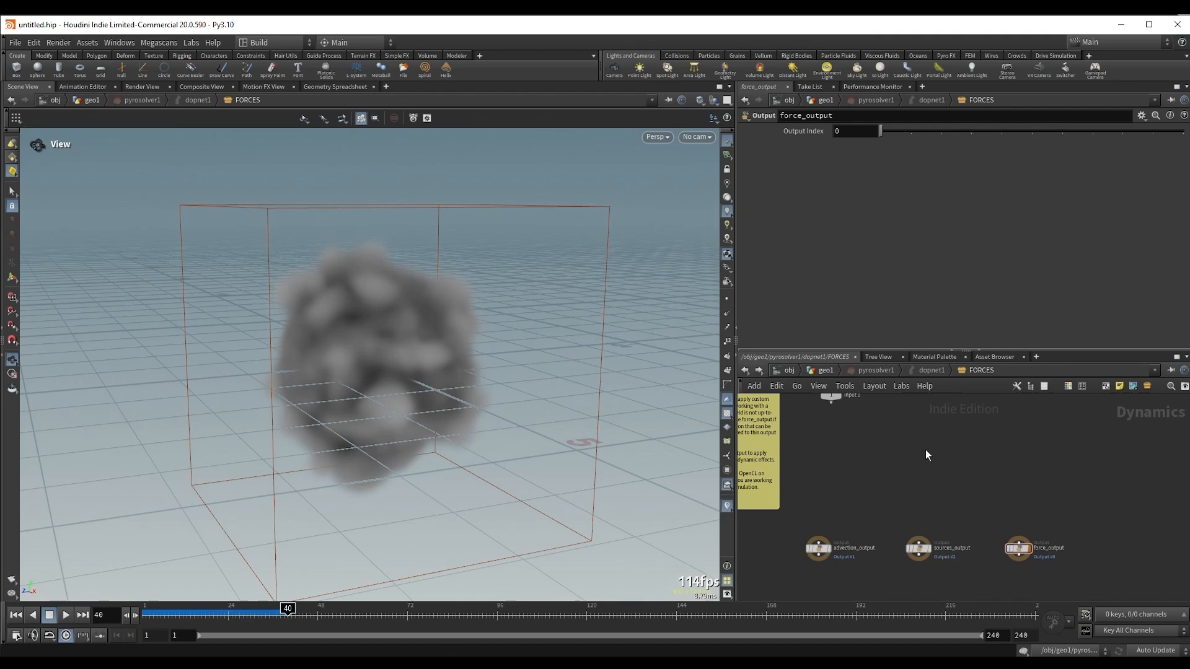
# Step: Go up to the dopnet1 network and inspect the switch2 and pyro_solver nodes
pyautogui.click(923, 370)
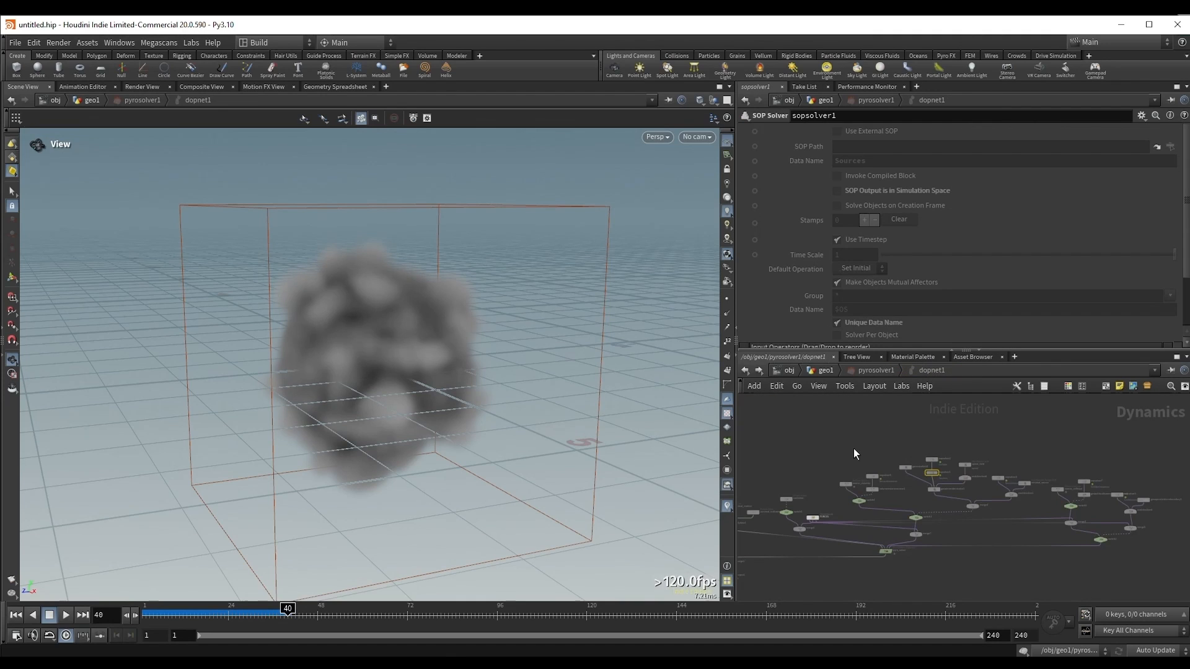
pyautogui.scroll(-1, 854, 449)
pyautogui.scroll(-1, 819, 445)
pyautogui.moveTo(820, 445); pyautogui.dragTo(852, 440, button='middle')
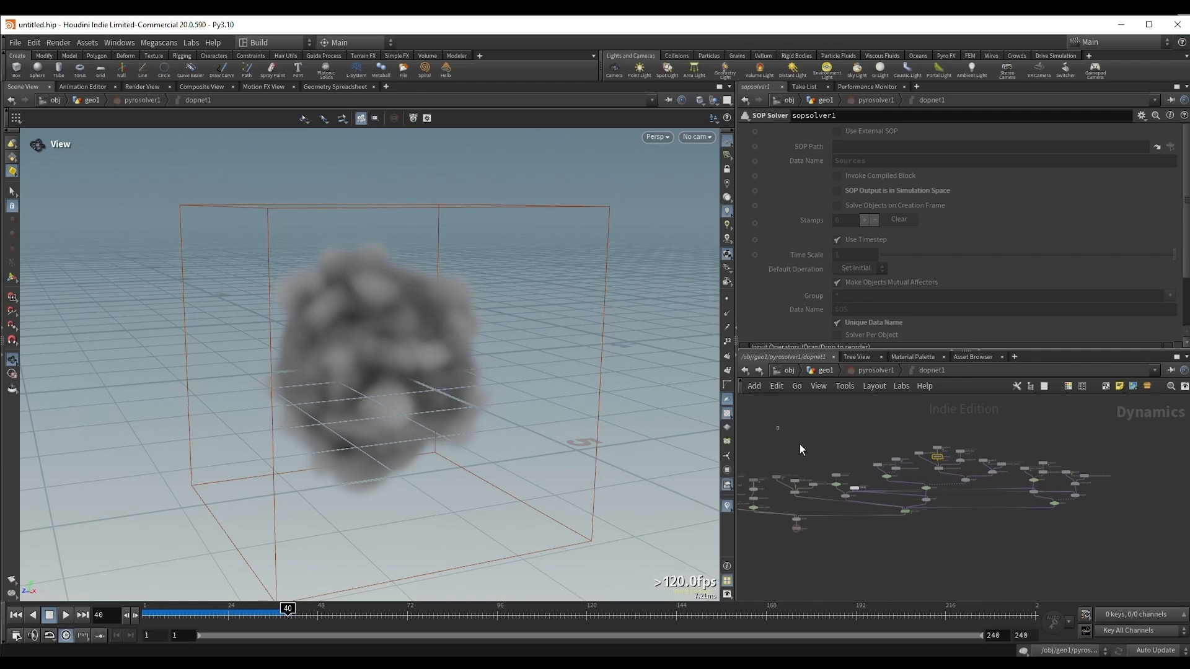
pyautogui.click(1053, 503)
pyautogui.scroll(8, 964, 527)
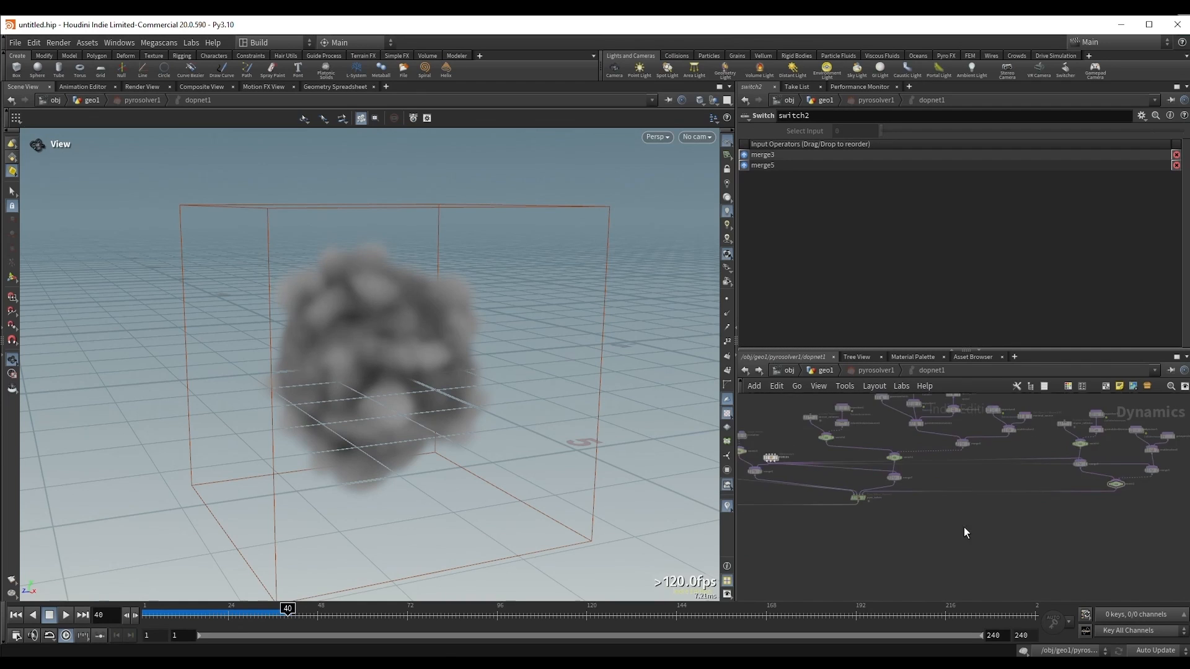
pyautogui.click(871, 473)
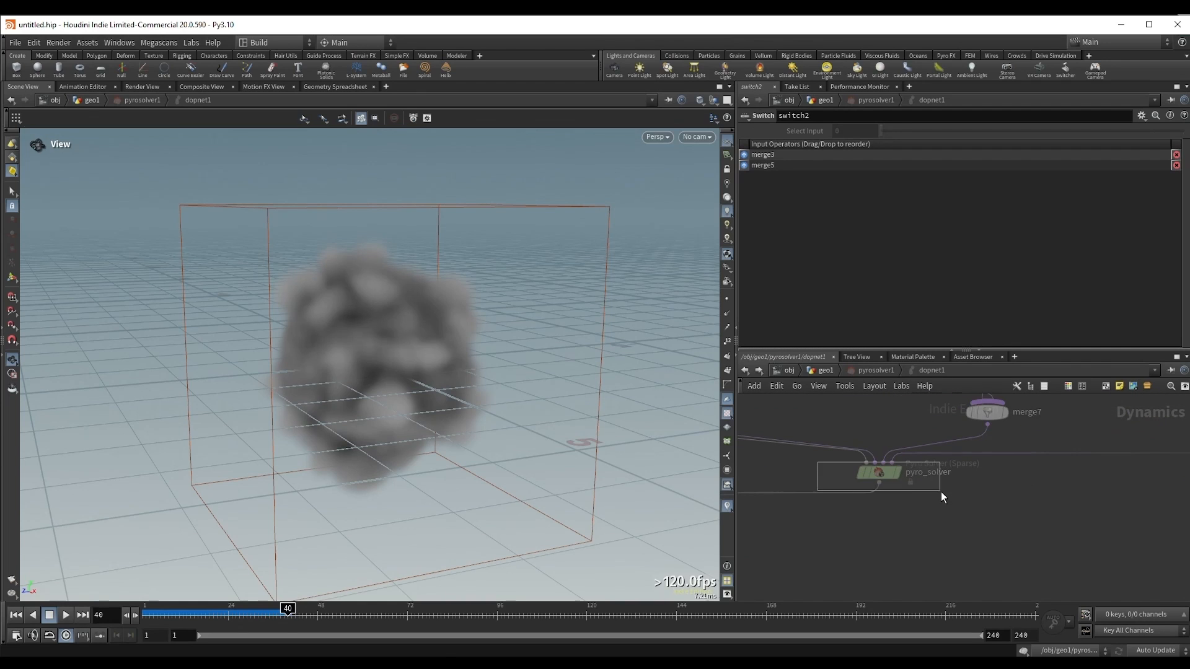
pyautogui.scroll(-1, 943, 495)
pyautogui.moveTo(950, 501); pyautogui.dragTo(951, 567, button='middle')
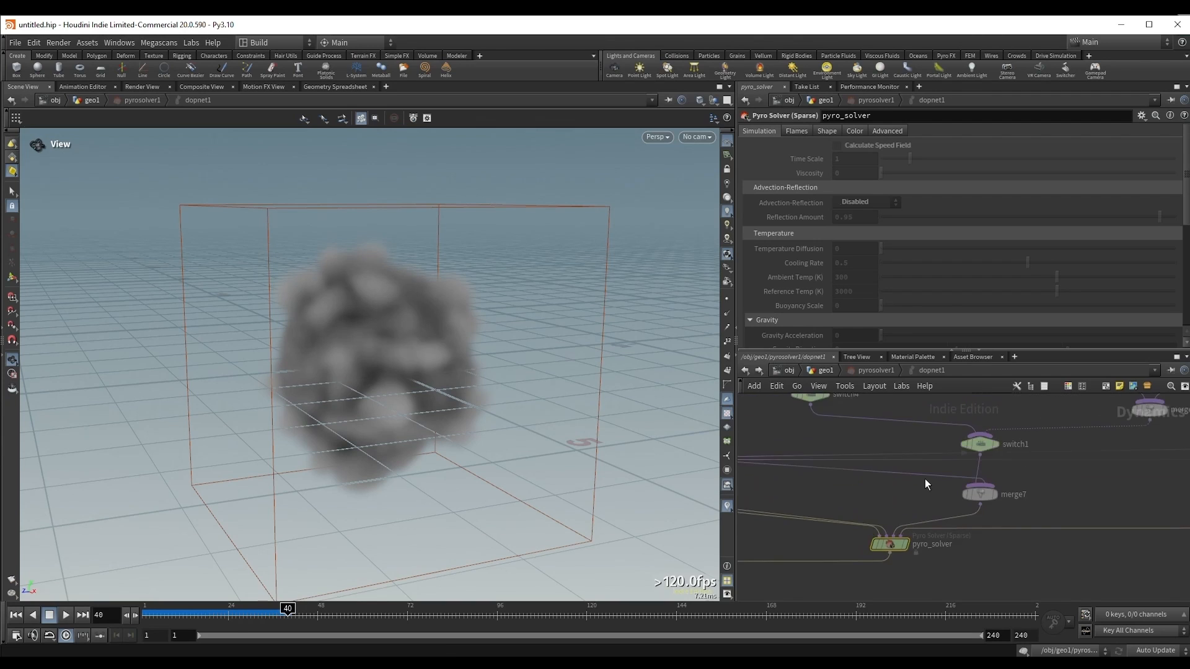
# Step: Examine gasintermittentsolve1 and the other nodes feeding pyro_solver in dopnet1, and return to the geo1 network
pyautogui.scroll(-1, 925, 480)
pyautogui.moveTo(910, 492); pyautogui.dragTo(915, 554, button='middle')
pyautogui.moveTo(917, 475); pyautogui.dragTo(907, 498, button='middle')
pyautogui.click(991, 466)
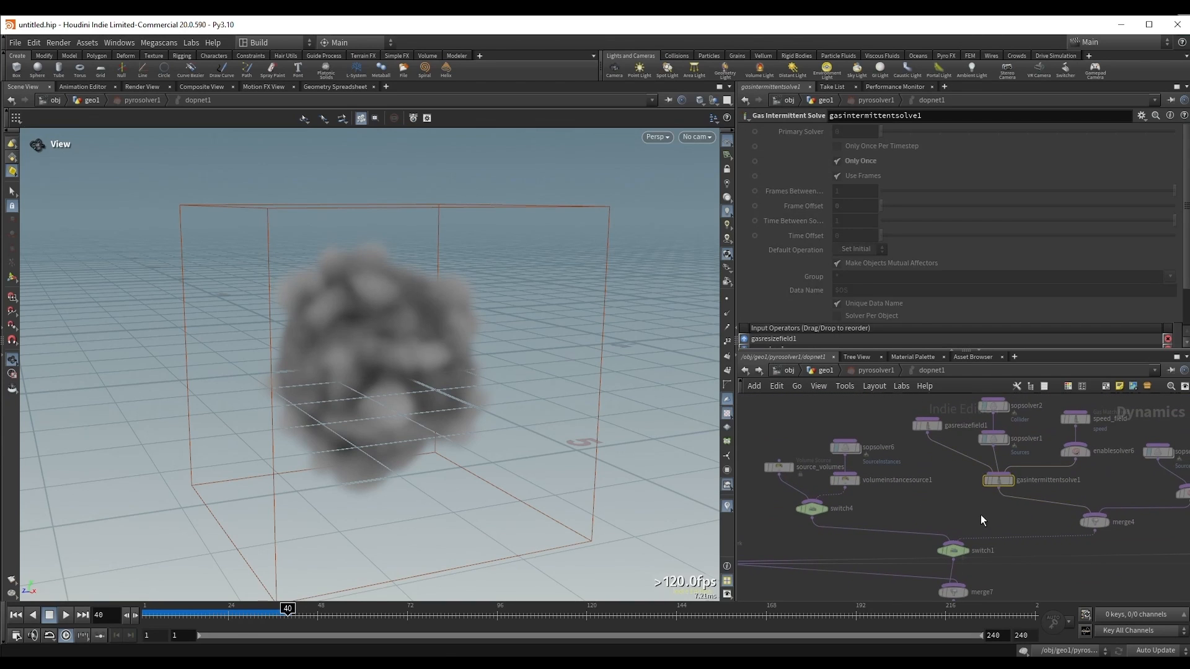
pyautogui.moveTo(980, 514); pyautogui.dragTo(855, 508, button='middle')
pyautogui.click(1056, 477)
pyautogui.moveTo(1050, 500); pyautogui.dragTo(1072, 445, button='middle')
pyautogui.click(992, 478)
pyautogui.scroll(-2, 935, 474)
pyautogui.click(871, 370)
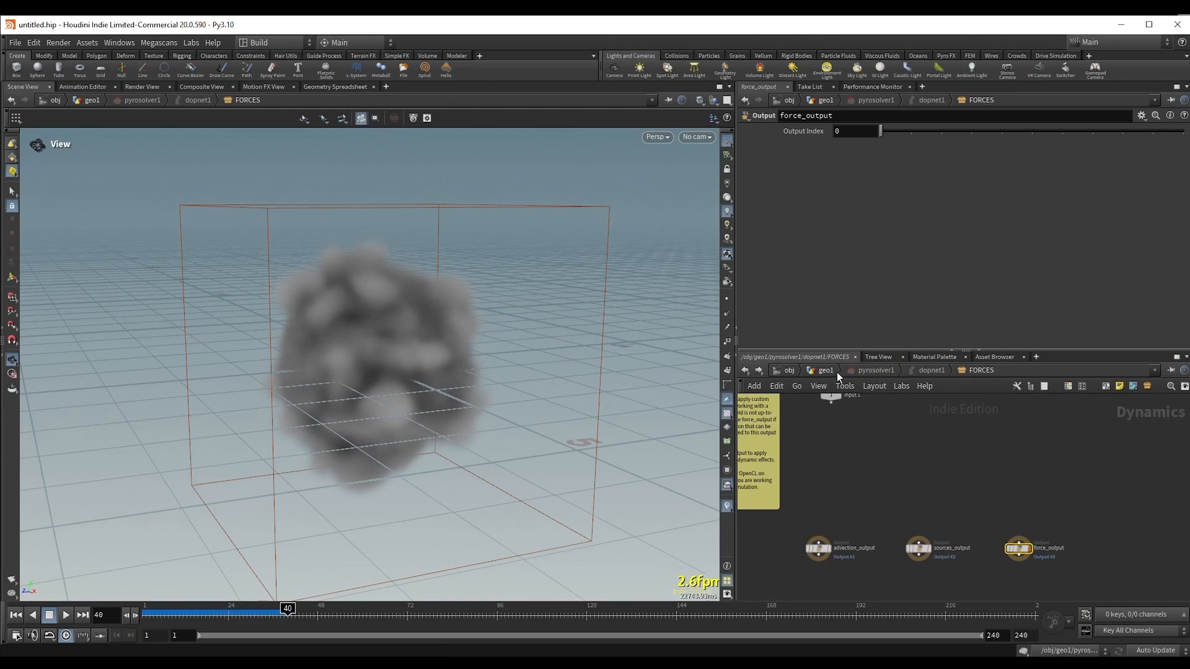
pyautogui.click(827, 369)
pyautogui.moveTo(805, 490); pyautogui.dragTo(801, 521, button='middle')
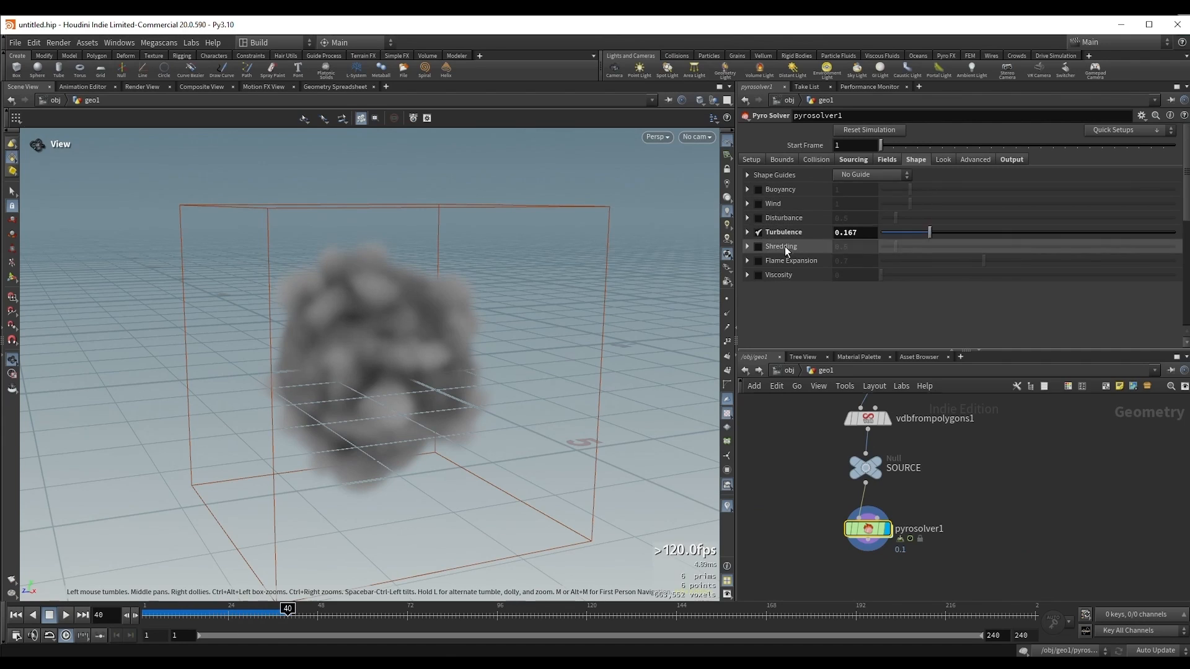
# Step: Review the Pyro Solver's Fields settings, including density Dissipation, and return to its Shape settings
pyautogui.click(874, 160)
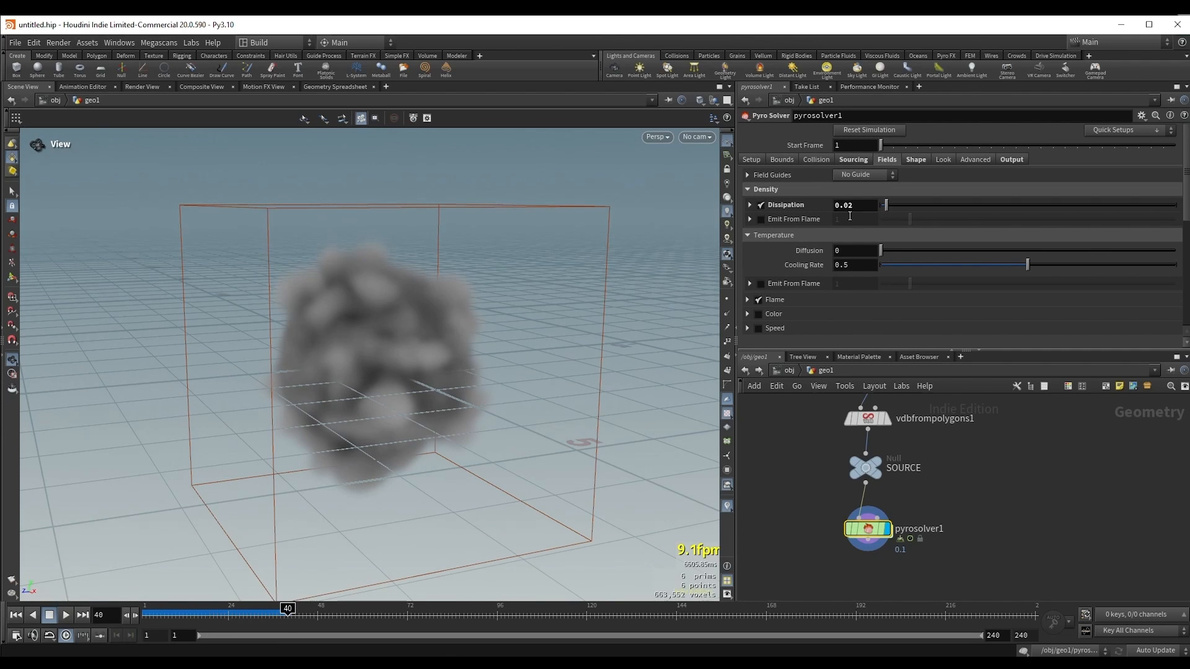
pyautogui.moveTo(870, 530)
pyautogui.click(916, 158)
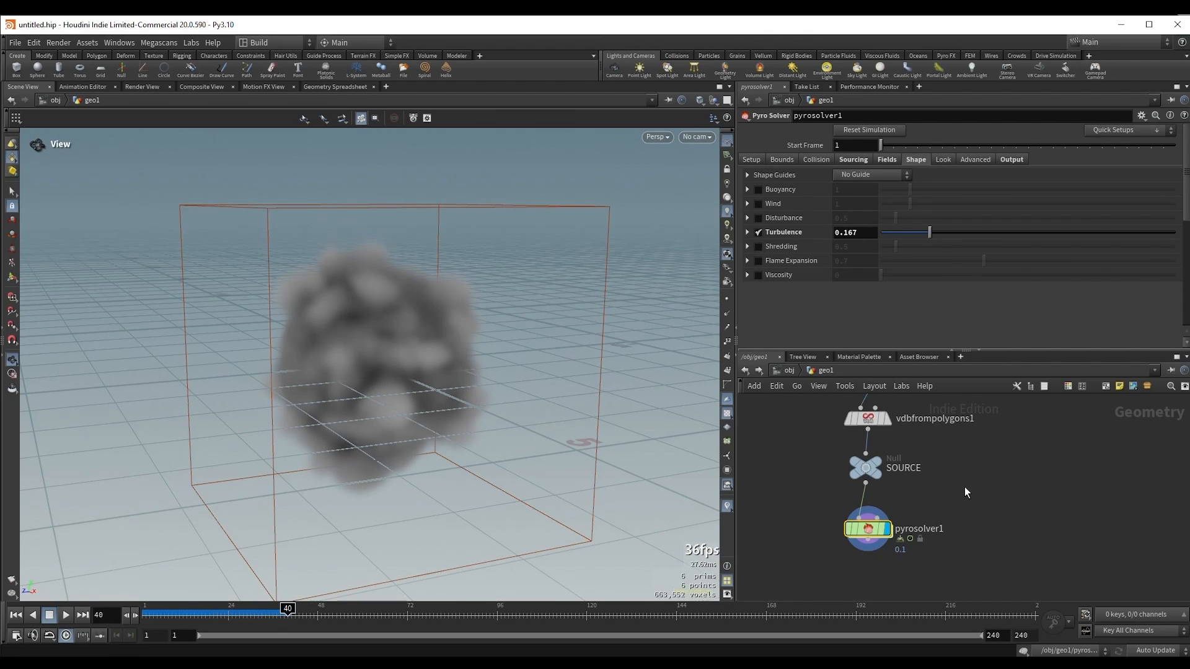
# Step: Enter the FORCES network inside pyrosolver1 and read its sticky note on how to use the three outputs
pyautogui.doubleClick(871, 530)
pyautogui.moveTo(953, 494); pyautogui.dragTo(1047, 519)
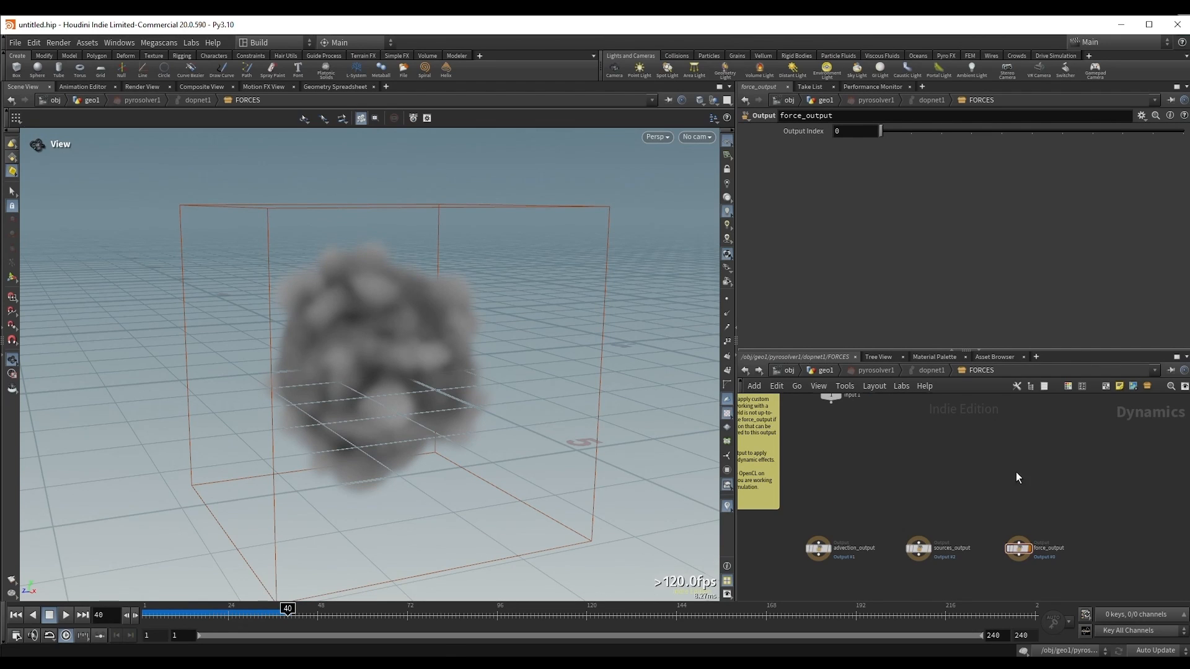
pyautogui.scroll(-1, 864, 456)
pyautogui.moveTo(863, 456); pyautogui.dragTo(994, 493, button='middle')
pyautogui.scroll(1, 885, 469)
pyautogui.moveTo(864, 468); pyautogui.dragTo(872, 485, button='middle')
pyautogui.scroll(1, 874, 492)
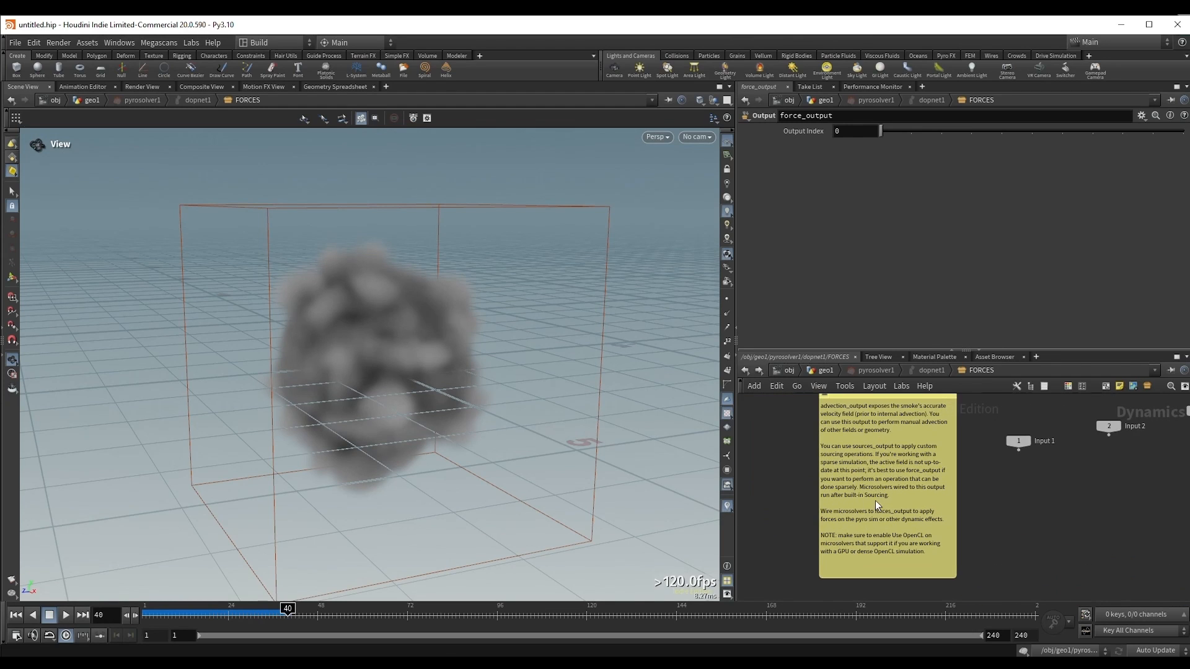
pyautogui.scroll(1, 875, 500)
pyautogui.scroll(1, 858, 481)
pyautogui.scroll(1, 828, 499)
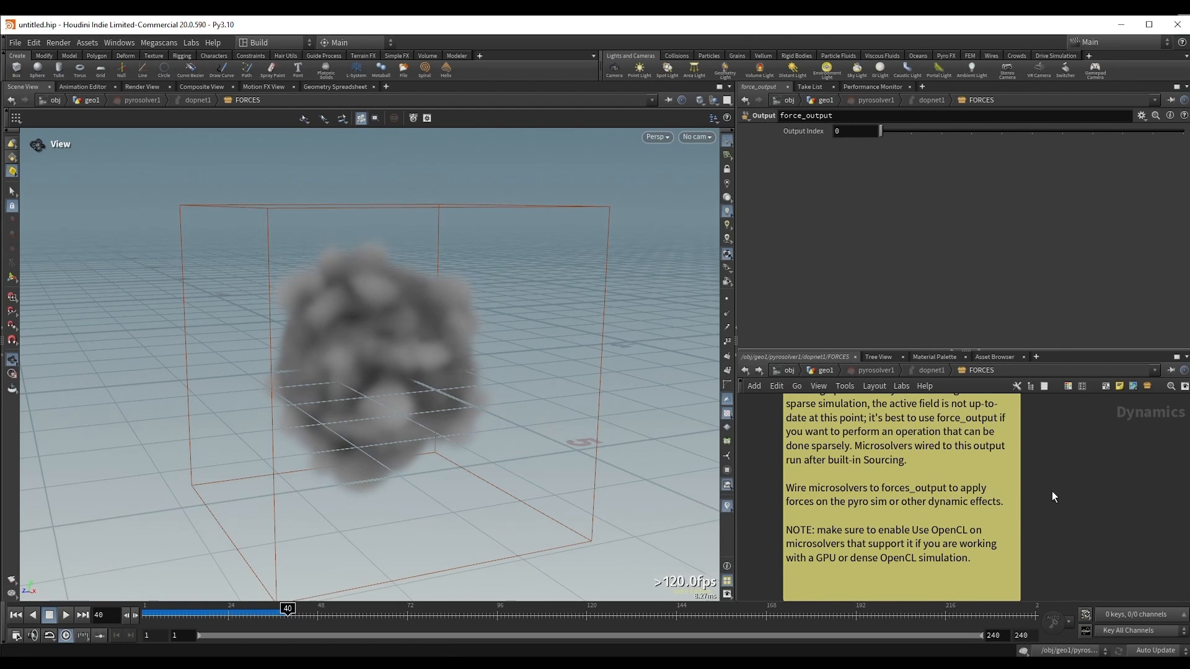
# Step: Add a Gas Turbulence node, wire it into force_output in the FORCES network, and return to the geo1 network
pyautogui.scroll(-4, 1070, 489)
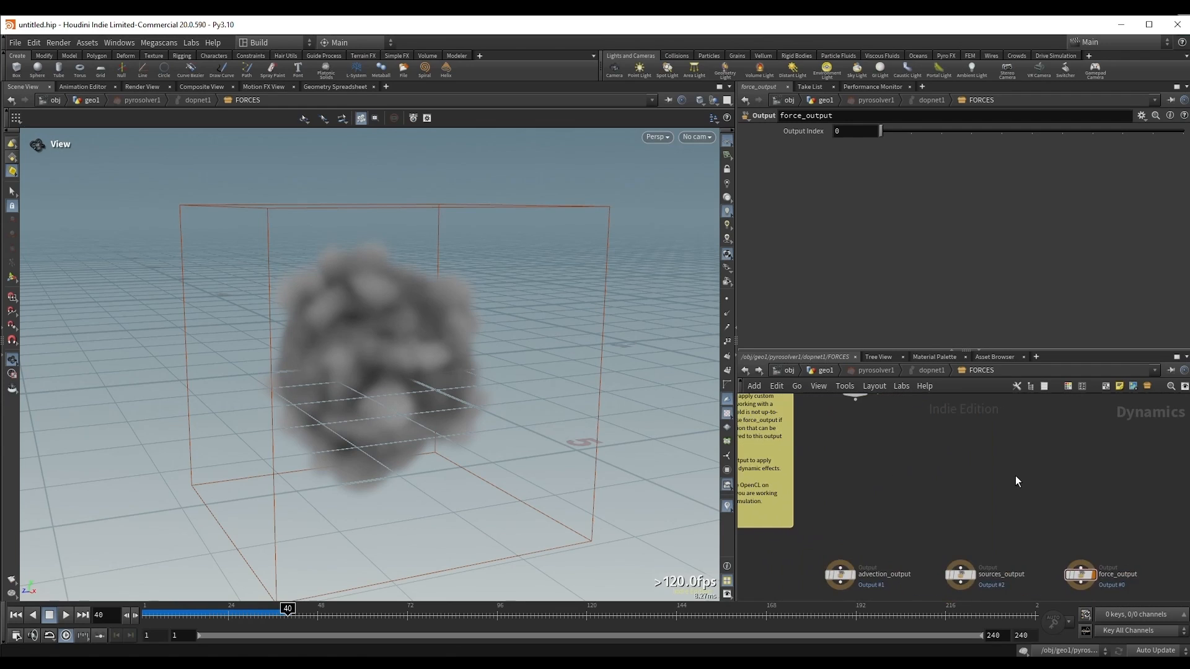
pyautogui.press('Tab')
pyautogui.write('gas tu')
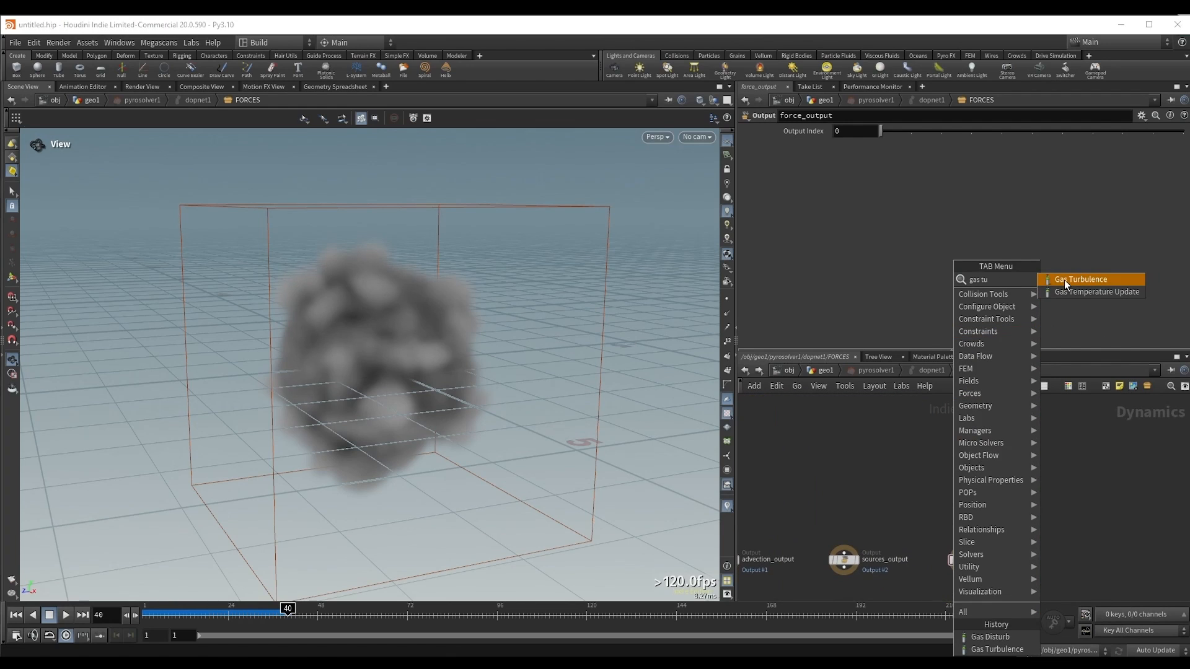
pyautogui.click(1064, 280)
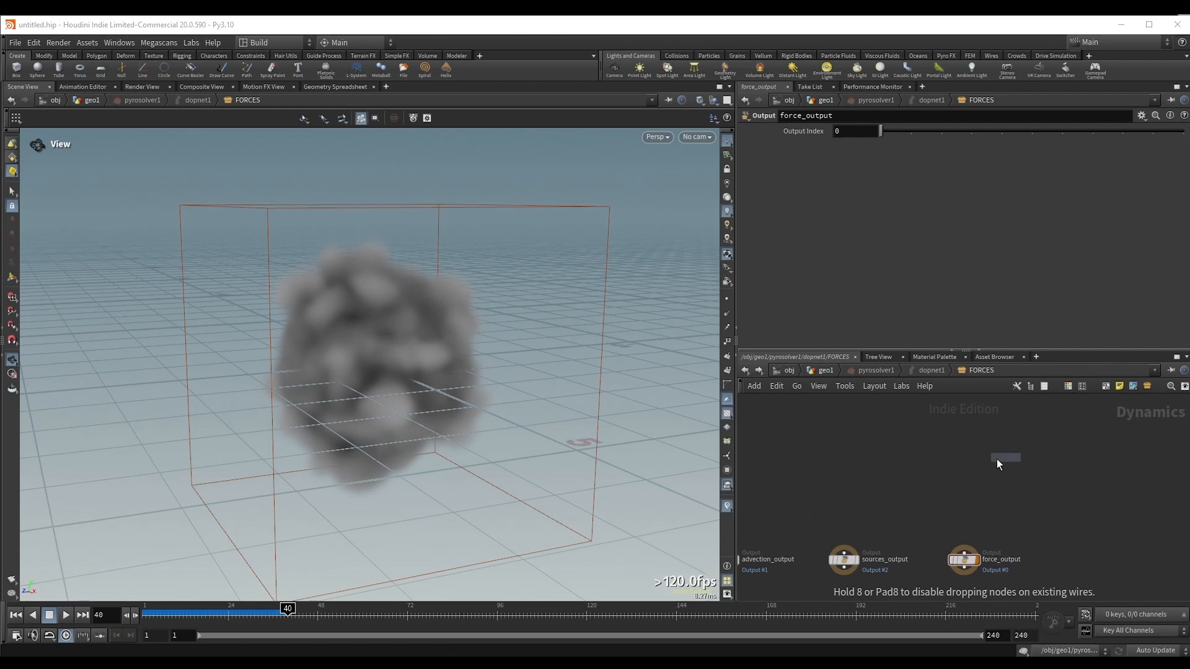
pyautogui.click(941, 458)
pyautogui.moveTo(966, 476); pyautogui.dragTo(912, 455, button='middle')
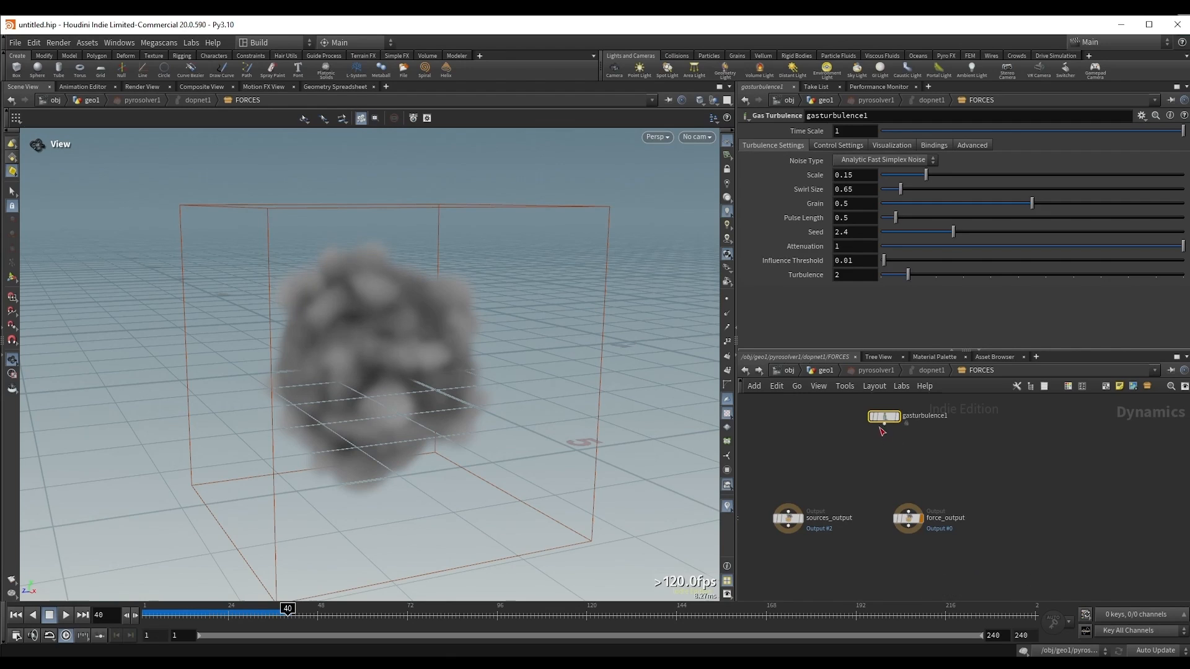
pyautogui.moveTo(884, 424); pyautogui.dragTo(908, 506)
pyautogui.moveTo(865, 473); pyautogui.dragTo(885, 520, button='middle')
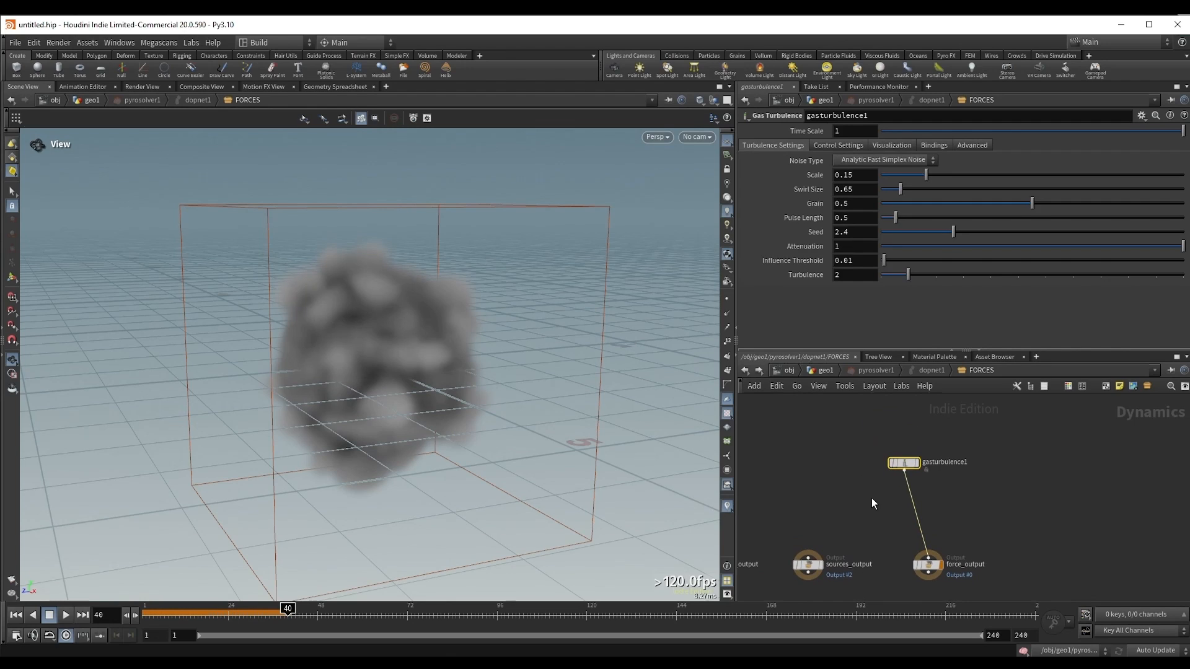
pyautogui.press('u')
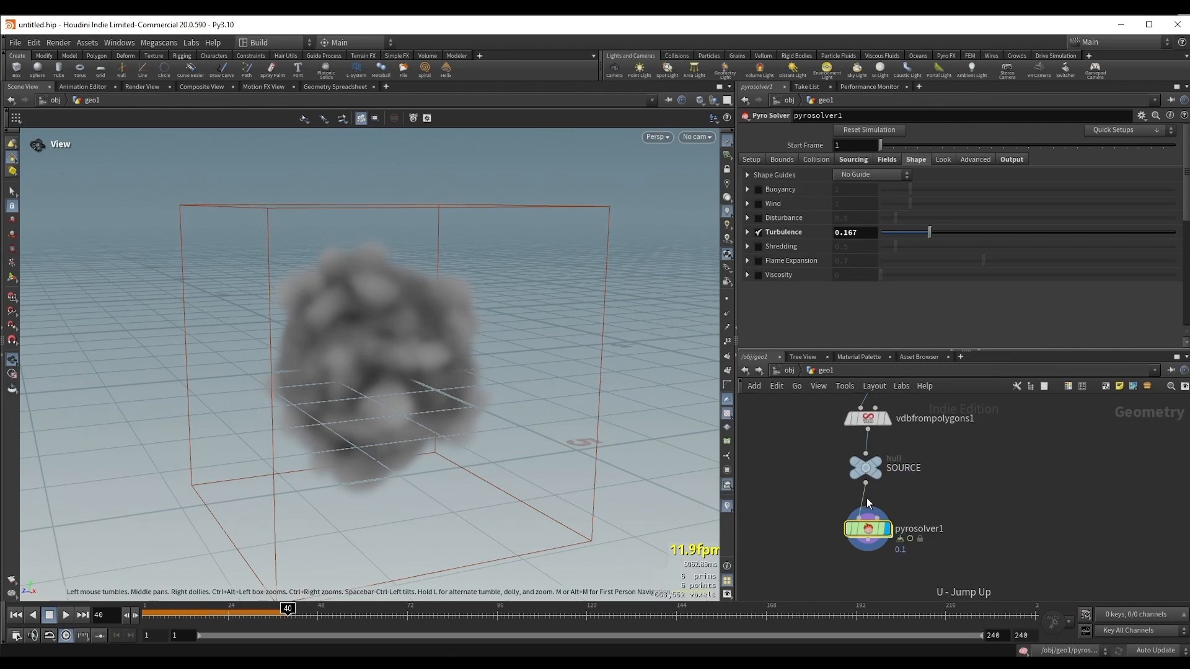
# Step: Disable Turbulence in the Pyro Solver's Shape settings, and play the simulation to about frame 67
pyautogui.click(757, 232)
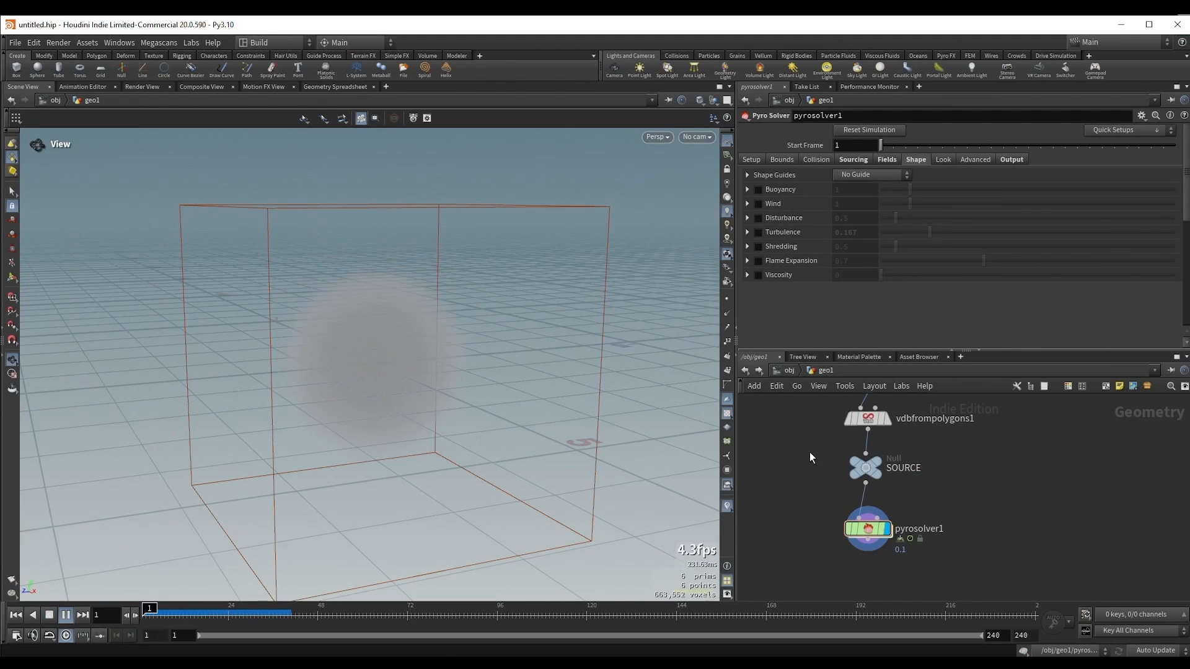
pyautogui.press('Up')
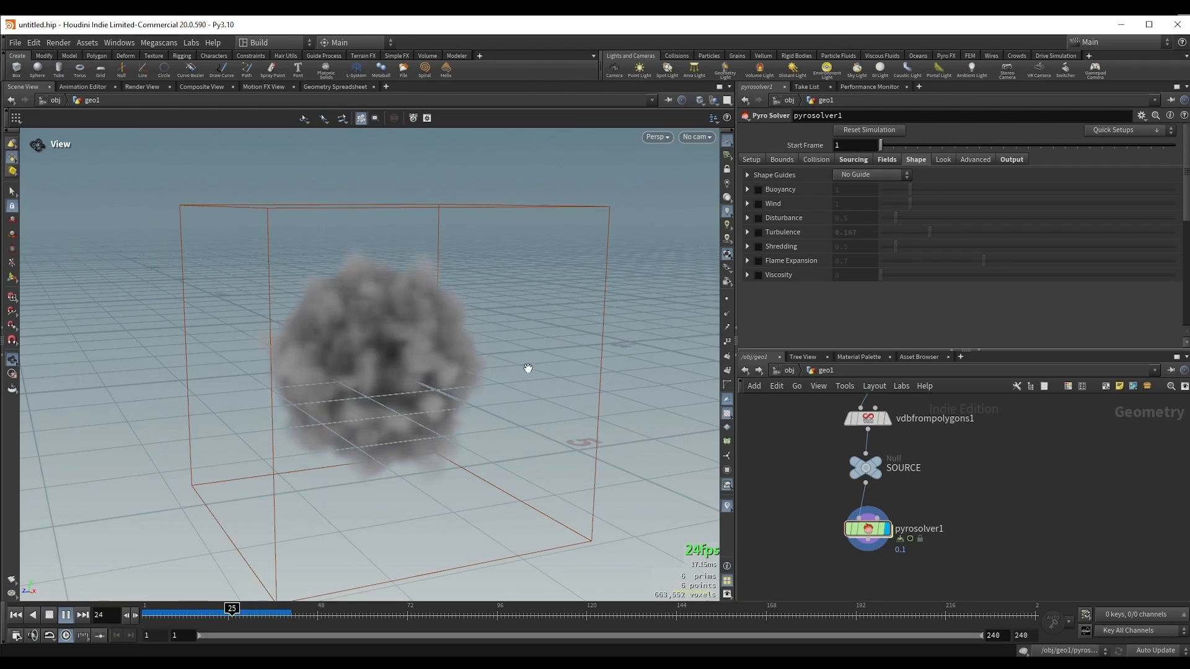
pyautogui.moveTo(526, 369); pyautogui.dragTo(398, 333)
pyautogui.moveTo(399, 333); pyautogui.dragTo(409, 333, button='right')
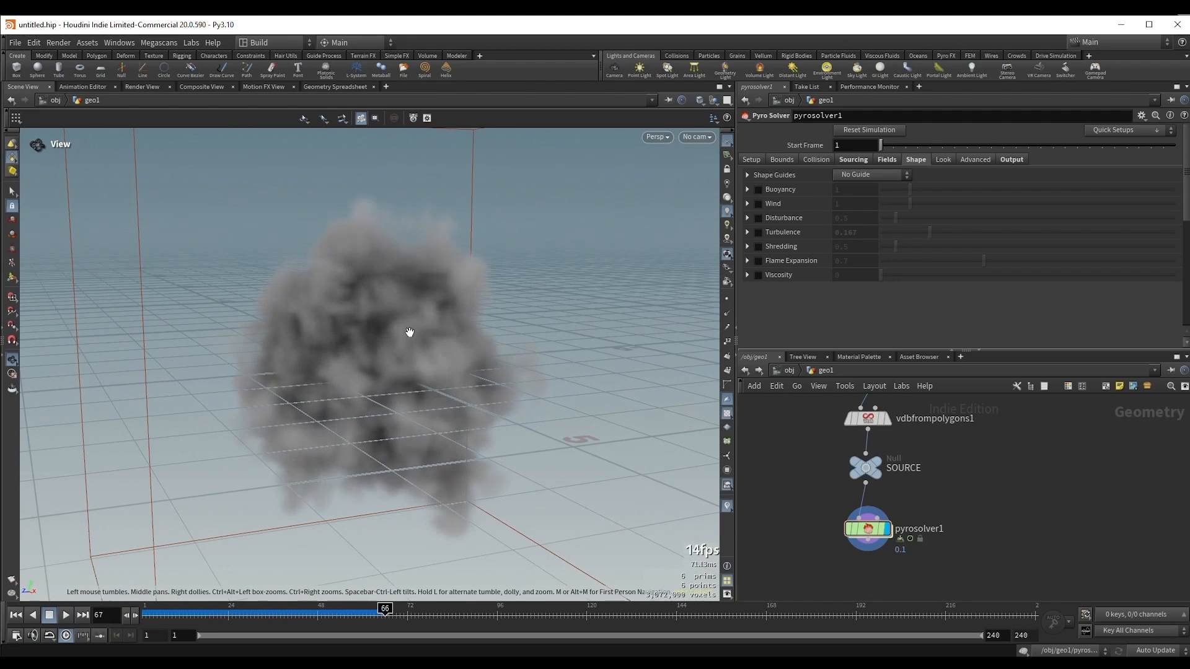
pyautogui.press('Up')
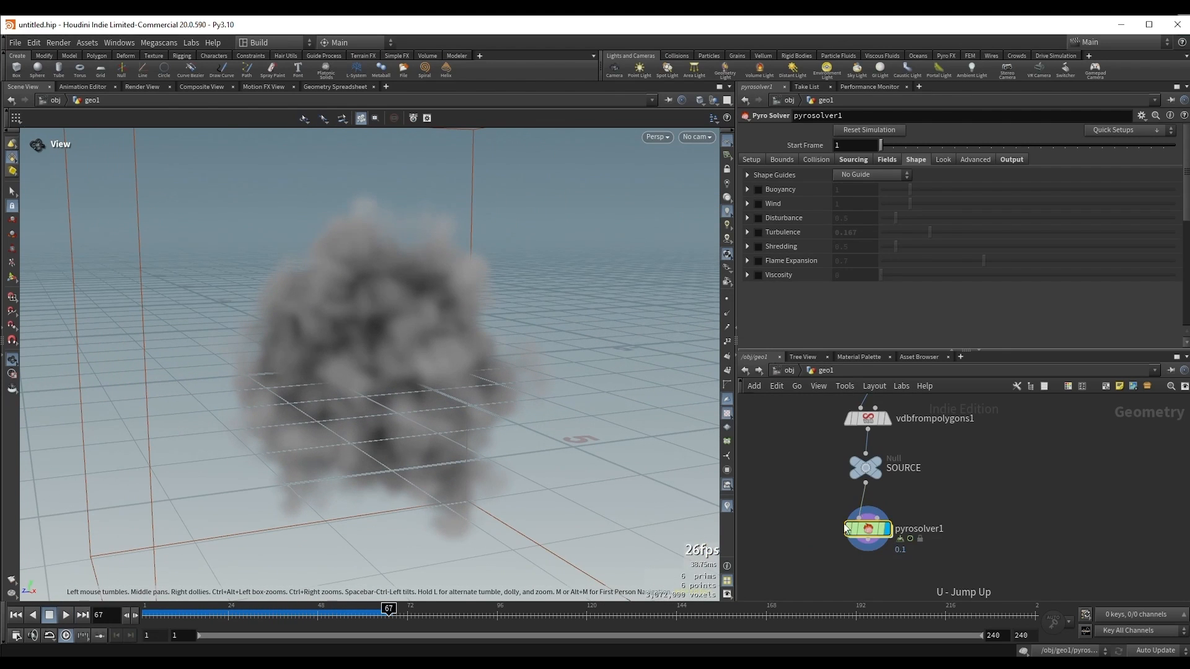
# Step: Inspect the Gas Turbulence node inside pyrosolver1's FORCES network and browse the available node categories, including Micro Solvers
pyautogui.doubleClick(866, 530)
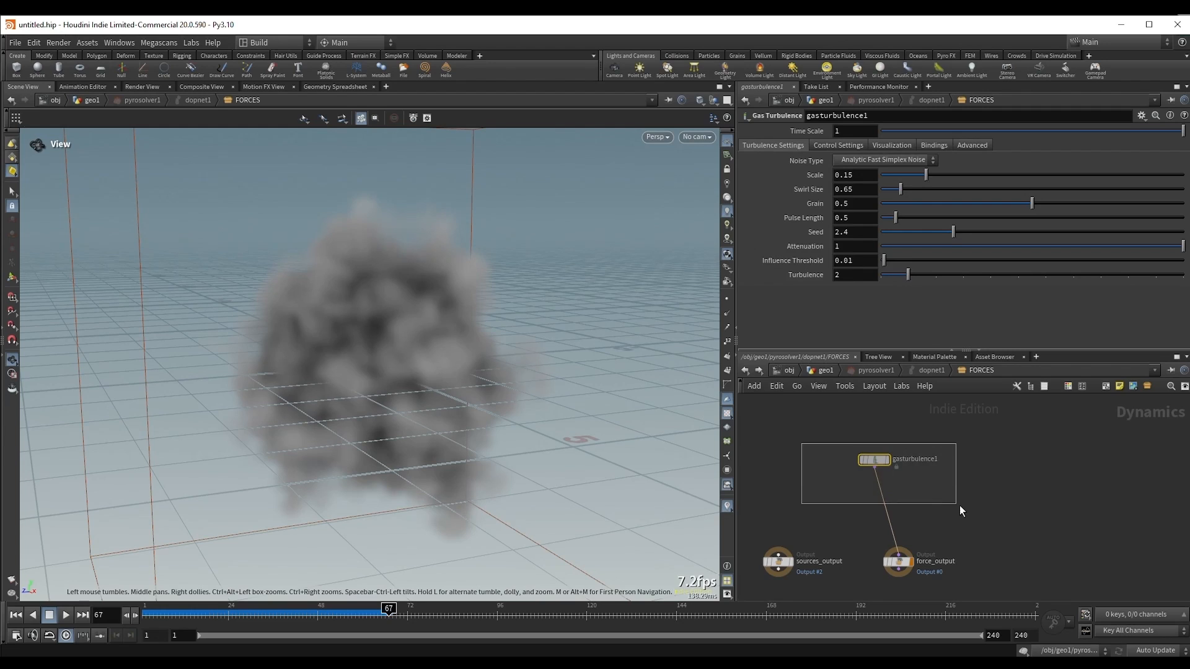
pyautogui.click(826, 370)
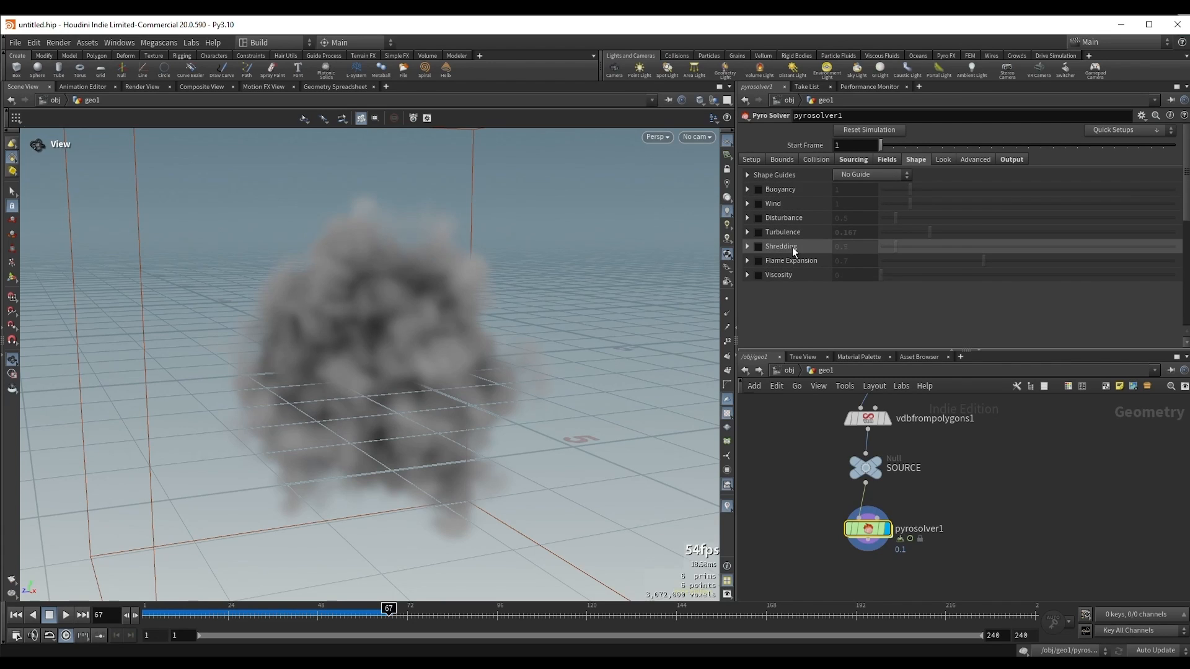
pyautogui.doubleClick(866, 529)
pyautogui.press('Tab')
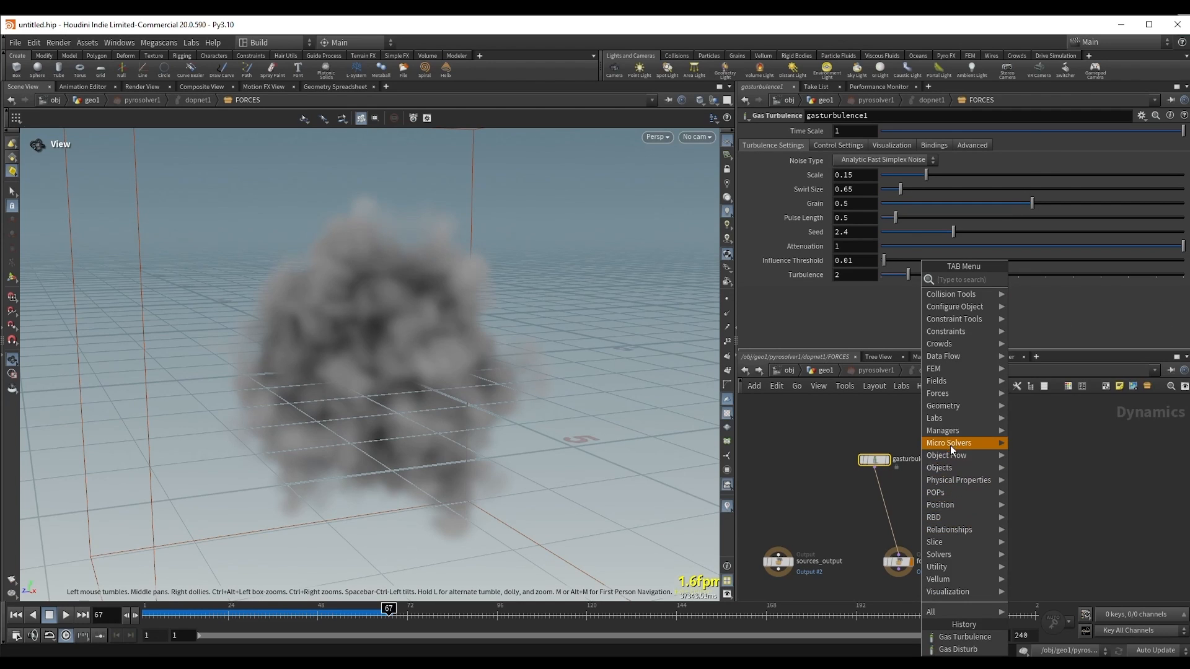
pyautogui.moveTo(947, 443)
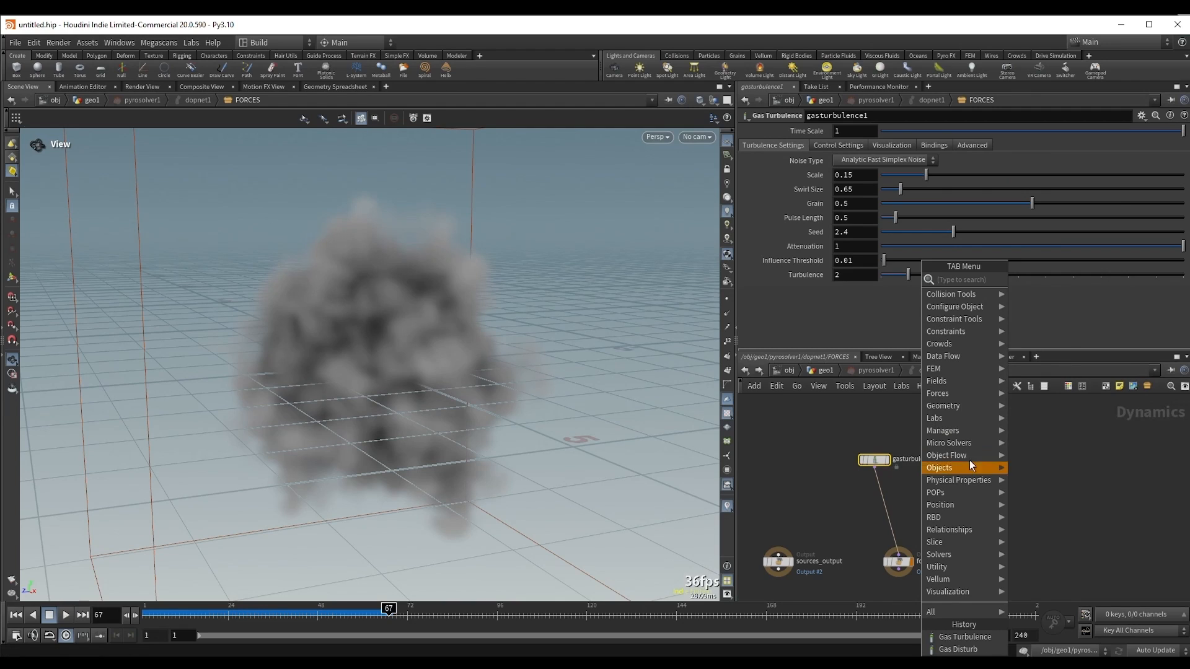
pyautogui.click(846, 429)
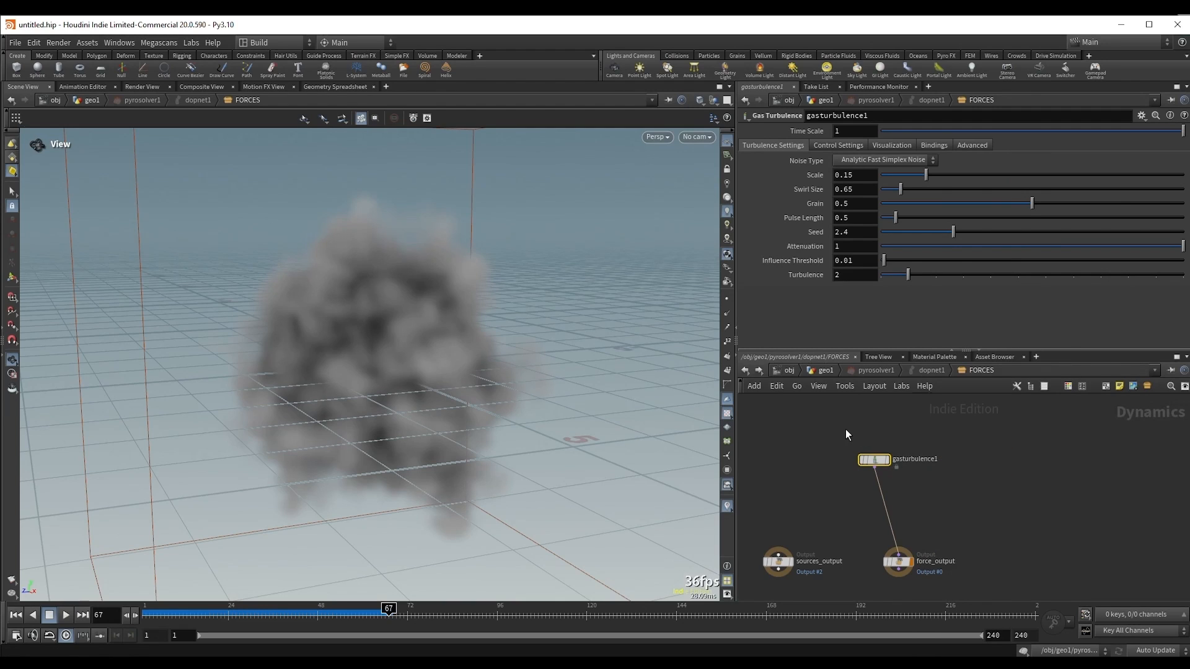
# Step: Examine the advection, sources and force outputs in the FORCES network
pyautogui.press('h')
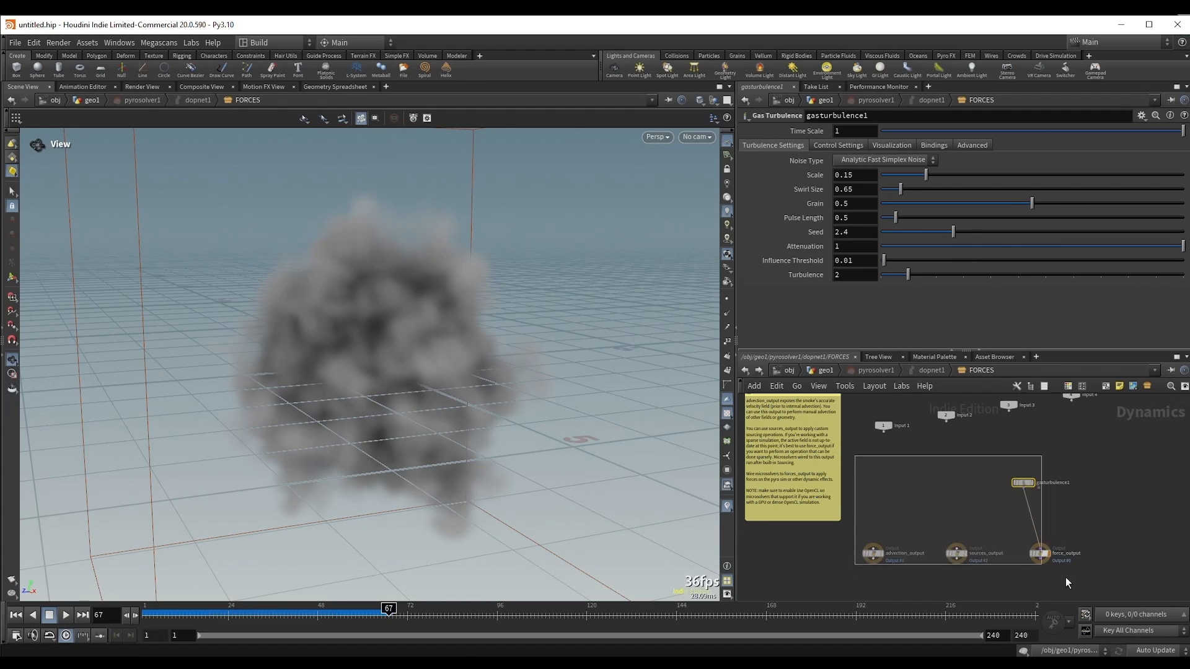
pyautogui.moveTo(1065, 578); pyautogui.dragTo(1070, 581)
pyautogui.click(925, 474)
pyautogui.moveTo(950, 484); pyautogui.dragTo(846, 453, button='middle')
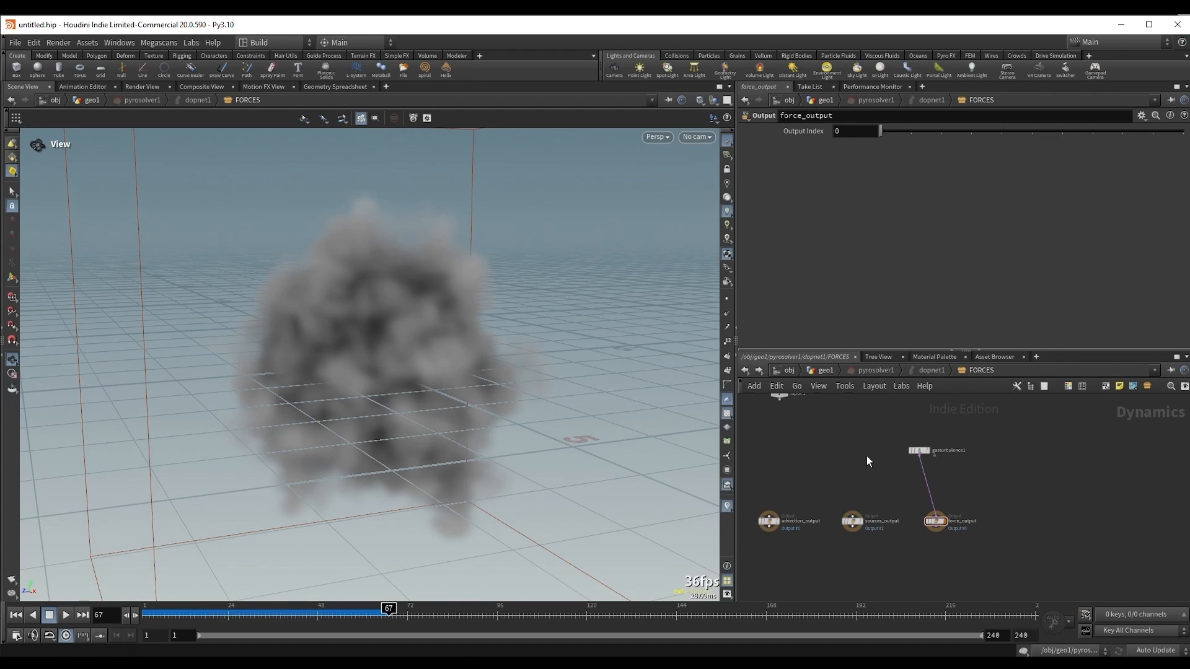
pyautogui.scroll(2, 867, 482)
pyautogui.moveTo(868, 483); pyautogui.dragTo(901, 499, button='middle')
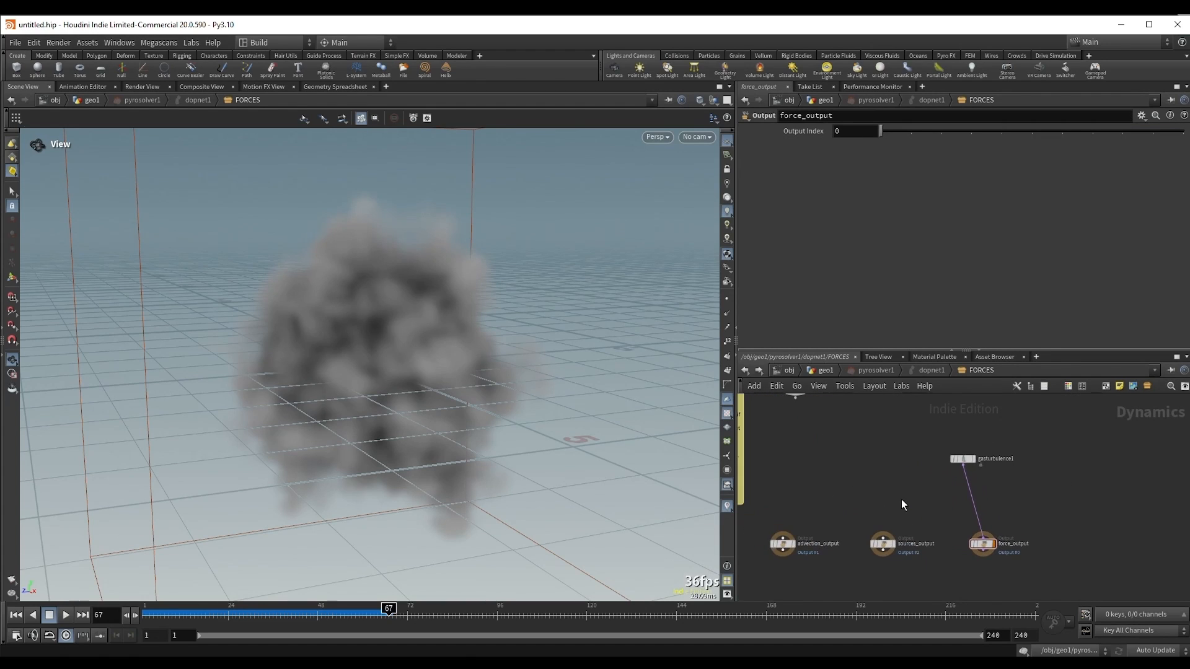
# Step: Look over the full solver network in dopnet1 and return to the geo1 network
pyautogui.click(930, 370)
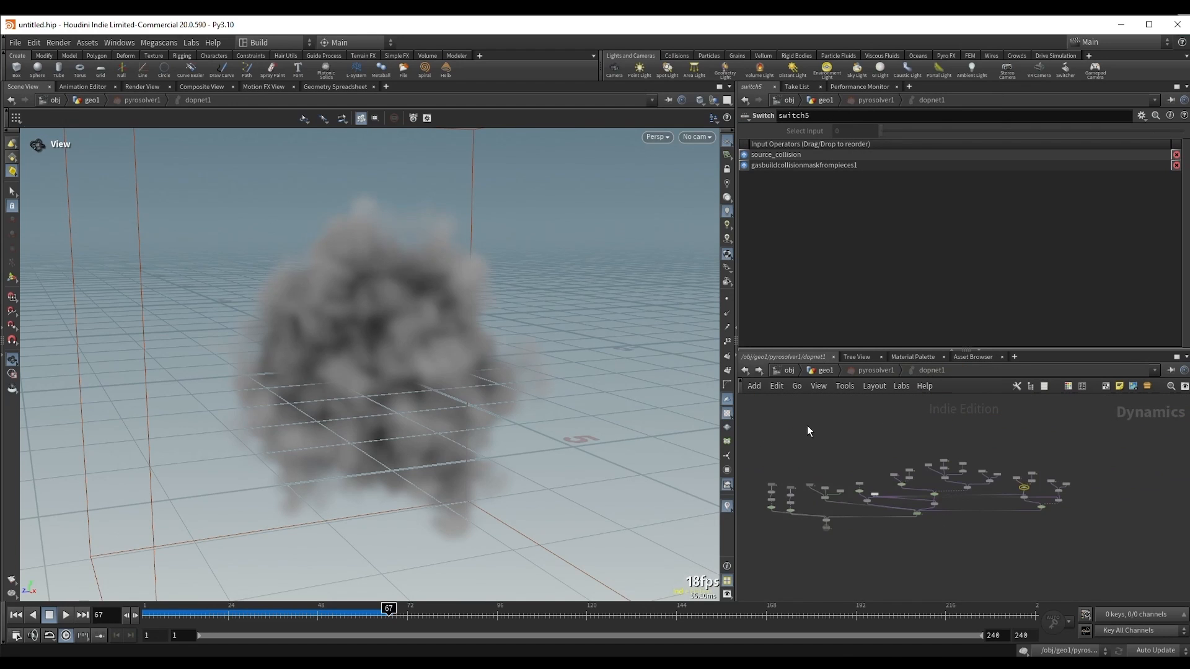
pyautogui.moveTo(771, 426); pyautogui.dragTo(1080, 563)
pyautogui.scroll(2, 876, 466)
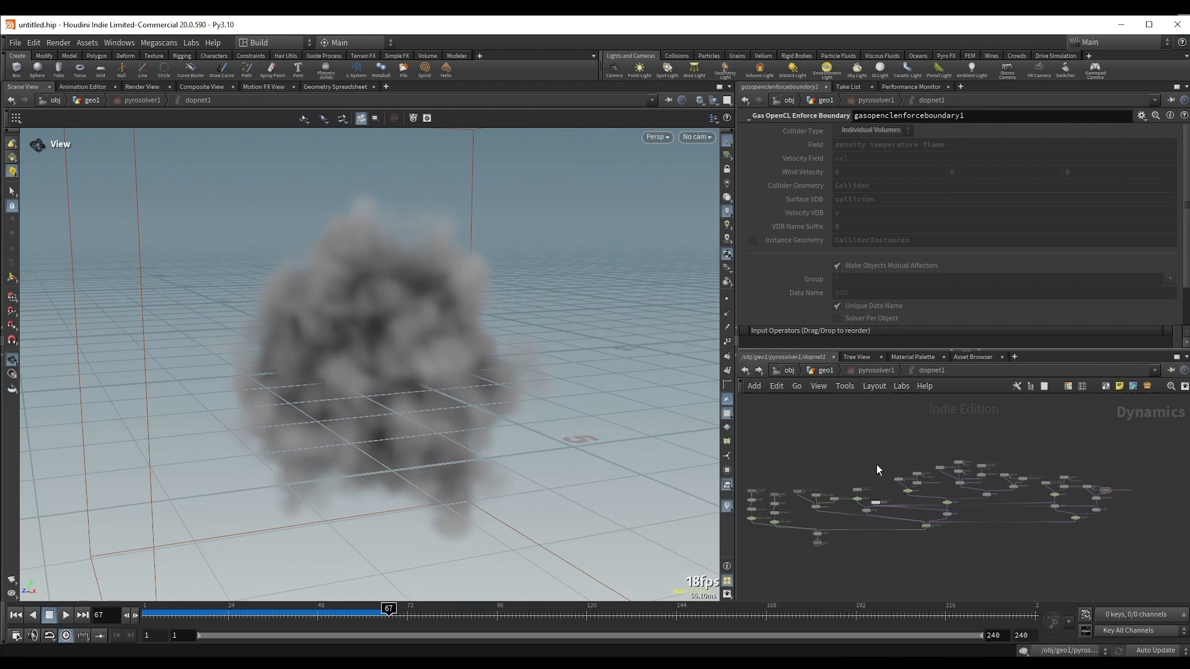
pyautogui.click(823, 370)
pyautogui.moveTo(783, 499); pyautogui.dragTo(996, 567)
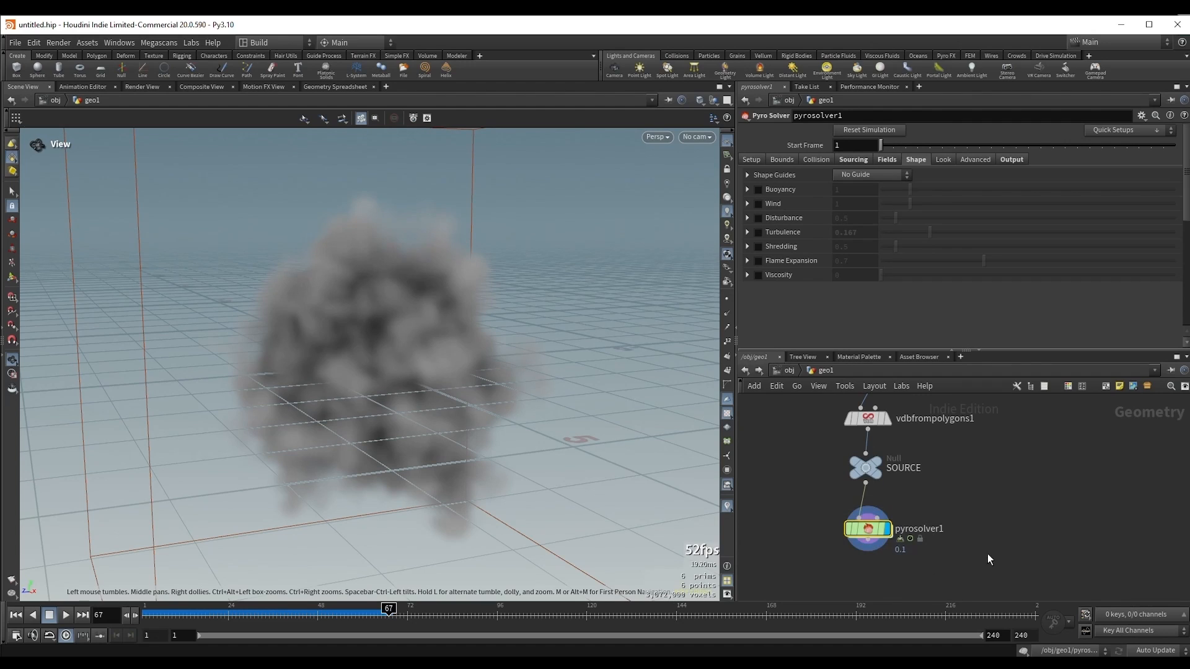
# Step: Go back inside pyrosolver1 and review where the Gas Turbulence node sits among the FORCES outputs
pyautogui.moveTo(883, 552)
pyautogui.doubleClick(871, 529)
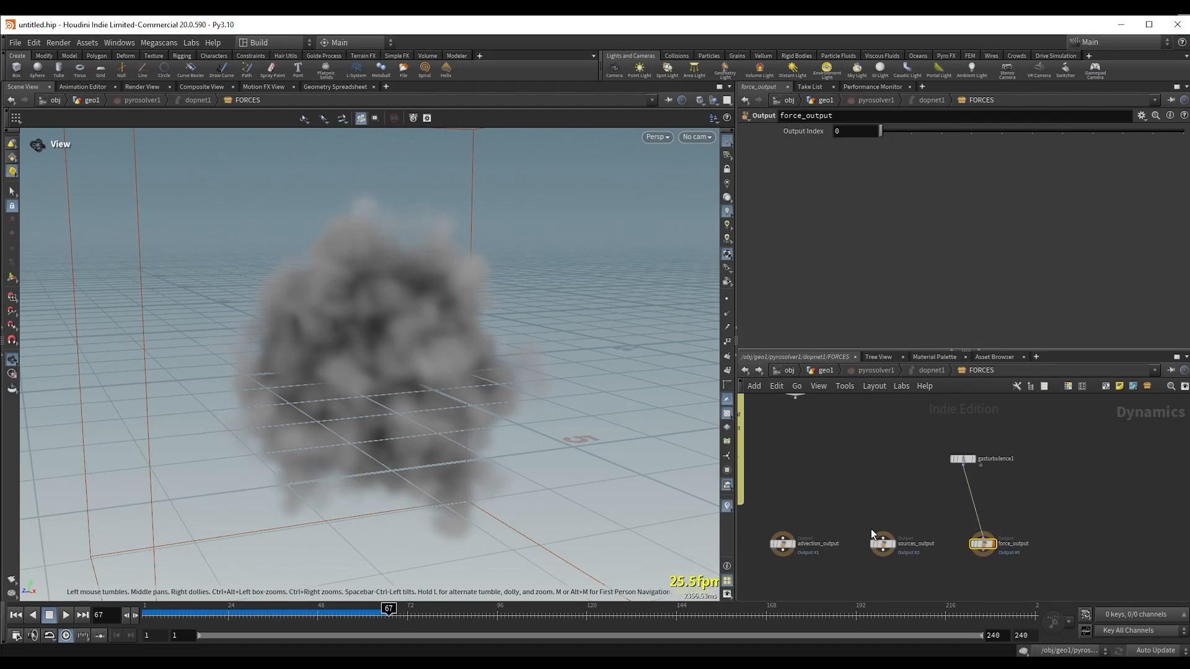
pyautogui.moveTo(913, 448); pyautogui.dragTo(891, 448, button='middle')
pyautogui.moveTo(756, 506); pyautogui.dragTo(1018, 576)
pyautogui.click(873, 486)
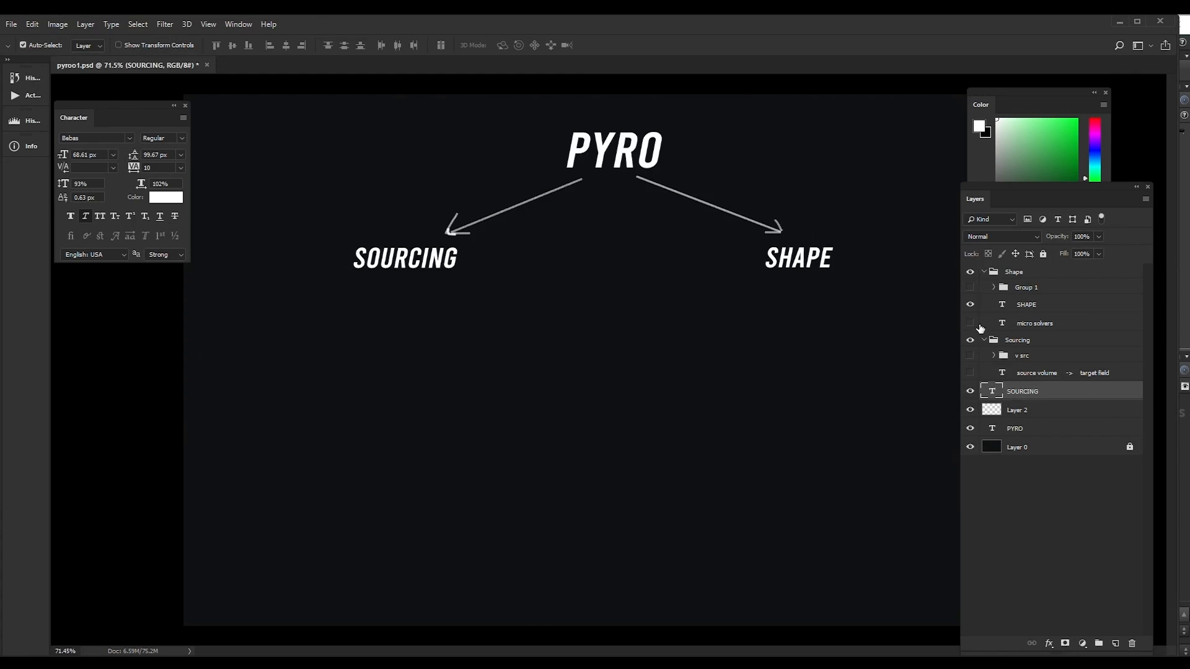
# Step: Switch to Photoshop and show the micro solvers text layer and Group 1 under Shape in the pyro diagram
pyautogui.click(970, 323)
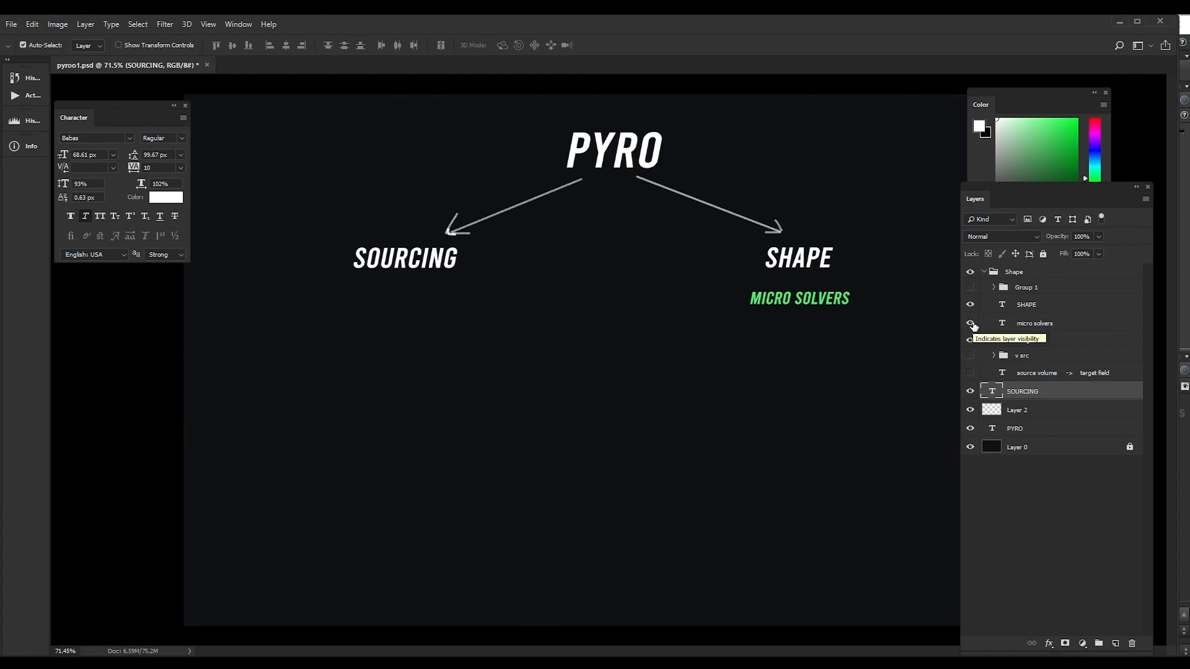
pyautogui.click(971, 288)
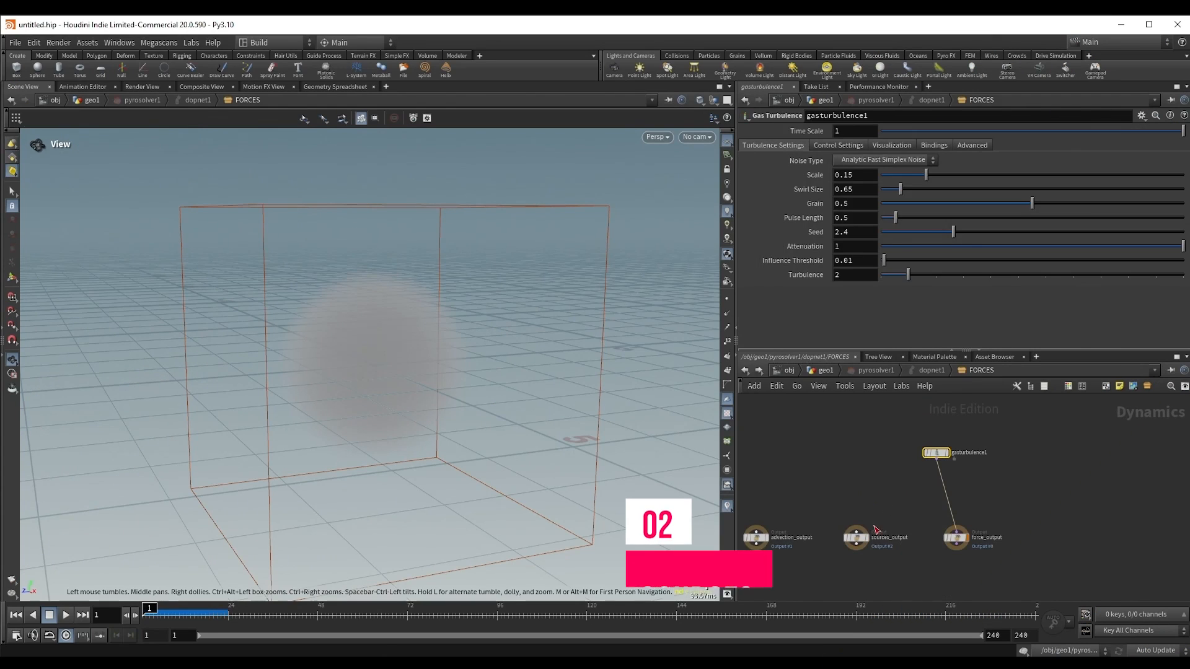
# Step: Back in Houdini, delete the Gas Turbulence node from the FORCES network and return to the geo1 network
pyautogui.moveTo(887, 421); pyautogui.dragTo(1028, 483)
pyautogui.press('Delete')
pyautogui.press('u')
pyautogui.press('u')
pyautogui.press('u')
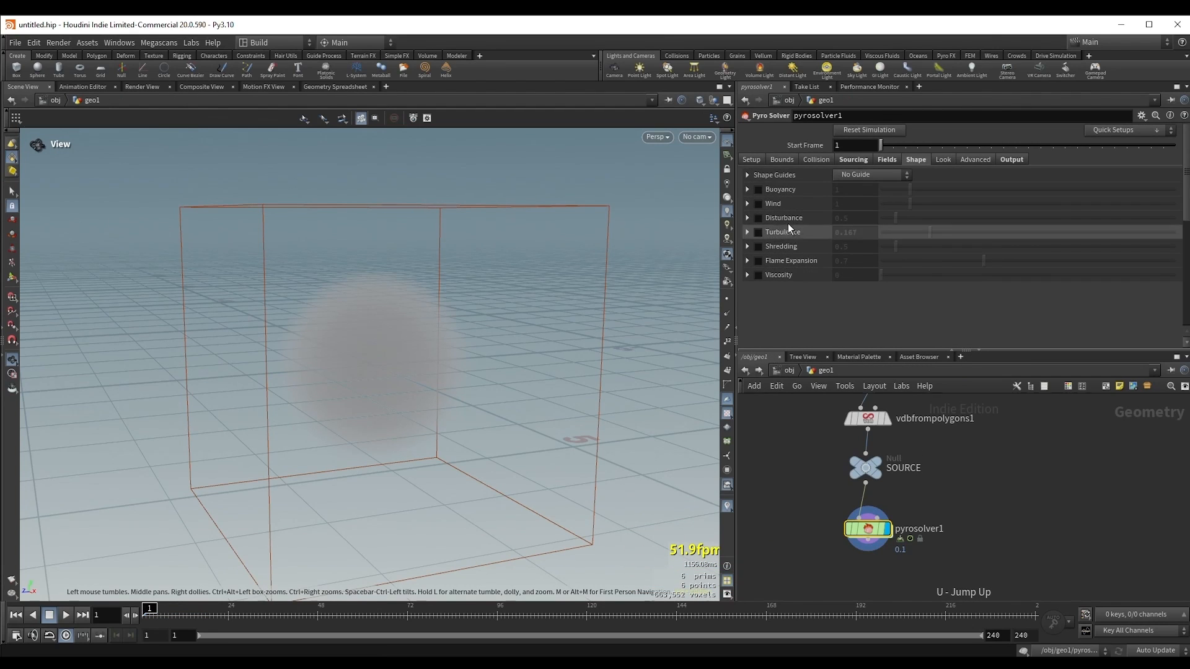
# Step: Remove every source volume except density from the Pyro Solver's Sourcing settings
pyautogui.click(851, 160)
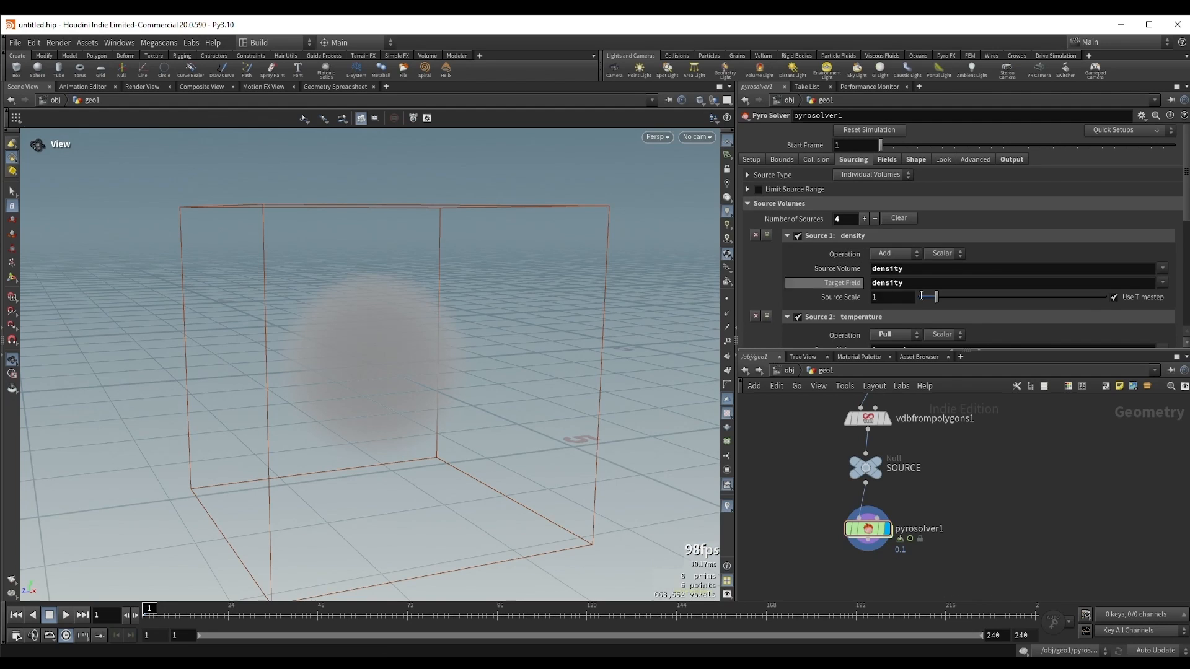
pyautogui.scroll(-5, 902, 239)
pyautogui.scroll(5, 903, 238)
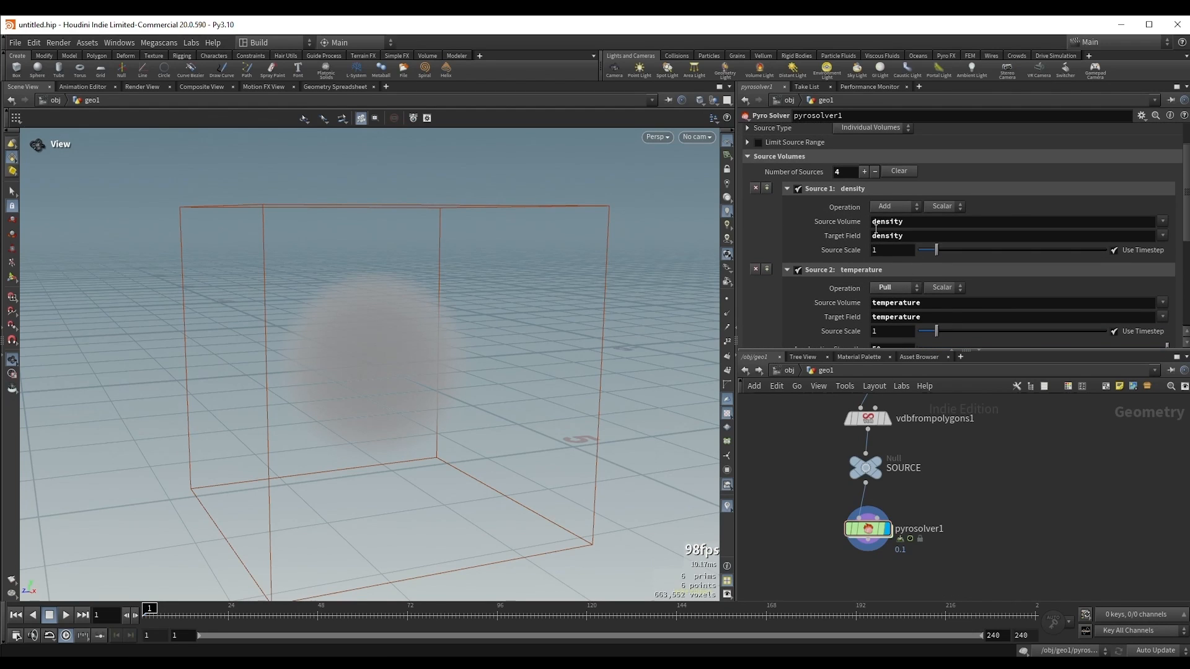
pyautogui.scroll(-2, 898, 242)
pyautogui.scroll(1, 876, 228)
pyautogui.moveTo(921, 208); pyautogui.dragTo(890, 219)
pyautogui.click(1002, 193)
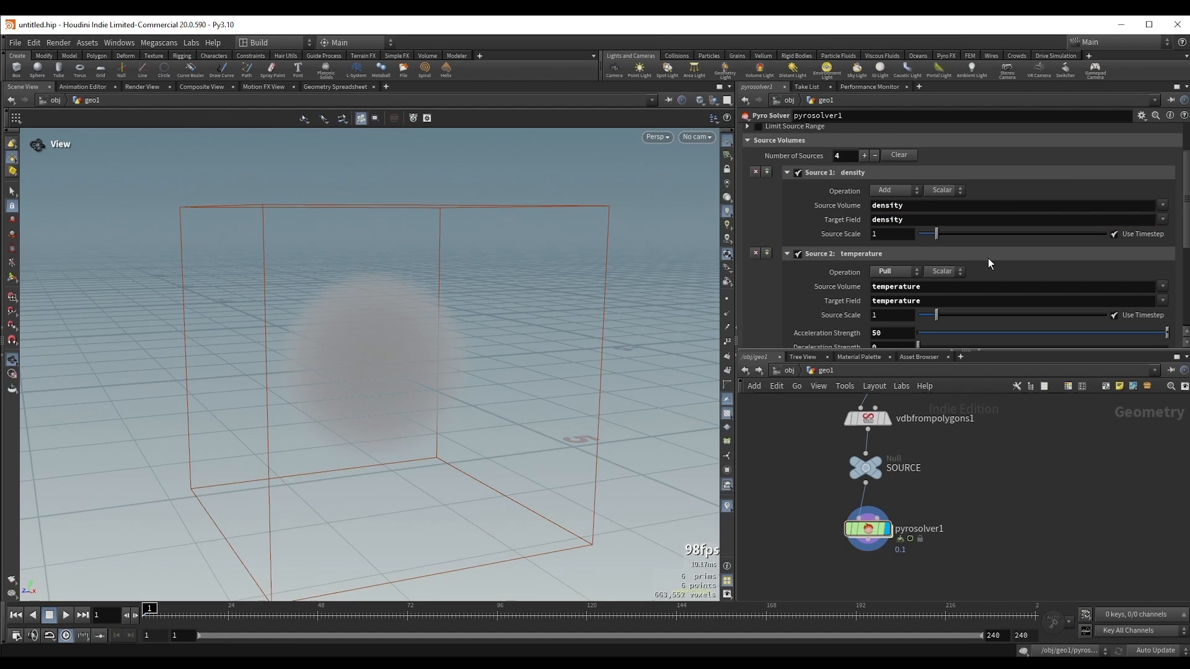
pyautogui.click(754, 252)
pyautogui.click(754, 284)
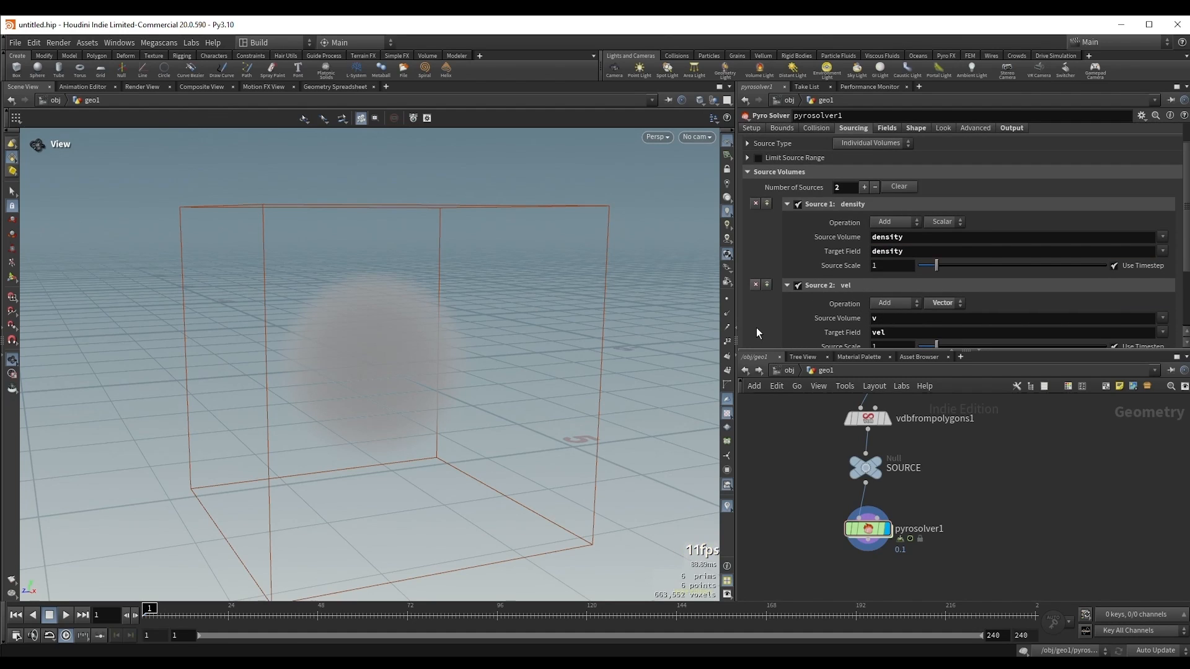
pyautogui.click(755, 284)
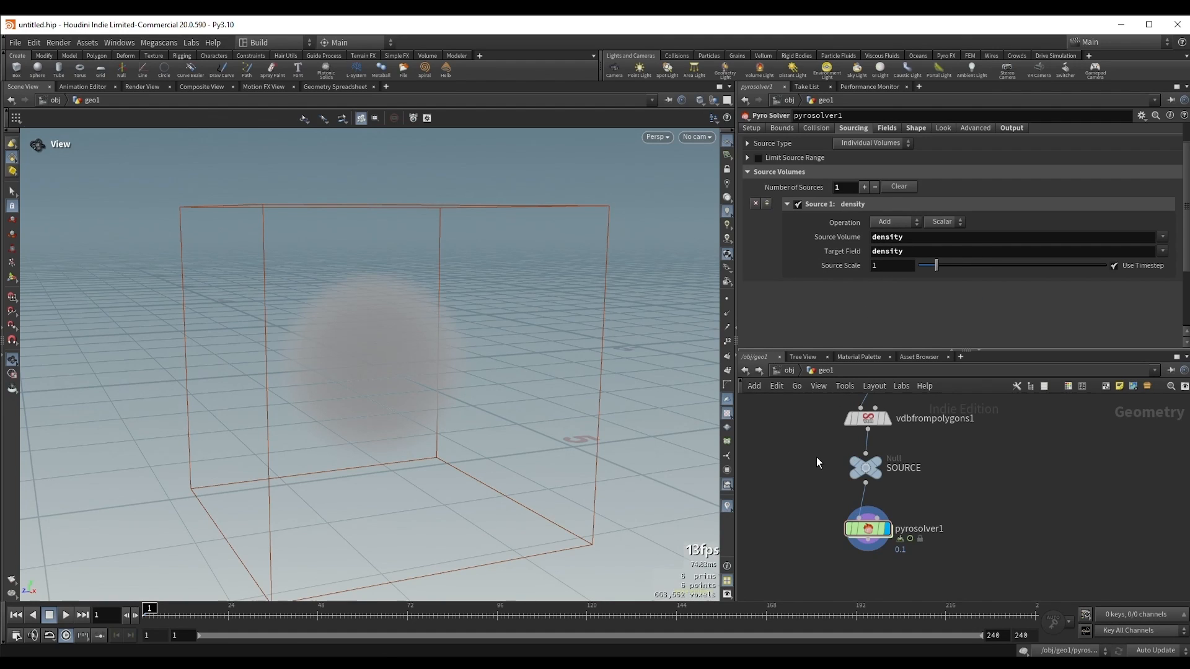
# Step: Compare the Fog VDB name in vdbfrompolygons1 with the Pyro Solver's Source Volume and Target Field names
pyautogui.moveTo(821, 457); pyautogui.dragTo(911, 489)
pyautogui.moveTo(923, 445); pyautogui.dragTo(919, 491, button='middle')
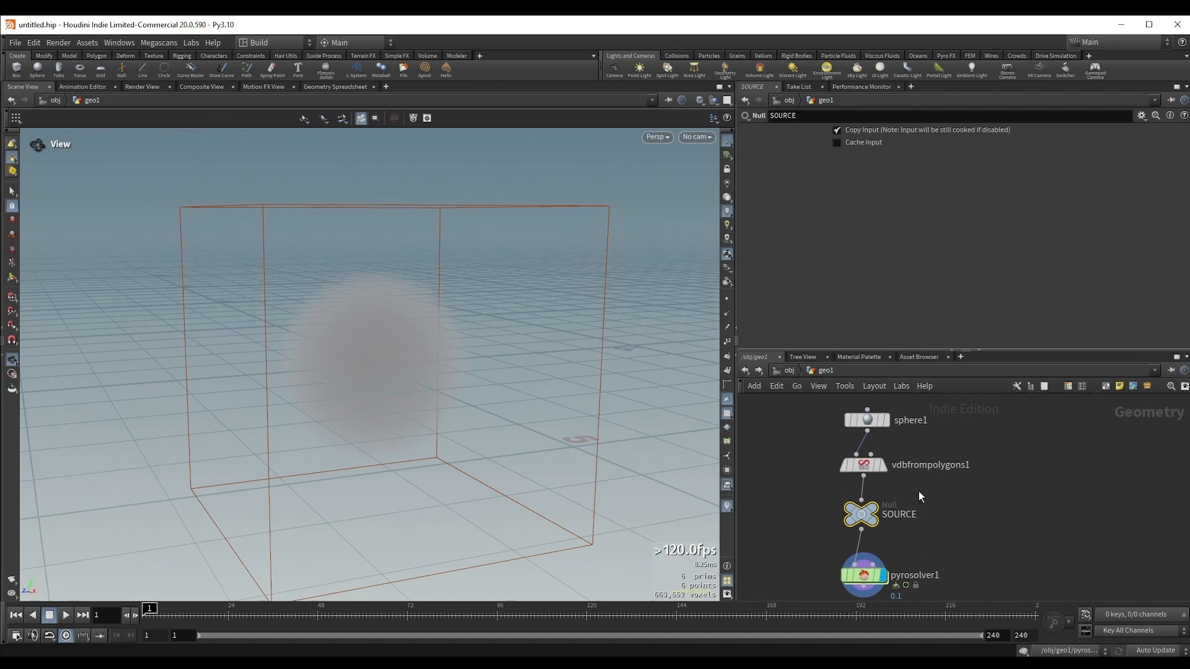
pyautogui.moveTo(800, 458); pyautogui.dragTo(903, 482)
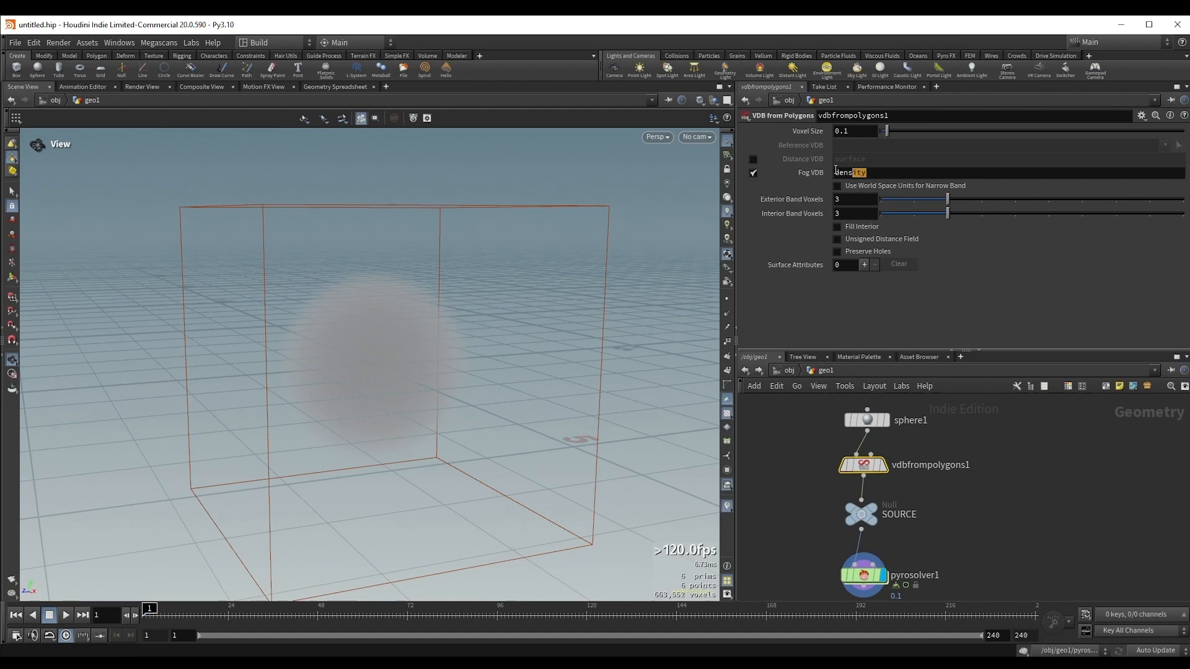
pyautogui.click(862, 575)
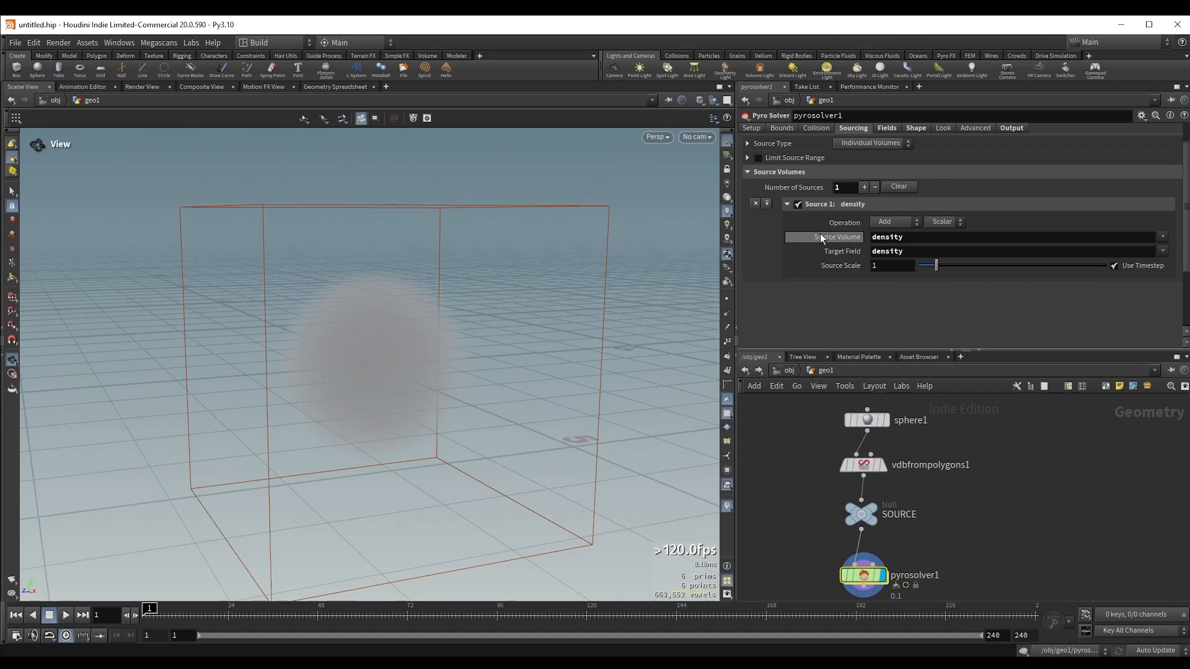
pyautogui.doubleClick(907, 237)
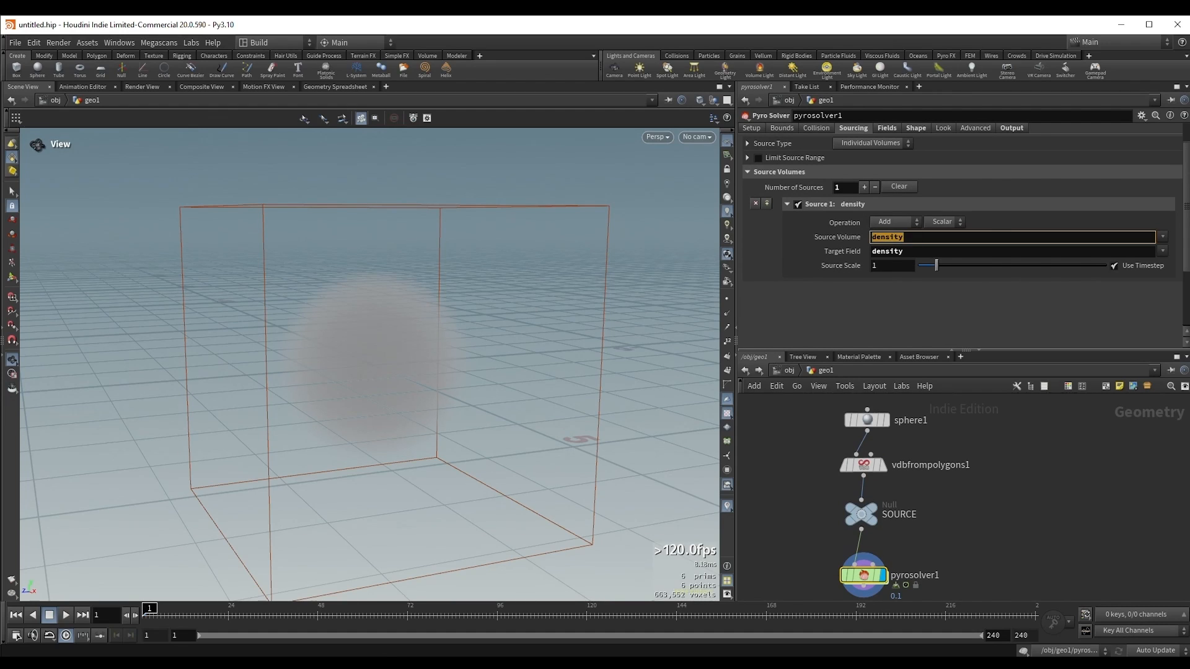
pyautogui.click(997, 228)
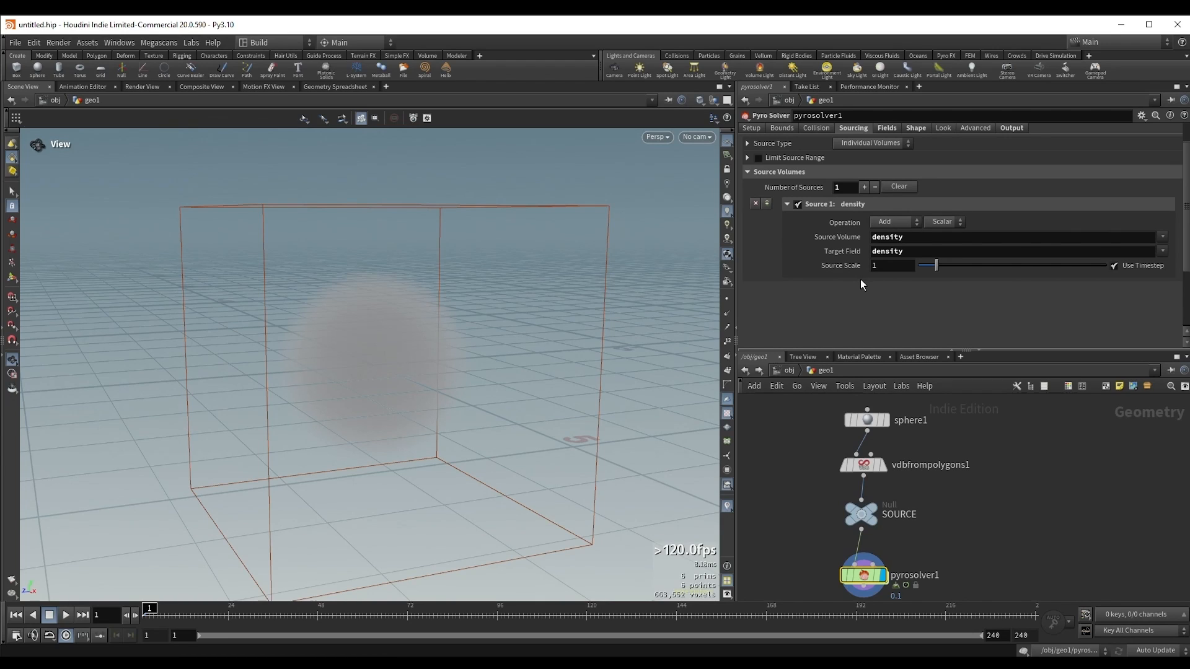
pyautogui.click(923, 240)
pyautogui.press('Tab')
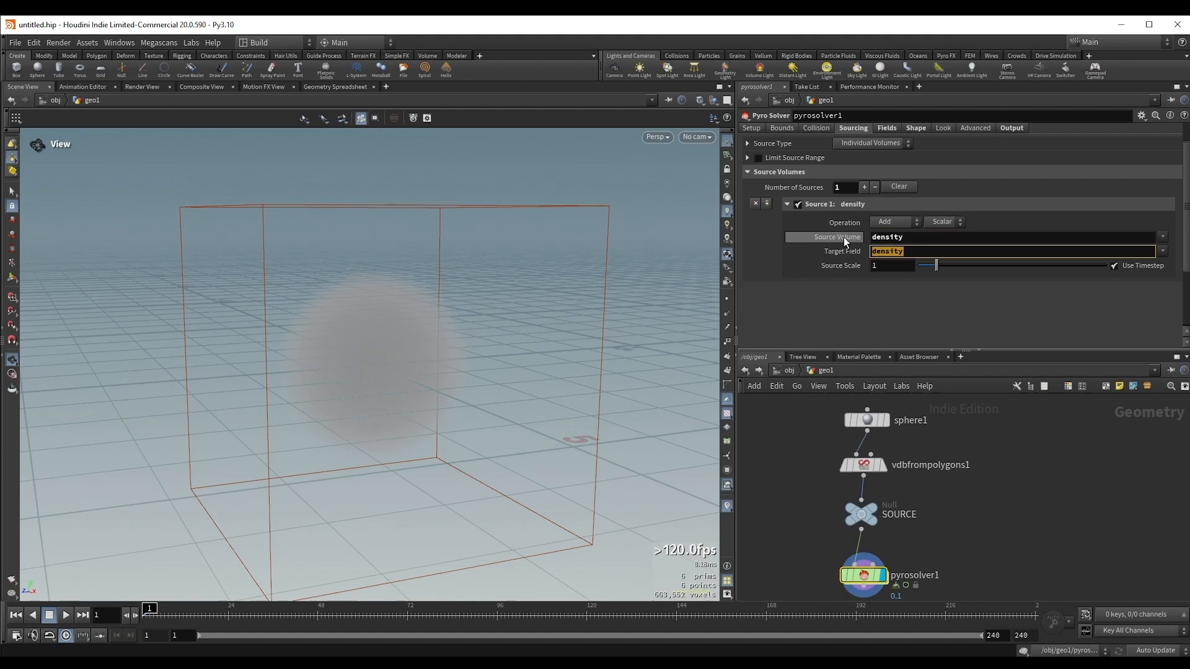
pyautogui.click(856, 287)
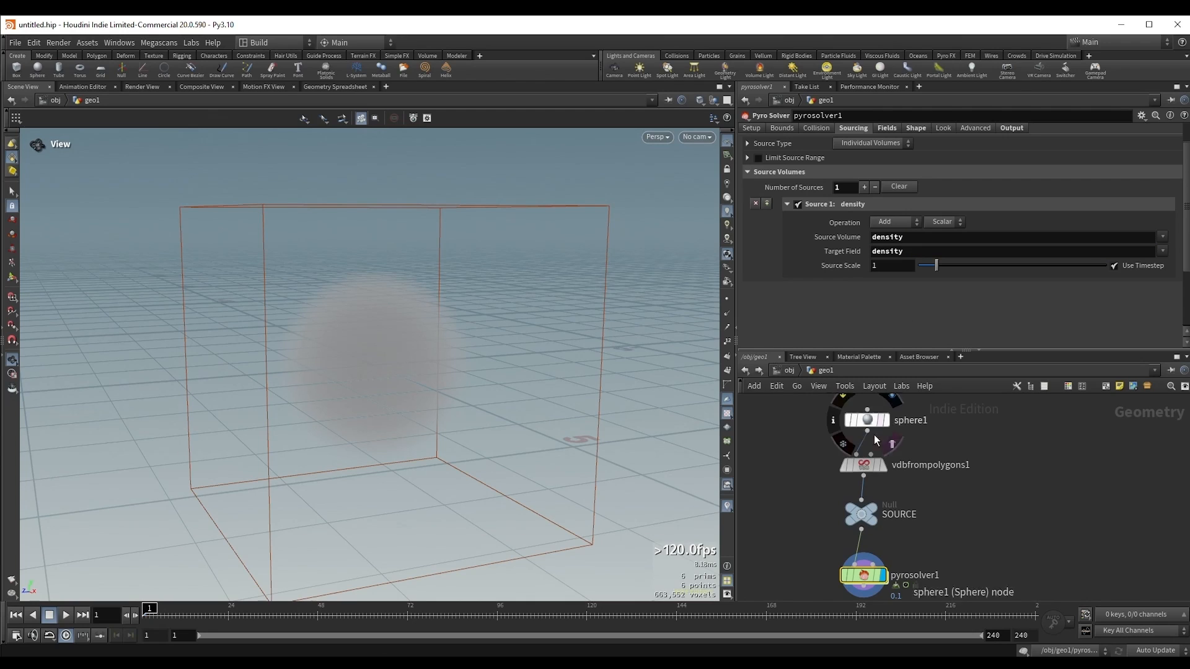
# Step: Rename the Fog VDB in vdbfrompolygons1 to source and display that node
pyautogui.moveTo(877, 466)
pyautogui.mouseDown()
pyautogui.moveTo(939, 482)
pyautogui.moveTo(879, 463)
pyautogui.mouseUp()
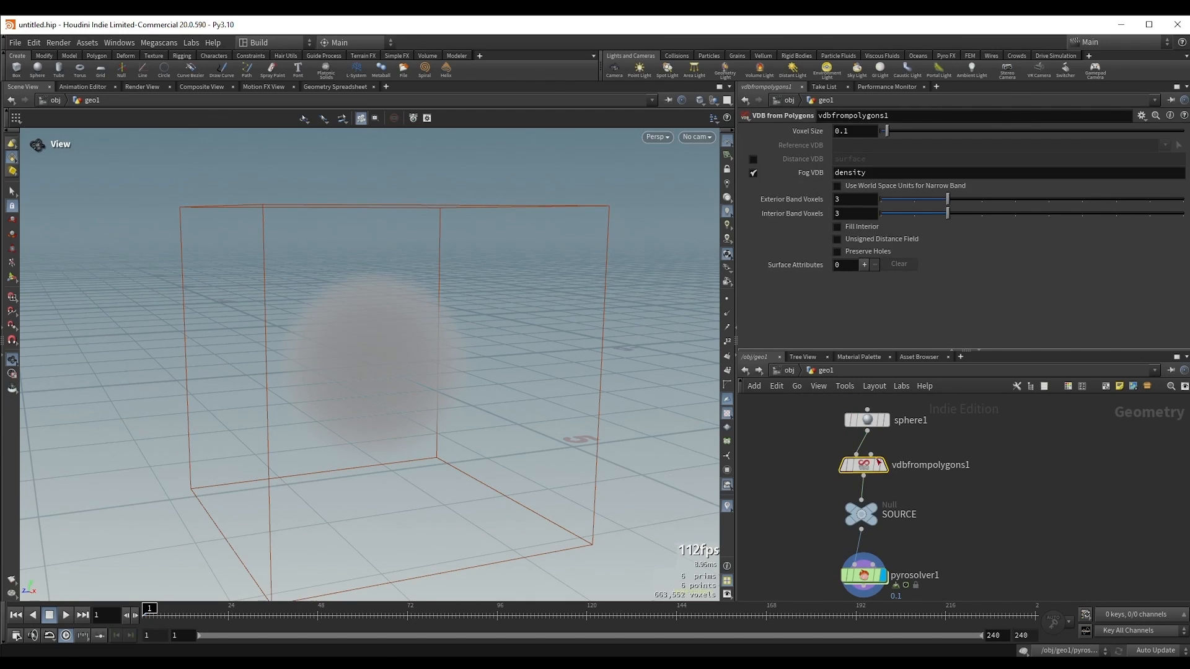
pyautogui.doubleClick(896, 172)
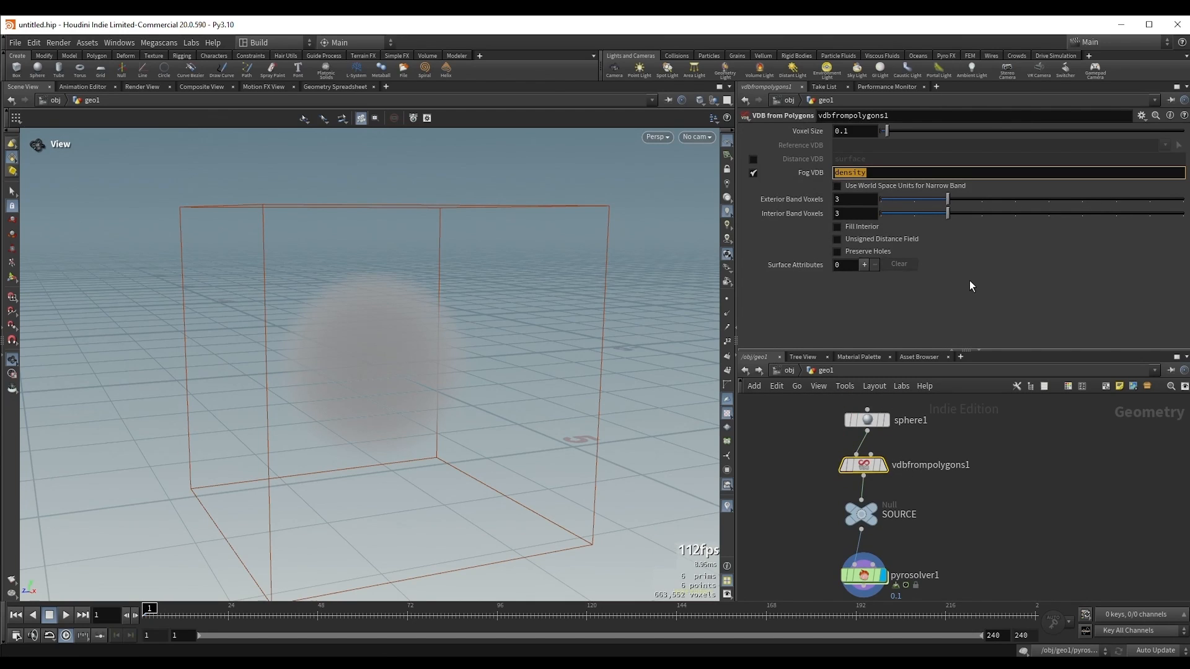
pyautogui.write('source')
pyautogui.press('Return')
pyautogui.click(890, 469)
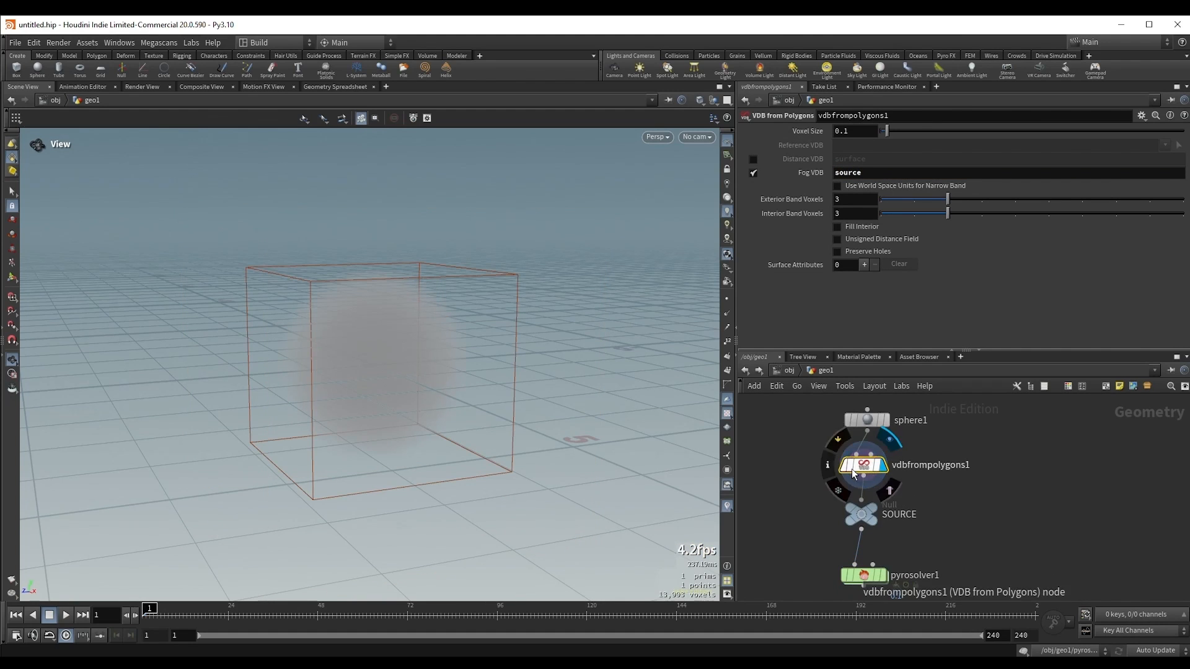
# Step: Check the volume name in vdbfrompolygons1's node info and set the Pyro Solver's Source Volume to source
pyautogui.click(830, 468)
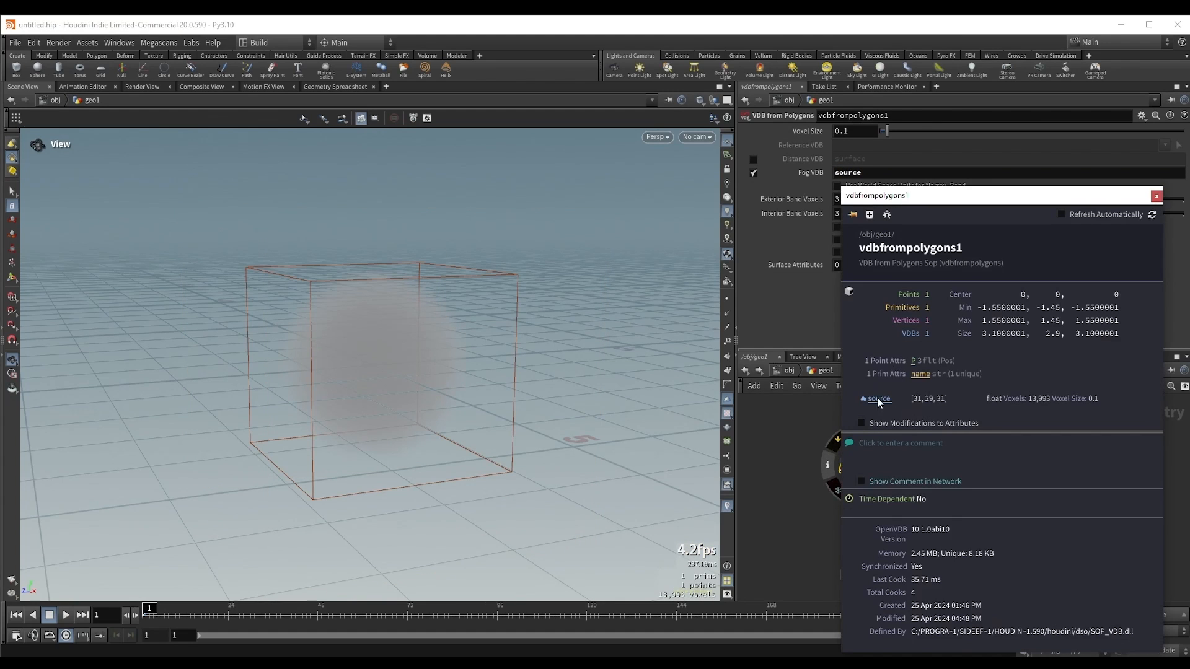
pyautogui.click(1157, 196)
pyautogui.click(883, 578)
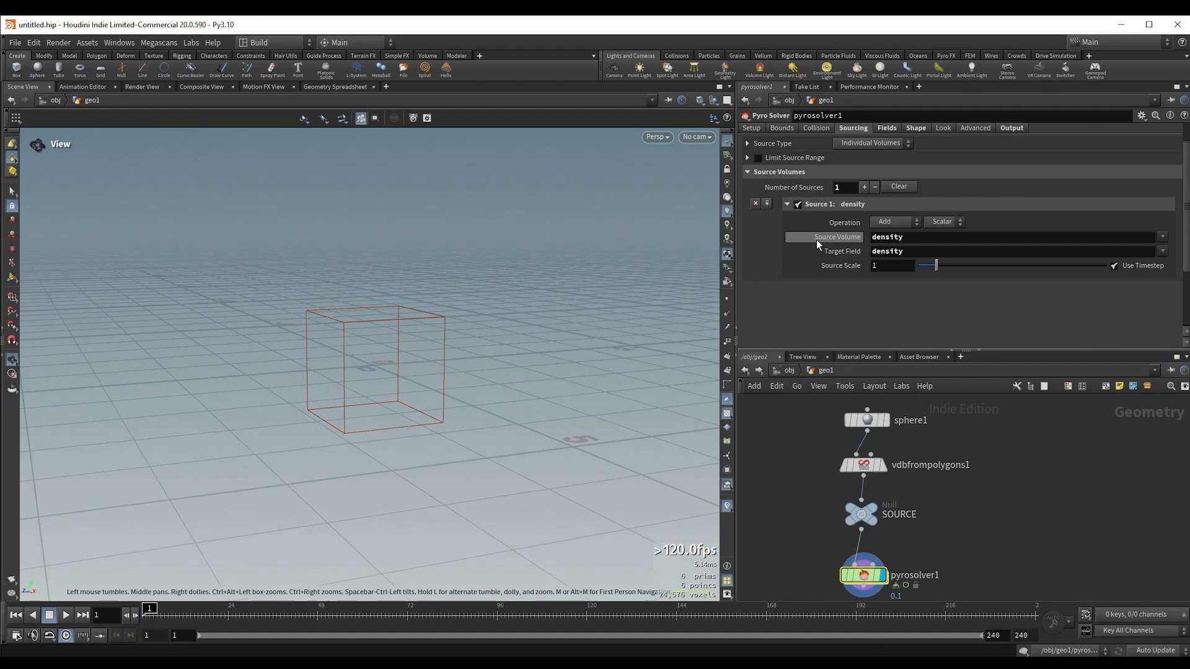
pyautogui.click(942, 240)
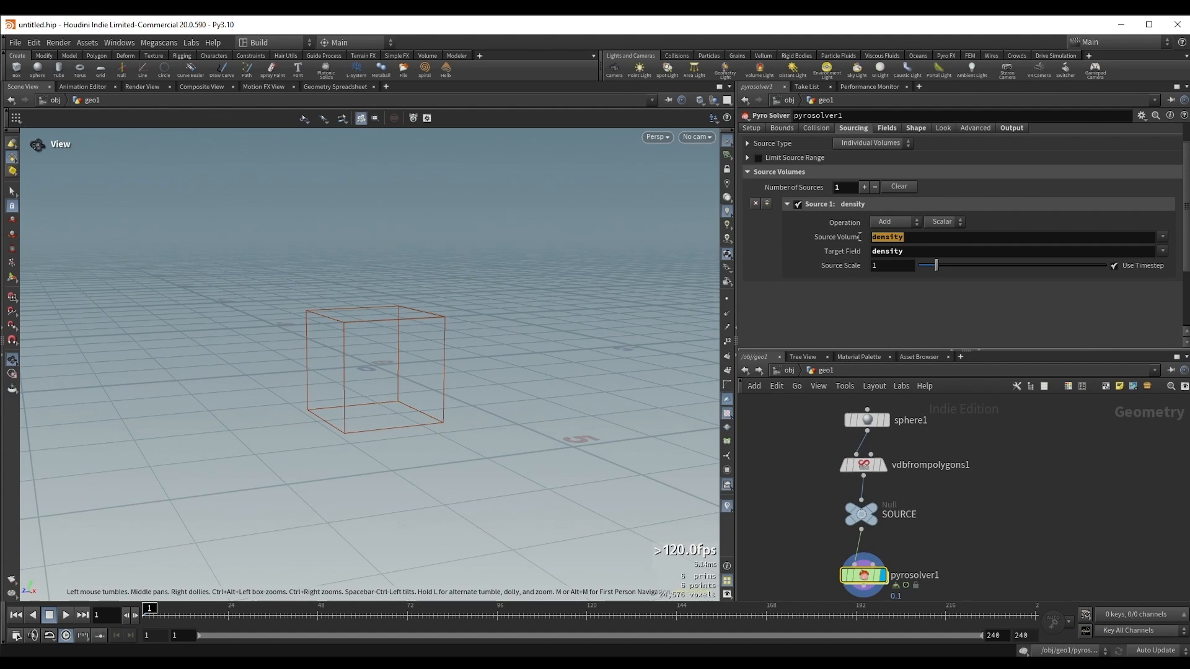
pyautogui.write('source')
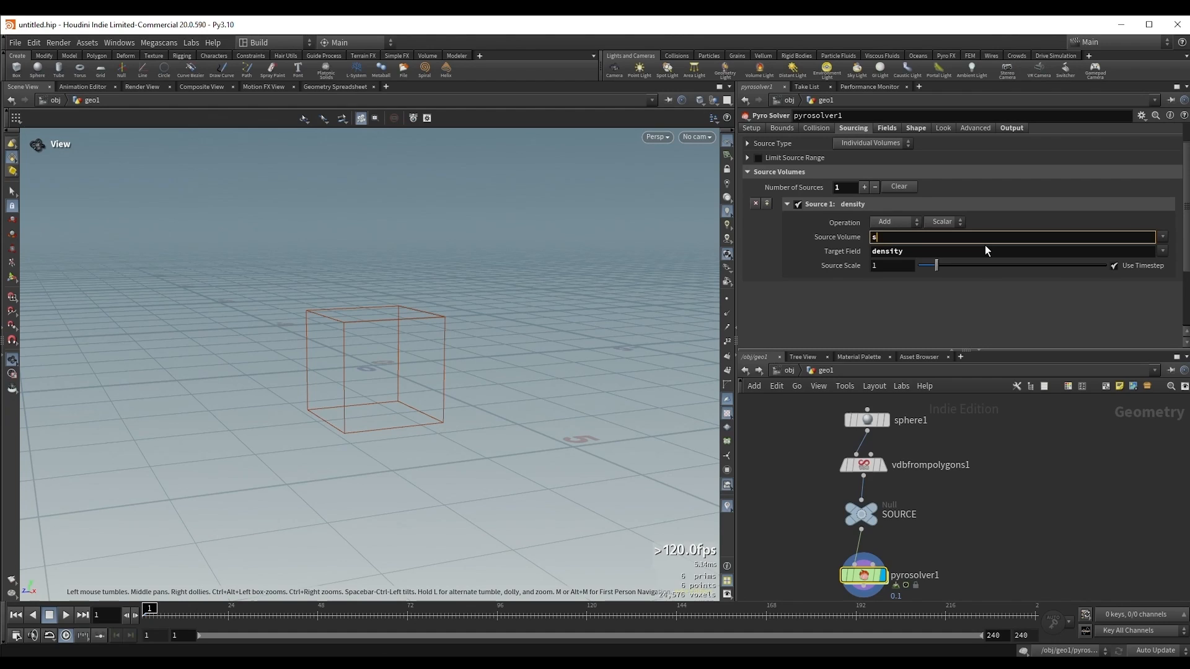
pyautogui.press('Return')
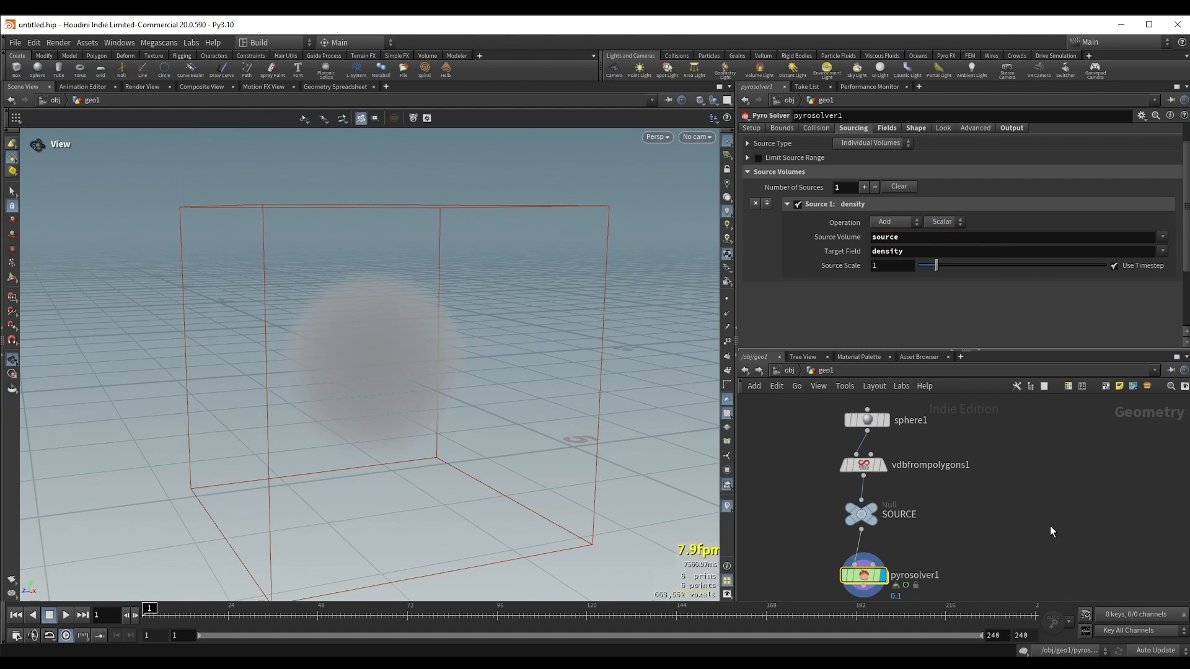
# Step: Play the simulation from the first frame and compare the Source Volume and Target Field entries
pyautogui.moveTo(1049, 530); pyautogui.dragTo(1051, 514, button='middle')
pyautogui.press('Up')
pyautogui.press('Up')
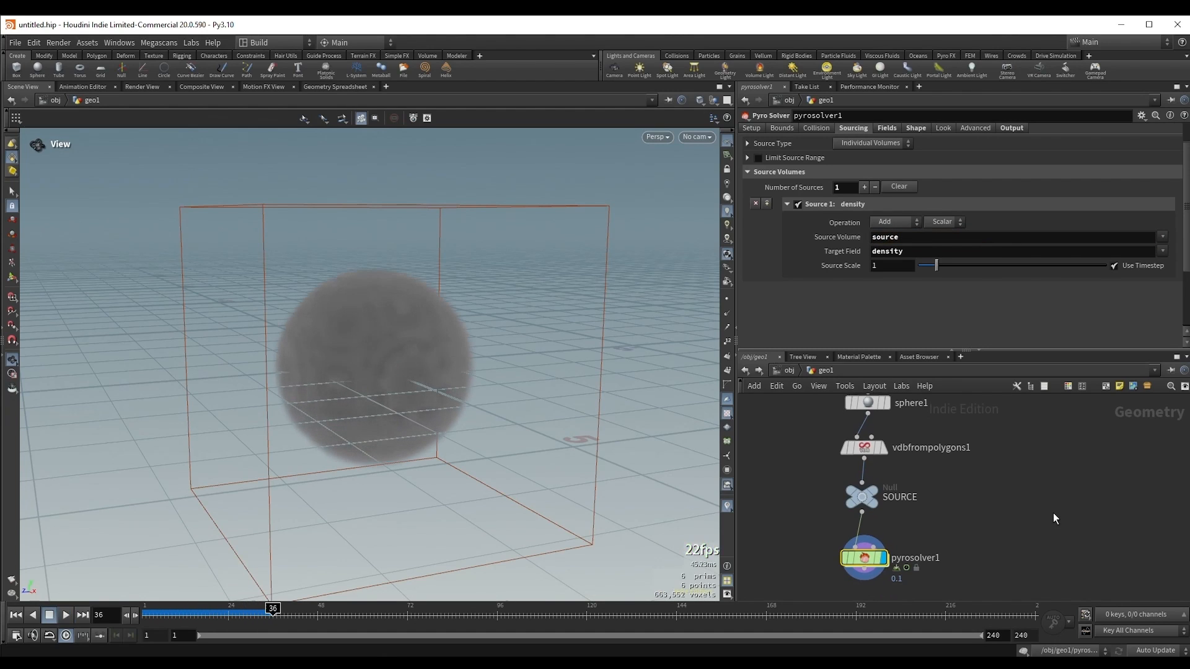
pyautogui.press('Up')
pyautogui.hotkey('ctrl', 'Up')
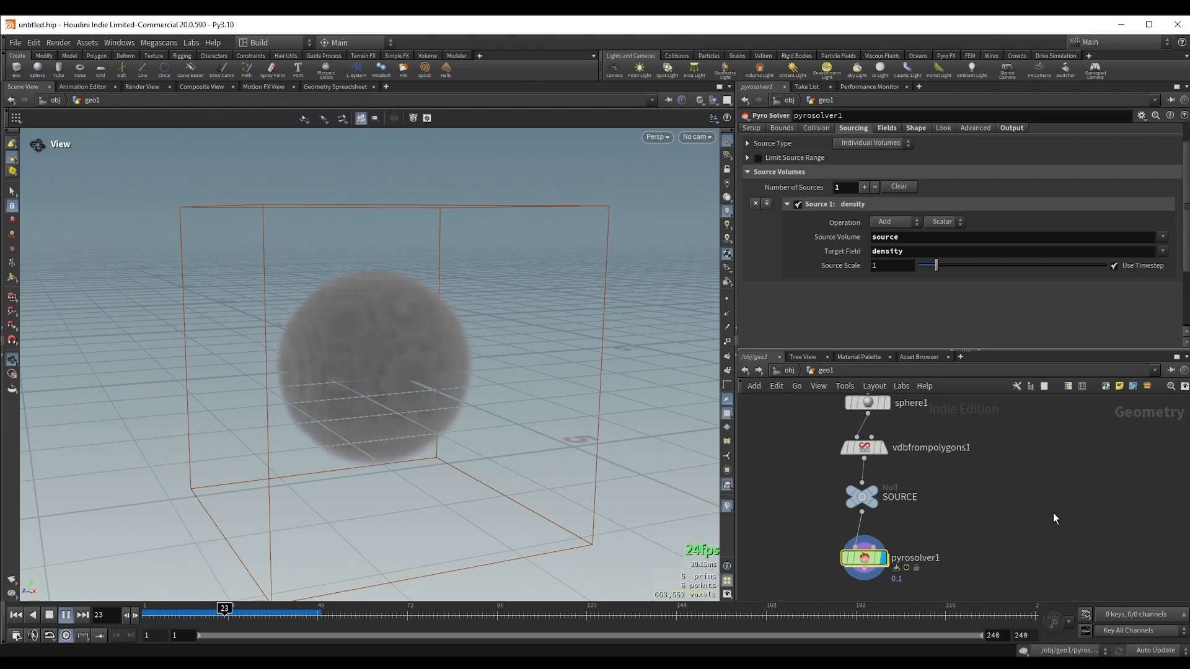
pyautogui.press('Up')
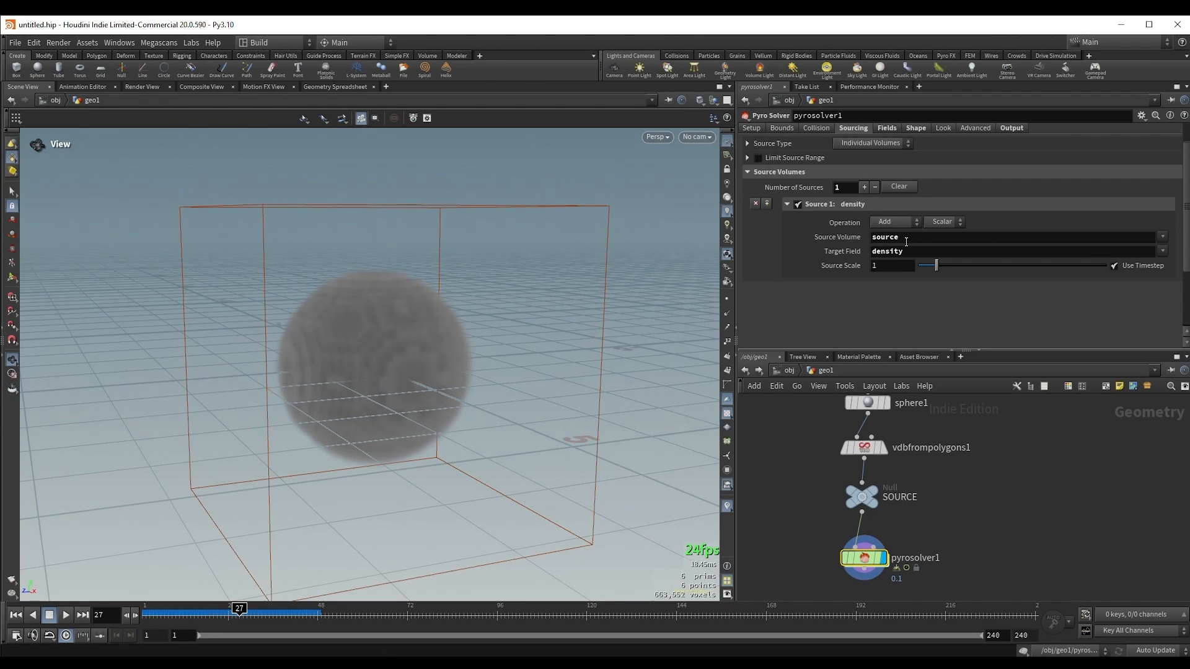
pyautogui.moveTo(906, 253); pyautogui.dragTo(871, 253)
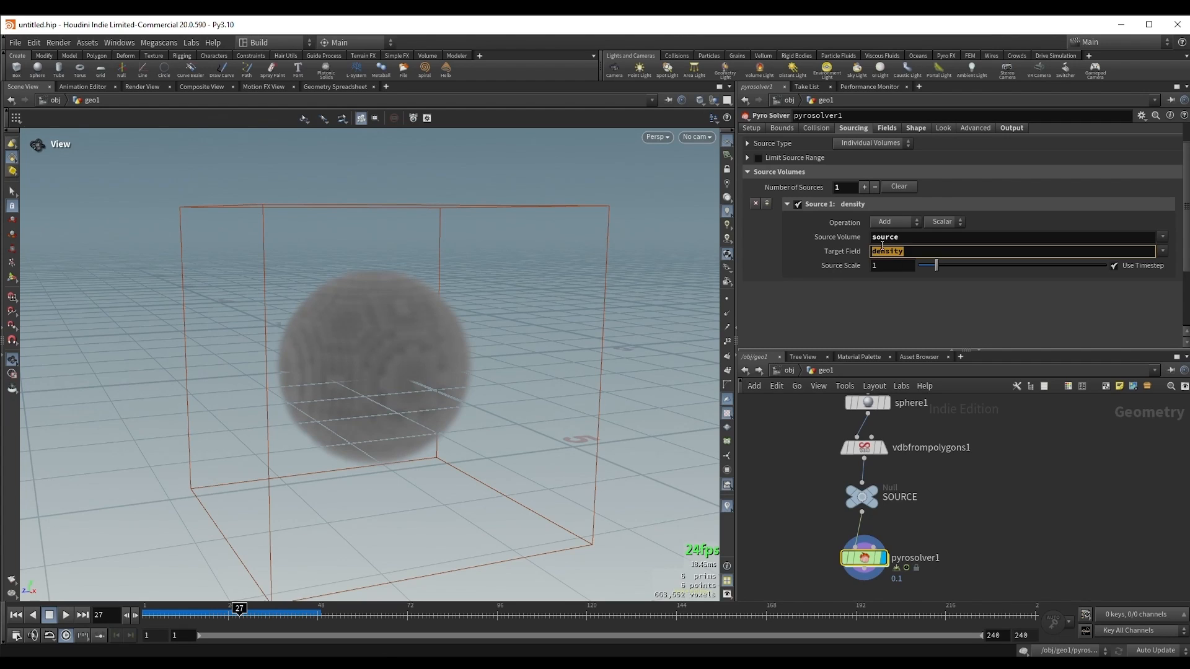
pyautogui.click(879, 300)
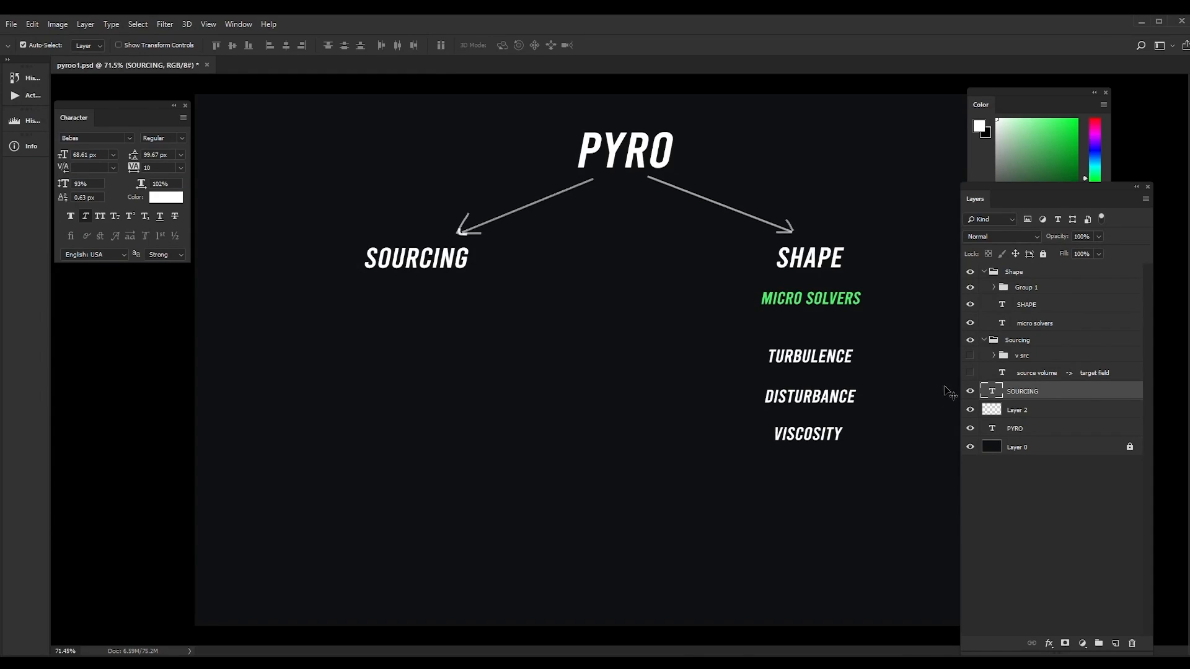
# Step: In the Photoshop diagram, show the "source volume -> target field" text layer and the v src group
pyautogui.click(970, 372)
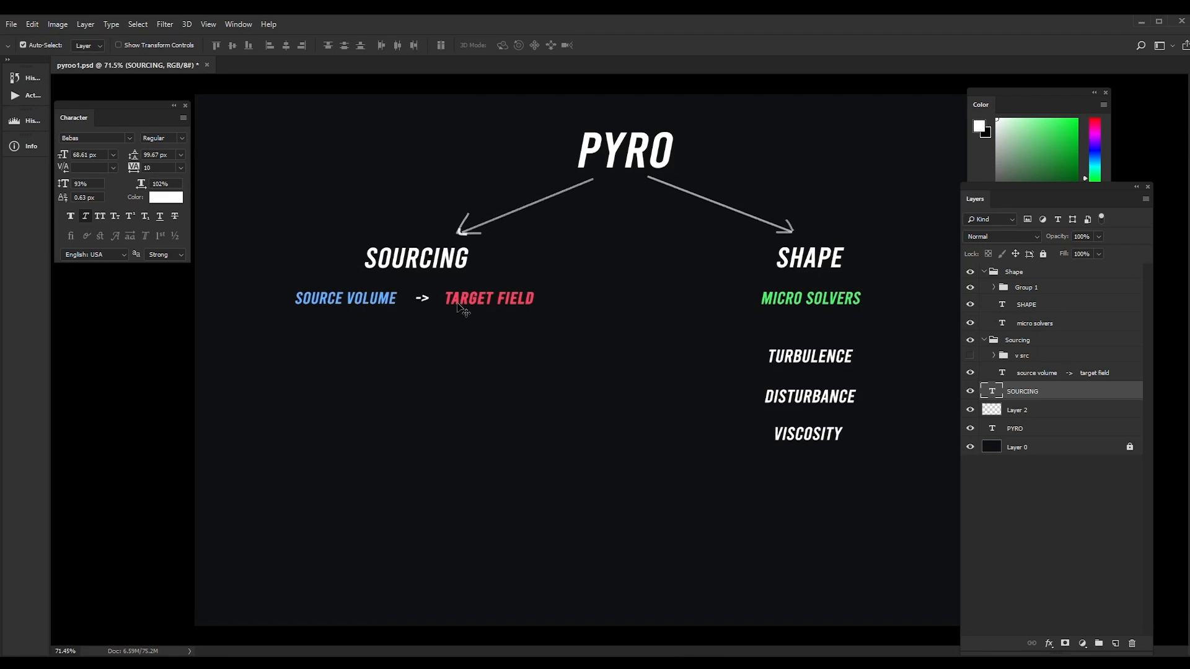
pyautogui.click(970, 357)
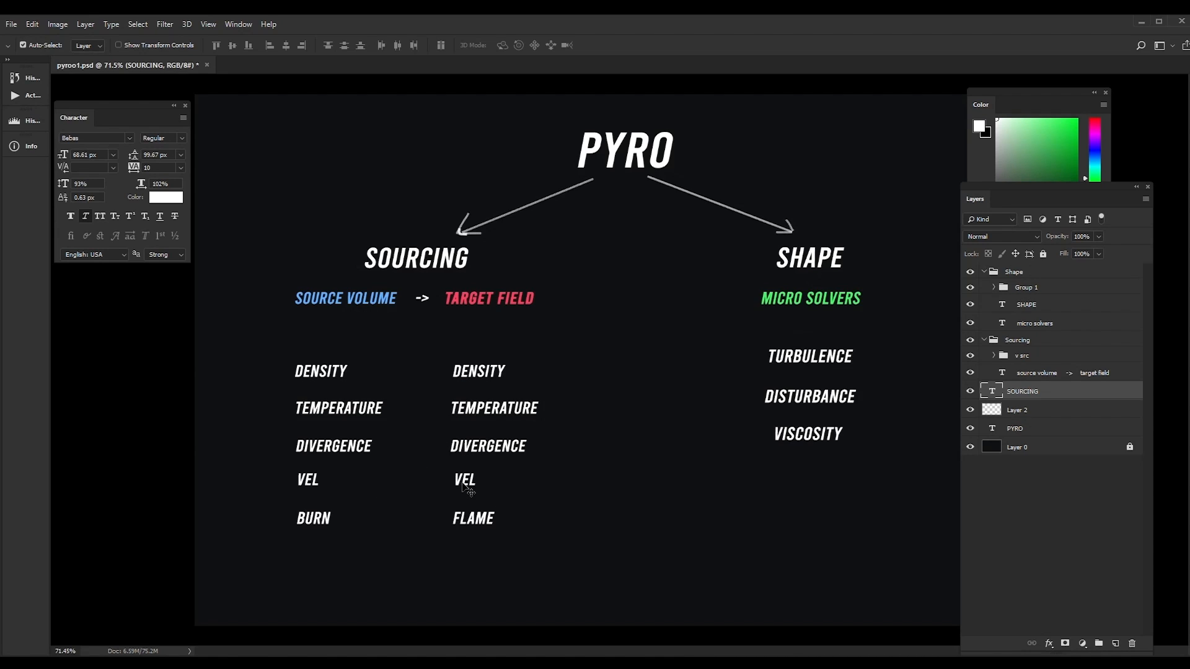
# Step: Add the text v beside VEL in the diagram's source volume list
pyautogui.click(305, 481)
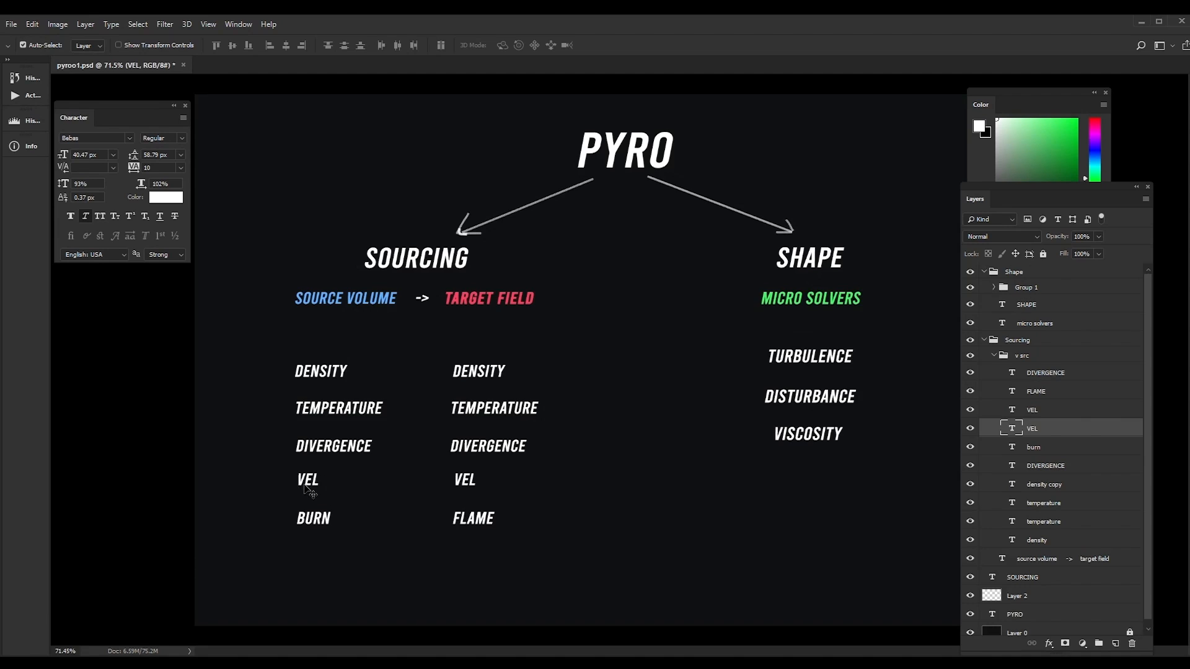
pyautogui.press('t')
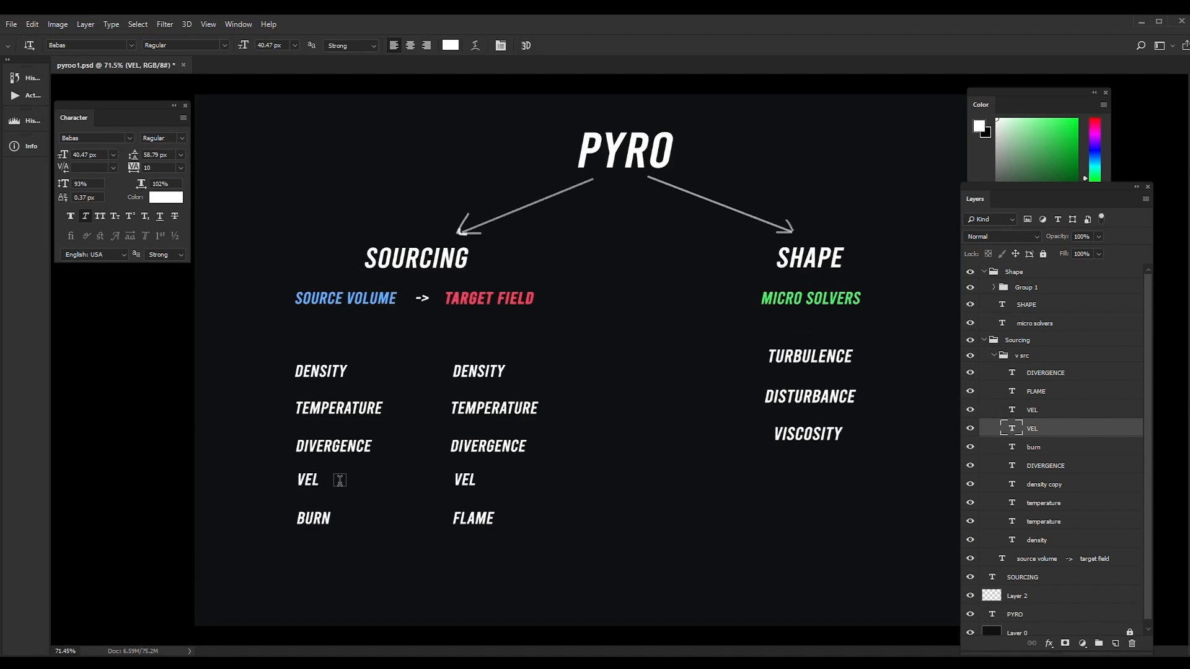
pyautogui.click(339, 481)
pyautogui.write('v')
pyautogui.hotkey('ctrl', 'Return')
pyautogui.press('v')
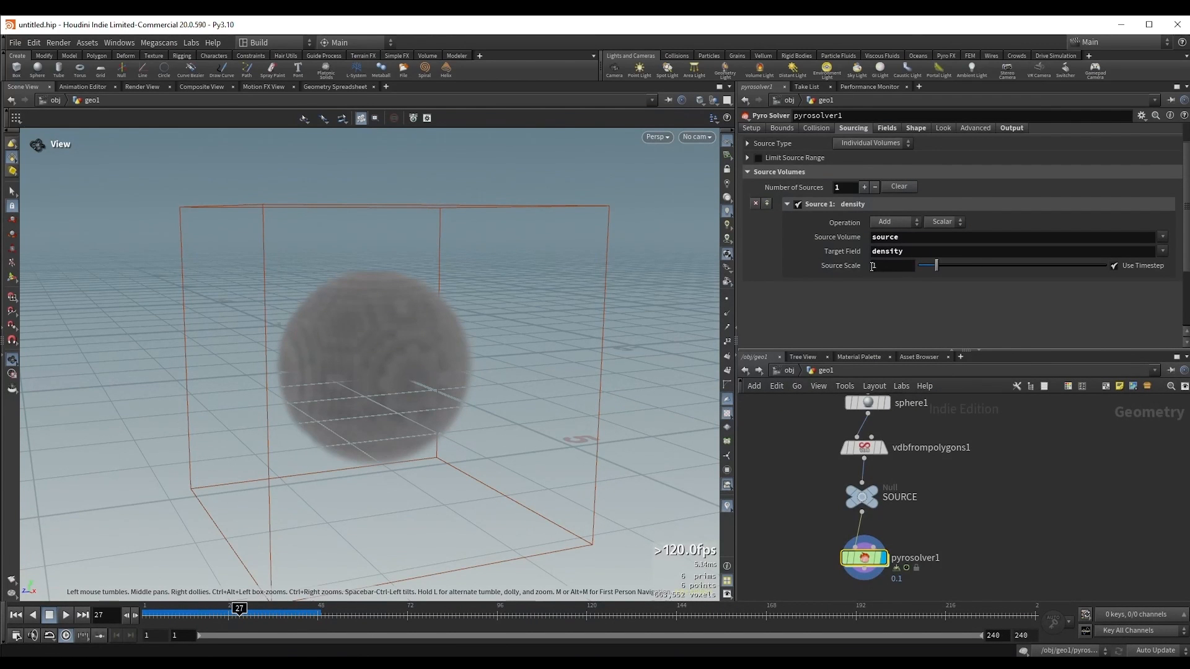
# Step: Back in Houdini, rename the Fog VDB in vdbfrompolygons1 to density
pyautogui.click(867, 478)
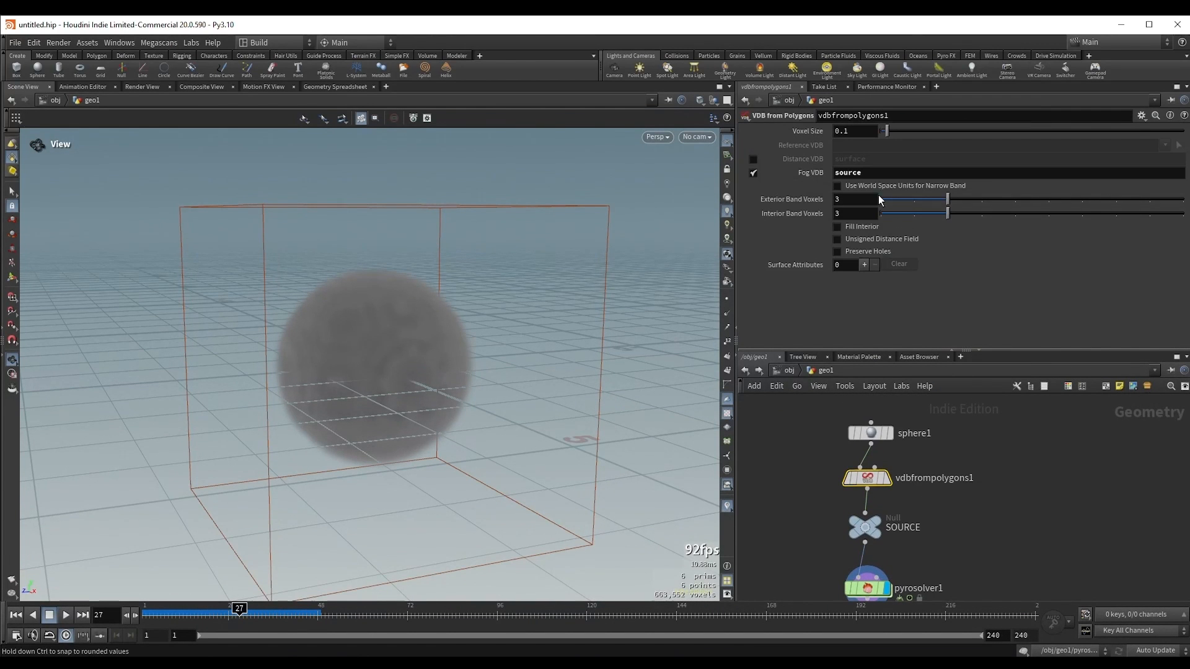
pyautogui.moveTo(824, 169); pyautogui.dragTo(816, 172)
pyautogui.write('density')
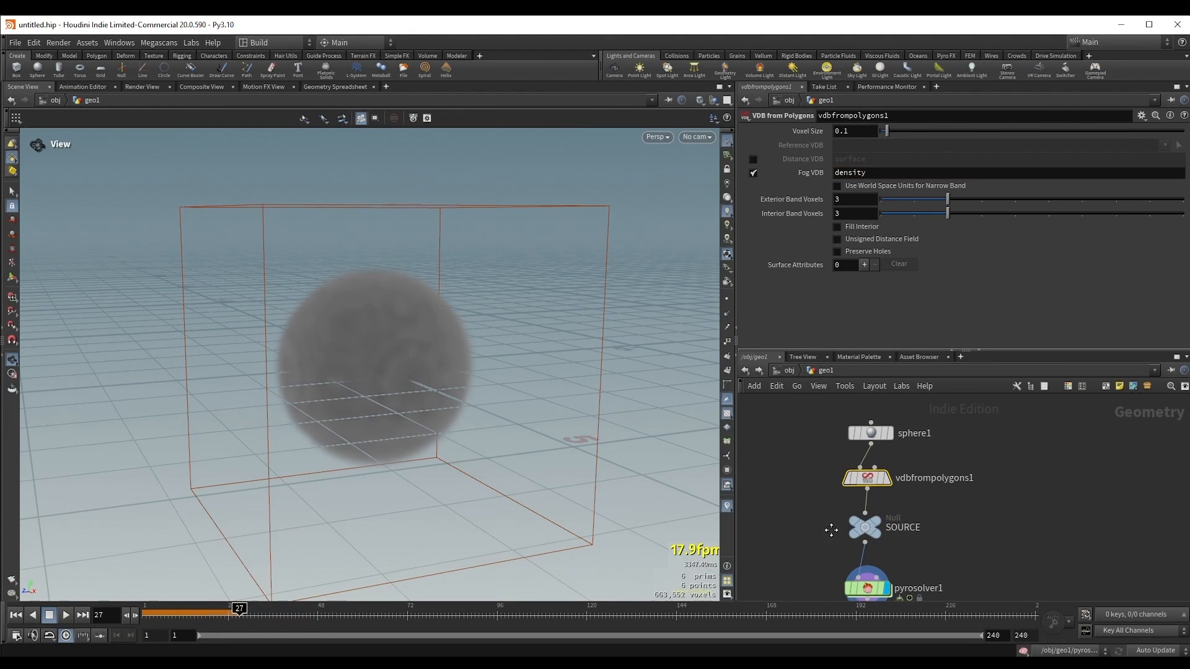
pyautogui.moveTo(930, 471); pyautogui.dragTo(911, 426, button='middle')
# Step: Set the Pyro Solver's Source Volume to density
pyautogui.click(848, 544)
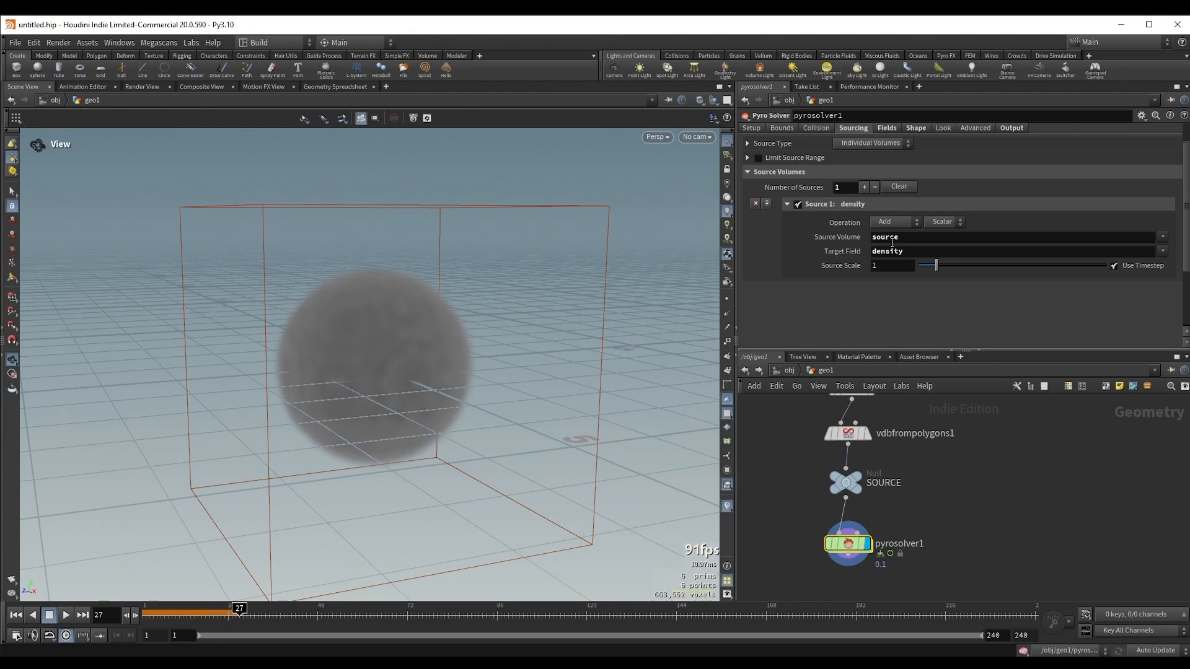
pyautogui.doubleClick(875, 237)
pyautogui.write('den')
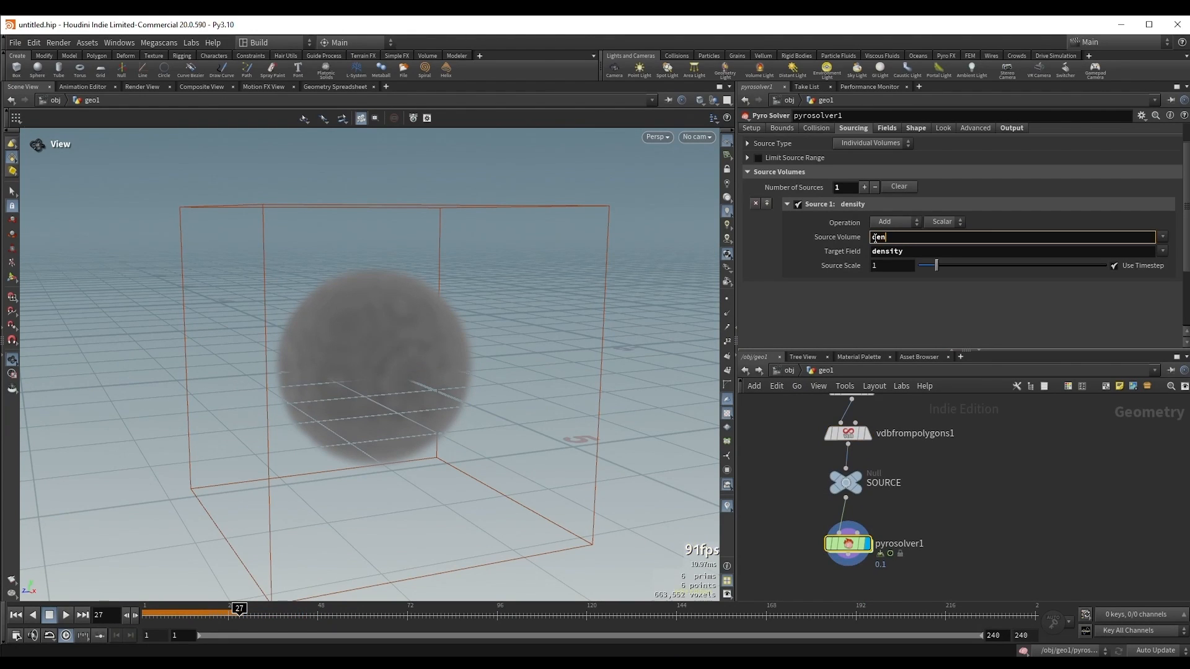
pyautogui.write('sity')
pyautogui.press('Return')
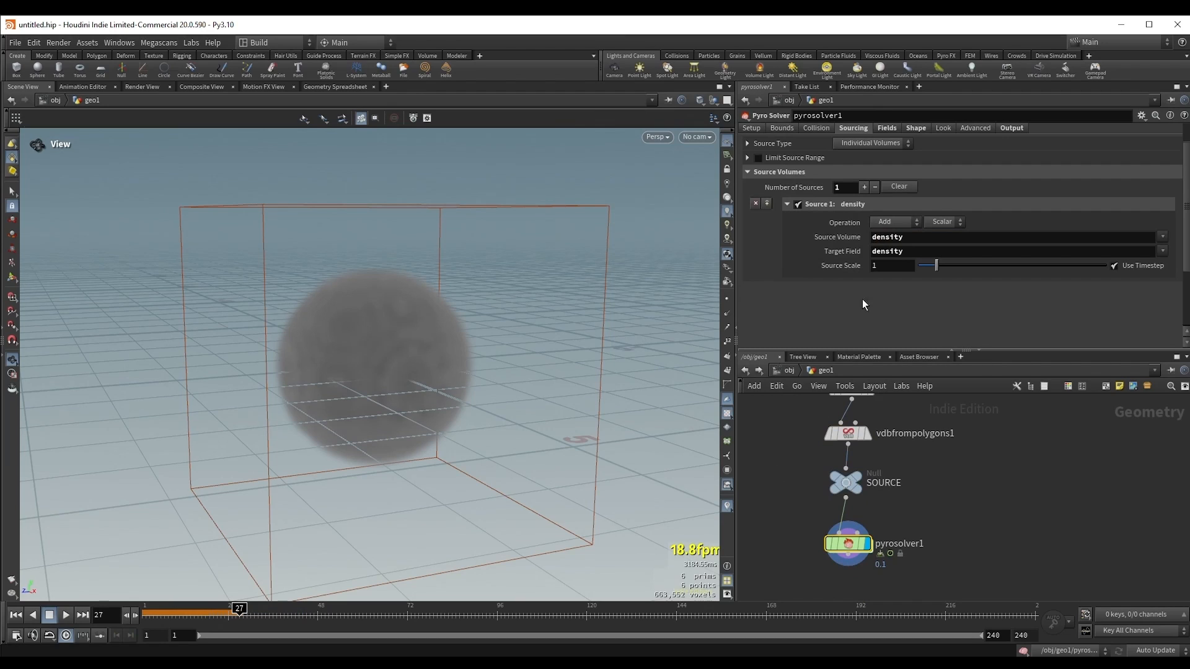
# Step: Return to the first frame and review the density source's Operation options, leaving it on Add
pyautogui.hotkey('ctrl', 'Up')
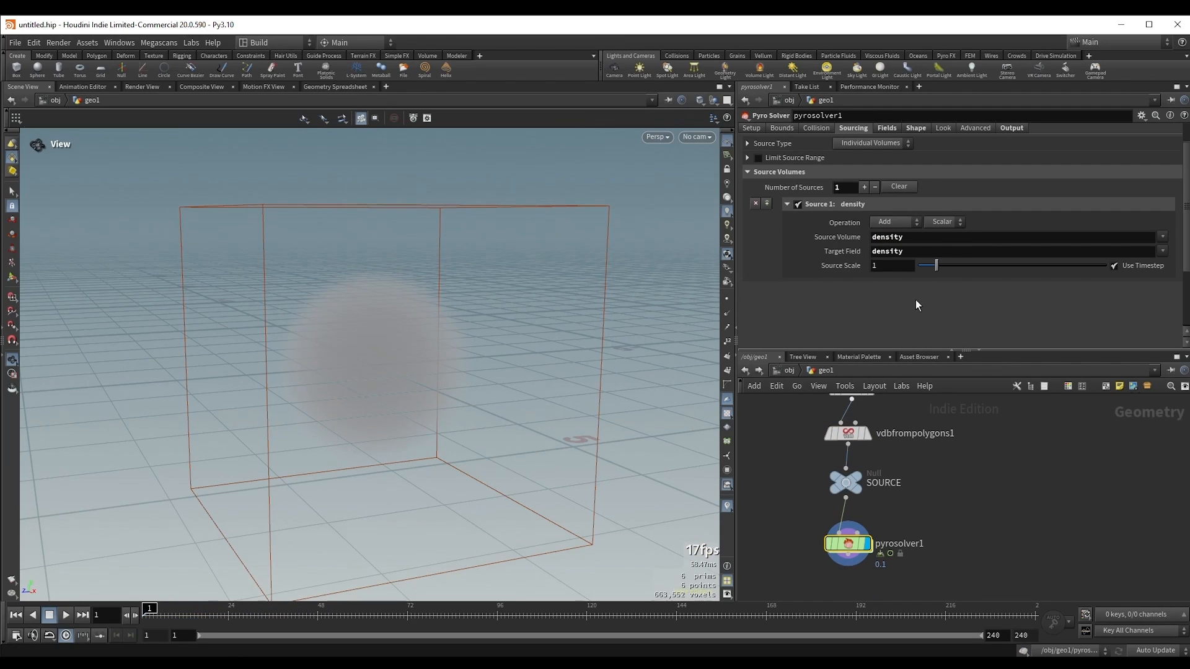
pyautogui.click(883, 221)
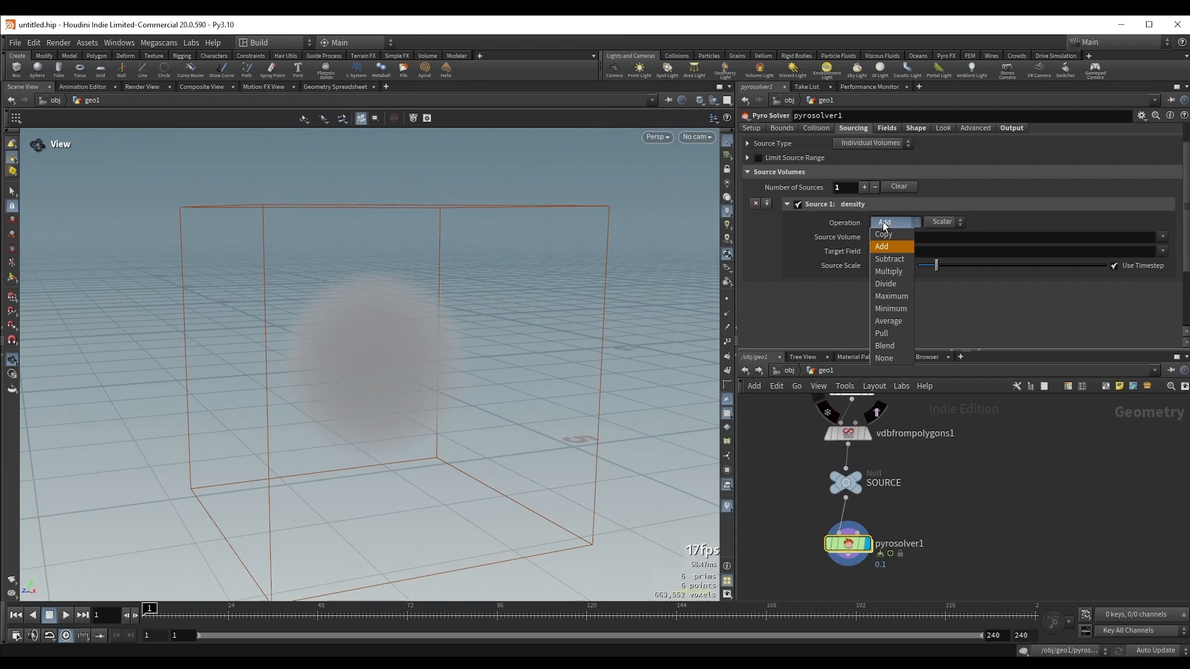
pyautogui.click(891, 225)
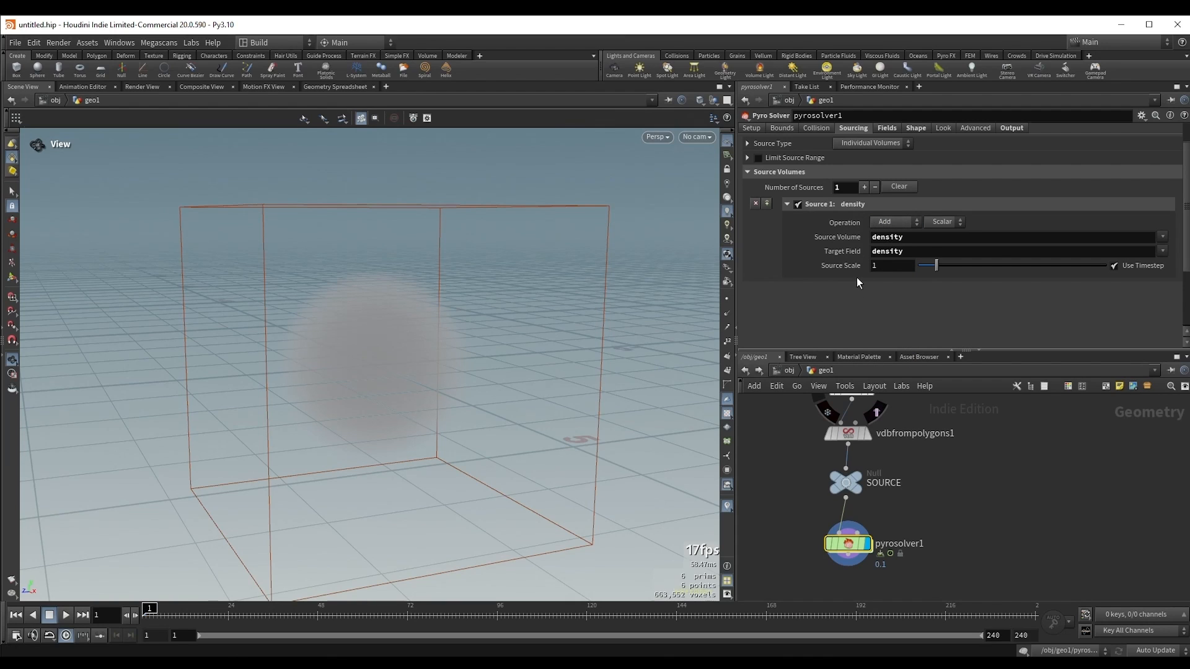
# Step: Replay the simulation from the first frame several times to examine how the Add operation builds up density
pyautogui.press('Up')
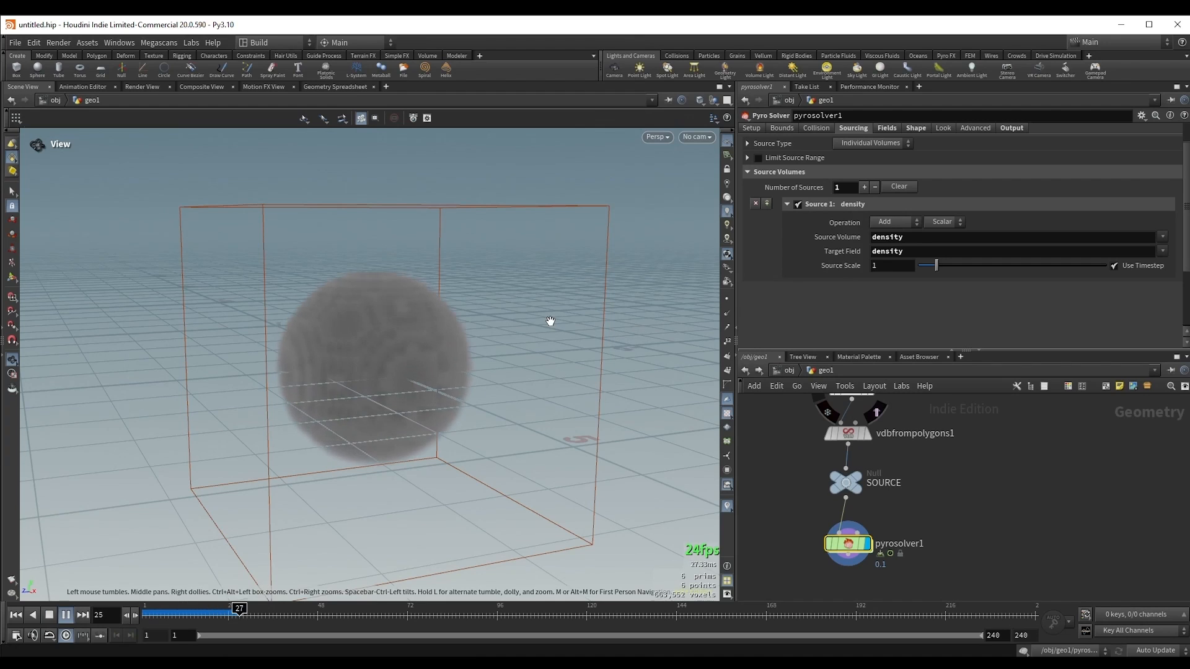
pyautogui.press('Up')
pyautogui.press('Up')
pyautogui.press('Up')
pyautogui.hotkey('ctrl', 'Up')
pyautogui.press('Up')
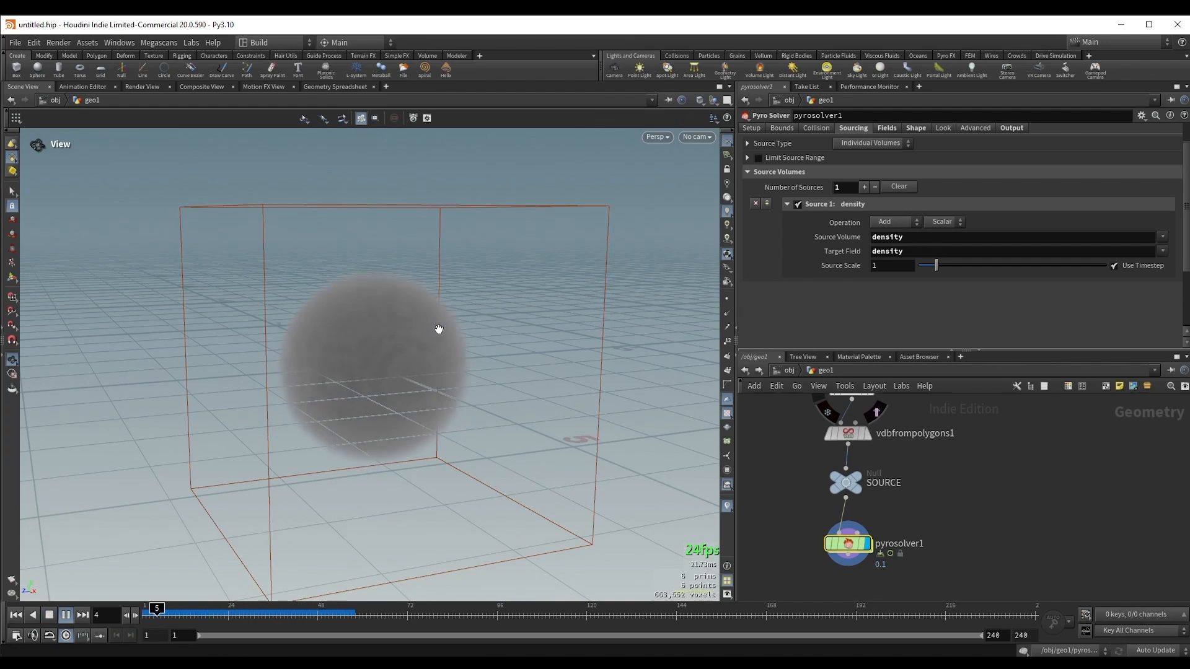
pyautogui.hotkey('ctrl', 'Up')
pyautogui.press('Up')
pyautogui.press('Up')
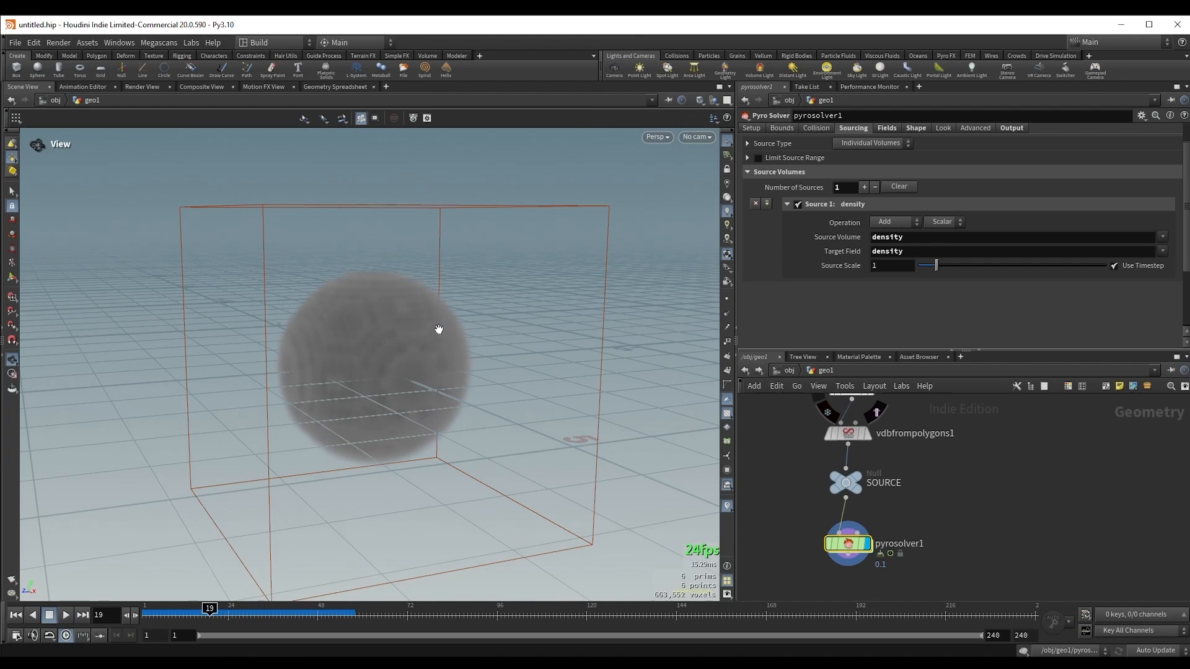
# Step: Review the density source's data type options, try Vector, and return it to Scalar
pyautogui.click(947, 225)
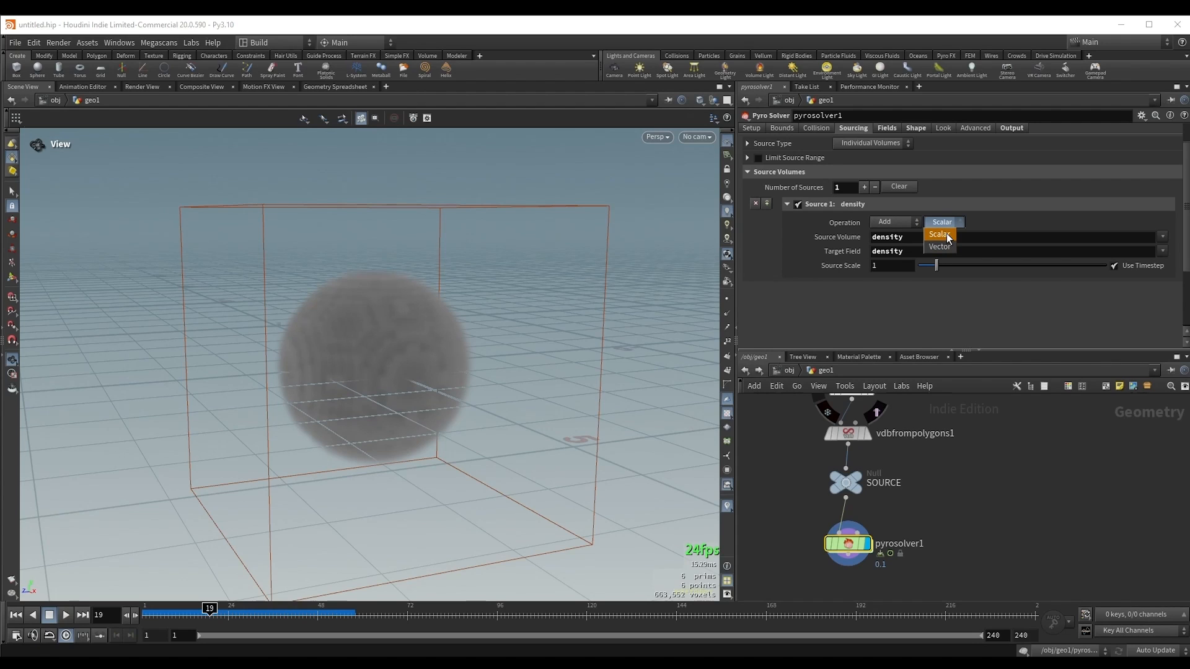
pyautogui.click(948, 238)
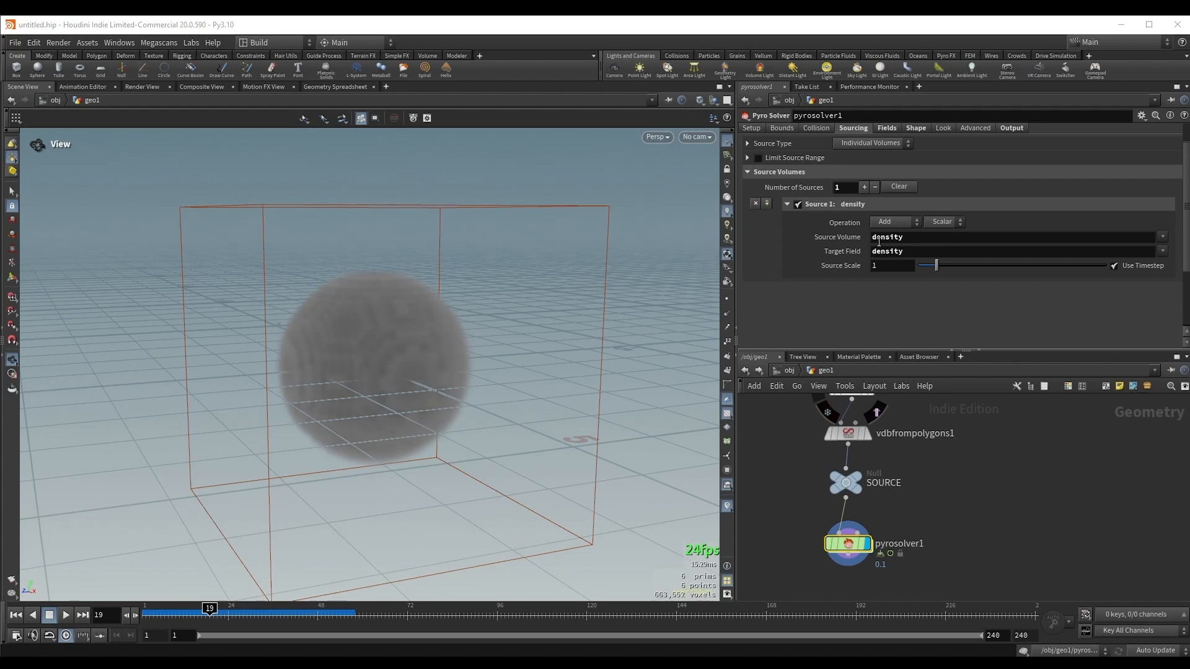
pyautogui.click(950, 227)
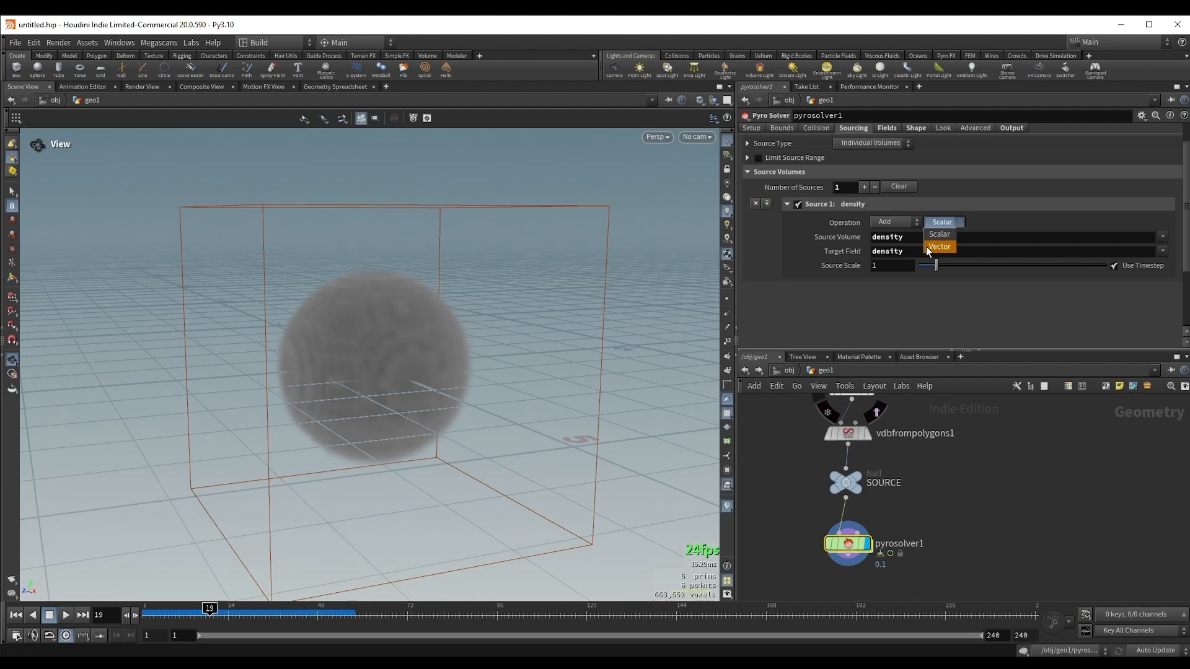
pyautogui.click(929, 248)
pyautogui.click(946, 226)
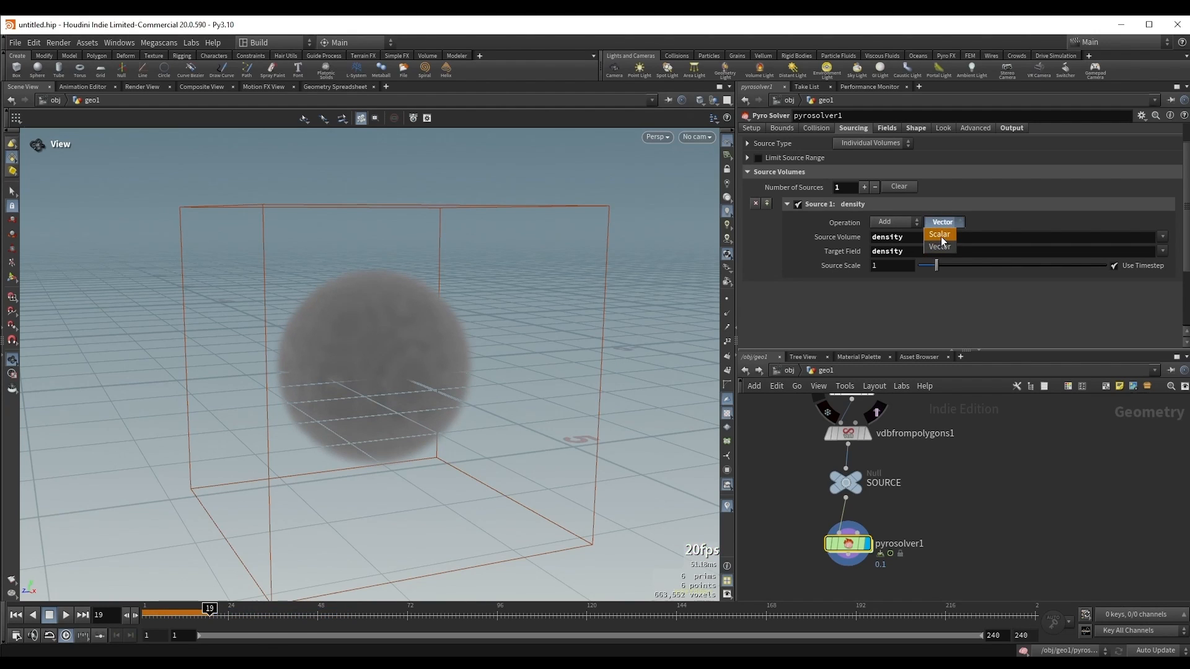
pyautogui.click(953, 224)
# Step: Set the density Source Scale to 0.1 and play the simulation from the first frame
pyautogui.hotkey('ctrl', 'Up')
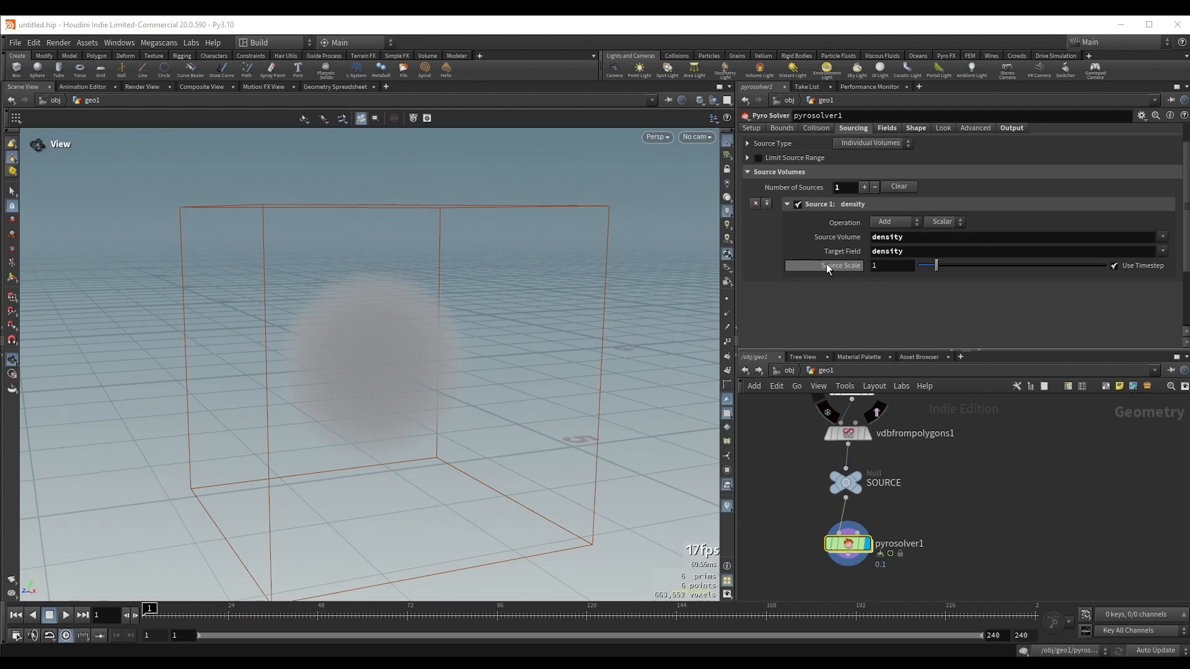
pyautogui.click(893, 271)
pyautogui.write('.1')
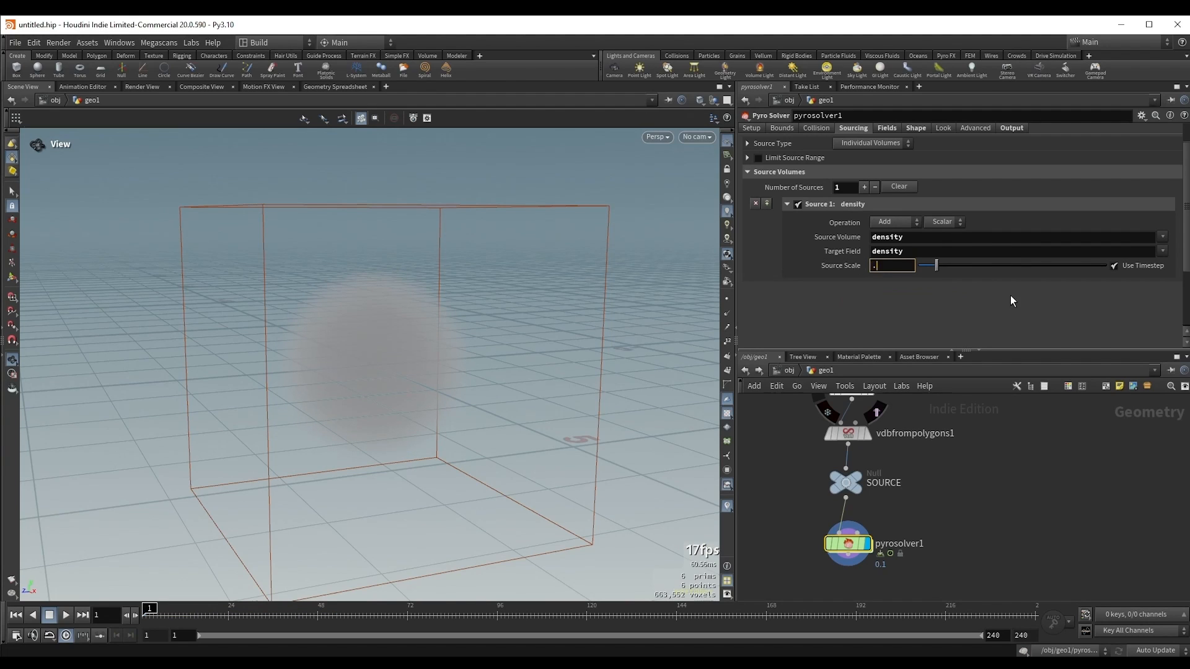
pyautogui.press('Return')
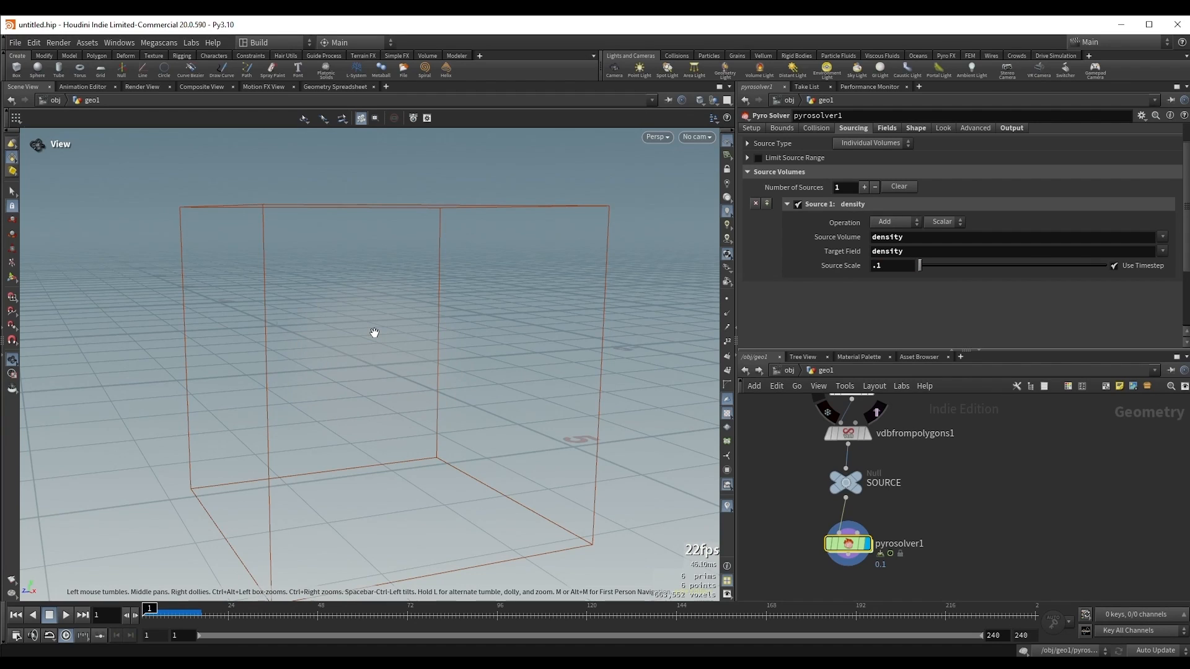
pyautogui.press('Up')
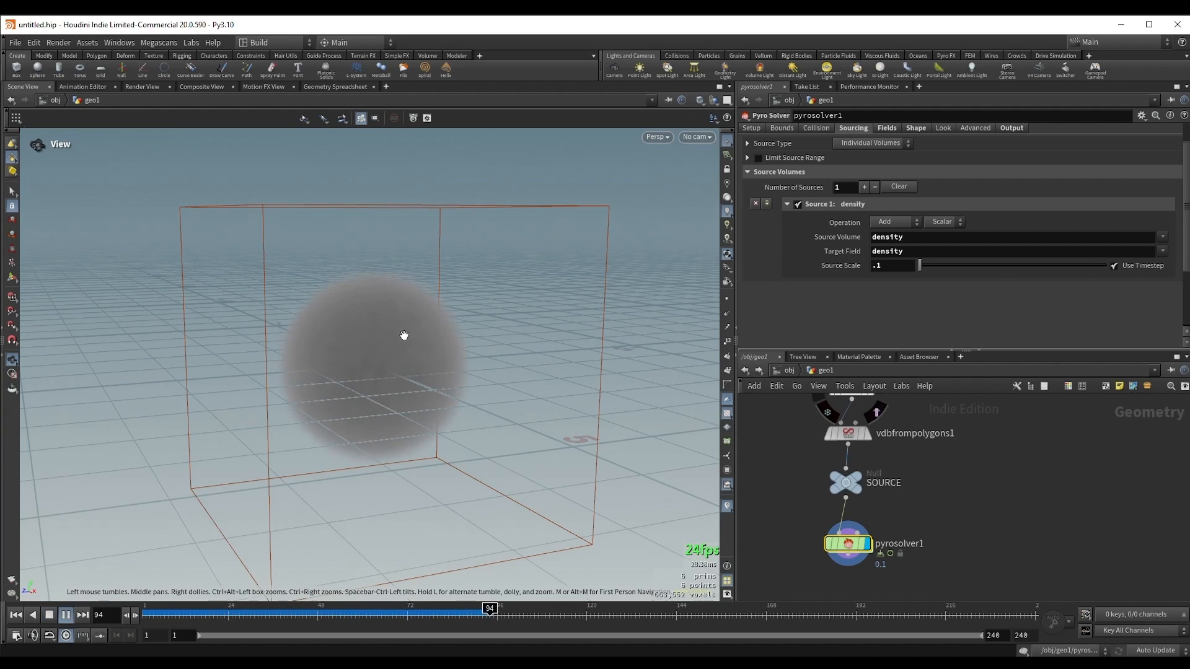
pyautogui.hotkey('ctrl', 'Up')
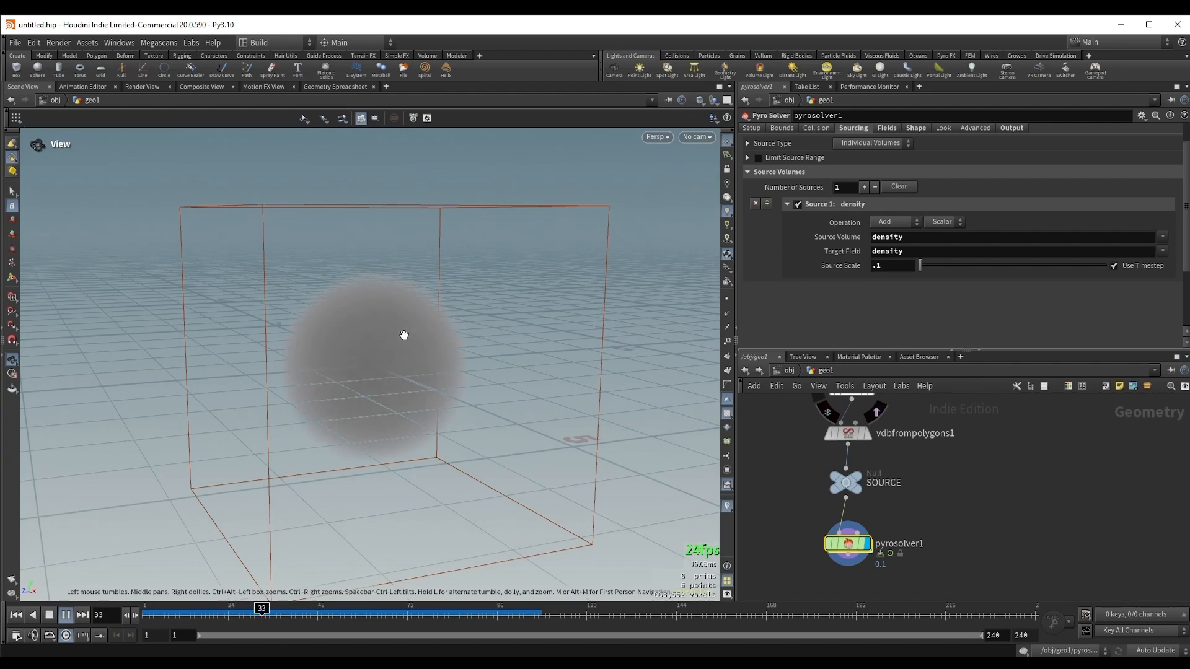
# Step: Raise the density Source Scale to 10
pyautogui.moveTo(936, 265); pyautogui.dragTo(1115, 271)
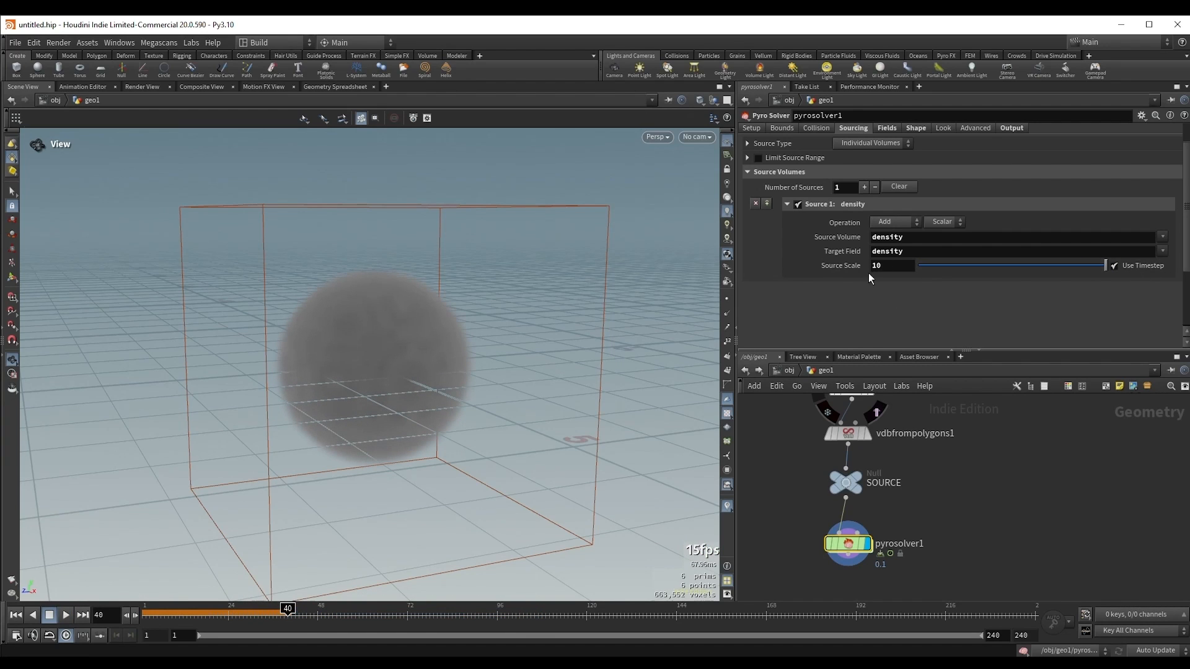
# Step: Replay the simulation from the first frame to examine the smoke at the raised Source Scale
pyautogui.hotkey('ctrl', 'Up')
pyautogui.hotkey('ctrl', 'Up')
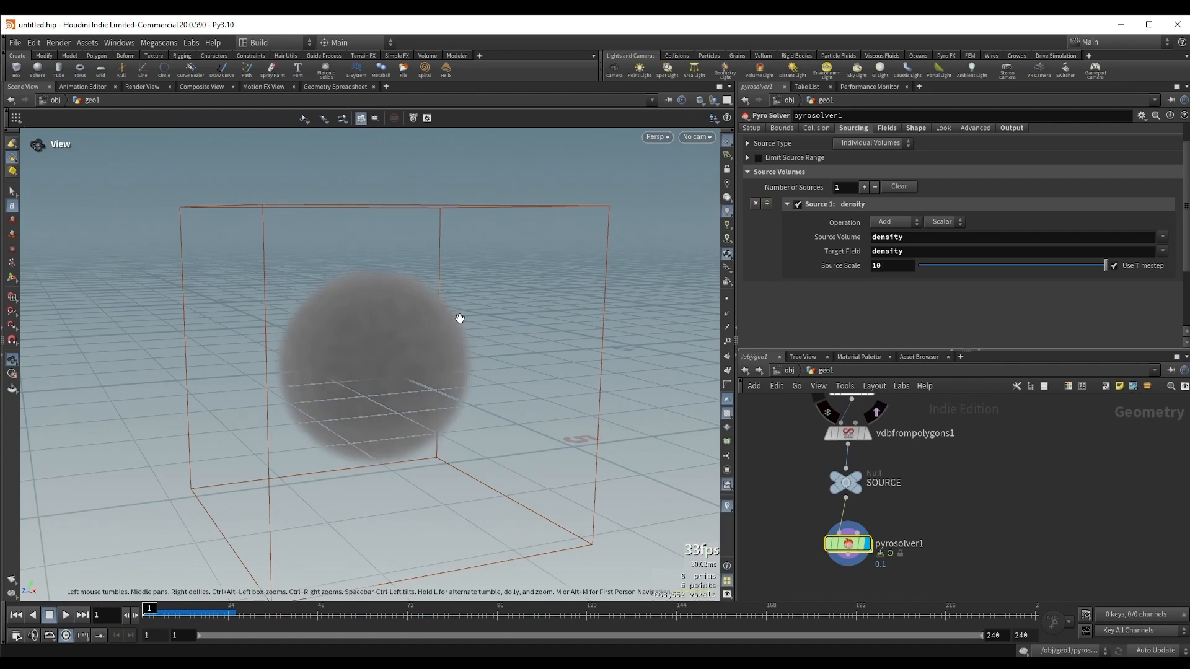
pyautogui.press('Up')
pyautogui.hotkey('ctrl', 'Up')
pyautogui.press('Up')
pyautogui.press('Up')
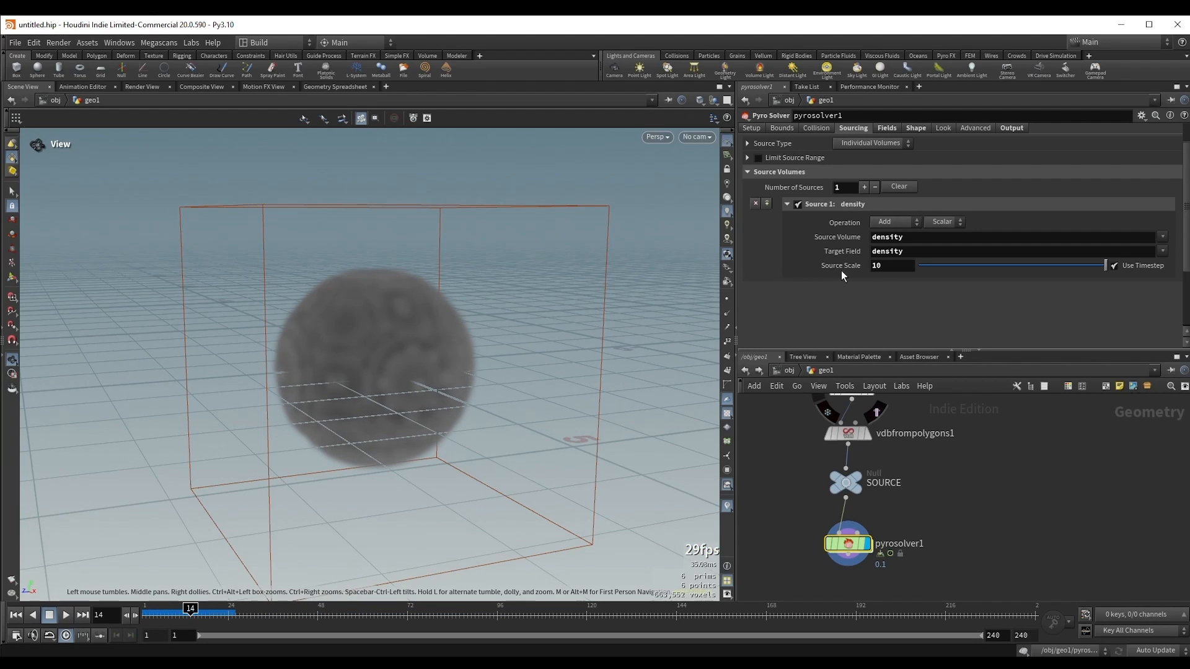
# Step: Set the density Source Scale back to 1
pyautogui.doubleClick(879, 266)
pyautogui.write('1')
pyautogui.press('Return')
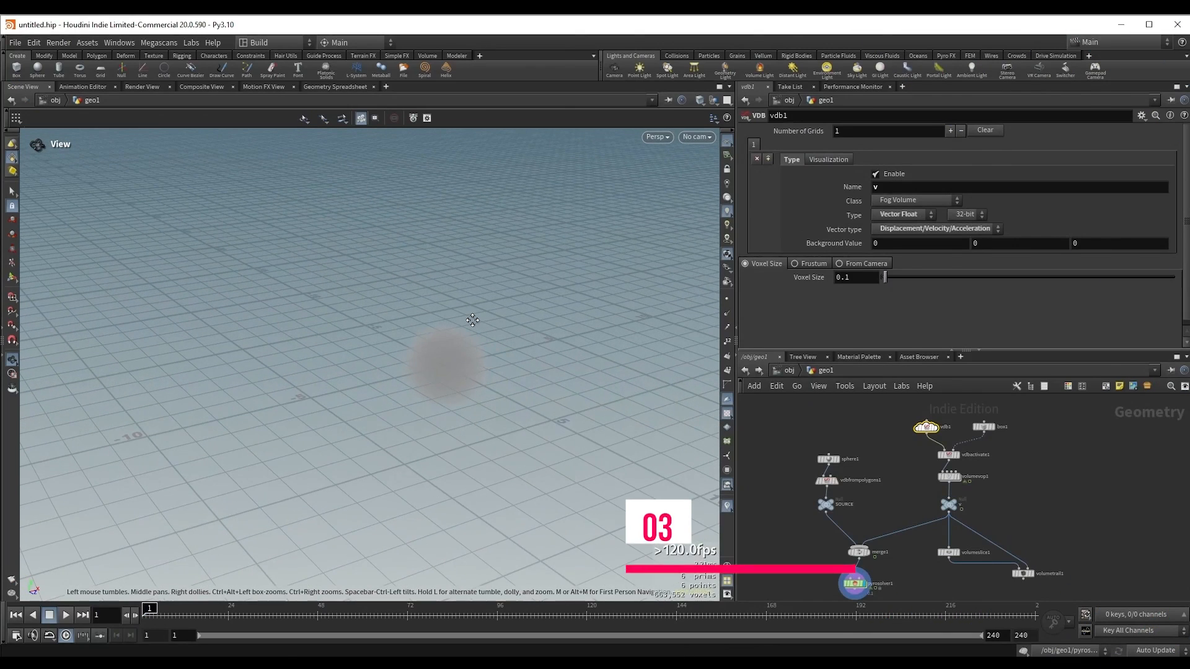
# Step: Open the viewport's display options and set the background color scheme to Dark
pyautogui.moveTo(473, 320); pyautogui.dragTo(448, 356)
pyautogui.press('d')
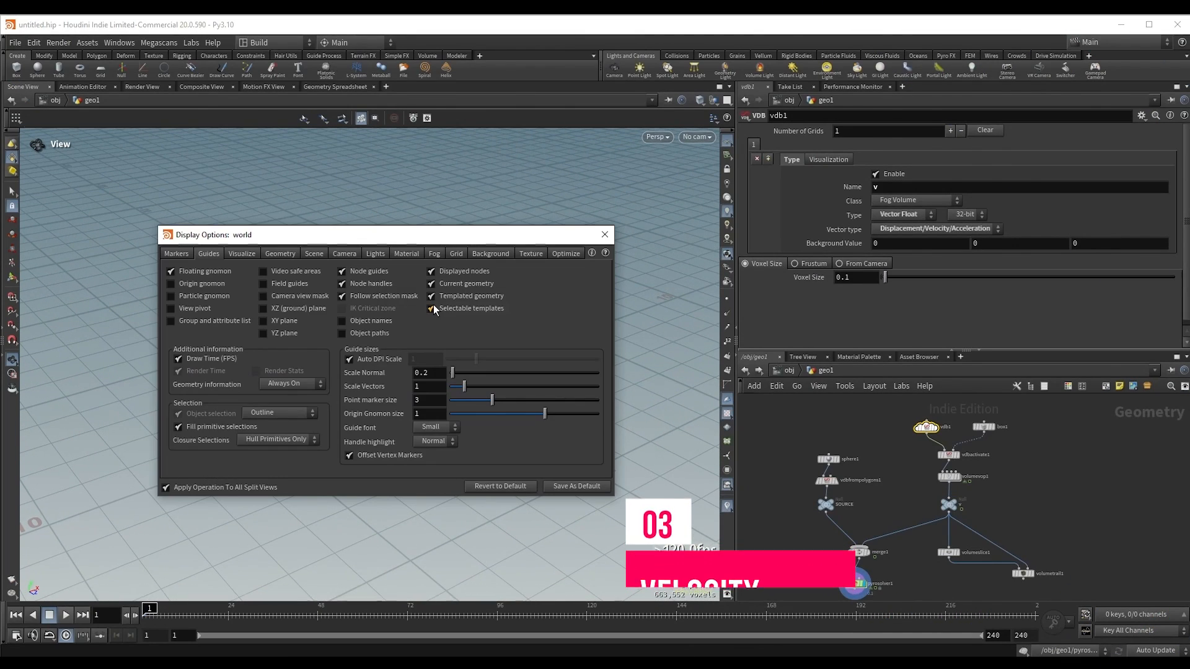
pyautogui.click(490, 253)
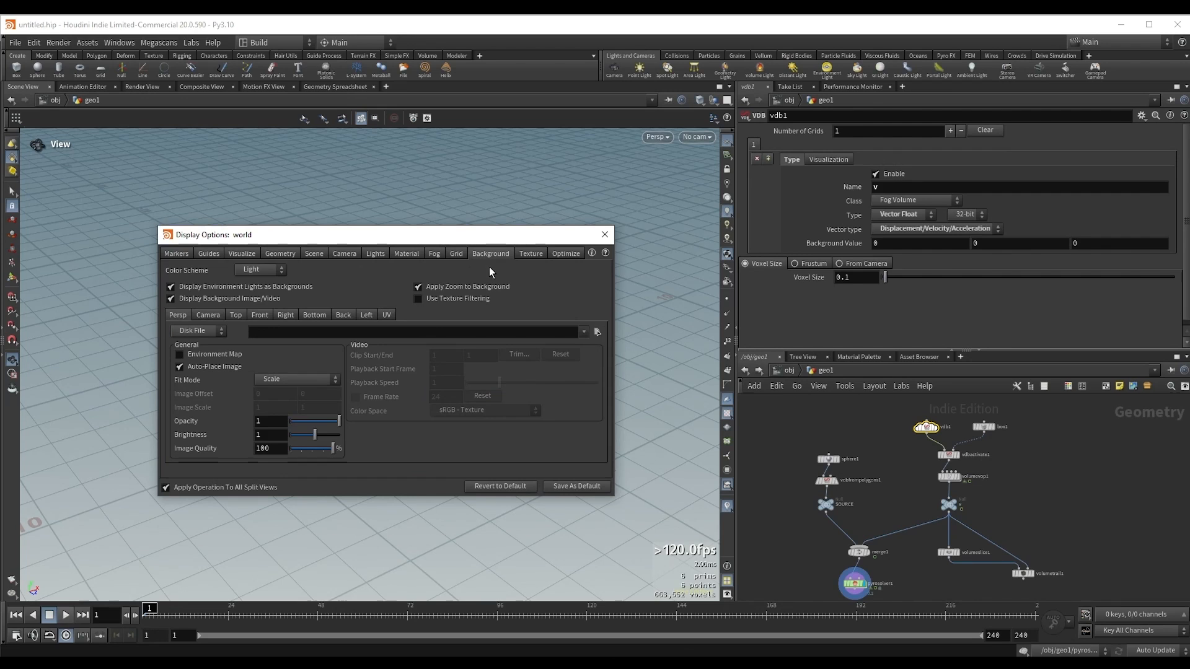
pyautogui.click(259, 270)
pyautogui.click(257, 295)
pyautogui.moveTo(260, 234); pyautogui.dragTo(717, 210)
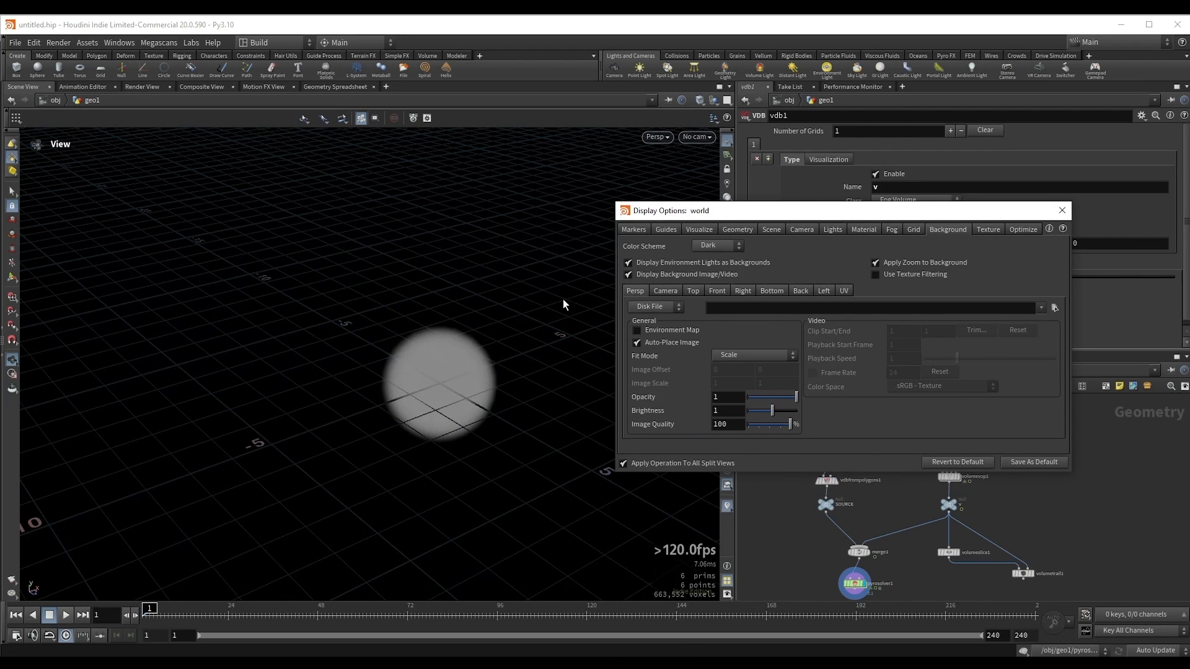
pyautogui.moveTo(472, 348); pyautogui.dragTo(505, 316)
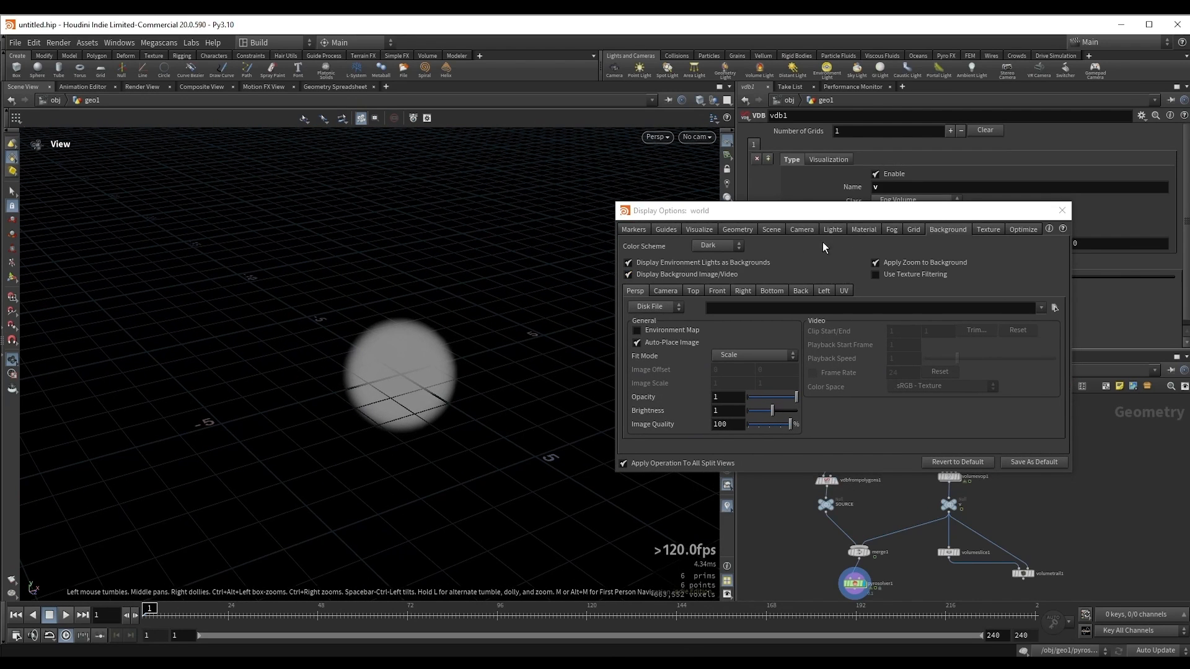
# Step: Show the viewport guide options and play the simulation from the first frame to watch the geometry information
pyautogui.click(667, 228)
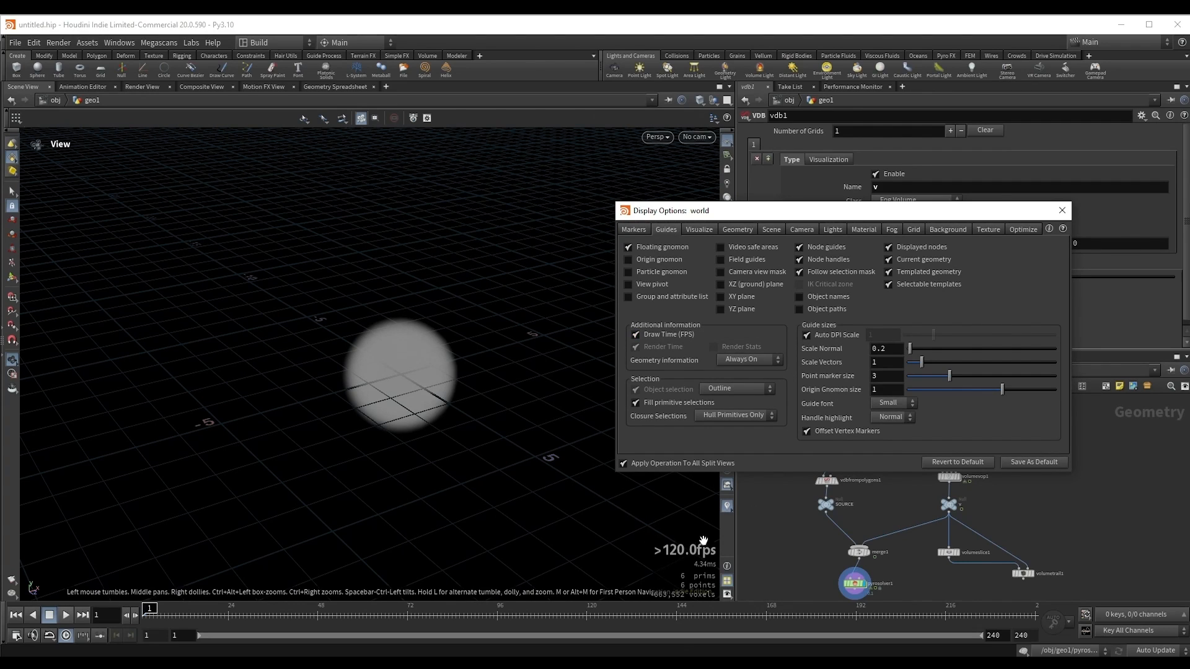
pyautogui.press('Up')
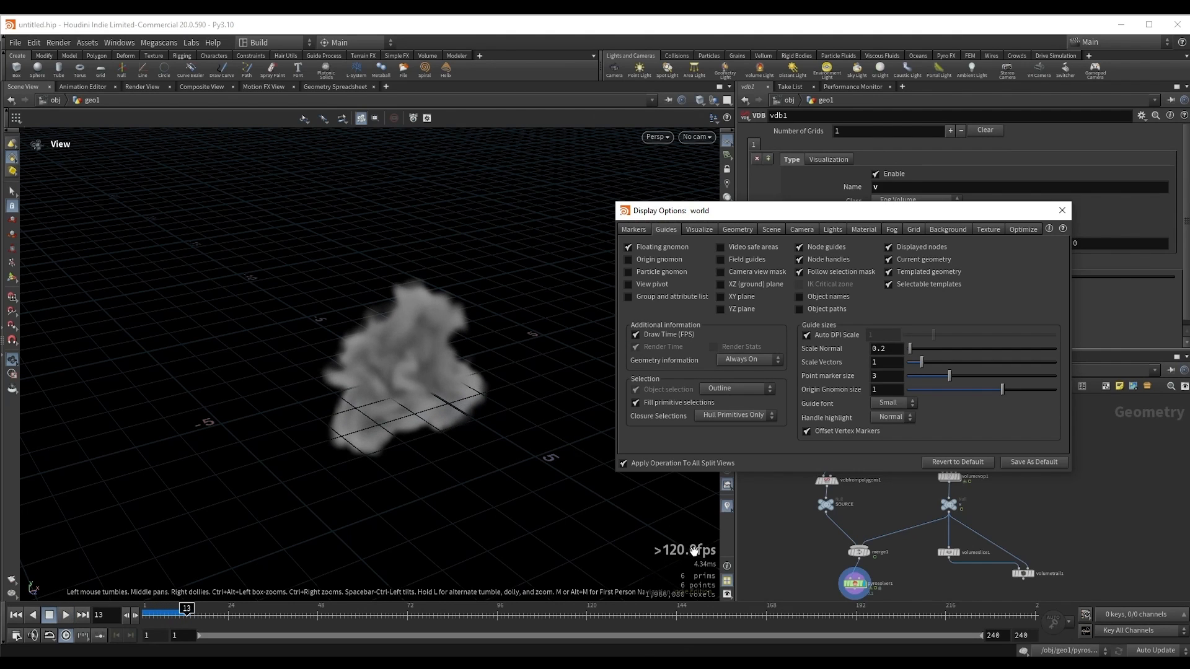
pyautogui.moveTo(462, 426); pyautogui.dragTo(433, 392)
pyautogui.hotkey('ctrl', 'Up')
pyautogui.press('Up')
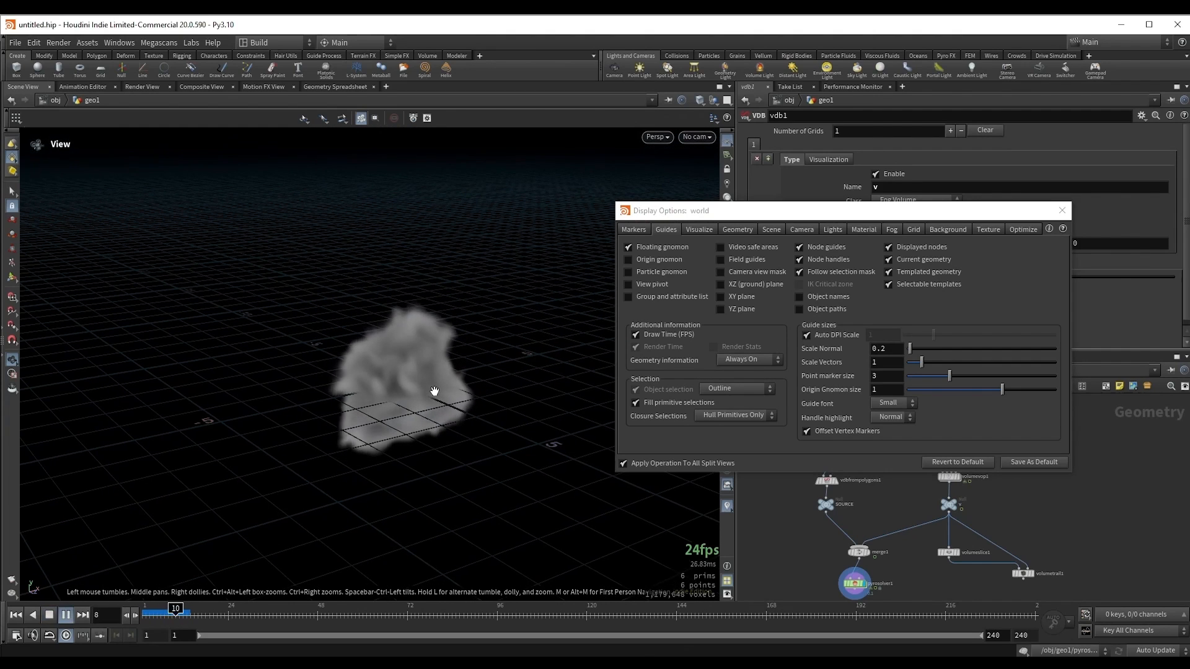
pyautogui.press('Up')
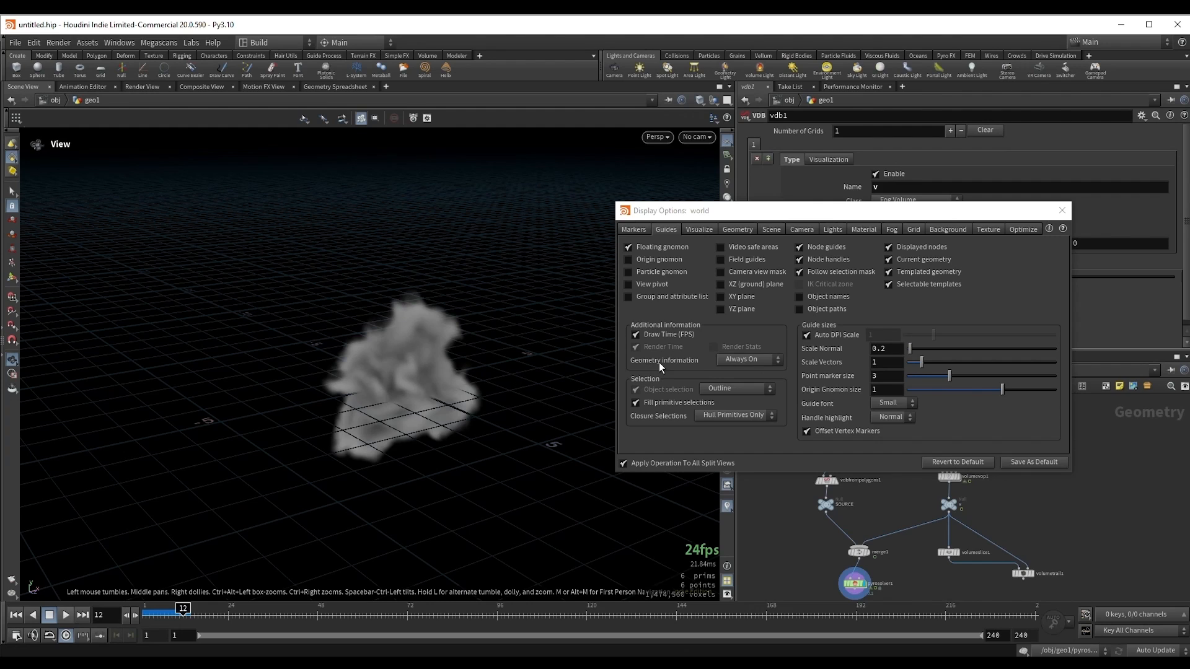
# Step: Choose Always On for the viewport's Geometry information and close the display options
pyautogui.click(735, 364)
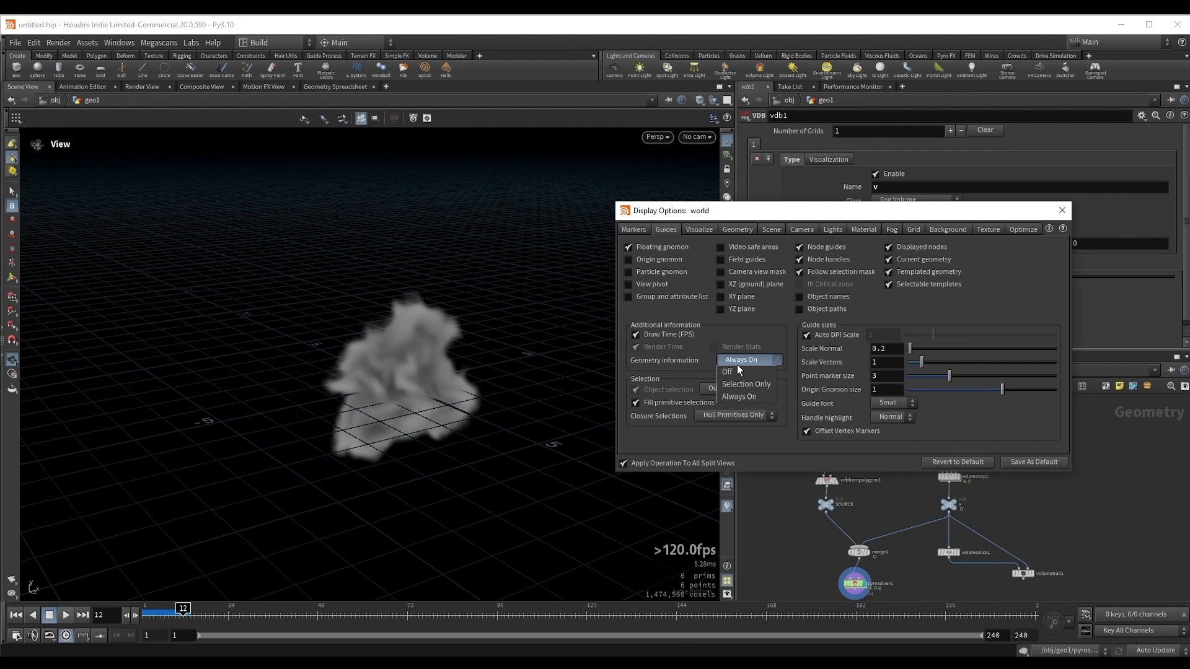
pyautogui.click(742, 398)
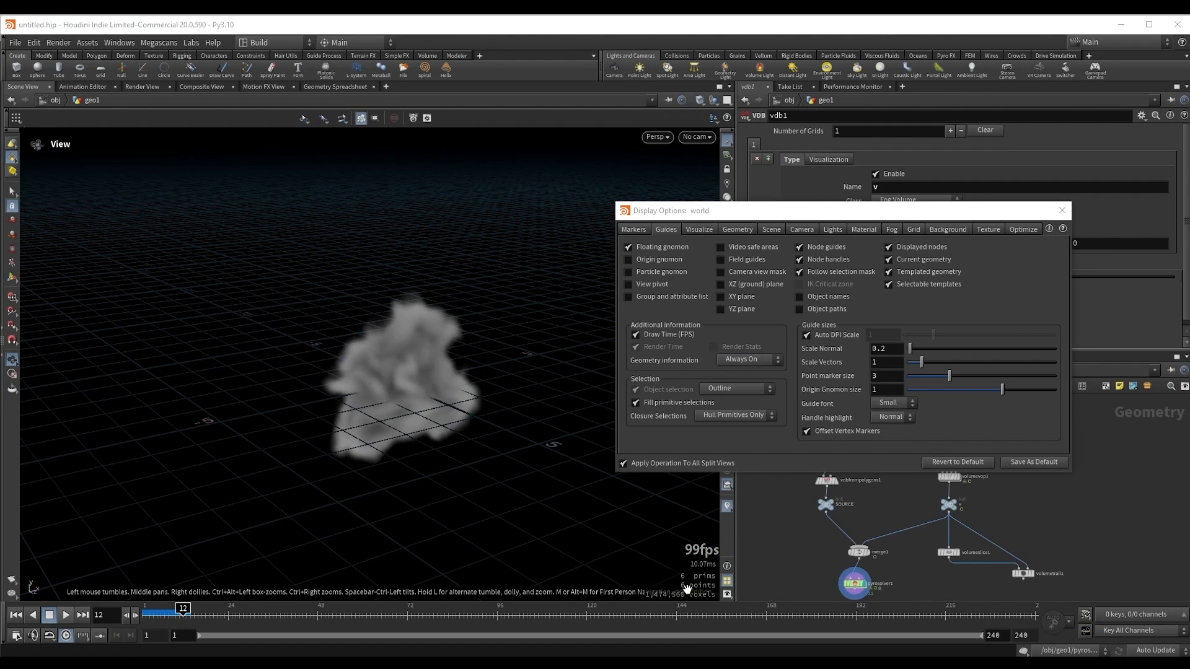
pyautogui.moveTo(403, 355); pyautogui.dragTo(404, 370)
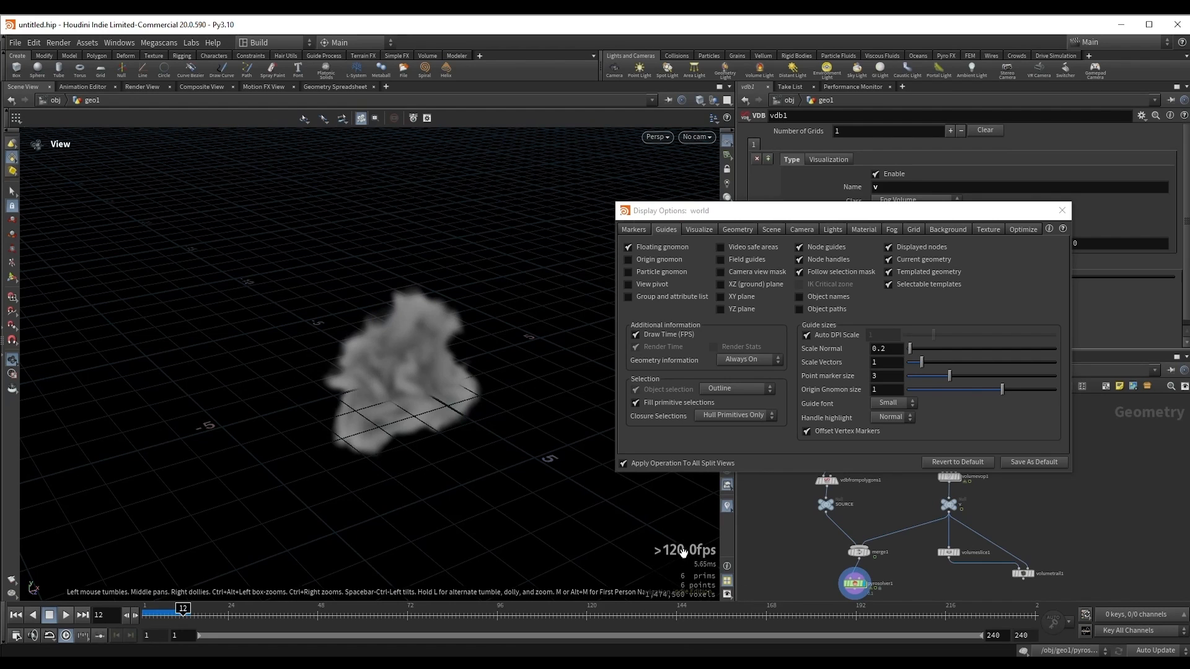
pyautogui.moveTo(417, 381); pyautogui.dragTo(412, 383)
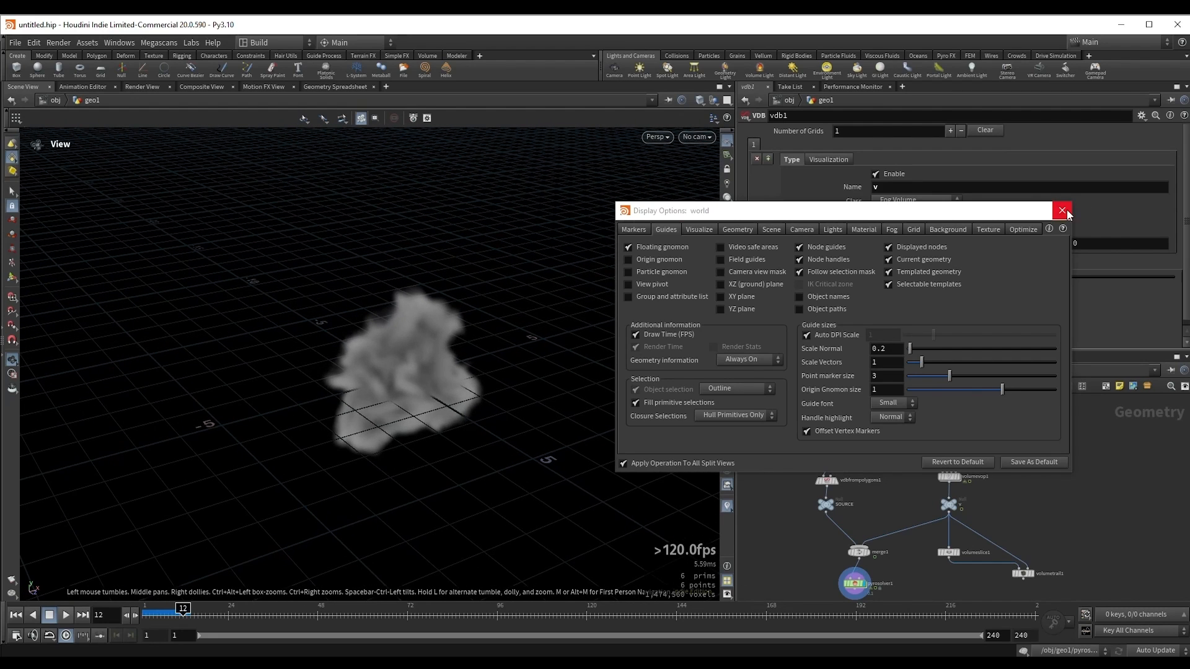
pyautogui.click(1062, 212)
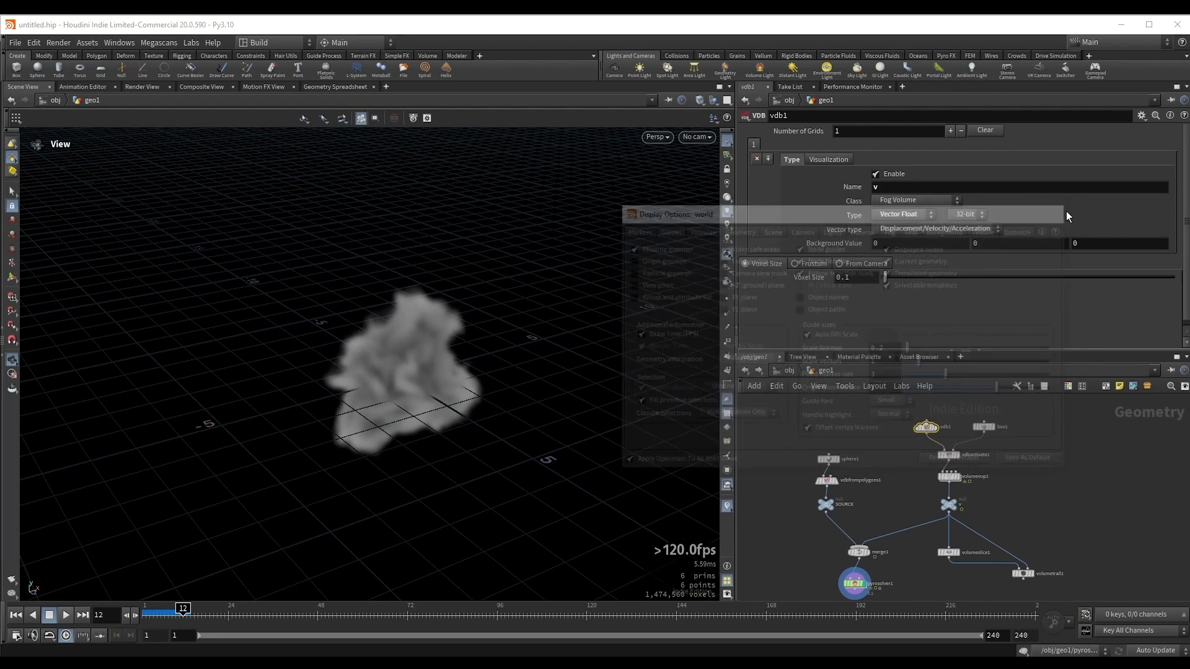
# Step: Close the parameter, Take List and Performance Monitor panes, and widen the network editor
pyautogui.click(768, 87)
pyautogui.click(777, 88)
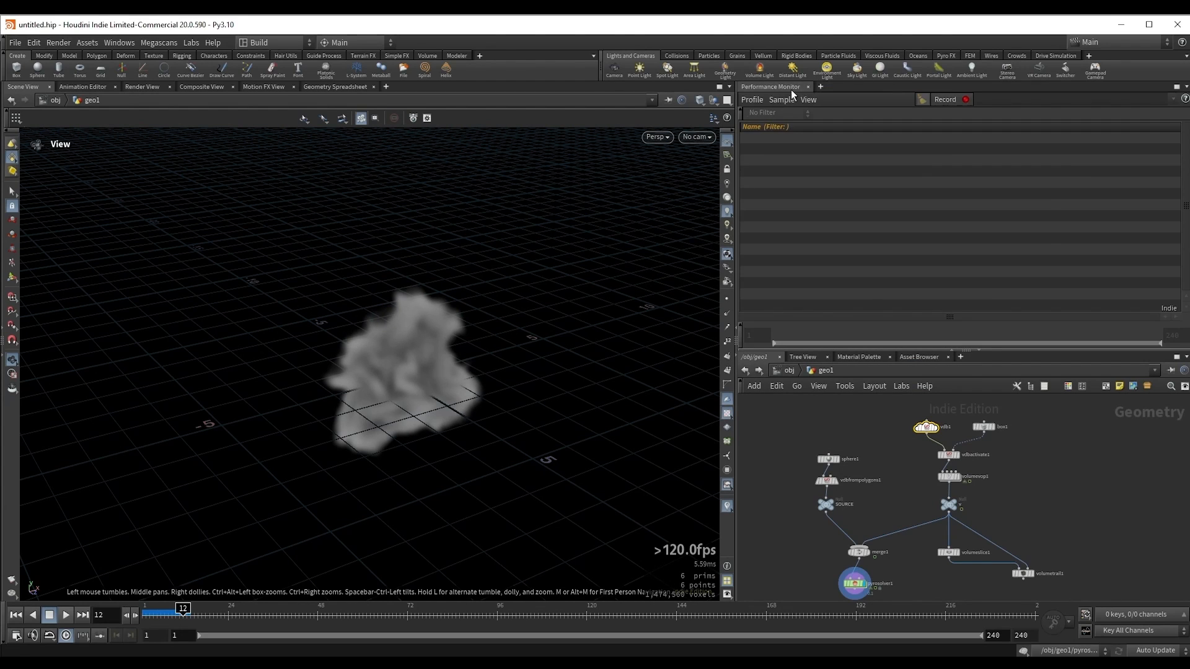
pyautogui.click(808, 87)
pyautogui.moveTo(736, 198); pyautogui.dragTo(567, 204)
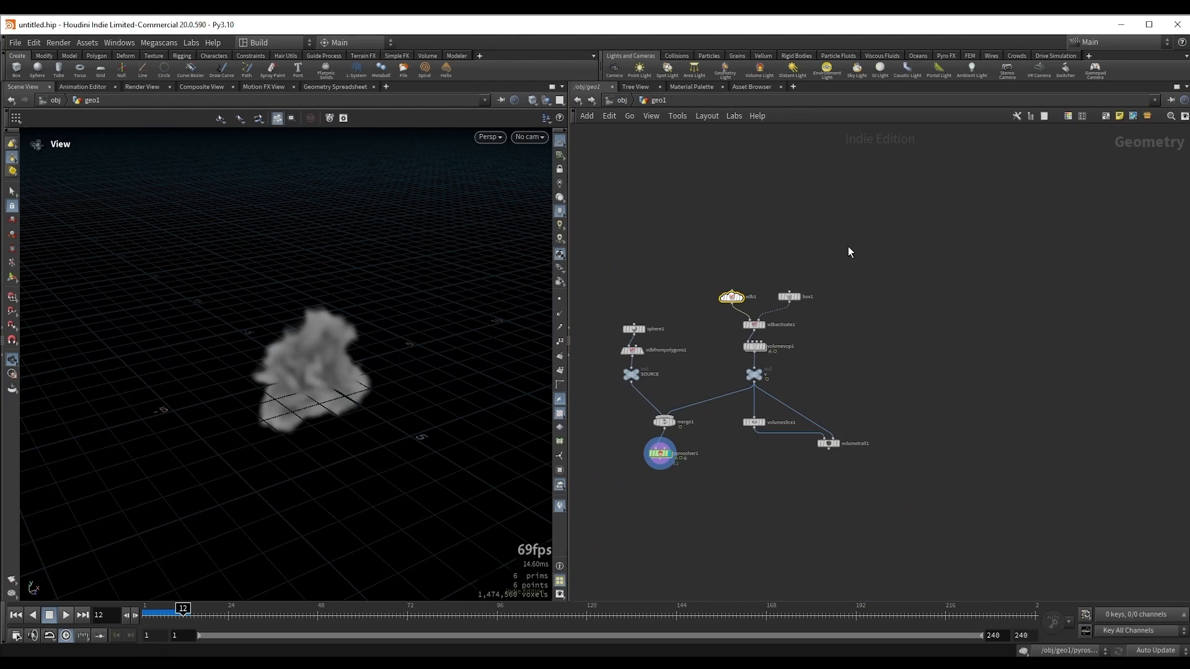
# Step: Show the parameters inside the network editor, and adjust the widths of the parameter area and the viewport
pyautogui.press('p')
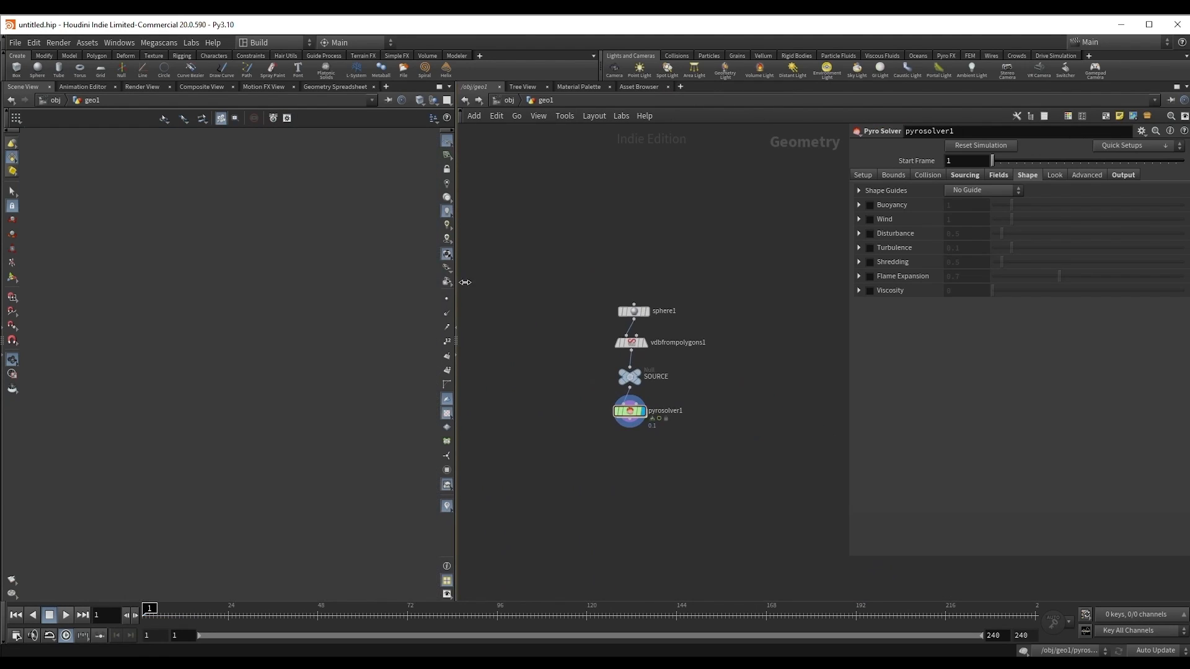
pyautogui.moveTo(465, 282); pyautogui.dragTo(501, 282)
pyautogui.moveTo(850, 561); pyautogui.dragTo(835, 561)
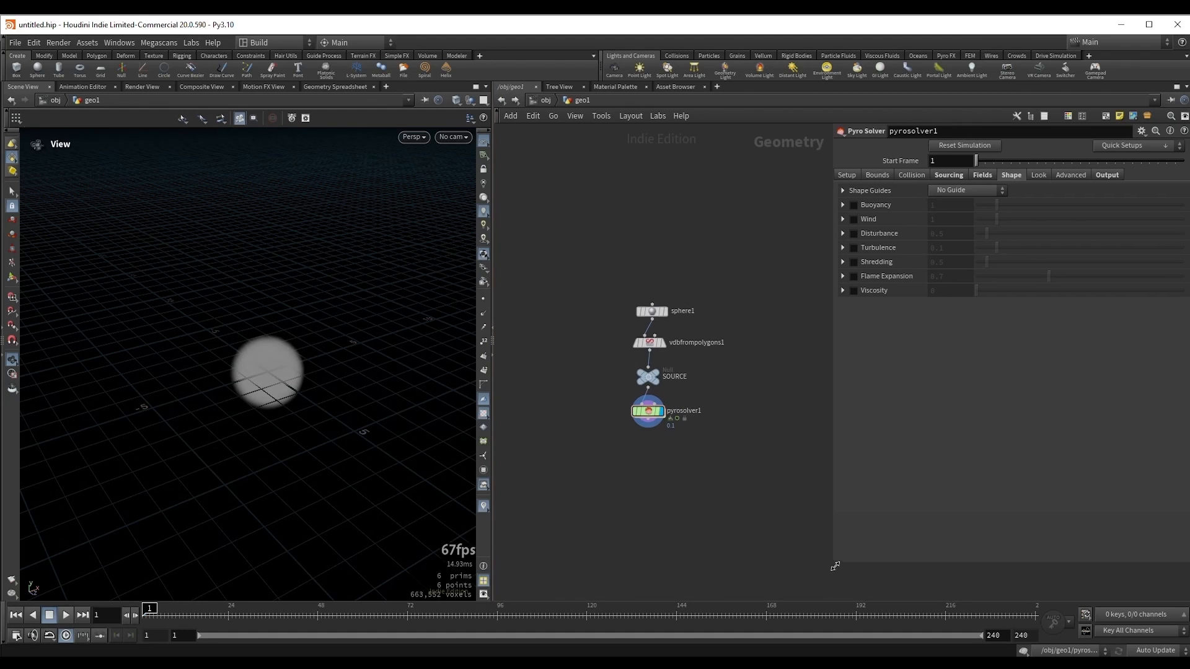
pyautogui.moveTo(277, 356); pyautogui.dragTo(347, 366)
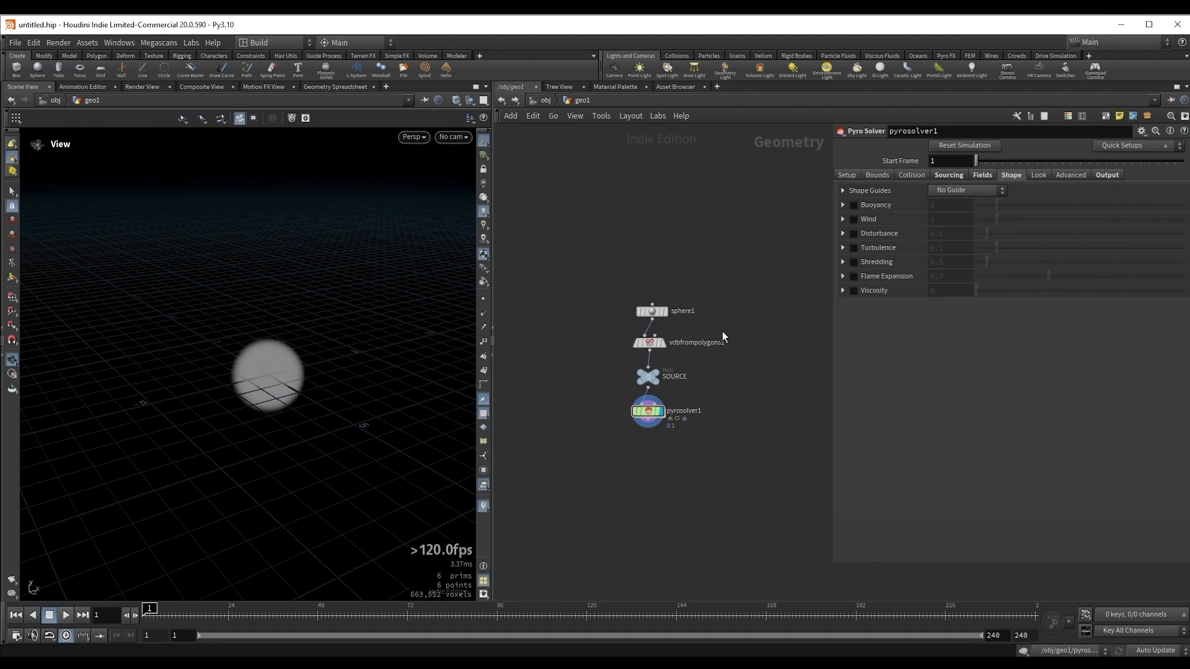
pyautogui.moveTo(301, 359); pyautogui.dragTo(295, 383)
pyautogui.moveTo(258, 348); pyautogui.dragTo(403, 332, button='right')
# Step: Display the sphere, the VDB from Polygons and the pyro solver in turn to review the smoke network
pyautogui.moveTo(594, 288); pyautogui.dragTo(687, 327)
pyautogui.press('r')
pyautogui.moveTo(598, 337); pyautogui.dragTo(688, 350)
pyautogui.press('r')
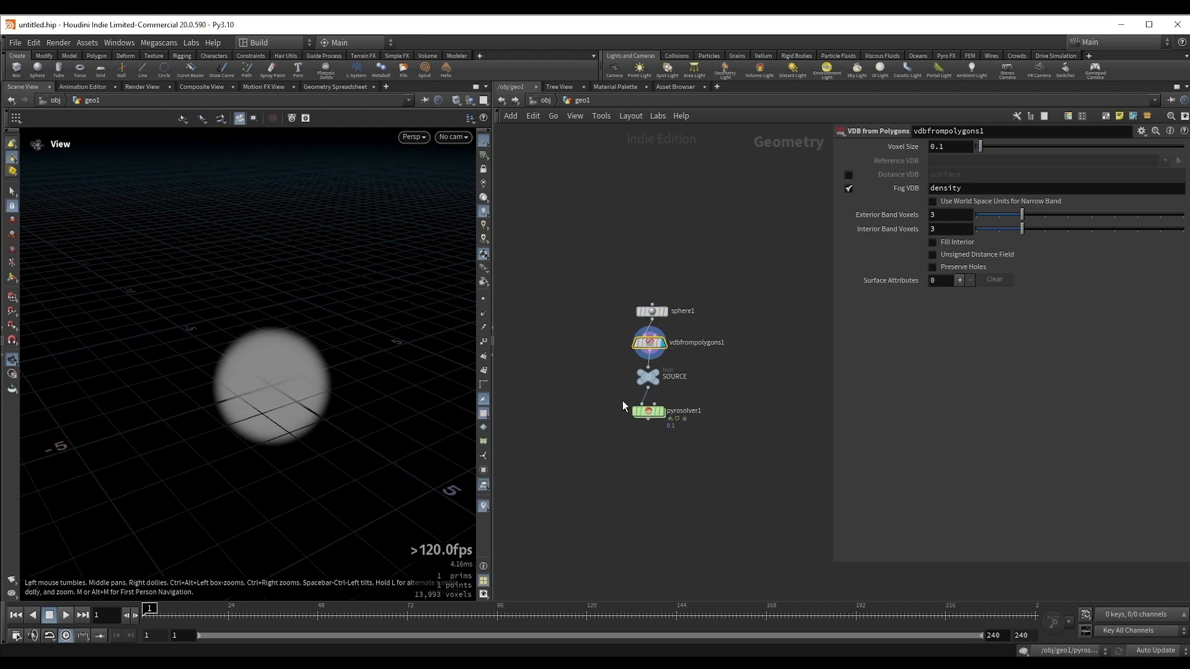
pyautogui.moveTo(596, 400); pyautogui.dragTo(699, 436)
pyautogui.press('r')
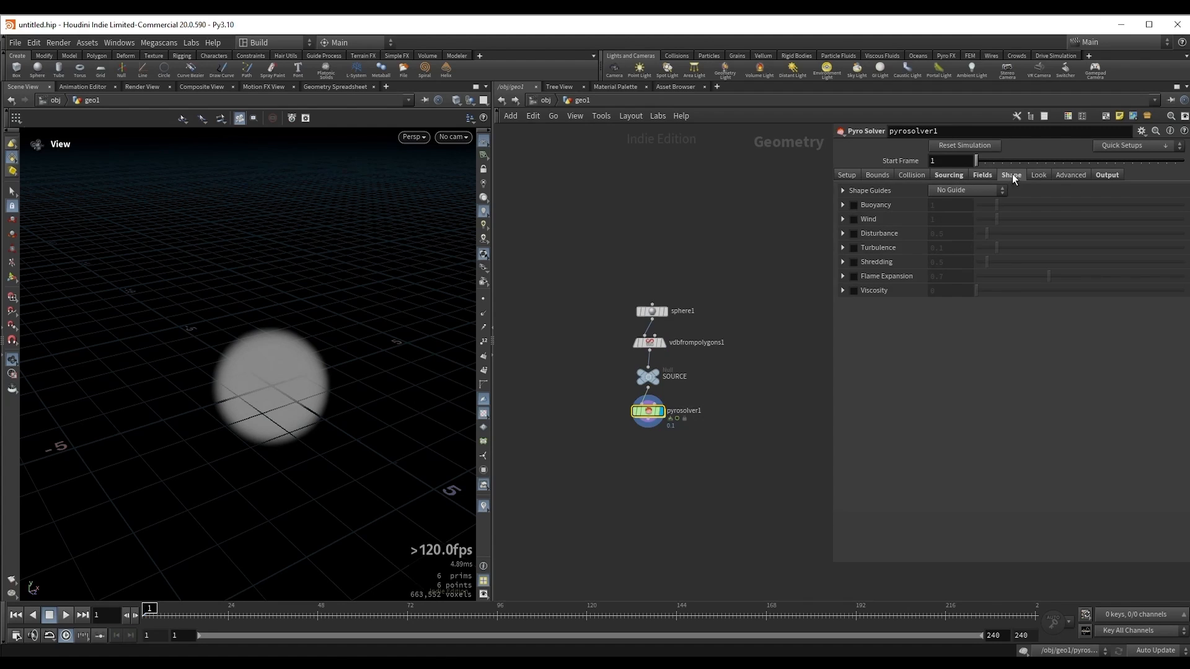
# Step: Review the pyro solver's sourcing settings, especially the density source's Target Field
pyautogui.click(950, 174)
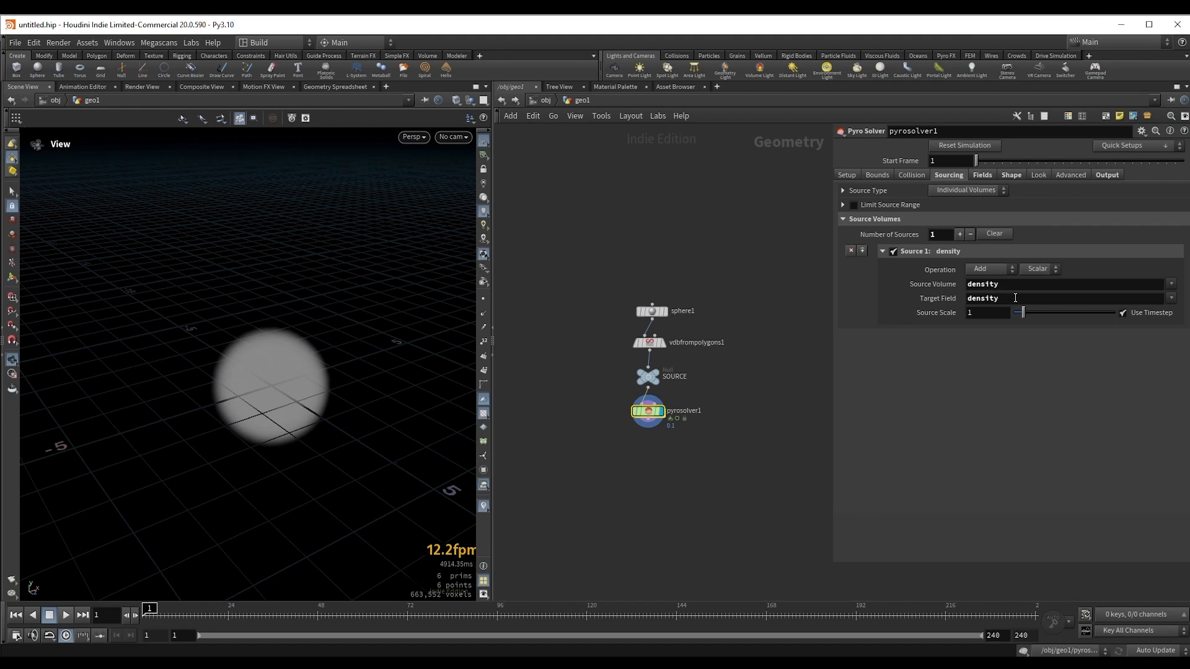
pyautogui.moveTo(1003, 298); pyautogui.dragTo(963, 299)
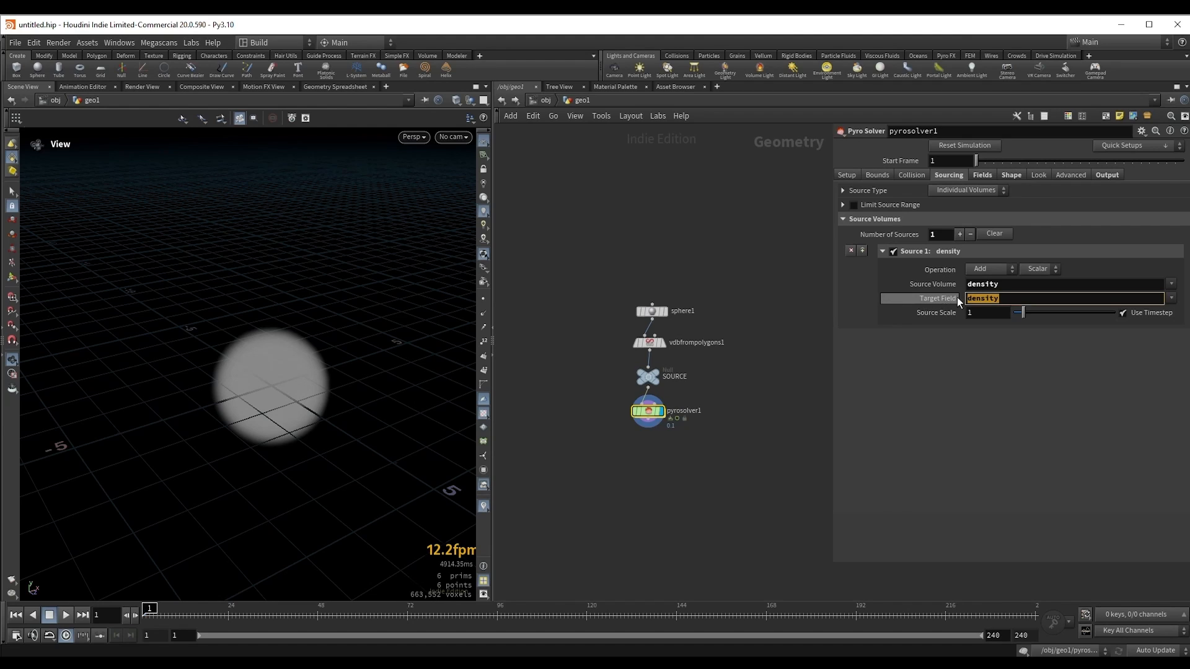
pyautogui.moveTo(671, 453); pyautogui.dragTo(683, 432, button='middle')
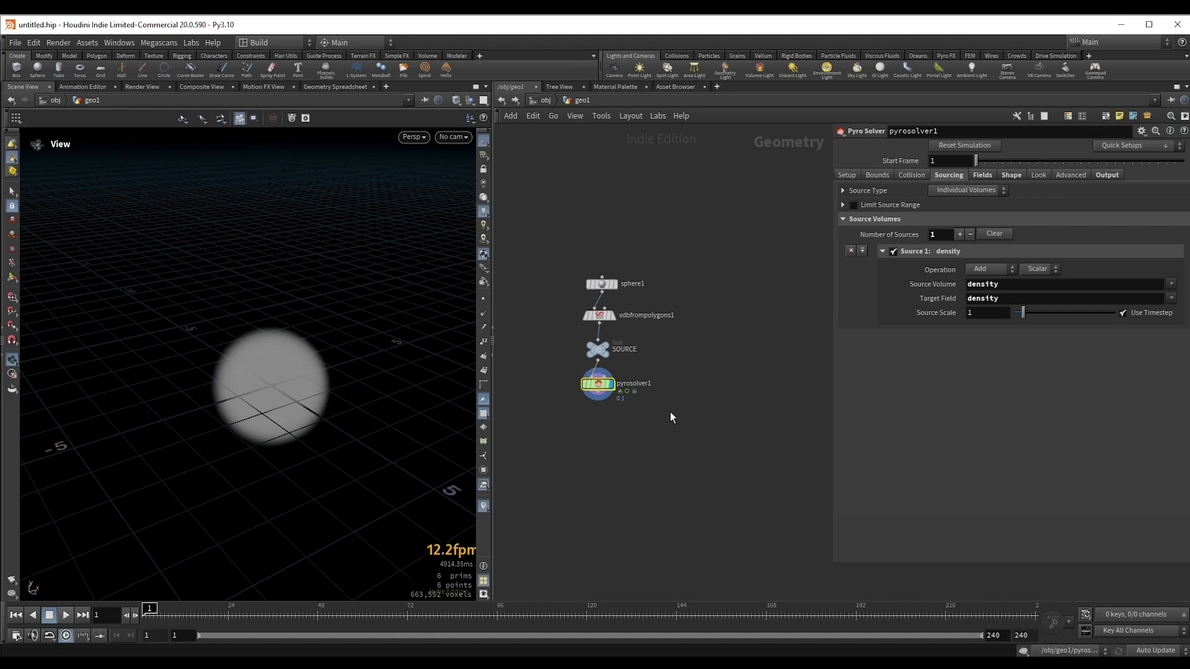
pyautogui.moveTo(669, 414); pyautogui.dragTo(694, 394, button='middle')
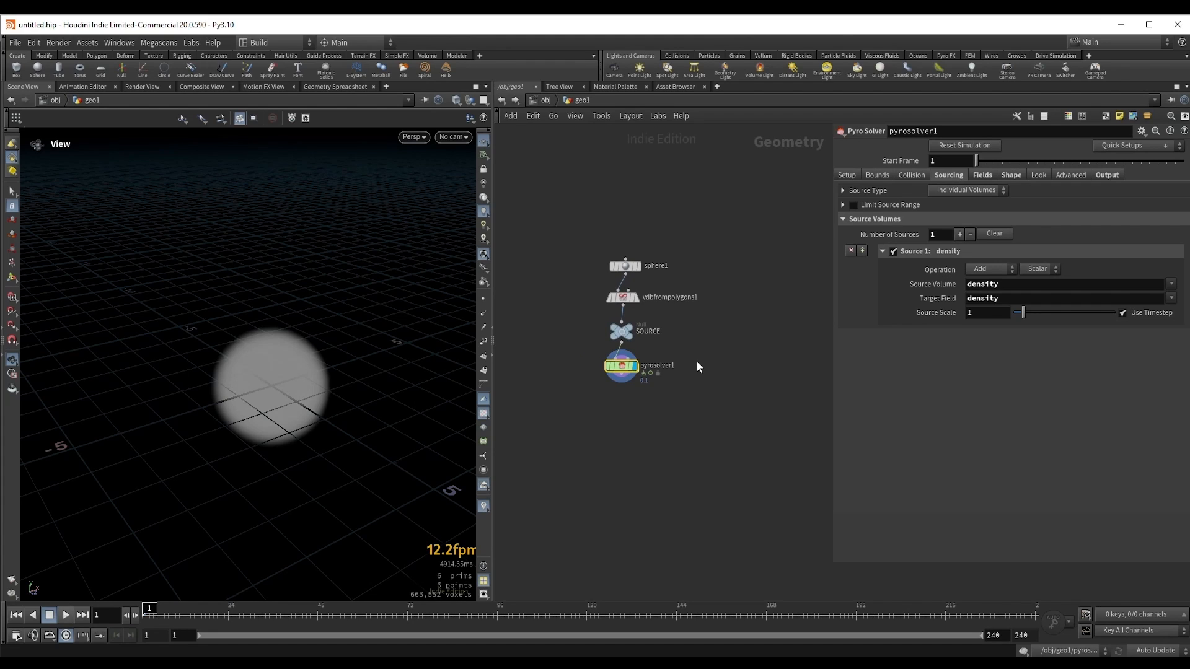
# Step: Move the pyro solver node further below the SOURCE null to make room in the network
pyautogui.scroll(2, 696, 362)
pyautogui.moveTo(569, 195); pyautogui.dragTo(691, 348)
pyautogui.moveTo(709, 379); pyautogui.dragTo(707, 362, button='middle')
pyautogui.moveTo(607, 356); pyautogui.dragTo(610, 403)
pyautogui.click(697, 320)
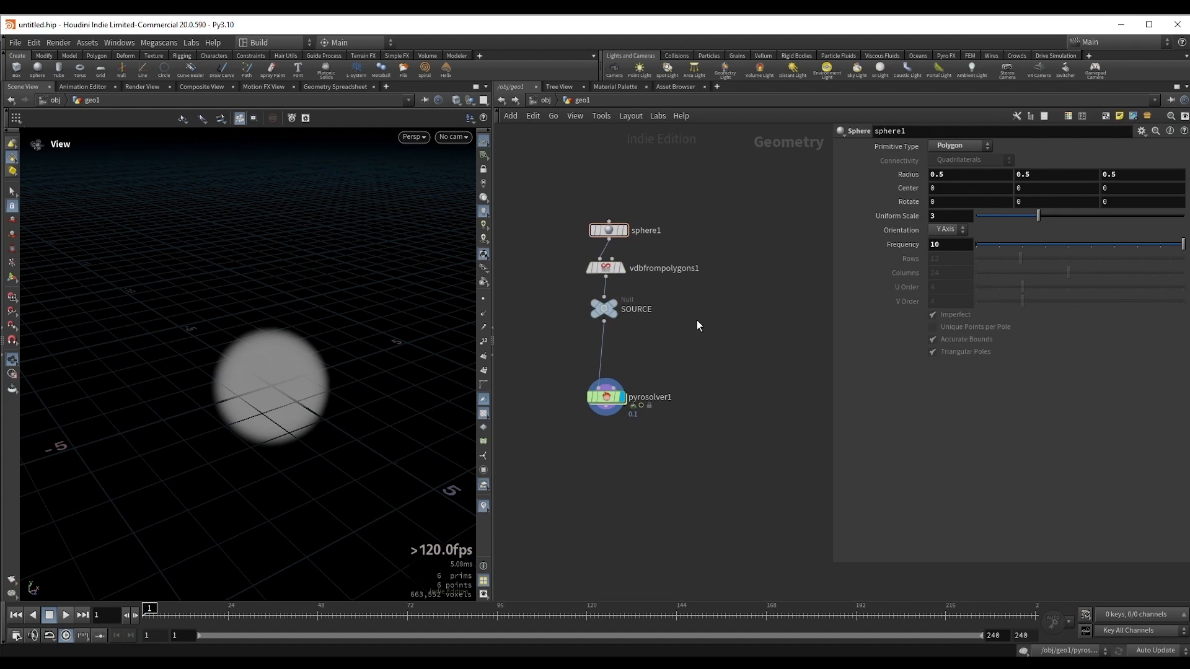
# Step: Add a Box node beside the source network and template it over the displayed pyro solver
pyautogui.press('Tab')
pyautogui.write('box')
pyautogui.press('Return')
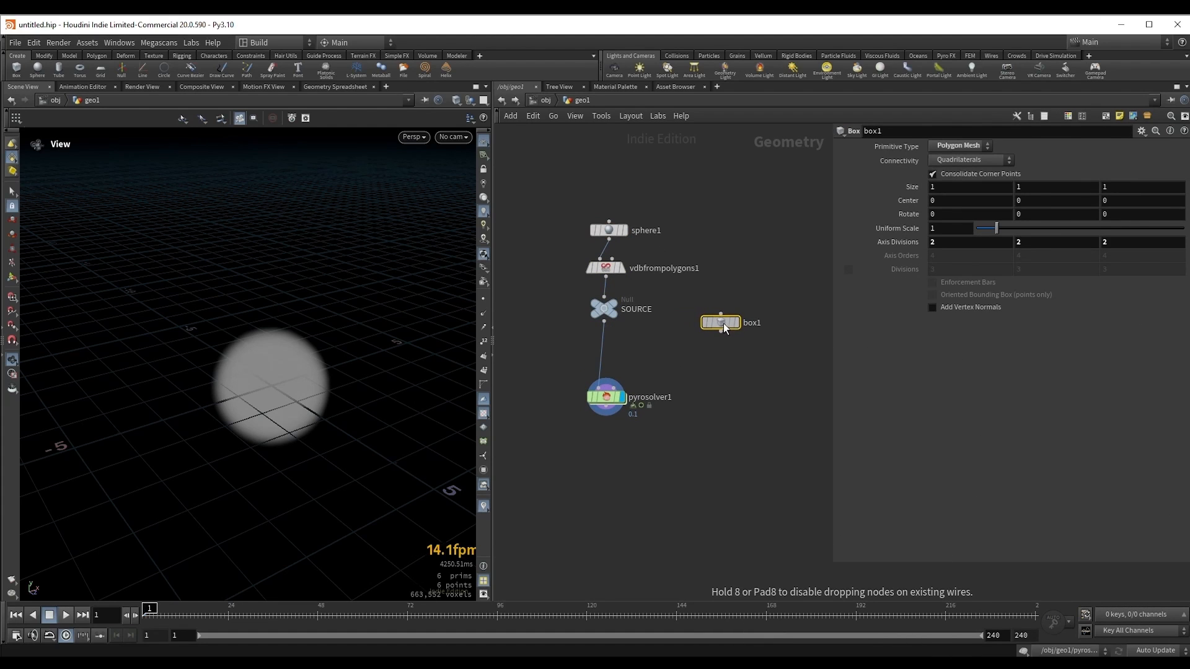
pyautogui.click(724, 322)
pyautogui.moveTo(531, 364); pyautogui.dragTo(665, 443)
pyautogui.click(726, 322)
pyautogui.click(738, 323)
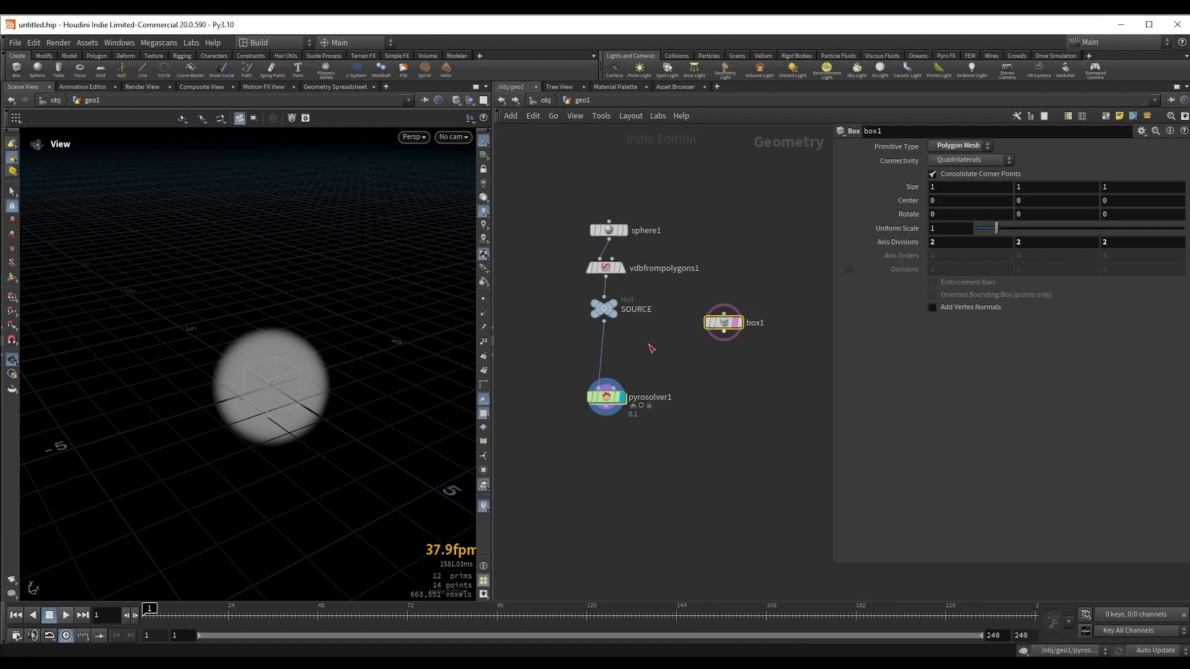
# Step: Activate the box's viewport handles and set its Uniform Scale to 10
pyautogui.press('Return')
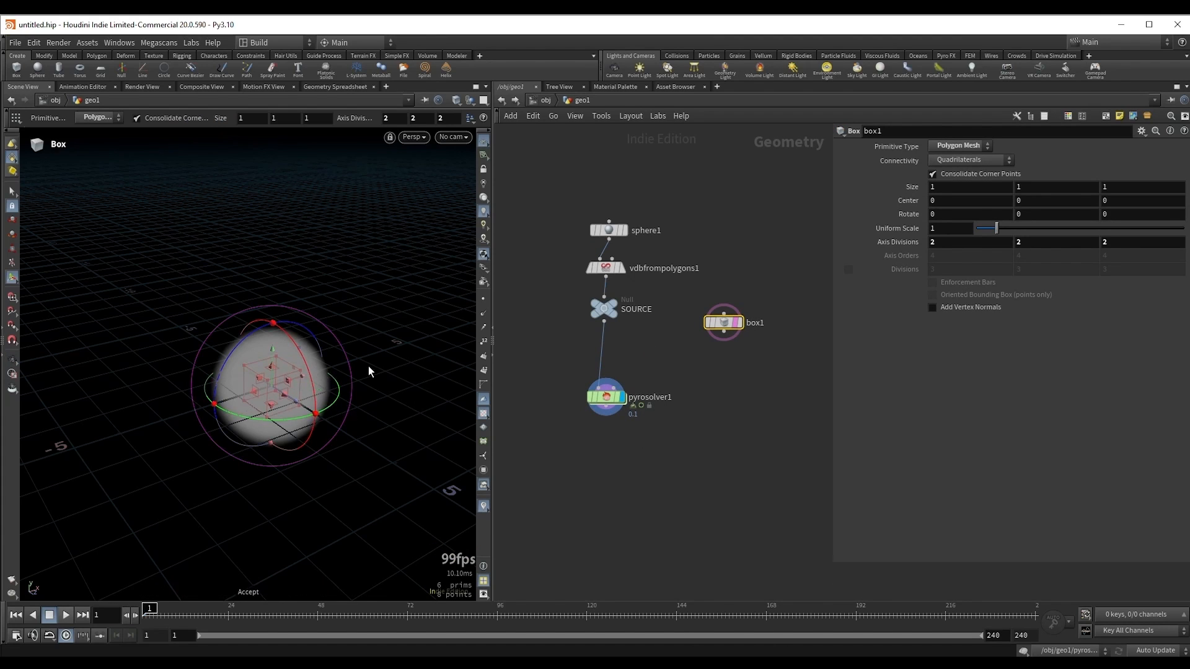
pyautogui.press('Escape')
pyautogui.press('Return')
pyautogui.moveTo(996, 228); pyautogui.dragTo(1187, 237)
pyautogui.keyDown('alt'); pyautogui.scroll(-6, 184, 325); pyautogui.keyUp('alt')
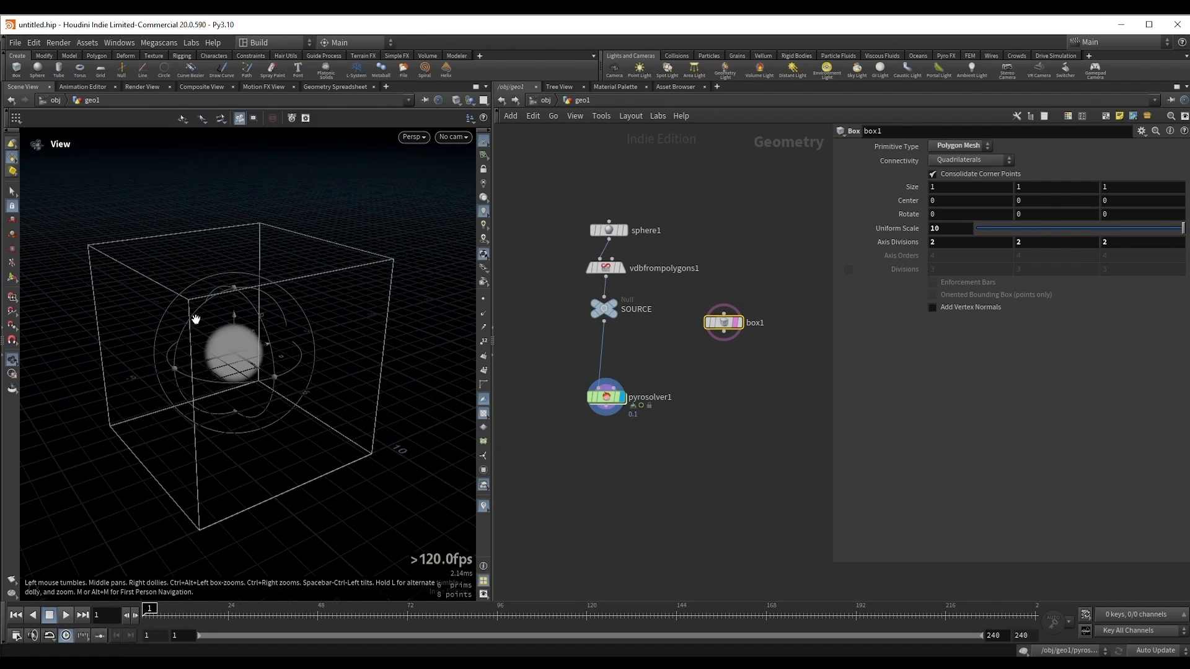
# Step: Stretch the box upward and sideways around the smoke to a size of about 1.27 × 1.33 × 1.32, and move its node aside
pyautogui.keyDown('alt'); pyautogui.moveTo(193, 319); pyautogui.dragTo(240, 351, button='middle'); pyautogui.keyUp('alt')
pyautogui.moveTo(247, 287); pyautogui.dragTo(263, 214)
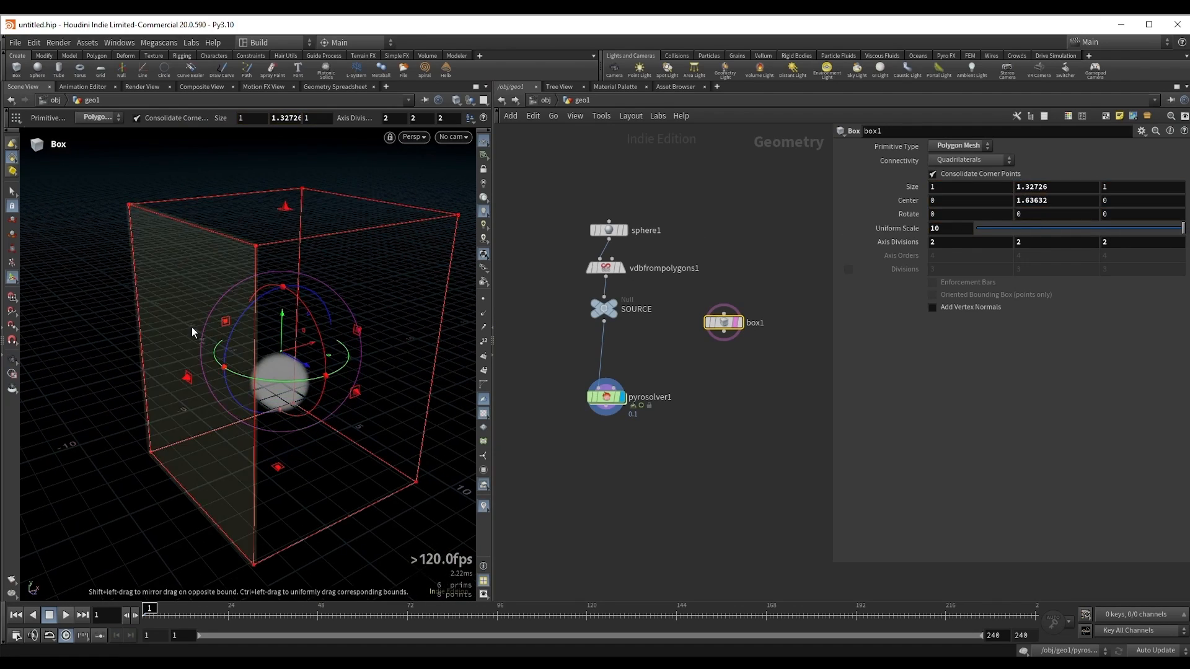
pyautogui.moveTo(191, 326); pyautogui.dragTo(156, 364)
pyautogui.keyDown('alt'); pyautogui.moveTo(231, 382); pyautogui.dragTo(403, 409); pyautogui.keyUp('alt')
pyautogui.keyDown('alt'); pyautogui.moveTo(355, 298); pyautogui.dragTo(259, 266); pyautogui.keyUp('alt')
pyautogui.moveTo(793, 373); pyautogui.dragTo(716, 337, button='middle')
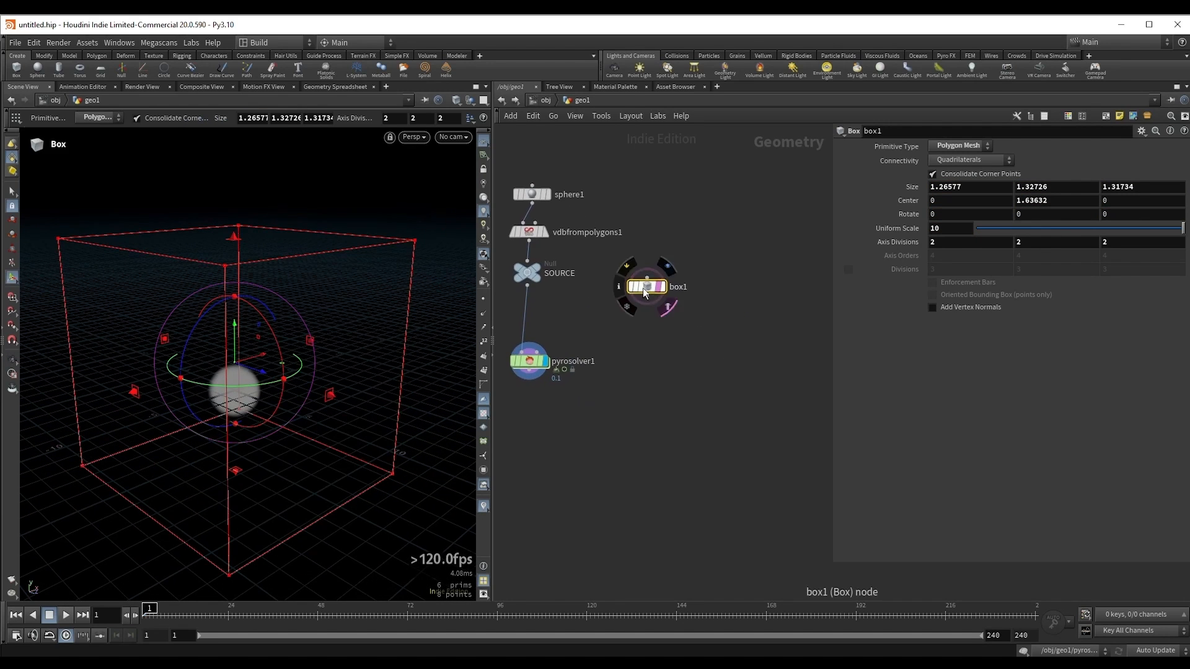
pyautogui.moveTo(648, 288)
pyautogui.mouseDown()
pyautogui.moveTo(719, 314)
pyautogui.moveTo(673, 334)
pyautogui.mouseUp()
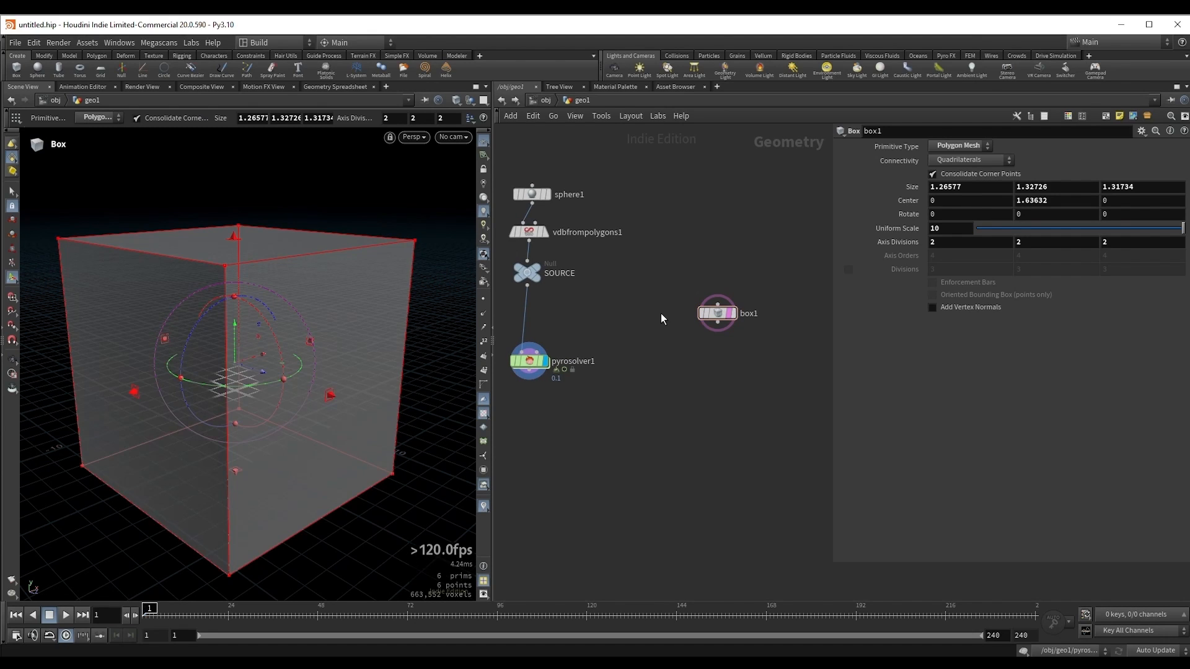
# Step: Add a VDB node beside the box node and name its grid v
pyautogui.press('Tab')
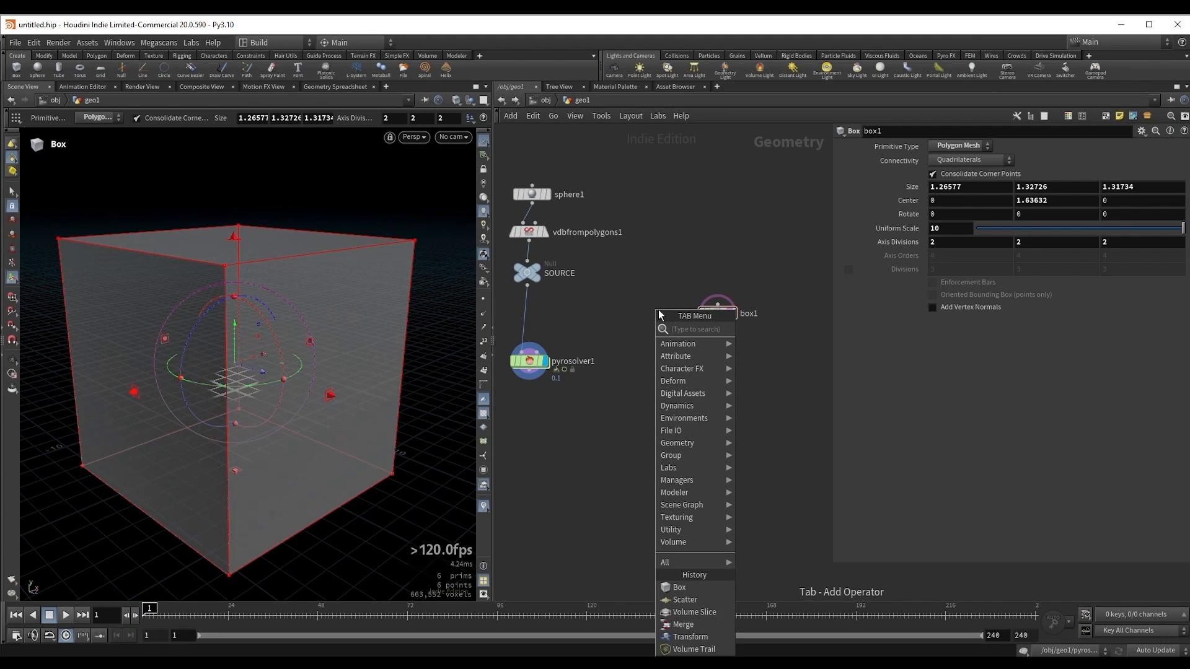
pyautogui.press('Escape')
pyautogui.click(647, 312)
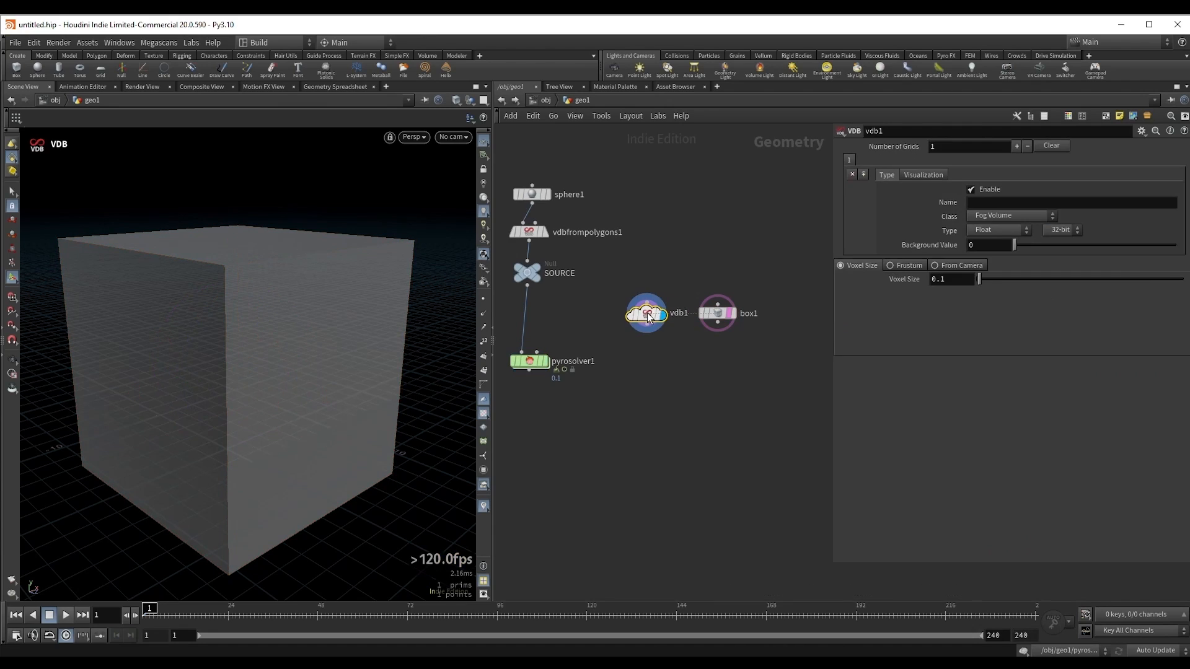
pyautogui.click(1011, 203)
pyautogui.write('v')
pyautogui.press('Return')
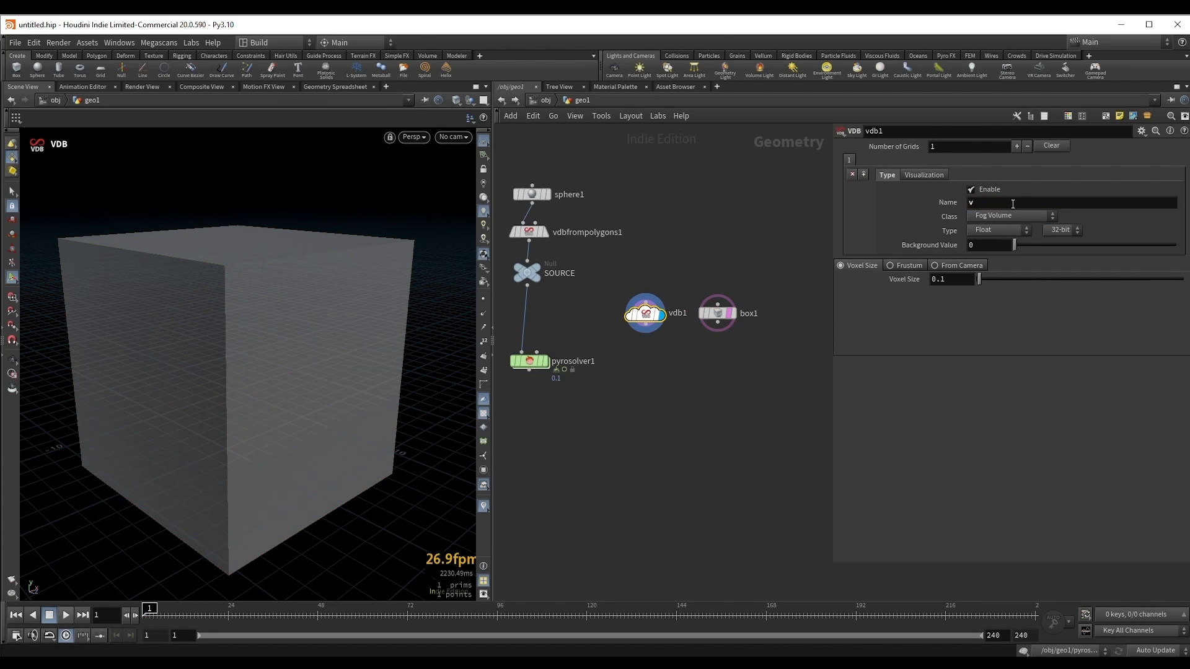
# Step: Set the v grid's type to Vector Float and its vector type to Displacement/Velocity/Acceleration
pyautogui.moveTo(986, 203); pyautogui.dragTo(959, 207)
pyautogui.click(1005, 217)
pyautogui.click(1007, 214)
pyautogui.click(984, 231)
pyautogui.click(997, 280)
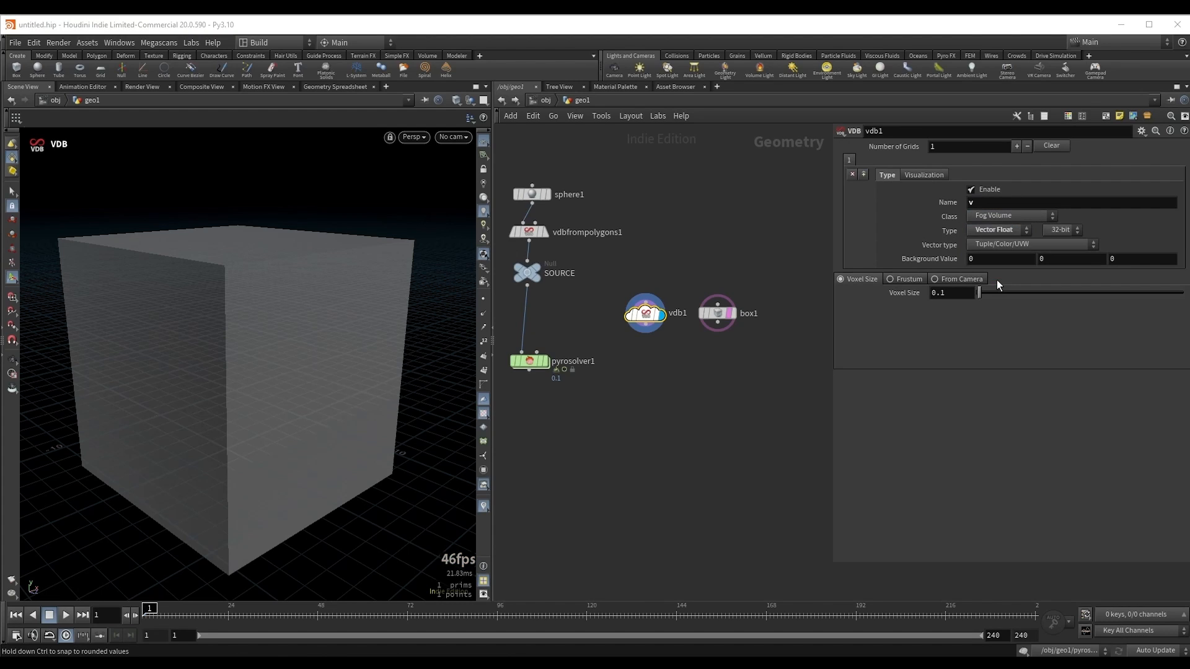
pyautogui.click(999, 244)
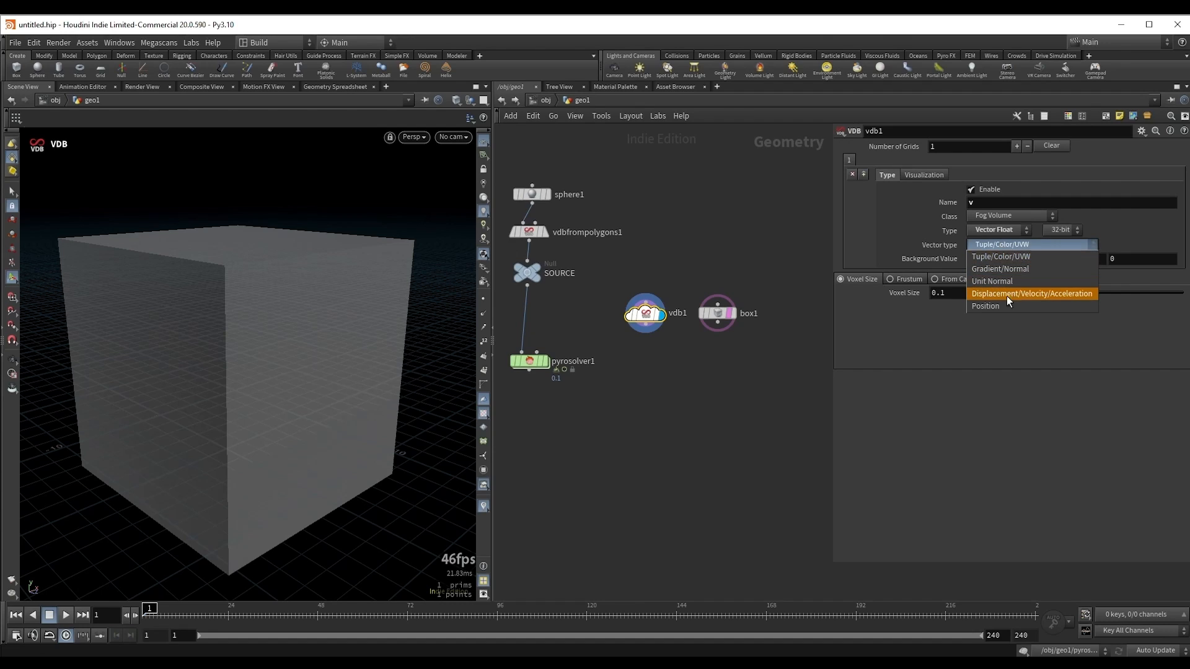
pyautogui.click(1064, 292)
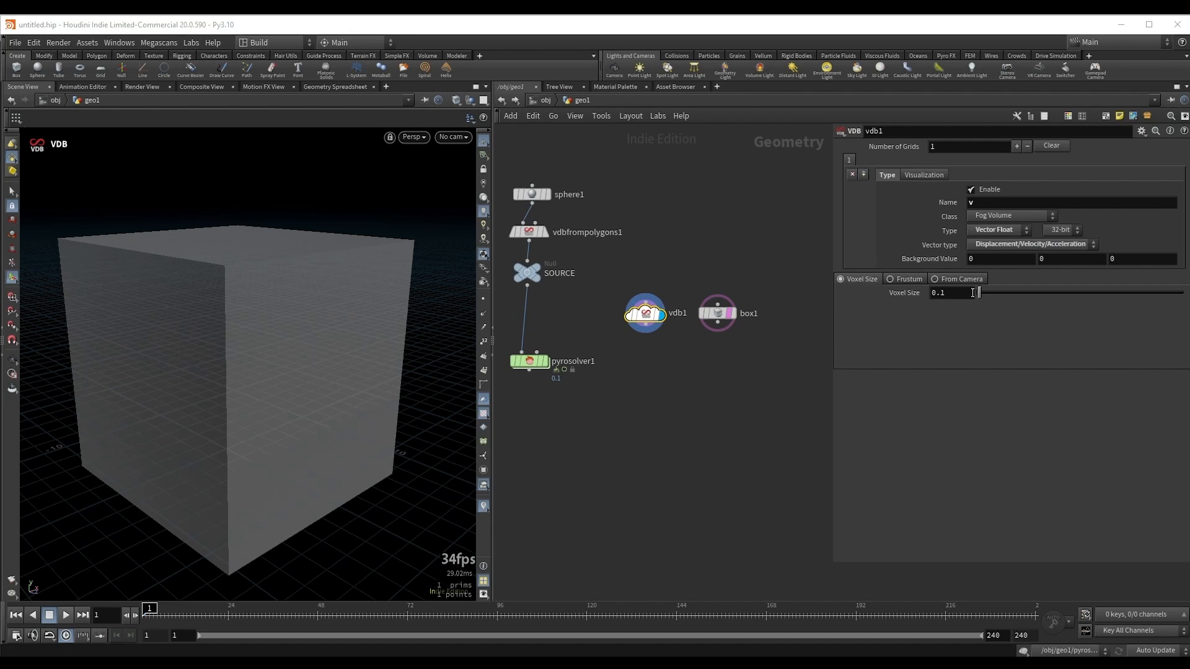
# Step: Add a VDB Activate node below the VDB node, with the VDB wired into its first input
pyautogui.moveTo(704, 368); pyautogui.dragTo(677, 328, button='middle')
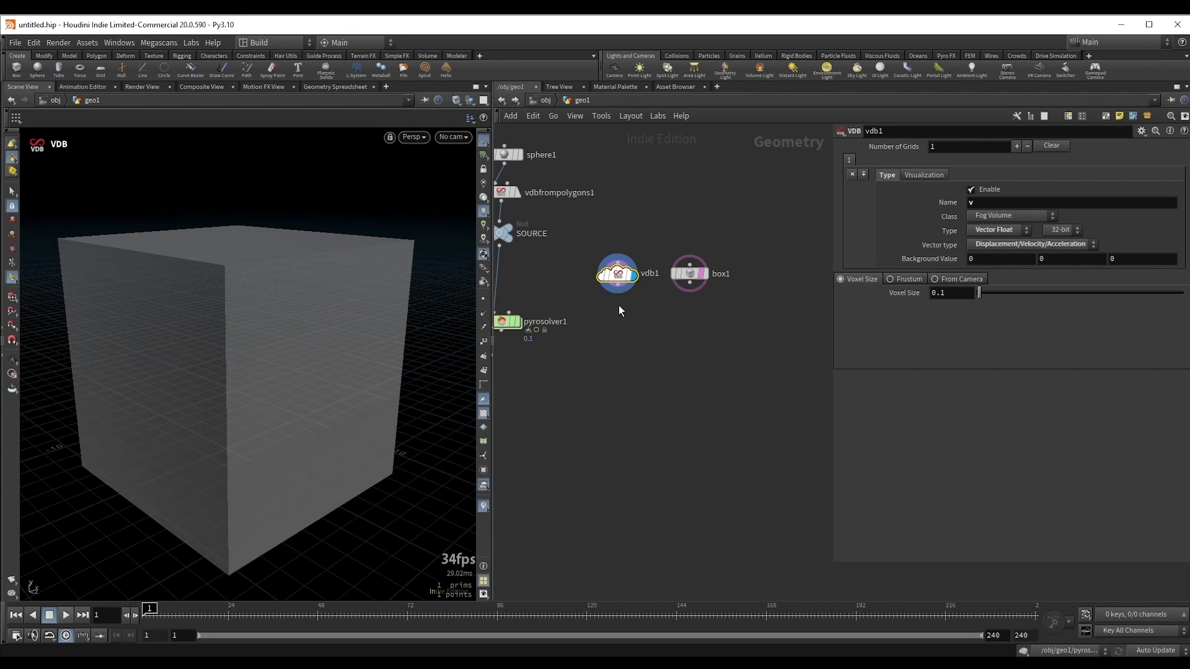
pyautogui.click(618, 286)
pyautogui.click(648, 331)
pyautogui.write('vdbact')
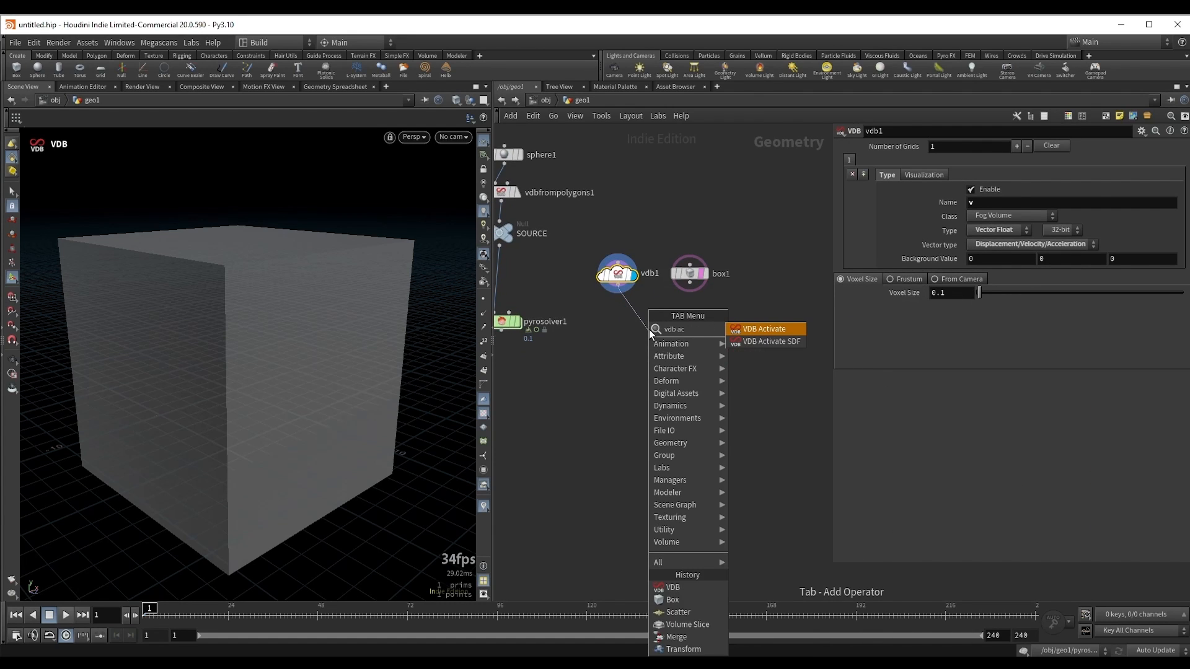
pyautogui.press('Return')
pyautogui.moveTo(649, 329); pyautogui.dragTo(666, 337)
pyautogui.scroll(2, 752, 324)
# Step: Wire the box into the VDB Activate's second input, set its region mode to Reference and display the result
pyautogui.moveTo(756, 325); pyautogui.dragTo(813, 339, button='middle')
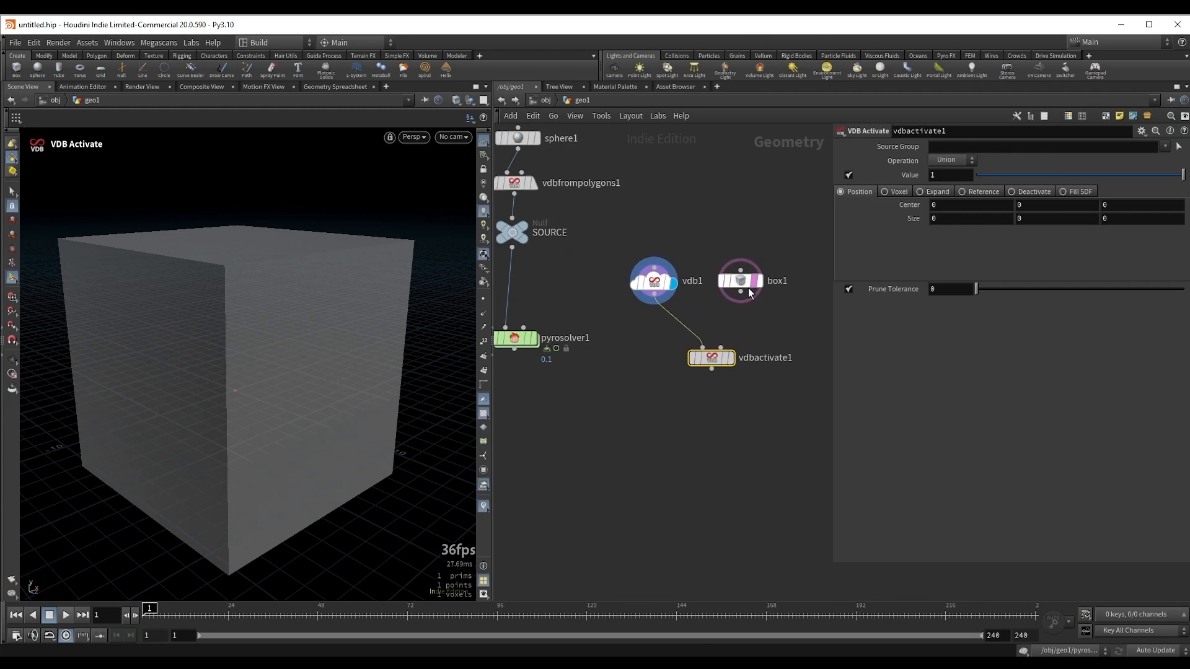
pyautogui.moveTo(748, 287); pyautogui.dragTo(740, 358)
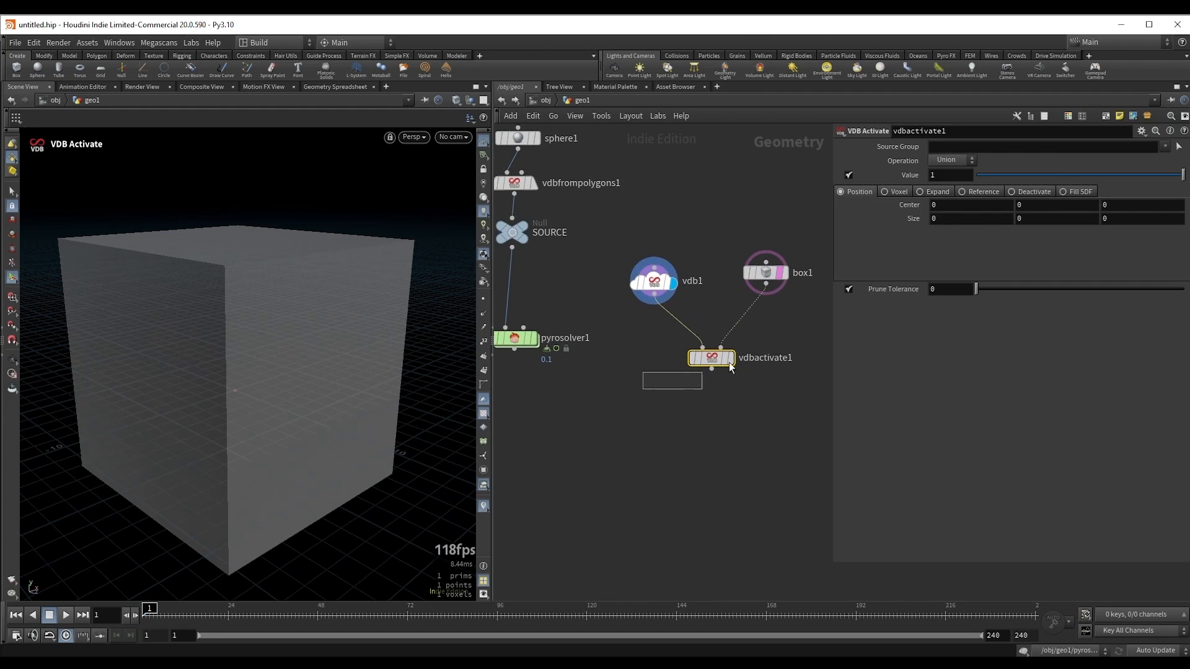
pyautogui.click(977, 191)
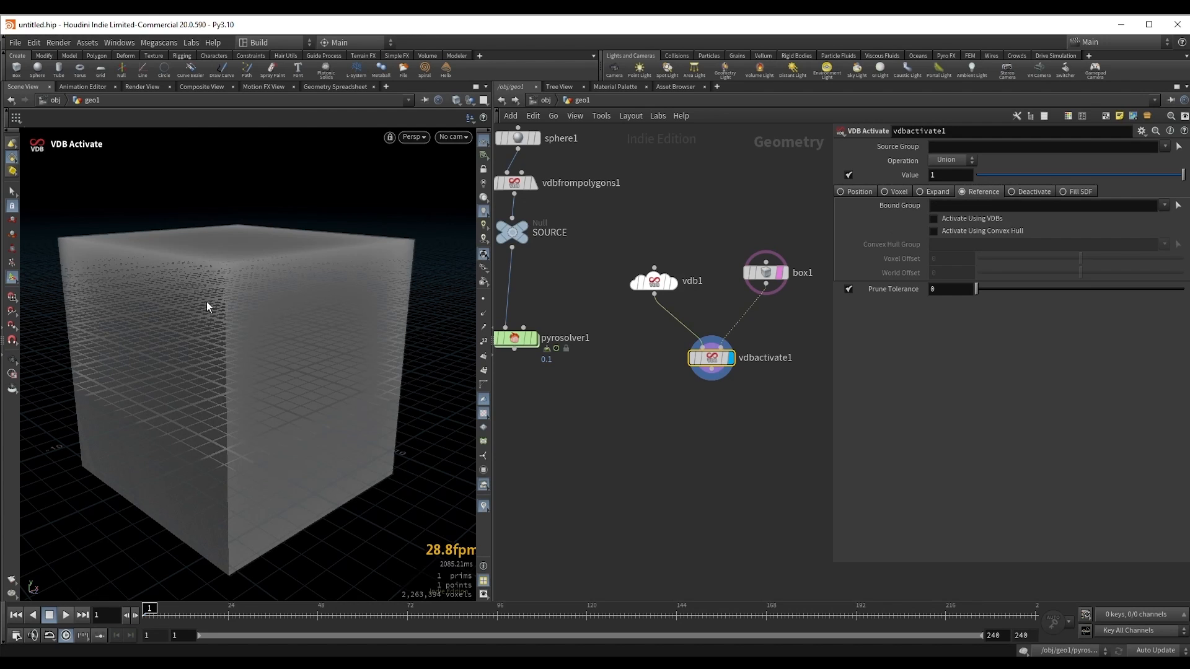
pyautogui.press('Escape')
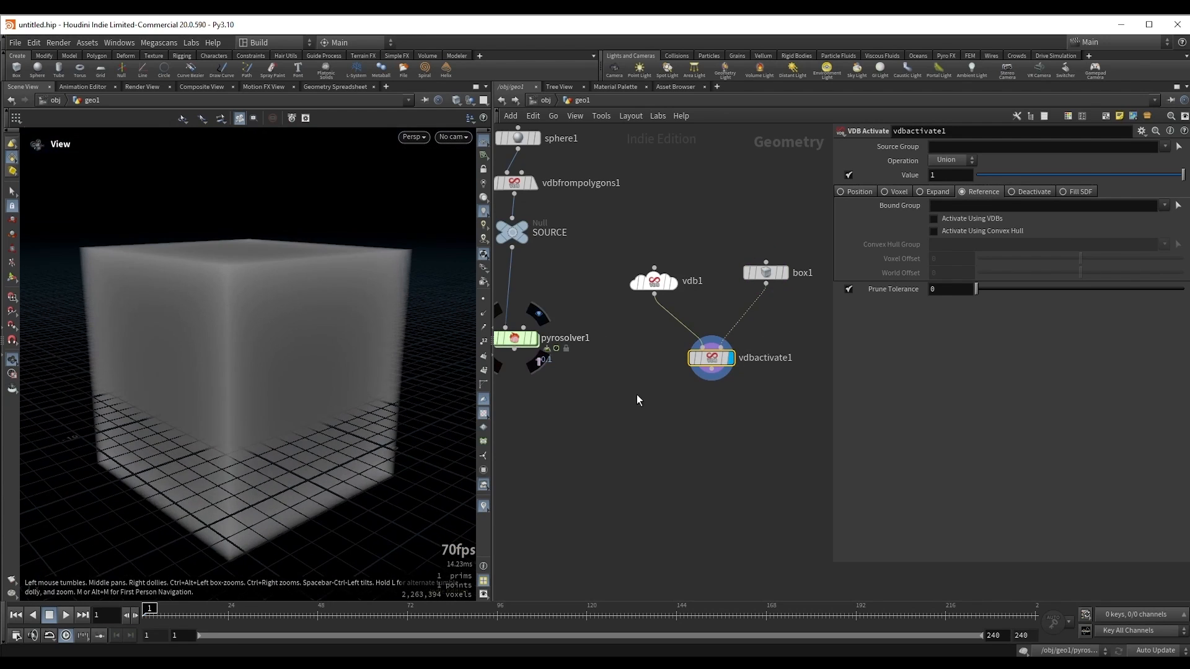
# Step: Add a Volume VOP node below the VDB Activate node, fed by its output, and display it
pyautogui.moveTo(638, 400); pyautogui.dragTo(634, 329, button='middle')
pyautogui.click(707, 302)
pyautogui.press('Tab')
pyautogui.write('v')
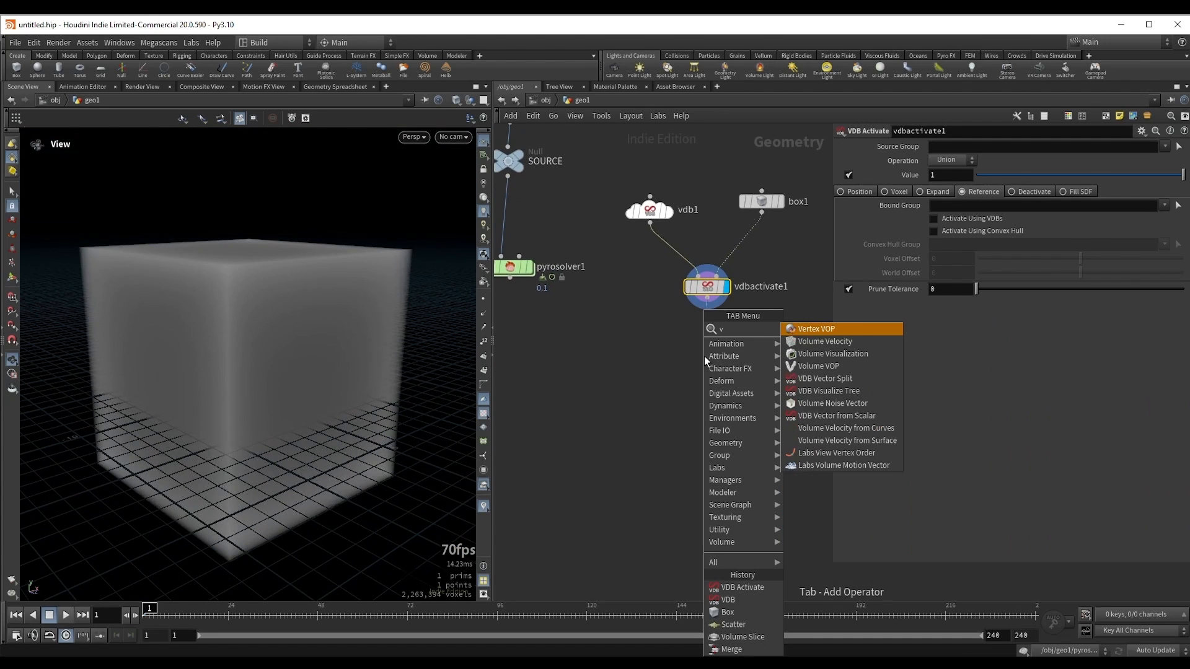
pyautogui.press('Down')
pyautogui.press('Down')
pyautogui.press('Down')
pyautogui.press('Return')
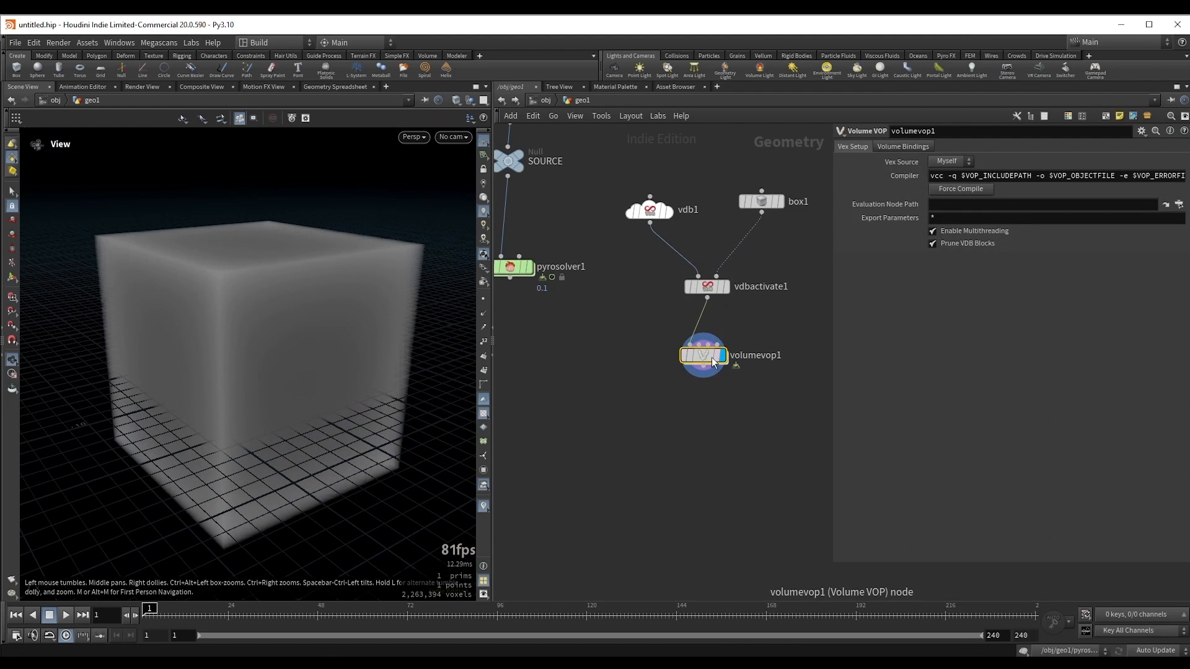
# Step: Go inside the Volume VOP, narrow the parameter area and space the output node away from the global parameters node
pyautogui.doubleClick(706, 359)
pyautogui.click(707, 361)
pyautogui.moveTo(778, 433); pyautogui.dragTo(670, 421, button='middle')
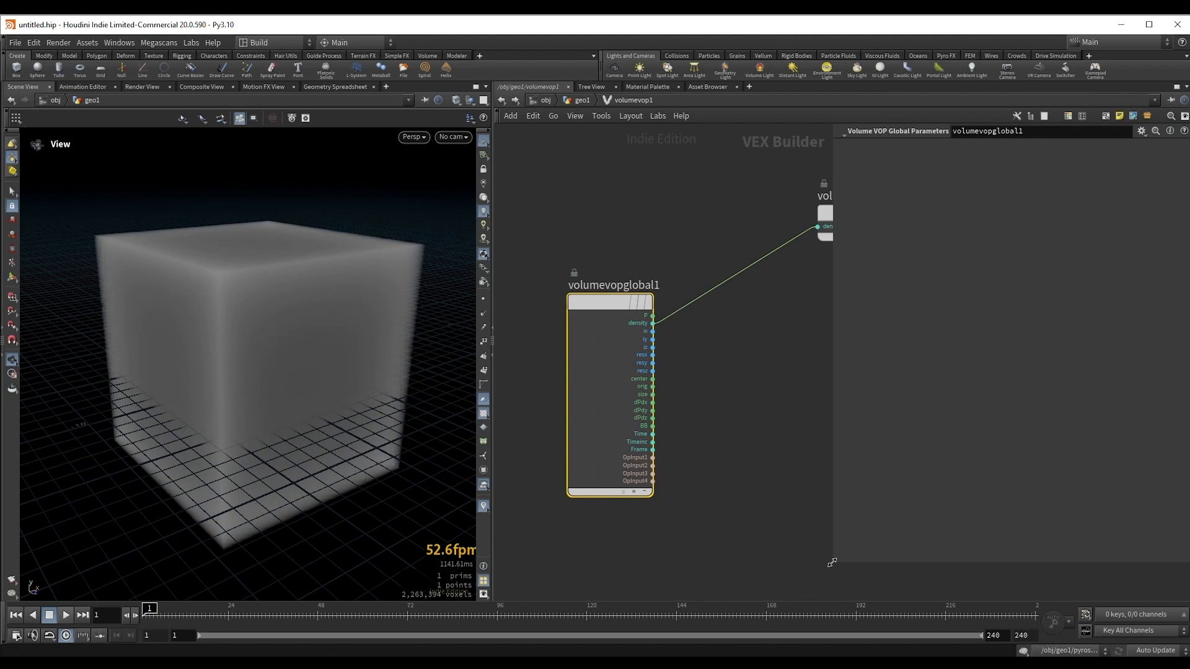
pyautogui.moveTo(833, 562); pyautogui.dragTo(892, 554)
pyautogui.scroll(-2, 723, 415)
pyautogui.moveTo(724, 415); pyautogui.dragTo(655, 393, button='middle')
pyautogui.moveTo(766, 225); pyautogui.dragTo(821, 252)
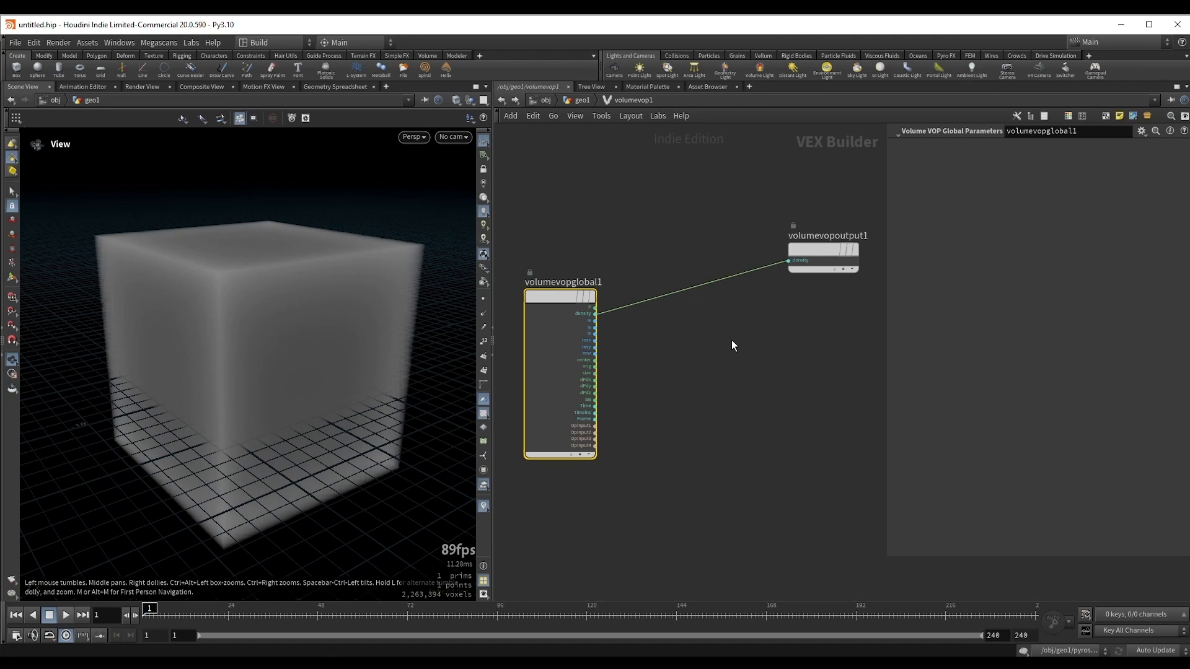
# Step: Add a Vector to Vector4 node with global P wired into vec and Time wired into fval4
pyautogui.scroll(3, 596, 322)
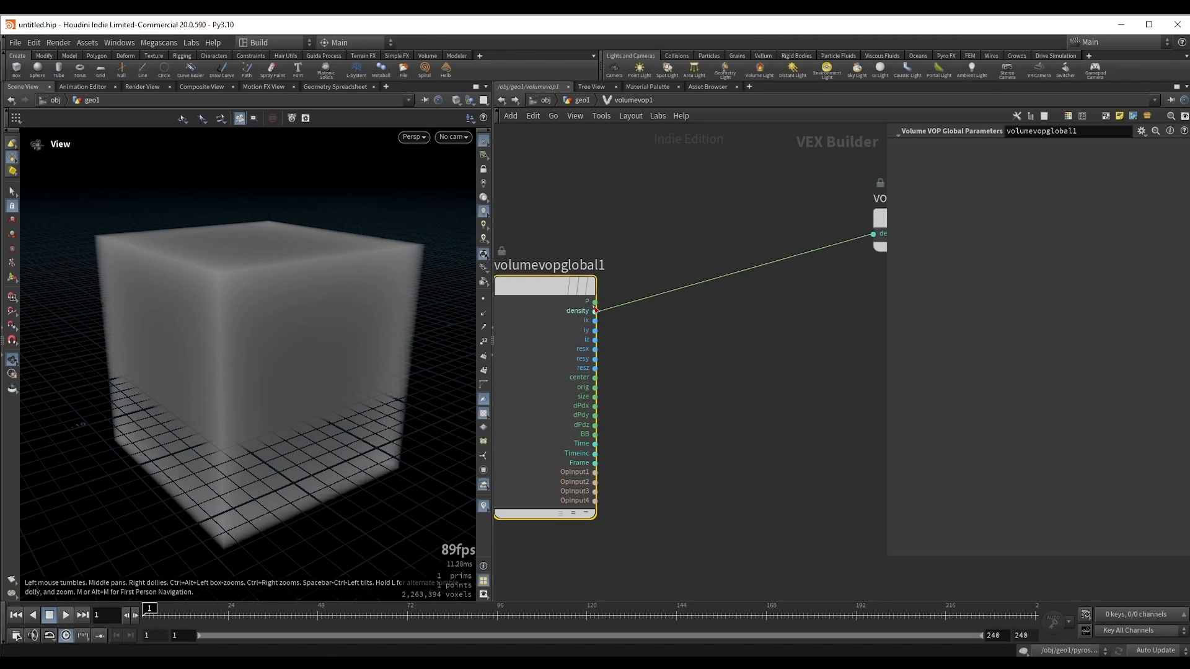
pyautogui.click(595, 301)
pyautogui.press('Tab')
pyautogui.write('vtv4')
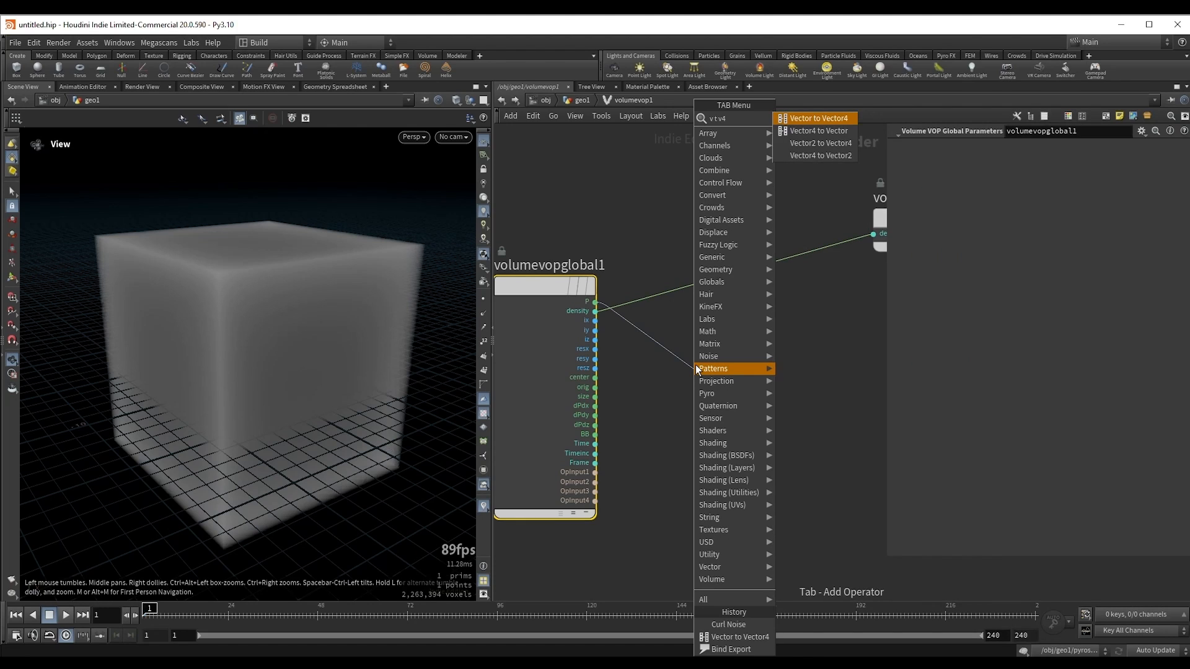
pyautogui.press('Escape')
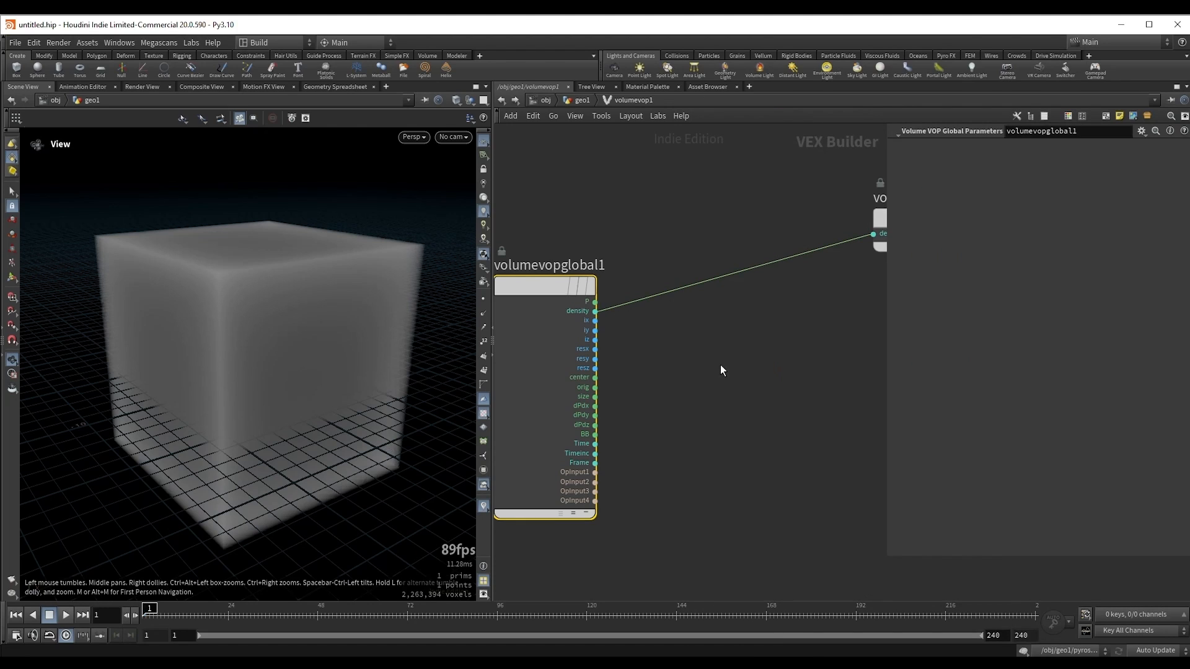
pyautogui.click(730, 374)
pyautogui.moveTo(730, 374); pyautogui.dragTo(763, 369)
pyautogui.moveTo(595, 445); pyautogui.dragTo(717, 391)
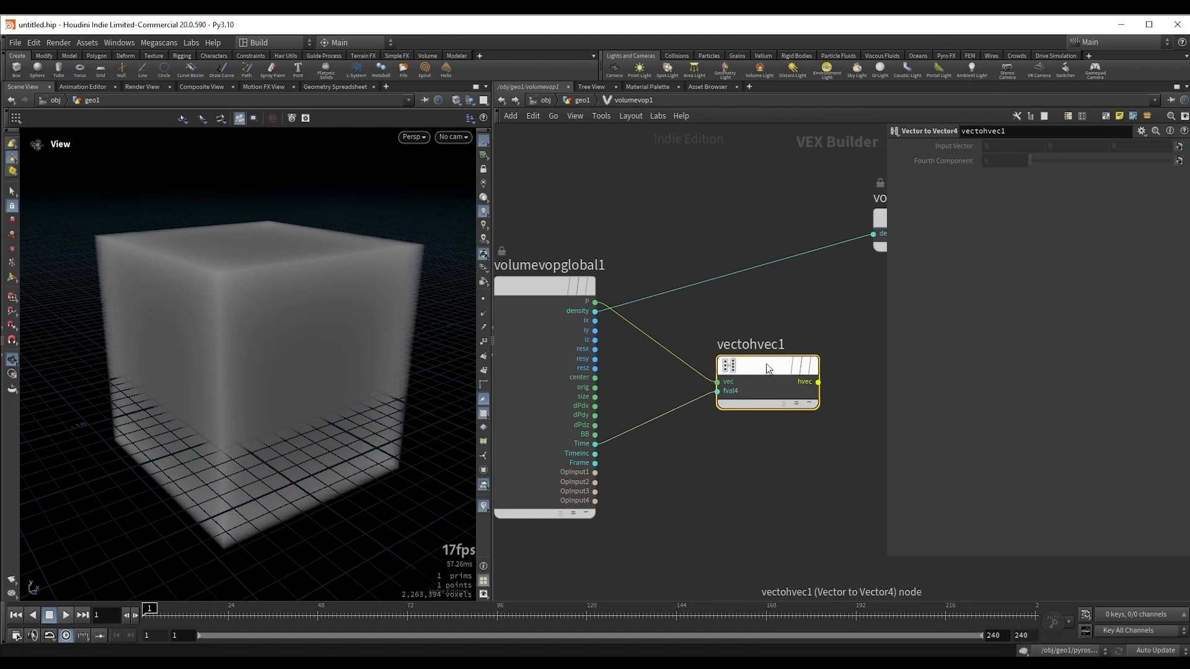
# Step: Add a Curl Noise node with the Vector4 output wired into pos, and set its noise type to Simplex Noise
pyautogui.moveTo(789, 468); pyautogui.dragTo(579, 466, button='middle')
pyautogui.click(607, 379)
pyautogui.press('Tab')
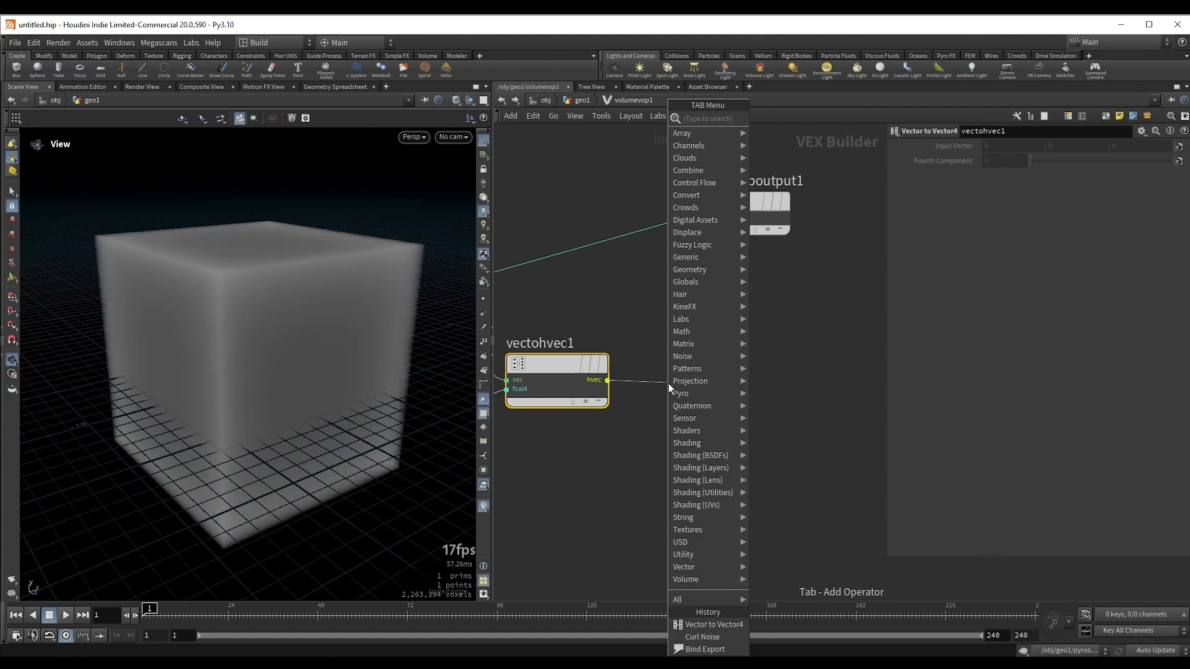
pyautogui.write('cur')
pyautogui.press('Return')
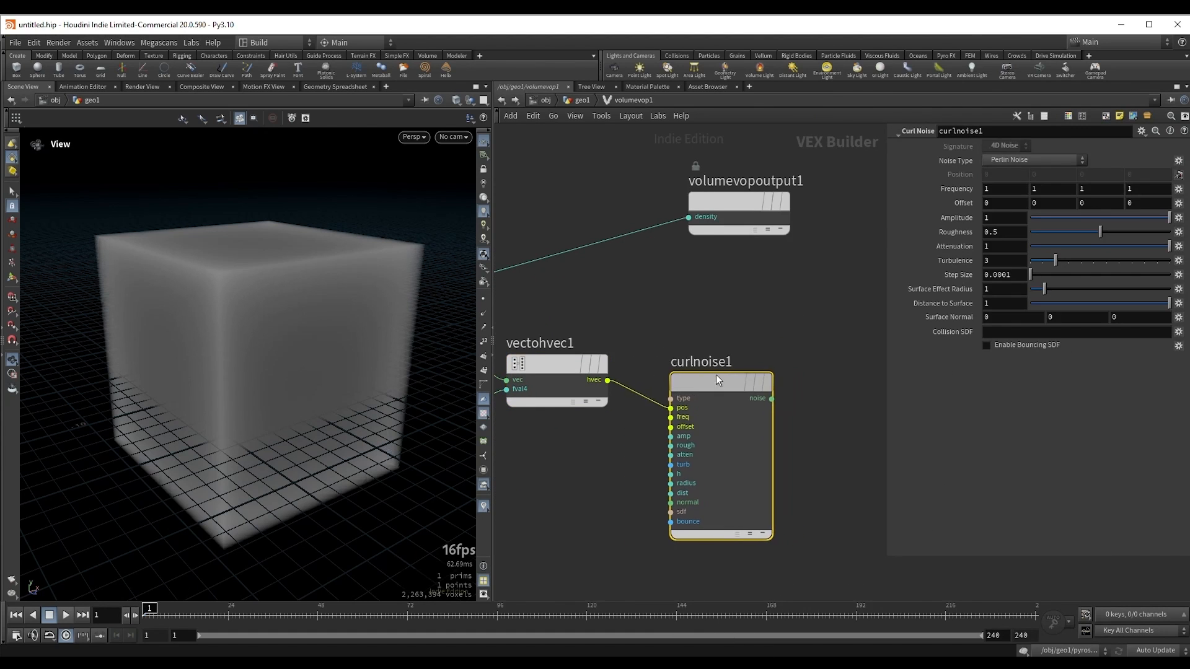
pyautogui.click(714, 375)
pyautogui.click(1016, 160)
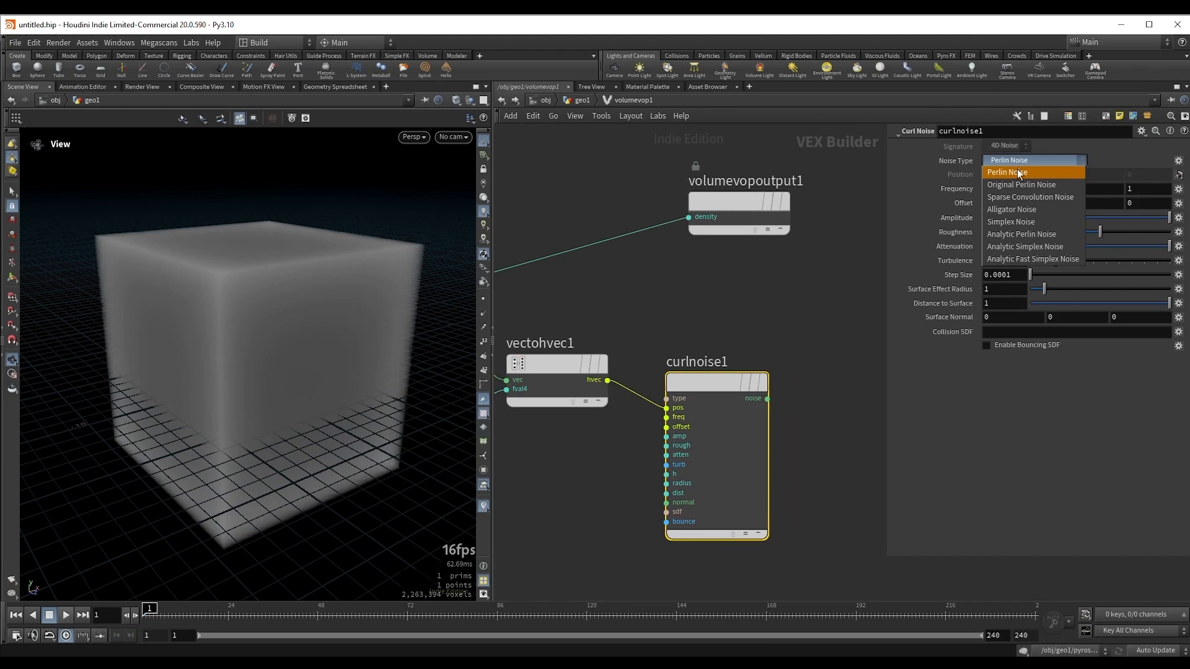
pyautogui.click(1003, 222)
# Step: Delete the Volume VOP output node from the VOP network
pyautogui.moveTo(744, 322); pyautogui.dragTo(648, 317, button='middle')
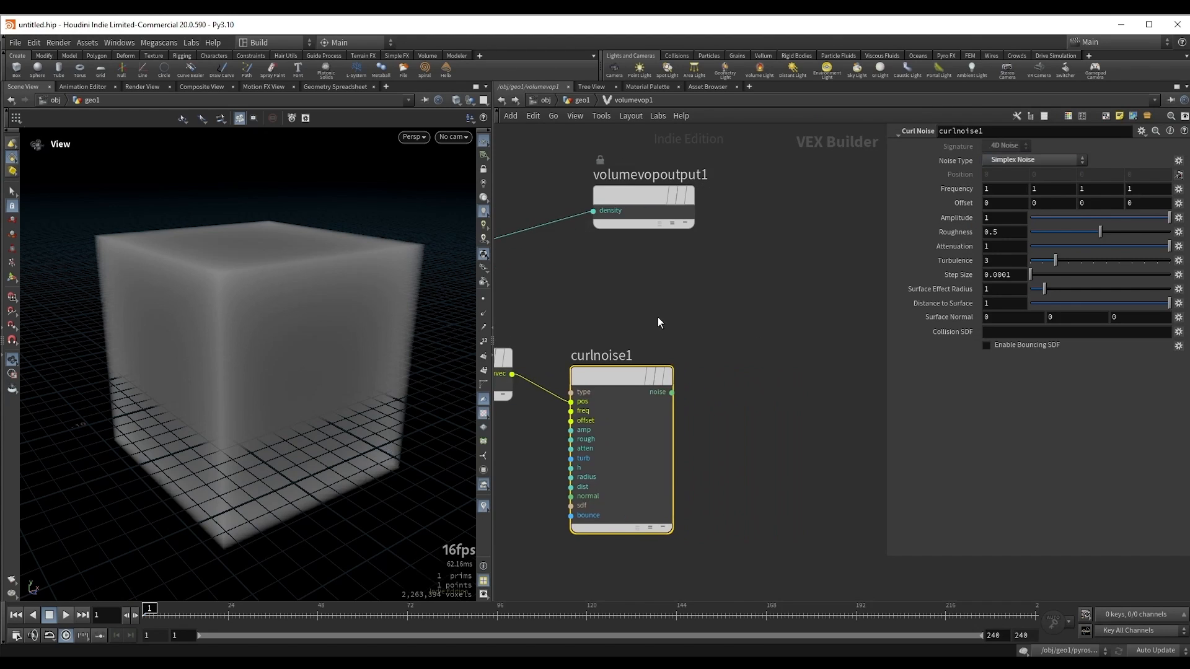
pyautogui.scroll(-3, 657, 304)
pyautogui.moveTo(549, 186); pyautogui.dragTo(673, 219, button='middle')
pyautogui.moveTo(685, 206); pyautogui.dragTo(813, 306)
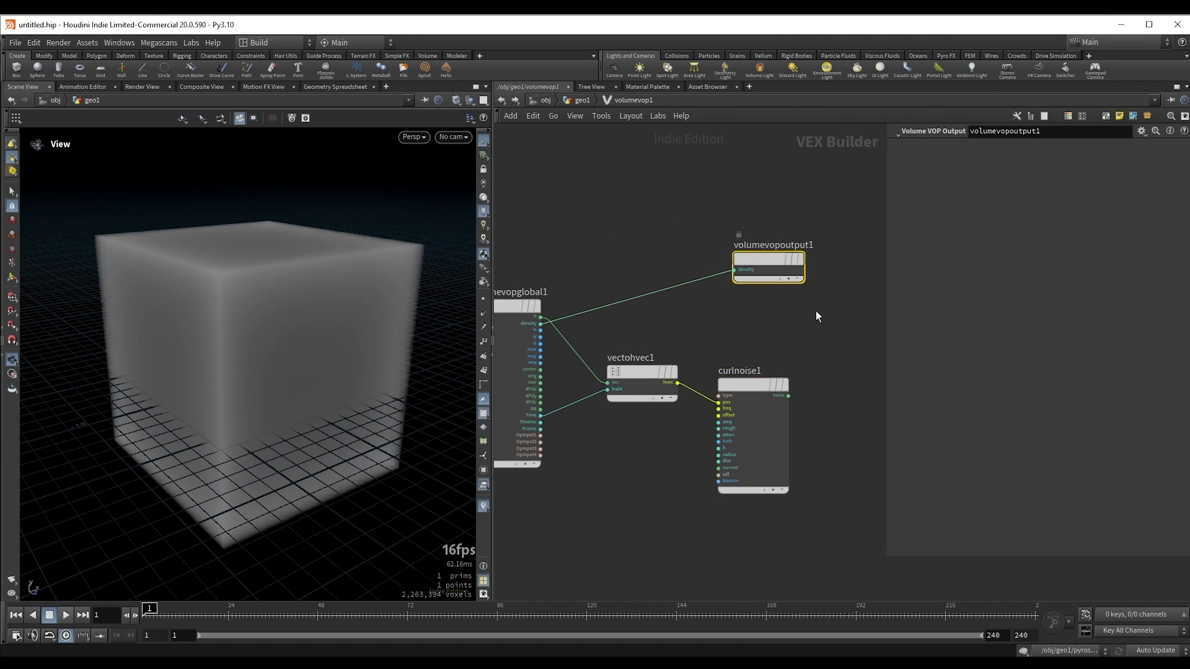
pyautogui.press('Delete')
# Step: Add a Bind Export node and feed it the curl noise output
pyautogui.click(697, 372)
pyautogui.press('Tab')
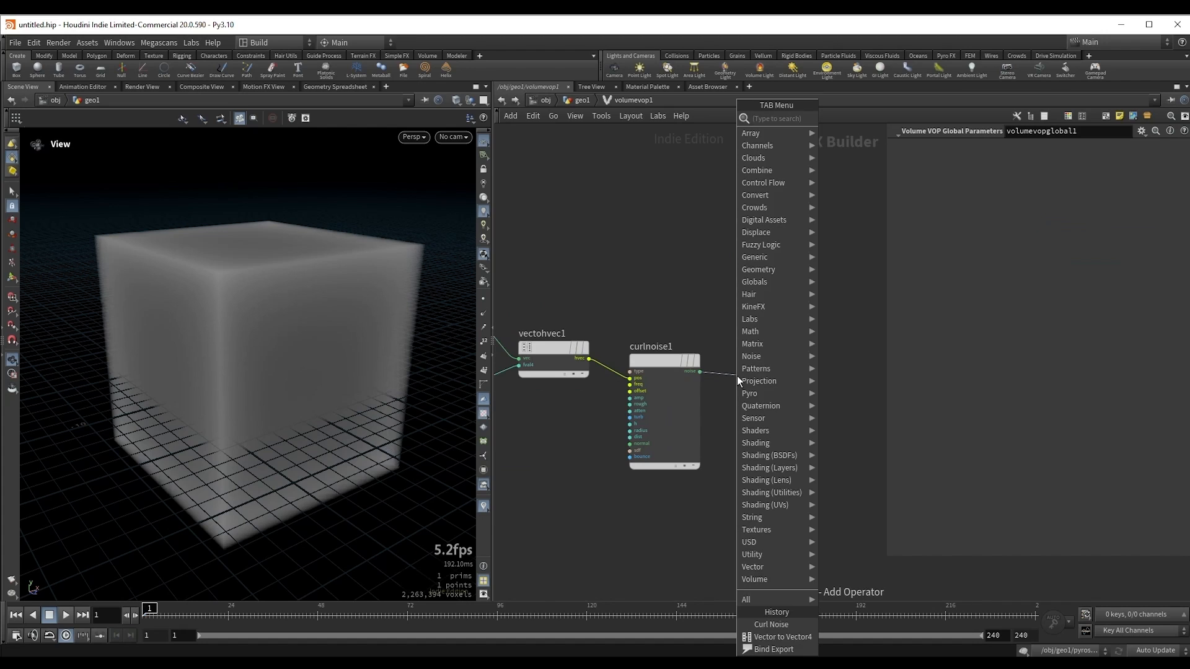
pyautogui.write('b ex')
pyautogui.press('Down')
pyautogui.press('Return')
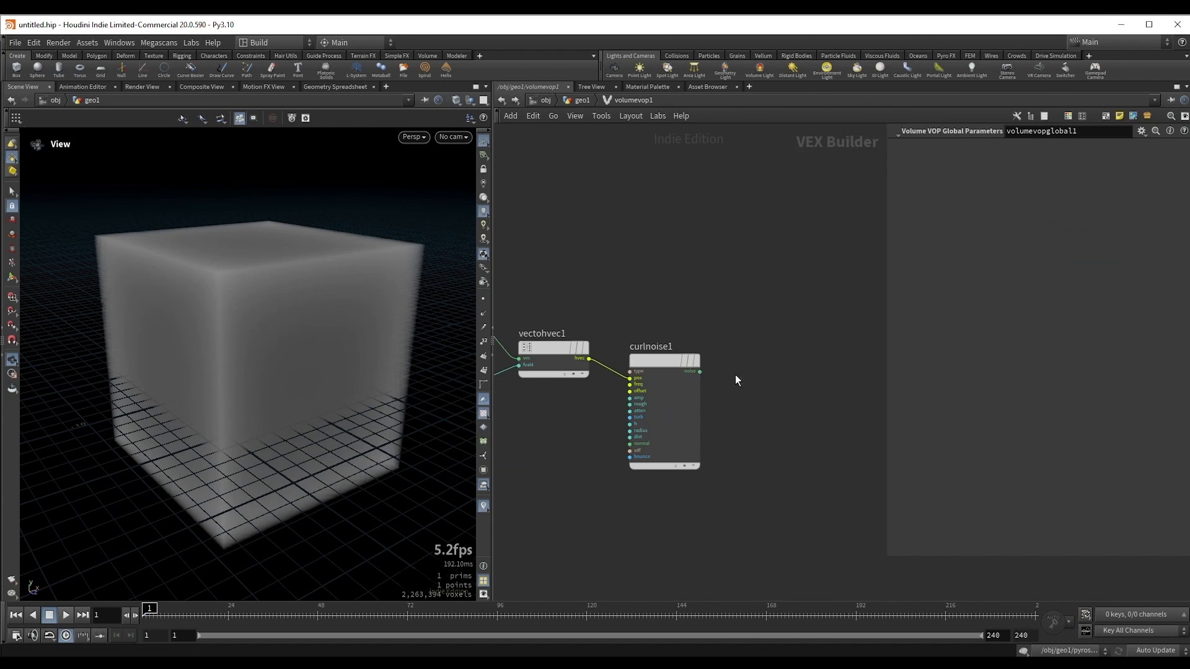
pyautogui.click(792, 374)
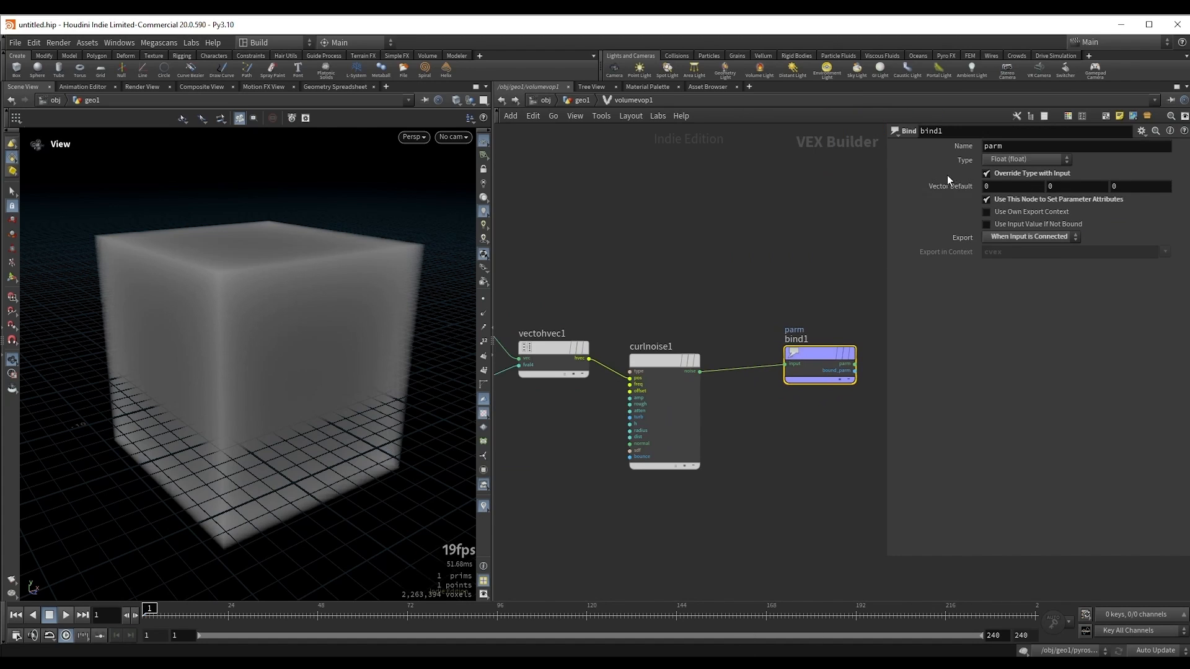
# Step: Name the bind export v and set its type to 3 Floats (vector)
pyautogui.doubleClick(1016, 149)
pyautogui.write('v')
pyautogui.press('Return')
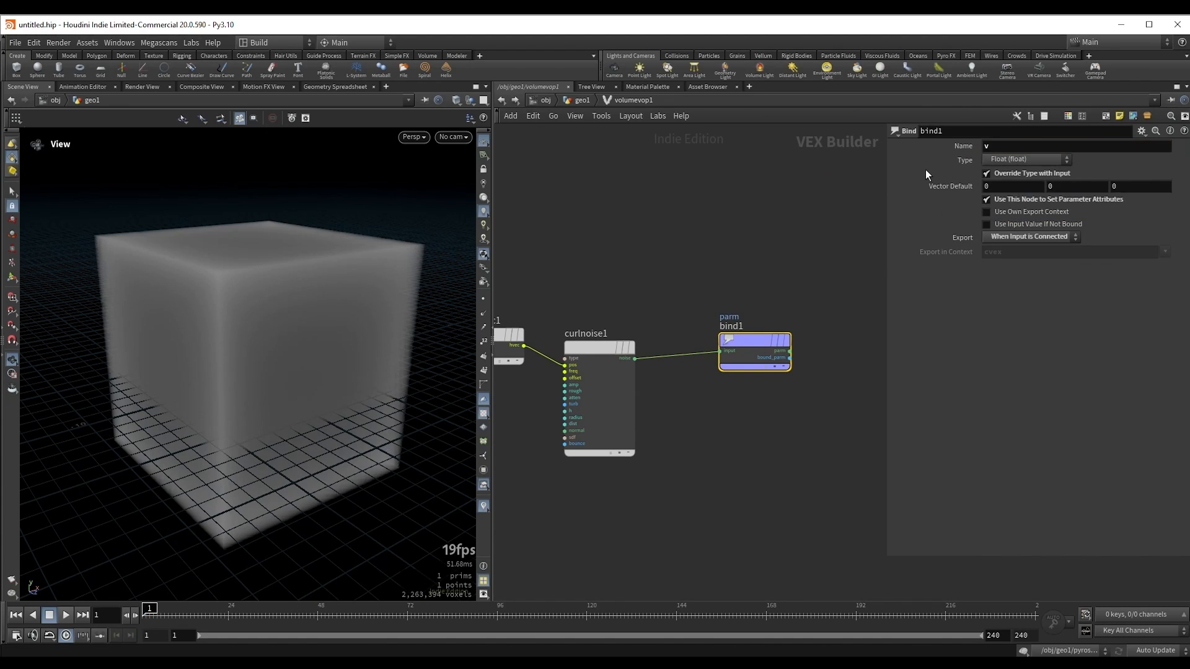
pyautogui.click(995, 160)
pyautogui.click(1014, 246)
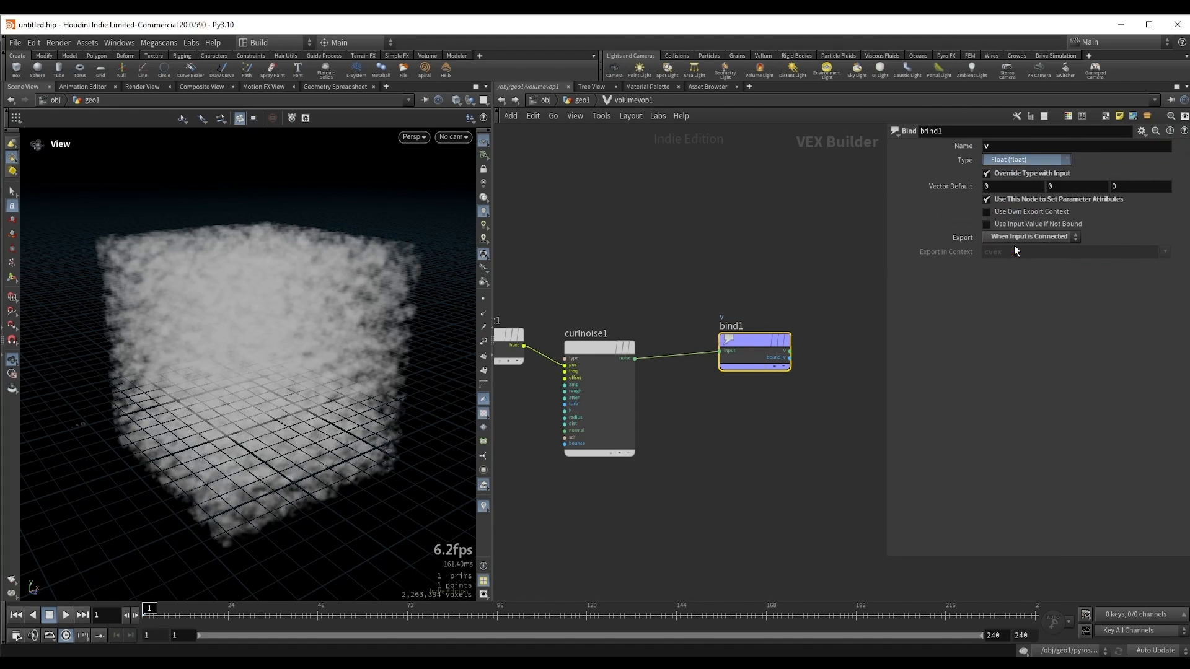
pyautogui.moveTo(239, 339); pyautogui.dragTo(305, 332)
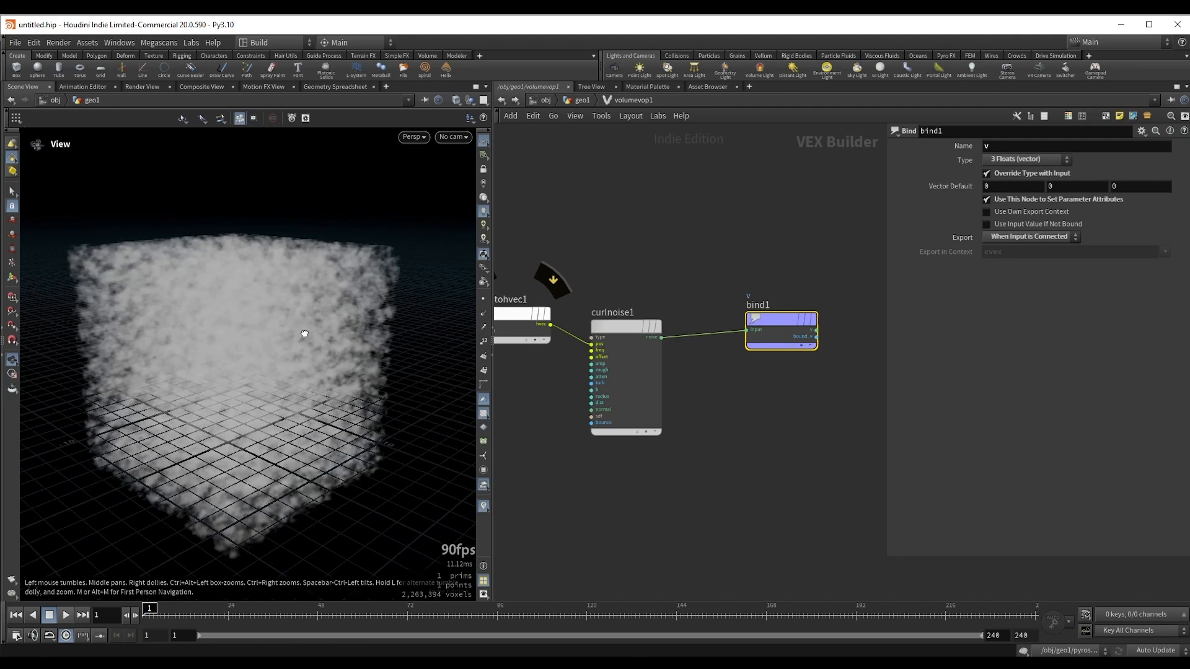
pyautogui.moveTo(245, 359); pyautogui.dragTo(271, 354)
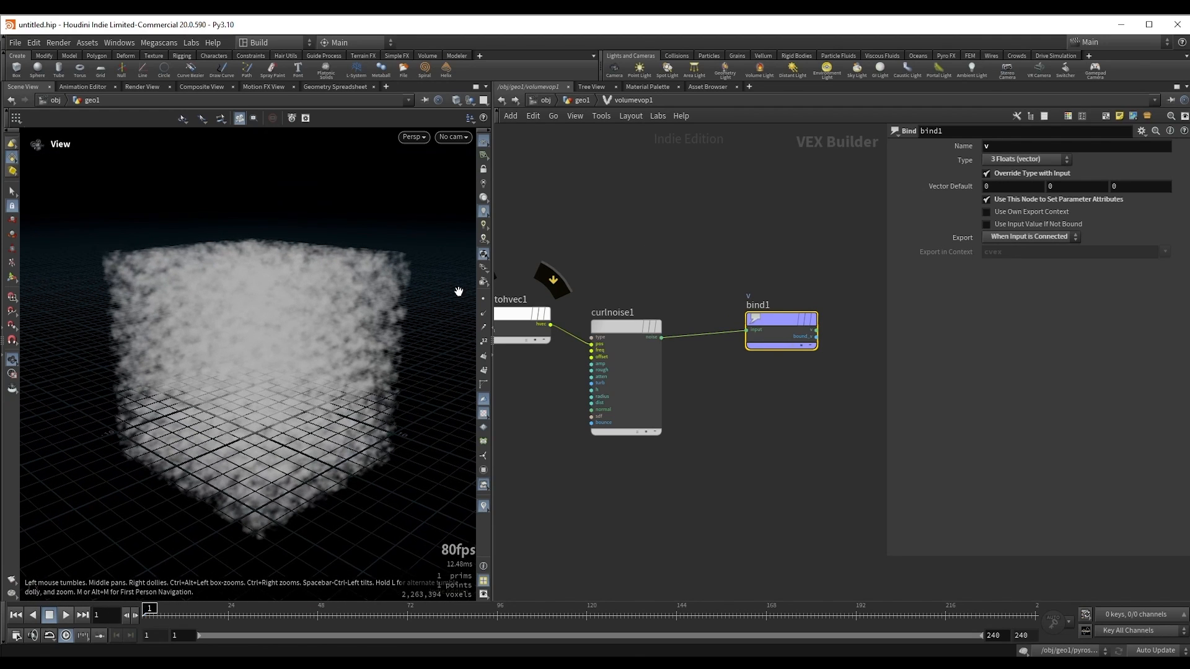
# Step: Return to the geometry network and move the whole velocity VDB chain up beside the sphere source chain
pyautogui.press('u')
pyautogui.moveTo(567, 365); pyautogui.dragTo(631, 359, button='middle')
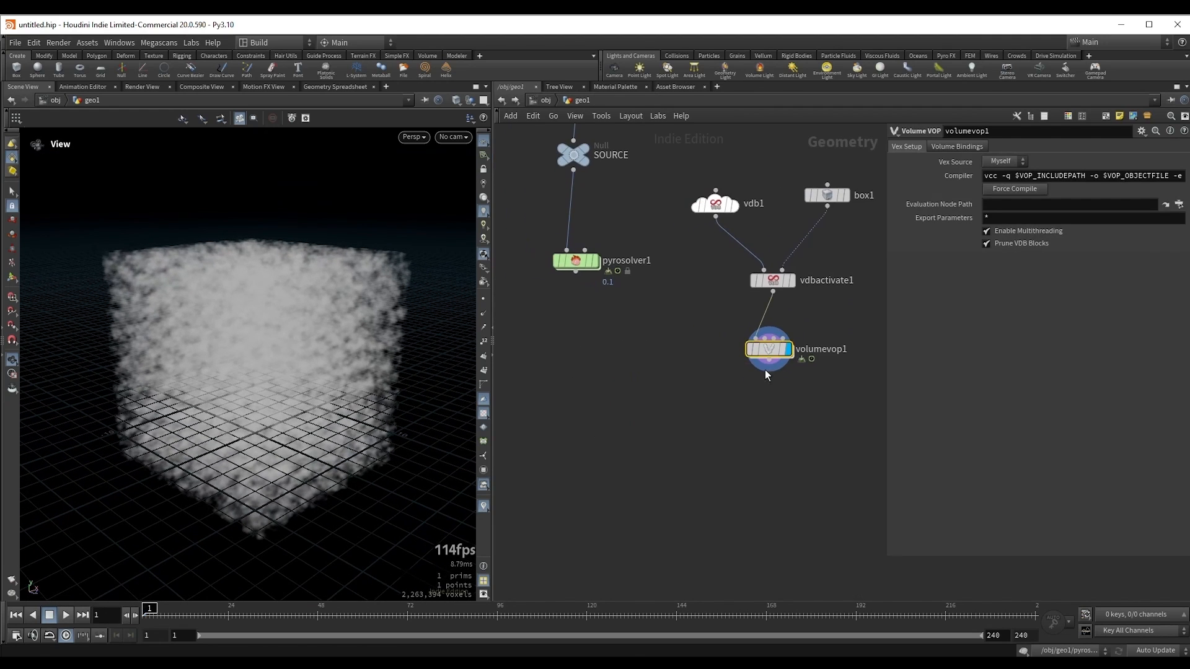
pyautogui.scroll(-1, 719, 410)
pyautogui.moveTo(719, 411); pyautogui.dragTo(724, 526, button='middle')
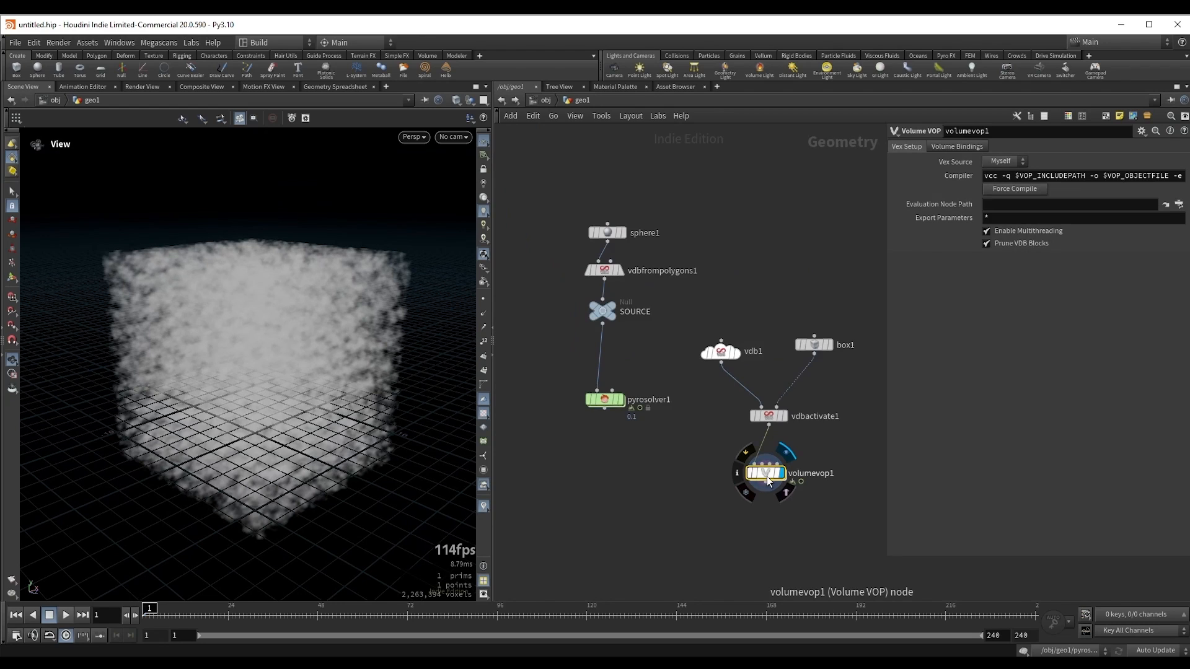
pyautogui.keyDown('shift'); pyautogui.moveTo(766, 476); pyautogui.dragTo(781, 315); pyautogui.keyUp('shift')
pyautogui.moveTo(751, 345); pyautogui.dragTo(734, 344, button='middle')
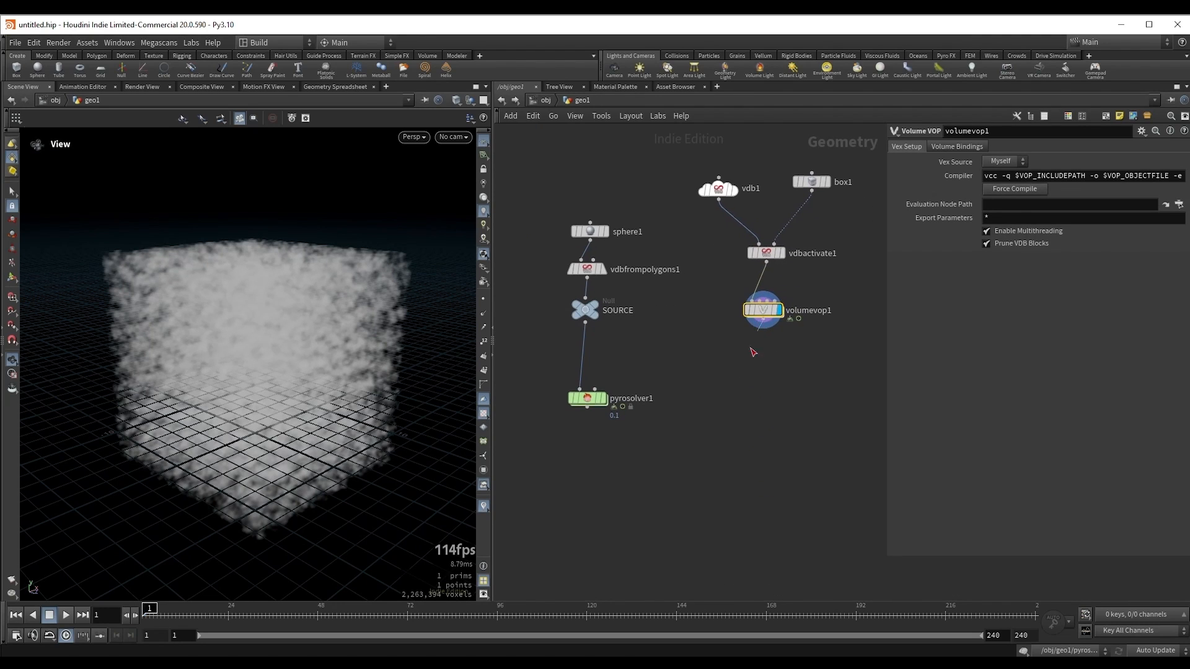
# Step: Add a Null node after the Volume VOP and name it V_source
pyautogui.press('Tab')
pyautogui.write('nu')
pyautogui.press('Return')
pyautogui.click(746, 354)
pyautogui.click(783, 352)
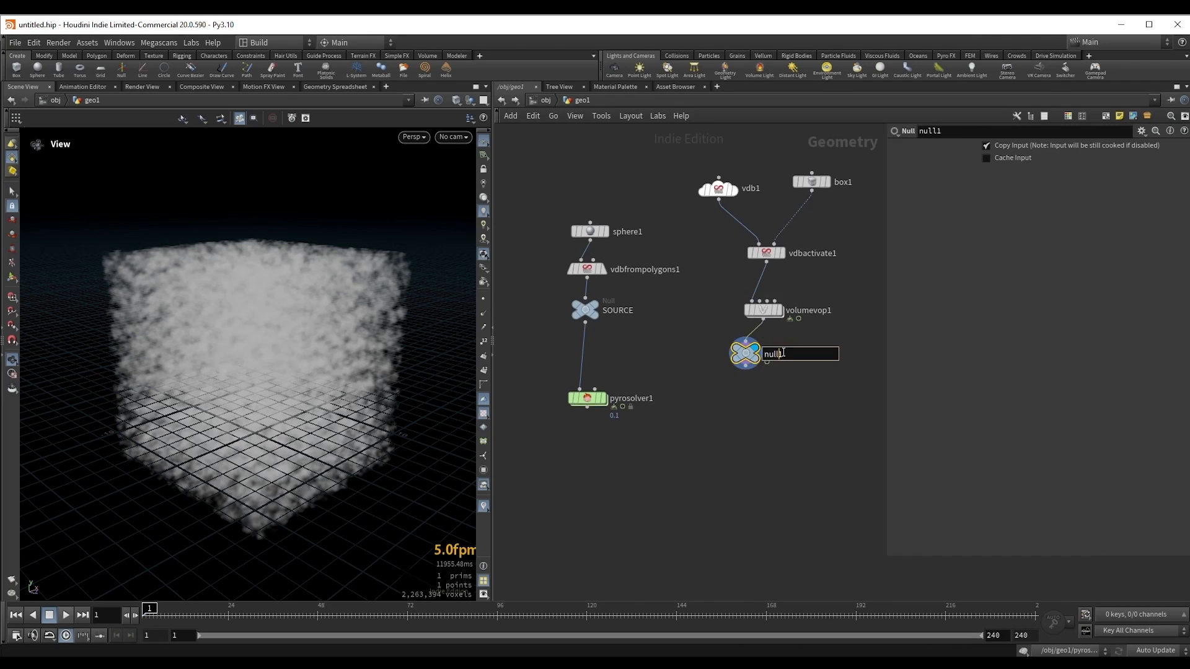
pyautogui.doubleClick(782, 352)
pyautogui.write('V_source')
pyautogui.press('Return')
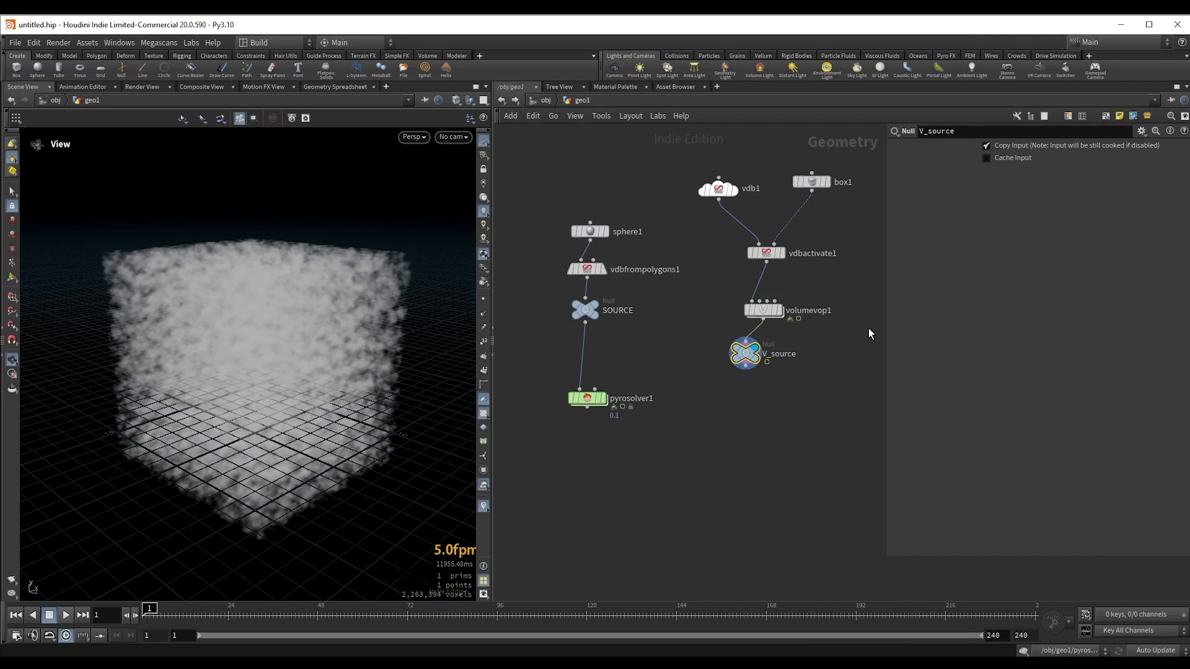
# Step: Move the pyro solver and the sphere source chain down, and rename the SOURCE null to density_source
pyautogui.moveTo(587, 399); pyautogui.dragTo(628, 478)
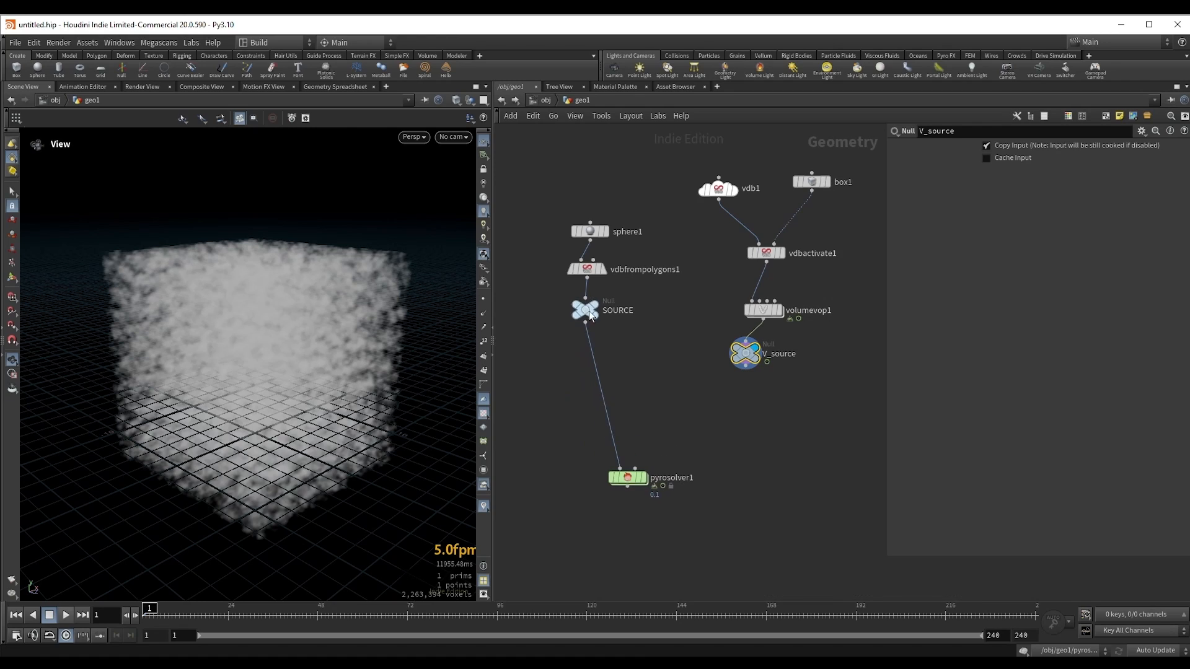
pyautogui.keyDown('shift'); pyautogui.moveTo(589, 311); pyautogui.dragTo(582, 368); pyautogui.keyUp('shift')
pyautogui.doubleClick(601, 365)
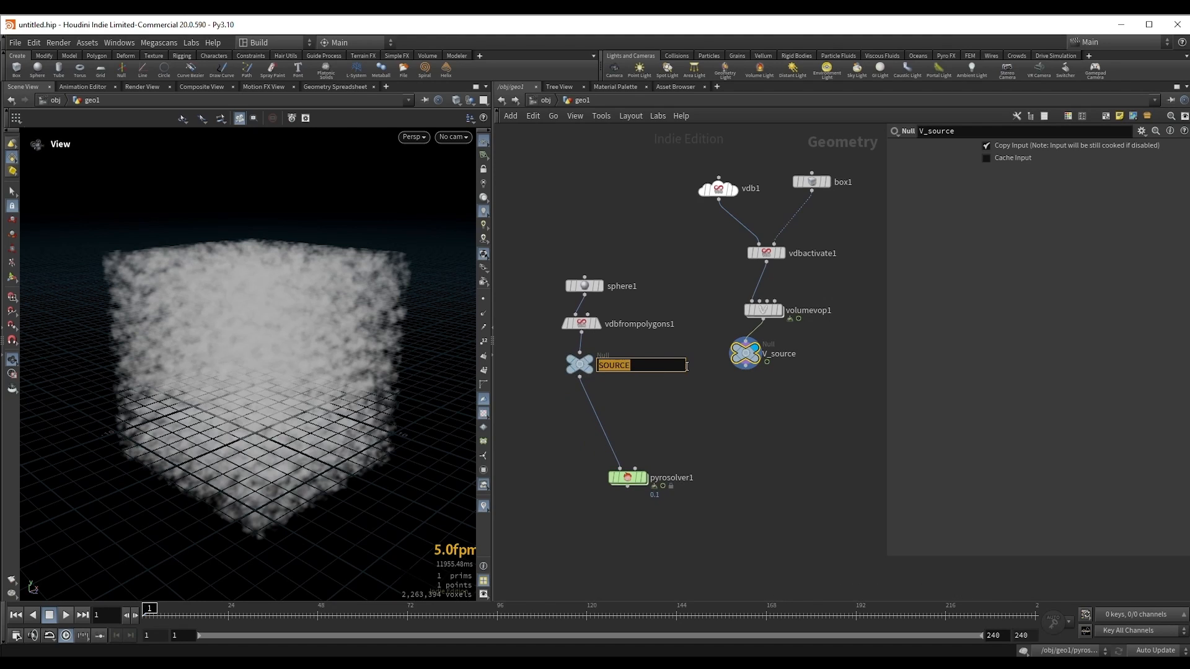
pyautogui.write('density_source')
pyautogui.press('Return')
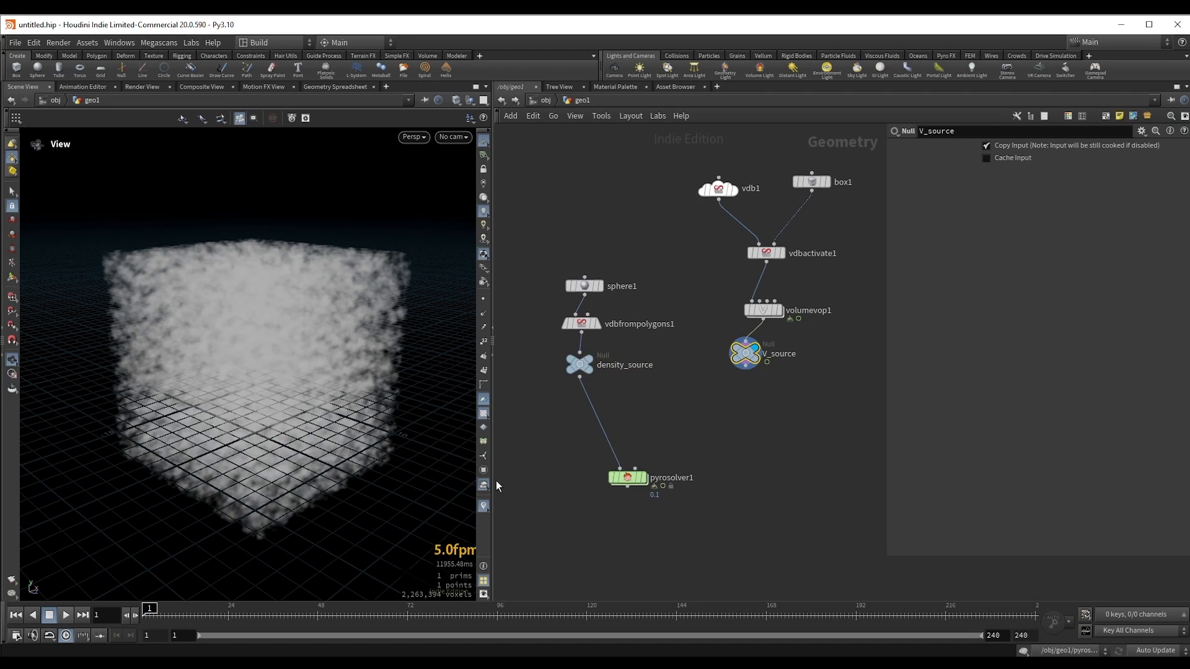
# Step: Insert a Merge node between density_source and the pyro solver, and connect V_source as its second input
pyautogui.moveTo(603, 458); pyautogui.dragTo(624, 421, button='middle')
pyautogui.moveTo(593, 419); pyautogui.dragTo(714, 468)
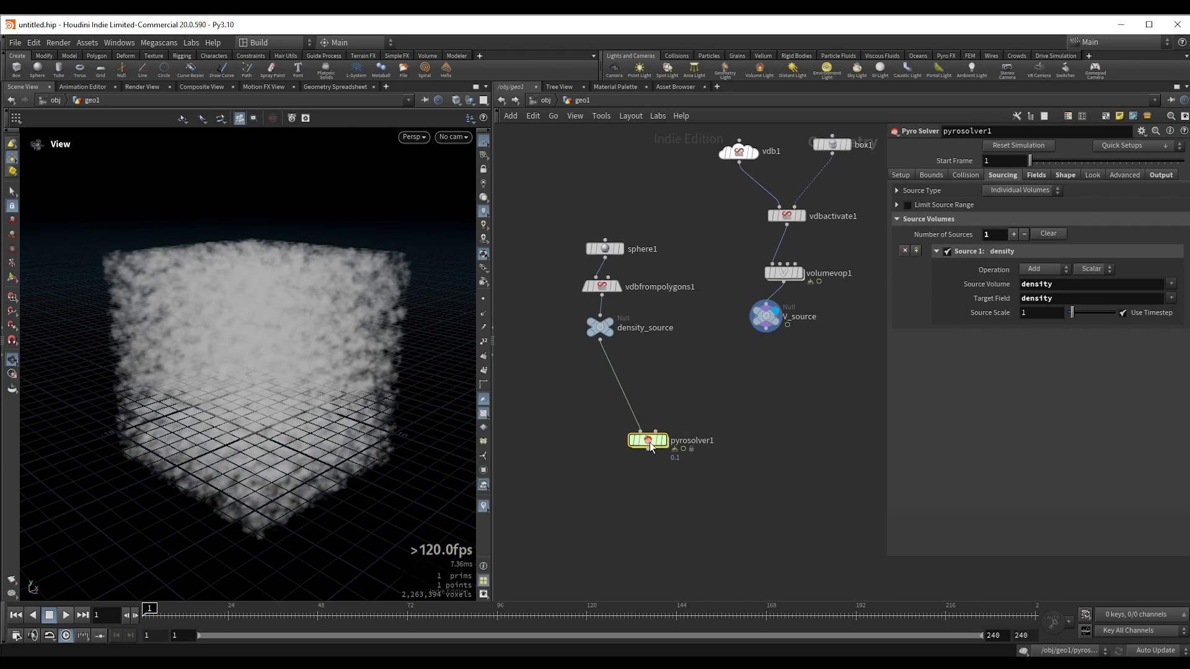
pyautogui.moveTo(650, 441); pyautogui.dragTo(678, 476)
pyautogui.press('Tab')
pyautogui.write('mer')
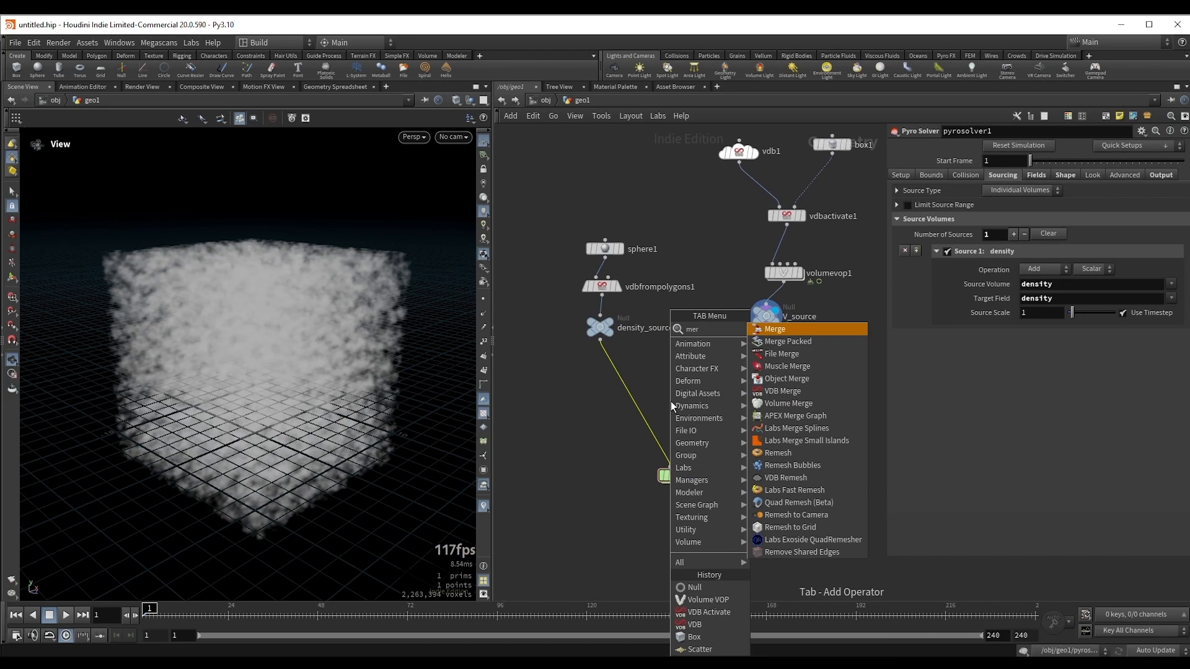
pyautogui.press('Return')
pyautogui.click(671, 406)
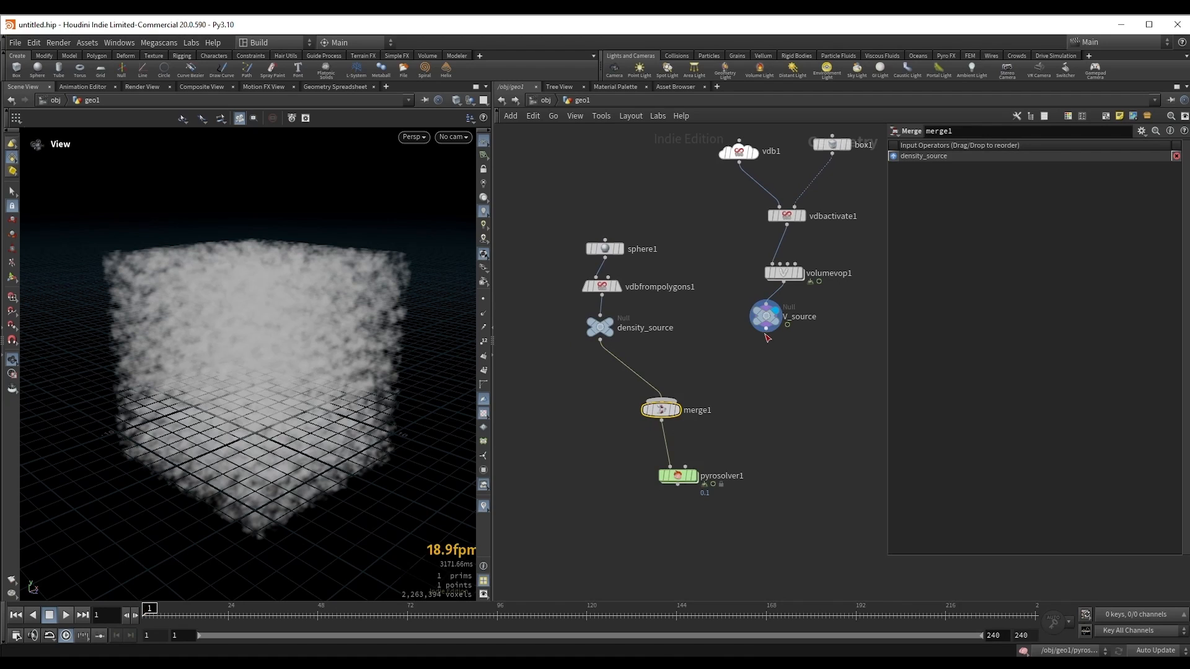
pyautogui.moveTo(766, 333); pyautogui.dragTo(664, 402)
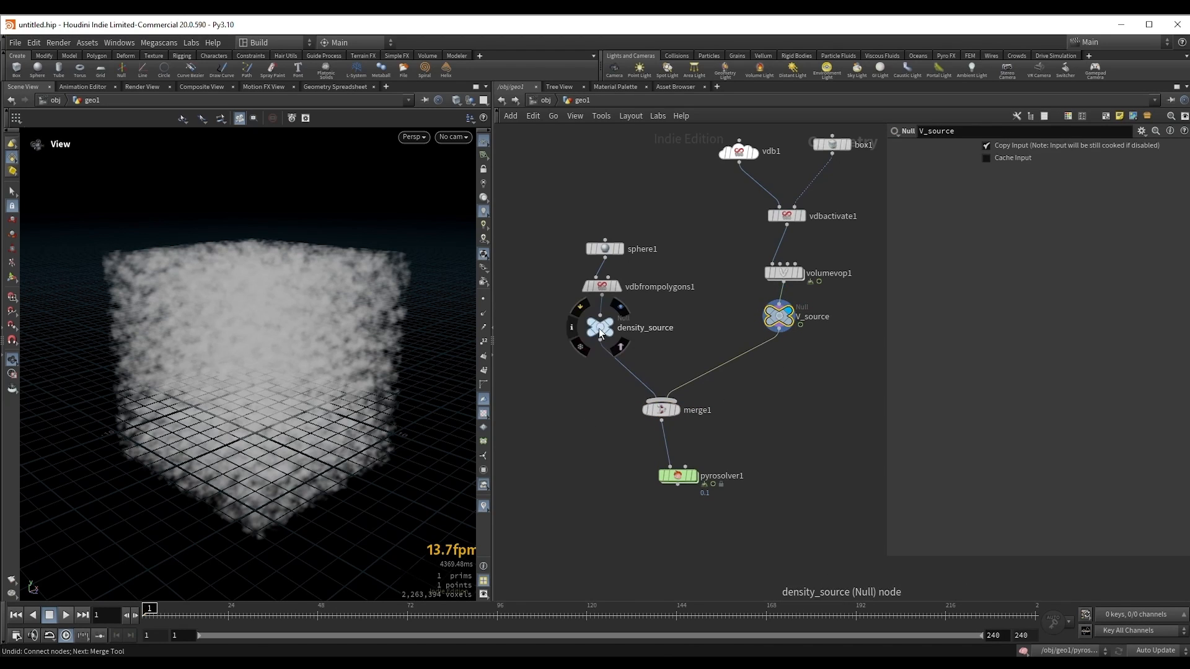
pyautogui.keyDown('shift'); pyautogui.moveTo(598, 328); pyautogui.dragTo(568, 327); pyautogui.keyUp('shift')
# Step: Display the pyro solver's output in the viewport
pyautogui.moveTo(636, 468); pyautogui.dragTo(749, 533)
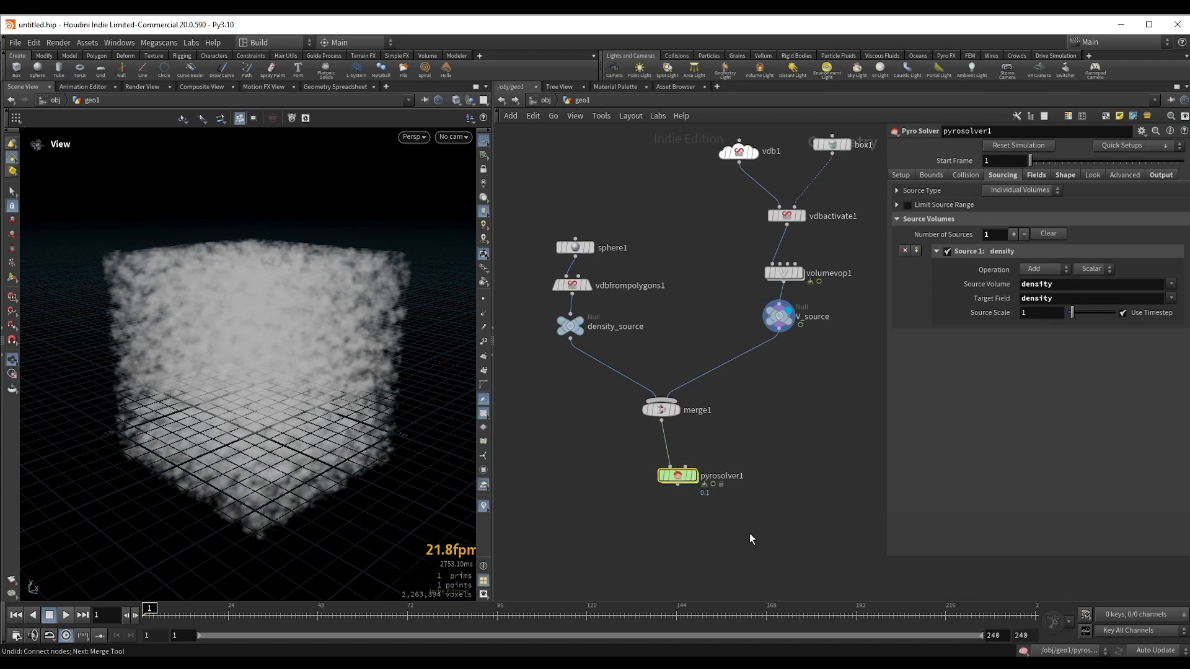
pyautogui.press('r')
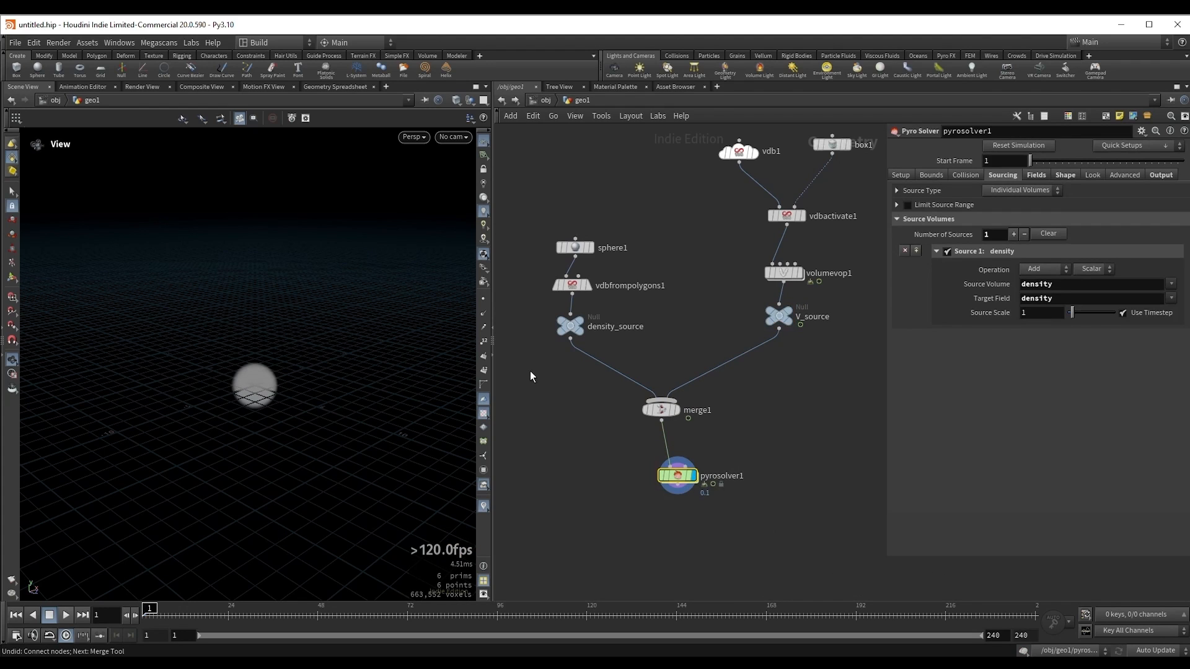
pyautogui.moveTo(530, 371); pyautogui.dragTo(605, 319)
pyautogui.moveTo(705, 306); pyautogui.dragTo(797, 348)
pyautogui.click(750, 429)
pyautogui.click(677, 476)
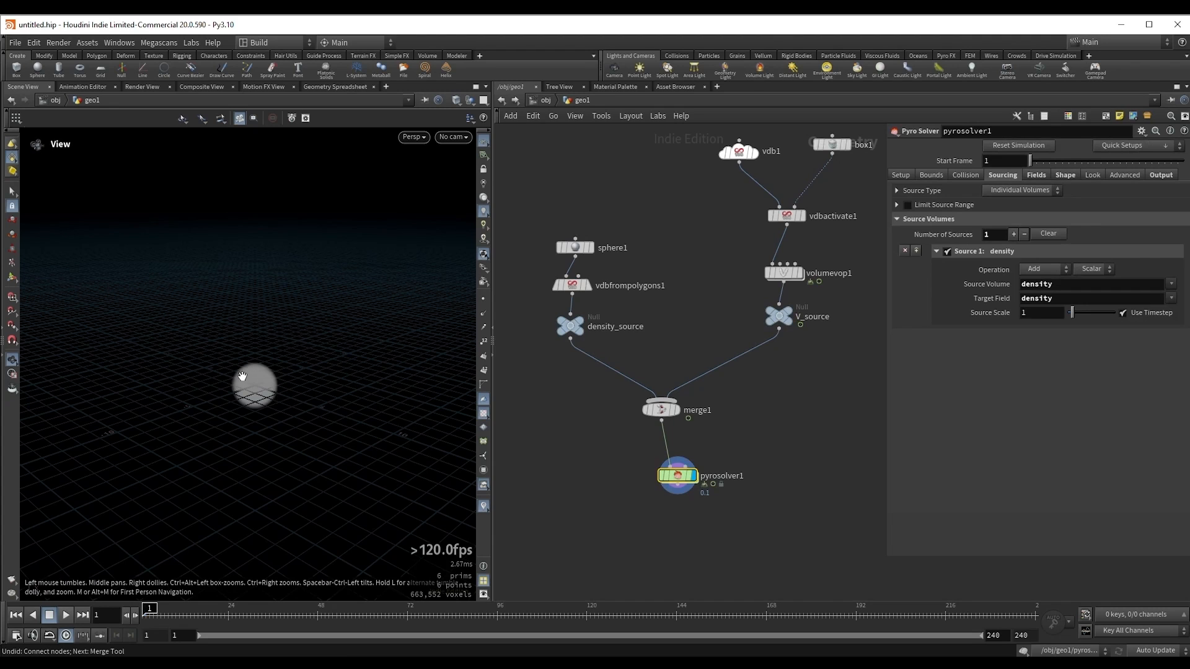
pyautogui.moveTo(242, 376)
pyautogui.mouseDown()
pyautogui.moveTo(276, 380)
pyautogui.moveTo(265, 378)
pyautogui.mouseUp()
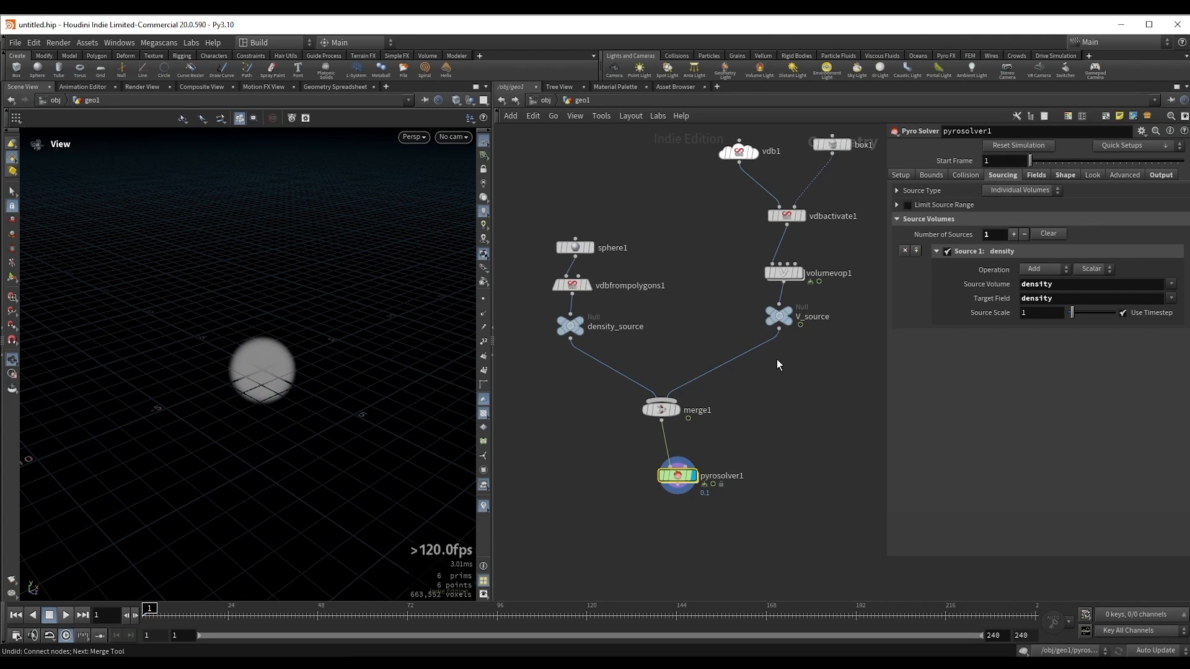
# Step: Add a second source to the pyro solver with source volume v, checking the volume name in V_source's node info
pyautogui.click(1014, 235)
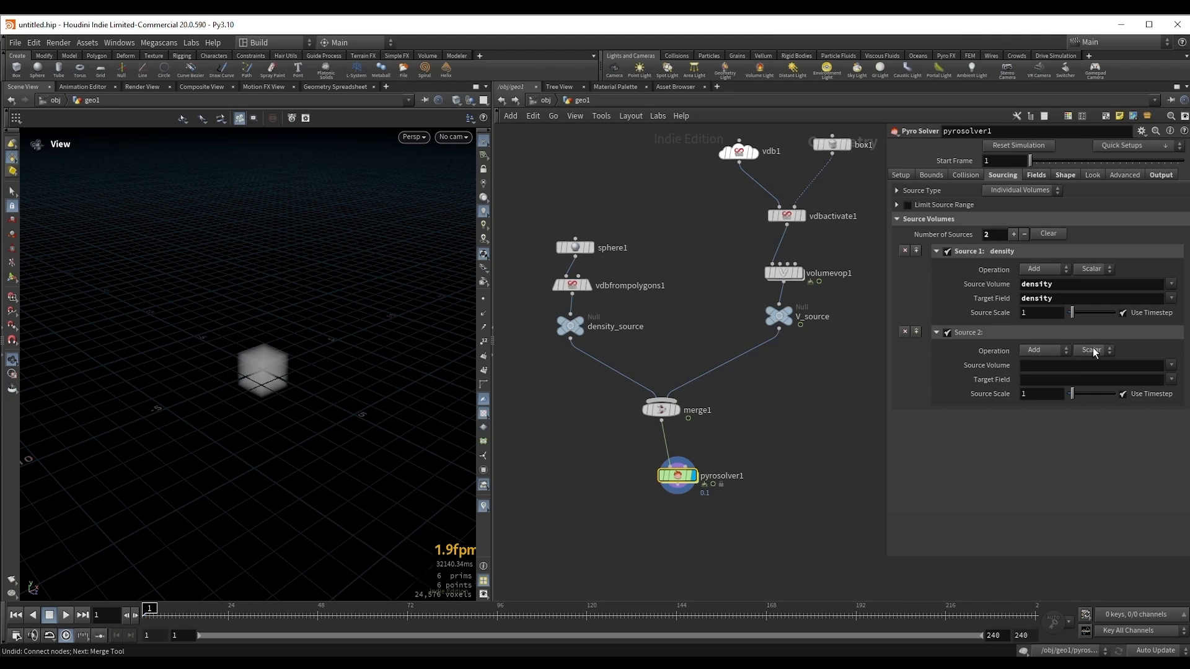
pyautogui.click(1035, 366)
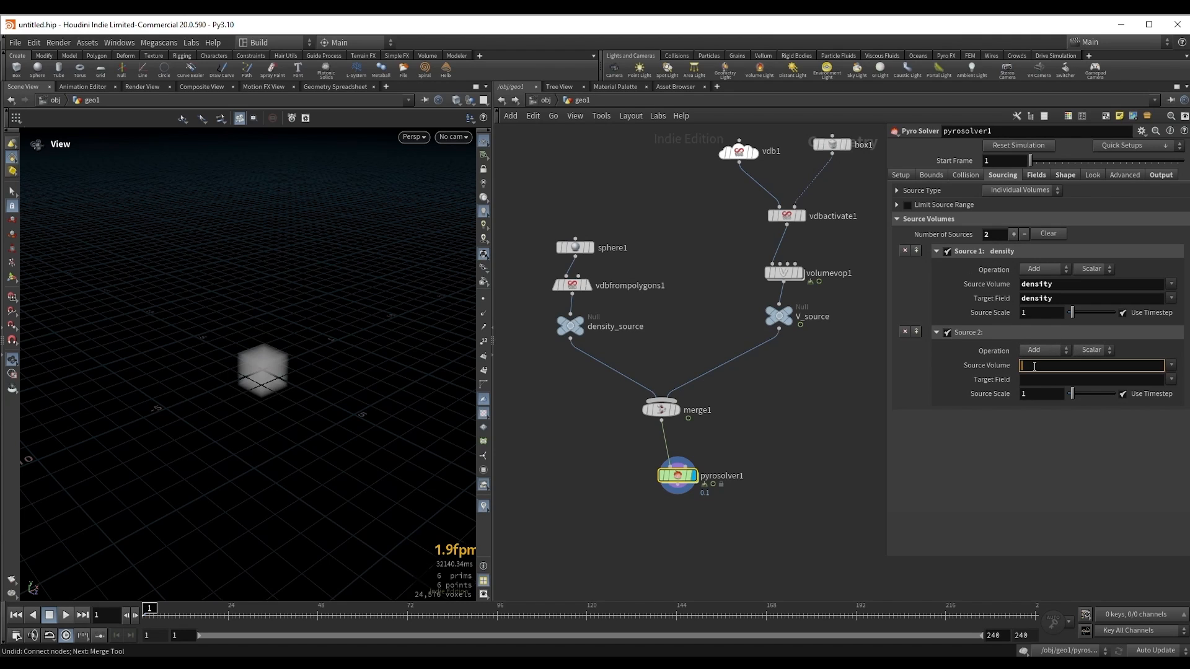
pyautogui.press('Return')
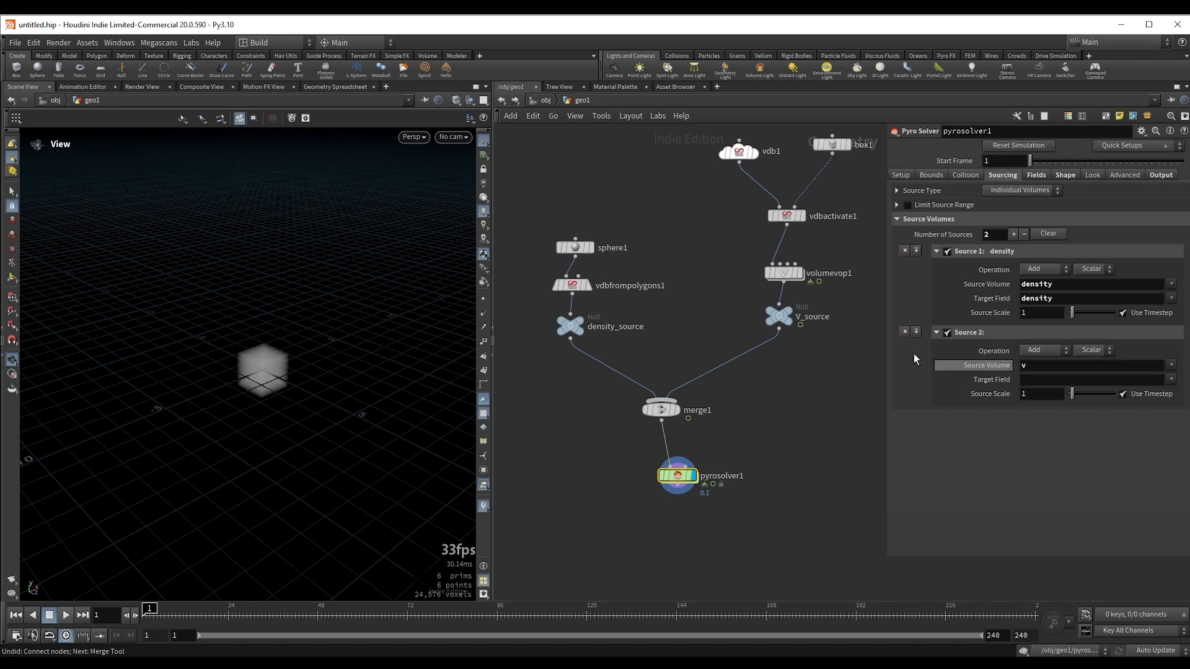
pyautogui.click(781, 316)
pyautogui.click(750, 317)
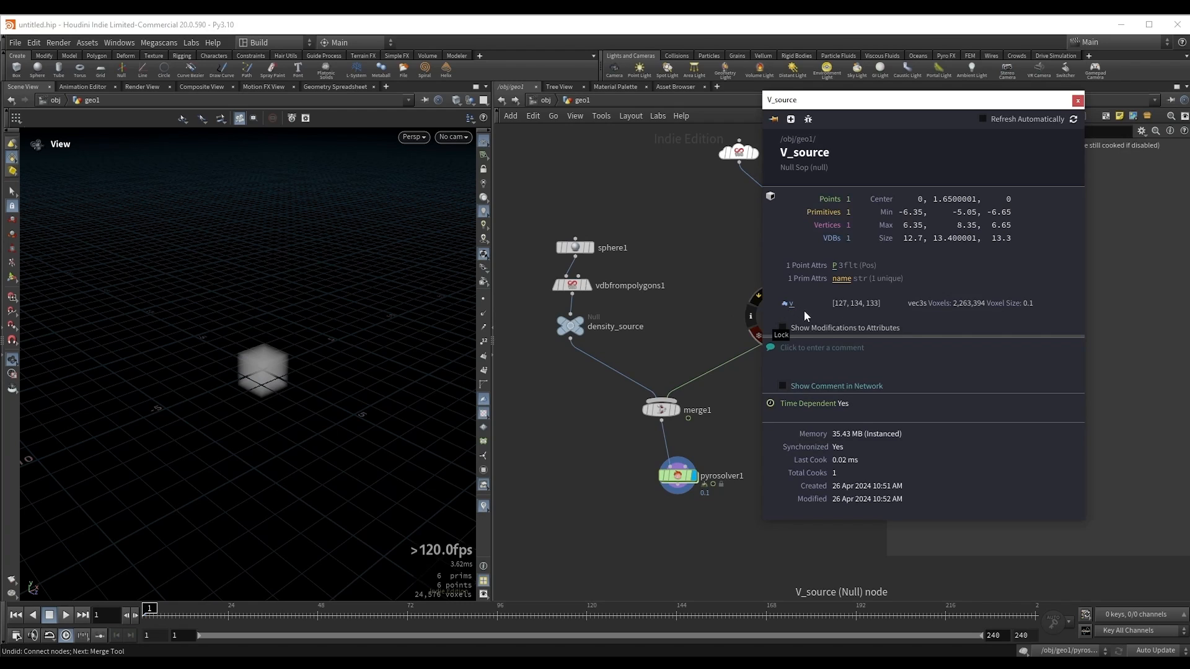
pyautogui.click(1078, 101)
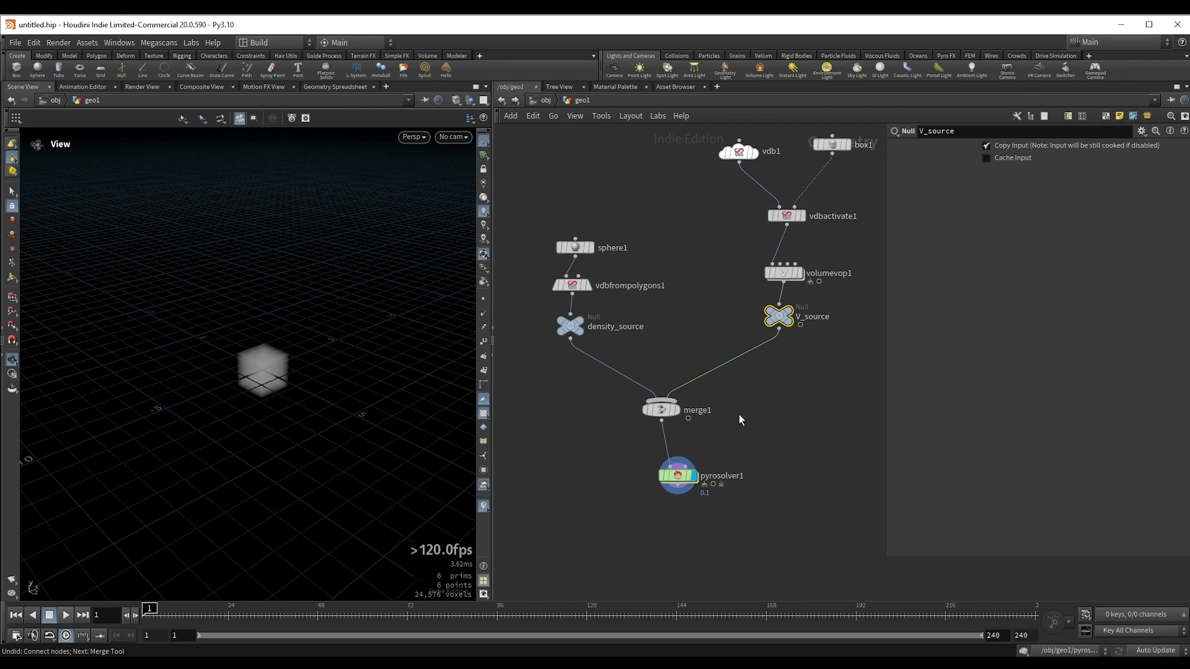
# Step: Set the target field of the pyro solver's second source to vel
pyautogui.moveTo(642, 453); pyautogui.dragTo(731, 503)
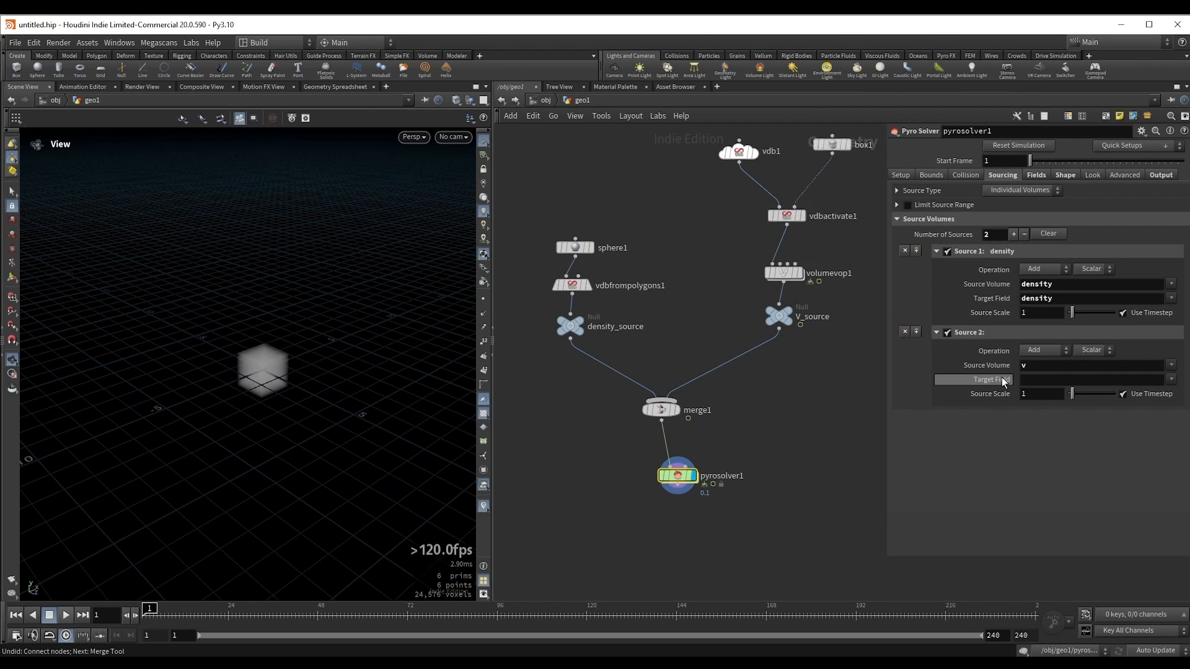
pyautogui.click(1046, 379)
pyautogui.press('Return')
pyautogui.doubleClick(1029, 379)
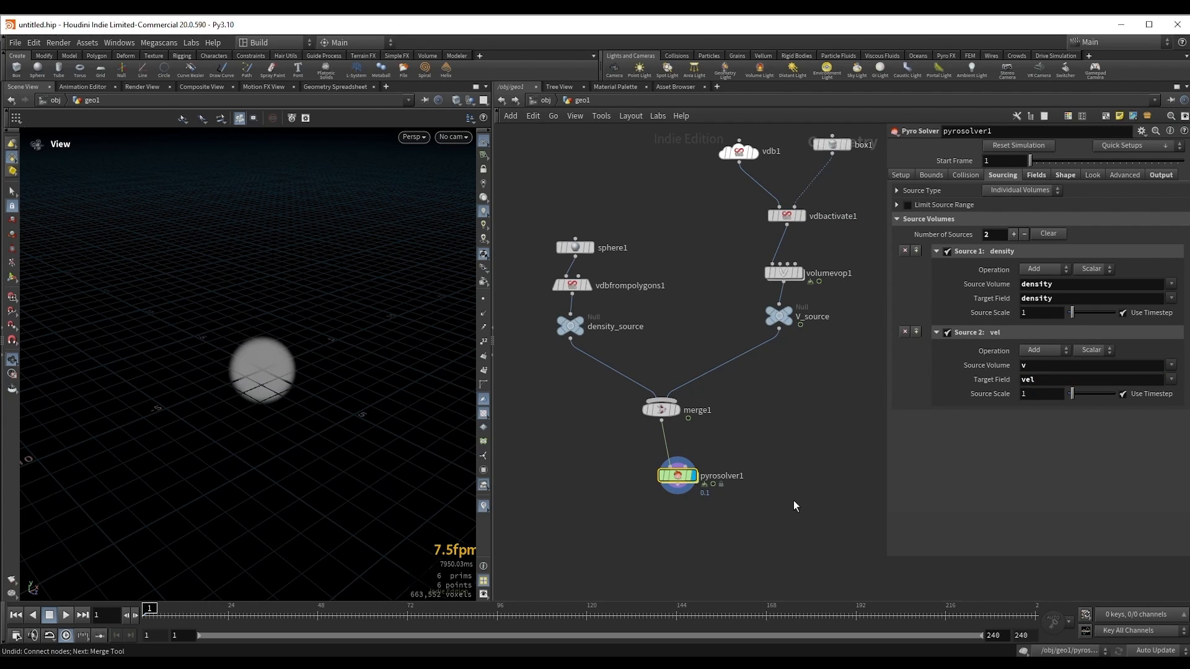
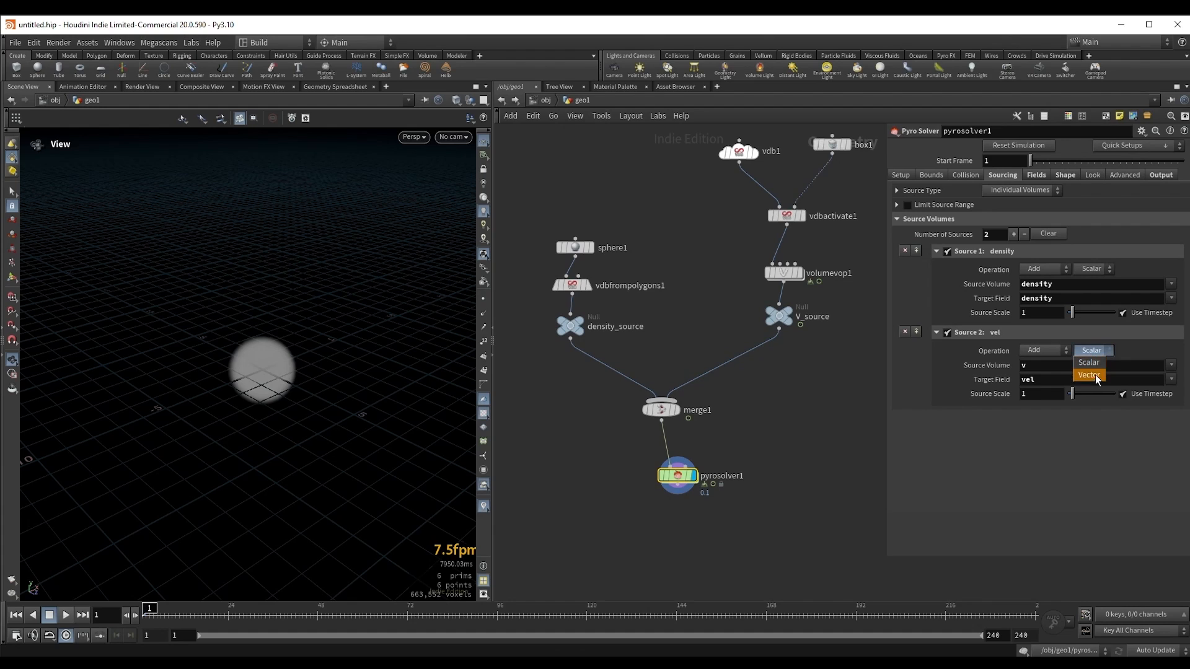
# Step: Set the pyro solver's second source to Vector and play the simulation up to about frame 40
pyautogui.click(1091, 375)
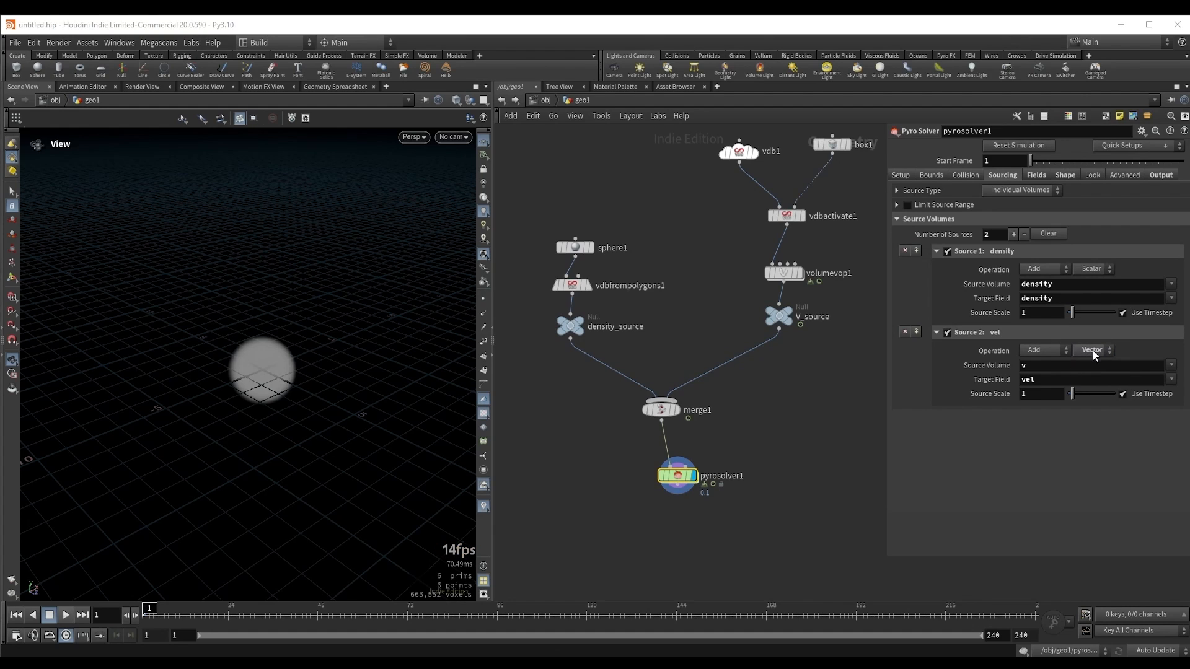
pyautogui.moveTo(265, 364); pyautogui.dragTo(275, 358)
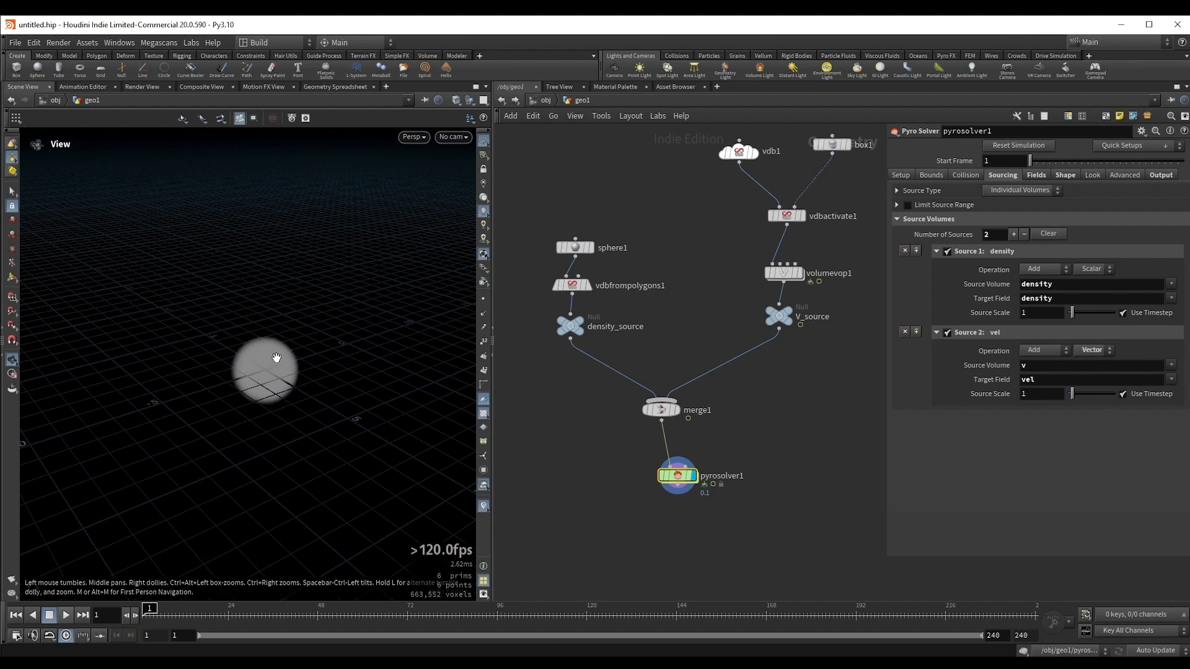
pyautogui.click(68, 615)
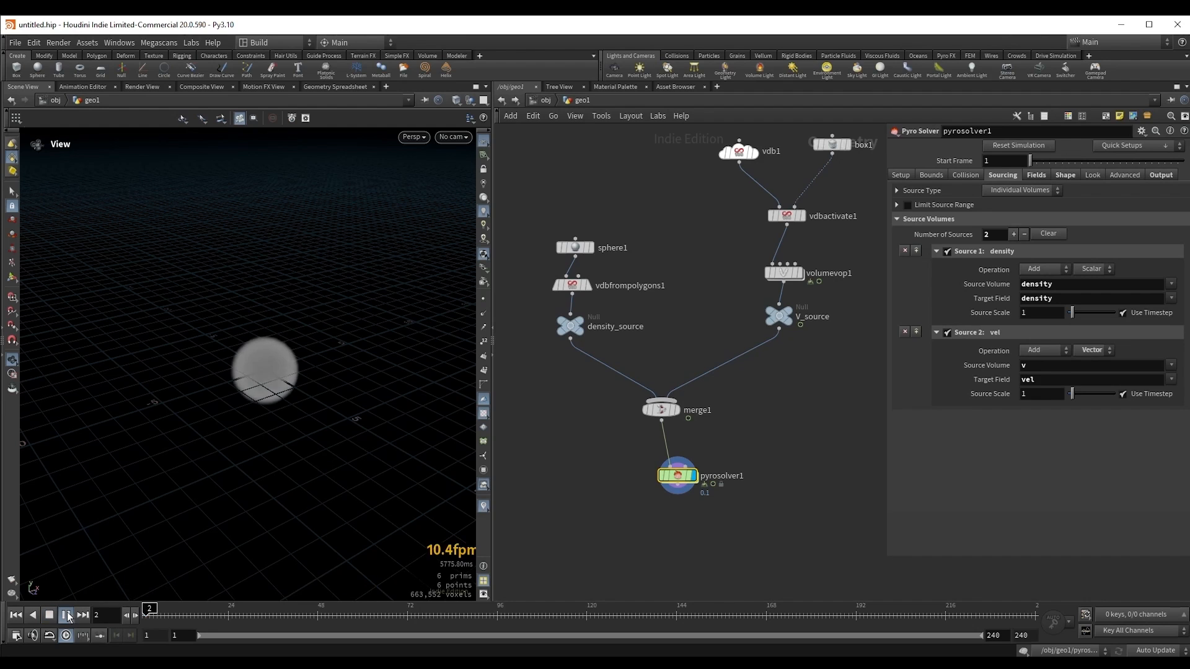
pyautogui.moveTo(251, 339); pyautogui.dragTo(252, 337)
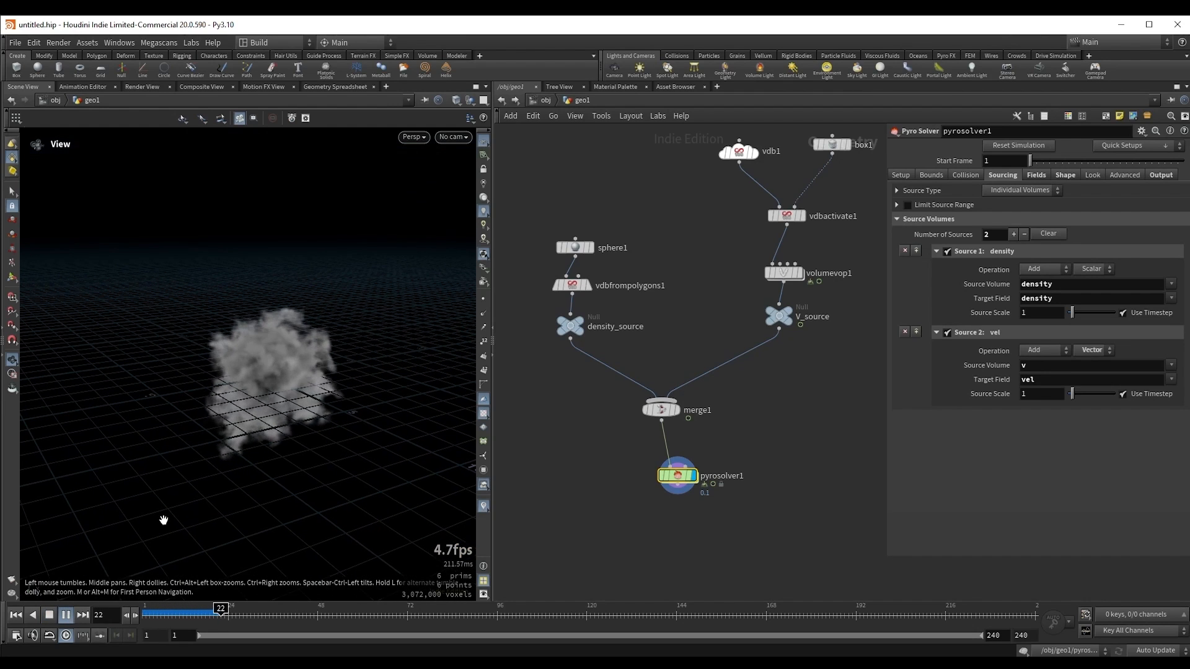
pyautogui.click(68, 616)
# Step: Review the pyro solver's Fields and Shape settings, then return to its Sourcing settings
pyautogui.click(1060, 177)
pyautogui.click(1037, 176)
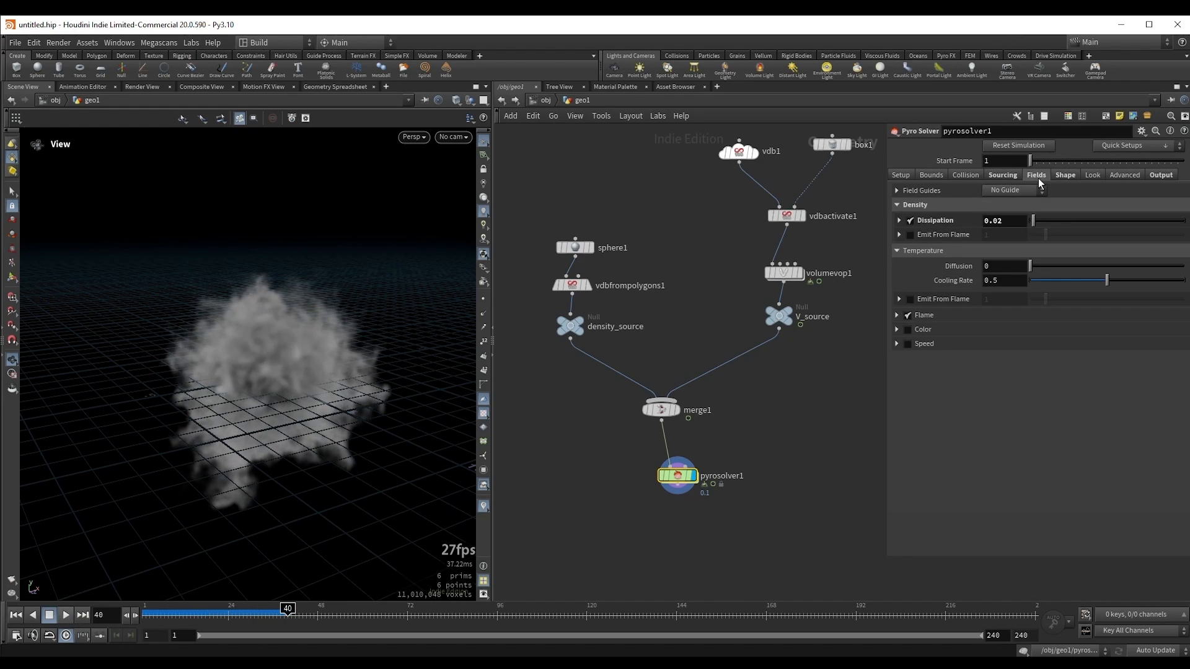
pyautogui.click(1072, 176)
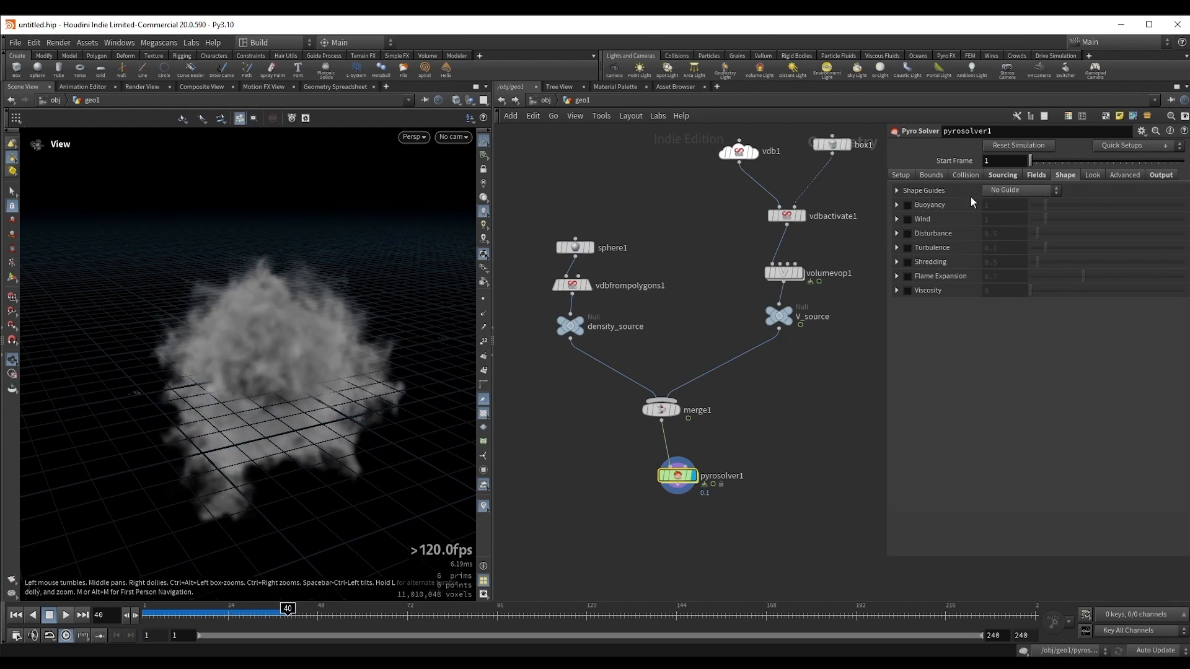
pyautogui.click(1010, 176)
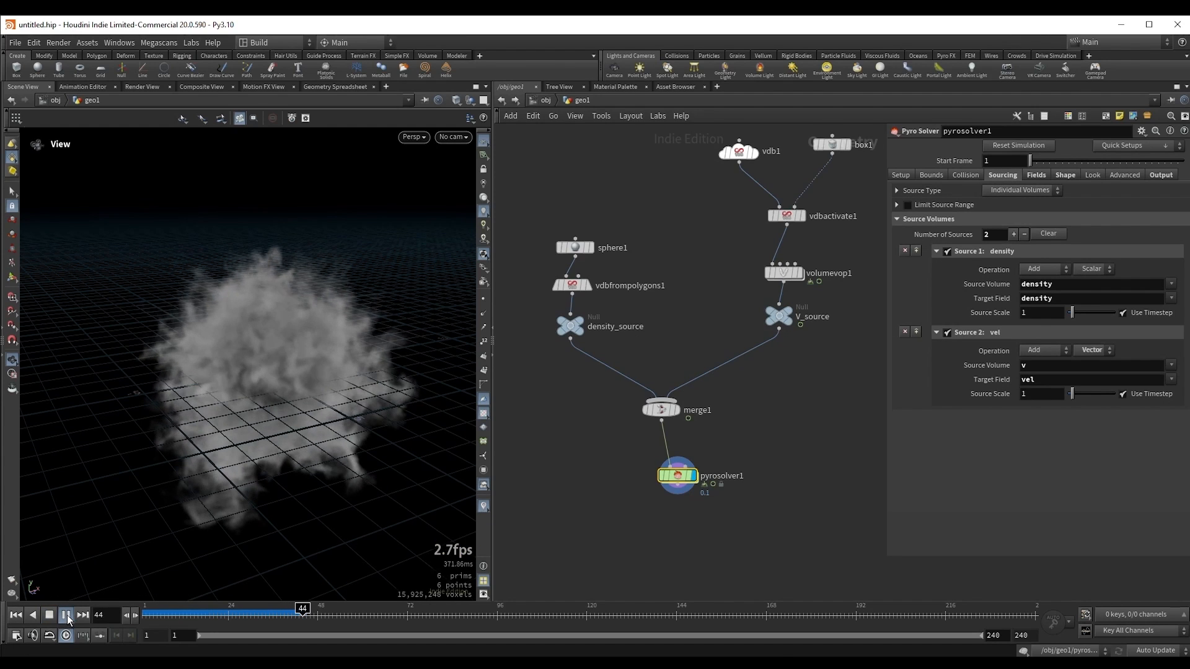
# Step: Replay the smoke simulation from the first frame and inspect its motion
pyautogui.press('Up')
pyautogui.hotkey('ctrl', 'Up')
pyautogui.press('Up')
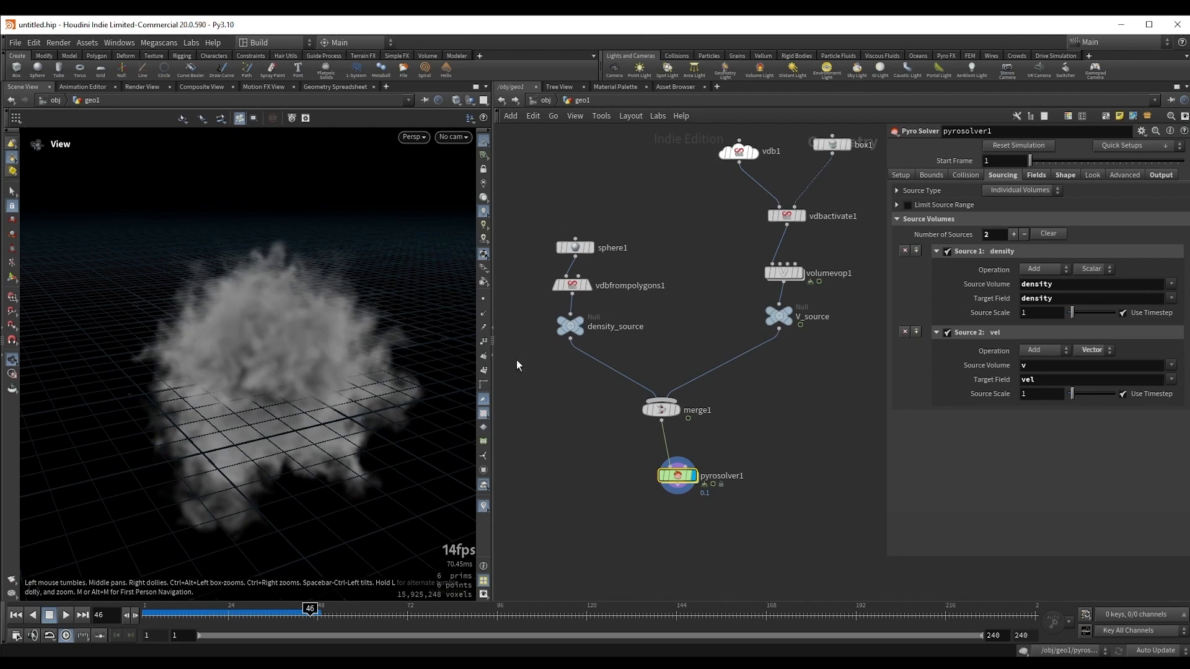
pyautogui.moveTo(224, 346); pyautogui.dragTo(240, 355)
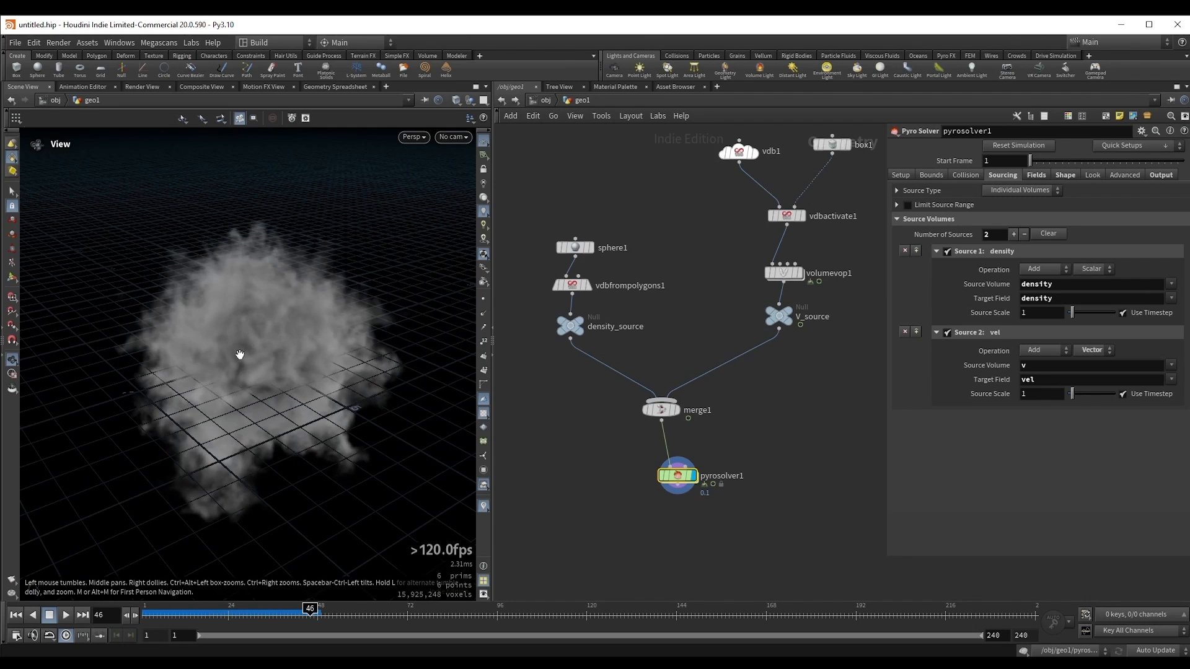
# Step: Inside volumevop1, set all four frequency components of the Curl Noise node to 0.2
pyautogui.doubleClick(782, 269)
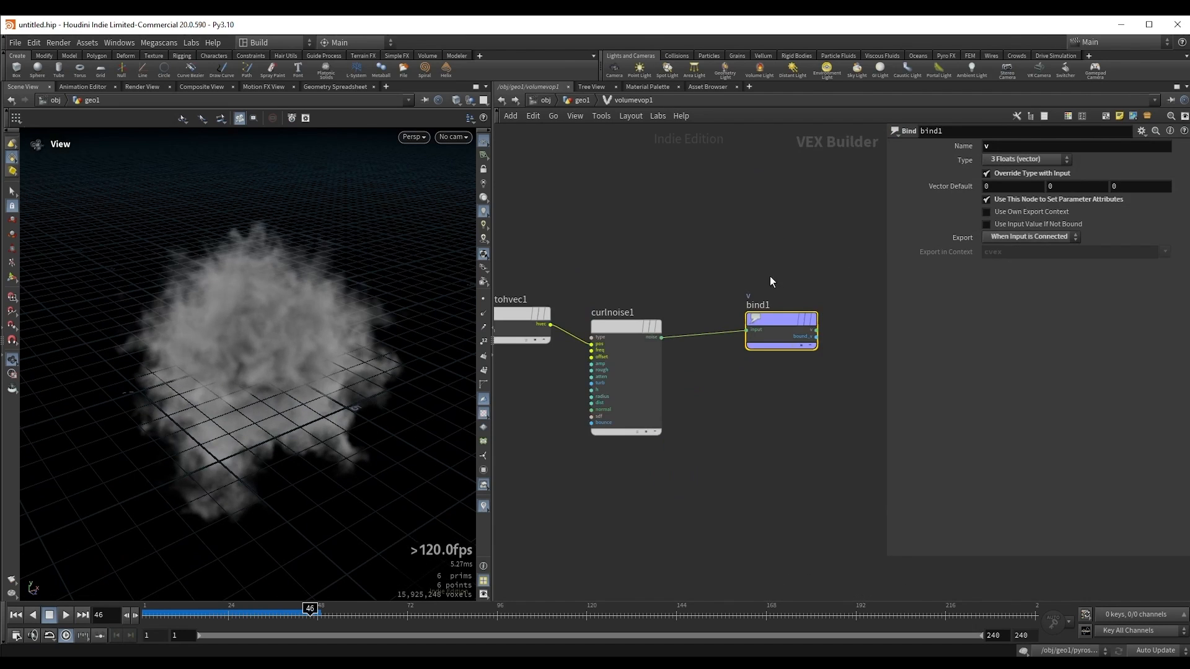
pyautogui.click(773, 338)
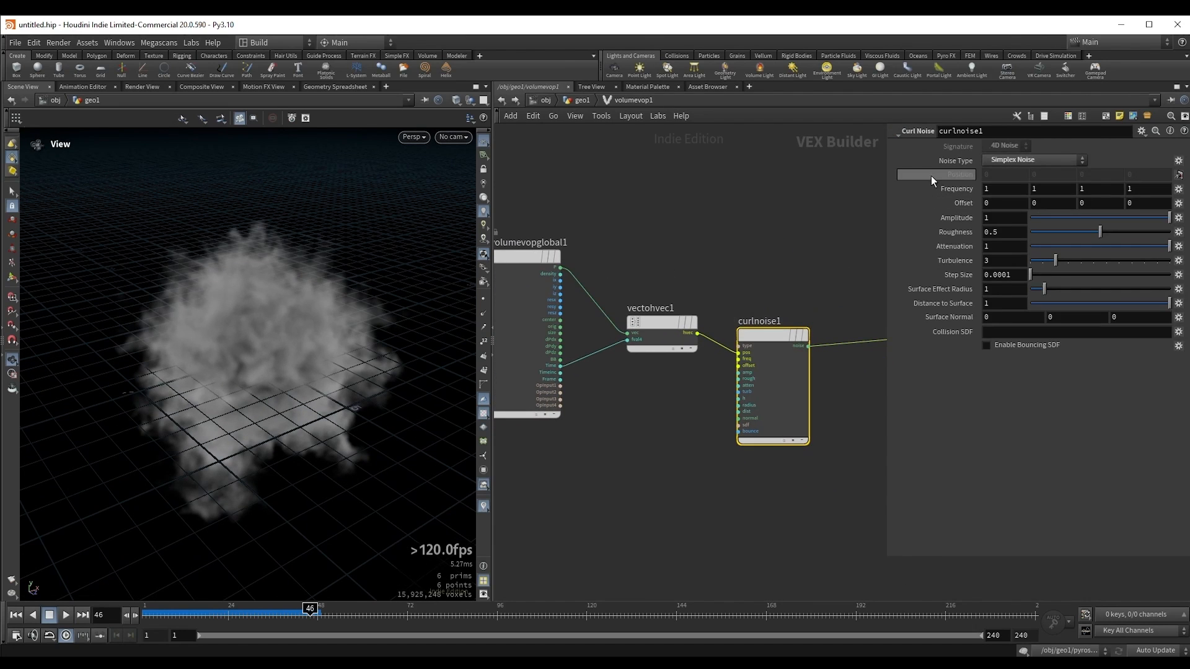
pyautogui.moveTo(955, 187); pyautogui.dragTo(903, 188, button='middle')
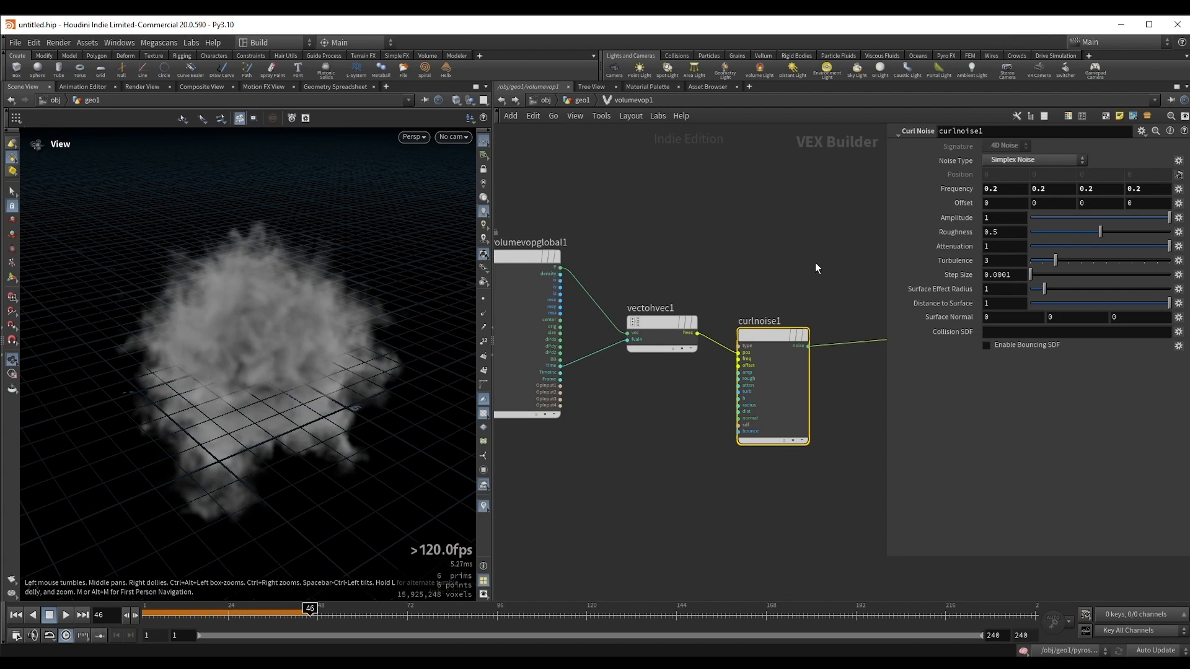
pyautogui.moveTo(815, 262); pyautogui.dragTo(787, 256, button='middle')
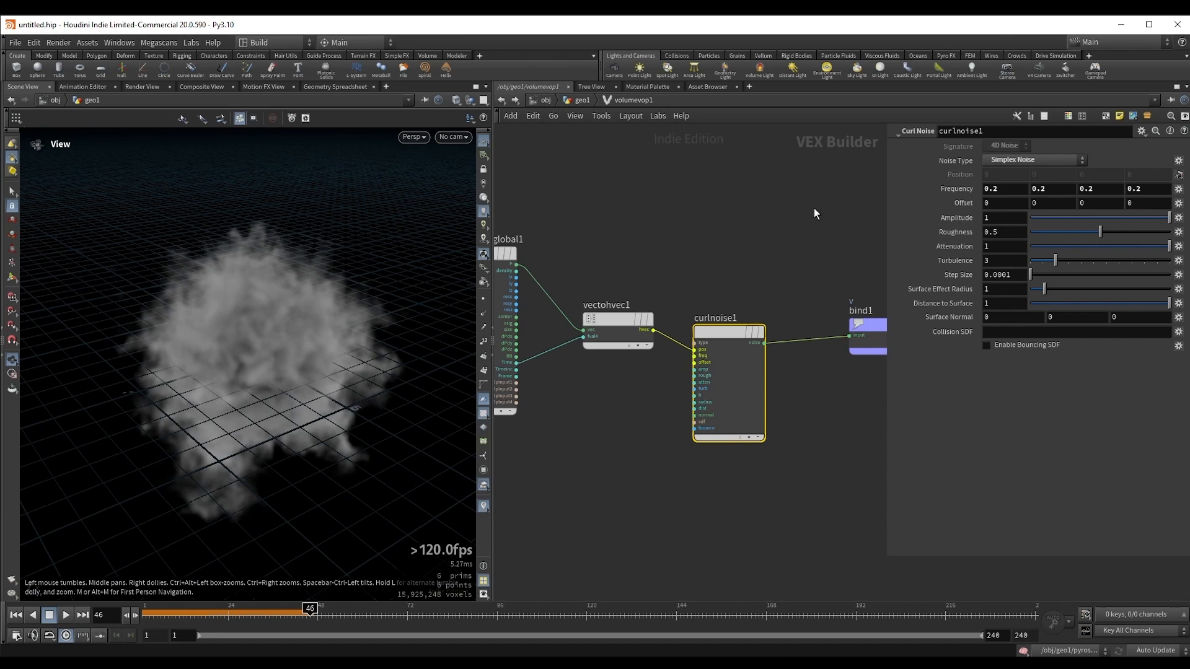
# Step: Rerun the simulation from the first frame and examine how the lower noise frequency shapes the smoke
pyautogui.moveTo(722, 238); pyautogui.dragTo(713, 231, button='middle')
pyautogui.hotkey('ctrl', 'Up')
pyautogui.press('Up')
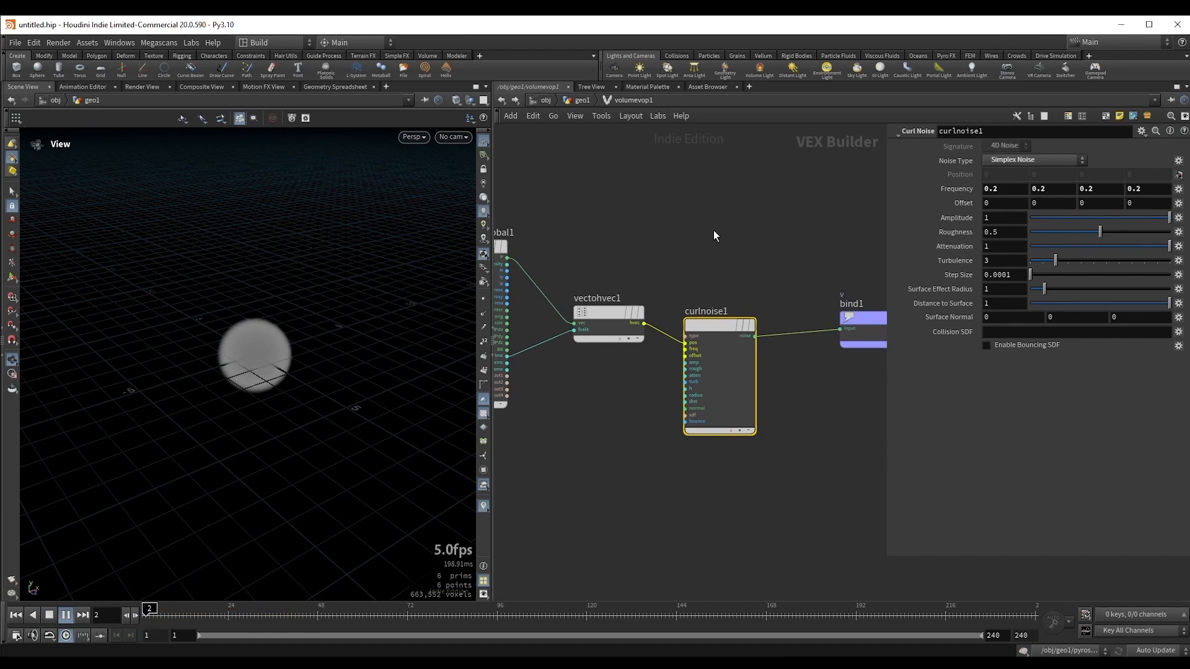
pyautogui.moveTo(279, 370)
pyautogui.mouseDown()
pyautogui.moveTo(234, 329)
pyautogui.moveTo(266, 350)
pyautogui.moveTo(268, 385)
pyautogui.mouseUp()
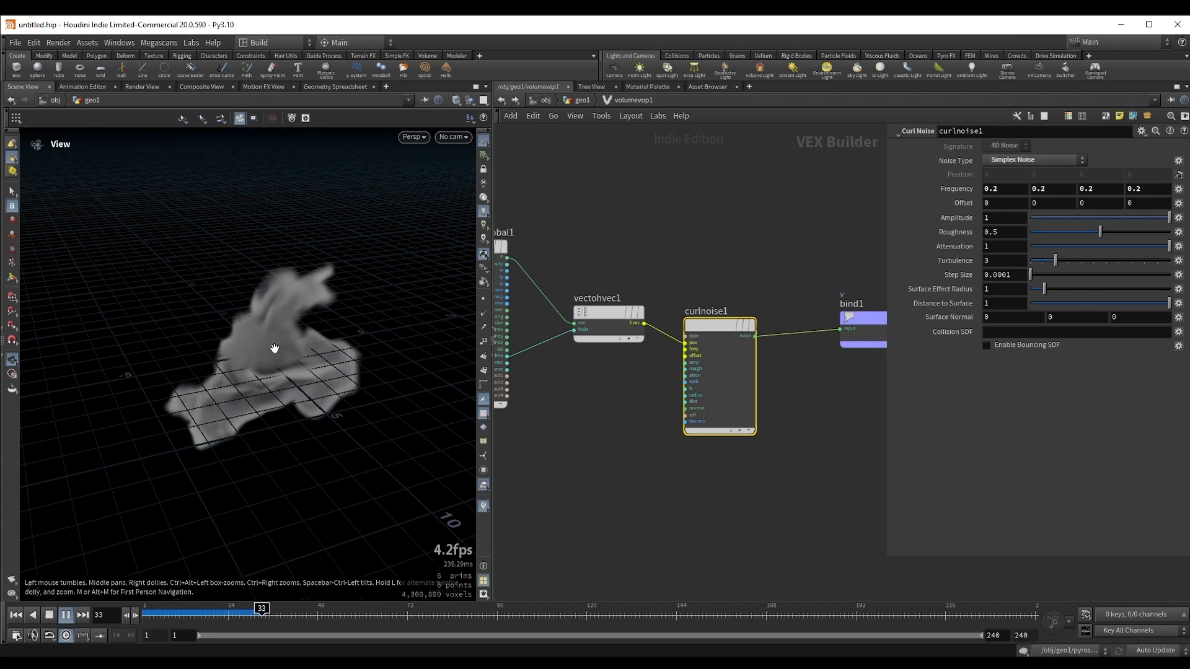
pyautogui.press('Up')
pyautogui.moveTo(273, 348)
pyautogui.mouseDown()
pyautogui.moveTo(287, 361)
pyautogui.moveTo(270, 358)
pyautogui.mouseUp()
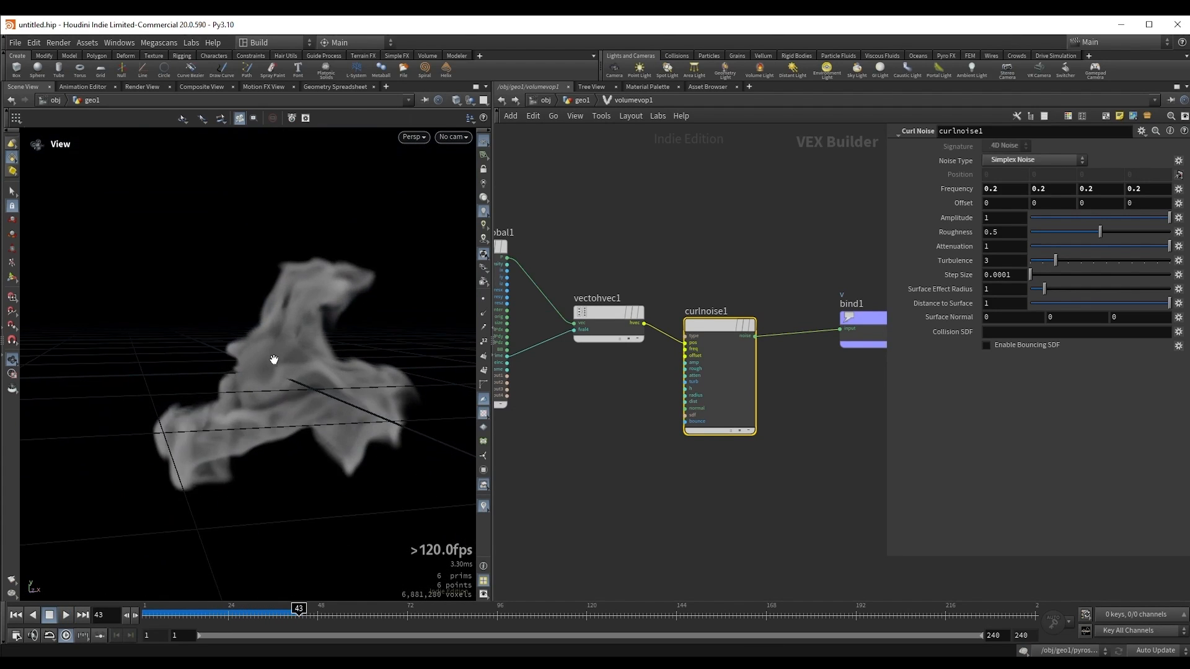
pyautogui.moveTo(300, 358); pyautogui.dragTo(315, 324, button='middle')
pyautogui.moveTo(315, 324); pyautogui.dragTo(294, 354)
pyautogui.moveTo(197, 611); pyautogui.dragTo(180, 613)
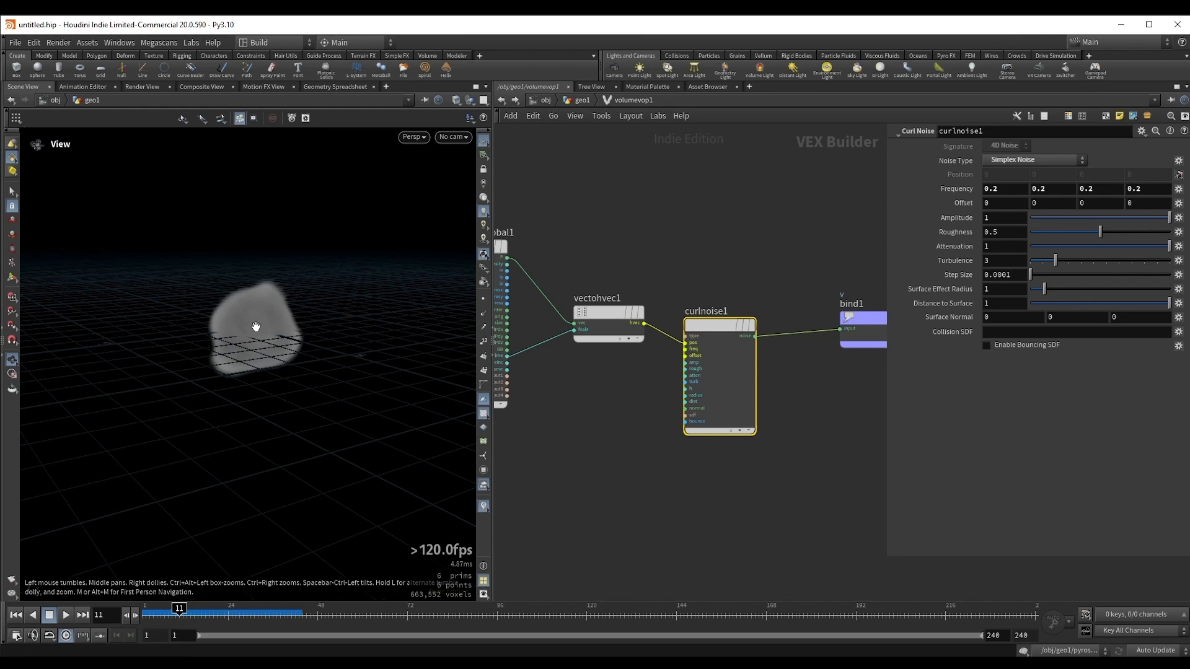
pyautogui.press('Up')
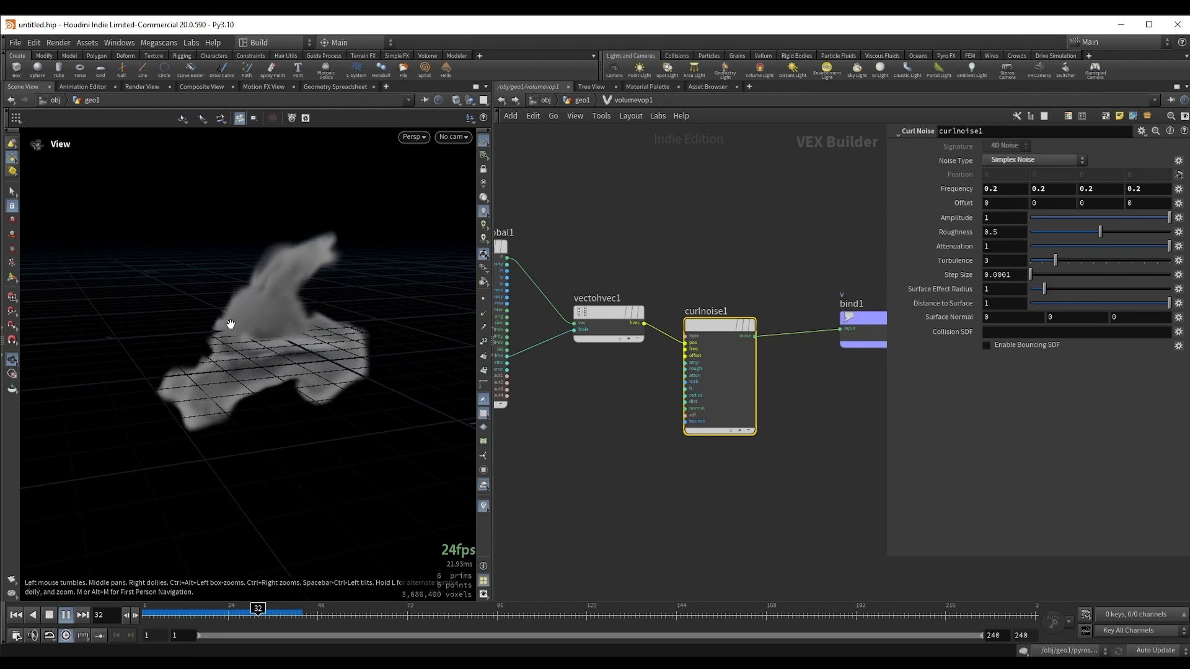
pyautogui.press('Up')
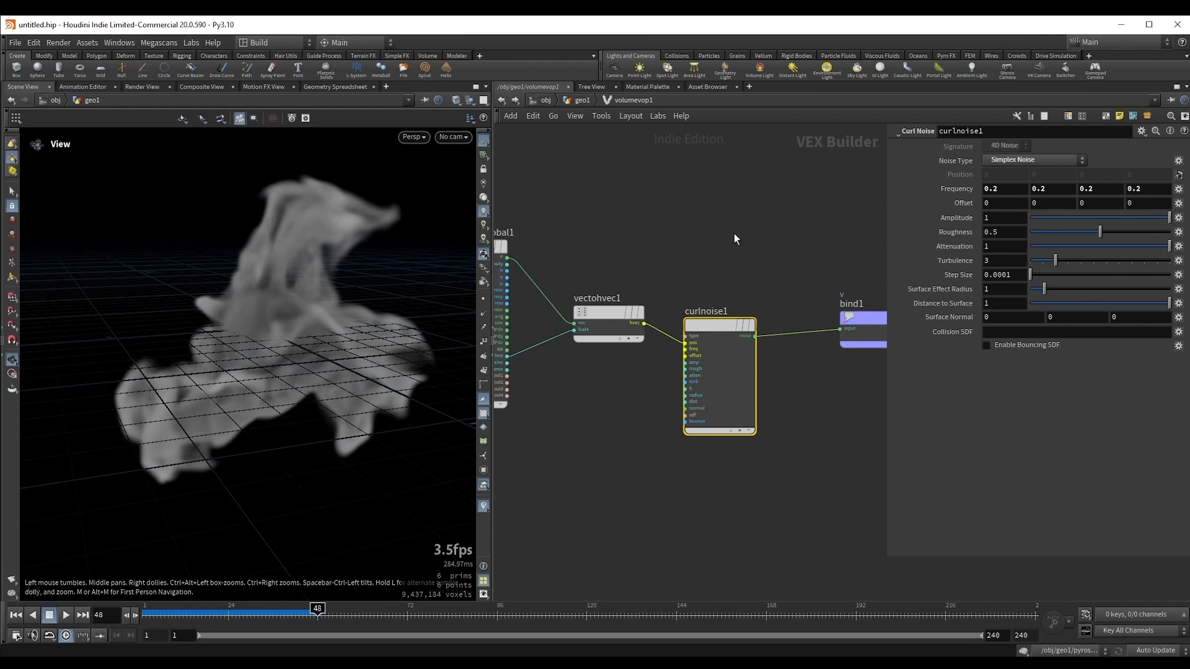
# Step: Return to the geometry network and display V_source to inspect the velocity volume
pyautogui.press('u')
pyautogui.moveTo(846, 363); pyautogui.dragTo(781, 376, button='middle')
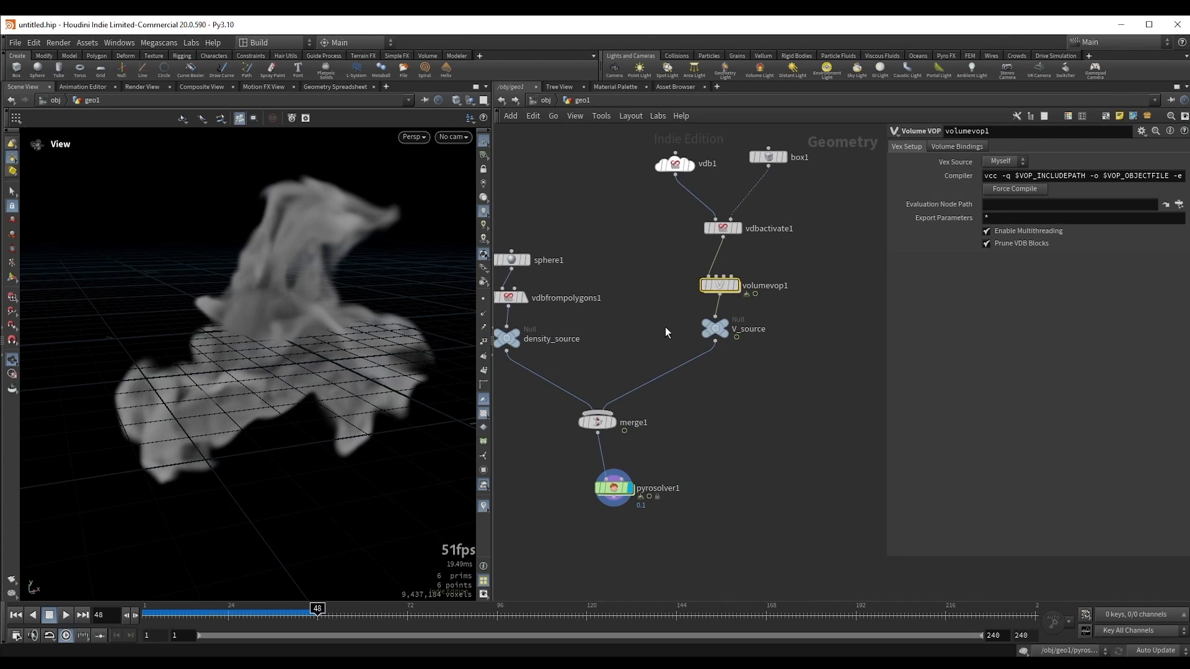
pyautogui.click(715, 328)
pyautogui.click(755, 350)
pyautogui.scroll(-5, 260, 321)
pyautogui.moveTo(261, 321); pyautogui.dragTo(239, 326)
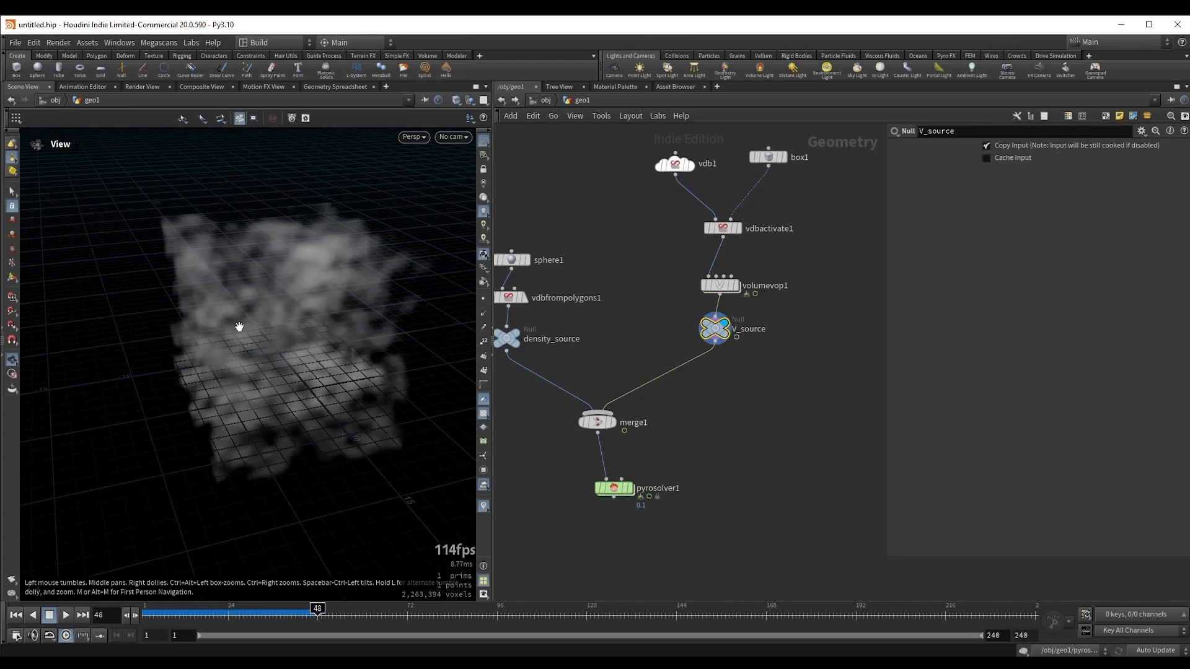
# Step: Add a Volume Slice node fed by V_source and display its output
pyautogui.scroll(2, 736, 362)
pyautogui.click(714, 343)
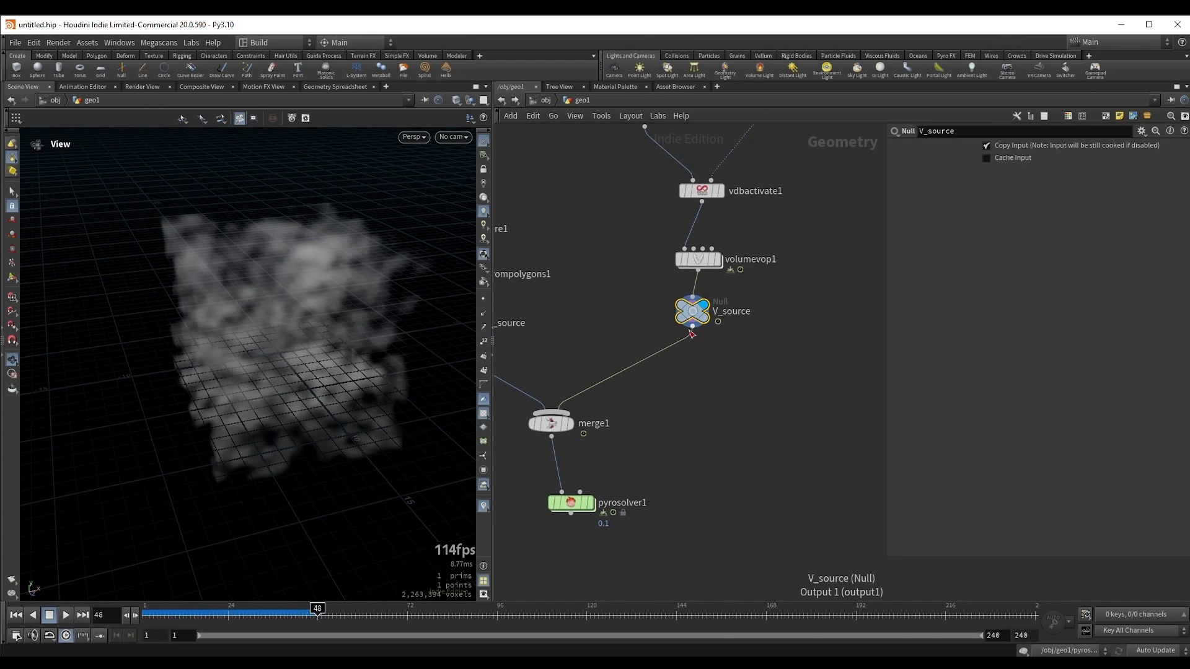
pyautogui.press('Tab')
pyautogui.write('vsl')
pyautogui.press('Return')
pyautogui.click(719, 396)
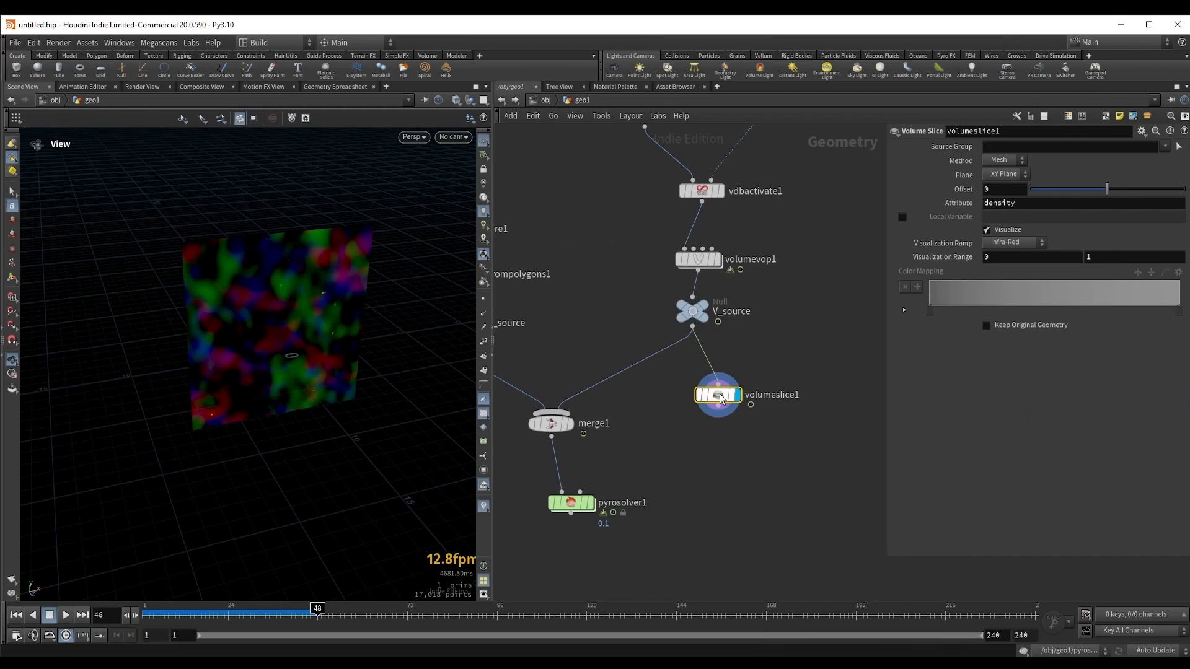
pyautogui.moveTo(722, 402); pyautogui.dragTo(731, 401)
# Step: Add a Volume Trail node with the Volume Slice connected to its first input
pyautogui.click(727, 414)
pyautogui.press('Tab')
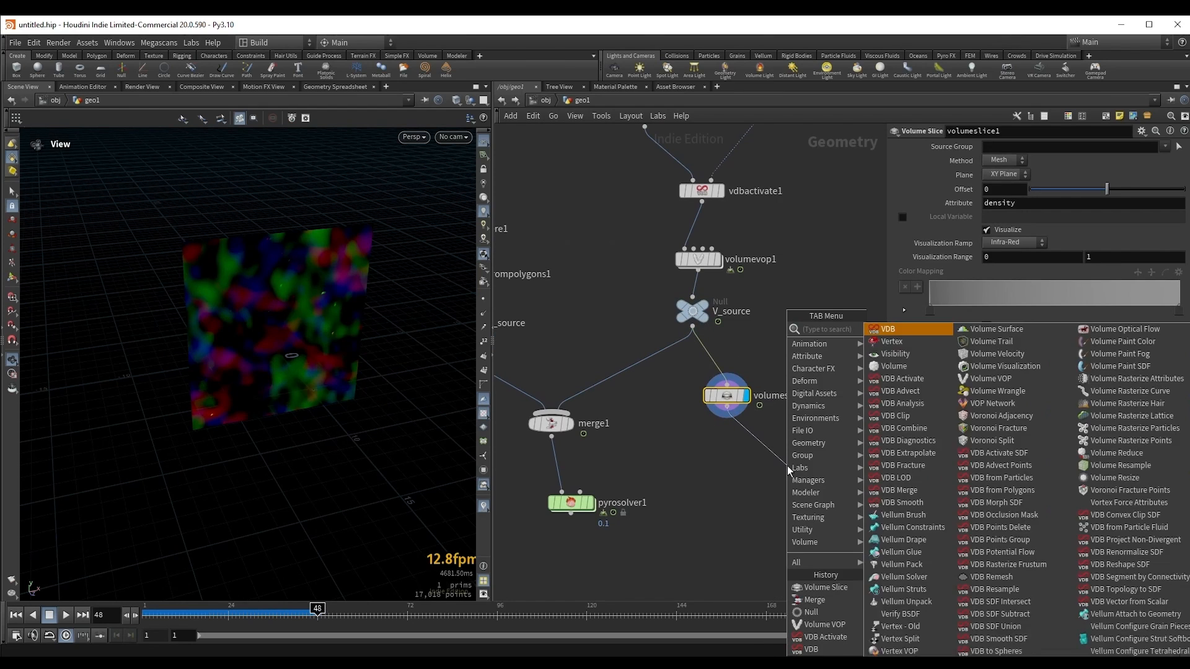
pyautogui.write('vtra')
pyautogui.press('Return')
pyautogui.click(787, 465)
pyautogui.moveTo(786, 467); pyautogui.dragTo(803, 458)
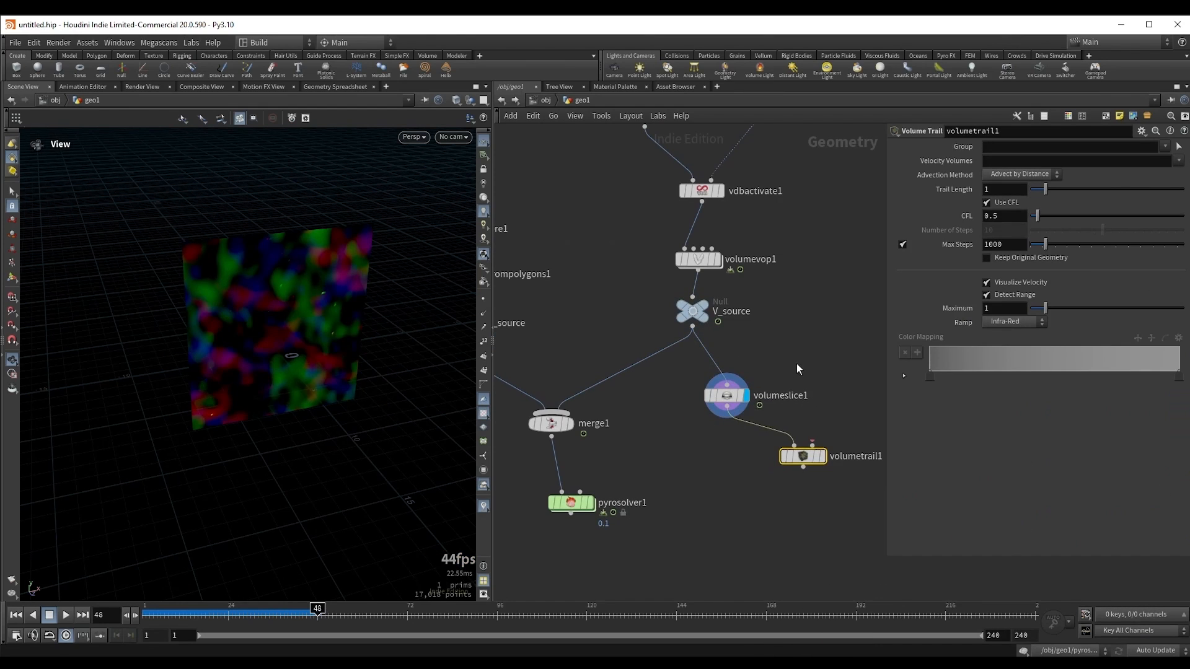
# Step: Connect V_source to the Volume Trail's second input and display the velocity trails
pyautogui.moveTo(754, 381); pyautogui.dragTo(700, 392, button='middle')
pyautogui.moveTo(673, 407); pyautogui.dragTo(649, 409)
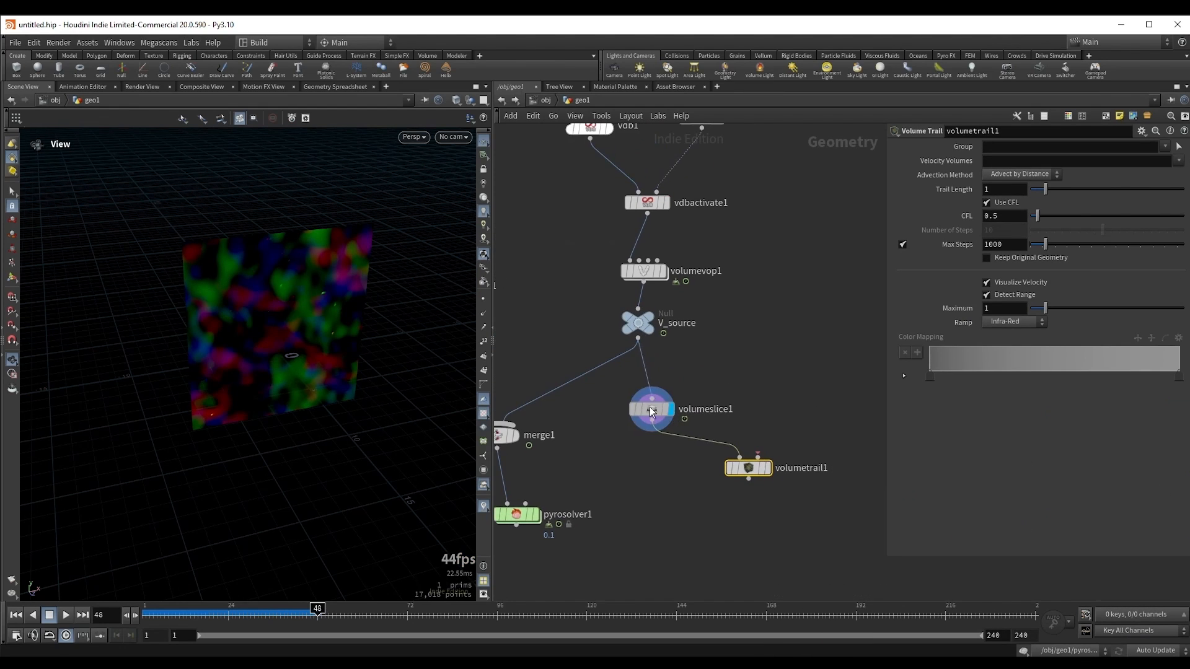
pyautogui.click(638, 339)
pyautogui.click(753, 460)
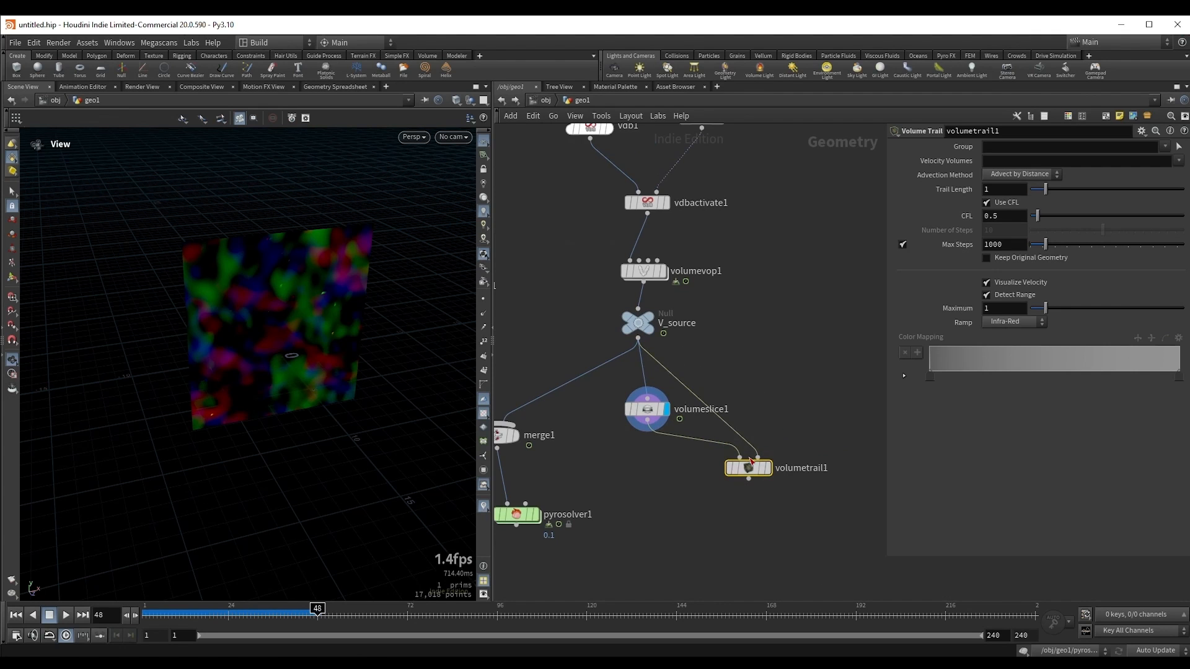
pyautogui.press('r')
pyautogui.moveTo(285, 317); pyautogui.dragTo(417, 291, button='right')
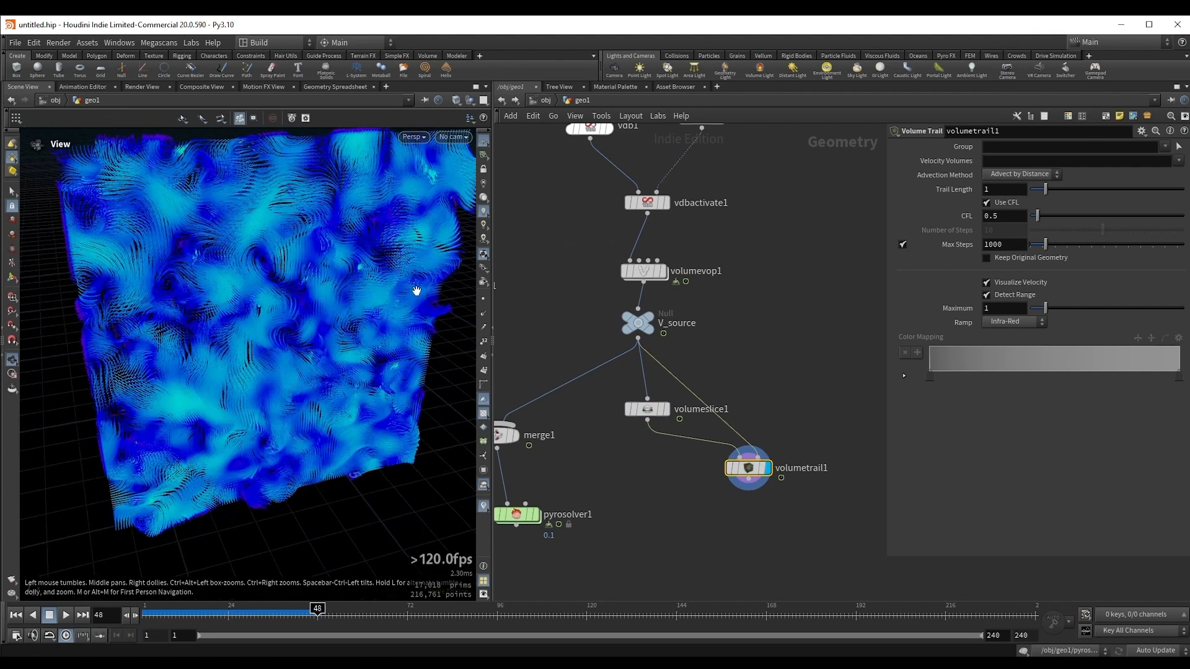
pyautogui.moveTo(417, 292); pyautogui.dragTo(319, 299)
# Step: Compare the pyro solver's smoke with the Volume Trail's velocity lines by displaying each in turn
pyautogui.moveTo(597, 519); pyautogui.dragTo(690, 477, button='middle')
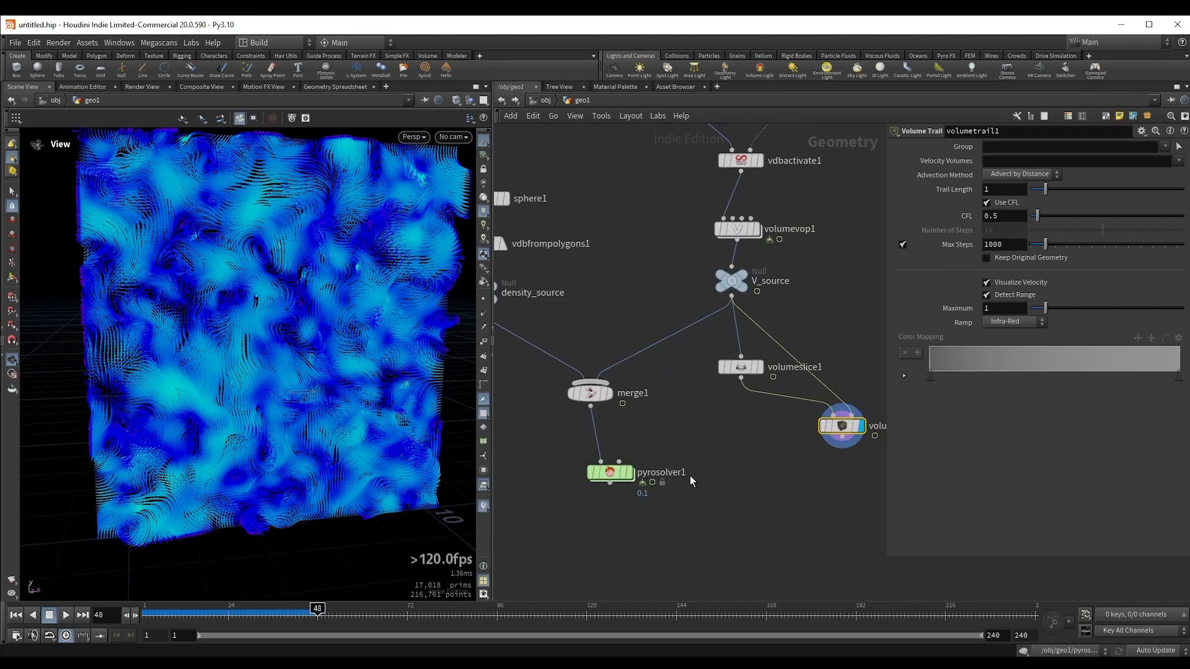
pyautogui.moveTo(544, 499); pyautogui.dragTo(660, 451)
pyautogui.press('r')
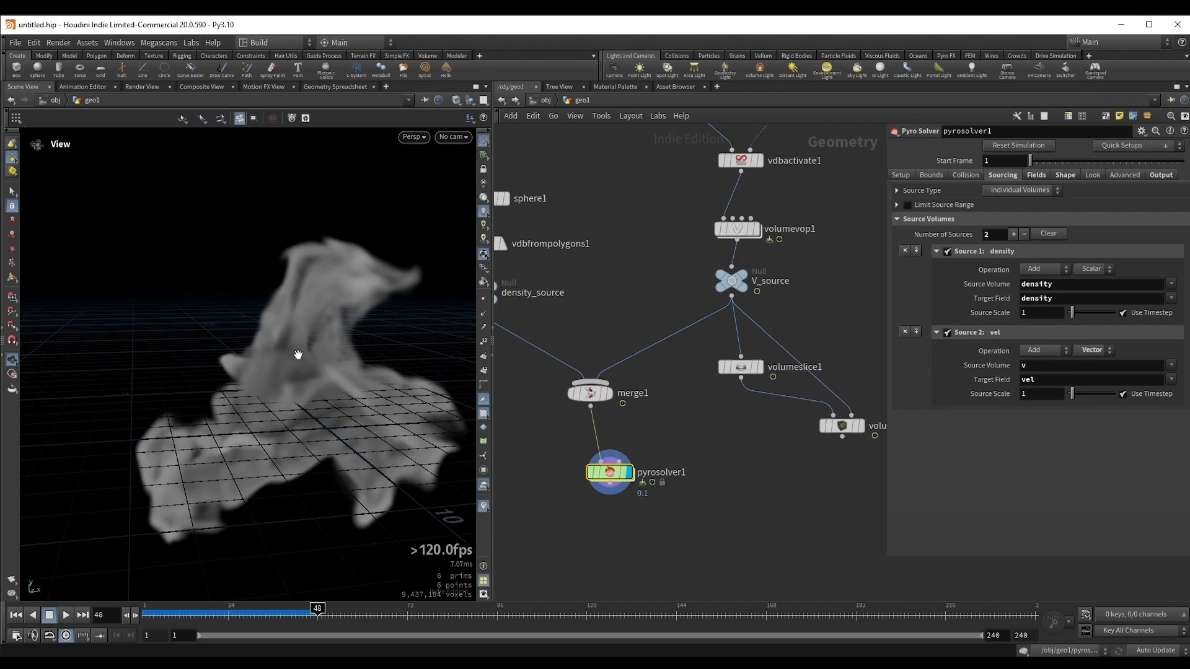
pyautogui.moveTo(757, 466); pyautogui.dragTo(702, 459, button='middle')
pyautogui.moveTo(703, 458); pyautogui.dragTo(827, 415)
pyautogui.press('r')
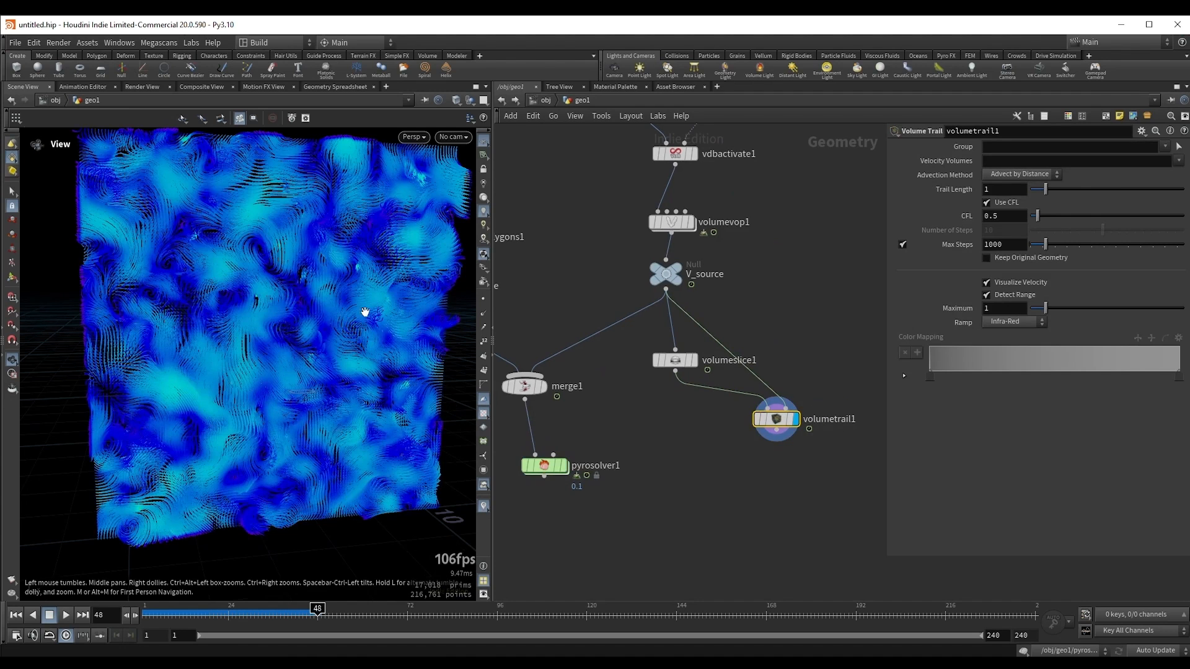
pyautogui.moveTo(678, 448); pyautogui.dragTo(734, 422, button='middle')
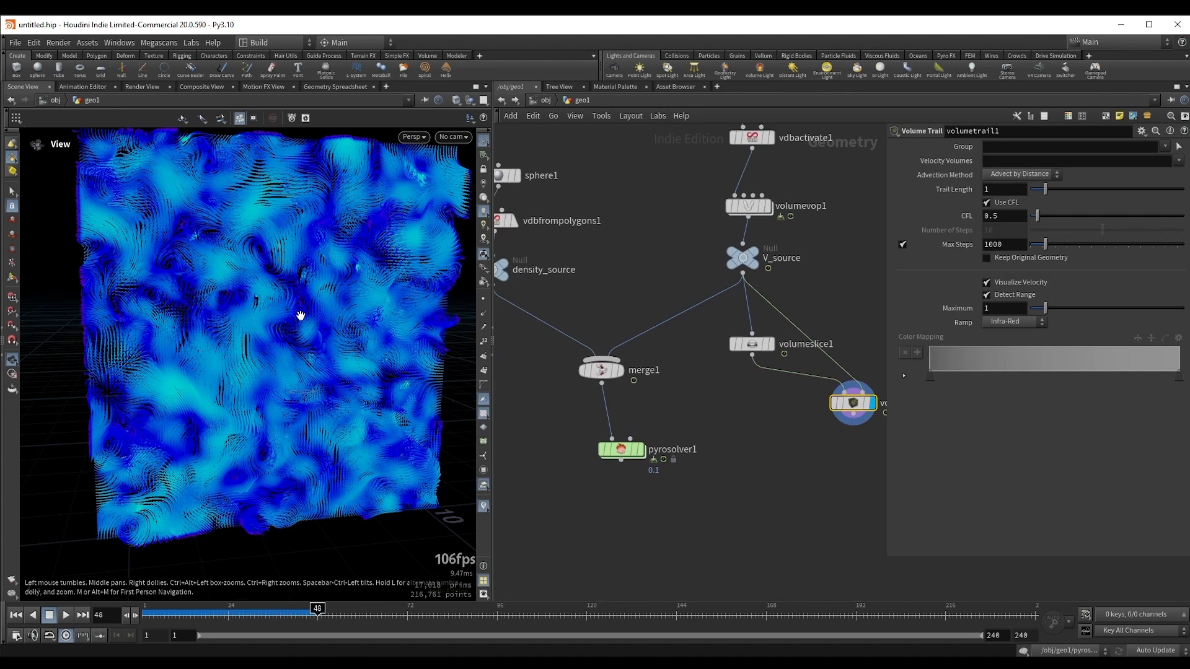
pyautogui.moveTo(303, 318); pyautogui.dragTo(270, 341)
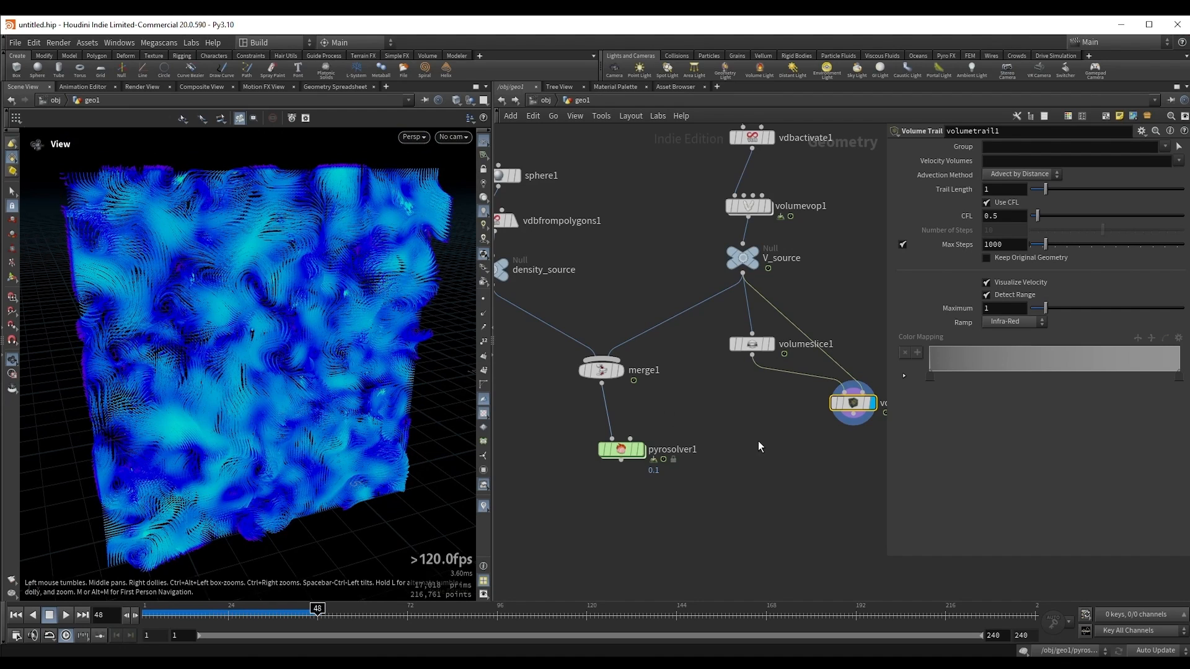
pyautogui.moveTo(826, 426); pyautogui.dragTo(730, 453, button='middle')
pyautogui.moveTo(756, 431); pyautogui.dragTo(778, 432)
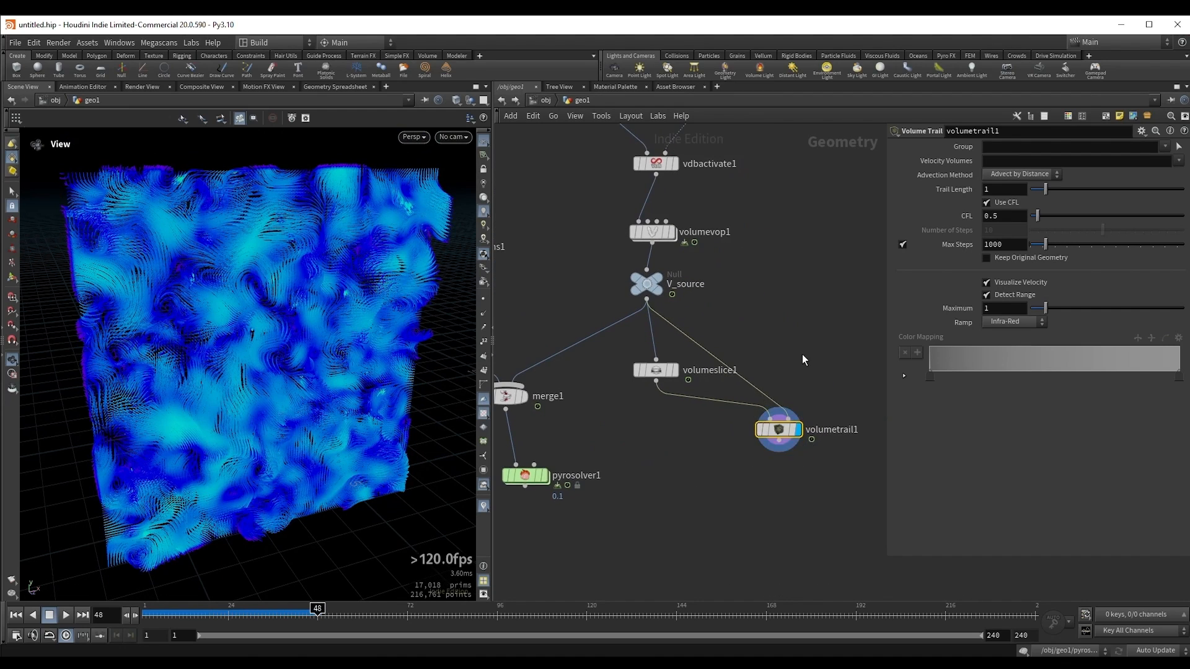
pyautogui.moveTo(614, 425); pyautogui.dragTo(660, 447, button='middle')
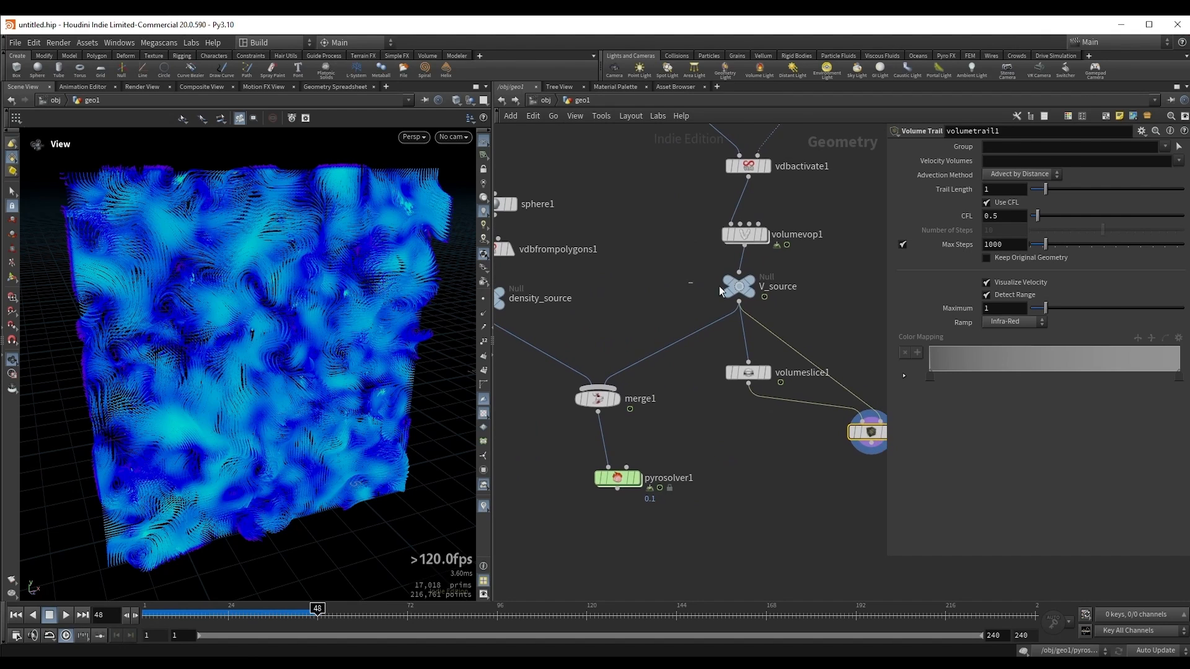
# Step: Compare V_source's velocity volume with the pyro solver's smoke, displaying each in turn and playing the simulation further
pyautogui.click(756, 295)
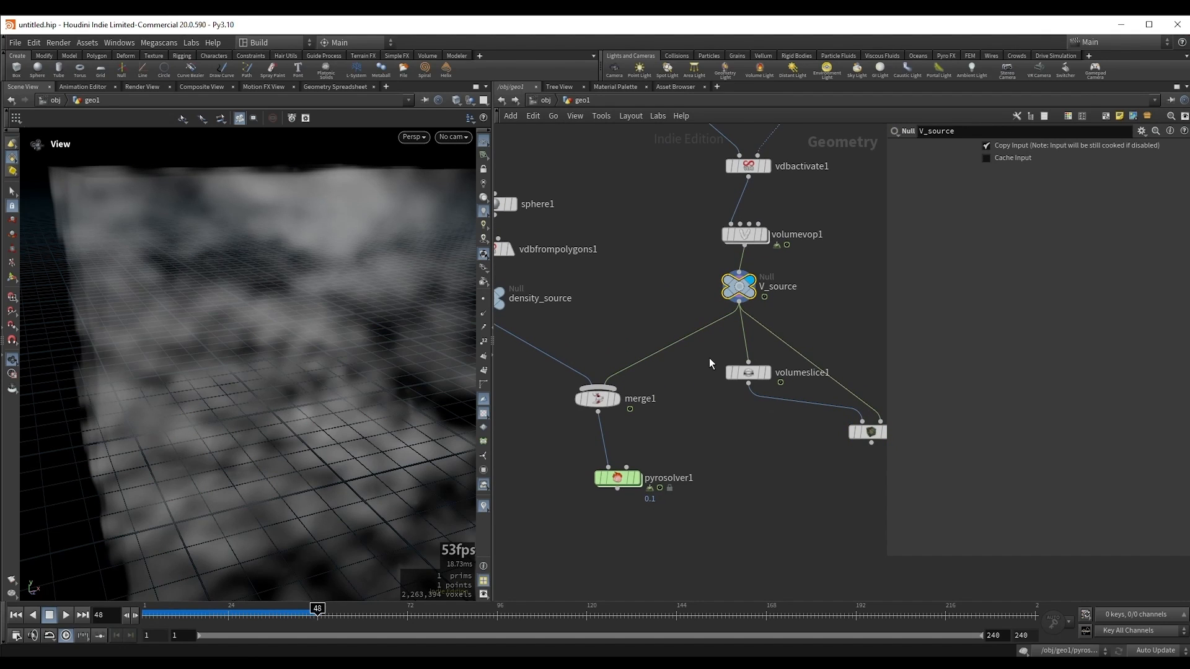
pyautogui.moveTo(536, 475); pyautogui.dragTo(675, 523)
pyautogui.press('r')
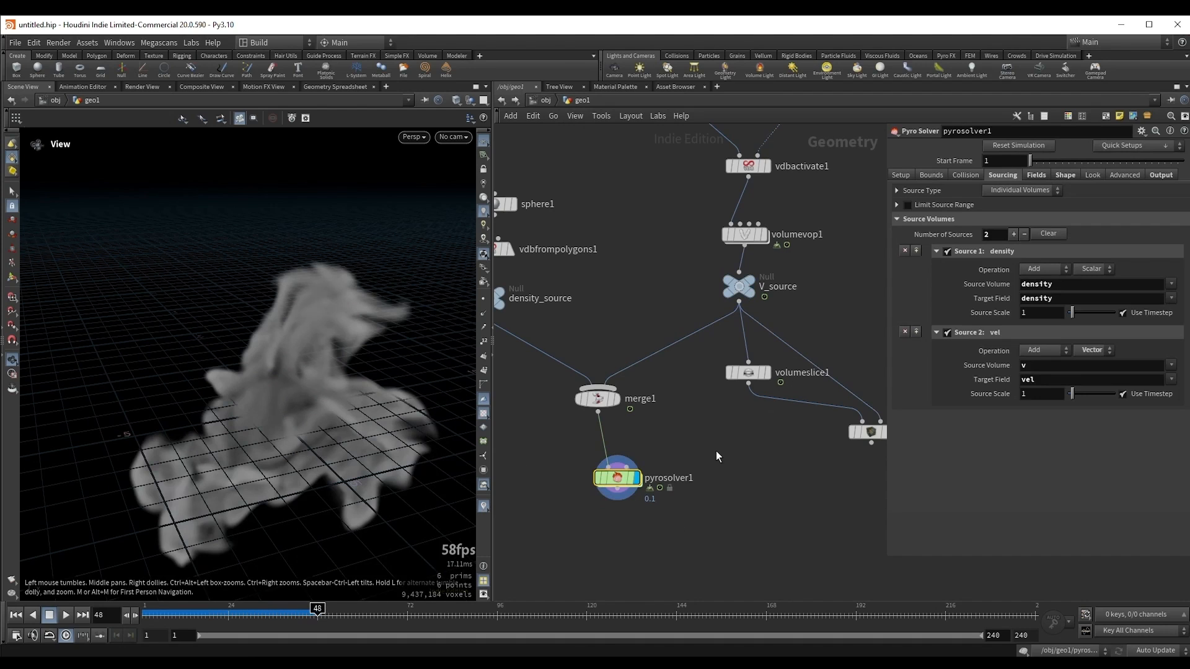
pyautogui.press('Up')
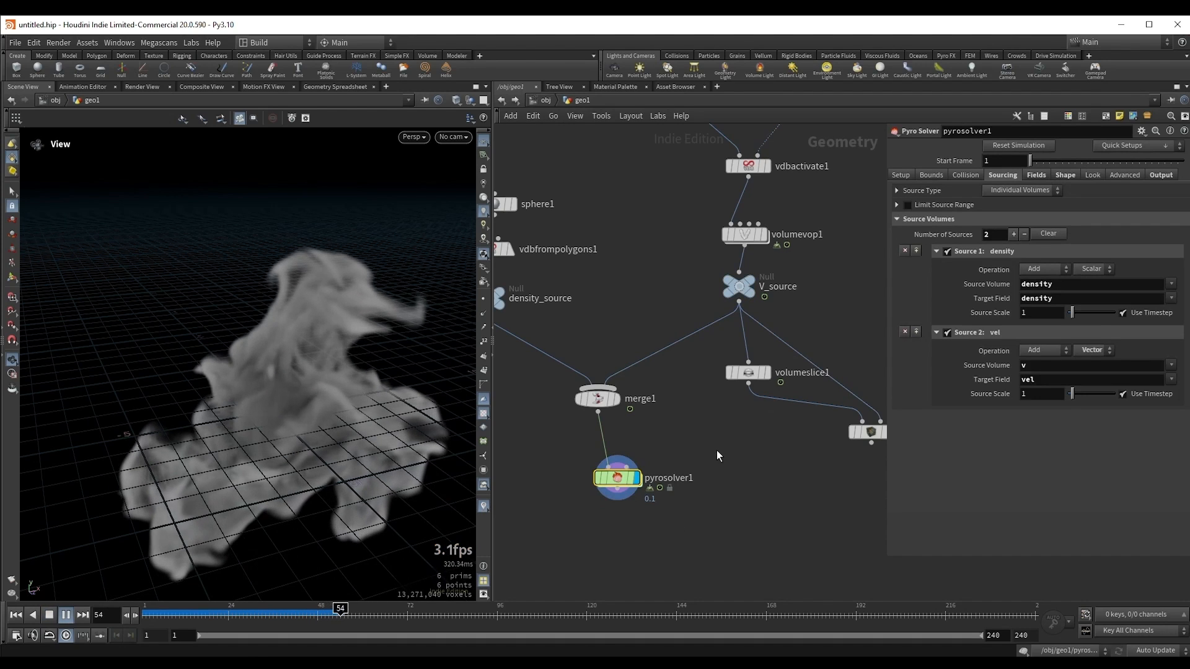
pyautogui.press('Up')
pyautogui.press('Up')
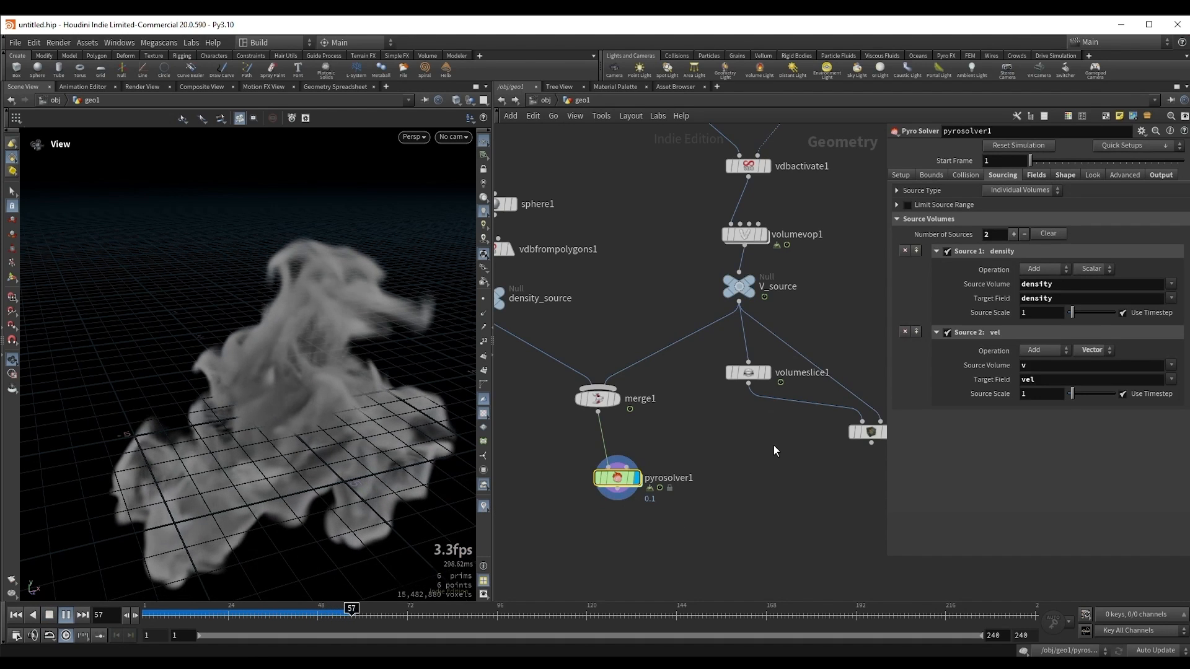
pyautogui.moveTo(319, 451); pyautogui.dragTo(298, 398)
# Step: Disable the pyro solver's vel source, enable Turbulence in its shape settings, and play the simulation from the first frame
pyautogui.click(946, 333)
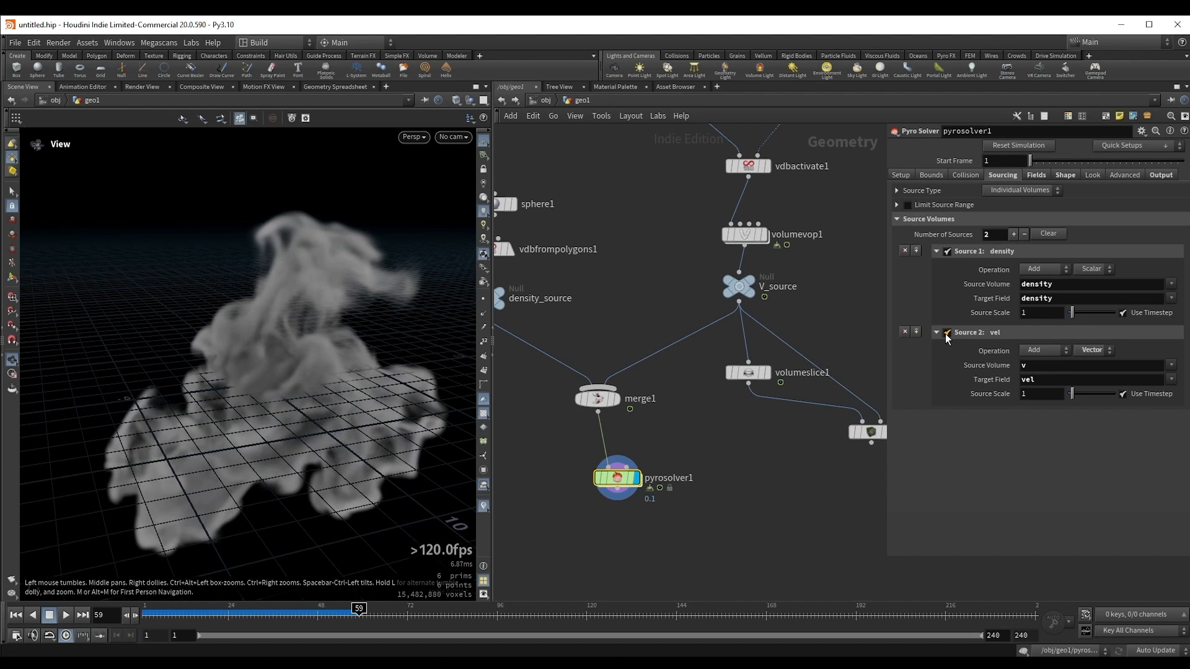
pyautogui.hotkey('ctrl', 'Left')
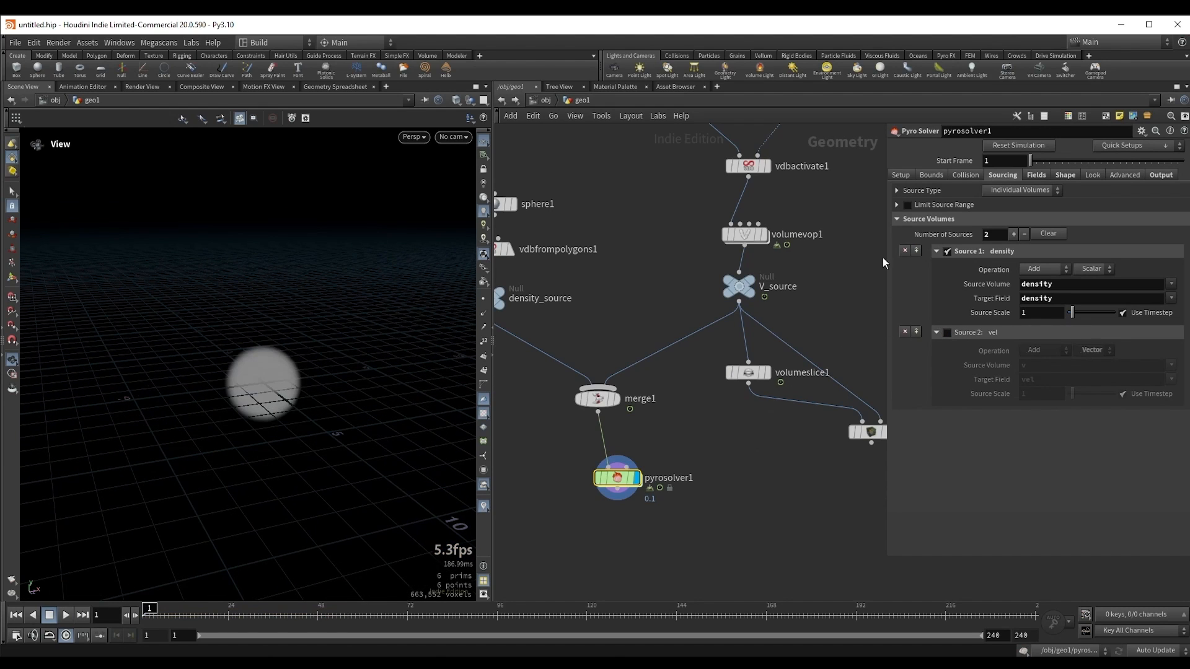
pyautogui.click(1038, 175)
pyautogui.click(1066, 176)
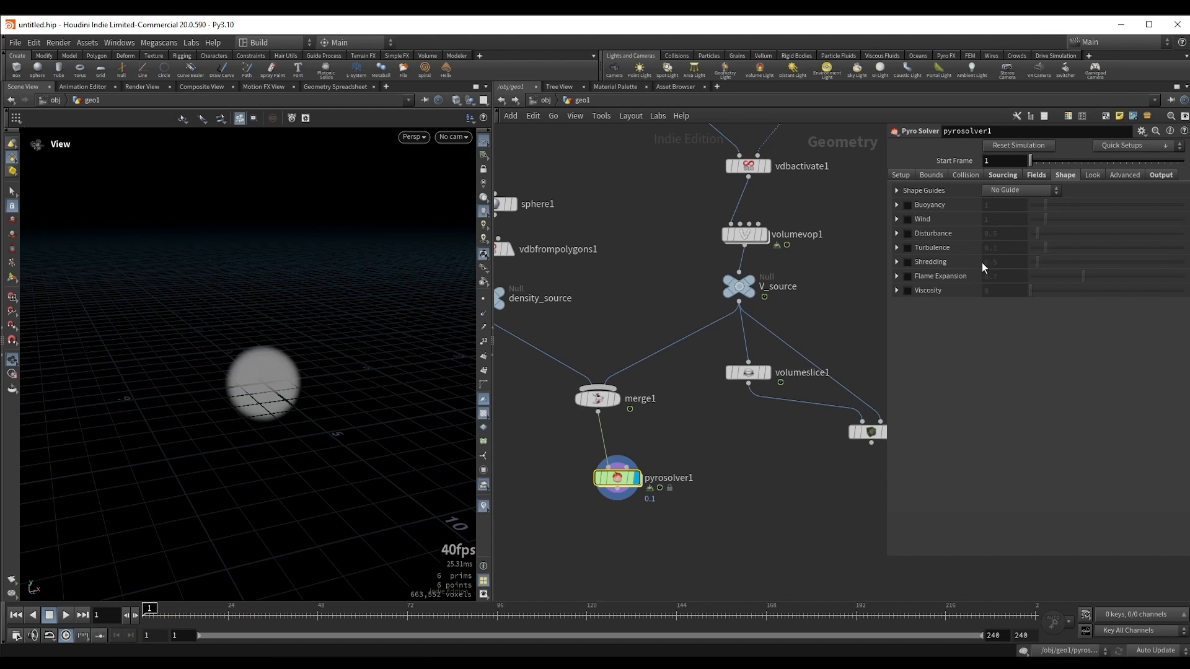
pyautogui.click(908, 247)
pyautogui.press('Up')
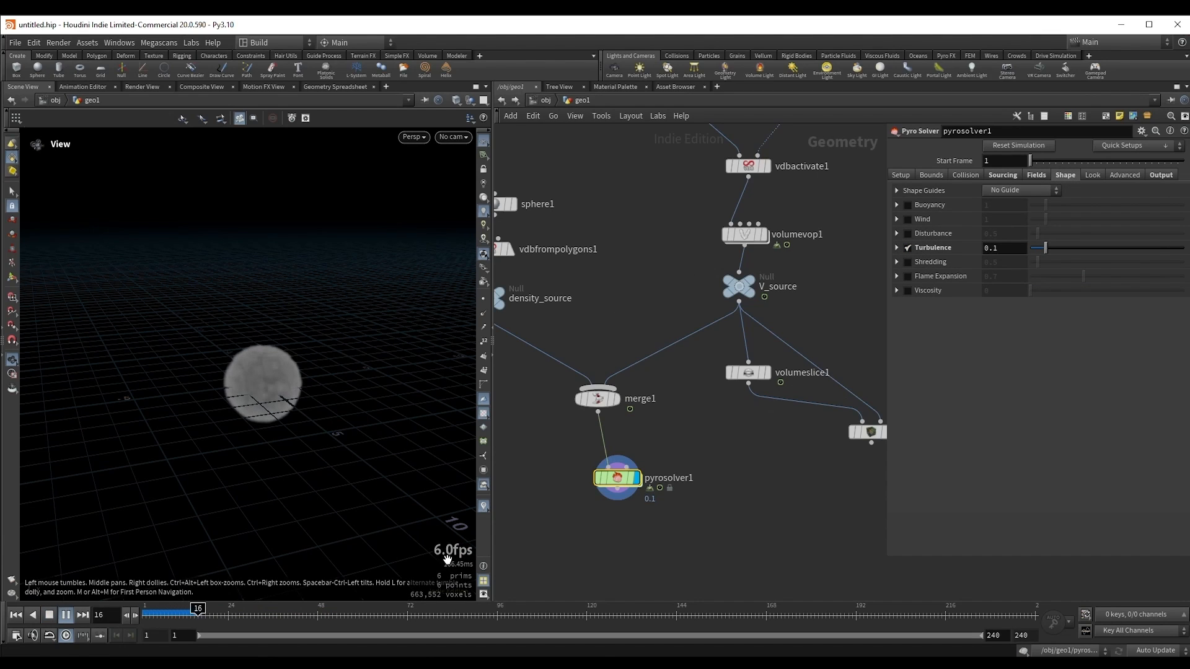
pyautogui.press('Up')
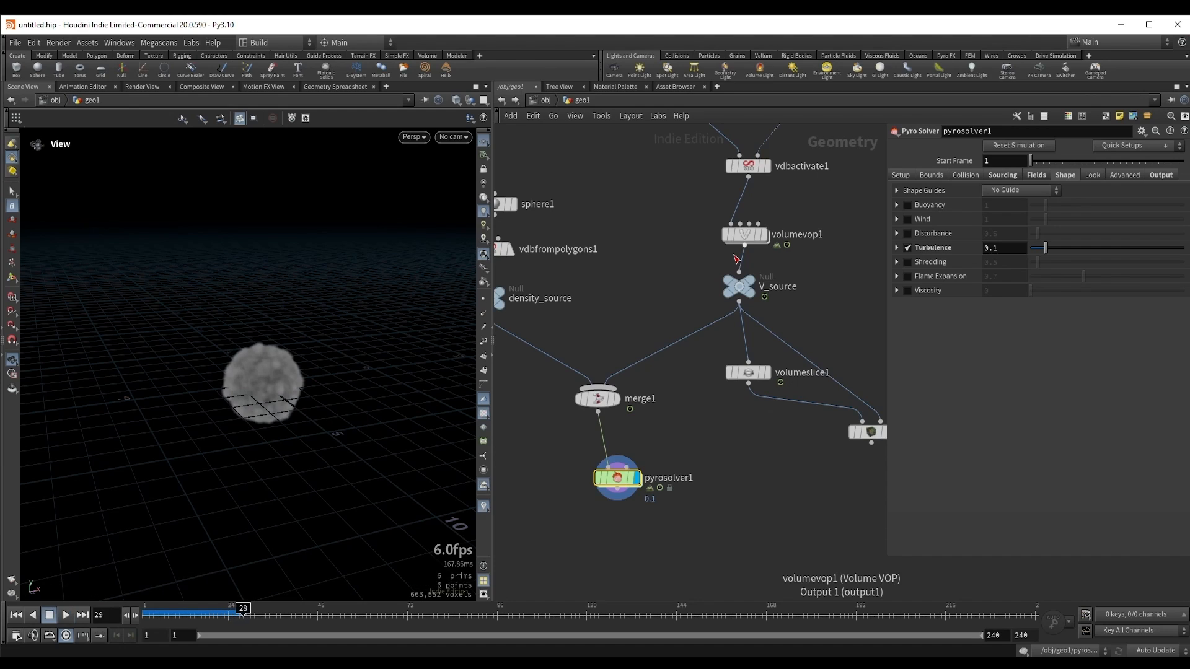
# Step: Set the pyro solver's Turbulence to 0.551 and Swirl Size to 1.74, and replay the simulation from the start
pyautogui.click(896, 248)
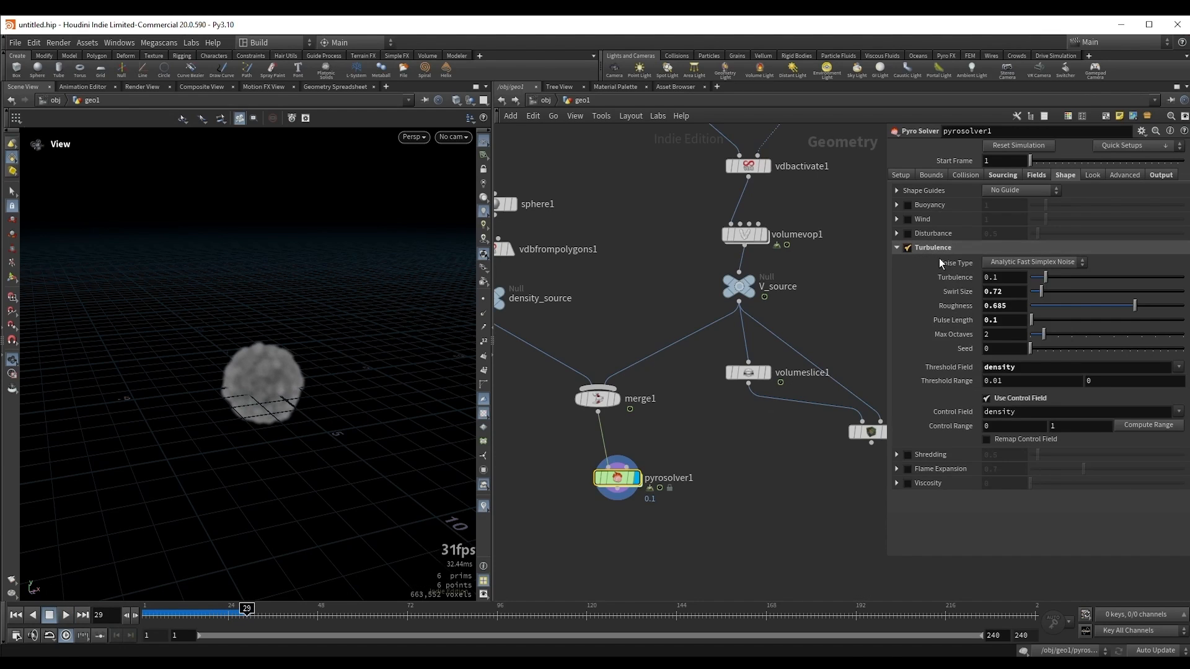
pyautogui.moveTo(1046, 277); pyautogui.dragTo(1096, 275)
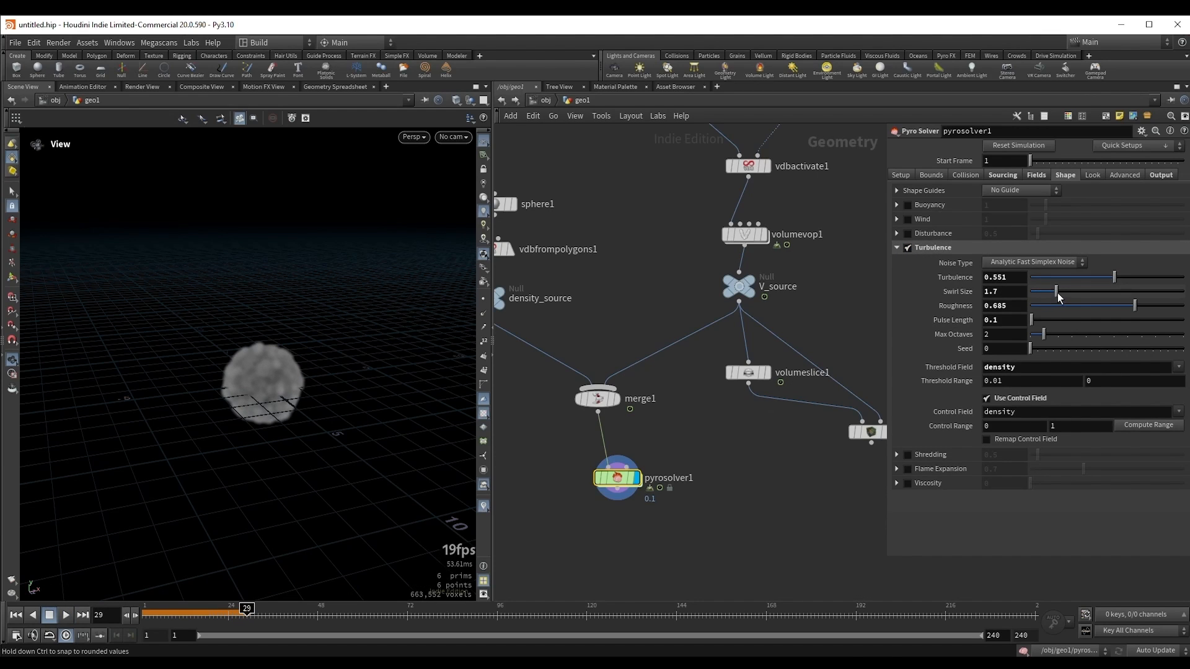
pyautogui.hotkey('ctrl', 'Up')
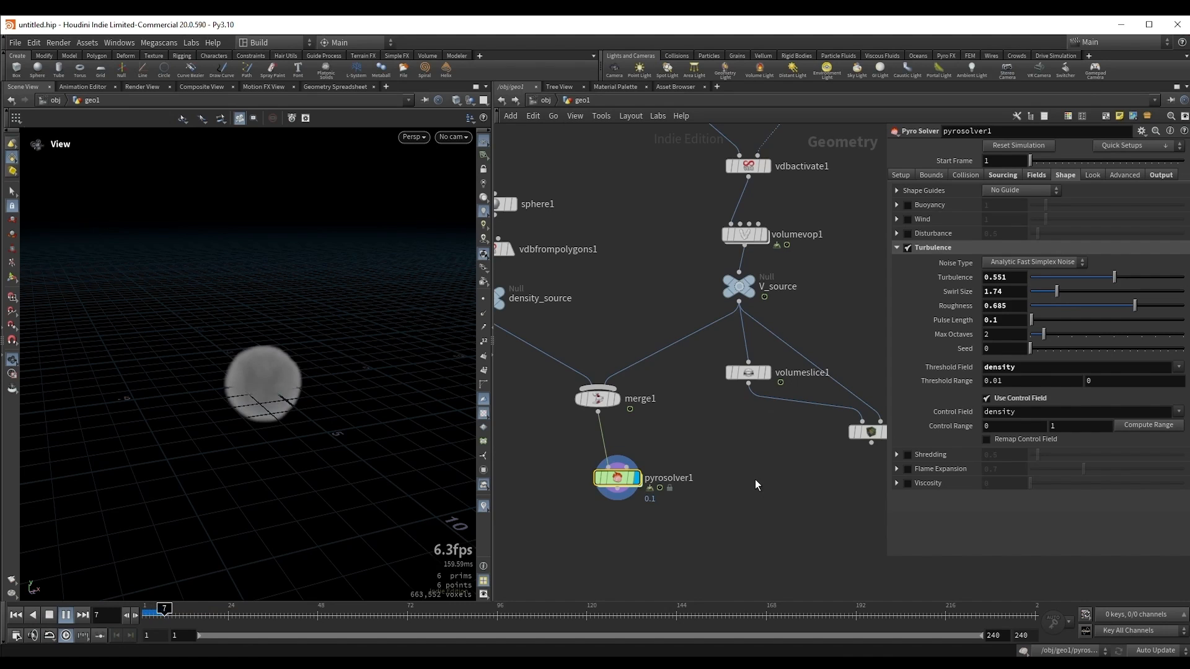
pyautogui.scroll(3, 290, 372)
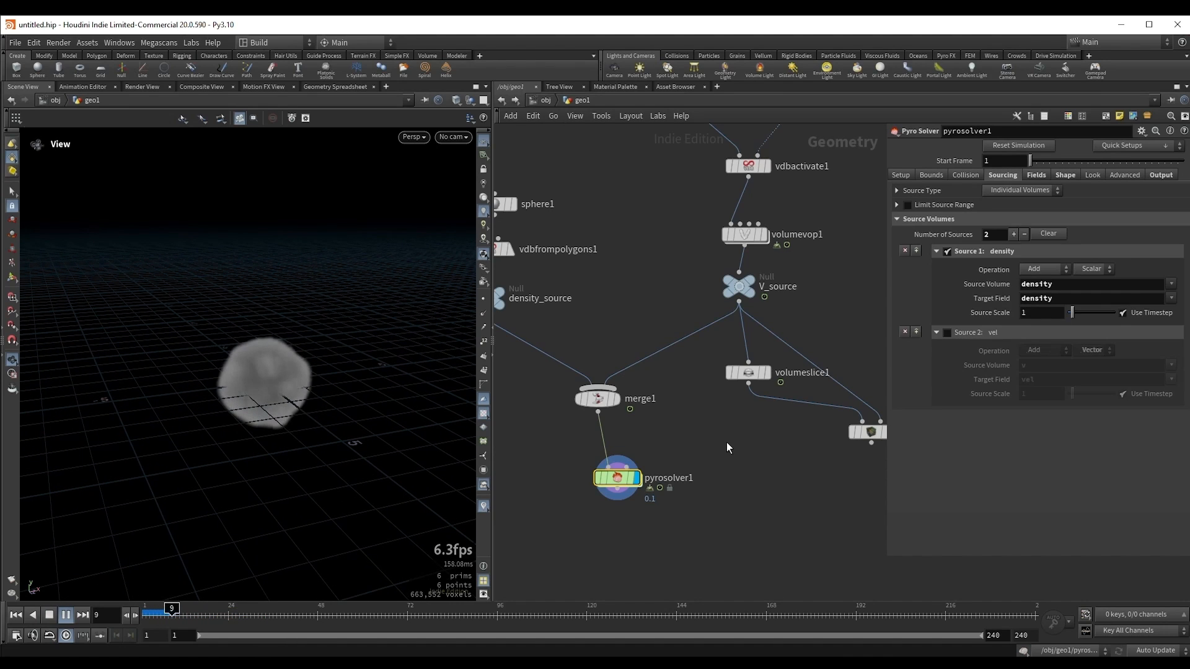
pyautogui.press('Up')
pyautogui.moveTo(331, 397); pyautogui.dragTo(306, 396)
# Step: Cut the connection from V_source to merge1 and replay the pyro simulation from the first frame
pyautogui.moveTo(656, 441); pyautogui.dragTo(701, 461, button='middle')
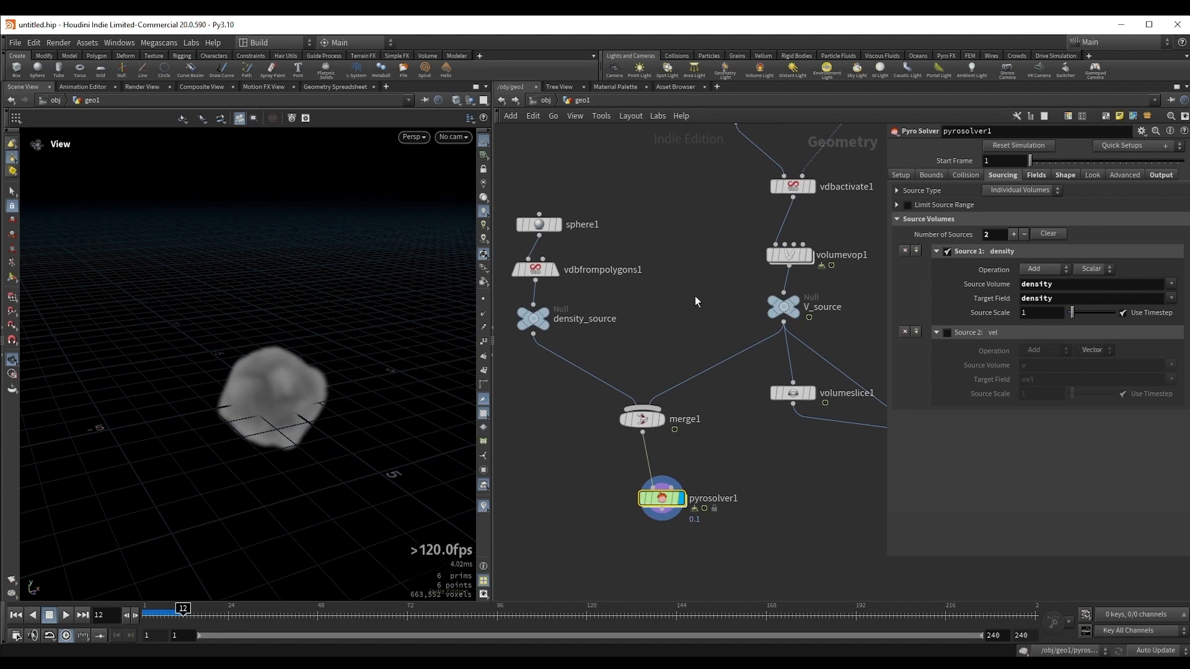
pyautogui.moveTo(671, 344); pyautogui.dragTo(641, 334, button='middle')
pyautogui.press('y')
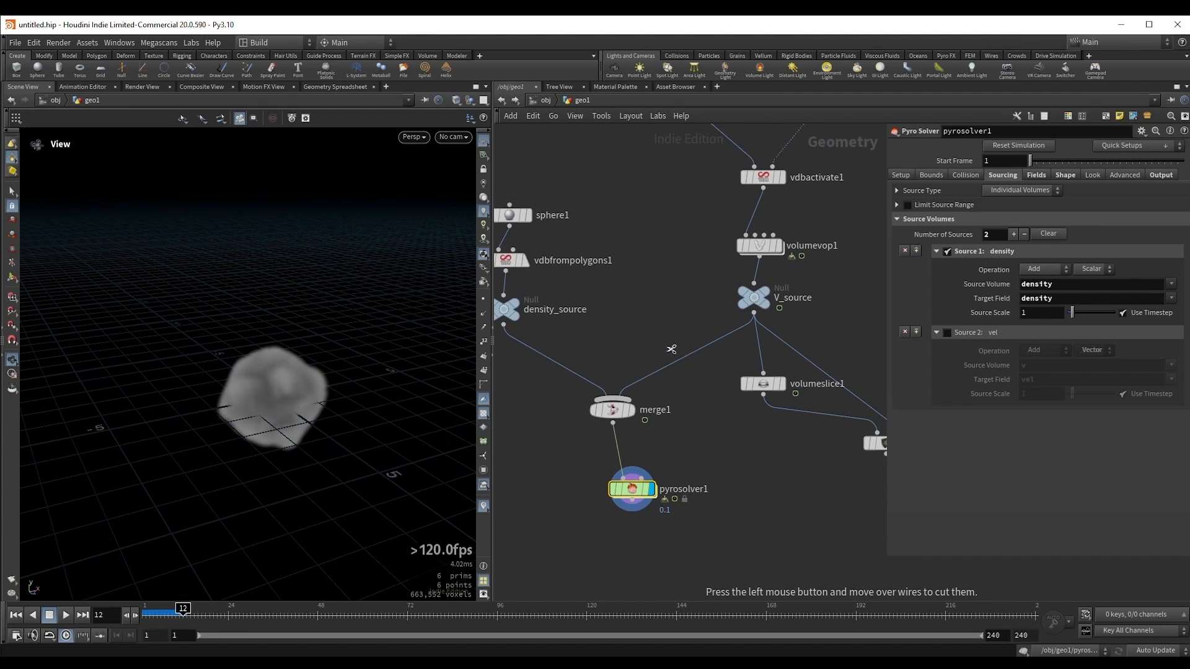
pyautogui.moveTo(668, 348); pyautogui.dragTo(588, 390)
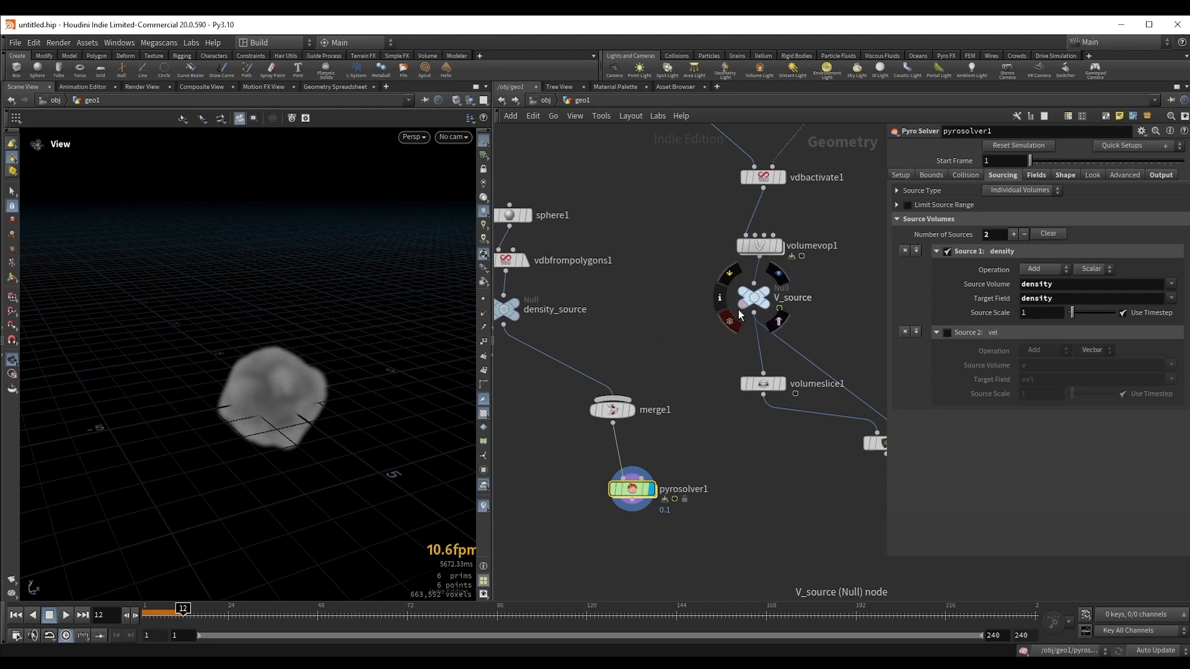
pyautogui.hotkey('ctrl', 'Up')
pyautogui.press('Up')
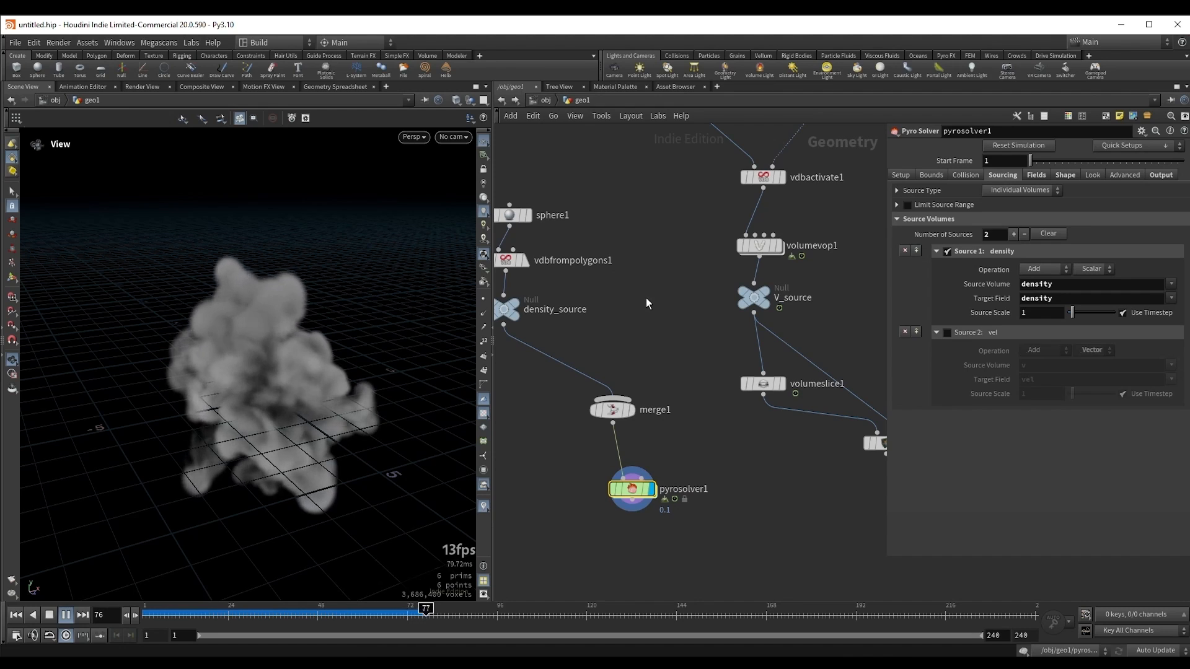
pyautogui.press('Up')
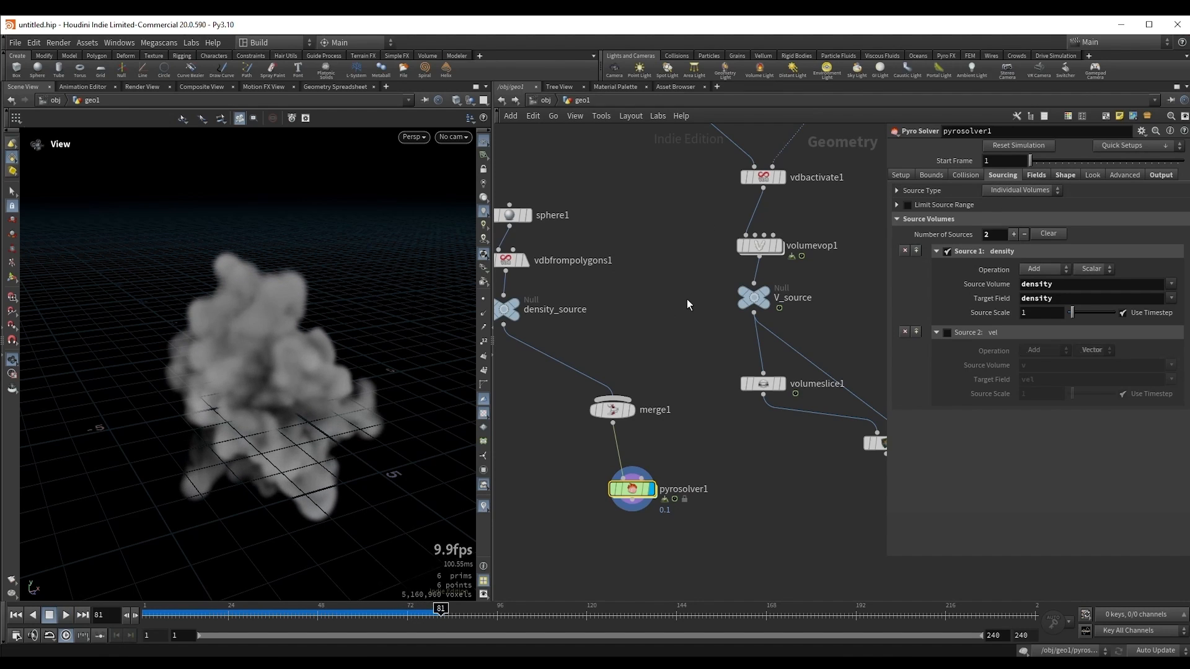
# Step: Display V_source and examine its voxel count, resolution and size in the node information
pyautogui.moveTo(647, 308); pyautogui.dragTo(606, 351, button='middle')
pyautogui.moveTo(656, 325); pyautogui.dragTo(747, 360)
pyautogui.press('r')
pyautogui.scroll(-5, 212, 371)
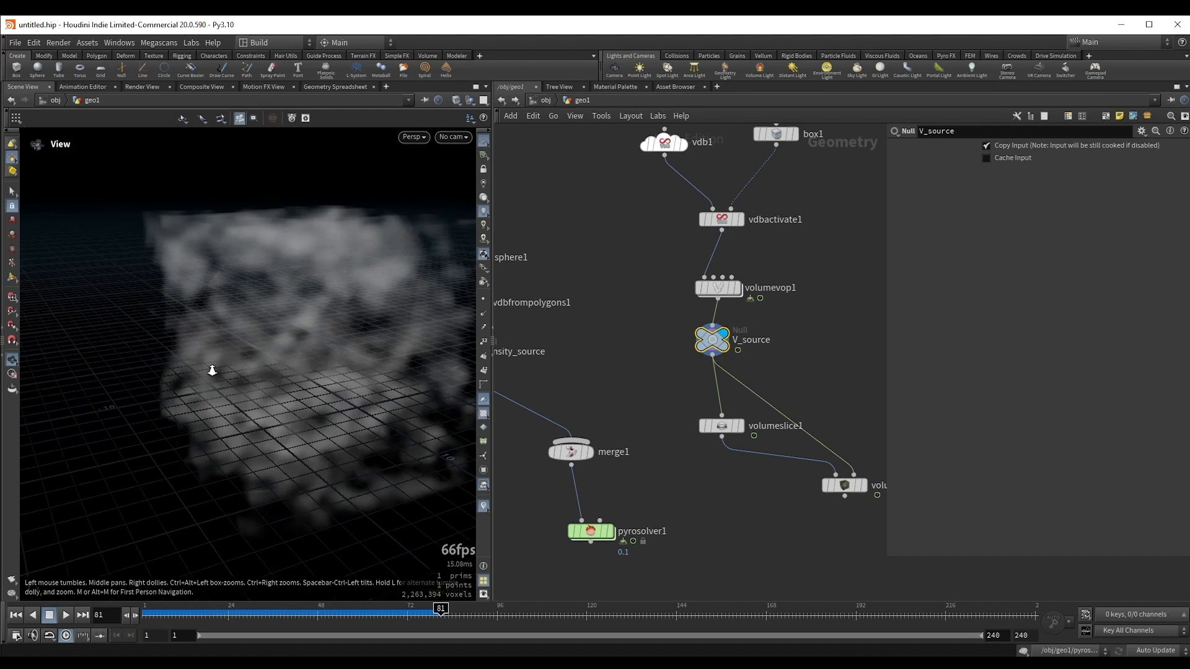
pyautogui.moveTo(212, 370); pyautogui.dragTo(268, 358)
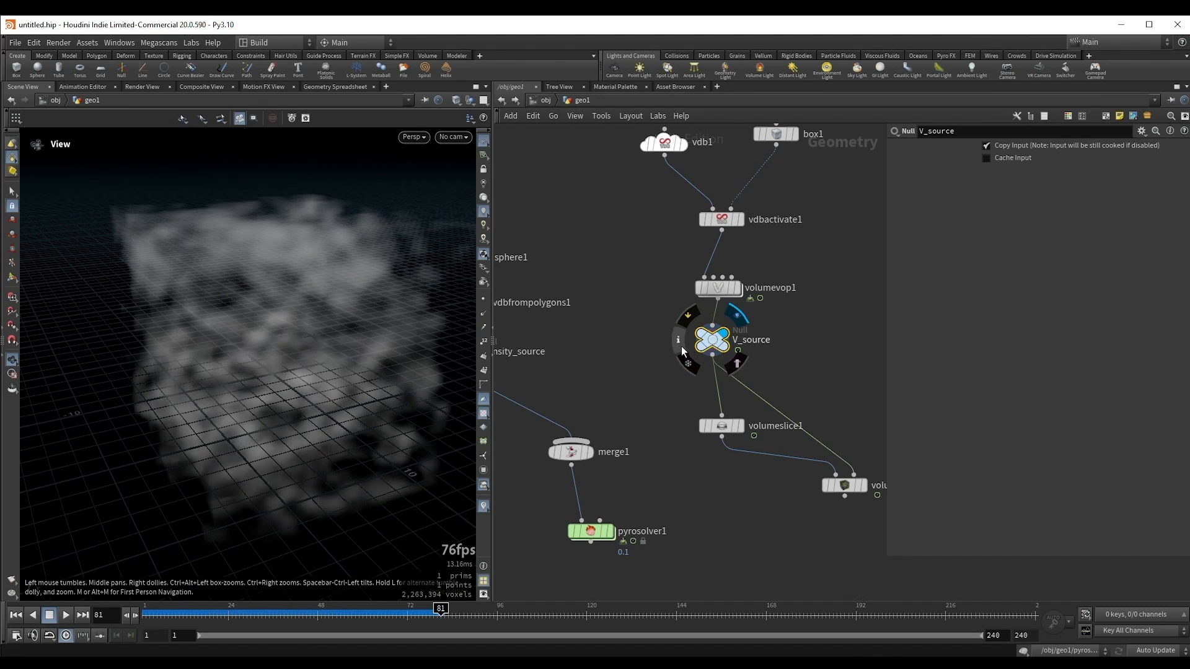
pyautogui.click(678, 341)
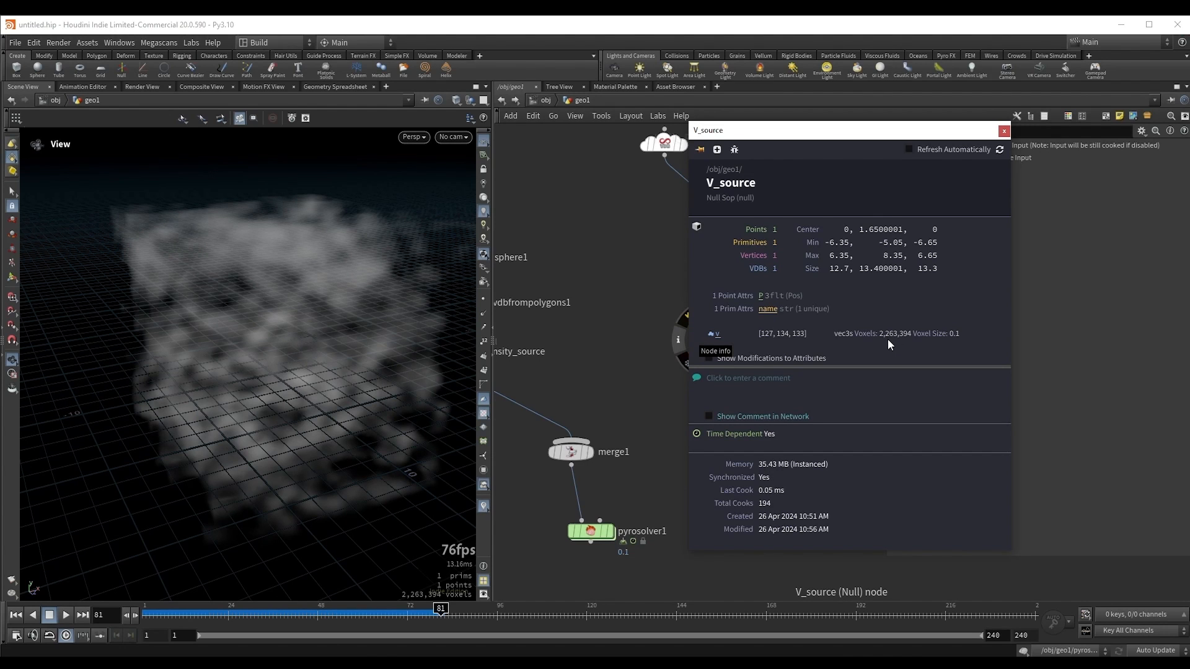
pyautogui.click(1003, 130)
pyautogui.moveTo(327, 341); pyautogui.dragTo(299, 339)
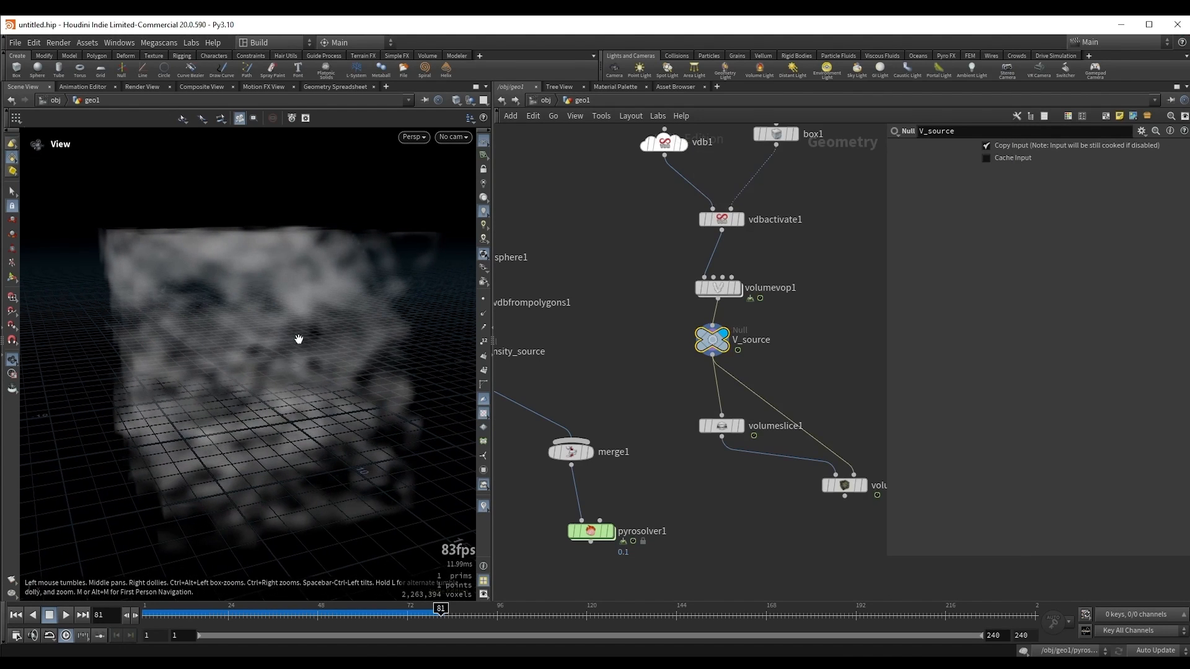
# Step: Play the timeline, restarting from the first frame, to examine how V_source's velocity volume changes over time
pyautogui.moveTo(644, 266); pyautogui.dragTo(769, 305)
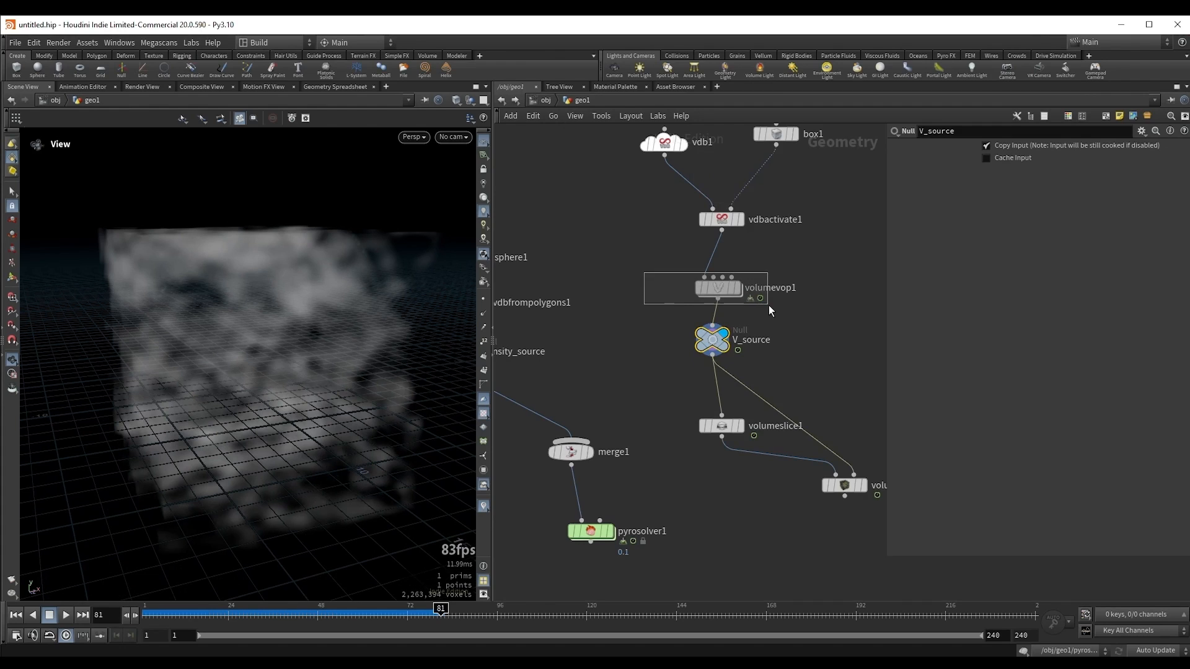
pyautogui.moveTo(669, 323); pyautogui.dragTo(730, 358)
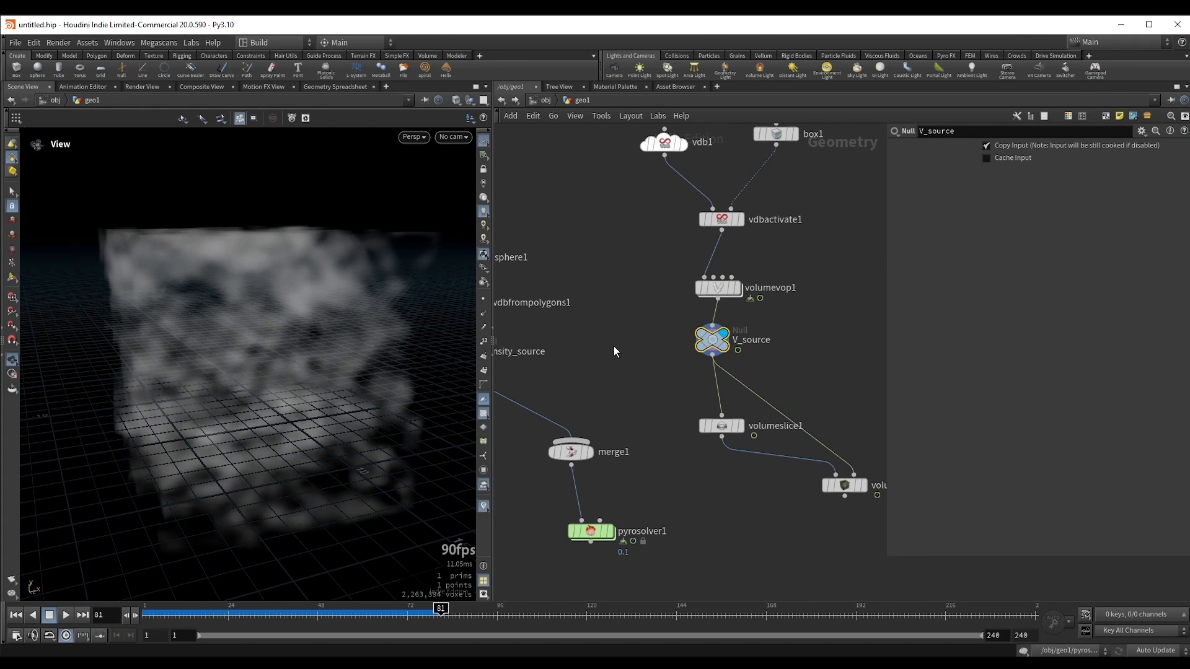
pyautogui.press('Up')
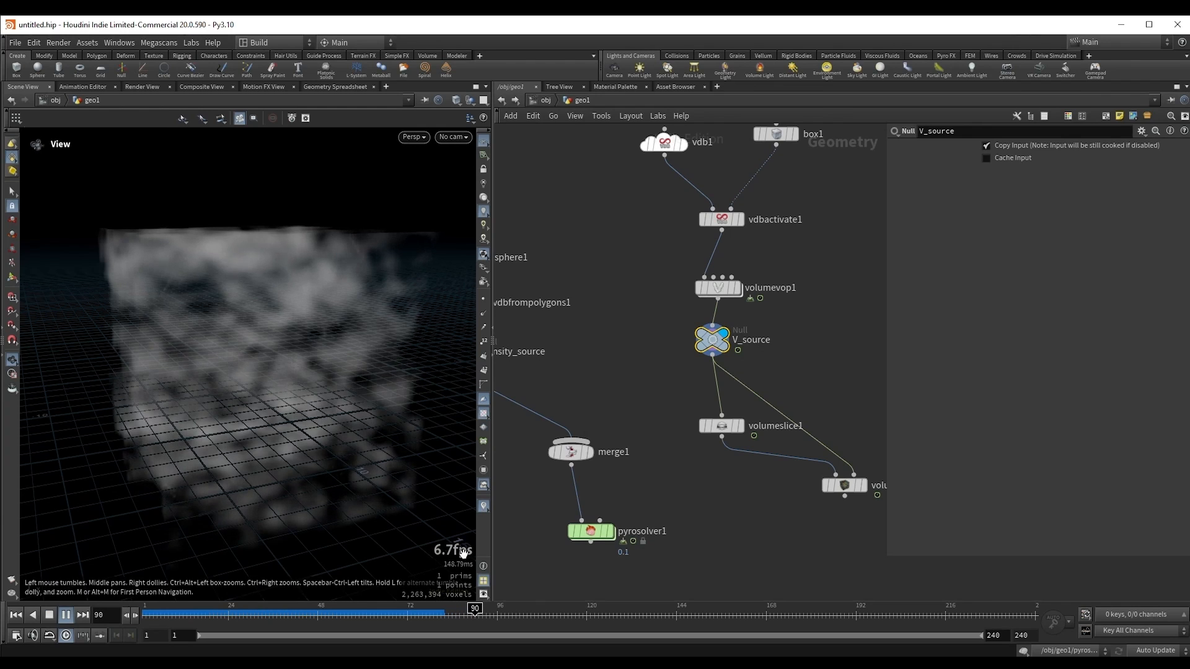
pyautogui.press('Up')
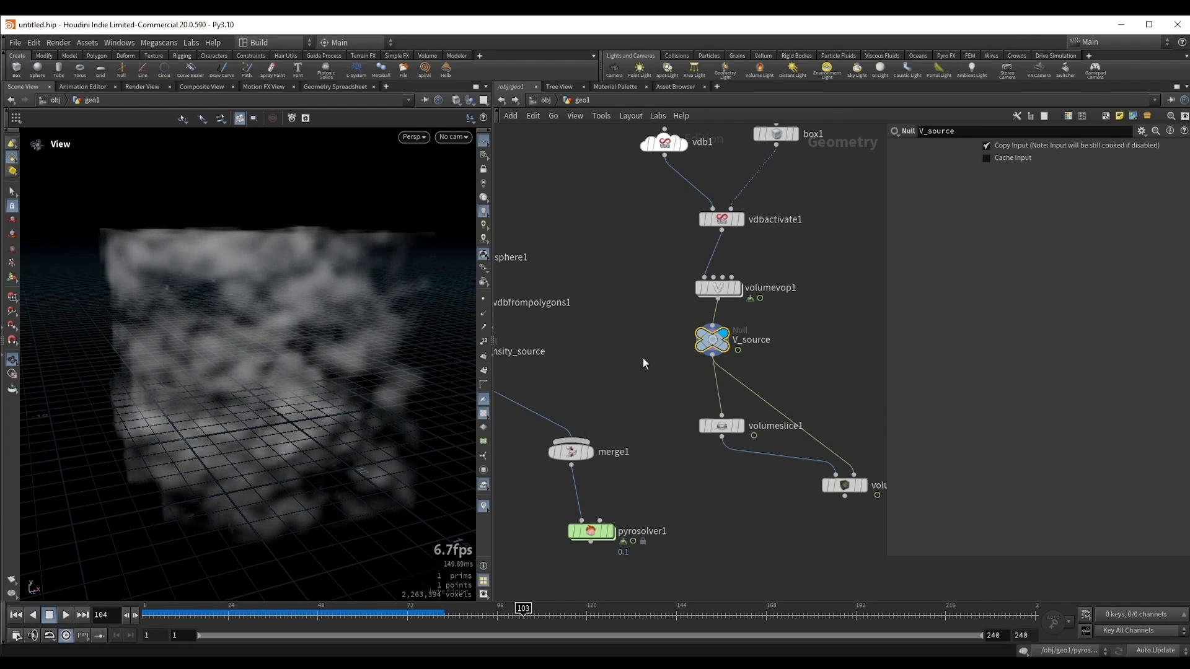
pyautogui.hotkey('ctrl', 'Up')
pyautogui.moveTo(628, 352); pyautogui.dragTo(696, 317, button='middle')
pyautogui.press('Up')
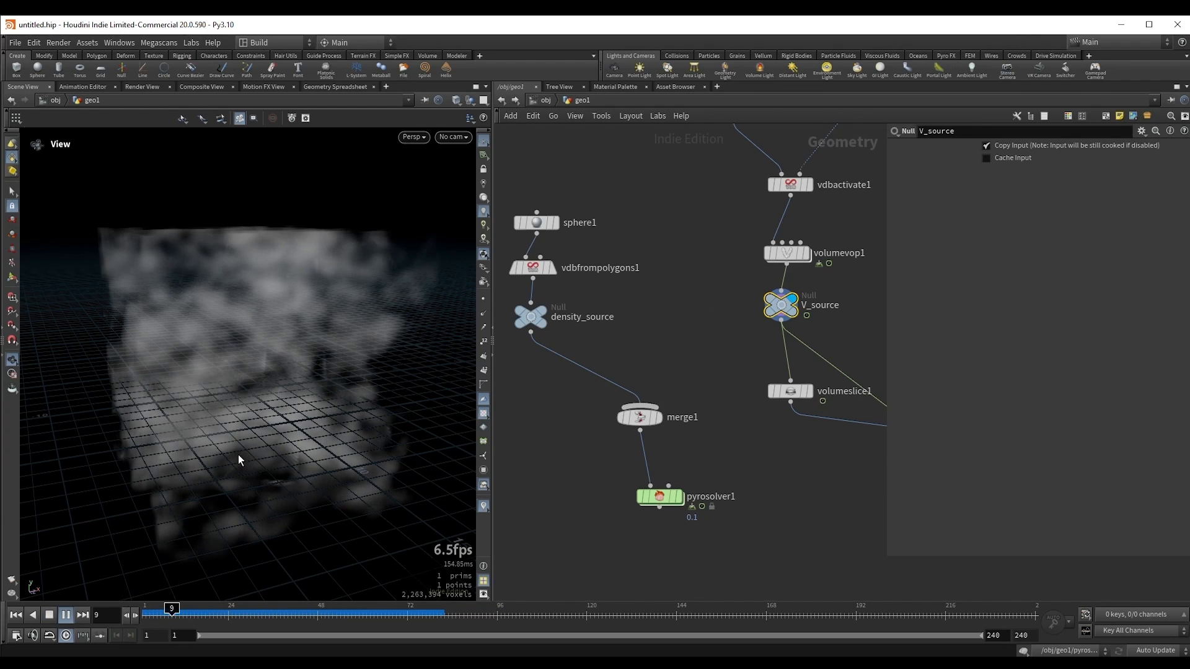
pyautogui.press('Up')
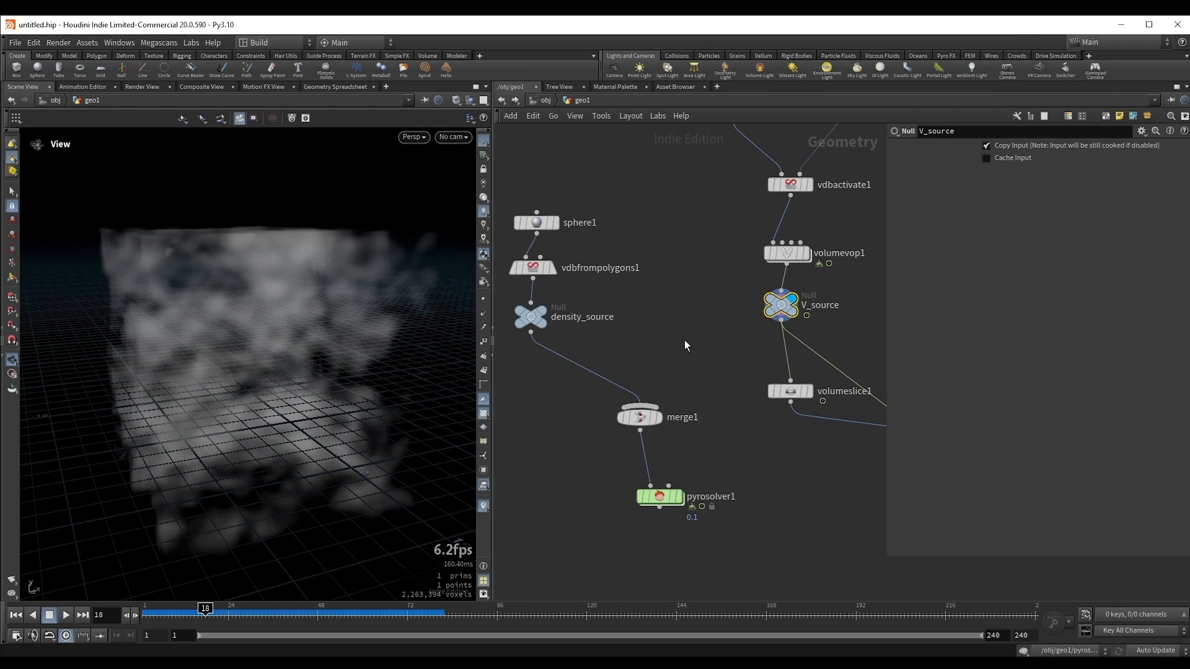
pyautogui.hotkey('ctrl', 'Up')
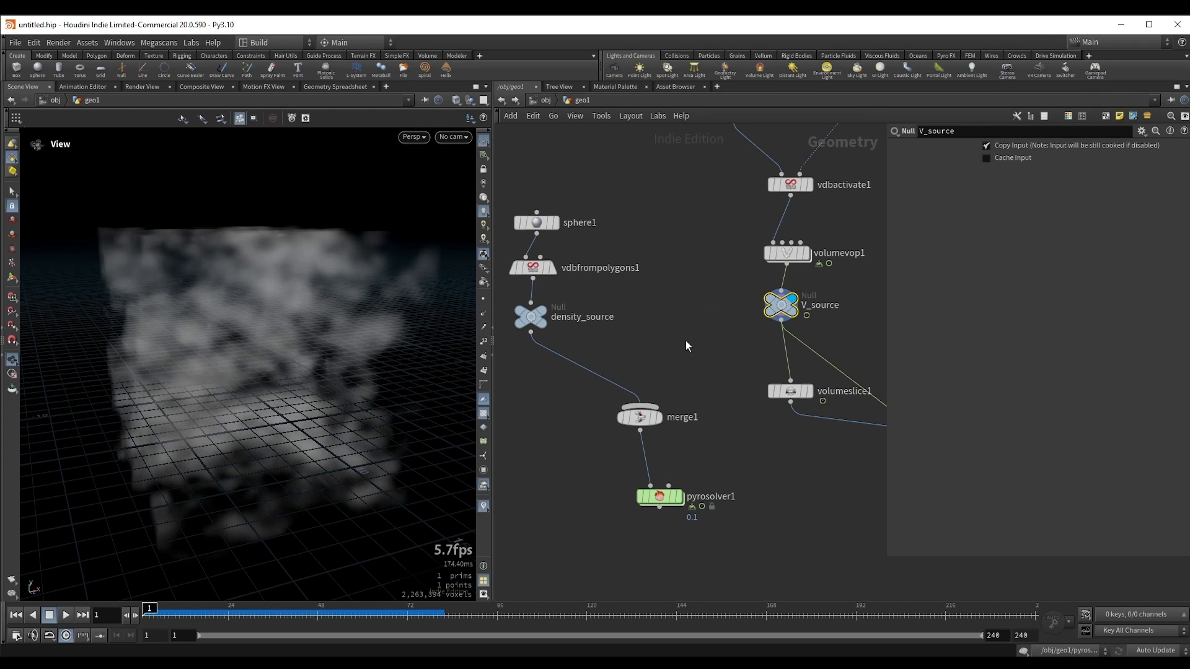
pyautogui.moveTo(694, 368)
pyautogui.mouseDown(button='middle')
pyautogui.moveTo(647, 371)
pyautogui.moveTo(689, 349)
pyautogui.mouseUp(button='middle')
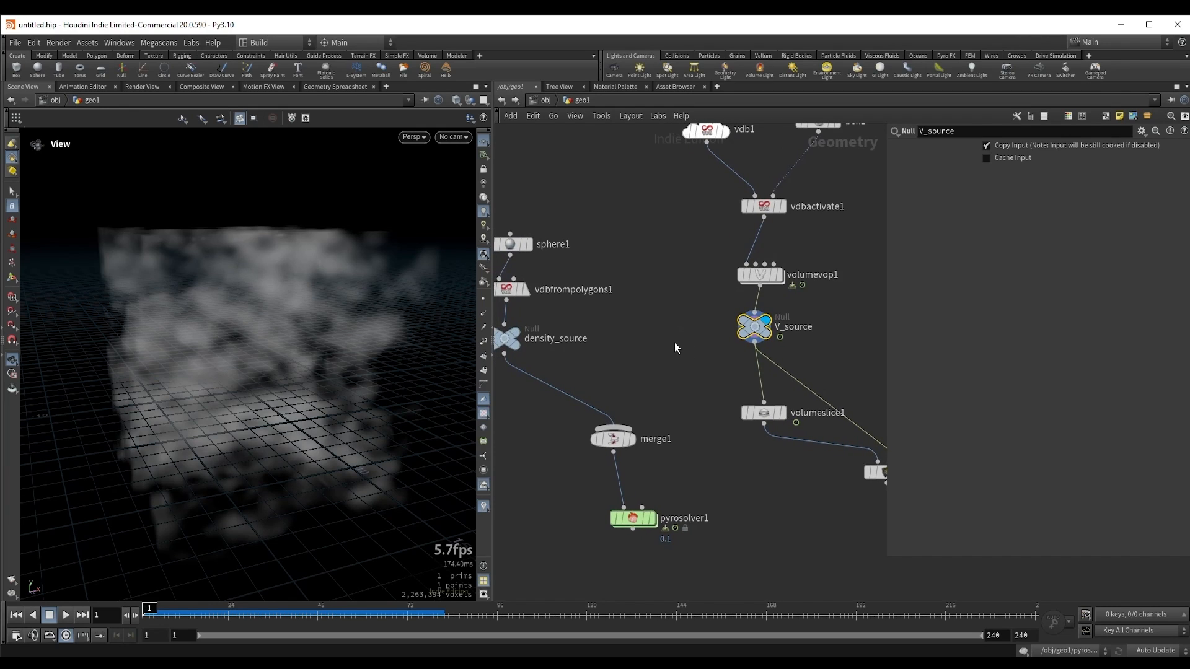
pyautogui.press('Up')
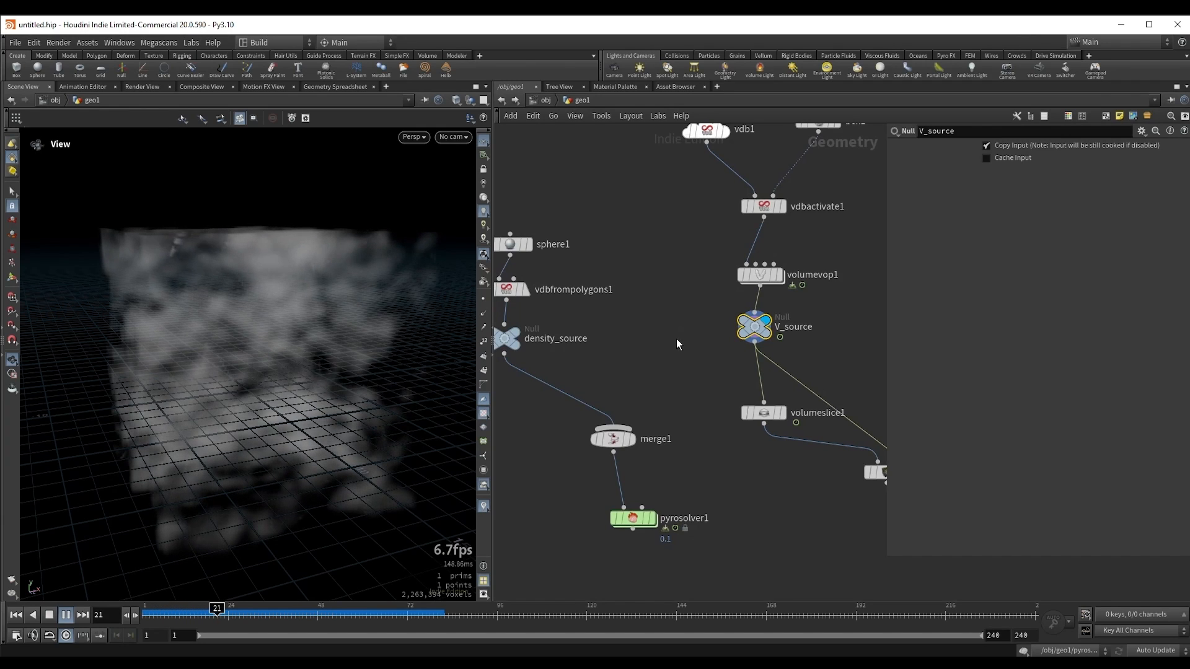
pyautogui.press('Up')
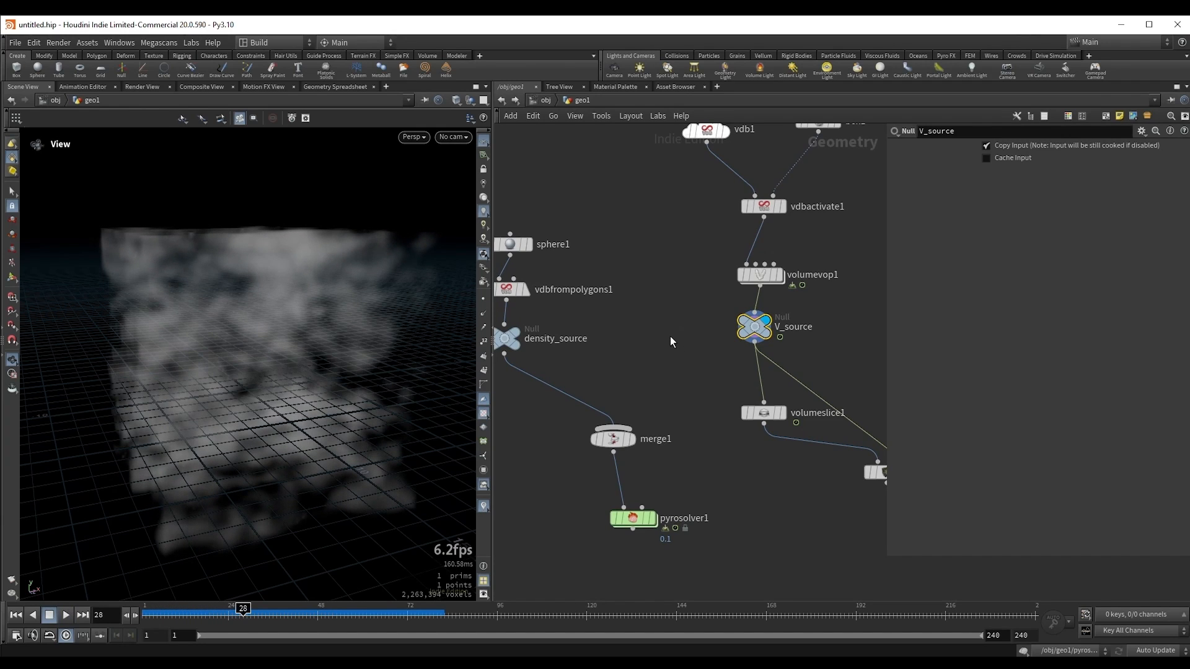
# Step: Move the vdb1 node slightly lower and farther from box1 in the network, keeping V_source displayed
pyautogui.press('l')
pyautogui.moveTo(532, 217); pyautogui.dragTo(791, 423)
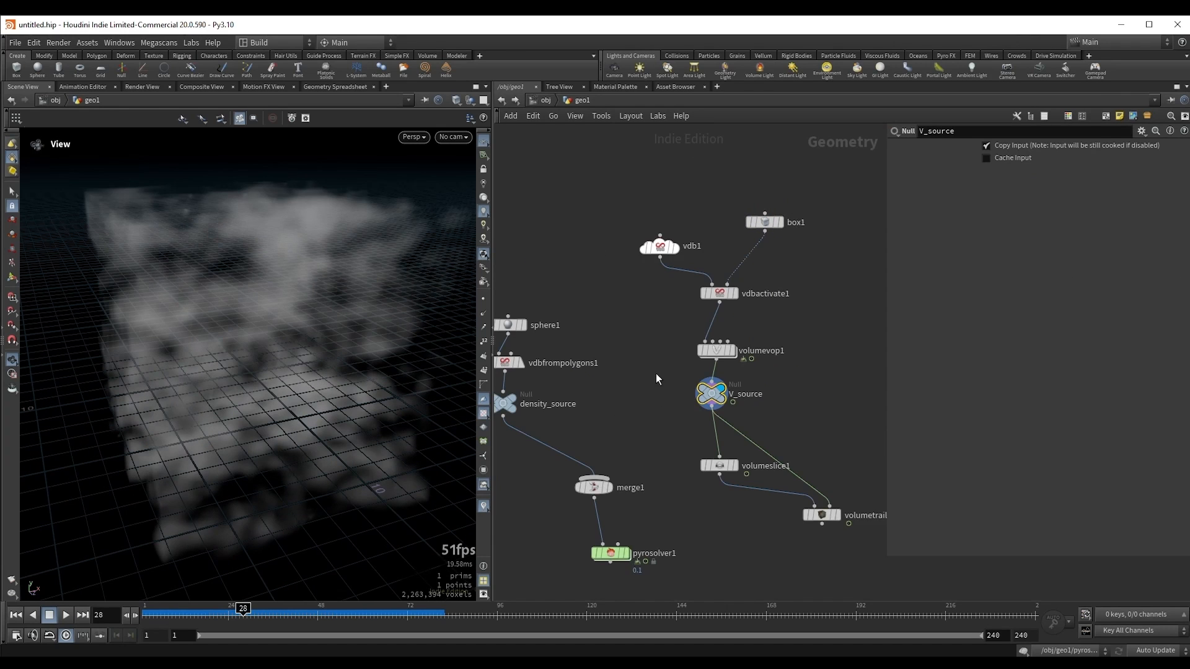
pyautogui.moveTo(656, 373); pyautogui.dragTo(680, 363, button='middle')
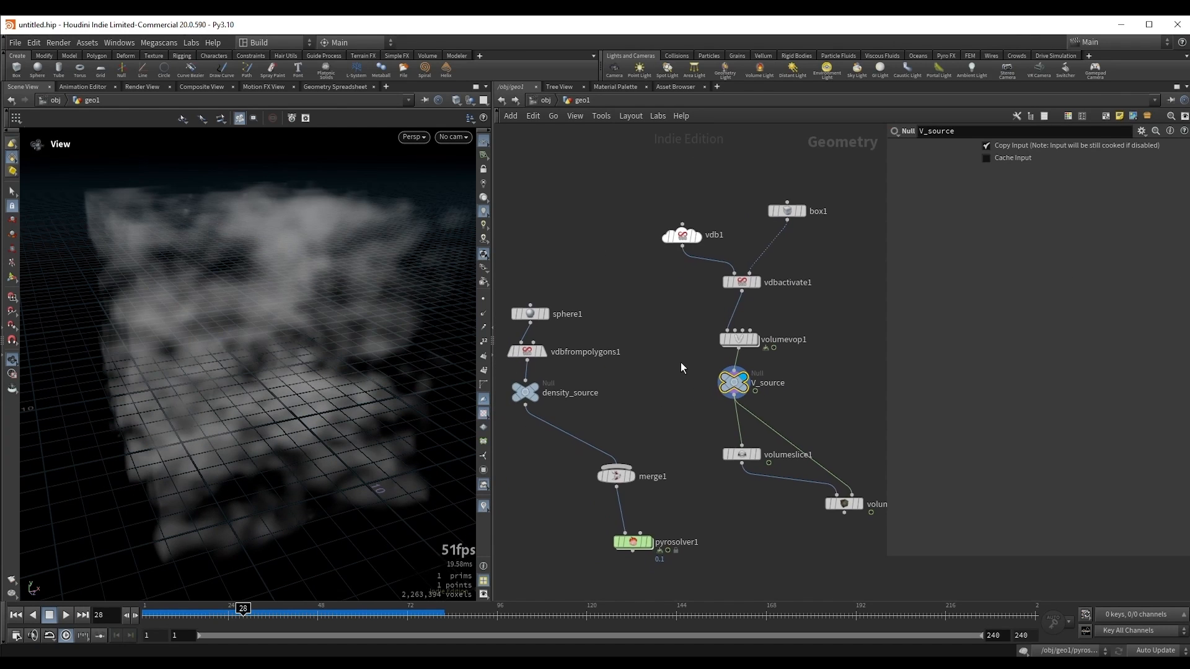
pyautogui.moveTo(258, 308); pyautogui.dragTo(252, 266)
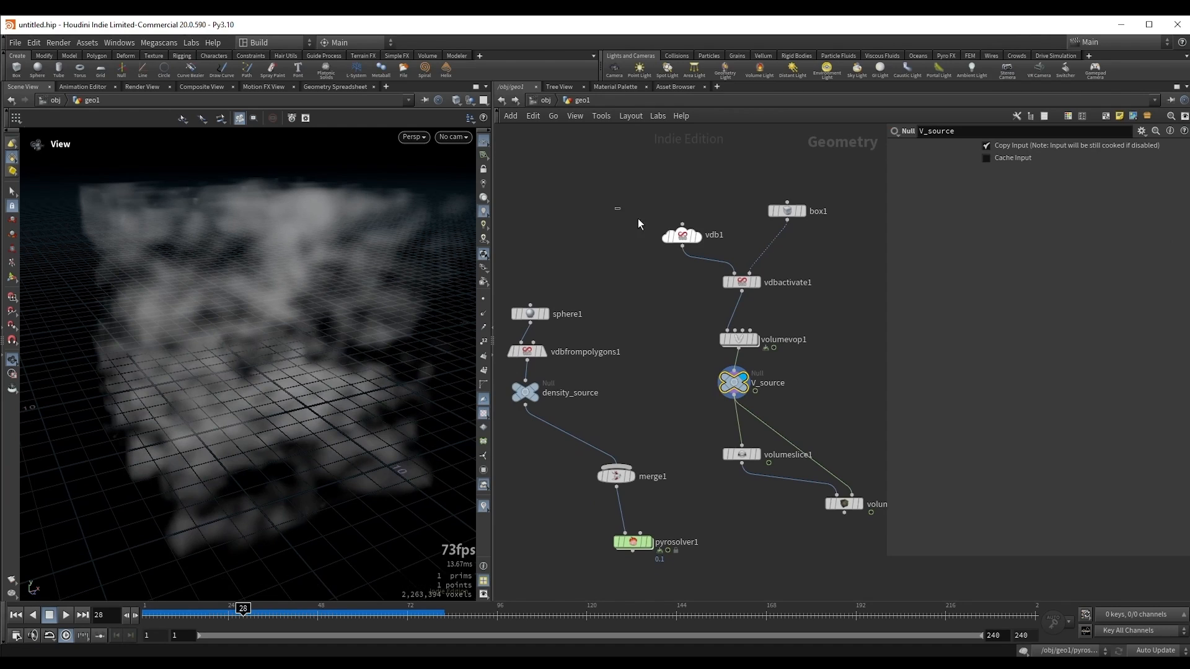
# Step: Set the voxel size of vdb1 to 0.5 and bring V_source back as the current node
pyautogui.moveTo(616, 209); pyautogui.dragTo(705, 253)
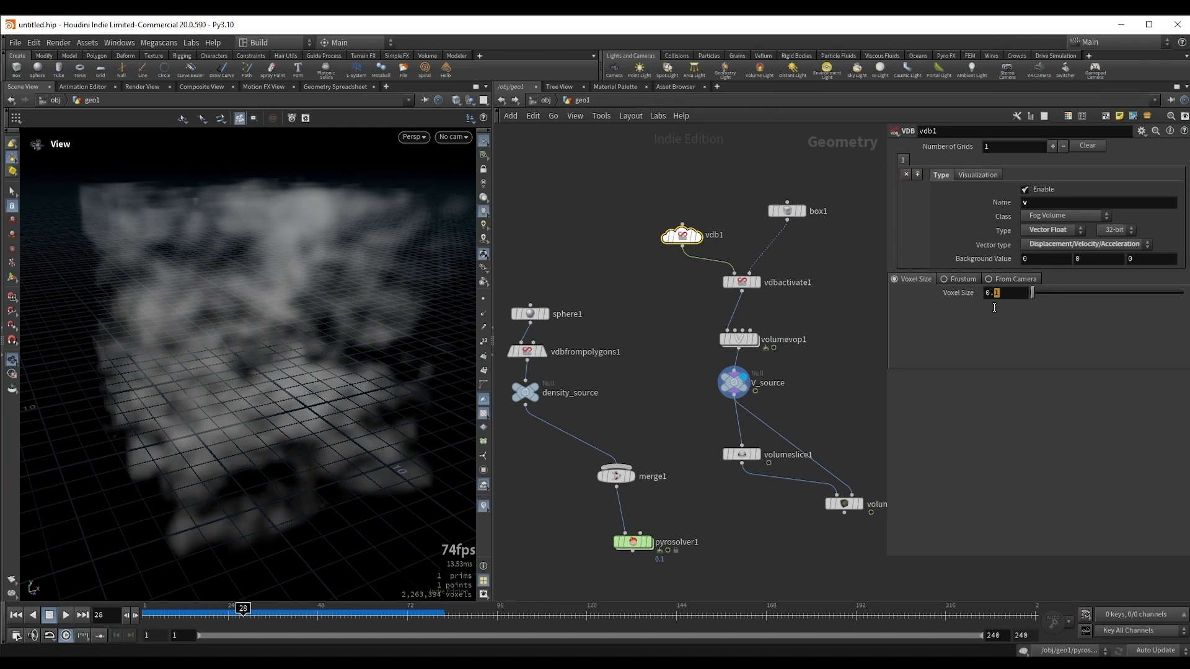
pyautogui.press('Return')
pyautogui.click(728, 383)
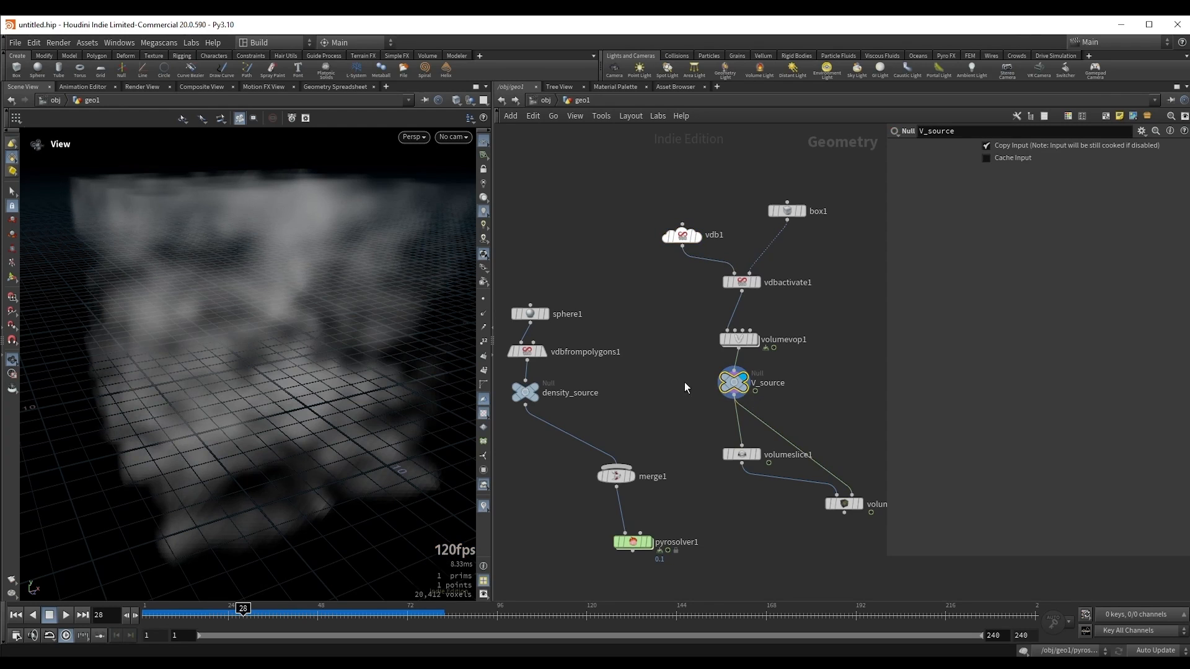
# Step: Play the timeline to examine V_source's coarser velocity volume, and return to the first frame
pyautogui.moveTo(767, 418); pyautogui.dragTo(762, 379, button='middle')
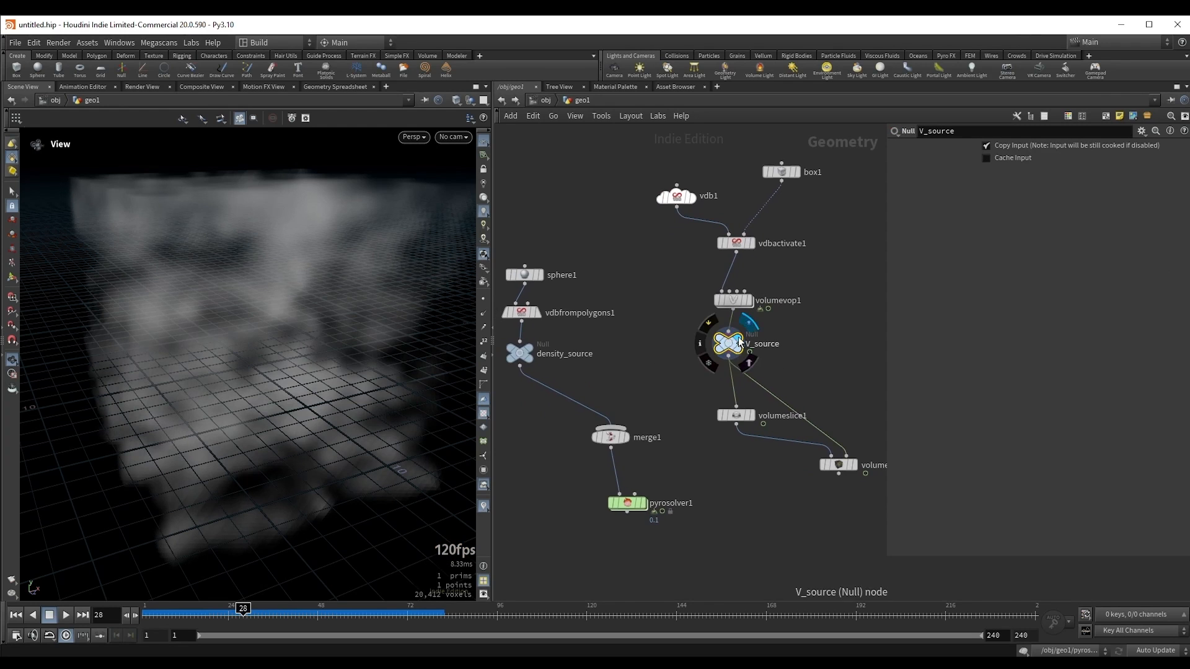
pyautogui.press('Up')
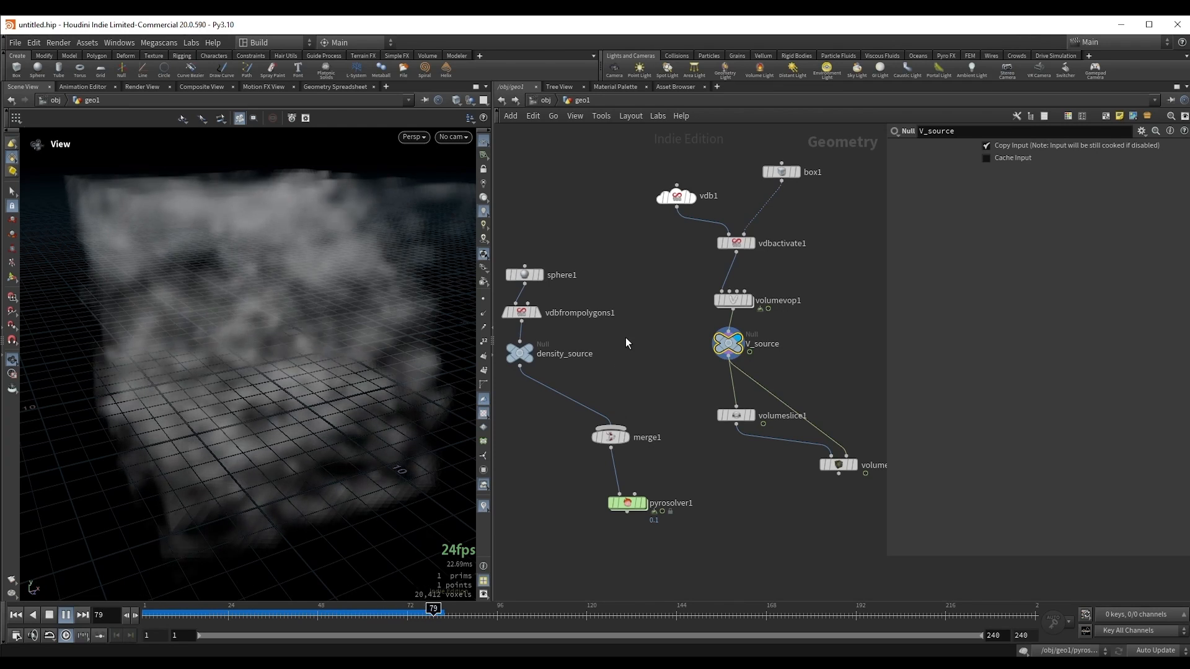
pyautogui.hotkey('ctrl', 'Up')
# Step: Connect V_source to merge1 alongside density_source and display pyrosolver1
pyautogui.click(728, 363)
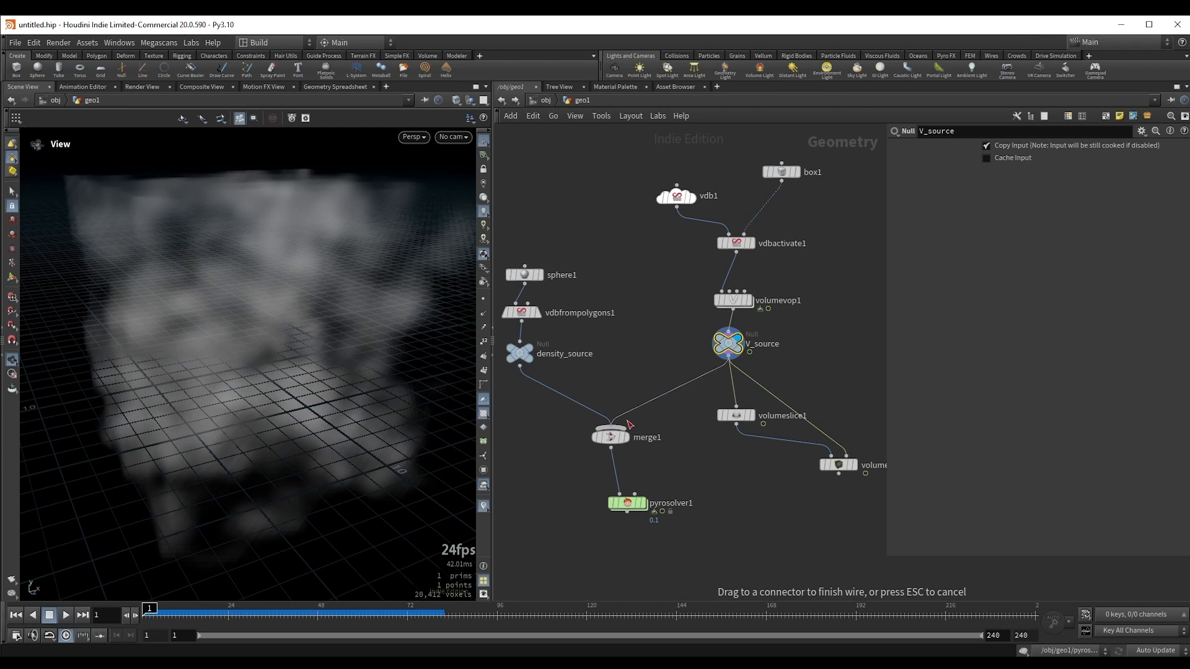
pyautogui.click(613, 426)
pyautogui.moveTo(583, 500); pyautogui.dragTo(594, 436, button='middle')
pyautogui.moveTo(550, 424); pyautogui.dragTo(689, 481)
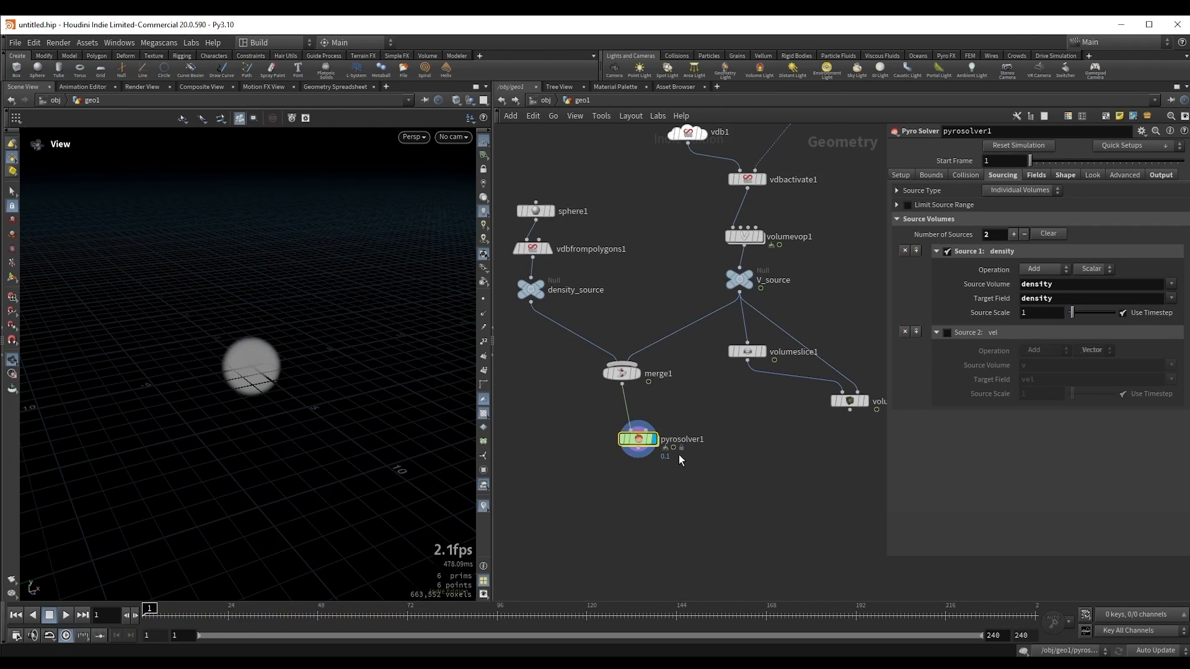
# Step: Enable the vel source volume on pyrosolver1 and turn off its Turbulence
pyautogui.click(946, 333)
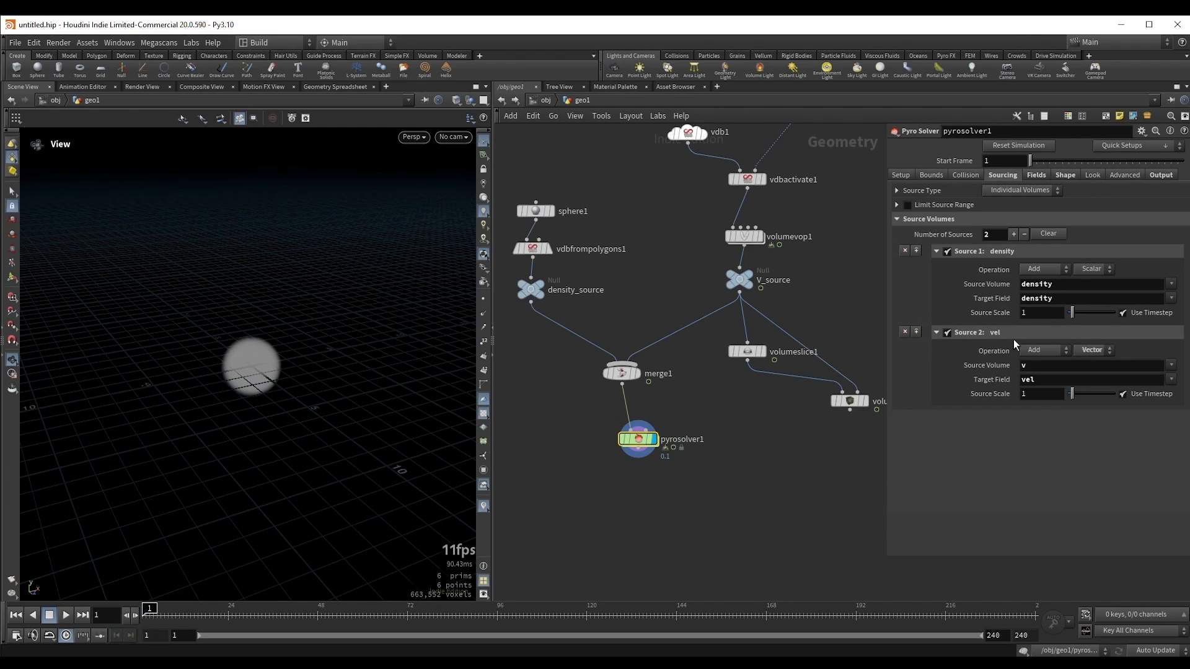
pyautogui.click(1066, 175)
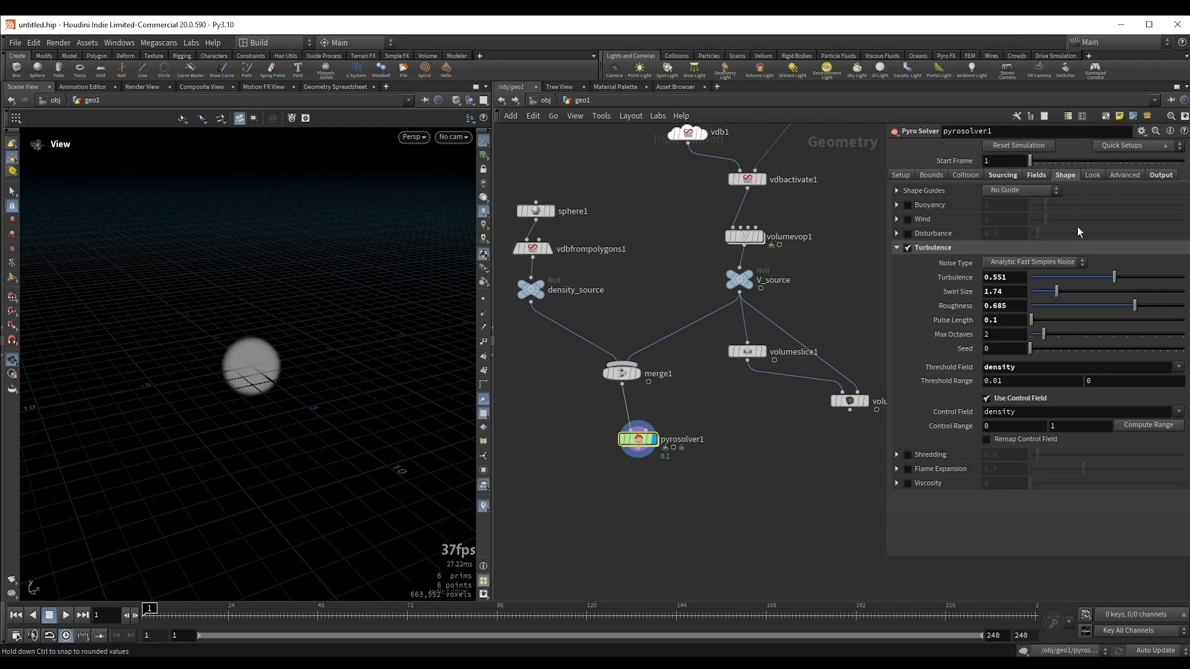
pyautogui.click(907, 248)
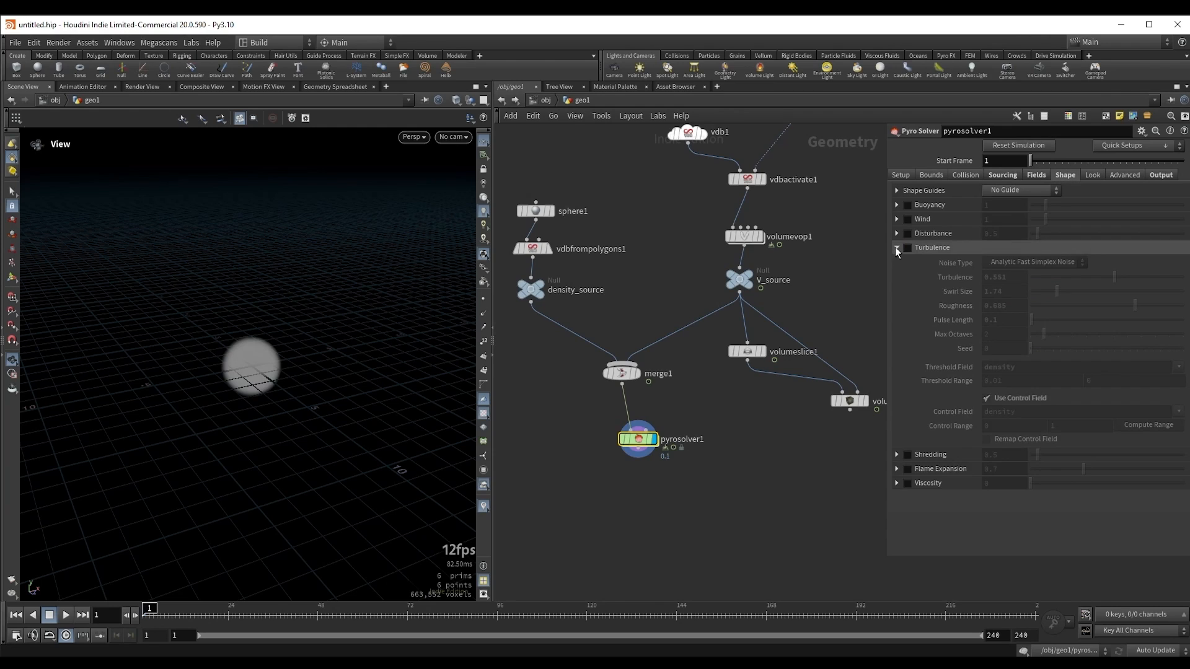
pyautogui.click(896, 248)
# Step: Play the pyro simulation, restarting from the first frame, to examine how the smoke follows the custom velocity field from several angles
pyautogui.moveTo(719, 450); pyautogui.dragTo(727, 434, button='middle')
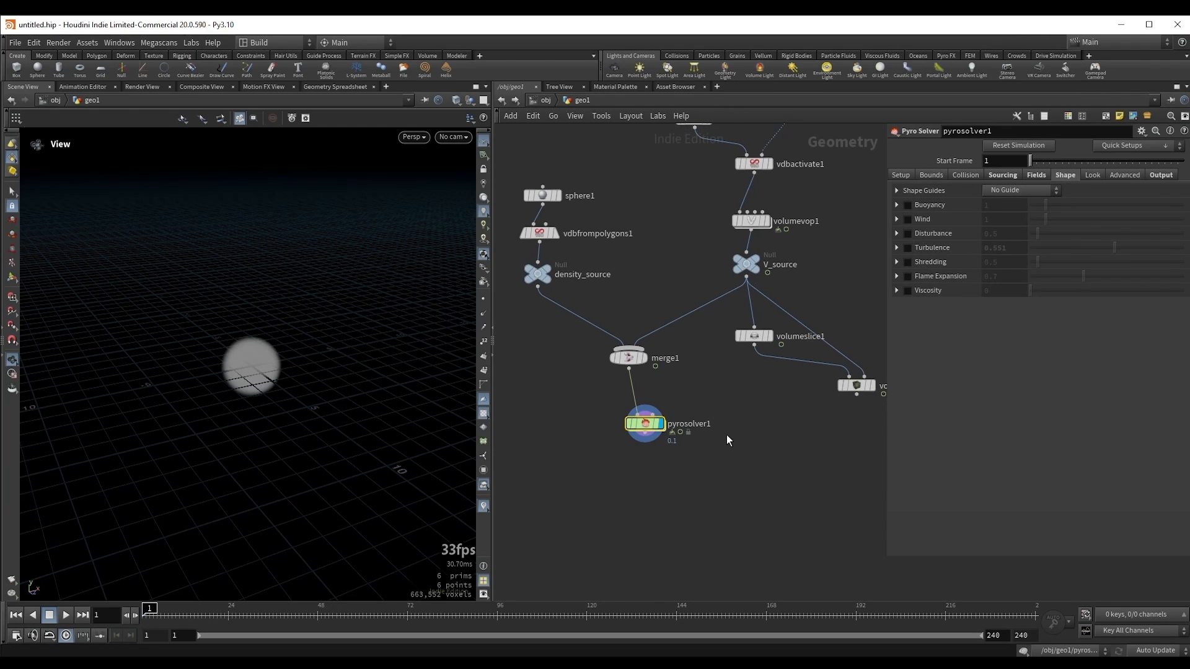
pyautogui.press('Up')
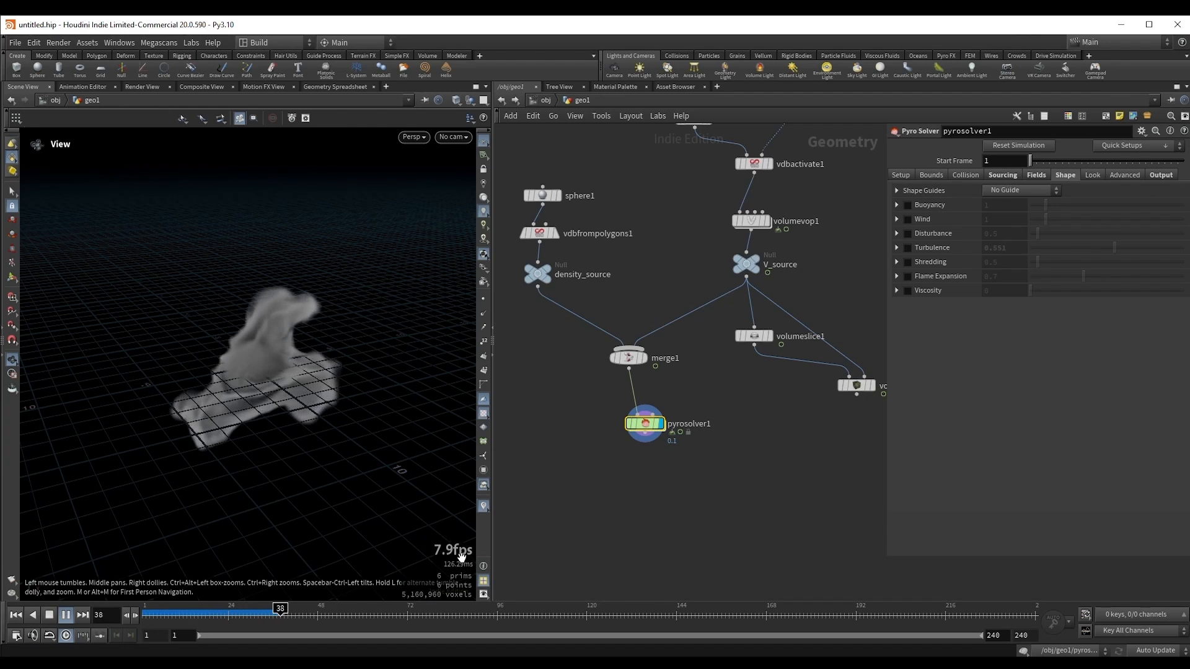
pyautogui.press('Up')
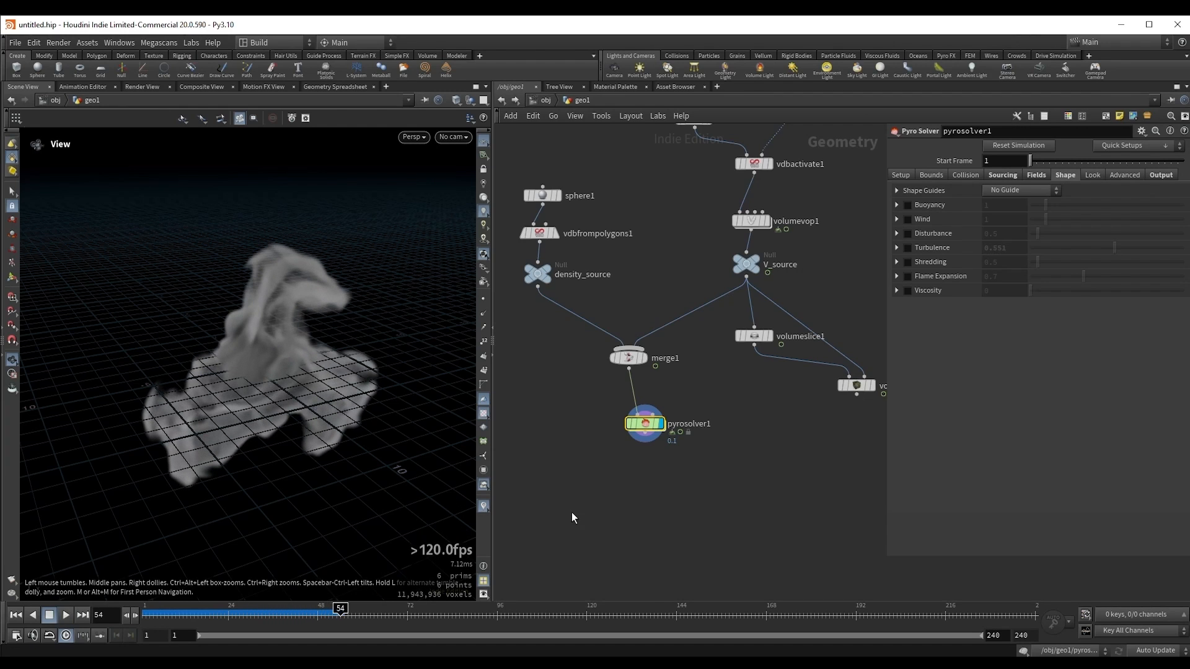
pyautogui.press('Up')
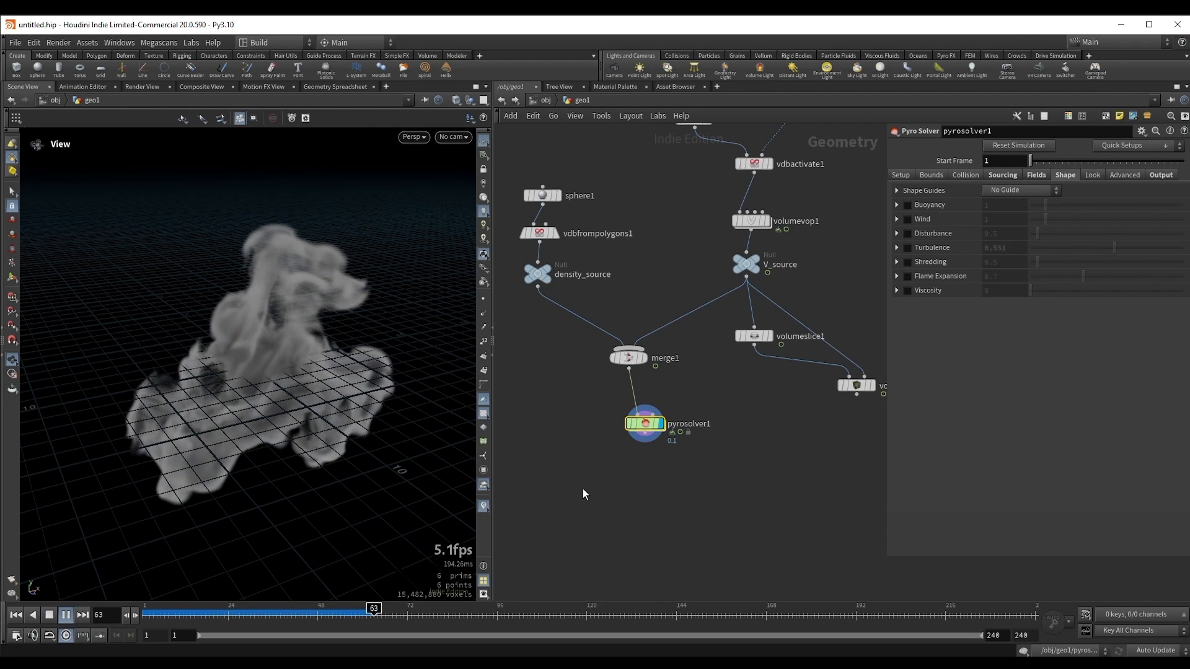
pyautogui.press('Up')
pyautogui.moveTo(305, 396); pyautogui.dragTo(265, 401)
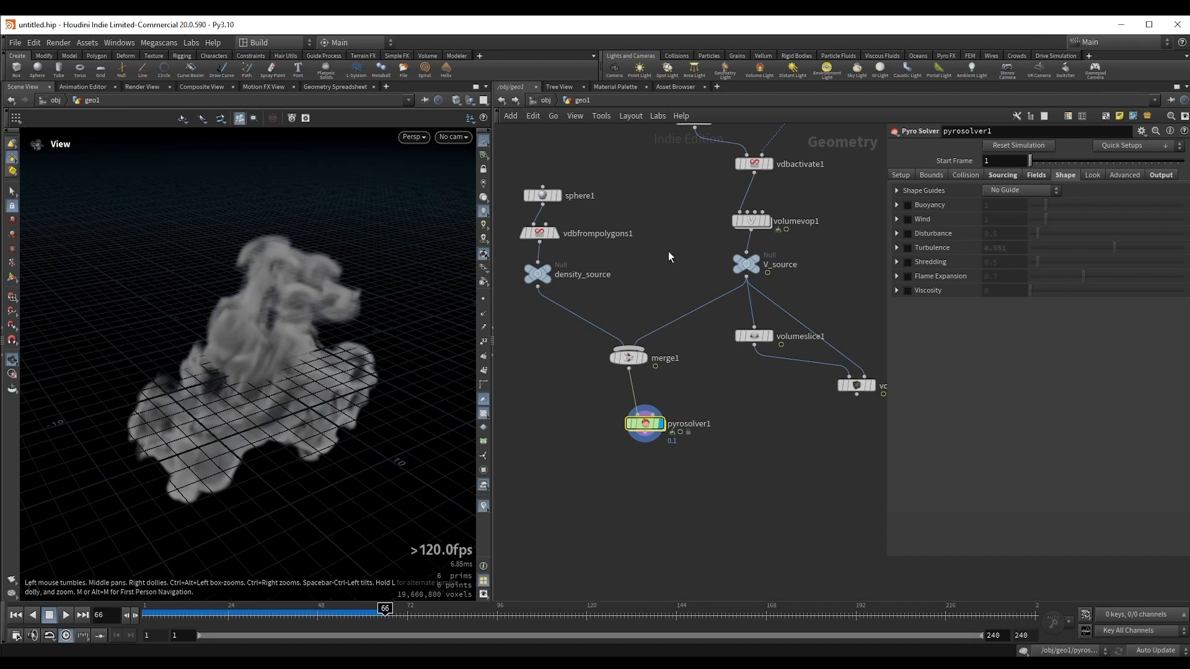
pyautogui.moveTo(251, 359); pyautogui.dragTo(288, 383)
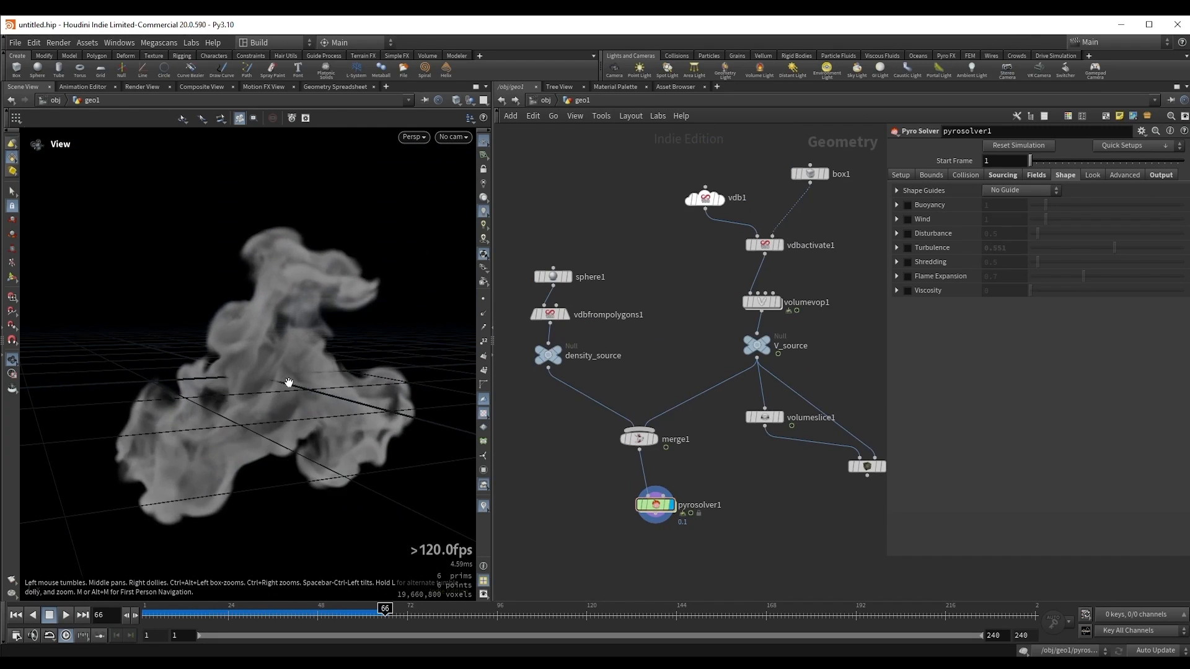
pyautogui.hotkey('ctrl', 'Up')
pyautogui.press('Up')
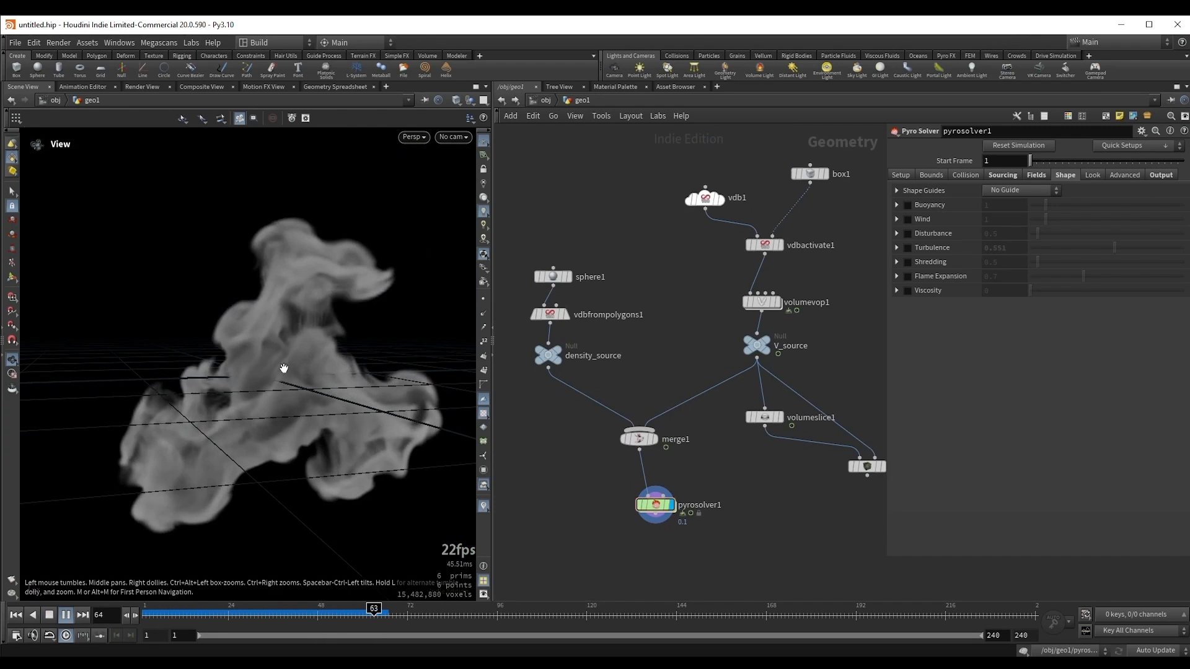
pyautogui.press('Up')
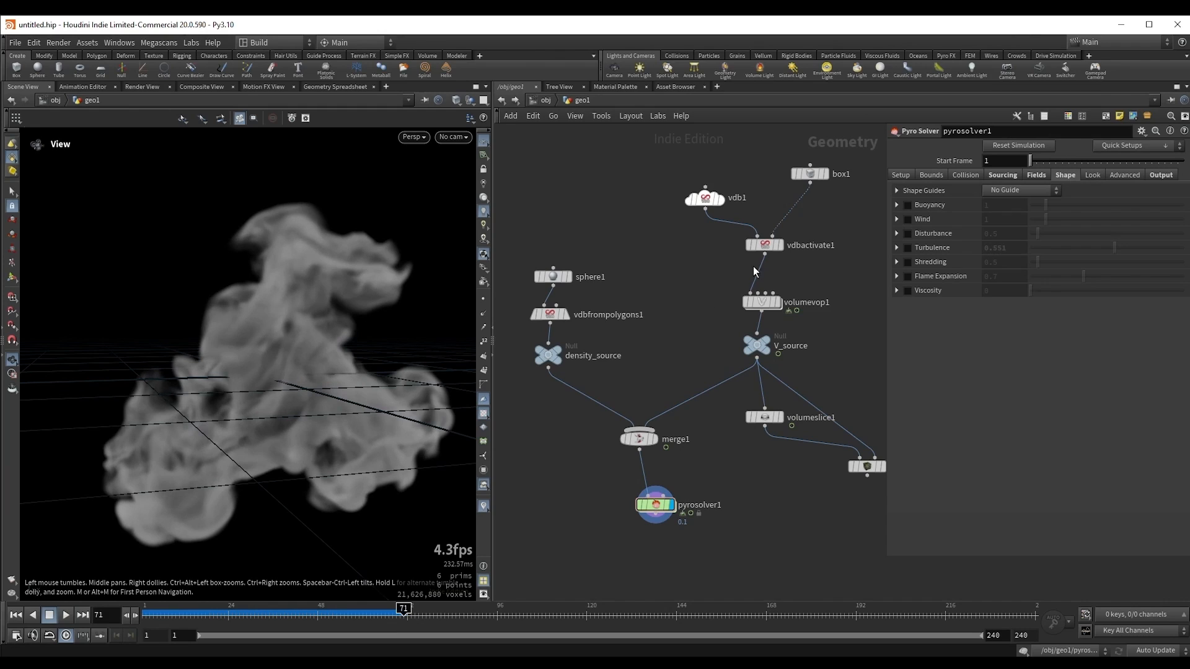
# Step: Set the voxel size of vdb1 to 1
pyautogui.moveTo(664, 286); pyautogui.dragTo(635, 298, button='middle')
pyautogui.click(675, 212)
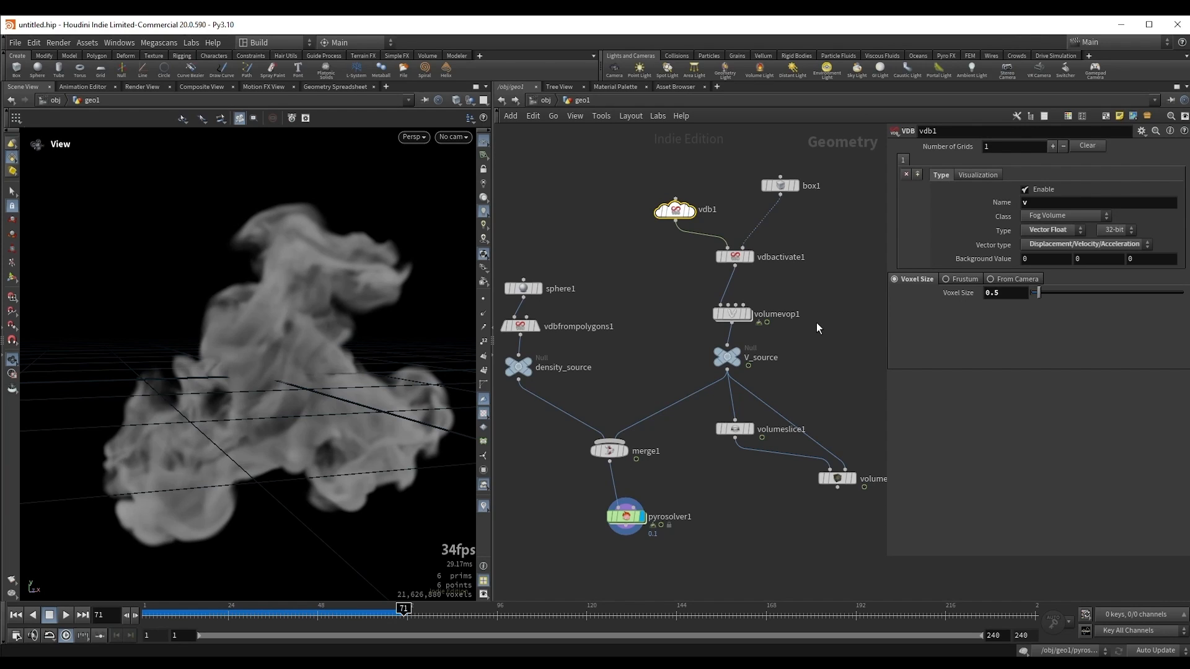
pyautogui.moveTo(684, 497); pyautogui.dragTo(700, 466, button='middle')
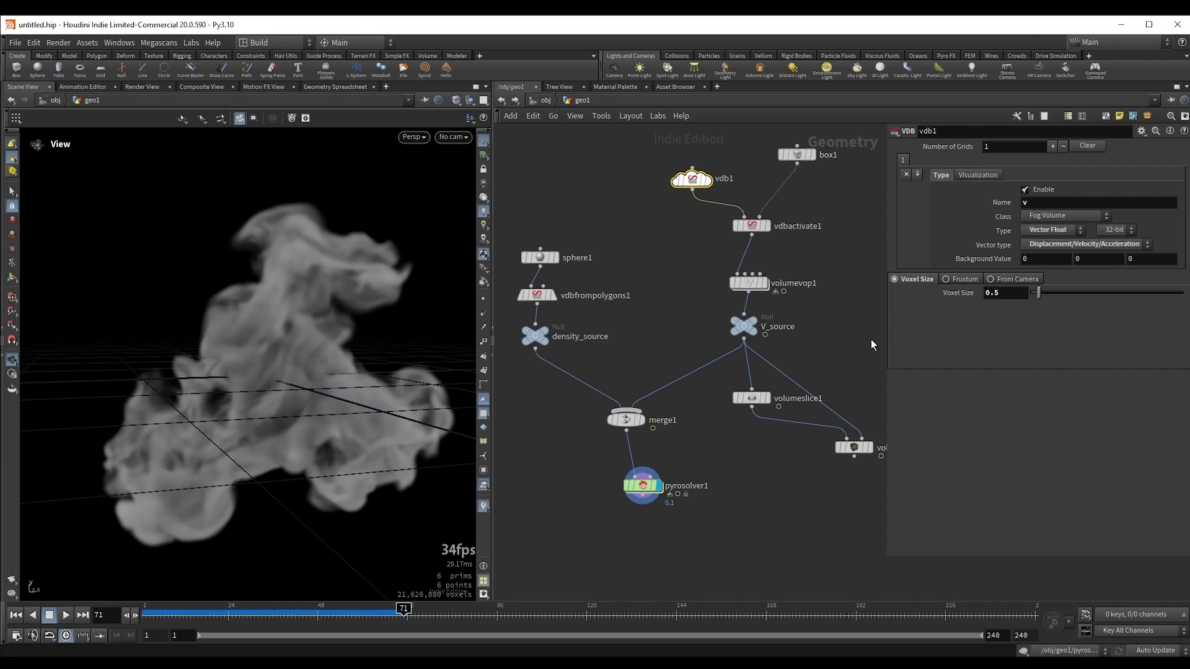
pyautogui.moveTo(871, 339); pyautogui.dragTo(829, 364, button='middle')
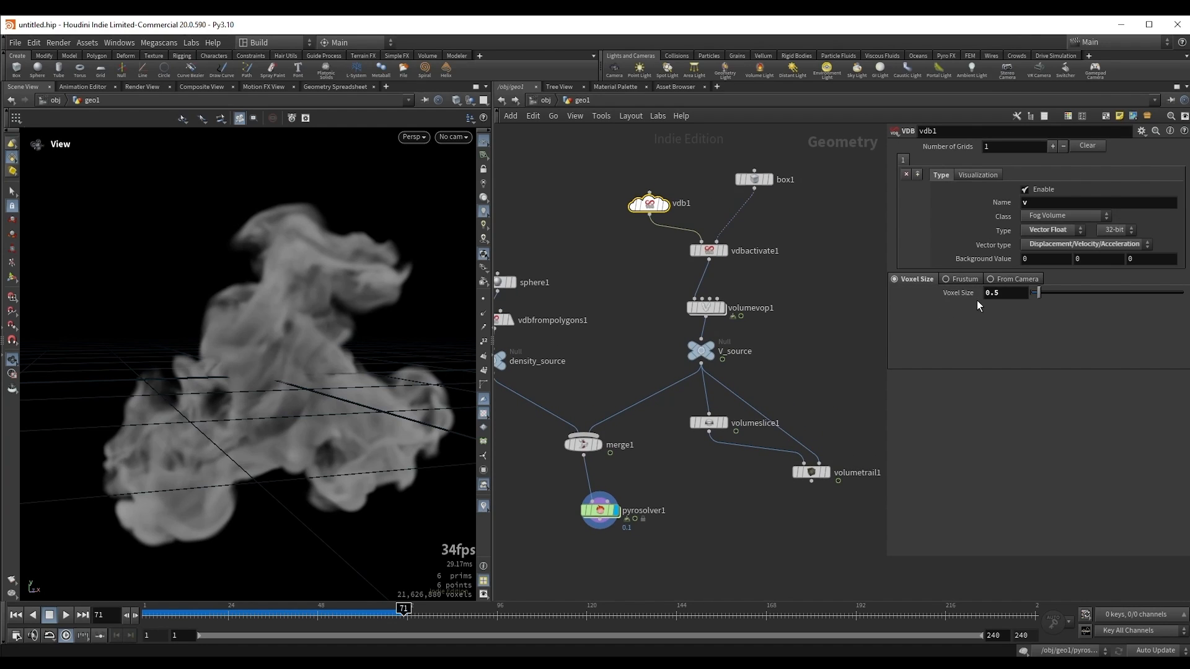
pyautogui.moveTo(830, 342); pyautogui.dragTo(799, 367, button='middle')
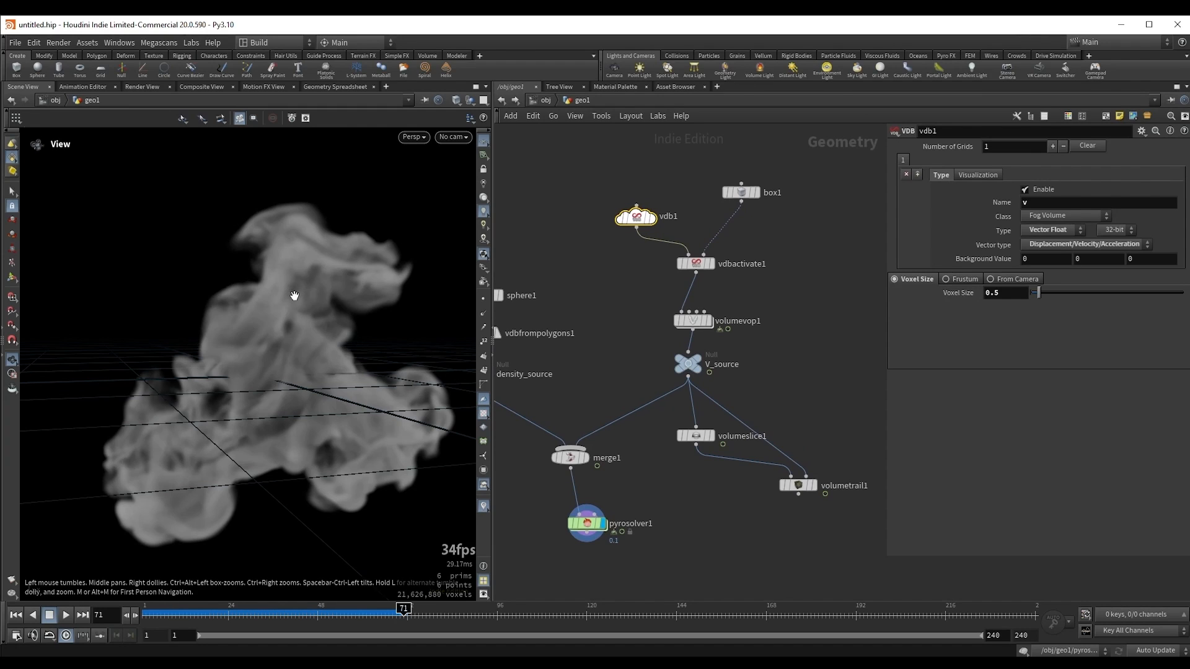
pyautogui.moveTo(287, 329); pyautogui.dragTo(292, 334)
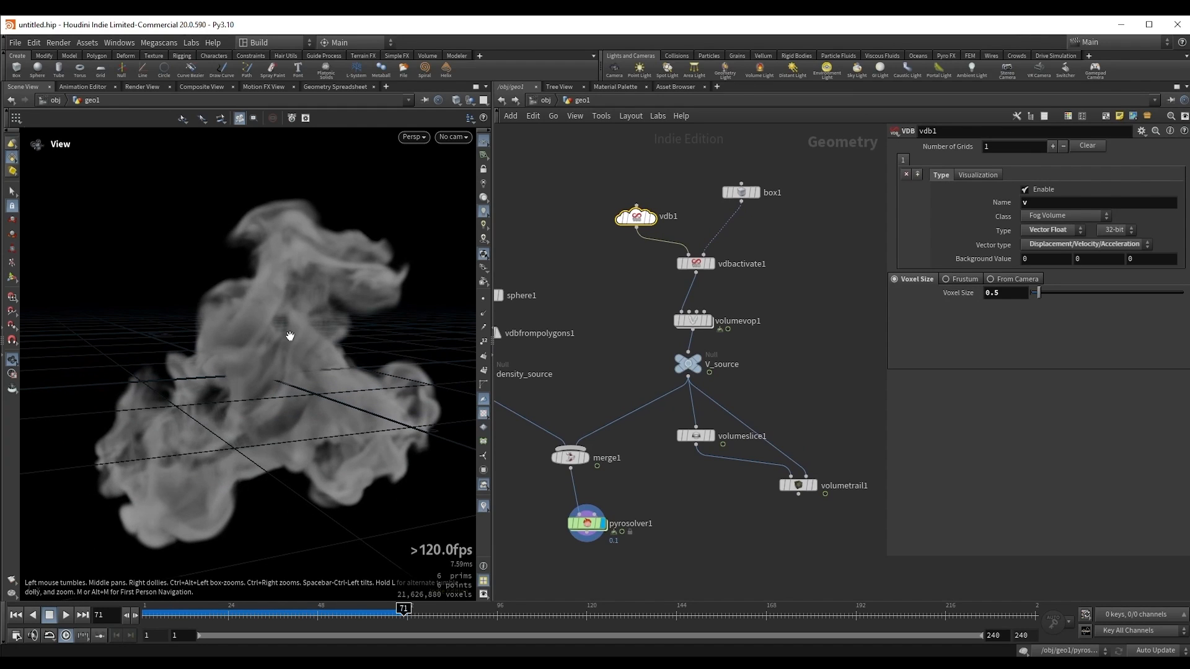
pyautogui.doubleClick(1011, 296)
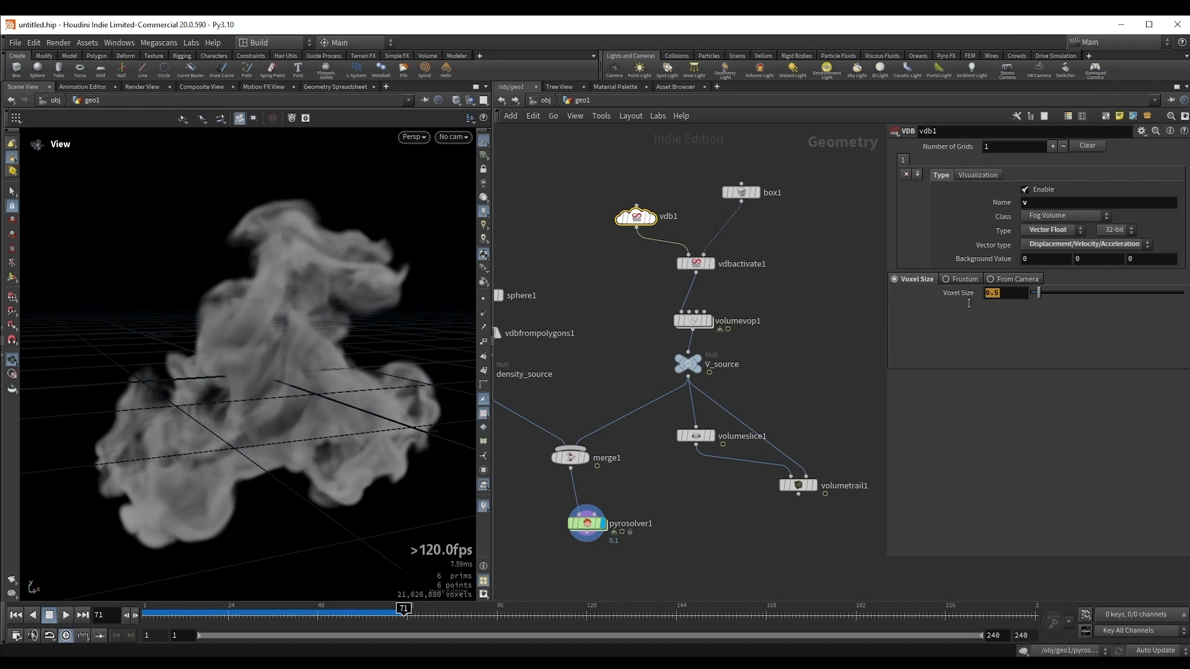
pyautogui.write('1')
pyautogui.press('Return')
# Step: Replay the pyro simulation from the first frame to examine the smoke shape driven by the lower-resolution velocity field
pyautogui.moveTo(809, 350); pyautogui.dragTo(820, 338, button='middle')
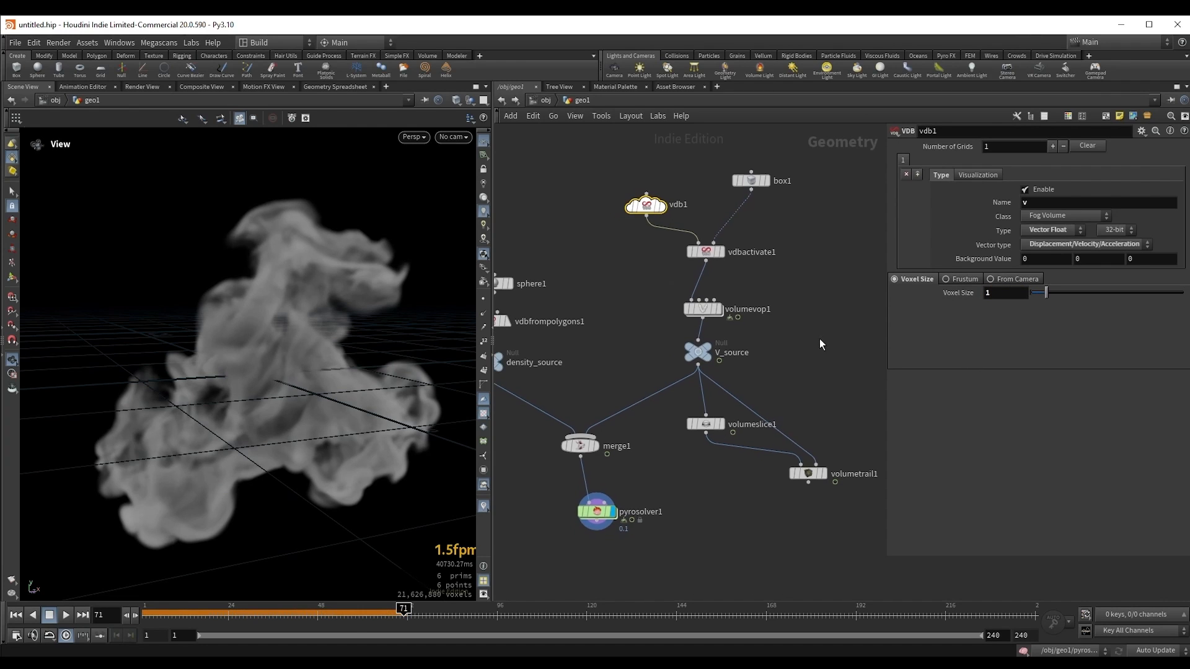
pyautogui.hotkey('ctrl', 'Up')
pyautogui.press('Up')
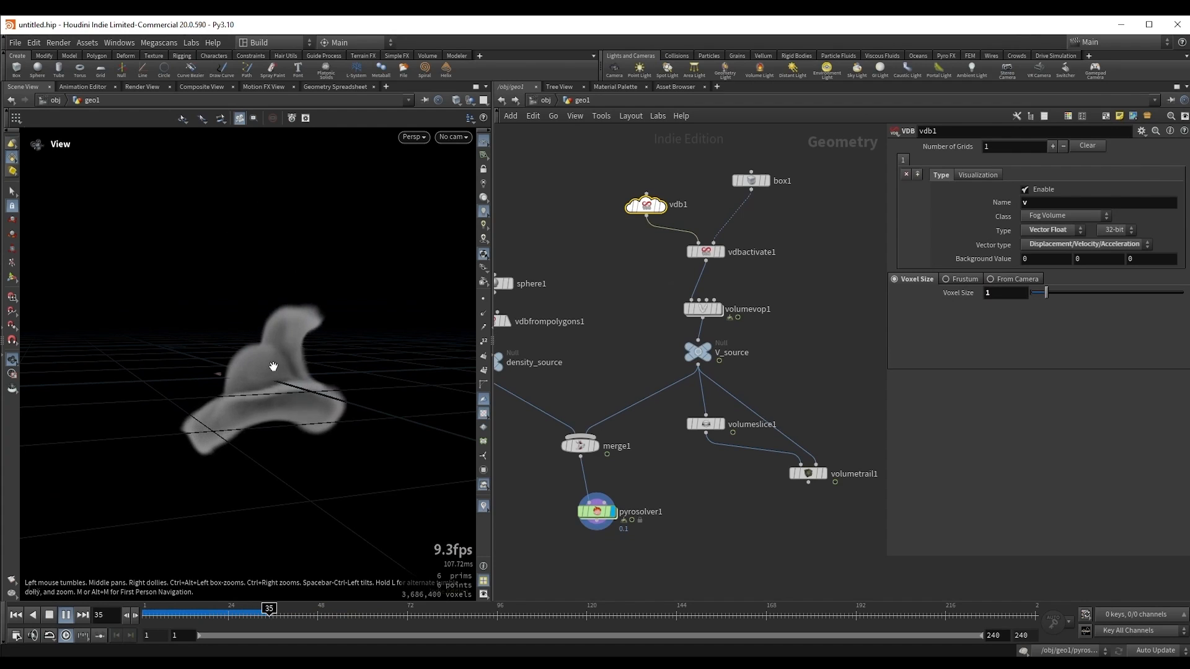
pyautogui.press('Up')
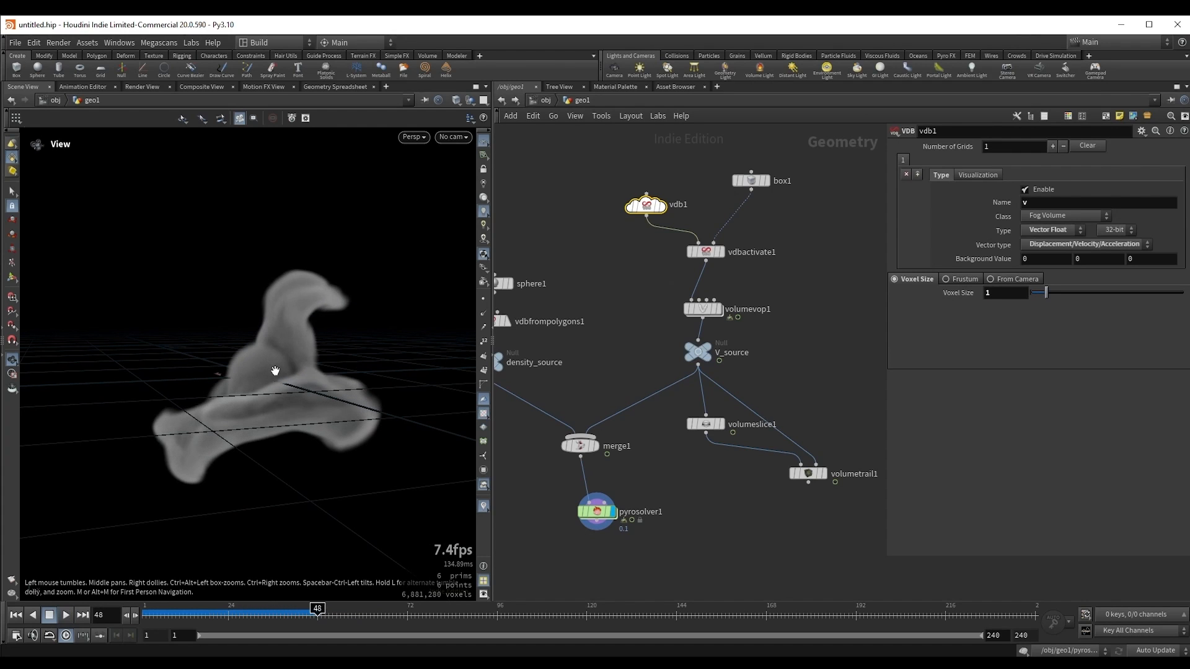
pyautogui.press('Up')
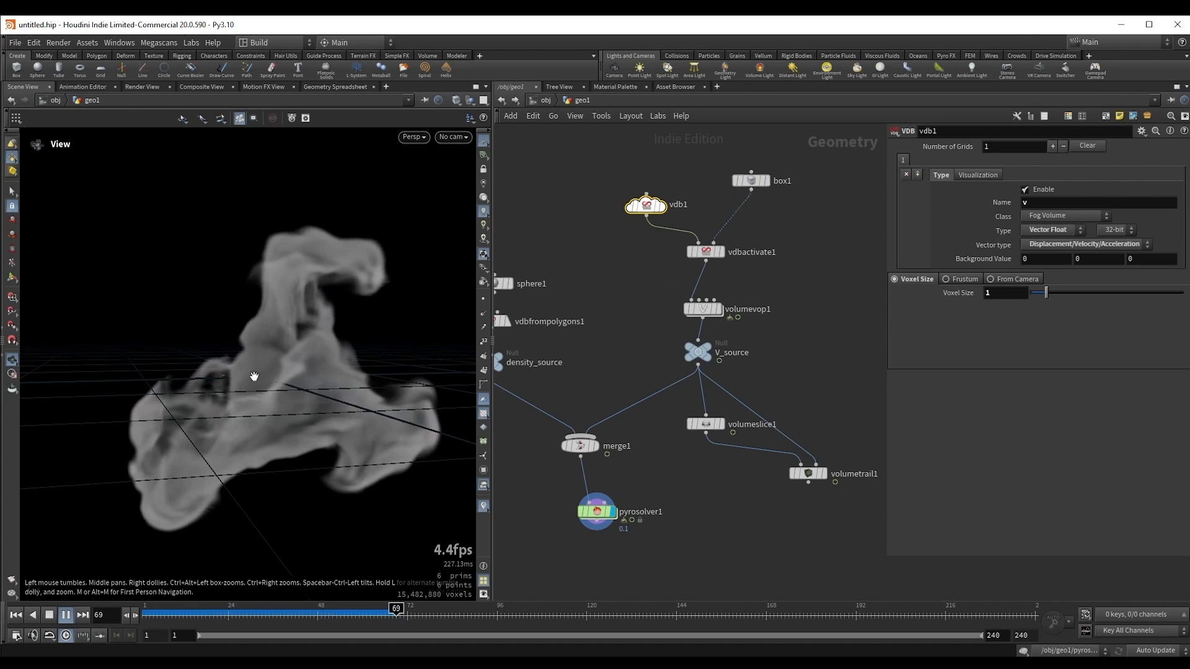
pyautogui.press('Up')
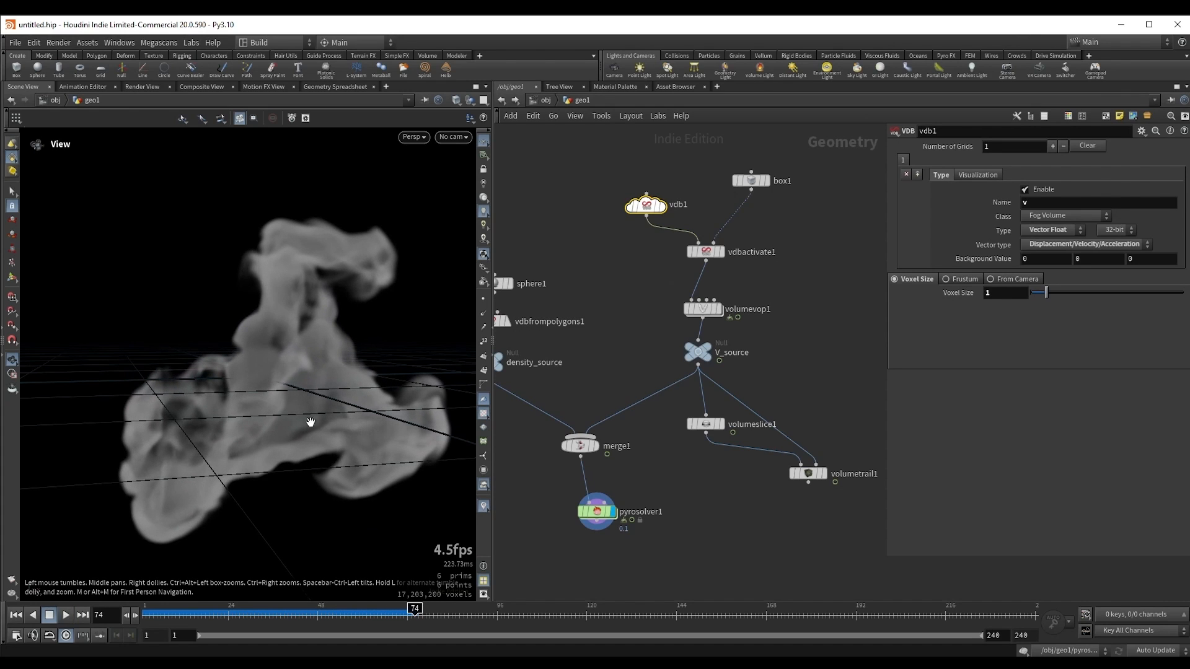
pyautogui.moveTo(311, 422); pyautogui.dragTo(339, 364)
pyautogui.press('Up')
pyautogui.press('Up')
pyautogui.moveTo(252, 336); pyautogui.dragTo(278, 350, button='middle')
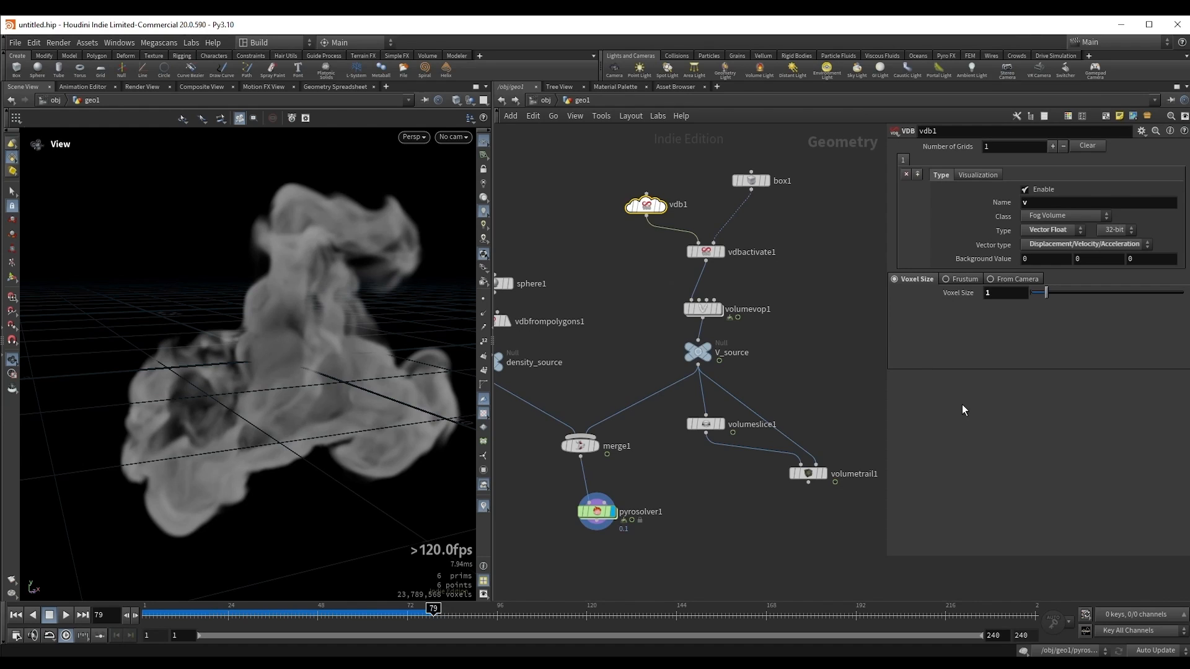
# Step: Turn on Turbulence on pyrosolver1 with a strength of 0.5 and a swirl size of 0.35
pyautogui.click(599, 513)
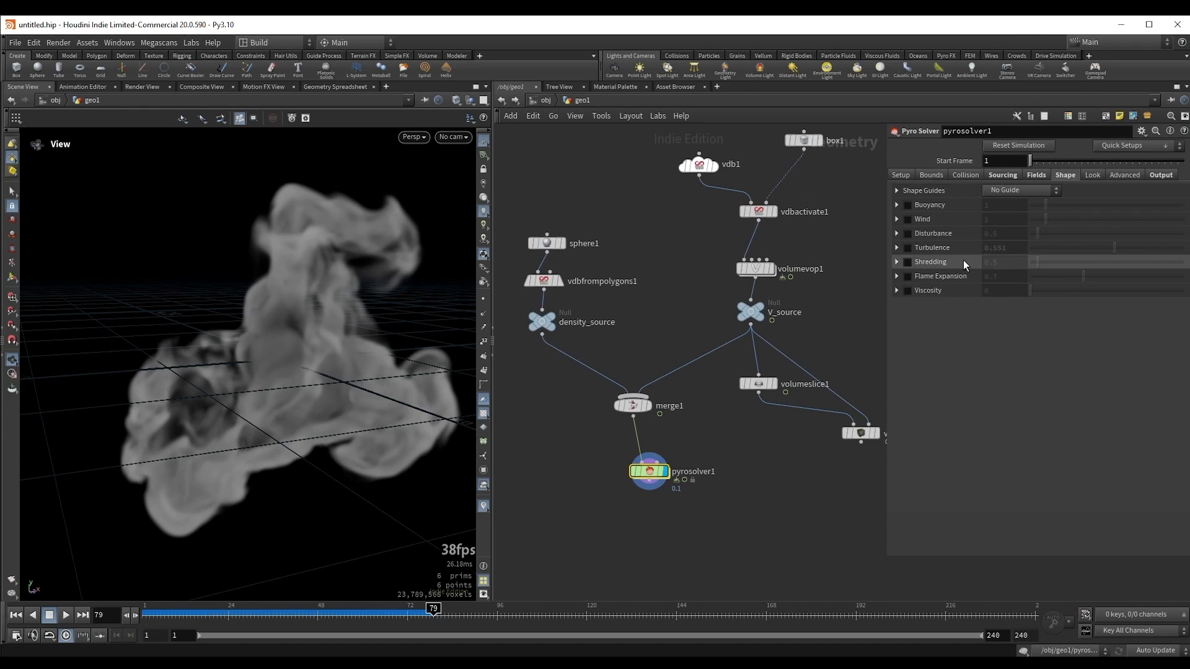
pyautogui.click(907, 247)
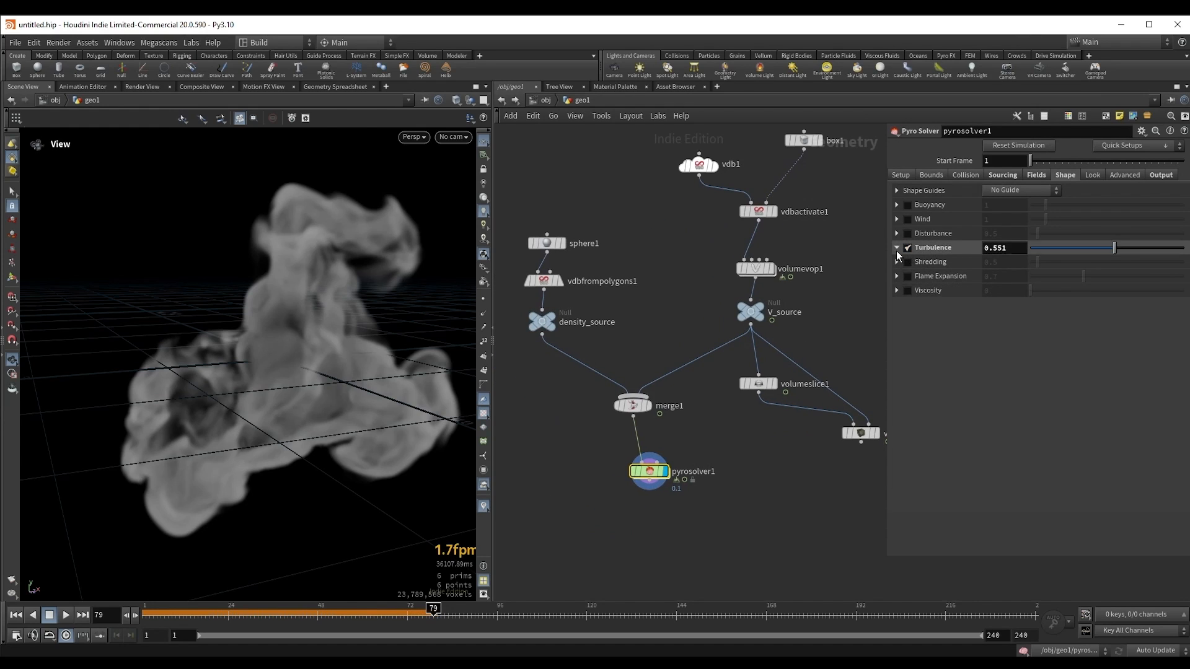
pyautogui.click(896, 247)
pyautogui.click(1014, 278)
pyautogui.press('BackSpace')
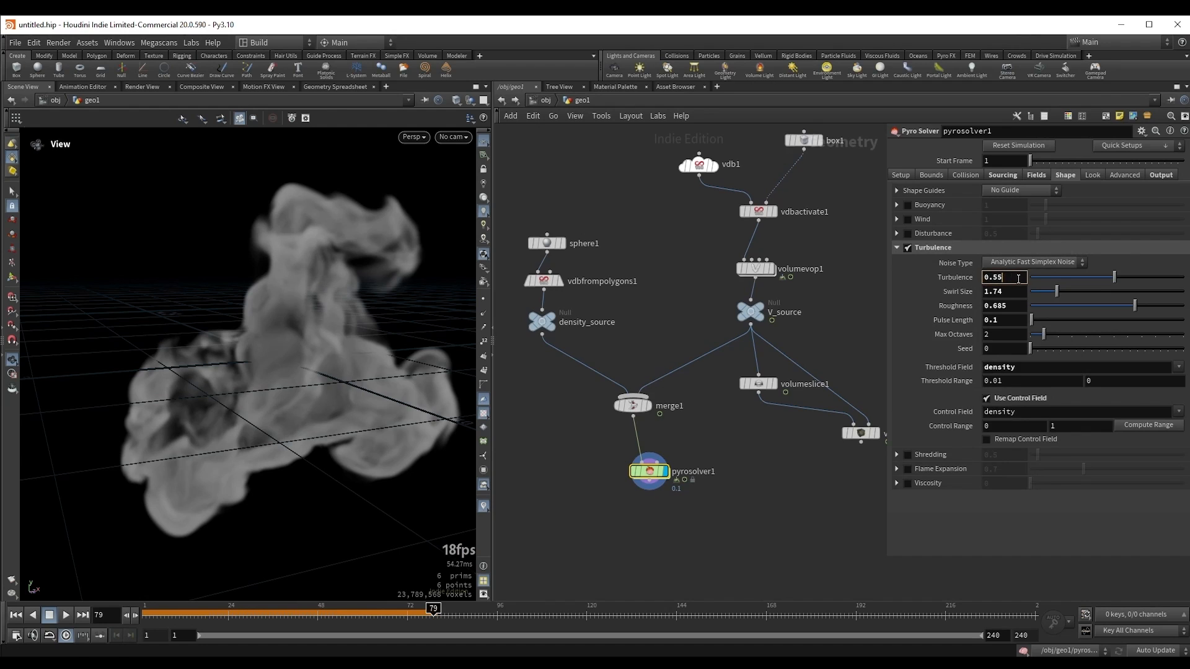
pyautogui.press('Return')
pyautogui.moveTo(1051, 296); pyautogui.dragTo(1039, 295)
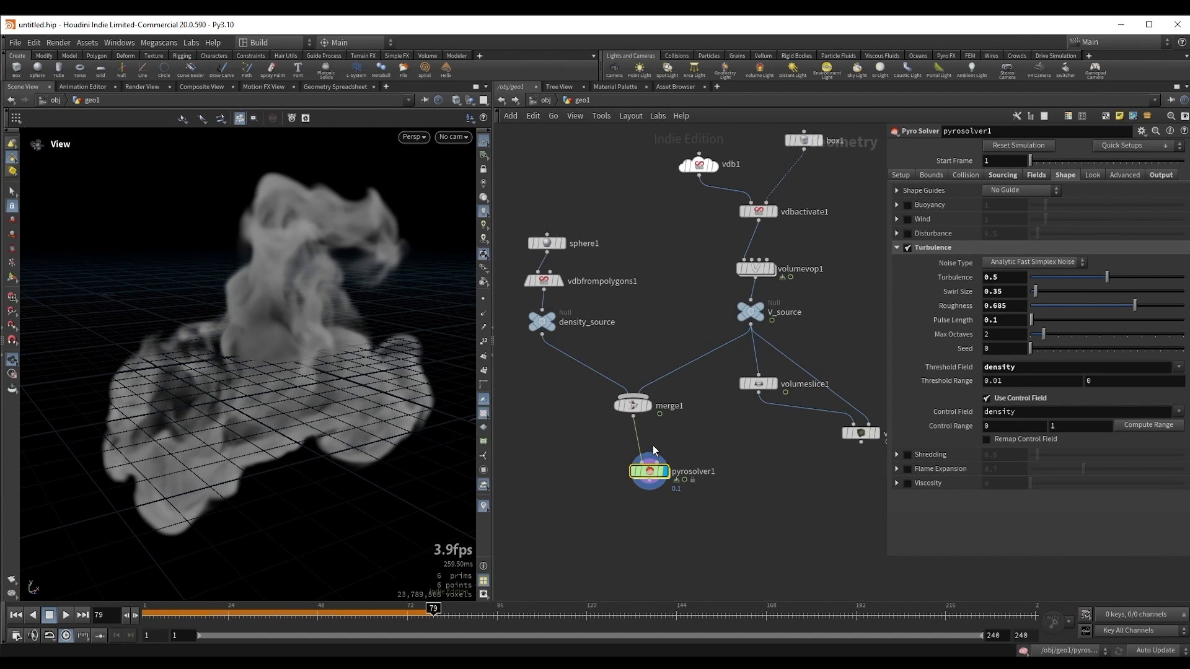
# Step: Duplicate pyrosolver1 as a second solver fed by merge1, display the copy and return to the first frame
pyautogui.moveTo(274, 316); pyautogui.dragTo(284, 328)
pyautogui.moveTo(686, 470); pyautogui.dragTo(753, 377, button='middle')
pyautogui.moveTo(705, 385); pyautogui.dragTo(786, 442)
pyautogui.hotkey('ctrl', 'Up')
pyautogui.moveTo(772, 470); pyautogui.dragTo(734, 463, button='middle')
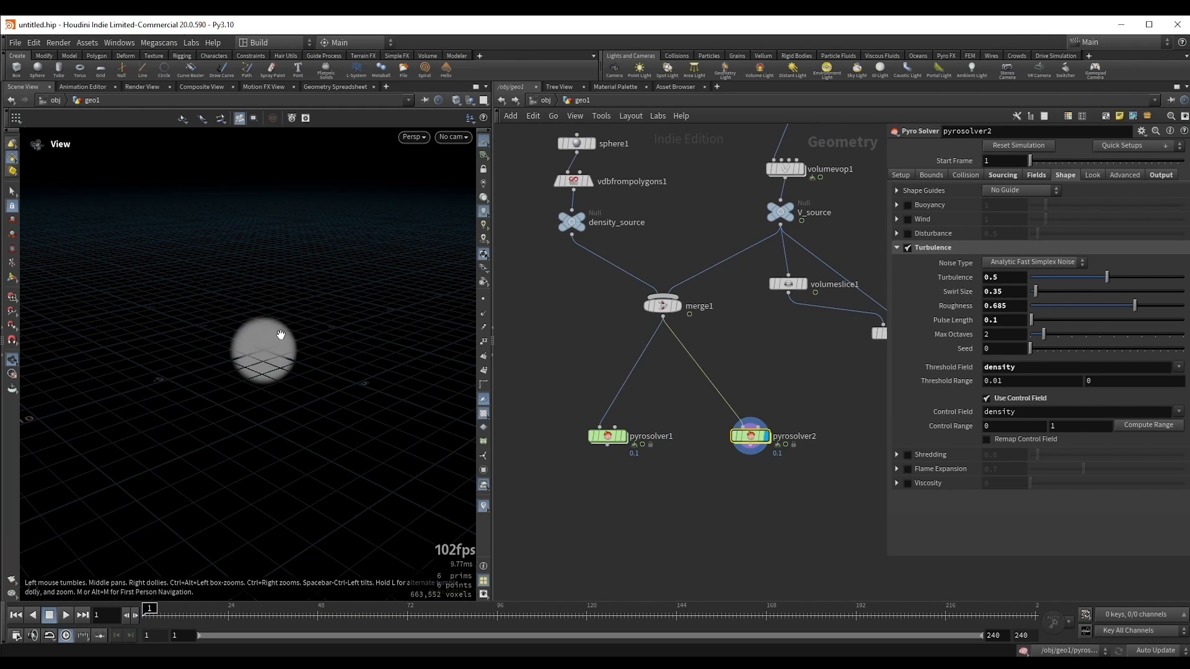
# Step: Add a displayed Transform node after pyrosolver2 and move its smoke about 6.9 units along Z
pyautogui.press('Tab')
pyautogui.write('tra')
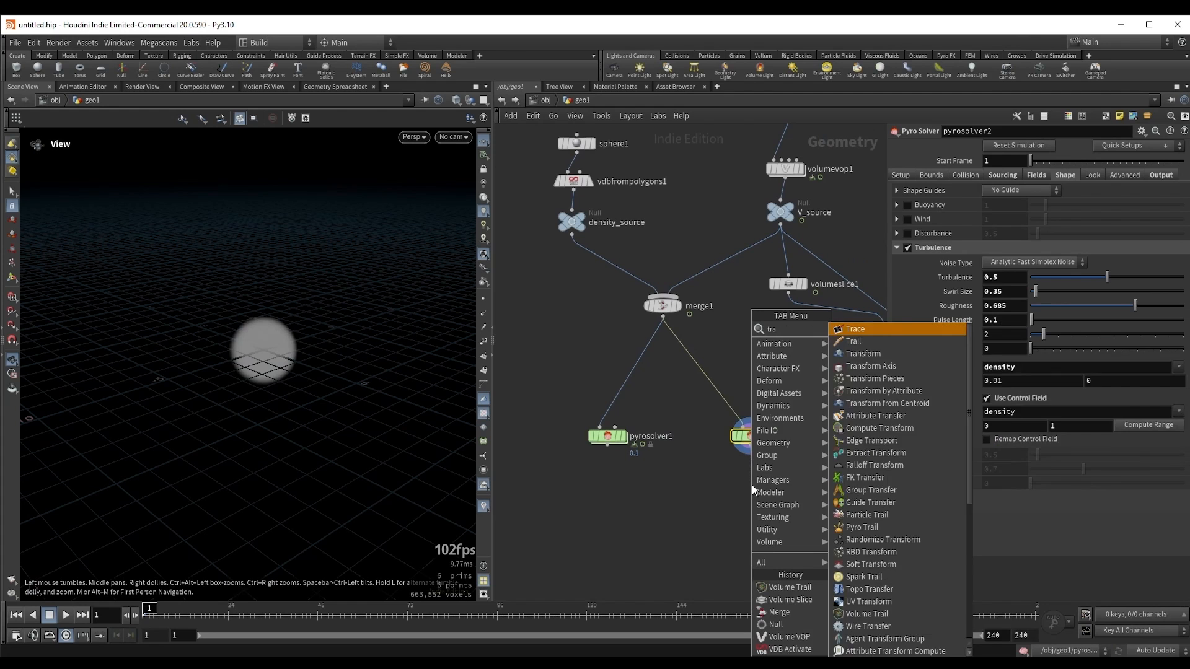
pyautogui.write('n')
pyautogui.press('Return')
pyautogui.click(752, 484)
pyautogui.press('Return')
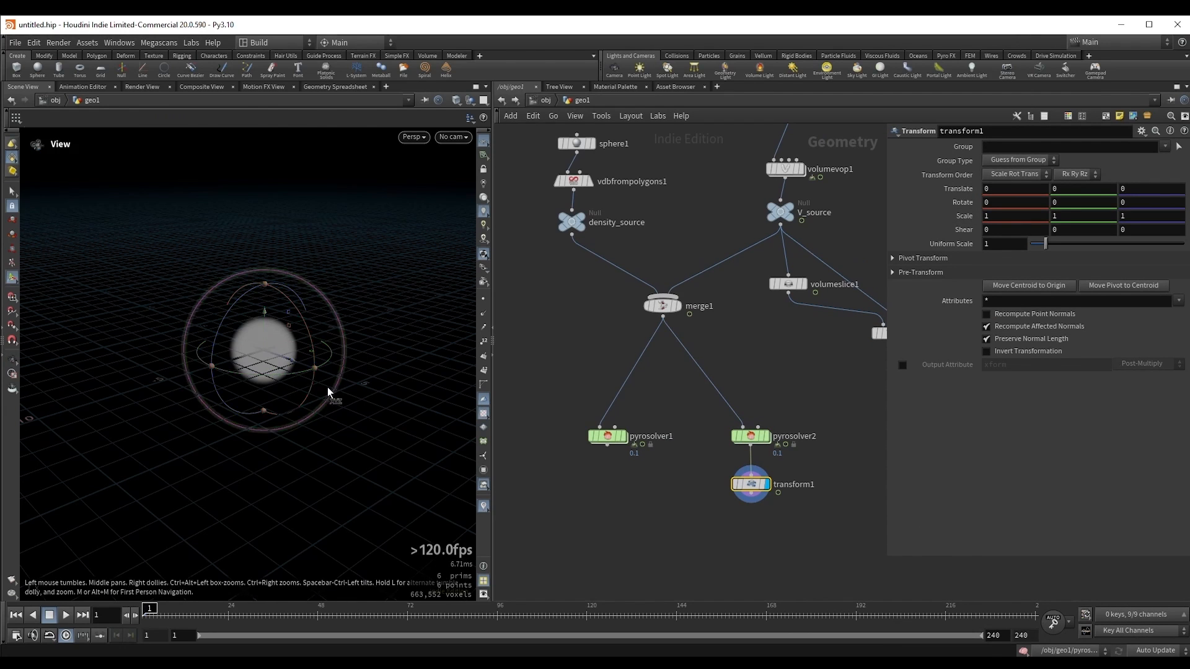
pyautogui.keyDown('alt'); pyautogui.moveTo(327, 392); pyautogui.dragTo(424, 403); pyautogui.keyUp('alt')
pyautogui.keyDown('alt'); pyautogui.moveTo(326, 399); pyautogui.dragTo(237, 361, button='middle'); pyautogui.keyUp('alt')
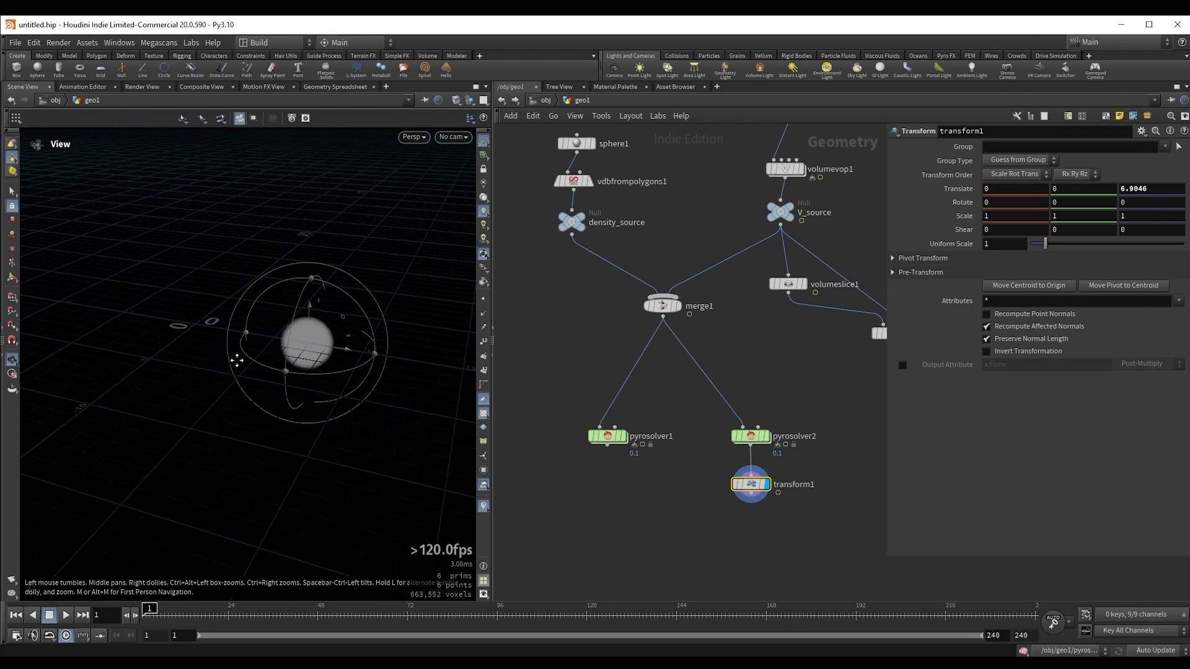
# Step: Shift the second solver's smoke to about 8.7 along Z and combine pyrosolver1 and transform1 in a displayed Merge node
pyautogui.moveTo(306, 351); pyautogui.dragTo(375, 360)
pyautogui.moveTo(677, 491); pyautogui.dragTo(684, 417, button='middle')
pyautogui.write('mer')
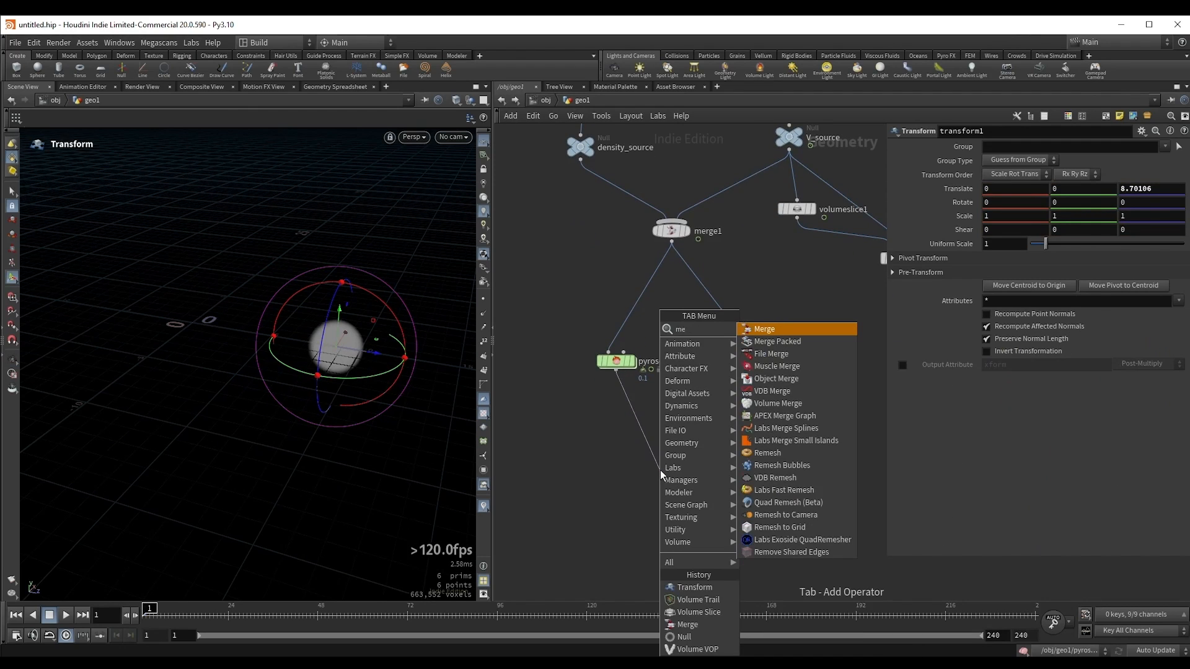
pyautogui.press('Return')
pyautogui.click(660, 470)
pyautogui.click(674, 470)
pyautogui.moveTo(658, 471); pyautogui.dragTo(690, 483)
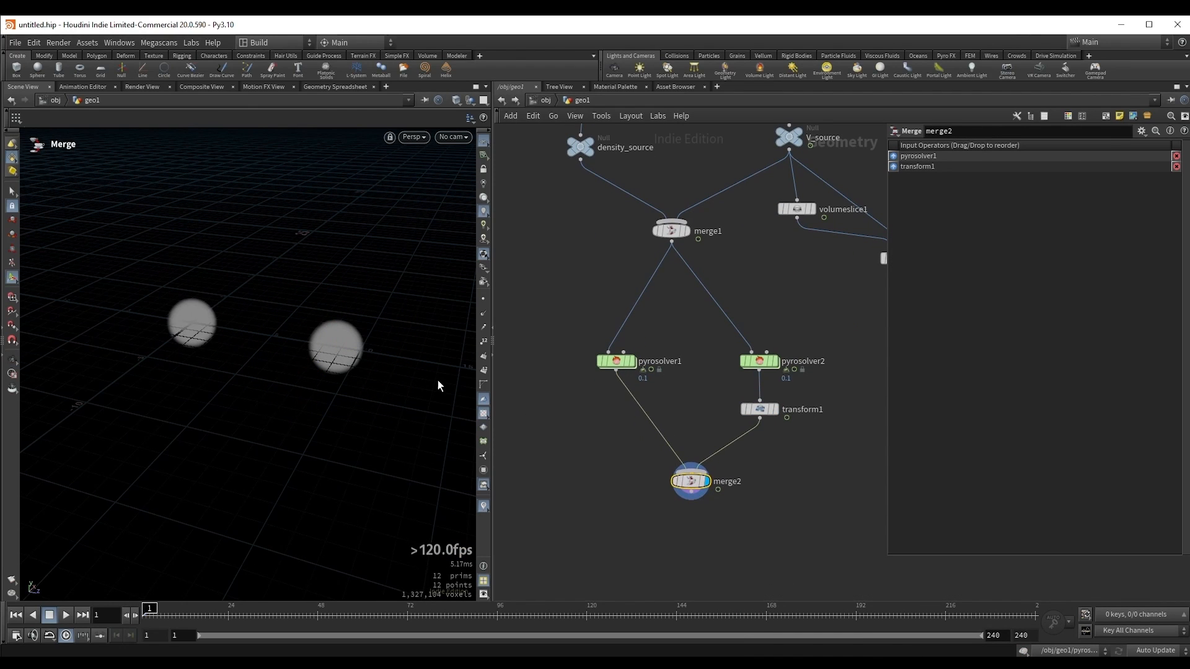
pyautogui.press('Escape')
# Step: Turn off Turbulence on pyrosolver2 and review its source volume settings
pyautogui.moveTo(633, 368); pyautogui.dragTo(668, 381)
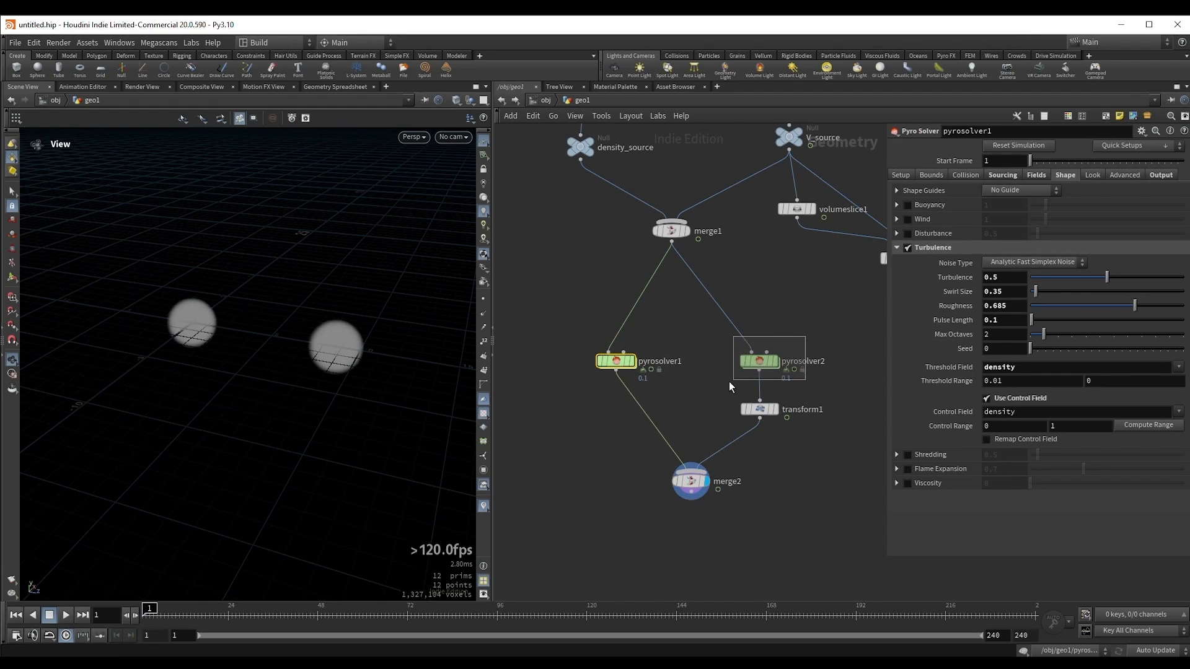
pyautogui.moveTo(729, 381); pyautogui.dragTo(727, 381)
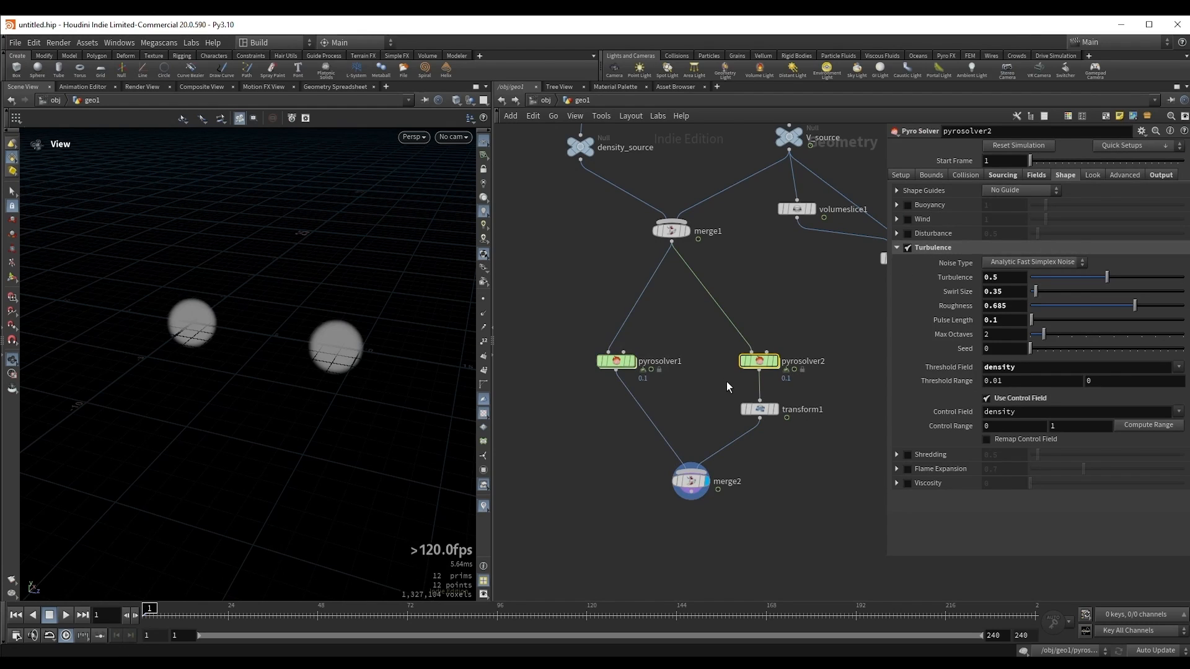
pyautogui.click(907, 248)
pyautogui.click(896, 247)
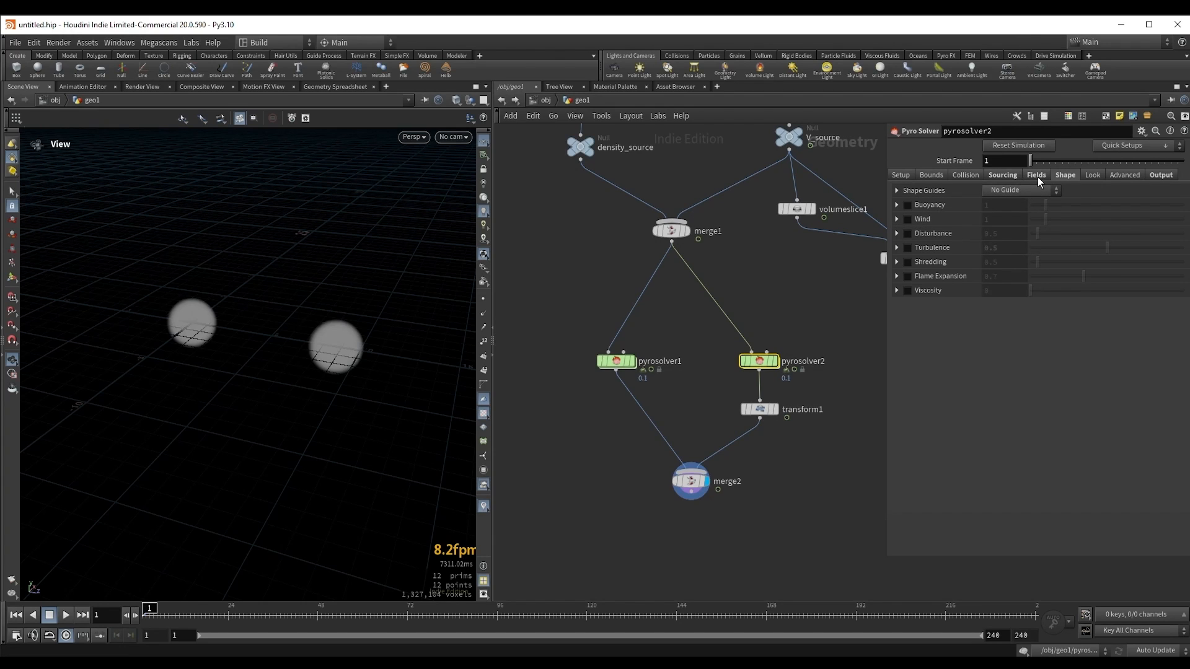
pyautogui.click(1002, 175)
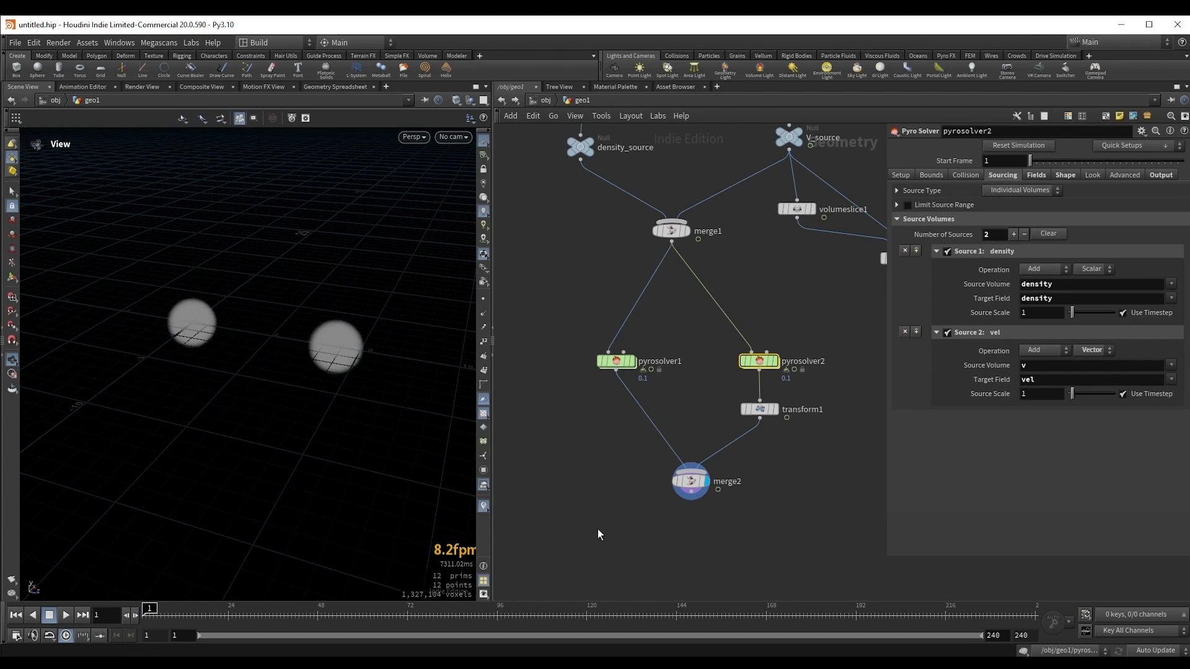
# Step: Play the merged simulations to frame 15 and compare the smoke with and without turbulence up close
pyautogui.moveTo(597, 479); pyautogui.dragTo(750, 529)
pyautogui.moveTo(318, 360); pyautogui.dragTo(315, 332)
pyautogui.press('Up')
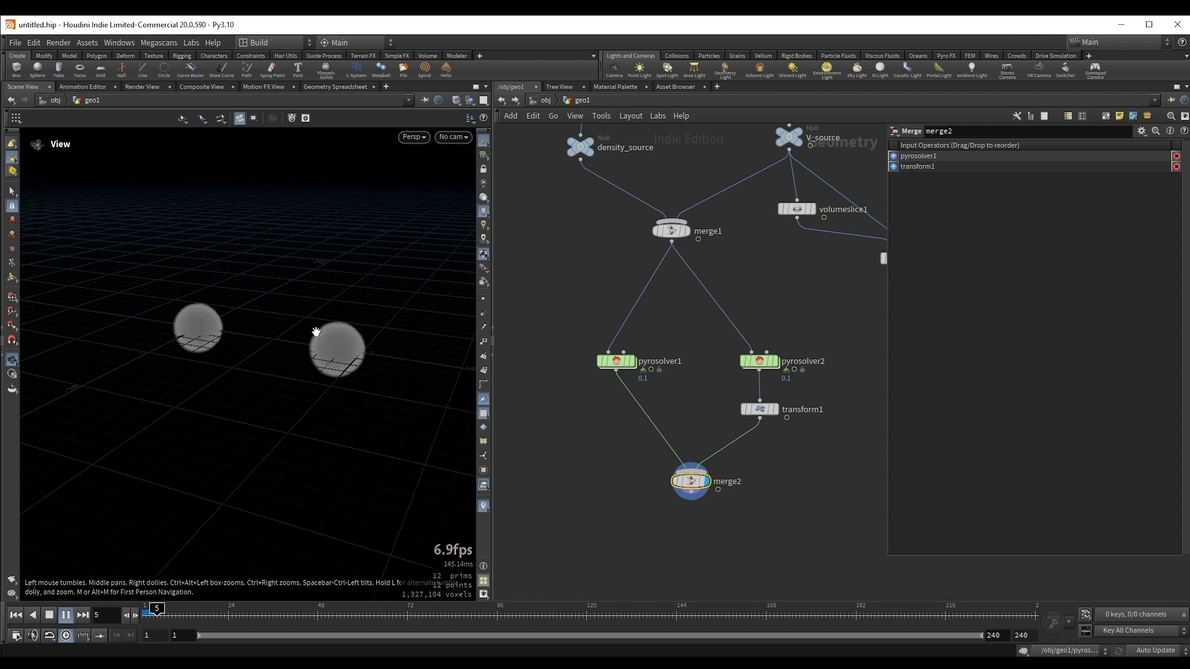
pyautogui.press('Up')
pyautogui.moveTo(294, 316); pyautogui.dragTo(352, 325, button='right')
pyautogui.moveTo(243, 338); pyautogui.dragTo(245, 356, button='middle')
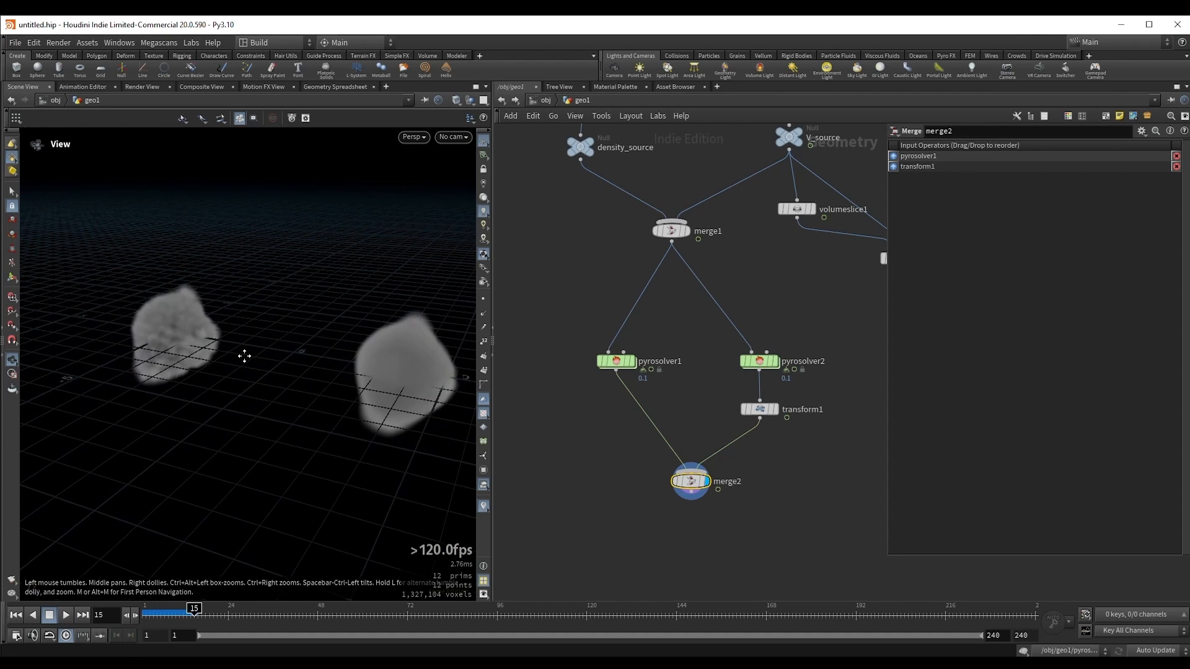
pyautogui.moveTo(244, 356); pyautogui.dragTo(269, 357)
pyautogui.moveTo(139, 361); pyautogui.dragTo(170, 377)
pyautogui.moveTo(170, 377); pyautogui.dragTo(148, 332, button='right')
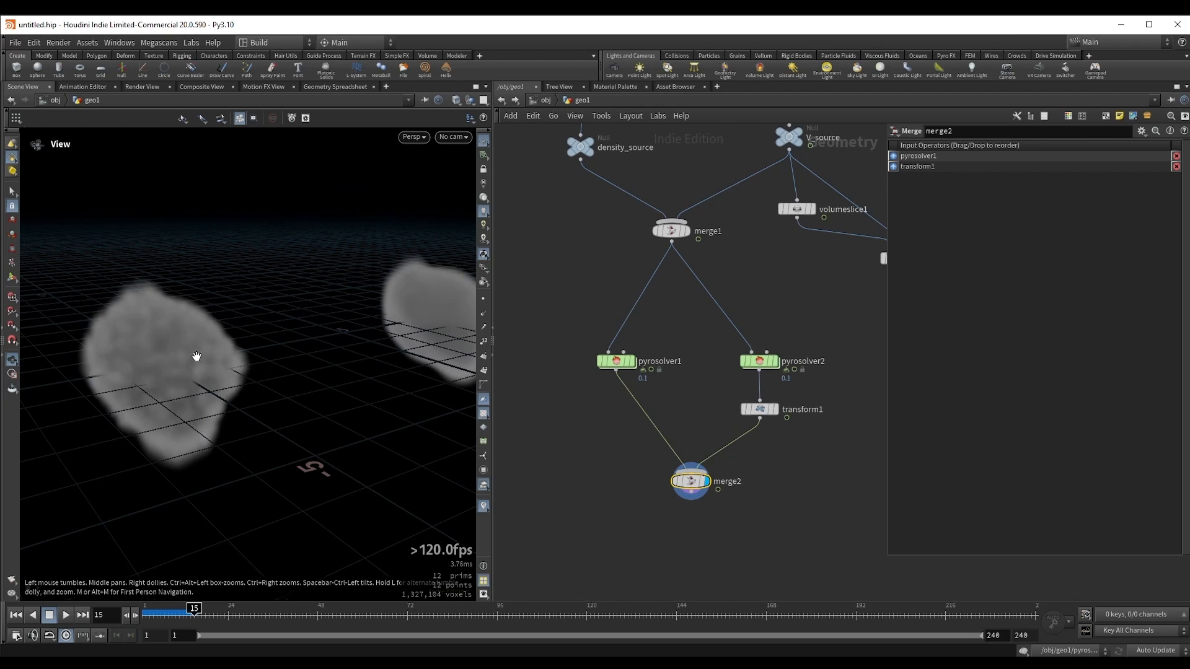
pyautogui.moveTo(196, 356); pyautogui.dragTo(151, 334)
pyautogui.moveTo(209, 347); pyautogui.dragTo(204, 366, button='right')
pyautogui.moveTo(273, 351); pyautogui.dragTo(167, 348)
pyautogui.moveTo(167, 348); pyautogui.dragTo(163, 360, button='right')
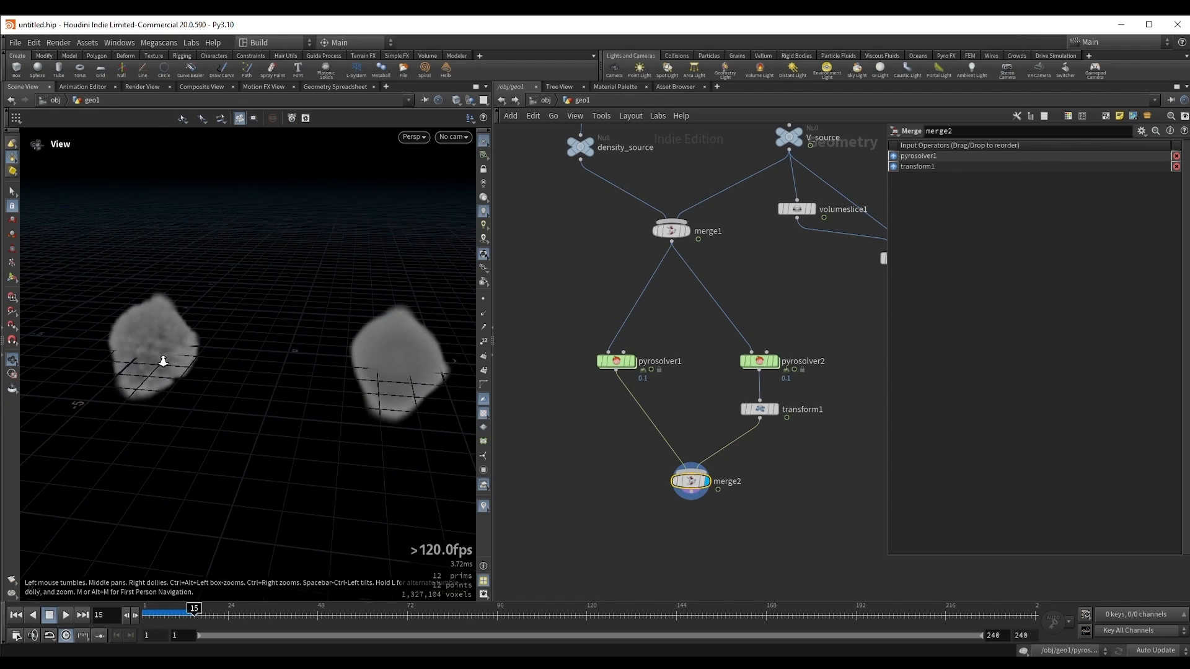
pyautogui.moveTo(163, 360); pyautogui.dragTo(194, 351)
# Step: Continue playback past frame 15 and compare how both smoke shapes develop from several angles
pyautogui.press('Up')
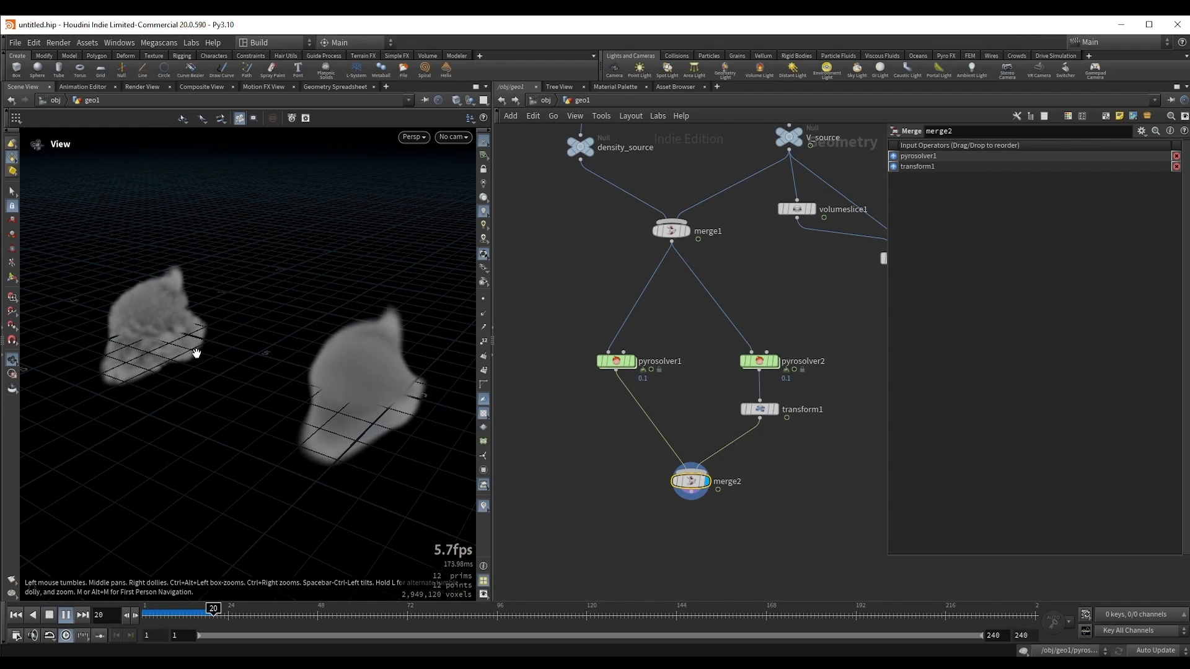
pyautogui.press('Up')
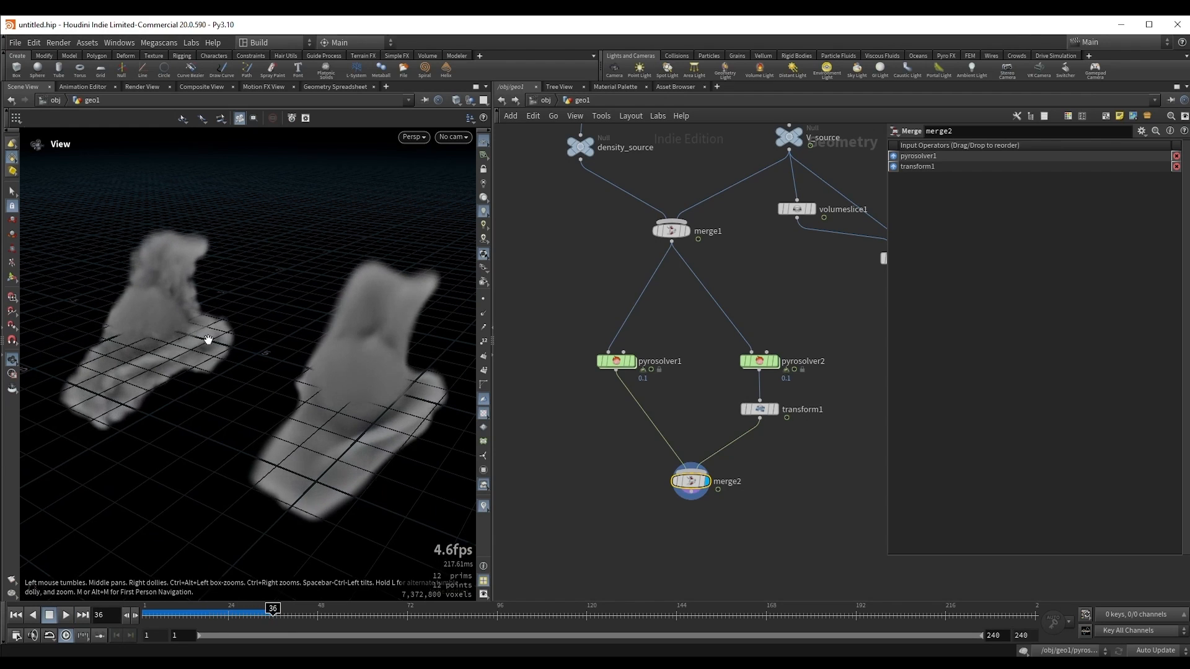
pyautogui.moveTo(129, 319); pyautogui.dragTo(383, 301)
pyautogui.moveTo(296, 388); pyautogui.dragTo(213, 366)
pyautogui.press('Up')
pyautogui.scroll(-3, 186, 390)
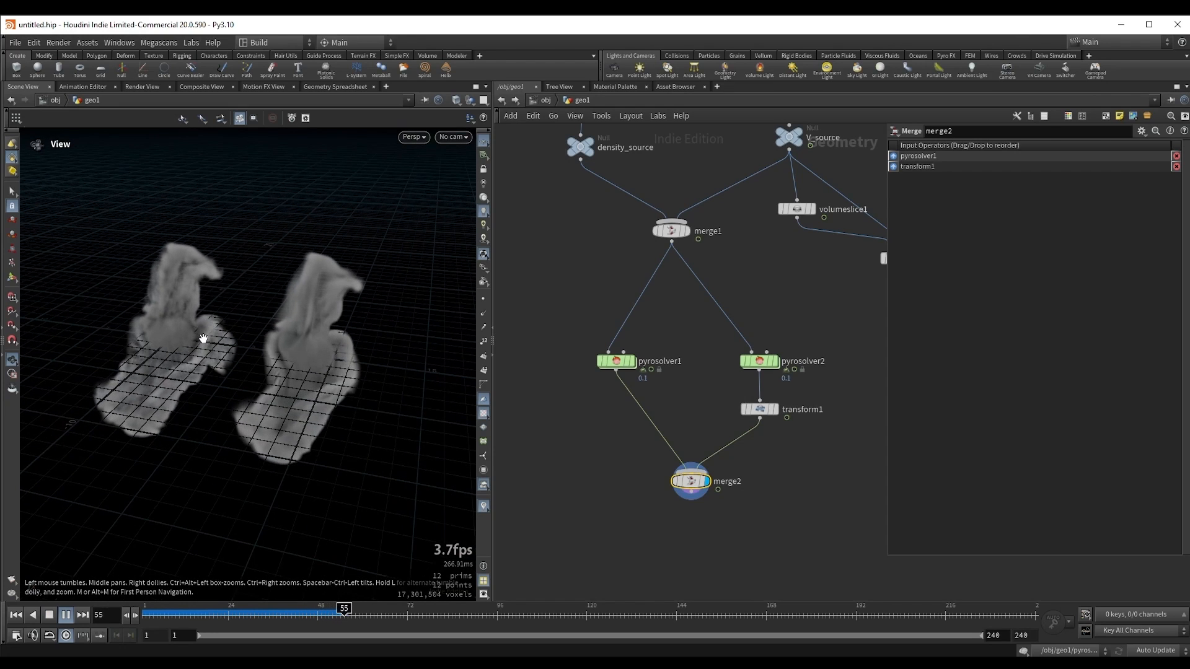
pyautogui.press('Up')
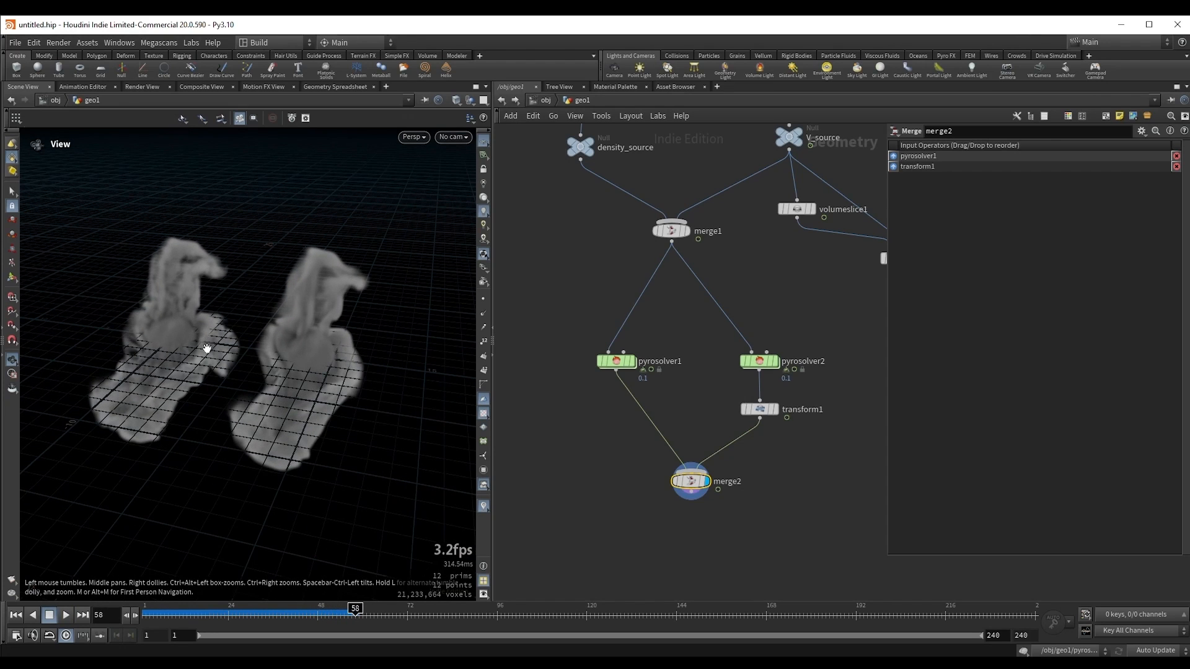
pyautogui.moveTo(207, 348)
pyautogui.mouseDown()
pyautogui.moveTo(197, 341)
pyautogui.moveTo(227, 348)
pyautogui.mouseUp()
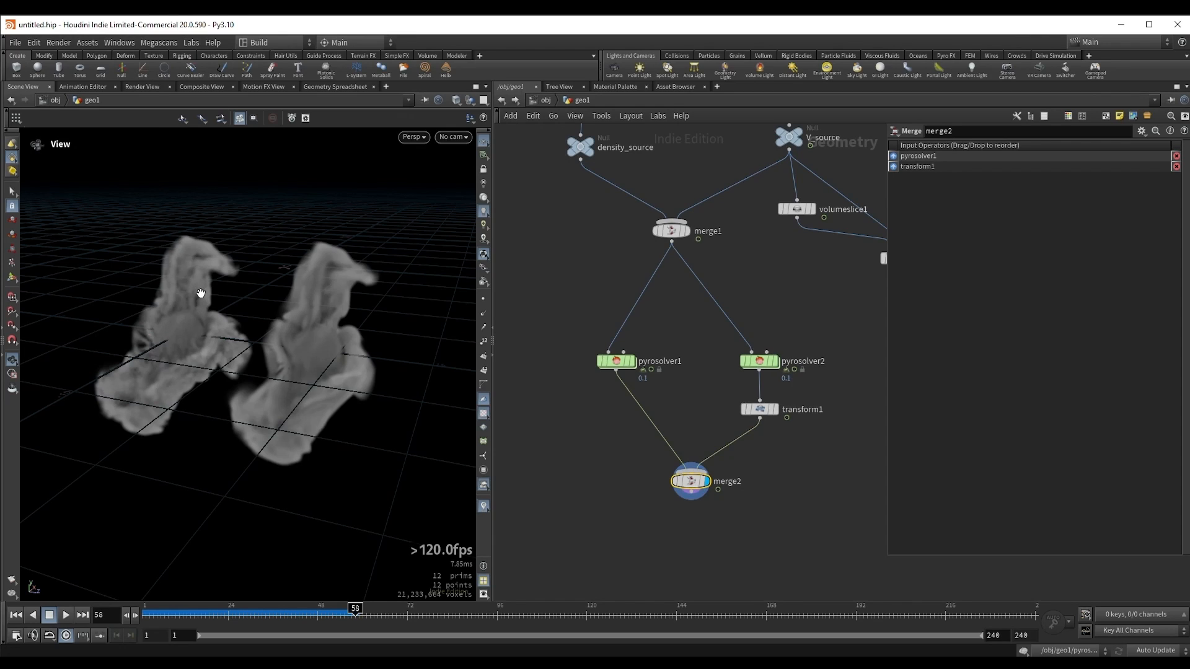
pyautogui.moveTo(239, 355); pyautogui.dragTo(197, 327)
pyautogui.moveTo(827, 291); pyautogui.dragTo(771, 443, button='middle')
pyautogui.moveTo(833, 286); pyautogui.dragTo(796, 369, button='middle')
pyautogui.keyDown('shift'); pyautogui.moveTo(703, 324); pyautogui.dragTo(704, 298); pyautogui.keyUp('shift')
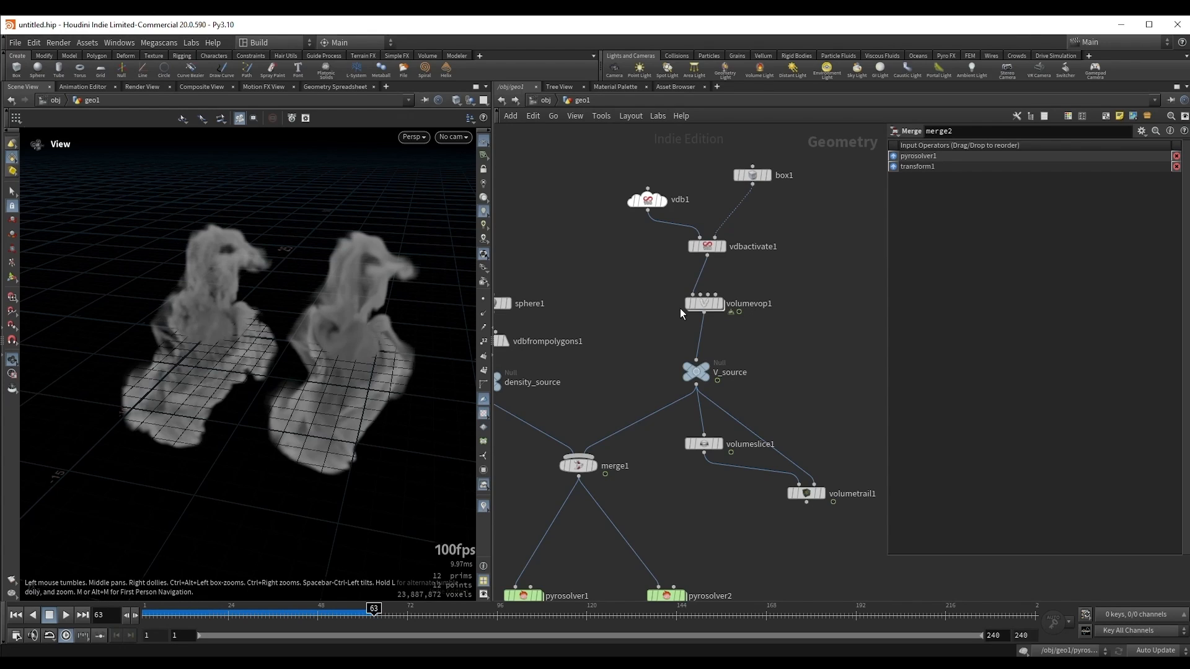
pyautogui.moveTo(374, 327); pyautogui.dragTo(334, 339)
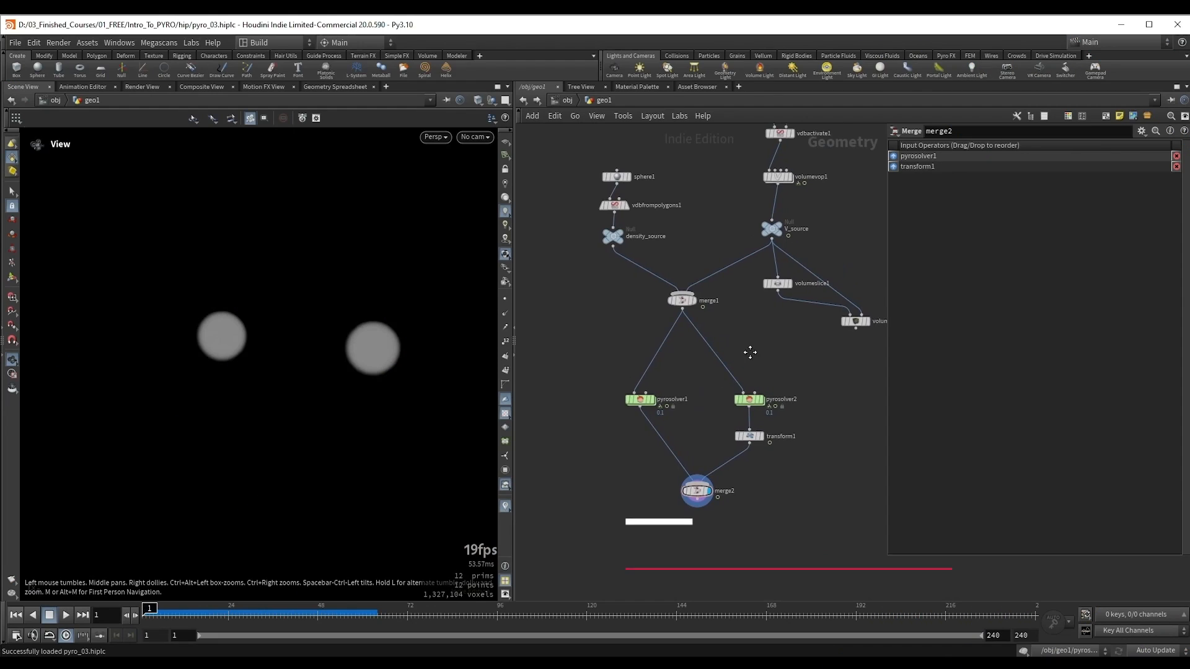
# Step: Delete pyrosolver2, transform1 and merge2, and display only pyrosolver1
pyautogui.moveTo(722, 365); pyautogui.dragTo(797, 457)
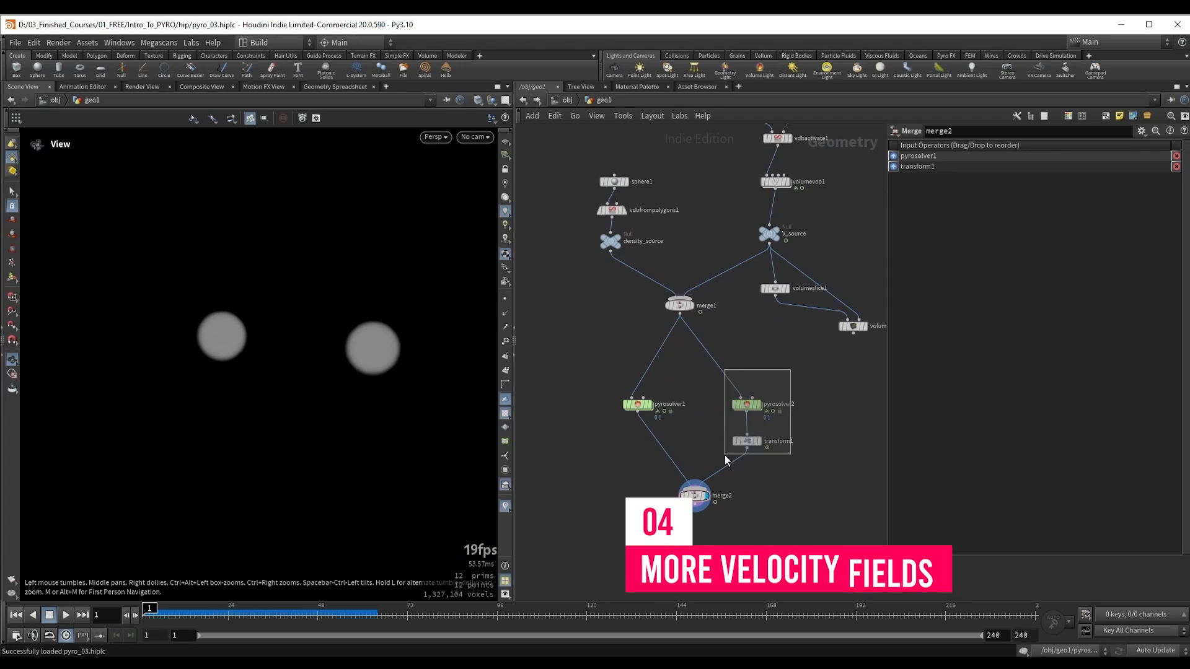
pyautogui.press('Delete')
pyautogui.moveTo(739, 514); pyautogui.dragTo(740, 516)
pyautogui.press('Delete')
pyautogui.moveTo(642, 407); pyautogui.dragTo(676, 370)
pyautogui.moveTo(685, 398); pyautogui.dragTo(717, 436, button='middle')
pyautogui.scroll(2, 716, 435)
pyautogui.moveTo(242, 327); pyautogui.dragTo(253, 311)
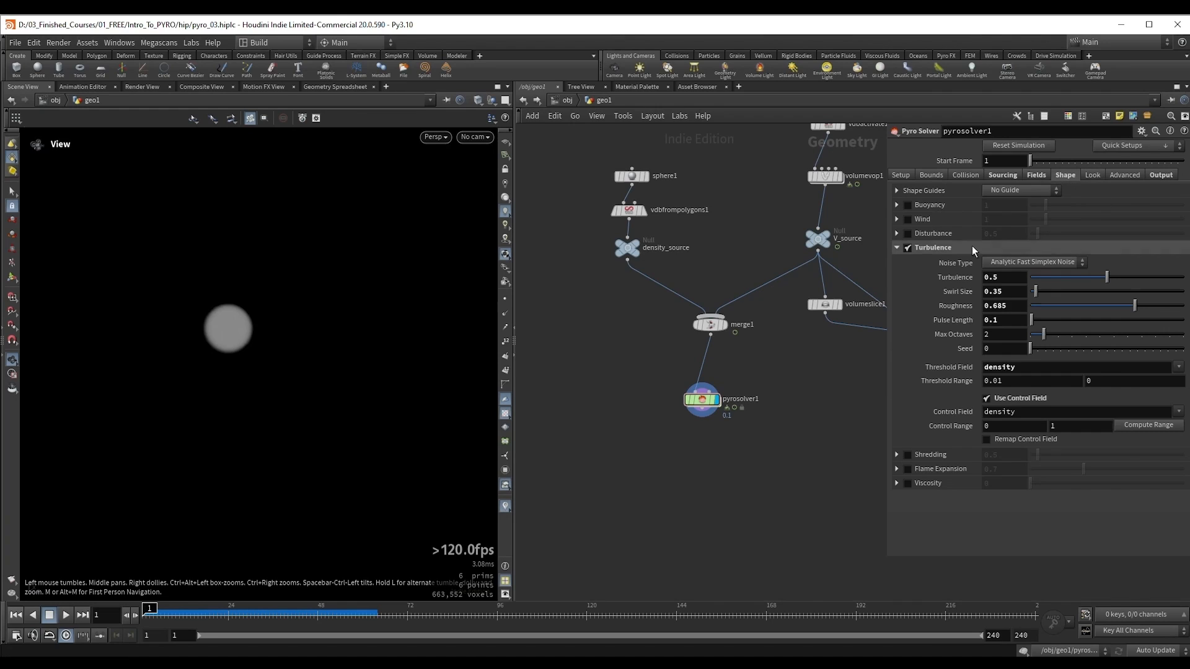
# Step: Turn off Turbulence on pyrosolver1 and show its source volume settings
pyautogui.click(908, 248)
pyautogui.click(896, 248)
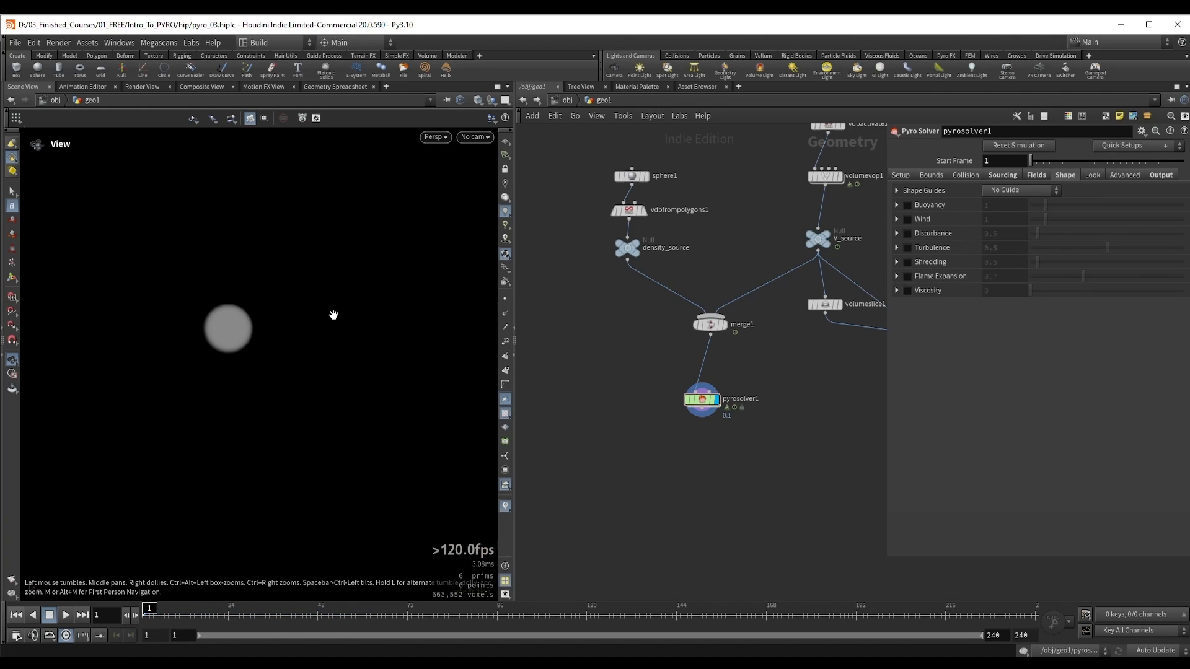
pyautogui.moveTo(251, 312); pyautogui.dragTo(254, 326, button='right')
pyautogui.moveTo(253, 325); pyautogui.dragTo(273, 350, button='middle')
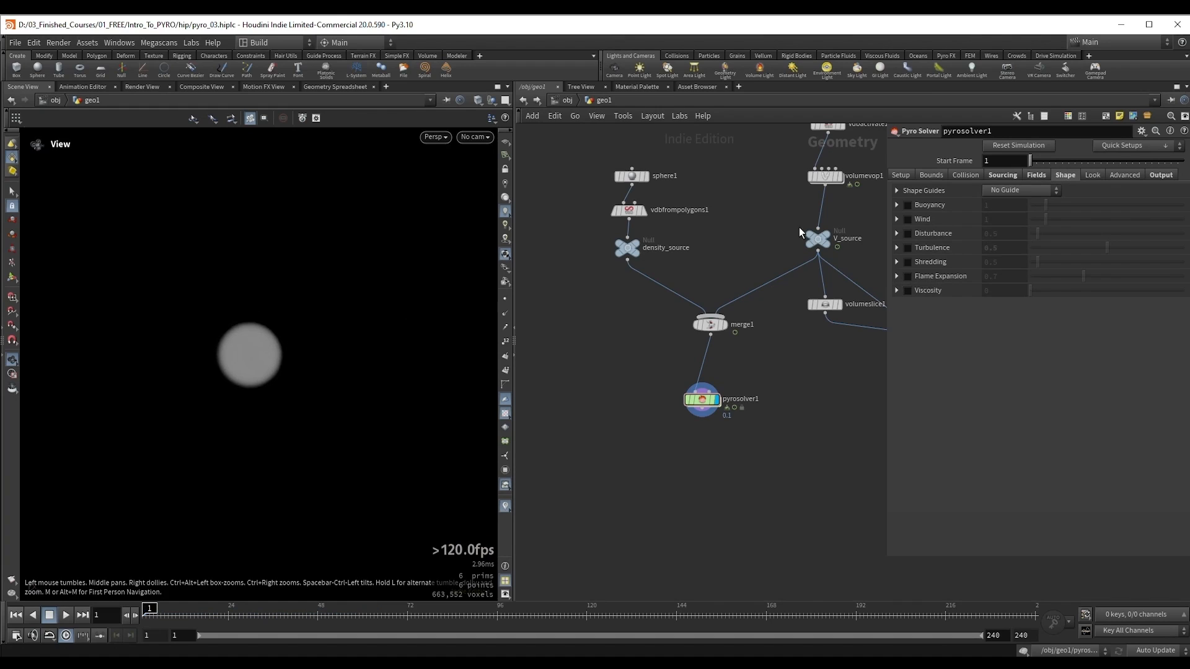
pyautogui.click(1001, 175)
# Step: Display the volumetrail1 node to visualize the V_source velocity field
pyautogui.moveTo(751, 393); pyautogui.dragTo(700, 501, button='middle')
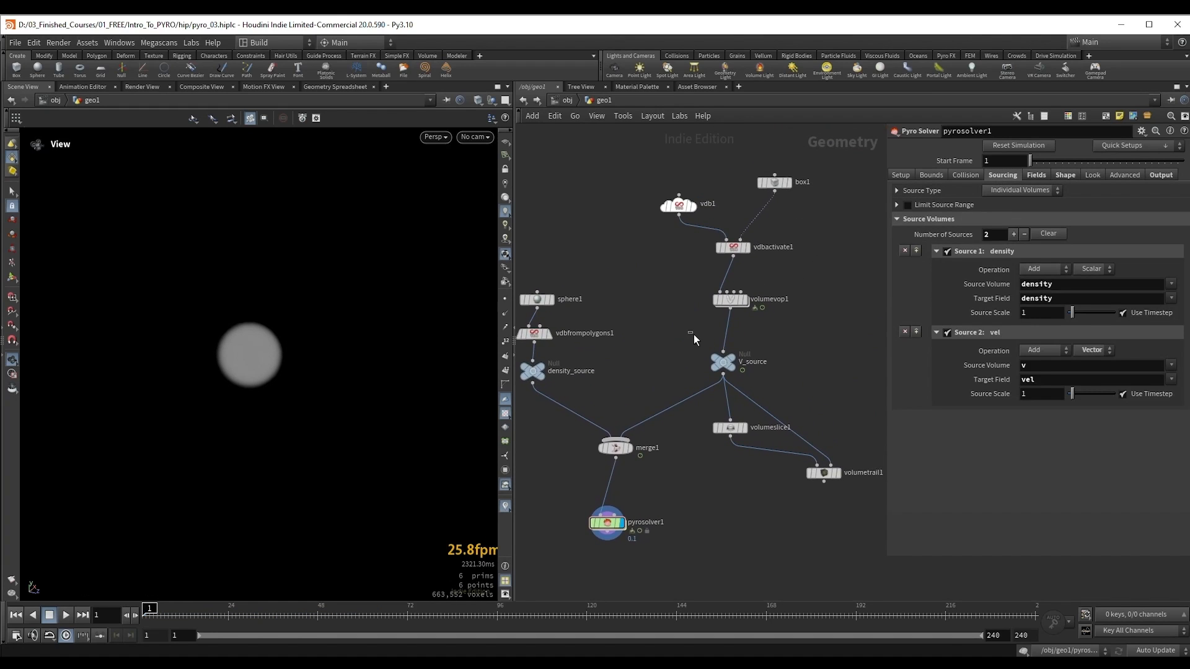
pyautogui.moveTo(790, 510); pyautogui.dragTo(848, 472)
pyautogui.press('r')
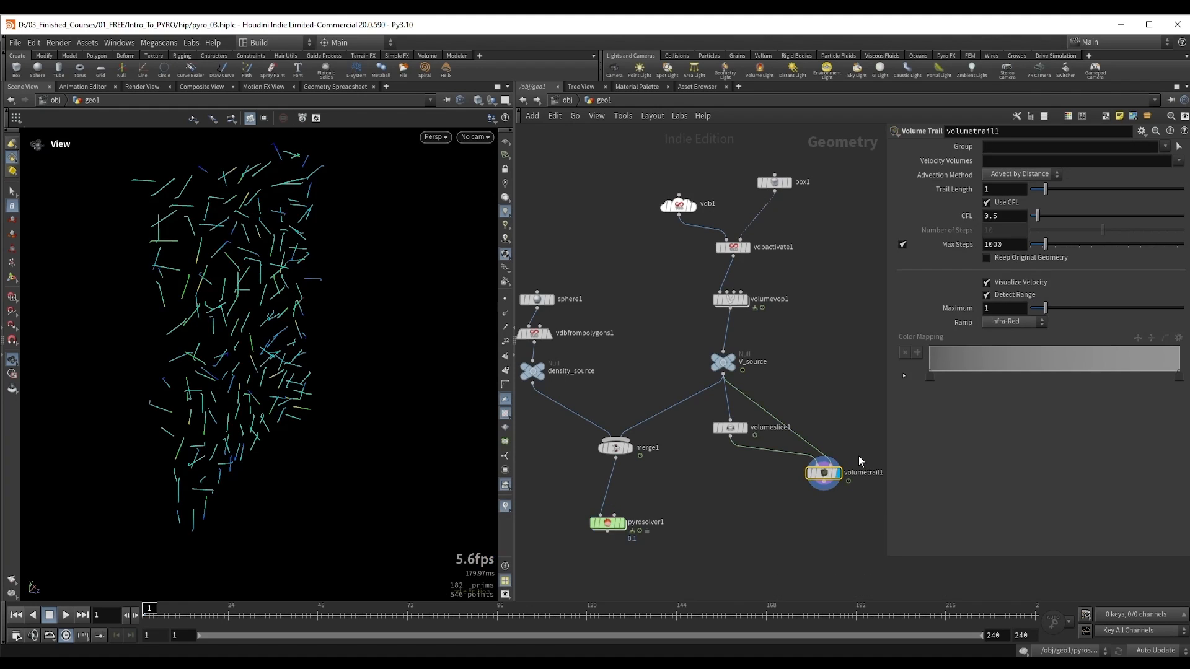
pyautogui.moveTo(839, 349); pyautogui.dragTo(834, 364, button='middle')
pyautogui.keyDown('alt'); pyautogui.moveTo(295, 320); pyautogui.dragTo(245, 312); pyautogui.keyUp('alt')
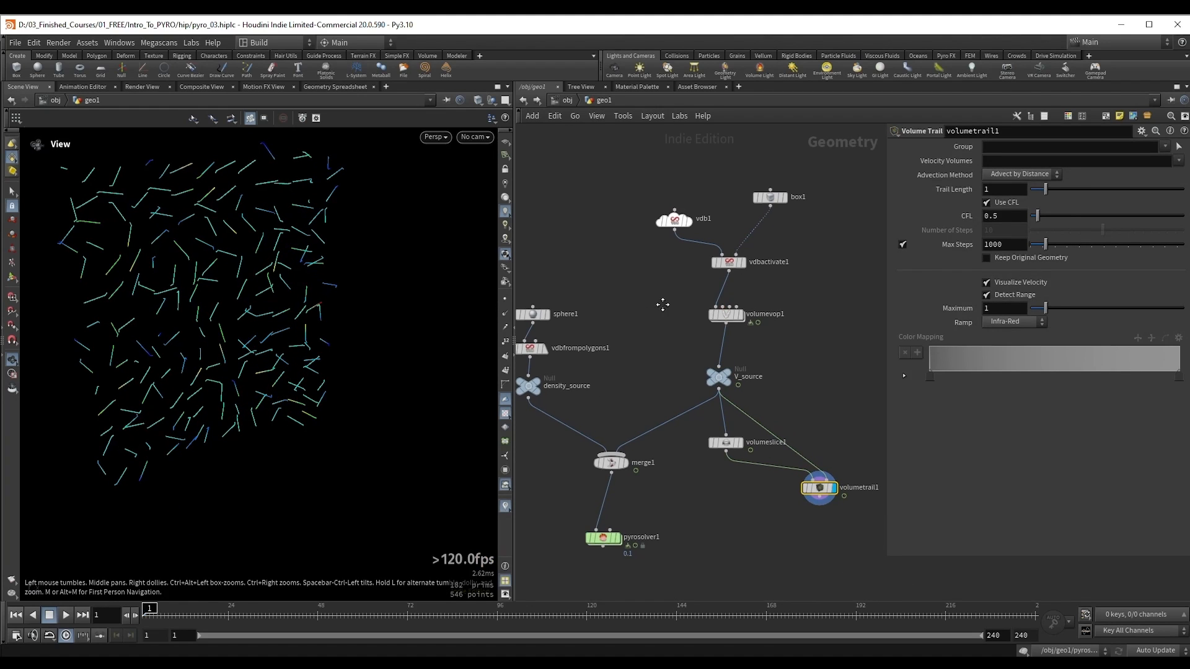
# Step: Open the network inside volumevop1 and move bind1 away from curlnoise1 to make room between them
pyautogui.moveTo(663, 304); pyautogui.dragTo(677, 313, button='middle')
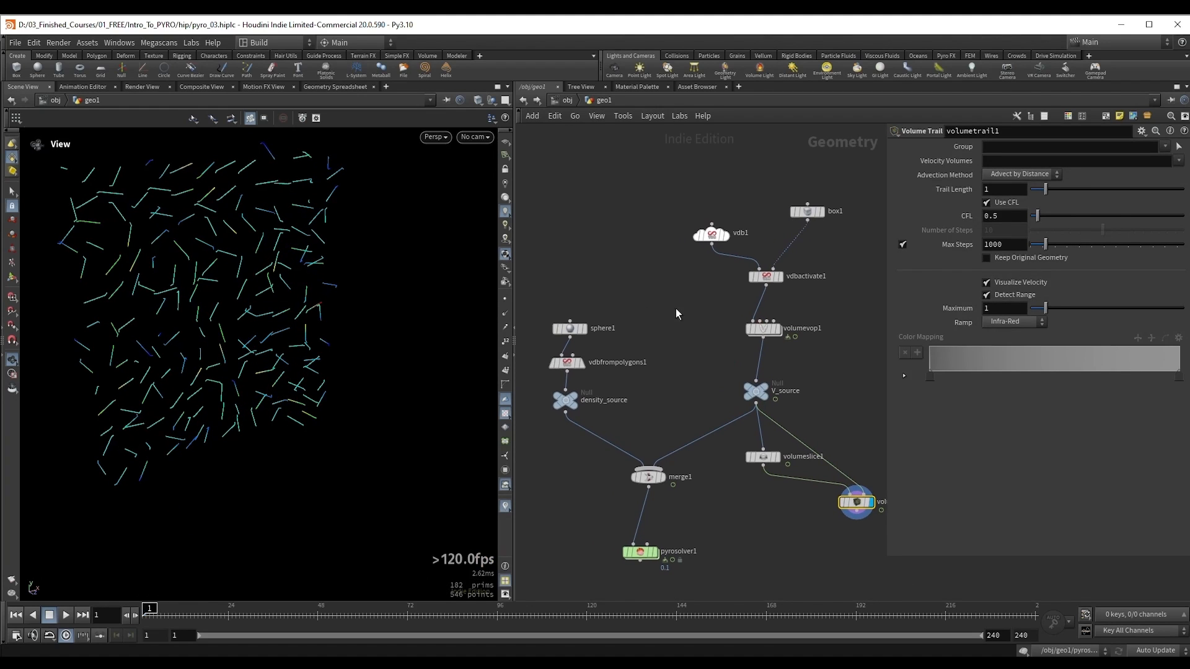
pyautogui.doubleClick(766, 334)
pyautogui.moveTo(221, 271); pyautogui.dragTo(256, 296)
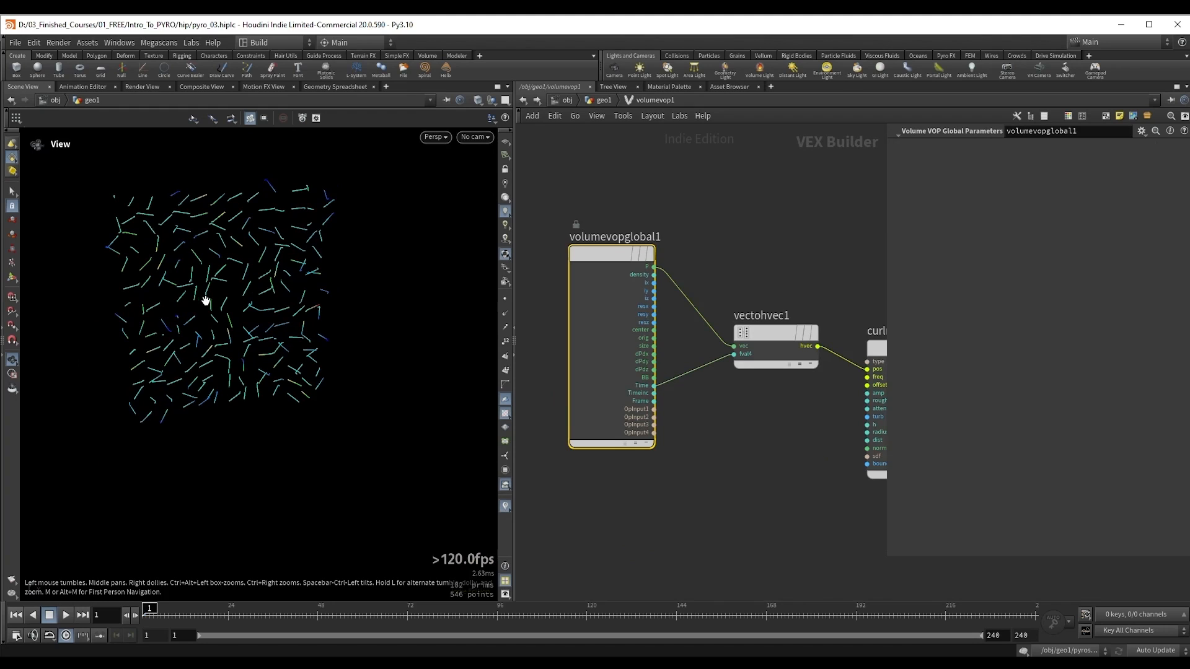
pyautogui.scroll(-1, 735, 280)
pyautogui.moveTo(822, 254); pyautogui.dragTo(622, 275, button='middle')
pyautogui.moveTo(829, 335); pyautogui.dragTo(702, 338, button='middle')
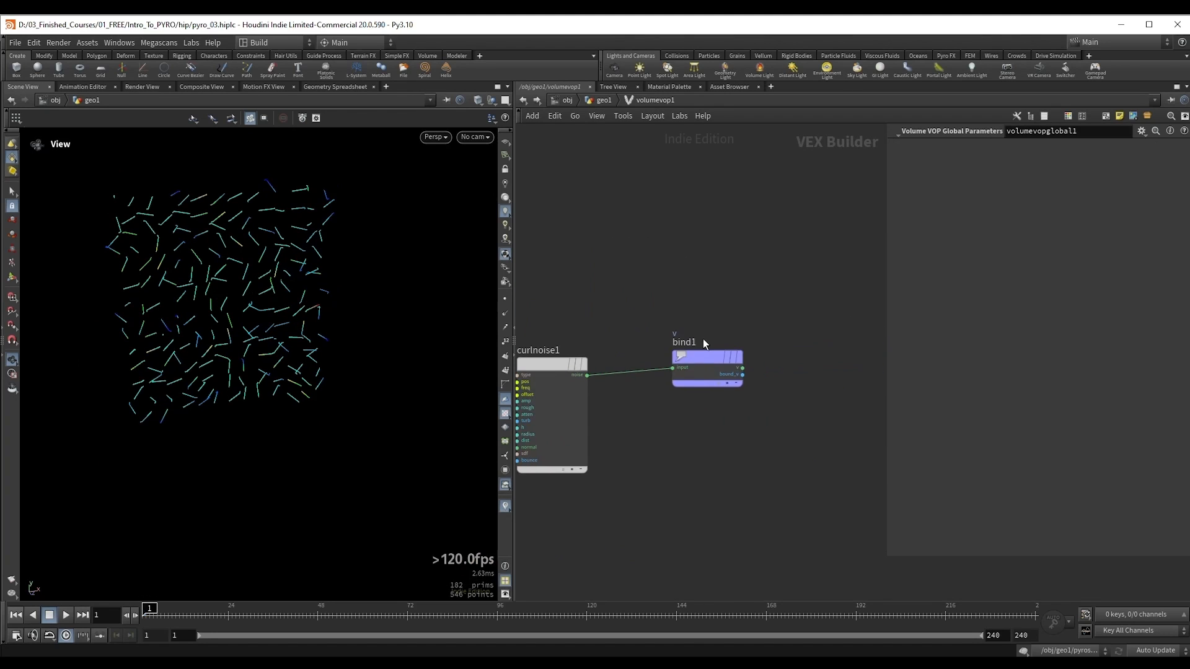
pyautogui.moveTo(695, 354); pyautogui.dragTo(768, 347)
# Step: Add a Constant node above curlnoise1, set its type to 3 Floats (vector) and its value to 0, 1, 0
pyautogui.press('Tab')
pyautogui.write('const')
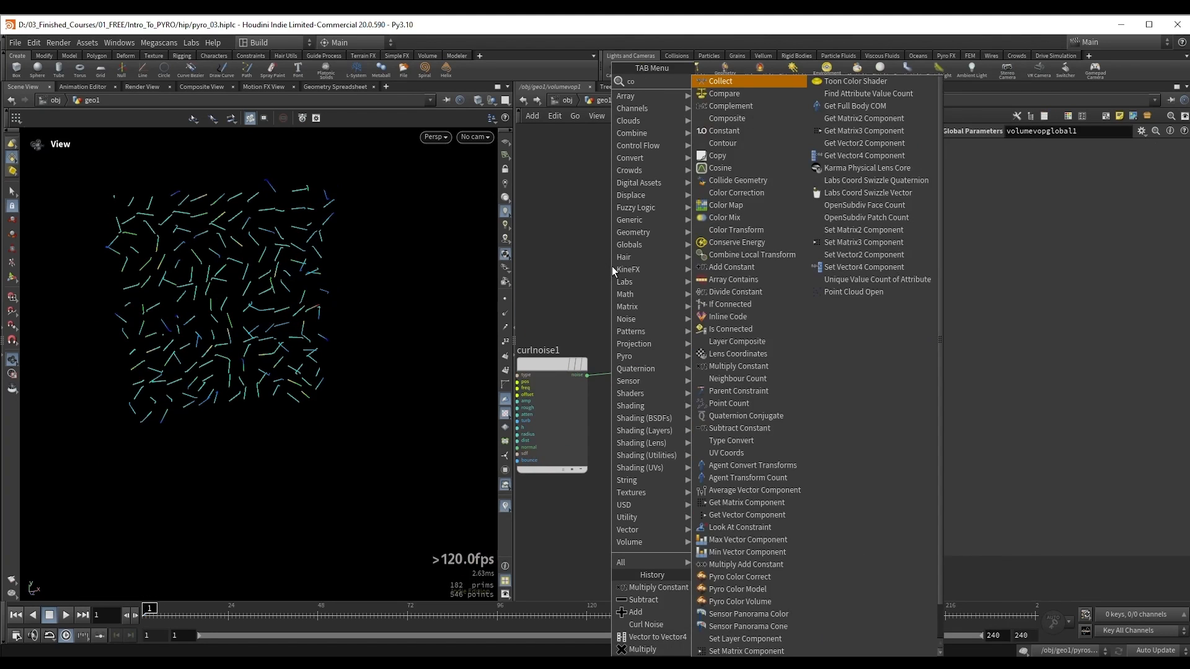
pyautogui.press('Return')
pyautogui.click(612, 266)
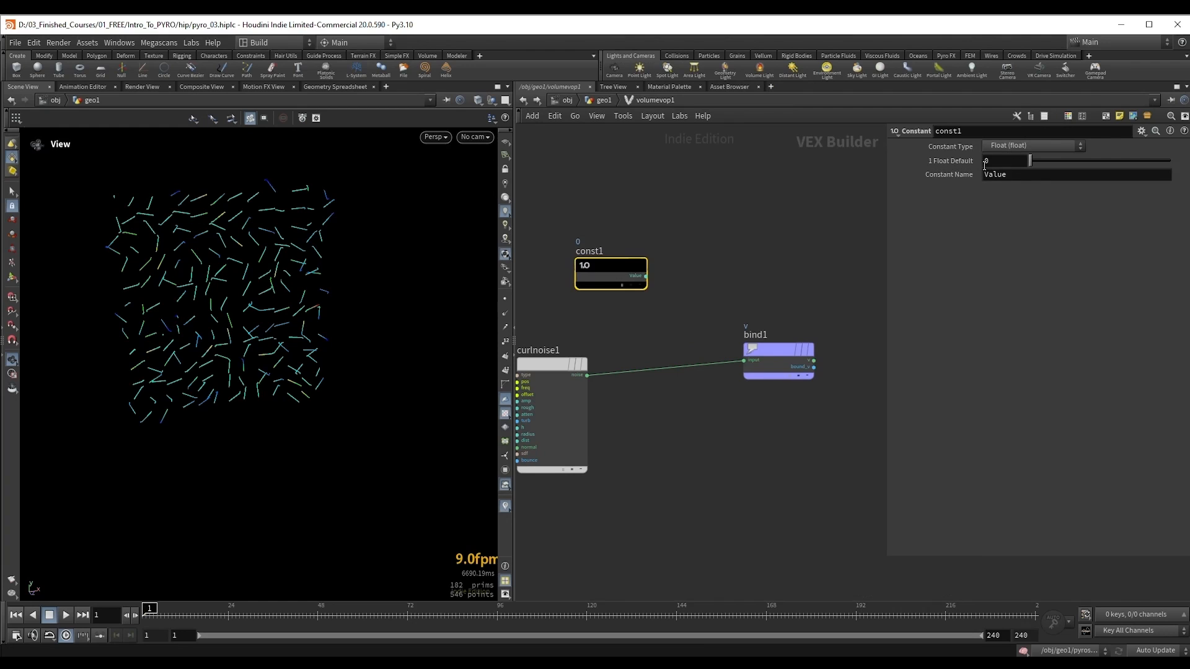
pyautogui.click(1002, 147)
pyautogui.click(1010, 232)
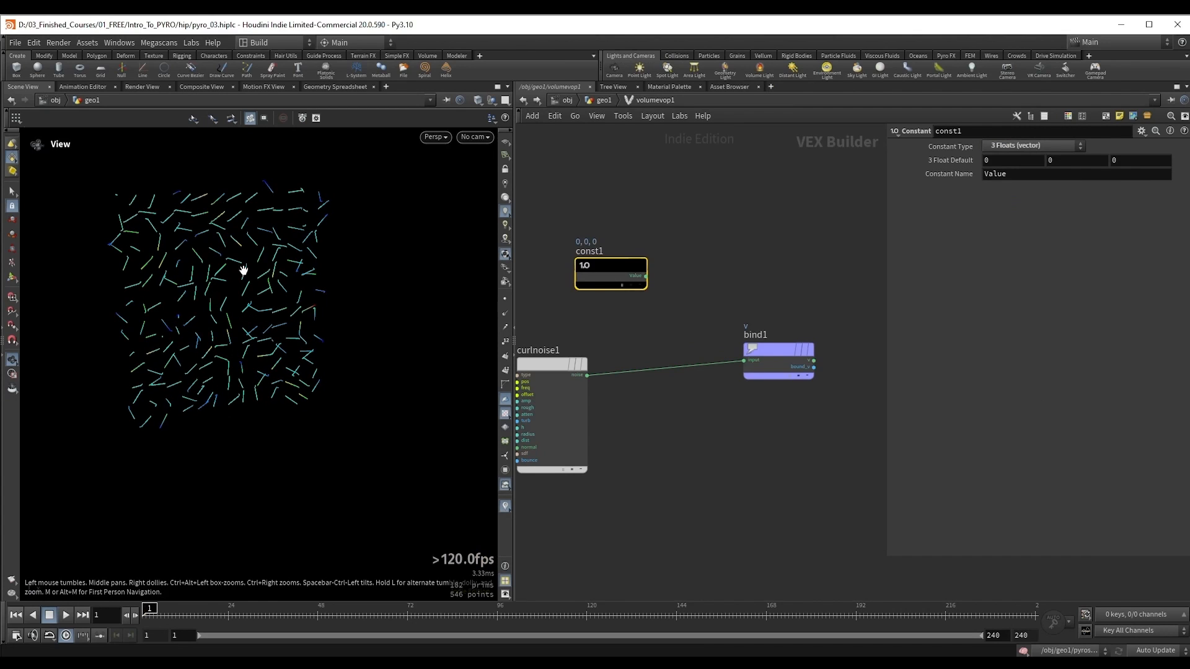
pyautogui.doubleClick(1060, 163)
pyautogui.write('1')
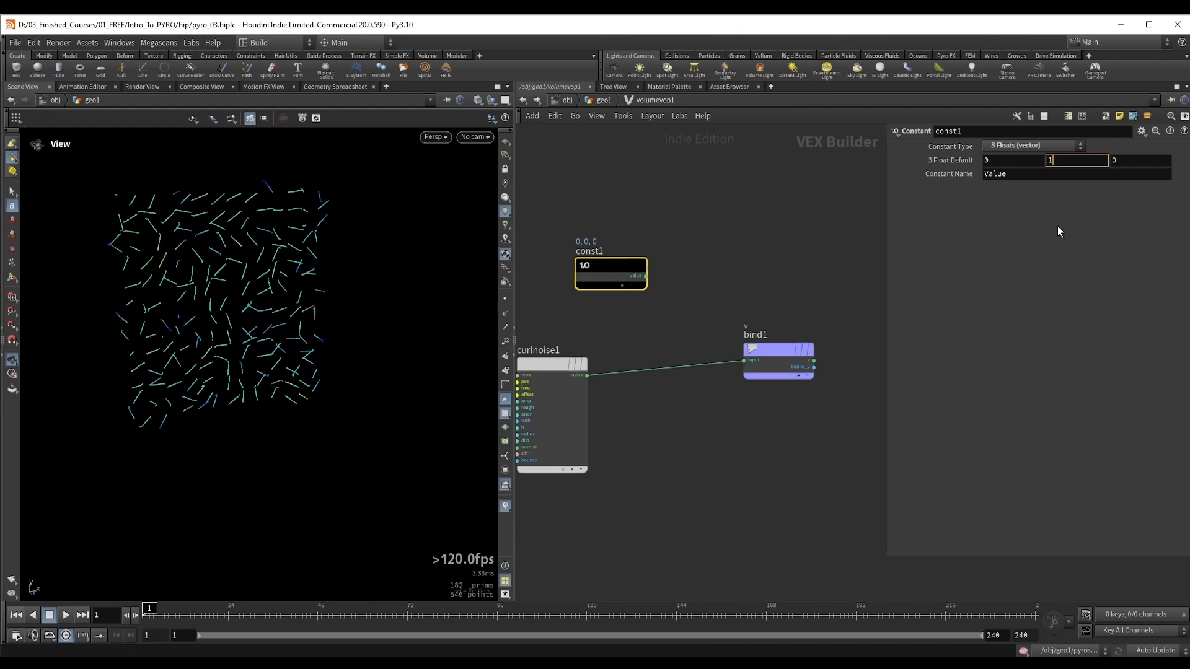
pyautogui.press('Return')
# Step: Insert an Add node on the connection between curlnoise1 and bind1
pyautogui.moveTo(771, 261); pyautogui.dragTo(797, 234, button='middle')
pyautogui.scroll(-2, 801, 230)
pyautogui.moveTo(813, 312); pyautogui.dragTo(833, 311)
pyautogui.press('Tab')
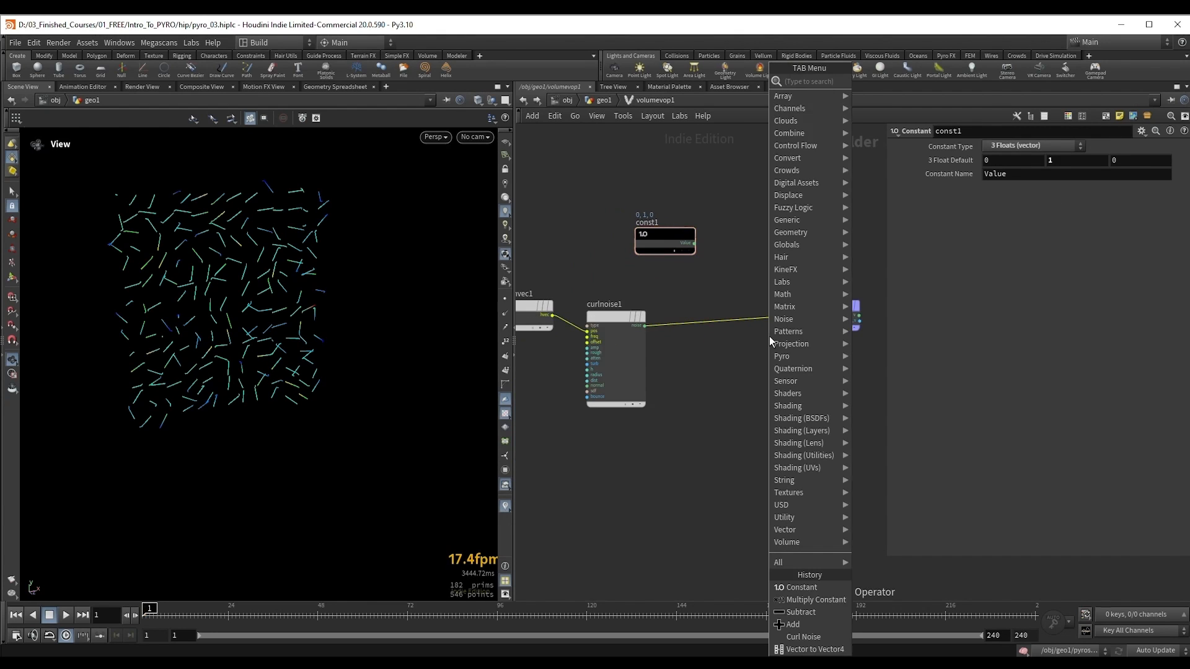
pyautogui.write('add')
pyautogui.press('Return')
pyautogui.click(772, 302)
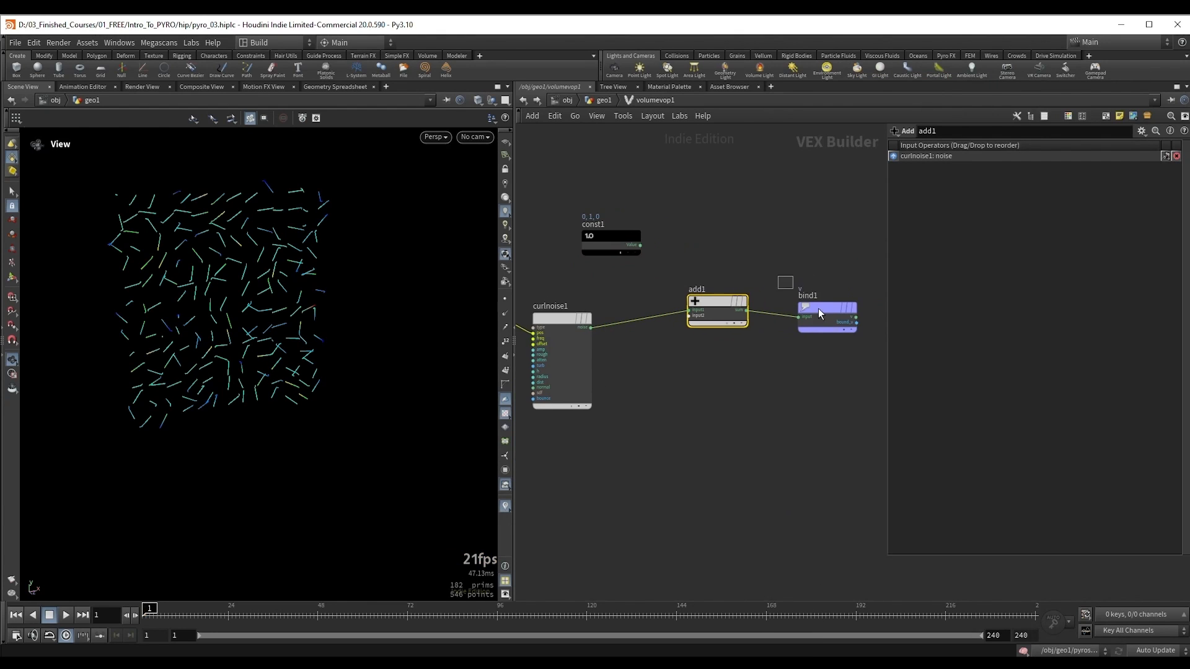
pyautogui.click(818, 308)
# Step: Connect const1's value to the second input of add1 and inspect the resulting velocity trails
pyautogui.scroll(3, 713, 247)
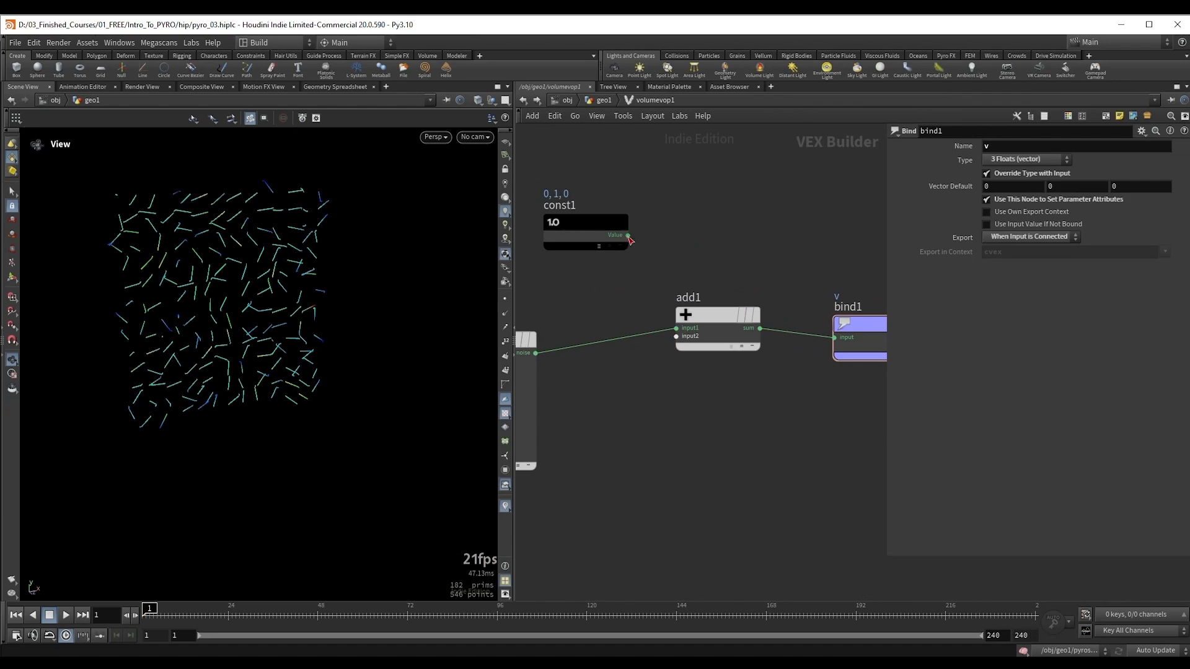
pyautogui.moveTo(628, 235); pyautogui.dragTo(676, 336)
pyautogui.moveTo(684, 247); pyautogui.dragTo(727, 251, button='middle')
pyautogui.moveTo(198, 302); pyautogui.dragTo(199, 286)
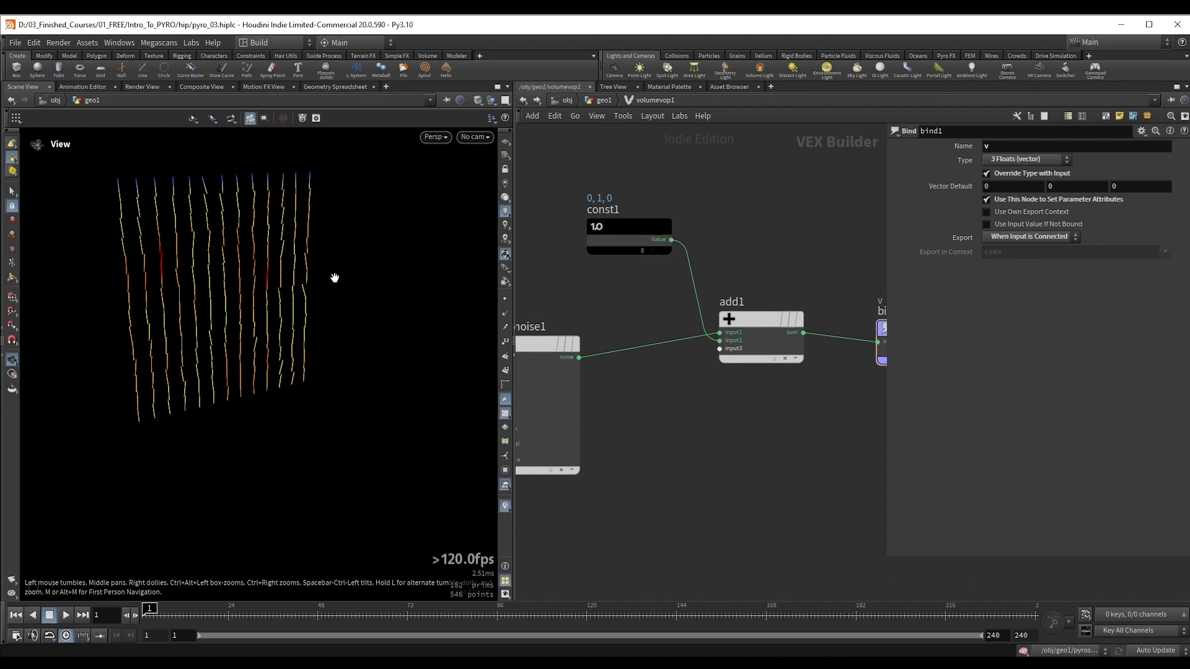
# Step: Insert a Multiply Constant node on the connection between const1 and add1
pyautogui.moveTo(626, 264); pyautogui.dragTo(659, 298, button='middle')
pyautogui.moveTo(655, 264); pyautogui.dragTo(596, 252)
pyautogui.moveTo(694, 246); pyautogui.dragTo(711, 273, button='middle')
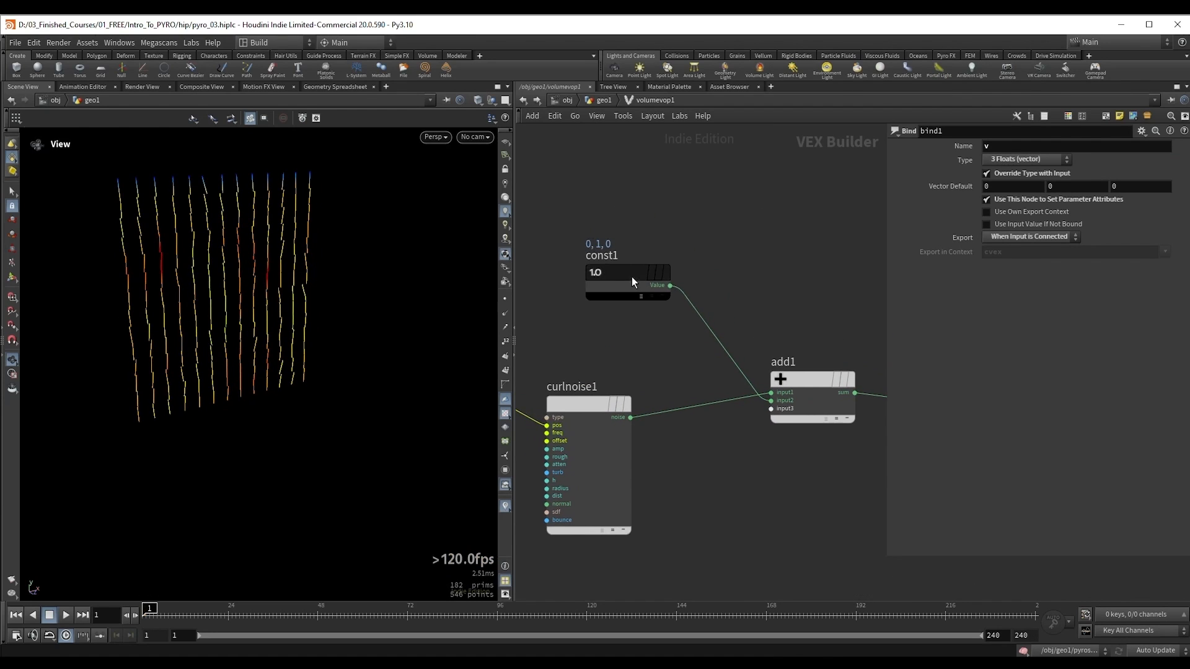
pyautogui.moveTo(631, 277); pyautogui.dragTo(613, 266)
pyautogui.press('Tab')
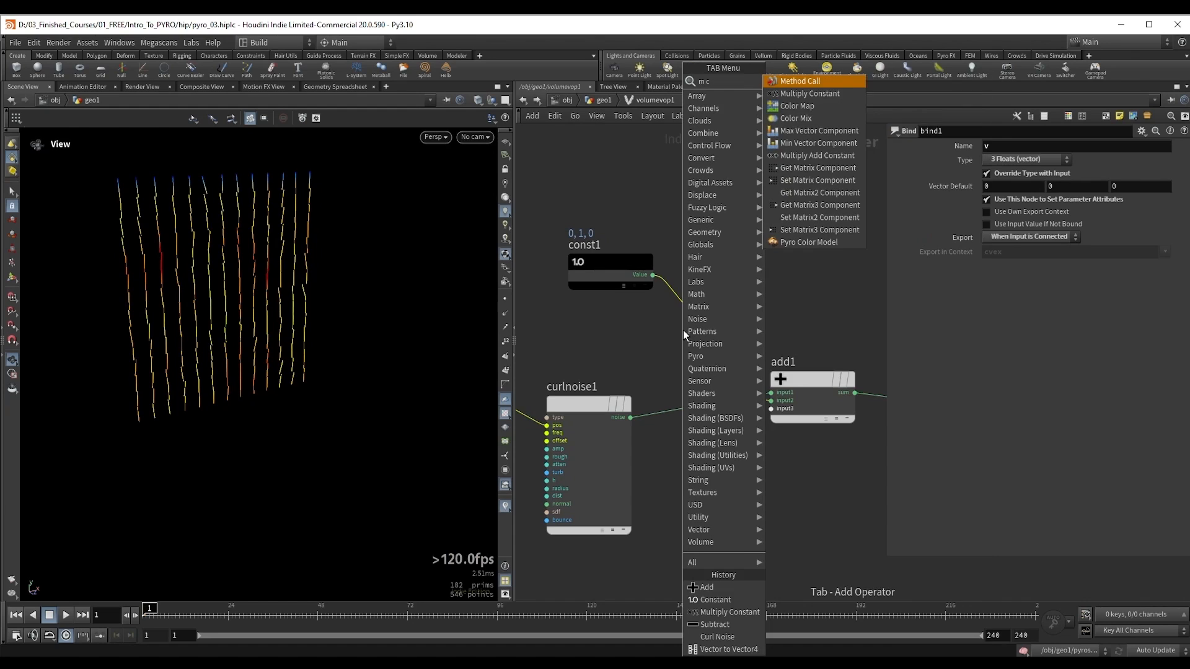
pyautogui.click(799, 114)
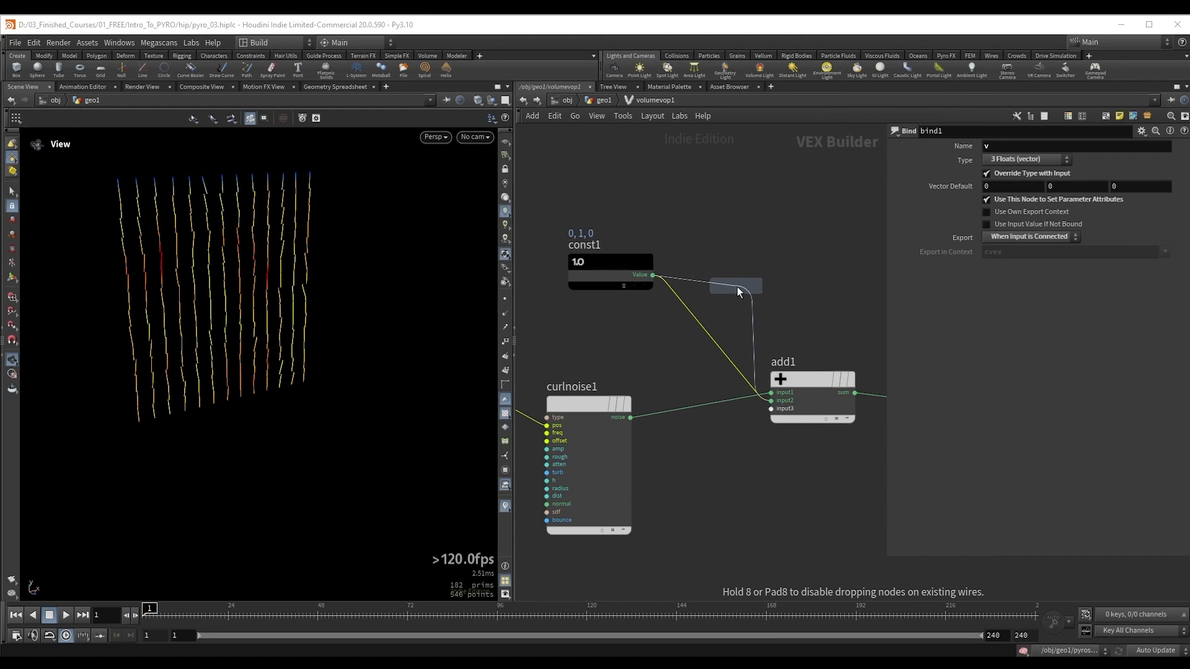
pyautogui.click(738, 286)
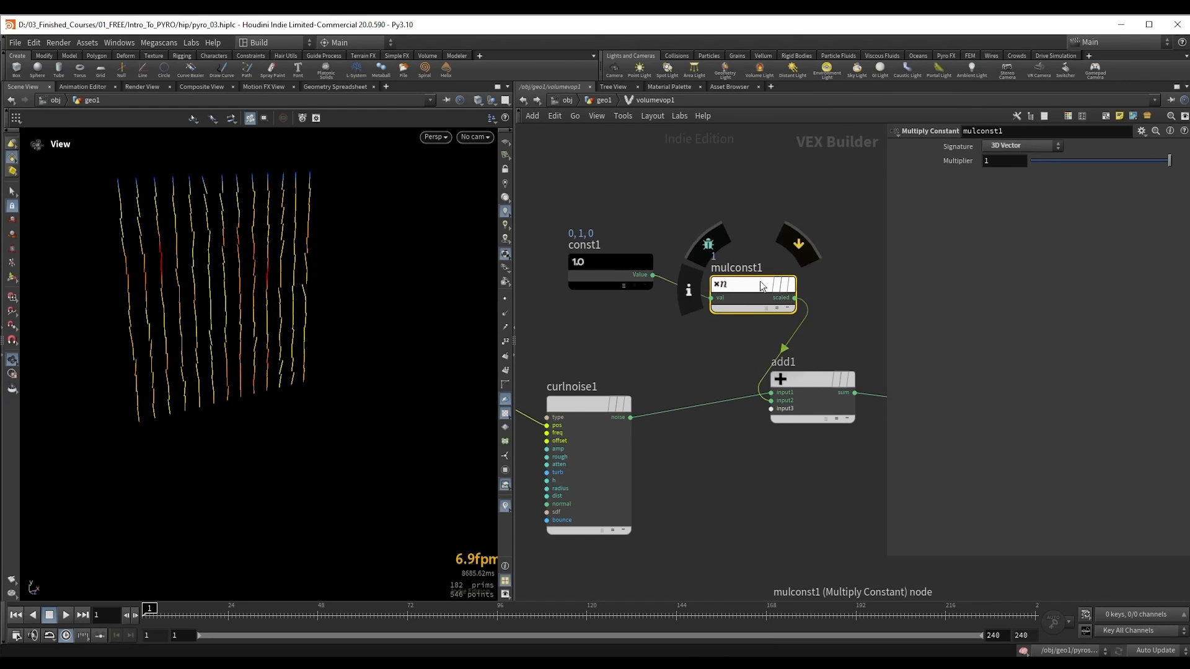
# Step: Reduce mulconst1's multiplier to about 0.27, checking the velocity trails against the curl noise
pyautogui.moveTo(1169, 160); pyautogui.dragTo(1054, 162)
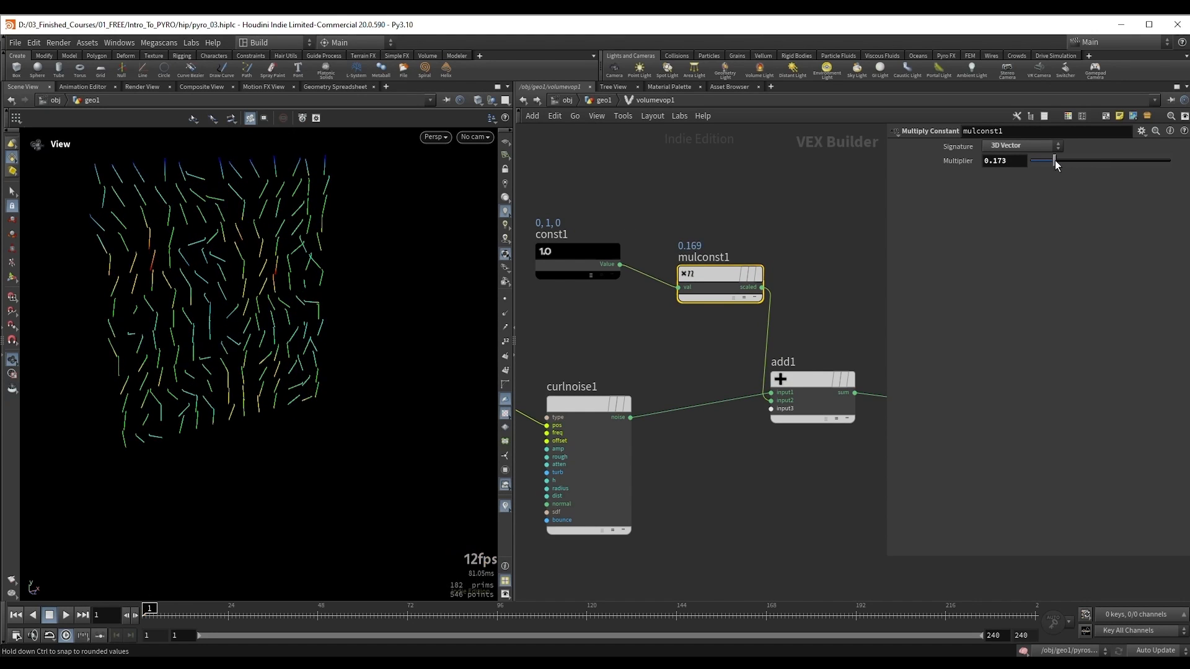
pyautogui.moveTo(183, 265); pyautogui.dragTo(284, 256, button='middle')
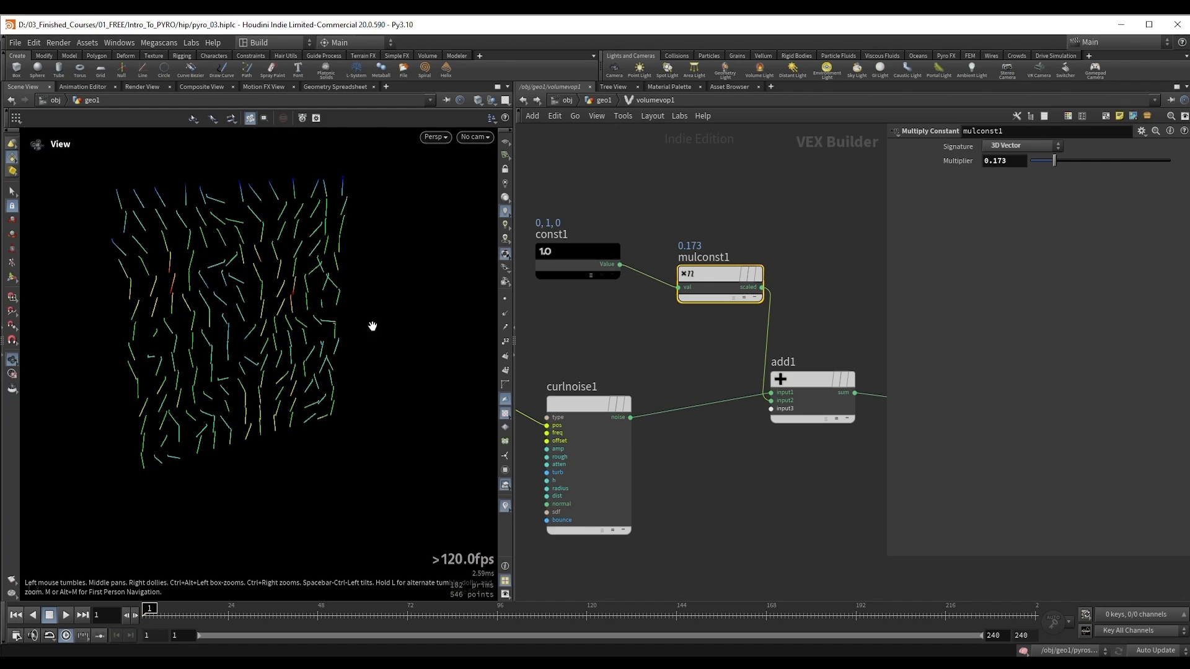
pyautogui.moveTo(1062, 161); pyautogui.dragTo(1067, 162)
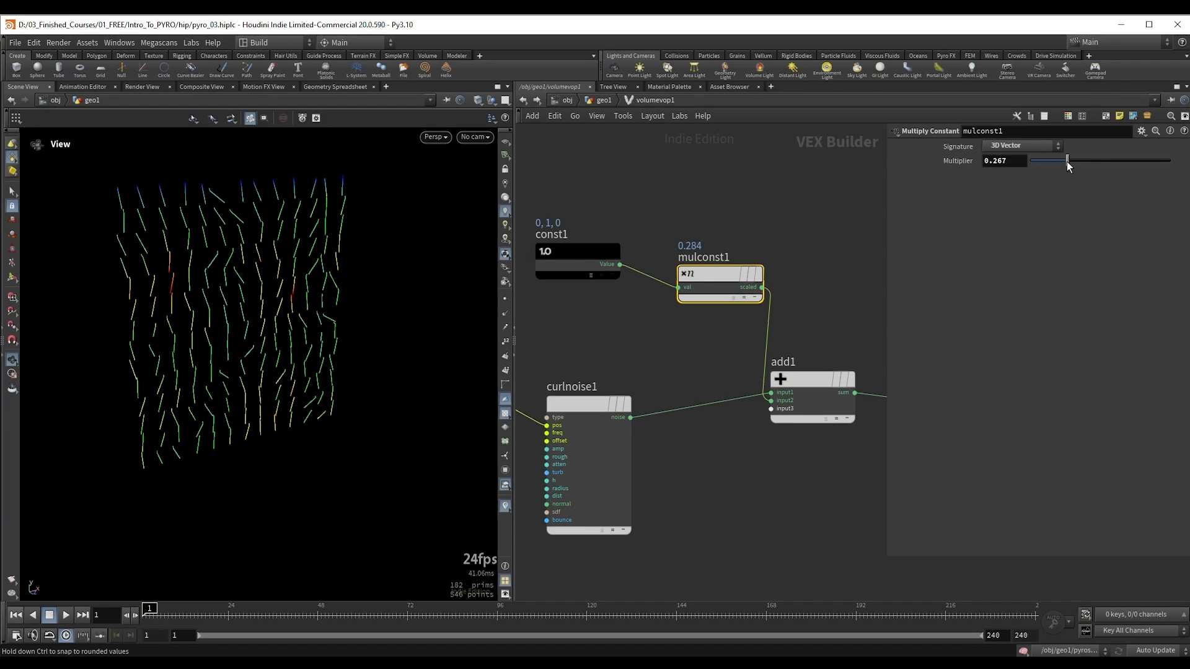
# Step: Return to the geo1 network, display pyrosolver1 and play the simulation to examine the smoke's rise
pyautogui.press('u')
pyautogui.moveTo(600, 468); pyautogui.dragTo(620, 328, button='middle')
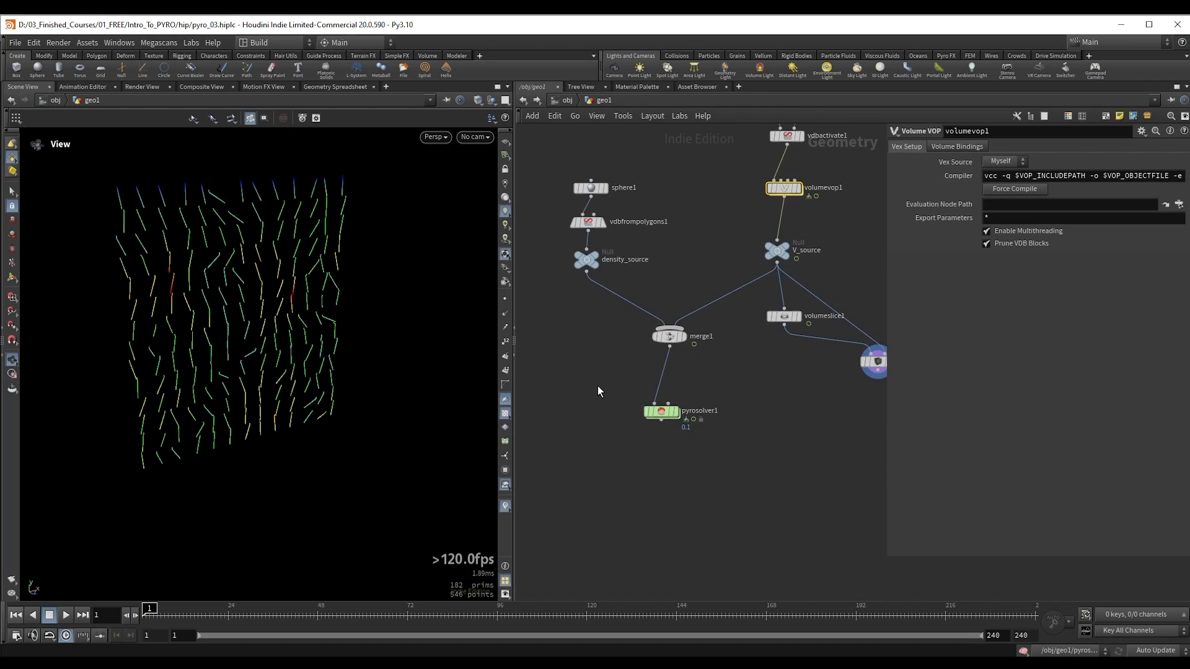
pyautogui.click(677, 412)
pyautogui.press('Up')
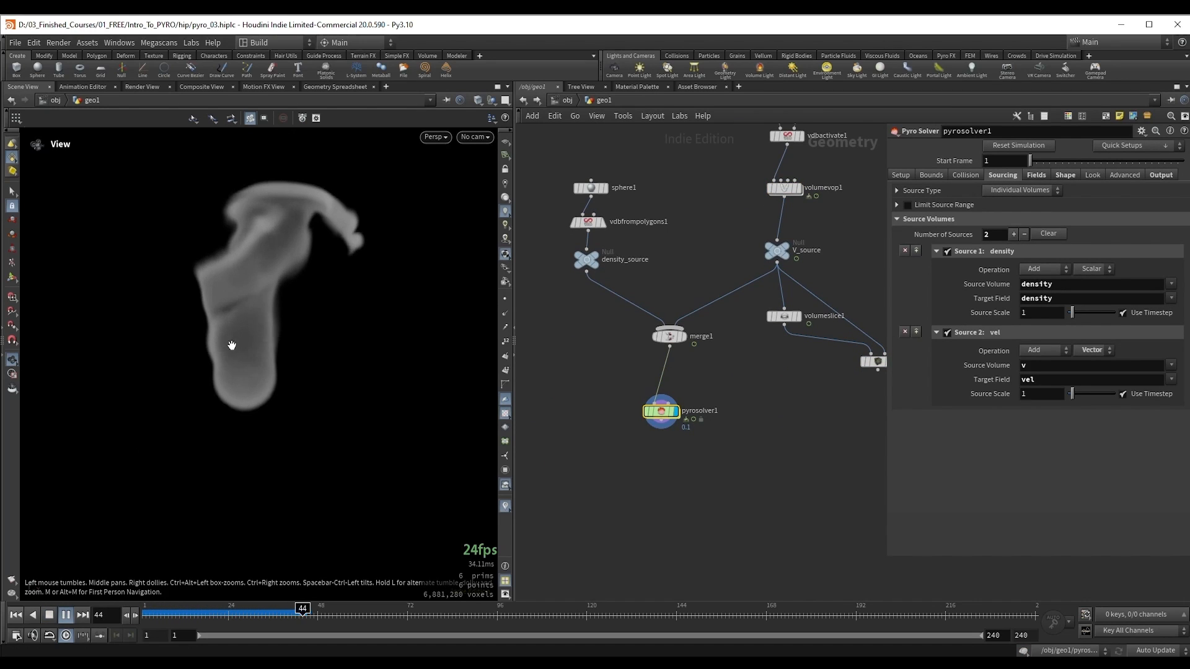
pyautogui.moveTo(237, 319); pyautogui.dragTo(255, 354, button='middle')
pyautogui.press('Up')
pyautogui.moveTo(751, 228); pyautogui.dragTo(748, 325, button='middle')
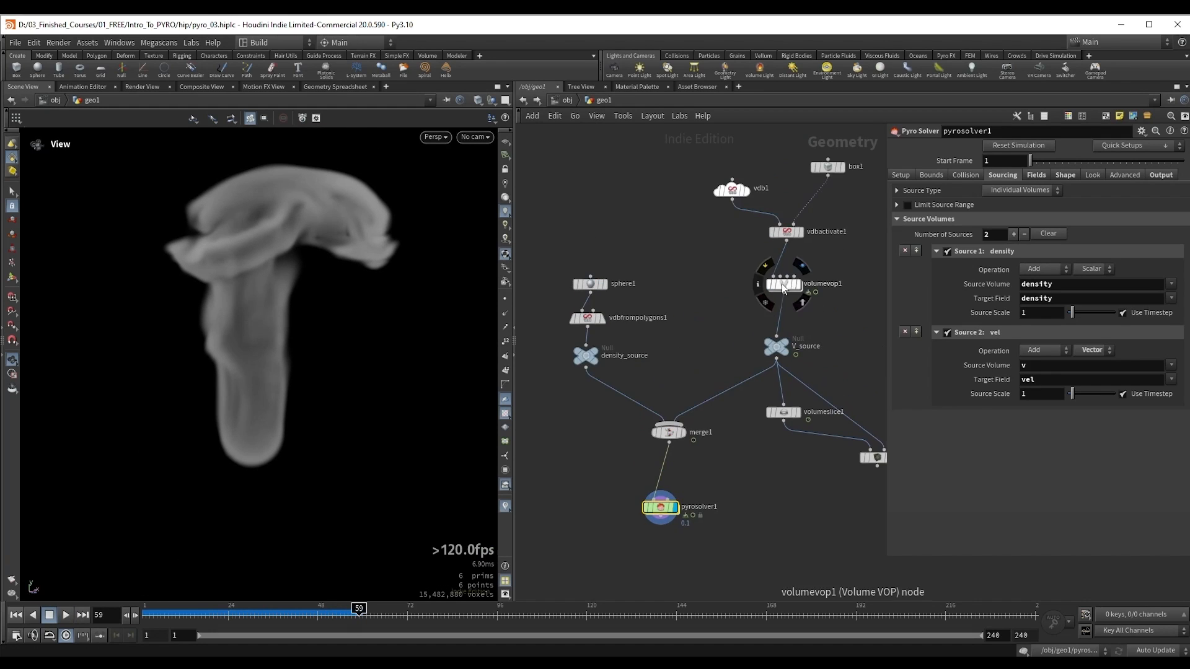
# Step: Set the multiplier of mulconst1 inside volumevop1 to 0.111 and replay the simulation from the first frame
pyautogui.doubleClick(784, 287)
pyautogui.moveTo(1060, 164); pyautogui.dragTo(1046, 160)
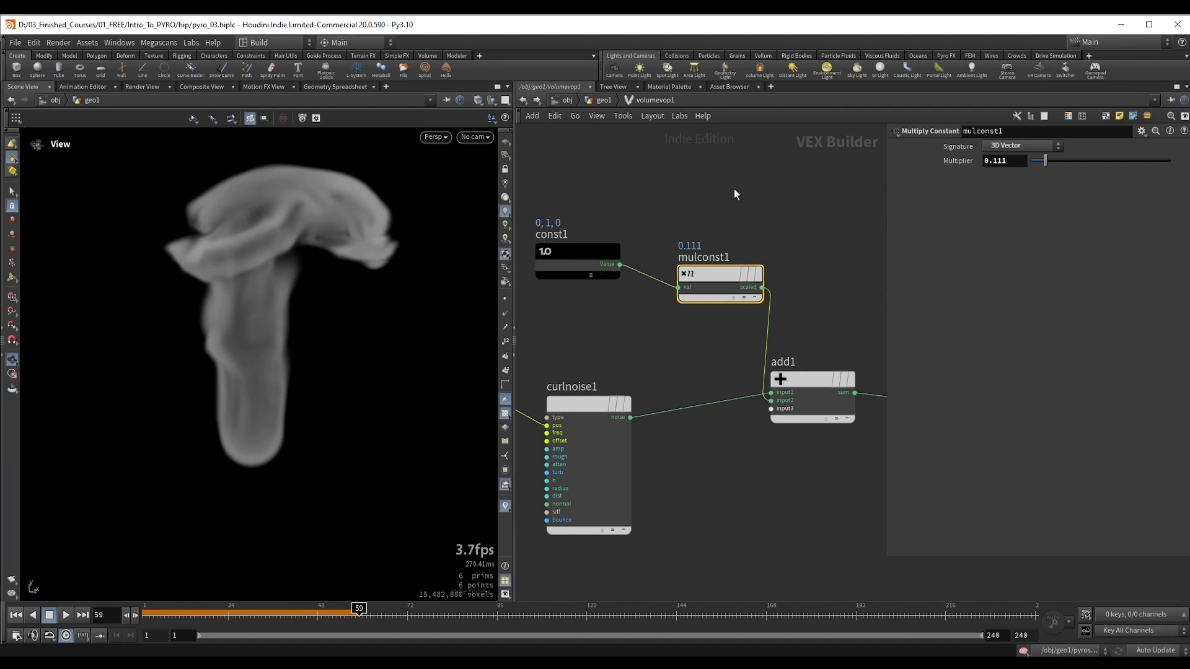
pyautogui.hotkey('ctrl', 'Up')
pyautogui.press('Up')
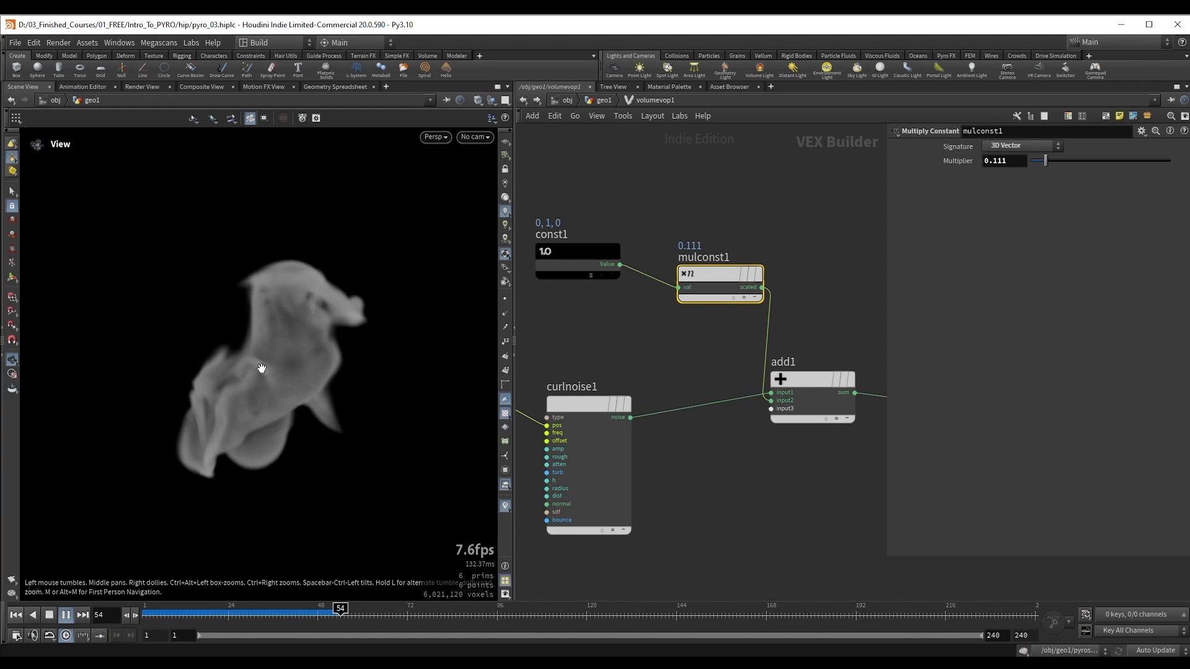
pyautogui.press('Up')
# Step: Set curlnoise1's amplitude to 0.6 and replay the simulation to examine the smoke
pyautogui.moveTo(622, 337); pyautogui.dragTo(699, 281, button='middle')
pyautogui.click(644, 354)
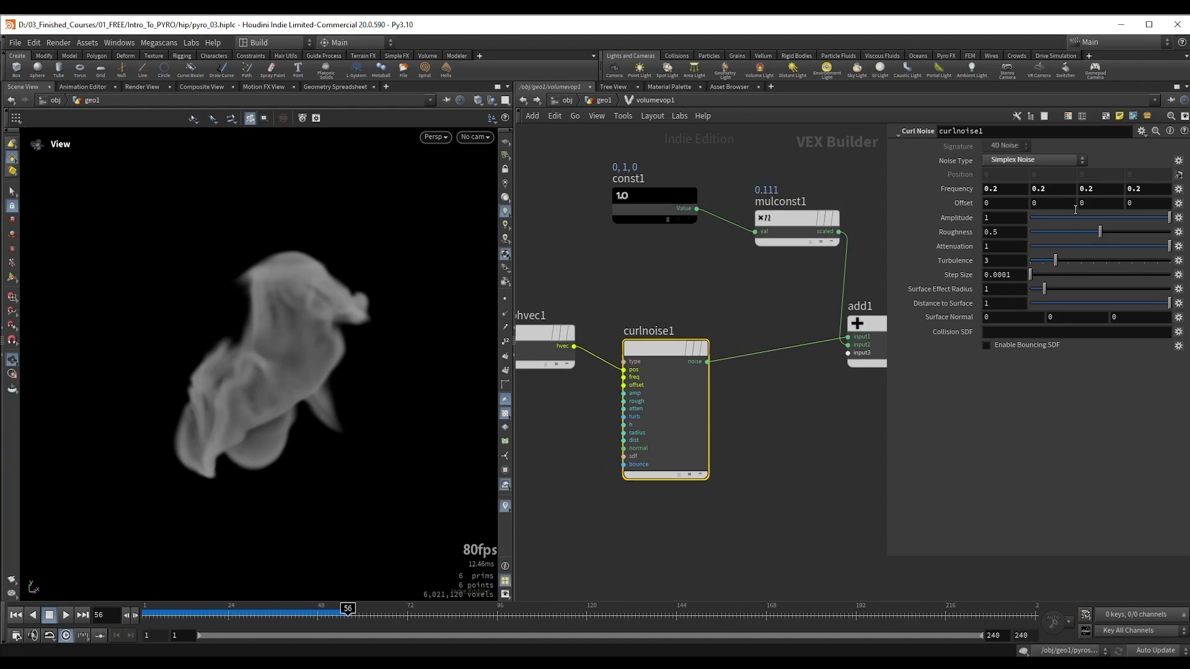
pyautogui.click(1002, 220)
pyautogui.scroll(-2, 1005, 220)
pyautogui.click(712, 266)
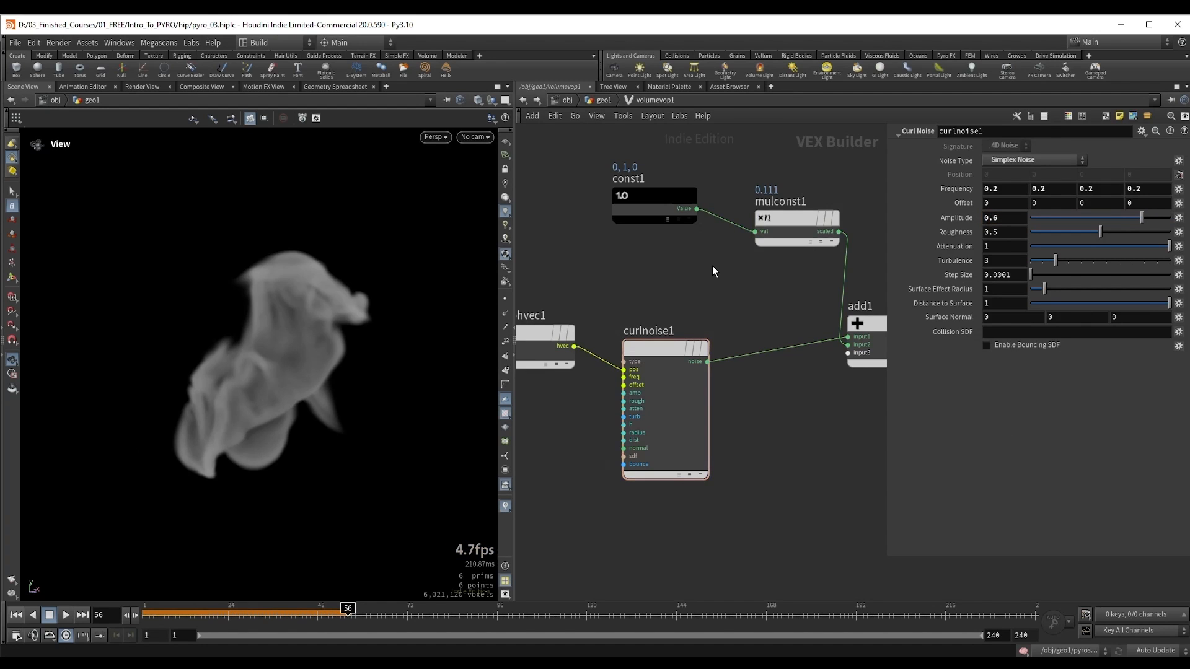
pyautogui.scroll(-3, 709, 299)
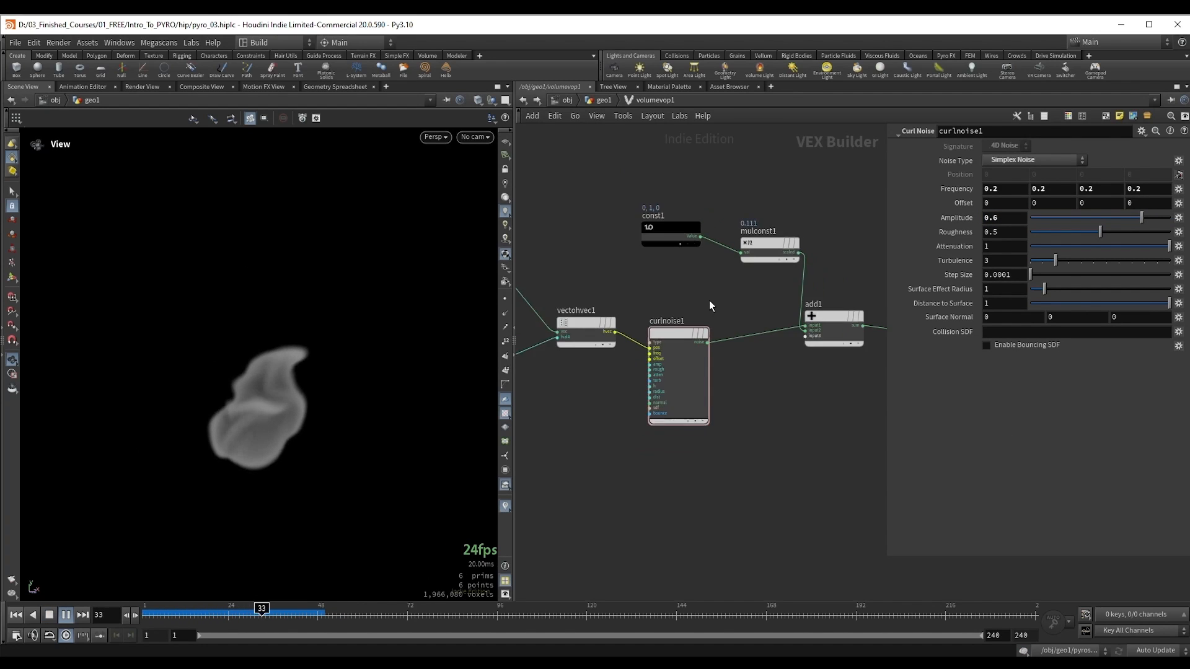
pyautogui.moveTo(694, 292); pyautogui.dragTo(669, 292, button='middle')
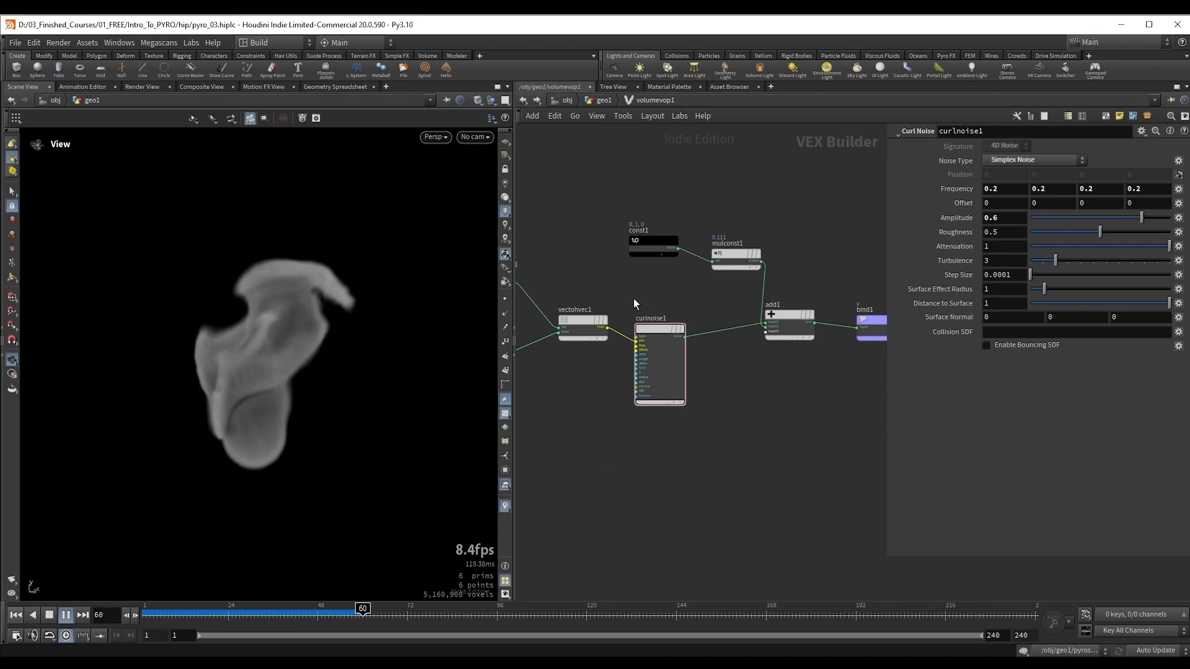
pyautogui.press('Escape')
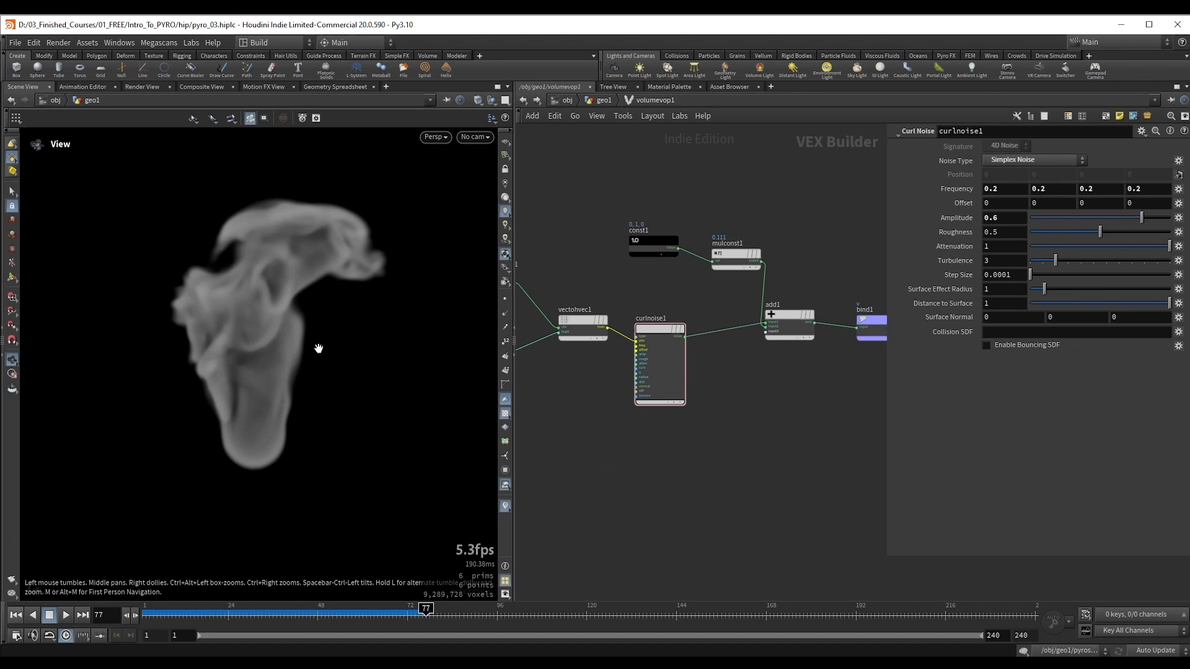
# Step: Change const1's vector value to 1, 0, 0 for a sideways velocity along X
pyautogui.scroll(1, 601, 271)
pyautogui.moveTo(676, 242); pyautogui.dragTo(704, 265)
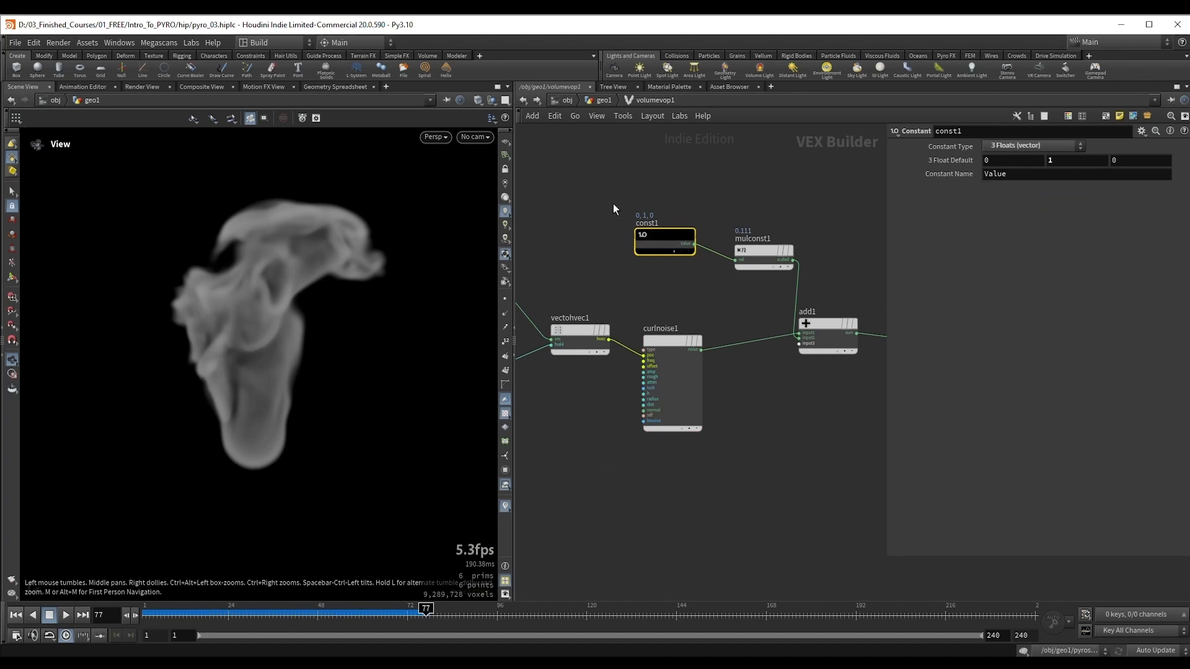
pyautogui.click(1004, 163)
pyautogui.press('Tab')
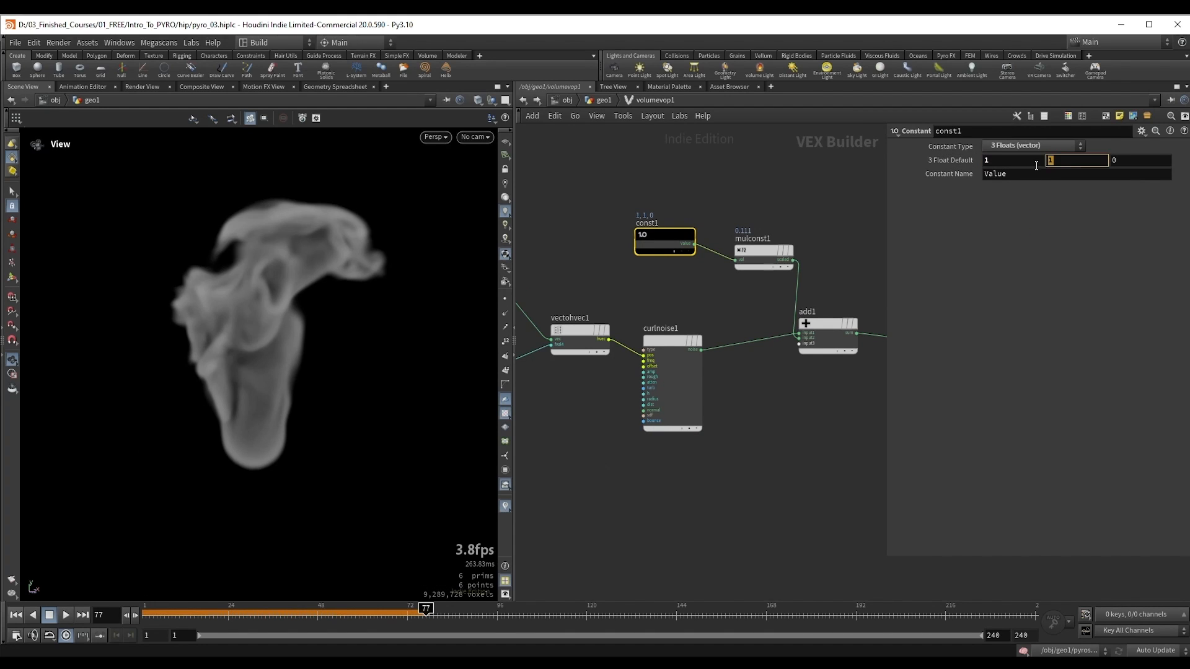
pyautogui.write('0')
pyautogui.press('Return')
# Step: Replay the simulation from the first frame and inspect the direction of the smoke's drift
pyautogui.moveTo(231, 392); pyautogui.dragTo(214, 361, button='middle')
pyautogui.hotkey('ctrl', 'Up')
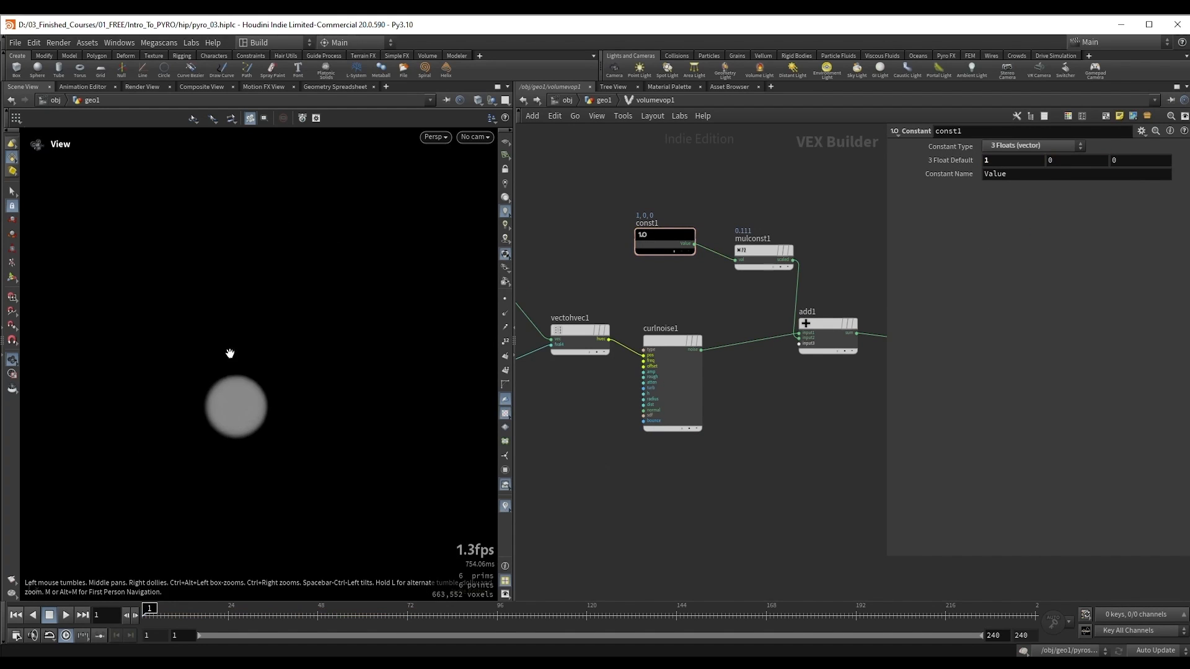
pyautogui.press('Up')
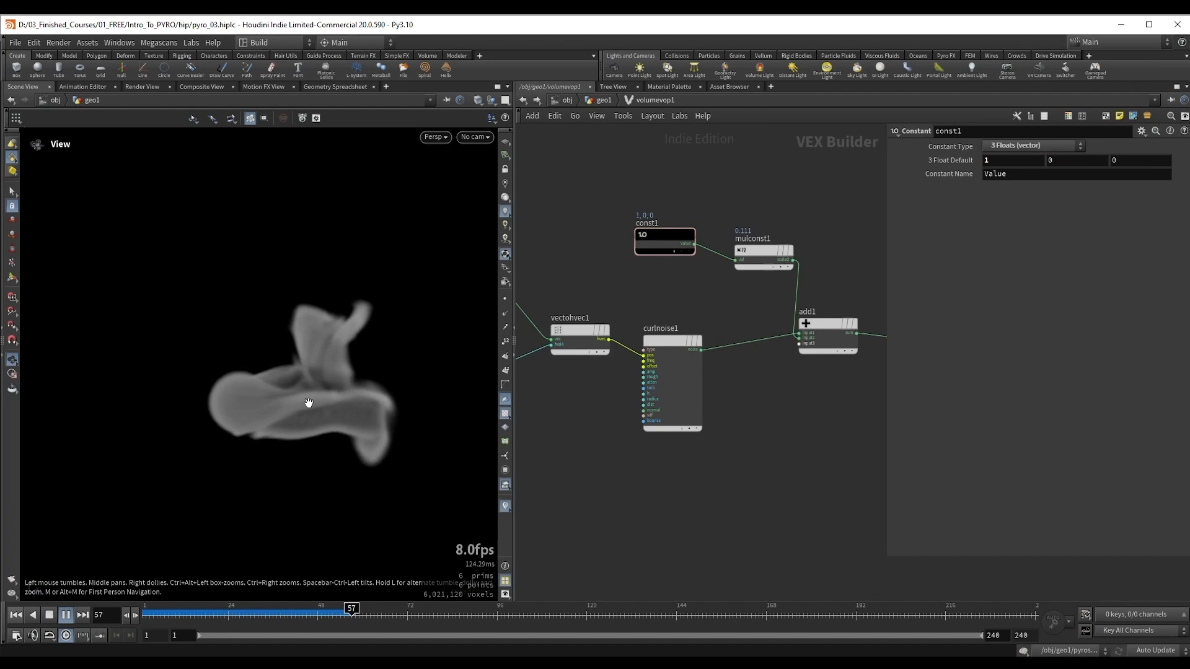
pyautogui.press('Up')
pyautogui.scroll(2, 304, 404)
pyautogui.moveTo(298, 404); pyautogui.dragTo(261, 402)
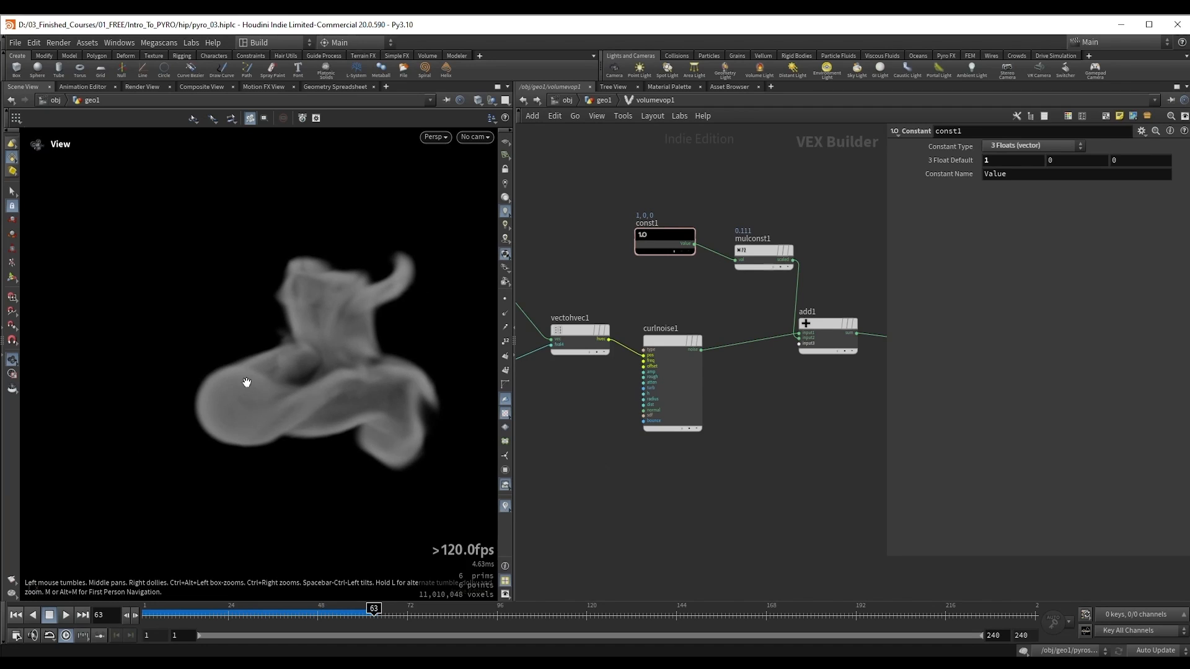
pyautogui.moveTo(239, 419); pyautogui.dragTo(278, 396)
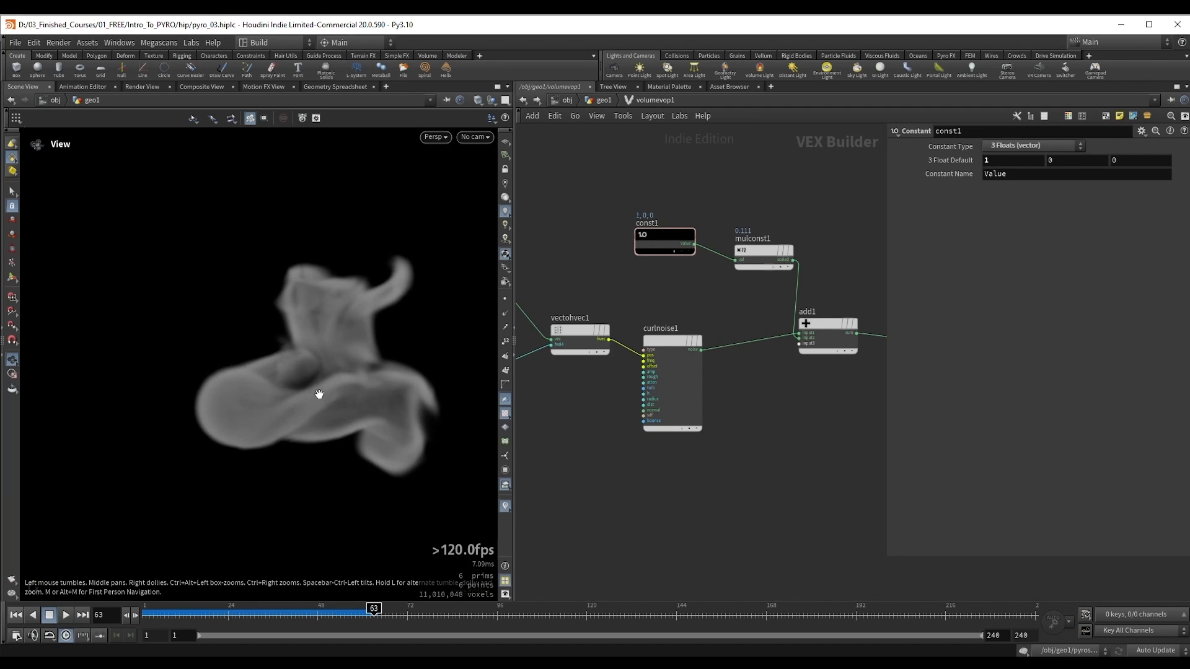
# Step: Return to the geo1 network, make room between vdbfrompolygons1 and density_source, and display vdbfrompolygons1 to inspect the density sphere
pyautogui.press('u')
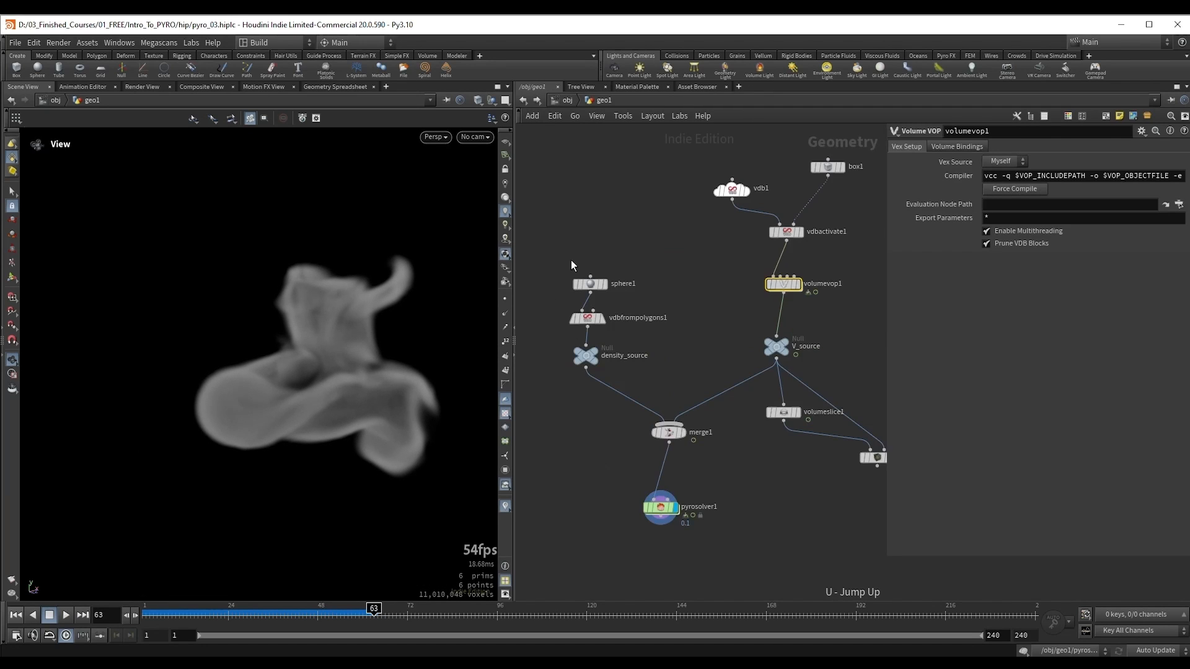
pyautogui.keyDown('shift'); pyautogui.moveTo(620, 342); pyautogui.dragTo(618, 288); pyautogui.keyUp('shift')
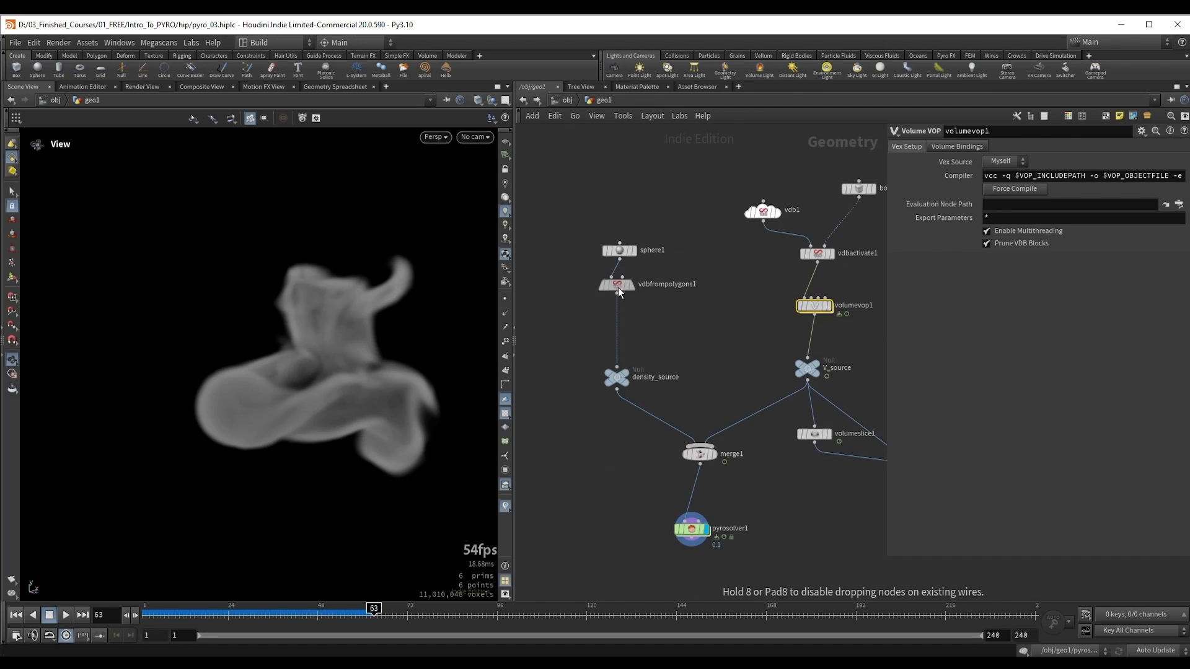
pyautogui.click(619, 286)
pyautogui.click(632, 285)
pyautogui.moveTo(236, 398); pyautogui.dragTo(240, 400)
pyautogui.moveTo(239, 398); pyautogui.dragTo(389, 357, button='right')
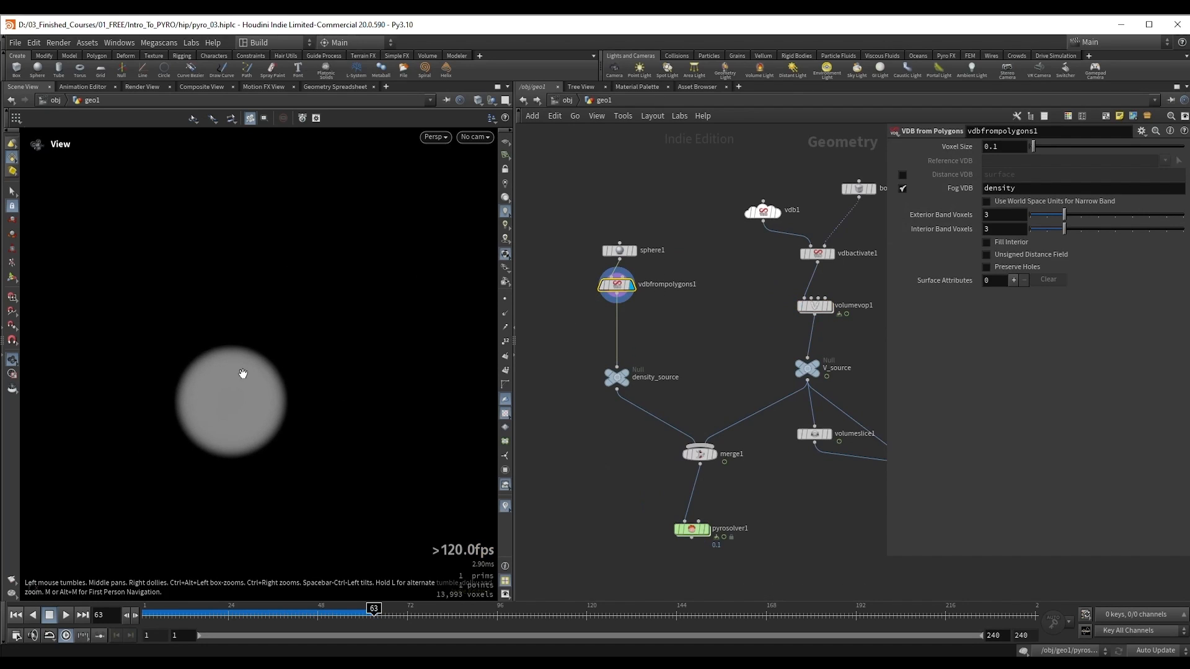
pyautogui.moveTo(239, 382); pyautogui.dragTo(280, 347, button='middle')
pyautogui.moveTo(264, 365); pyautogui.dragTo(344, 351, button='right')
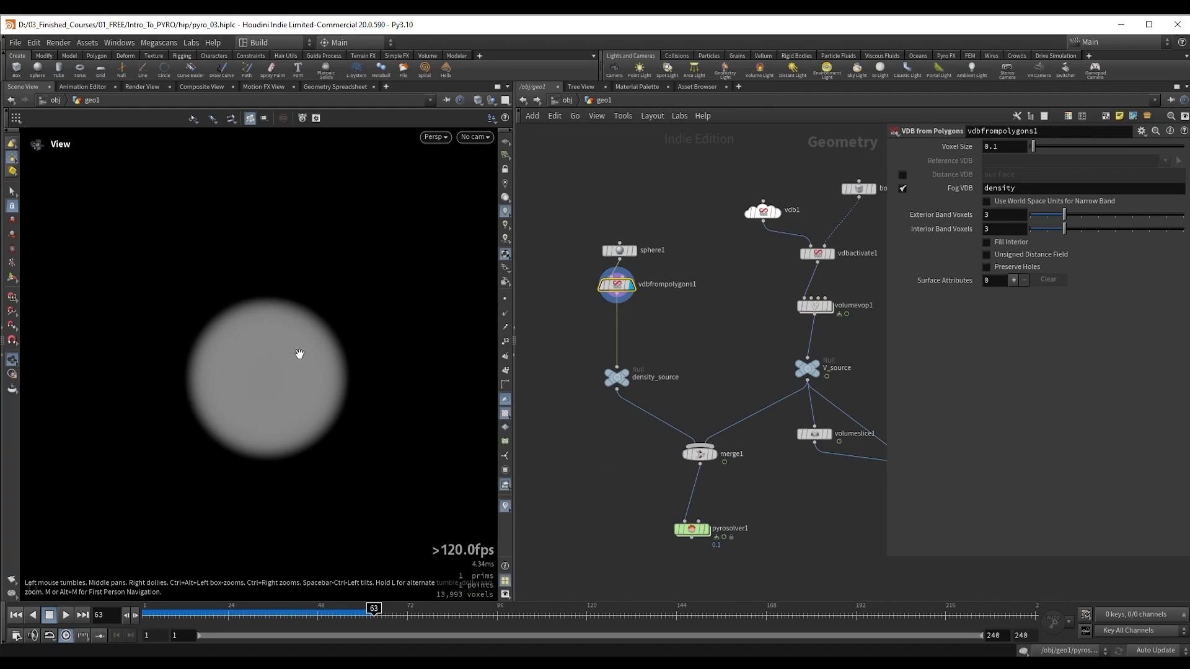
# Step: Insert a Volume Noise Fog node between vdbfrompolygons1 and density_source and display it
pyautogui.press('Tab')
pyautogui.write('vnf')
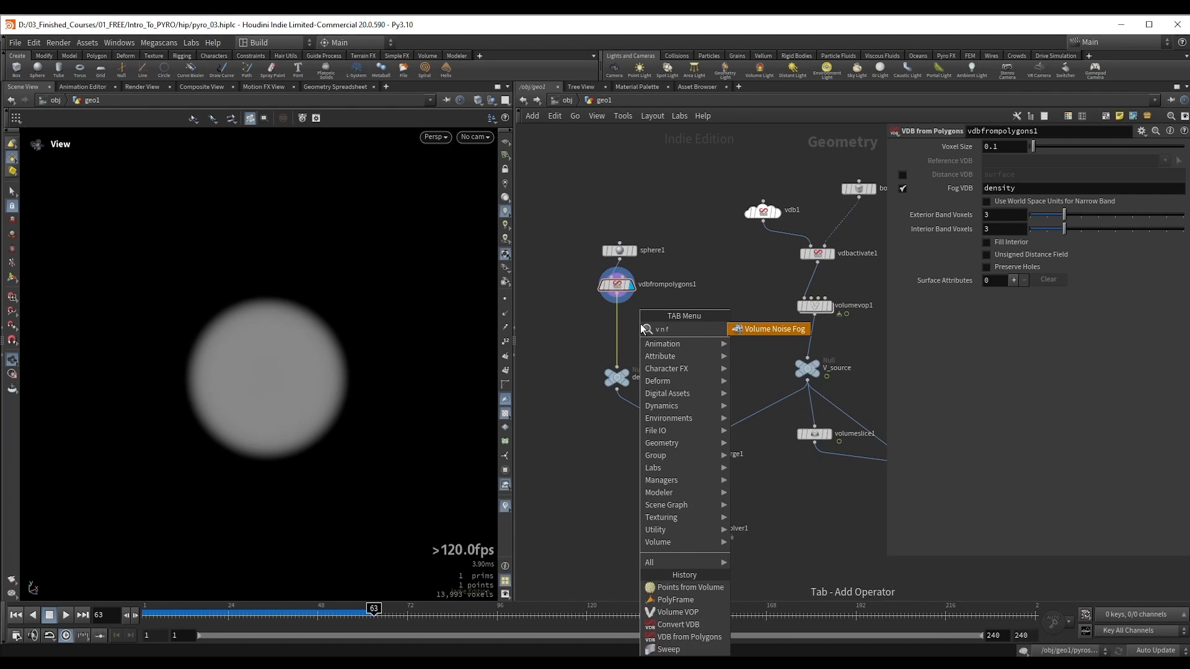
pyautogui.press('Return')
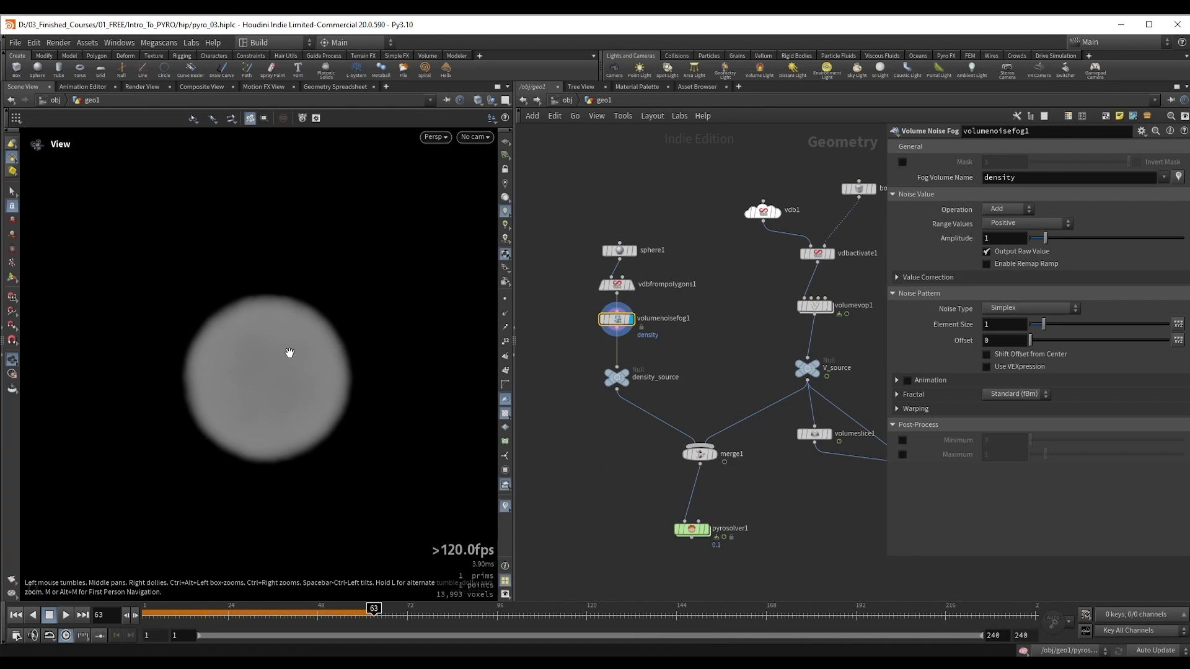
# Step: Set the noise operation to Multiply, enable the remap ramp and shift its starting point to just before the ramp's middle
pyautogui.click(994, 212)
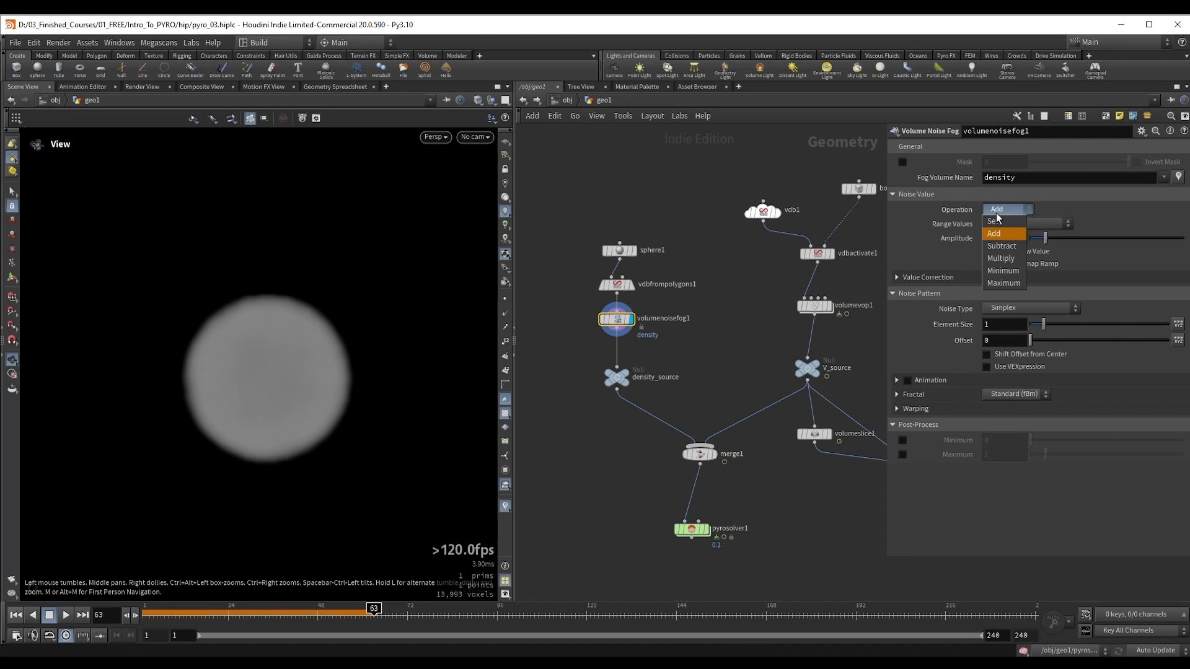
pyautogui.click(1015, 259)
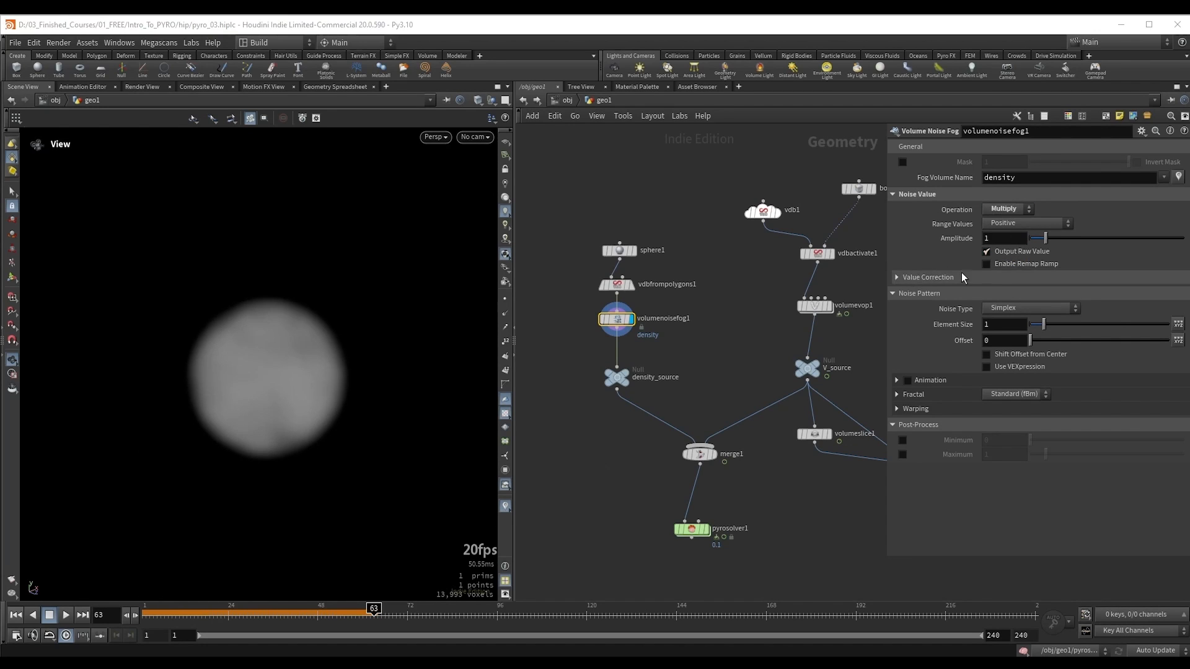
pyautogui.click(1009, 264)
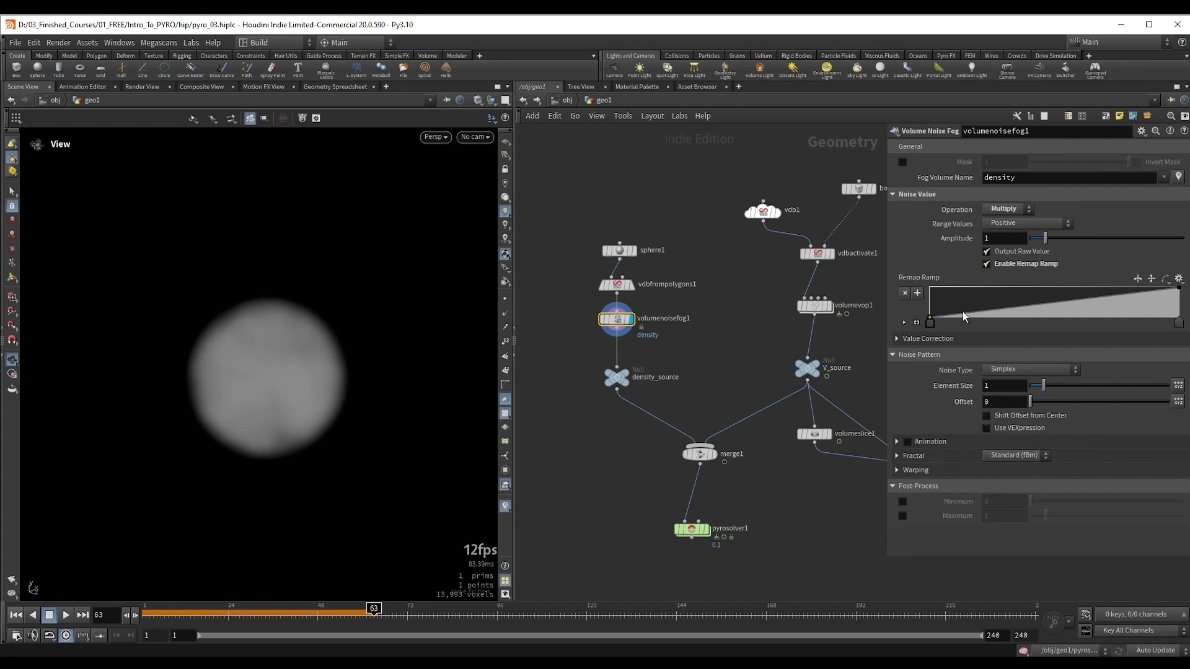
pyautogui.moveTo(931, 322); pyautogui.dragTo(1036, 325)
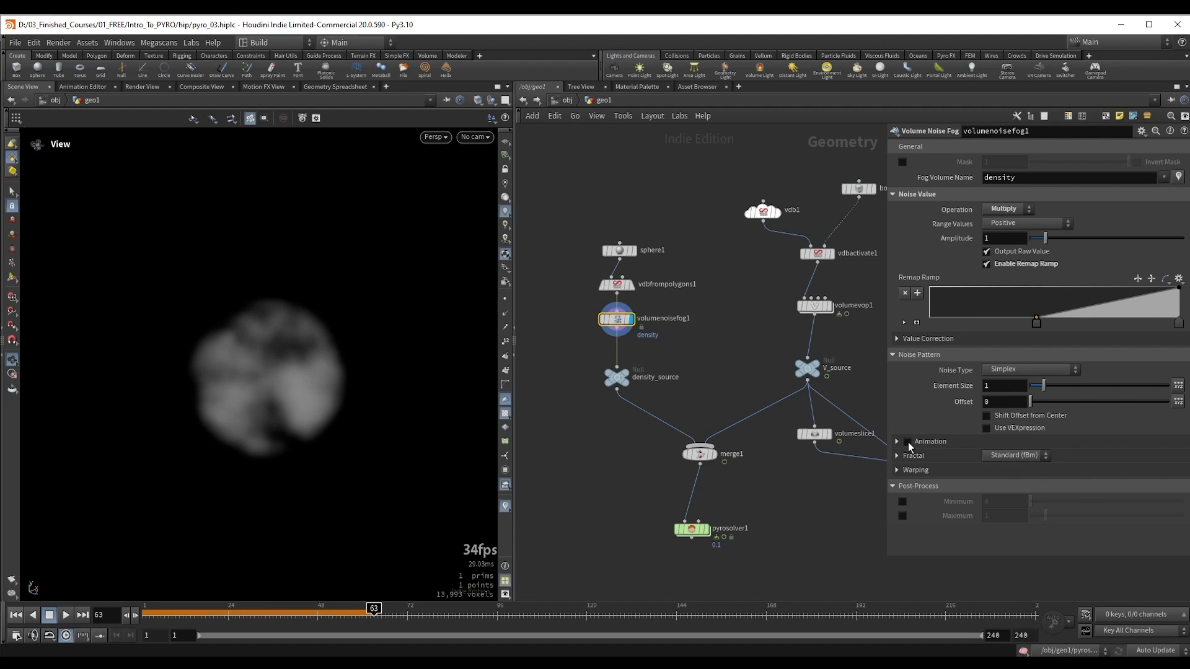
# Step: Enable animation of the fog noise and play the density source from the first frame
pyautogui.click(908, 444)
pyautogui.moveTo(728, 339); pyautogui.dragTo(723, 308, button='middle')
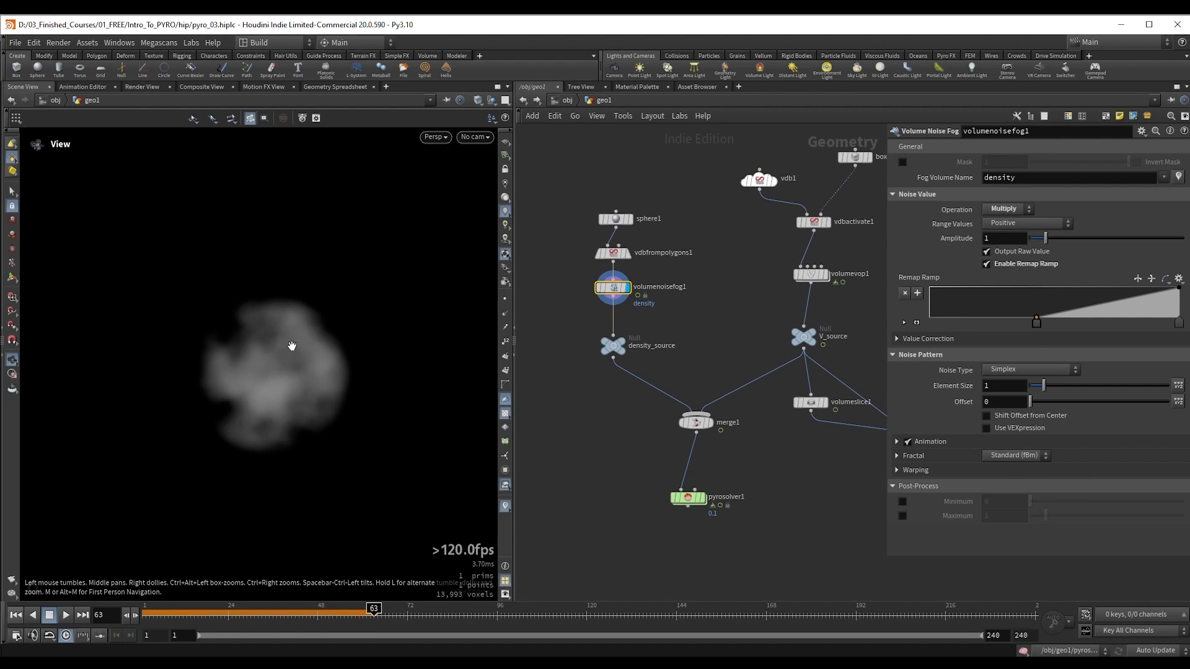
pyautogui.hotkey('ctrl', 'Up')
pyautogui.press('Up')
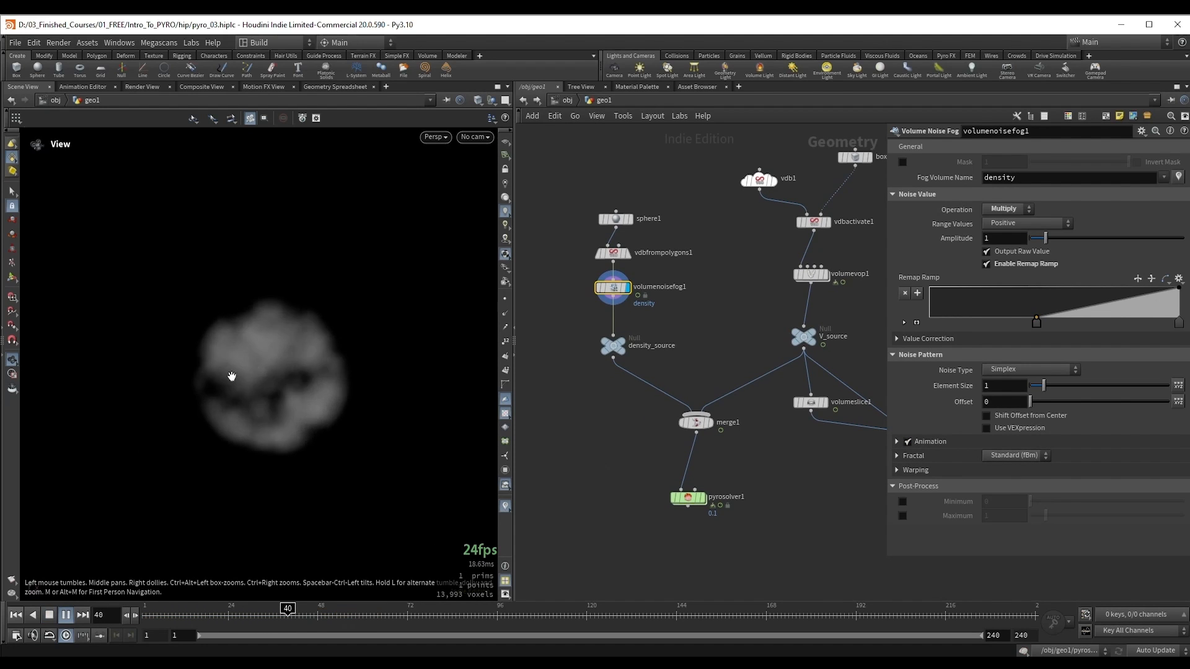
# Step: Stop the playback and inspect the noise-broken density source from another angle
pyautogui.press('Down')
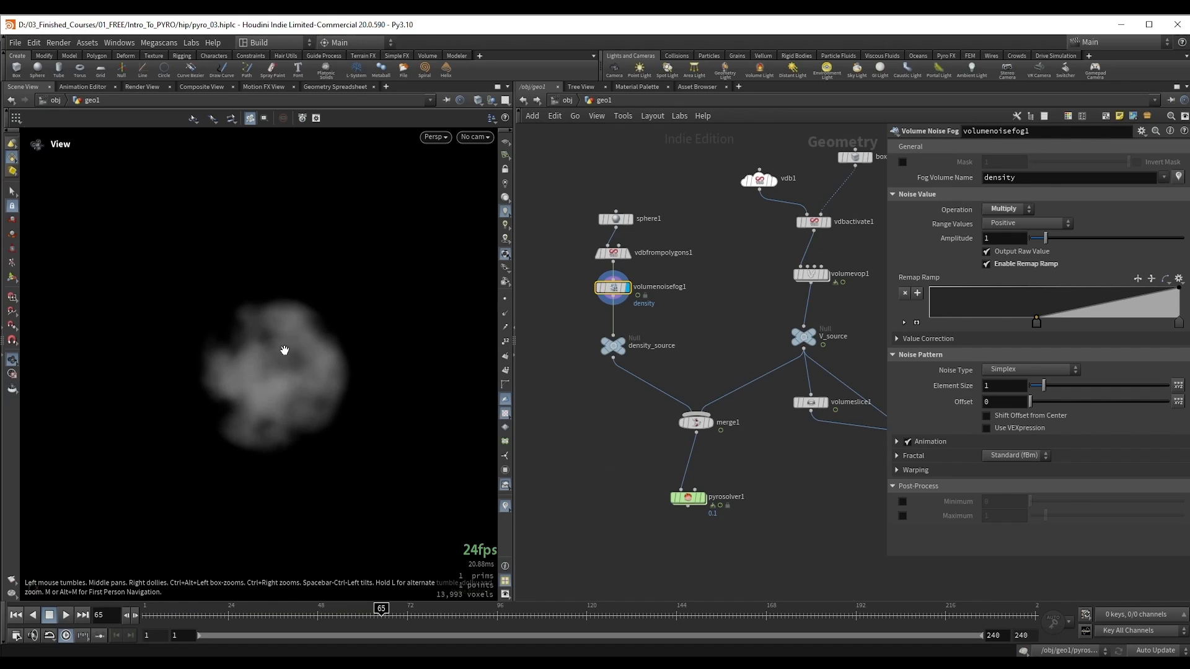
pyautogui.moveTo(279, 357); pyautogui.dragTo(293, 360)
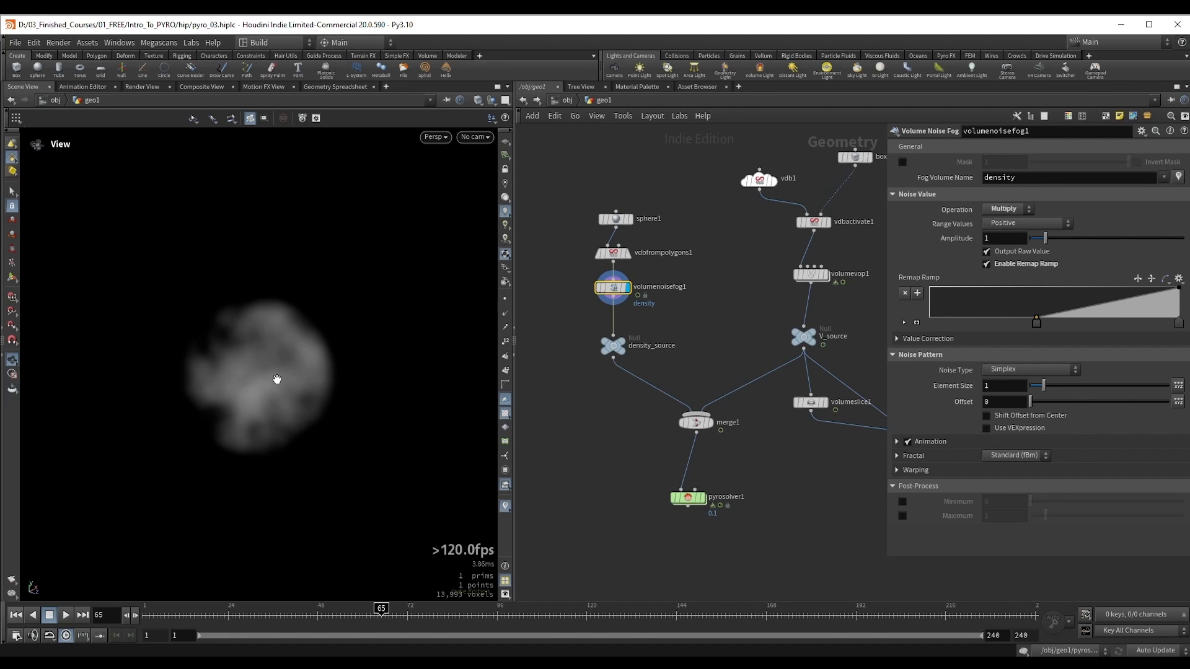
pyautogui.moveTo(292, 390); pyautogui.dragTo(288, 384)
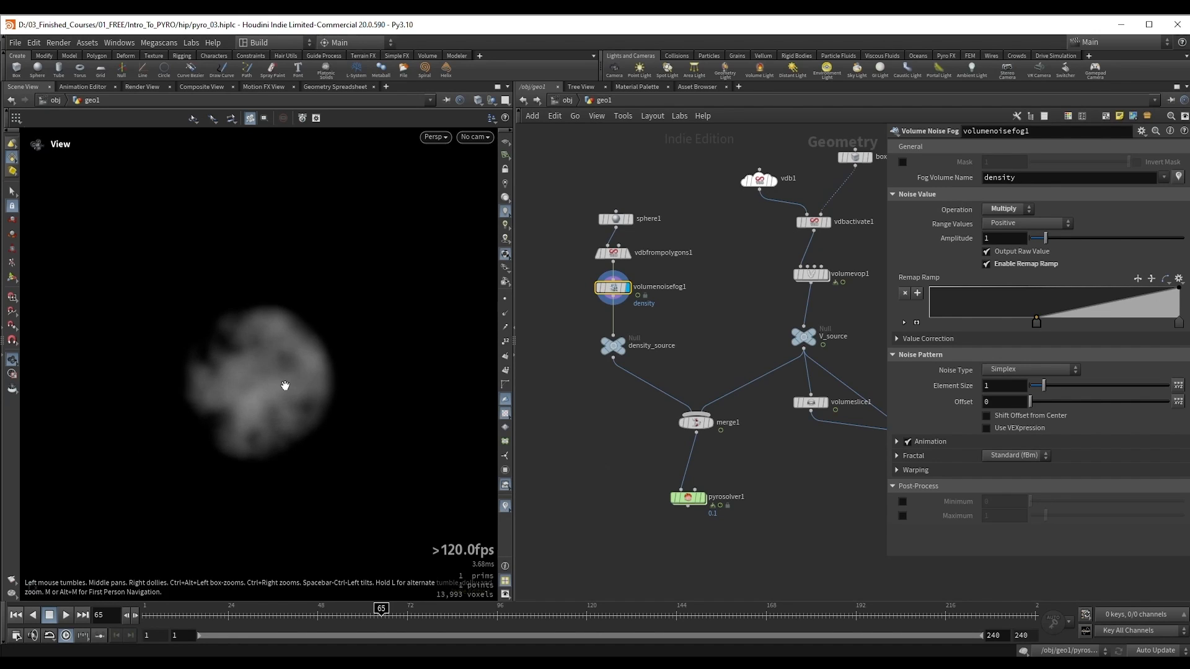
# Step: Display pyrosolver1 and play the simulation from the first frame, stopping at about frame 82 to inspect the smoke
pyautogui.hotkey('ctrl', 'Up')
pyautogui.moveTo(597, 499); pyautogui.dragTo(571, 417, button='middle')
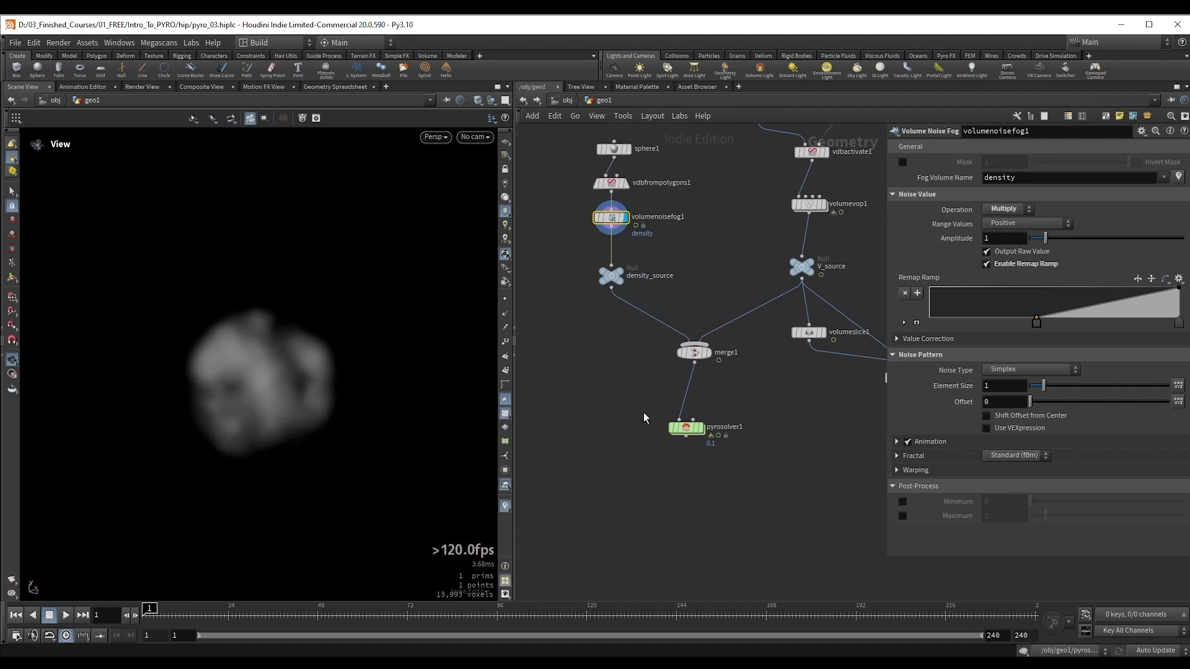
pyautogui.click(679, 430)
pyautogui.click(701, 428)
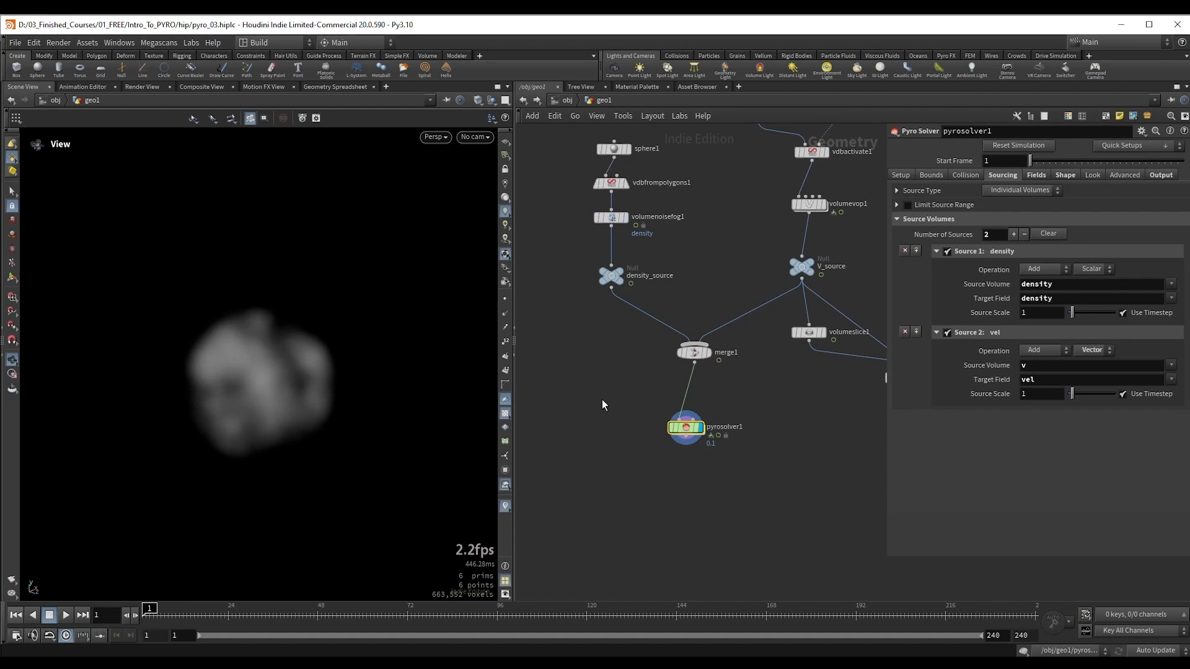
pyautogui.press('Up')
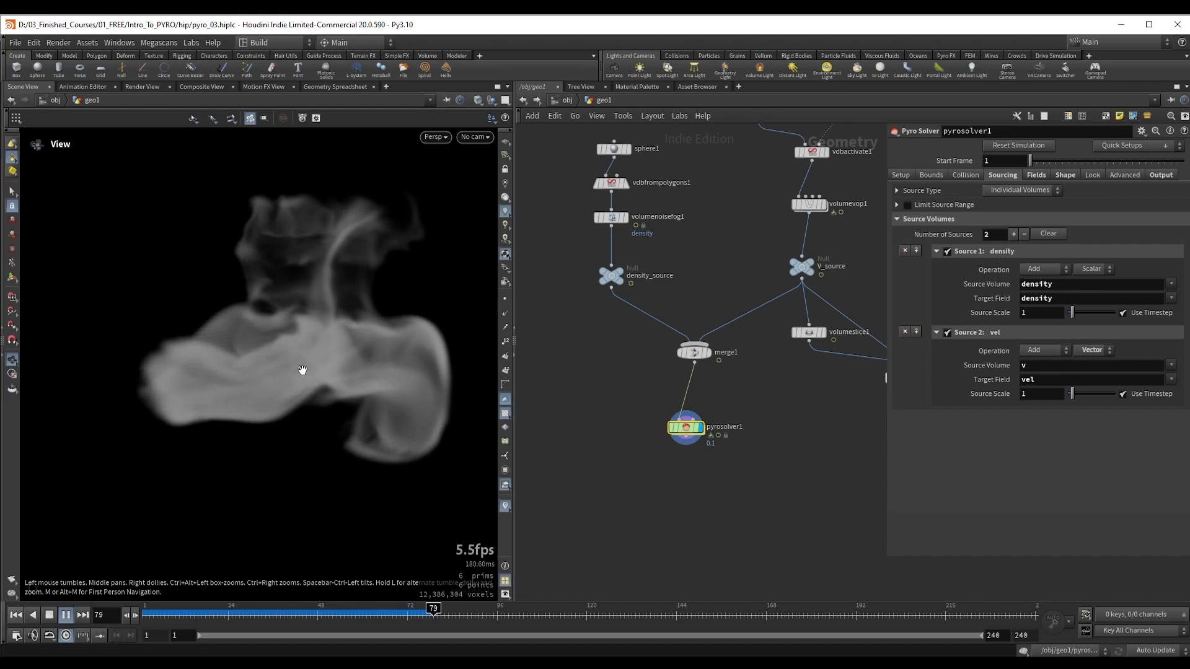
pyautogui.press('Escape')
pyautogui.moveTo(312, 370); pyautogui.dragTo(235, 379)
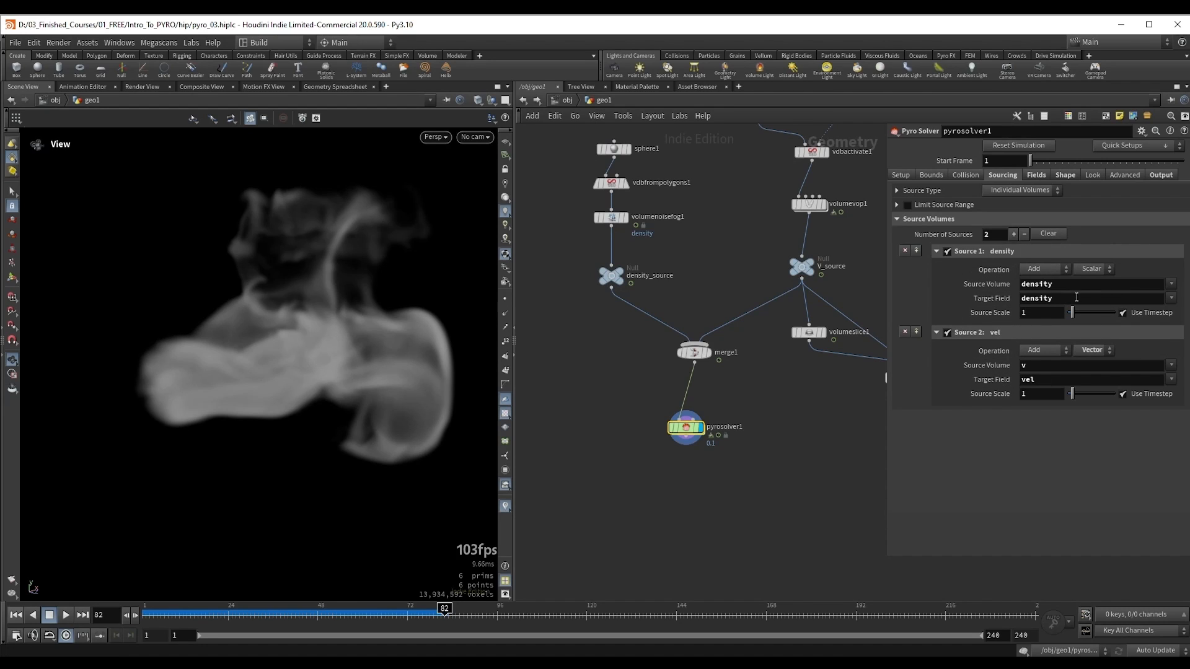
pyautogui.moveTo(261, 353)
pyautogui.mouseDown()
pyautogui.moveTo(276, 366)
pyautogui.moveTo(272, 351)
pyautogui.mouseUp()
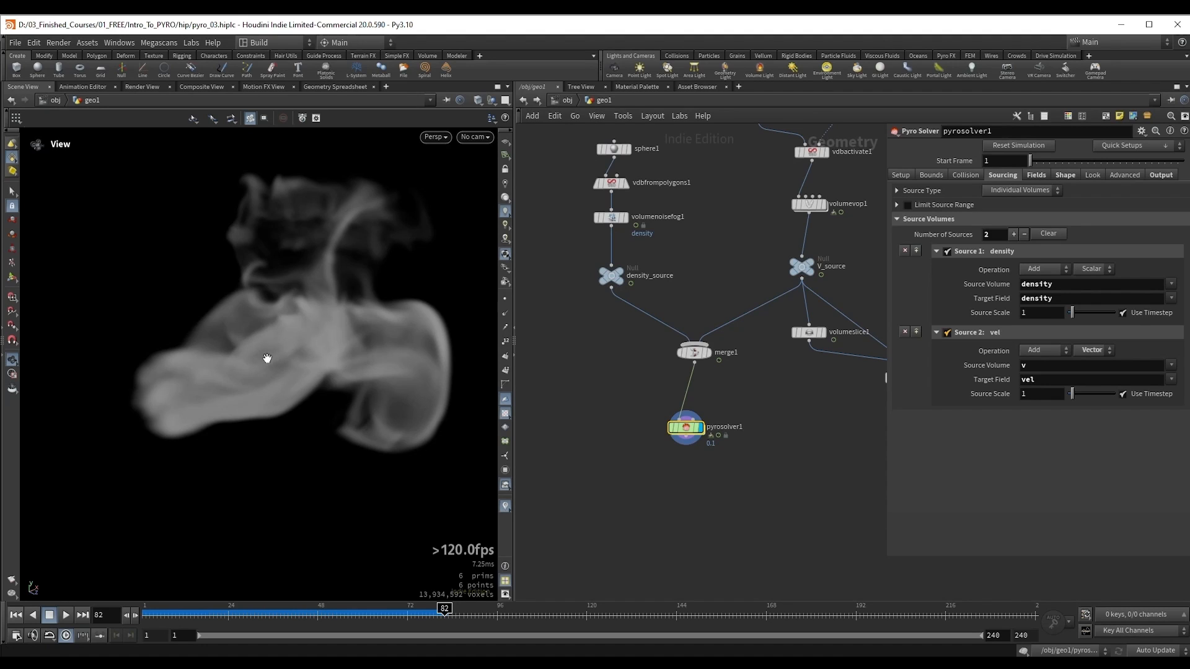
pyautogui.moveTo(263, 358)
pyautogui.mouseDown()
pyautogui.moveTo(263, 372)
pyautogui.moveTo(273, 365)
pyautogui.mouseUp()
# Step: Disconnect V_source from merge1, move the whole velocity branch aside to free space, and return to the first frame
pyautogui.scroll(-5, 778, 410)
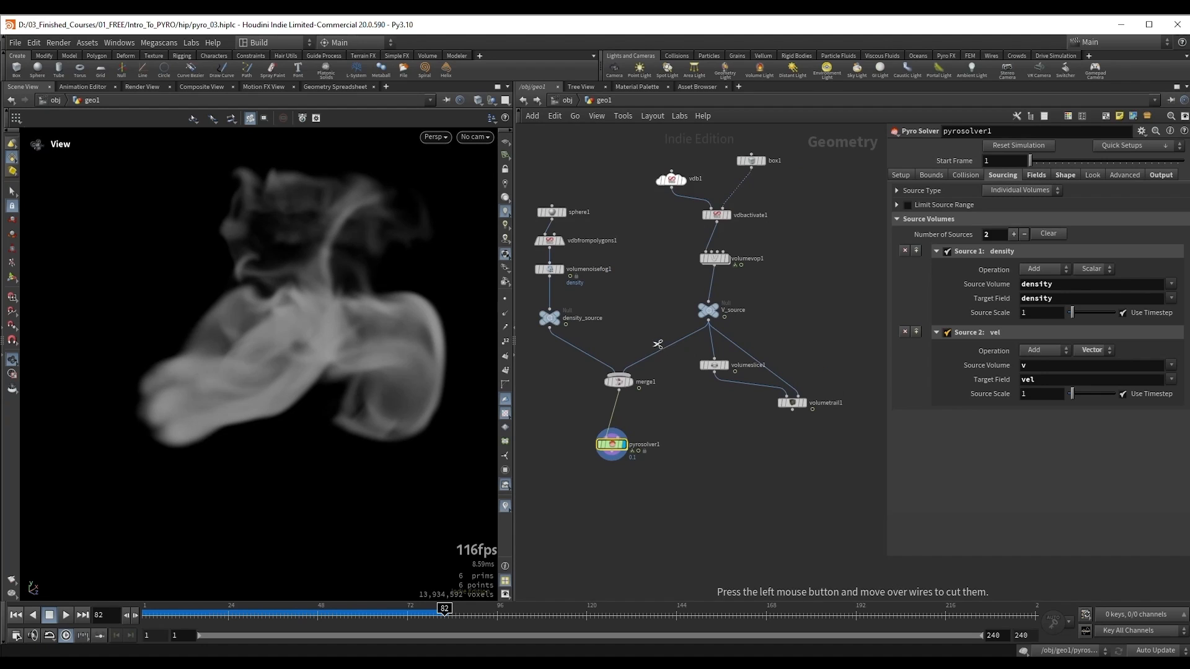
pyautogui.moveTo(655, 339); pyautogui.dragTo(632, 366)
pyautogui.moveTo(580, 154); pyautogui.dragTo(760, 427)
pyautogui.moveTo(638, 329); pyautogui.dragTo(841, 282)
pyautogui.moveTo(648, 295); pyautogui.dragTo(709, 329, button='middle')
pyautogui.hotkey('ctrl', 'Up')
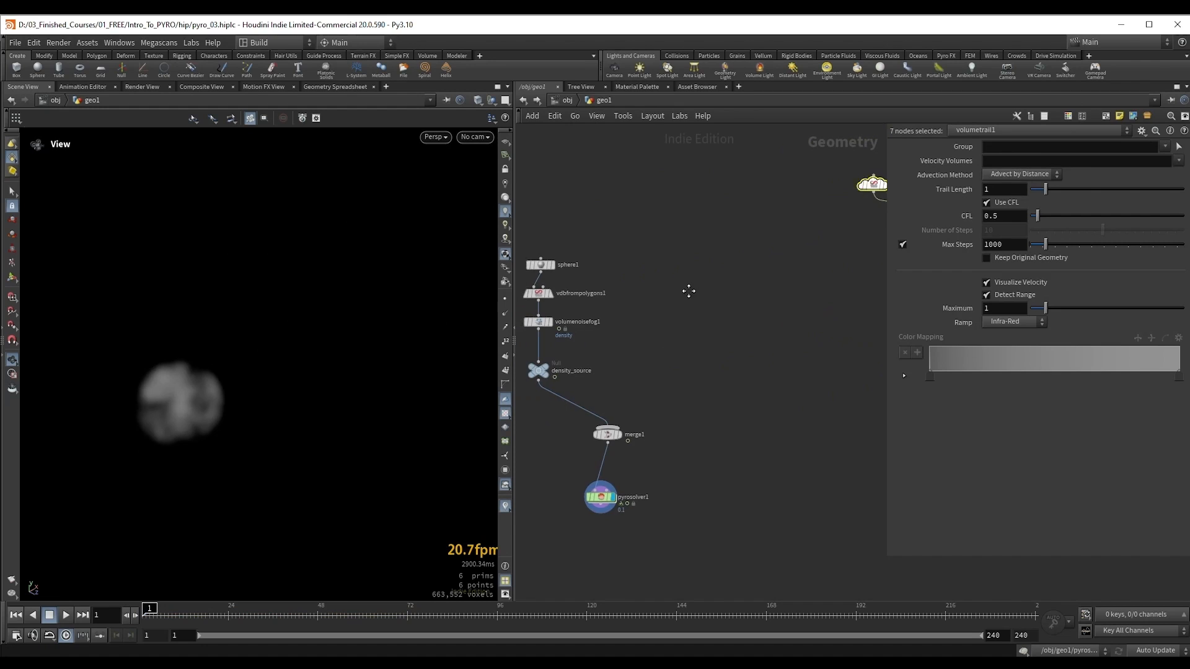
# Step: Add a Curve node in the empty area beside the density branch and set its primitive type to NURBS Curve
pyautogui.click(733, 247)
pyautogui.press('Tab')
pyautogui.write('cu')
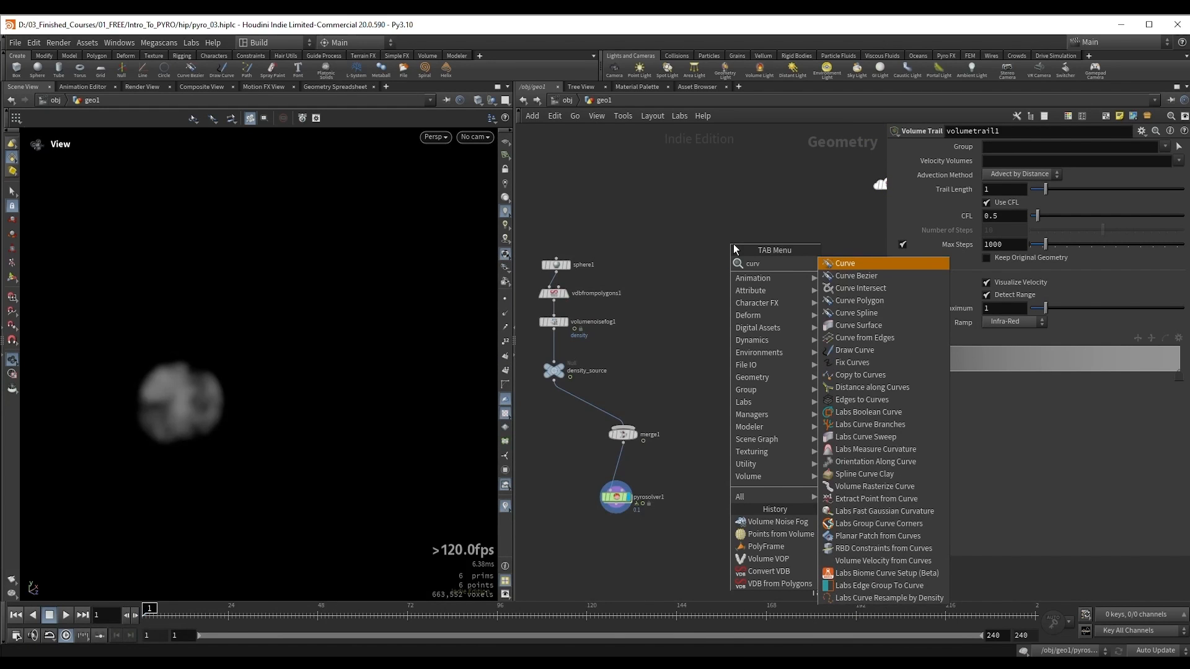
pyautogui.press('Return')
pyautogui.click(736, 251)
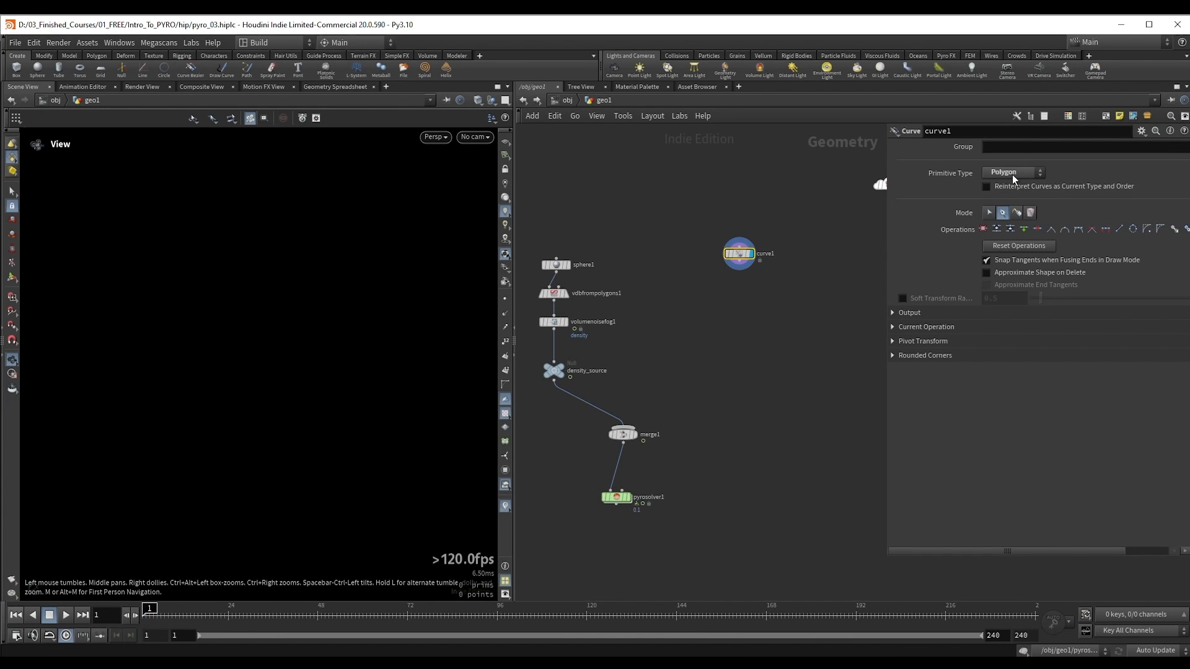
pyautogui.click(1013, 173)
pyautogui.click(997, 196)
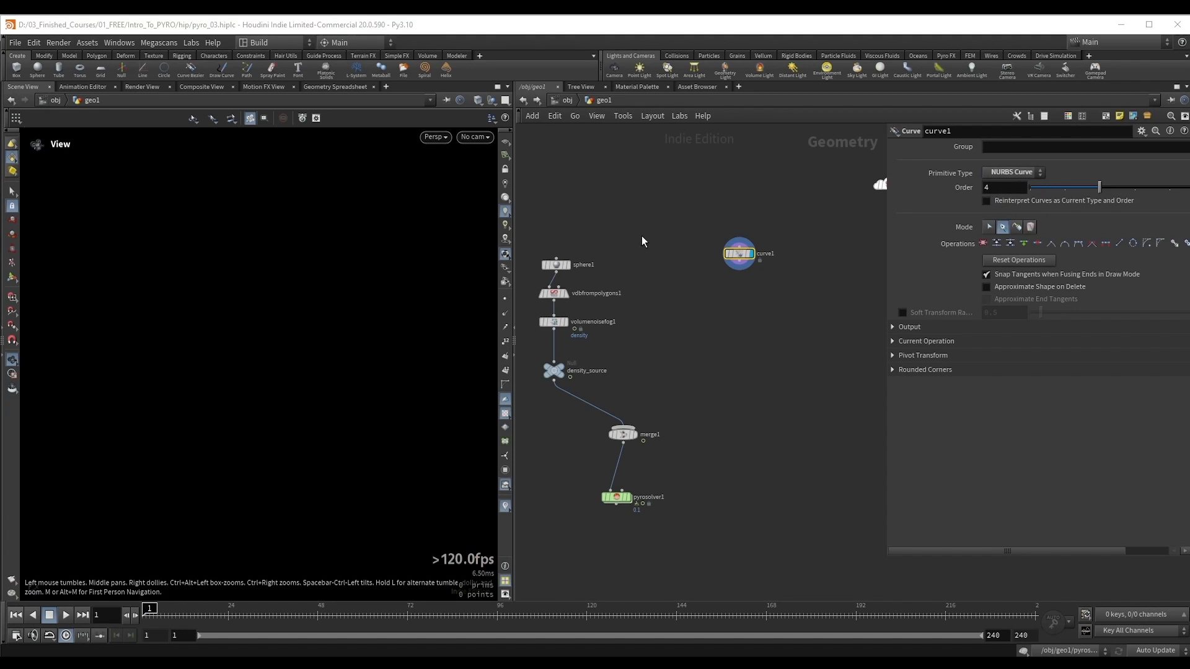
# Step: Template sphere1 as a reference, select curve1 with the grid shown, and activate the Curve tool in the Right view
pyautogui.moveTo(548, 253); pyautogui.dragTo(638, 281)
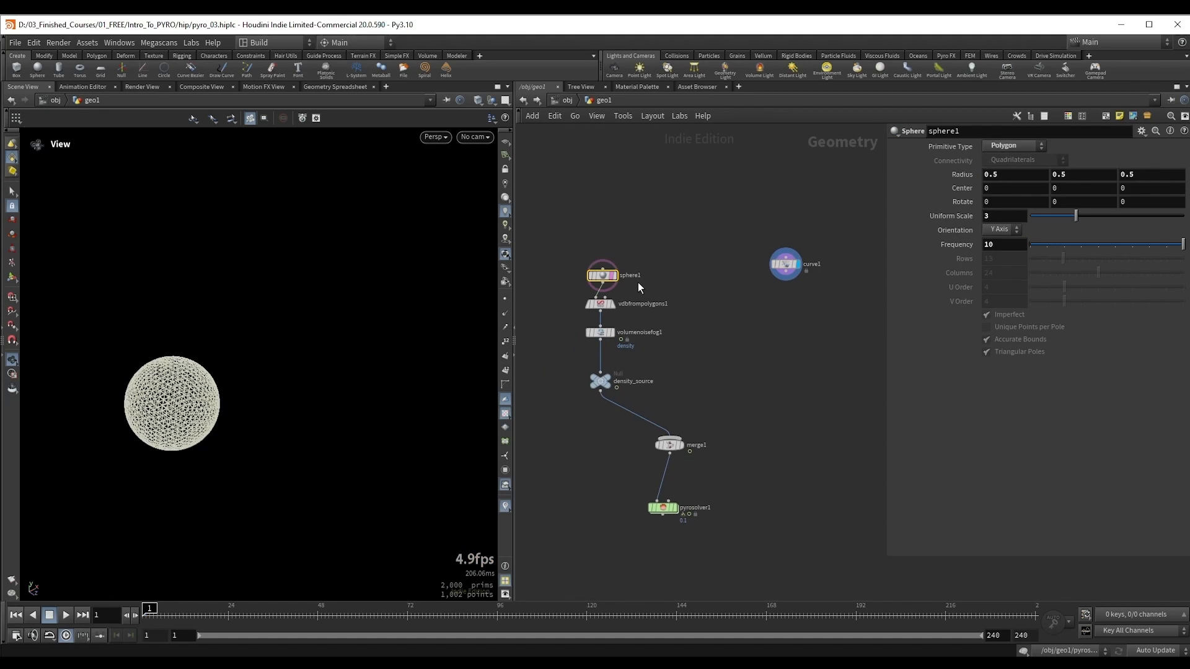
pyautogui.click(790, 260)
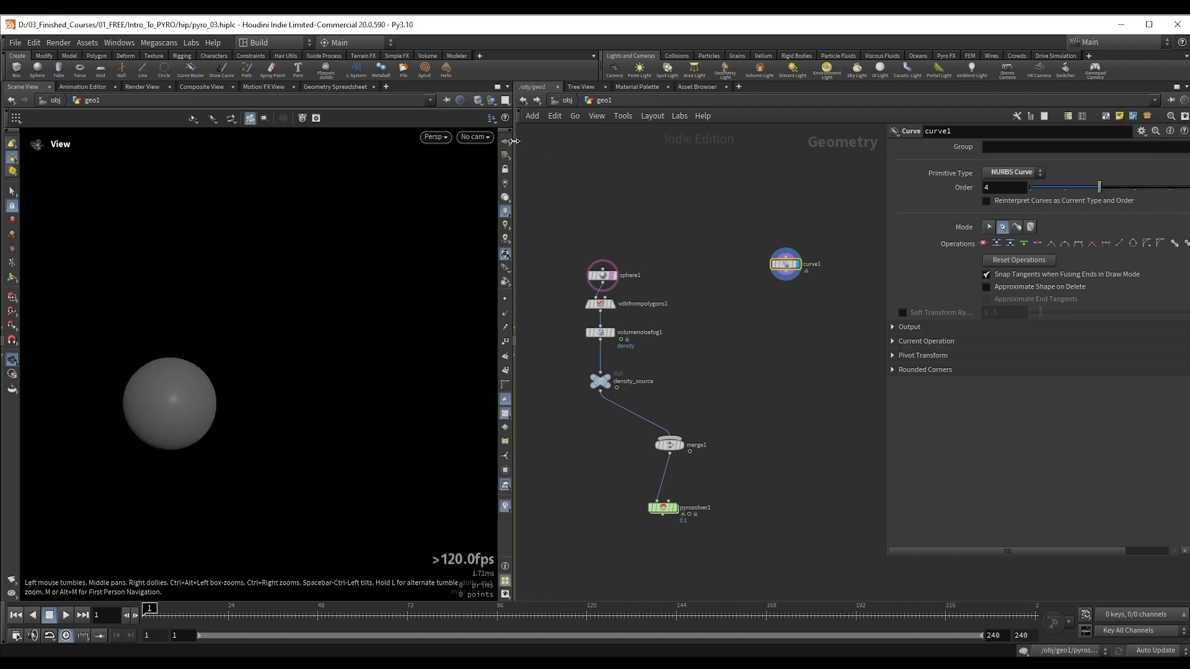
pyautogui.moveTo(355, 218); pyautogui.dragTo(212, 363)
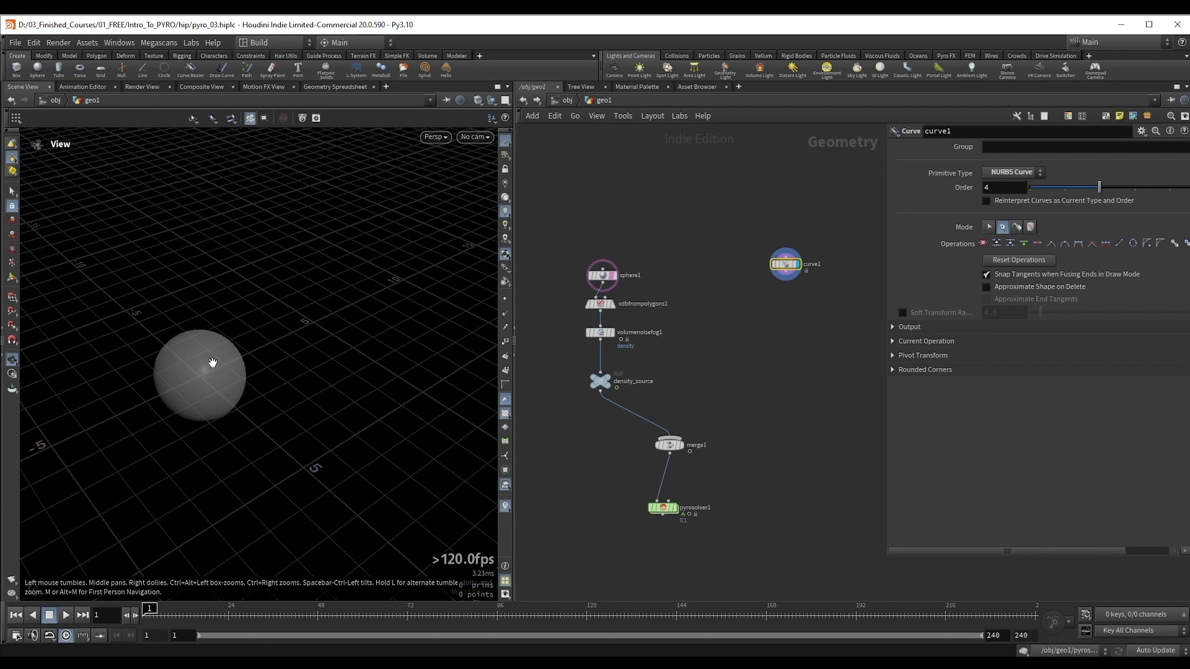
pyautogui.press('Return')
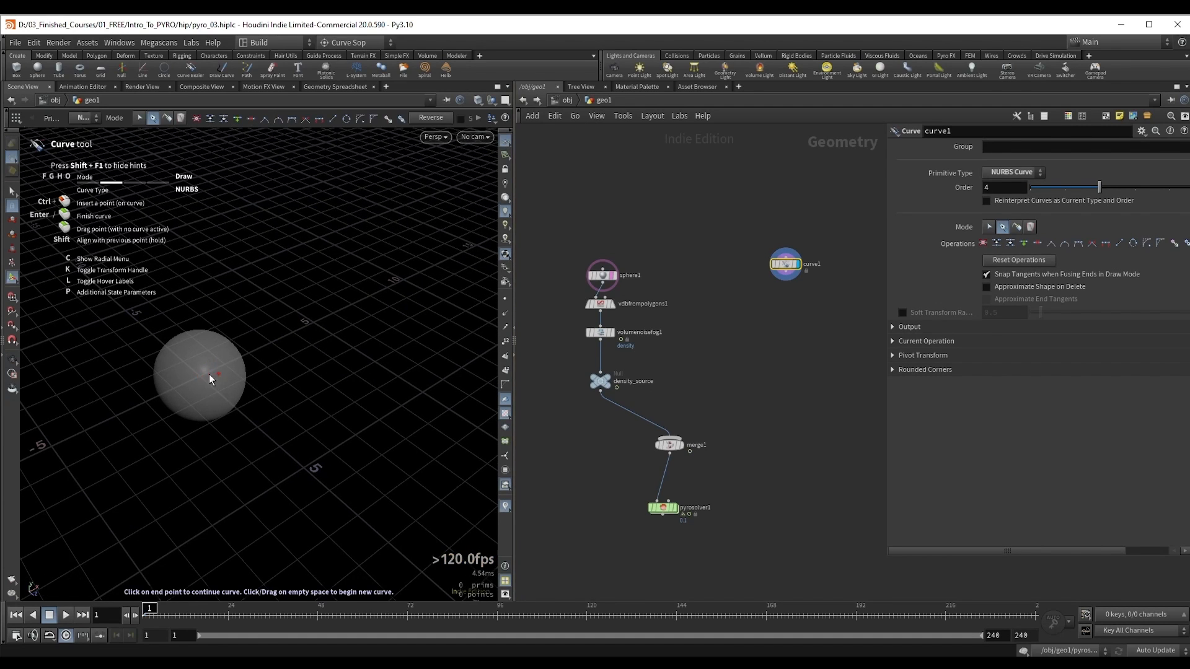
pyautogui.press('Escape')
pyautogui.hotkey('space', '4')
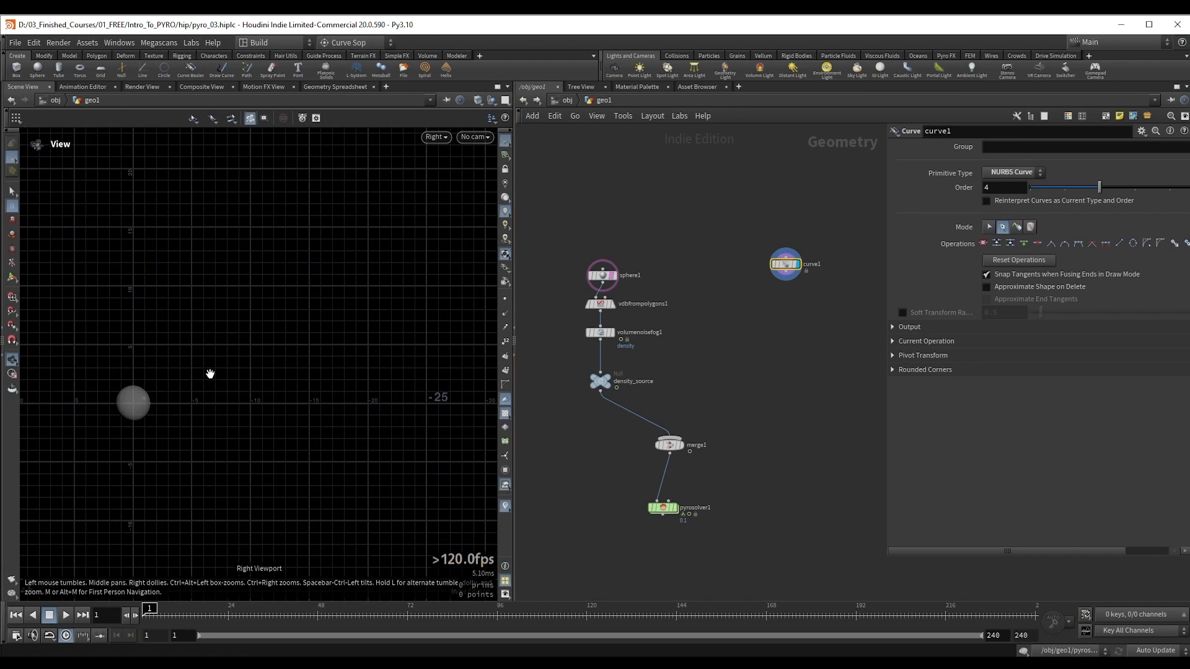
pyautogui.press('Return')
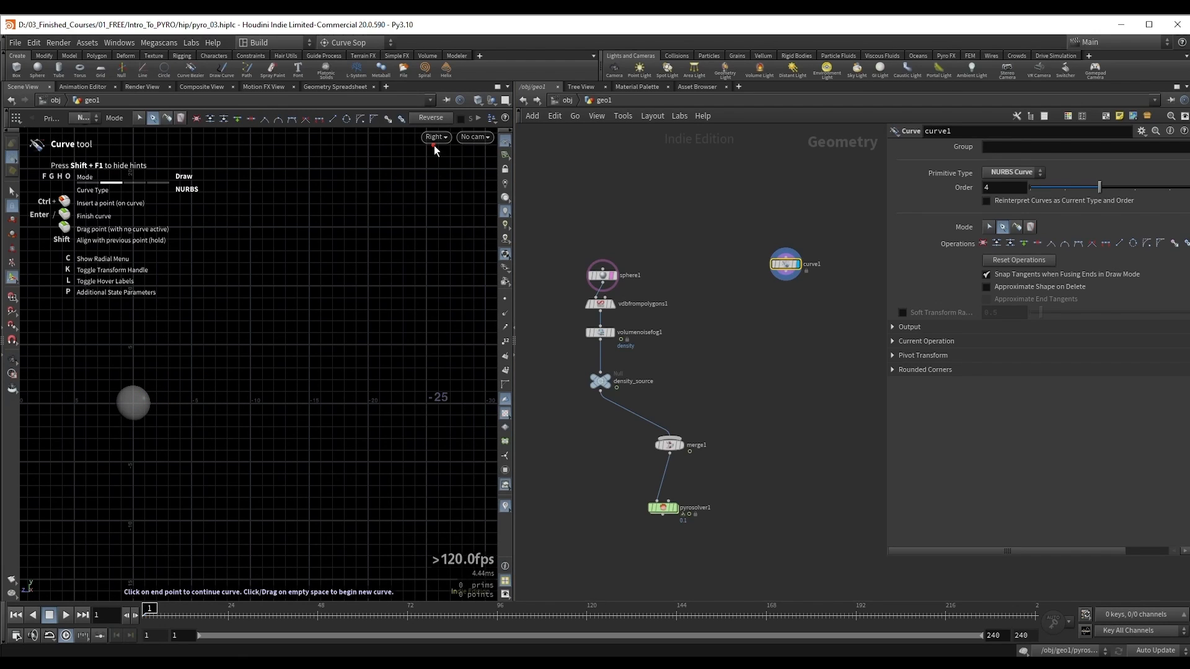
# Step: Draw a wavy five-point NURBS curve starting at the sphere's centre and ending at about Y 3.463, Z -29.521
pyautogui.click(134, 404)
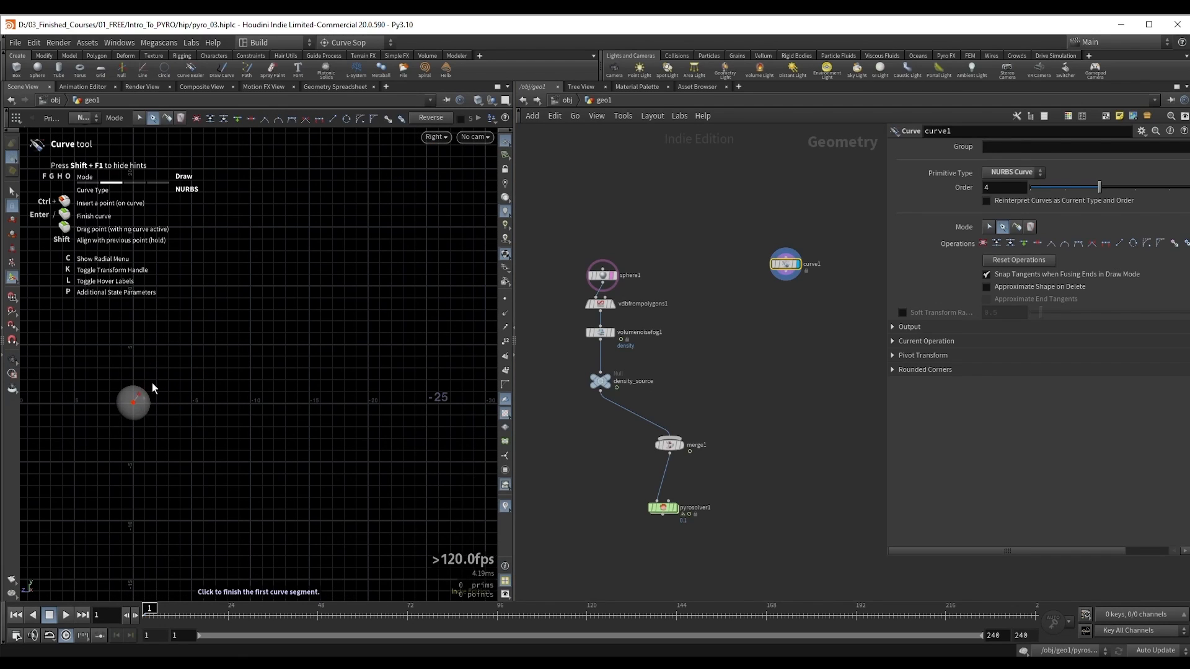
pyautogui.click(233, 355)
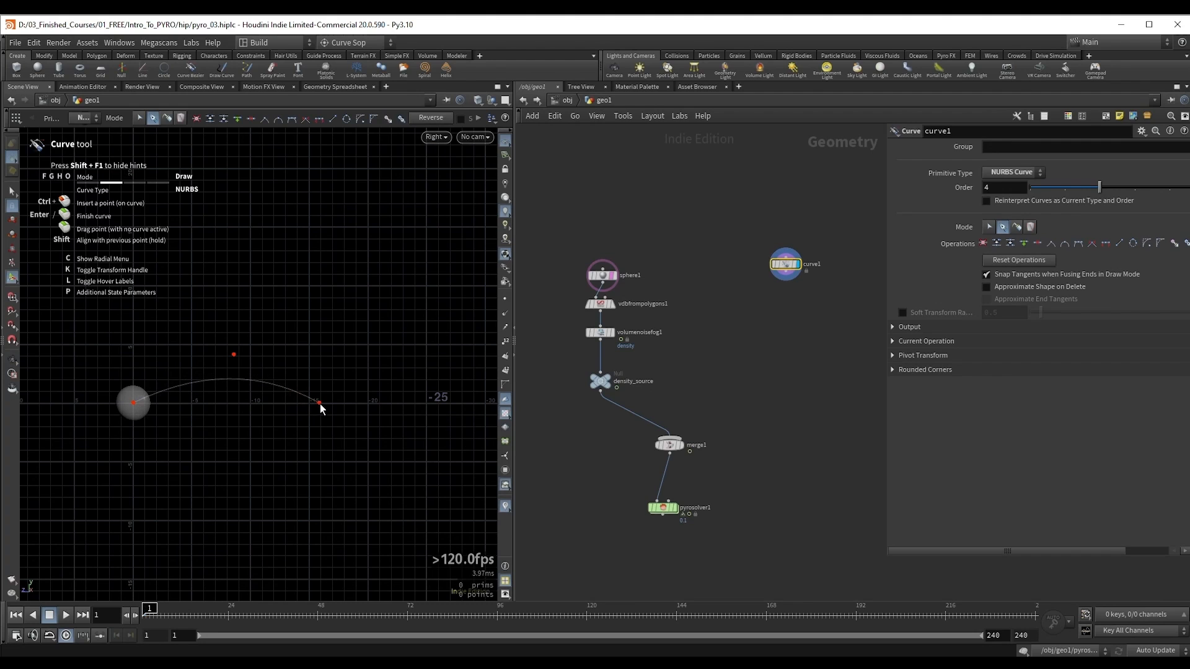
pyautogui.click(319, 404)
pyautogui.click(412, 451)
pyautogui.click(479, 363)
pyautogui.keyDown('alt'); pyautogui.moveTo(431, 354); pyautogui.dragTo(373, 348, button='middle'); pyautogui.keyUp('alt')
pyautogui.keyDown('alt'); pyautogui.scroll(-1, 403, 348); pyautogui.keyUp('alt')
pyautogui.press('Return')
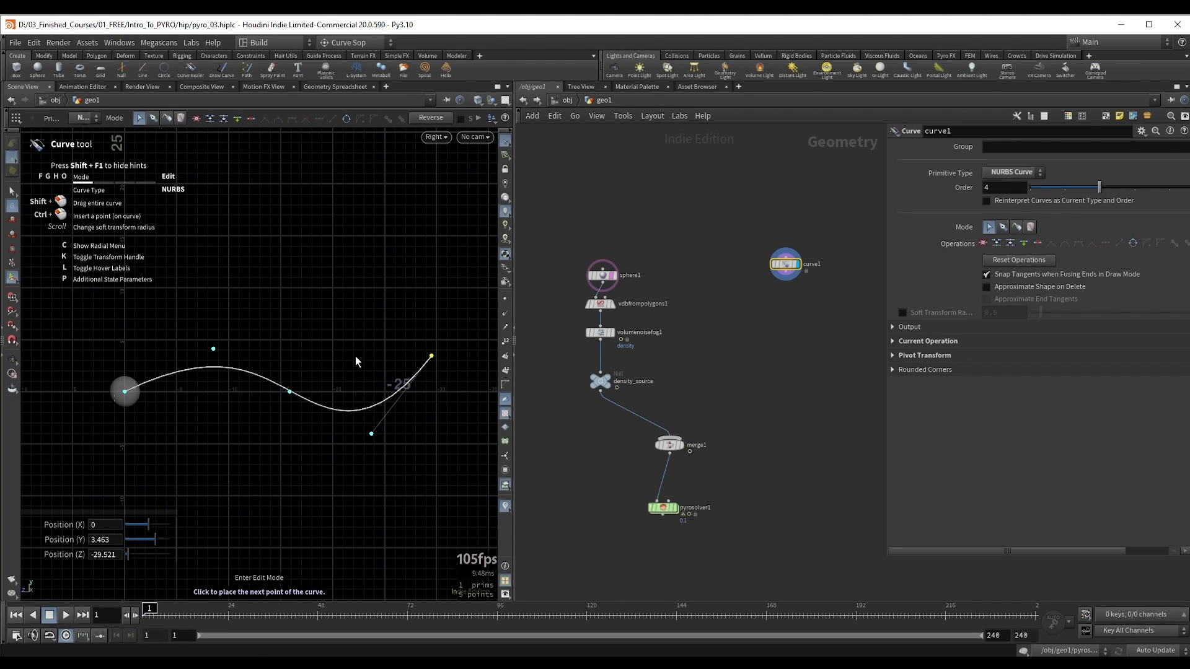
# Step: Exaggerate the curve's wave by moving its points, raising the second to about Y 6.442, Z -6.67 and extending the end outward
pyautogui.moveTo(209, 349); pyautogui.dragTo(194, 325)
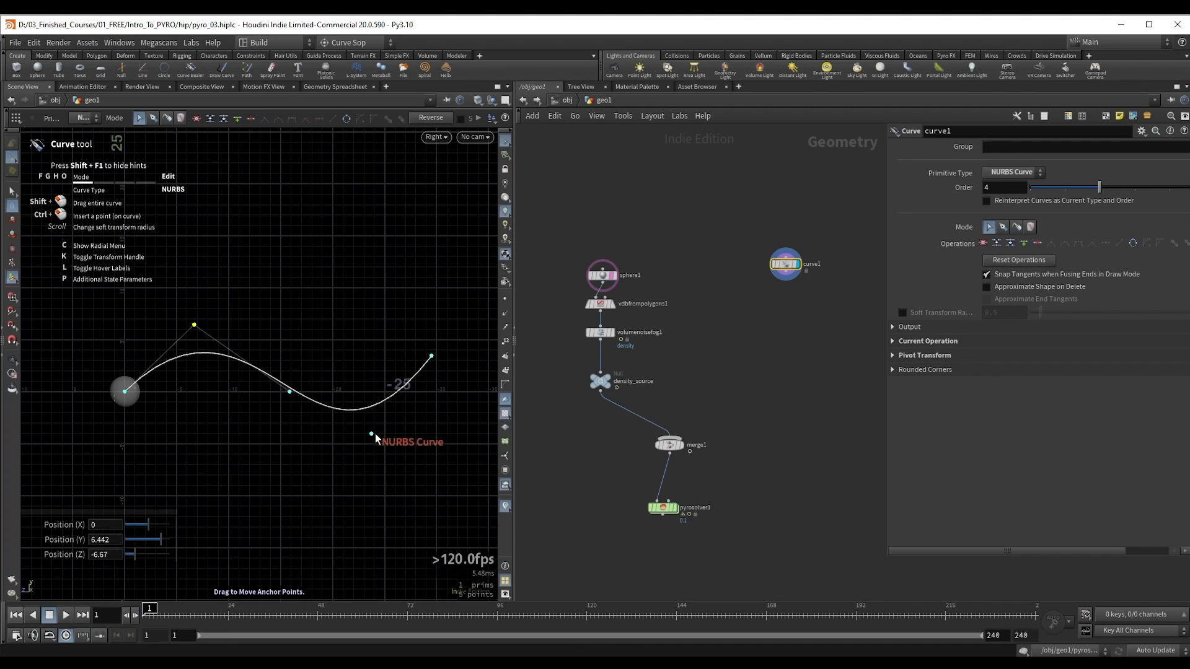
pyautogui.moveTo(374, 434); pyautogui.dragTo(387, 459)
pyautogui.moveTo(438, 362); pyautogui.dragTo(471, 362)
pyautogui.keyDown('alt'); pyautogui.scroll(-1, 414, 364); pyautogui.keyUp('alt')
pyautogui.keyDown('alt'); pyautogui.moveTo(406, 361); pyautogui.dragTo(351, 362, button='middle'); pyautogui.keyUp('alt')
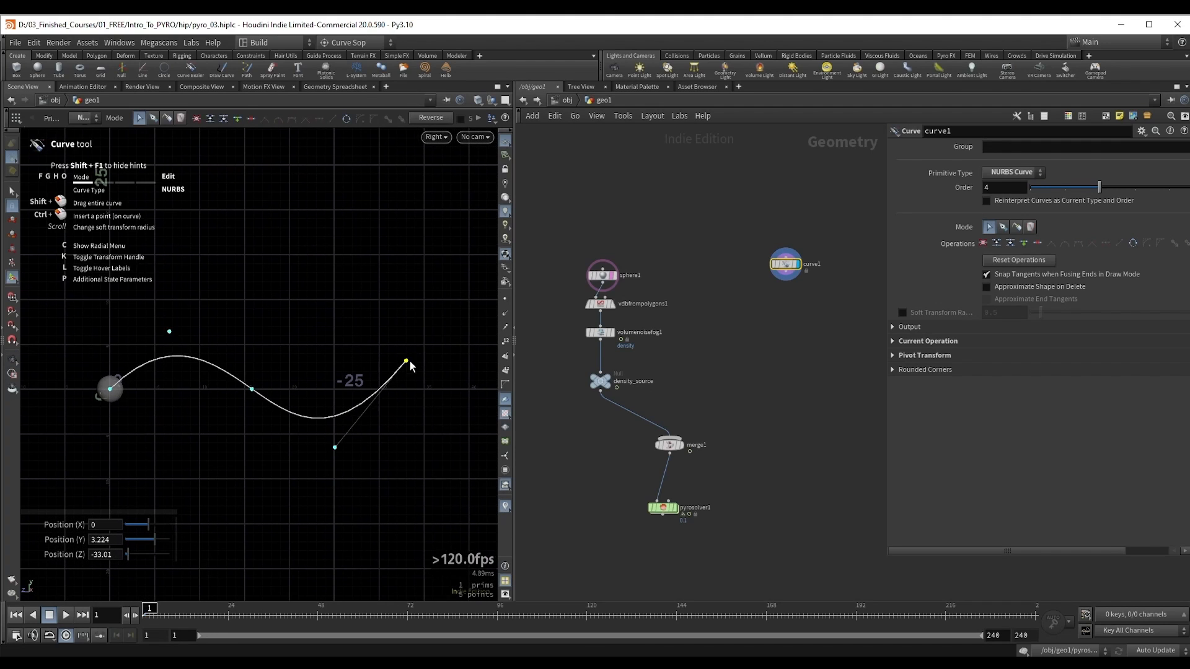
pyautogui.moveTo(409, 363); pyautogui.dragTo(415, 352)
pyautogui.moveTo(250, 392); pyautogui.dragTo(246, 391)
pyautogui.moveTo(335, 448); pyautogui.dragTo(334, 439)
# Step: In the perspective view, bend the curve sideways by moving the fourth point to about X 4.056 and the second to X -5.605
pyautogui.hotkey('space', '1')
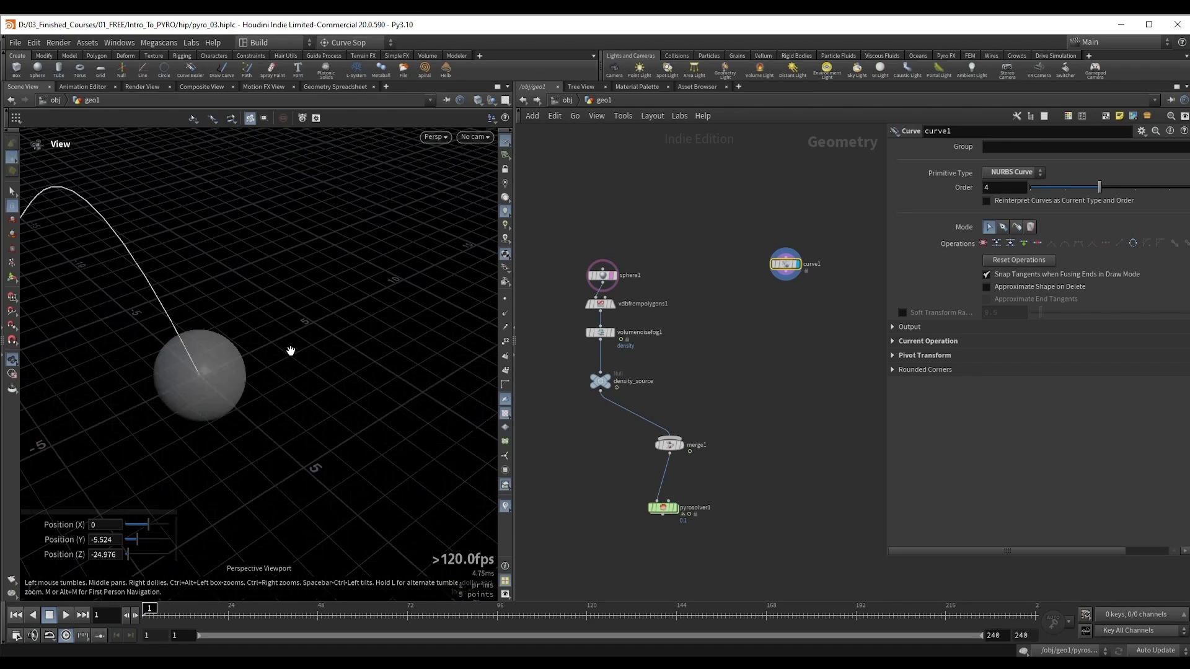
pyautogui.keyDown('alt'); pyautogui.moveTo(282, 300); pyautogui.dragTo(226, 282); pyautogui.keyUp('alt')
pyautogui.moveTo(360, 308); pyautogui.dragTo(362, 372)
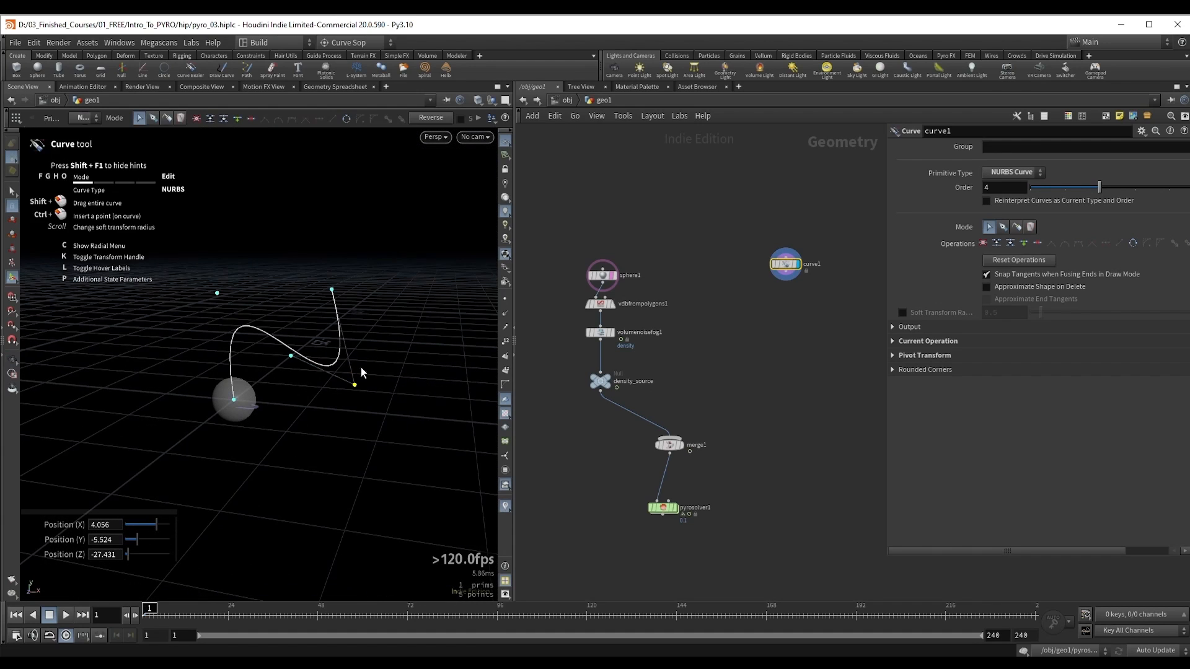
pyautogui.moveTo(217, 295); pyautogui.dragTo(183, 295)
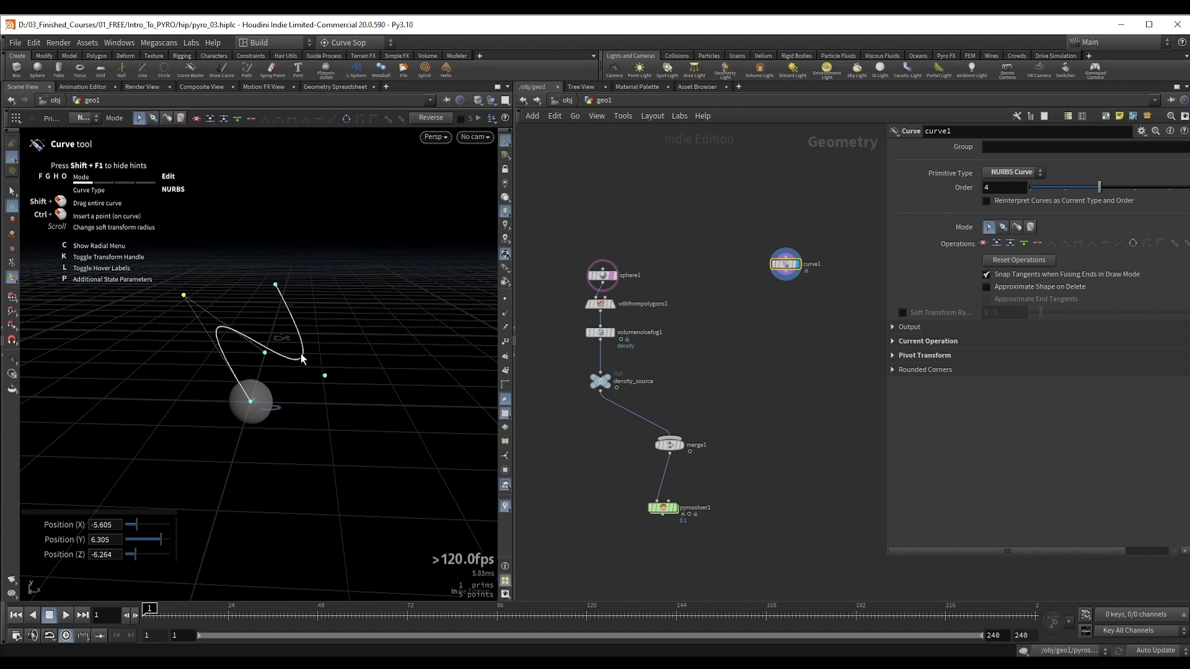
pyautogui.keyDown('alt'); pyautogui.moveTo(327, 374); pyautogui.dragTo(279, 335); pyautogui.keyUp('alt')
pyautogui.keyDown('alt'); pyautogui.moveTo(357, 343); pyautogui.dragTo(276, 352, button='right'); pyautogui.keyUp('alt')
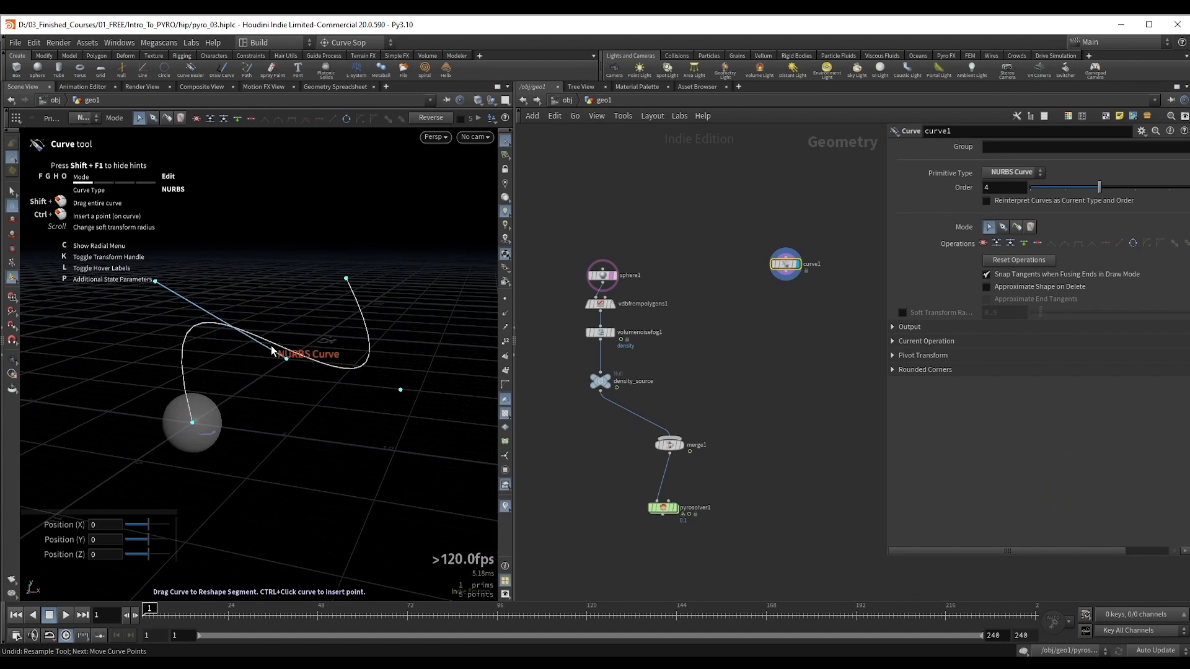
pyautogui.keyDown('alt'); pyautogui.moveTo(291, 353); pyautogui.dragTo(268, 351); pyautogui.keyUp('alt')
pyautogui.press('Return')
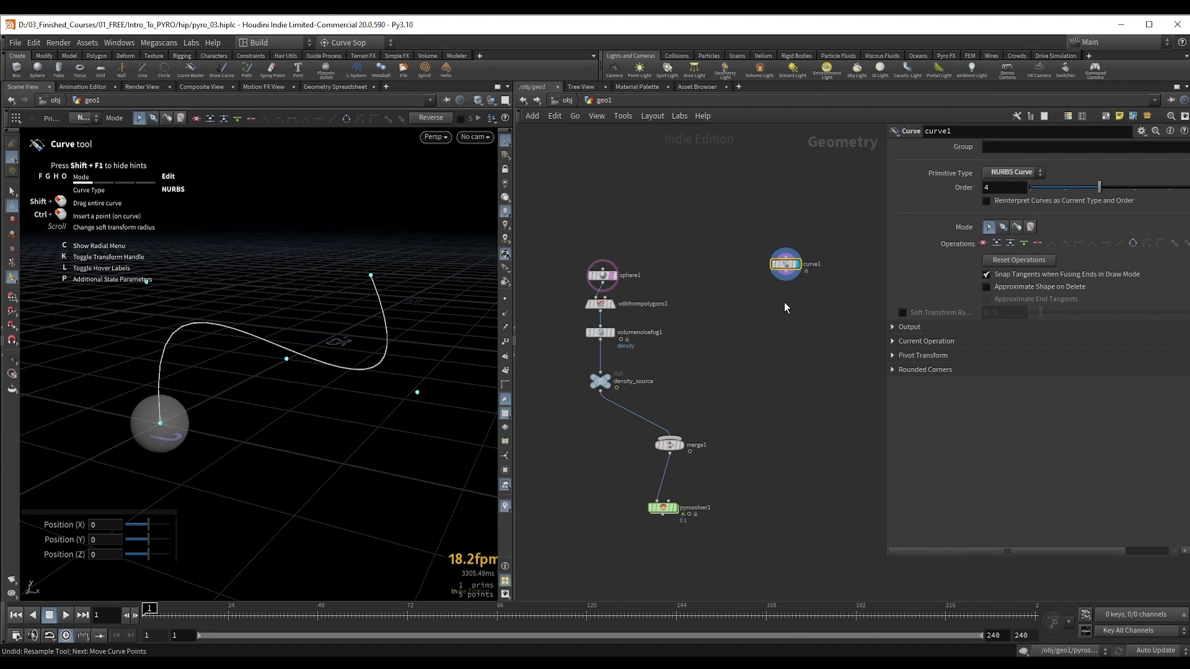
# Step: Add a Resample node after curve1, display it and show the curve's points
pyautogui.press('Tab')
pyautogui.write('resa')
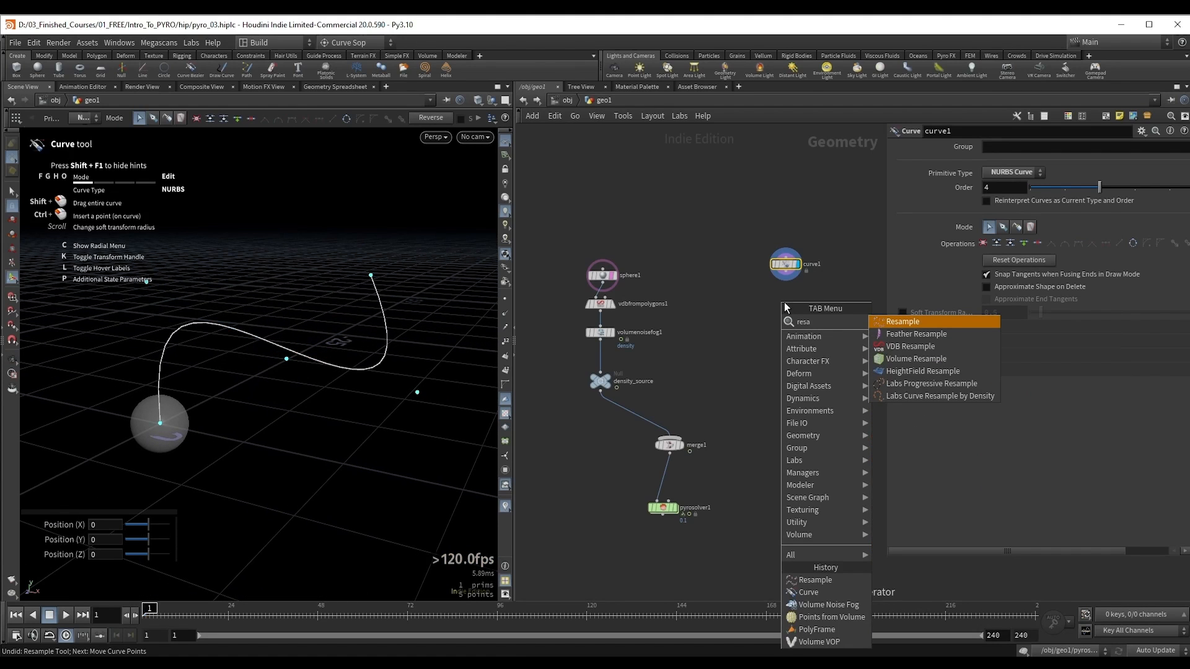
pyautogui.press('Return')
pyautogui.press('Return')
pyautogui.keyDown('alt'); pyautogui.moveTo(301, 341); pyautogui.dragTo(373, 330, button='right'); pyautogui.keyUp('alt')
pyautogui.click(505, 299)
pyautogui.keyDown('alt'); pyautogui.moveTo(233, 341); pyautogui.dragTo(252, 326, button='right'); pyautogui.keyUp('alt')
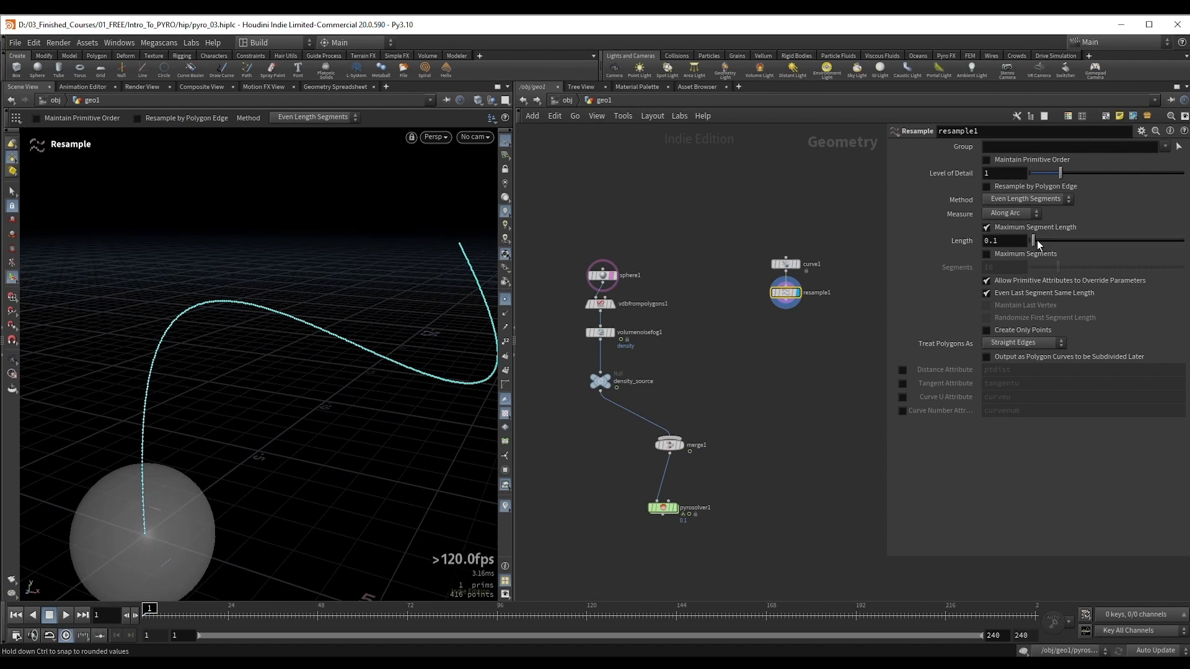
# Step: Set the Resample segment length to 0.87 and inspect the point spacing along the curve
pyautogui.moveTo(1035, 244); pyautogui.dragTo(1060, 248)
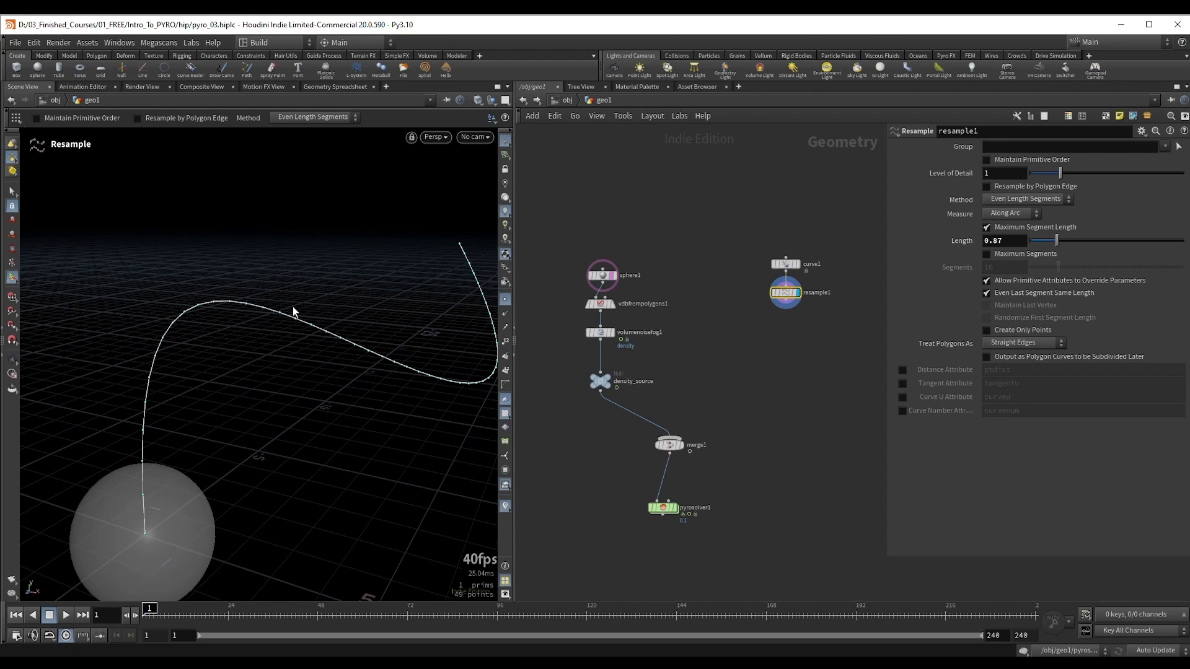
pyautogui.keyDown('alt'); pyautogui.moveTo(331, 324); pyautogui.dragTo(300, 314, button='middle'); pyautogui.keyUp('alt')
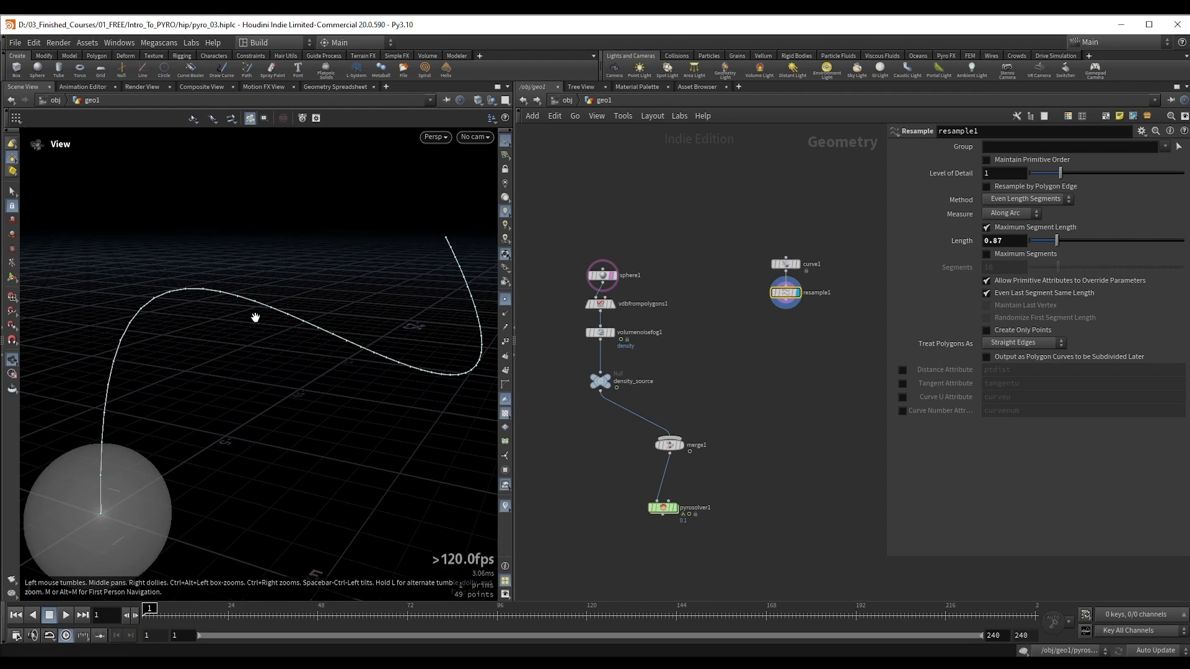
pyautogui.keyDown('alt'); pyautogui.moveTo(427, 334); pyautogui.dragTo(408, 333); pyautogui.keyUp('alt')
# Step: Add a Sweep node after resample1, display it and set its surface shape to Round Tube
pyautogui.moveTo(751, 361); pyautogui.dragTo(701, 306, button='middle')
pyautogui.scroll(-3, 239, 322)
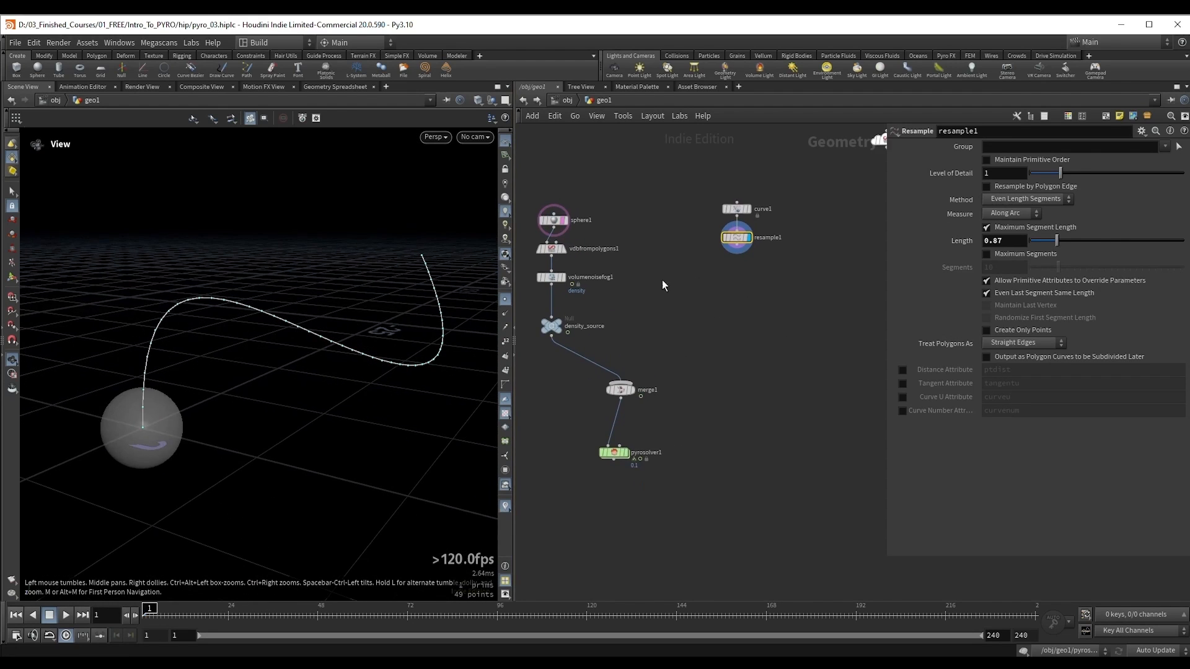
pyautogui.scroll(3, 724, 254)
pyautogui.moveTo(740, 248); pyautogui.dragTo(746, 292)
pyautogui.write('sweep')
pyautogui.press('Return')
pyautogui.click(705, 282)
pyautogui.click(1041, 202)
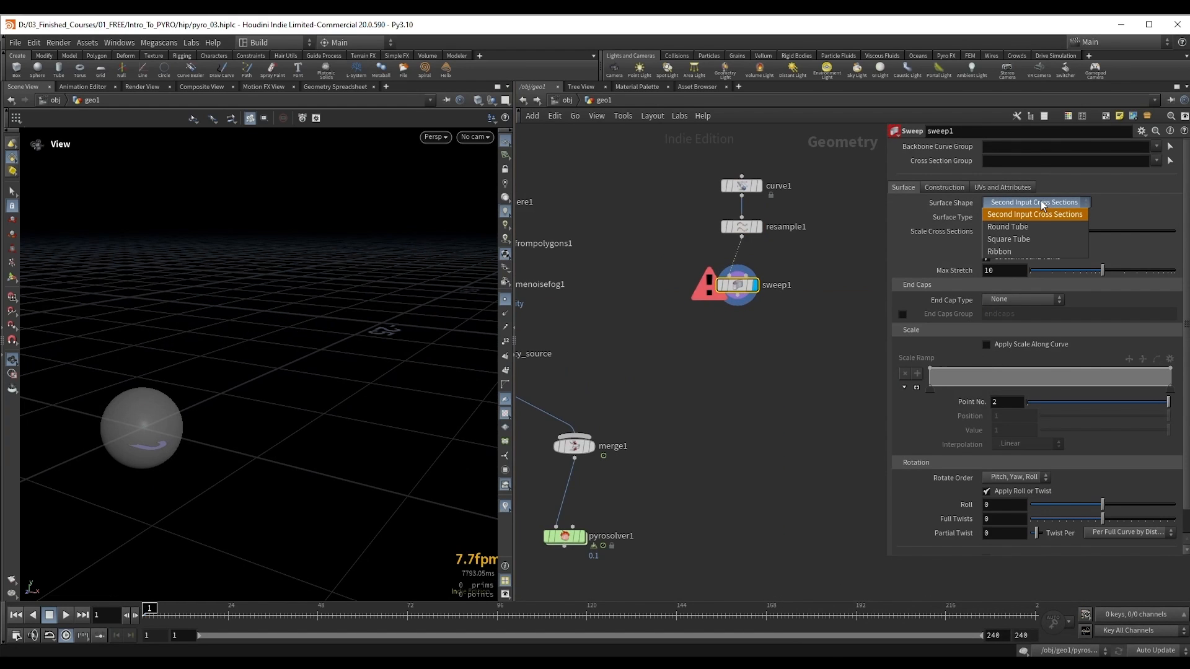
pyautogui.click(1009, 226)
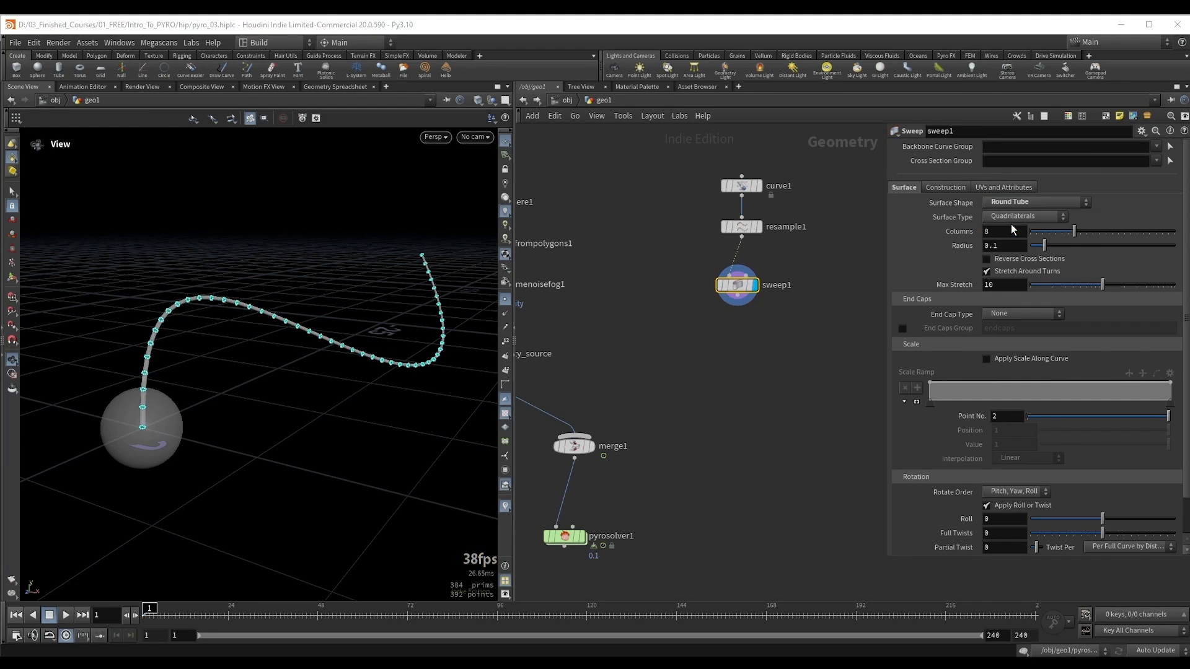
# Step: Enlarge the swept tube's radius to 4.4 and display its wireframe over the shading
pyautogui.moveTo(1043, 243); pyautogui.dragTo(1170, 248)
pyautogui.moveTo(996, 246); pyautogui.dragTo(1062, 252, button='middle')
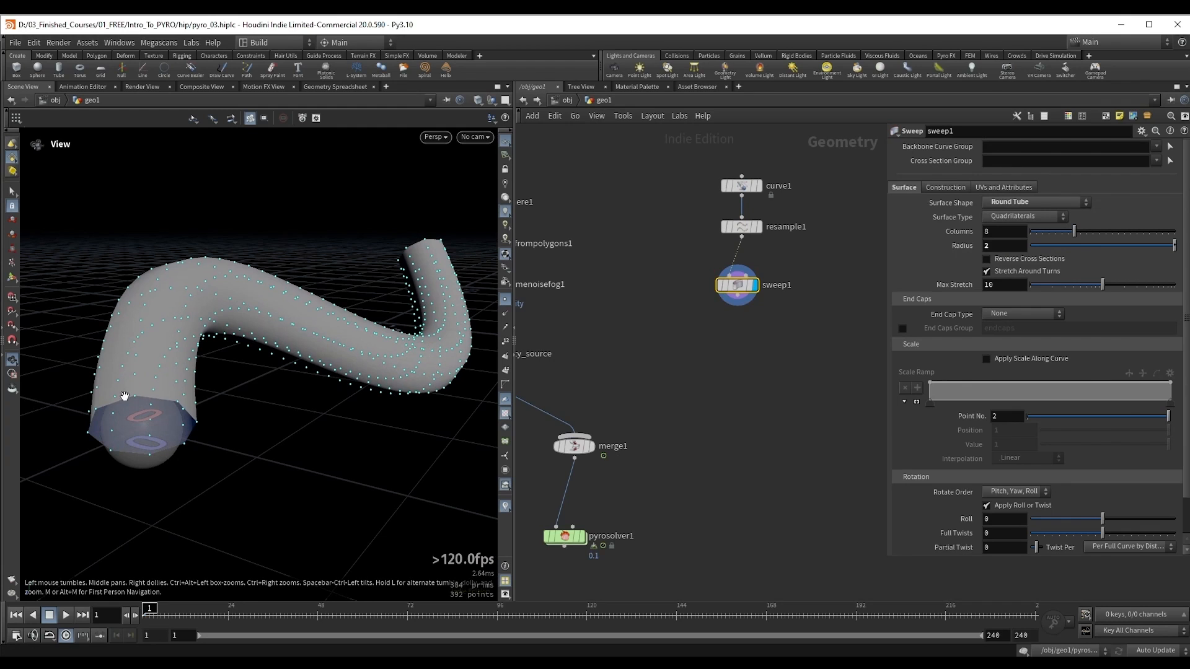
pyautogui.moveTo(387, 315); pyautogui.dragTo(250, 383, button='right')
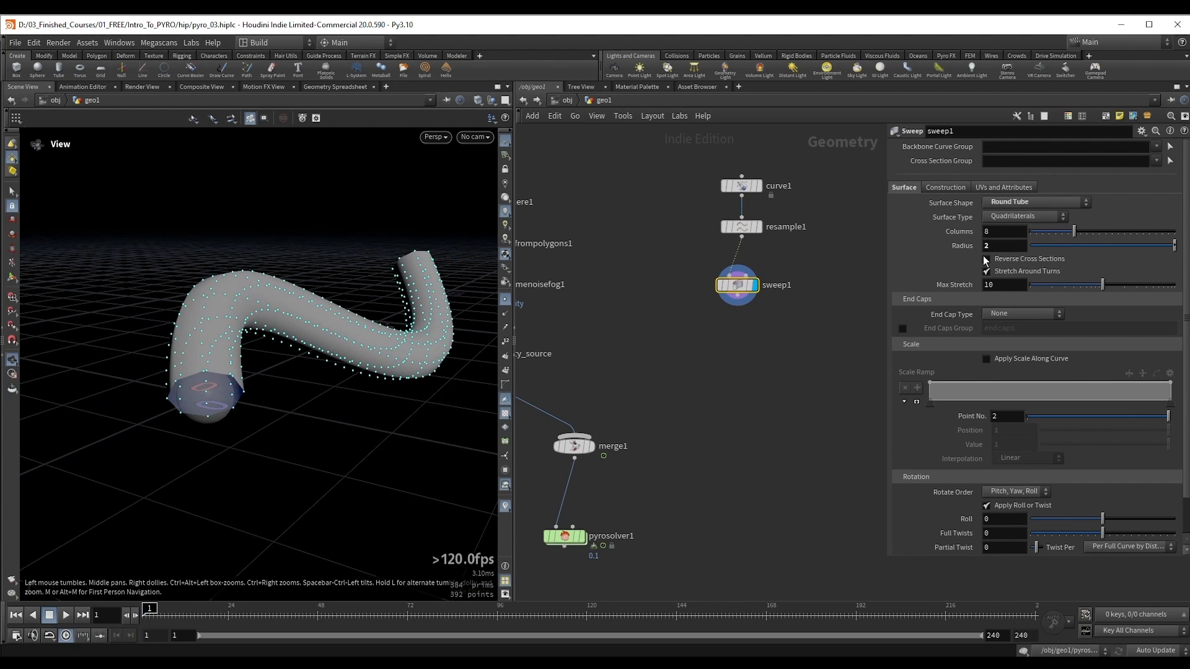
pyautogui.moveTo(999, 247); pyautogui.dragTo(1139, 256, button='middle')
pyautogui.moveTo(251, 251)
pyautogui.mouseDown()
pyautogui.moveTo(229, 293)
pyautogui.moveTo(244, 273)
pyautogui.mouseUp()
pyautogui.hotkey('shift', 'w')
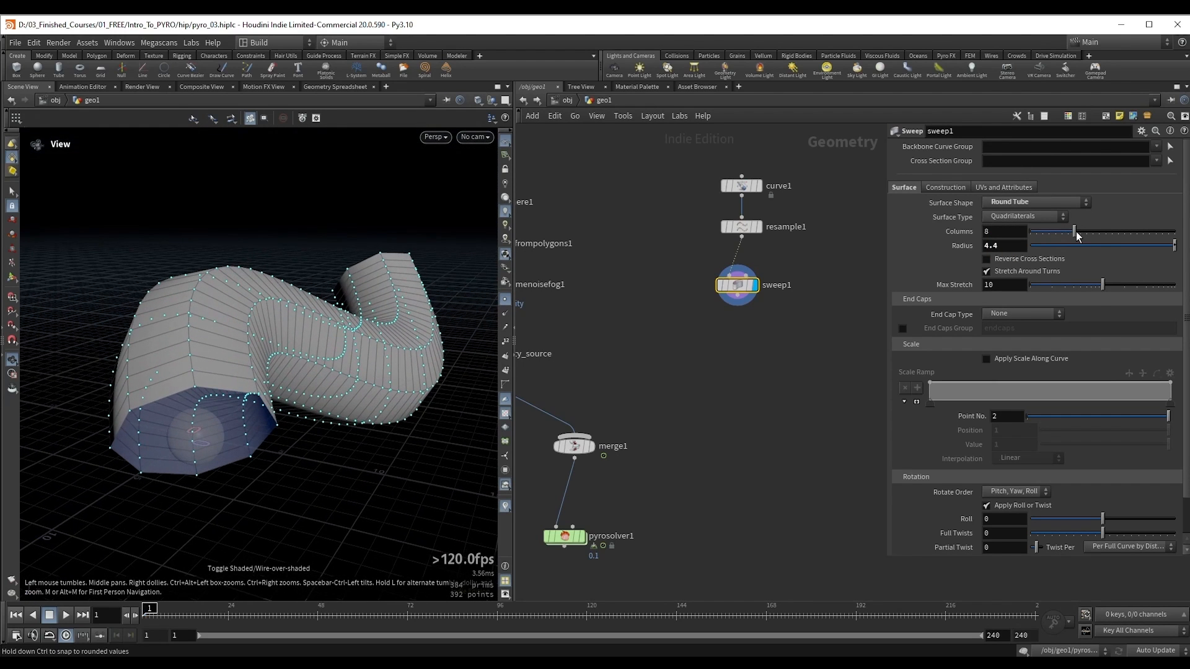
# Step: Set the swept tube to 24 columns and close its ends with Grid end caps
pyautogui.moveTo(1076, 232); pyautogui.dragTo(1168, 237)
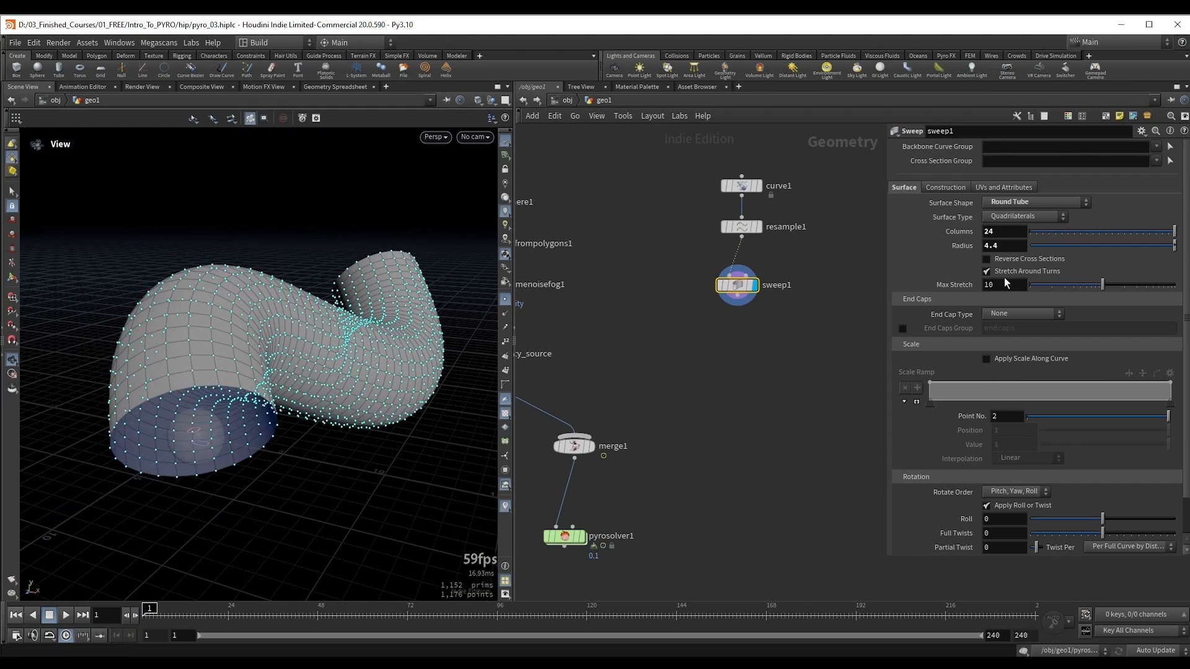
pyautogui.moveTo(347, 310); pyautogui.dragTo(139, 415)
pyautogui.moveTo(257, 335); pyautogui.dragTo(254, 312)
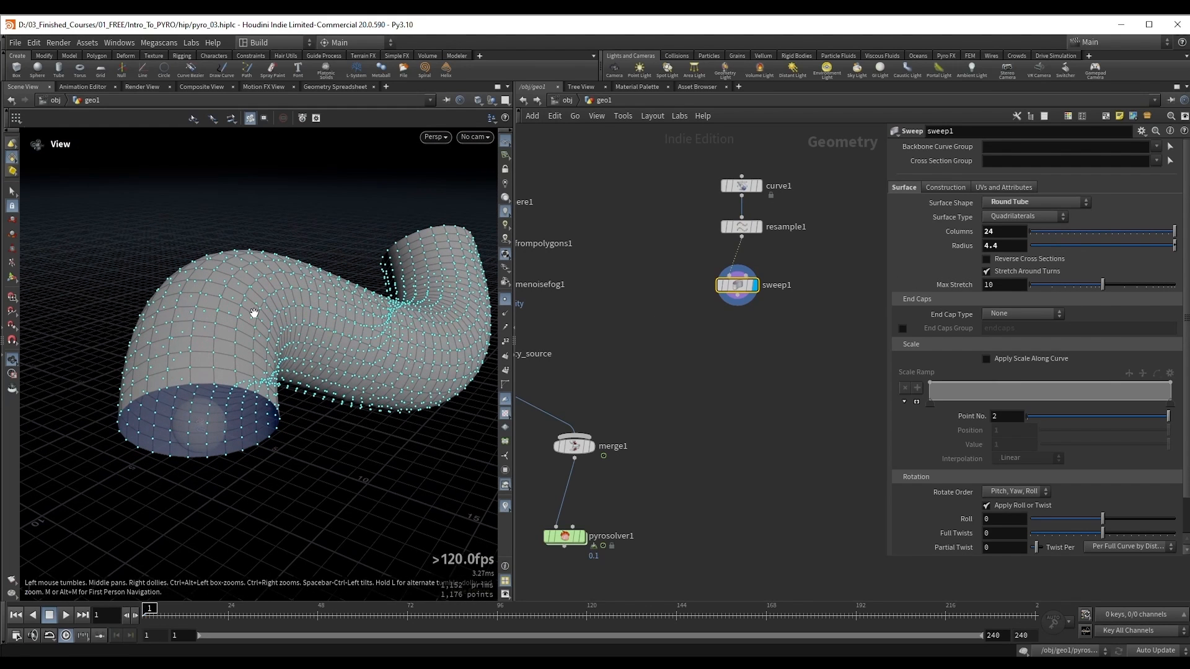
pyautogui.click(1021, 316)
pyautogui.click(1016, 351)
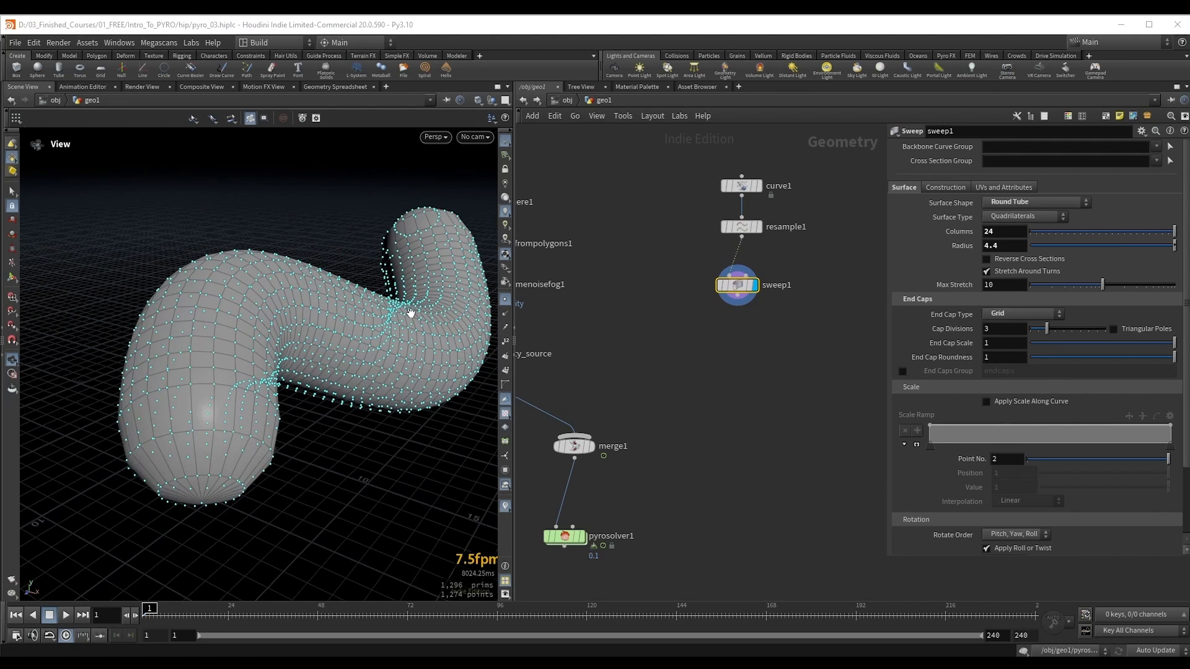
pyautogui.moveTo(410, 313); pyautogui.dragTo(347, 322)
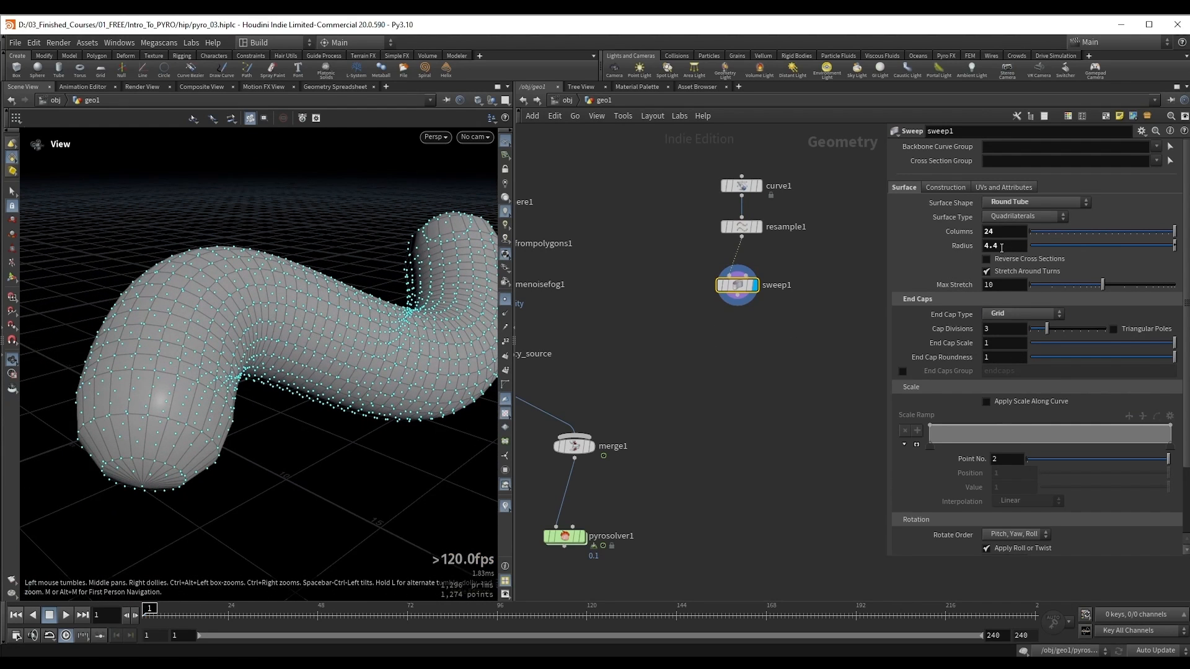
# Step: Set the swept tube's radius to 5 and hide the point markers in the viewport
pyautogui.moveTo(1008, 246); pyautogui.dragTo(1029, 249, button='middle')
pyautogui.moveTo(1003, 246); pyautogui.dragTo(979, 245)
pyautogui.write('5')
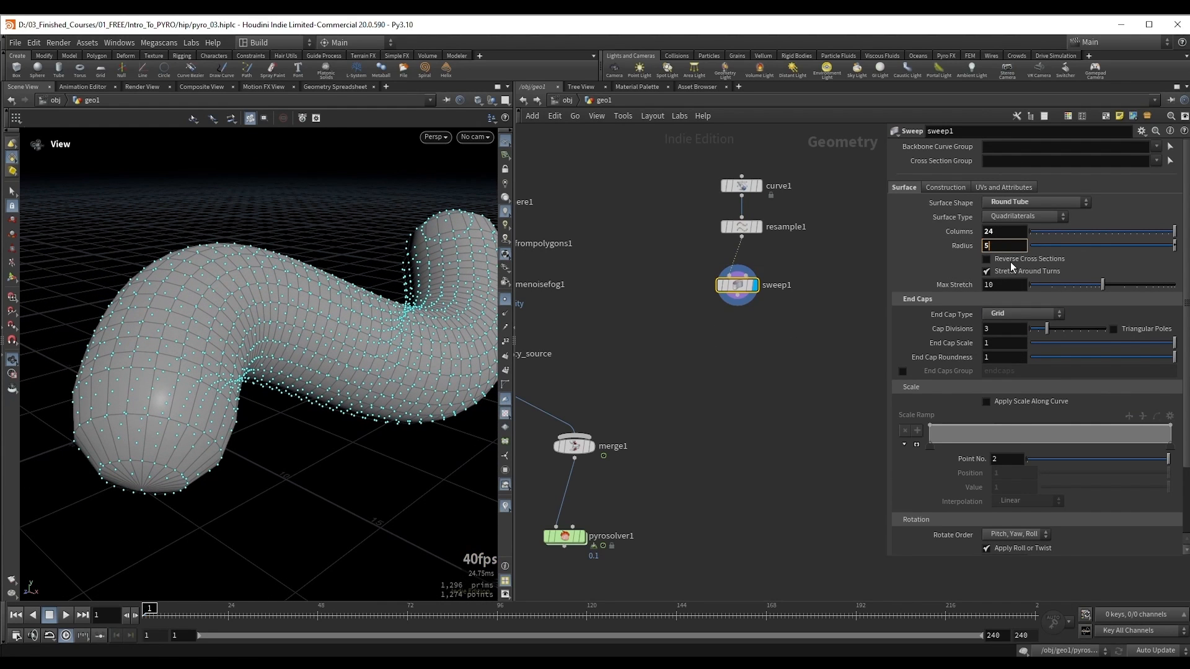
pyautogui.press('Return')
pyautogui.moveTo(194, 327); pyautogui.dragTo(404, 315)
pyautogui.click(503, 302)
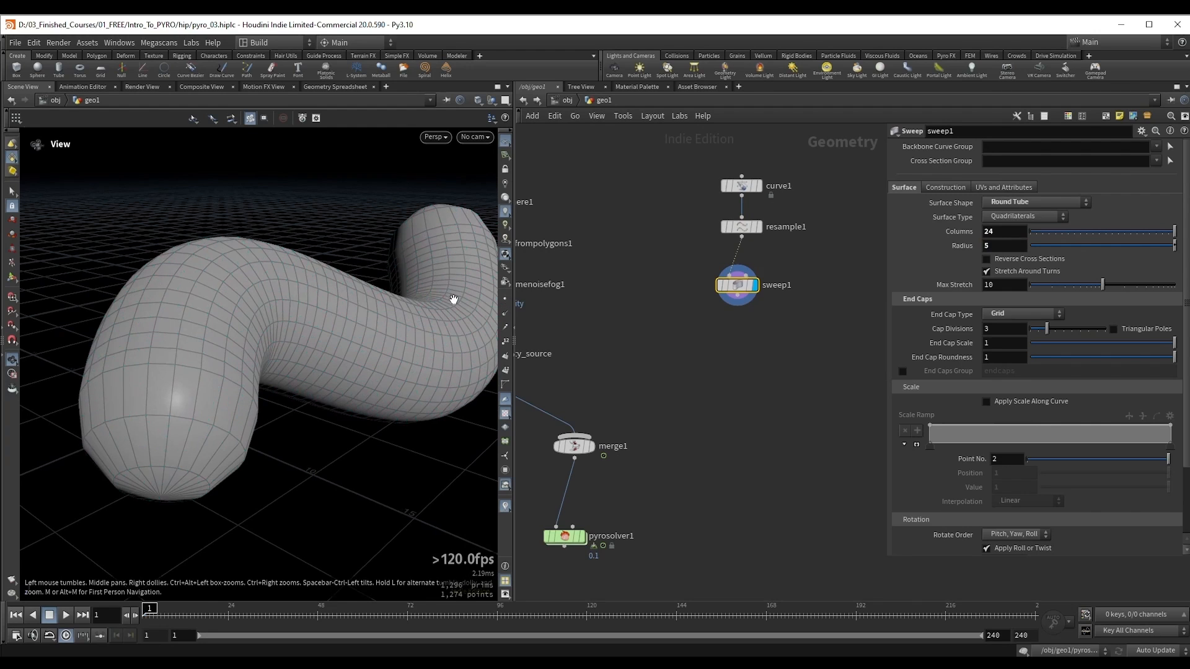
pyautogui.moveTo(313, 315); pyautogui.dragTo(142, 316)
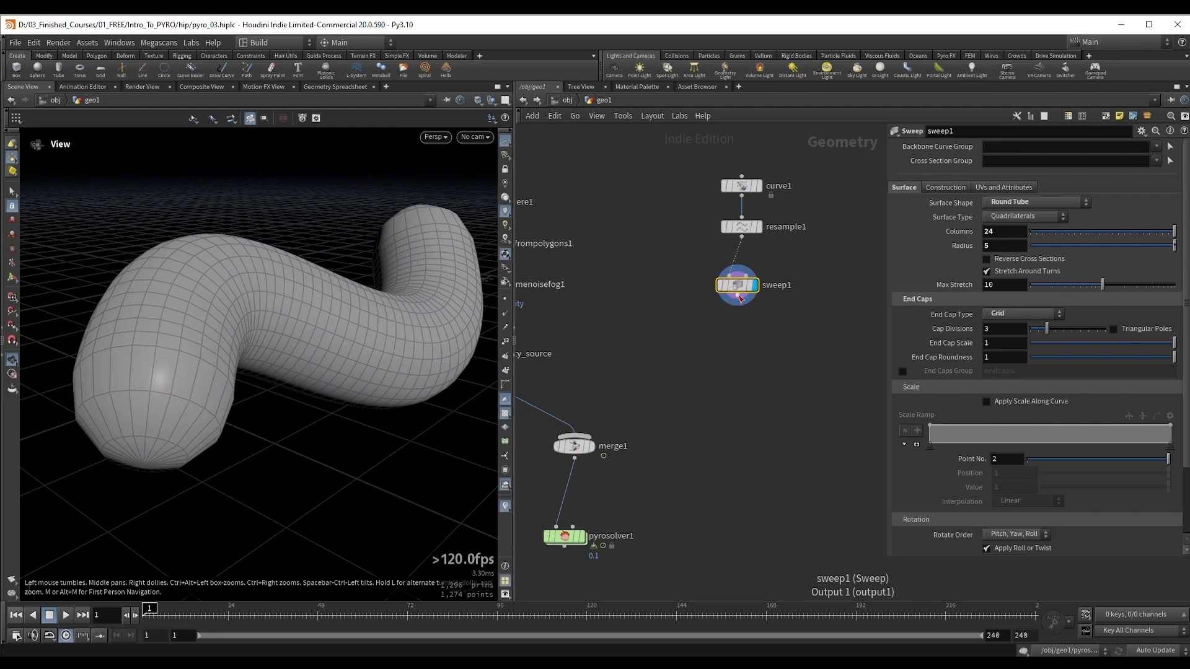
# Step: Add a VDB from Polygons node after sweep1, display it and set its voxel size to 0.5
pyautogui.press('Tab')
pyautogui.write('vdb fr')
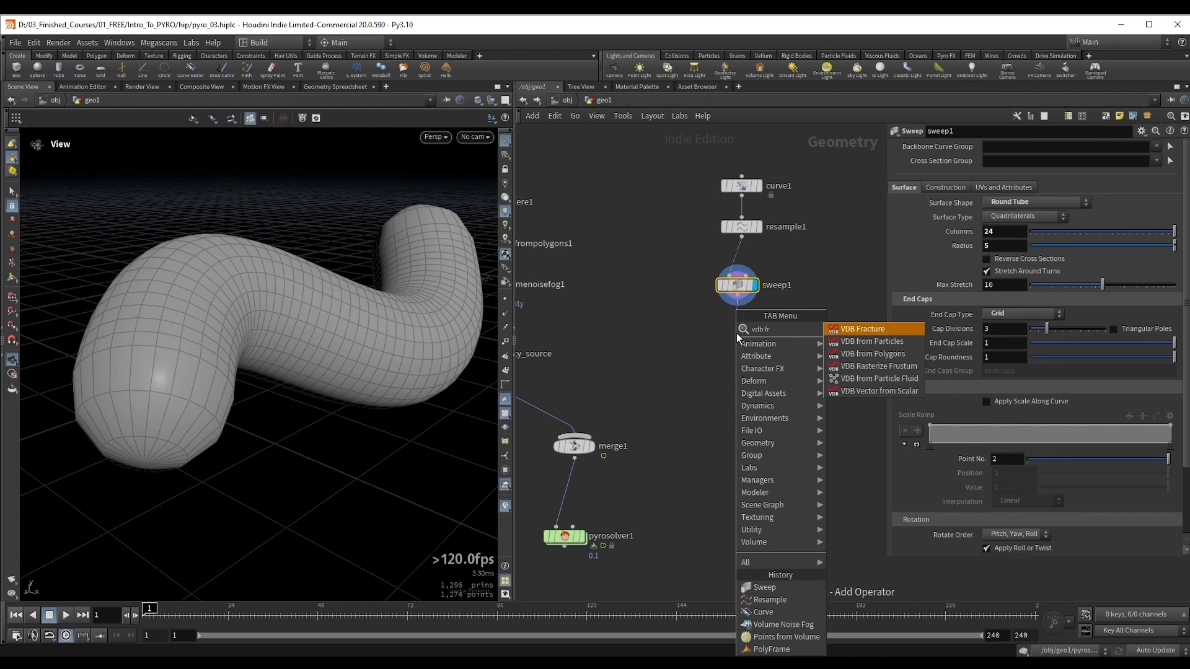
pyautogui.press('Down')
pyautogui.press('Down')
pyautogui.press('Return')
pyautogui.click(736, 333)
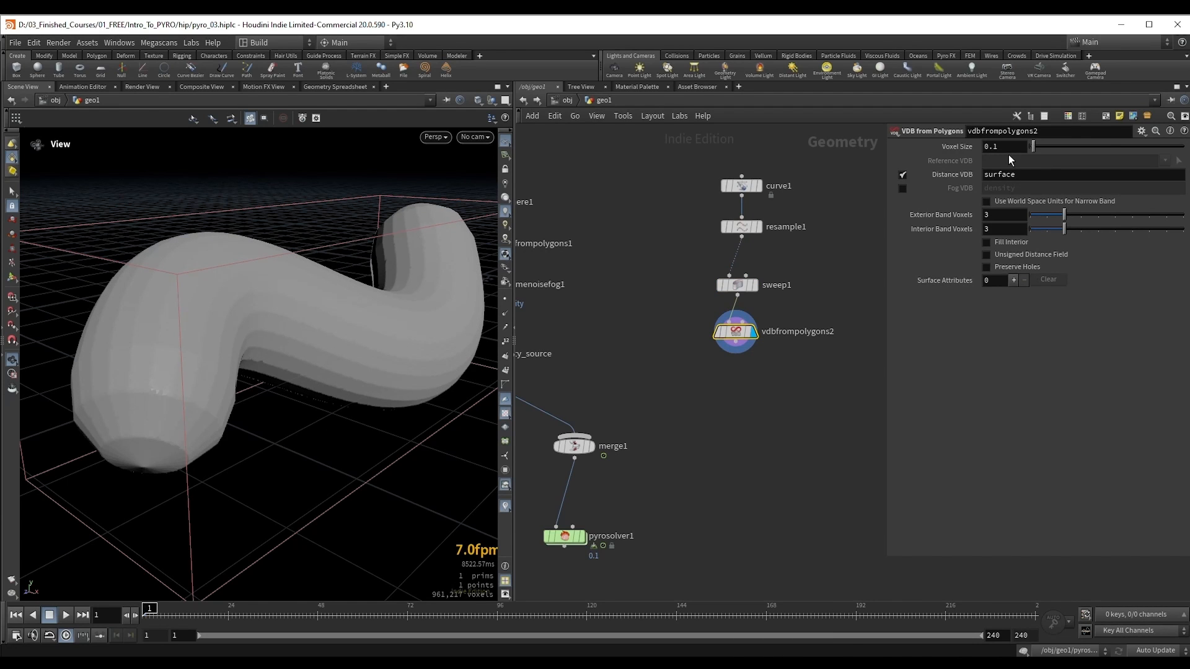
pyautogui.moveTo(393, 276); pyautogui.dragTo(395, 289)
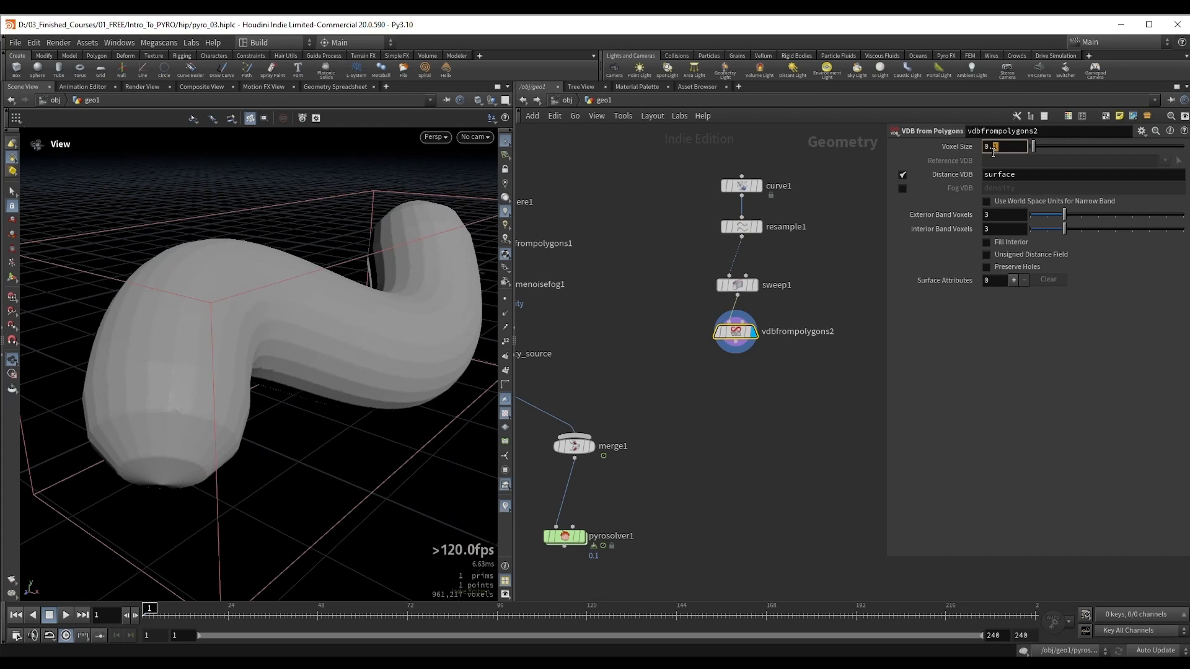
pyautogui.press('Return')
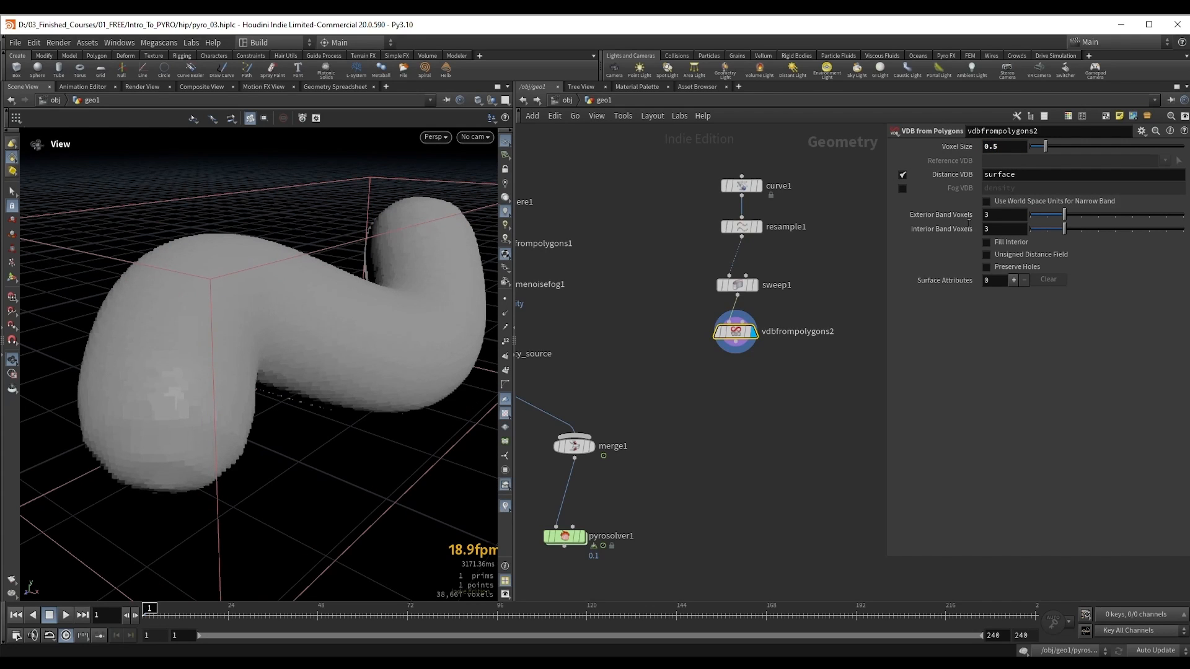
# Step: Make vdbfrompolygons2 output a fog VDB named v instead of a distance VDB
pyautogui.click(902, 189)
pyautogui.click(902, 176)
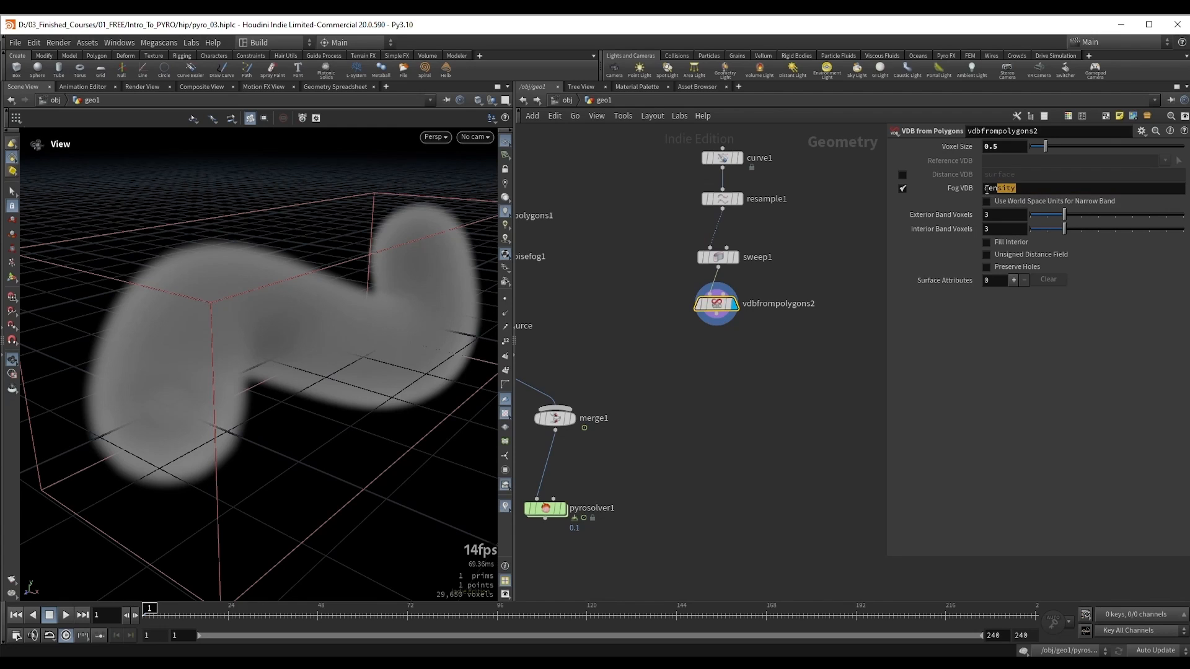
pyautogui.doubleClick(1014, 192)
pyautogui.write('v')
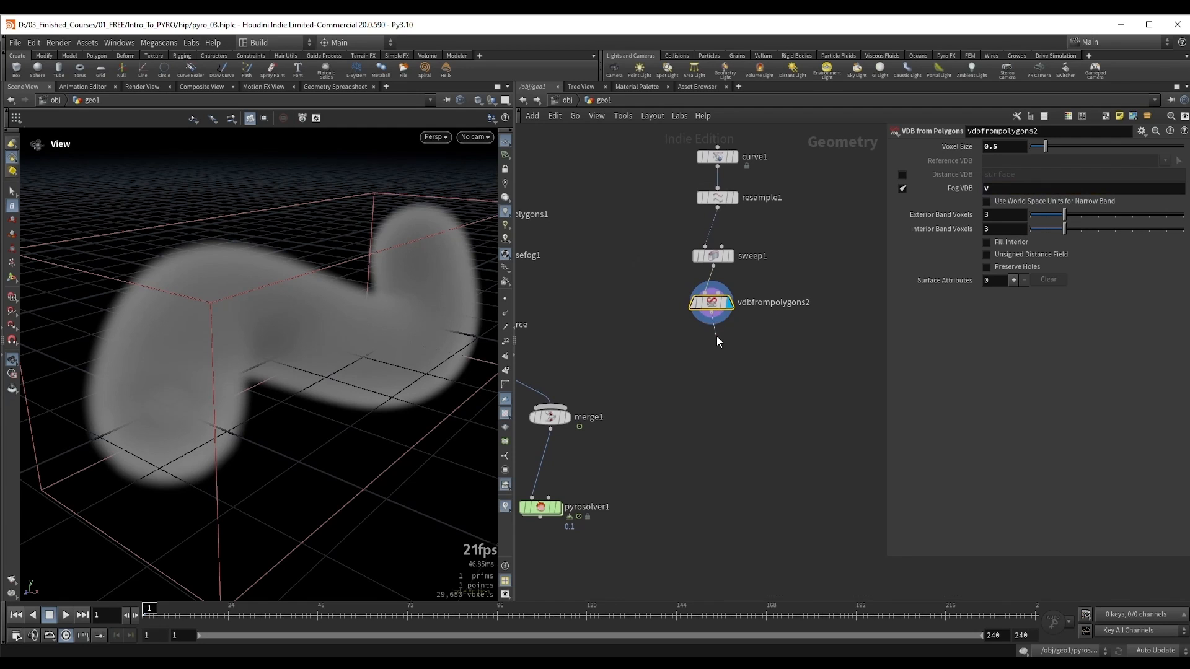
# Step: Add a Convert VDB node after vdbfrompolygons2, converting to VDB with the VDB type Vector Float
pyautogui.press('Tab')
pyautogui.write('vdb c')
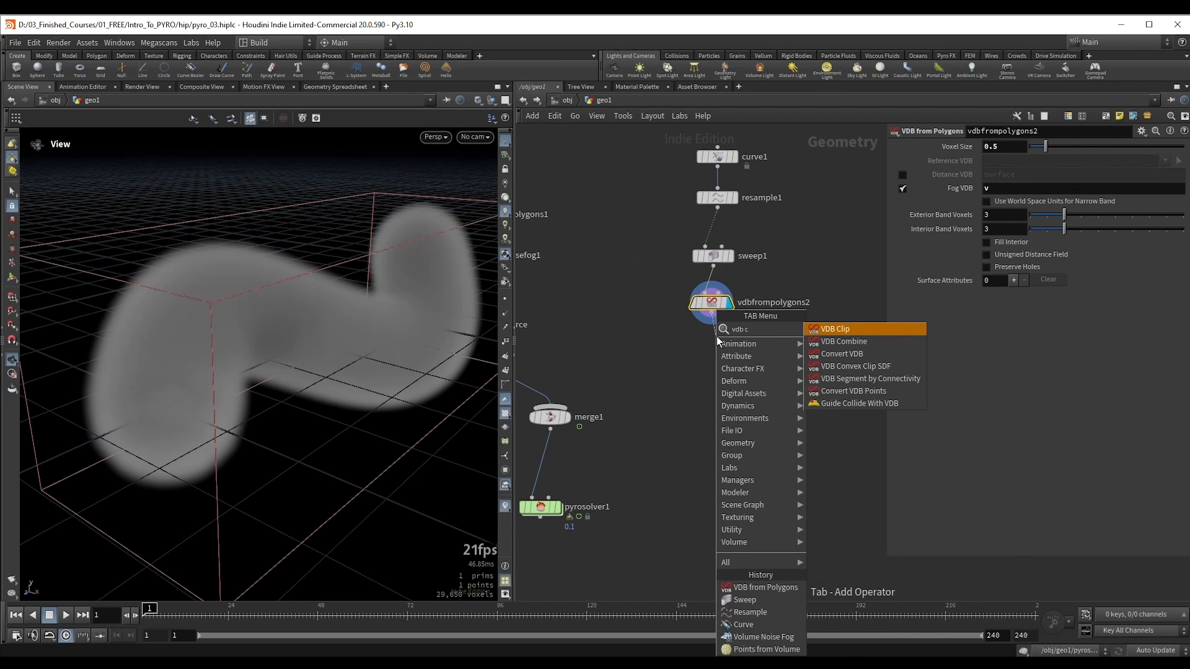
pyautogui.press('Down')
pyautogui.press('Down')
pyautogui.press('Return')
pyautogui.click(717, 341)
pyautogui.click(1013, 160)
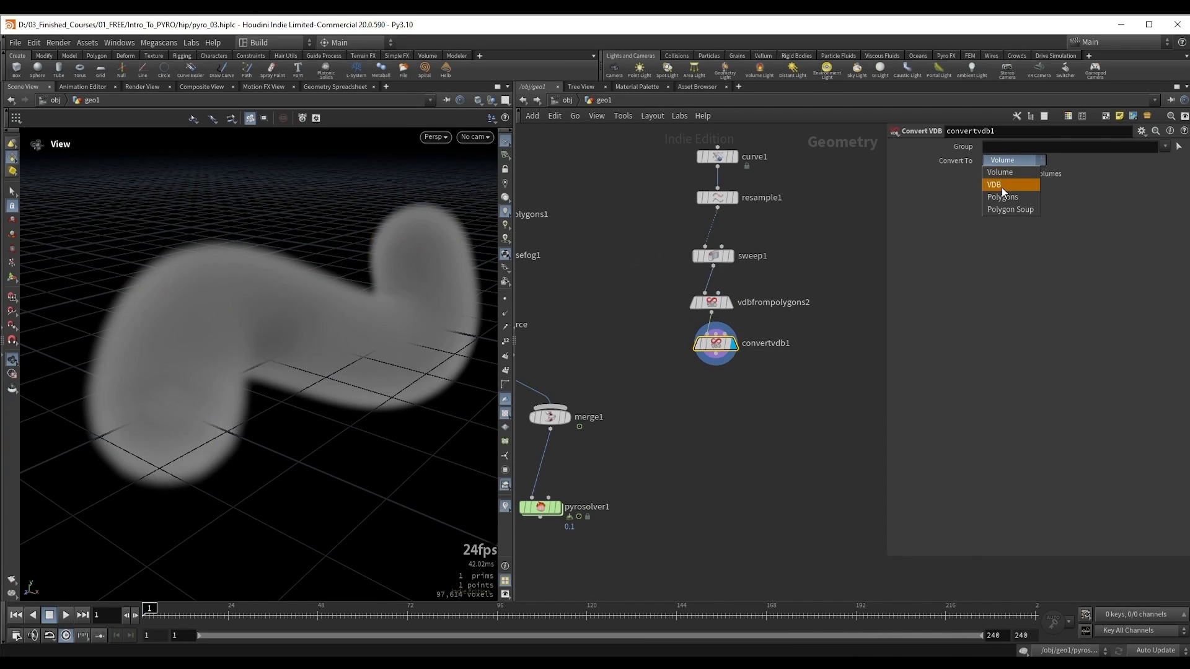
pyautogui.click(1001, 185)
pyautogui.click(1007, 188)
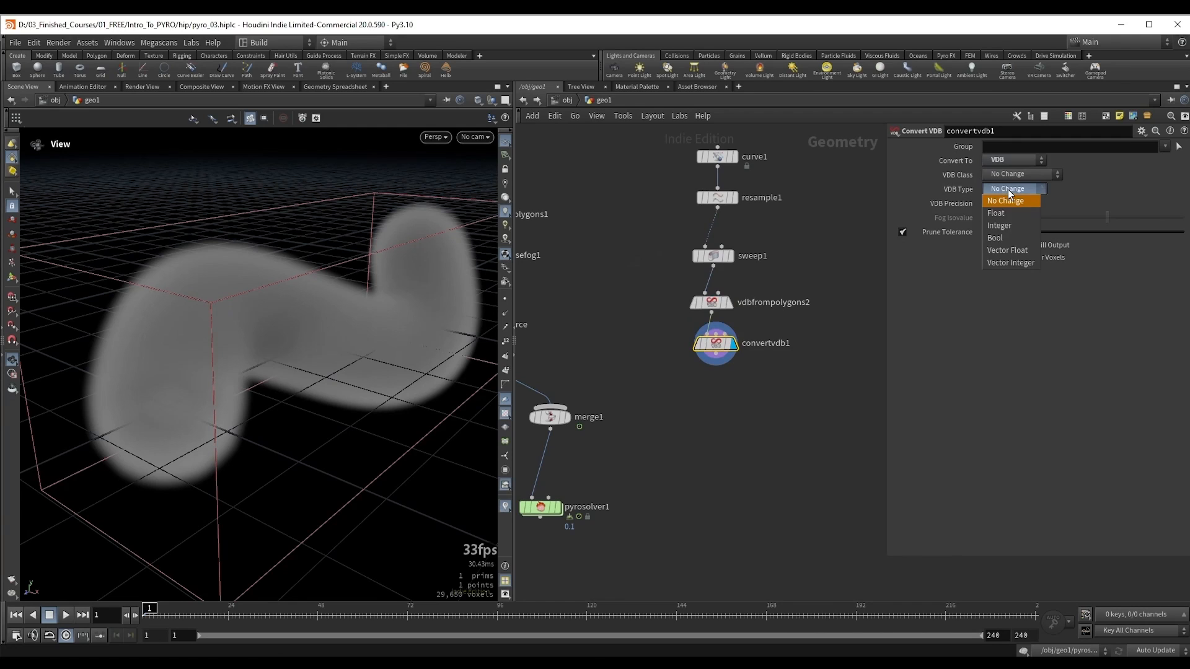
pyautogui.click(1004, 250)
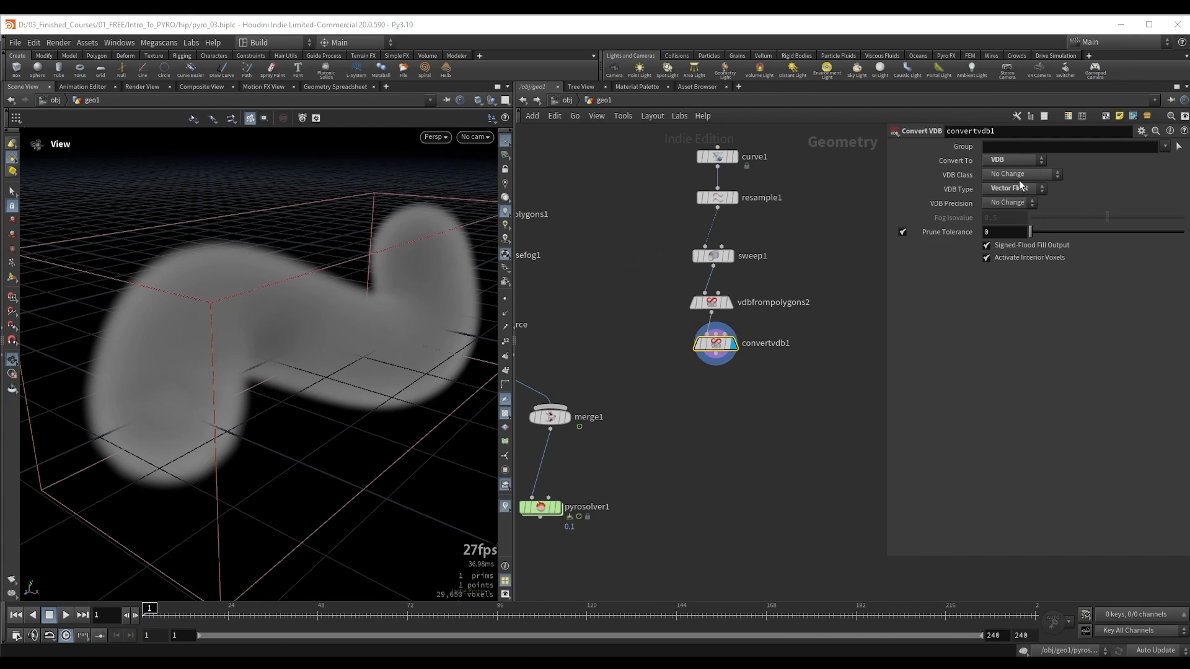
# Step: Check the data type of the v field in convertvdb1's node info
pyautogui.scroll(-2, 740, 348)
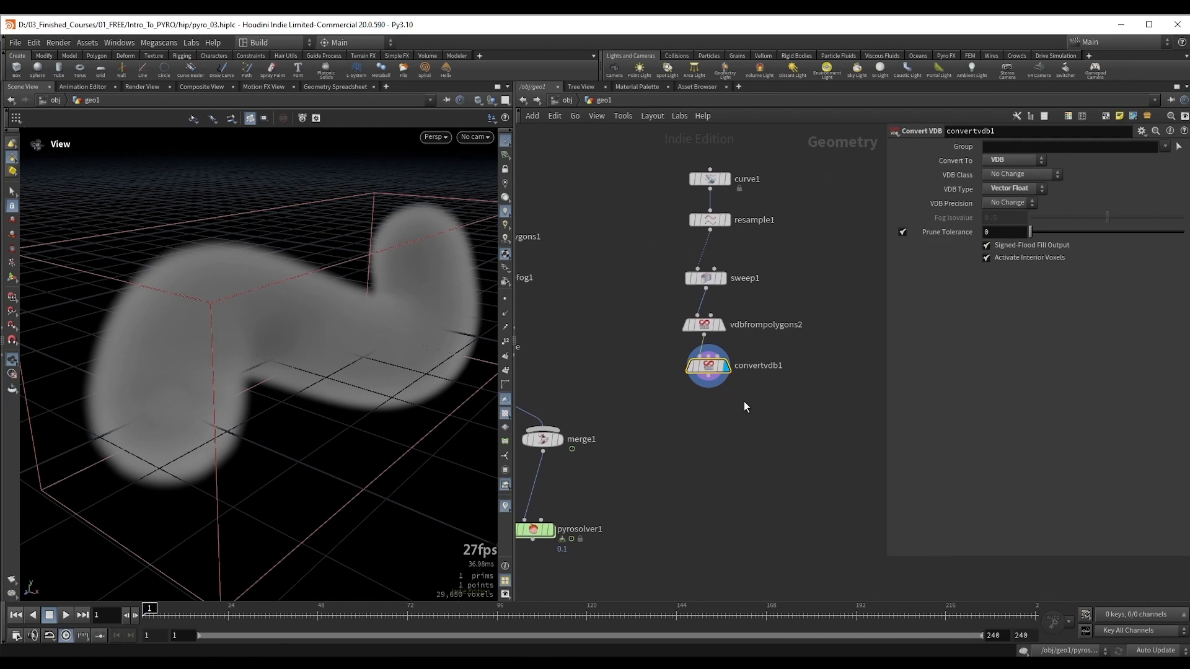
pyautogui.scroll(2, 715, 332)
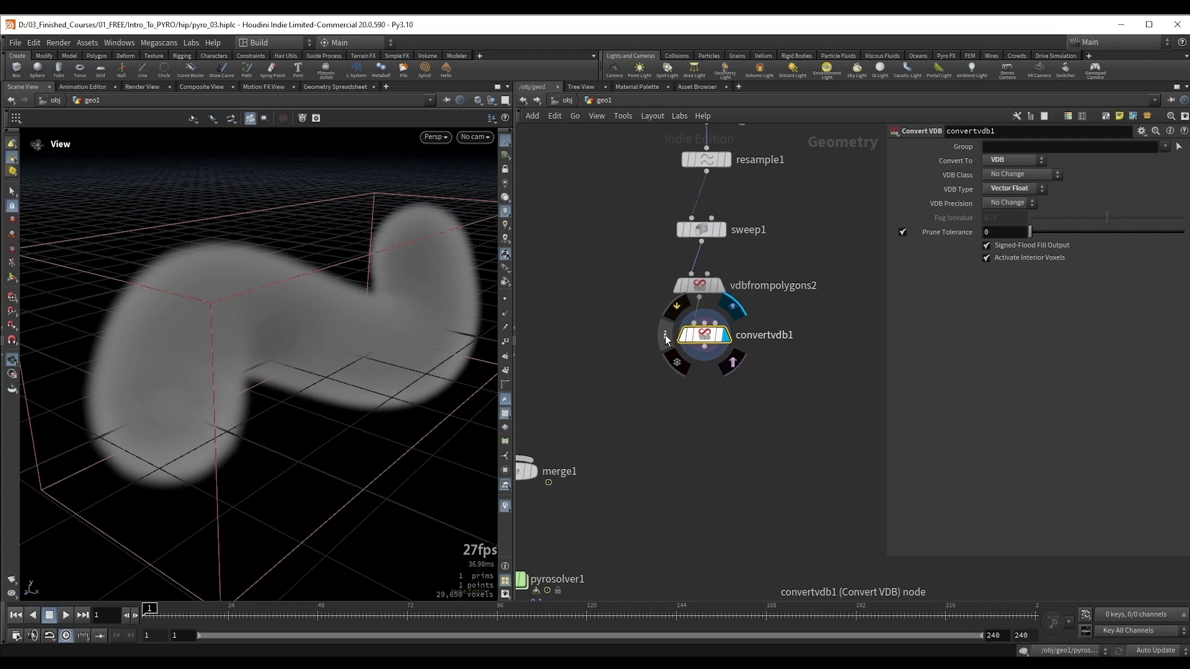
pyautogui.click(666, 336)
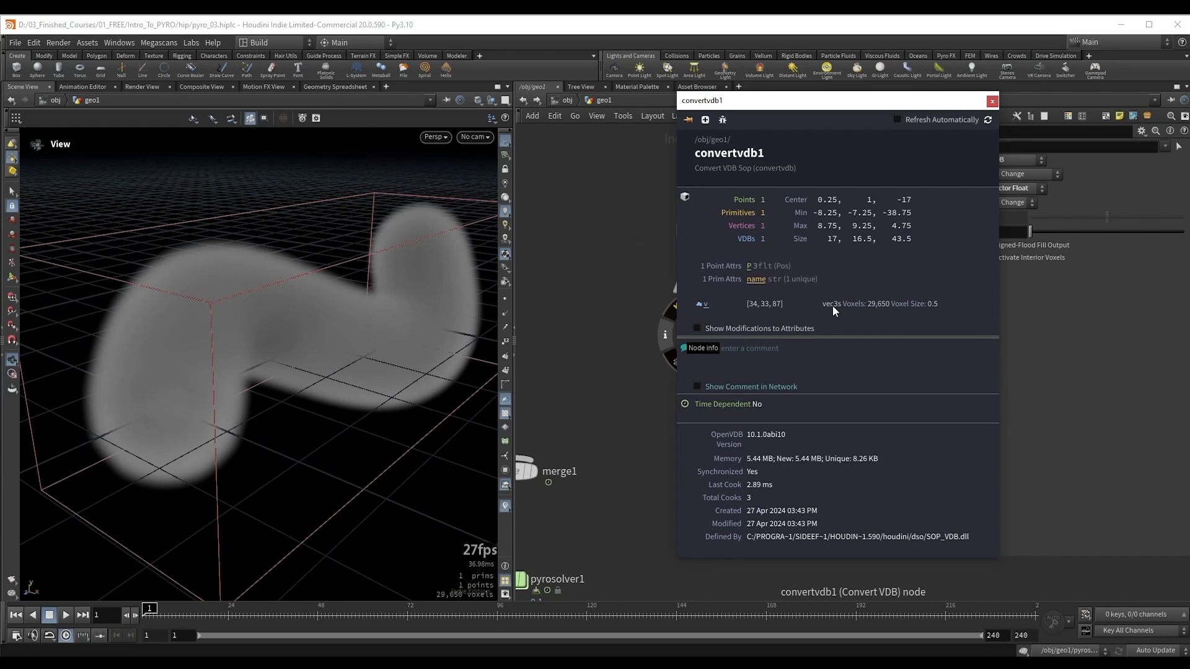
pyautogui.click(992, 101)
# Step: Add a Volume VOP node after convertvdb1 and display it
pyautogui.click(703, 299)
pyautogui.press('Tab')
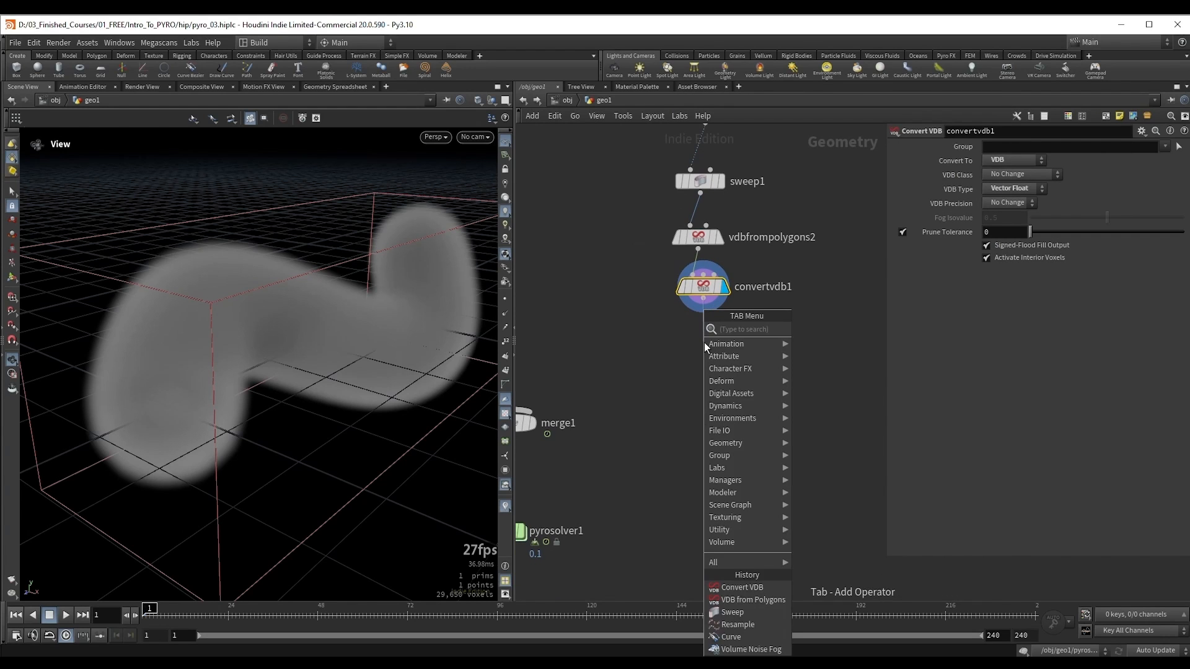
pyautogui.write('v v')
pyautogui.press('Down')
pyautogui.press('Down')
pyautogui.press('Down')
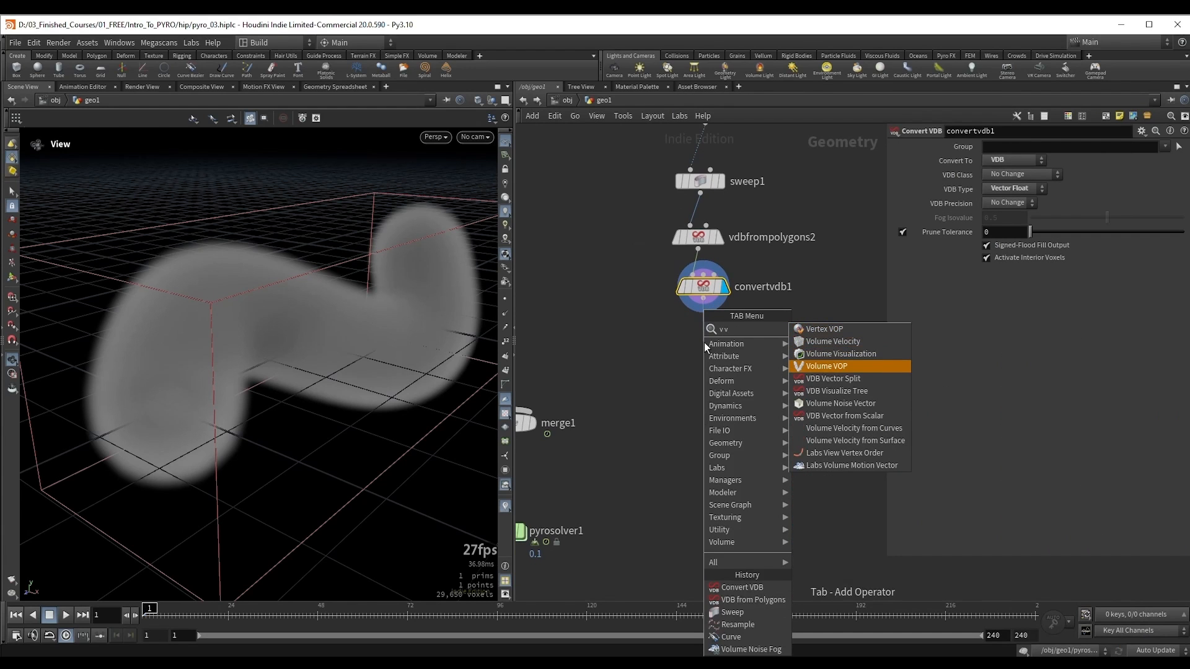
pyautogui.press('Return')
pyautogui.click(748, 359)
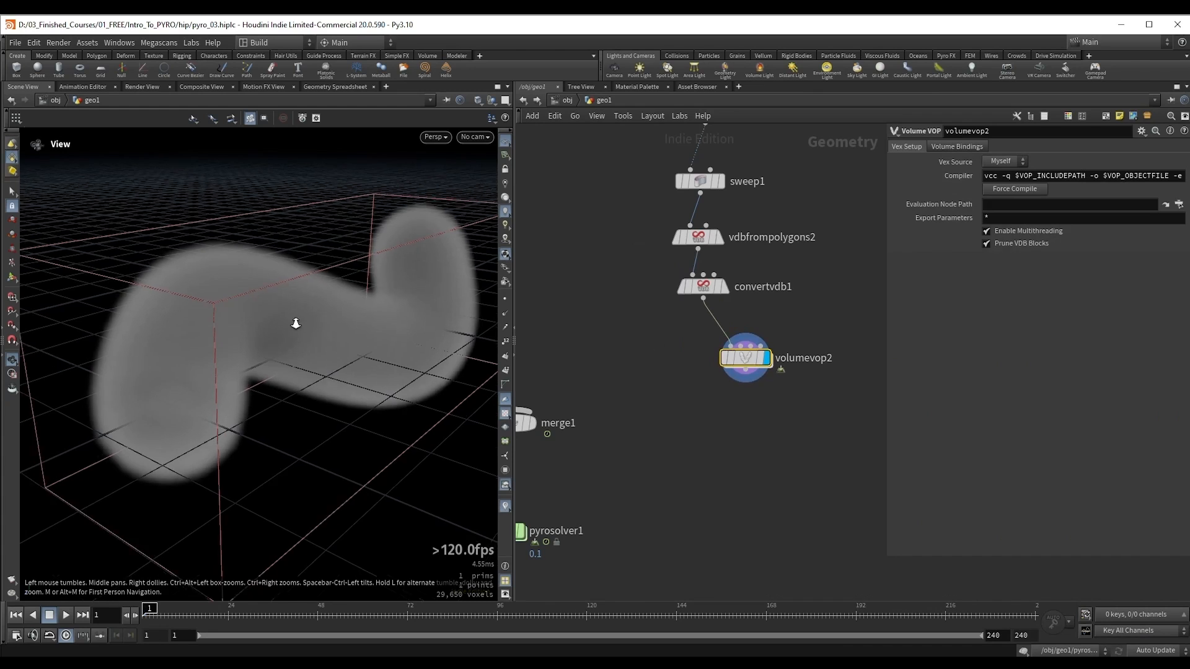
# Step: Move sweep1, vdbfrompolygons2 and convertvdb1 aside together to make room for a second branch below resample1
pyautogui.moveTo(295, 323); pyautogui.dragTo(305, 285, button='right')
pyautogui.scroll(-3, 816, 226)
pyautogui.moveTo(817, 225); pyautogui.dragTo(705, 338, button='middle')
pyautogui.moveTo(539, 270); pyautogui.dragTo(609, 261, button='middle')
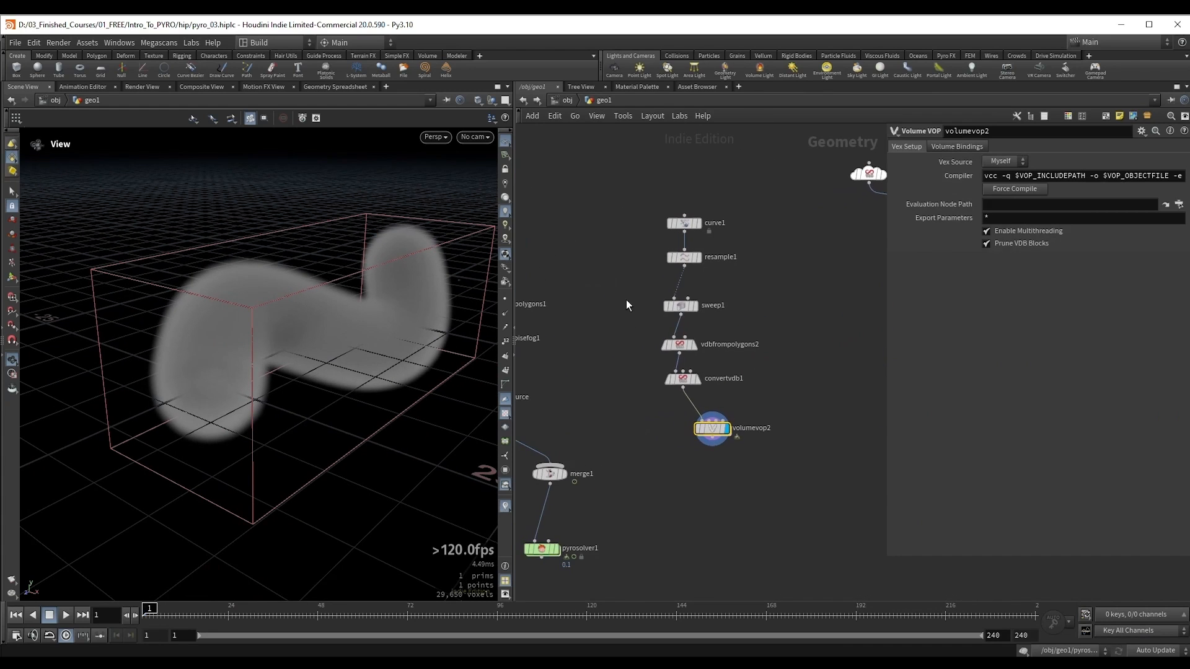
pyautogui.moveTo(624, 298); pyautogui.dragTo(694, 385)
pyautogui.moveTo(682, 379); pyautogui.dragTo(640, 380)
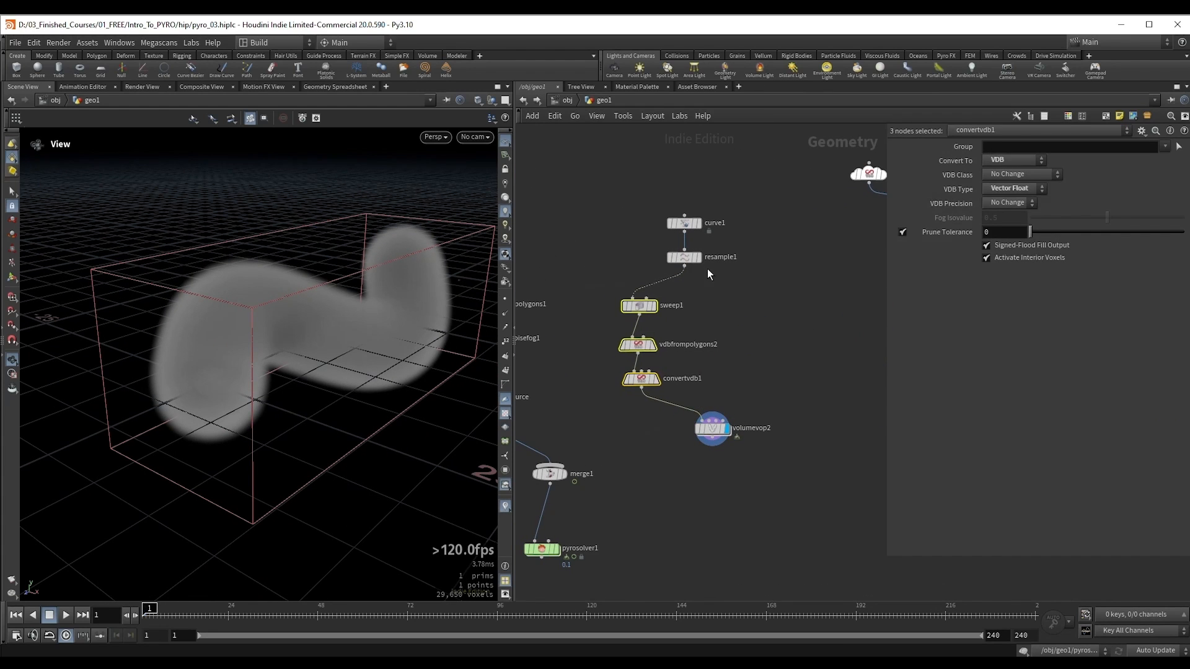
# Step: Align curve1 and resample1 above volumevop2, display resample1 and show the curve's points
pyautogui.moveTo(682, 258); pyautogui.dragTo(742, 262)
pyautogui.press('r')
pyautogui.moveTo(350, 273); pyautogui.dragTo(290, 363, button='right')
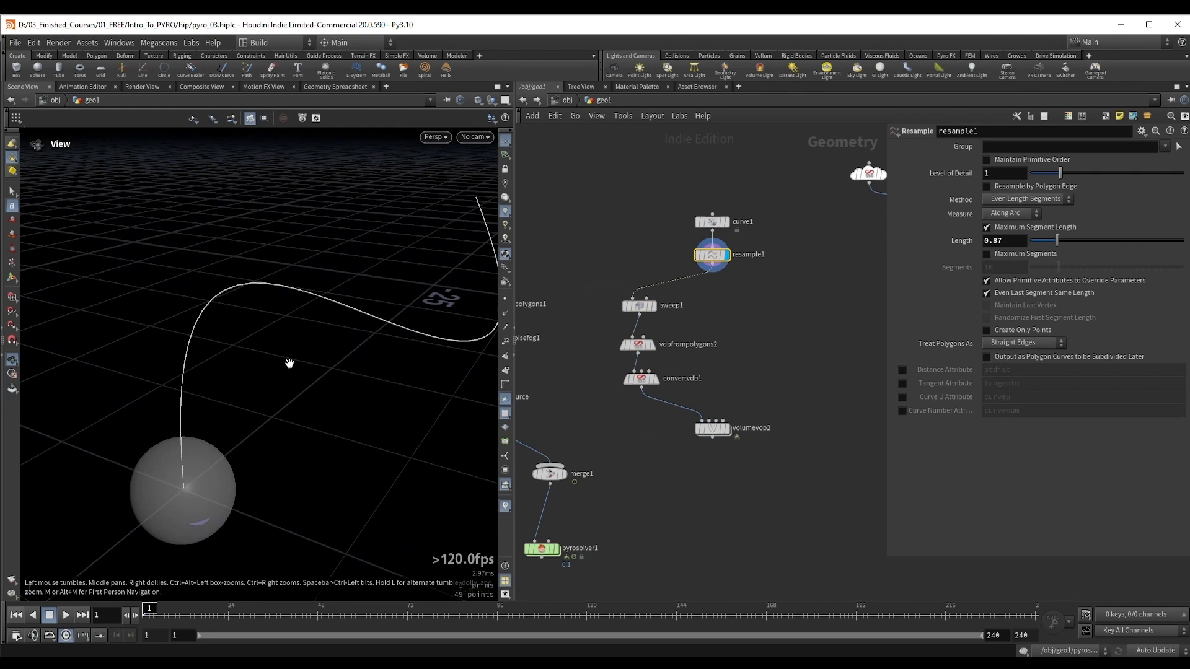
pyautogui.moveTo(289, 364); pyautogui.dragTo(210, 404, button='middle')
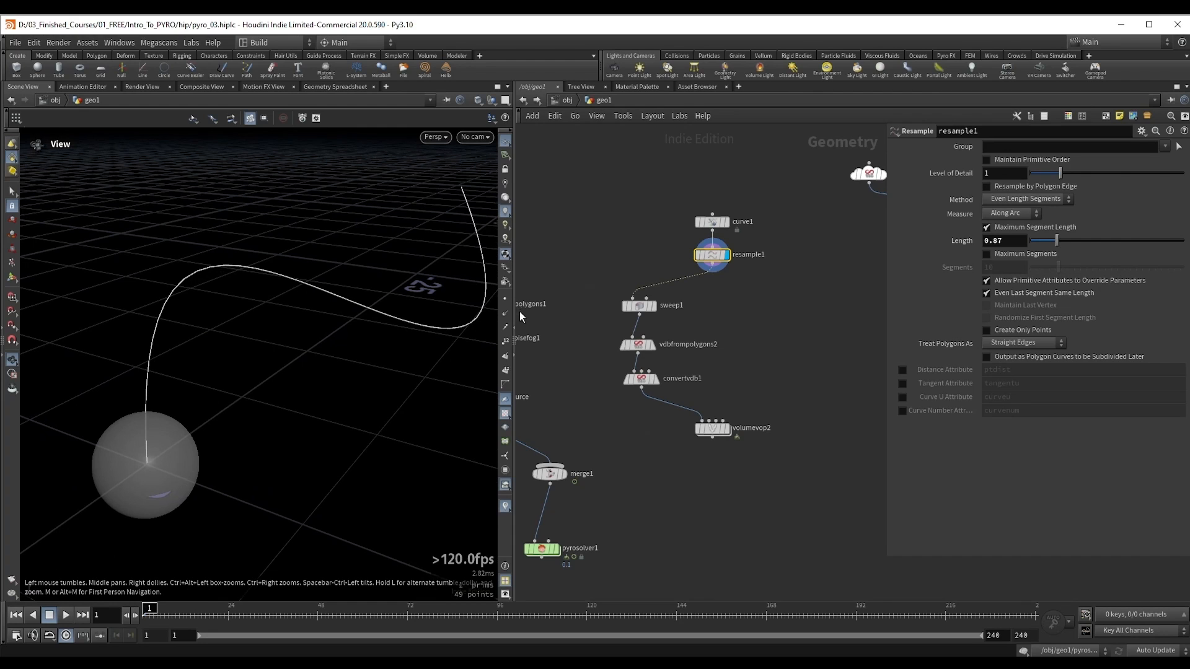
pyautogui.click(505, 300)
pyautogui.moveTo(260, 300); pyautogui.dragTo(236, 302)
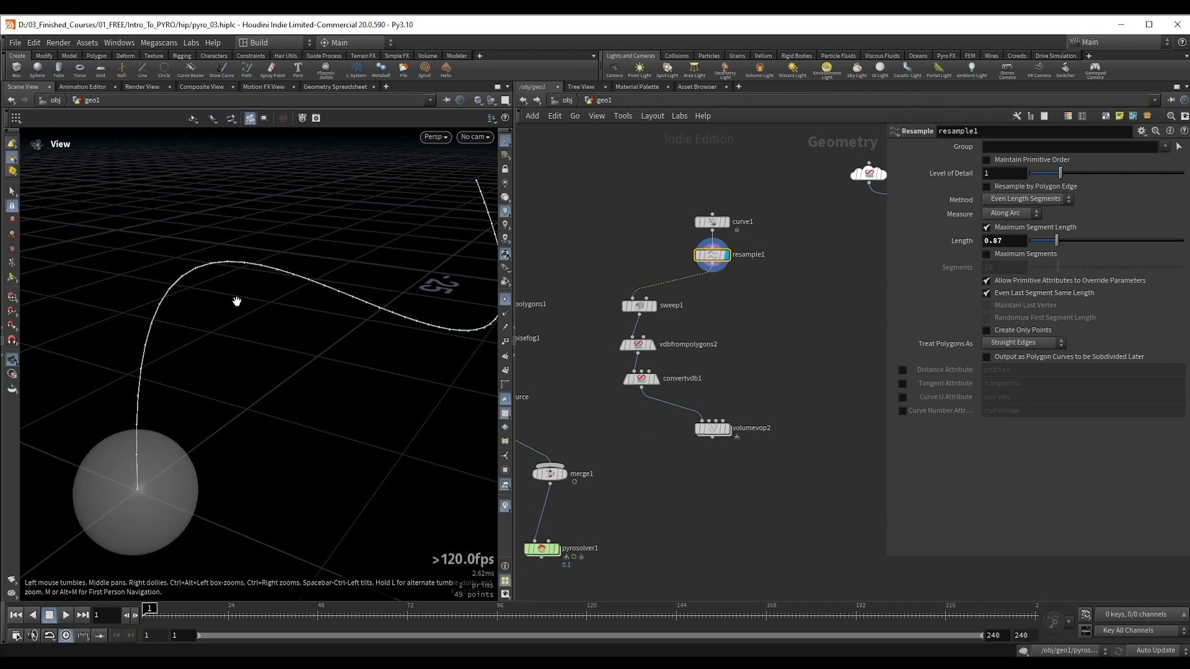
# Step: Branch a PolyFrame node off resample1, display it, disable its normal output and name the tangent attribute N
pyautogui.moveTo(726, 272); pyautogui.dragTo(753, 288)
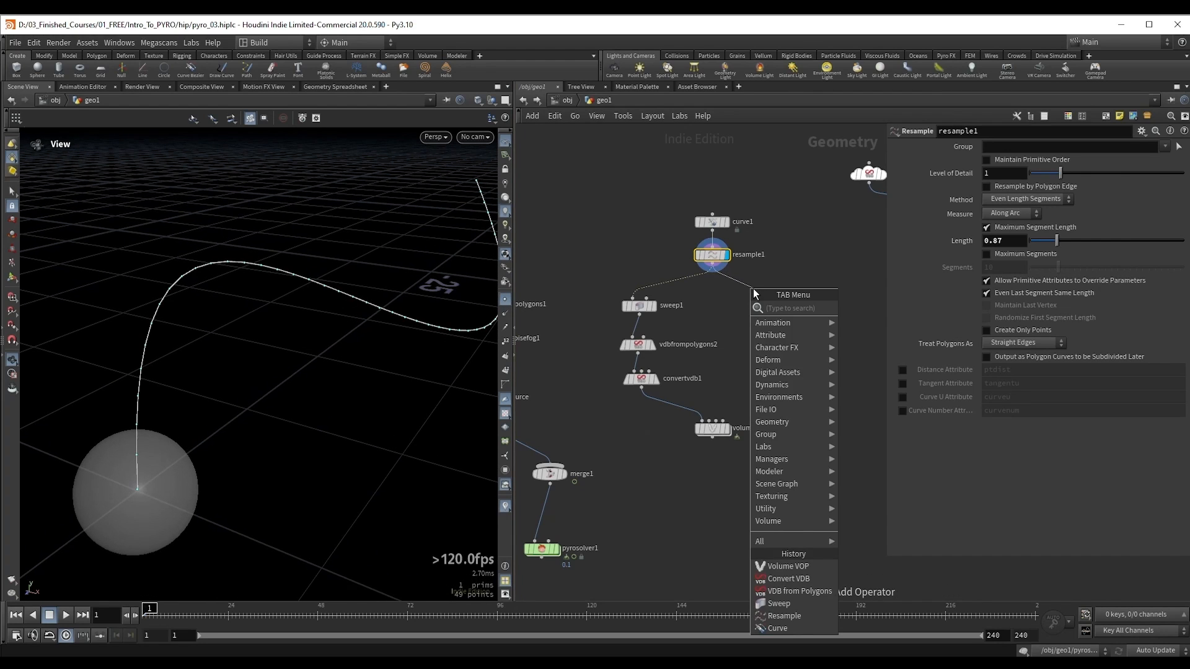
pyautogui.write('pfram')
pyautogui.press('Return')
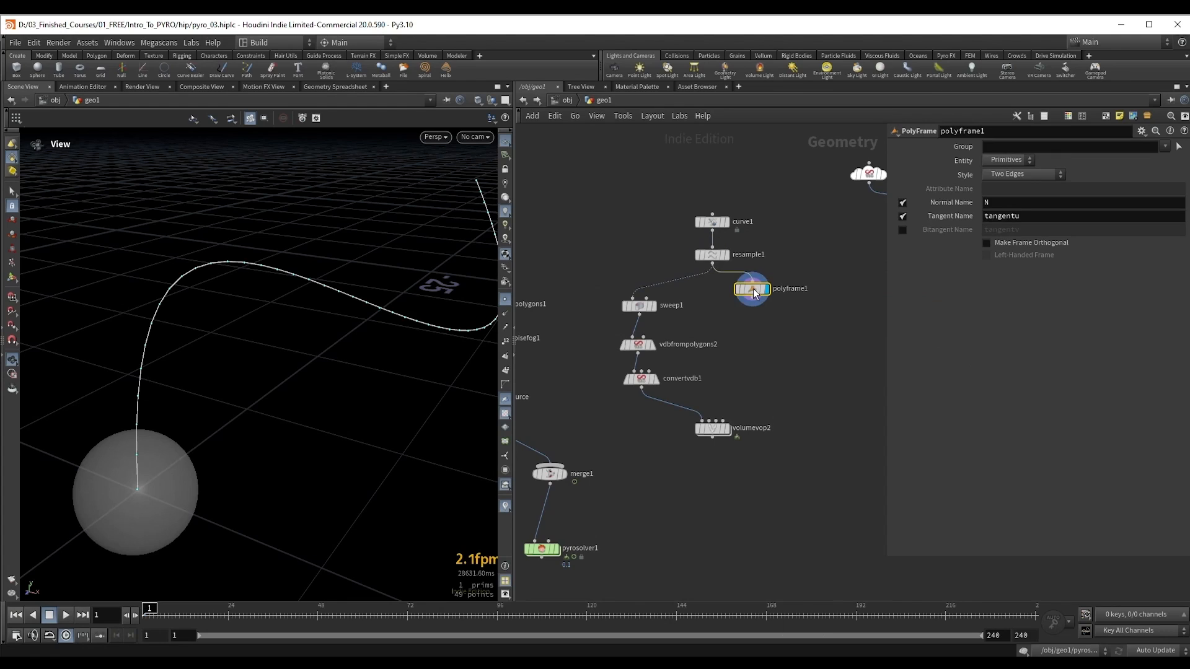
pyautogui.click(903, 203)
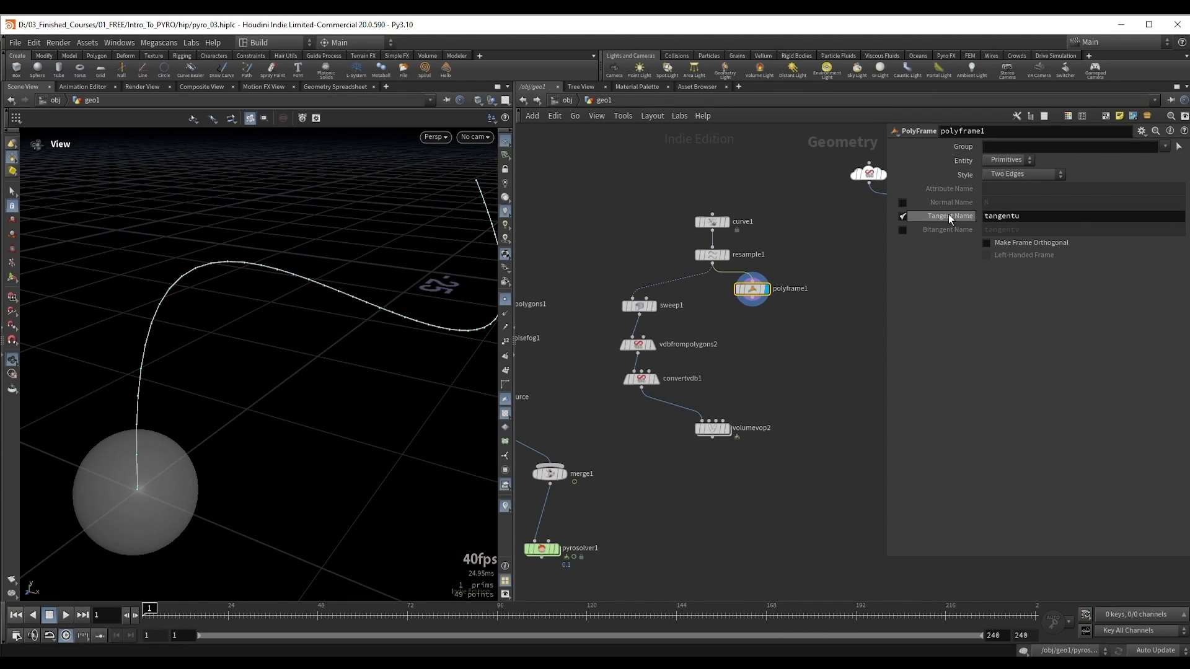
pyautogui.moveTo(1035, 216); pyautogui.dragTo(969, 215)
pyautogui.write('N')
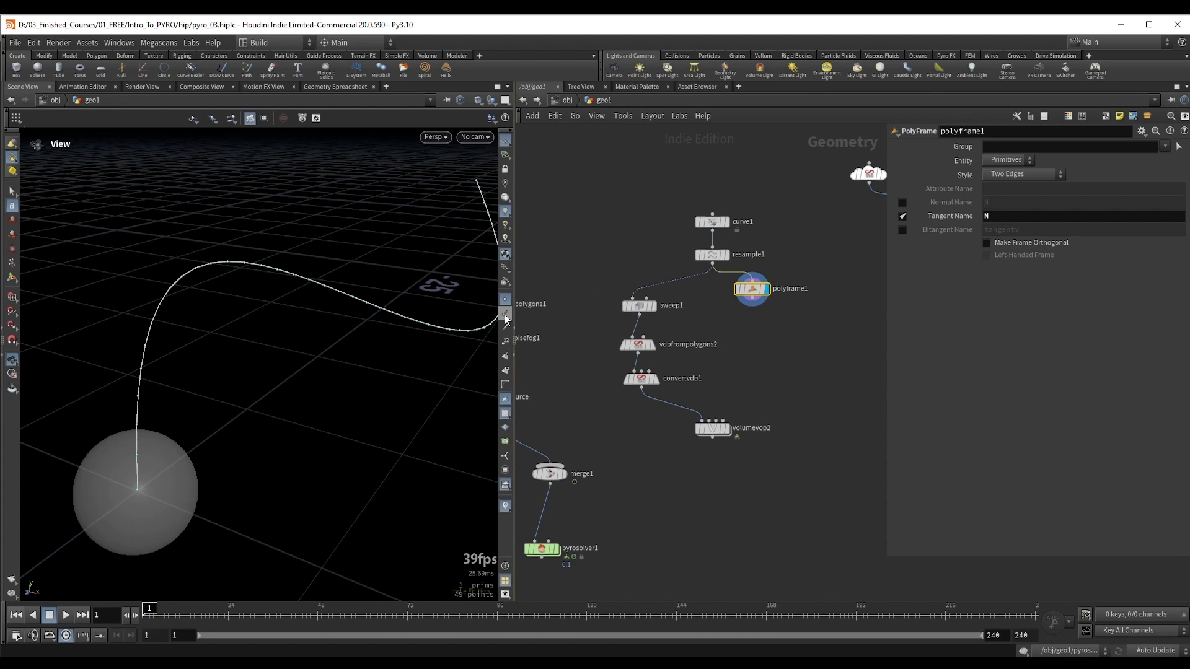
# Step: Show the curve's point normals in the viewport and open the viewport display options
pyautogui.moveTo(369, 323); pyautogui.dragTo(193, 331)
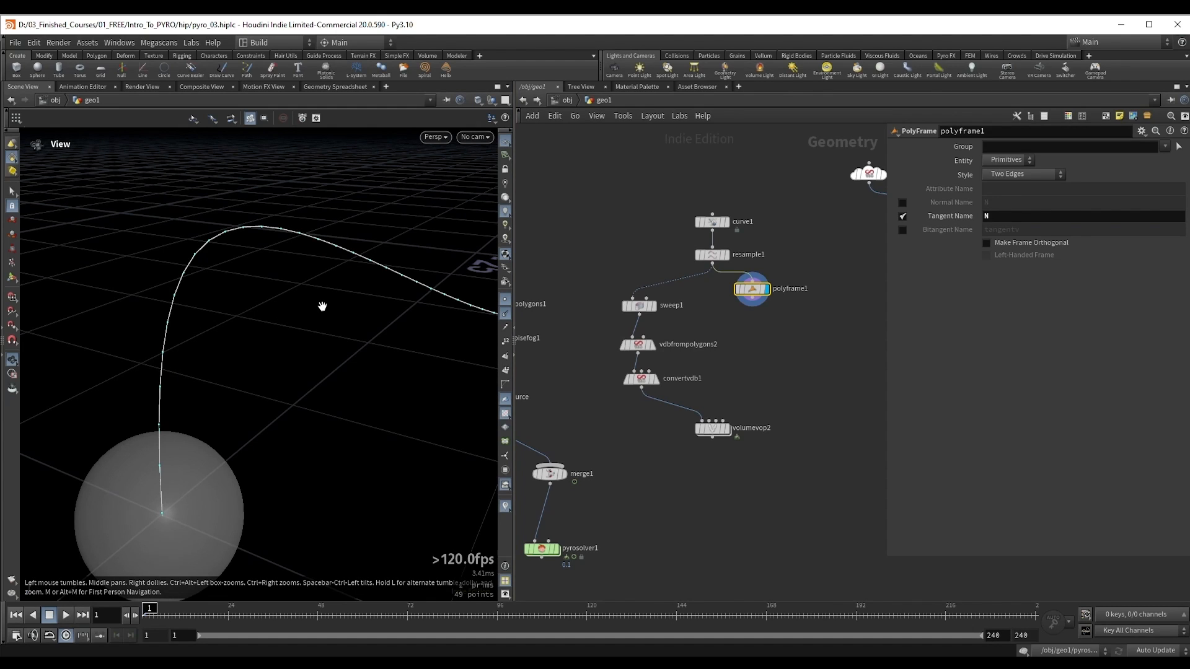
pyautogui.press('d')
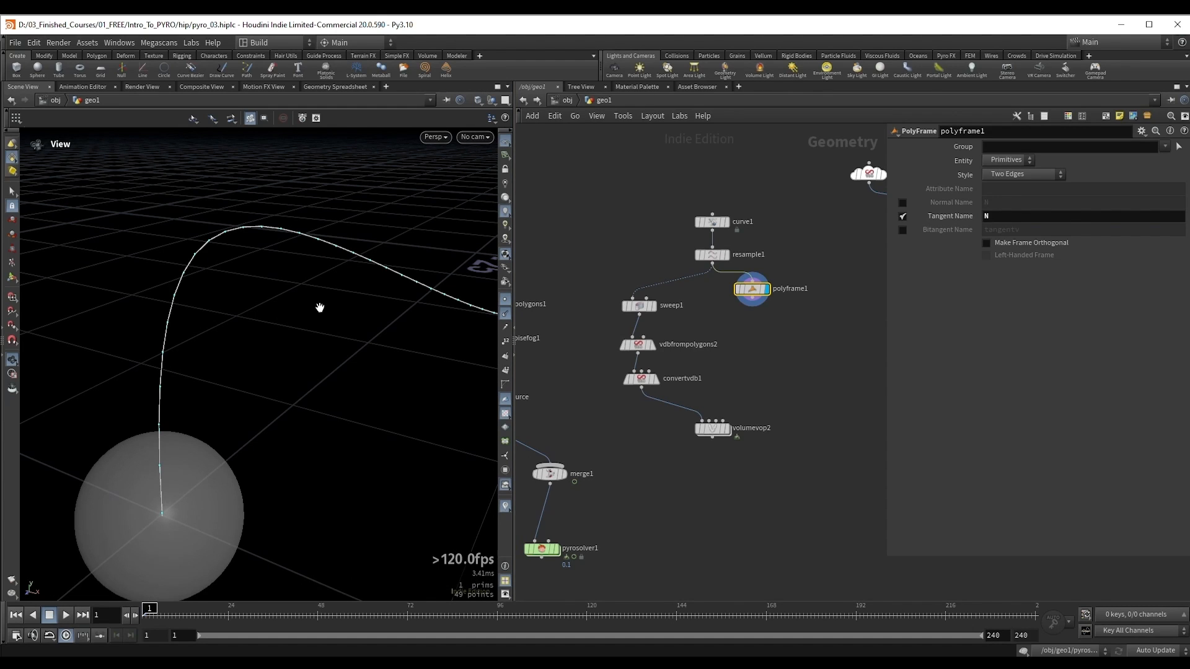
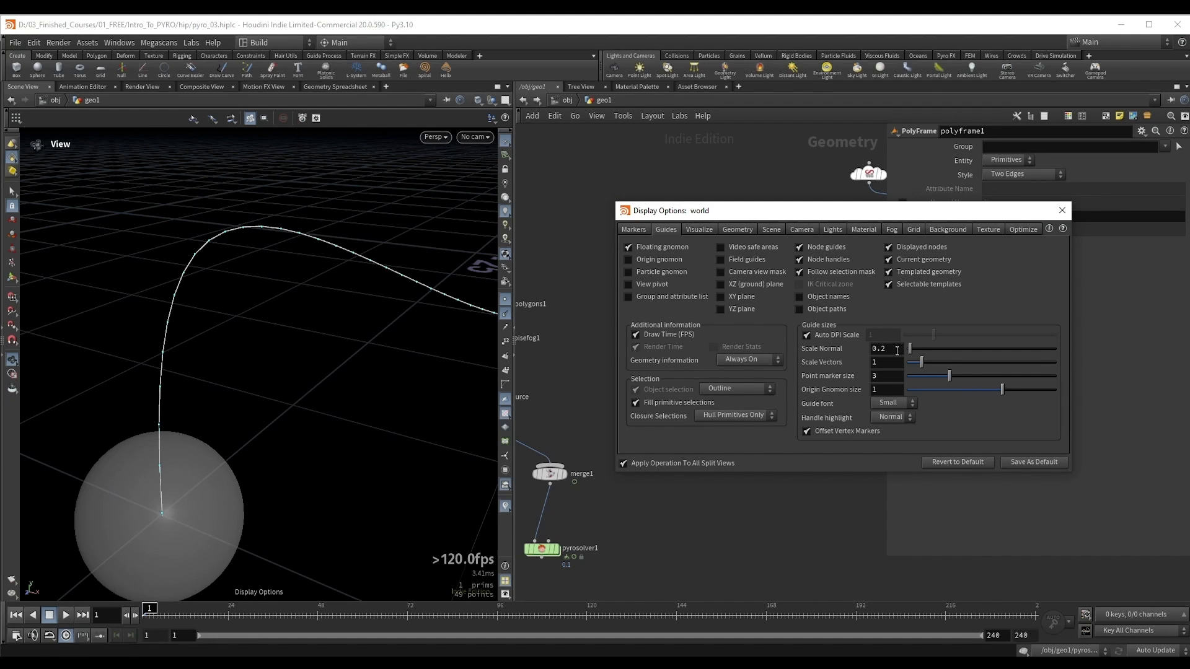
# Step: Increase the Scale Normal guide size so the curve's tangents display longer, and close the display options
pyautogui.moveTo(910, 351); pyautogui.dragTo(972, 352)
pyautogui.moveTo(273, 265); pyautogui.dragTo(226, 335)
pyautogui.click(1061, 210)
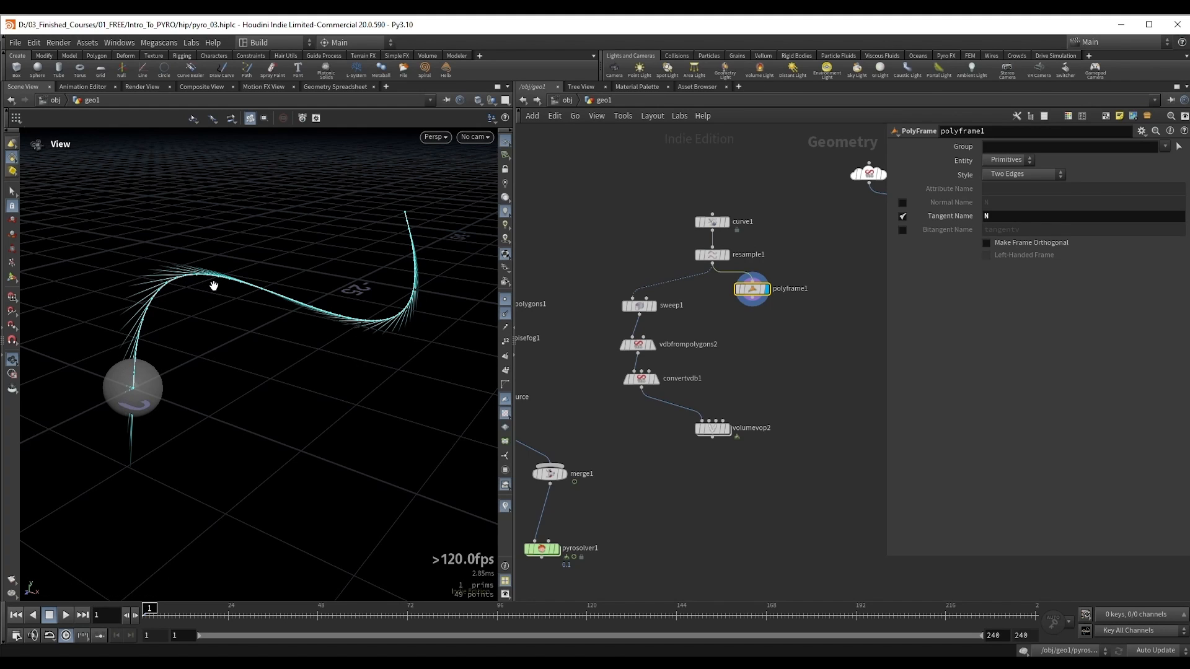
pyautogui.moveTo(212, 285); pyautogui.dragTo(224, 286)
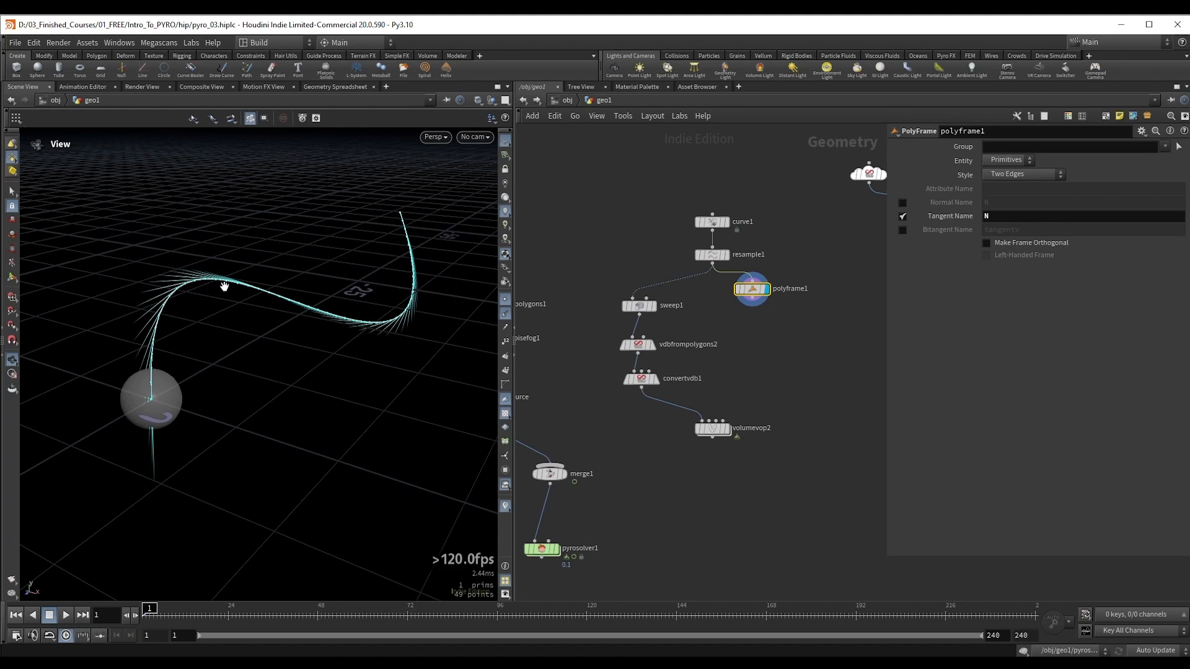
# Step: Display volumevop2 and connect polyframe1's output to its second input
pyautogui.moveTo(730, 427)
pyautogui.mouseDown()
pyautogui.moveTo(697, 455)
pyautogui.moveTo(750, 414)
pyautogui.moveTo(719, 428)
pyautogui.mouseUp()
pyautogui.scroll(2, 731, 438)
pyautogui.click(727, 424)
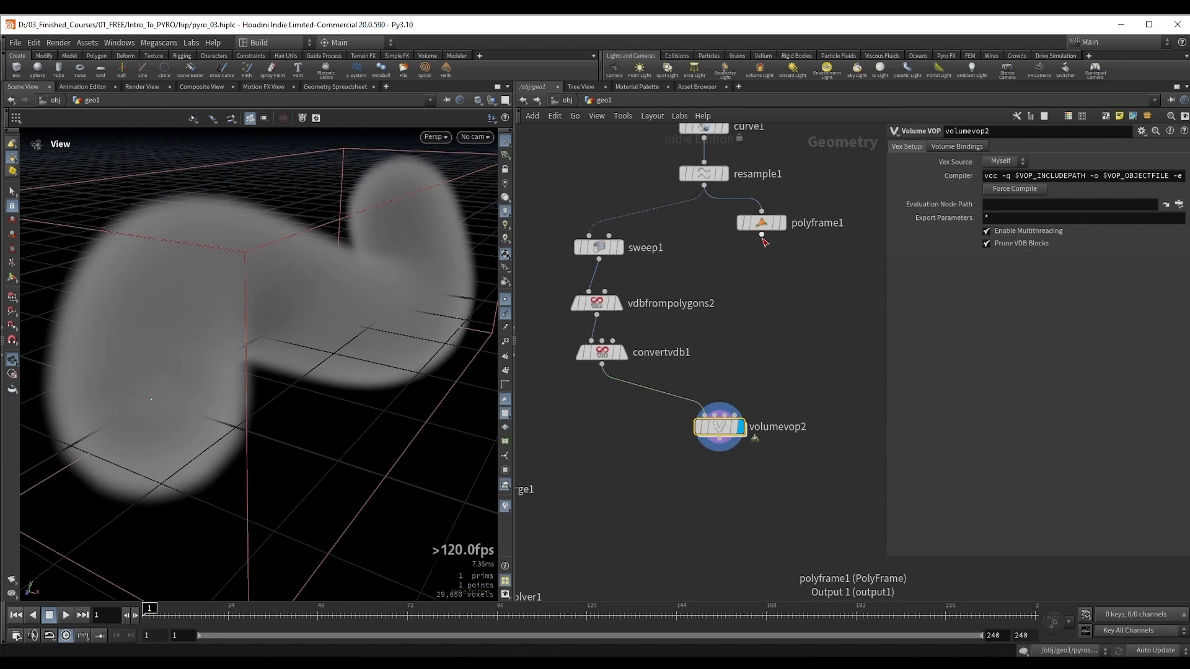
pyautogui.moveTo(762, 235); pyautogui.dragTo(718, 429)
# Step: Go inside volumevop2 and delete the volumevopoutput1 node
pyautogui.doubleClick(718, 429)
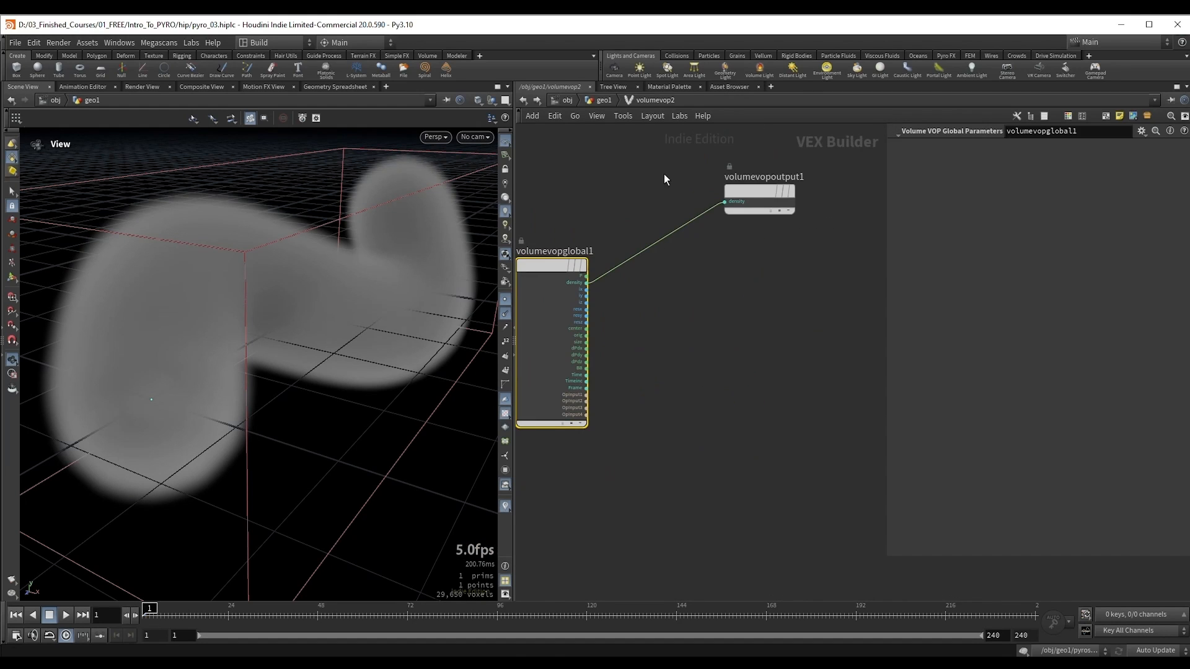
pyautogui.moveTo(663, 173); pyautogui.dragTo(819, 269)
pyautogui.press('Delete')
pyautogui.moveTo(675, 292); pyautogui.dragTo(725, 282, button='middle')
pyautogui.scroll(2, 663, 397)
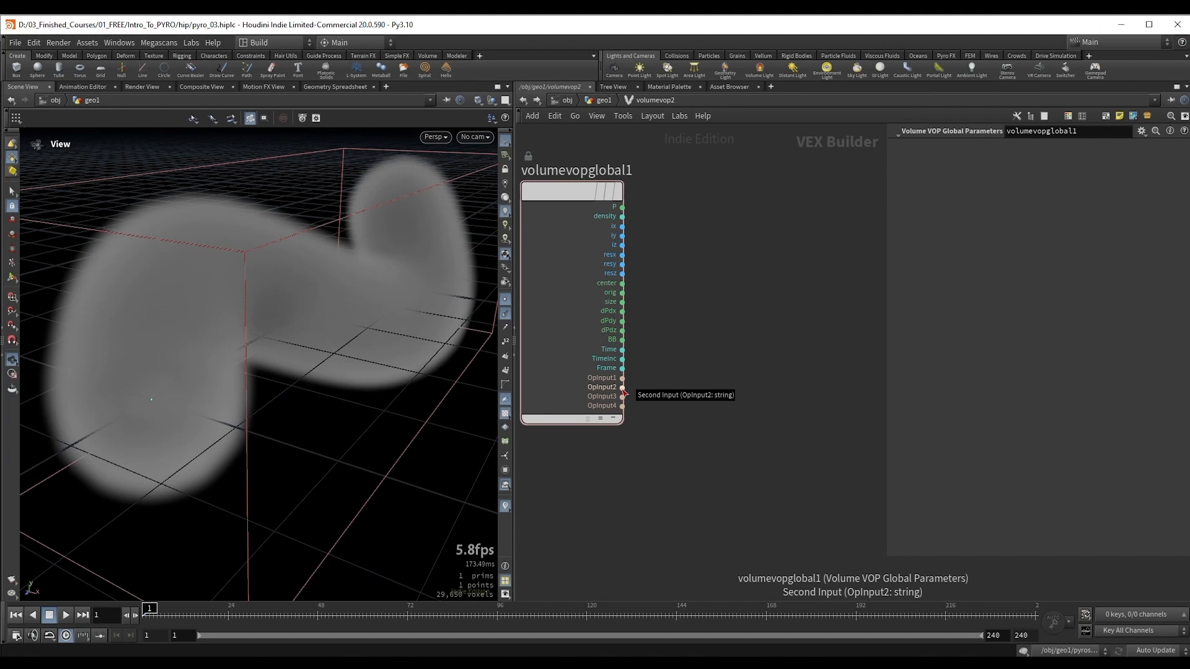
# Step: Add a Point Cloud Open node with OpInput2 wired to its file input and the global P wired to its P input
pyautogui.press('Tab')
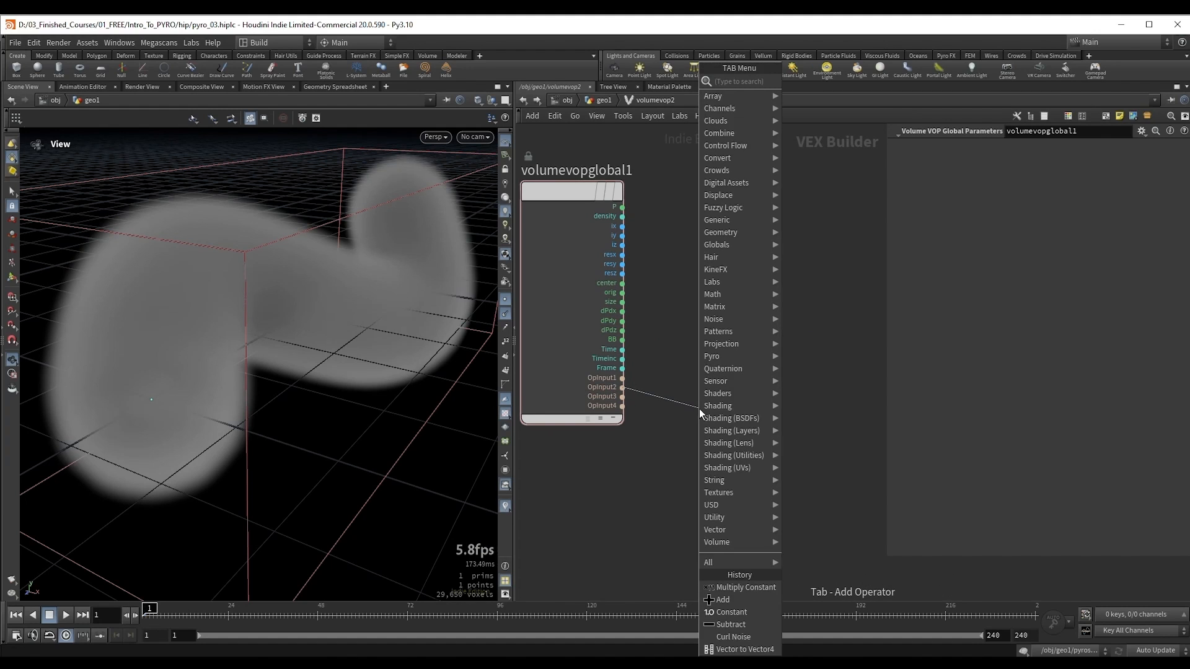
pyautogui.write('pcopen')
pyautogui.press('Return')
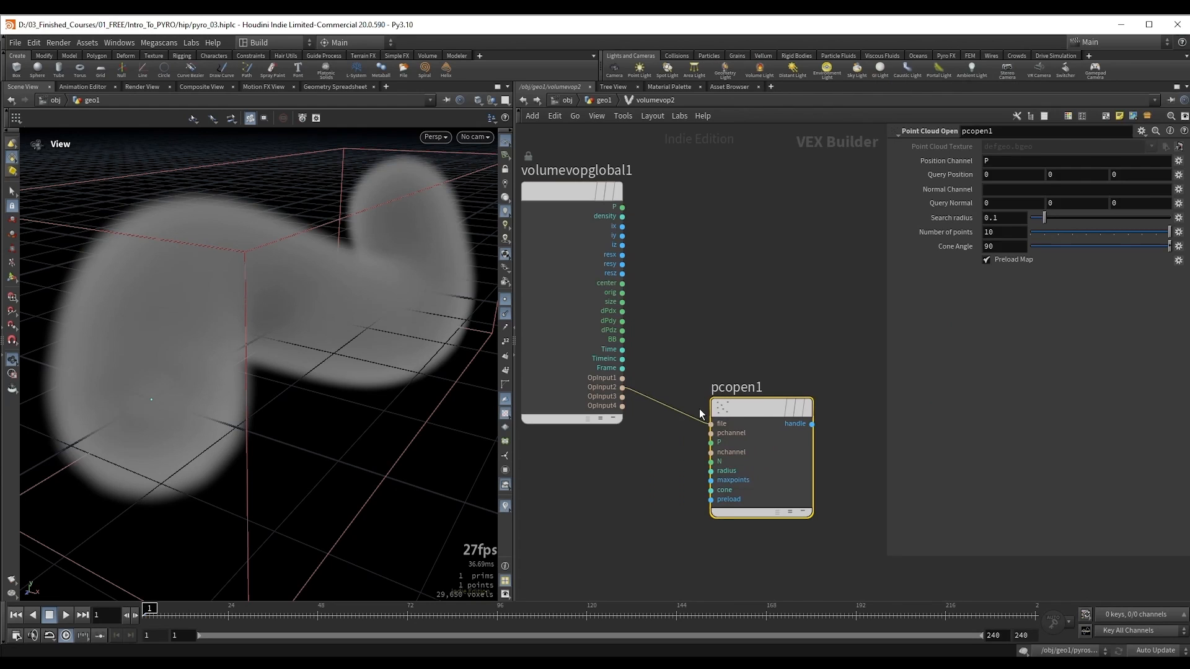
pyautogui.scroll(-2, 750, 344)
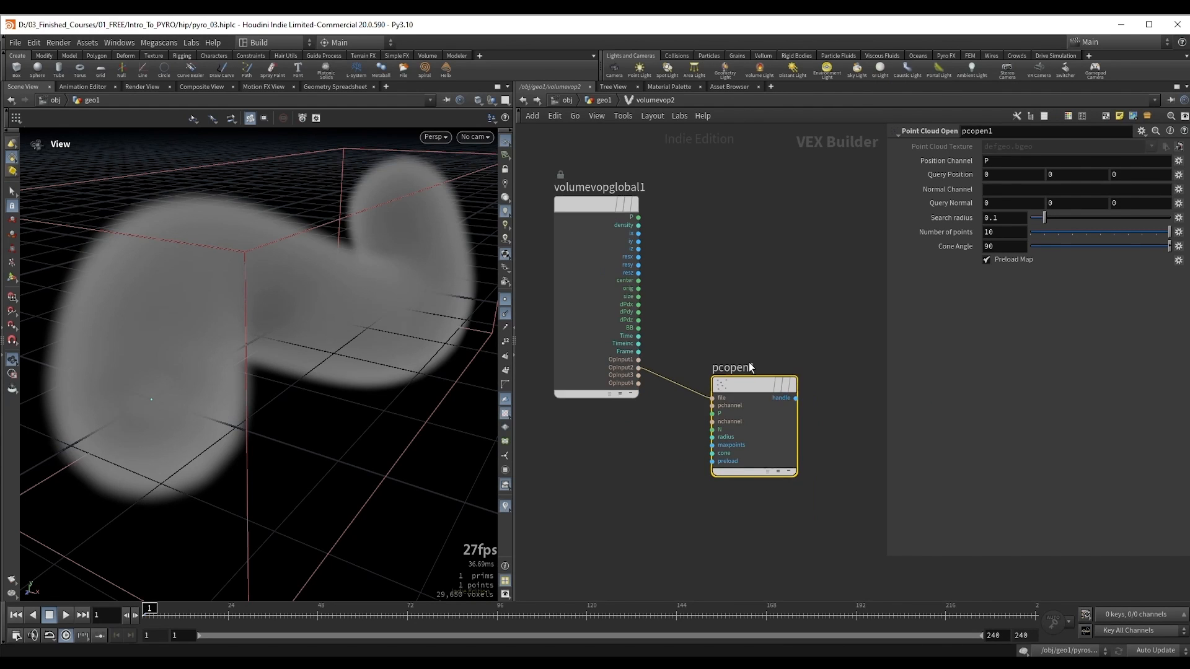
pyautogui.moveTo(601, 243); pyautogui.dragTo(716, 427)
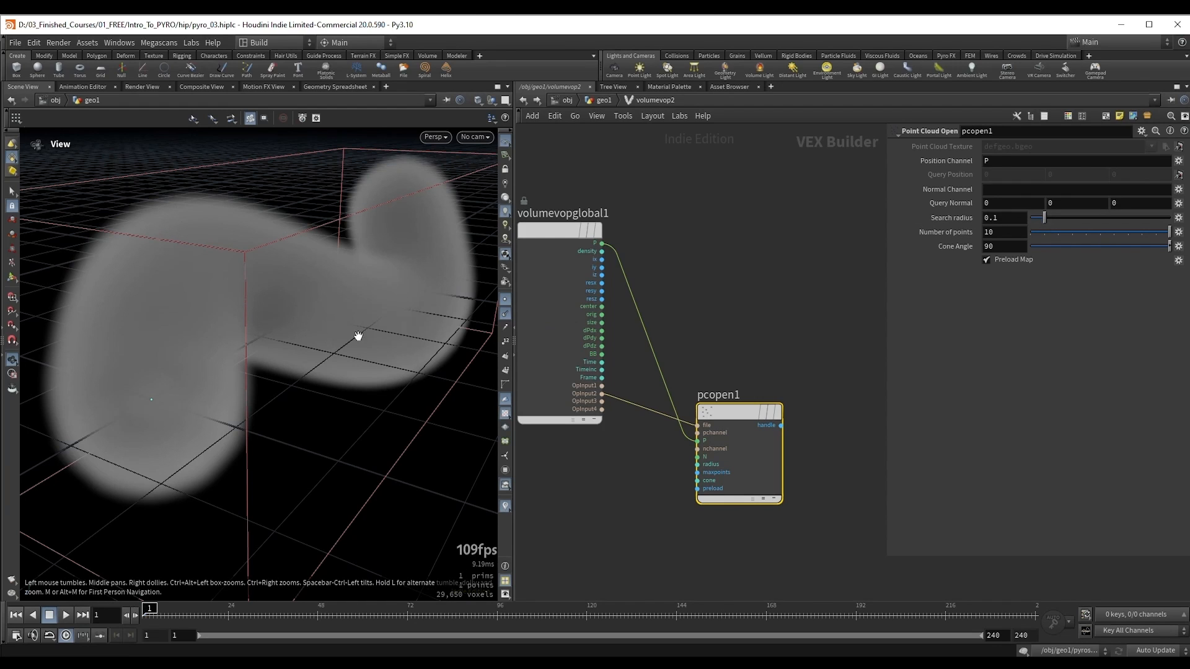
# Step: Check the radius used by sweep1 and set the search radius of pcopen1 to 6
pyautogui.moveTo(1052, 224); pyautogui.dragTo(1169, 218)
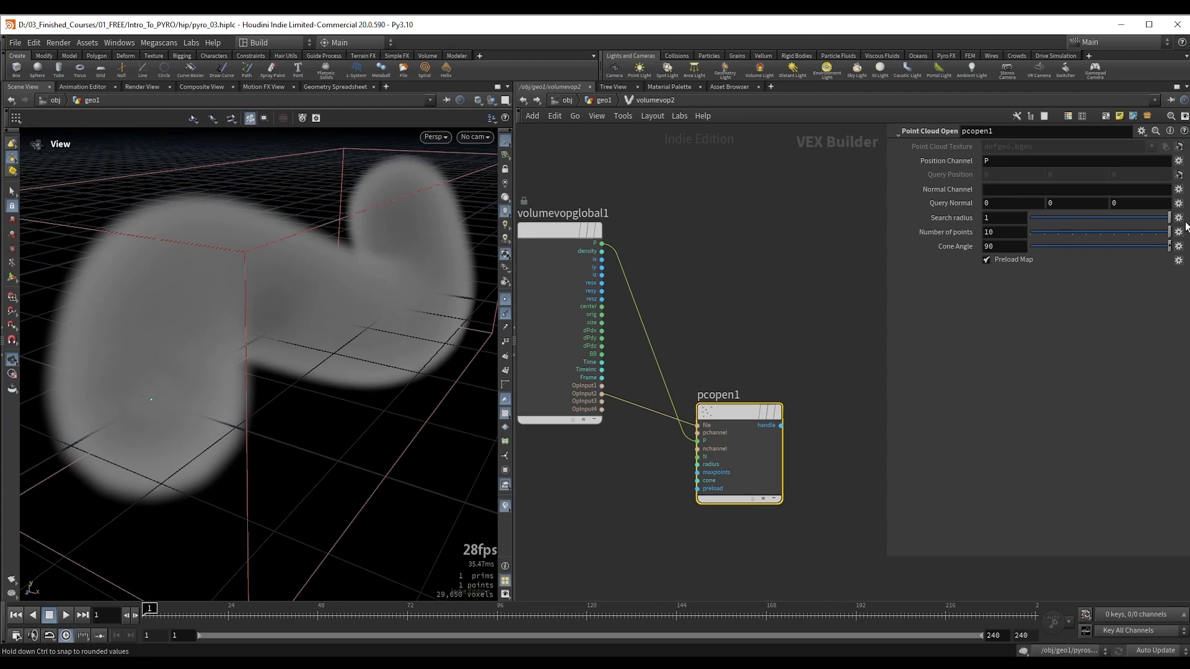
pyautogui.click(751, 276)
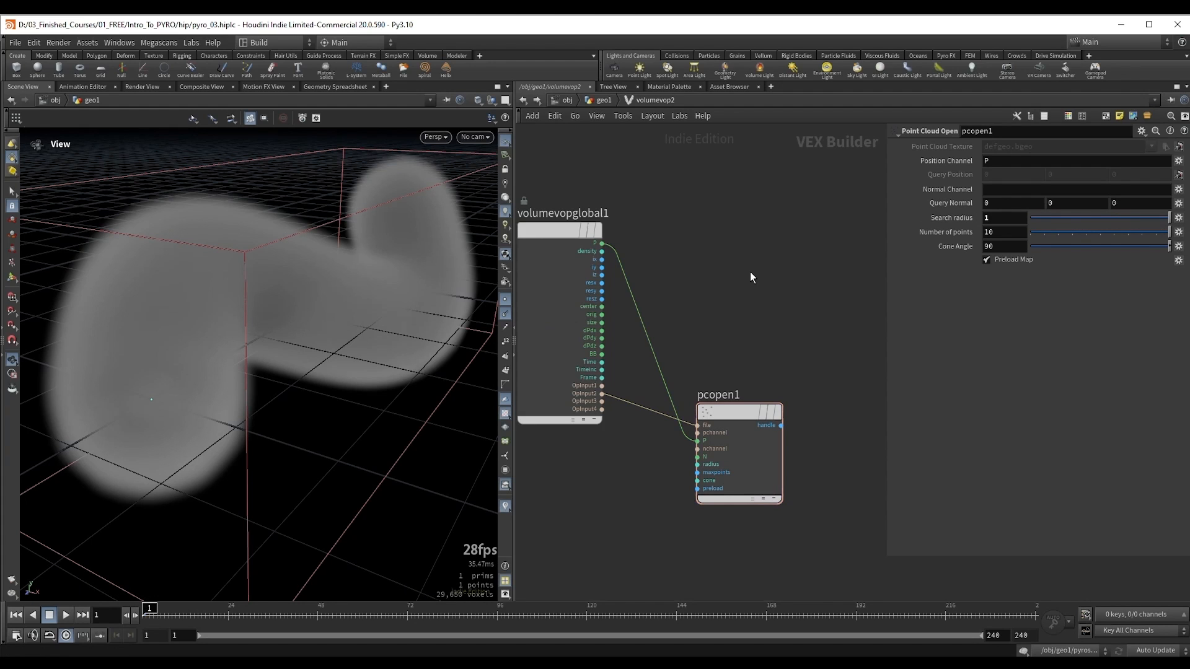
pyautogui.press('u')
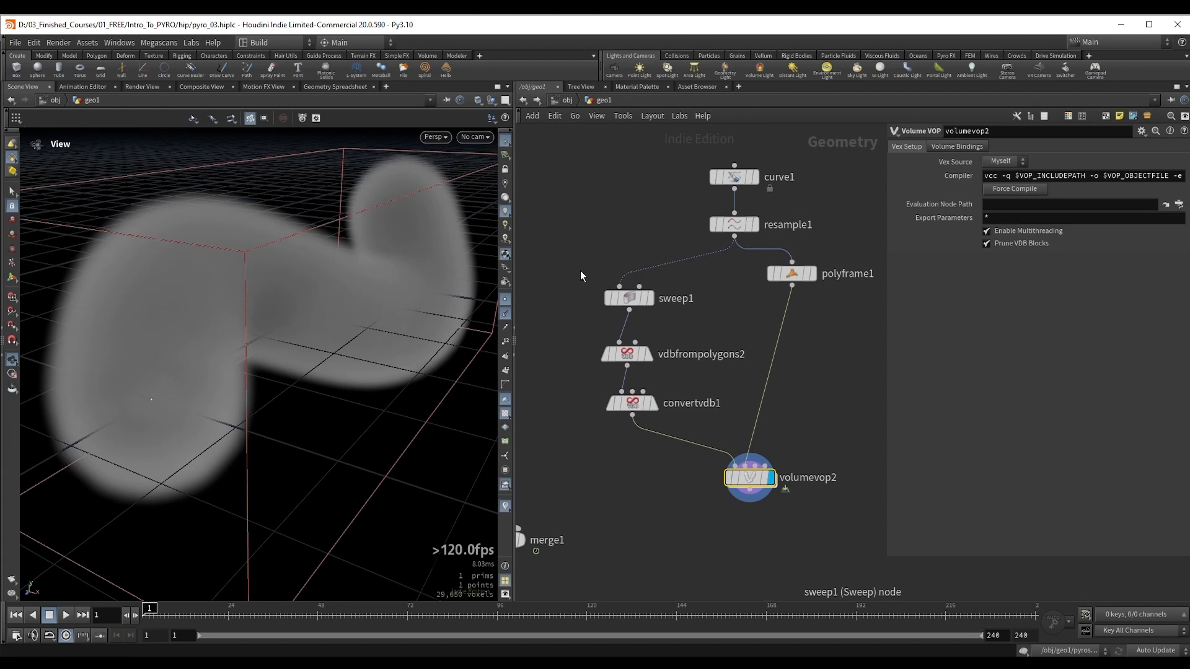
pyautogui.click(667, 305)
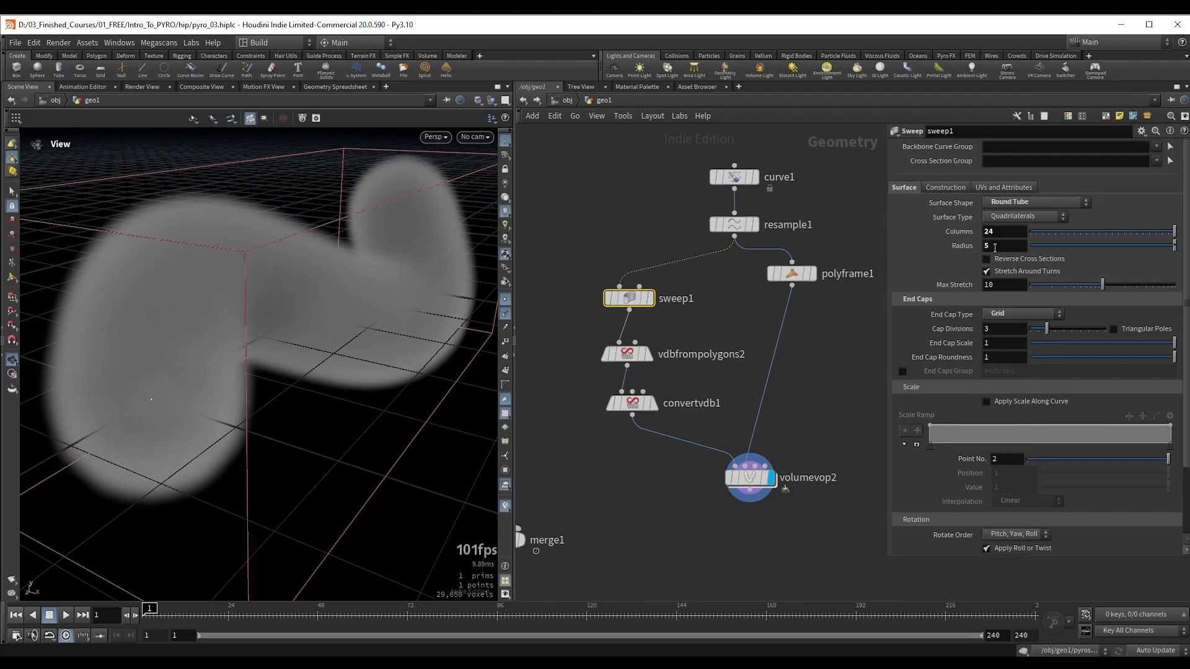
pyautogui.doubleClick(749, 477)
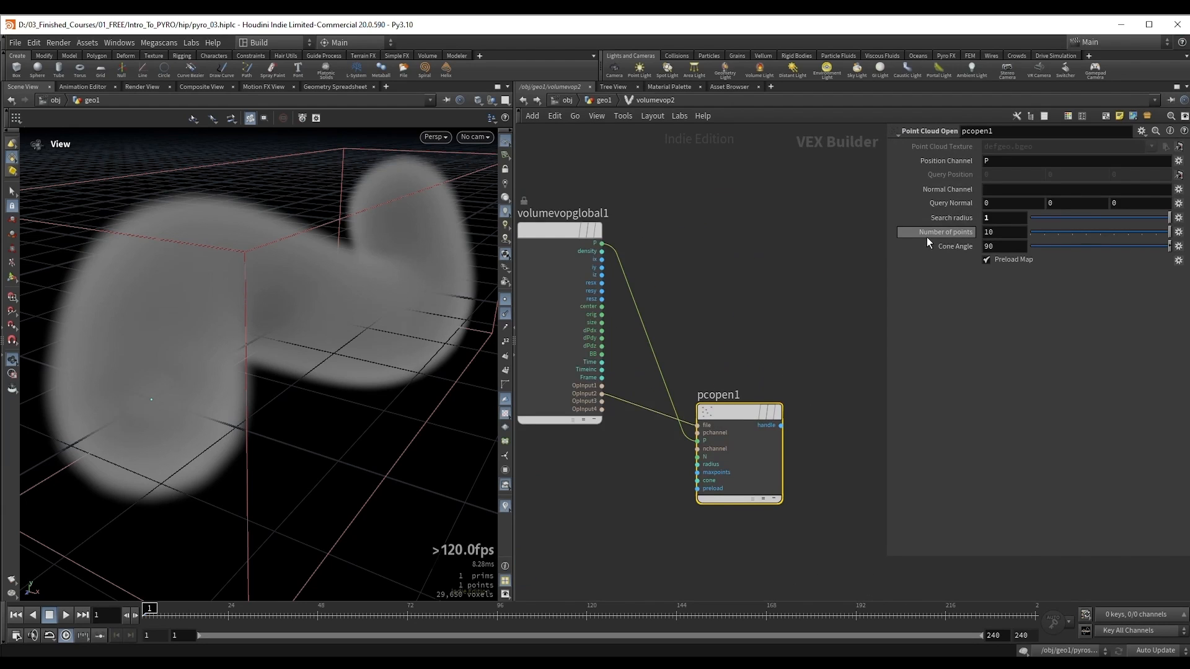
pyautogui.doubleClick(1000, 220)
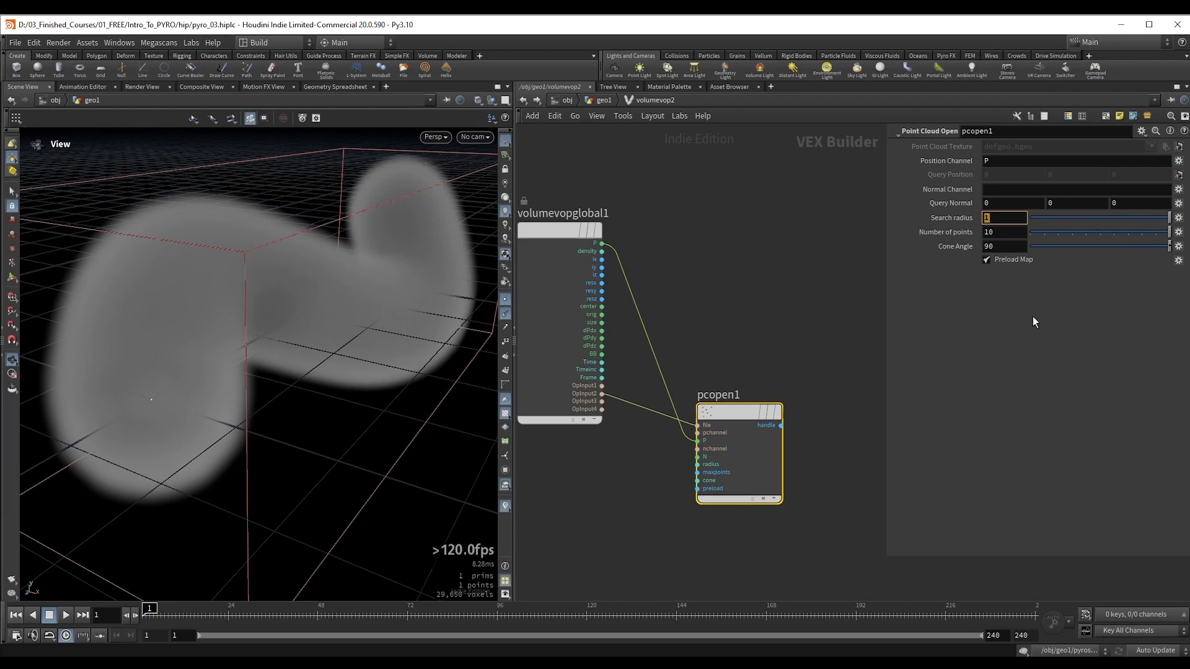
pyautogui.write('6')
pyautogui.press('Return')
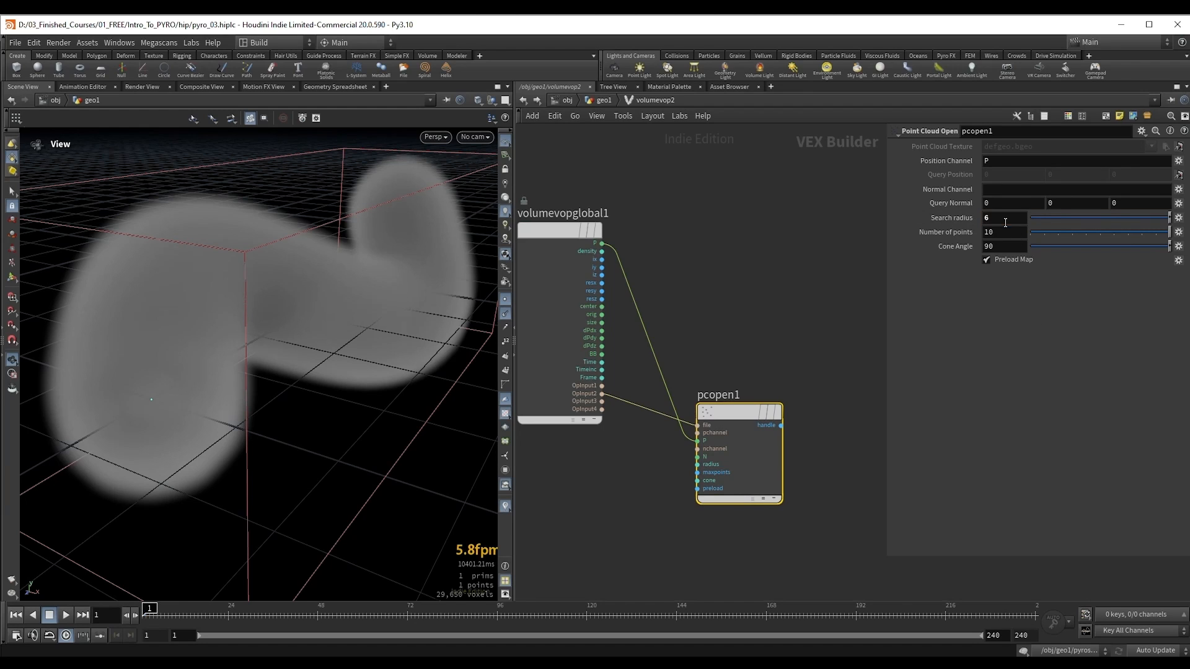
# Step: Add a Point Cloud Filter node fed by pcopen1's handle and set its channel to N
pyautogui.moveTo(822, 417); pyautogui.dragTo(705, 400, button='middle')
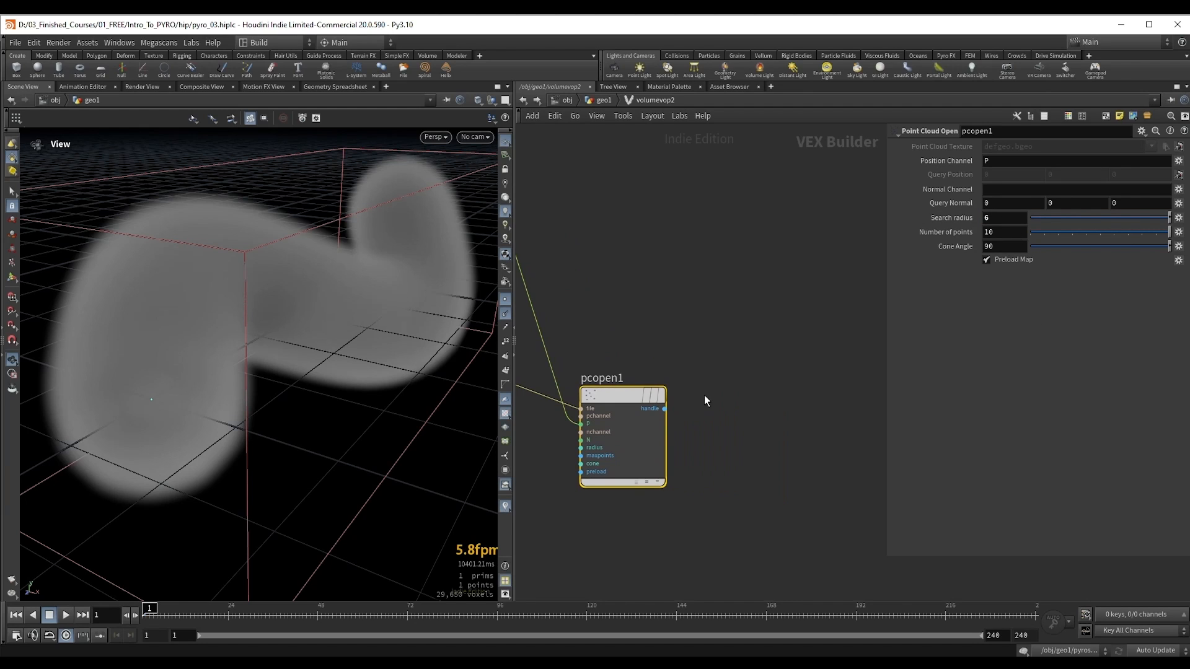
pyautogui.click(665, 410)
pyautogui.press('Tab')
pyautogui.write('pcfilter')
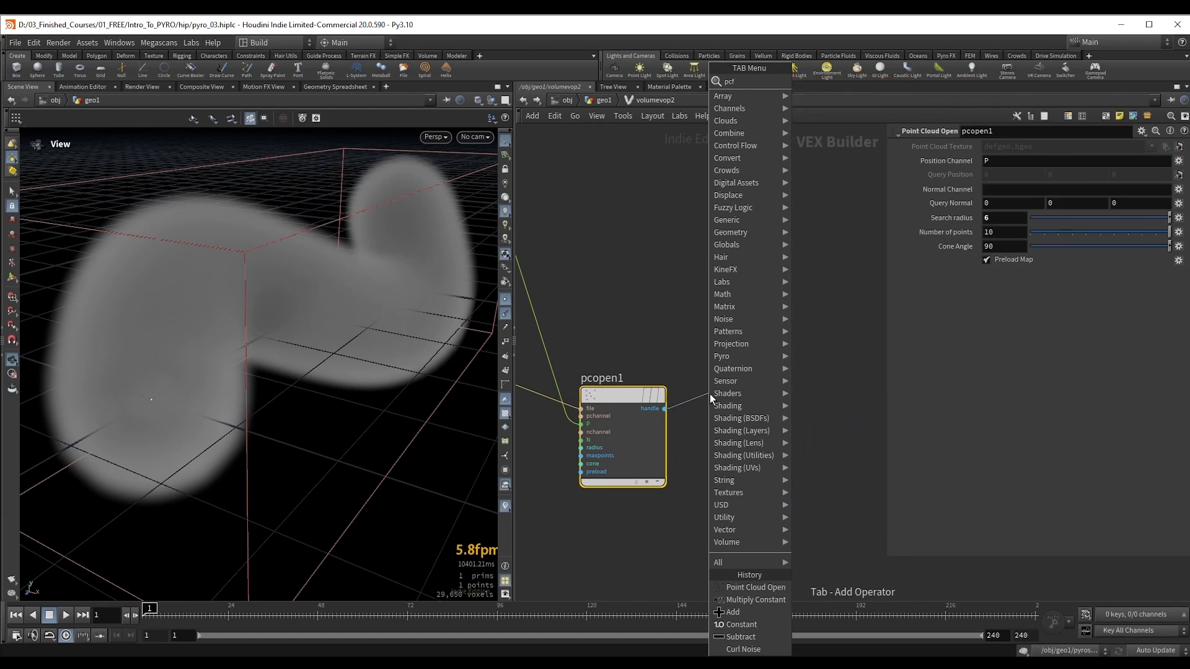
pyautogui.press('Return')
pyautogui.moveTo(648, 336); pyautogui.dragTo(612, 329, button='middle')
pyautogui.moveTo(992, 176); pyautogui.dragTo(962, 174)
pyautogui.write('N')
pyautogui.press('Return')
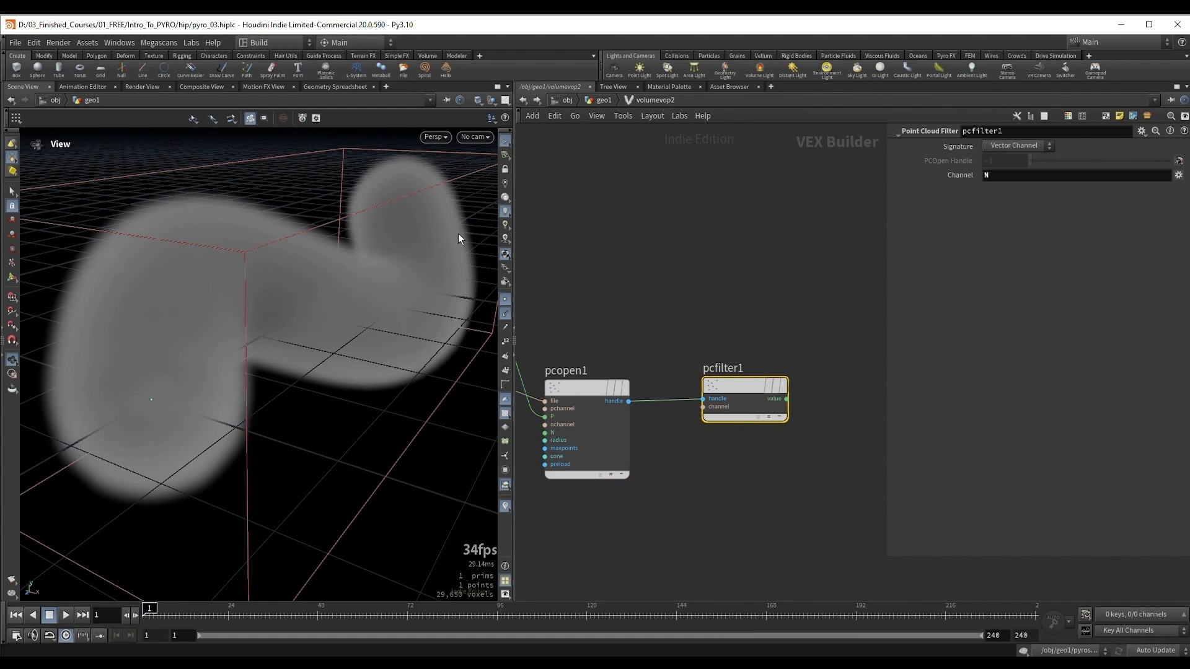
# Step: Add a Bind Export node fed by the value output of pcfilter1
pyautogui.scroll(-2, 819, 265)
pyautogui.moveTo(825, 317); pyautogui.dragTo(724, 329, button='middle')
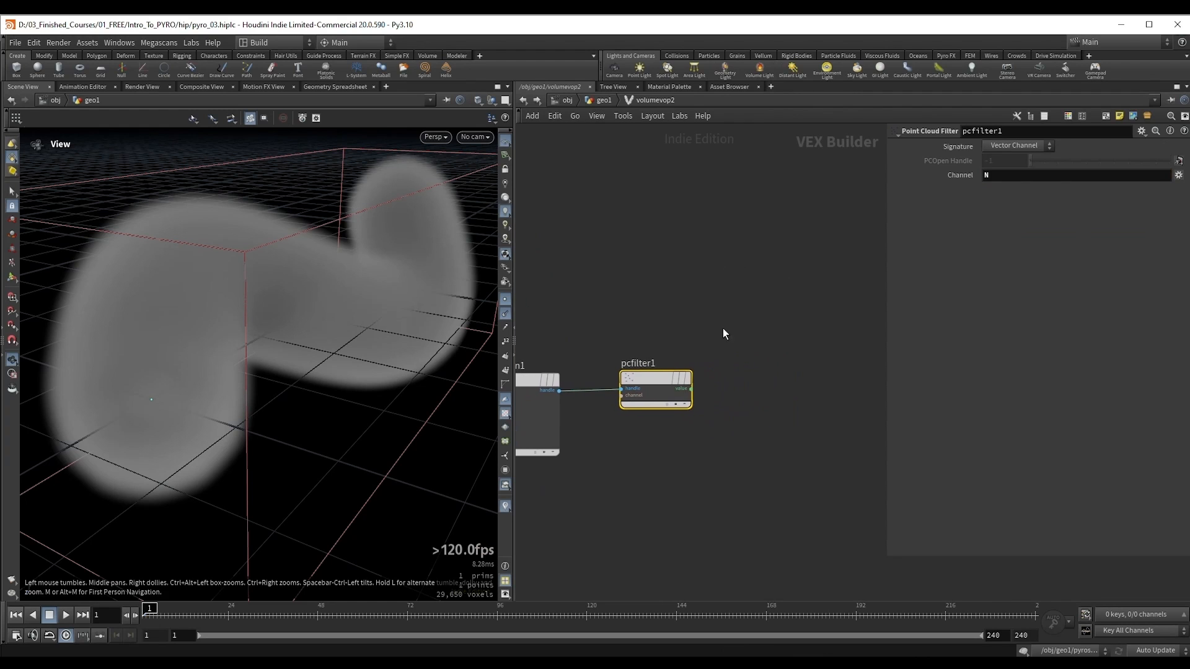
pyautogui.press('Tab')
pyautogui.write('b ex')
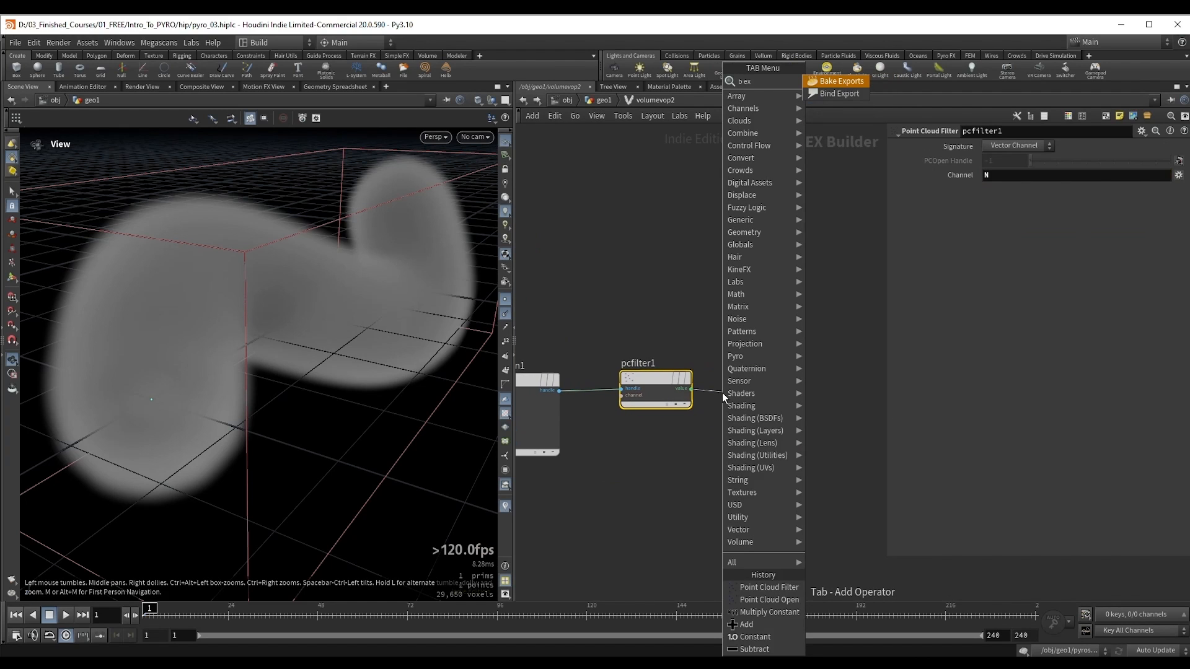
pyautogui.press('Down')
pyautogui.press('Return')
pyautogui.click(782, 394)
# Step: Name the Bind Export parameter v and set its type to 3 Floats (vector)
pyautogui.moveTo(372, 313); pyautogui.dragTo(332, 309)
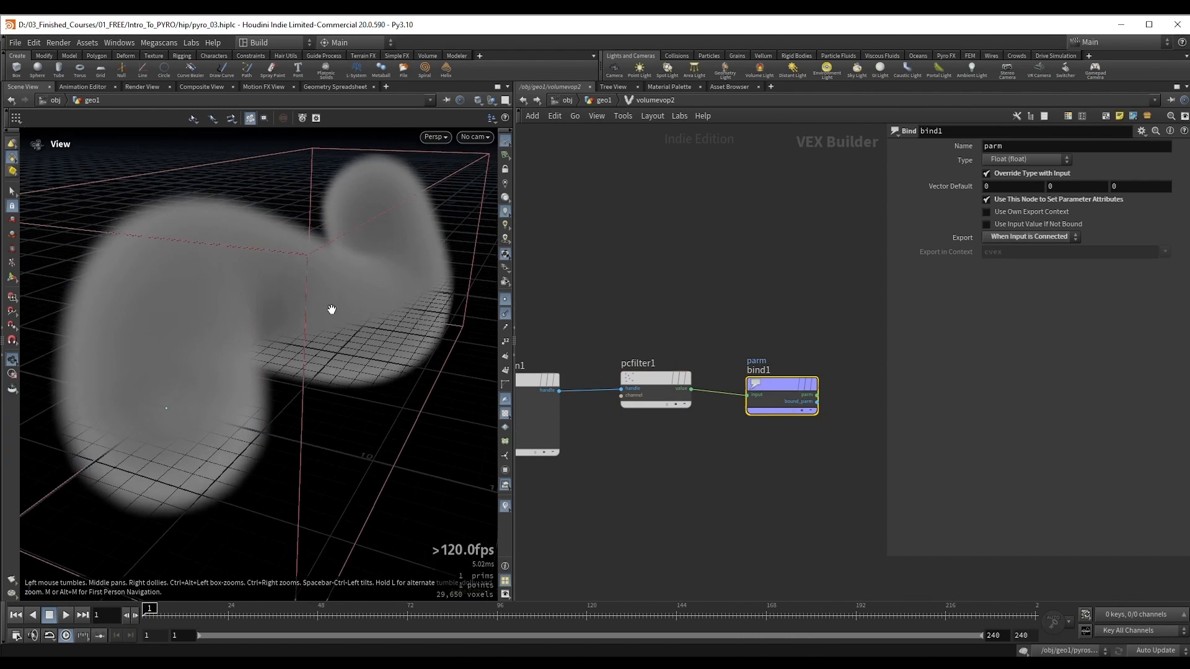
pyautogui.click(1019, 148)
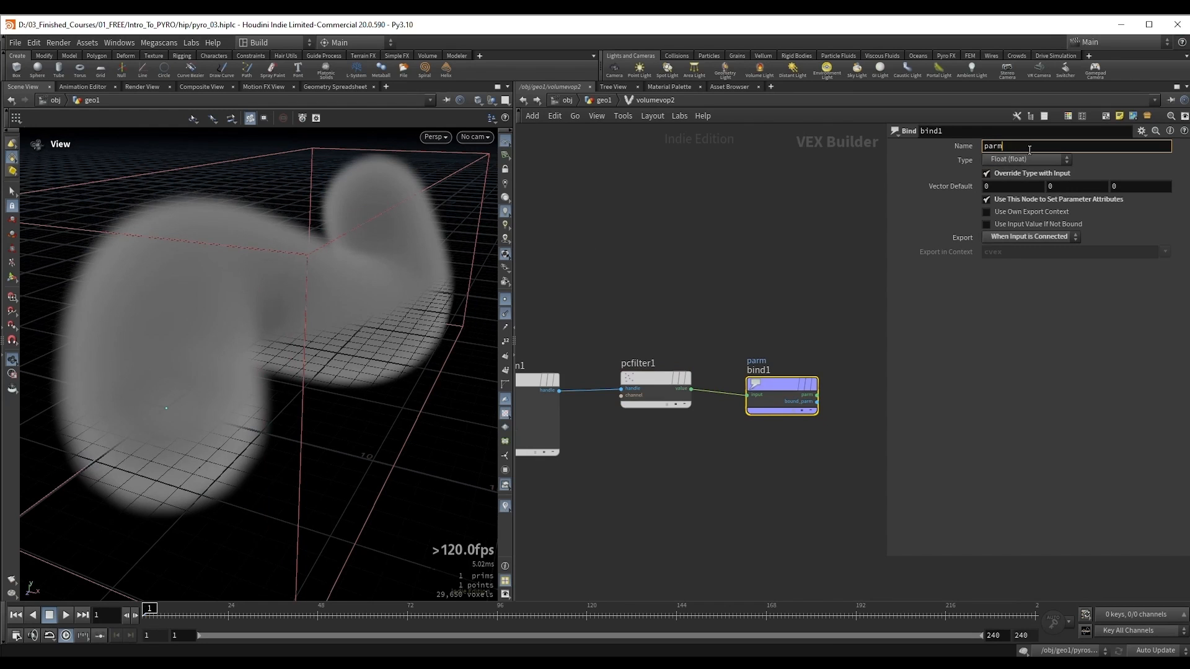
pyautogui.doubleClick(1028, 149)
pyautogui.write('v')
pyautogui.press('Return')
pyautogui.click(1027, 160)
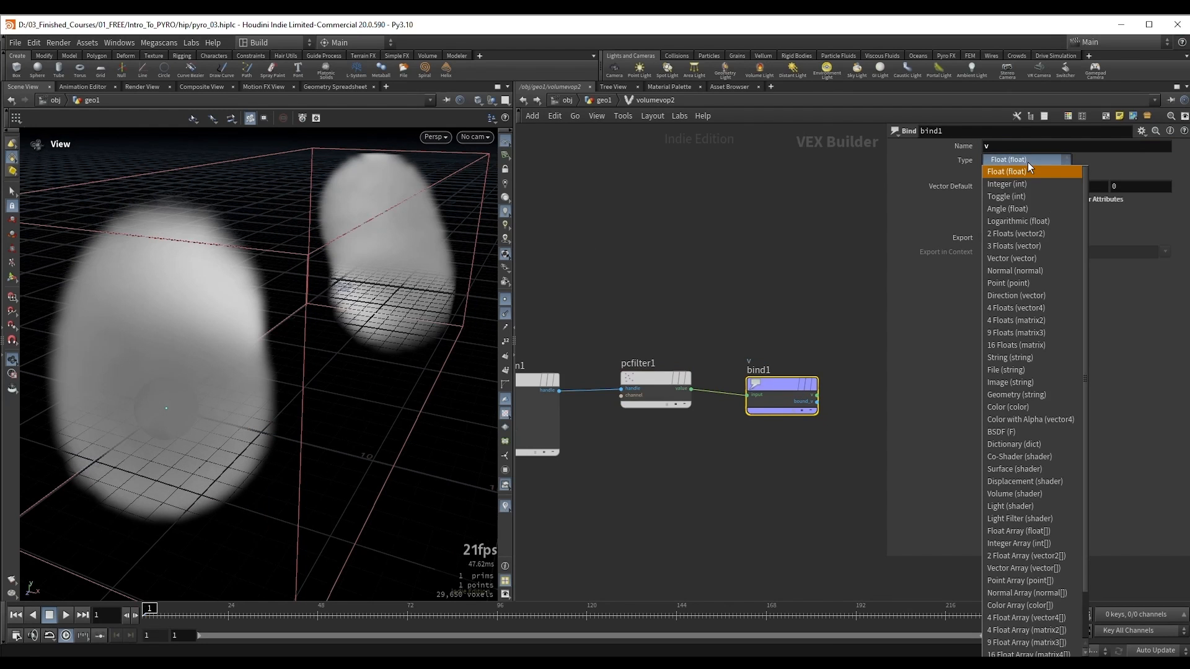
pyautogui.click(1027, 247)
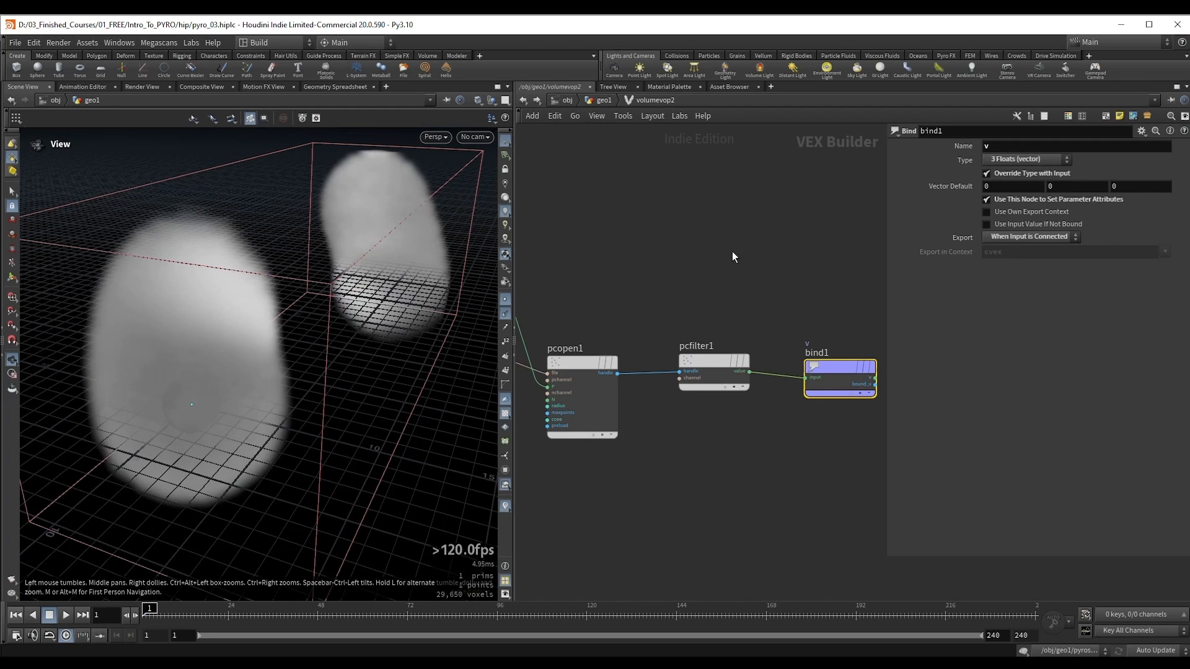
# Step: Back in geo1, duplicate V_source, volumeslice1 and volumetrail1 below volumevop2 and wire volumevop2 into the copied V_source
pyautogui.press('u')
pyautogui.moveTo(783, 352); pyautogui.dragTo(638, 318, button='middle')
pyautogui.keyDown('shift'); pyautogui.moveTo(720, 271); pyautogui.dragTo(759, 277); pyautogui.keyUp('shift')
pyautogui.moveTo(673, 256); pyautogui.dragTo(816, 368)
pyautogui.hotkey('ctrl', 'c')
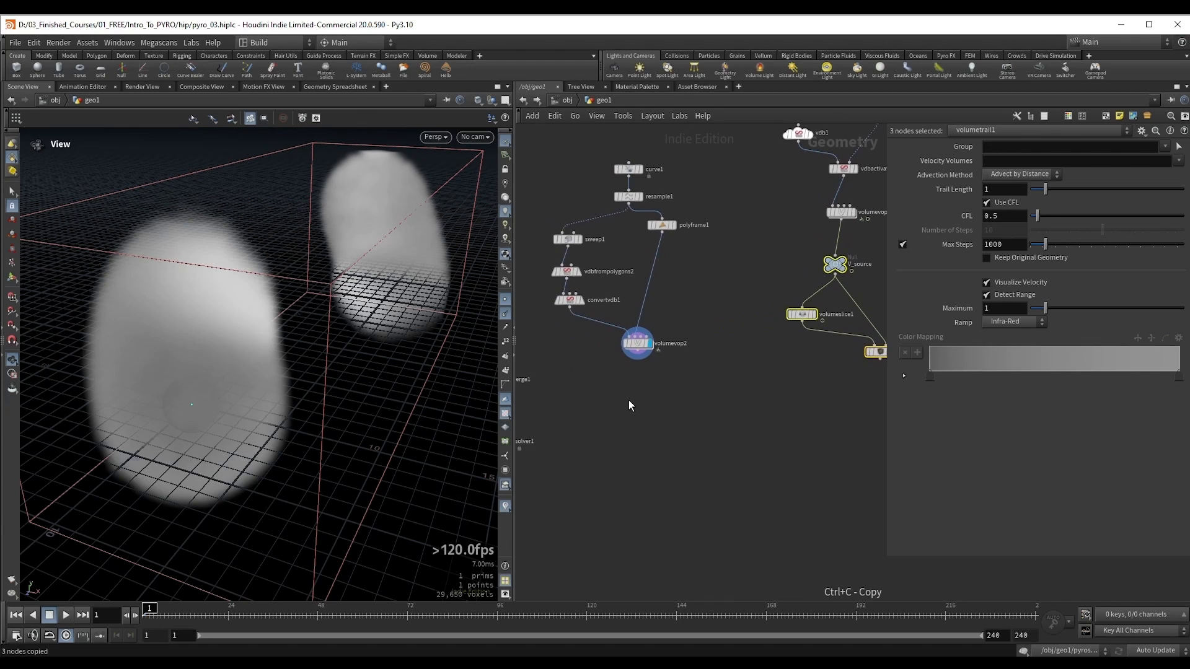
pyautogui.hotkey('ctrl', 'v')
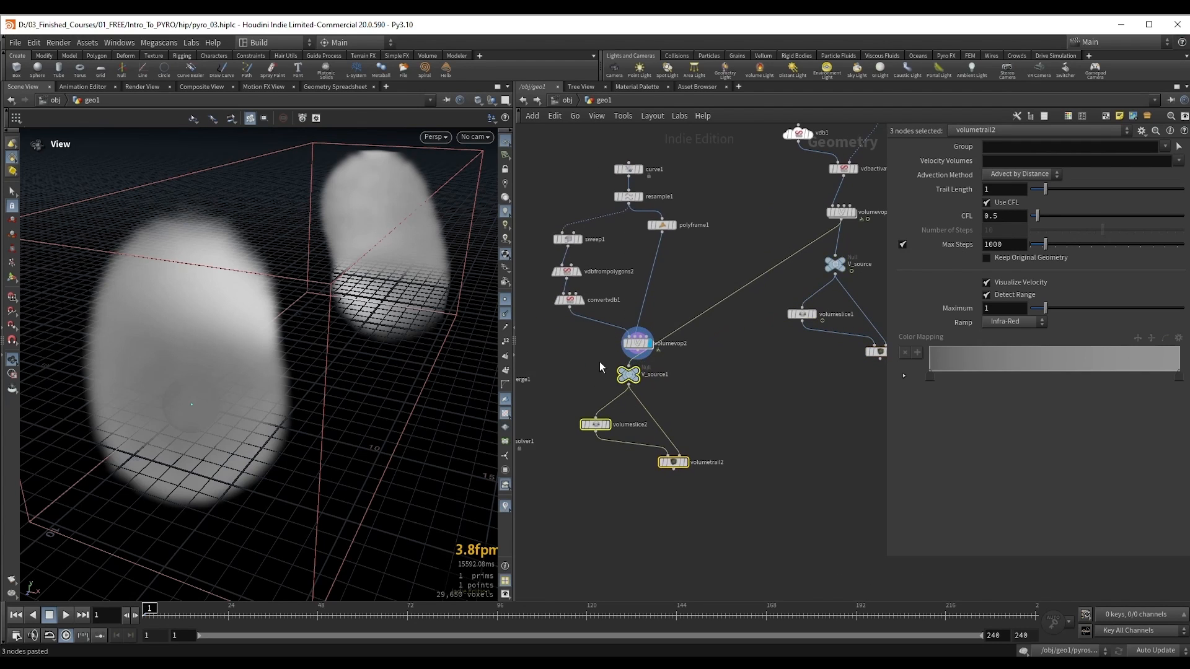
pyautogui.scroll(2, 603, 364)
pyautogui.click(602, 364)
pyautogui.keyDown('shift'); pyautogui.moveTo(649, 335); pyautogui.dragTo(638, 366); pyautogui.keyUp('shift')
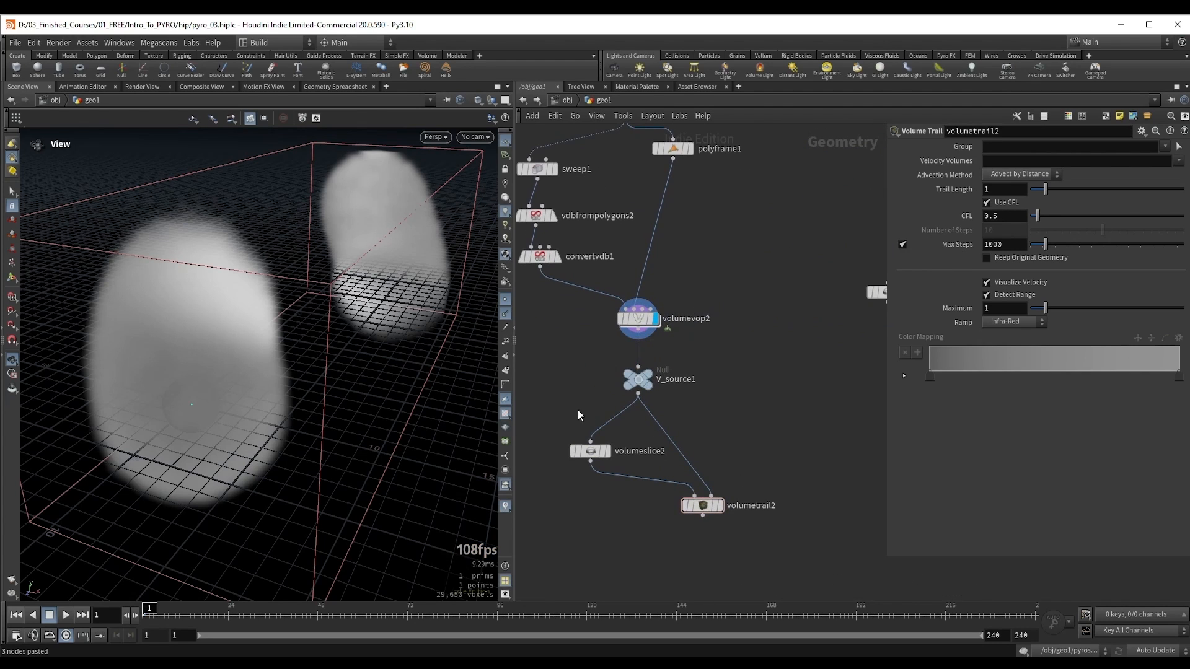
# Step: Display volumetrail2 and hide the point normals and point markers in the viewport
pyautogui.scroll(-2, 579, 415)
pyautogui.moveTo(580, 415); pyautogui.dragTo(655, 404, button='middle')
pyautogui.click(683, 452)
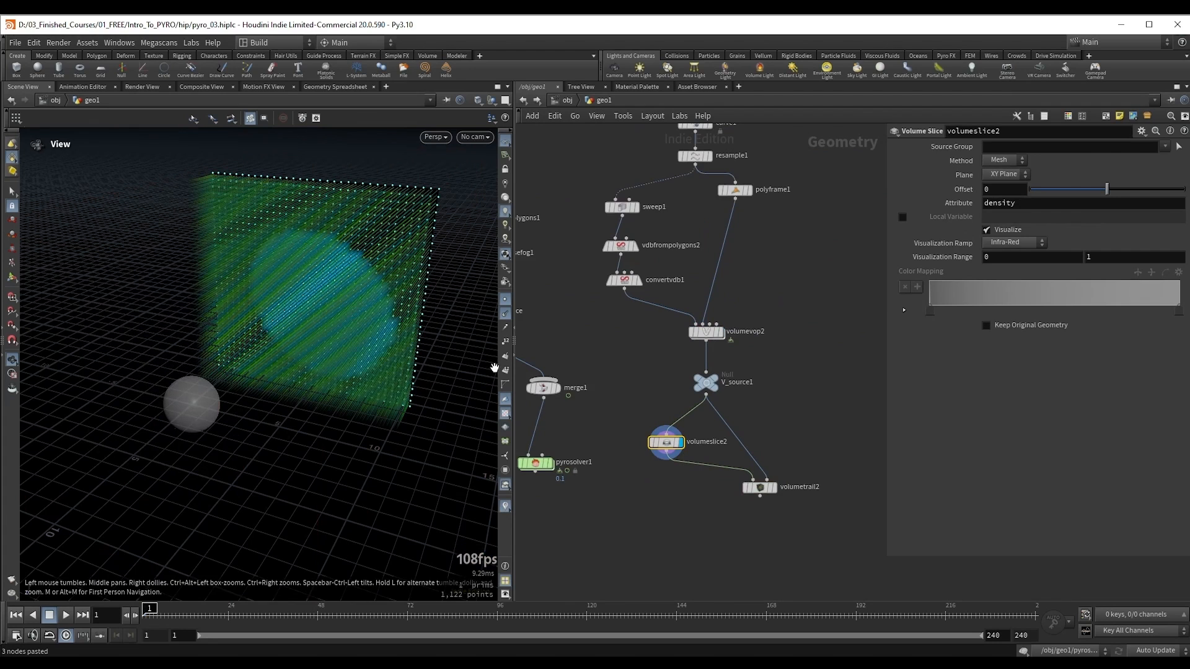
pyautogui.moveTo(720, 530); pyautogui.dragTo(811, 487)
pyautogui.press('r')
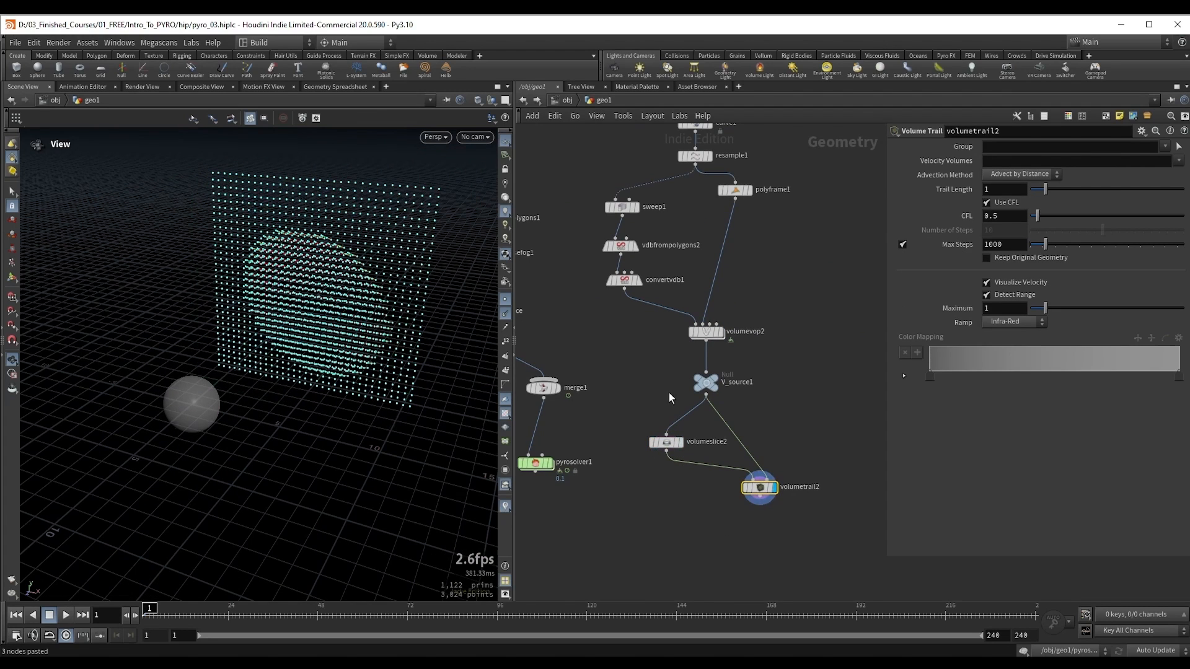
pyautogui.click(505, 312)
pyautogui.click(503, 301)
pyautogui.moveTo(336, 295)
pyautogui.mouseDown()
pyautogui.moveTo(358, 295)
pyautogui.moveTo(285, 300)
pyautogui.moveTo(332, 308)
pyautogui.mouseUp()
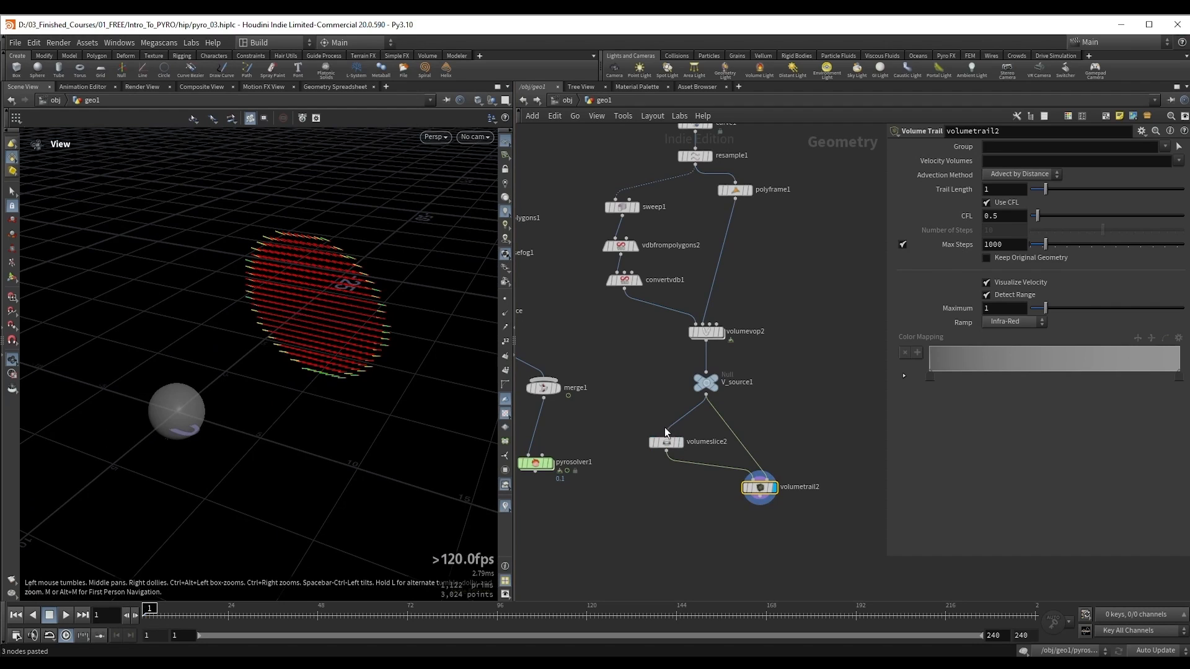
# Step: Set the plane of volumeslice2 to ZX Plane and inspect the velocity trails along the tube
pyautogui.moveTo(633, 424); pyautogui.dragTo(687, 448)
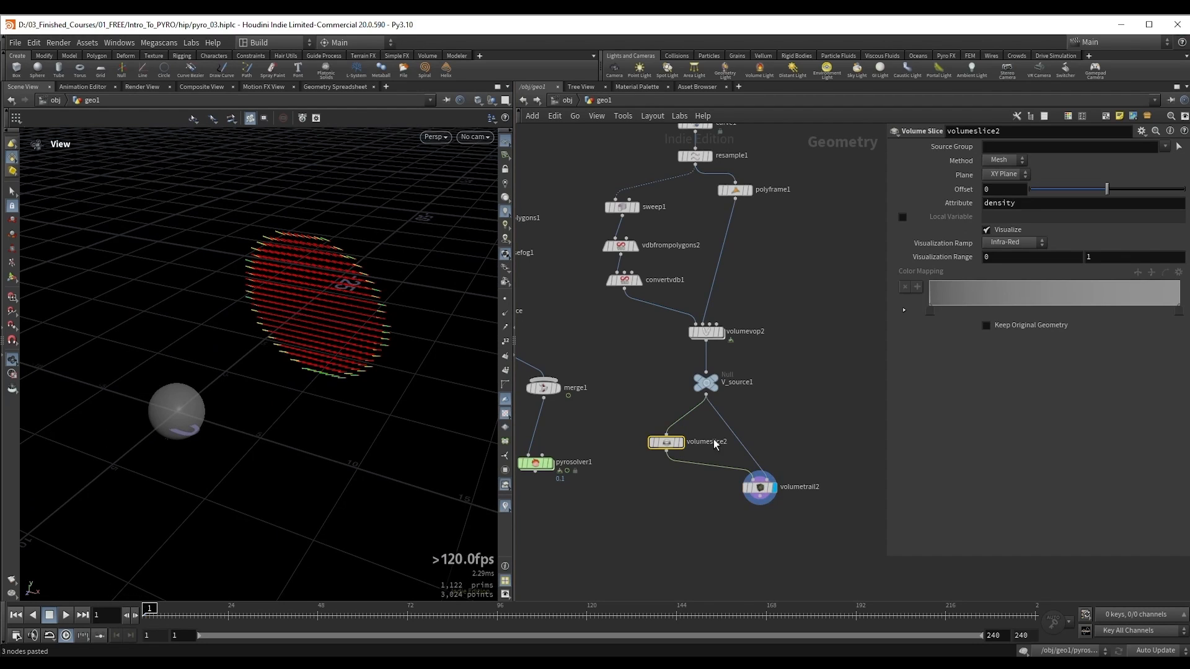
pyautogui.click(1011, 174)
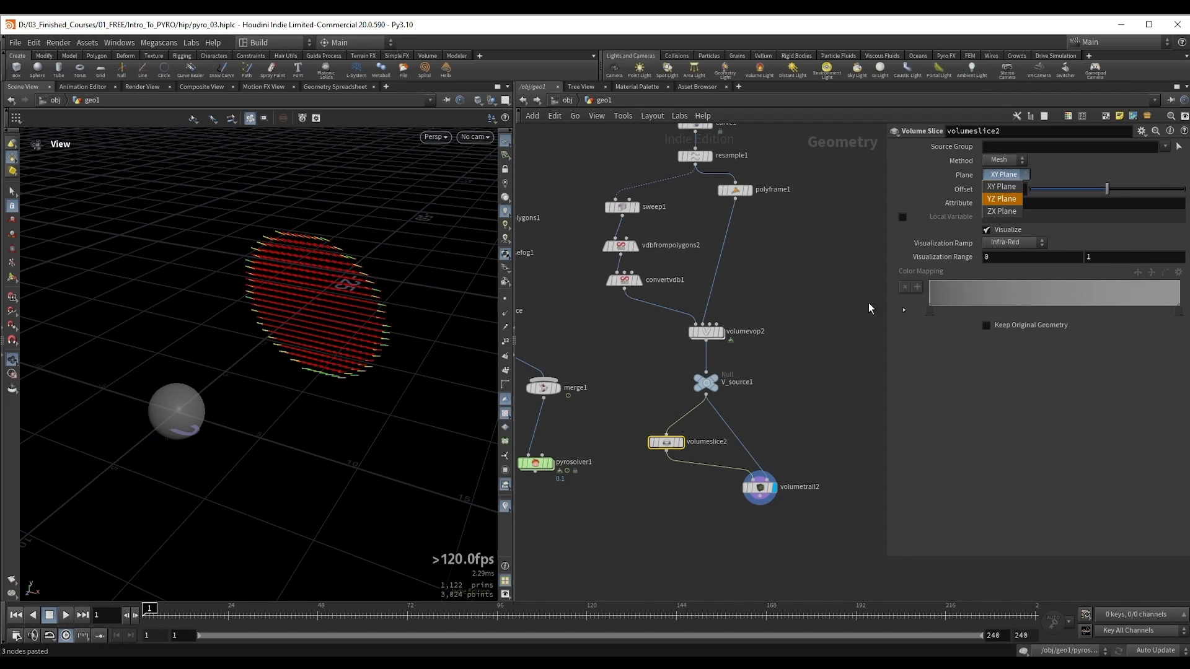
pyautogui.click(1005, 212)
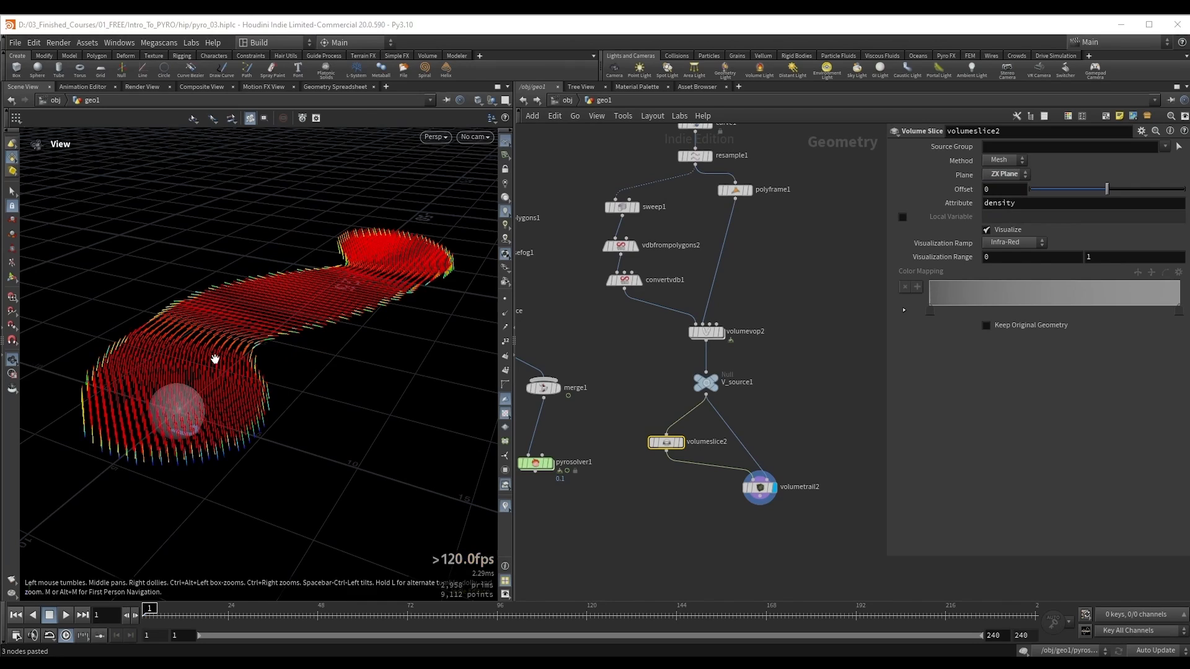
pyautogui.moveTo(212, 356); pyautogui.dragTo(199, 317)
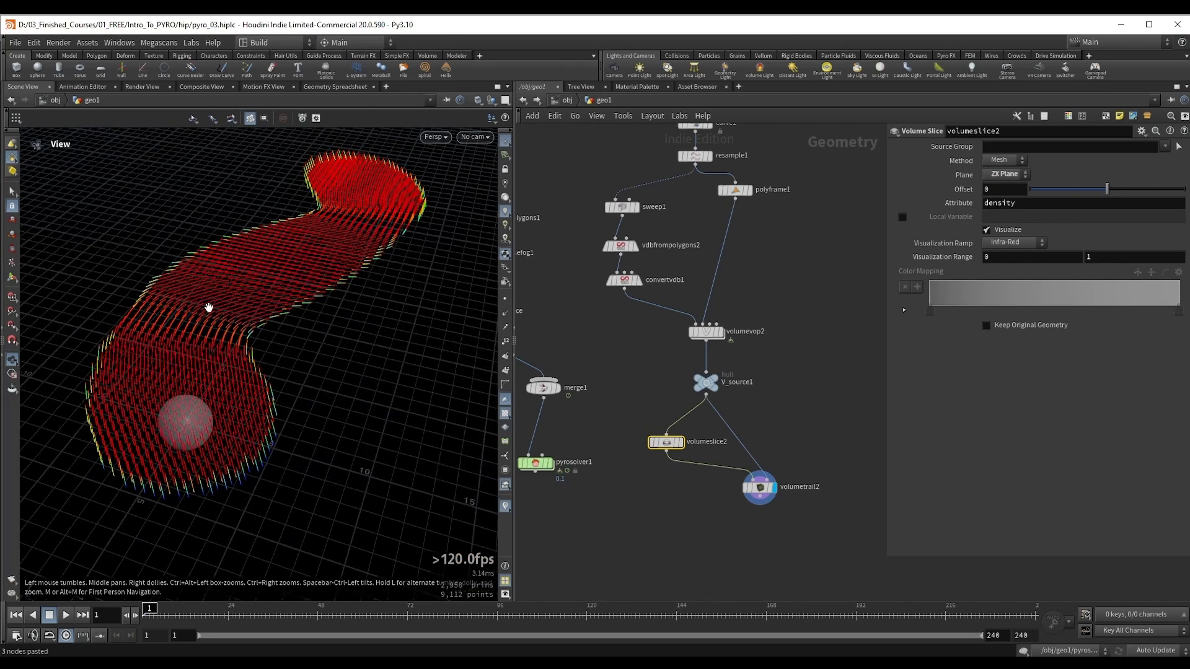
pyautogui.moveTo(209, 308); pyautogui.dragTo(226, 321, button='middle')
# Step: Compare the V_source1 volume with the velocity trails of volumetrail2 in the viewport
pyautogui.click(735, 394)
pyautogui.moveTo(288, 295); pyautogui.dragTo(128, 397)
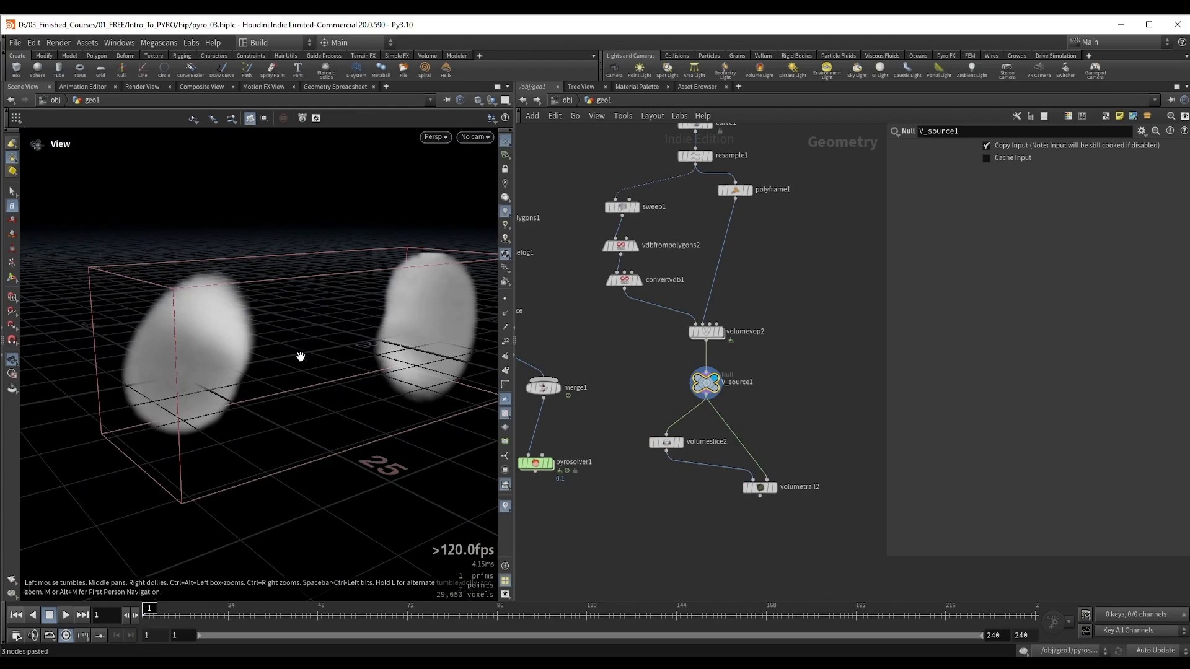
pyautogui.click(760, 487)
pyautogui.moveTo(258, 357)
pyautogui.mouseDown()
pyautogui.moveTo(248, 384)
pyautogui.moveTo(229, 355)
pyautogui.moveTo(388, 341)
pyautogui.moveTo(250, 326)
pyautogui.moveTo(316, 316)
pyautogui.moveTo(257, 335)
pyautogui.mouseUp()
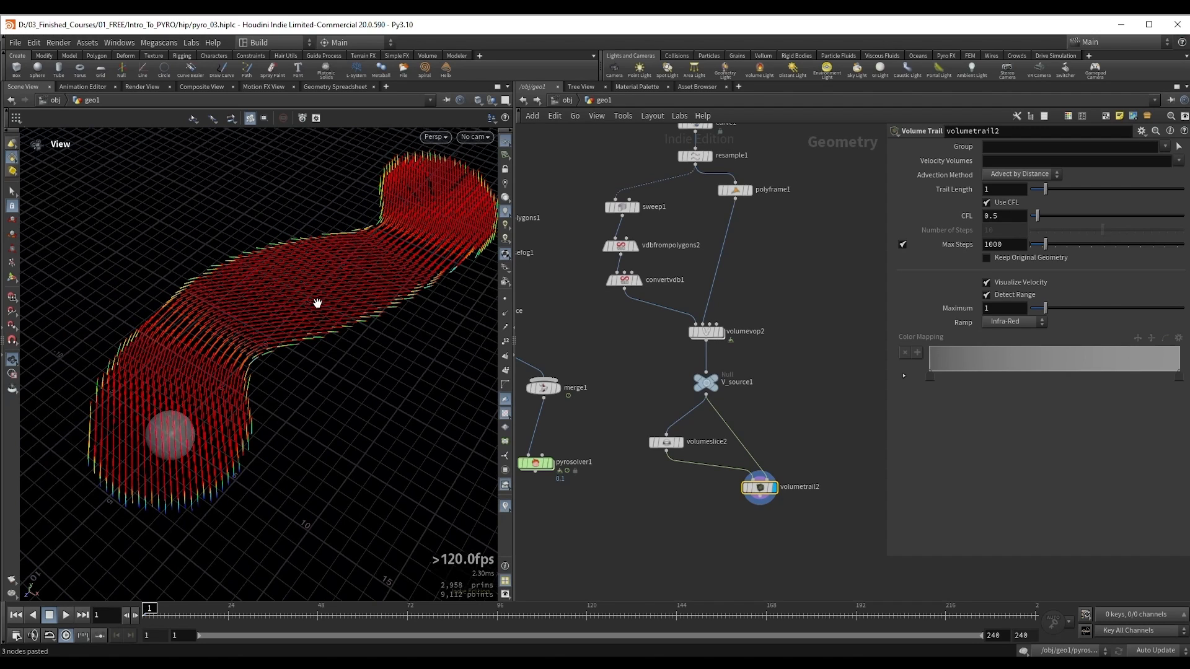
# Step: Inside volumevop2, insert a Negate node between pcfilter1 and bind1 to reverse the velocity direction, and return to geo1
pyautogui.doubleClick(711, 337)
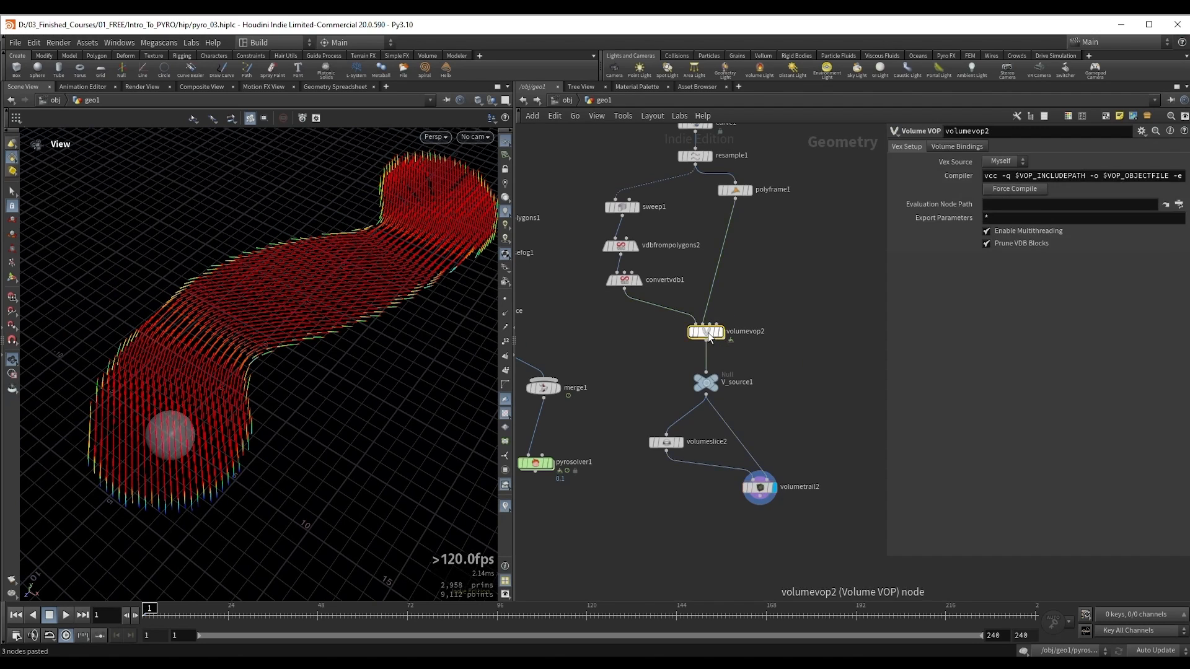
pyautogui.click(772, 365)
pyautogui.moveTo(772, 366); pyautogui.dragTo(815, 364)
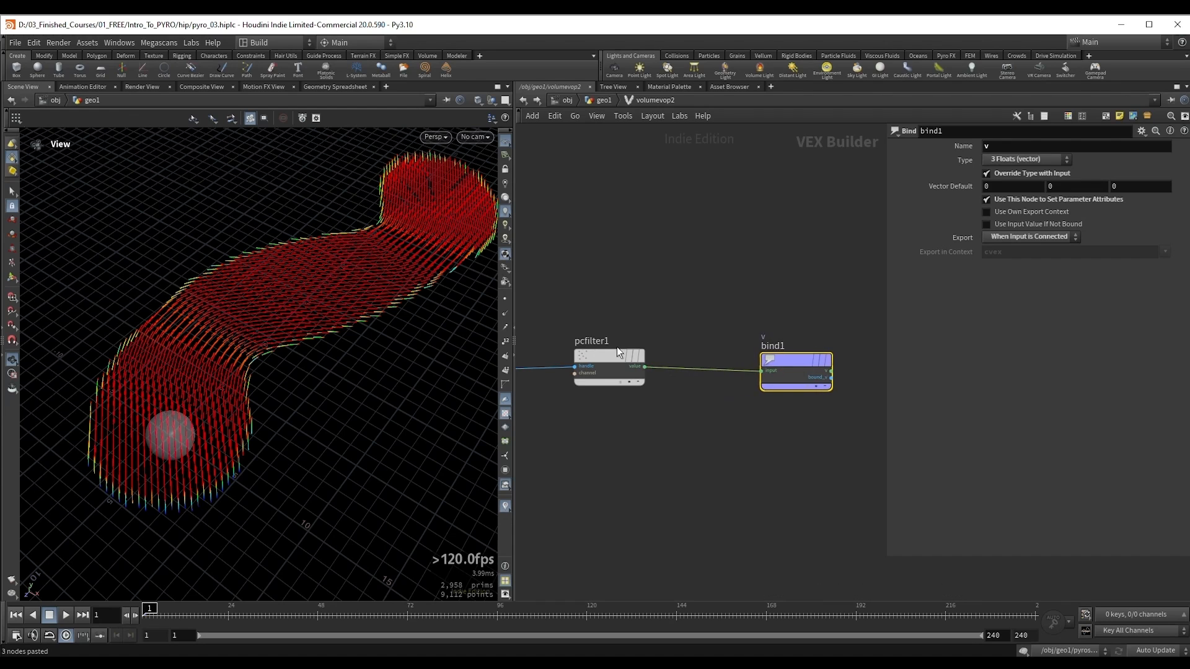
pyautogui.click(610, 356)
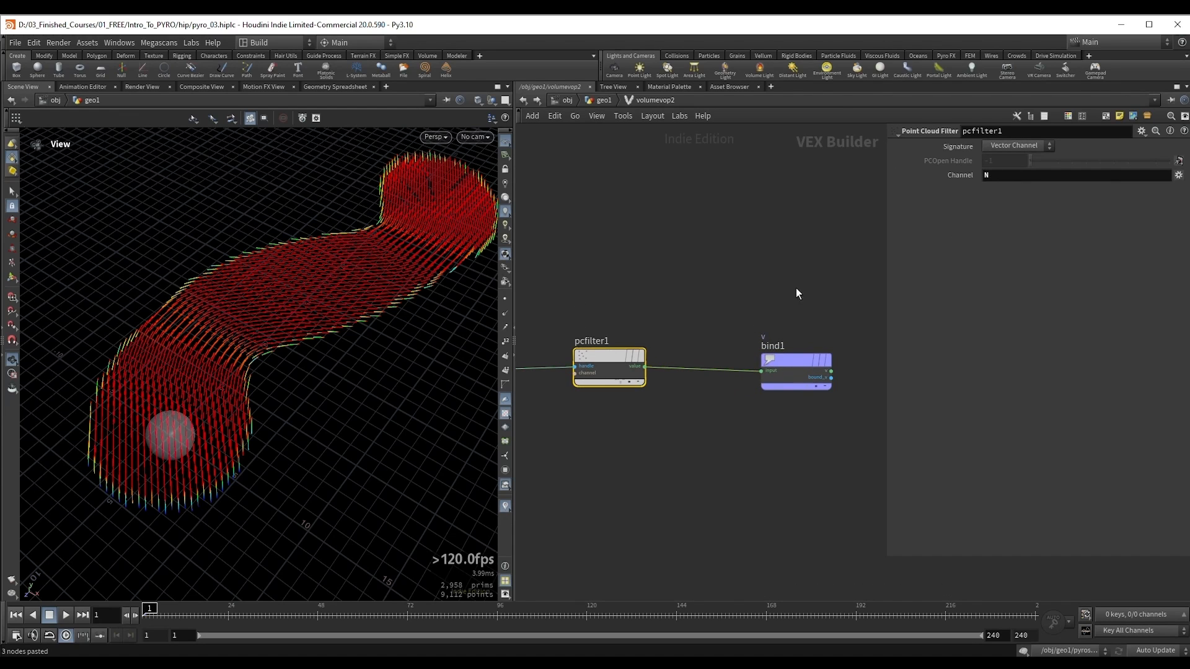
pyautogui.click(698, 401)
pyautogui.press('Tab')
pyautogui.write('nega')
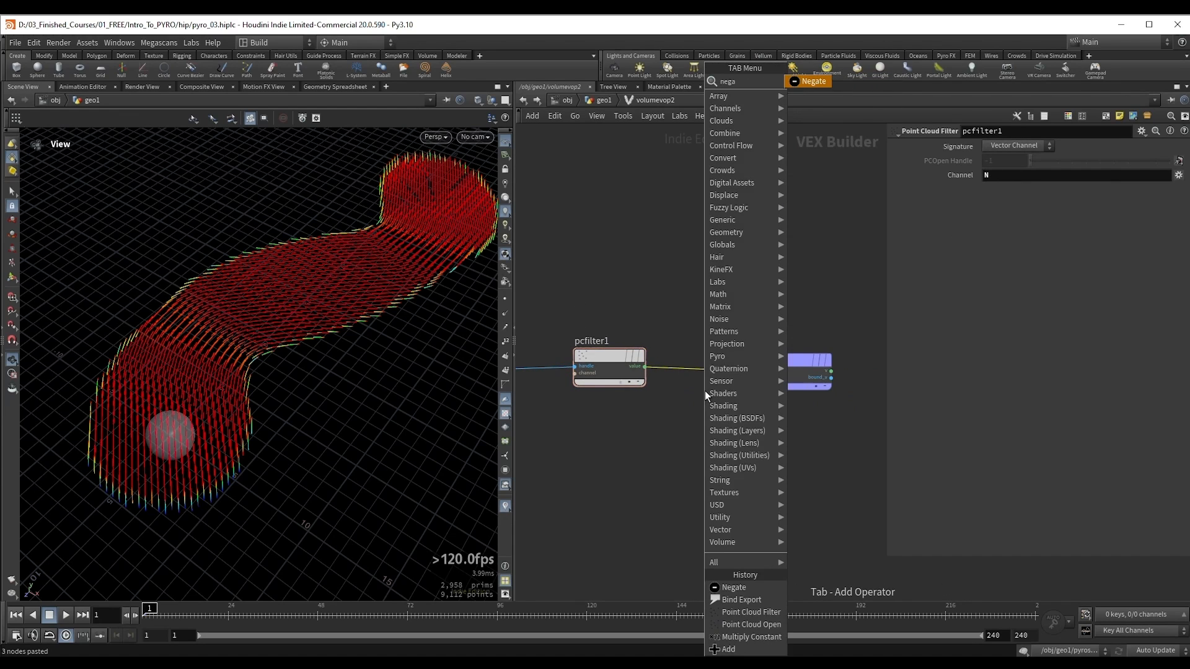
pyautogui.press('Return')
pyautogui.click(713, 378)
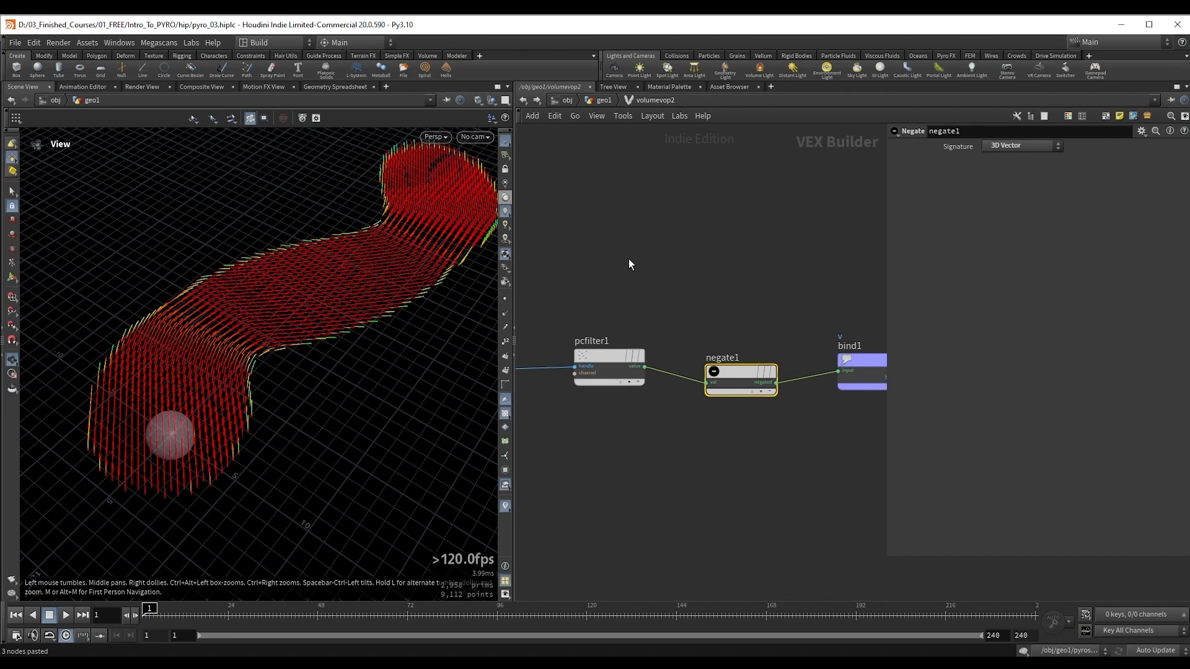
pyautogui.press('u')
# Step: Wire V_source1 into merge1 alongside density_source and display pyrosolver1
pyautogui.moveTo(592, 351); pyautogui.dragTo(677, 348, button='middle')
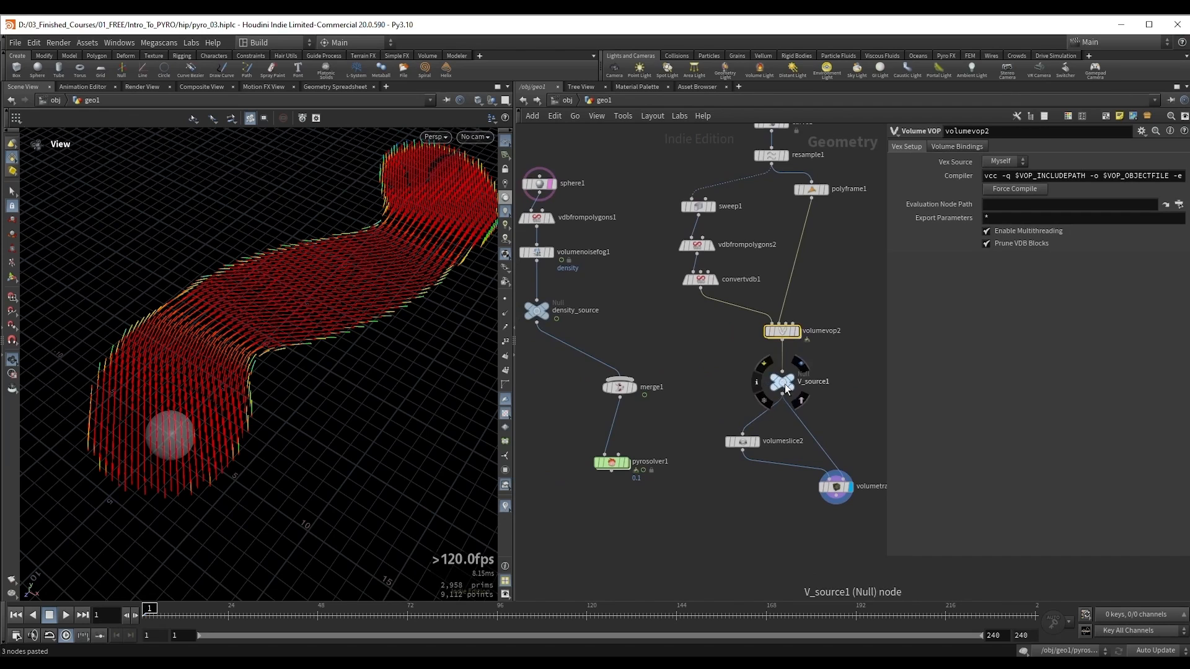
pyautogui.keyDown('shift'); pyautogui.moveTo(782, 382); pyautogui.dragTo(651, 376); pyautogui.keyUp('shift')
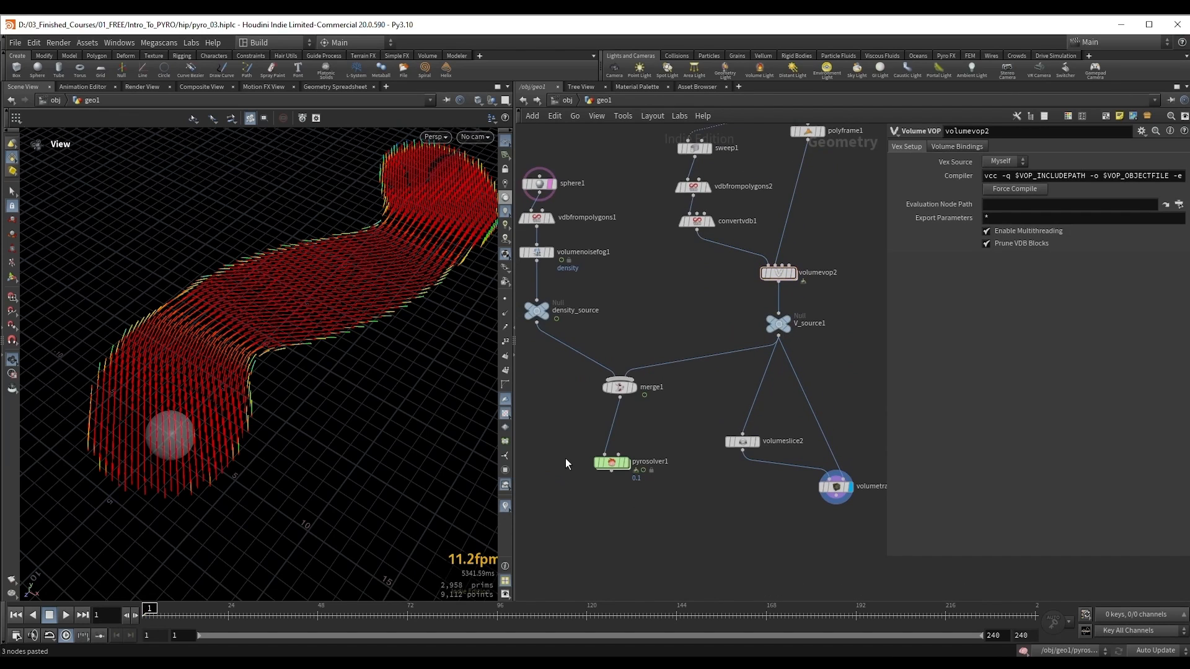
pyautogui.moveTo(565, 458); pyautogui.dragTo(671, 491)
pyautogui.press('r')
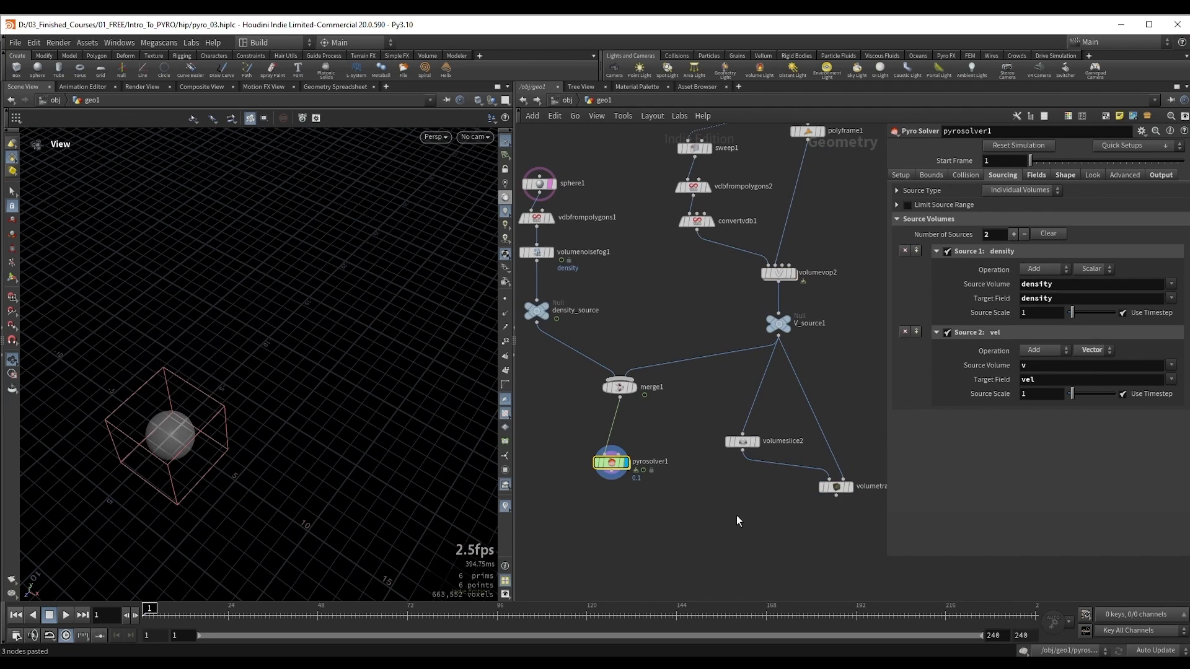
# Step: Play the pyro simulation to frame 22 and watch the rising smoke
pyautogui.moveTo(165, 401)
pyautogui.mouseDown()
pyautogui.moveTo(178, 386)
pyautogui.moveTo(155, 398)
pyautogui.mouseUp()
pyautogui.press('Up')
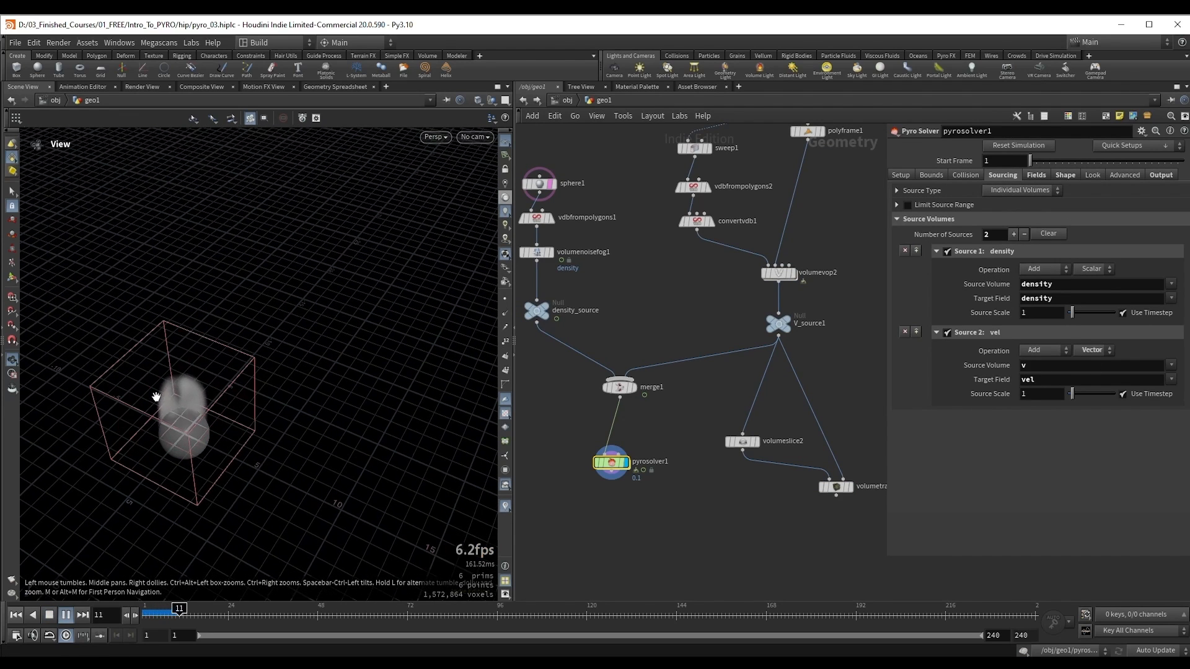
pyautogui.press('Up')
# Step: Show curve1 as a template over the smoke and continue the pyrosolver1 simulation to frame 40
pyautogui.moveTo(653, 262); pyautogui.dragTo(637, 361, button='middle')
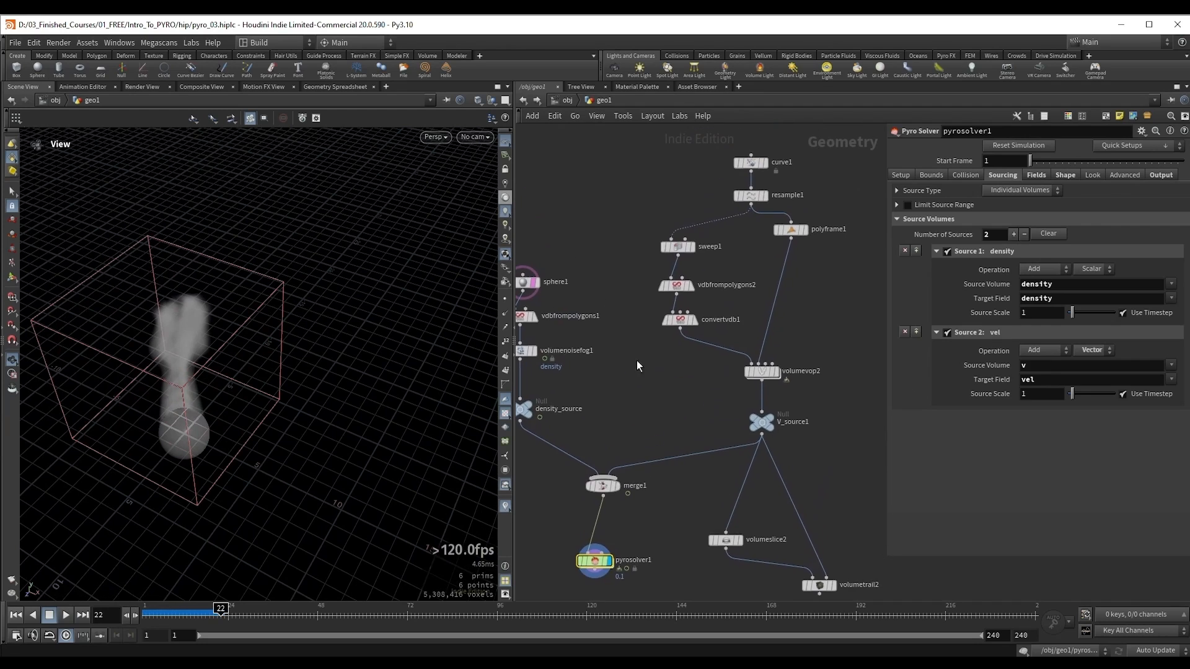
pyautogui.click(754, 163)
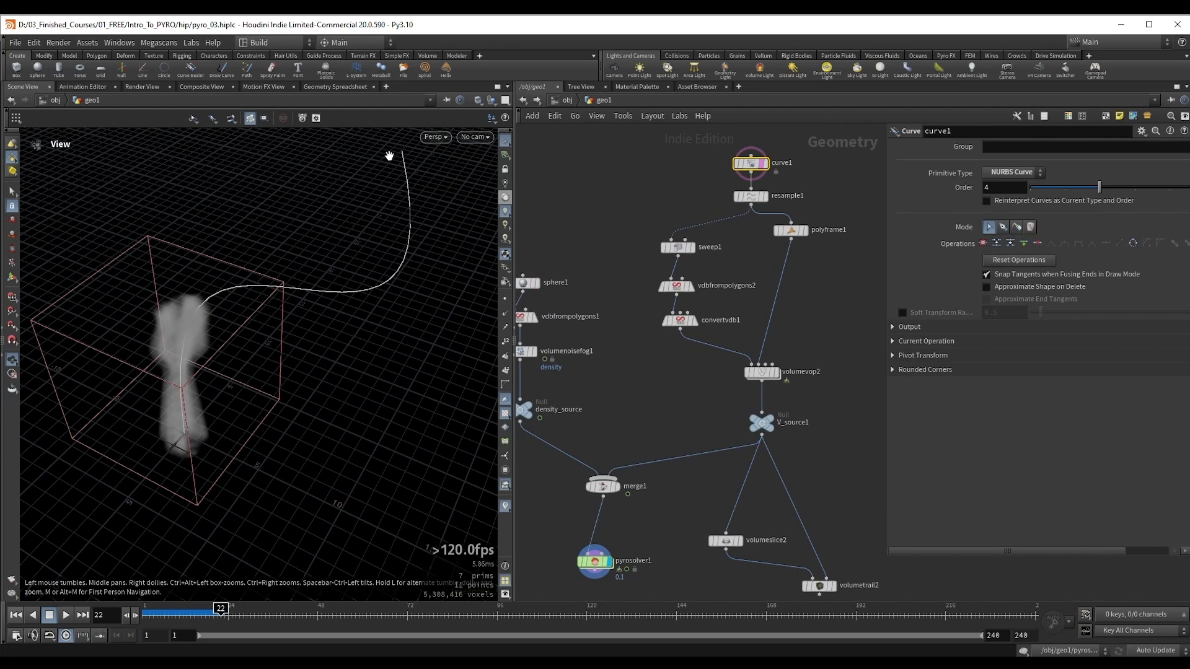
pyautogui.moveTo(670, 436); pyautogui.dragTo(707, 325, button='middle')
pyautogui.moveTo(581, 434); pyautogui.dragTo(672, 471)
pyautogui.moveTo(276, 332); pyautogui.dragTo(239, 324)
pyautogui.moveTo(212, 362); pyautogui.dragTo(178, 352)
pyautogui.moveTo(178, 352); pyautogui.dragTo(229, 388, button='middle')
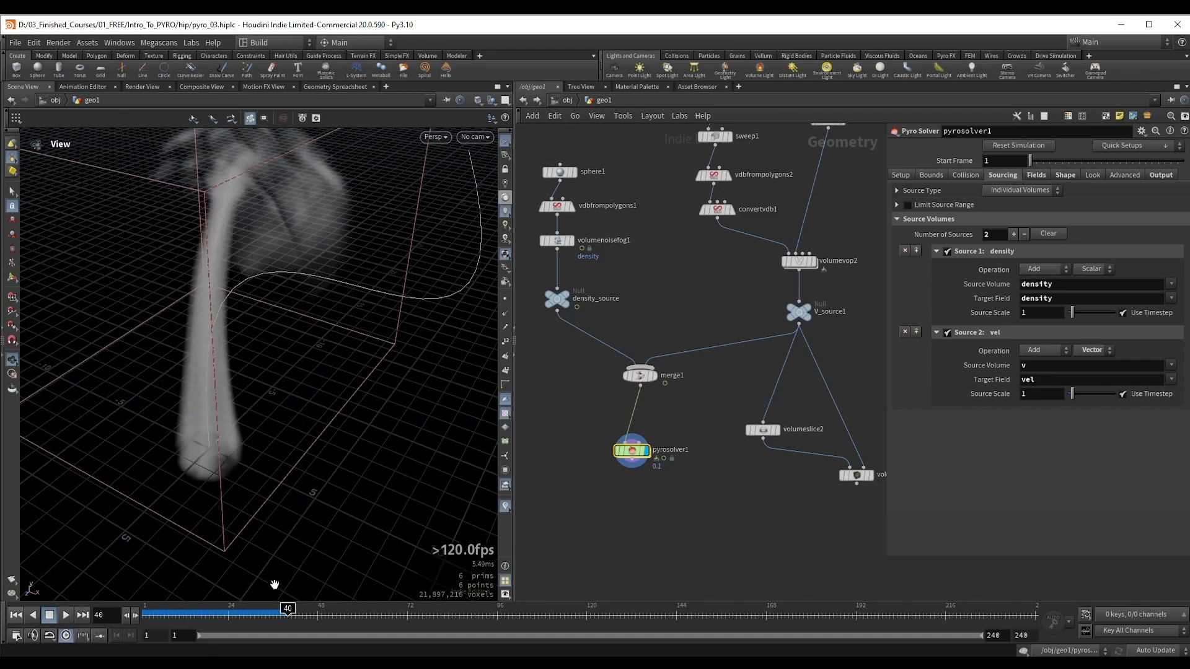
# Step: Scrub the timeline to frames 17 and 31 and compare the smoke's path with the templated curve
pyautogui.moveTo(274, 611); pyautogui.dragTo(202, 610)
pyautogui.moveTo(209, 380); pyautogui.dragTo(188, 414)
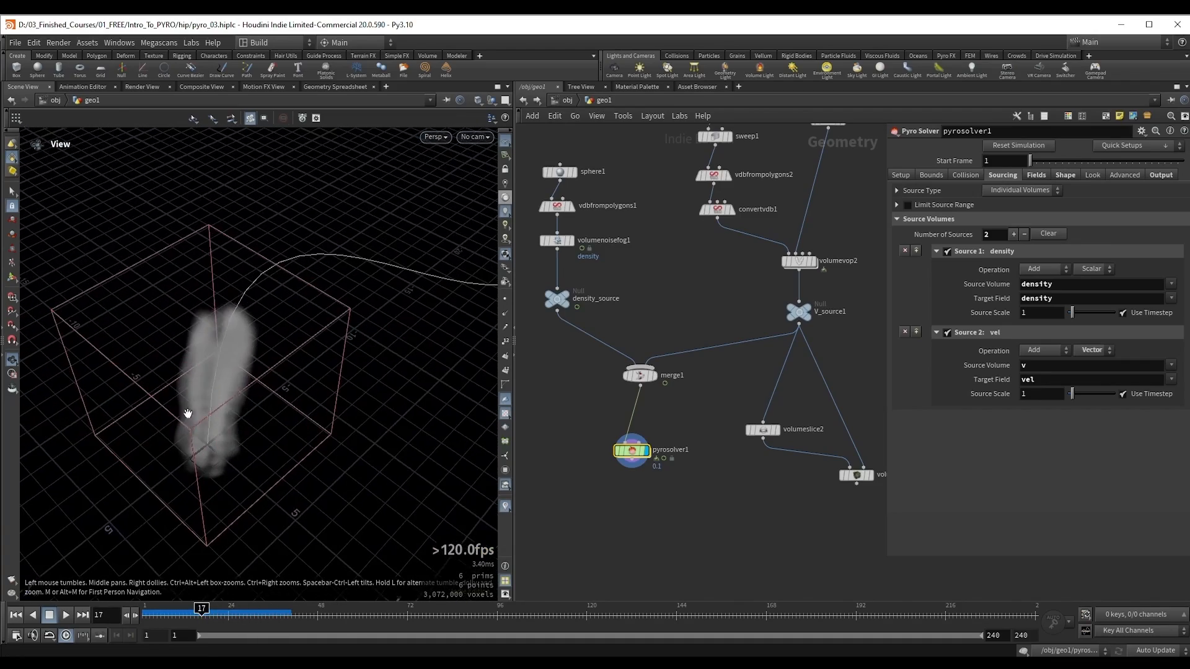
pyautogui.moveTo(202, 613); pyautogui.dragTo(255, 612)
pyautogui.moveTo(270, 311); pyautogui.dragTo(242, 333)
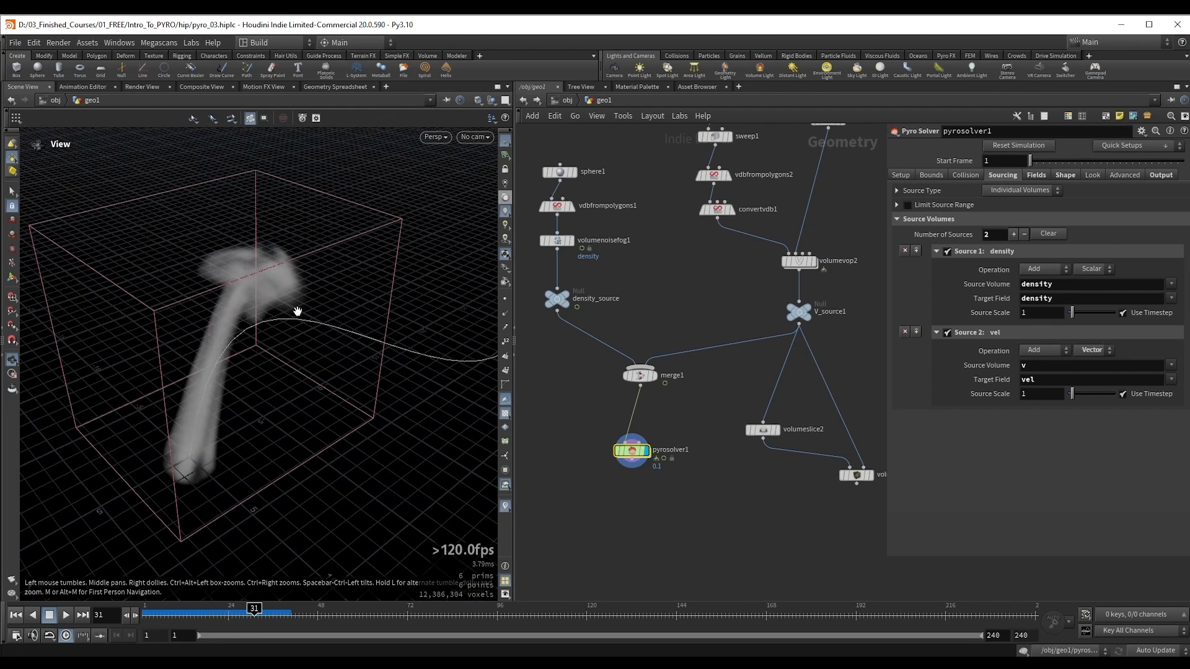
pyautogui.moveTo(409, 345); pyautogui.dragTo(244, 279)
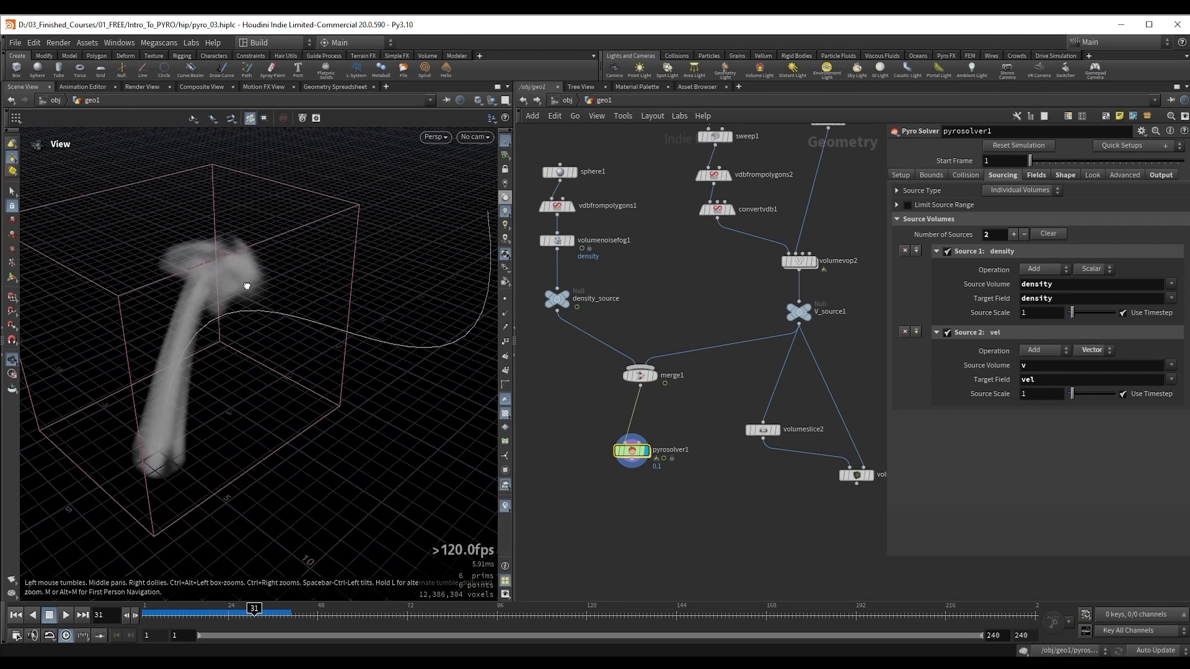
# Step: Play the simulation on to frame 55 and examine where the smoke departs from the curve
pyautogui.press('Up')
pyautogui.moveTo(229, 209); pyautogui.dragTo(279, 260)
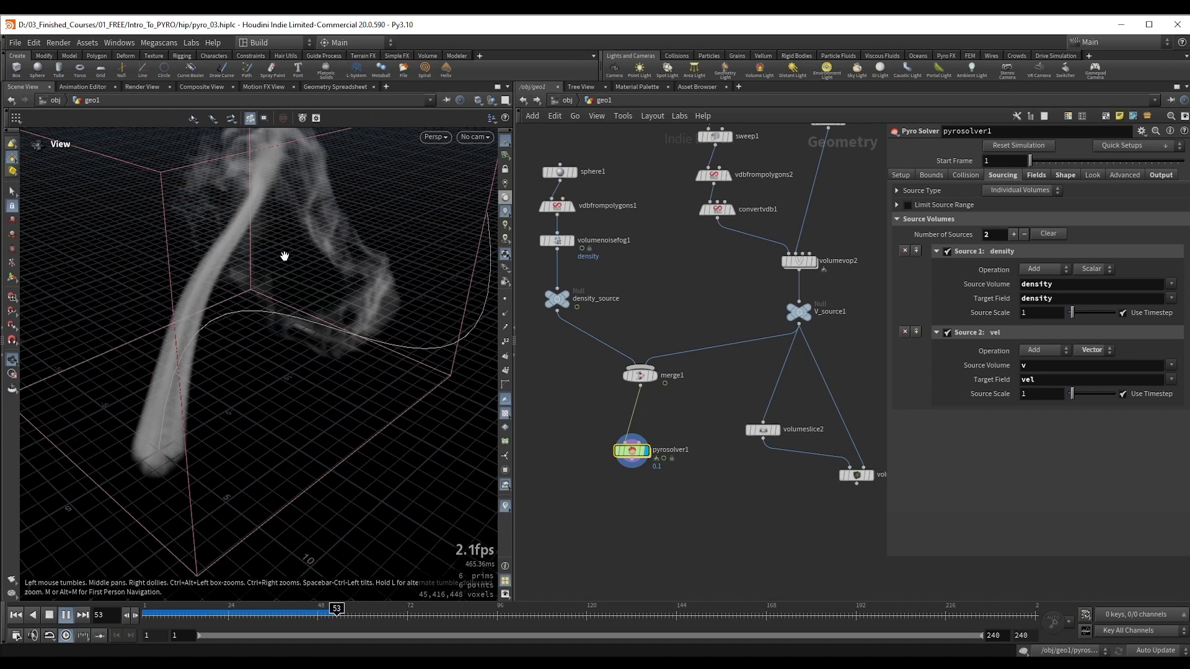
pyautogui.press('Up')
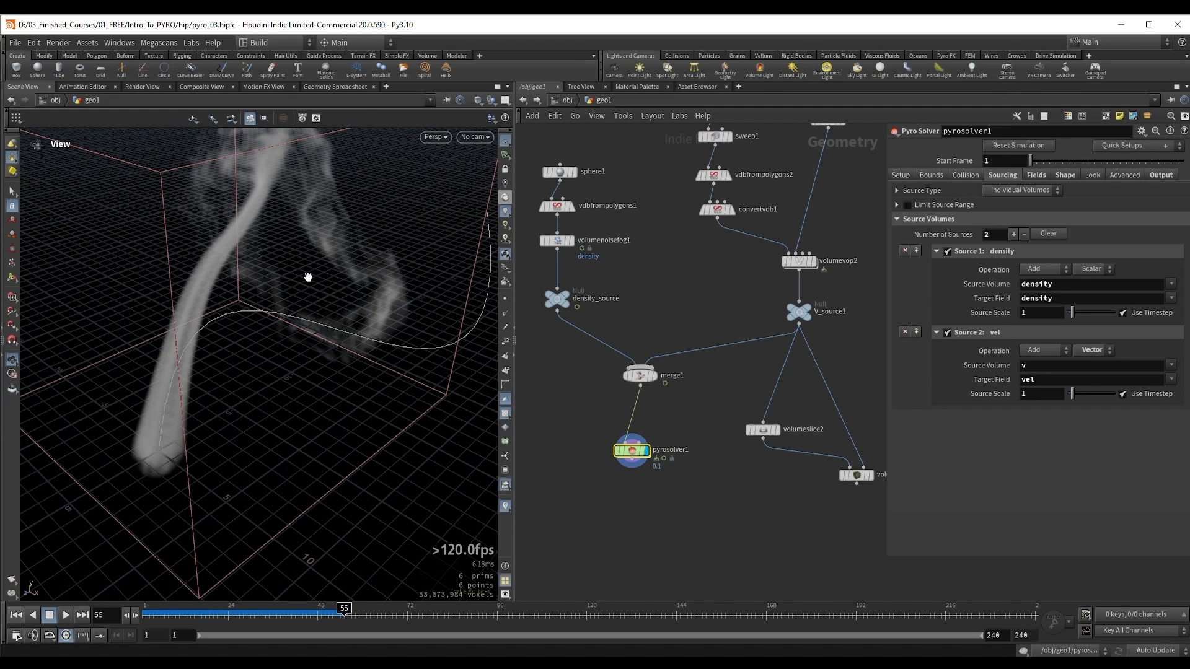
pyautogui.moveTo(254, 301); pyautogui.dragTo(279, 288)
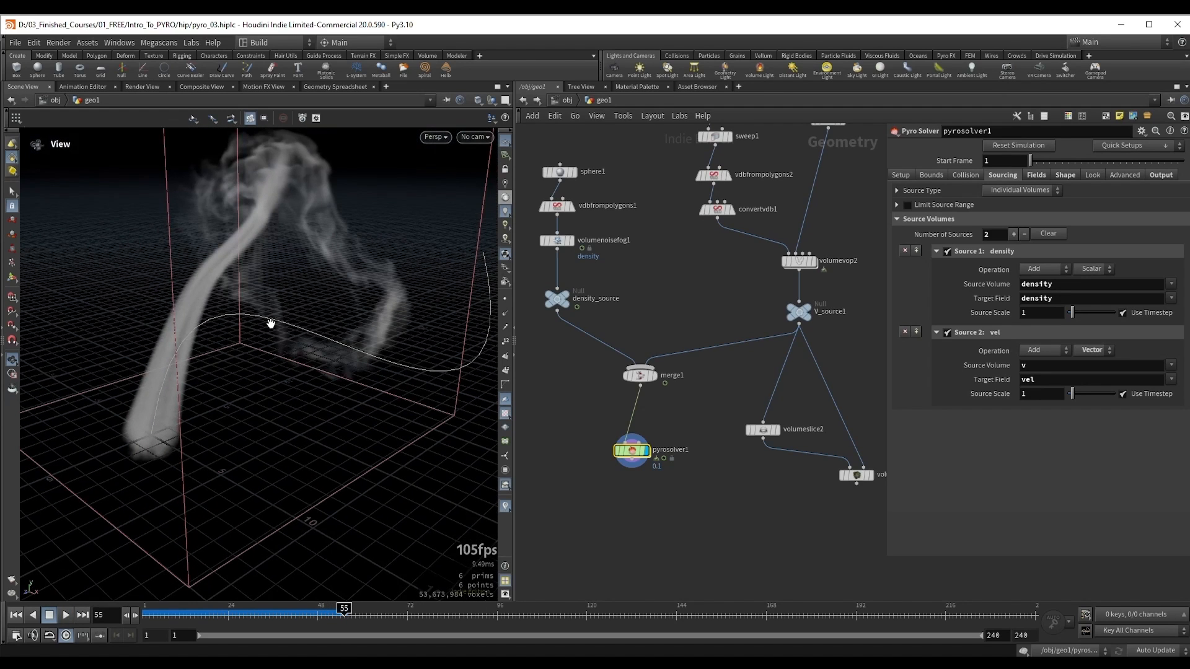
pyautogui.moveTo(205, 380); pyautogui.dragTo(212, 380)
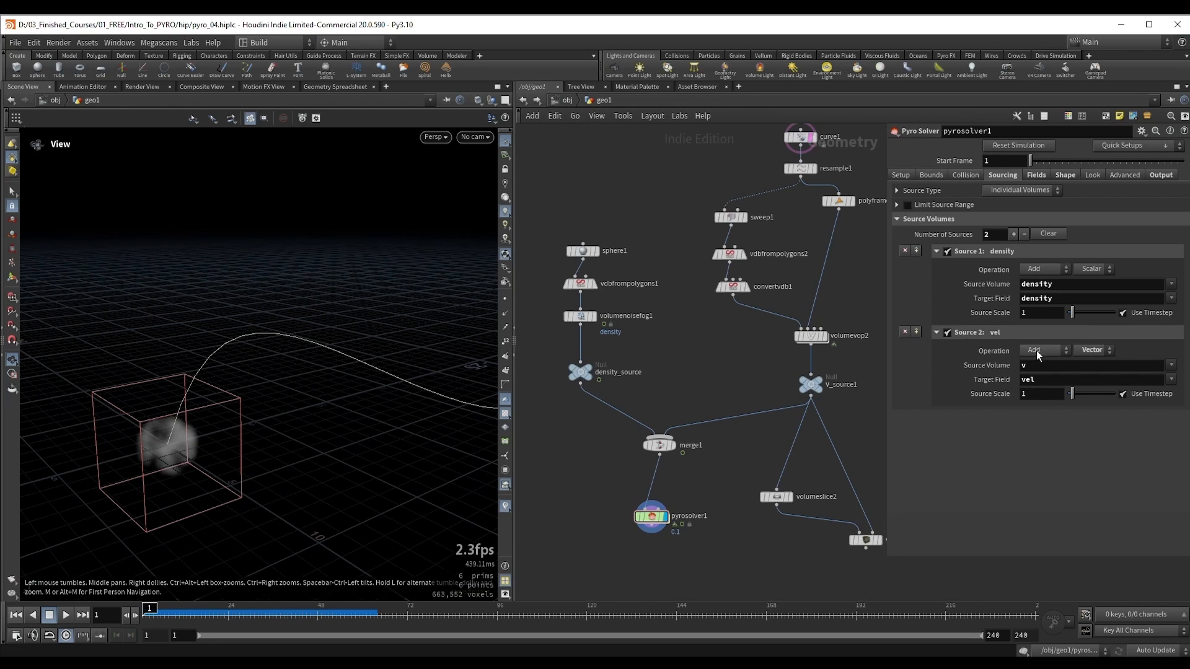
# Step: Replay the simulation from frame 1, pausing at frame 20, to examine how the smoke overshoots the curve
pyautogui.moveTo(313, 343); pyautogui.dragTo(155, 406)
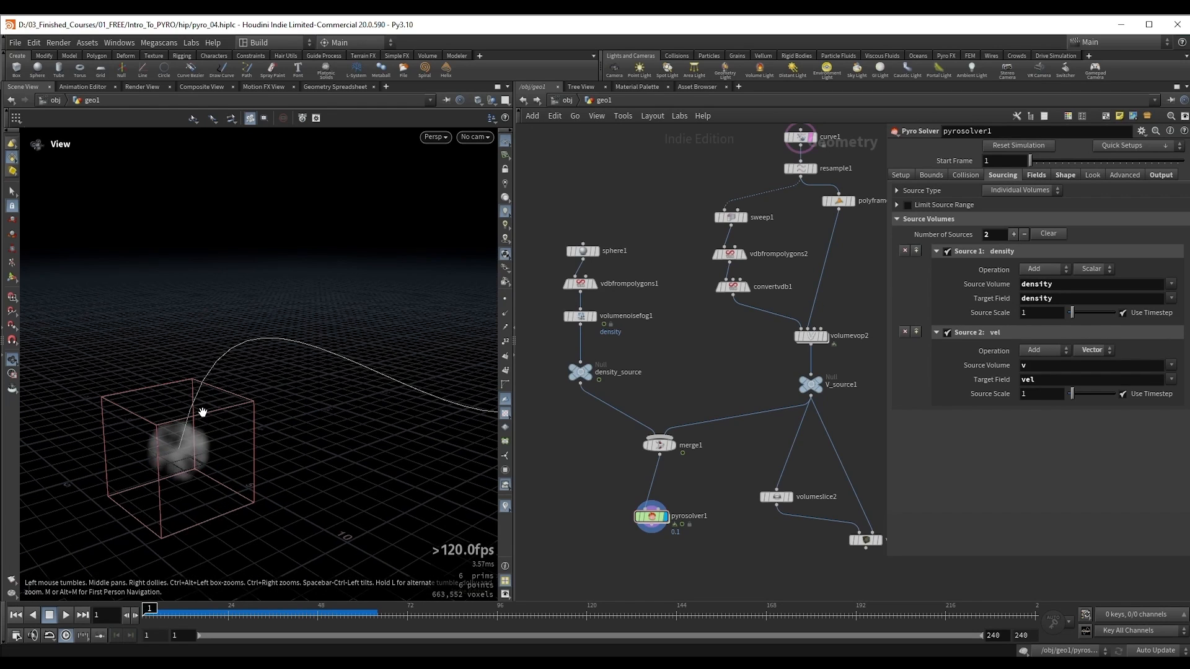
pyautogui.press('Up')
pyautogui.press('Up')
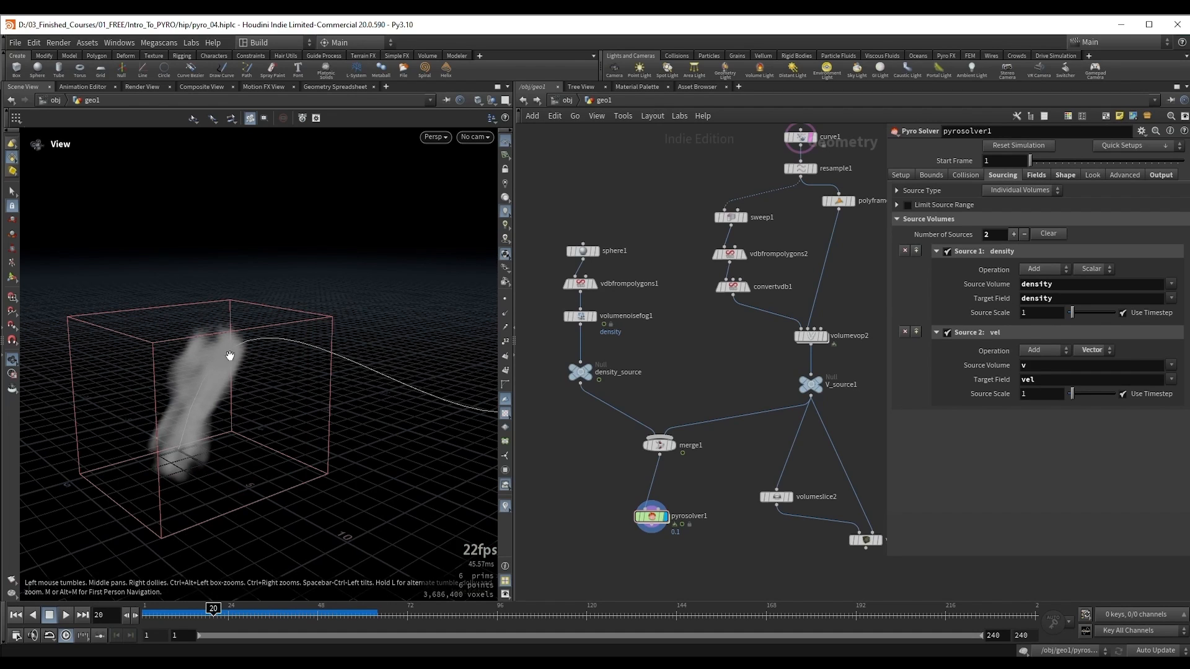
pyautogui.moveTo(189, 447); pyautogui.dragTo(199, 411)
pyautogui.press('Up')
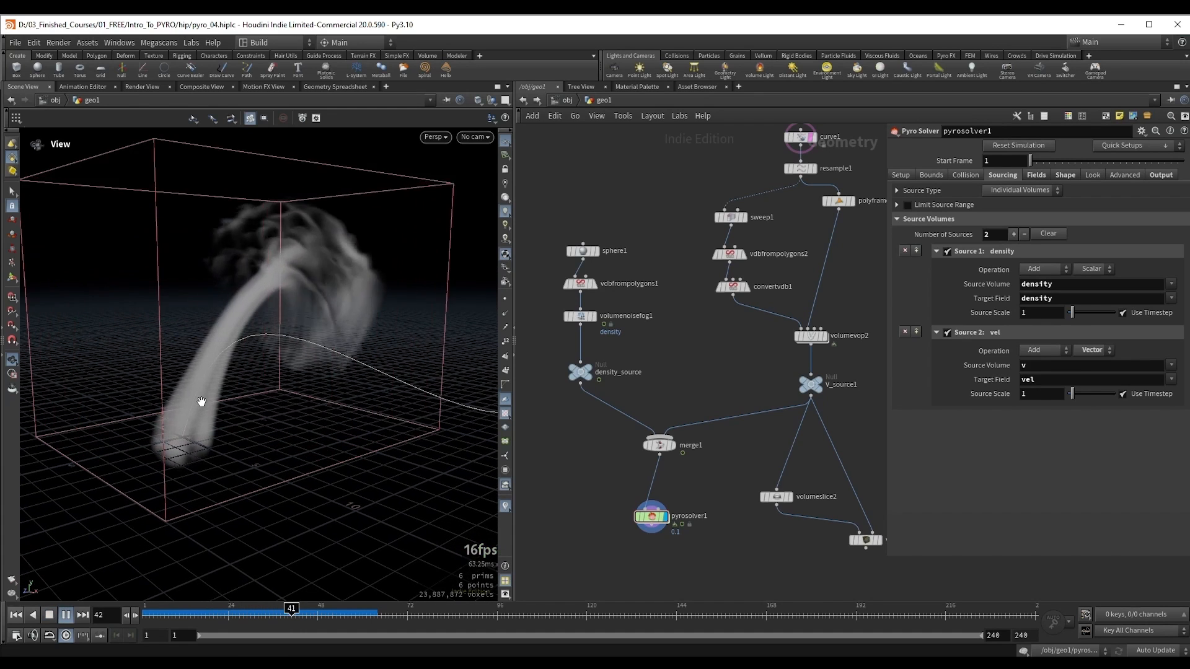
pyautogui.press('Up')
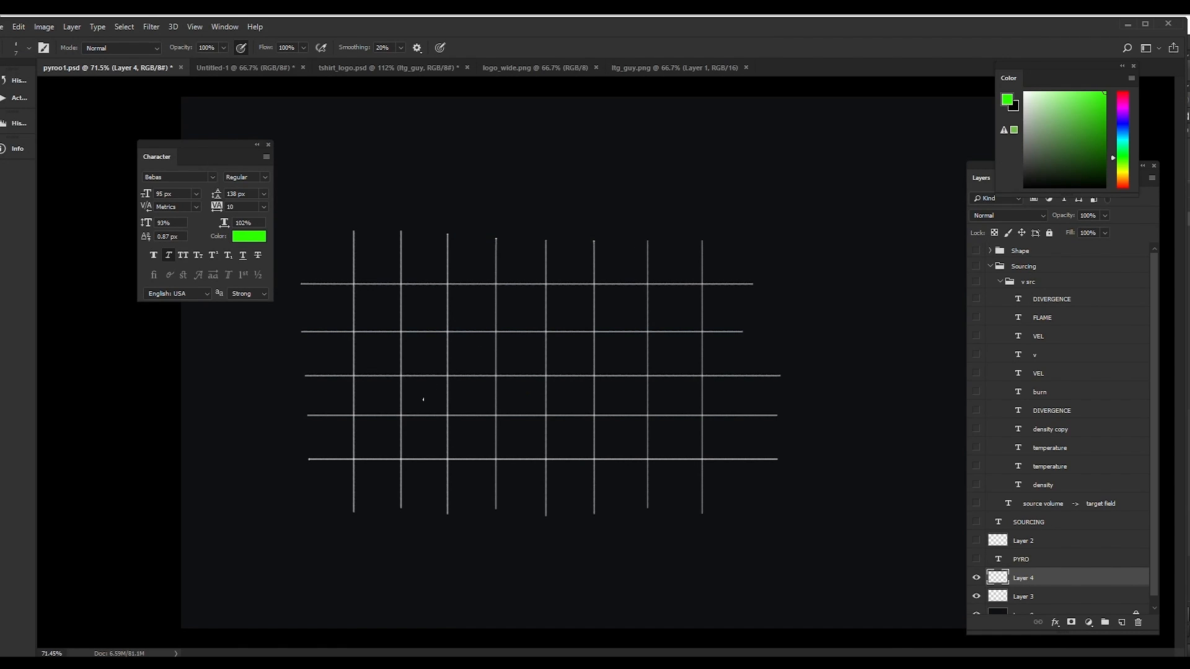
# Step: Switch to Photoshop, draw four green arrows arcing across the grid, and add a white freehand curve on a new layer
pyautogui.moveTo(412, 405)
pyautogui.mouseDown()
pyautogui.moveTo(480, 351)
pyautogui.moveTo(538, 362)
pyautogui.moveTo(582, 400)
pyautogui.mouseUp()
pyautogui.press('x')
pyautogui.hotkey('ctrl', 'shift', 'n')
pyautogui.press('Return')
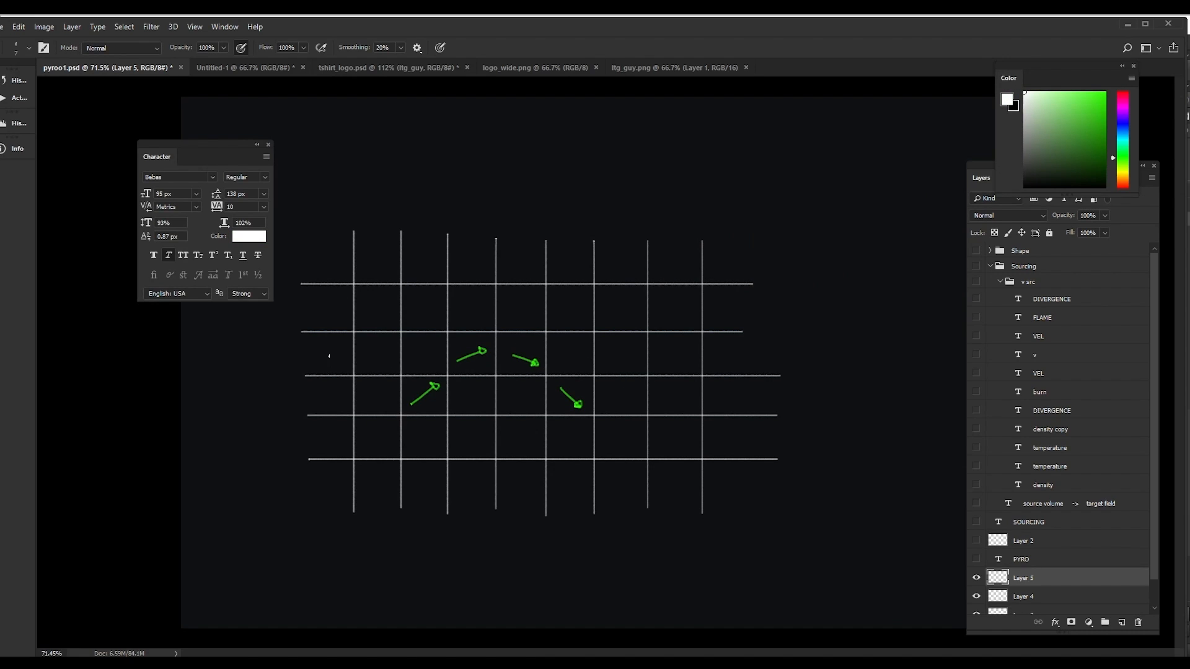
pyautogui.moveTo(309, 348)
pyautogui.mouseDown()
pyautogui.moveTo(437, 396)
pyautogui.moveTo(551, 502)
pyautogui.mouseUp()
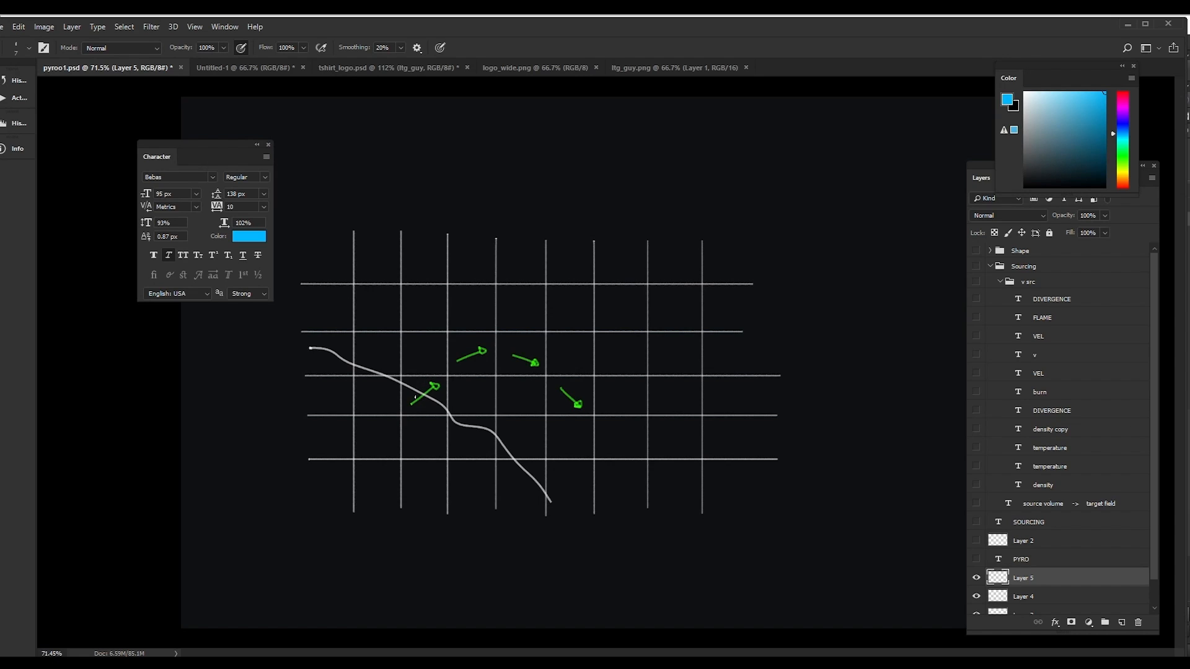
# Step: Draw blue velocity arrows over the first three green arrows, making the second and third ones longer than the green
pyautogui.moveTo(412, 398); pyautogui.dragTo(433, 383)
pyautogui.moveTo(429, 378)
pyautogui.mouseDown()
pyautogui.moveTo(411, 396)
pyautogui.moveTo(444, 397)
pyautogui.moveTo(438, 377)
pyautogui.mouseUp()
pyautogui.moveTo(483, 351); pyautogui.dragTo(526, 333)
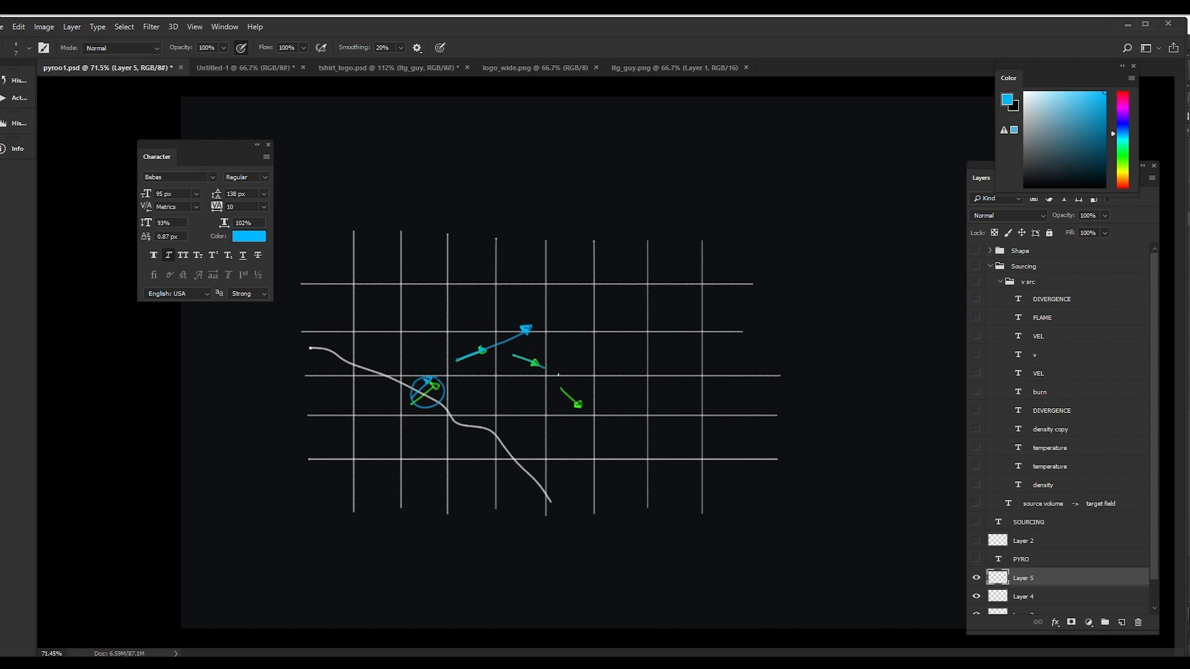
pyautogui.moveTo(558, 375); pyautogui.dragTo(585, 384)
pyautogui.hotkey('ctrl', 'z')
pyautogui.moveTo(514, 355); pyautogui.dragTo(596, 388)
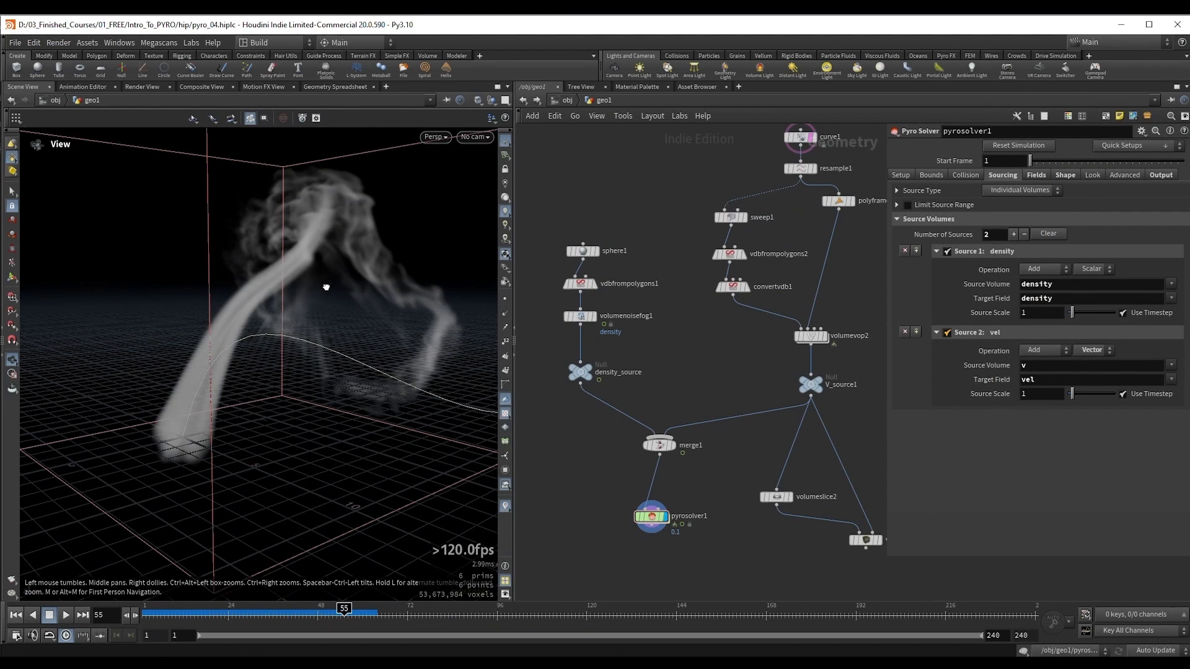
# Step: Switch back to Houdini and replay the simulation from frame 1 to 52, examining the smoke against the curve
pyautogui.moveTo(324, 284); pyautogui.dragTo(279, 311)
pyautogui.press('Up')
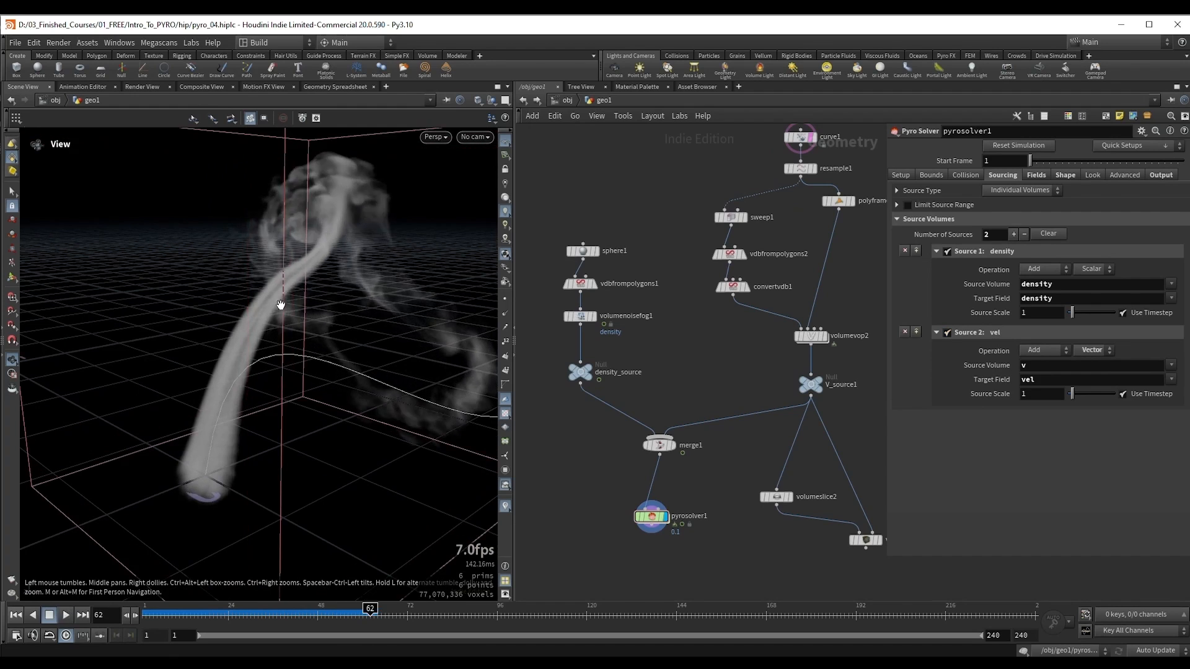
pyautogui.hotkey('ctrl', 'Up')
pyautogui.press('Up')
pyautogui.hotkey('ctrl', 'Up')
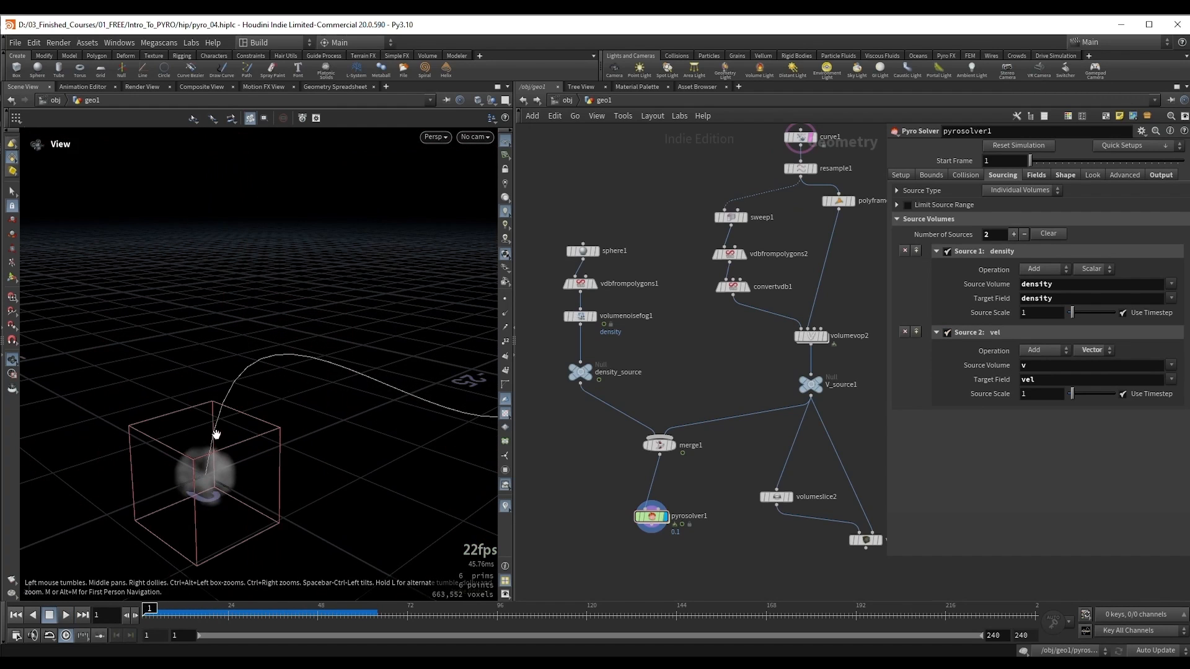
pyautogui.press('Up')
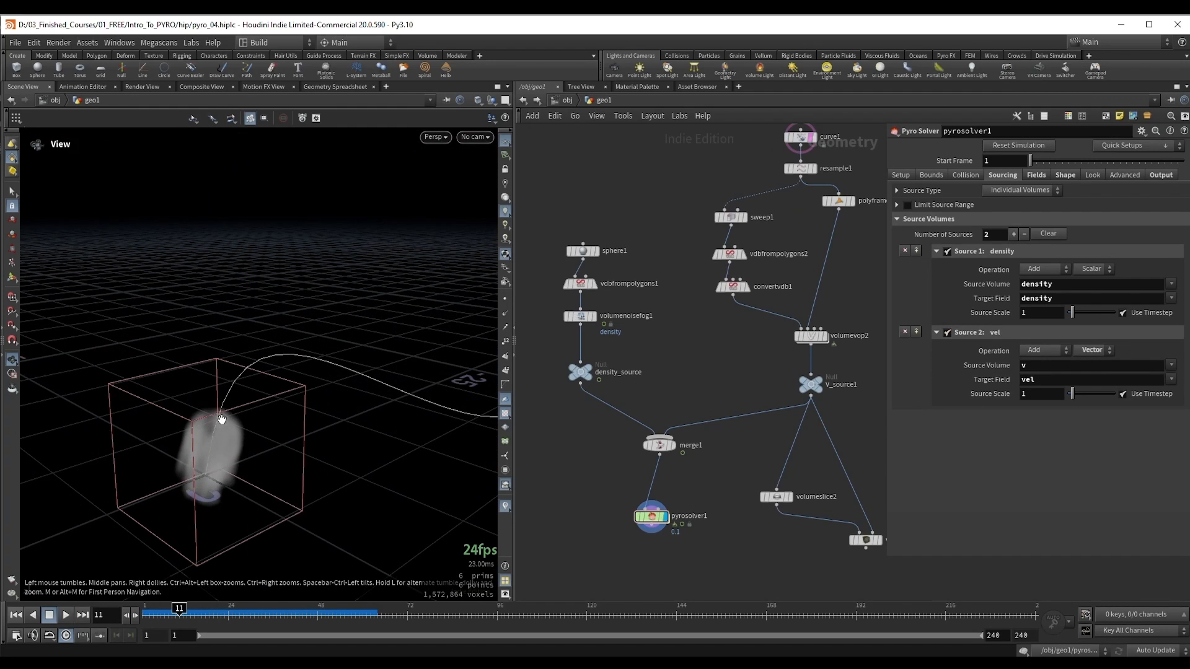
pyautogui.press('Up')
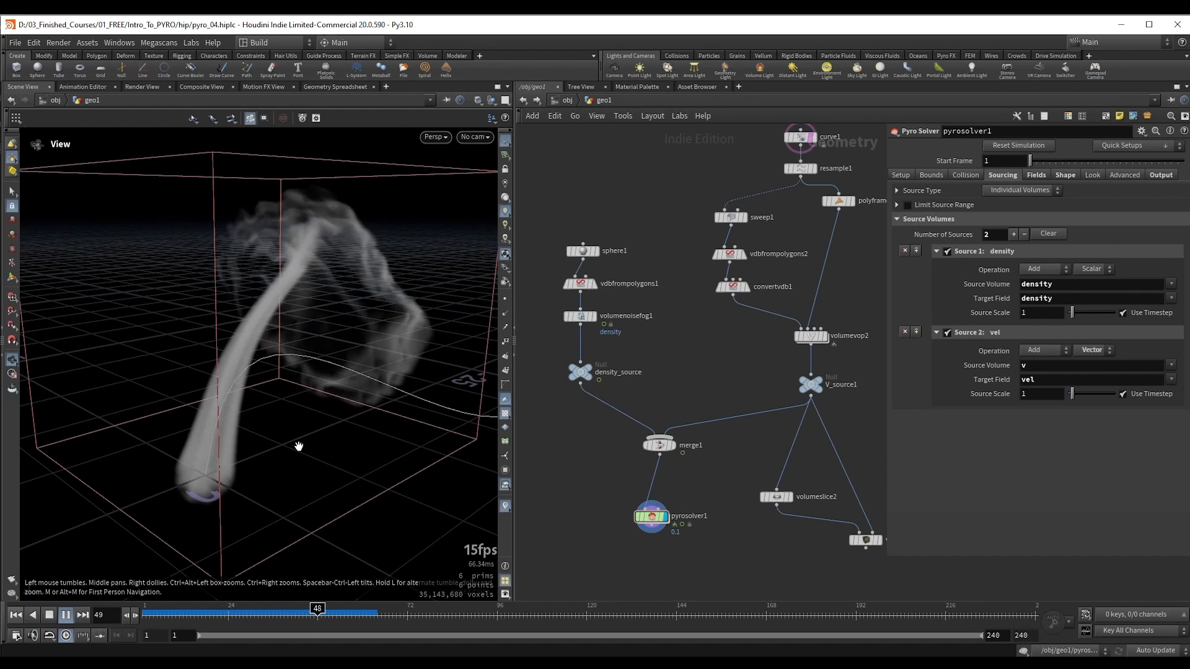
pyautogui.press('Up')
pyautogui.moveTo(292, 354); pyautogui.dragTo(275, 277)
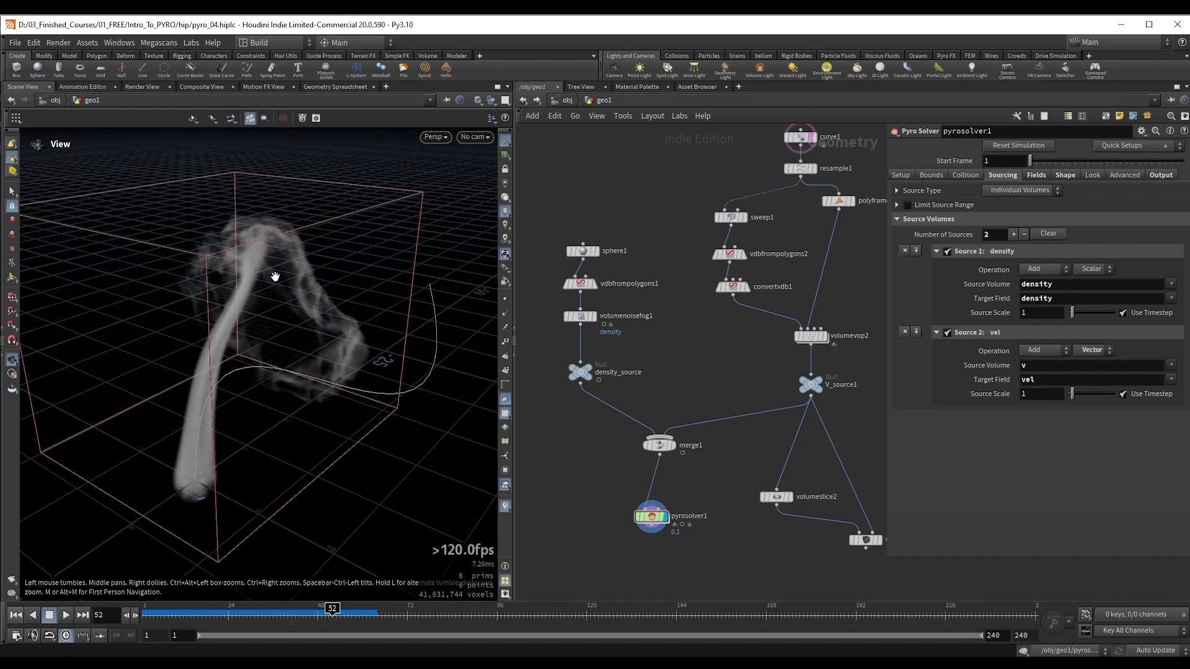
# Step: Template V_source1 briefly to compare its bounds with the smoke, and return to viewing pyrosolver1 alone
pyautogui.moveTo(764, 373); pyautogui.dragTo(710, 371, button='middle')
pyautogui.click(757, 383)
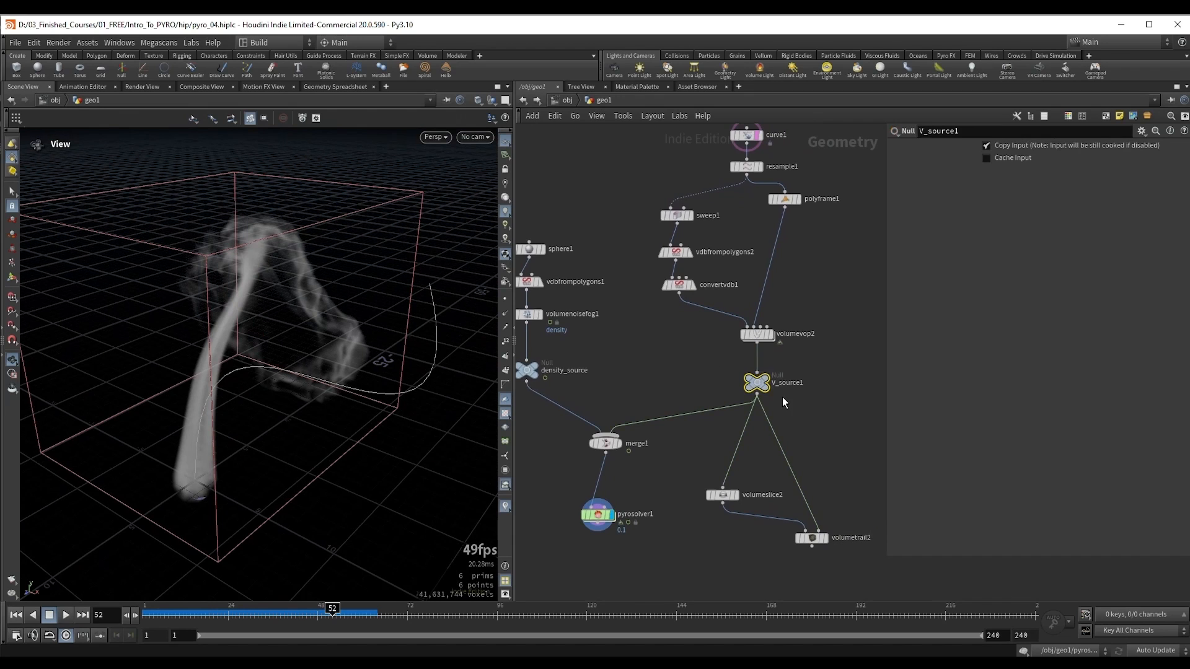
pyautogui.moveTo(260, 347); pyautogui.dragTo(331, 313)
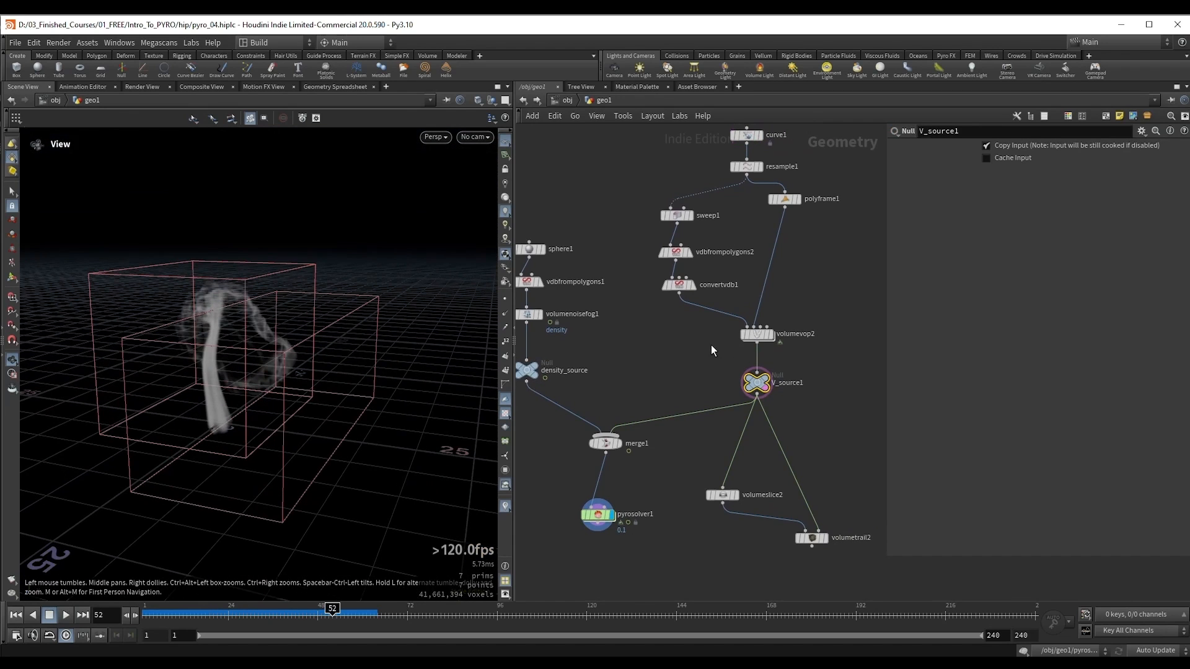
pyautogui.click(769, 384)
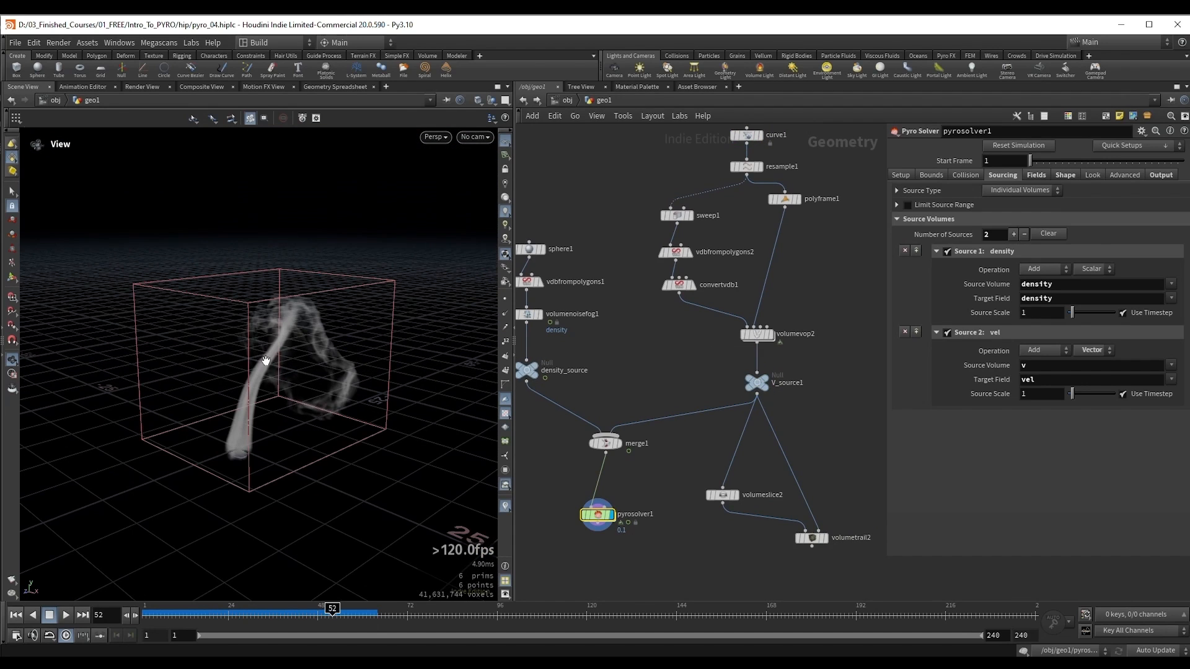
pyautogui.moveTo(265, 361); pyautogui.dragTo(311, 381)
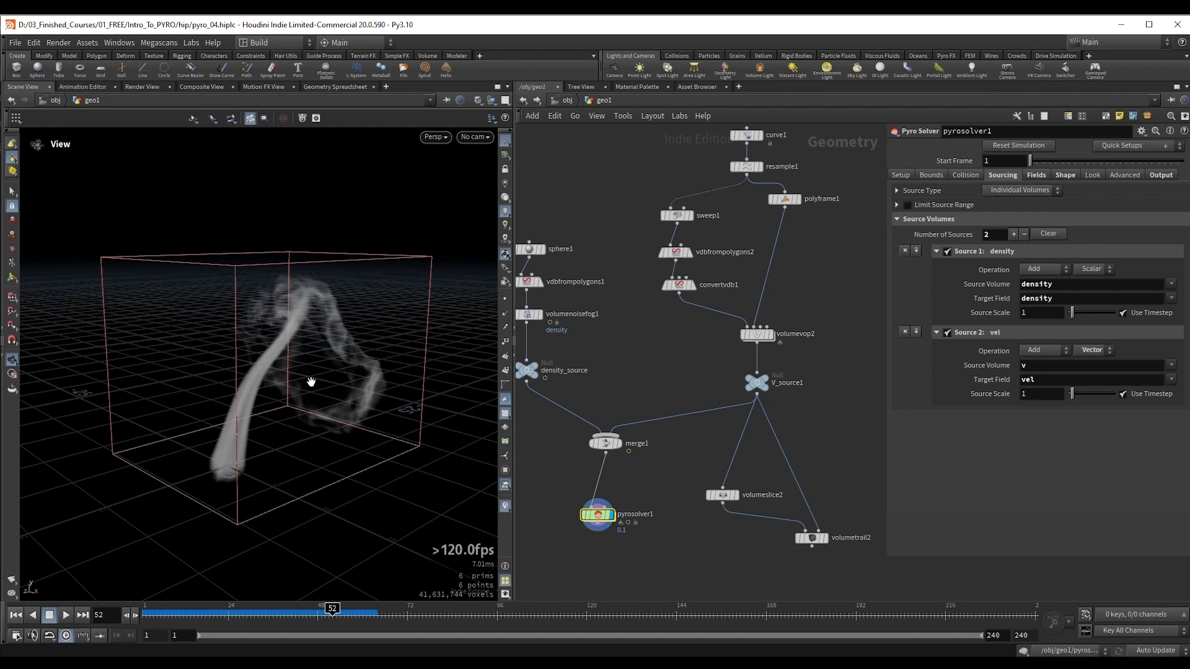
# Step: Set the vel source's operation to Maximum in pyrosolver1
pyautogui.moveTo(311, 380); pyautogui.dragTo(315, 370)
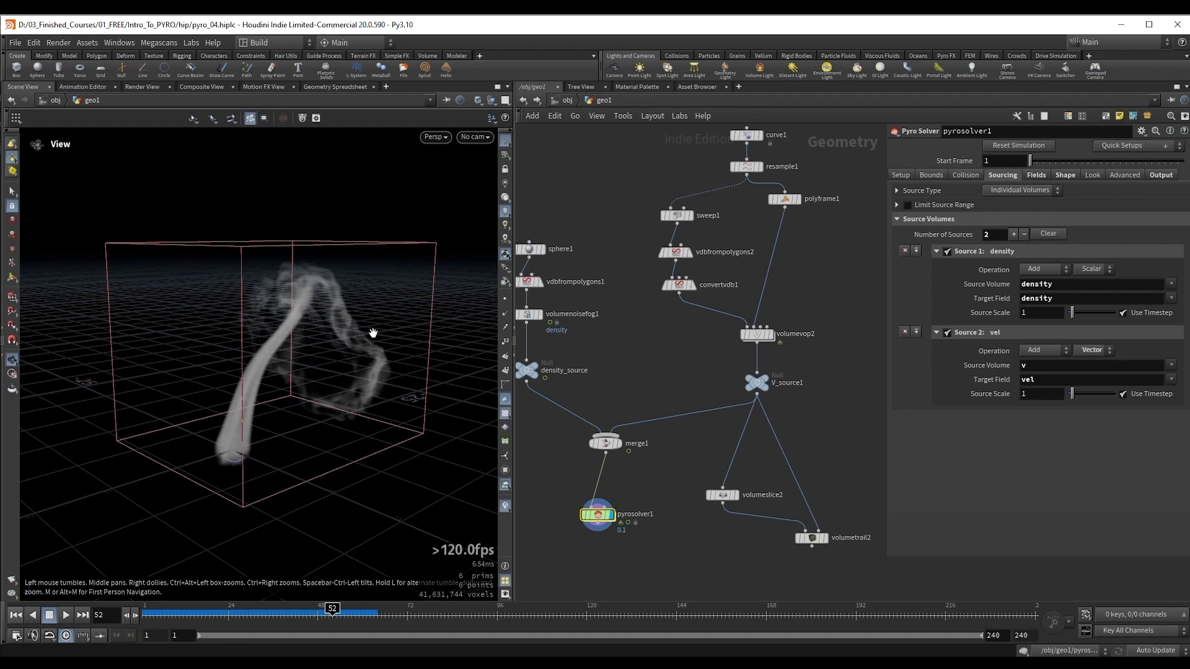
pyautogui.moveTo(370, 324)
pyautogui.mouseDown()
pyautogui.moveTo(353, 333)
pyautogui.moveTo(366, 341)
pyautogui.mouseUp()
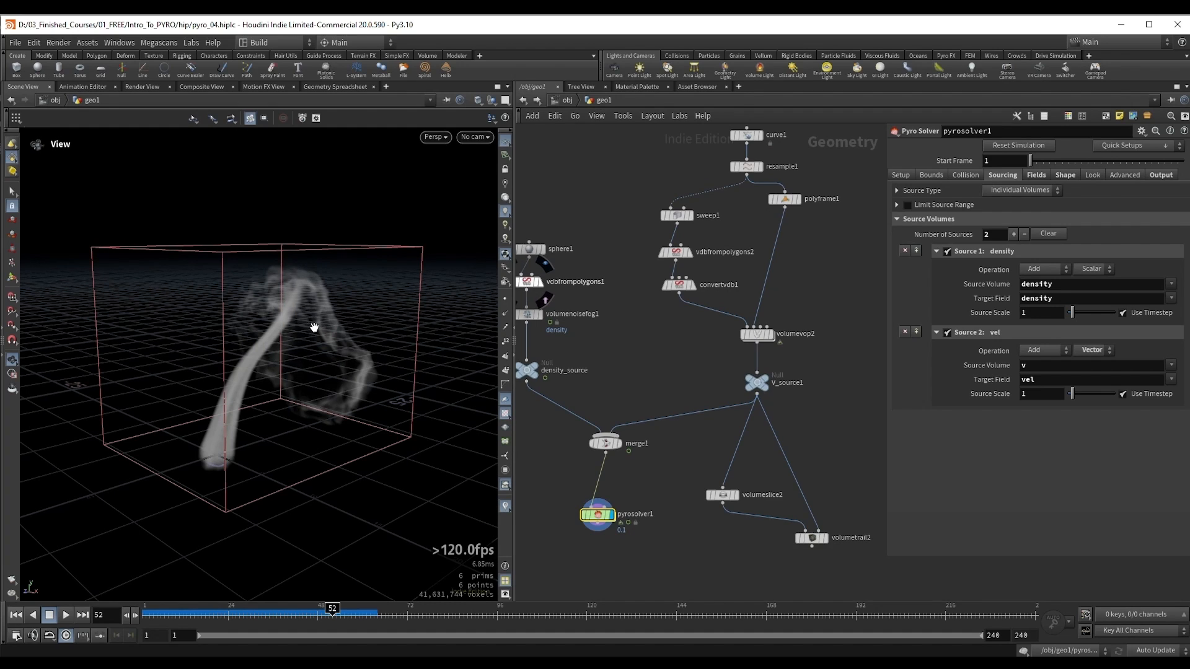
pyautogui.moveTo(314, 327); pyautogui.dragTo(316, 360)
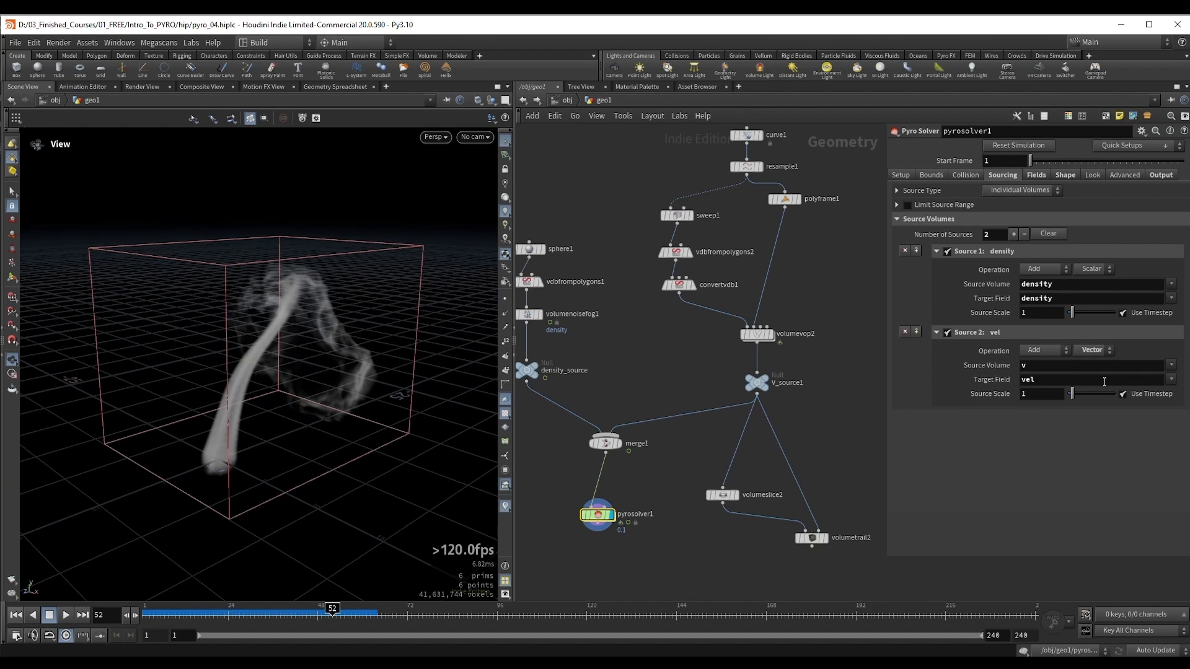
pyautogui.click(1052, 351)
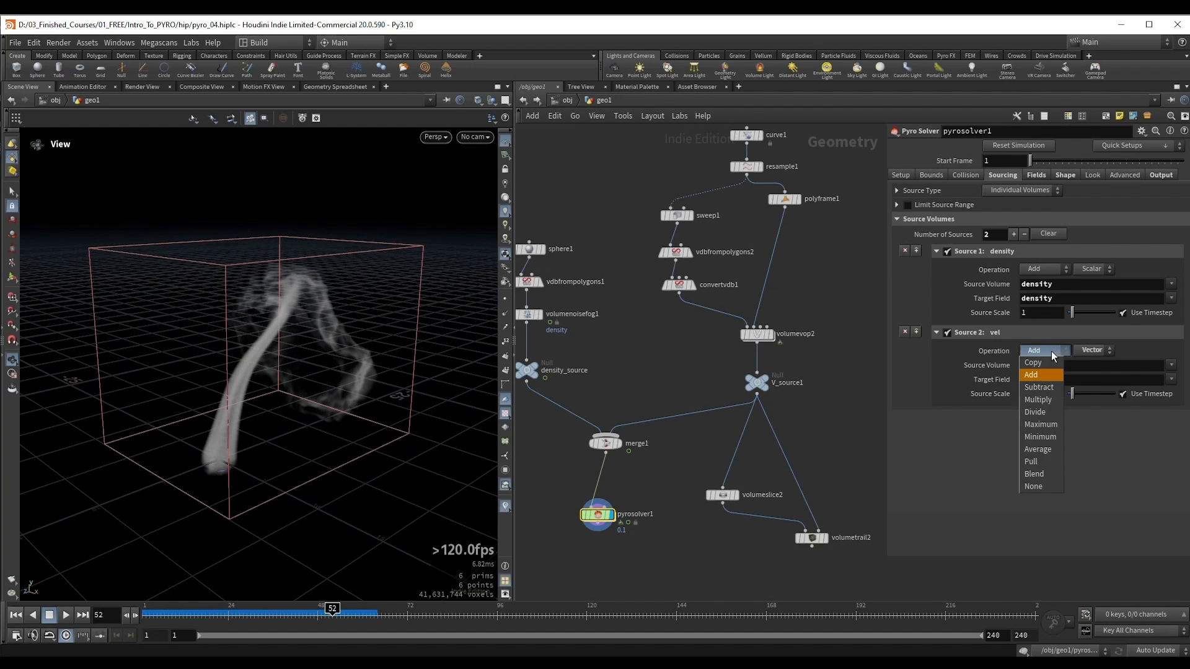
pyautogui.click(1039, 425)
# Step: Replay the simulation from frame 1 to 21 and examine the smoke's motion
pyautogui.moveTo(313, 337); pyautogui.dragTo(333, 341)
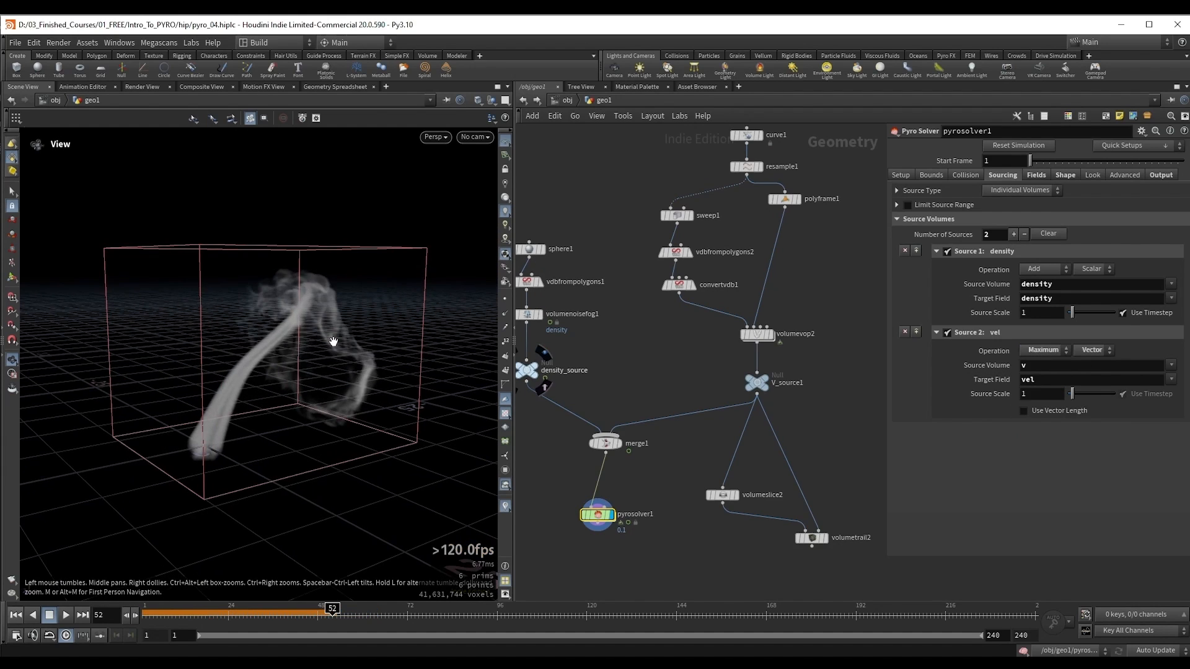
pyautogui.hotkey('ctrl', 'Left')
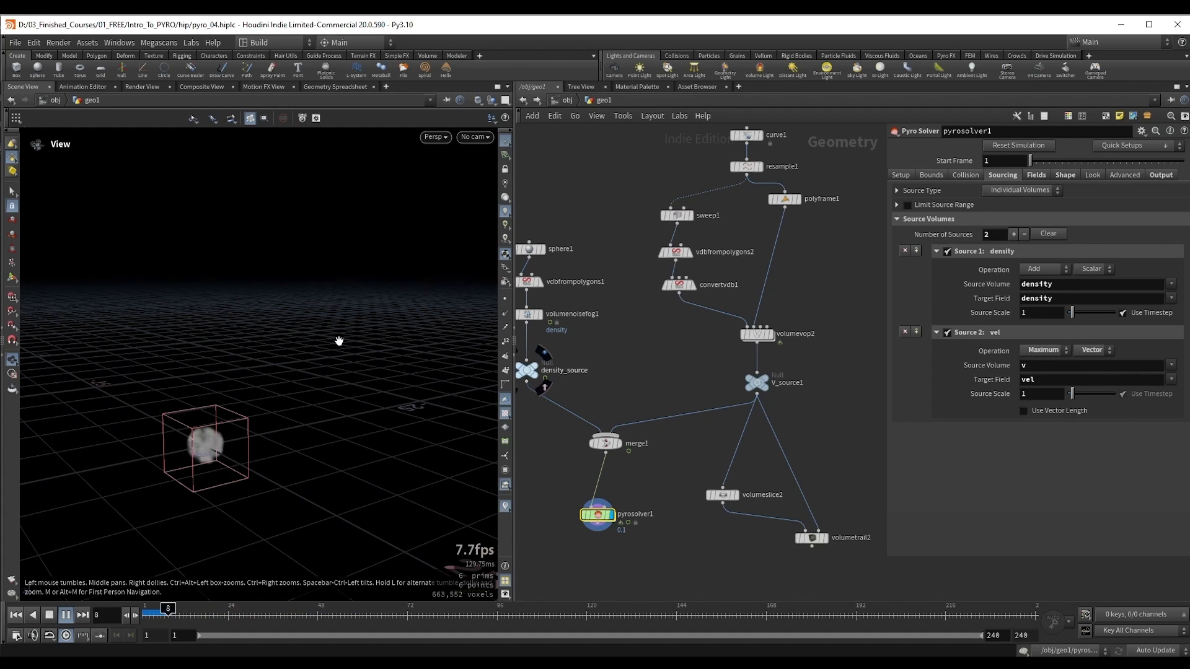
pyautogui.moveTo(287, 369); pyautogui.dragTo(239, 406)
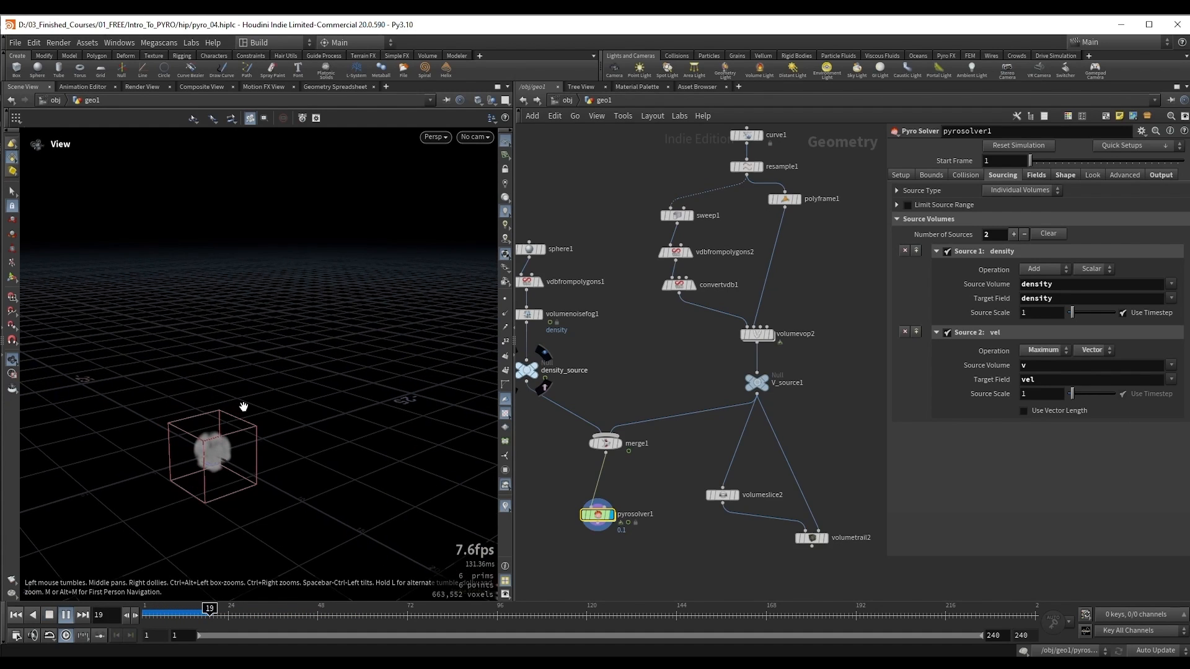
pyautogui.press('Up')
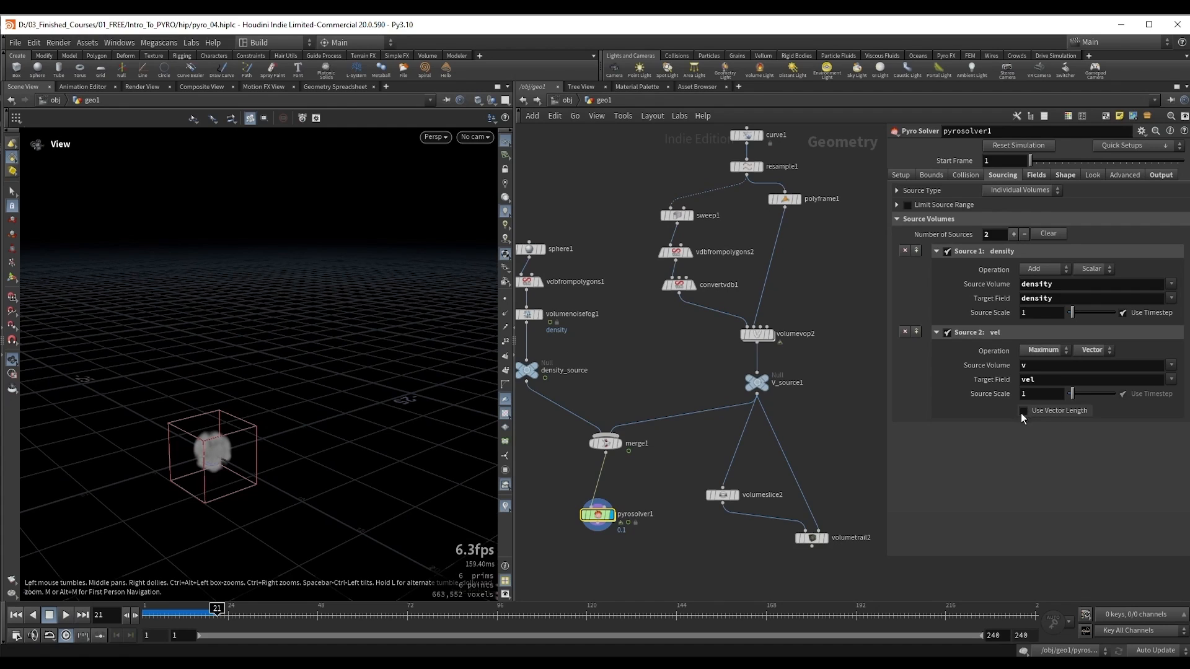
# Step: Enable Use Vector Length for the vel source and replay the simulation from frame 1 to 59
pyautogui.click(1056, 412)
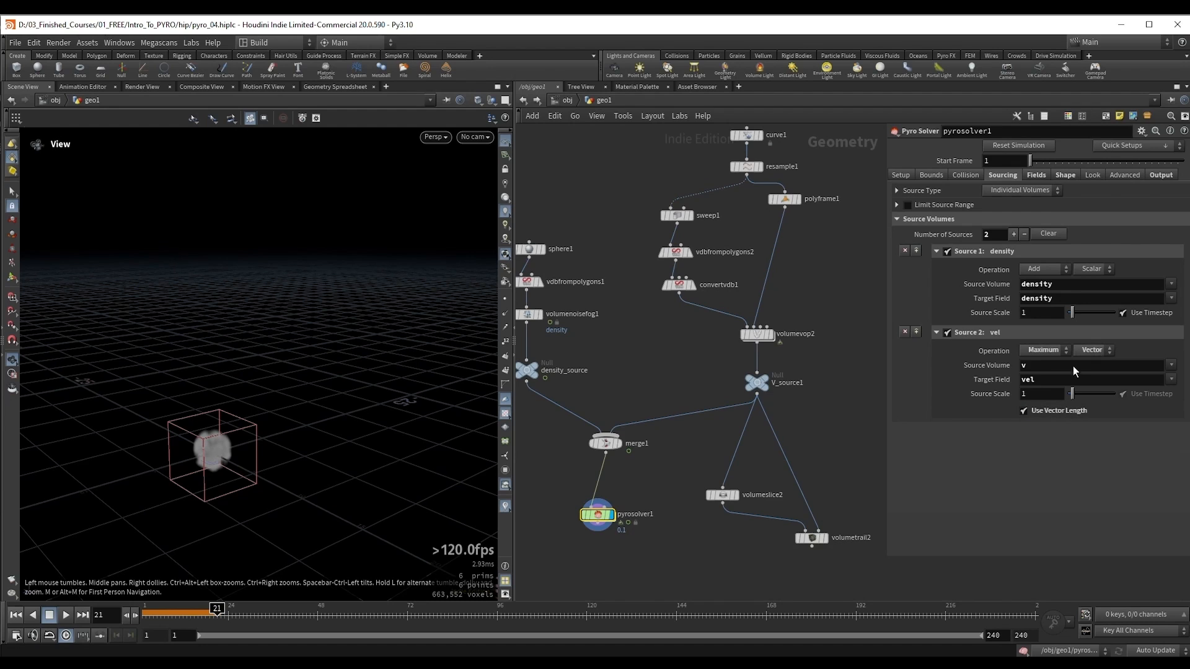
pyautogui.moveTo(324, 360); pyautogui.dragTo(321, 360)
pyautogui.hotkey('ctrl', 'Up')
pyautogui.press('Up')
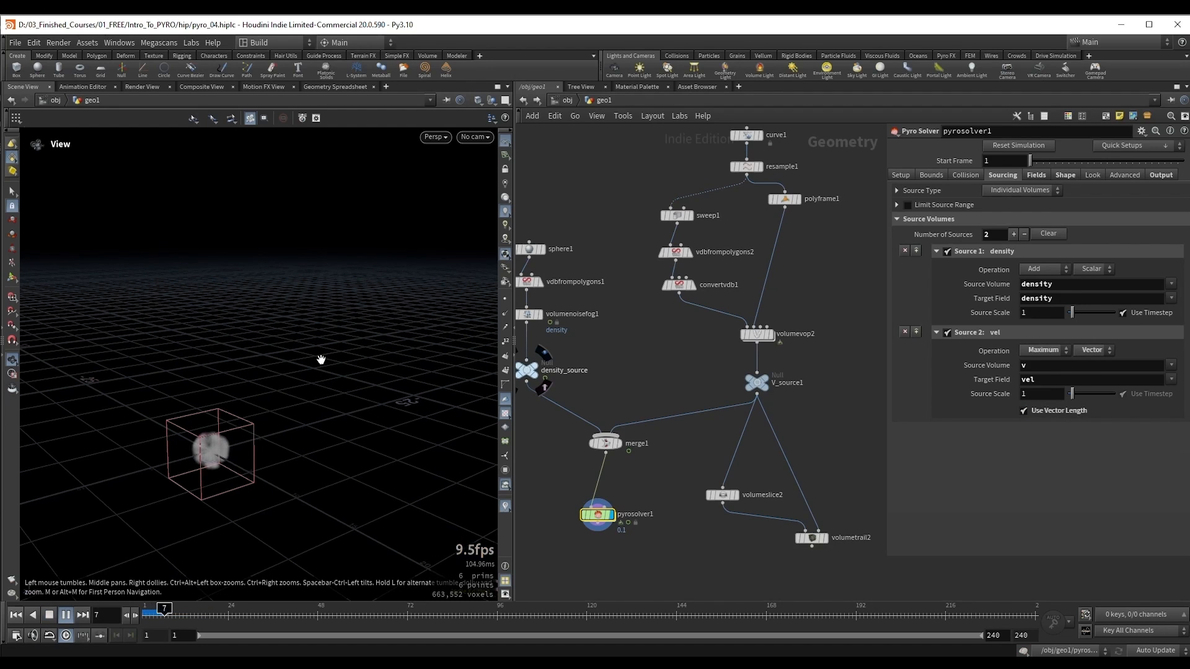
pyautogui.scroll(3, 210, 420)
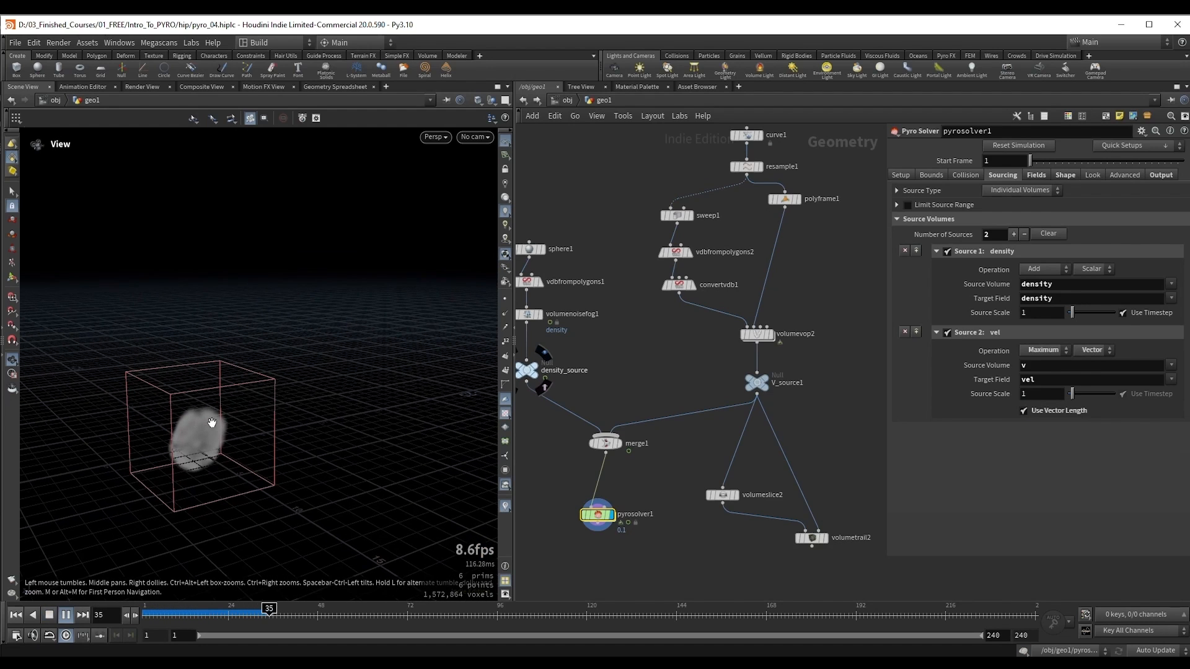
pyautogui.press('Up')
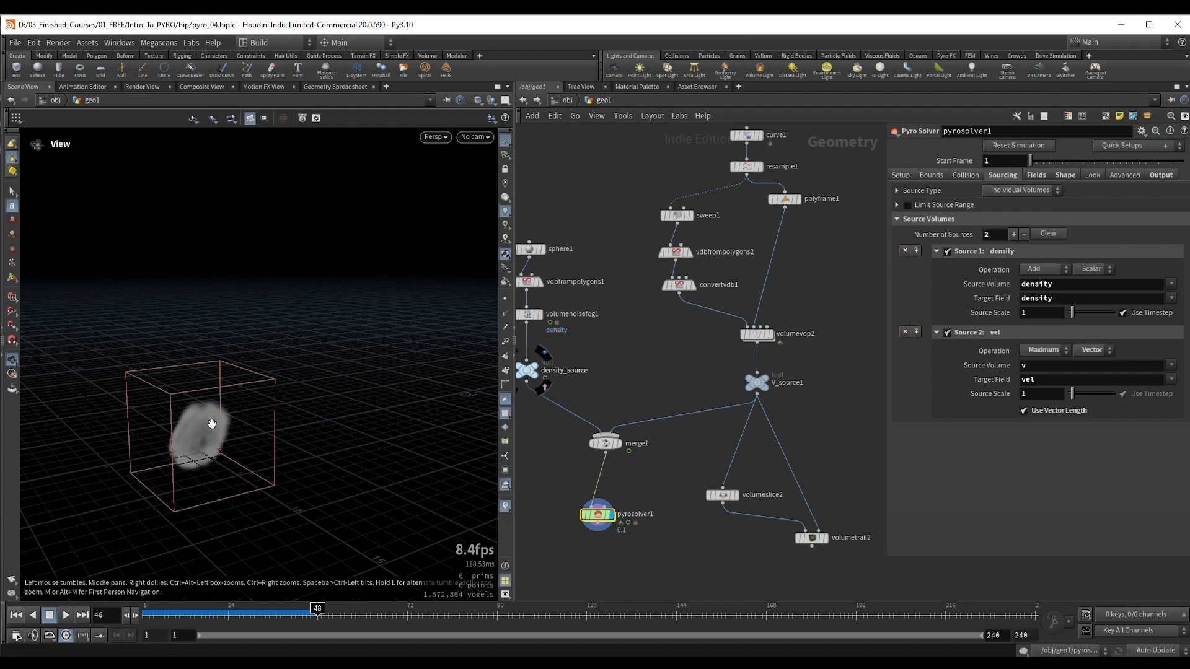
pyautogui.moveTo(212, 424); pyautogui.dragTo(231, 425)
pyautogui.press('Up')
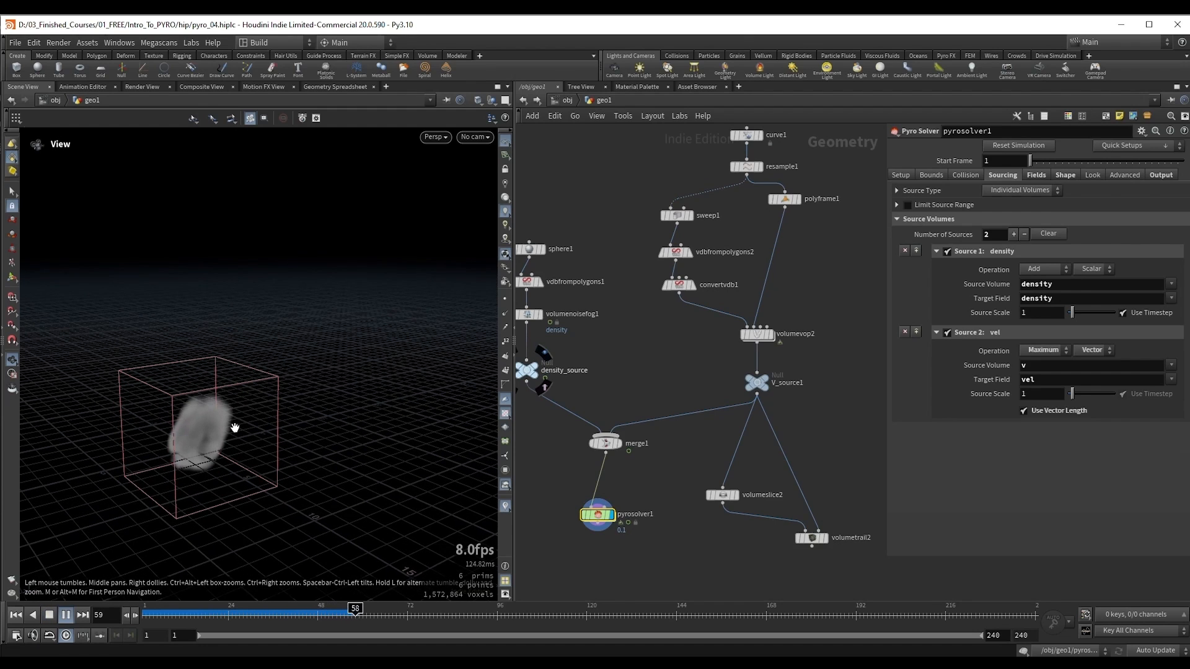
pyautogui.press('Up')
# Step: Insert a Multiply node between negate1 and bind1 inside volumevop2
pyautogui.moveTo(797, 410); pyautogui.dragTo(804, 447, button='middle')
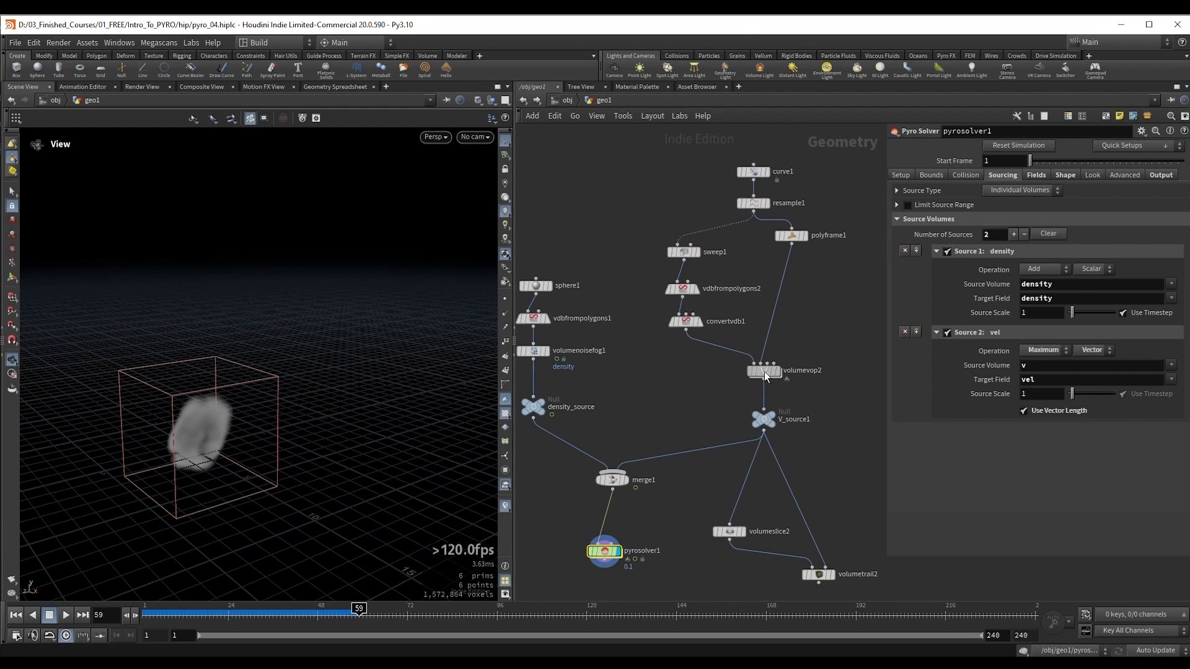
pyautogui.click(767, 376)
pyautogui.doubleClick(767, 377)
pyautogui.scroll(-2, 779, 416)
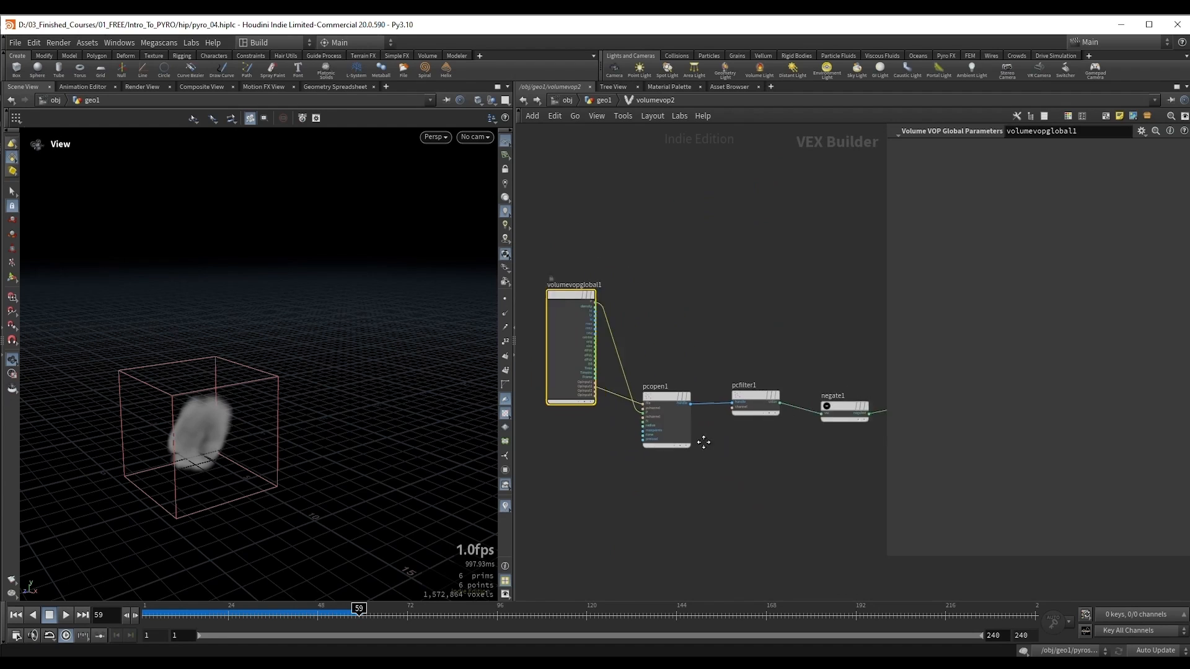
pyautogui.moveTo(704, 438); pyautogui.dragTo(582, 427, button='middle')
pyautogui.moveTo(769, 375); pyautogui.dragTo(800, 375)
pyautogui.scroll(2, 700, 387)
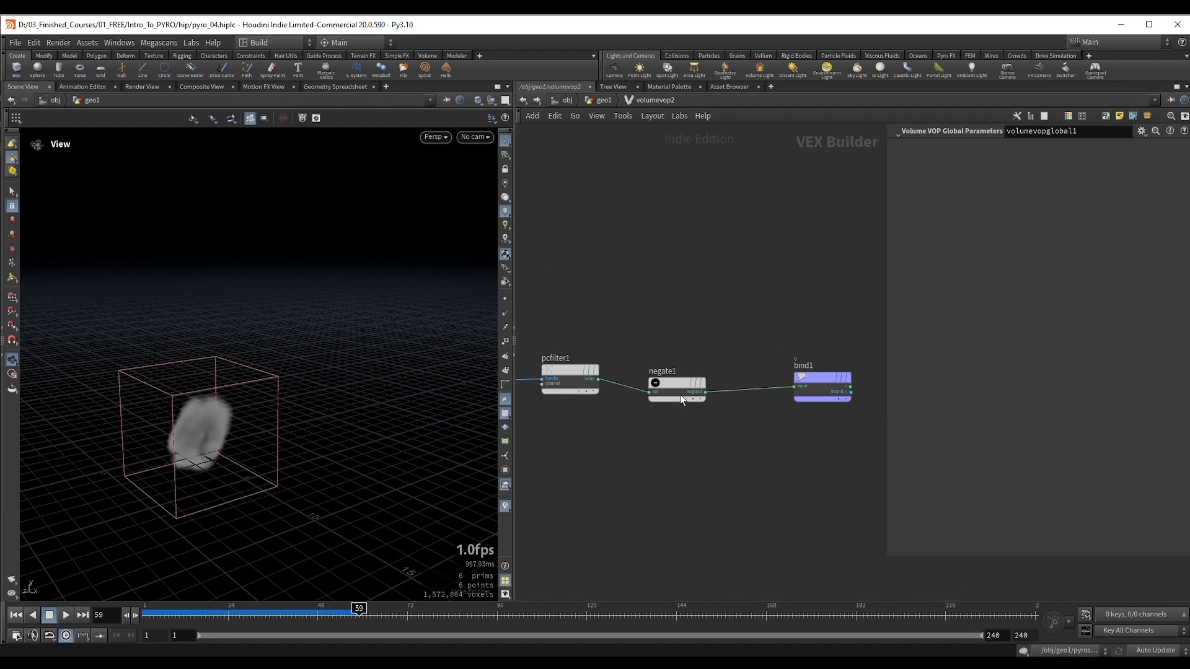
pyautogui.press('Tab')
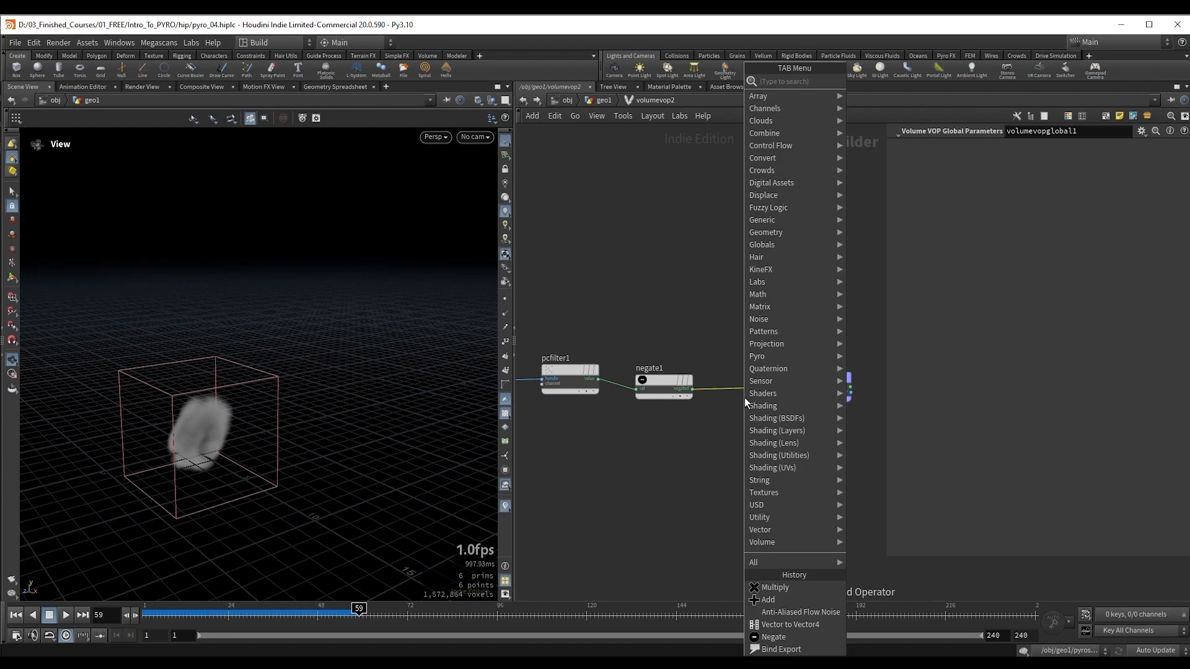
pyautogui.write('mul')
pyautogui.press('Return')
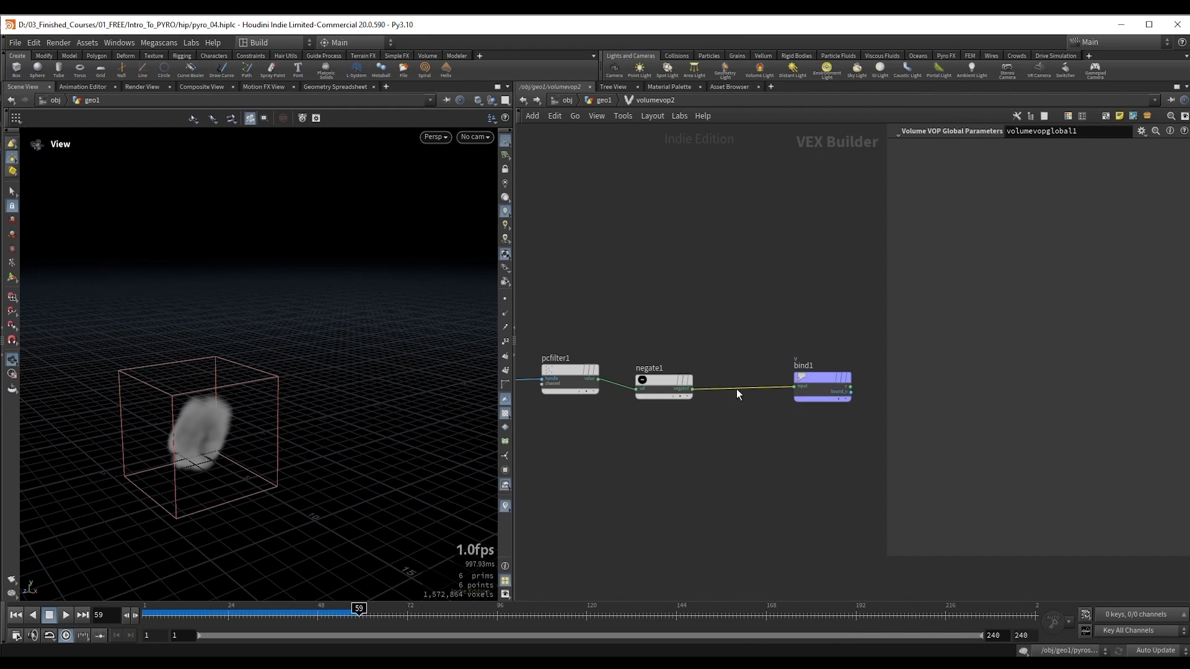
pyautogui.click(741, 393)
pyautogui.scroll(2, 753, 415)
# Step: Promote the Multiply node's second input to a parameter and label it "direction strength"
pyautogui.rightClick(749, 401)
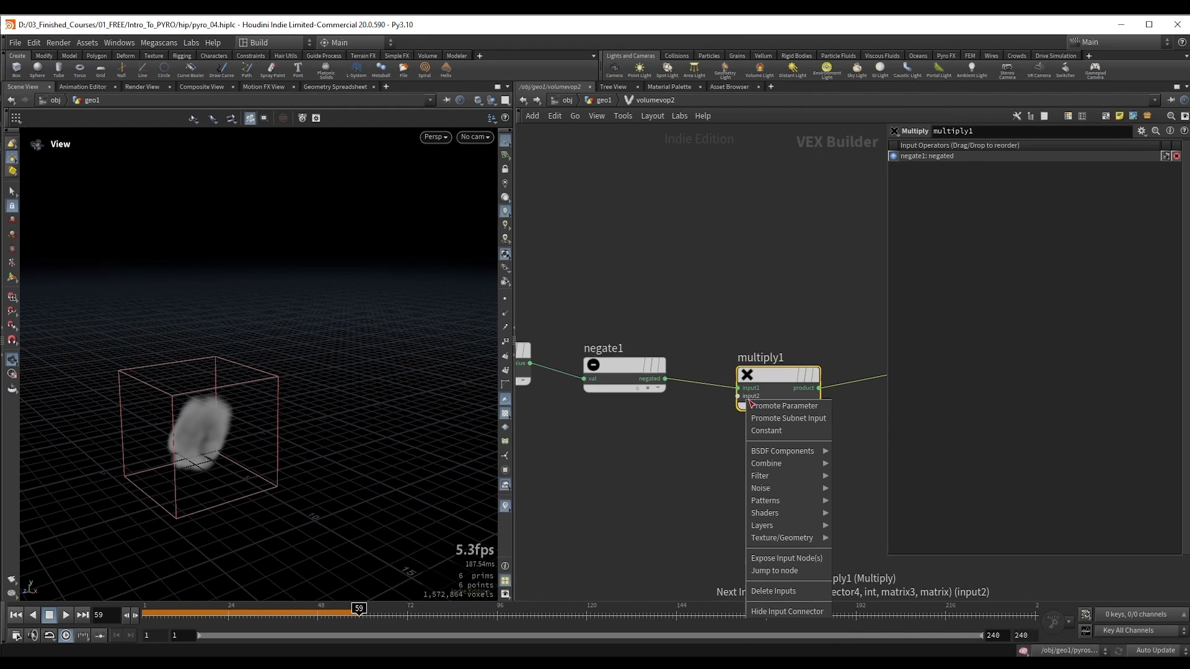
pyautogui.click(753, 406)
pyautogui.click(729, 396)
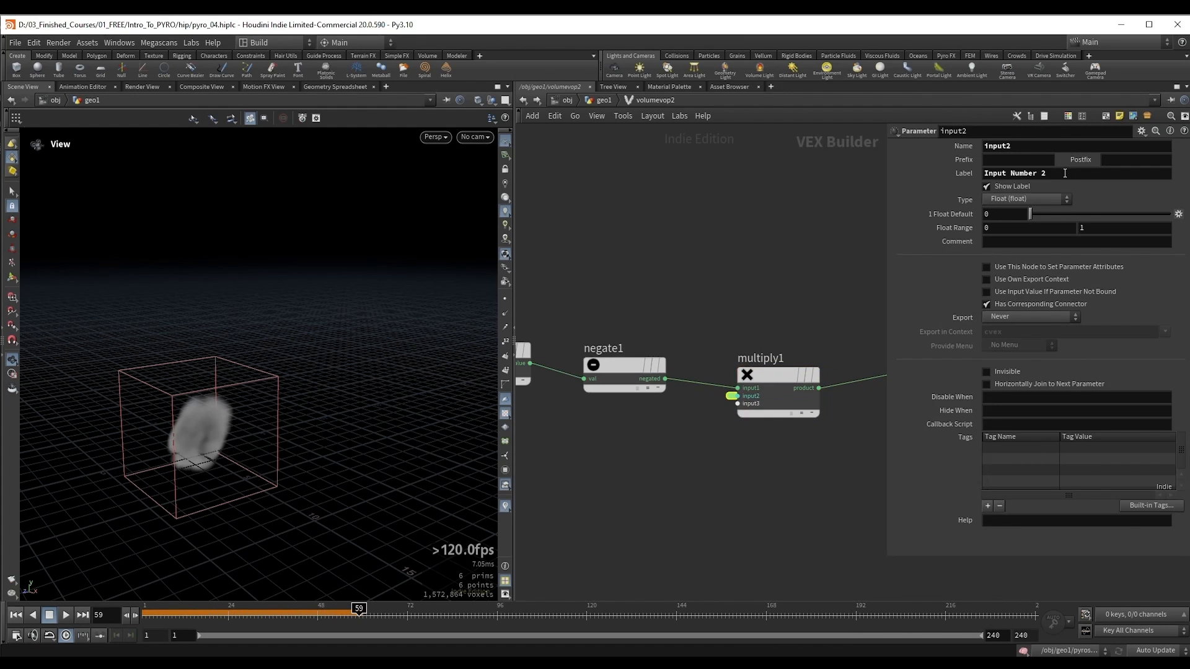
pyautogui.tripleClick(1065, 173)
pyautogui.write('direction')
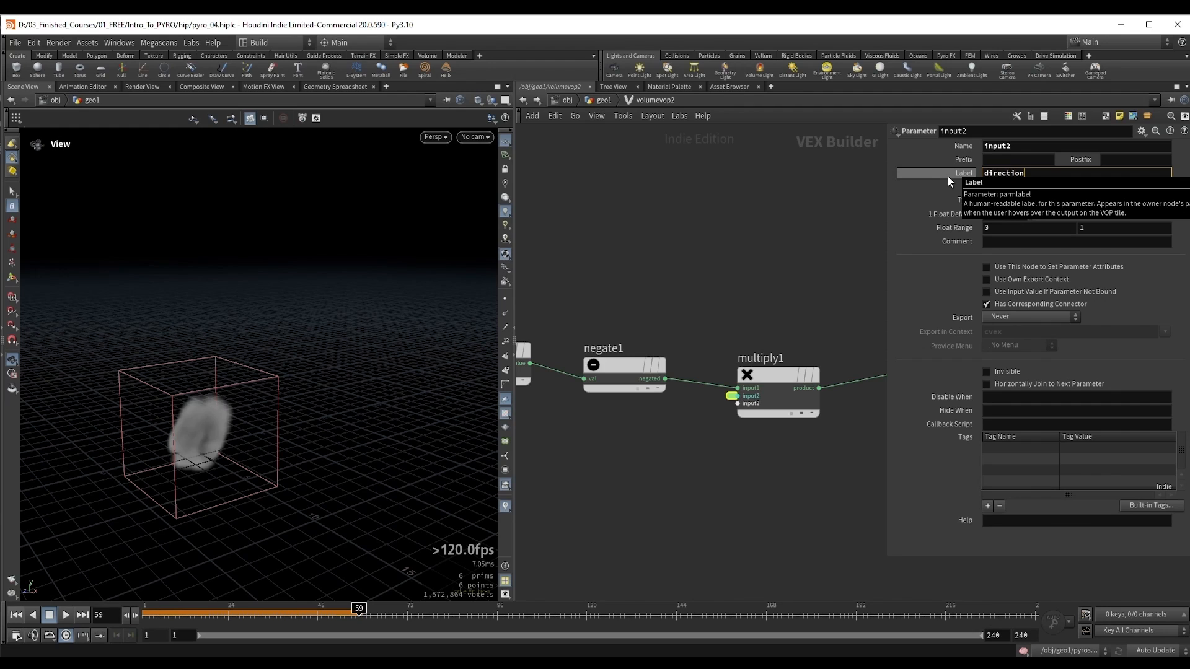
pyautogui.write(' strength')
pyautogui.press('Return')
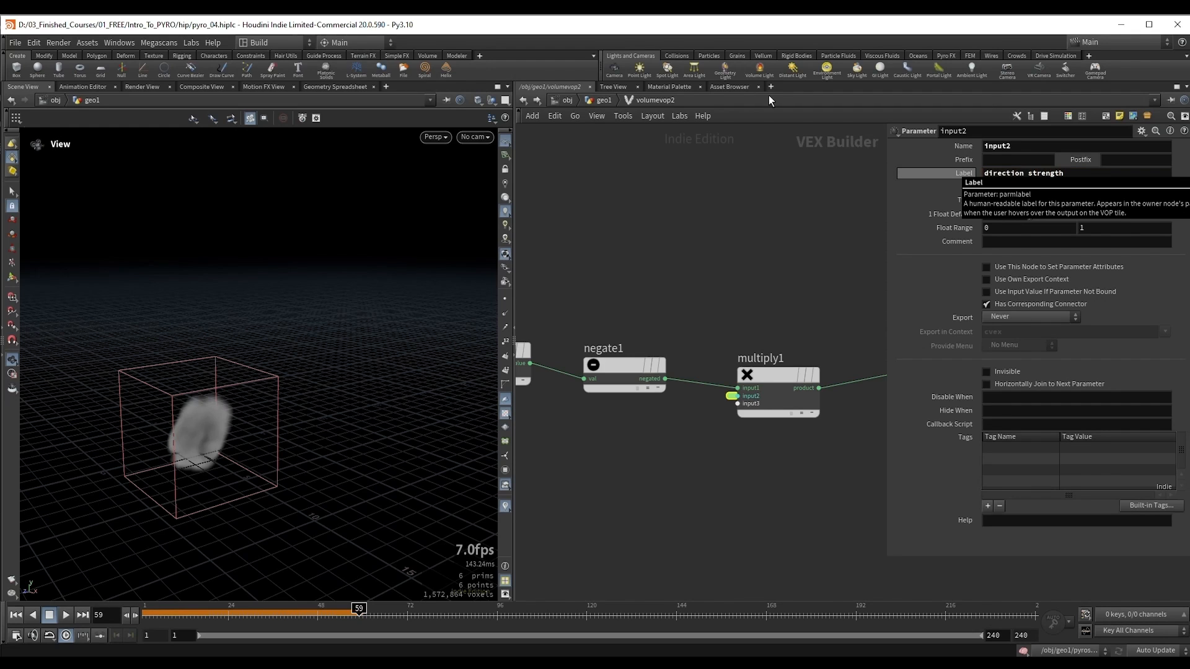
# Step: Add a Vector to Vector4 node fed by the global P, with Time wired in as the fourth component
pyautogui.scroll(-1, 720, 302)
pyautogui.moveTo(575, 313); pyautogui.dragTo(686, 329, button='middle')
pyautogui.scroll(-1, 687, 328)
pyautogui.moveTo(596, 244); pyautogui.dragTo(735, 282, button='middle')
pyautogui.scroll(-2, 734, 282)
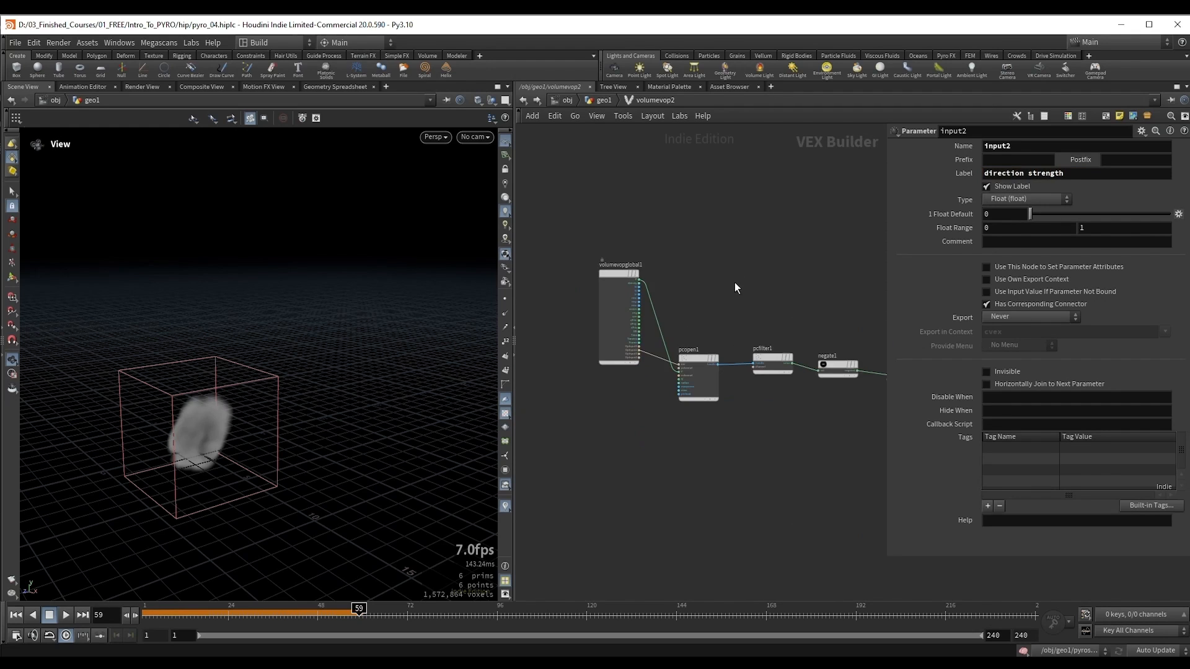
pyautogui.scroll(1, 657, 277)
pyautogui.click(632, 280)
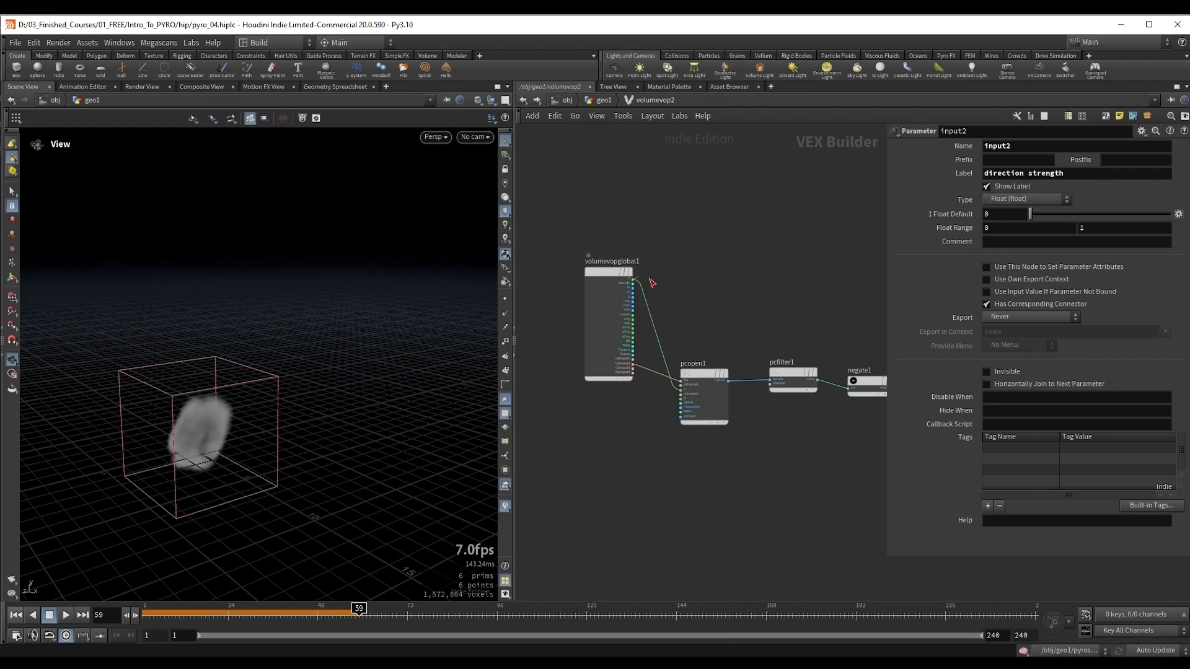
pyautogui.press('Tab')
pyautogui.write('vtv4')
pyautogui.press('Return')
pyautogui.click(692, 284)
pyautogui.scroll(3, 684, 286)
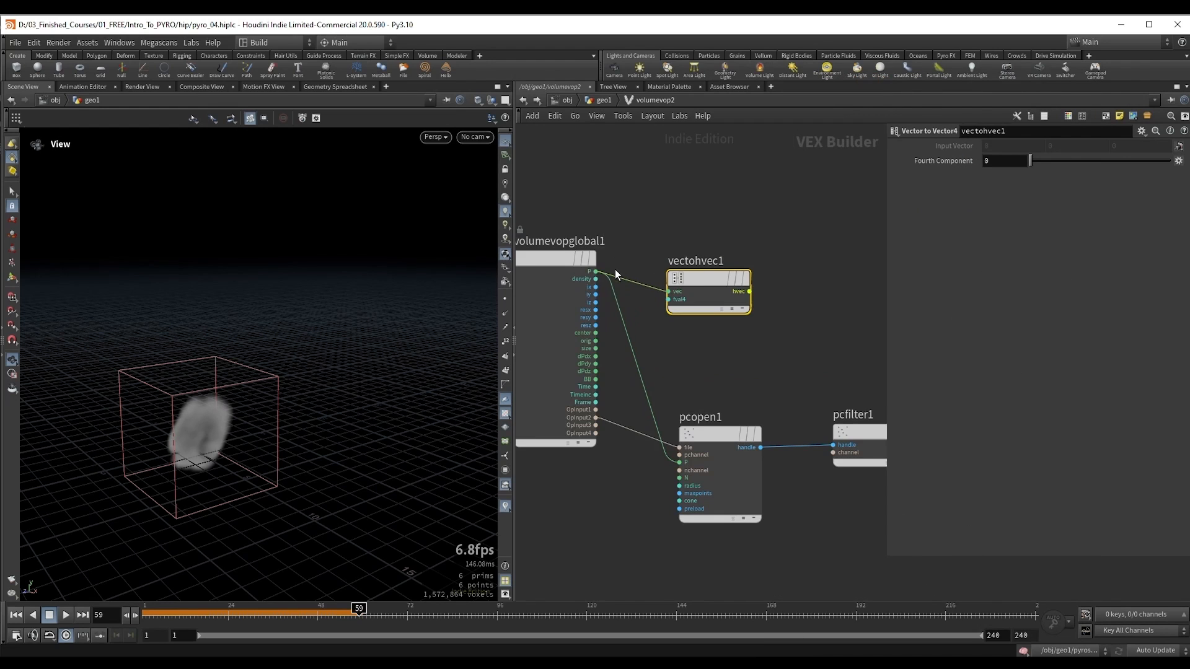
pyautogui.click(595, 387)
pyautogui.click(669, 300)
# Step: Feed the four-component vector into a new Anti-Aliased Flow Noise node and set its signature to 4D Input, 3D Noise
pyautogui.moveTo(794, 340); pyautogui.dragTo(713, 339, button='middle')
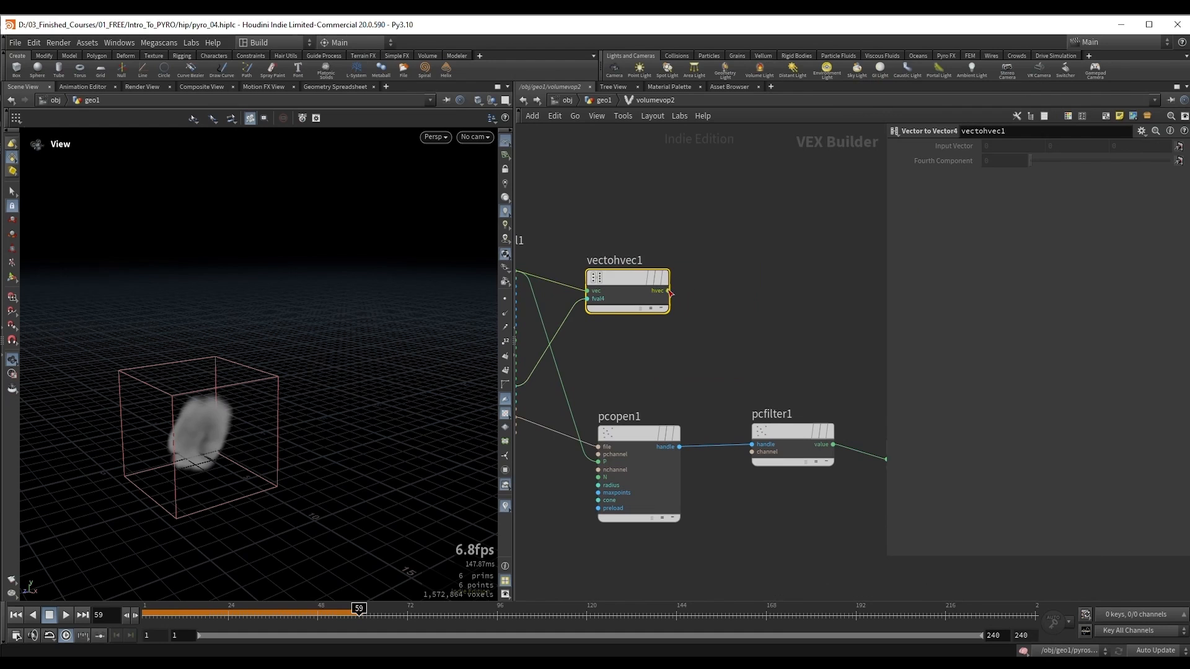
pyautogui.click(668, 290)
pyautogui.press('Tab')
pyautogui.write('aaf')
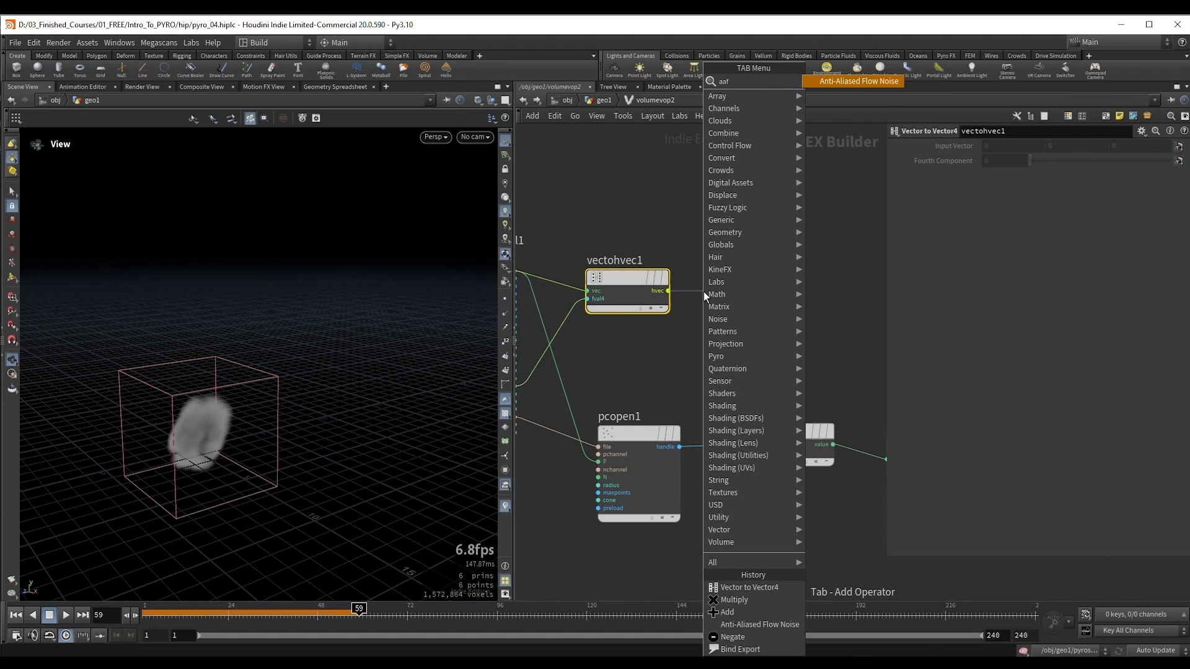
pyautogui.press('Return')
pyautogui.moveTo(780, 216); pyautogui.dragTo(739, 214, button='middle')
pyautogui.click(1032, 147)
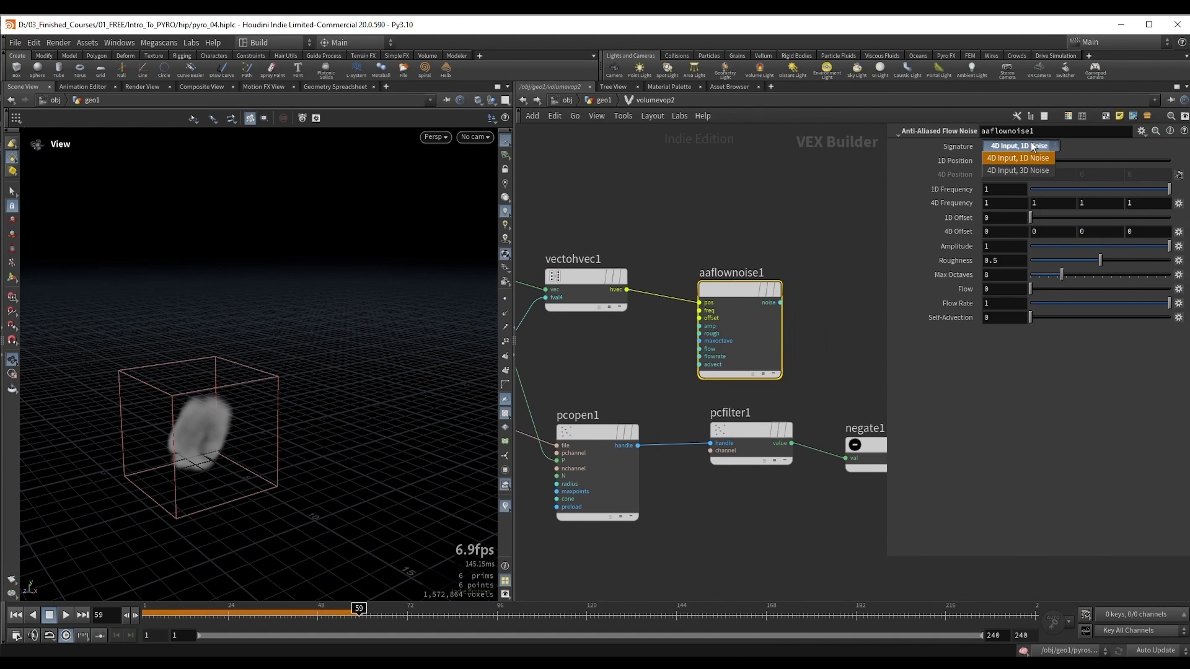
pyautogui.click(1024, 173)
# Step: Insert an Add node between multiply1 and bind1 and connect the flow noise output to its second input
pyautogui.moveTo(822, 348); pyautogui.dragTo(674, 314, button='middle')
pyautogui.moveTo(776, 353); pyautogui.dragTo(667, 348, button='middle')
pyautogui.scroll(-2, 675, 347)
pyautogui.moveTo(846, 381); pyautogui.dragTo(851, 328)
pyautogui.moveTo(754, 409); pyautogui.dragTo(741, 403)
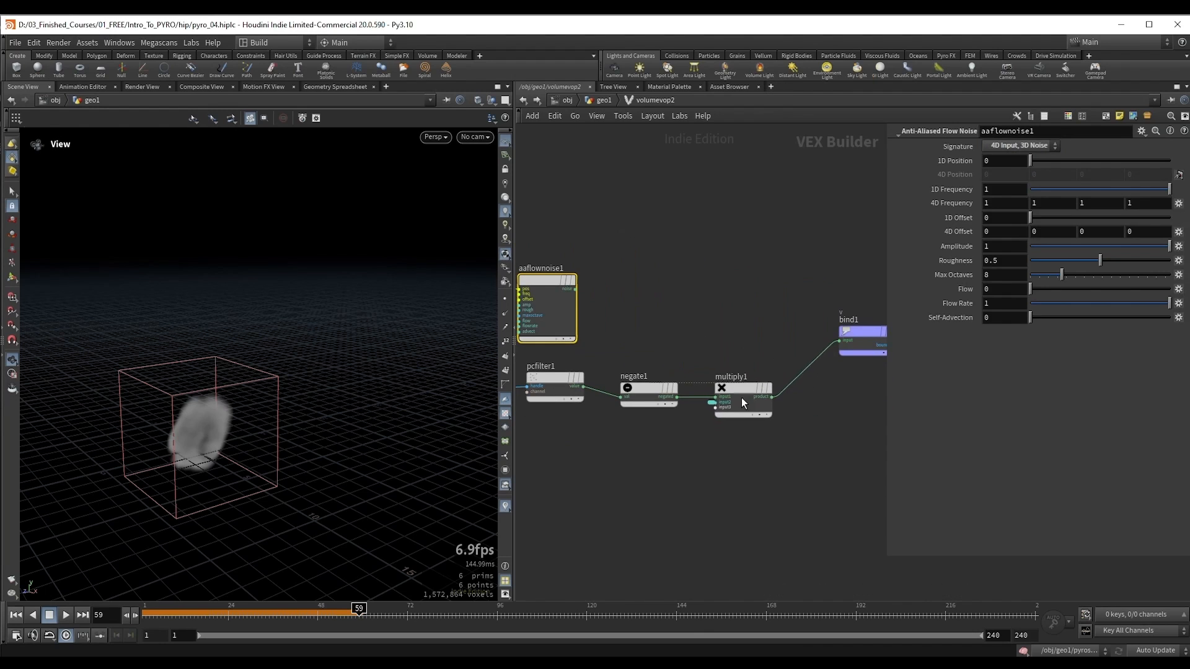
pyautogui.press('Tab')
pyautogui.write('add')
pyautogui.press('Return')
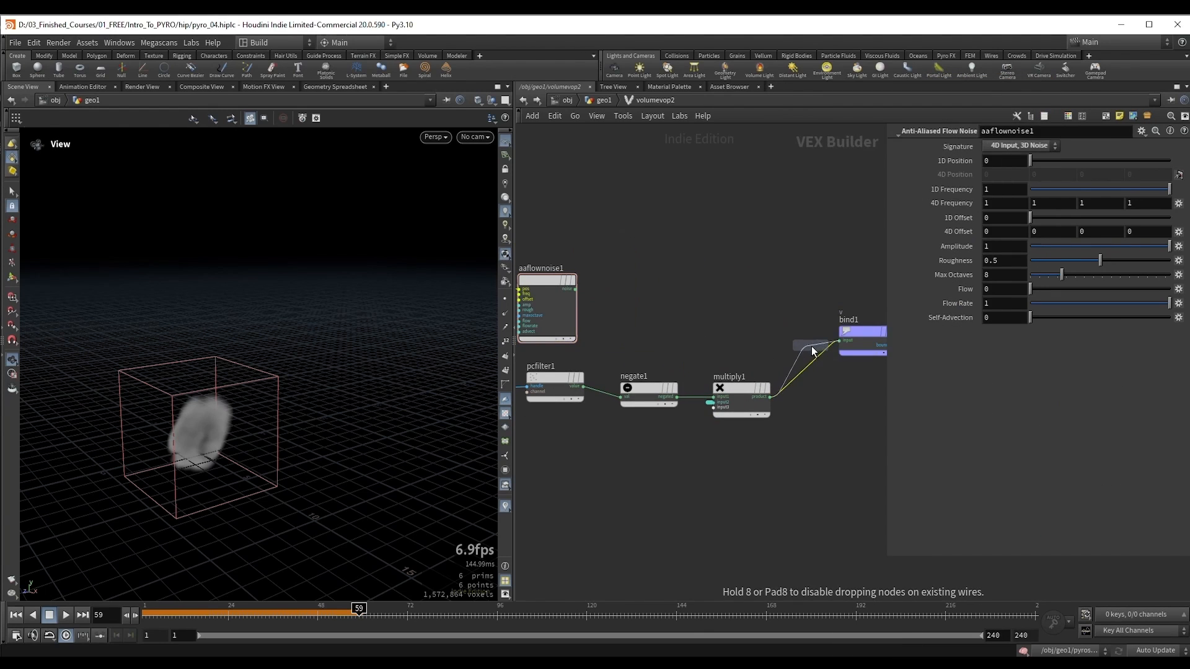
pyautogui.click(833, 350)
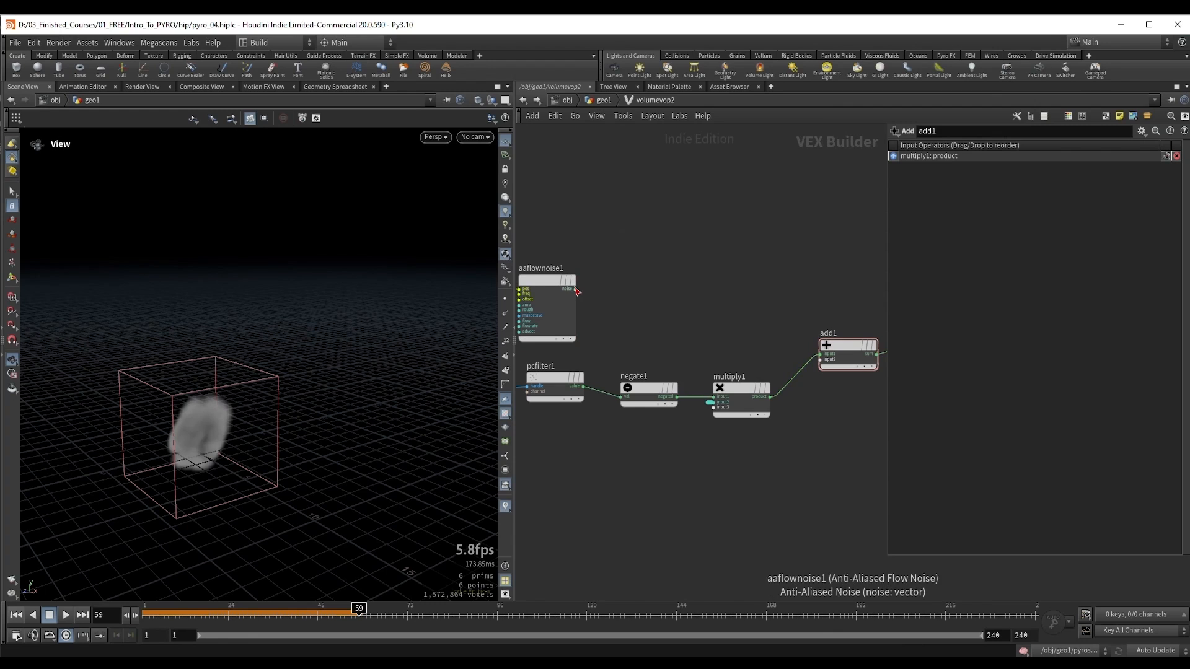
pyautogui.moveTo(576, 289); pyautogui.dragTo(817, 360)
# Step: Create input parameters for the aaflownoise1 node
pyautogui.moveTo(688, 291); pyautogui.dragTo(788, 298, button='middle')
pyautogui.scroll(3, 645, 297)
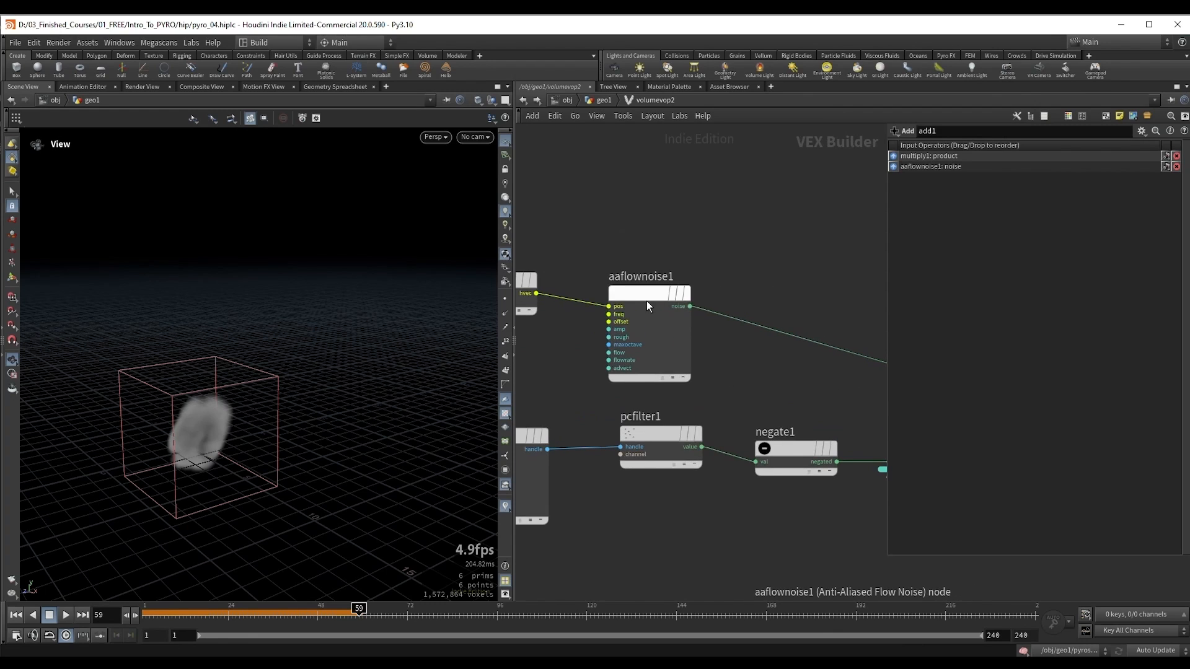
pyautogui.rightClick(637, 292)
pyautogui.moveTo(681, 314)
pyautogui.moveTo(682, 344)
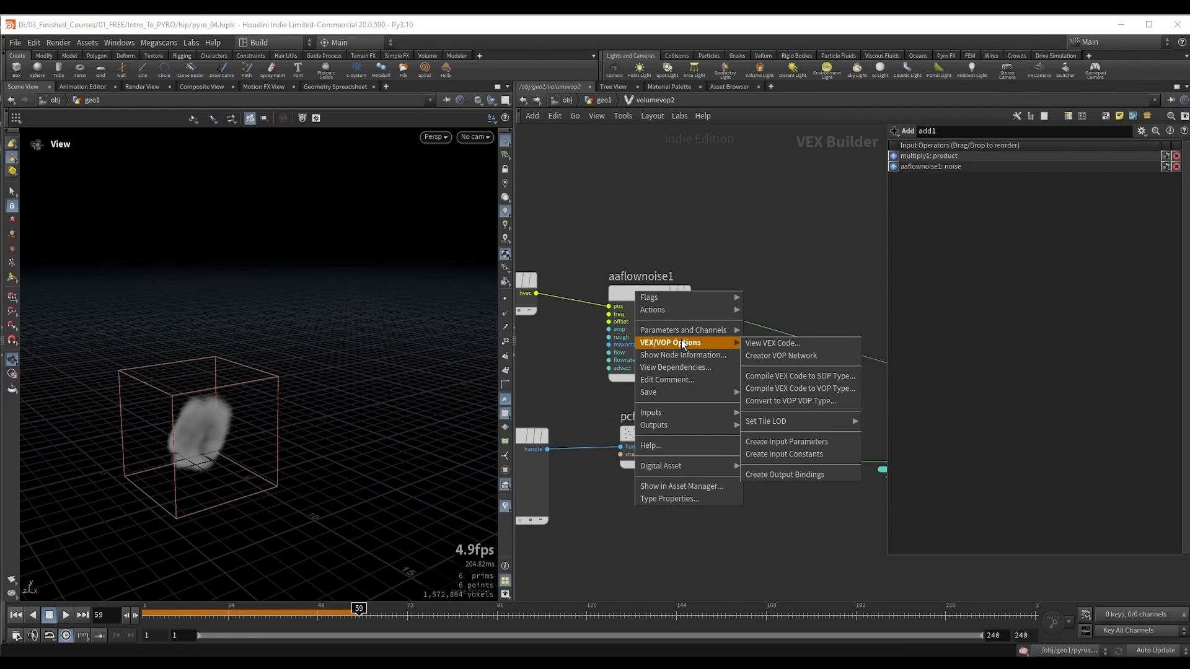
pyautogui.click(802, 443)
# Step: Return to the geo1 network and display volumetrail2 to view the velocity trails
pyautogui.press('u')
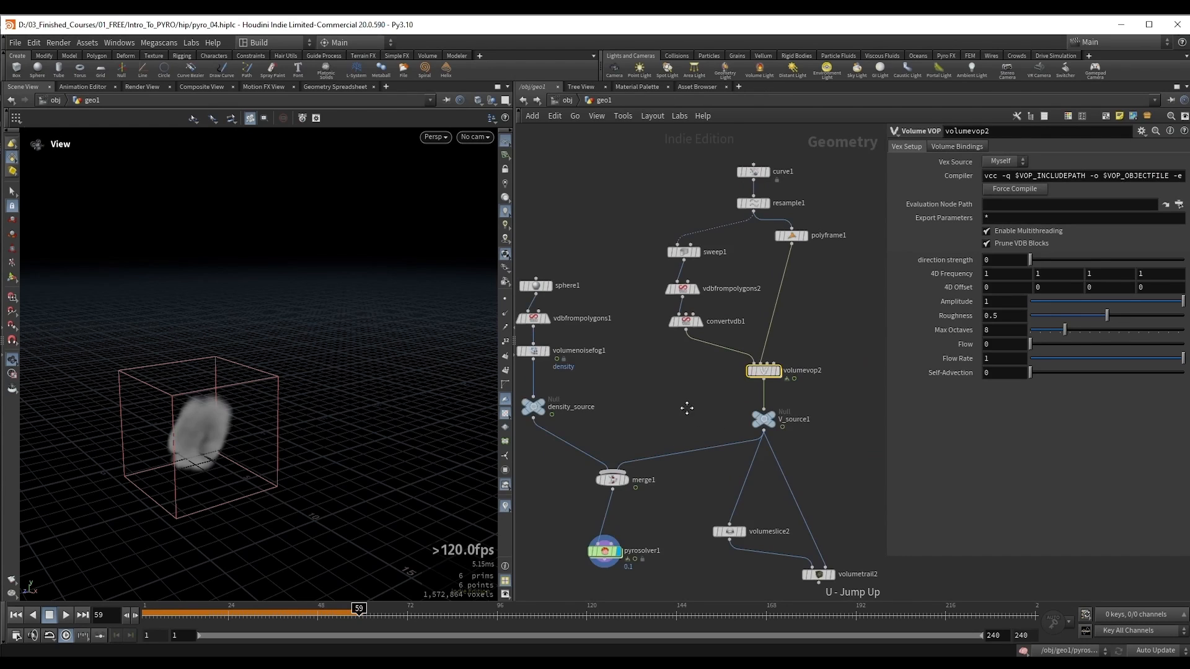
pyautogui.moveTo(687, 410); pyautogui.dragTo(599, 310, button='middle')
pyautogui.moveTo(786, 463); pyautogui.dragTo(786, 462)
pyautogui.press('r')
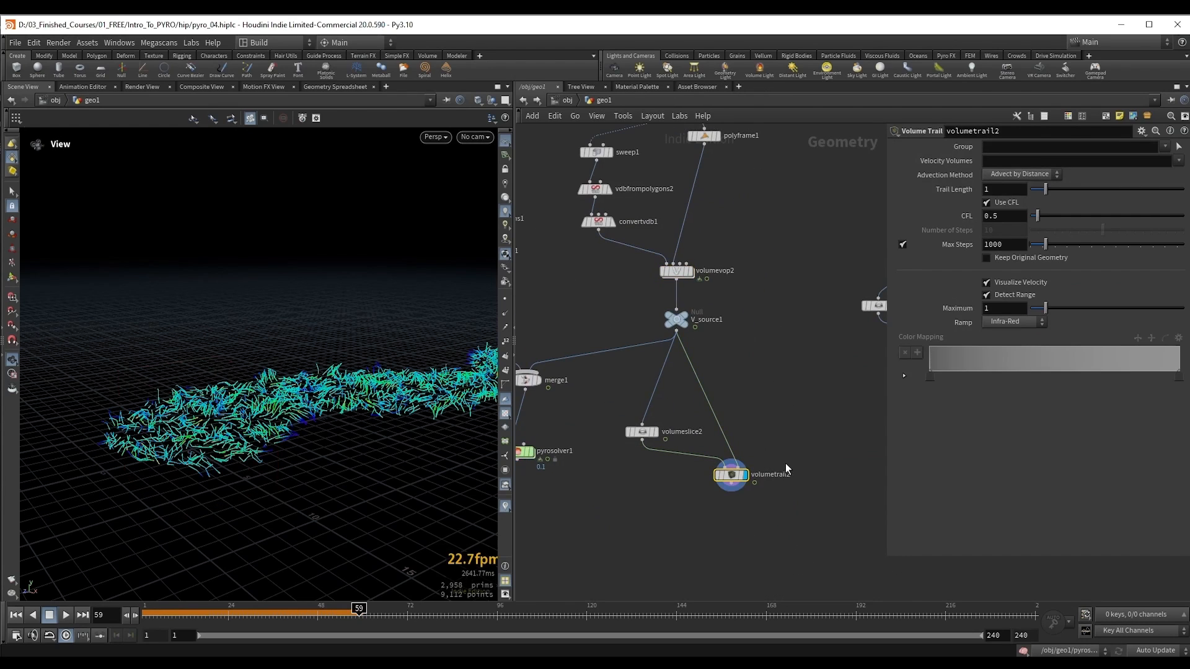
# Step: Feed the sweep1 tube into a new Points from Volume node, display it, and set its point separation to 0.73
pyautogui.moveTo(318, 429); pyautogui.dragTo(268, 420)
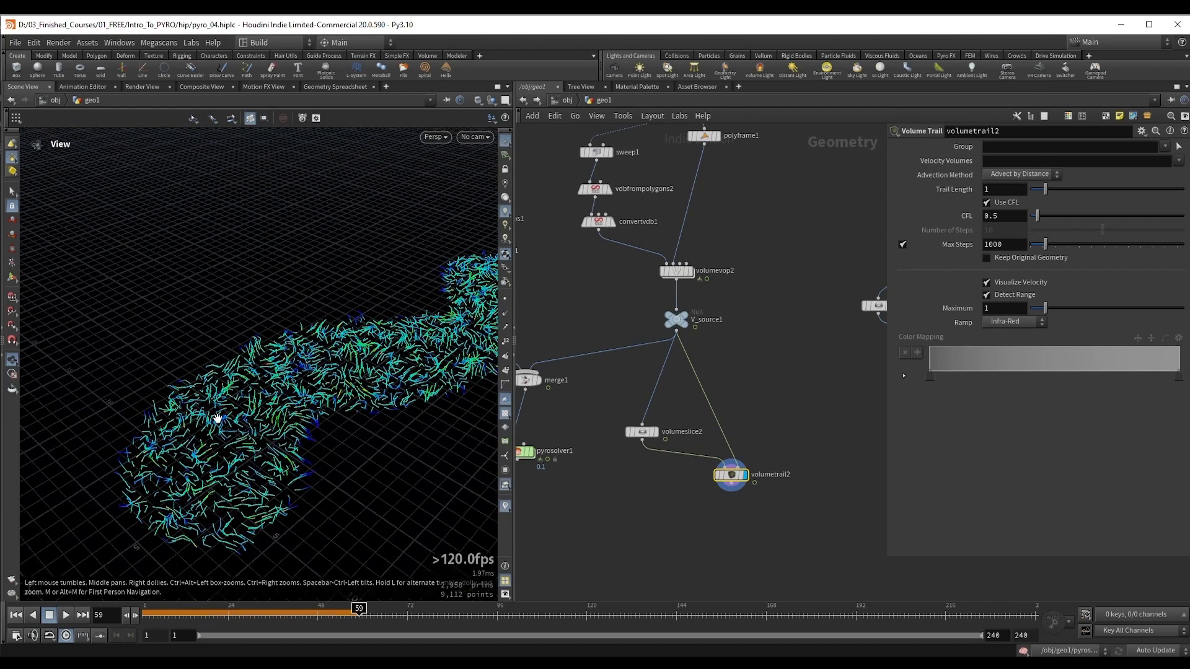
pyautogui.scroll(-2, 763, 378)
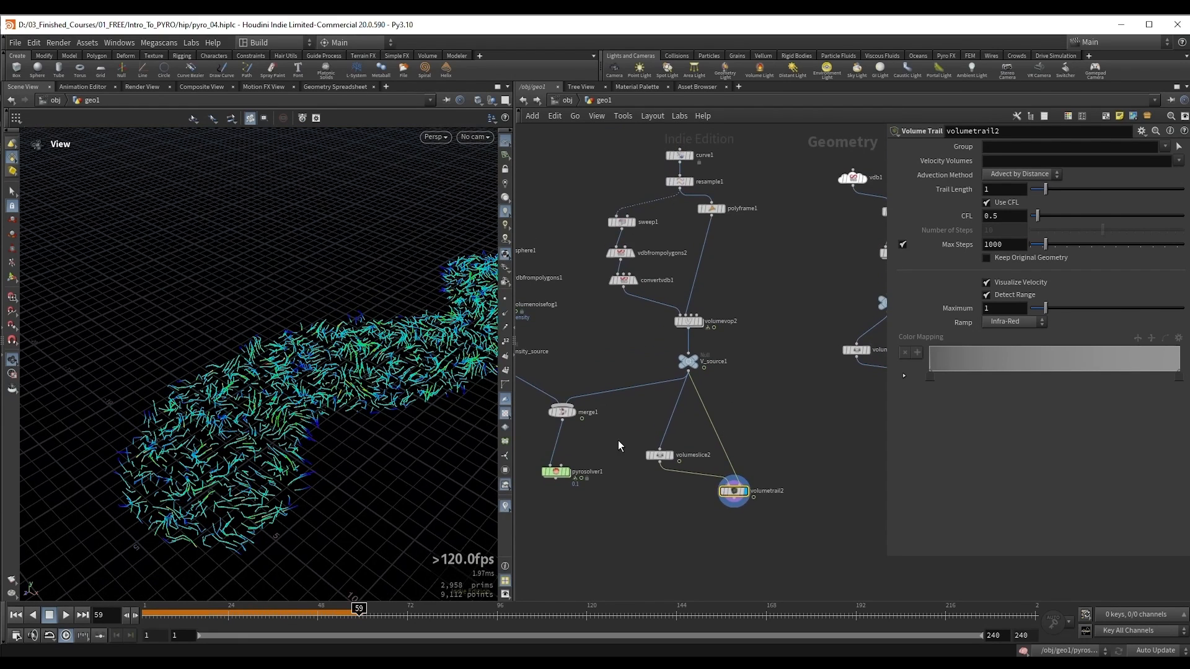
pyautogui.moveTo(661, 459); pyautogui.dragTo(661, 459)
pyautogui.moveTo(665, 459); pyautogui.dragTo(668, 456)
pyautogui.moveTo(785, 369); pyautogui.dragTo(792, 420, button='middle')
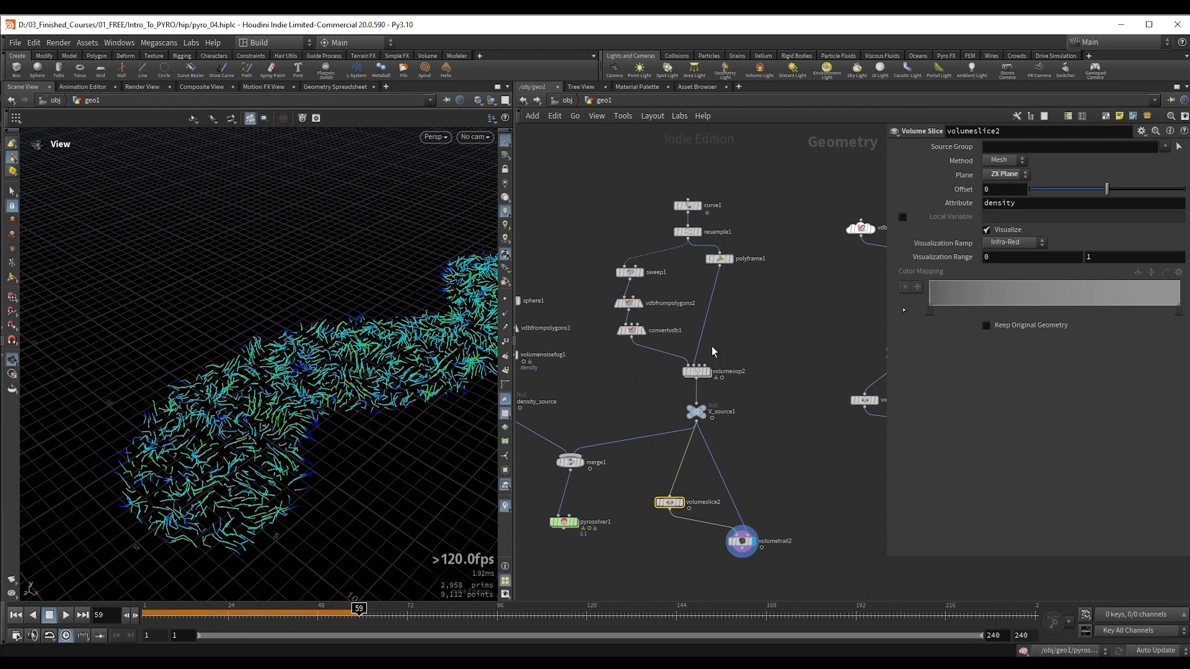
pyautogui.moveTo(265, 334); pyautogui.dragTo(257, 305)
pyautogui.click(650, 280)
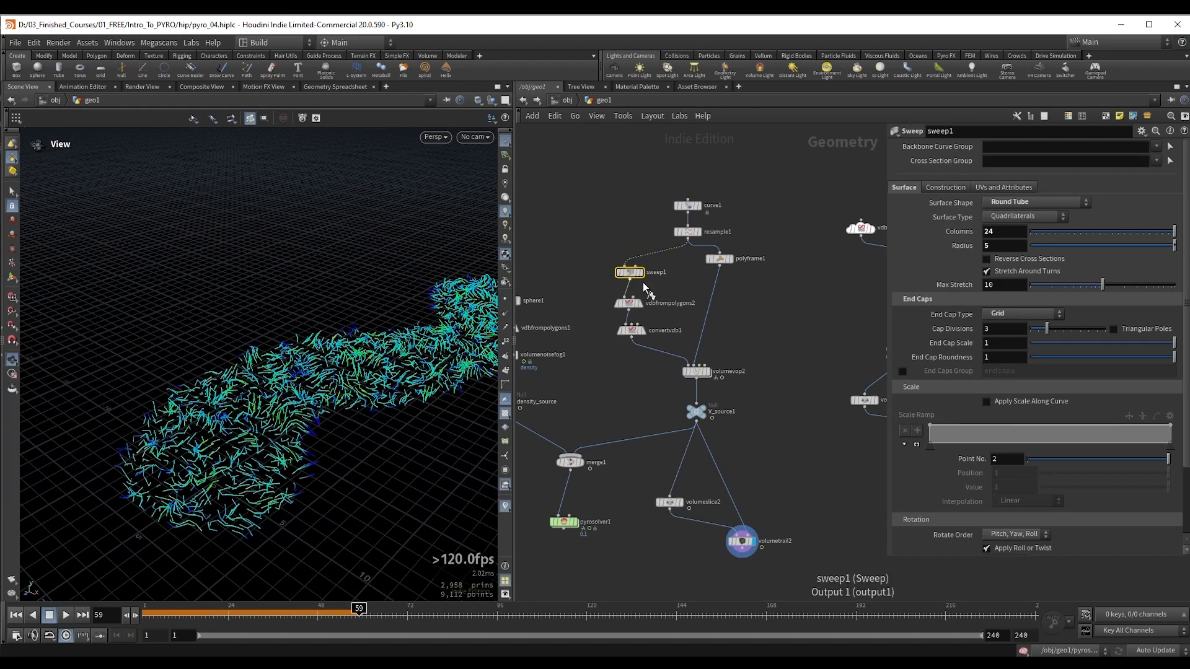
pyautogui.press('r')
pyautogui.moveTo(630, 283); pyautogui.dragTo(766, 329)
pyautogui.write('p from v')
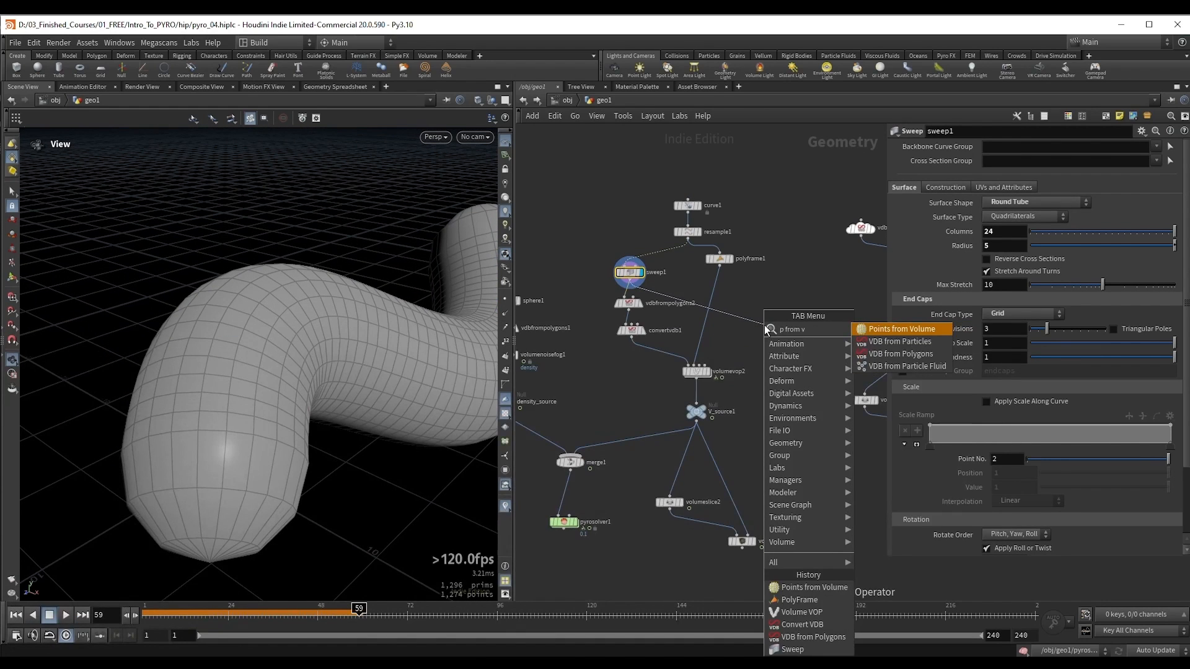
pyautogui.press('Return')
pyautogui.press('r')
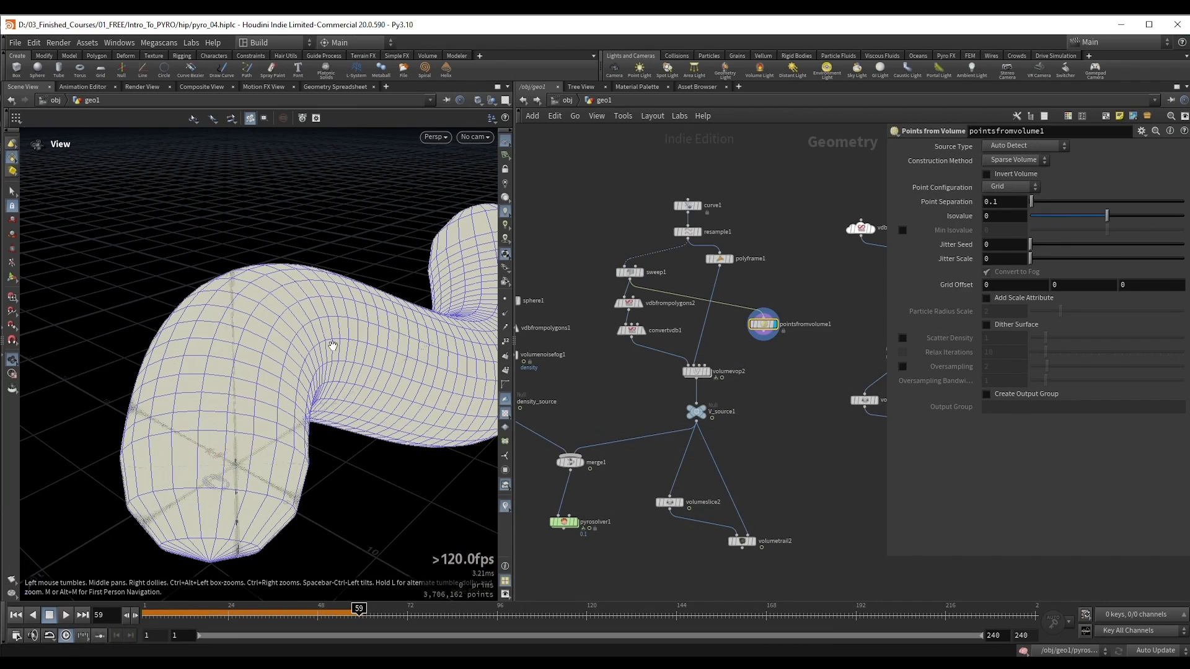
pyautogui.moveTo(1051, 200); pyautogui.dragTo(1047, 199)
pyautogui.moveTo(1047, 199); pyautogui.dragTo(1043, 204)
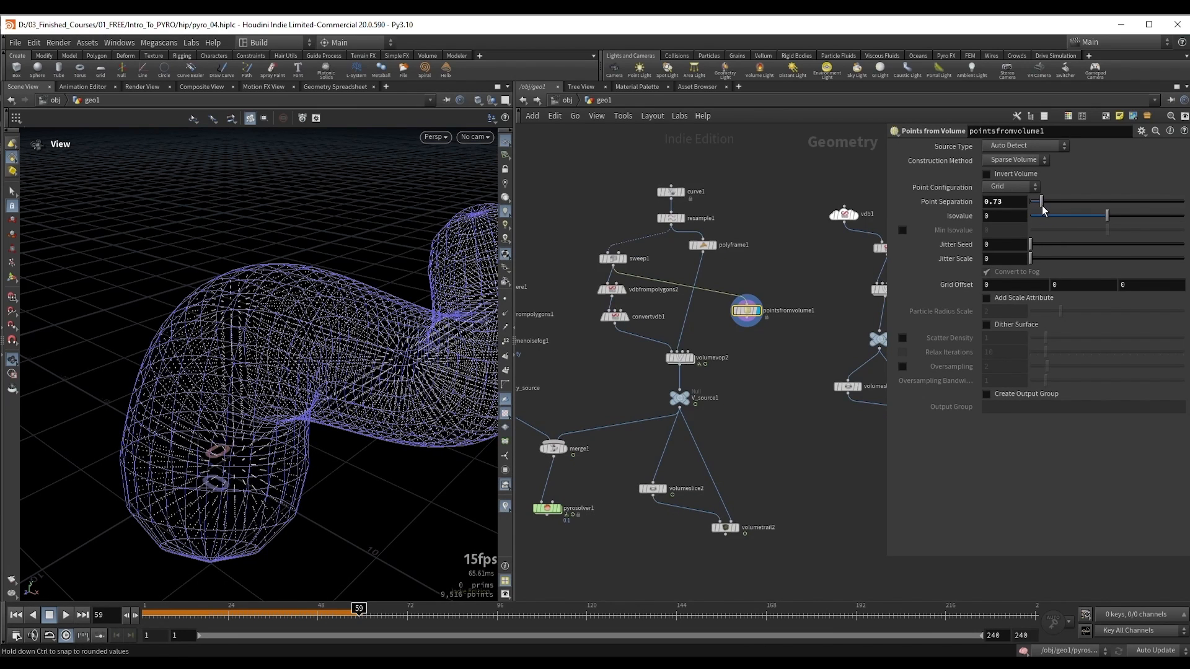
# Step: Replace volumeslice2 with pointsfromvolume1 as volumetrail2's first input, deleting the slice node, and display the velocity trails
pyautogui.moveTo(747, 320); pyautogui.dragTo(747, 352)
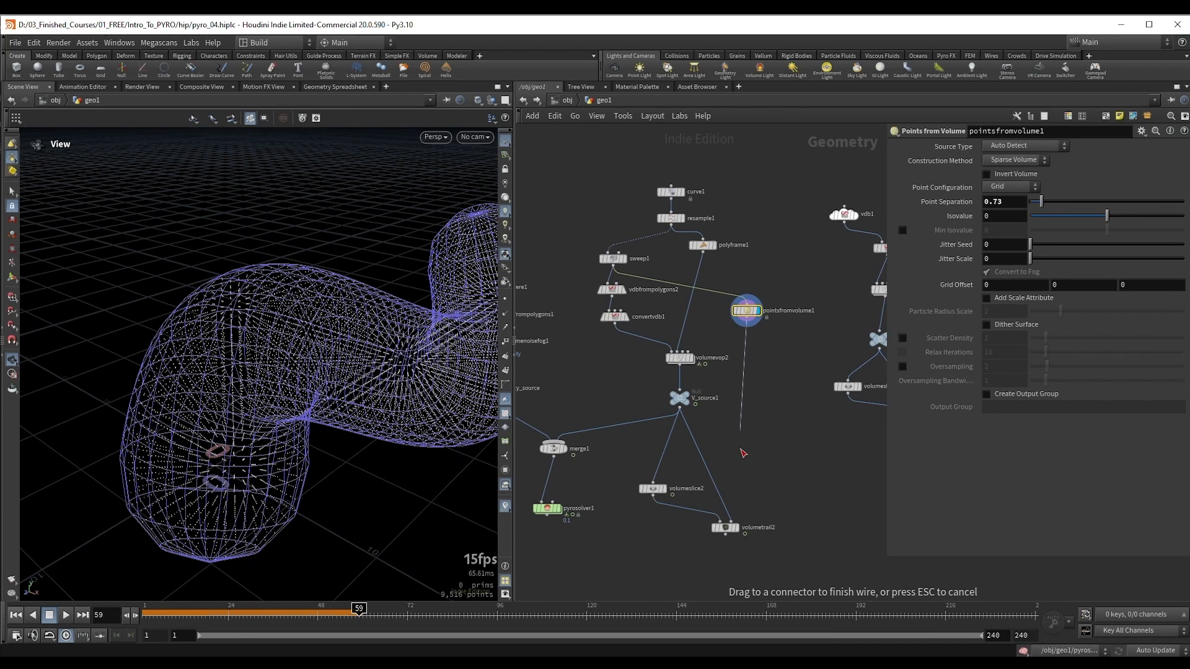
pyautogui.moveTo(744, 453); pyautogui.dragTo(728, 523)
pyautogui.moveTo(683, 562); pyautogui.dragTo(768, 519)
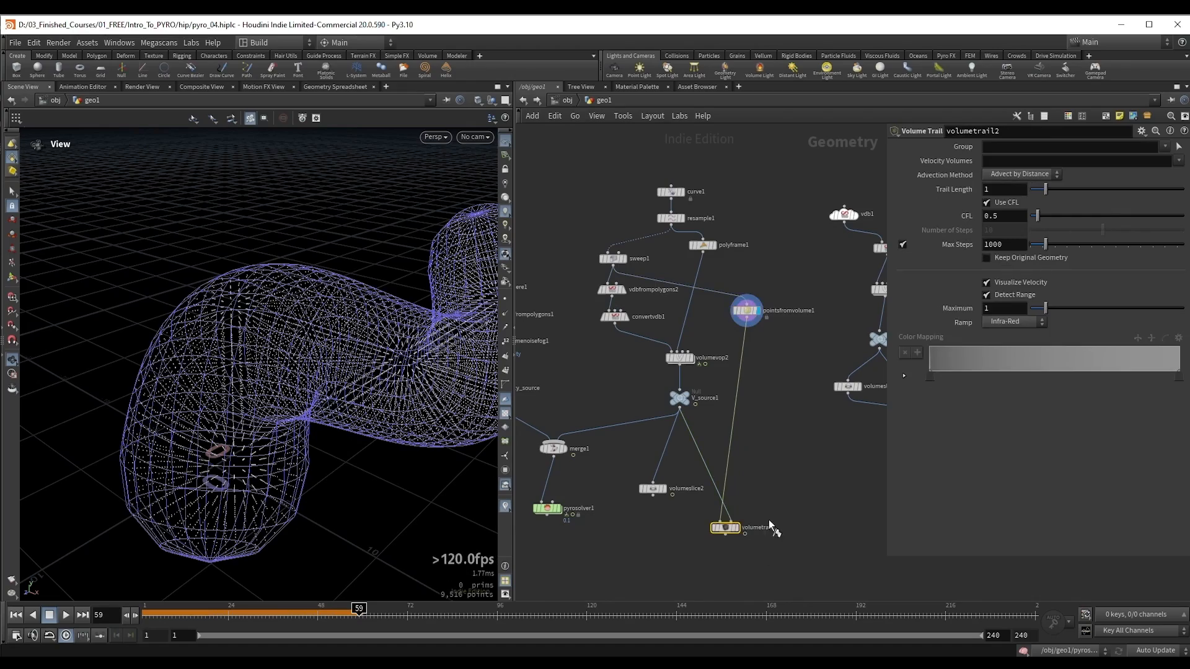
pyautogui.press('r')
pyautogui.moveTo(631, 507); pyautogui.dragTo(736, 494)
pyautogui.press('Delete')
pyautogui.moveTo(341, 370); pyautogui.dragTo(310, 338)
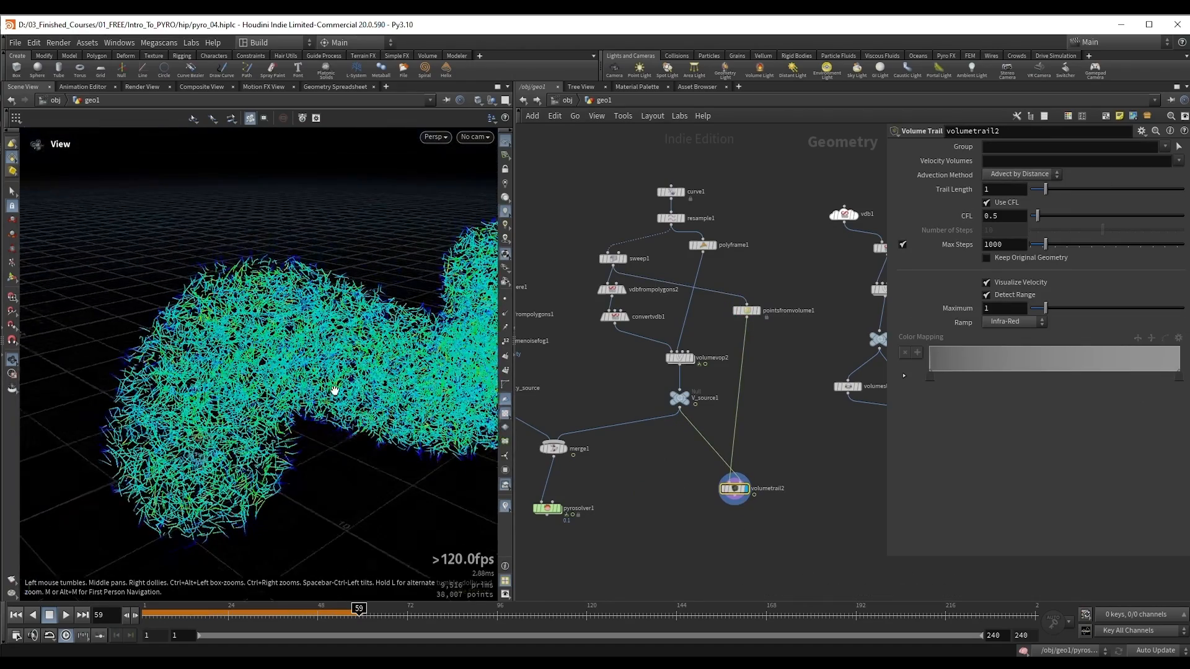
pyautogui.moveTo(335, 391); pyautogui.dragTo(233, 370)
# Step: Thin out the trail points by setting pointsfromvolume1's point separation to 1.46
pyautogui.click(747, 310)
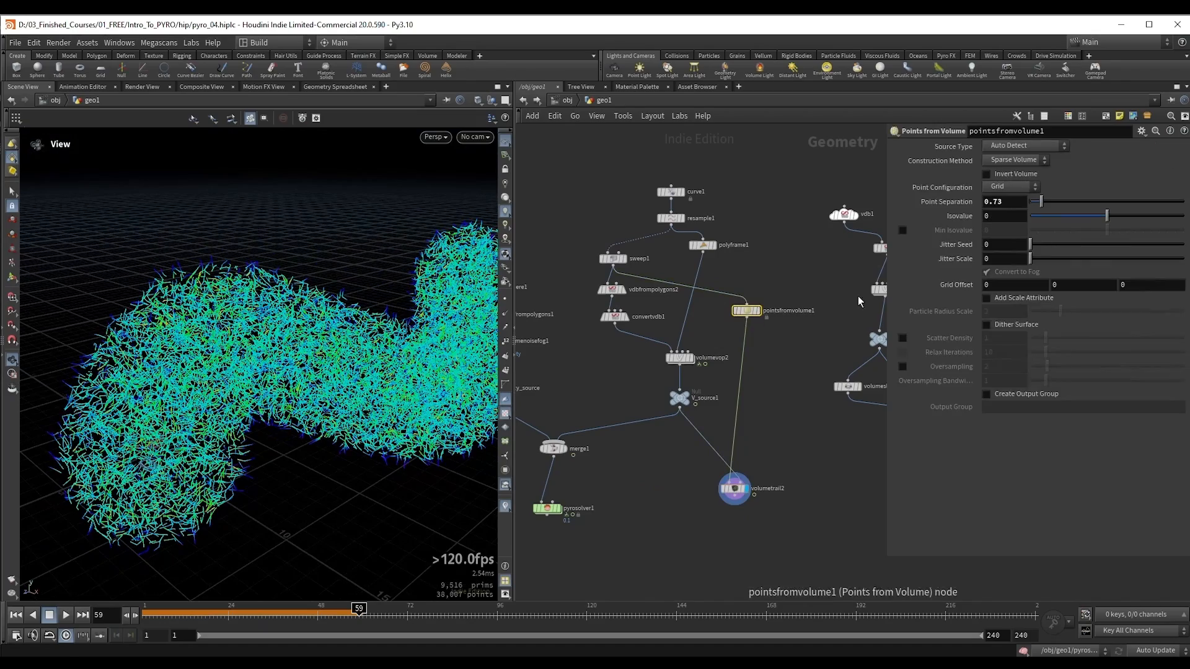
pyautogui.moveTo(1033, 202); pyautogui.dragTo(1055, 211)
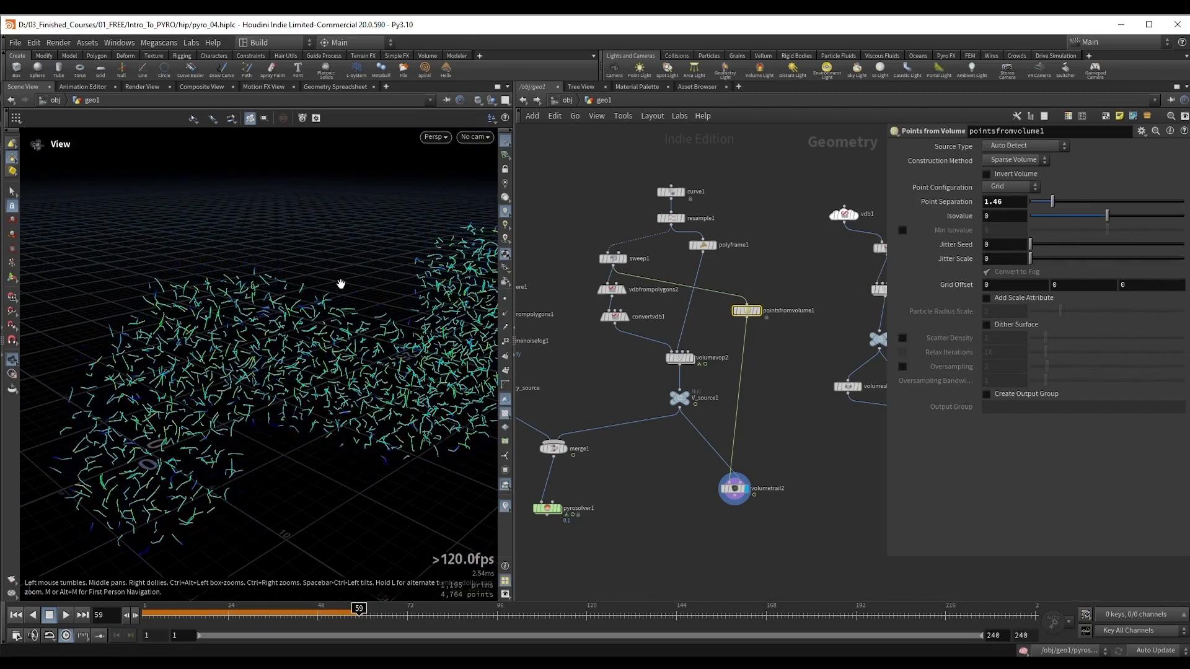
pyautogui.moveTo(340, 284); pyautogui.dragTo(366, 294)
# Step: Set the direction strength to 3 and the noise amplitude to 6.8 on volumevop2
pyautogui.click(680, 358)
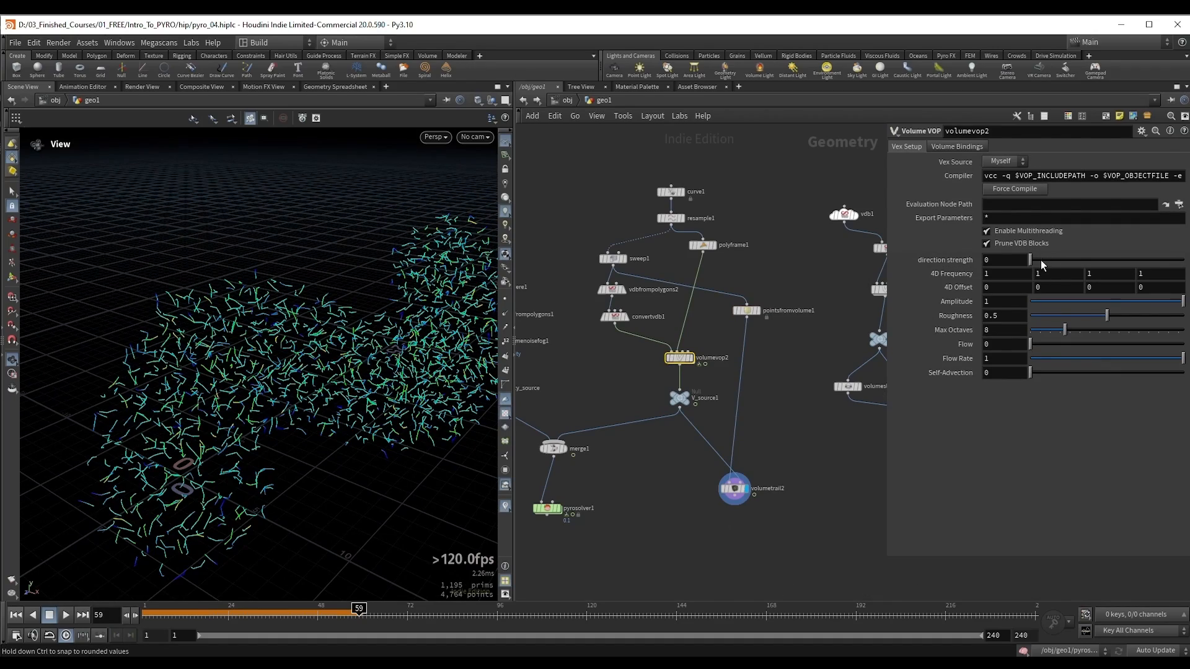
pyautogui.moveTo(1040, 259); pyautogui.dragTo(1181, 260)
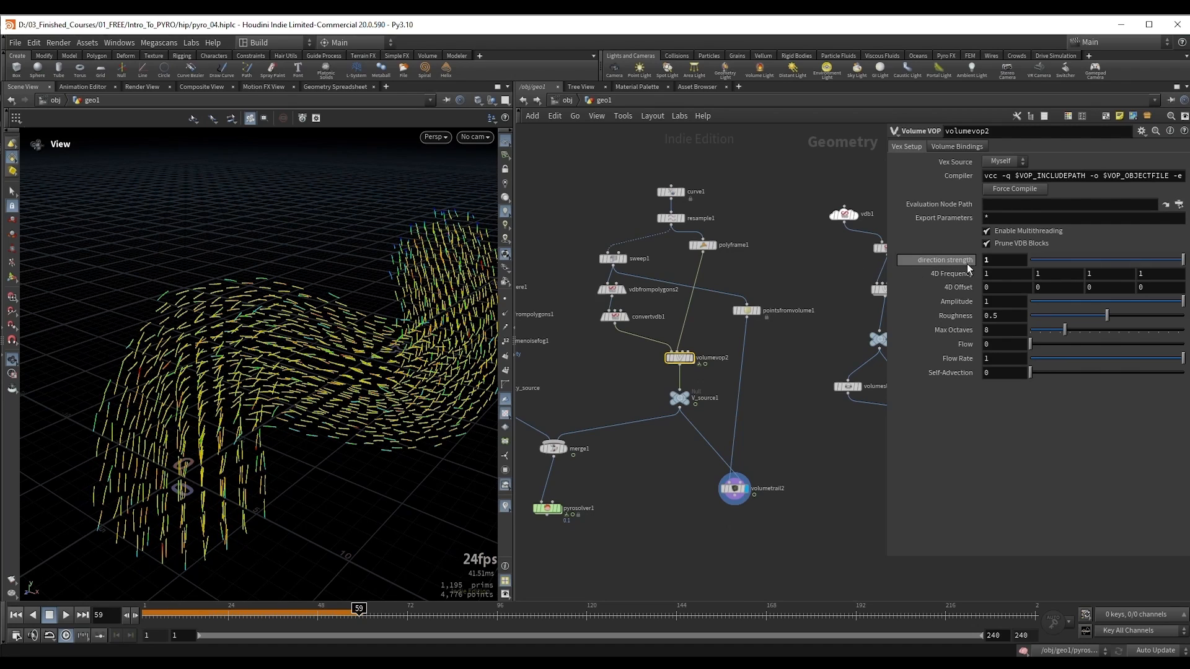
pyautogui.click(1004, 260)
pyautogui.write('3')
pyautogui.press('Return')
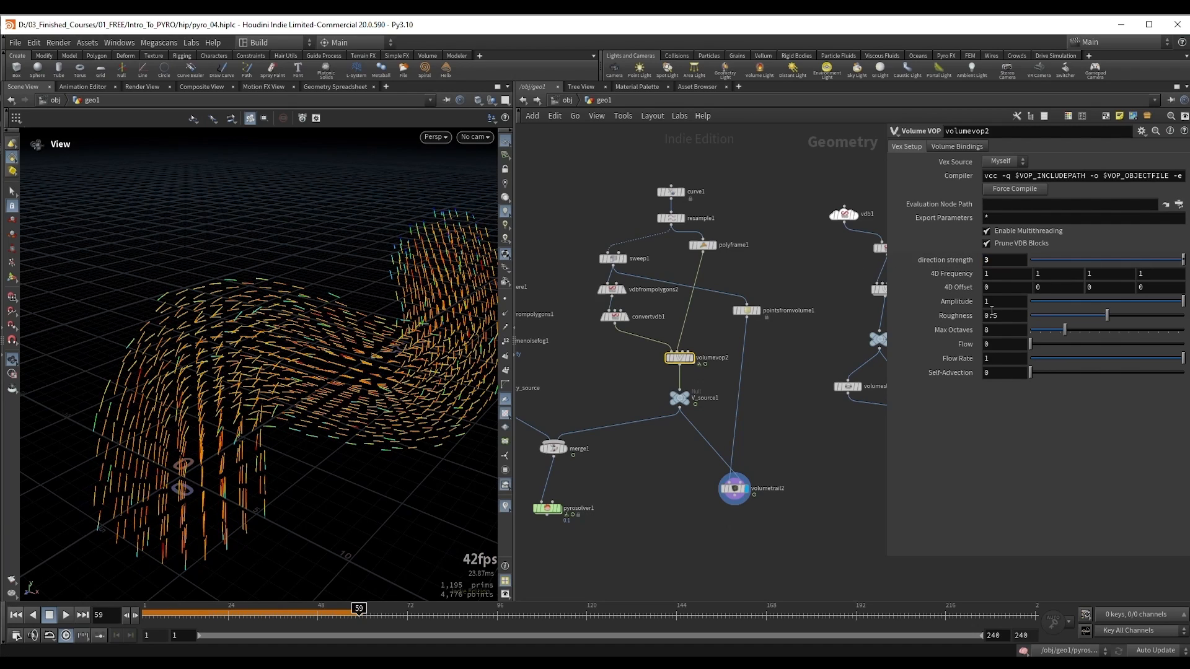
pyautogui.moveTo(990, 305); pyautogui.dragTo(1027, 305, button='middle')
# Step: Display pyrosolver1 and play the simulation from frame 1 to check the smoke's motion
pyautogui.moveTo(677, 483); pyautogui.dragTo(808, 411, button='middle')
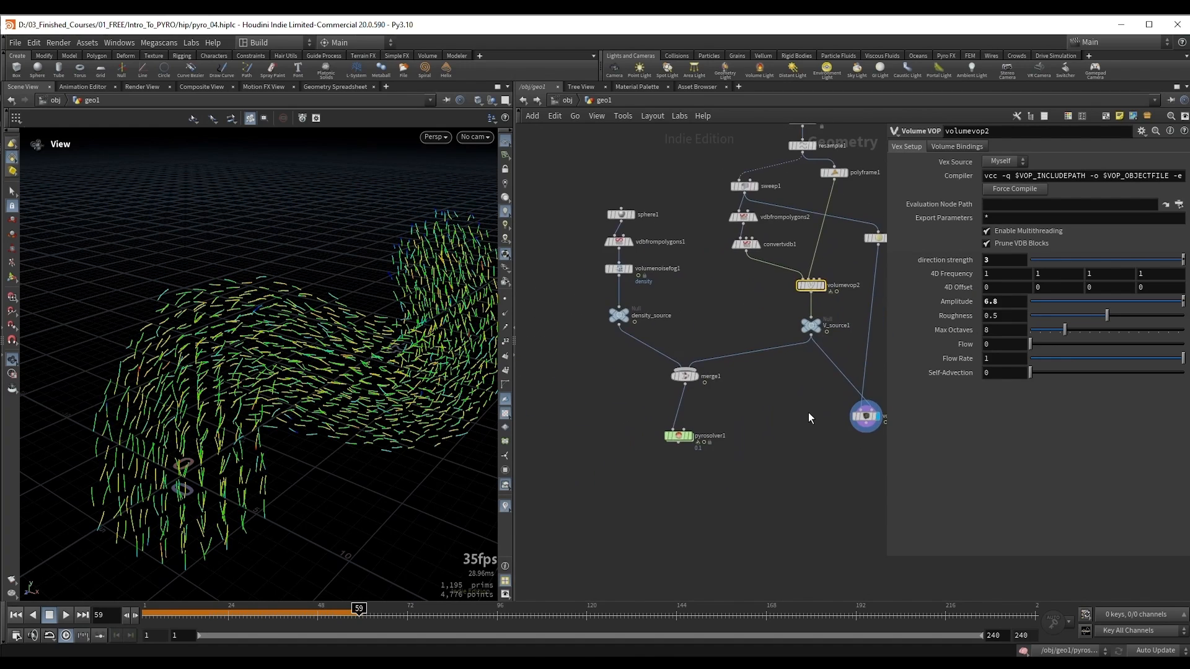
pyautogui.hotkey('ctrl', 'Up')
pyautogui.moveTo(661, 418); pyautogui.dragTo(716, 474)
pyautogui.press('r')
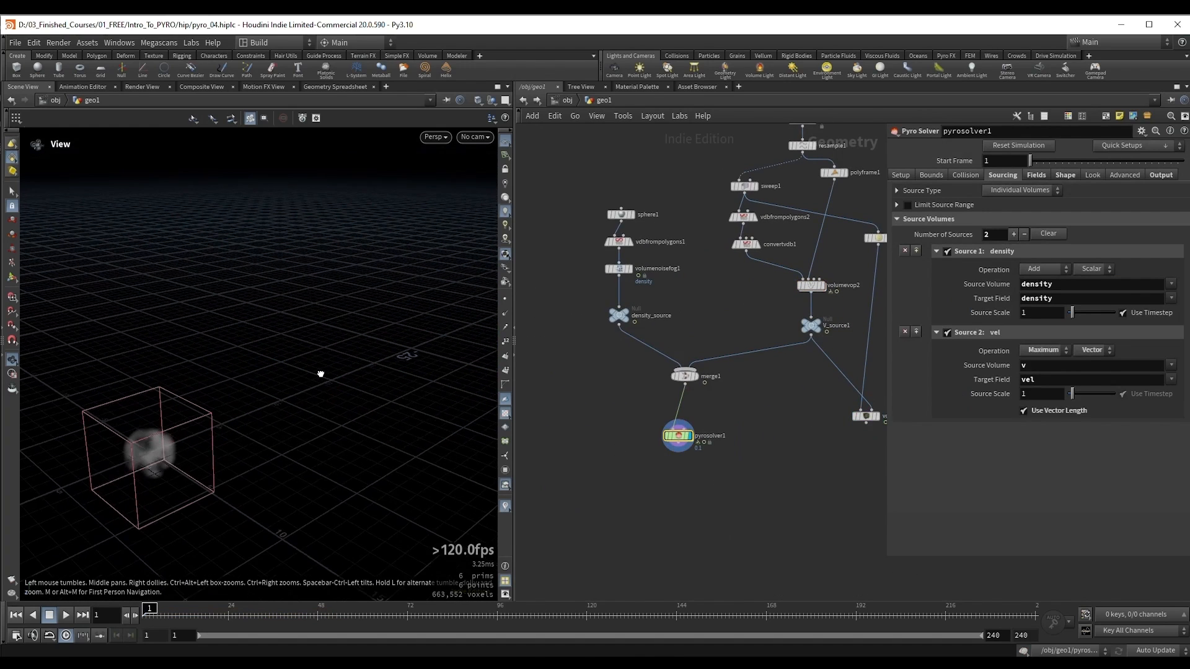
pyautogui.press('Up')
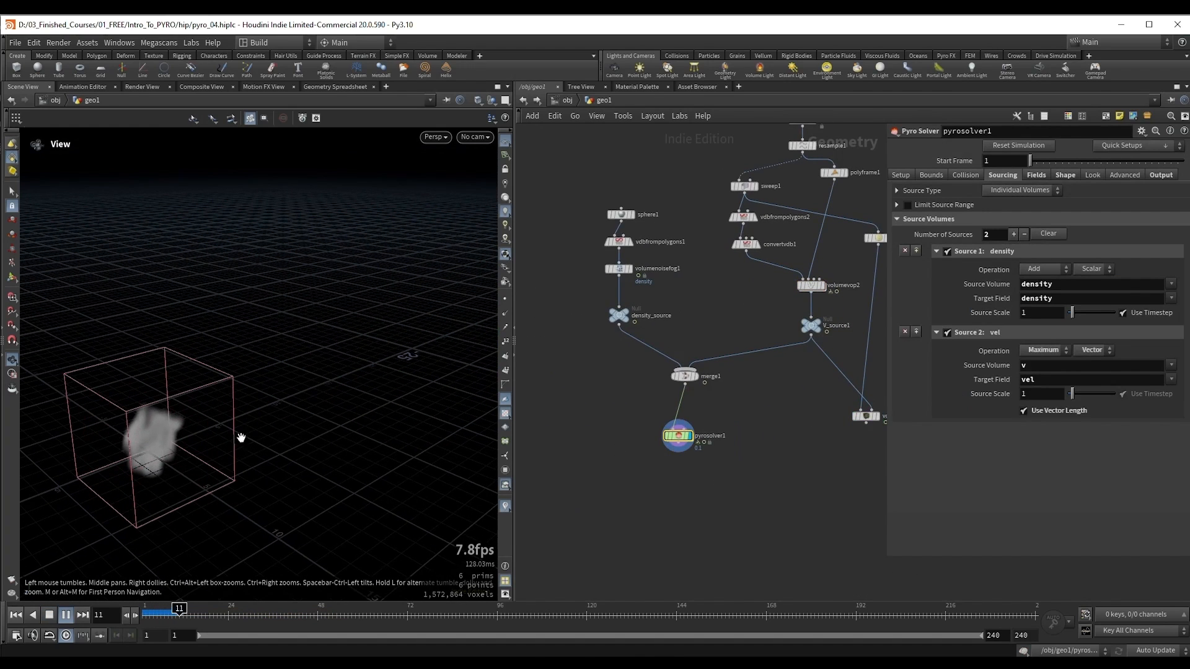
pyautogui.moveTo(225, 407); pyautogui.dragTo(242, 407, button='right')
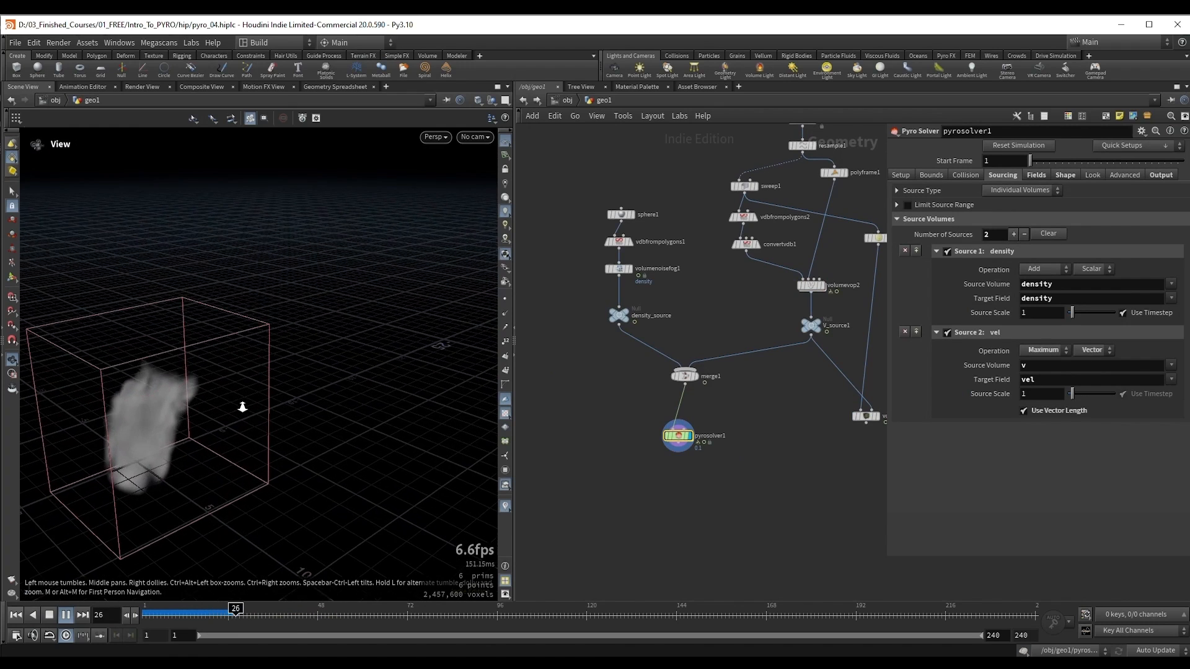
pyautogui.press('Up')
# Step: Show curve1 as a template over the smoke, continue the simulation to frame 61, and select pyrosolver1
pyautogui.moveTo(716, 282); pyautogui.dragTo(663, 374, button='middle')
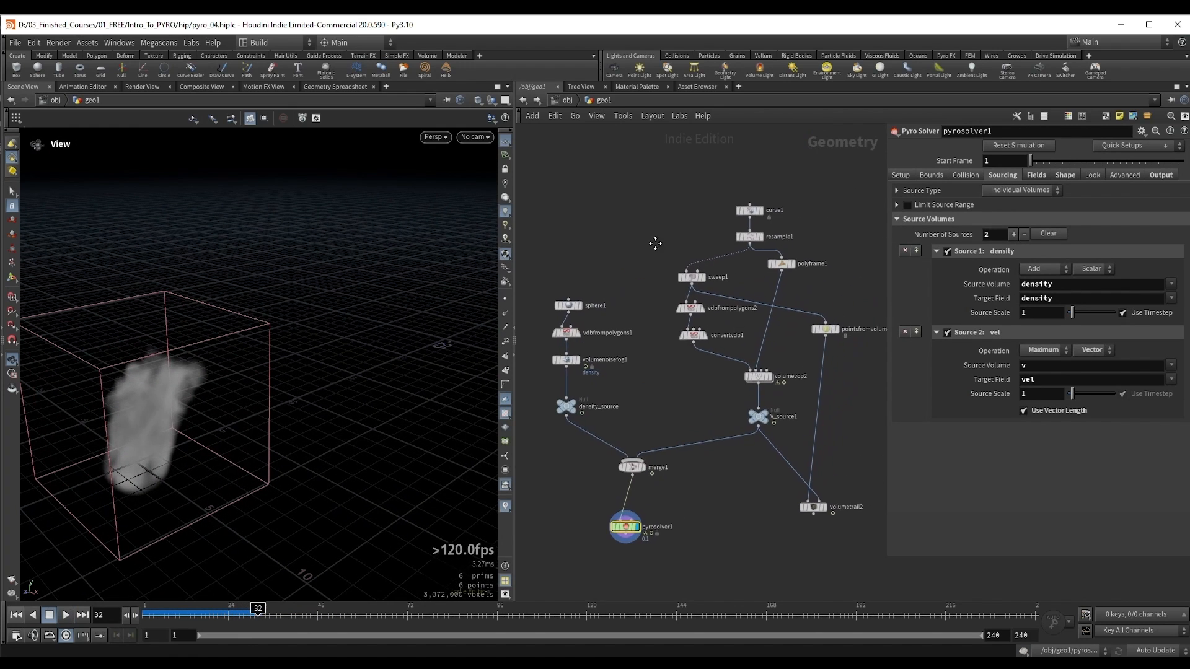
pyautogui.click(748, 212)
pyautogui.moveTo(290, 378); pyautogui.dragTo(228, 377)
pyautogui.press('Up')
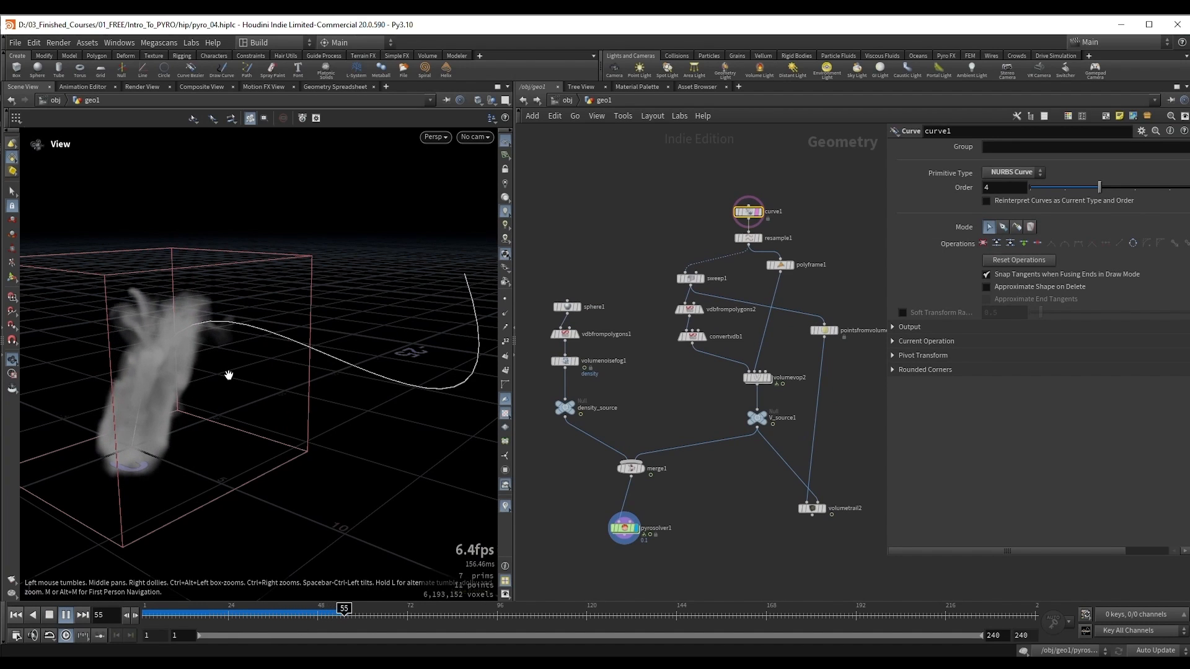
pyautogui.press('Up')
pyautogui.moveTo(229, 375); pyautogui.dragTo(195, 355)
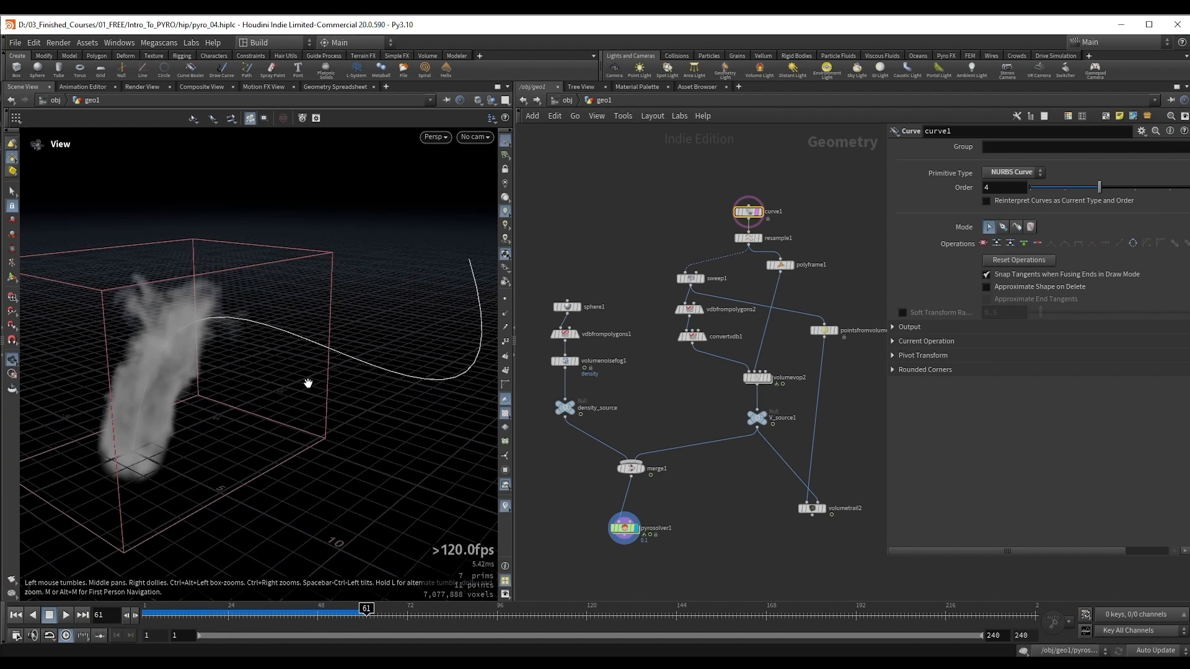
pyautogui.click(620, 530)
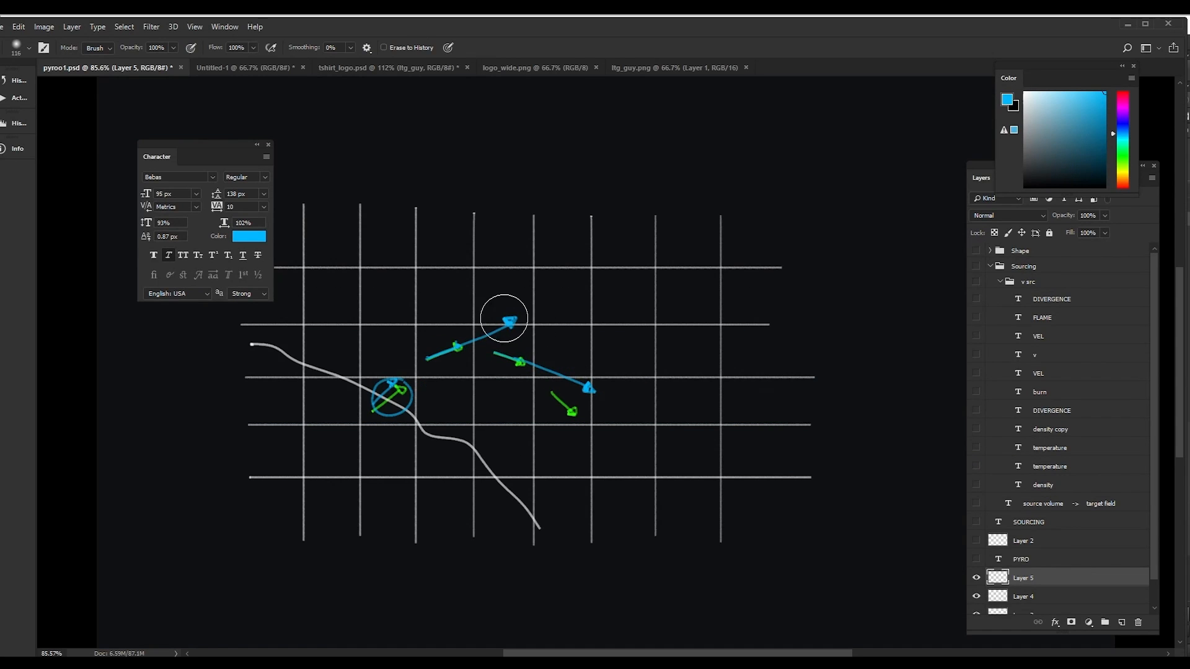
# Step: Switch to Photoshop, erase the long ends of the two blue velocity arrows on Layer 5, and brush a stroke along the short blue arrow
pyautogui.moveTo(537, 305); pyautogui.dragTo(482, 333)
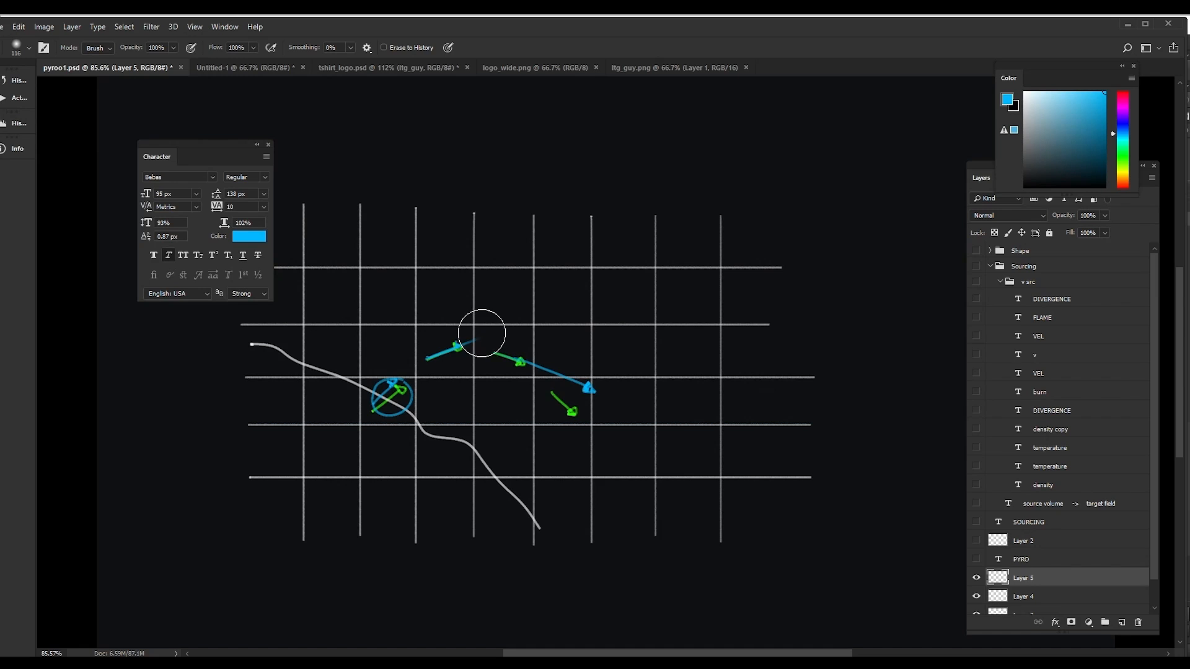
pyautogui.moveTo(585, 384); pyautogui.dragTo(552, 369)
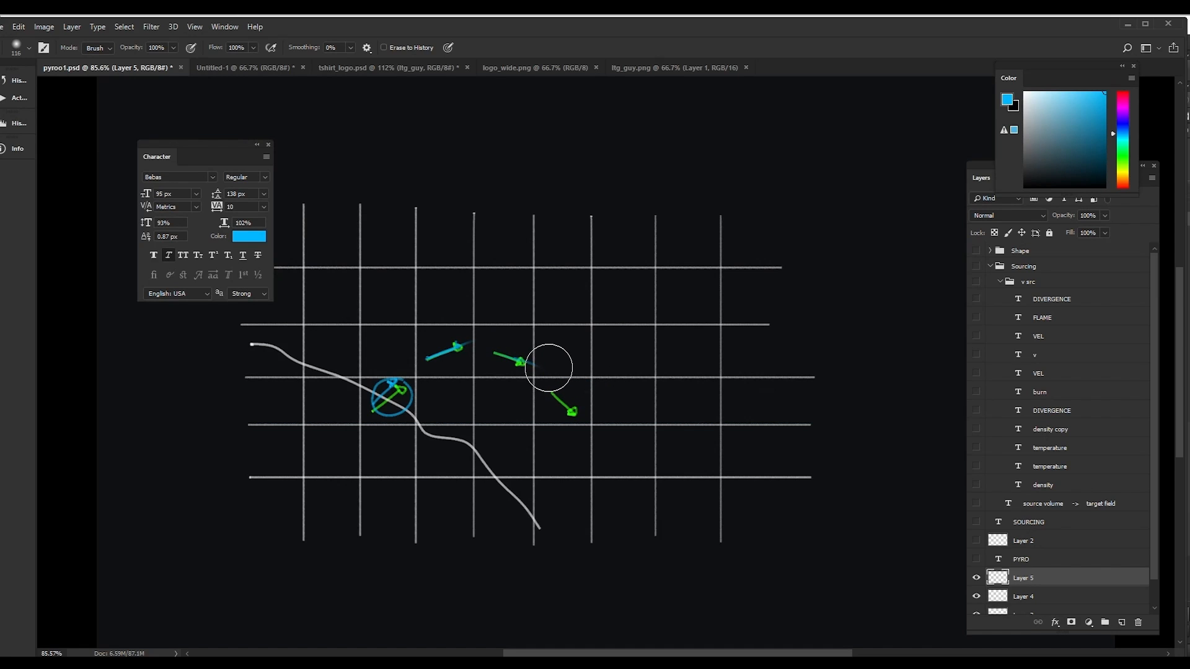
pyautogui.press('b')
pyautogui.keyDown('ctrl'); pyautogui.moveTo(420, 358); pyautogui.dragTo(467, 353); pyautogui.keyUp('ctrl')
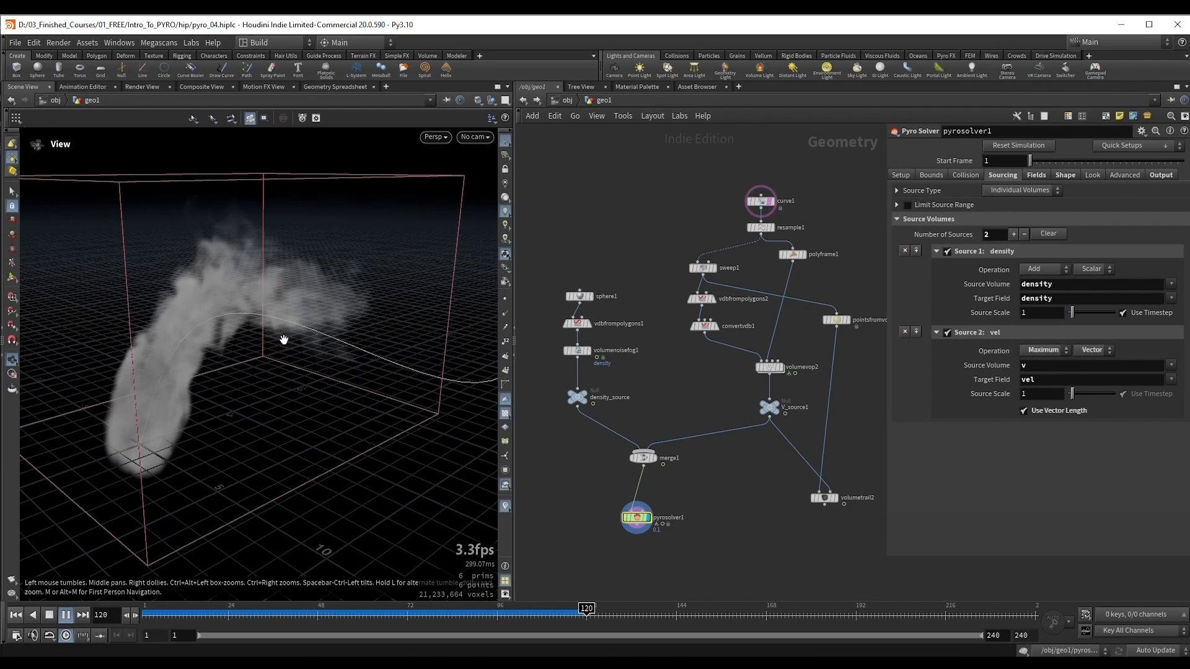
# Step: Switch back to Houdini, simulate to frame 134, and scrub to frame 115 to examine the smoke against the curve
pyautogui.moveTo(278, 363); pyautogui.dragTo(283, 359)
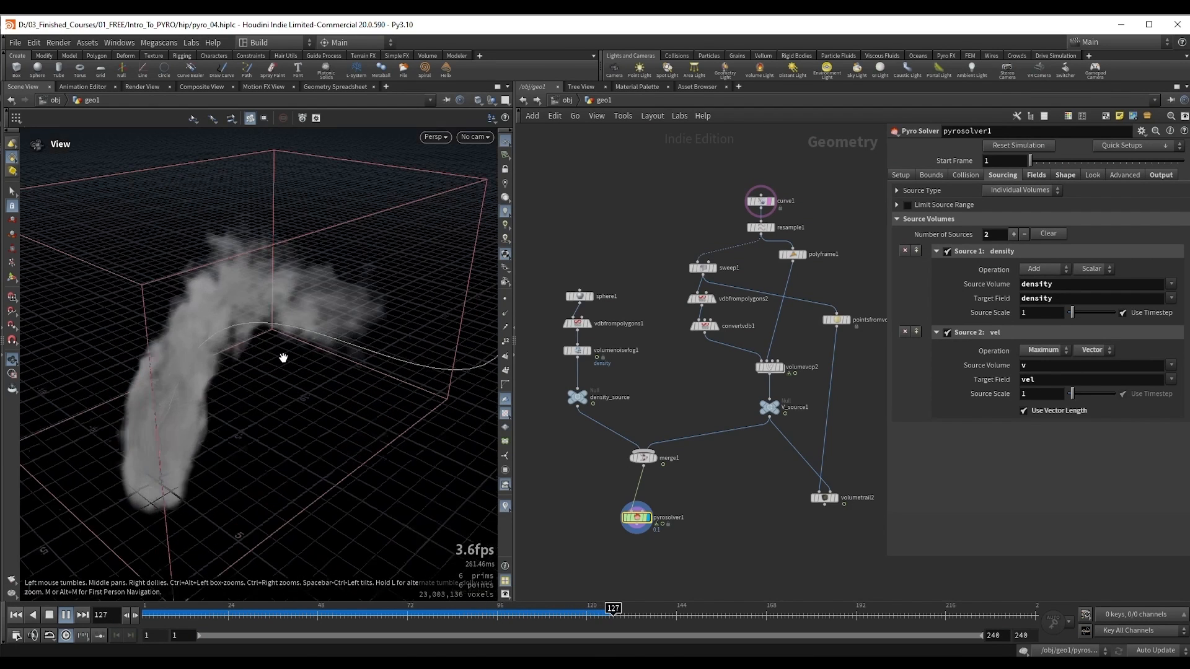
pyautogui.moveTo(254, 361); pyautogui.dragTo(256, 360, button='right')
pyautogui.press('Escape')
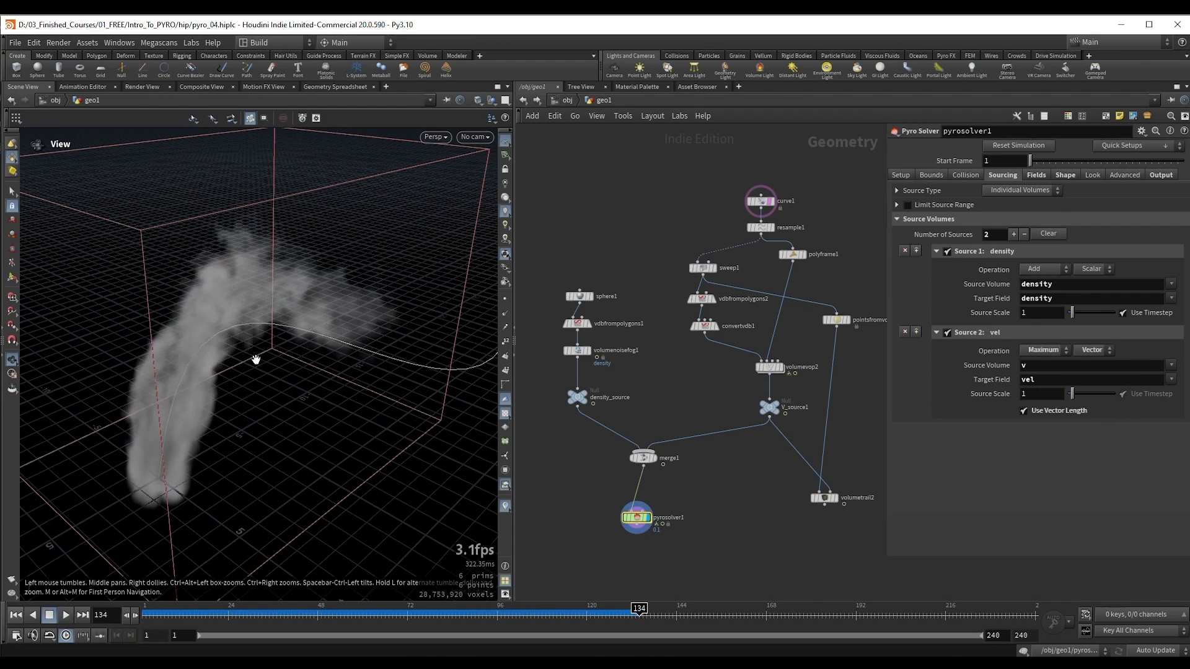
pyautogui.moveTo(460, 615); pyautogui.dragTo(568, 612)
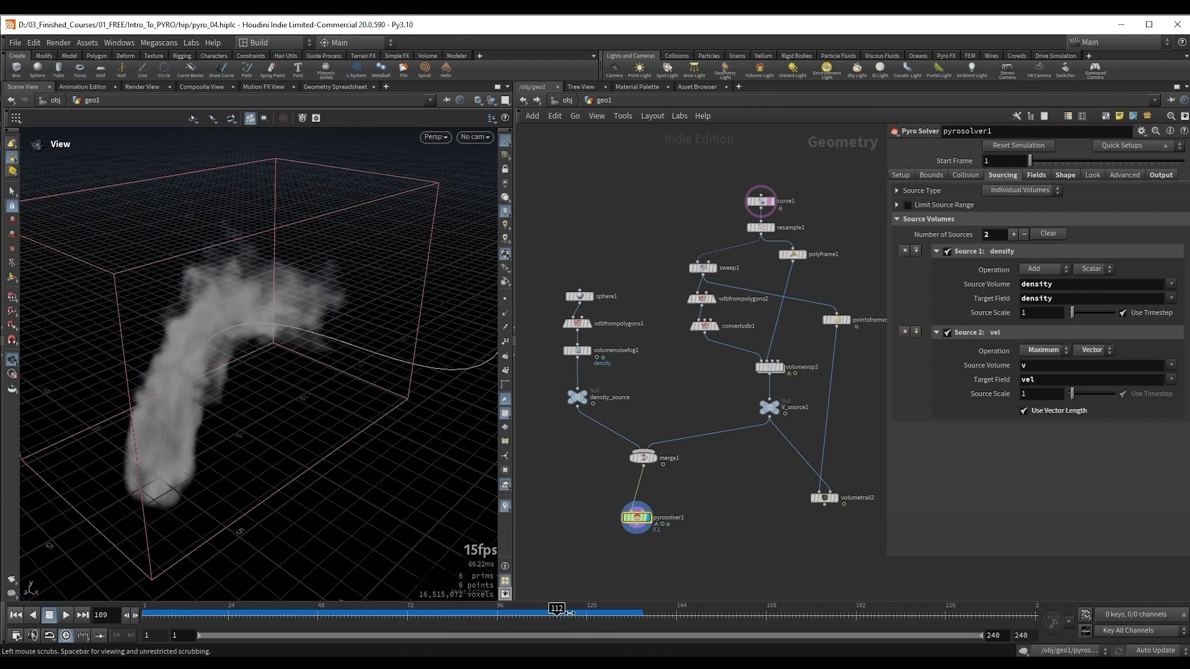
pyautogui.moveTo(239, 340); pyautogui.dragTo(223, 336)
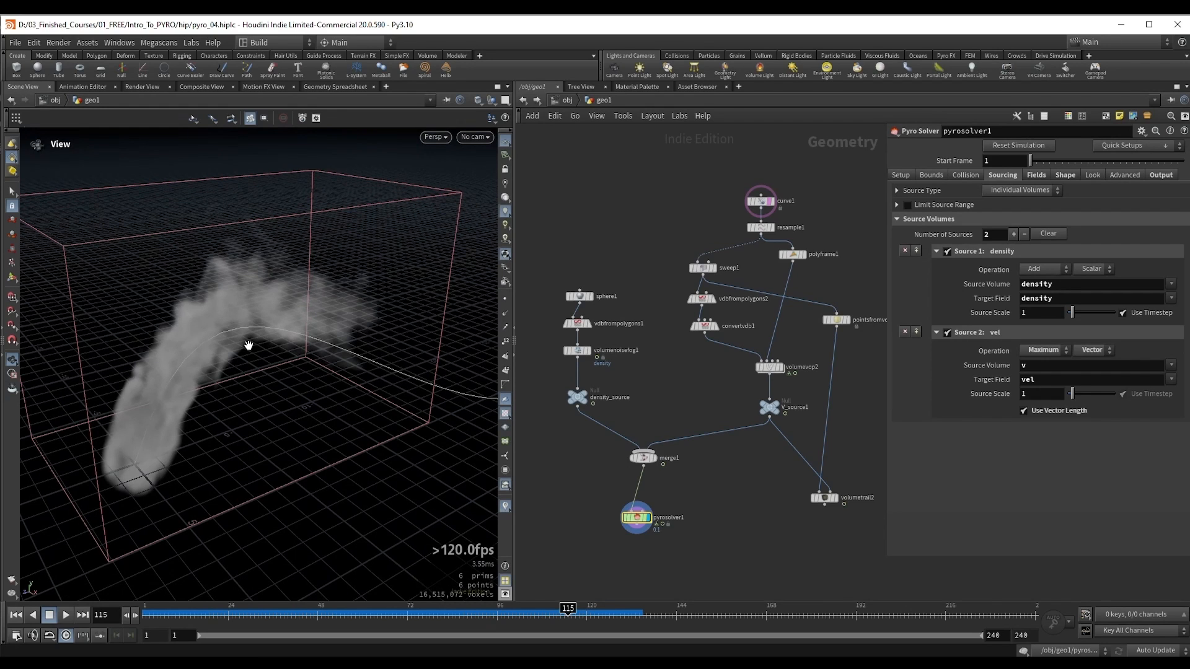
pyautogui.moveTo(249, 345); pyautogui.dragTo(248, 340)
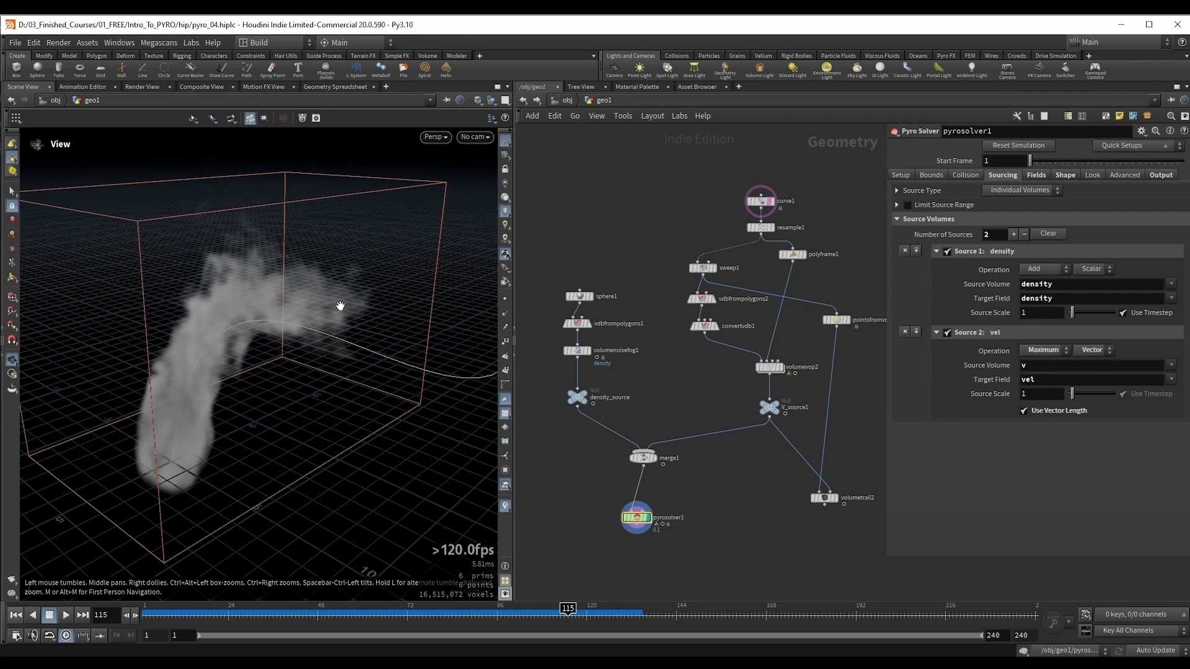
pyautogui.moveTo(245, 353); pyautogui.dragTo(360, 344)
# Step: Change the operation of pyrosolver1's vel source from Maximum to Pull
pyautogui.click(1043, 352)
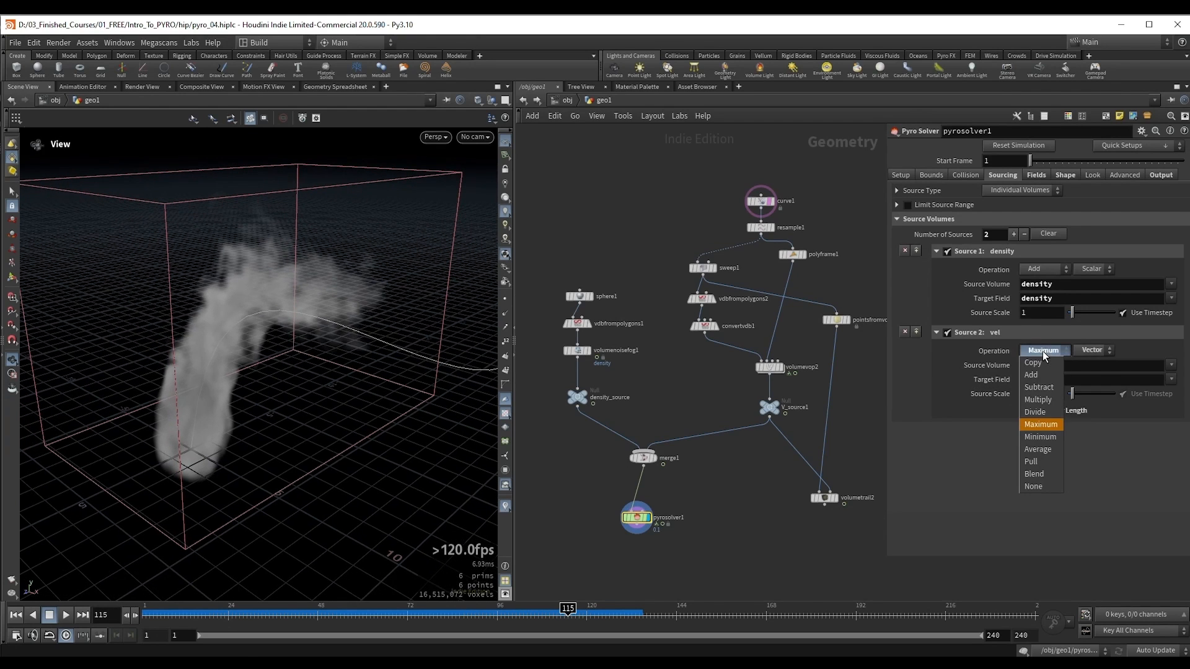
pyautogui.click(1036, 464)
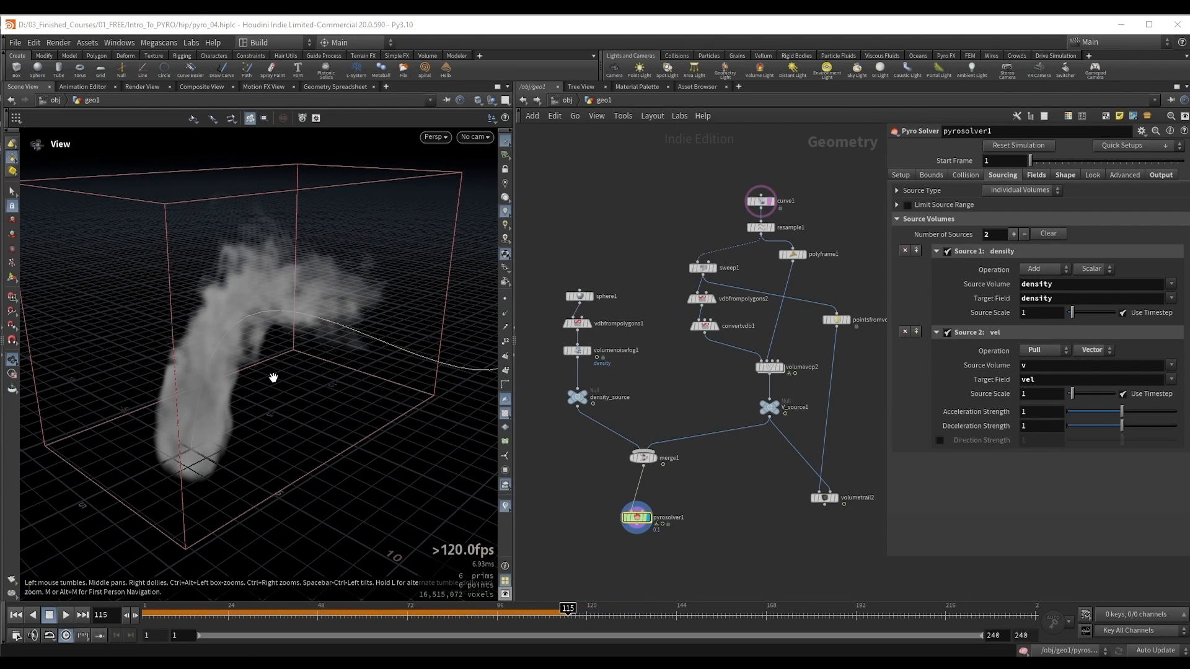
pyautogui.moveTo(273, 376); pyautogui.dragTo(255, 369)
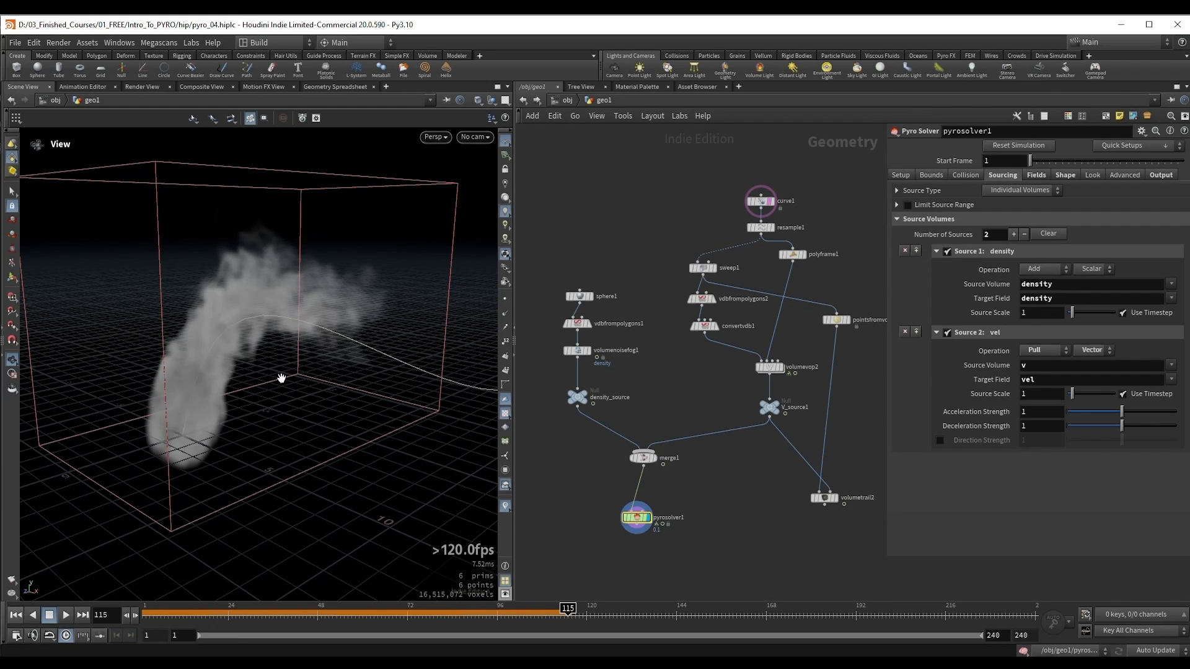
pyautogui.moveTo(282, 375); pyautogui.dragTo(278, 388)
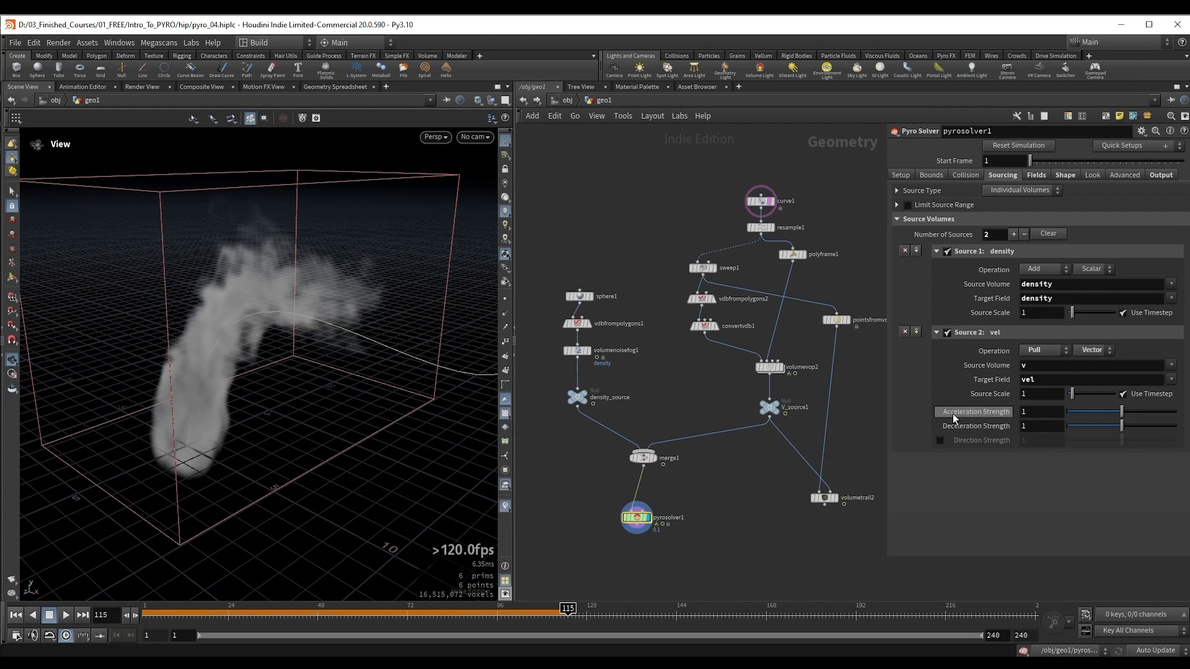
# Step: Enable the direction strength of pyrosolver1's vel source and set its acceleration strength to 10
pyautogui.moveTo(953, 414)
pyautogui.click(939, 441)
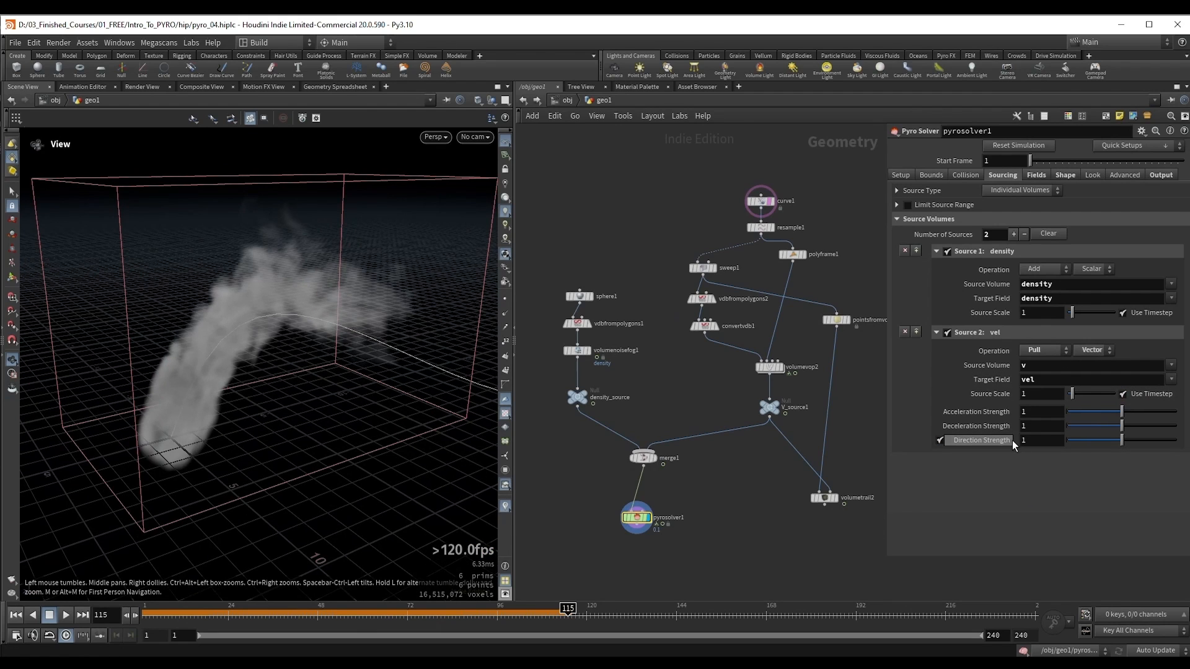
pyautogui.moveTo(1013, 440)
pyautogui.moveTo(328, 373)
pyautogui.mouseDown()
pyautogui.moveTo(319, 393)
pyautogui.moveTo(334, 394)
pyautogui.mouseUp()
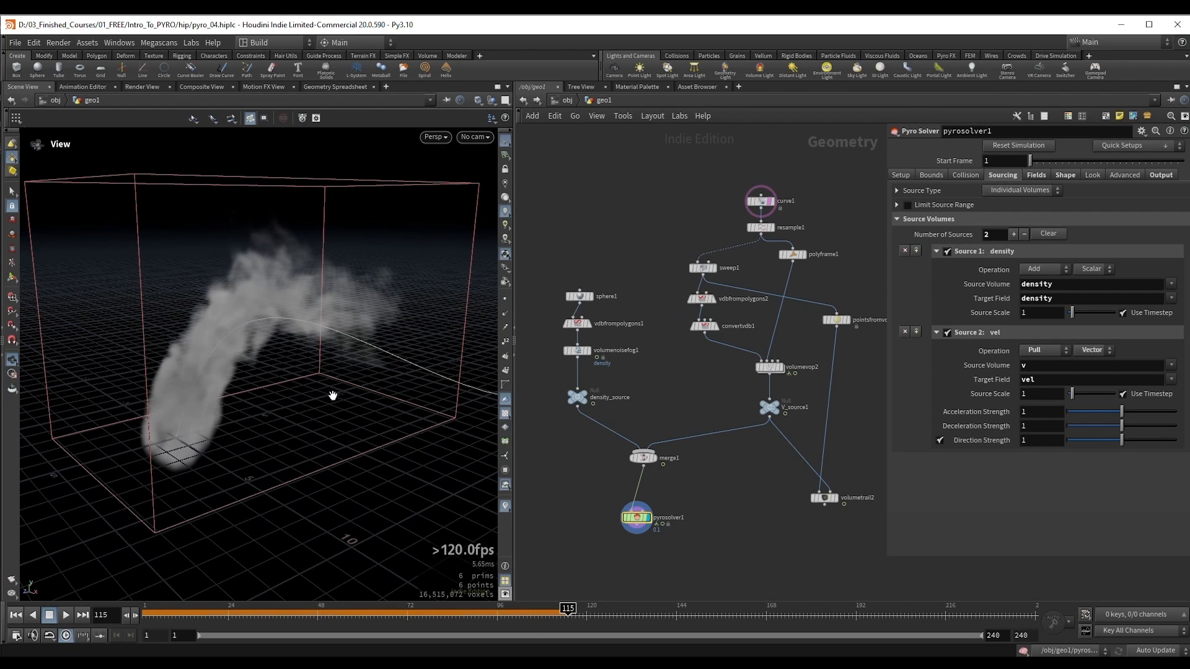
pyautogui.moveTo(248, 401); pyautogui.dragTo(261, 341, button='right')
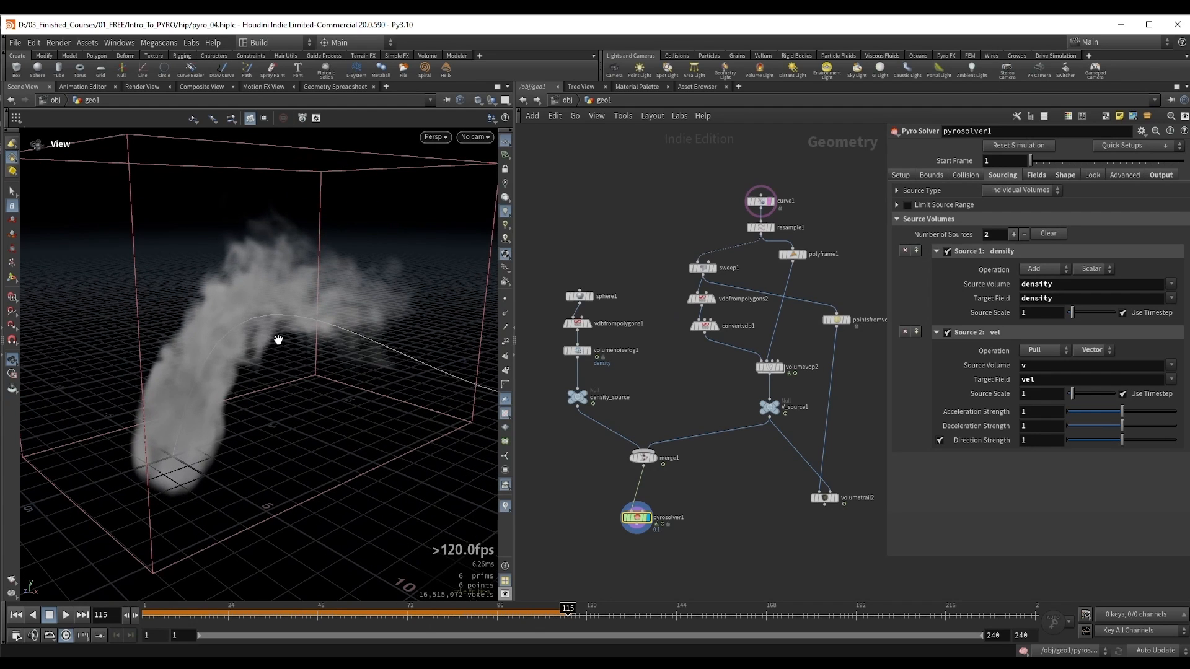
pyautogui.moveTo(279, 340); pyautogui.dragTo(263, 417)
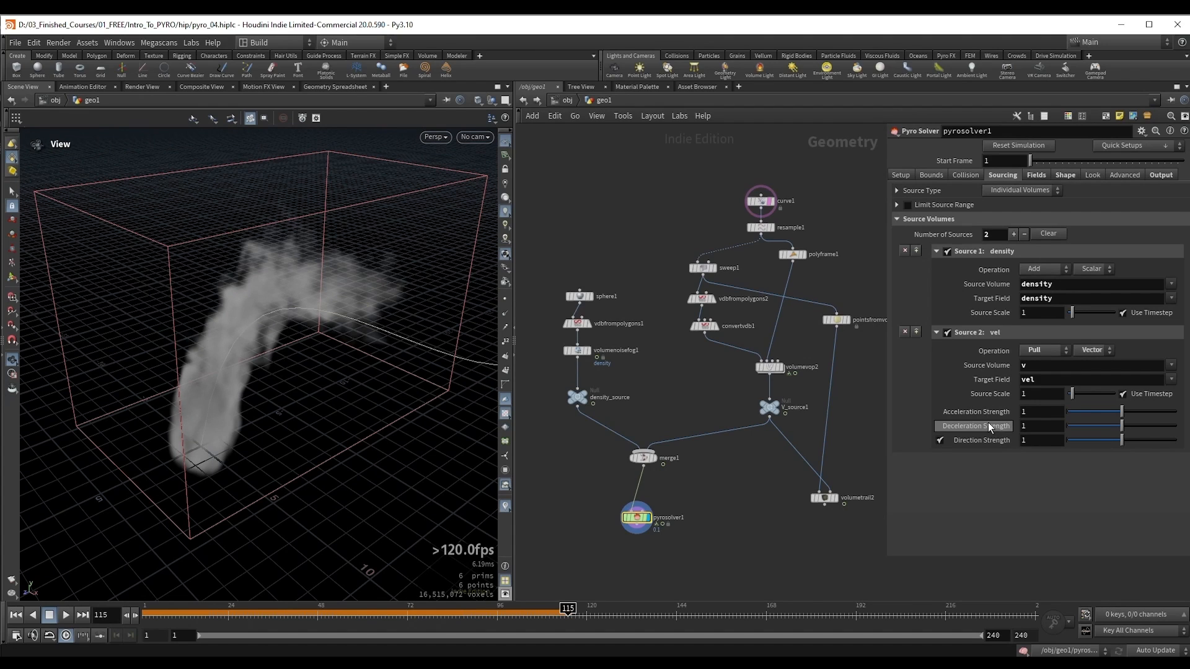
pyautogui.write('0')
pyautogui.press('Return')
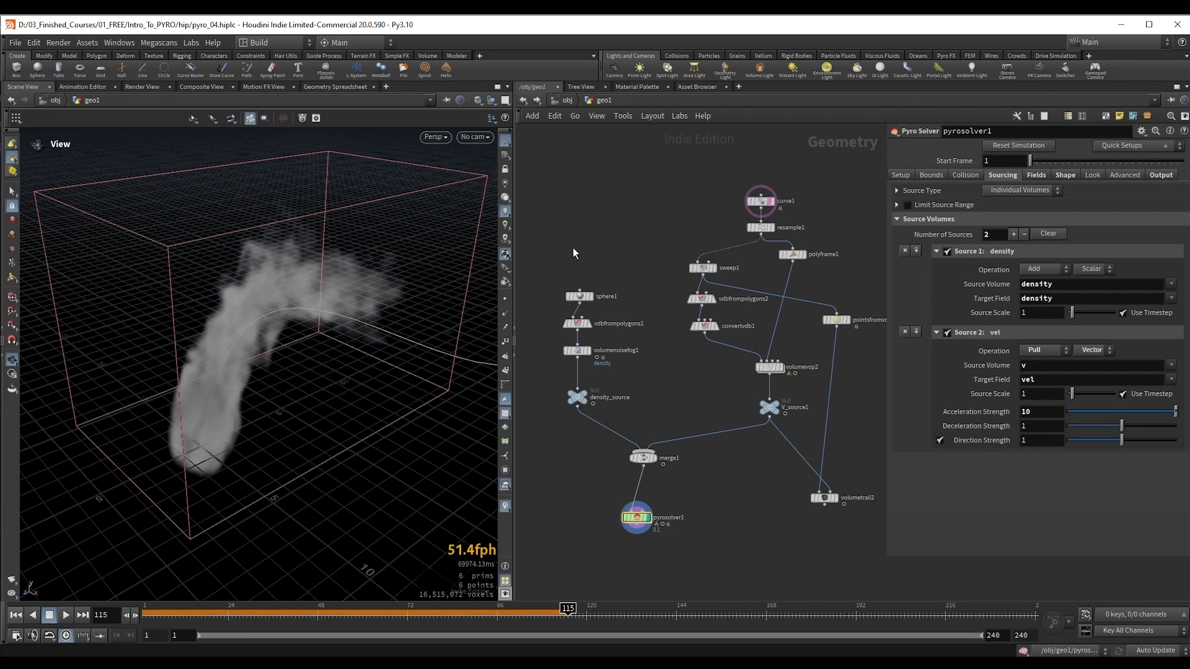
# Step: Simulate from the first frame past frame 112, pausing at frame 81, to examine how the smoke follows the curve
pyautogui.hotkey('ctrl', 'Up')
pyautogui.press('Up')
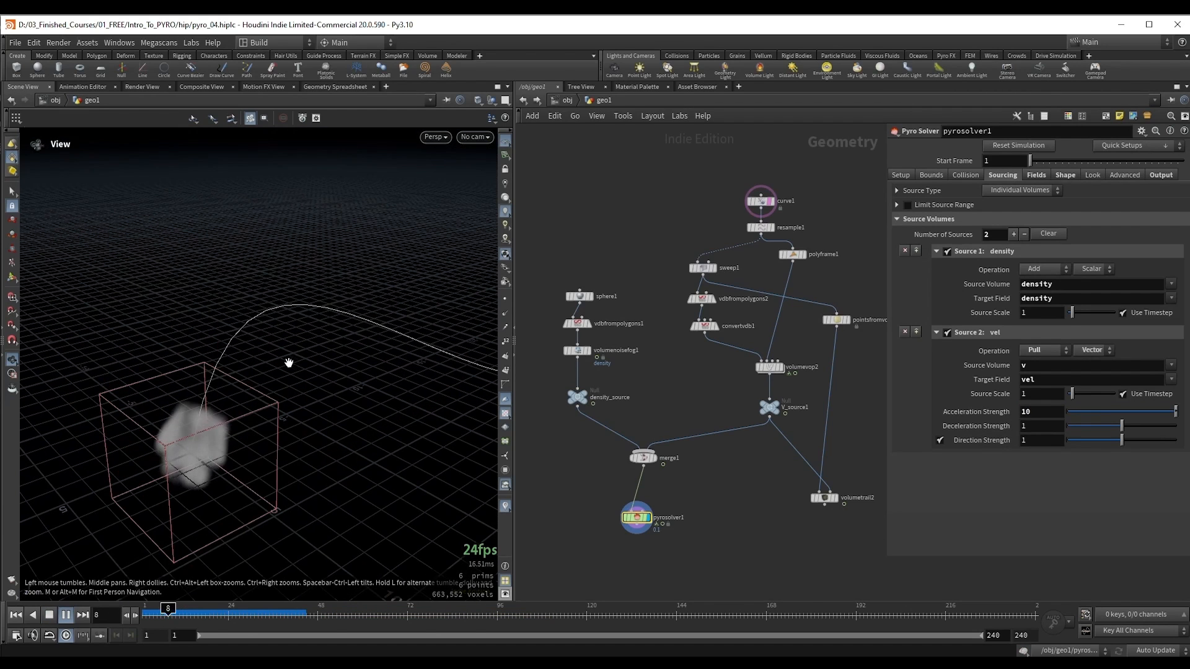
pyautogui.moveTo(289, 364); pyautogui.dragTo(232, 404)
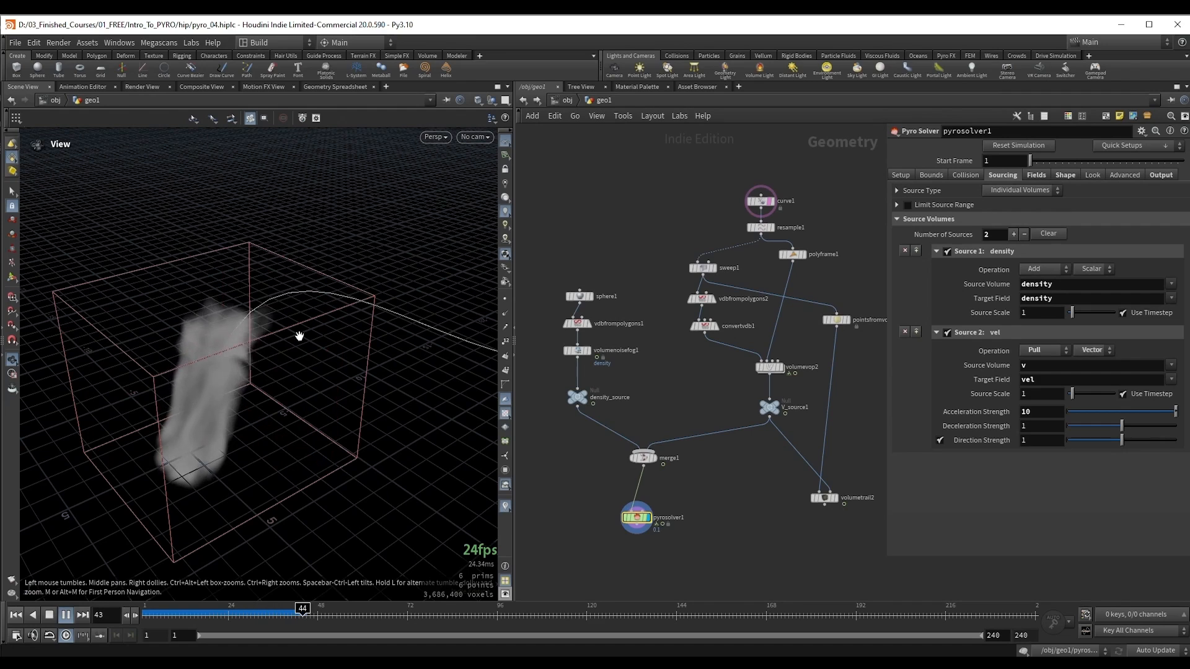
pyautogui.moveTo(258, 351); pyautogui.dragTo(279, 385)
pyautogui.moveTo(248, 377)
pyautogui.mouseDown()
pyautogui.moveTo(226, 363)
pyautogui.moveTo(253, 364)
pyautogui.mouseUp()
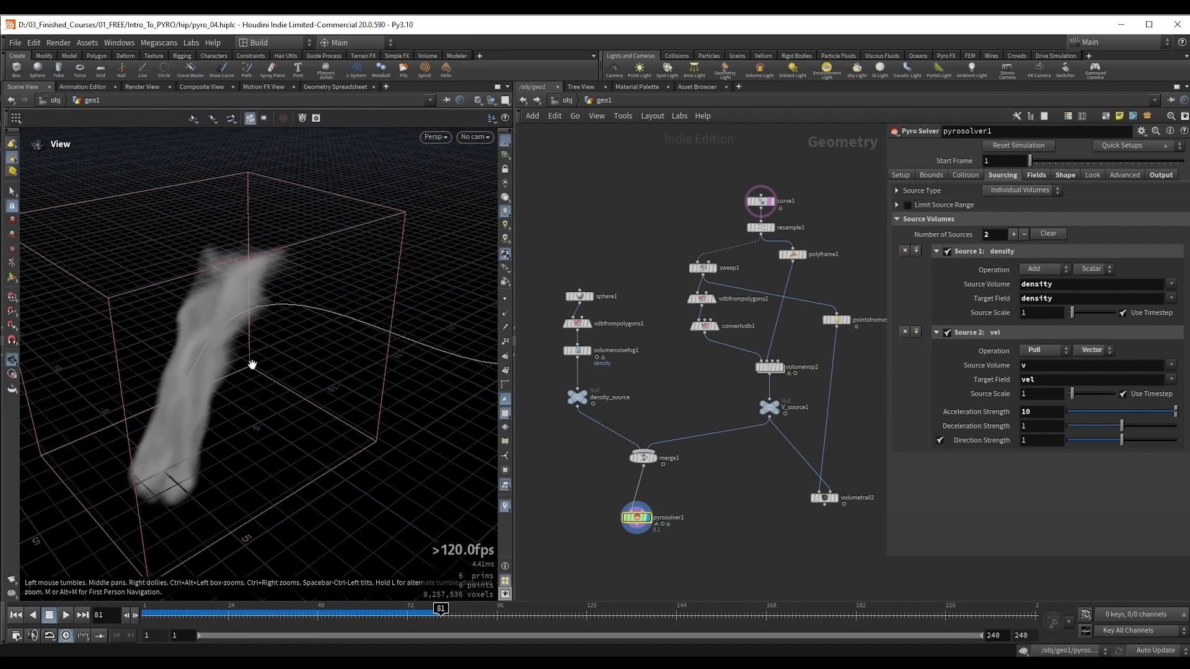
pyautogui.press('Up')
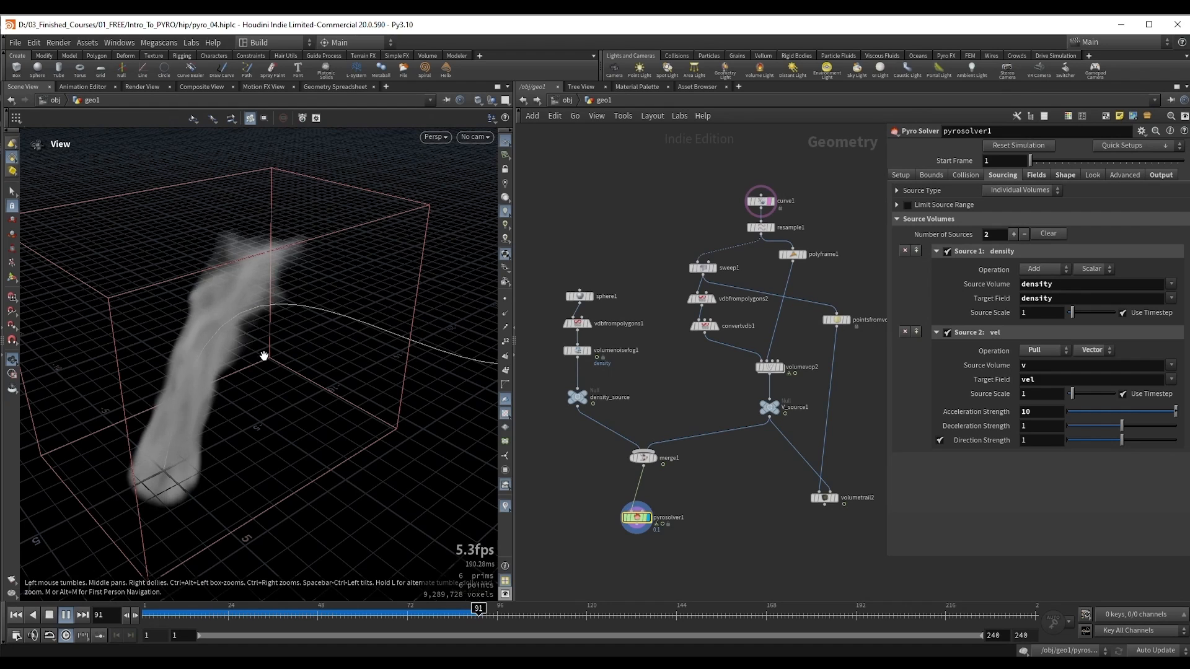
pyautogui.moveTo(264, 355); pyautogui.dragTo(267, 352)
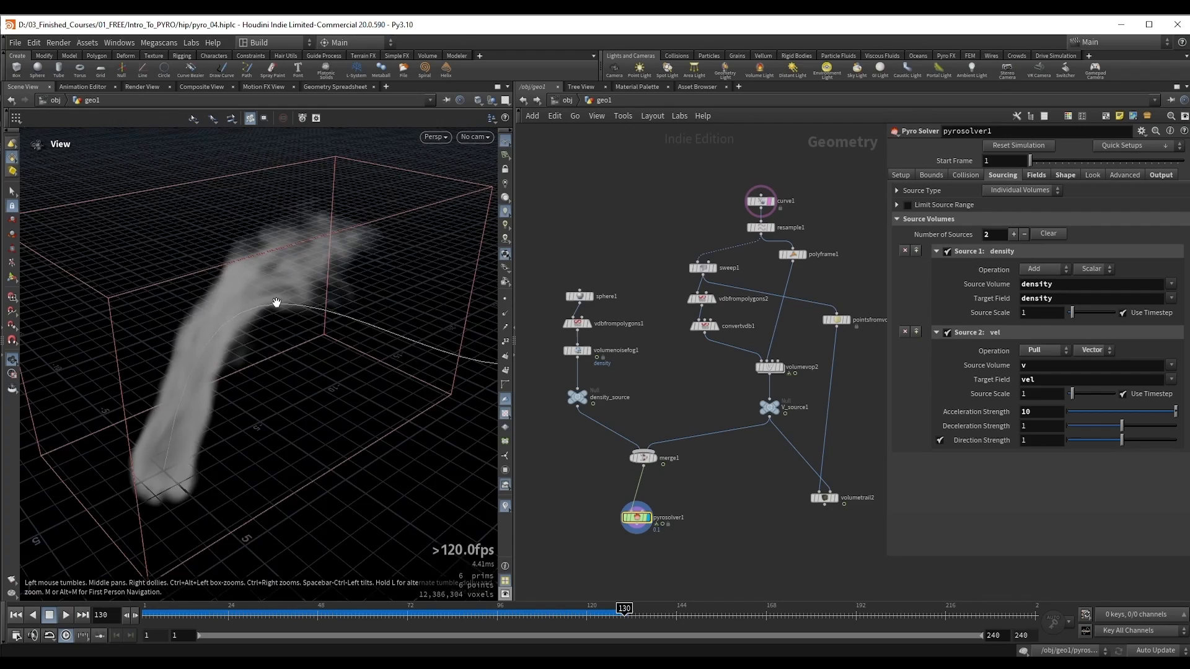
pyautogui.moveTo(276, 302); pyautogui.dragTo(306, 356)
pyautogui.press('Up')
# Step: Replay the simulation from the first frame, pause at frame 141 to examine the smoke against the curve, and continue to frame 179
pyautogui.press('Up')
pyautogui.hotkey('ctrl', 'Up')
pyautogui.press('Up')
pyautogui.moveTo(233, 379); pyautogui.dragTo(295, 410)
pyautogui.press('Up')
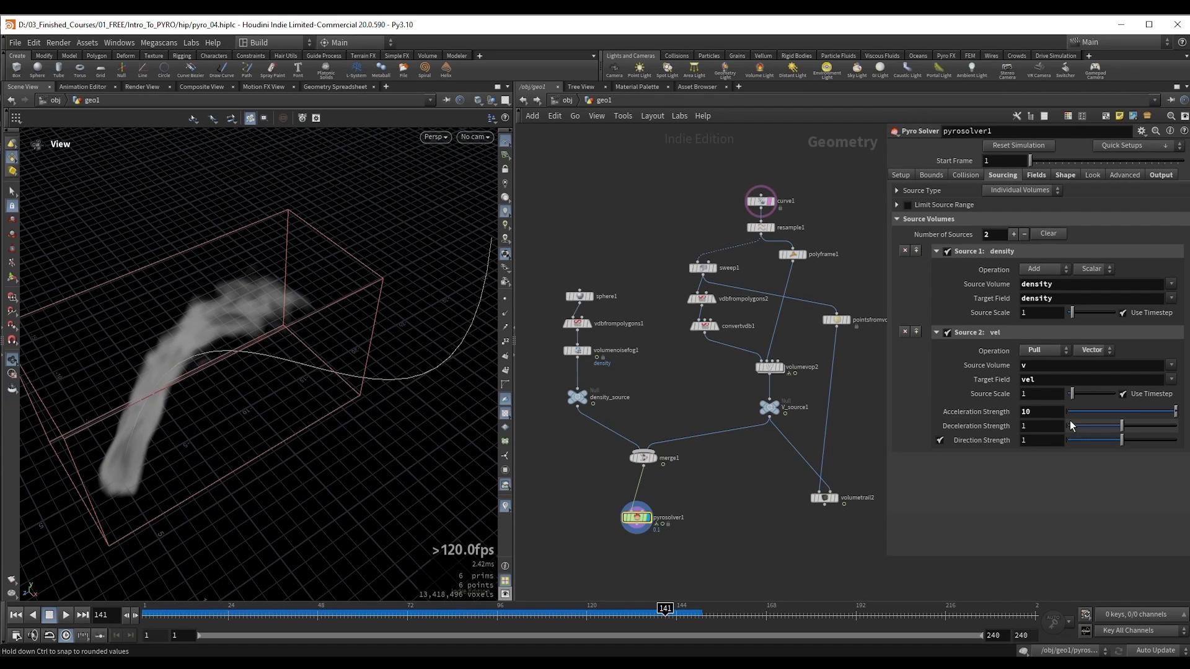
pyautogui.moveTo(280, 403); pyautogui.dragTo(233, 345)
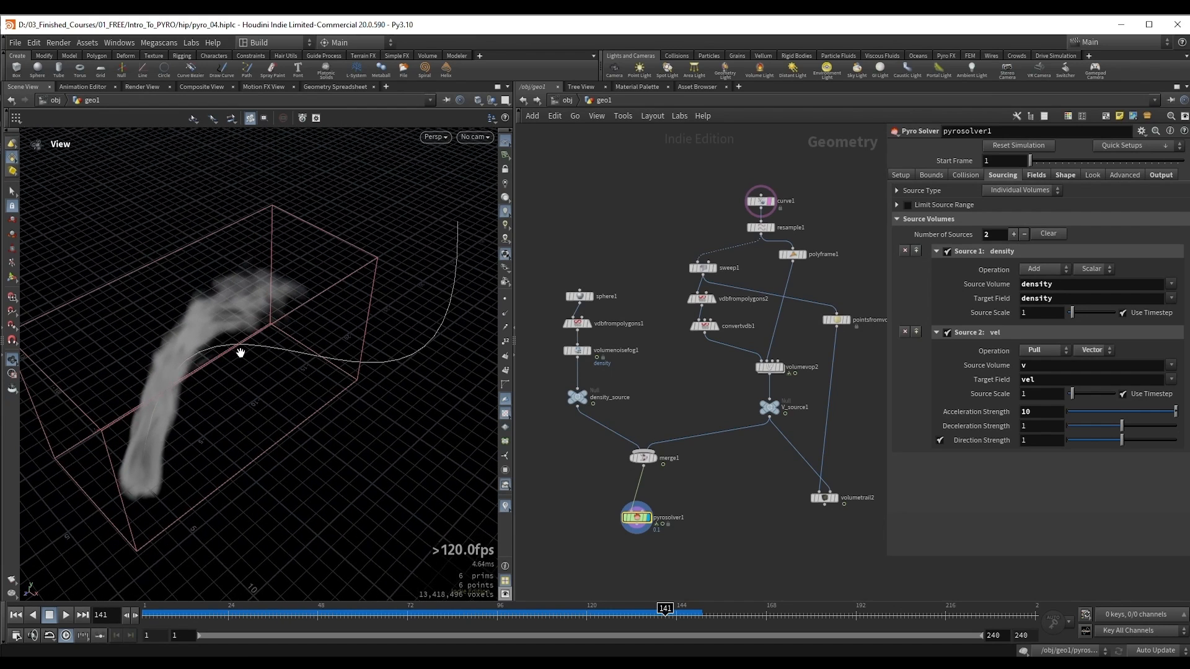
pyautogui.press('Up')
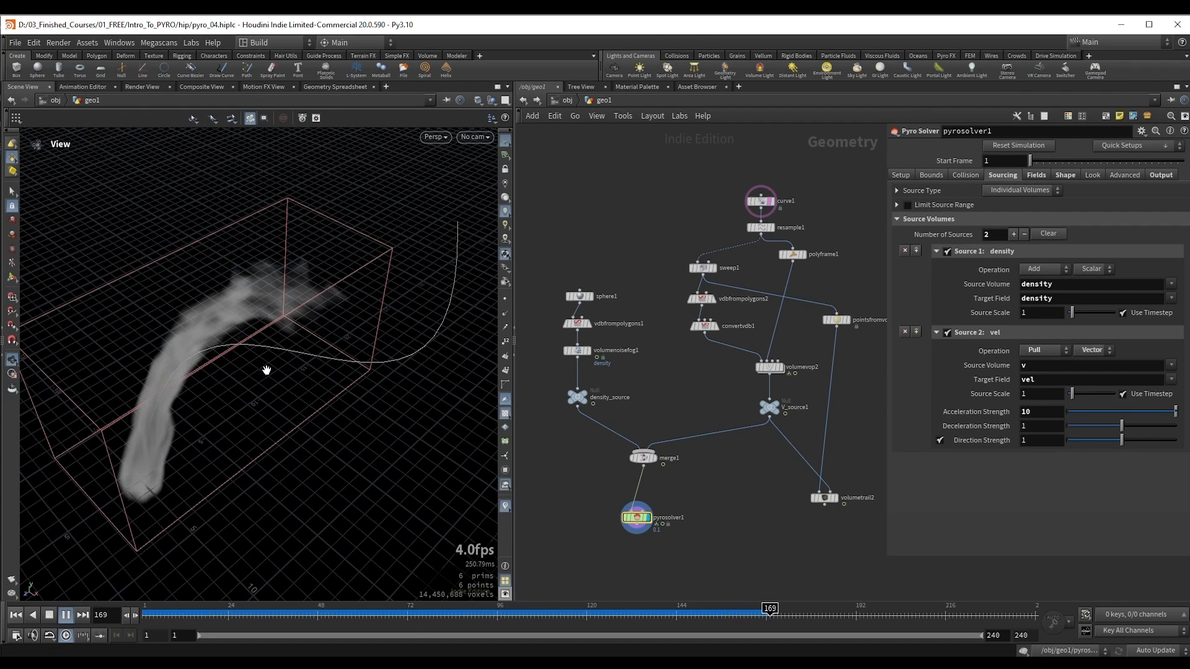
pyautogui.moveTo(273, 370); pyautogui.dragTo(286, 354)
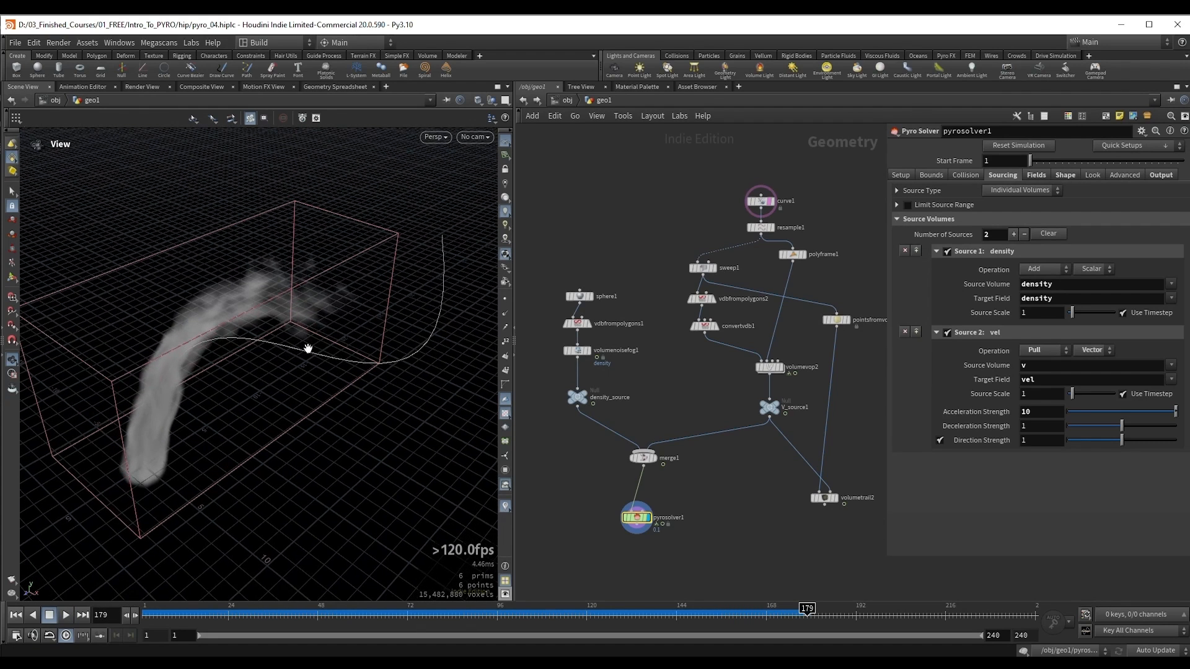
# Step: Change the operation of pyrosolver1's vel source to Copy and simulate from the first frame to frame 172
pyautogui.click(1044, 352)
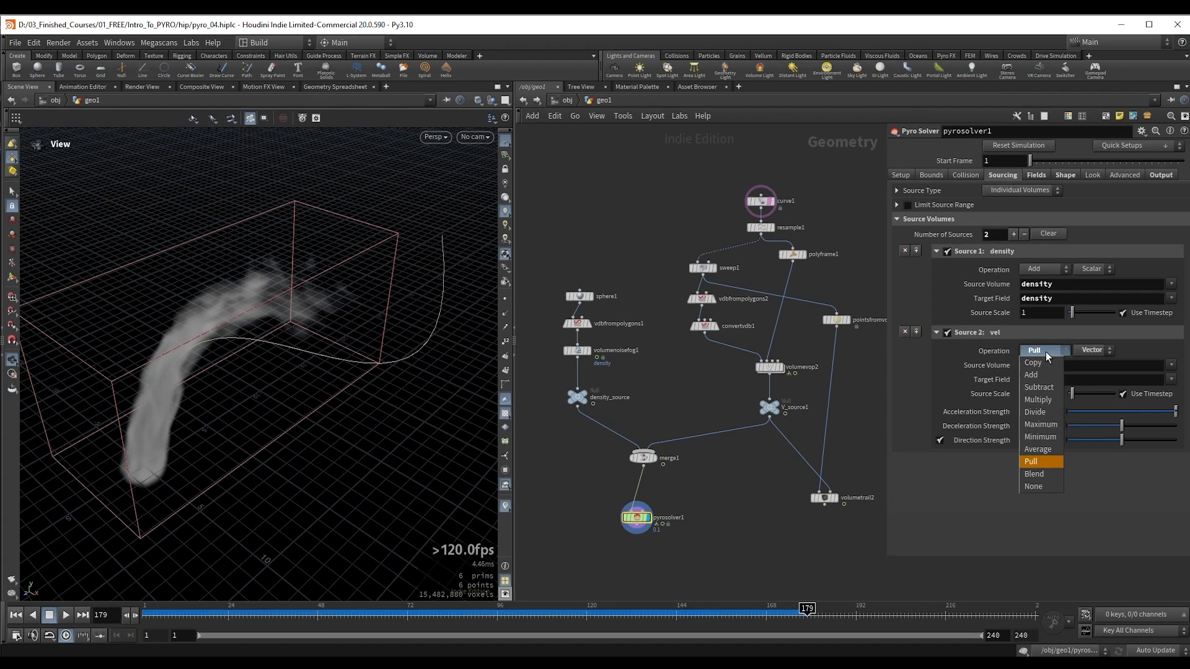
pyautogui.click(1044, 362)
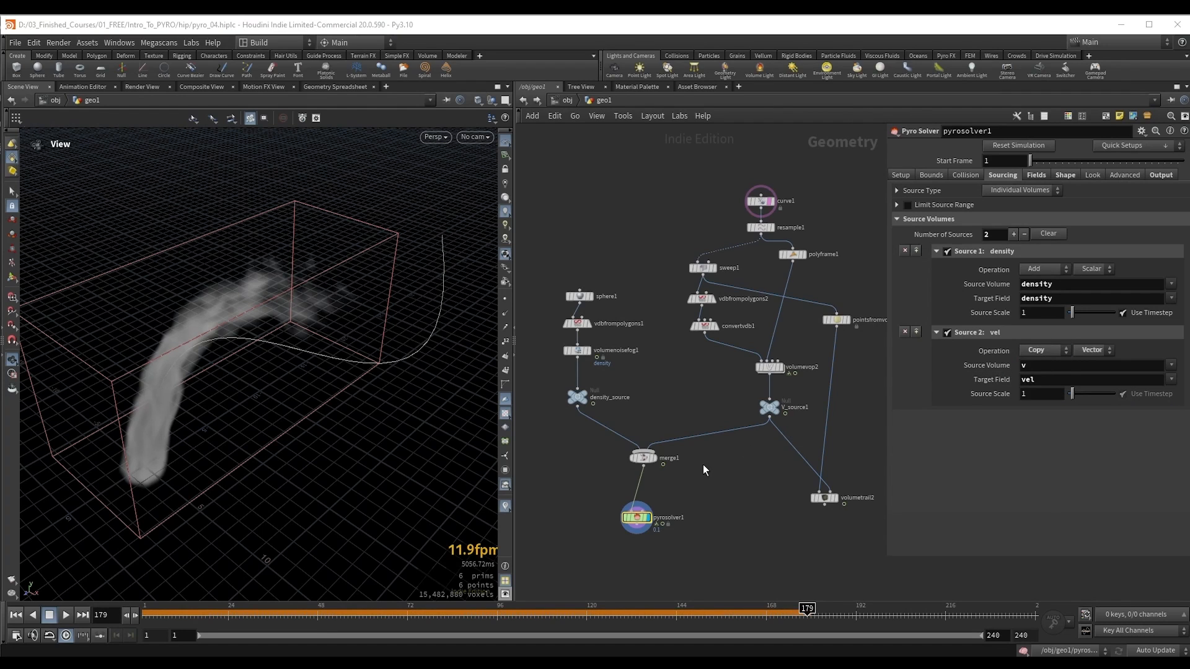
pyautogui.hotkey('ctrl', 'Up')
pyautogui.press('Up')
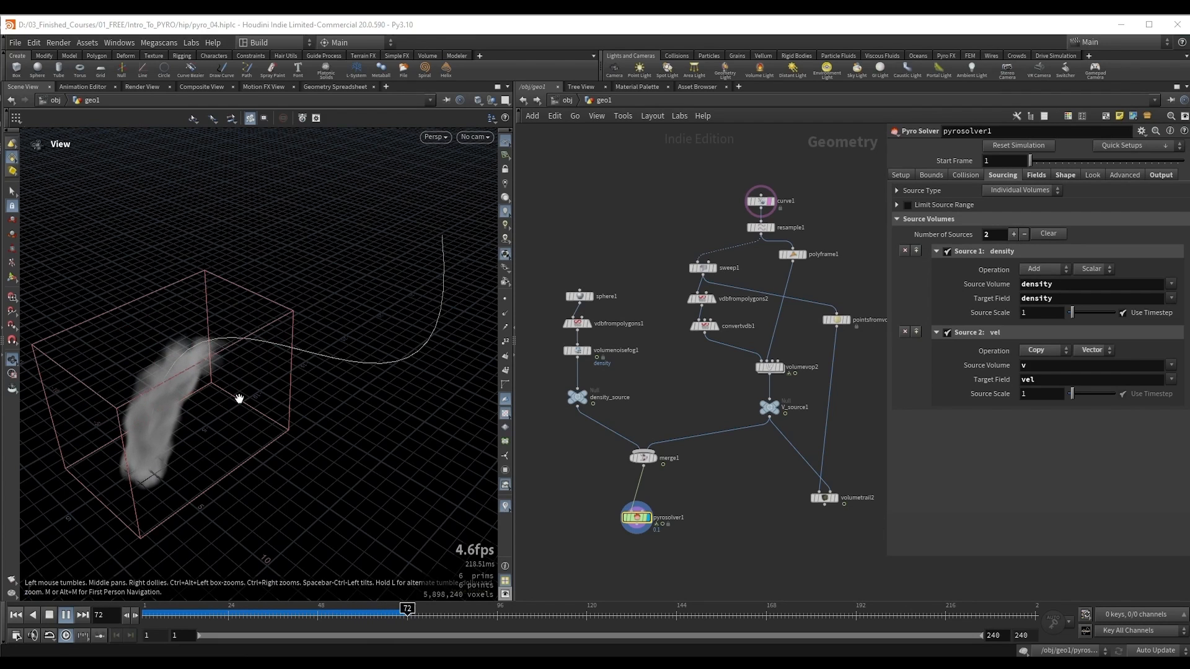
pyautogui.moveTo(239, 399); pyautogui.dragTo(267, 421)
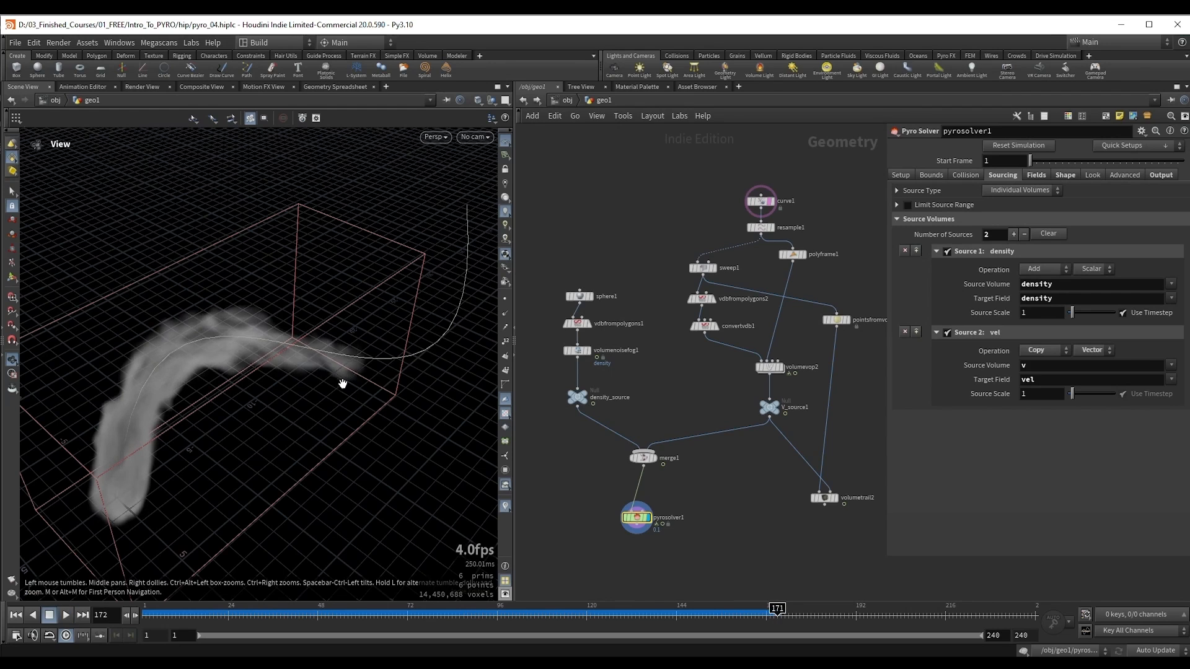
pyautogui.moveTo(343, 382); pyautogui.dragTo(228, 381)
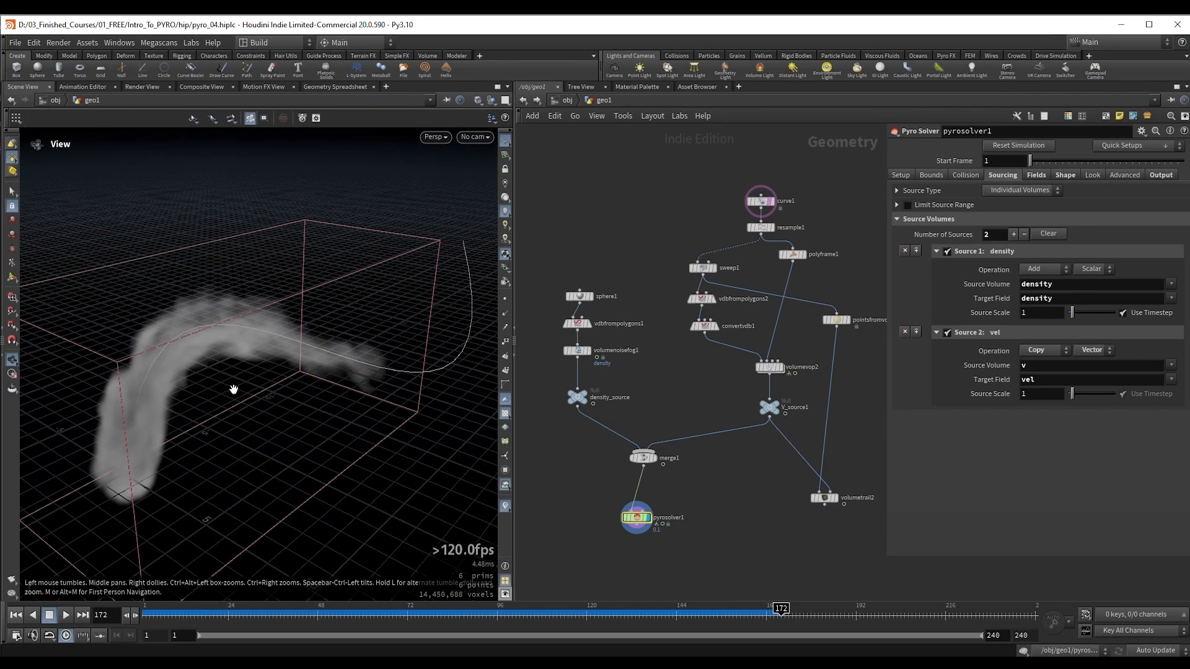
# Step: Enable Turbulence in pyrosolver1's shape settings and set its strength to 1
pyautogui.click(1038, 176)
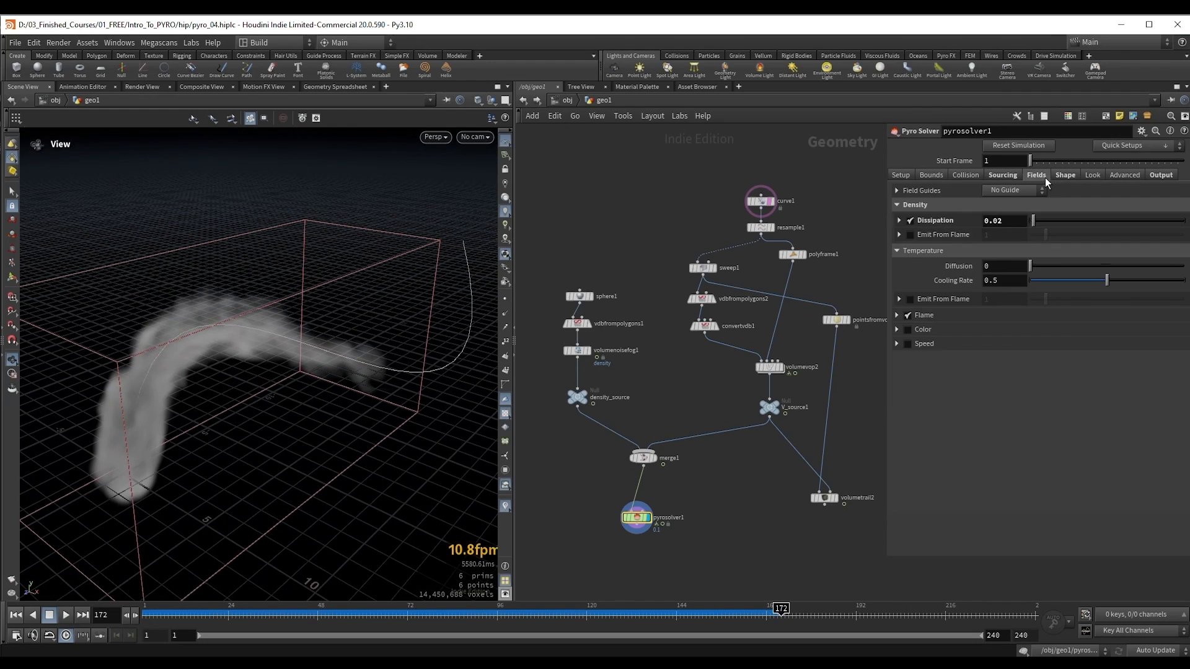
pyautogui.click(1062, 176)
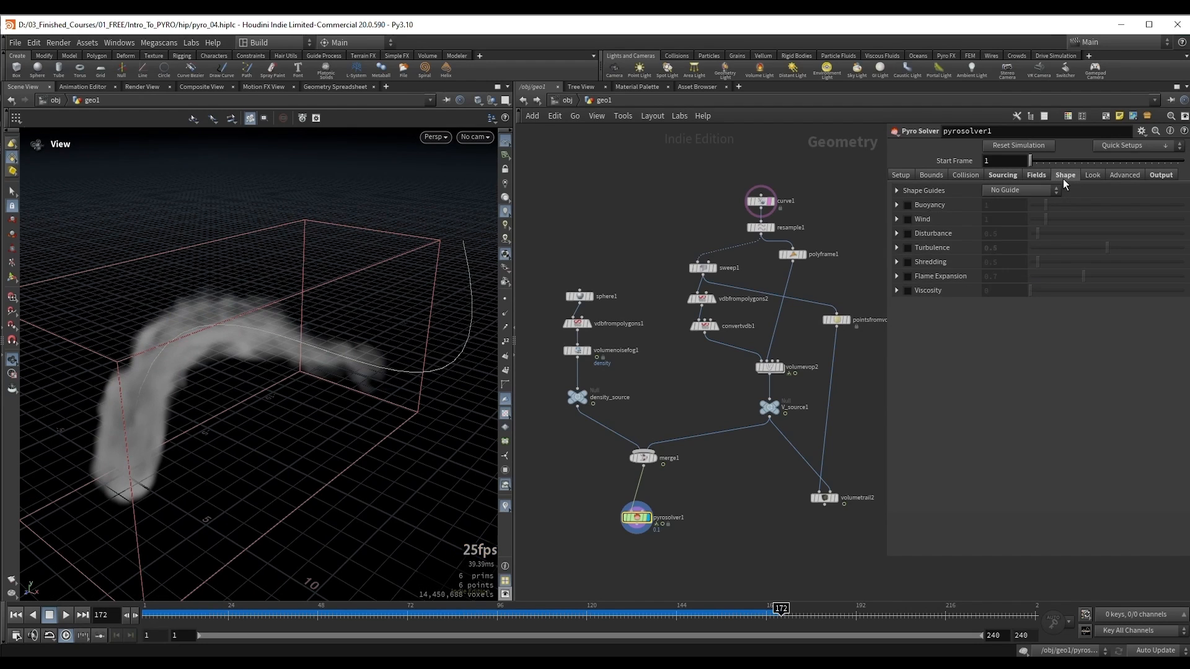
pyautogui.click(909, 247)
pyautogui.click(897, 247)
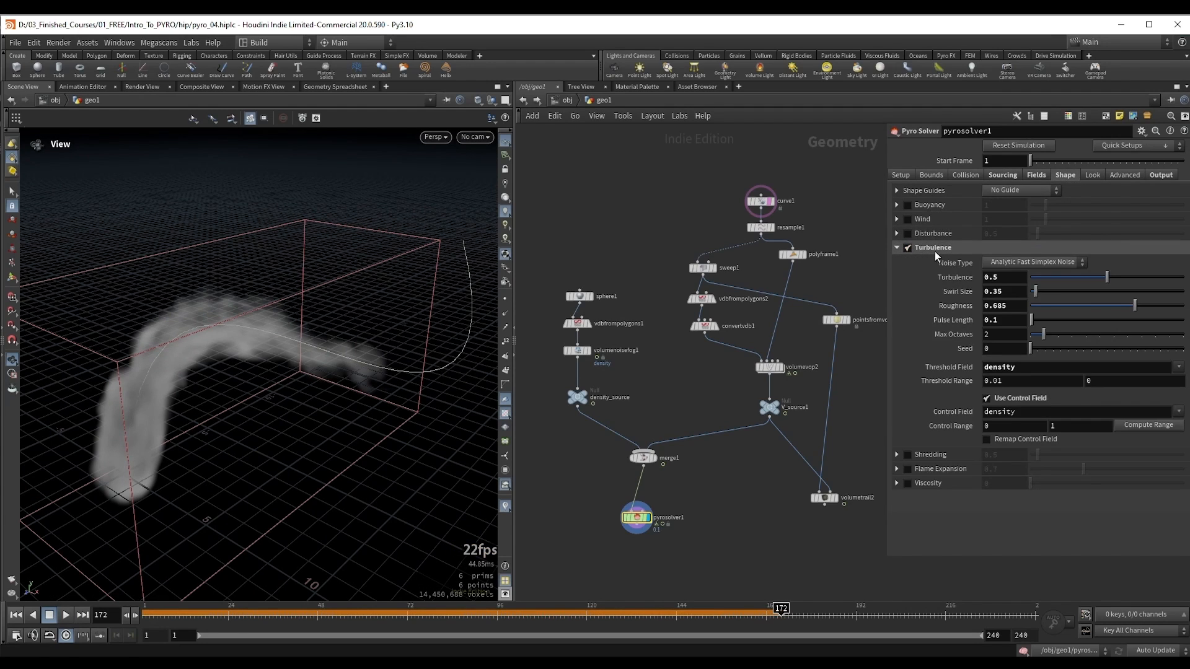
pyautogui.moveTo(1125, 277); pyautogui.dragTo(1182, 277)
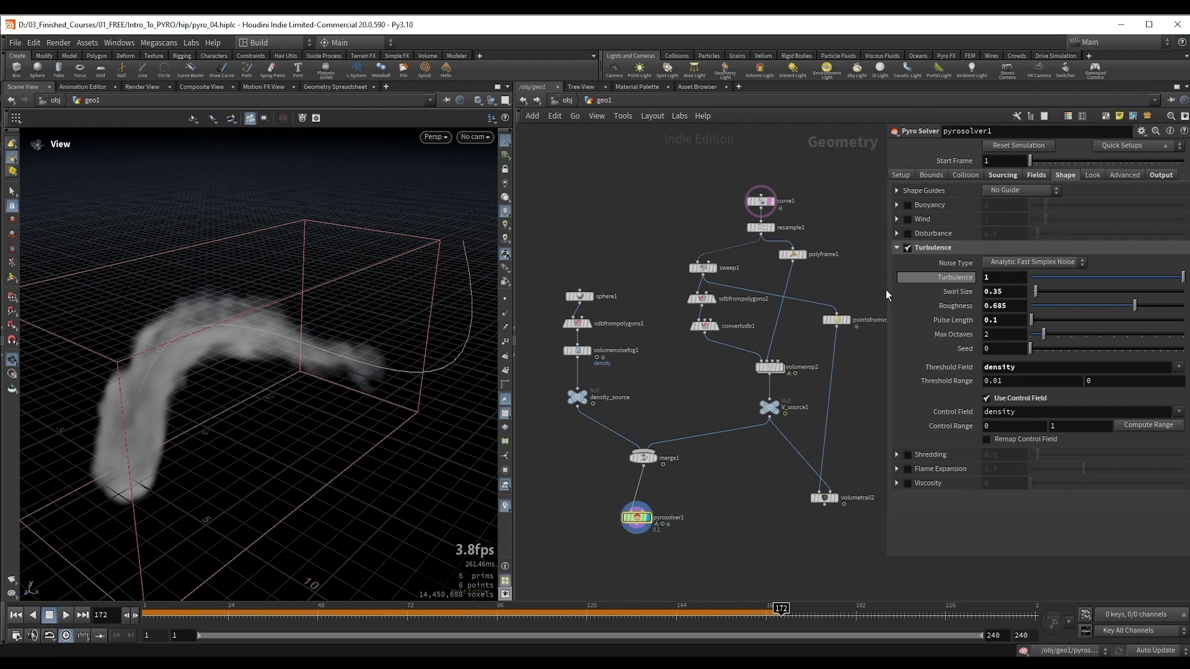
# Step: Simulate from the first frame to frame 58 to examine the effect of the turbulence on the smoke
pyautogui.hotkey('ctrl', 'Up')
pyautogui.press('Up')
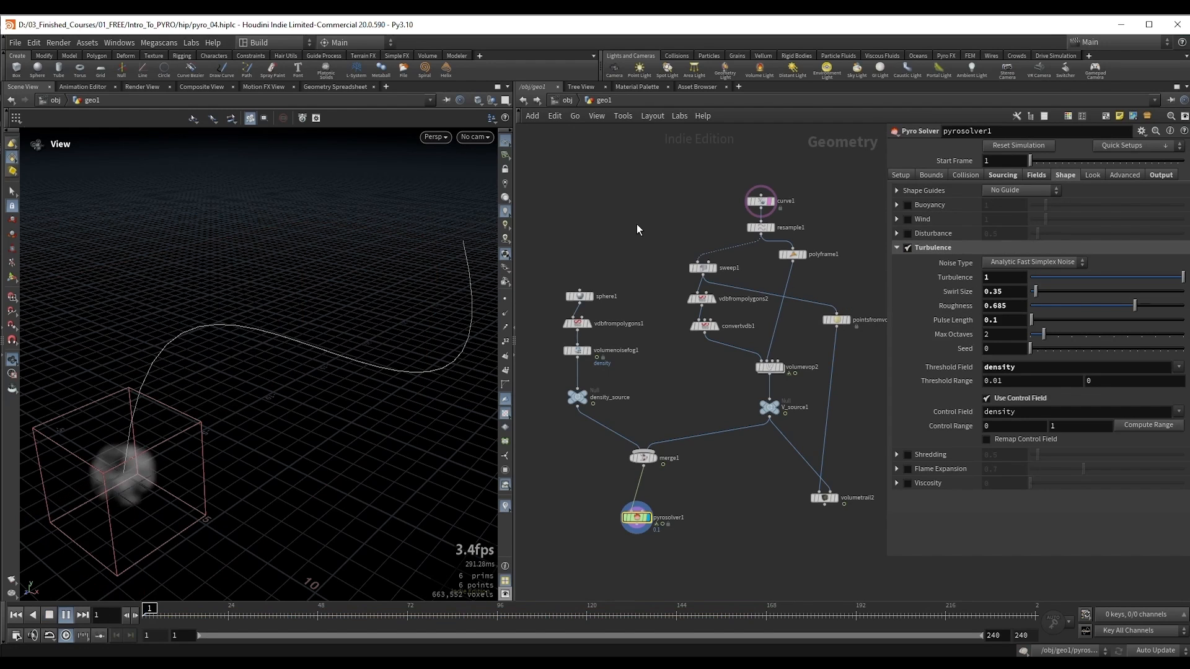
pyautogui.press('Up')
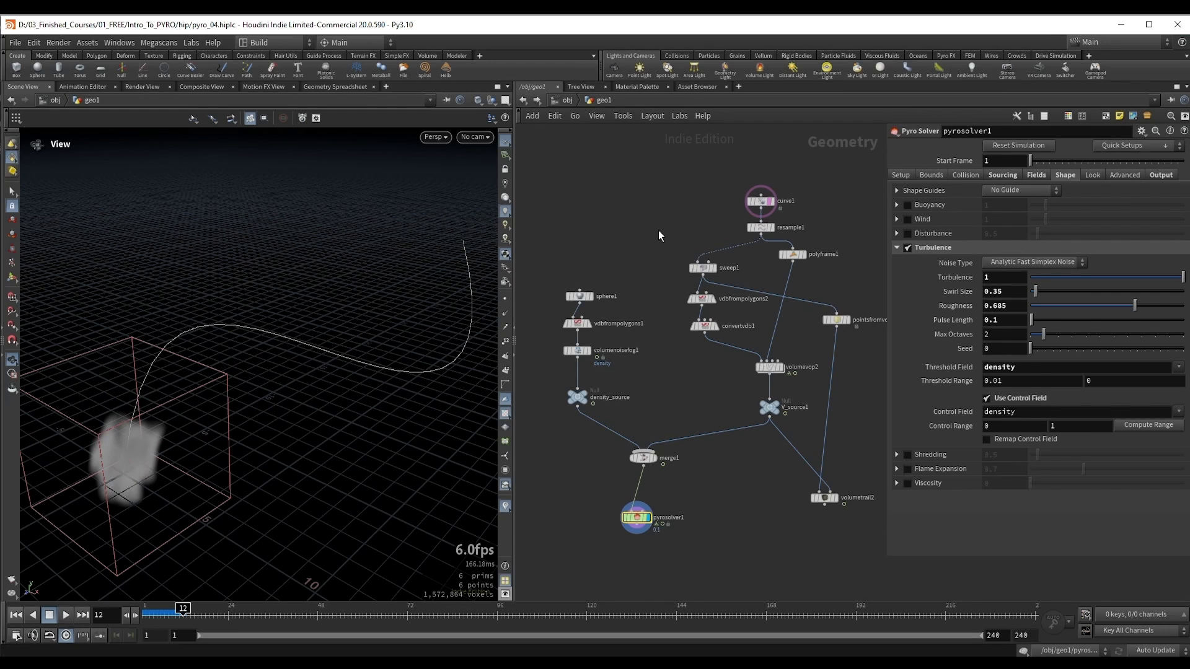
pyautogui.press('Up')
pyautogui.moveTo(130, 385); pyautogui.dragTo(169, 389)
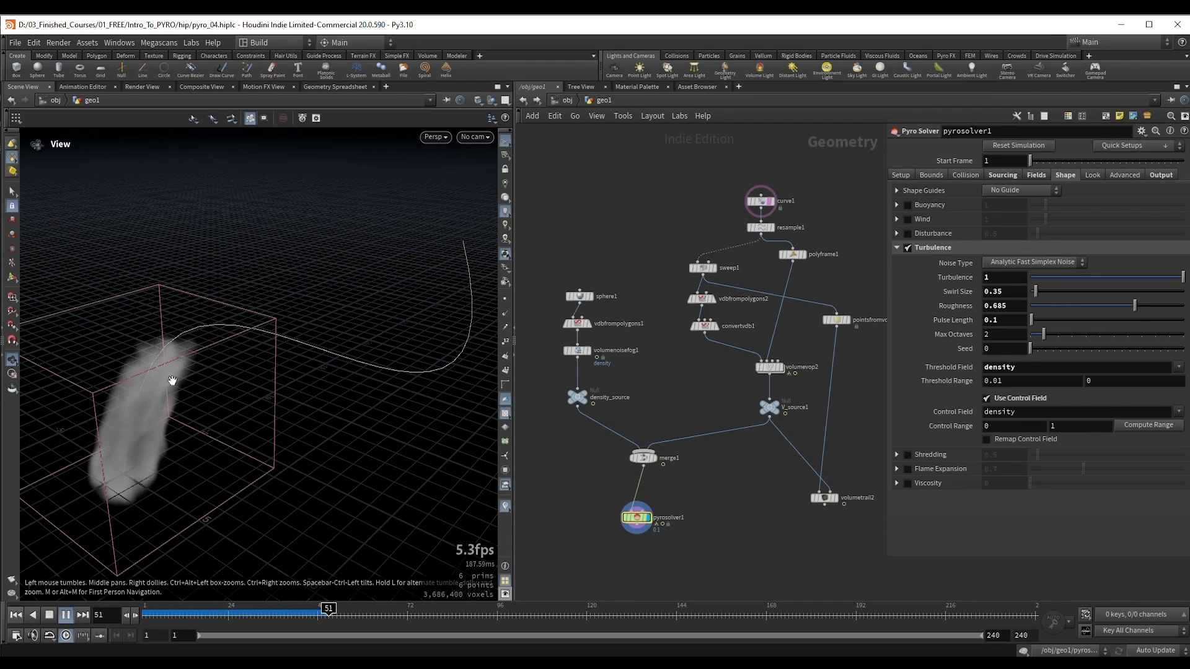
pyautogui.press('Down')
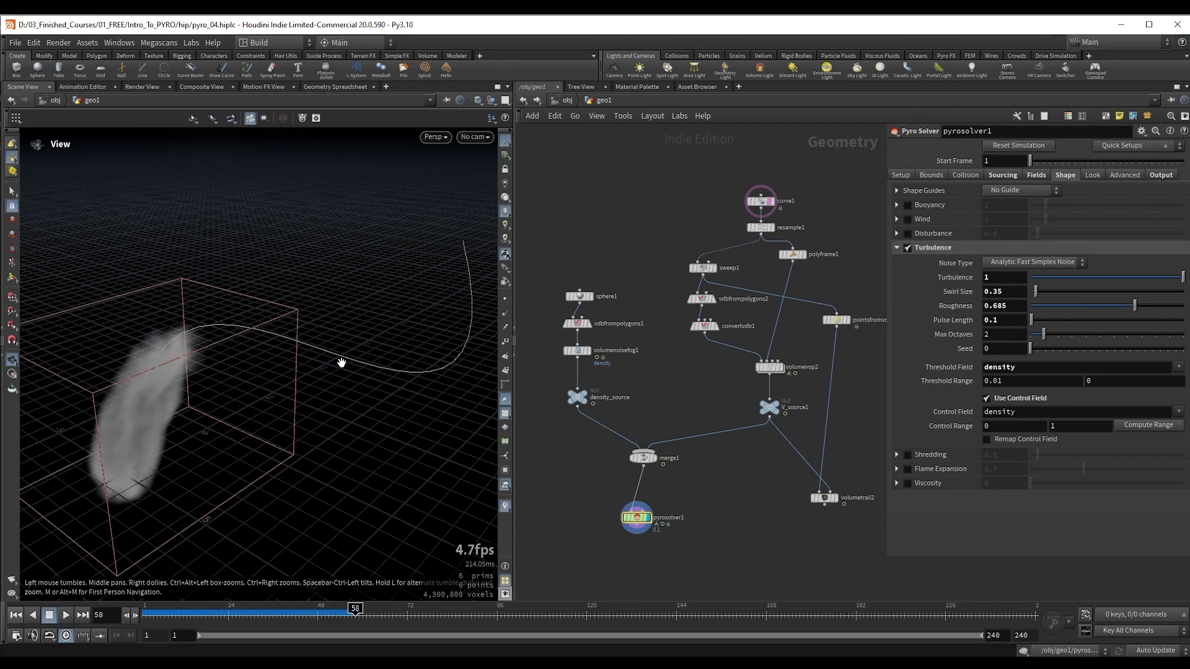
# Step: Try a turbulence strength of 10 and re-simulate to frame 49
pyautogui.click(994, 281)
pyautogui.write('0')
pyautogui.press('Return')
pyautogui.press('Up')
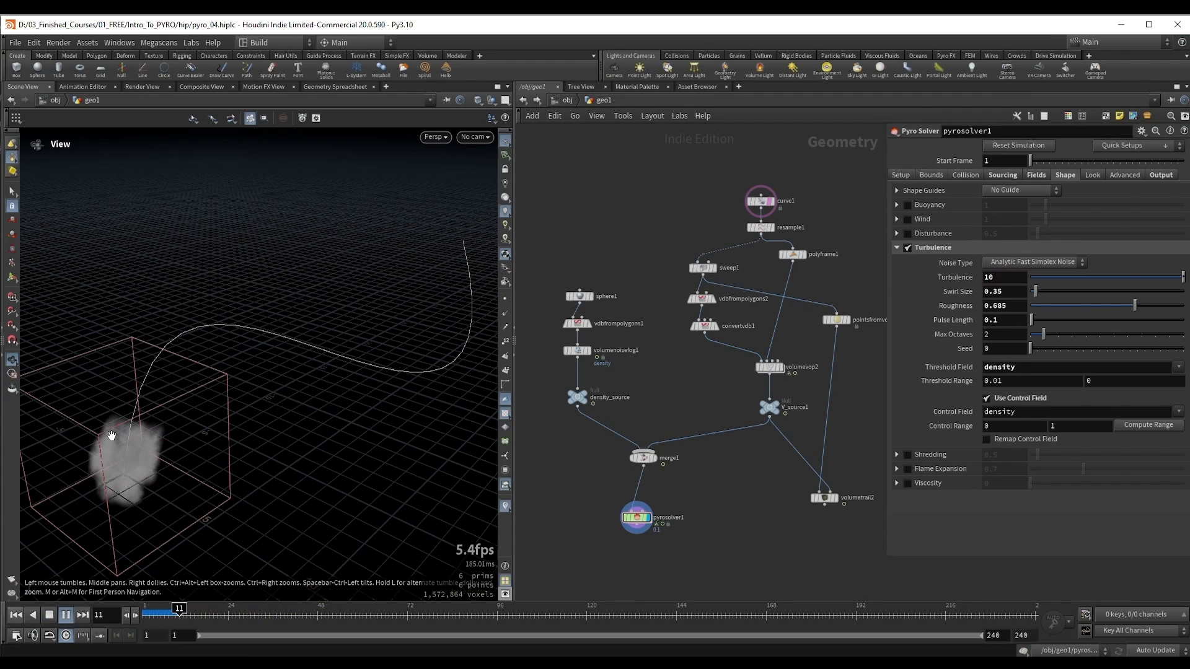
pyautogui.moveTo(204, 441); pyautogui.dragTo(193, 392)
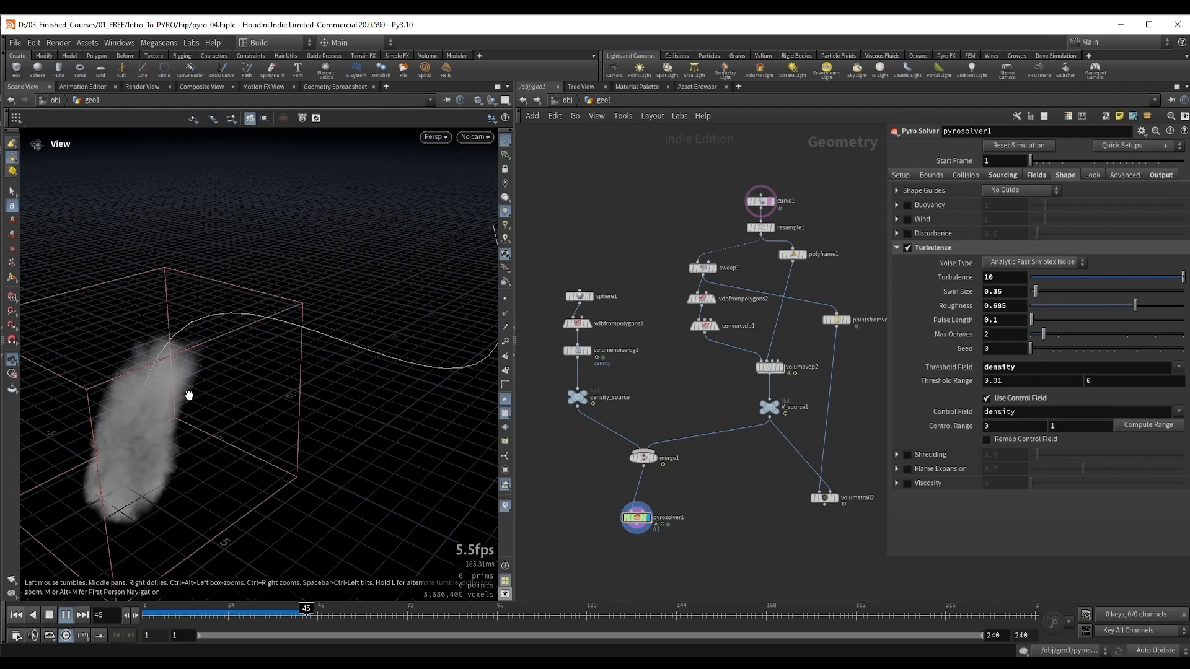
pyautogui.press('Escape')
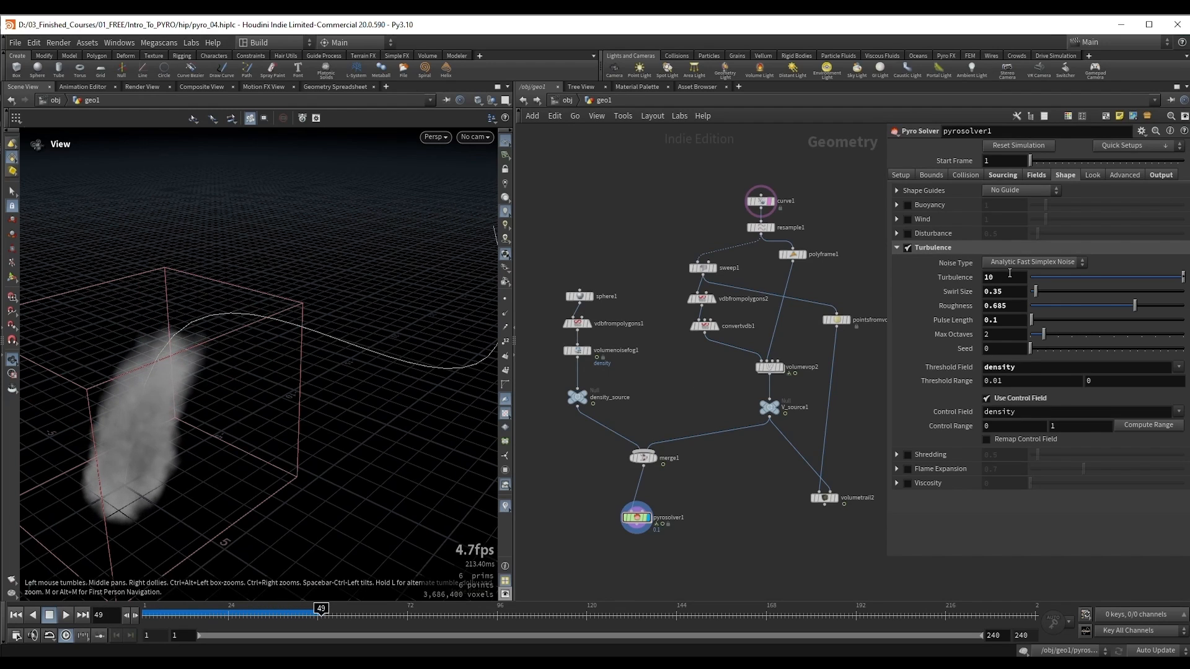
# Step: Set pyrosolver1's turbulence strength back to 1
pyautogui.moveTo(1009, 276); pyautogui.dragTo(961, 279)
pyautogui.write('1')
pyautogui.press('Return')
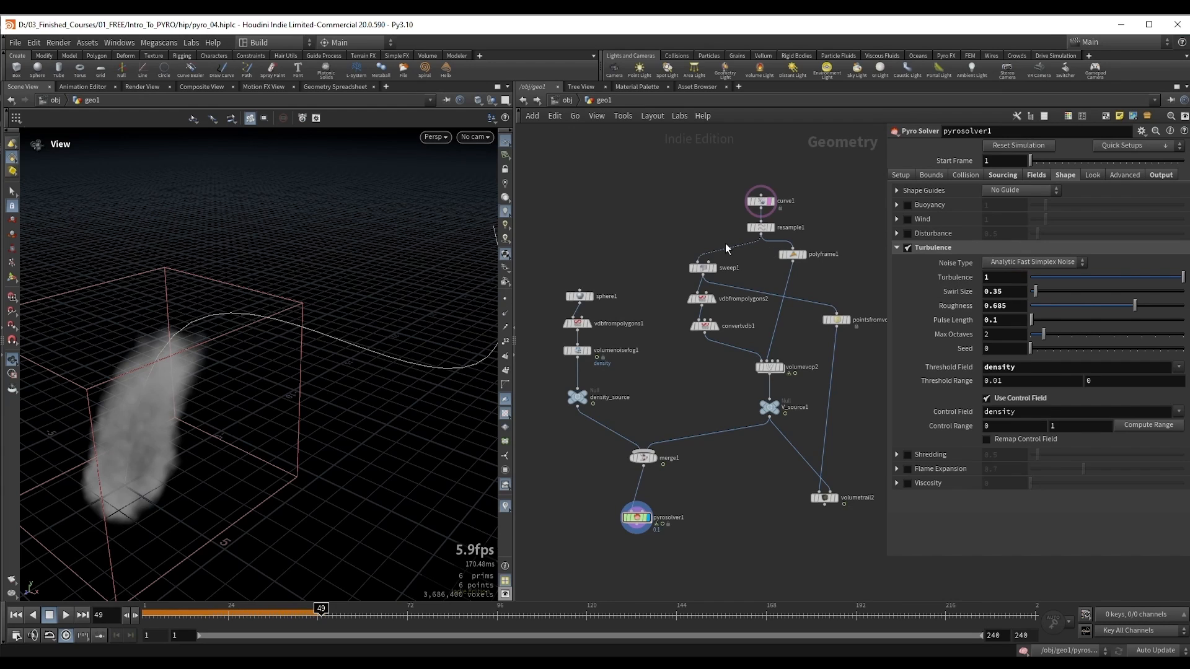
# Step: Select vdbfrompolygons2 and set its voxel size to 0.2
pyautogui.moveTo(687, 236); pyautogui.dragTo(654, 235, button='middle')
pyautogui.moveTo(667, 325); pyautogui.dragTo(675, 304)
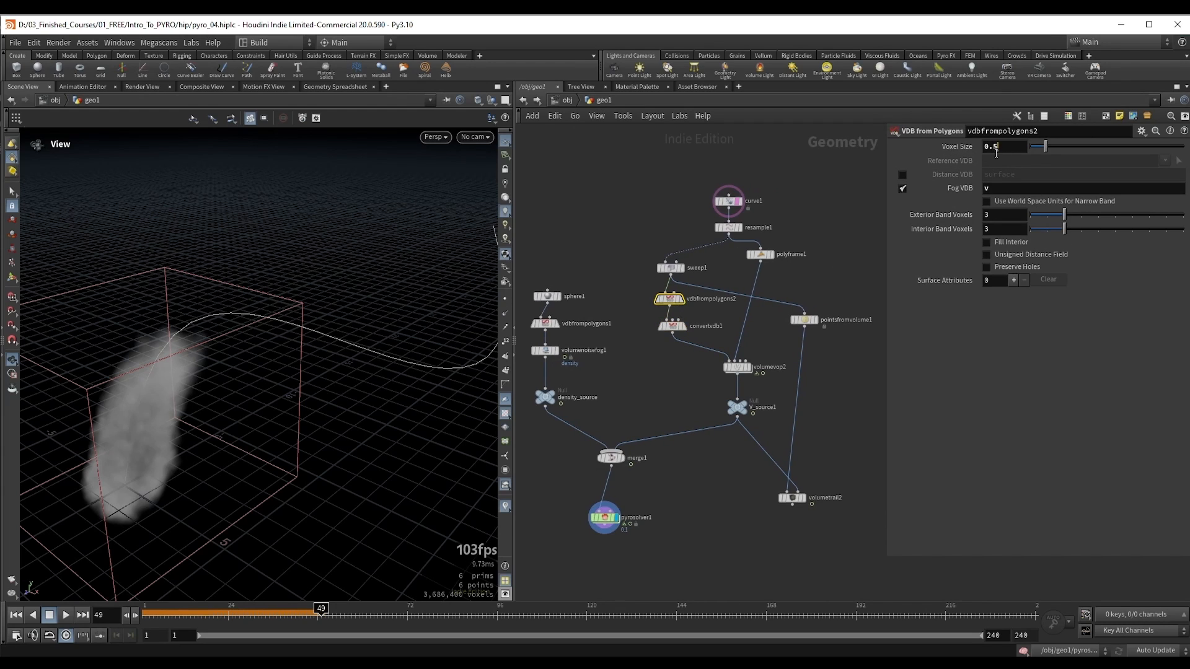
pyautogui.write('2')
pyautogui.press('Return')
# Step: Select pyrosolver1 and simulate from the first frame to frame 44 to examine the smoke with the changed velocity volume
pyautogui.moveTo(686, 467); pyautogui.dragTo(709, 436, button='middle')
pyautogui.click(628, 487)
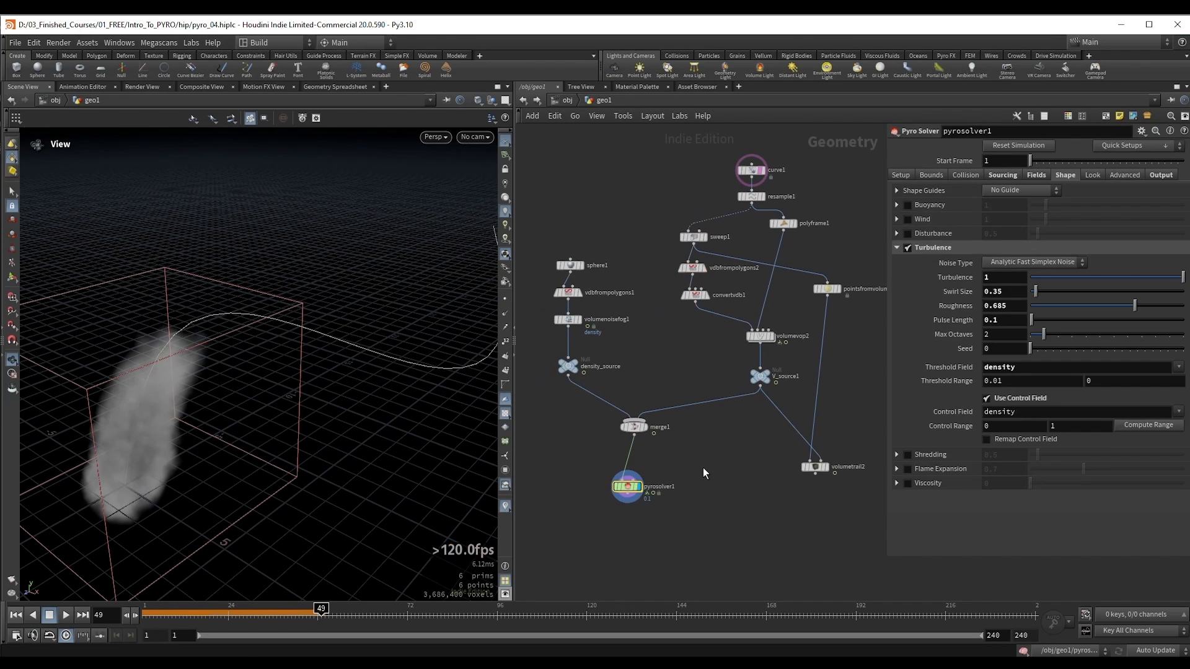
pyautogui.hotkey('ctrl', 'Up')
pyautogui.press('Up')
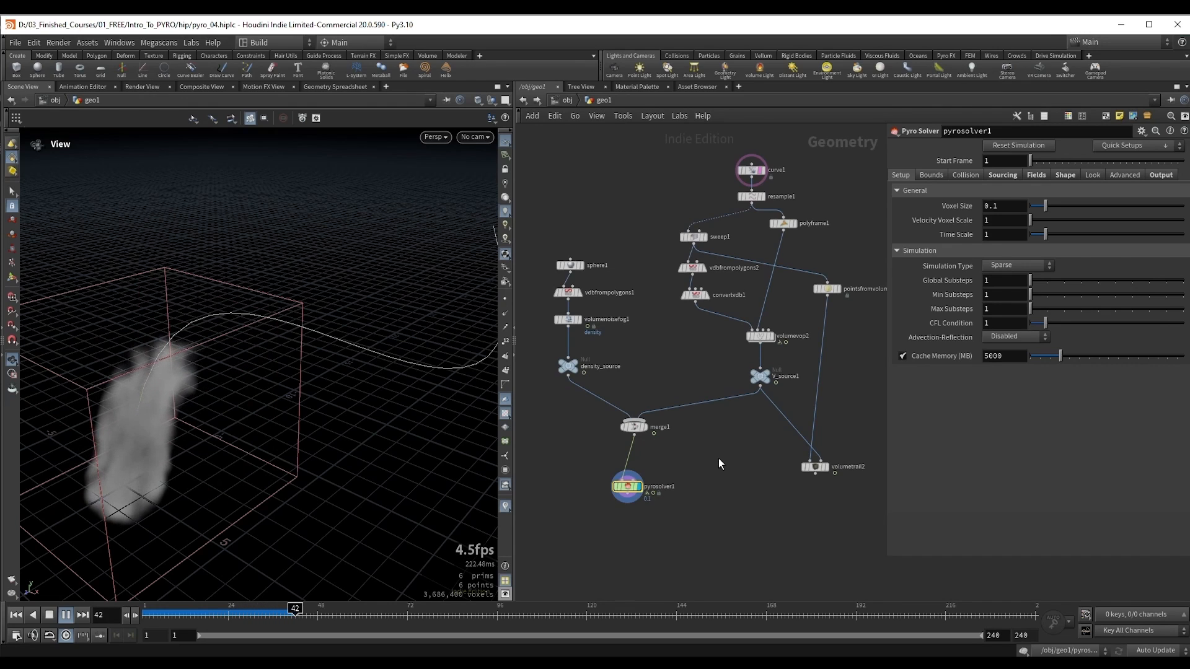
pyautogui.press('Up')
# Step: Display the volumetrail2 trails and raise volumevop2's noise amplitude to 9.8
pyautogui.moveTo(733, 465); pyautogui.dragTo(697, 478, button='middle')
pyautogui.click(804, 475)
pyautogui.moveTo(364, 370); pyautogui.dragTo(204, 364)
pyautogui.click(724, 349)
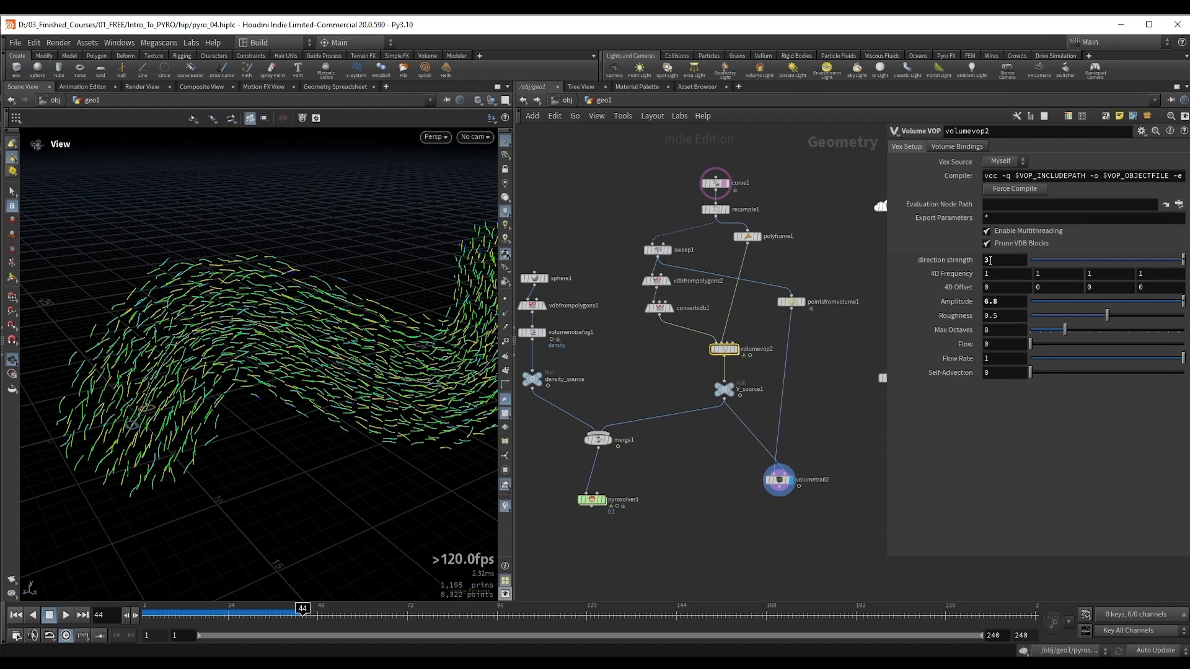
pyautogui.moveTo(1003, 302); pyautogui.dragTo(1026, 279, button='middle')
pyautogui.moveTo(347, 387); pyautogui.dragTo(299, 397)
# Step: Display pyrosolver1 and simulate from the first frame to frame 21 to examine the smoke with the stronger velocity noise
pyautogui.hotkey('ctrl', 'Up')
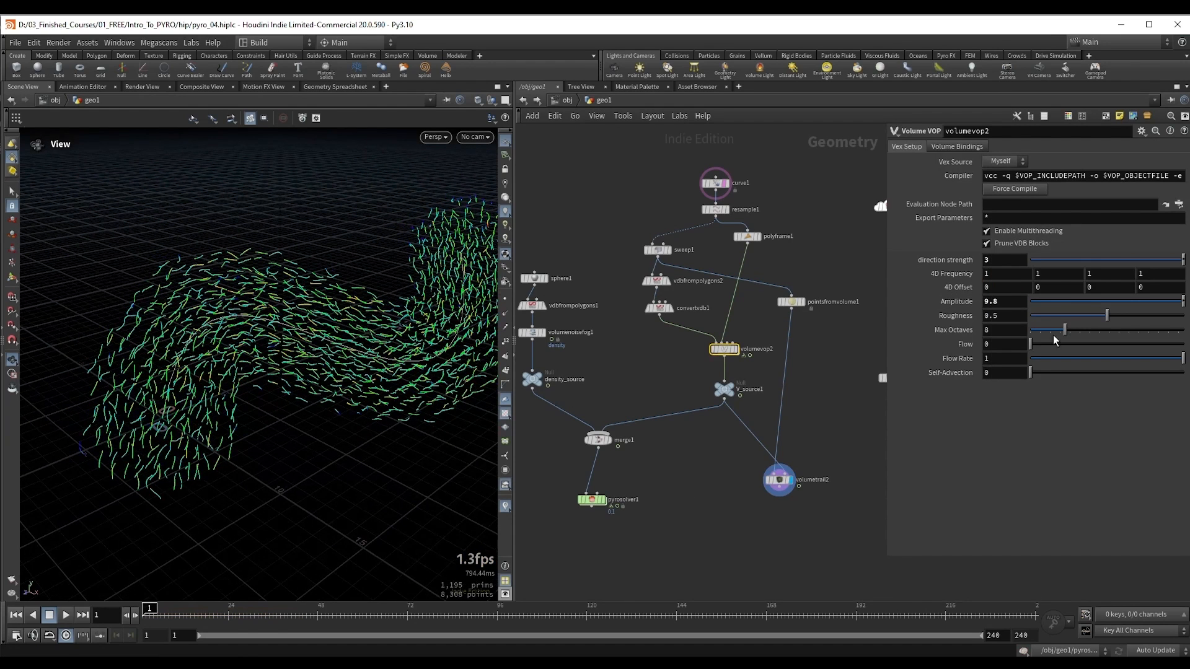
pyautogui.moveTo(564, 485); pyautogui.dragTo(644, 516)
pyautogui.press('r')
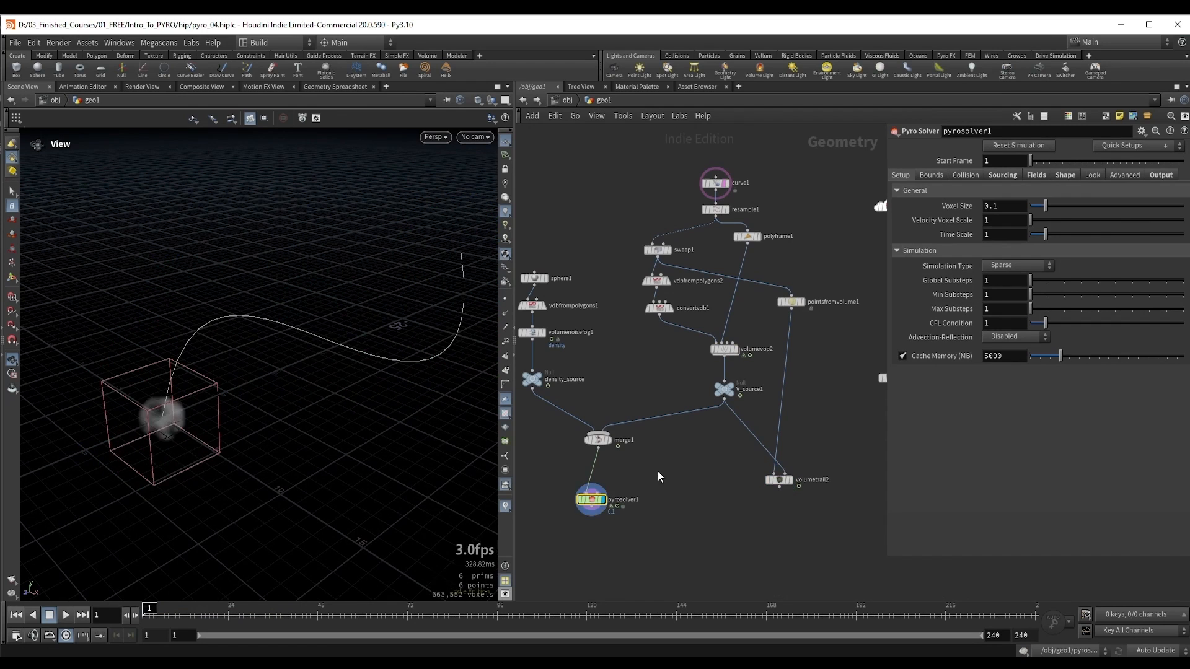
pyautogui.press('Up')
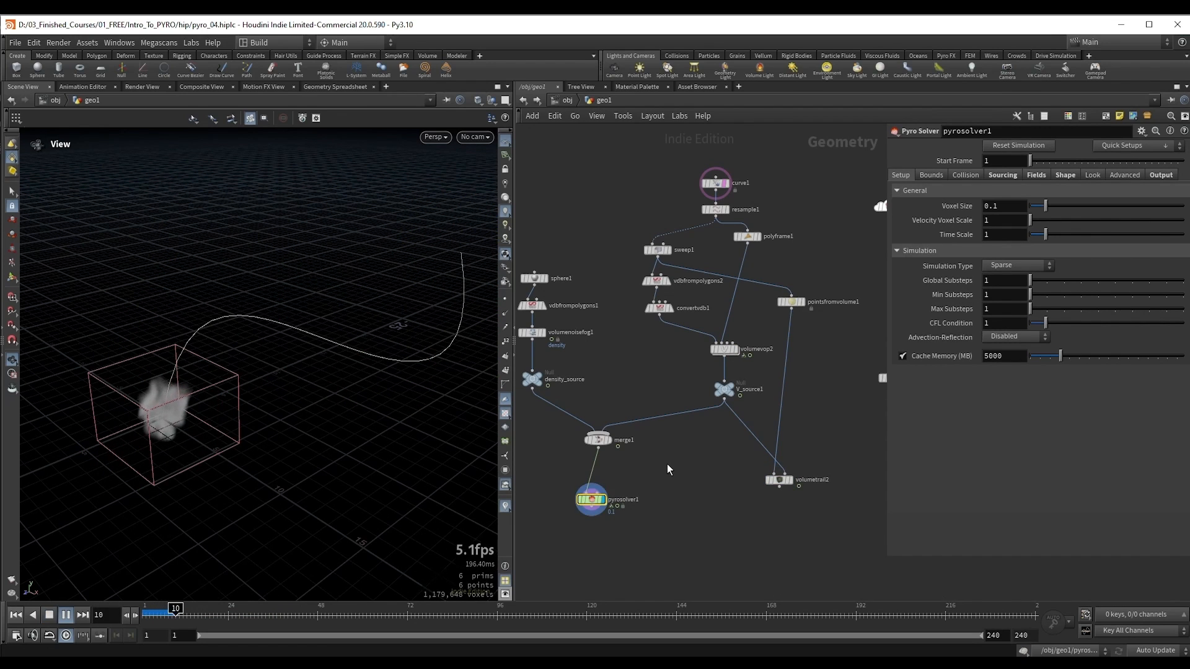
pyautogui.moveTo(170, 381); pyautogui.dragTo(199, 385)
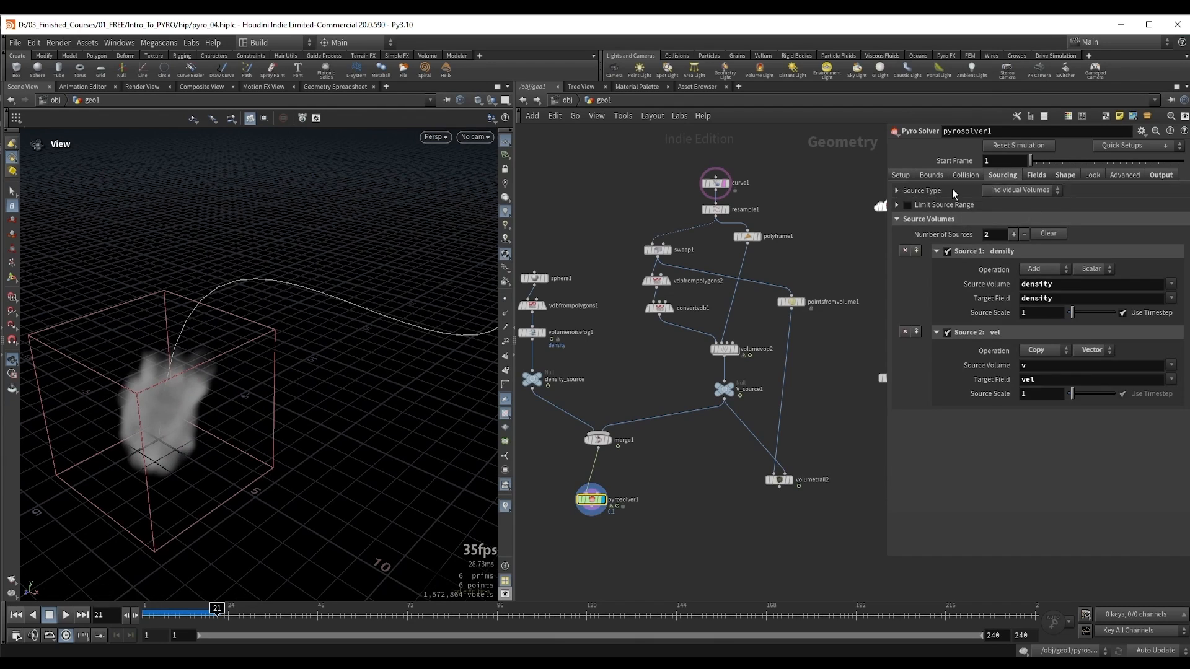
# Step: Change pyrosolver1's vel source operation to Pull with an acceleration strength of 20
pyautogui.click(1054, 350)
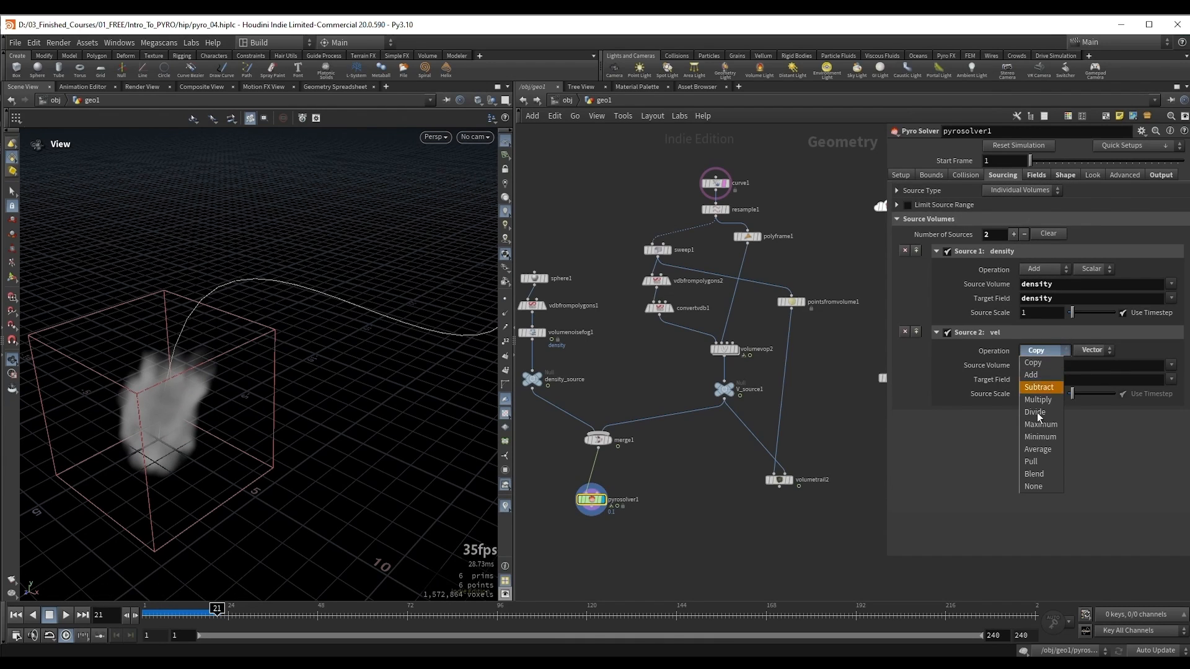
pyautogui.click(1037, 466)
pyautogui.doubleClick(1032, 411)
pyautogui.write('2')
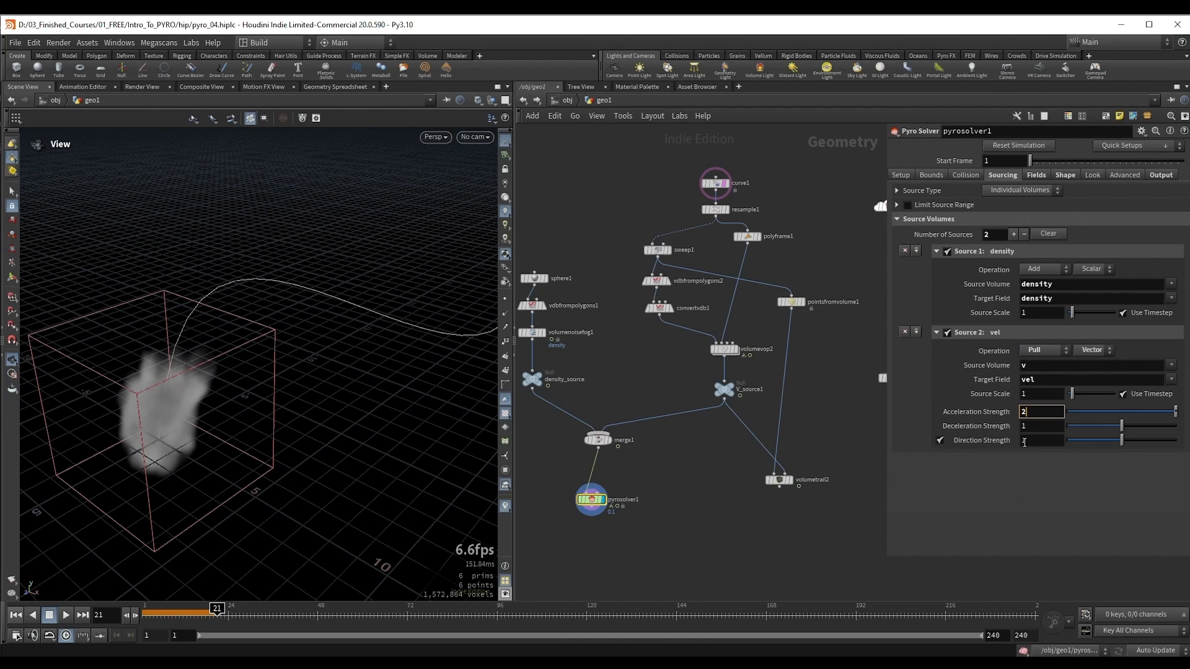
pyautogui.write('0')
pyautogui.press('Return')
# Step: Re-simulate from the first frame to frame 73 and examine the pulled smoke's motion and detail from several angles
pyautogui.click(1064, 175)
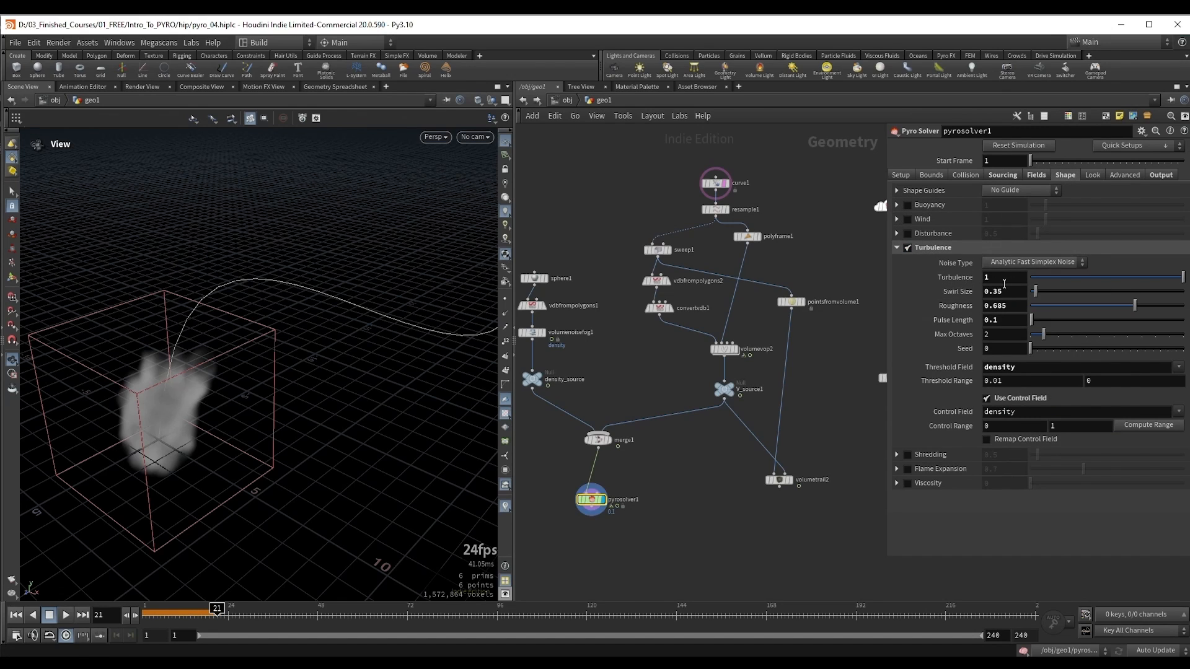
pyautogui.moveTo(719, 461); pyautogui.dragTo(756, 424, button='middle')
pyautogui.hotkey('ctrl', 'Up')
pyautogui.press('Up')
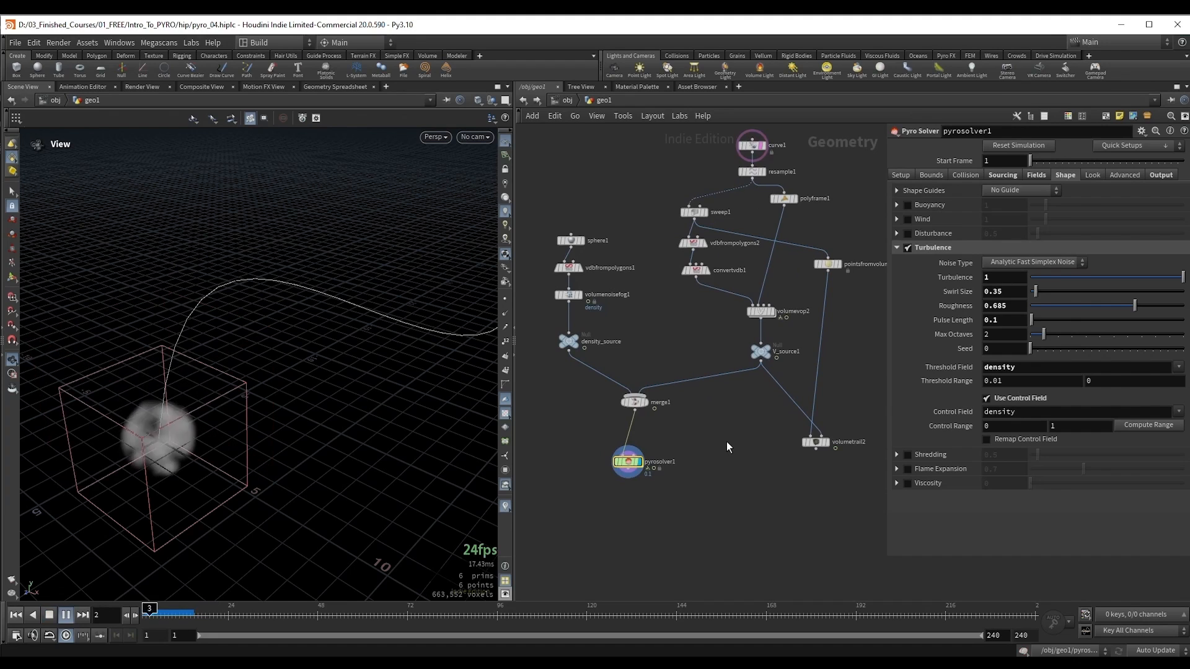
pyautogui.moveTo(184, 410); pyautogui.dragTo(186, 375)
pyautogui.moveTo(239, 337); pyautogui.dragTo(247, 273)
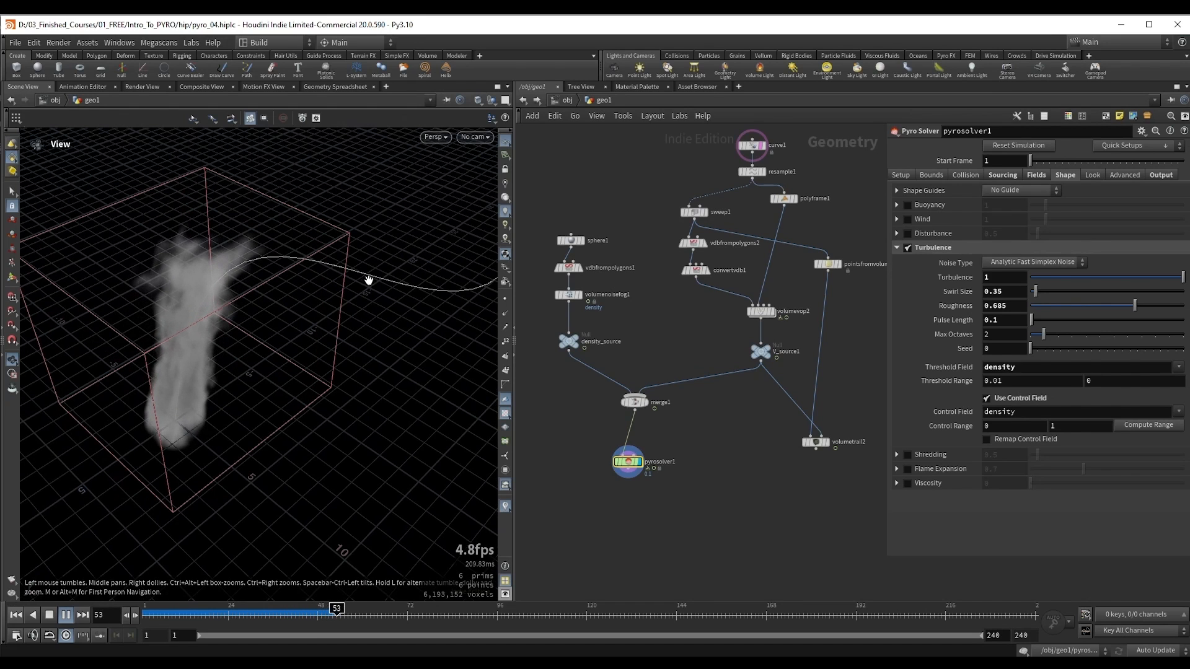
pyautogui.moveTo(300, 343); pyautogui.dragTo(238, 345)
pyautogui.press('Up')
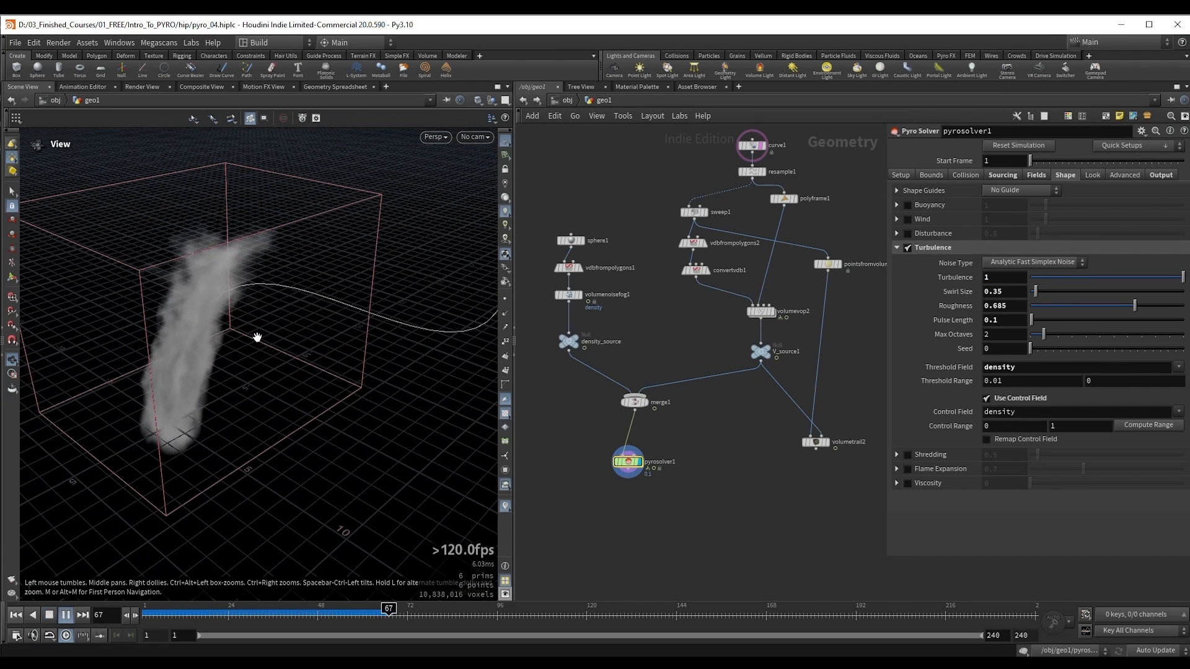
pyautogui.press('Up')
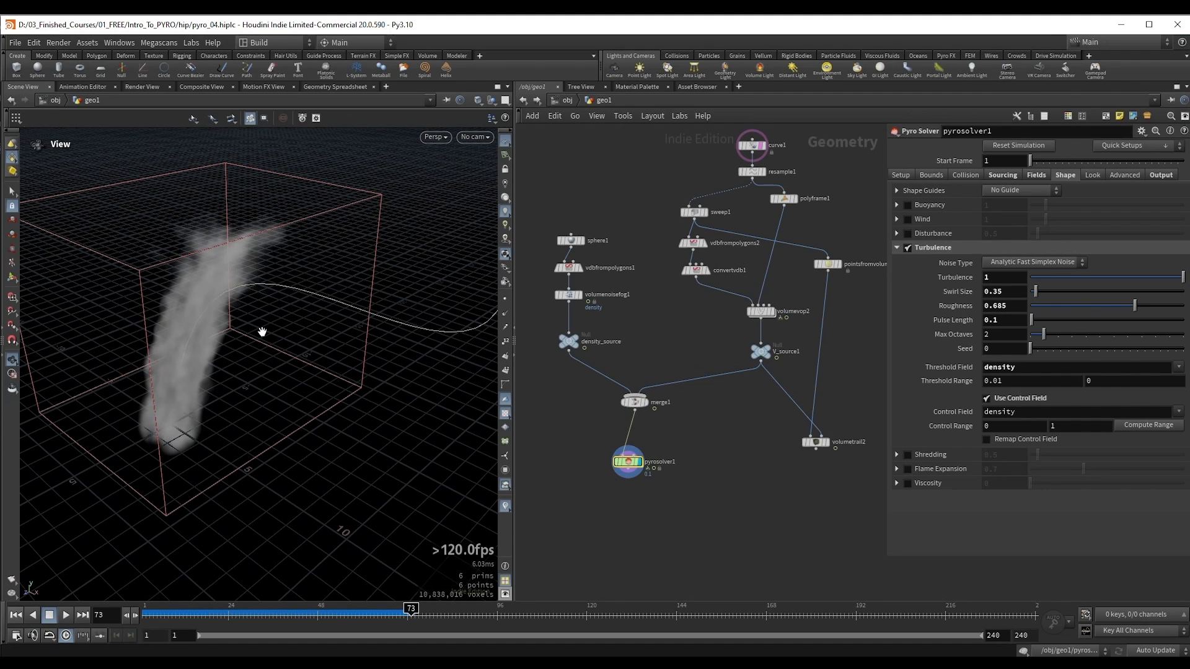
pyautogui.moveTo(173, 288); pyautogui.dragTo(201, 307)
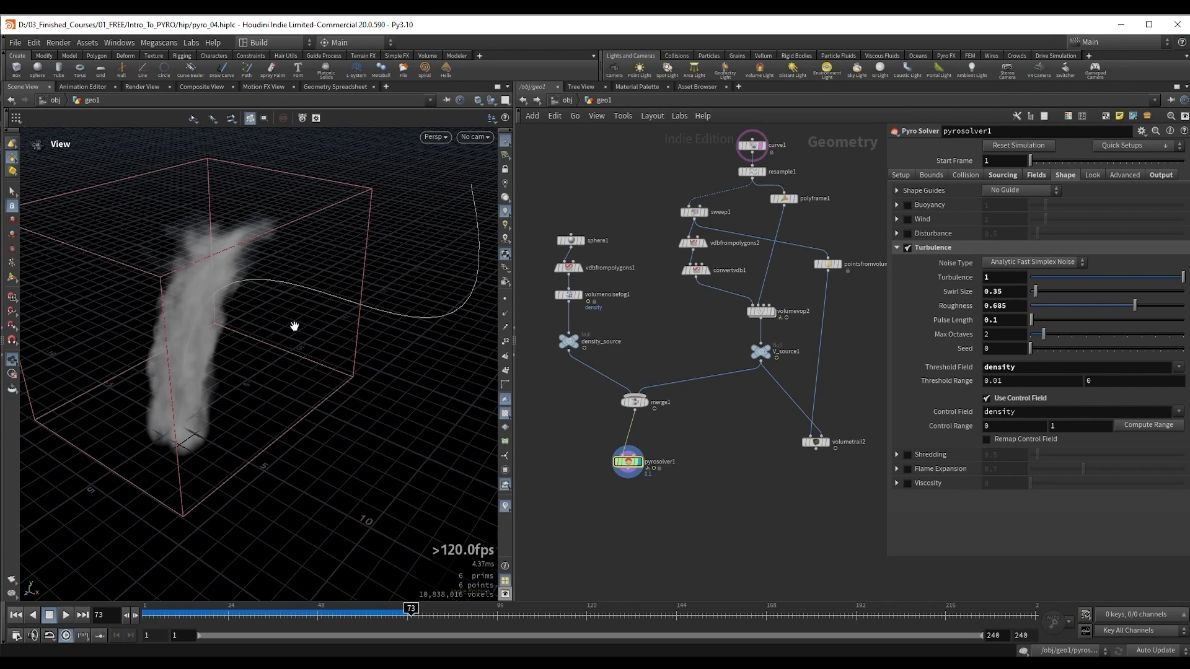
pyautogui.moveTo(293, 327); pyautogui.dragTo(274, 305)
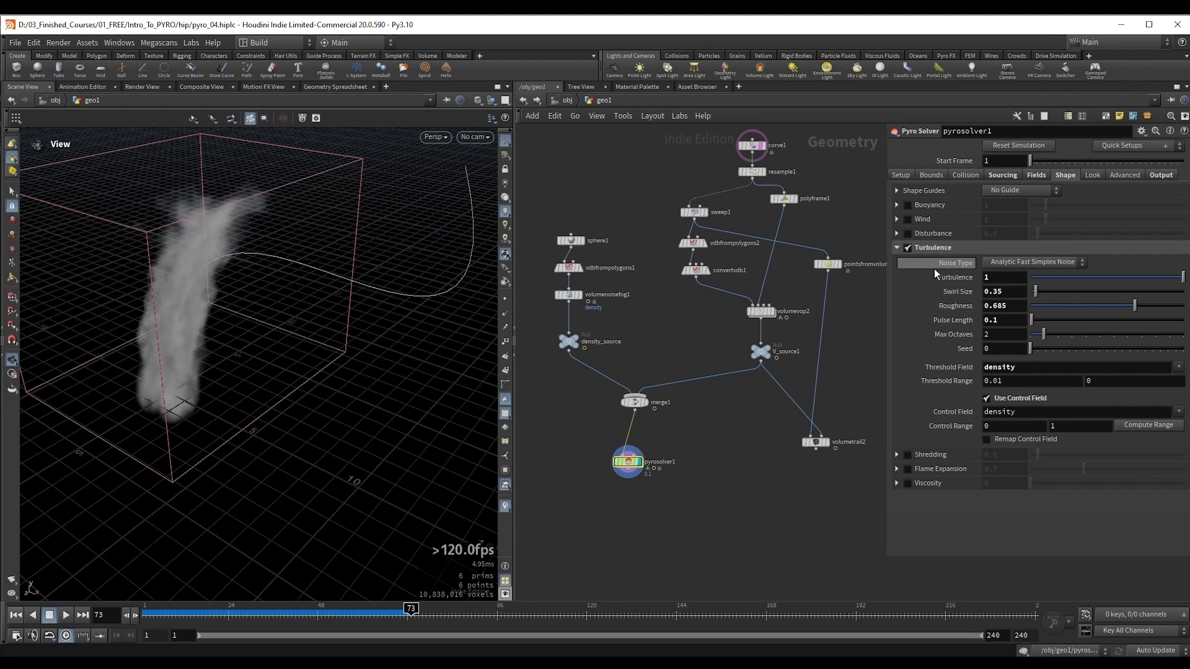
pyautogui.moveTo(273, 316); pyautogui.dragTo(252, 316)
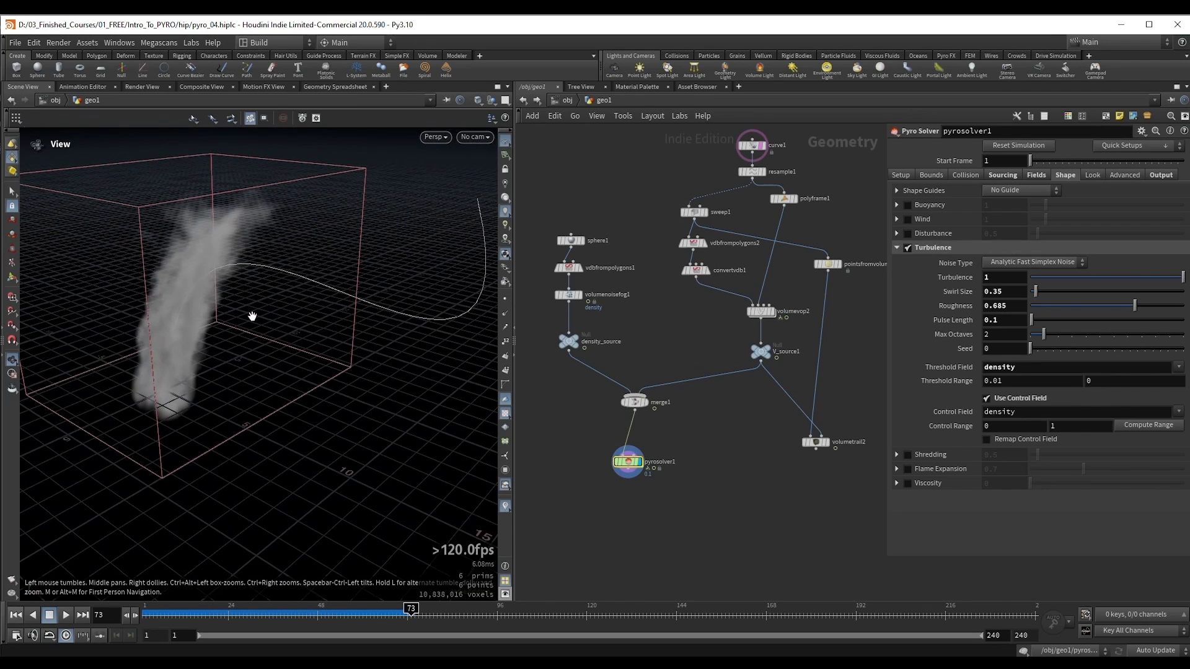
# Step: Enter pyrosolver1's FORCES network and add a Gas Curve Force node above force_output
pyautogui.moveTo(724, 434); pyautogui.dragTo(773, 393, button='middle')
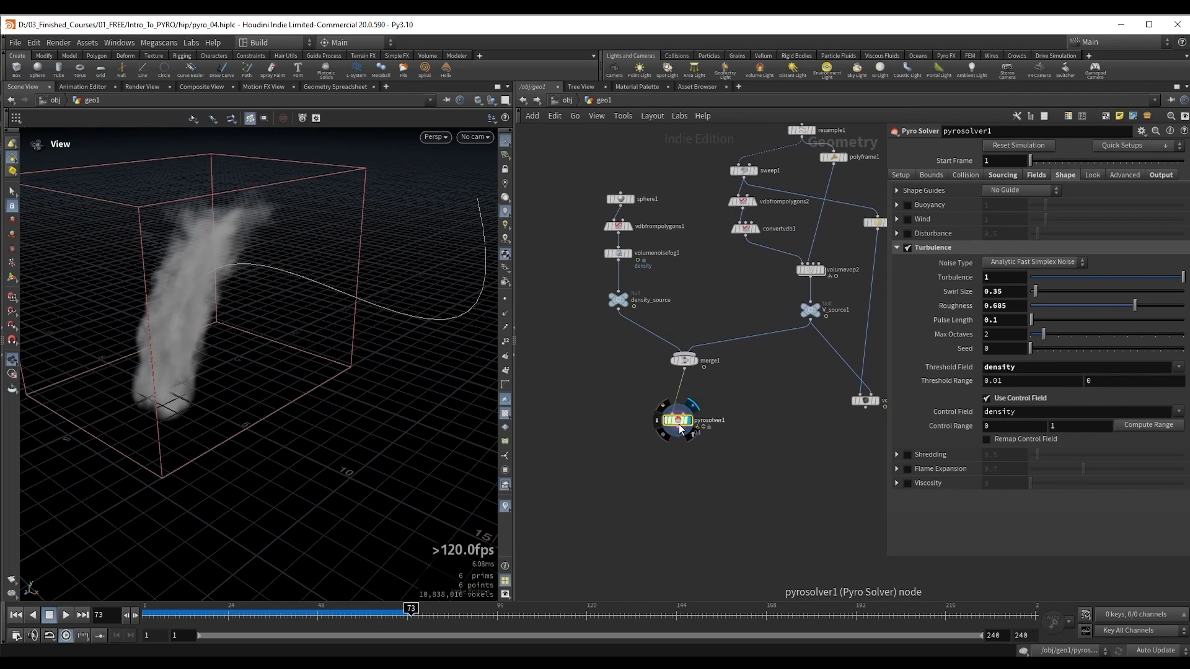
pyautogui.doubleClick(677, 425)
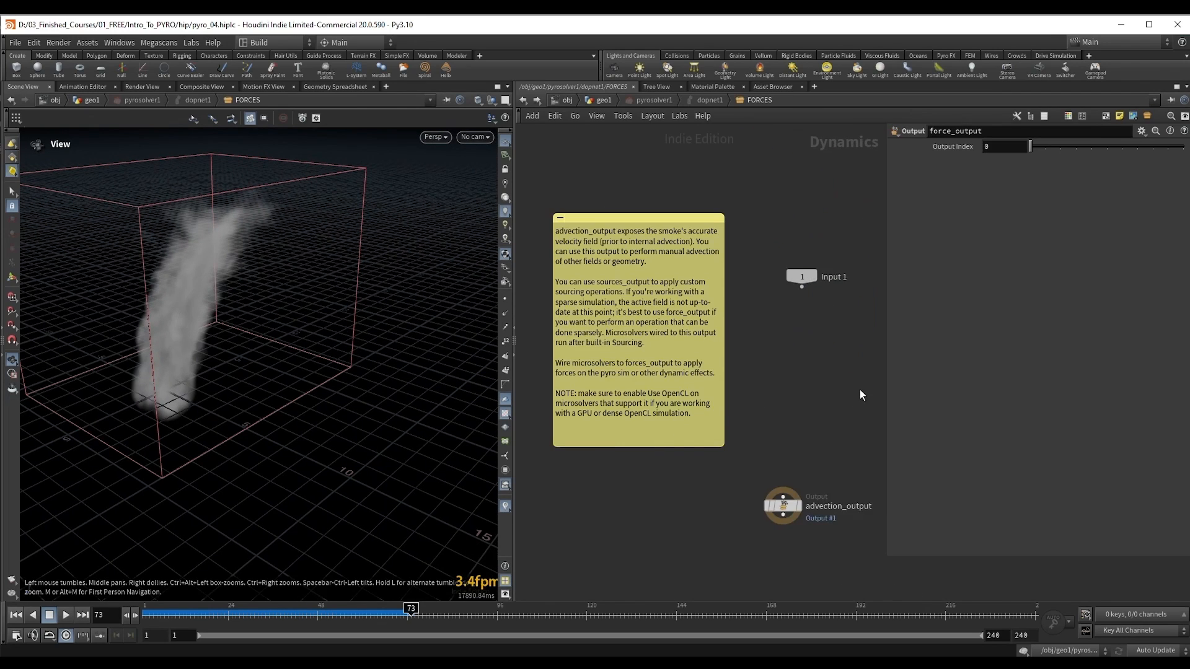
pyautogui.press('Tab')
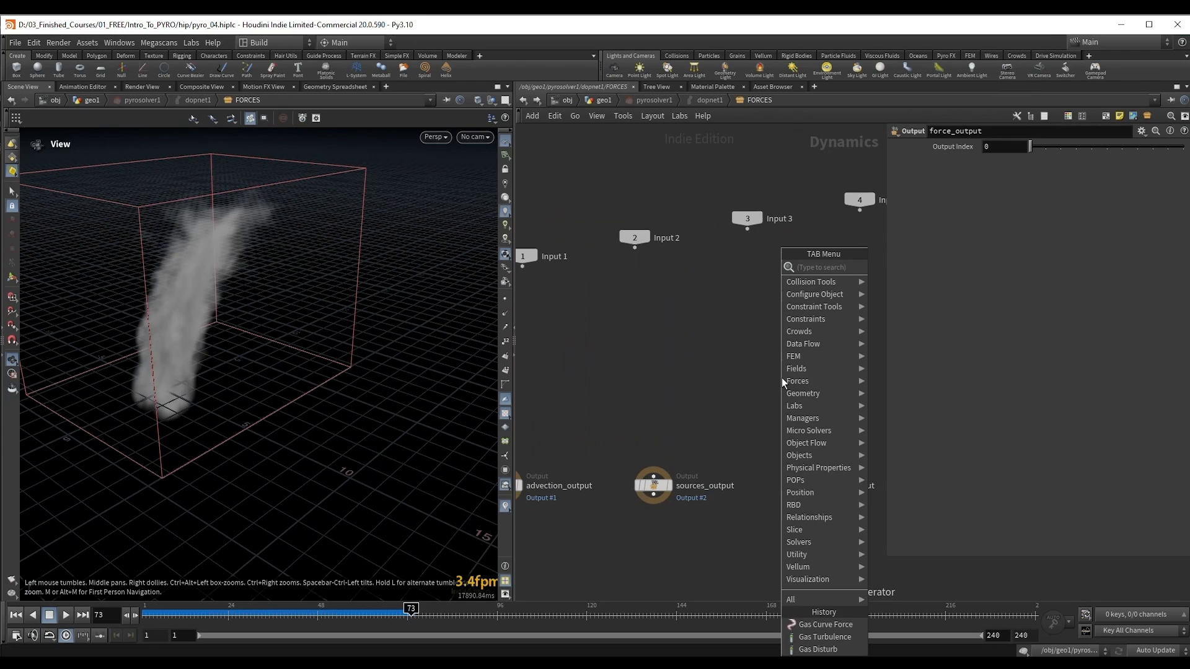
pyautogui.write('gas follo')
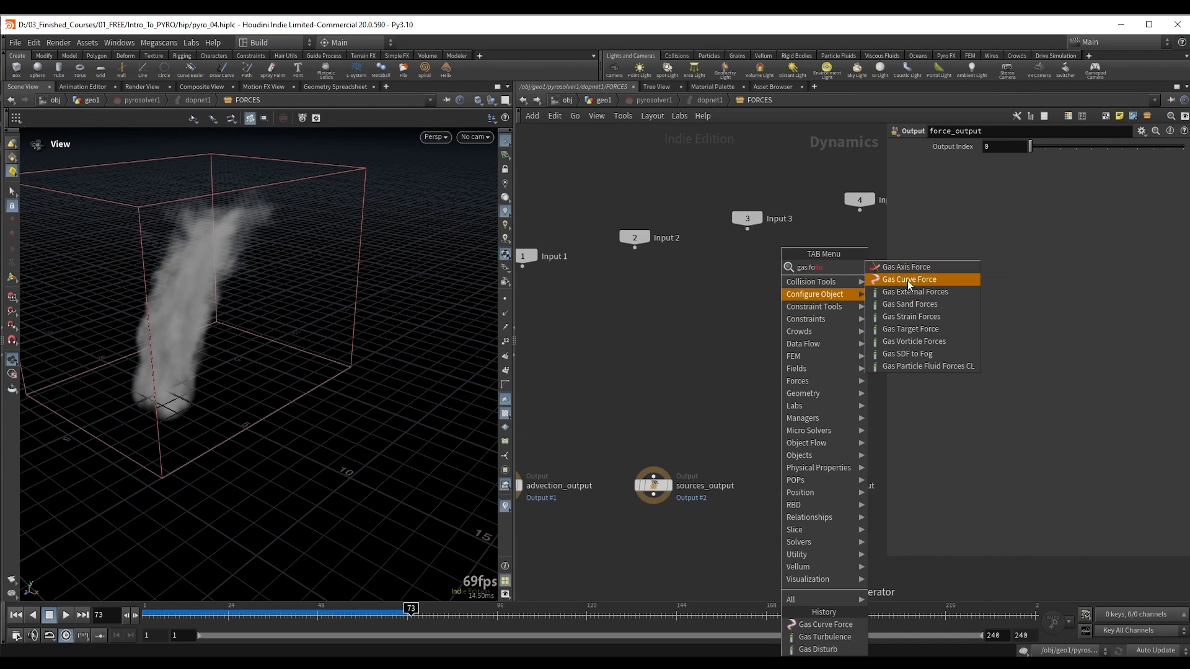
pyautogui.click(907, 279)
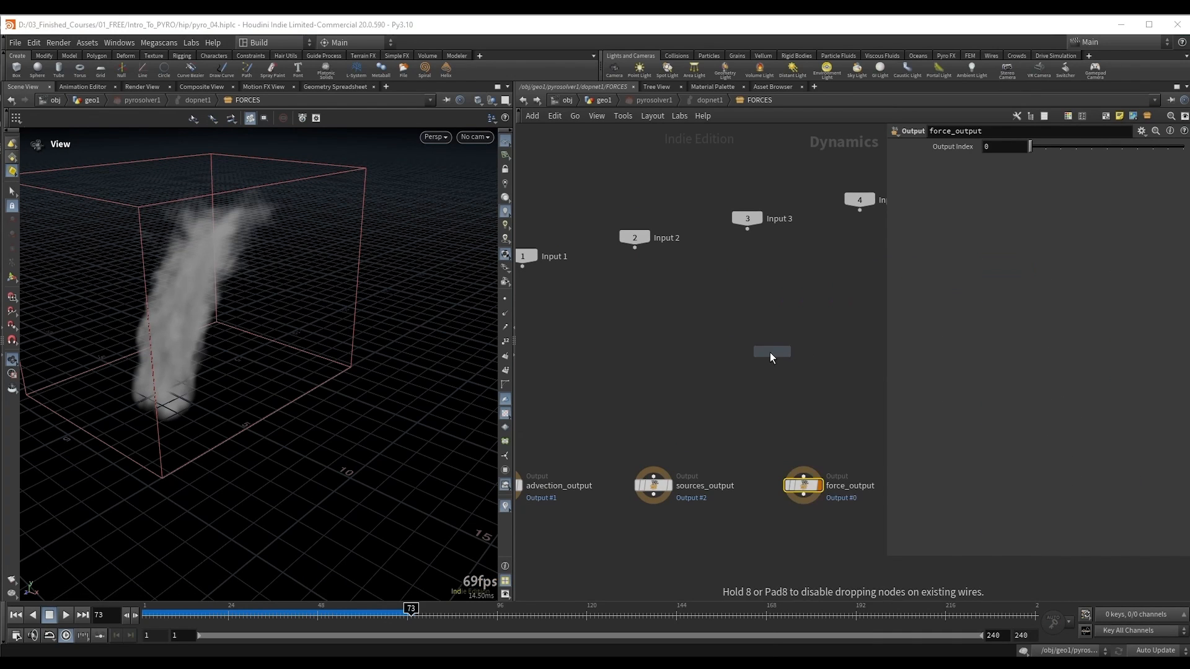
pyautogui.click(770, 353)
pyautogui.moveTo(794, 383); pyautogui.dragTo(743, 378, button='middle')
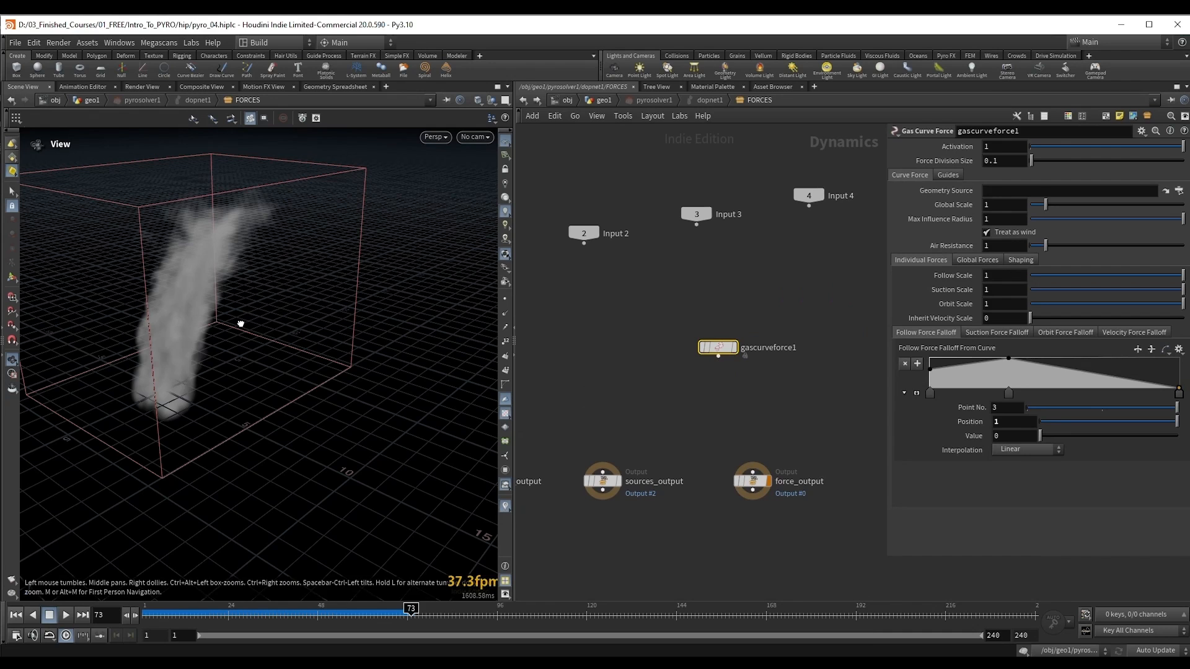
# Step: Leave the solver's FORCES network and return to the geo1 level
pyautogui.moveTo(239, 324); pyautogui.dragTo(232, 333)
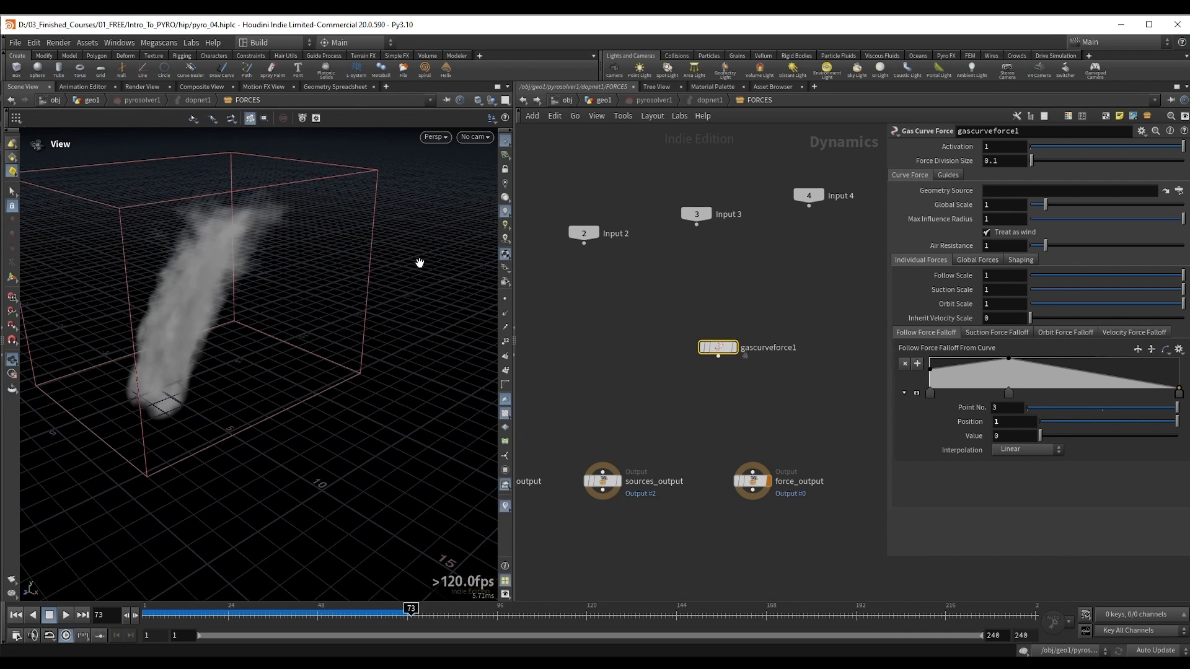
pyautogui.moveTo(650, 291); pyautogui.dragTo(784, 385)
pyautogui.press('u')
pyautogui.press('u')
pyautogui.press('u')
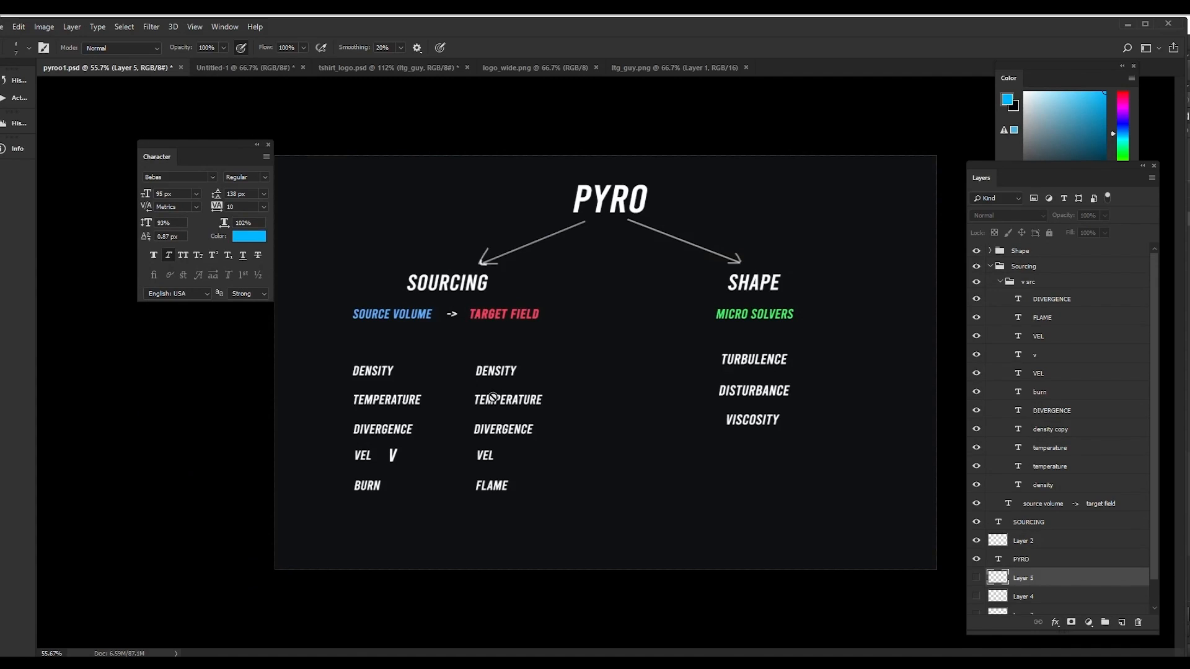
pyautogui.press('v')
pyautogui.click(462, 354)
pyautogui.moveTo(462, 355); pyautogui.dragTo(582, 503)
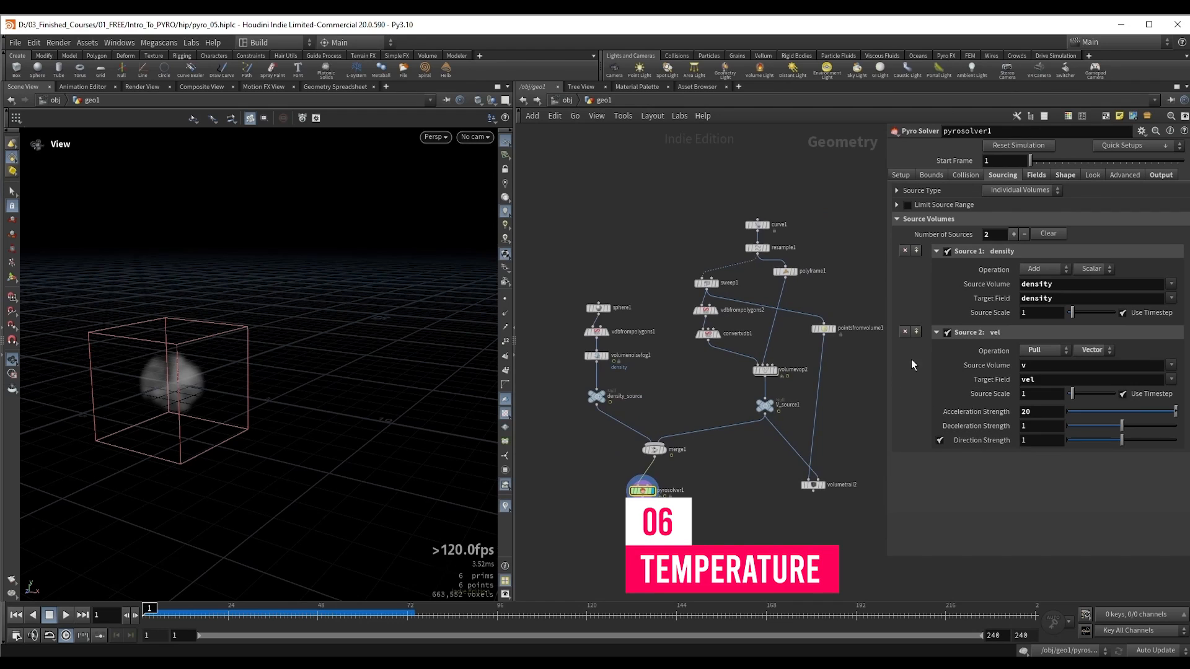
# Step: Remove the vel source from pyrosolver1 and cut the wire between V_source1 and merge1
pyautogui.click(903, 330)
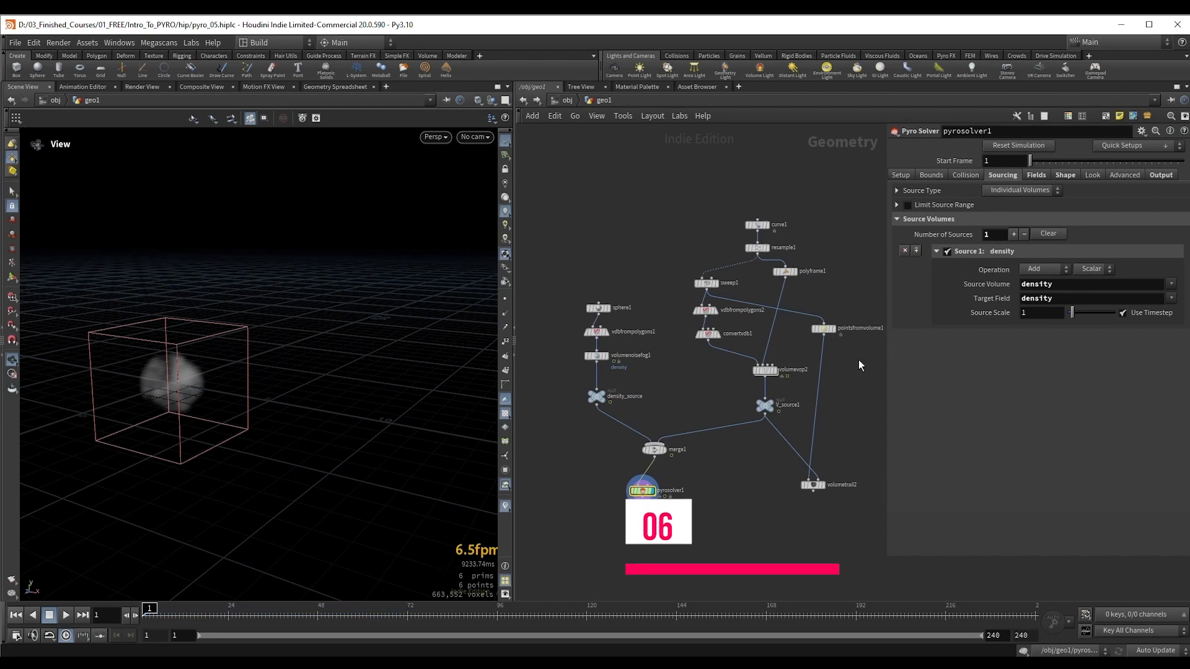
pyautogui.moveTo(744, 446); pyautogui.dragTo(693, 422, button='middle')
pyautogui.press('y')
pyautogui.moveTo(689, 432); pyautogui.dragTo(673, 409)
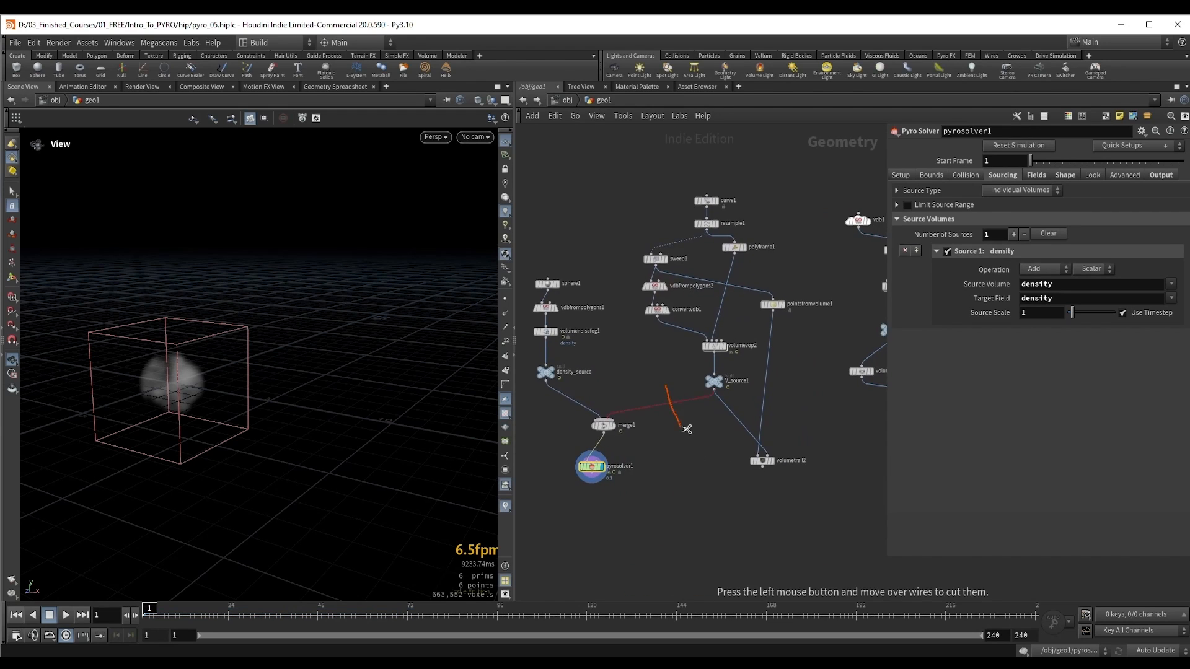
# Step: Delete all the curve and velocity nodes, leaving the density branch, merge1 and pyrosolver1
pyautogui.scroll(-3, 528, 471)
pyautogui.moveTo(589, 271); pyautogui.dragTo(782, 482)
pyautogui.moveTo(666, 466); pyautogui.dragTo(785, 450)
pyautogui.moveTo(584, 434); pyautogui.dragTo(739, 399, button='middle')
pyautogui.scroll(5, 738, 399)
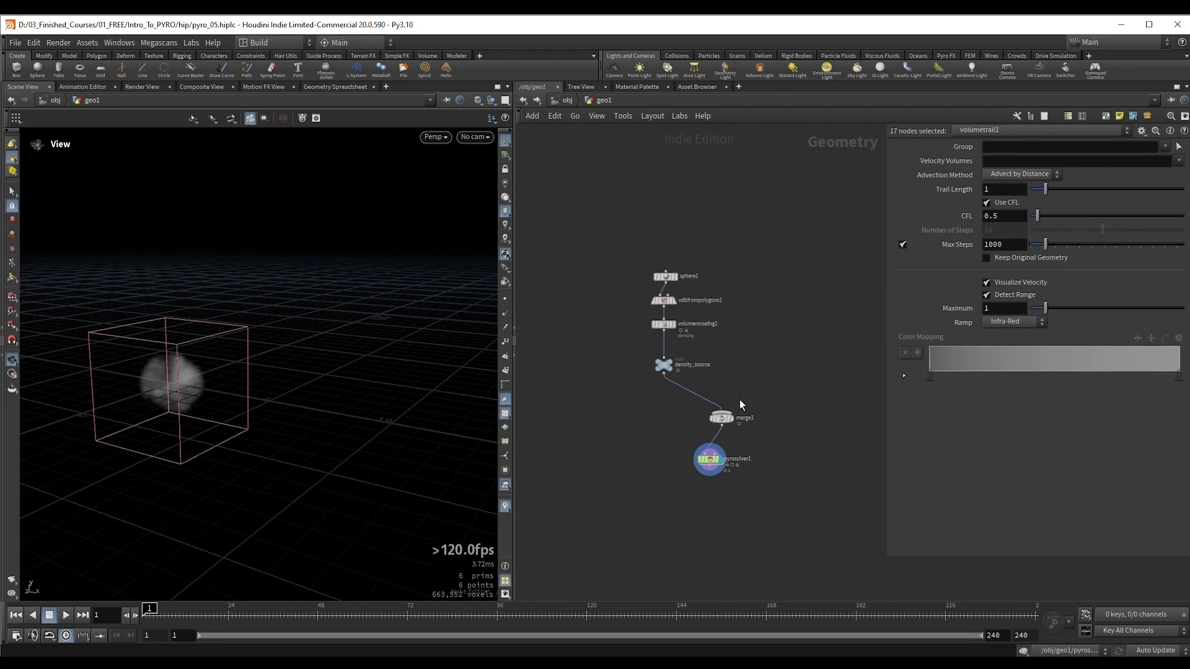
# Step: Delete merge1 so density_source feeds pyrosolver1 directly, and line the solver up beneath the density branch
pyautogui.moveTo(676, 406); pyautogui.dragTo(775, 450)
pyautogui.press('Delete')
pyautogui.moveTo(690, 485); pyautogui.dragTo(627, 441)
pyautogui.moveTo(731, 385); pyautogui.dragTo(734, 444, button='middle')
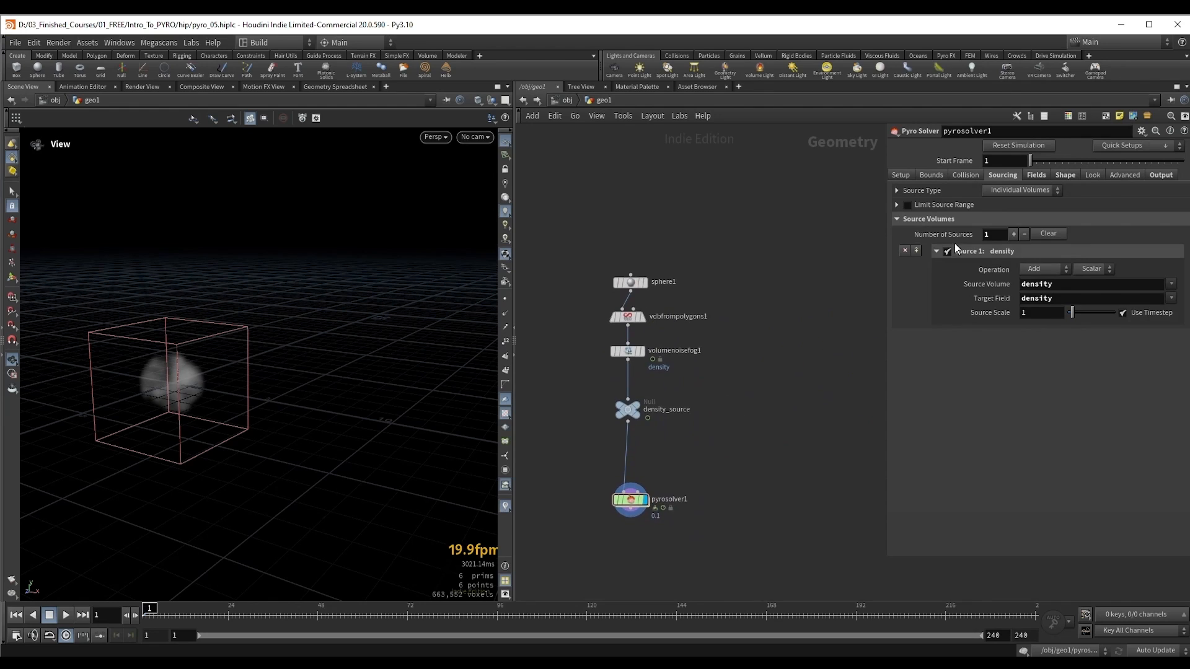
# Step: Turn off turbulence in pyrosolver1's shape settings and return to its sourcing settings
pyautogui.click(1062, 176)
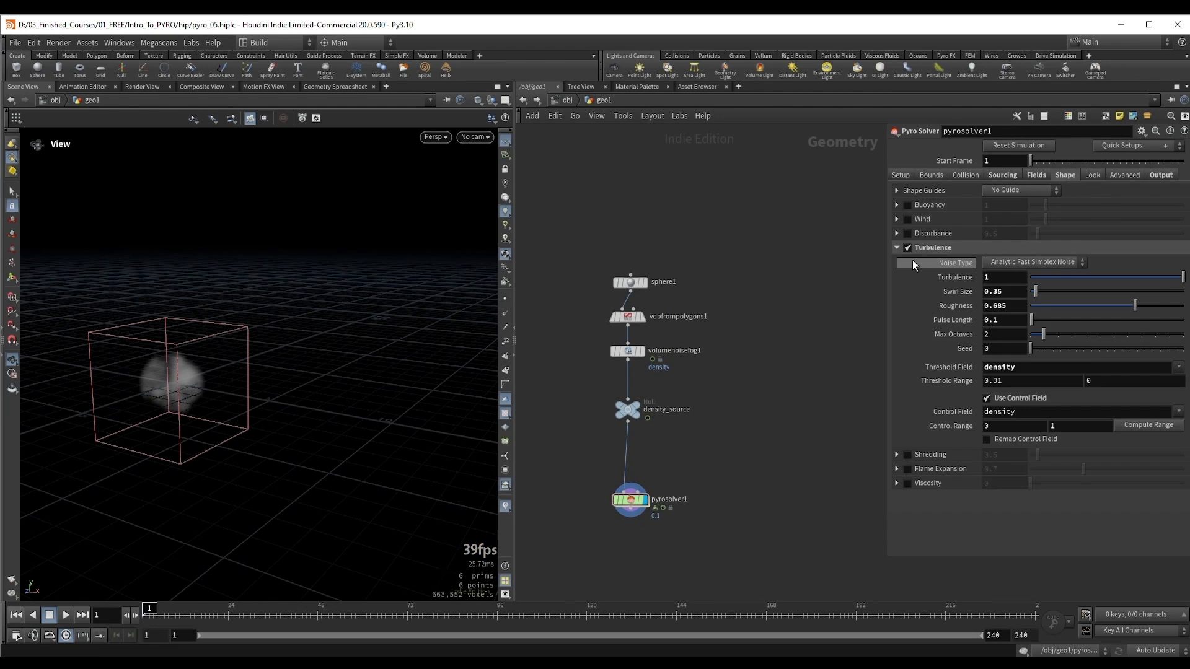
pyautogui.click(898, 247)
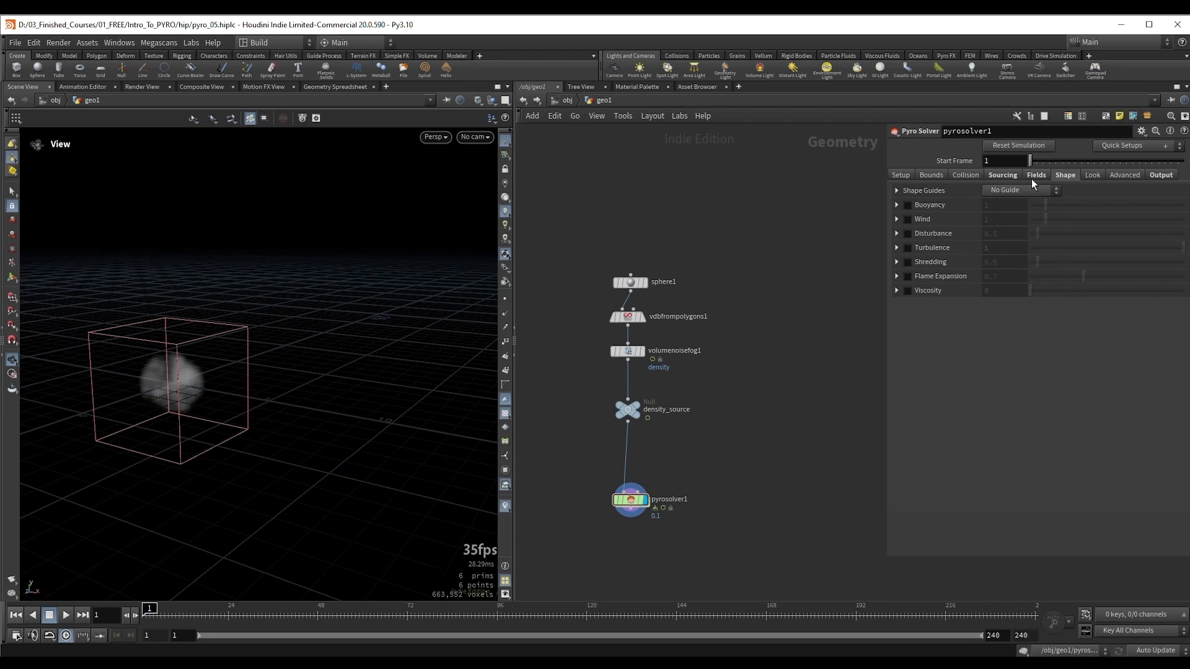
pyautogui.click(1009, 175)
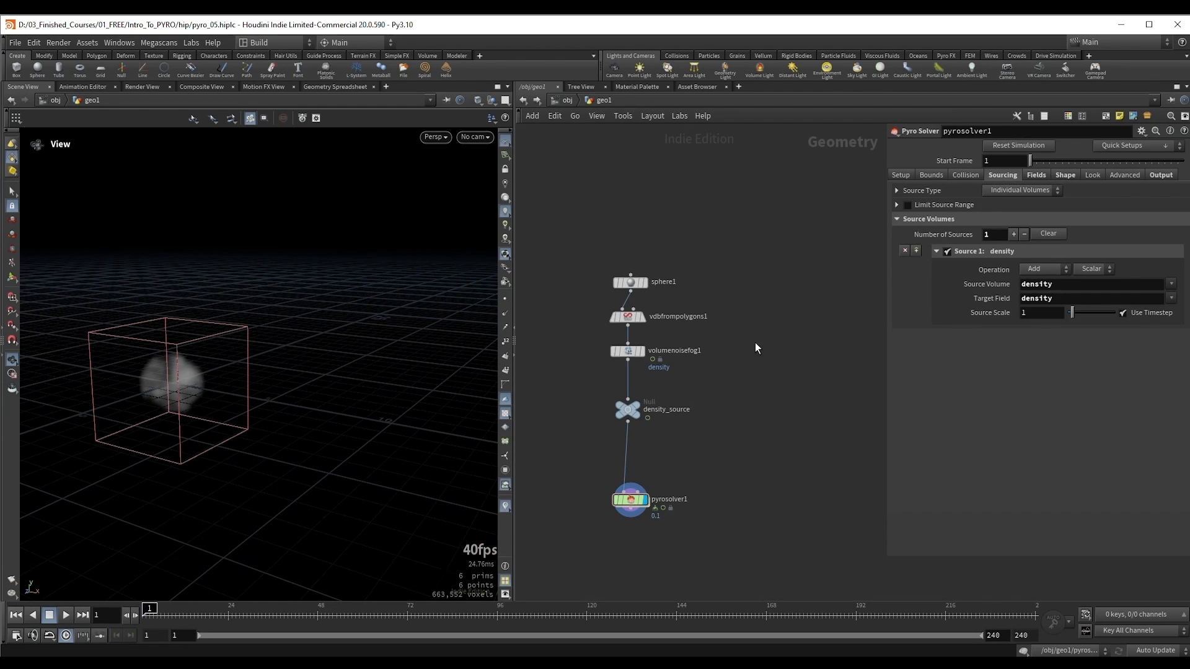
# Step: Duplicate the density branch from sphere1 through density_source and place the copy beside the original
pyautogui.moveTo(202, 371); pyautogui.dragTo(275, 355, button='middle')
pyautogui.moveTo(253, 370); pyautogui.dragTo(242, 358)
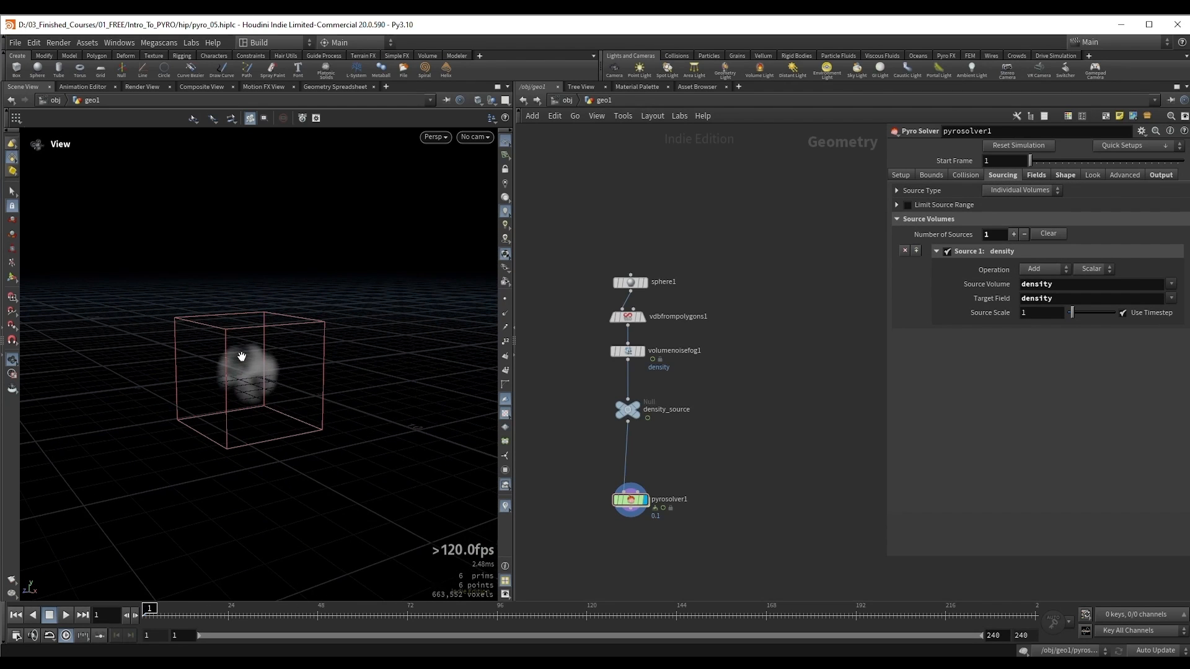
pyautogui.moveTo(760, 425); pyautogui.dragTo(781, 405, button='middle')
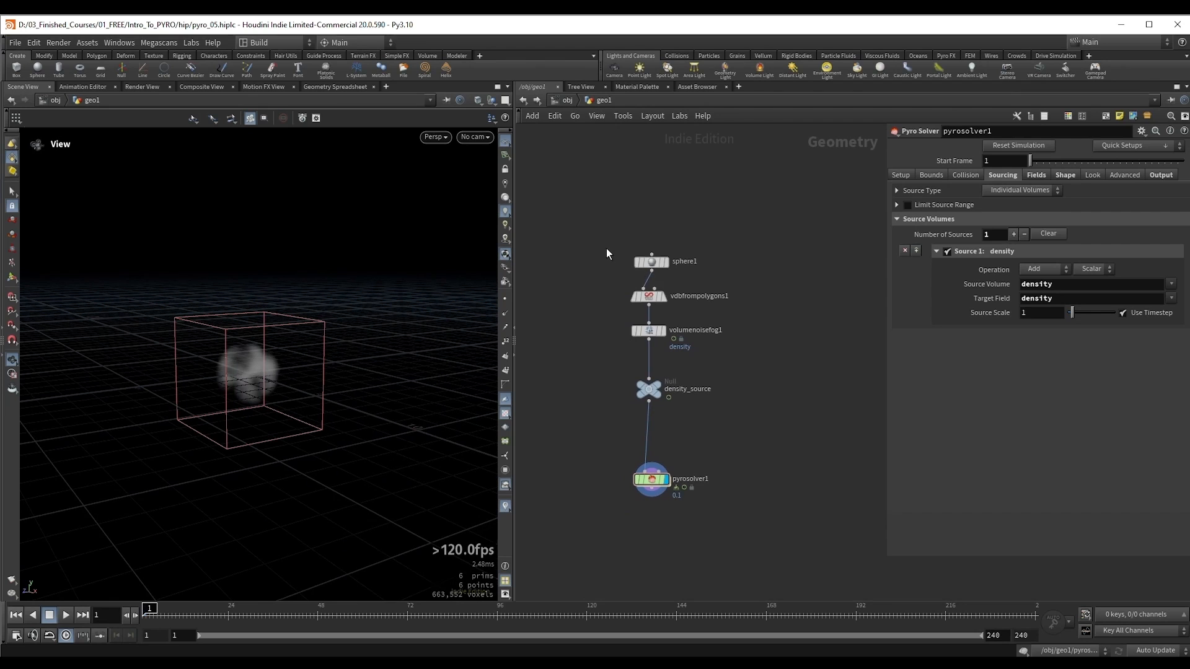
pyautogui.moveTo(255, 372); pyautogui.dragTo(251, 378)
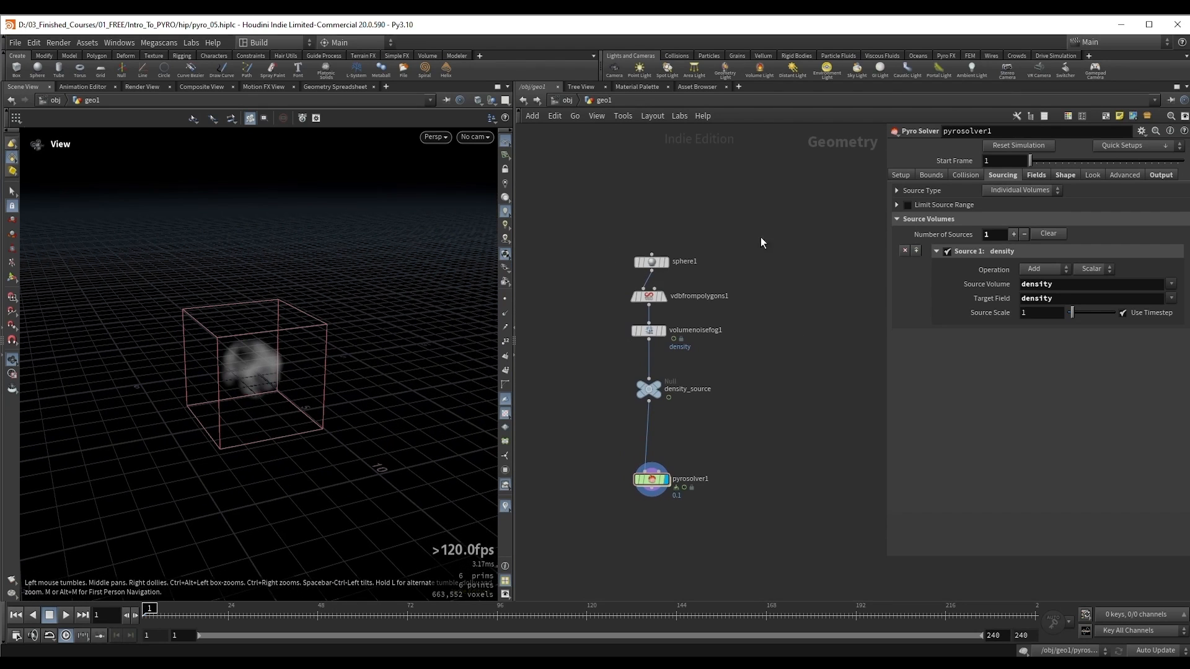
pyautogui.moveTo(586, 388); pyautogui.dragTo(597, 370, button='middle')
pyautogui.moveTo(588, 198); pyautogui.dragTo(742, 385)
pyautogui.moveTo(664, 369); pyautogui.dragTo(737, 363)
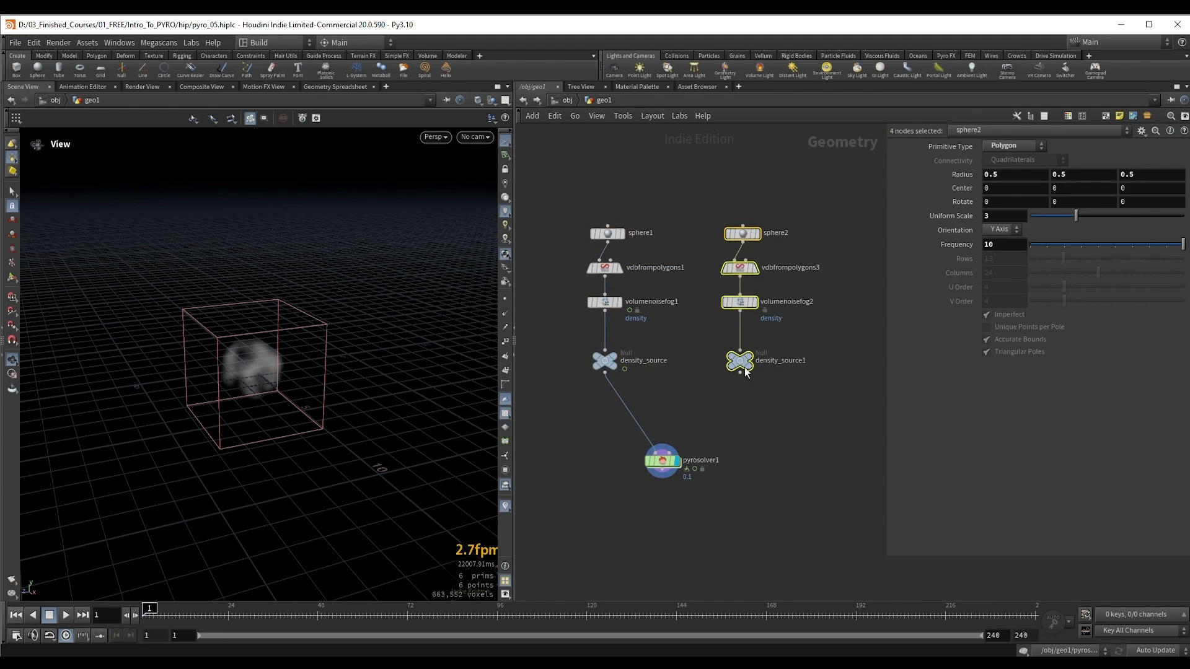
# Step: Display the duplicated density_source1 null and rename it temperature_soruce
pyautogui.click(739, 361)
pyautogui.doubleClick(782, 365)
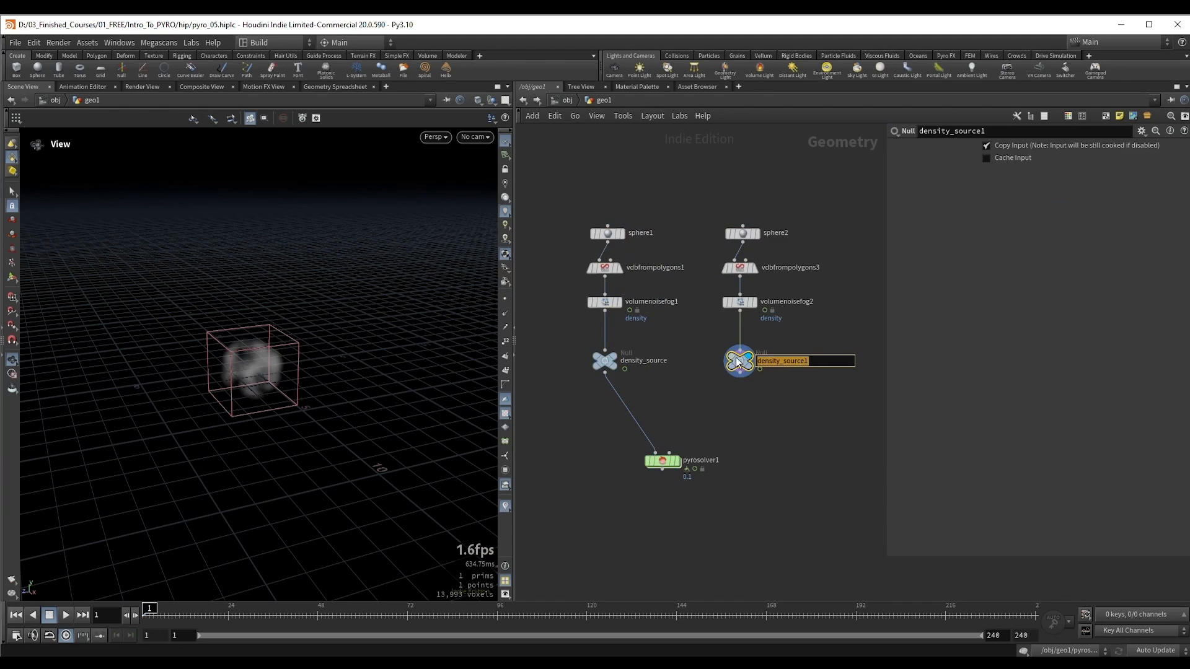
pyautogui.write('temperature')
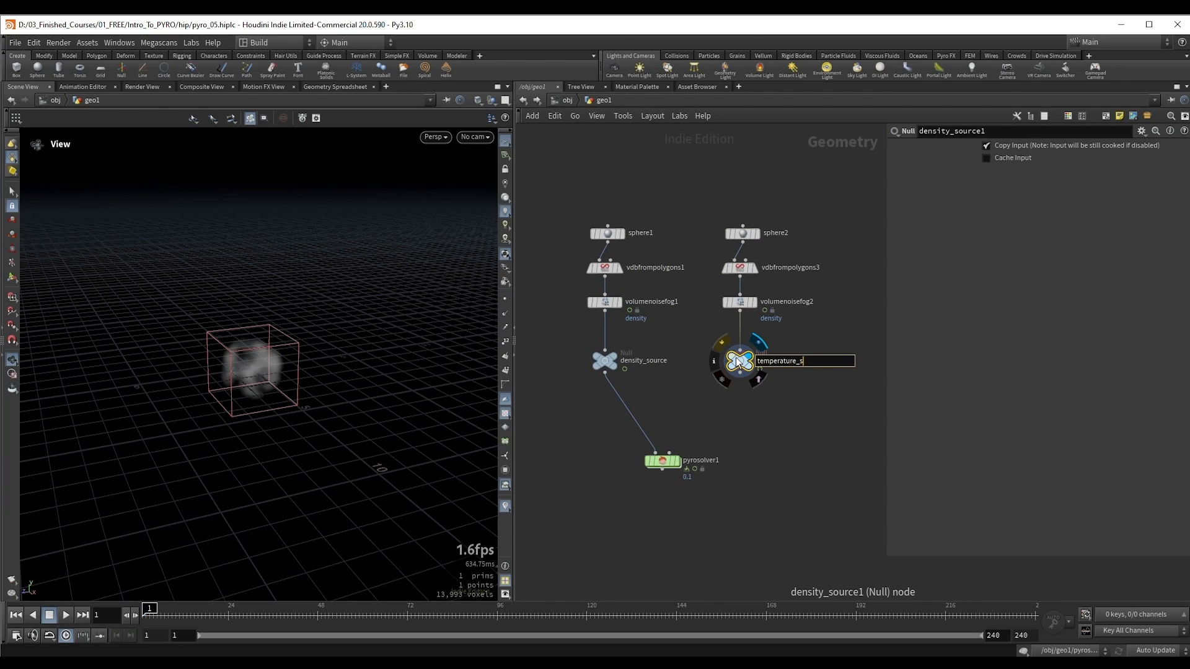
pyautogui.press('Return')
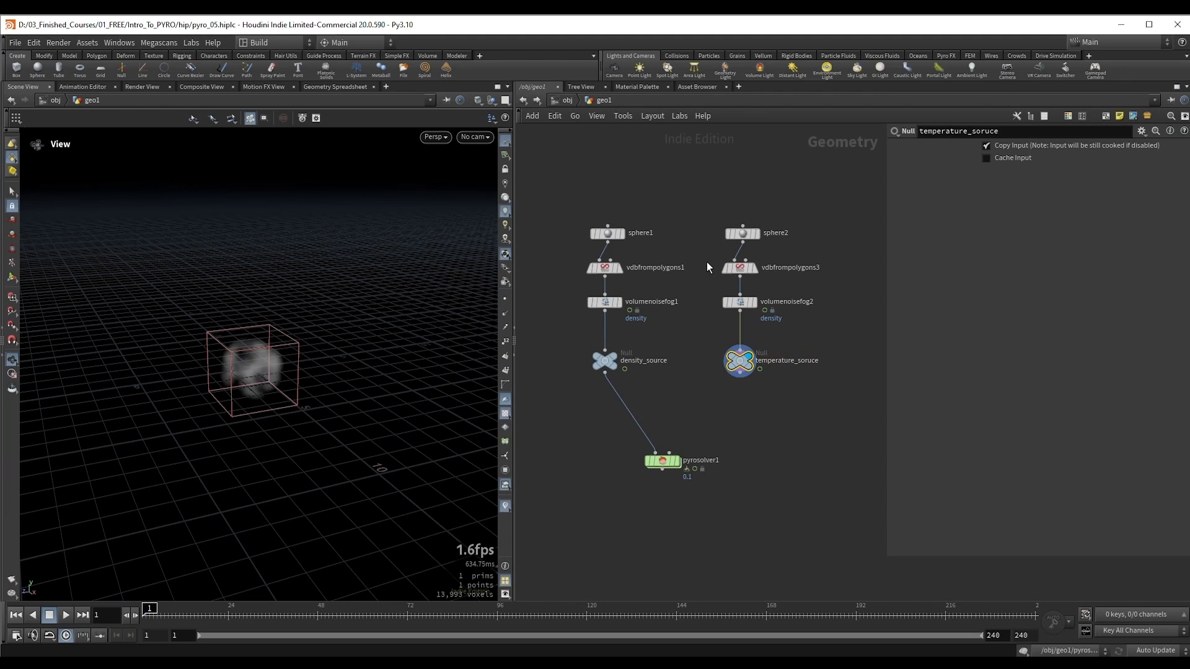
# Step: Set the Fog VDB name of vdbfrompolygons3 to temperature
pyautogui.click(747, 269)
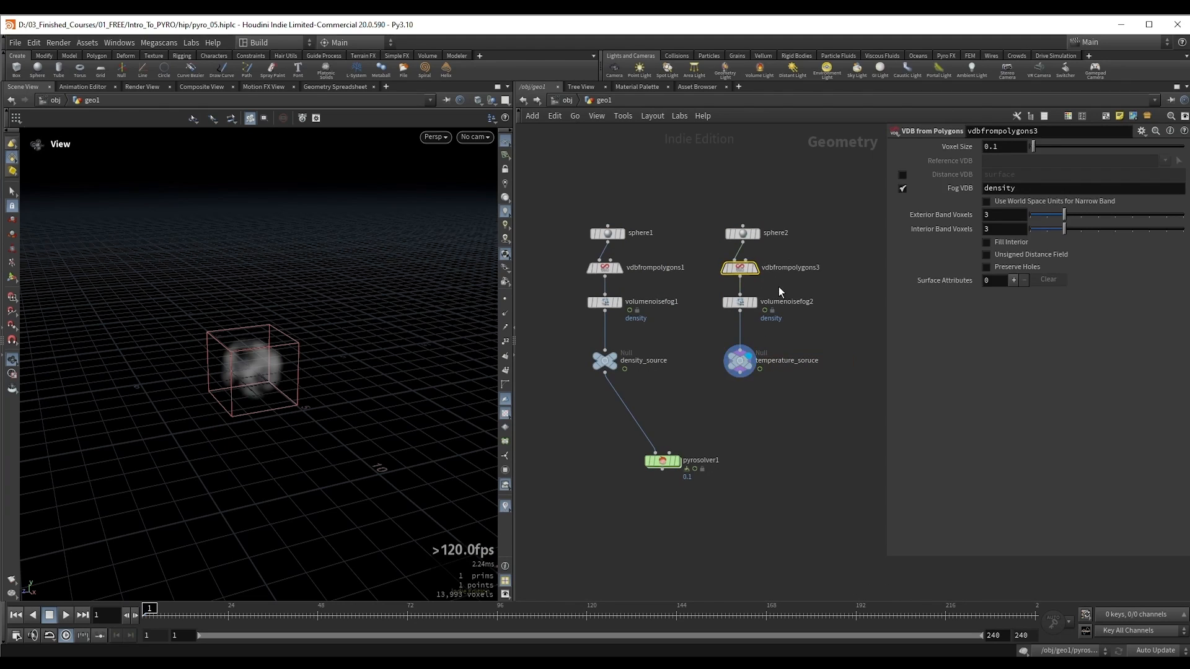
pyautogui.click(1027, 192)
pyautogui.write('temperatu')
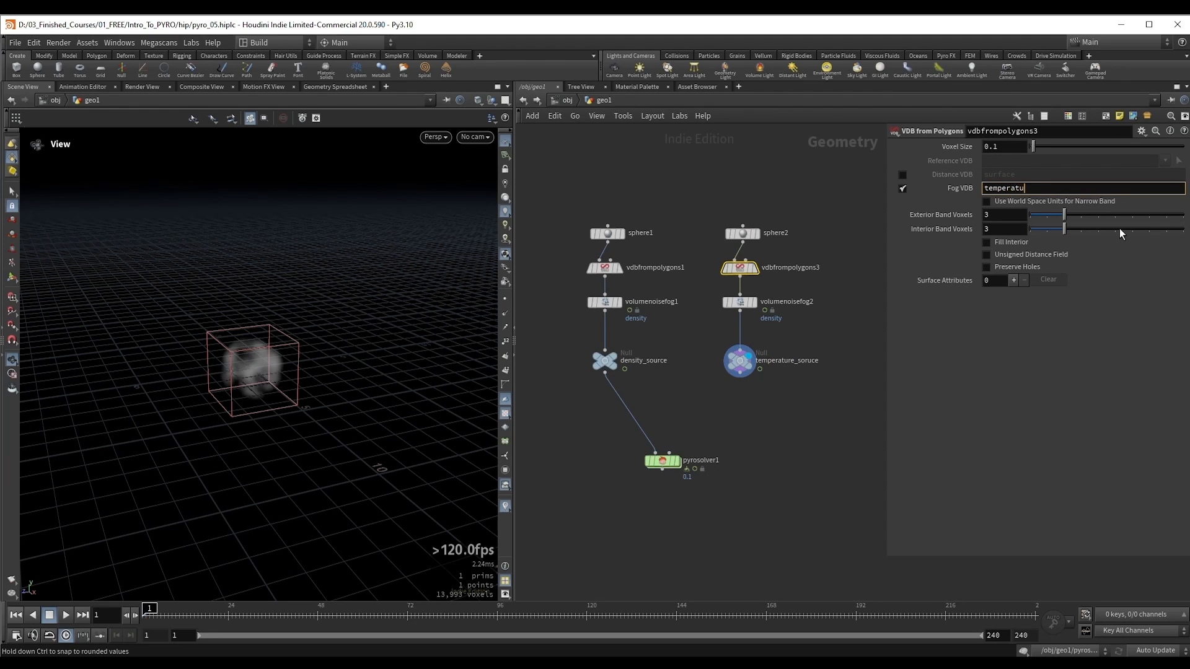
pyautogui.write('re')
pyautogui.press('Return')
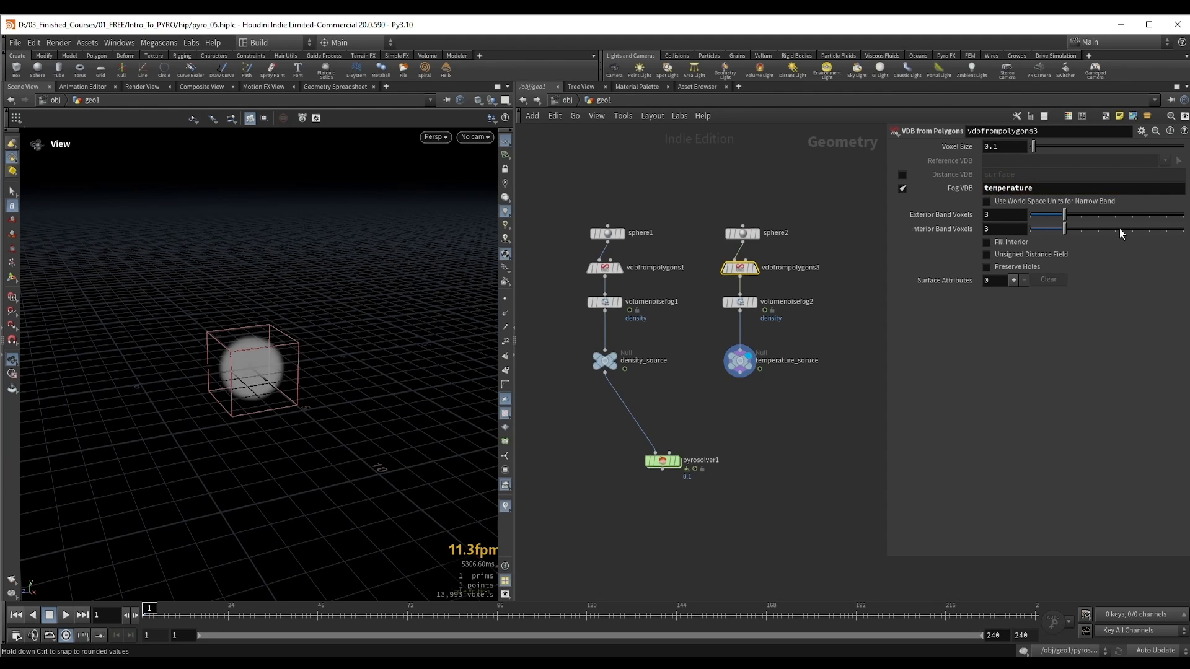
# Step: Set volumenoisefog2's fog volume name to temperature and its noise pattern offset to 8.5
pyautogui.click(755, 302)
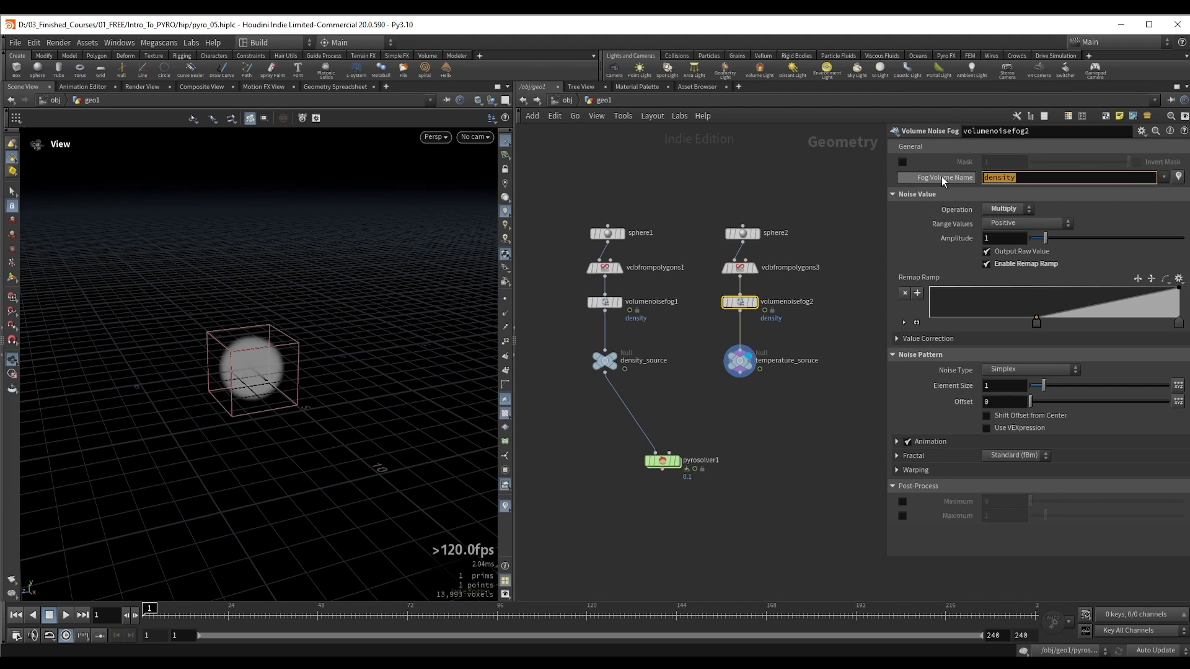
pyautogui.doubleClick(1097, 178)
pyautogui.write('temperature')
pyautogui.press('Return')
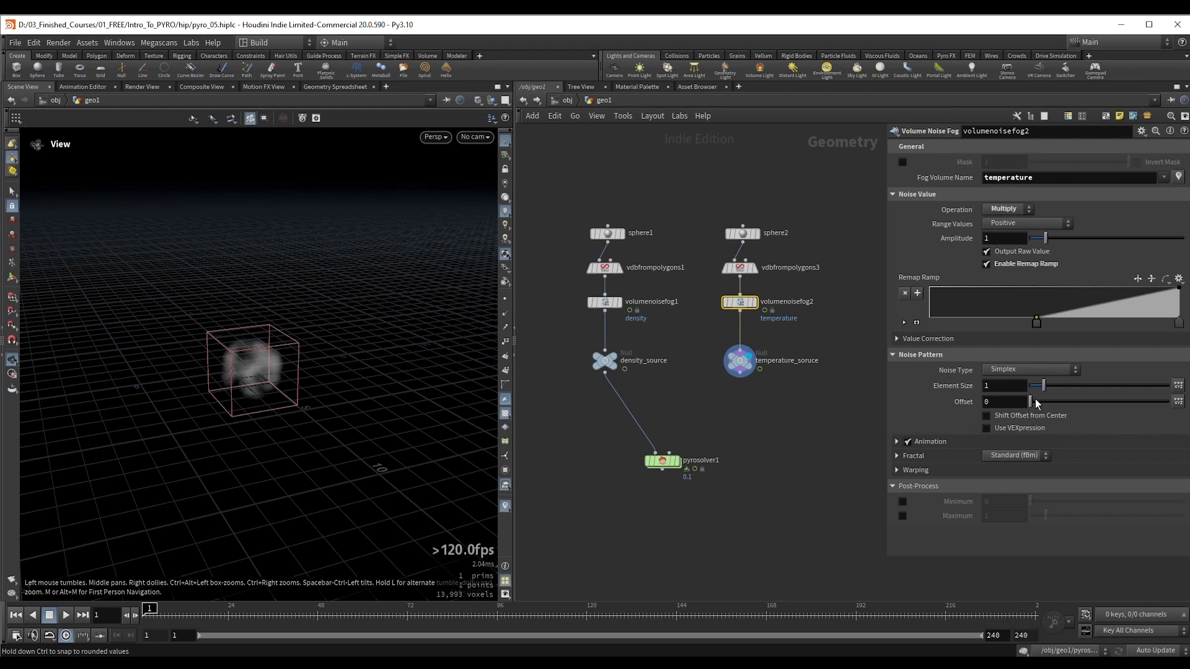
pyautogui.moveTo(1033, 404); pyautogui.dragTo(1053, 403)
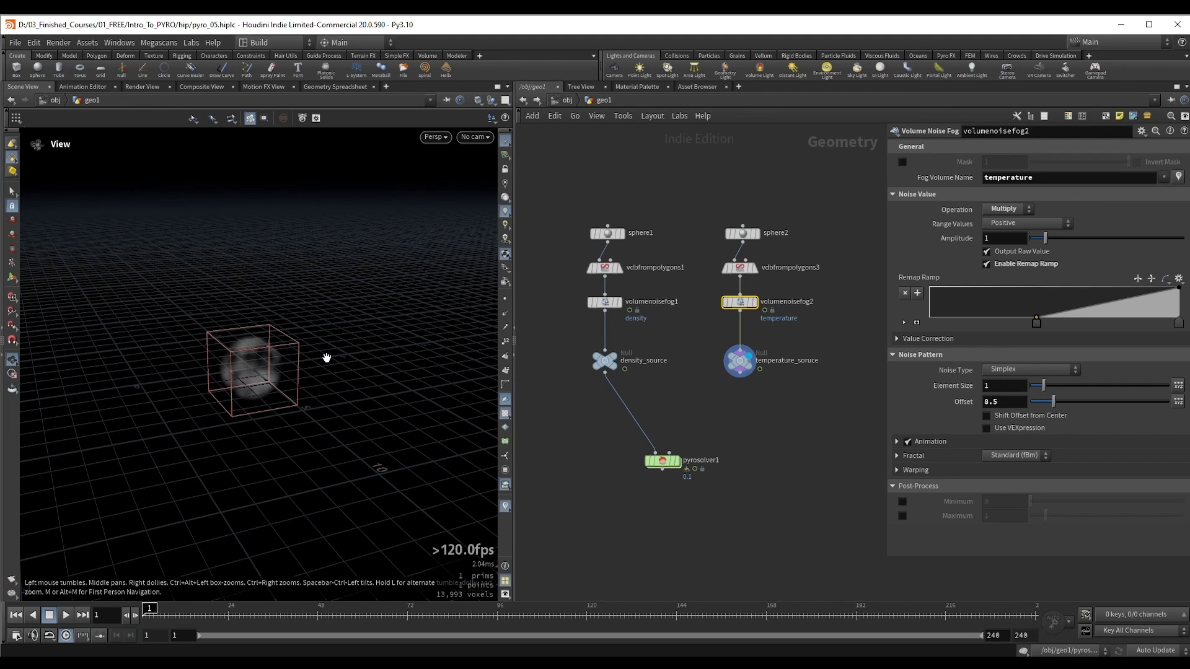
# Step: Inspect the node info of temperature_soruce to check which volume it outputs, and close it
pyautogui.click(739, 362)
pyautogui.click(714, 361)
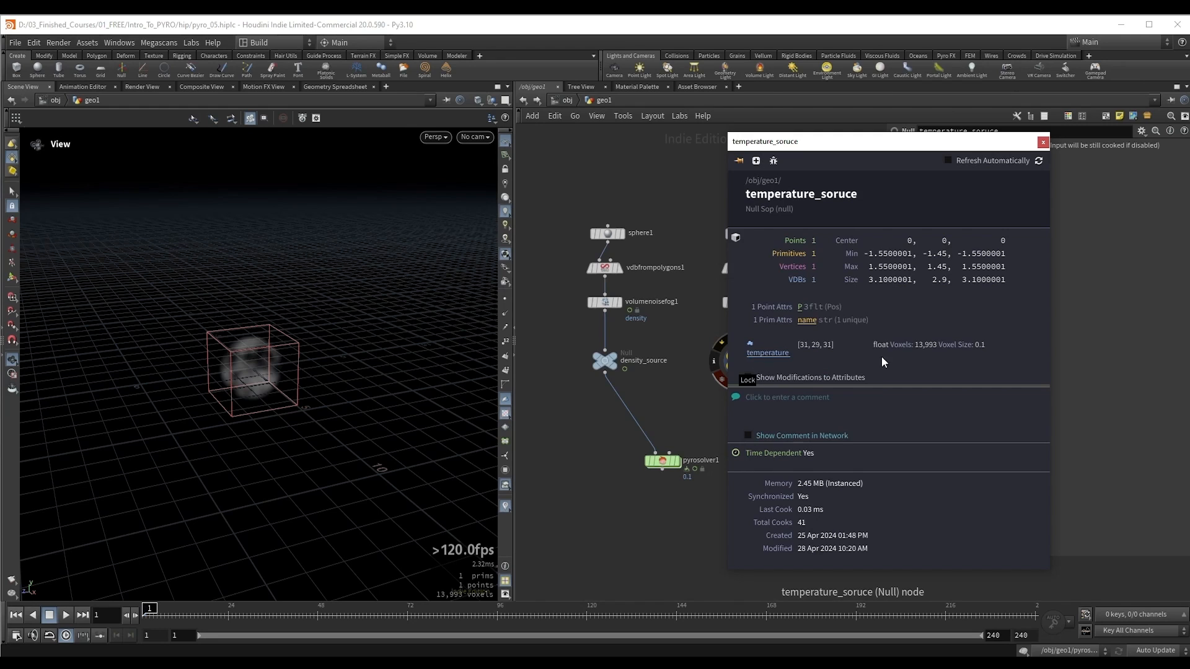
pyautogui.click(1043, 142)
# Step: Insert a merge node between density_source and pyrosolver1, and connect temperature_soruce to it as well
pyautogui.moveTo(664, 463)
pyautogui.moveTo(664, 463); pyautogui.dragTo(667, 491)
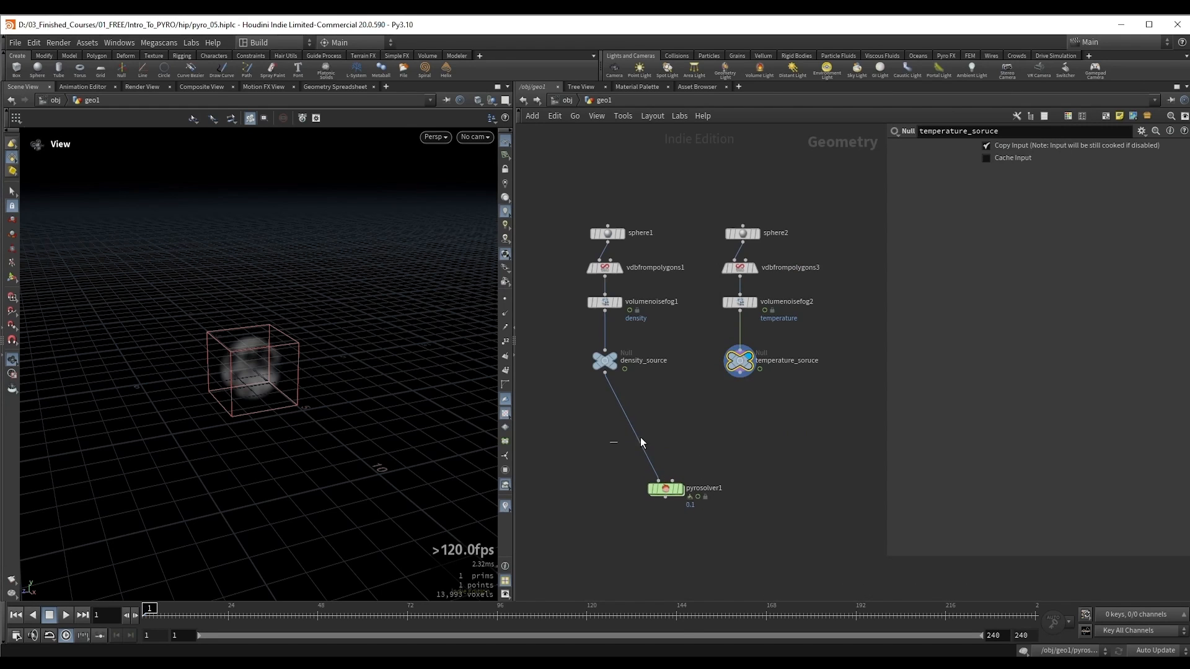
pyautogui.press('Tab')
pyautogui.write('merge')
pyautogui.press('Return')
pyautogui.click(661, 431)
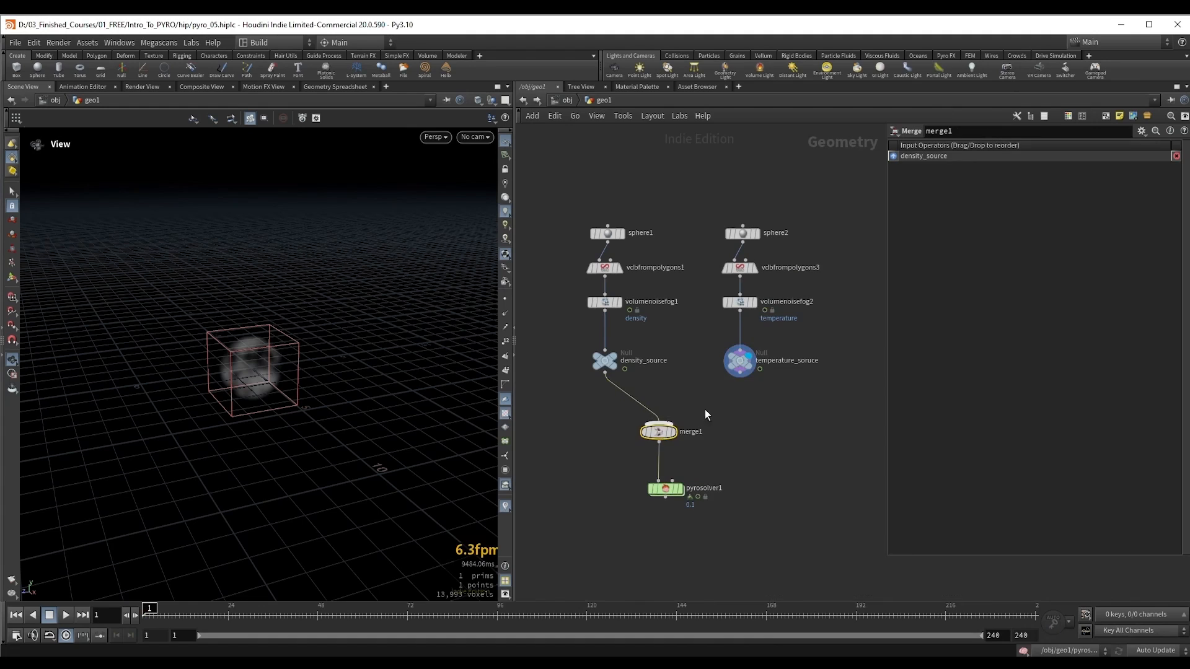
pyautogui.moveTo(739, 374); pyautogui.dragTo(659, 424)
# Step: Display pyrosolver1 and add a second source with temperature as both source volume and target field
pyautogui.click(665, 489)
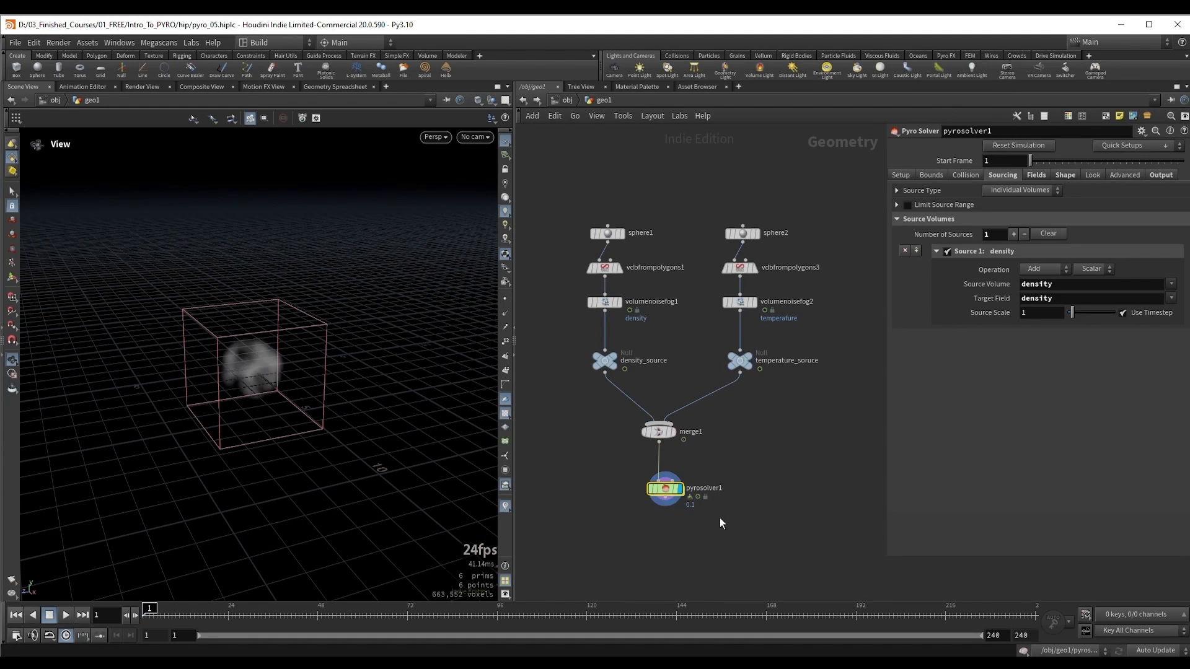
pyautogui.click(1013, 234)
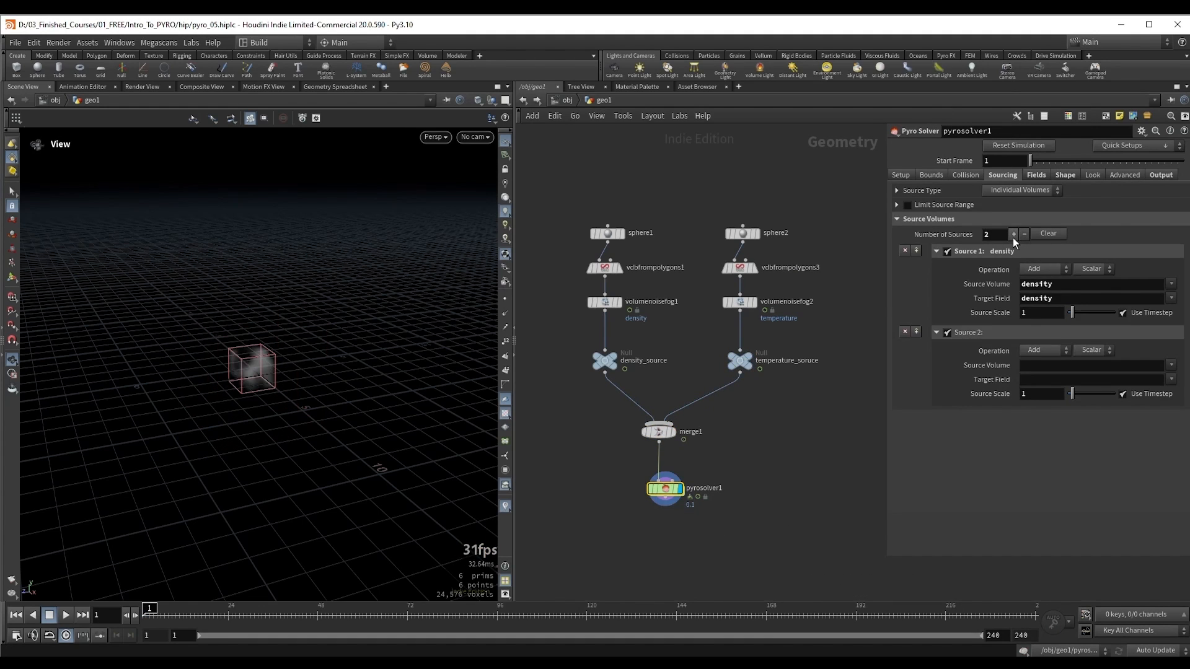
pyautogui.click(1035, 366)
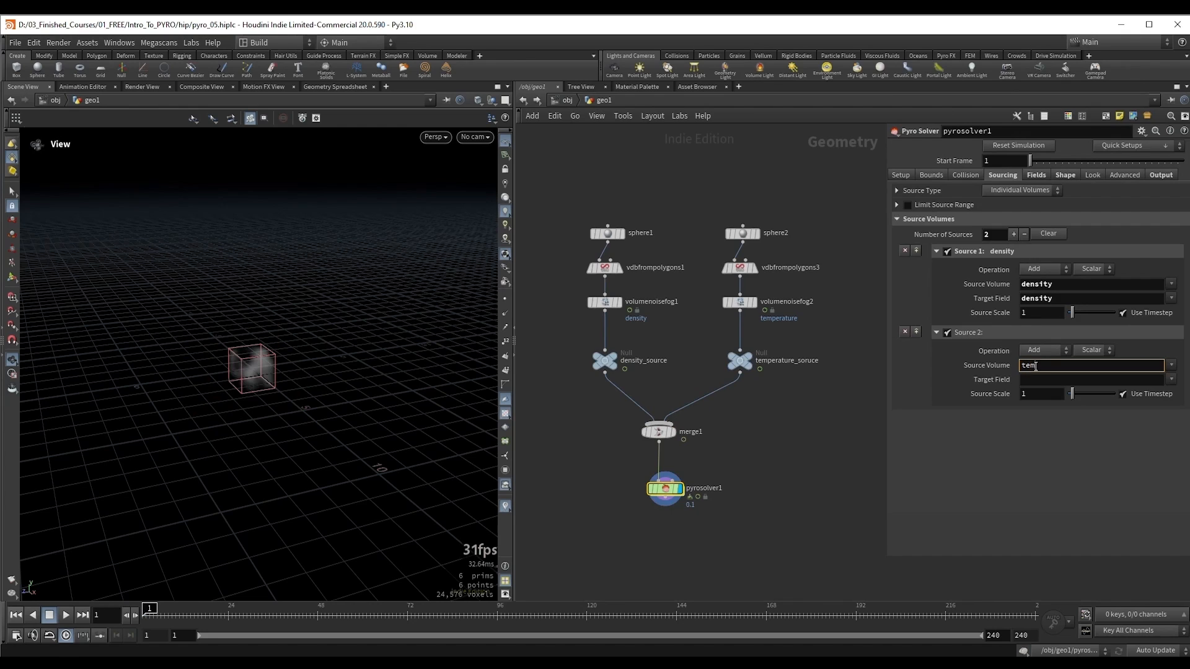
pyautogui.write('temperature')
pyautogui.press('Return')
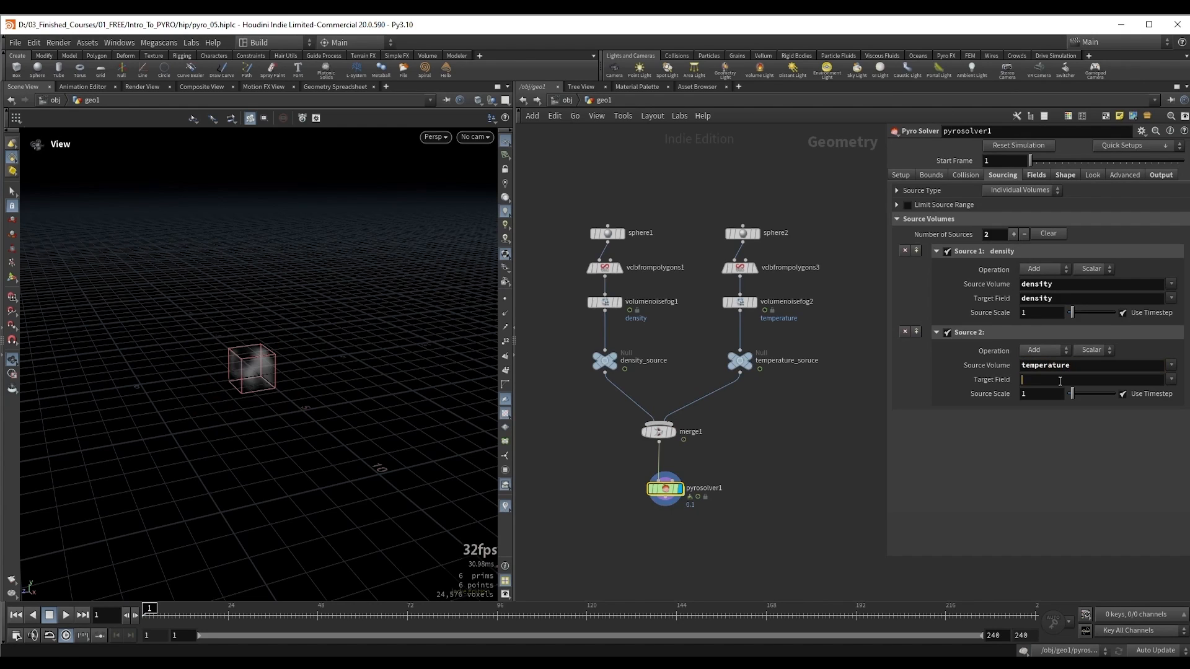
pyautogui.click(1059, 381)
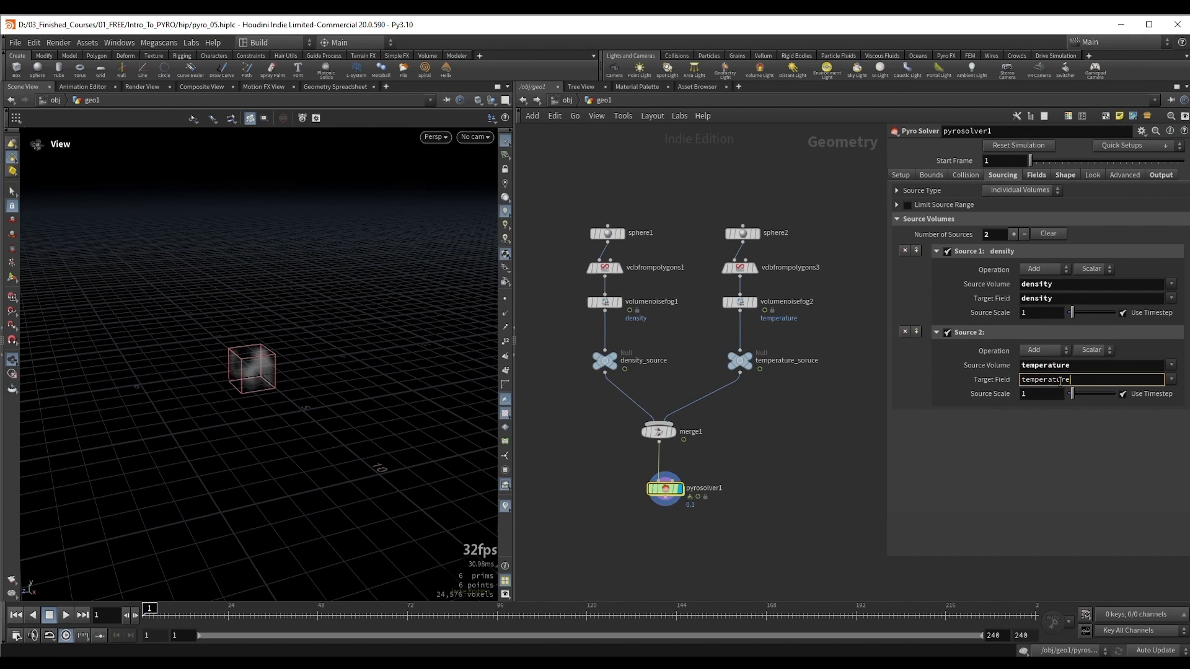
pyautogui.press('Return')
# Step: Try density as the source volume of Source 2 and restore it to temperature
pyautogui.moveTo(1073, 380); pyautogui.dragTo(1019, 380)
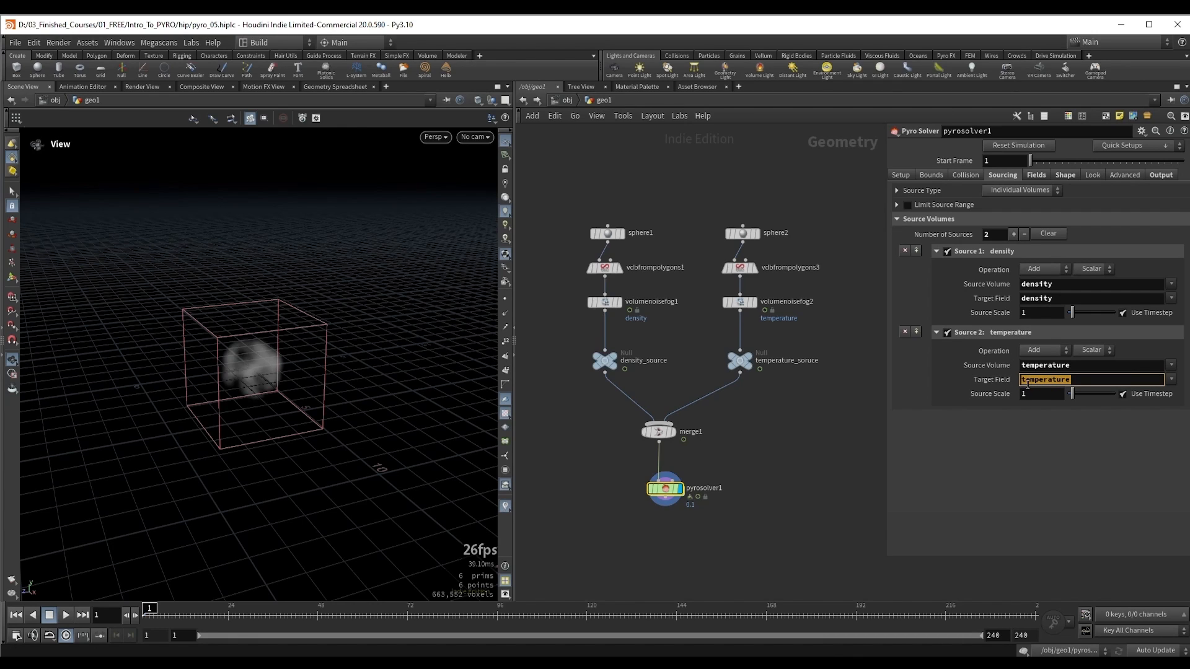
pyautogui.click(1033, 447)
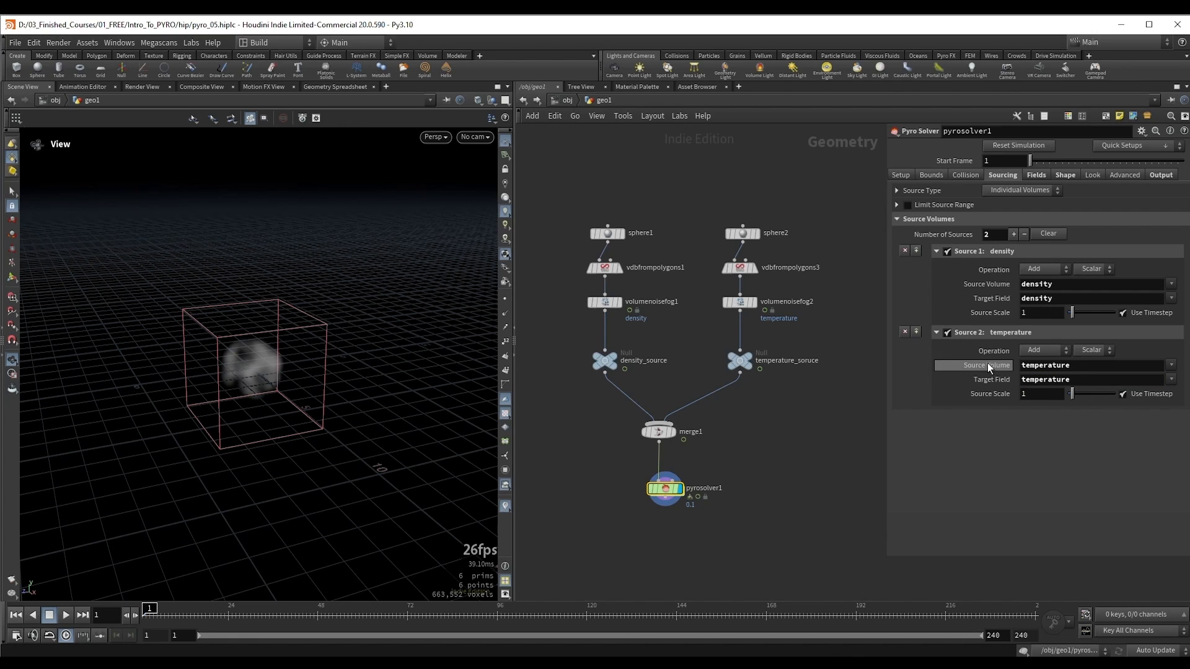
pyautogui.moveTo(1083, 366); pyautogui.dragTo(980, 366)
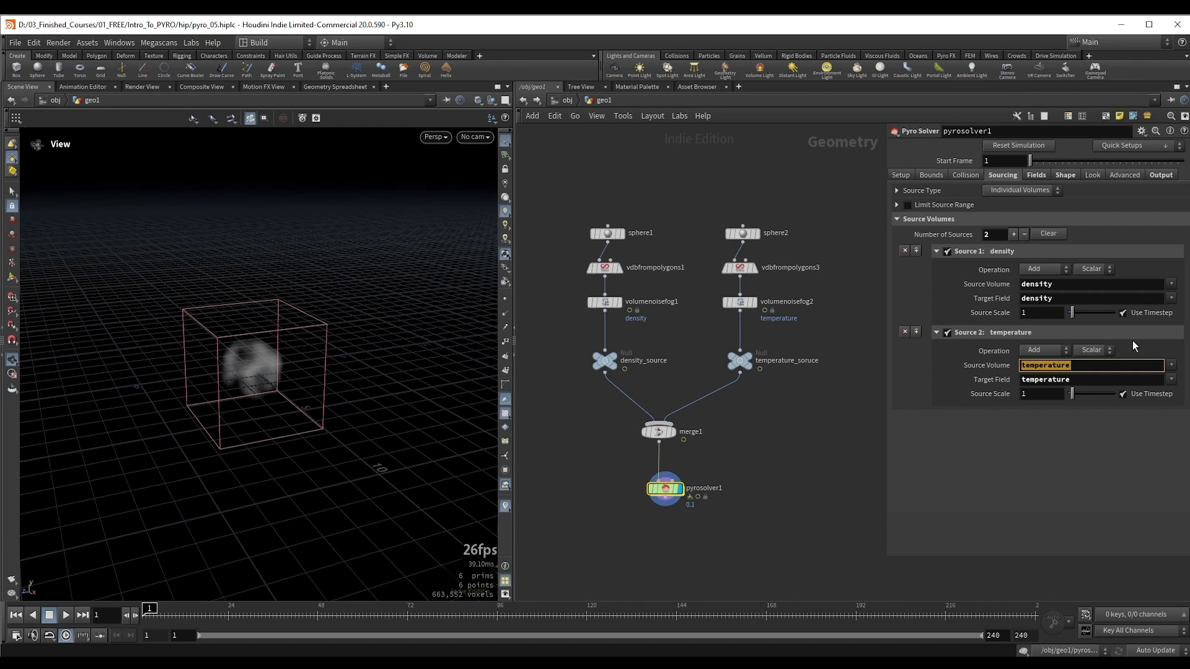
pyautogui.write('density')
pyautogui.press('Return')
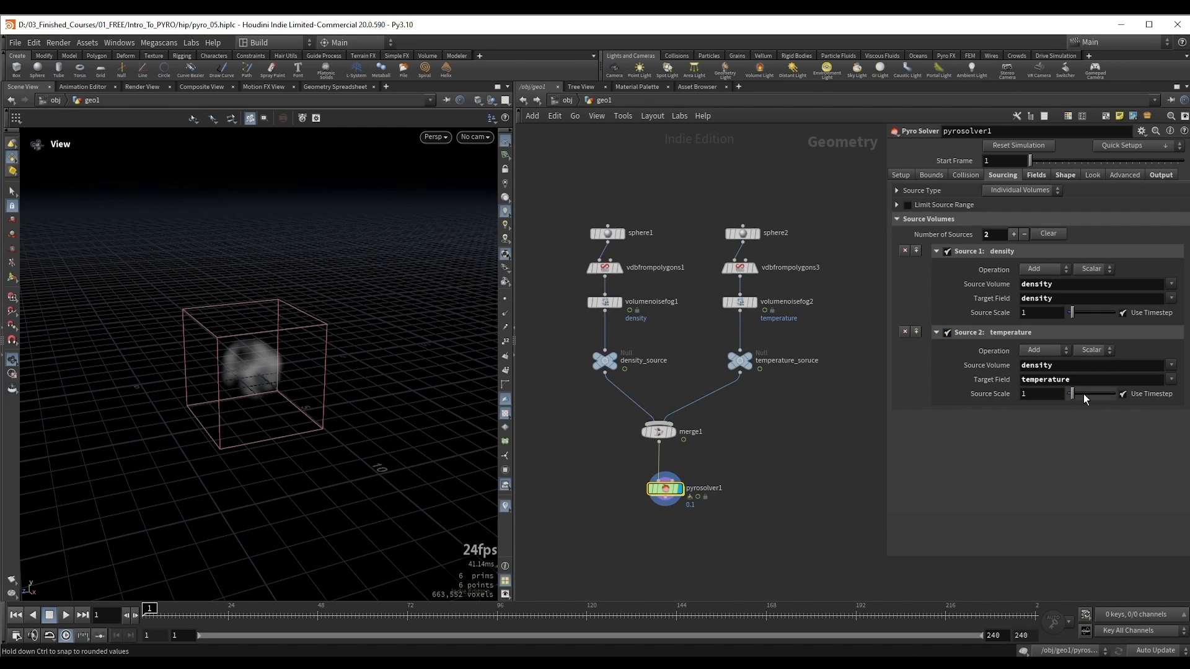
pyautogui.doubleClick(1053, 365)
pyautogui.write('temperature')
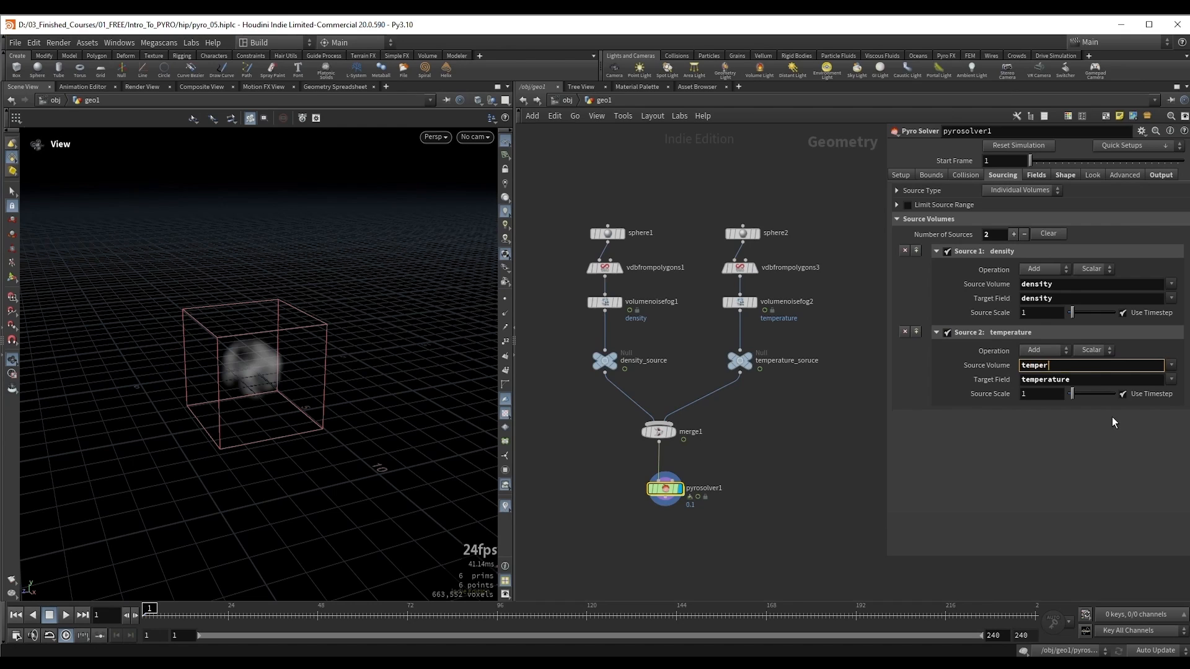
pyautogui.press('Return')
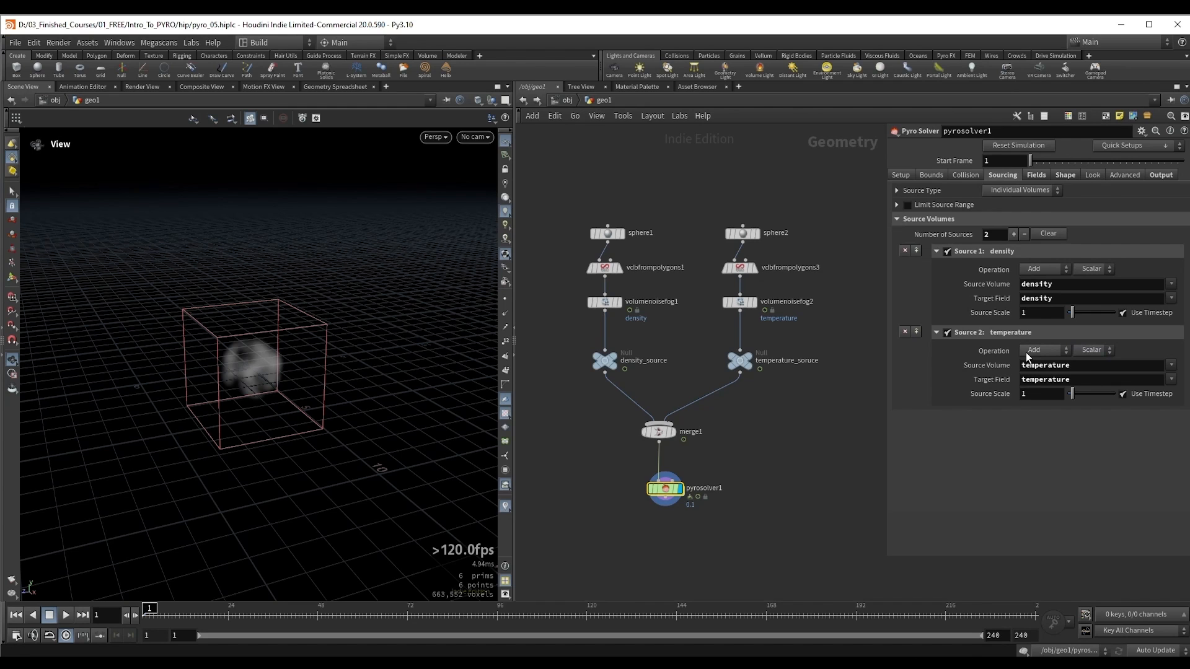
# Step: Play the simulation with the density and temperature sources and return to the first frame
pyautogui.moveTo(191, 372); pyautogui.dragTo(252, 364)
pyautogui.press('Up')
pyautogui.hotkey('ctrl', 'Up')
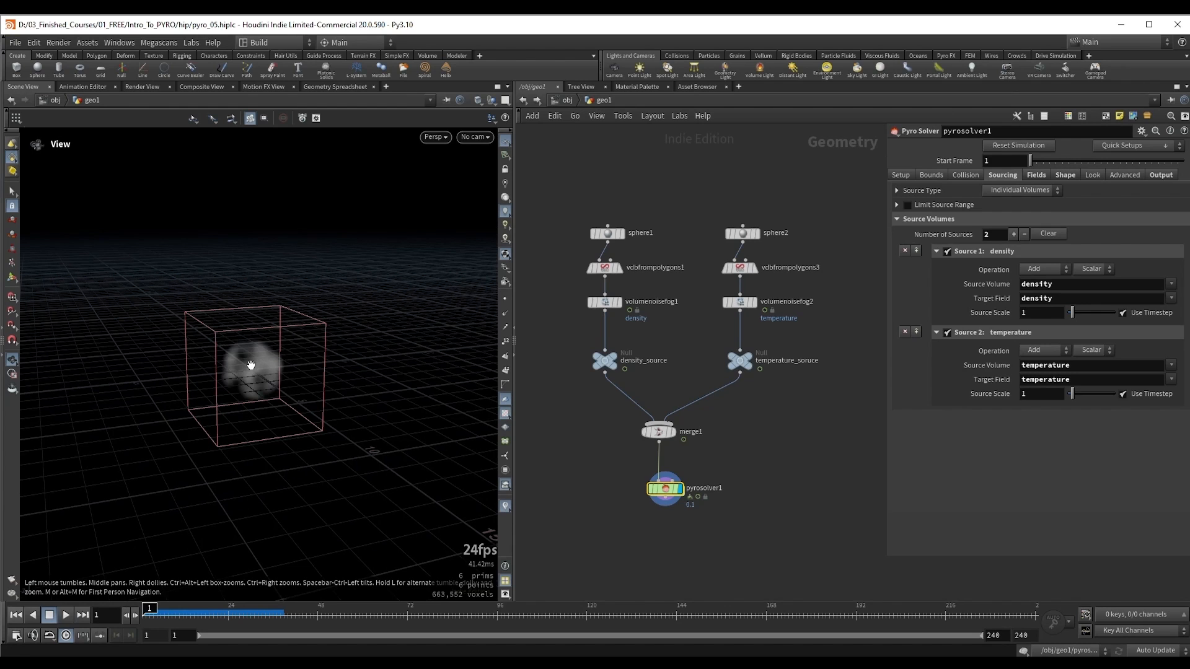
pyautogui.moveTo(251, 366); pyautogui.dragTo(275, 372)
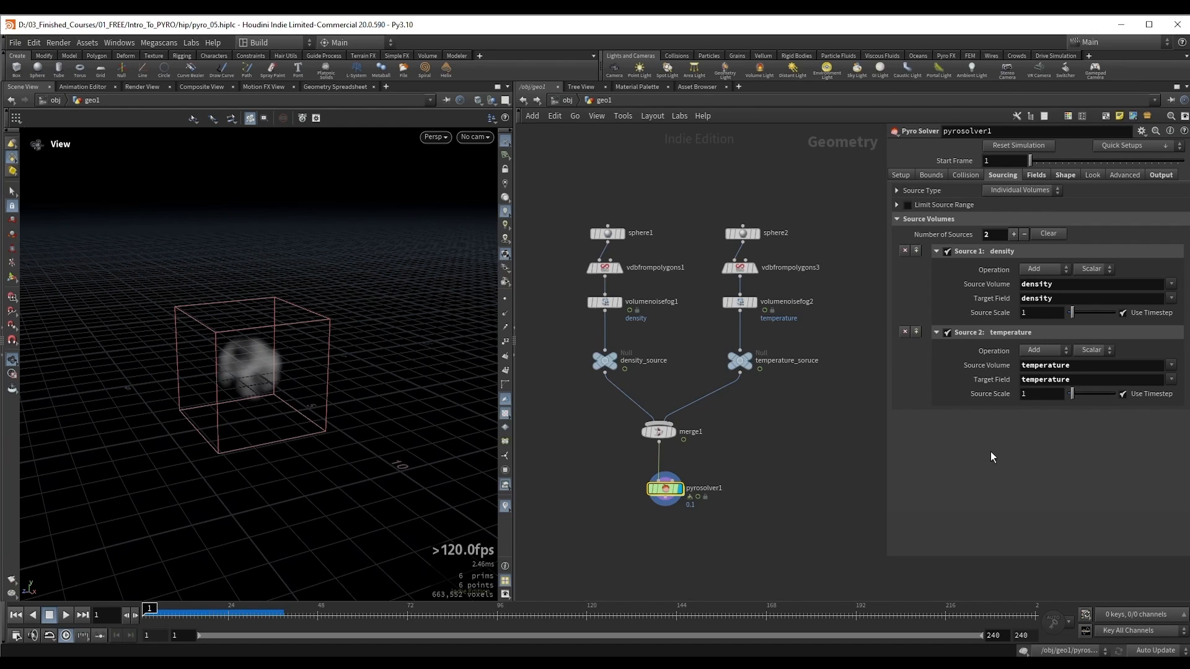
# Step: Enable Buoyancy in pyrosolver1's shape settings and play the simulation to examine the smoke's motion
pyautogui.click(1065, 176)
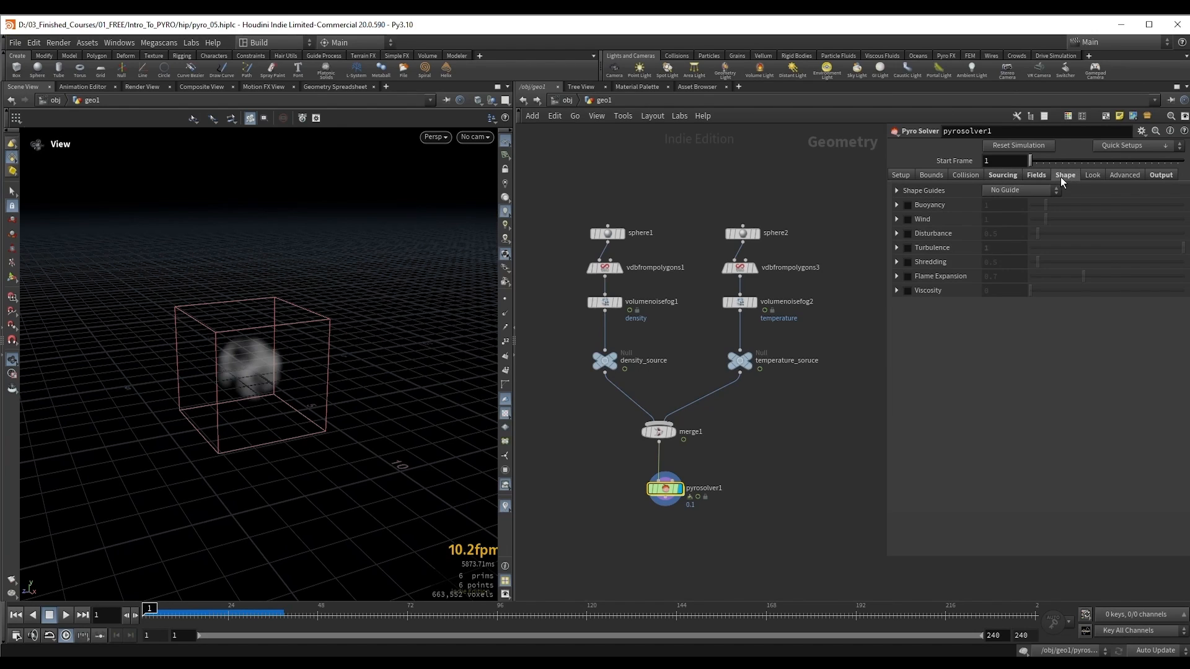
pyautogui.click(908, 205)
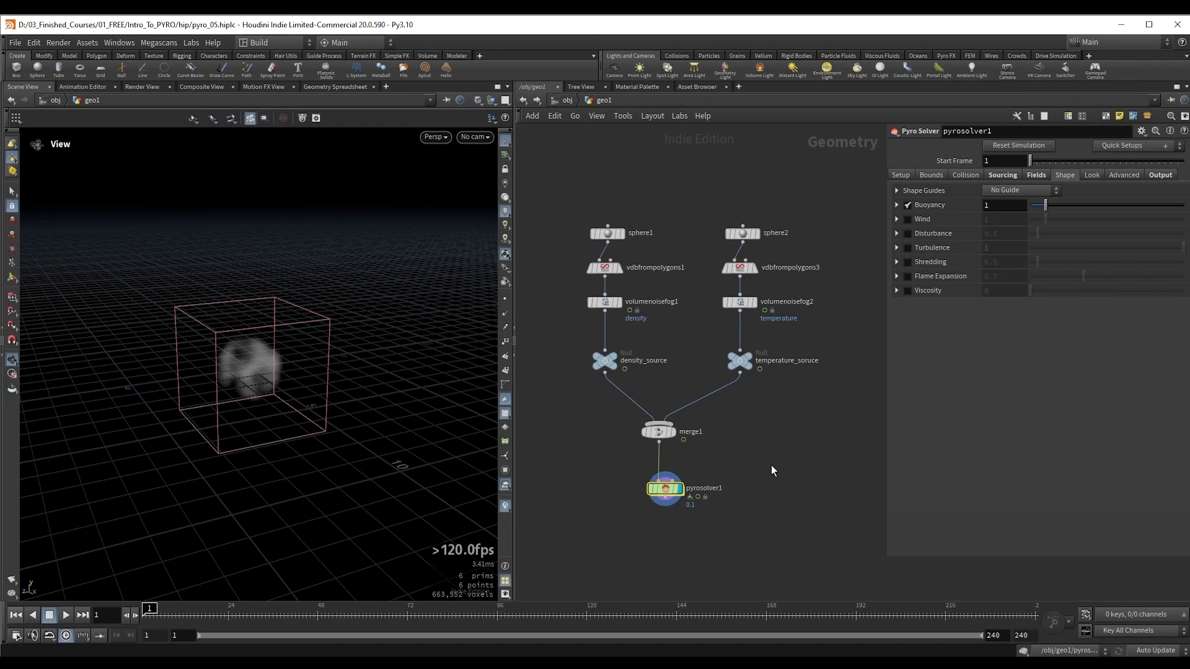
pyautogui.press('Up')
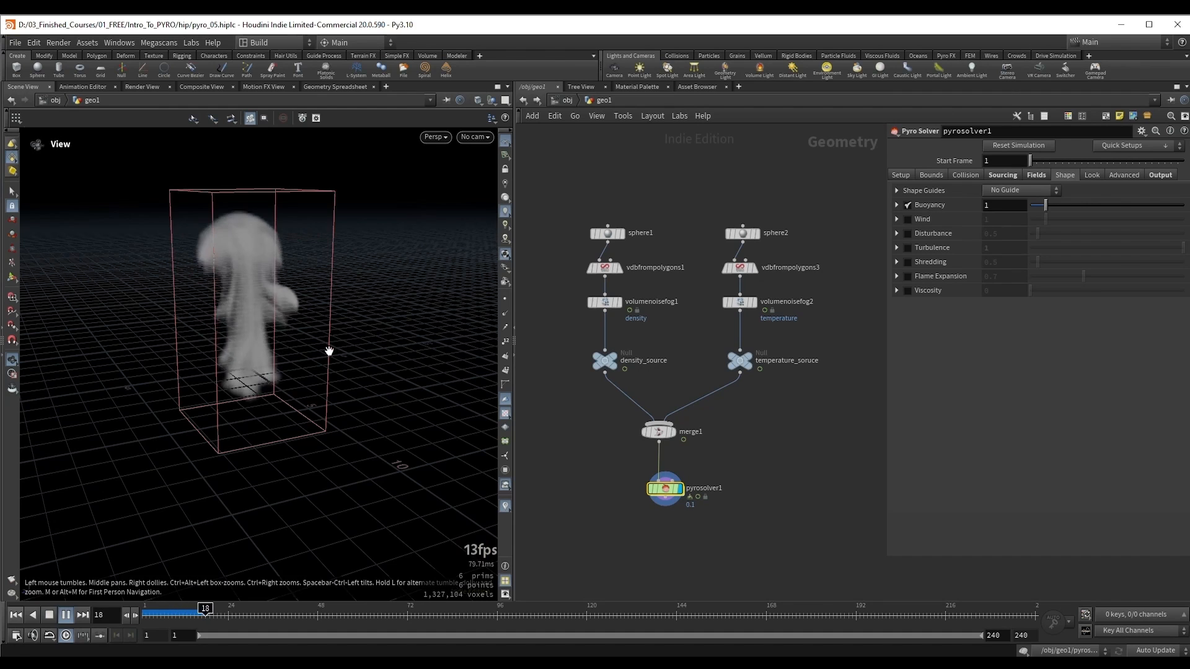
pyautogui.moveTo(329, 350); pyautogui.dragTo(246, 369)
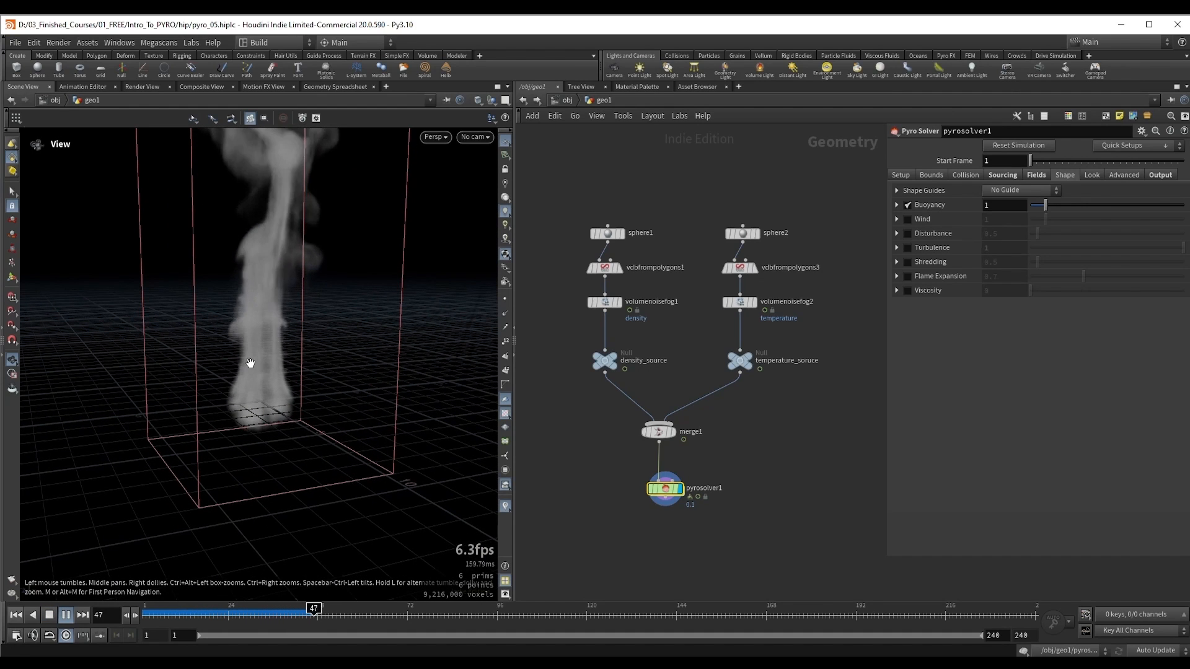
pyautogui.moveTo(255, 359); pyautogui.dragTo(247, 260)
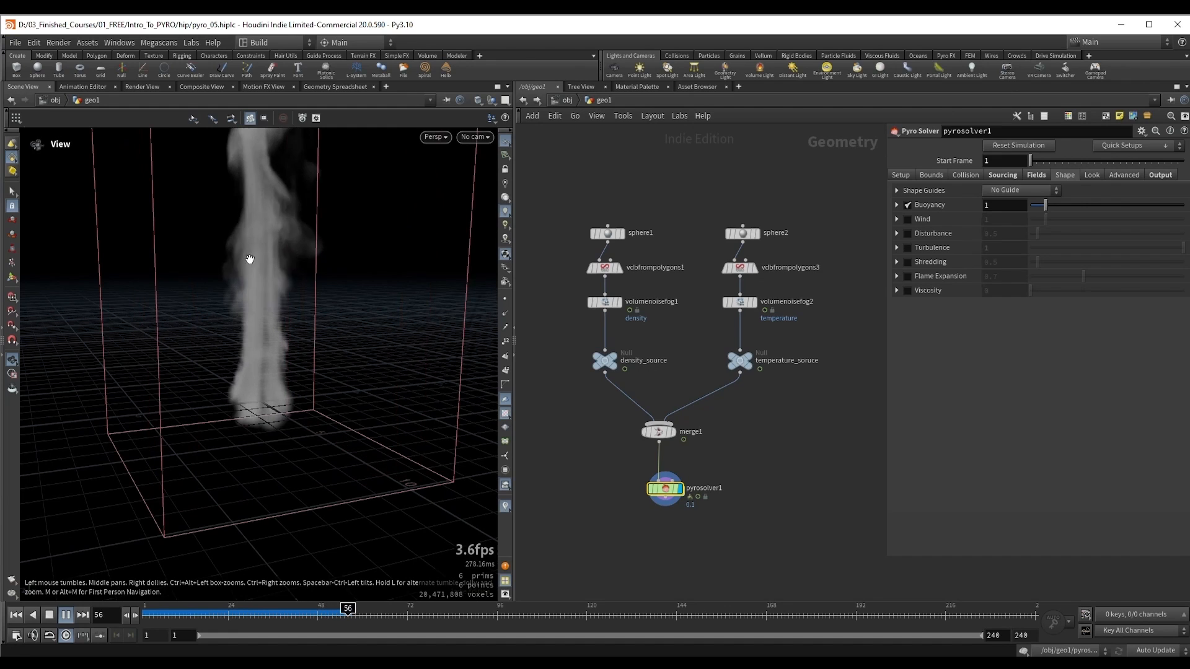
pyautogui.press('Up')
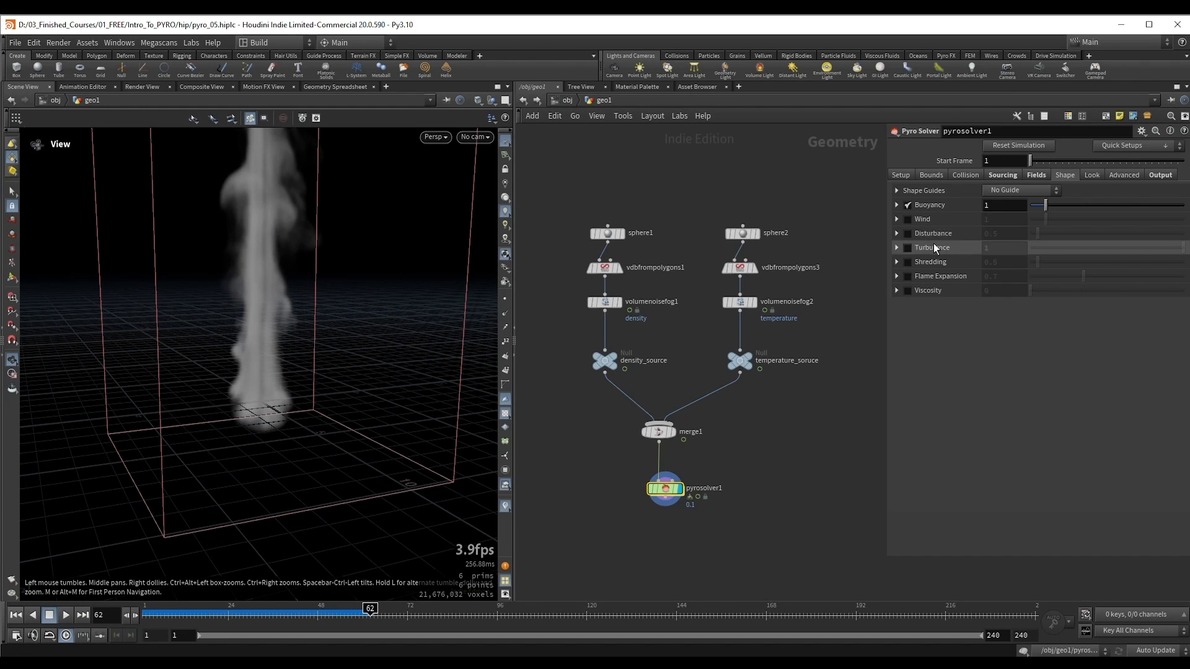
pyautogui.moveTo(279, 349); pyautogui.dragTo(289, 371)
# Step: Bypass volumenoisefog1 and volumenoisefog2, and replay the pyrosolver1 simulation from the first frame
pyautogui.moveTo(568, 321); pyautogui.dragTo(774, 296)
pyautogui.press('b')
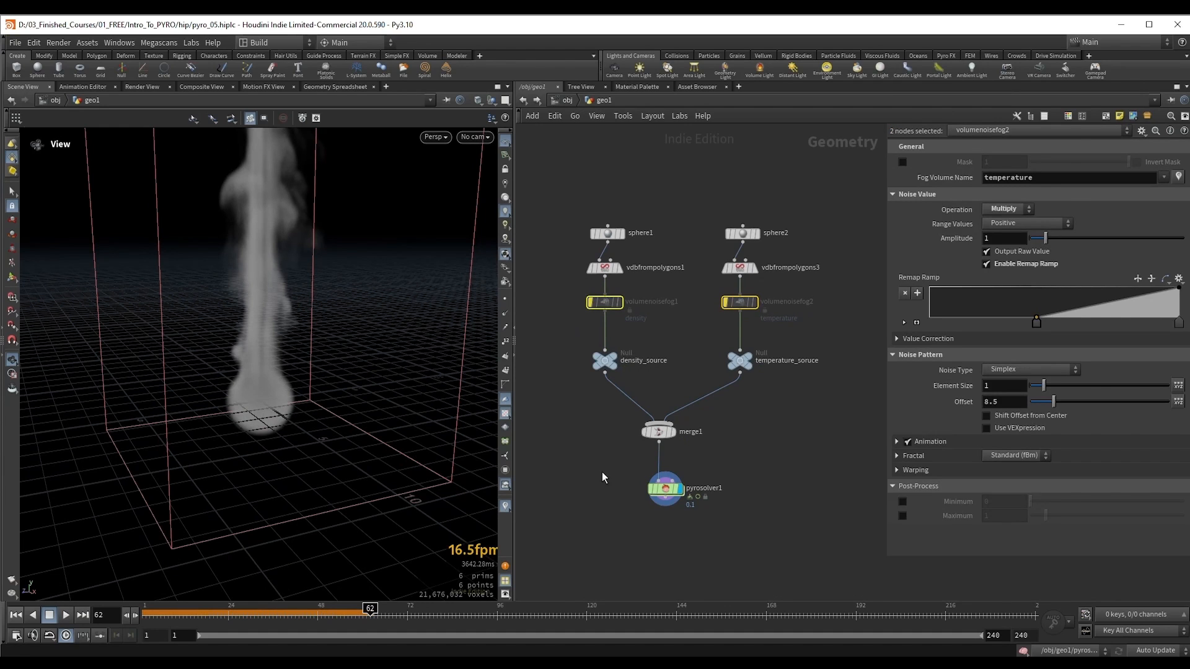
pyautogui.click(654, 488)
pyautogui.hotkey('ctrl', 'Up')
pyautogui.press('Up')
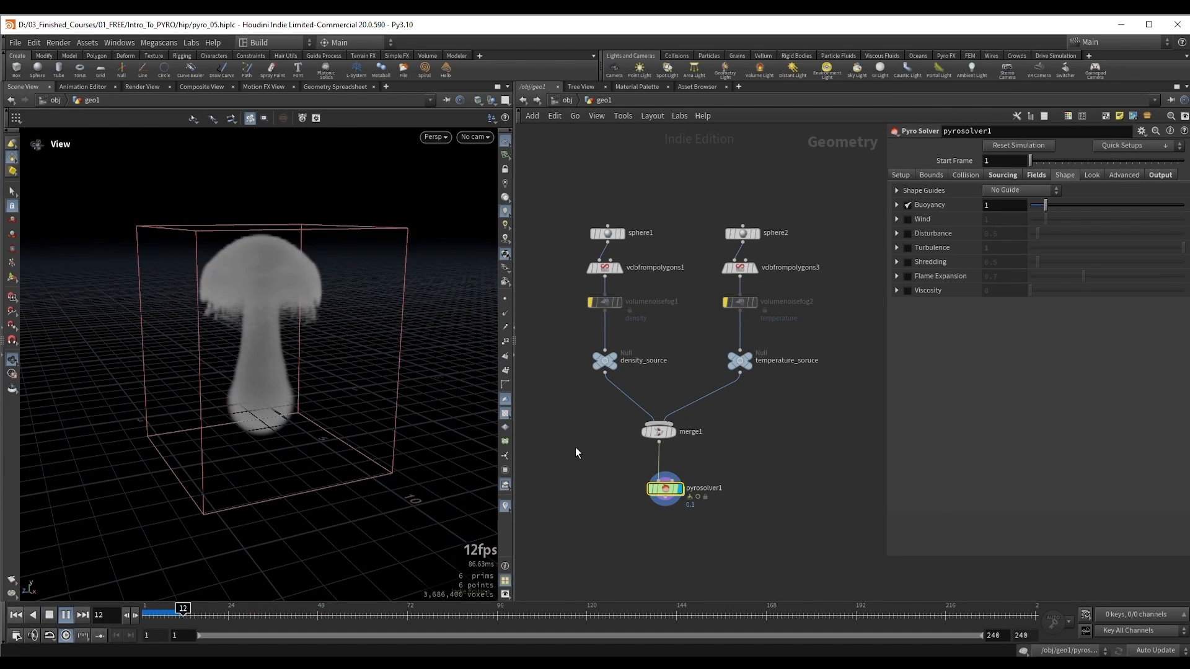
pyautogui.press('Up')
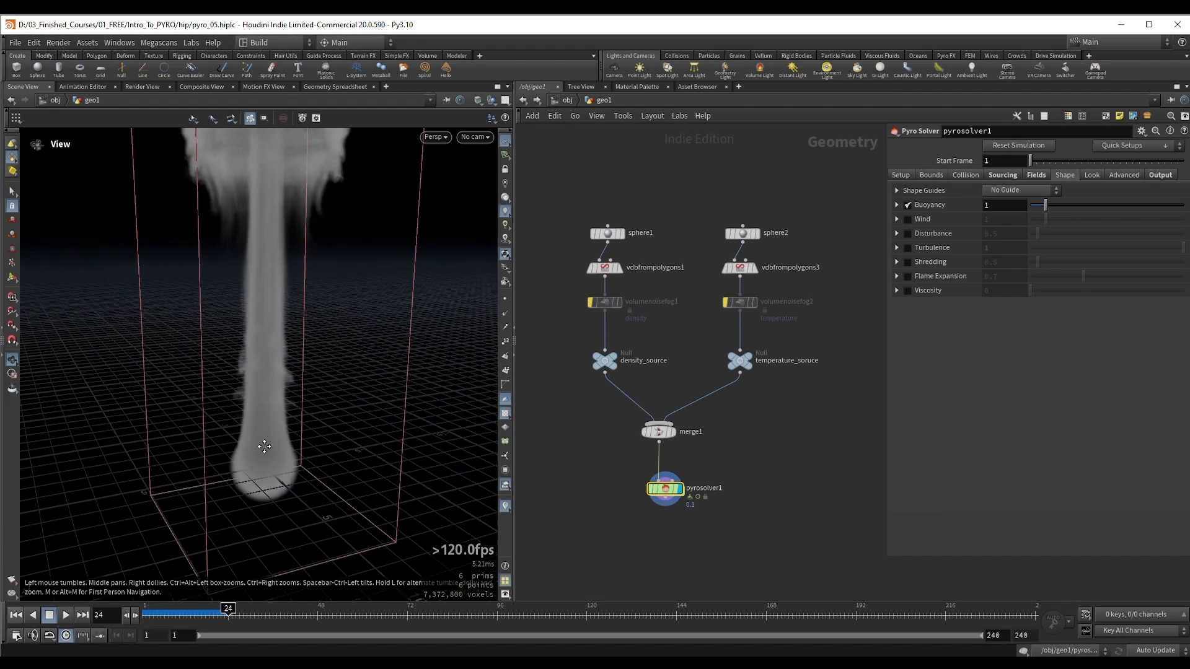
pyautogui.moveTo(297, 354); pyautogui.dragTo(276, 234)
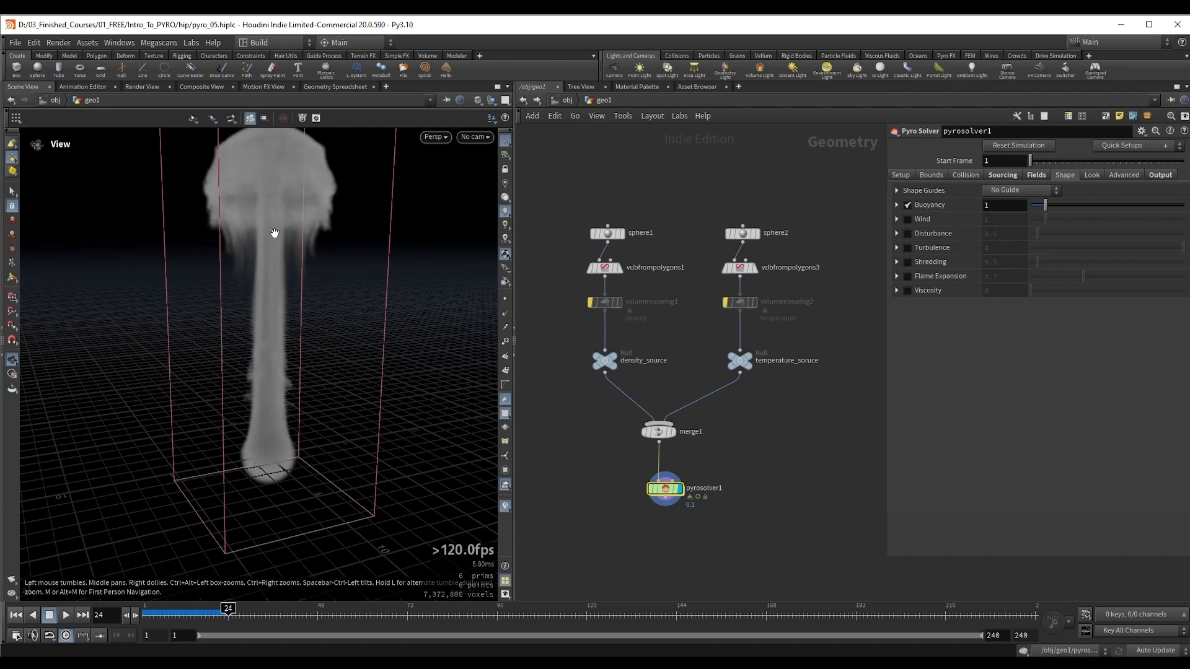
# Step: Continue playing the pyrosolver1 simulation with both noise nodes bypassed to examine the smoke column
pyautogui.moveTo(282, 417); pyautogui.dragTo(266, 376)
pyautogui.press('Up')
pyautogui.press('Up')
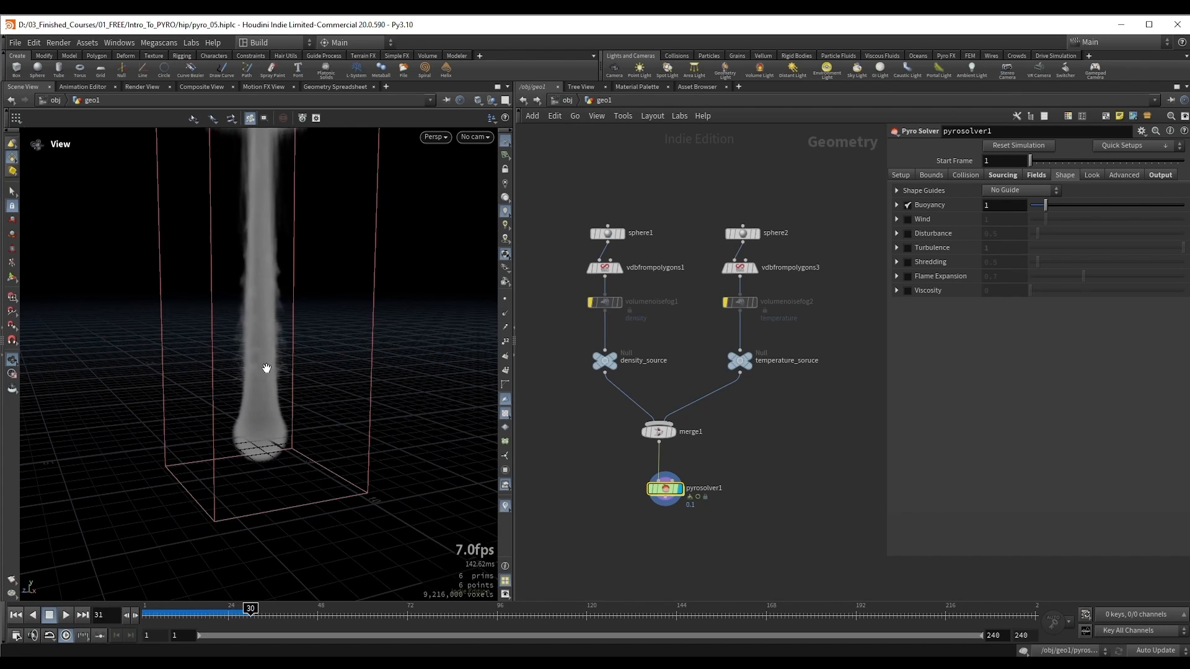
# Step: Return to the first frame and re-enable volumenoisefog1 and volumenoisefog2
pyautogui.hotkey('ctrl', 'Up')
pyautogui.moveTo(566, 324); pyautogui.dragTo(823, 299)
pyautogui.press('q')
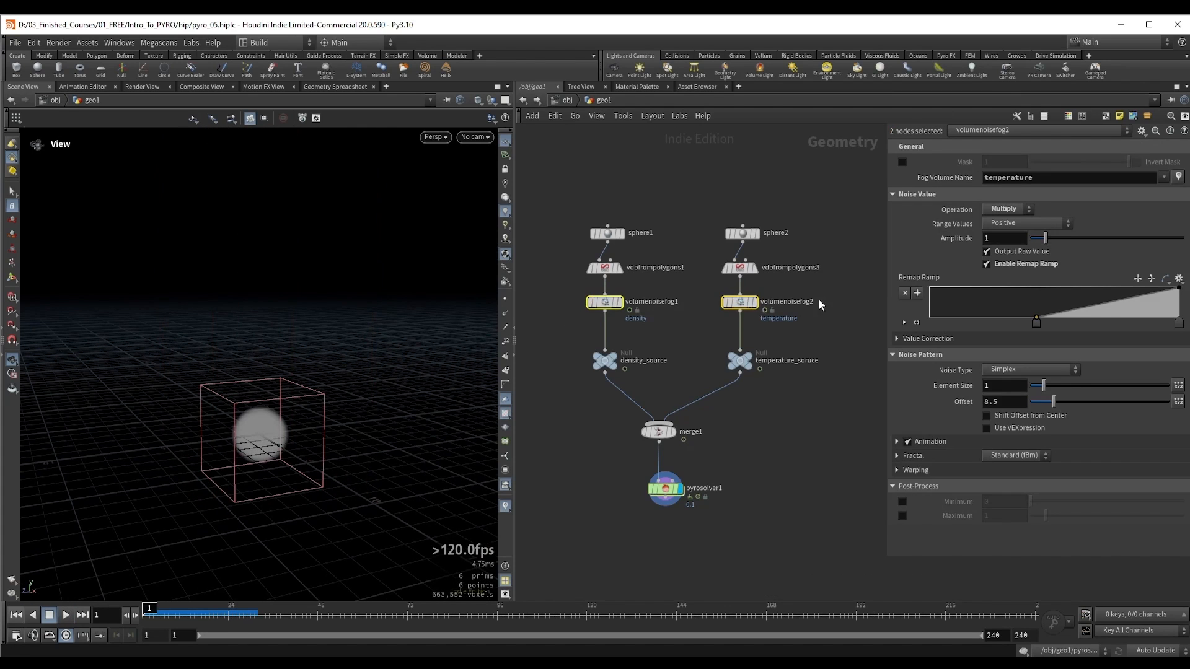
pyautogui.scroll(2, 247, 419)
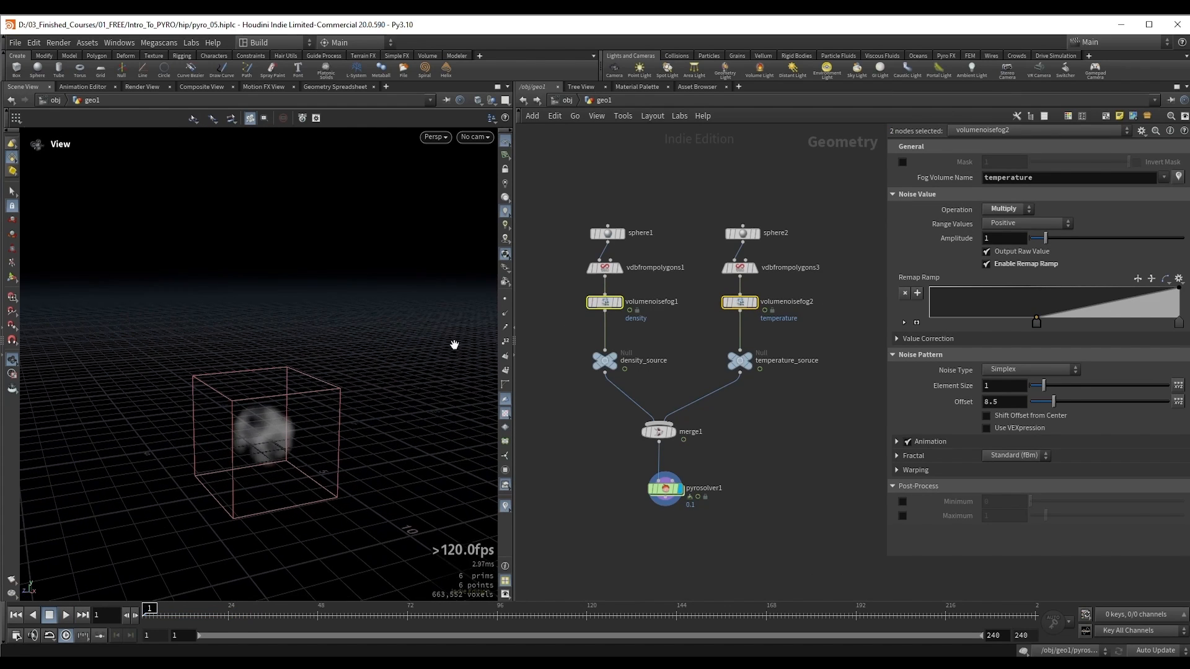
# Step: In pyrosolver1's sourcing settings, try density as the source volume of Source 2, targeting temperature
pyautogui.moveTo(579, 174); pyautogui.dragTo(644, 374)
pyautogui.moveTo(695, 201); pyautogui.dragTo(790, 404)
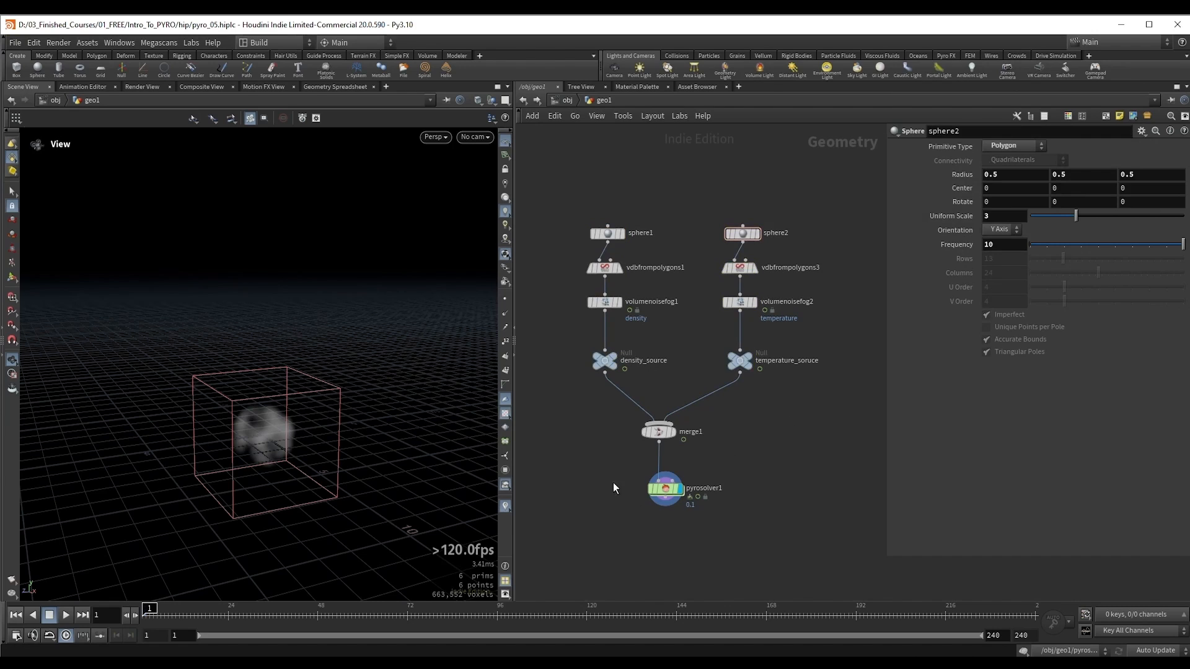
pyautogui.moveTo(578, 471); pyautogui.dragTo(721, 521)
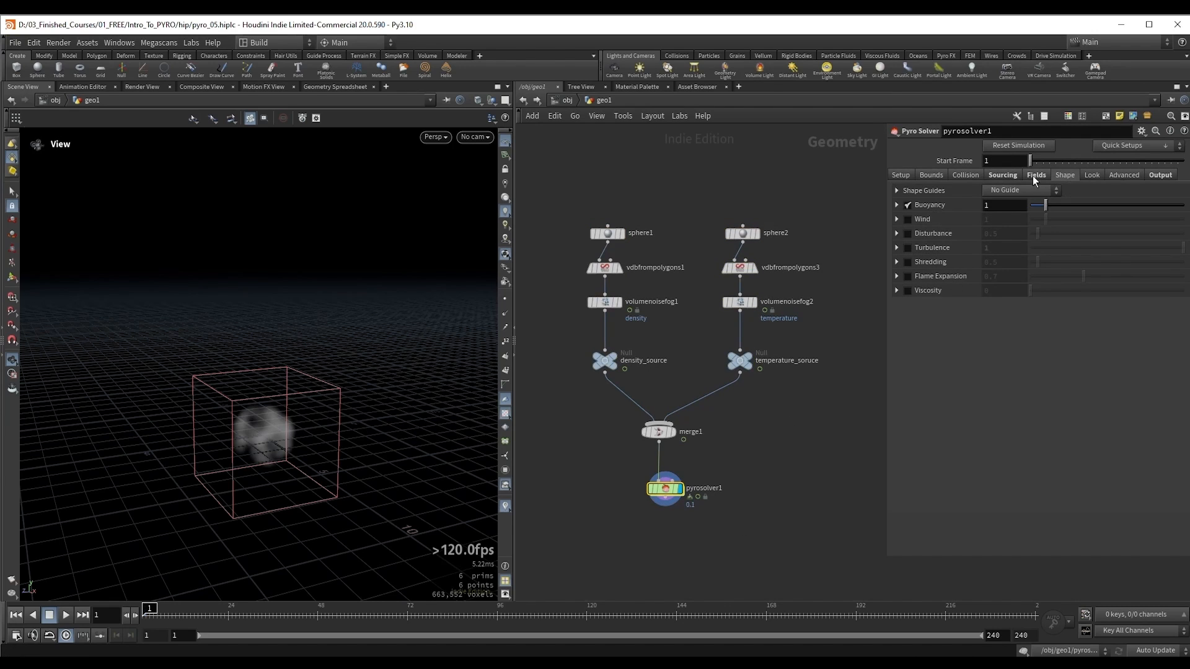
pyautogui.click(1004, 175)
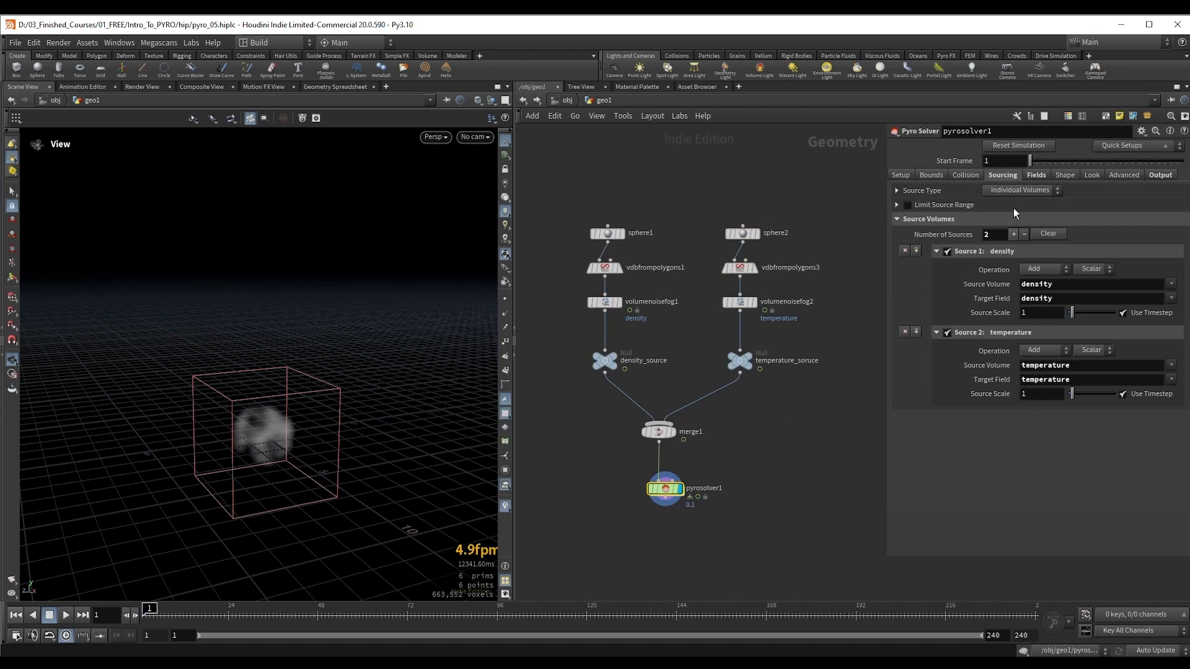
pyautogui.click(1069, 367)
pyautogui.write('density')
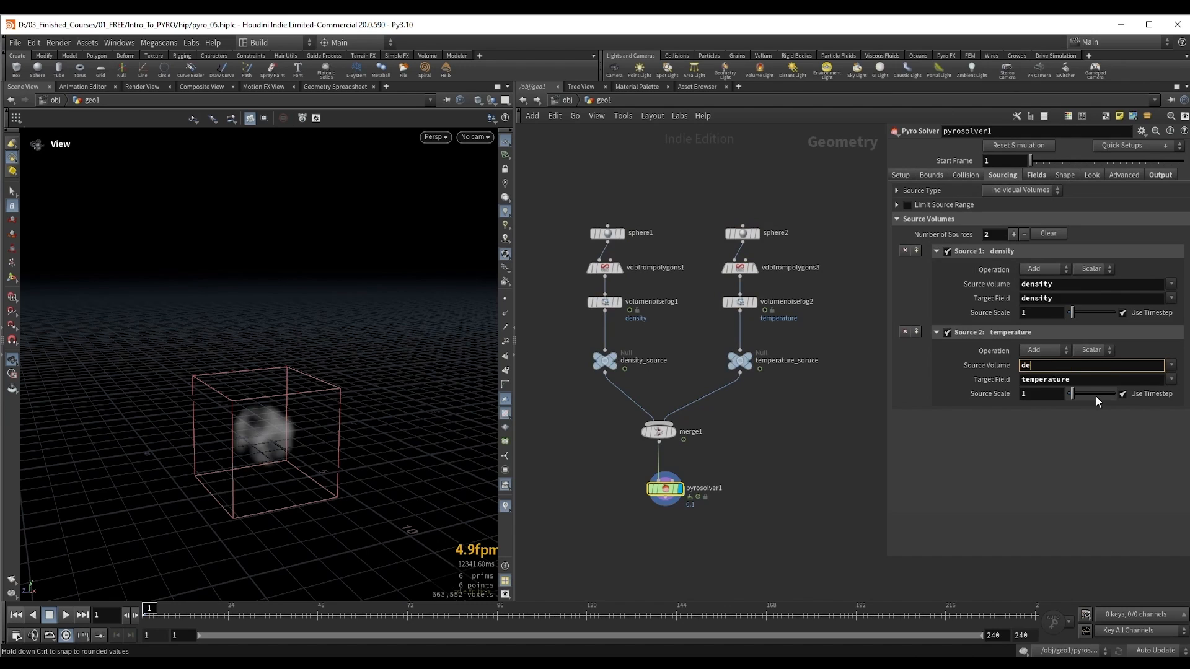
pyautogui.press('Return')
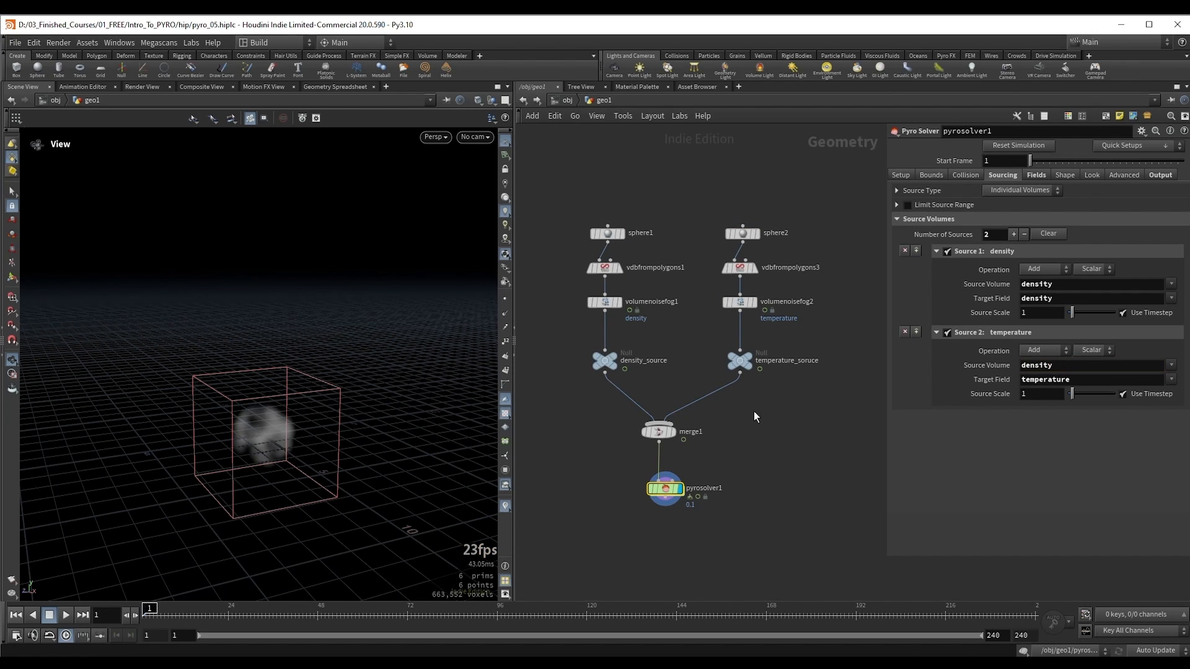
# Step: Disconnect temperature_soruce from merge1 and play the simulation driven only by the density source
pyautogui.press('y')
pyautogui.moveTo(708, 371); pyautogui.dragTo(694, 400)
pyautogui.press('Up')
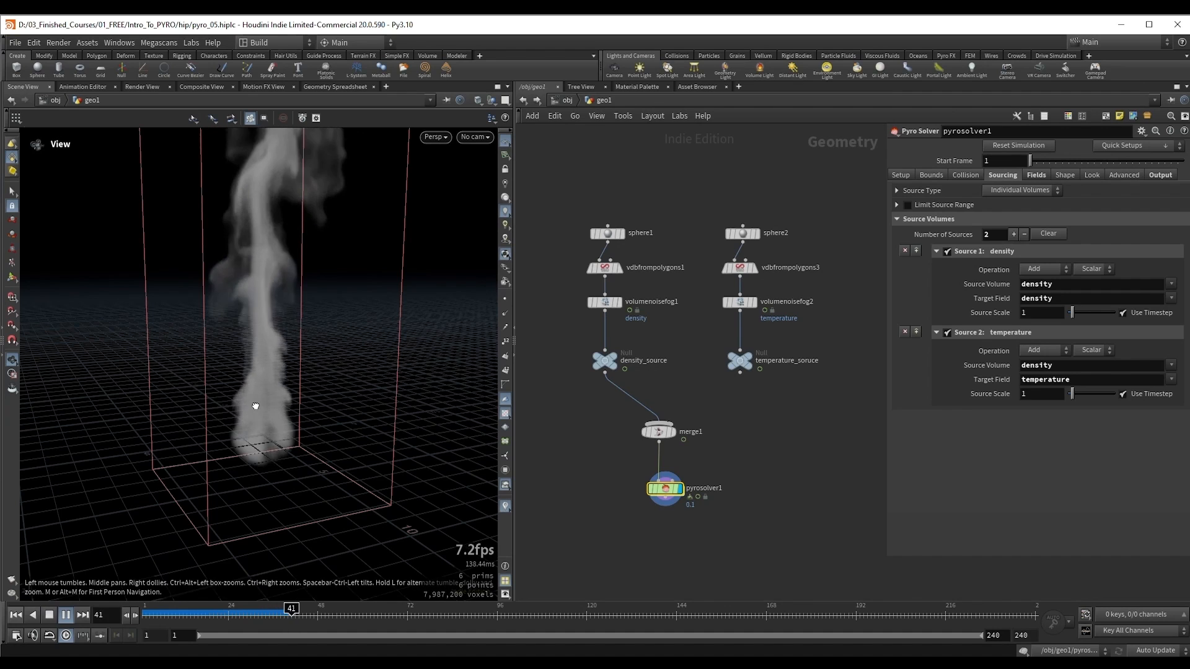
pyautogui.moveTo(254, 403)
pyautogui.mouseDown()
pyautogui.moveTo(294, 410)
pyautogui.moveTo(260, 403)
pyautogui.mouseUp()
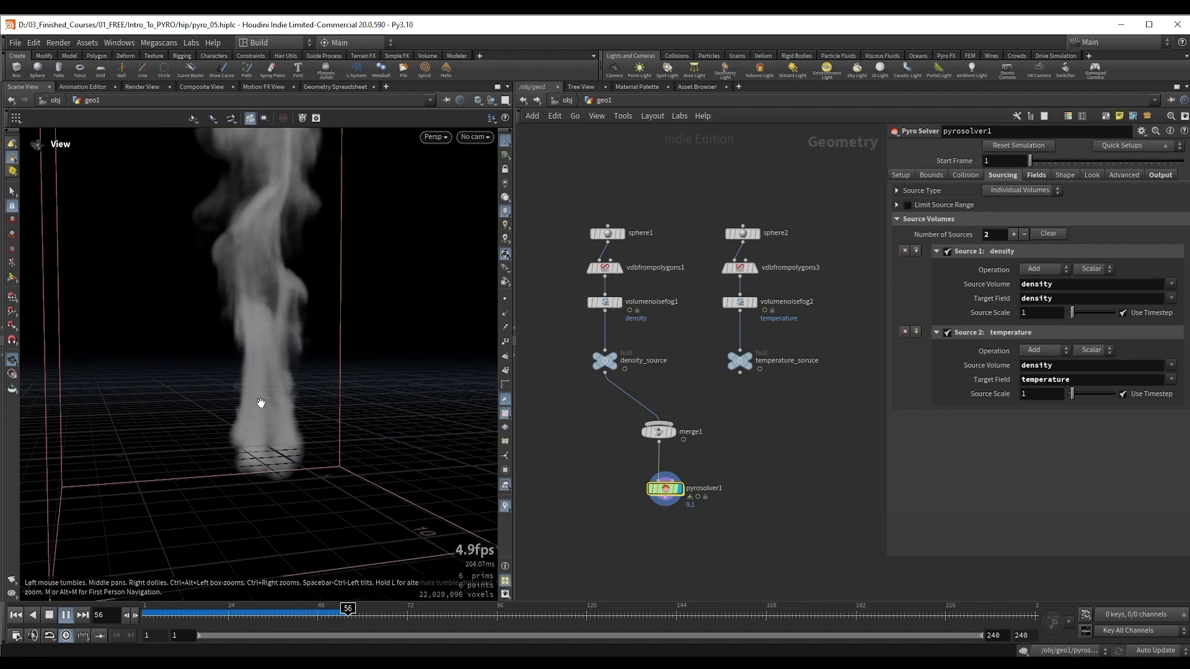
pyautogui.press('Up')
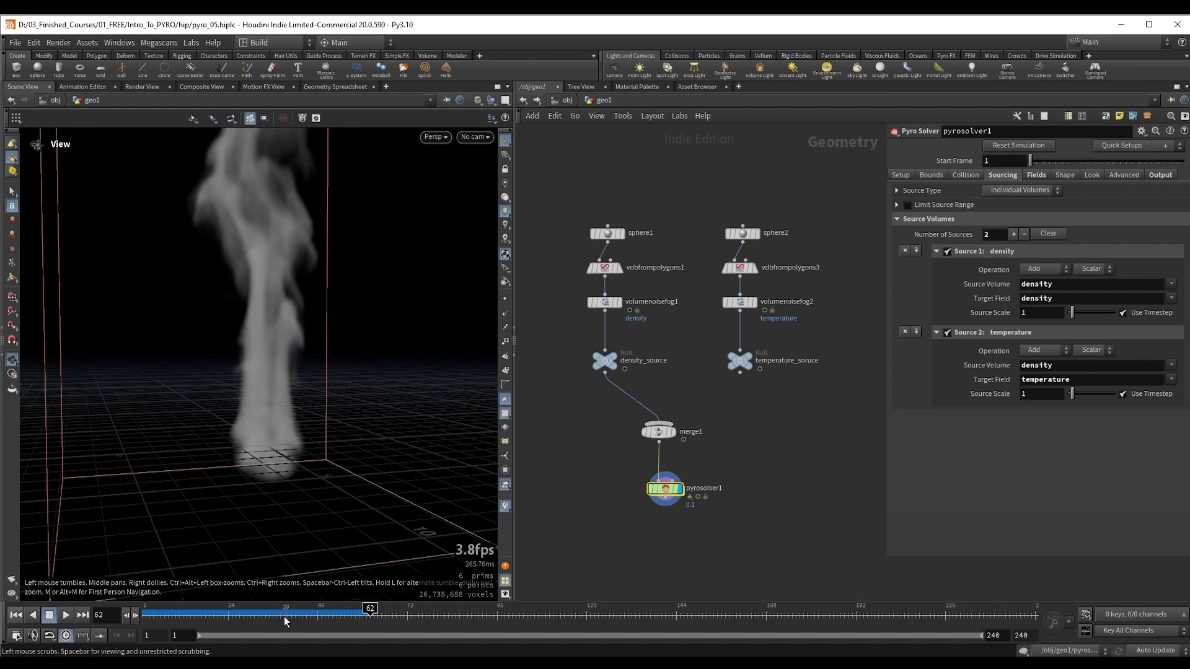
# Step: Scrub back to frame 16, play a few frames, and examine the rising smoke's shape from several angles
pyautogui.moveTo(284, 616); pyautogui.dragTo(197, 616)
pyautogui.moveTo(247, 447); pyautogui.dragTo(279, 463, button='right')
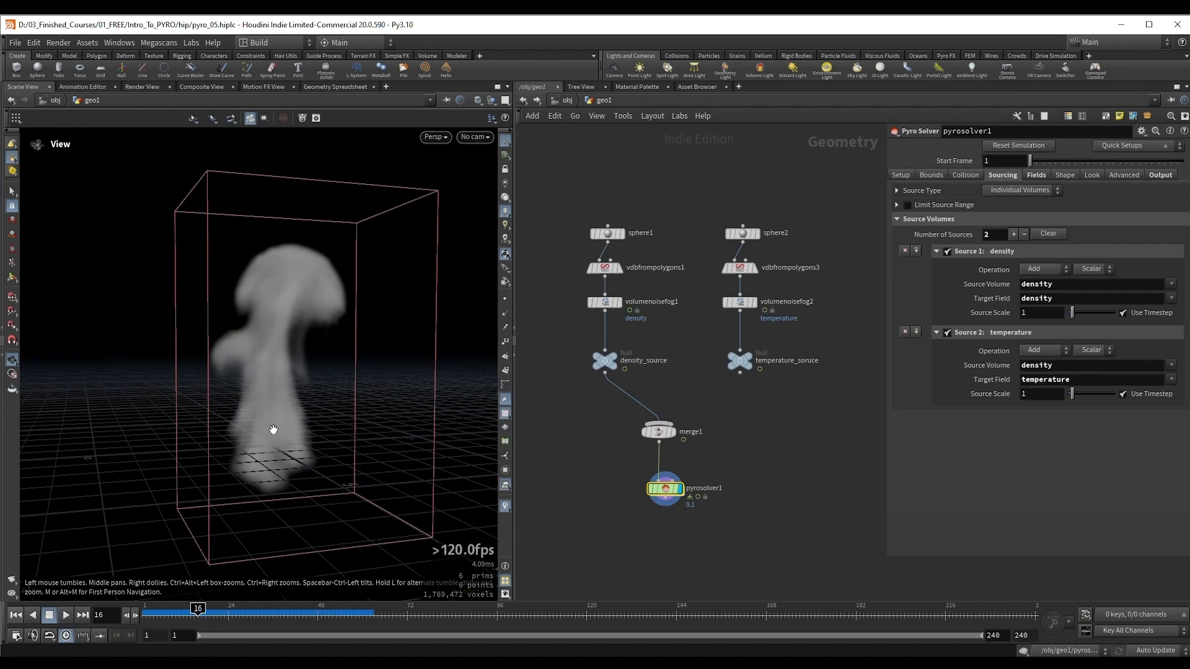
pyautogui.moveTo(273, 430); pyautogui.dragTo(266, 461)
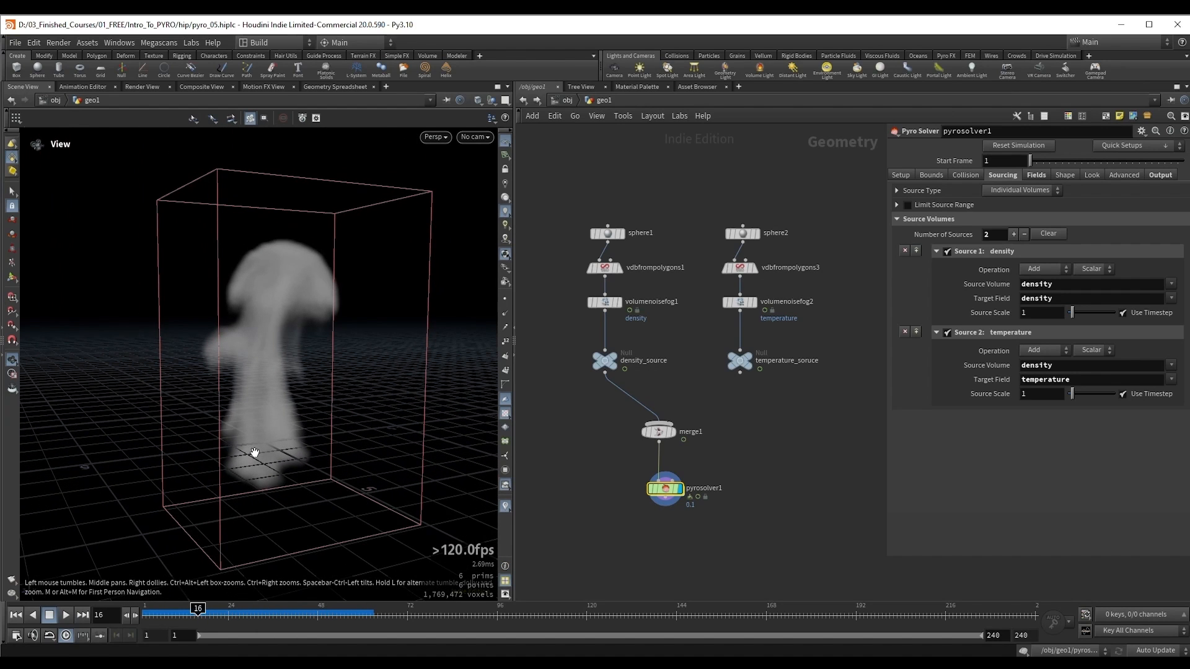
pyautogui.moveTo(269, 438); pyautogui.dragTo(264, 445, button='right')
pyautogui.press('Up')
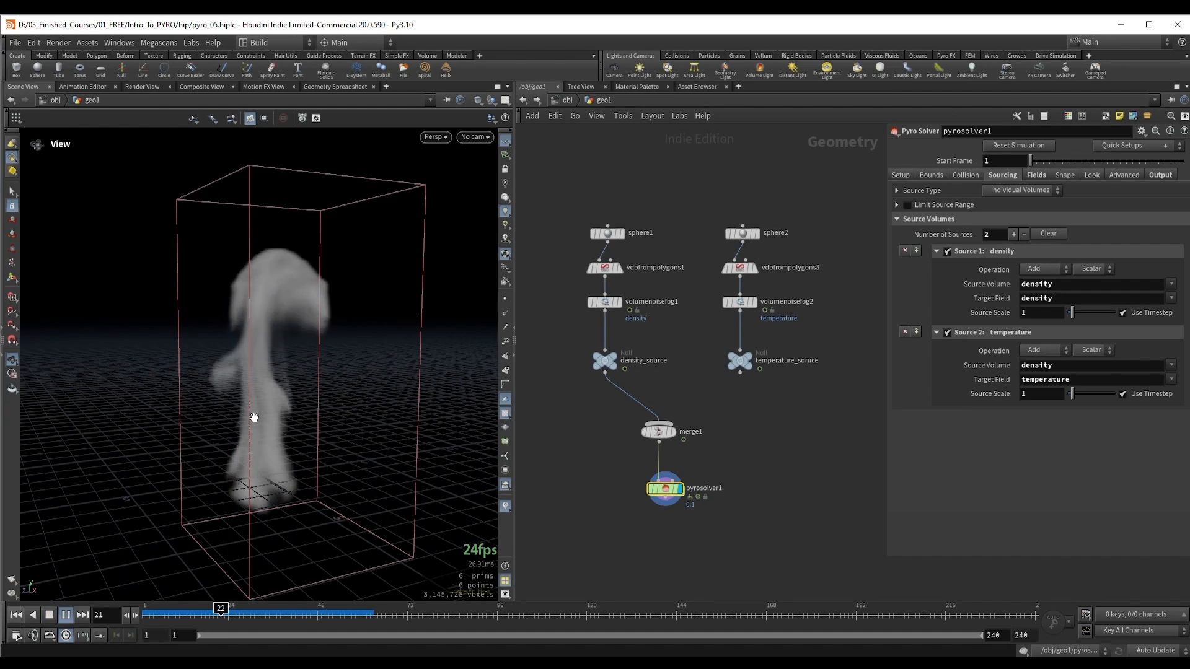
pyautogui.press('Up')
pyautogui.press('Up')
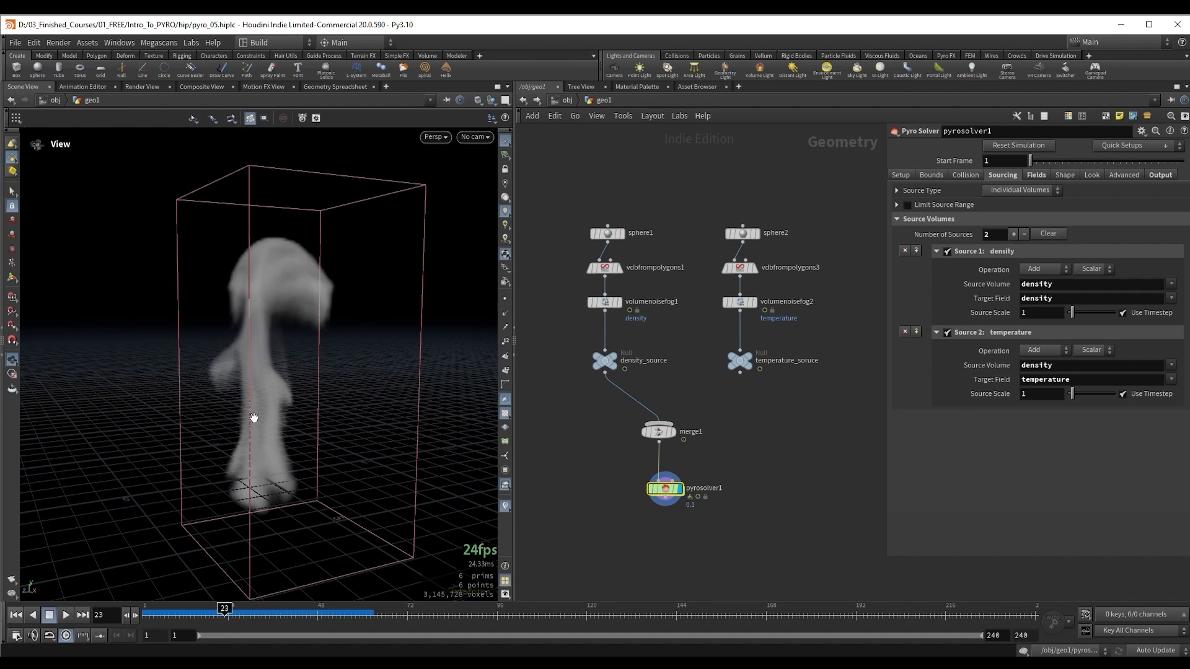
pyautogui.moveTo(271, 418); pyautogui.dragTo(261, 417)
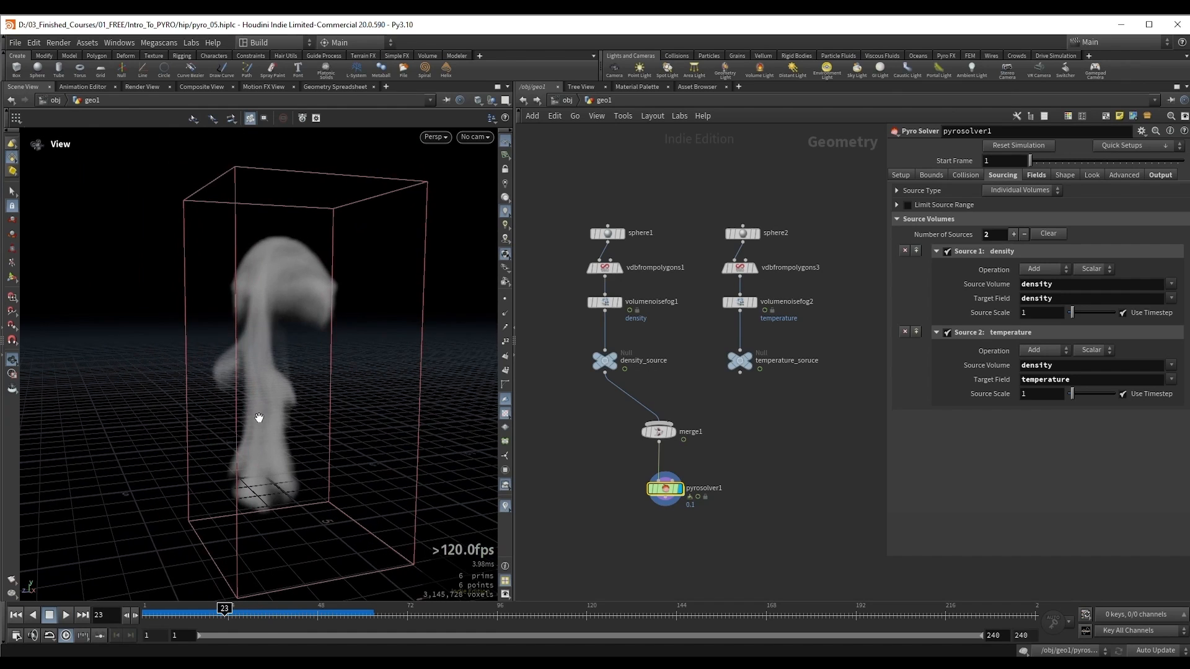
pyautogui.scroll(5, 273, 426)
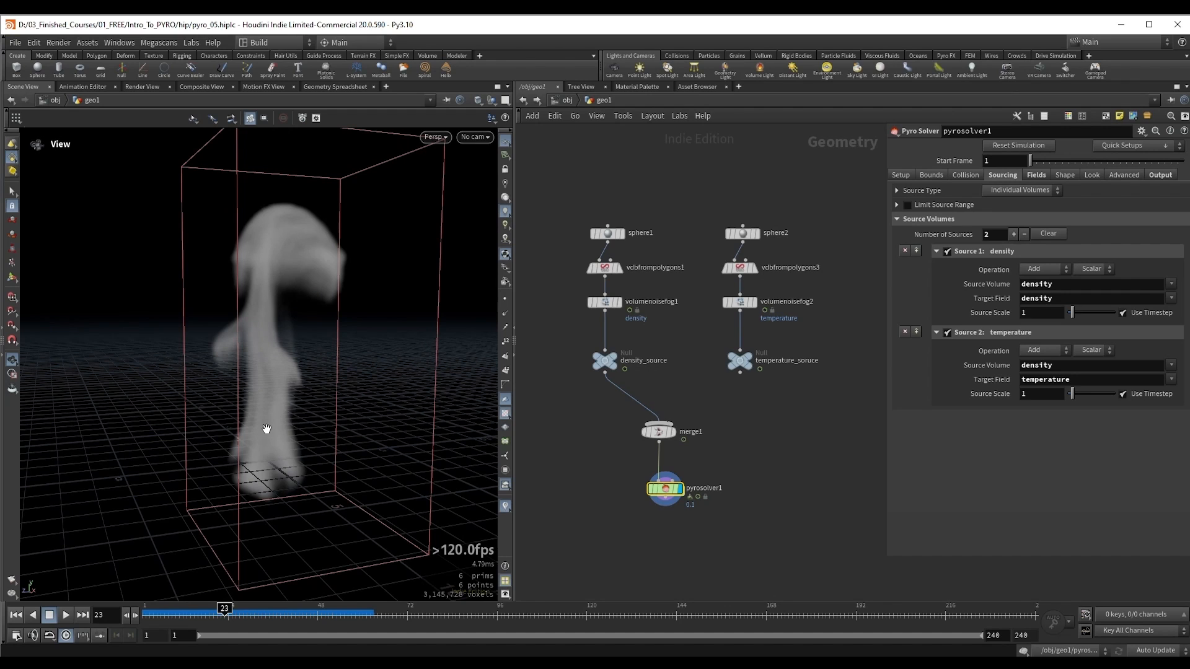
pyautogui.moveTo(268, 426); pyautogui.dragTo(274, 429)
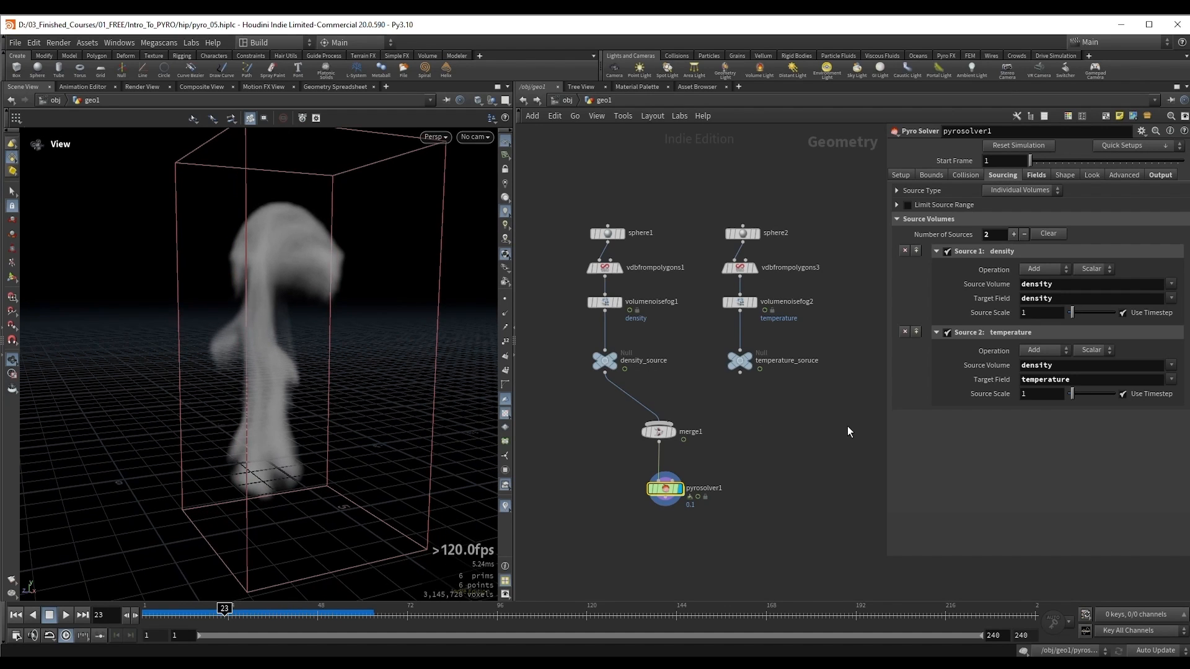
# Step: Reconnect temperature_soruce to merge1 and select pyrosolver1 for editing
pyautogui.moveTo(258, 380); pyautogui.dragTo(335, 389)
pyautogui.moveTo(740, 372); pyautogui.dragTo(665, 421)
pyautogui.moveTo(582, 484); pyautogui.dragTo(697, 528)
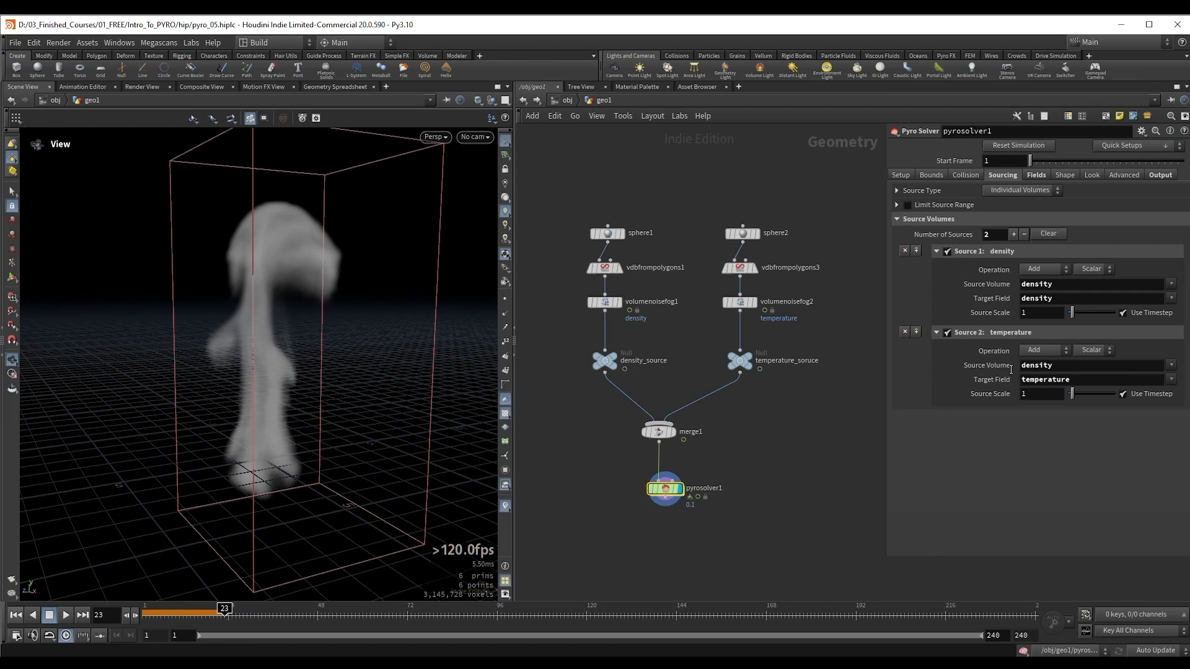
# Step: Restore temperature as the source volume of Source 2 and play the simulation
pyautogui.doubleClick(1053, 365)
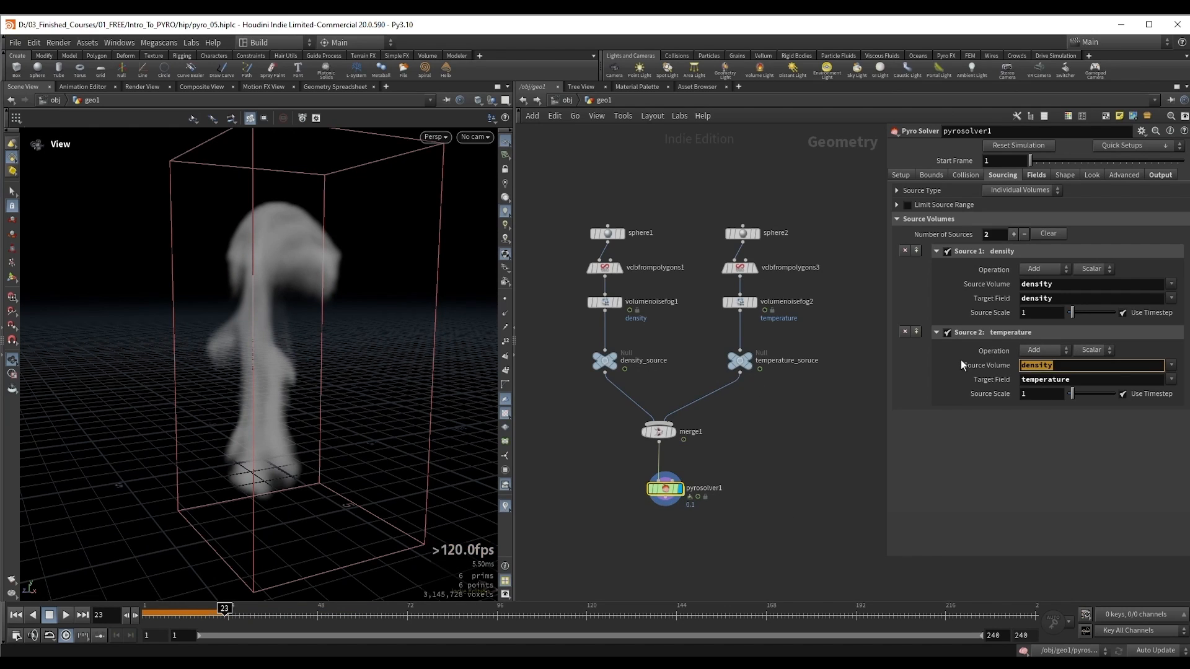
pyautogui.write('temperature')
pyautogui.press('Return')
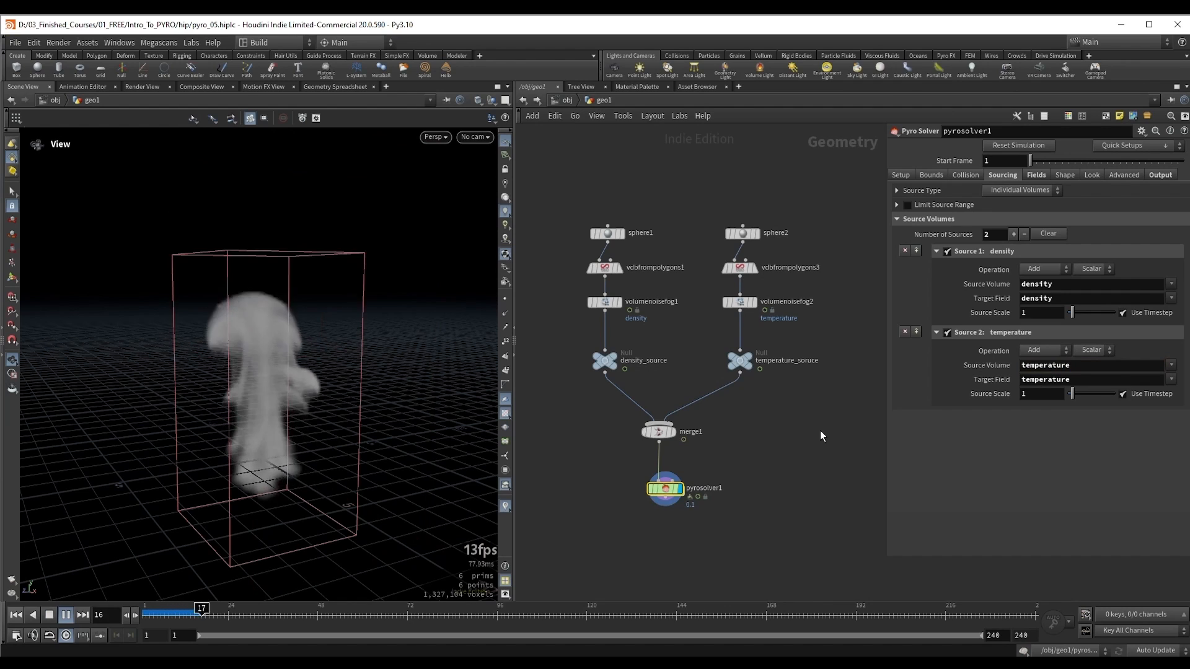
pyautogui.press('Up')
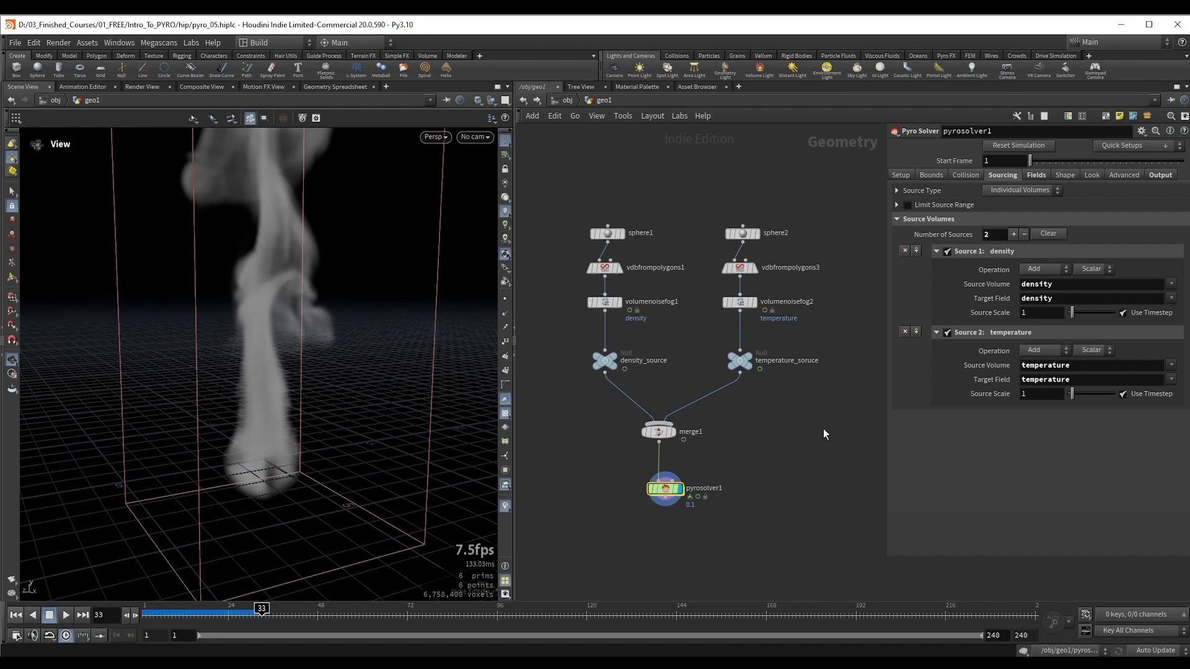
# Step: Set pyrosolver1's Buoyancy Scale to 0.1 and replay the simulation from the first frame
pyautogui.click(1043, 174)
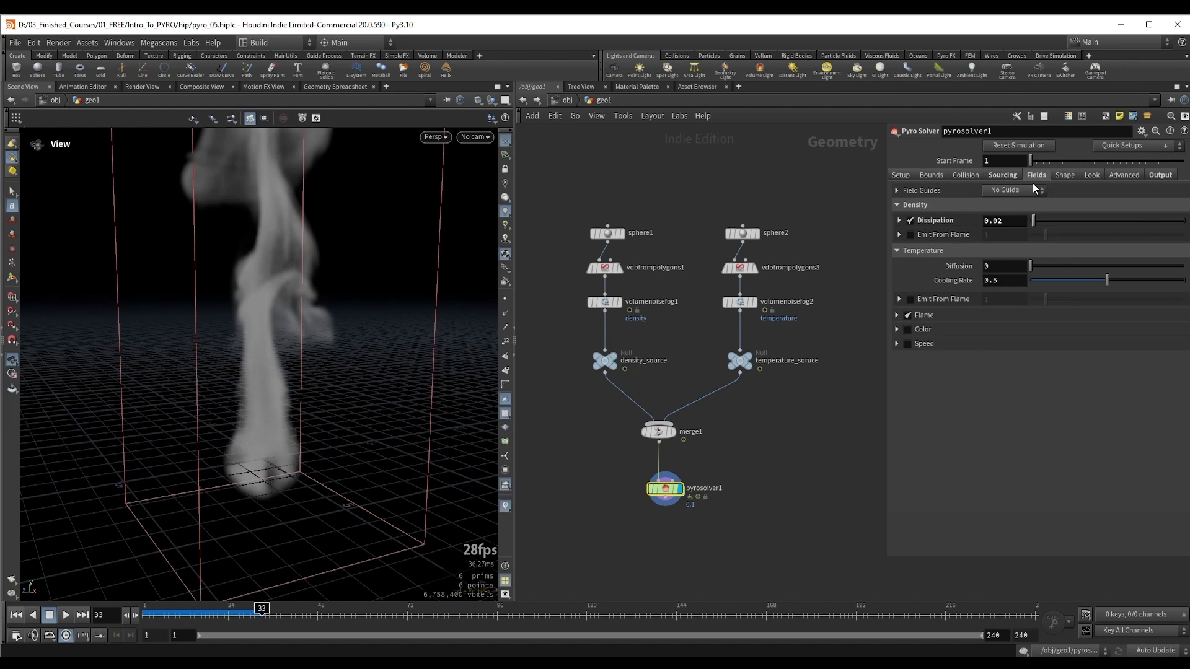
pyautogui.click(1069, 172)
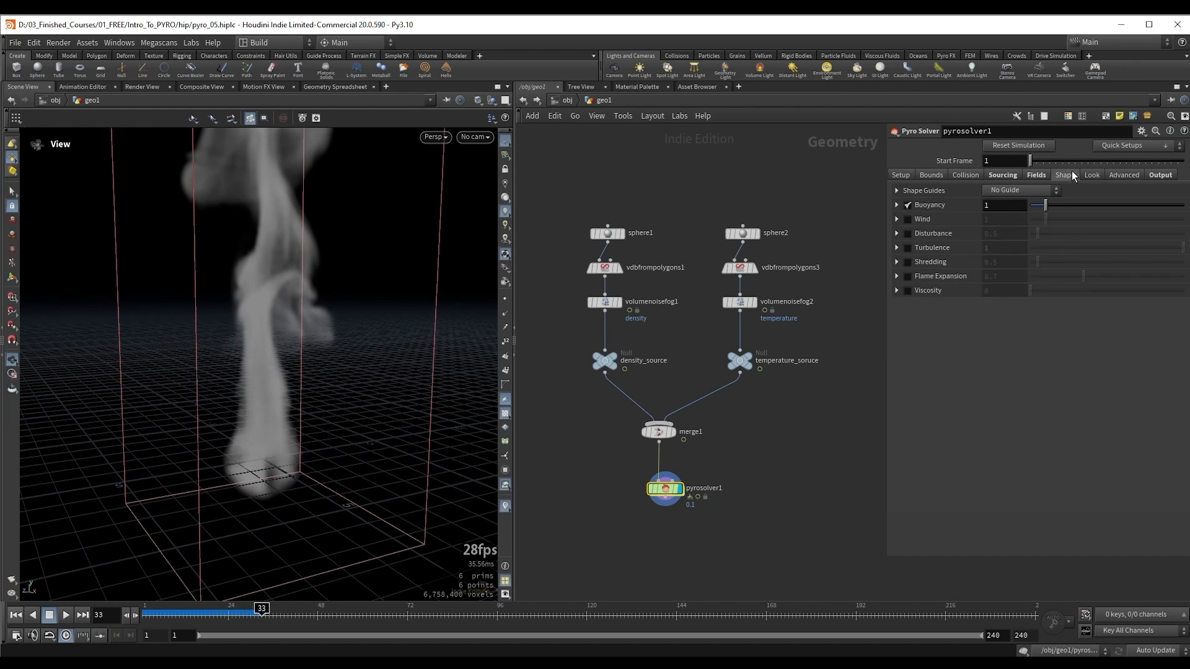
pyautogui.click(896, 205)
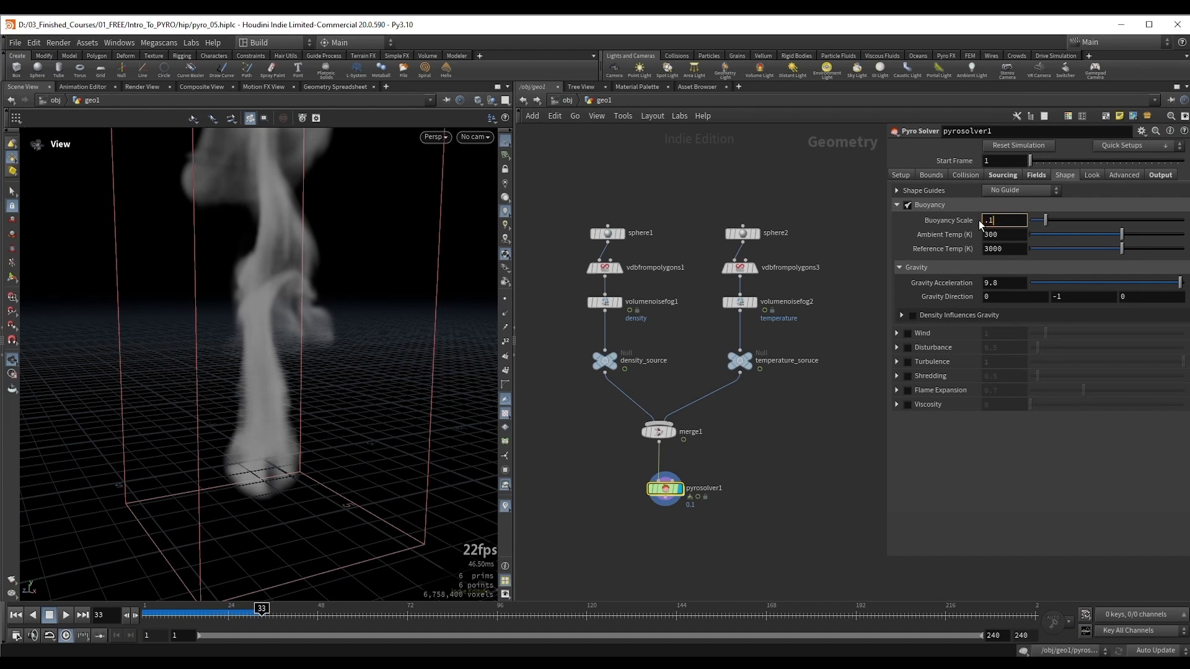
pyautogui.write('.1')
pyautogui.press('Return')
pyautogui.hotkey('ctrl', 'Up')
pyautogui.press('Up')
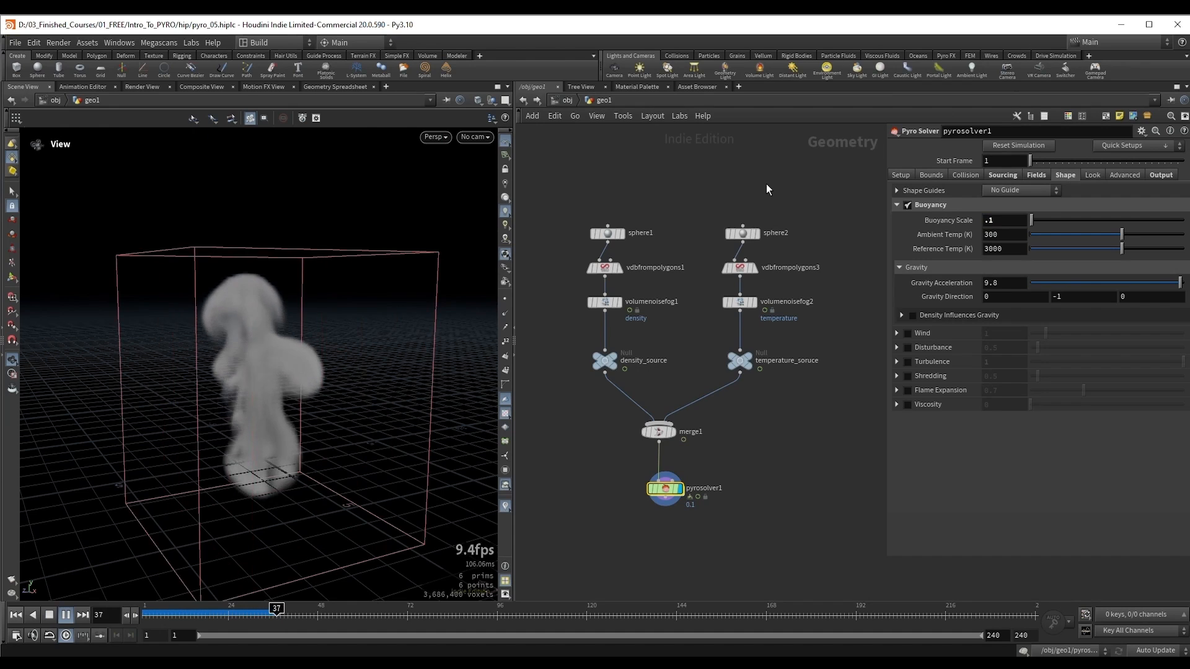
# Step: Restore pyrosolver1's Buoyancy Scale to 1
pyautogui.doubleClick(1010, 220)
pyautogui.write('1')
pyautogui.press('Return')
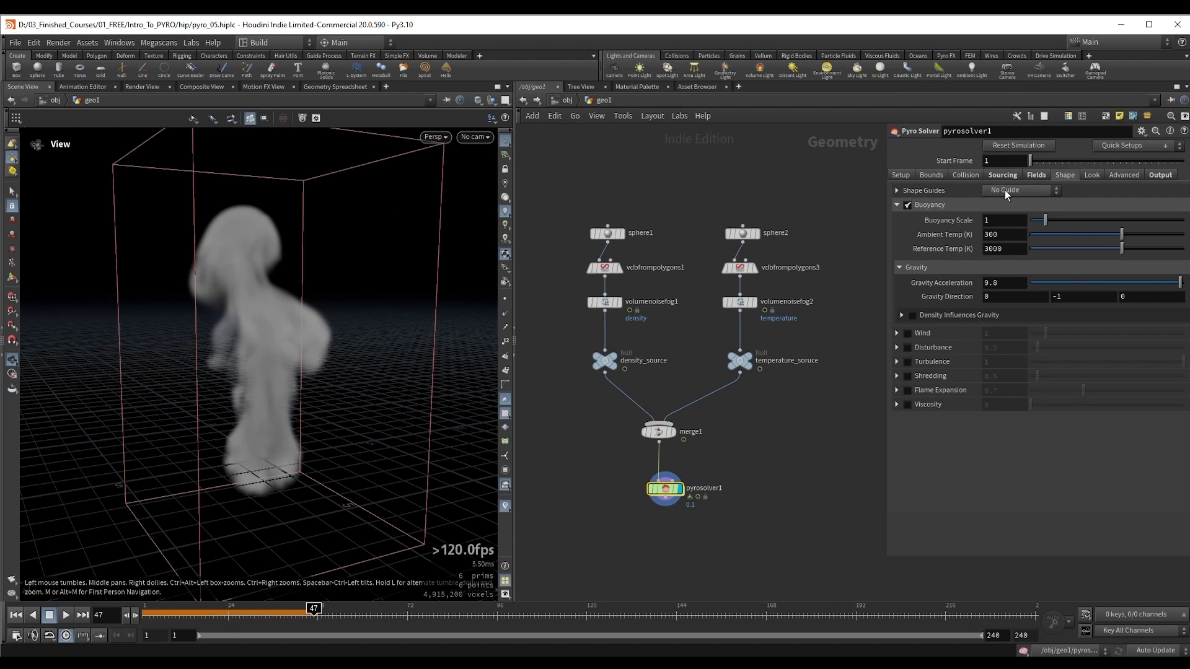
# Step: Set the Source Scale of Source 2 (temperature) to 0.1 and replay the simulation from the first frame
pyautogui.click(1000, 173)
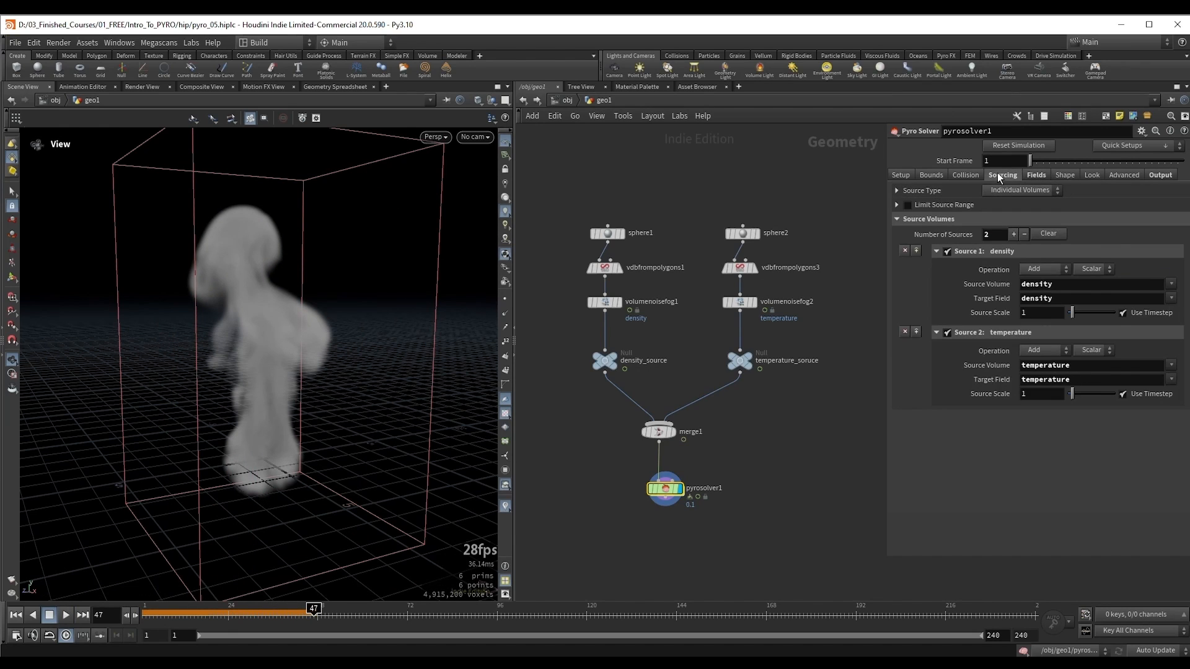
pyautogui.doubleClick(1038, 394)
pyautogui.write('.1')
pyautogui.press('Return')
pyautogui.hotkey('ctrl', 'Up')
pyautogui.press('Up')
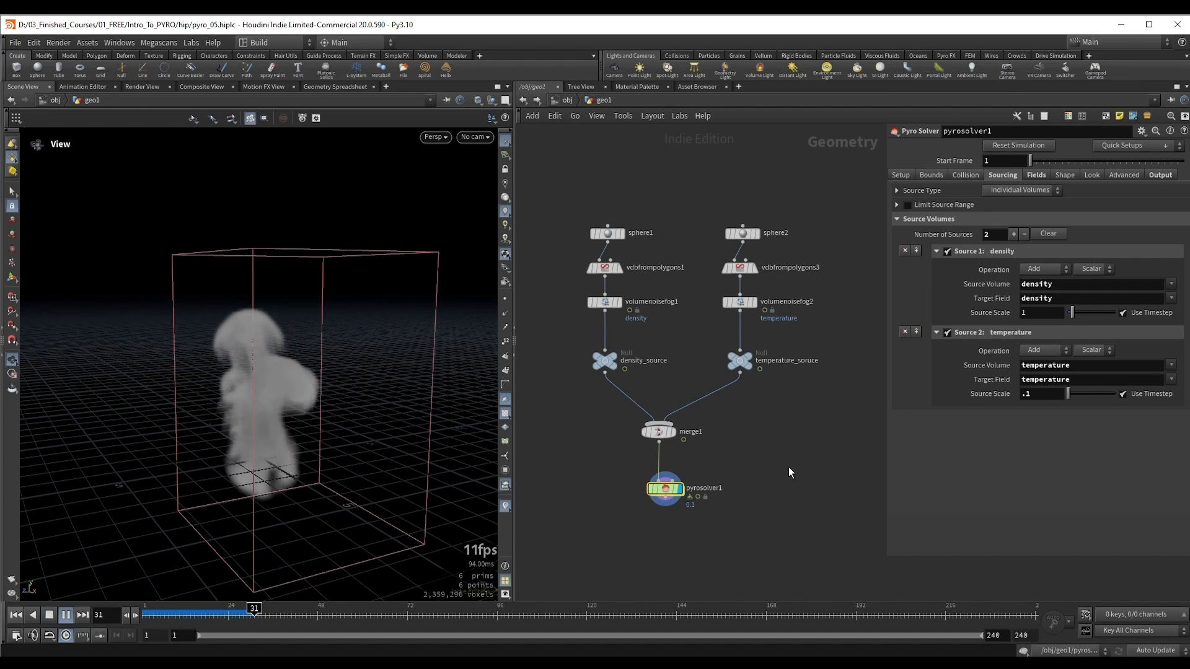
# Step: Return to the first frame and restore the temperature source's Source Scale to 1
pyautogui.hotkey('ctrl', 'Up')
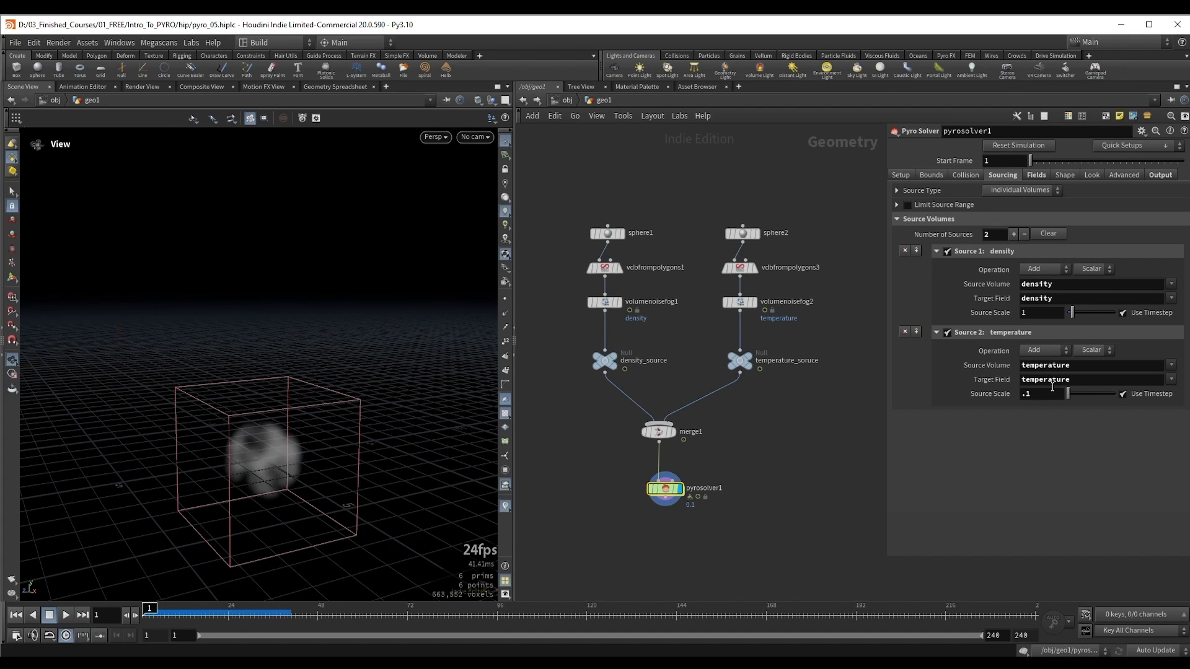
pyautogui.moveTo(1036, 394); pyautogui.dragTo(991, 393)
pyautogui.write('1')
pyautogui.press('Return')
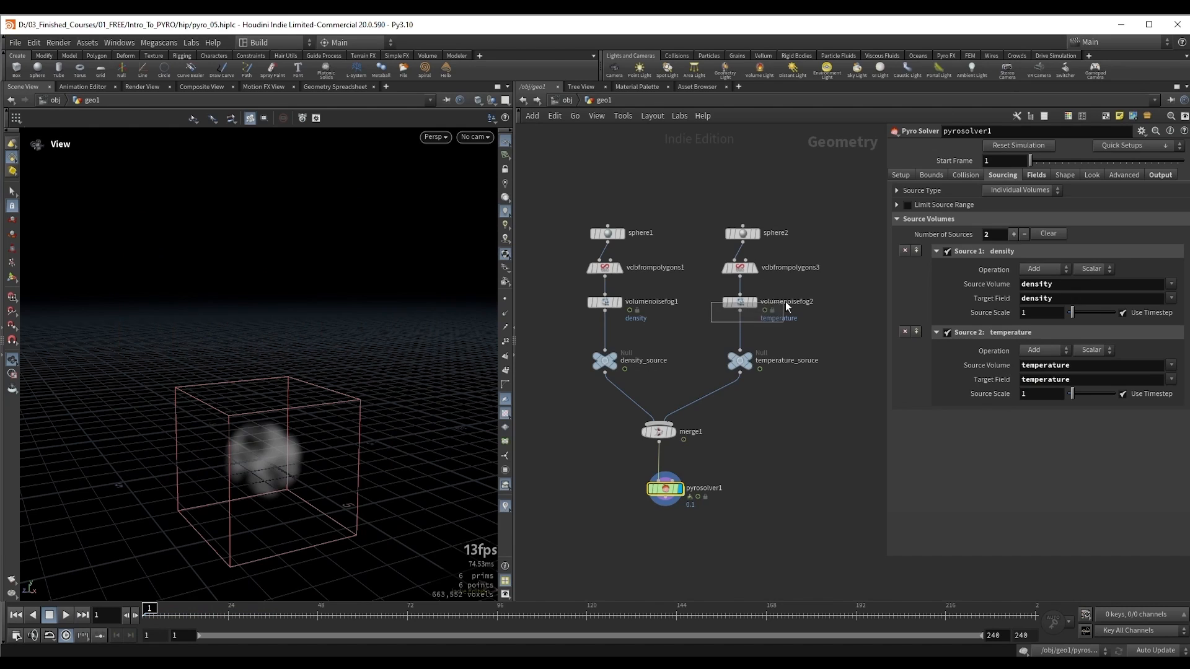
# Step: Enable Scale Value in volumenoisefog2's value correction settings and set it to 0.1
pyautogui.moveTo(786, 301); pyautogui.dragTo(784, 300)
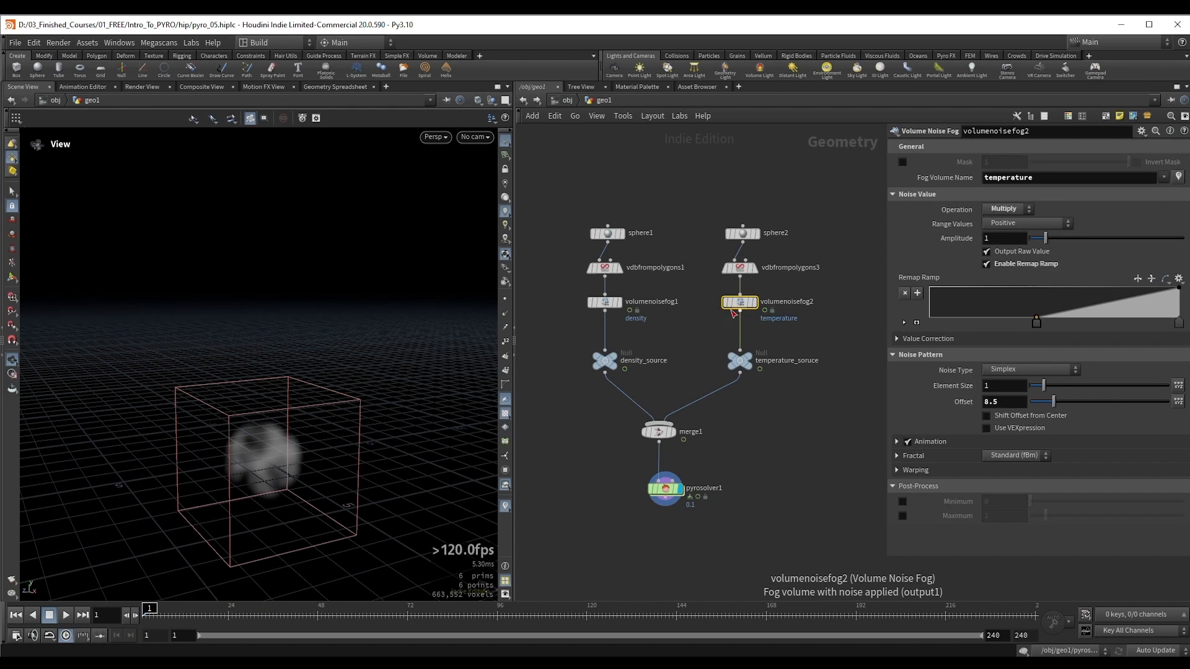
pyautogui.click(924, 339)
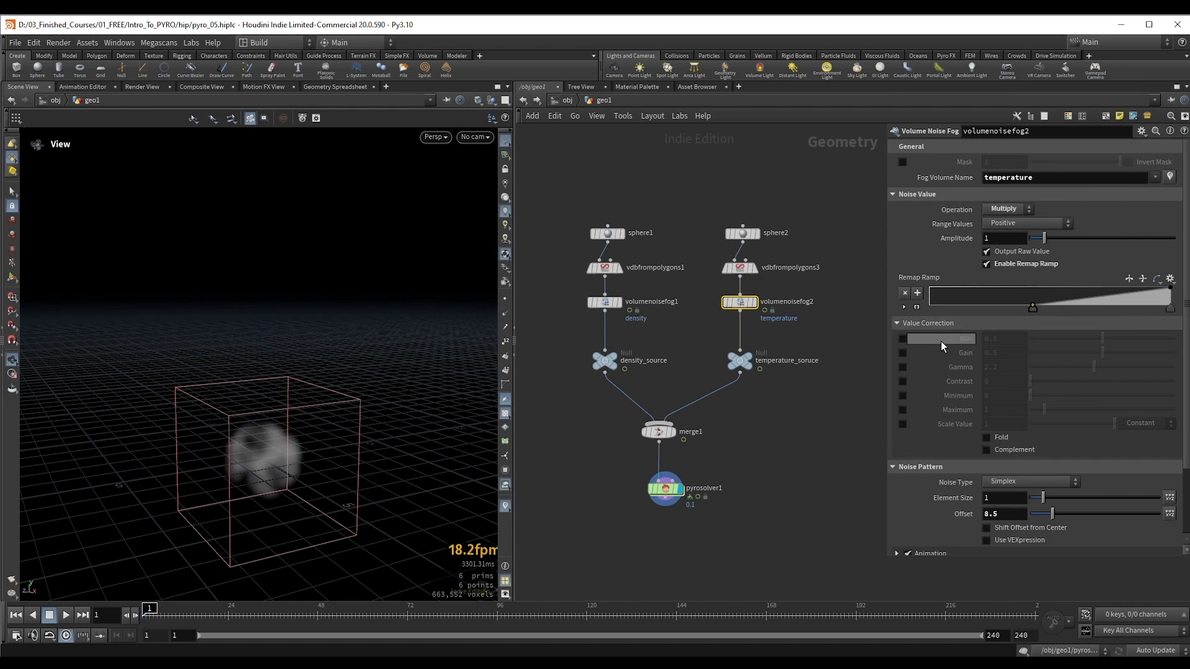
pyautogui.click(902, 424)
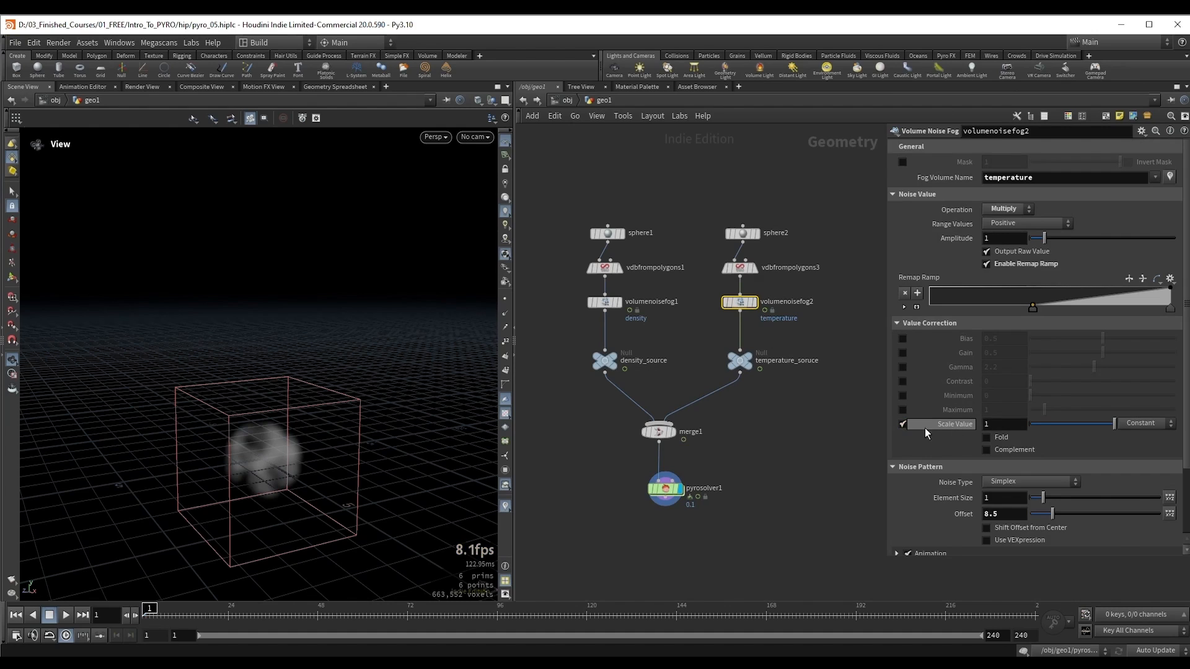
pyautogui.click(980, 426)
pyautogui.write('.1')
pyautogui.press('Return')
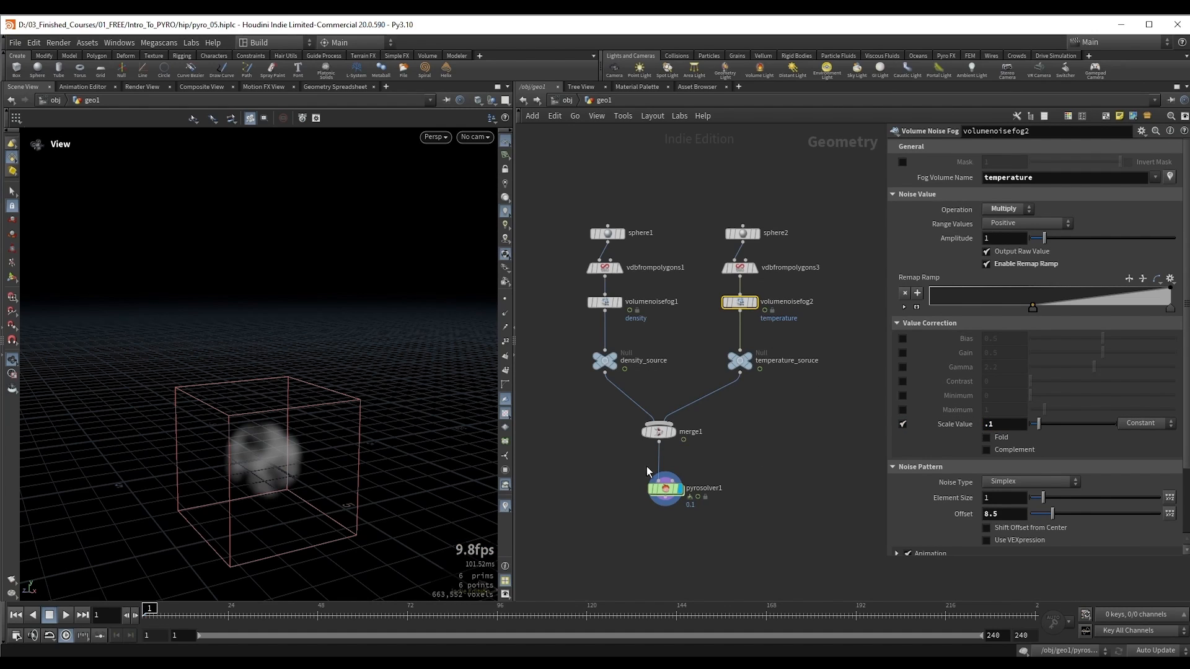
# Step: Play the pyrosolver1 simulation to examine the smoke's rise with the scaled-down temperature source, and stop playback around frame 48
pyautogui.click(665, 489)
pyautogui.press('Up')
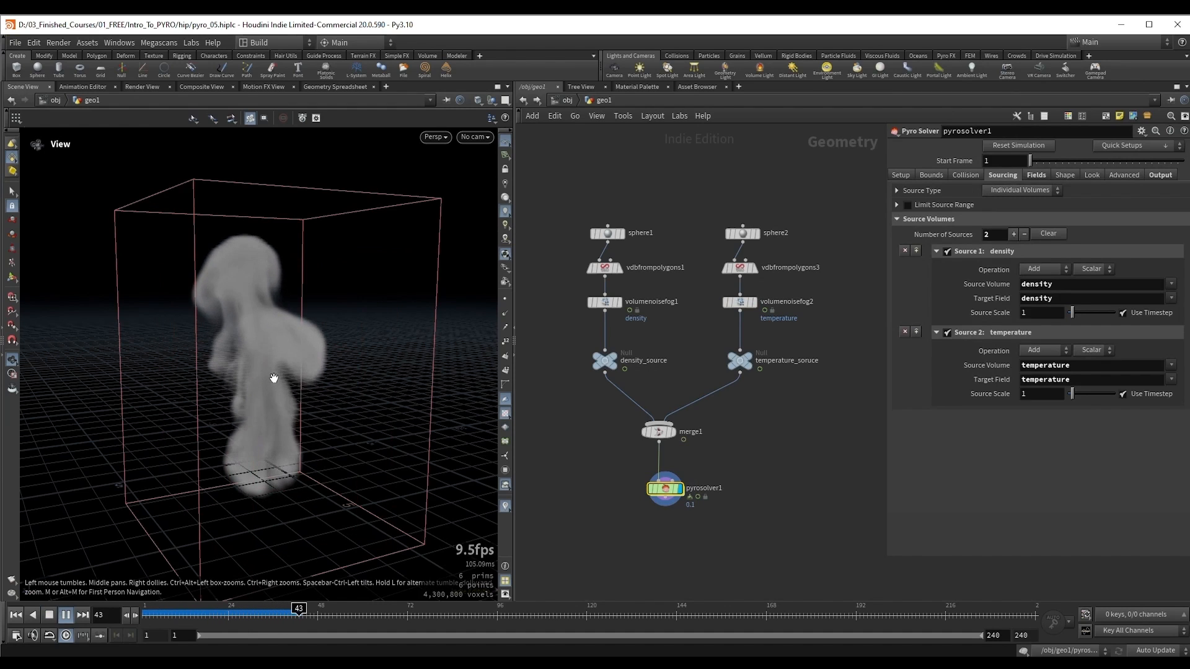
pyautogui.press('Up')
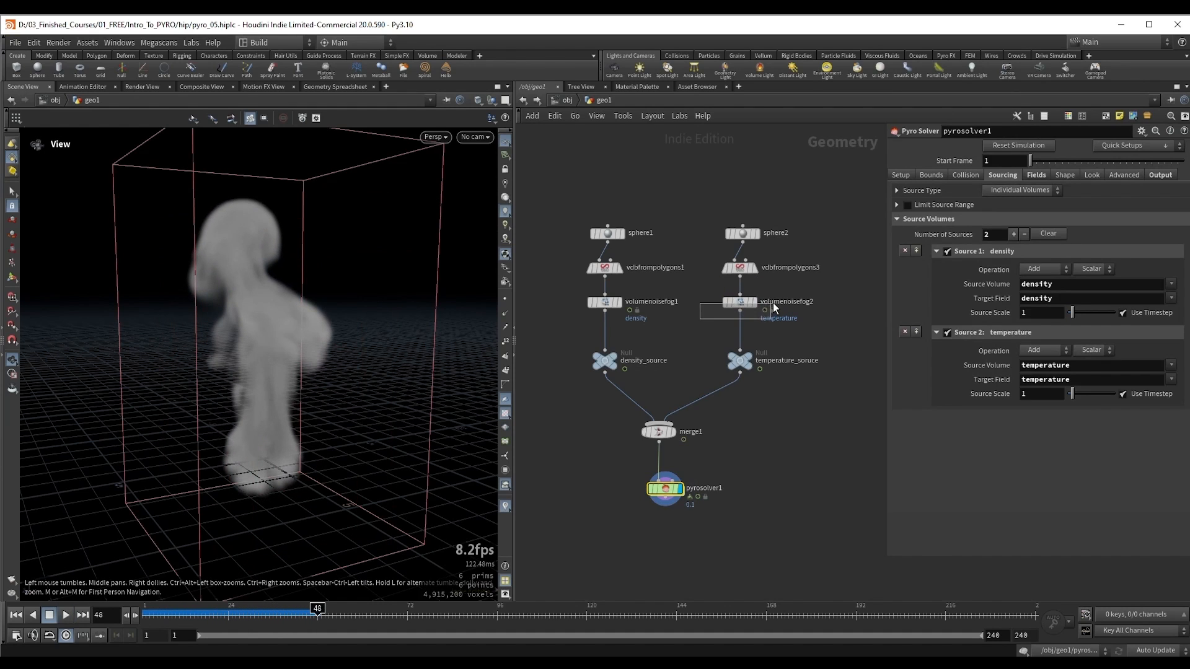
# Step: Edit volumenoisefog2's Scale Value and bring up the Buoyancy settings of pyrosolver1
pyautogui.click(739, 302)
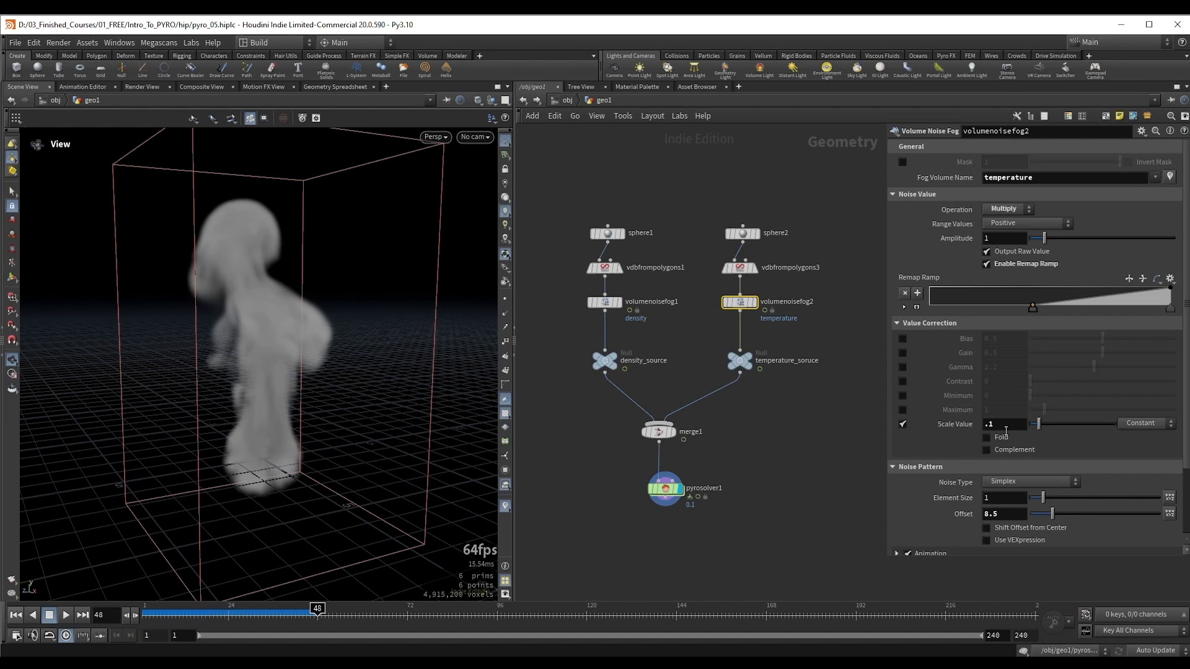
pyautogui.press('Return')
pyautogui.click(665, 488)
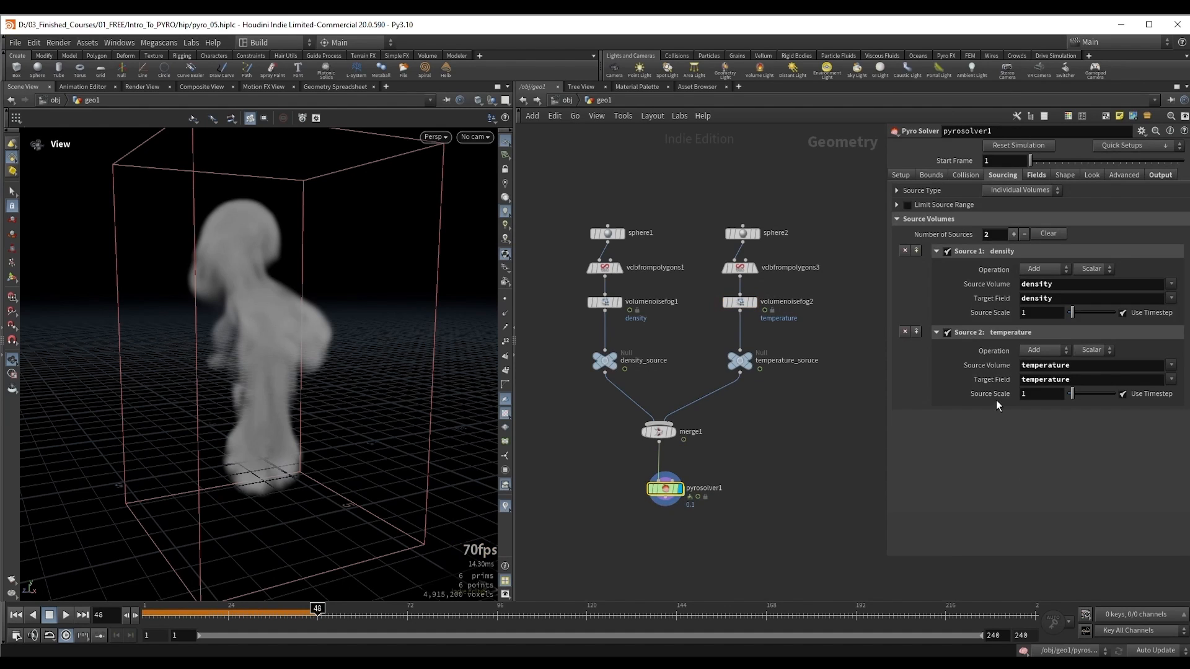
pyautogui.click(1039, 175)
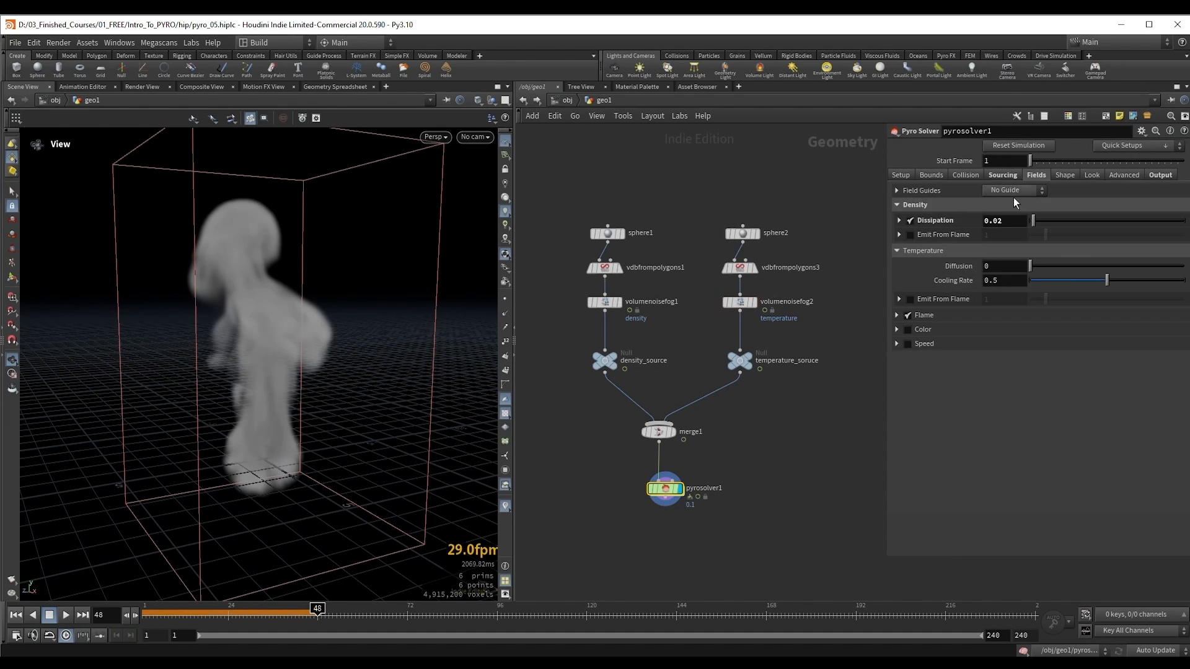
pyautogui.click(1060, 175)
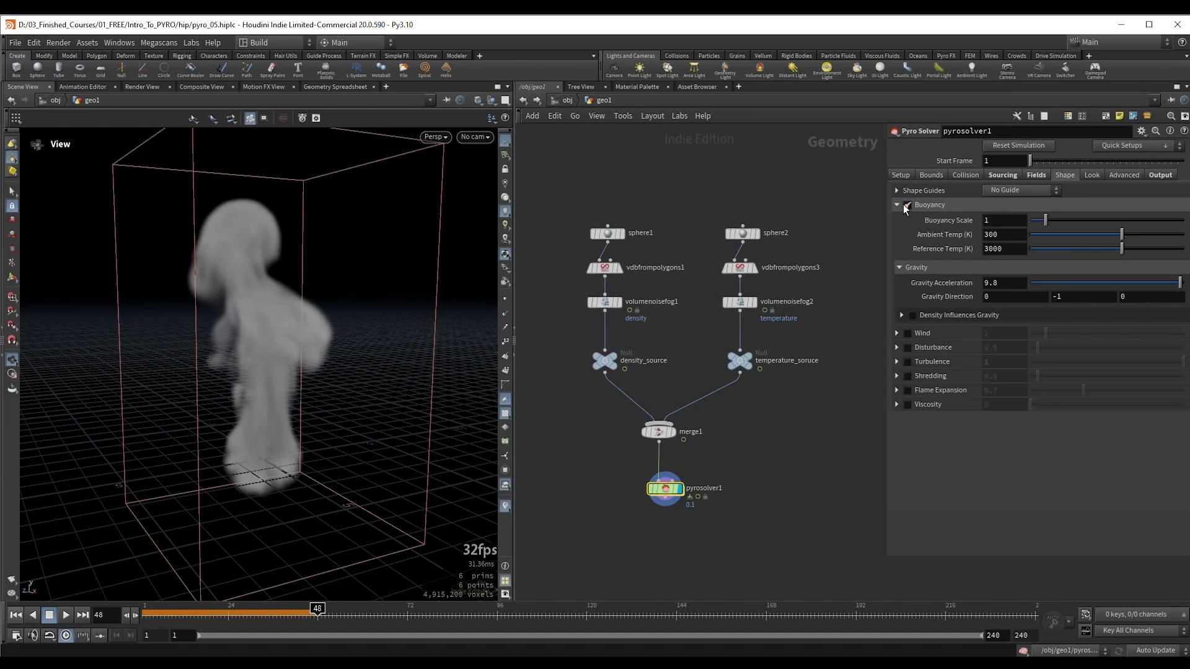
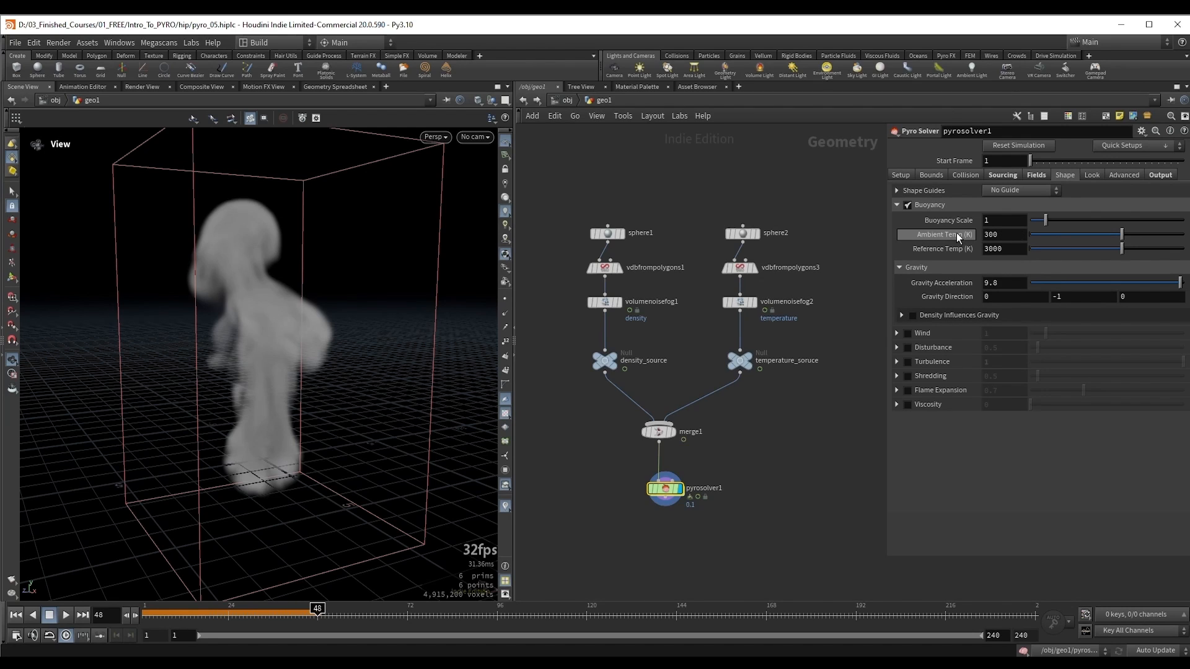
# Step: Play the pyro simulation to examine how the smoke rises with the current buoyancy and gravity settings
pyautogui.moveTo(957, 235)
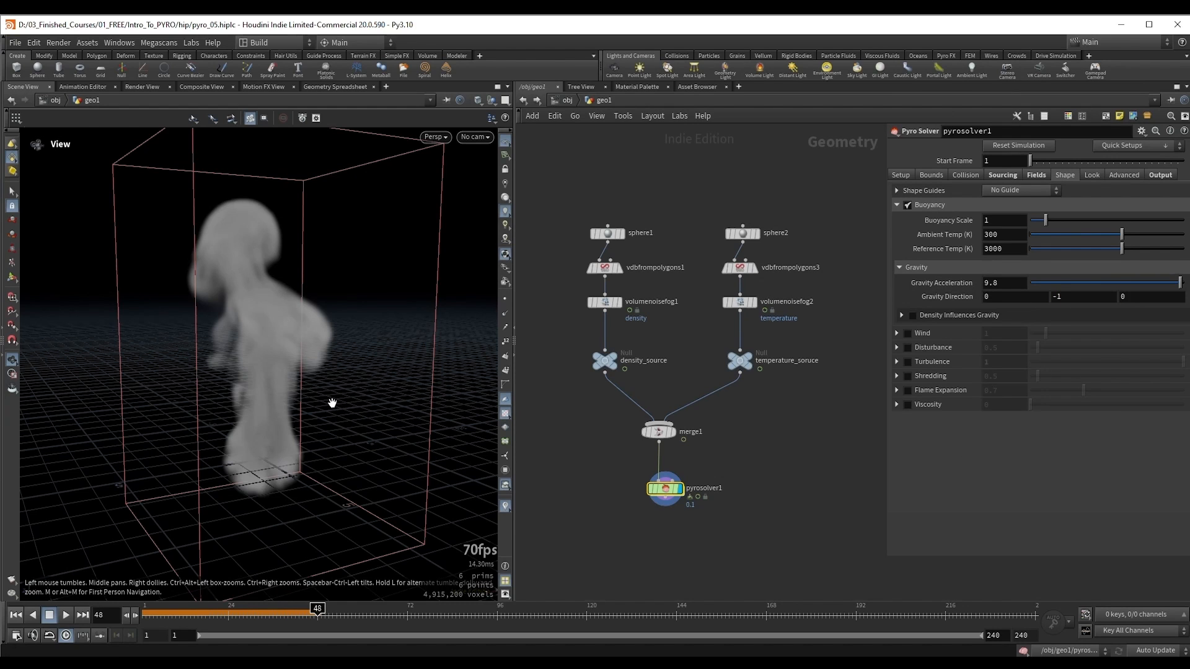
pyautogui.moveTo(329, 404); pyautogui.dragTo(312, 383)
pyautogui.moveTo(290, 465); pyautogui.dragTo(284, 406)
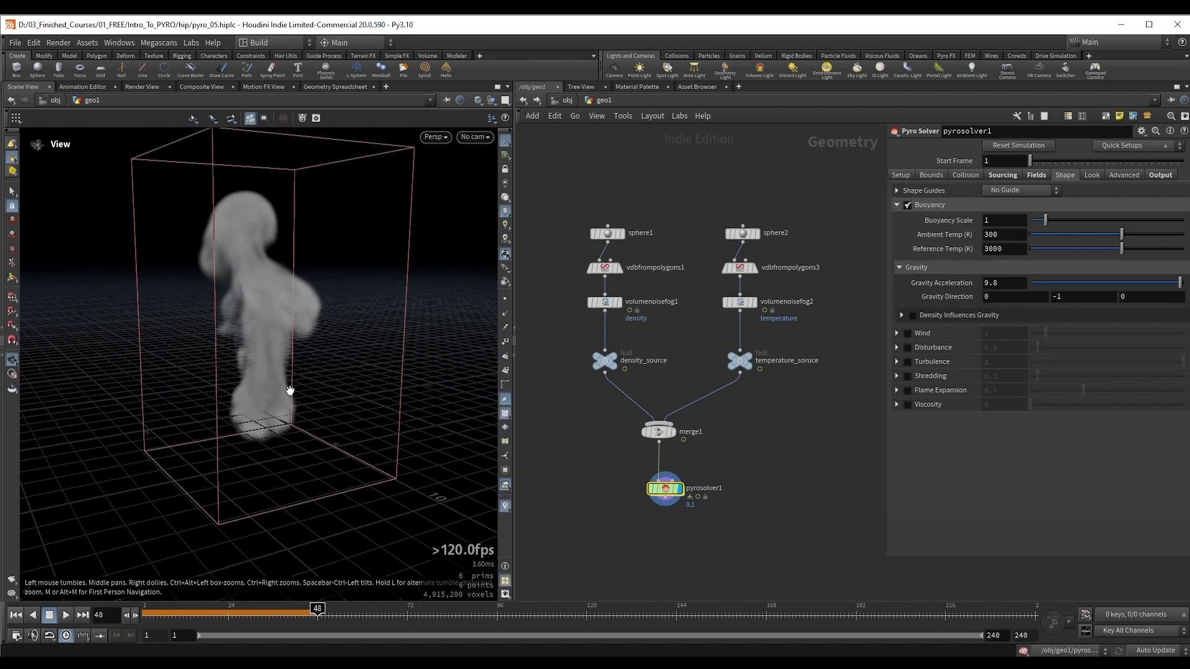
pyautogui.press('Up')
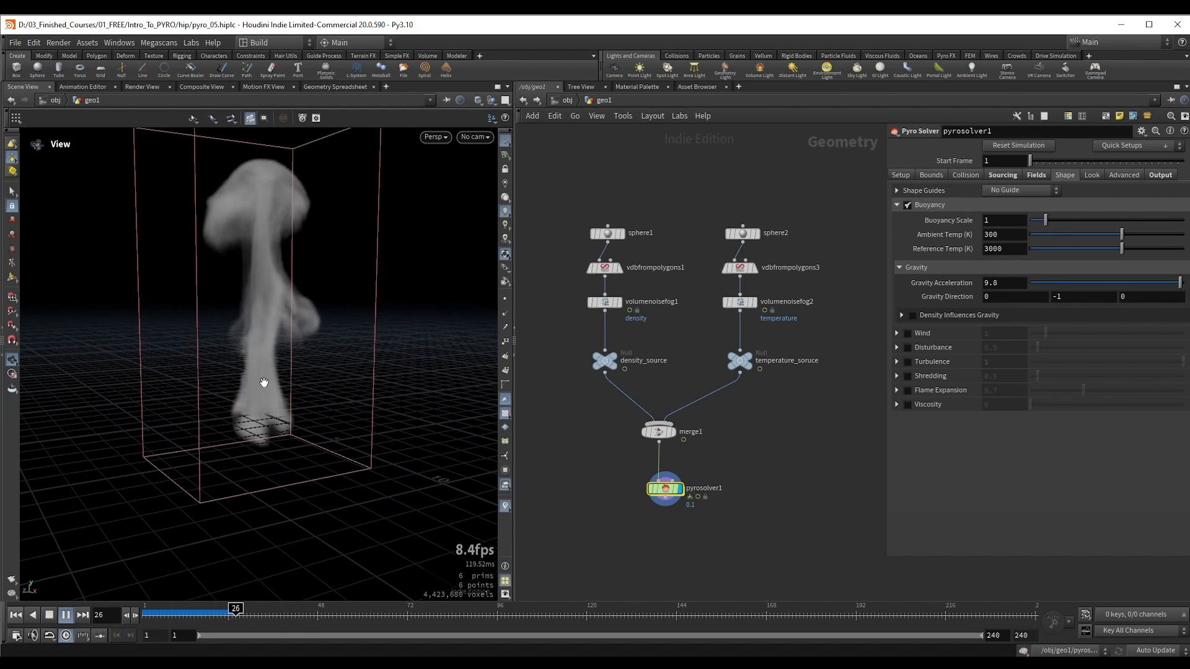
pyautogui.press('Up')
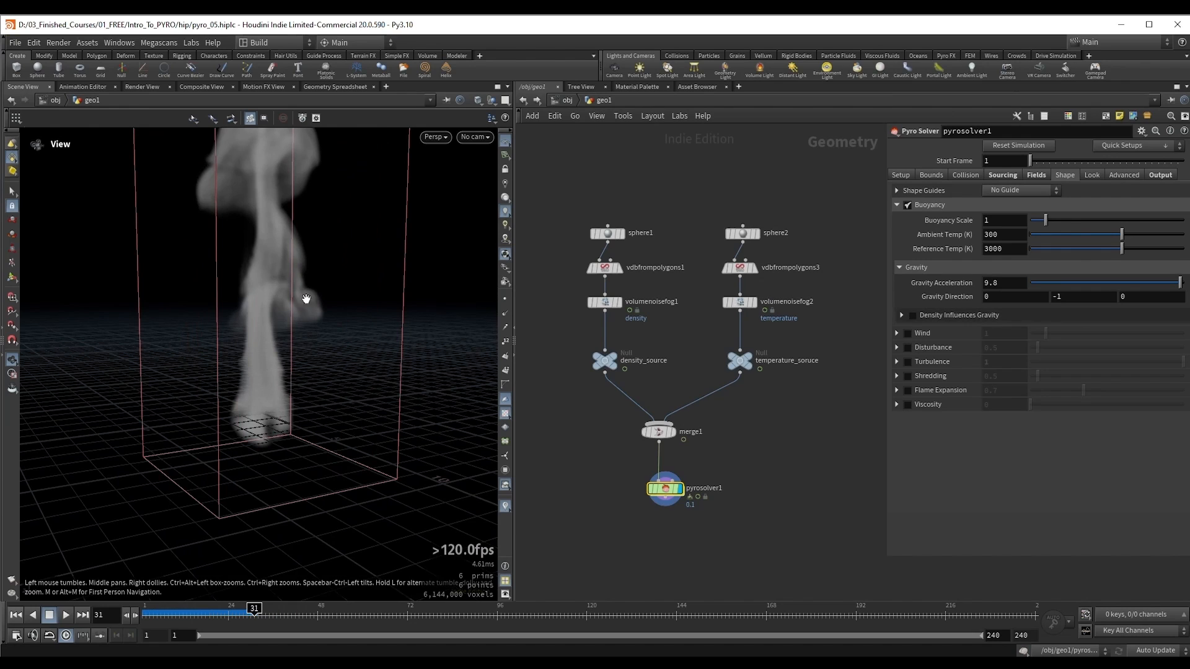
# Step: Set the pyro solver's Gravity Direction Y to 1 and re-simulate from the first frame to check the smoke's movement
pyautogui.doubleClick(1072, 298)
pyautogui.write('1')
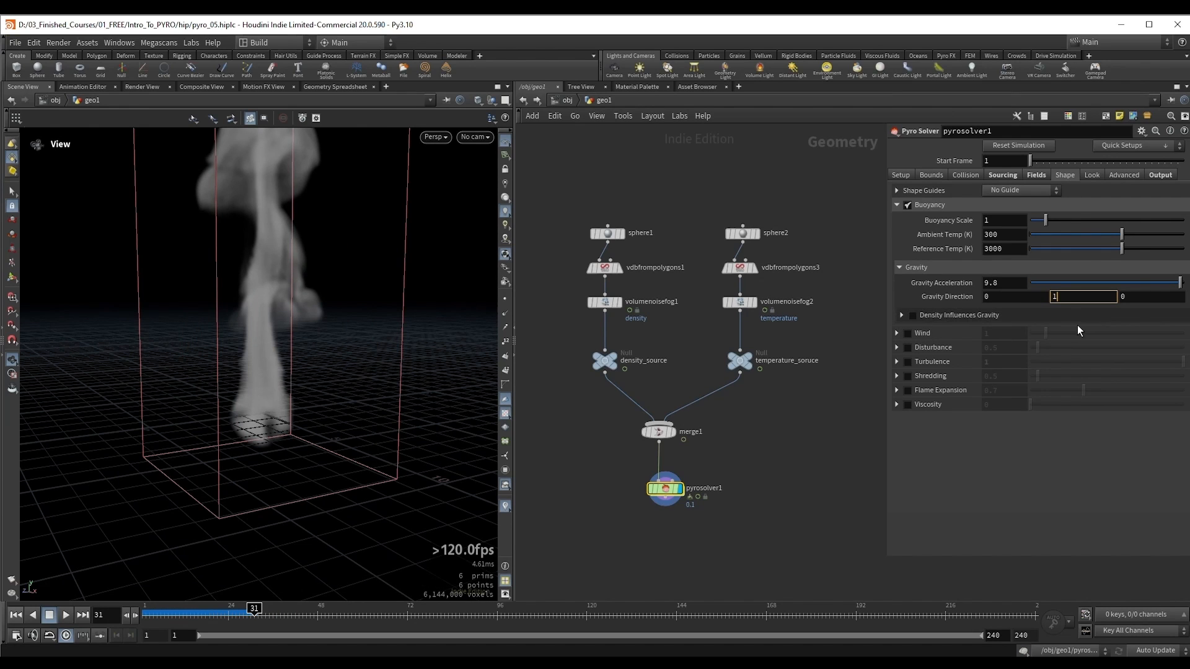
pyautogui.press('Return')
pyautogui.hotkey('ctrl', 'Up')
pyautogui.press('Up')
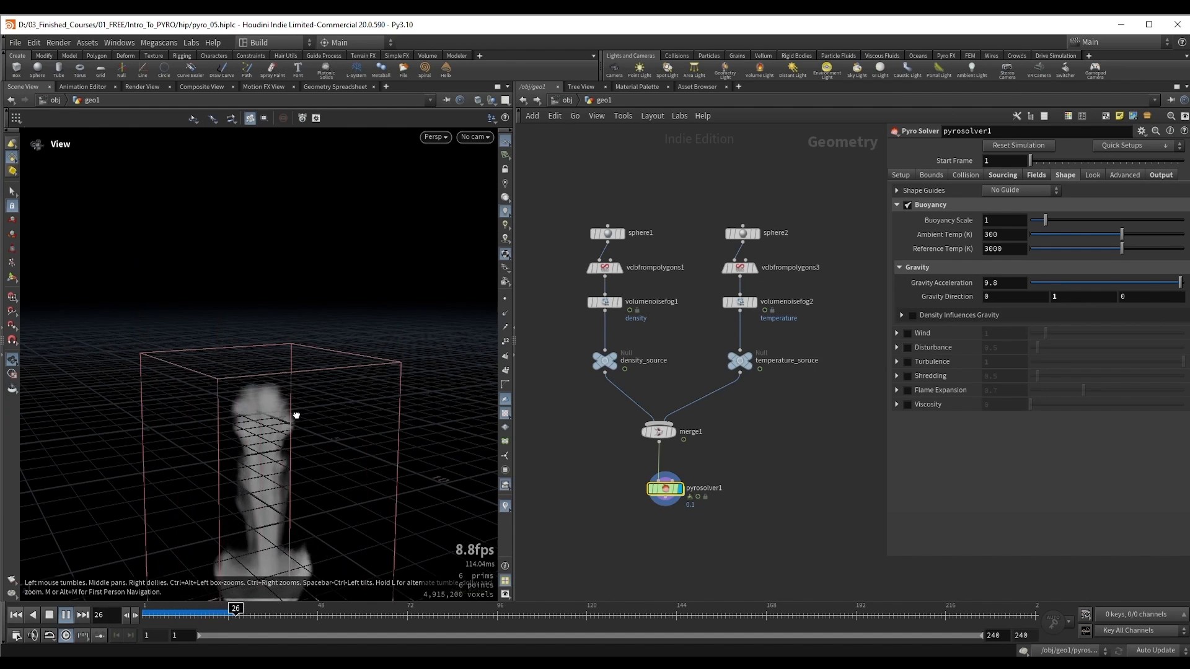
pyautogui.moveTo(295, 414); pyautogui.dragTo(281, 417)
pyautogui.moveTo(281, 417); pyautogui.dragTo(277, 366, button='middle')
pyautogui.press('Up')
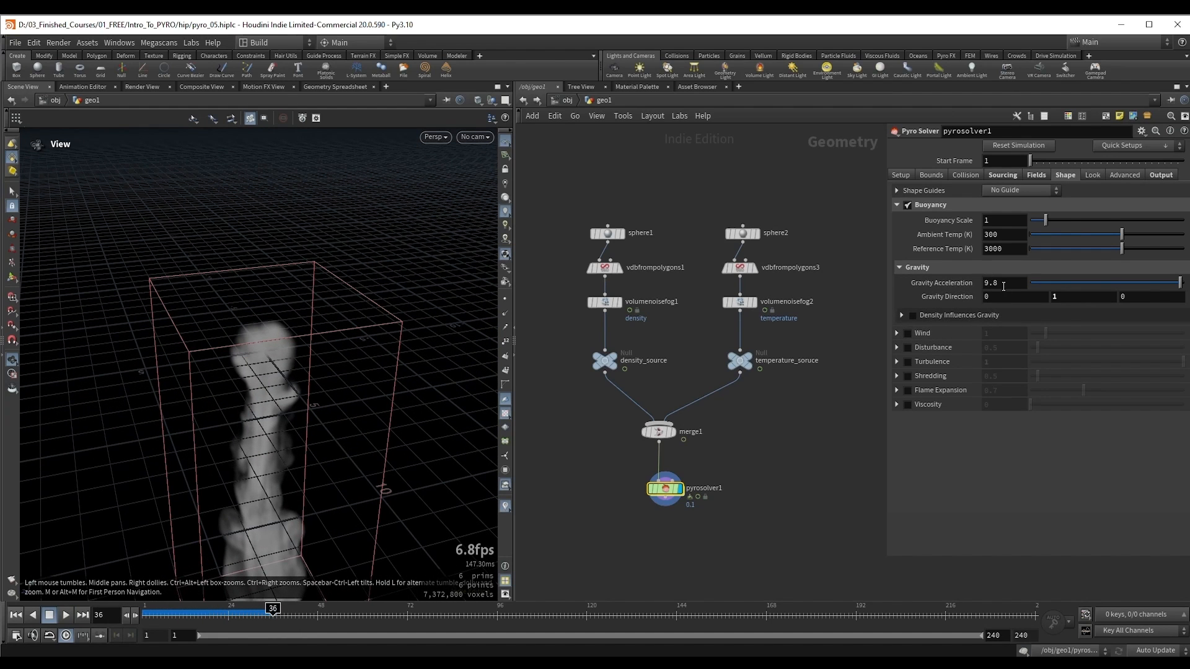
pyautogui.moveTo(265, 357); pyautogui.dragTo(278, 347)
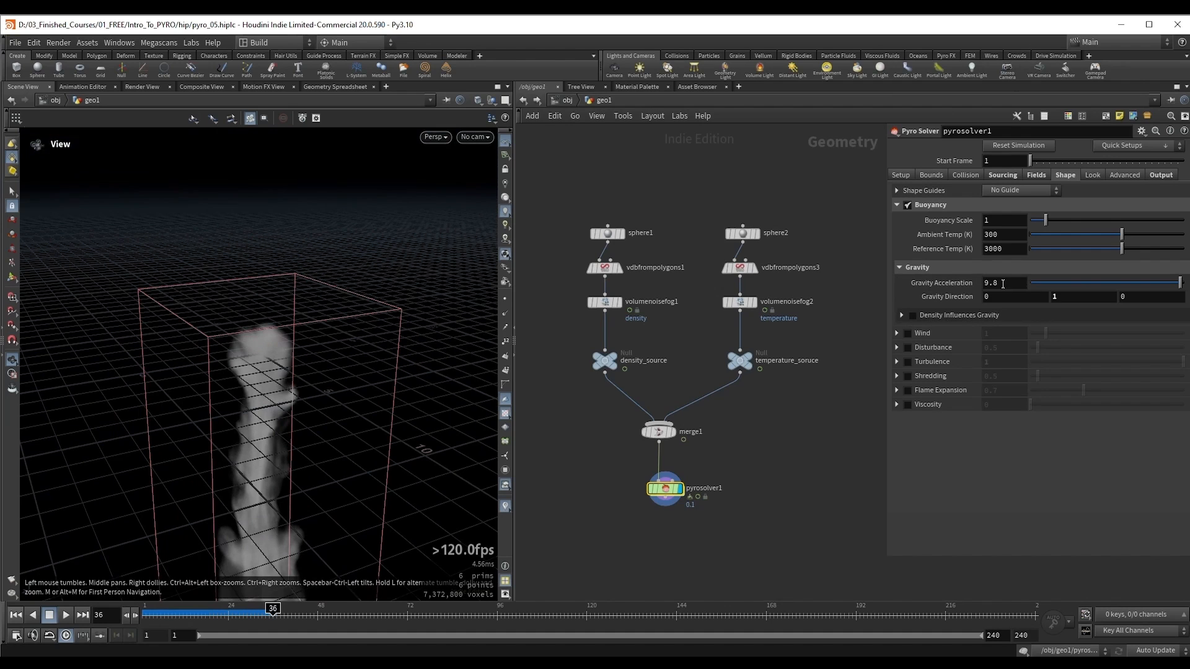
# Step: Set Gravity Acceleration to 1 and re-simulate from the first frame to compare the smoke's speed
pyautogui.moveTo(1001, 284); pyautogui.dragTo(953, 287)
pyautogui.write('1')
pyautogui.press('Return')
pyautogui.hotkey('ctrl', 'Up')
pyautogui.press('Up')
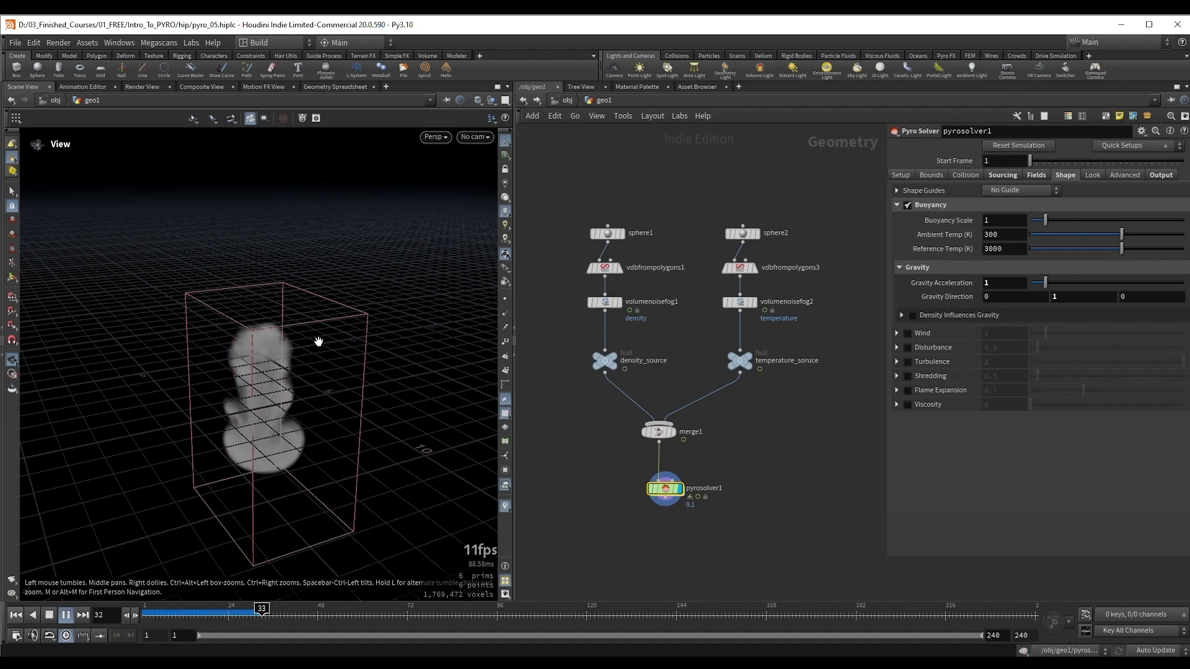
pyautogui.press('Up')
pyautogui.moveTo(264, 375); pyautogui.dragTo(255, 366)
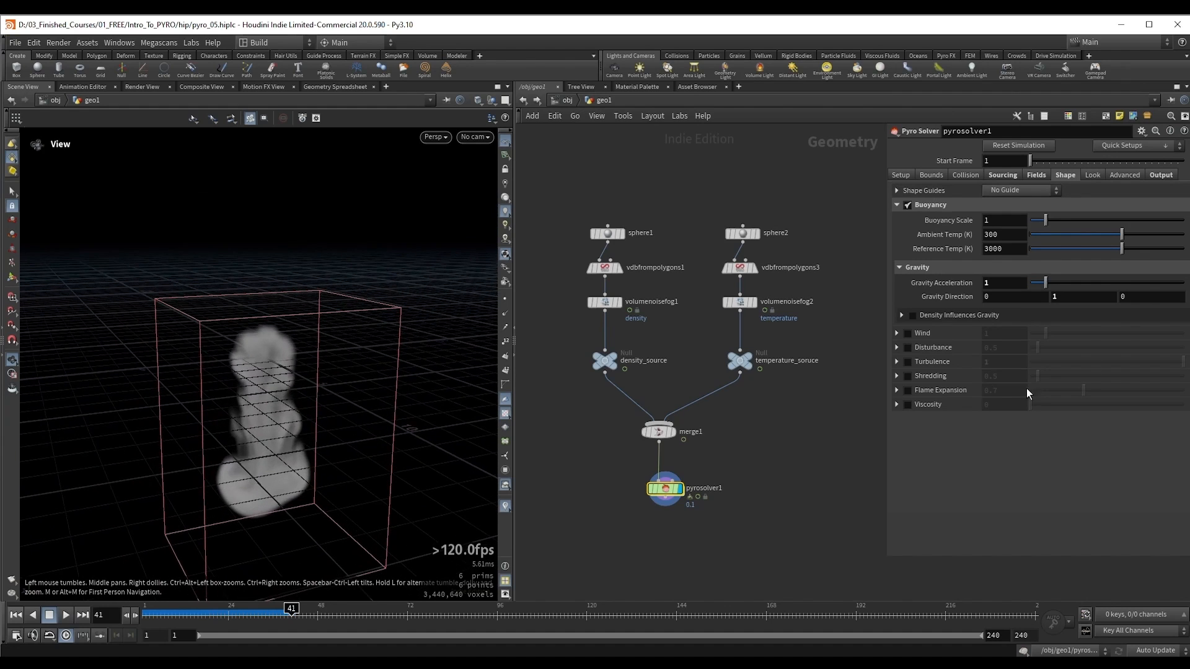
# Step: Restore Gravity Acceleration to its default of 9.8 and set Gravity Direction Y back to -1
pyautogui.keyDown('ctrl'); pyautogui.middleClick(958, 282); pyautogui.keyUp('ctrl')
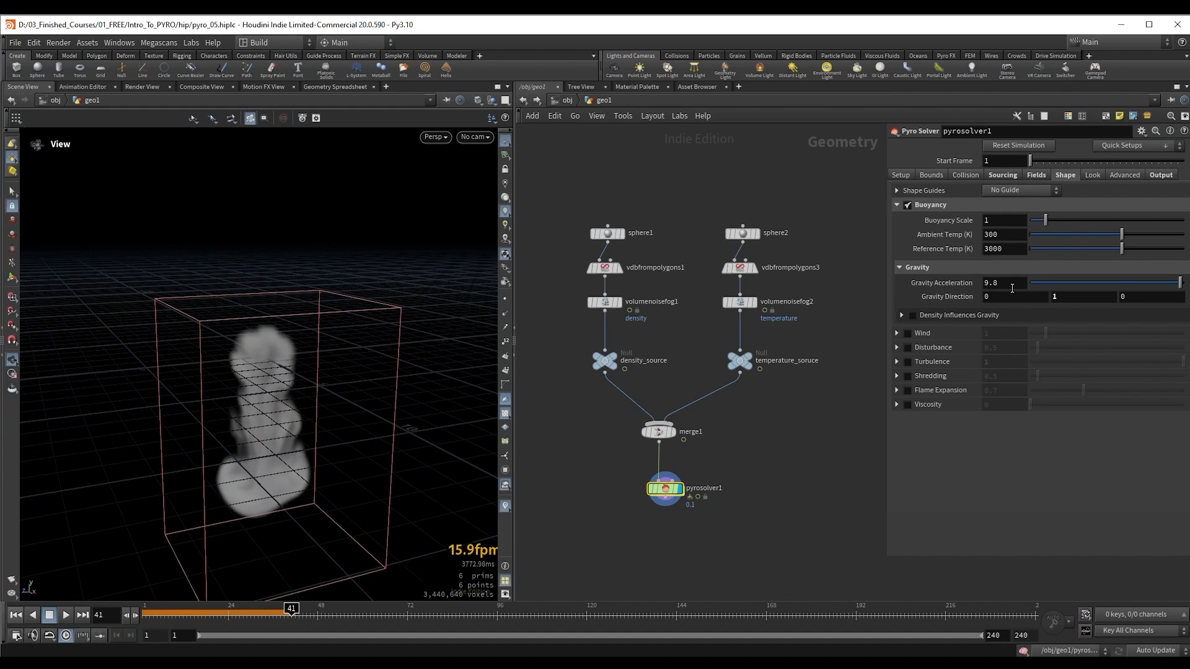
pyautogui.click(1072, 298)
pyautogui.write('-')
pyautogui.press('Return')
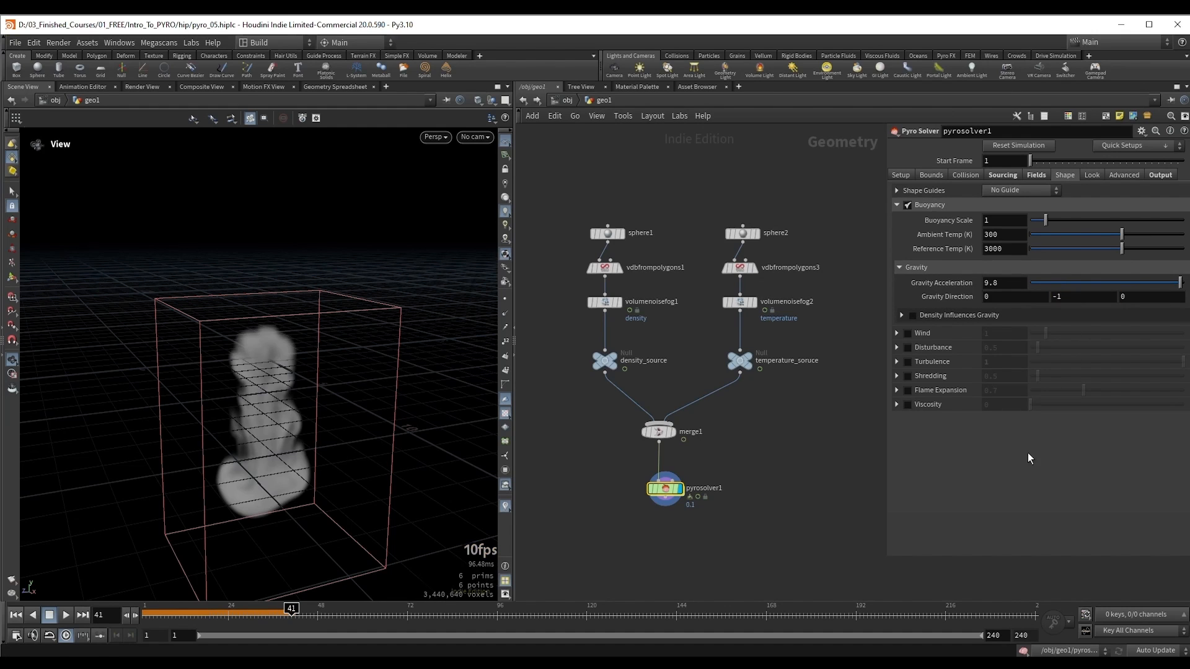
pyautogui.moveTo(321, 311); pyautogui.dragTo(330, 315)
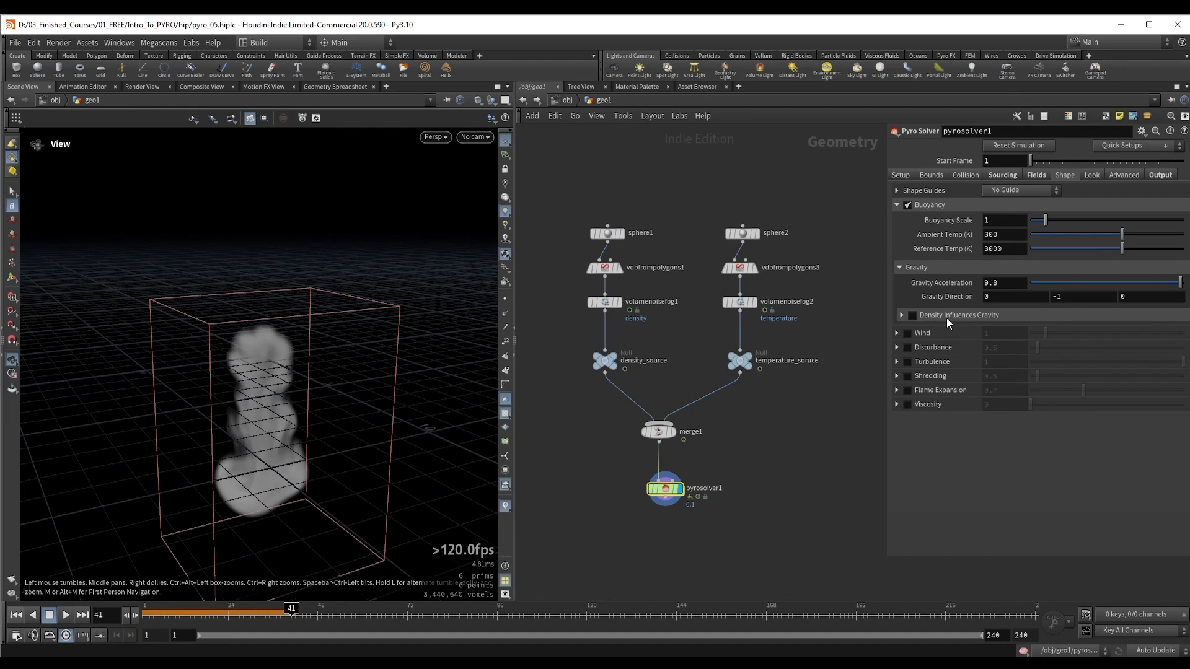
# Step: Enable Density Influences Gravity and expand its settings for review, and disable the option again
pyautogui.click(911, 315)
pyautogui.click(902, 316)
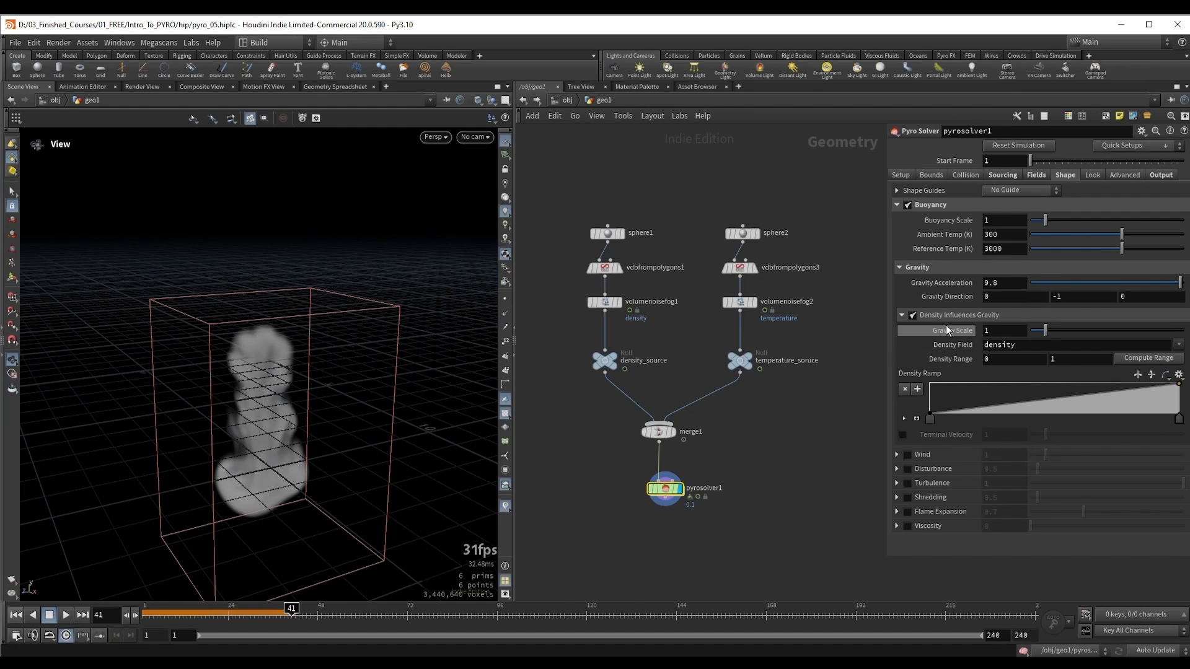
pyautogui.click(913, 316)
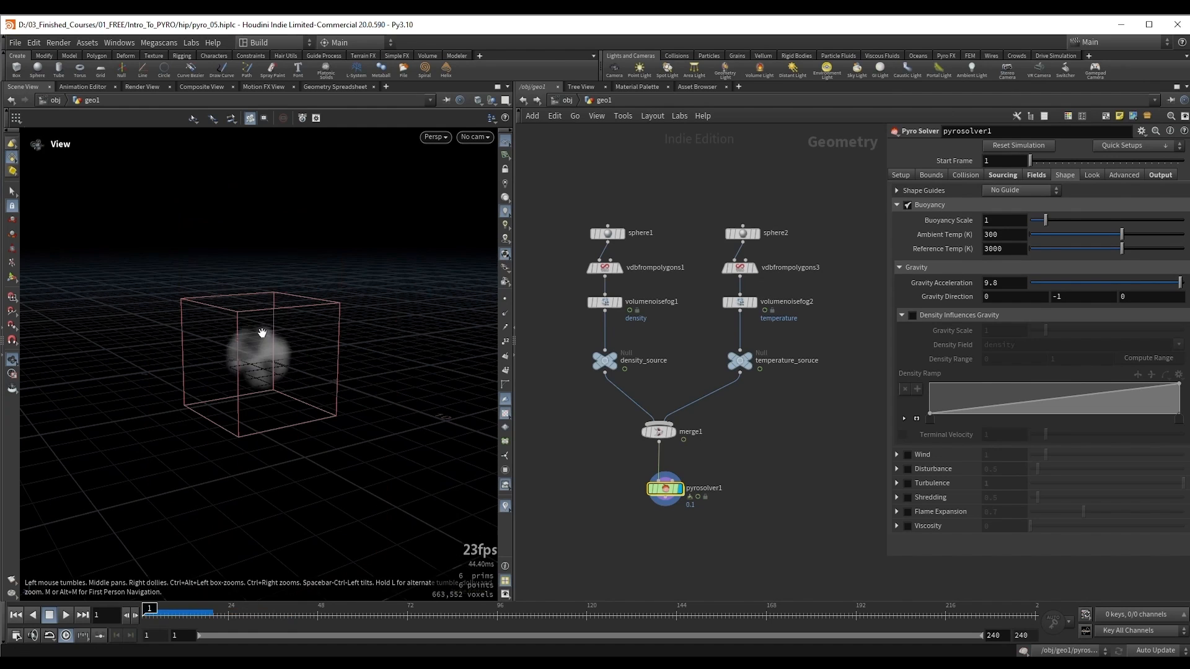
# Step: Re-simulate the smoke with the default gravity and examine the rising column from several angles
pyautogui.press('Up')
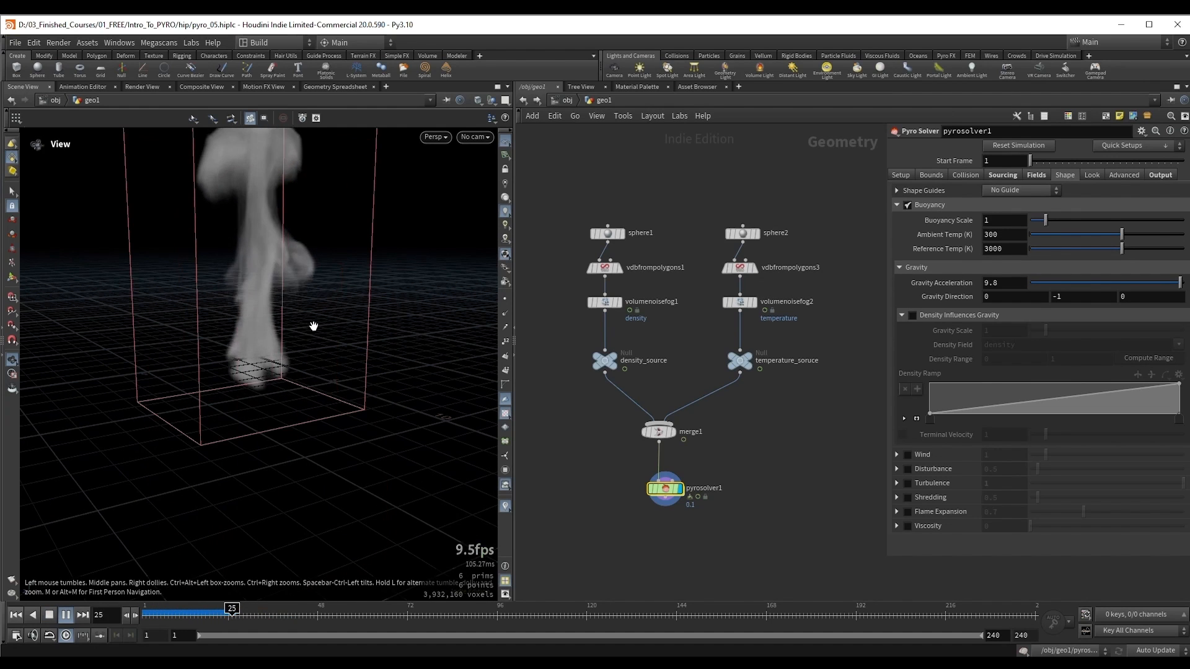
pyautogui.moveTo(269, 311); pyautogui.dragTo(270, 347, button='middle')
pyautogui.press('Up')
pyautogui.moveTo(271, 348)
pyautogui.mouseDown(button='right')
pyautogui.moveTo(258, 348)
pyautogui.moveTo(268, 345)
pyautogui.mouseUp(button='right')
pyautogui.moveTo(269, 345); pyautogui.dragTo(236, 374, button='middle')
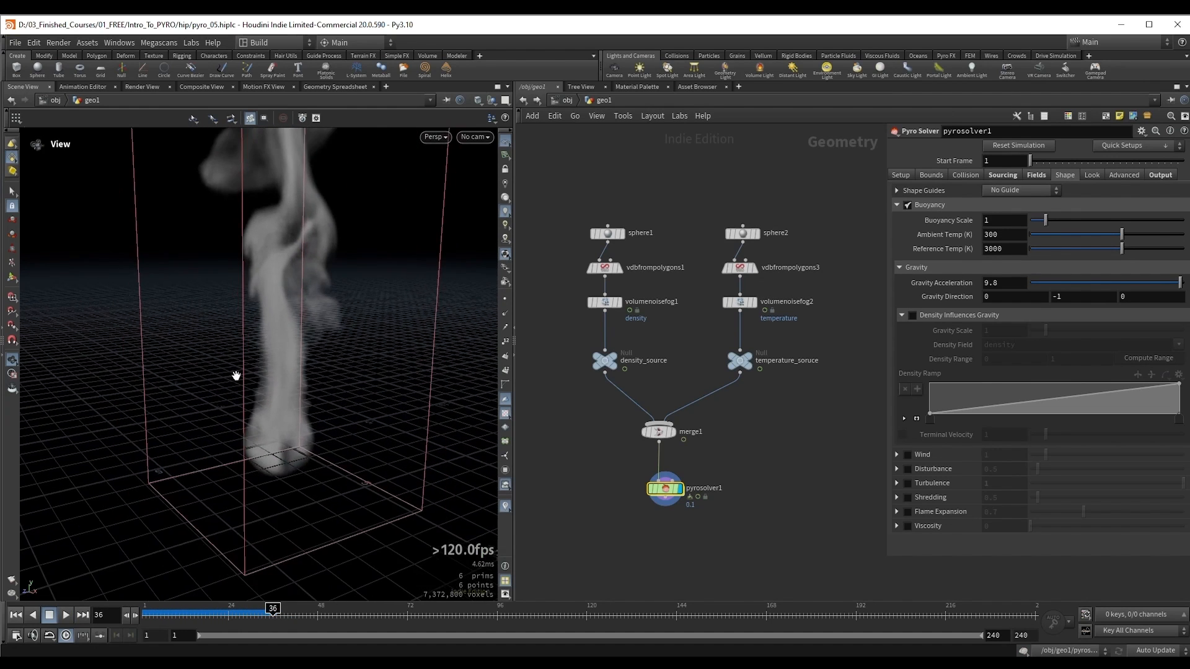
# Step: Set the temperature source's Operation to Maximum in the solver's sourcing settings and re-simulate from the first frame
pyautogui.click(1000, 175)
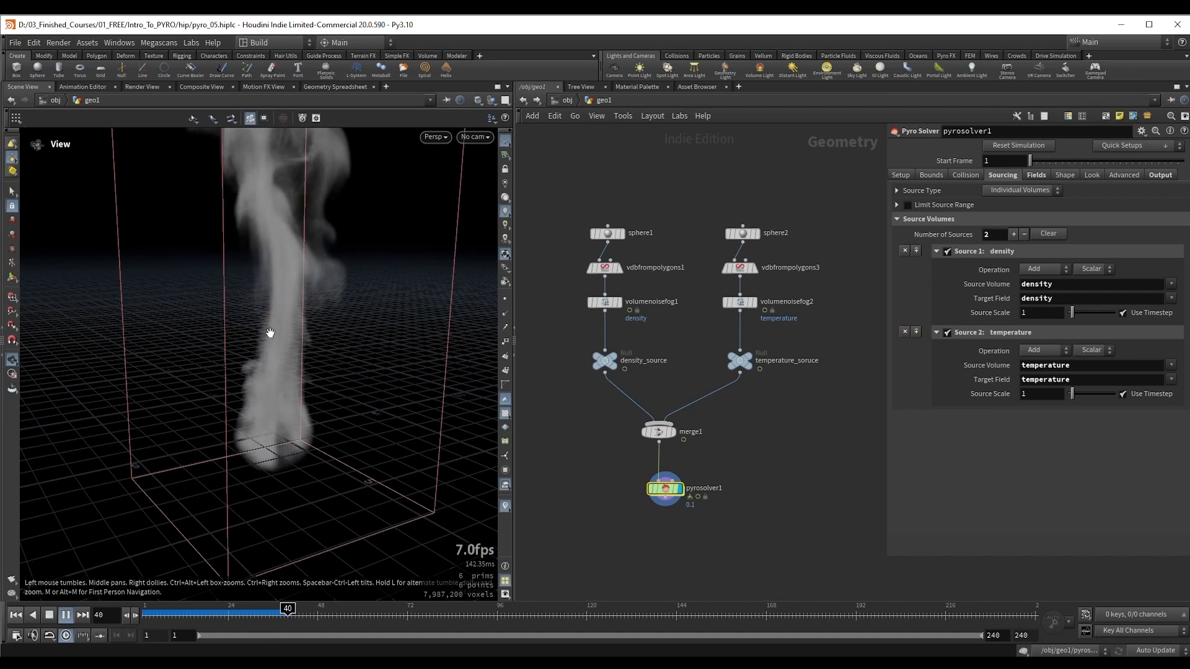
pyautogui.press('Up')
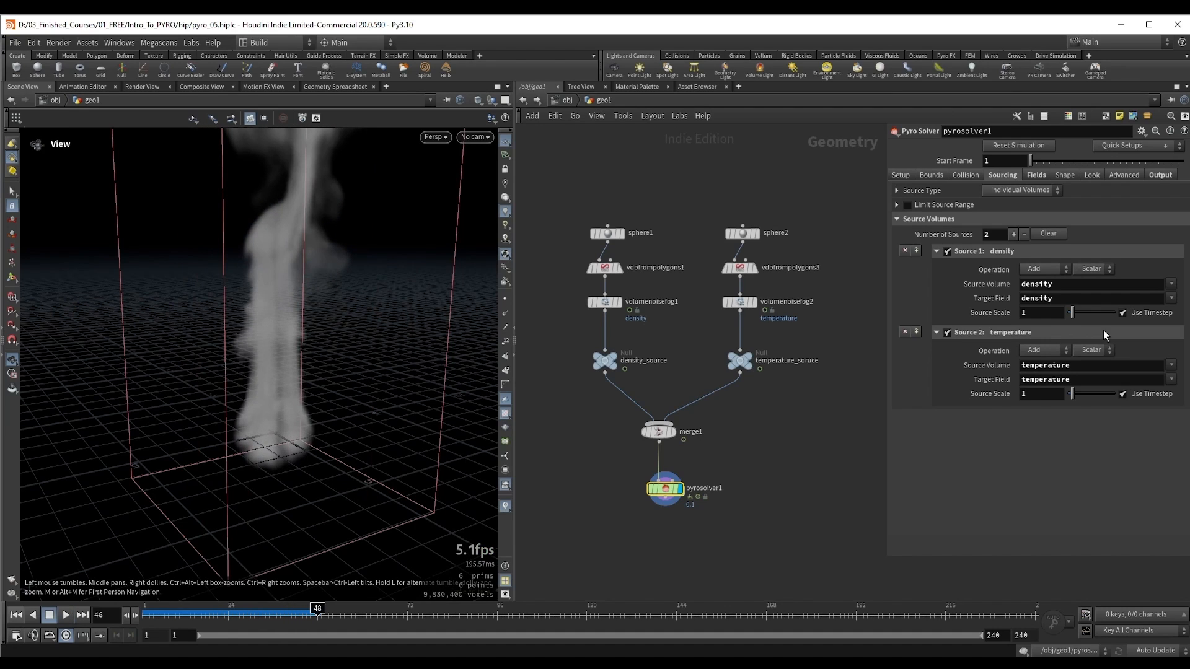
pyautogui.click(1050, 351)
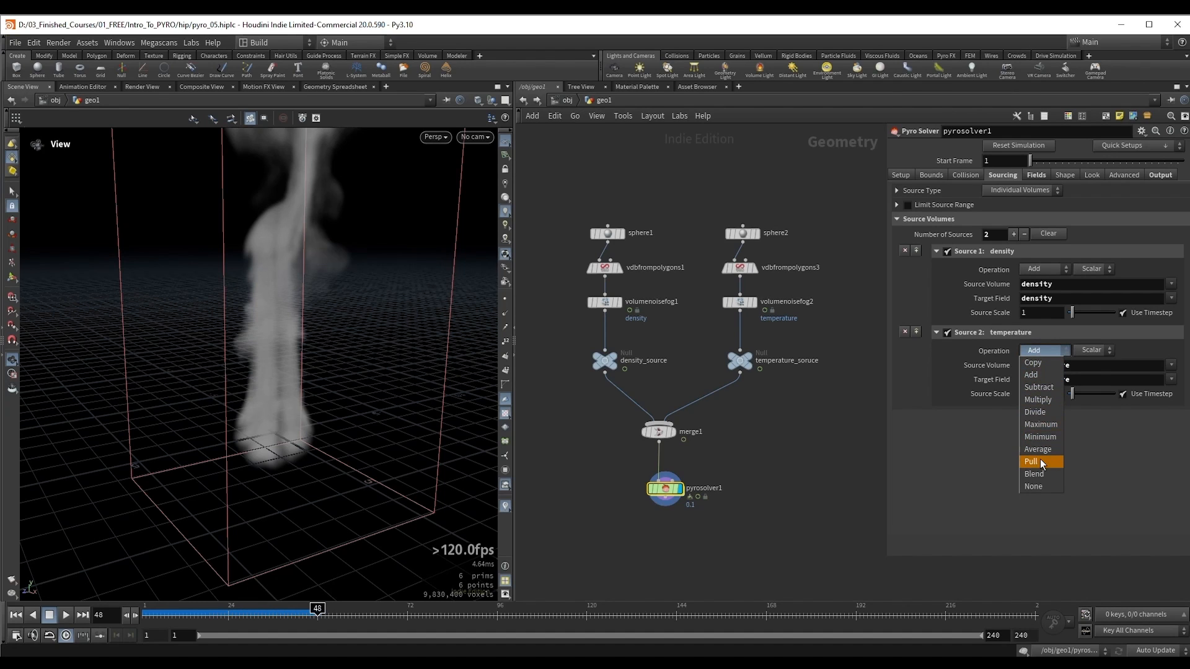
pyautogui.click(1041, 424)
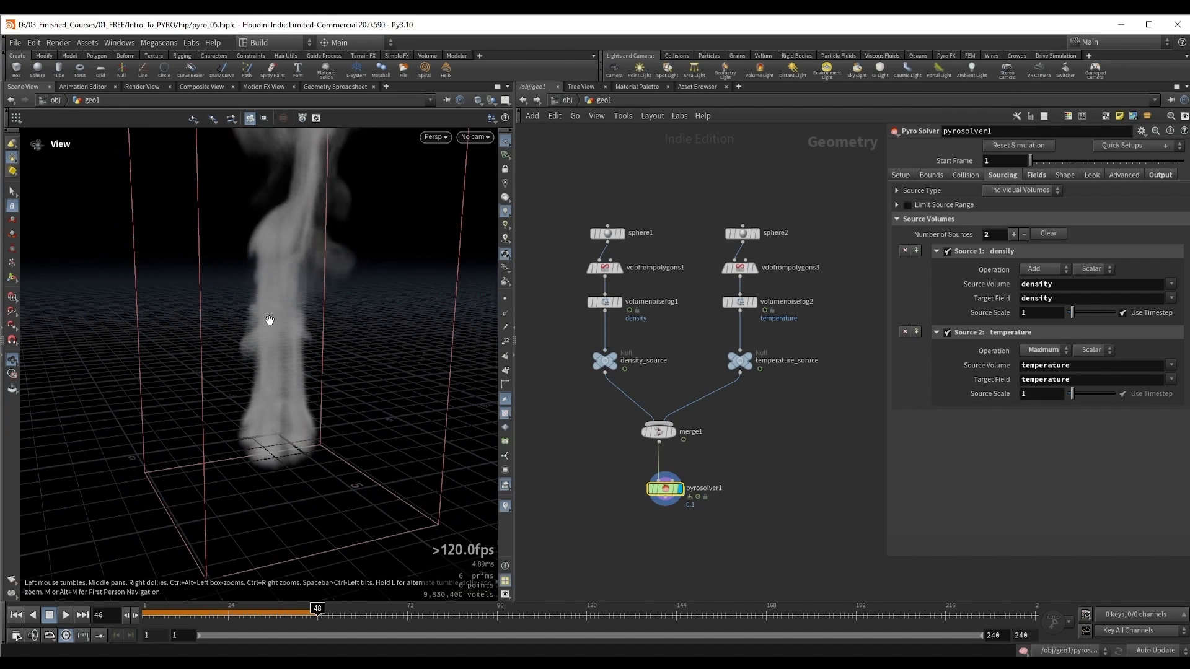
pyautogui.hotkey('ctrl', 'Up')
pyautogui.press('Up')
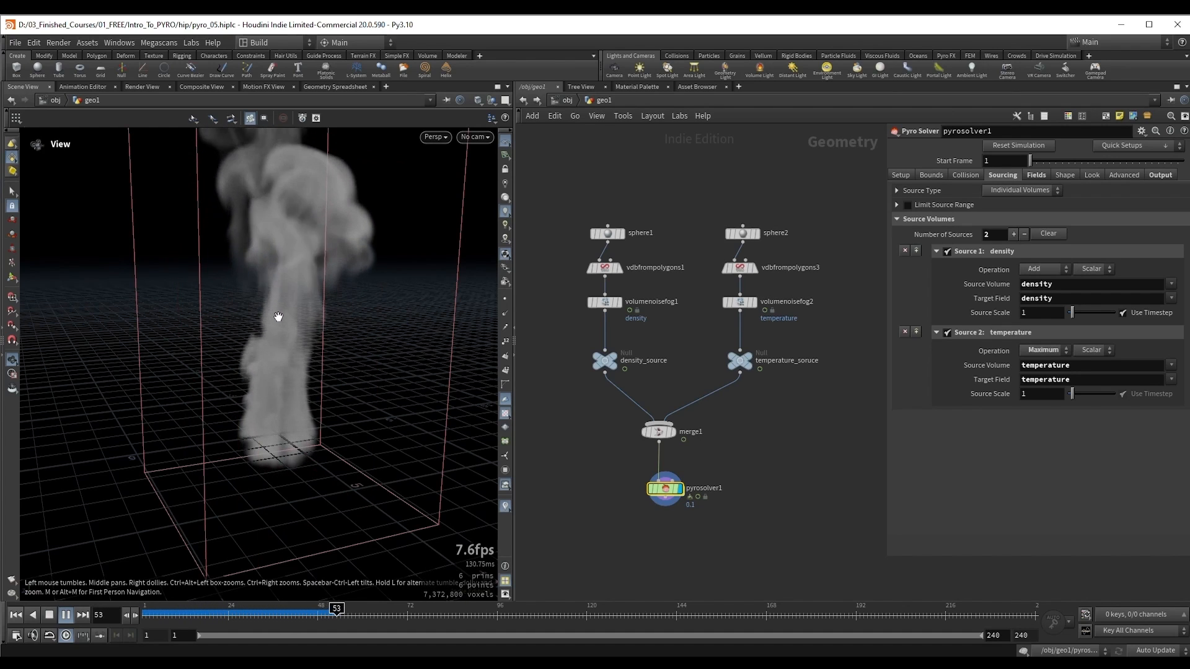
pyautogui.hotkey('ctrl', 'Up')
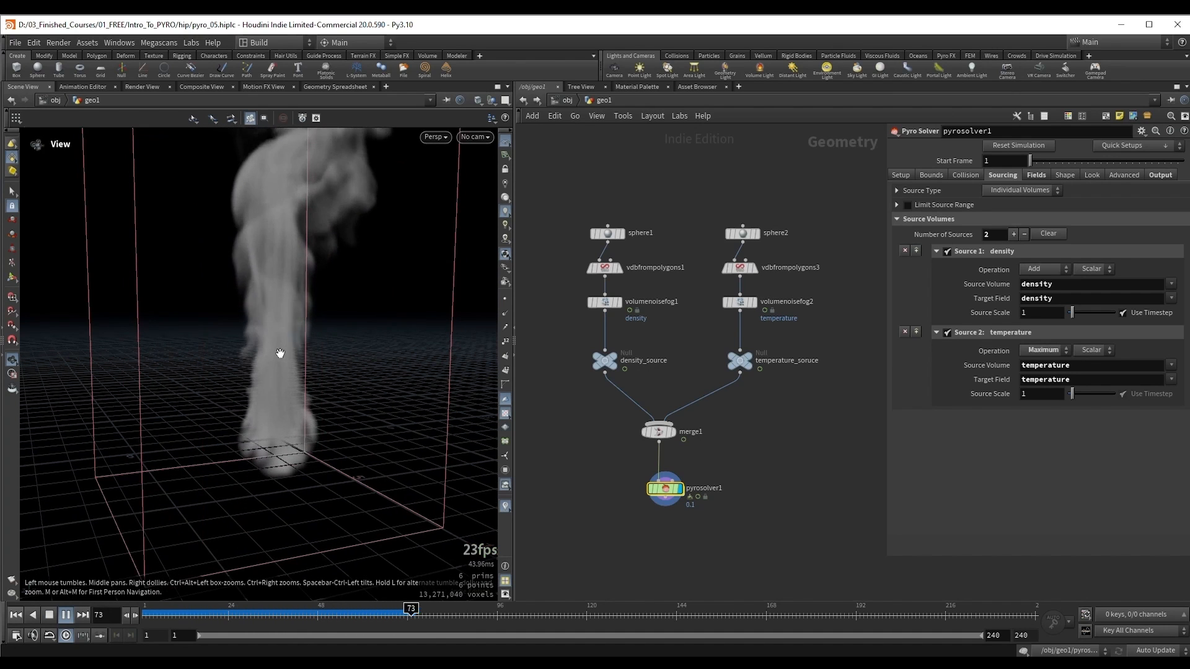
pyautogui.press('Up')
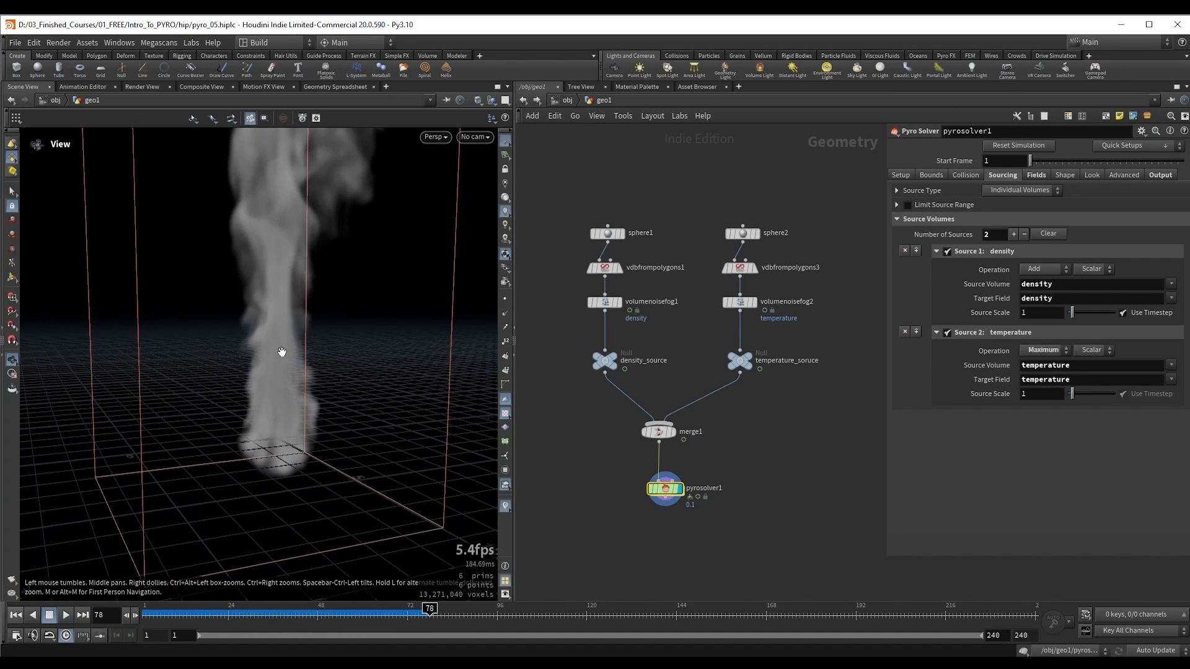
pyautogui.moveTo(282, 352); pyautogui.dragTo(274, 383)
# Step: Set the temperature source's Operation to Pull with an Acceleration Strength of 10
pyautogui.click(1043, 351)
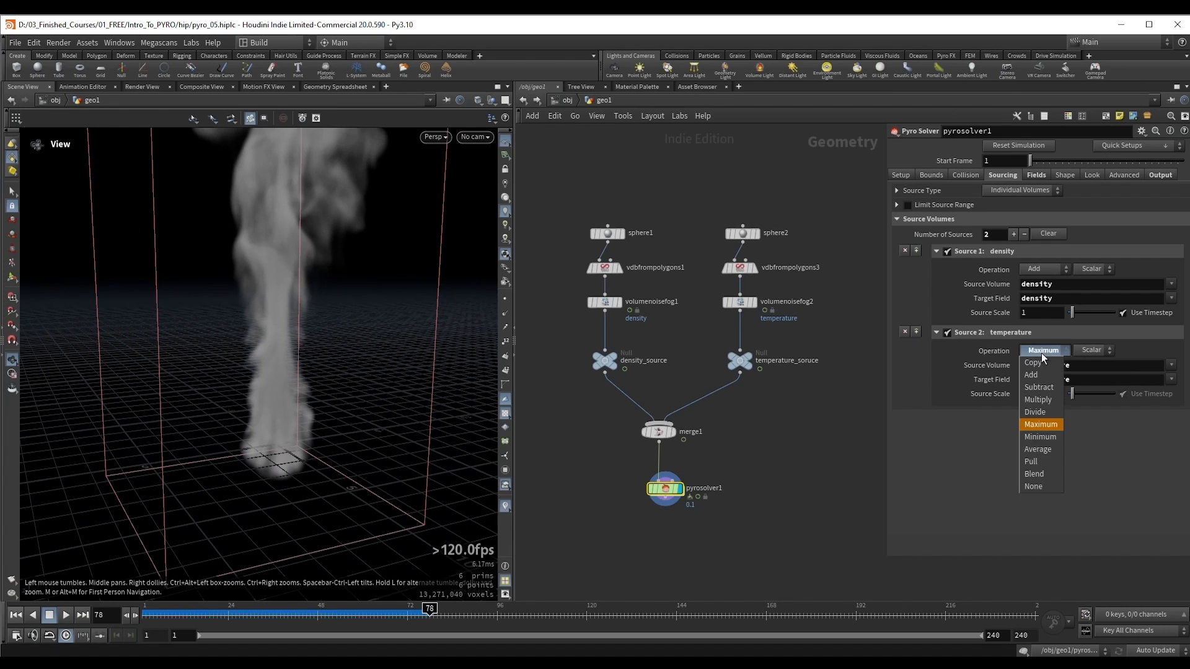
pyautogui.click(1049, 461)
pyautogui.moveTo(251, 335)
pyautogui.mouseDown()
pyautogui.moveTo(261, 353)
pyautogui.moveTo(259, 328)
pyautogui.mouseUp()
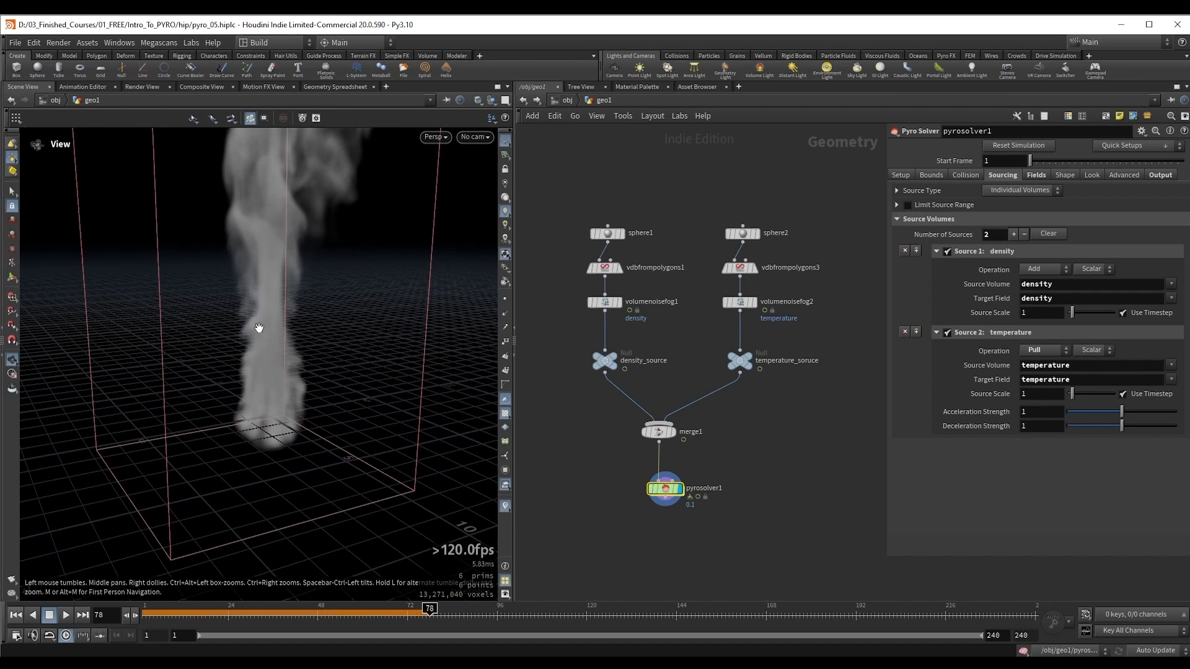
pyautogui.click(1041, 418)
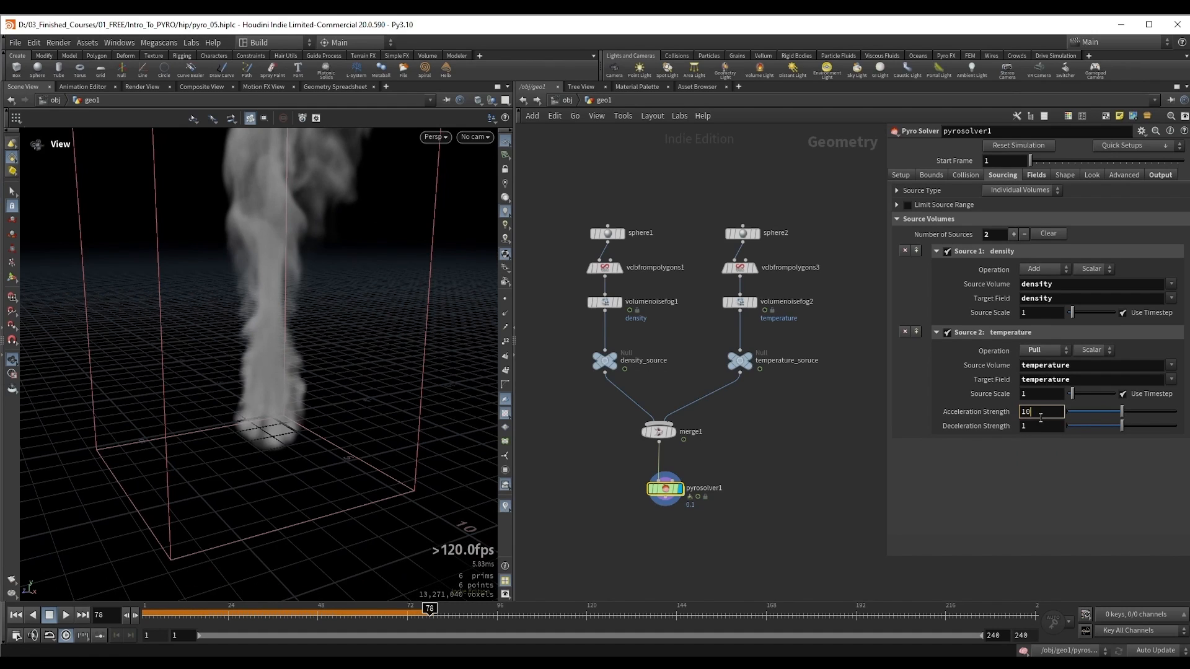
pyautogui.press('Return')
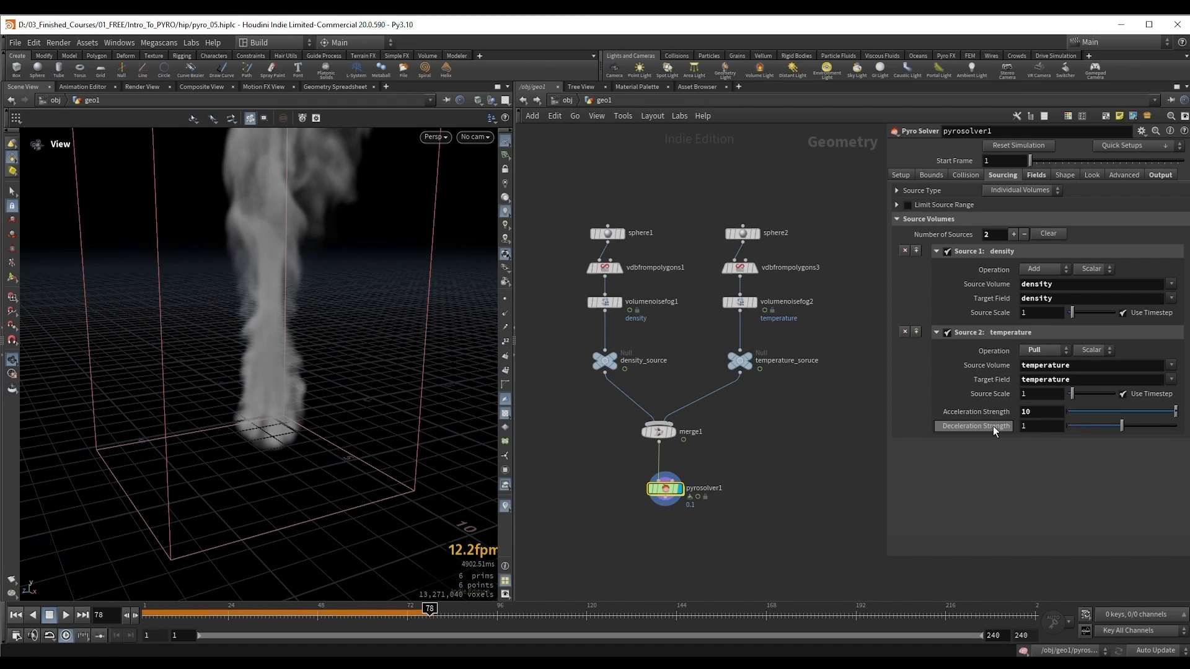
# Step: Re-simulate from the first frame and examine the smoke column produced by the Pull operation from several angles
pyautogui.hotkey('ctrl', 'Up')
pyautogui.press('Up')
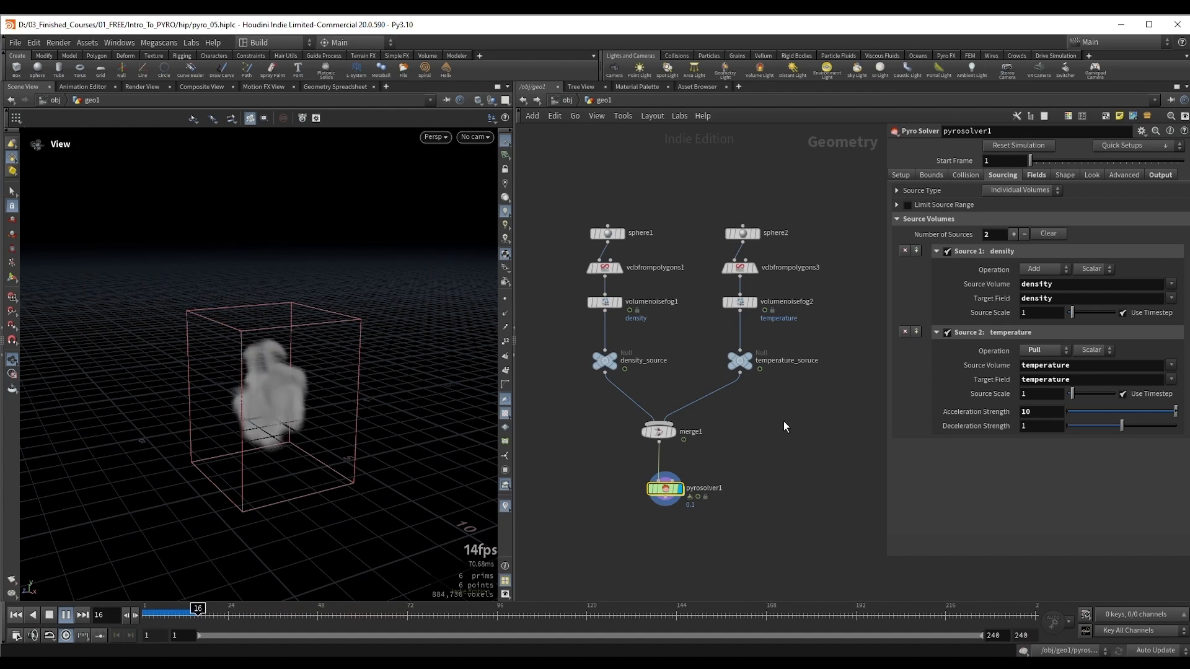
pyautogui.press('Up')
pyautogui.moveTo(289, 363); pyautogui.dragTo(284, 356)
pyautogui.press('Up')
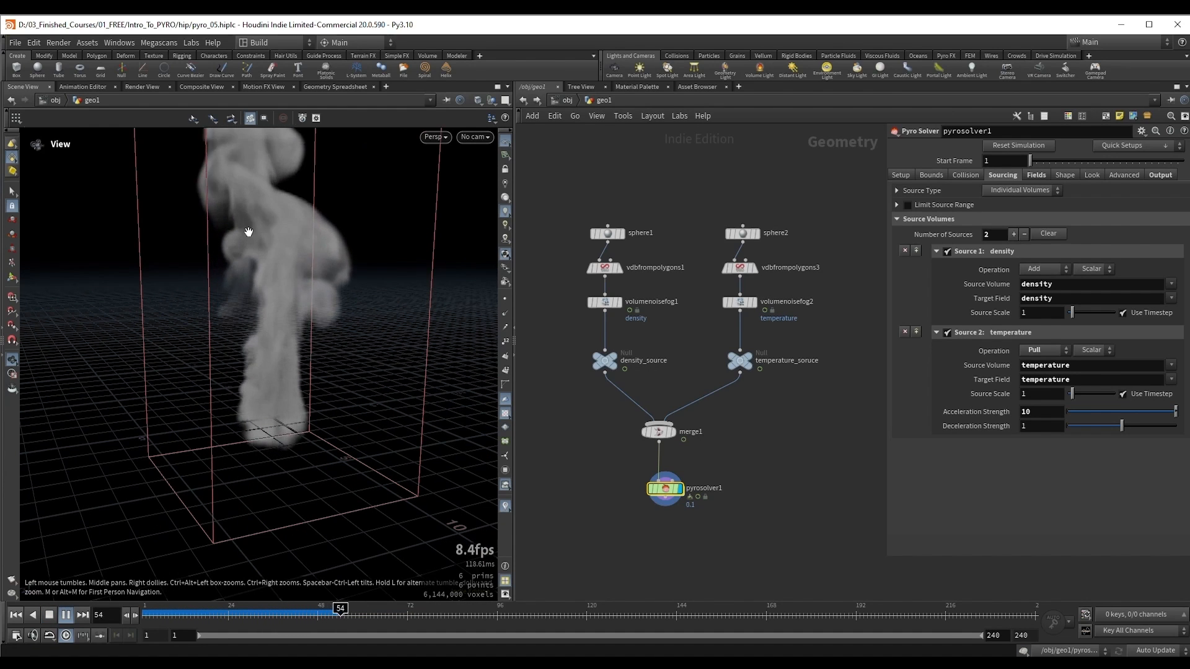
pyautogui.moveTo(259, 353); pyautogui.dragTo(269, 407, button='middle')
pyautogui.moveTo(261, 394); pyautogui.dragTo(259, 351)
pyautogui.press('Up')
pyautogui.press('Up')
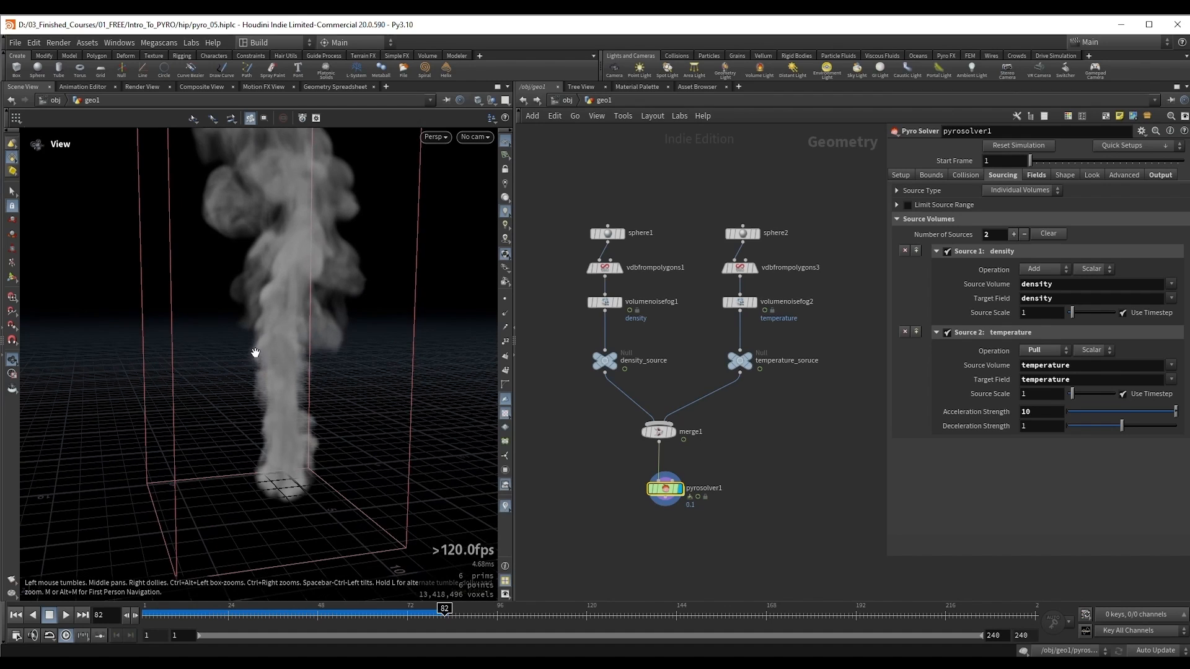
# Step: Set the density Dissipation to 0.1 in the solver's field settings and re-simulate from the first frame
pyautogui.click(1032, 175)
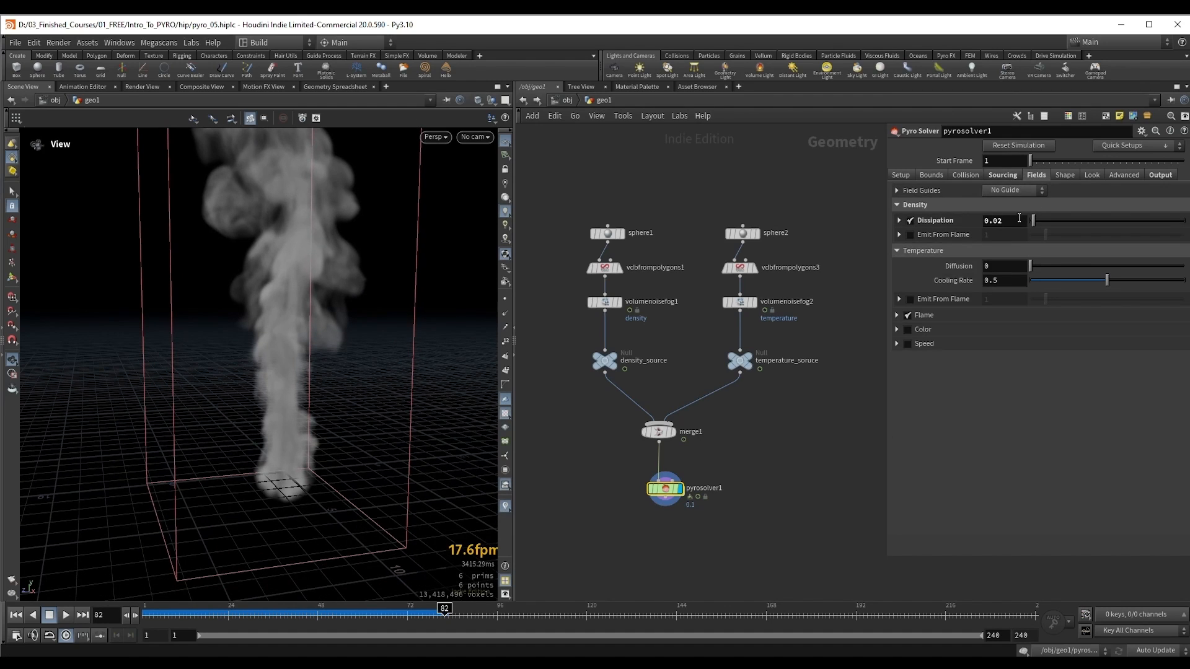
pyautogui.click(999, 221)
pyautogui.press('Return')
pyautogui.hotkey('ctrl', 'Up')
pyautogui.press('Up')
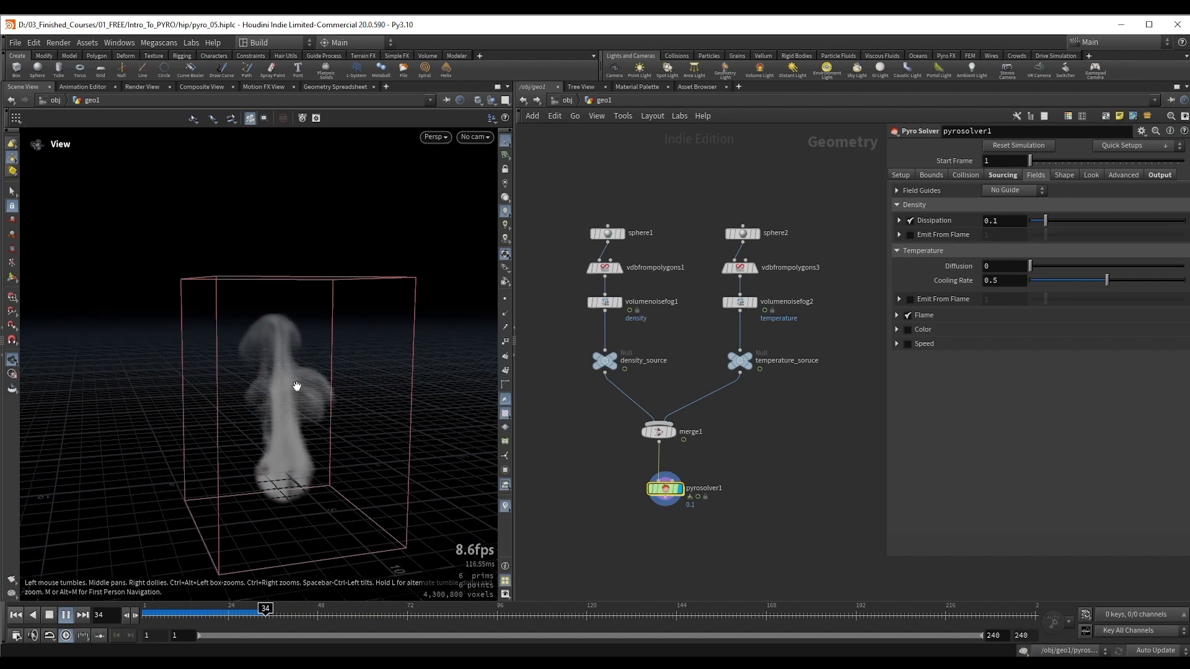
pyautogui.press('Up')
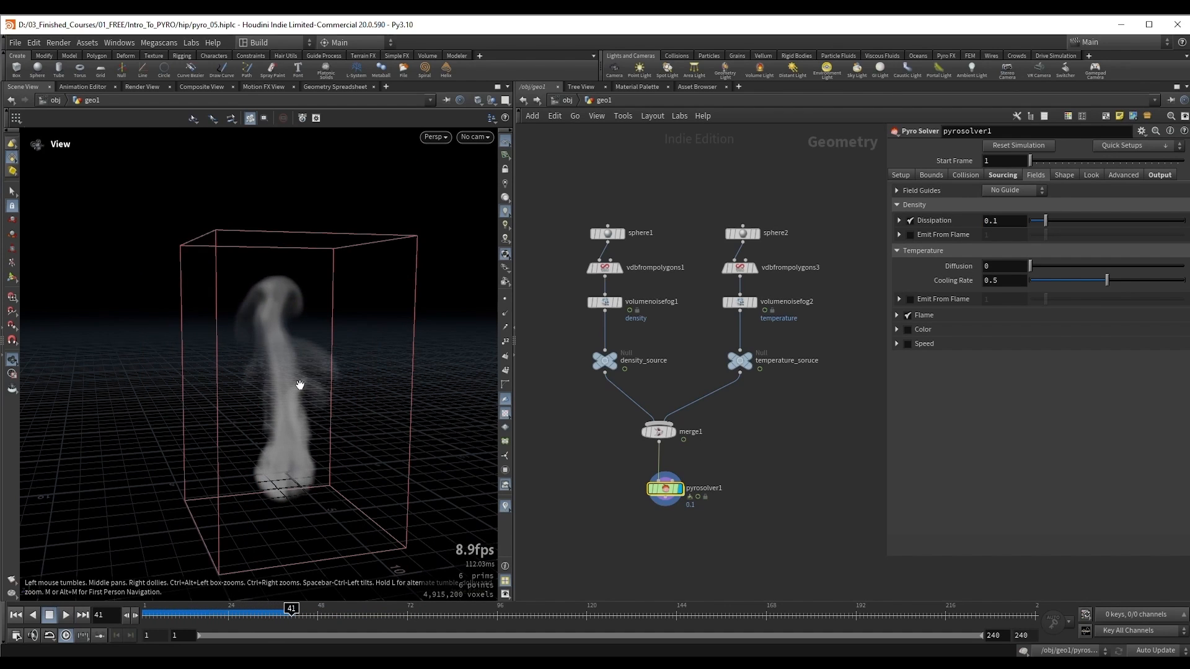
# Step: Disable the Smoke display in the pyro solver's look settings
pyautogui.click(1060, 176)
pyautogui.click(1093, 176)
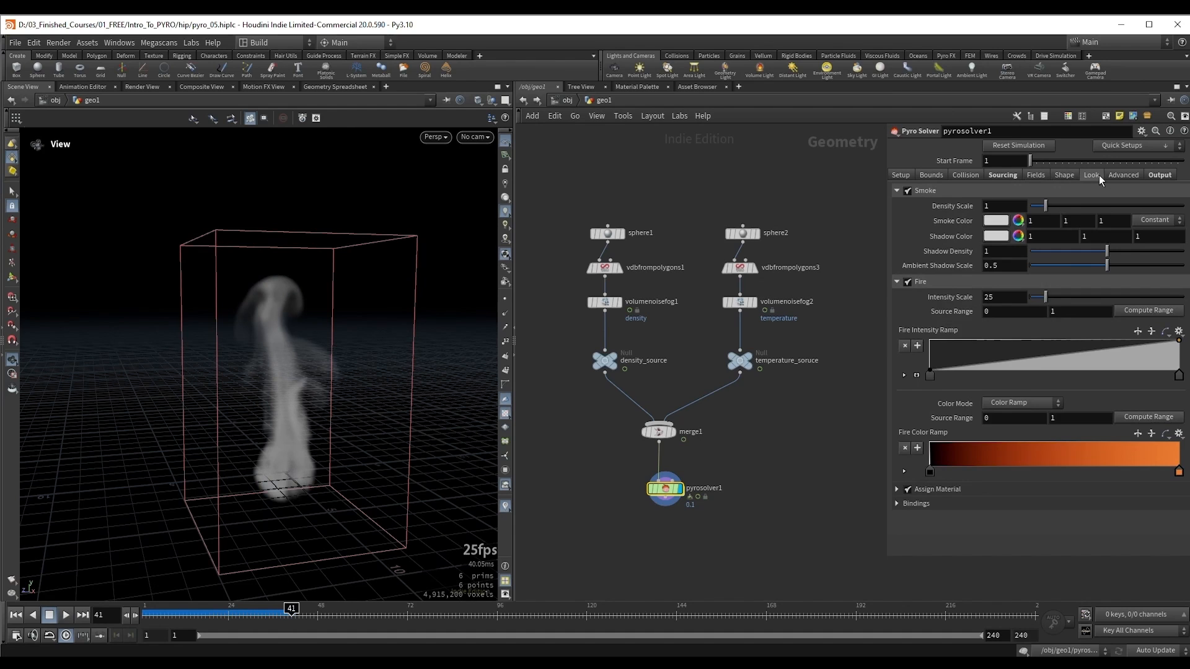
pyautogui.moveTo(235, 371); pyautogui.dragTo(275, 430, button='right')
pyautogui.moveTo(275, 431); pyautogui.dragTo(268, 370, button='middle')
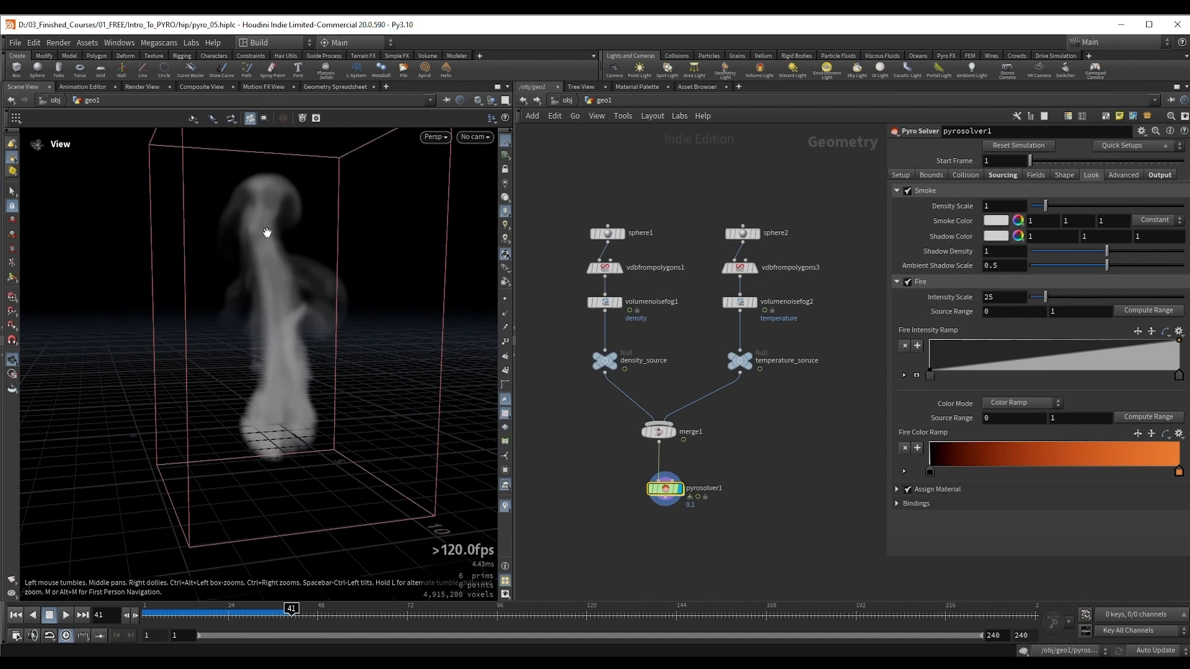
pyautogui.click(908, 191)
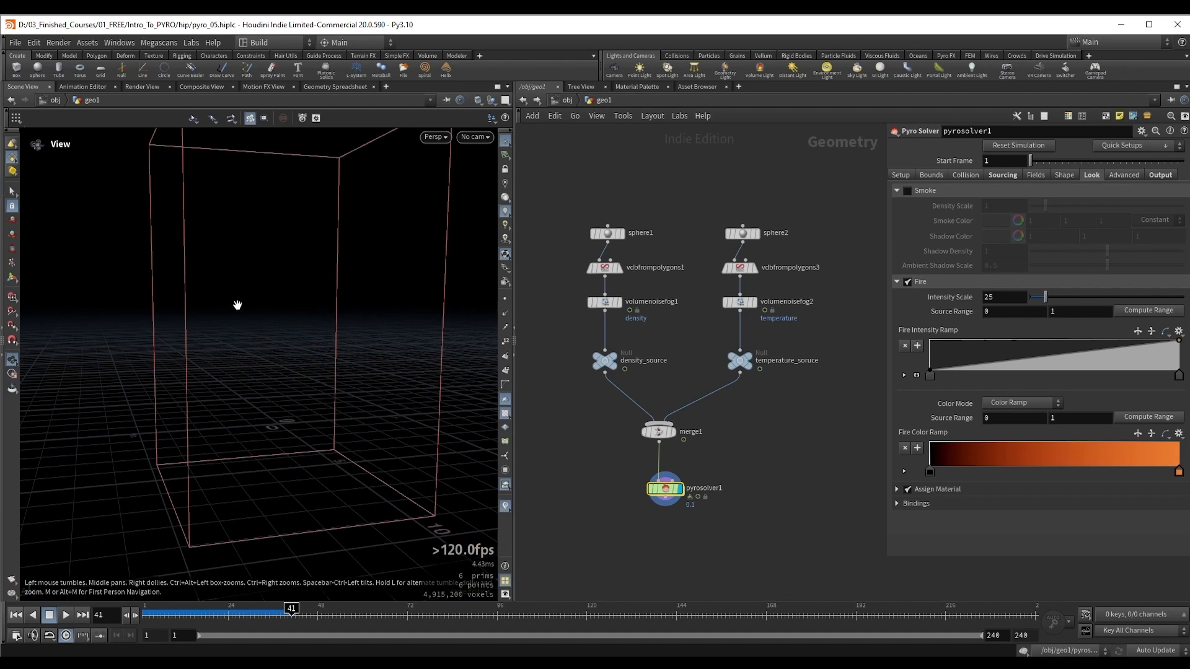
pyautogui.moveTo(238, 306); pyautogui.dragTo(335, 323)
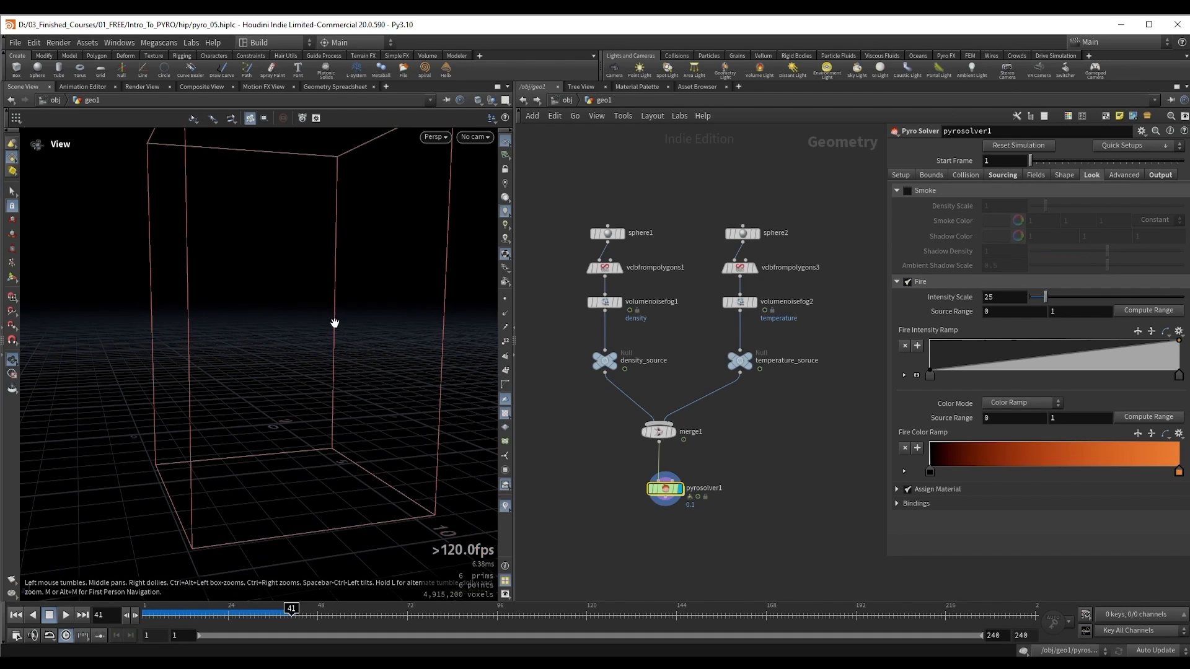
# Step: Bind both the Fire Intensity Volume and the Fire Color Volume to the temperature field in the look bindings
pyautogui.click(918, 504)
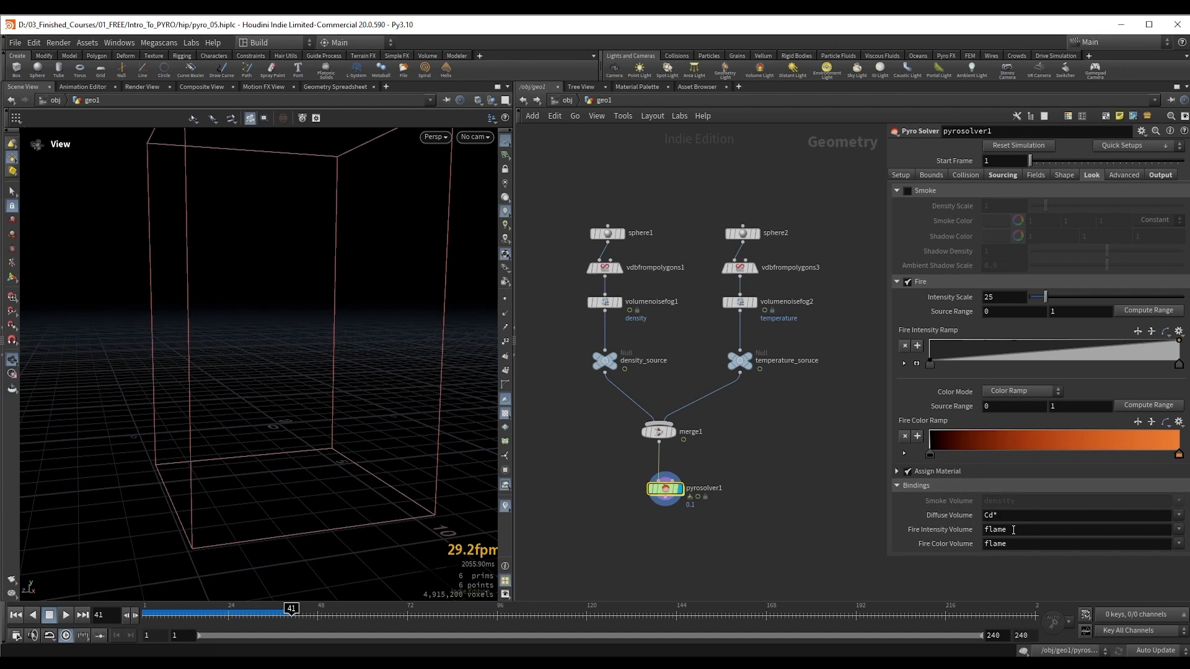
pyautogui.click(1178, 529)
pyautogui.click(1183, 556)
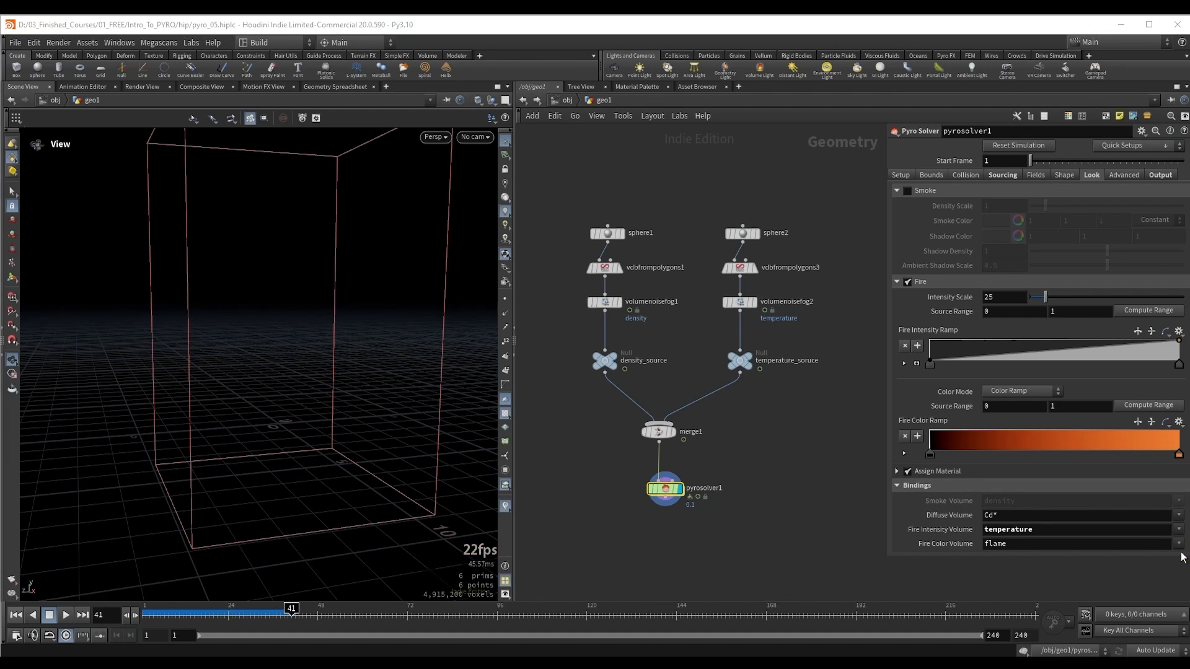
pyautogui.click(1179, 544)
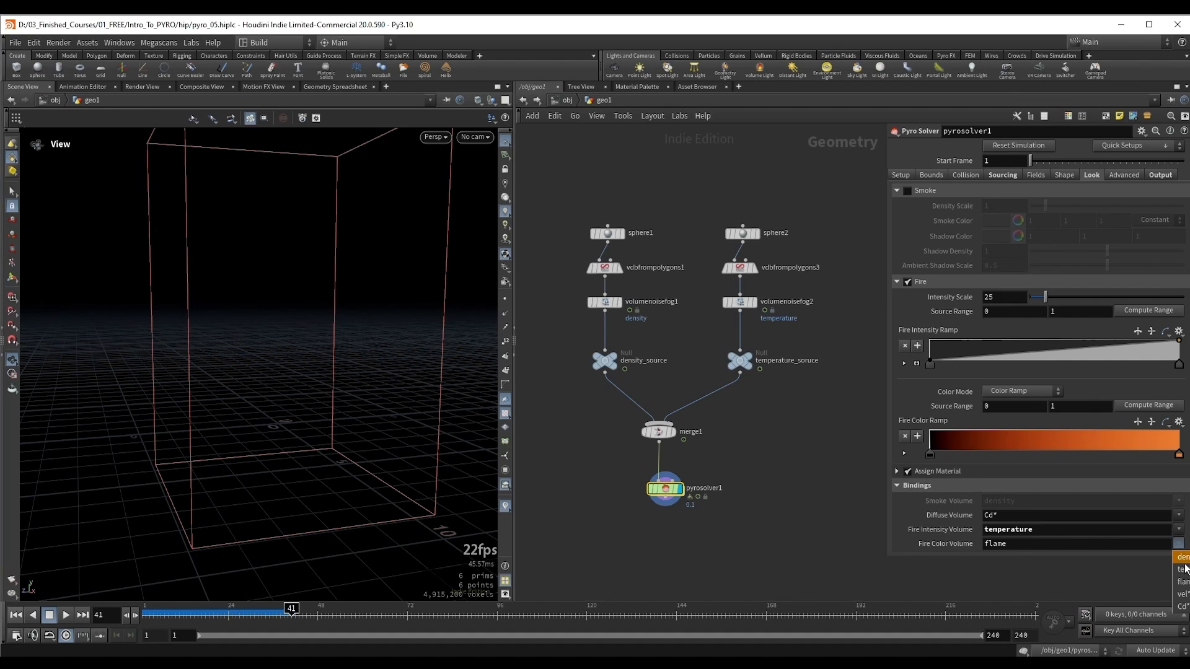
pyautogui.click(1183, 569)
# Step: Raise the fire's Intensity Scale to 108 and play the simulation to check the flame
pyautogui.moveTo(258, 324)
pyautogui.mouseDown()
pyautogui.moveTo(263, 345)
pyautogui.moveTo(260, 324)
pyautogui.mouseUp()
pyautogui.press('Up')
pyautogui.moveTo(1058, 299); pyautogui.dragTo(1097, 299)
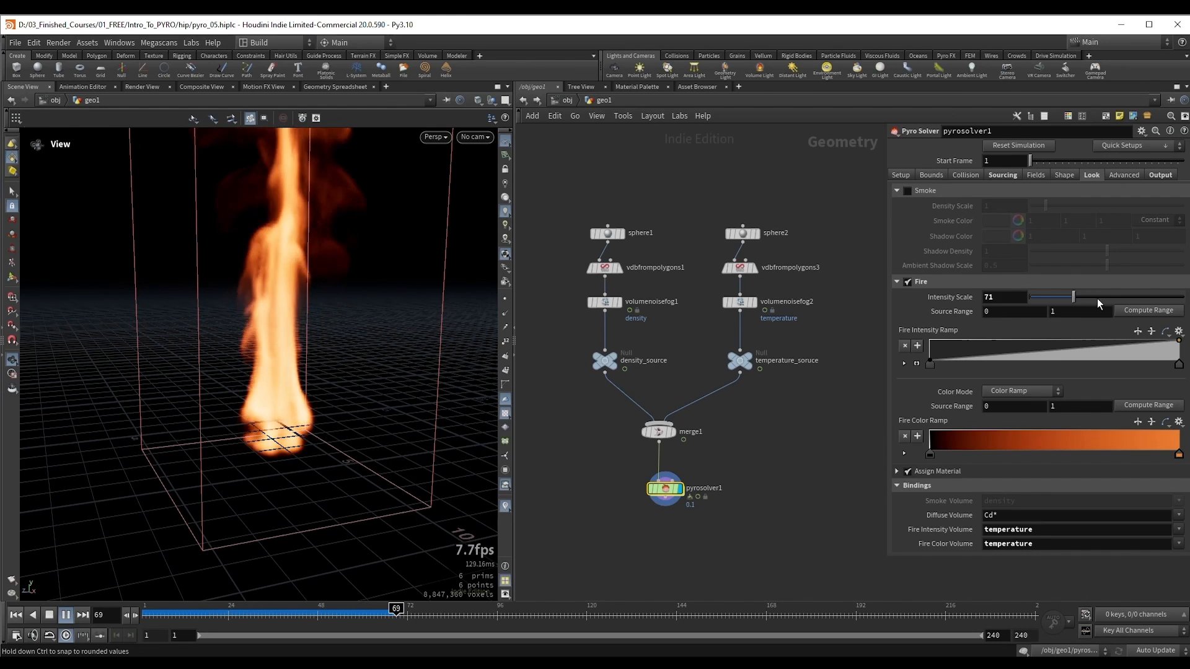
pyautogui.press('Up')
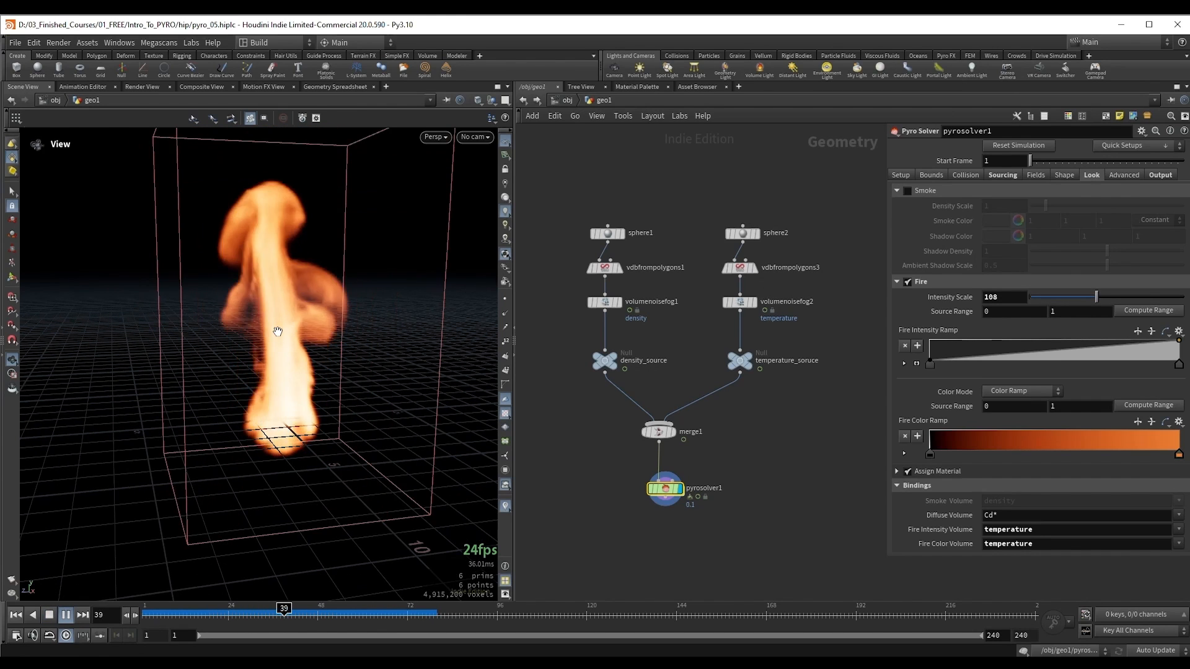
pyautogui.press('Up')
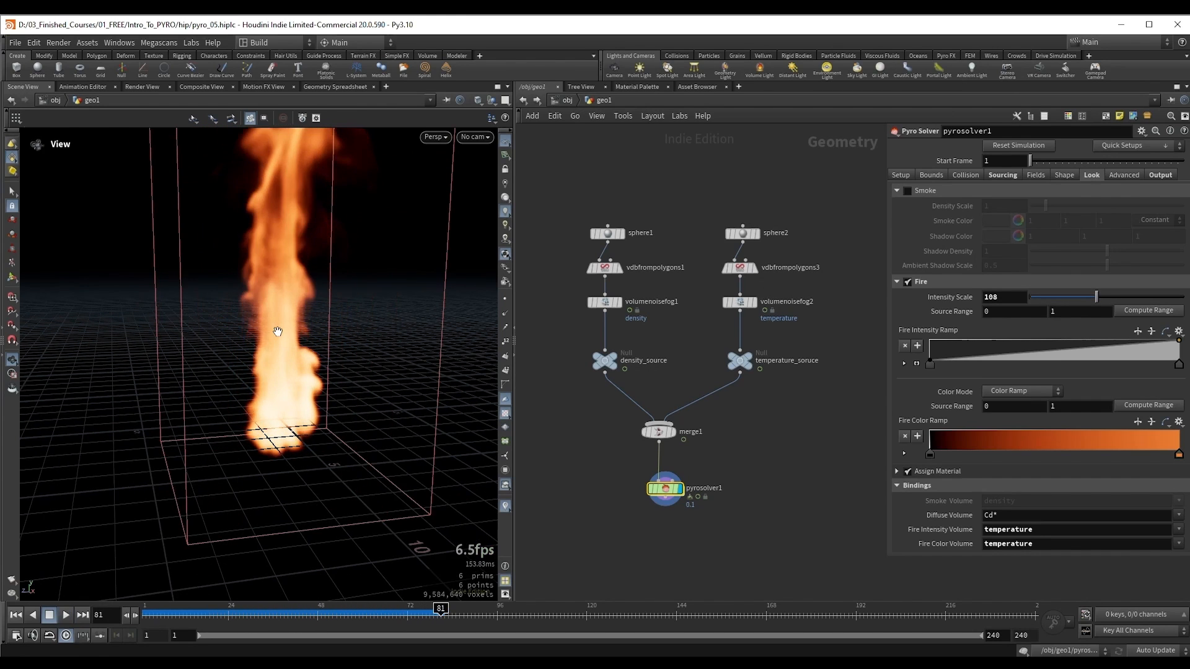
# Step: Go to frame 35, change the Fire Color Ramp's orange end color to green with hue 118, and play the simulation
pyautogui.moveTo(236, 615); pyautogui.dragTo(269, 614)
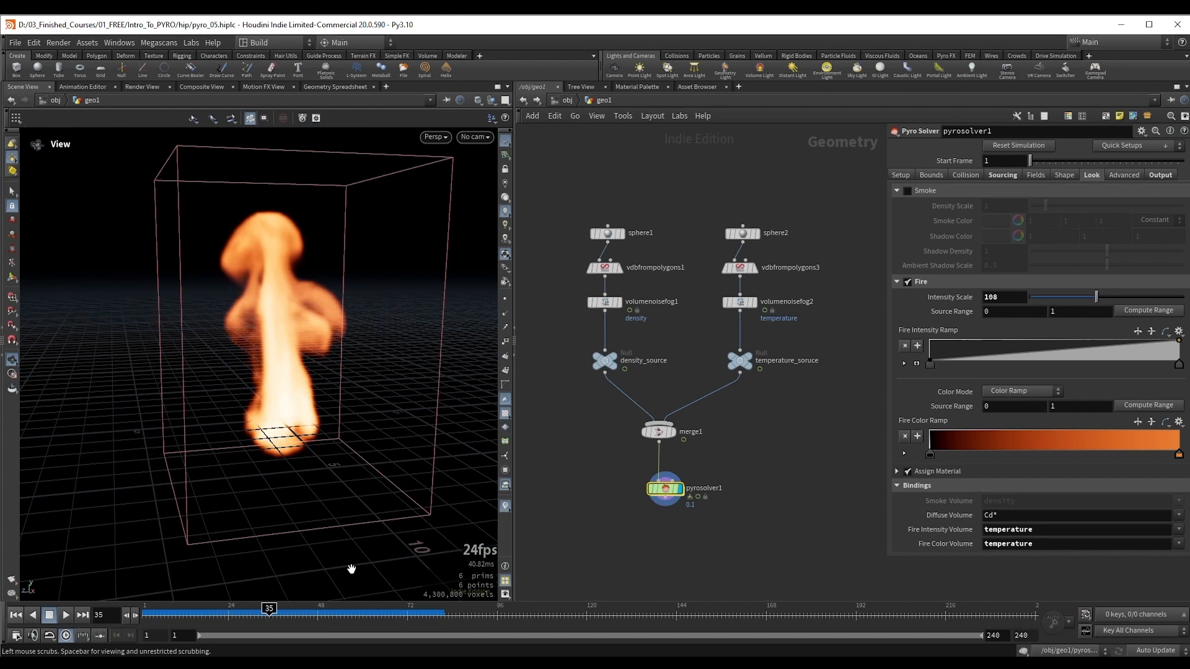
pyautogui.click(1179, 455)
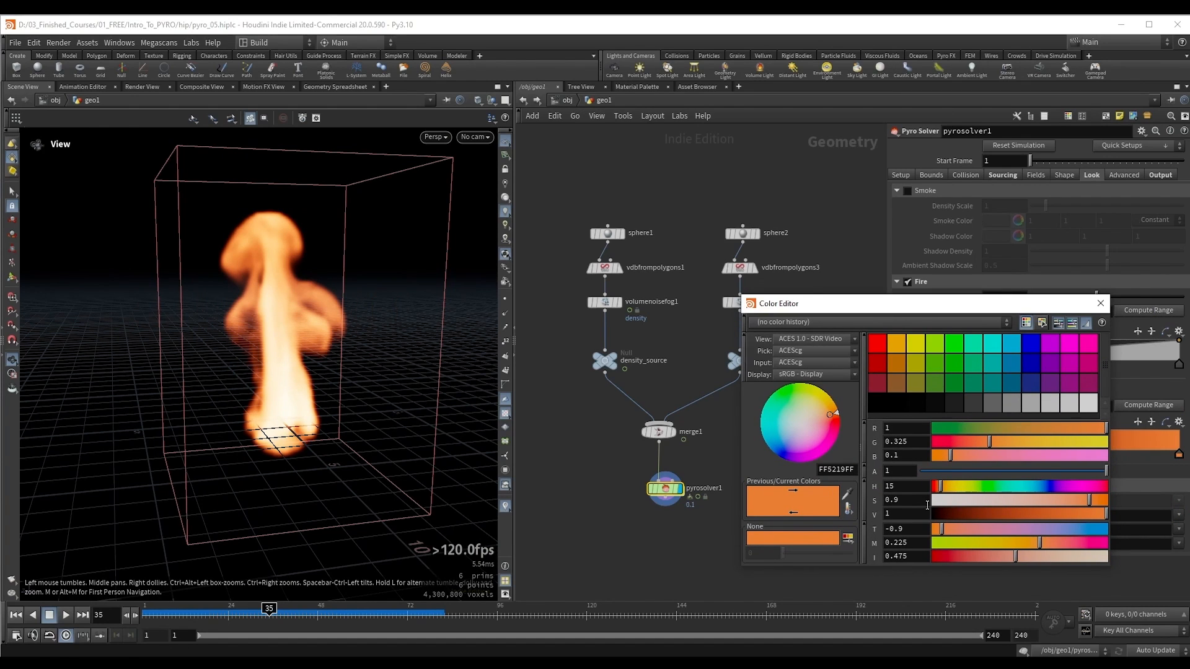
pyautogui.moveTo(946, 486); pyautogui.dragTo(993, 490)
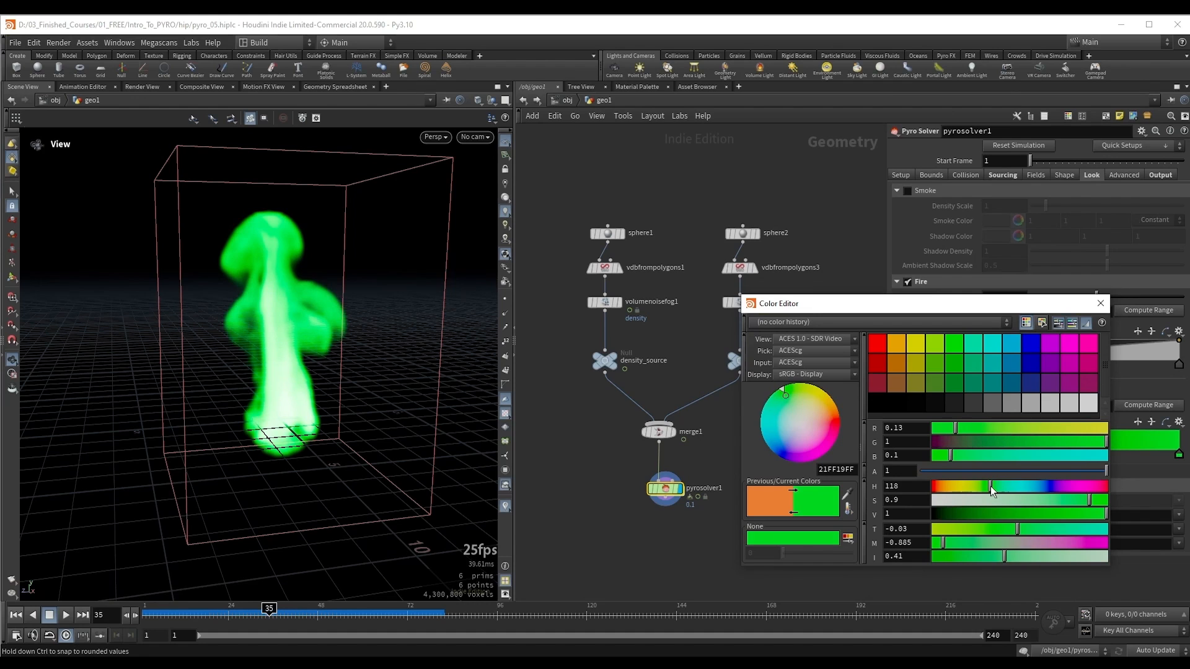
pyautogui.click(1101, 303)
pyautogui.press('Up')
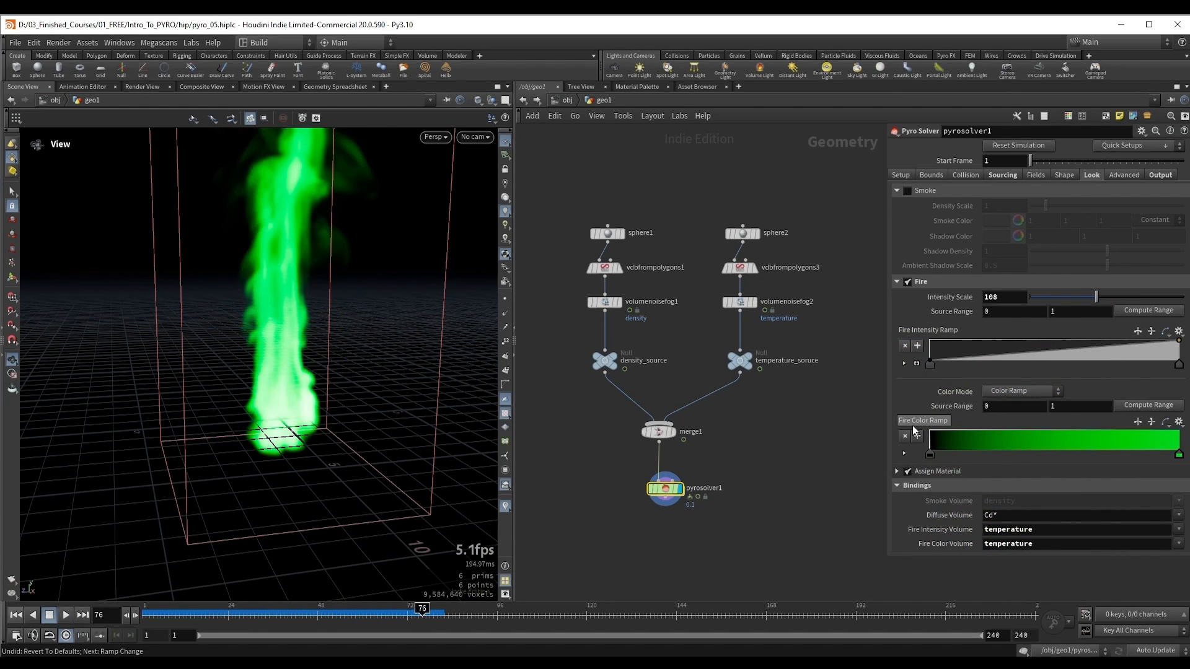
# Step: Revert the Fire Color Ramp to its default colors
pyautogui.keyDown('ctrl'); pyautogui.middleClick(916, 425); pyautogui.keyUp('ctrl')
pyautogui.hotkey('ctrl', 'z')
pyautogui.keyDown('ctrl'); pyautogui.middleClick(916, 425); pyautogui.keyUp('ctrl')
pyautogui.moveTo(248, 355); pyautogui.dragTo(263, 355)
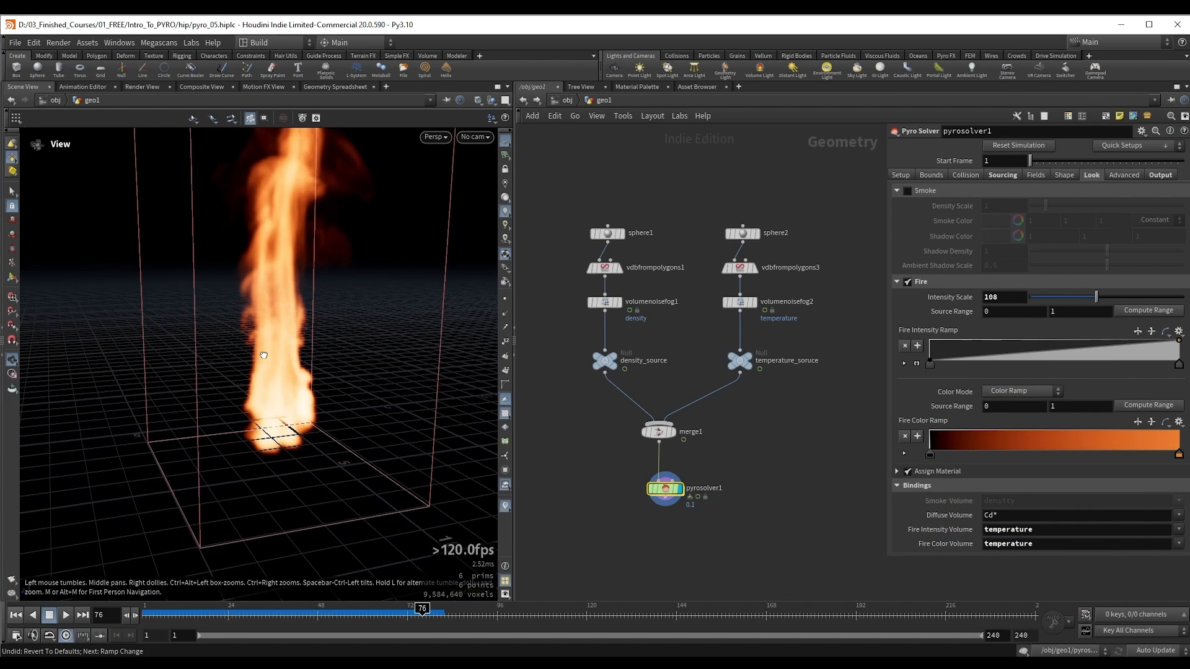
# Step: Disable the Fire display and enable the Smoke display in the look settings
pyautogui.click(908, 282)
pyautogui.click(907, 191)
pyautogui.moveTo(247, 333); pyautogui.dragTo(255, 335)
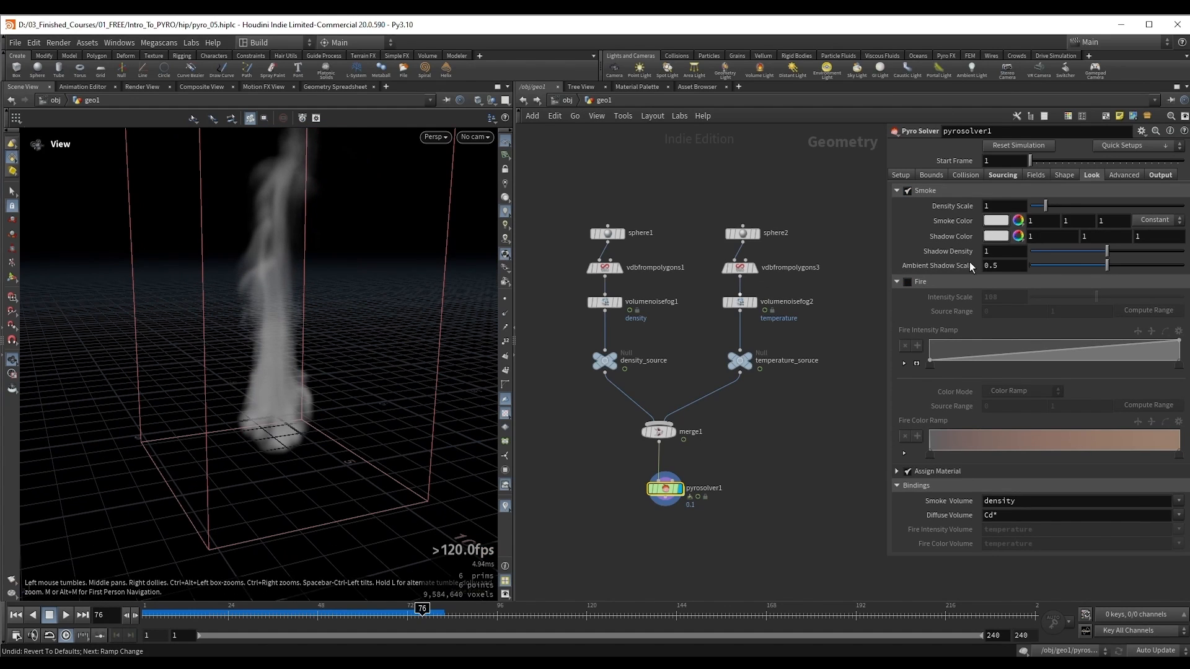
# Step: Set the smoke's Density Scale to 8.1 and its Shadow Density to 2
pyautogui.moveTo(1054, 203); pyautogui.dragTo(1156, 207)
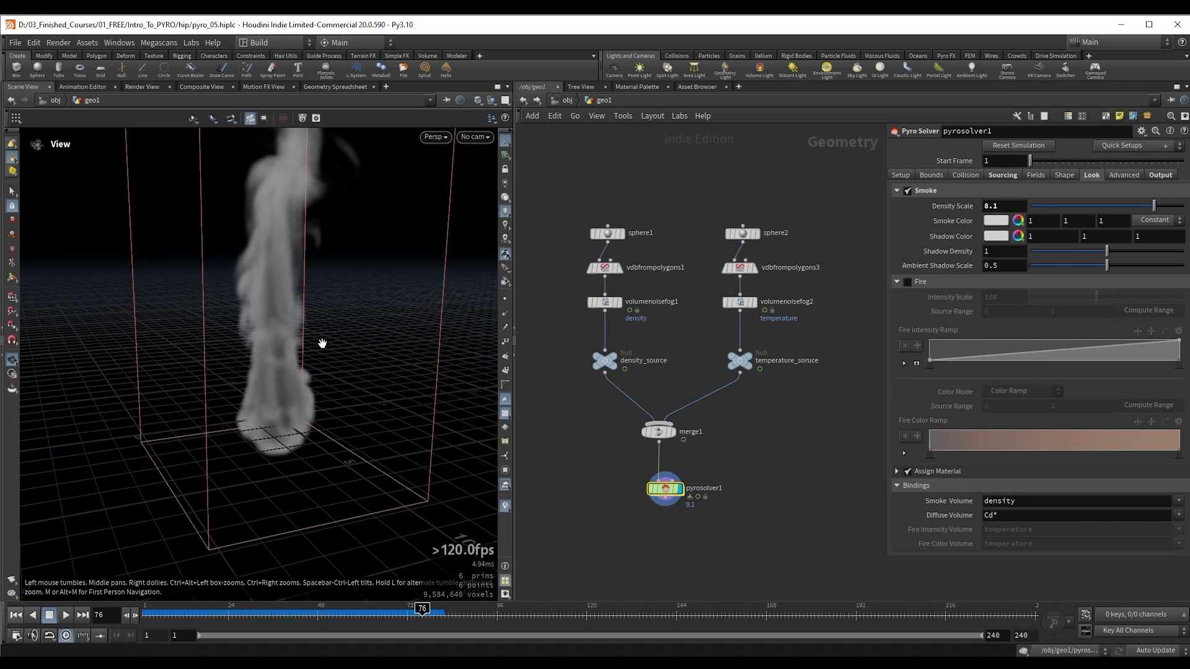
pyautogui.moveTo(1112, 258)
pyautogui.mouseDown()
pyautogui.moveTo(1161, 259)
pyautogui.moveTo(1113, 255)
pyautogui.moveTo(1143, 257)
pyautogui.mouseUp()
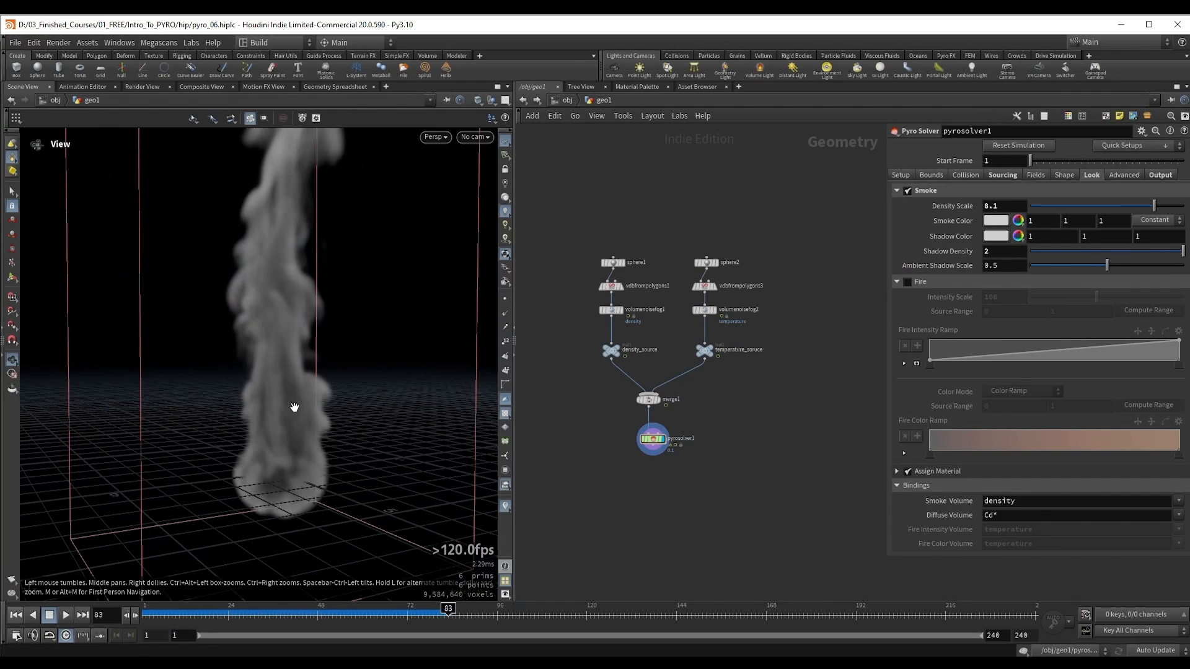
pyautogui.moveTo(295, 407); pyautogui.dragTo(281, 393)
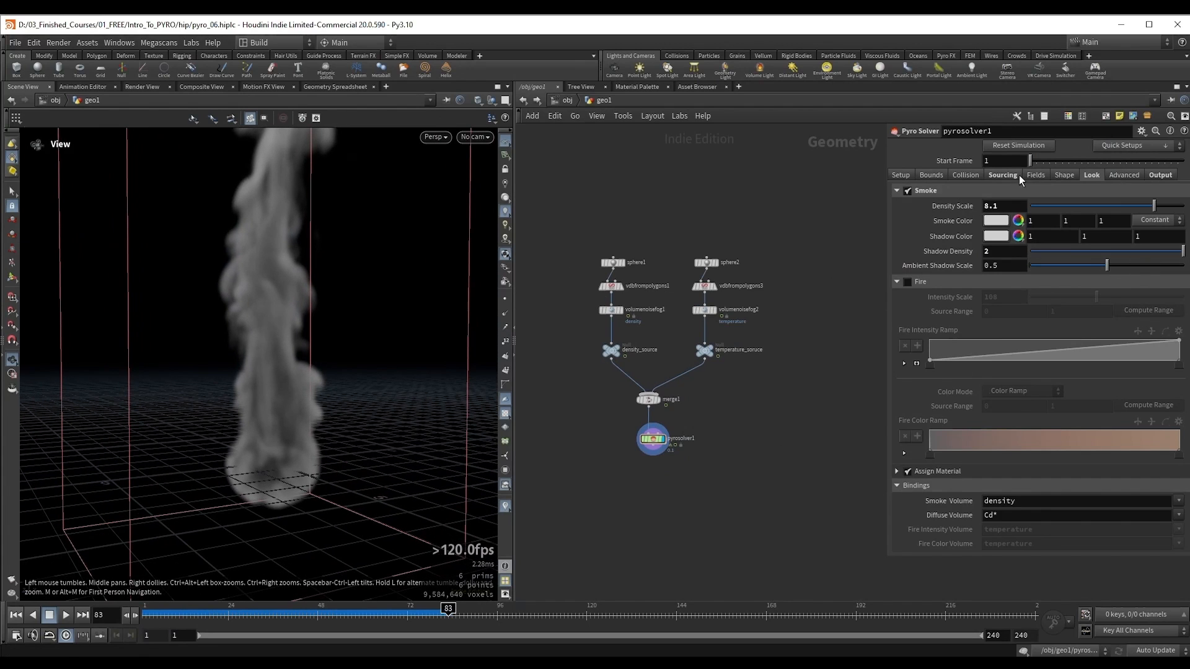
# Step: Set the temperature Cooling Rate to 0.955 in the solver's field settings and re-simulate from the first frame
pyautogui.click(1044, 175)
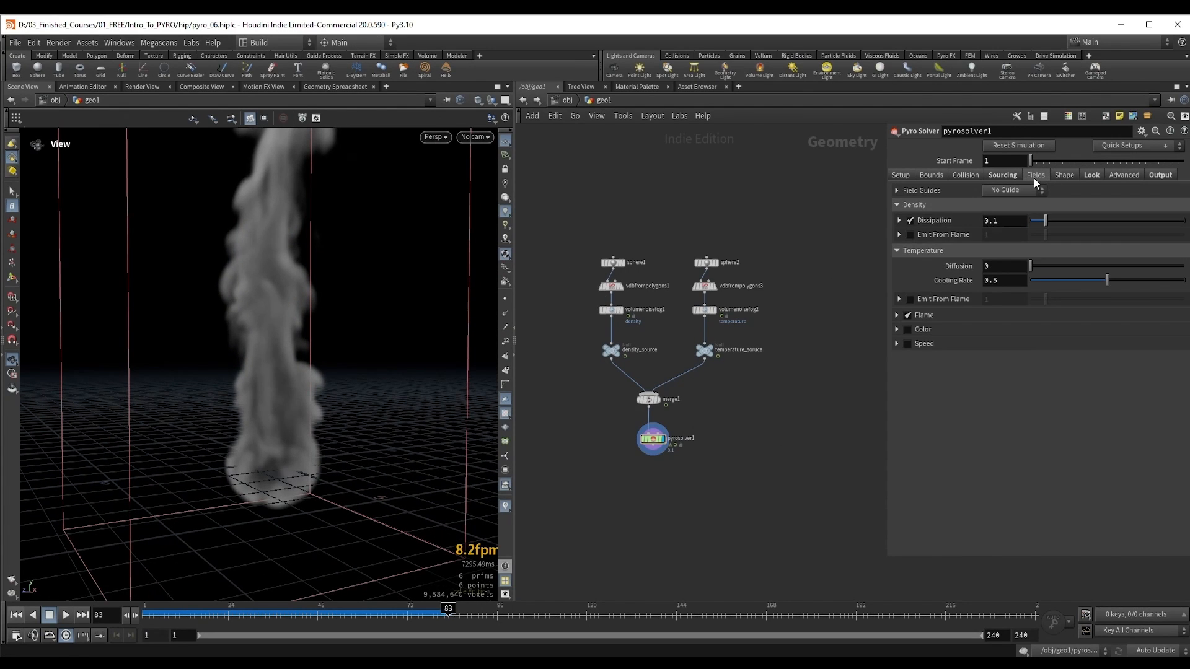
pyautogui.click(954, 252)
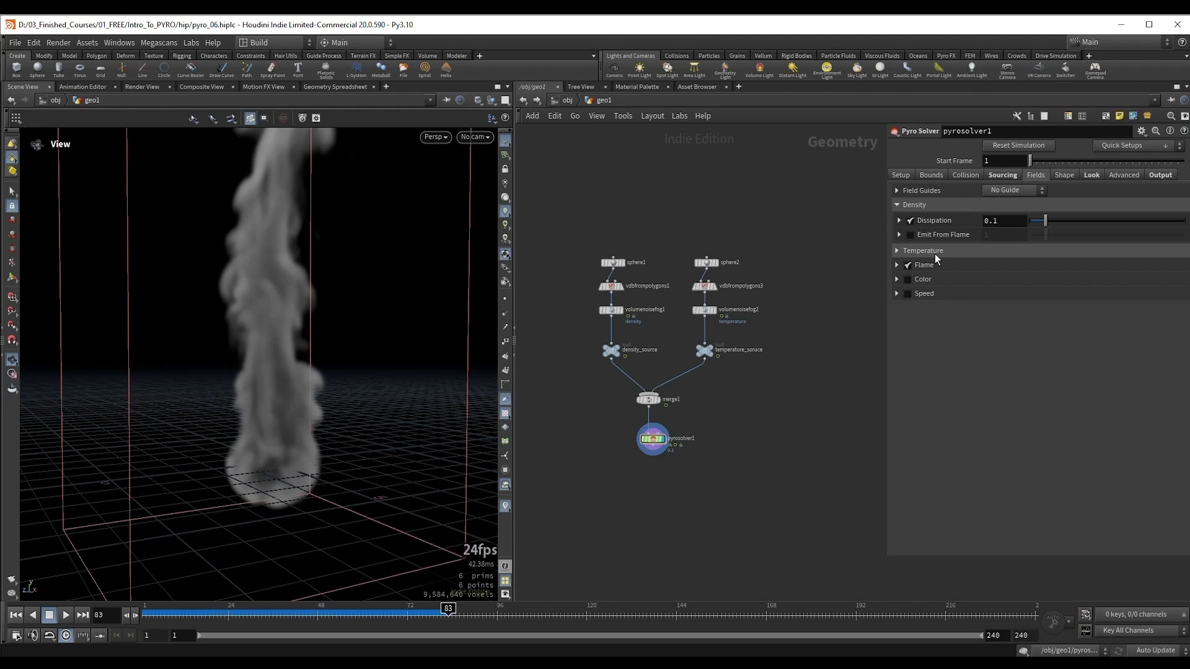
pyautogui.click(933, 254)
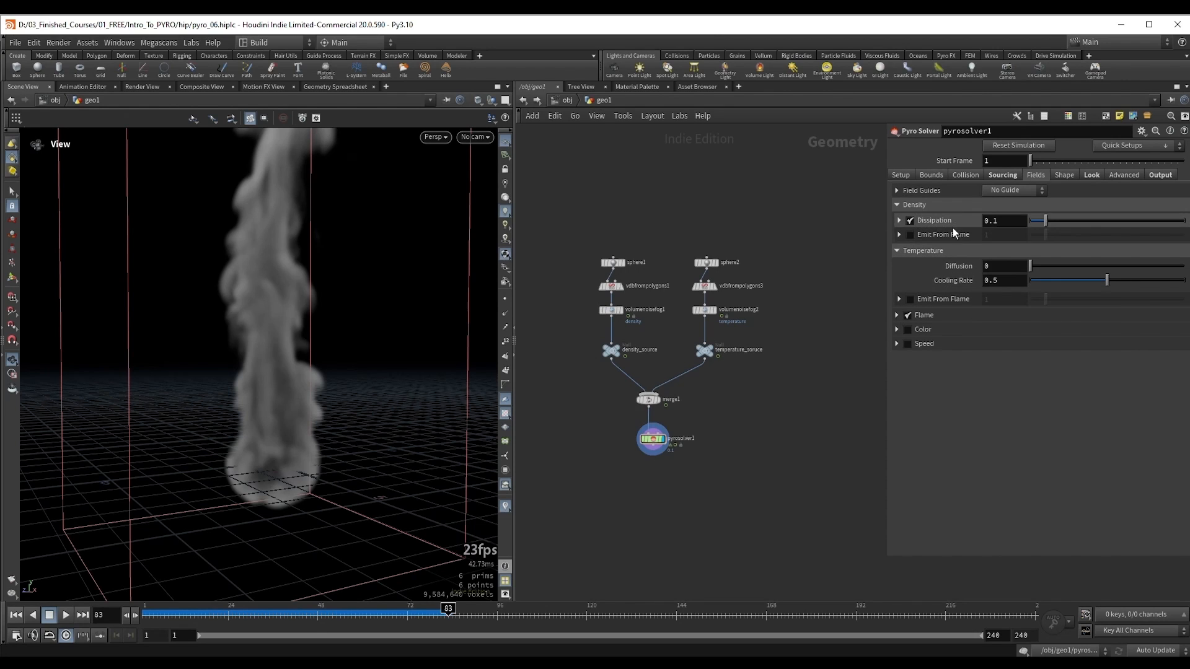
pyautogui.moveTo(253, 309); pyautogui.dragTo(338, 352)
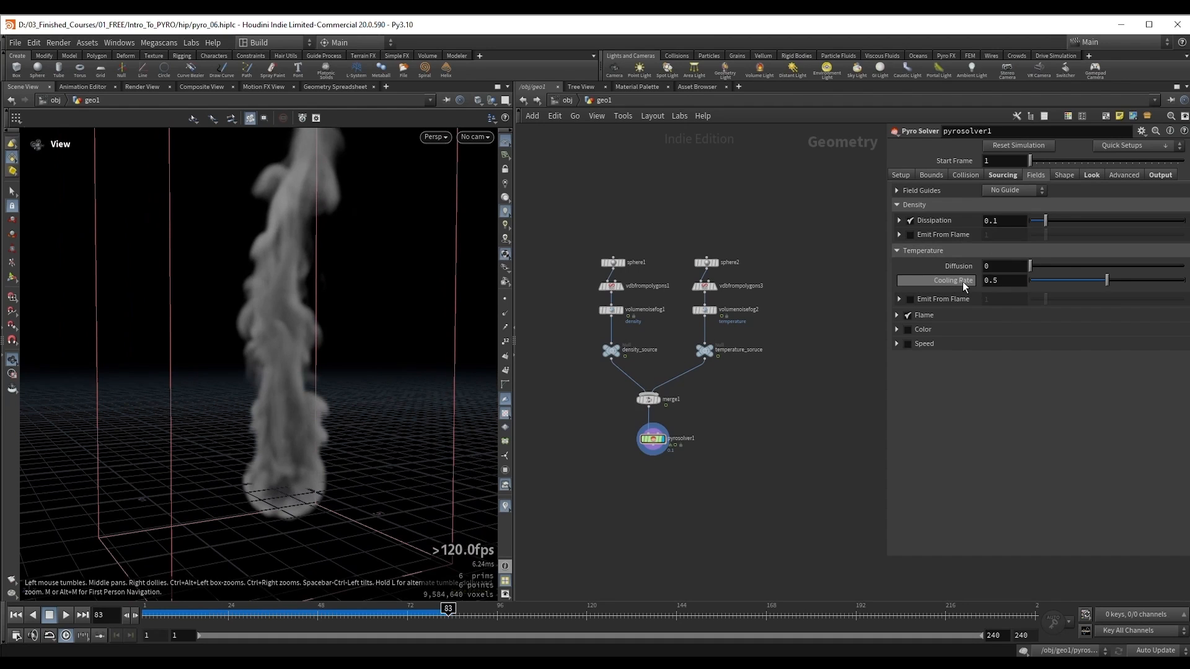
pyautogui.moveTo(207, 370); pyautogui.dragTo(239, 374)
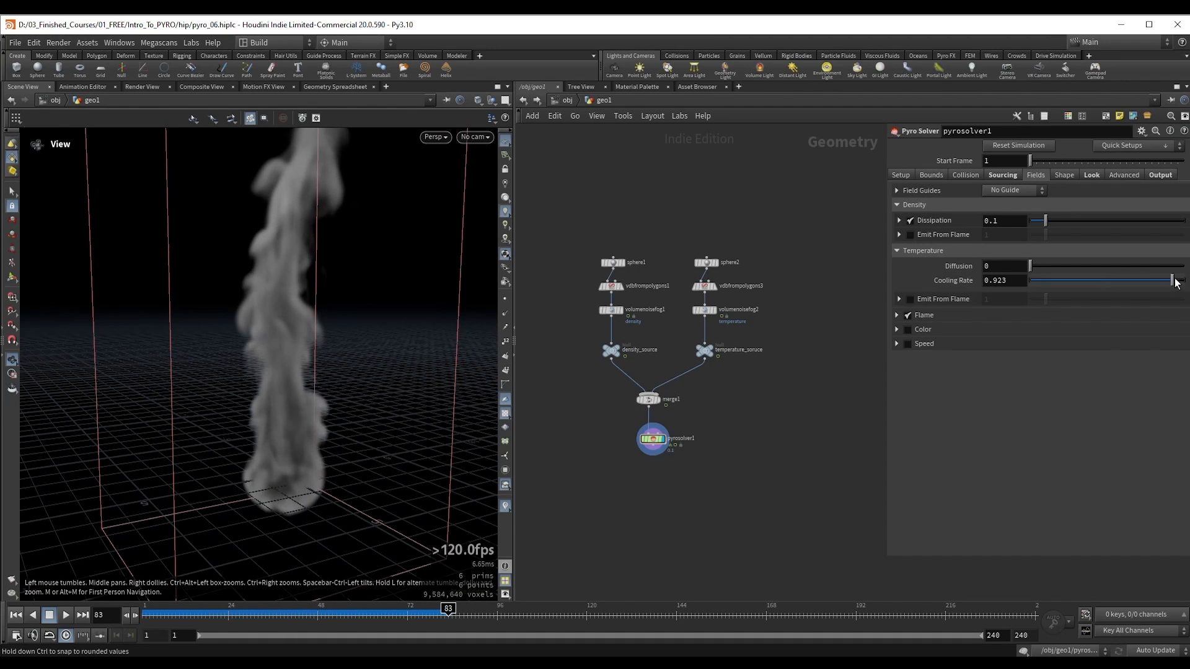
pyautogui.moveTo(1176, 282); pyautogui.dragTo(1178, 286)
pyautogui.moveTo(295, 395)
pyautogui.mouseDown()
pyautogui.moveTo(274, 420)
pyautogui.moveTo(319, 425)
pyautogui.moveTo(313, 389)
pyautogui.mouseUp()
pyautogui.hotkey('ctrl', 'Up')
pyautogui.press('Up')
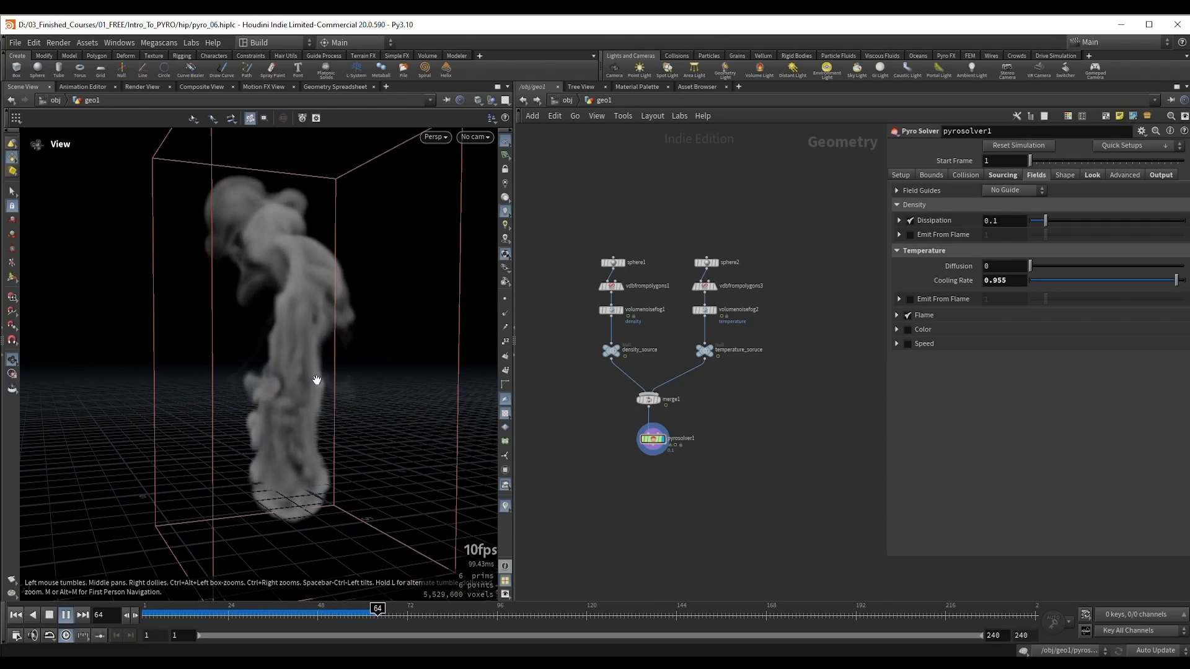
# Step: Play and pause the simulation while examining the shape of the smoke column produced by the high Cooling Rate
pyautogui.press('Up')
pyautogui.press('Up')
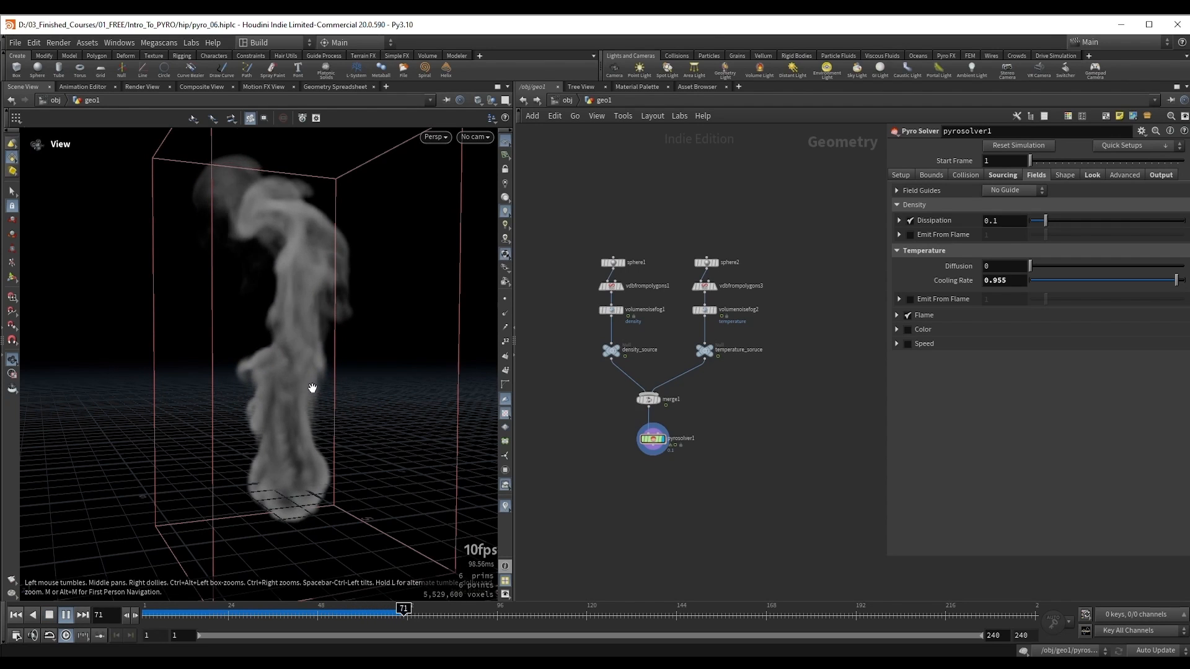
pyautogui.moveTo(295, 228); pyautogui.dragTo(308, 337)
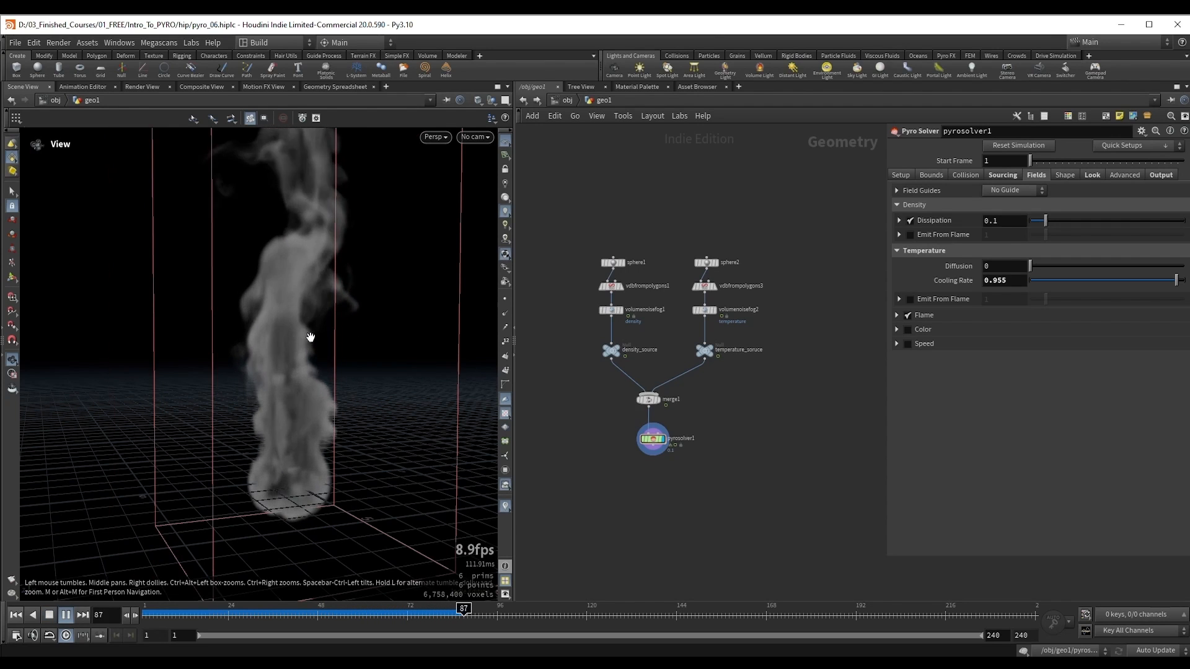
pyautogui.press('Up')
pyautogui.moveTo(305, 277)
pyautogui.mouseDown()
pyautogui.moveTo(268, 292)
pyautogui.moveTo(295, 329)
pyautogui.moveTo(309, 298)
pyautogui.mouseUp()
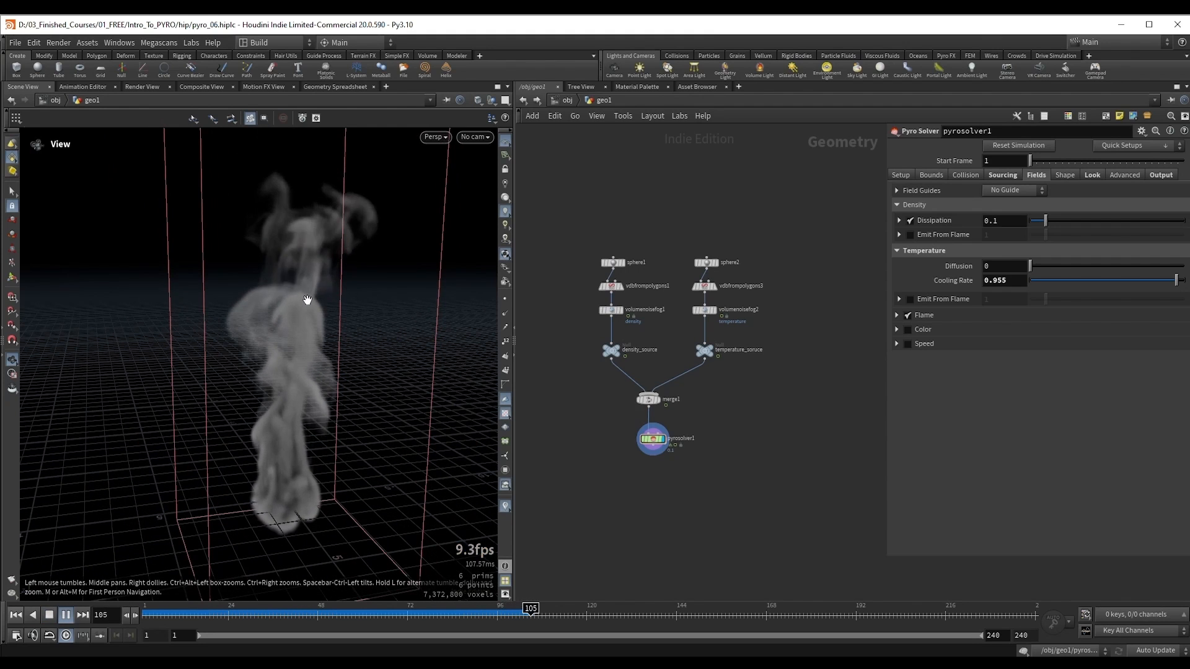
pyautogui.press('Up')
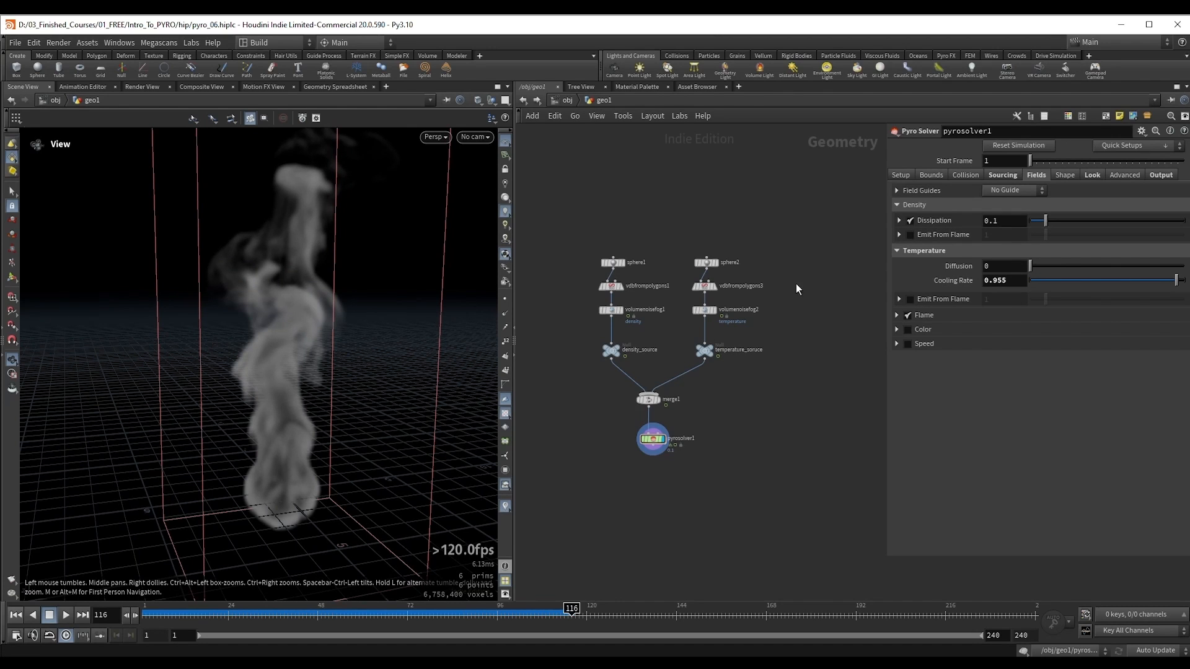
pyautogui.scroll(-2, 254, 331)
pyautogui.press('Up')
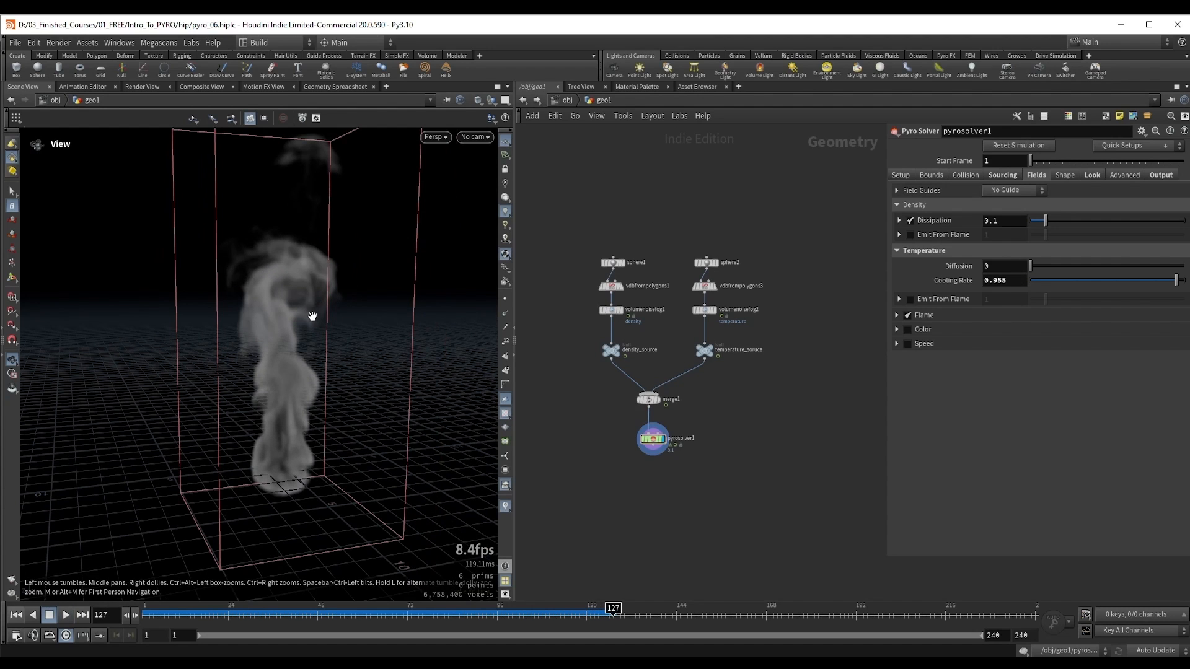
# Step: Lower the temperature Cooling Rate to 0.061 and re-simulate from the first frame
pyautogui.moveTo(312, 317); pyautogui.dragTo(456, 335)
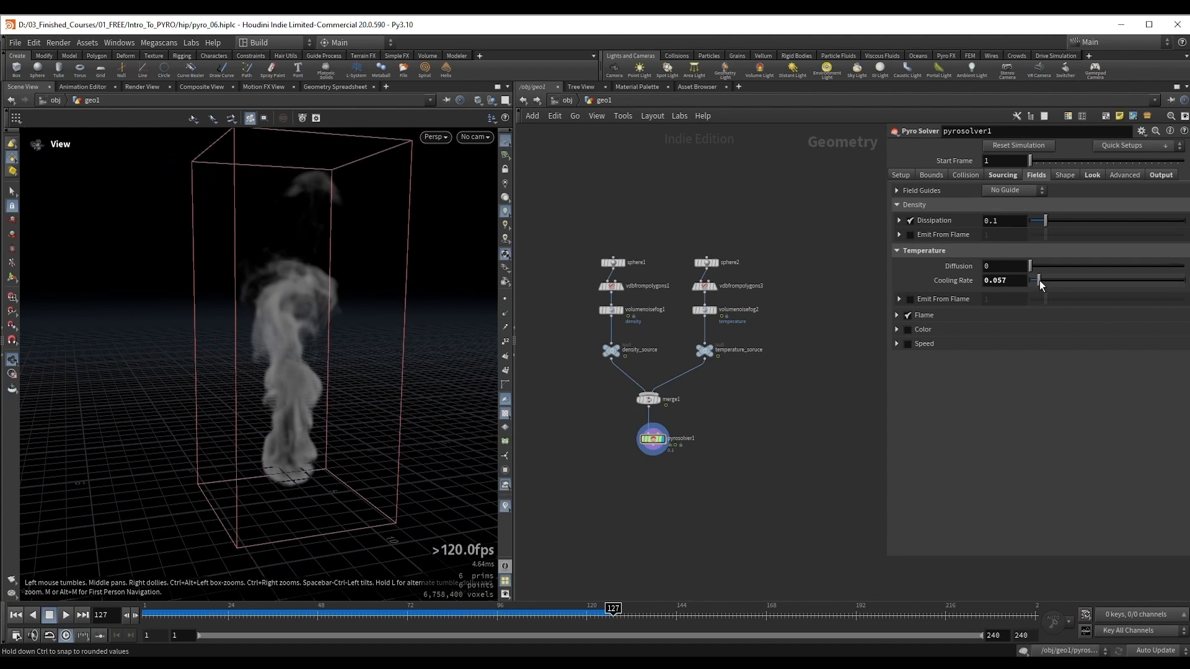
pyautogui.moveTo(1040, 280); pyautogui.dragTo(1040, 281)
pyautogui.moveTo(345, 335); pyautogui.dragTo(281, 345)
pyautogui.hotkey('ctrl', 'Up')
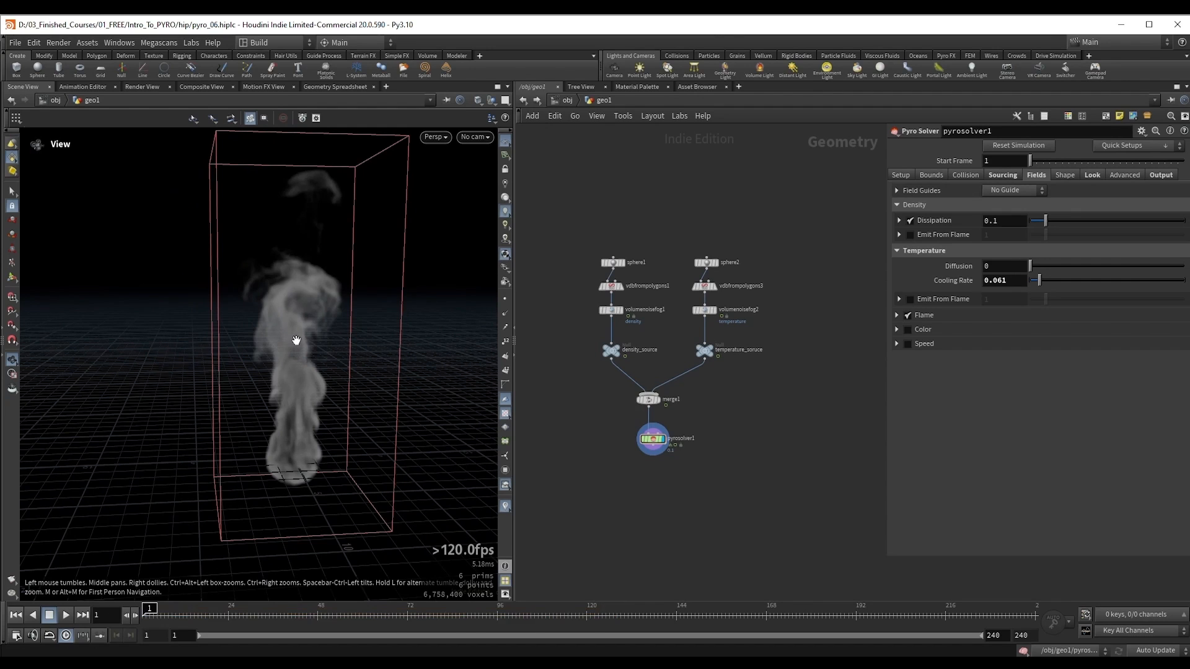
pyautogui.press('Up')
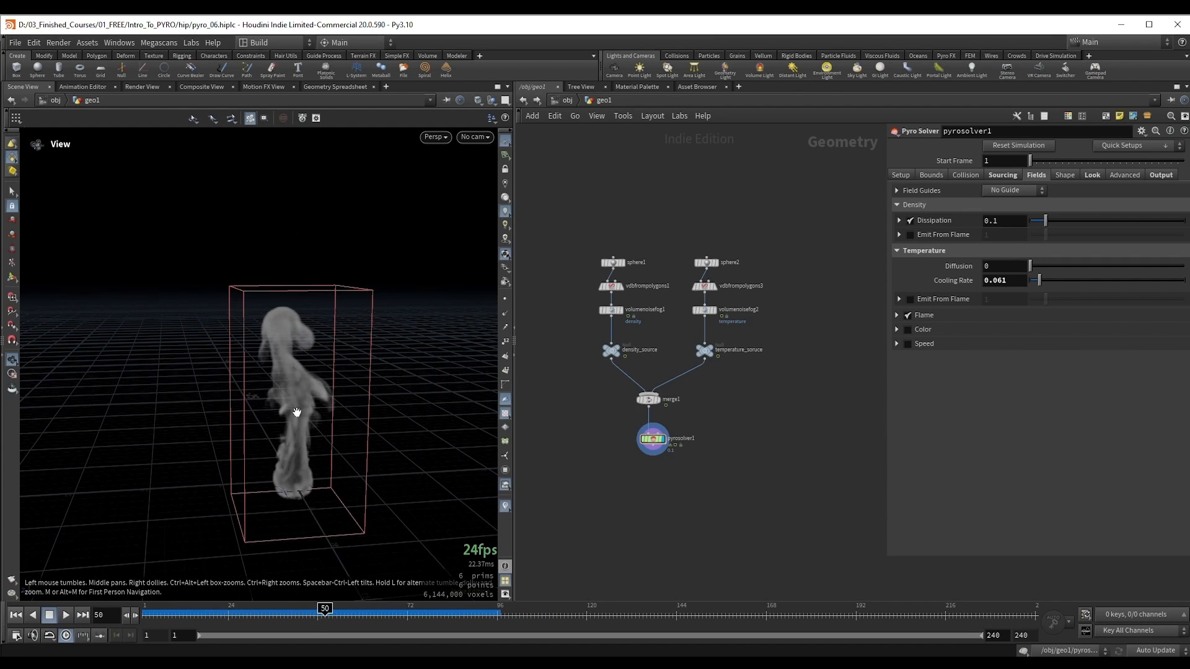
pyautogui.press('Up')
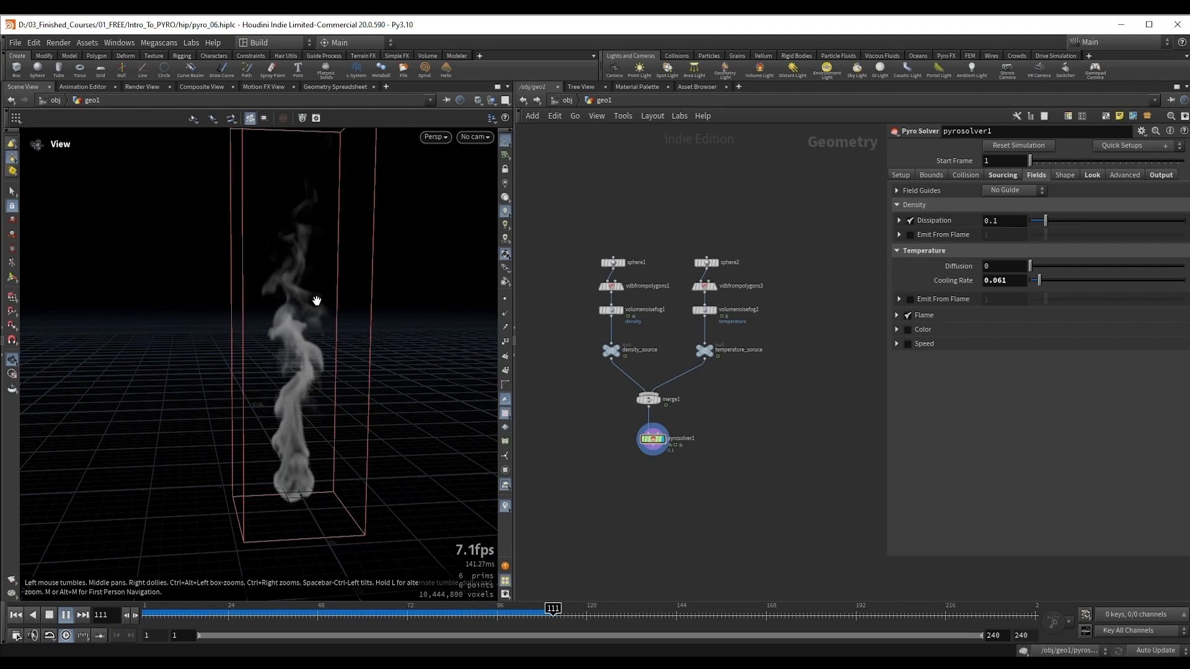
# Step: Reset the temperature Cooling Rate to its default 0.5, set Diffusion to 0.5 and re-simulate from the first frame
pyautogui.press('Up')
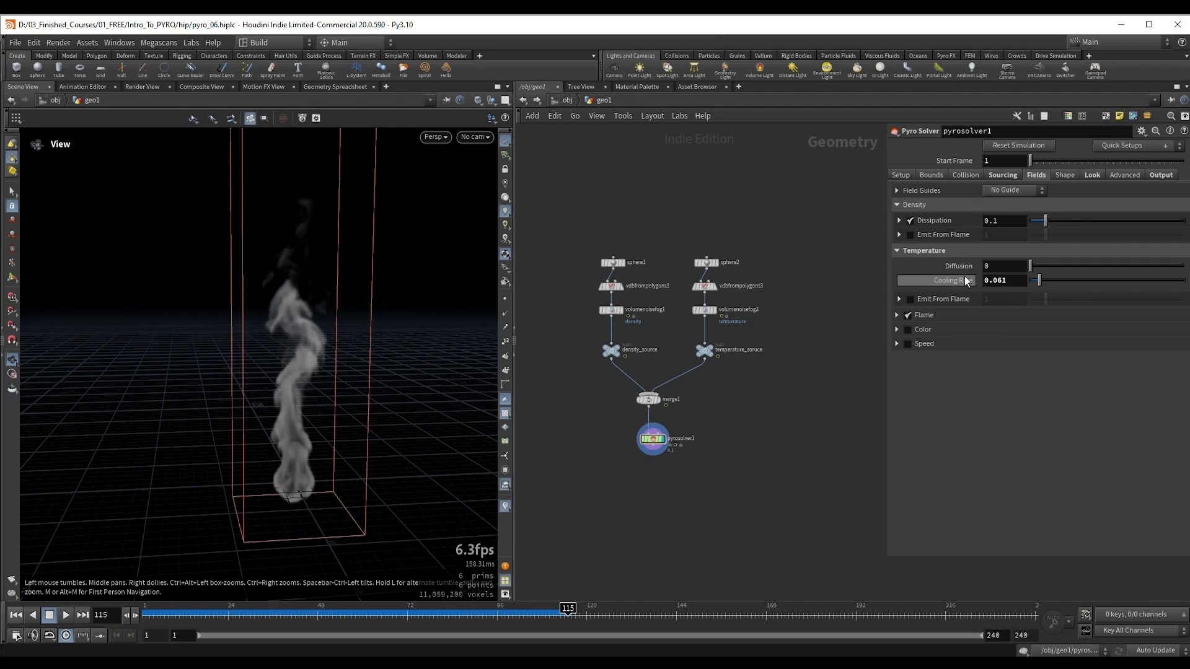
pyautogui.keyDown('ctrl'); pyautogui.middleClick(966, 281); pyautogui.keyUp('ctrl')
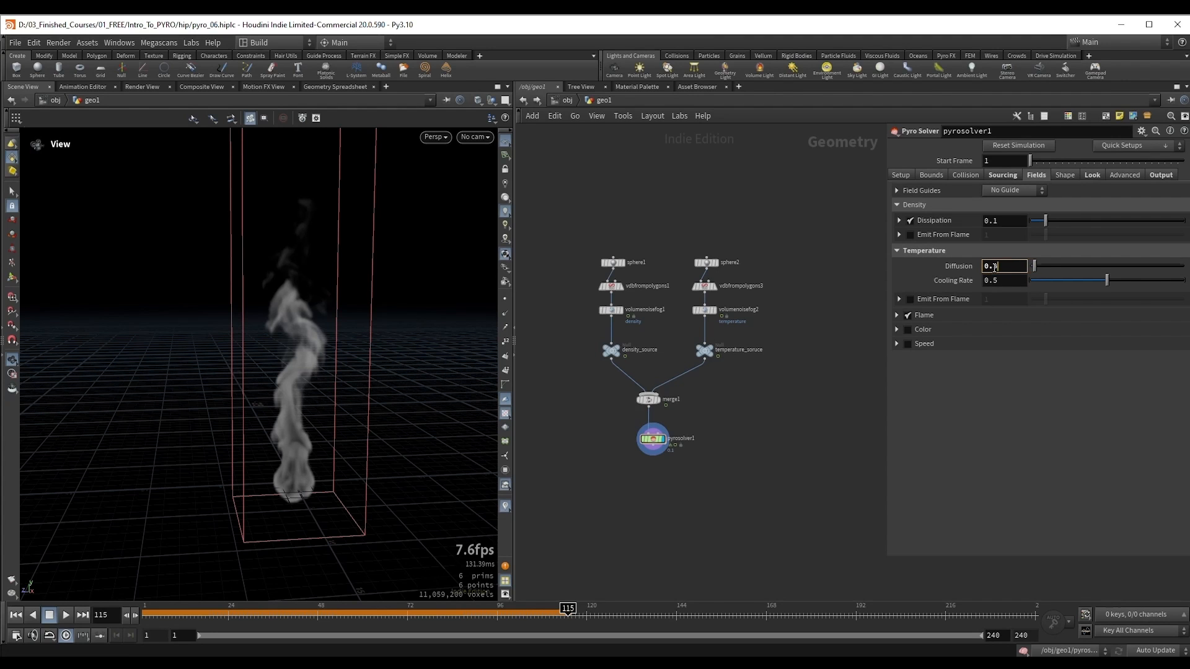
pyautogui.moveTo(245, 340); pyautogui.dragTo(308, 328)
pyautogui.hotkey('ctrl', 'Up')
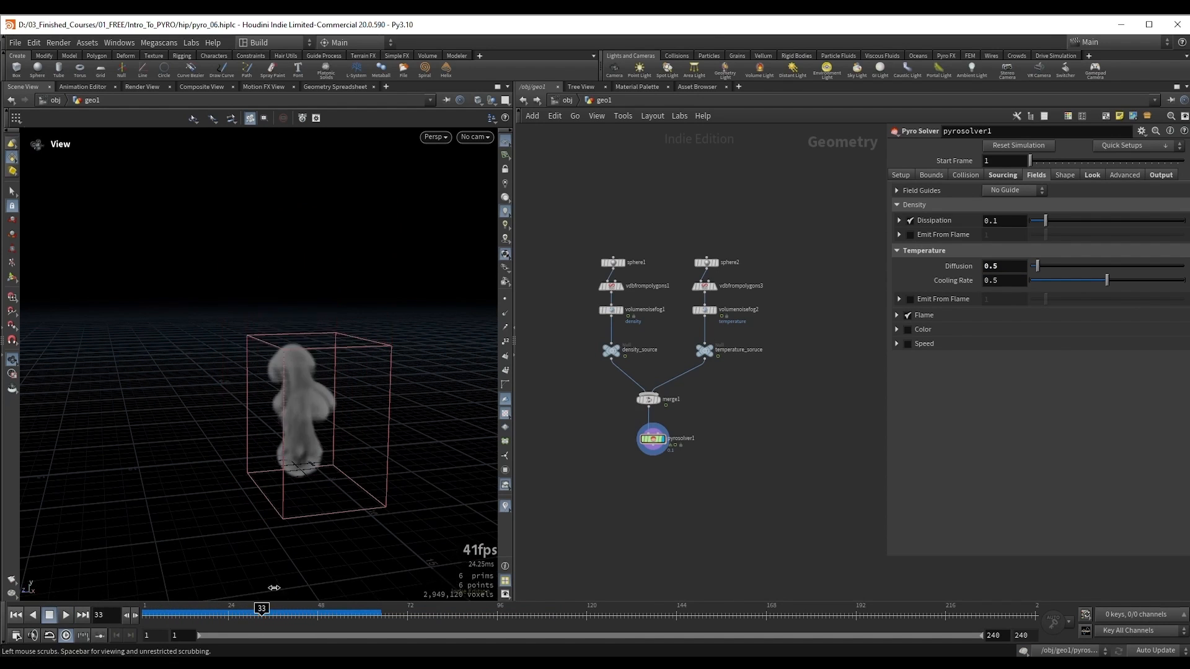
pyautogui.moveTo(318, 372); pyautogui.dragTo(328, 316)
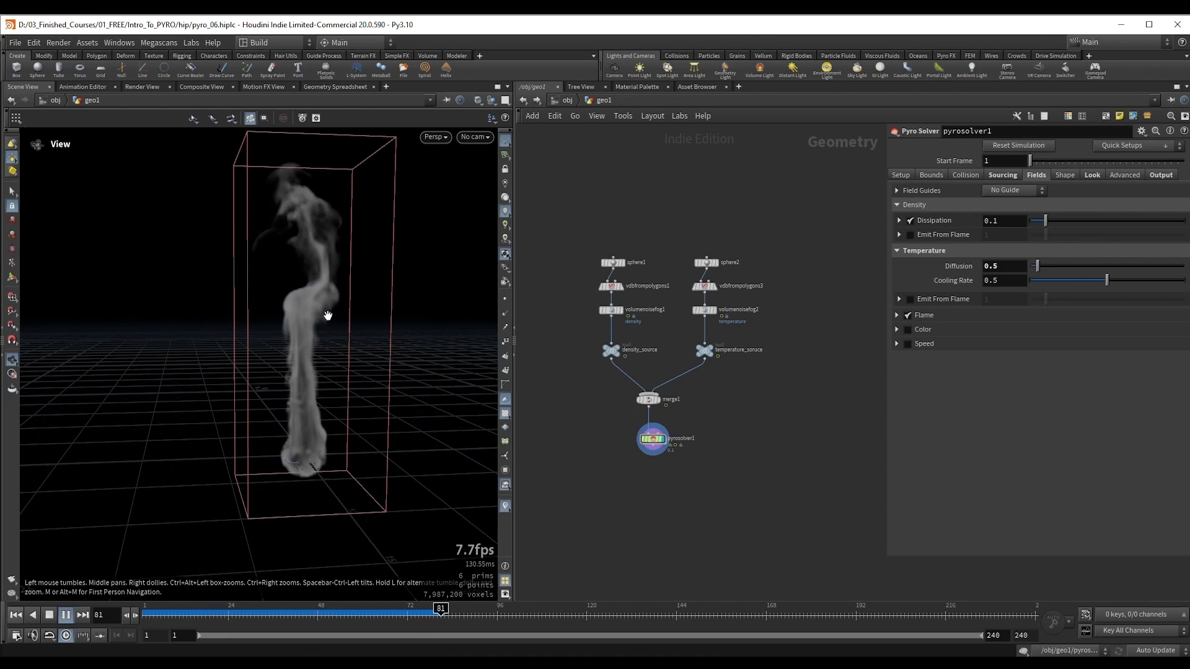
pyautogui.press('Escape')
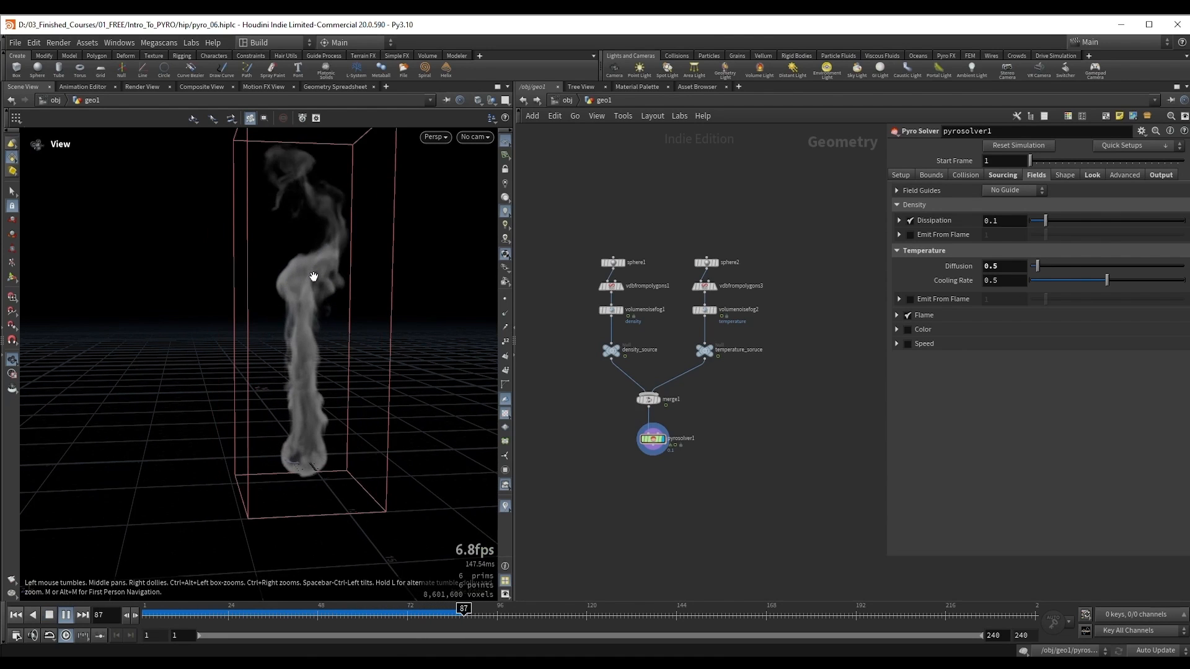
pyautogui.press('Escape')
pyautogui.moveTo(314, 274); pyautogui.dragTo(316, 326)
pyautogui.moveTo(421, 617); pyautogui.dragTo(353, 621)
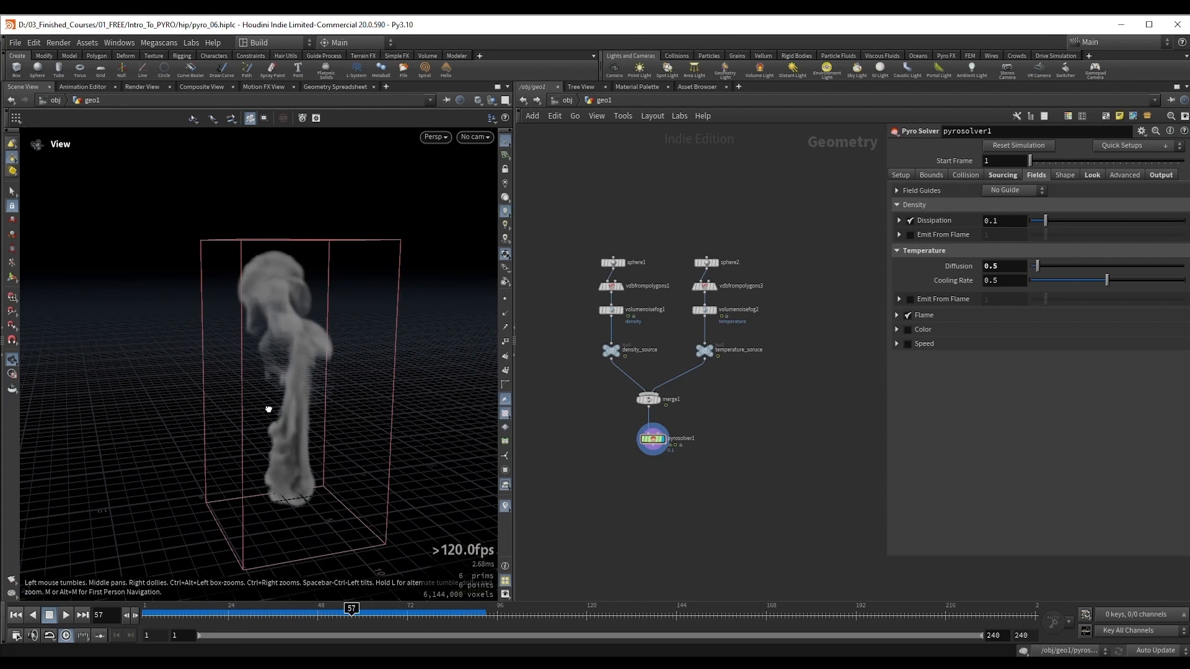
# Step: Enable Viscosity in the solver's shape settings with a value of 0.2 and re-simulate from the first frame
pyautogui.click(1065, 176)
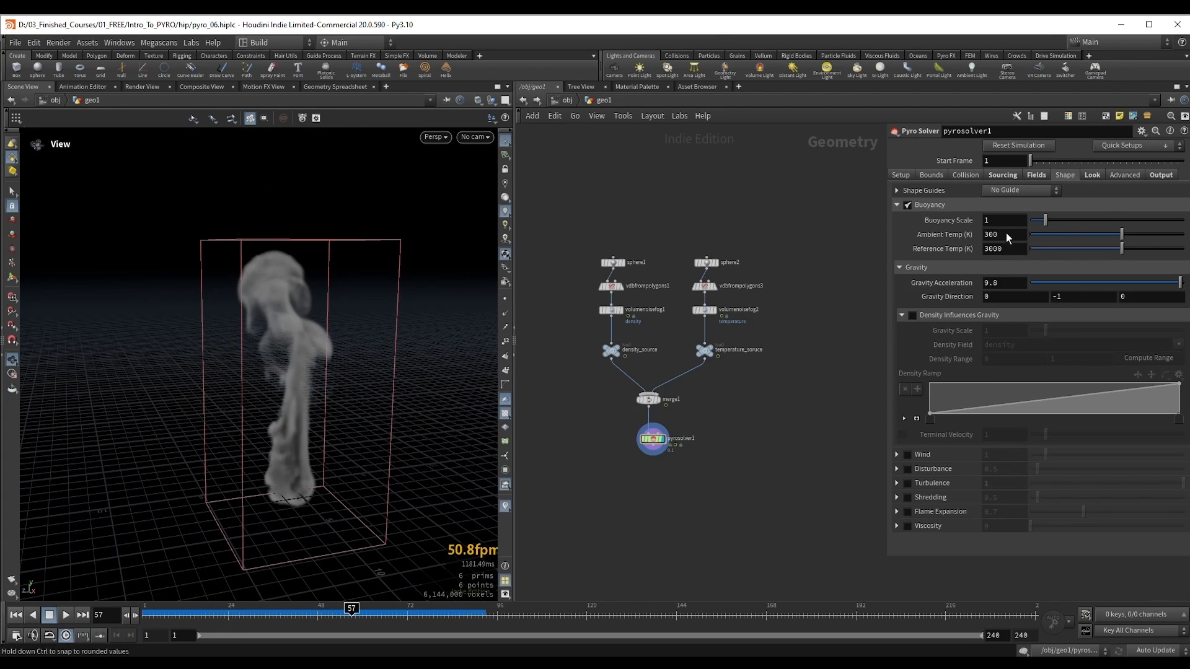
pyautogui.click(896, 205)
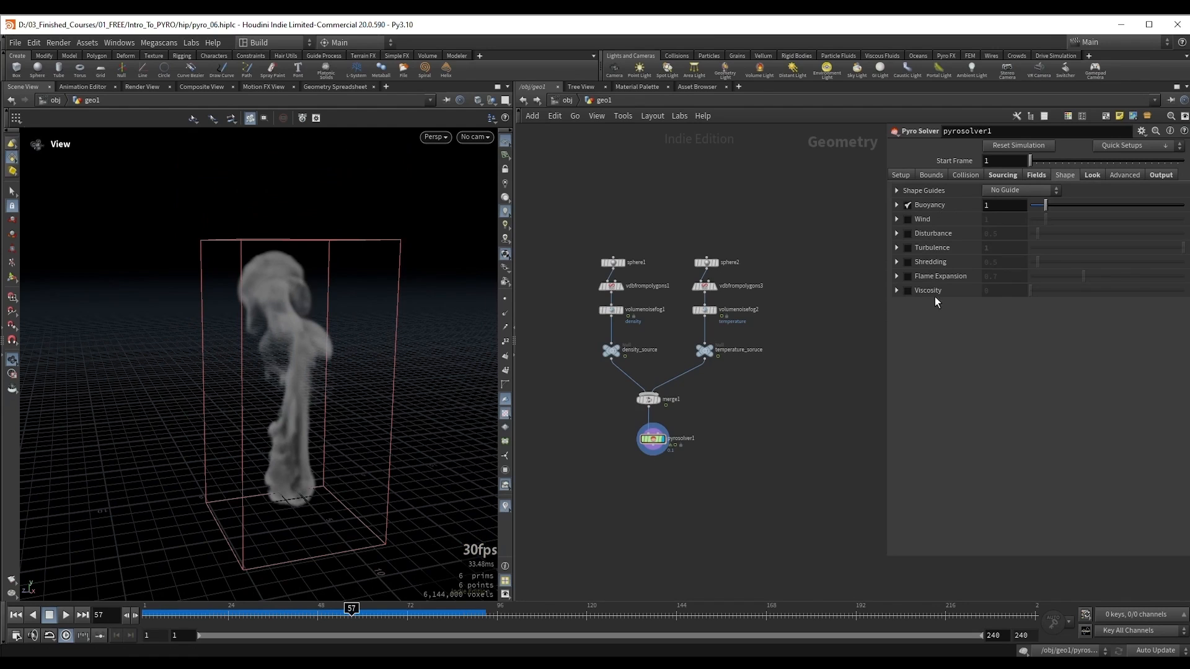
pyautogui.click(906, 290)
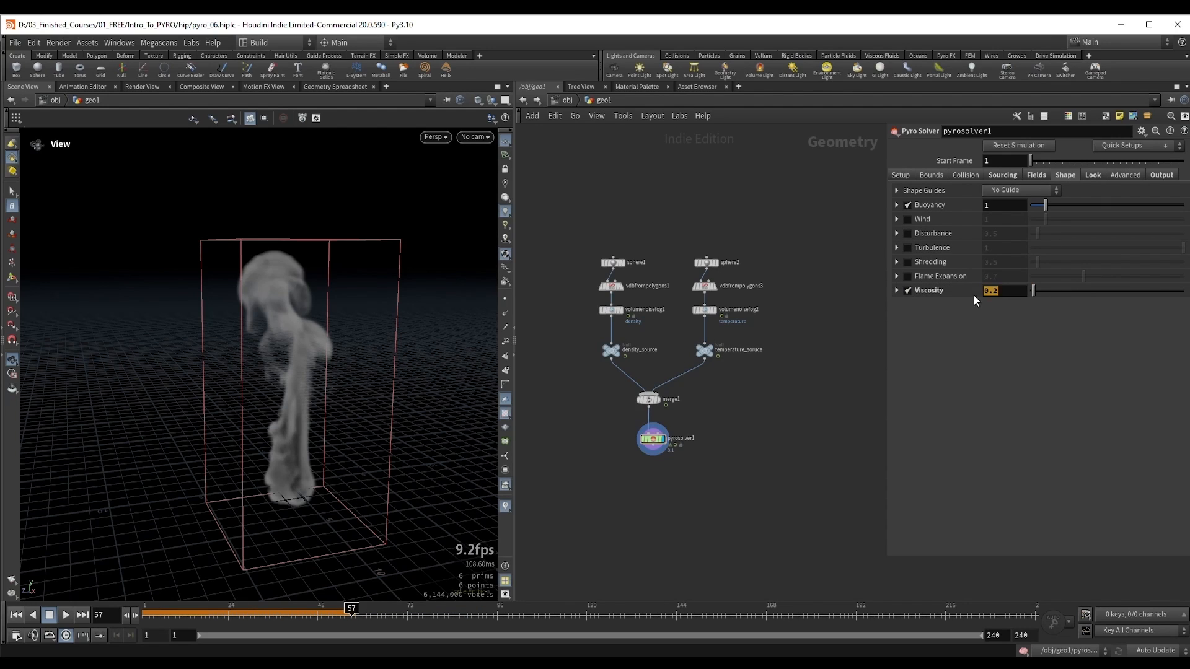
pyautogui.click(1002, 344)
pyautogui.click(1043, 178)
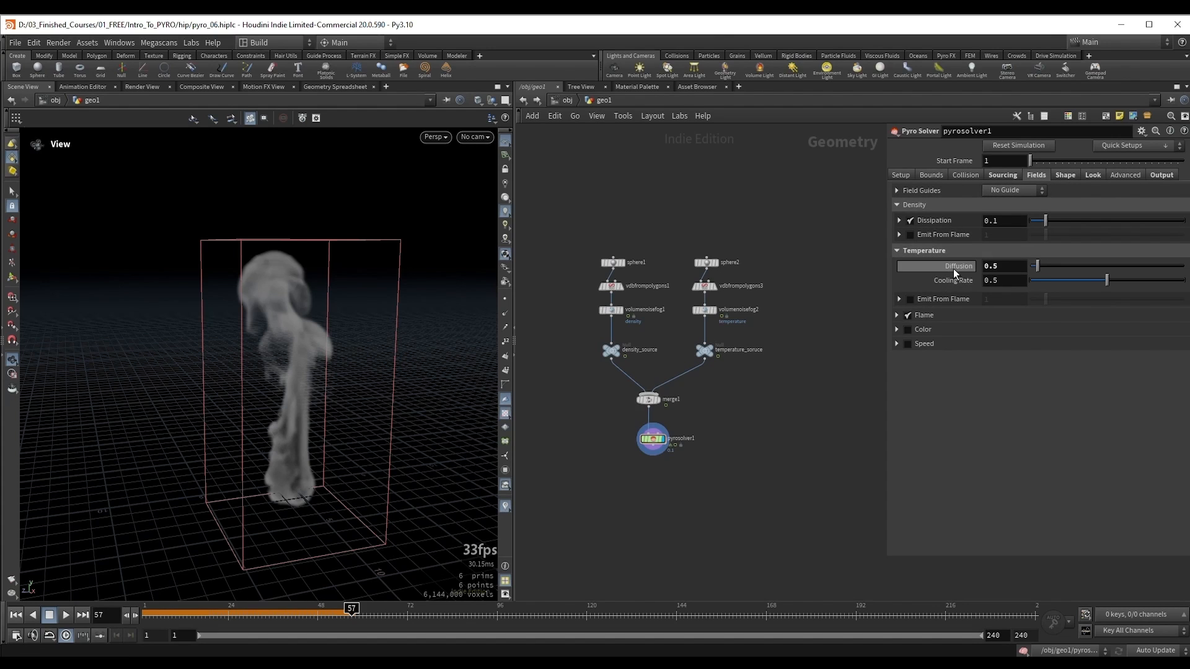
pyautogui.click(1070, 177)
pyautogui.moveTo(261, 375); pyautogui.dragTo(289, 357)
pyautogui.hotkey('ctrl', 'Up')
pyautogui.press('Up')
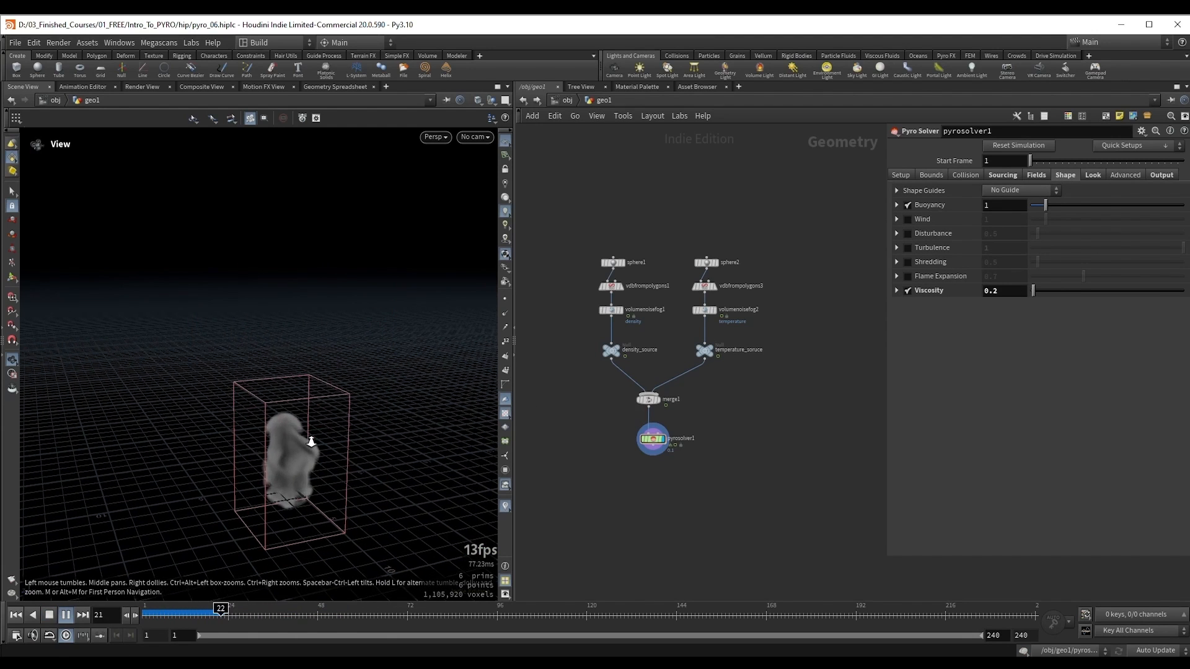
# Step: Play and pause the simulation from several angles to examine how the 0.2 Viscosity shapes the smoke column
pyautogui.moveTo(311, 444); pyautogui.dragTo(290, 425)
pyautogui.moveTo(289, 425); pyautogui.dragTo(288, 386, button='middle')
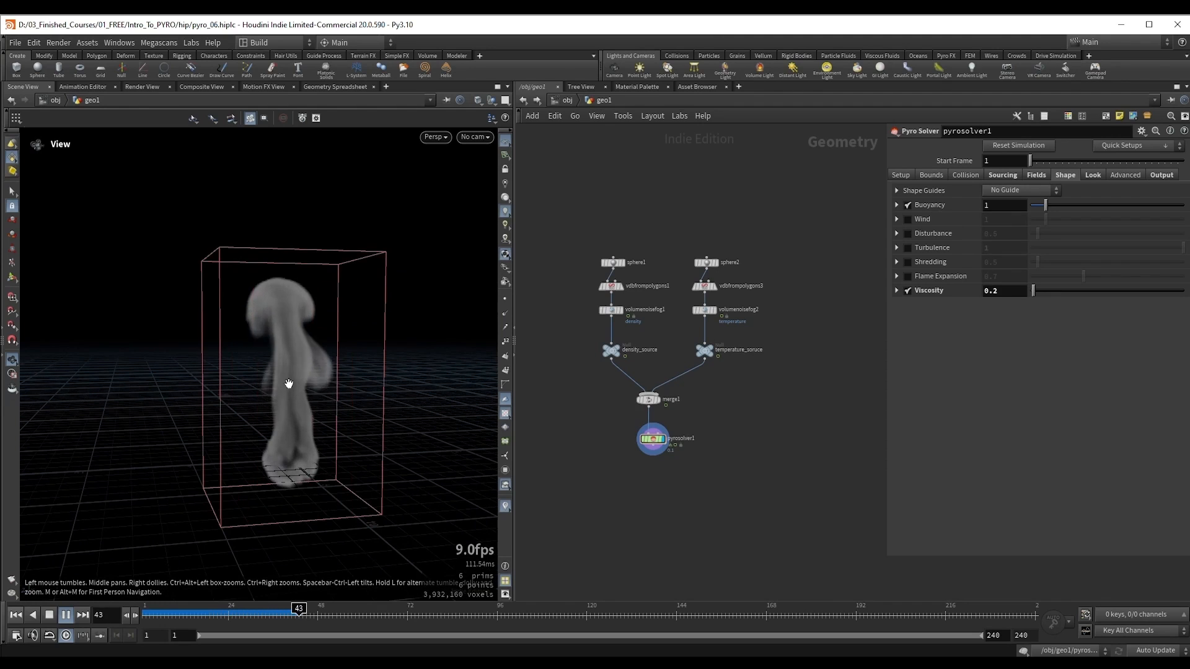
pyautogui.scroll(5, 293, 379)
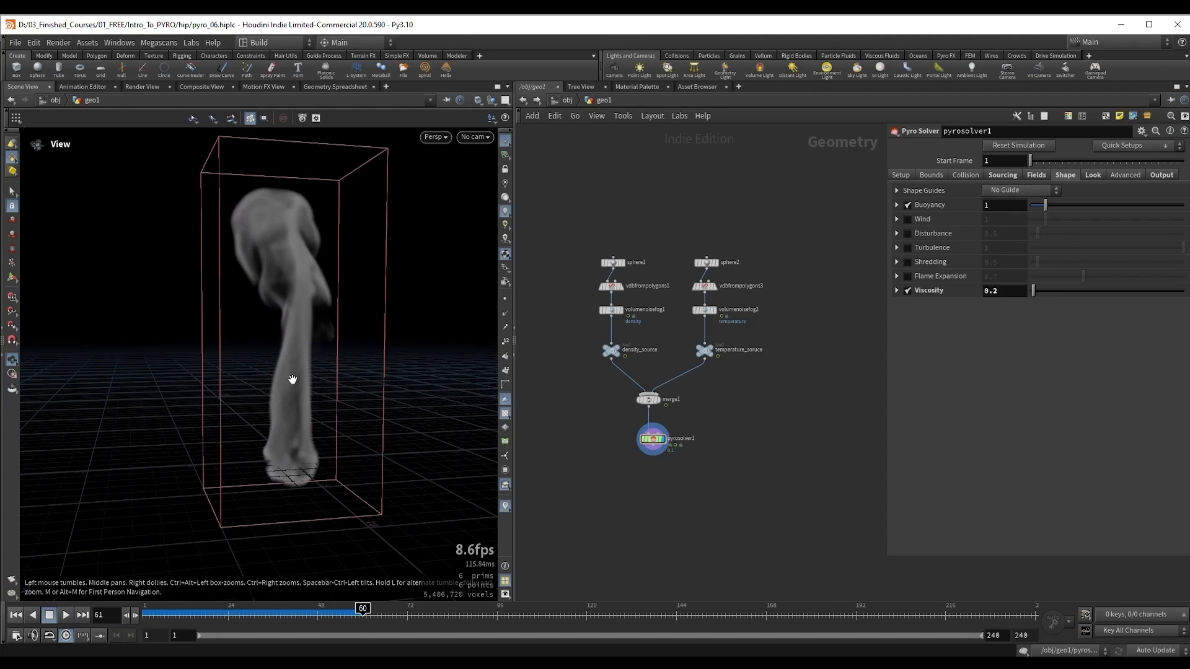
pyautogui.press('Up')
pyautogui.press('Up')
pyautogui.scroll(5, 329, 293)
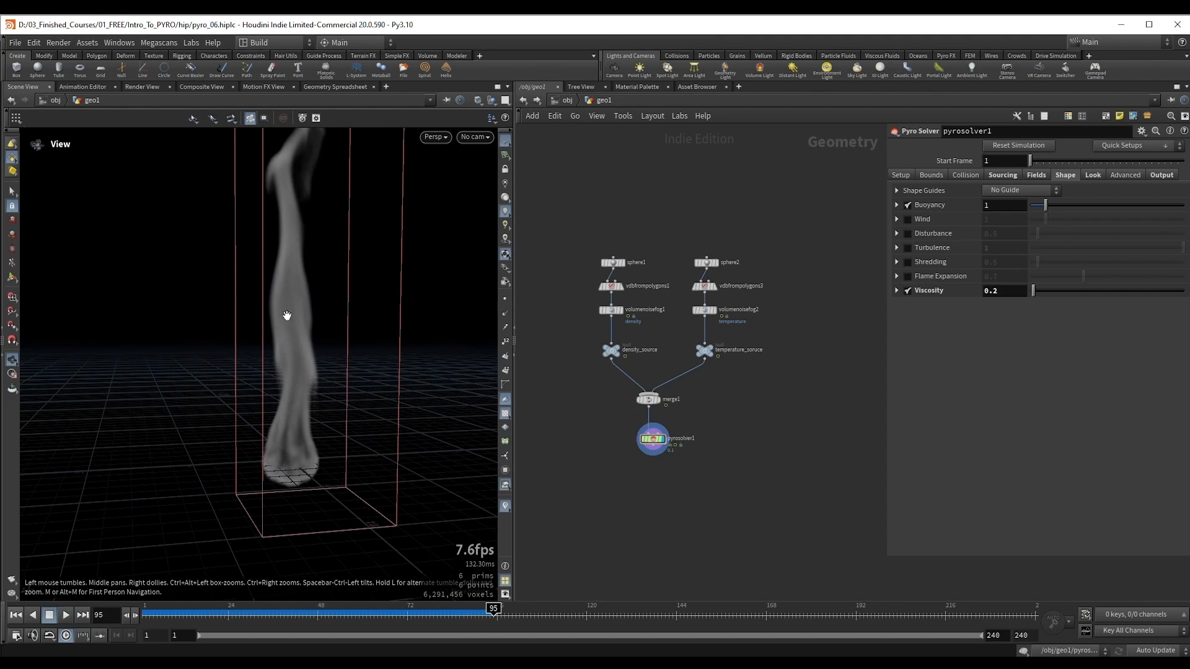
pyautogui.press('Up')
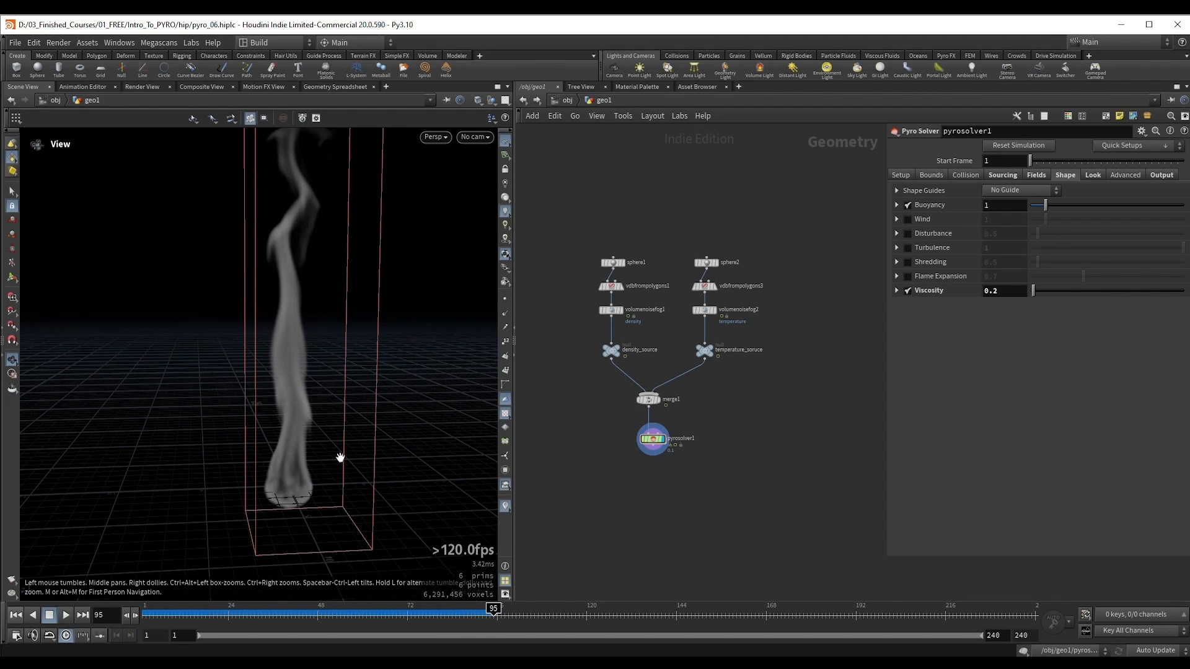
pyautogui.moveTo(340, 457); pyautogui.dragTo(308, 446)
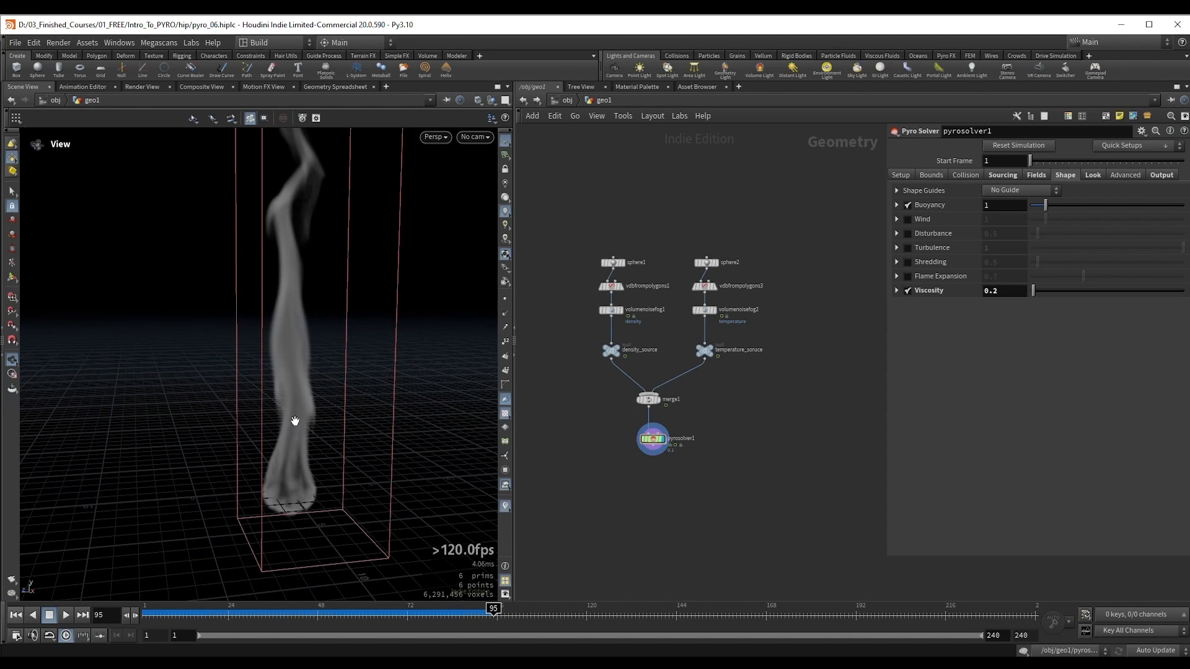
pyautogui.moveTo(294, 423); pyautogui.dragTo(298, 412)
pyautogui.press('Up')
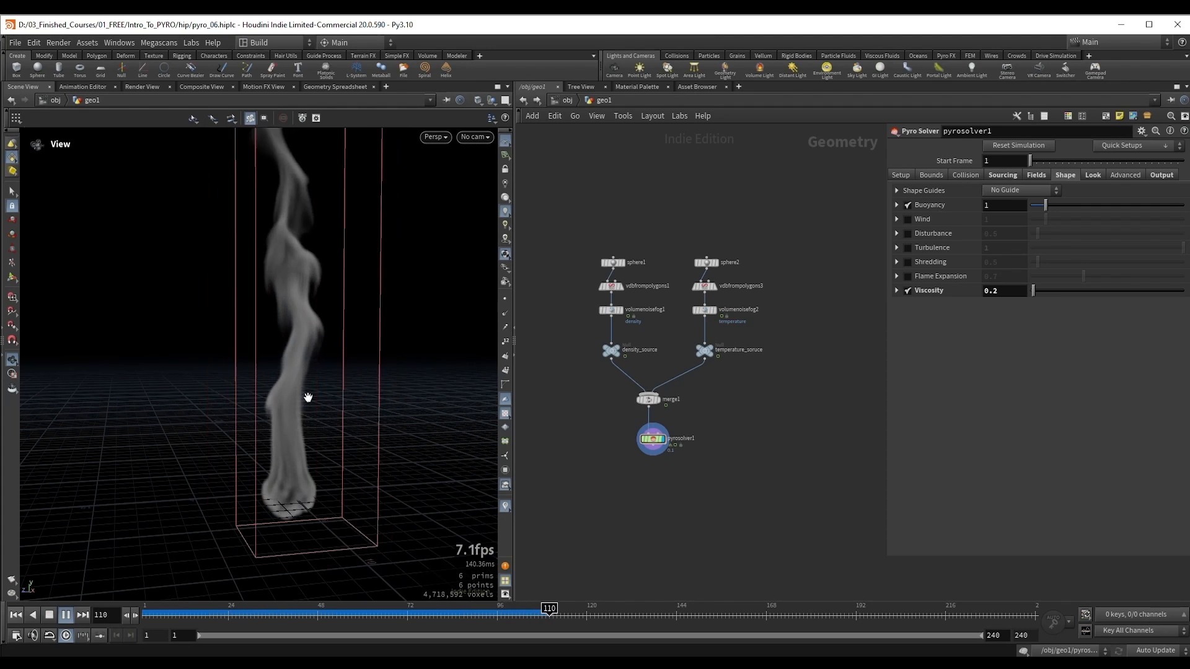
pyautogui.press('Up')
pyautogui.moveTo(302, 413); pyautogui.dragTo(288, 439)
pyautogui.press('Up')
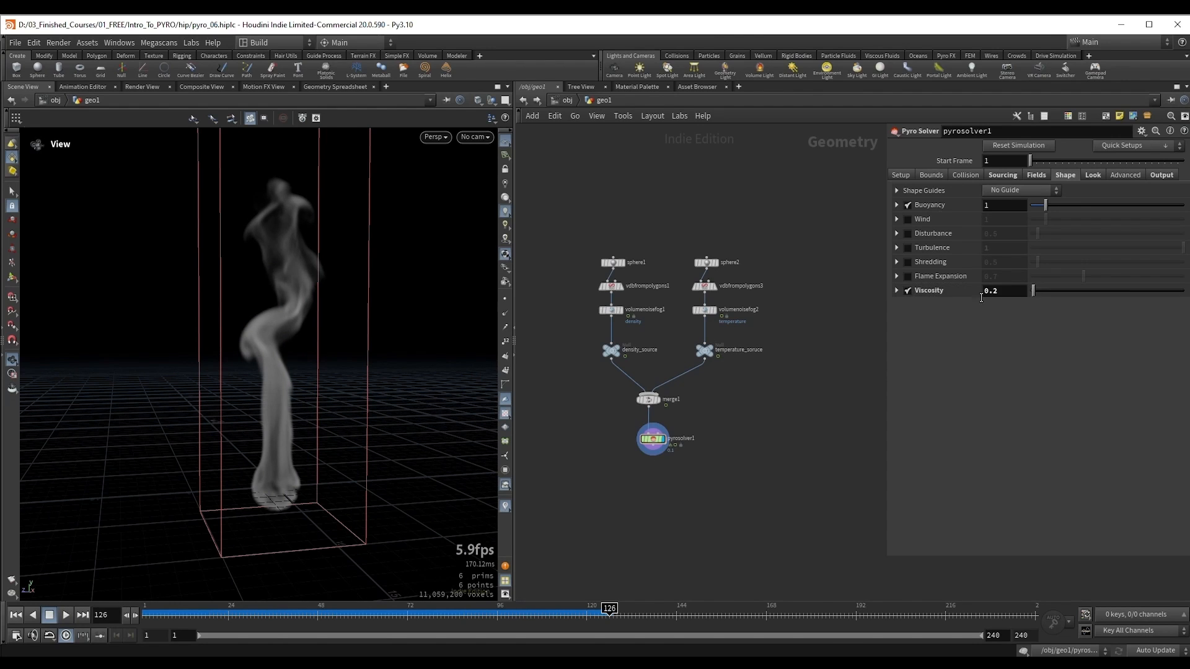
# Step: Raise the solver's Viscosity to 1 and re-simulate from the first frame
pyautogui.moveTo(1051, 294); pyautogui.dragTo(1043, 294)
pyautogui.hotkey('ctrl', 'Up')
pyautogui.press('Up')
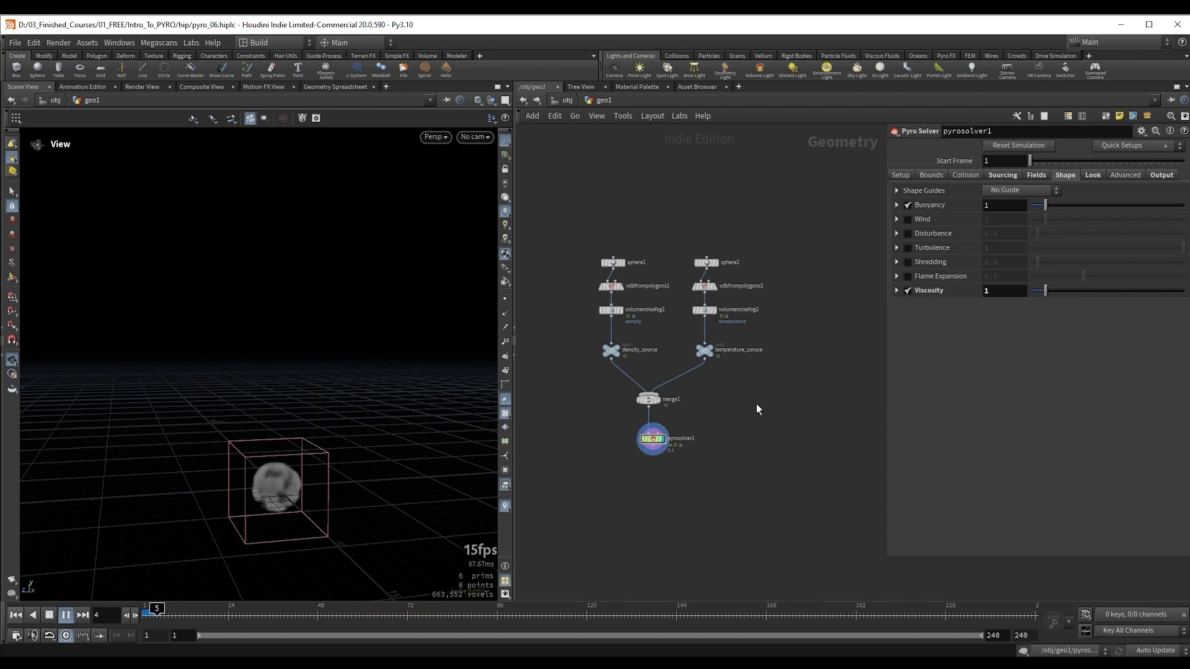
pyautogui.press('Up')
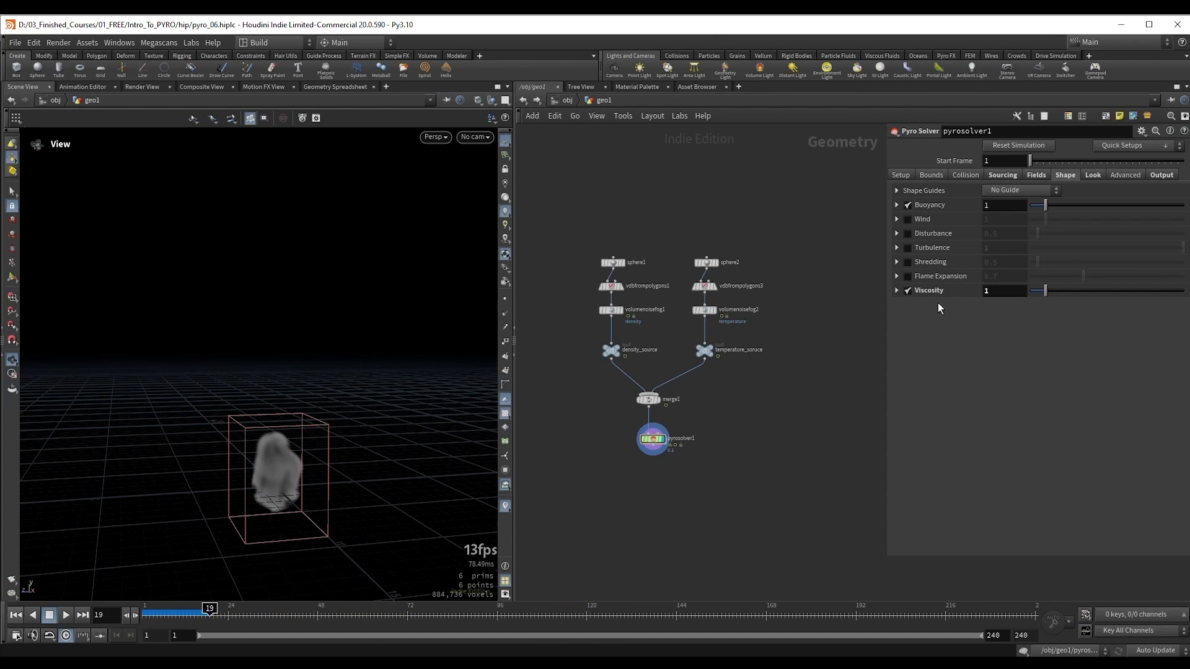
# Step: Play and scrub the simulation to examine the smoke's motion and detail with Viscosity at 1
pyautogui.moveTo(300, 459); pyautogui.dragTo(303, 467)
pyautogui.moveTo(253, 485); pyautogui.dragTo(300, 478, button='right')
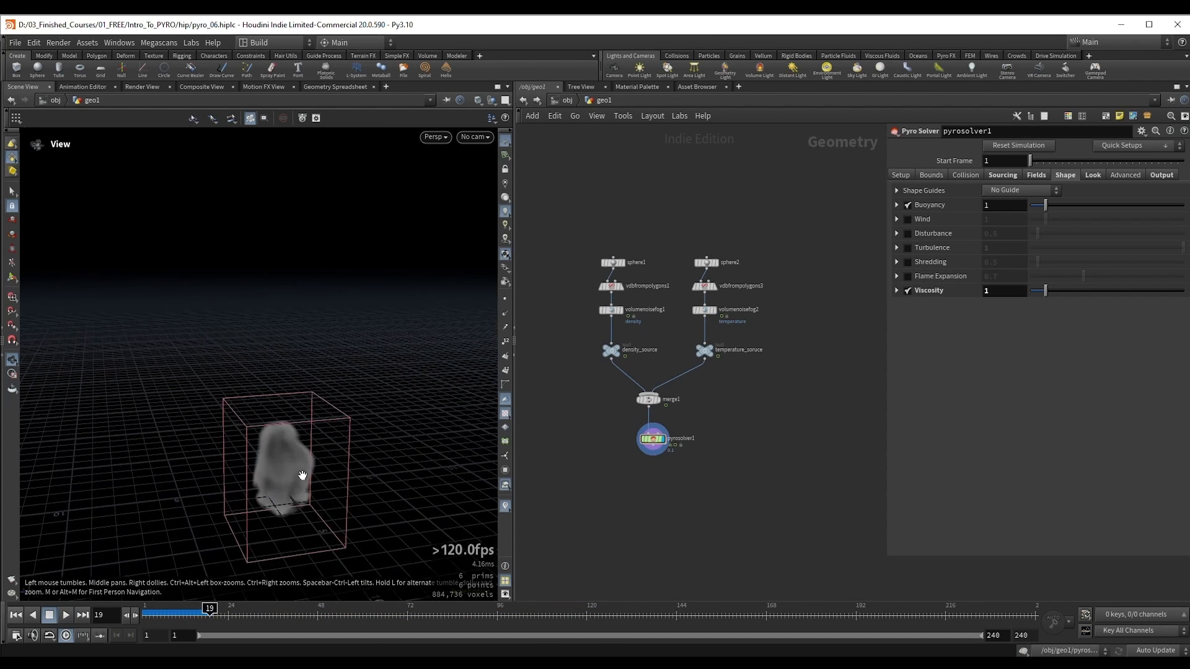
pyautogui.moveTo(300, 478); pyautogui.dragTo(289, 424, button='middle')
pyautogui.press('Up')
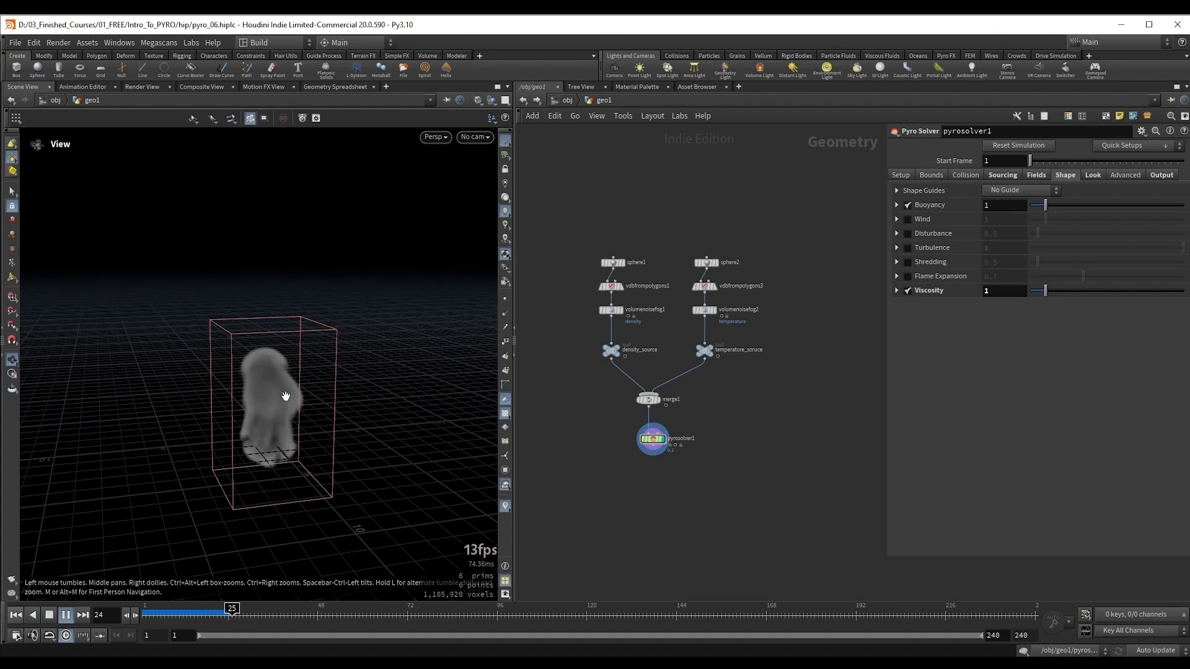
pyautogui.moveTo(229, 384); pyautogui.dragTo(283, 346, button='right')
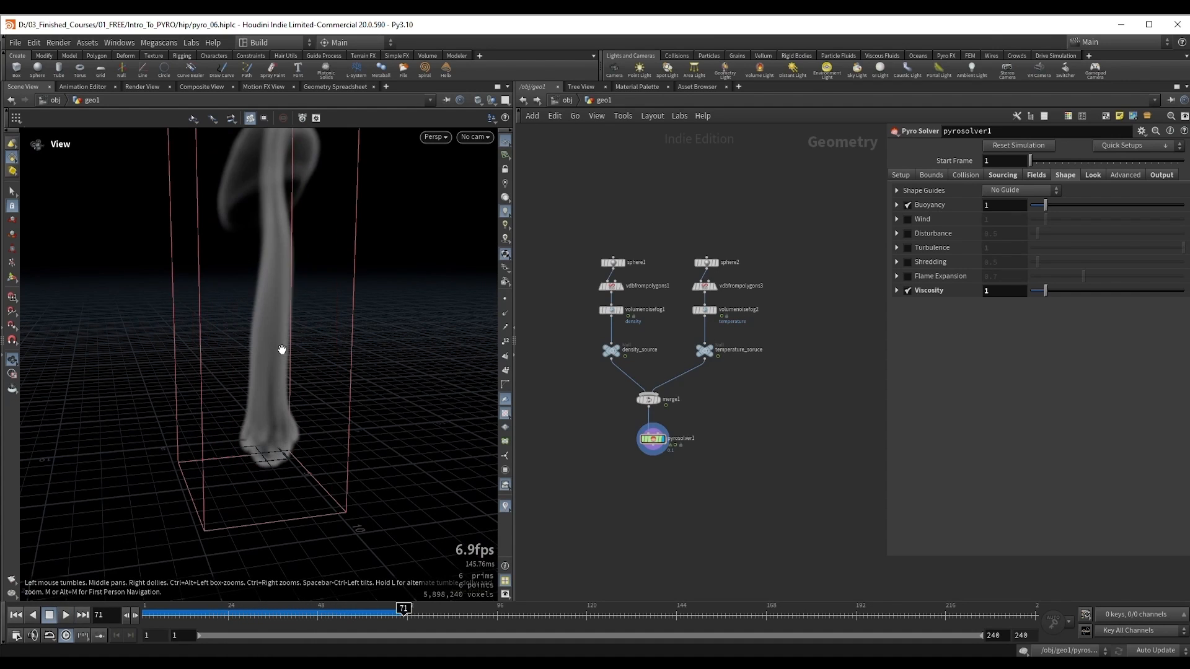
pyautogui.click(267, 616)
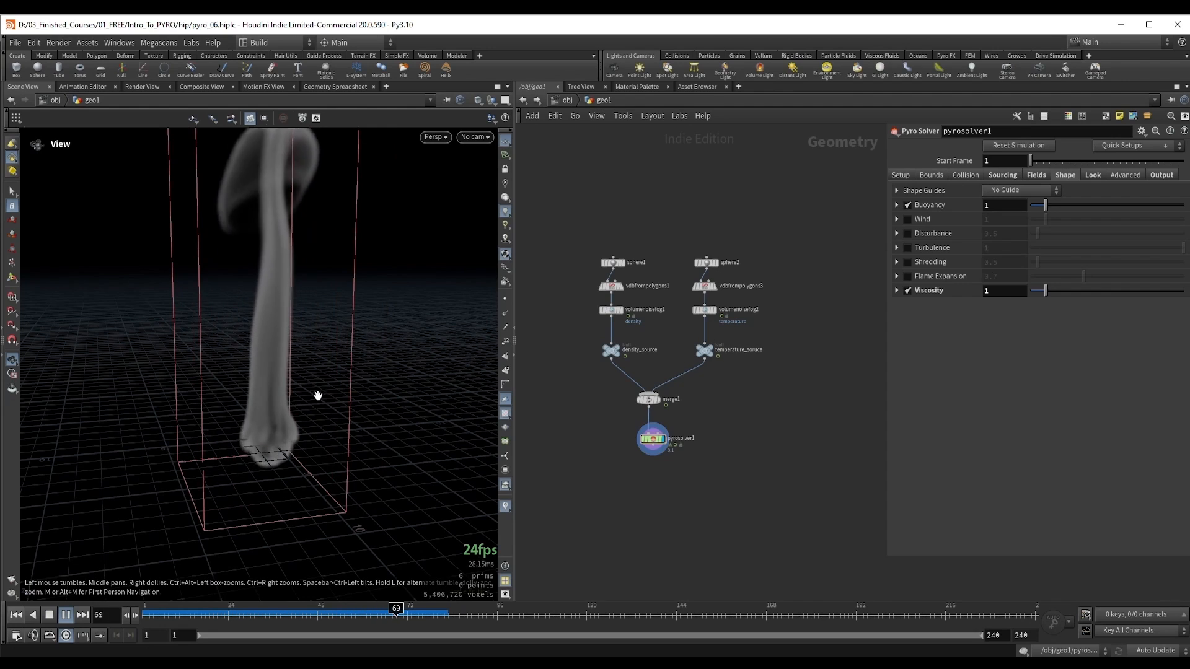
pyautogui.press('Up')
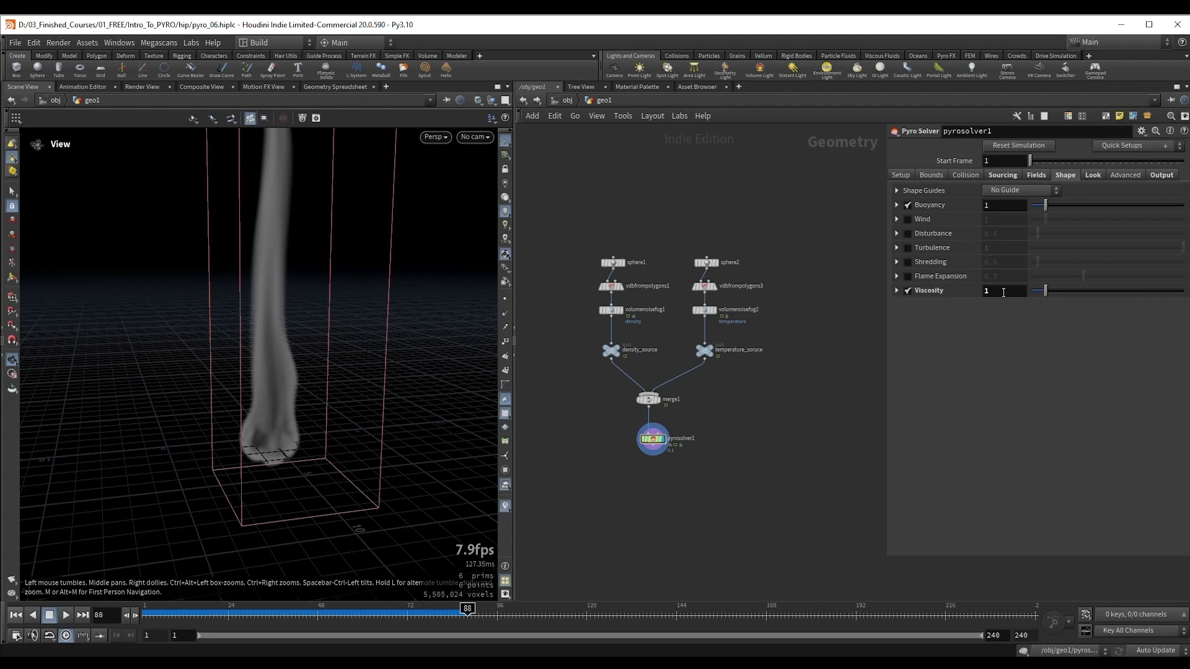
# Step: Set the temperature Diffusion back to 0 in the solver's field settings and turn off Viscosity in its shape settings
pyautogui.click(991, 292)
pyautogui.click(1036, 175)
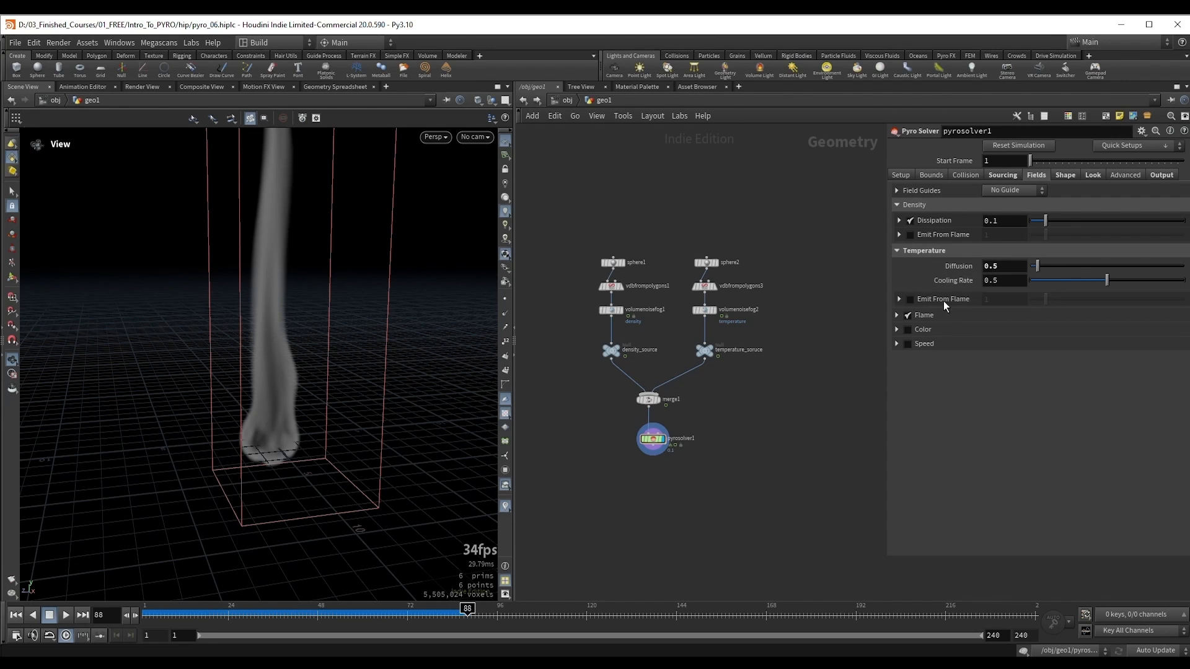
pyautogui.moveTo(289, 308); pyautogui.dragTo(290, 347)
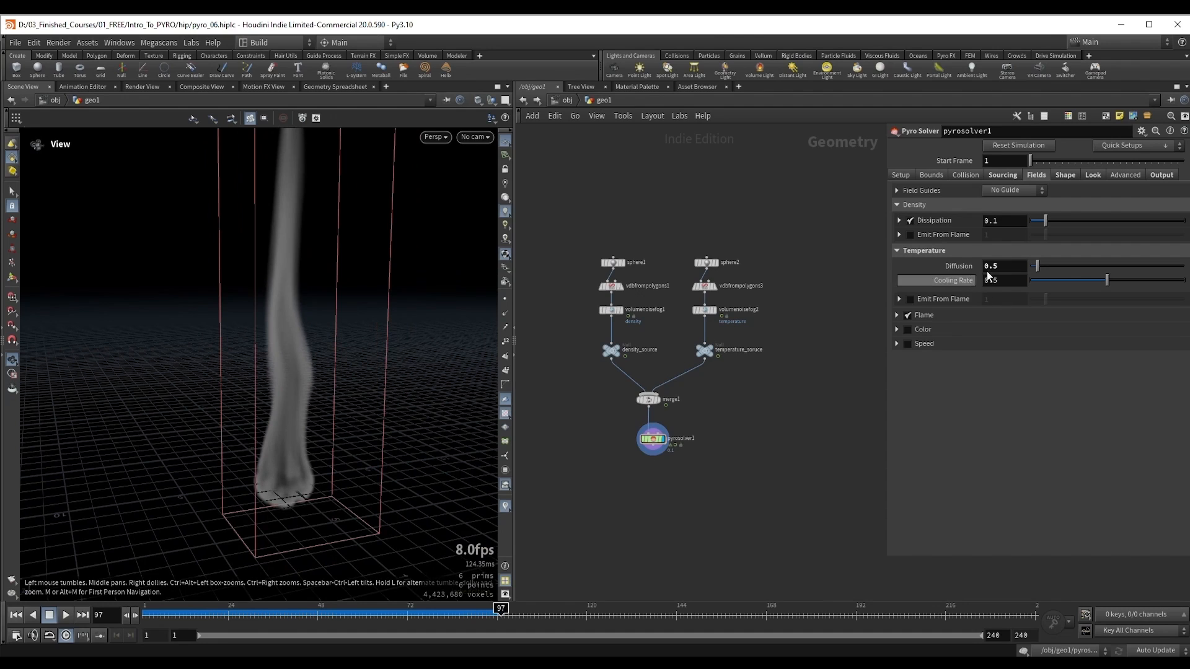
pyautogui.moveTo(1021, 266); pyautogui.dragTo(949, 267)
pyautogui.write('0')
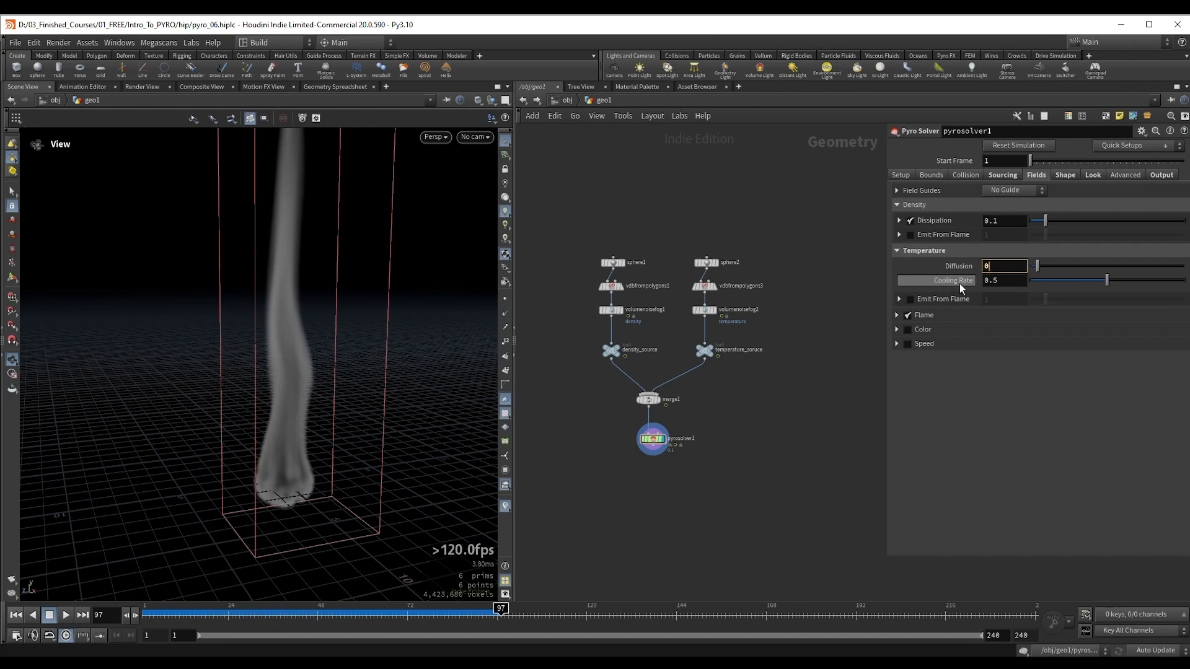
pyautogui.press('Return')
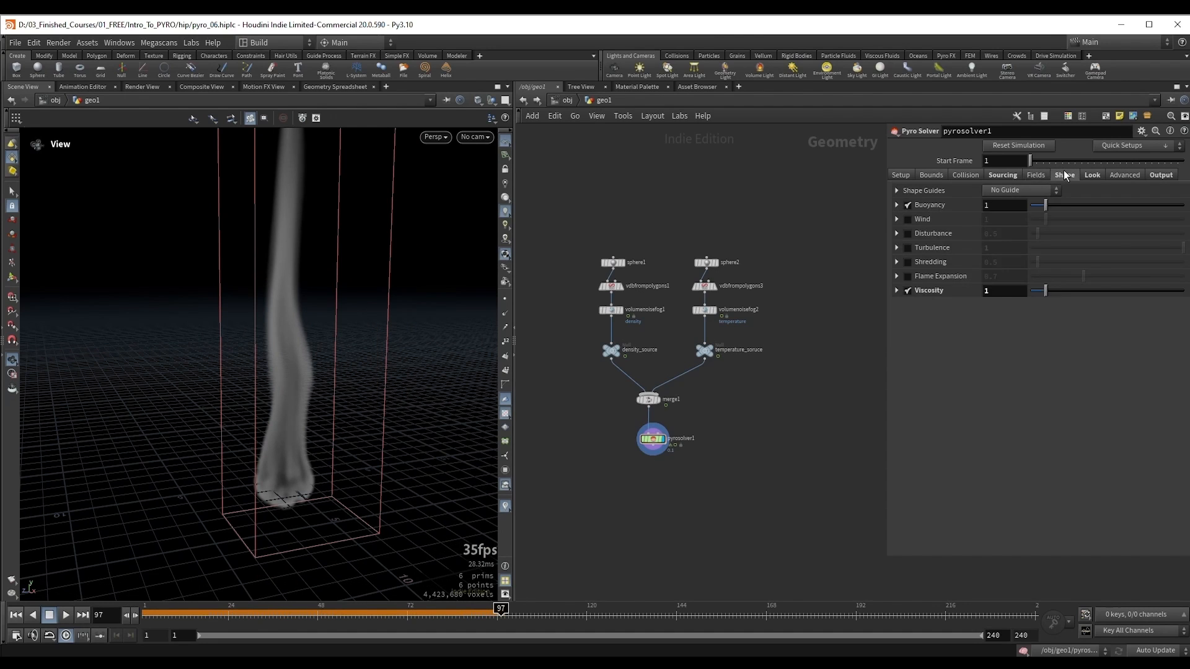
pyautogui.click(907, 290)
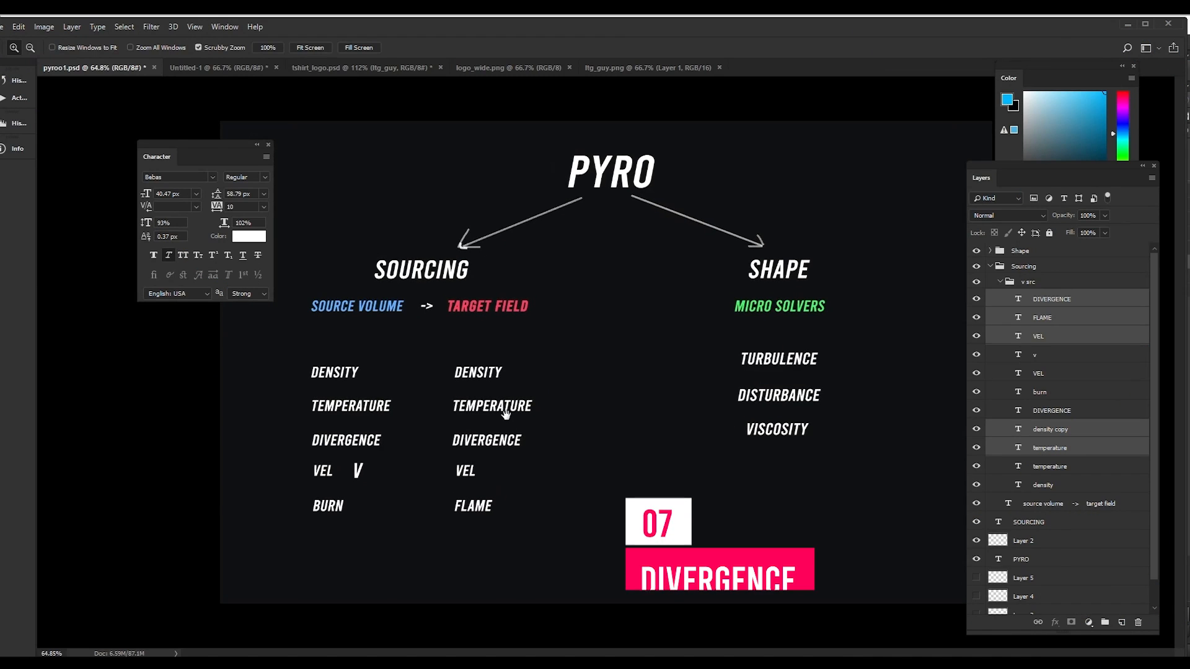
pyautogui.press('v')
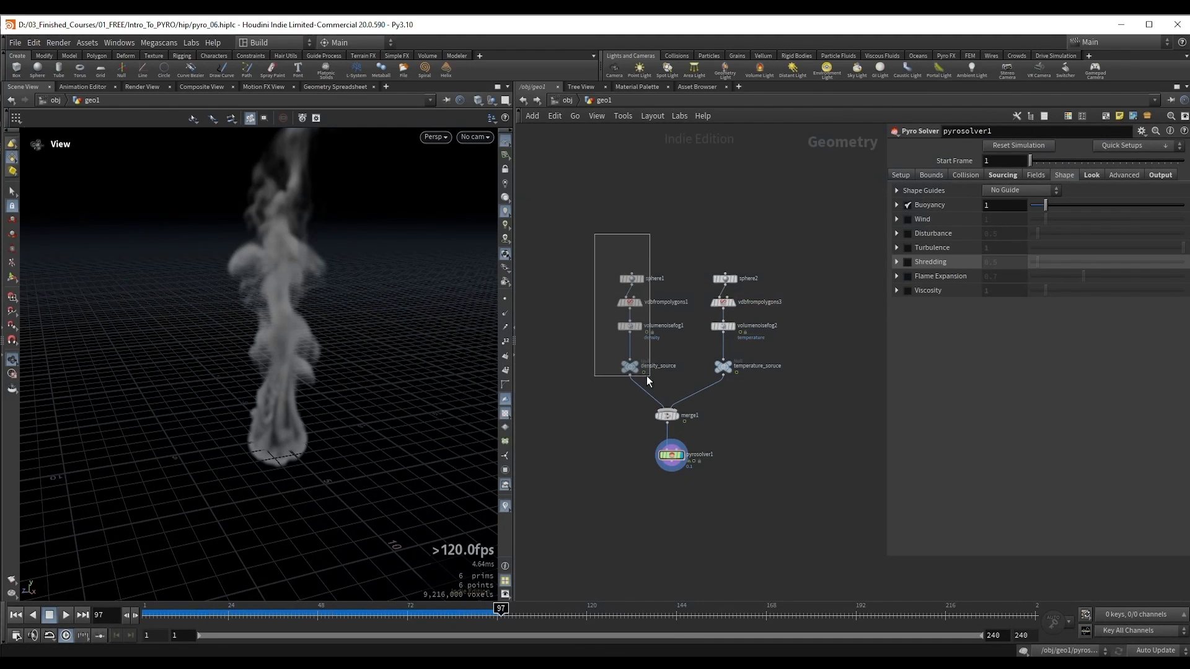
# Step: Duplicate the temperature source branch, from sphere2 down to its null, and place the copy beside the original
pyautogui.moveTo(646, 375); pyautogui.dragTo(648, 377)
pyautogui.moveTo(630, 365); pyautogui.dragTo(600, 361)
pyautogui.moveTo(673, 260); pyautogui.dragTo(707, 367)
pyautogui.scroll(2, 744, 406)
pyautogui.moveTo(745, 407); pyautogui.dragTo(700, 400, button='middle')
pyautogui.keyDown('alt'); pyautogui.moveTo(656, 350); pyautogui.dragTo(794, 359); pyautogui.keyUp('alt')
pyautogui.moveTo(817, 375); pyautogui.dragTo(757, 374, button='middle')
# Step: Rename the null at the end of the duplicated branch to divergence_source
pyautogui.doubleClick(796, 348)
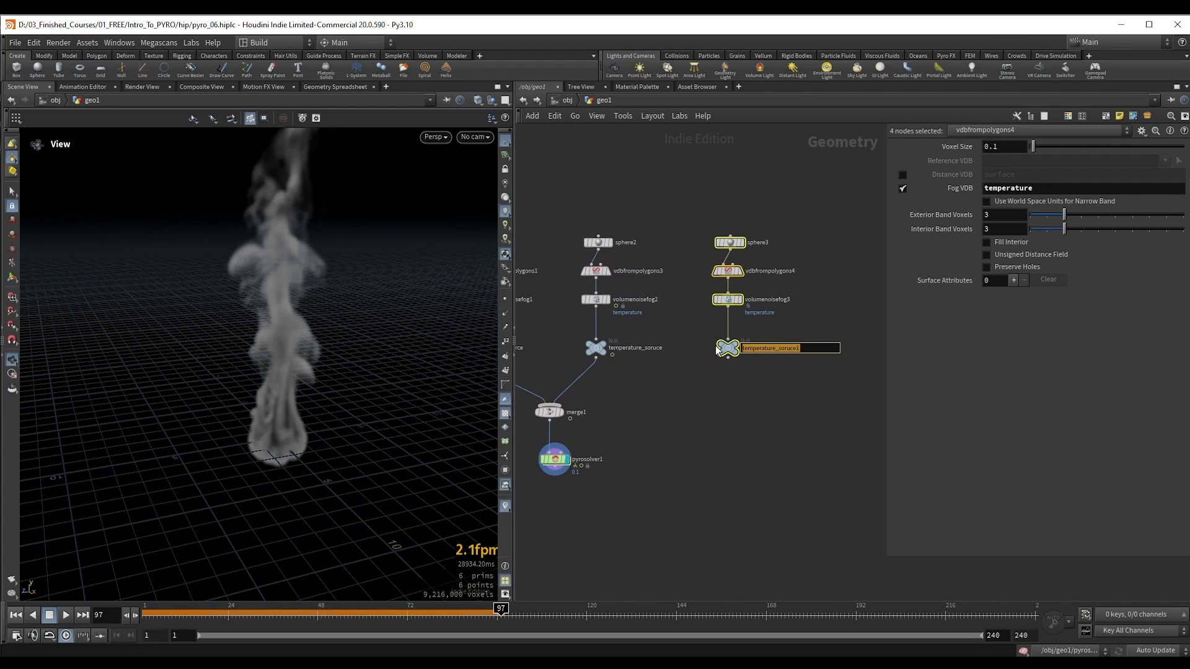
pyautogui.write('divergence_source')
pyautogui.press('Return')
pyautogui.scroll(3, 805, 325)
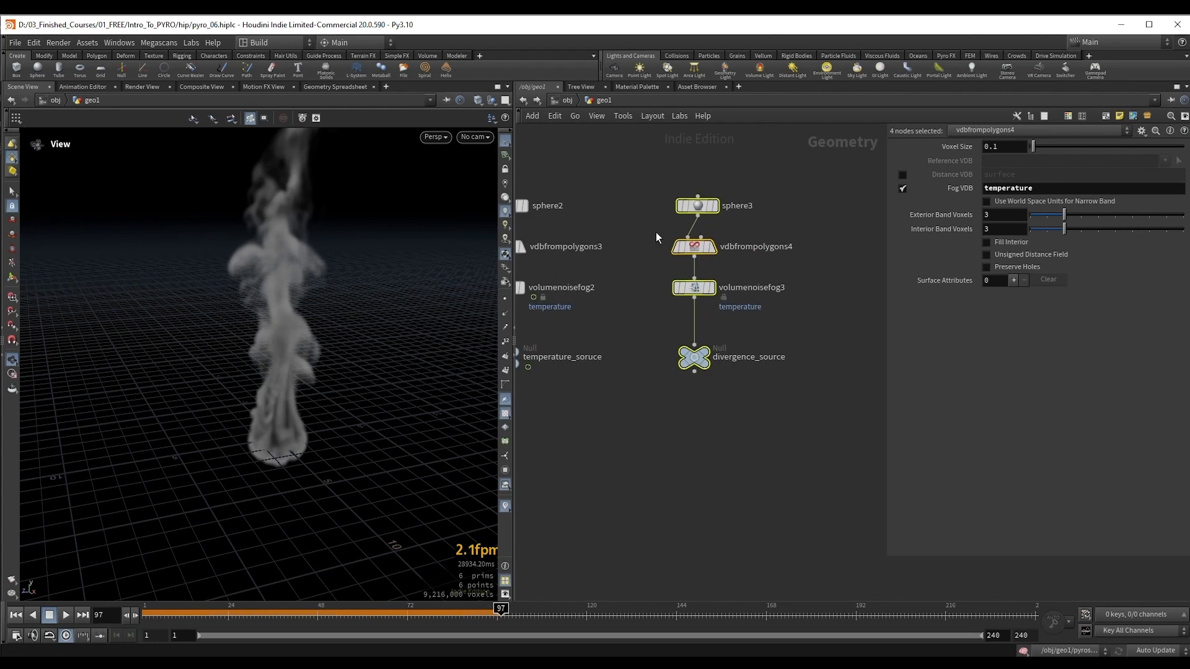
# Step: Display the duplicated branch's VDB from Polygons node and set its Fog VDB name to divergence
pyautogui.click(712, 246)
pyautogui.moveTo(663, 242); pyautogui.dragTo(687, 252, button='middle')
pyautogui.doubleClick(1054, 188)
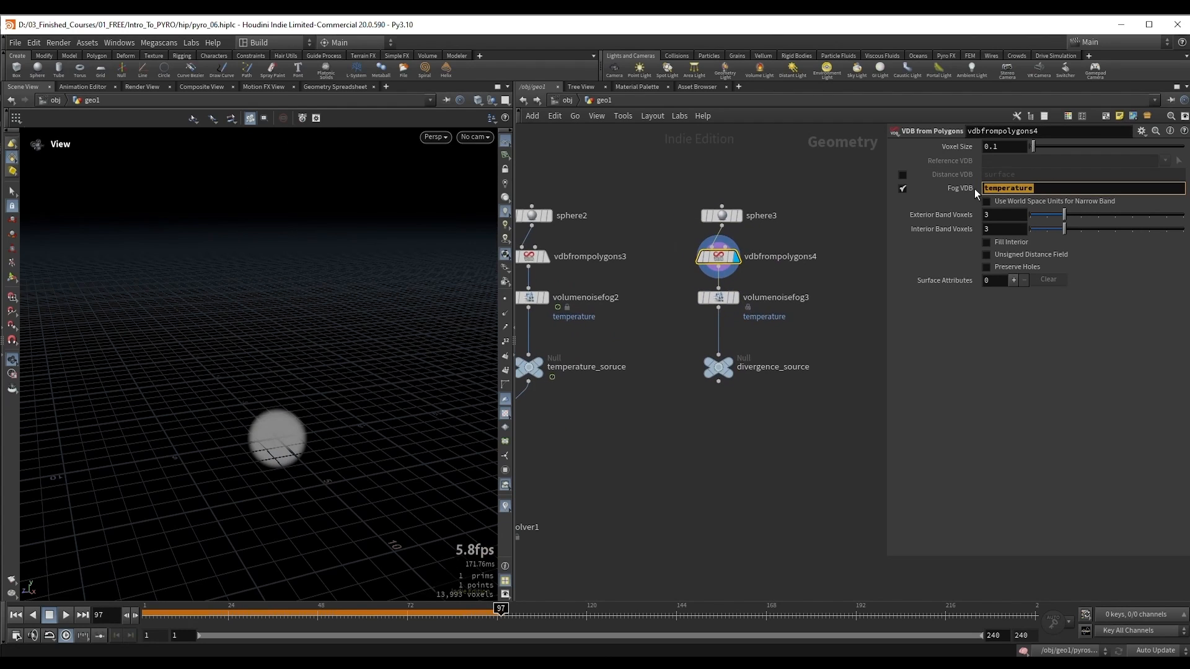
pyautogui.write('divergence')
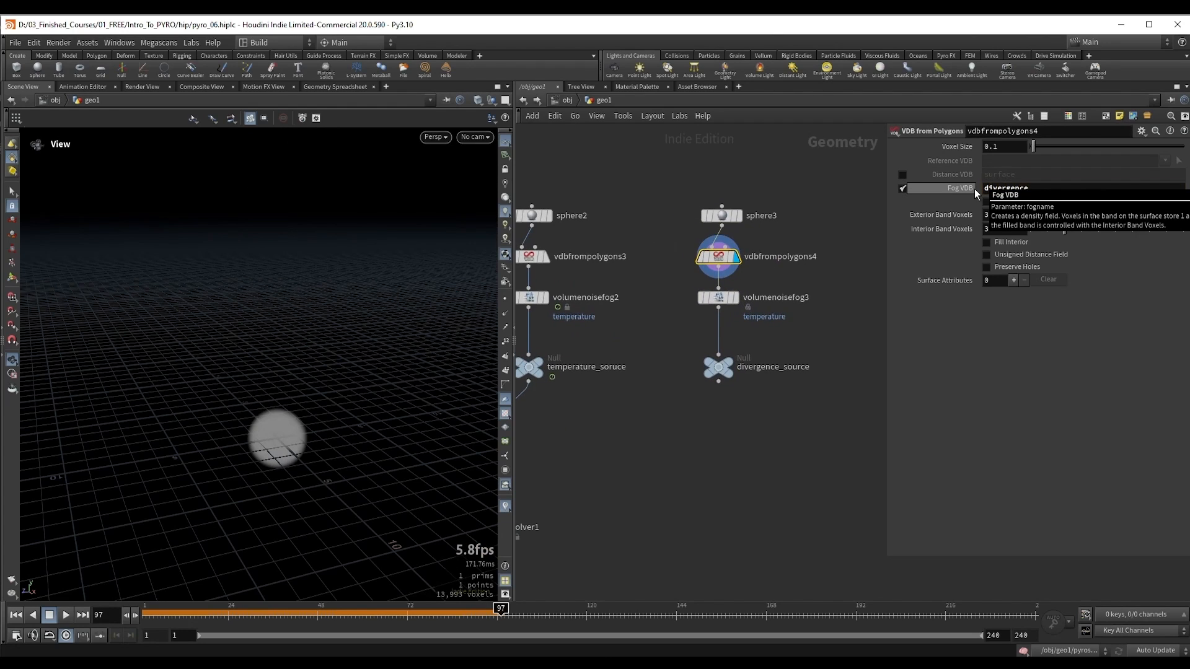
# Step: Set the Fog Volume Name of the duplicated branch's volumenoisefog3 node to divergence
pyautogui.doubleClick(1024, 191)
pyautogui.hotkey('ctrl', 'c')
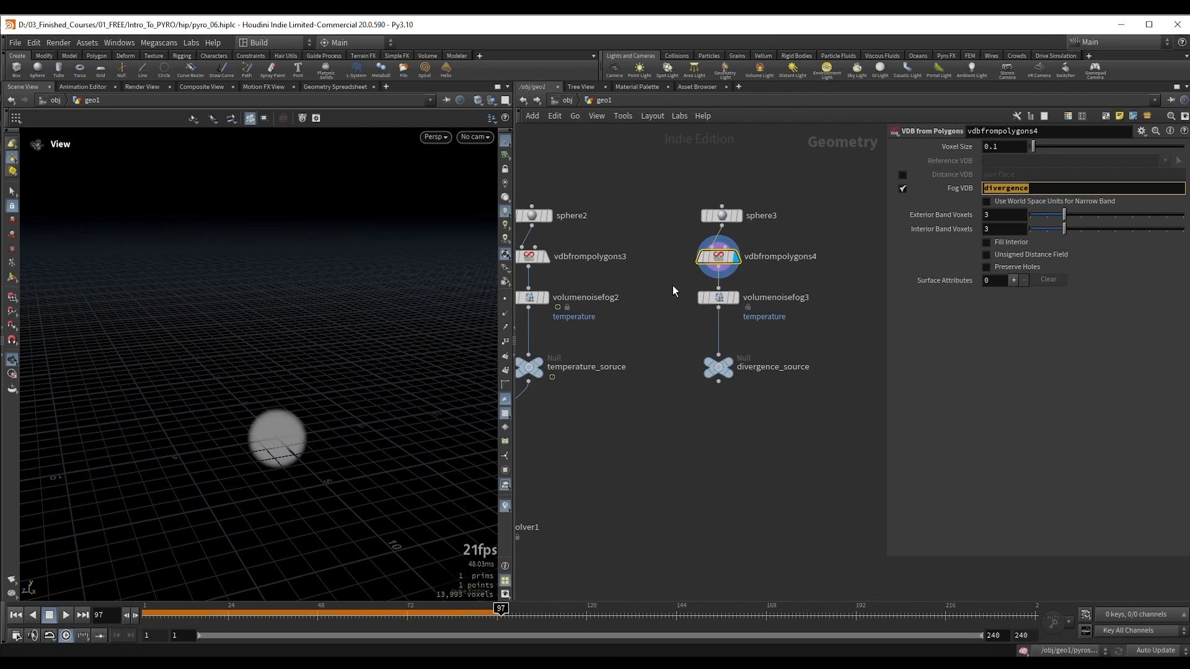
pyautogui.click(716, 297)
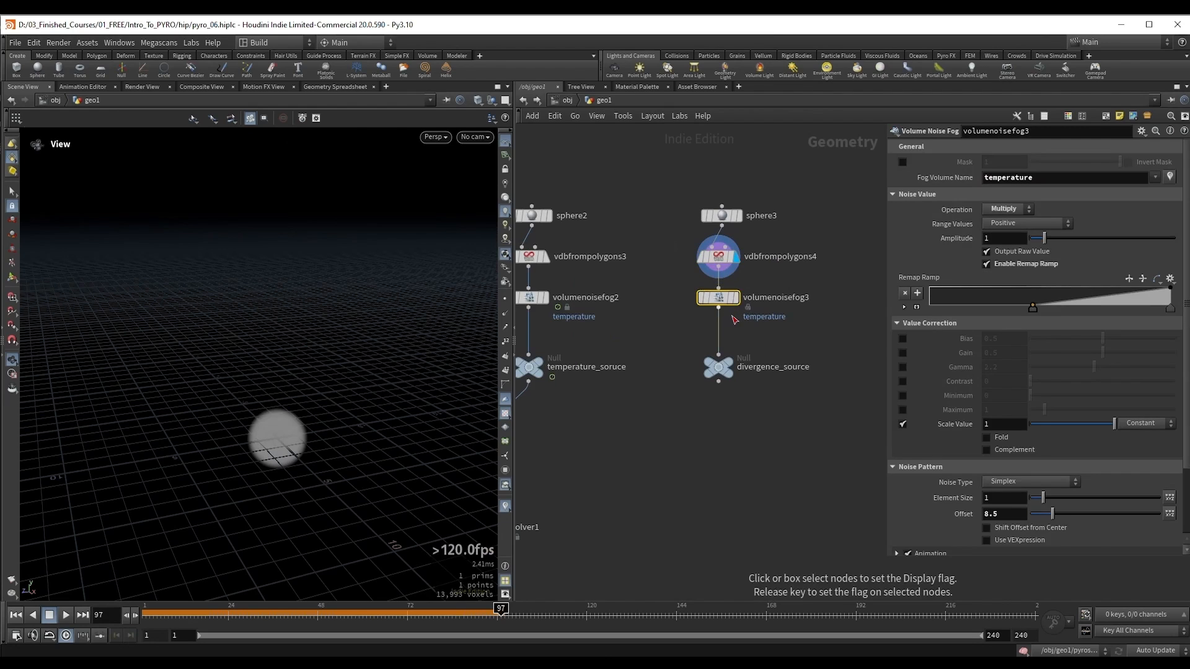
pyautogui.doubleClick(1038, 181)
pyautogui.hotkey('ctrl', 'v')
pyautogui.press('Return')
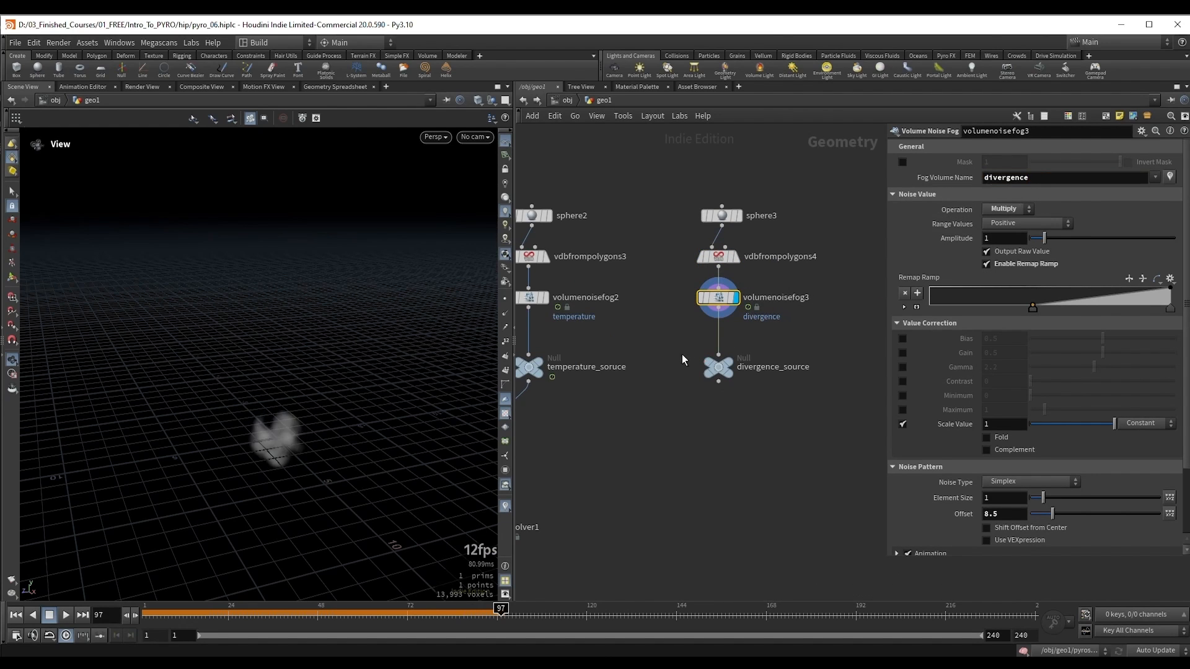
# Step: Set the noise pattern offset of the divergence branch's Volume Noise Fog node to 12.7
pyautogui.moveTo(682, 355); pyautogui.dragTo(736, 380)
pyautogui.moveTo(668, 312); pyautogui.dragTo(757, 282)
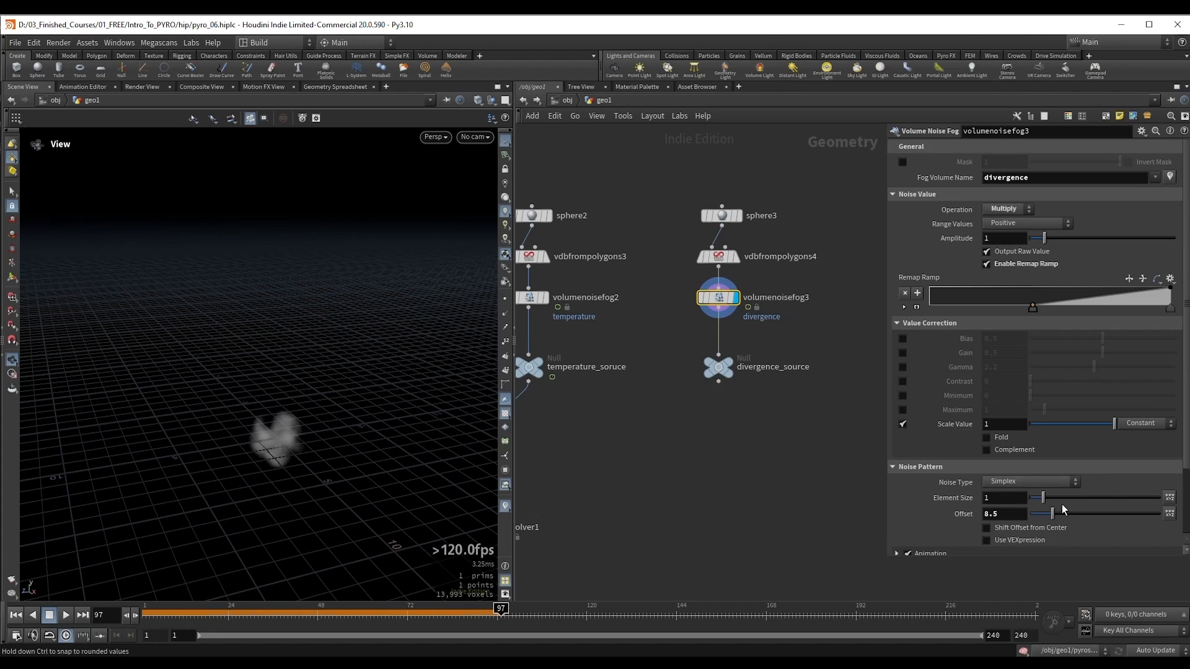
pyautogui.moveTo(1052, 516)
pyautogui.mouseDown()
pyautogui.moveTo(1065, 518)
pyautogui.moveTo(1054, 506)
pyautogui.mouseUp()
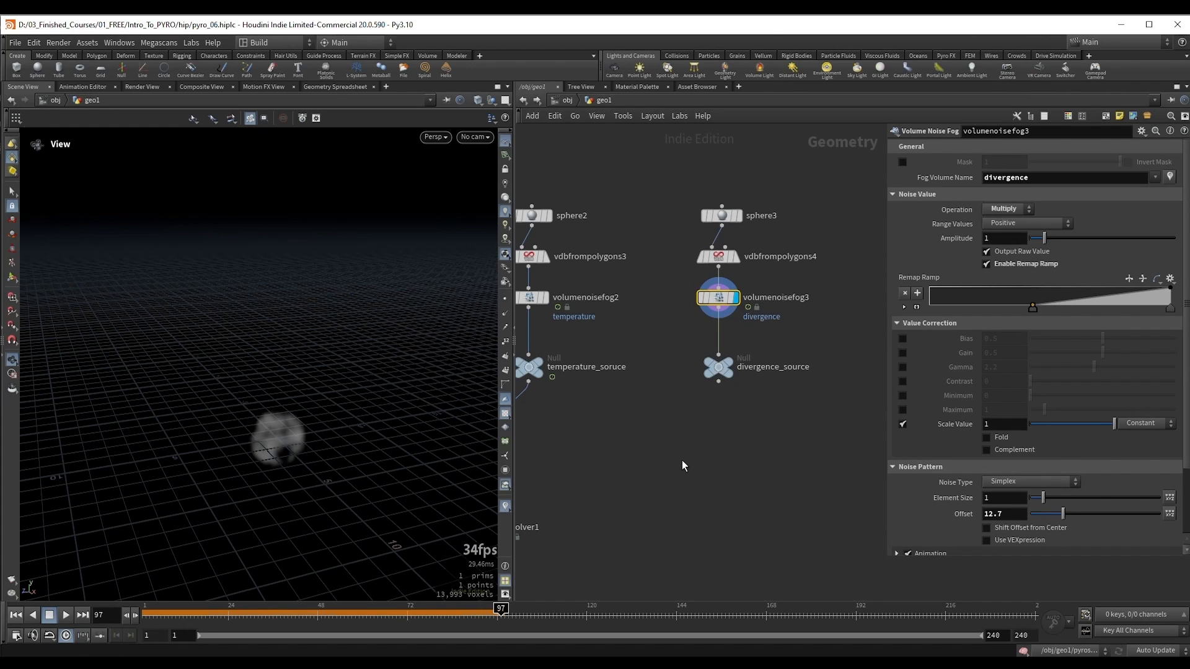
# Step: Connect the divergence_source null to merge1 and display pyrosolver1 from frame 1
pyautogui.moveTo(669, 460); pyautogui.dragTo(756, 443, button='middle')
pyautogui.scroll(-1, 689, 434)
pyautogui.moveTo(651, 477); pyautogui.dragTo(712, 433, button='middle')
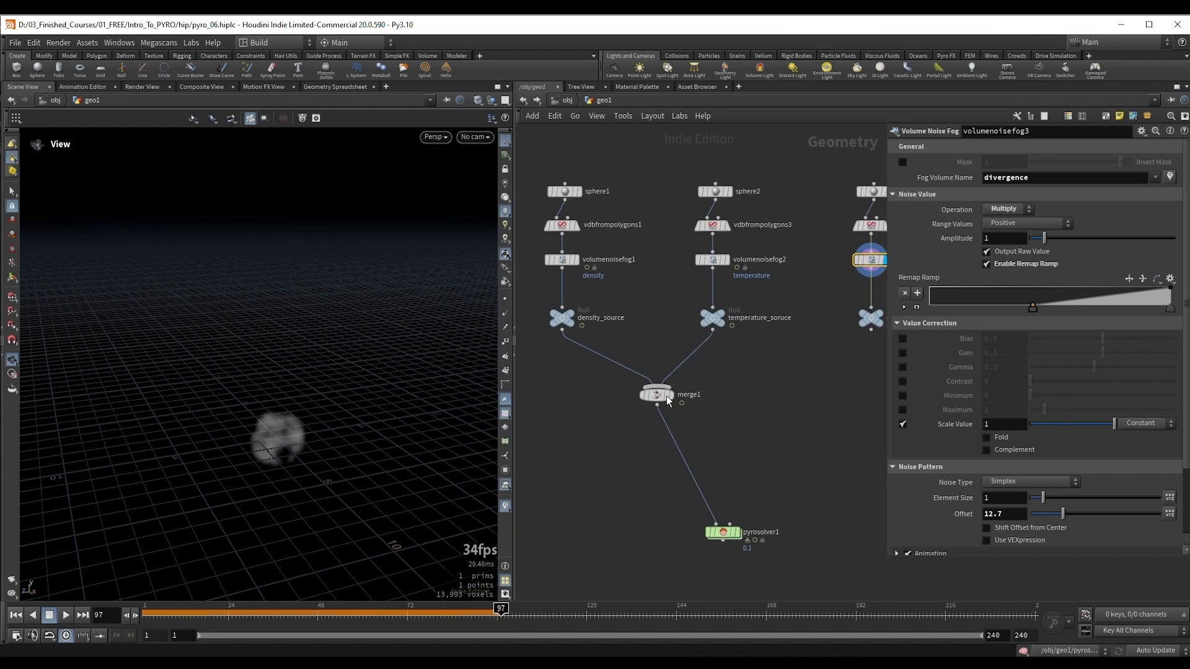
pyautogui.moveTo(802, 412); pyautogui.dragTo(725, 424, button='middle')
pyautogui.moveTo(794, 341); pyautogui.dragTo(628, 427)
pyautogui.moveTo(739, 443); pyautogui.dragTo(801, 360, button='middle')
pyautogui.moveTo(640, 445); pyautogui.dragTo(719, 485)
pyautogui.press('r')
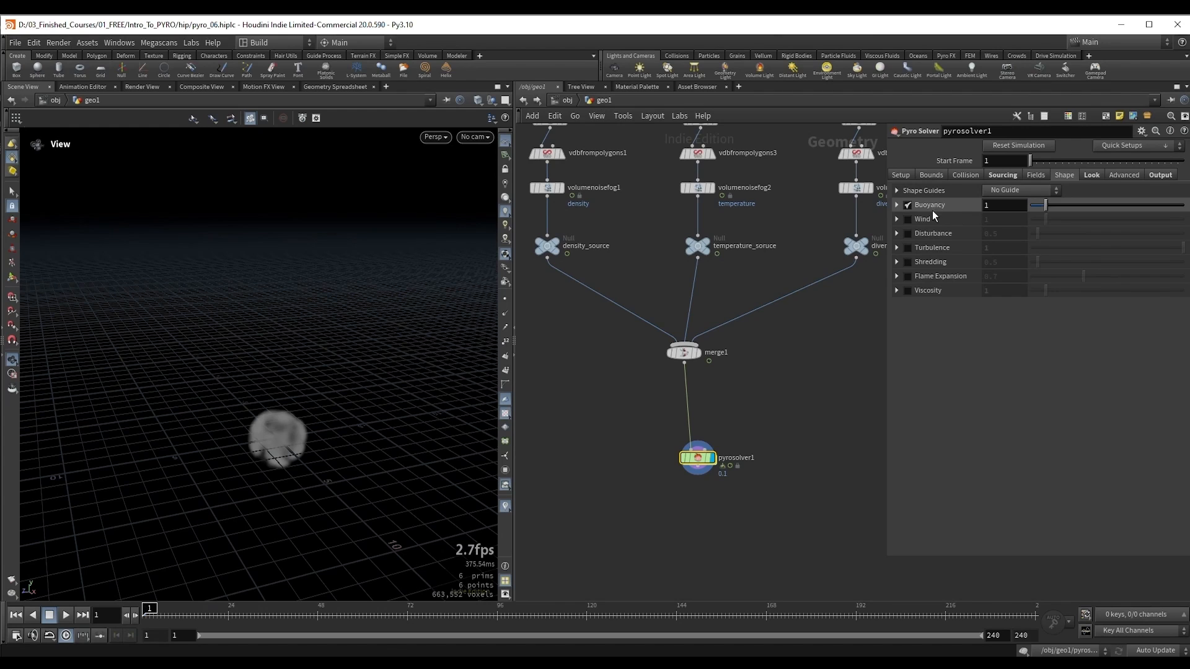
# Step: Add a third source to the solver with divergence as both source volume and target field, and play the simulation
pyautogui.click(1000, 175)
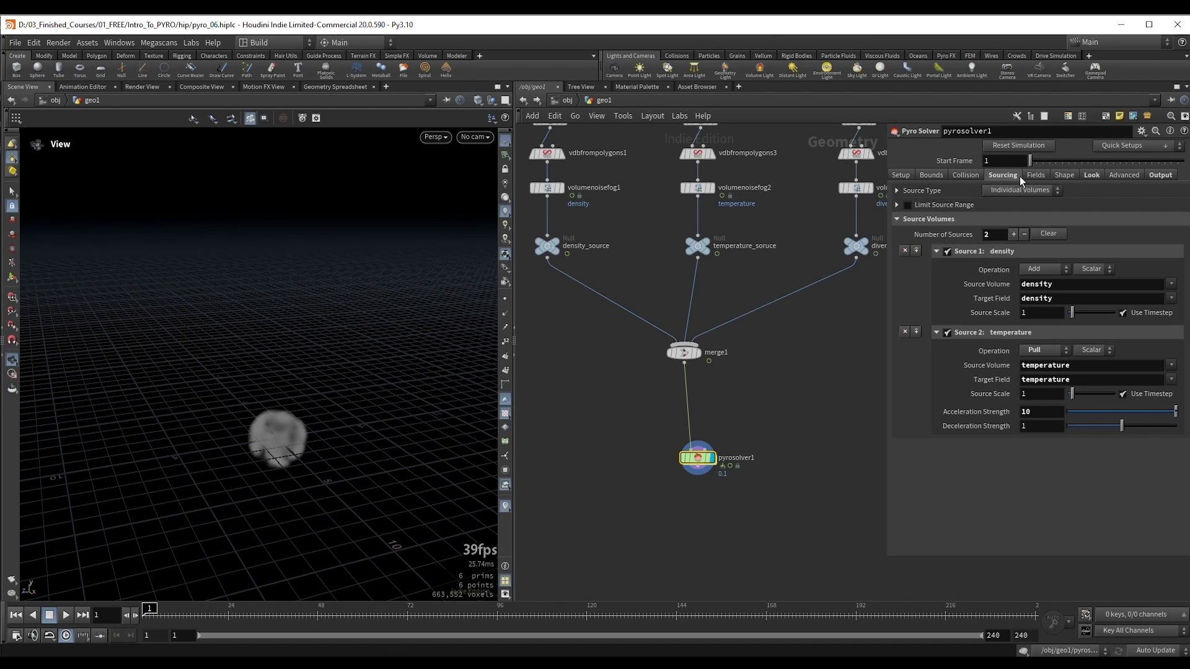
pyautogui.click(1013, 234)
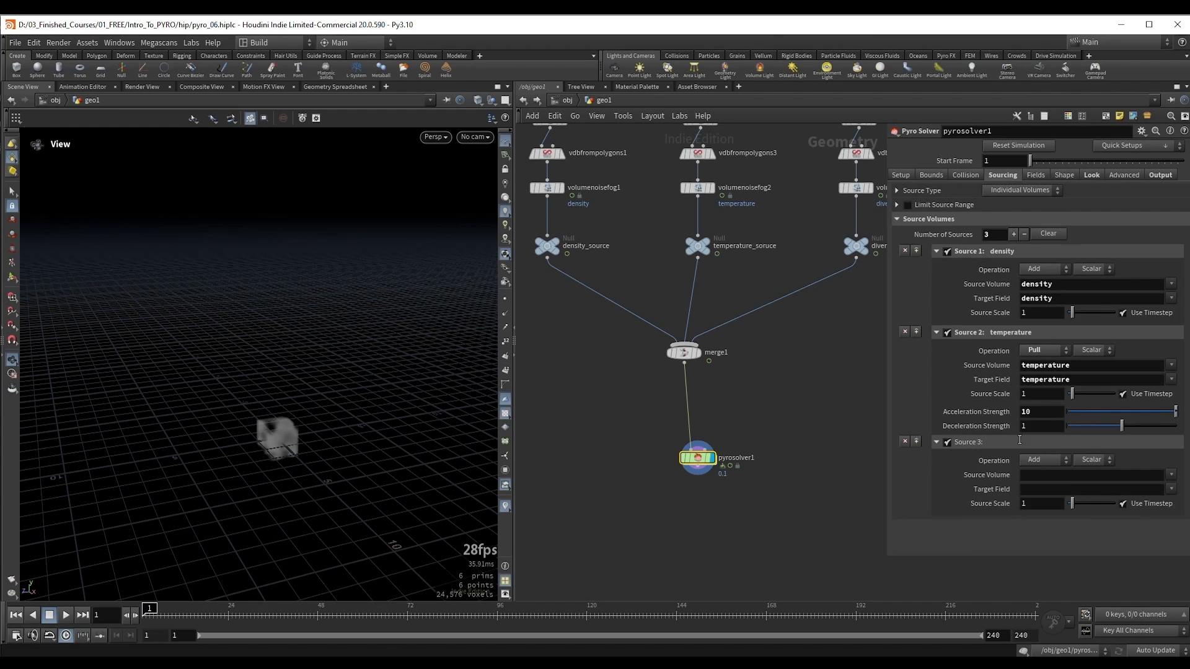
pyautogui.click(1171, 475)
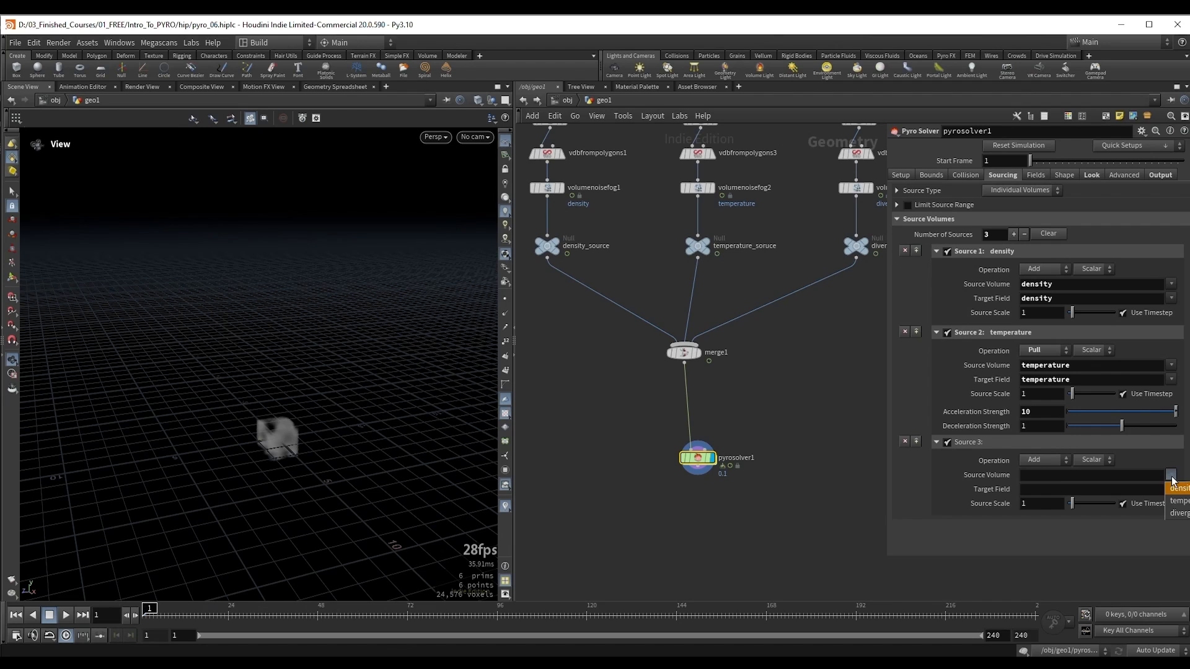
pyautogui.click(1180, 513)
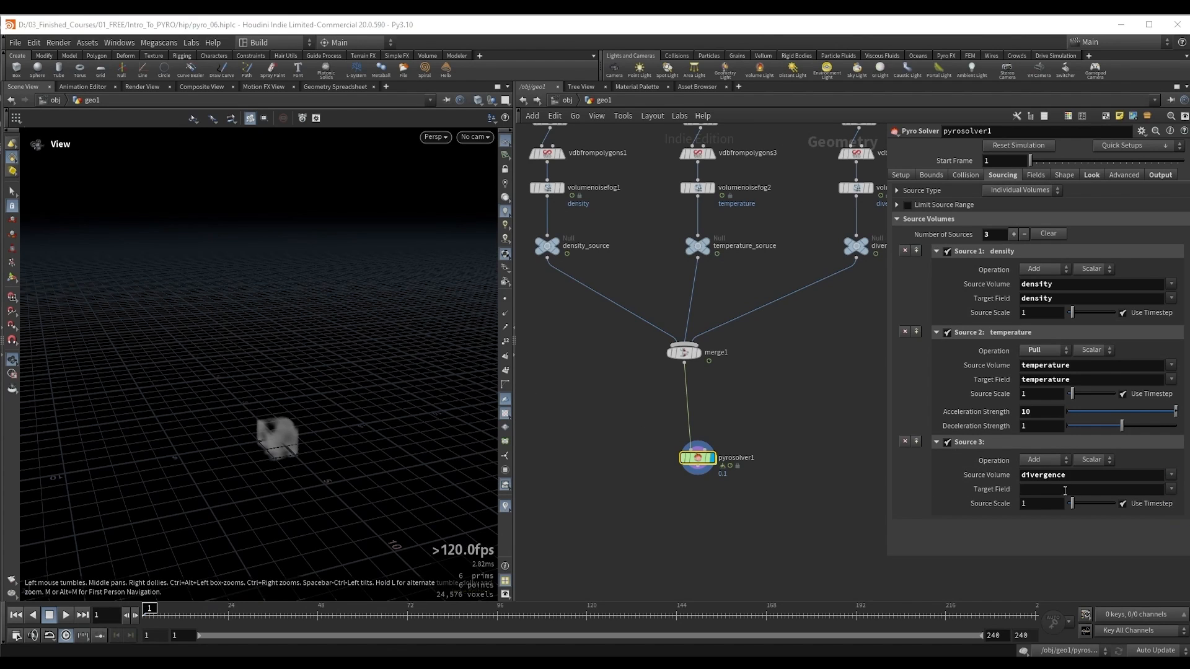
pyautogui.click(1171, 489)
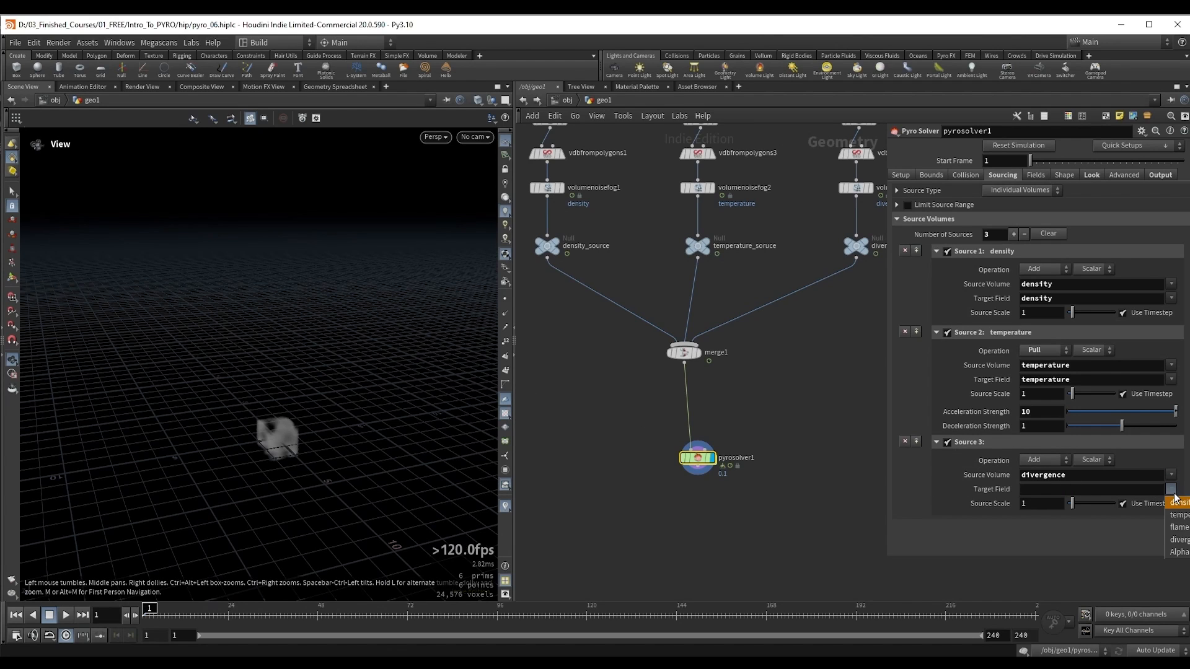
pyautogui.click(1180, 539)
pyautogui.press('Up')
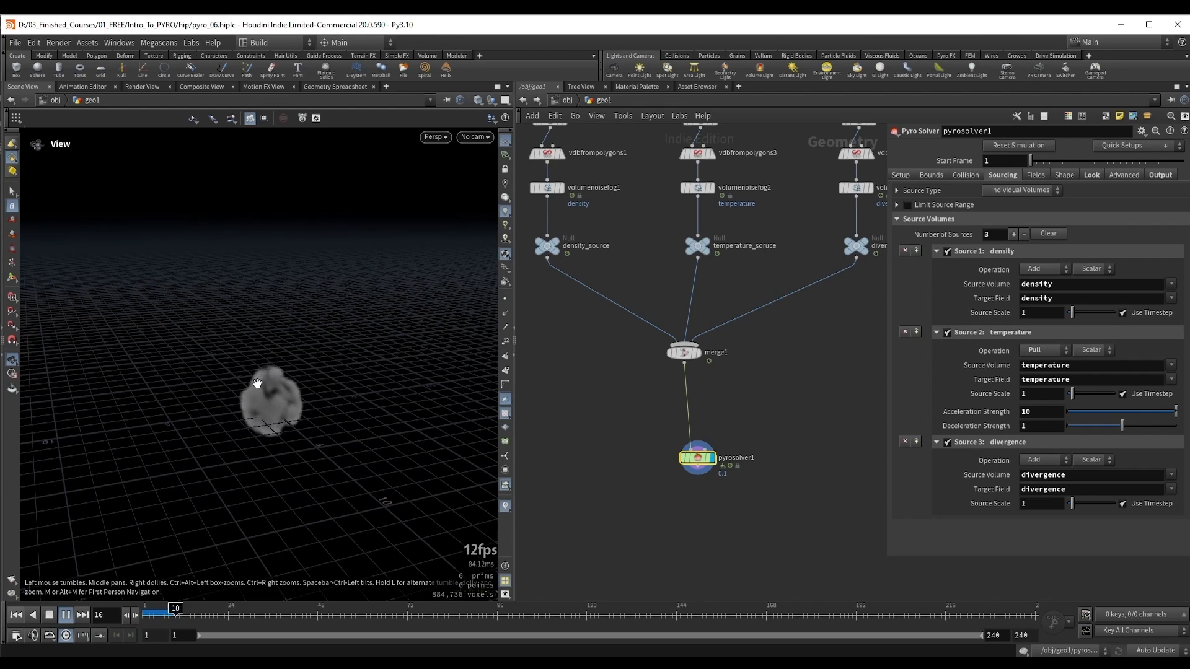
pyautogui.press('Up')
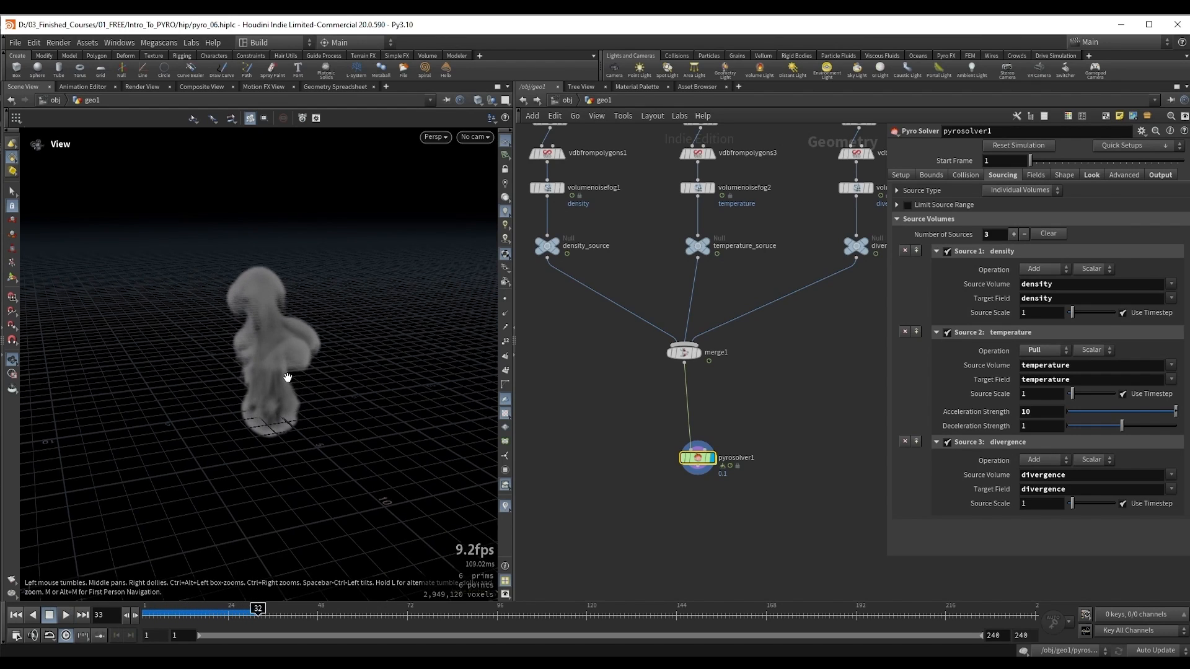
# Step: Set the divergence source's Source Scale to 10 and replay the simulation from the first frame
pyautogui.click(1035, 503)
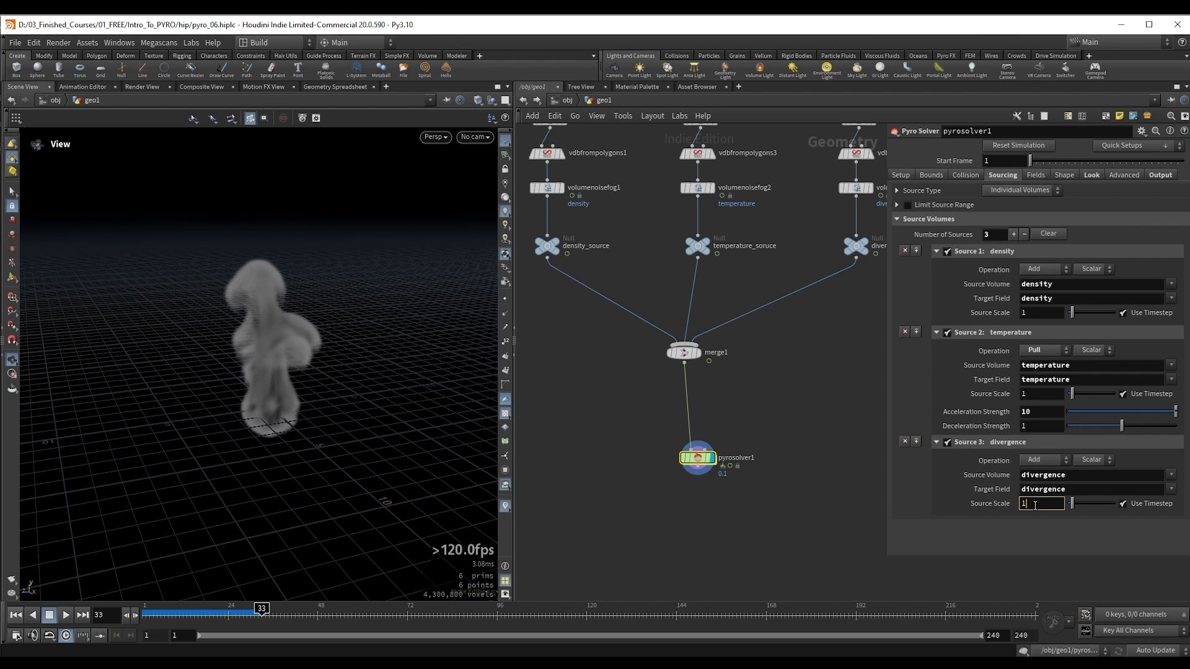
pyautogui.write('0')
pyautogui.press('Return')
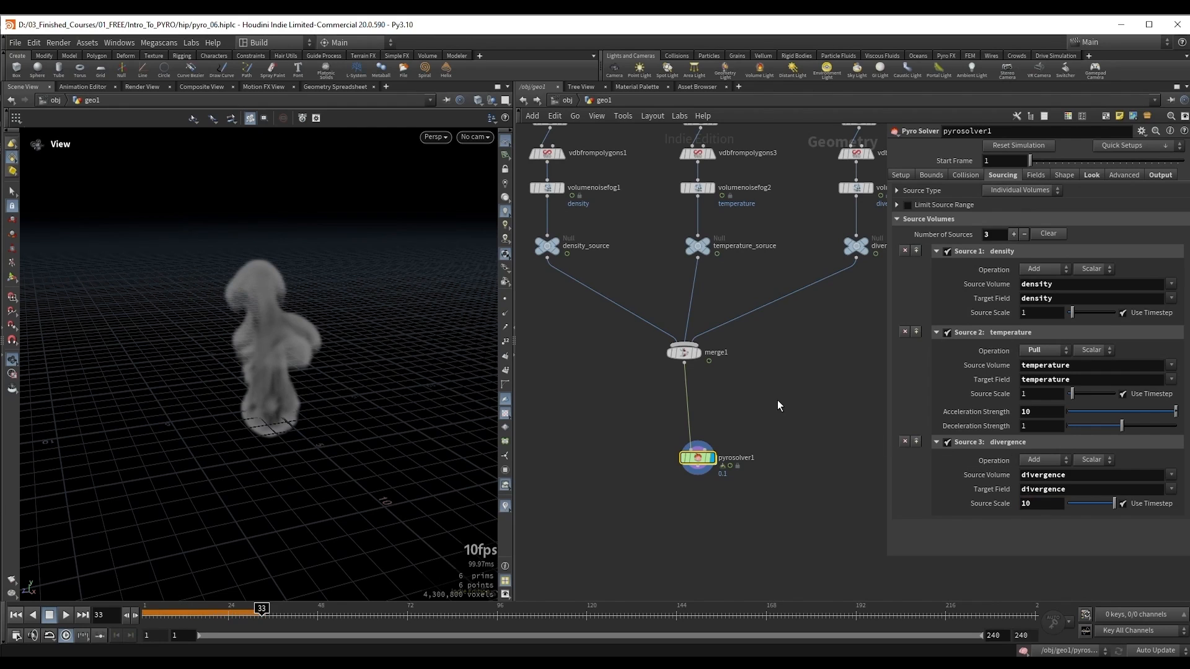
pyautogui.hotkey('ctrl', 'Up')
pyautogui.press('Up')
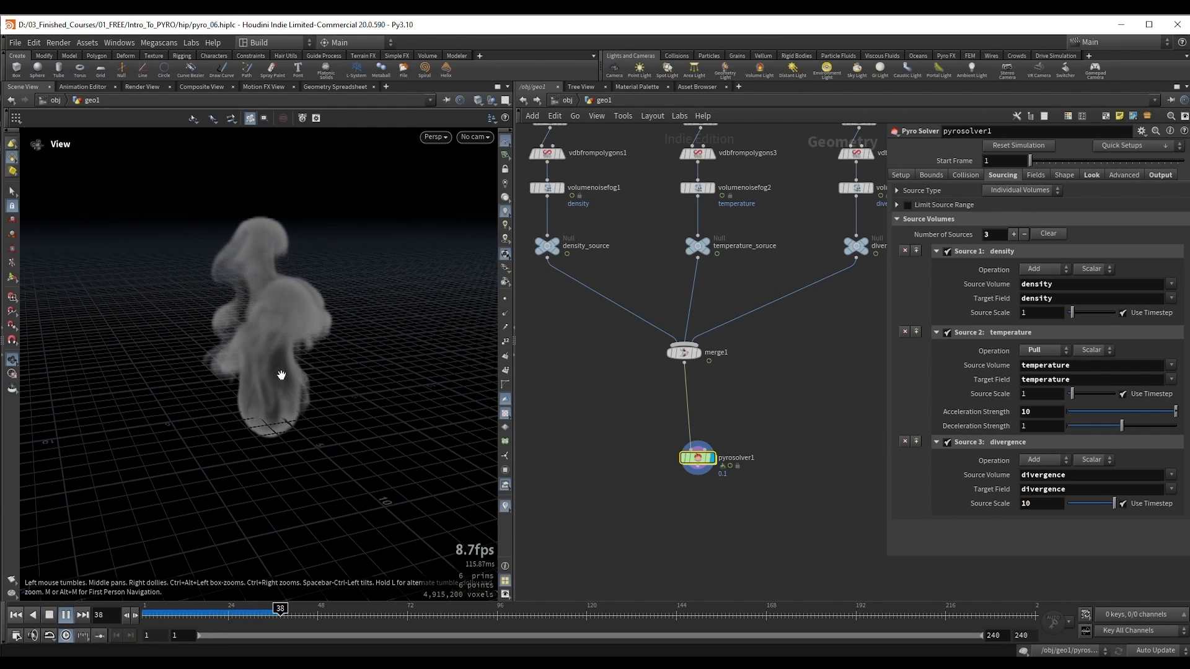
pyautogui.press('Up')
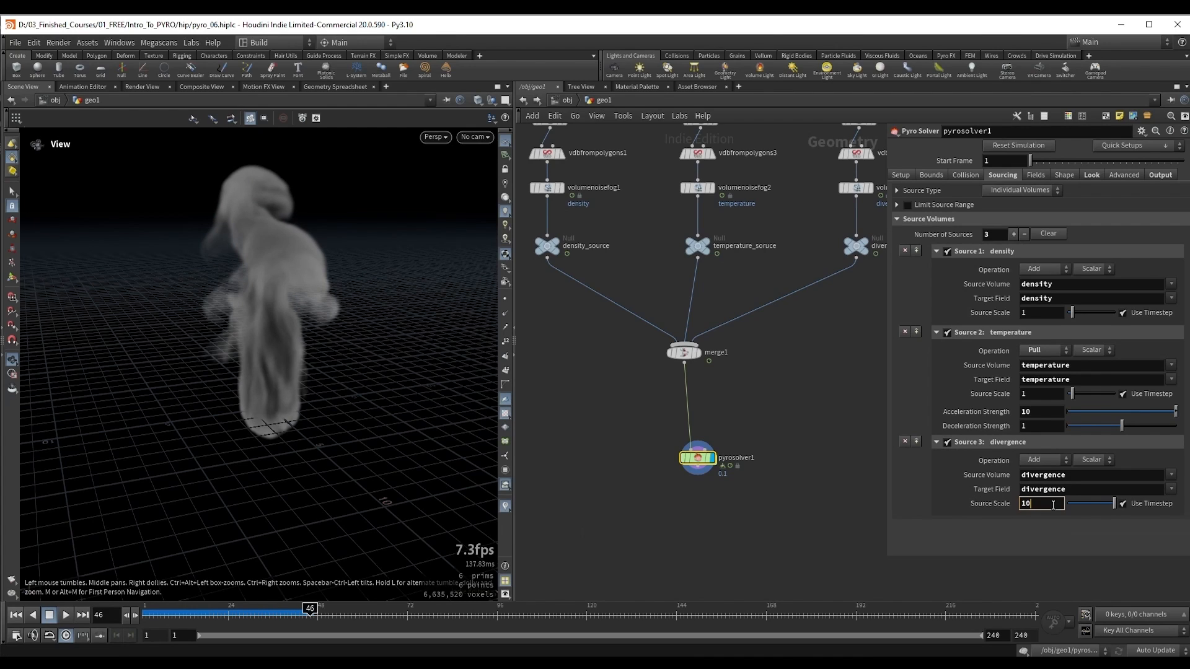
# Step: Set the divergence source's Source Scale to 100 and replay the simulation from the first frame
pyautogui.press('Return')
pyautogui.hotkey('ctrl', 'Up')
pyautogui.press('Up')
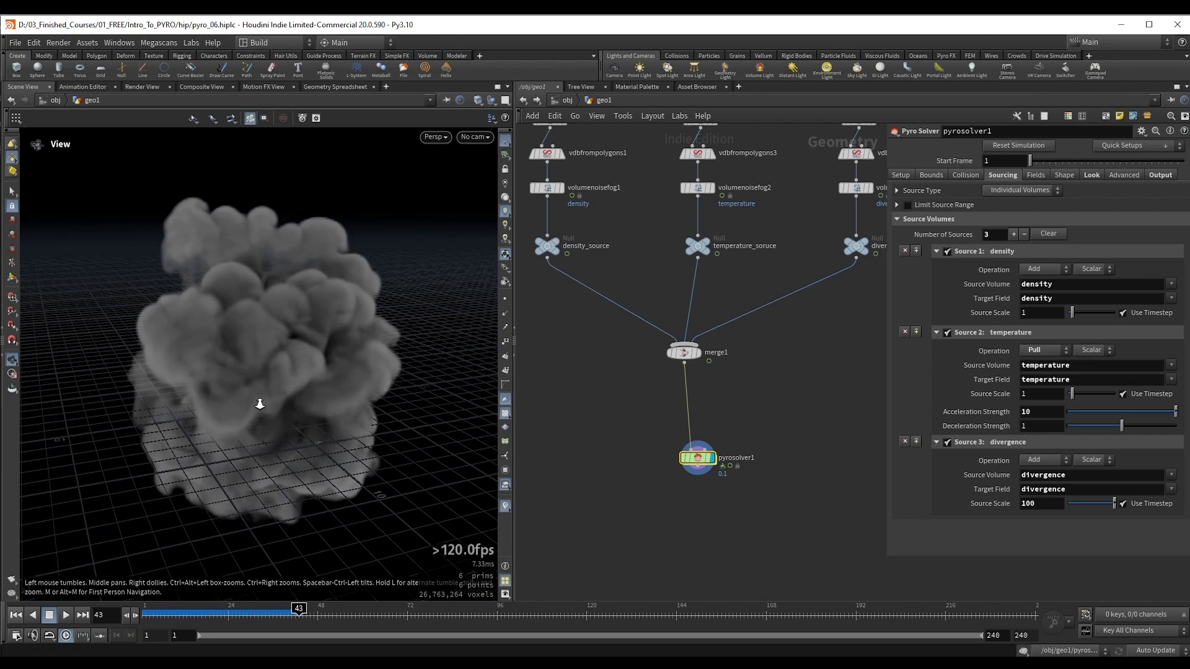
pyautogui.moveTo(258, 404); pyautogui.dragTo(333, 370, button='middle')
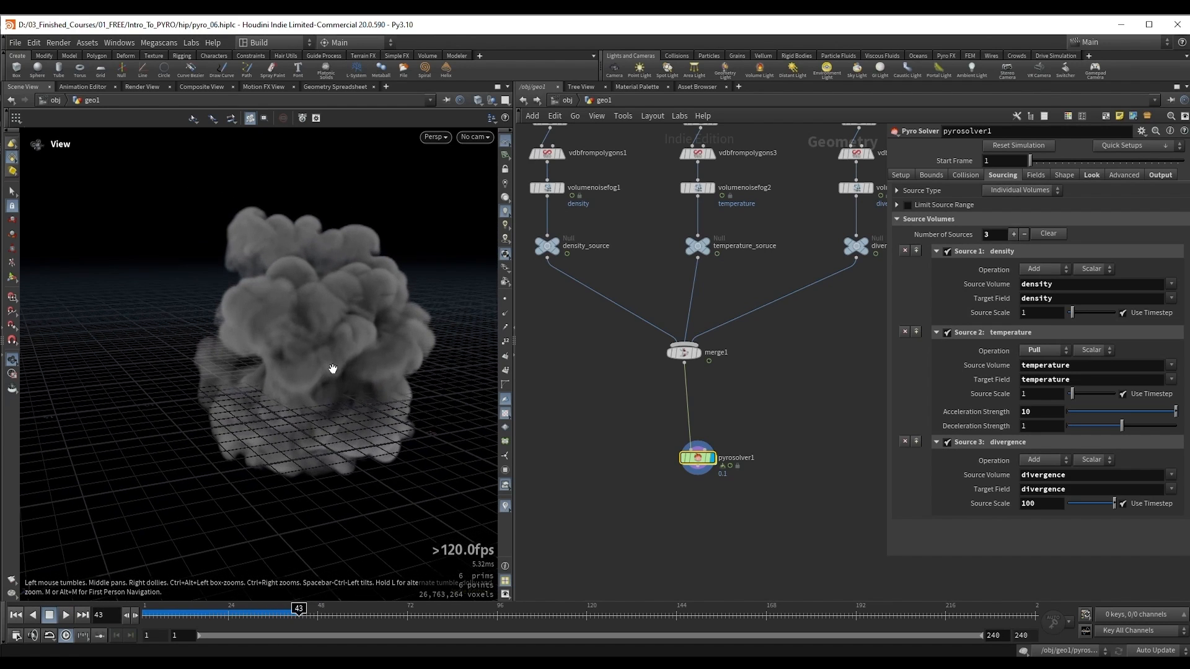
pyautogui.press('Up')
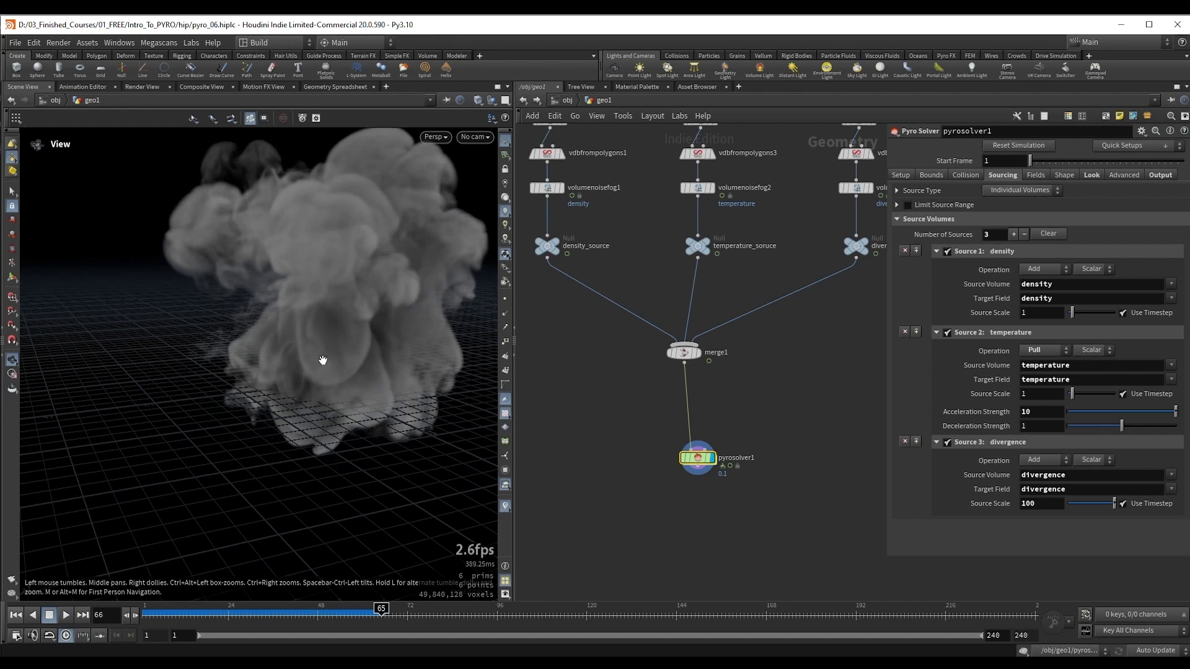
# Step: Replay the smoke simulation from the start and examine how the smoke expands around the source
pyautogui.moveTo(323, 360); pyautogui.dragTo(323, 369)
pyautogui.hotkey('ctrl', 'Up')
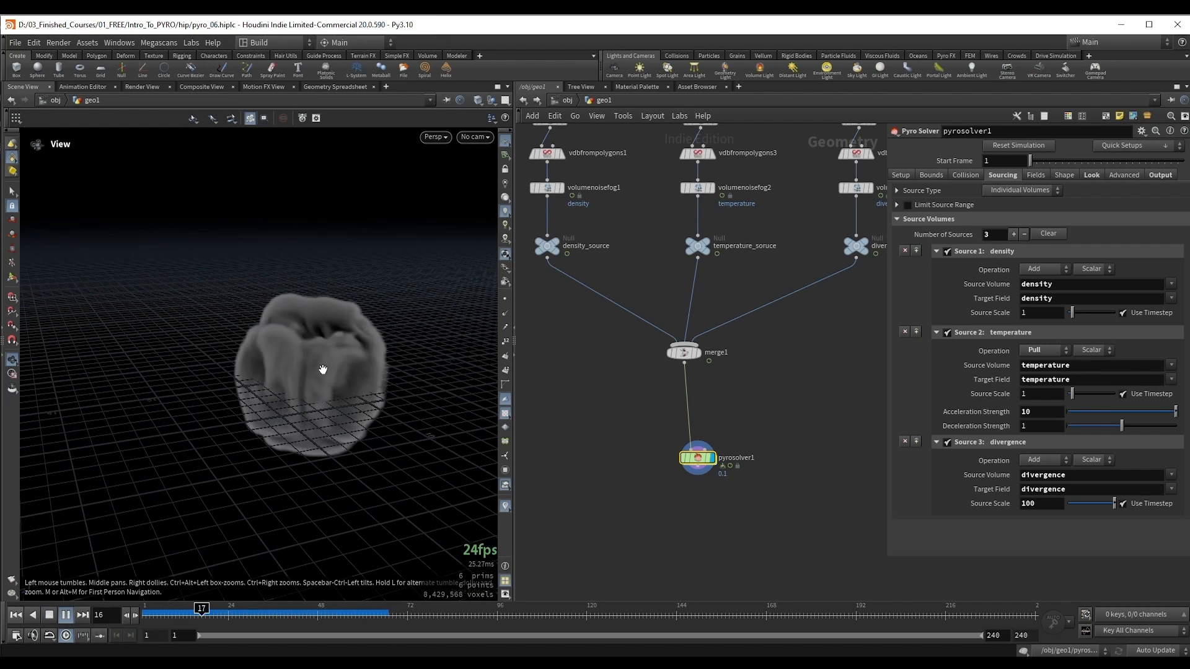
pyautogui.press('Up')
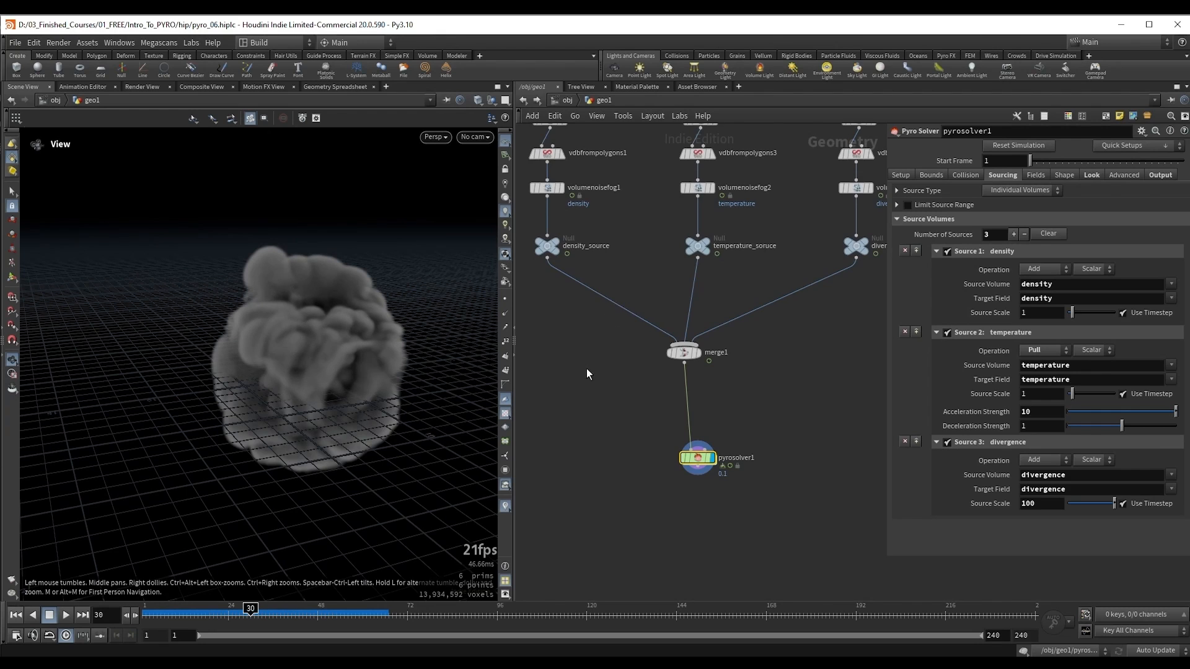
pyautogui.press('h')
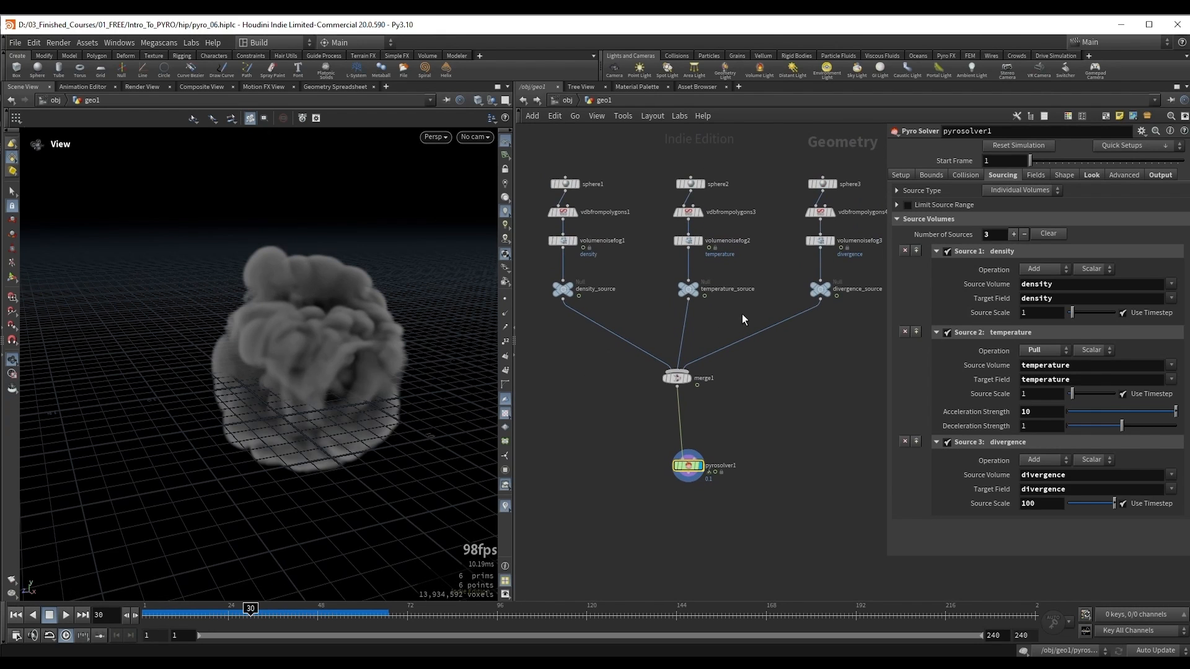
pyautogui.moveTo(254, 377); pyautogui.dragTo(289, 340)
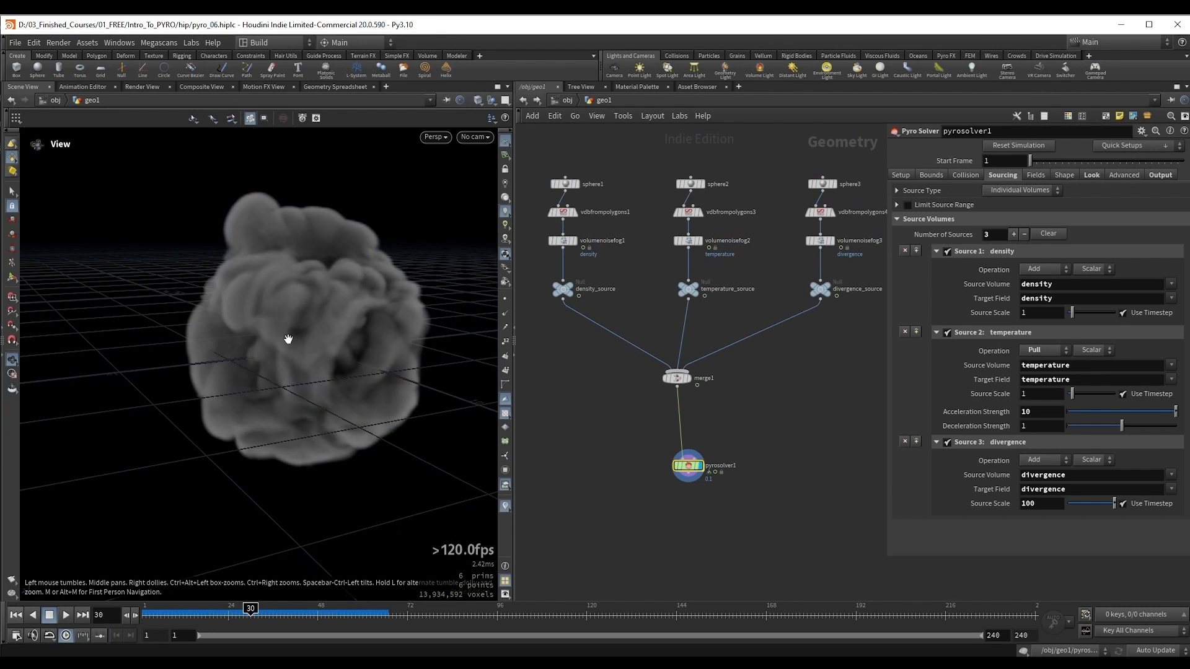
pyautogui.press('Up')
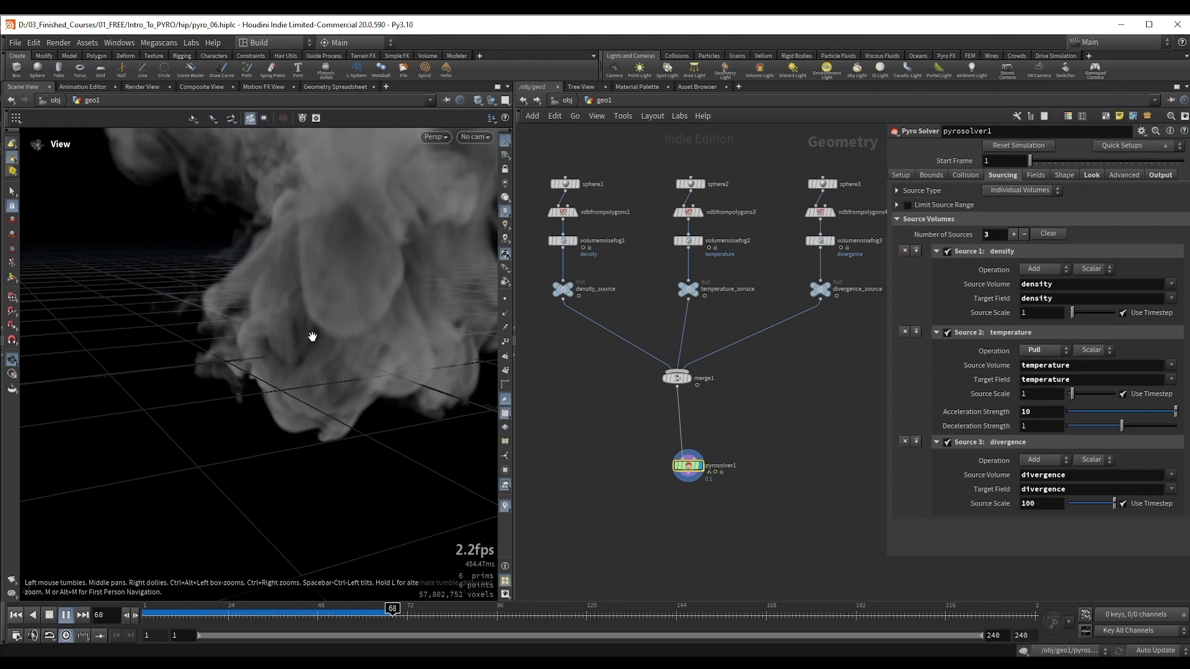
pyautogui.press('Up')
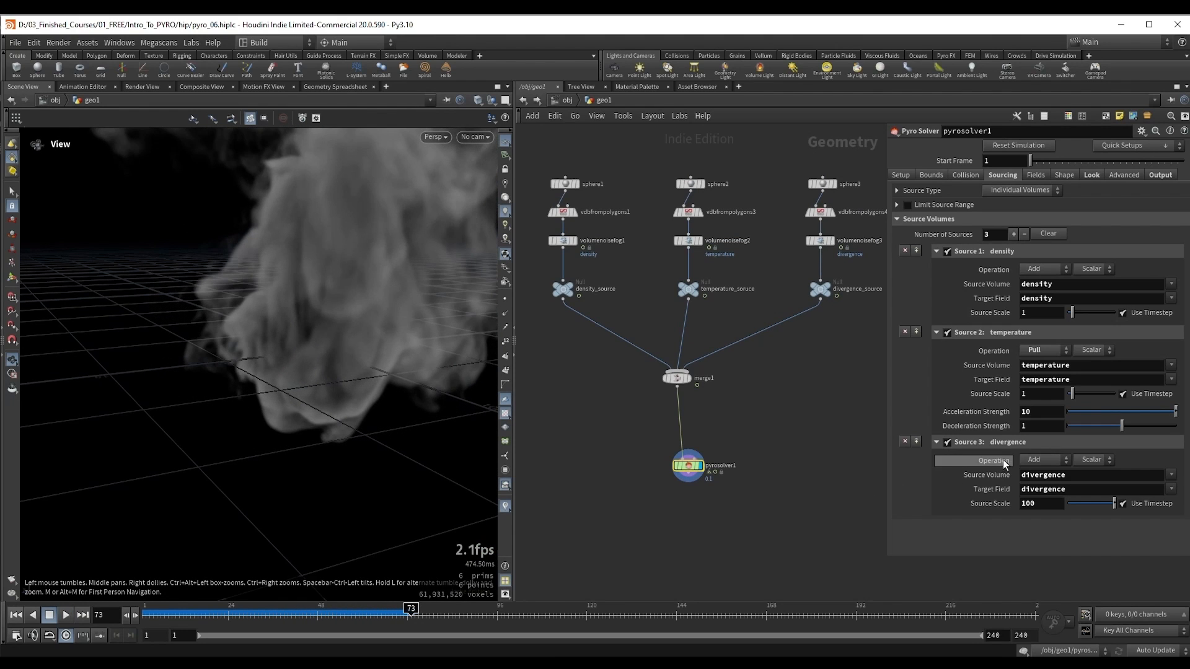
# Step: Review the divergence source's operation options and replay the simulation from the first frame to examine the rising smoke
pyautogui.click(1043, 459)
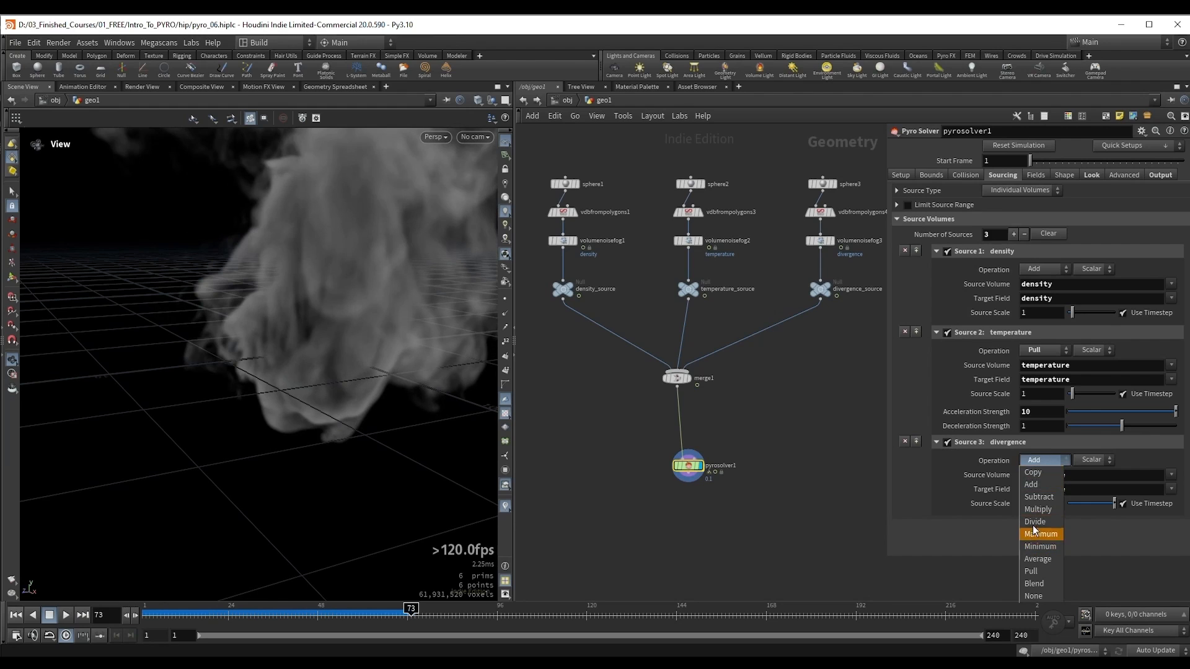
pyautogui.click(1036, 460)
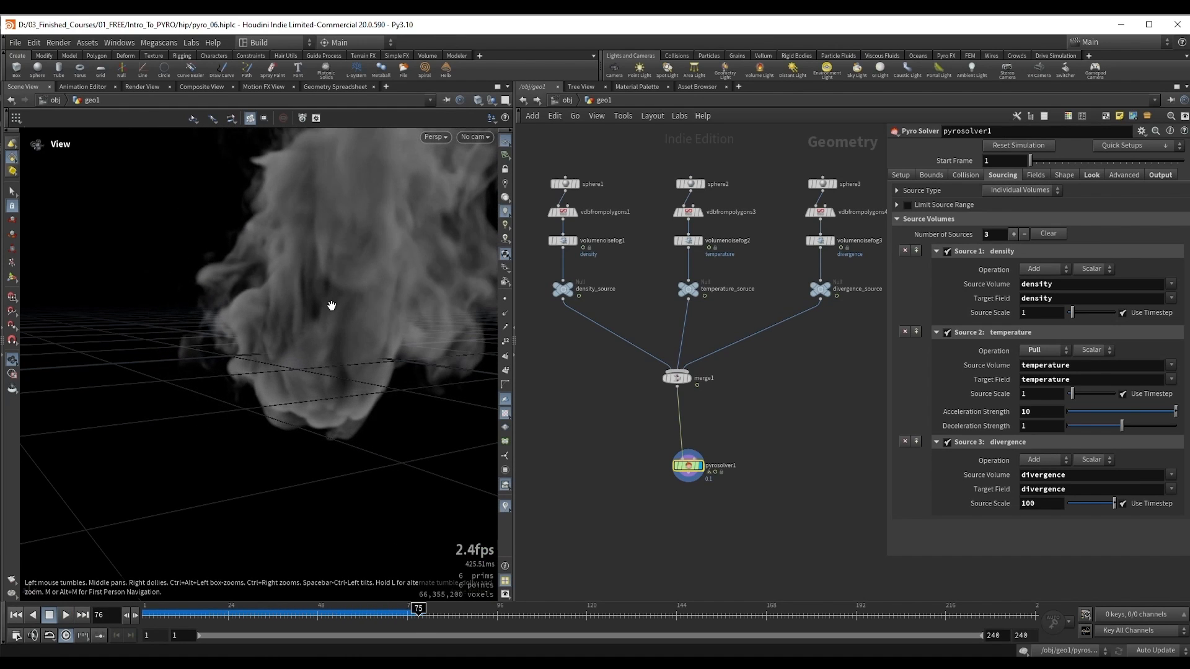
pyautogui.press('Escape')
pyautogui.moveTo(332, 306); pyautogui.dragTo(292, 324, button='right')
pyautogui.moveTo(292, 324); pyautogui.dragTo(262, 377)
pyautogui.hotkey('ctrl', 'Up')
pyautogui.press('Up')
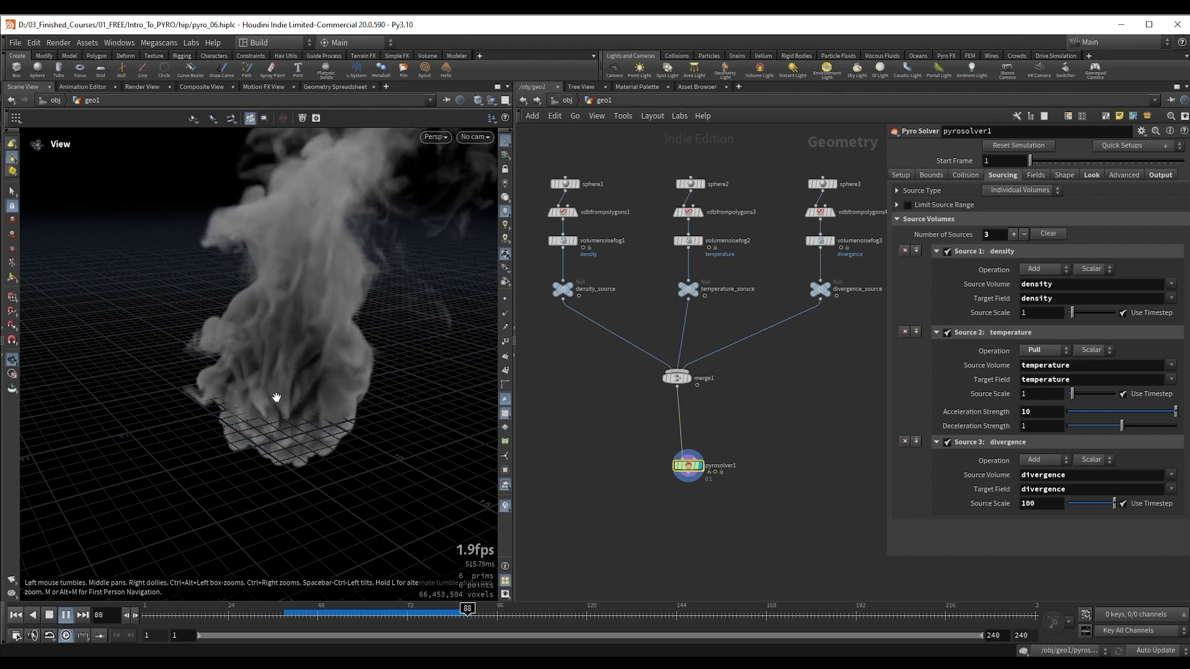
pyautogui.press('Escape')
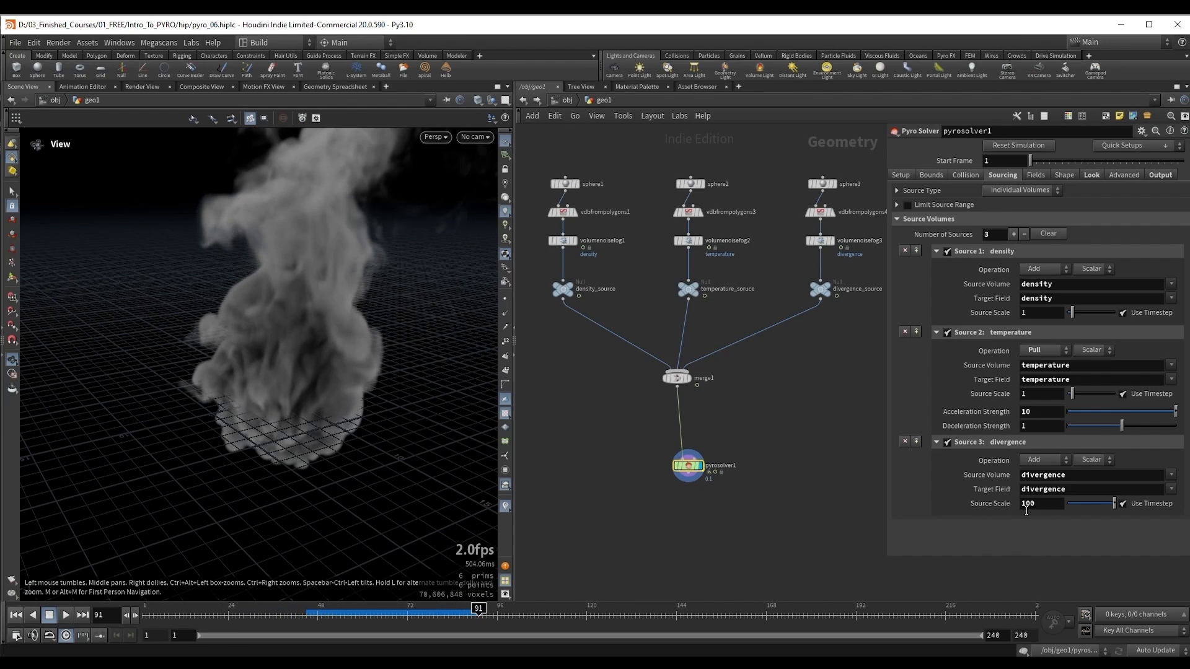
# Step: Display the divergence_source null and inspect its noisy fog volume up close
pyautogui.moveTo(797, 283); pyautogui.dragTo(743, 318, button='middle')
pyautogui.moveTo(797, 352); pyautogui.dragTo(797, 352)
pyautogui.press('r')
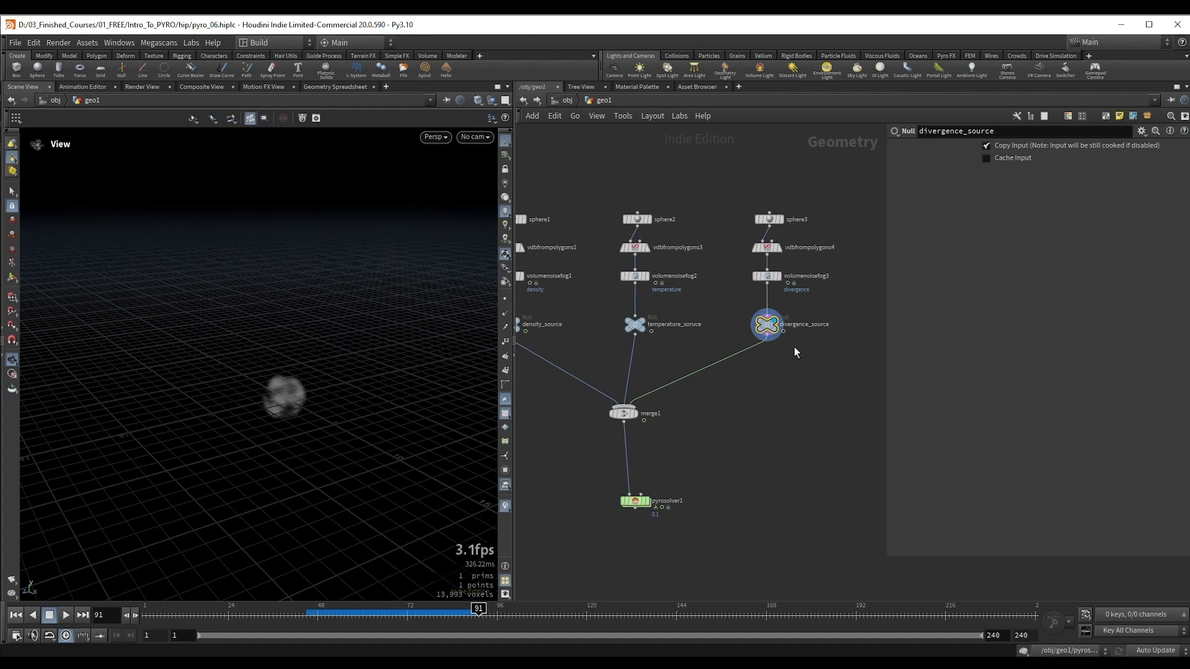
pyautogui.moveTo(322, 382); pyautogui.dragTo(362, 384, button='right')
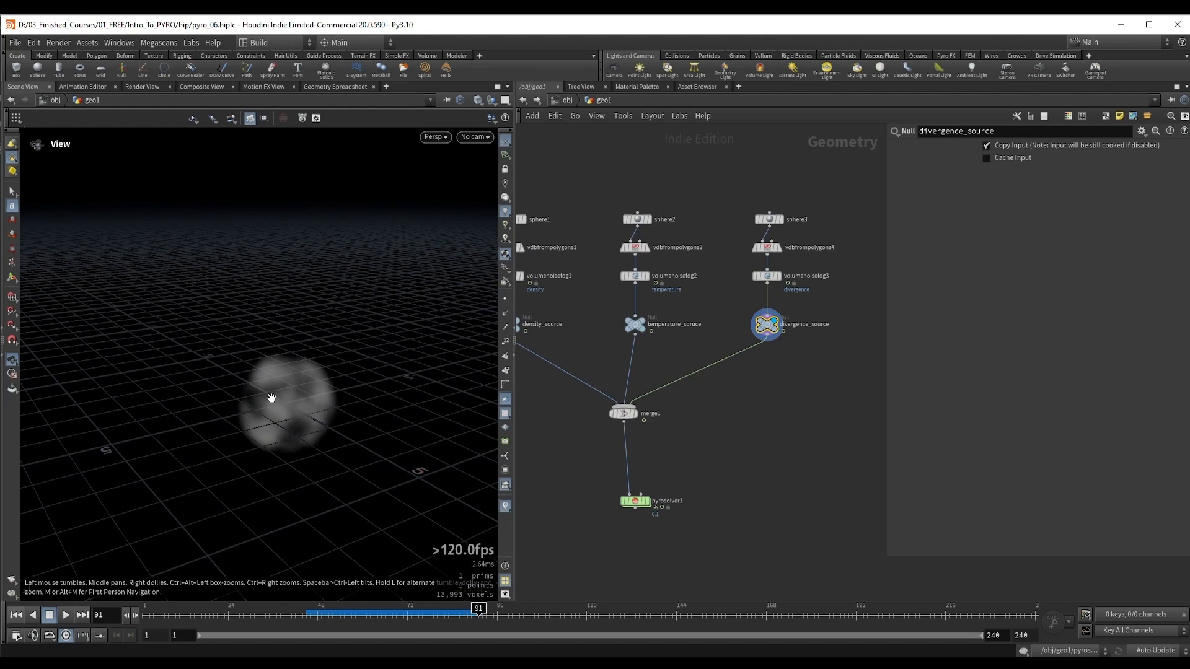
pyautogui.moveTo(271, 397); pyautogui.dragTo(291, 375, button='middle')
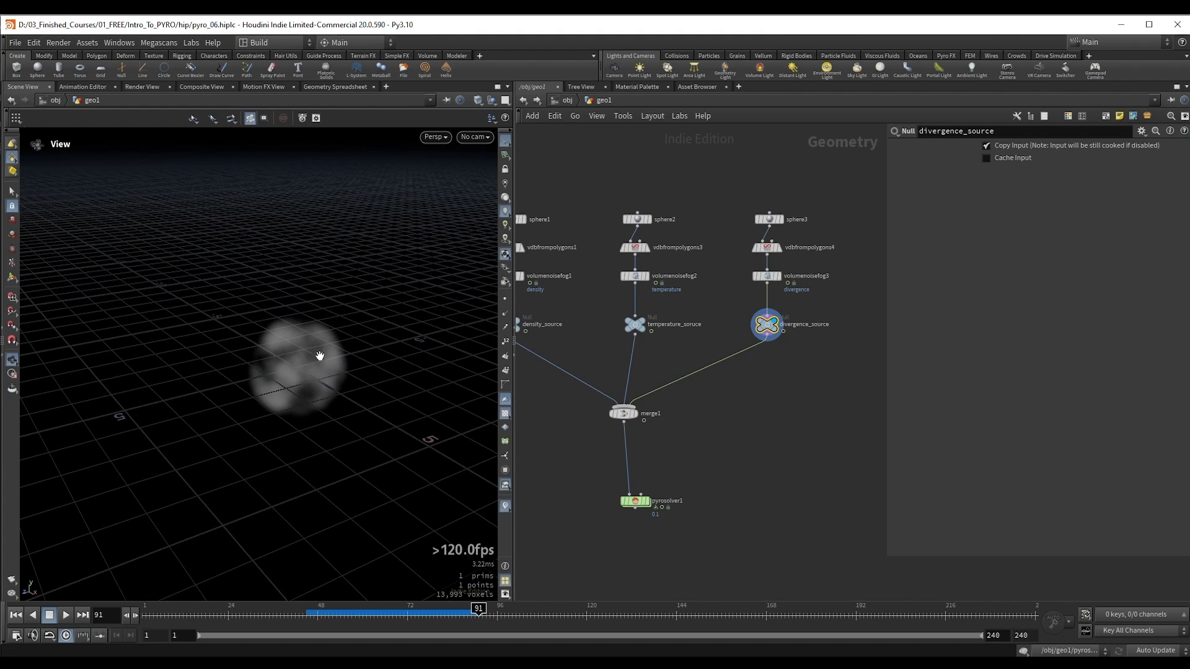
pyautogui.moveTo(315, 384); pyautogui.dragTo(318, 358, button='middle')
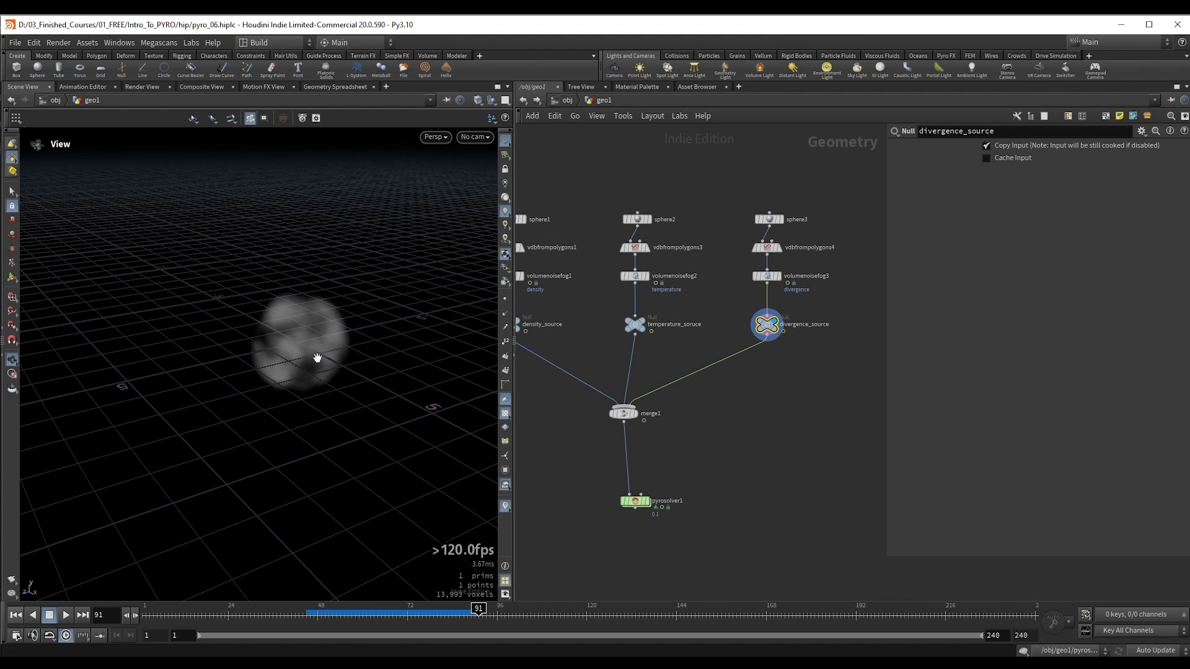
# Step: Display pyrosolver1 and play the simulation from the first frame to examine the smoke's expansion
pyautogui.click(634, 501)
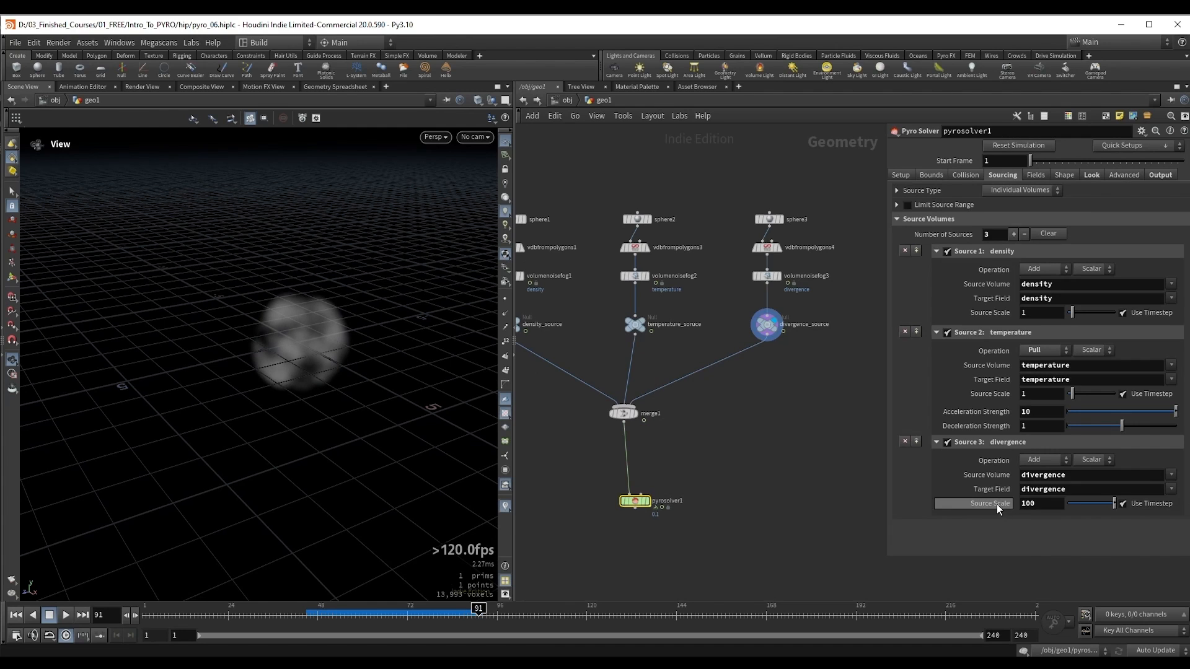
pyautogui.moveTo(342, 331); pyautogui.dragTo(343, 336)
pyautogui.hotkey('ctrl', 'Up')
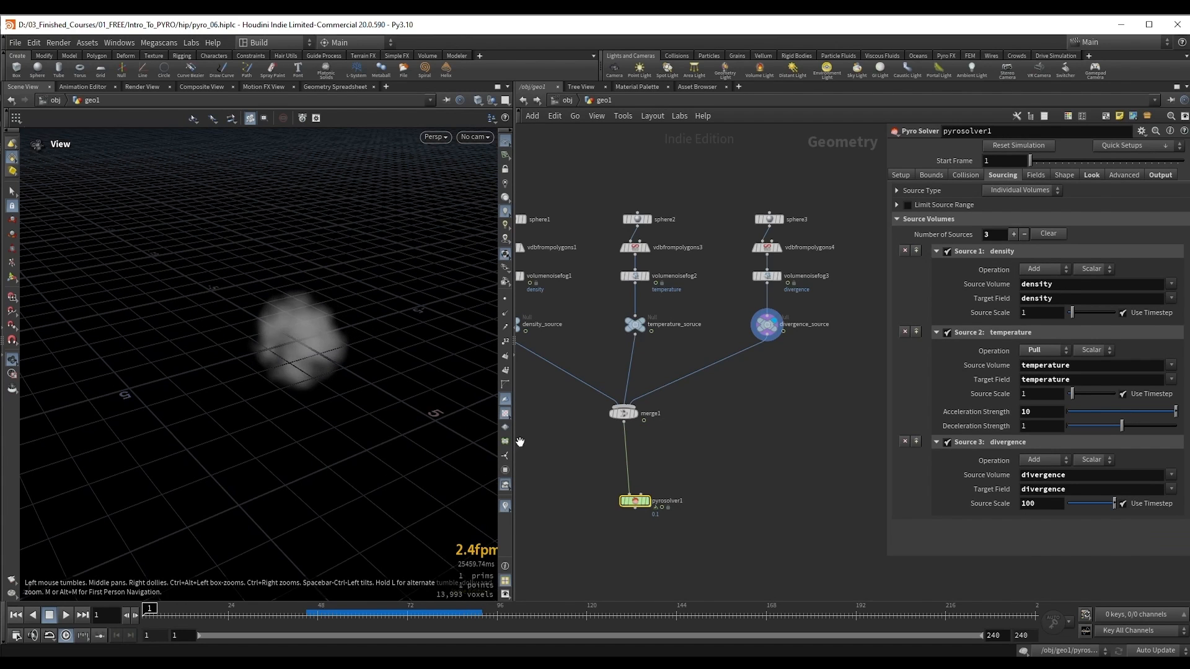
pyautogui.moveTo(596, 473); pyautogui.dragTo(705, 530)
pyautogui.press('r')
pyautogui.press('Up')
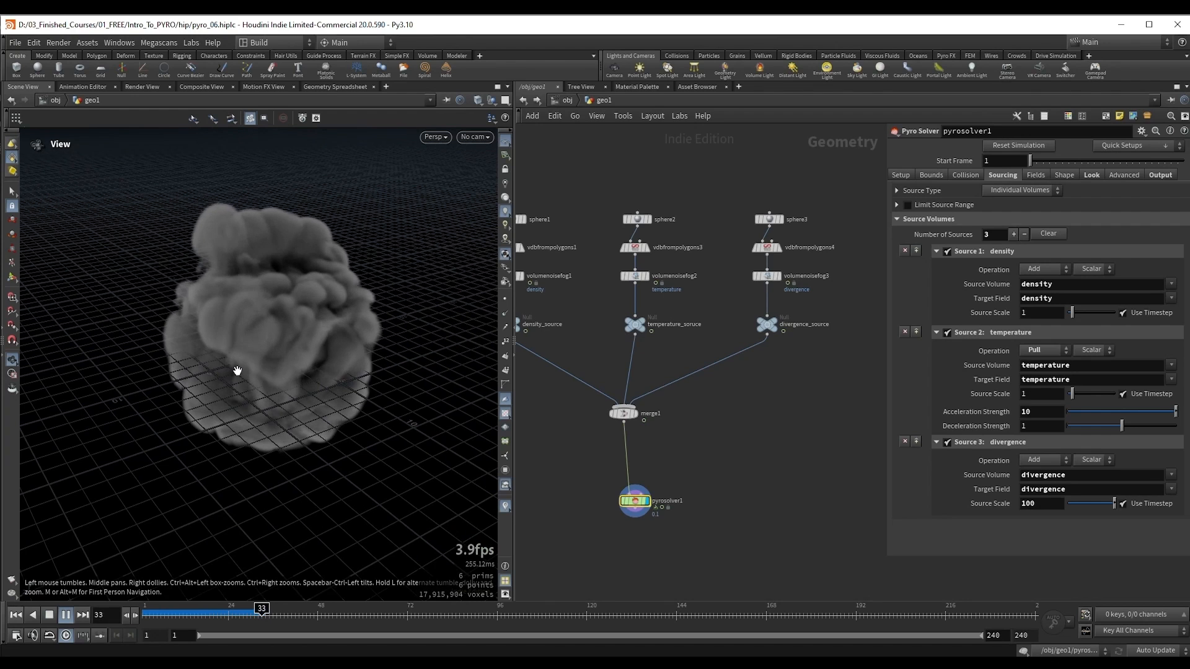
pyautogui.moveTo(269, 344); pyautogui.dragTo(287, 364)
pyautogui.press('Up')
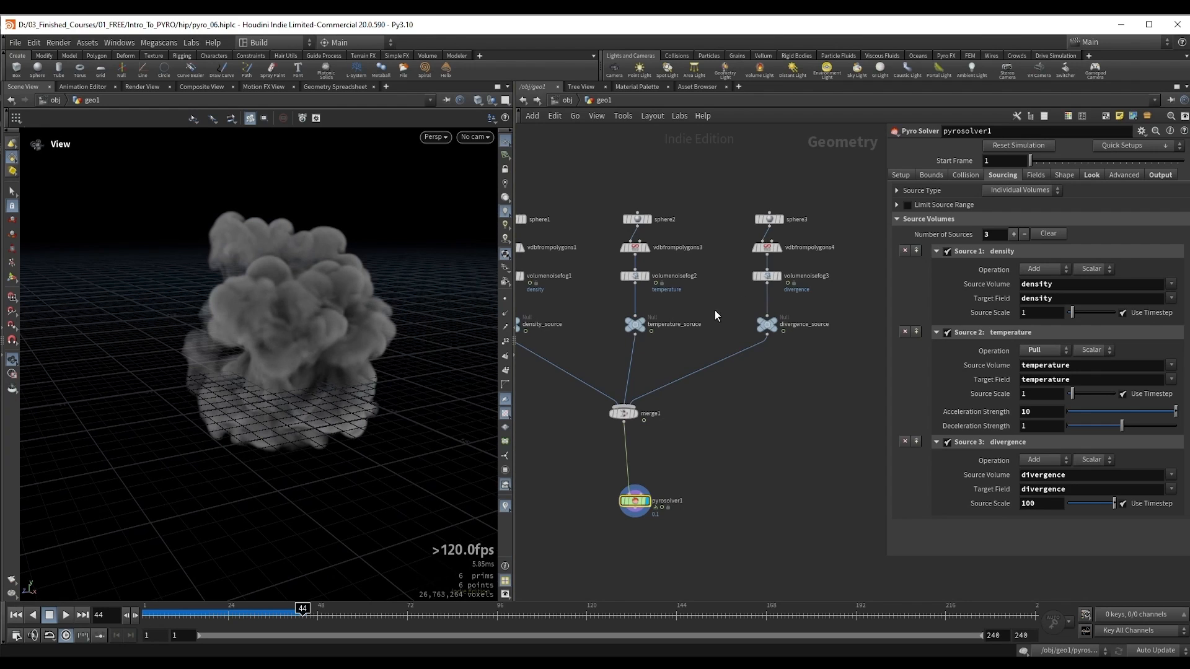
# Step: Display the divergence_source null and set sphere3's Uniform Scale to 10 to enlarge the divergence volume
pyautogui.moveTo(715, 316); pyautogui.dragTo(692, 331, button='middle')
pyautogui.click(747, 340)
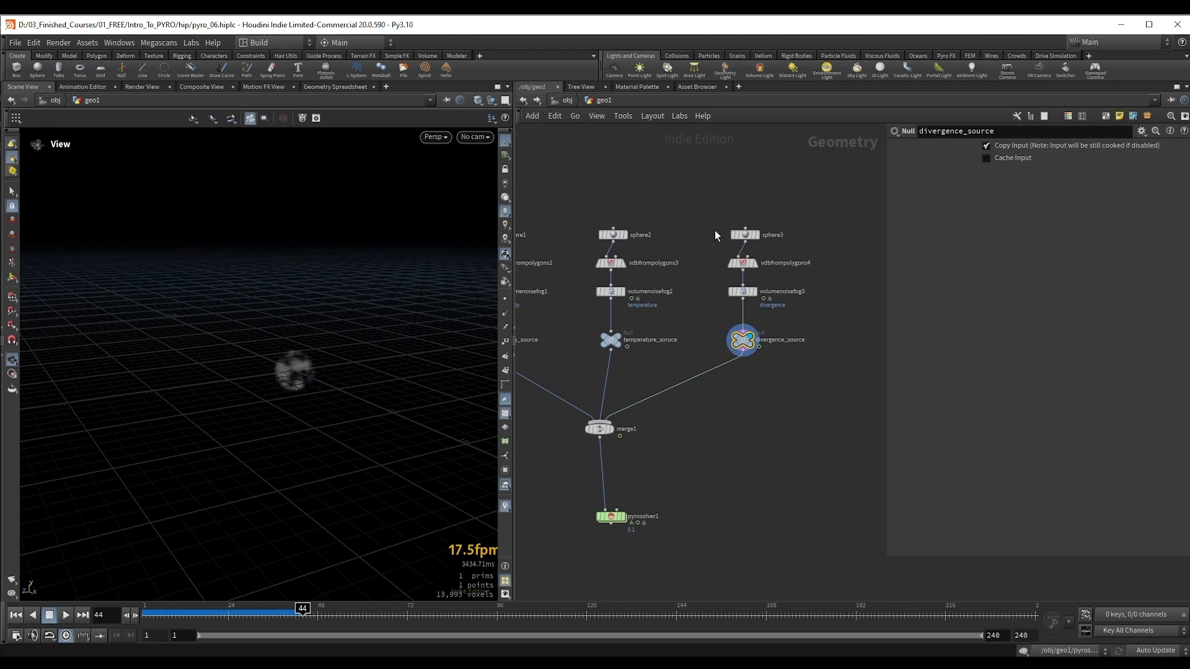
pyautogui.moveTo(775, 243); pyautogui.dragTo(777, 245)
pyautogui.moveTo(396, 301); pyautogui.dragTo(414, 340)
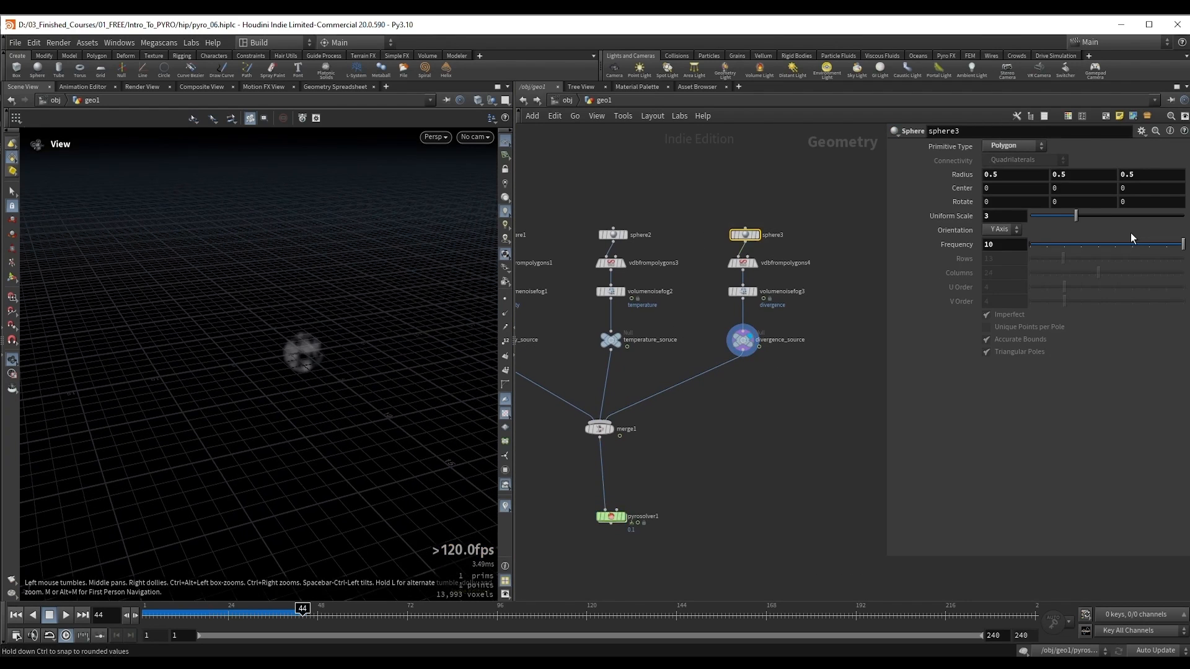
pyautogui.moveTo(1081, 223); pyautogui.dragTo(1189, 226)
pyautogui.moveTo(667, 492); pyautogui.dragTo(712, 436, button='middle')
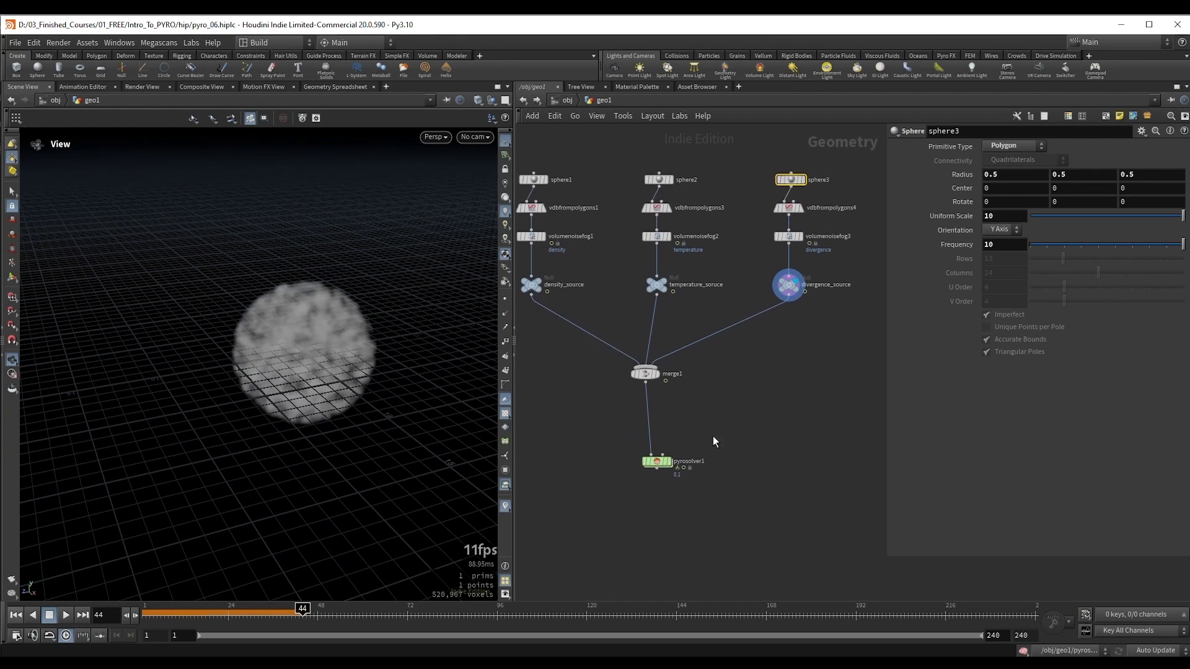
# Step: Display pyrosolver1 again and play the simulation from the first frame to examine the effect of the larger divergence sphere
pyautogui.hotkey('ctrl', 'Up')
pyautogui.moveTo(627, 452); pyautogui.dragTo(698, 486)
pyautogui.press('r')
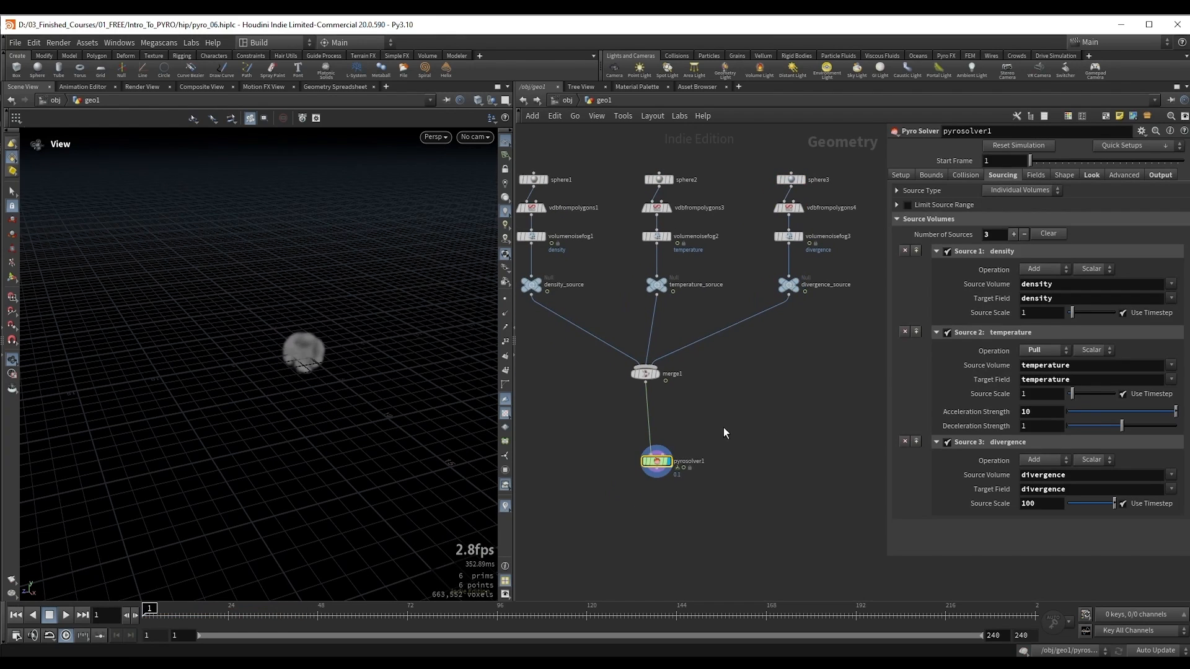
pyautogui.press('Up')
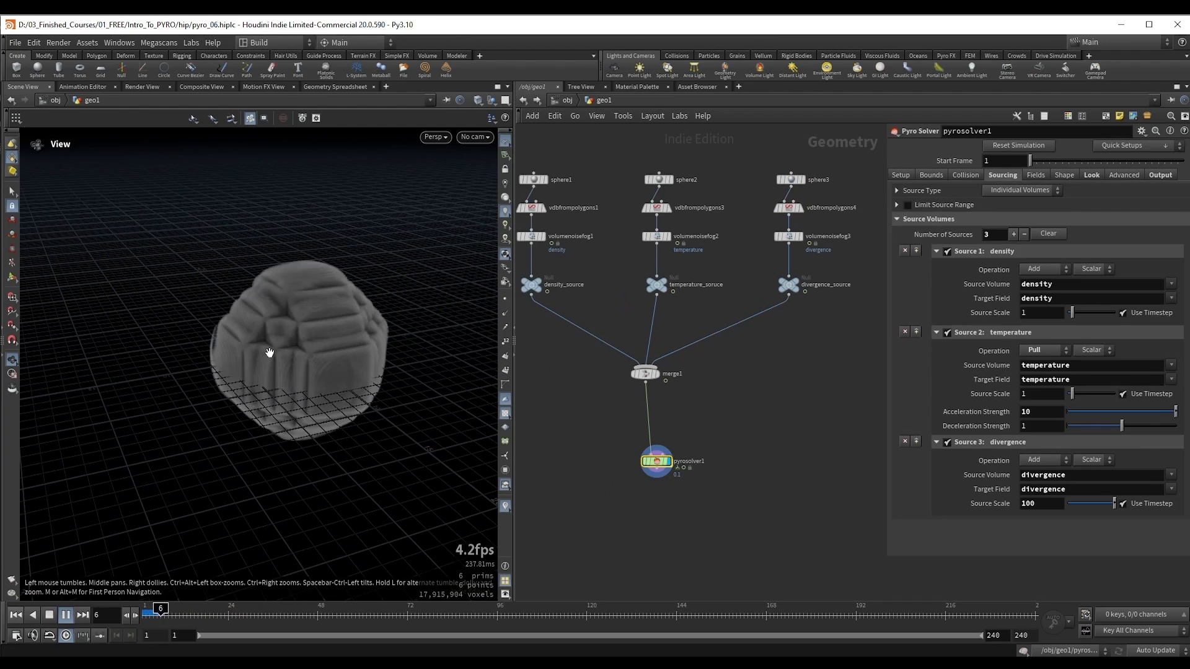
pyautogui.press('Up')
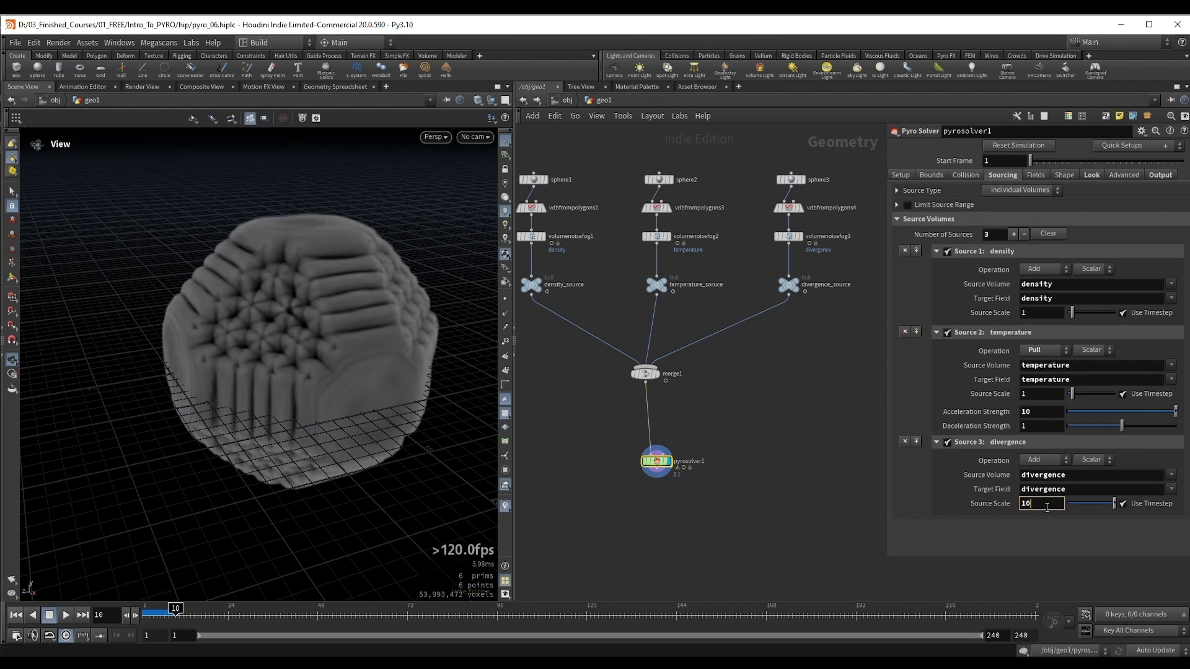
# Step: Set the divergence source's Source Scale to 10 and replay the simulation from the first frame
pyautogui.hotkey('ctrl', 'Up')
pyautogui.press('Up')
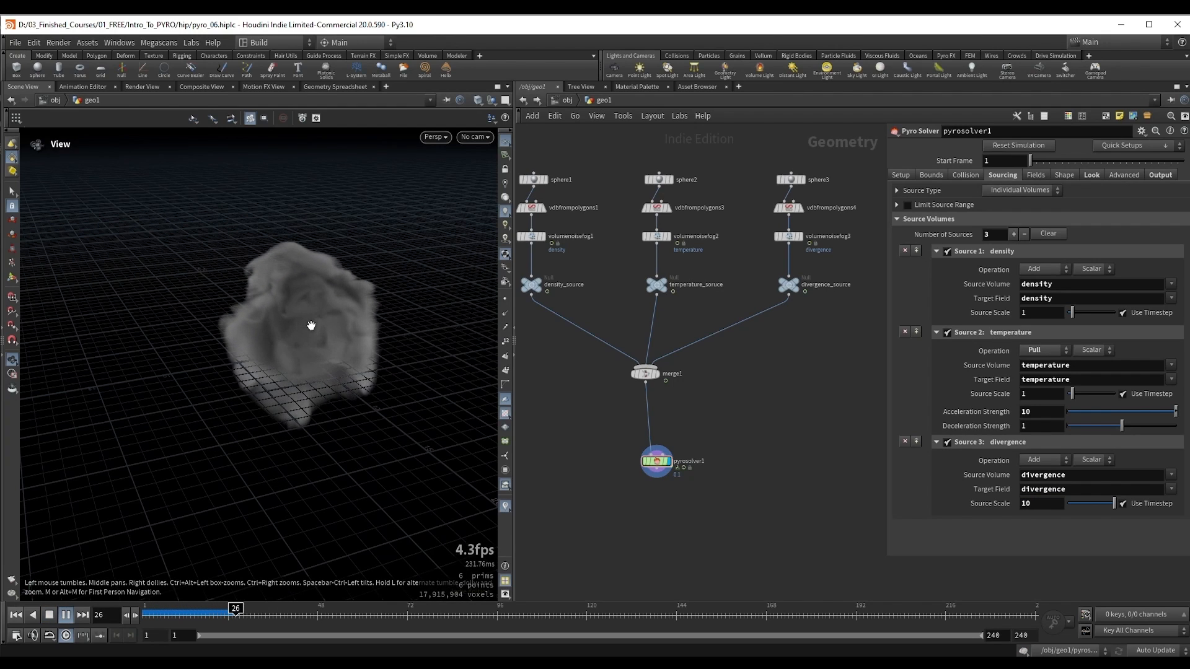
pyautogui.hotkey('ctrl', 'Up')
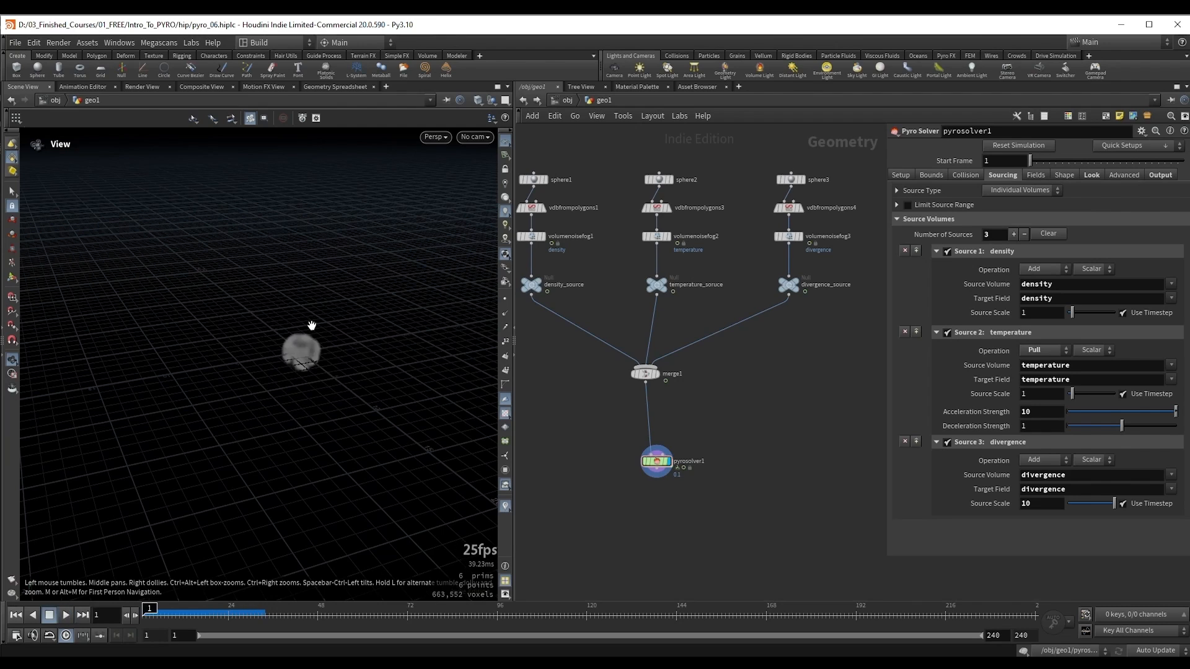
pyautogui.press('Up')
pyautogui.press('Up')
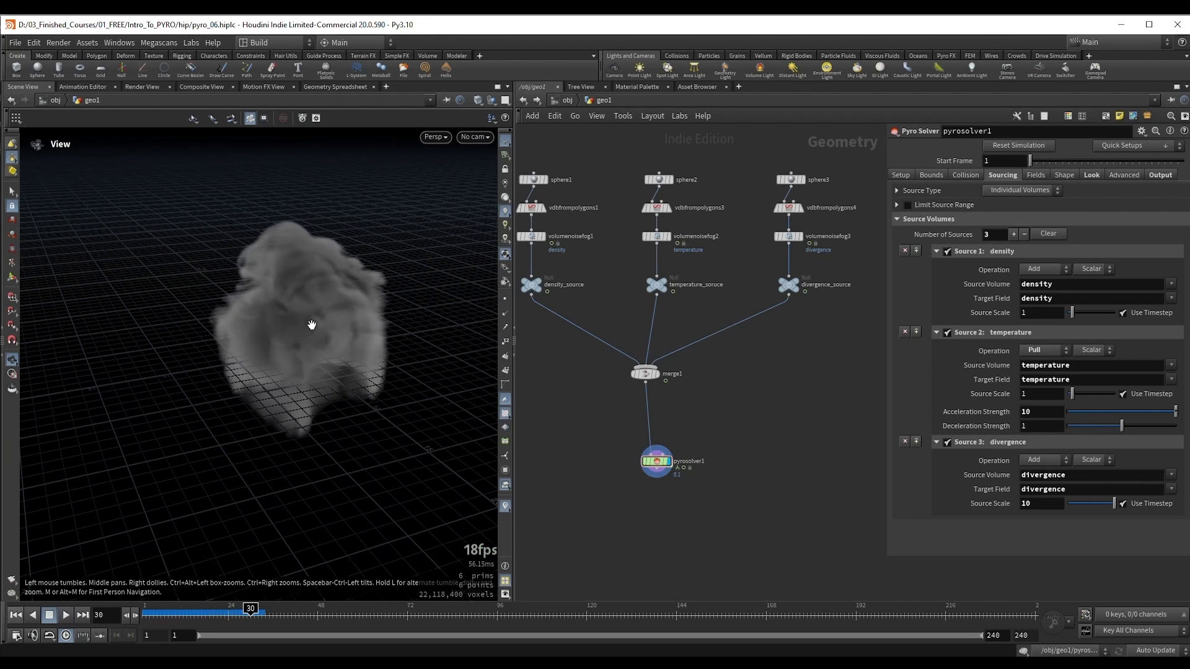
pyautogui.press('Up')
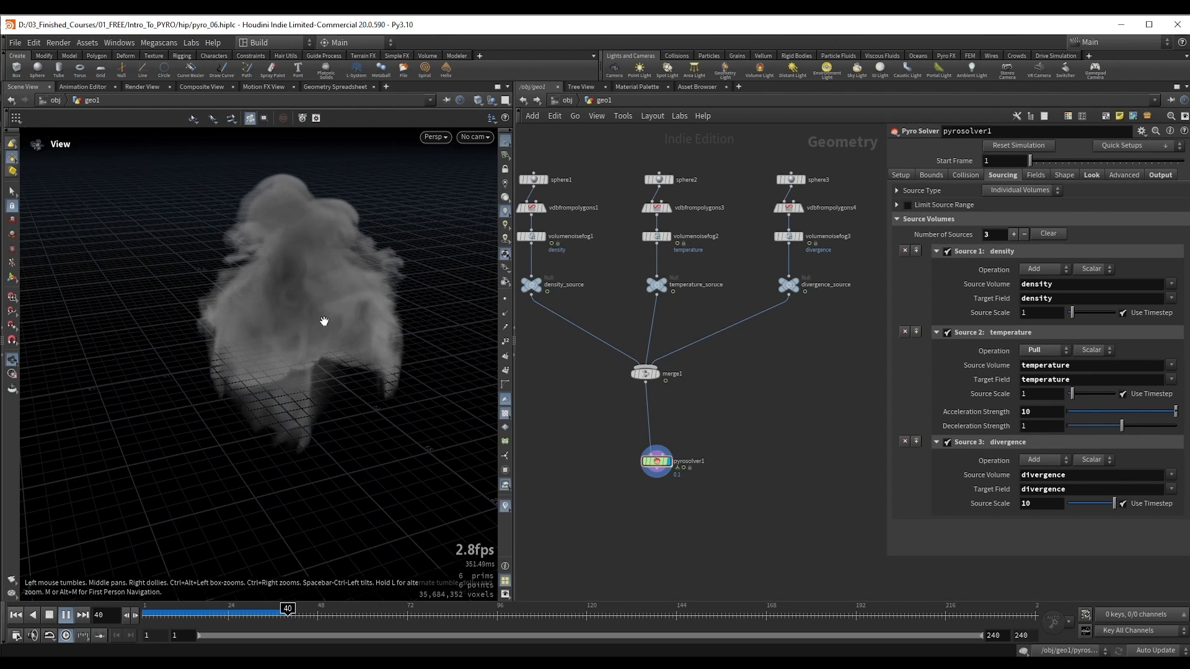
# Step: Replay the simulation from the first frame and examine how the smoke rises and spreads at Source Scale 10
pyautogui.hotkey('ctrl', 'Up')
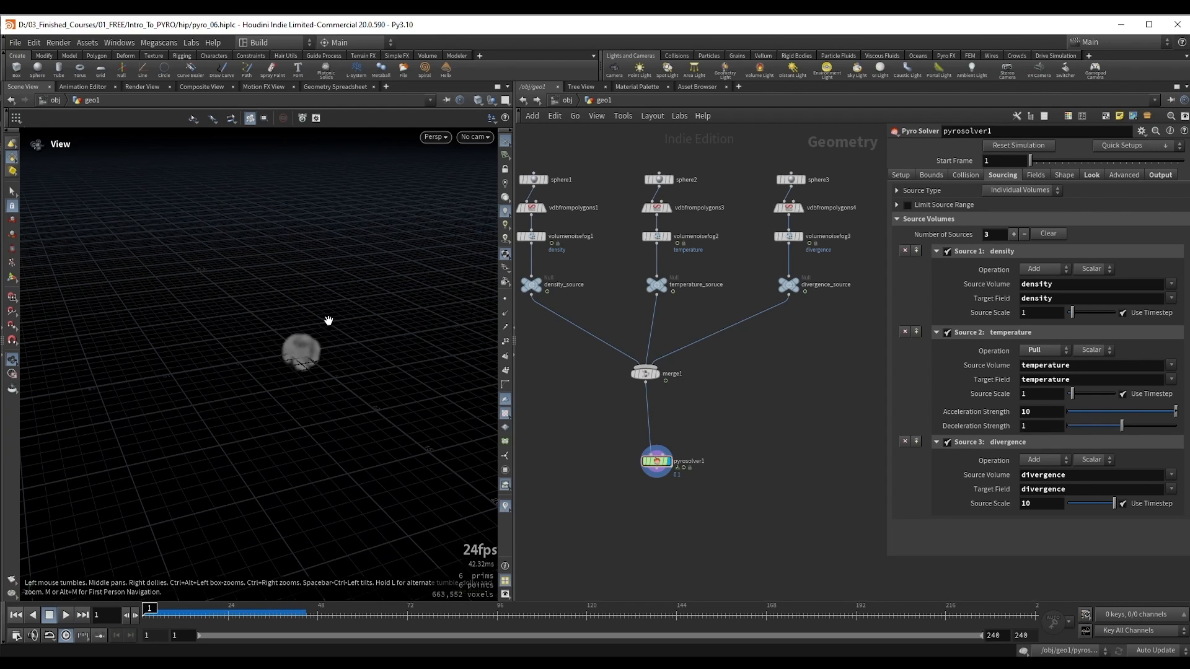
pyautogui.press('Up')
pyautogui.moveTo(320, 323)
pyautogui.mouseDown()
pyautogui.moveTo(306, 340)
pyautogui.moveTo(328, 340)
pyautogui.mouseUp()
pyautogui.moveTo(329, 340); pyautogui.dragTo(322, 354)
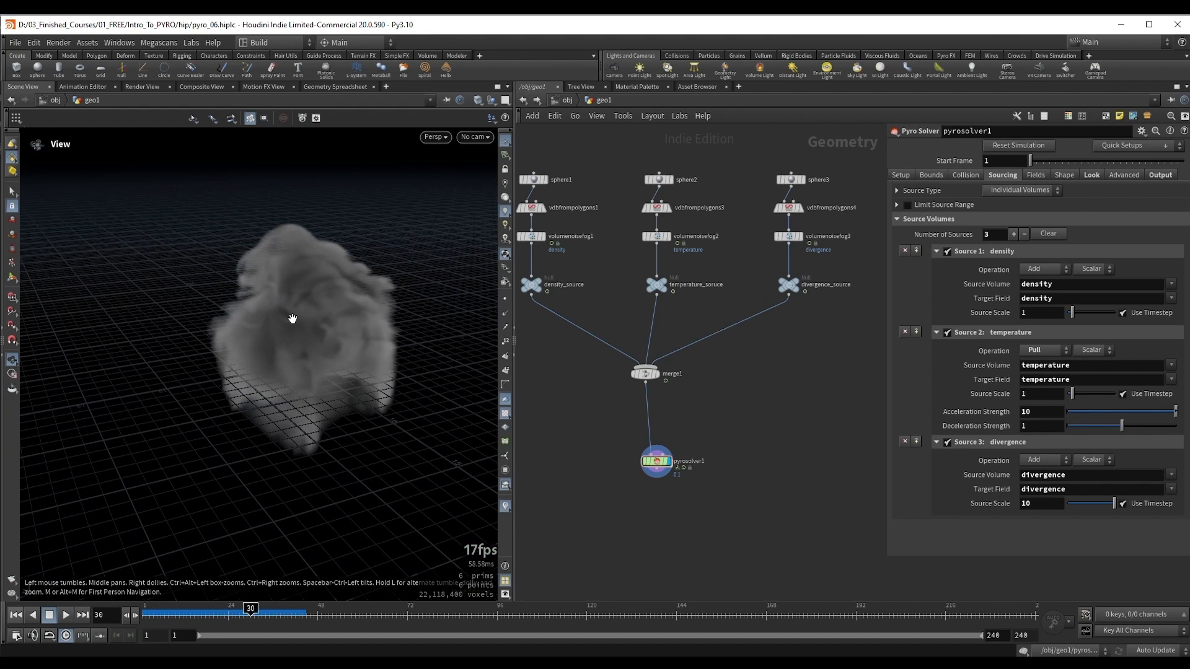
pyautogui.moveTo(298, 321); pyautogui.dragTo(364, 329, button='right')
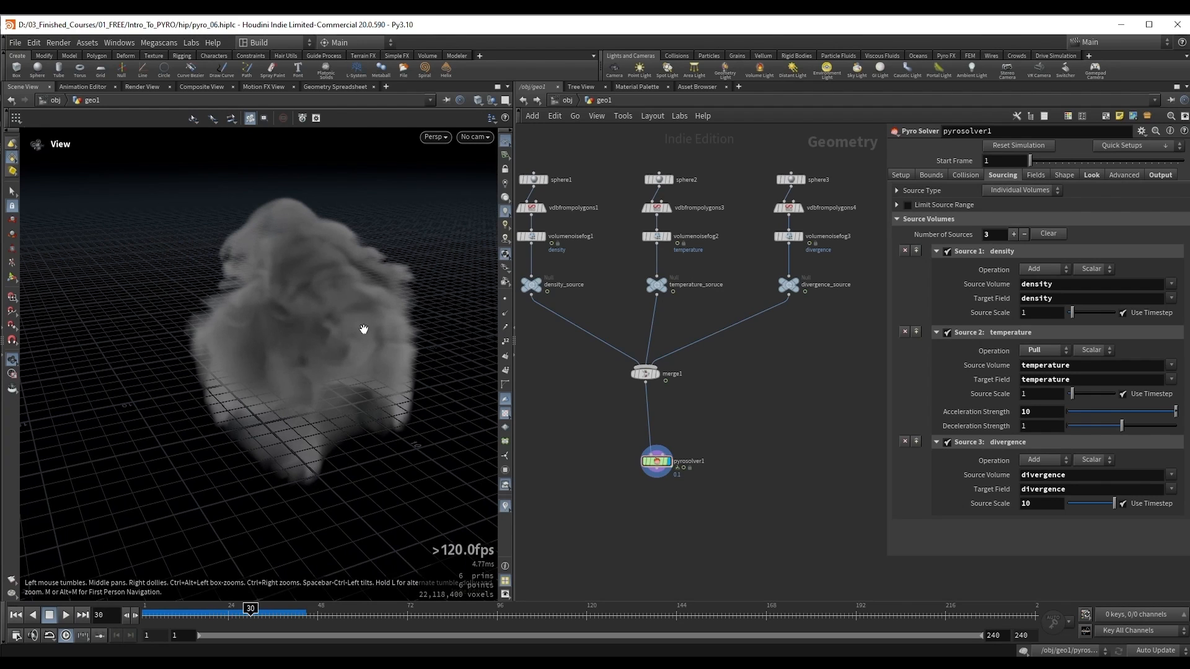
pyautogui.press('Up')
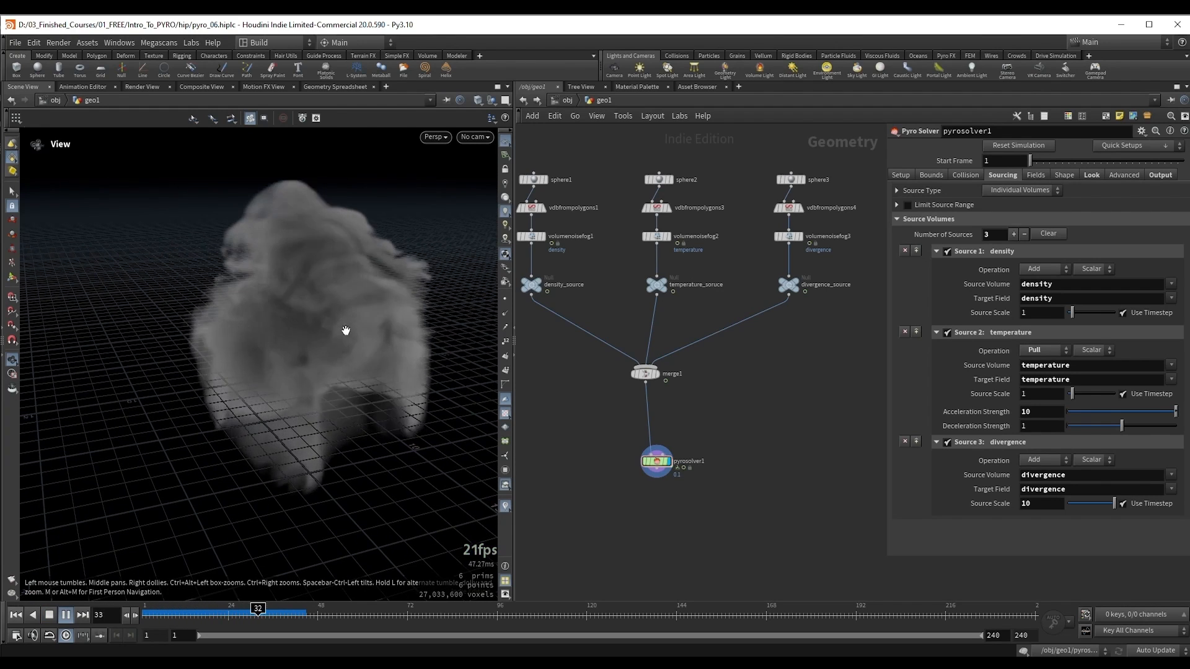
pyautogui.press('Up')
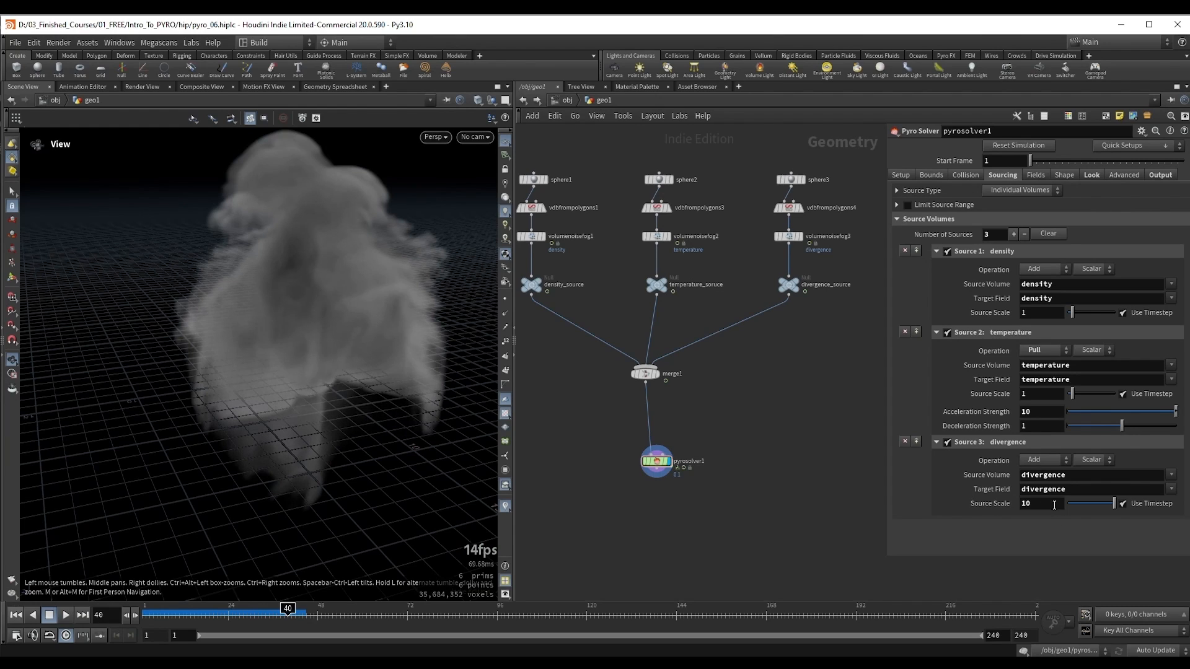
# Step: Set sphere3's Uniform Scale to 3
pyautogui.moveTo(804, 385); pyautogui.dragTo(788, 445, button='middle')
pyautogui.moveTo(801, 248); pyautogui.dragTo(802, 248)
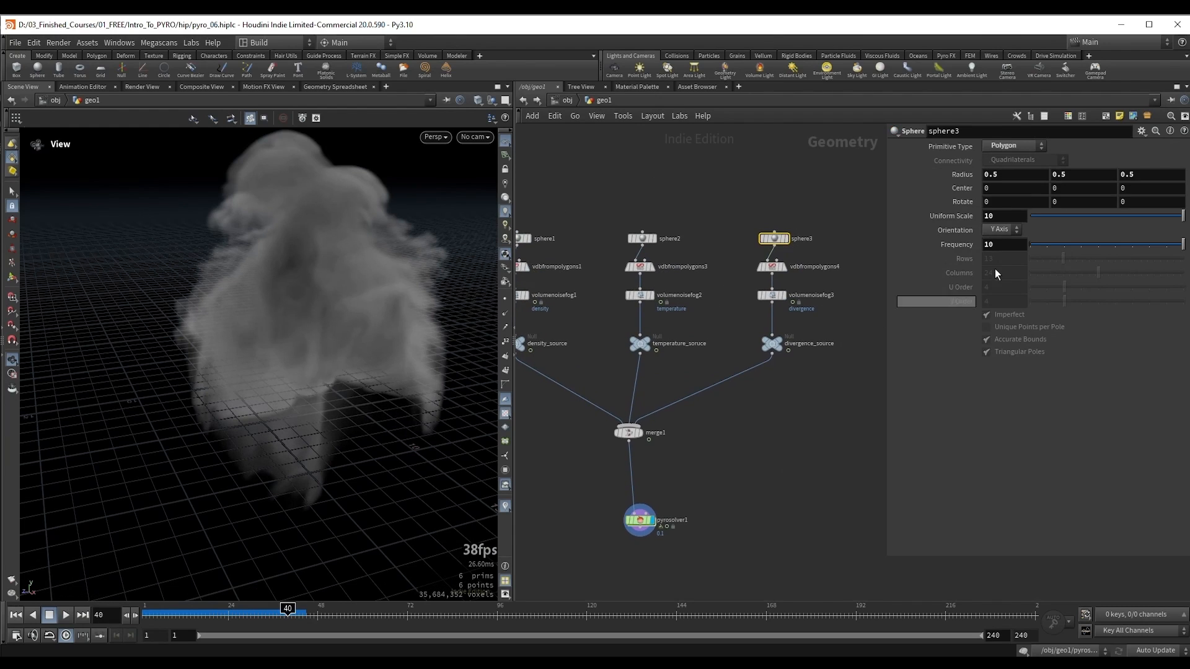
pyautogui.moveTo(999, 217); pyautogui.dragTo(973, 221)
pyautogui.write('3')
pyautogui.press('Return')
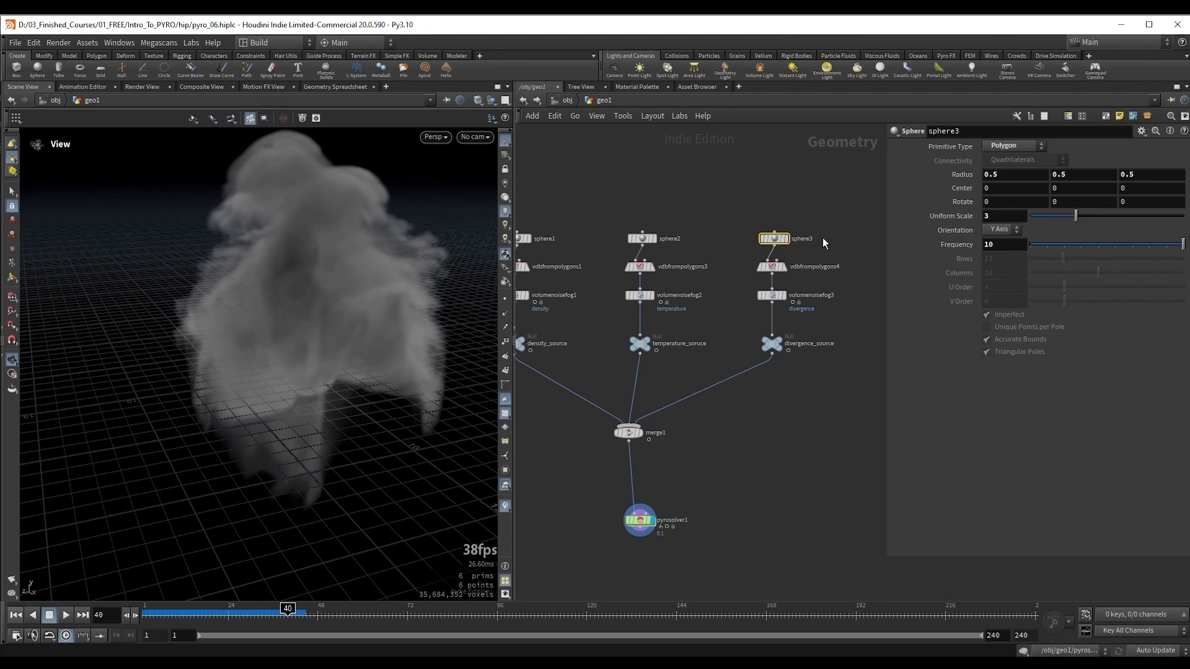
# Step: Return to the first frame, set the divergence source's Source Scale on pyrosolver1 to 100 and play the simulation
pyautogui.hotkey('ctrl', 'Up')
pyautogui.moveTo(585, 494); pyautogui.dragTo(605, 456, button='middle')
pyautogui.moveTo(593, 454); pyautogui.dragTo(714, 519)
pyautogui.click(1041, 503)
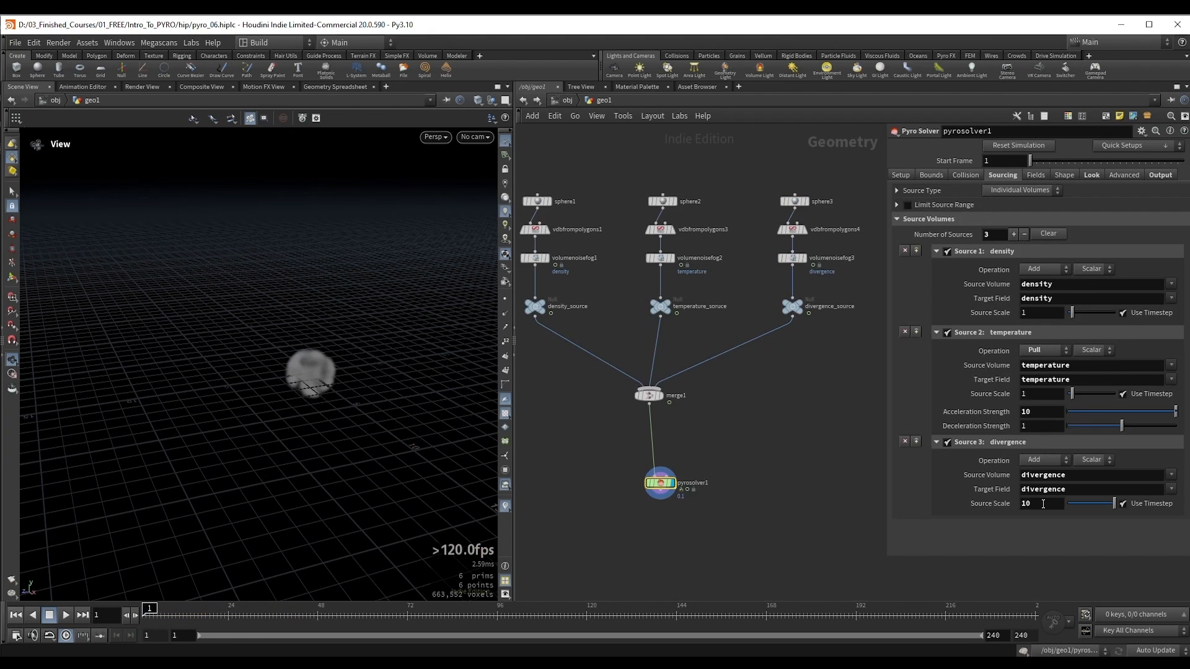
pyautogui.write('0')
pyautogui.press('Return')
pyautogui.press('Up')
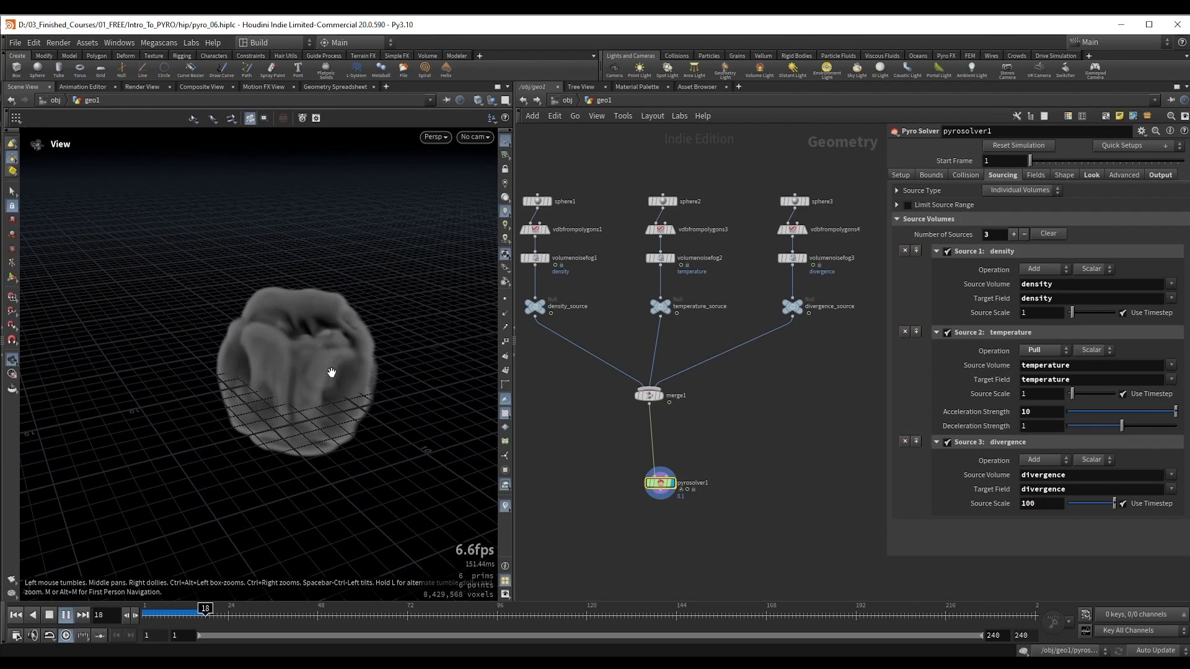
pyautogui.press('Up')
# Step: Replay the simulation from the first frame and examine how the divergence pushes the smoke outward from the source
pyautogui.hotkey('ctrl', 'Up')
pyautogui.press('Up')
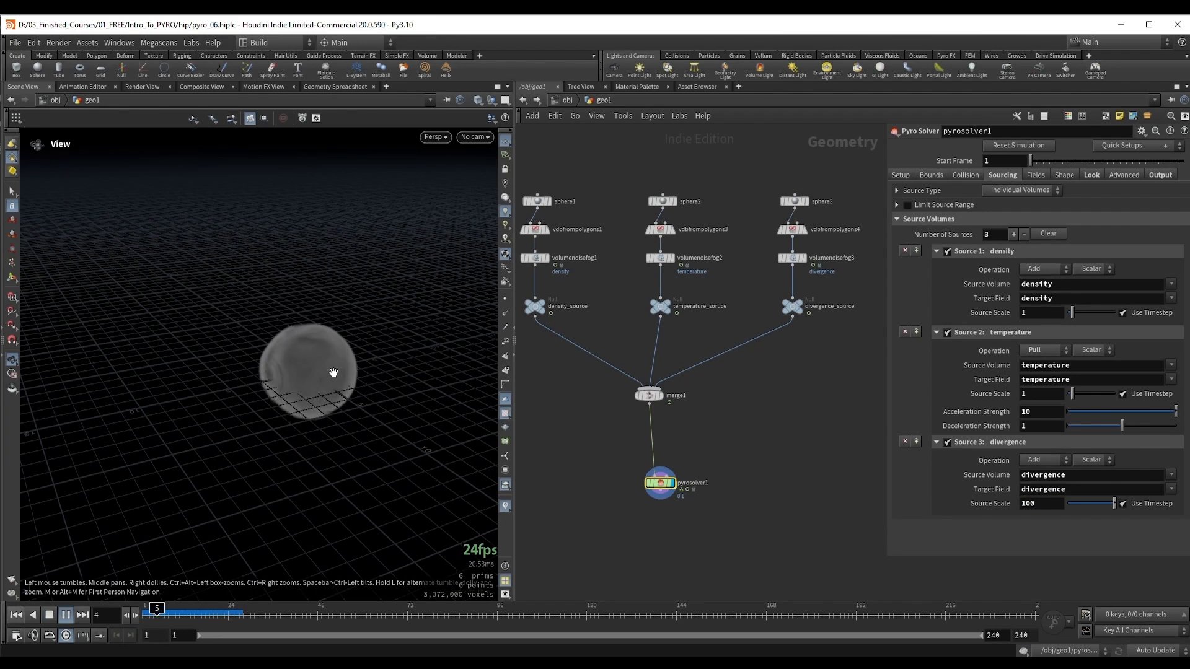
pyautogui.press('Up')
pyautogui.moveTo(294, 375); pyautogui.dragTo(311, 360)
pyautogui.press('Up')
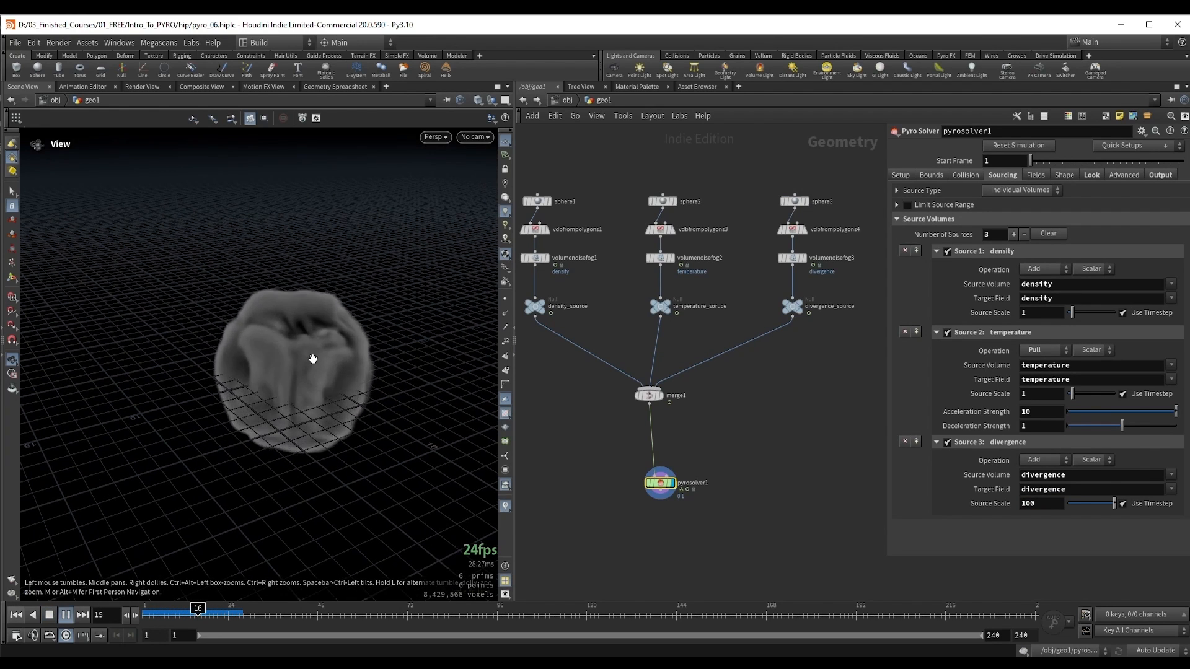
pyautogui.press('Up')
pyautogui.hotkey('ctrl', 'Up')
pyautogui.press('Up')
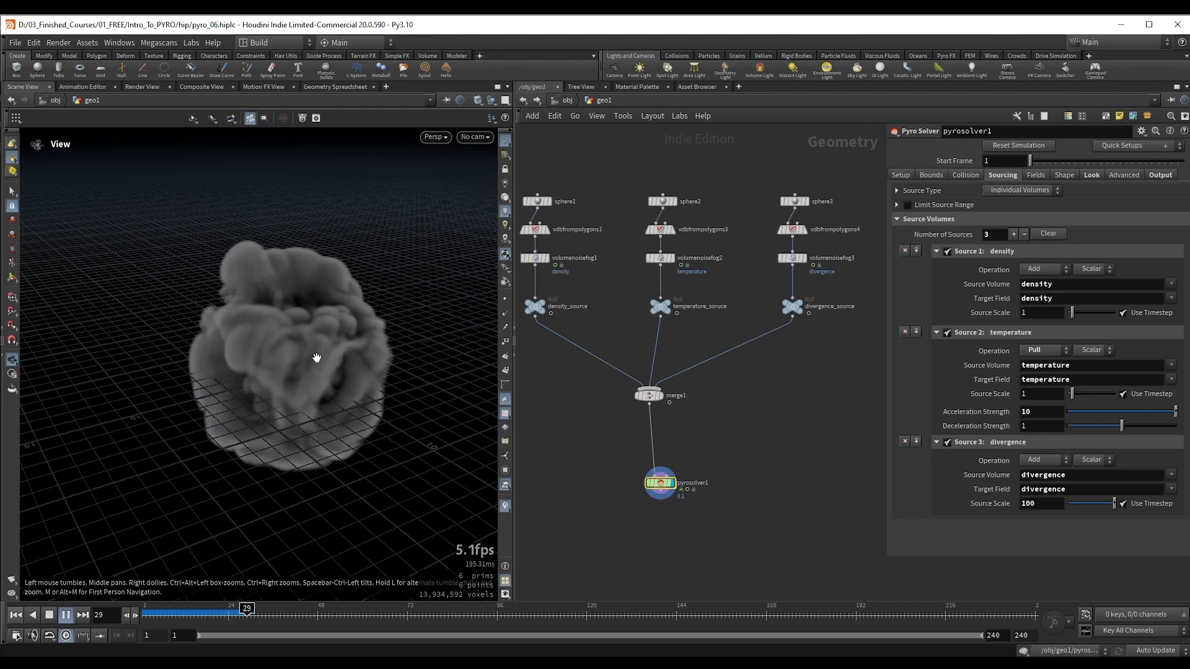
pyautogui.hotkey('ctrl', 'Up')
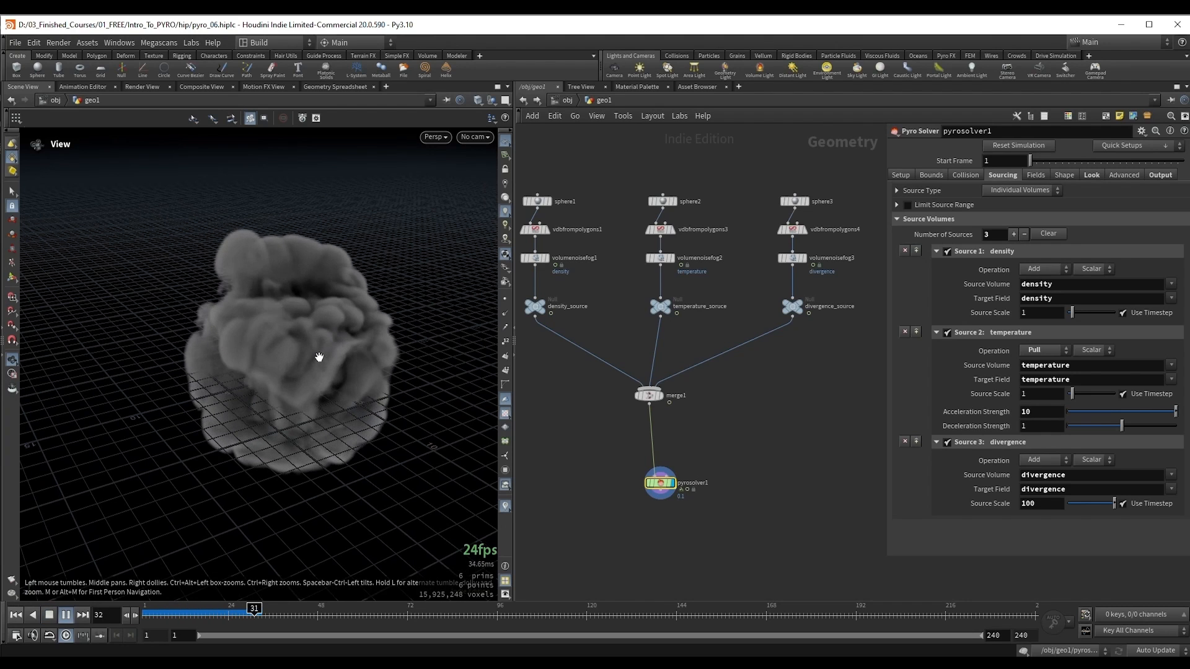
# Step: Restart the simulation and examine the billowing smoke up to about frame 35 from different angles
pyautogui.press('Up')
pyautogui.hotkey('ctrl', 'Up')
pyautogui.press('Up')
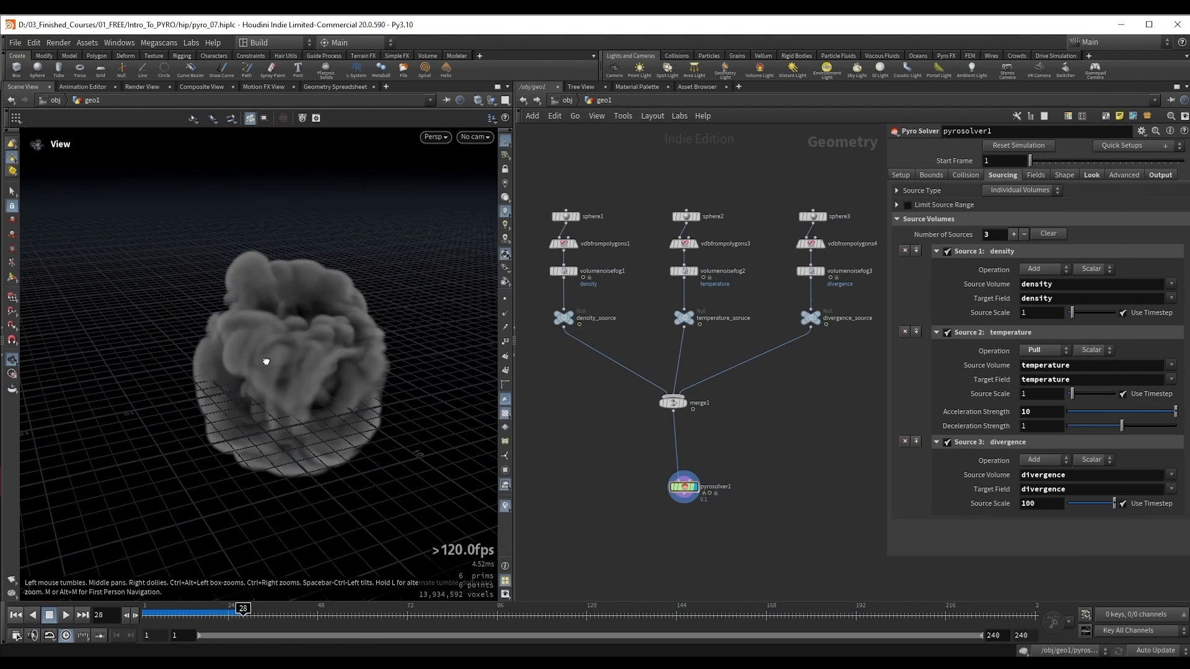
pyautogui.moveTo(266, 361); pyautogui.dragTo(290, 368)
pyautogui.hotkey('ctrl', 'Up')
pyautogui.press('Up')
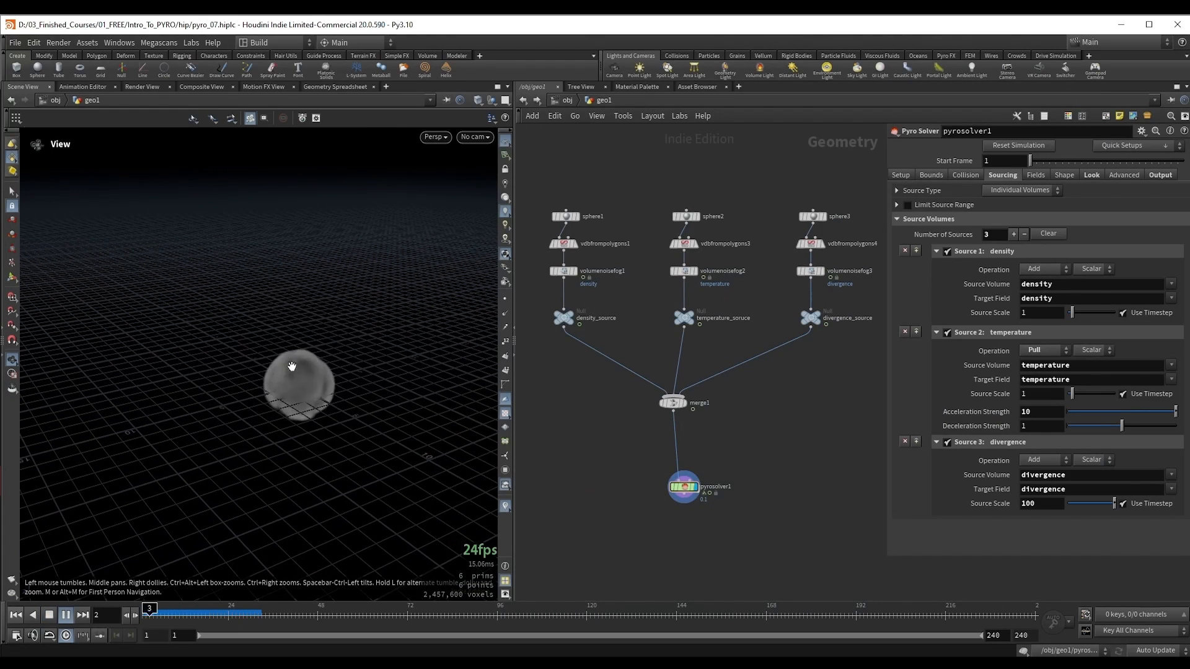
pyautogui.press('Up')
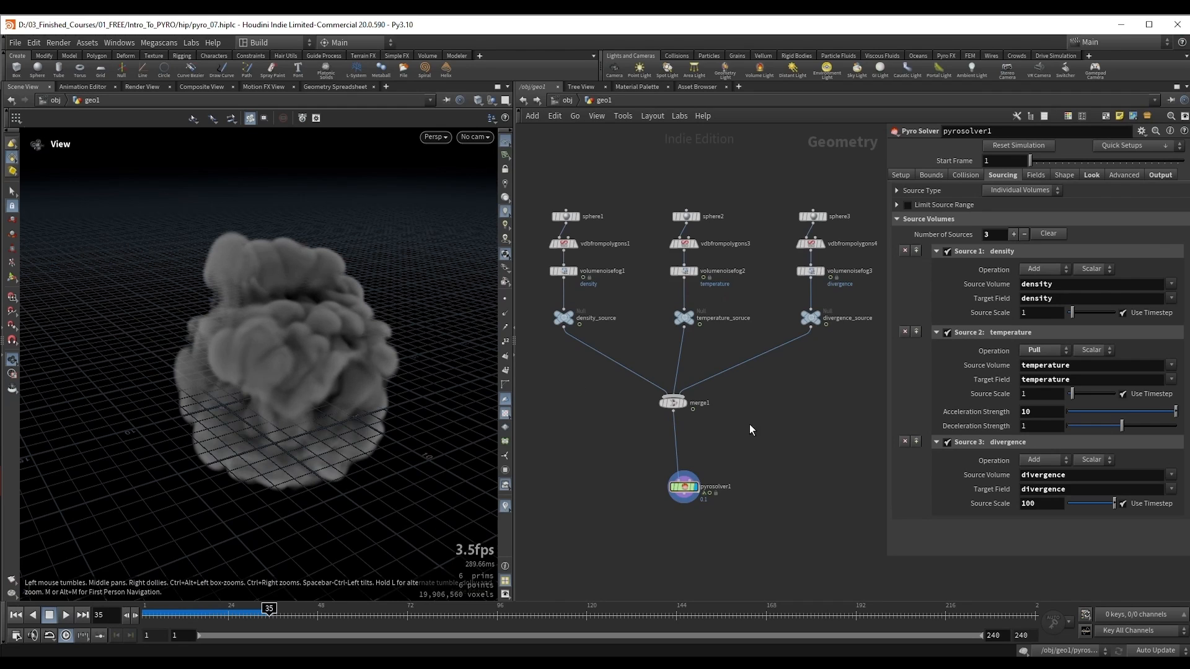
# Step: Shift the divergence node chain slightly away from the temperature chain and display the divergence_source null
pyautogui.moveTo(750, 430); pyautogui.dragTo(712, 483, button='middle')
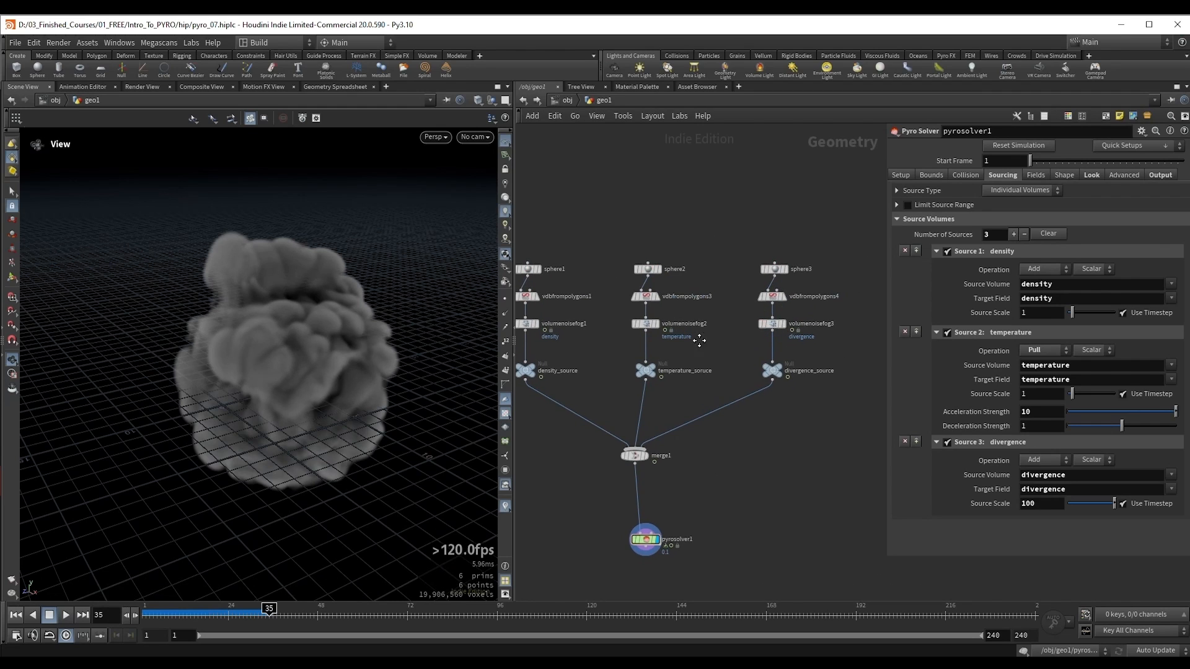
pyautogui.moveTo(699, 340); pyautogui.dragTo(684, 303, button='middle')
pyautogui.keyDown('shift'); pyautogui.moveTo(754, 336); pyautogui.dragTo(772, 343); pyautogui.keyUp('shift')
pyautogui.click(782, 340)
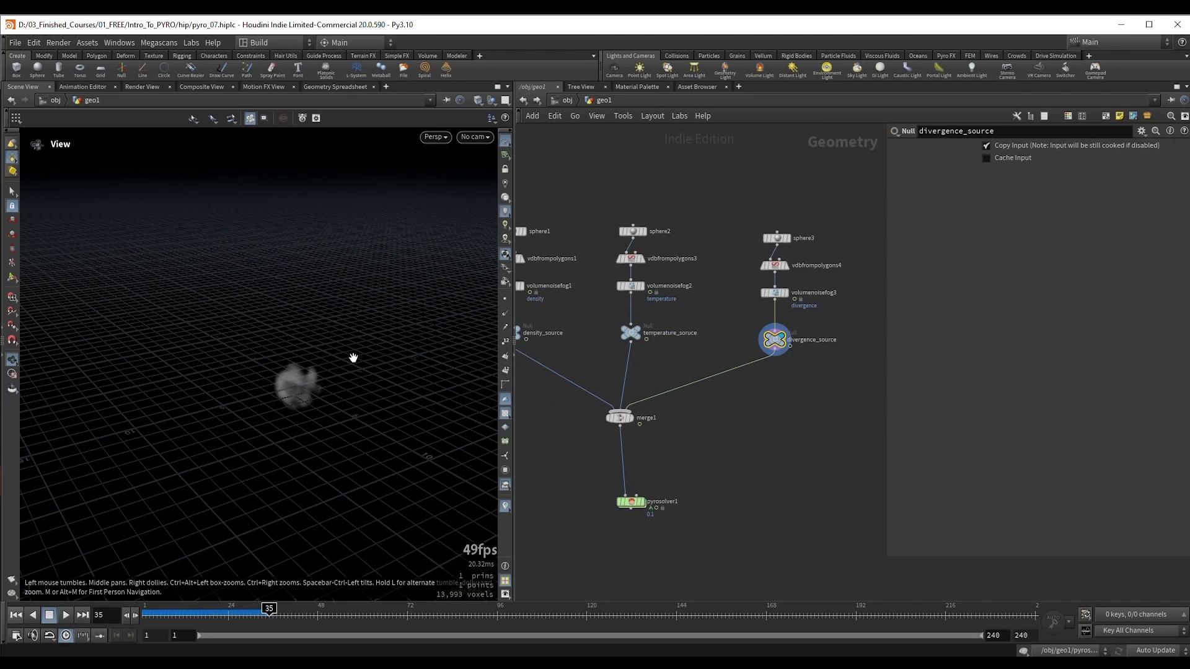
pyautogui.scroll(5, 735, 319)
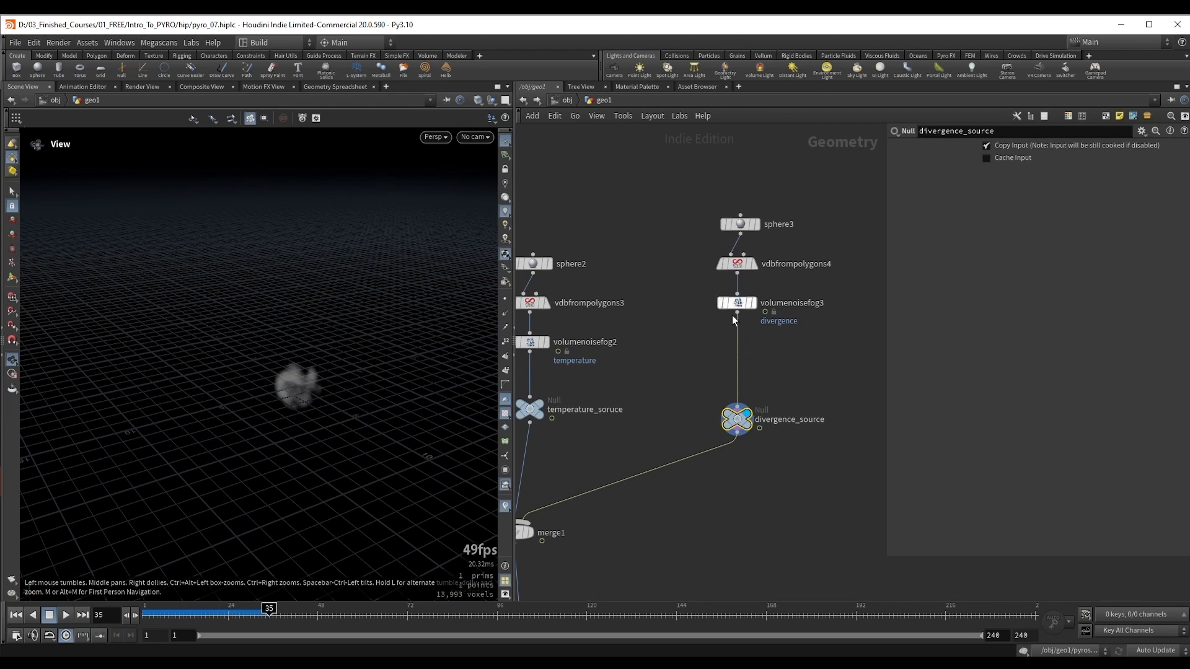
# Step: Insert a Transform node between volumenoisefog3 and divergence_source and set its Translate Y to 4
pyautogui.press('Tab')
pyautogui.write('tran')
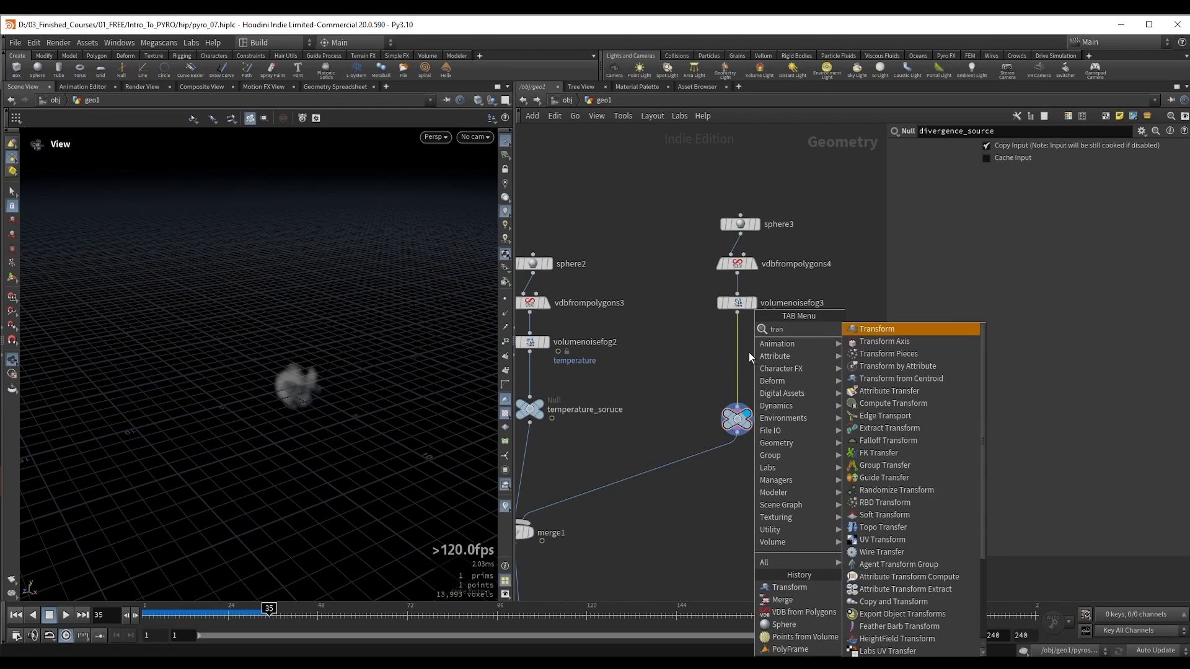
pyautogui.press('Return')
pyautogui.click(741, 352)
pyautogui.click(1075, 192)
pyautogui.write('1.4')
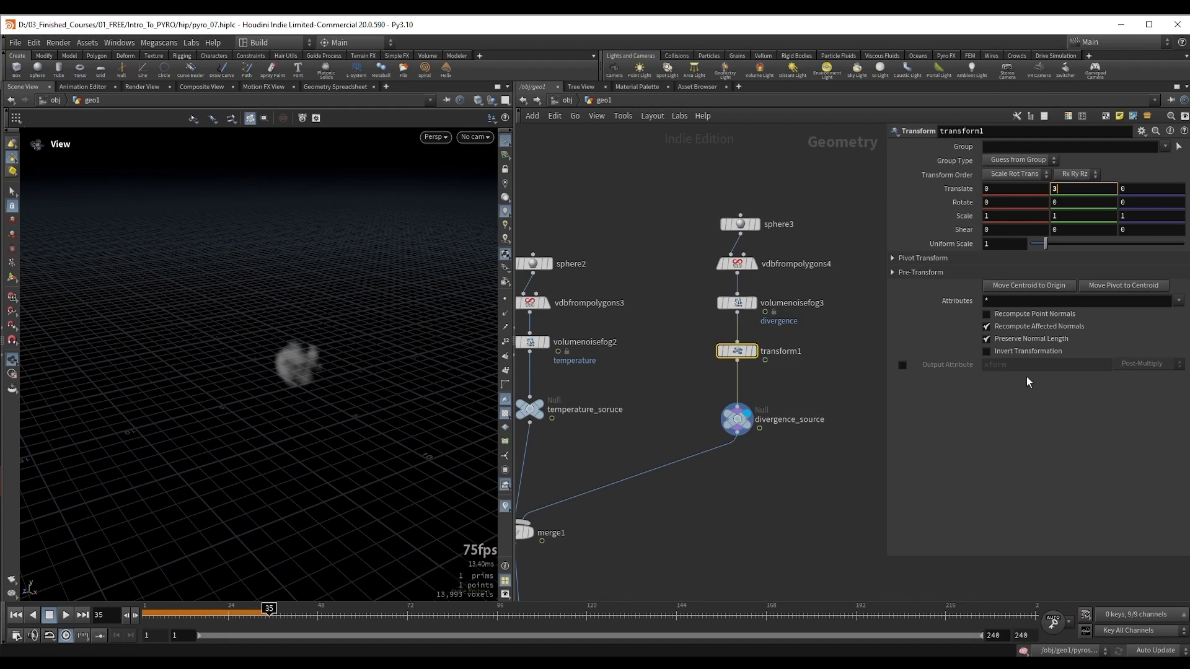
pyautogui.press('Return')
pyautogui.keyDown('alt'); pyautogui.moveTo(313, 365); pyautogui.dragTo(366, 355); pyautogui.keyUp('alt')
pyautogui.doubleClick(1073, 192)
pyautogui.write('4')
pyautogui.press('Return')
# Step: Return to the first frame and set the divergence Source Scale on pyrosolver1 to -50
pyautogui.moveTo(638, 560); pyautogui.dragTo(764, 402, button='middle')
pyautogui.hotkey('ctrl', 'Up')
pyautogui.click(673, 495)
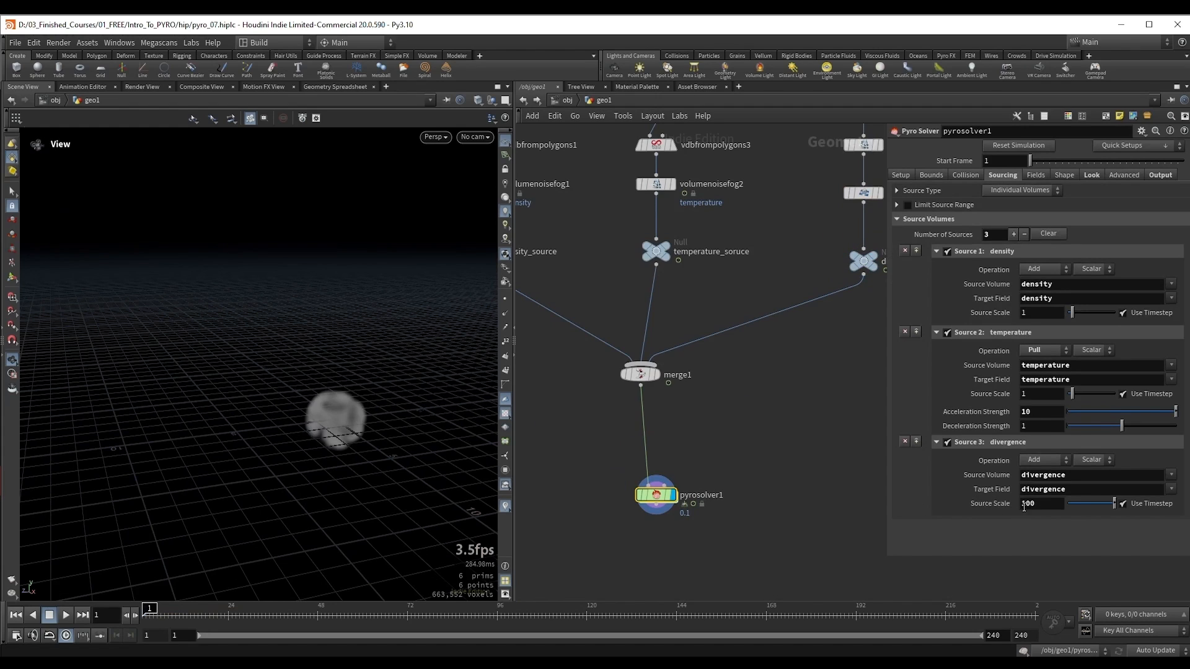
pyautogui.doubleClick(1051, 503)
pyautogui.write('-50')
pyautogui.press('Return')
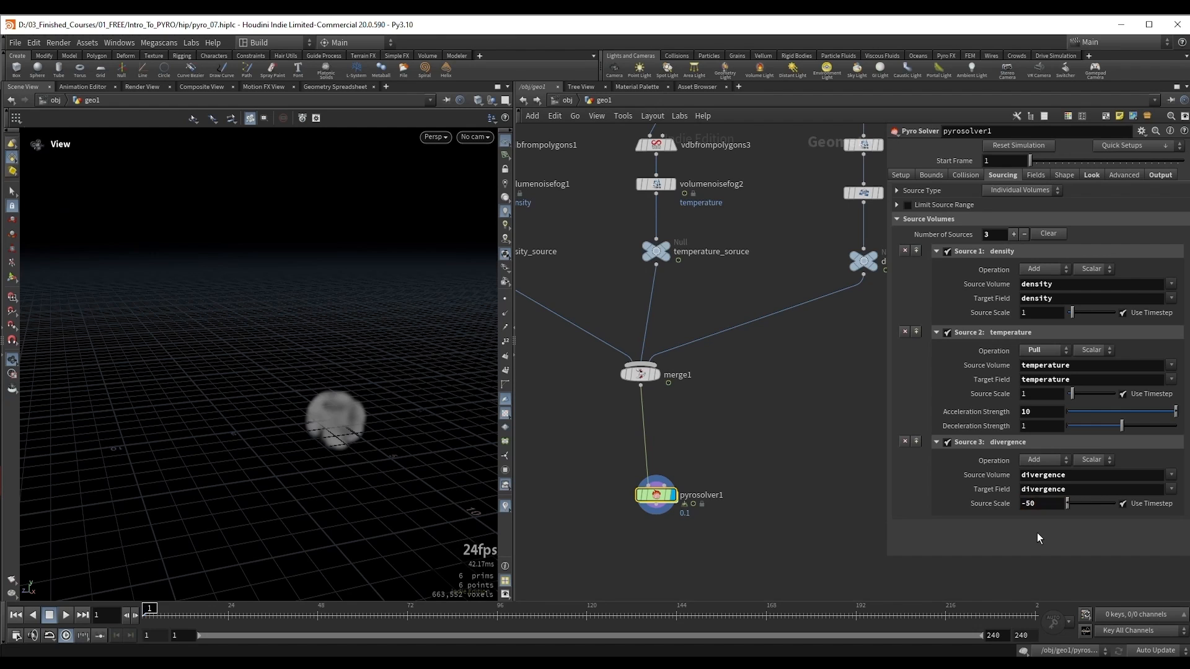
# Step: Play the simulation to about frame 40 and examine how the negative divergence affects the rising smoke
pyautogui.moveTo(404, 412); pyautogui.dragTo(320, 371)
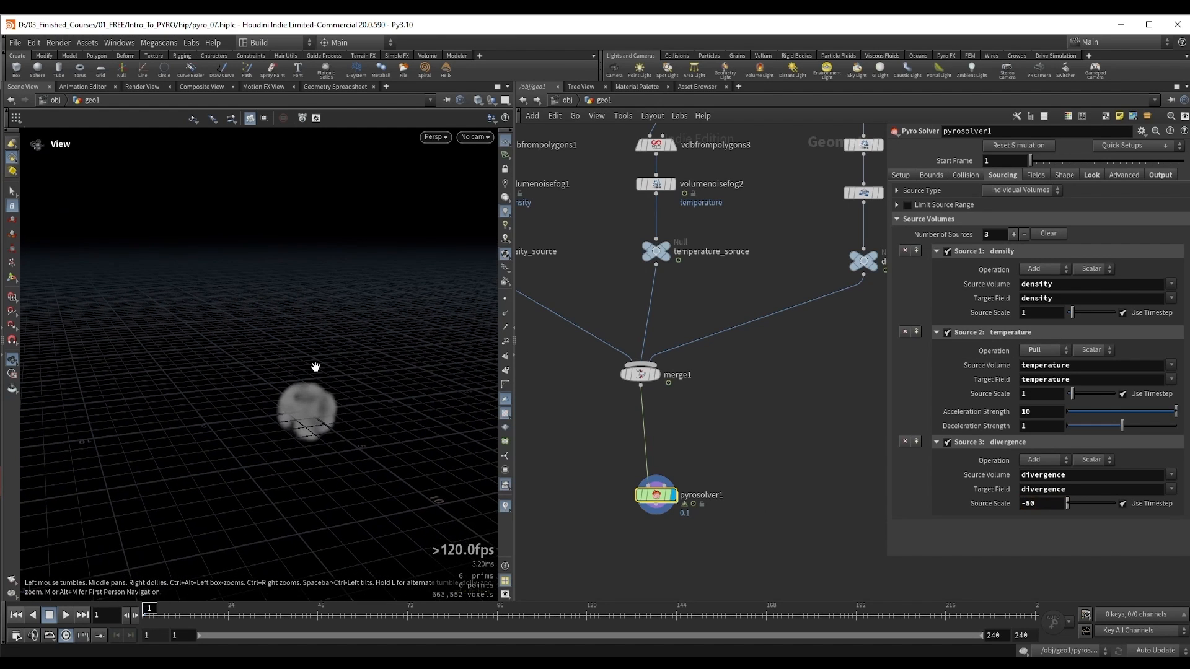
pyautogui.press('Up')
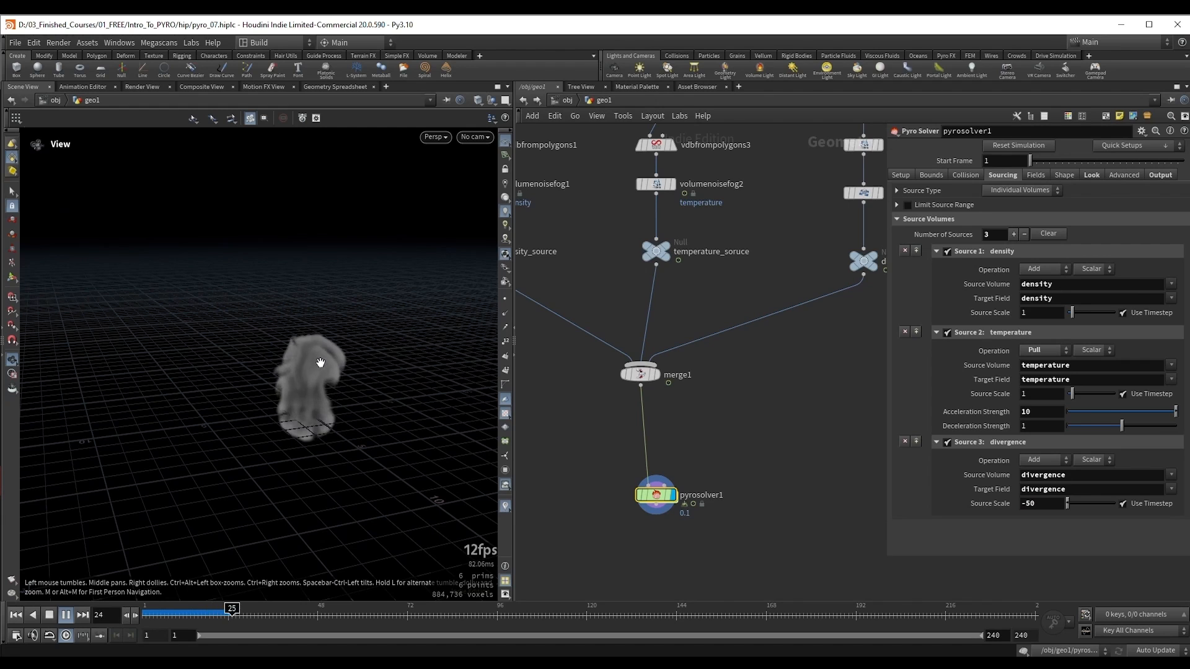
pyautogui.press('Up')
# Step: Overlay transform1 as a template on the smoke and examine where the raised divergence volume sits
pyautogui.moveTo(829, 270); pyautogui.dragTo(730, 318, button='middle')
pyautogui.moveTo(724, 126); pyautogui.dragTo(725, 236, button='middle')
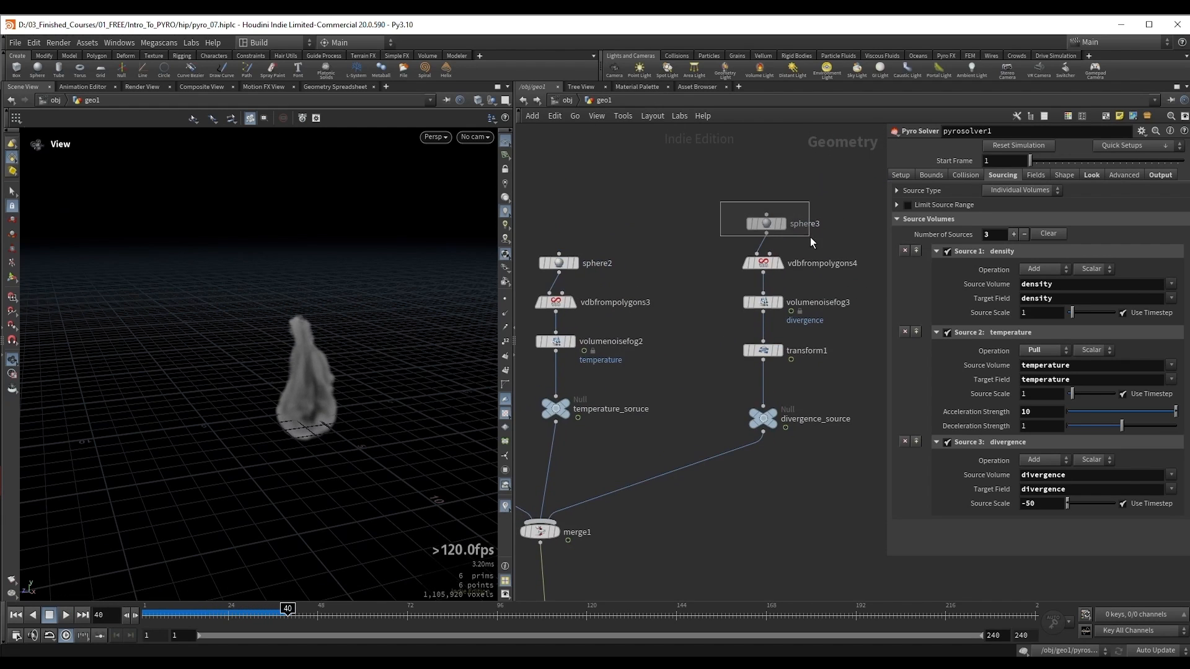
pyautogui.click(780, 223)
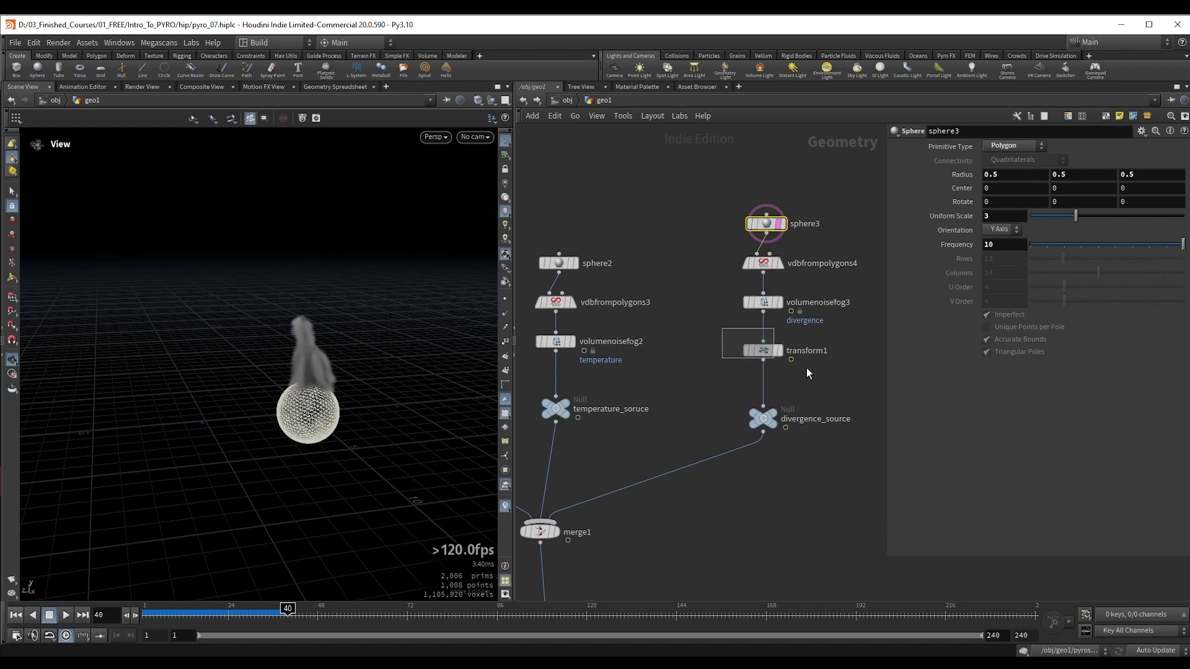
pyautogui.click(779, 351)
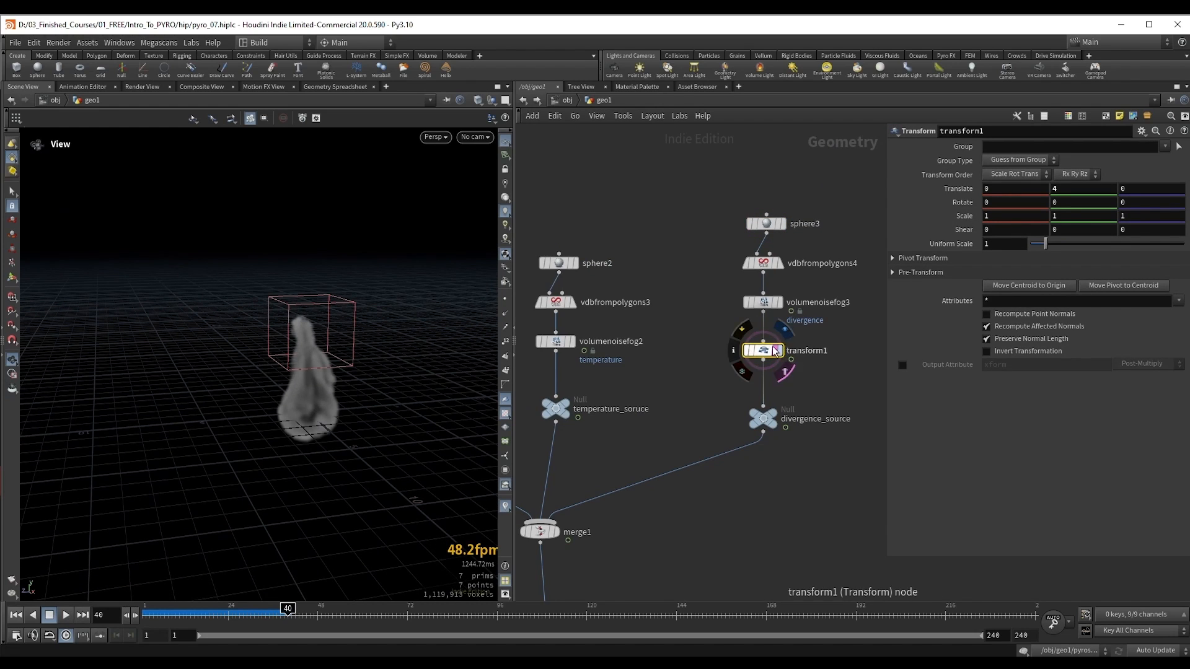
pyautogui.moveTo(248, 322); pyautogui.dragTo(613, 344)
pyautogui.moveTo(281, 319); pyautogui.dragTo(332, 261)
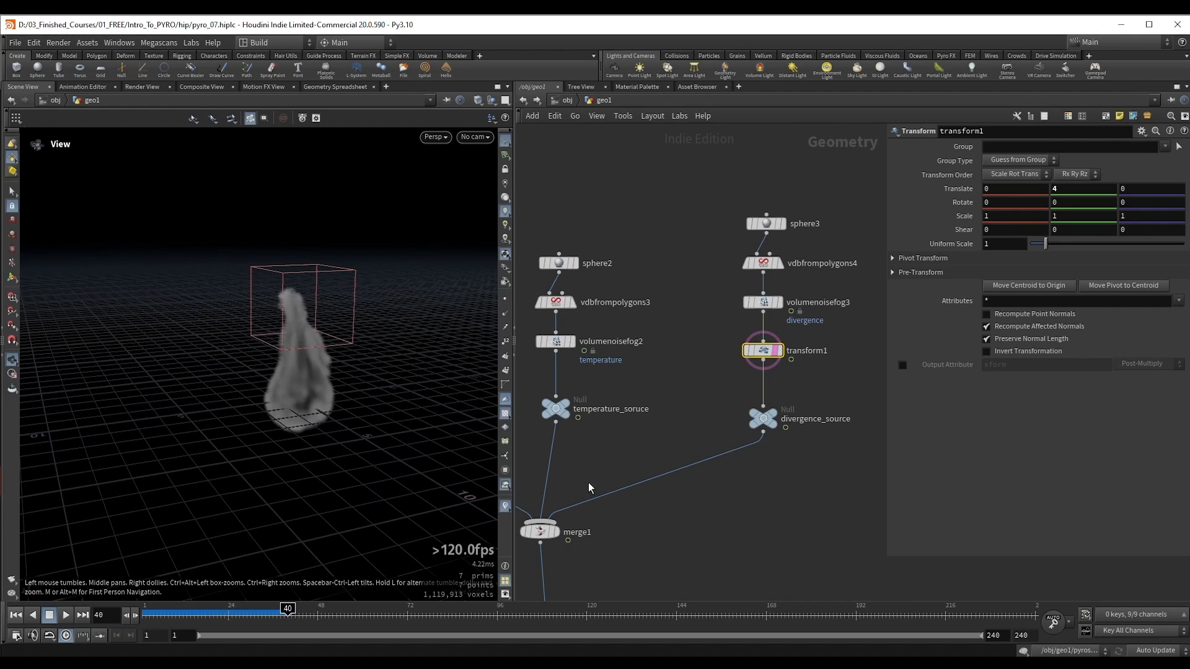
pyautogui.moveTo(284, 340); pyautogui.dragTo(315, 374)
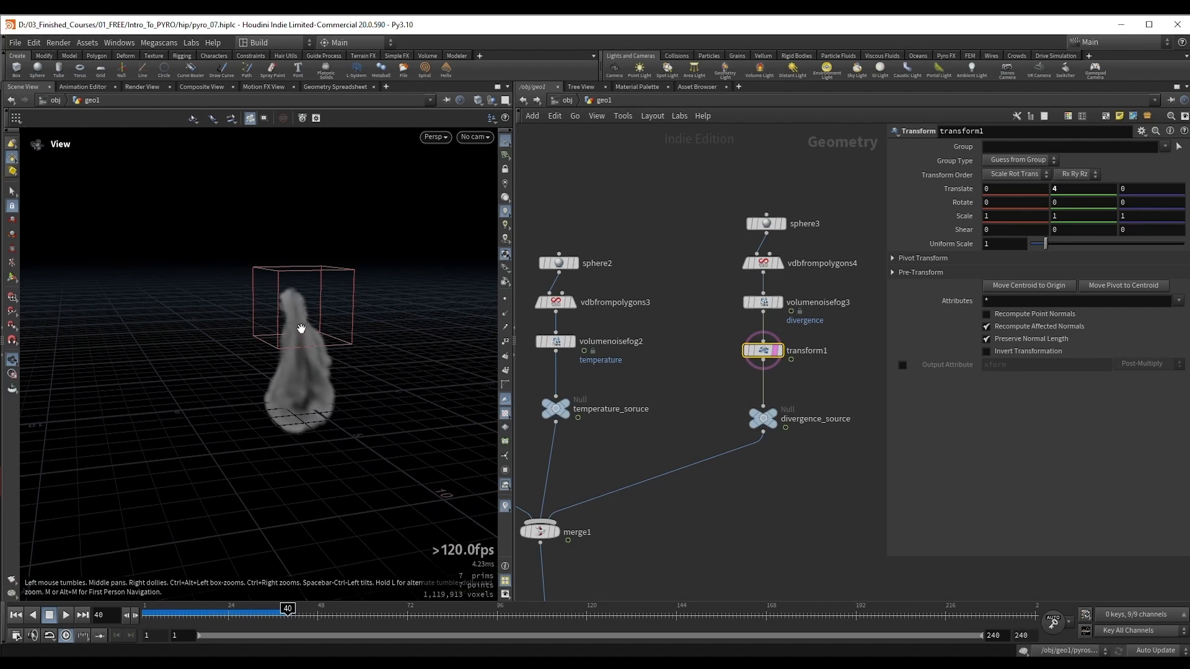
# Step: Reselect pyrosolver1, continue the simulation to about frame 52 and remove transform1's template overlay
pyautogui.moveTo(736, 531); pyautogui.dragTo(797, 391, button='middle')
pyautogui.moveTo(534, 463); pyautogui.dragTo(682, 535)
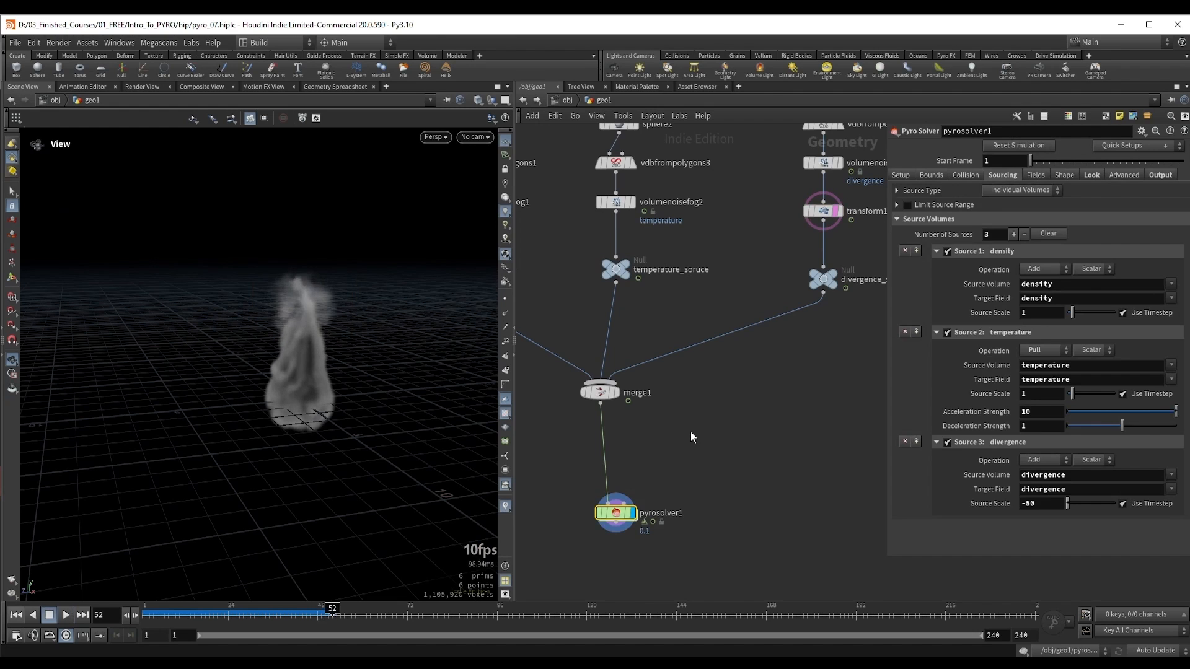
pyautogui.moveTo(690, 432); pyautogui.dragTo(708, 384, button='middle')
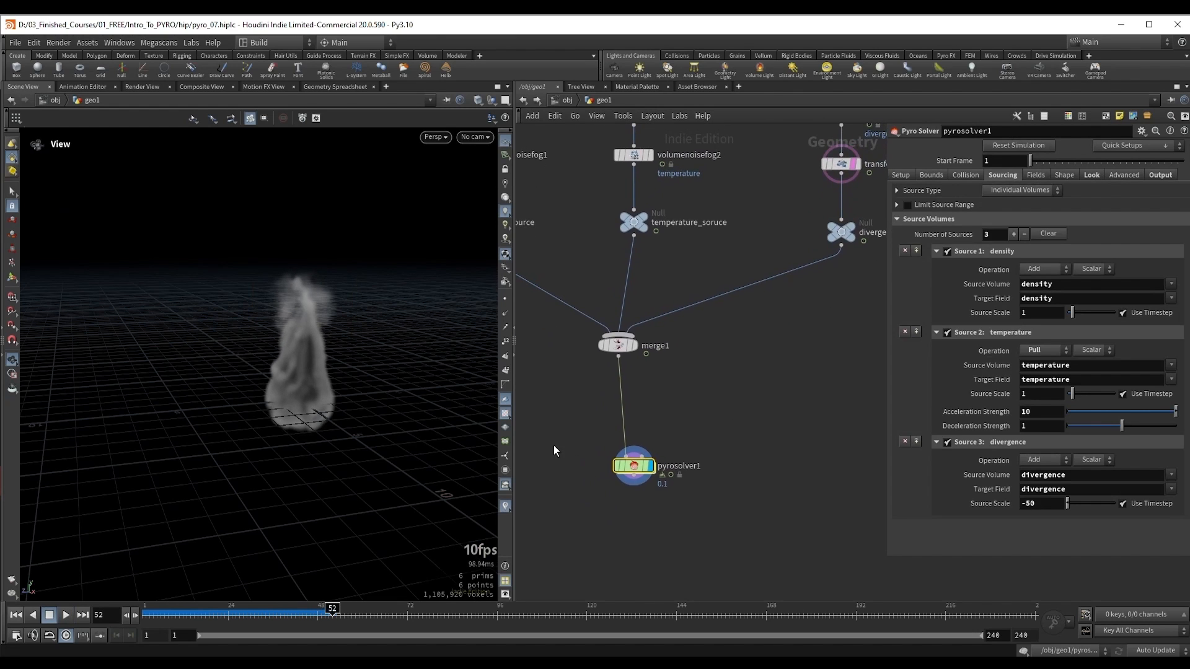
pyautogui.press('e')
pyautogui.moveTo(353, 350); pyautogui.dragTo(341, 378)
pyautogui.moveTo(301, 326); pyautogui.dragTo(348, 273)
# Step: Continue the simulation in short bursts to about frame 145 and examine the top of the smoke column
pyautogui.press('Up')
pyautogui.press('Up')
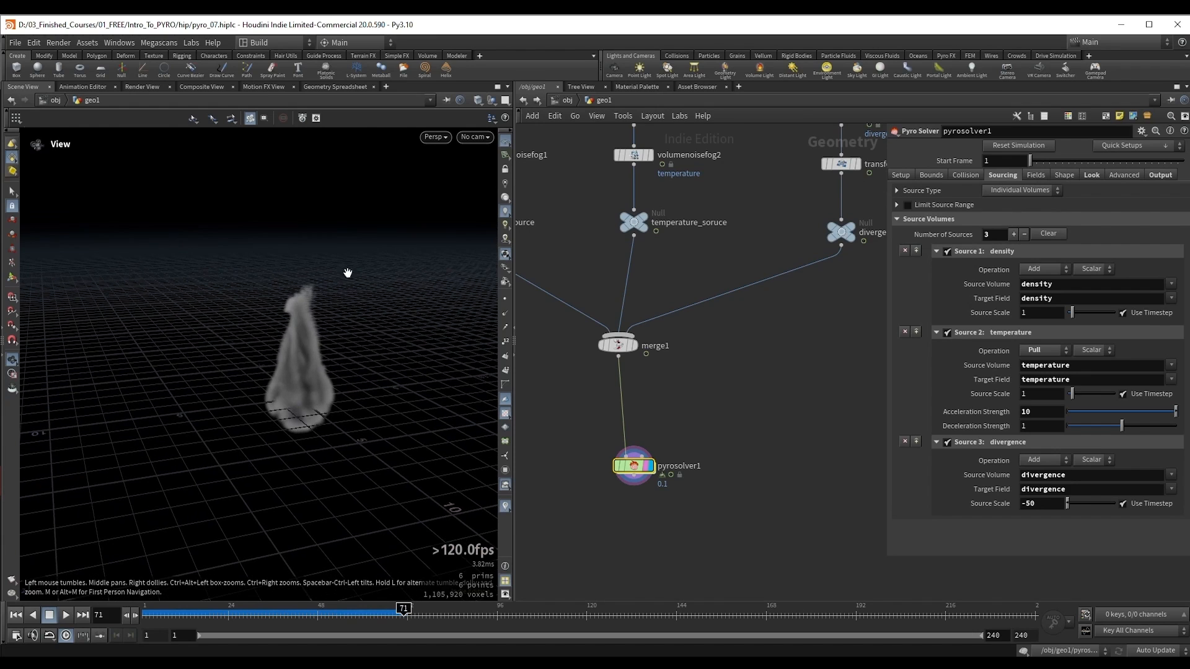
pyautogui.press('Up')
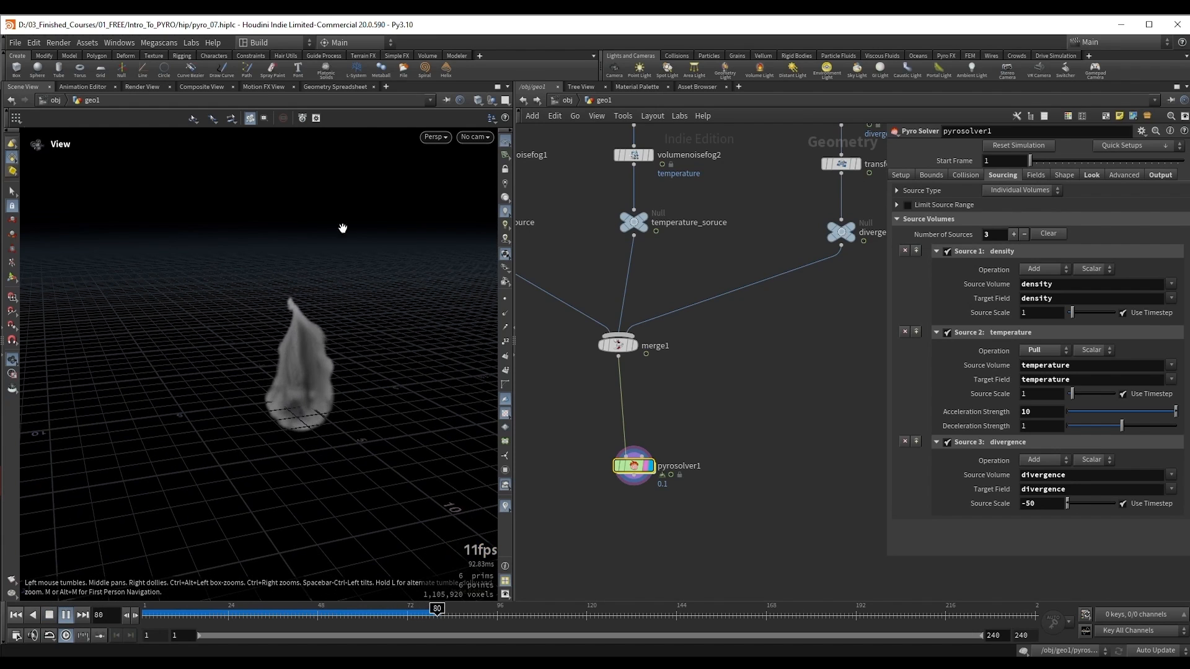
pyautogui.press('Up')
pyautogui.moveTo(288, 316); pyautogui.dragTo(298, 322)
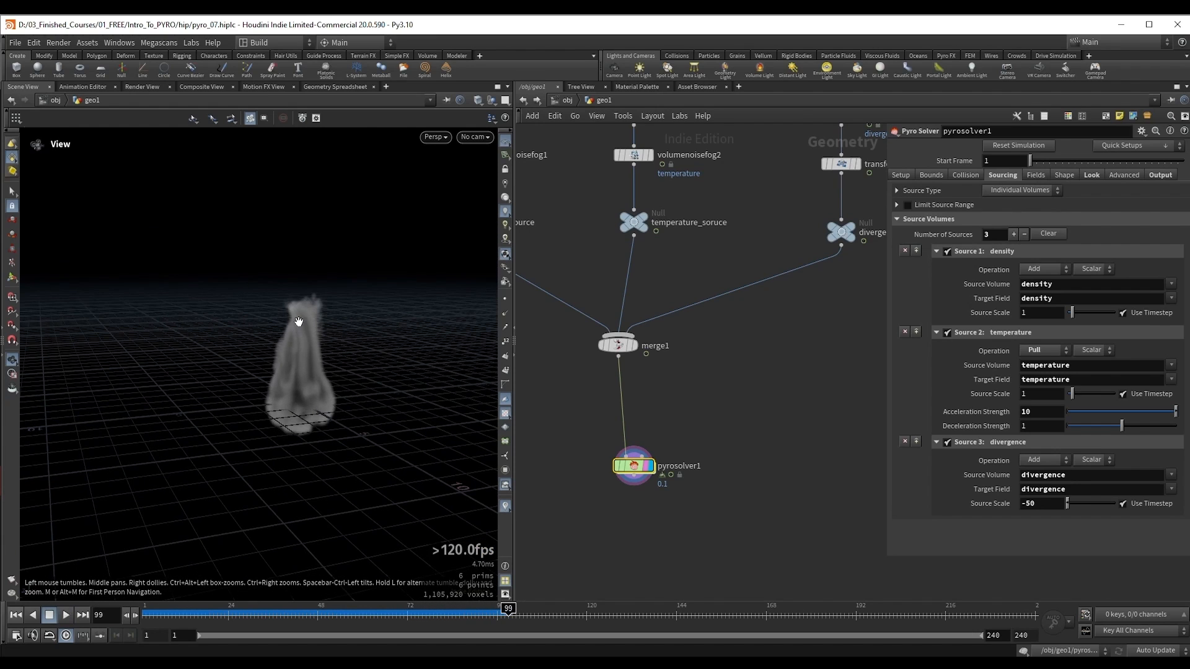
pyautogui.press('Up')
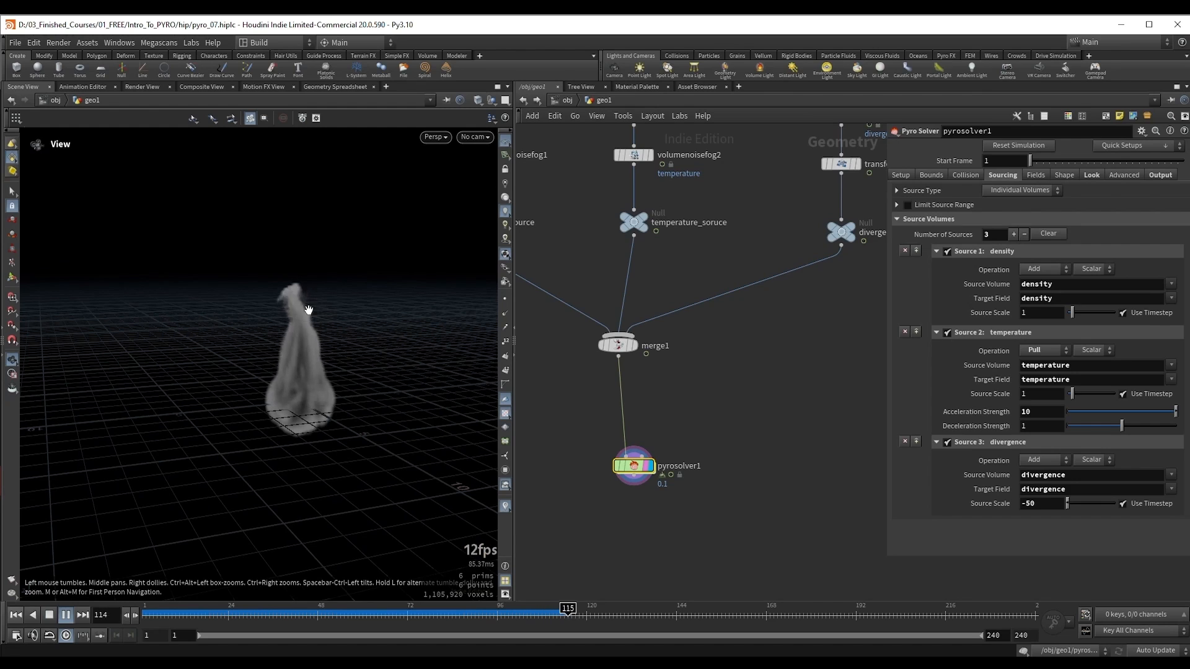
pyautogui.press('Up')
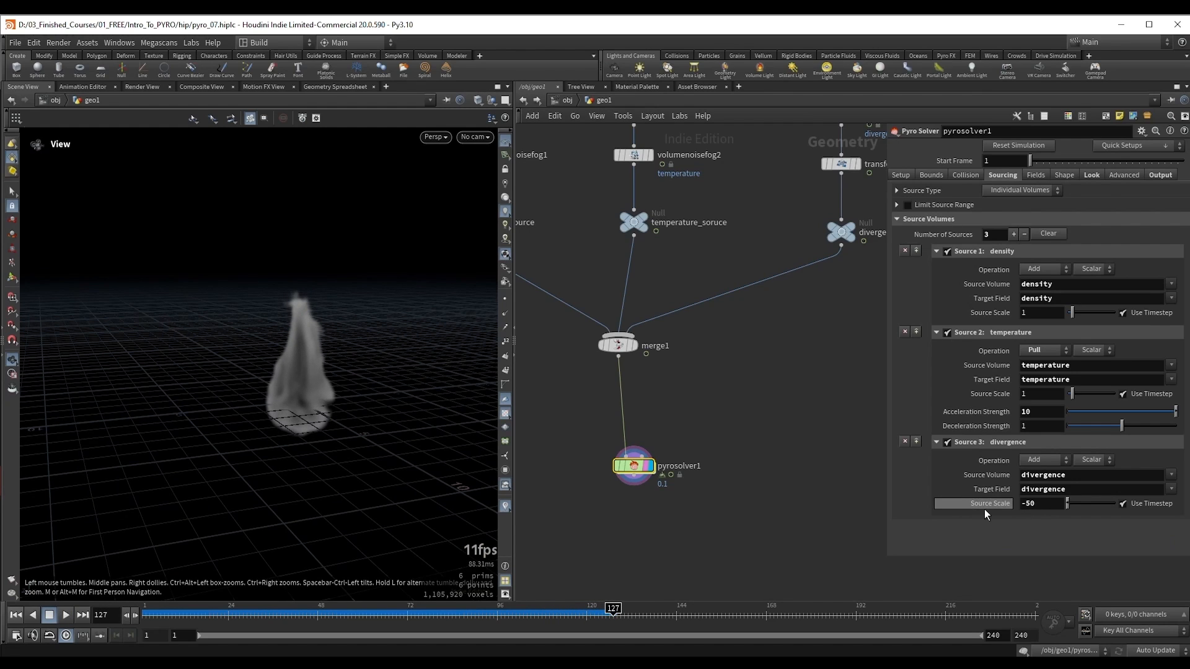
pyautogui.moveTo(310, 364)
pyautogui.mouseDown()
pyautogui.moveTo(296, 366)
pyautogui.moveTo(317, 365)
pyautogui.mouseUp()
pyautogui.press('Up')
pyautogui.press('Up')
# Step: Set the divergence Source Scale on pyrosolver1 to -20
pyautogui.moveTo(1043, 506); pyautogui.dragTo(1024, 511)
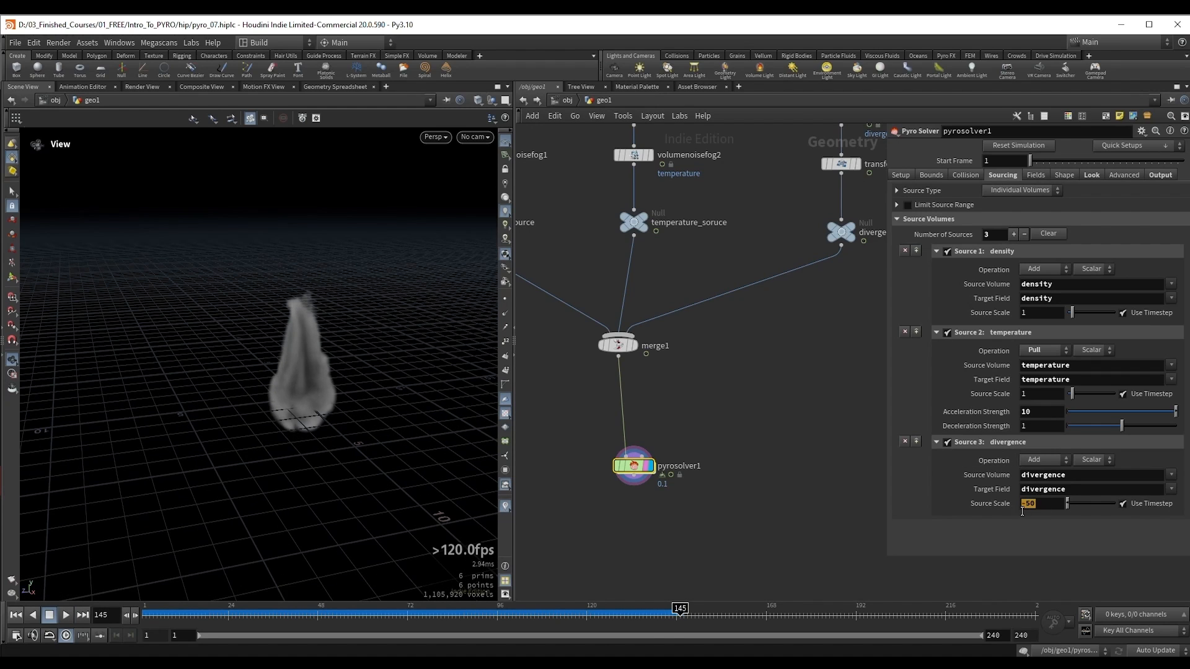
pyautogui.write('20')
pyautogui.press('Return')
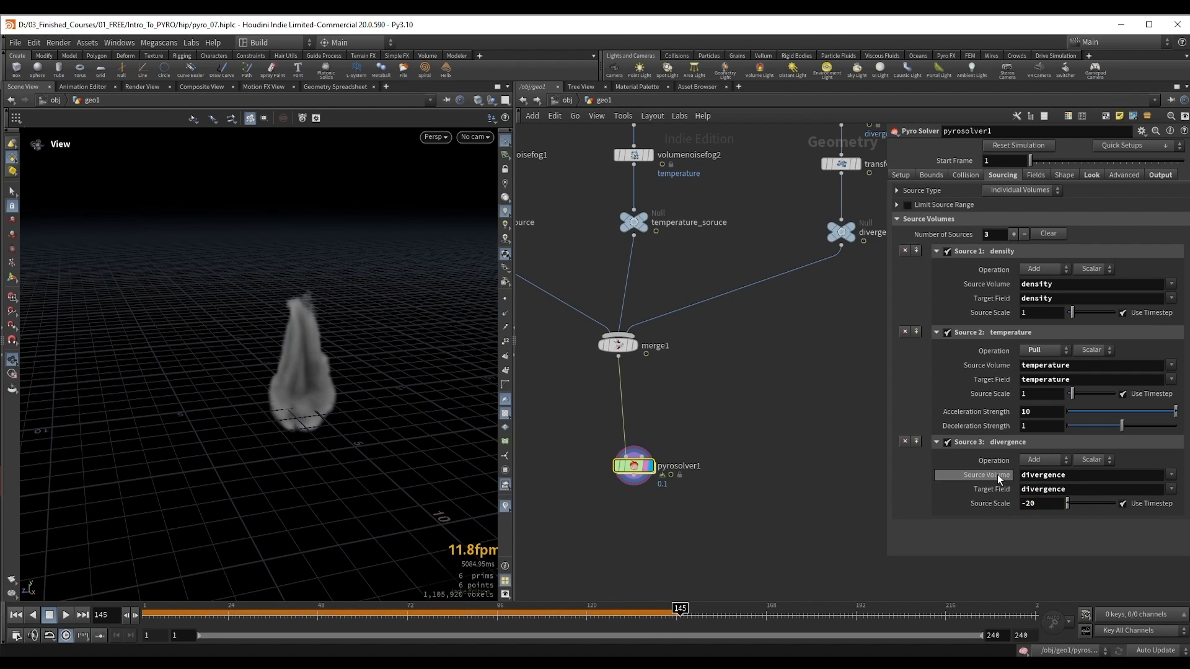
# Step: Restart the simulation, play it to about frame 65 and examine the plume's shape from different angles
pyautogui.hotkey('ctrl', 'Up')
pyautogui.press('Up')
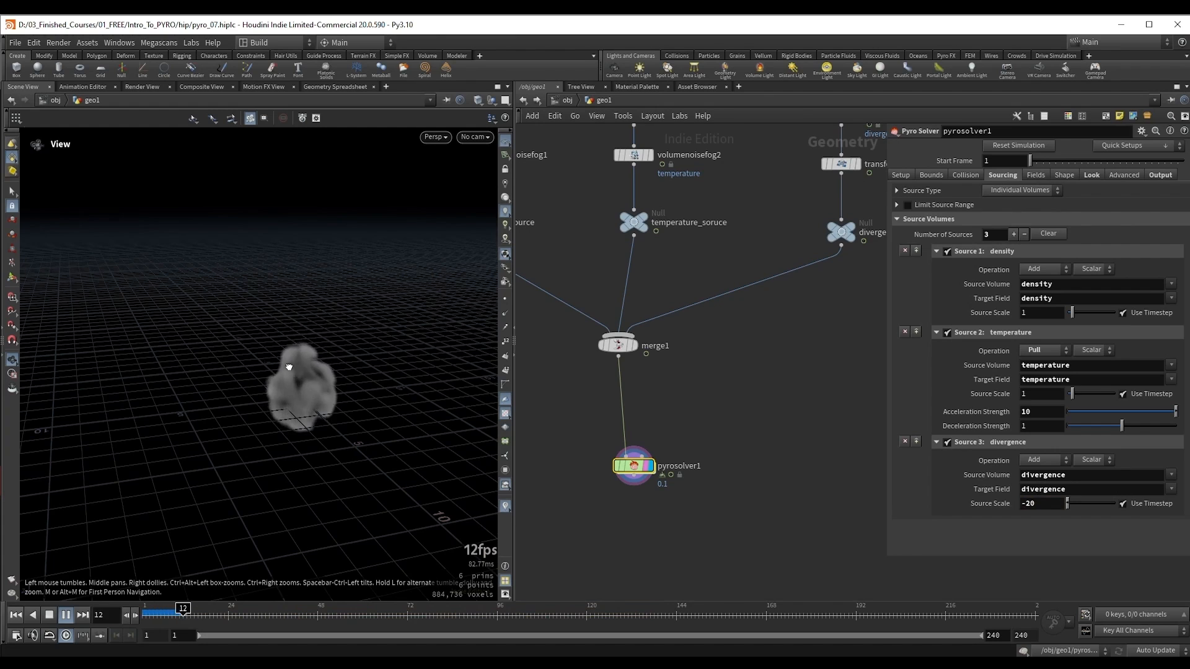
pyautogui.moveTo(291, 374); pyautogui.dragTo(295, 362)
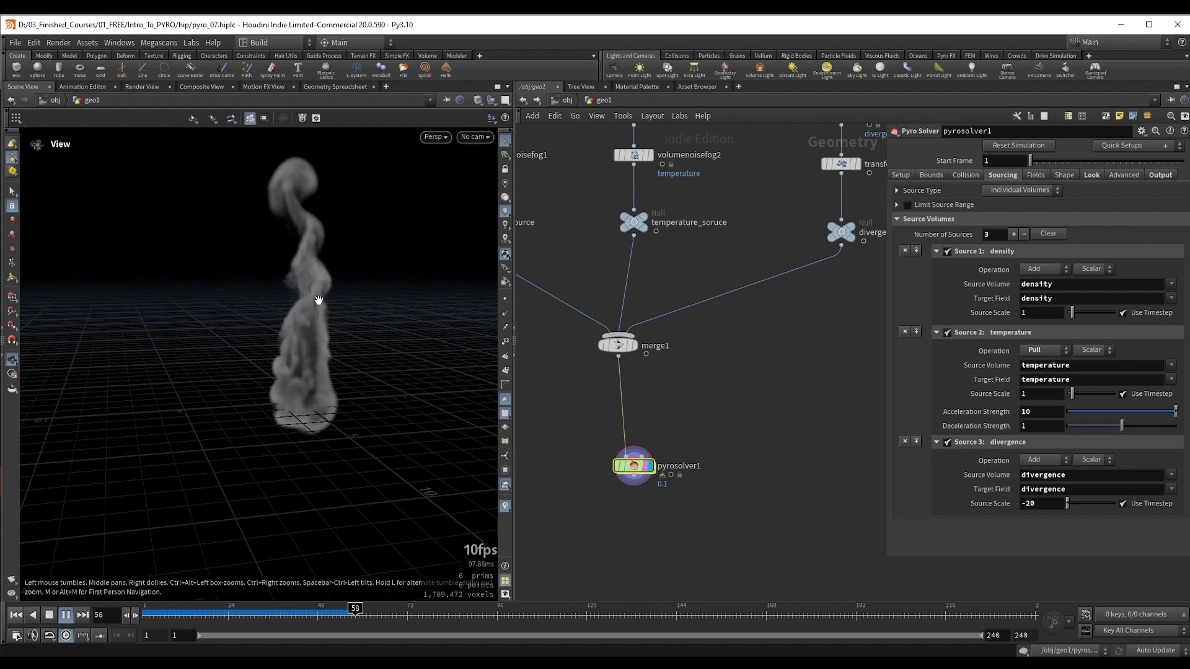
pyautogui.press('Up')
pyautogui.moveTo(301, 296); pyautogui.dragTo(314, 344)
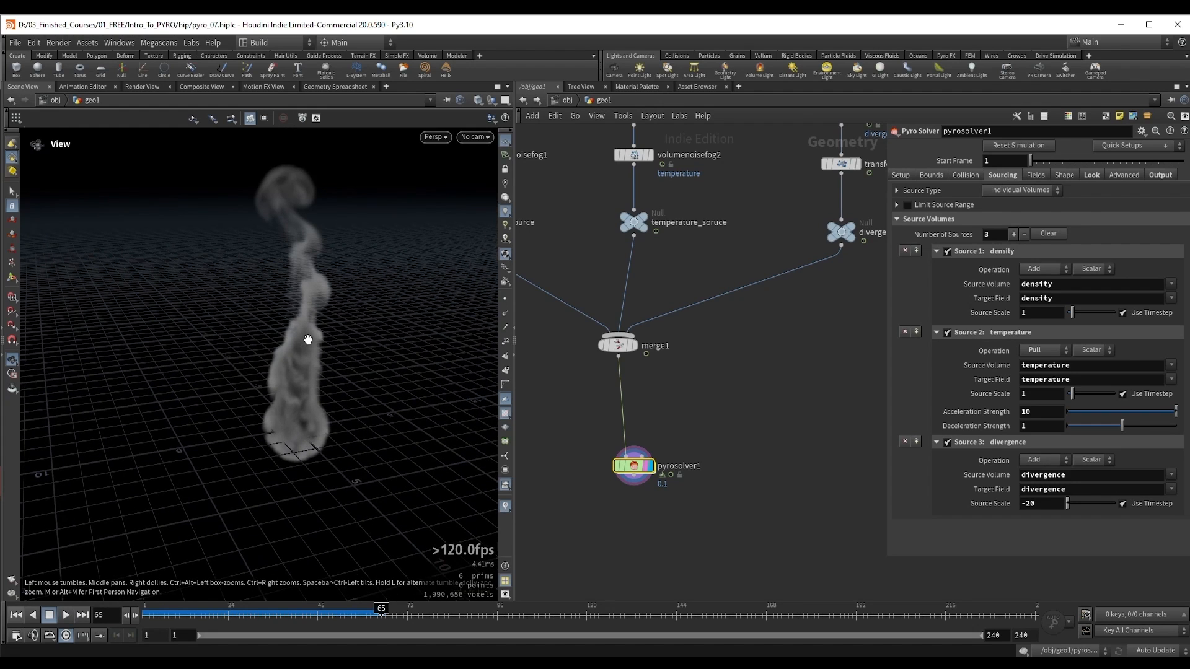
pyautogui.moveTo(340, 323); pyautogui.dragTo(296, 351)
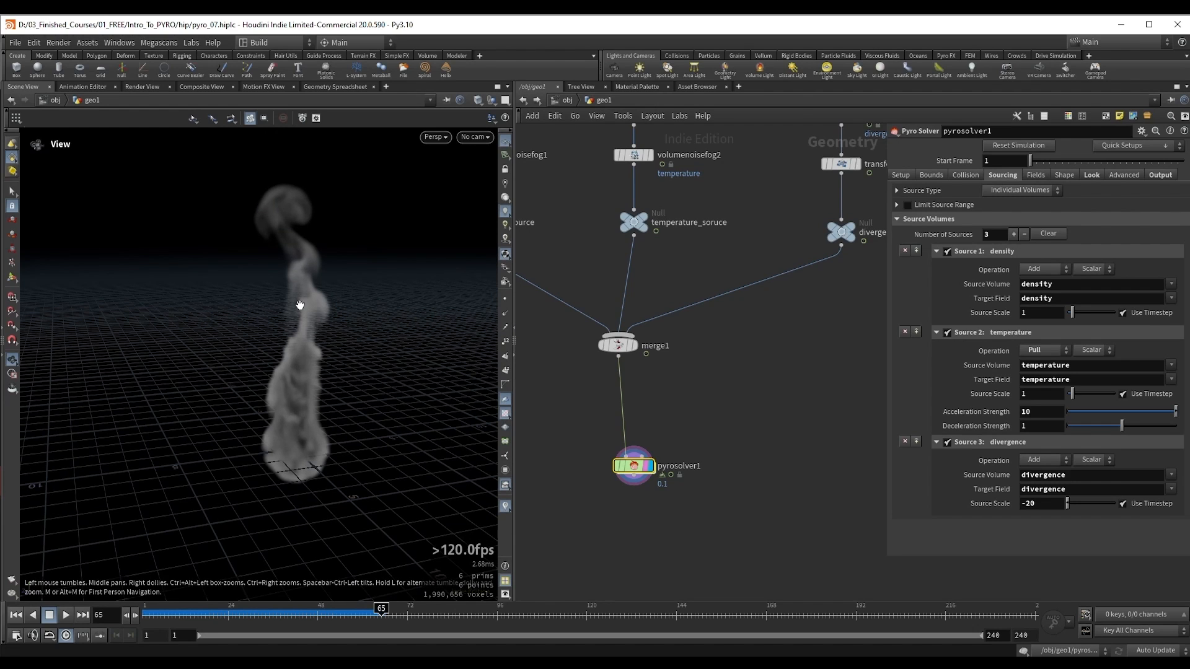
pyautogui.moveTo(300, 308); pyautogui.dragTo(296, 319)
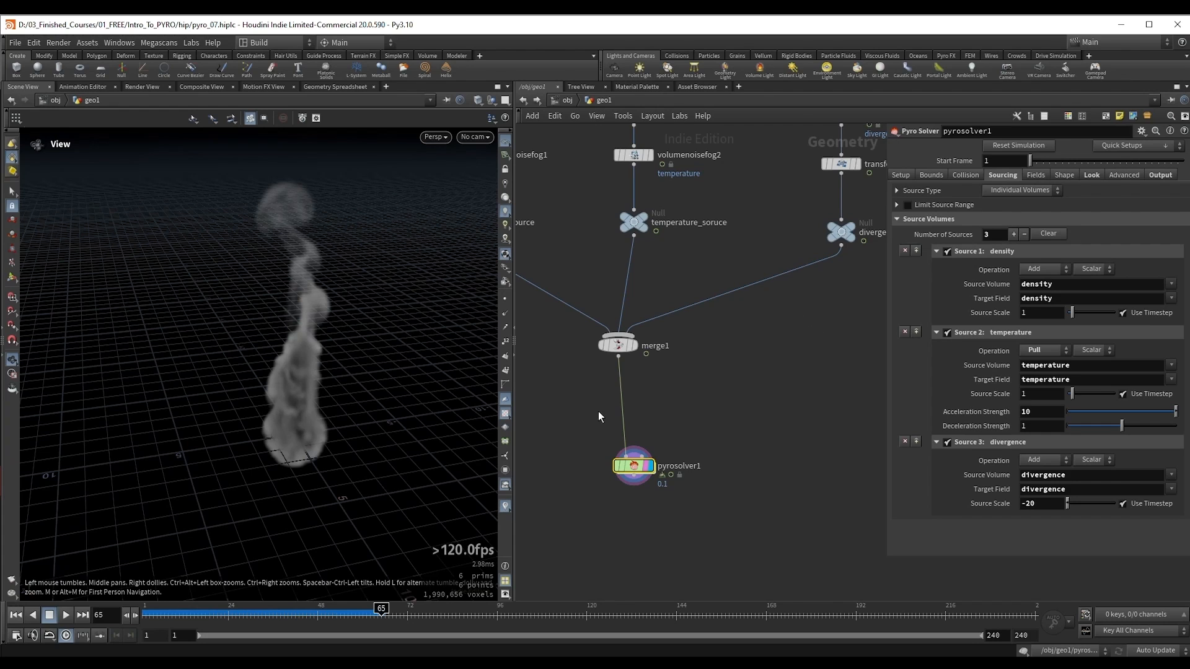
# Step: Display sphere3 and its vdbfrompolygons4 conversion in turn, leaving vdbfrompolygons4 selected and displayed
pyautogui.moveTo(788, 361); pyautogui.dragTo(699, 503, button='middle')
pyautogui.moveTo(718, 225); pyautogui.dragTo(706, 298, button='middle')
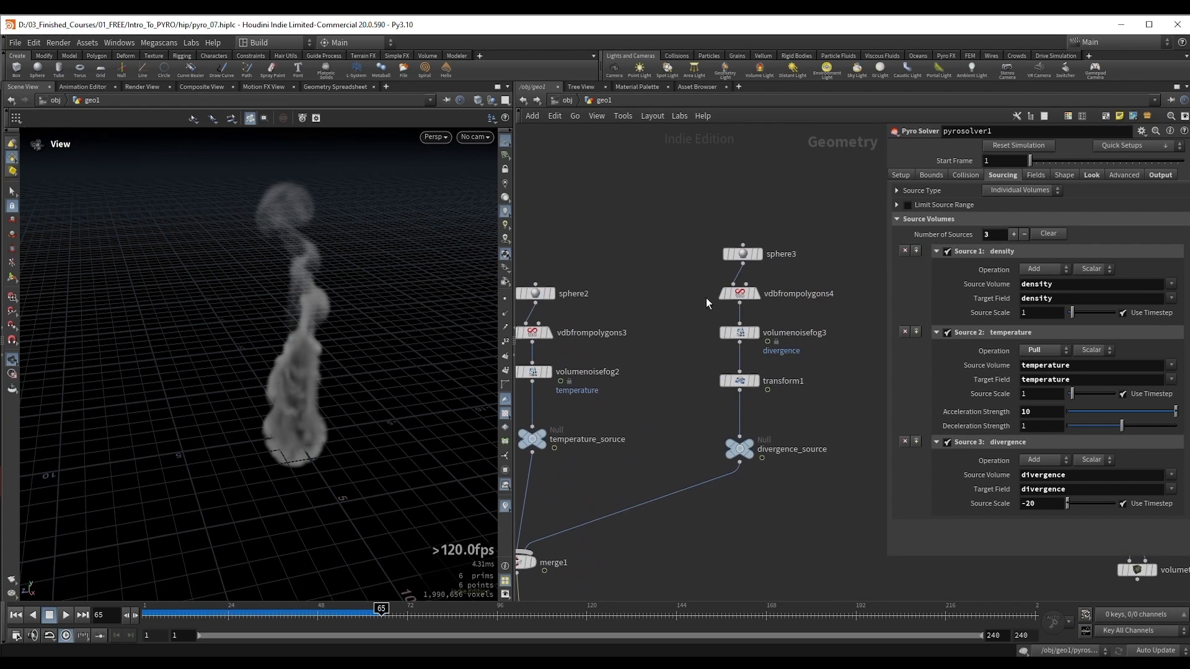
pyautogui.click(741, 254)
pyautogui.click(756, 253)
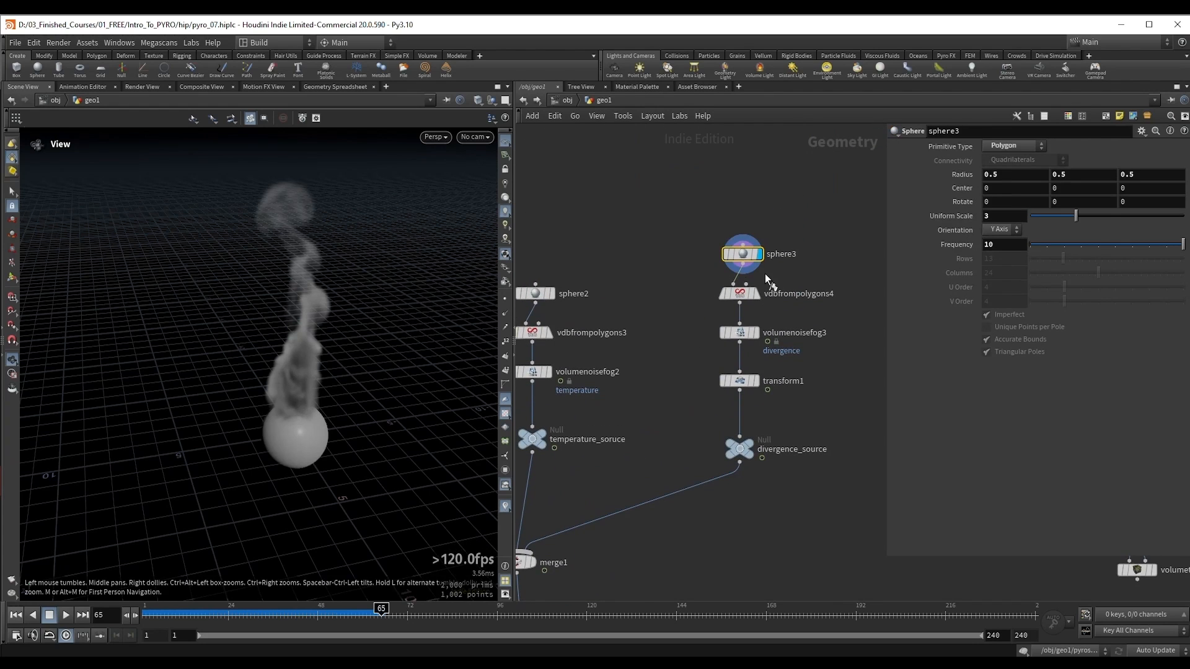
pyautogui.click(740, 293)
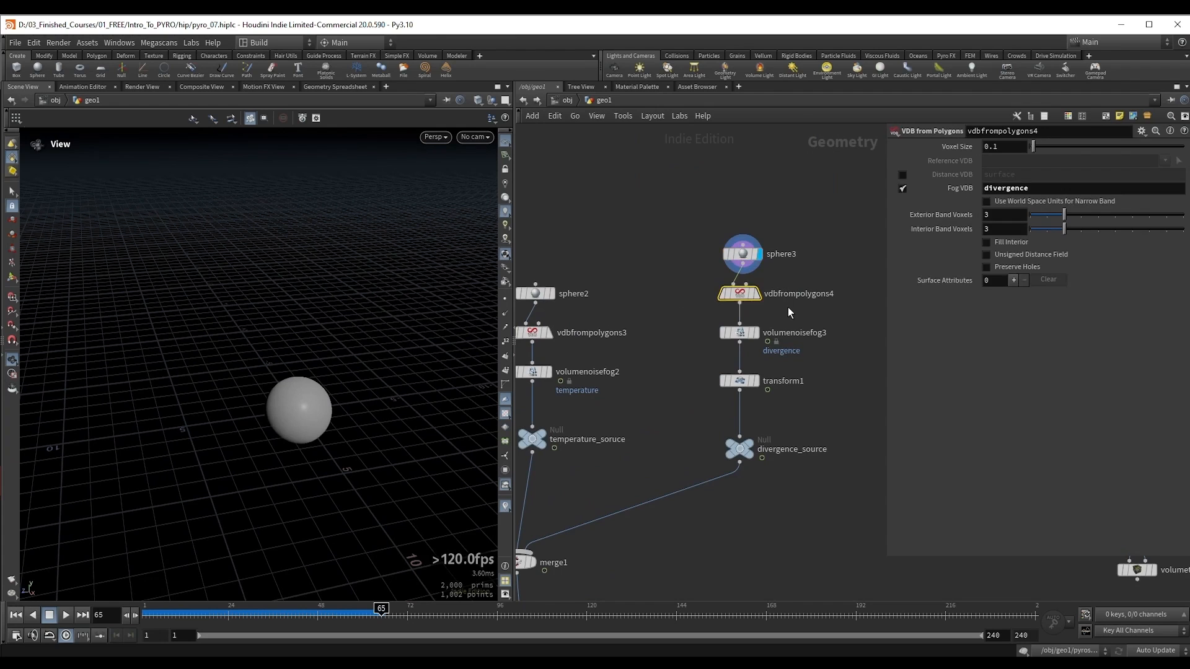
pyautogui.click(757, 293)
pyautogui.moveTo(347, 393); pyautogui.dragTo(350, 351)
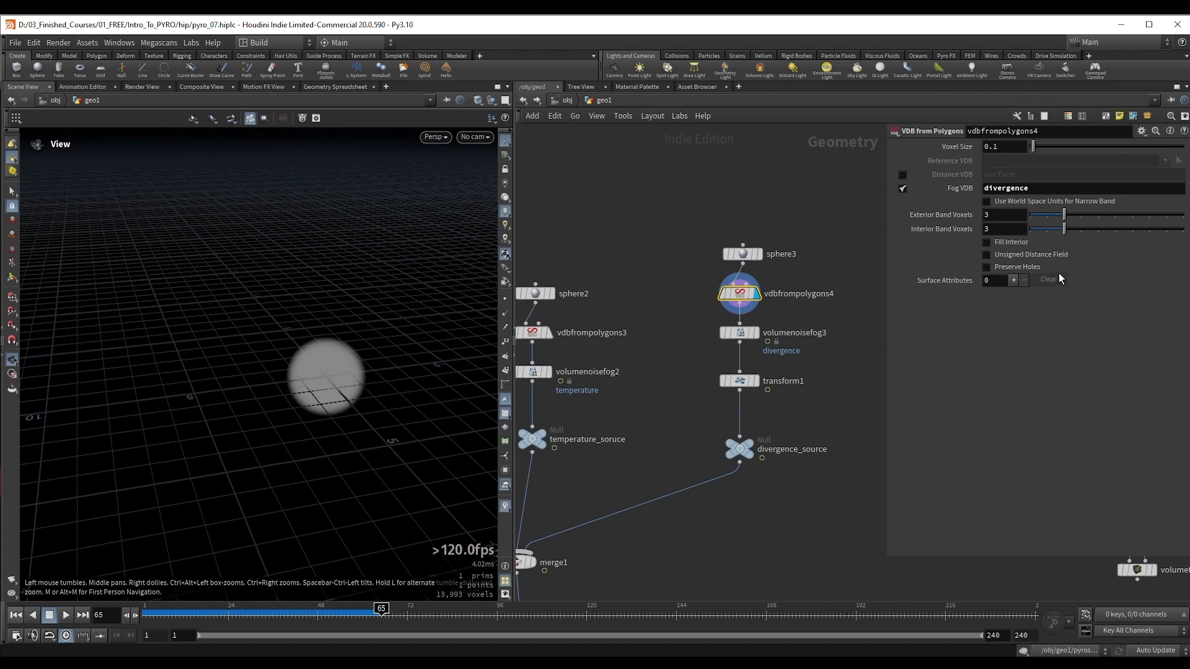
# Step: Switch the output of vdbfrompolygons4 from a Fog VDB to a Distance VDB named divergence
pyautogui.click(902, 175)
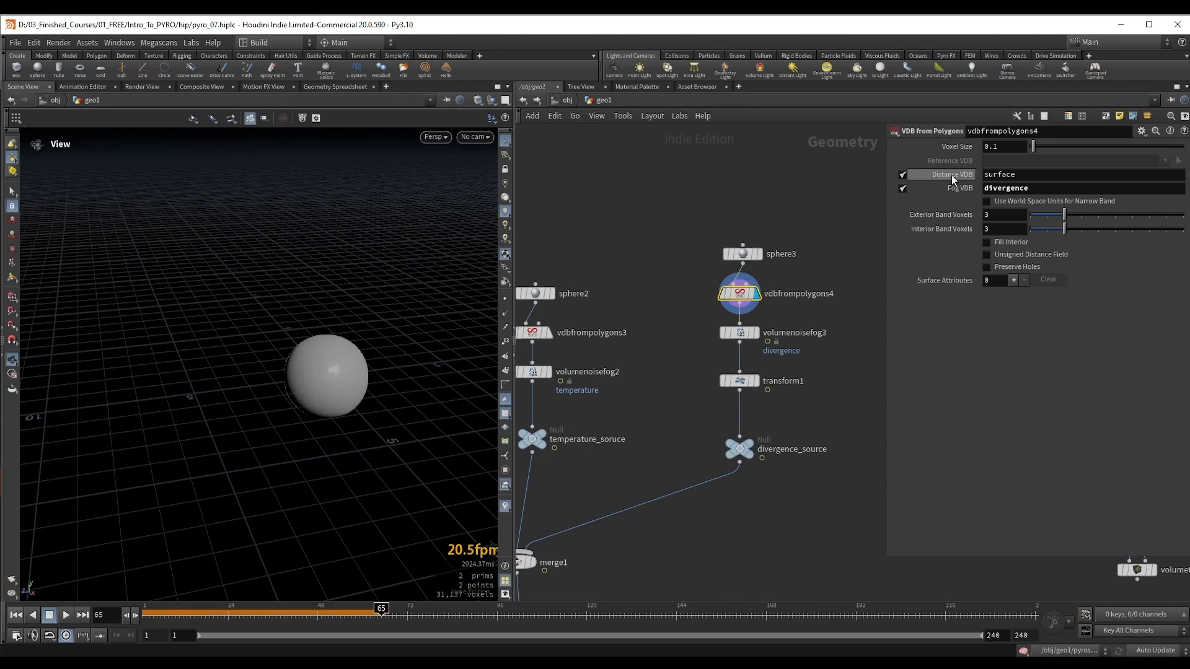
pyautogui.click(902, 190)
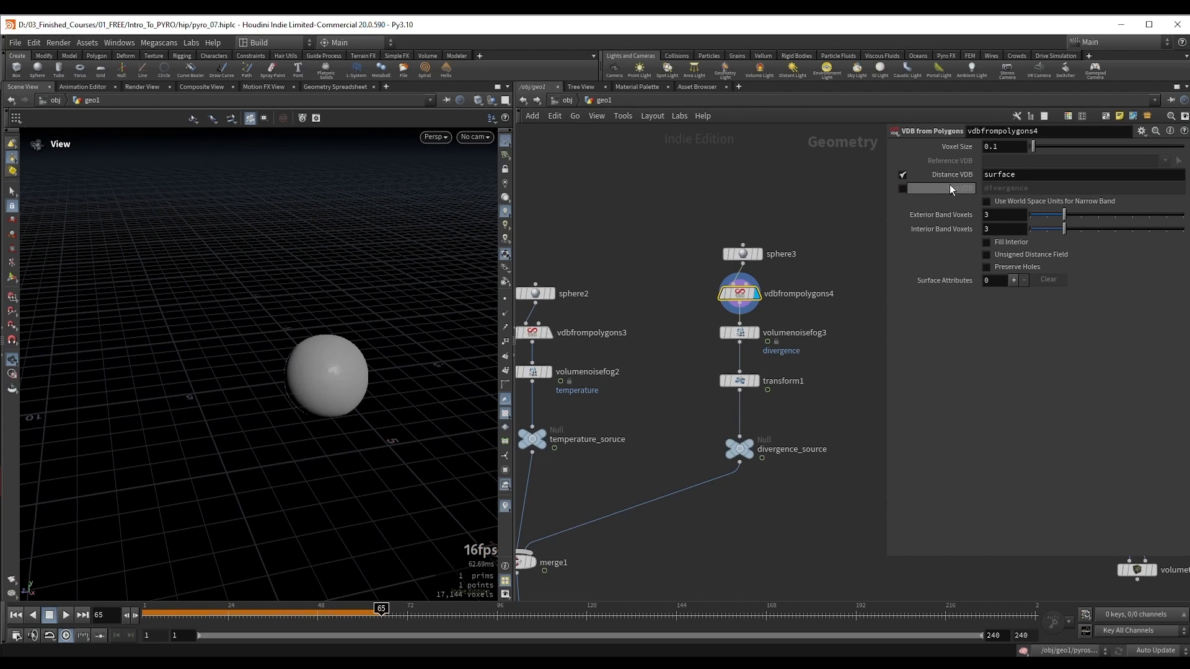
pyautogui.doubleClick(1010, 175)
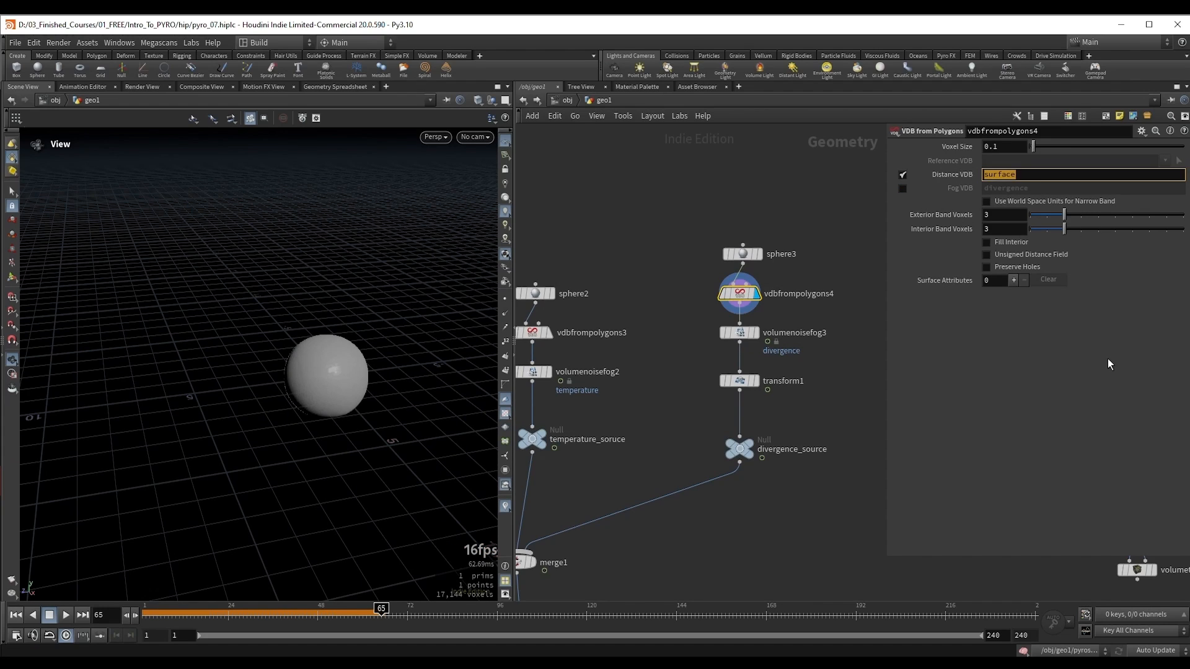
pyautogui.write('divergence')
pyautogui.press('Return')
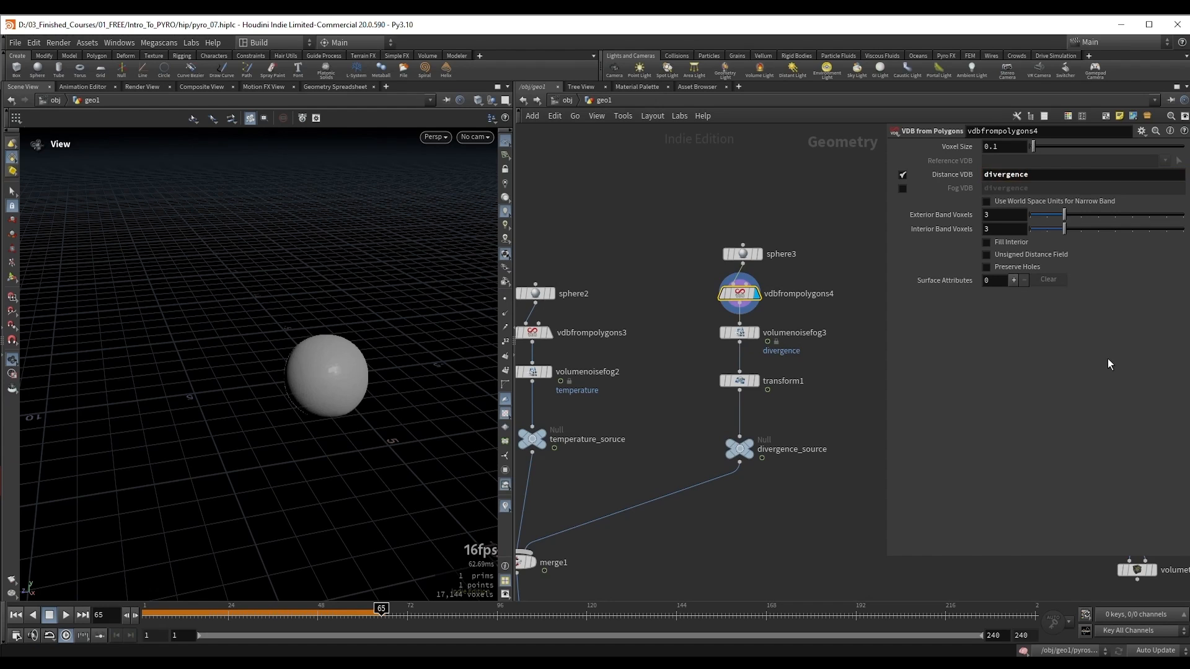
# Step: Enable Fill Interior on vdbfrompolygons4 and inspect the sphere's distance volume up close
pyautogui.click(986, 242)
pyautogui.moveTo(326, 418); pyautogui.dragTo(375, 316, button='right')
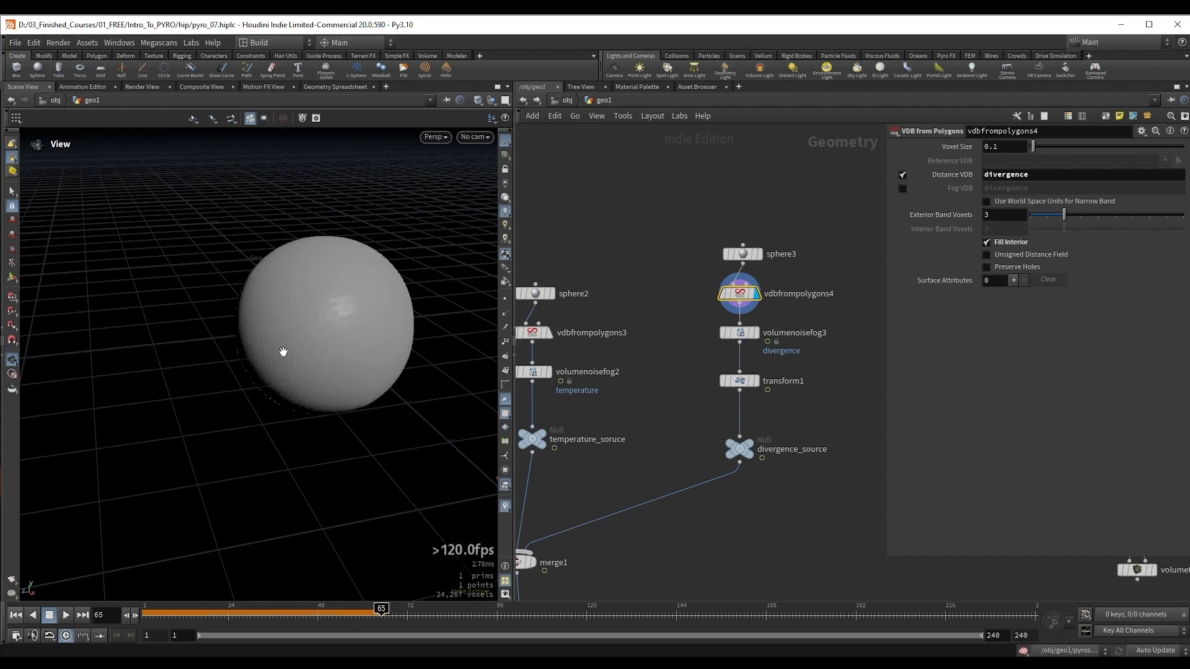
pyautogui.moveTo(283, 352); pyautogui.dragTo(308, 382)
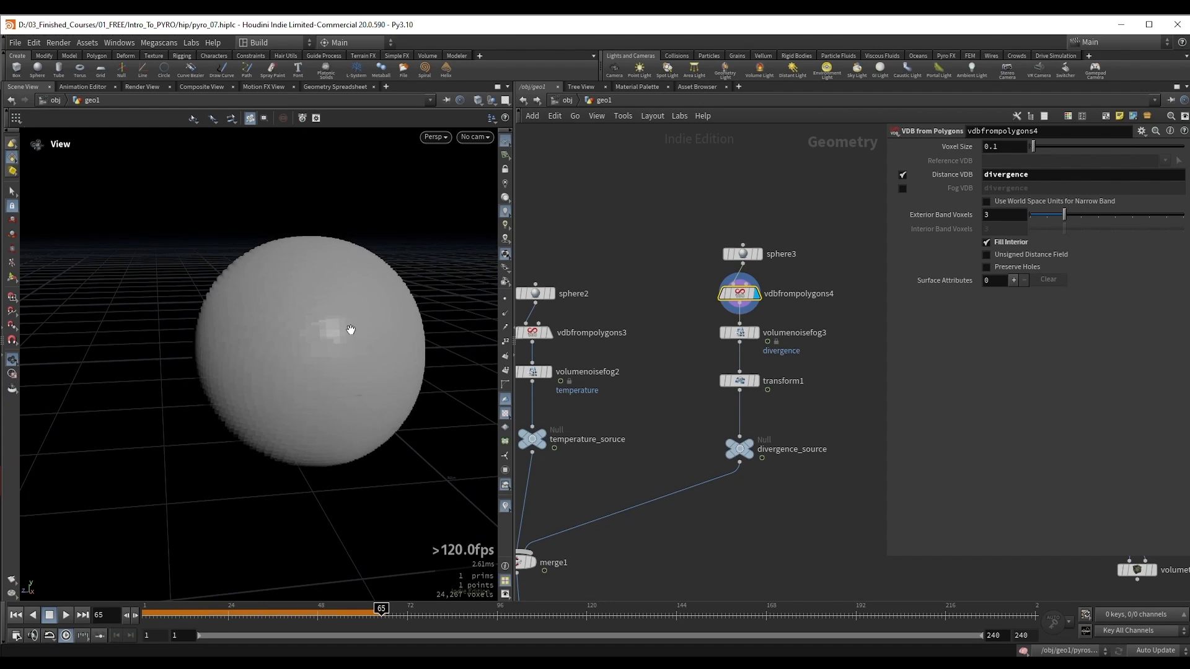
# Step: Examine the surface of the sphere's distance volume up close and from slightly different angles
pyautogui.moveTo(331, 341); pyautogui.dragTo(321, 409)
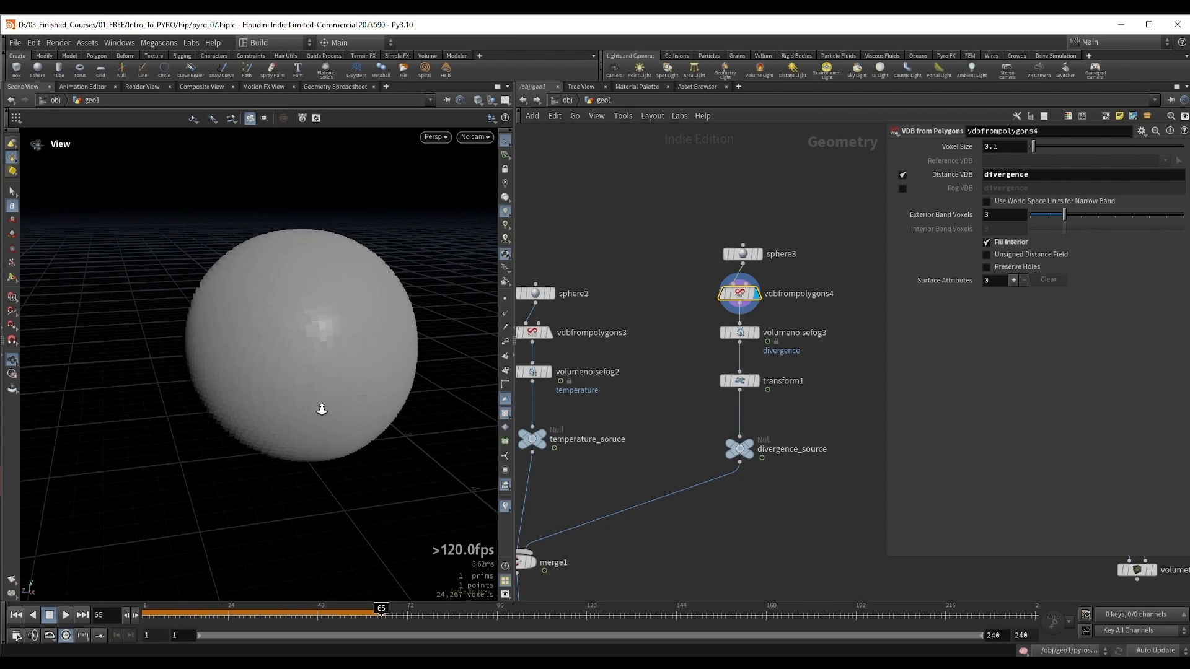
pyautogui.moveTo(321, 409); pyautogui.dragTo(349, 386, button='right')
pyautogui.moveTo(349, 387); pyautogui.dragTo(333, 385)
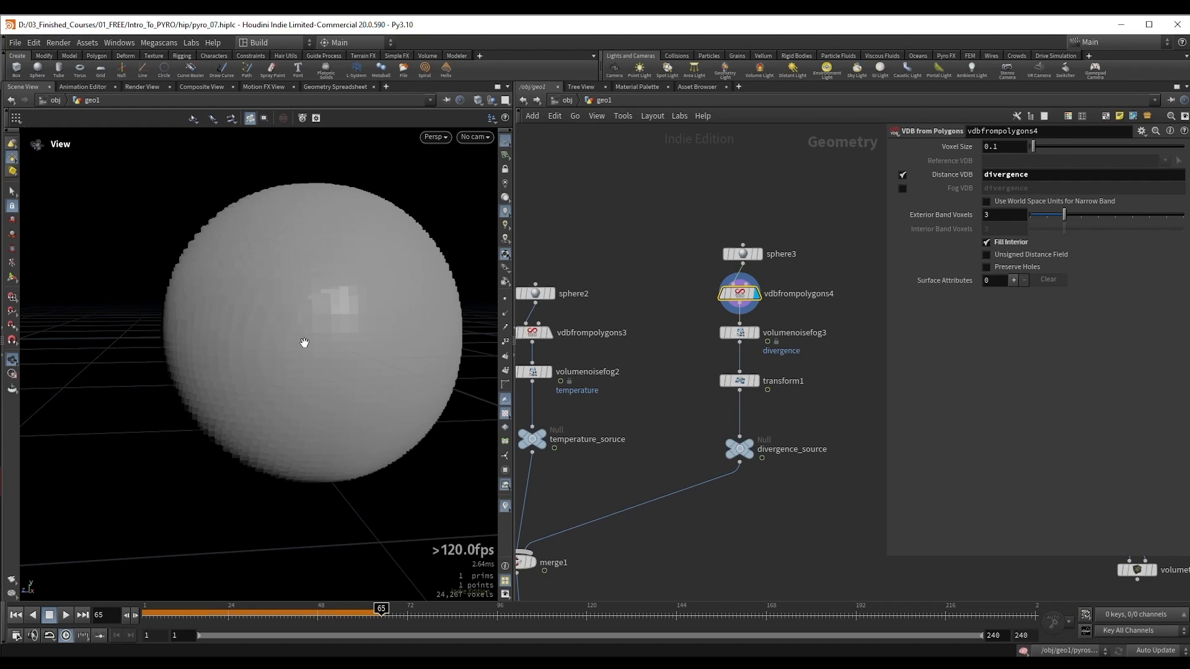
pyautogui.scroll(2, 223, 445)
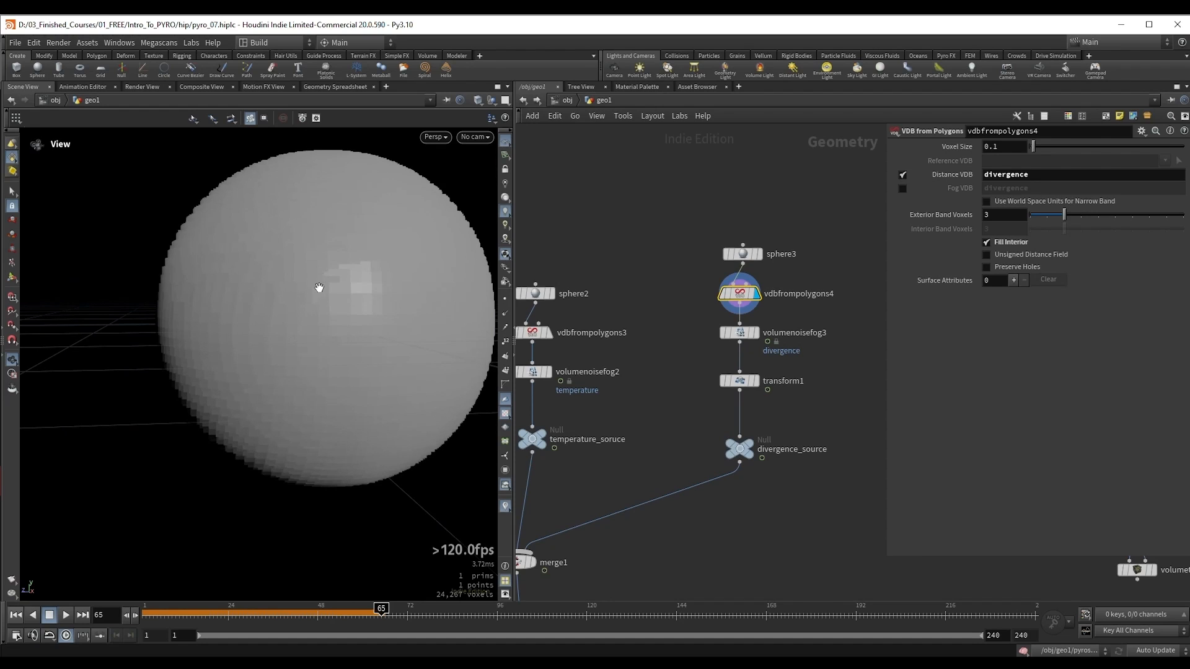
pyautogui.moveTo(345, 258); pyautogui.dragTo(268, 295)
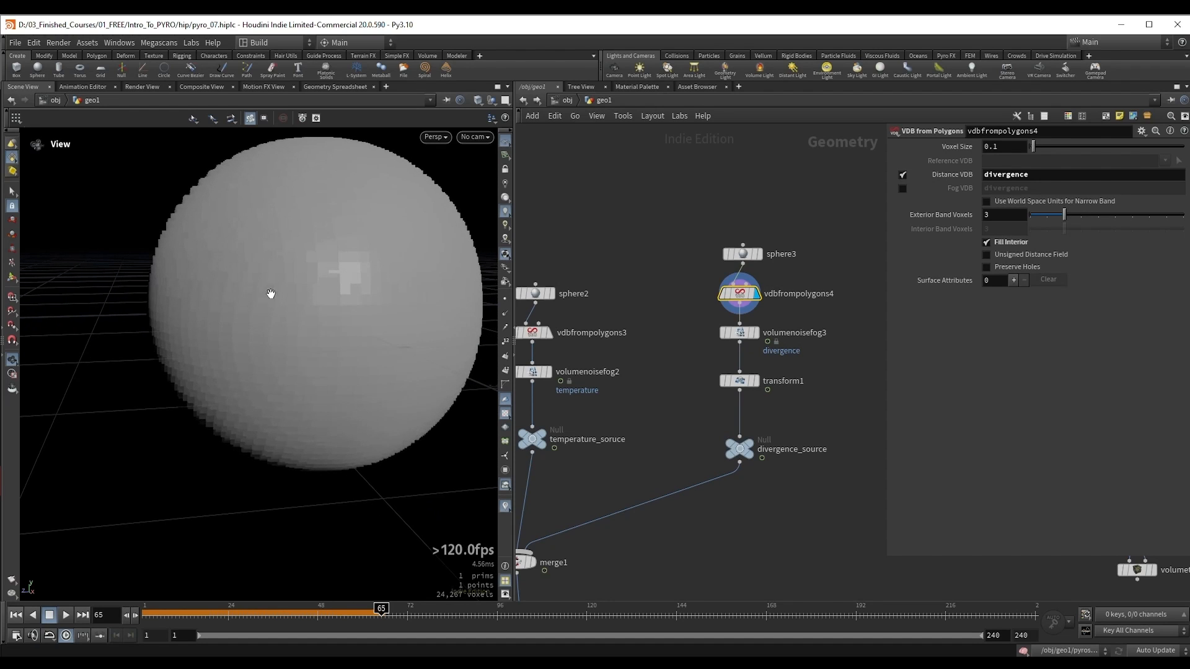
# Step: Set the Source Scale of the divergence source on pyrosolver1 to 2
pyautogui.scroll(-3, 676, 560)
pyautogui.moveTo(677, 561); pyautogui.dragTo(778, 349, button='middle')
pyautogui.moveTo(679, 442); pyautogui.dragTo(709, 455)
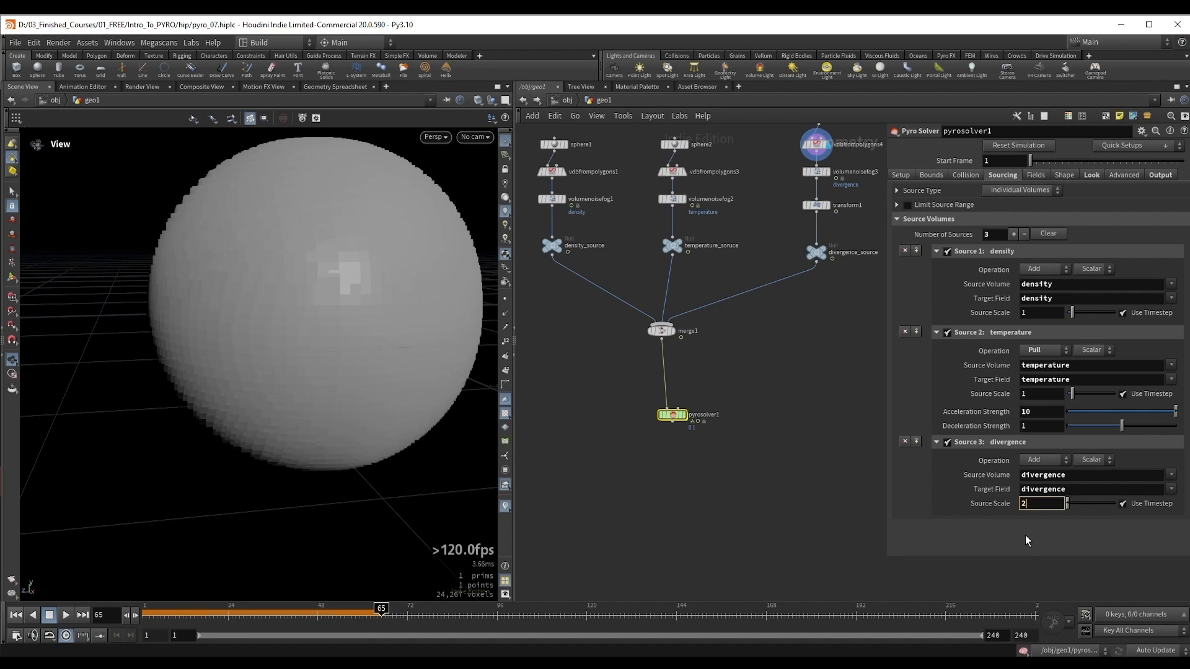
pyautogui.press('Return')
# Step: Bypass volumenoisefog3 and display transform1, framing the raised divergence sphere in the viewport
pyautogui.moveTo(817, 208); pyautogui.dragTo(767, 386, button='middle')
pyautogui.scroll(3, 768, 386)
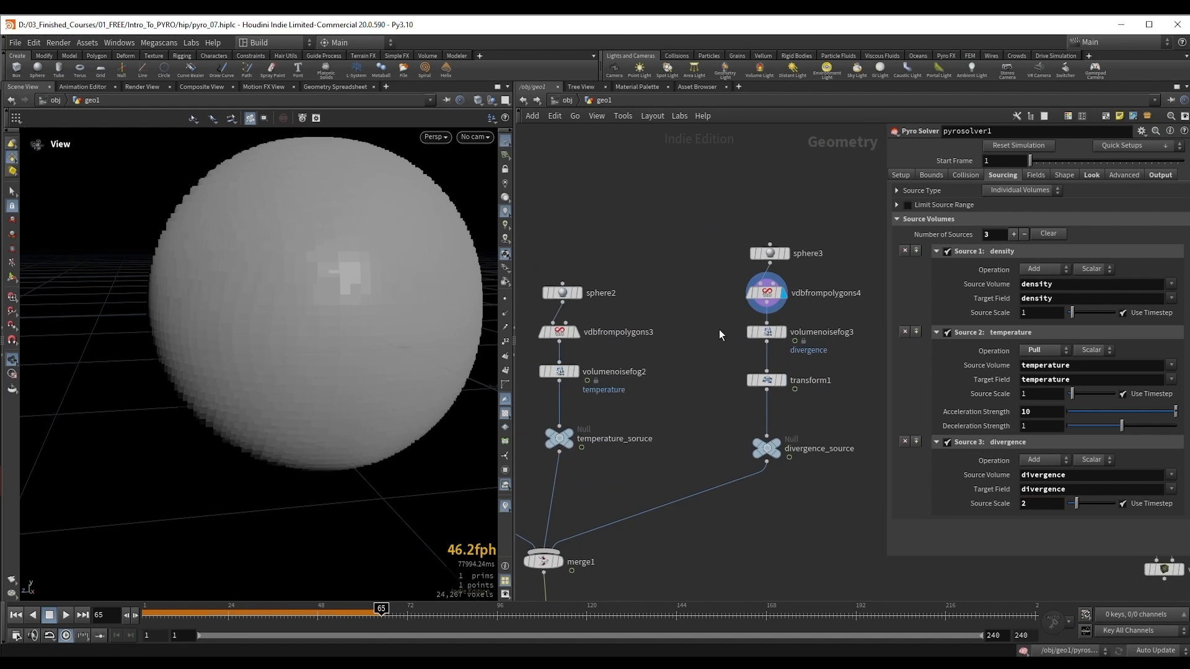
pyautogui.click(768, 333)
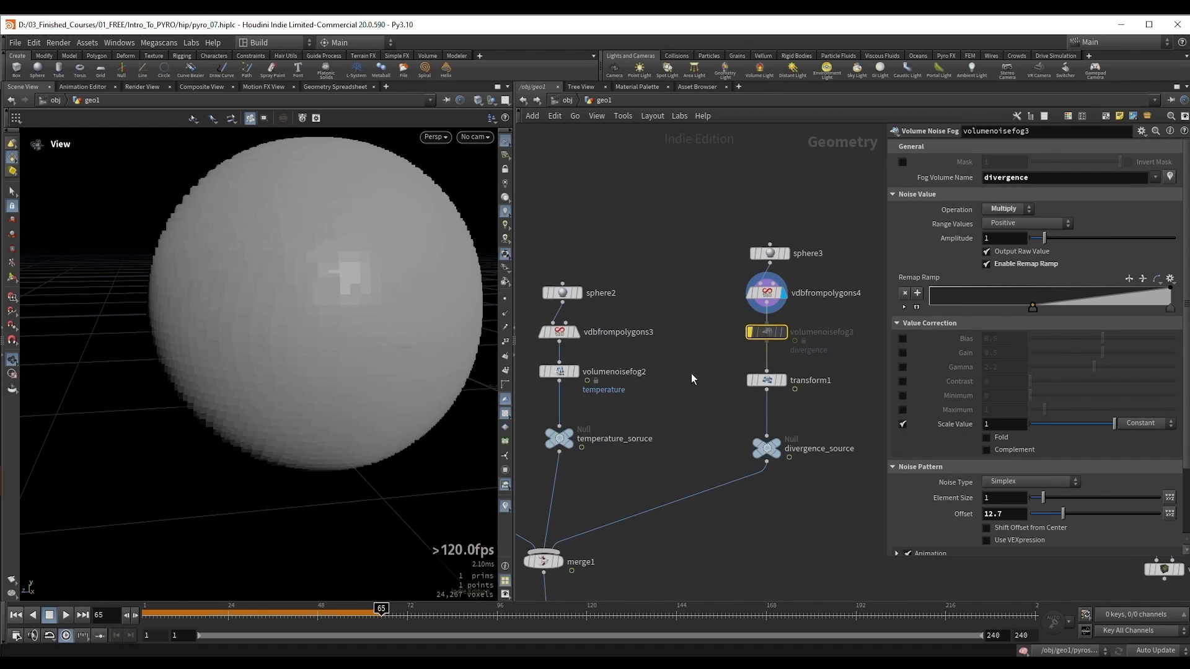
pyautogui.click(768, 382)
pyautogui.click(783, 381)
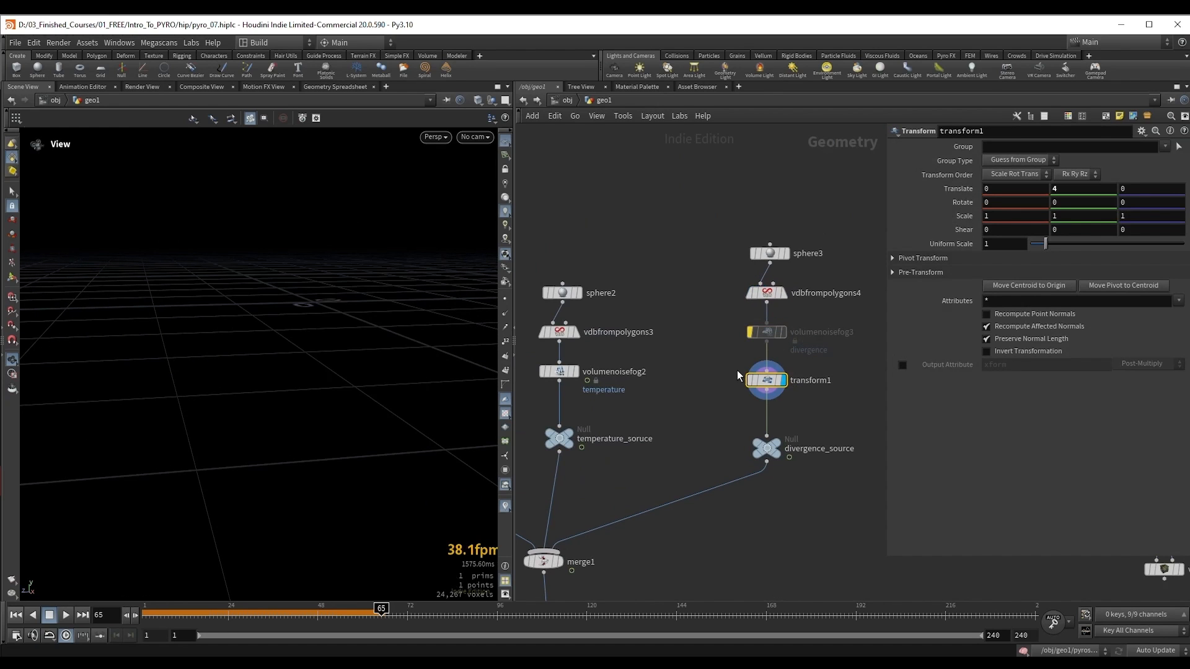
pyautogui.moveTo(186, 266); pyautogui.dragTo(310, 250, button='right')
pyautogui.moveTo(314, 249); pyautogui.dragTo(313, 326, button='middle')
pyautogui.moveTo(304, 217); pyautogui.dragTo(290, 250)
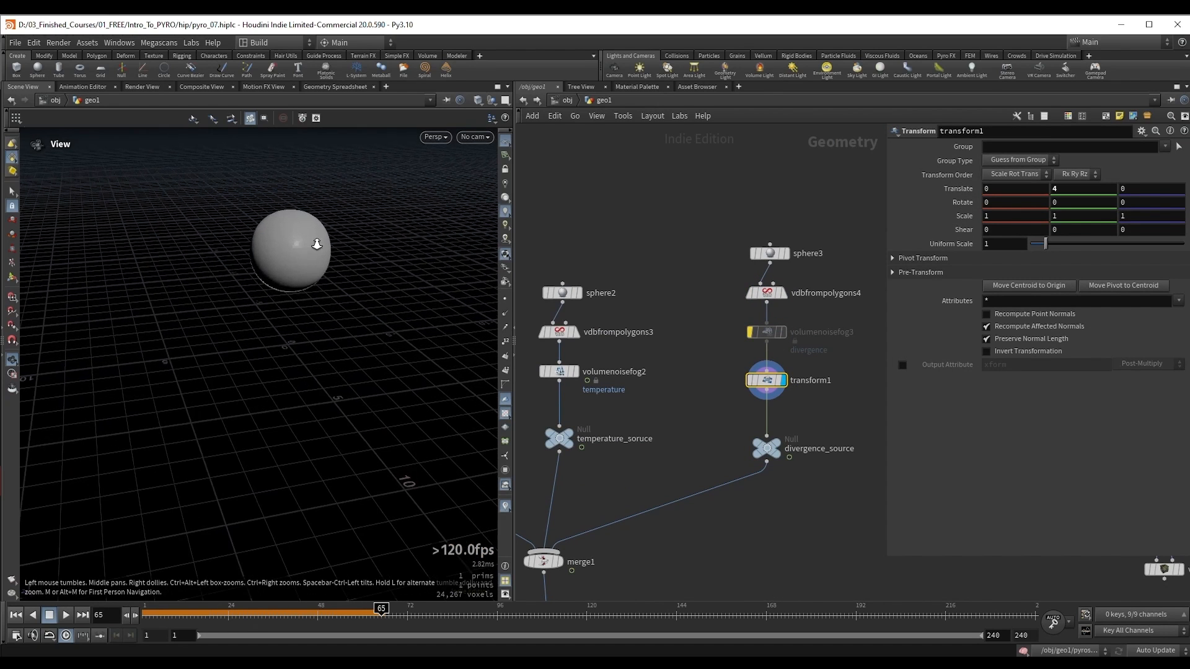
# Step: Display pyrosolver1, play the simulation from frame 1 to about frame 60 and inspect the plume
pyautogui.moveTo(696, 481); pyautogui.dragTo(770, 358, button='middle')
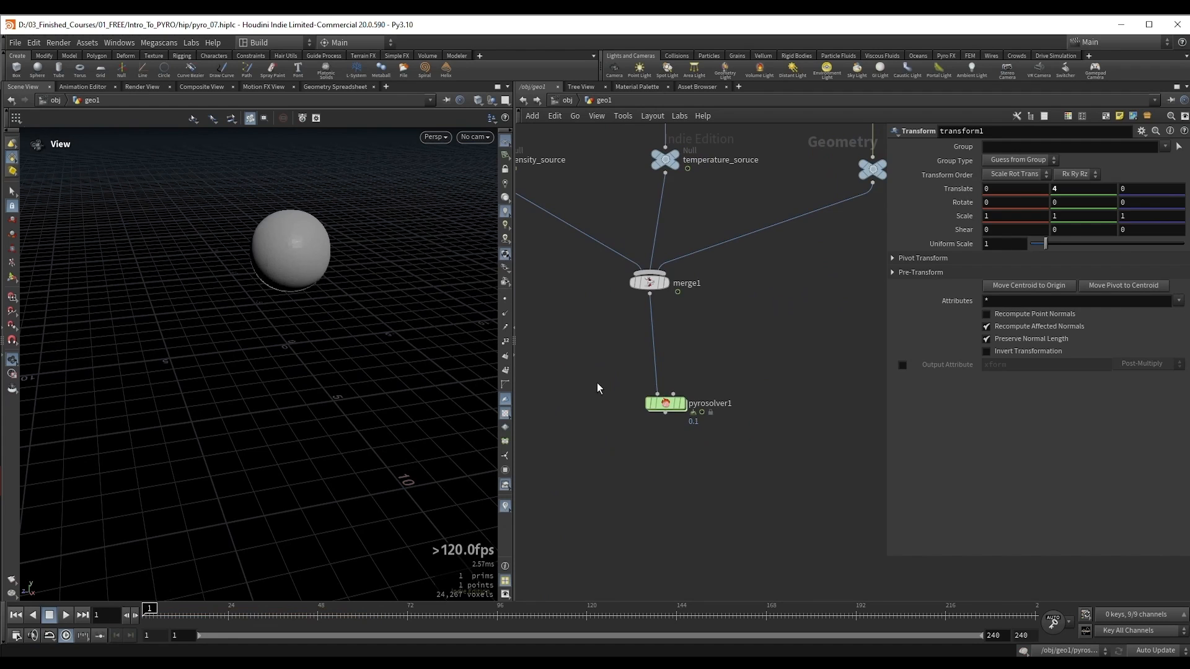
pyautogui.click(681, 404)
pyautogui.press('Up')
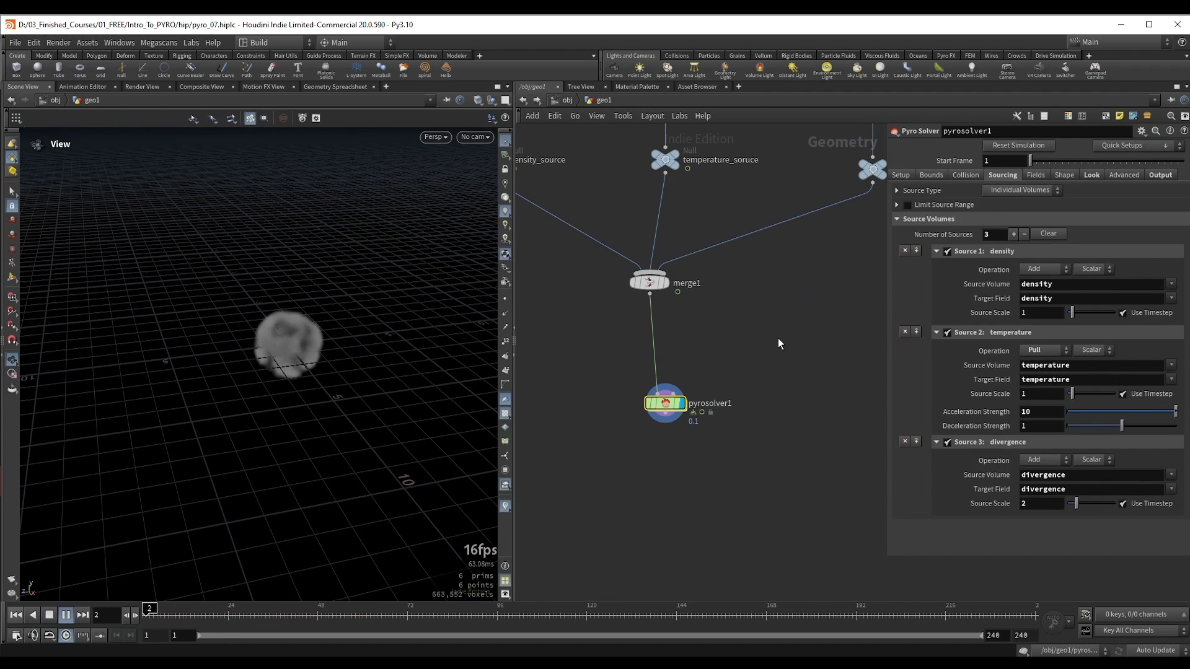
pyautogui.moveTo(330, 316); pyautogui.dragTo(289, 308)
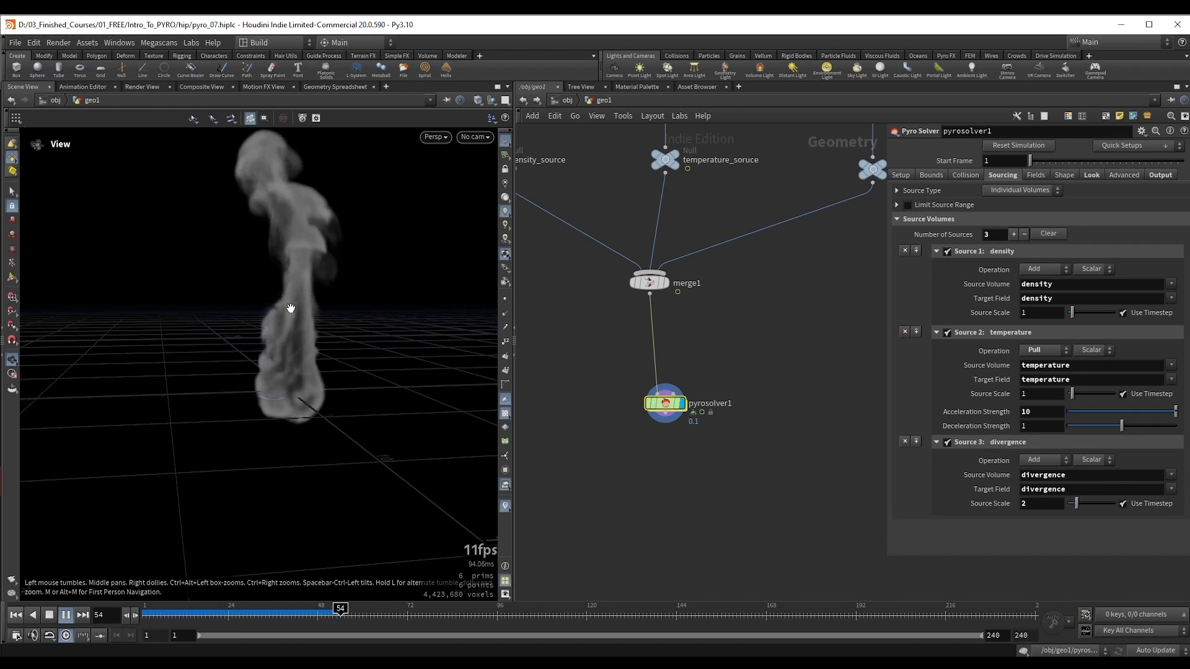
pyautogui.press('Up')
pyautogui.moveTo(292, 309); pyautogui.dragTo(299, 375, button='middle')
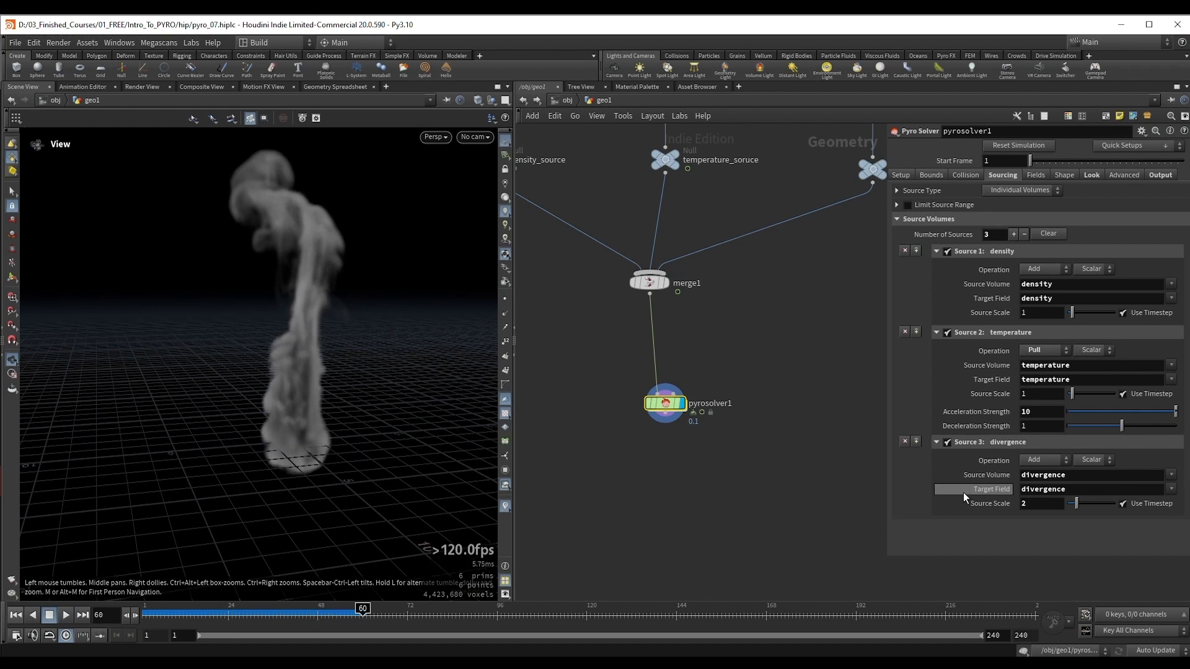
# Step: Enlarge the divergence sphere on transform1 to a Uniform Scale of 1.62 and raise its Y translation to 5.3
pyautogui.moveTo(788, 333); pyautogui.dragTo(745, 404, button='middle')
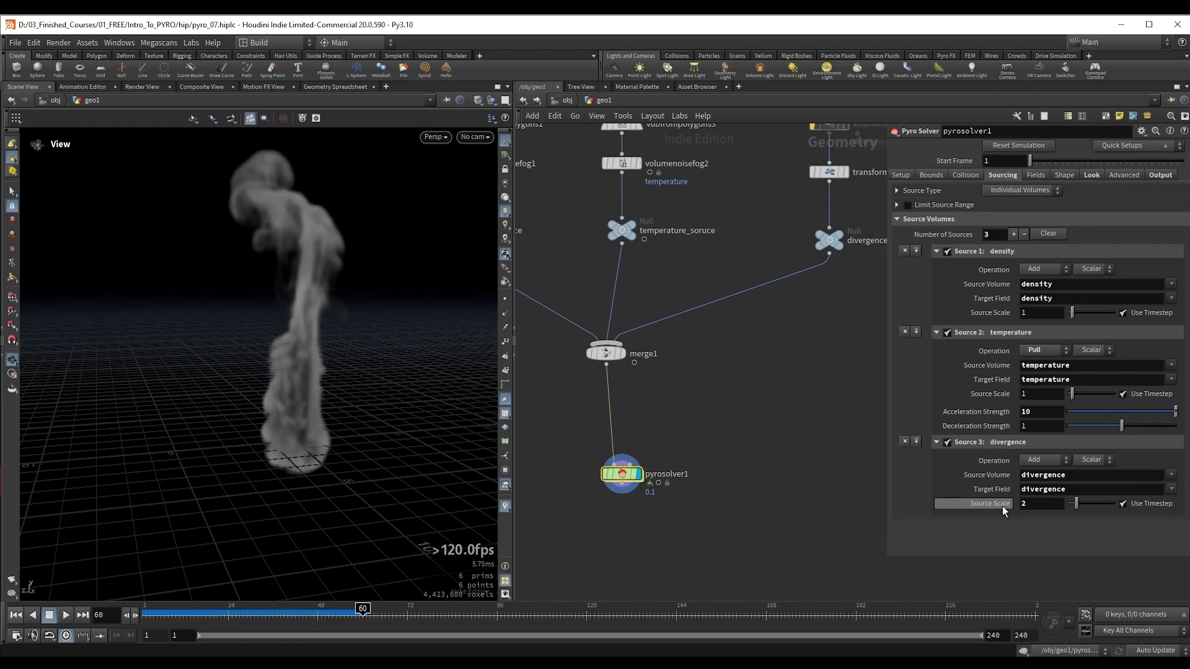
pyautogui.press('h')
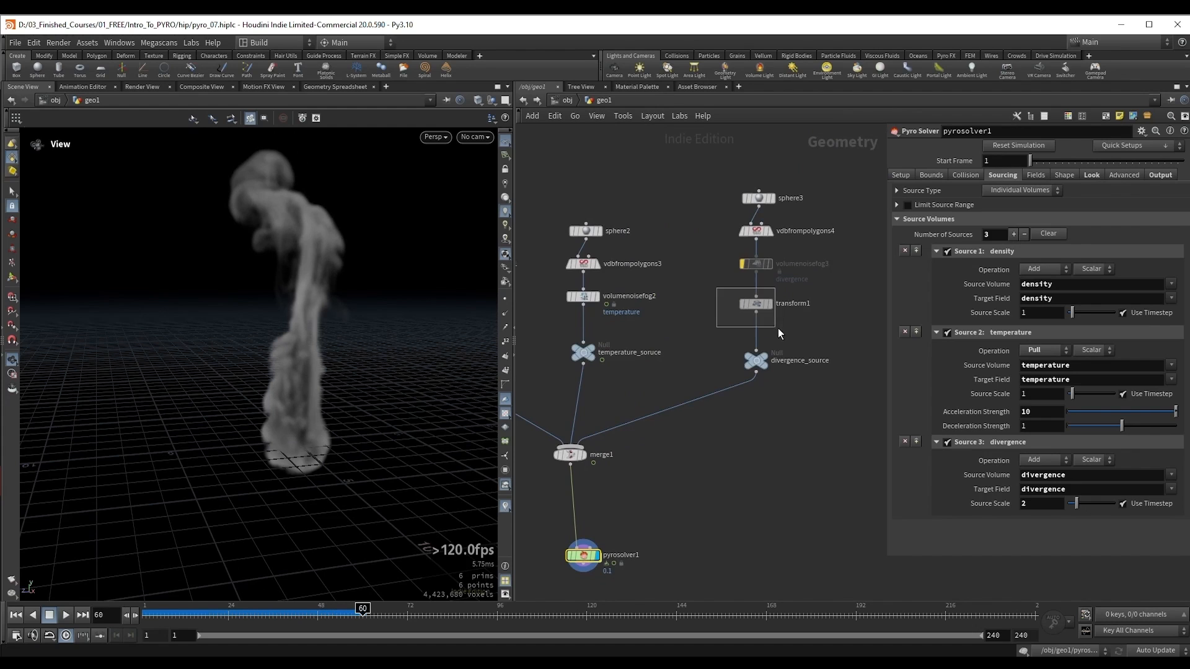
pyautogui.moveTo(779, 329); pyautogui.dragTo(780, 329)
pyautogui.click(769, 303)
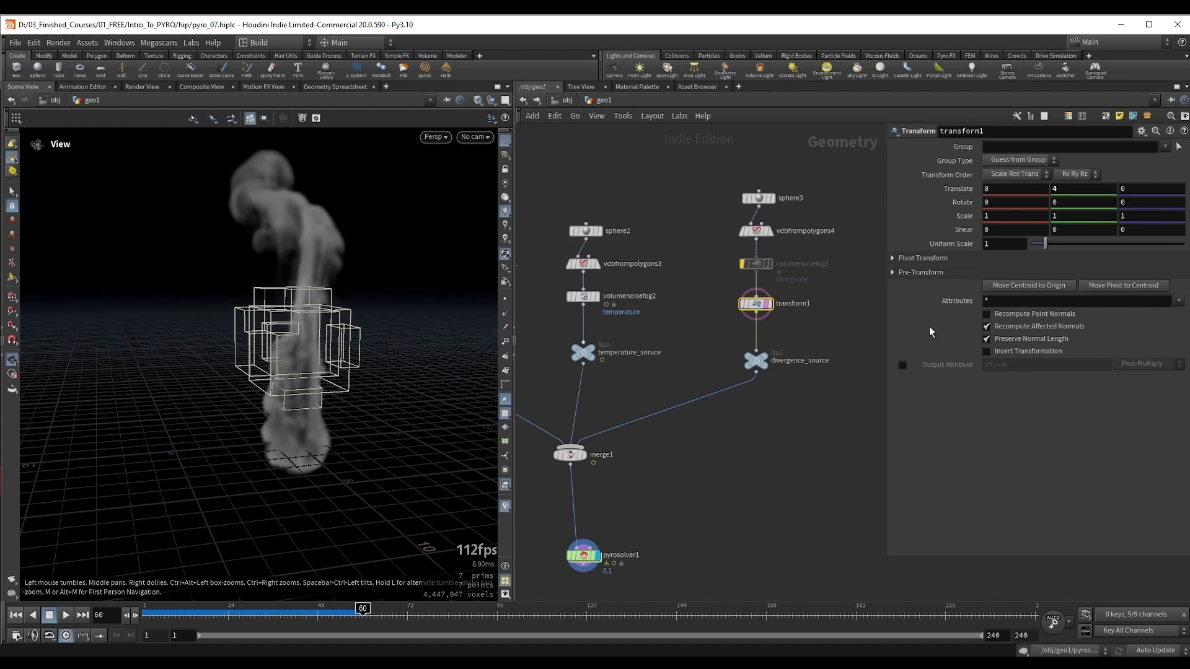
pyautogui.moveTo(1044, 244); pyautogui.dragTo(1054, 244)
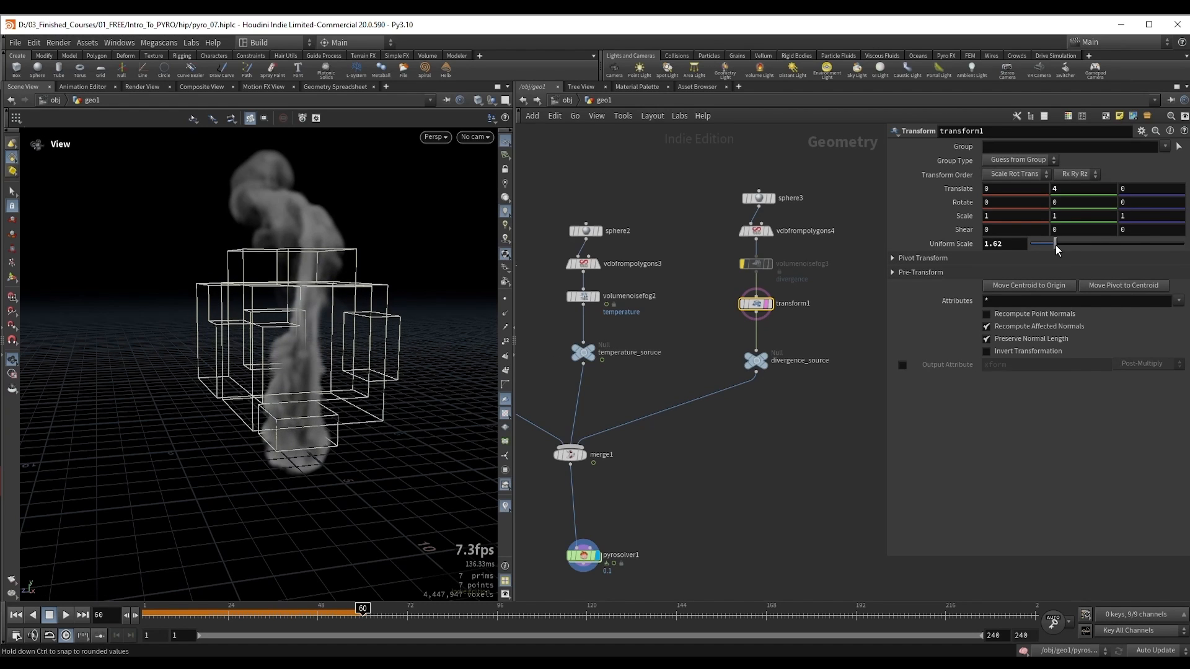
pyautogui.click(1075, 191)
pyautogui.scroll(1, 1075, 191)
pyautogui.scroll(12, 1074, 191)
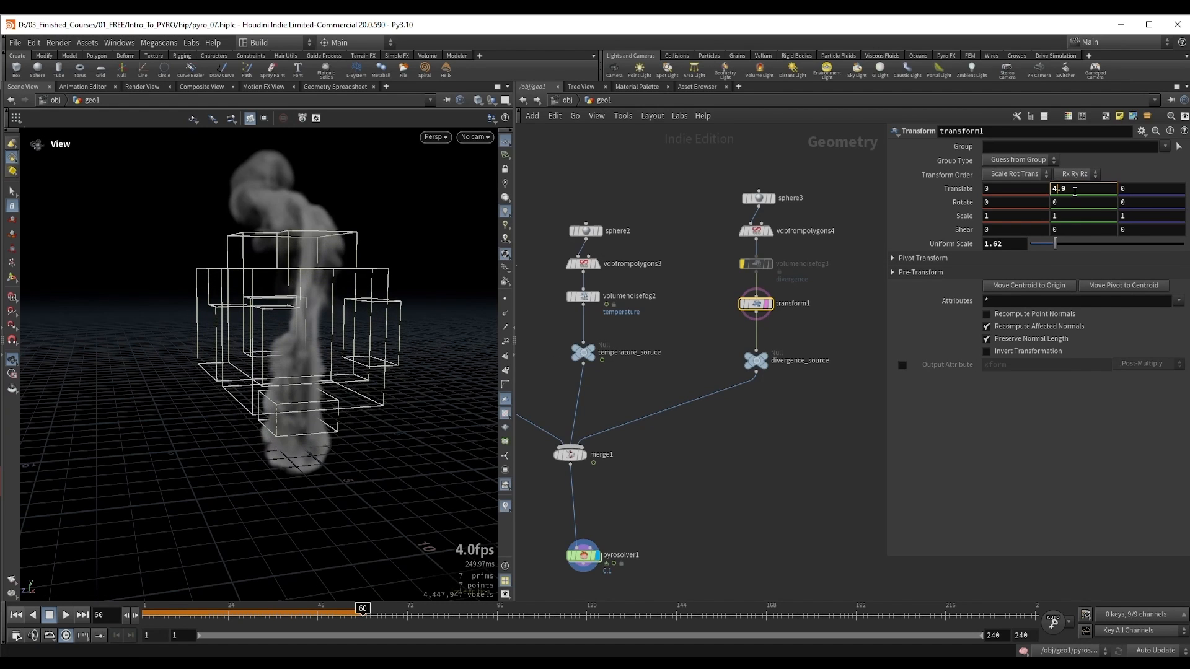
# Step: Set the divergence Source Scale on pyrosolver1 to 3 and play the simulation to about frame 112
pyautogui.moveTo(690, 495); pyautogui.dragTo(787, 406, button='middle')
pyautogui.click(679, 469)
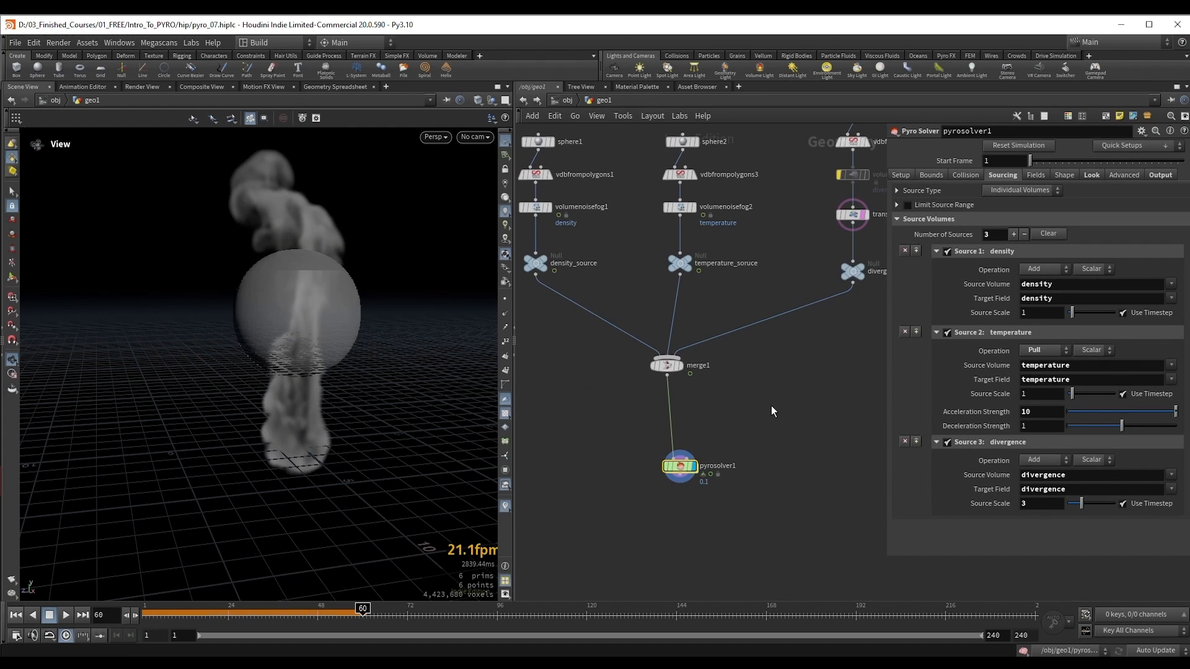
pyautogui.moveTo(609, 451); pyautogui.dragTo(728, 499)
pyautogui.press('Up')
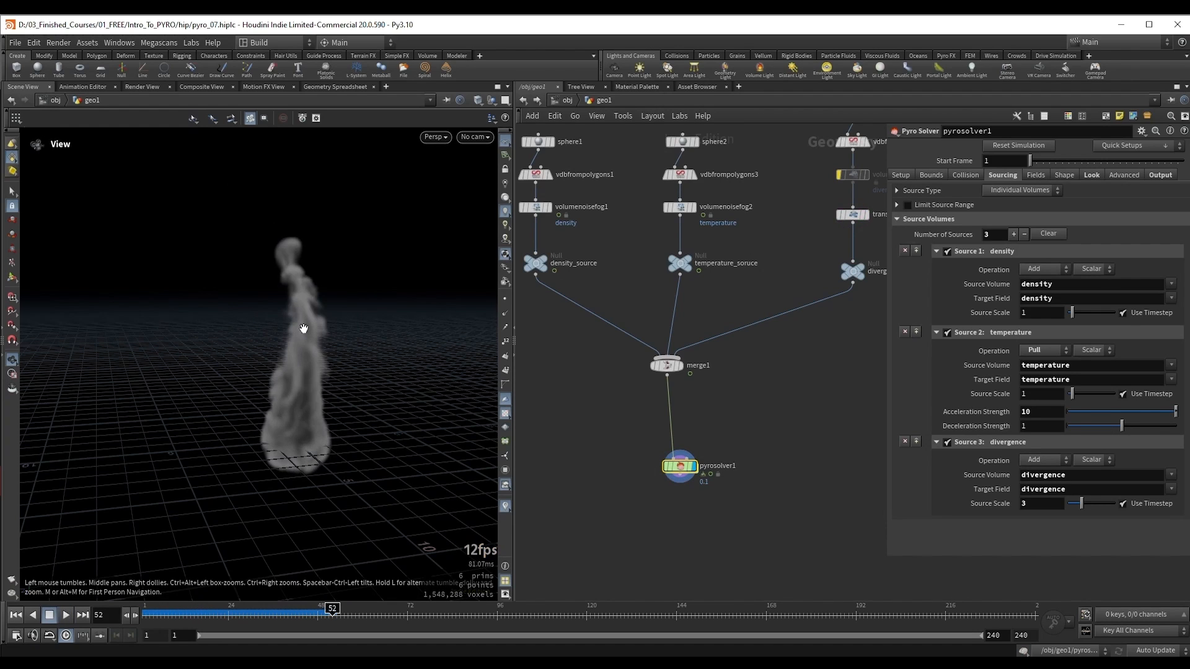
pyautogui.moveTo(303, 338); pyautogui.dragTo(300, 322)
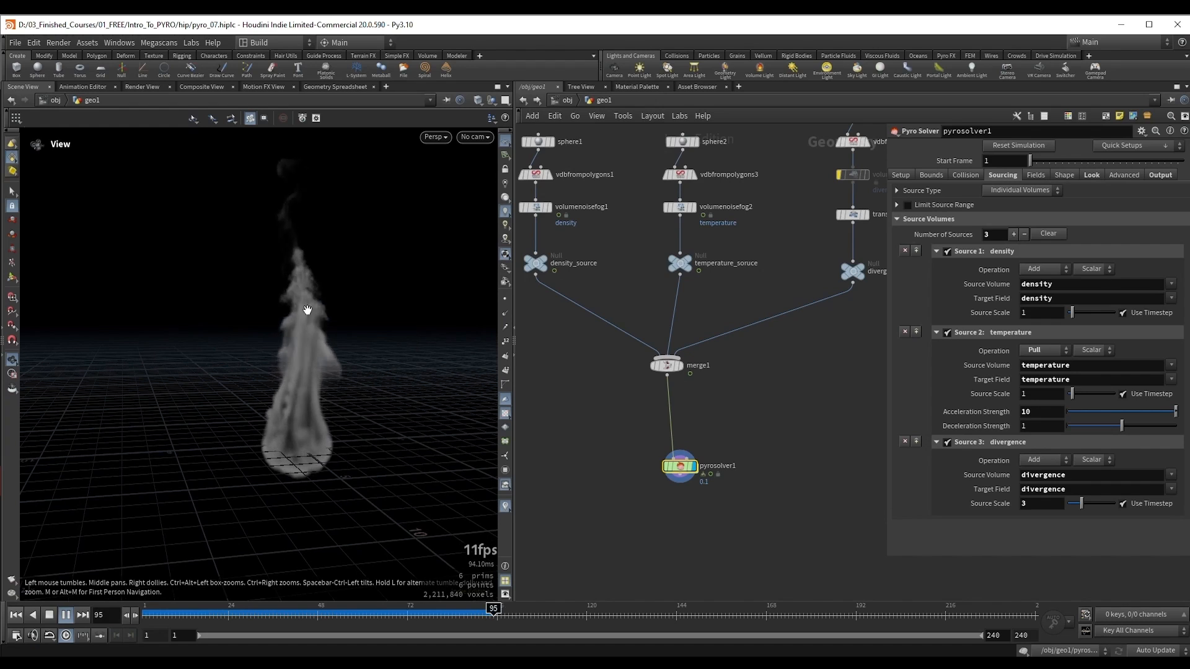
pyautogui.press('Down')
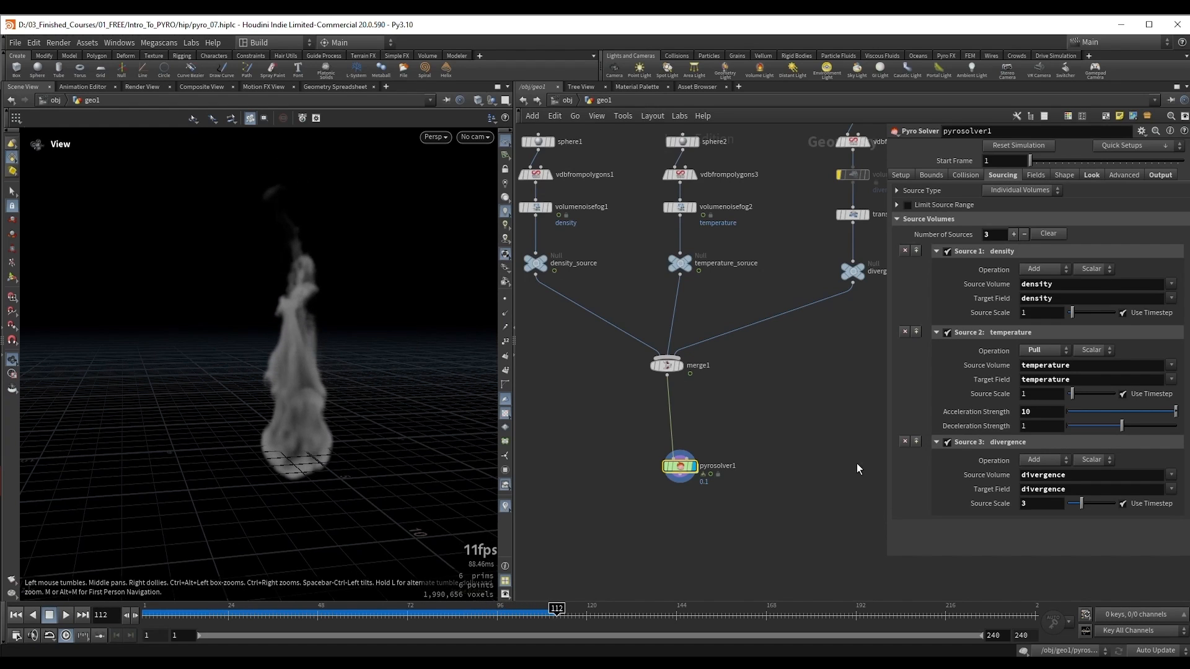
# Step: Set the divergence Source Scale to 5 and replay the simulation from the start to about frame 65
pyautogui.moveTo(1028, 503); pyautogui.dragTo(1013, 504)
pyautogui.write('5')
pyautogui.press('Return')
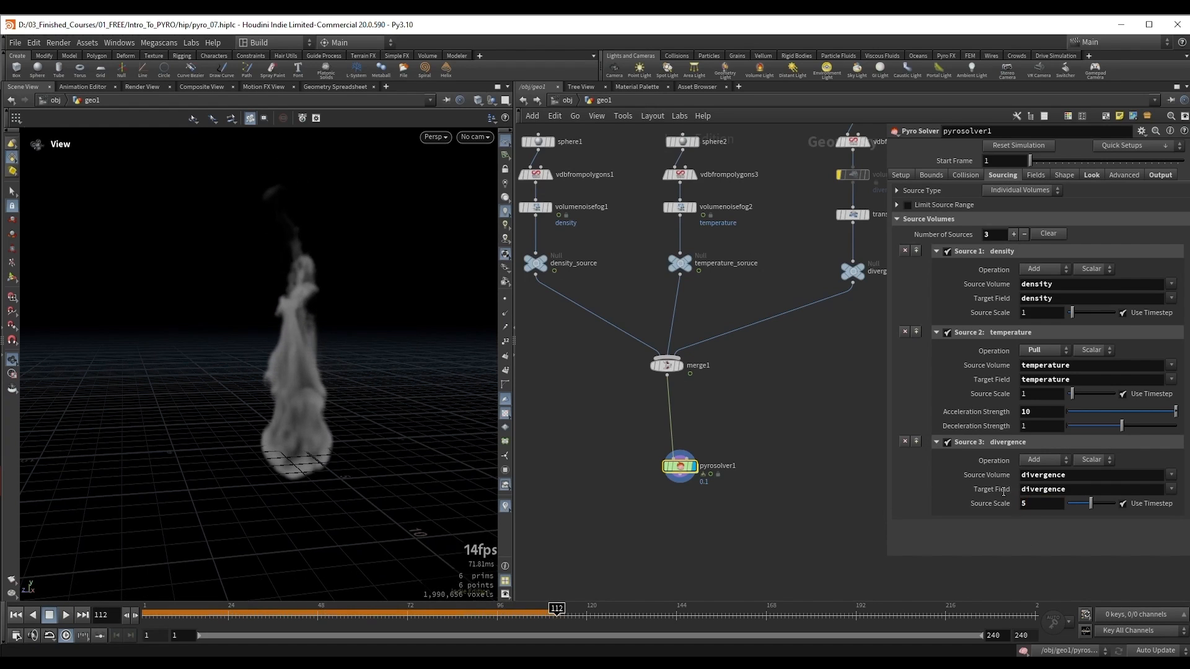
pyautogui.keyDown('alt'); pyautogui.moveTo(279, 349); pyautogui.dragTo(292, 348); pyautogui.keyUp('alt')
pyautogui.hotkey('ctrl', 'Up')
pyautogui.press('Up')
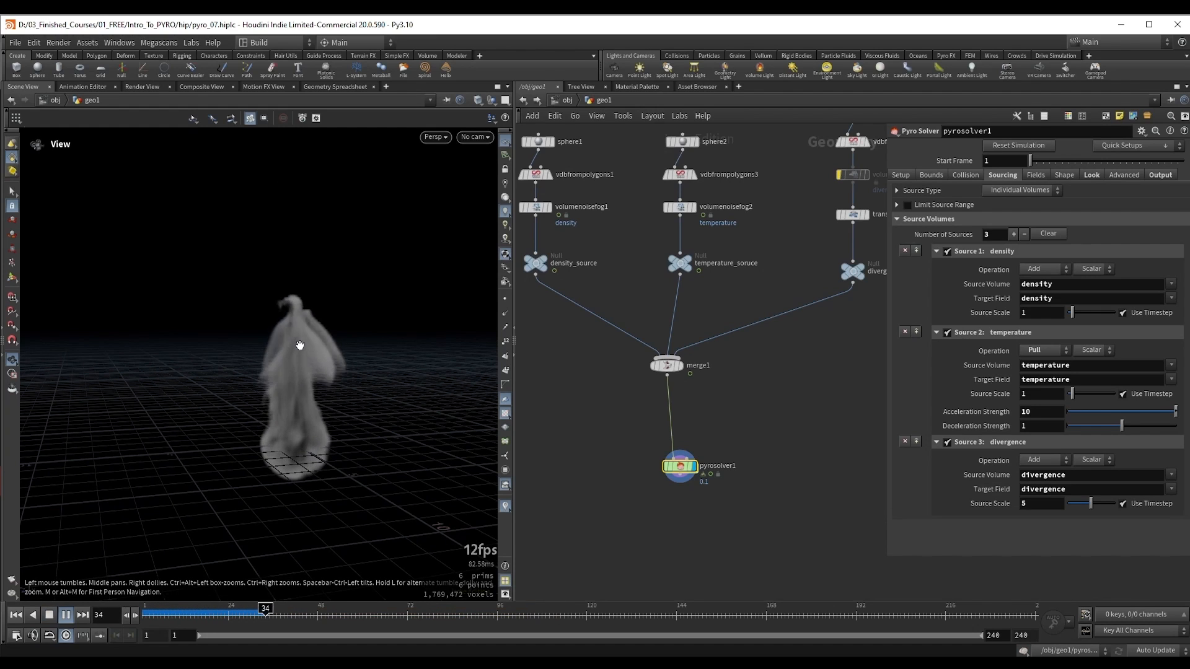
pyautogui.moveTo(335, 337); pyautogui.dragTo(311, 355, button='right')
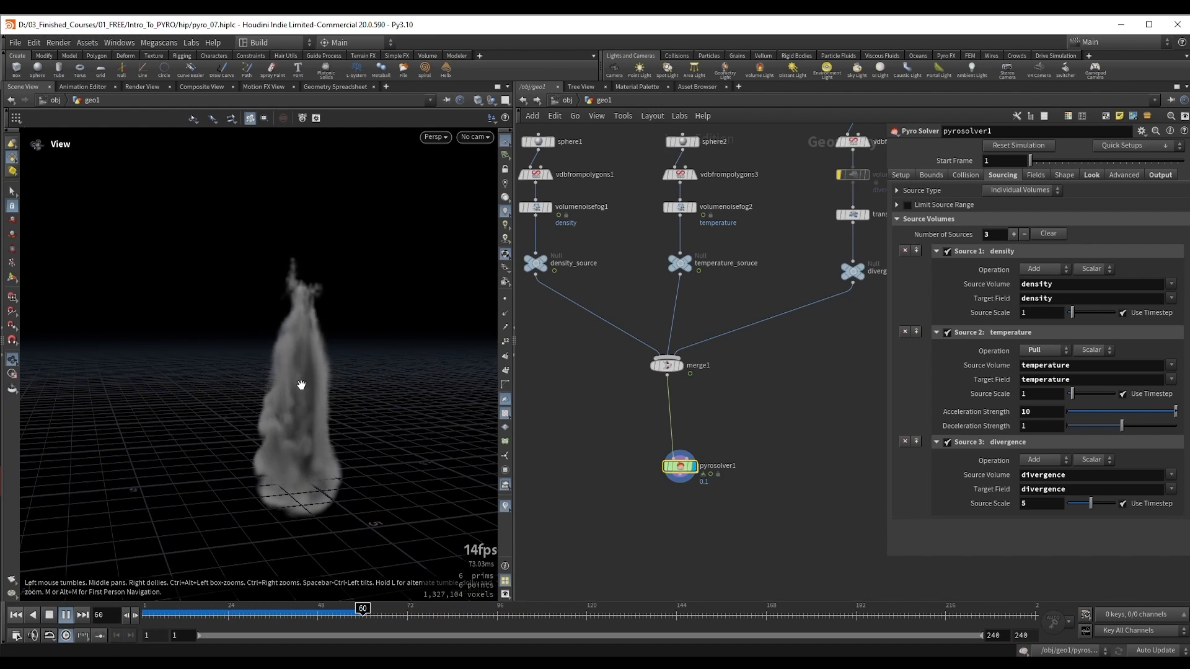
pyautogui.press('Up')
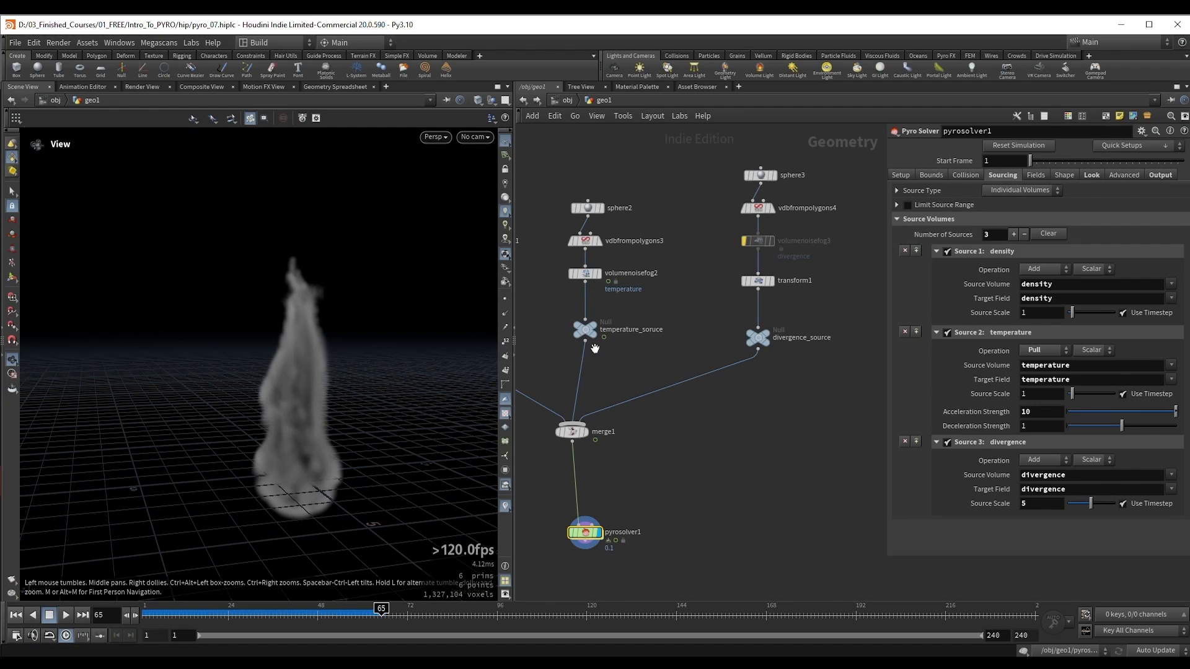
# Step: Move the divergence sphere on transform1 to about Y 4.53, Z -1.46 and set its Uniform Scale to 1.78
pyautogui.click(745, 335)
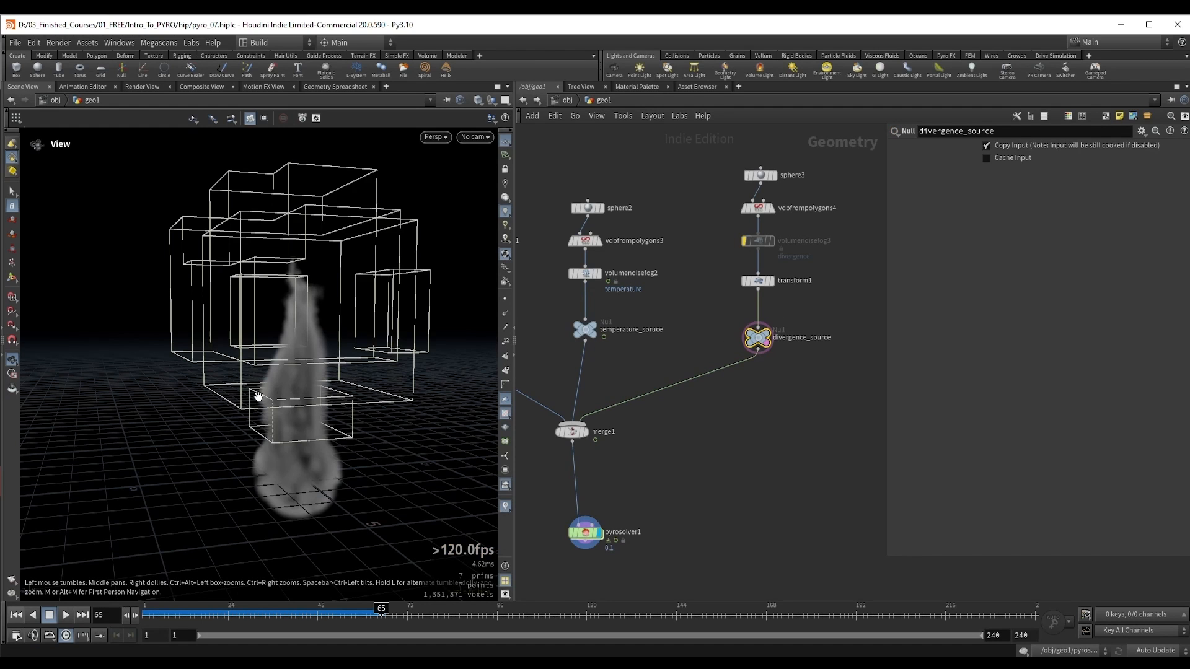
pyautogui.moveTo(265, 345); pyautogui.dragTo(309, 304)
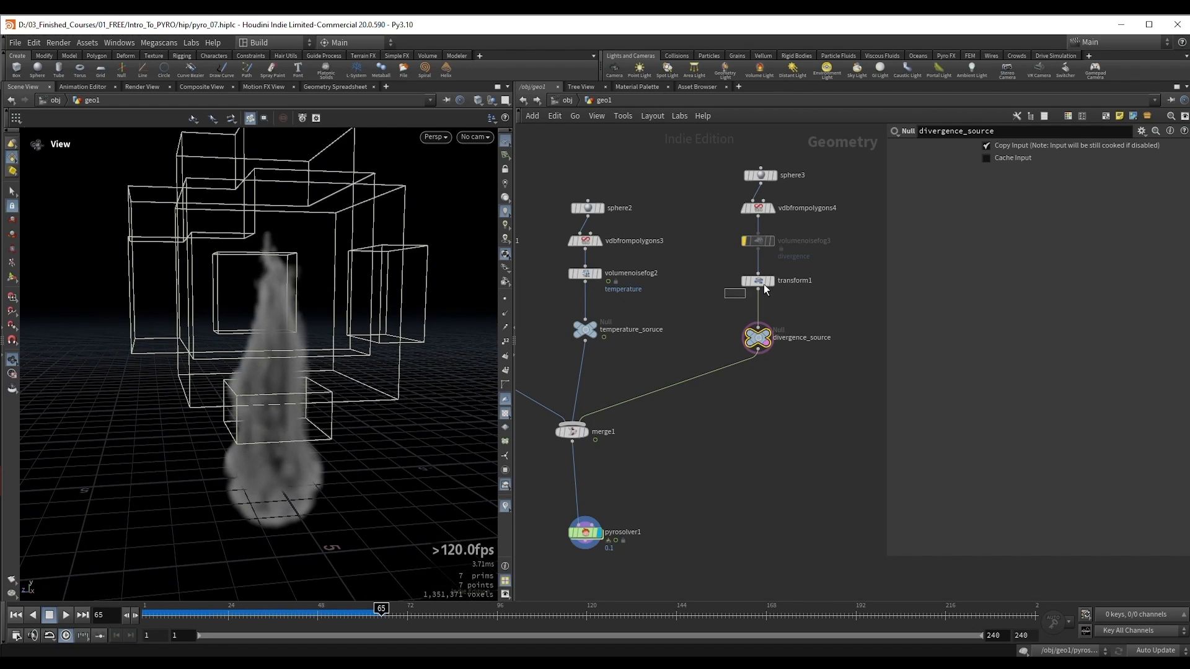
pyautogui.click(757, 281)
pyautogui.press('Return')
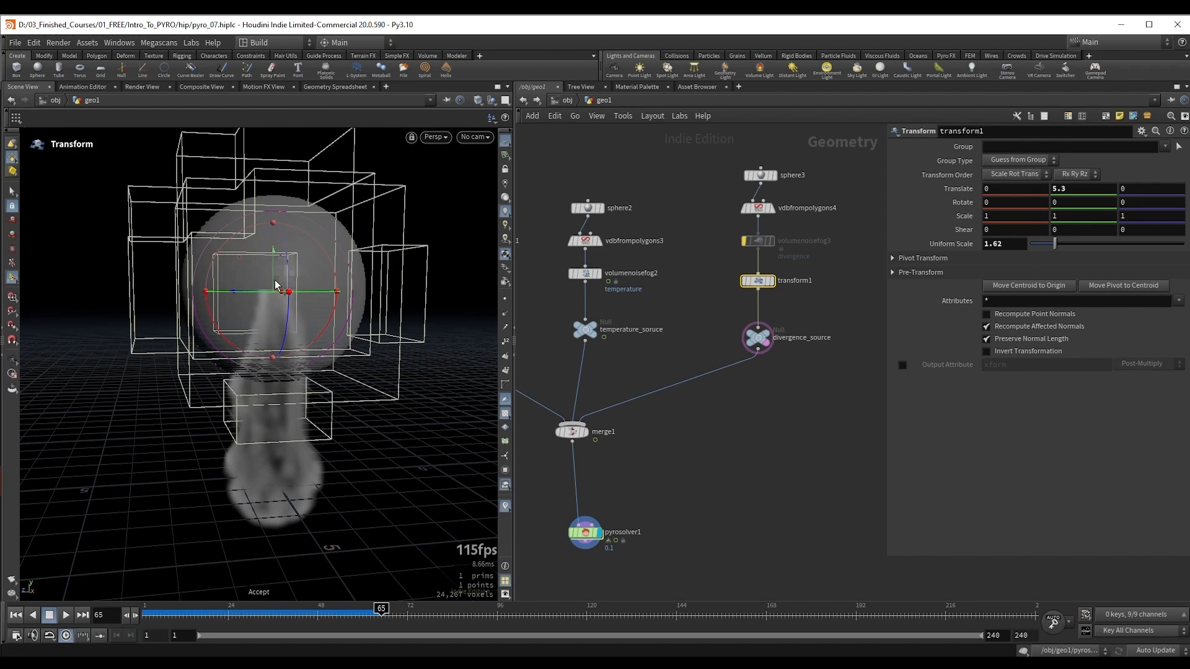
pyautogui.moveTo(276, 286); pyautogui.dragTo(301, 322)
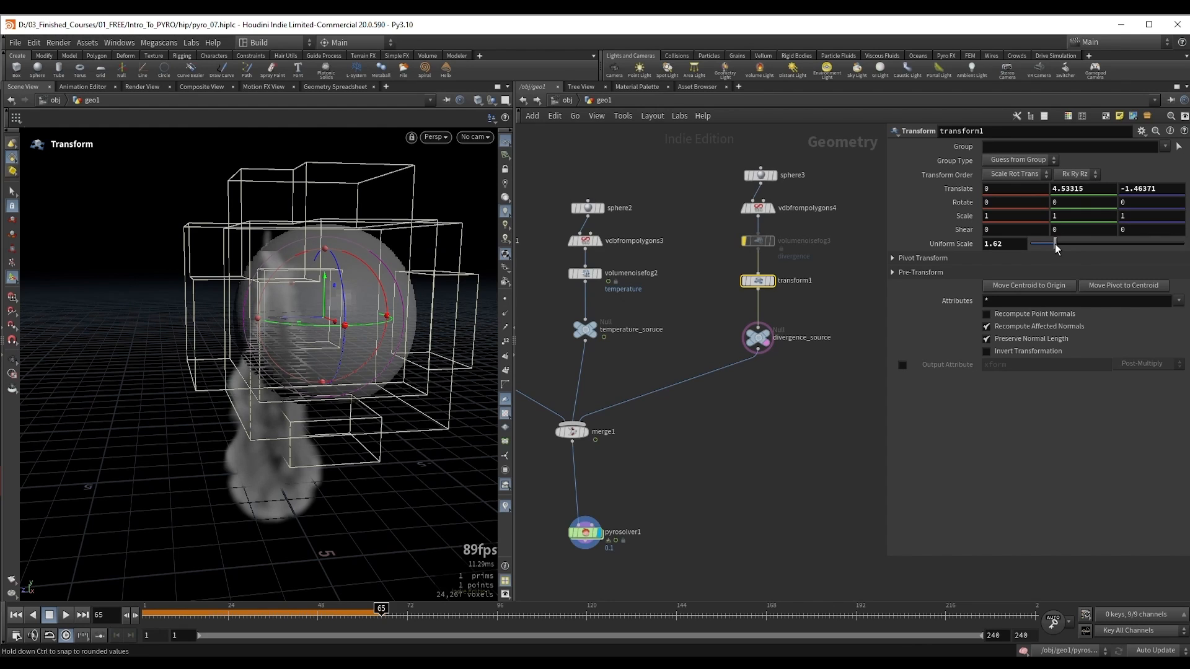
pyautogui.moveTo(1057, 248); pyautogui.dragTo(1057, 249)
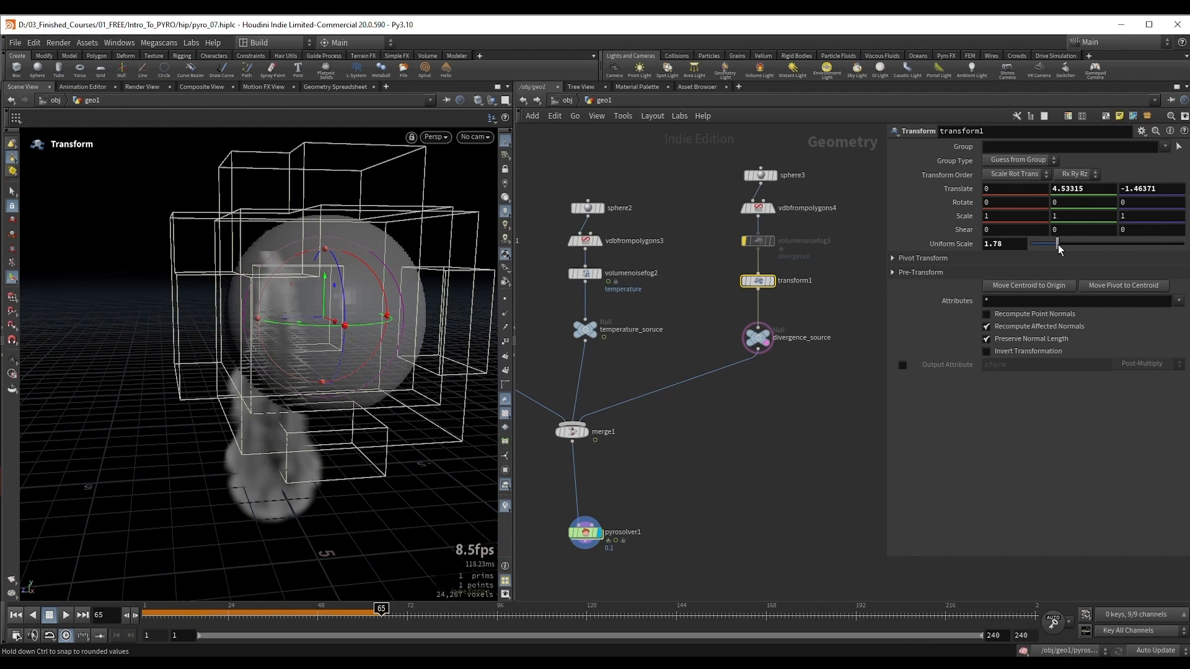
pyautogui.press('Escape')
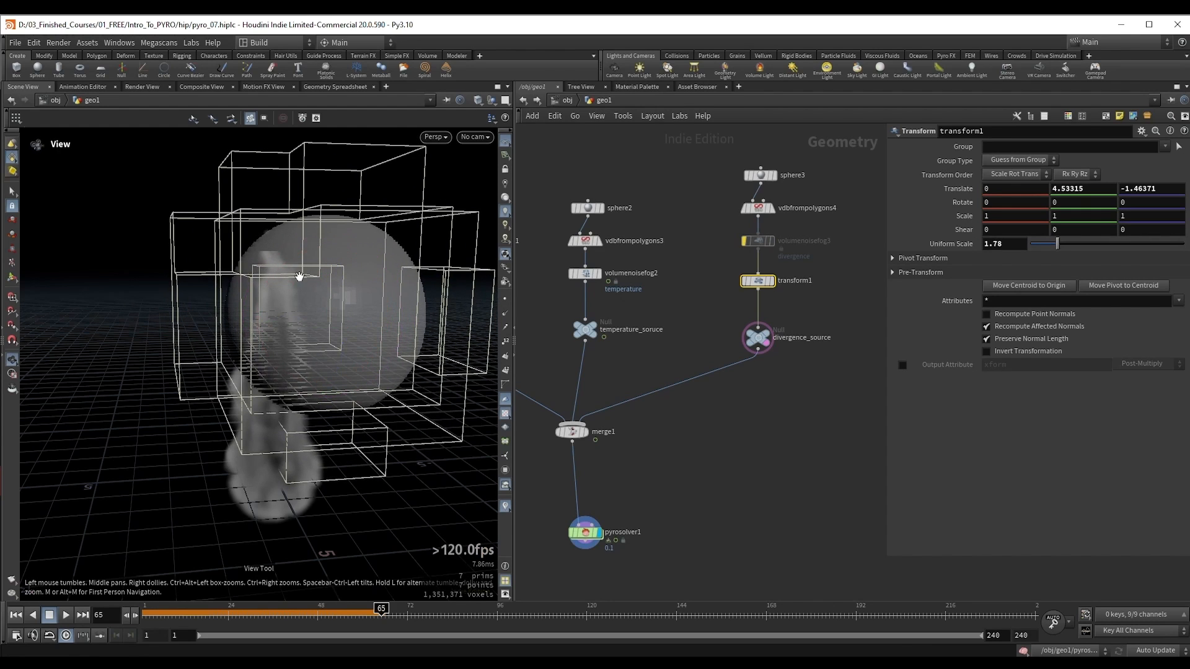
# Step: Select pyrosolver1, replay the simulation from frame 1 and view the smoke's reaction to the offset divergence sphere
pyautogui.moveTo(695, 483); pyautogui.dragTo(764, 383, button='middle')
pyautogui.hotkey('ctrl', 'Up')
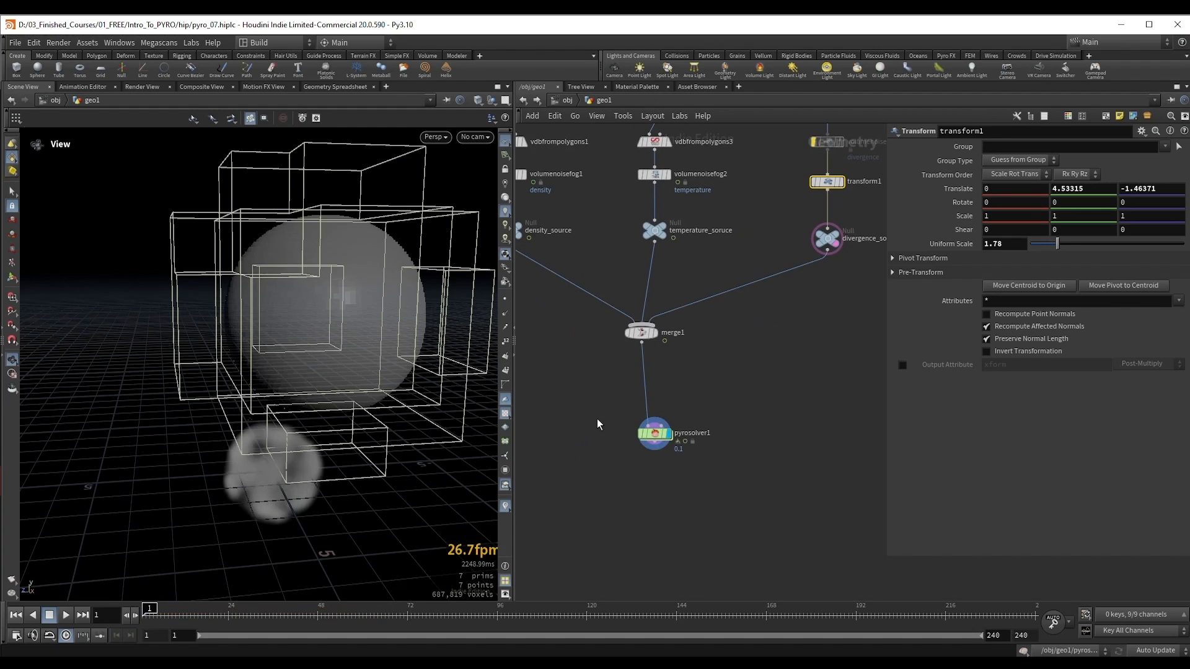
pyautogui.click(655, 434)
pyautogui.hotkey('shift', 'e')
pyautogui.press('Up')
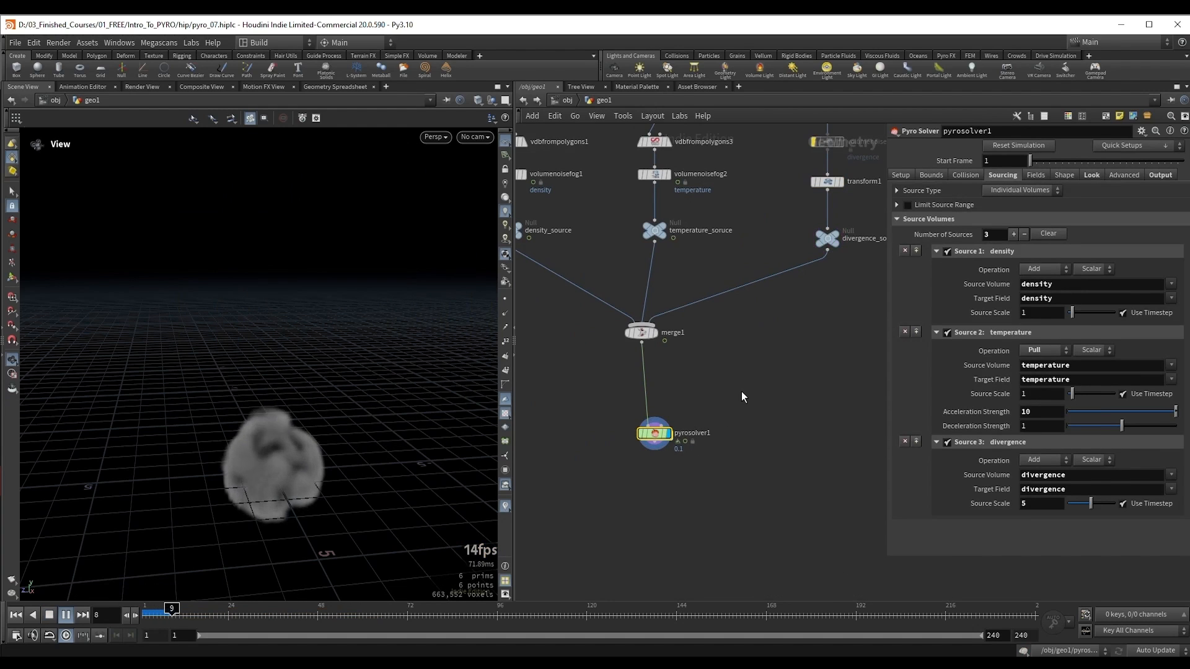
pyautogui.moveTo(318, 415); pyautogui.dragTo(322, 383)
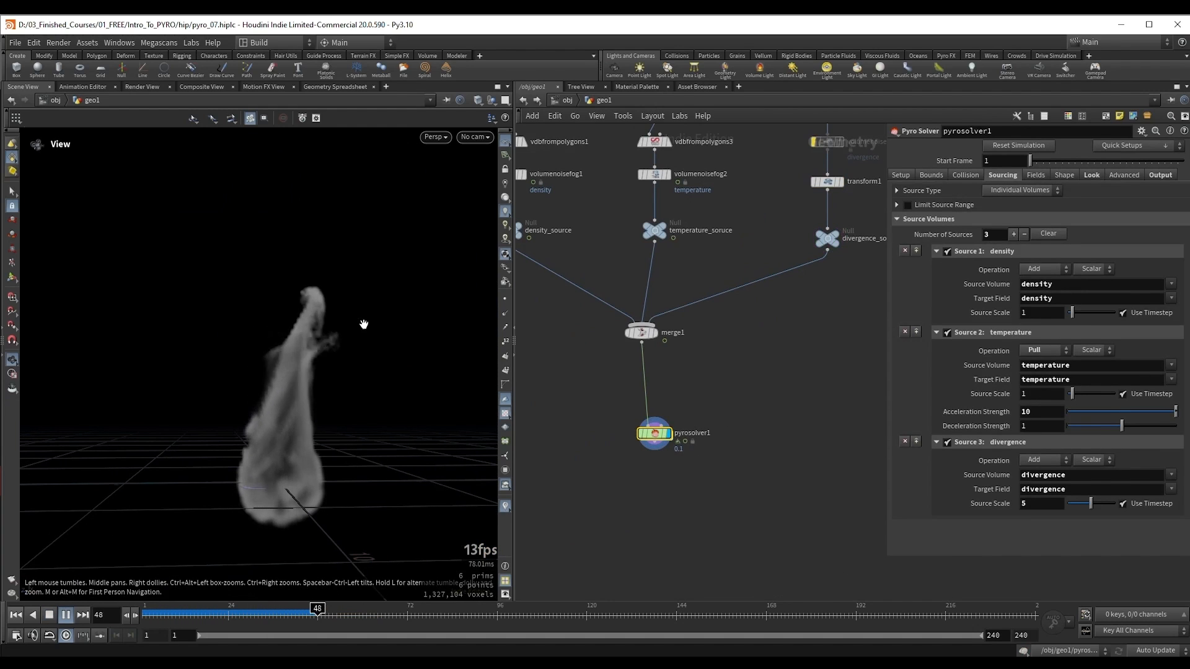
# Step: Play the simulation to about frame 110, then disable the temperature source on pyrosolver1 and return to frame 1
pyautogui.press('Up')
pyautogui.press('Up')
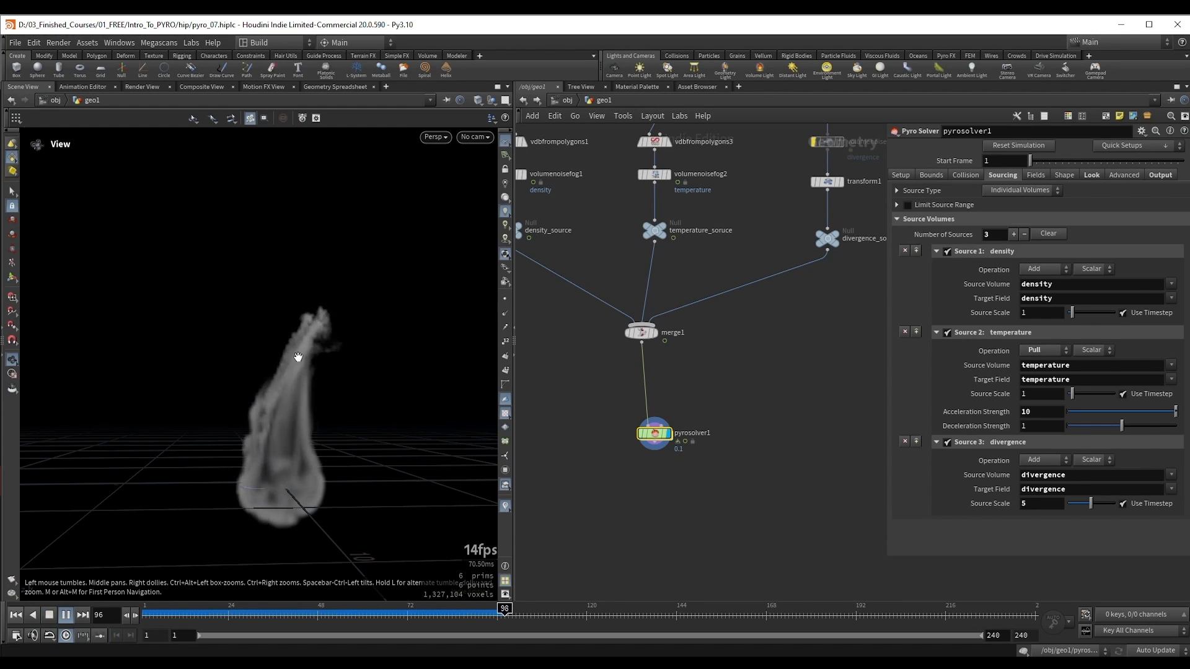
pyautogui.press('Up')
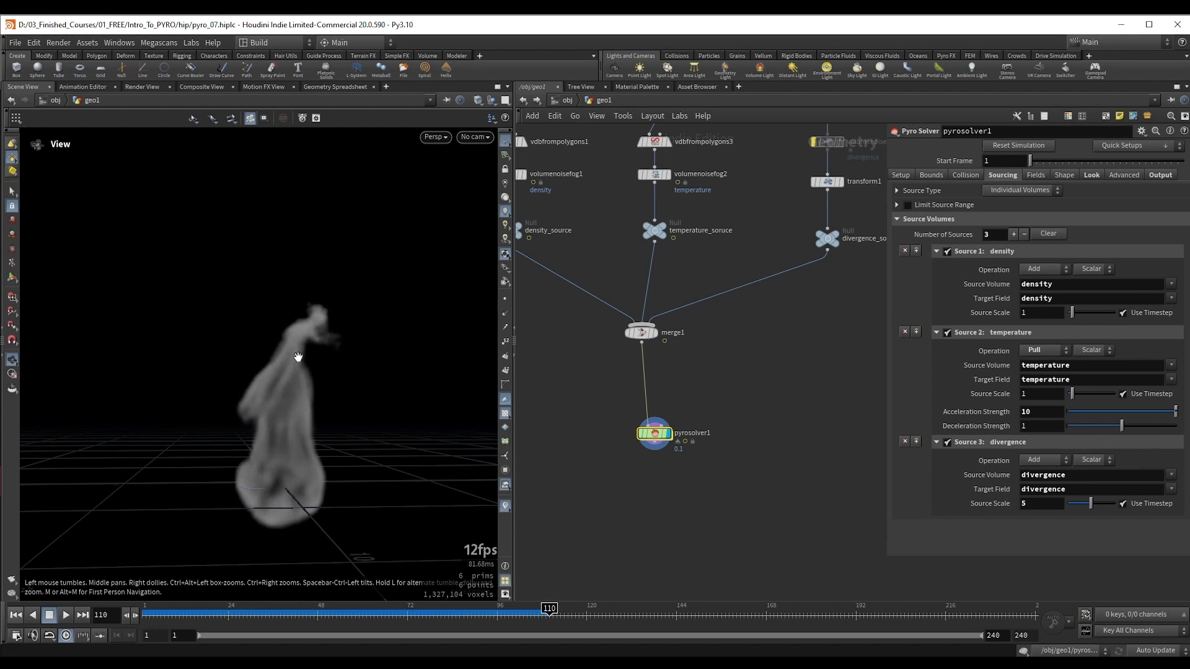
pyautogui.click(947, 332)
pyautogui.hotkey('ctrl', 'Up')
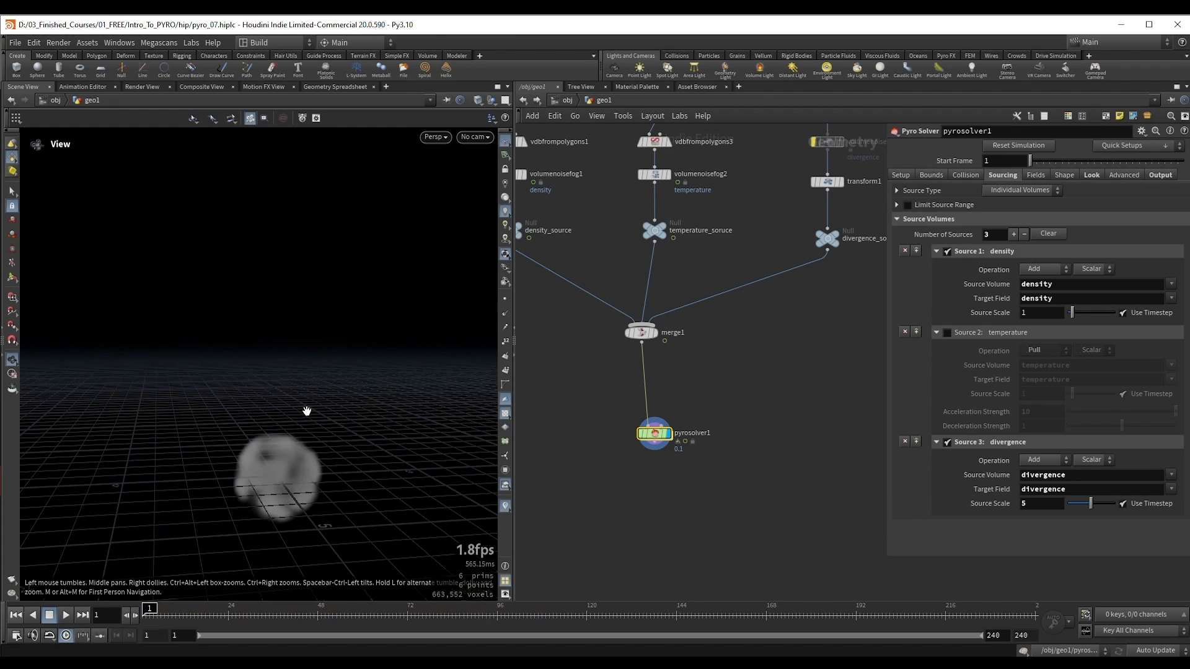
# Step: Move the divergence sphere on transform1 beside the smoke source, to about Y 0.9, Z -3.25
pyautogui.moveTo(799, 361); pyautogui.dragTo(714, 395, button='middle')
pyautogui.scroll(-1, 715, 395)
pyautogui.moveTo(760, 261); pyautogui.dragTo(746, 255)
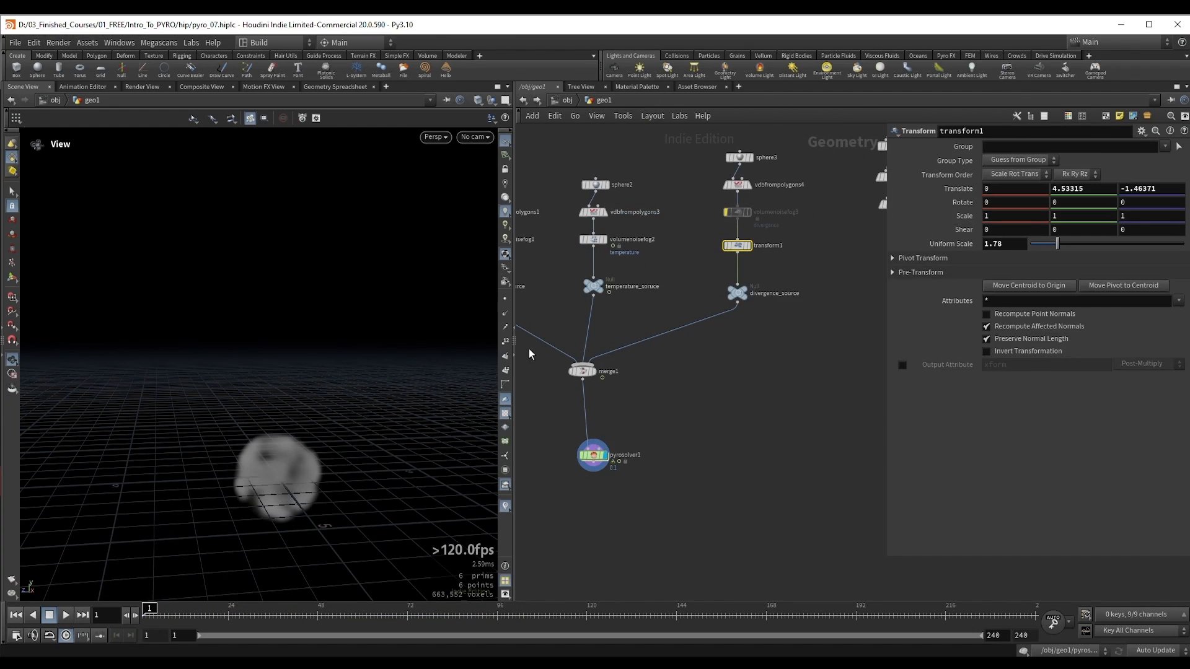
pyautogui.press('Return')
pyautogui.moveTo(321, 333); pyautogui.dragTo(339, 397)
pyautogui.hotkey('ctrl', 'z')
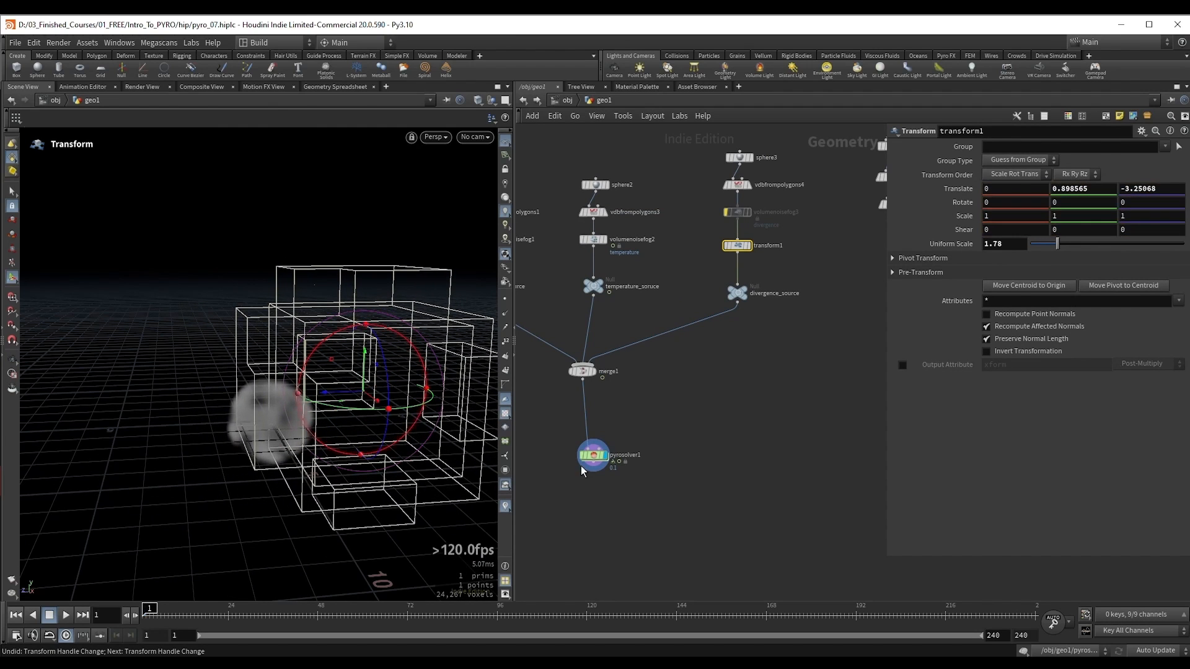
# Step: Select pyrosolver1 and play the simulation to about frame 52 without temperature to view the pull of the relocated divergence sphere
pyautogui.click(582, 464)
pyautogui.press('Up')
pyautogui.press('Escape')
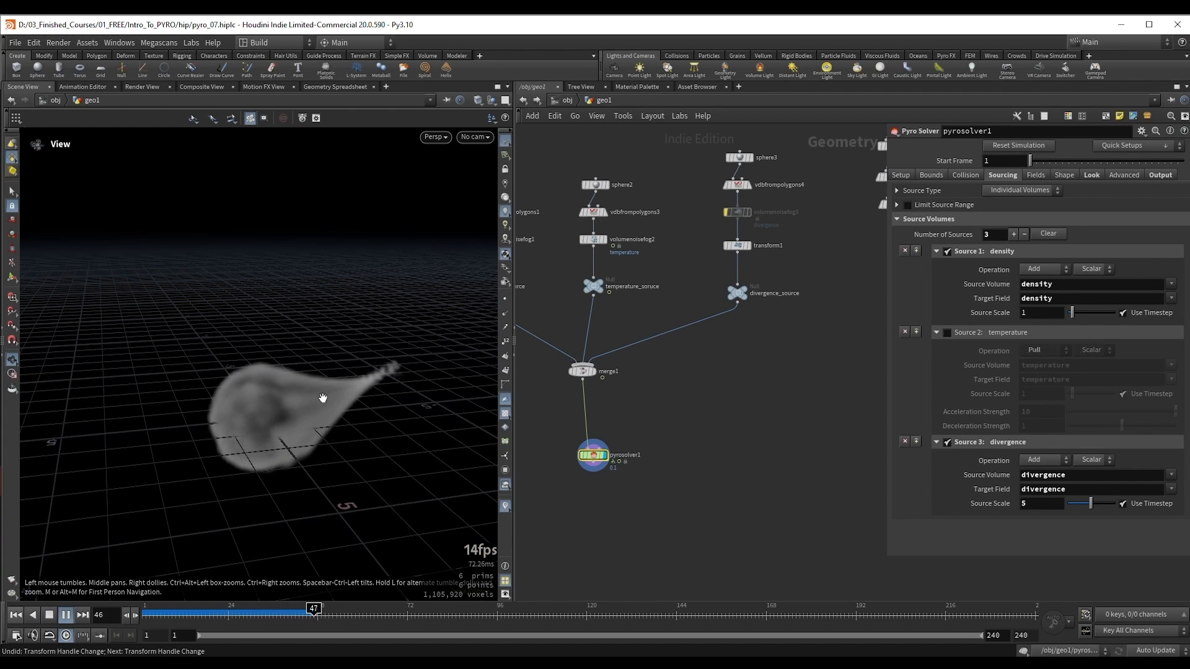
pyautogui.press('Up')
# Step: Set the divergence Source Scale to 2 and replay the simulation from the start to about frame 45
pyautogui.doubleClick(1024, 504)
pyautogui.write('2')
pyautogui.press('Return')
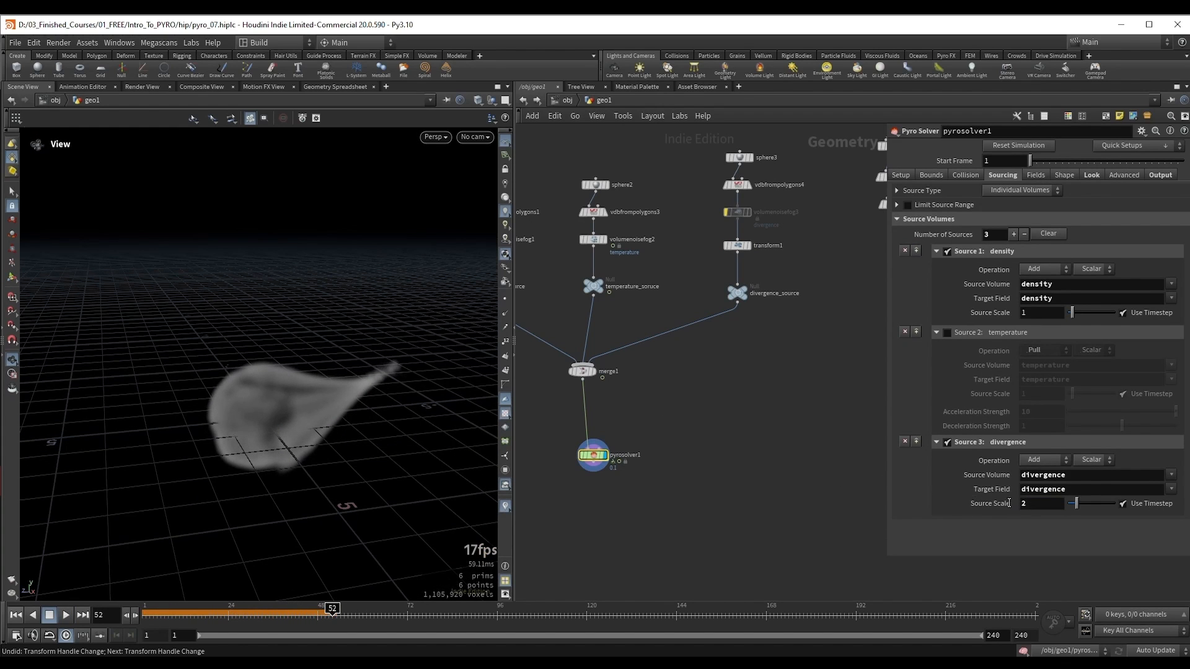
pyautogui.hotkey('ctrl', 'Up')
pyautogui.press('Up')
pyautogui.moveTo(382, 381)
pyautogui.mouseDown(button='right')
pyautogui.moveTo(392, 402)
pyautogui.moveTo(382, 396)
pyautogui.mouseUp(button='right')
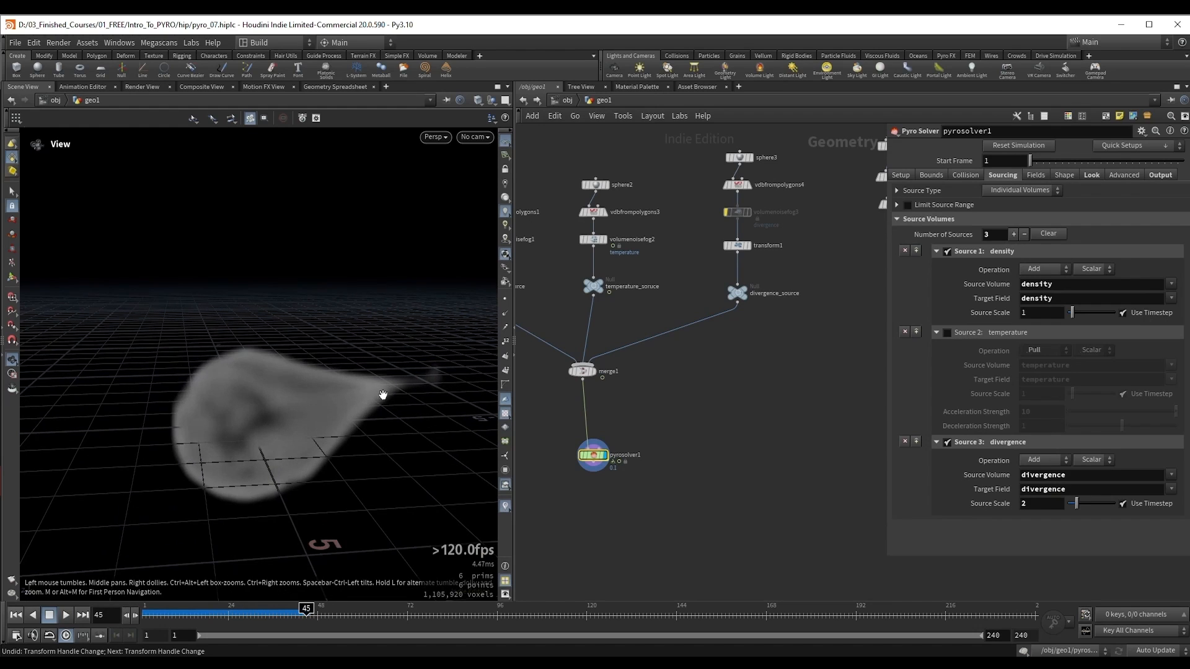
# Step: Replay the simulation from an early frame to about frame 99 and examine the smoke's shape from several angles
pyautogui.click(192, 618)
pyautogui.press('Up')
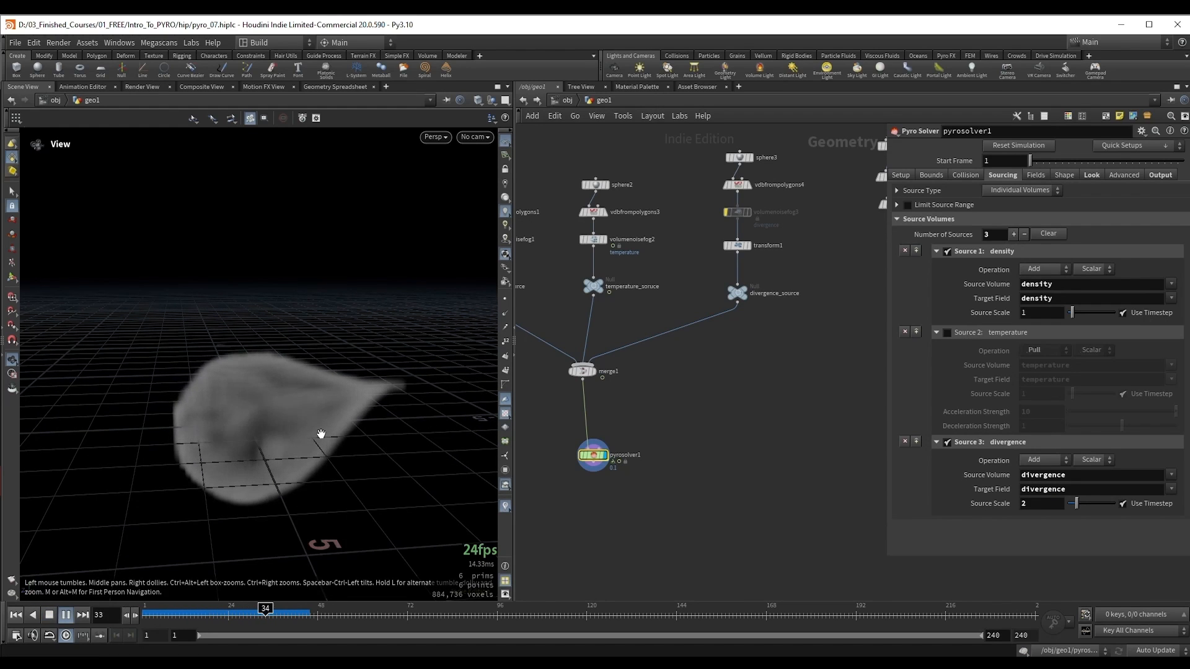
pyautogui.press('Up')
pyautogui.moveTo(409, 377); pyautogui.dragTo(371, 324)
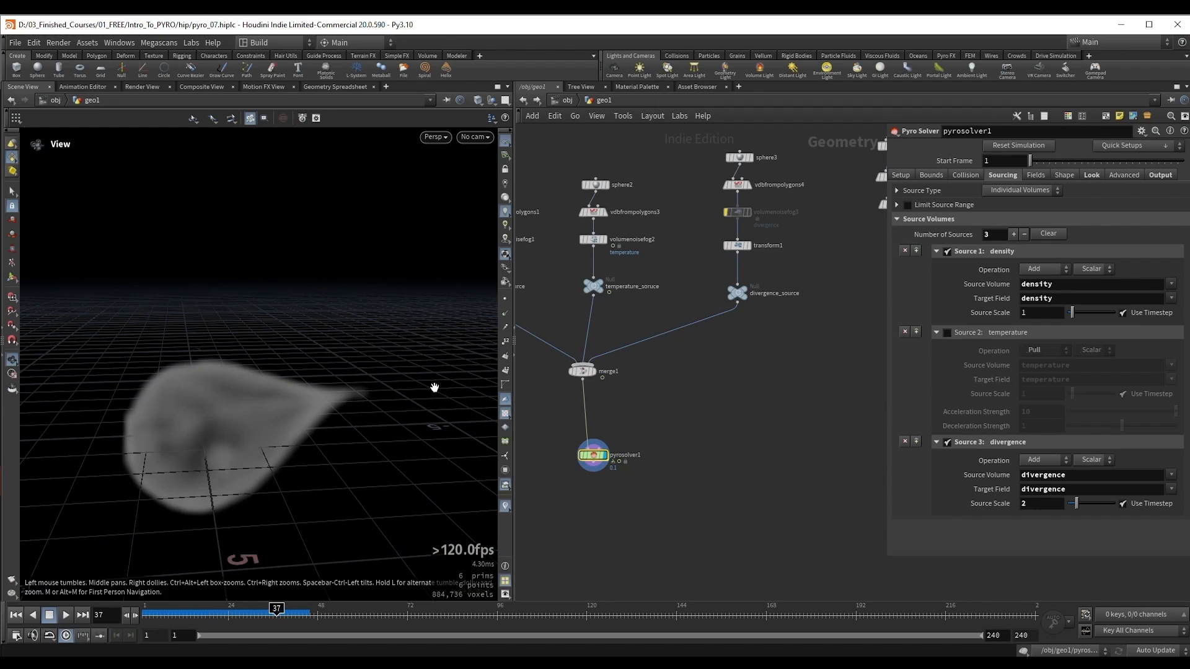
pyautogui.moveTo(435, 387); pyautogui.dragTo(235, 399)
pyautogui.press('Up')
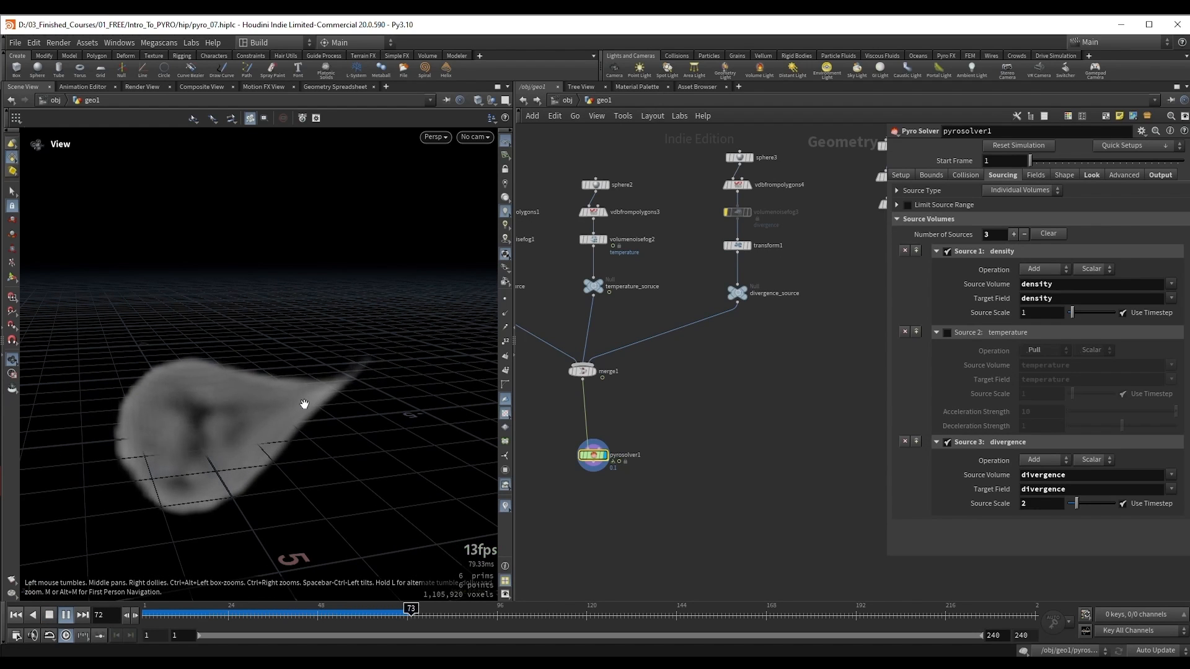
pyautogui.moveTo(306, 398); pyautogui.dragTo(266, 425)
pyautogui.press('Up')
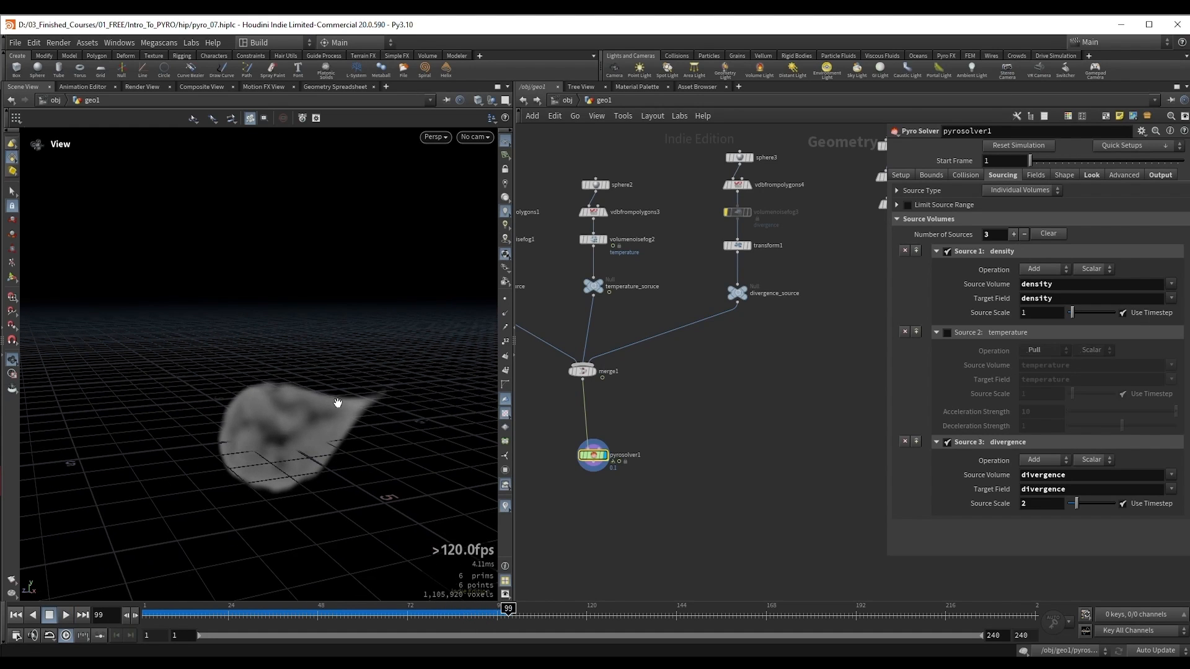
# Step: Select vdbfrompolygons4 to review its Distance VDB and Fog VDB settings, and inspect the smoke again
pyautogui.moveTo(709, 254); pyautogui.dragTo(703, 309, button='middle')
pyautogui.click(731, 239)
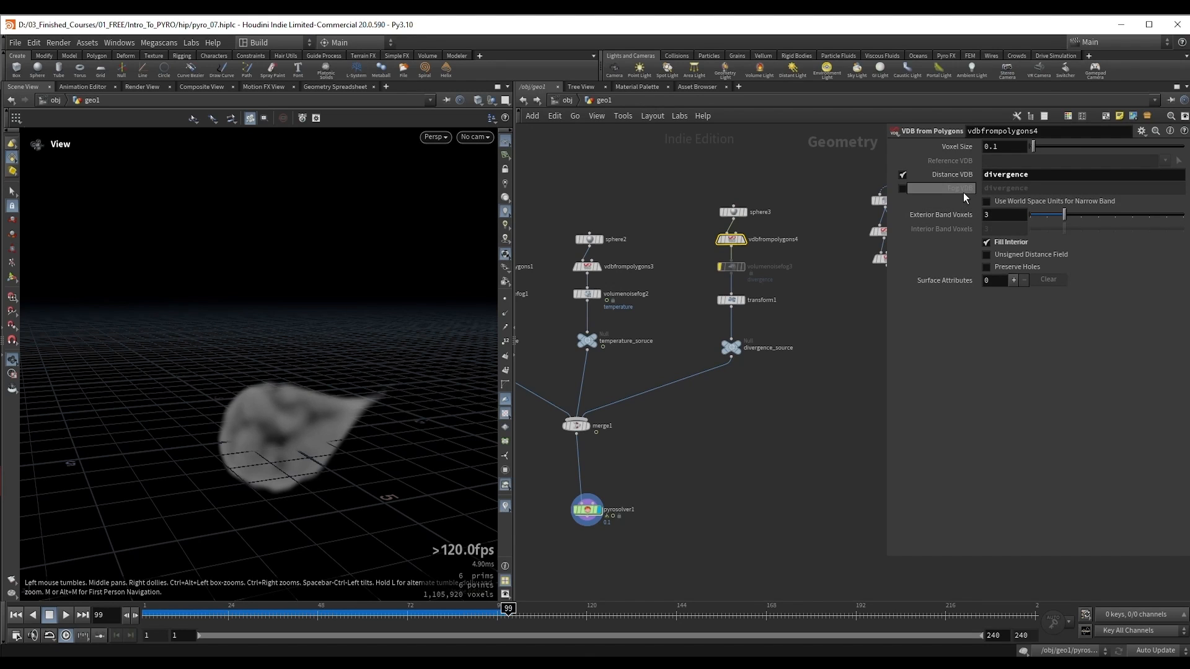
pyautogui.moveTo(432, 363); pyautogui.dragTo(334, 424)
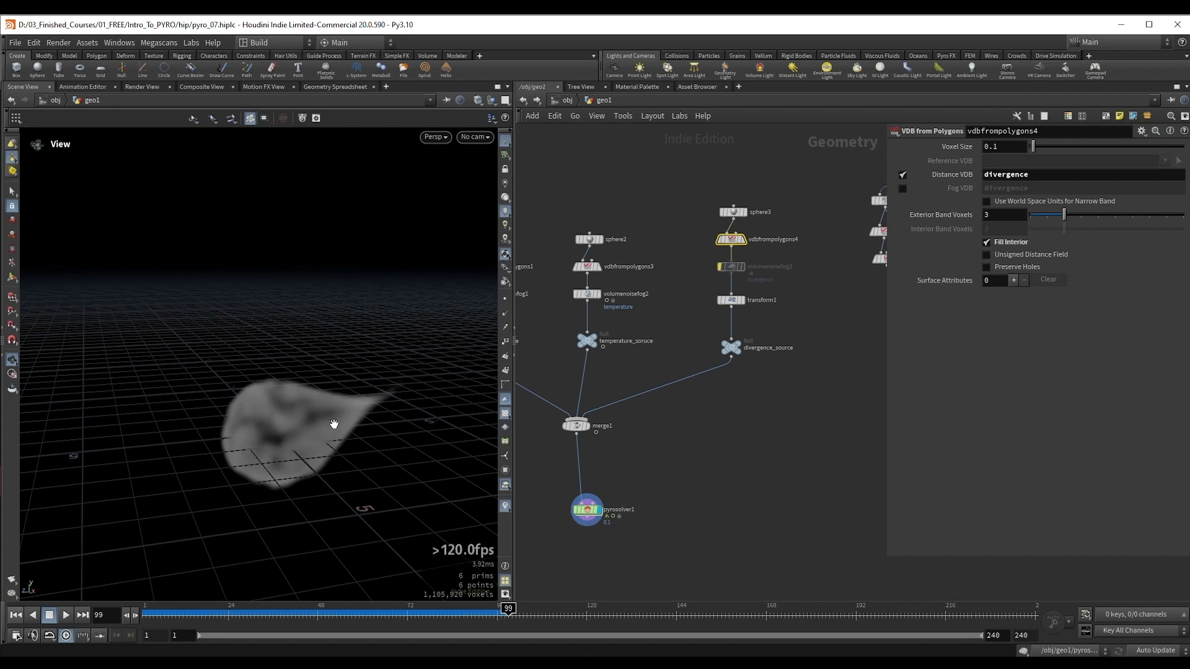
pyautogui.moveTo(334, 424)
pyautogui.mouseDown()
pyautogui.moveTo(266, 417)
pyautogui.moveTo(287, 398)
pyautogui.moveTo(332, 393)
pyautogui.moveTo(292, 393)
pyautogui.mouseUp()
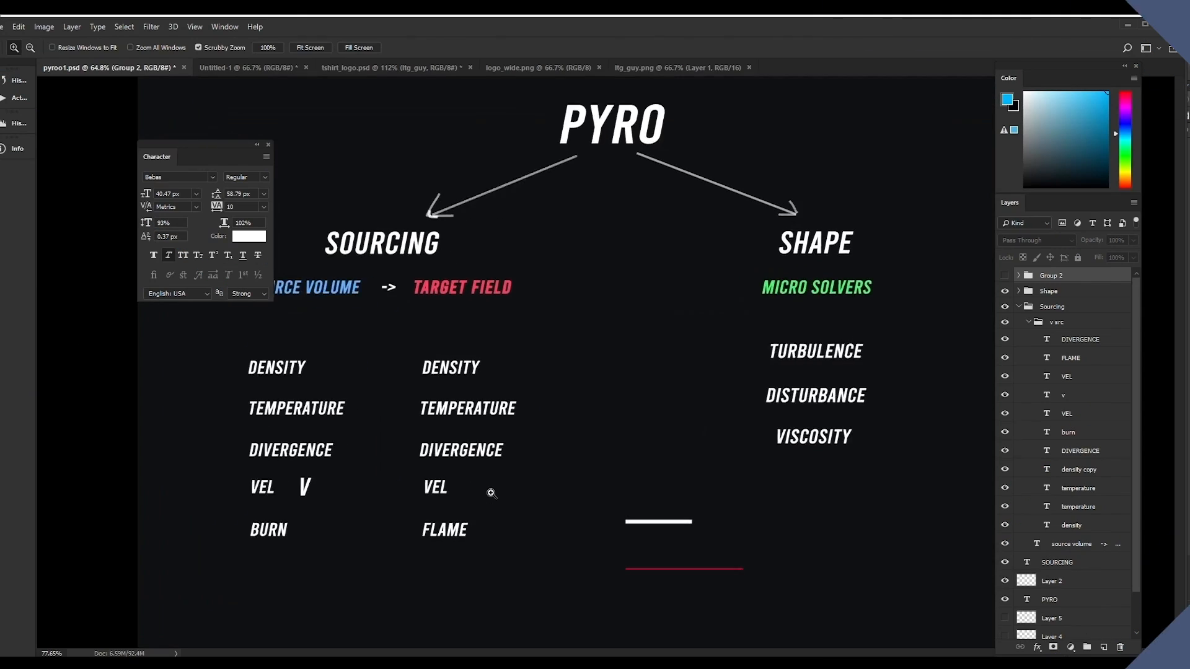
# Step: Switch to the pyroo1.psd diagram in Photoshop and make the Group 2 layer group visible below the FLAME target field
pyautogui.keyDown('ctrl'); pyautogui.moveTo(491, 493); pyautogui.dragTo(512, 406); pyautogui.keyUp('ctrl')
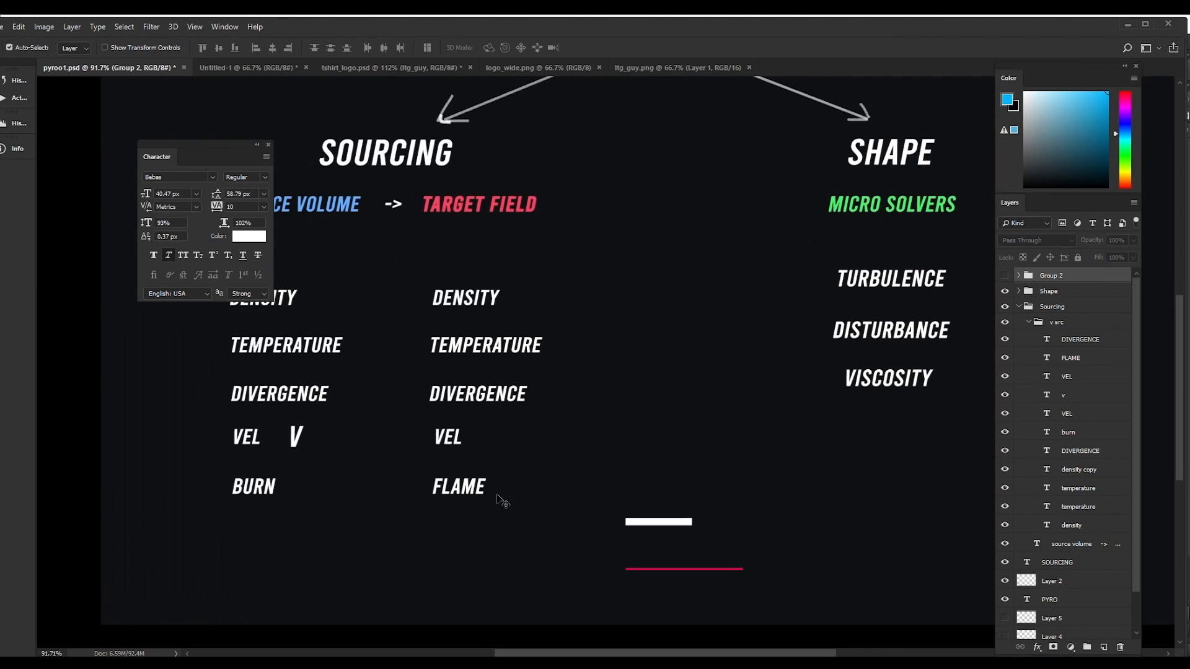
pyautogui.click(1005, 277)
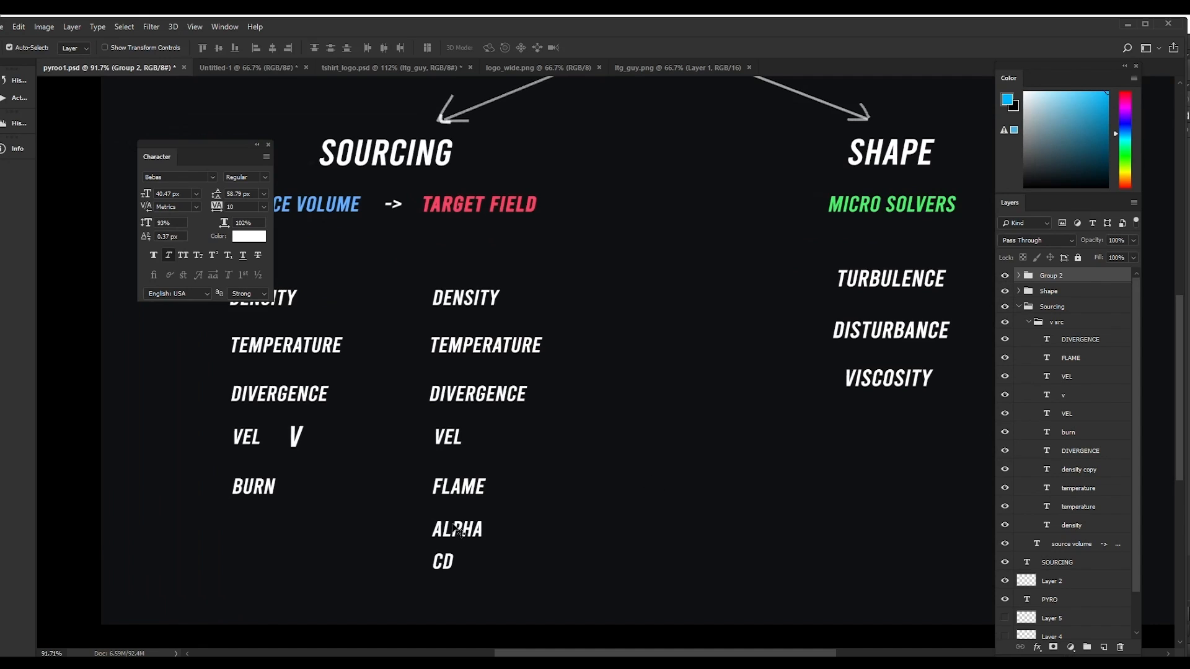
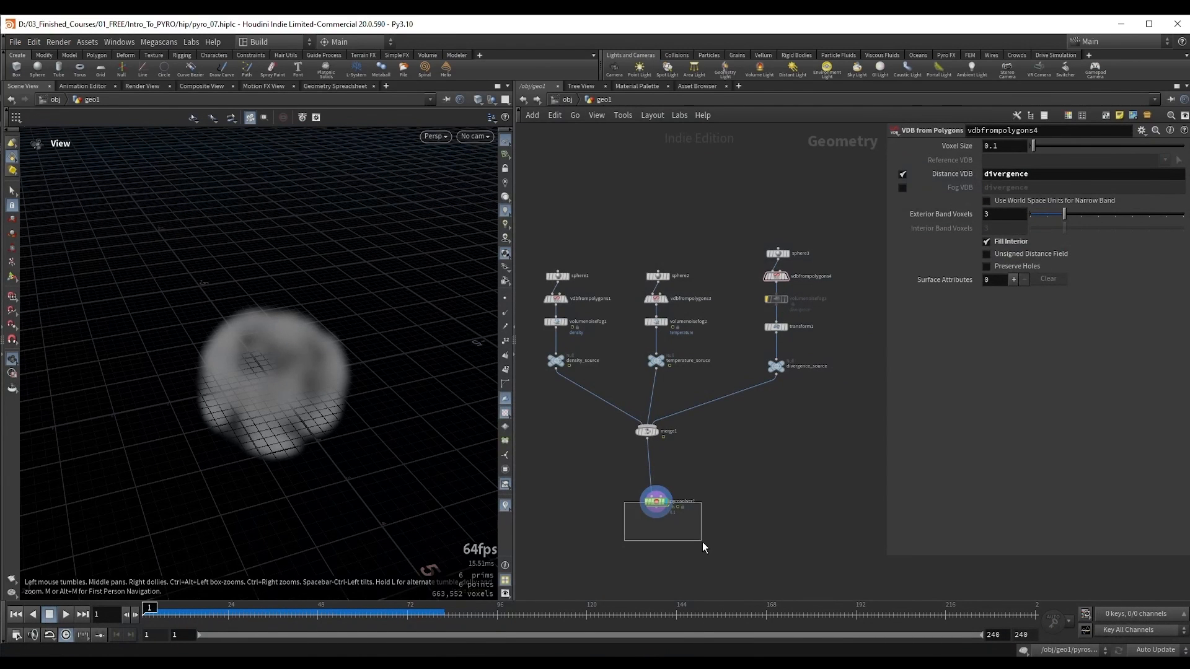
# Step: Switch to Houdini to review the pyro solver's Smoke look settings and Smoke Color editor, and inspect the smoke in the viewport
pyautogui.moveTo(701, 542); pyautogui.dragTo(702, 543)
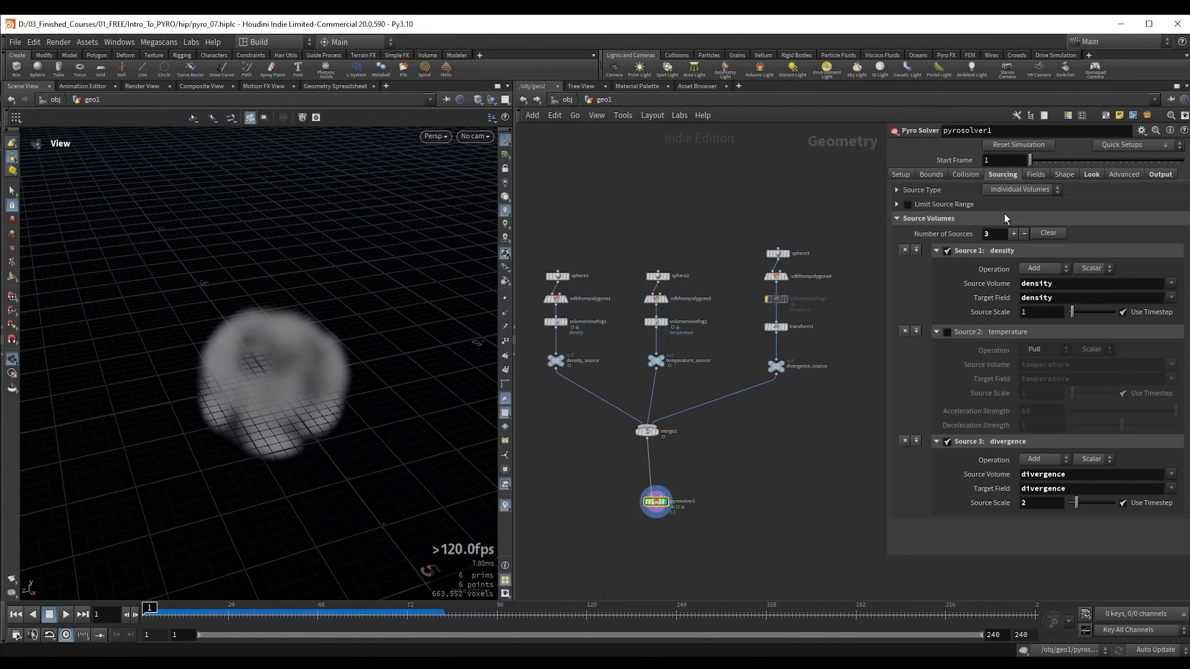
pyautogui.click(1085, 176)
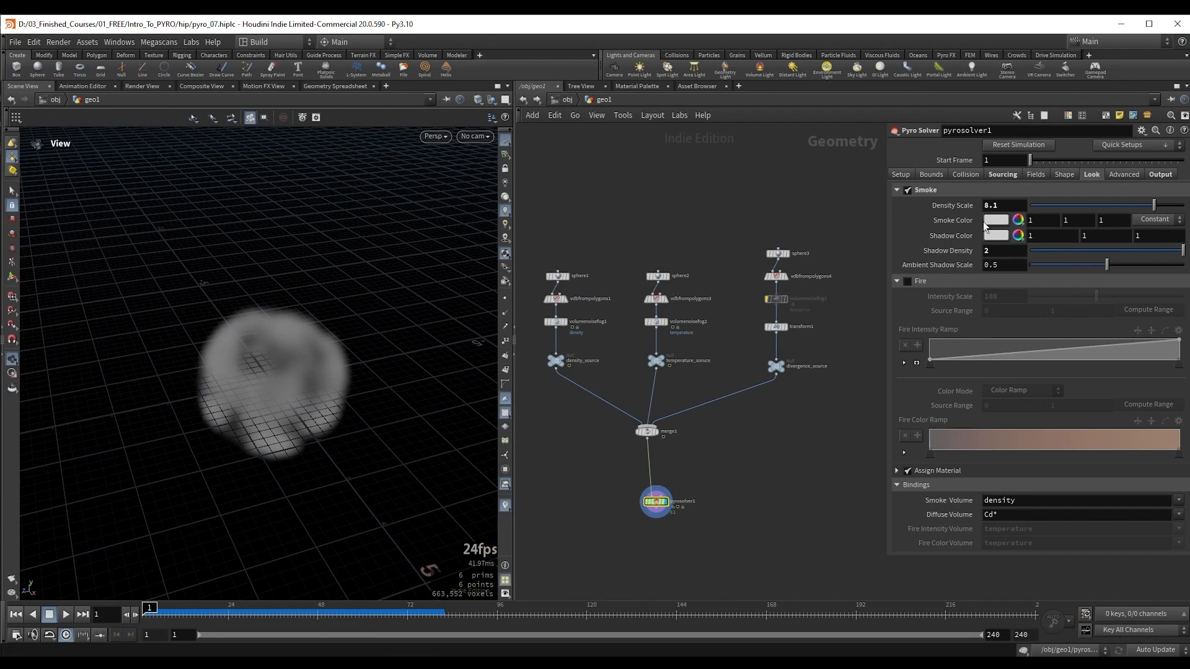
pyautogui.moveTo(249, 365); pyautogui.dragTo(378, 362)
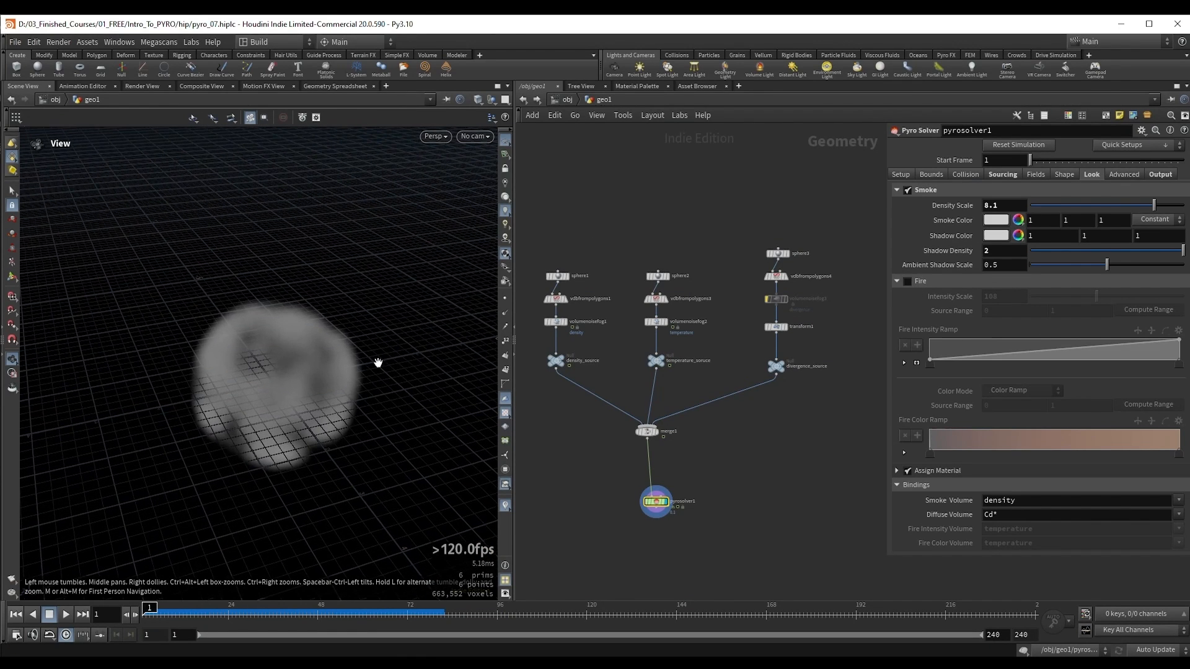
pyautogui.click(995, 221)
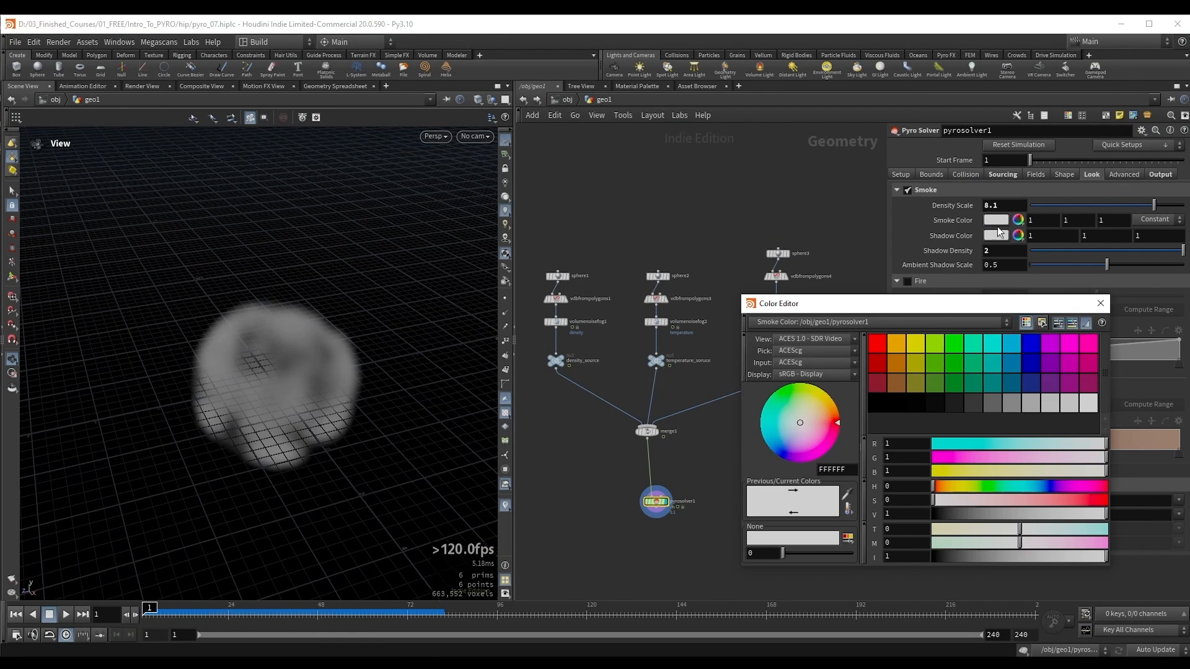
pyautogui.click(961, 342)
pyautogui.click(1101, 303)
pyautogui.keyDown('ctrl'); pyautogui.middleClick(956, 223); pyautogui.keyUp('ctrl')
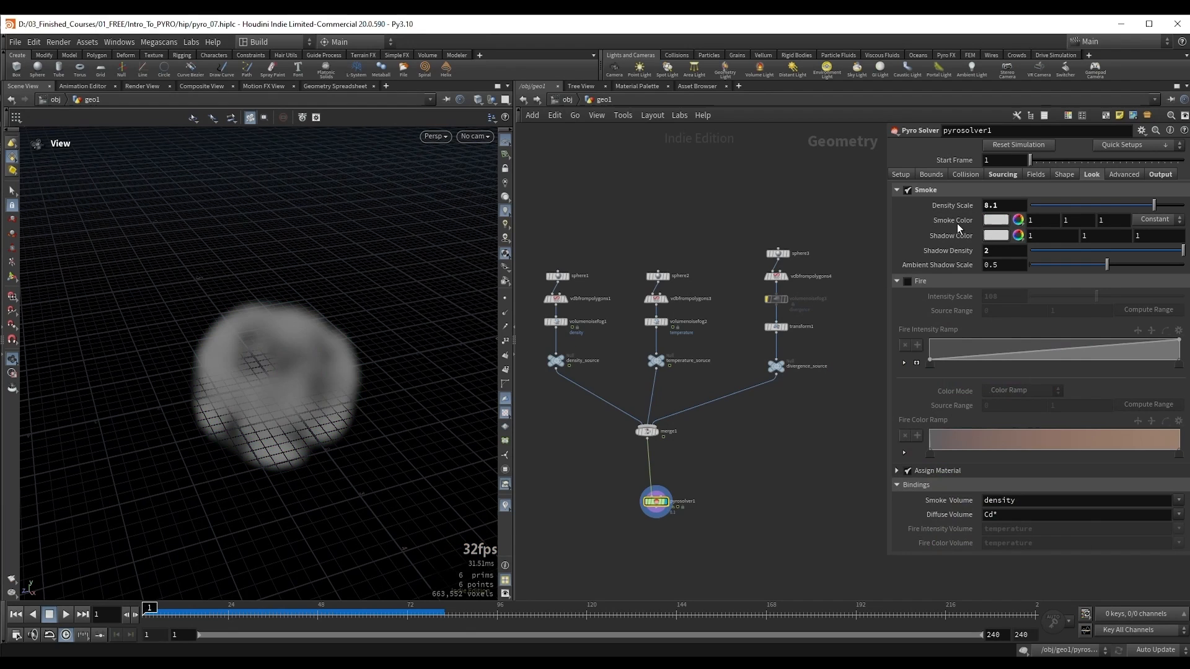
pyautogui.moveTo(294, 345); pyautogui.dragTo(296, 334)
pyautogui.moveTo(214, 329); pyautogui.dragTo(311, 375, button='right')
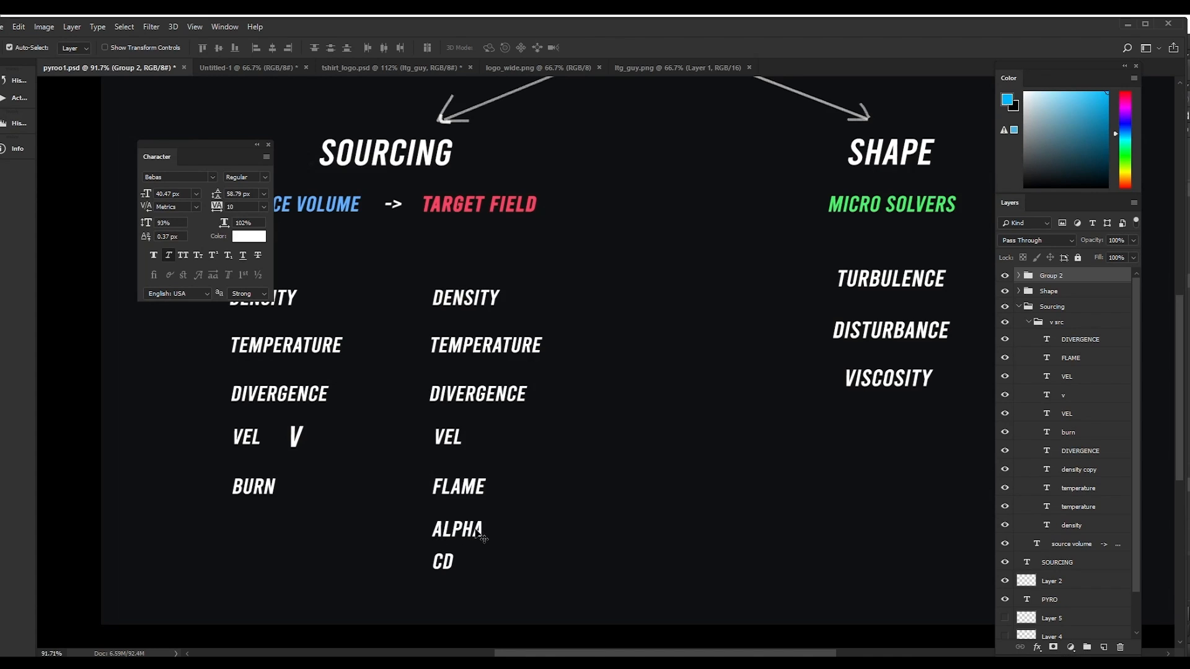
# Step: Switch to the Photoshop diagram and examine the Alpha, Cd, Flame, Temperature and Divergence entries under Target Field
pyautogui.moveTo(420, 554); pyautogui.dragTo(508, 581)
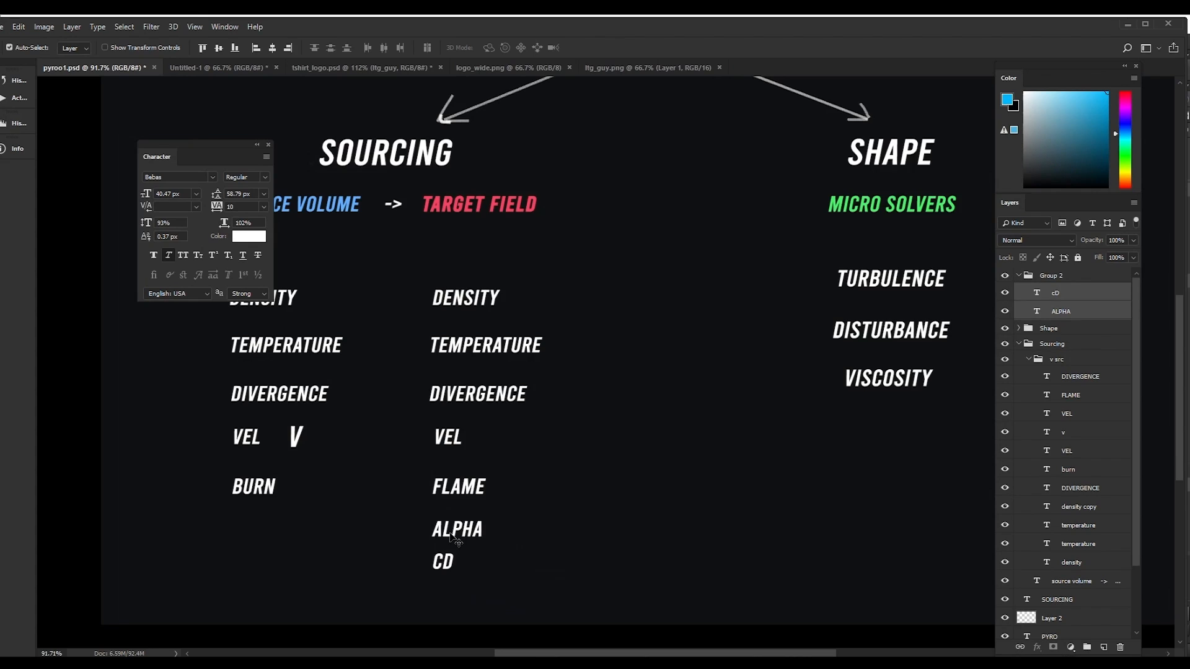
pyautogui.moveTo(412, 516); pyautogui.dragTo(532, 578)
pyautogui.moveTo(531, 577); pyautogui.dragTo(531, 579)
pyautogui.click(445, 468)
pyautogui.moveTo(415, 470); pyautogui.dragTo(530, 514)
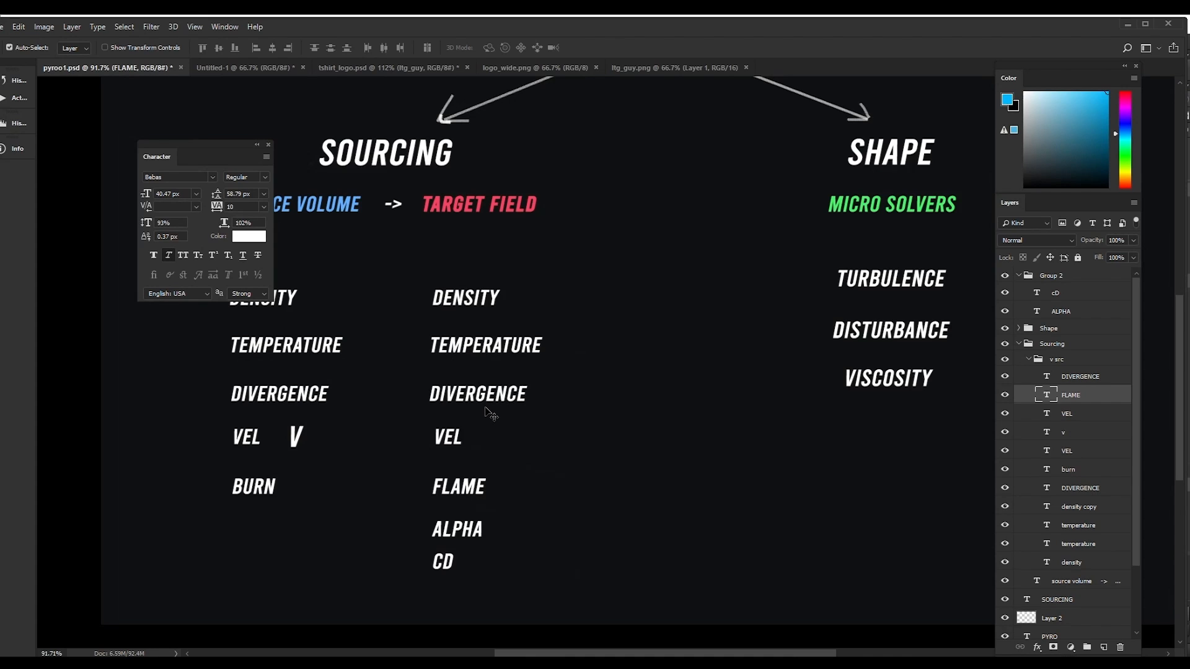
pyautogui.moveTo(407, 334); pyautogui.dragTo(527, 401)
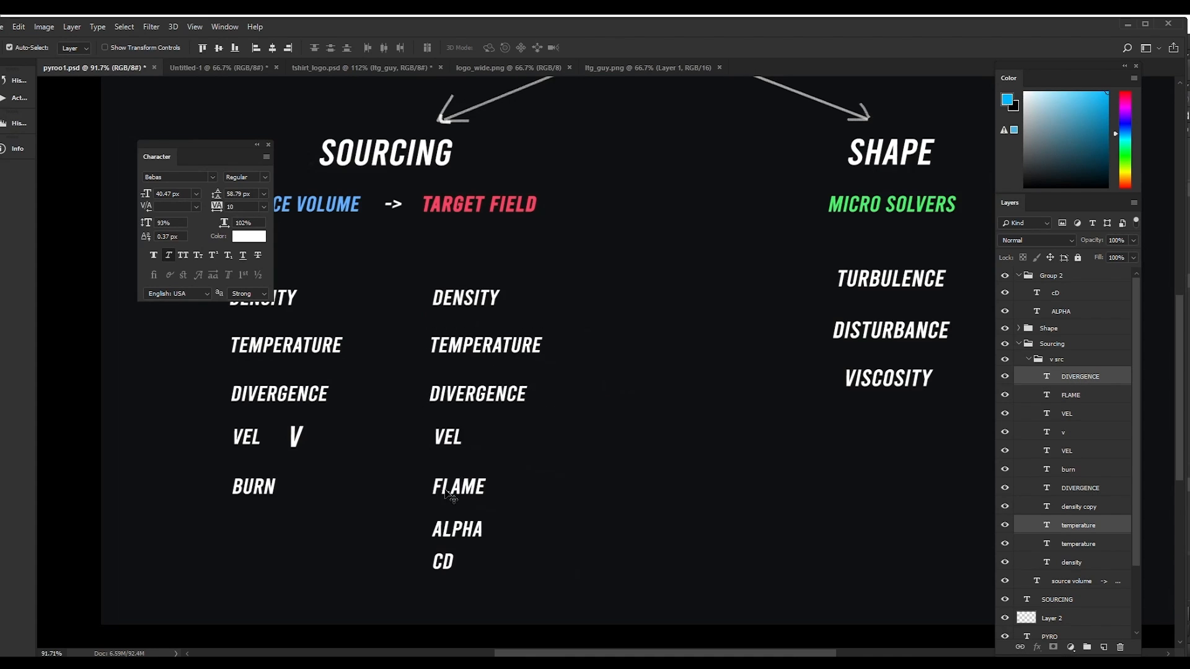
# Step: In Houdini, move the unconnected node groups beside the divergence branch farther away to free space in the network
pyautogui.click(655, 654)
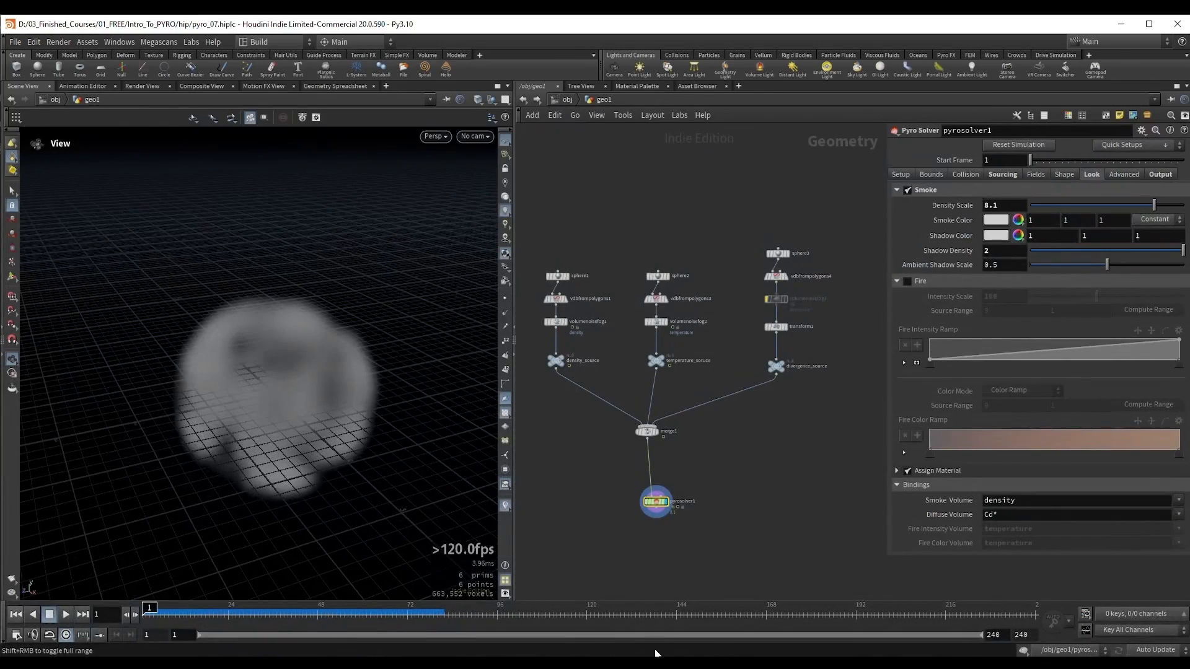
pyautogui.scroll(-5, 301, 376)
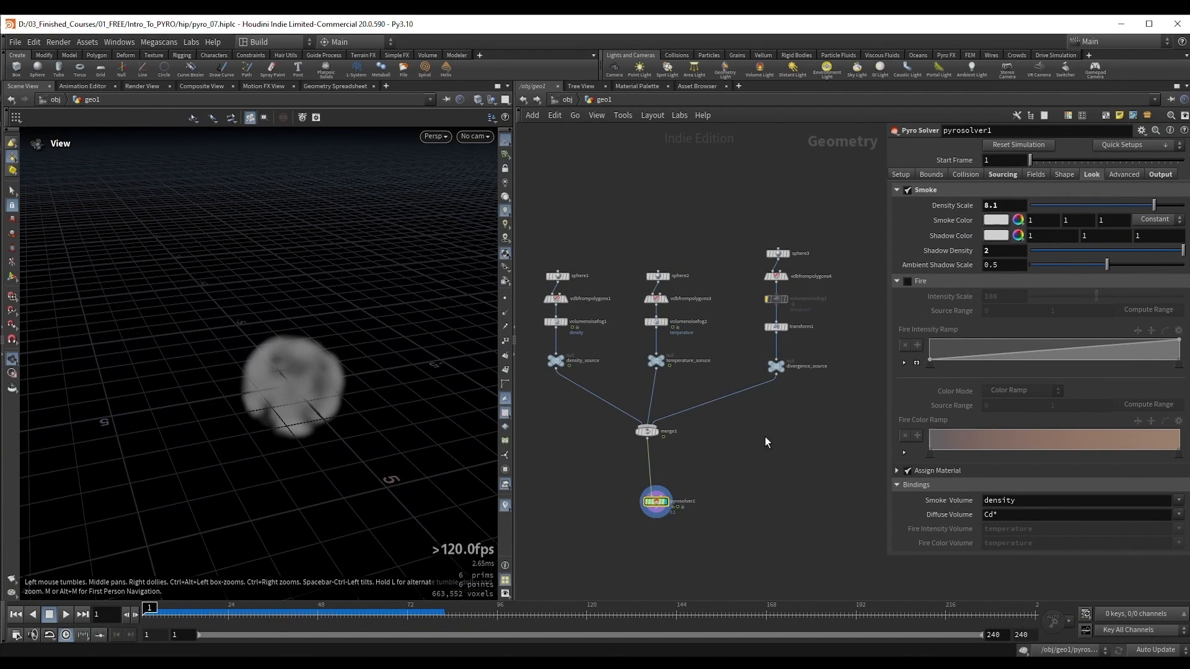
pyautogui.moveTo(763, 428); pyautogui.dragTo(577, 452, button='middle')
pyautogui.scroll(-3, 576, 452)
pyautogui.moveTo(679, 264); pyautogui.dragTo(868, 496)
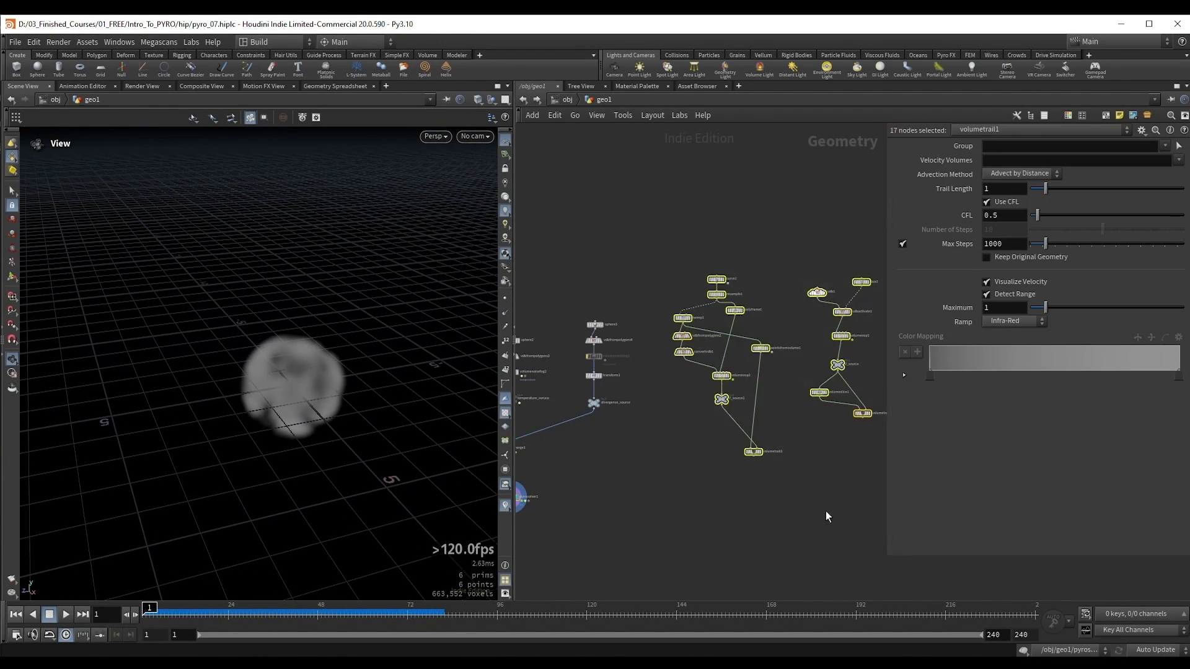
pyautogui.scroll(-3, 826, 511)
pyautogui.moveTo(663, 513); pyautogui.dragTo(590, 484, button='middle')
pyautogui.scroll(3, 699, 497)
pyautogui.scroll(2, 701, 495)
pyautogui.moveTo(702, 371); pyautogui.dragTo(743, 397, button='middle')
pyautogui.scroll(2, 742, 392)
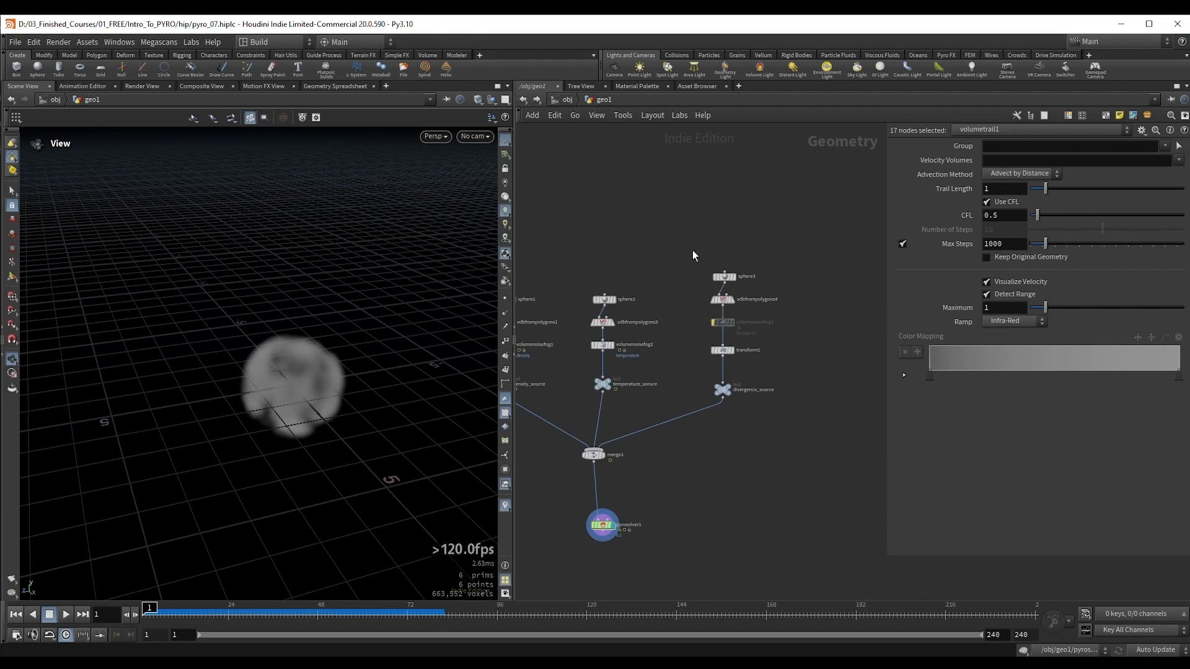
# Step: Duplicate the temperature source branch from its sphere to its null and place the copy beside the divergence branch
pyautogui.moveTo(693, 250); pyautogui.dragTo(764, 404)
pyautogui.scroll(2, 765, 405)
pyautogui.moveTo(768, 407); pyautogui.dragTo(718, 412, button='middle')
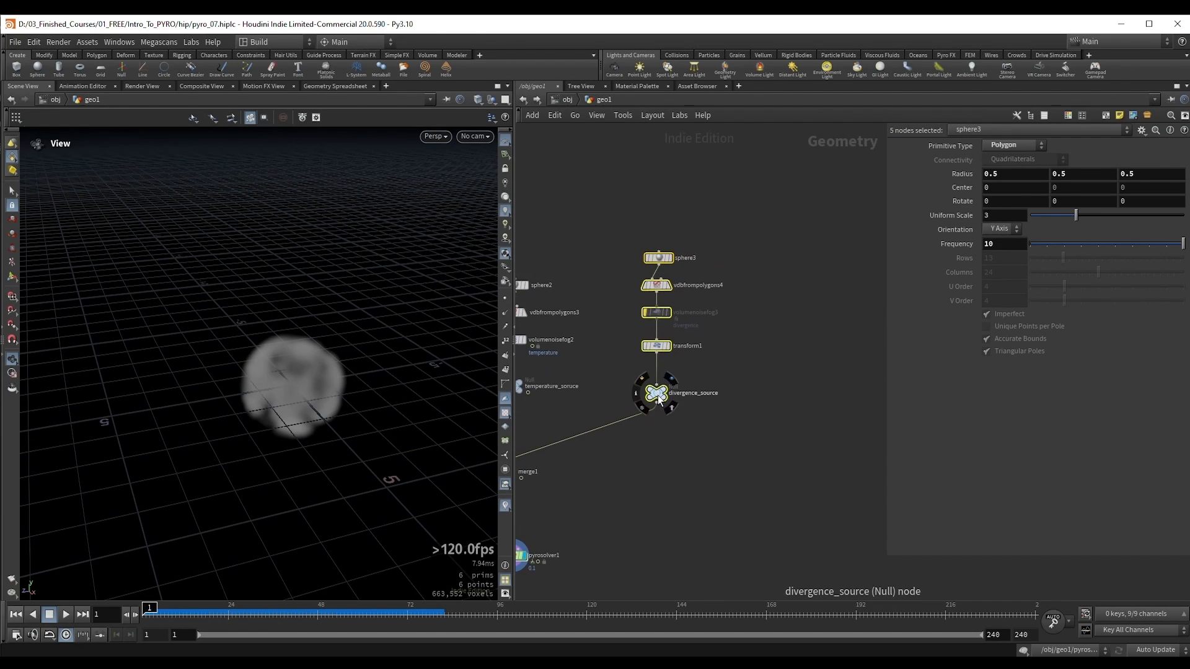
pyautogui.moveTo(590, 400); pyautogui.dragTo(688, 413, button='middle')
pyautogui.scroll(-2, 688, 413)
pyautogui.moveTo(681, 277); pyautogui.dragTo(592, 407)
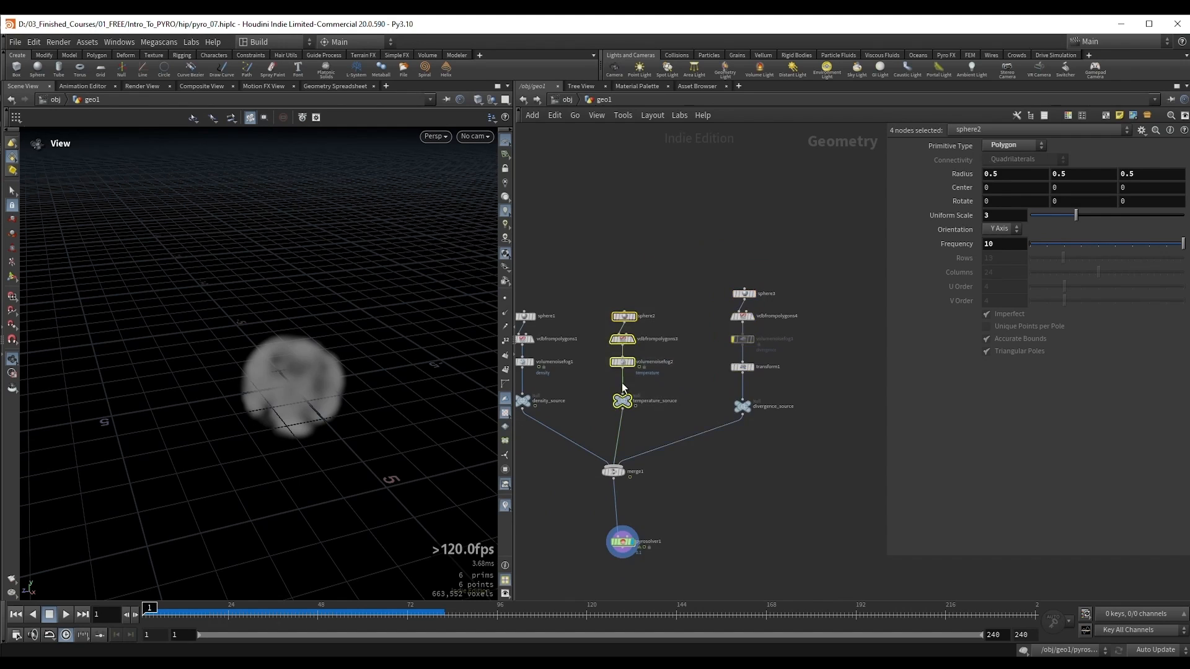
pyautogui.moveTo(629, 400); pyautogui.dragTo(580, 399, button='middle')
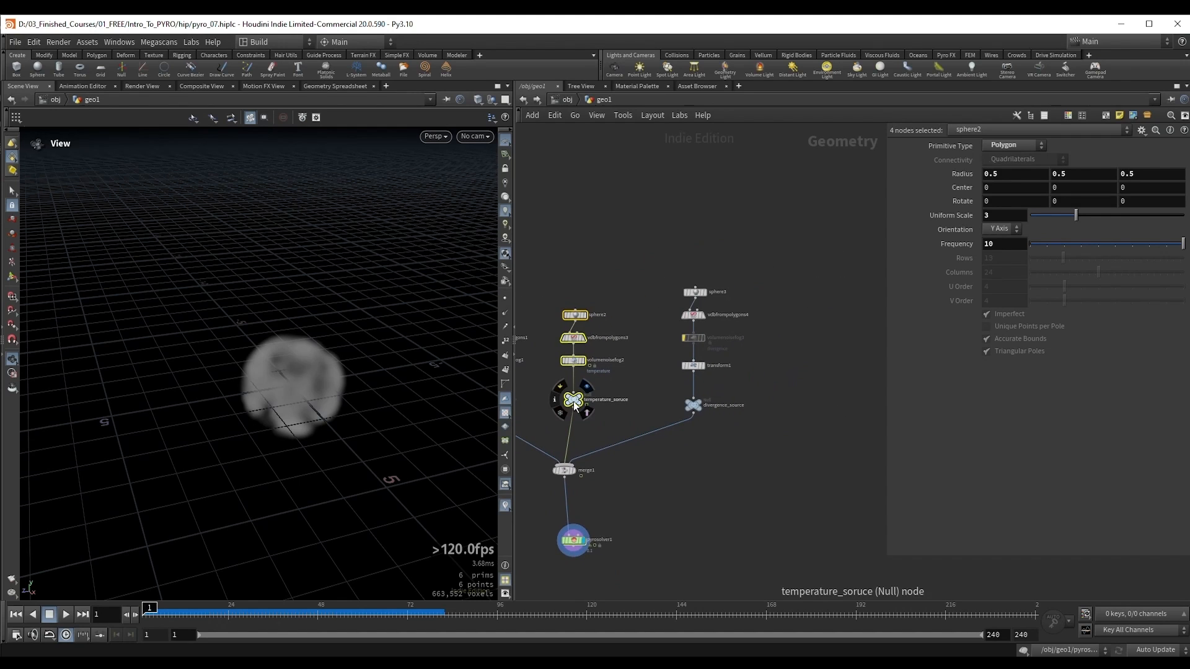
pyautogui.keyDown('alt'); pyautogui.moveTo(574, 400); pyautogui.dragTo(805, 402); pyautogui.keyUp('alt')
pyautogui.moveTo(808, 441); pyautogui.dragTo(735, 454, button='middle')
pyautogui.scroll(3, 735, 454)
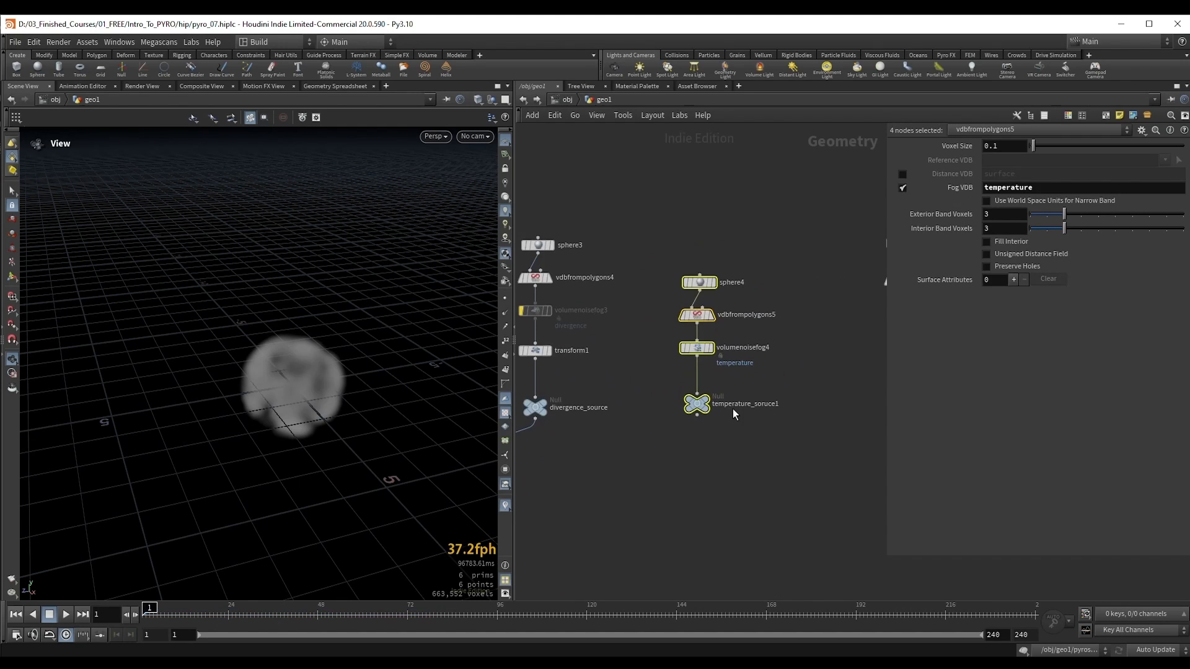
pyautogui.doubleClick(734, 405)
pyautogui.doubleClick(768, 406)
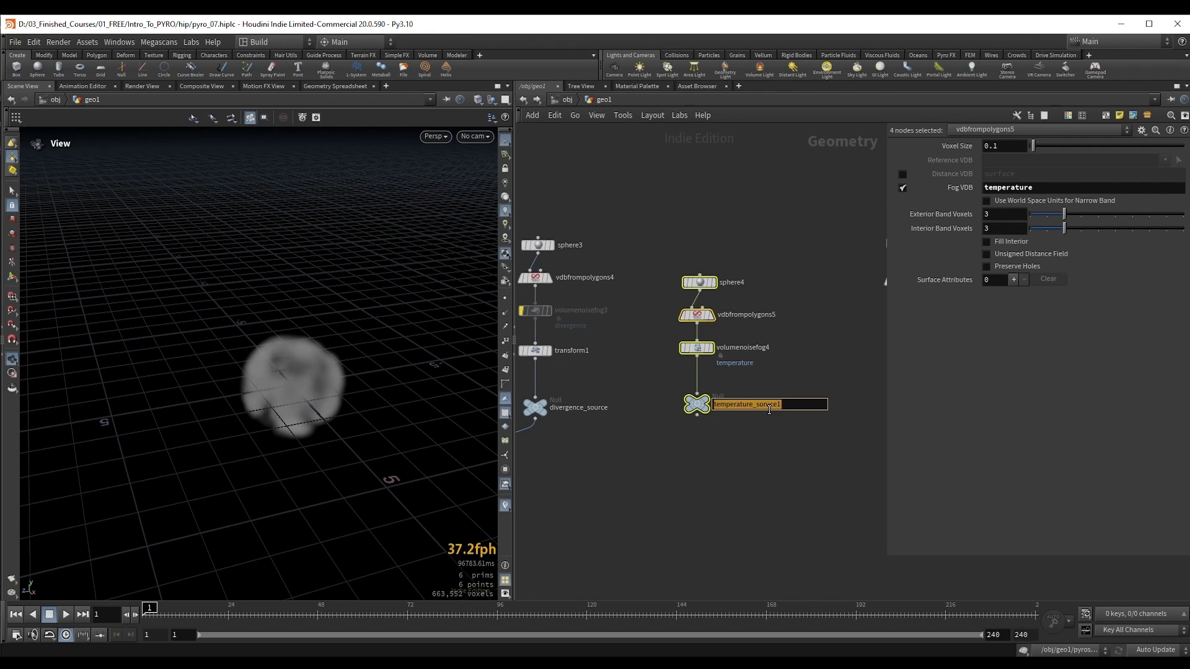
pyautogui.click(693, 495)
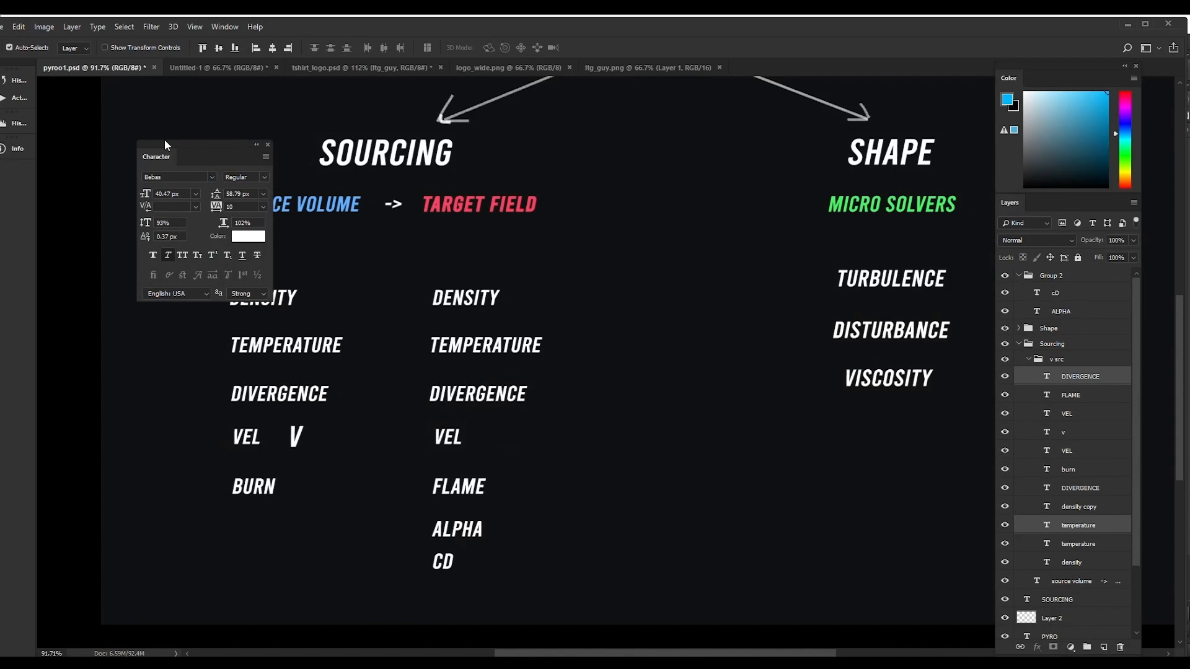
# Step: Move the Character panel aside in the Photoshop diagram, and rename the duplicated temperature null to burn_source in Houdini
pyautogui.moveTo(165, 148); pyautogui.dragTo(109, 129)
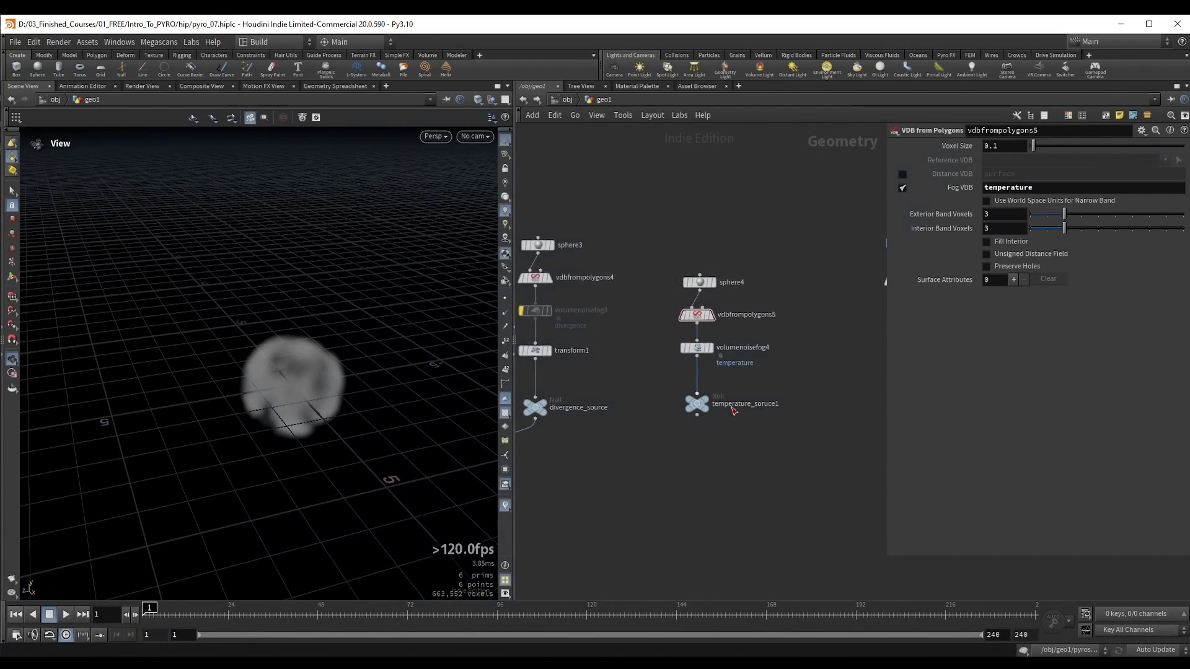
pyautogui.doubleClick(742, 403)
pyautogui.moveTo(797, 404); pyautogui.dragTo(647, 406)
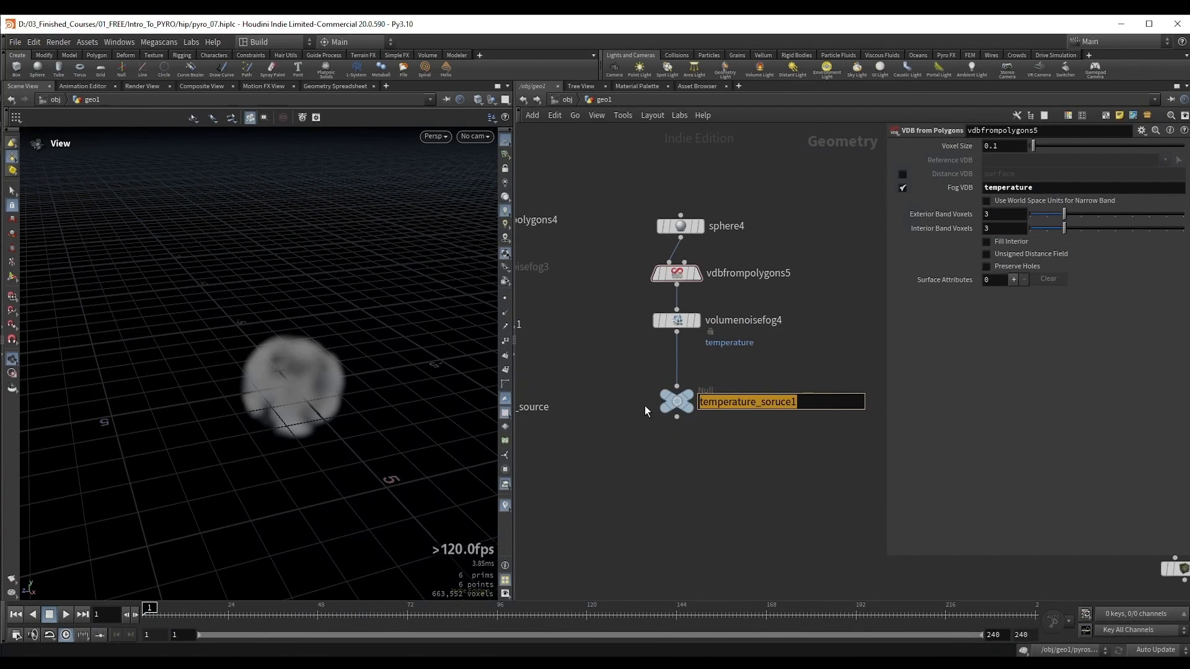
pyautogui.write('burn_source')
pyautogui.press('Return')
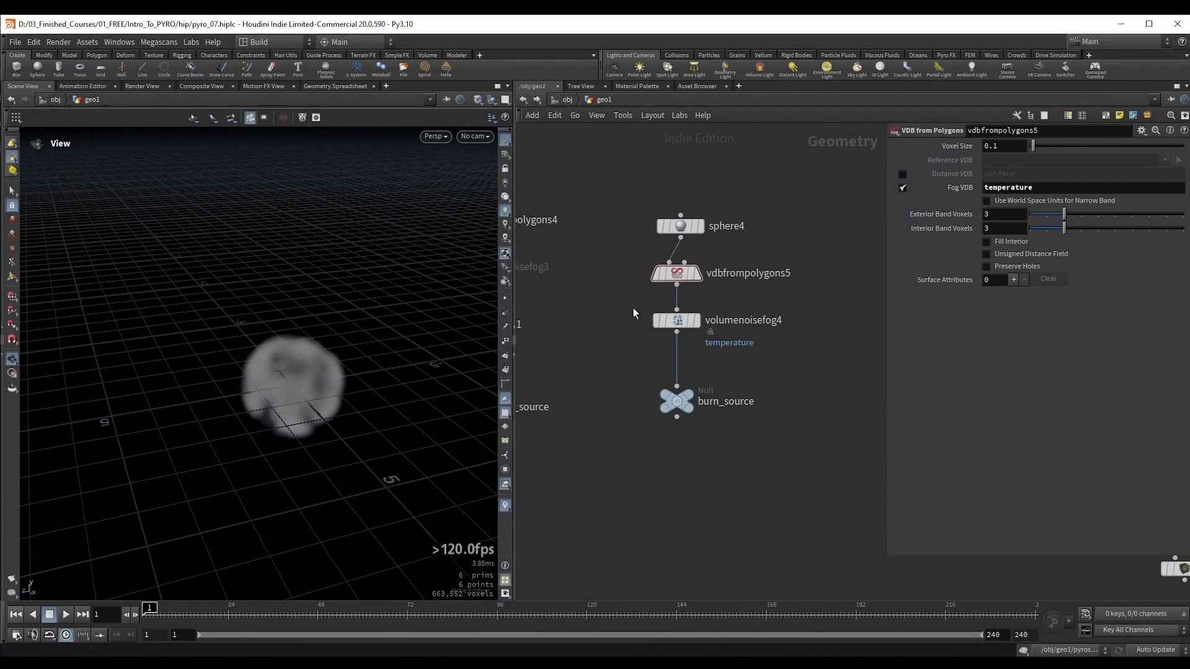
# Step: Display vdbfrompolygons5 and set its Fog VDB name to burn
pyautogui.click(696, 273)
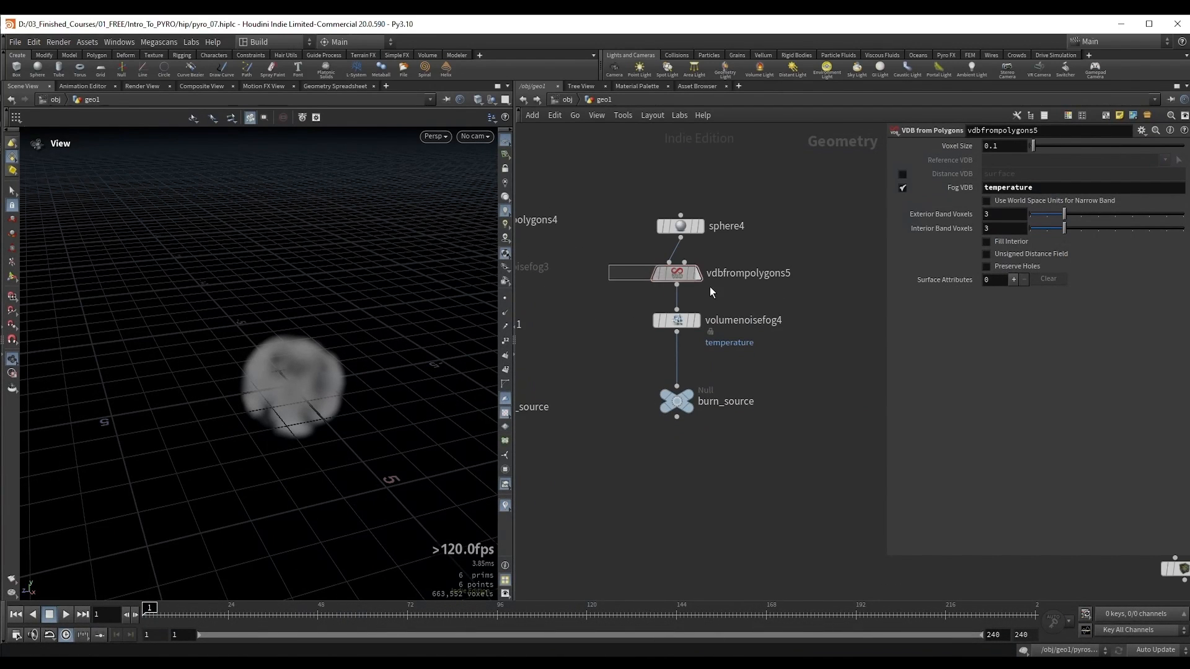
pyautogui.doubleClick(1057, 191)
pyautogui.write('burn')
pyautogui.press('Return')
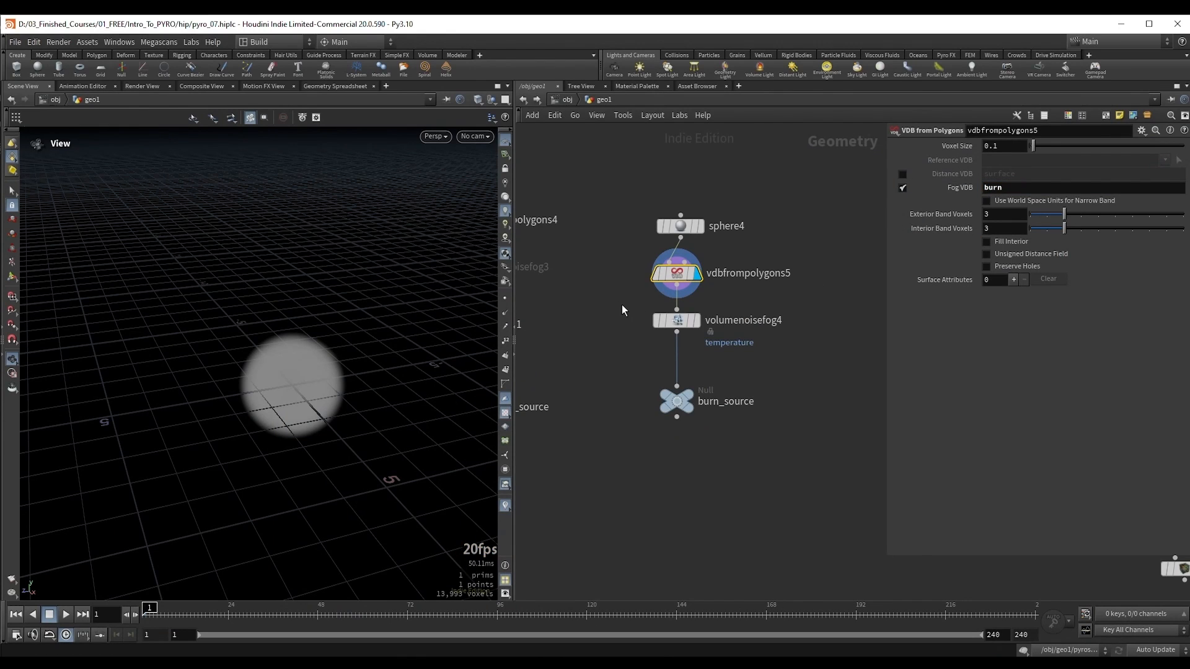
# Step: Display volumenoisefog4, set its Fog Volume Name to burn and its noise pattern Offset to 24.9
pyautogui.click(668, 320)
pyautogui.click(697, 321)
pyautogui.moveTo(1058, 178); pyautogui.dragTo(963, 184)
pyautogui.write('burn')
pyautogui.press('Return')
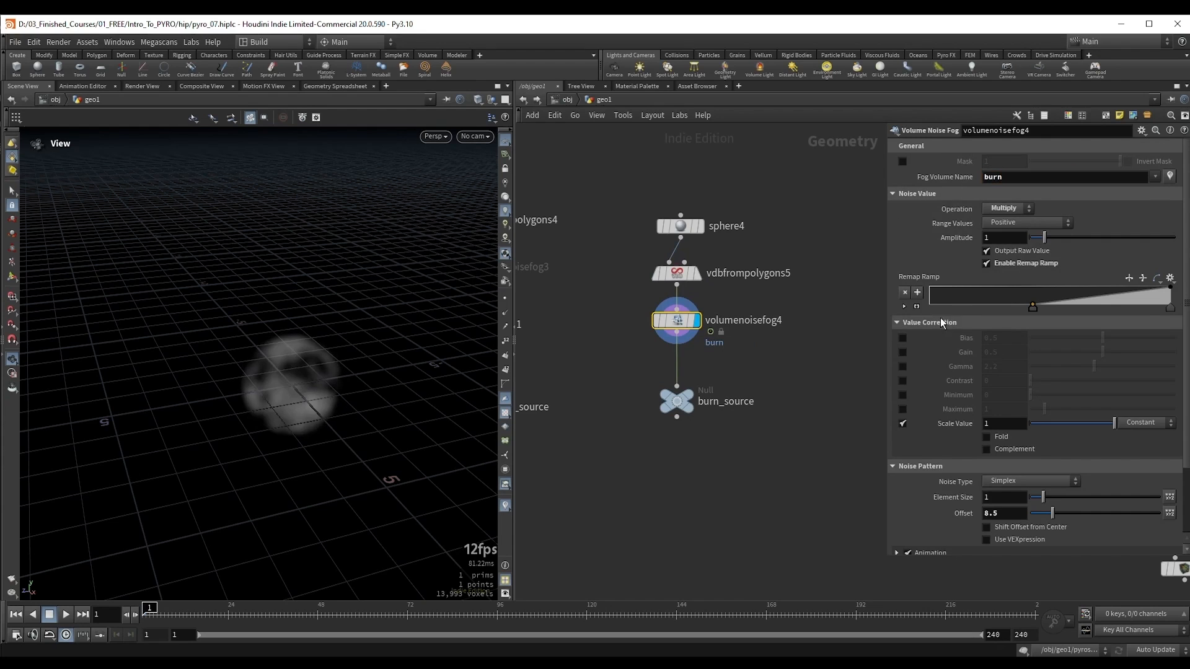
pyautogui.click(938, 323)
pyautogui.moveTo(1061, 398); pyautogui.dragTo(1107, 400)
pyautogui.scroll(-2, 292, 372)
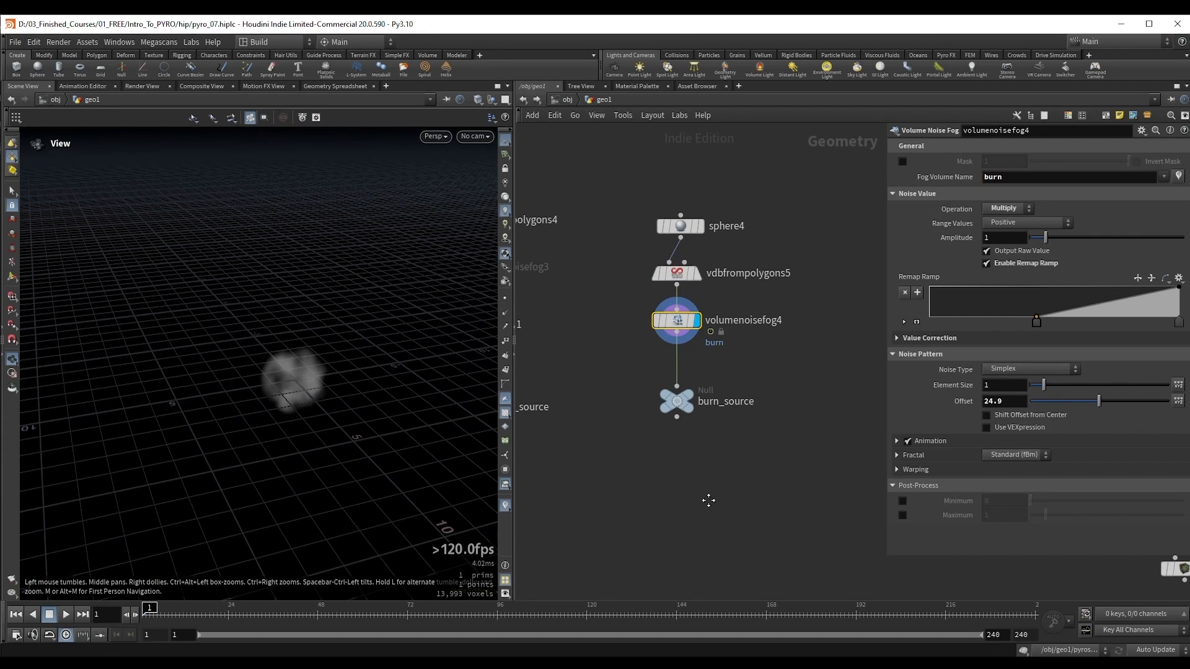
# Step: Position the burn branch next to the divergence branch and connect burn_source to merge1
pyautogui.press('h')
pyautogui.moveTo(650, 392); pyautogui.dragTo(762, 414)
pyautogui.moveTo(650, 441); pyautogui.dragTo(719, 509)
pyautogui.moveTo(840, 332); pyautogui.dragTo(757, 399)
pyautogui.moveTo(826, 447); pyautogui.dragTo(738, 428, button='middle')
pyautogui.moveTo(590, 458); pyautogui.dragTo(659, 445)
# Step: Display pyrosolver1 and enable its Source 2 temperature in the sourcing settings
pyautogui.click(634, 488)
pyautogui.moveTo(896, 291); pyautogui.dragTo(863, 335, button='middle')
pyautogui.click(1004, 175)
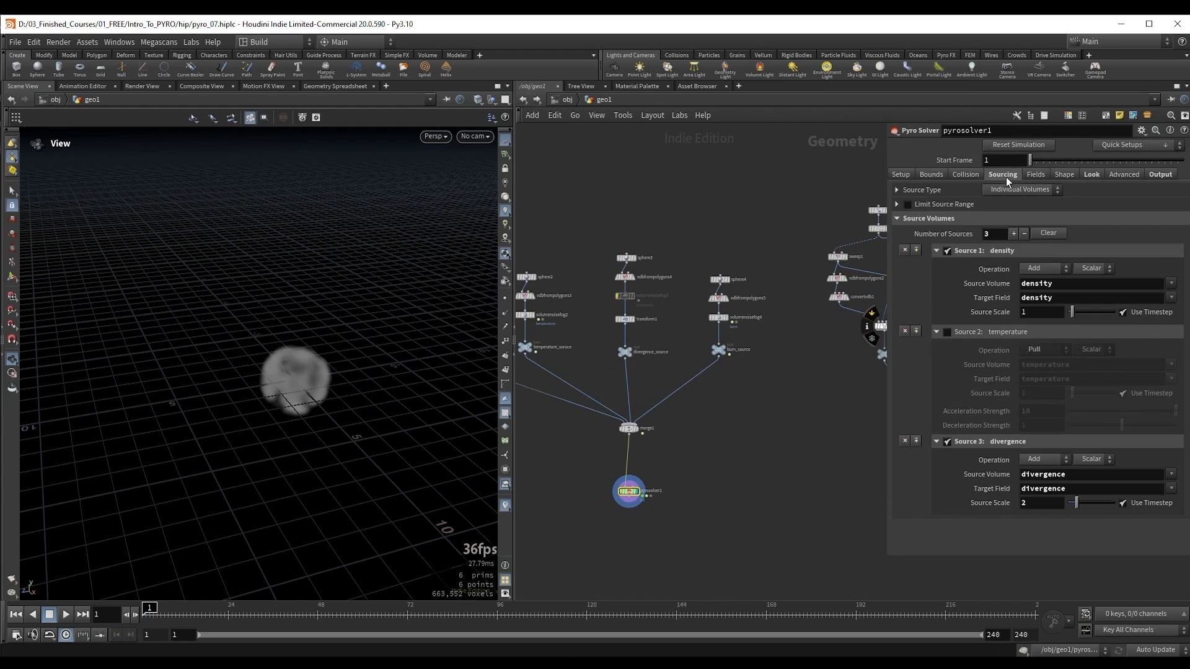
pyautogui.click(946, 332)
# Step: Play the simulation to about frame 31 and inspect the rising smoke
pyautogui.moveTo(715, 436); pyautogui.dragTo(724, 424, button='middle')
pyautogui.moveTo(305, 371); pyautogui.dragTo(301, 347)
pyautogui.press('Up')
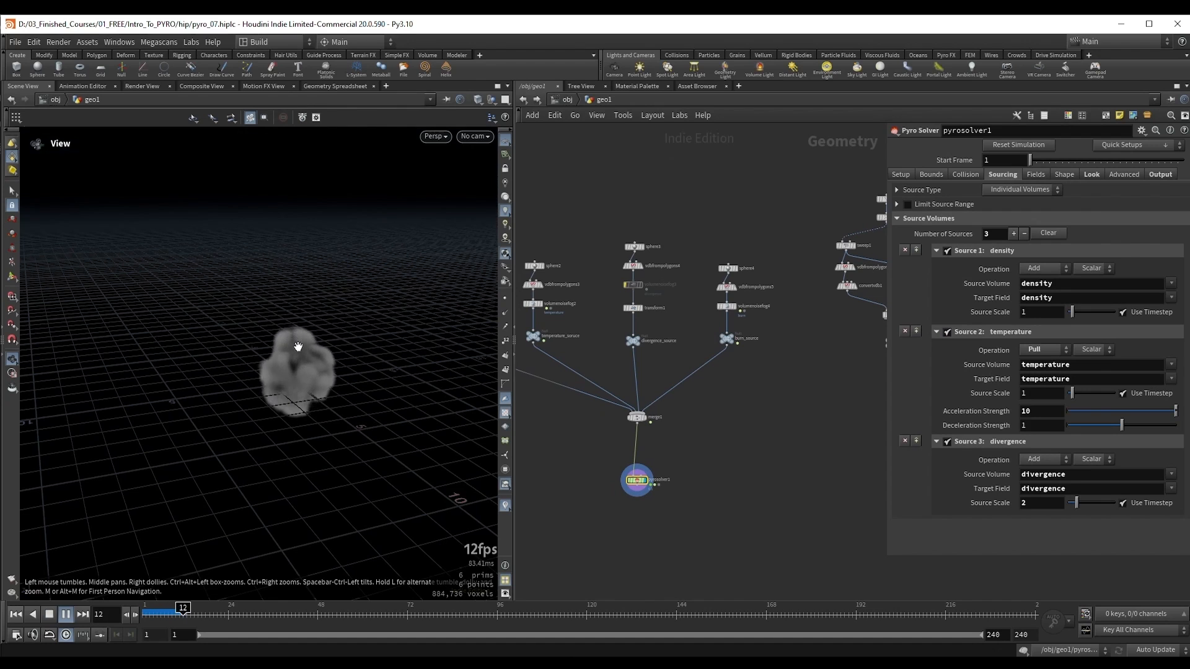
pyautogui.press('Up')
pyautogui.moveTo(285, 372); pyautogui.dragTo(307, 374, button='right')
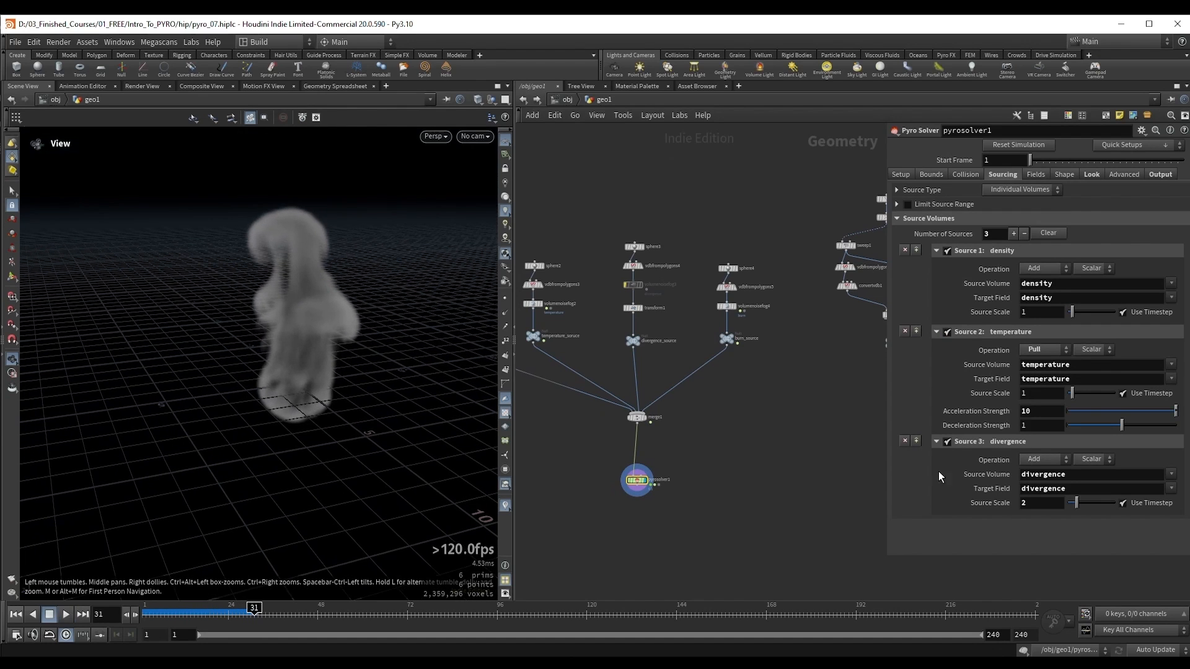
# Step: Set the divergence Source Scale to 5 and replay the simulation from the start to about frame 22
pyautogui.moveTo(1044, 503); pyautogui.dragTo(1009, 503)
pyautogui.write('5')
pyautogui.press('Return')
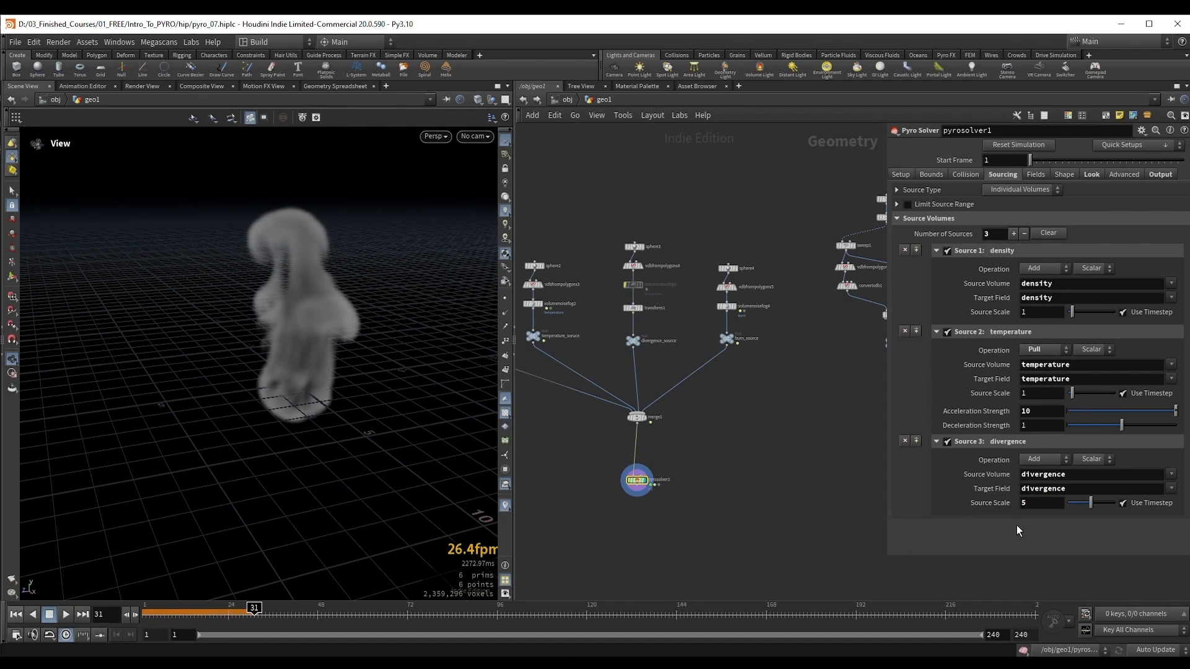
pyautogui.moveTo(274, 367); pyautogui.dragTo(272, 360)
pyautogui.hotkey('ctrl', 'Up')
pyautogui.press('Up')
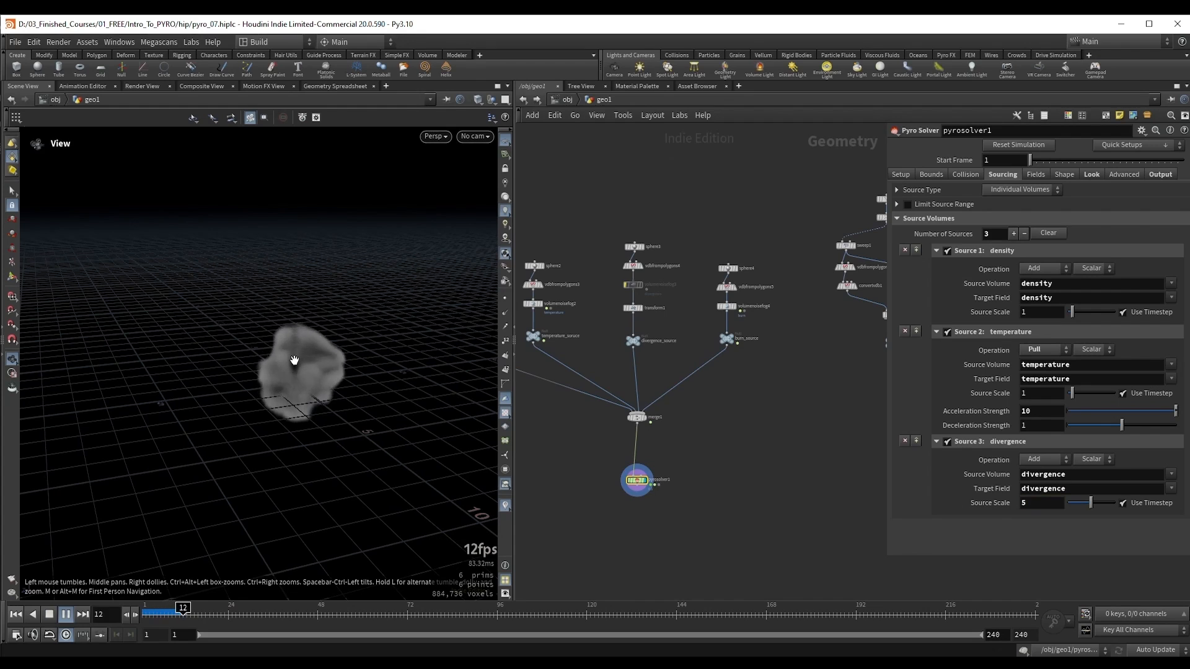
pyautogui.press('Up')
# Step: Switch vdbfrompolygons4 from Distance VDB to Fog VDB output, and delete the transform1 node from the divergence branch
pyautogui.scroll(3, 601, 308)
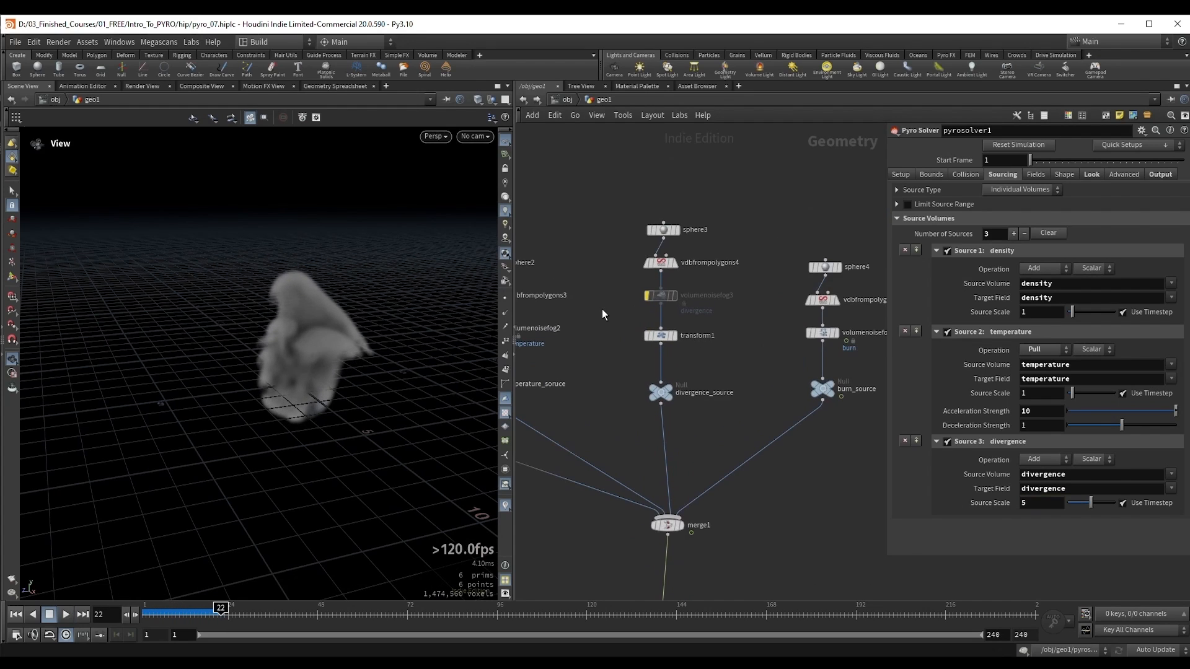
pyautogui.moveTo(686, 272); pyautogui.dragTo(686, 273)
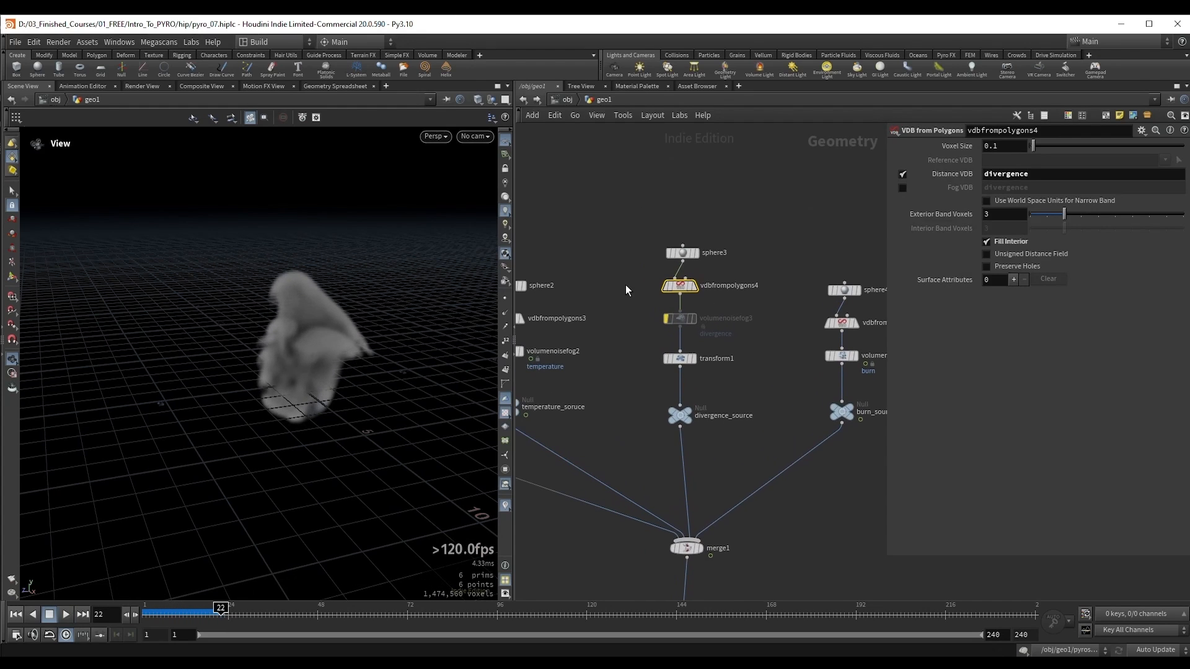
pyautogui.click(902, 187)
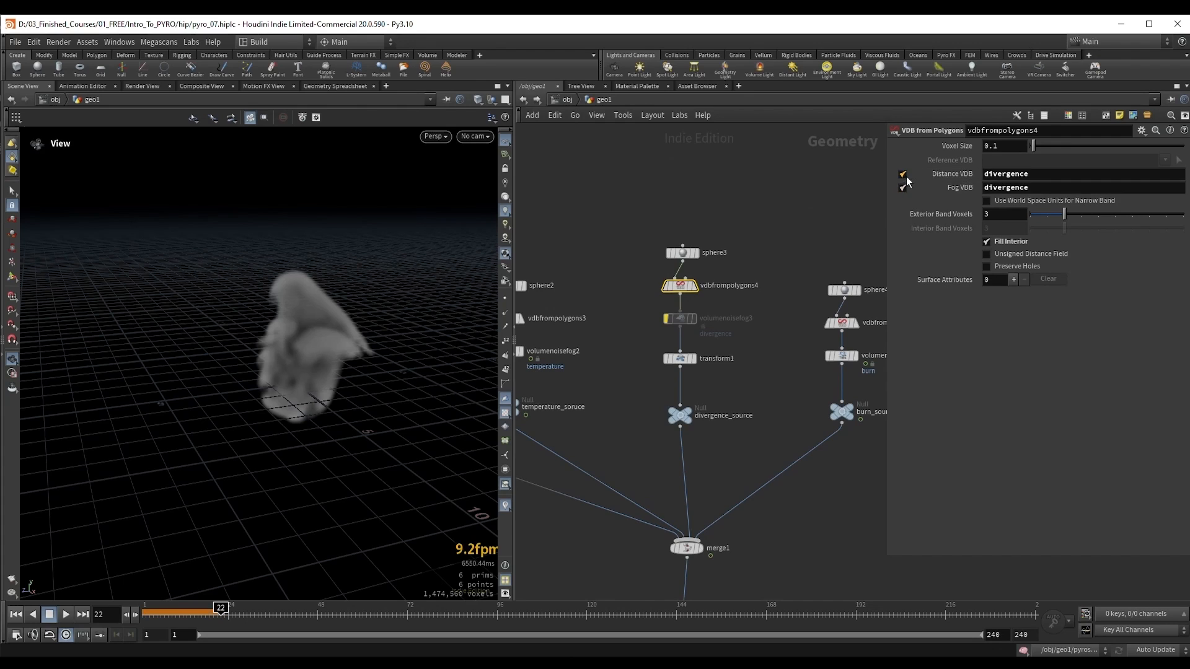
pyautogui.click(903, 175)
pyautogui.moveTo(748, 380); pyautogui.dragTo(750, 382)
pyautogui.press('Delete')
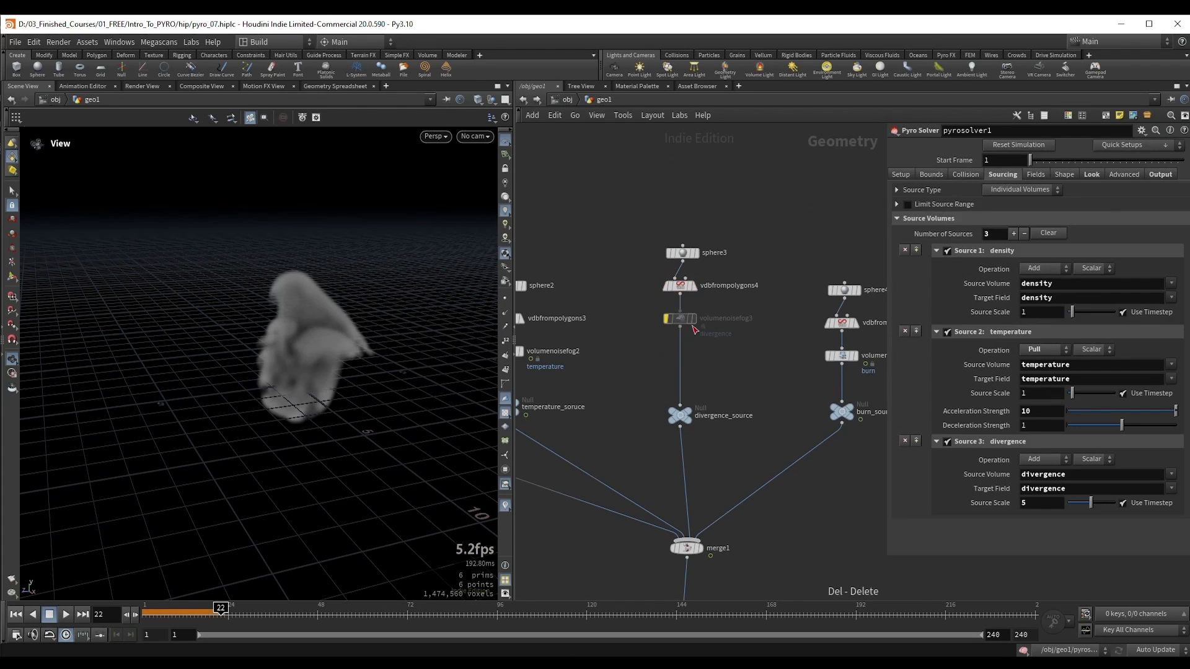
# Step: Reactivate the bypassed volumenoisefog3 node and enable Fill Interior on vdbfrompolygons4 in the divergence branch
pyautogui.keyDown('shift'); pyautogui.moveTo(681, 321); pyautogui.dragTo(677, 365); pyautogui.keyUp('shift')
pyautogui.moveTo(638, 350); pyautogui.dragTo(704, 378)
pyautogui.press('b')
pyautogui.moveTo(651, 386); pyautogui.dragTo(664, 378, button='middle')
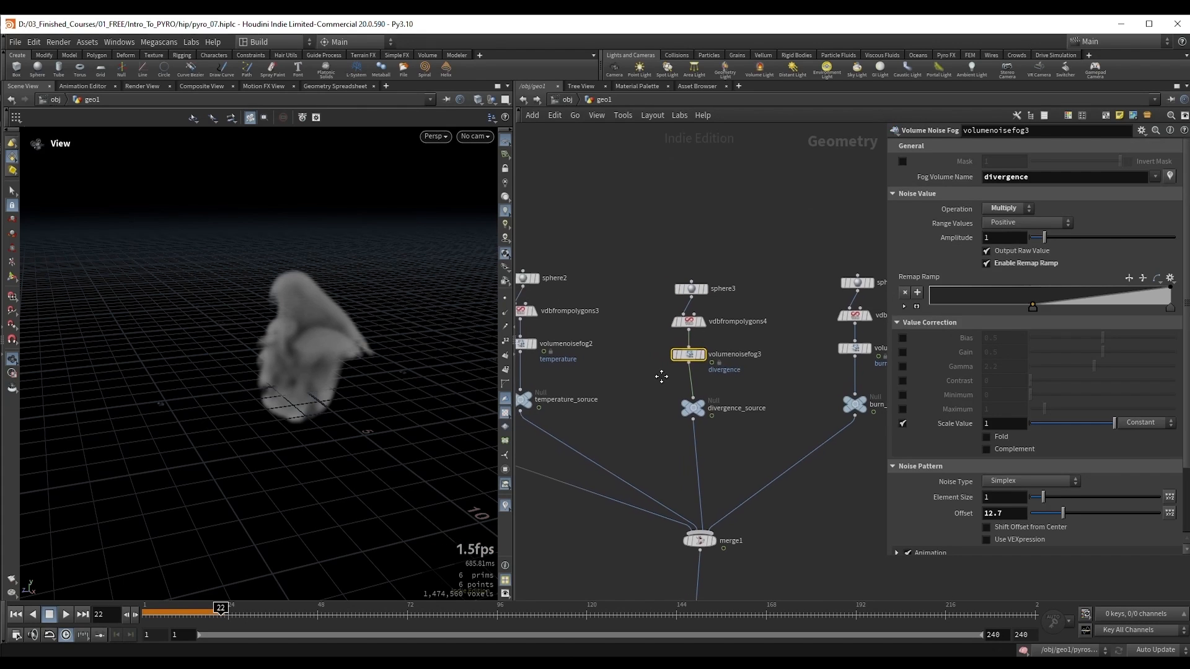
pyautogui.click(691, 321)
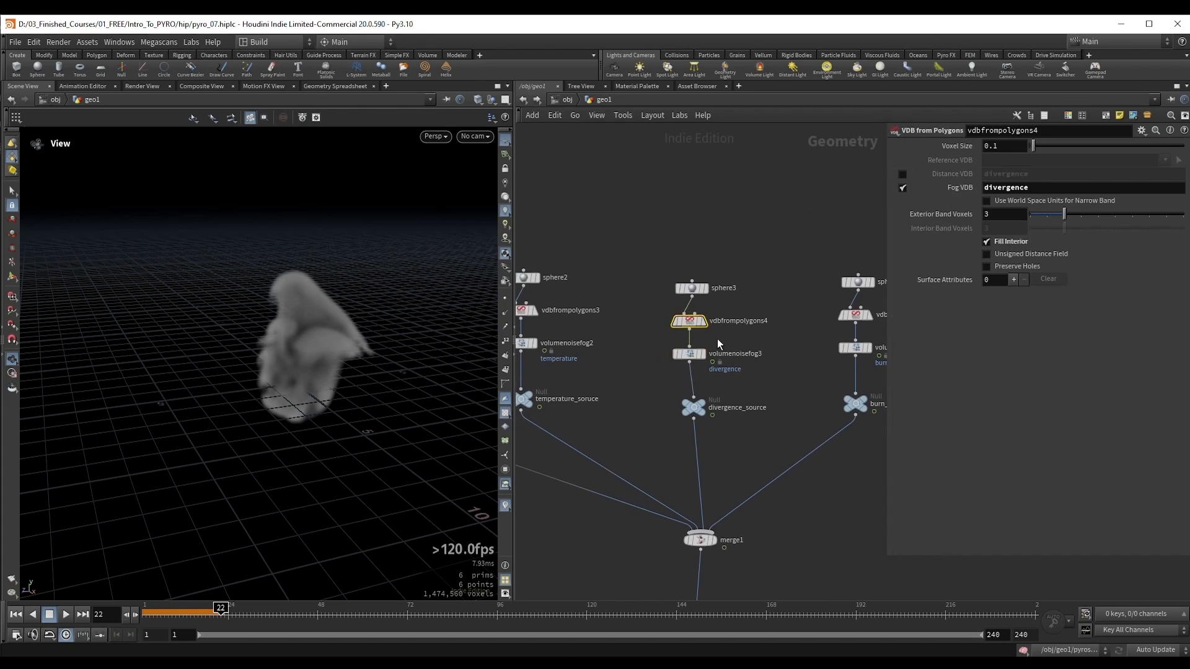
pyautogui.click(1005, 243)
# Step: Select pyrosolver1, play the simulation past frame 39, replay it from the start to frame 16, and examine the smoke's shape
pyautogui.moveTo(679, 569); pyautogui.dragTo(671, 341, button='middle')
pyautogui.moveTo(638, 399); pyautogui.dragTo(712, 455)
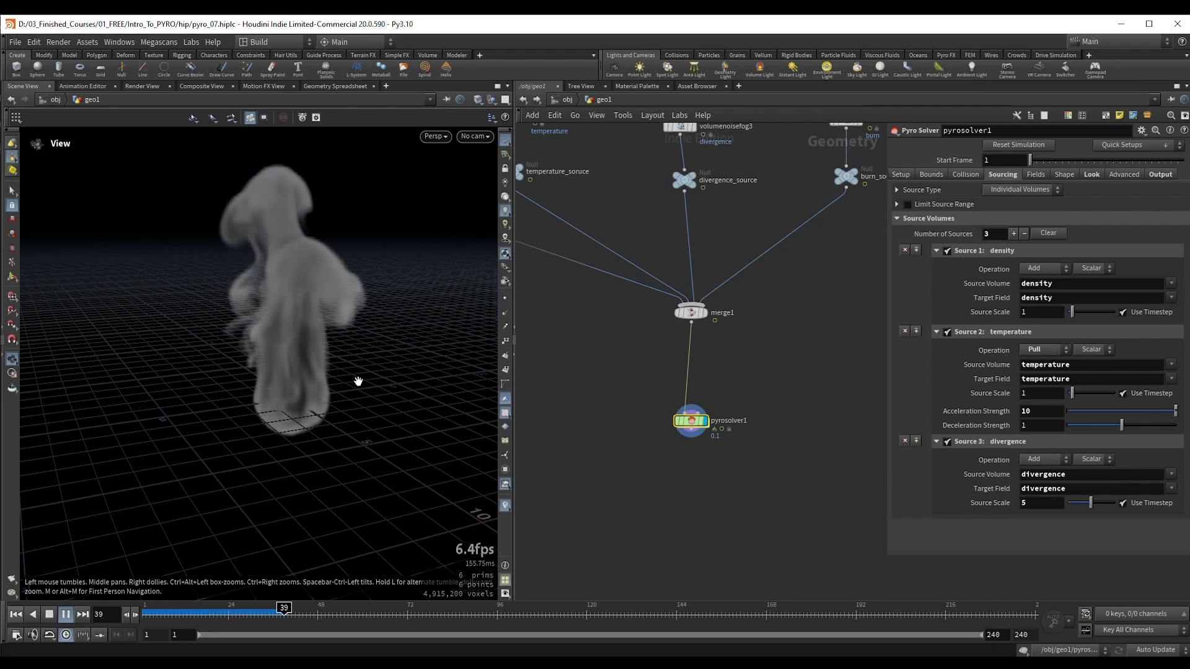
pyautogui.press('Up')
pyautogui.moveTo(291, 389); pyautogui.dragTo(276, 385)
pyautogui.hotkey('ctrl', 'Up')
pyautogui.press('Up')
pyautogui.press('Up')
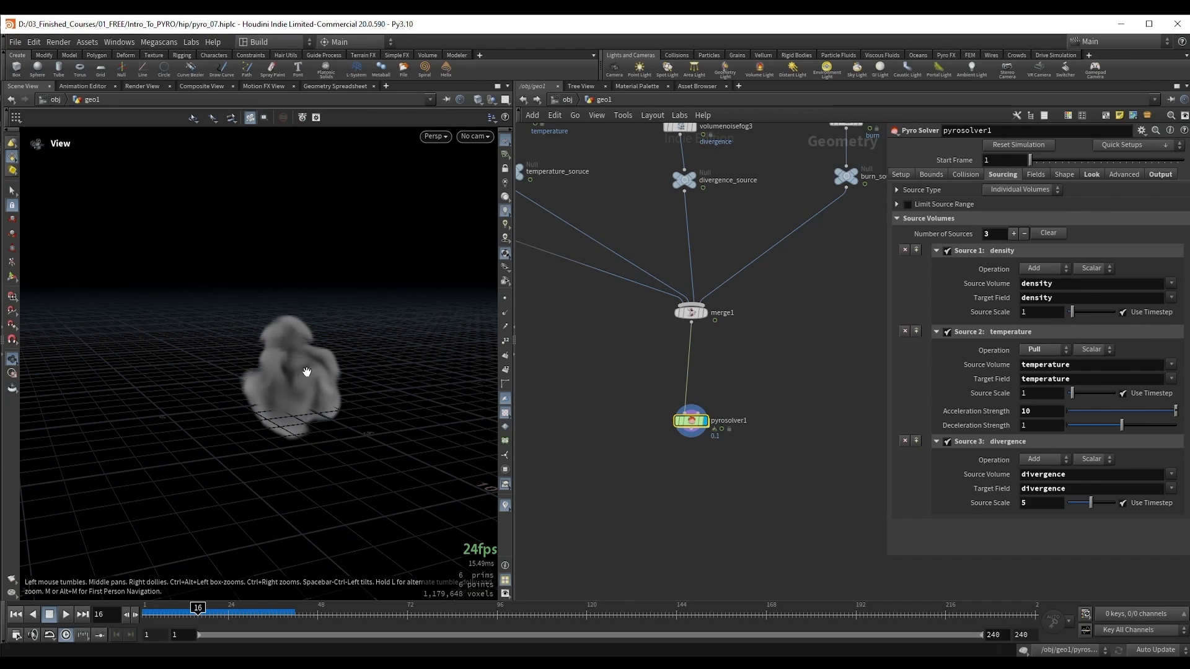
pyautogui.moveTo(272, 391); pyautogui.dragTo(297, 354)
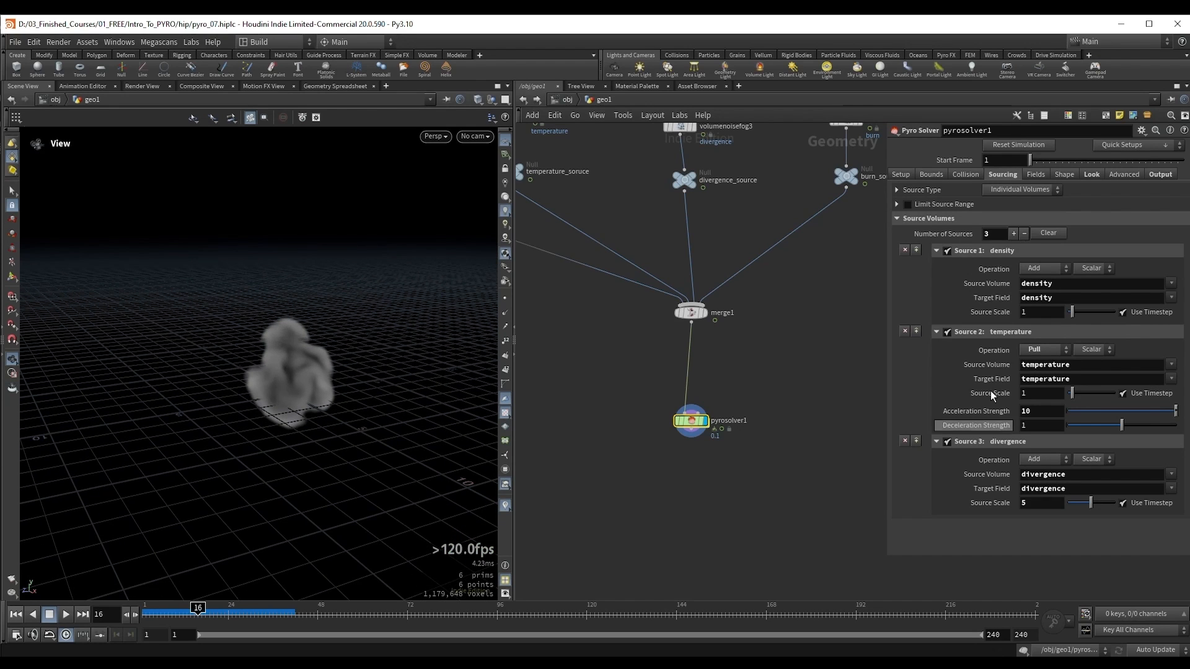
# Step: Add a fourth source to pyrosolver1 with source volume burn and target field flame, and replay the simulation to frame 47
pyautogui.click(1014, 234)
pyautogui.scroll(-2, 1033, 508)
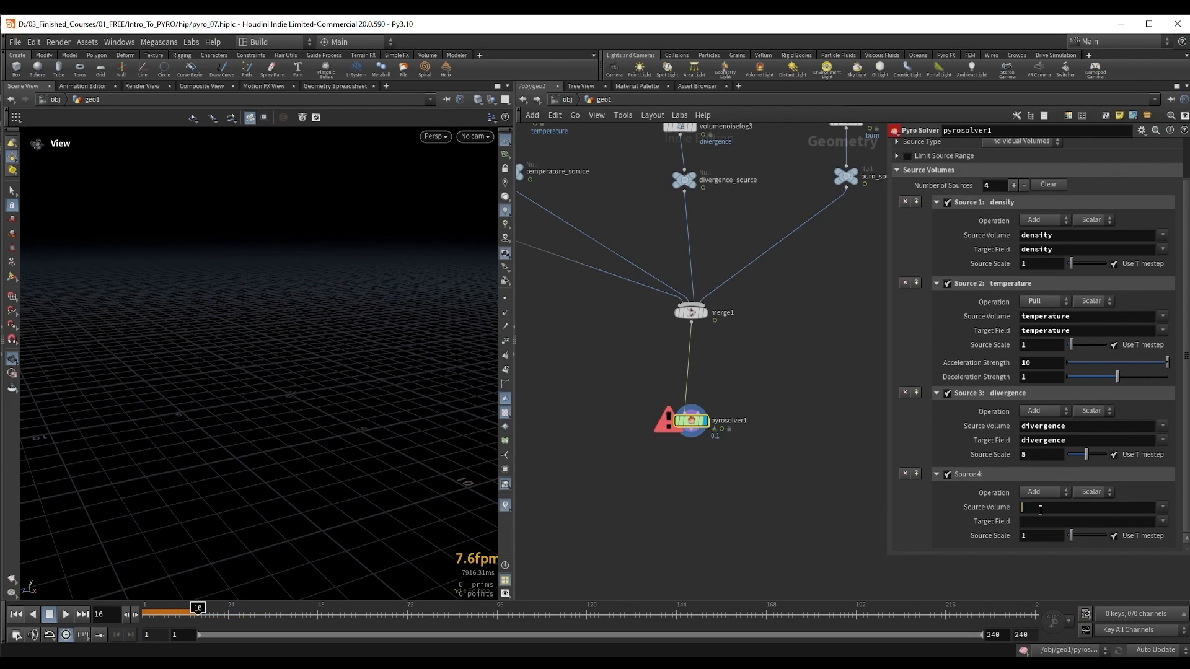
pyautogui.click(1040, 507)
pyautogui.write('burn')
pyautogui.press('Return')
pyautogui.click(1050, 522)
pyautogui.write('fl')
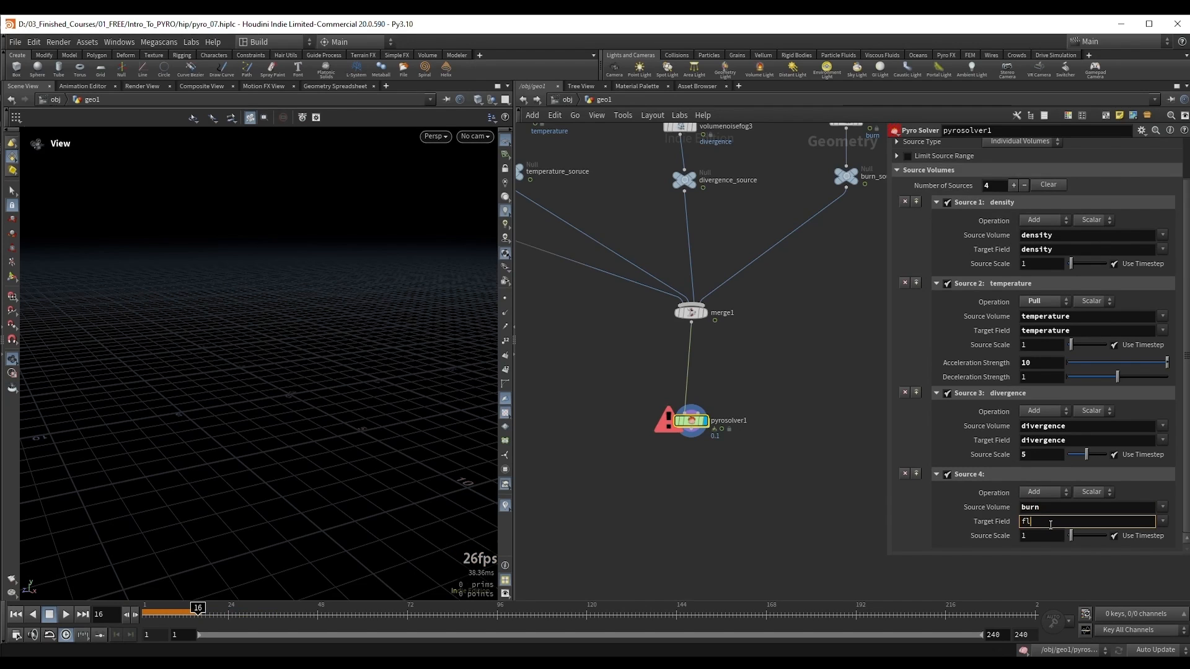
pyautogui.write('ame')
pyautogui.press('Return')
pyautogui.moveTo(375, 388); pyautogui.dragTo(374, 385)
pyautogui.hotkey('ctrl', 'Up')
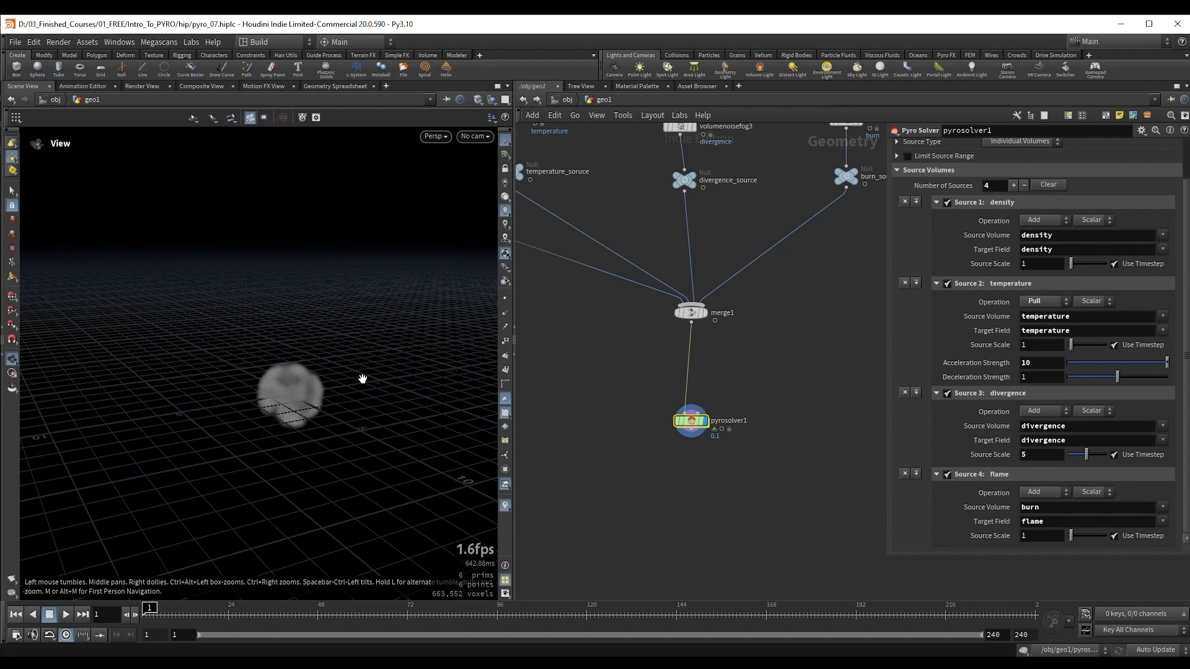
pyautogui.press('Up')
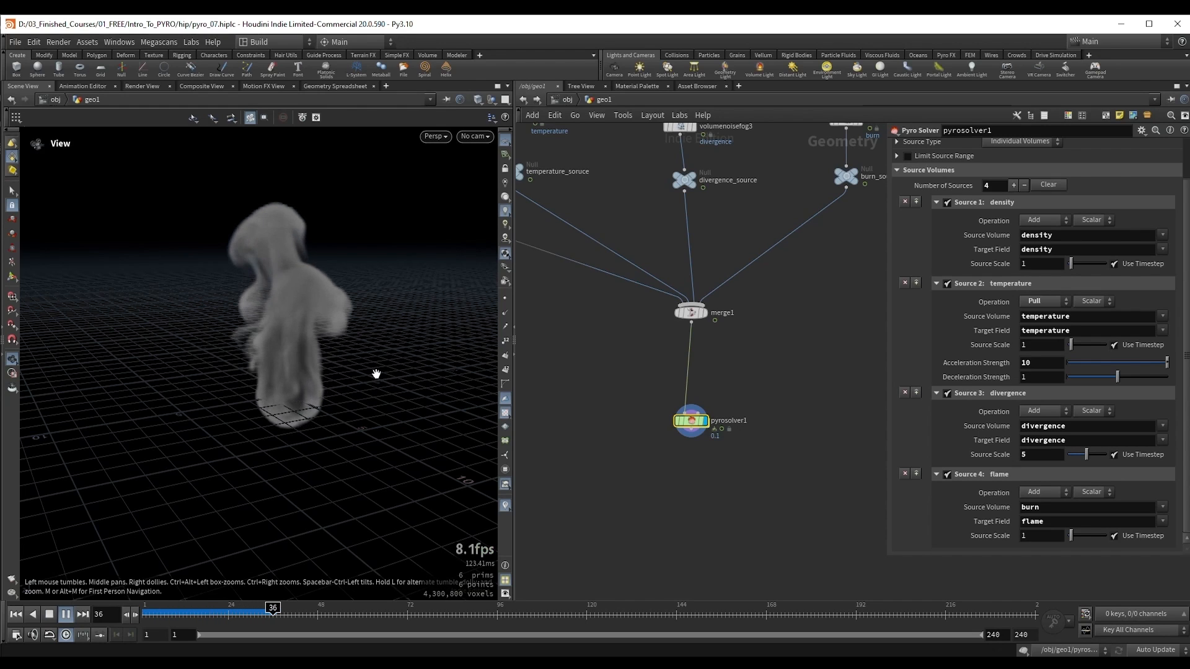
pyautogui.moveTo(279, 377); pyautogui.dragTo(313, 379, button='right')
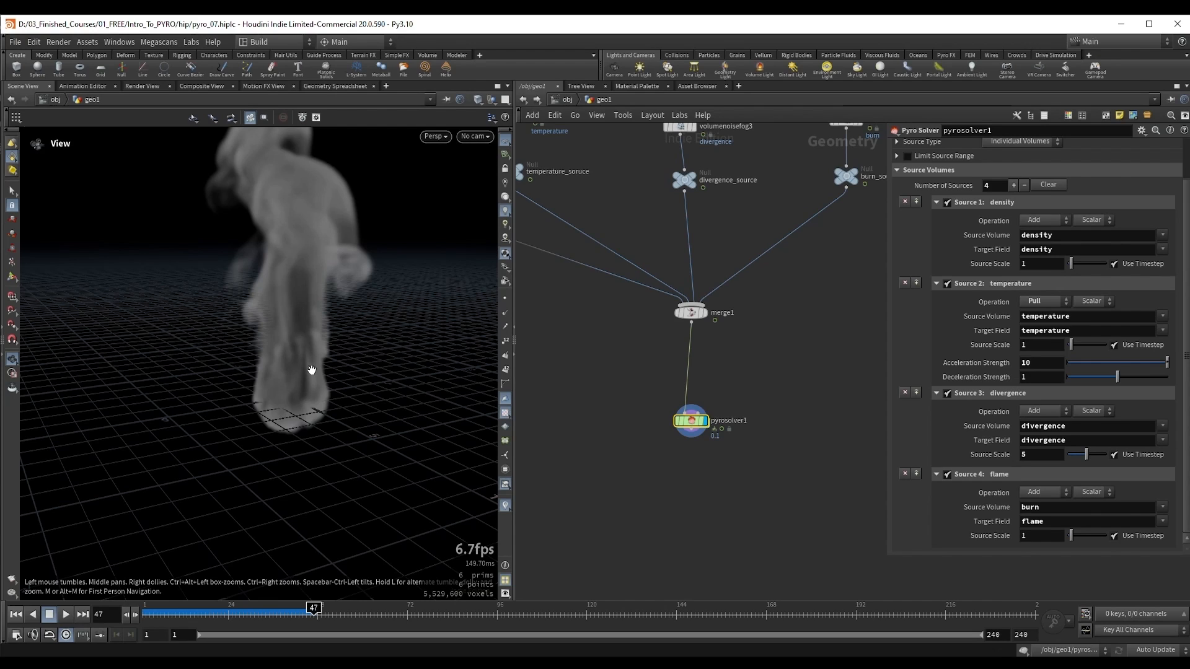
# Step: Enable Fire in the solver's look settings and bind both Fire Intensity Volume and Fire Color Volume to flame
pyautogui.scroll(3, 1021, 380)
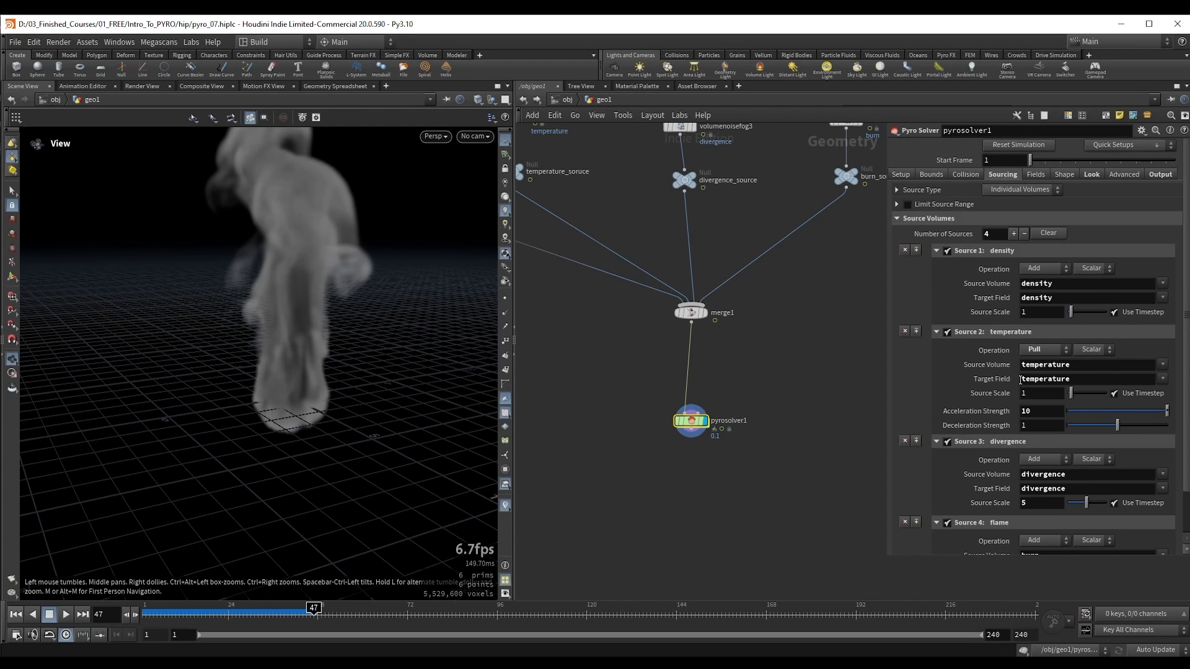
pyautogui.click(1092, 174)
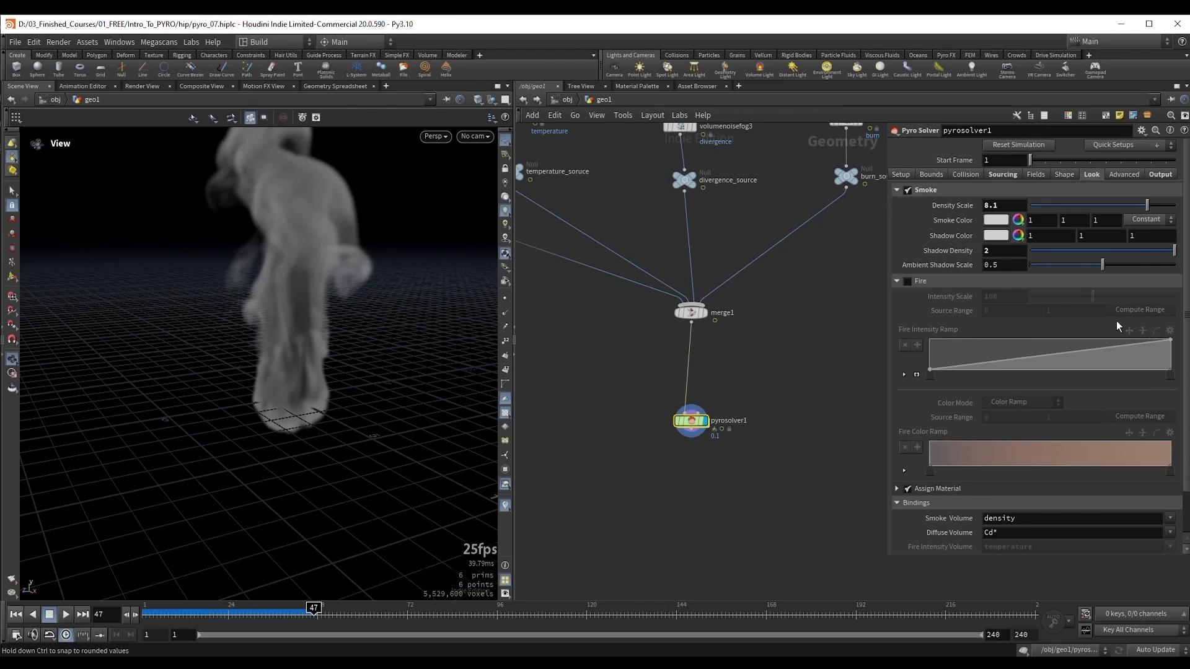
pyautogui.click(908, 281)
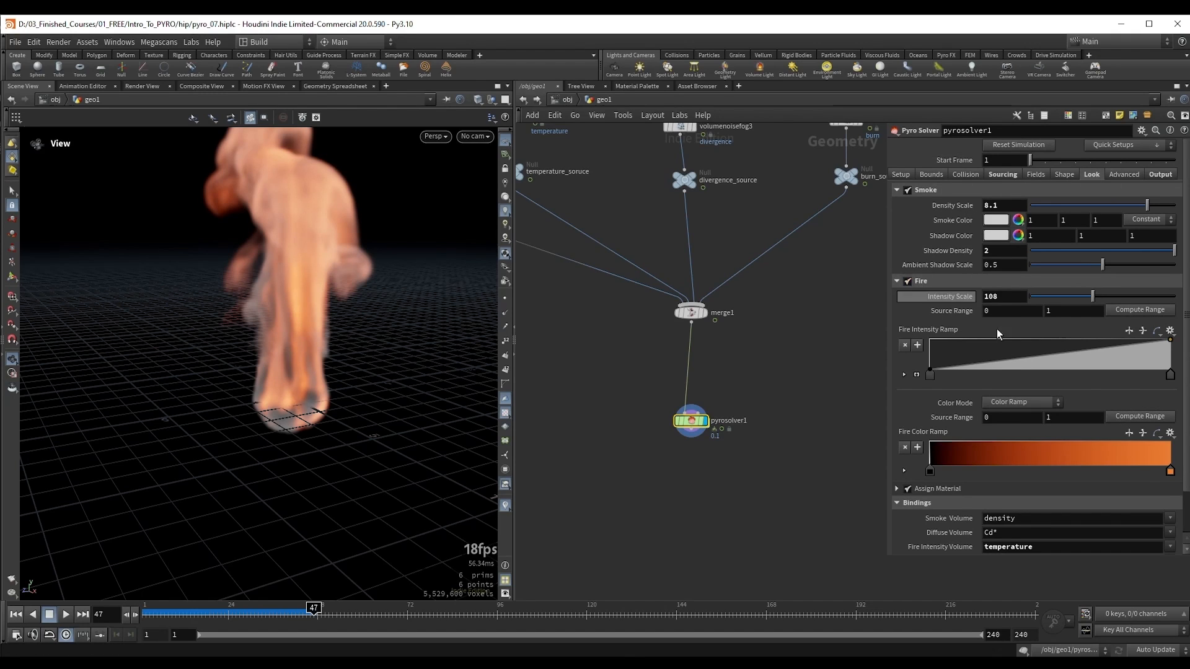
pyautogui.scroll(-3, 1016, 372)
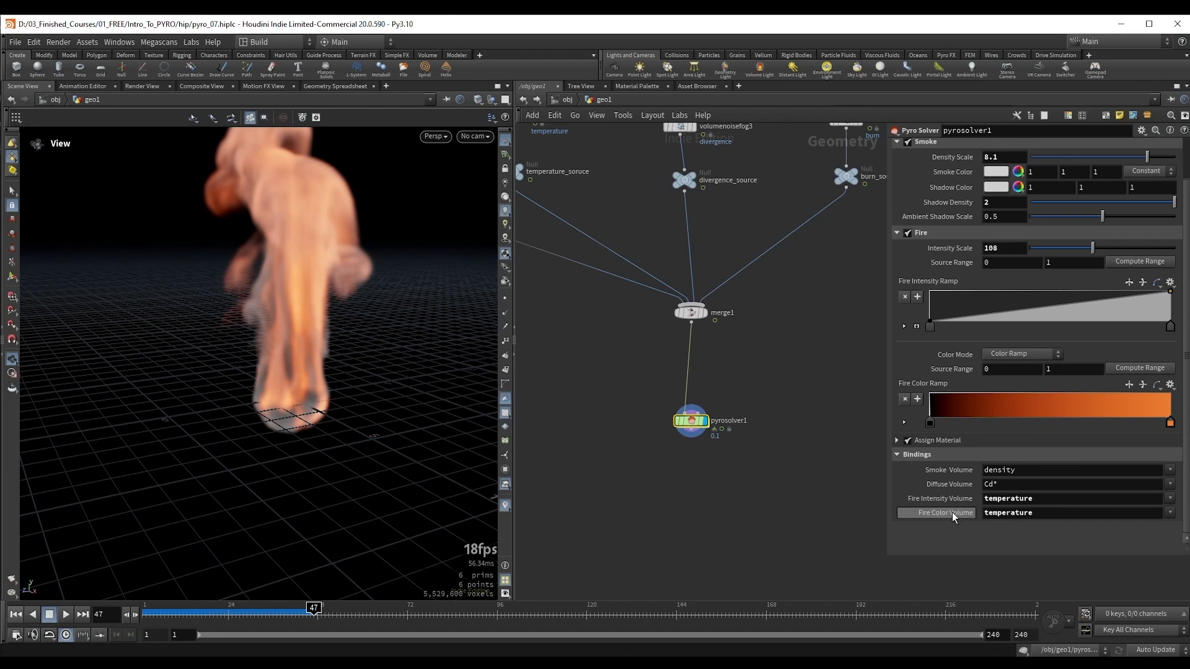
pyautogui.click(1170, 498)
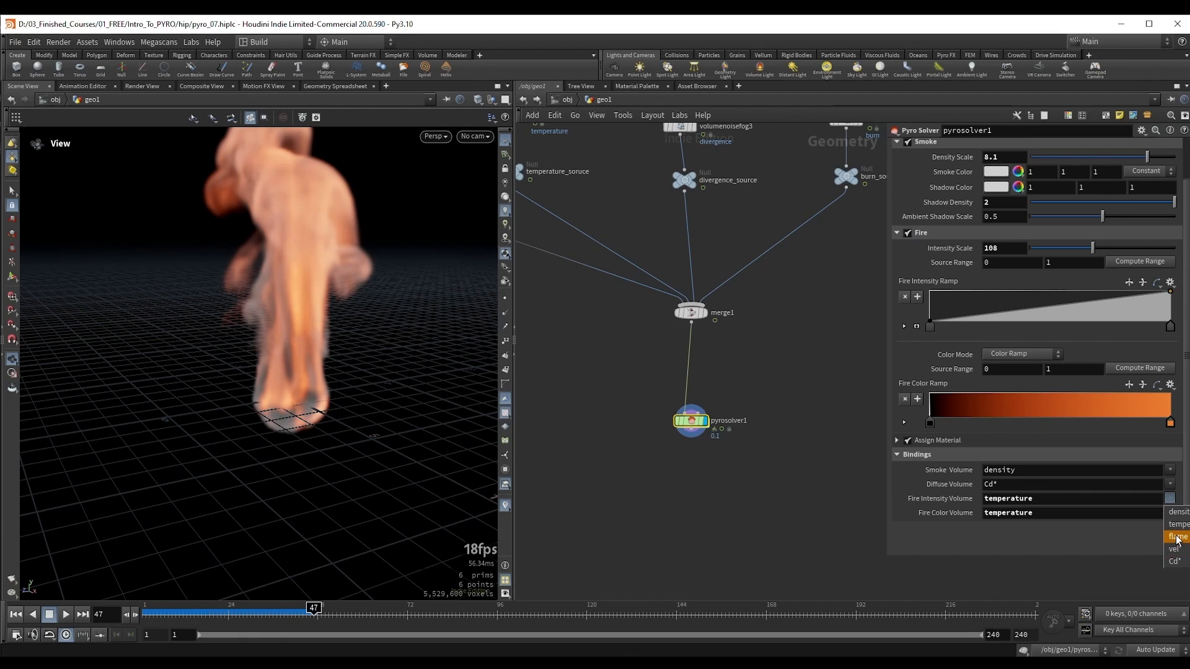
pyautogui.click(1177, 538)
pyautogui.click(1169, 513)
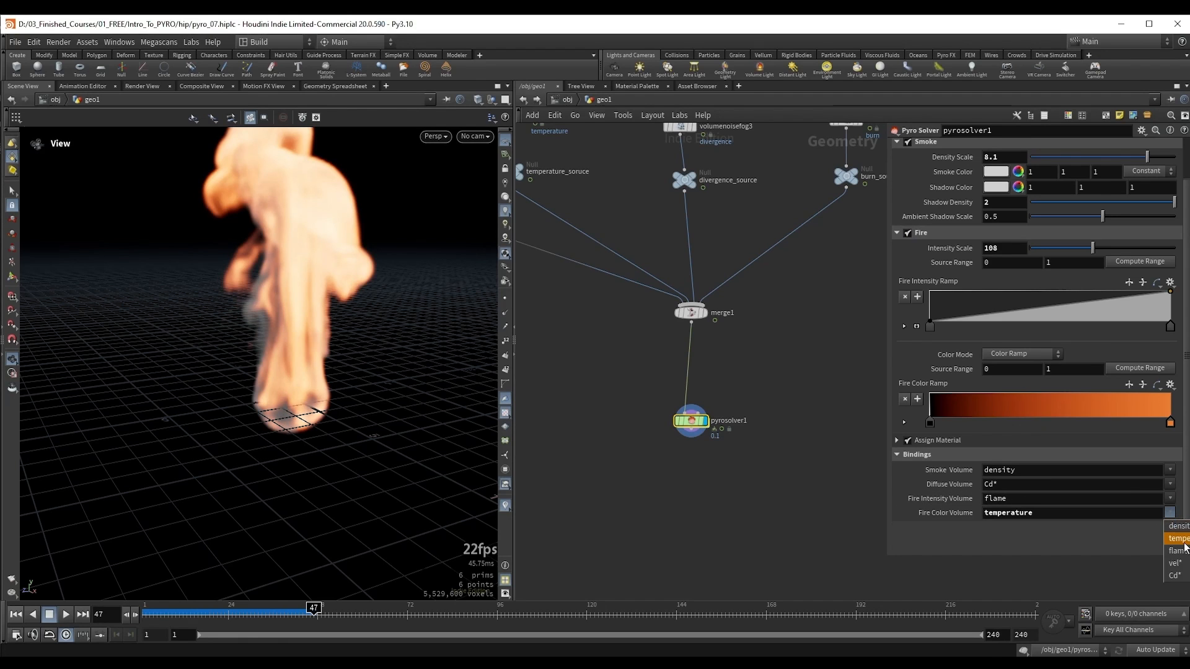
pyautogui.click(1178, 551)
pyautogui.moveTo(293, 291); pyautogui.dragTo(328, 337)
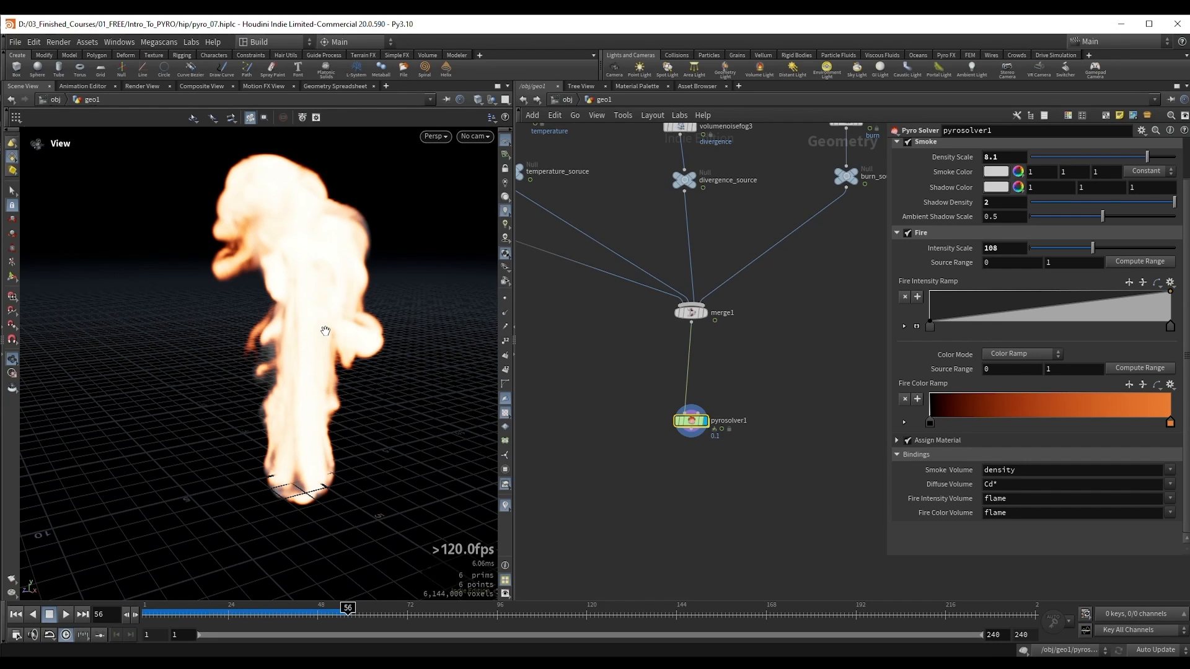
pyautogui.moveTo(323, 340); pyautogui.dragTo(303, 359)
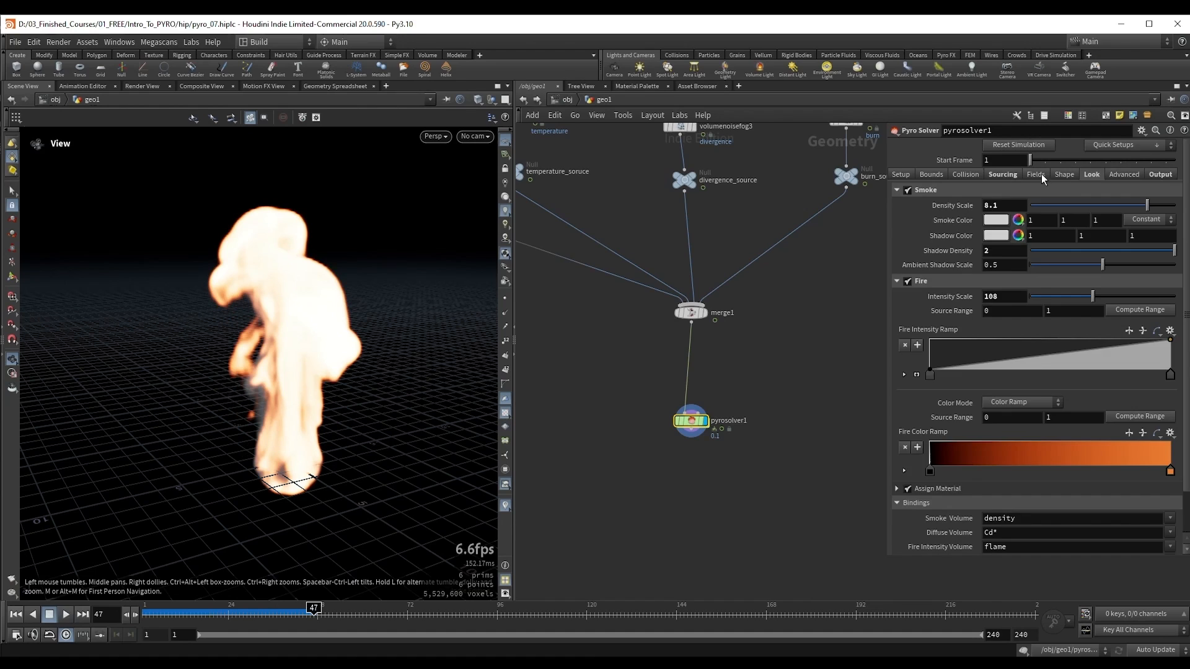
# Step: Set the solver's Flame Lifespan to 0.2 and replay the simulation from the start to about frame 30
pyautogui.click(1038, 173)
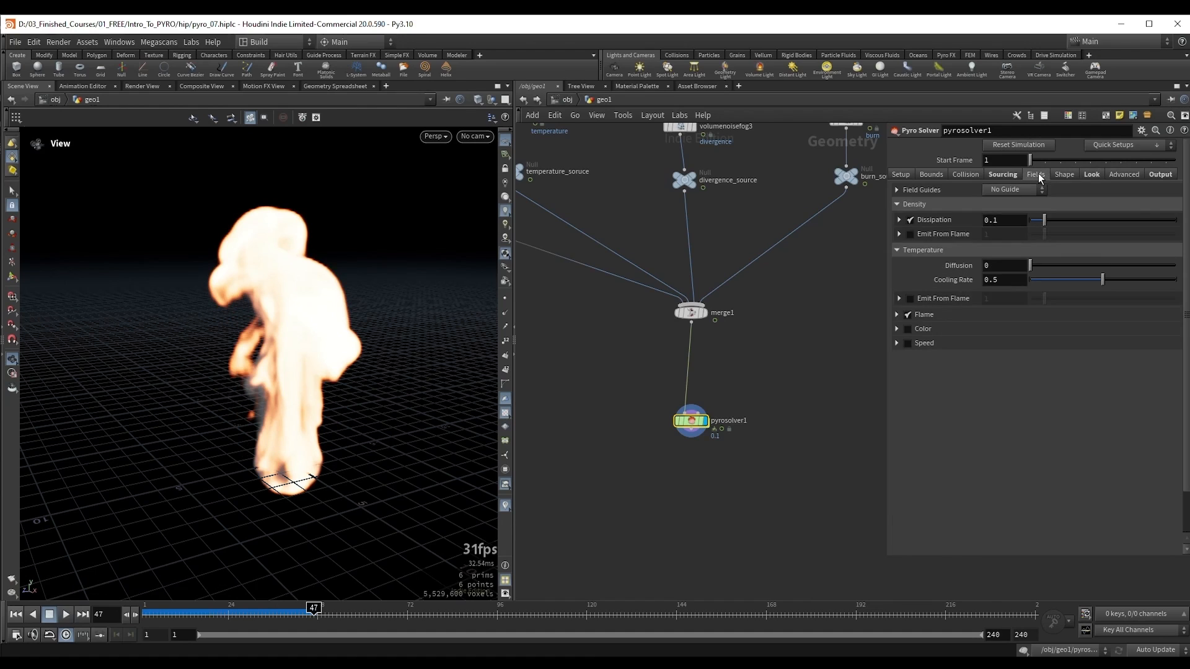
pyautogui.click(897, 316)
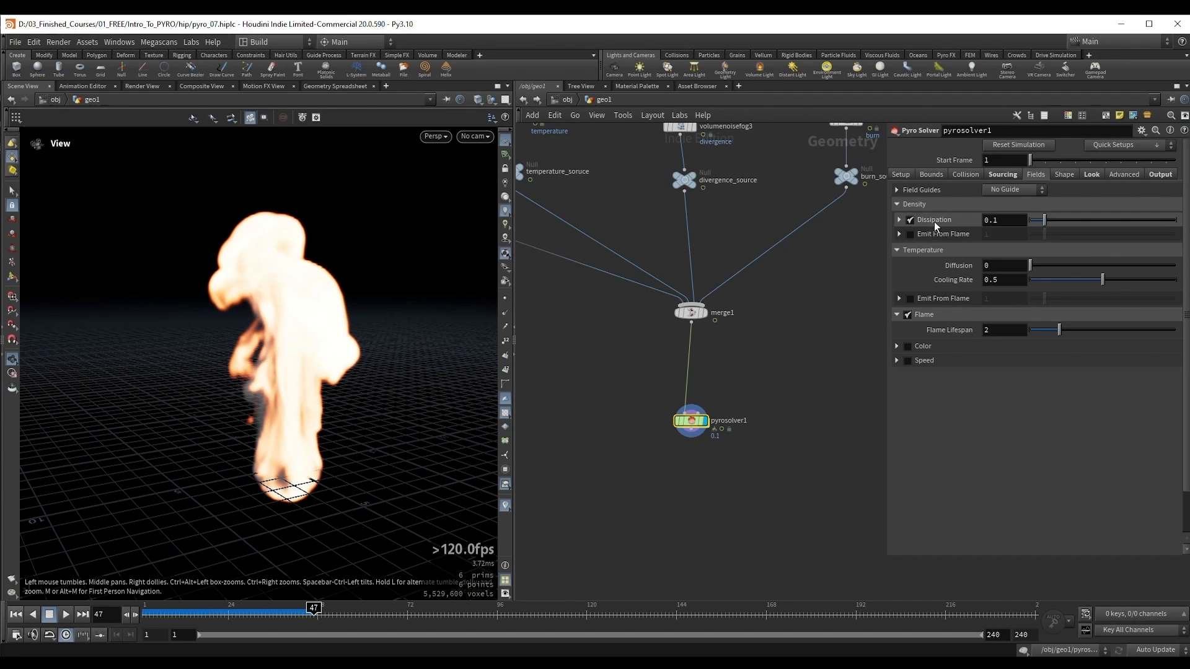
pyautogui.click(1013, 329)
pyautogui.write('.2')
pyautogui.press('Return')
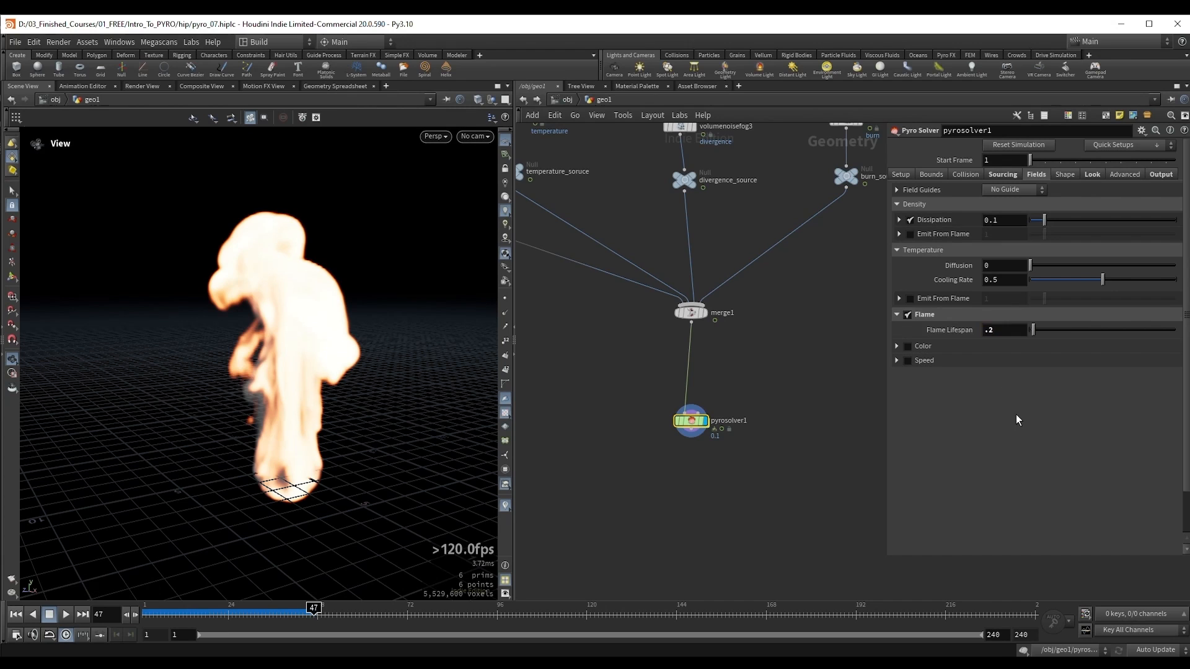
pyautogui.hotkey('ctrl', 'Up')
pyautogui.press('Up')
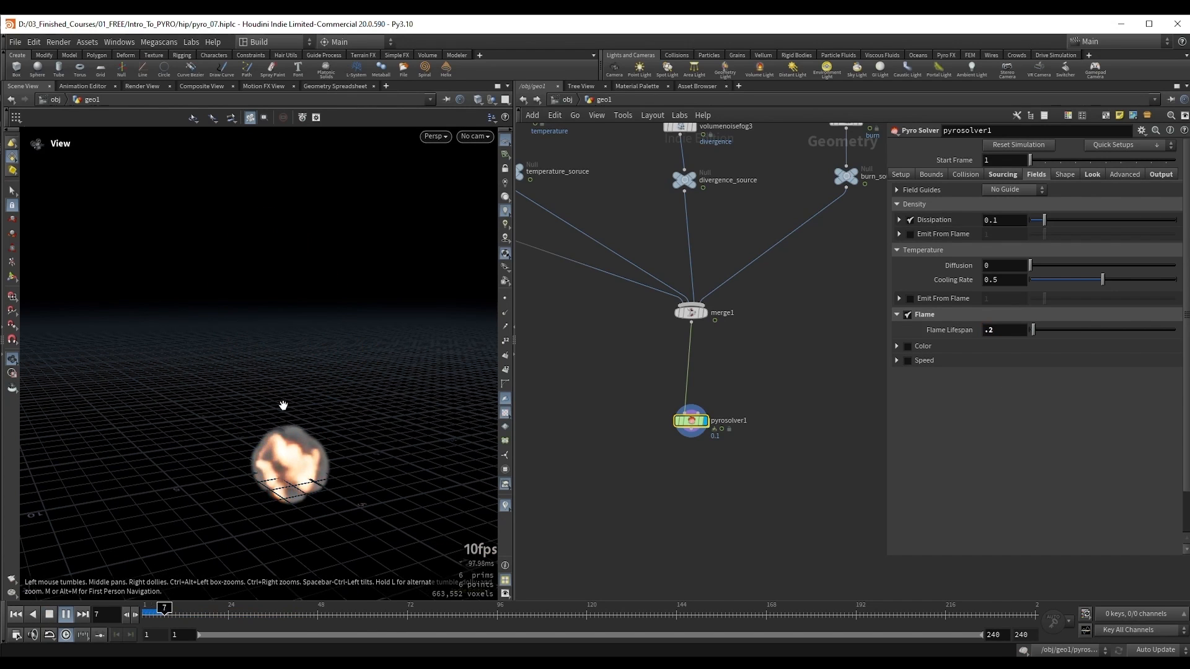
pyautogui.press('Up')
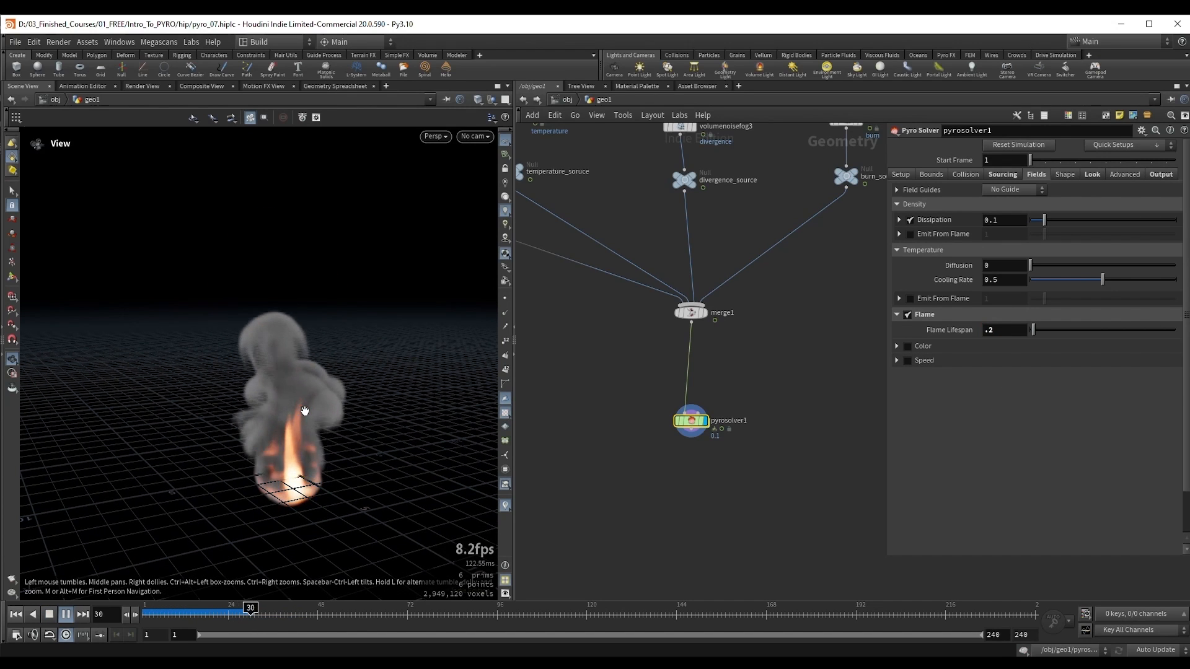
pyautogui.moveTo(294, 419); pyautogui.dragTo(360, 409)
pyautogui.press('Up')
# Step: Try a Flame Lifespan of 8.58, reset it to the default of 2, and scrub the simulation to frame 49
pyautogui.moveTo(1147, 338)
pyautogui.mouseDown()
pyautogui.moveTo(1175, 338)
pyautogui.moveTo(1153, 337)
pyautogui.mouseUp()
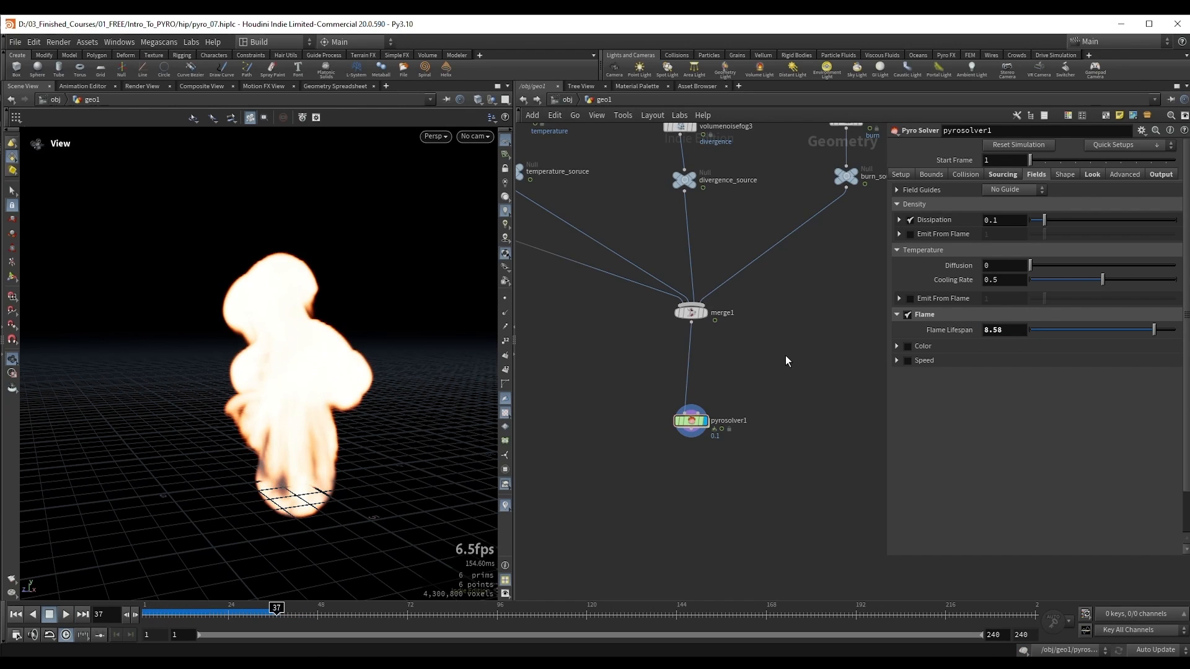
pyautogui.keyDown('ctrl'); pyautogui.middleClick(961, 329); pyautogui.keyUp('ctrl')
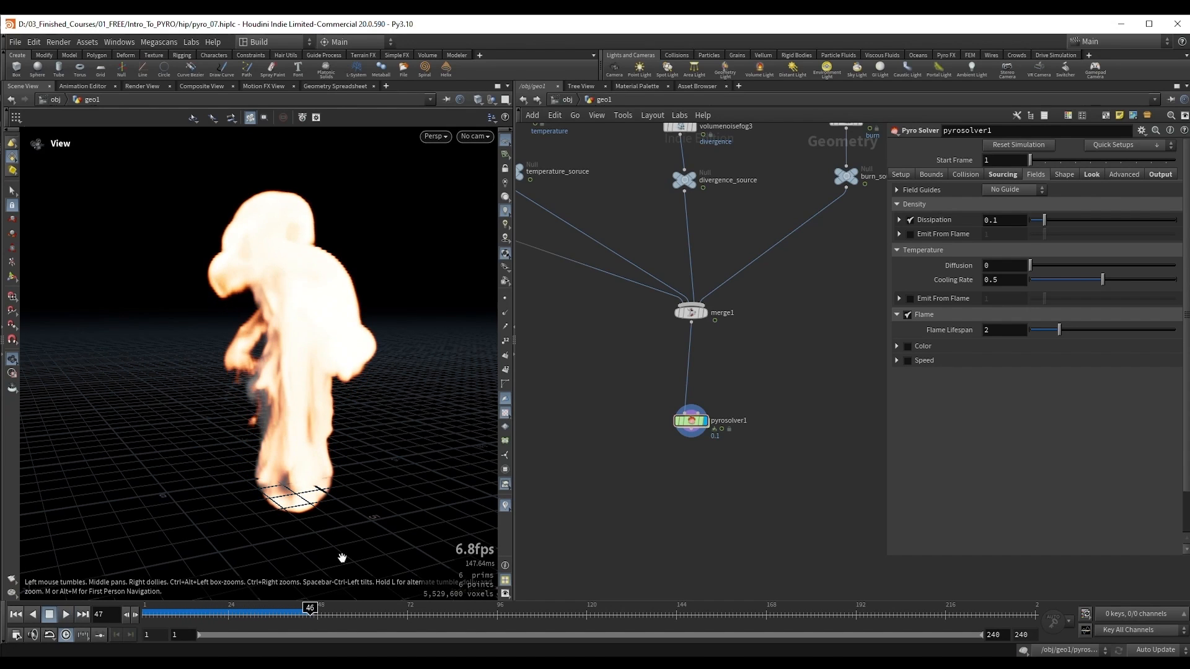
pyautogui.click(313, 613)
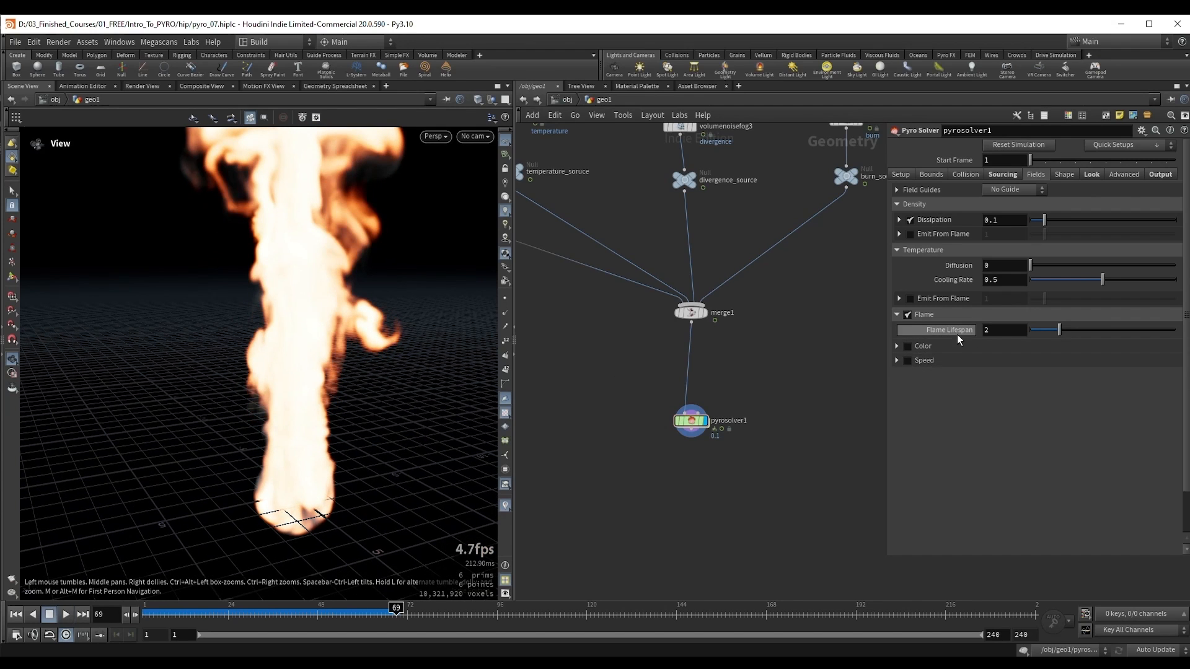
pyautogui.moveTo(289, 611); pyautogui.dragTo(321, 611)
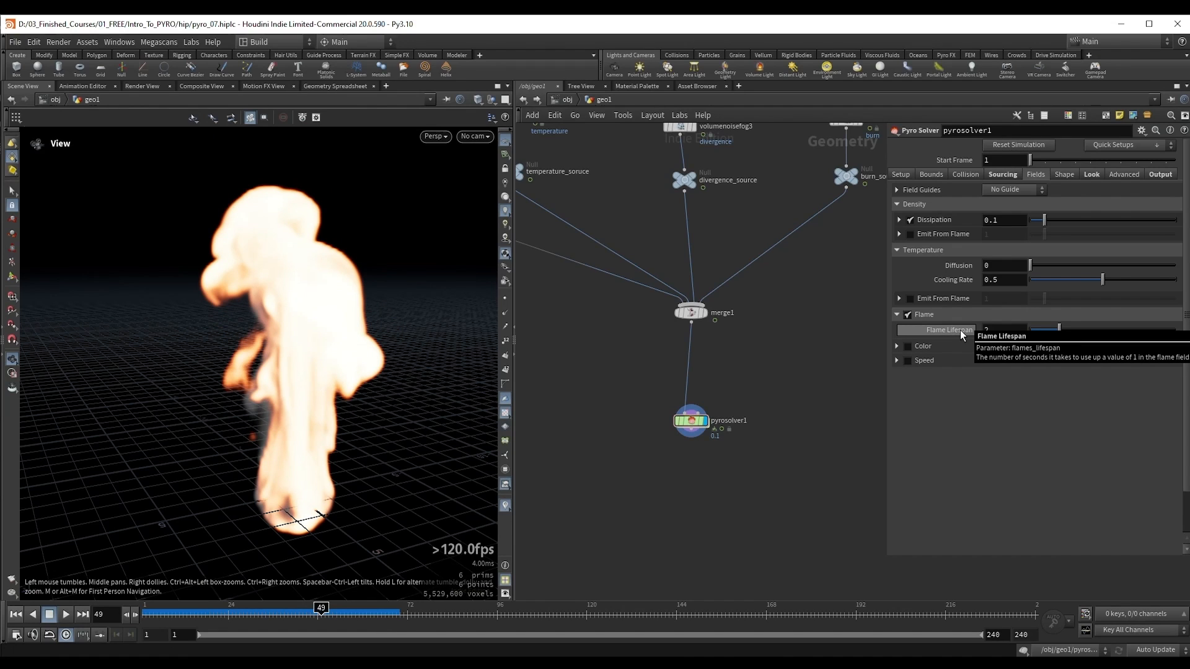
# Step: Change the Source 4 flame operation from Add to Maximum in the sourcing settings
pyautogui.click(1003, 175)
pyautogui.scroll(-3, 1057, 442)
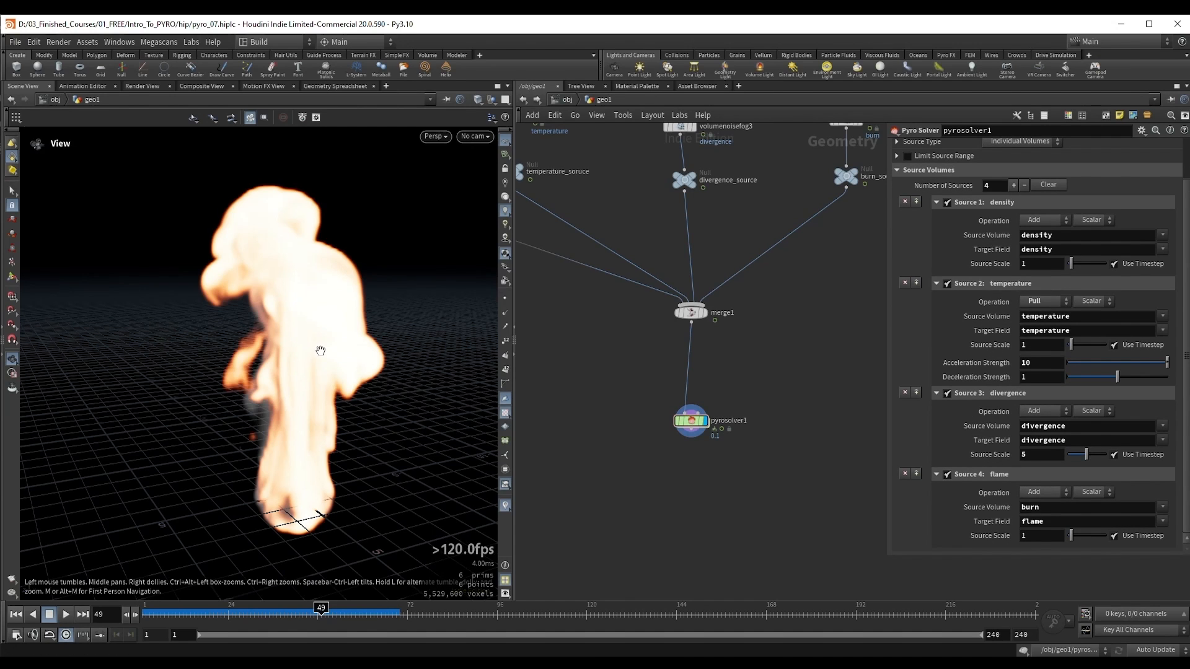
pyautogui.moveTo(329, 326); pyautogui.dragTo(366, 323)
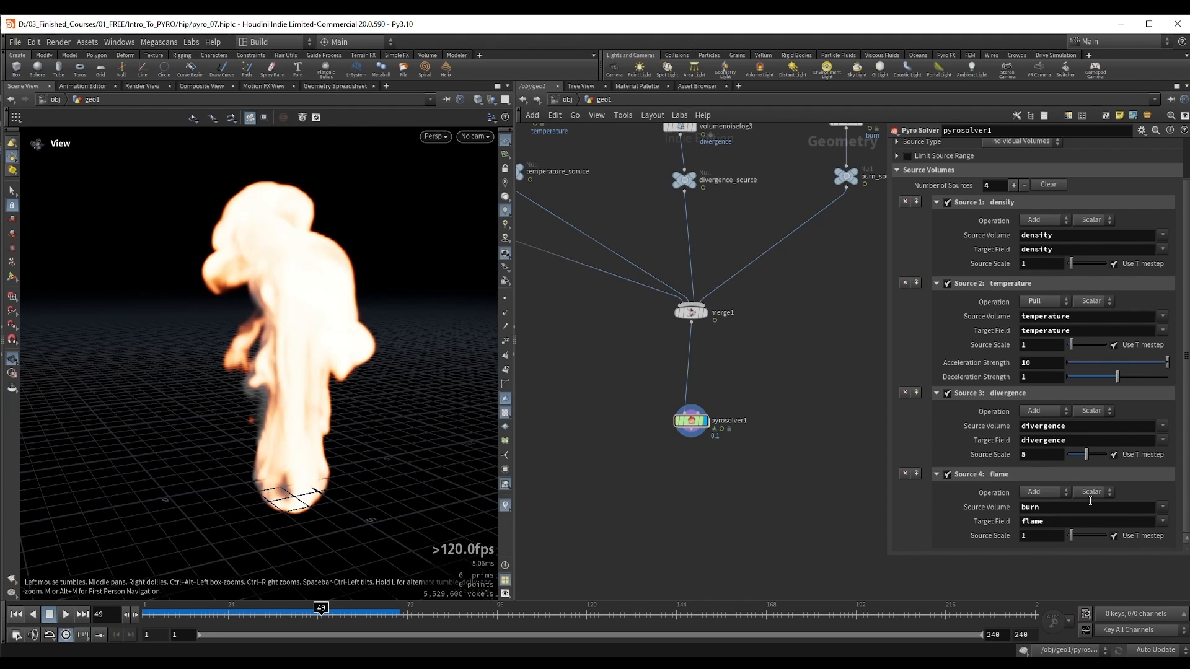
pyautogui.click(1033, 494)
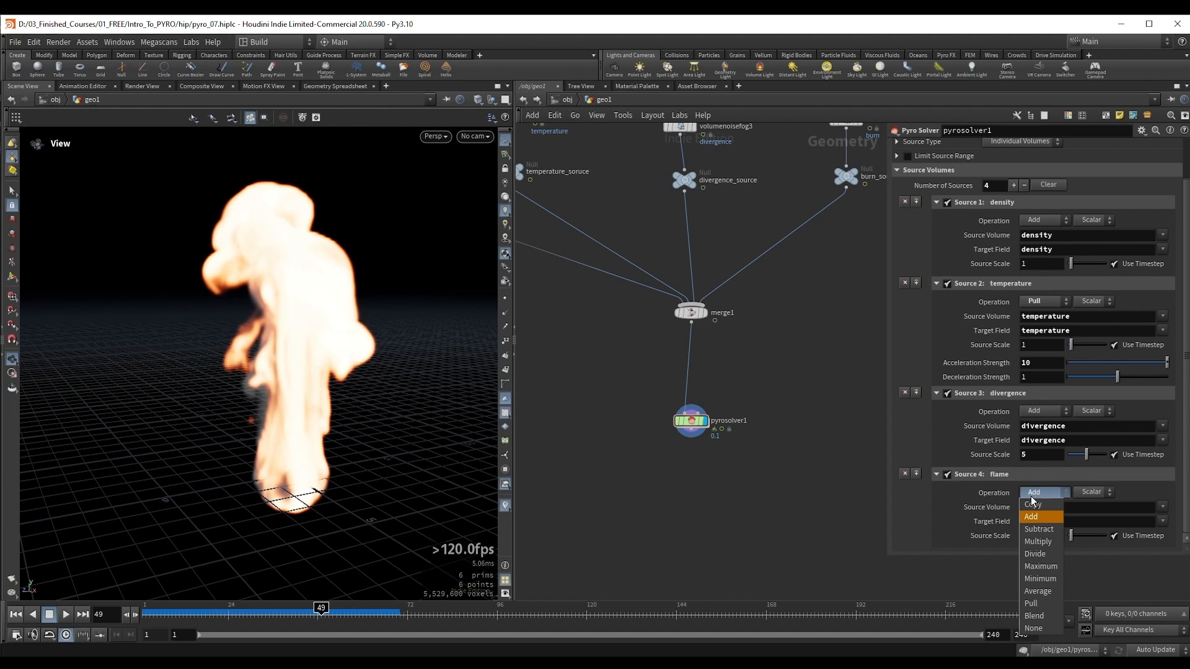
pyautogui.click(1056, 566)
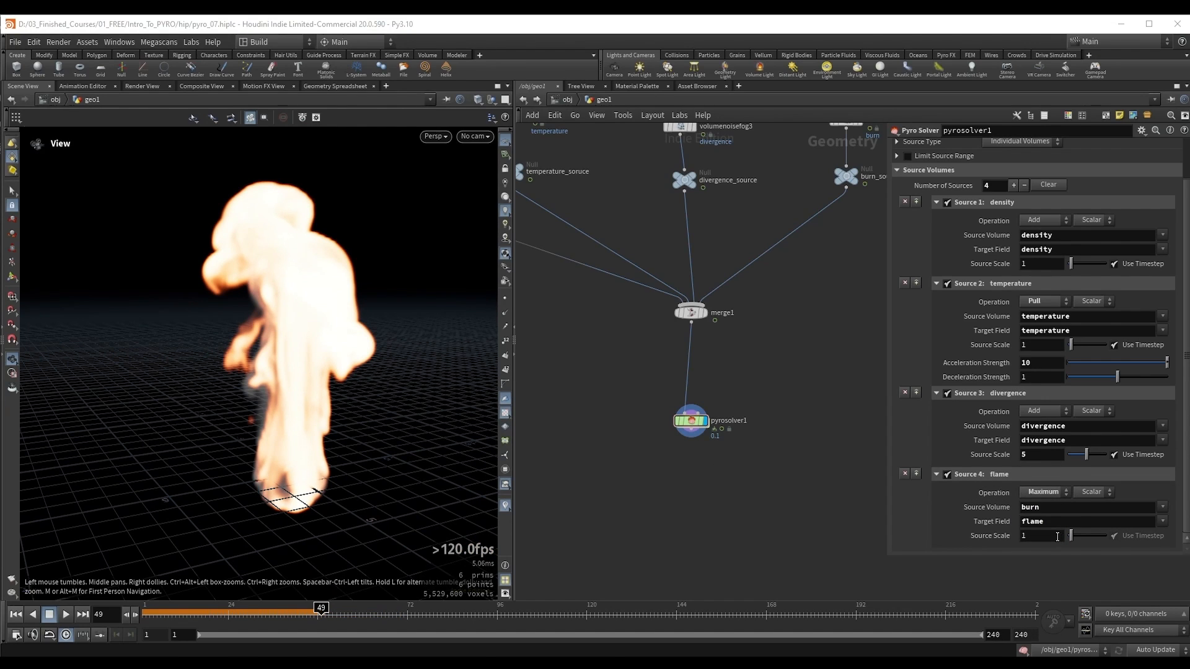
pyautogui.moveTo(1048, 539); pyautogui.dragTo(1008, 546)
# Step: Replay the simulation from the start to frame 49, scrub back to frame 46, and examine the flame within the smoke
pyautogui.moveTo(314, 310); pyautogui.dragTo(316, 350)
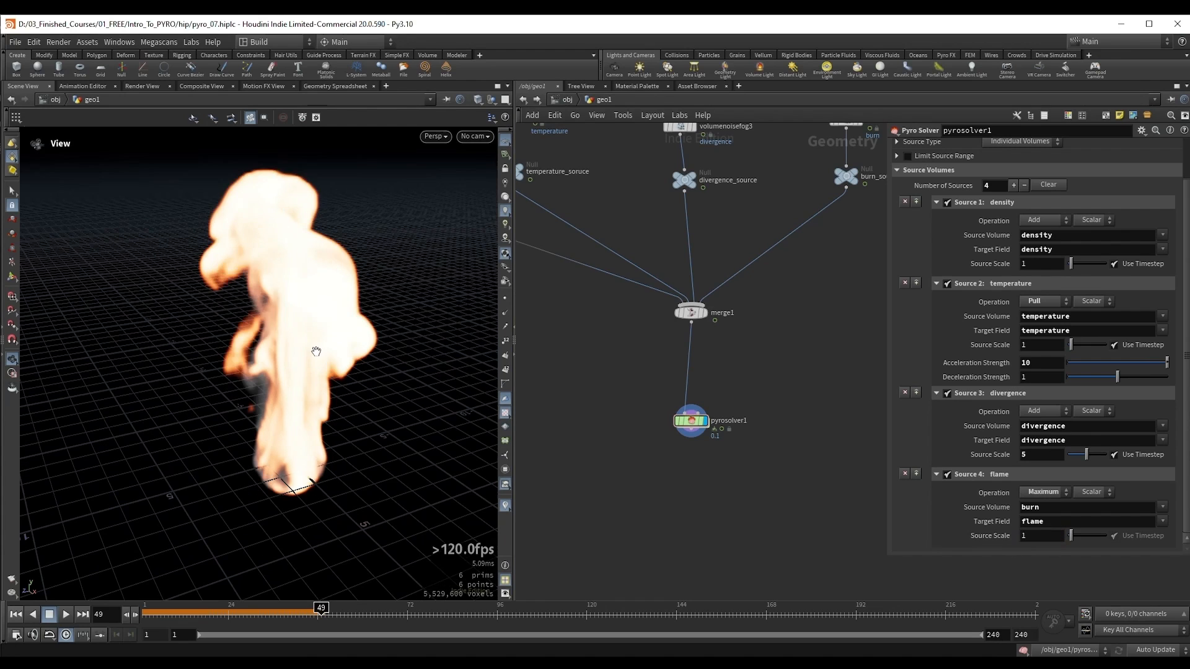
pyautogui.hotkey('ctrl', 'Up')
pyautogui.press('Up')
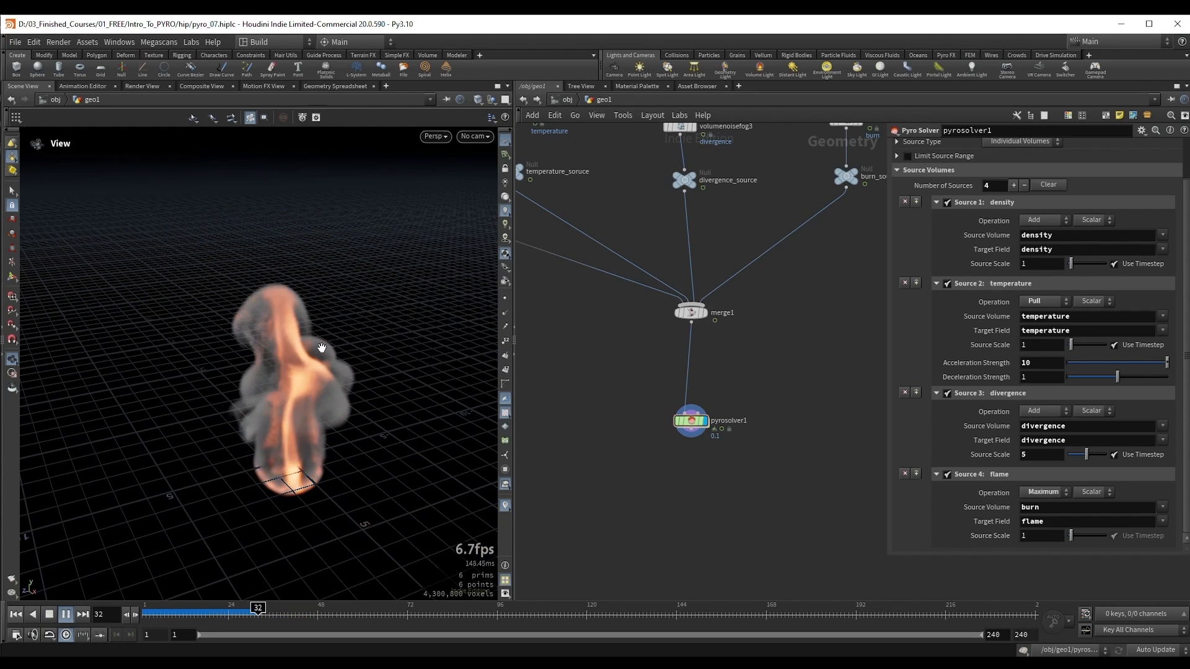
pyautogui.press('Up')
pyautogui.moveTo(311, 397); pyautogui.dragTo(309, 377)
pyautogui.press('Up')
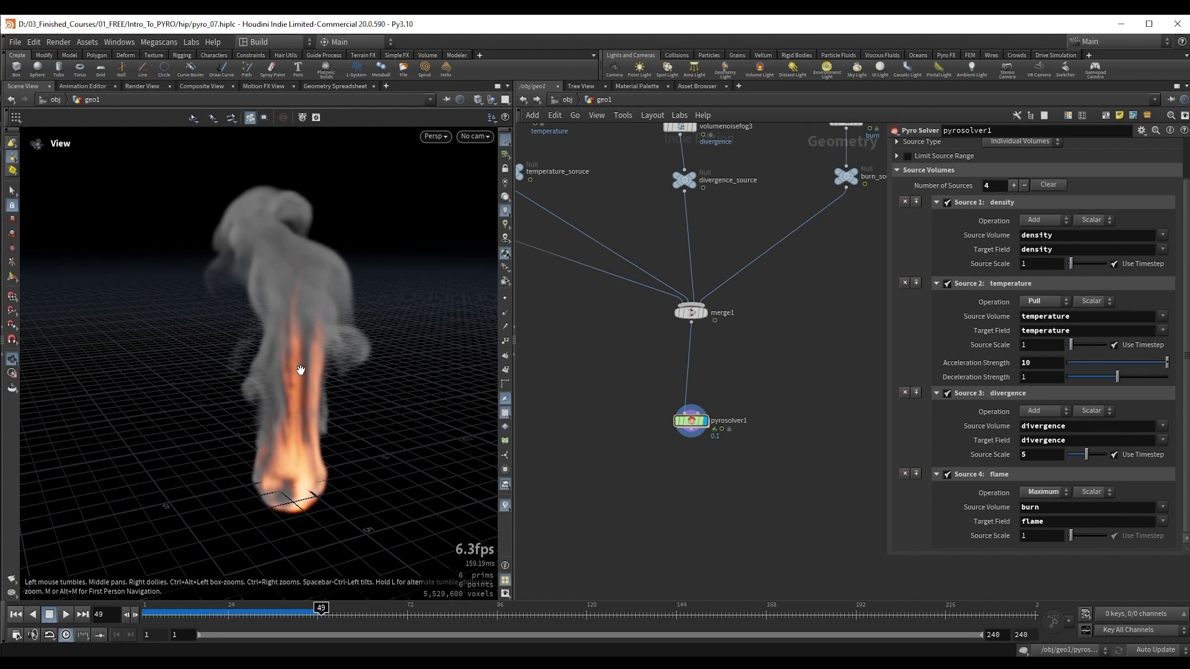
pyautogui.click(306, 614)
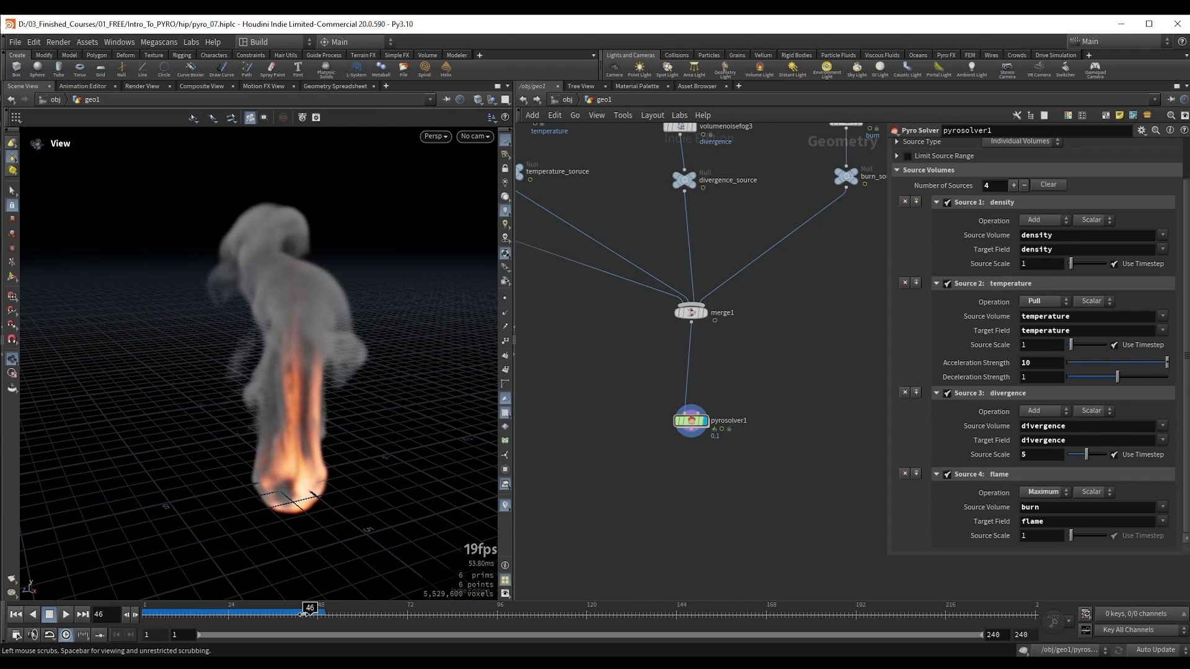
# Step: Scrub to frame 48 and review the solver's flame field settings alongside the Source 4 flame operation
pyautogui.moveTo(306, 616); pyautogui.dragTo(317, 616)
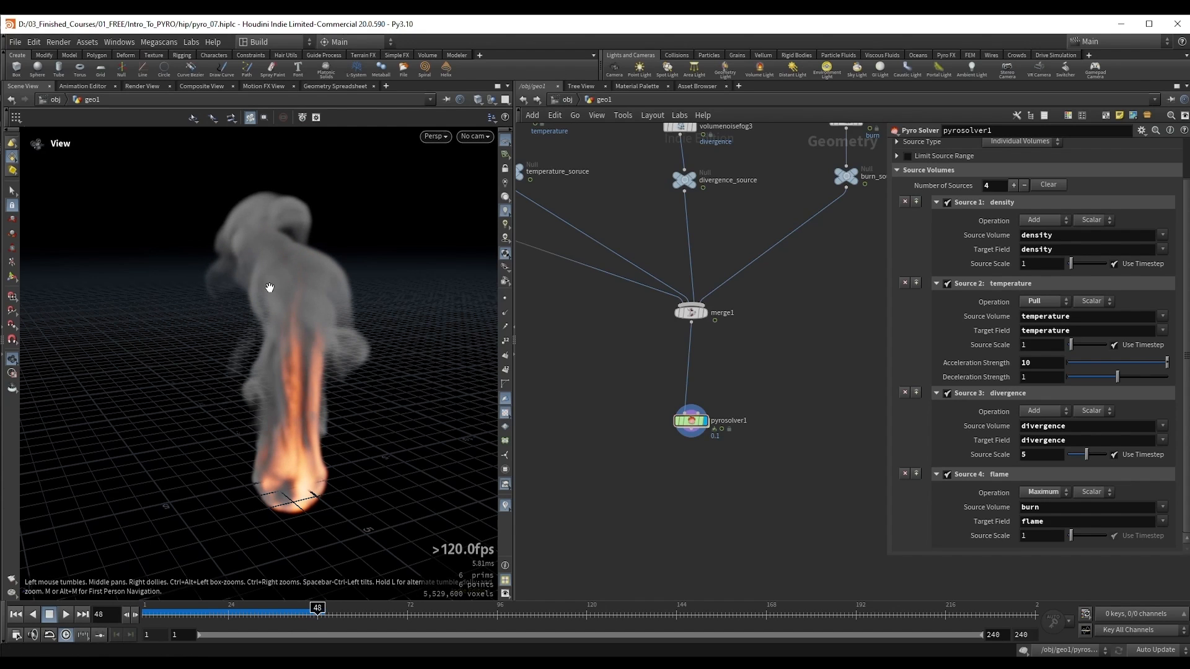
pyautogui.scroll(2, 1026, 230)
pyautogui.click(1038, 174)
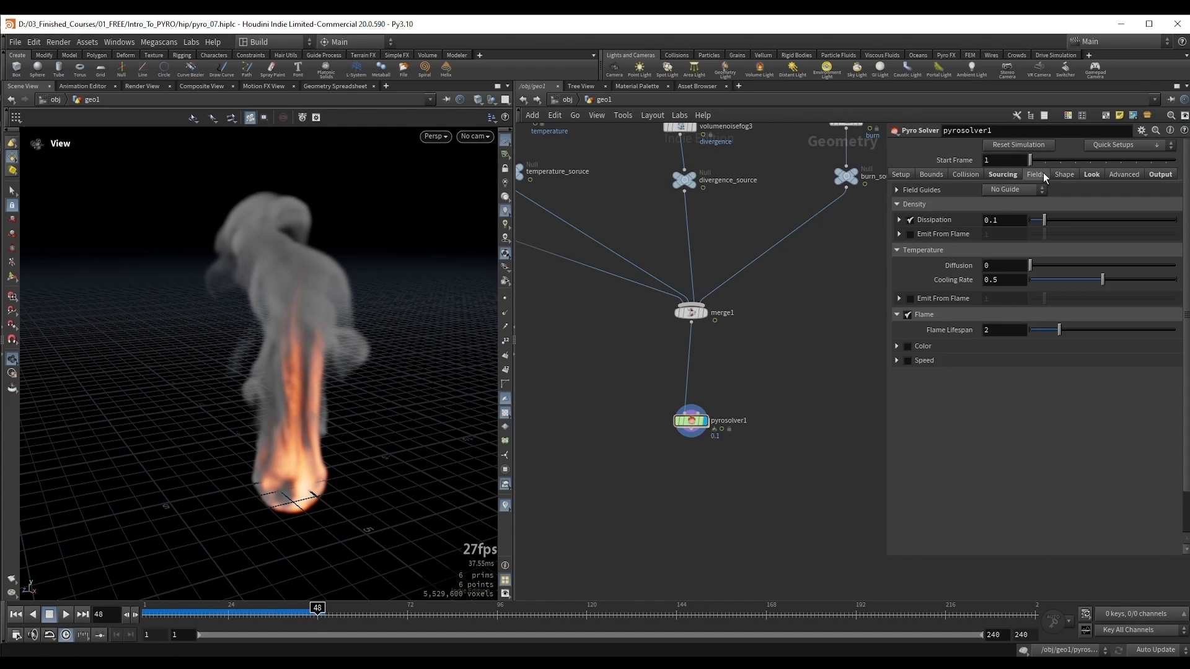
pyautogui.click(988, 450)
pyautogui.moveTo(337, 406); pyautogui.dragTo(324, 403)
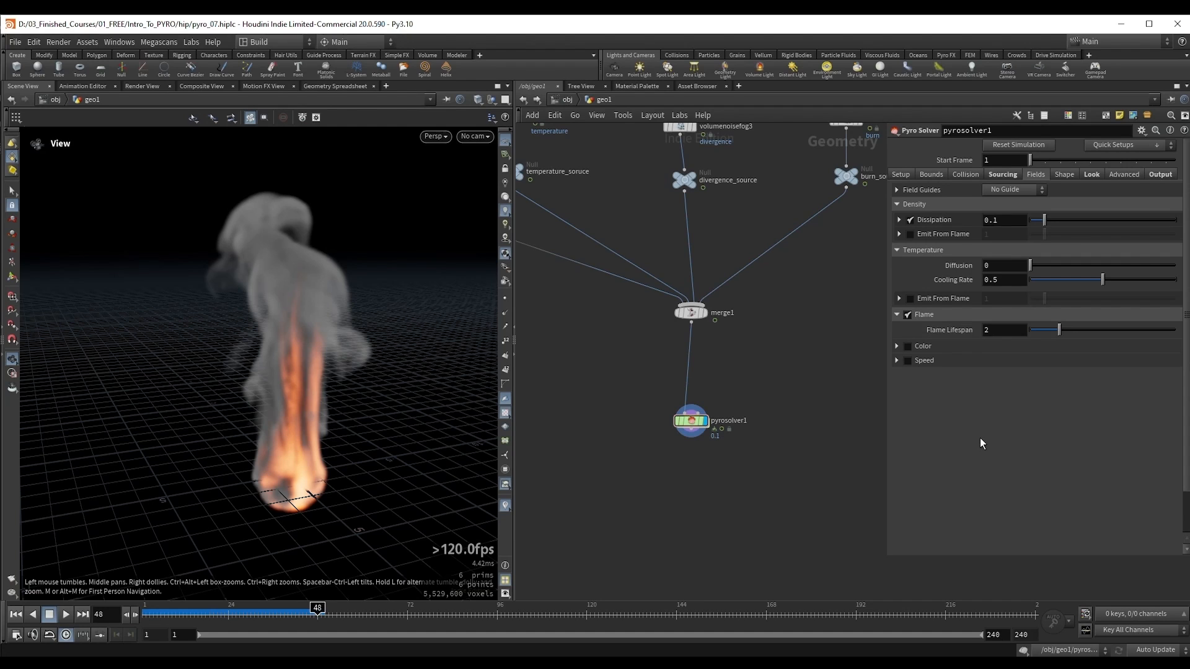
pyautogui.click(994, 173)
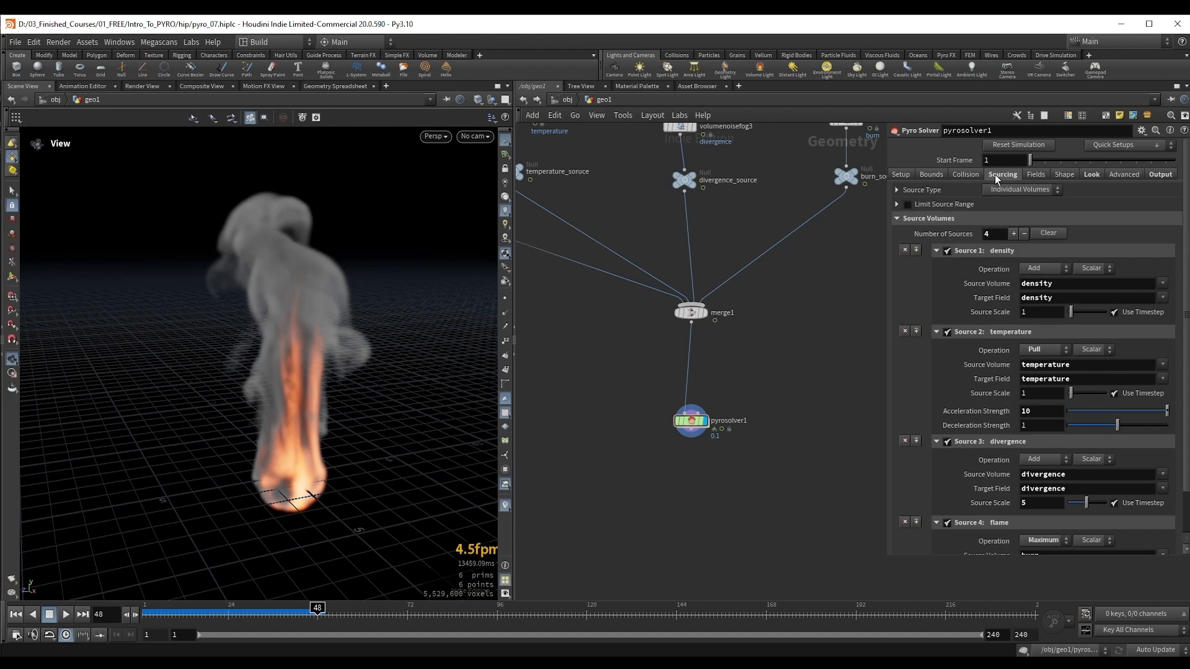
pyautogui.scroll(-2, 1058, 482)
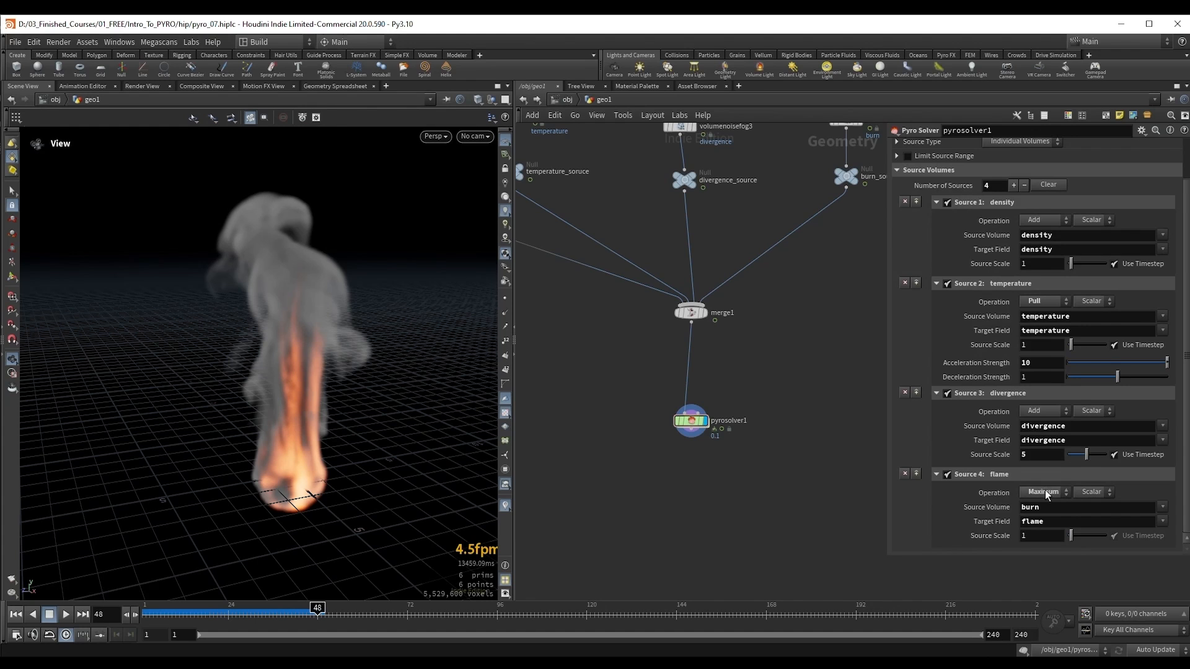
pyautogui.scroll(2, 1046, 492)
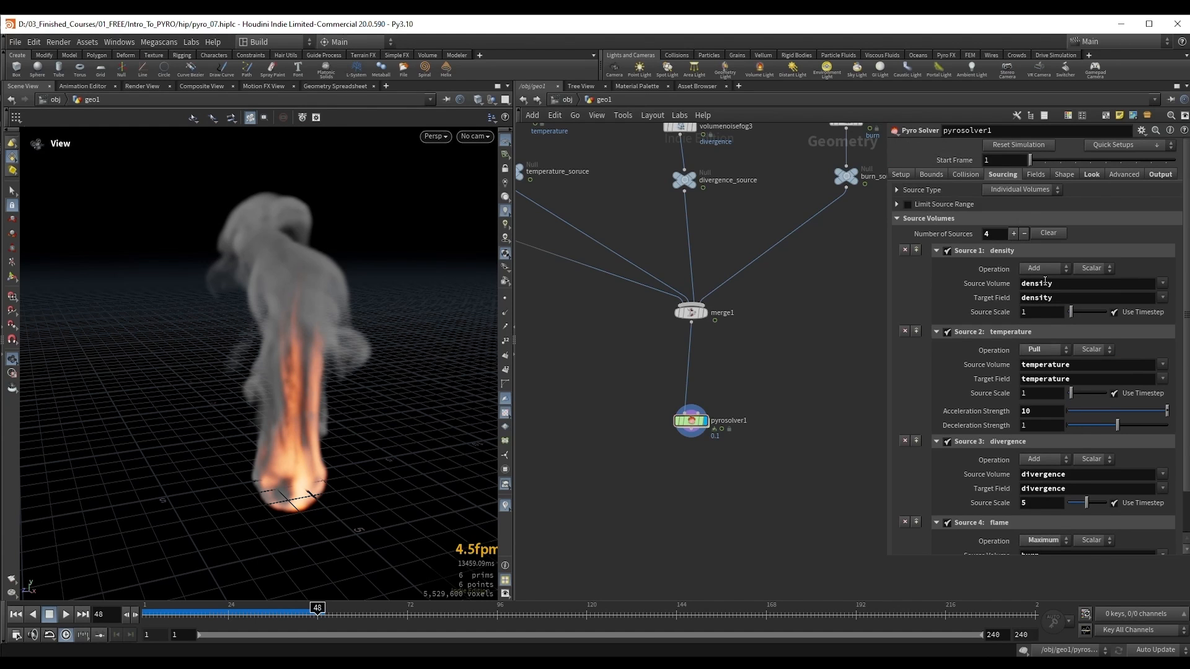
# Step: Return to the field settings, play the simulation on to frame 58, and examine the flame within the smoke
pyautogui.click(1036, 175)
pyautogui.press('Up')
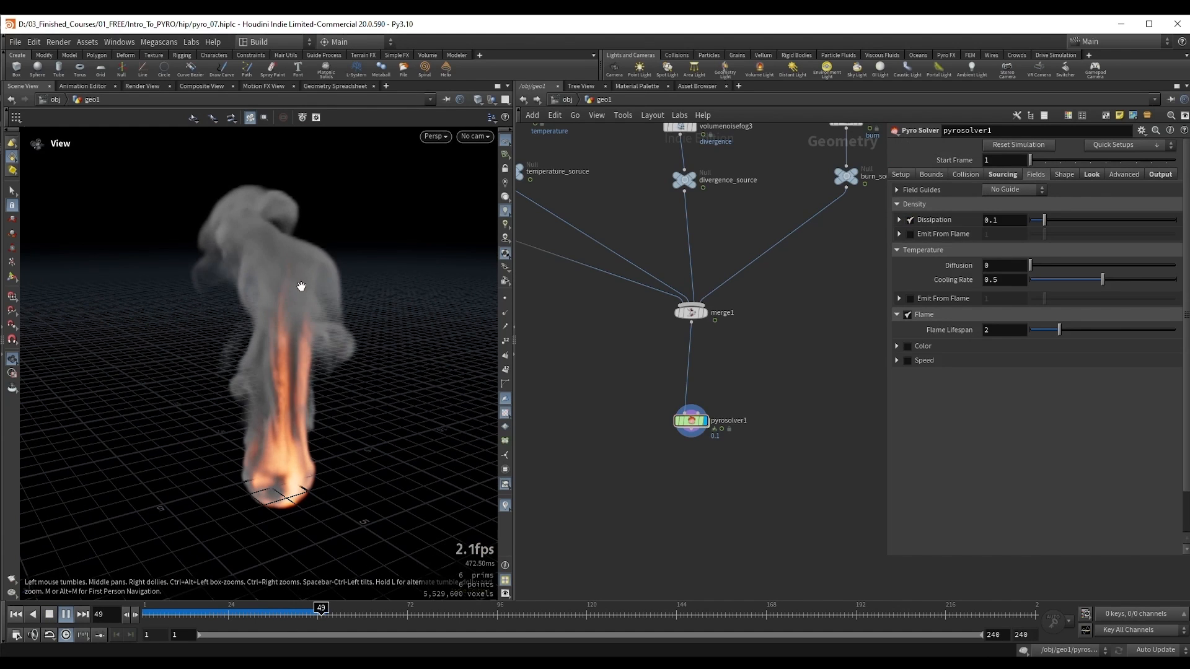
pyautogui.press('Up')
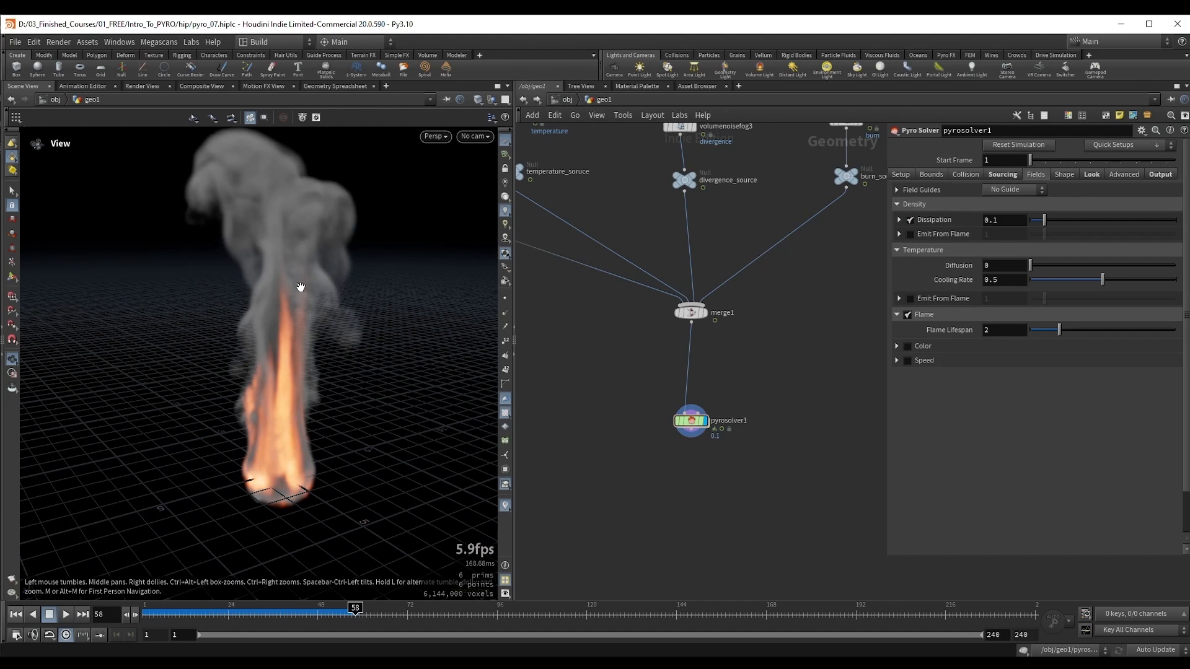
pyautogui.moveTo(294, 334); pyautogui.dragTo(298, 351)
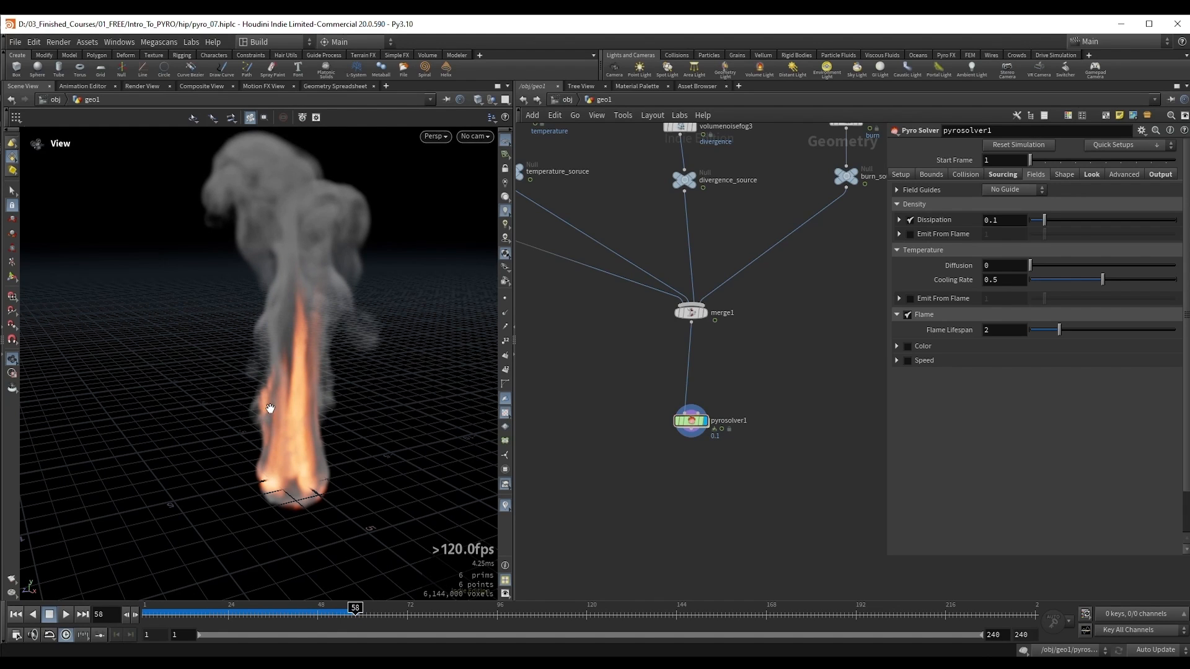
pyautogui.moveTo(298, 362); pyautogui.dragTo(302, 360)
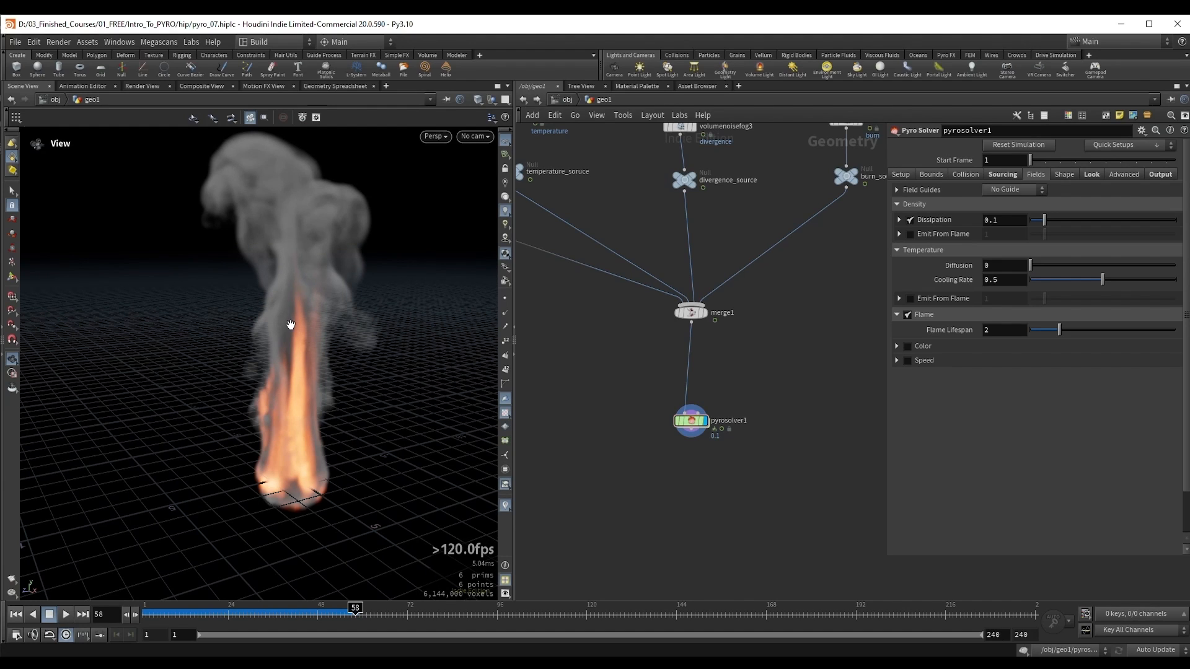
# Step: Enable Flame Expansion in the solver's shape settings and expand its options
pyautogui.click(1067, 175)
pyautogui.click(908, 276)
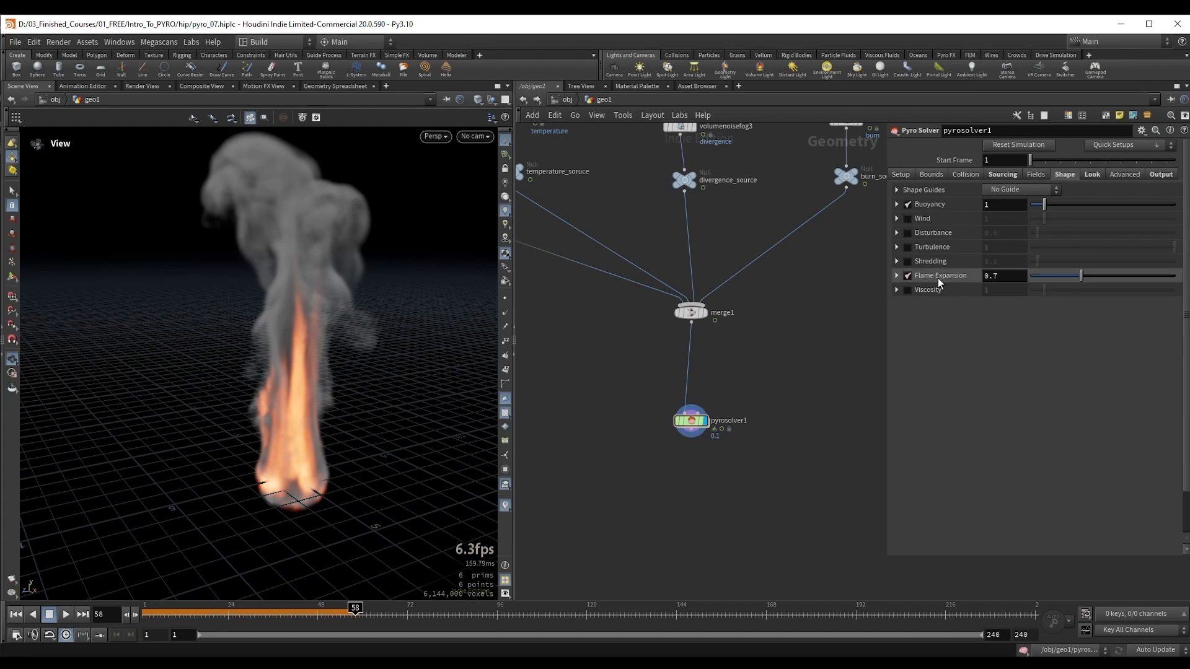
pyautogui.click(896, 276)
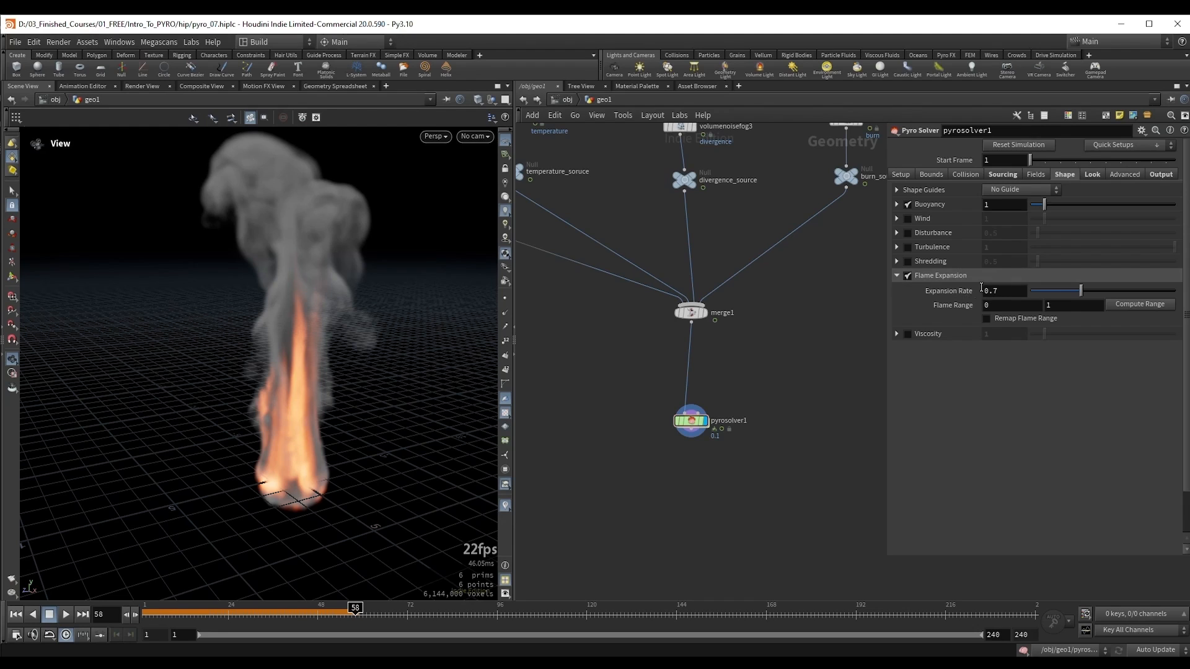
pyautogui.moveTo(958, 293)
pyautogui.scroll(2, 303, 340)
pyautogui.moveTo(305, 338); pyautogui.dragTo(314, 340)
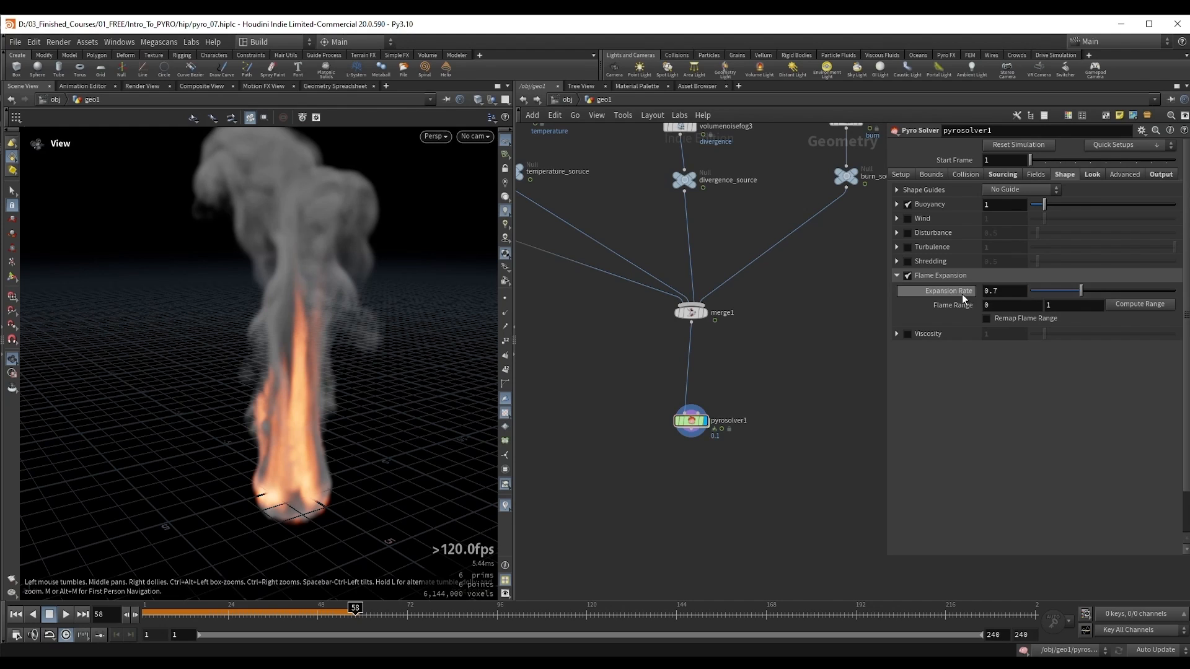
# Step: Replay the simulation from the start to frame 57 with Flame Expansion enabled
pyautogui.doubleClick(994, 292)
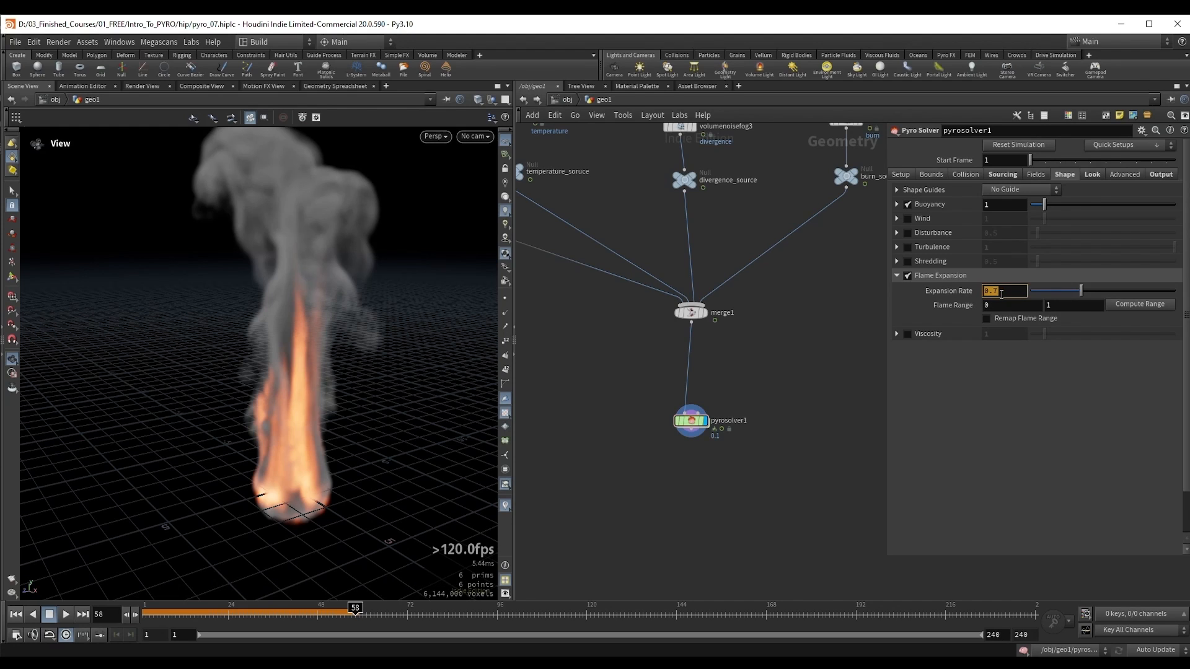
pyautogui.click(1006, 378)
pyautogui.moveTo(643, 385); pyautogui.dragTo(731, 434)
pyautogui.hotkey('ctrl', 'Up')
pyautogui.press('Up')
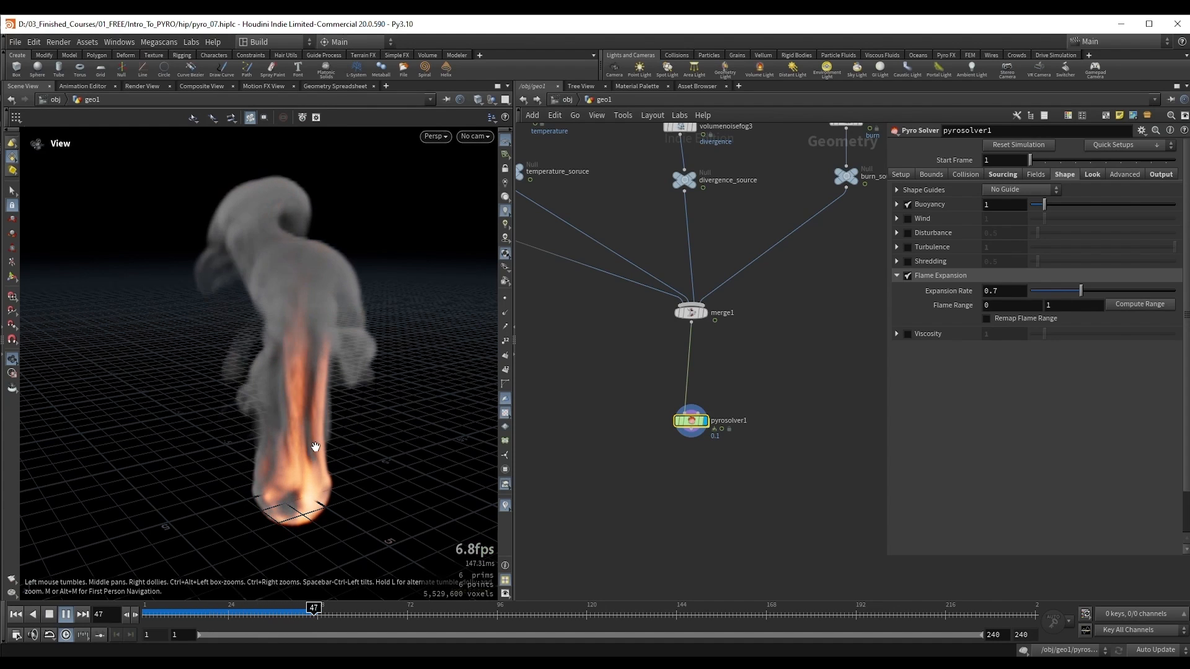
pyautogui.press('Up')
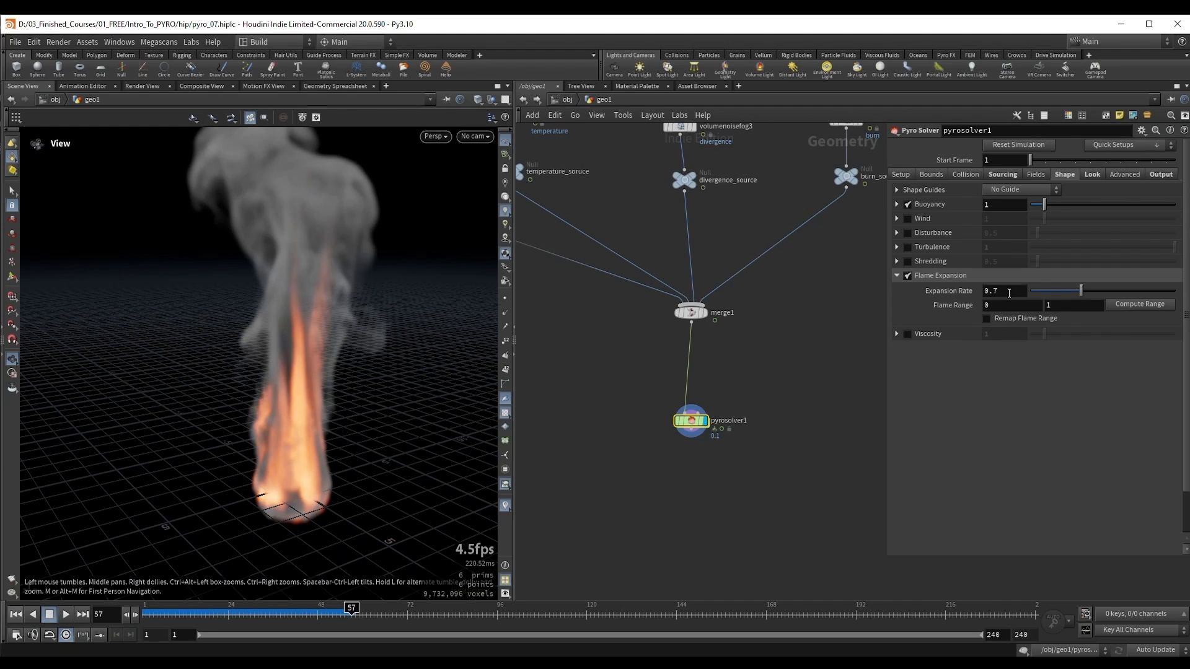
# Step: Set the Flame Expansion's Expansion Rate to 2
pyautogui.moveTo(1009, 293); pyautogui.dragTo(969, 294)
pyautogui.write('2')
pyautogui.press('Return')
# Step: Duplicate the pyro solver, go back to frame 1, and disable Flame Expansion on the copy
pyautogui.moveTo(725, 427); pyautogui.dragTo(738, 361, button='middle')
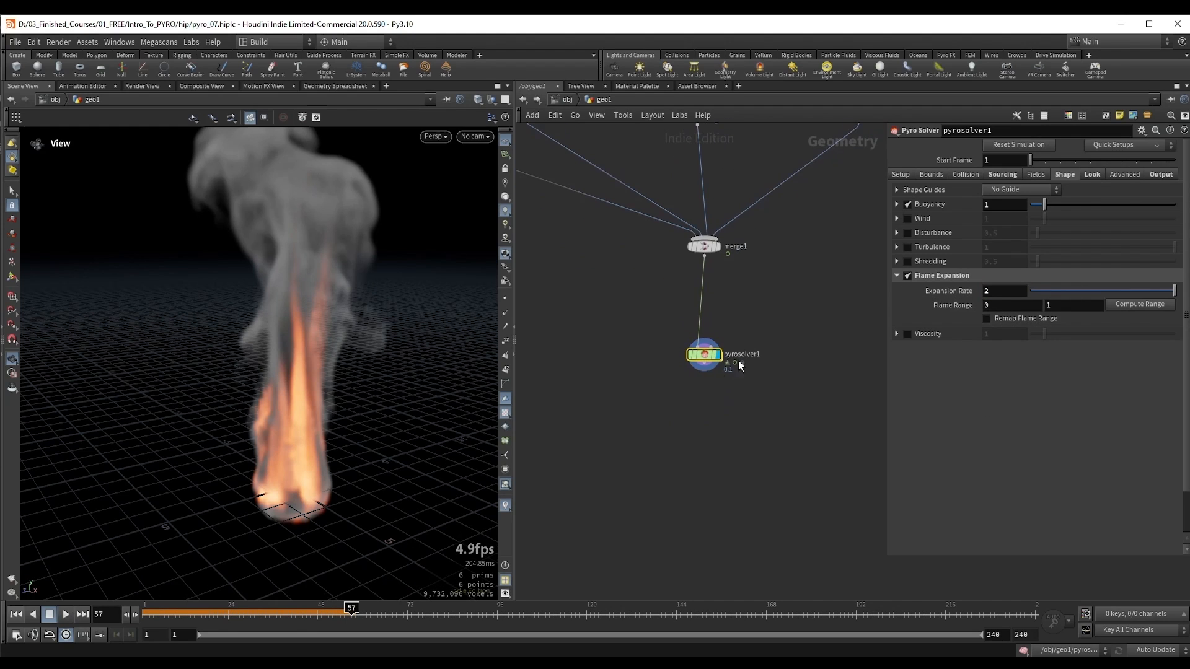
pyautogui.moveTo(739, 365); pyautogui.dragTo(776, 387)
pyautogui.hotkey('ctrl', 'Up')
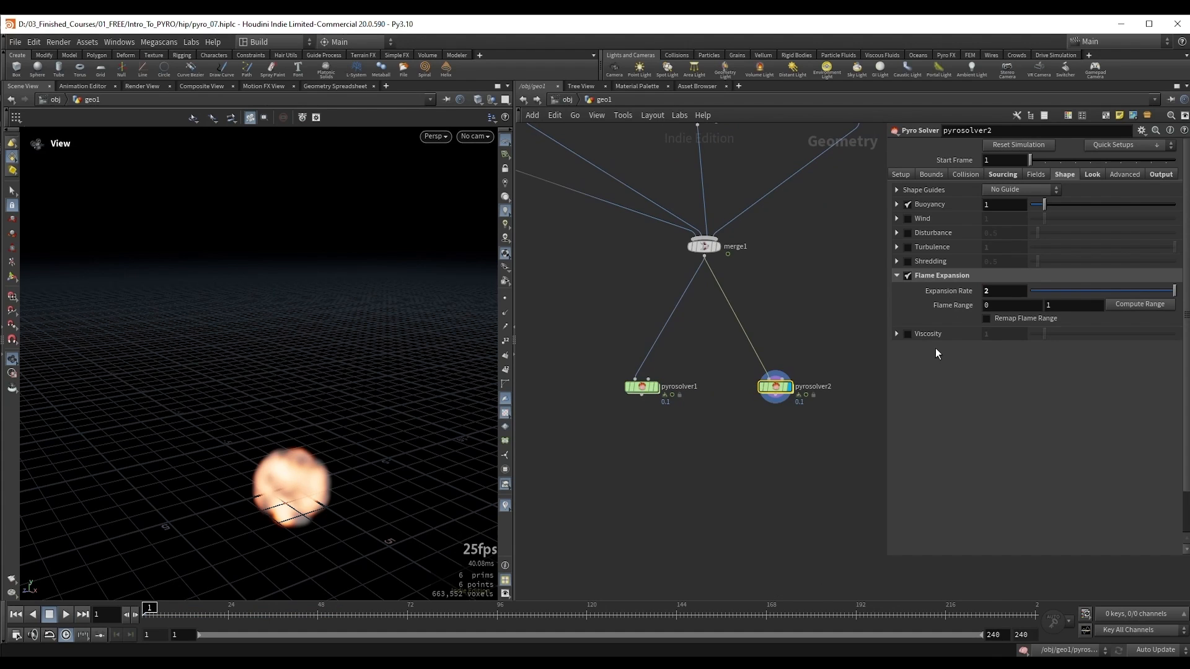
pyautogui.click(909, 276)
pyautogui.moveTo(804, 460); pyautogui.dragTo(766, 408, button='middle')
pyautogui.keyDown('alt'); pyautogui.moveTo(406, 414); pyautogui.dragTo(301, 411, button='right'); pyautogui.keyUp('alt')
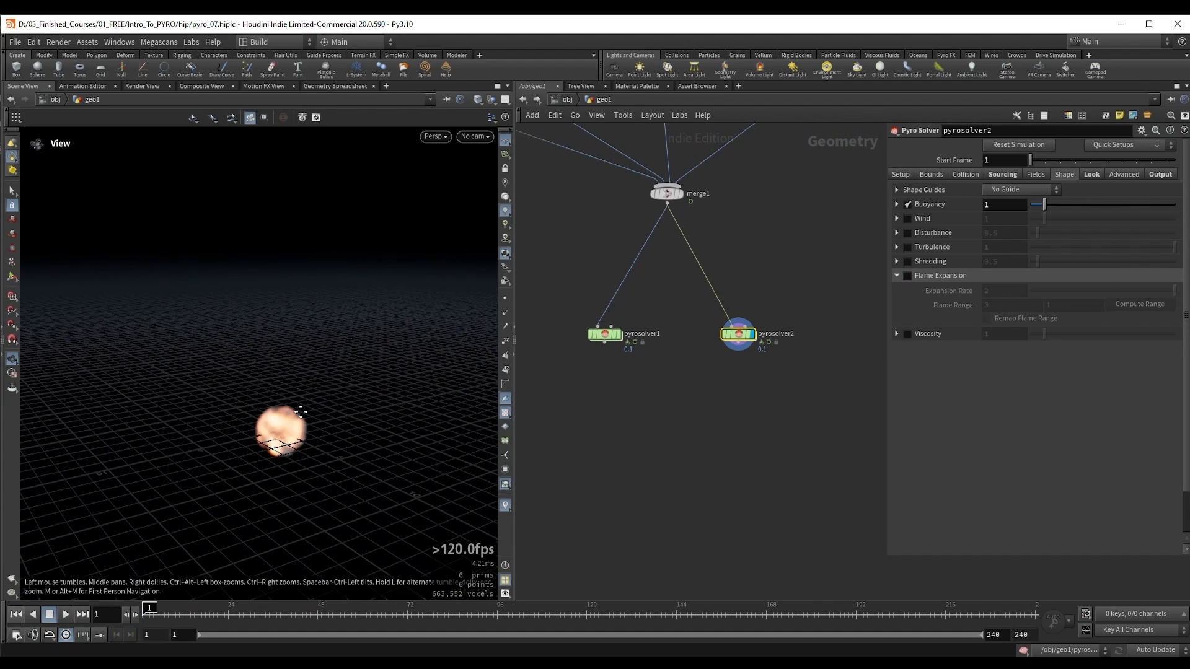
pyautogui.moveTo(300, 411); pyautogui.dragTo(302, 408, button='middle')
# Step: Add a Transform node after the duplicate solver and move its result about 8.83 units along X
pyautogui.click(738, 343)
pyautogui.press('Tab')
pyautogui.write('tran')
pyautogui.press('Return')
pyautogui.click(738, 393)
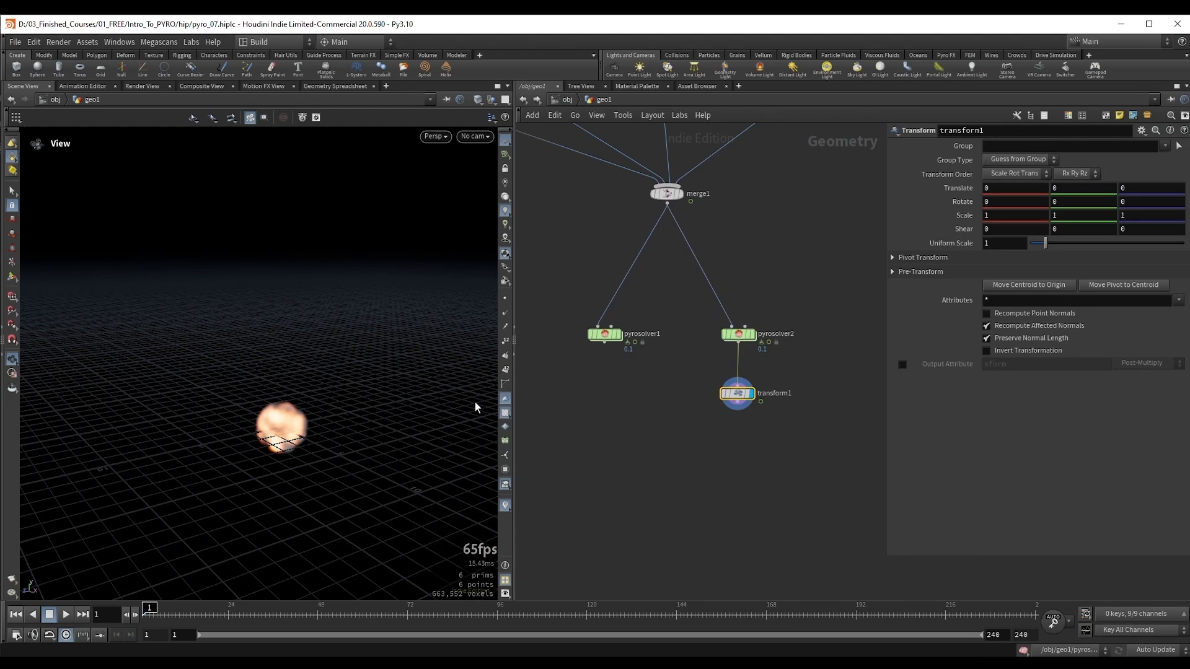
pyautogui.press('Return')
pyautogui.moveTo(307, 441); pyautogui.dragTo(421, 482)
pyautogui.keyDown('alt'); pyautogui.moveTo(347, 487); pyautogui.dragTo(477, 473); pyautogui.keyUp('alt')
pyautogui.keyDown('alt'); pyautogui.moveTo(474, 473); pyautogui.dragTo(436, 461, button='middle'); pyautogui.keyUp('alt')
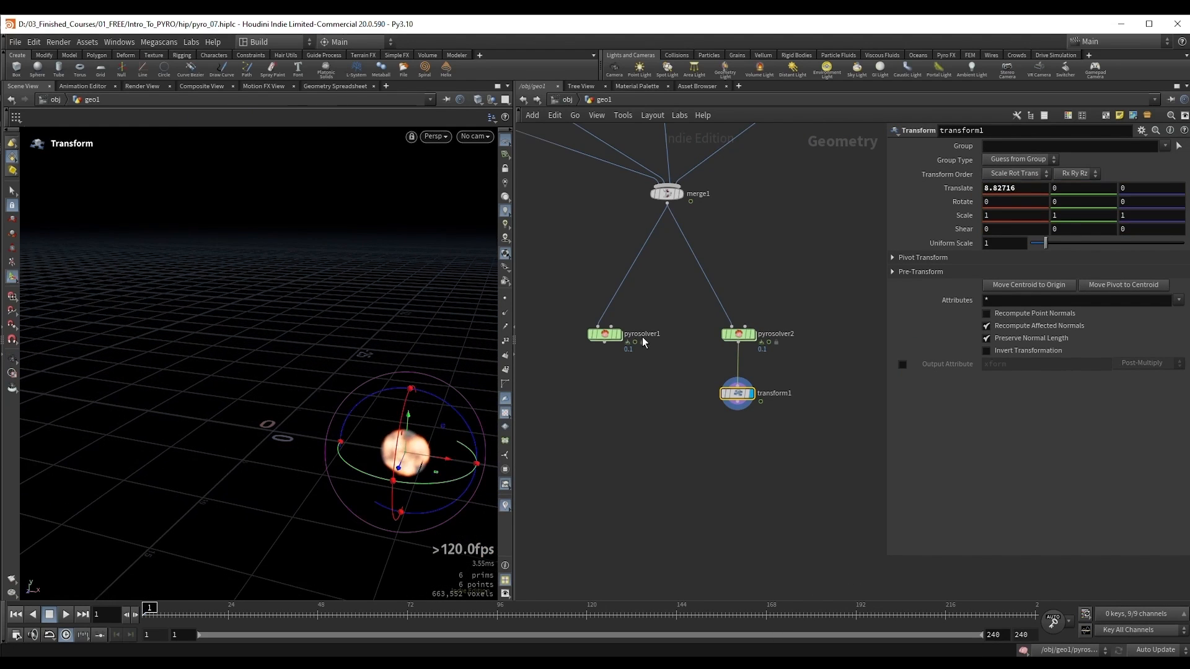
# Step: Merge the original solver with the transformed copy in a new Merge node and display the merge
pyautogui.click(604, 343)
pyautogui.press('Tab')
pyautogui.write('mer')
pyautogui.press('Return')
pyautogui.click(627, 445)
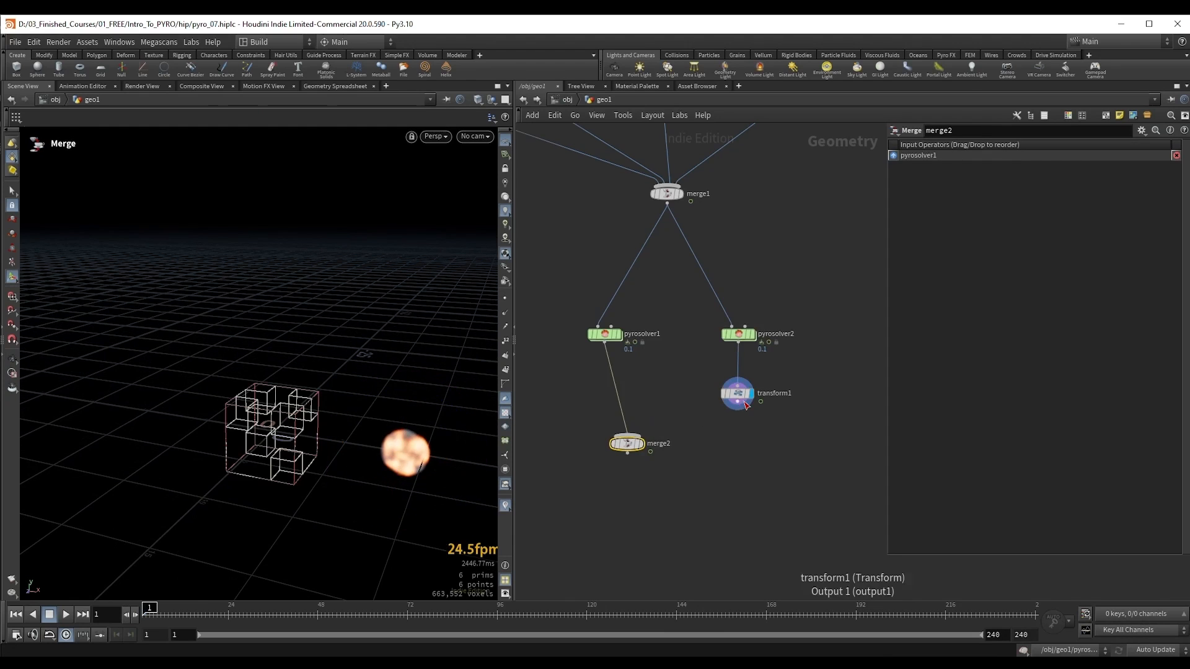
pyautogui.moveTo(738, 402); pyautogui.dragTo(652, 454)
pyautogui.click(641, 444)
# Step: Move the copied simulation farther along X, to about 10.92, and select the new Merge node
pyautogui.click(737, 393)
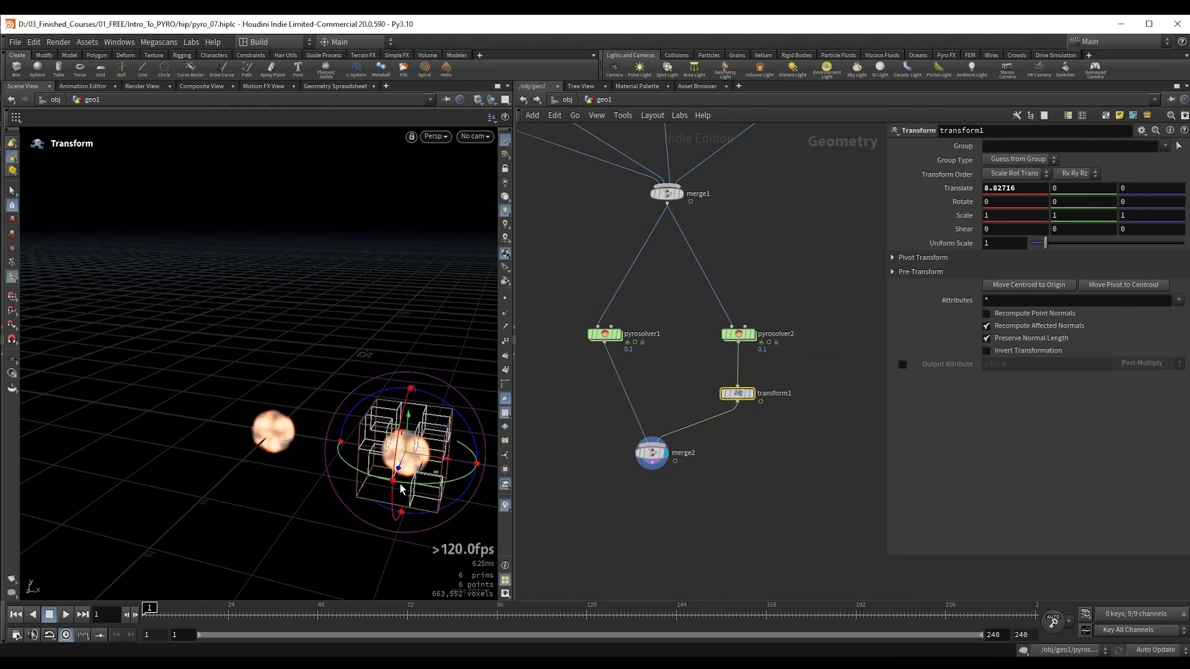
pyautogui.moveTo(430, 458); pyautogui.dragTo(462, 463)
pyautogui.keyDown('alt'); pyautogui.moveTo(460, 462); pyautogui.dragTo(364, 421, button='middle'); pyautogui.keyUp('alt')
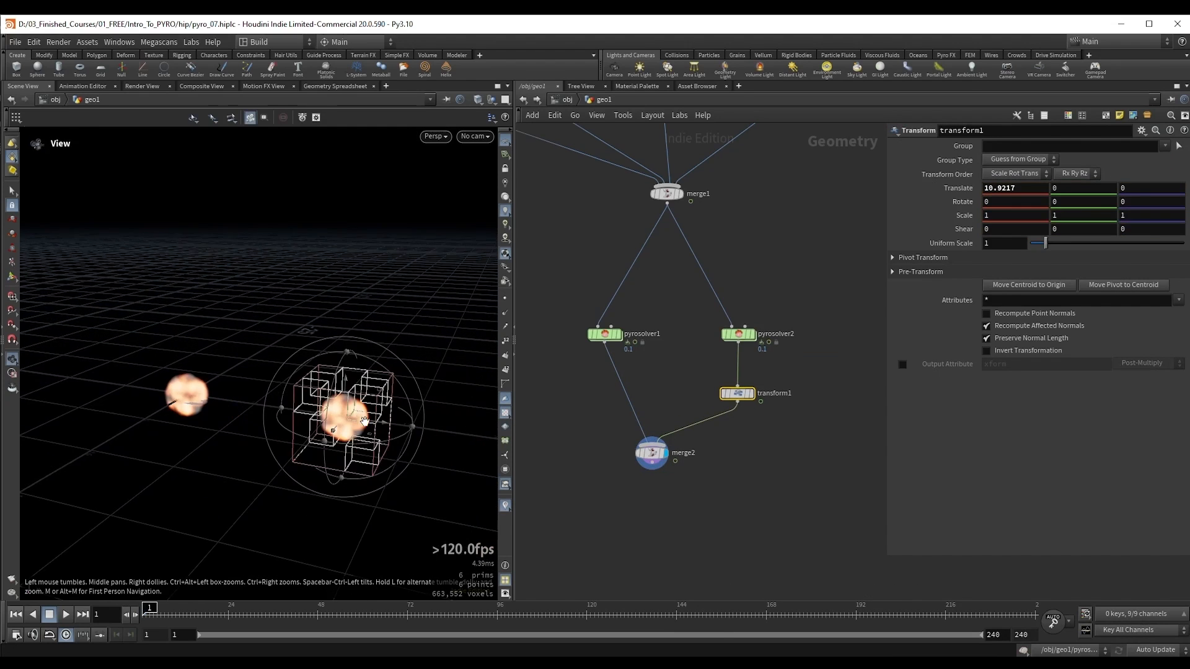
pyautogui.click(651, 453)
pyautogui.moveTo(550, 325); pyautogui.dragTo(596, 340, button='middle')
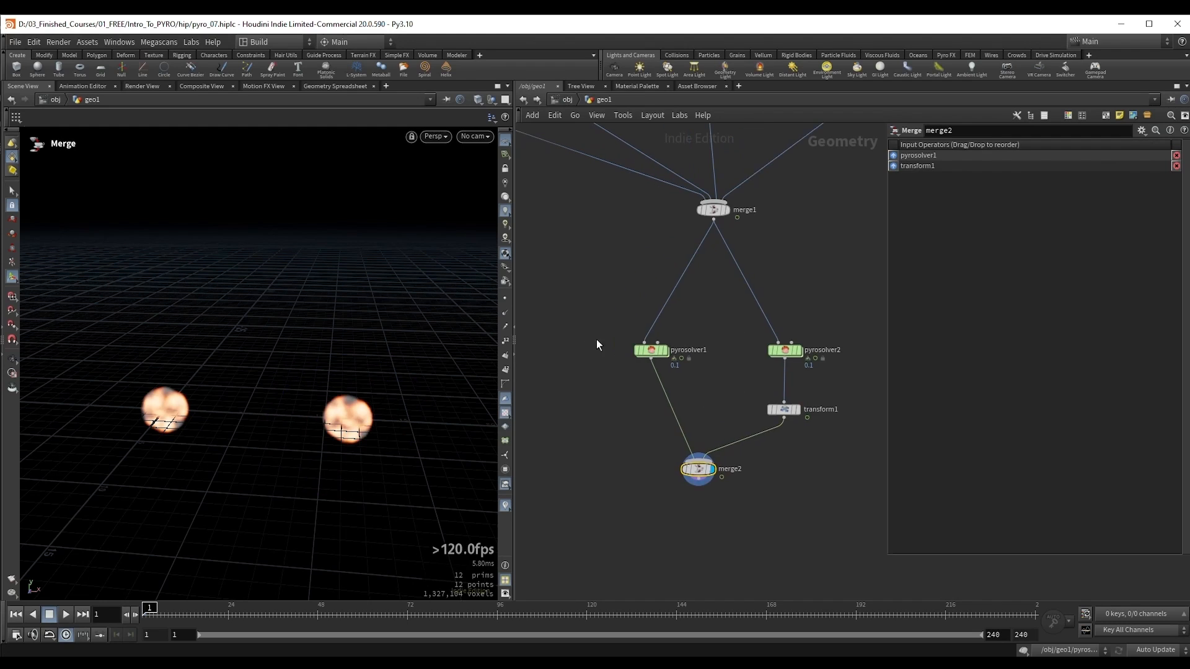
# Step: Check the Flame Expansion settings of both solvers and play the merged simulations from frame 1 to frame 36
pyautogui.click(651, 351)
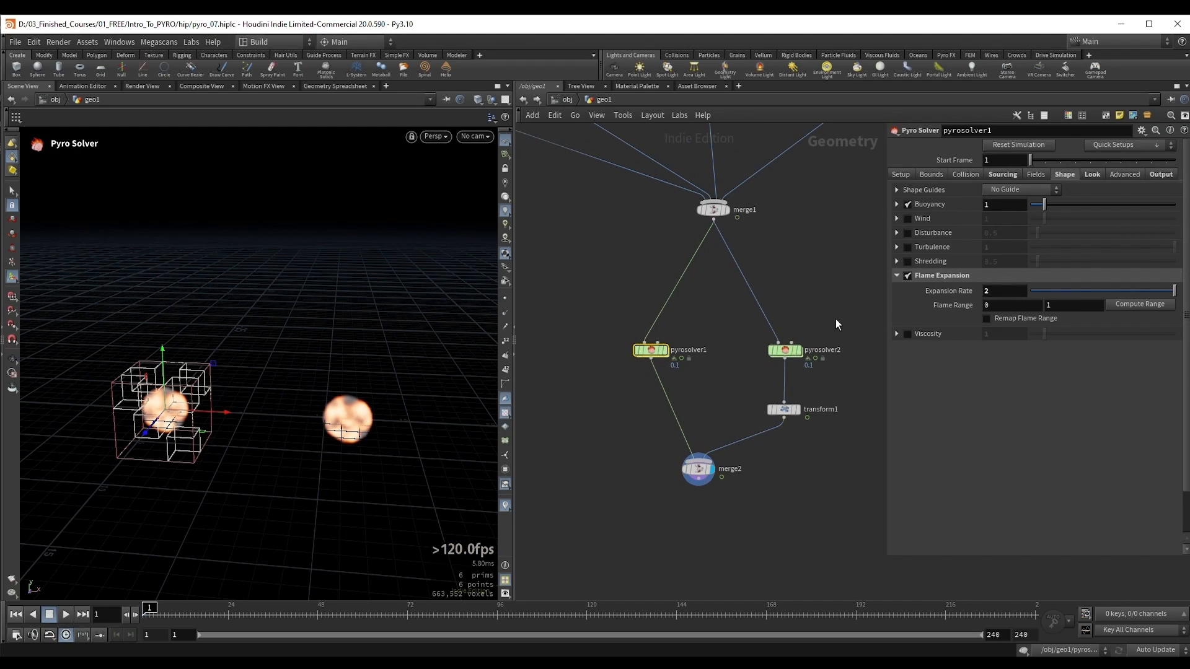
pyautogui.click(785, 352)
pyautogui.moveTo(610, 489); pyautogui.dragTo(698, 469)
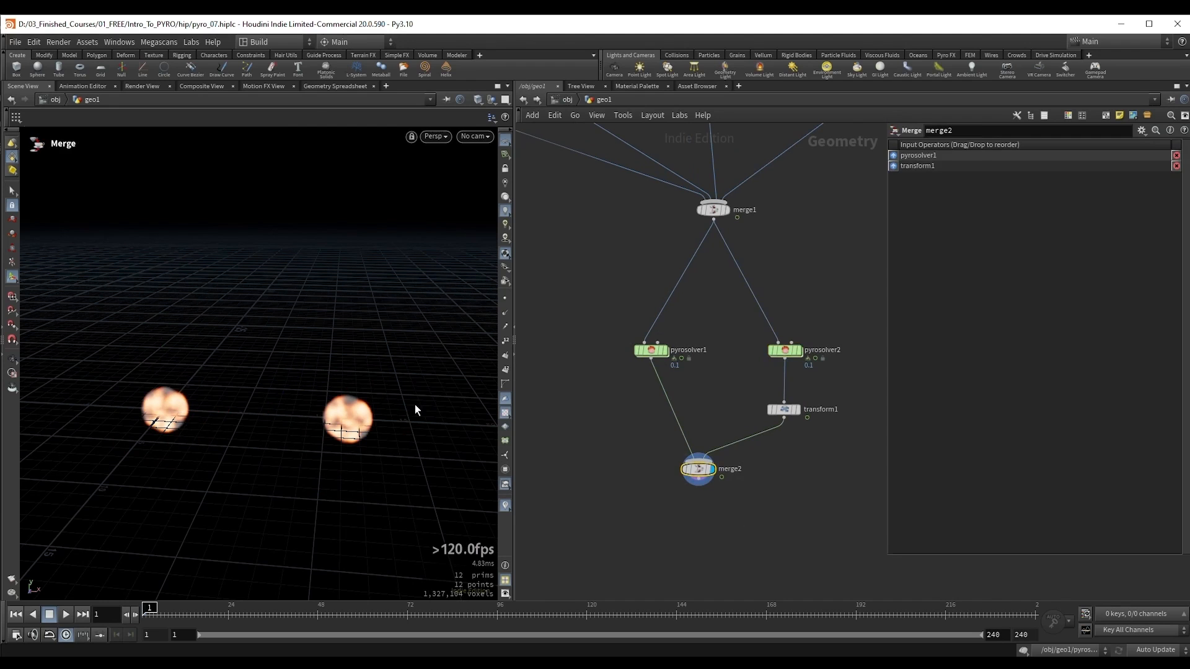
pyautogui.press('Escape')
pyautogui.press('Up')
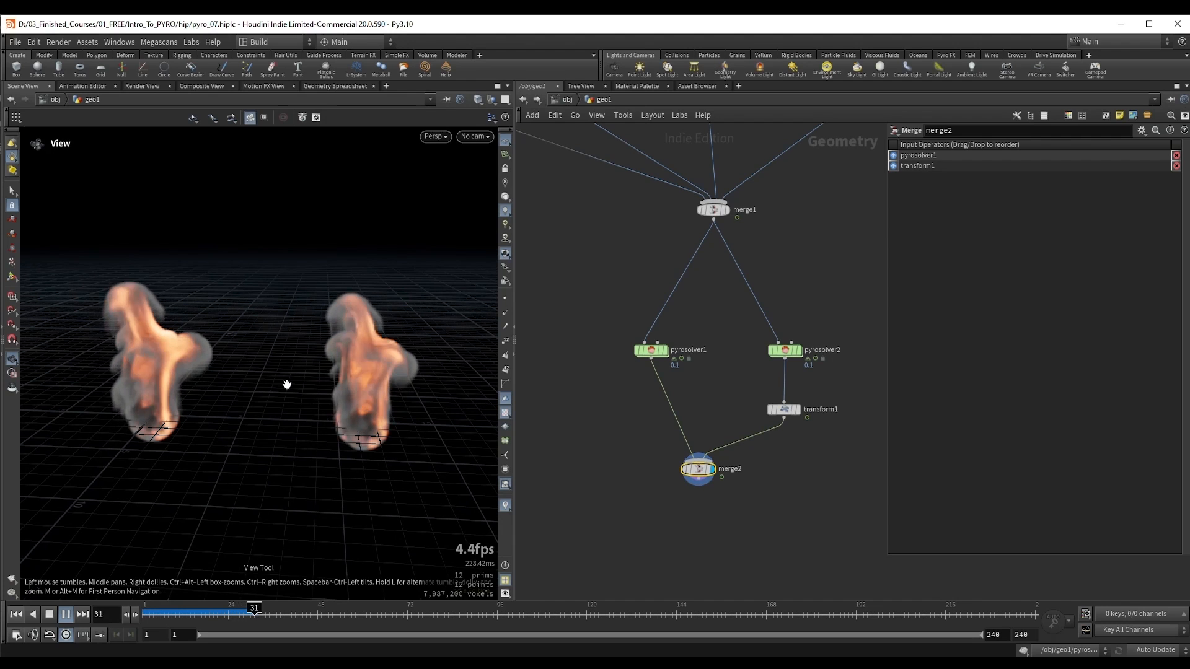
pyautogui.press('Up')
# Step: Compare the shapes of the two side-by-side fire simulations at frame 36 from several angles
pyautogui.moveTo(285, 402); pyautogui.dragTo(250, 362)
pyautogui.moveTo(250, 363); pyautogui.dragTo(246, 377, button='right')
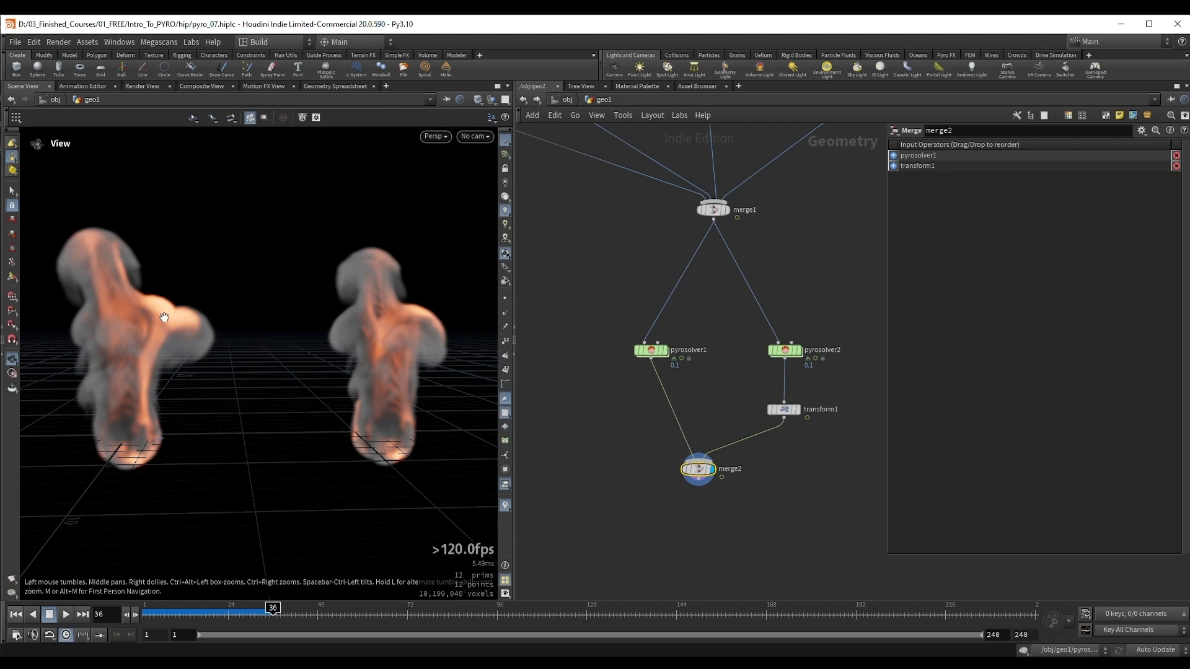
pyautogui.moveTo(167, 340); pyautogui.dragTo(221, 319, button='right')
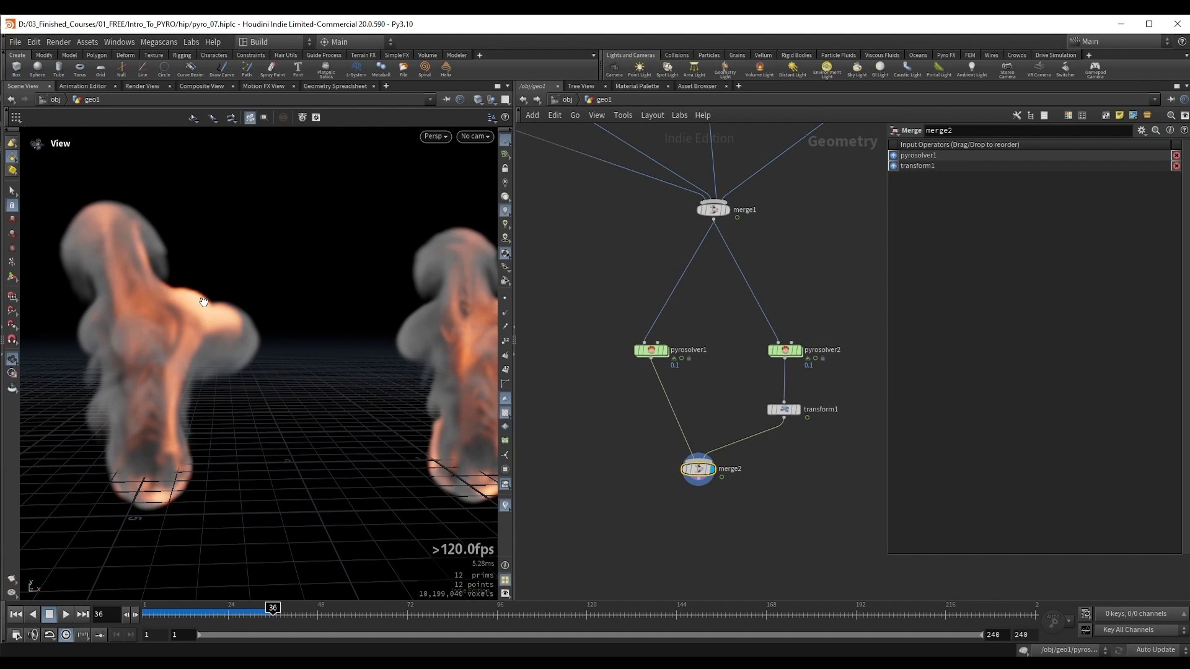
pyautogui.moveTo(196, 302); pyautogui.dragTo(194, 316)
pyautogui.moveTo(194, 316); pyautogui.dragTo(209, 319, button='right')
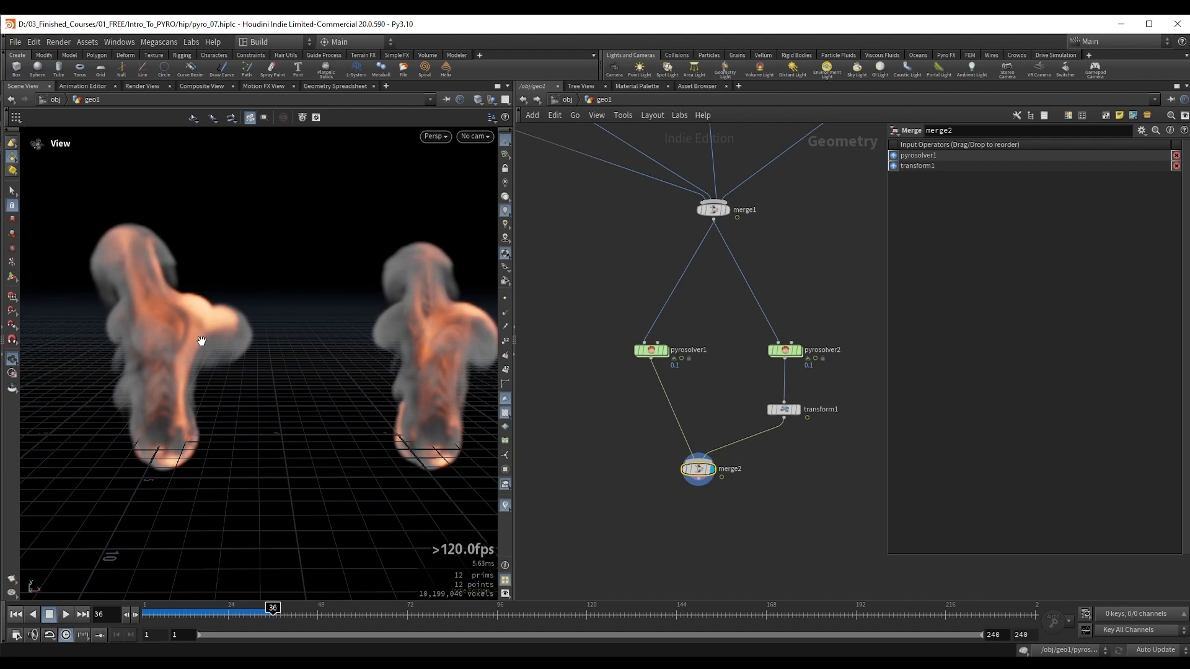
pyautogui.moveTo(201, 341); pyautogui.dragTo(250, 330)
pyautogui.moveTo(151, 330); pyautogui.dragTo(158, 334)
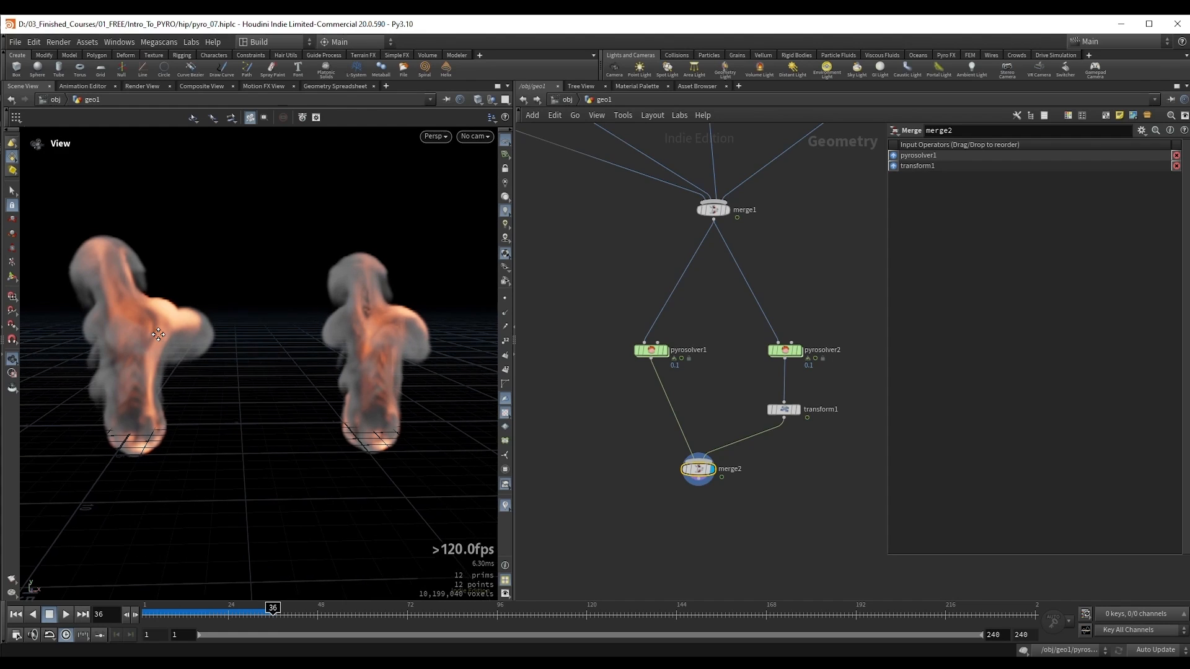
# Step: Compute the Flame Range for the original solver's Flame Expansion at frame 36
pyautogui.moveTo(580, 326); pyautogui.dragTo(704, 380)
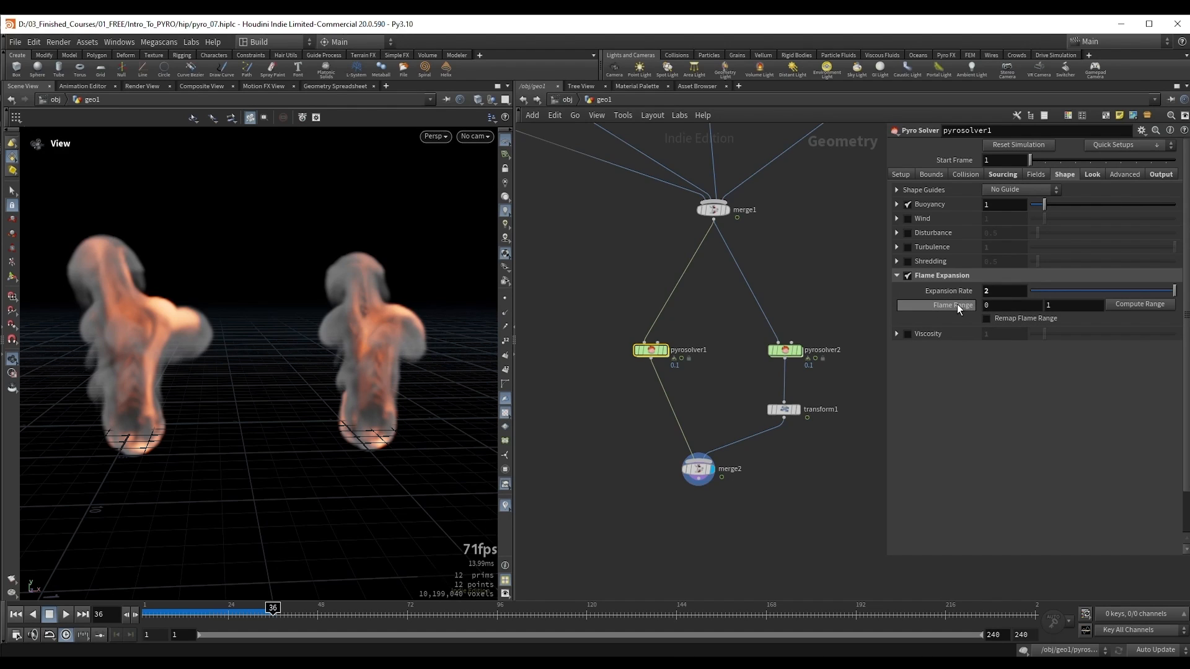
pyautogui.click(1132, 303)
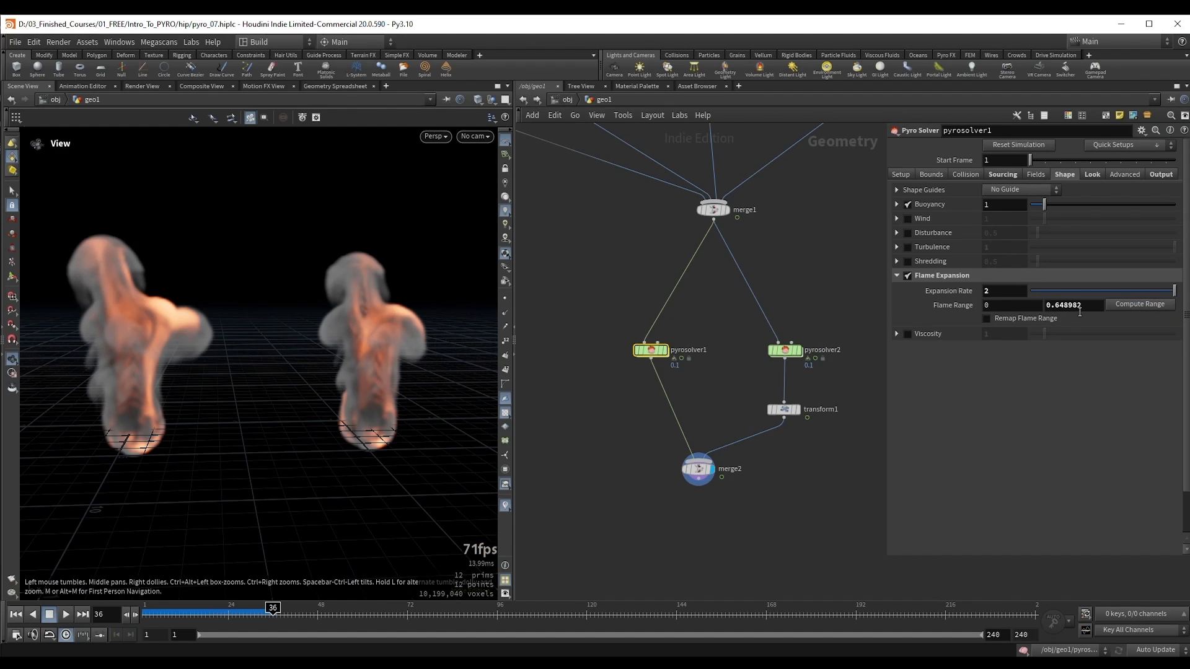
pyautogui.moveTo(1077, 313); pyautogui.dragTo(1053, 315)
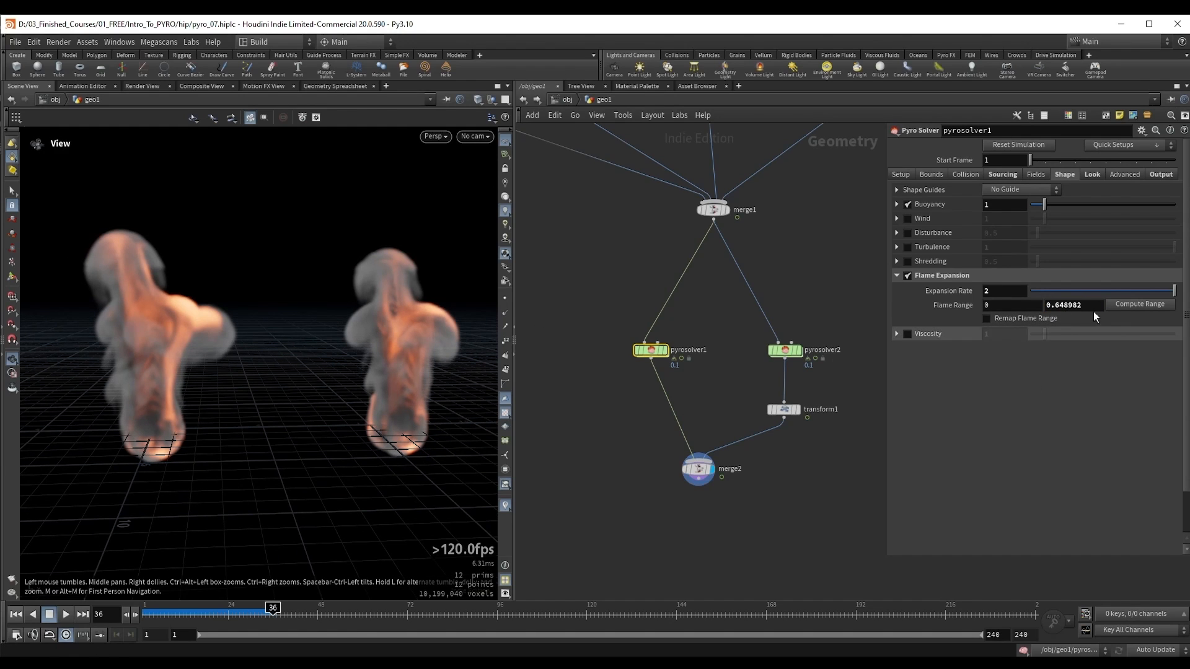
pyautogui.click(1084, 311)
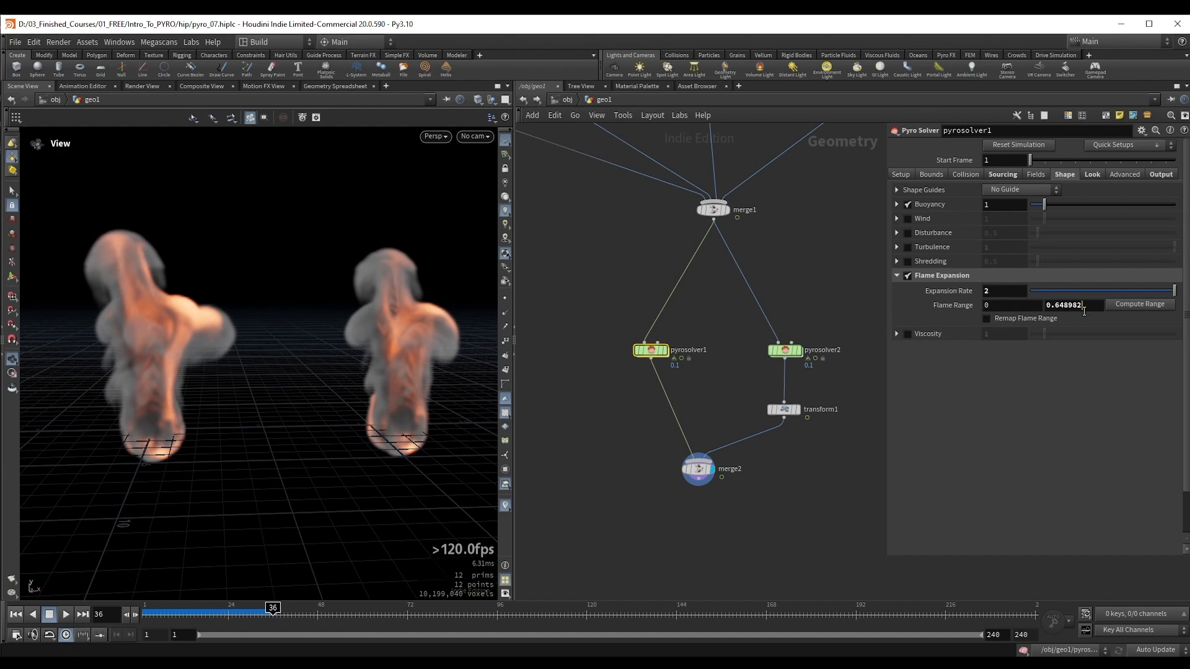
# Step: Set the upper Flame Range of the original solver's Flame Expansion to 0.2 and replay the simulations from frame 1 to frame 28
pyautogui.moveTo(1084, 311); pyautogui.dragTo(1057, 315)
pyautogui.click(1091, 400)
pyautogui.moveTo(212, 314); pyautogui.dragTo(231, 326)
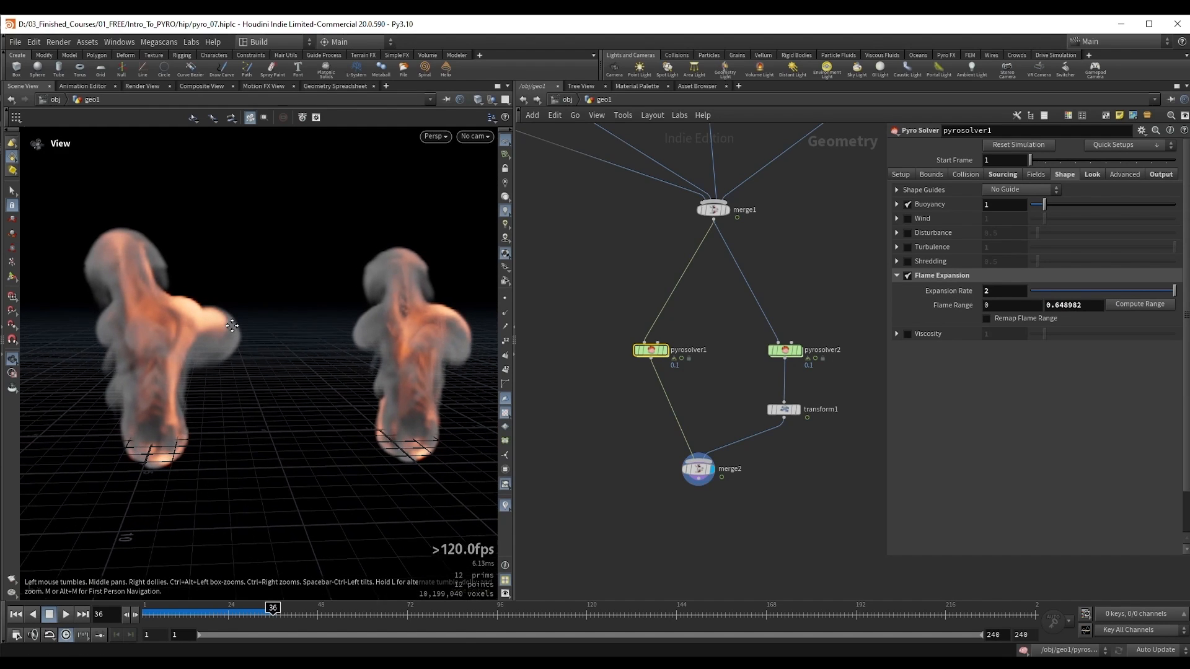
pyautogui.moveTo(232, 326); pyautogui.dragTo(233, 324, button='middle')
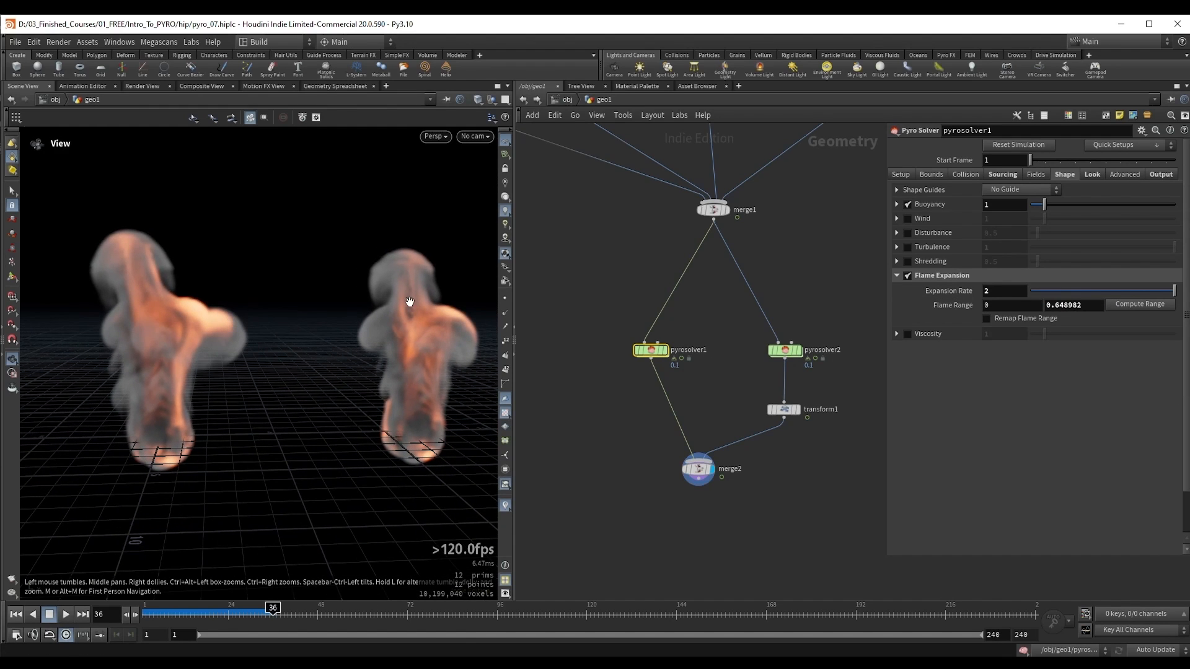
pyautogui.moveTo(1092, 313); pyautogui.dragTo(1060, 316)
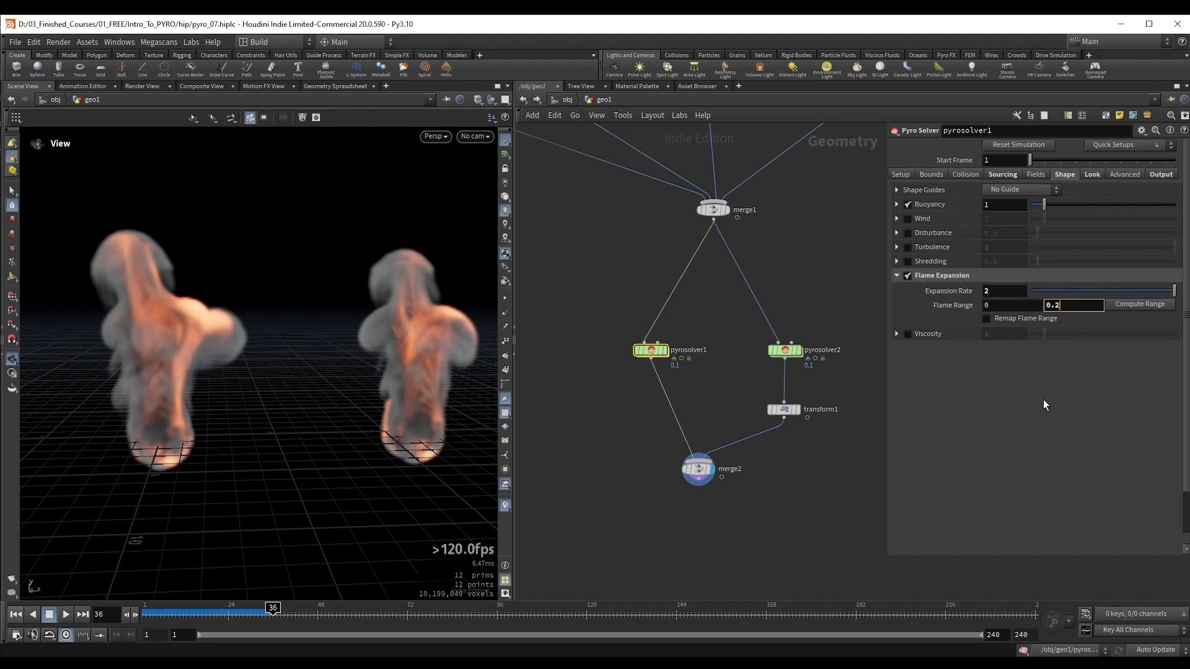
pyautogui.press('Return')
pyautogui.hotkey('ctrl', 'Up')
pyautogui.press('Up')
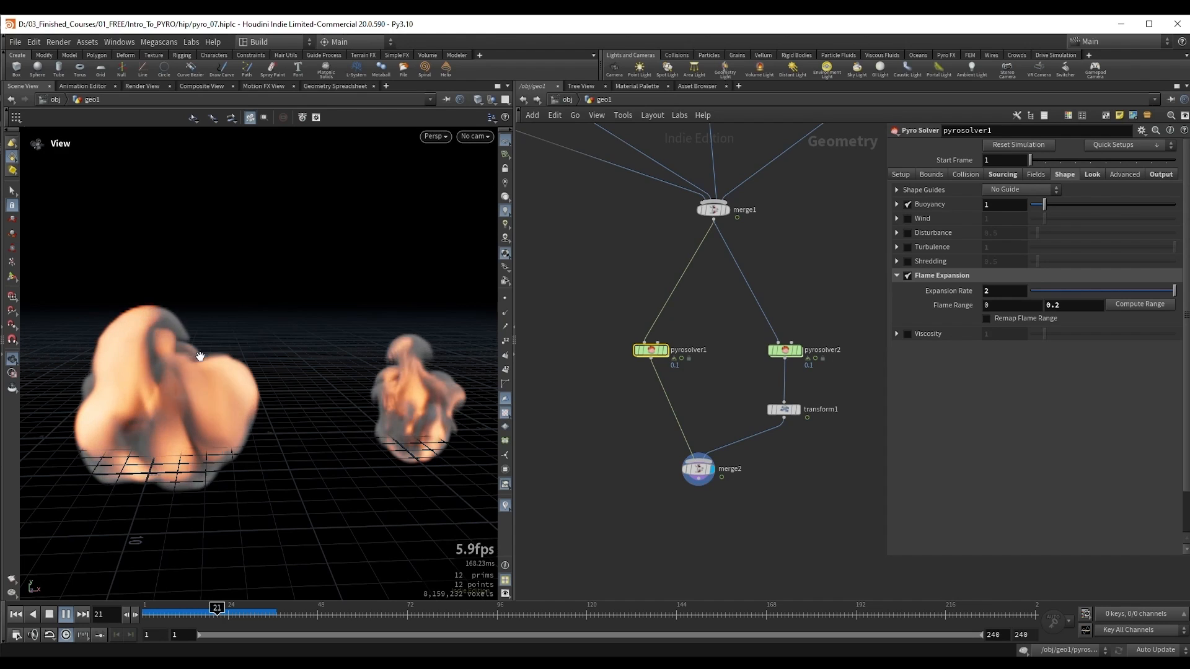
pyautogui.press('Up')
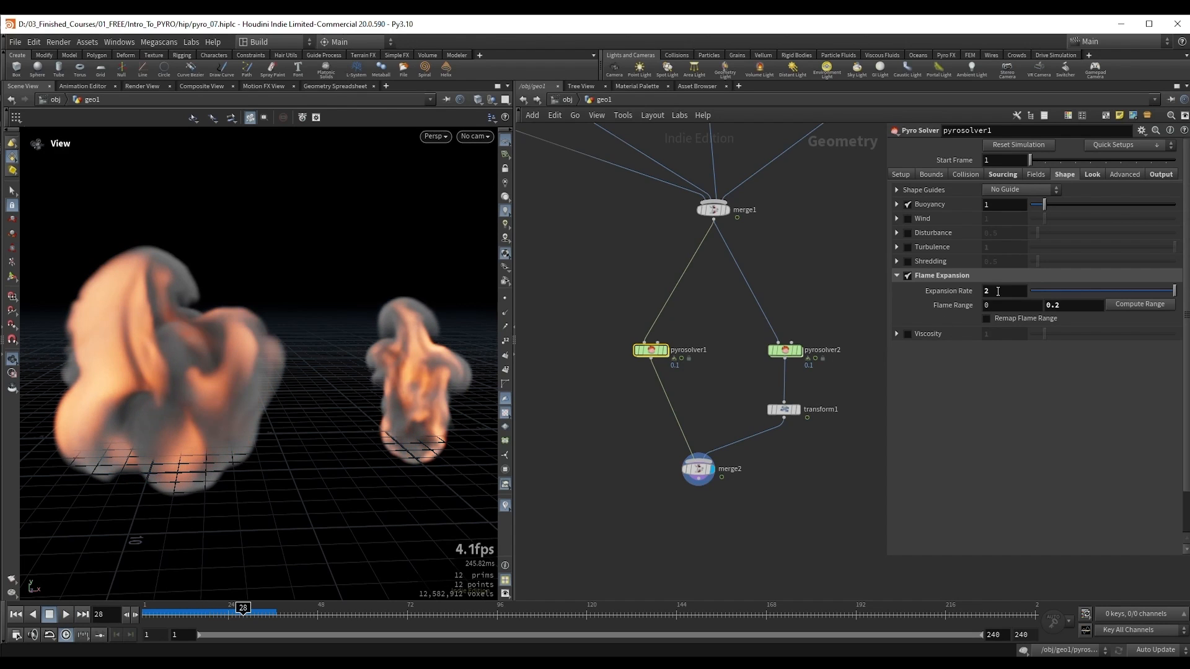
# Step: Set the original solver's flame Expansion Rate to 1 and replay both simulations from frame 1 to frame 43
pyautogui.click(998, 290)
pyautogui.press('Return')
pyautogui.hotkey('ctrl', 'Up')
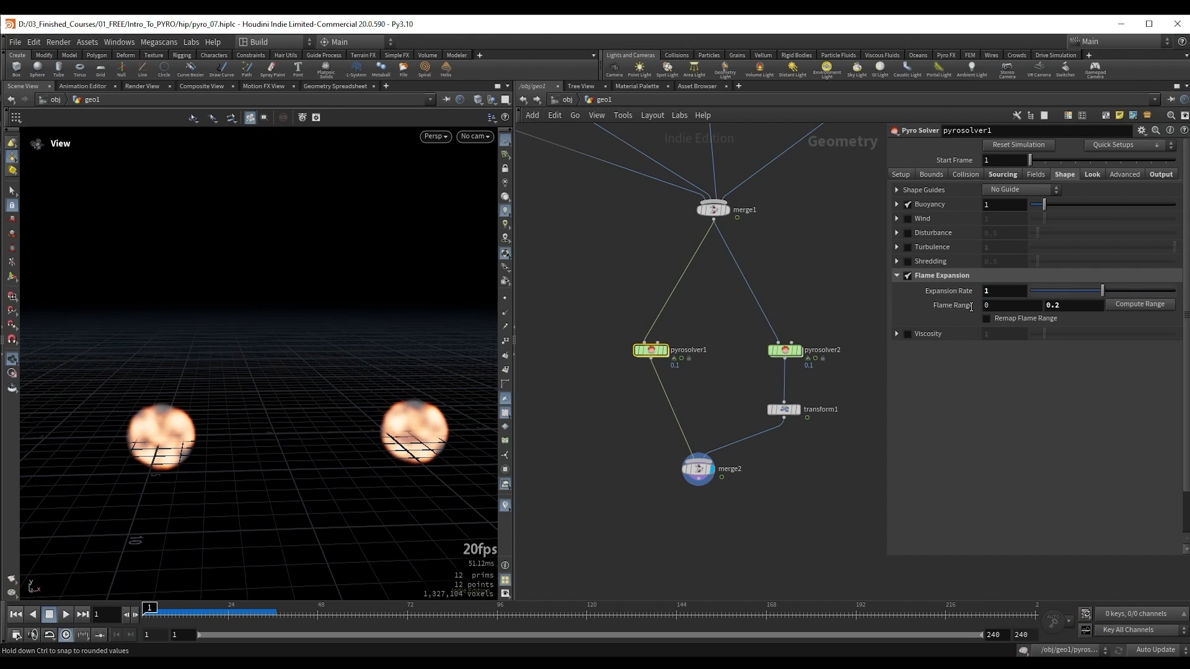
pyautogui.press('Up')
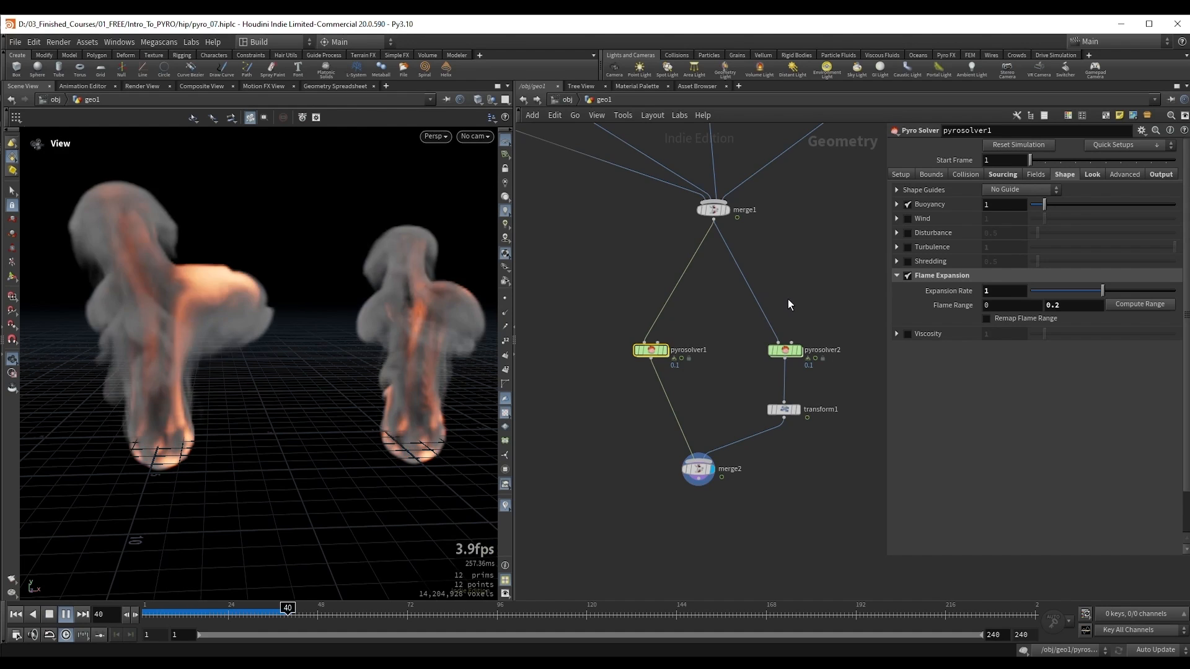
pyautogui.press('Up')
pyautogui.scroll(-2, 178, 304)
pyautogui.moveTo(179, 304); pyautogui.dragTo(200, 326, button='middle')
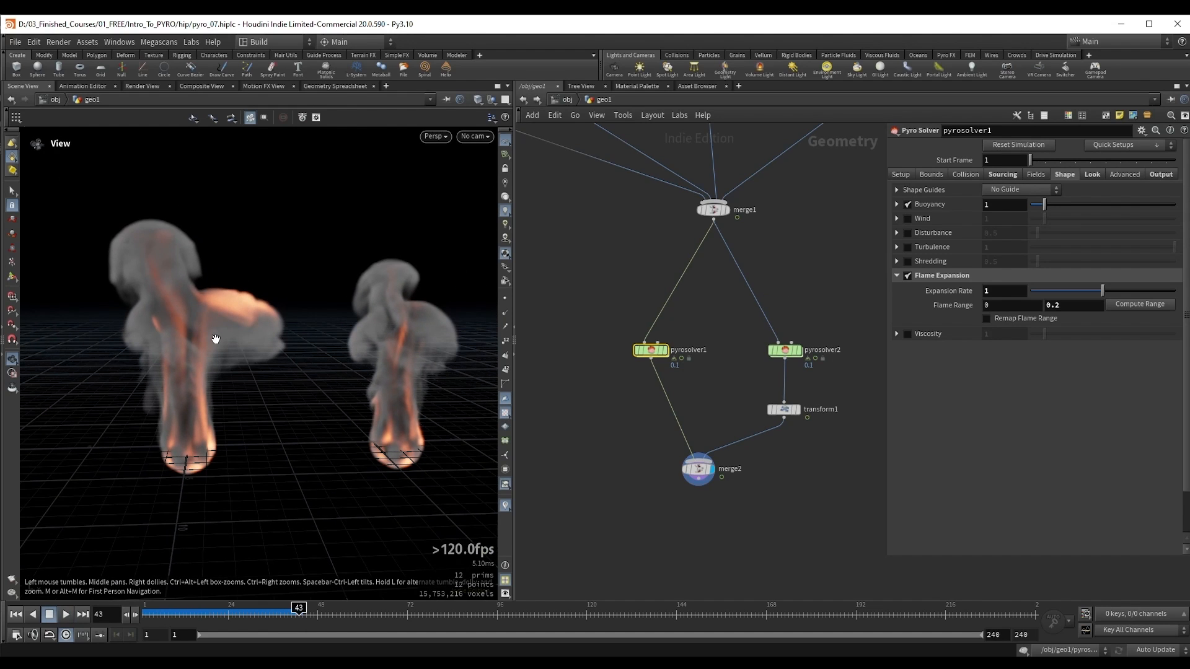
# Step: Continue playback to frame 70 and compare the two fire columns from several angles
pyautogui.press('Up')
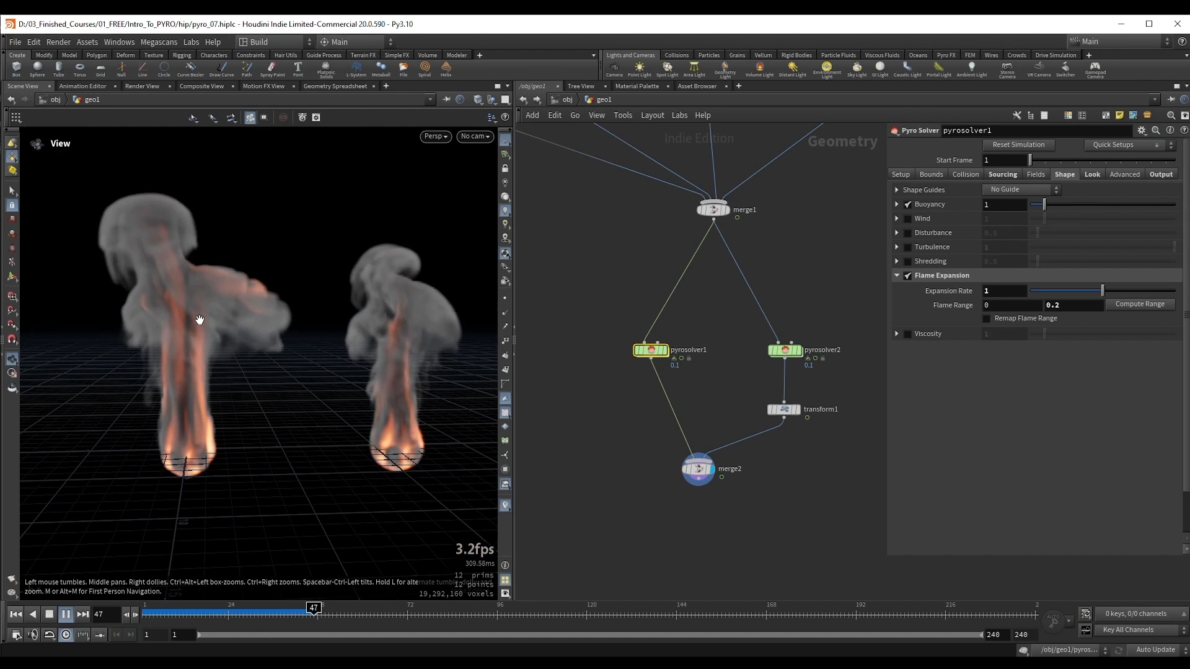
pyautogui.press('Up')
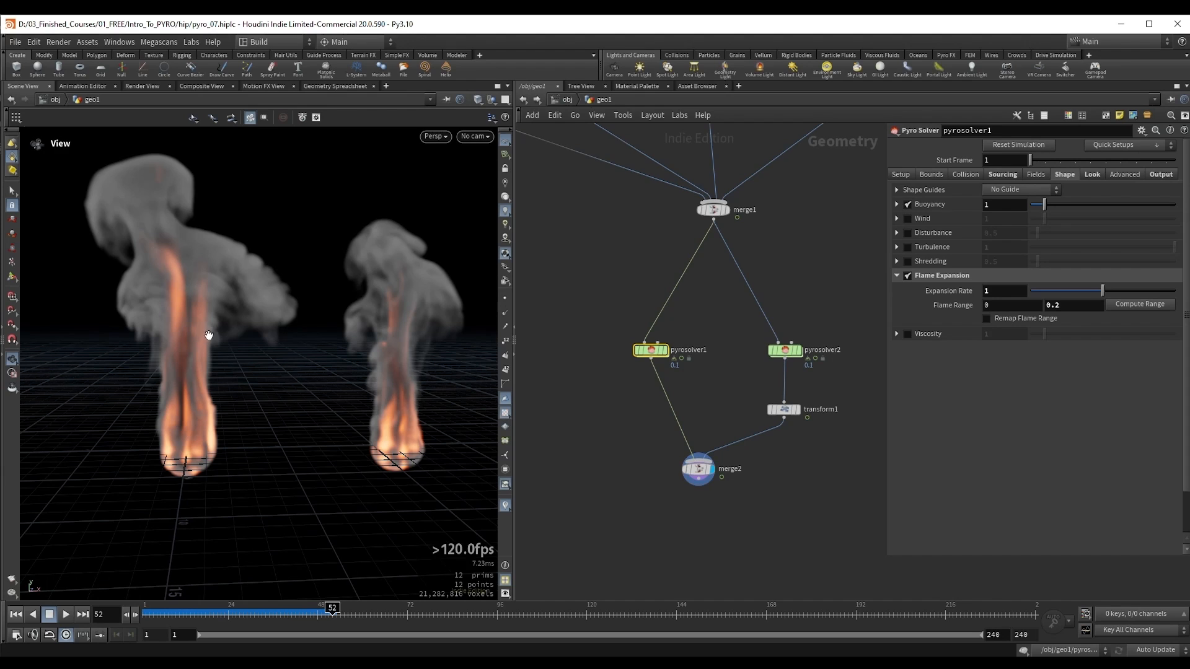
pyautogui.moveTo(167, 320); pyautogui.dragTo(160, 321)
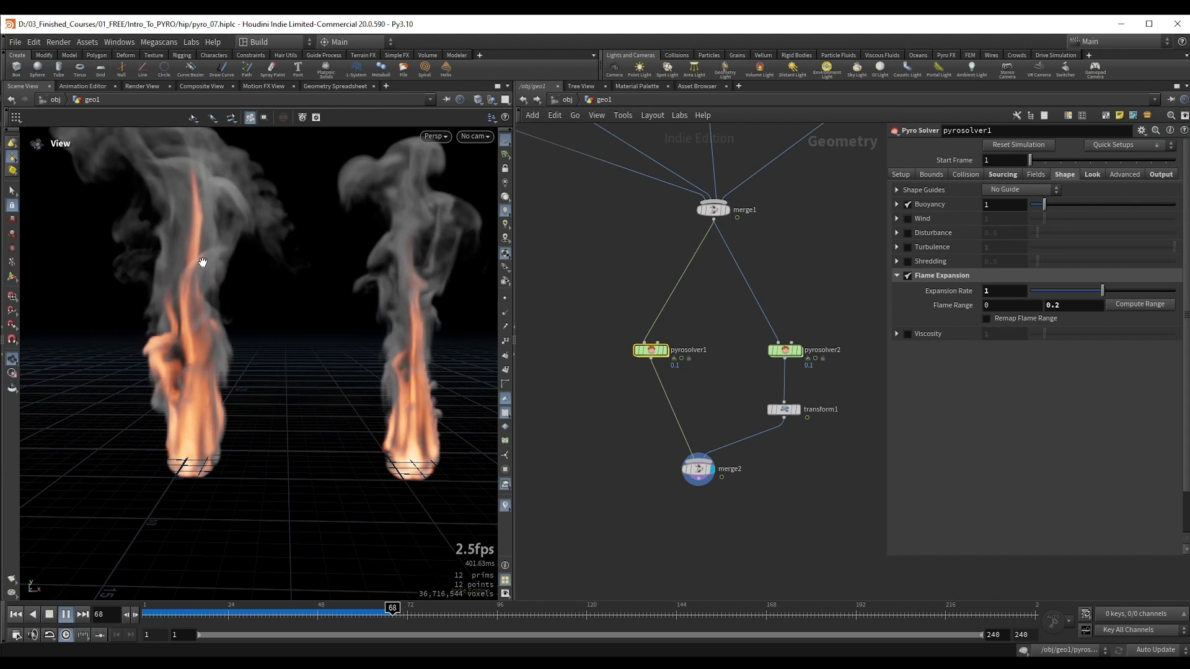
pyautogui.moveTo(171, 332); pyautogui.dragTo(199, 365)
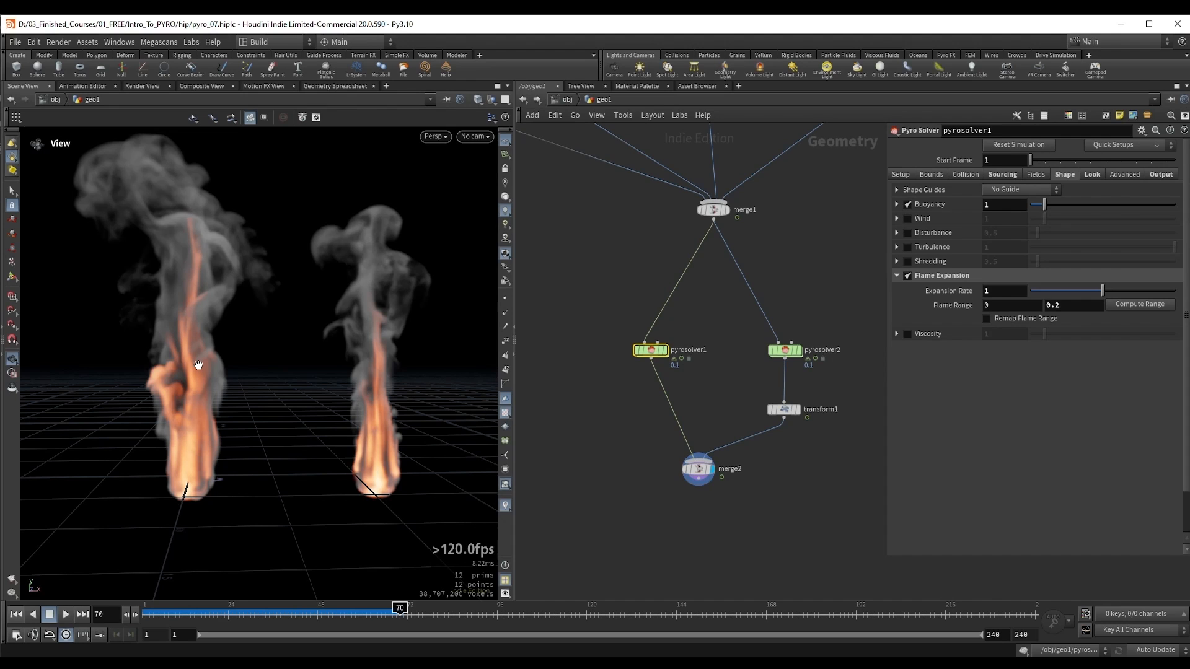
pyautogui.moveTo(199, 365); pyautogui.dragTo(266, 342, button='right')
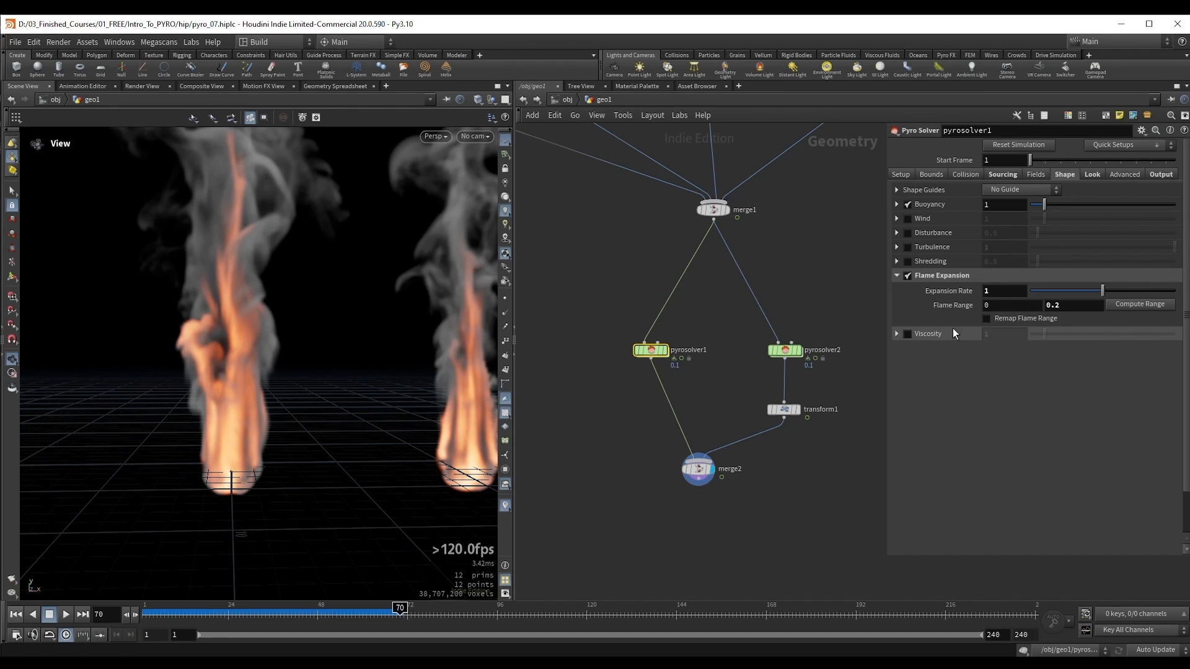
# Step: Enable Remap Flame Range and shape the Flame Ramp to peak near the middle and drop to zero at its end
pyautogui.click(1027, 319)
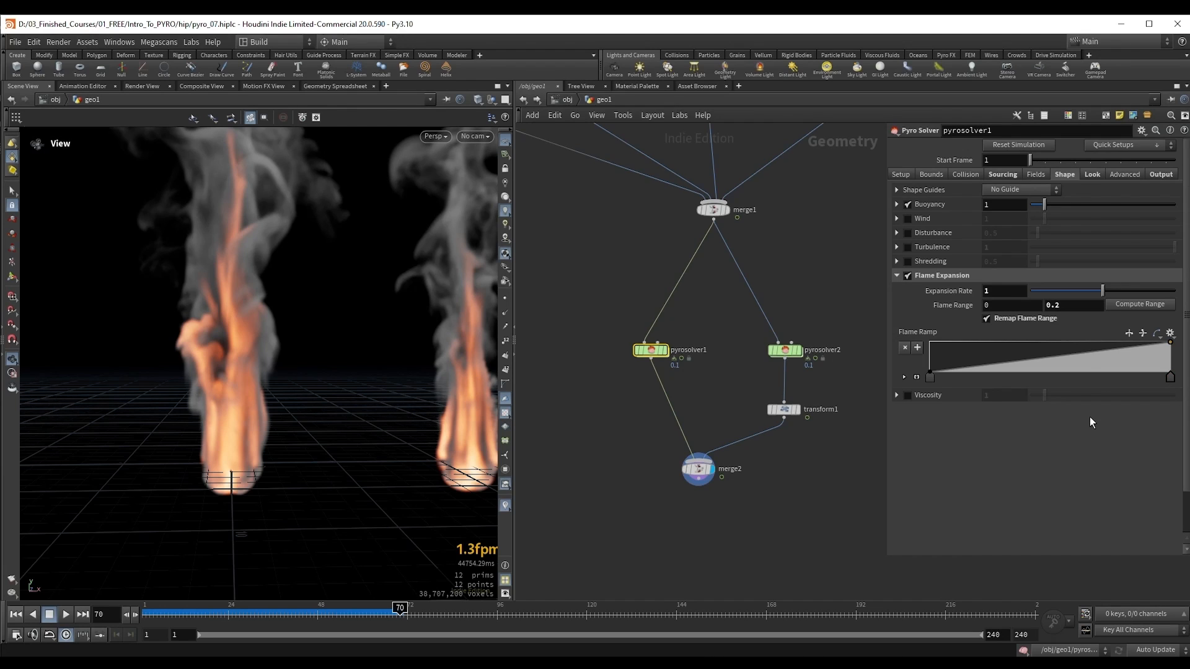
pyautogui.moveTo(1050, 354); pyautogui.dragTo(1047, 341)
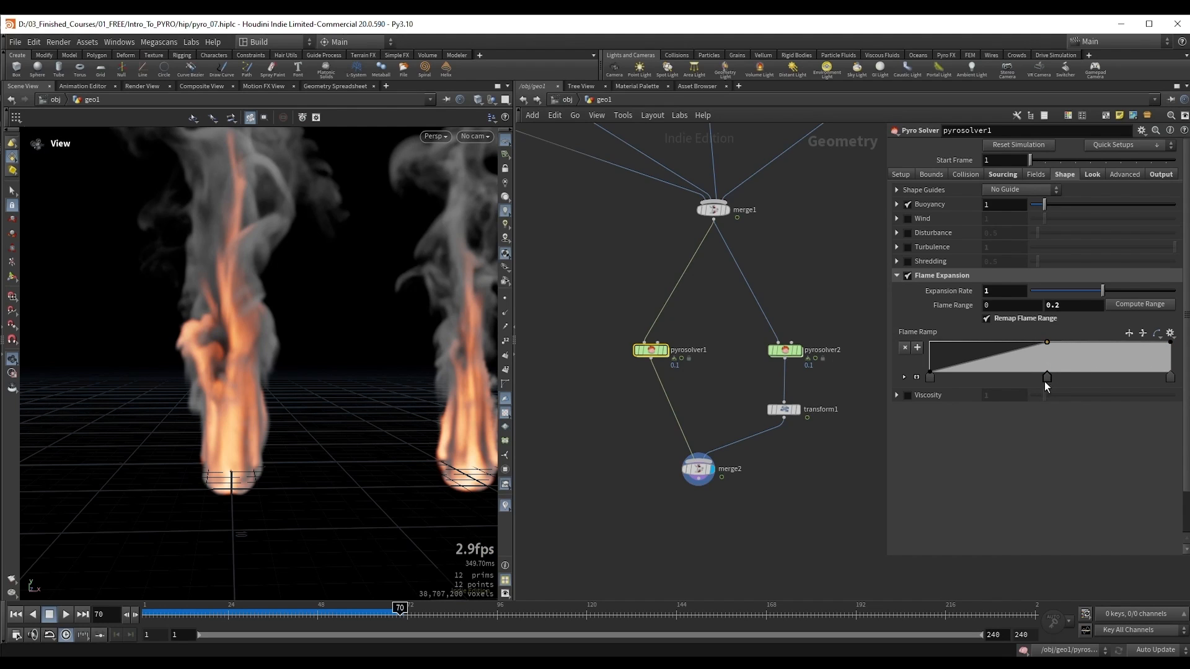
pyautogui.moveTo(1172, 345); pyautogui.dragTo(1179, 385)
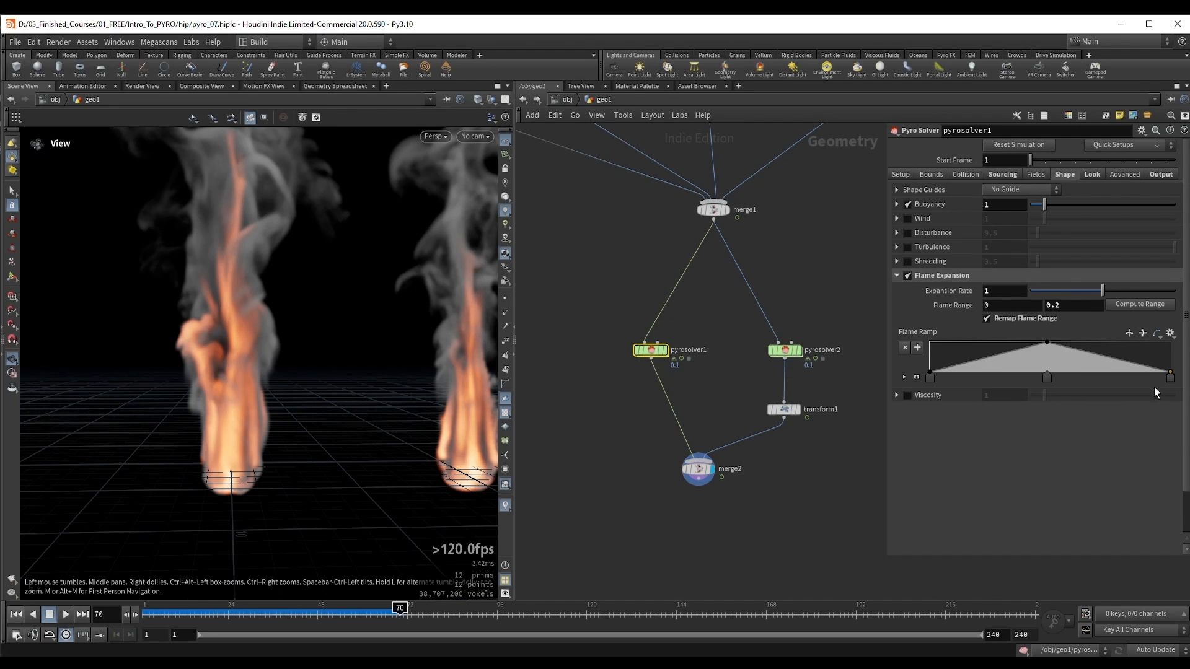
# Step: Replay the simulations from frame 1 to frame 38 to examine the effect of the peaked Flame Ramp
pyautogui.moveTo(239, 348); pyautogui.dragTo(239, 402)
pyautogui.hotkey('ctrl', 'Up')
pyautogui.press('Up')
pyautogui.press('Right')
pyautogui.press('Right')
pyautogui.press('Right')
pyautogui.press('Right')
pyautogui.press('Right')
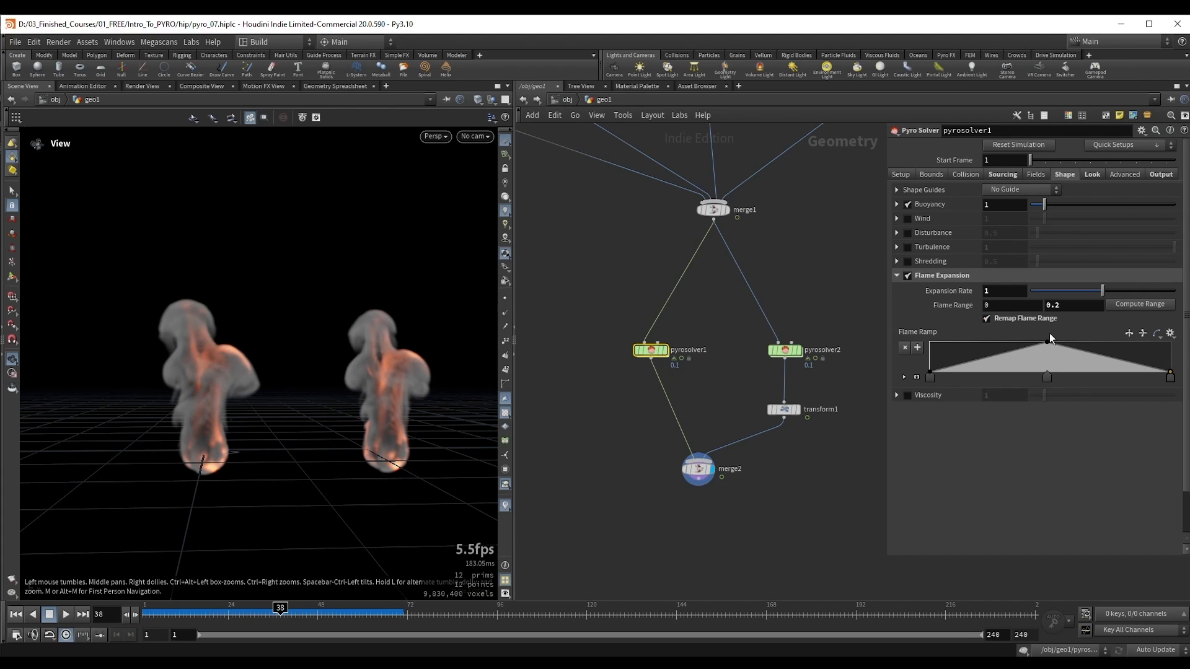
# Step: Raise the original solver's flame Expansion Rate to 1.408 and replay the simulations from frame 1 to frame 40
pyautogui.moveTo(1102, 290); pyautogui.dragTo(1132, 289)
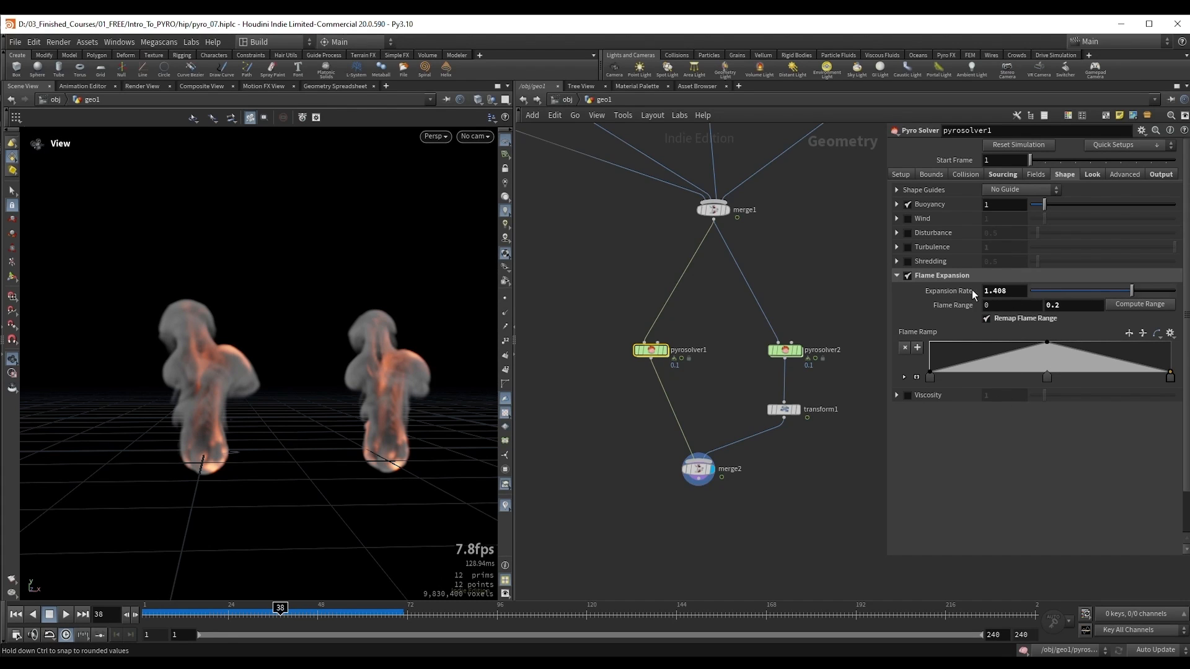
pyautogui.hotkey('ctrl', 'Up')
pyautogui.press('Up')
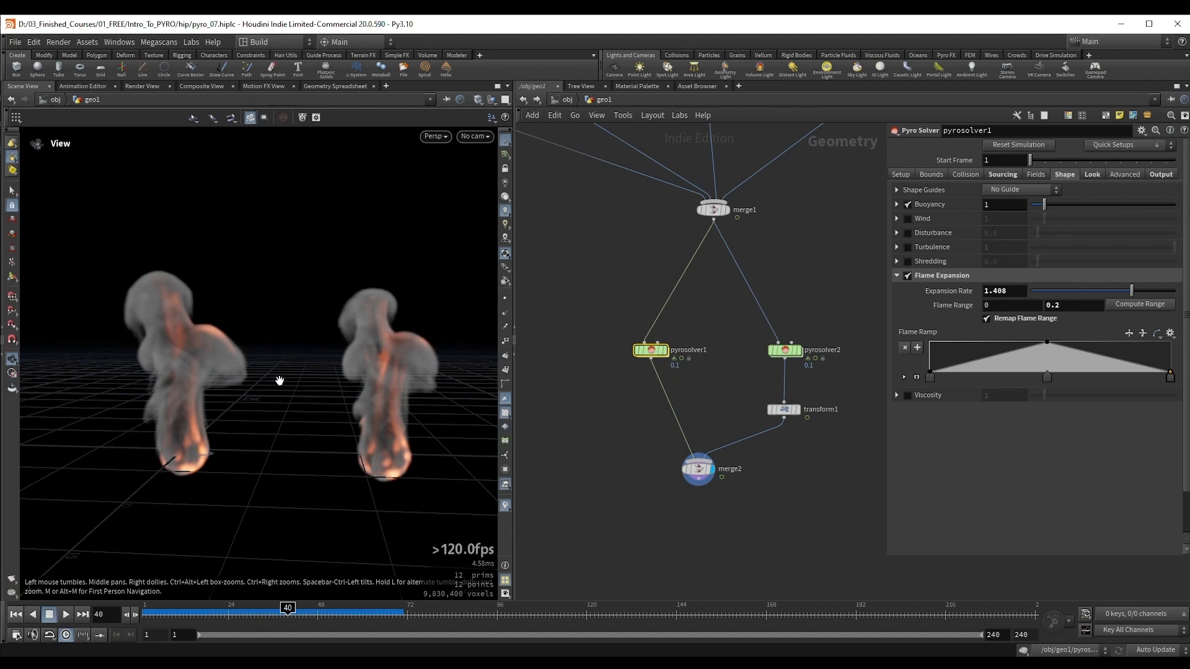
# Step: Reset the Flame Ramp to its default, disable Remap Flame Range, and play the simulations to frame 48
pyautogui.keyDown('ctrl'); pyautogui.middleClick(907, 333); pyautogui.keyUp('ctrl')
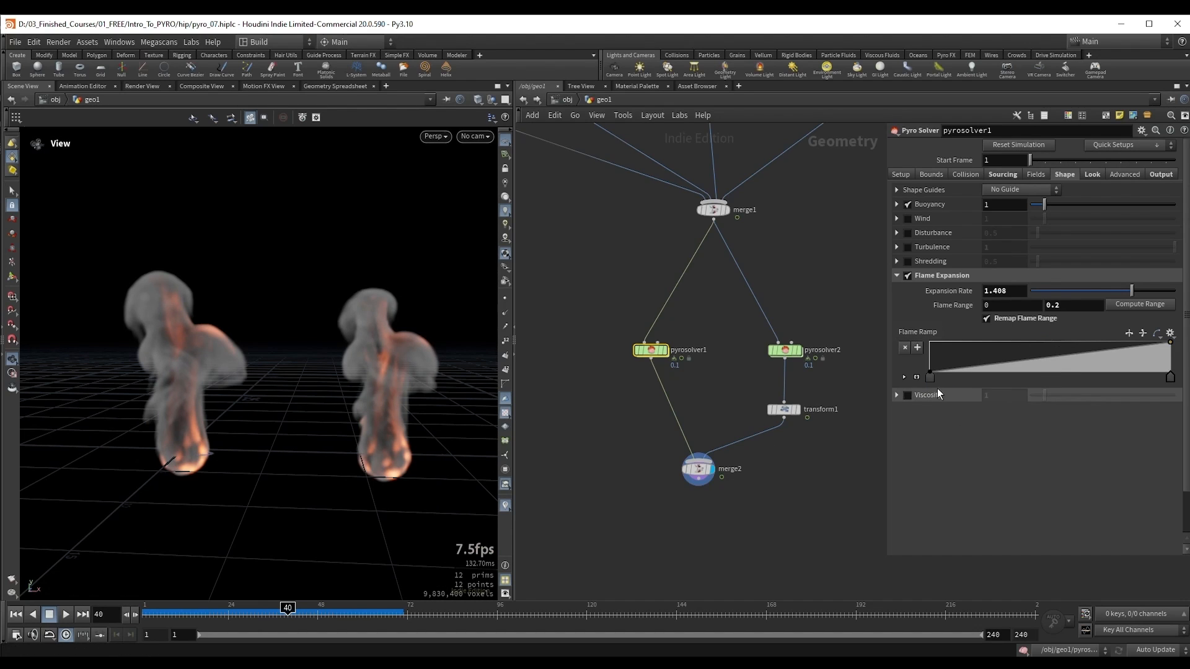
pyautogui.click(986, 318)
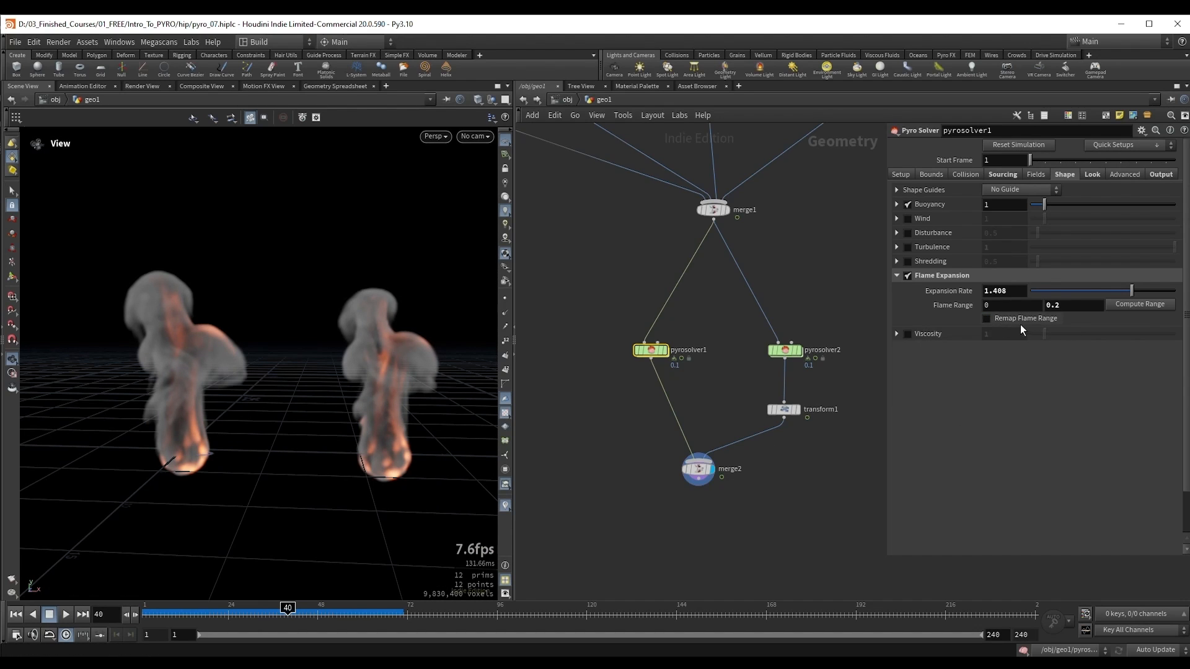
pyautogui.press('Up')
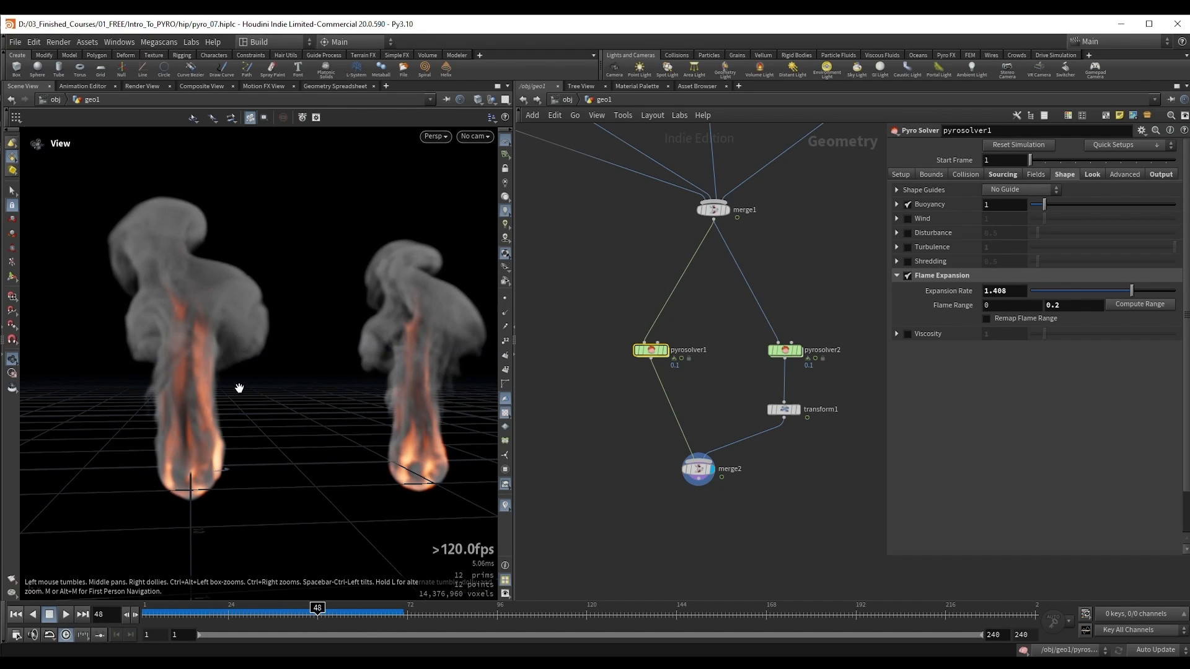
pyautogui.moveTo(240, 387); pyautogui.dragTo(240, 396)
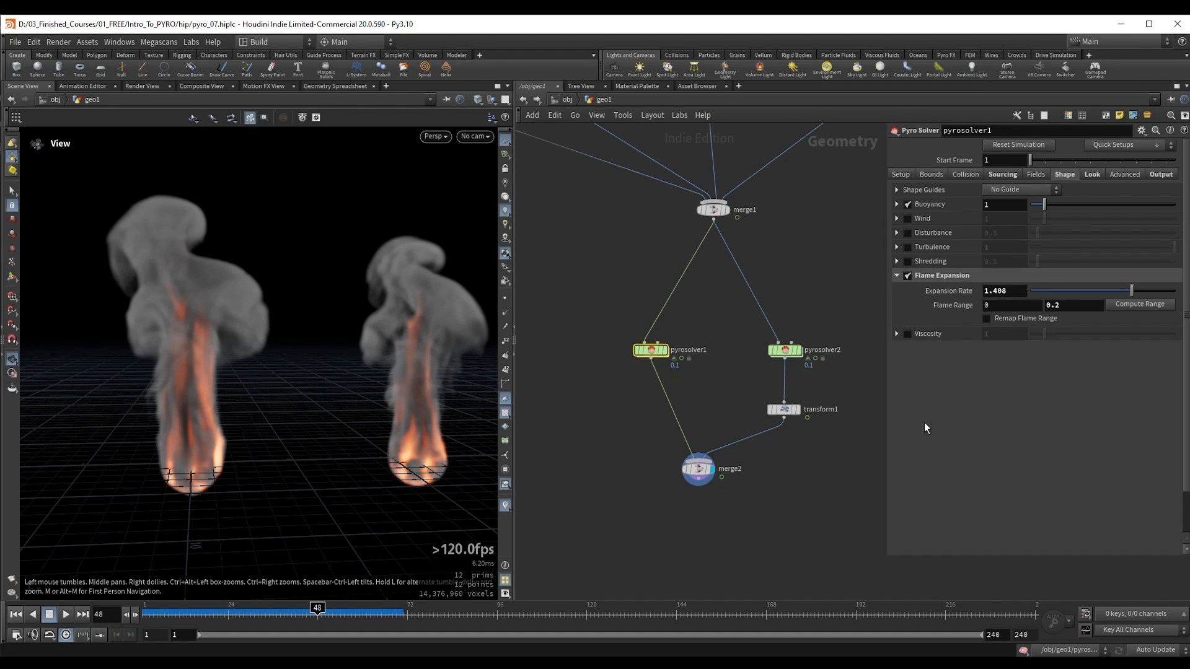
# Step: Enable Emit From Flame for the density field of the original solver and expand its settings
pyautogui.click(1032, 174)
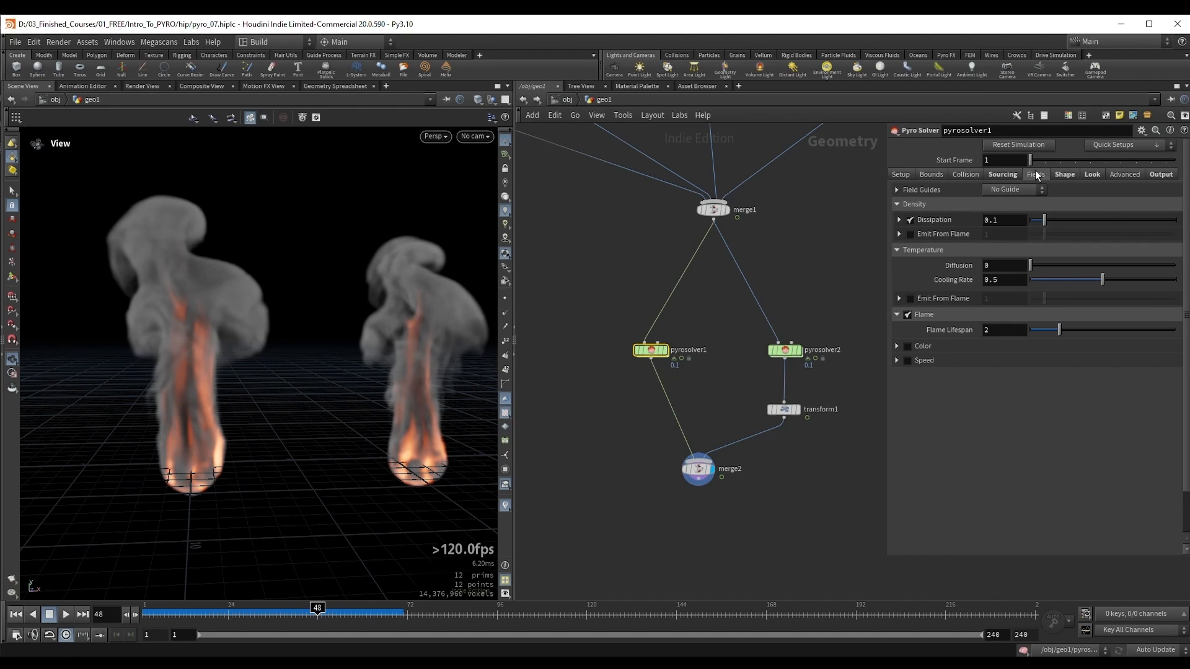
pyautogui.click(927, 249)
pyautogui.click(944, 264)
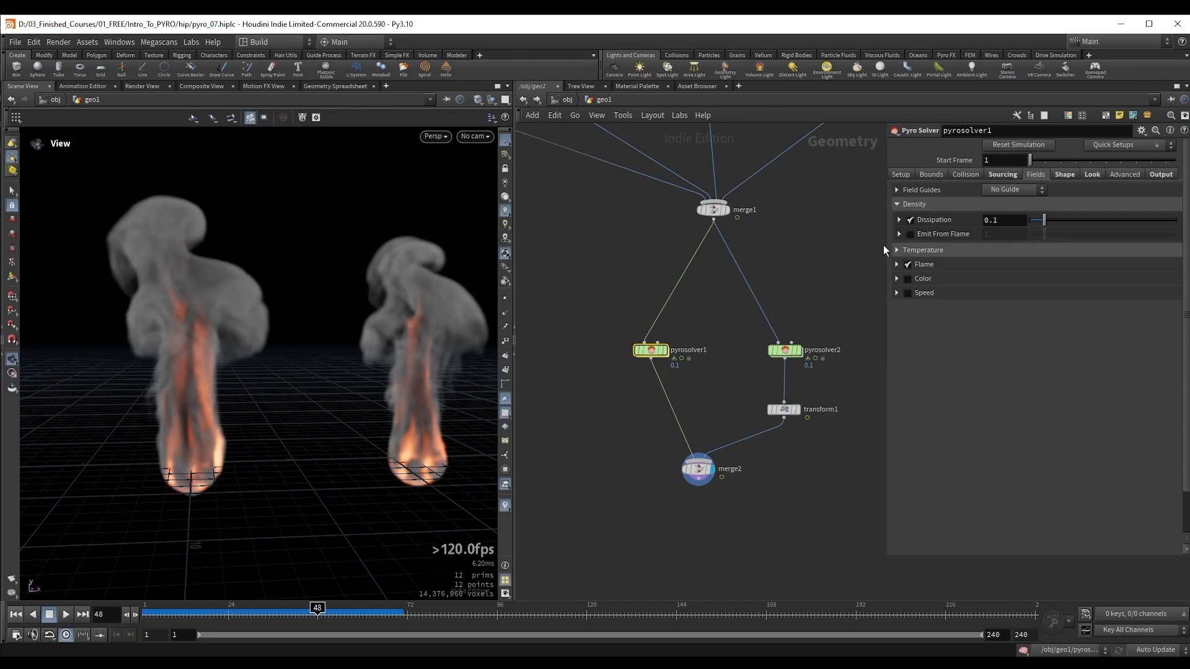
pyautogui.click(921, 206)
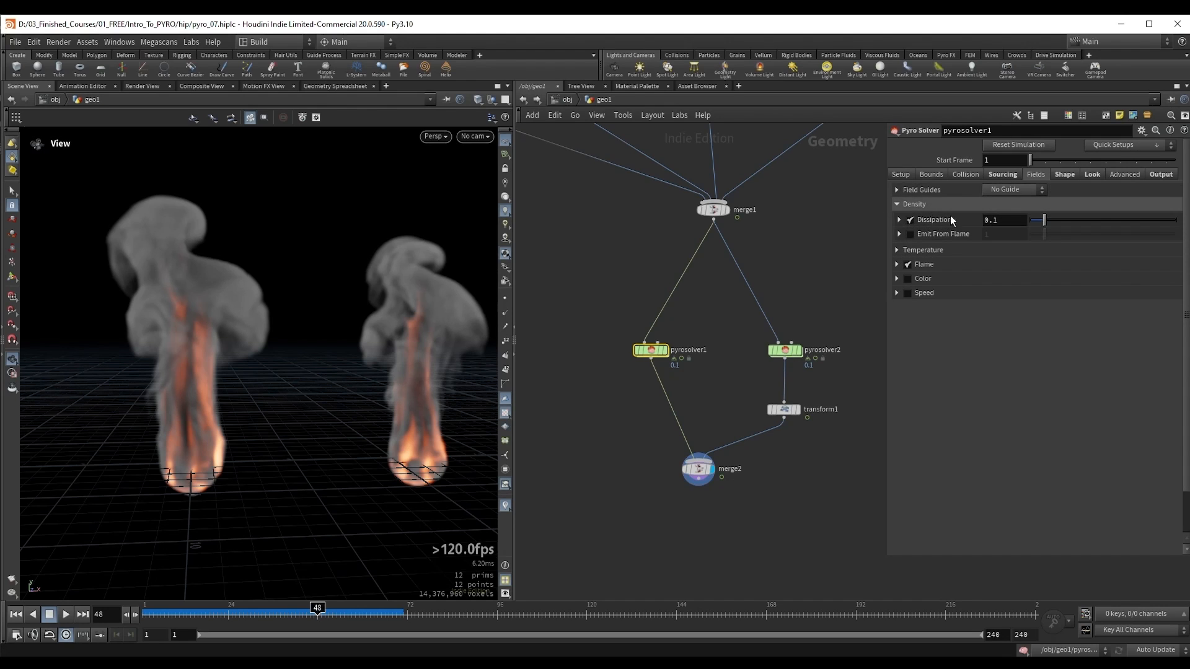
pyautogui.click(909, 234)
pyautogui.click(898, 234)
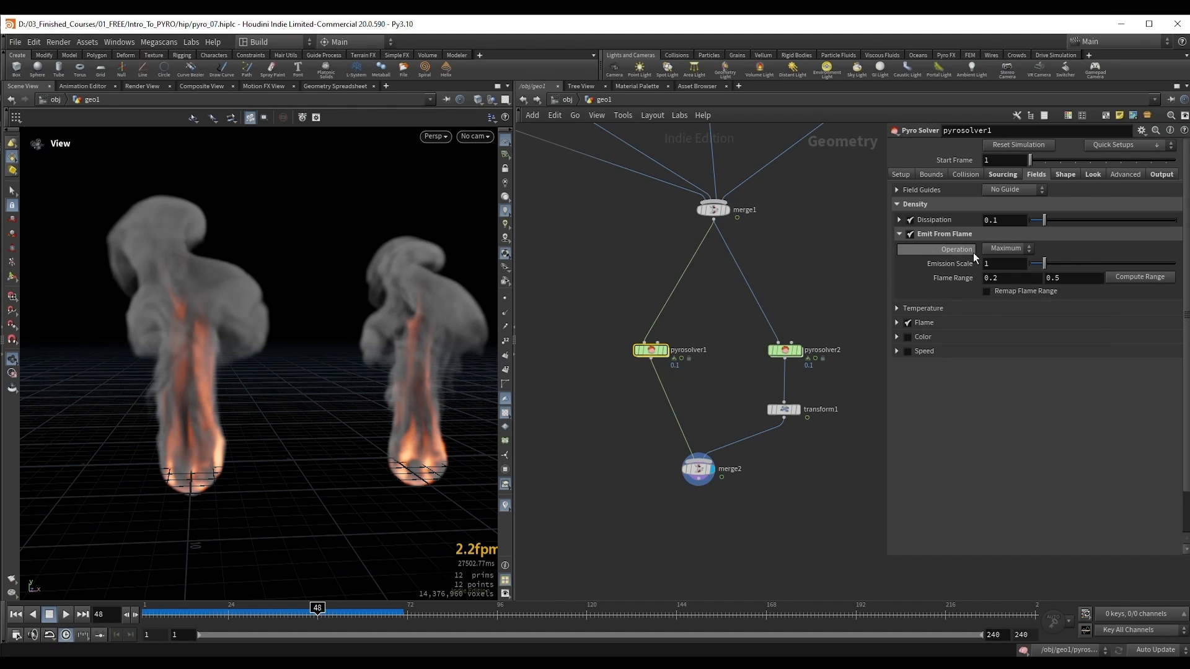
# Step: Play the simulations from frame 1 to frame 40 to examine the density emitted from the flame
pyautogui.click(809, 265)
pyautogui.hotkey('ctrl', 'Up')
pyautogui.press('Up')
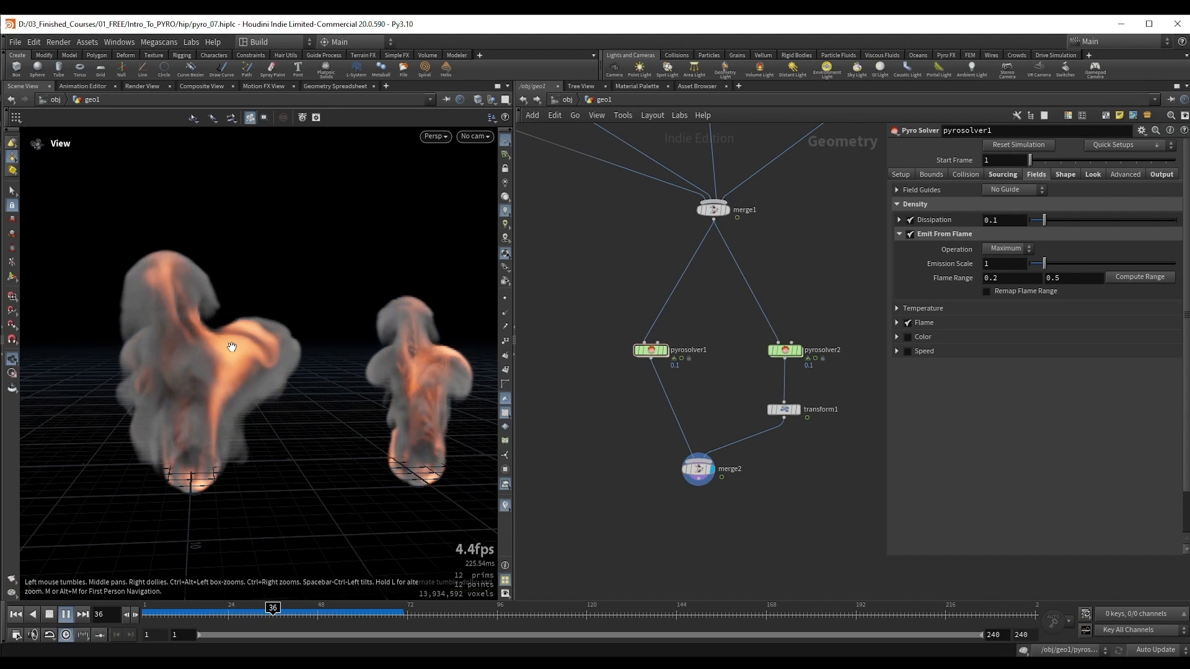
pyautogui.press('Up')
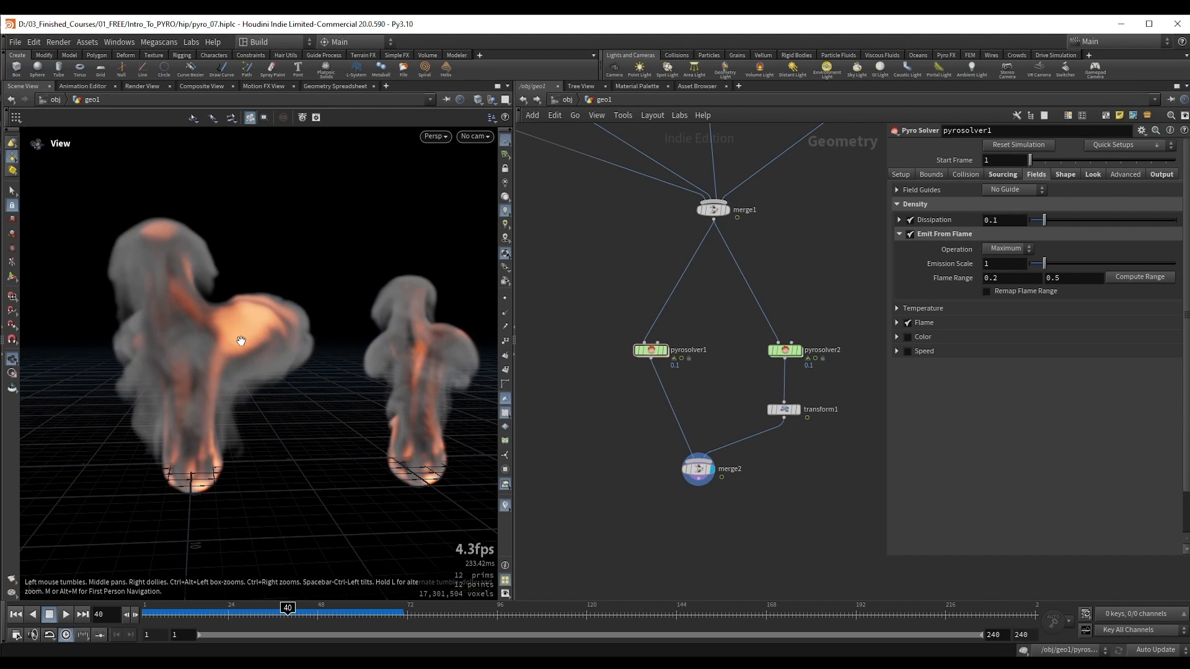
# Step: Disable the density source volume in the original solver's sourcing settings
pyautogui.click(1002, 174)
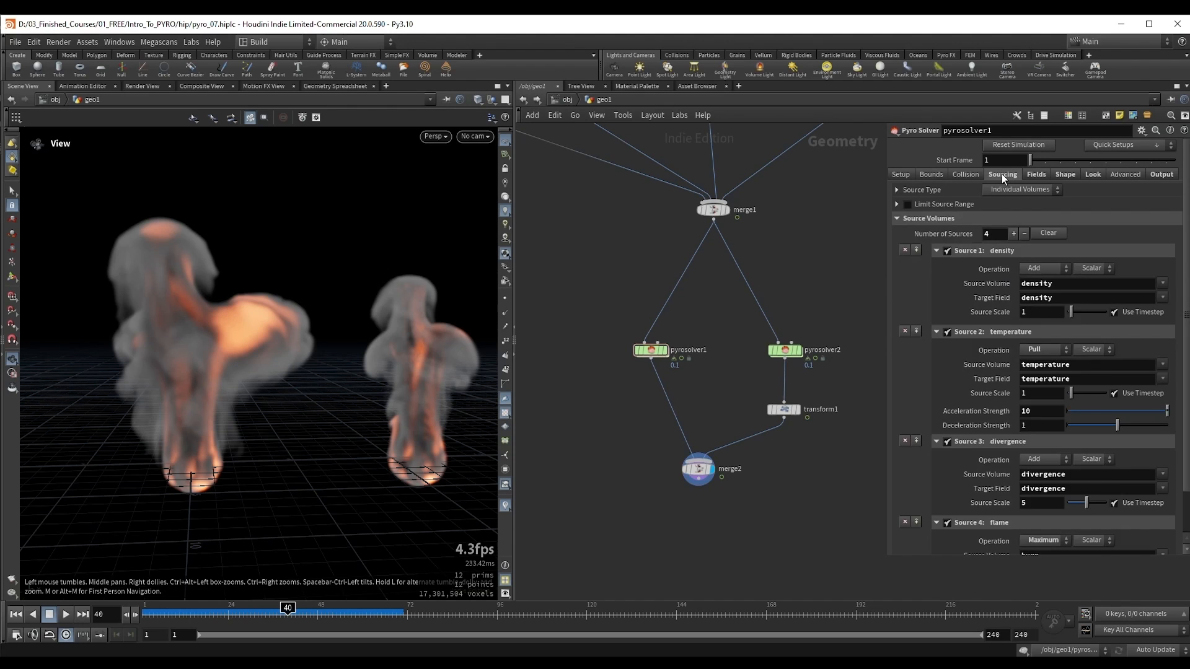
pyautogui.click(947, 251)
pyautogui.moveTo(165, 345); pyautogui.dragTo(199, 361)
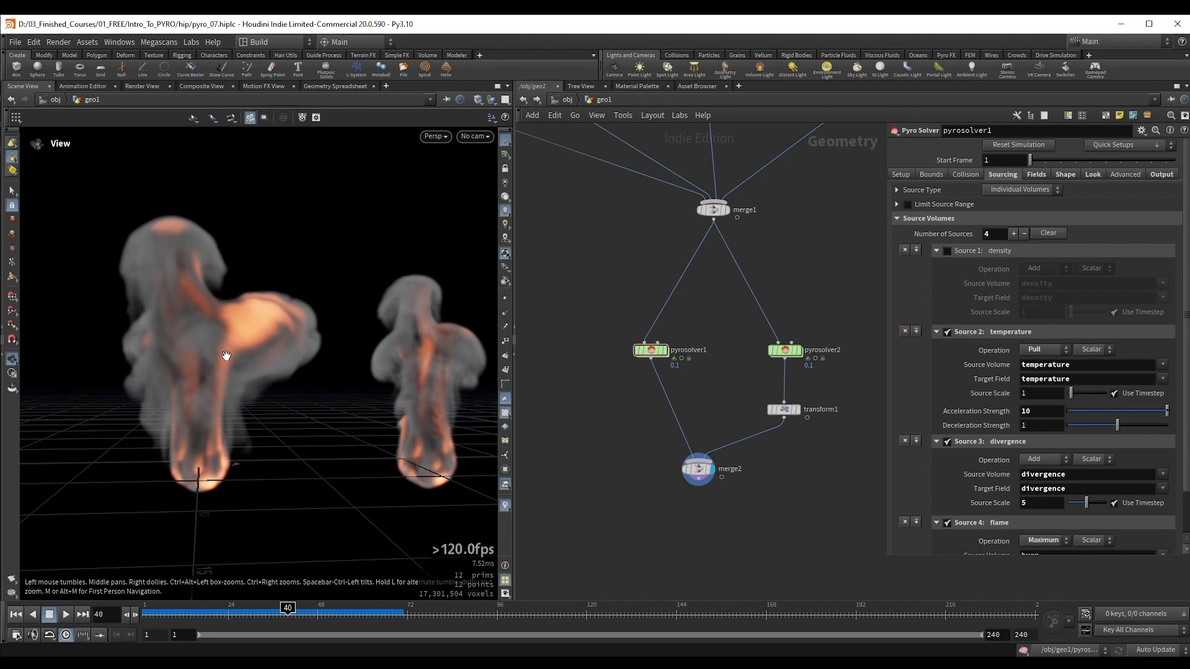
# Step: Play the simulations from frame 1 to frame 46 to compare the fire without sourced density against the unmodified copy
pyautogui.hotkey('ctrl', 'Up')
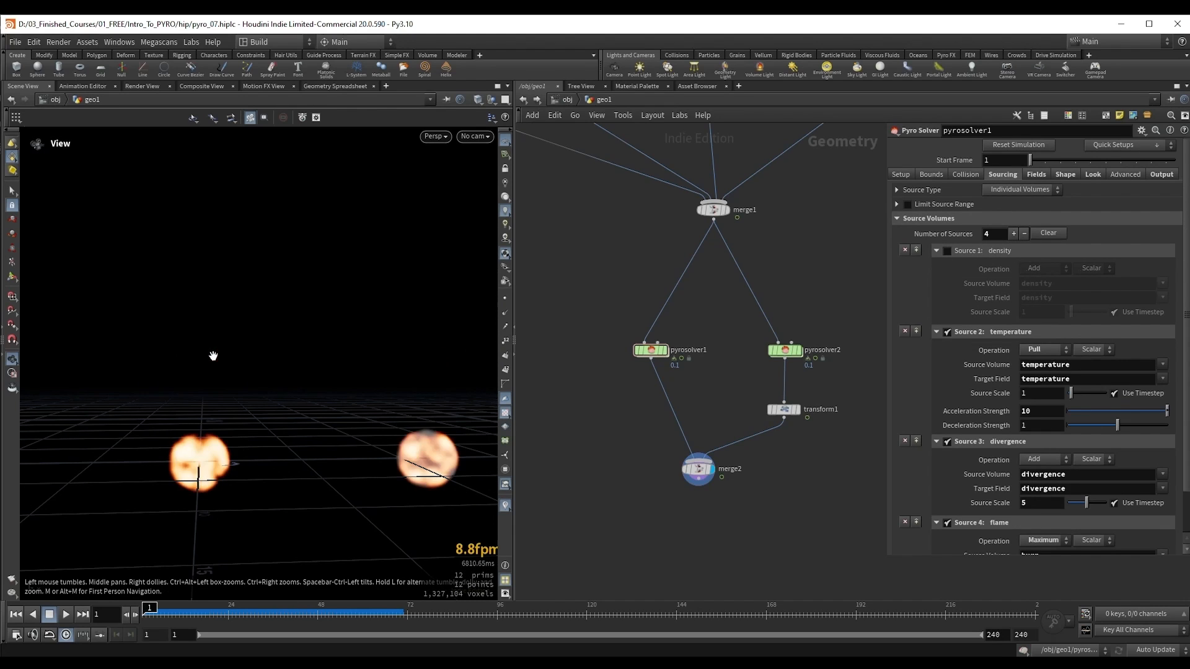
pyautogui.press('Up')
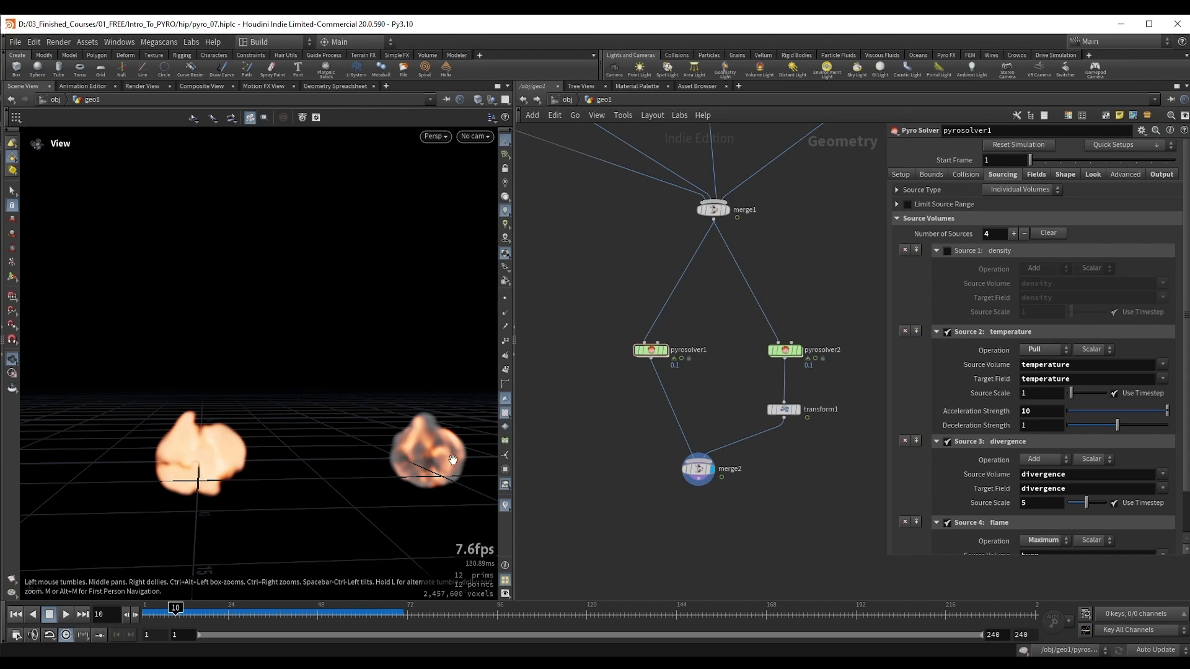
pyautogui.press('Up')
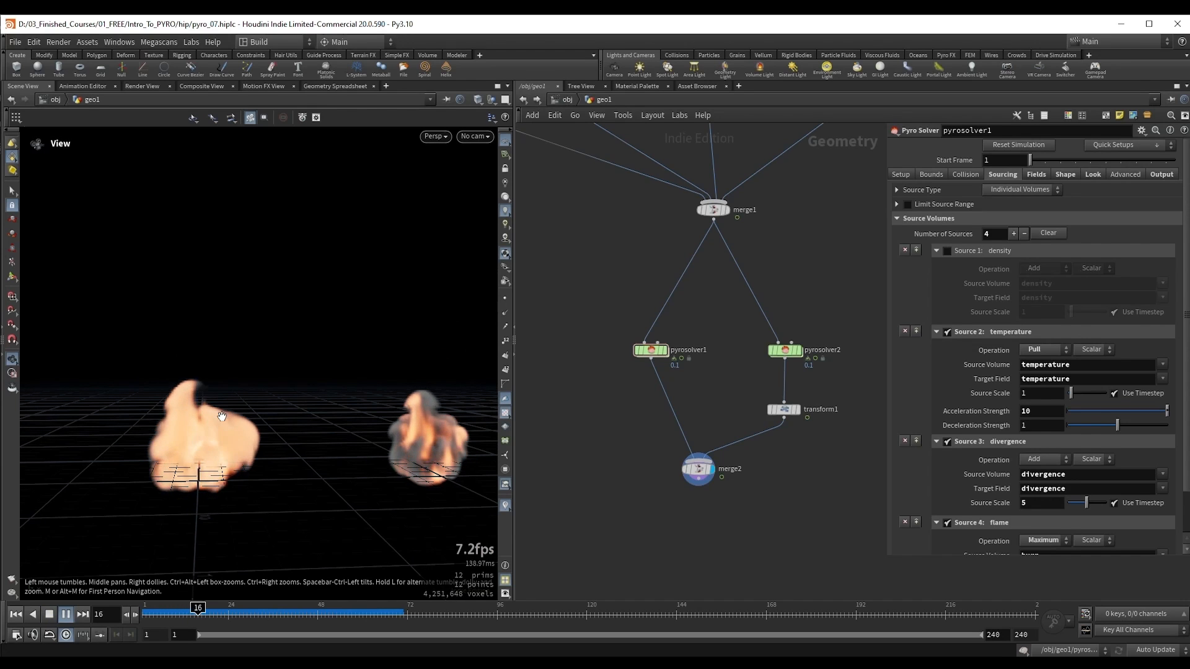
pyautogui.press('Up')
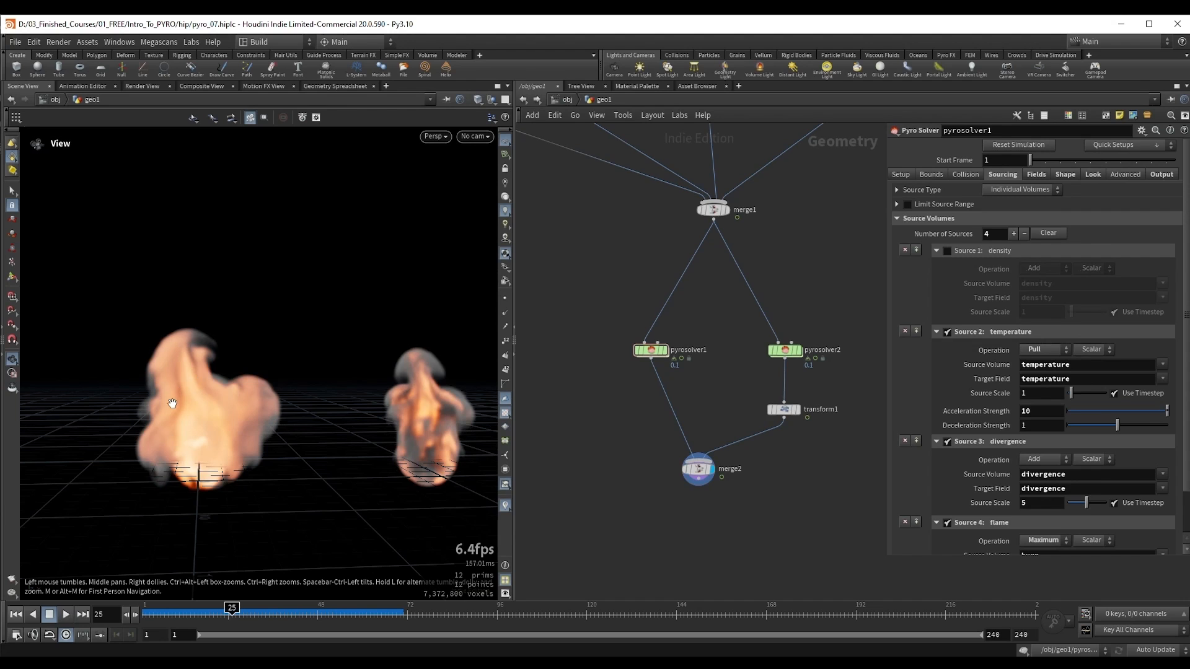
pyautogui.scroll(3, 172, 403)
pyautogui.press('Up')
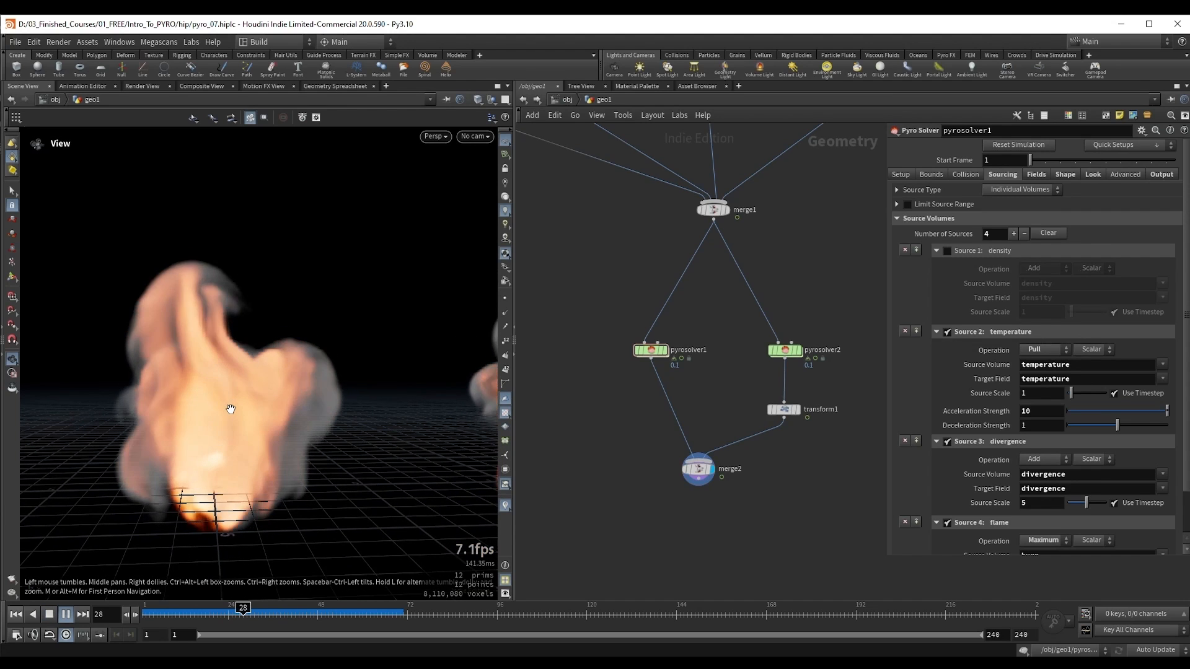
pyautogui.press('Up')
pyautogui.scroll(-3, 276, 337)
pyautogui.moveTo(220, 356); pyautogui.dragTo(218, 372)
pyautogui.press('Up')
pyautogui.press('Up')
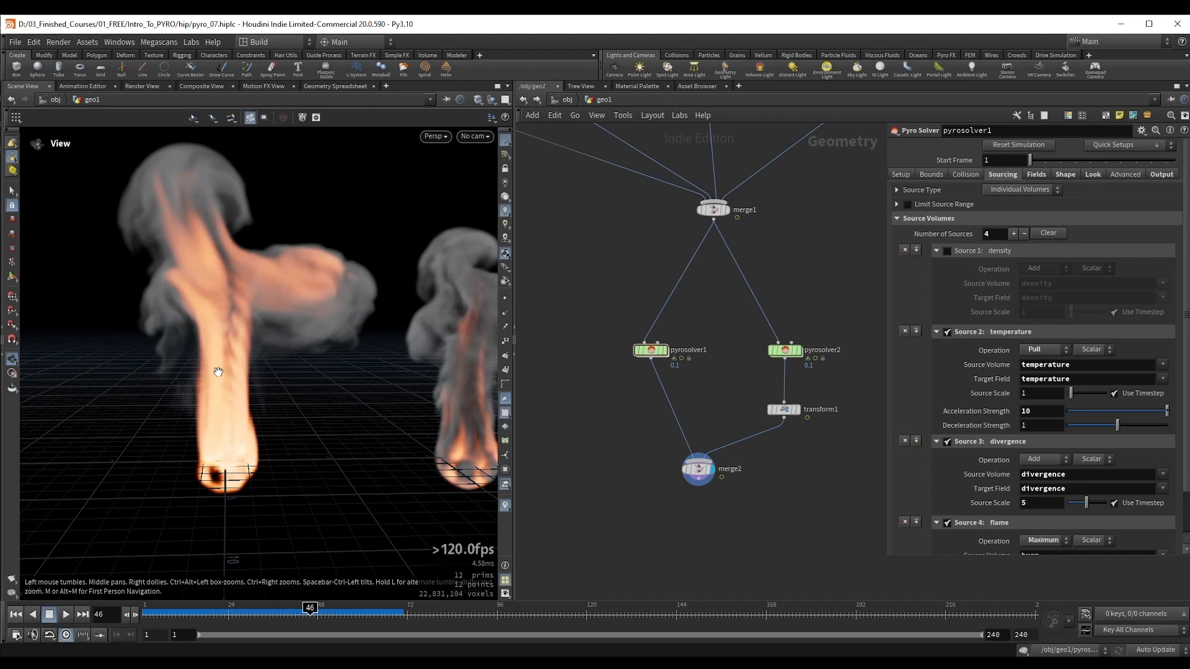
# Step: Set the original solver's density Emit From Flame operation to Add and play the simulations from frame 1 to frame 51
pyautogui.click(1035, 175)
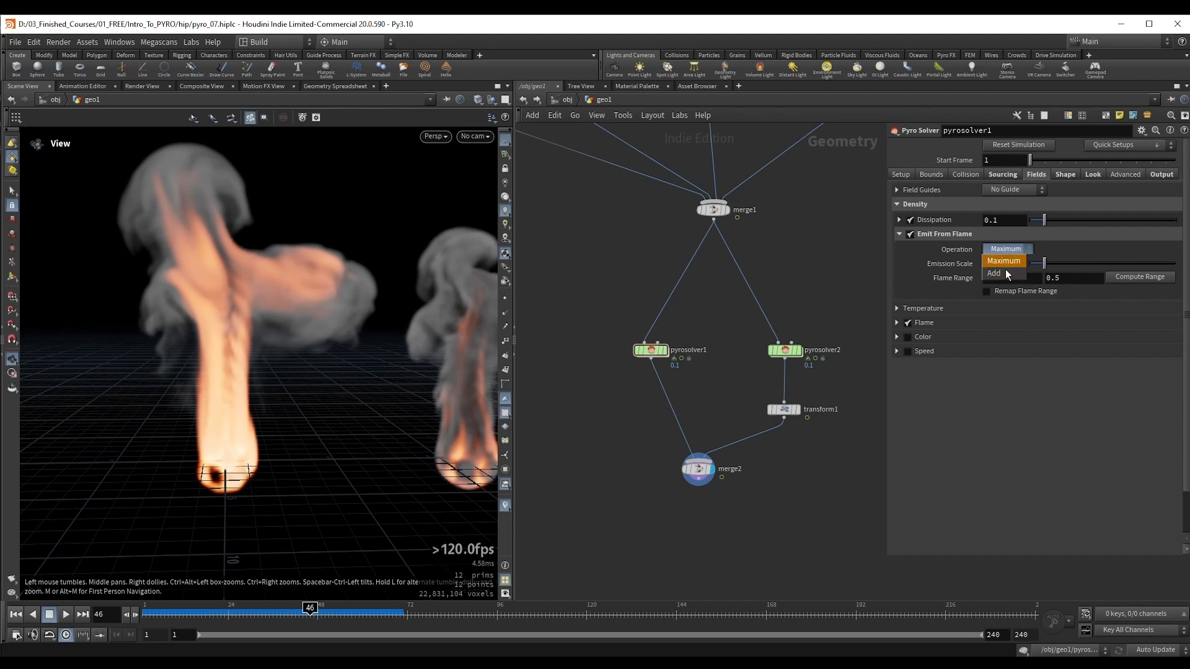
pyautogui.click(999, 273)
pyautogui.moveTo(283, 329); pyautogui.dragTo(284, 328)
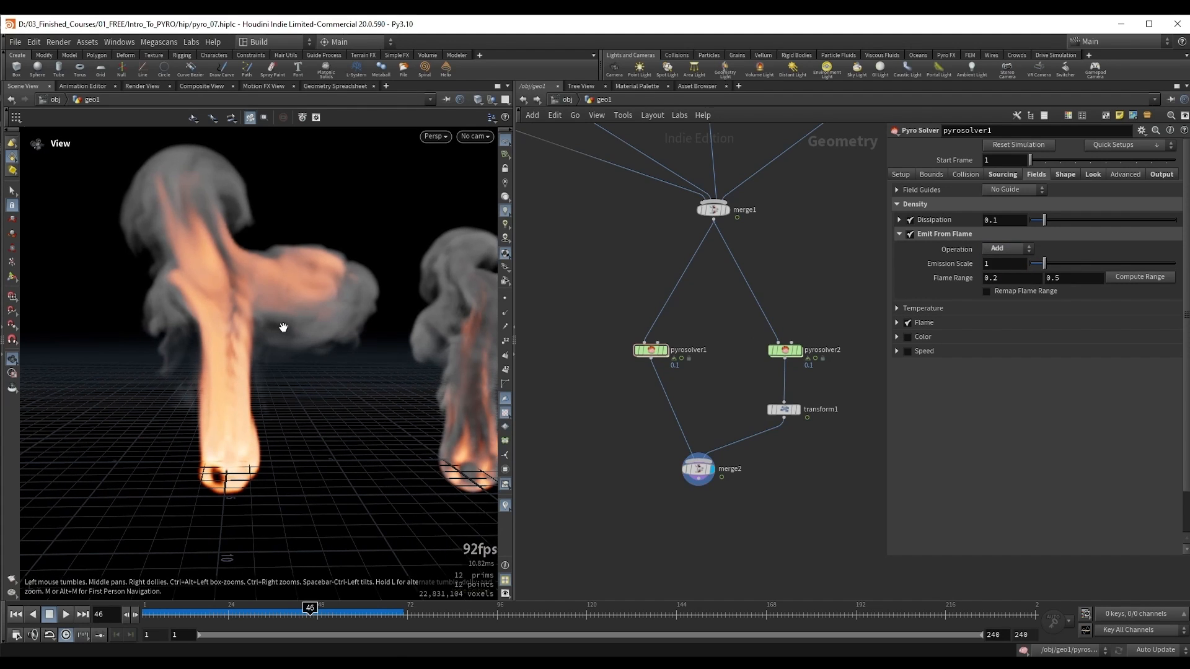
pyautogui.hotkey('ctrl', 'Up')
pyautogui.press('Up')
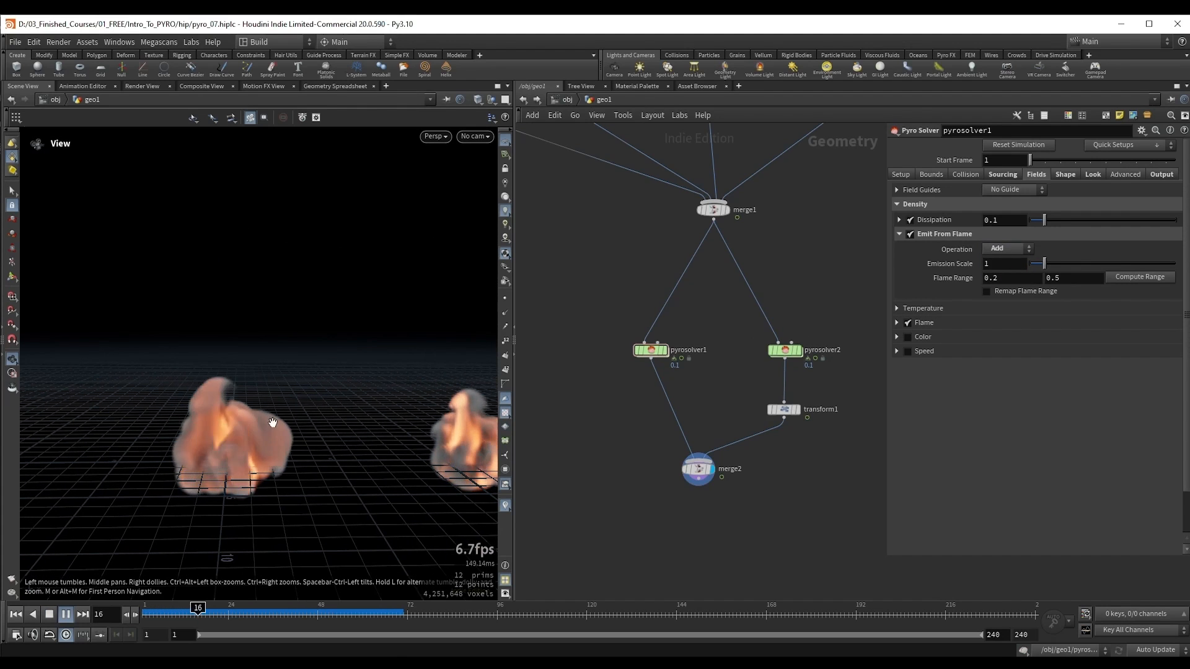
pyautogui.press('Up')
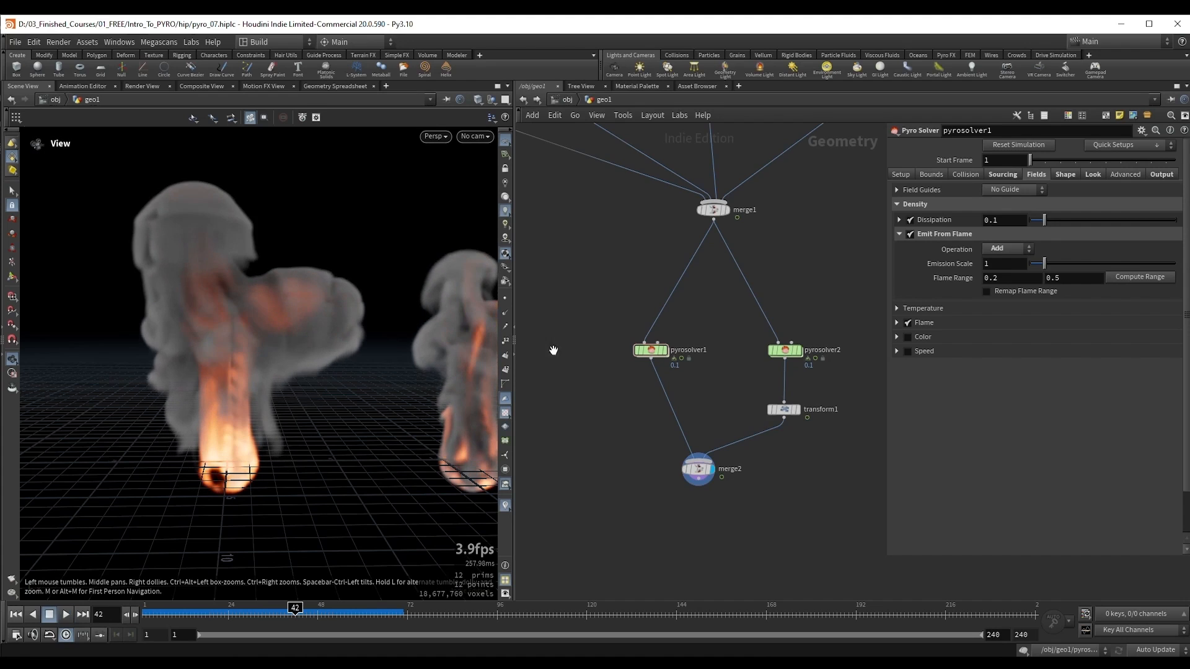
pyautogui.press('Up')
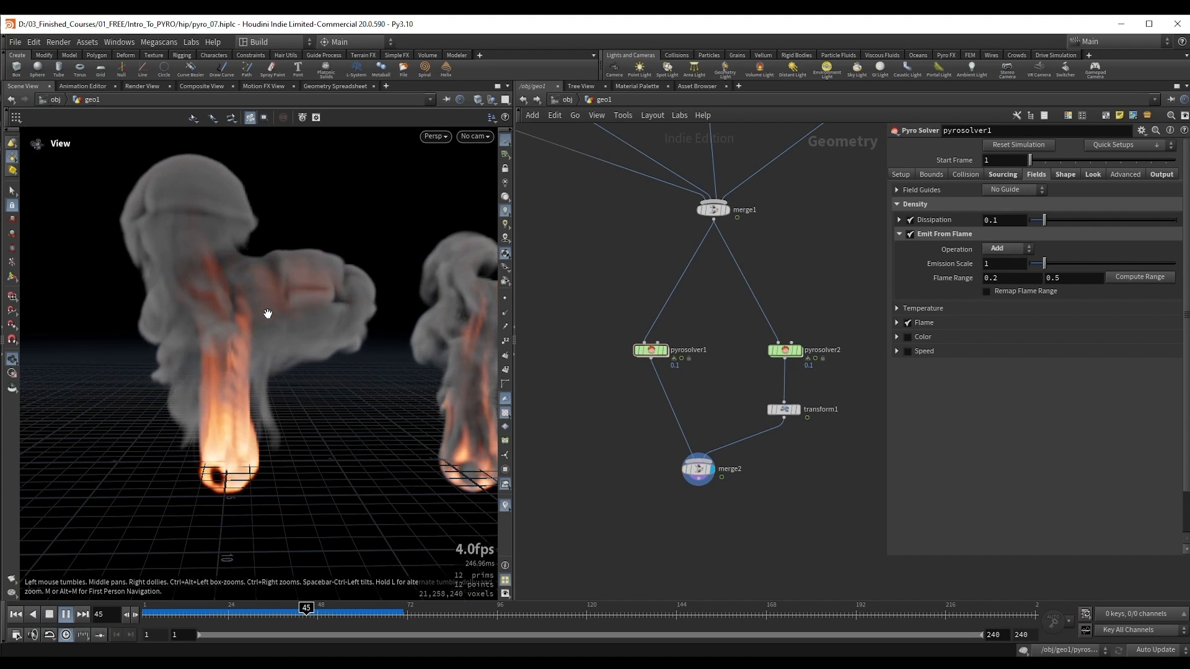
pyautogui.press('Up')
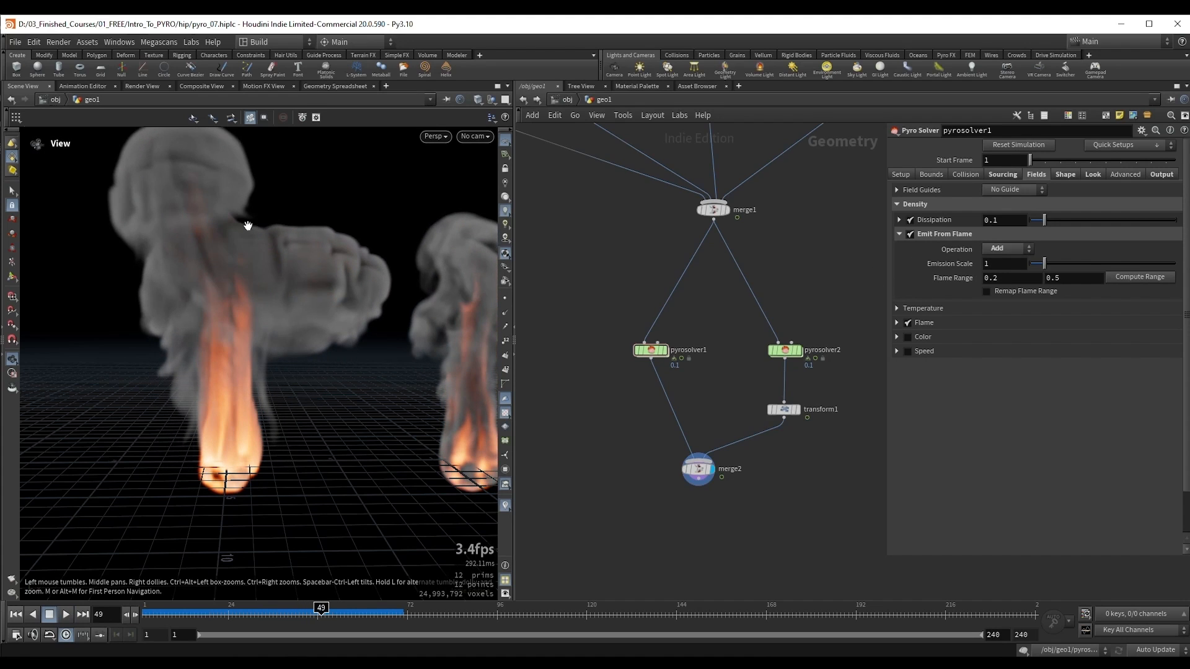
pyautogui.press('Up')
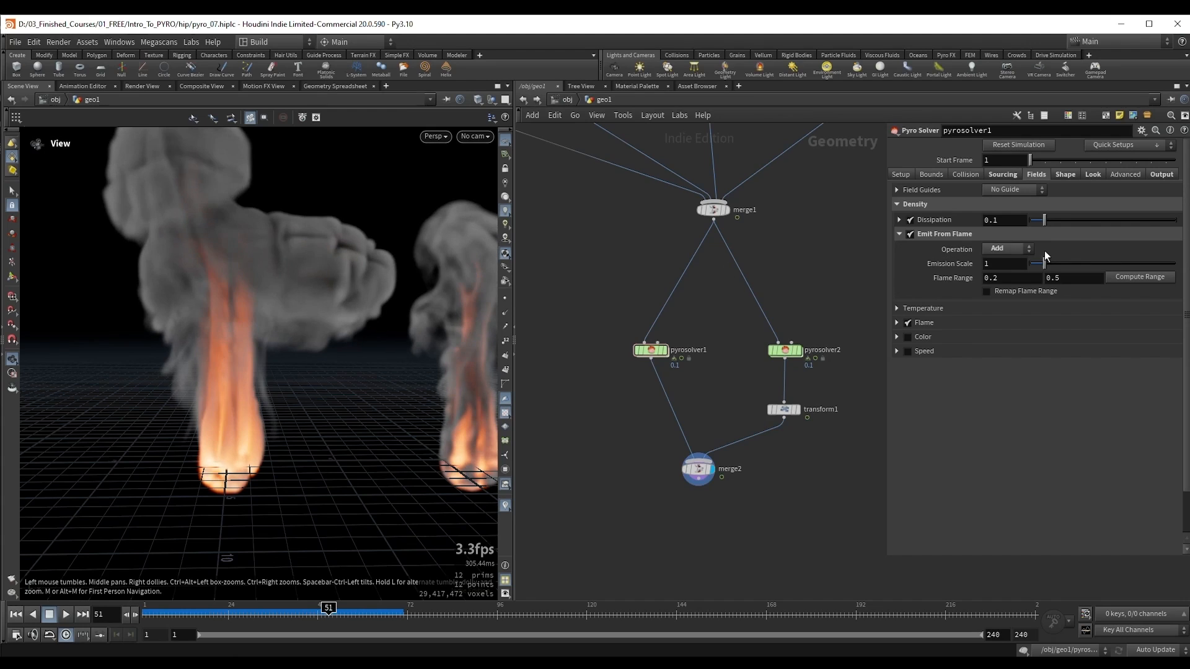
# Step: Set the density emission's operation to Maximum and enable Remap Flame Range
pyautogui.click(1017, 249)
pyautogui.click(1016, 262)
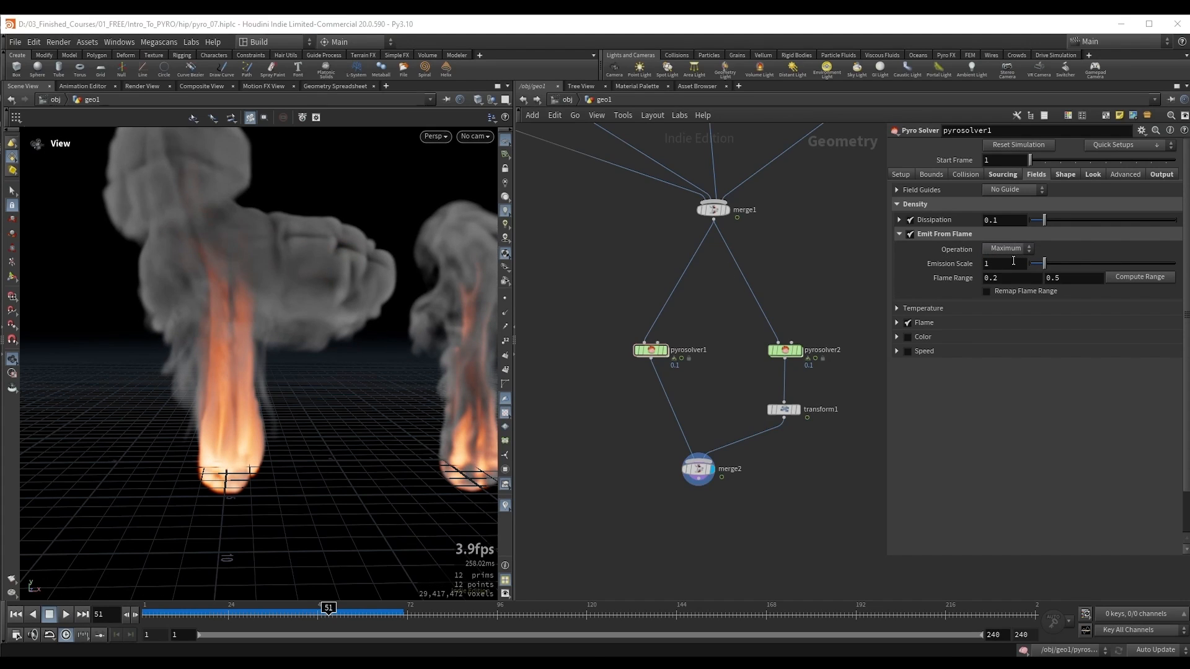
pyautogui.click(1003, 291)
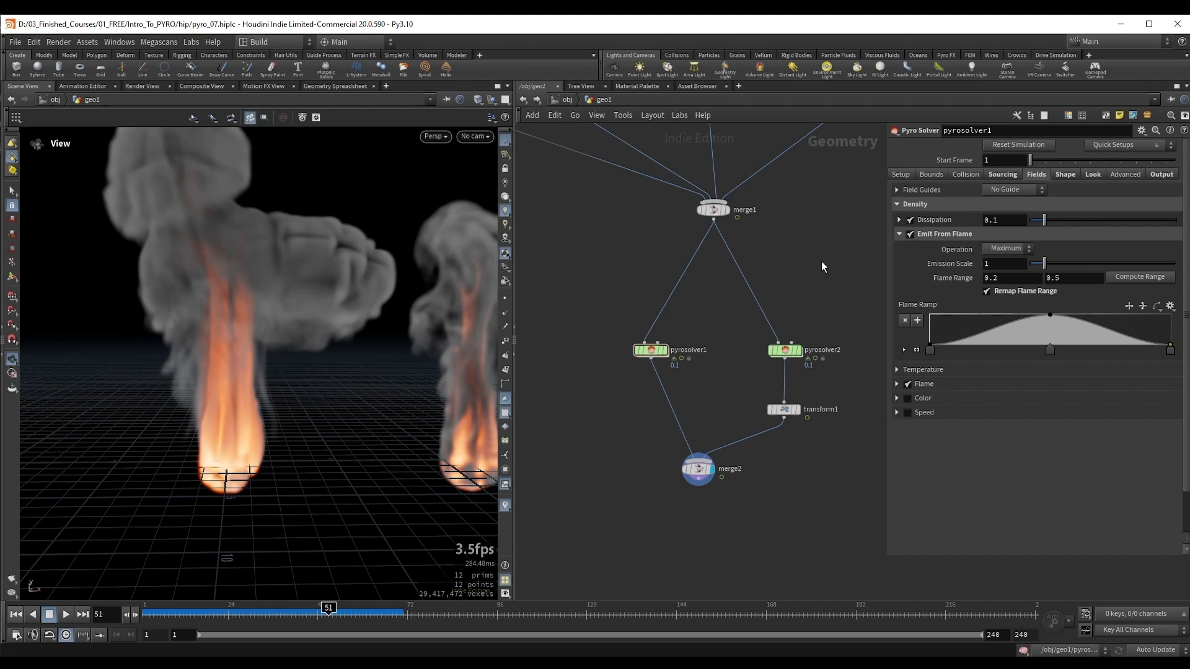
# Step: Play the simulations from frame 1 to frame 36 to examine the density emission with the remapped flame range
pyautogui.hotkey('ctrl', 'Up')
pyautogui.press('Up')
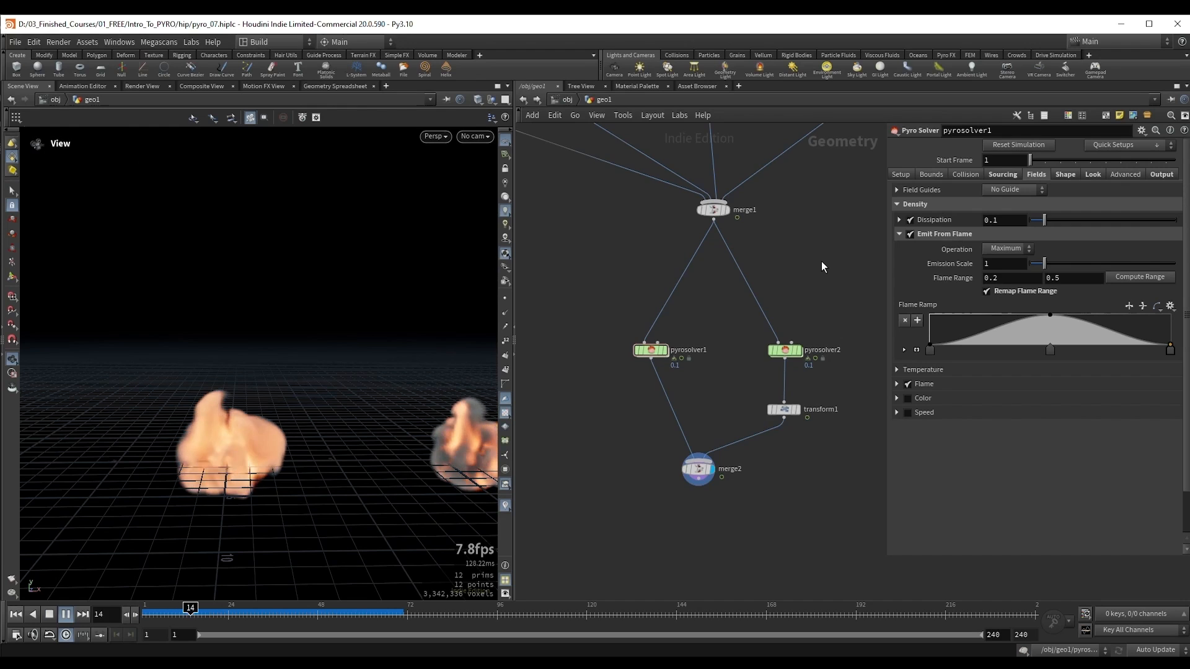
pyautogui.press('Up')
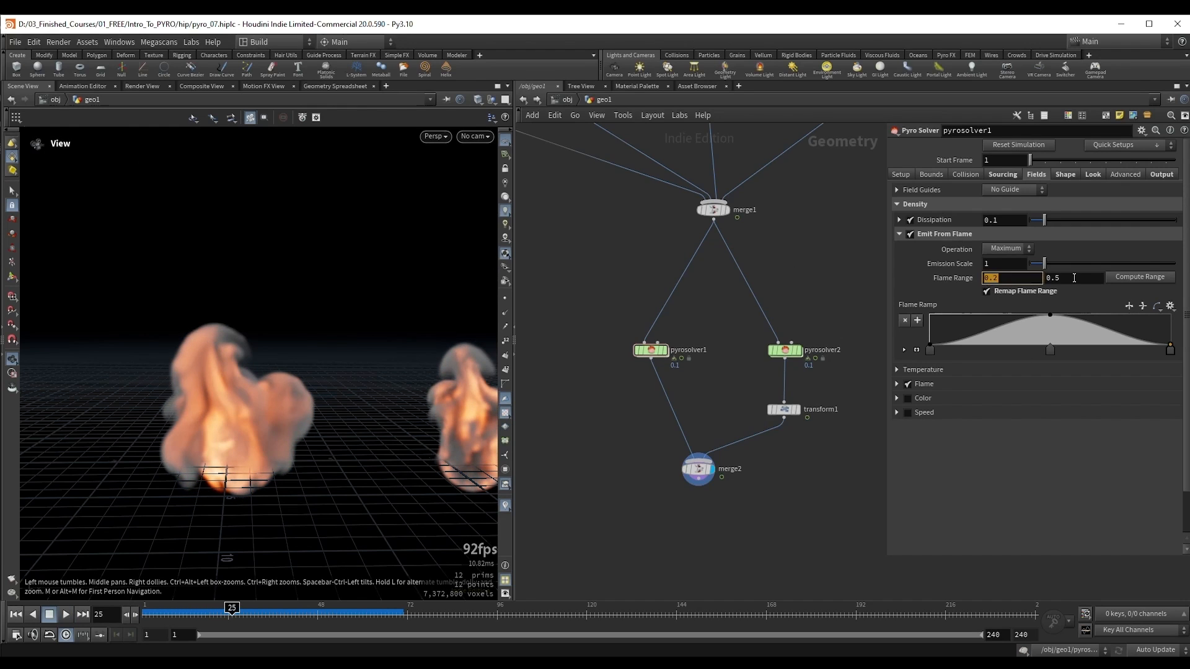
pyautogui.press('Up')
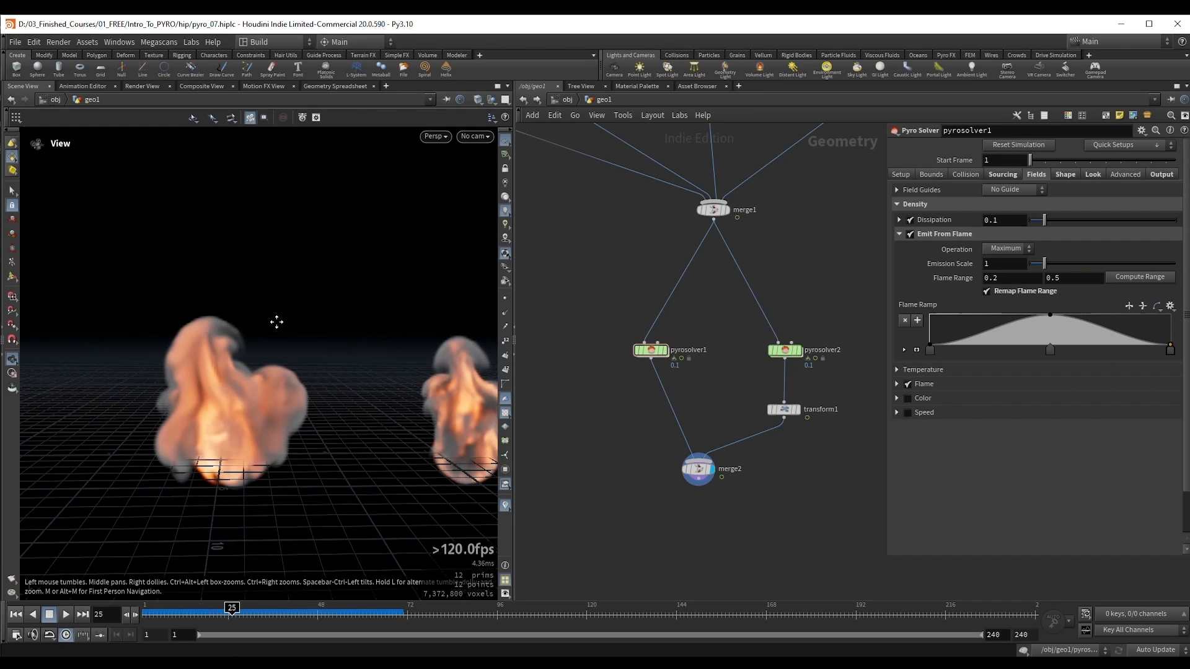
pyautogui.press('Up')
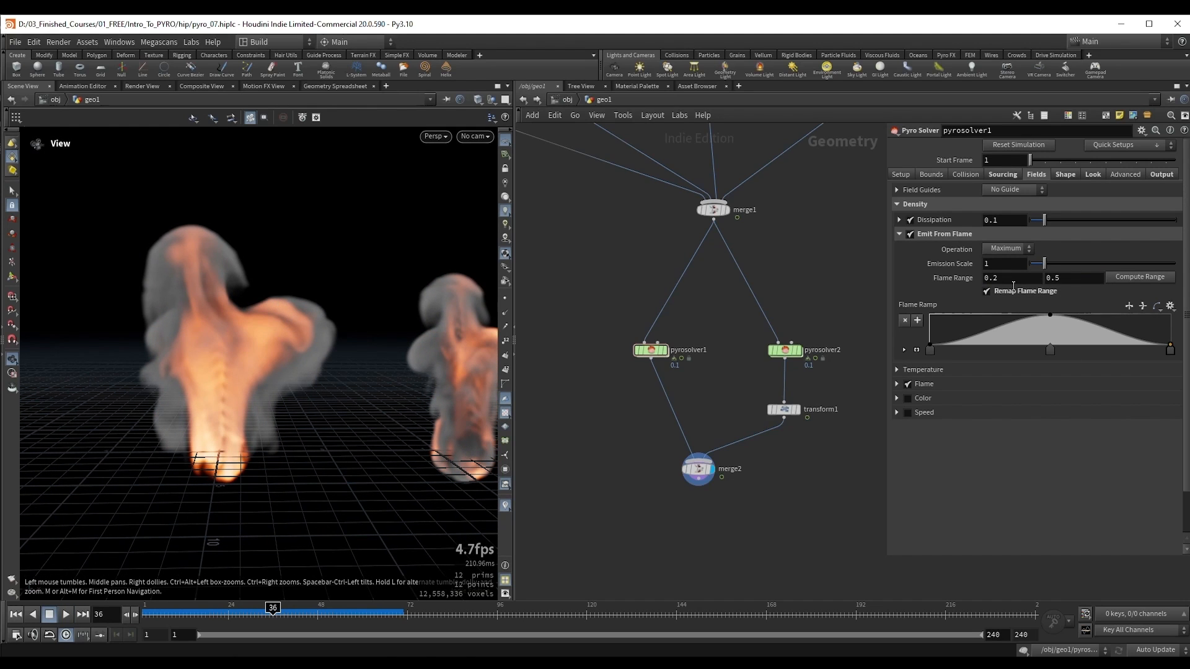
# Step: Collapse the density emission settings, then enable Emit From Flame for the temperature field and expand its settings
pyautogui.click(899, 234)
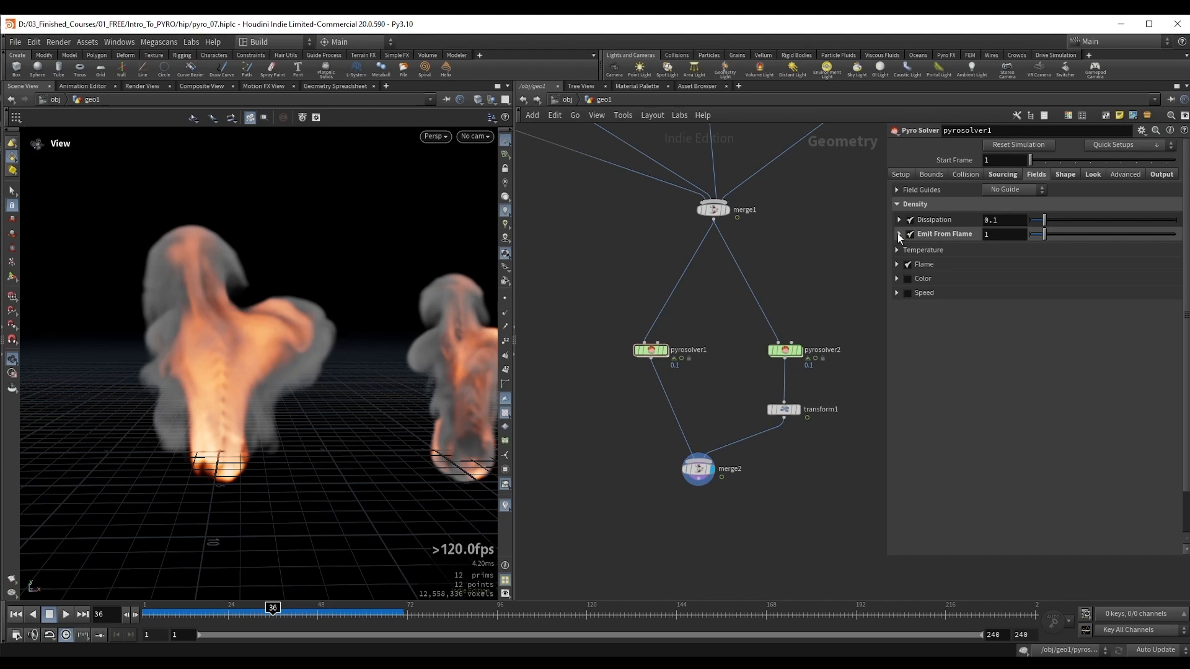
pyautogui.click(897, 249)
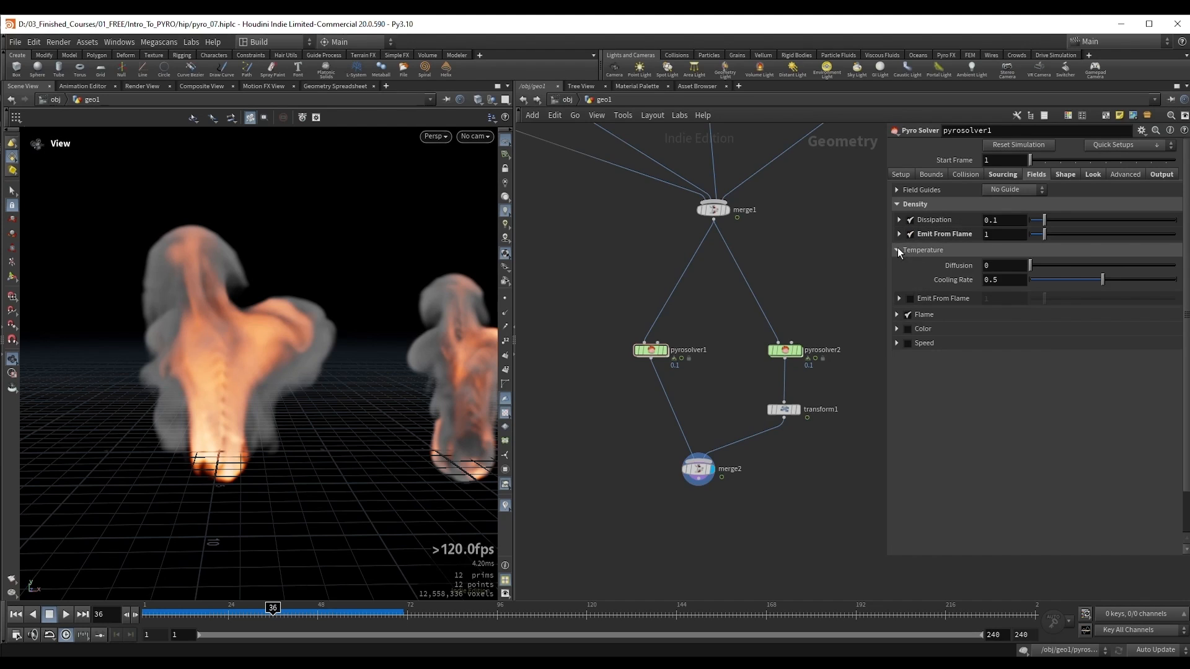
pyautogui.click(909, 299)
pyautogui.click(899, 299)
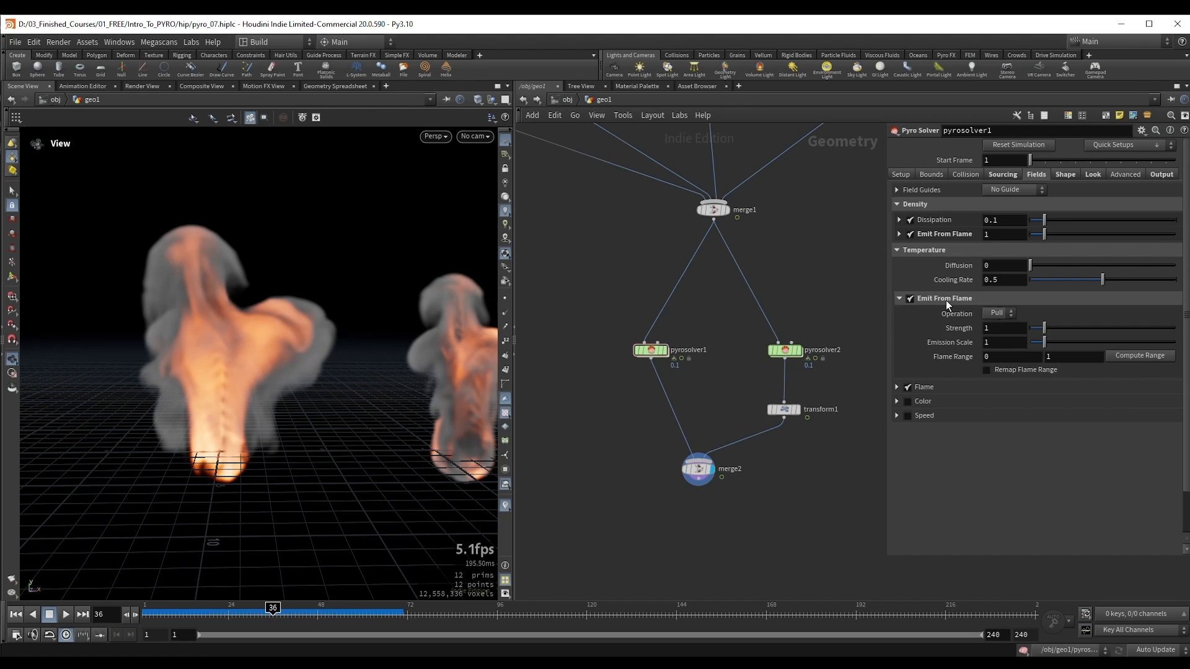
# Step: Play the simulations from frame 1 to frame 31 to examine the effect of emitting temperature from the flame
pyautogui.moveTo(251, 303); pyautogui.dragTo(239, 370)
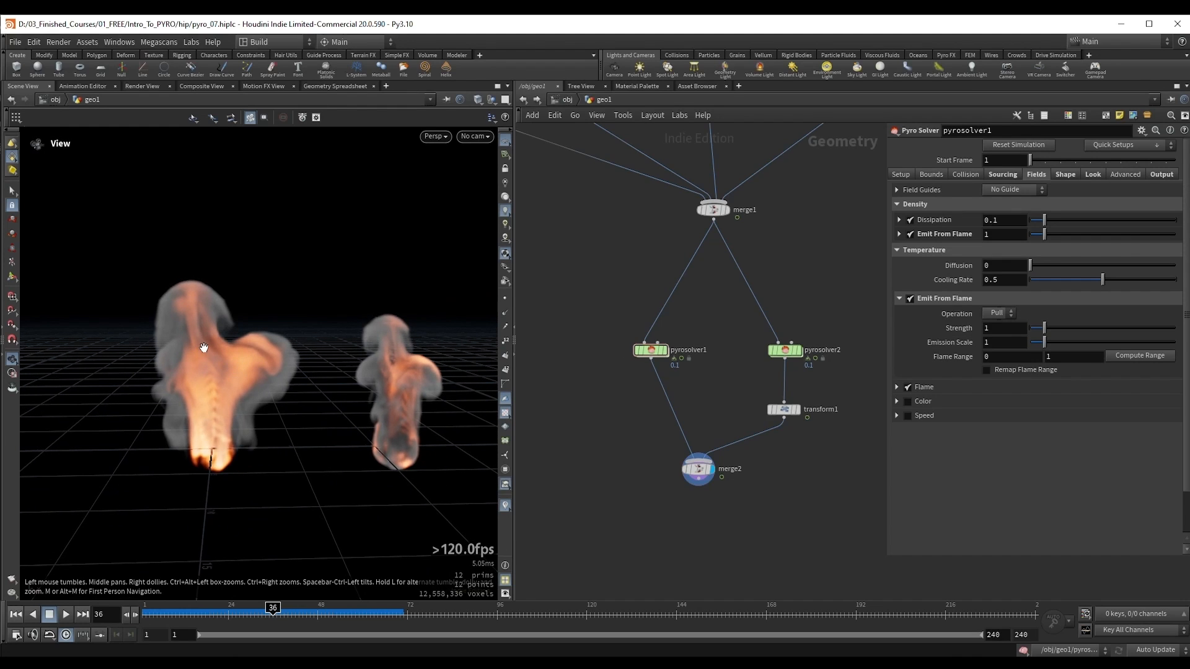
pyautogui.hotkey('ctrl', 'Up')
pyautogui.press('Up')
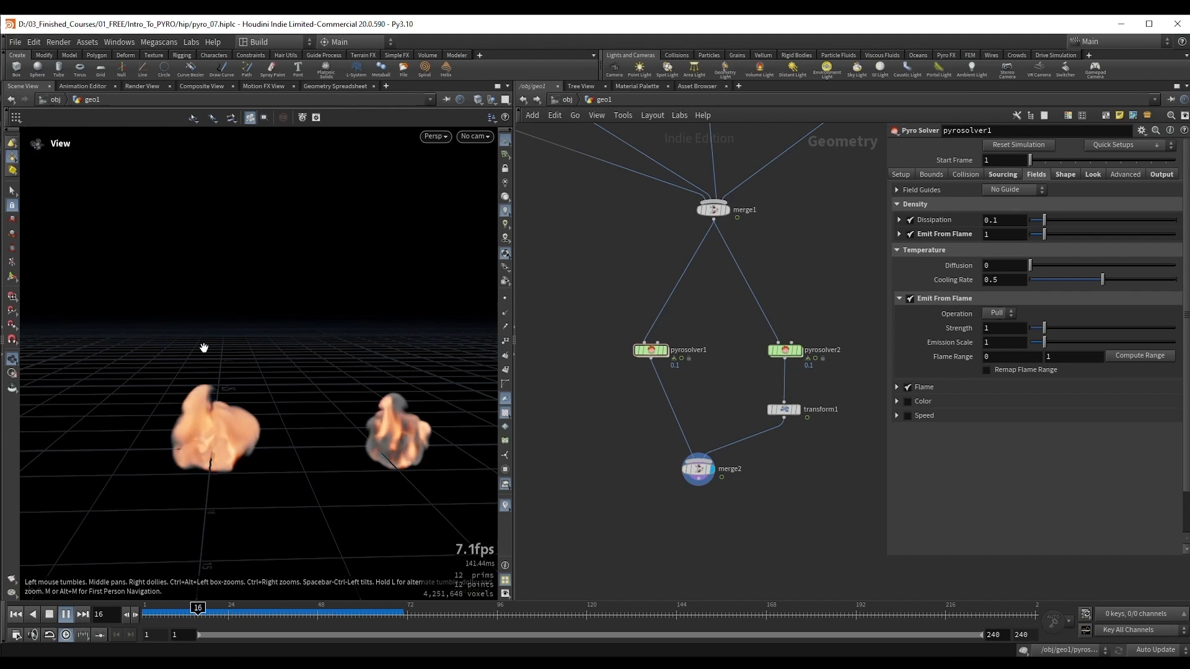
pyautogui.press('Up')
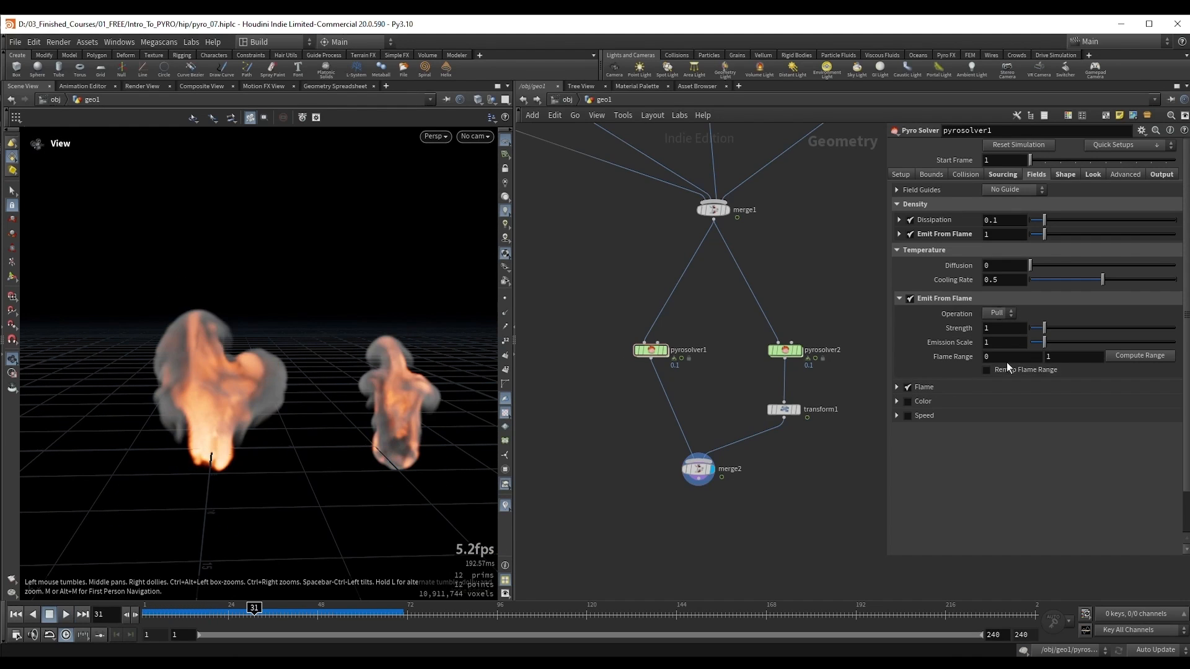
# Step: Set the temperature emission's upper Flame Range to 0.4 and its Strength to 6.05, keeping the Pull operation
pyautogui.doubleClick(1062, 358)
pyautogui.write('0.8')
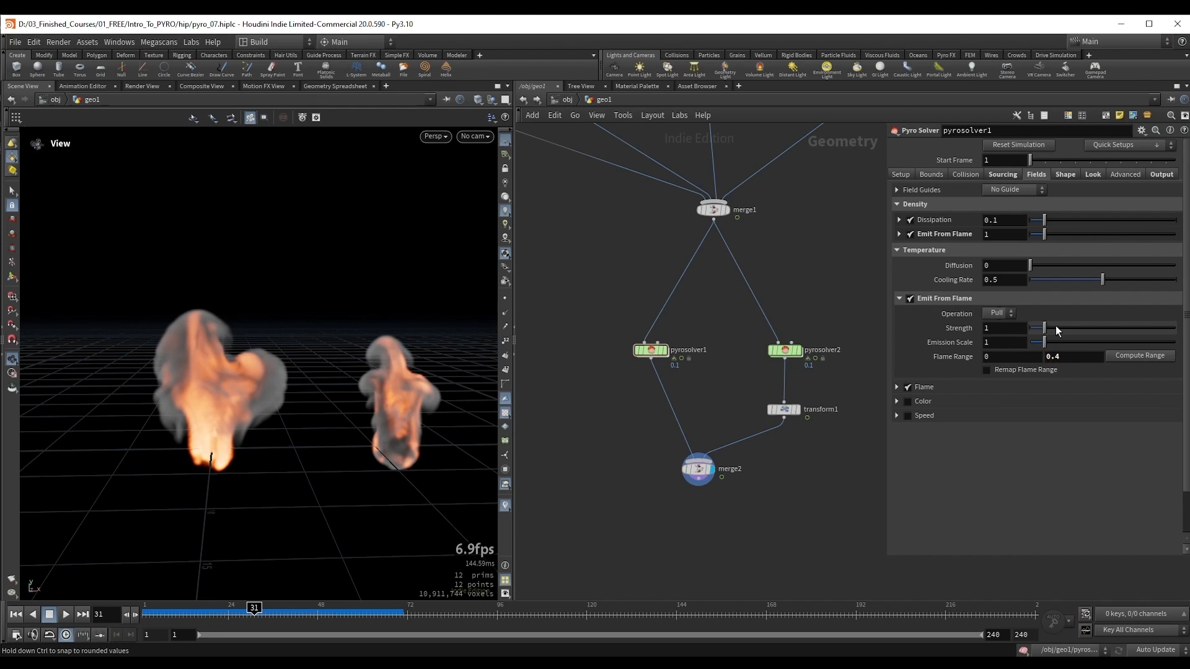
pyautogui.moveTo(1055, 327); pyautogui.dragTo(1118, 329)
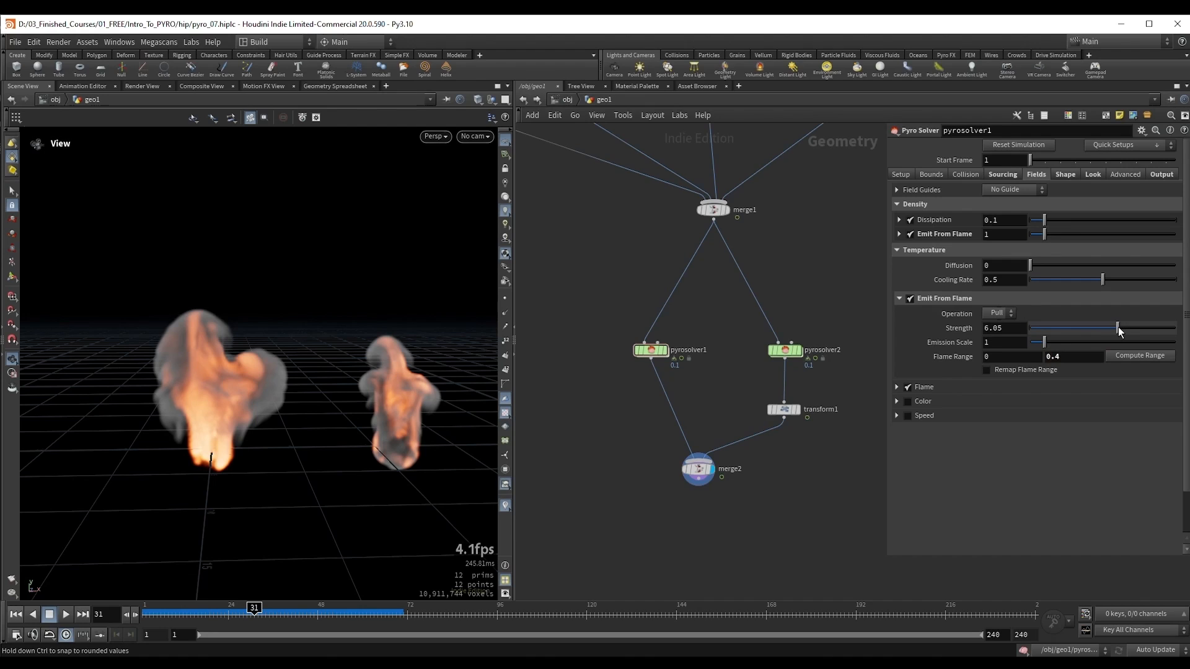
pyautogui.click(998, 315)
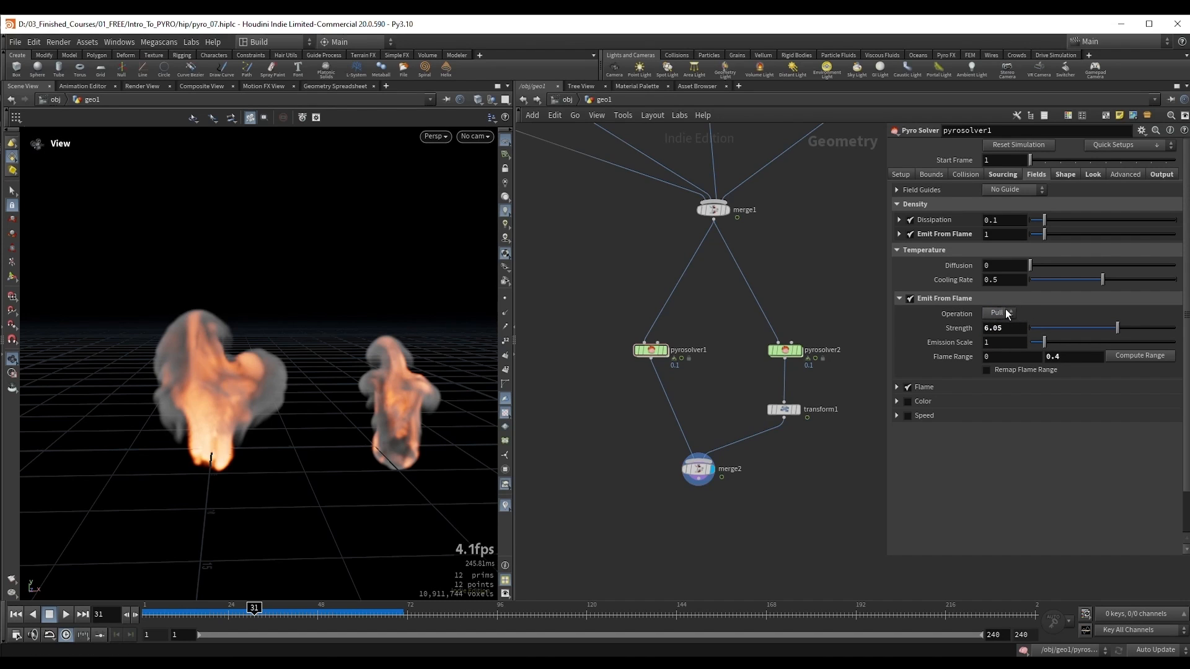
# Step: Play the simulations from frame 1 to frame 42 to examine the stronger temperature emission
pyautogui.moveTo(285, 361); pyautogui.dragTo(289, 356)
pyautogui.hotkey('ctrl', 'Up')
pyautogui.press('Up')
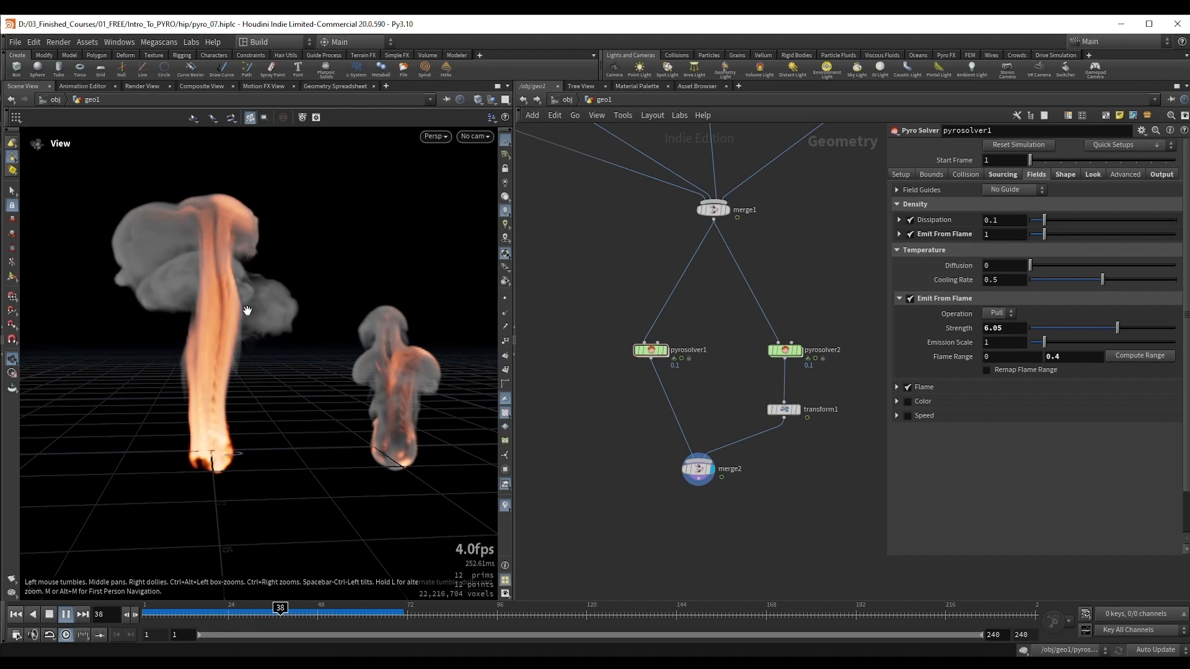
pyautogui.press('Up')
pyautogui.moveTo(247, 311); pyautogui.dragTo(216, 302)
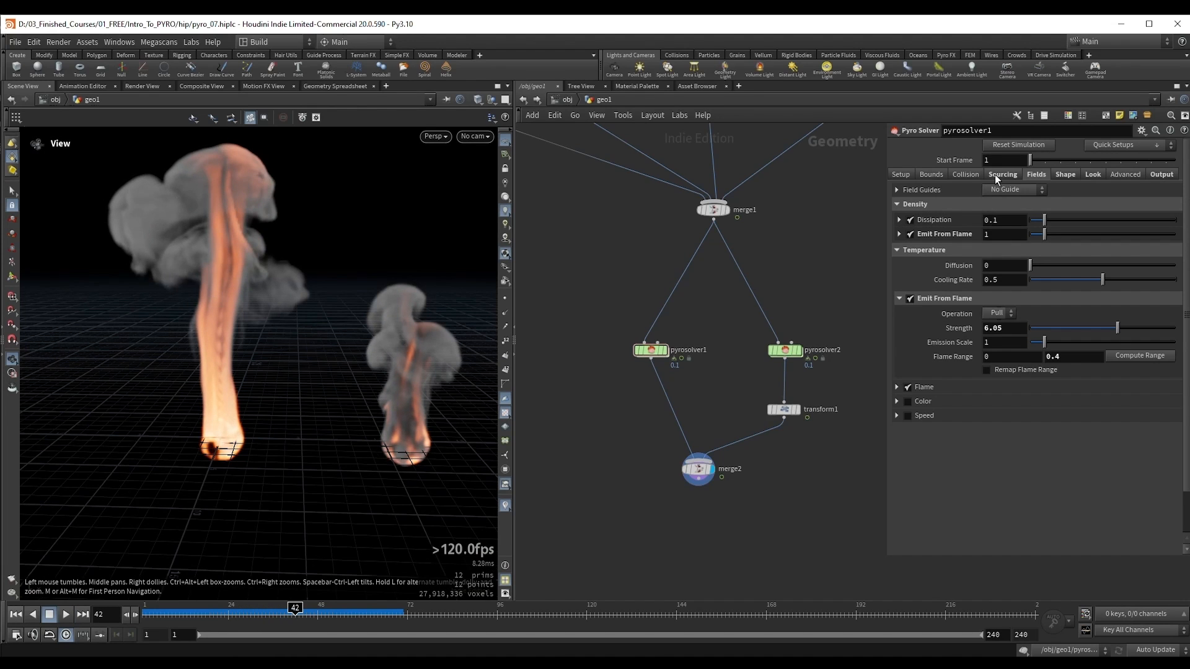
# Step: Disable the original solver's temperature source volume and play the simulations from frame 1 to frame 32
pyautogui.click(995, 173)
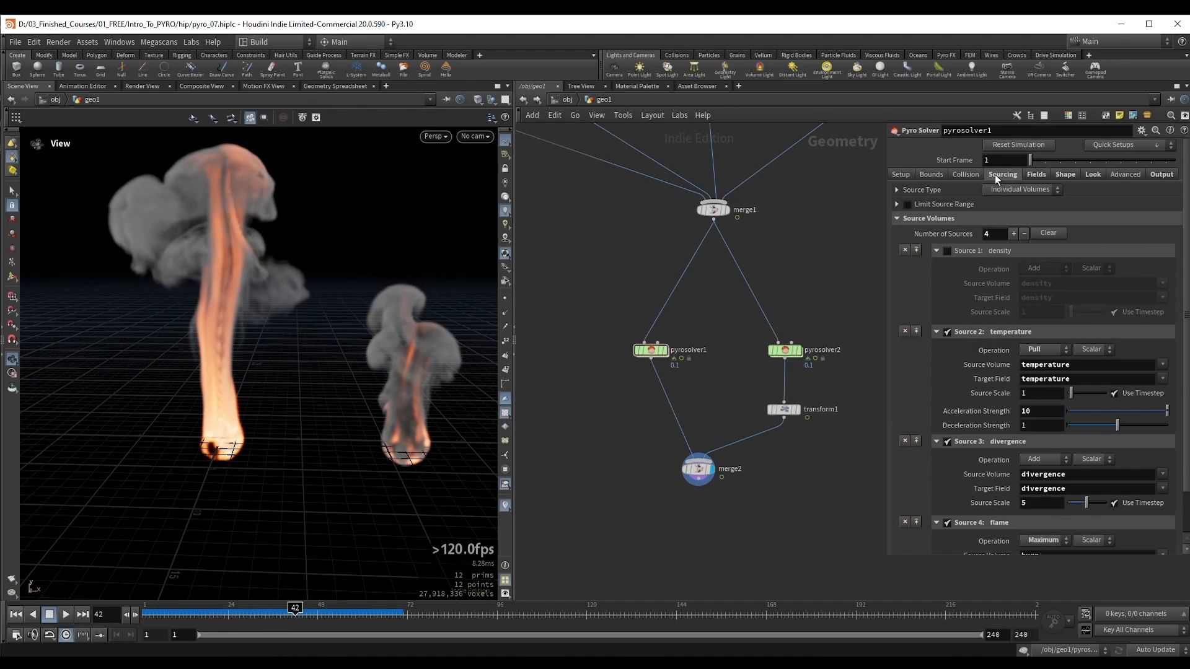
pyautogui.click(946, 332)
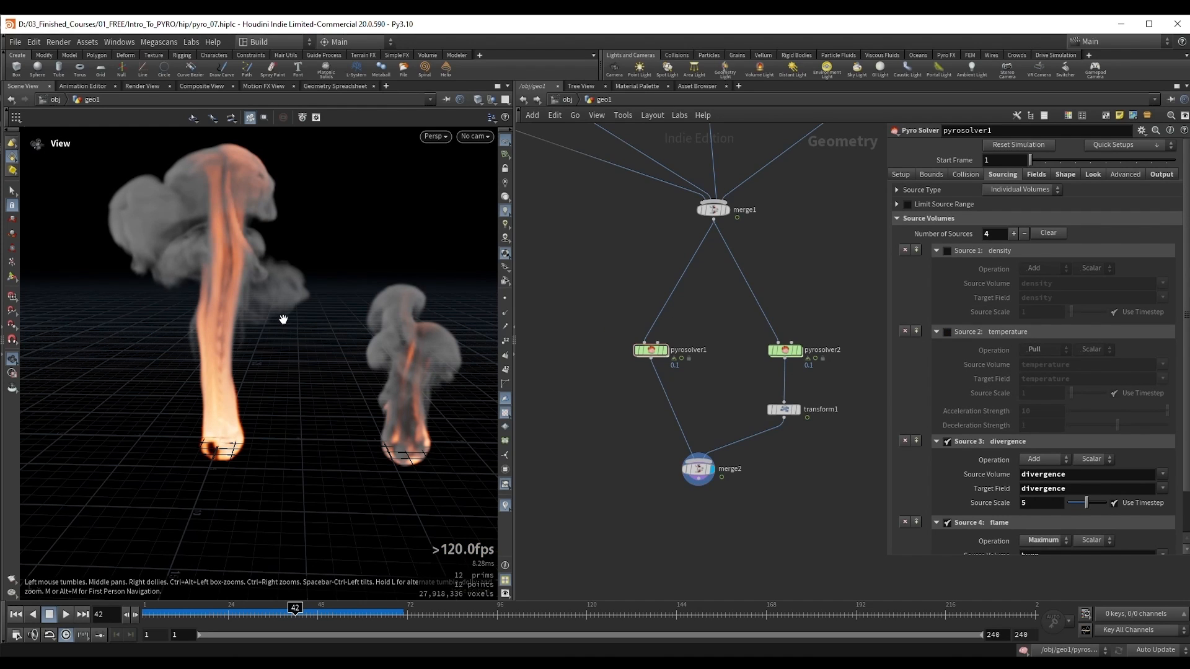
pyautogui.hotkey('ctrl', 'Up')
pyautogui.press('Up')
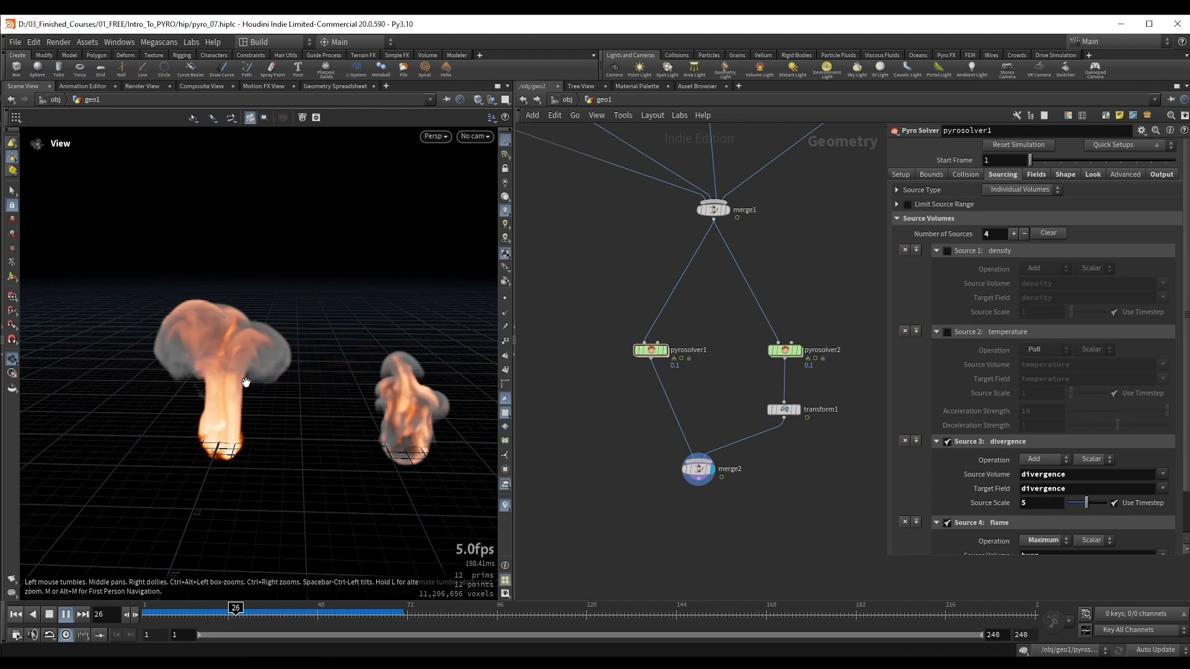
pyautogui.press('Up')
pyautogui.moveTo(258, 409); pyautogui.dragTo(218, 348)
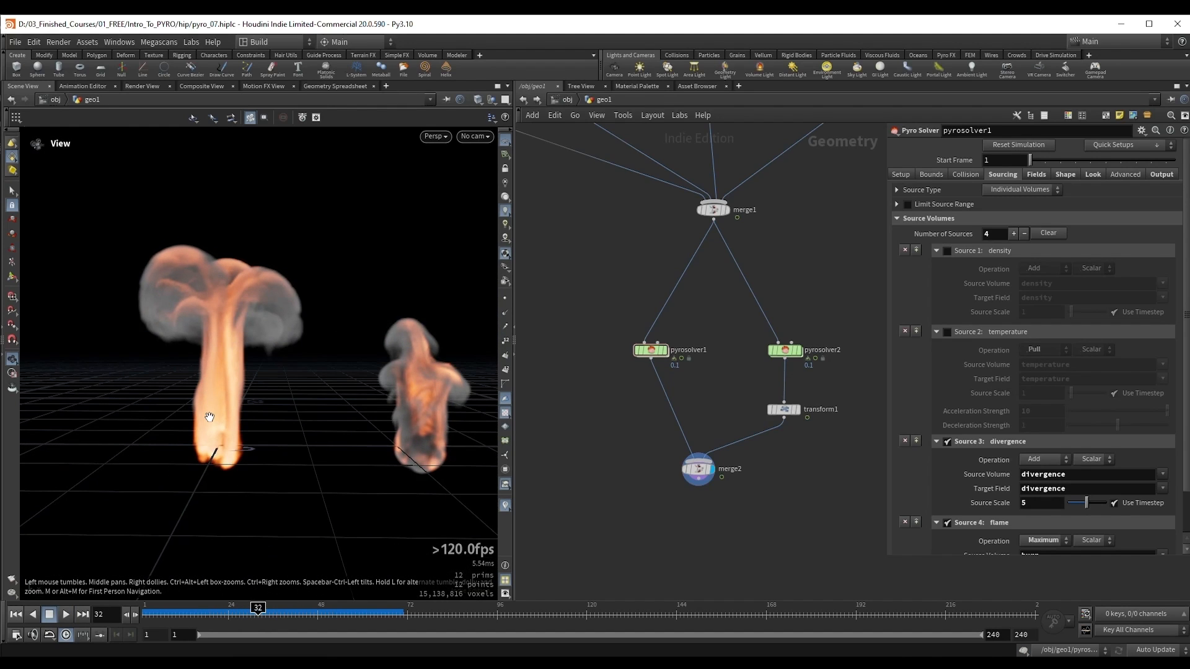
pyautogui.moveTo(215, 412); pyautogui.dragTo(236, 465)
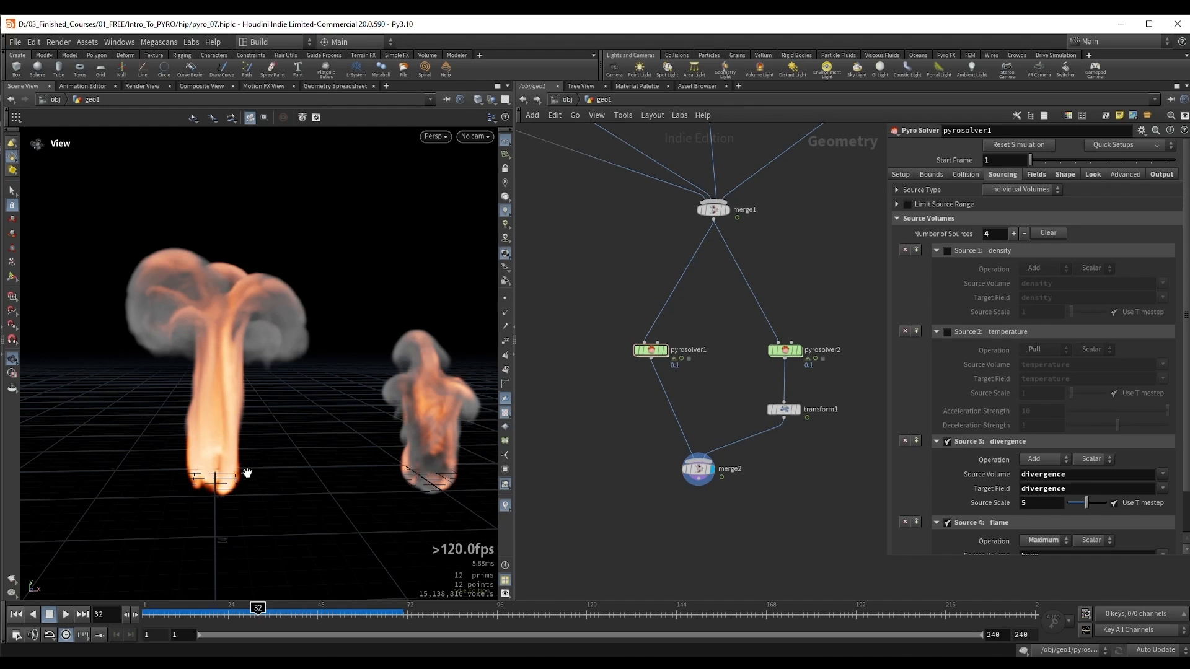
pyautogui.moveTo(208, 456); pyautogui.dragTo(212, 464)
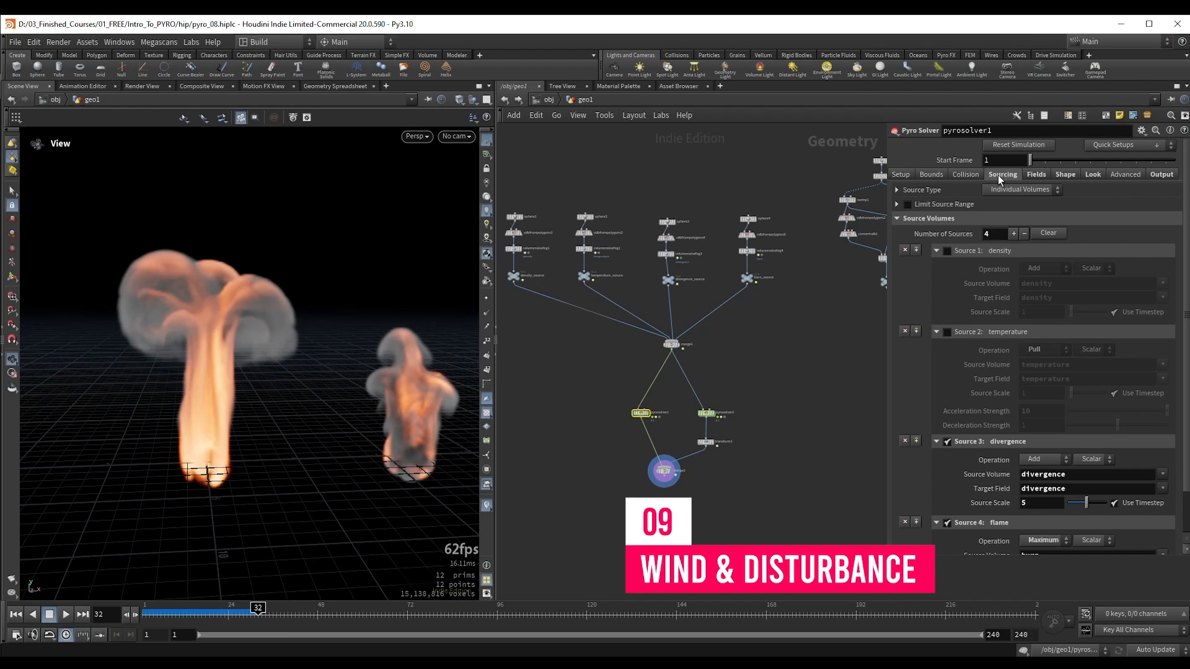
# Step: Delete the copied pyro solver, its transform and the final merge, leaving pyrosolver1 as the displayed node at frame 1
pyautogui.click(1063, 175)
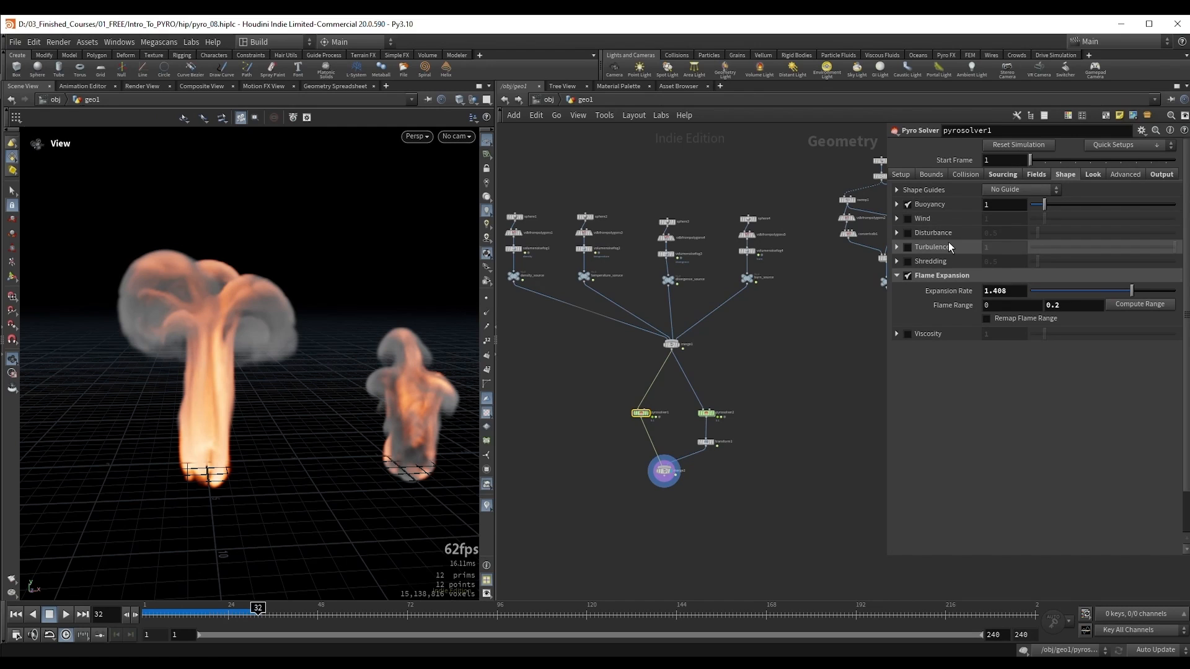
pyautogui.scroll(1, 603, 370)
pyautogui.moveTo(708, 438); pyautogui.dragTo(727, 388, button='middle')
pyautogui.hotkey('ctrl', 'Up')
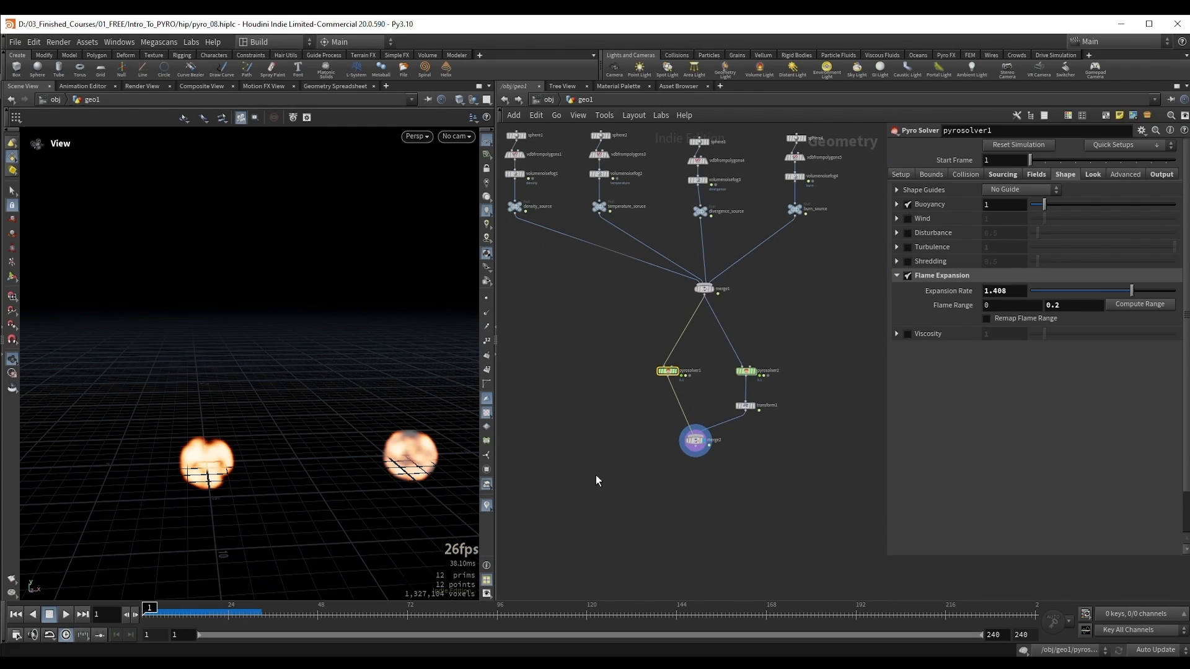
pyautogui.moveTo(820, 340); pyautogui.dragTo(744, 431)
pyautogui.press('Delete')
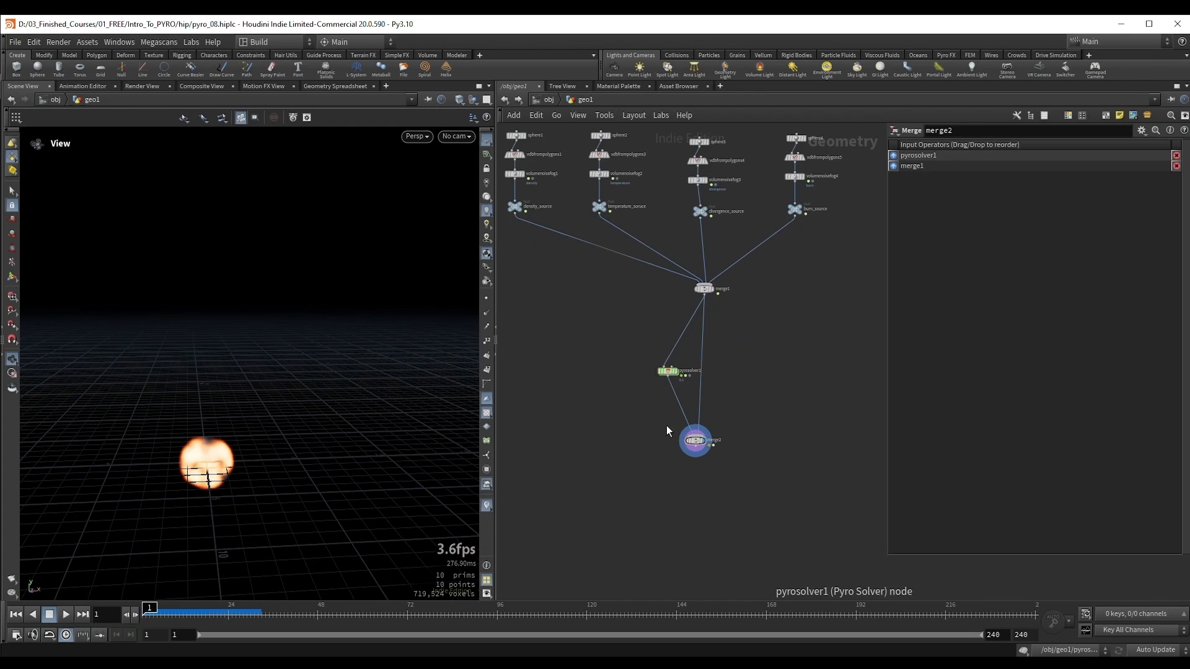
pyautogui.press('Delete')
pyautogui.moveTo(668, 371); pyautogui.dragTo(698, 338)
pyautogui.scroll(3, 746, 323)
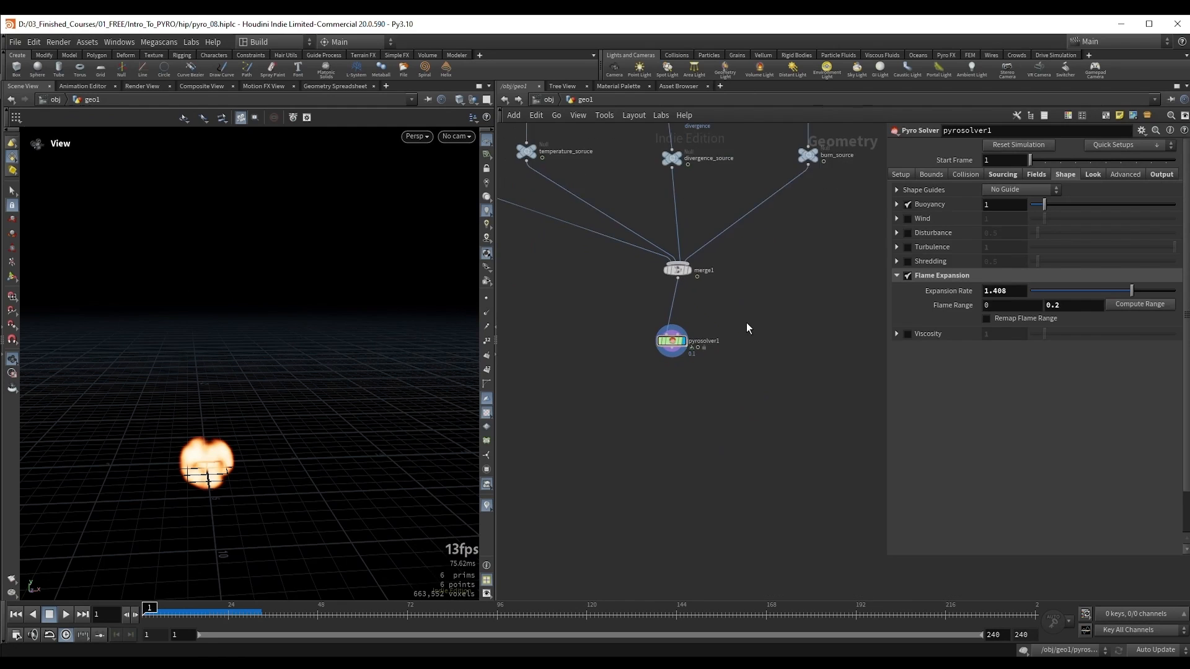
# Step: Play the single simulation to frame 27 and set the solver's Buoyancy to 0.1
pyautogui.scroll(2, 793, 329)
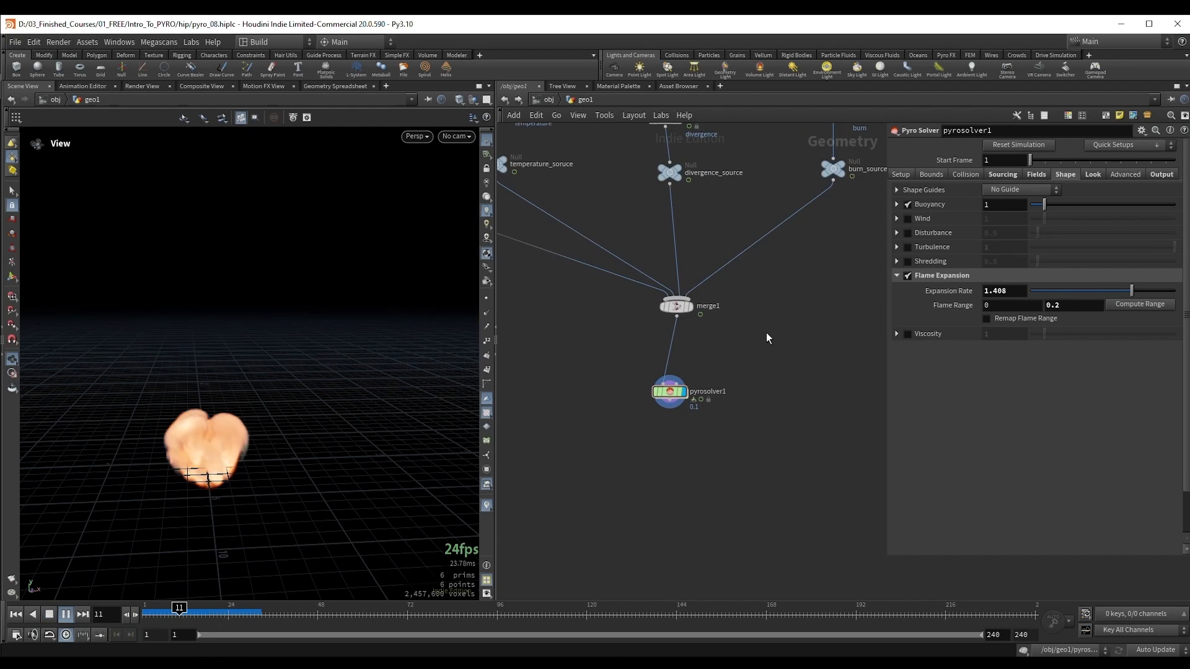
pyautogui.moveTo(249, 404); pyautogui.dragTo(355, 384, button='middle')
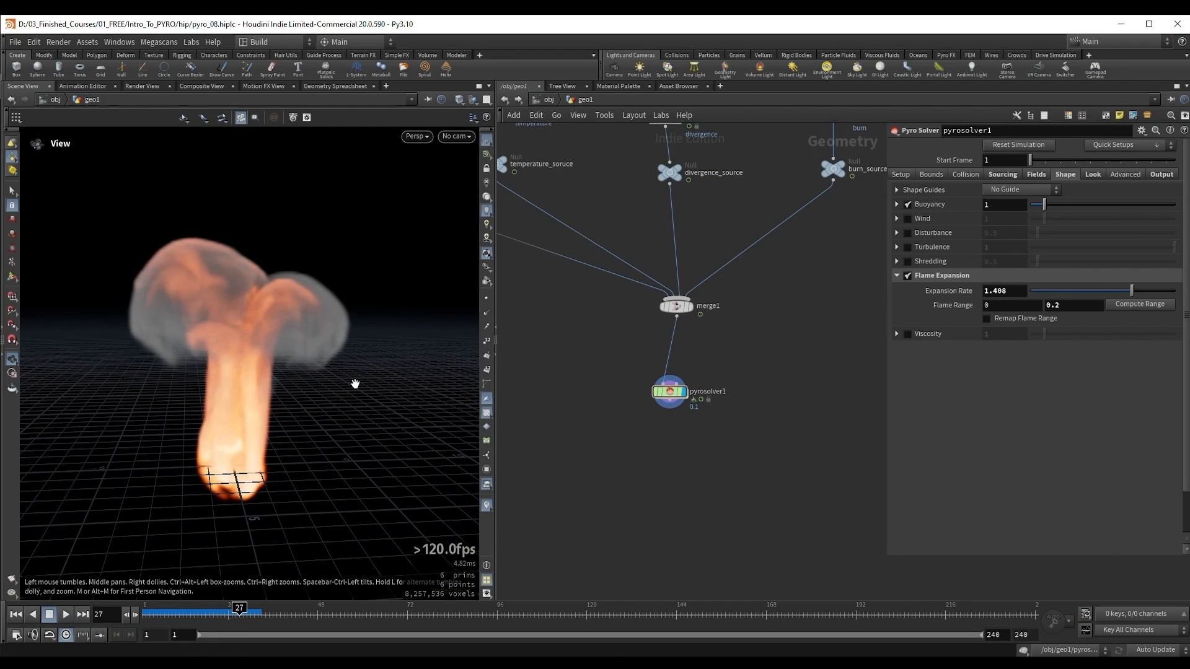
pyautogui.click(995, 205)
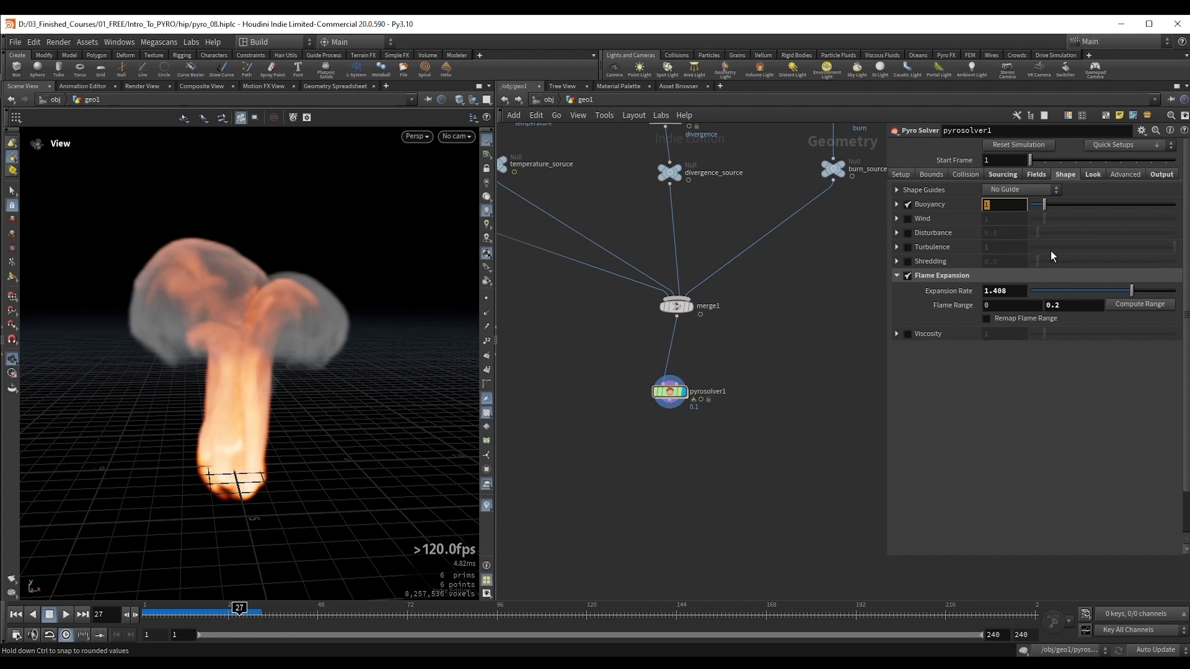
pyautogui.write('.1')
pyautogui.press('Return')
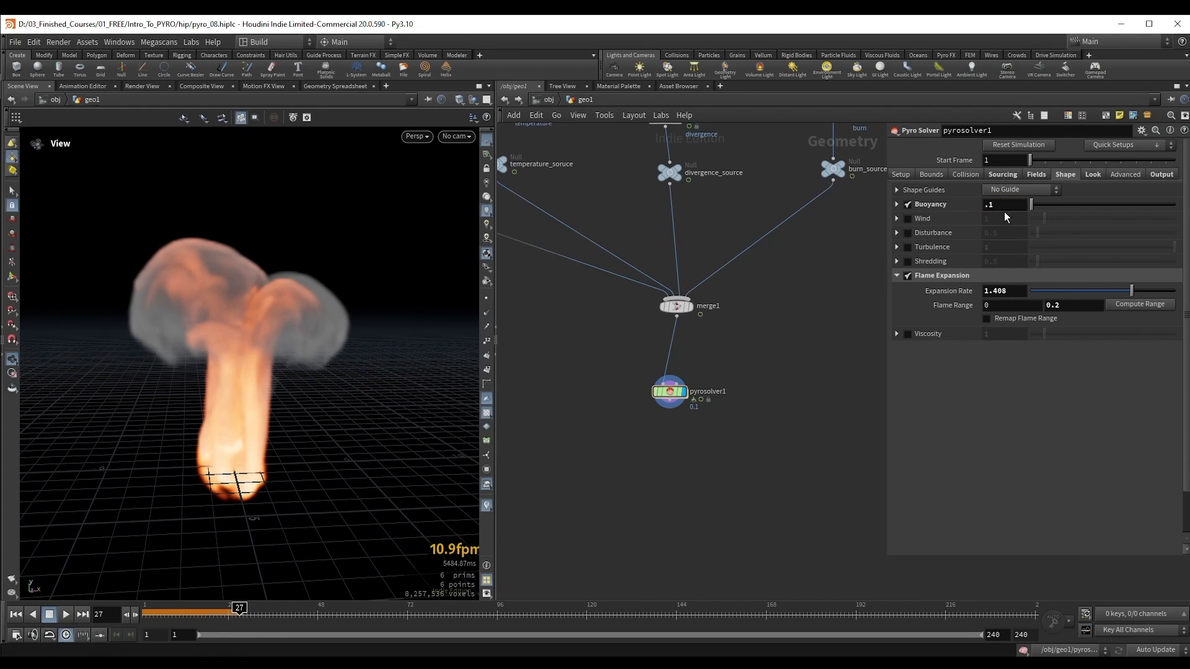
# Step: Re-enable the density and temperature source volumes in pyrosolver1
pyautogui.click(1004, 174)
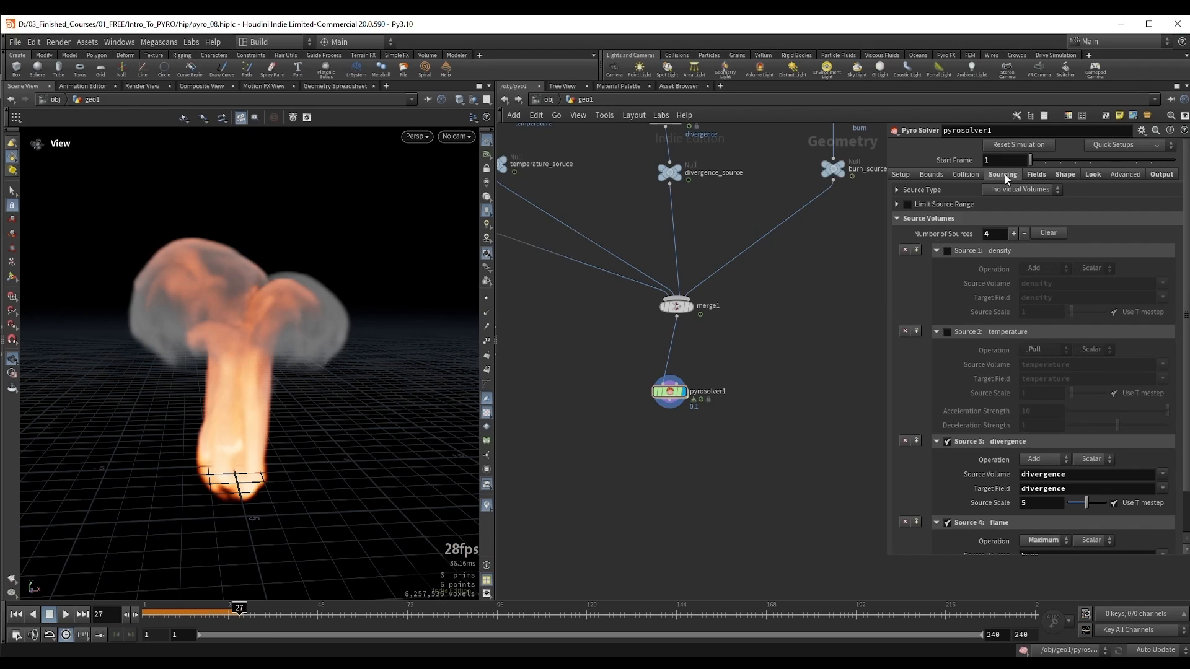
pyautogui.click(949, 252)
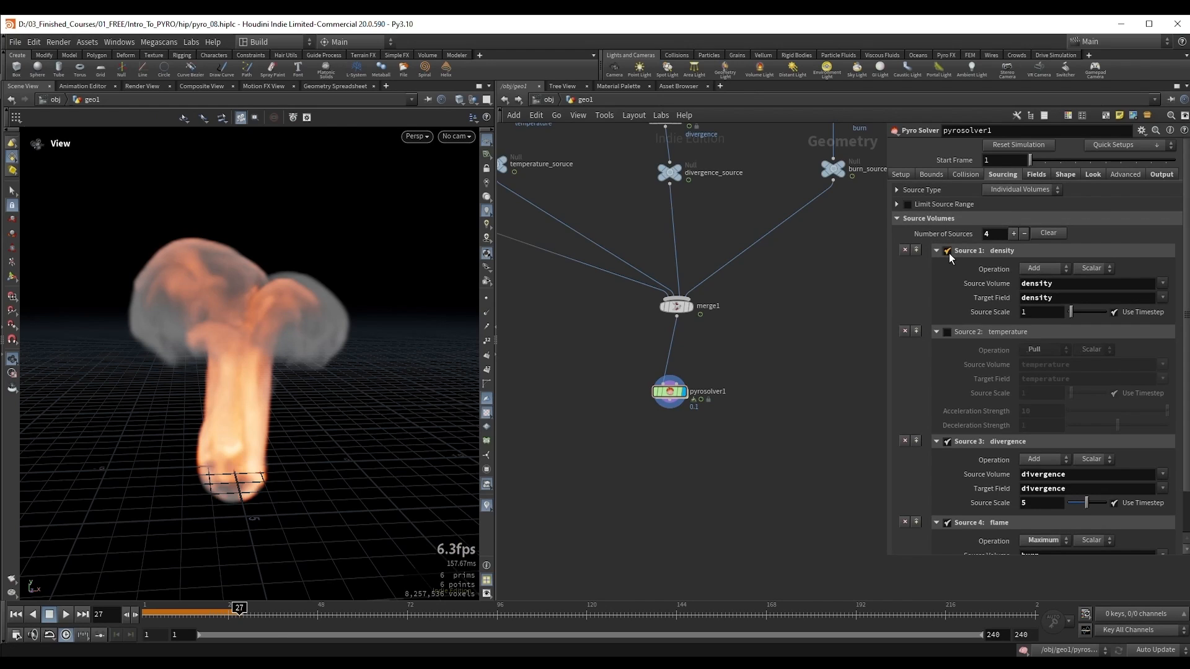
pyautogui.click(946, 332)
pyautogui.scroll(-2, 1031, 434)
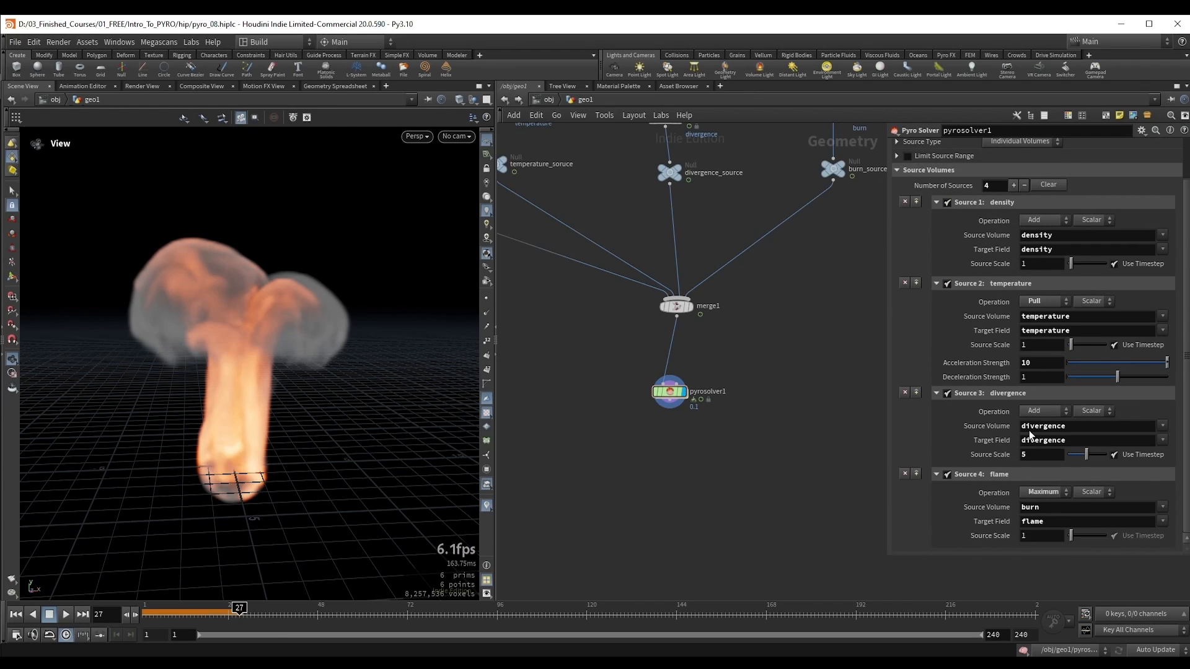
pyautogui.scroll(2, 1033, 437)
# Step: Play the low-buoyancy simulation from frame 1 to frame 36 and scrub back to frame 24 to examine its shape
pyautogui.hotkey('ctrl', 'Up')
pyautogui.press('Up')
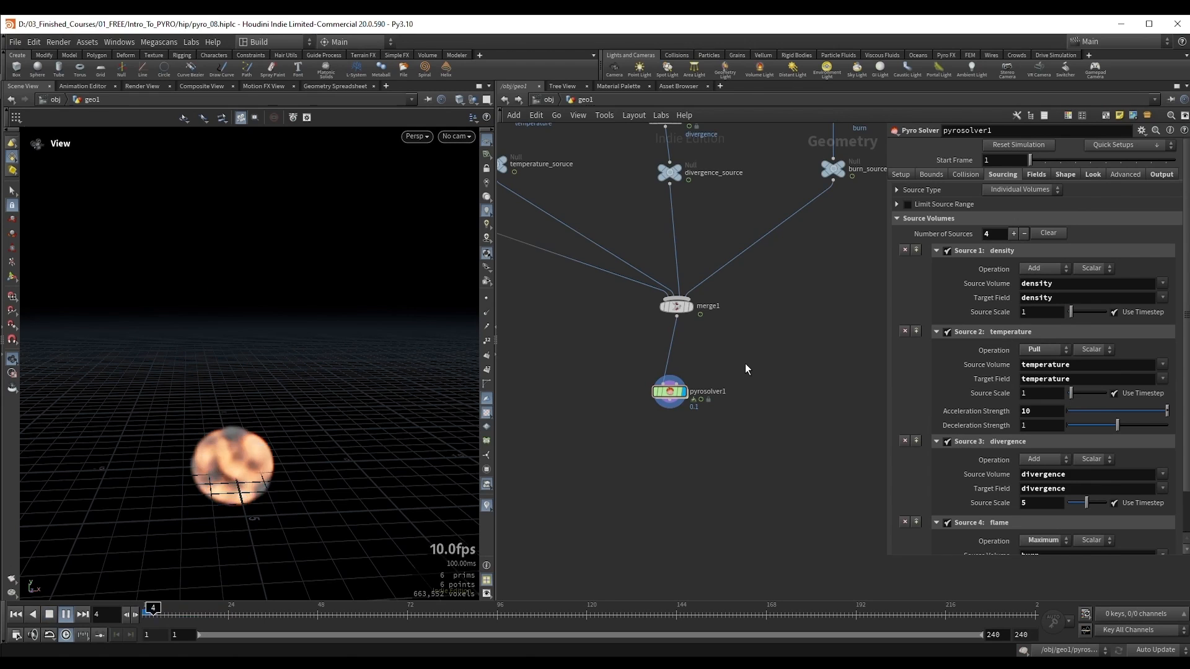
pyautogui.keyDown('alt'); pyautogui.moveTo(248, 427); pyautogui.dragTo(268, 453, button='right'); pyautogui.keyUp('alt')
pyautogui.keyDown('alt'); pyautogui.moveTo(267, 447); pyautogui.dragTo(284, 403, button='middle'); pyautogui.keyUp('alt')
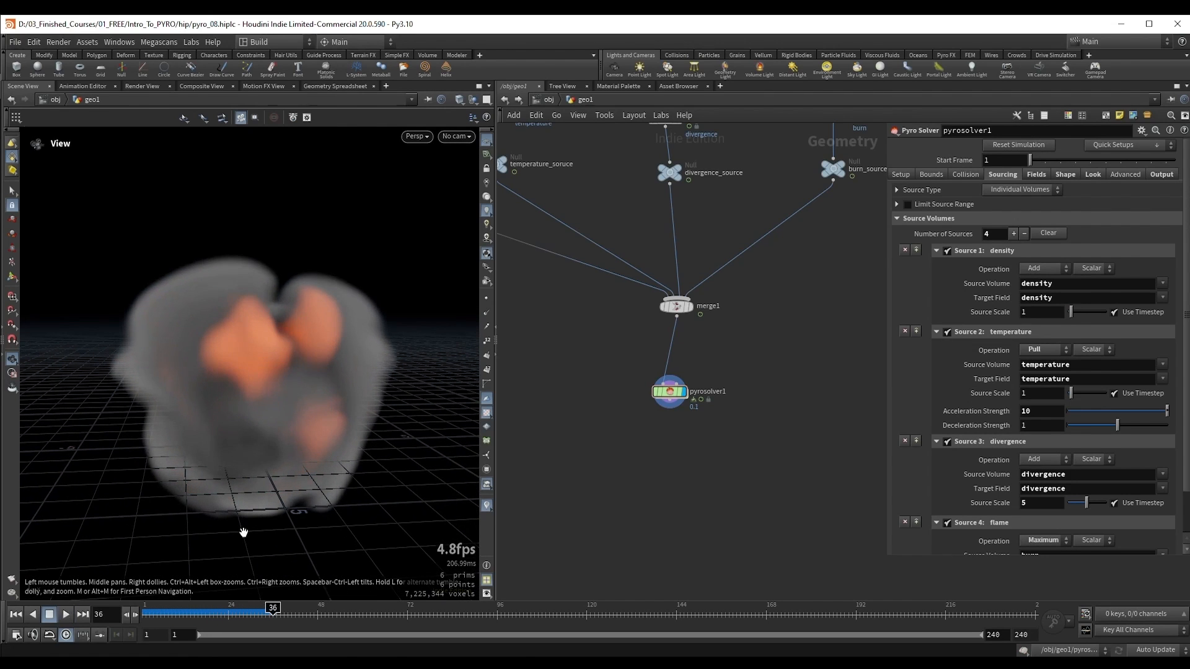
pyautogui.moveTo(206, 611); pyautogui.dragTo(168, 612)
pyautogui.press('Up')
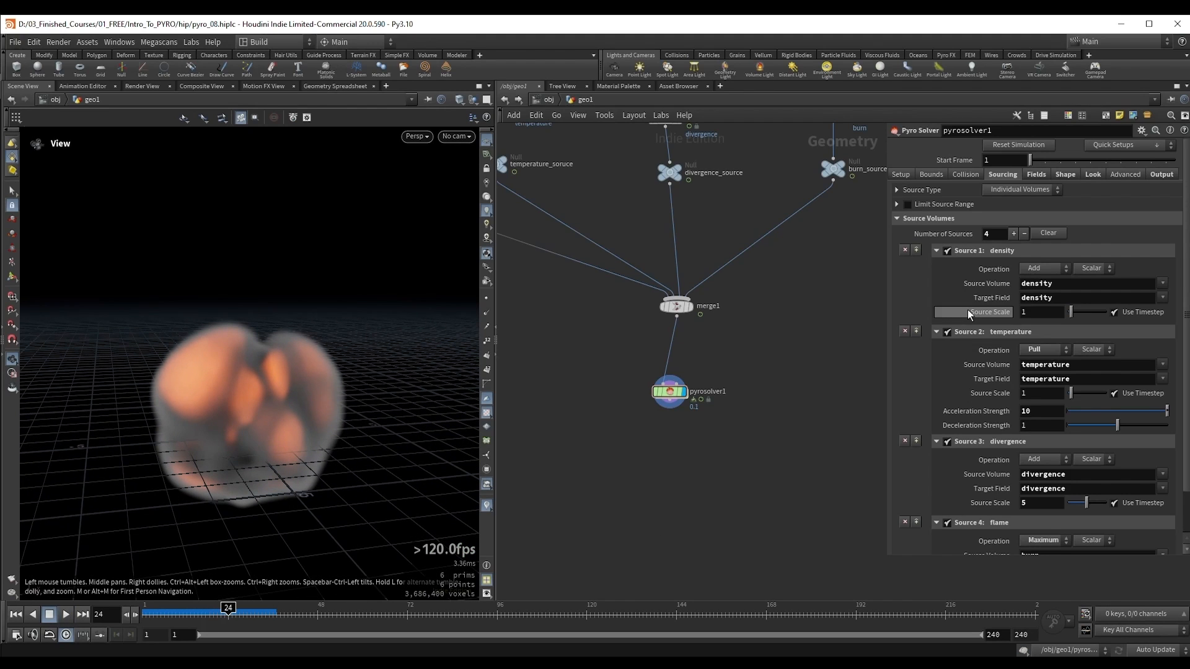
# Step: Enable Wind on the solver and play the simulation from frame 1 to frame 36
pyautogui.click(1062, 173)
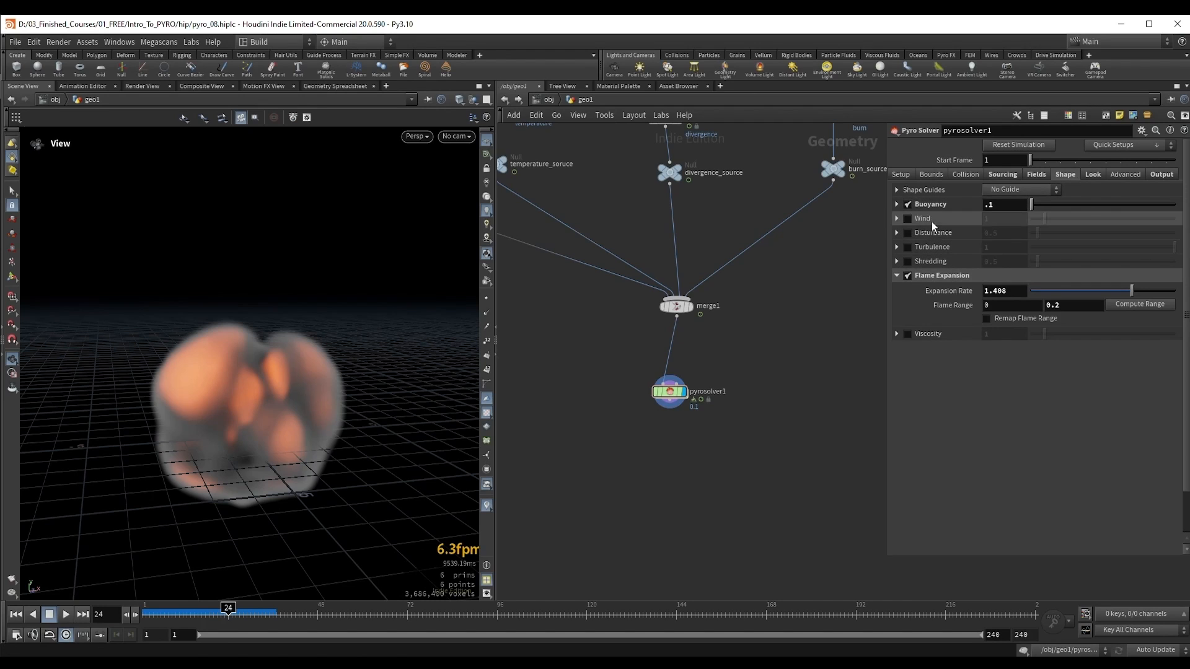
pyautogui.click(908, 218)
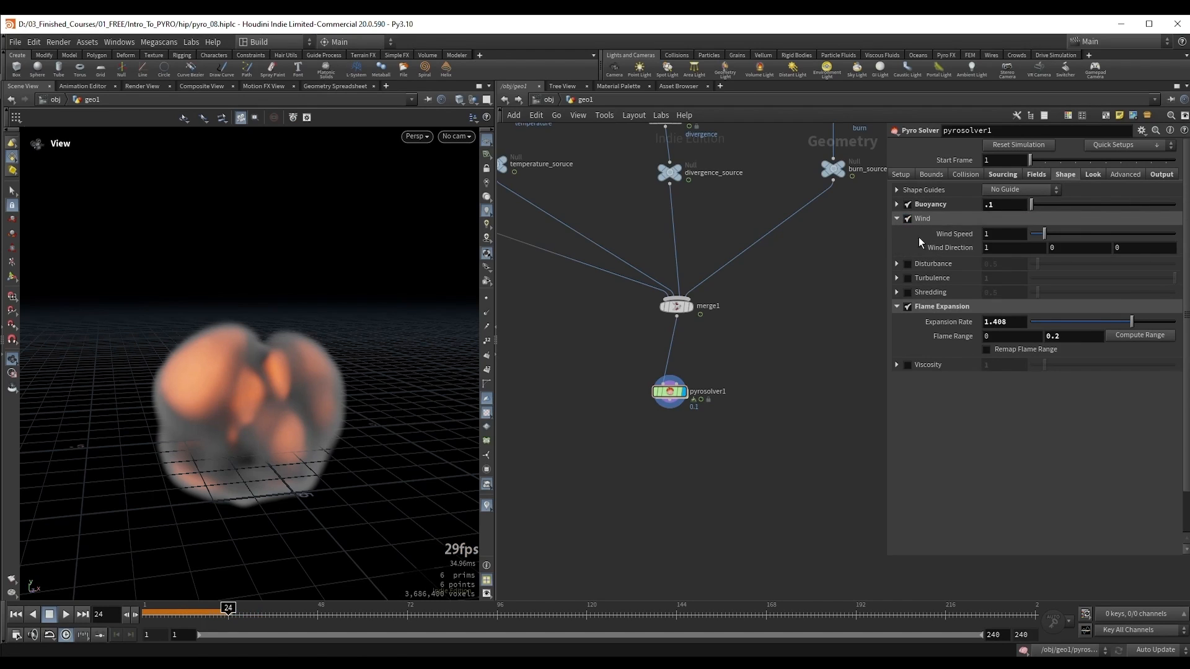
pyautogui.hotkey('ctrl', 'Up')
pyautogui.press('Up')
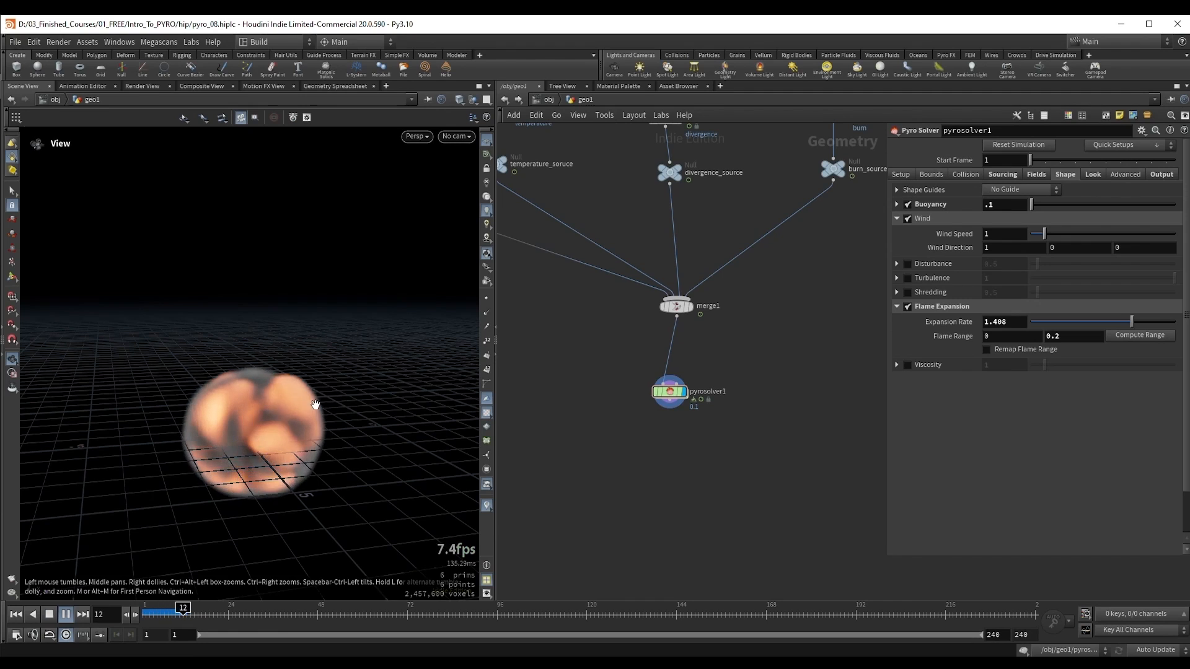
pyautogui.scroll(-3, 319, 414)
pyautogui.scroll(-2, 317, 406)
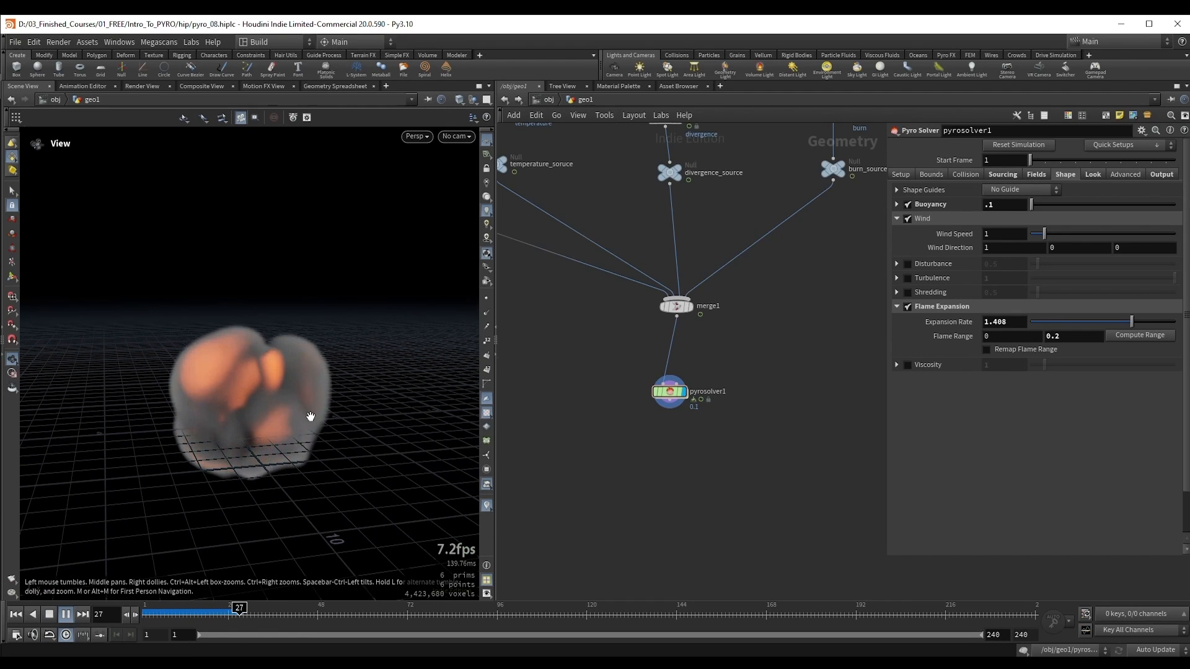
pyautogui.press('Up')
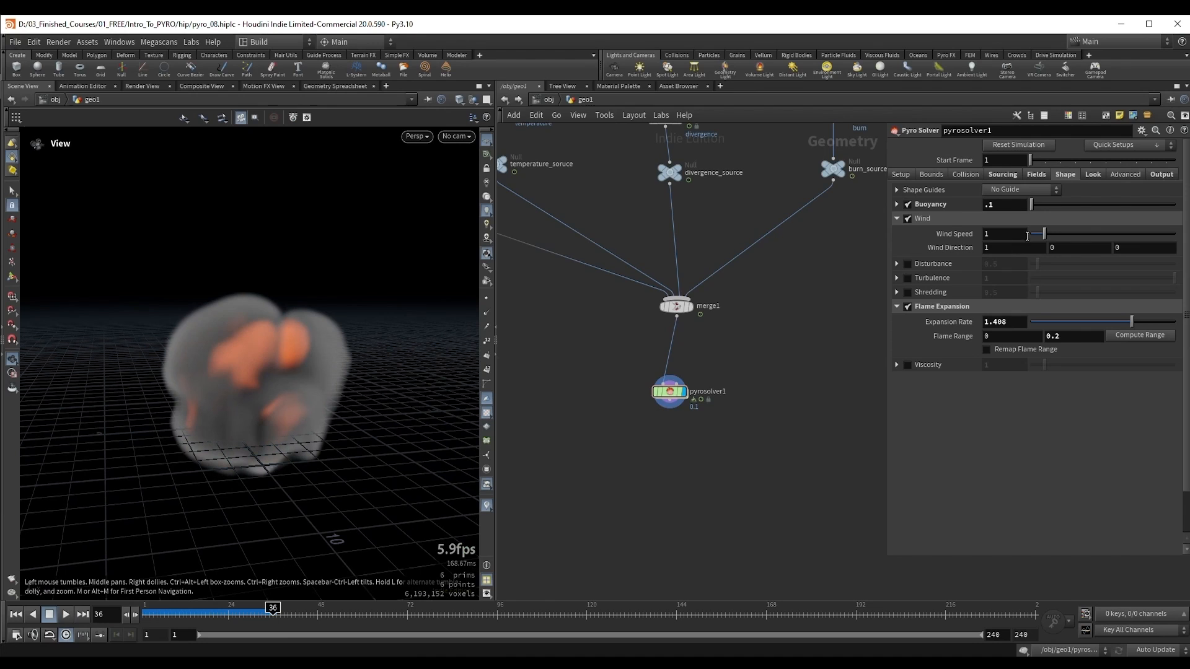
# Step: Set the Wind Speed to 5 and play the simulation from frame 1 to frame 28
pyautogui.moveTo(1016, 236); pyautogui.dragTo(942, 240)
pyautogui.write('5')
pyautogui.press('Return')
pyautogui.hotkey('ctrl', 'Up')
pyautogui.press('Up')
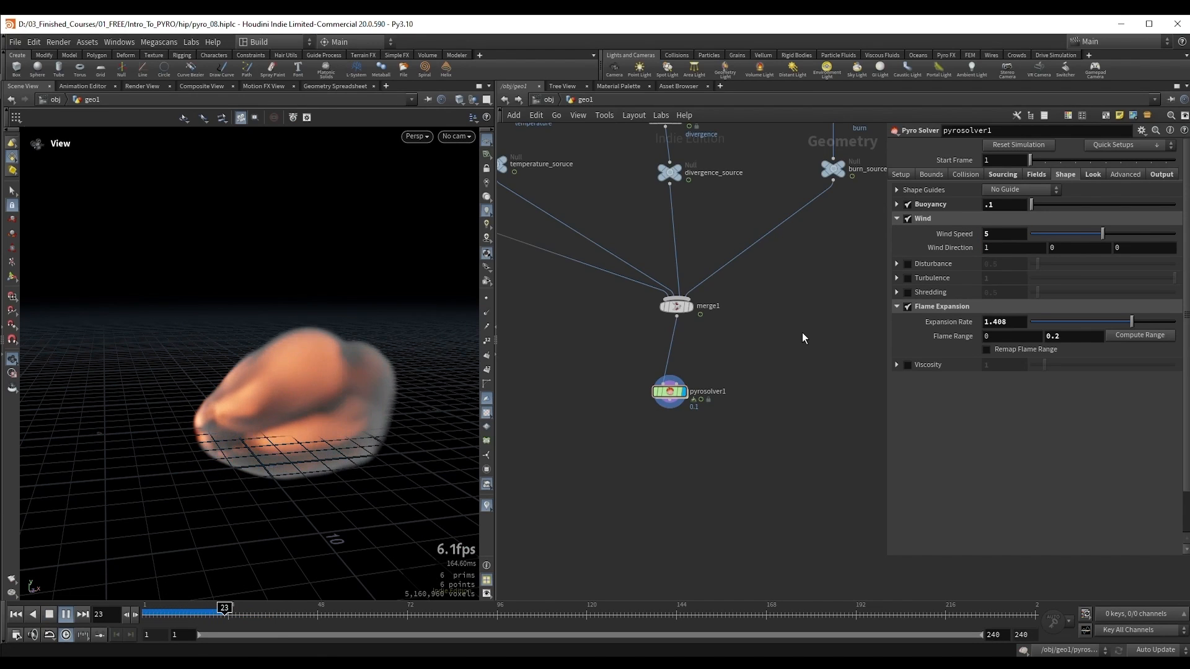
pyautogui.press('Up')
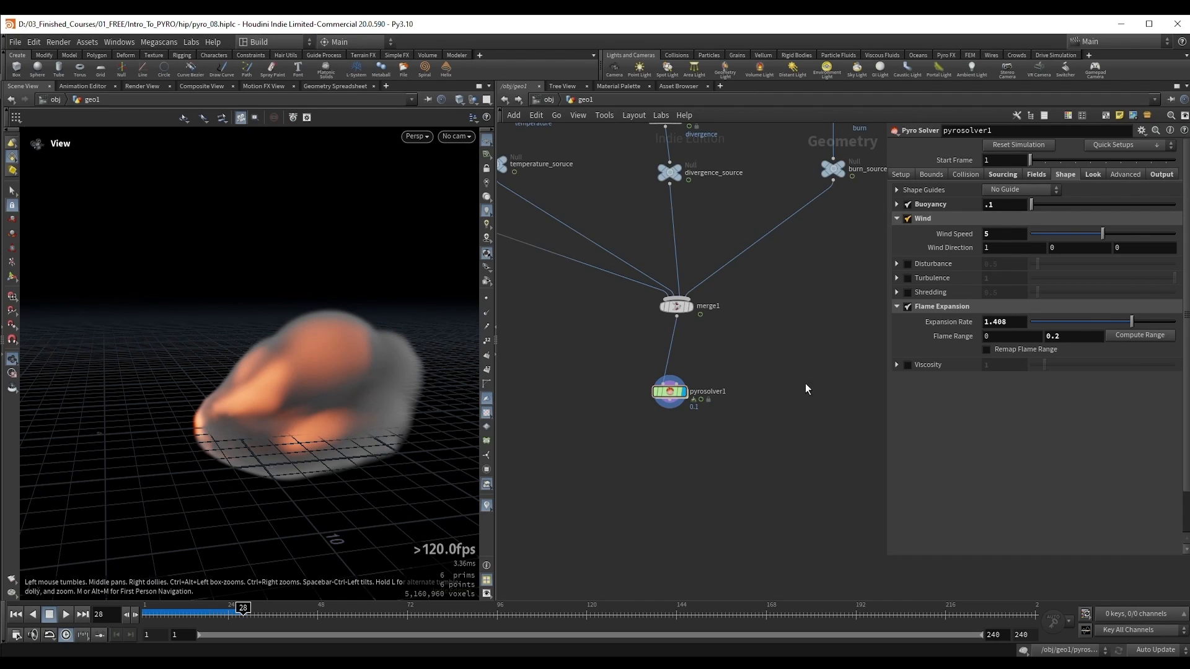
# Step: Turn on Add Wind to Velocity Field in the solver's output post-processing and turn off the Wind shaping
pyautogui.click(1152, 174)
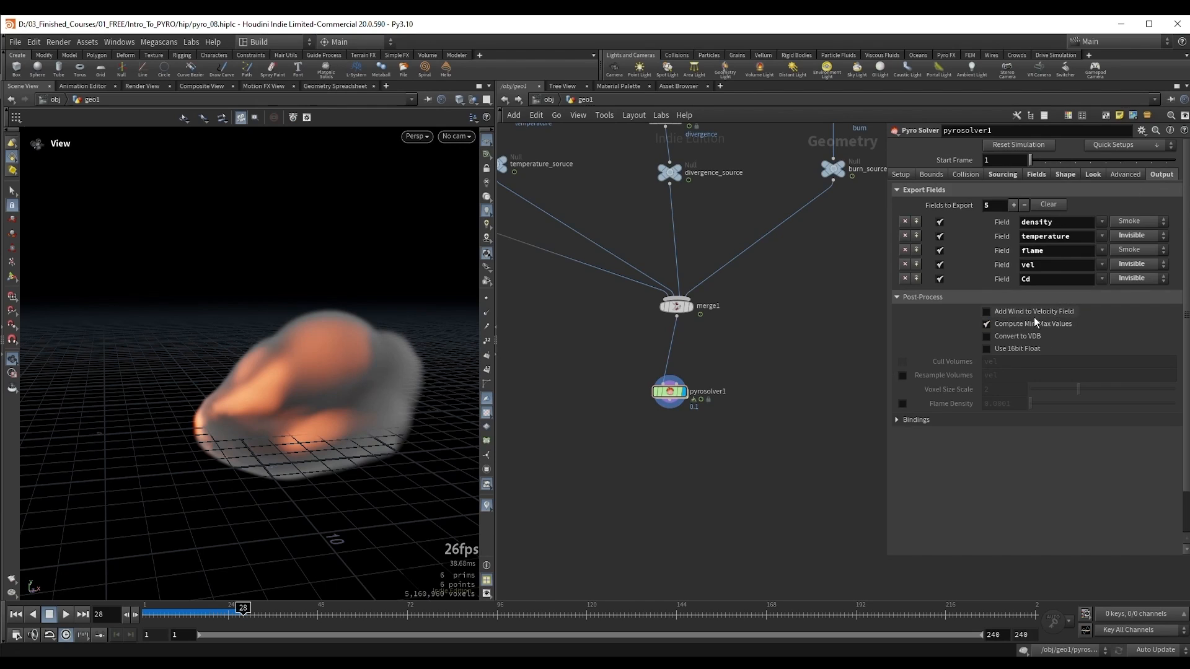
pyautogui.click(1017, 312)
pyautogui.click(1066, 174)
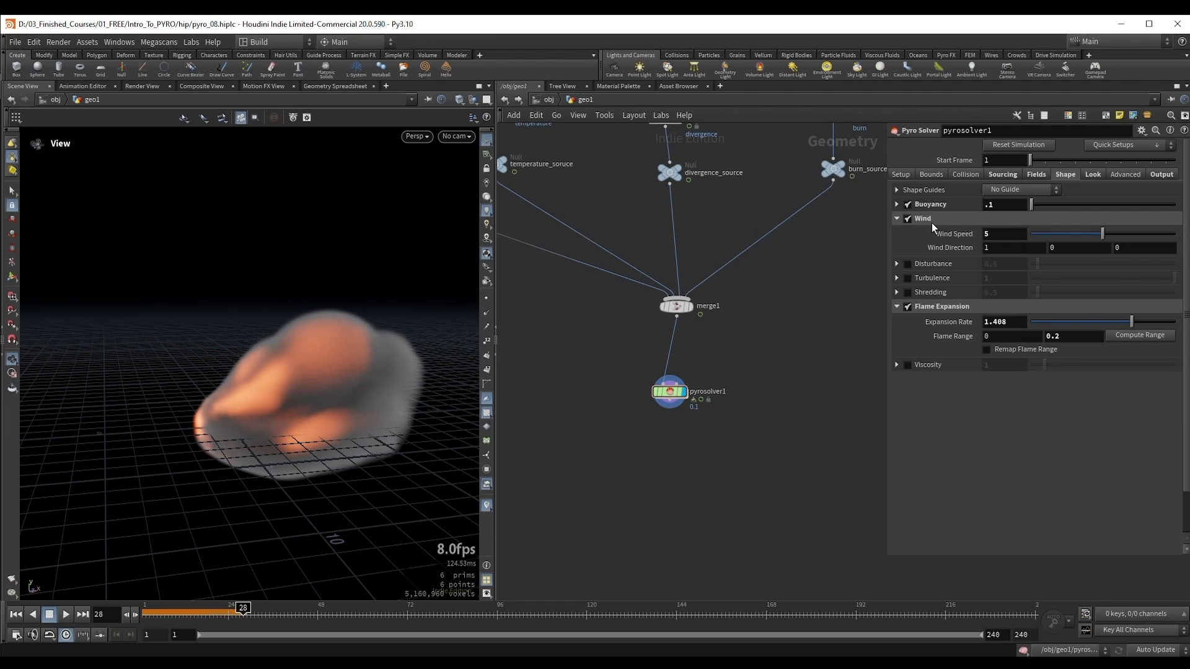
pyautogui.click(906, 218)
pyautogui.click(897, 218)
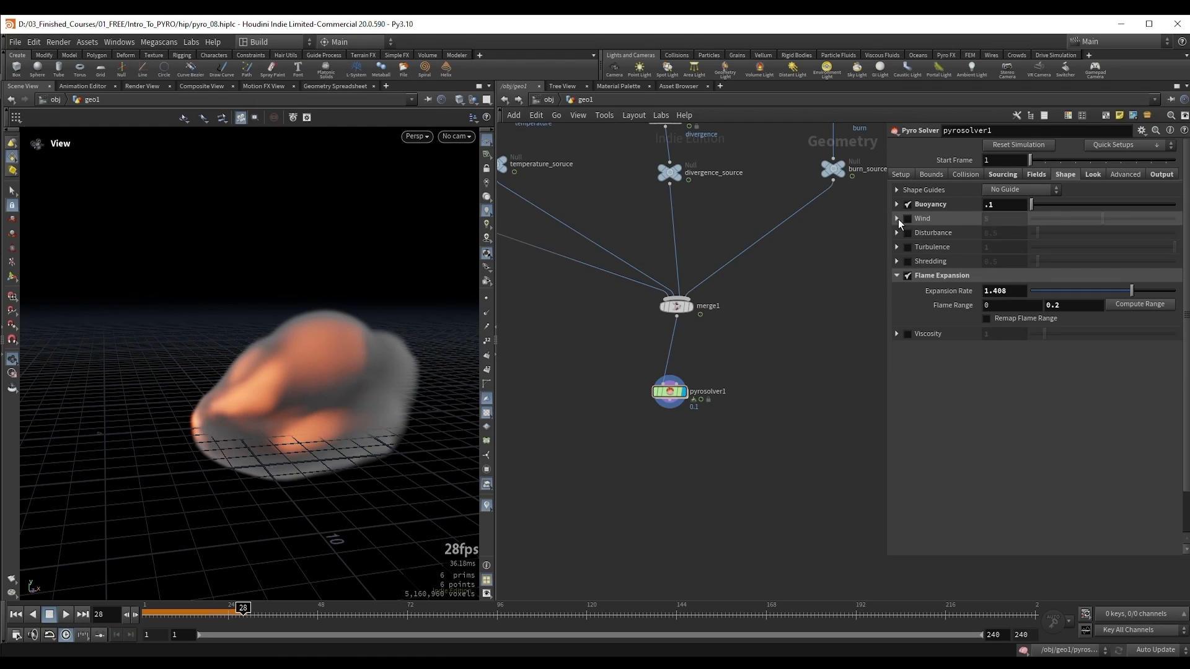
# Step: Enable Disturbance at 0.5 and play the simulation from frame 1 to frame 39
pyautogui.click(908, 233)
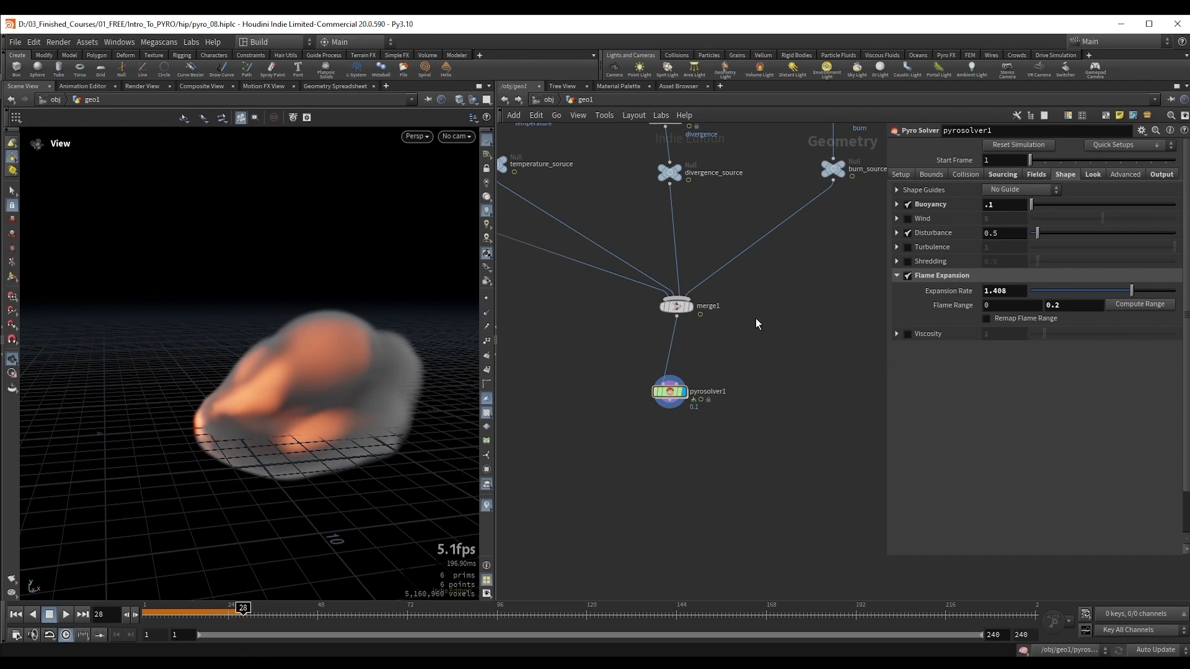
pyautogui.moveTo(1003, 235); pyautogui.dragTo(980, 239)
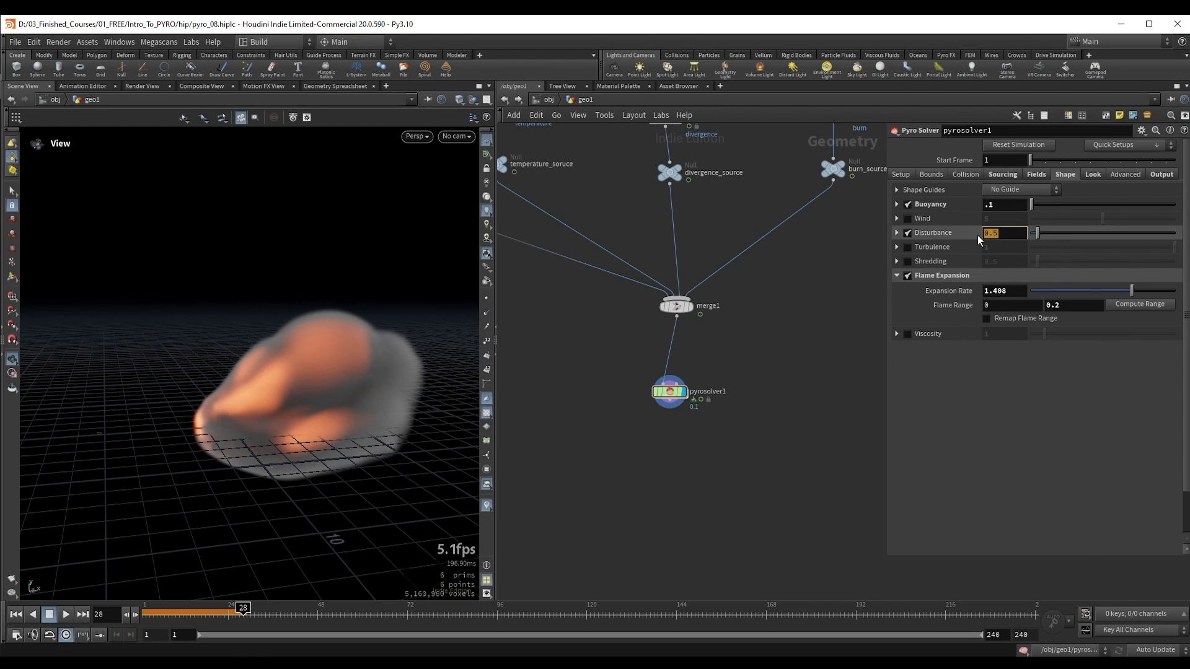
pyautogui.hotkey('ctrl', 'Up')
pyautogui.press('Up')
pyautogui.press('Up')
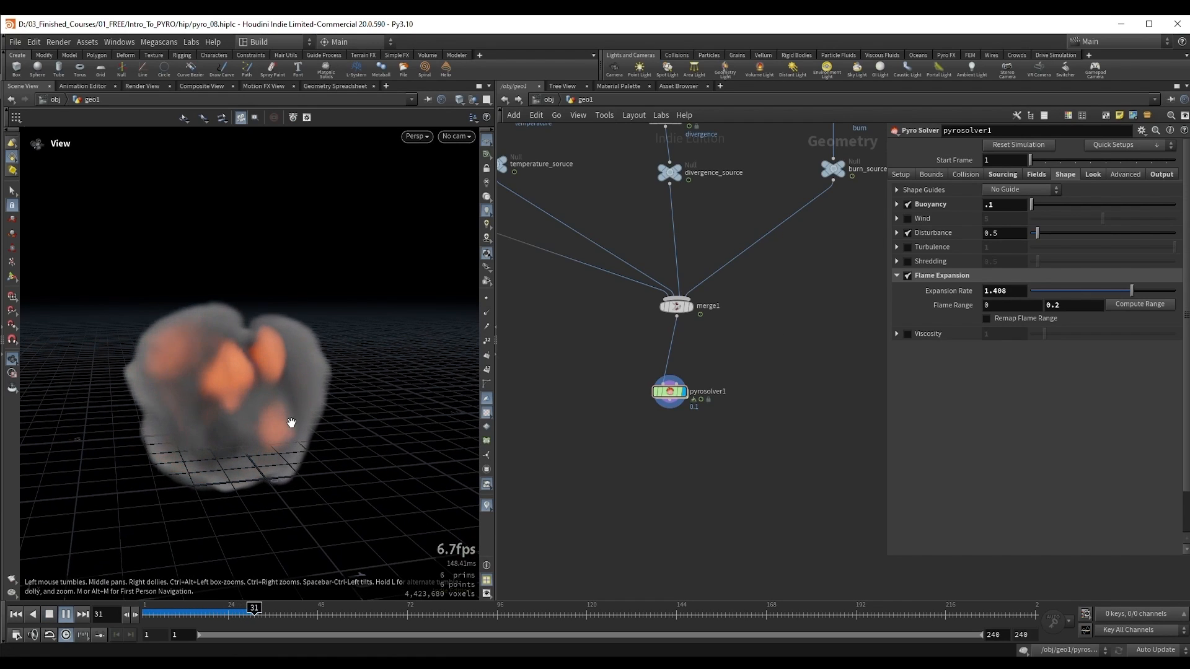
pyautogui.press('Up')
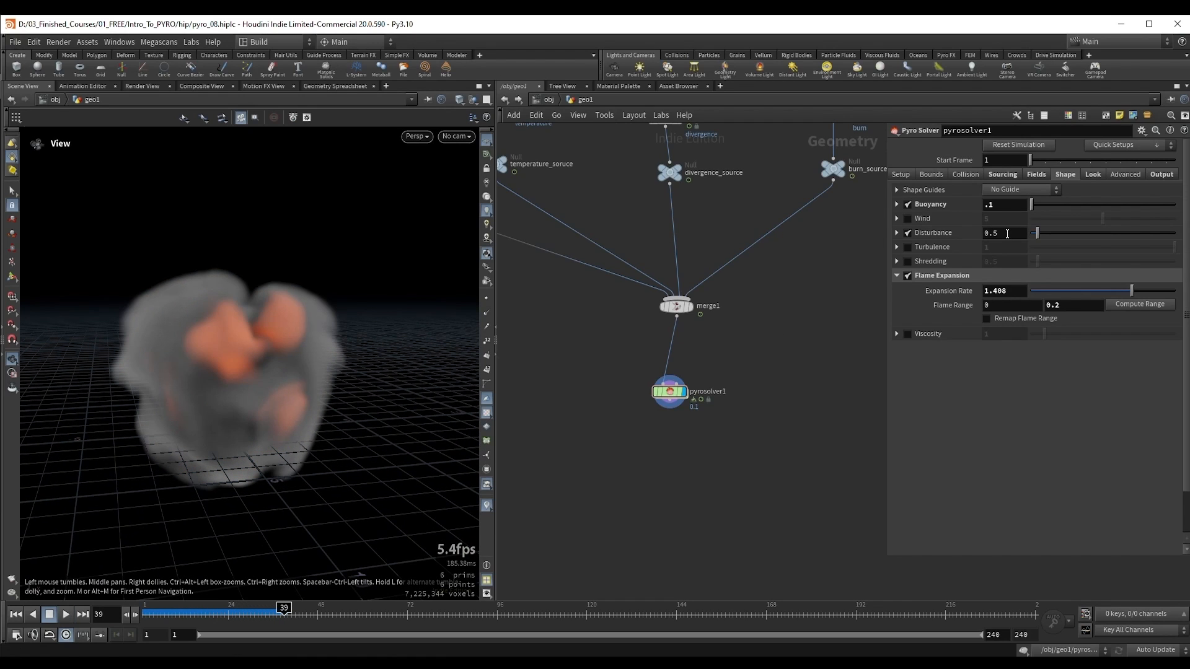
# Step: Set the solver's Disturbance to 10
pyautogui.write('1')
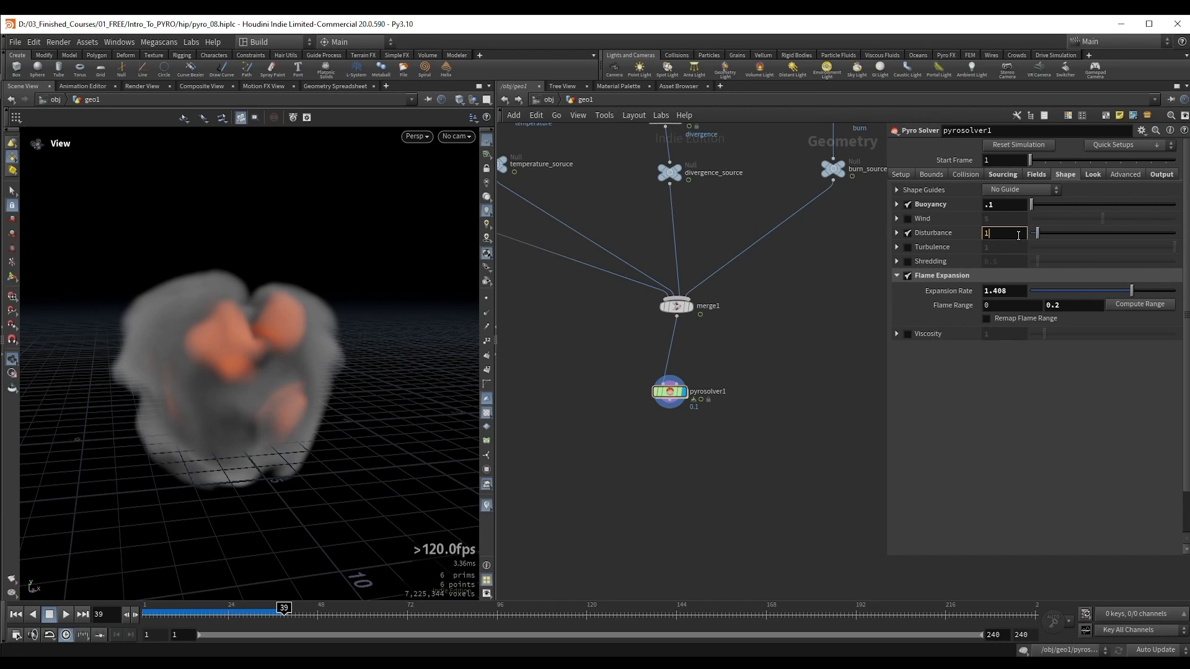
pyautogui.write('0')
pyautogui.press('Return')
# Step: Play the simulation from frame 1 to frame 64 to examine the effect of the strong disturbance from several angles
pyautogui.hotkey('ctrl', 'Up')
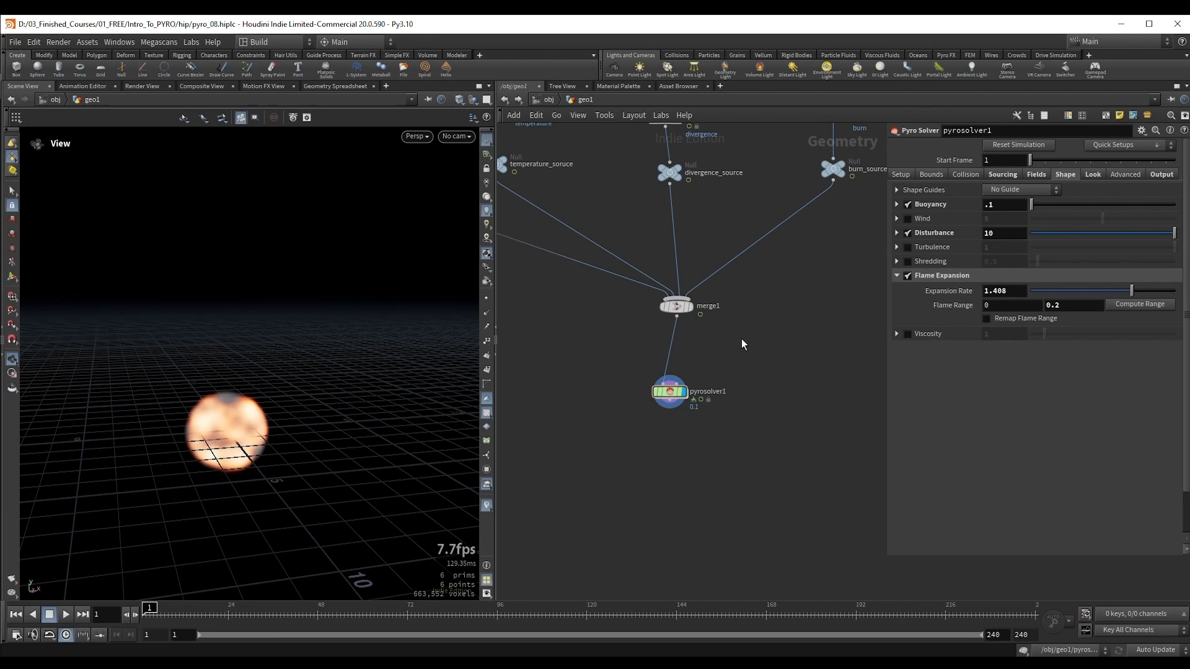
pyautogui.press('Up')
pyautogui.keyDown('alt'); pyautogui.moveTo(210, 419); pyautogui.dragTo(251, 417, button='right'); pyautogui.keyUp('alt')
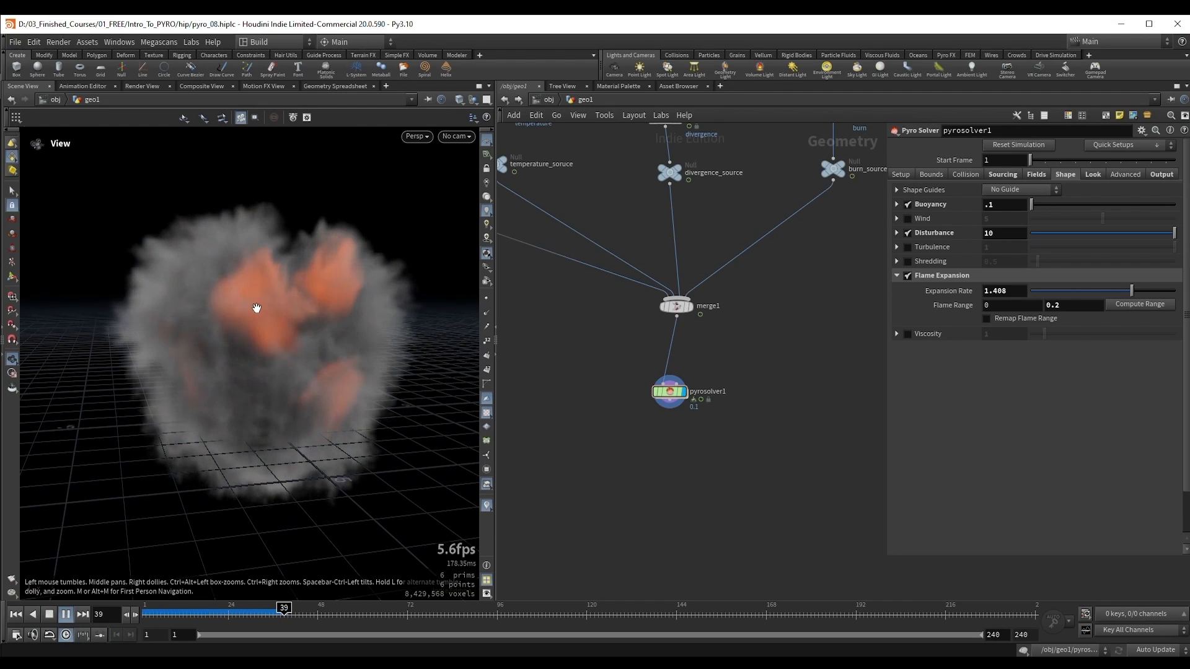
pyautogui.moveTo(246, 314); pyautogui.dragTo(262, 313, button='right')
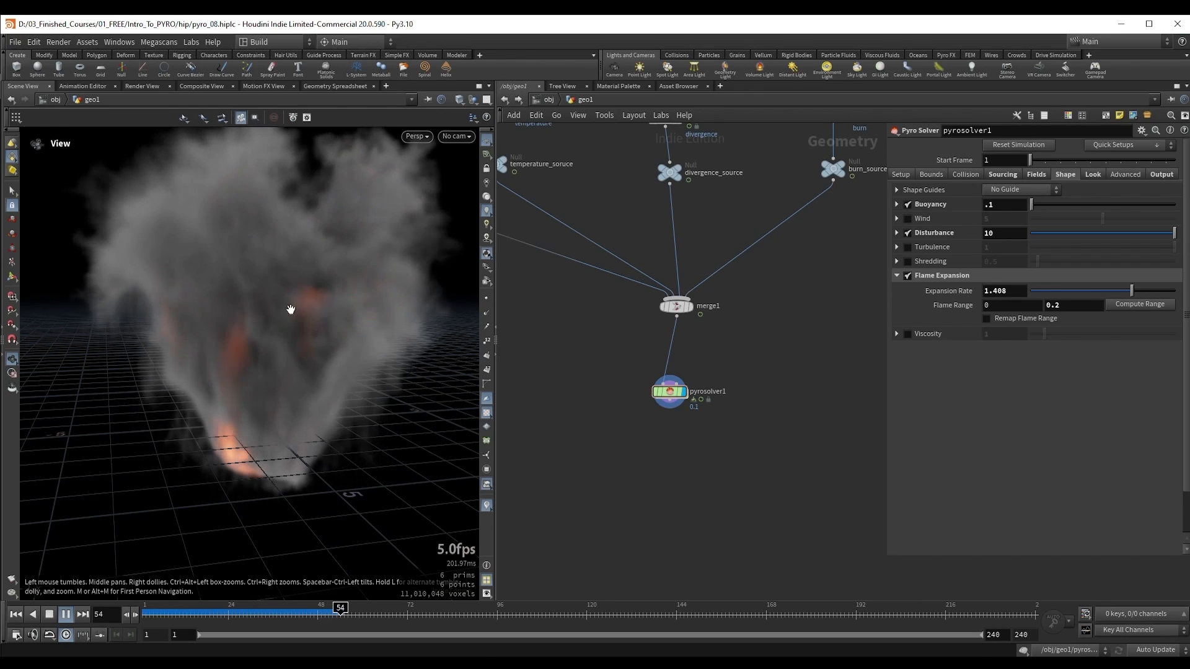
pyautogui.moveTo(331, 266); pyautogui.dragTo(255, 274, button='right')
pyautogui.moveTo(299, 265); pyautogui.dragTo(299, 296, button='middle')
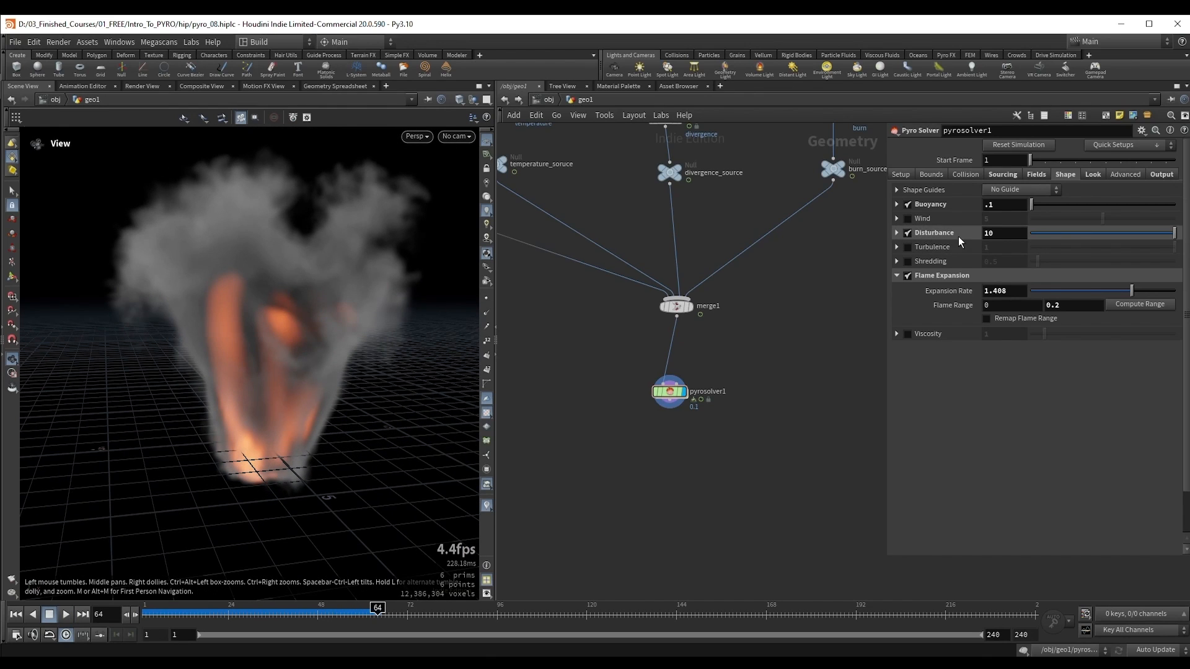
# Step: Expand the Disturbance settings and switch the disturbance mode to Continuous
pyautogui.click(897, 234)
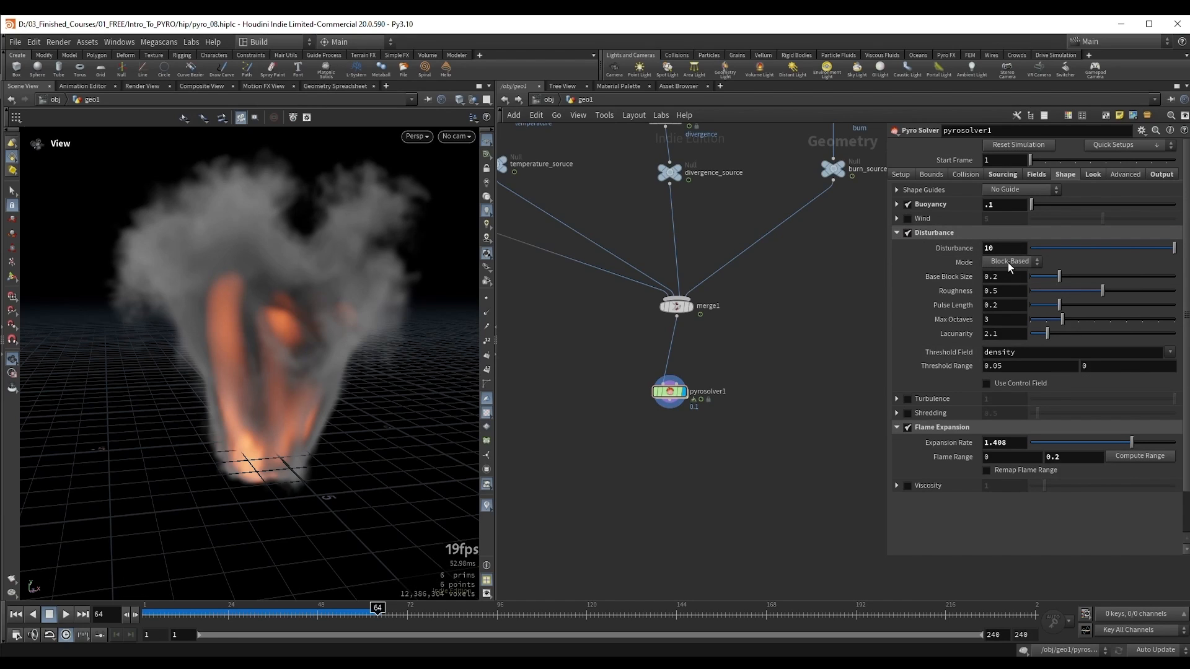
pyautogui.click(999, 275)
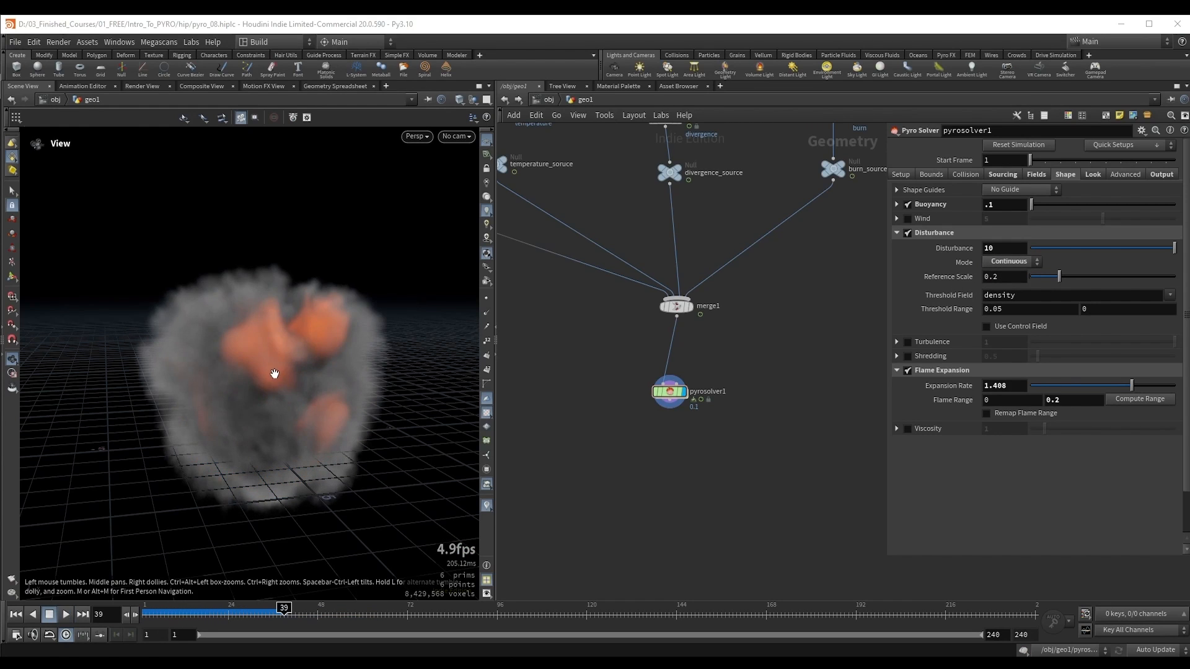
# Step: Advance the simulation with the continuous disturbance to frame 42 and examine the smoke's shape
pyautogui.press('Escape')
pyautogui.moveTo(273, 375); pyautogui.dragTo(290, 375, button='right')
pyautogui.press('Up')
pyautogui.press('Up')
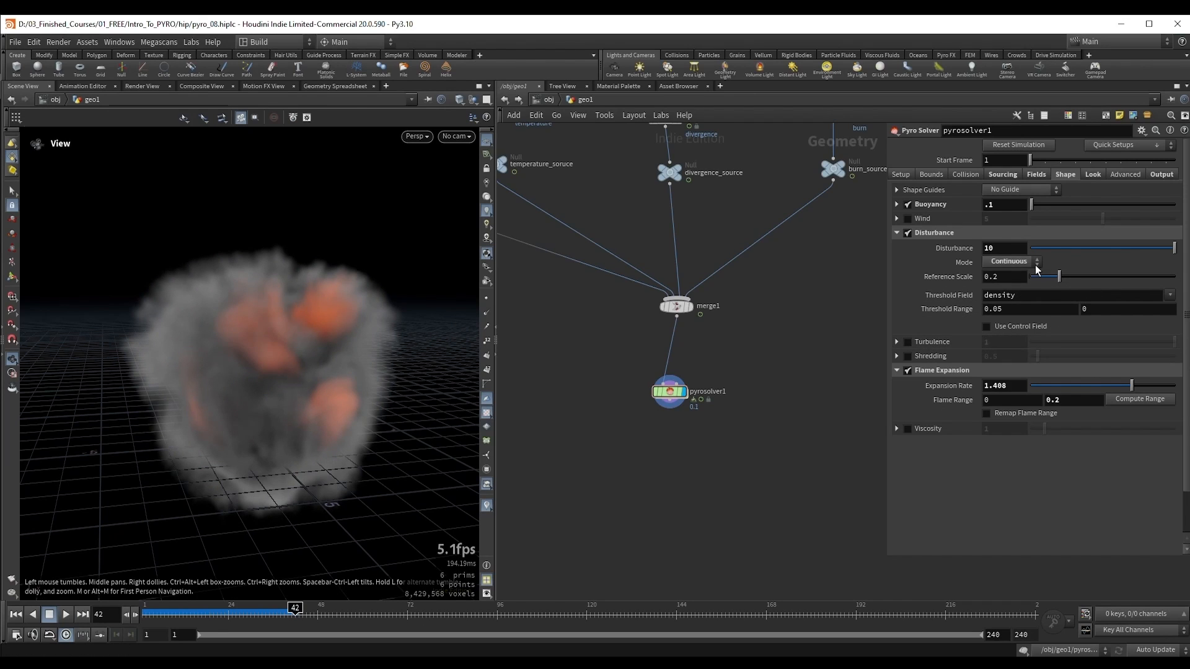
# Step: Switch the solver's disturbance mode to Block-Based
pyautogui.click(1017, 262)
pyautogui.click(1000, 282)
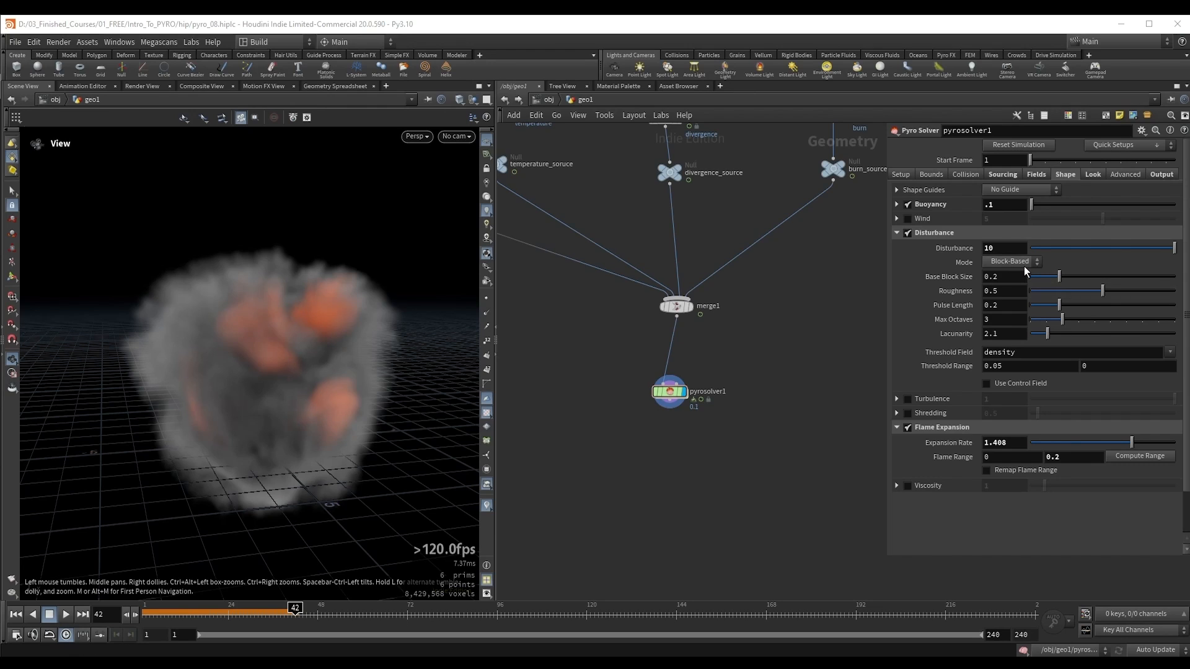
pyautogui.moveTo(299, 360); pyautogui.dragTo(308, 338, button='middle')
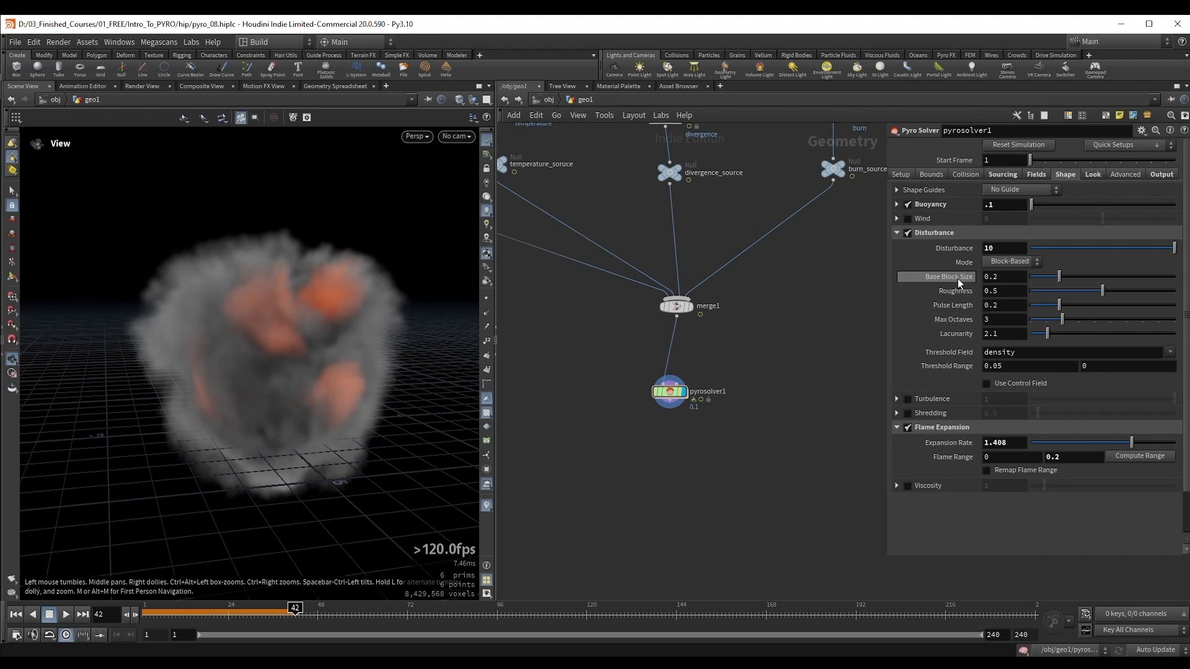
# Step: Try a Pulse Length of 0.082 for the block-based disturbance and restore its default value
pyautogui.moveTo(967, 335)
pyautogui.moveTo(1059, 305); pyautogui.dragTo(1042, 306)
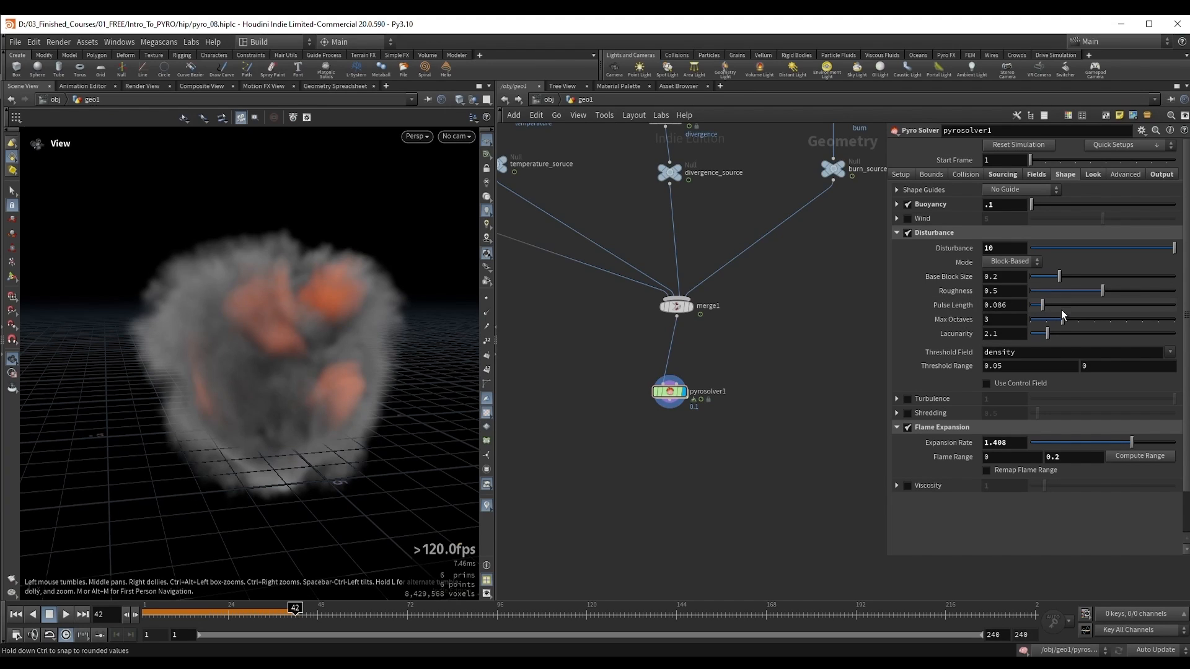
pyautogui.keyDown('ctrl'); pyautogui.middleClick(950, 307); pyautogui.keyUp('ctrl')
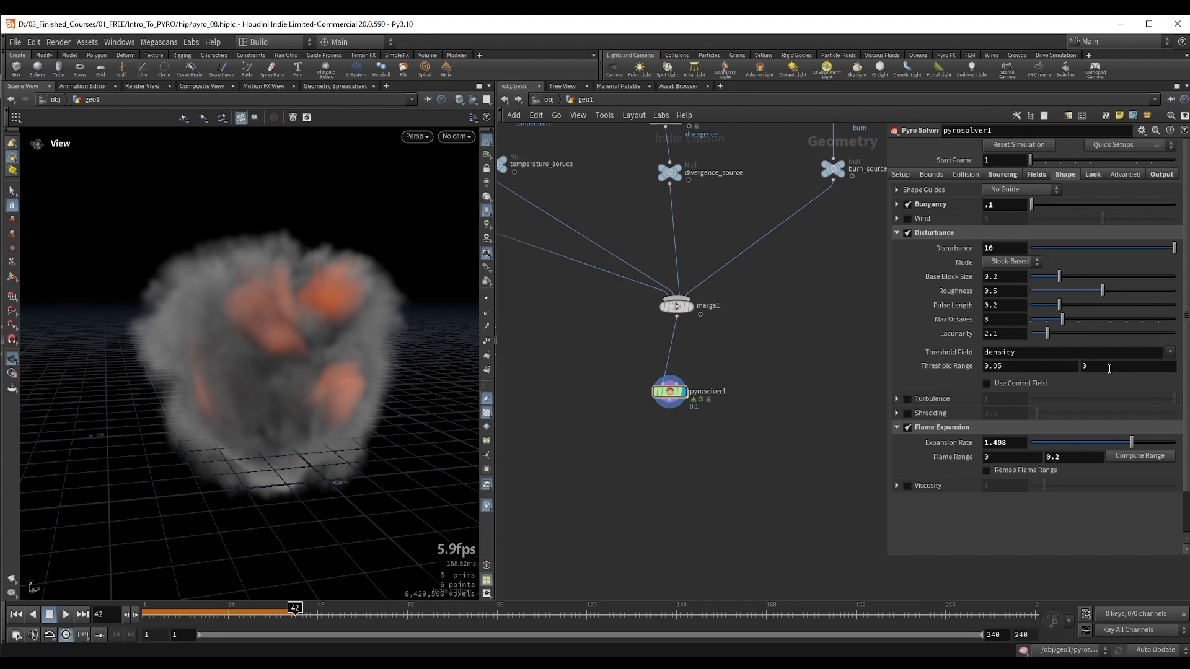
# Step: Examine the disturbance's density Threshold Range settings and inspect the outer edge of the smoke up close
pyautogui.click(1081, 370)
pyautogui.click(992, 251)
pyautogui.click(1017, 369)
pyautogui.click(1072, 381)
pyautogui.moveTo(207, 301); pyautogui.dragTo(280, 279, button='right')
pyautogui.moveTo(177, 261); pyautogui.dragTo(203, 292, button='middle')
pyautogui.moveTo(203, 291); pyautogui.dragTo(374, 237, button='right')
pyautogui.moveTo(195, 224); pyautogui.dragTo(234, 289, button='middle')
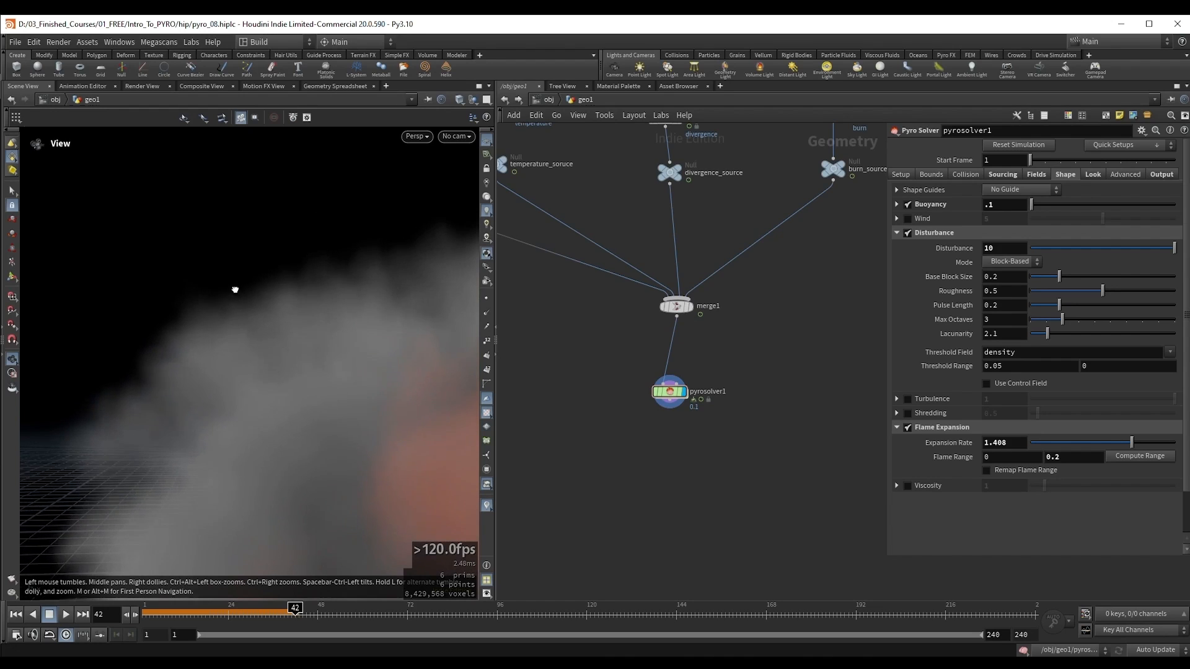
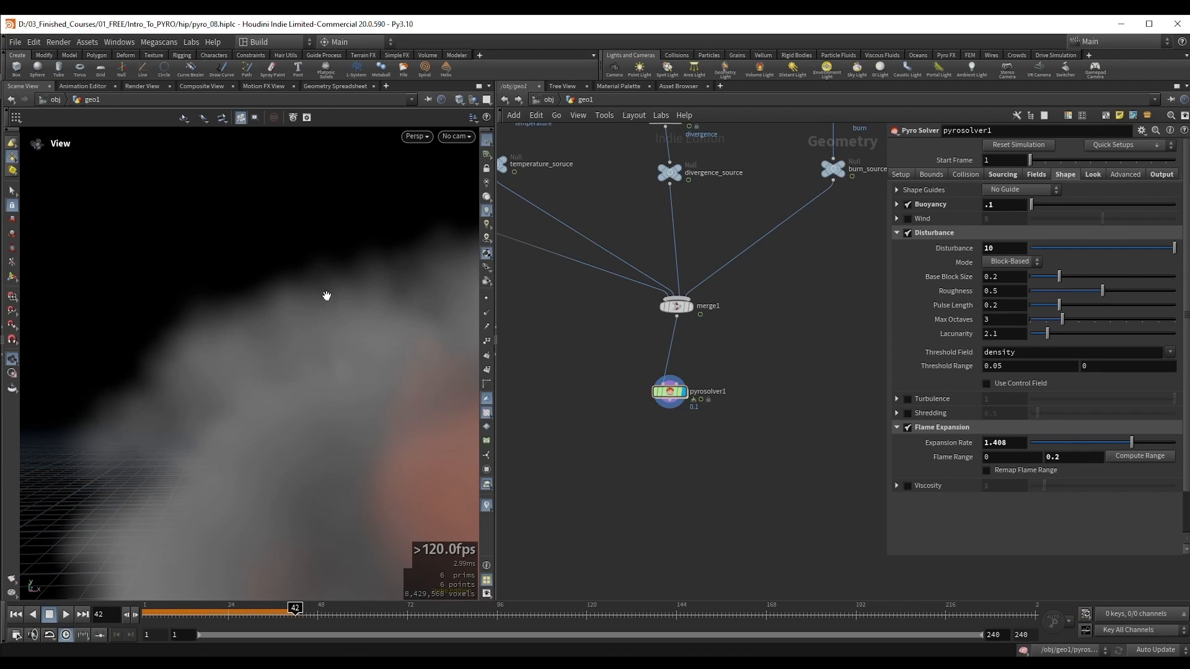
# Step: Set the first Threshold Range value of the solver's block-based disturbance to 2
pyautogui.moveTo(338, 290); pyautogui.dragTo(292, 298, button='right')
pyautogui.moveTo(313, 302); pyautogui.dragTo(275, 302, button='middle')
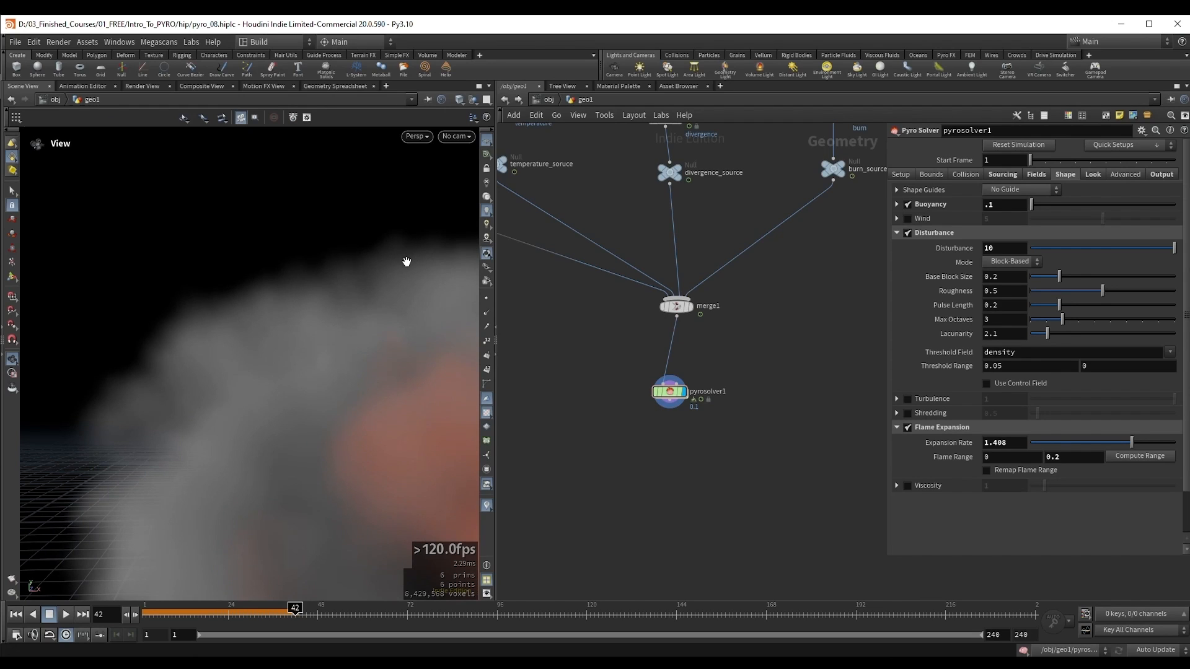
pyautogui.moveTo(286, 301); pyautogui.dragTo(292, 304)
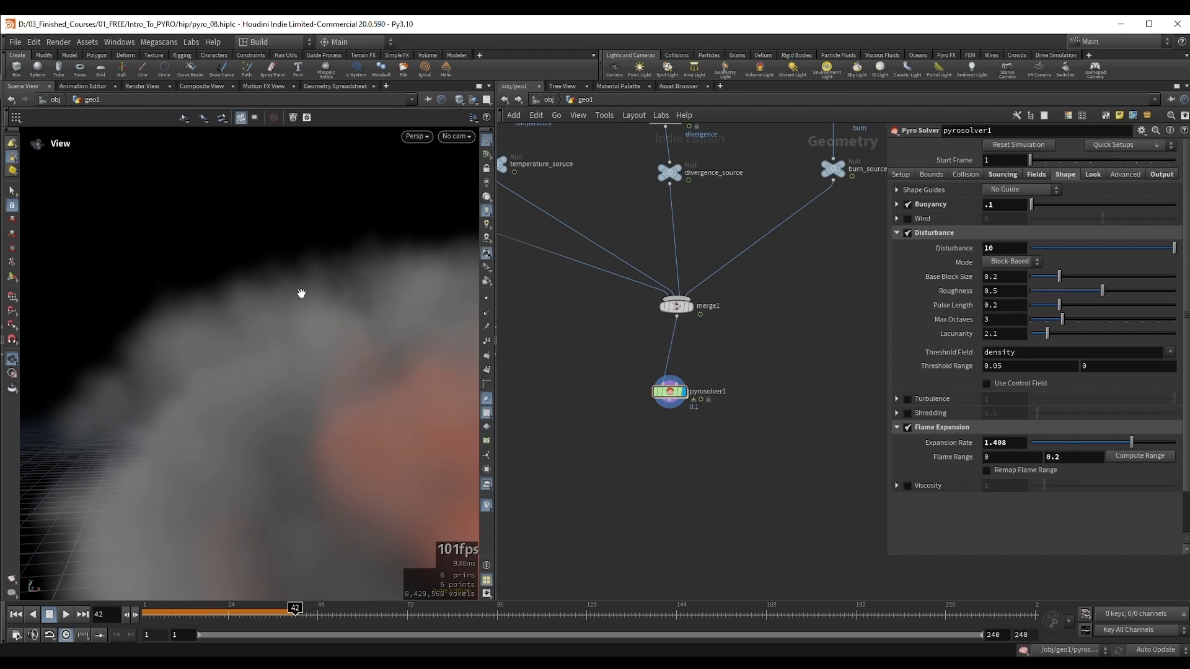
pyautogui.moveTo(313, 282); pyautogui.dragTo(299, 290)
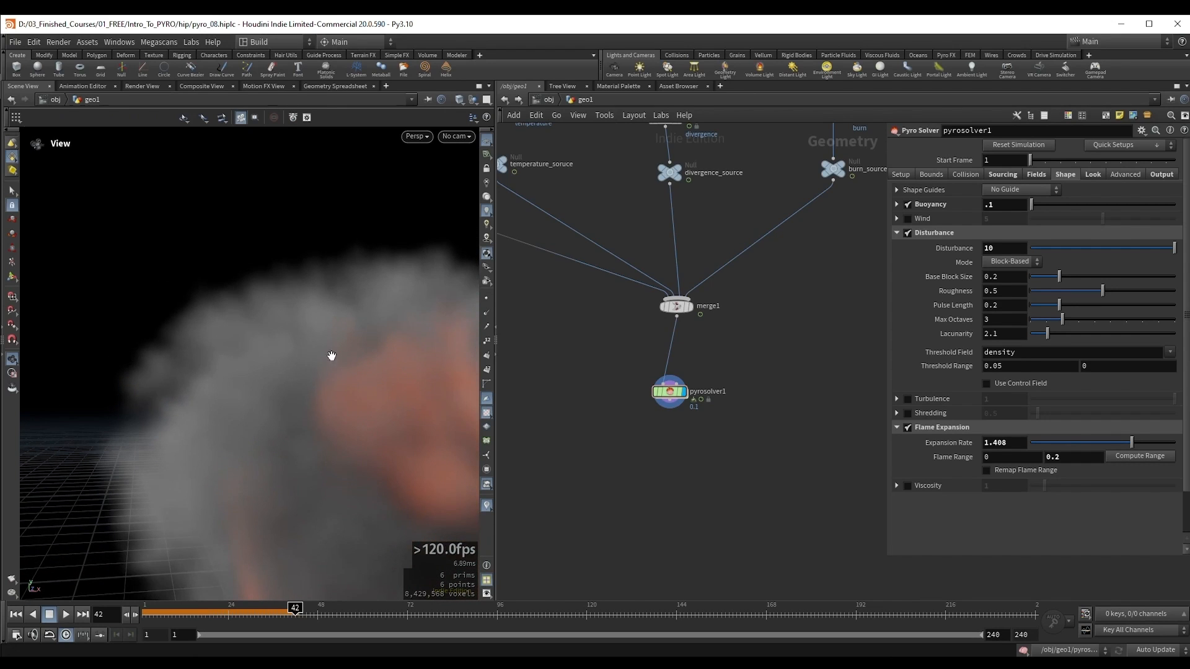
pyautogui.moveTo(332, 355); pyautogui.dragTo(273, 322)
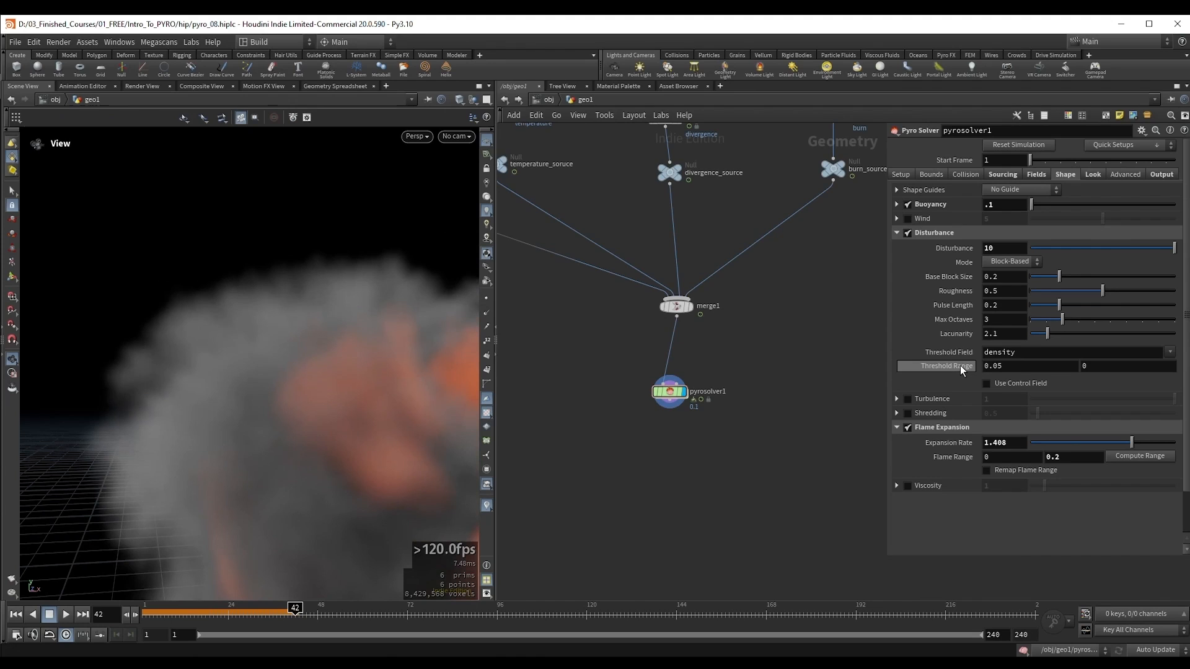
pyautogui.moveTo(1003, 367); pyautogui.dragTo(964, 367)
pyautogui.write('2')
pyautogui.press('Return')
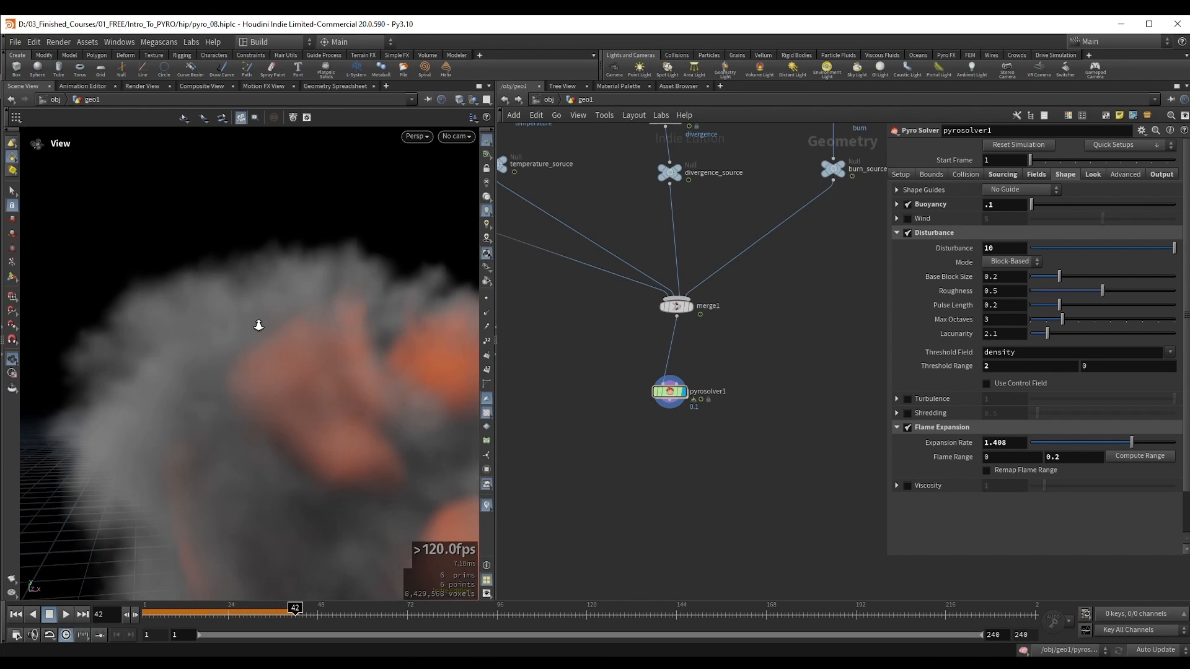
pyautogui.scroll(-3, 258, 324)
pyautogui.moveTo(259, 325); pyautogui.dragTo(278, 366)
# Step: Duplicate the pyro solver with its merge1 input connected, display the copy, and space the two solvers apart in the network
pyautogui.moveTo(670, 399); pyautogui.dragTo(624, 384, button='middle')
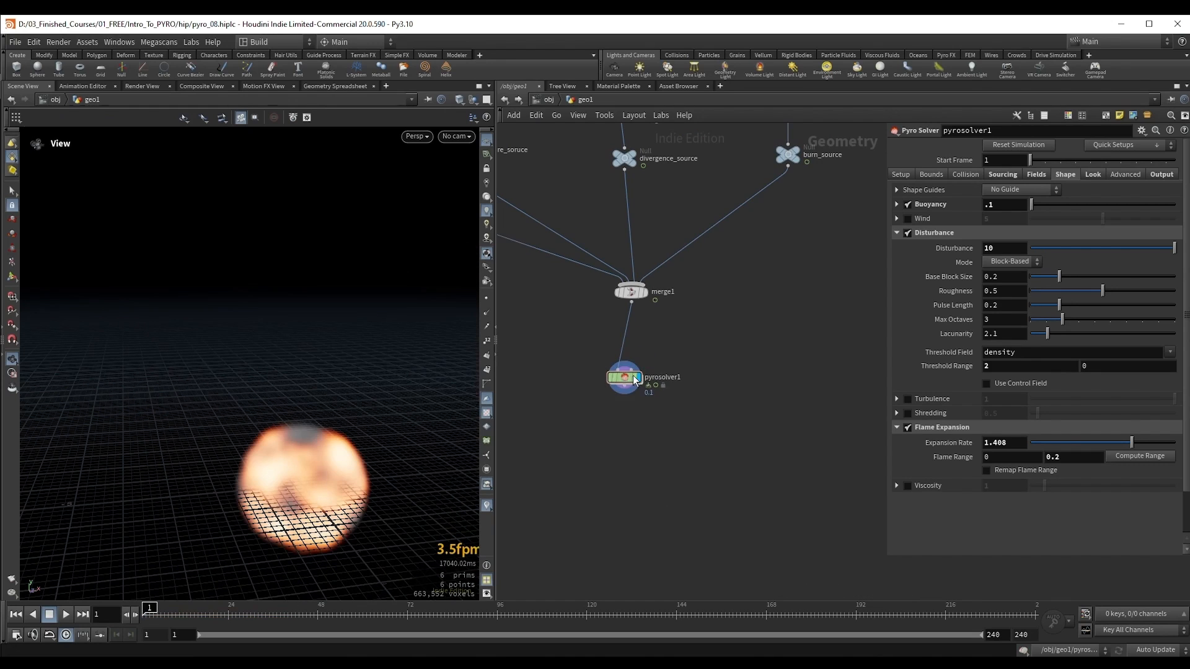
pyautogui.keyDown('alt'); pyautogui.moveTo(622, 377); pyautogui.dragTo(745, 376); pyautogui.keyUp('alt')
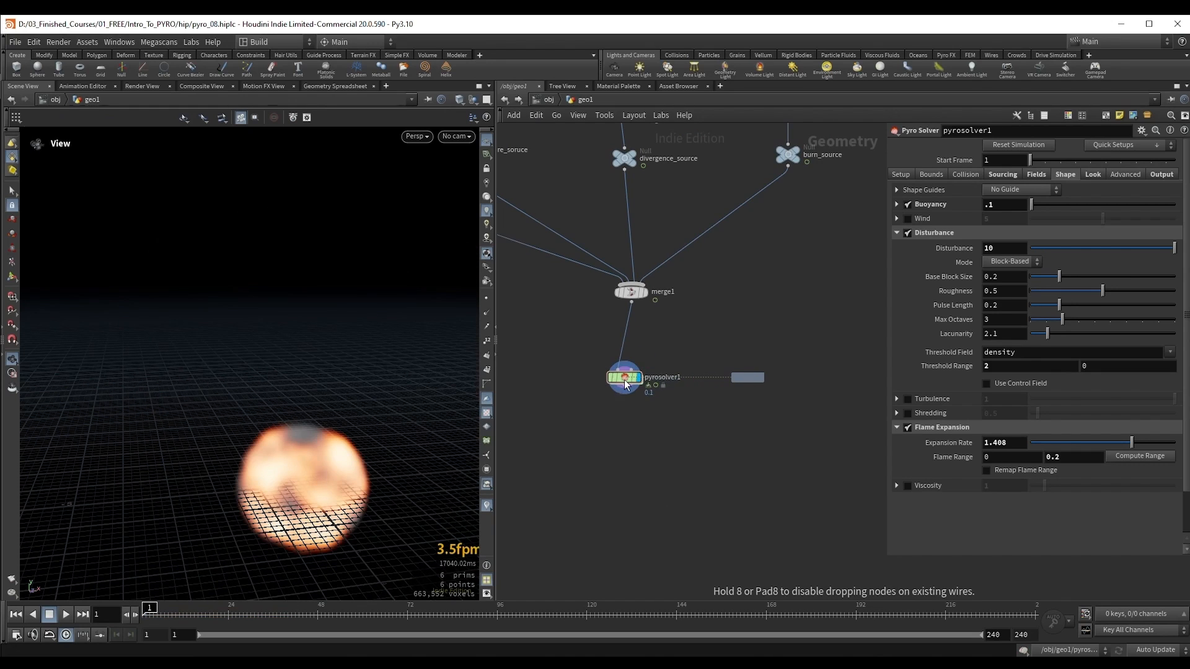
pyautogui.moveTo(625, 380); pyautogui.dragTo(579, 393)
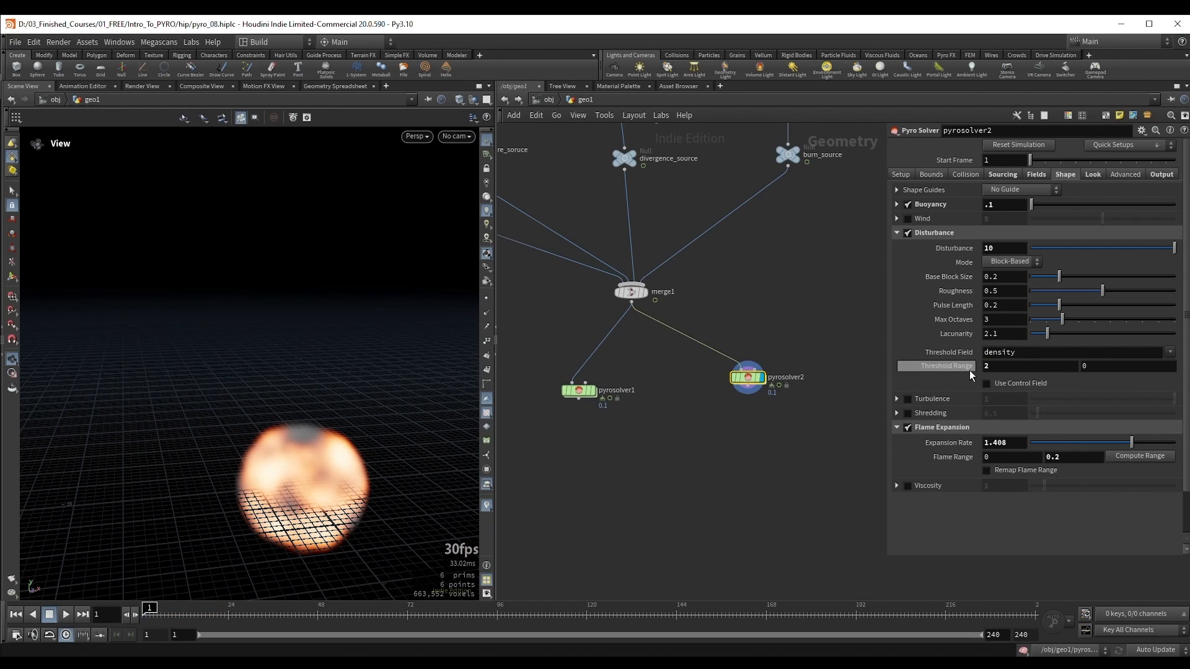
# Step: Set the duplicate solver's first Threshold Range value to 0.02 and check it against the original solver's setting
pyautogui.write('0.05')
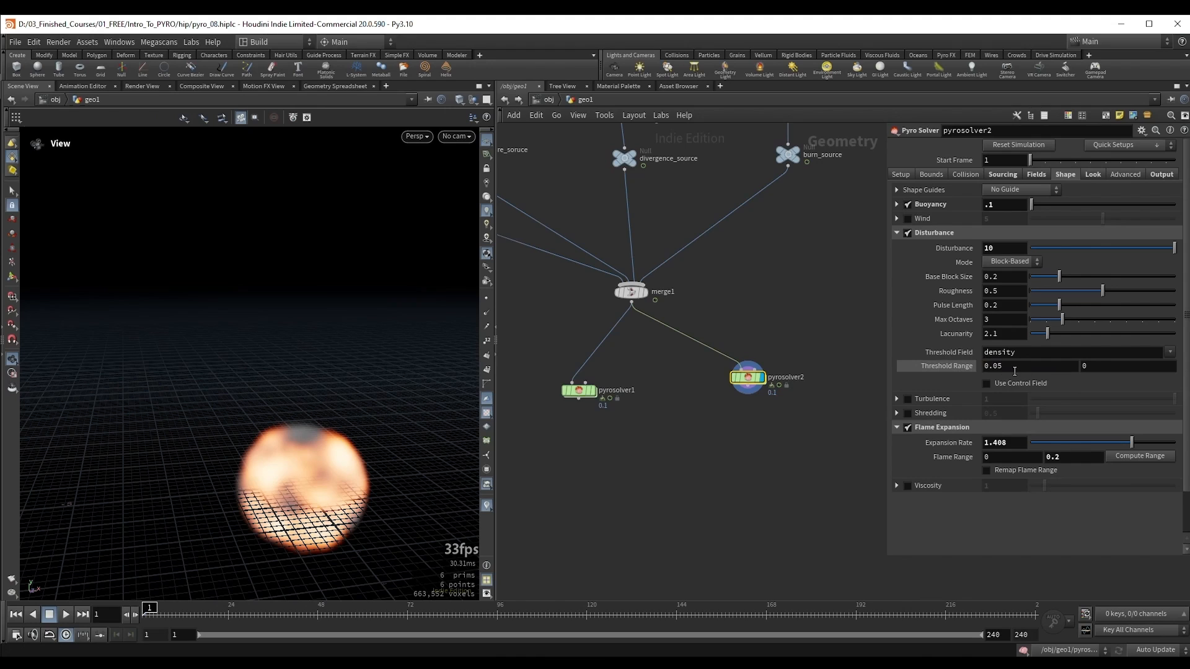
pyautogui.write('2')
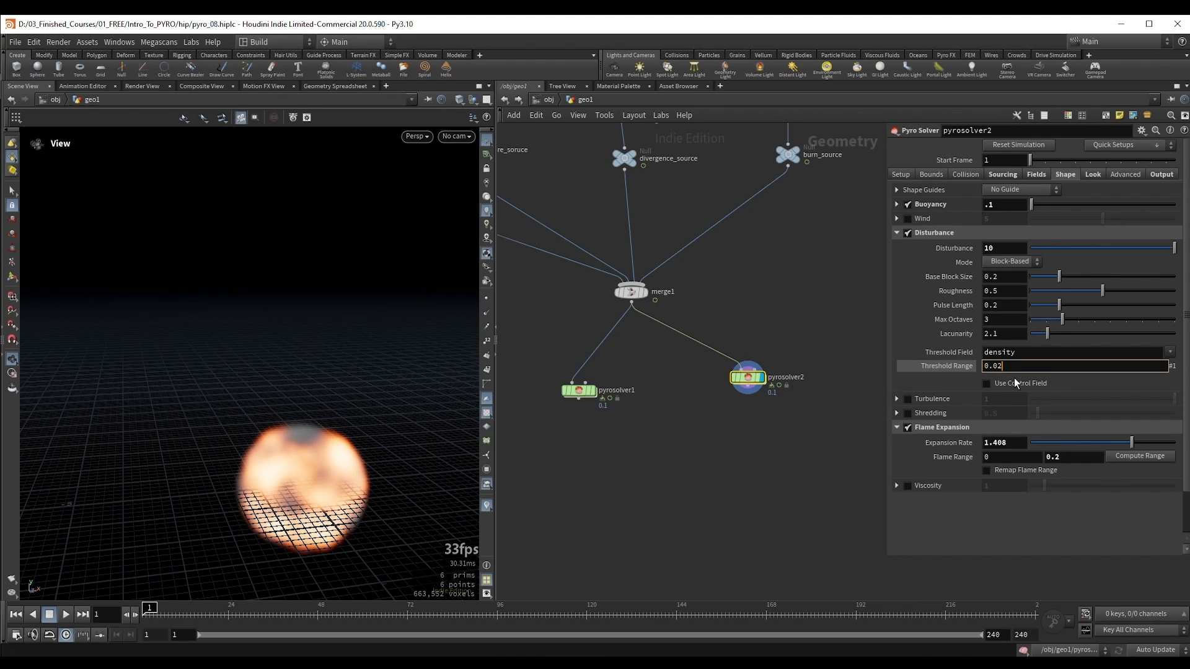
pyautogui.press('Return')
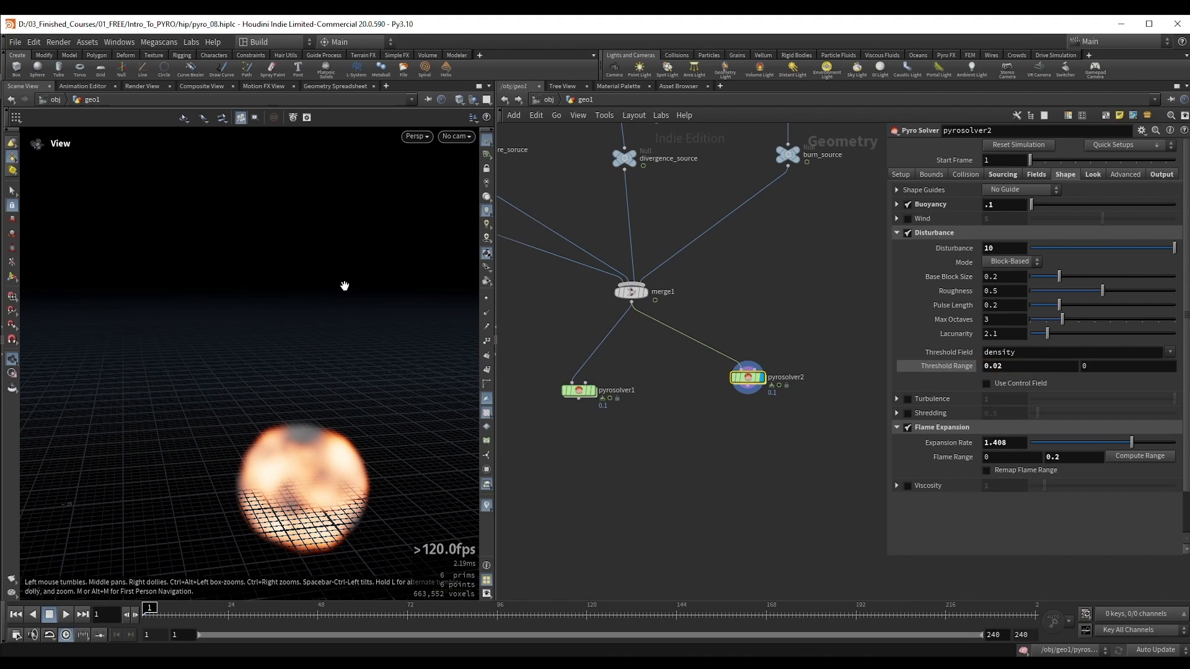
pyautogui.moveTo(628, 443); pyautogui.dragTo(687, 414, button='middle')
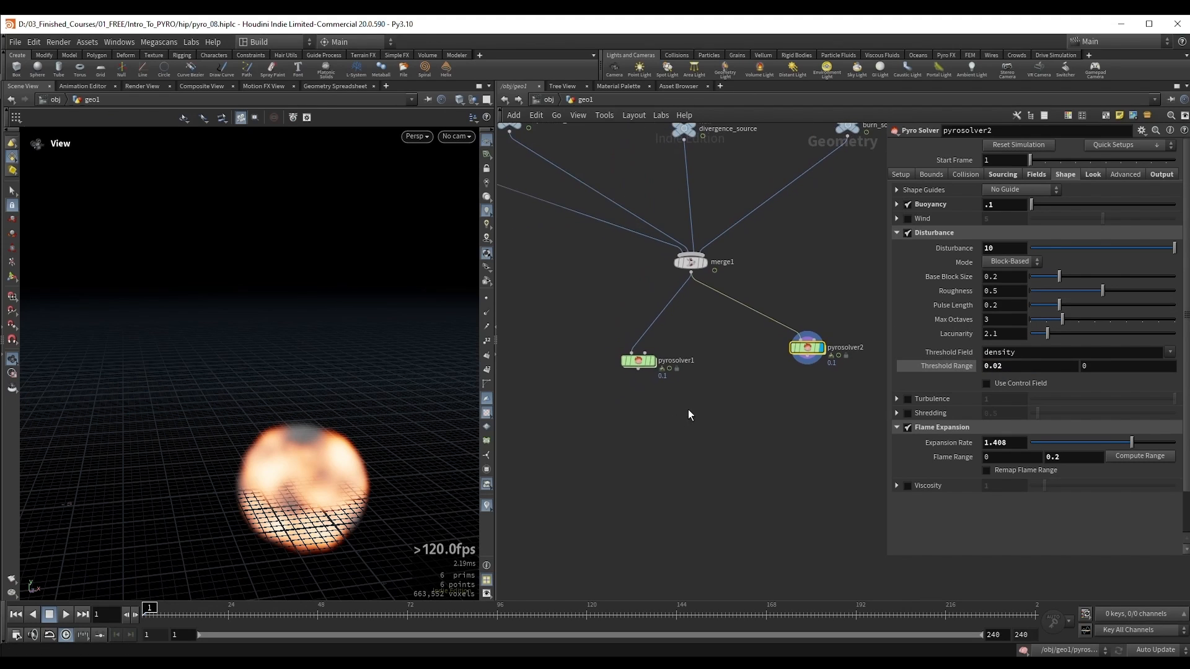
pyautogui.moveTo(690, 403); pyautogui.dragTo(593, 355)
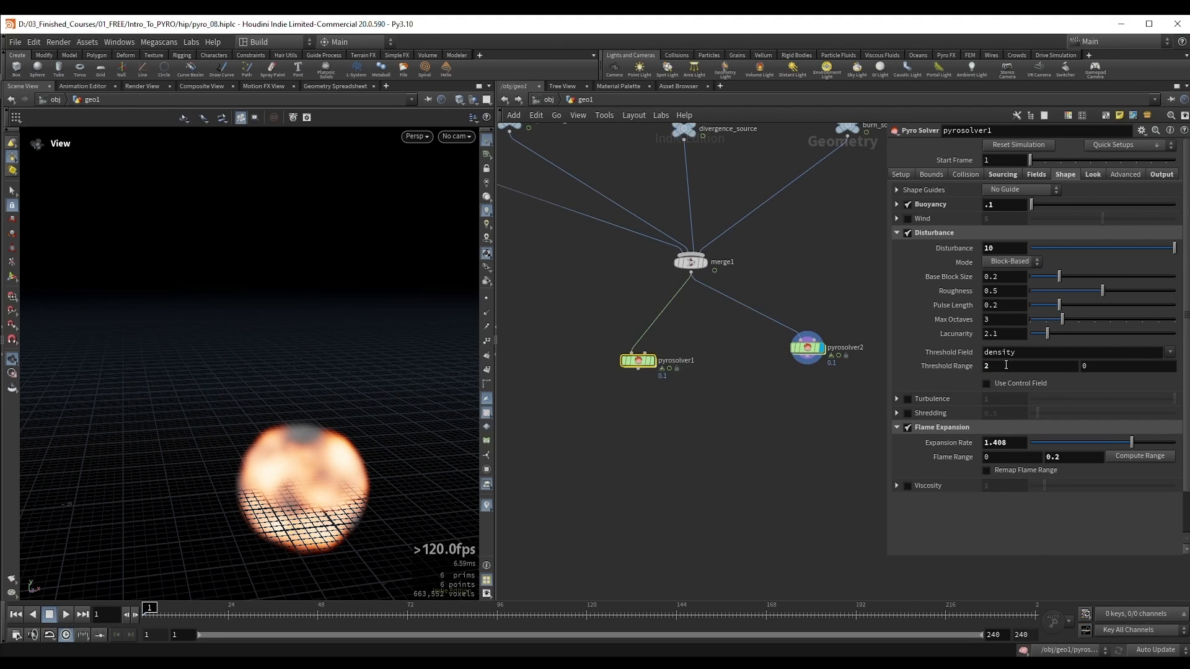
# Step: Add a Transform node after pyrosolver2 and move its simulation about 7.4 units along X, beside the original
pyautogui.moveTo(678, 414); pyautogui.dragTo(608, 393, button='middle')
pyautogui.moveTo(676, 362); pyautogui.dragTo(765, 311)
pyautogui.click(737, 336)
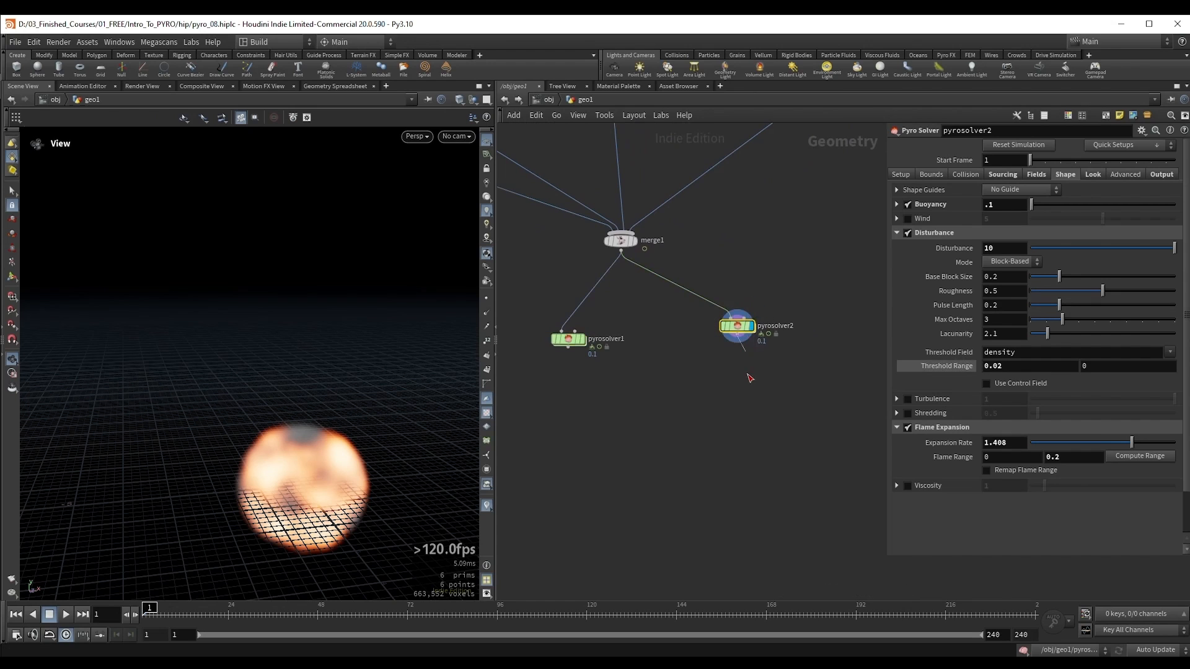
pyautogui.press('Tab')
pyautogui.write('transform')
pyautogui.press('Return')
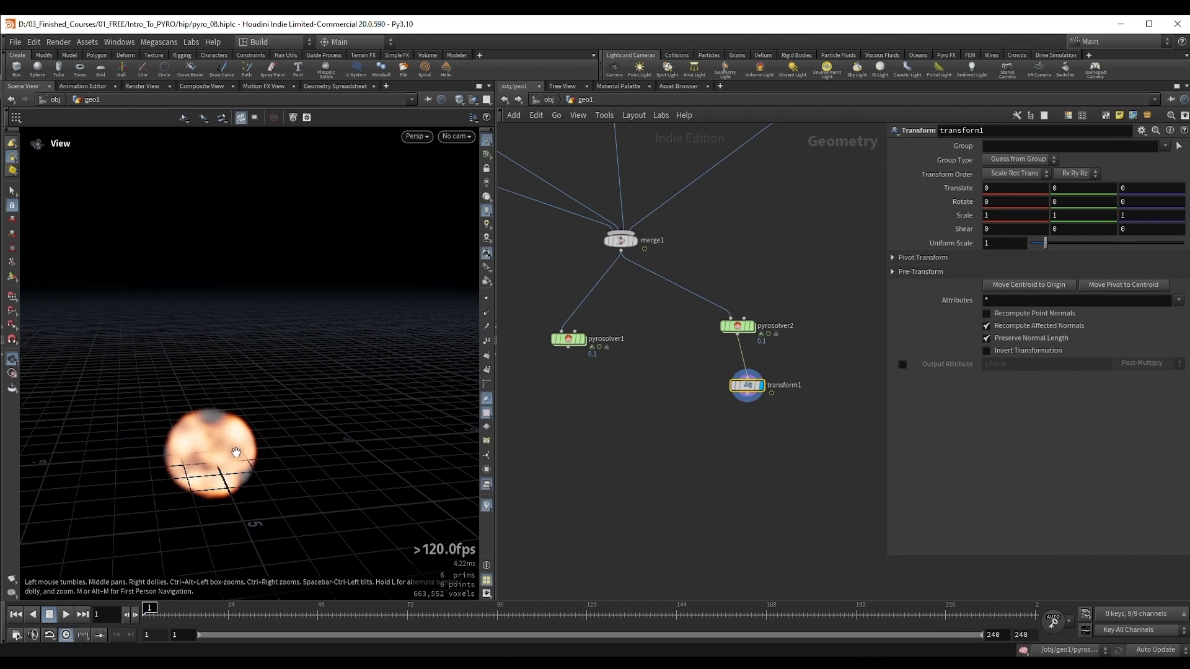
pyautogui.moveTo(253, 466); pyautogui.dragTo(319, 456)
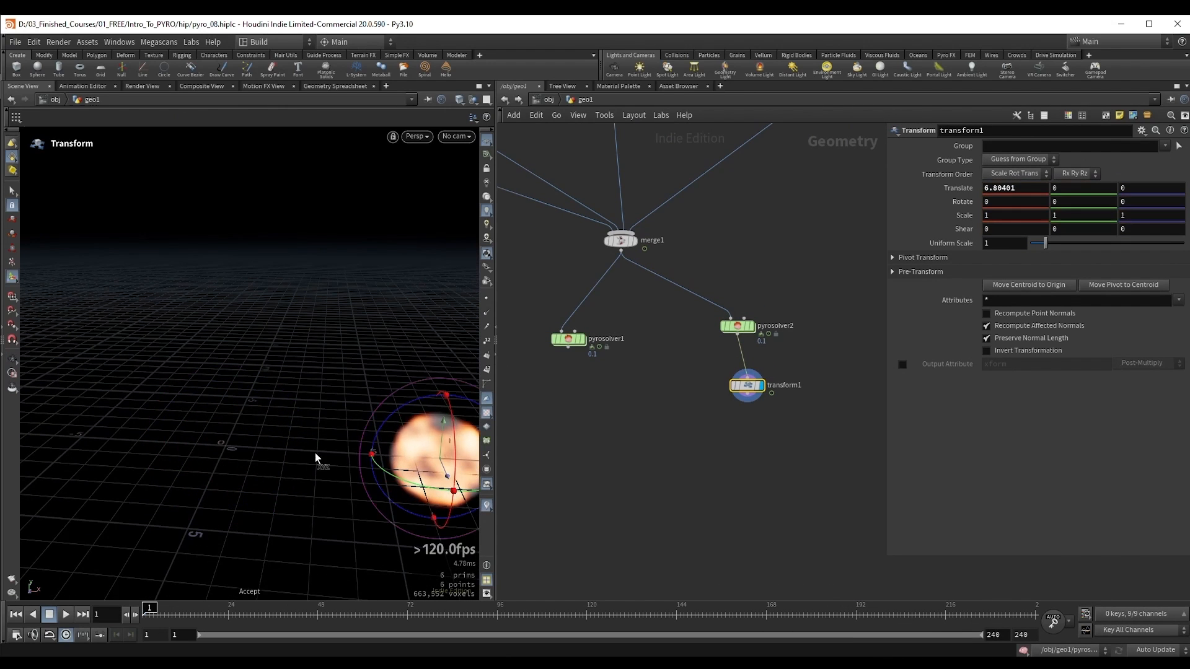
pyautogui.press('Escape')
pyautogui.keyDown('alt'); pyautogui.moveTo(339, 427); pyautogui.dragTo(280, 387, button='middle'); pyautogui.keyUp('alt')
pyautogui.keyDown('alt'); pyautogui.moveTo(280, 386); pyautogui.dragTo(267, 396, button='right'); pyautogui.keyUp('alt')
pyautogui.moveTo(375, 403); pyautogui.dragTo(389, 406)
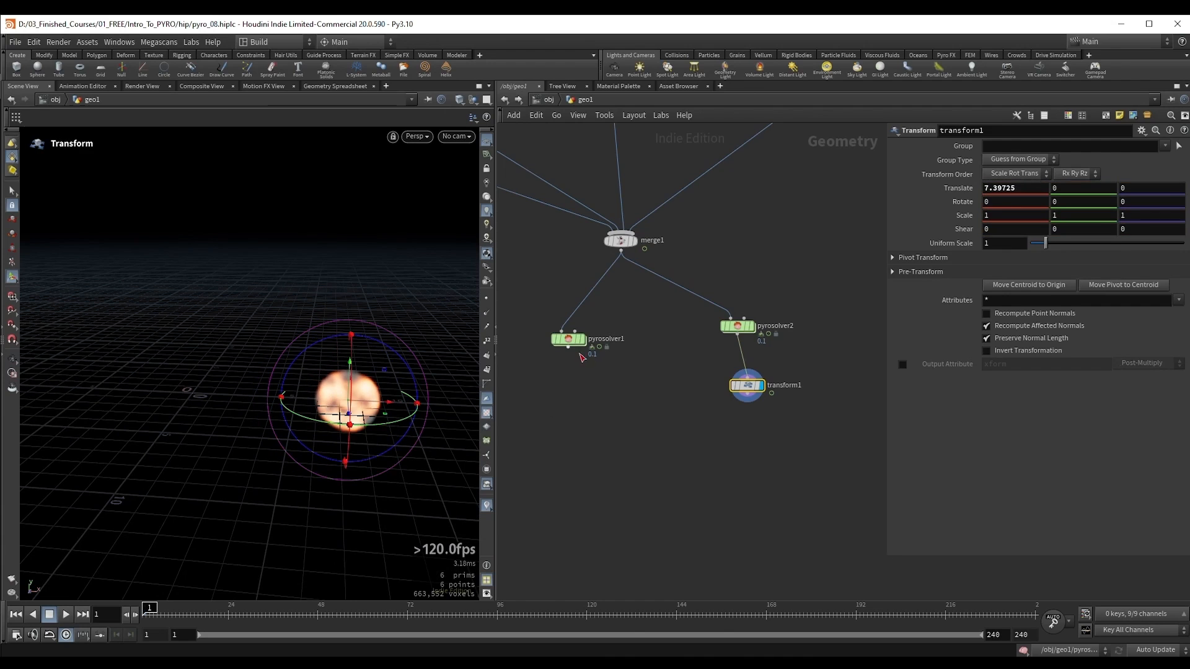
# Step: Merge the output of pyrosolver1 with the transformed copy and display the merged result
pyautogui.click(569, 348)
pyautogui.press('Tab')
pyautogui.write('merge')
pyautogui.press('Return')
pyautogui.click(748, 394)
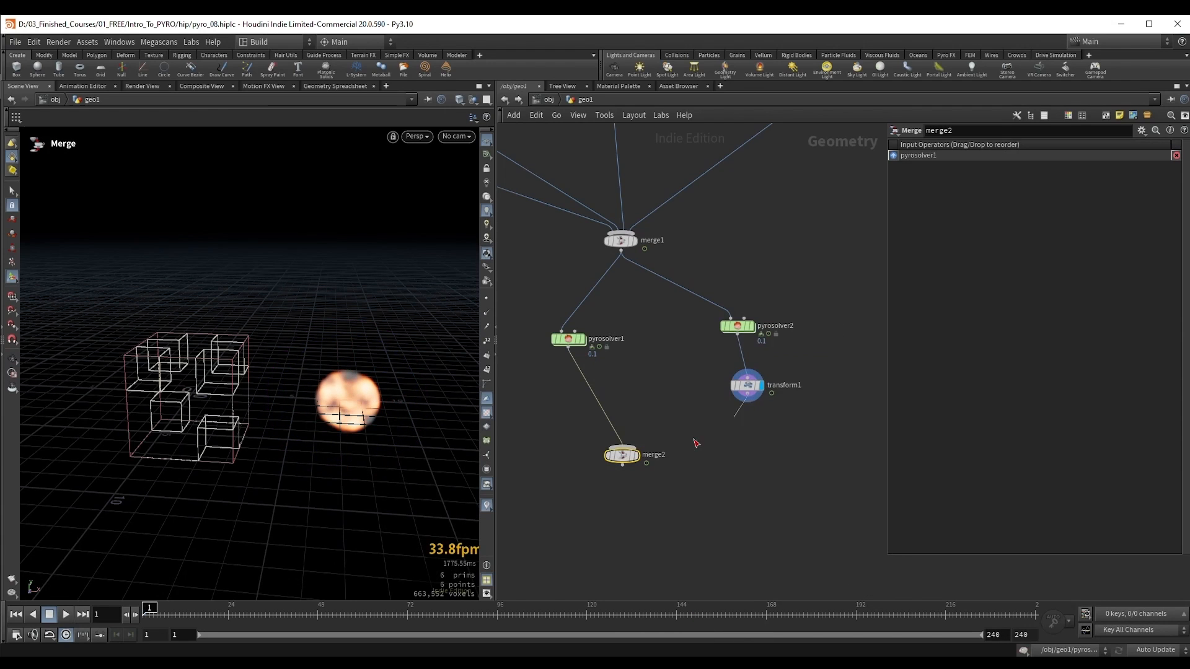
pyautogui.click(626, 446)
pyautogui.click(635, 457)
pyautogui.moveTo(629, 459); pyautogui.dragTo(642, 461)
# Step: Run both simulations to frame 37 and compare how the two threshold values shape the smoke
pyautogui.keyDown('alt'); pyautogui.moveTo(327, 370); pyautogui.dragTo(395, 366, button='right'); pyautogui.keyUp('alt')
pyautogui.press('Up')
pyautogui.keyDown('alt'); pyautogui.moveTo(279, 373); pyautogui.dragTo(282, 363); pyautogui.keyUp('alt')
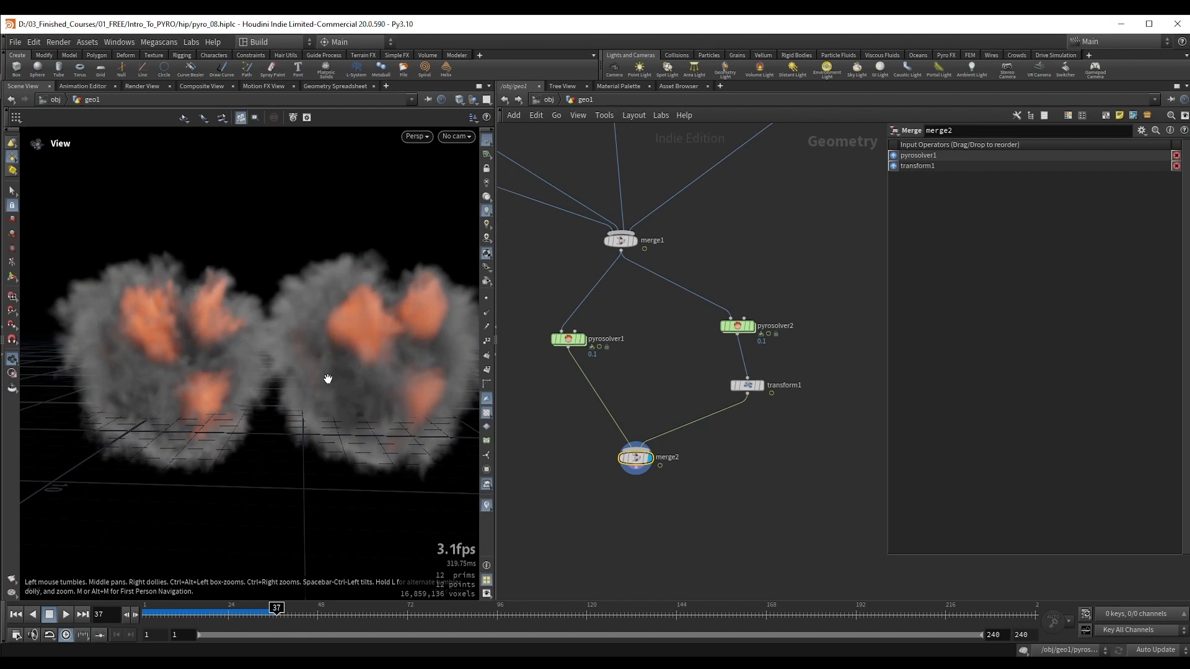
pyautogui.press('Up')
pyautogui.moveTo(243, 400); pyautogui.dragTo(261, 398, button='right')
pyautogui.moveTo(341, 394); pyautogui.dragTo(324, 392, button='right')
pyautogui.moveTo(273, 372); pyautogui.dragTo(258, 369)
pyautogui.moveTo(258, 369); pyautogui.dragTo(269, 371, button='middle')
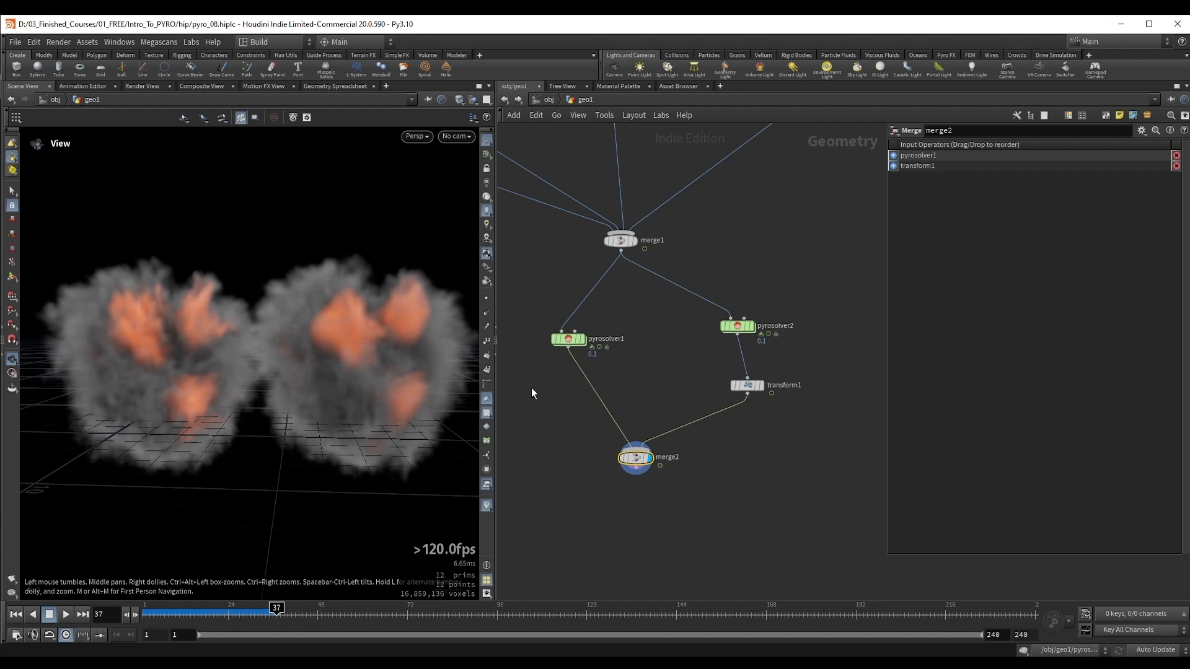
pyautogui.moveTo(245, 375); pyautogui.dragTo(256, 377)
# Step: Return to the first frame and set Disturbance to 20 on both pyro solvers
pyautogui.hotkey('ctrl', 'Up')
pyautogui.click(569, 340)
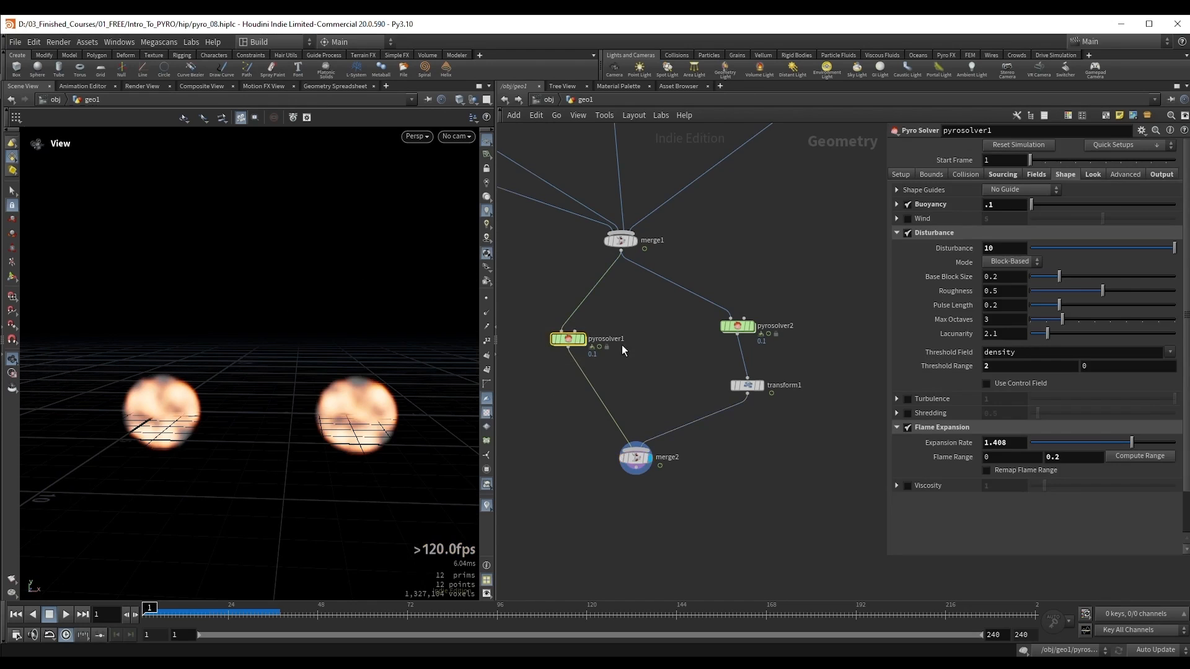
pyautogui.moveTo(840, 245); pyautogui.dragTo(862, 288, button='middle')
pyautogui.moveTo(1008, 251); pyautogui.dragTo(962, 252)
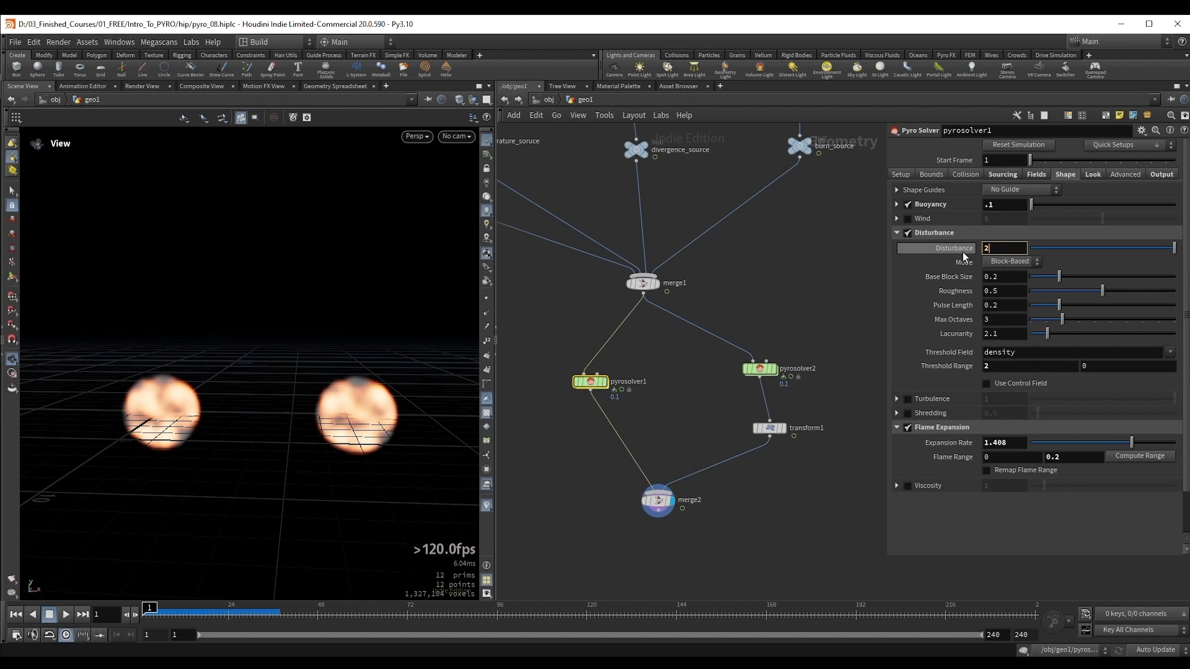
pyautogui.write('20')
pyautogui.press('Return')
pyautogui.moveTo(728, 388); pyautogui.dragTo(727, 388)
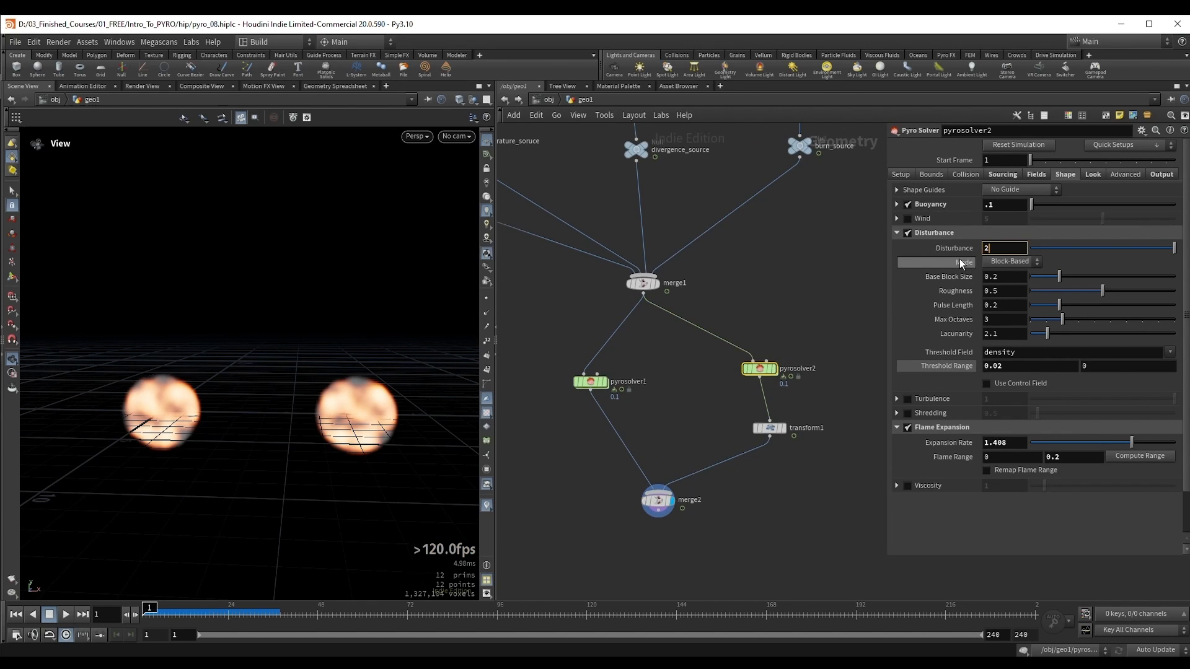
# Step: Run the merged simulations to frame 26 and compare the smoke details and threshold settings of both versions
pyautogui.moveTo(602, 539); pyautogui.dragTo(685, 462)
pyautogui.press('Up')
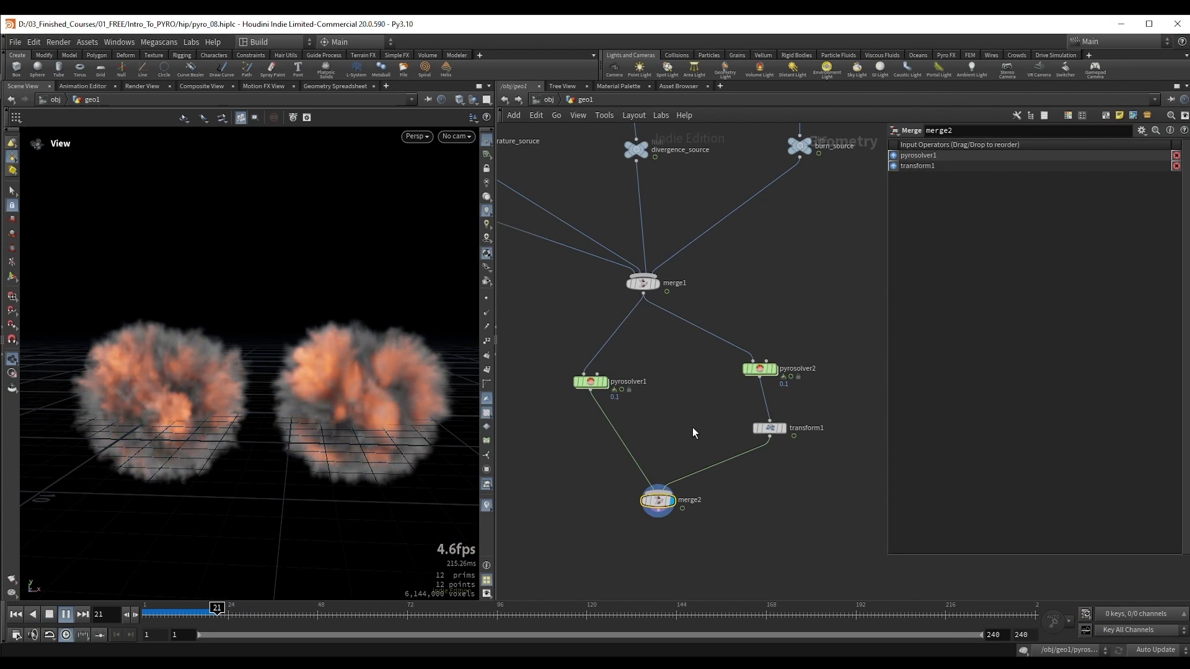
pyautogui.press('Up')
pyautogui.moveTo(204, 383); pyautogui.dragTo(214, 399, button='right')
pyautogui.moveTo(169, 393); pyautogui.dragTo(199, 384, button='middle')
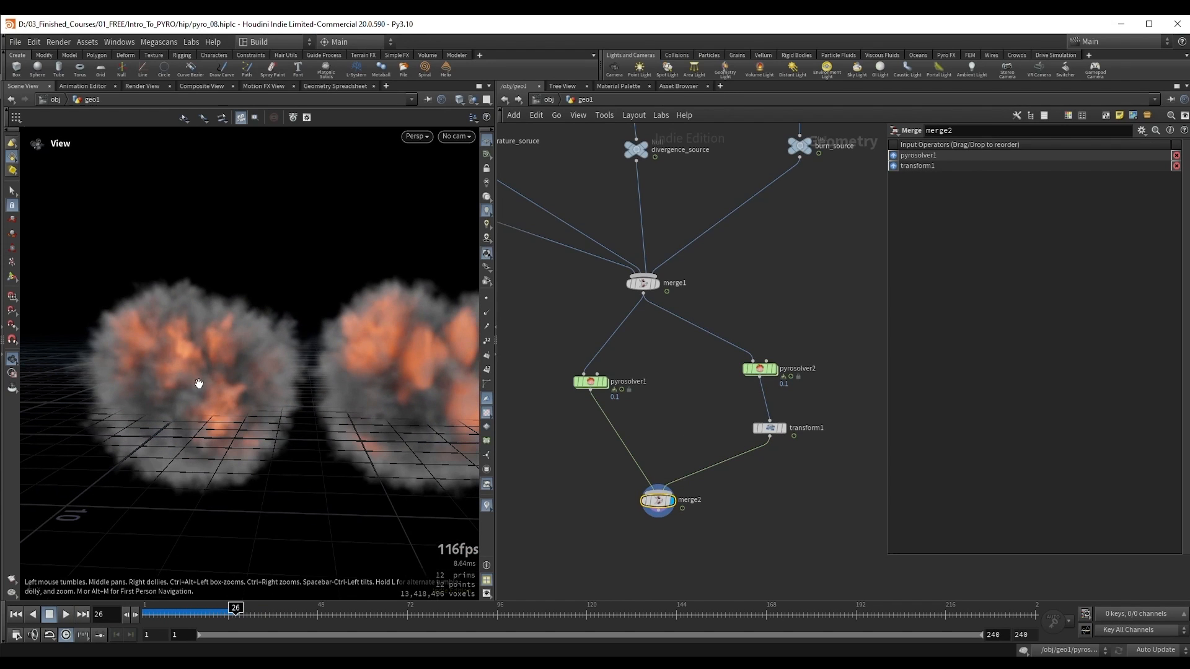
pyautogui.moveTo(560, 365); pyautogui.dragTo(613, 403)
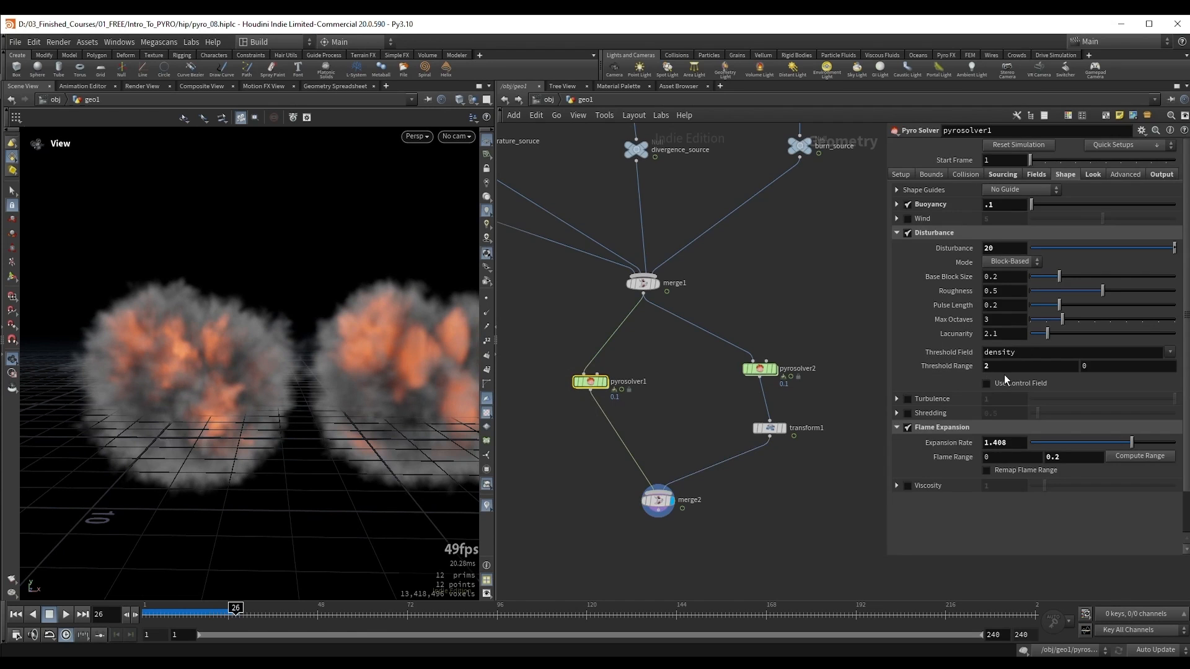
pyautogui.moveTo(220, 380); pyautogui.dragTo(226, 369, button='middle')
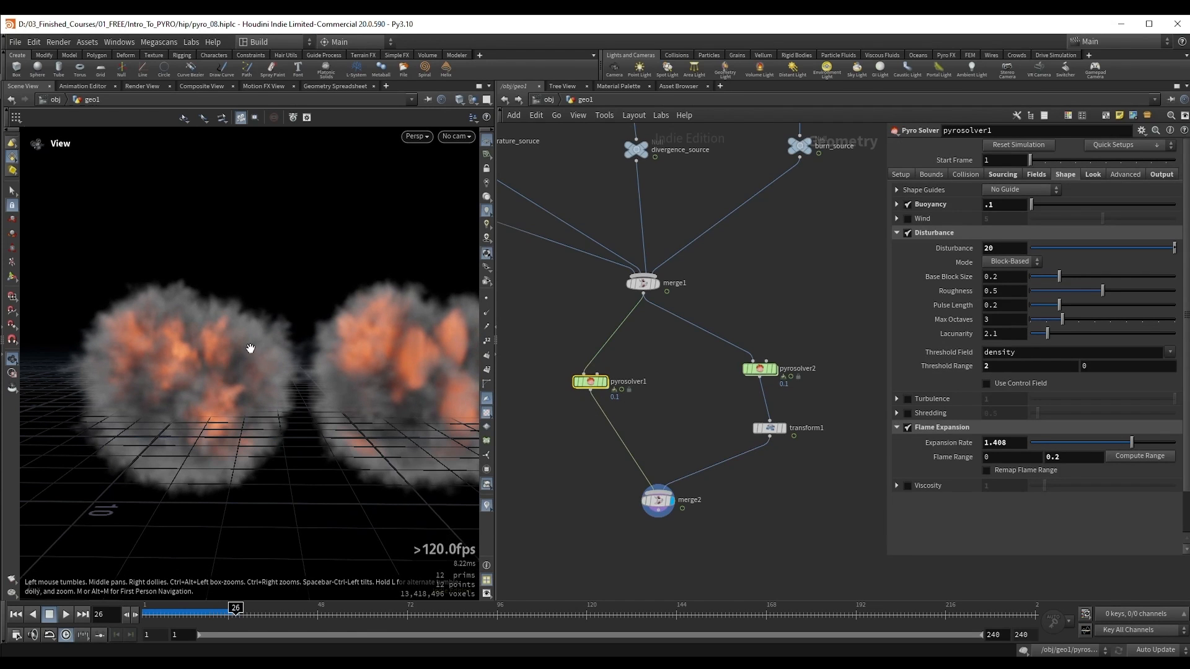
pyautogui.moveTo(227, 378); pyautogui.dragTo(350, 322)
# Step: Review the duplicate solver's disturbance settings and continue the side-by-side simulation to frame 35
pyautogui.click(760, 368)
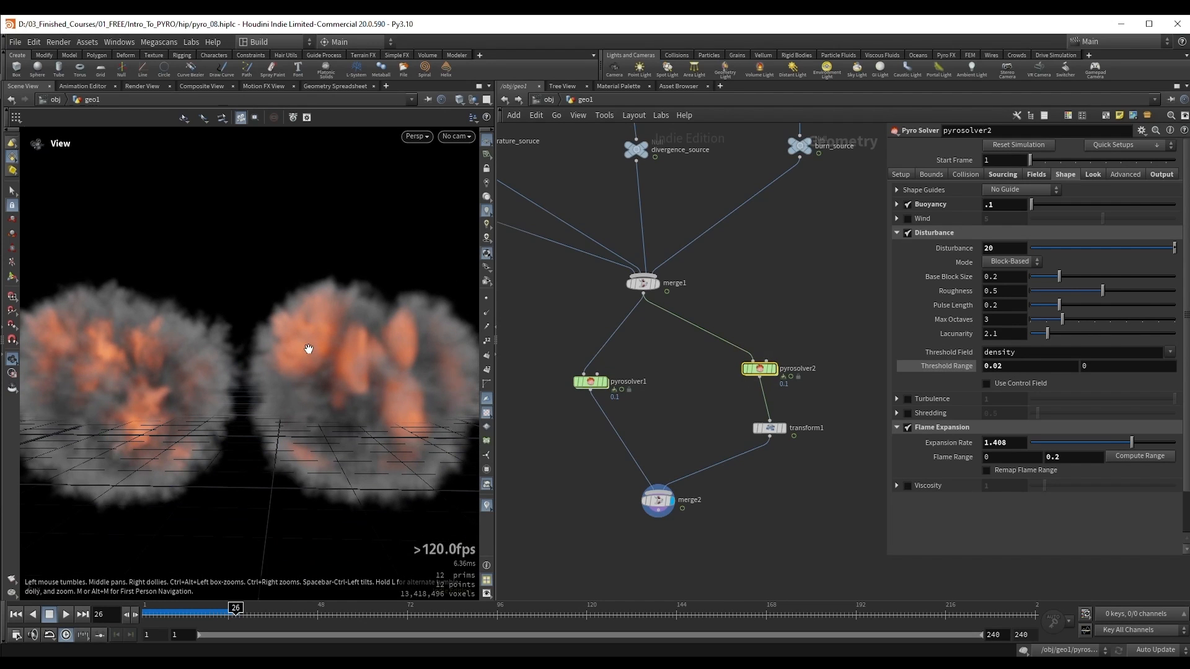
pyautogui.press('Up')
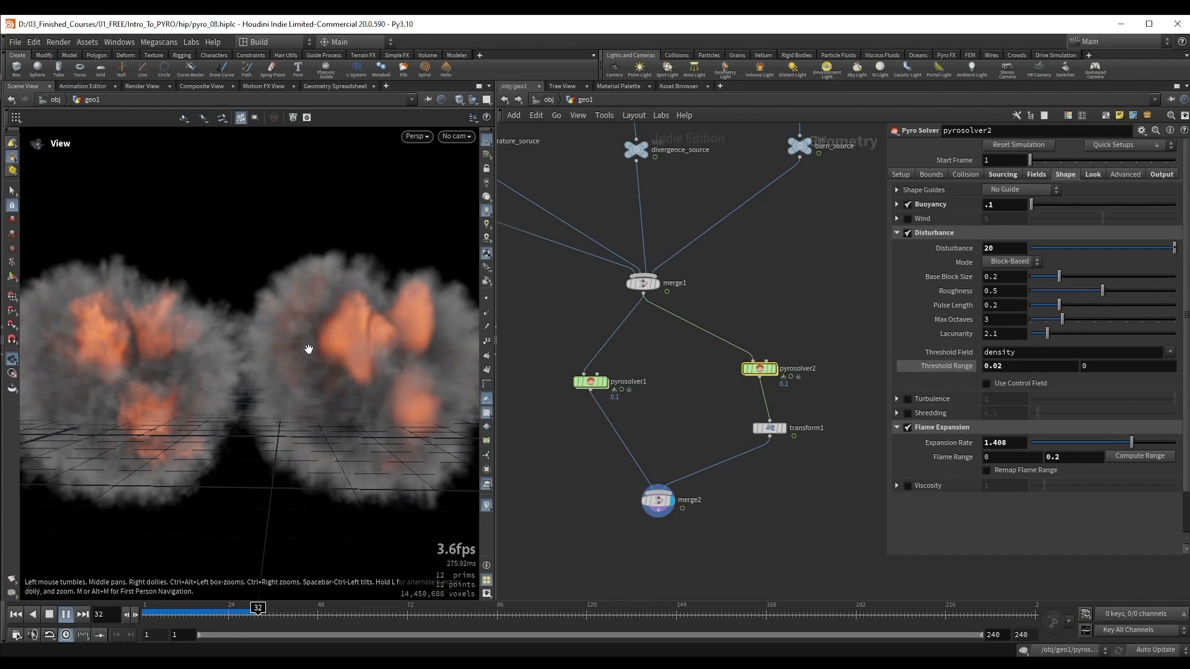
pyautogui.press('Up')
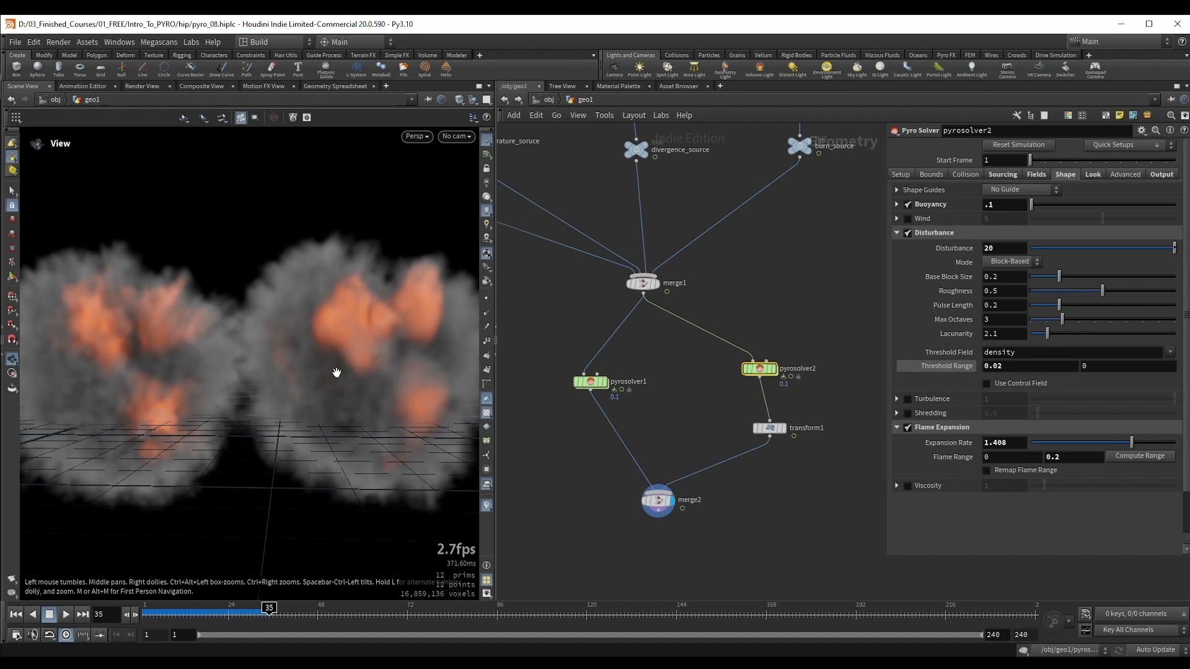
pyautogui.moveTo(171, 392); pyautogui.dragTo(238, 398, button='middle')
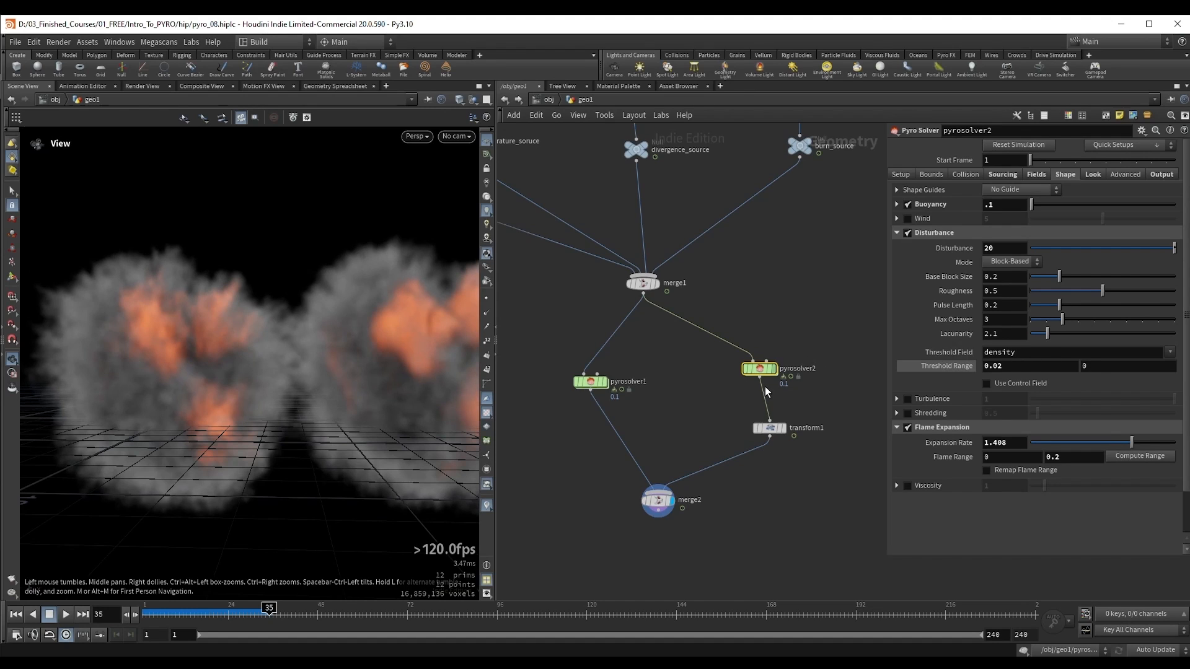
# Step: Disconnect transform1 from the second merge and display only pyrosolver1
pyautogui.moveTo(709, 445); pyautogui.dragTo(703, 474)
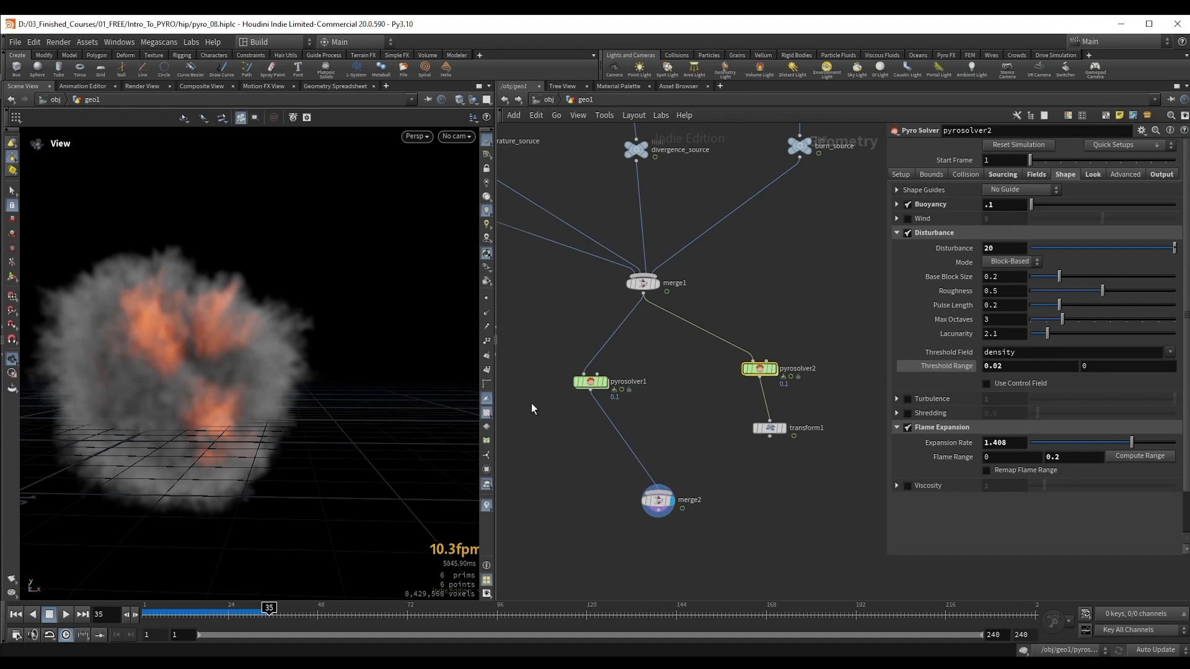
pyautogui.click(593, 382)
pyautogui.click(605, 383)
pyautogui.moveTo(592, 383); pyautogui.dragTo(625, 392)
pyautogui.moveTo(157, 316); pyautogui.dragTo(225, 341)
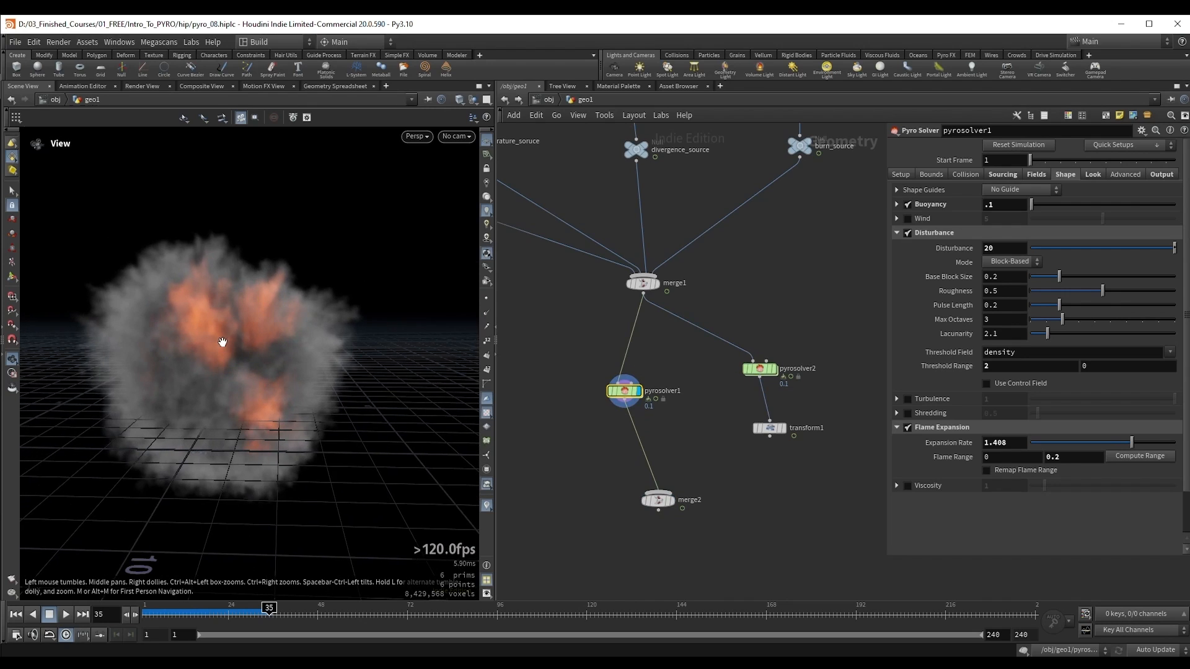
# Step: Restore the default Threshold Range of 0.05 on pyrosolver1 and return to the first frame
pyautogui.keyDown('ctrl'); pyautogui.middleClick(1000, 371); pyautogui.keyUp('ctrl')
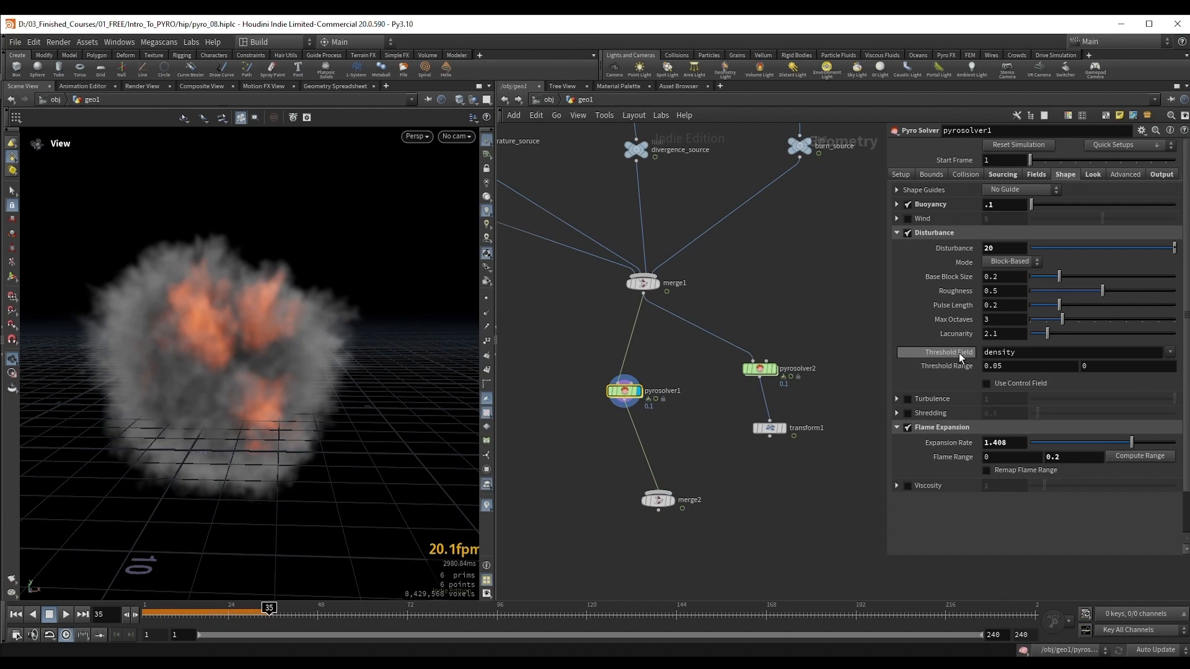
pyautogui.moveTo(233, 319); pyautogui.dragTo(183, 339)
pyautogui.hotkey('ctrl', 'Up')
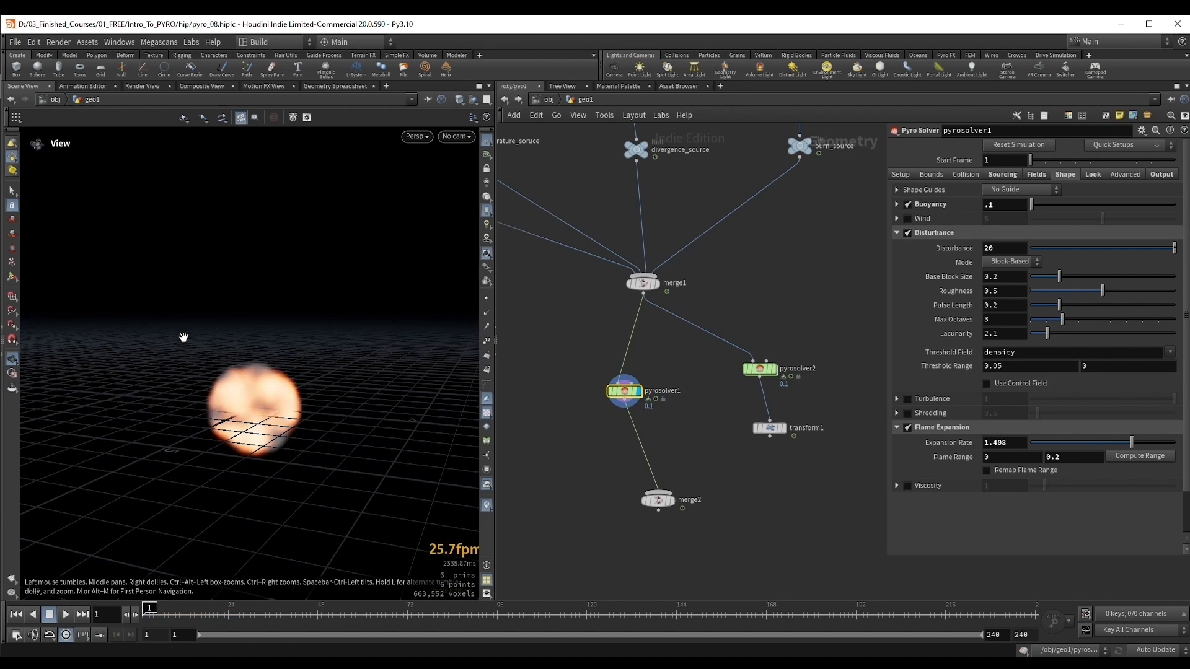
# Step: Enable Use Control Field for pyrosolver1's disturbance with speed as the control field, and check the solver's speed field settings
pyautogui.click(985, 385)
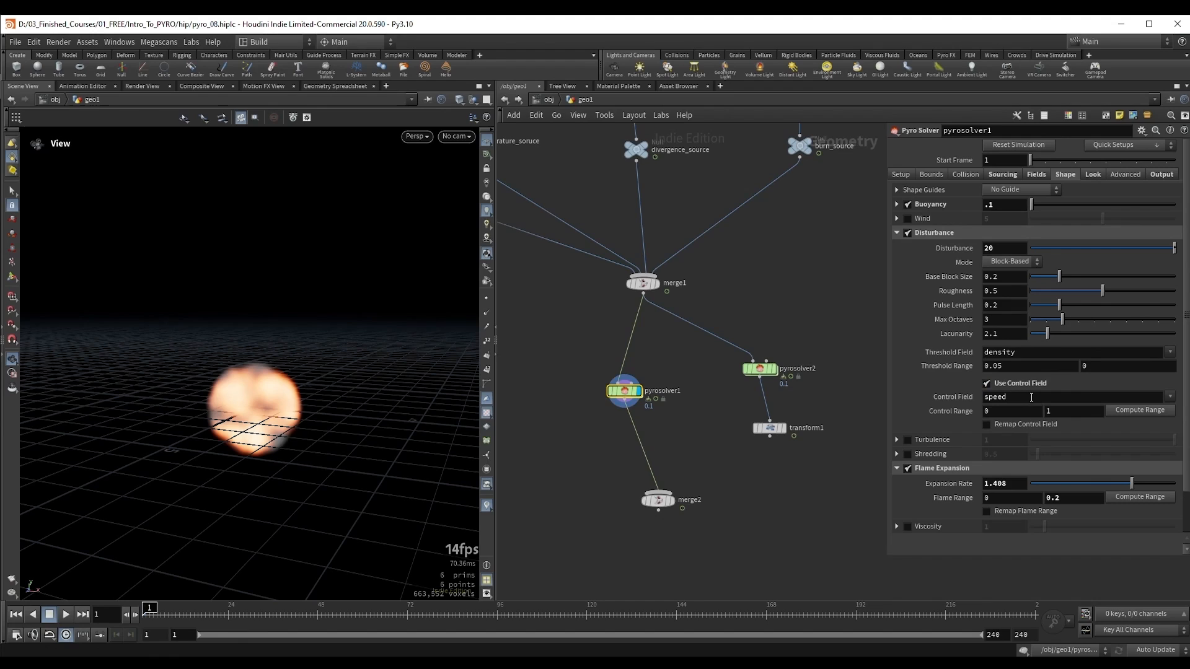
pyautogui.click(995, 397)
pyautogui.press('Return')
pyautogui.click(1036, 174)
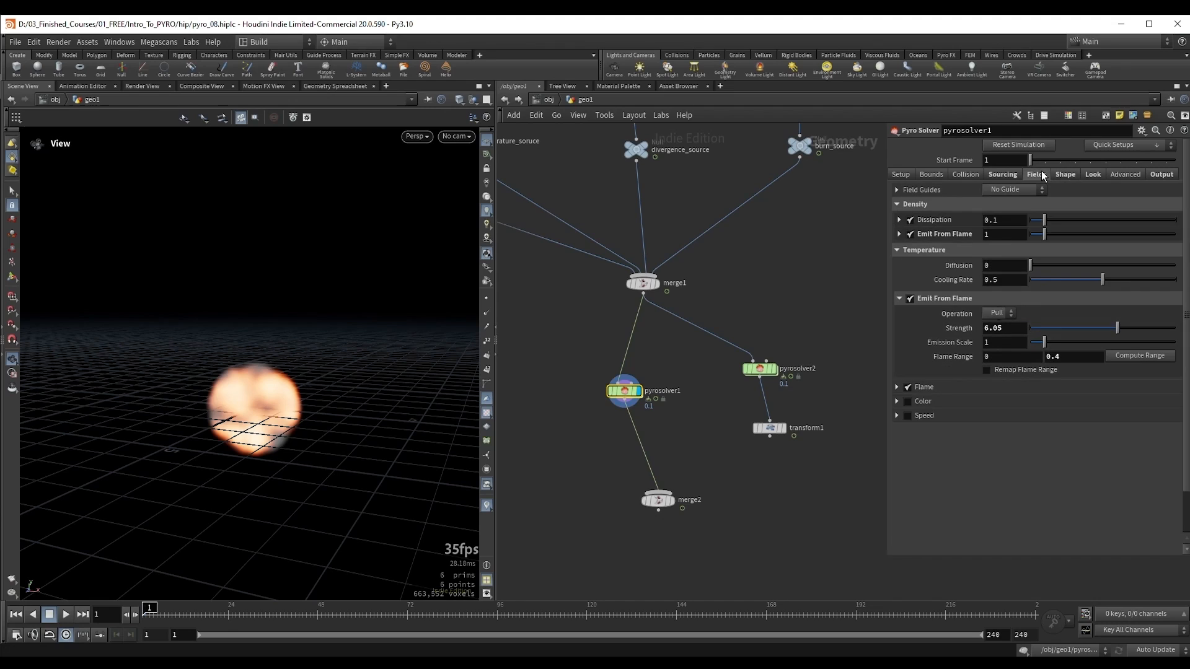
pyautogui.click(907, 415)
pyautogui.click(1066, 174)
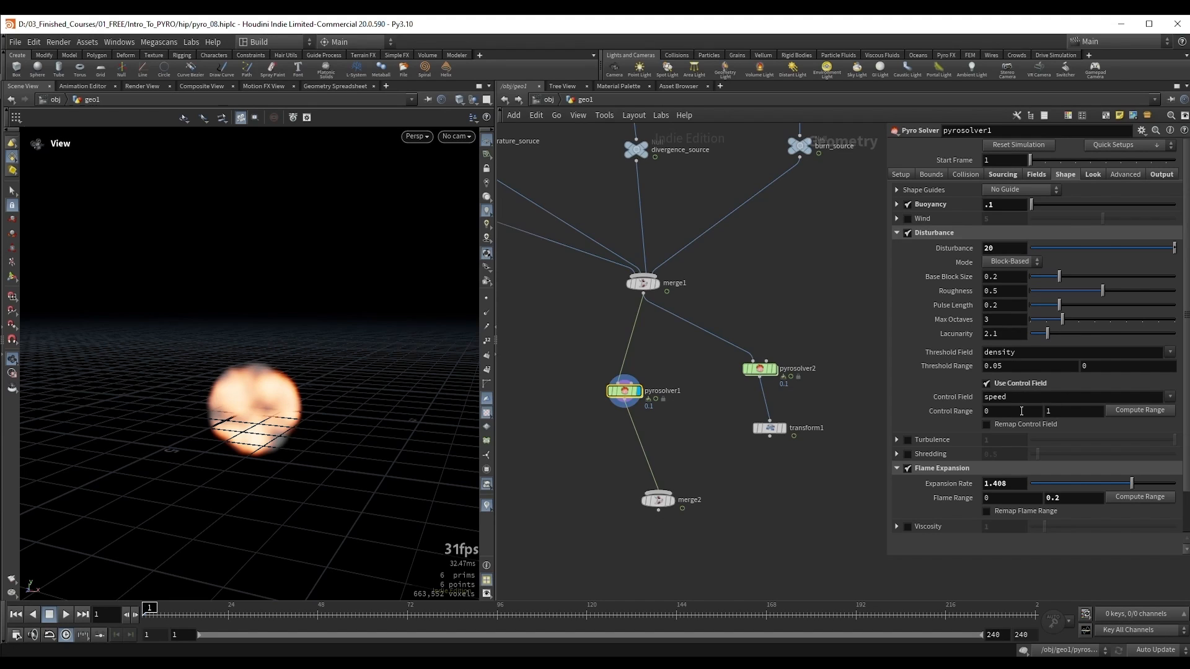
# Step: Review how the Control Range limits relate to the Disturbance strength on pyrosolver1
pyautogui.doubleClick(987, 411)
pyautogui.press('Tab')
pyautogui.click(1023, 248)
pyautogui.click(1074, 412)
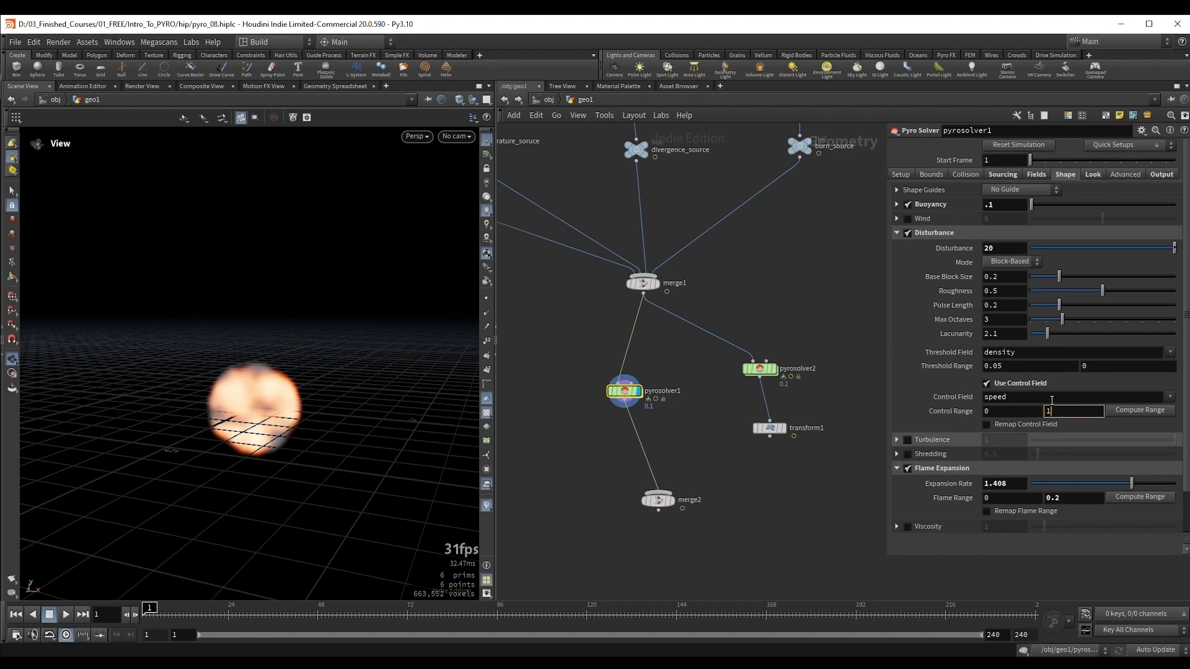
pyautogui.click(1008, 249)
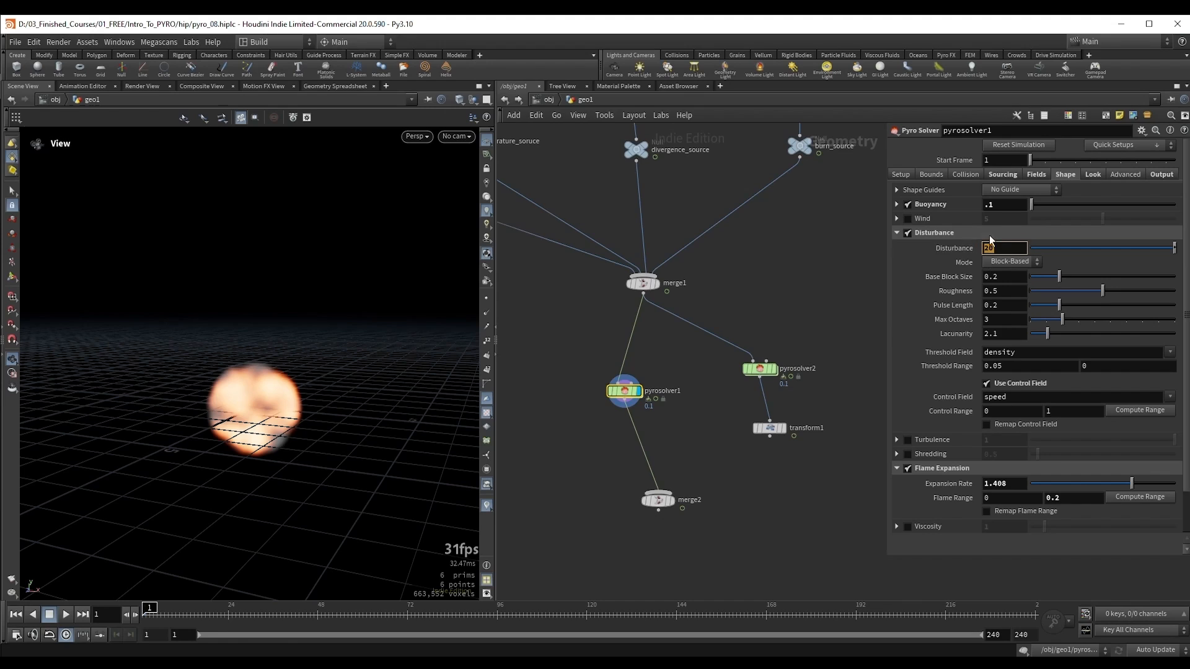
pyautogui.click(1066, 411)
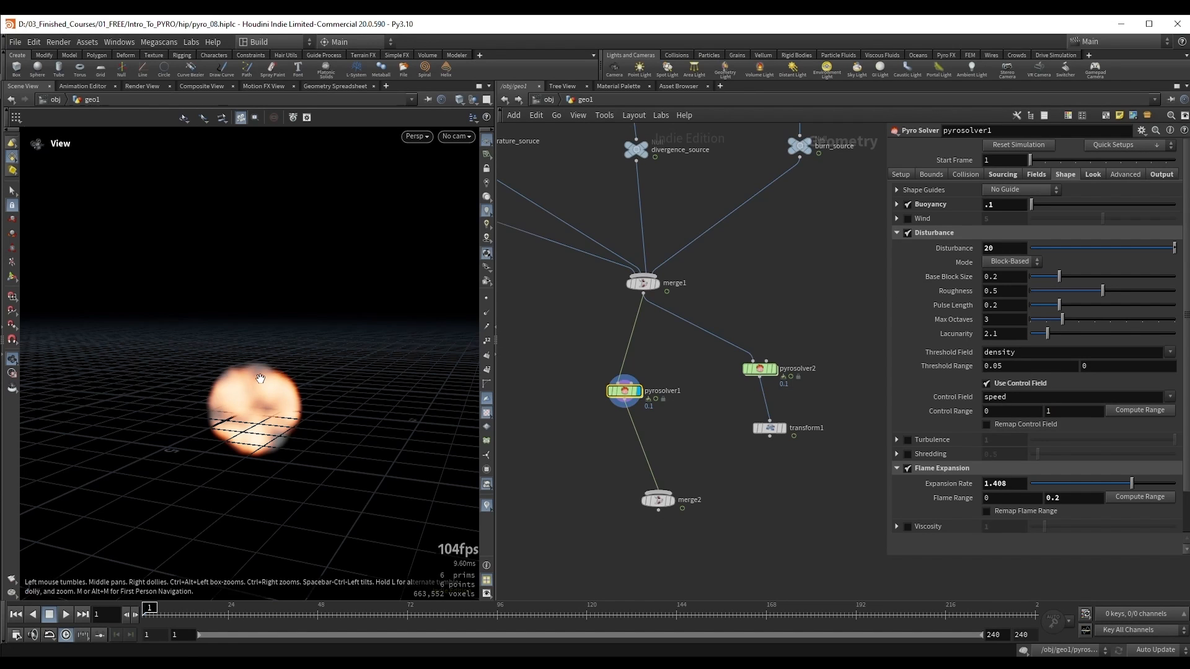
# Step: Run the speed-controlled simulation to frame 42 and examine the smoke's disturbed edges
pyautogui.moveTo(258, 376); pyautogui.dragTo(310, 291)
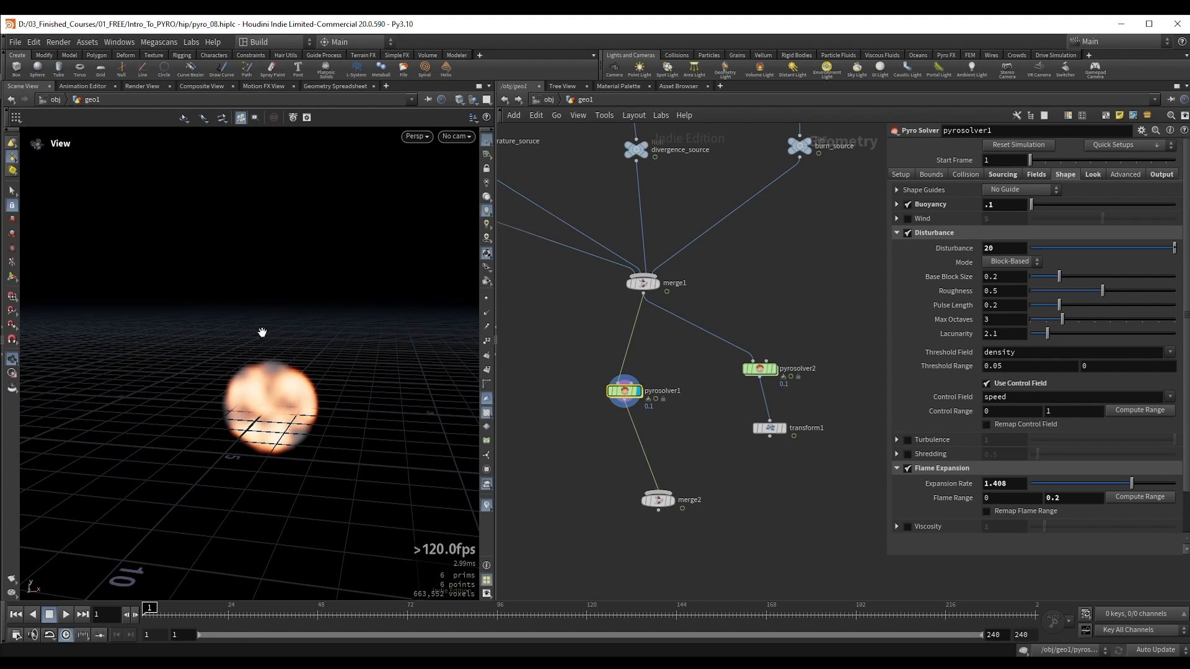
pyautogui.press('Up')
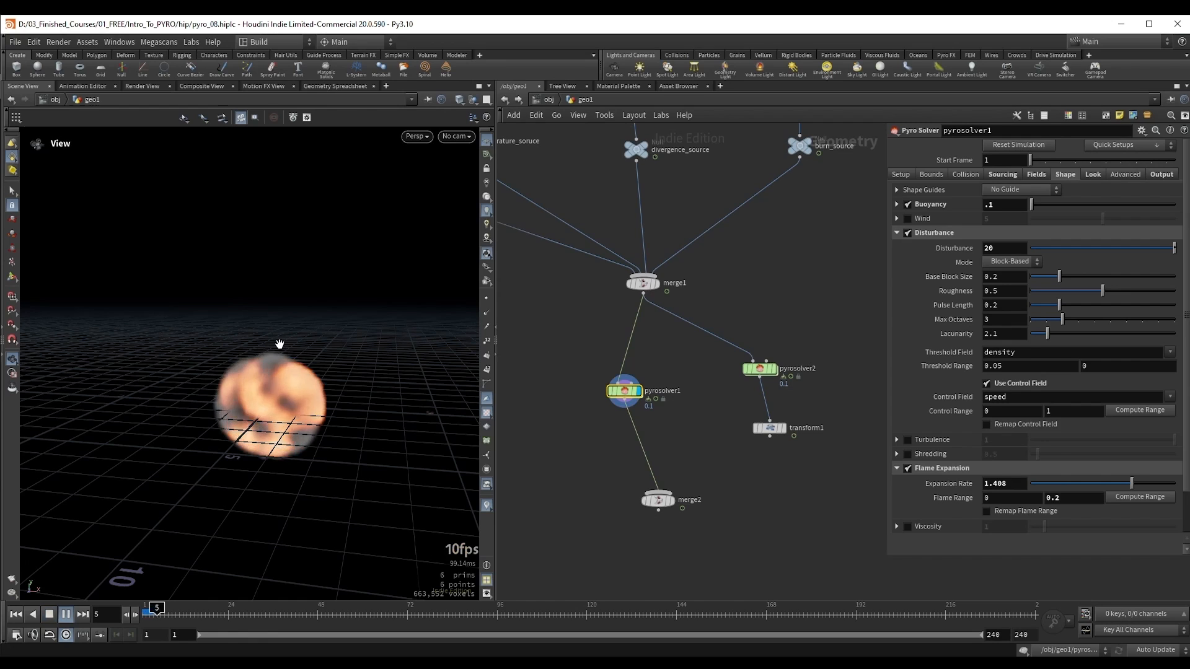
pyautogui.press('Up')
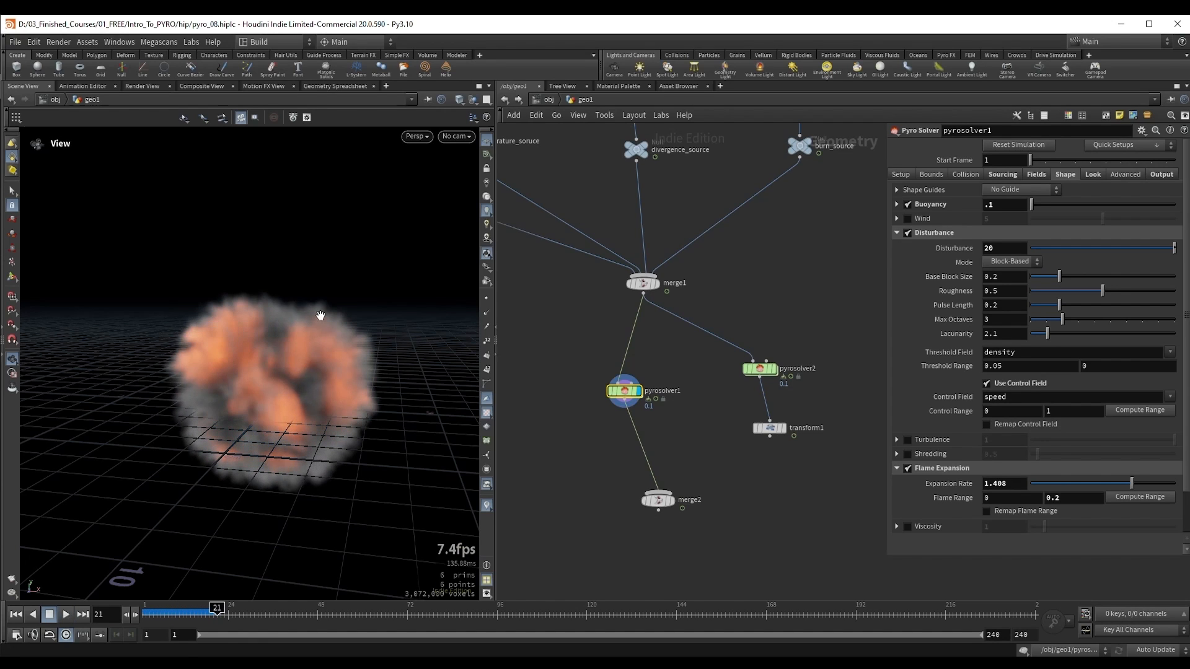
pyautogui.press('Up')
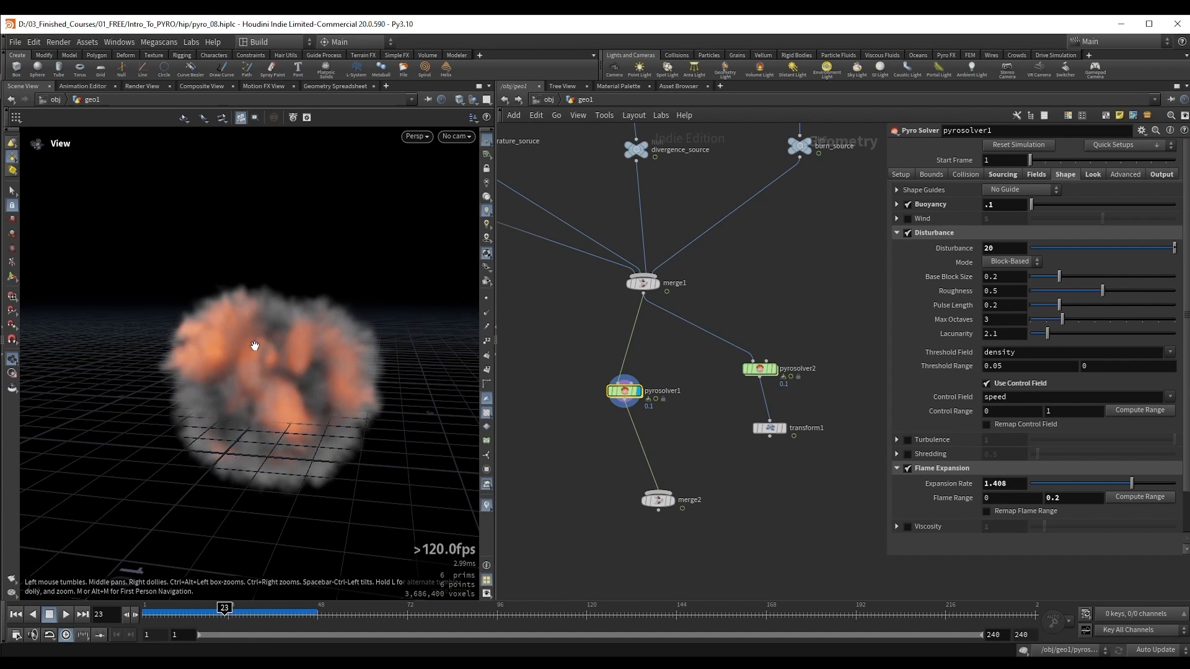
pyautogui.press('Up')
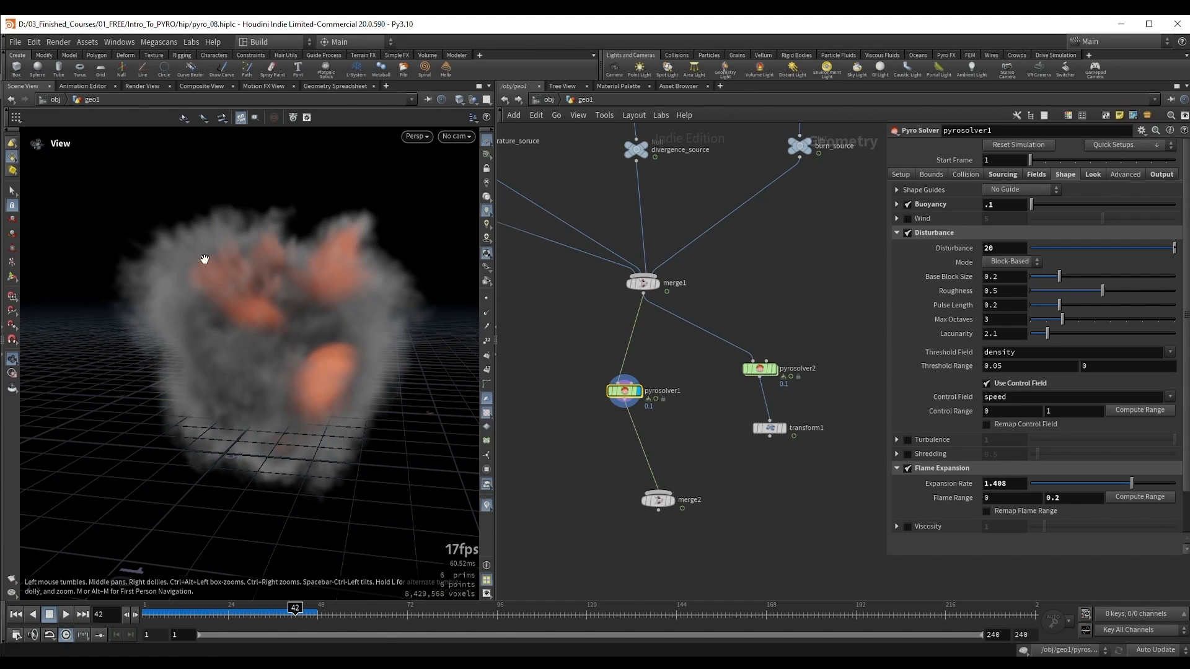
pyautogui.press('Up')
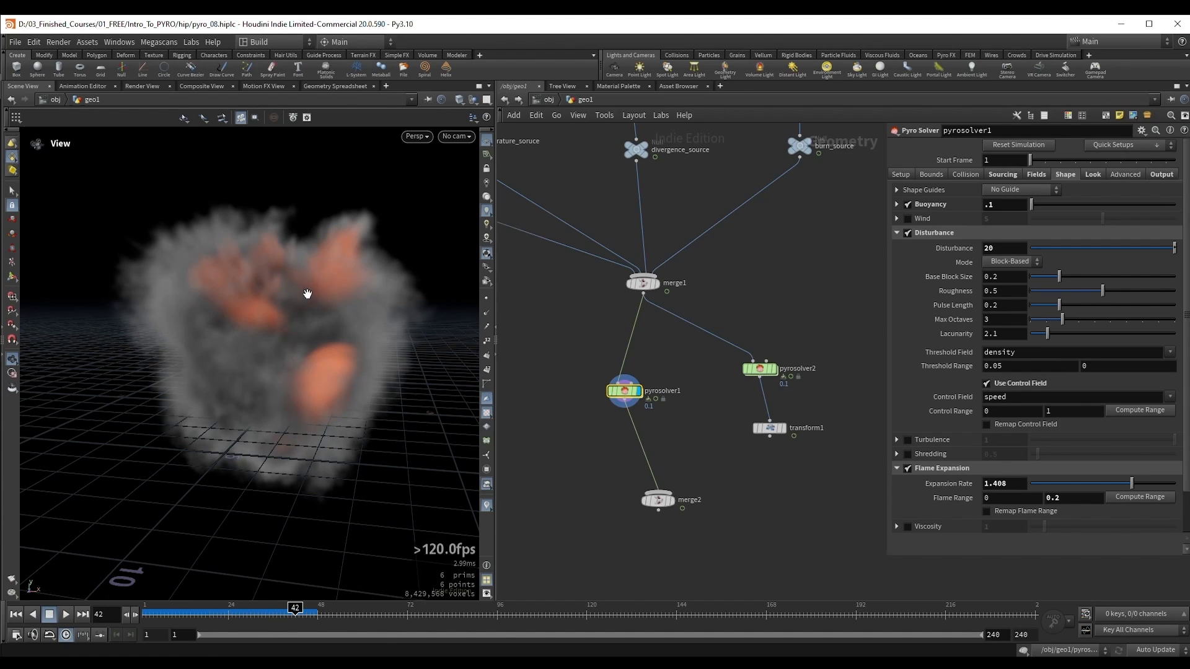
# Step: Continue the simulation to frame 66 and scrub back to frame 58 to inspect the plume
pyautogui.moveTo(308, 295); pyautogui.dragTo(290, 324)
pyautogui.press('Up')
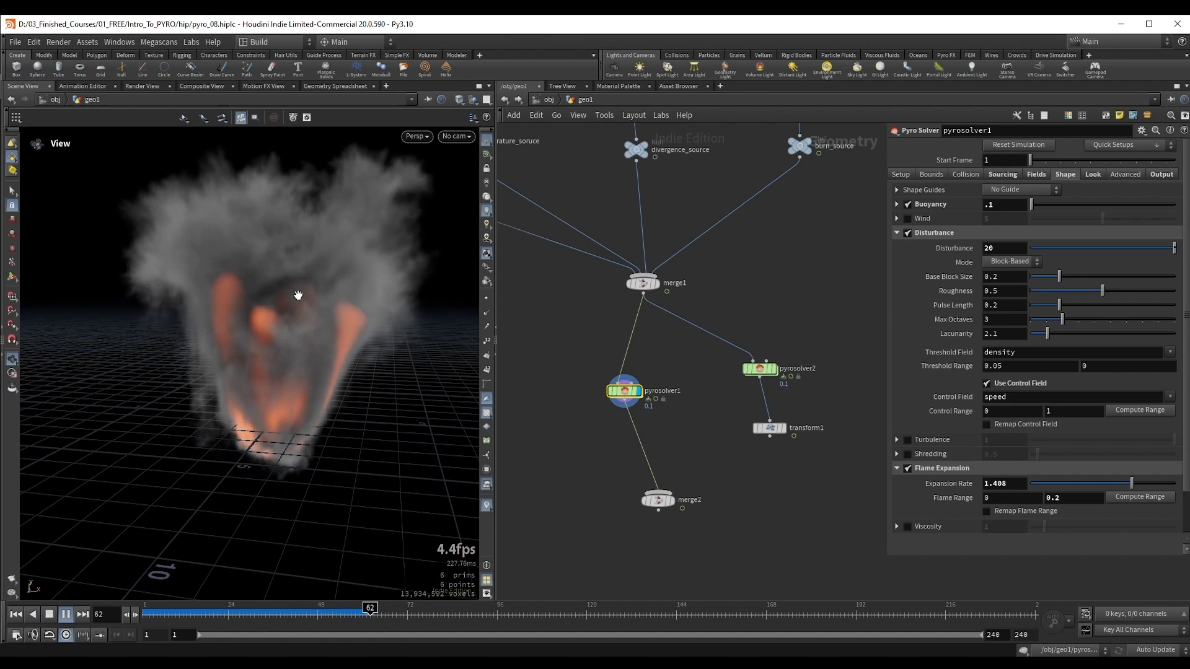
pyautogui.press('Up')
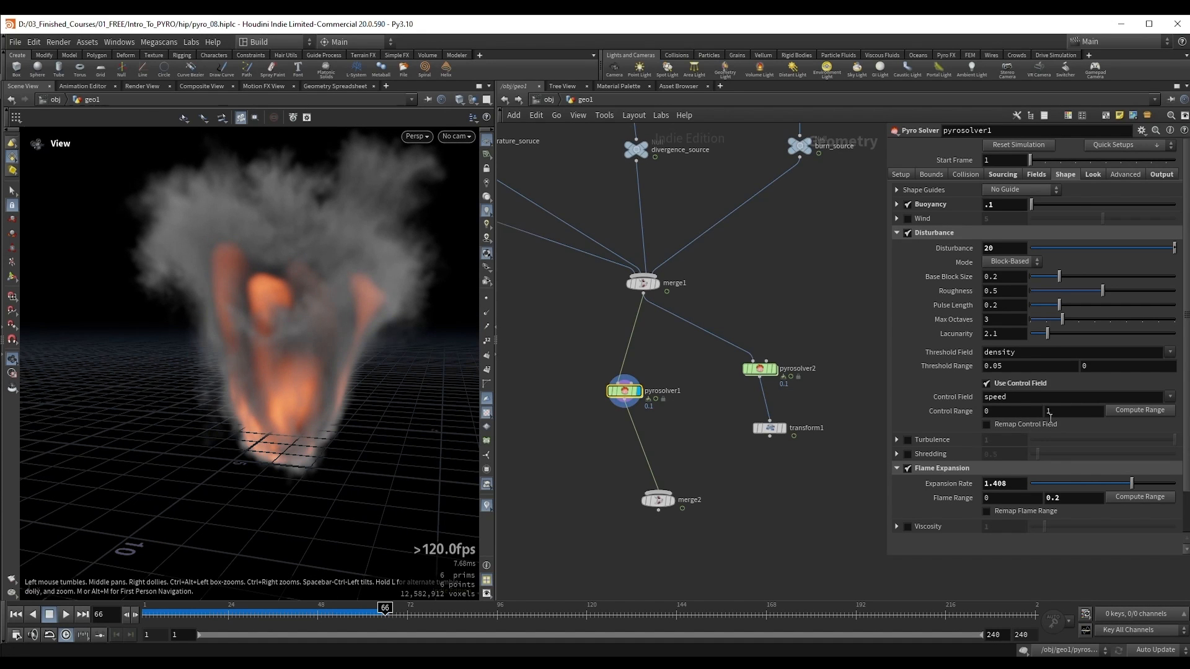
pyautogui.moveTo(267, 348); pyautogui.dragTo(295, 378)
pyautogui.moveTo(313, 613)
pyautogui.mouseDown()
pyautogui.moveTo(212, 612)
pyautogui.moveTo(355, 611)
pyautogui.mouseUp()
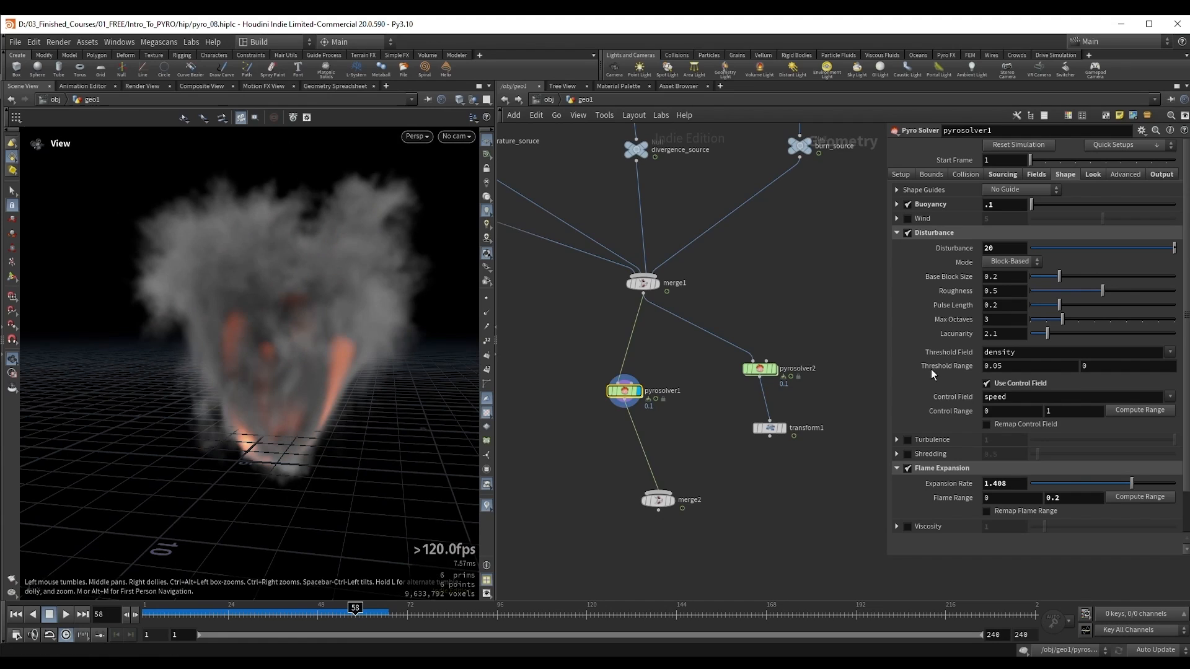
# Step: Compute the disturbance Control Range from the speed field at frame 58 and again at frame 23
pyautogui.click(1138, 412)
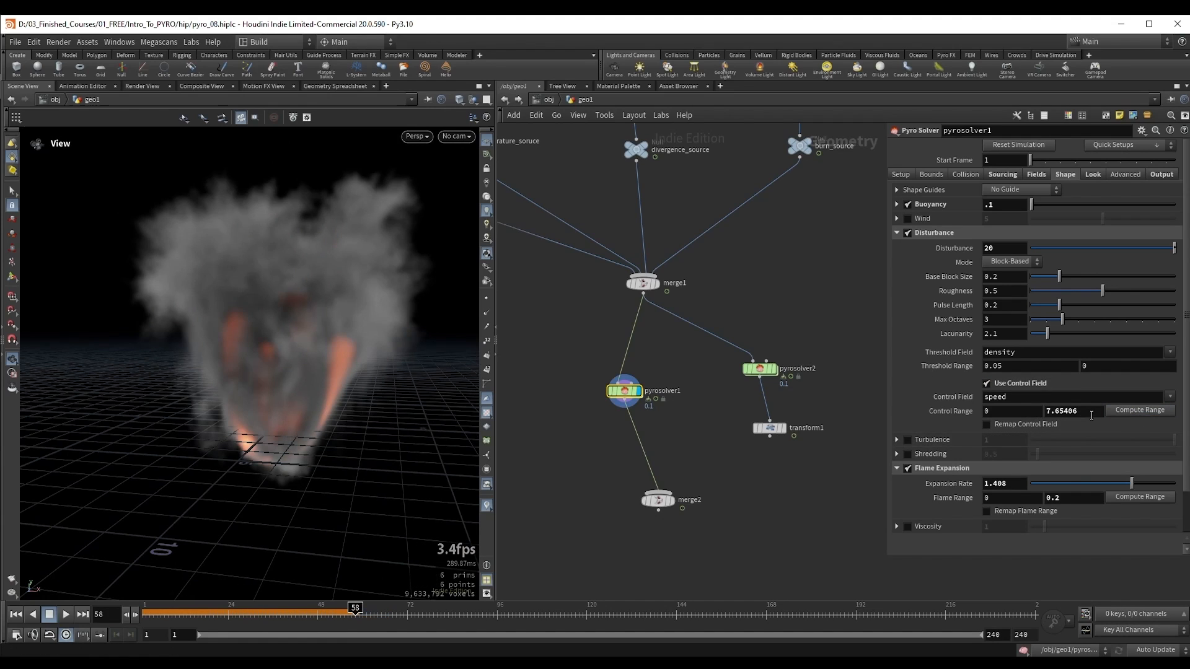
pyautogui.doubleClick(1072, 412)
pyautogui.moveTo(355, 613); pyautogui.dragTo(224, 613)
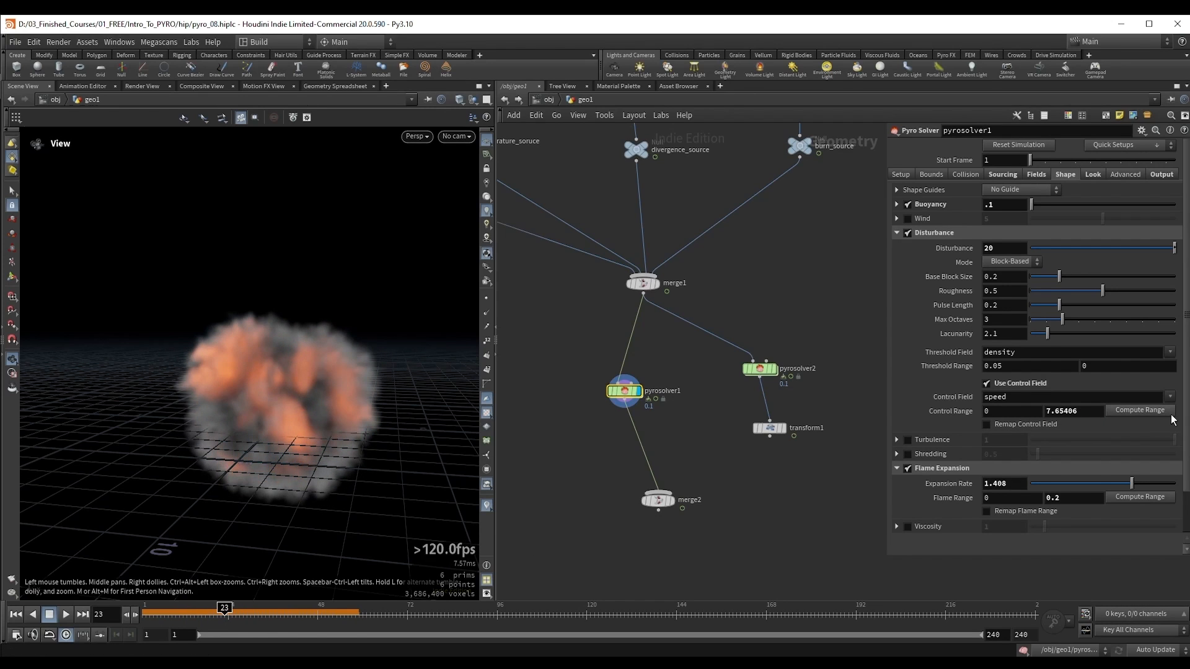
pyautogui.click(1151, 410)
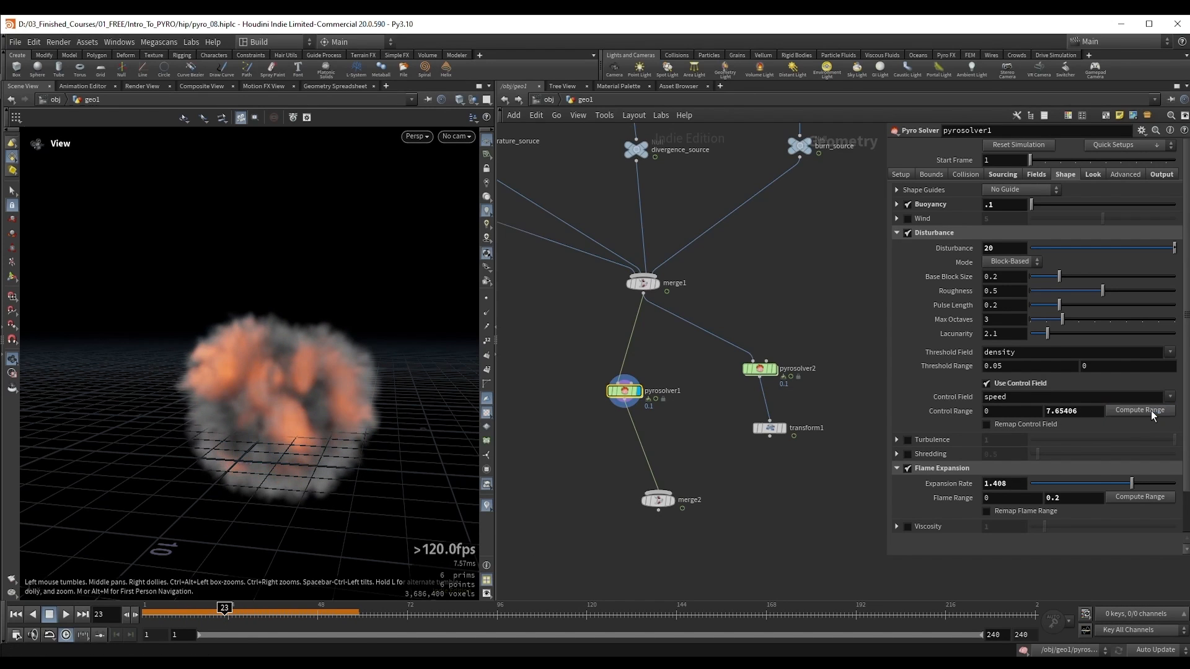
pyautogui.click(1101, 412)
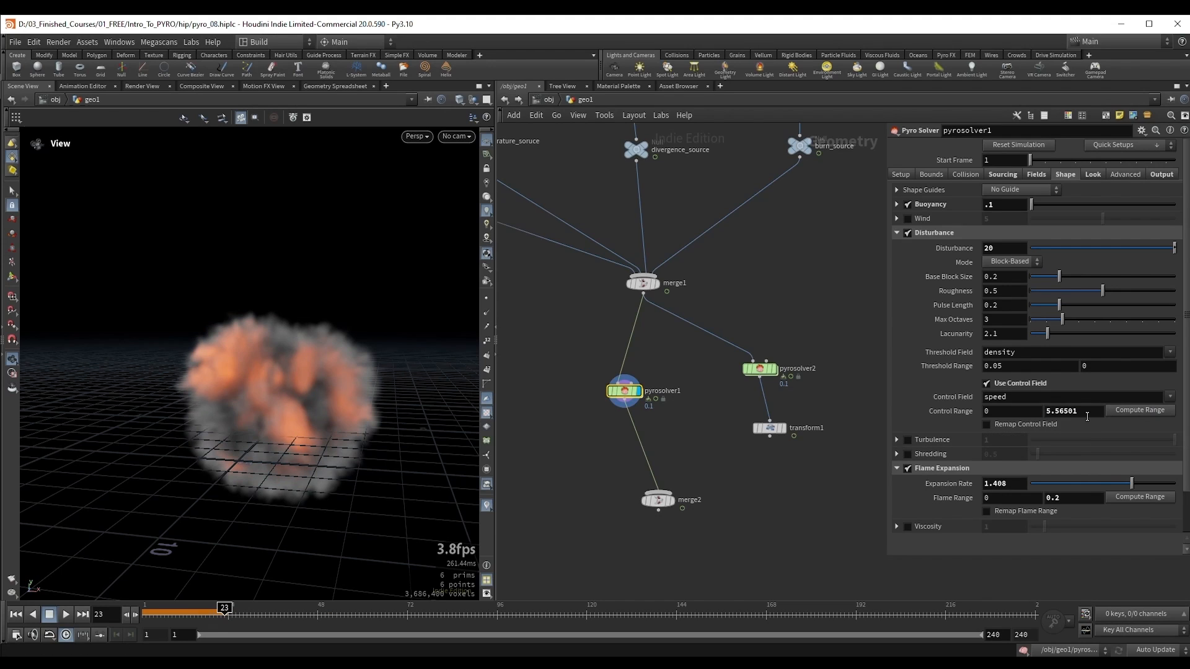
pyautogui.moveTo(1087, 412); pyautogui.dragTo(1034, 413)
pyautogui.hotkey('ctrl', 'z')
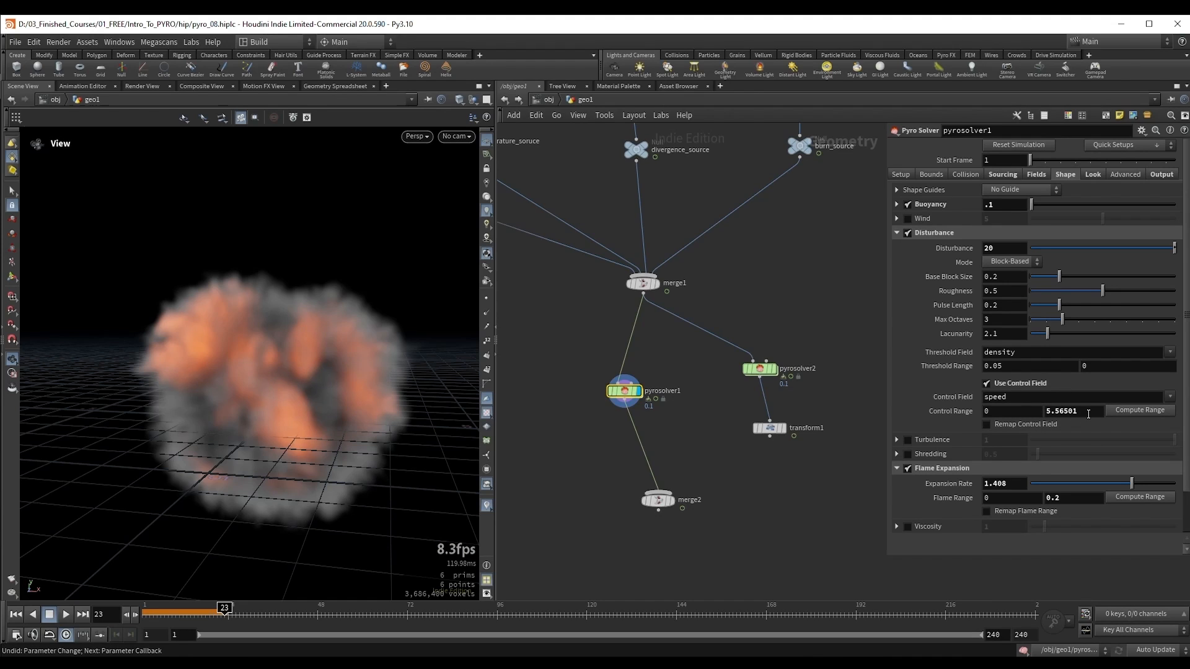
# Step: Set the disturbance Control Range on pyrosolver1 to a minimum of 0.5 and a maximum of 2
pyautogui.moveTo(1077, 414); pyautogui.dragTo(1031, 416)
pyautogui.write('2')
pyautogui.press('Return')
pyautogui.moveTo(1007, 249); pyautogui.dragTo(977, 247)
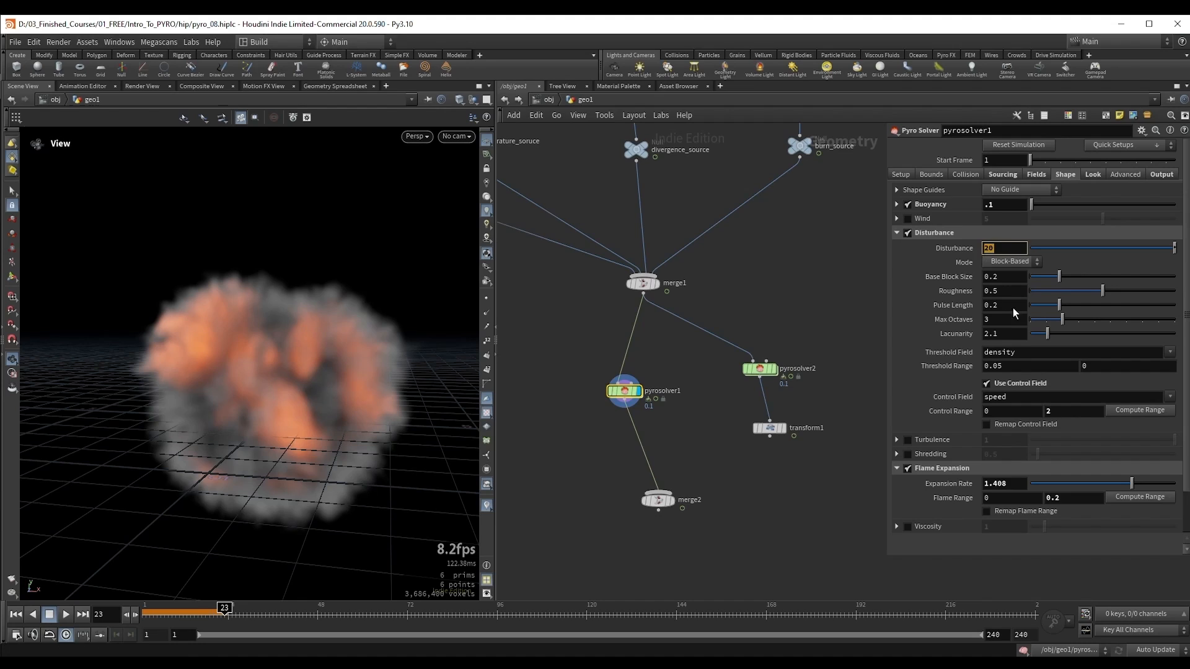
pyautogui.press('Return')
pyautogui.write('.5')
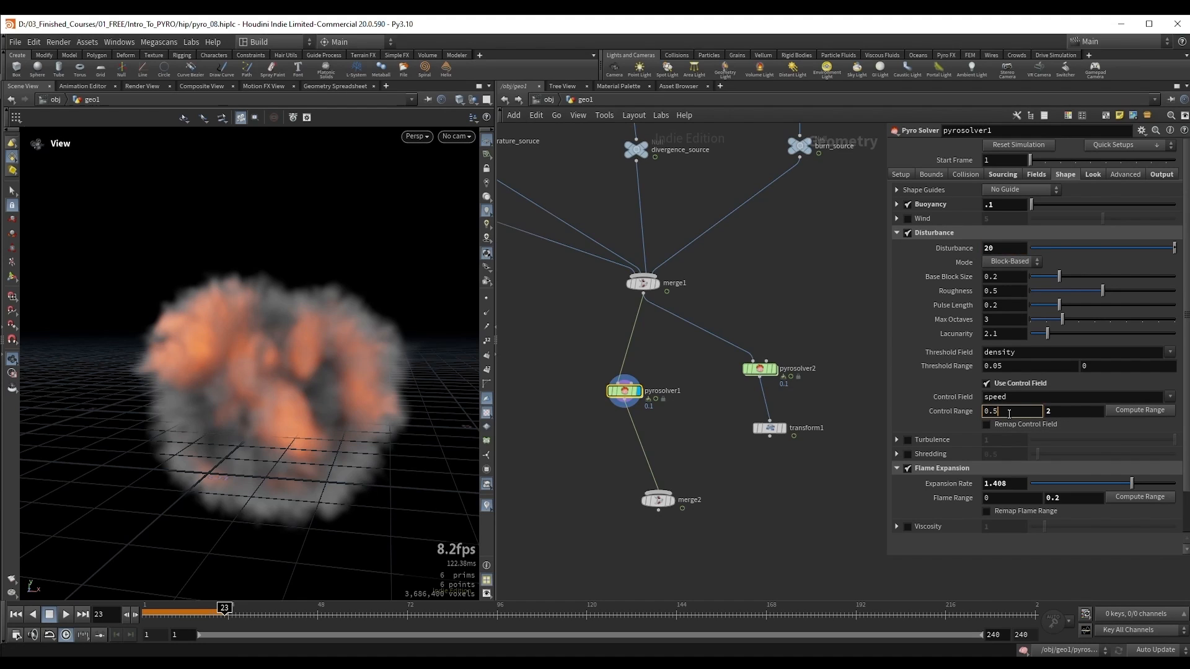
pyautogui.press('Return')
pyautogui.moveTo(1011, 411); pyautogui.dragTo(973, 416)
pyautogui.click(1079, 424)
pyautogui.doubleClick(997, 414)
pyautogui.click(1072, 423)
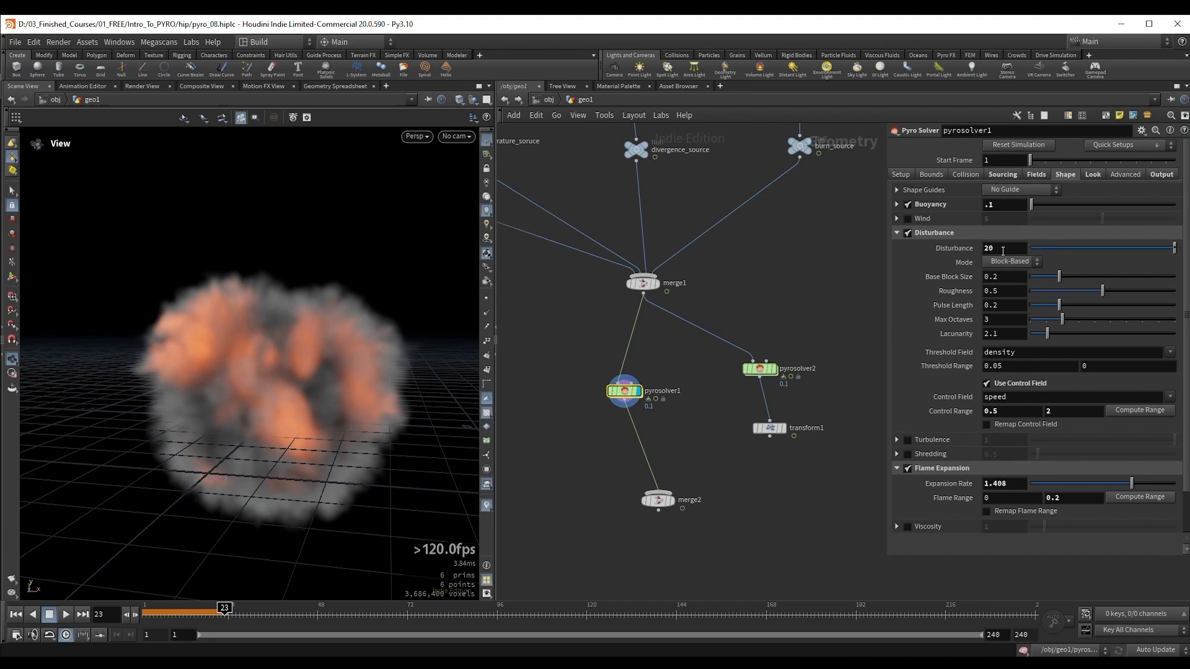
# Step: Delete the pyrosolver2 node between merge1 and transform1
pyautogui.moveTo(398, 337); pyautogui.dragTo(404, 362)
pyautogui.moveTo(329, 308); pyautogui.dragTo(268, 308)
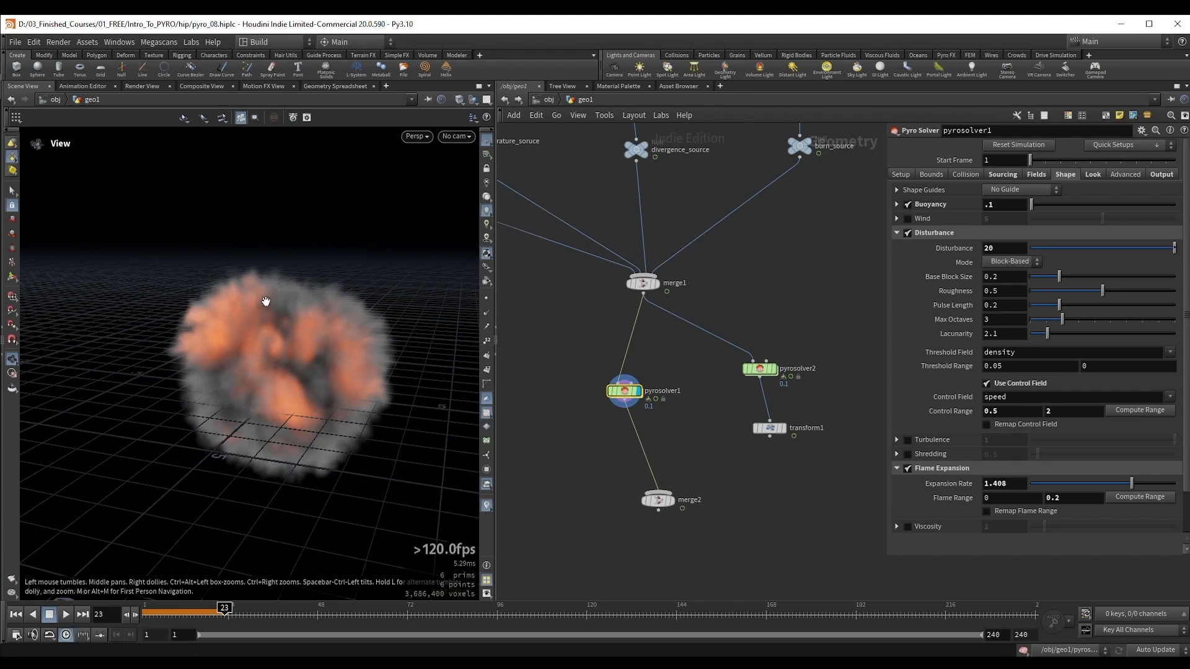
pyautogui.moveTo(712, 430); pyautogui.dragTo(726, 384, button='middle')
pyautogui.moveTo(733, 423); pyautogui.dragTo(771, 367)
pyautogui.click(805, 320)
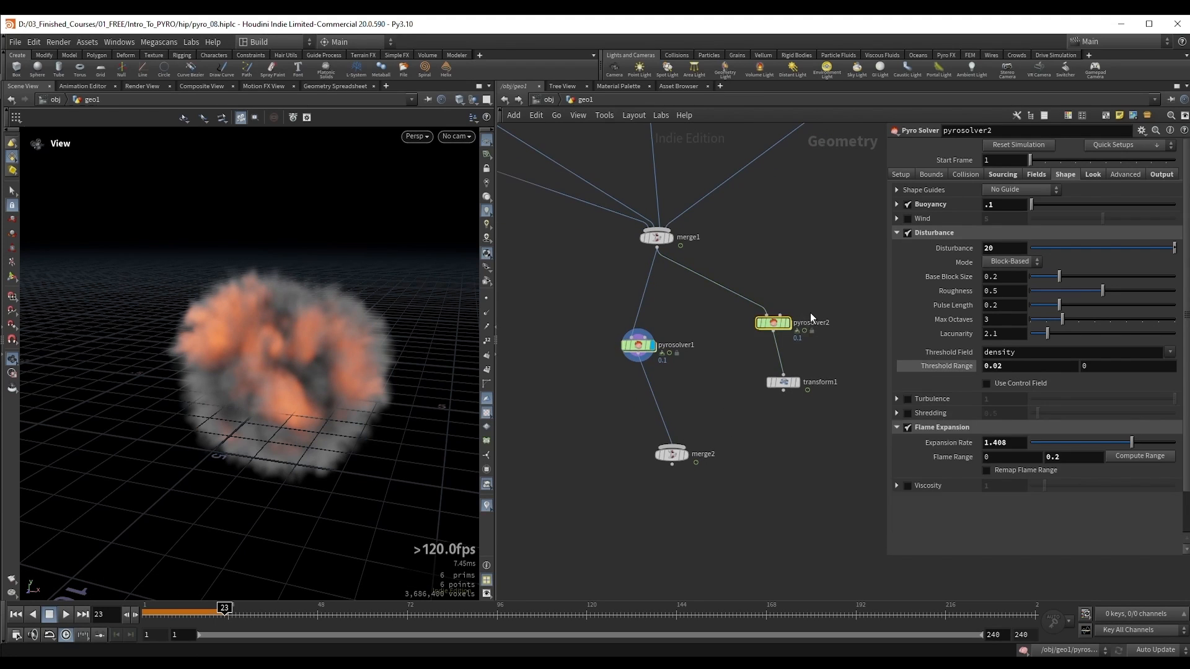
pyautogui.press('Delete')
# Step: Return to the first frame, insert a copy of pyrosolver1 between merge1 and transform1, and disable Use Control Field on the copy
pyautogui.click(644, 349)
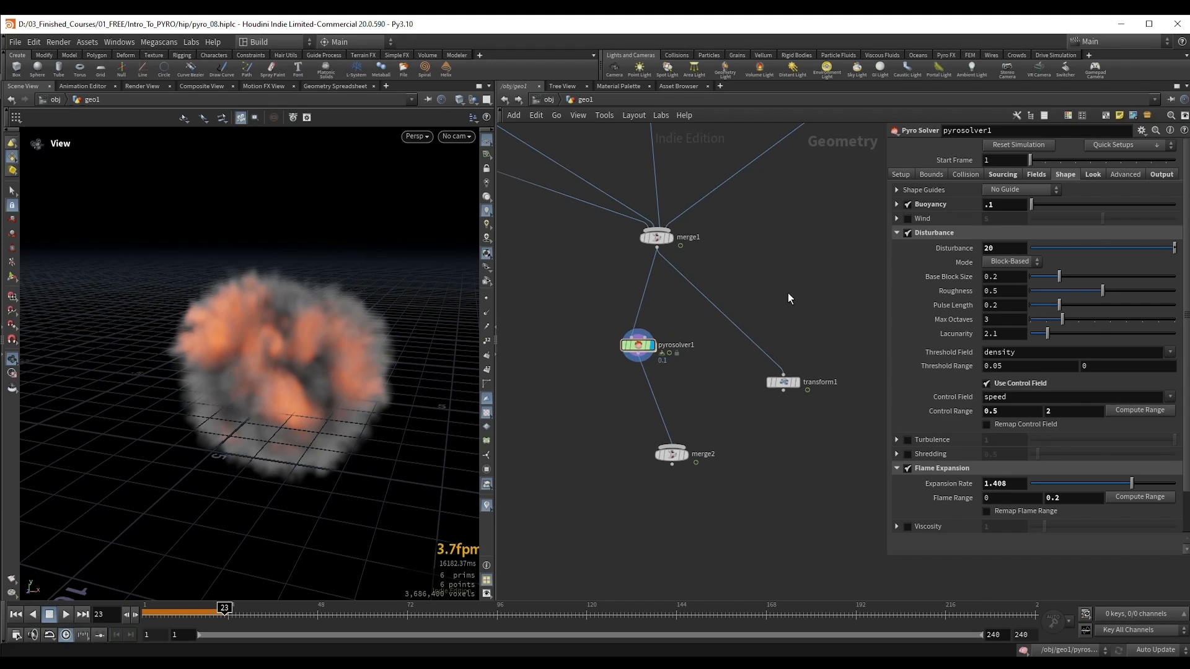
pyautogui.hotkey('ctrl', 'Up')
pyautogui.keyDown('alt'); pyautogui.moveTo(641, 346); pyautogui.dragTo(792, 334); pyautogui.keyUp('alt')
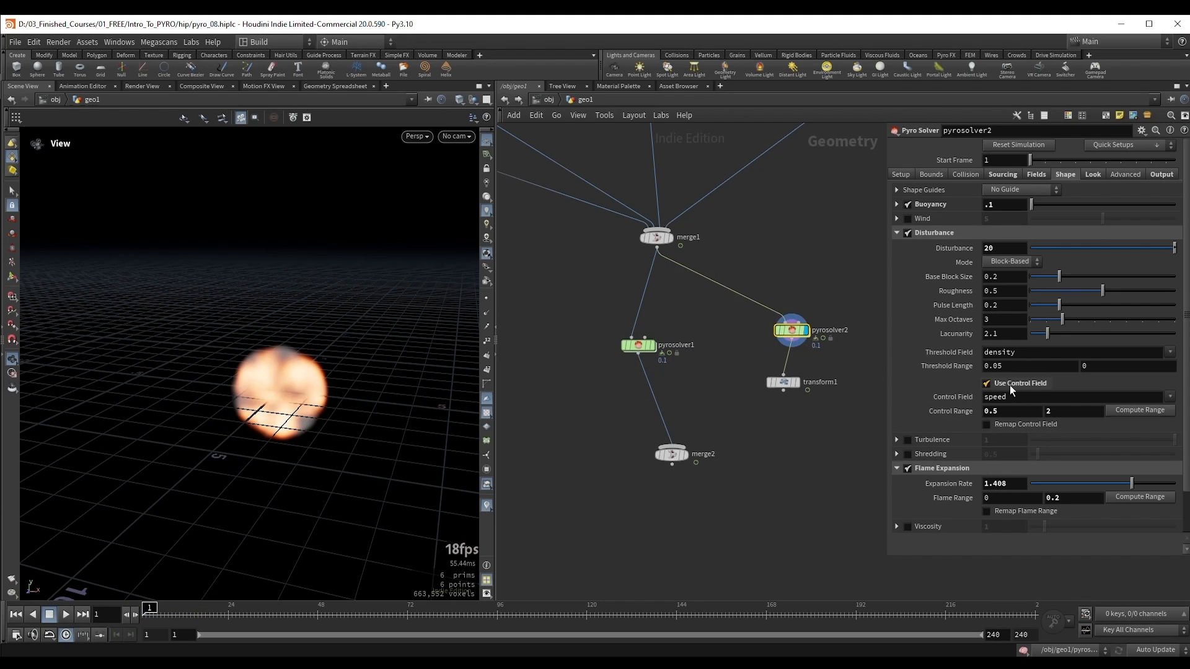
pyautogui.click(1012, 385)
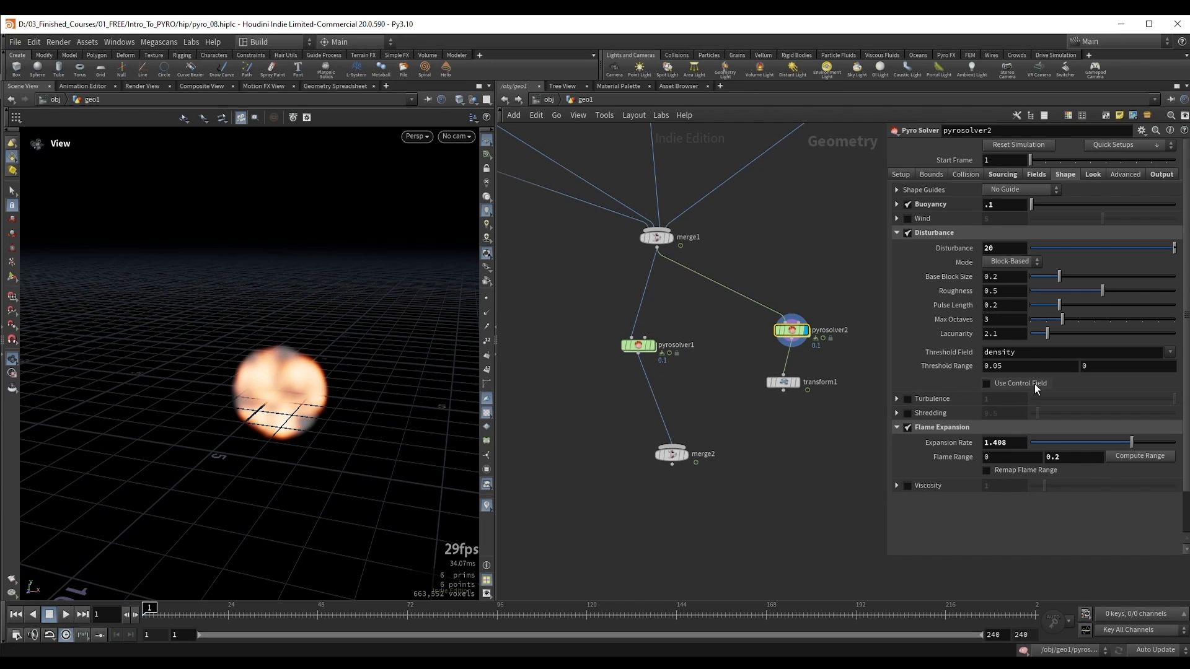
# Step: Connect transform1 to merge2, display the merged result, and select pyrosolver1
pyautogui.moveTo(784, 390); pyautogui.dragTo(721, 489)
pyautogui.press('r')
pyautogui.click(638, 345)
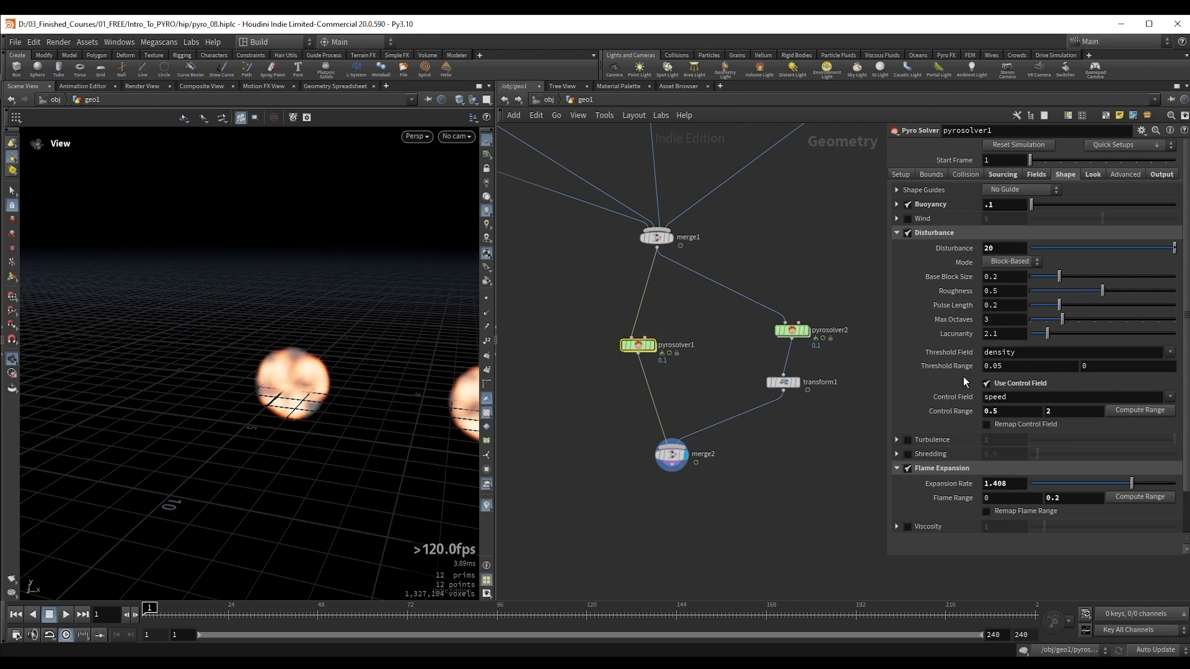
# Step: Run both simulations to frame 7 and compare the early disturbance with and without the control field
pyautogui.moveTo(244, 390); pyautogui.dragTo(175, 393, button='middle')
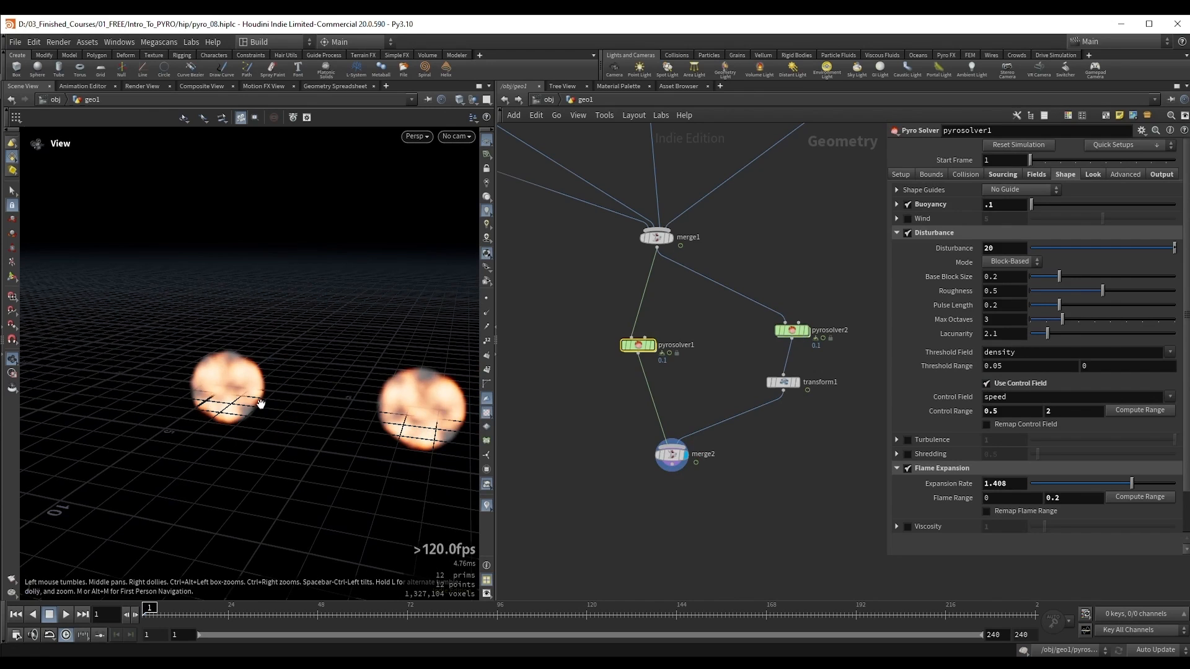
pyautogui.moveTo(321, 368); pyautogui.dragTo(265, 357)
pyautogui.press('Up')
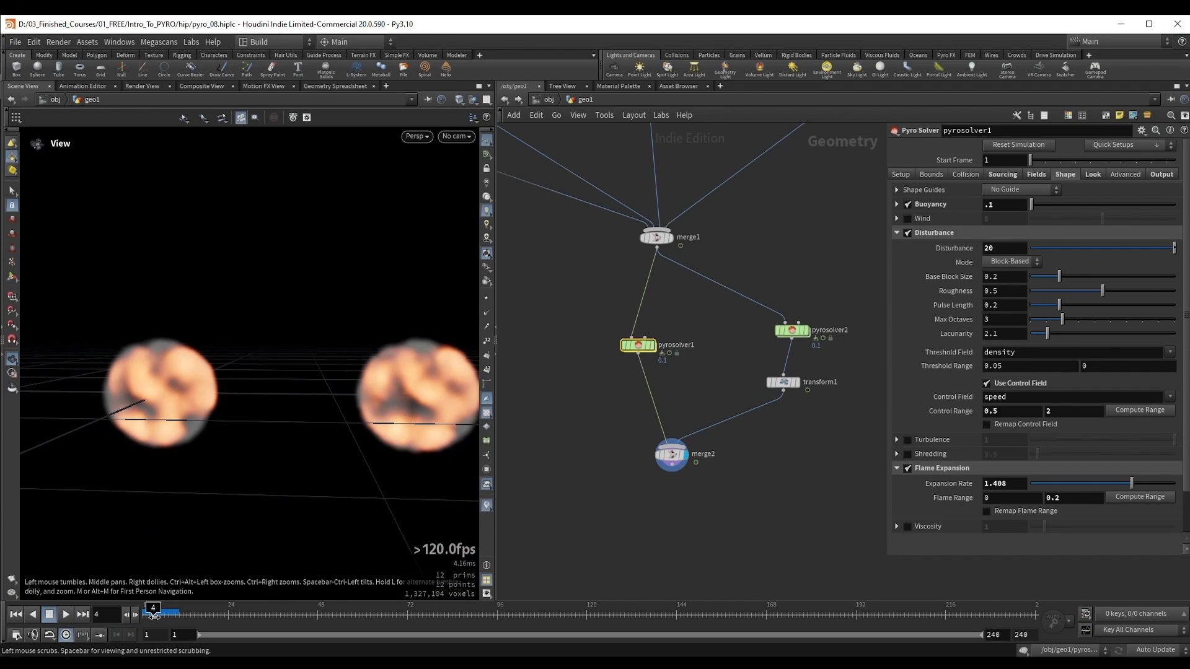
pyautogui.moveTo(153, 618); pyautogui.dragTo(164, 619)
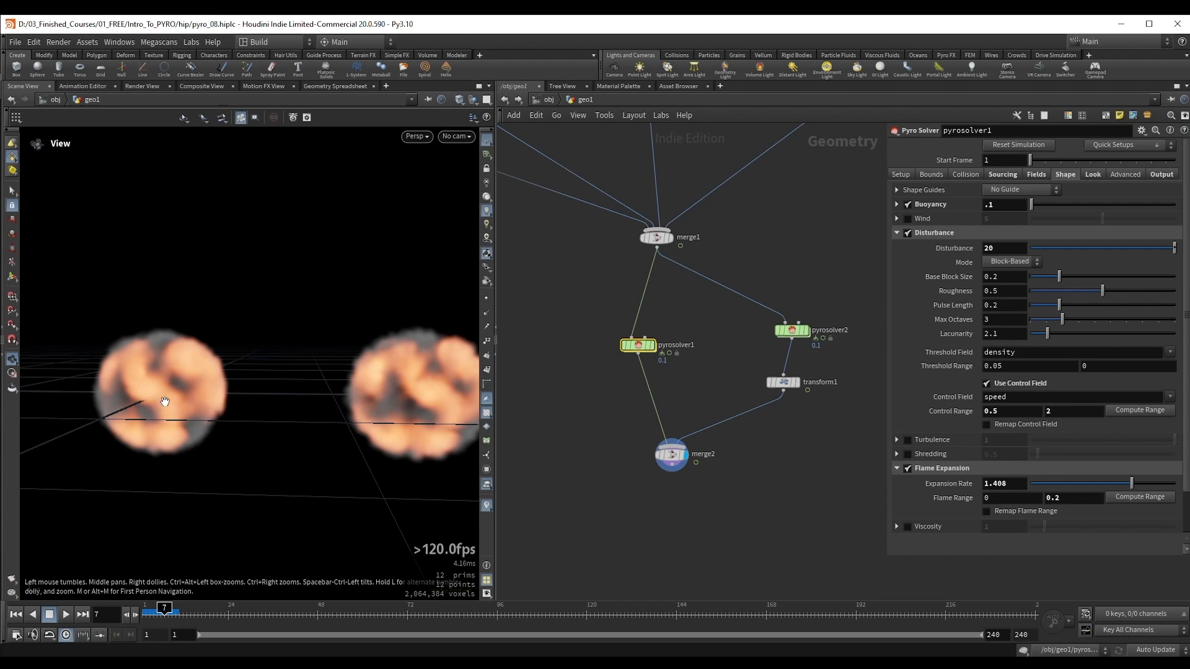
pyautogui.moveTo(165, 401); pyautogui.dragTo(149, 427)
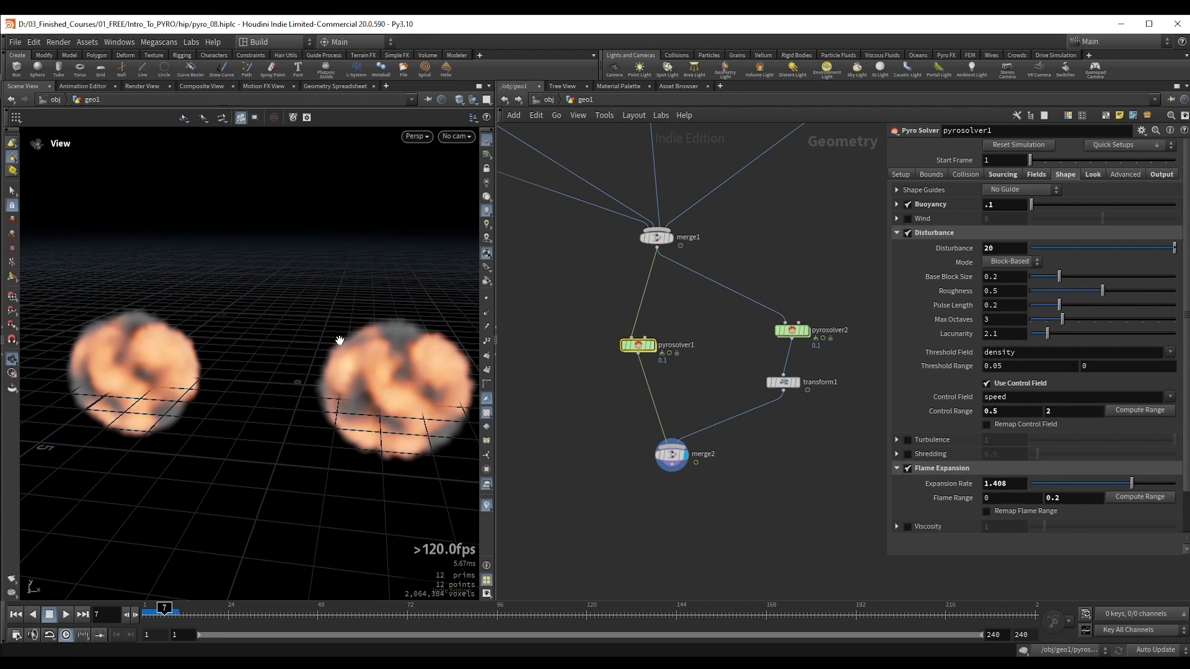
# Step: Continue the side-by-side simulation to frame 40 and compare the smoke shapes of both versions
pyautogui.press('Up')
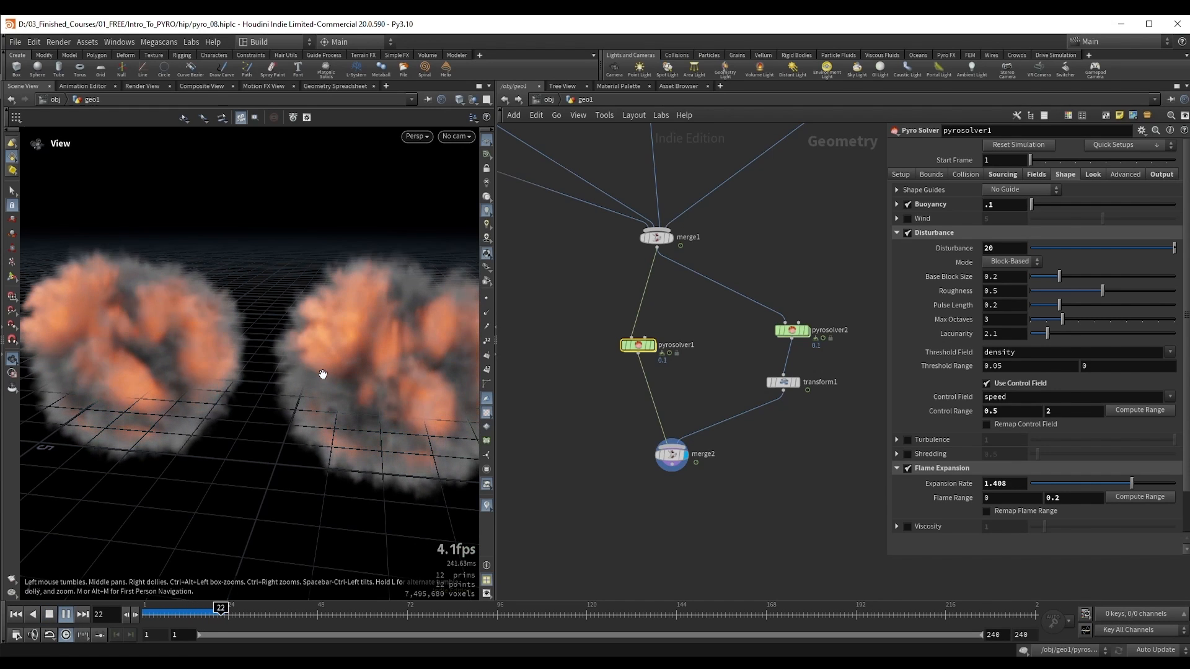
pyautogui.moveTo(325, 374); pyautogui.dragTo(220, 402, button='right')
pyautogui.moveTo(272, 384); pyautogui.dragTo(316, 374, button='middle')
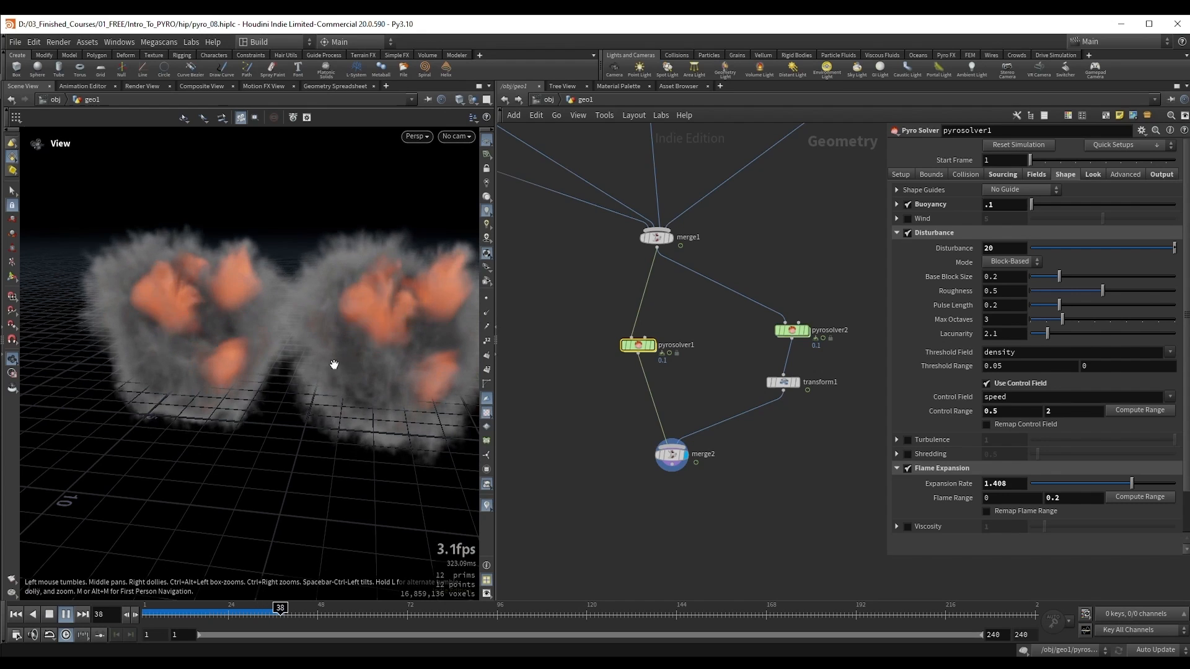
pyautogui.press('Up')
pyautogui.moveTo(208, 343); pyautogui.dragTo(231, 319)
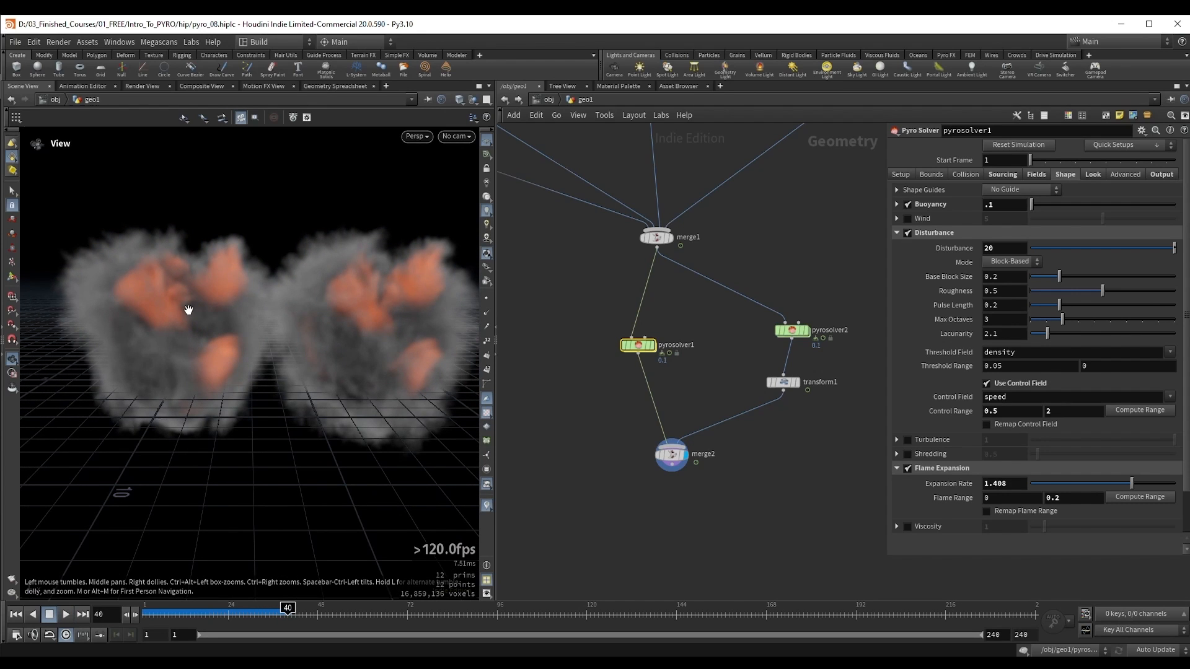
# Step: Continue the side-by-side simulation to frame 60 and compare the smoke and flames of both versions
pyautogui.moveTo(187, 297); pyautogui.dragTo(198, 333)
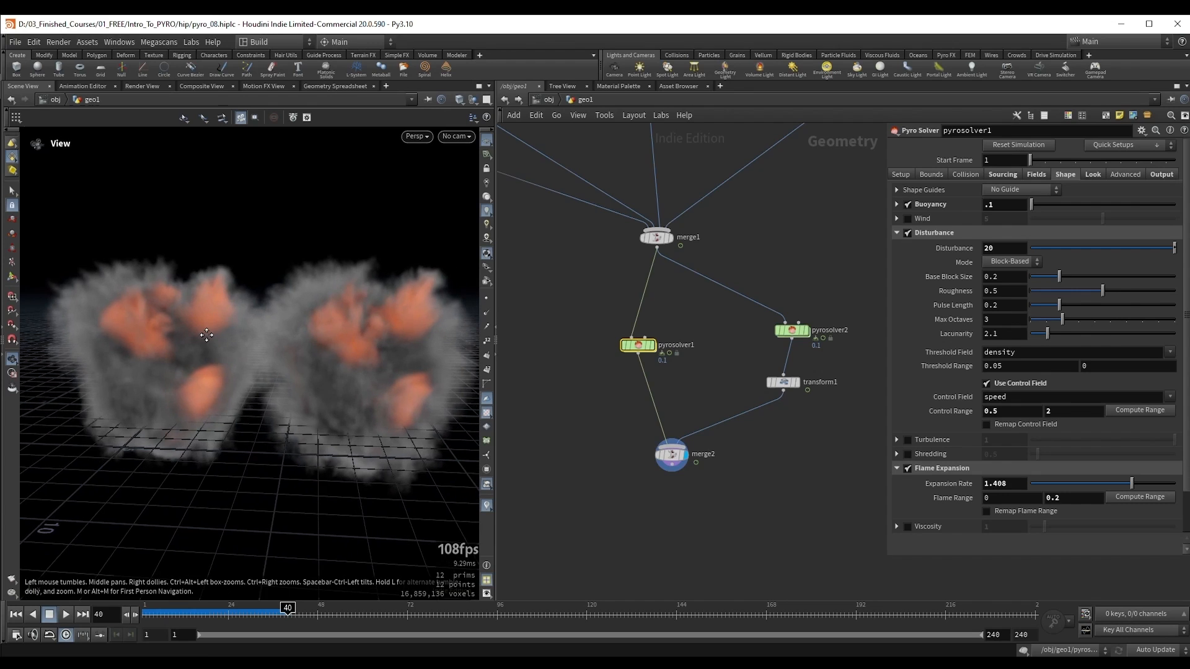
pyautogui.press('Up')
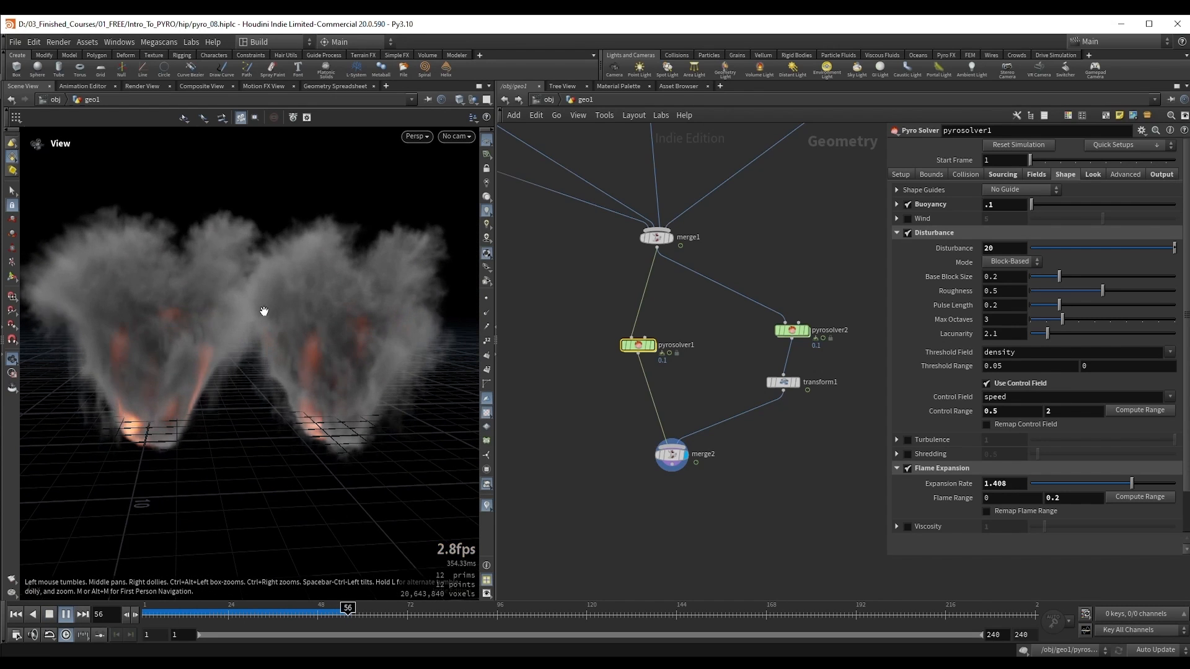
pyautogui.press('Up')
pyautogui.moveTo(262, 312); pyautogui.dragTo(287, 334)
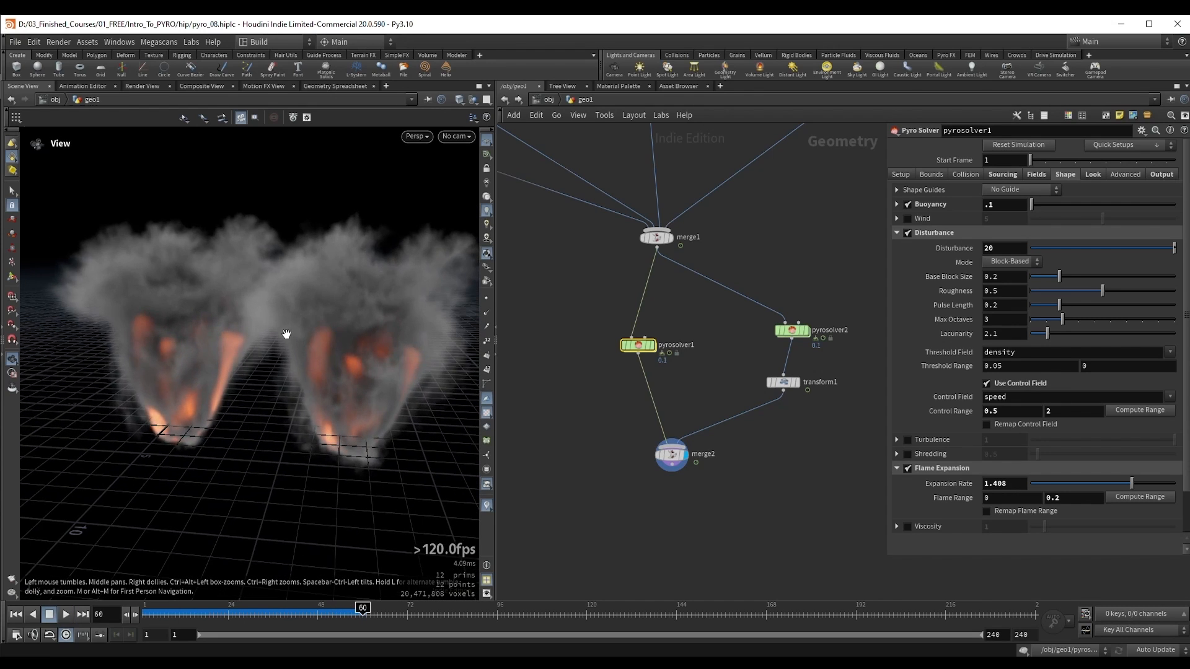
# Step: Return to the first frame and set the voxel size to 0.05 on both pyrosolver1 and pyrosolver2
pyautogui.hotkey('ctrl', 'Up')
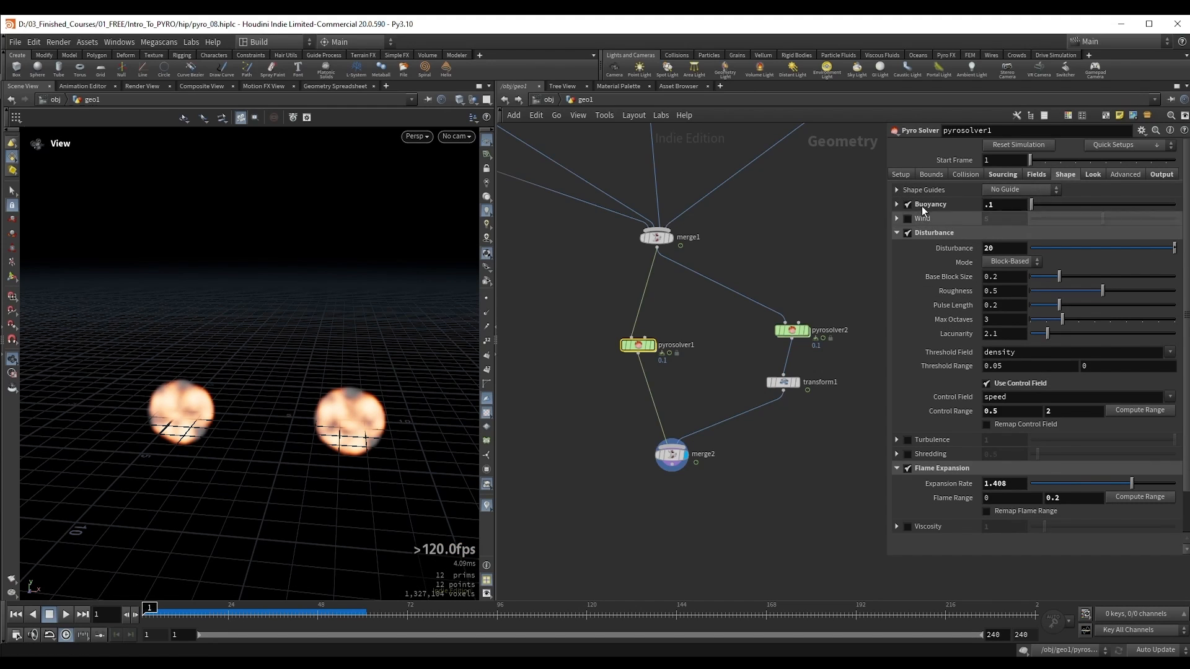
pyautogui.click(901, 175)
pyautogui.click(1006, 207)
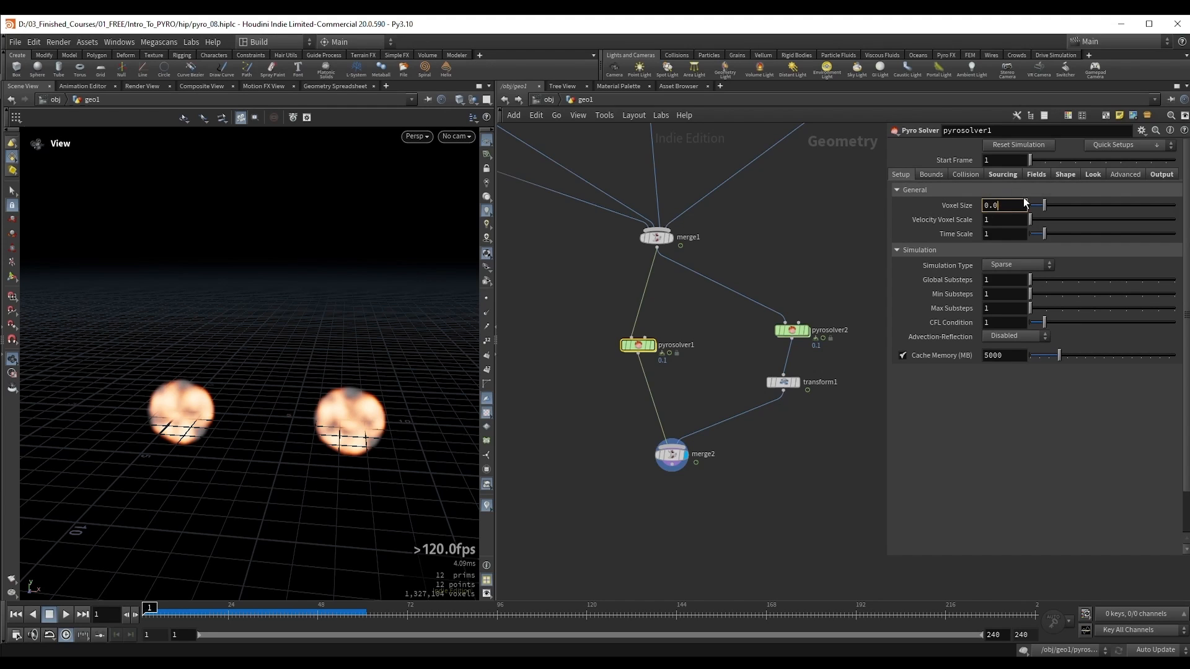
pyautogui.write('5')
pyautogui.press('Return')
pyautogui.click(791, 329)
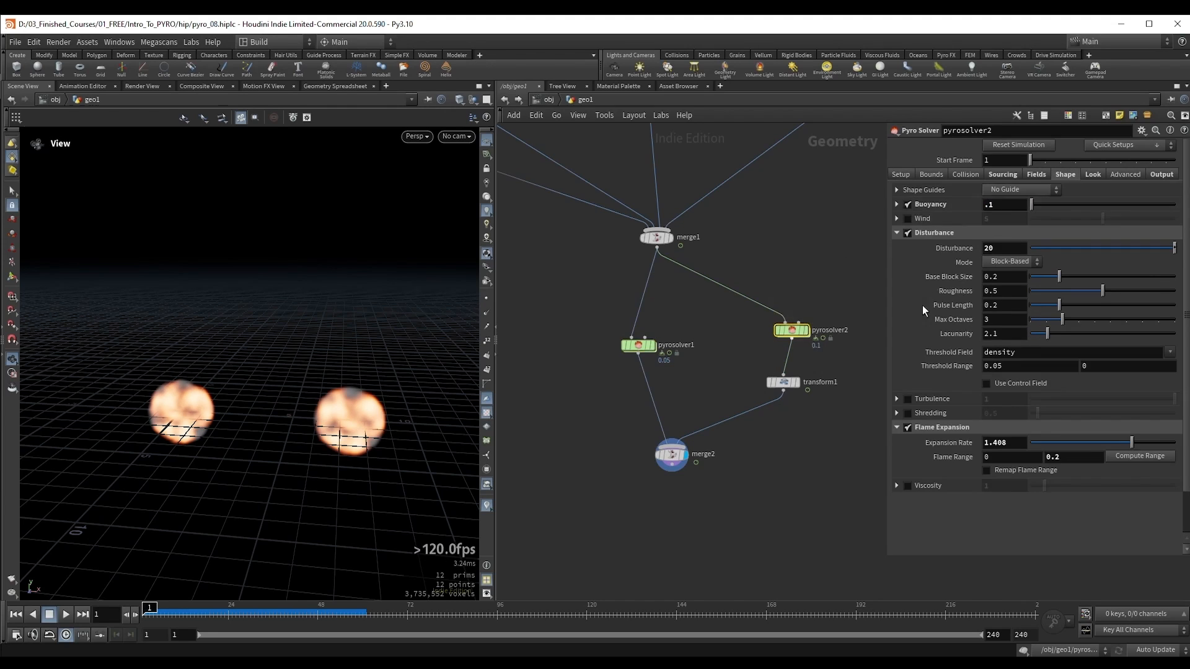
pyautogui.click(905, 175)
pyautogui.click(1008, 209)
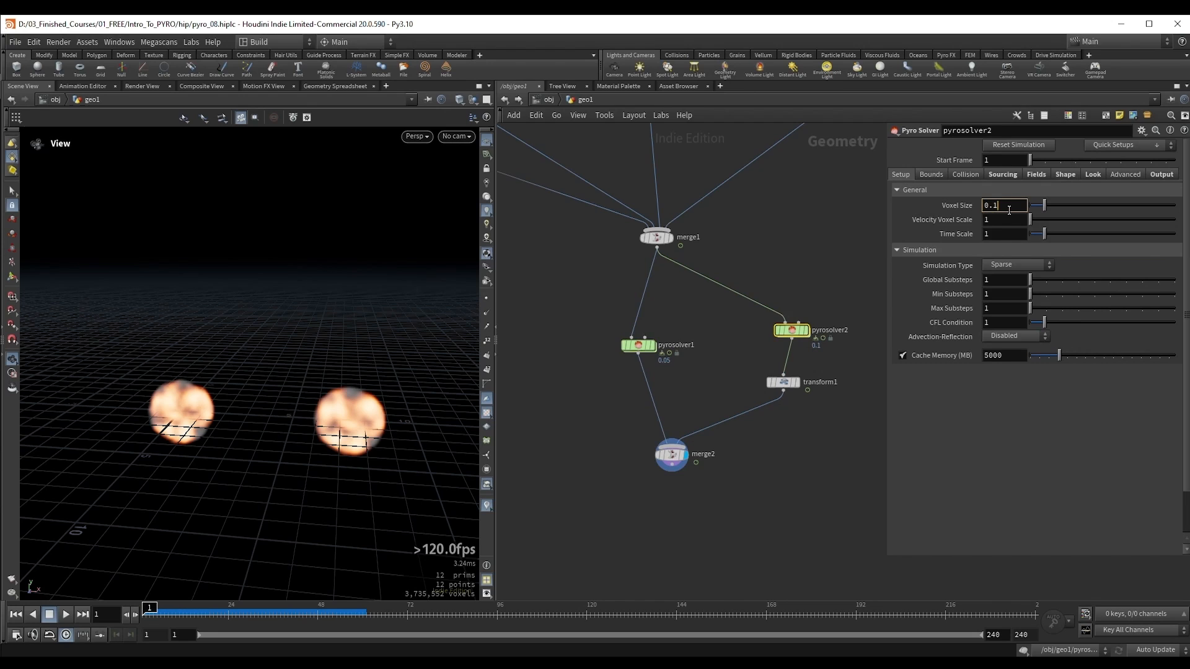
pyautogui.press('Return')
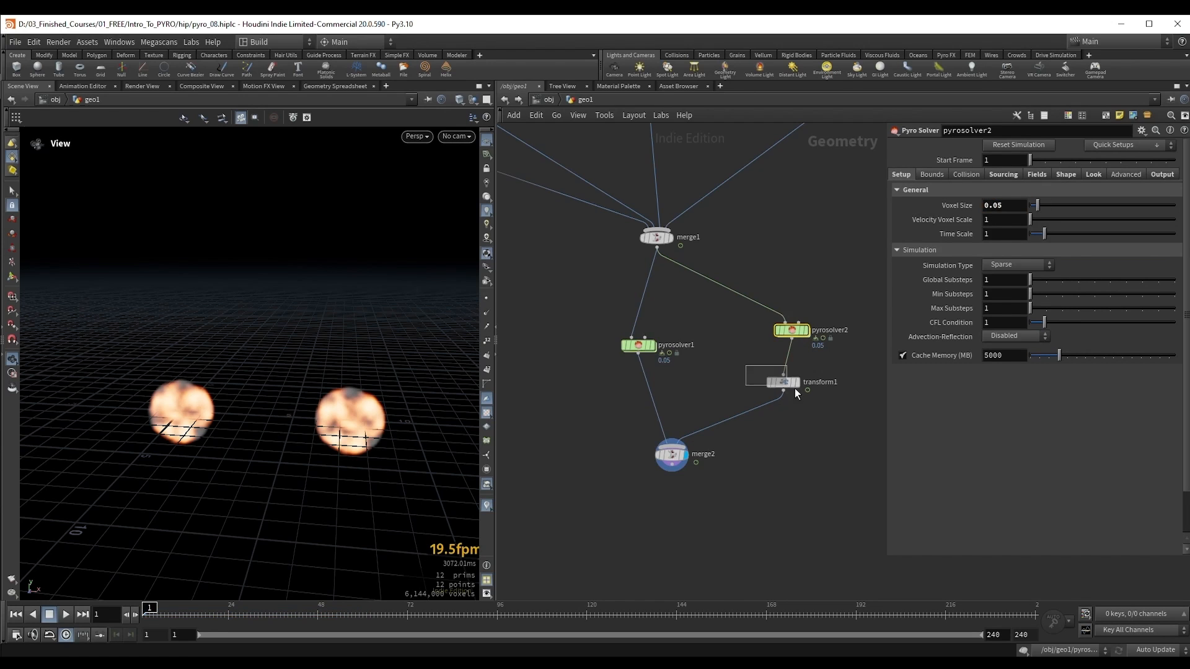
# Step: Move transform1's simulation farther along X to widen the gap between both versions, and select merge2
pyautogui.moveTo(796, 394); pyautogui.dragTo(797, 394)
pyautogui.press('Return')
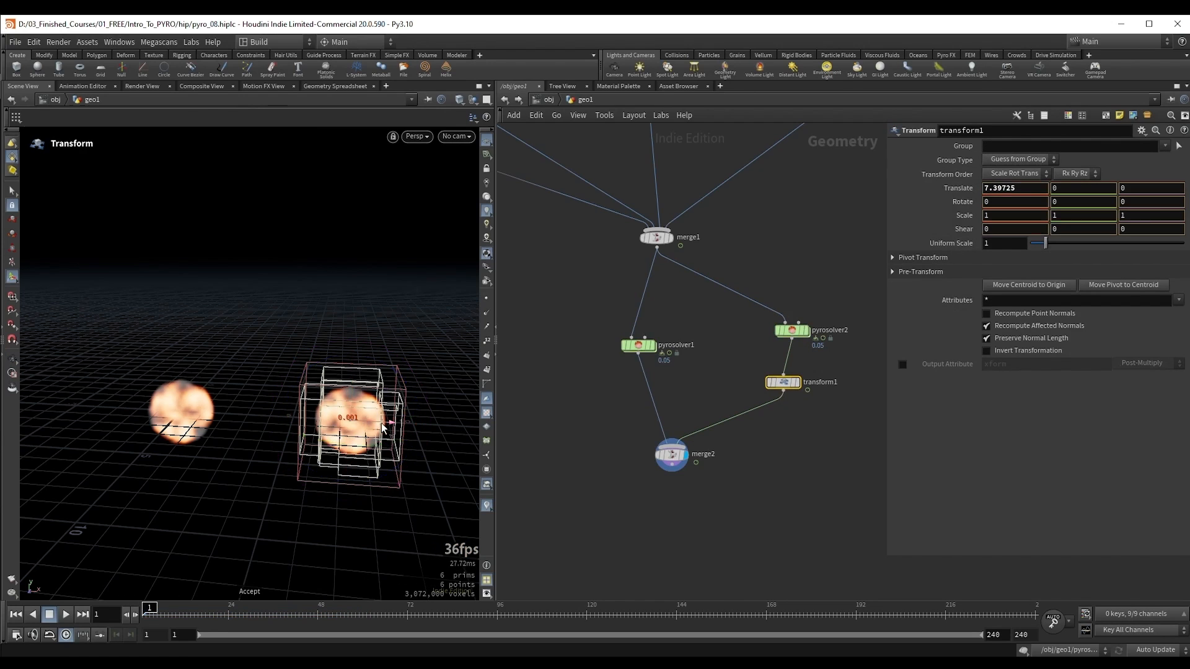
pyautogui.moveTo(383, 428); pyautogui.dragTo(447, 428)
pyautogui.press('Escape')
pyautogui.click(671, 454)
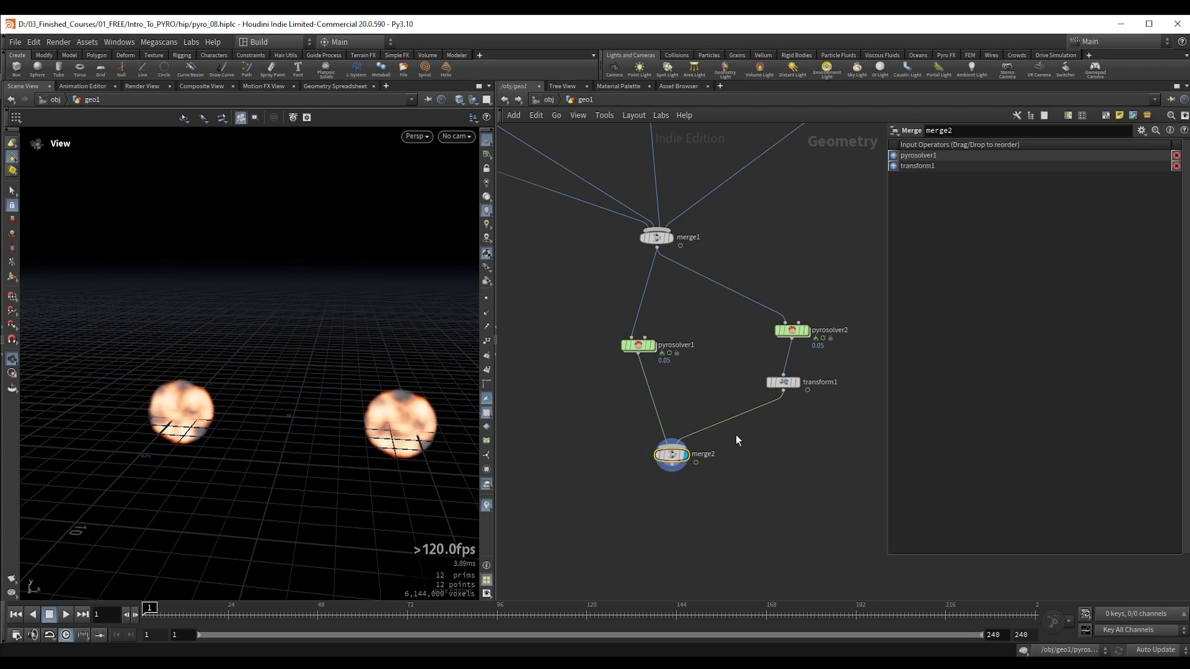
# Step: Run the refined simulations to frame 45 and compare both smoke shapes from several angles
pyautogui.scroll(-2, 295, 348)
pyautogui.press('Up')
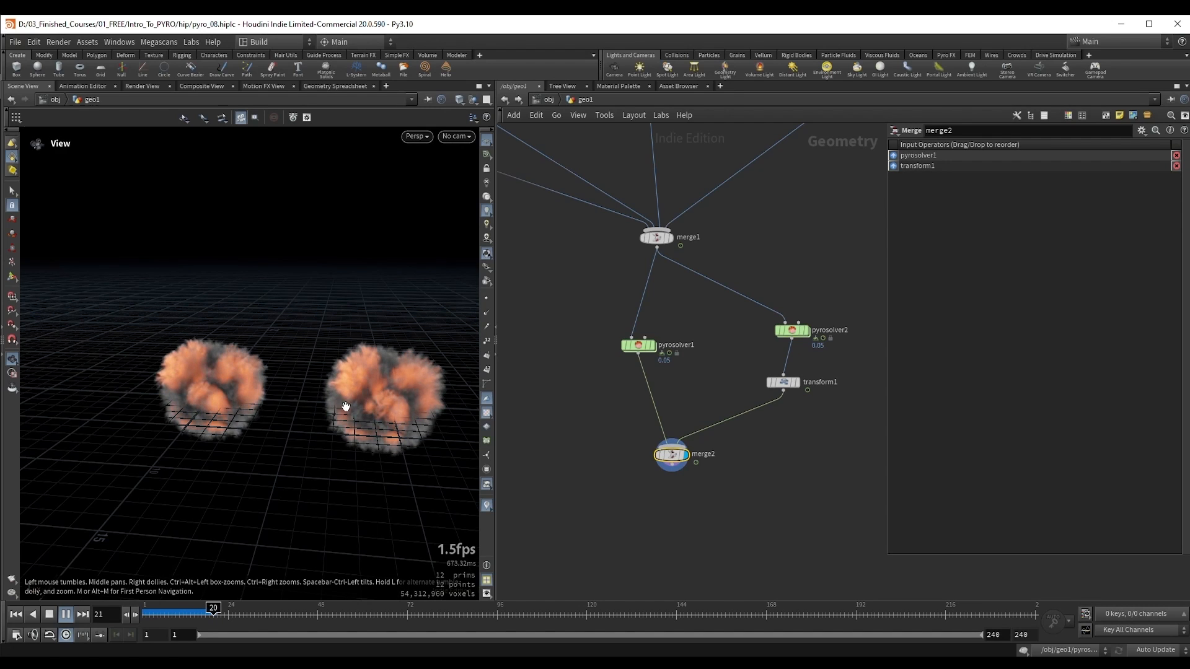
pyautogui.press('Escape')
pyautogui.moveTo(346, 407); pyautogui.dragTo(352, 394)
pyautogui.moveTo(352, 394); pyautogui.dragTo(390, 372, button='right')
pyautogui.moveTo(390, 372); pyautogui.dragTo(343, 360)
pyautogui.press('Up')
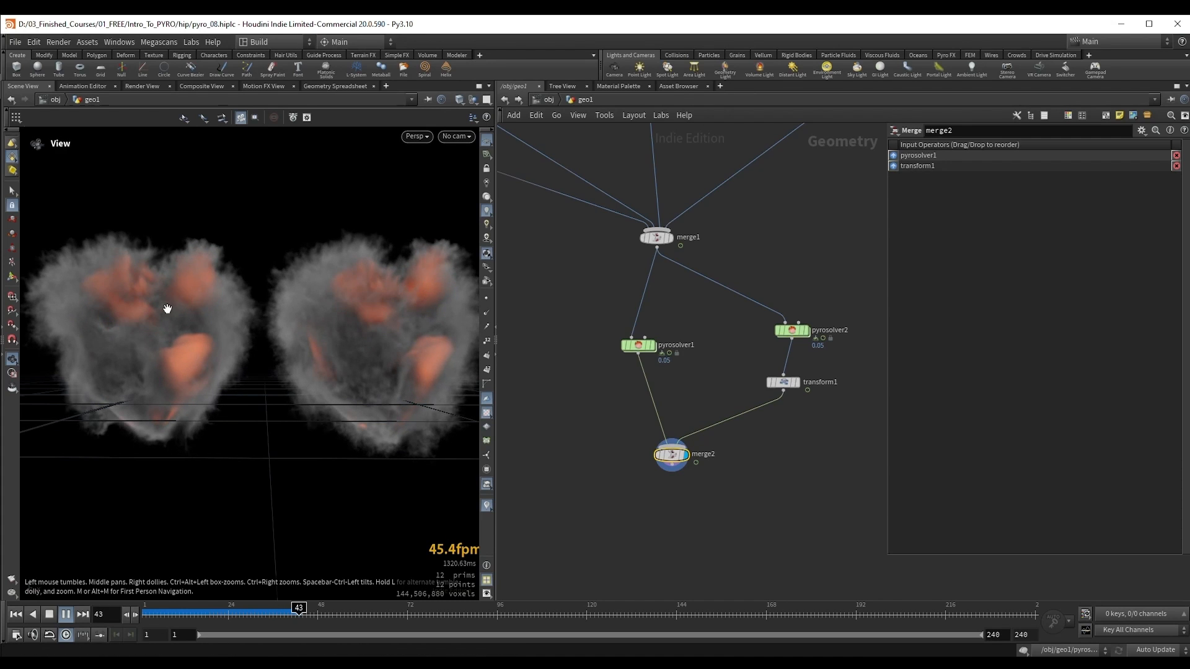
pyautogui.press('Escape')
pyautogui.moveTo(214, 312); pyautogui.dragTo(286, 352)
# Step: Show pyrosolver1's disturbance settings and examine the Remap Control Field option
pyautogui.moveTo(589, 325); pyautogui.dragTo(645, 356)
pyautogui.click(1069, 174)
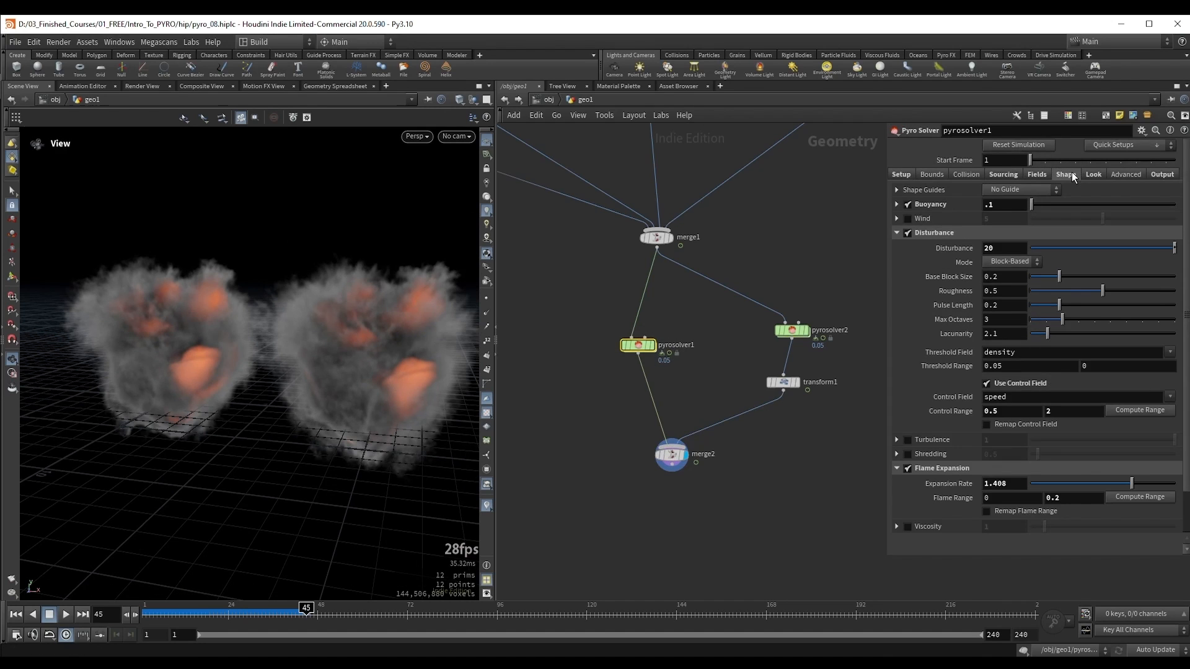
pyautogui.click(1020, 427)
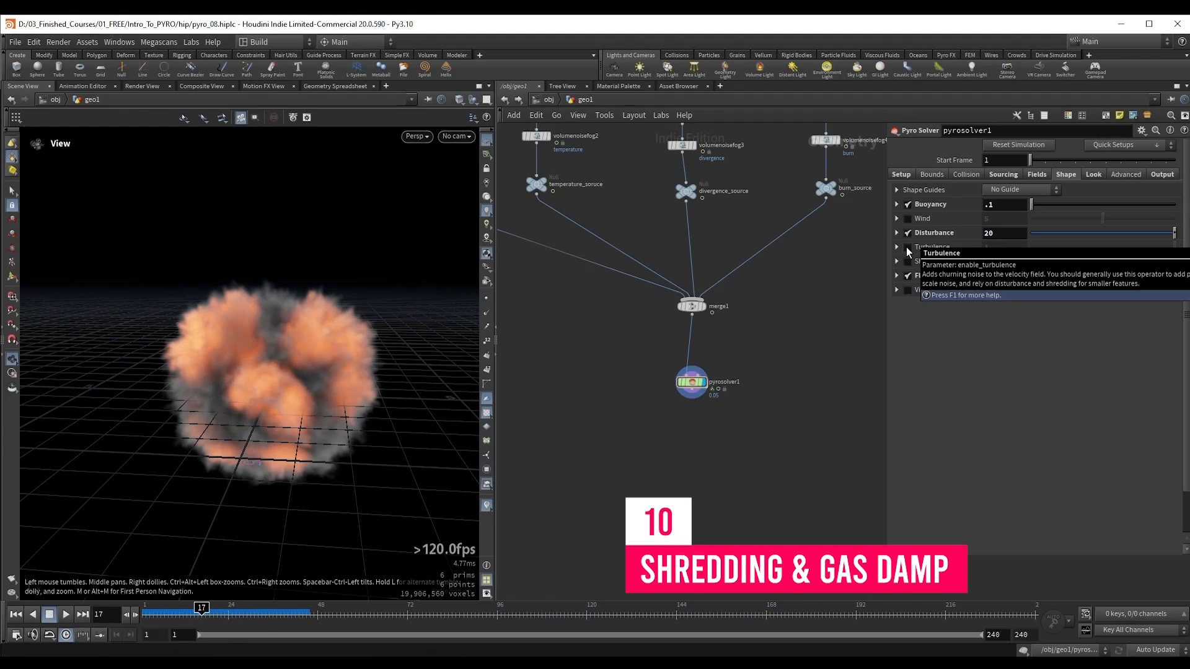
# Step: Enable Turbulence on pyrosolver1 with strength 0.416 and swirl size 0.82, and reset its roughness and pulse length to 0.5
pyautogui.click(907, 247)
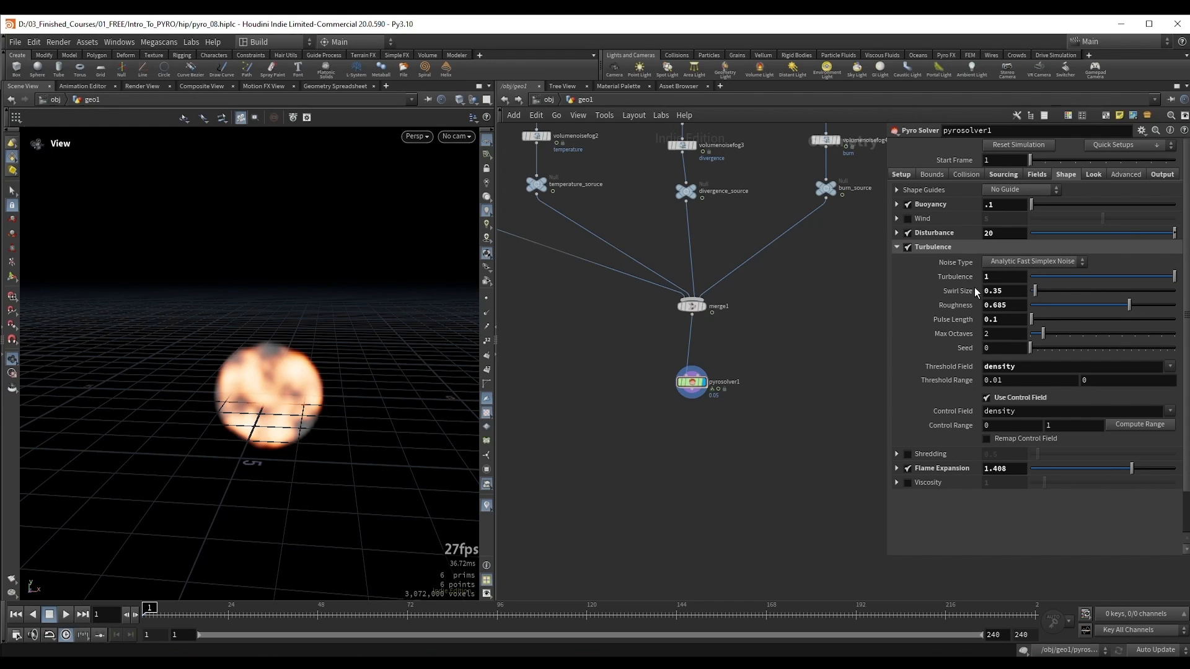
pyautogui.click(1091, 277)
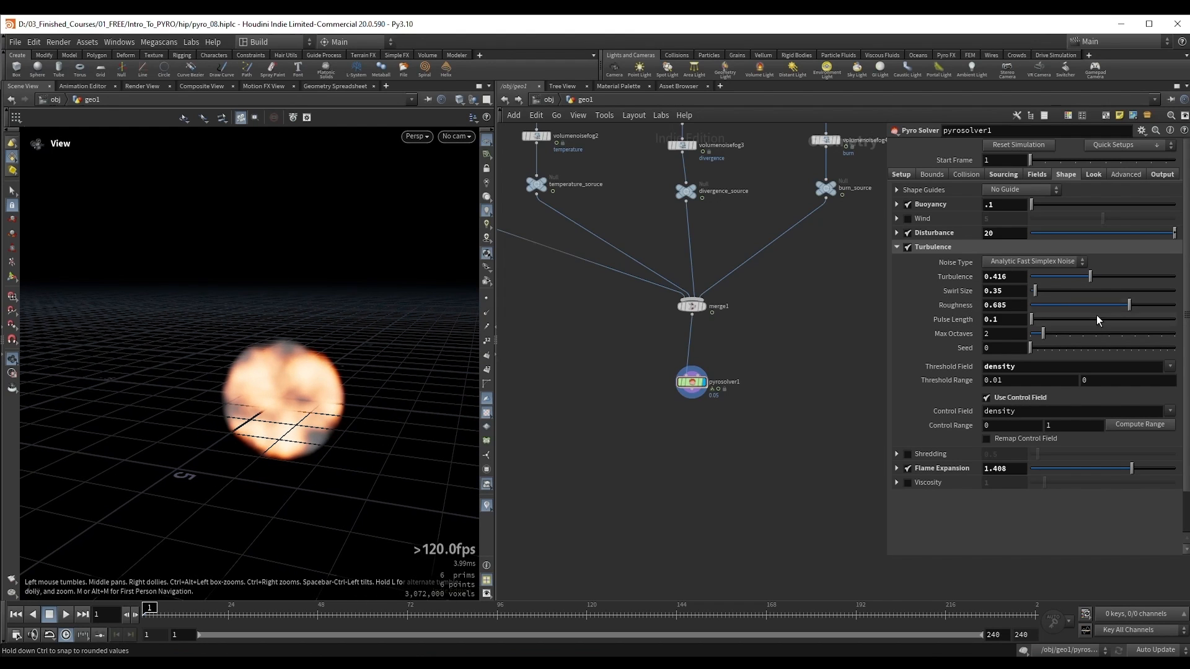
pyautogui.click(1043, 289)
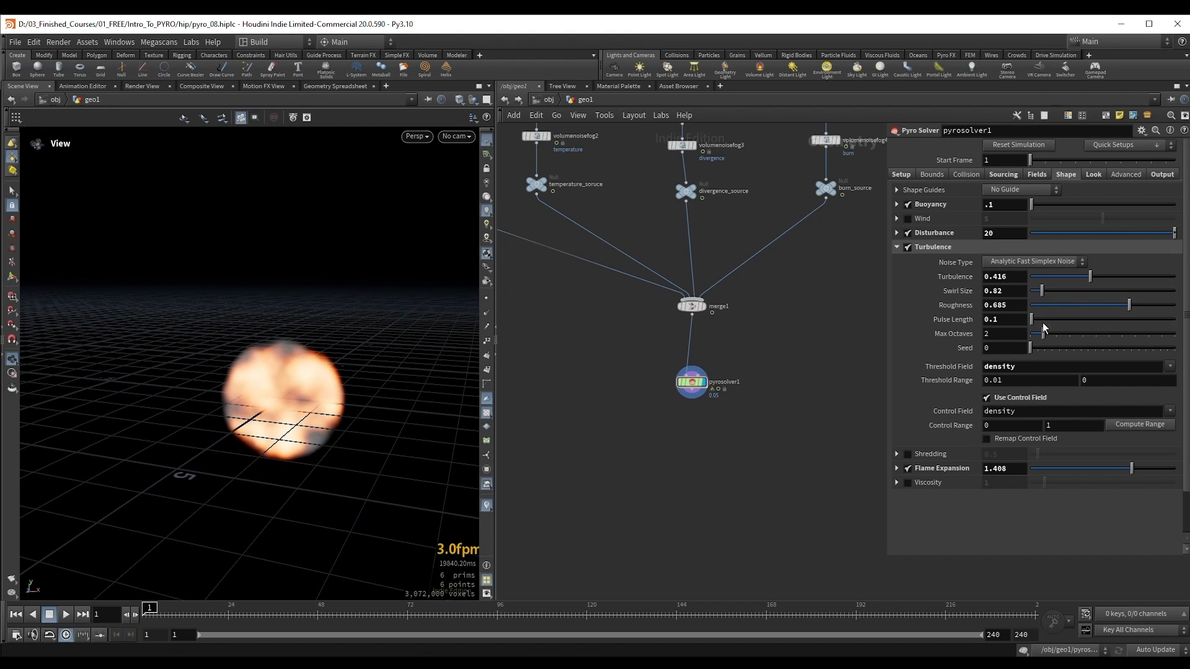
pyautogui.keyDown('ctrl'); pyautogui.middleClick(947, 307); pyautogui.keyUp('ctrl')
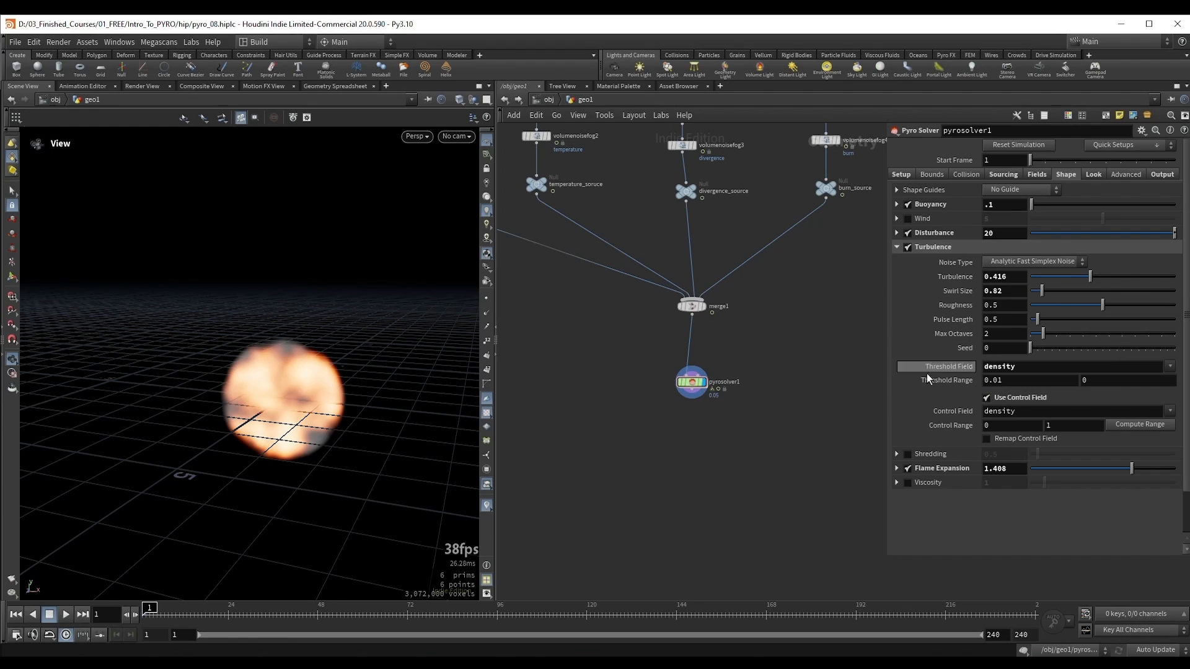
pyautogui.click(895, 247)
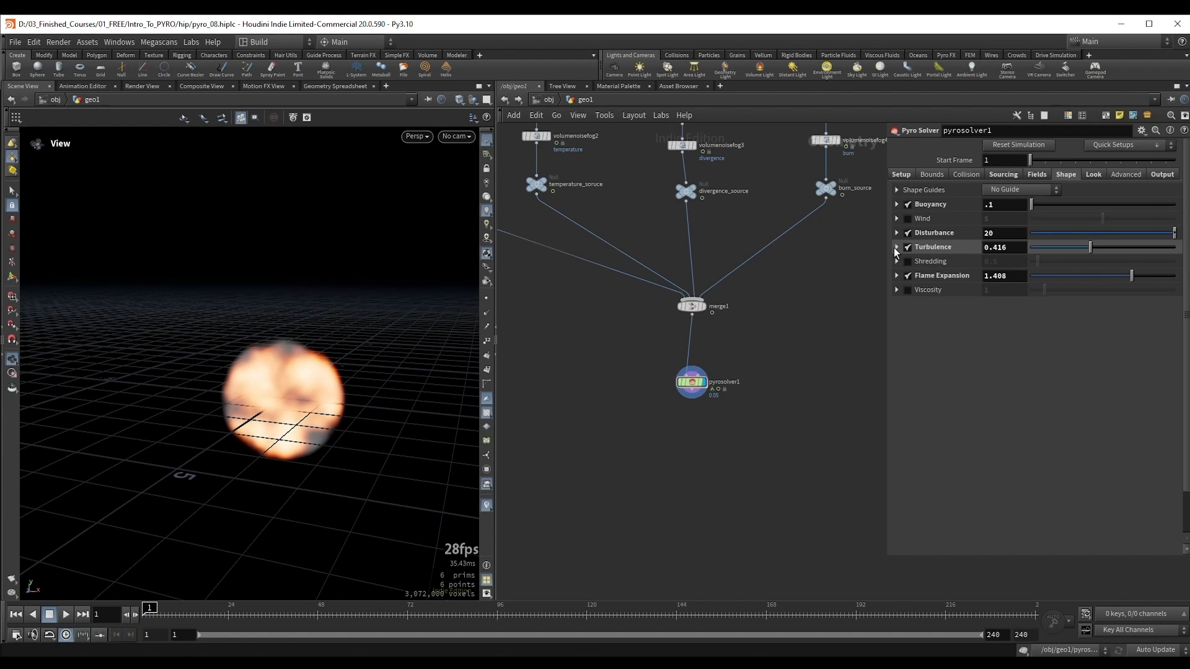
# Step: Enable Shredding on pyrosolver1 and compare its parameters with the Disturbance parameters
pyautogui.click(908, 260)
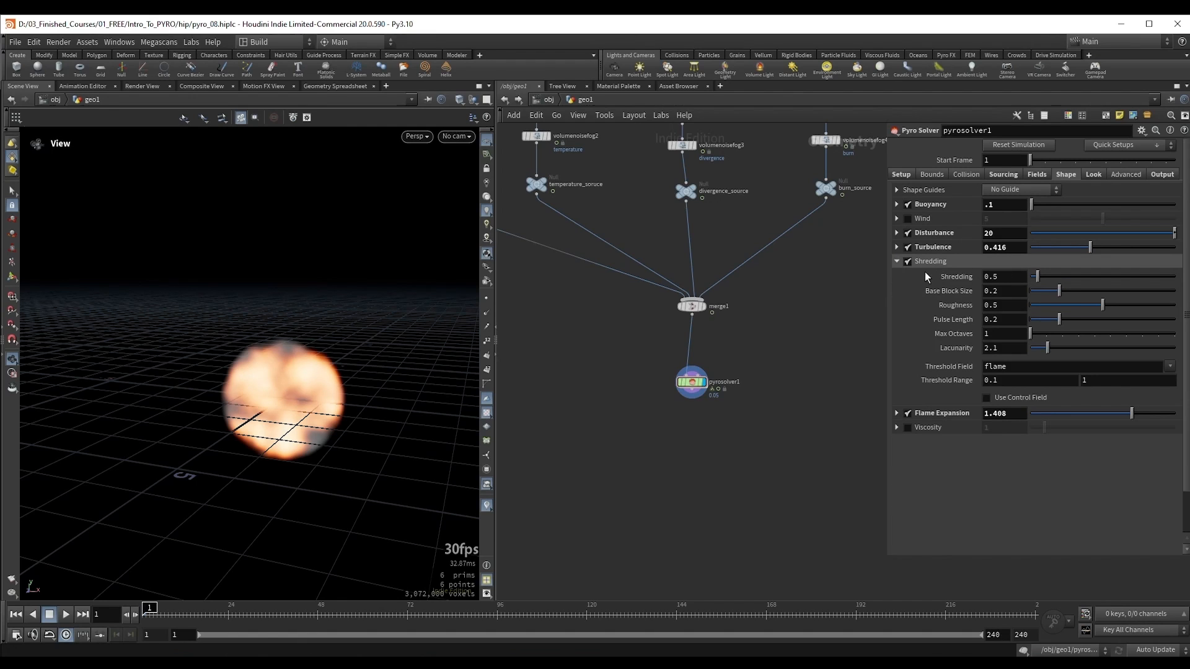
pyautogui.click(943, 233)
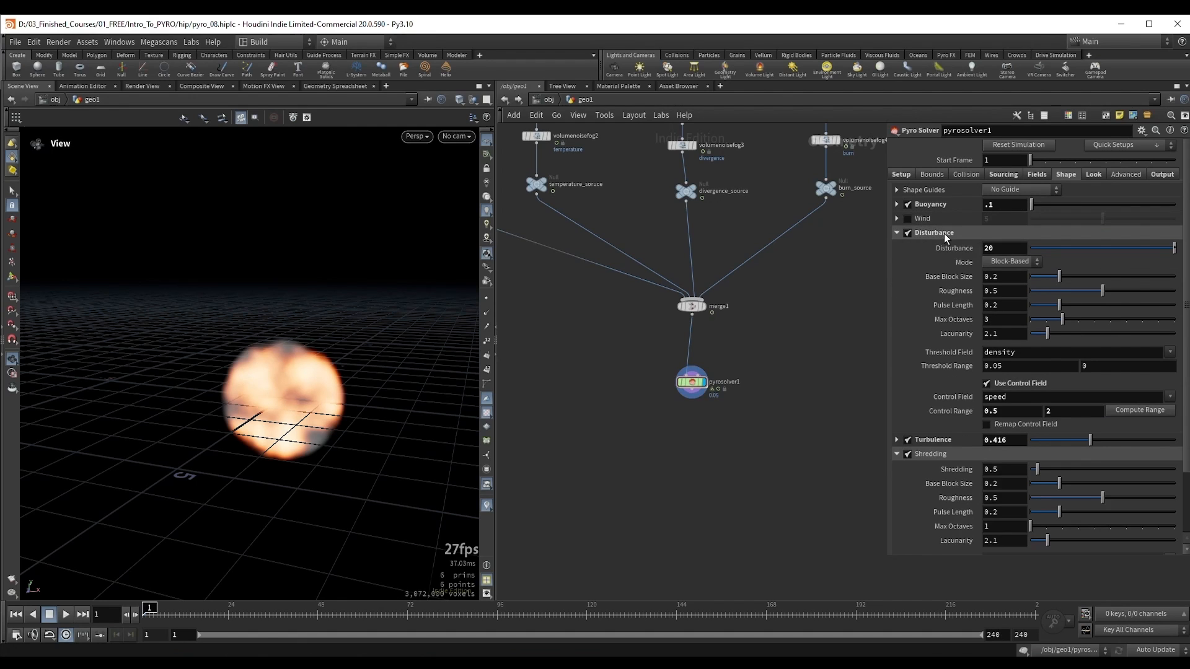
pyautogui.scroll(-2, 968, 303)
pyautogui.scroll(-1, 968, 304)
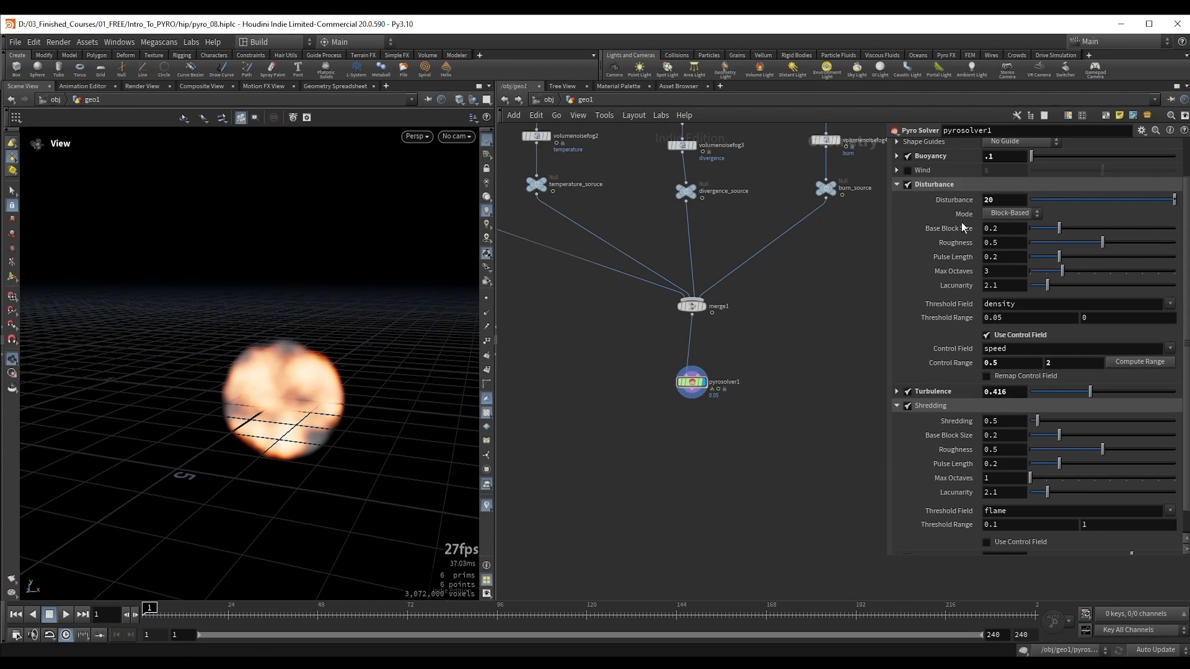
pyautogui.click(951, 184)
pyautogui.scroll(2, 942, 254)
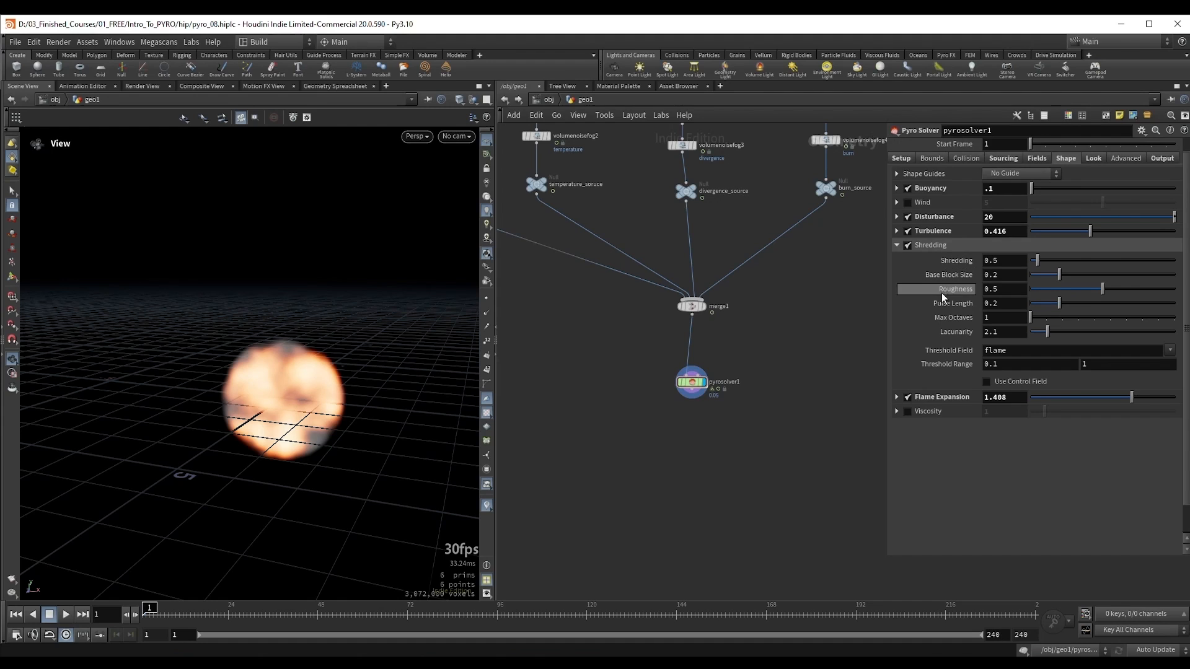
# Step: Raise the Shredding strength to 10 and run the simulation to frame 10
pyautogui.moveTo(282, 387); pyautogui.dragTo(287, 387)
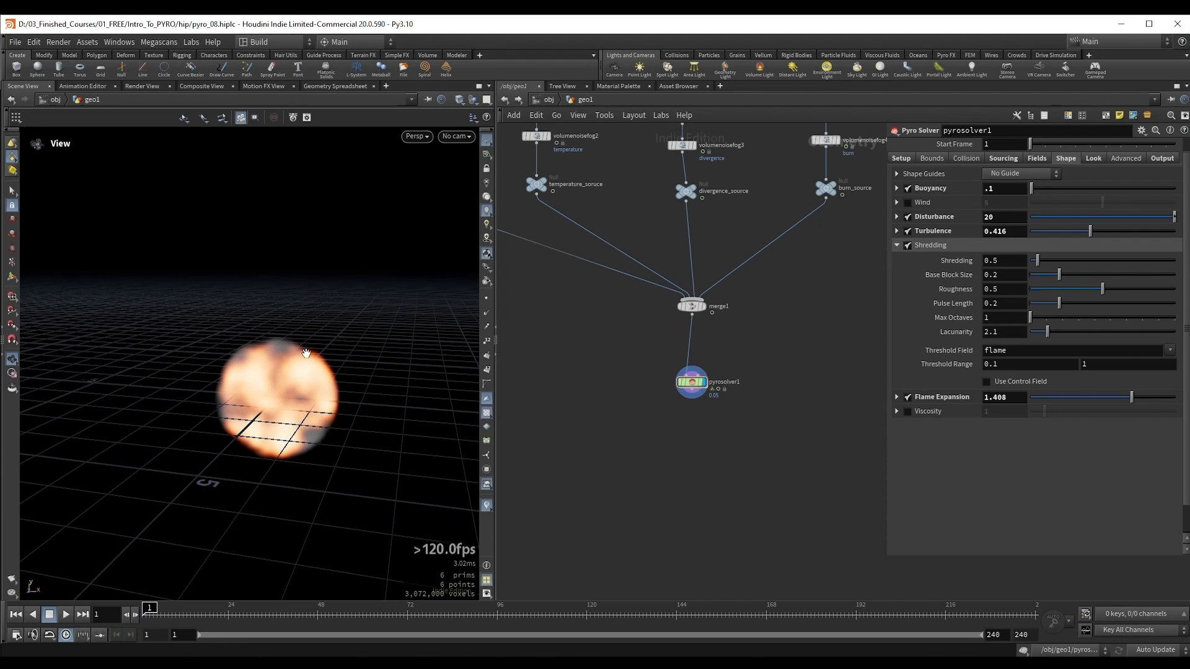
pyautogui.moveTo(307, 353); pyautogui.dragTo(318, 335, button='middle')
pyautogui.moveTo(1037, 260); pyautogui.dragTo(1187, 271)
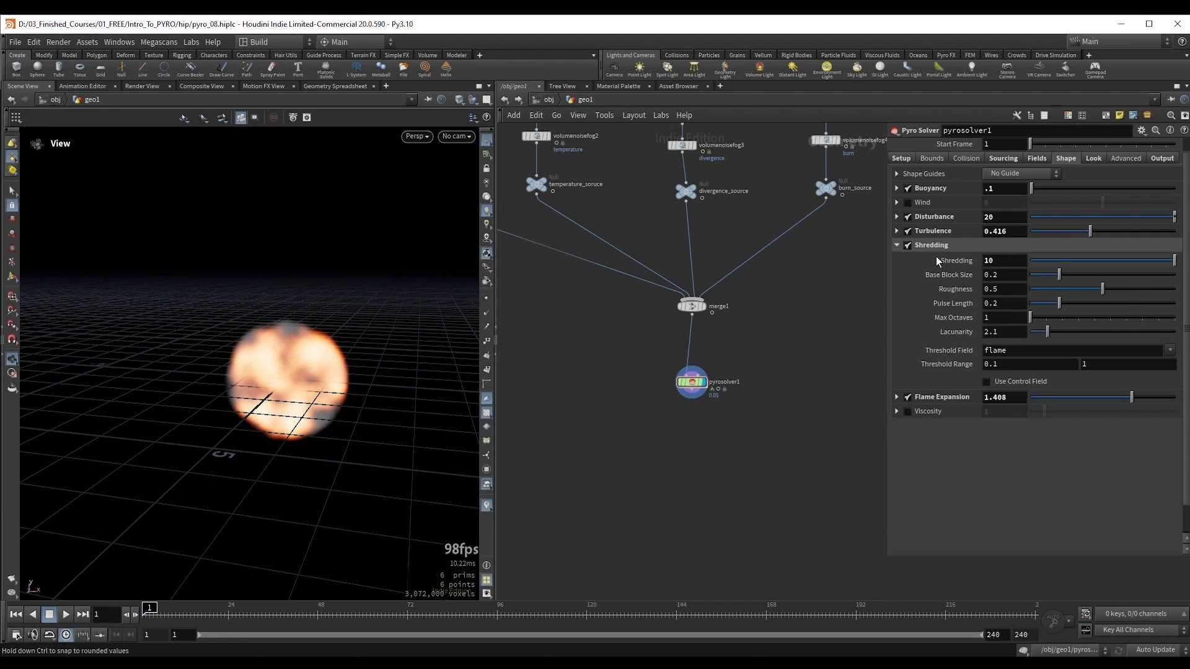
pyautogui.press('Up')
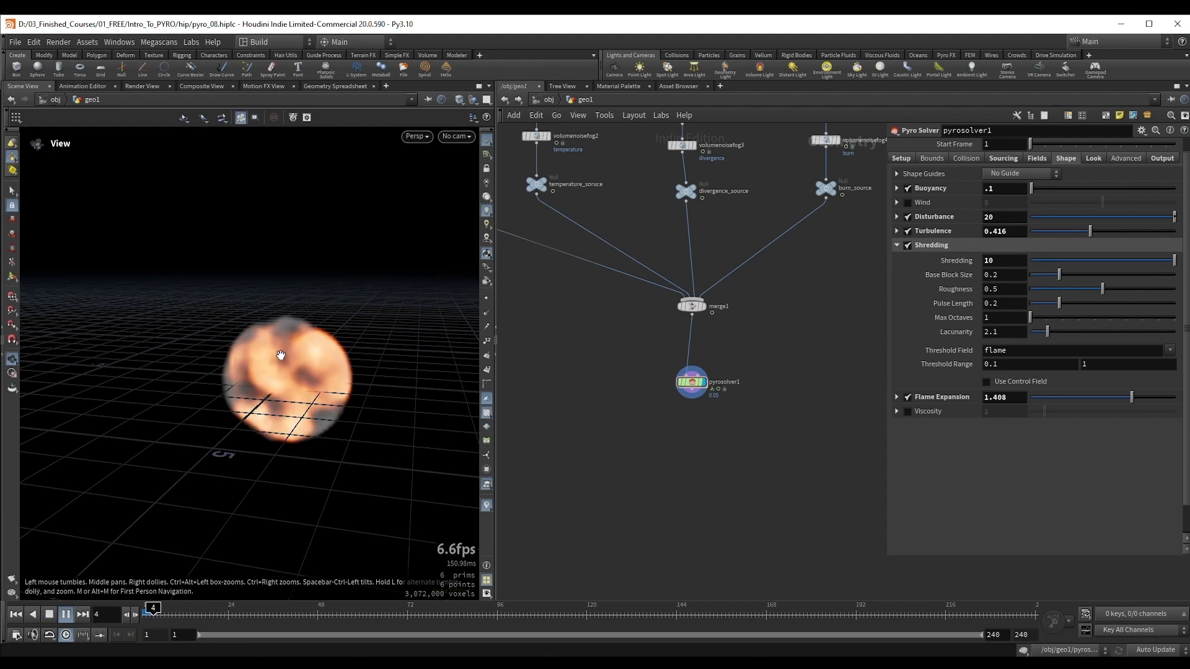
pyautogui.press('Up')
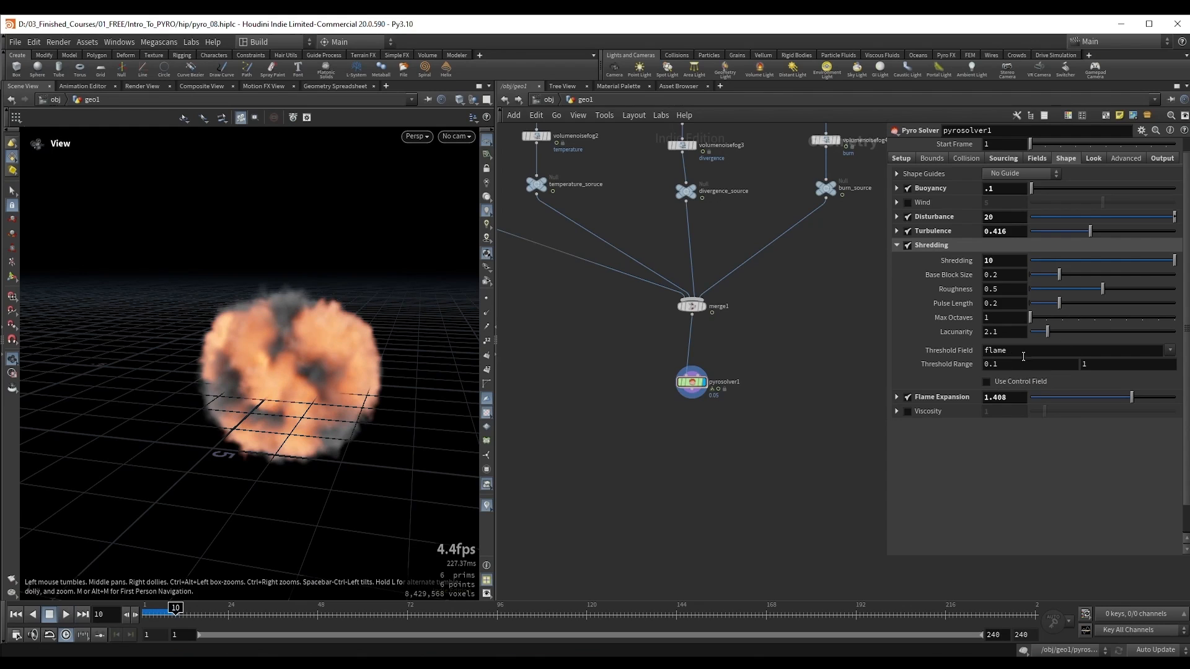
# Step: Set the upper limit of the Shredding threshold range to 0.3 and rerun the simulation from the first frame to frame 22
pyautogui.click(1113, 370)
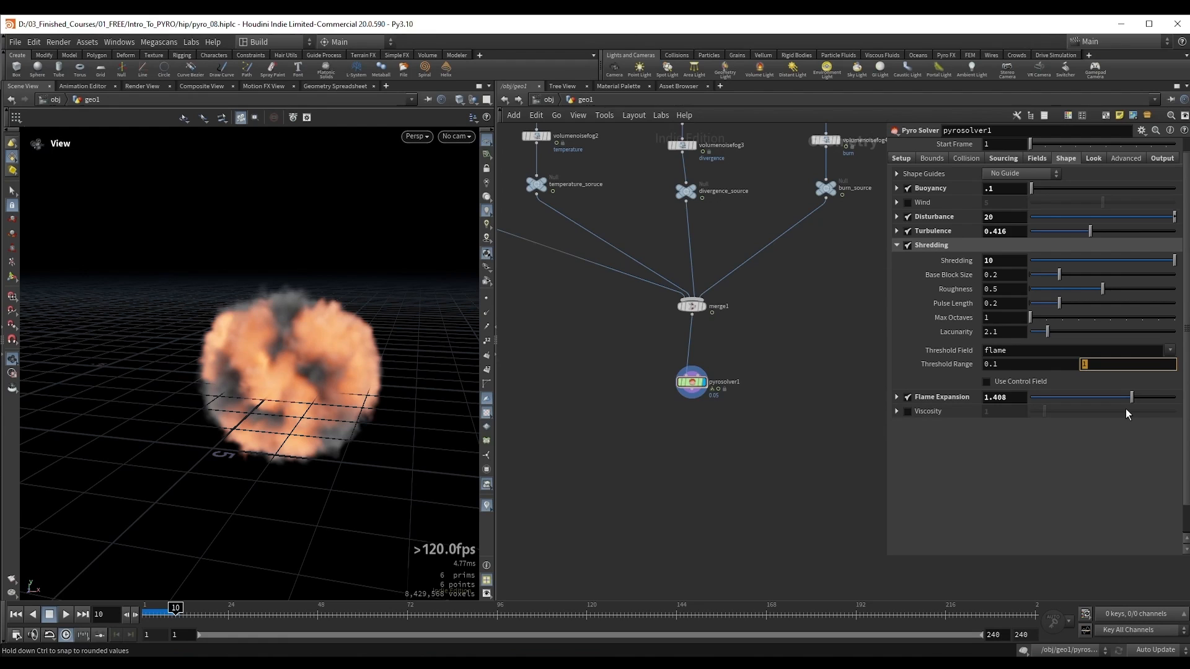
pyautogui.write('.3')
pyautogui.press('Return')
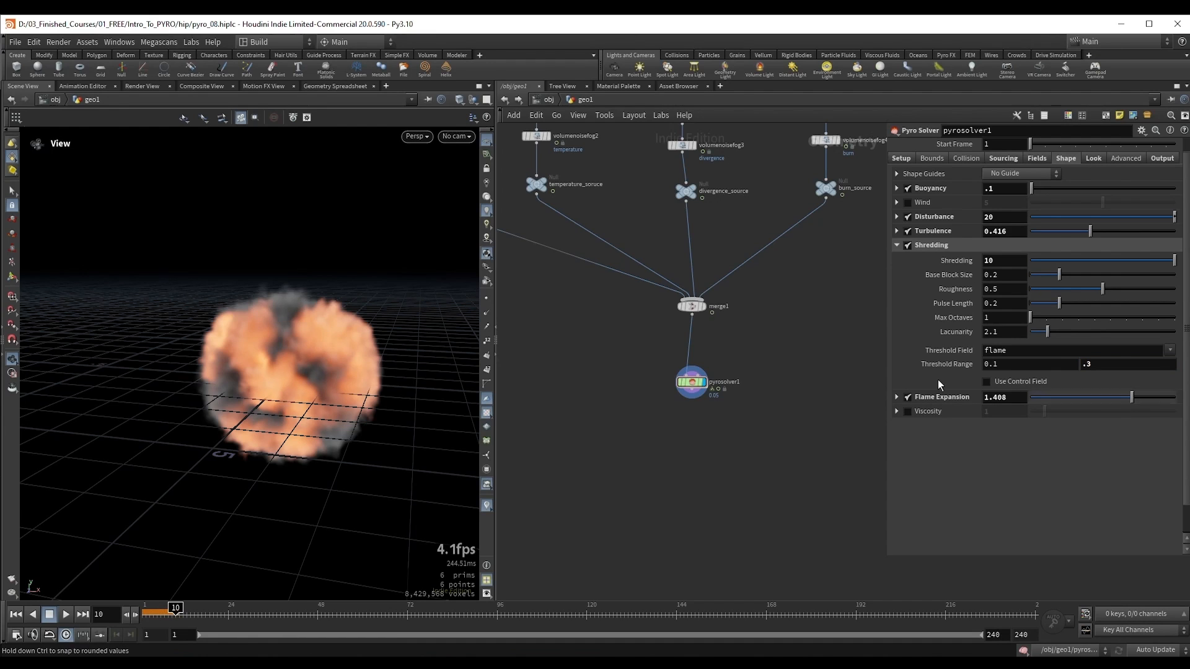
pyautogui.hotkey('ctrl', 'Up')
pyautogui.press('Up')
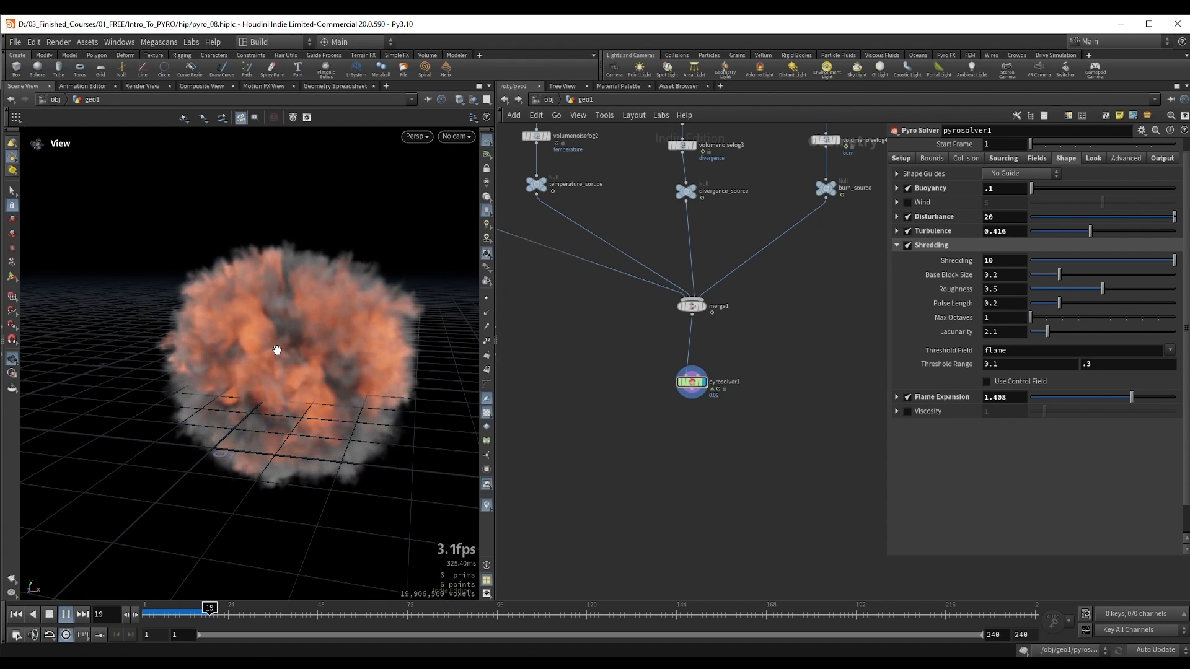
pyautogui.press('Escape')
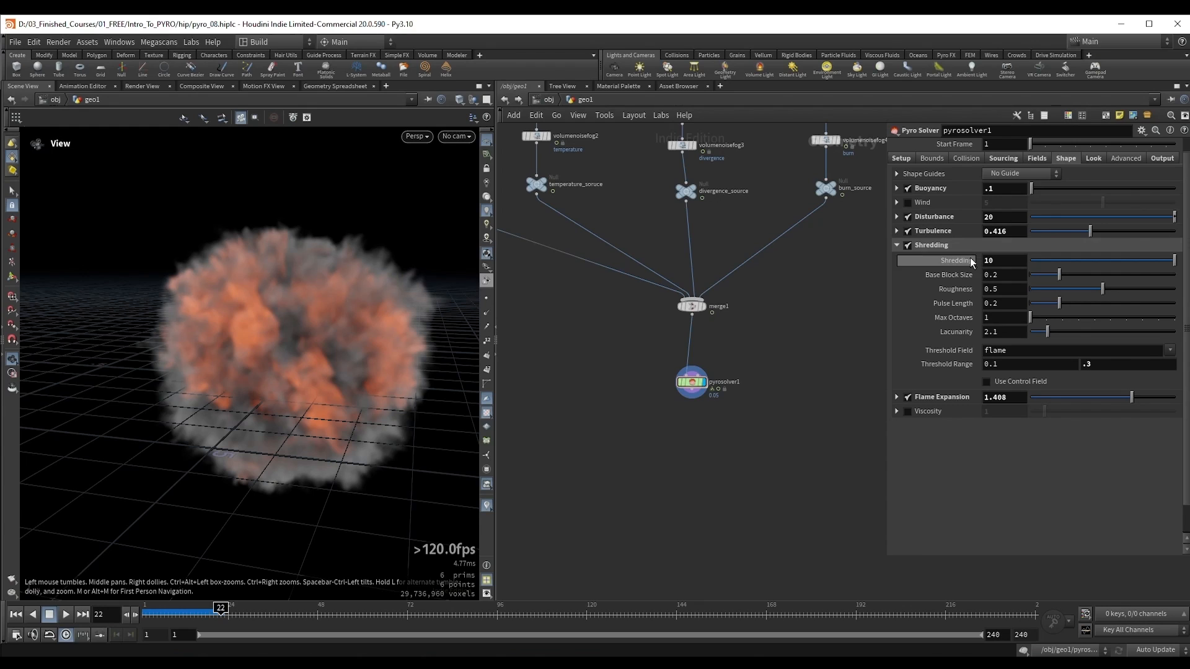
# Step: Turn off Shredding on pyrosolver1, enable Viscosity with a value of 1, and rerun the simulation from the first frame to frame 23
pyautogui.click(907, 246)
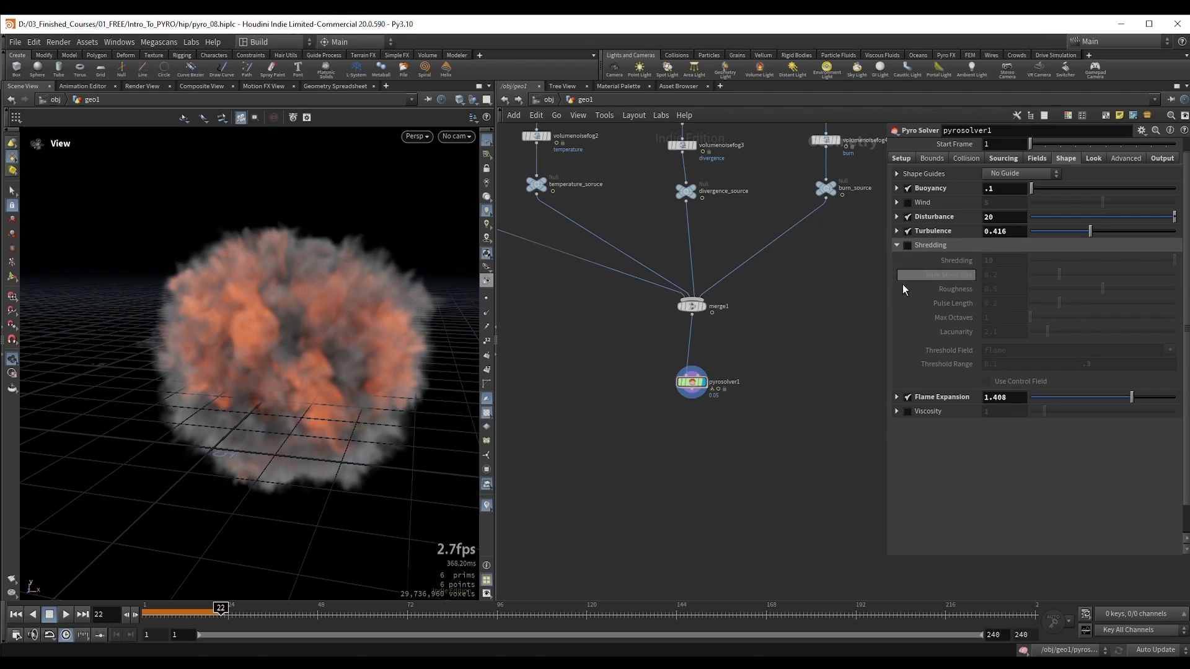
pyautogui.click(897, 245)
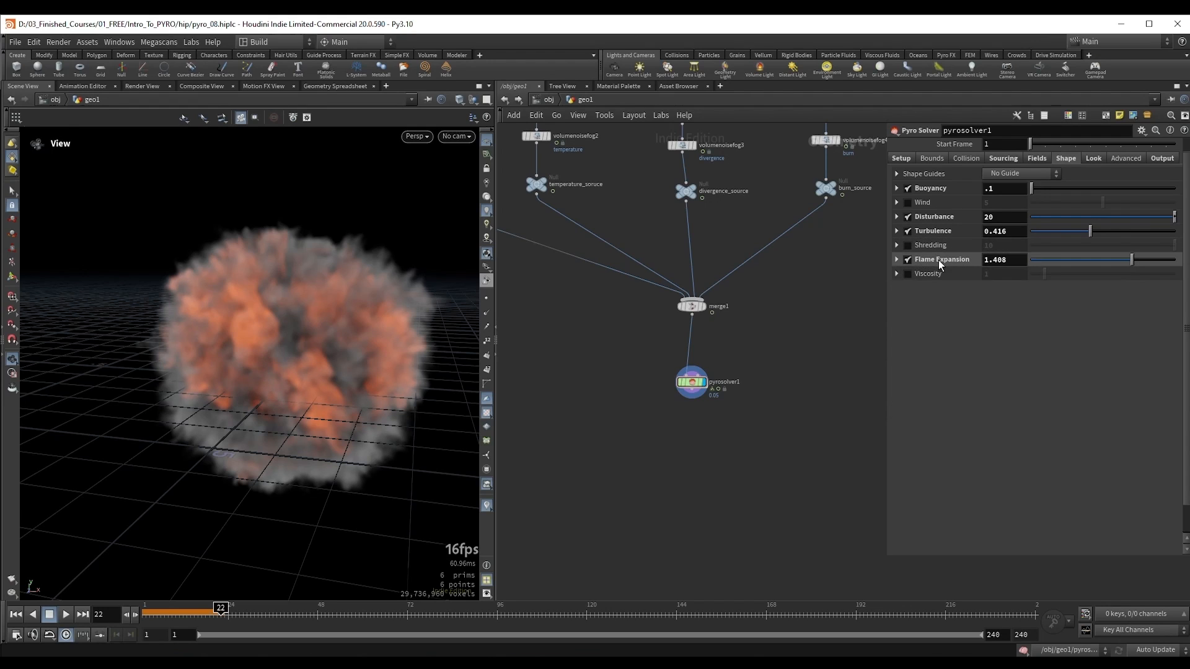
pyautogui.click(908, 274)
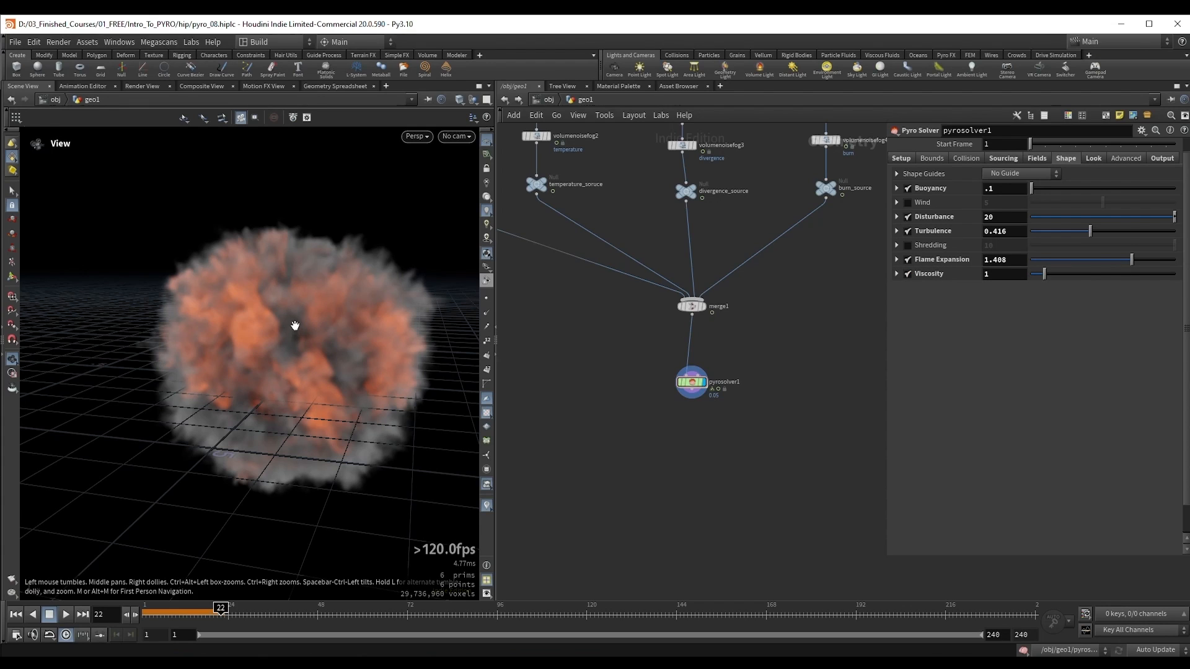
pyautogui.hotkey('ctrl', 'Up')
pyautogui.press('Up')
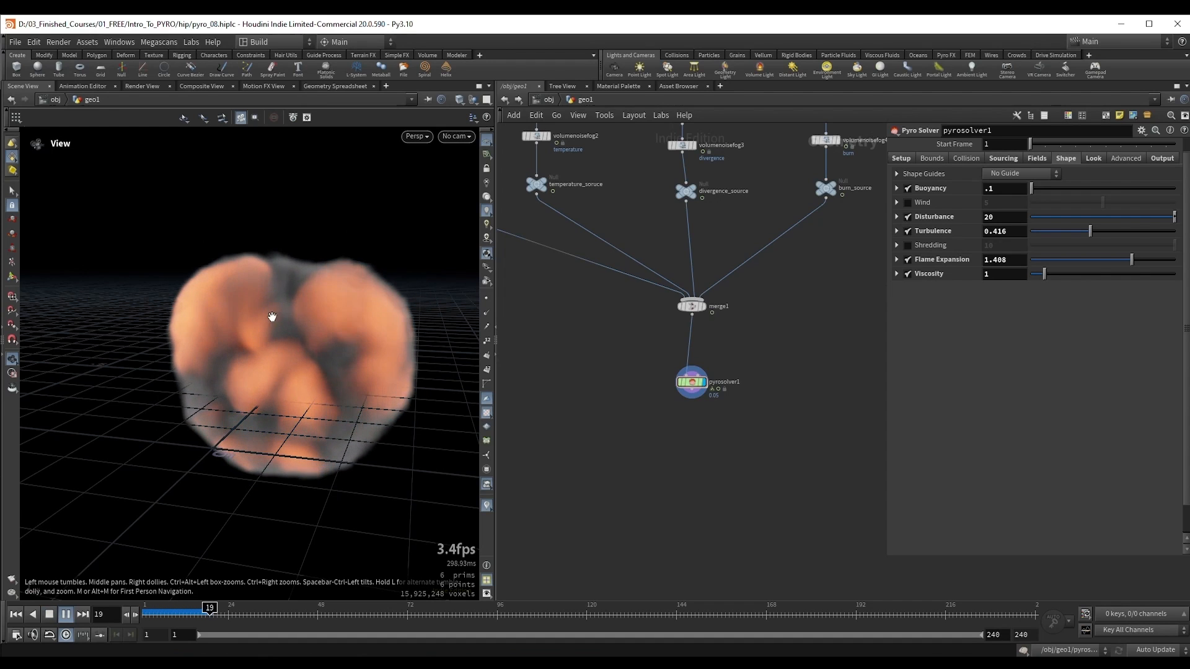
pyautogui.press('Up')
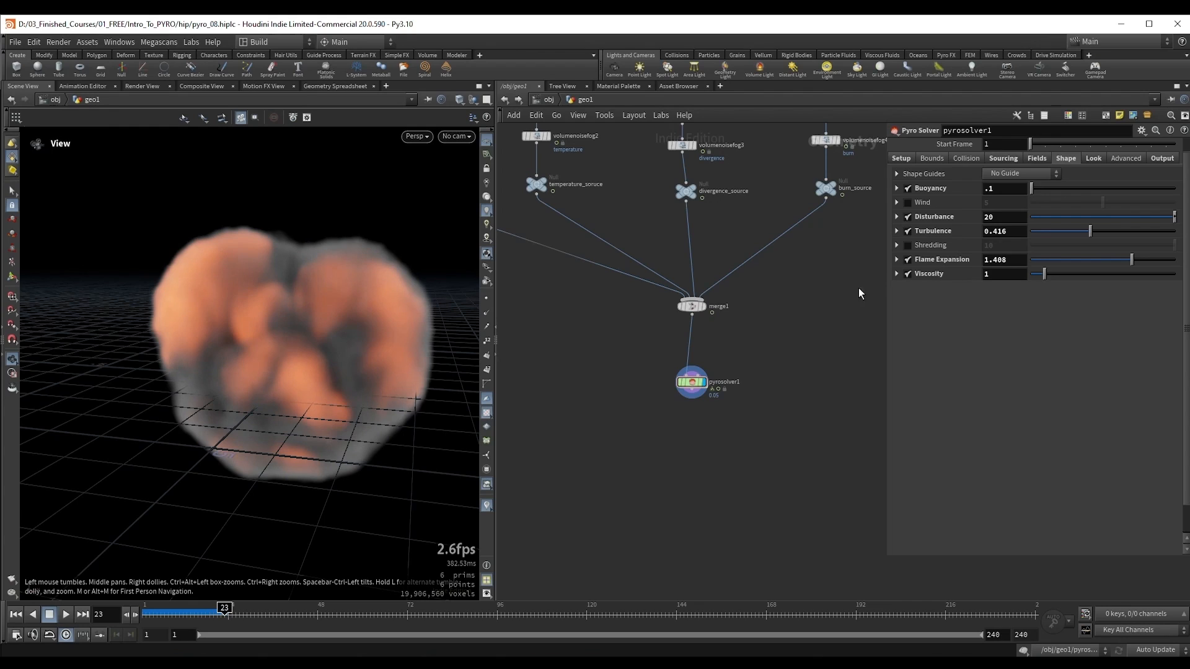
# Step: Set the Viscosity of pyrosolver1 to 0.1 and rerun the simulation from the first frame to frame 42
pyautogui.click(1014, 274)
pyautogui.write('.1')
pyautogui.press('Return')
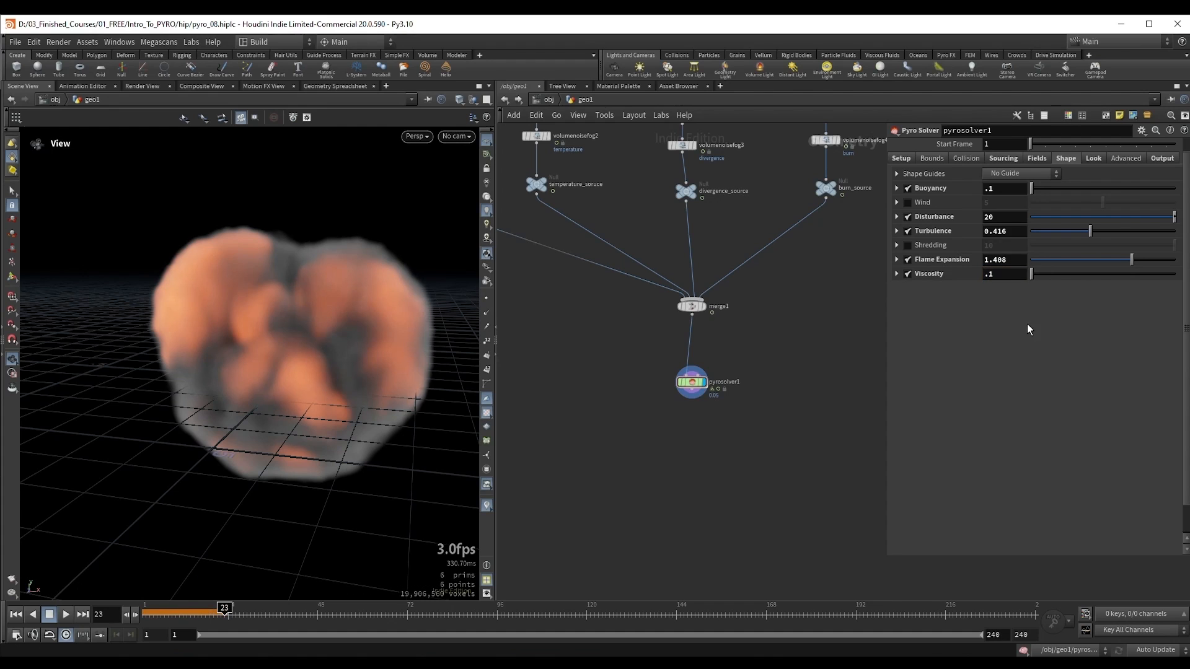
pyautogui.hotkey('ctrl', 'Up')
pyautogui.press('Up')
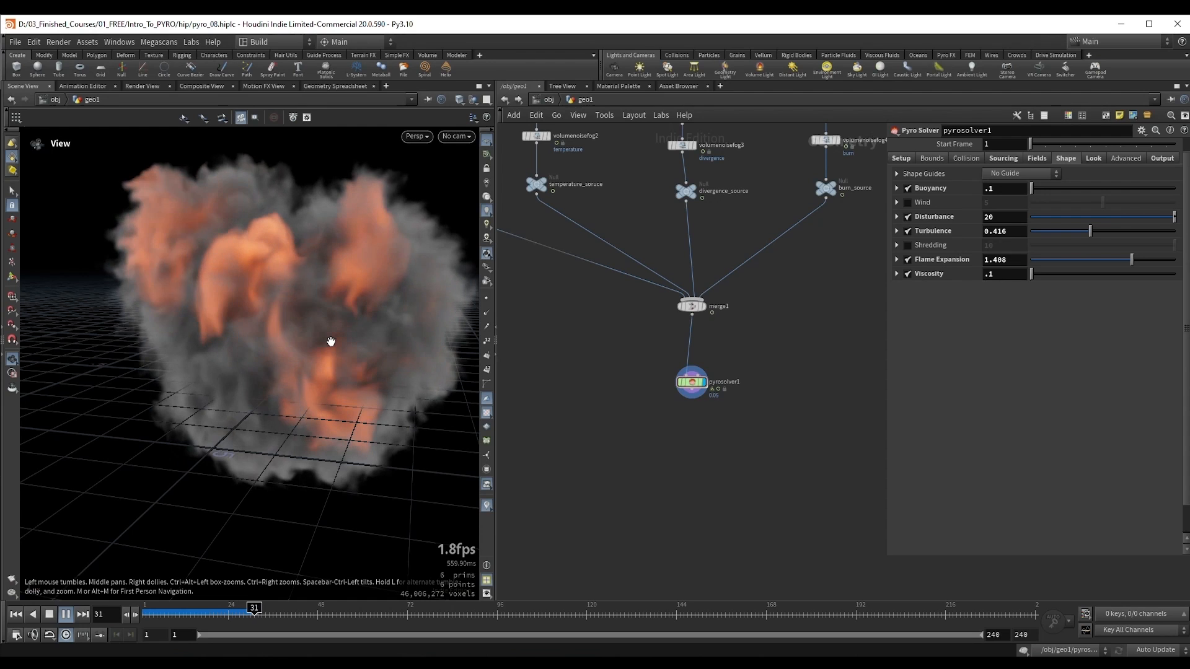
pyautogui.moveTo(305, 290); pyautogui.dragTo(285, 326, button='middle')
pyautogui.press('Escape')
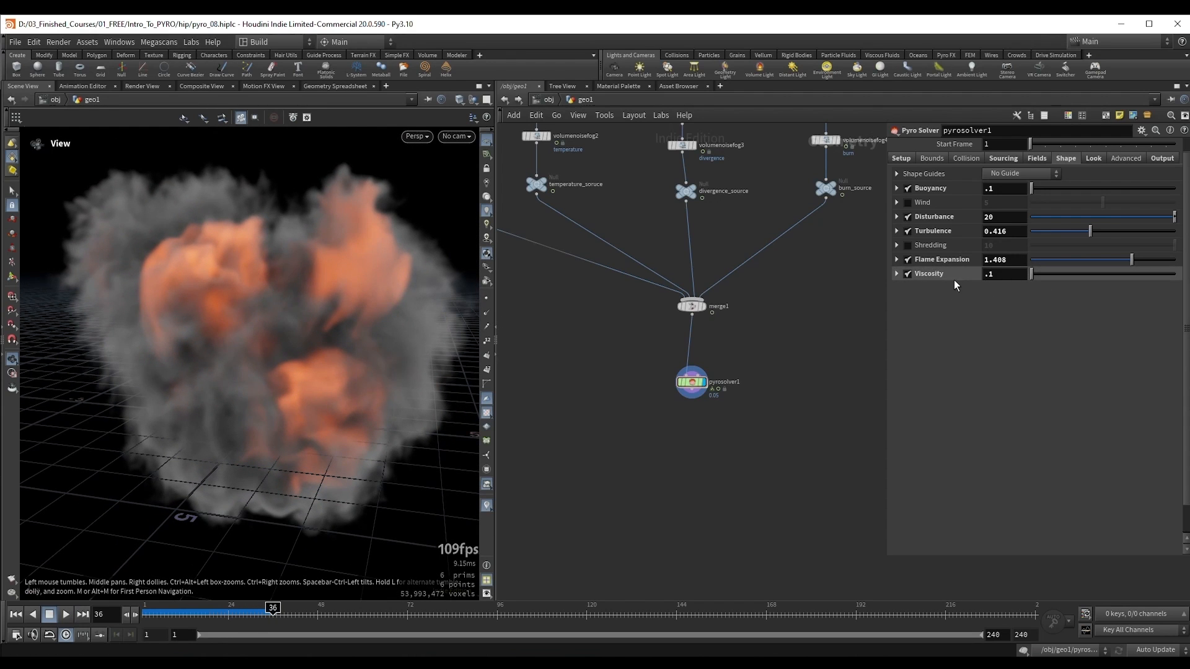
pyautogui.moveTo(313, 308); pyautogui.dragTo(289, 304, button='right')
pyautogui.press('Up')
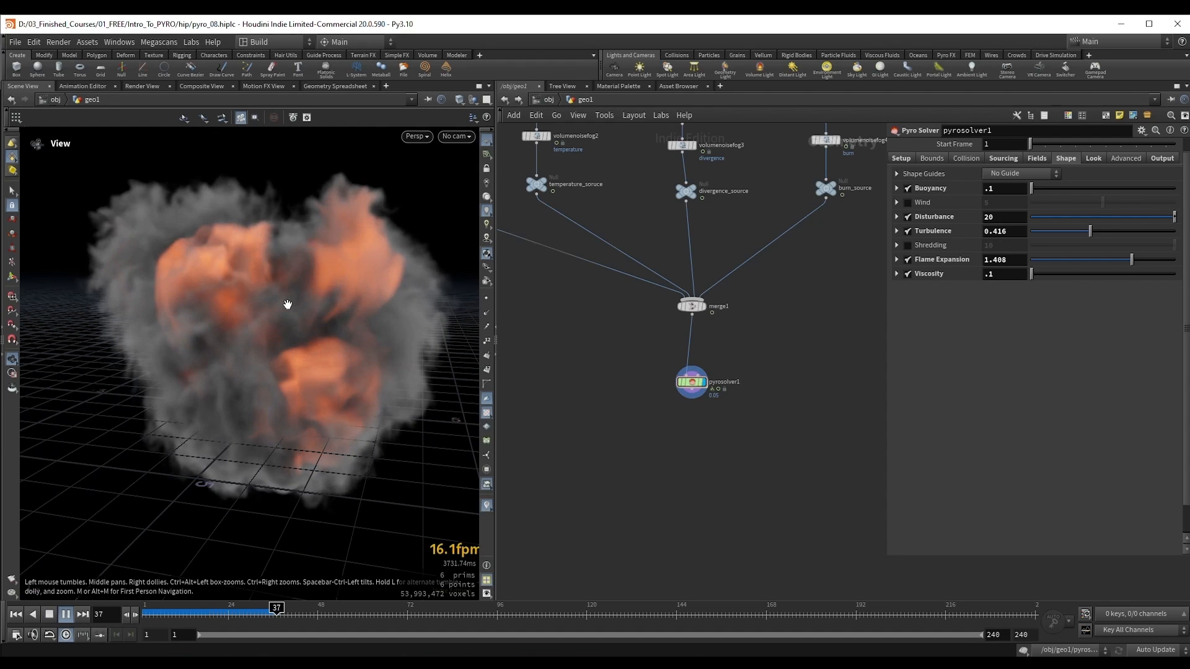
pyautogui.press('Escape')
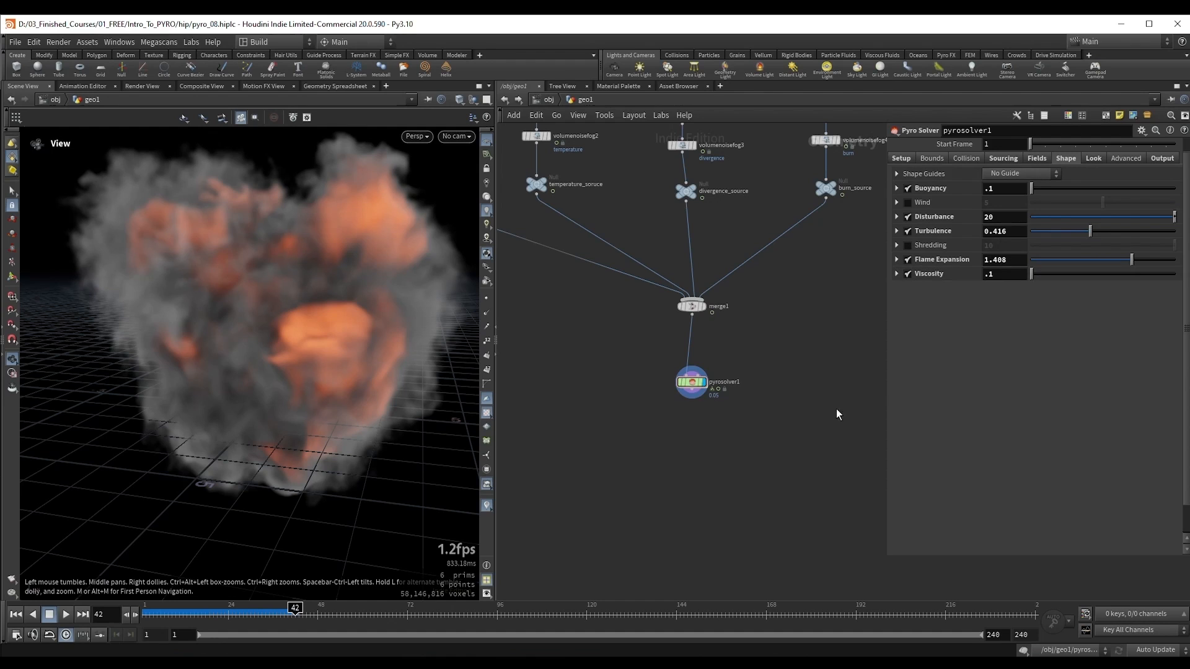
# Step: Open the FORCES network inside pyrosolver1, move gascurveforce1 further up, and look through the available gas nodes
pyautogui.doubleClick(691, 381)
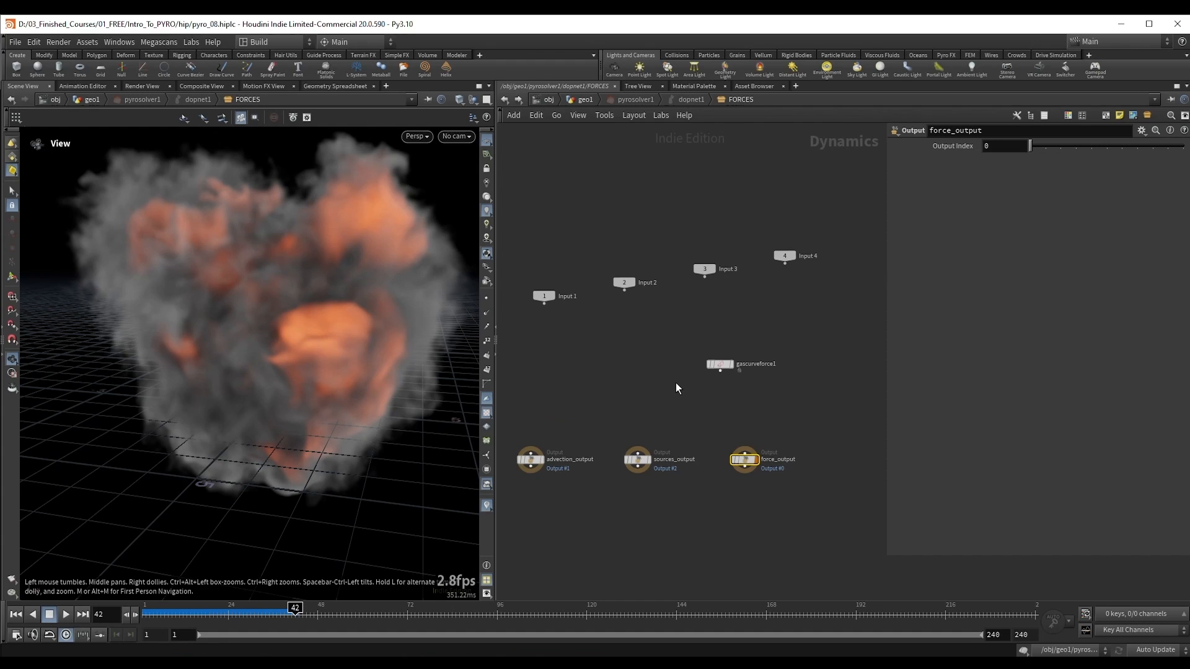
pyautogui.moveTo(699, 335); pyautogui.dragTo(797, 402)
pyautogui.scroll(3, 791, 380)
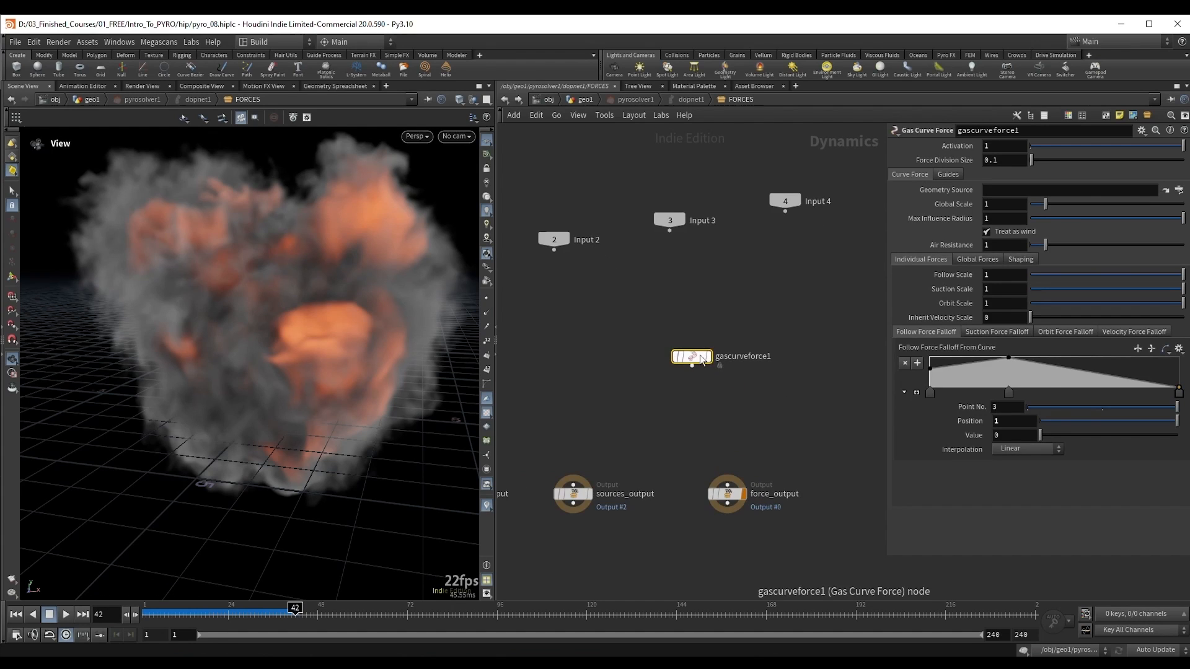
pyautogui.moveTo(695, 362)
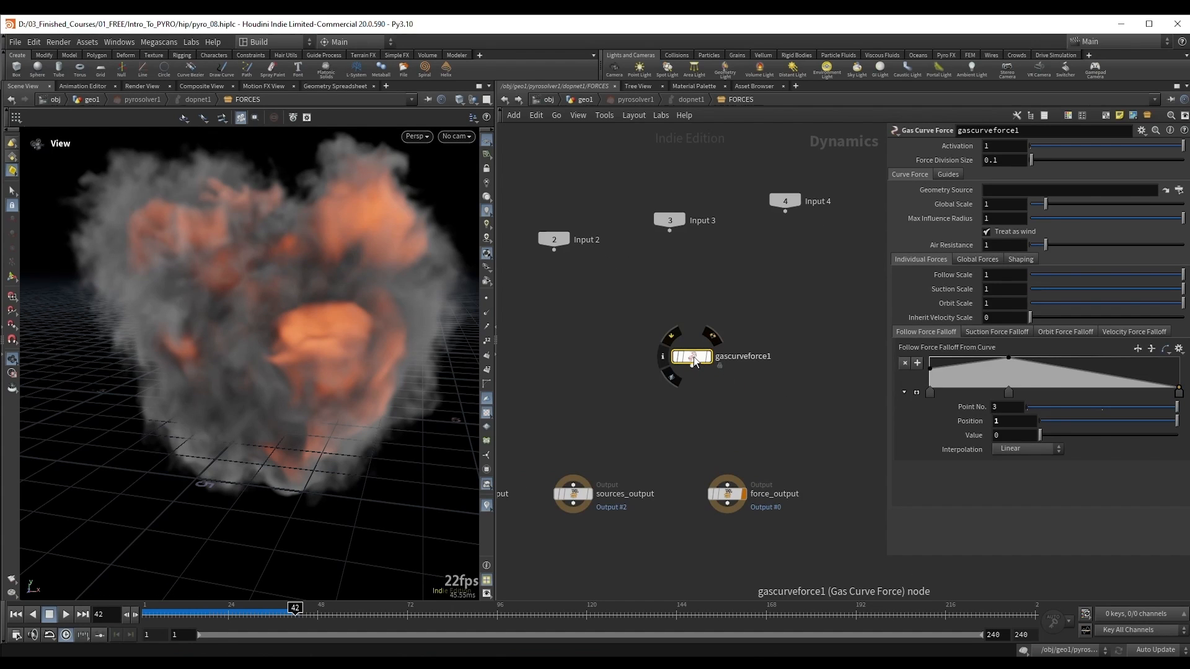
pyautogui.moveTo(694, 355); pyautogui.dragTo(694, 318)
pyautogui.press('Tab')
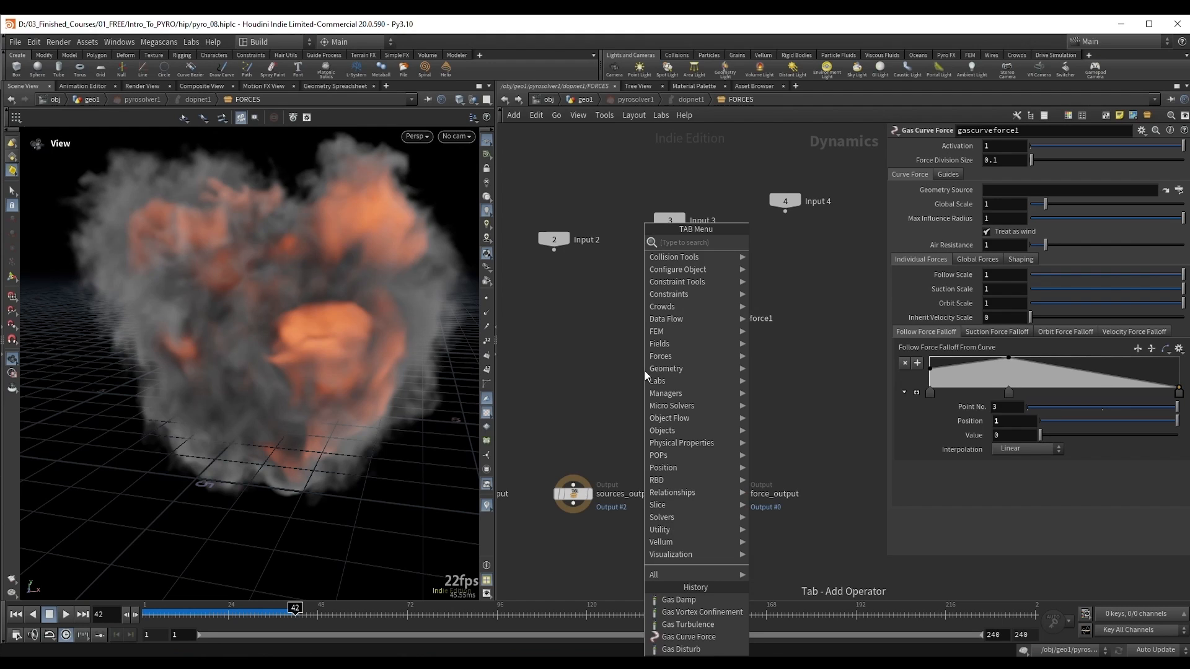
pyautogui.write('gas')
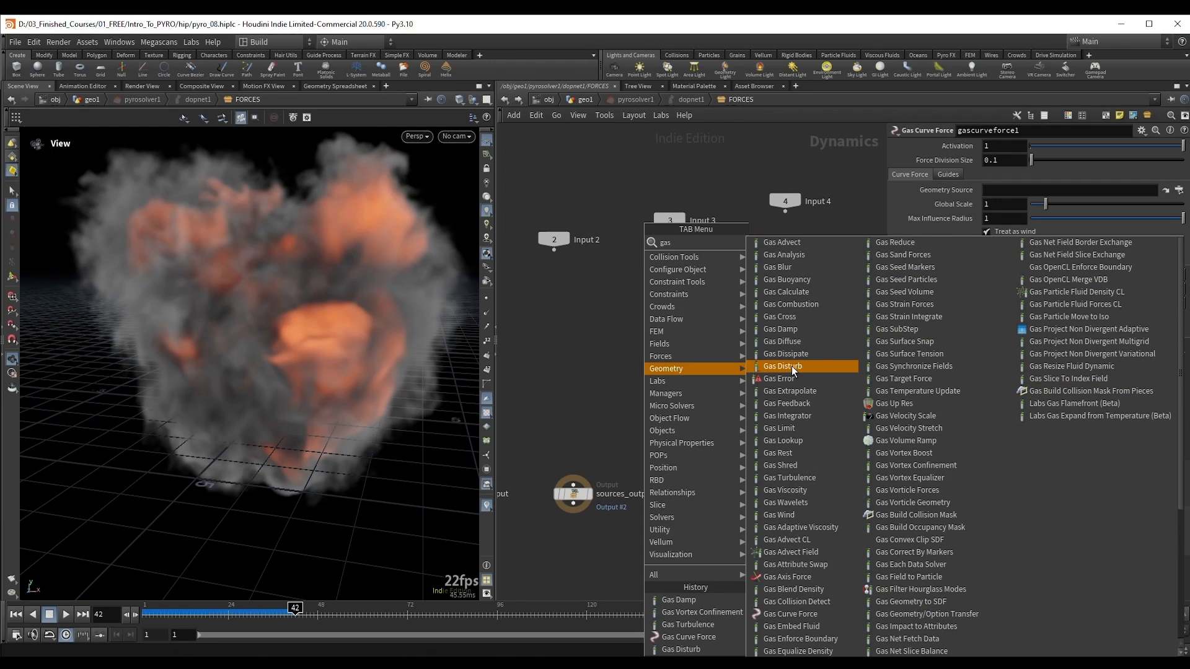
pyautogui.click(559, 333)
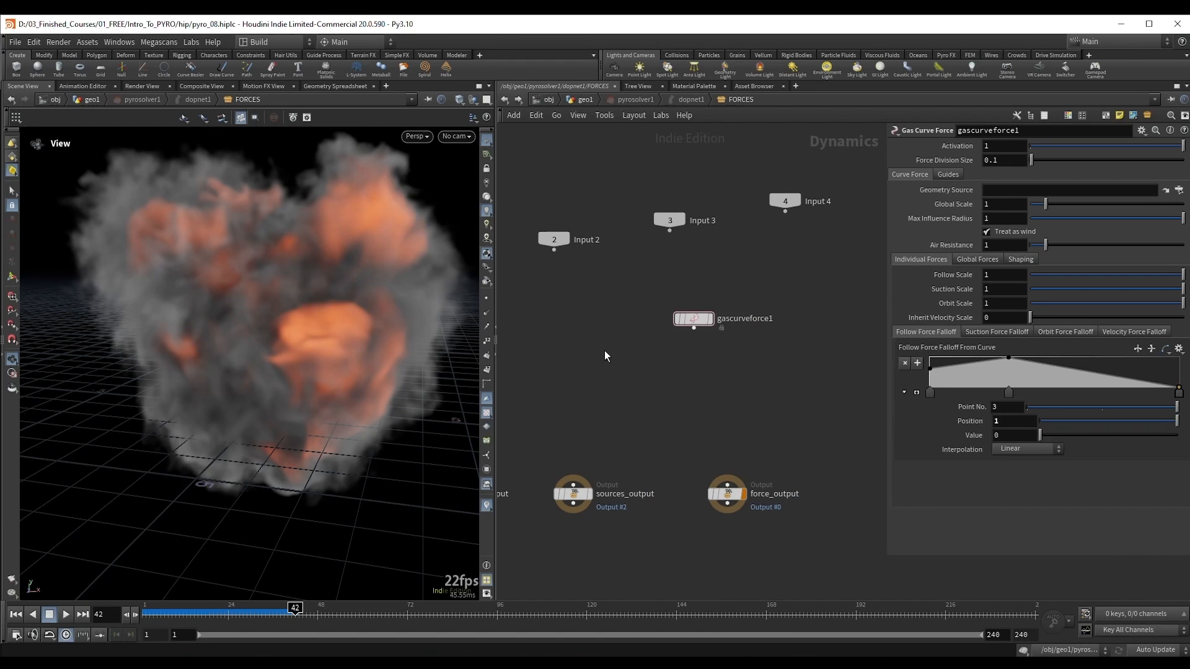
# Step: Return to geo1, reopen the solver's FORCES network, and add an unconnected Gas Vortex Confinement node below gascurveforce1
pyautogui.press('u')
pyautogui.press('u')
pyautogui.press('u')
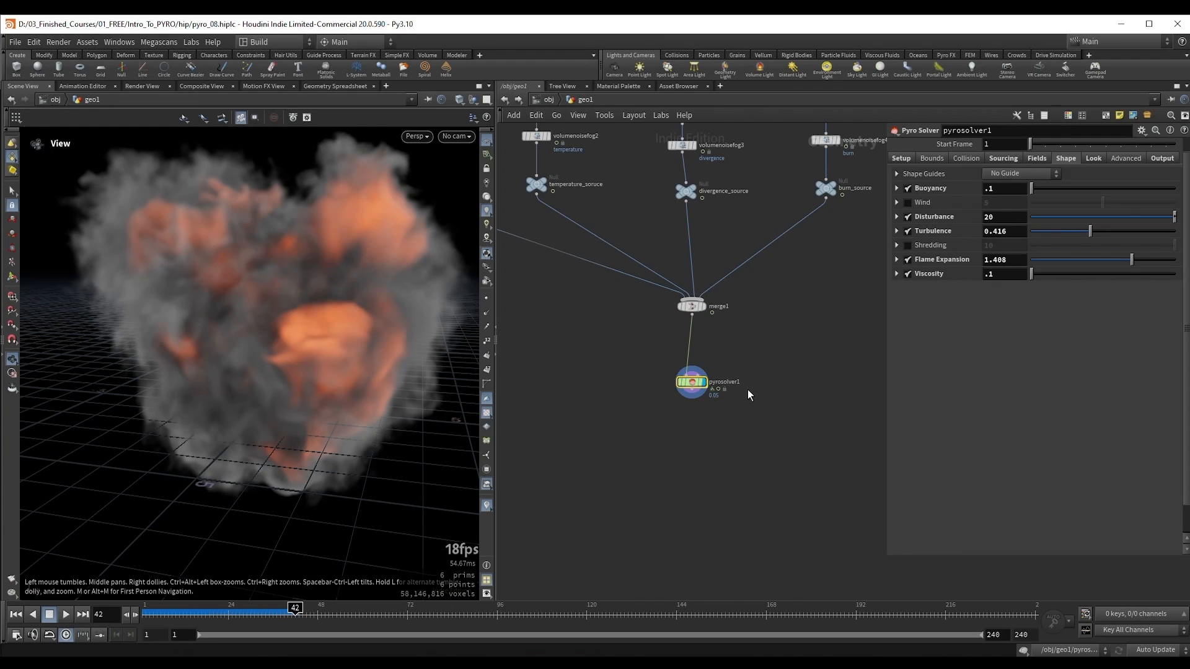
pyautogui.doubleClick(692, 383)
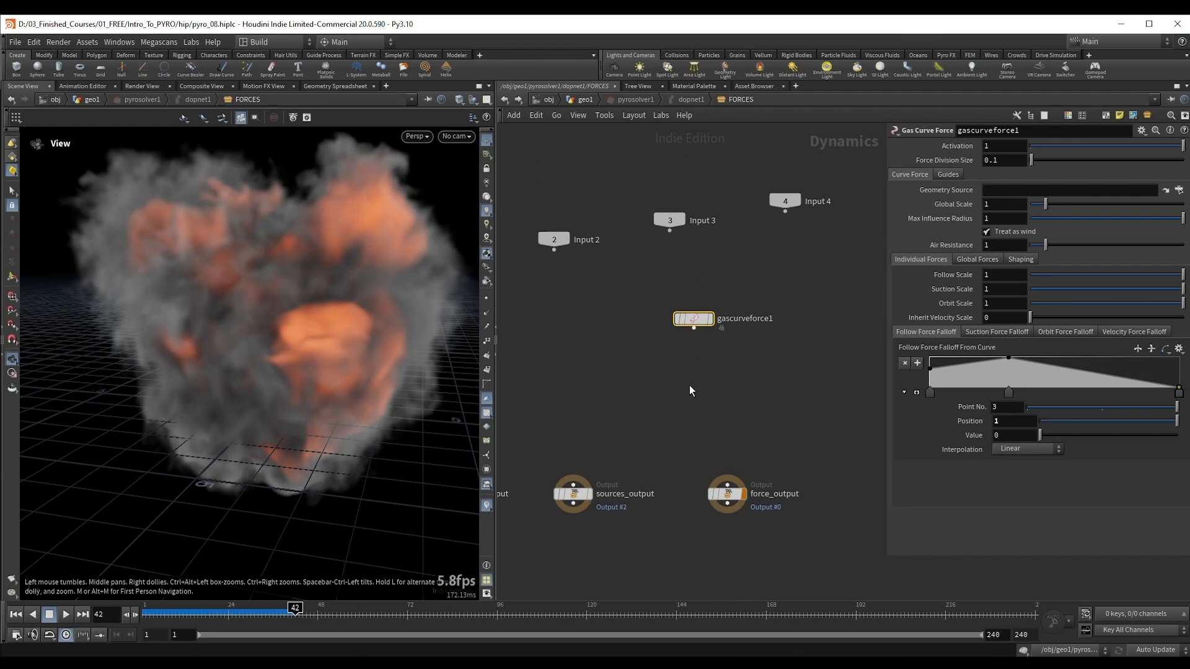
pyautogui.press('Tab')
pyautogui.write('ga')
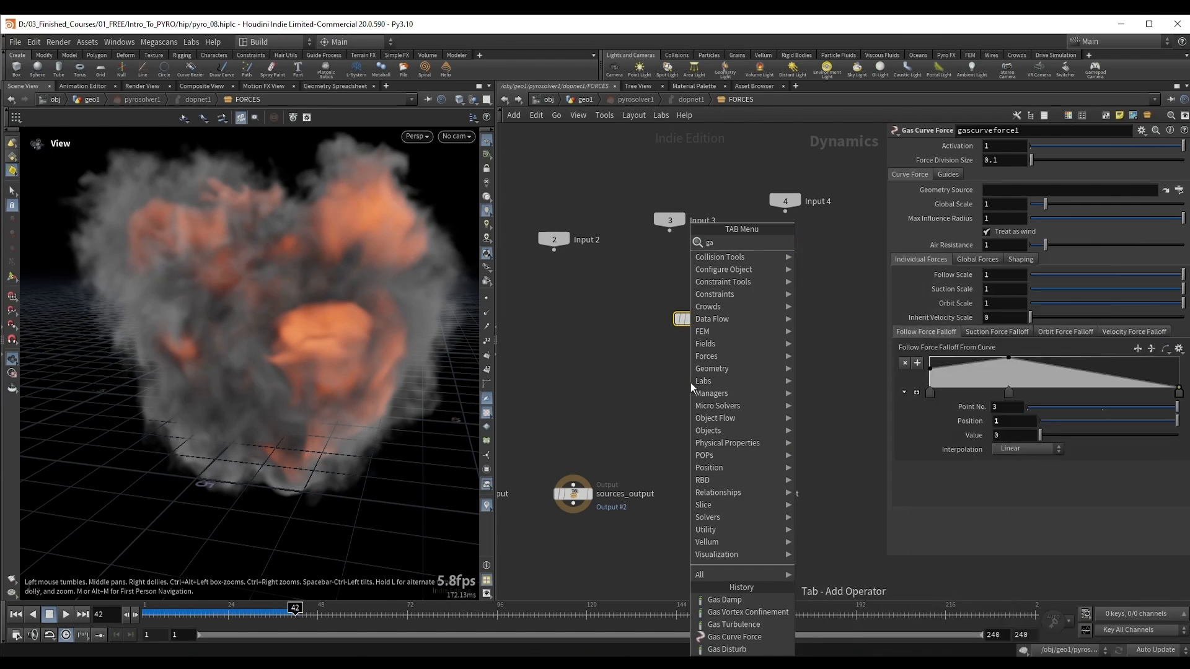
pyautogui.write('s v c')
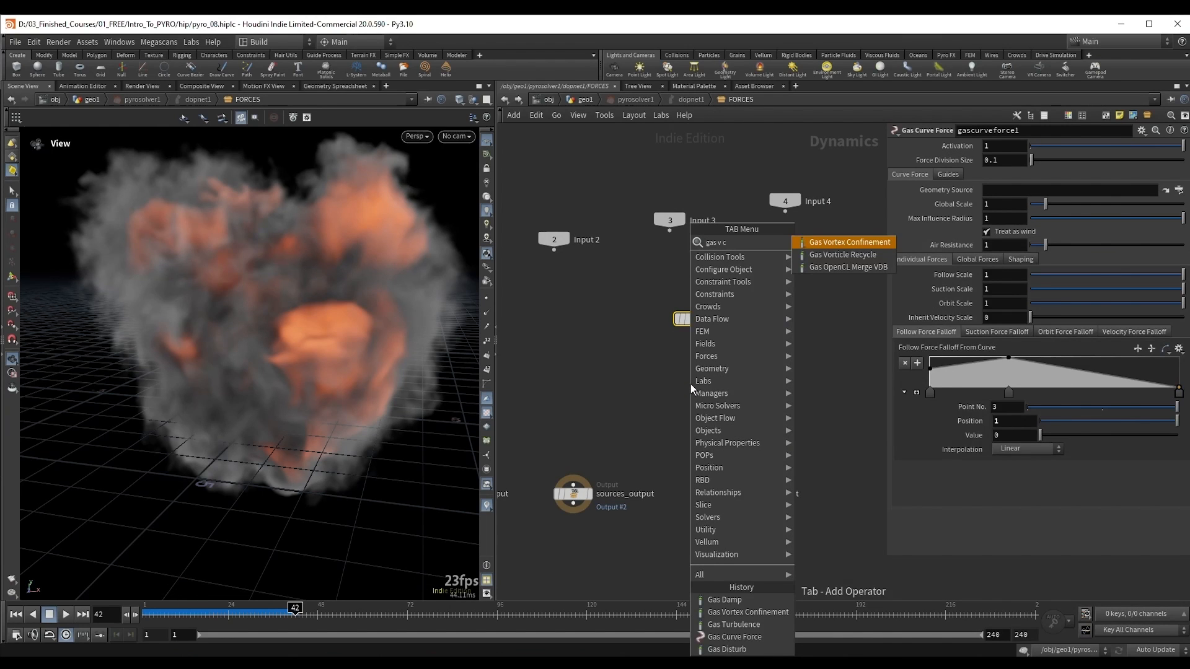
pyautogui.press('Return')
pyautogui.click(664, 384)
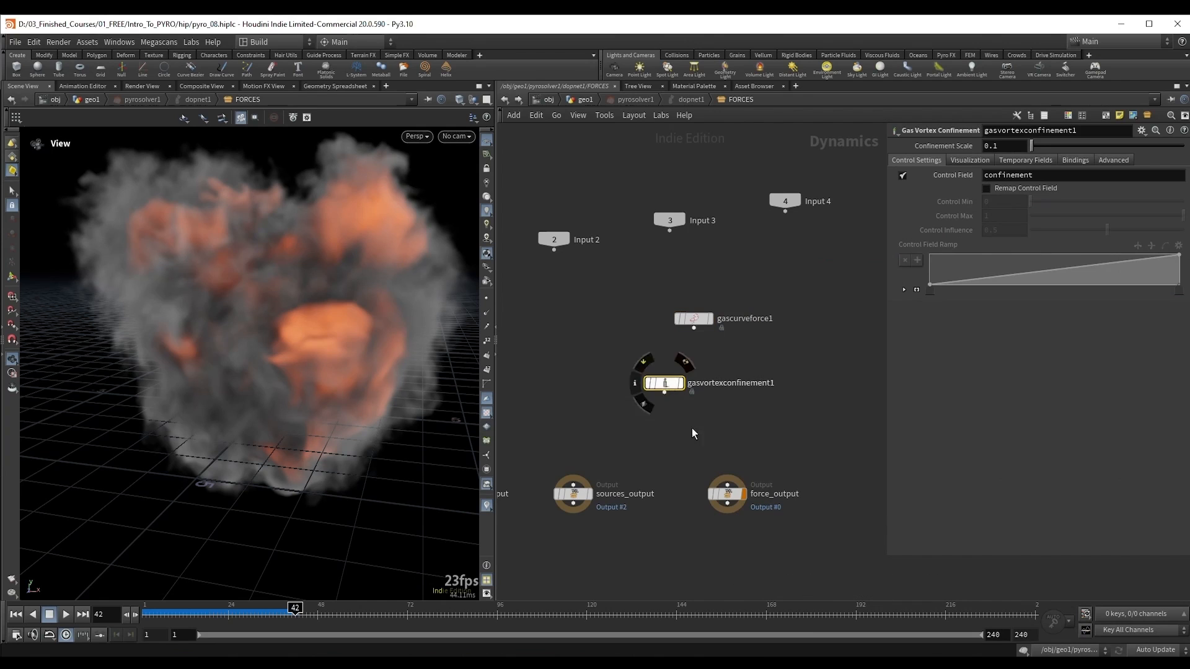
pyautogui.moveTo(277, 321); pyautogui.dragTo(279, 374, button='right')
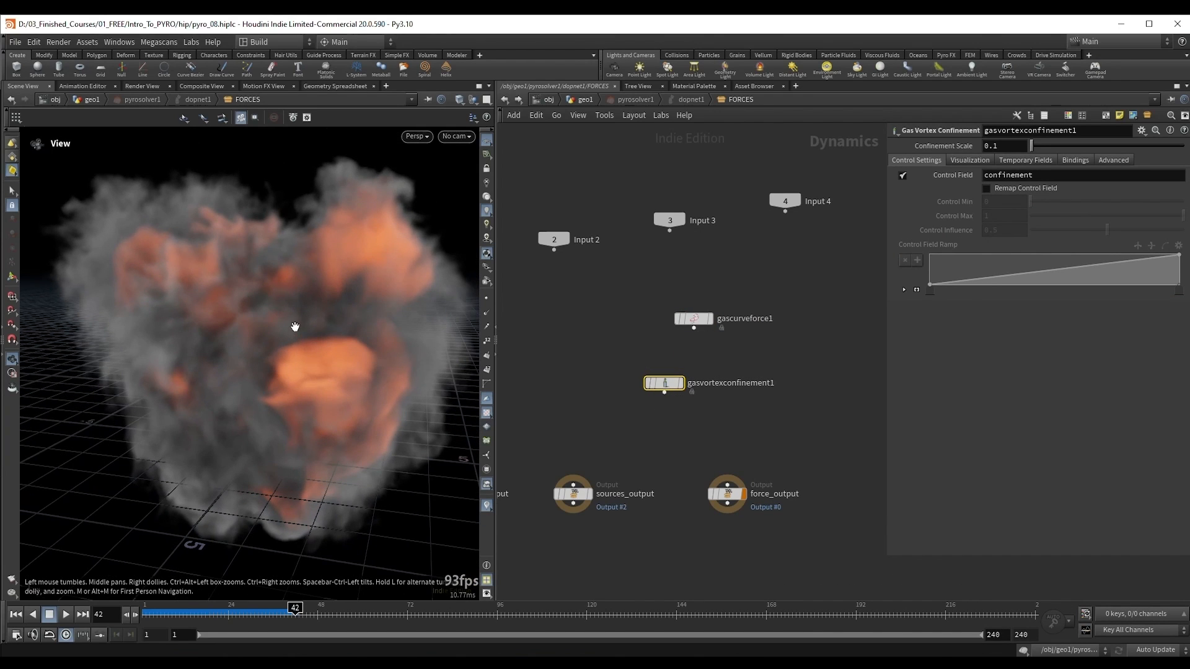
pyautogui.moveTo(333, 314); pyautogui.dragTo(300, 326, button='right')
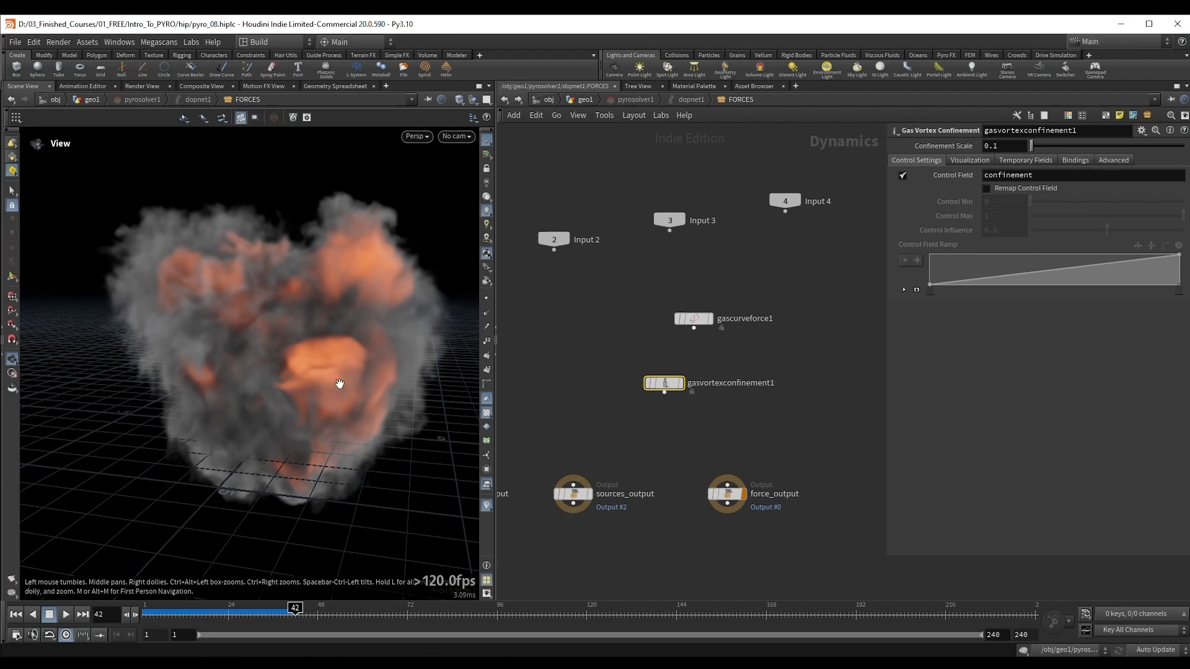
pyautogui.moveTo(340, 380); pyautogui.dragTo(323, 352)
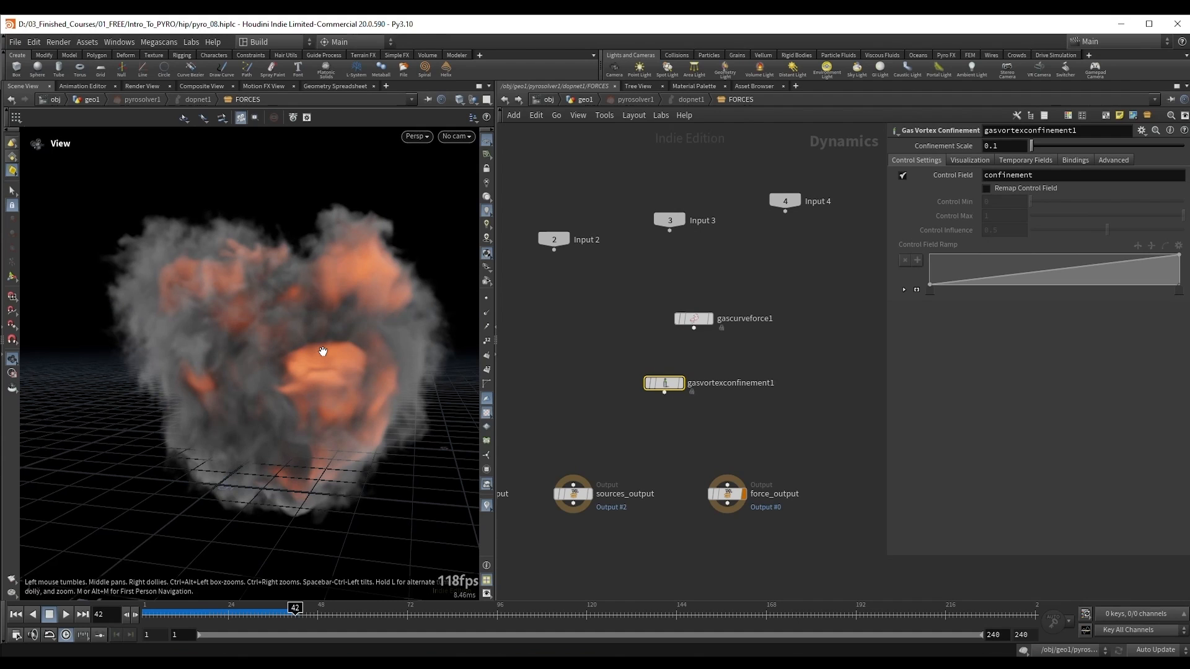
pyautogui.moveTo(664, 388); pyautogui.dragTo(641, 381)
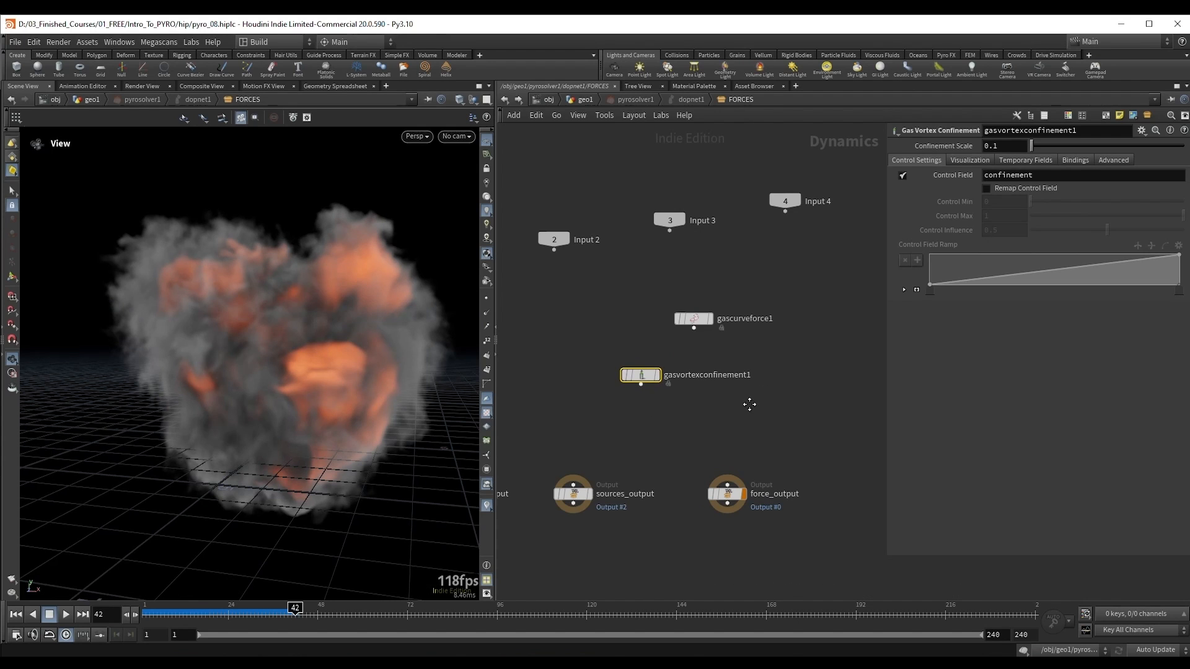
# Step: Add a Gas Damp node to the FORCES network and connect it to force_output
pyautogui.moveTo(752, 403); pyautogui.dragTo(719, 397, button='middle')
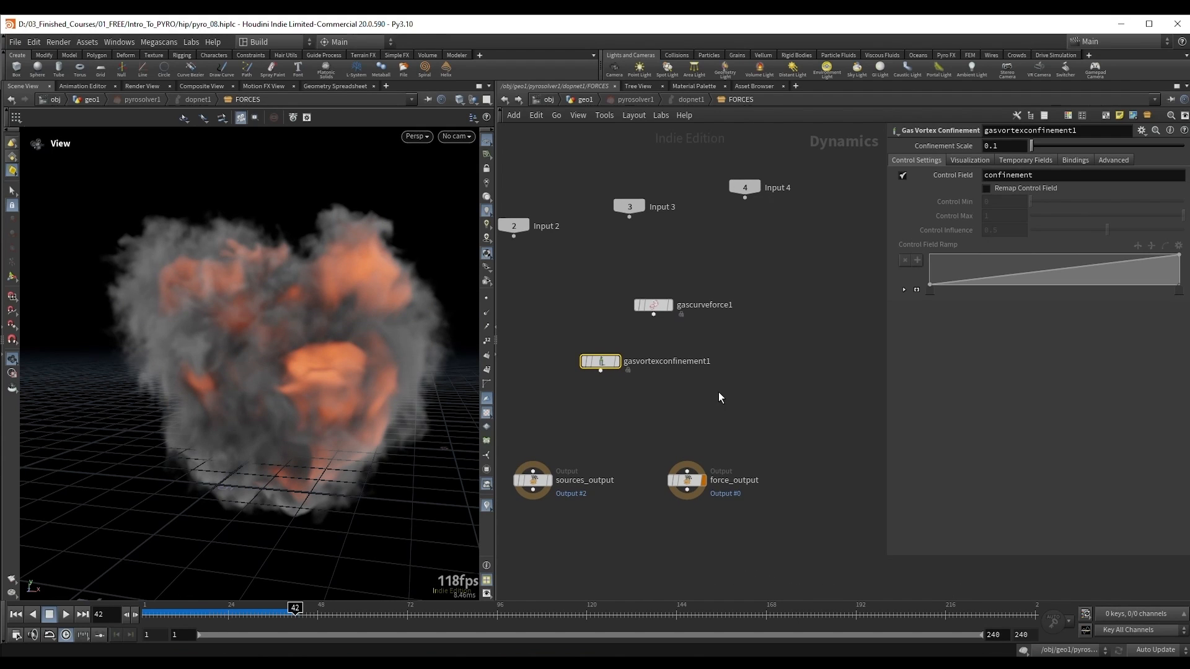
pyautogui.press('Tab')
pyautogui.write('gas da')
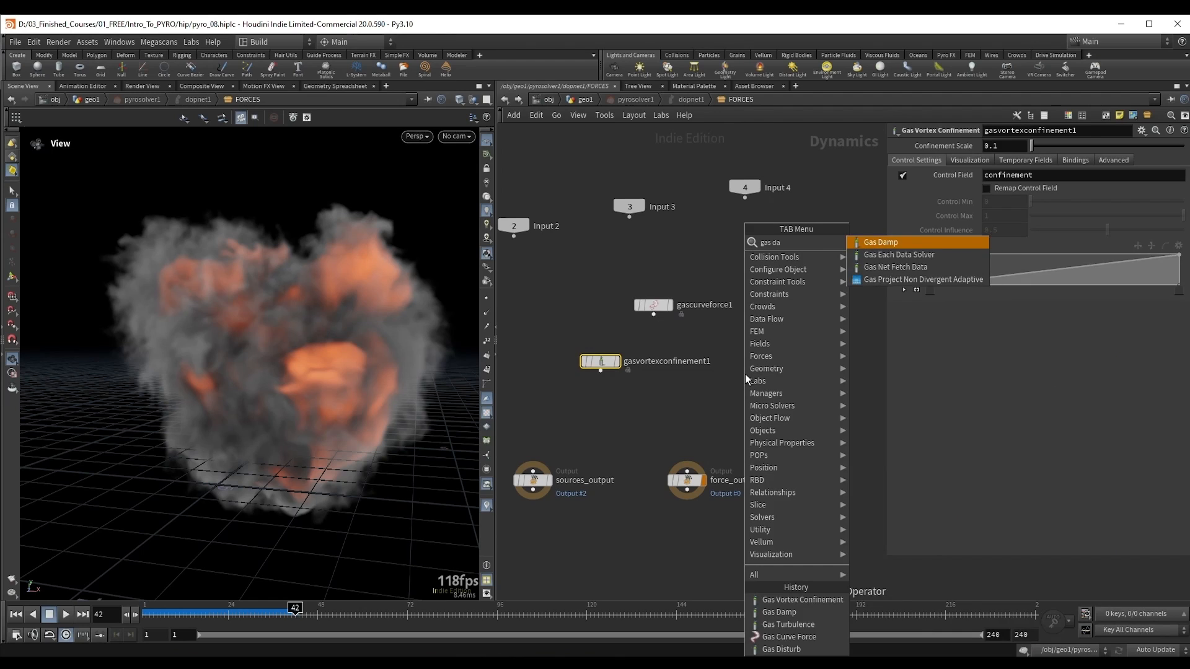
pyautogui.press('Return')
pyautogui.click(737, 376)
pyautogui.moveTo(737, 385)
pyautogui.mouseDown()
pyautogui.moveTo(687, 472)
pyautogui.moveTo(697, 411)
pyautogui.moveTo(670, 428)
pyautogui.moveTo(737, 403)
pyautogui.mouseUp()
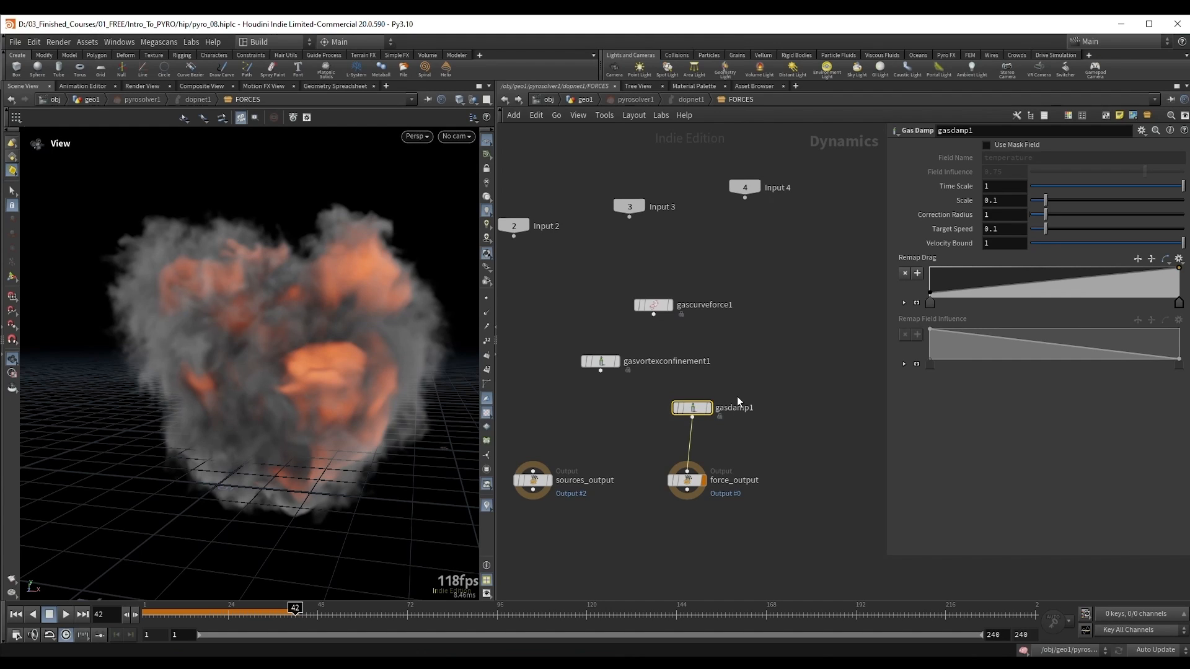
pyautogui.moveTo(747, 392); pyautogui.dragTo(648, 431)
pyautogui.moveTo(266, 359); pyautogui.dragTo(284, 358)
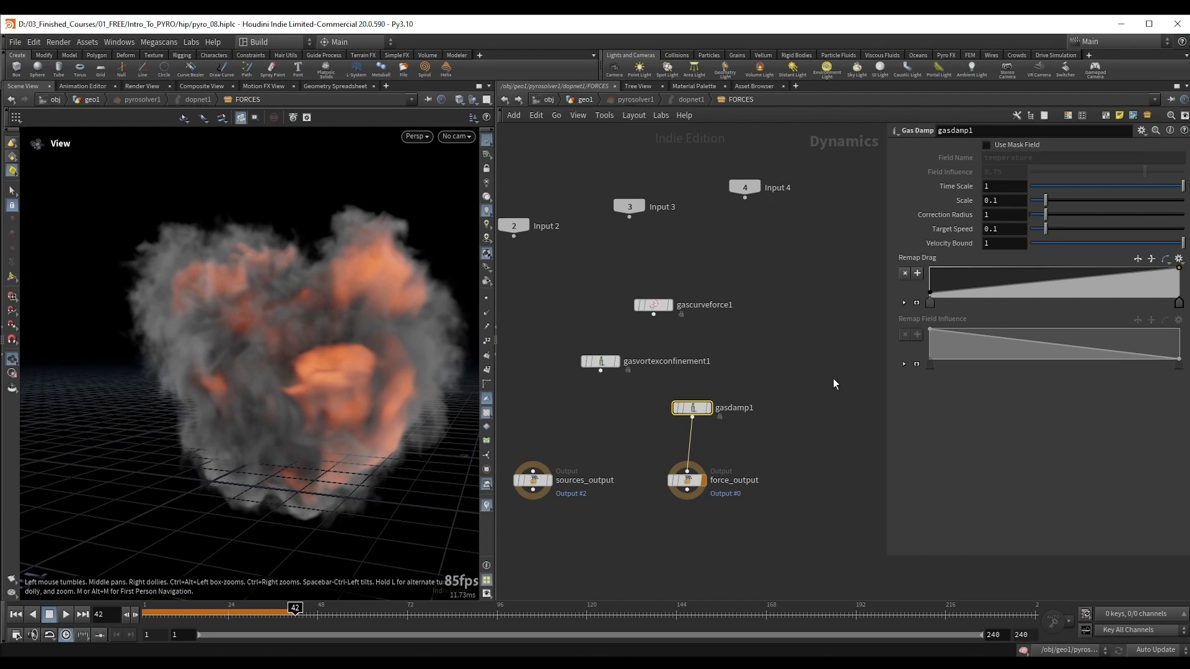
pyautogui.moveTo(645, 390); pyautogui.dragTo(744, 427)
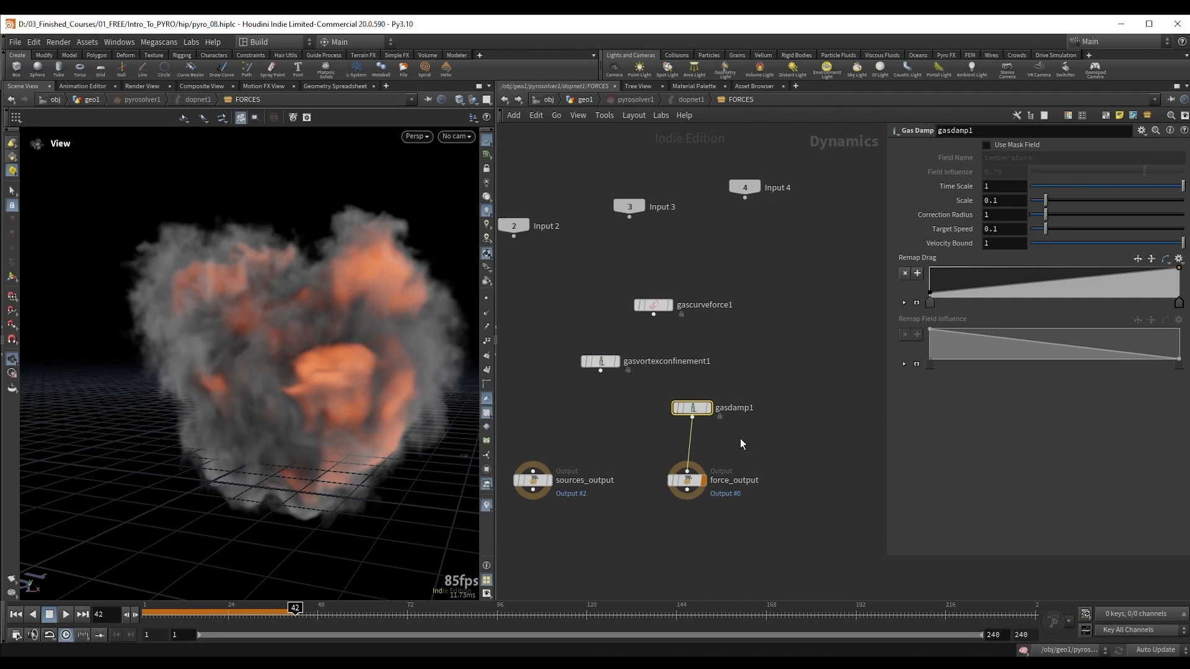
# Step: With the viewport pinned to geo1 and the solver's FORCES network reopened, run the damped simulation from the first frame to frame 23
pyautogui.hotkey('ctrl', 'Up')
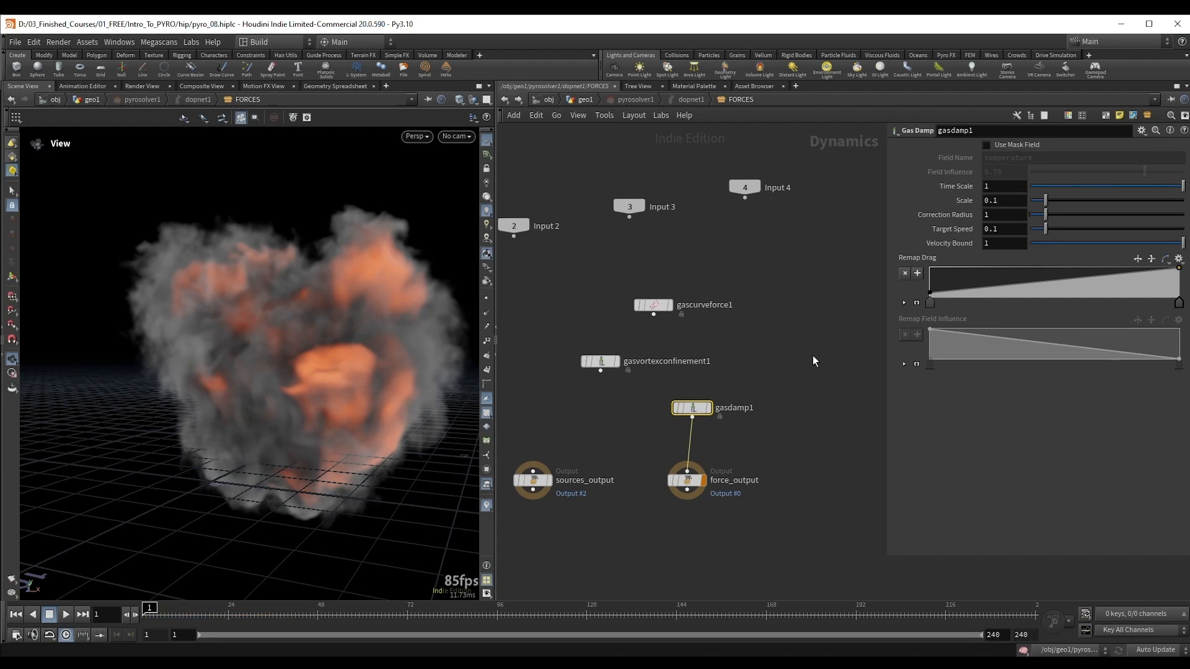
pyautogui.press('Up')
pyautogui.hotkey('ctrl', 'Up')
pyautogui.moveTo(604, 456); pyautogui.dragTo(609, 456, button='middle')
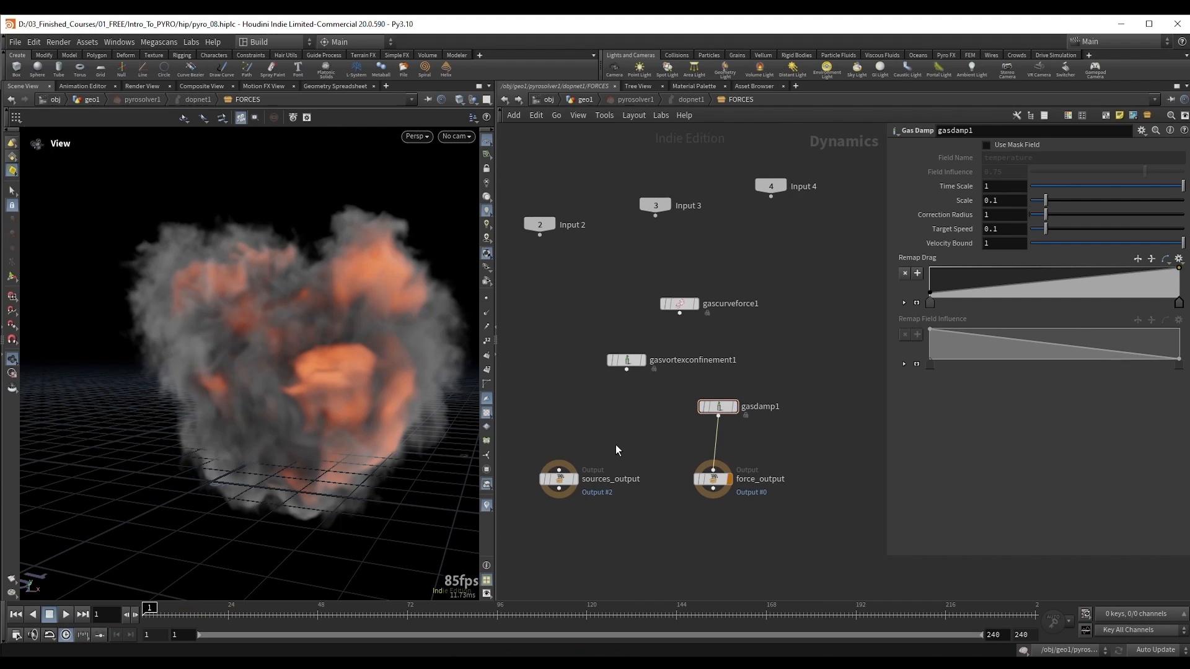
pyautogui.press('u')
pyautogui.press('u')
pyautogui.press('u')
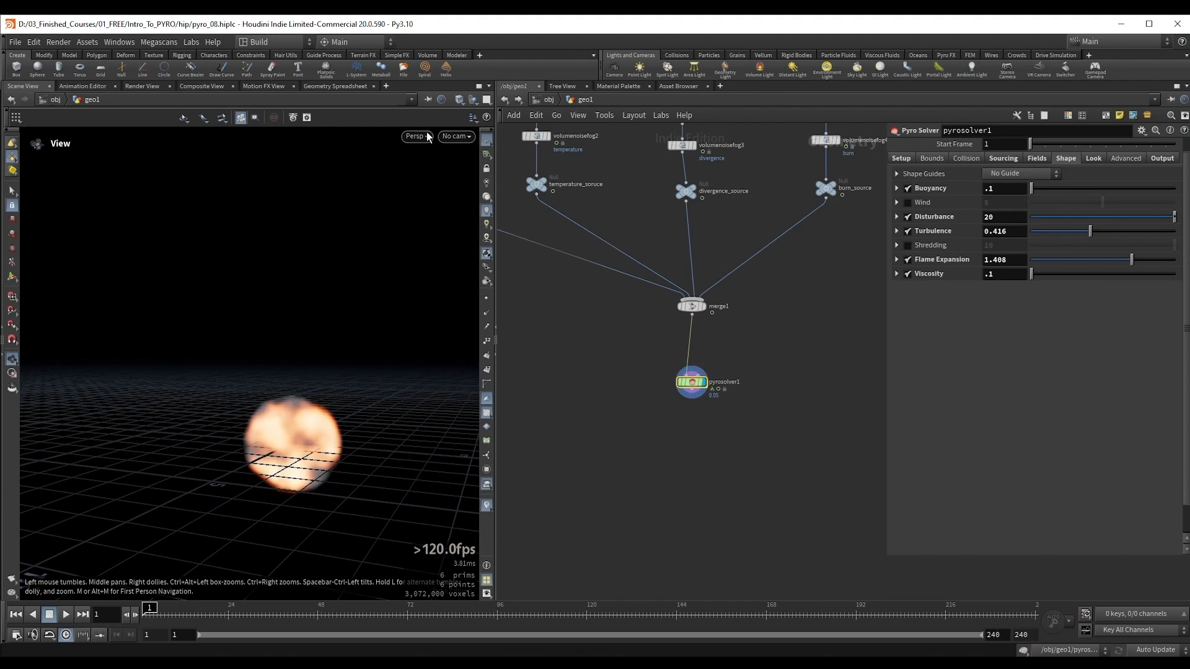
pyautogui.doubleClick(696, 383)
pyautogui.press('Up')
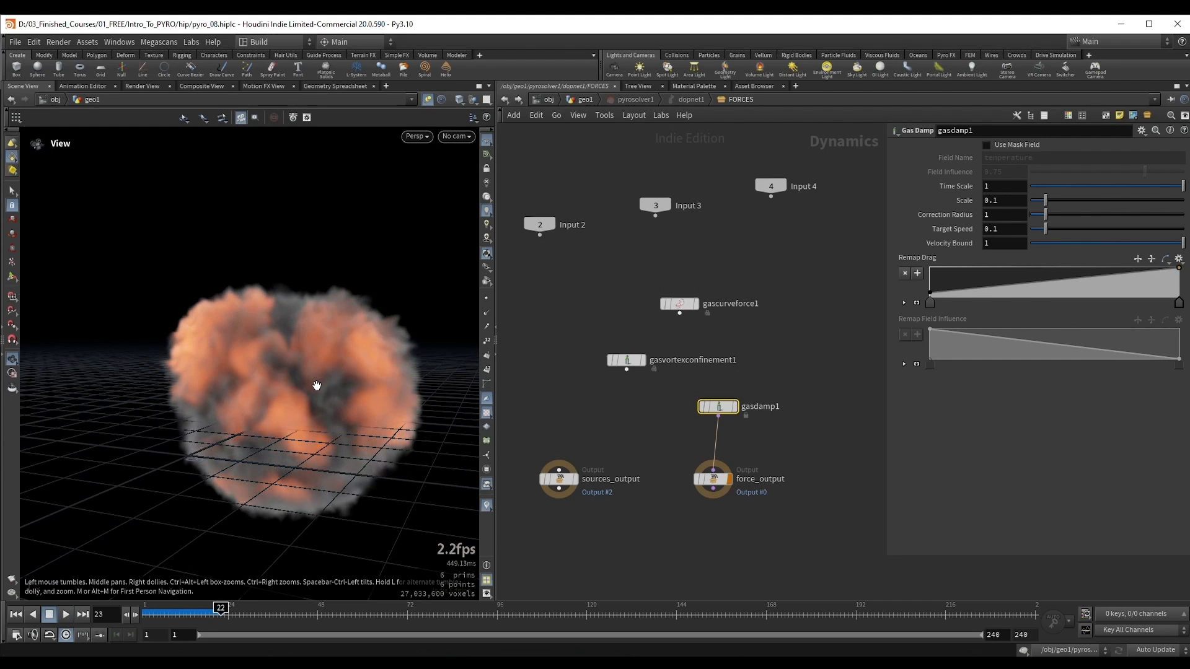
pyautogui.press('Up')
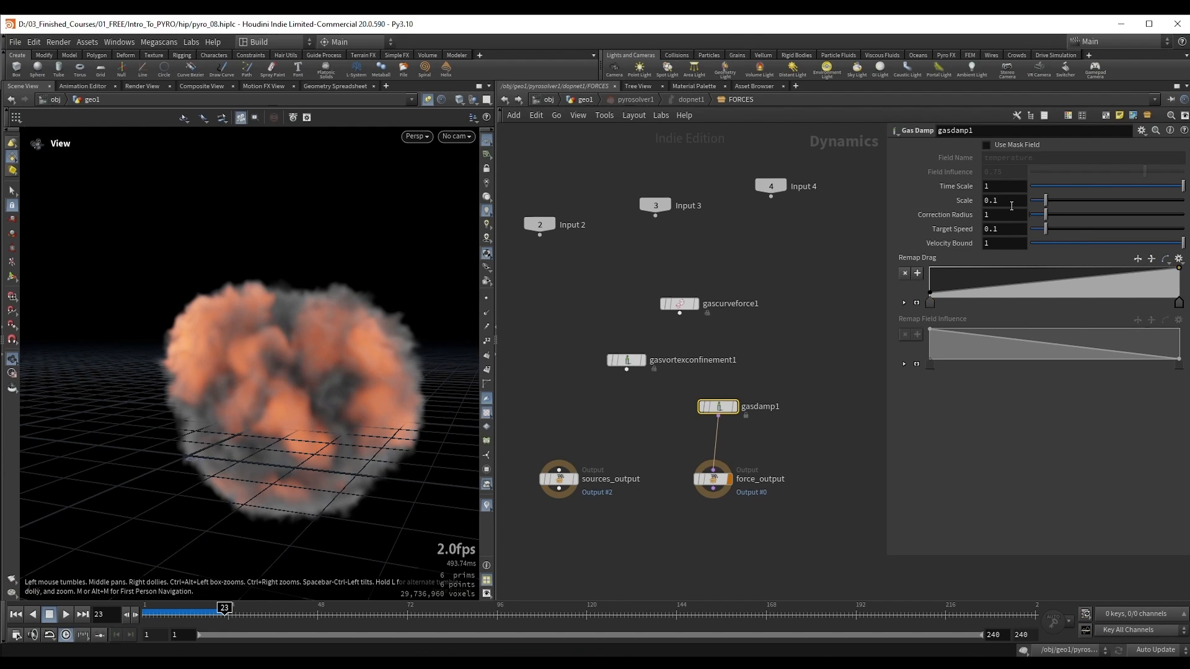
# Step: Set the Gas Damp node's Scale to 0.5 and its Target Speed to 0
pyautogui.moveTo(1012, 204); pyautogui.dragTo(979, 205)
pyautogui.doubleClick(994, 200)
pyautogui.write('5')
pyautogui.press('Return')
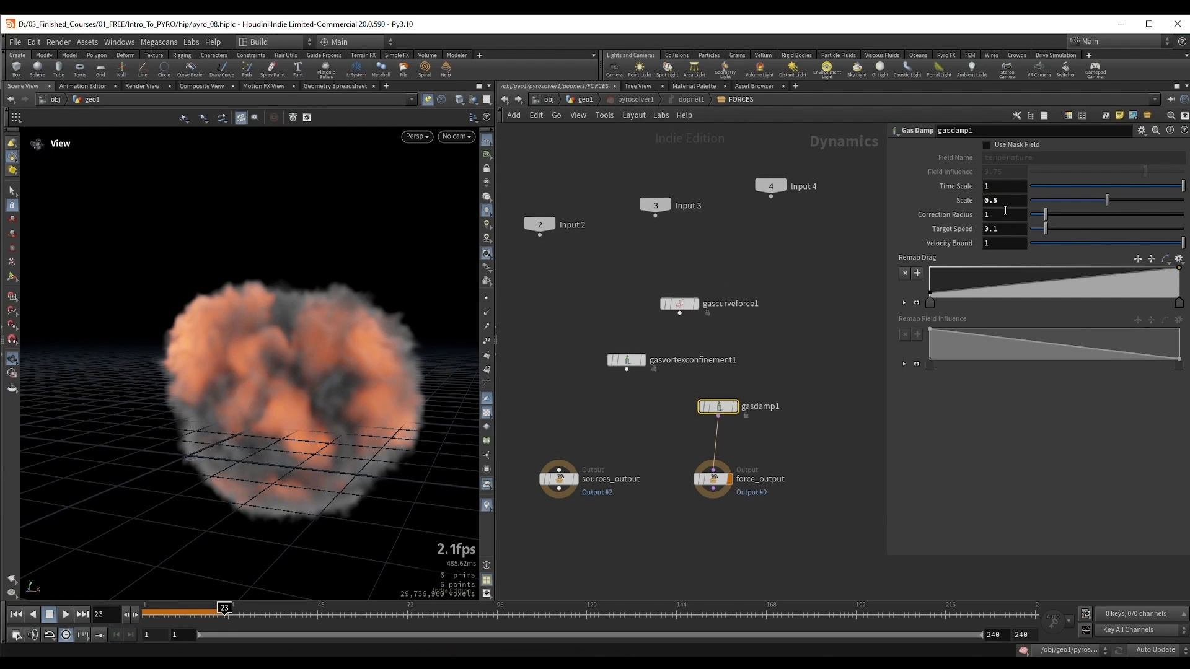
pyautogui.doubleClick(1000, 229)
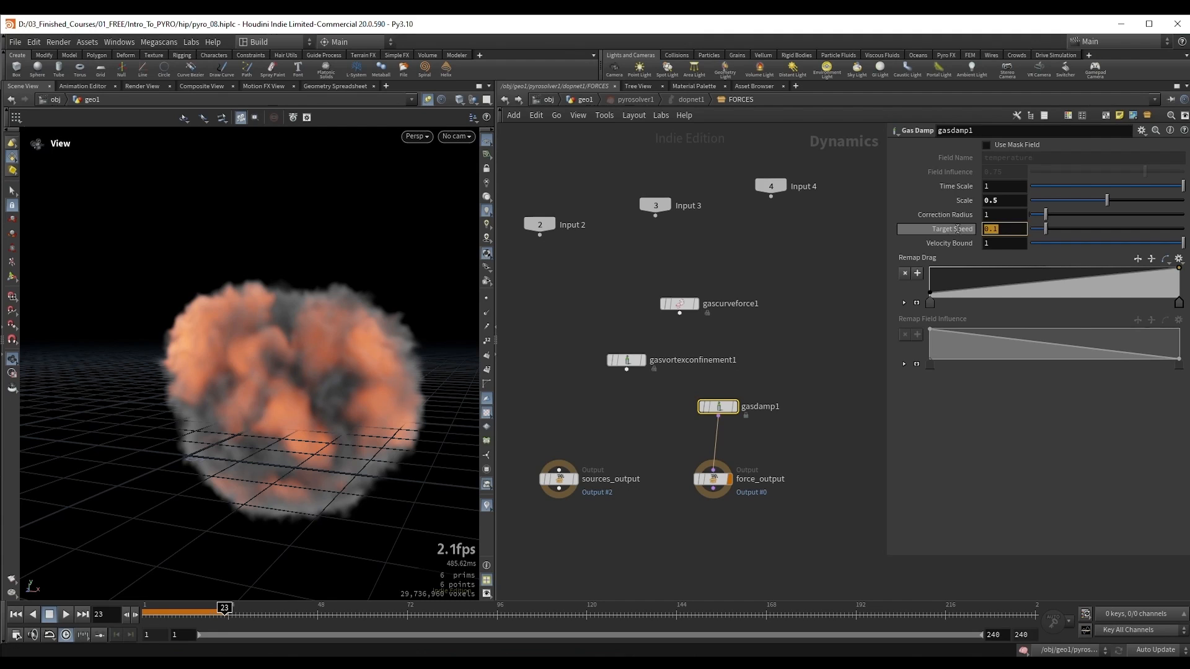
pyautogui.write('0')
pyautogui.press('Return')
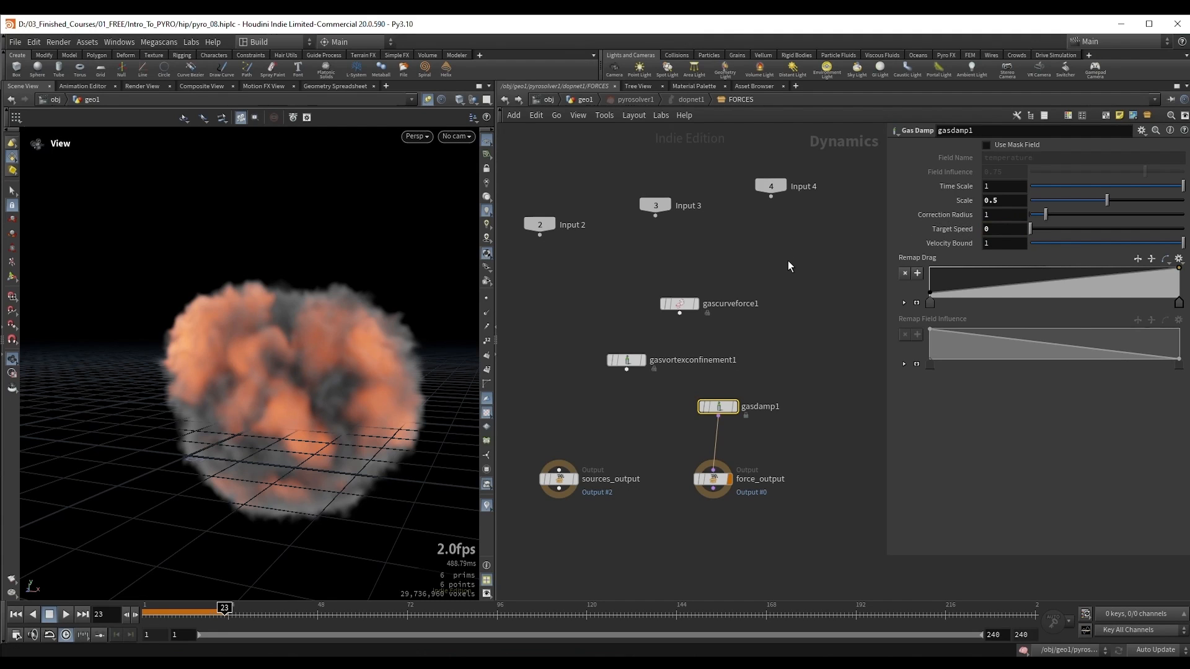
# Step: Run the damped simulation from the first frame and replay the cached section from around frame 24, stopping at frame 49
pyautogui.hotkey('ctrl', 'Up')
pyautogui.press('Up')
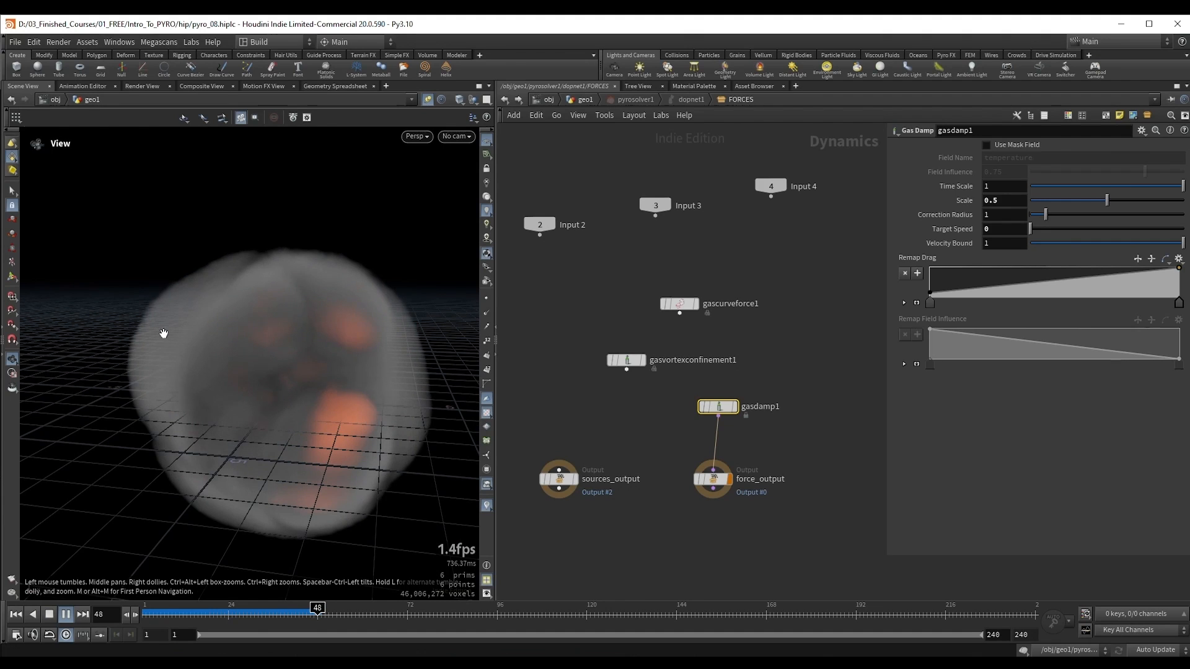
pyautogui.moveTo(345, 376); pyautogui.dragTo(279, 378)
pyautogui.click(228, 608)
pyautogui.press('Up')
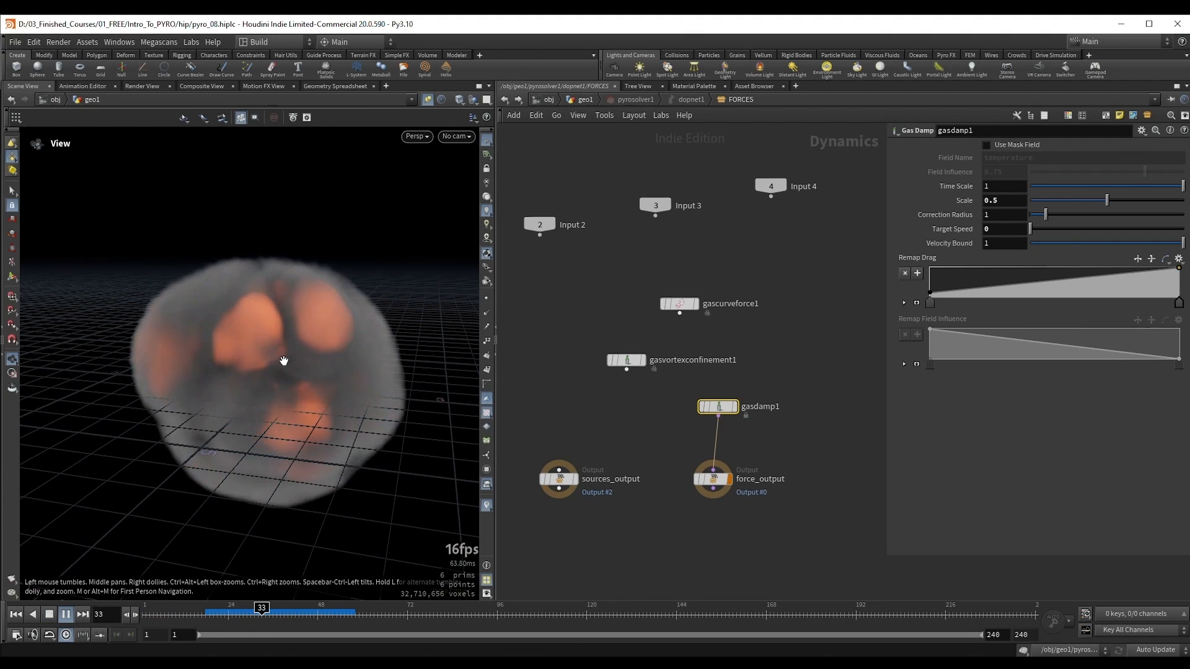
pyautogui.press('Up')
pyautogui.click(225, 612)
pyautogui.press('Up')
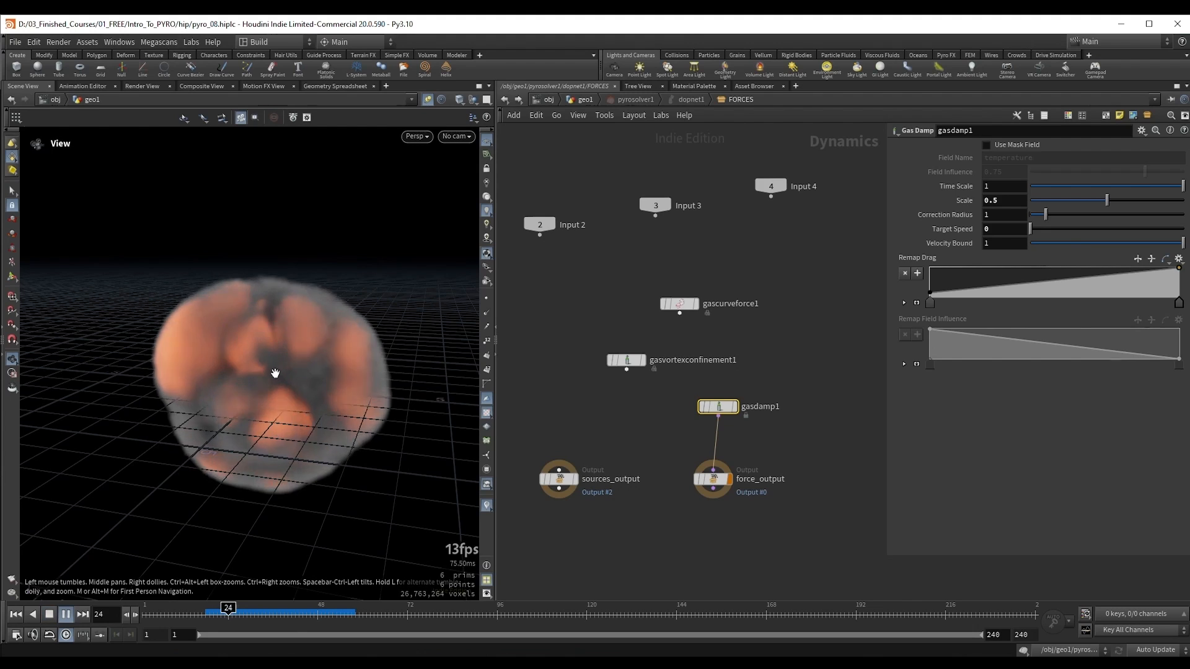
pyautogui.press('Up')
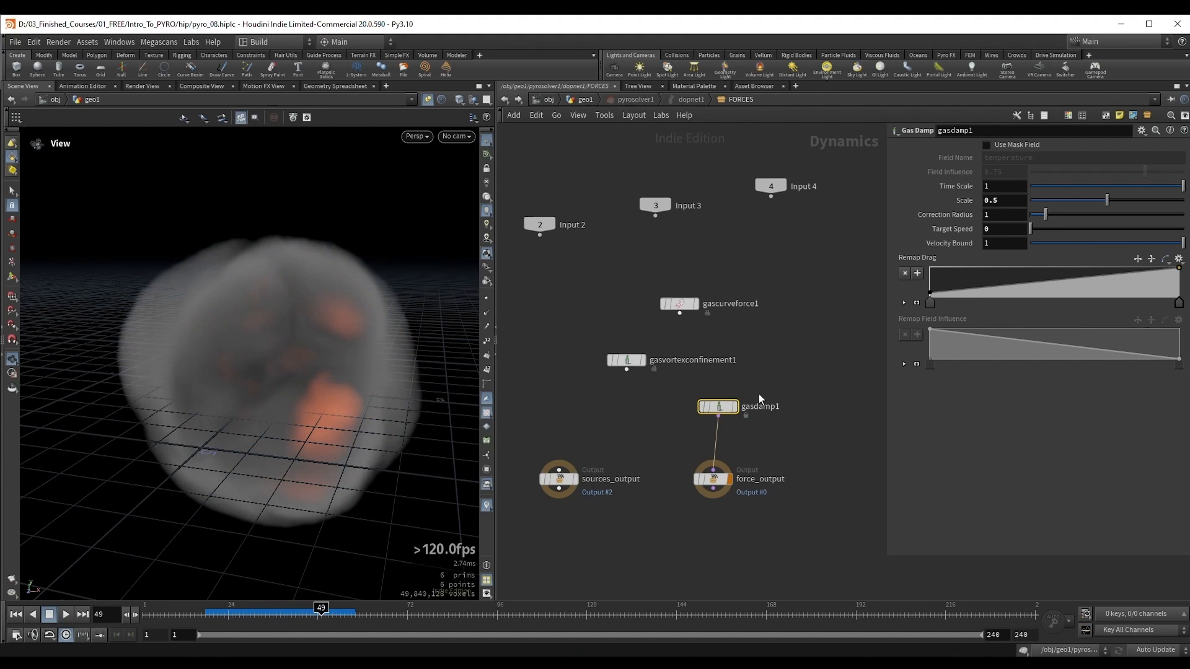
# Step: Leave the solver's FORCES network and return to the geo1 network
pyautogui.moveTo(781, 381); pyautogui.dragTo(664, 426)
pyautogui.moveTo(671, 441); pyautogui.dragTo(764, 391)
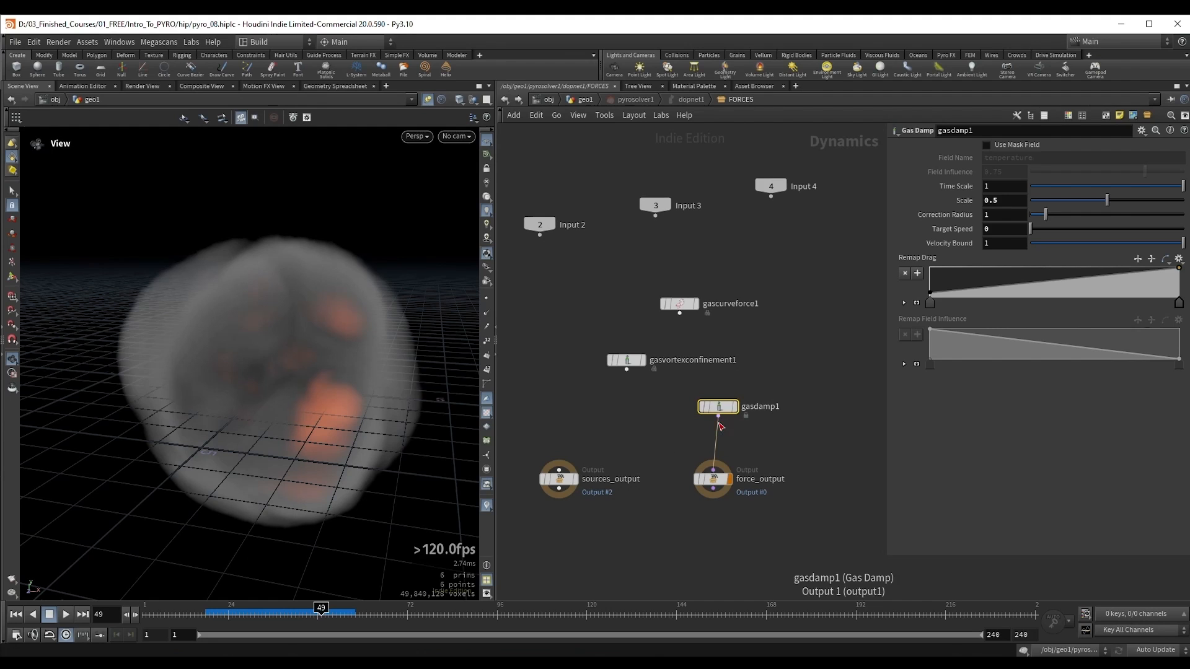
pyautogui.press('u')
pyautogui.press('u')
pyautogui.press('u')
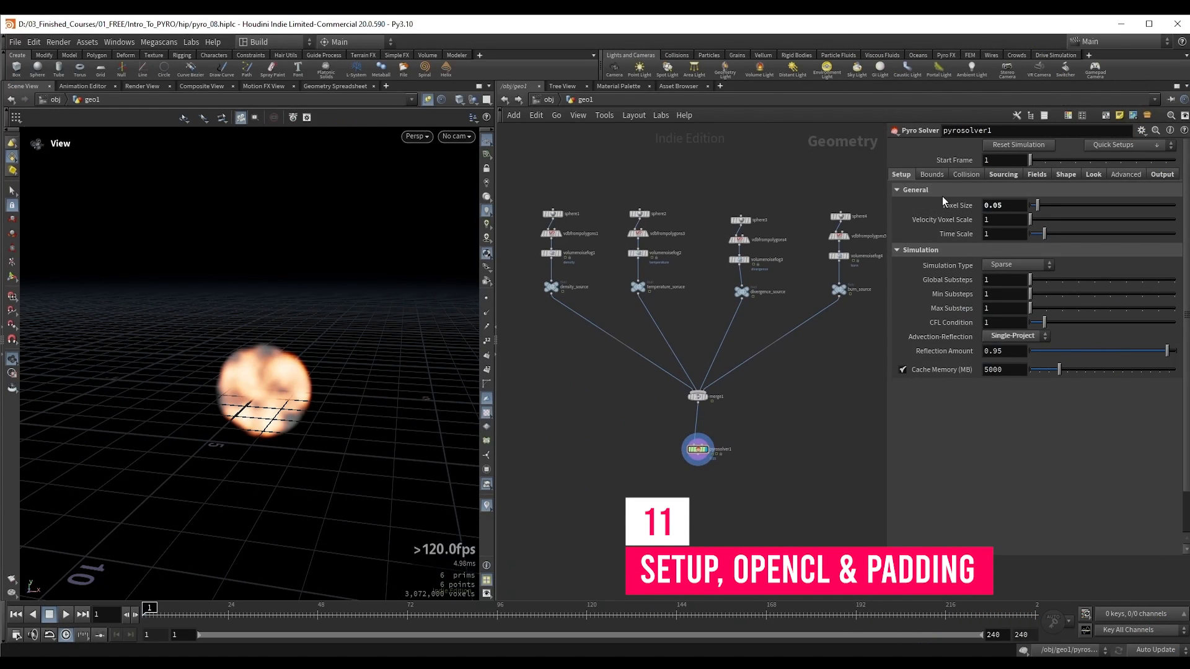
# Step: Set pyrosolver1's Voxel Size to 0.036 and run the simulation to frame 12 to examine the added detail
pyautogui.moveTo(969, 212)
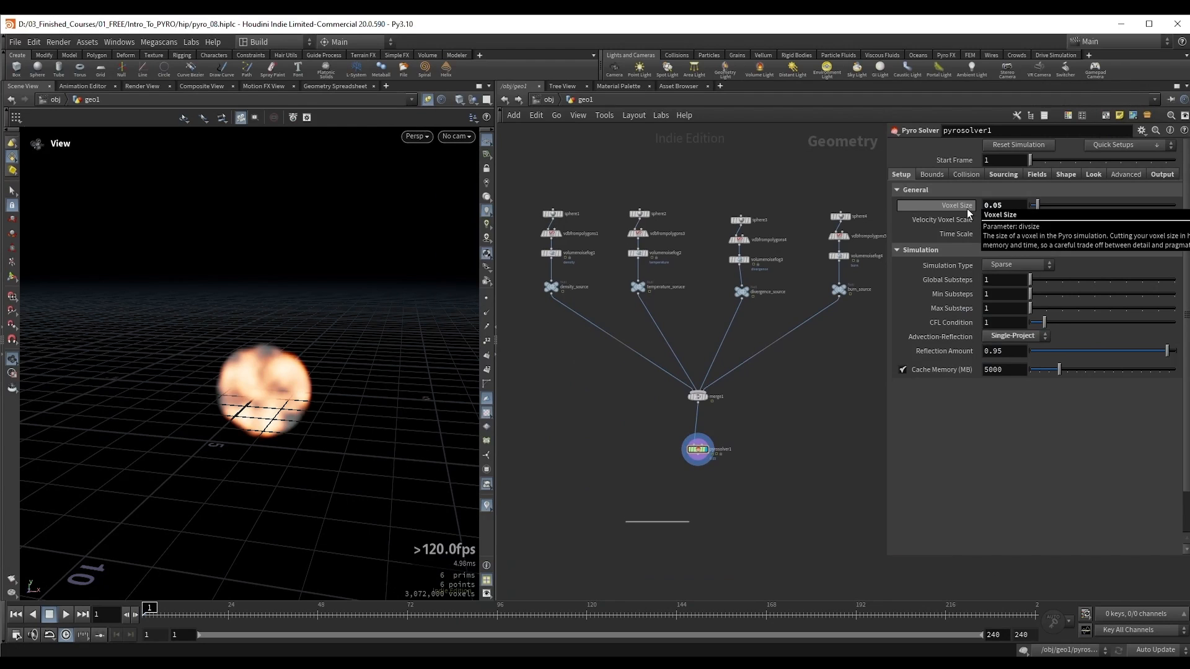
pyautogui.moveTo(997, 207); pyautogui.dragTo(1005, 207)
pyautogui.write('36')
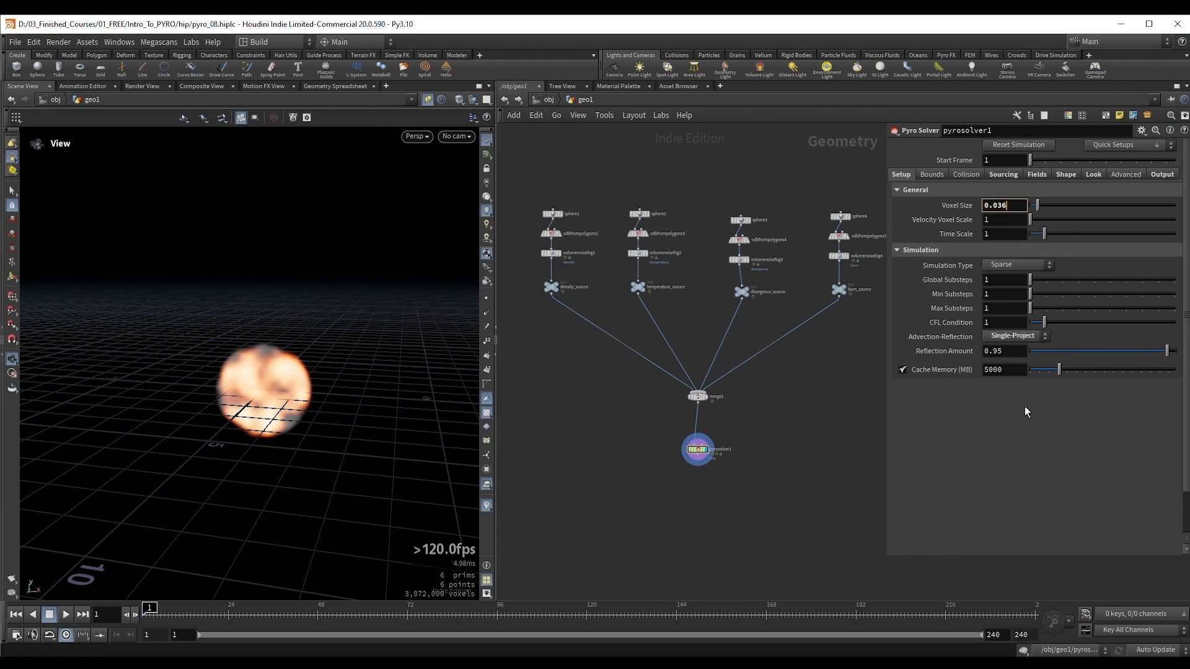
pyautogui.press('Return')
pyautogui.moveTo(229, 372); pyautogui.dragTo(256, 367)
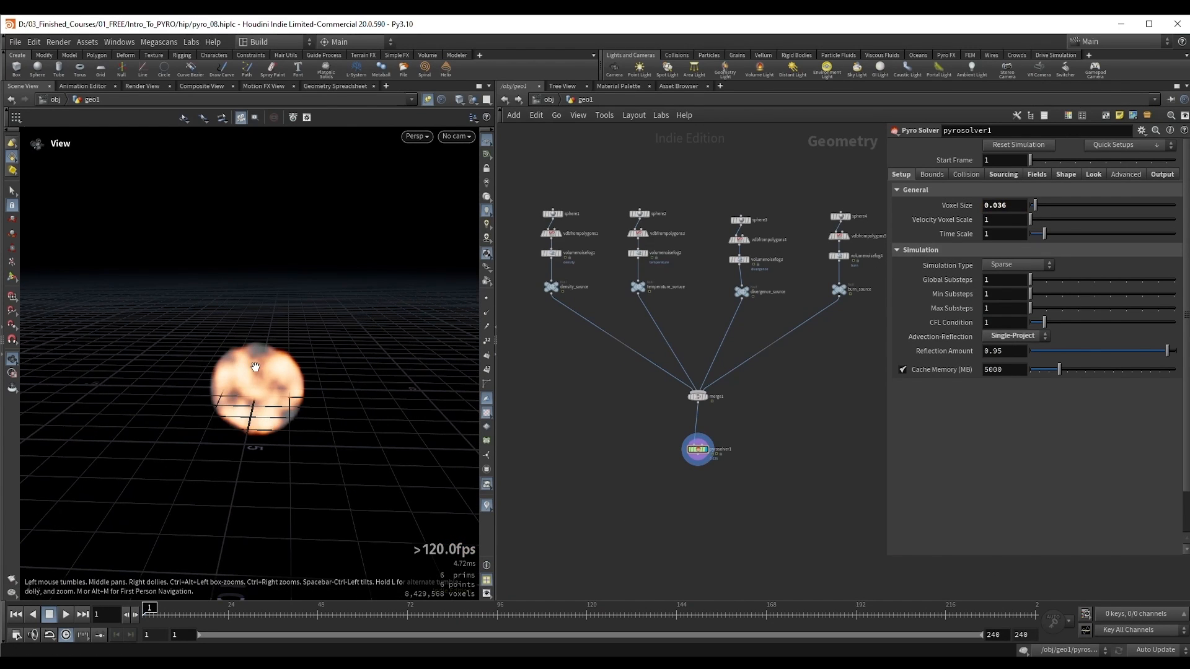
pyautogui.press('Up')
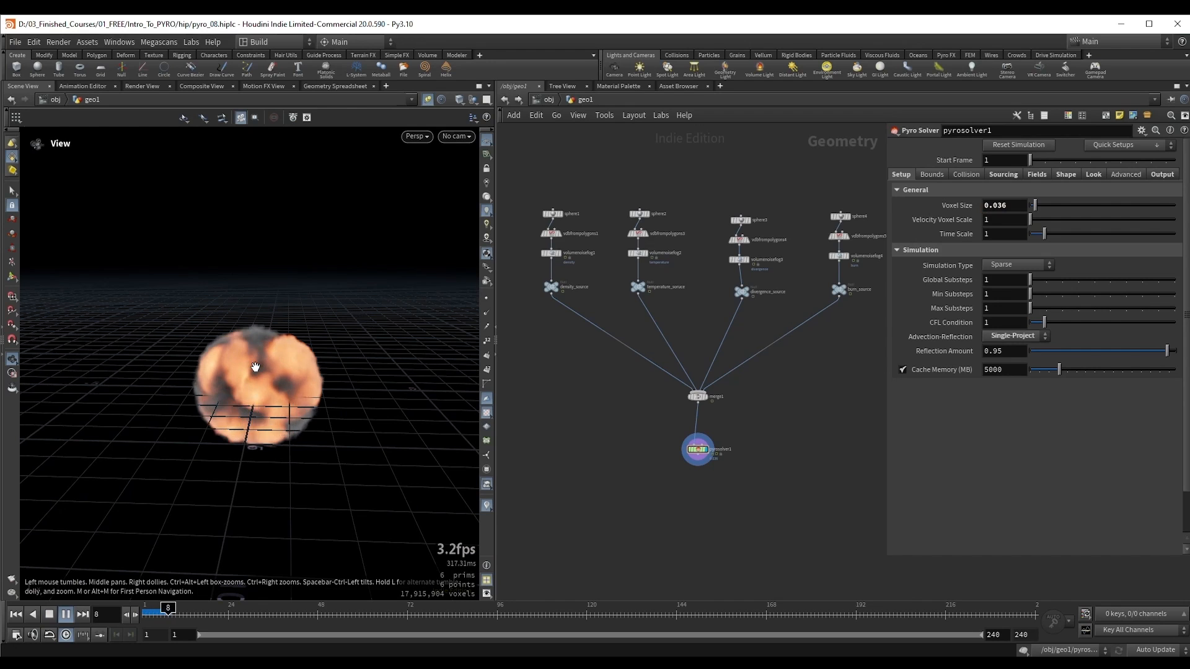
pyautogui.press('Up')
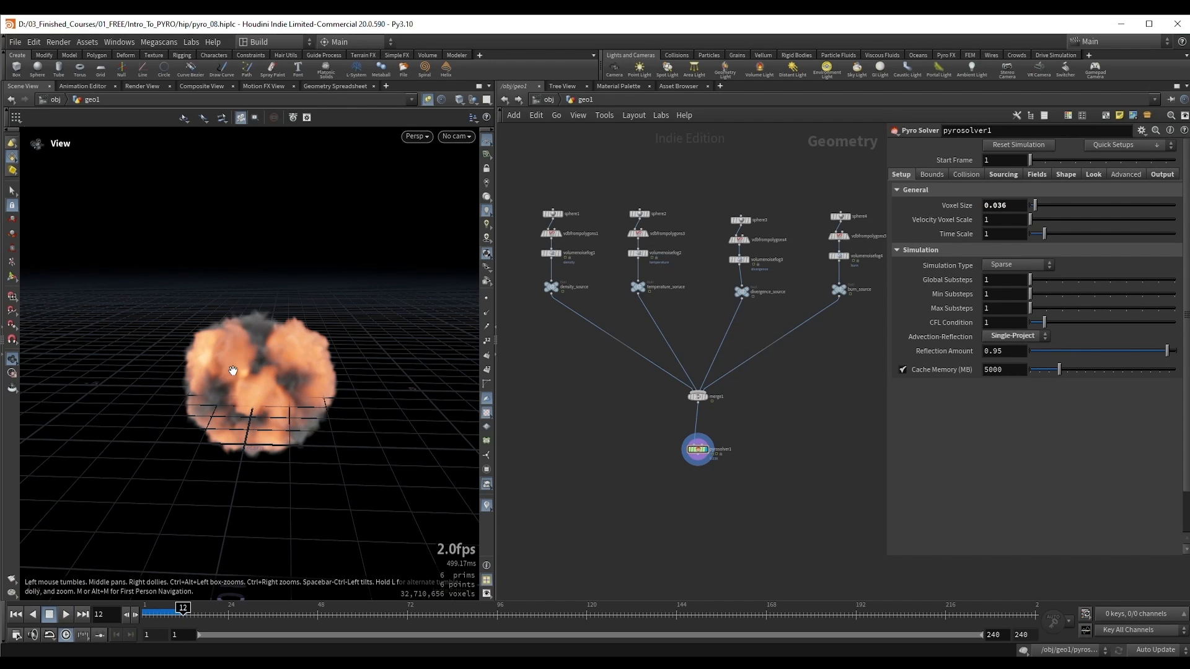
pyautogui.scroll(4, 310, 356)
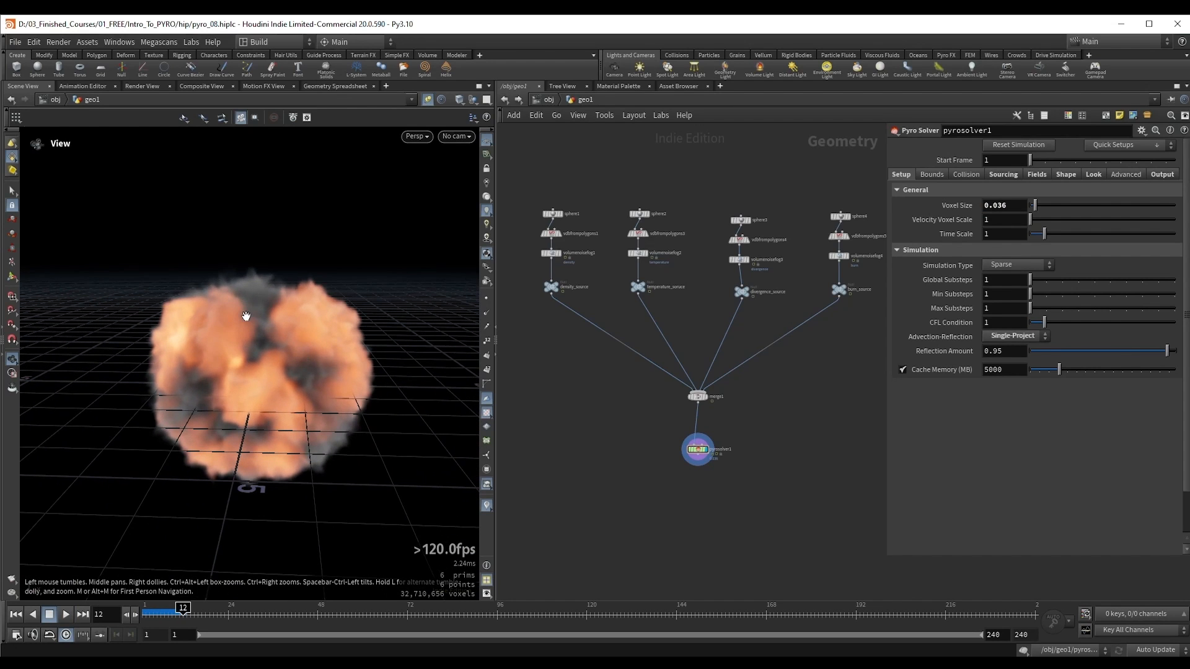
# Step: Set pyrosolver1's Voxel Size to 0.1 and run the simulation from the first frame to frame 33
pyautogui.hotkey('ctrl', 'z')
pyautogui.moveTo(1013, 211); pyautogui.dragTo(991, 216)
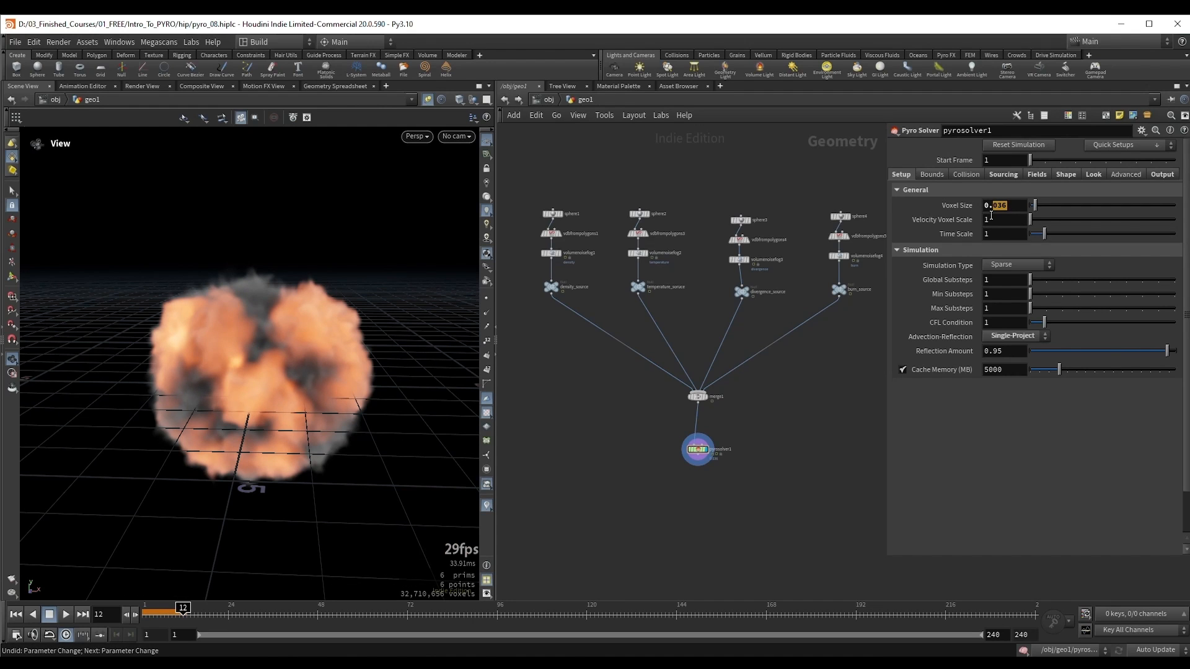
pyautogui.write('1')
pyautogui.press('Return')
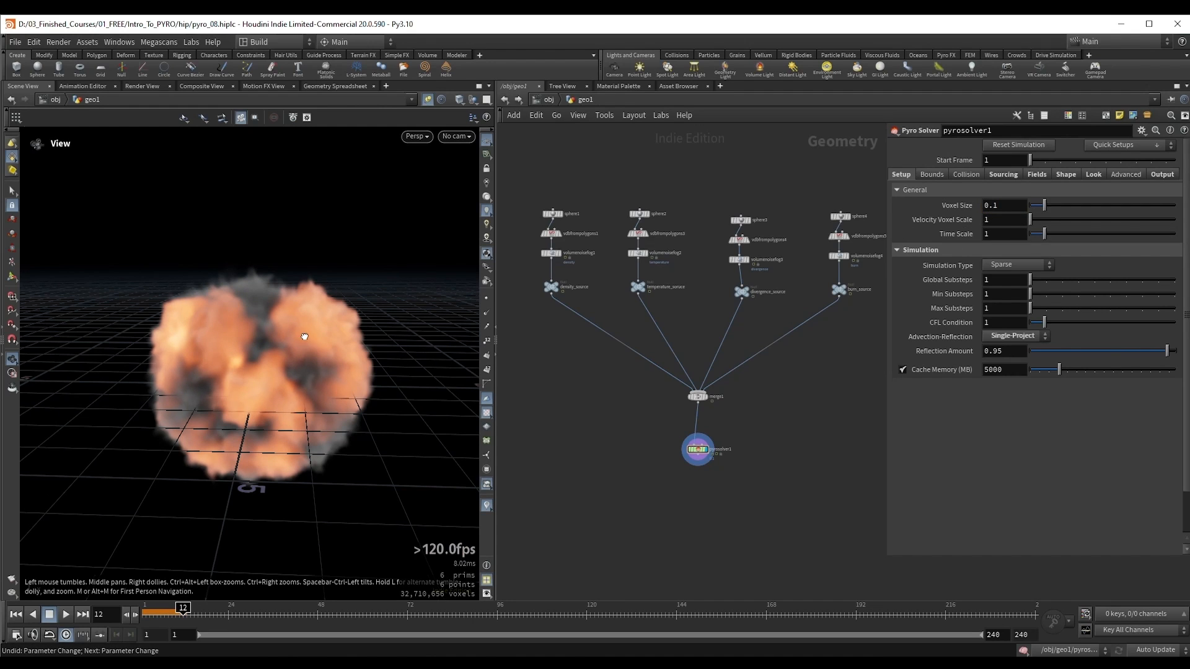
pyautogui.moveTo(305, 335); pyautogui.dragTo(300, 336)
pyautogui.hotkey('ctrl', 'Up')
pyautogui.press('Up')
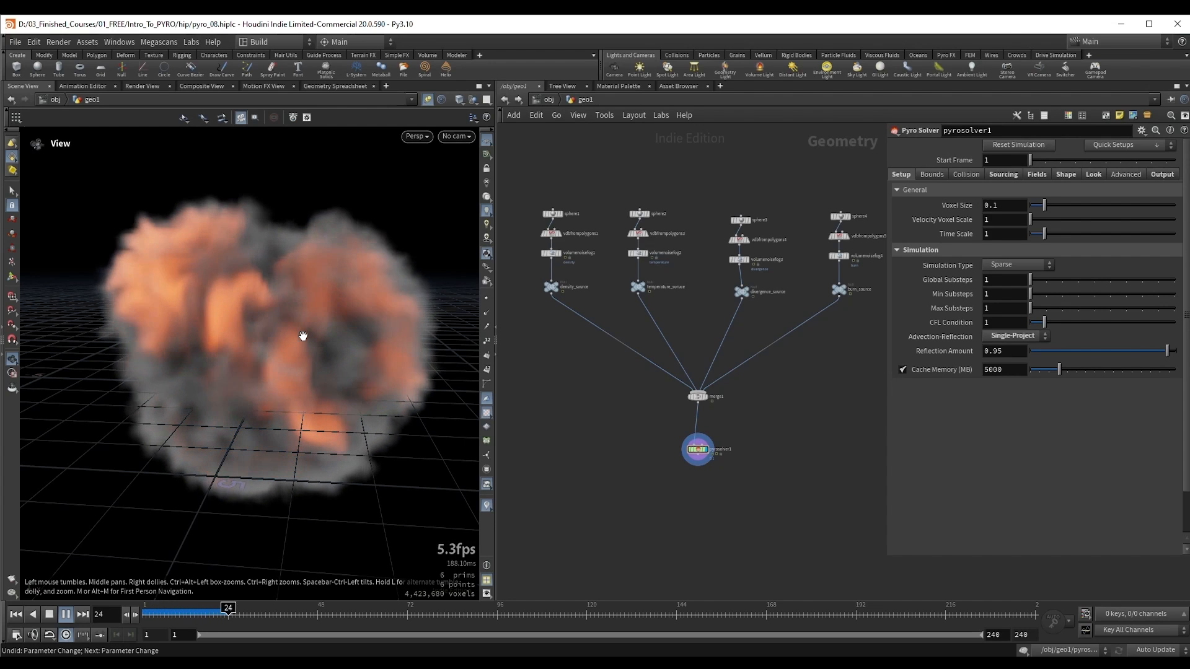
pyautogui.press('Up')
pyautogui.moveTo(305, 336); pyautogui.dragTo(300, 359)
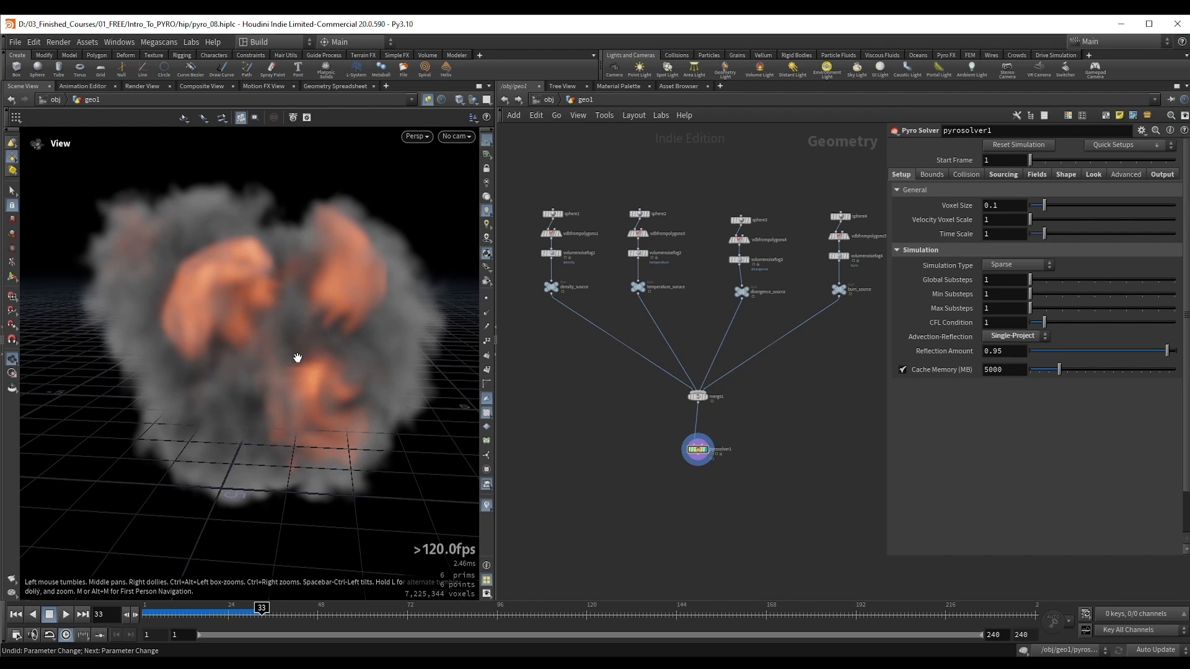
pyautogui.moveTo(300, 340)
pyautogui.mouseDown()
pyautogui.moveTo(287, 347)
pyautogui.moveTo(308, 356)
pyautogui.mouseUp()
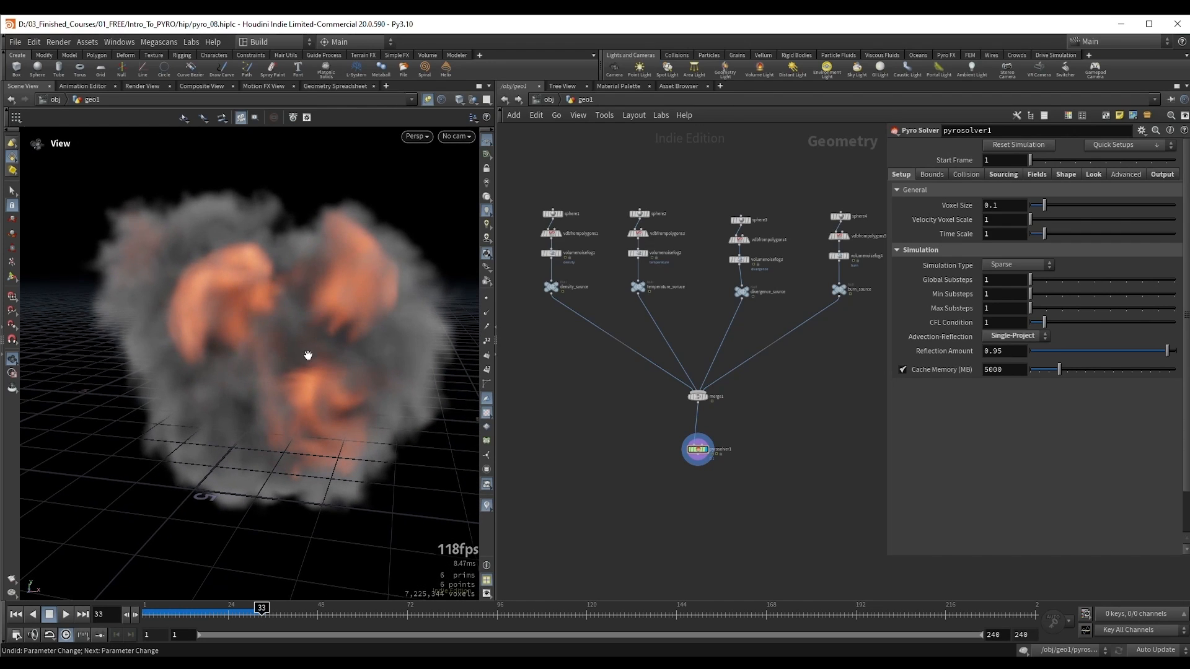
# Step: Set pyrosolver1's Voxel Size to 0.02
pyautogui.click(1009, 203)
pyautogui.press('BackSpace')
pyautogui.write('02')
pyautogui.press('Return')
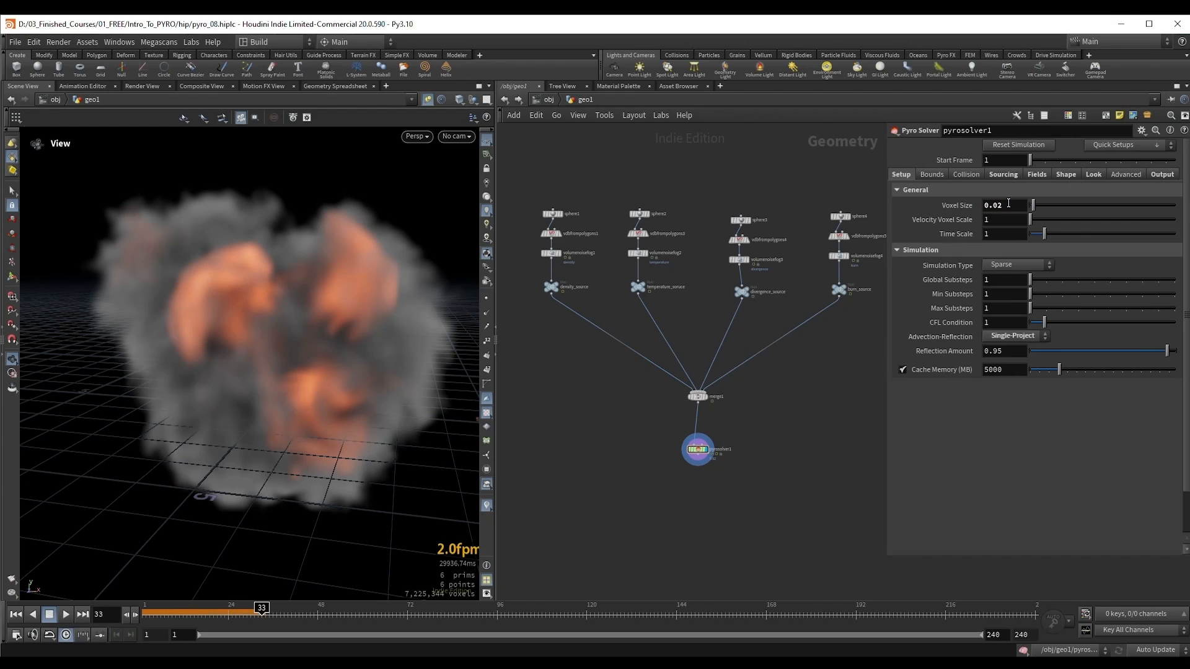
pyautogui.moveTo(779, 437); pyautogui.dragTo(773, 379, button='middle')
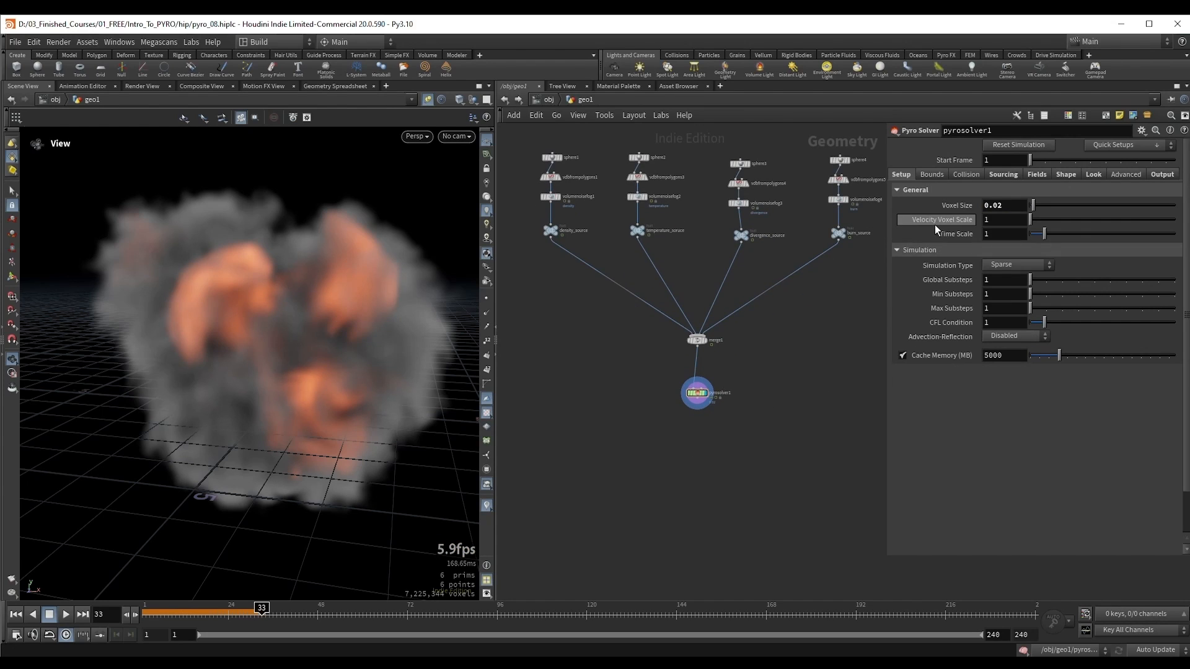
# Step: Set pyrosolver1's Advection-Reflection to Disabled and raise its Velocity Voxel Scale to 1.322
pyautogui.moveTo(934, 225)
pyautogui.moveTo(1031, 219); pyautogui.dragTo(1078, 228)
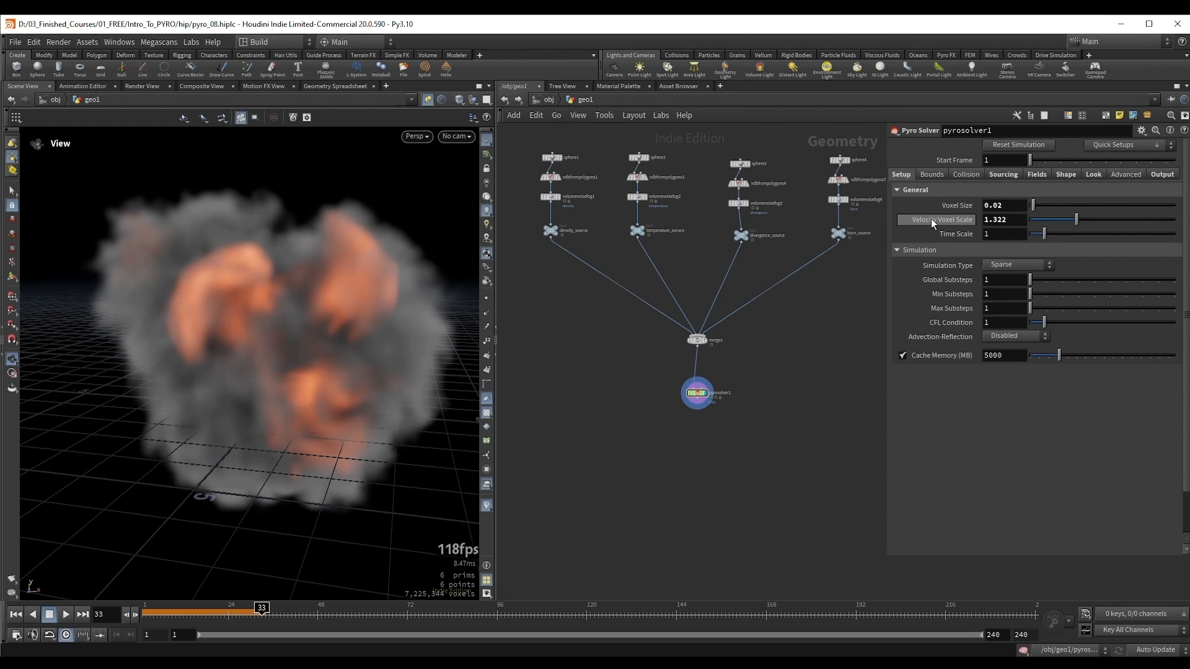
pyautogui.moveTo(921, 222)
# Step: Display volumetrail2 in the curve-based velocity network and examine its velocity trails from another angle
pyautogui.scroll(-2, 764, 351)
pyautogui.moveTo(775, 348); pyautogui.dragTo(491, 377, button='middle')
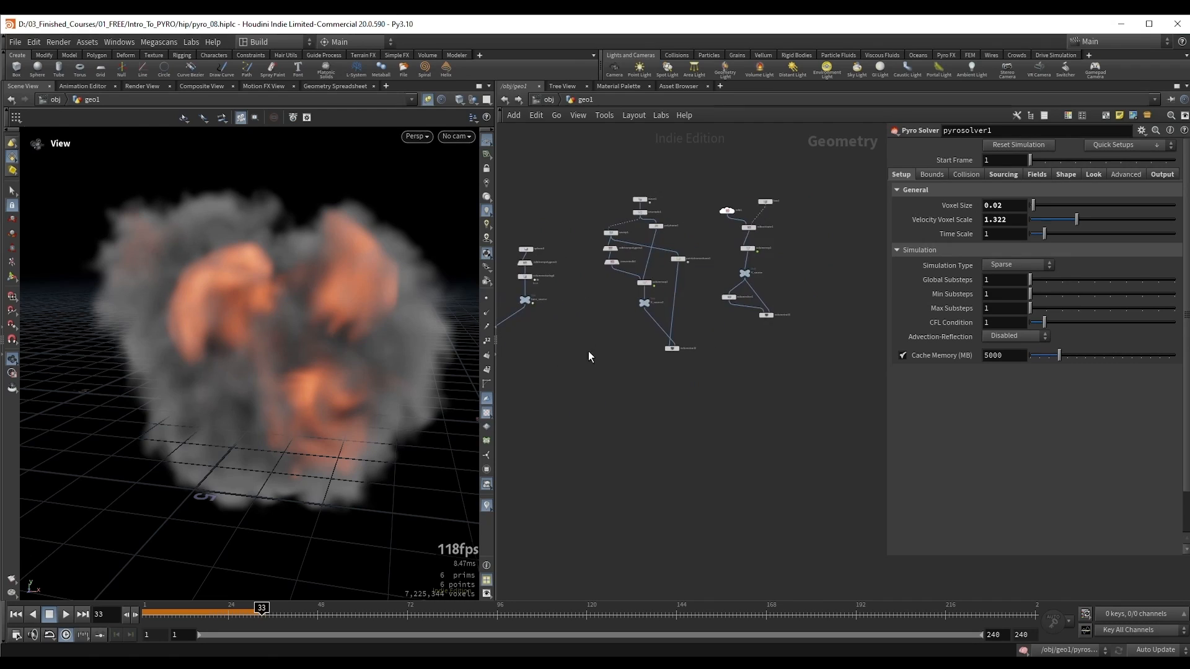
pyautogui.moveTo(610, 319); pyautogui.dragTo(645, 377, button='middle')
pyautogui.scroll(3, 656, 338)
pyautogui.click(722, 481)
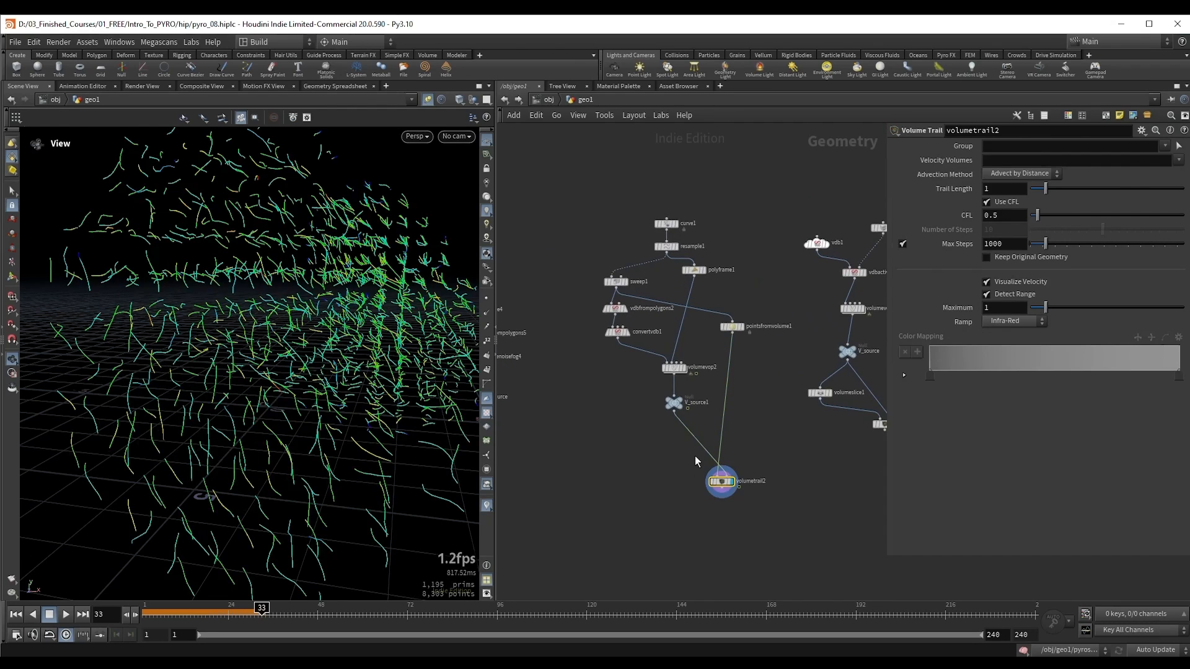
pyautogui.moveTo(292, 300); pyautogui.dragTo(285, 361)
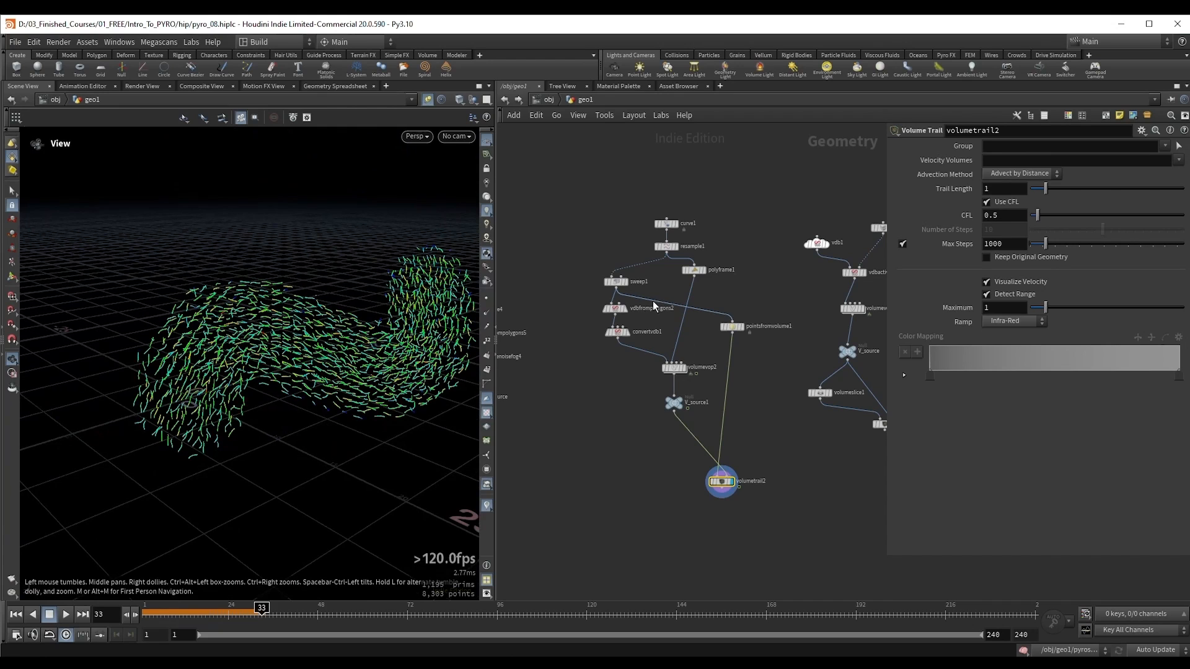
pyautogui.scroll(2, 631, 272)
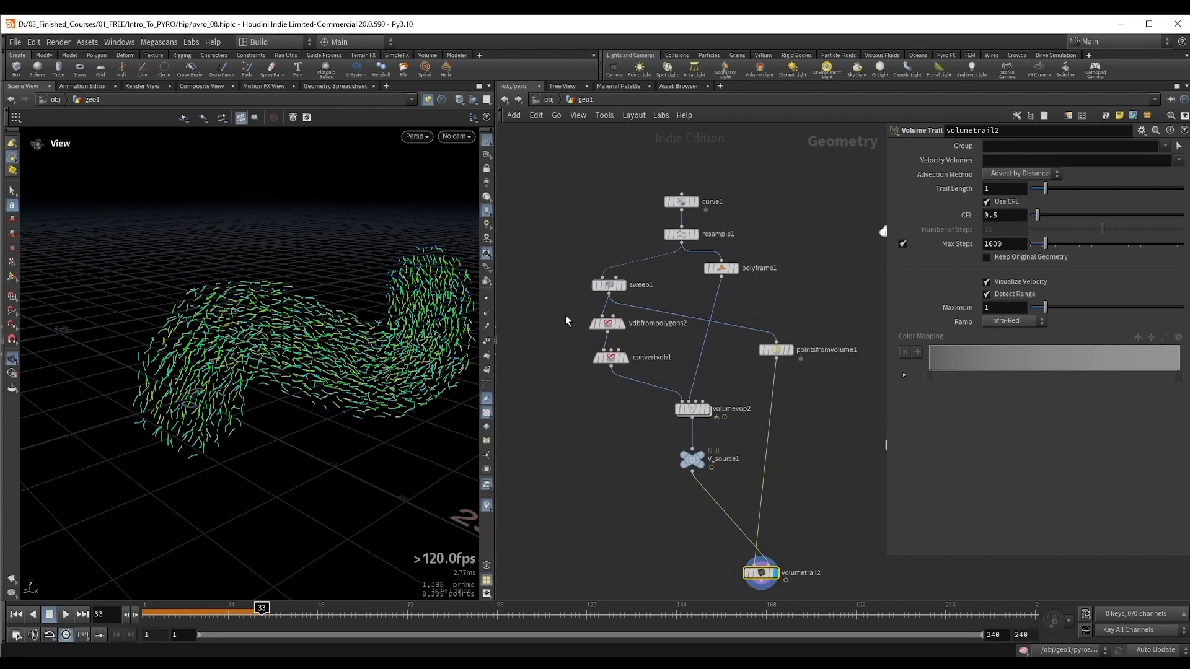
pyautogui.moveTo(356, 343); pyautogui.dragTo(373, 346)
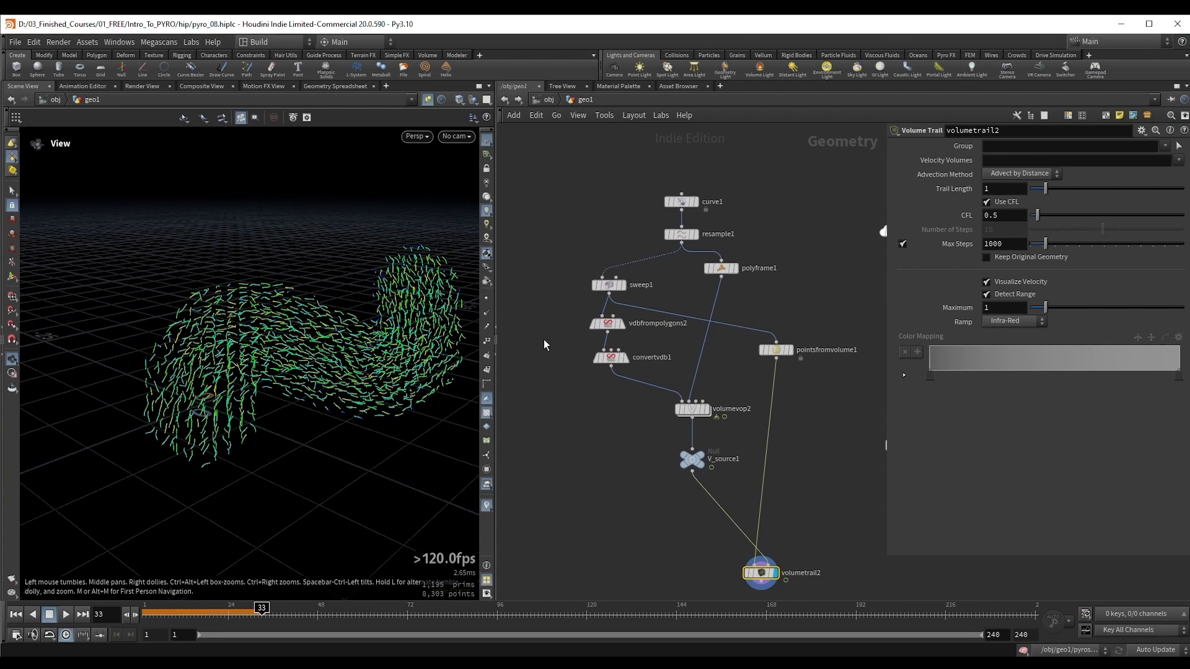
# Step: Inspect the Voxel Size settings of the velocity source nodes vdbfrompolygons2 and vdb1
pyautogui.click(607, 322)
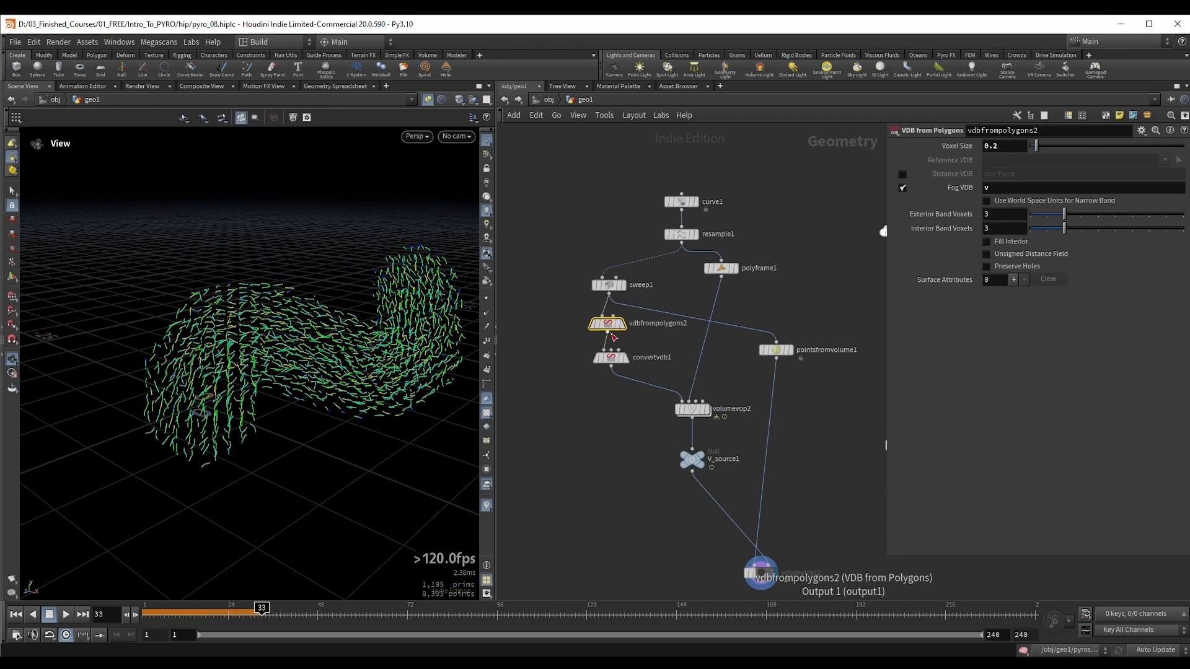
pyautogui.scroll(-2, 797, 282)
pyautogui.moveTo(797, 281); pyautogui.dragTo(600, 310, button='middle')
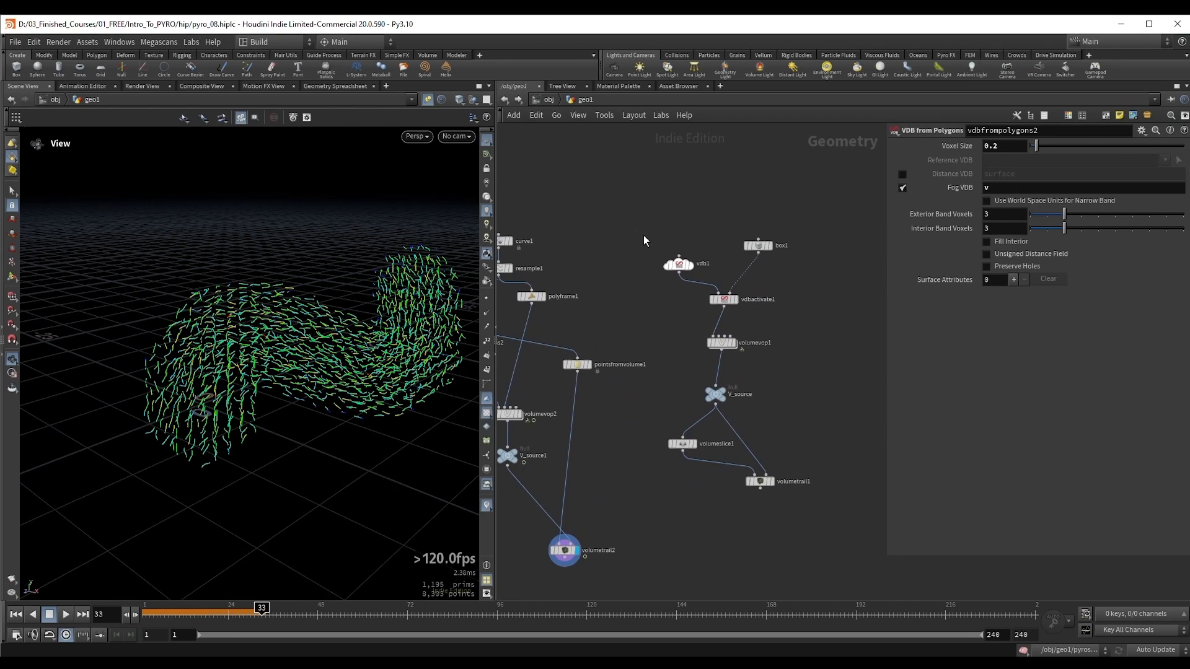
pyautogui.click(679, 264)
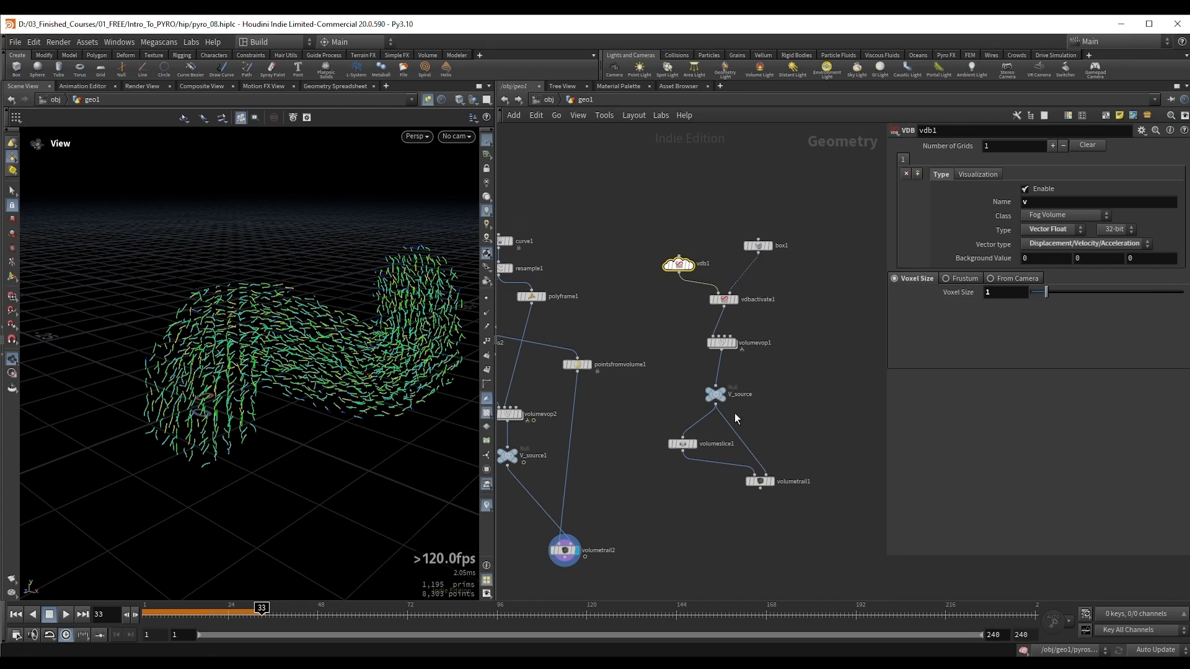
# Step: Set pyrosolver1's Time Scale to 2
pyautogui.scroll(-2, 560, 401)
pyautogui.moveTo(561, 402); pyautogui.dragTo(735, 339, button='middle')
pyautogui.moveTo(626, 351); pyautogui.dragTo(820, 280, button='middle')
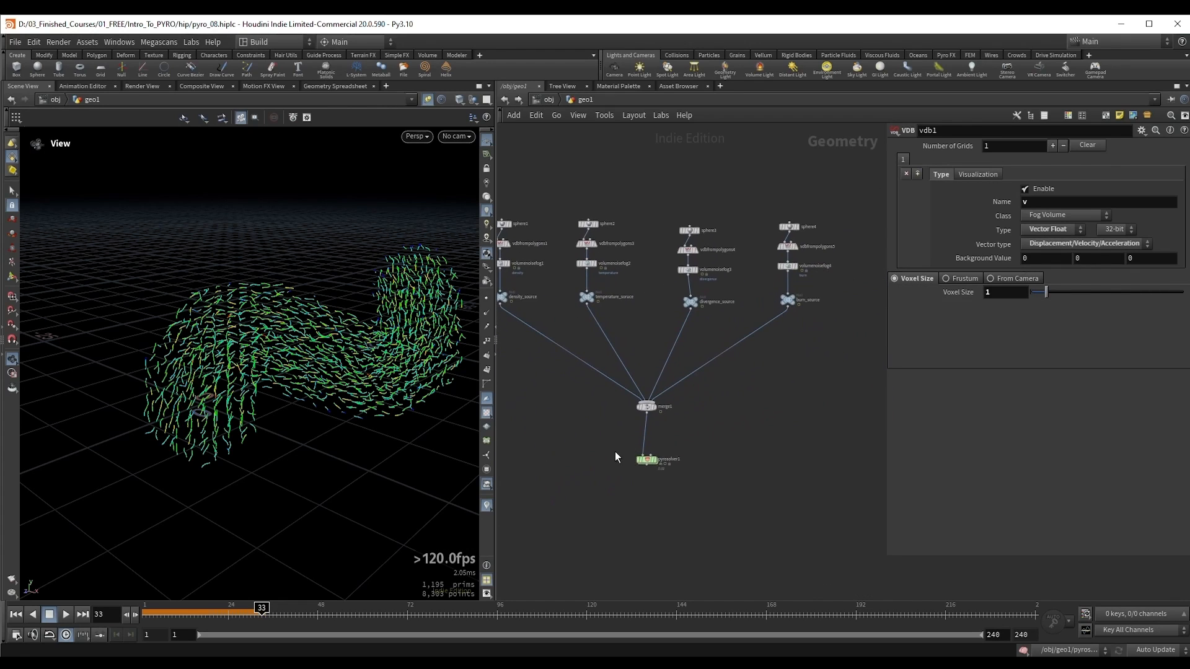
pyautogui.moveTo(614, 451); pyautogui.dragTo(691, 481)
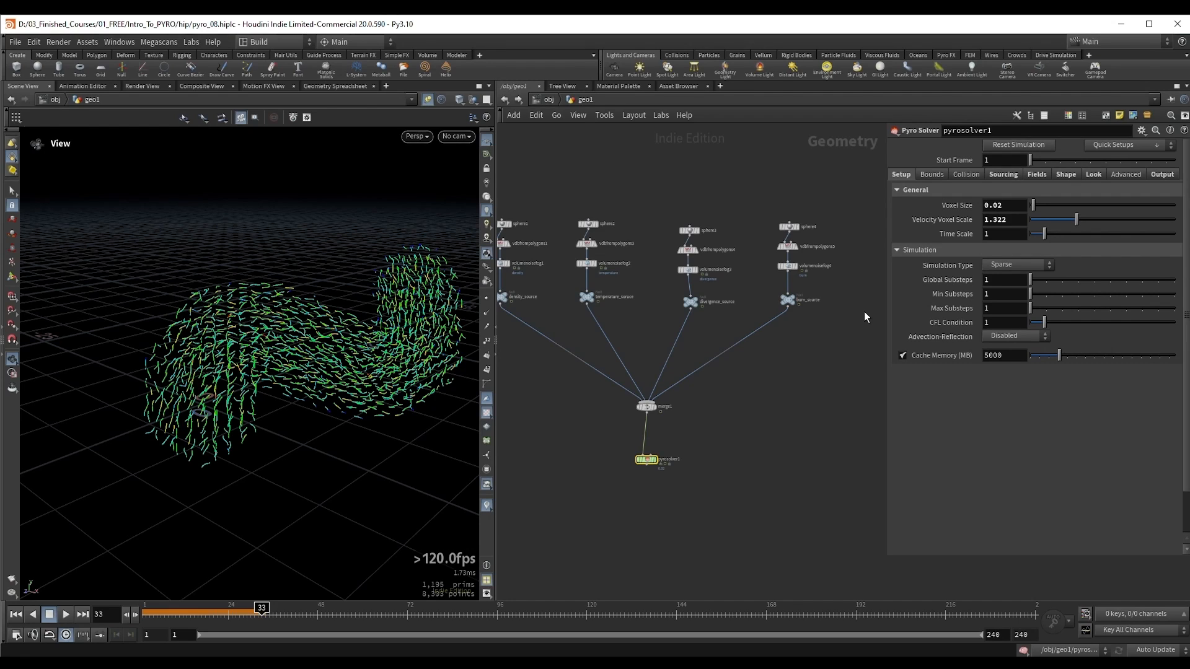
pyautogui.click(1008, 232)
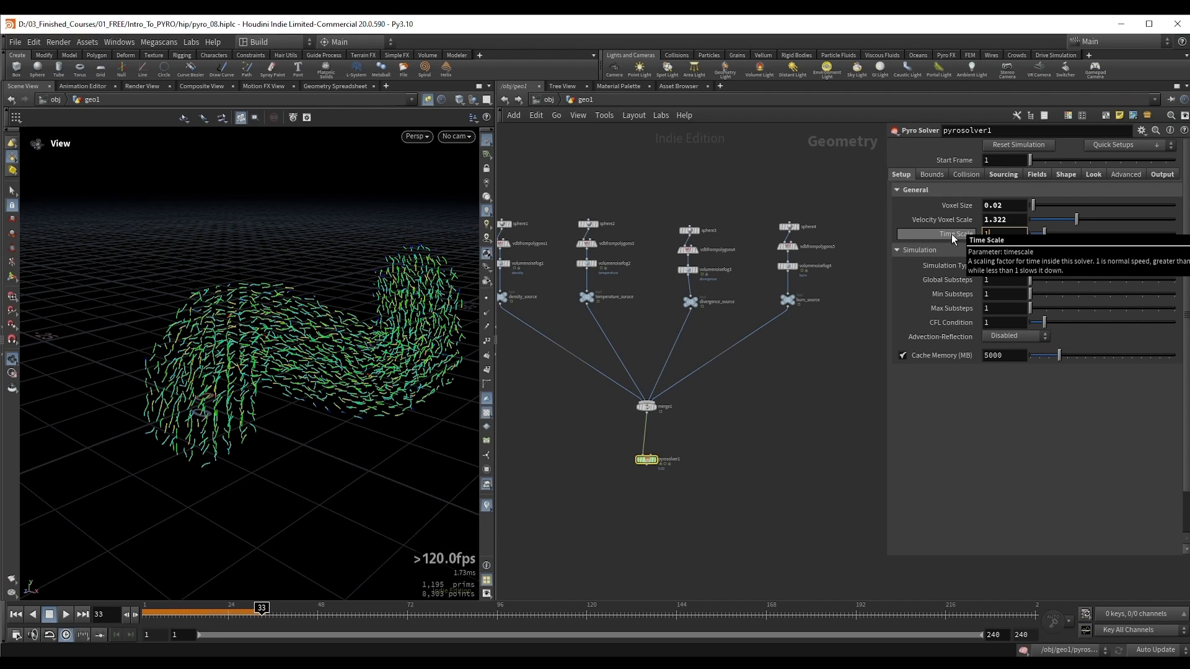
pyautogui.press('BackSpace')
pyautogui.write('2')
pyautogui.press('Return')
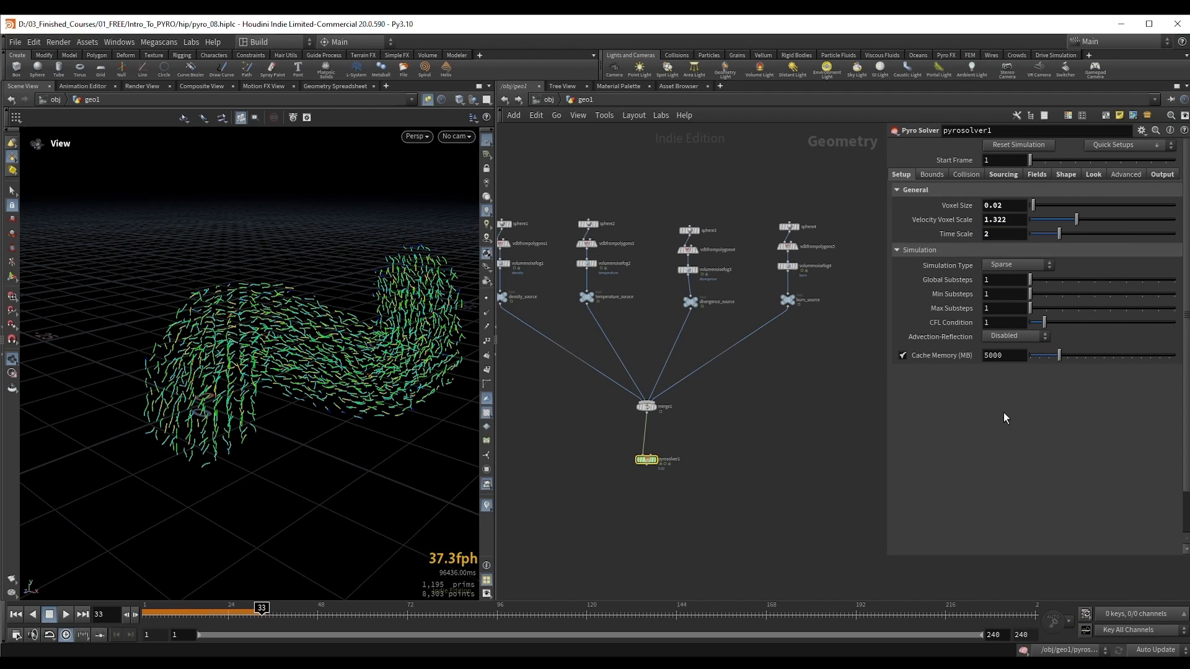
# Step: Set pyrosolver1's Time Scale to 1.5 and view the velocity trails from a different angle
pyautogui.click(987, 234)
pyautogui.write('1.5')
pyautogui.press('Return')
pyautogui.moveTo(334, 356); pyautogui.dragTo(340, 339)
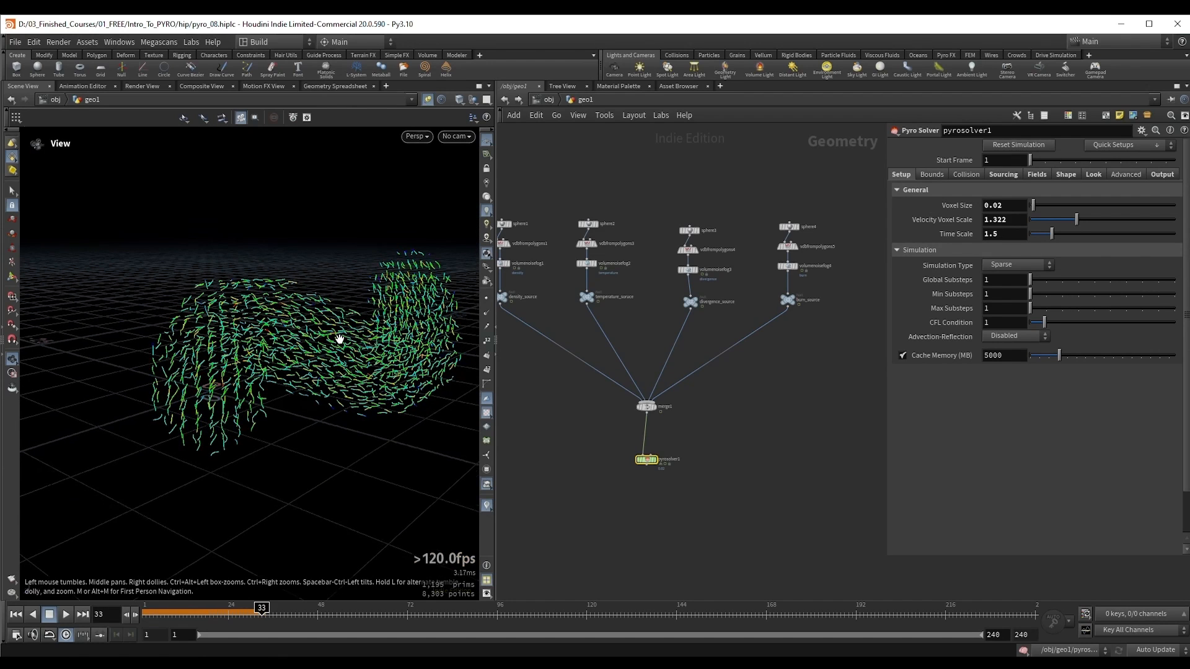
pyautogui.moveTo(339, 339)
pyautogui.mouseDown()
pyautogui.moveTo(310, 327)
pyautogui.moveTo(324, 325)
pyautogui.mouseUp()
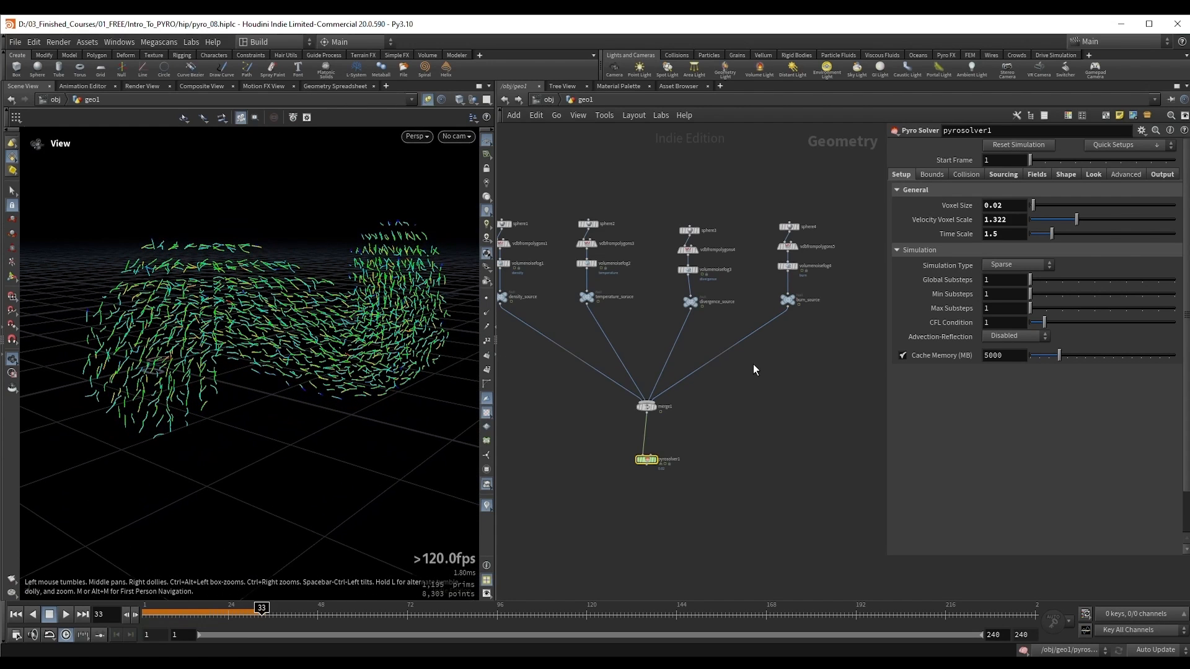
# Step: Add a Retime node connected to the output of pyrosolver1
pyautogui.moveTo(754, 365); pyautogui.dragTo(764, 382, button='middle')
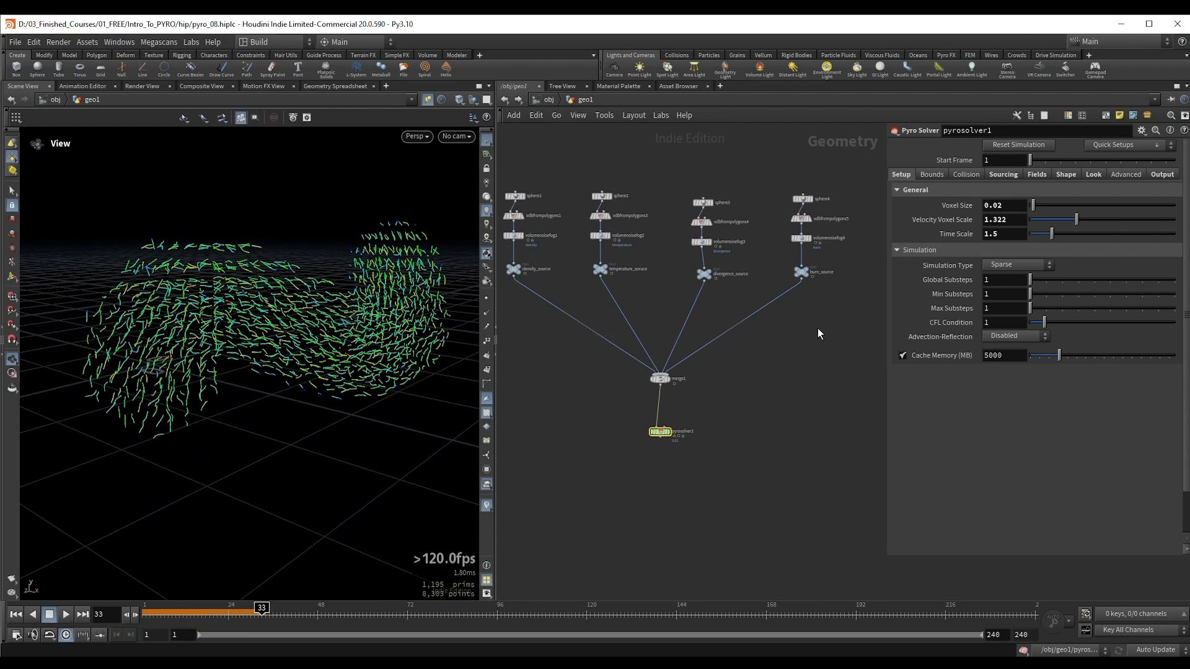
pyautogui.click(660, 438)
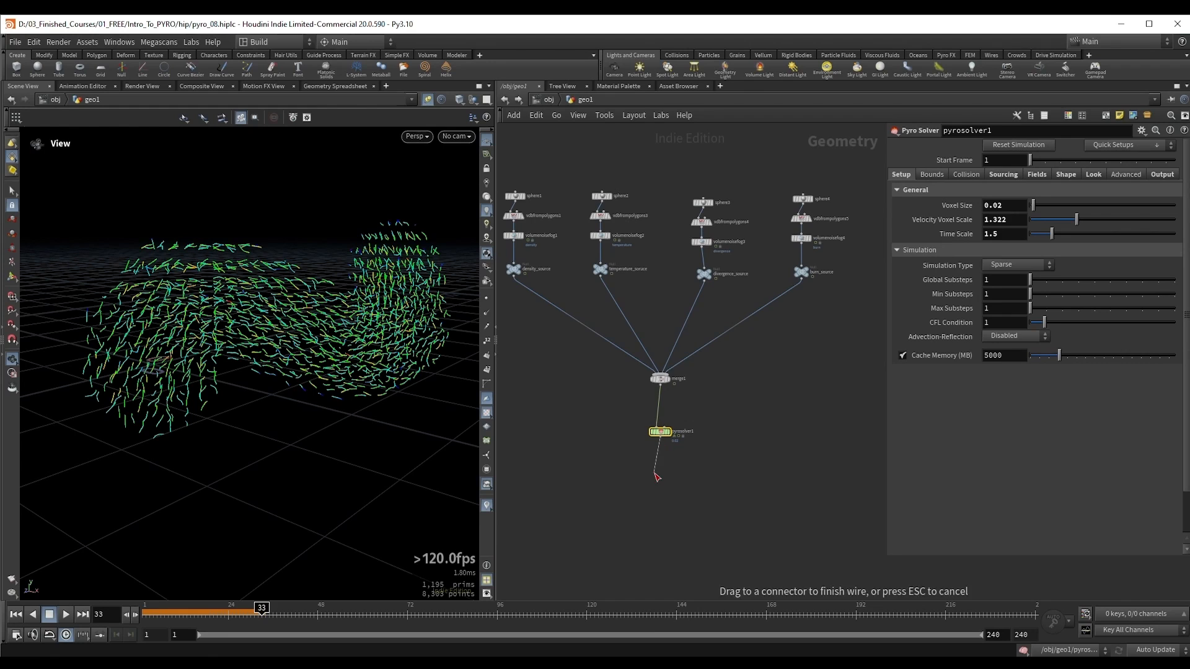
pyautogui.click(654, 472)
pyautogui.write('retime')
pyautogui.press('Return')
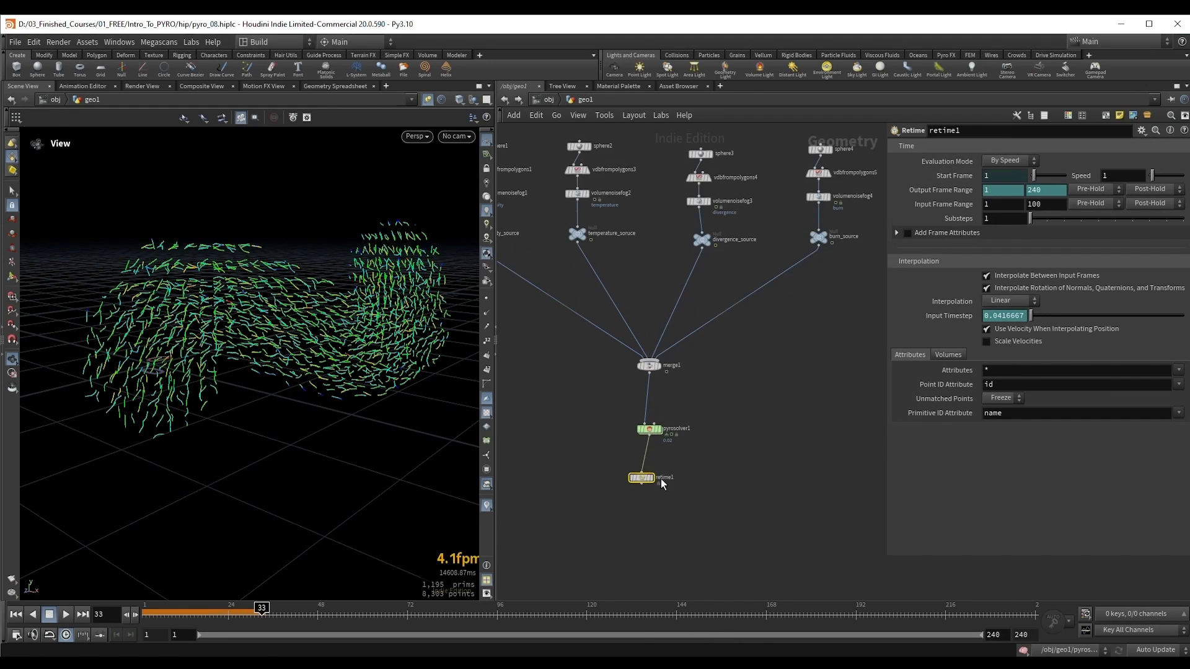
pyautogui.scroll(5, 658, 475)
pyautogui.moveTo(652, 457)
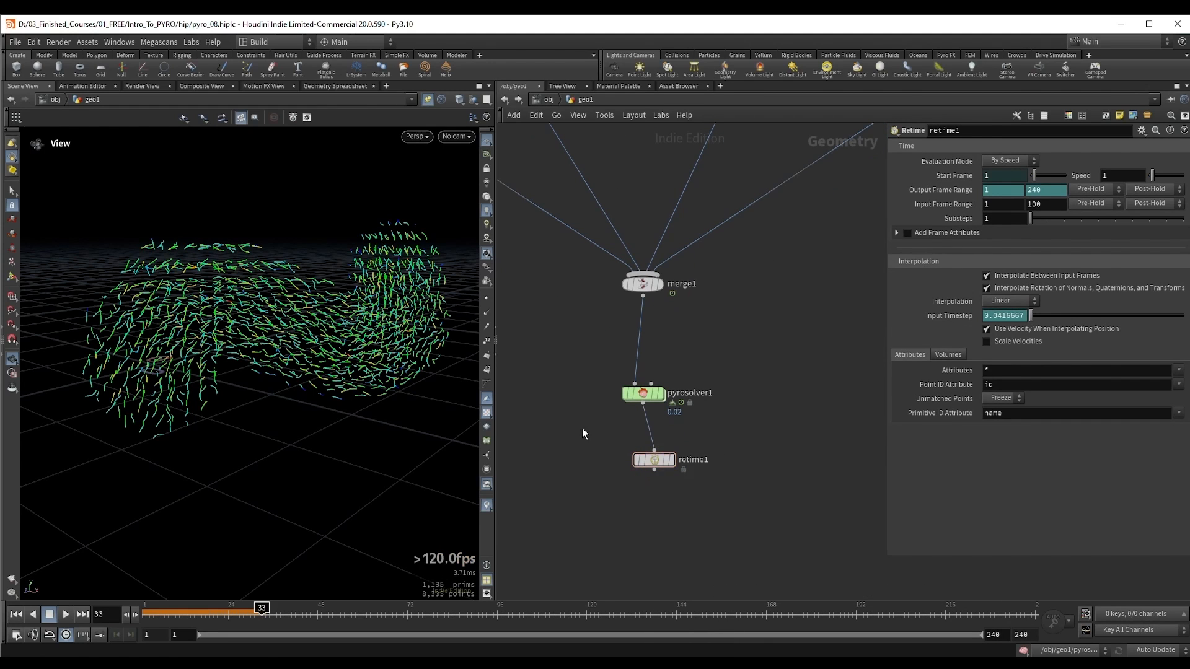
# Step: Delete the Retime node below pyrosolver1
pyautogui.moveTo(562, 419); pyautogui.dragTo(761, 526)
pyautogui.moveTo(608, 448); pyautogui.dragTo(685, 494)
pyautogui.press('Delete')
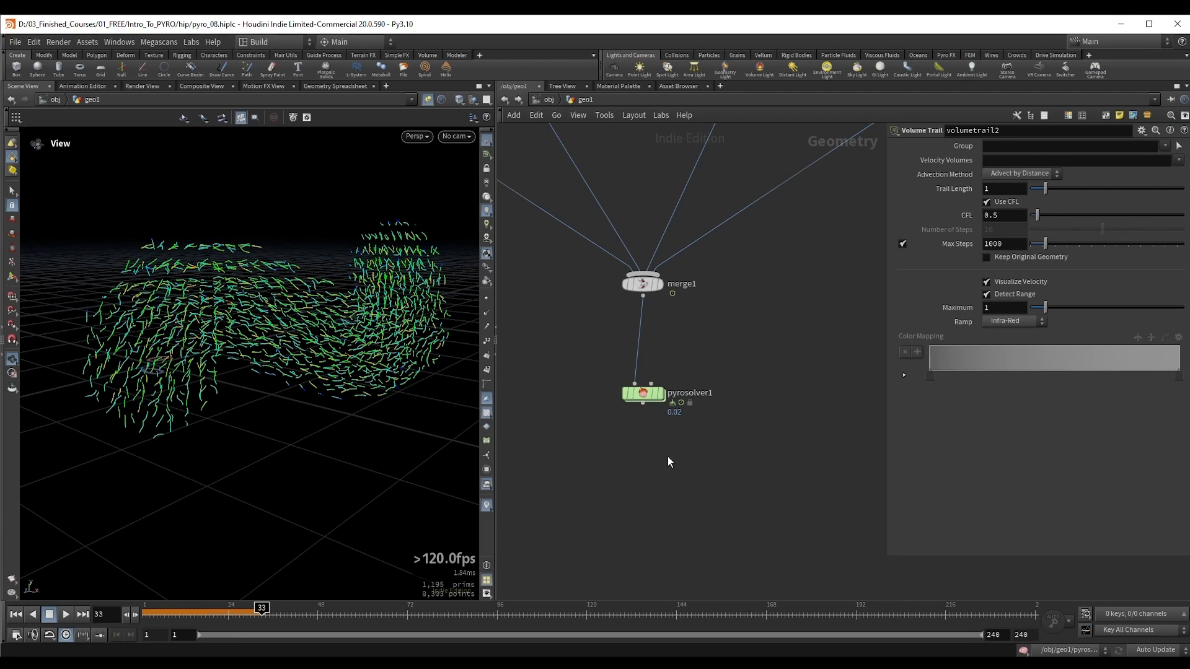
# Step: Set Max Substeps to 2 on pyrosolver1
pyautogui.click(642, 393)
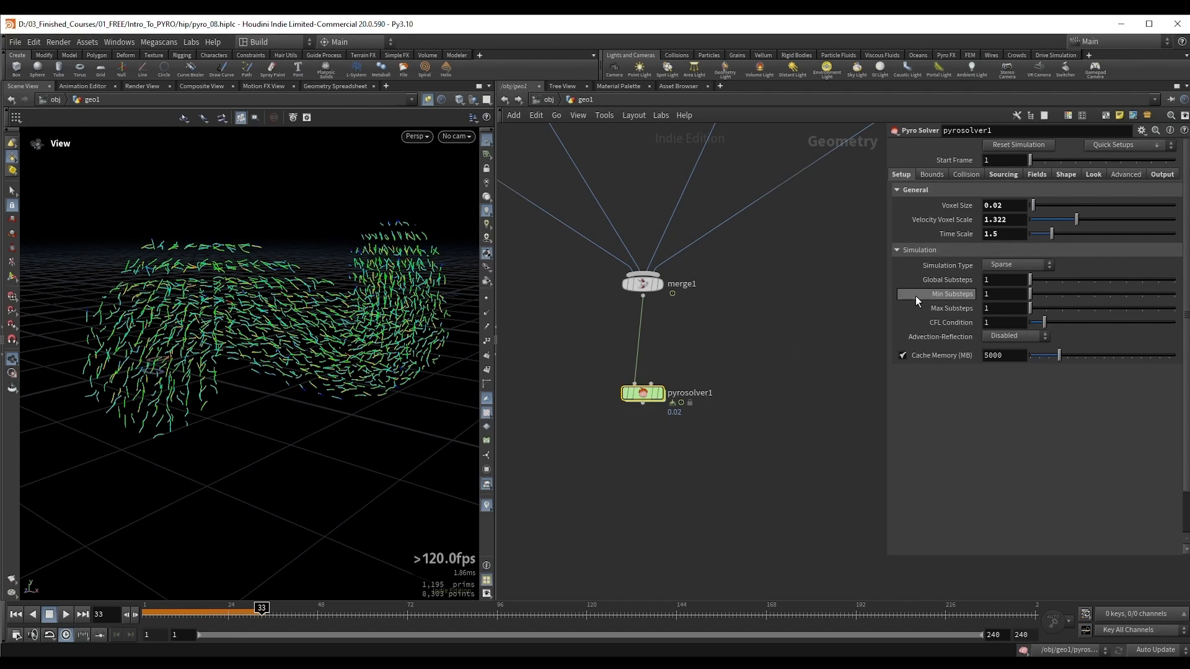
pyautogui.moveTo(917, 311)
pyautogui.doubleClick(1010, 308)
pyautogui.write('2')
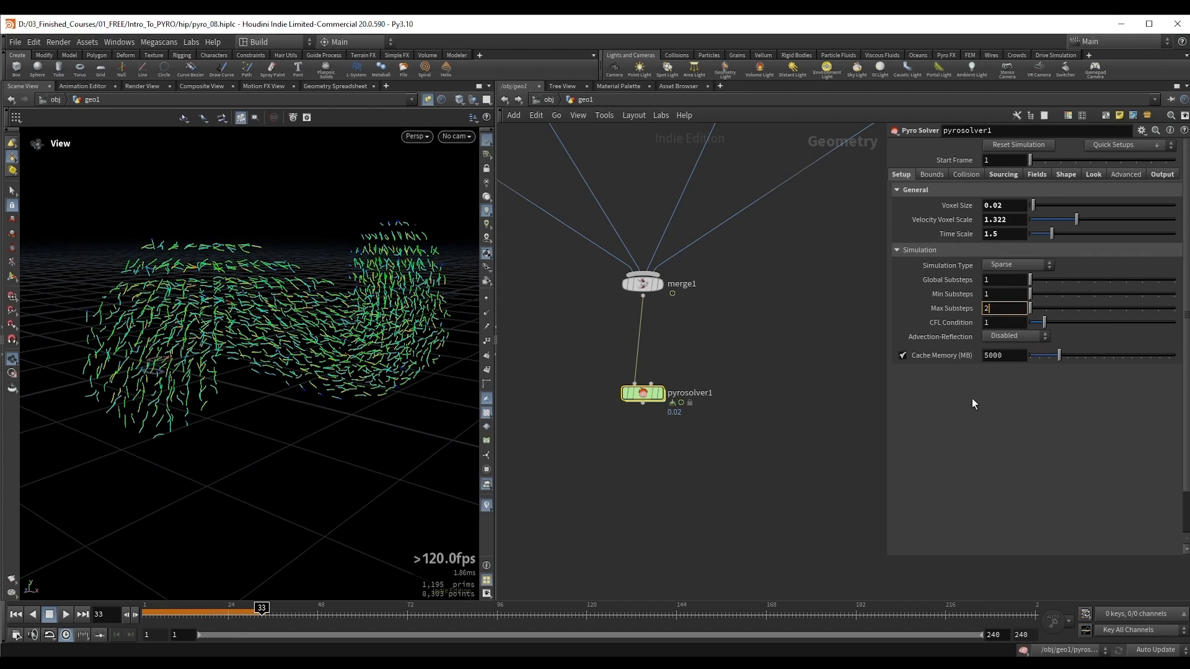
pyautogui.press('Return')
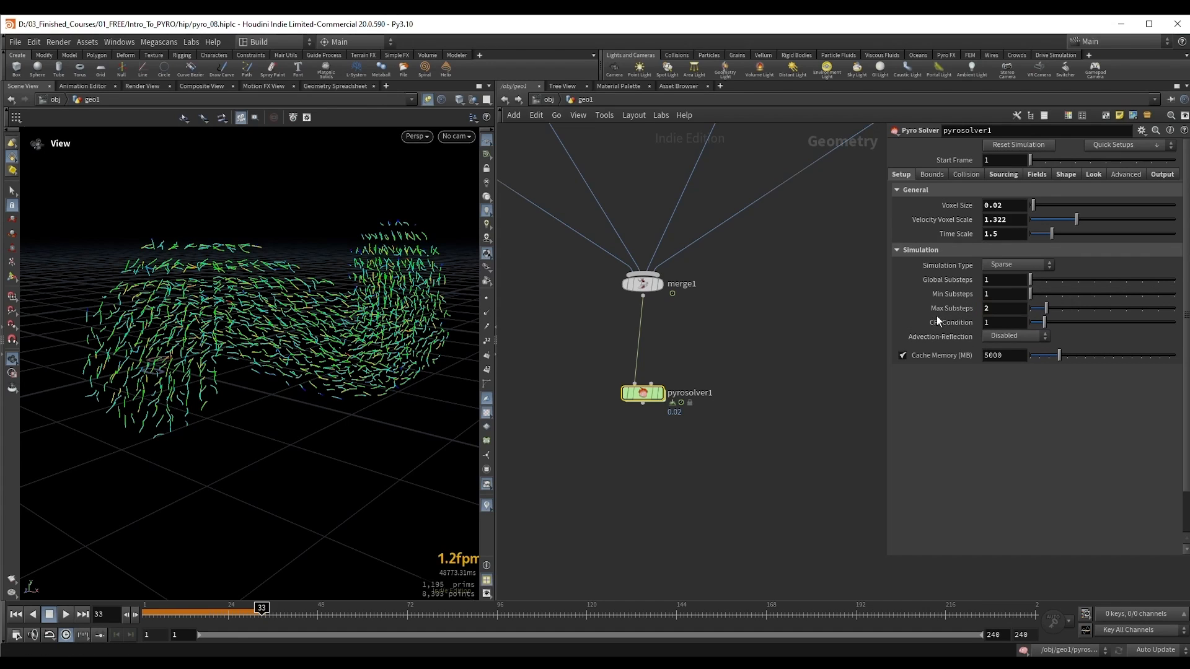
# Step: Try a Max Substeps value of 3 on pyrosolver1 and undo that change
pyautogui.doubleClick(999, 310)
pyautogui.write('3')
pyautogui.press('Return')
pyautogui.hotkey('ctrl', 'z')
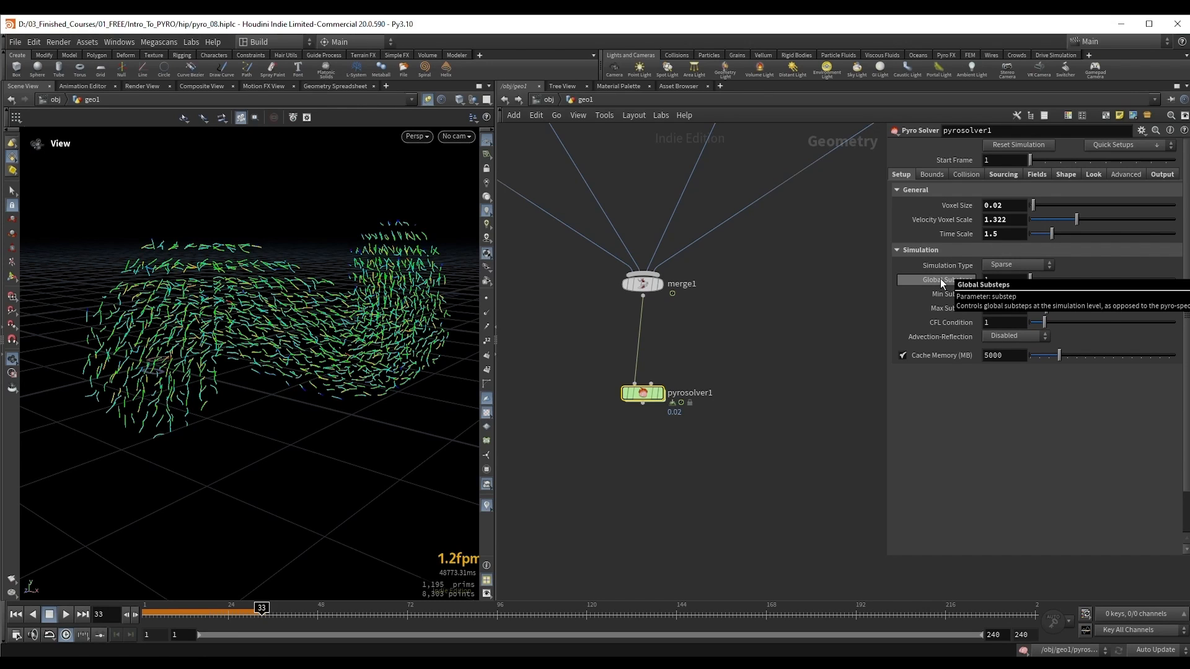
# Step: Review the four source branches feeding merge1 and return to pyrosolver1's Setup parameters
pyautogui.moveTo(662, 376); pyautogui.dragTo(705, 395, button='middle')
pyautogui.scroll(-6, 738, 384)
pyautogui.moveTo(773, 366); pyautogui.dragTo(757, 414, button='middle')
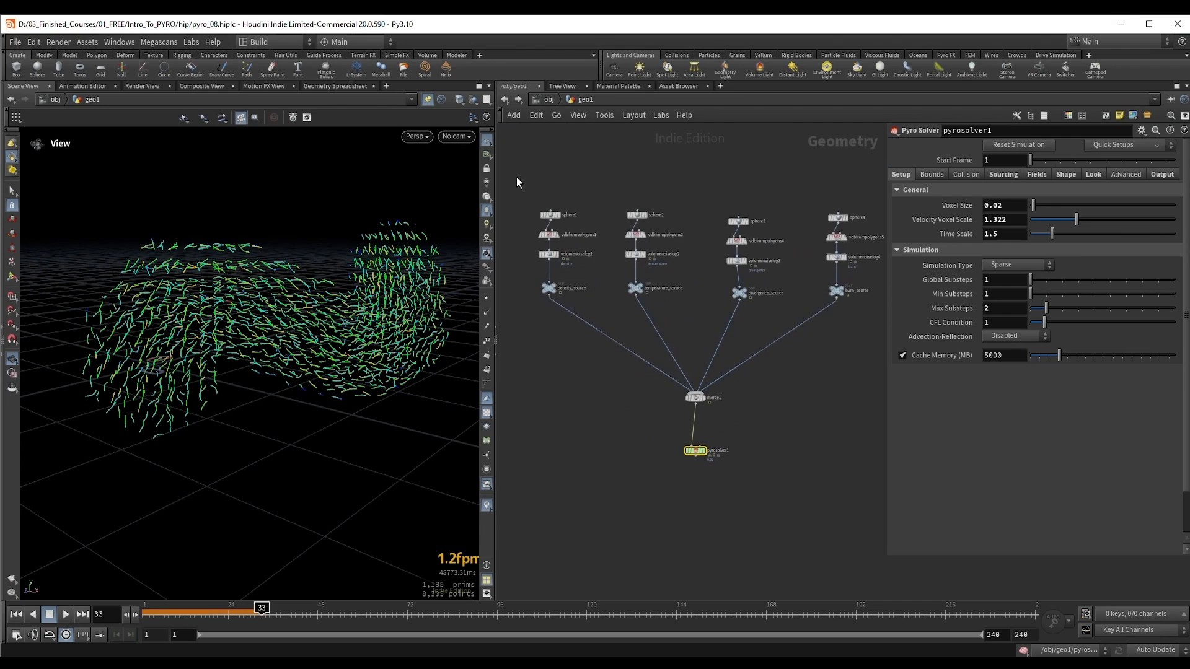
pyautogui.moveTo(515, 176); pyautogui.dragTo(874, 386)
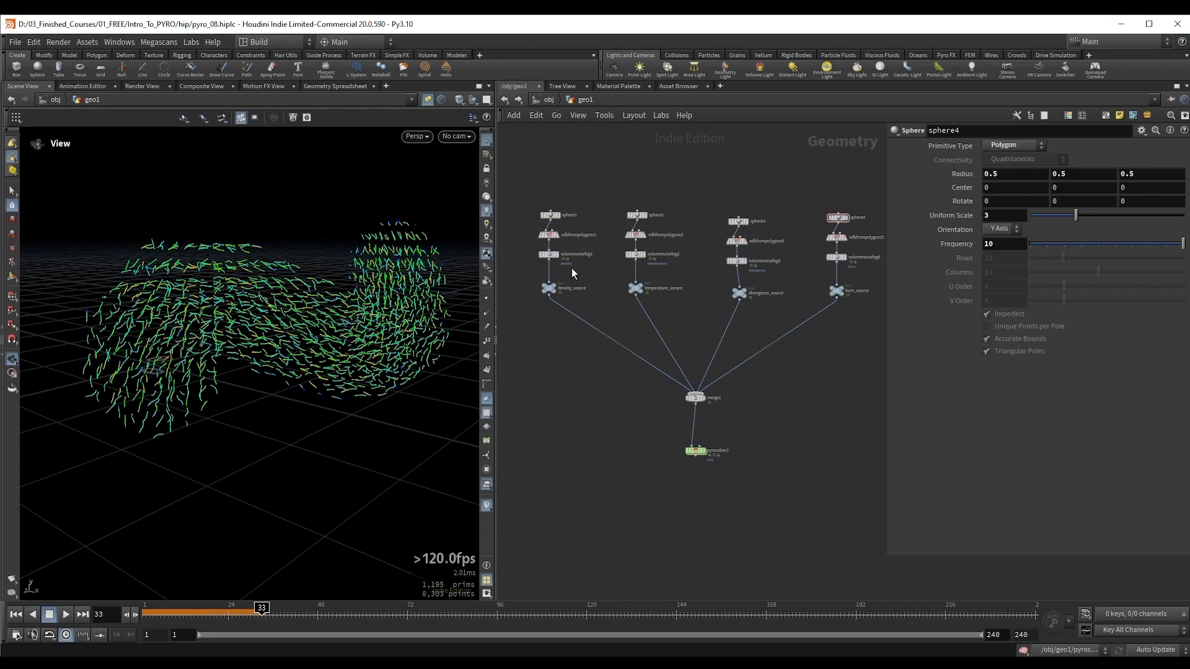
pyautogui.moveTo(647, 435); pyautogui.dragTo(732, 481)
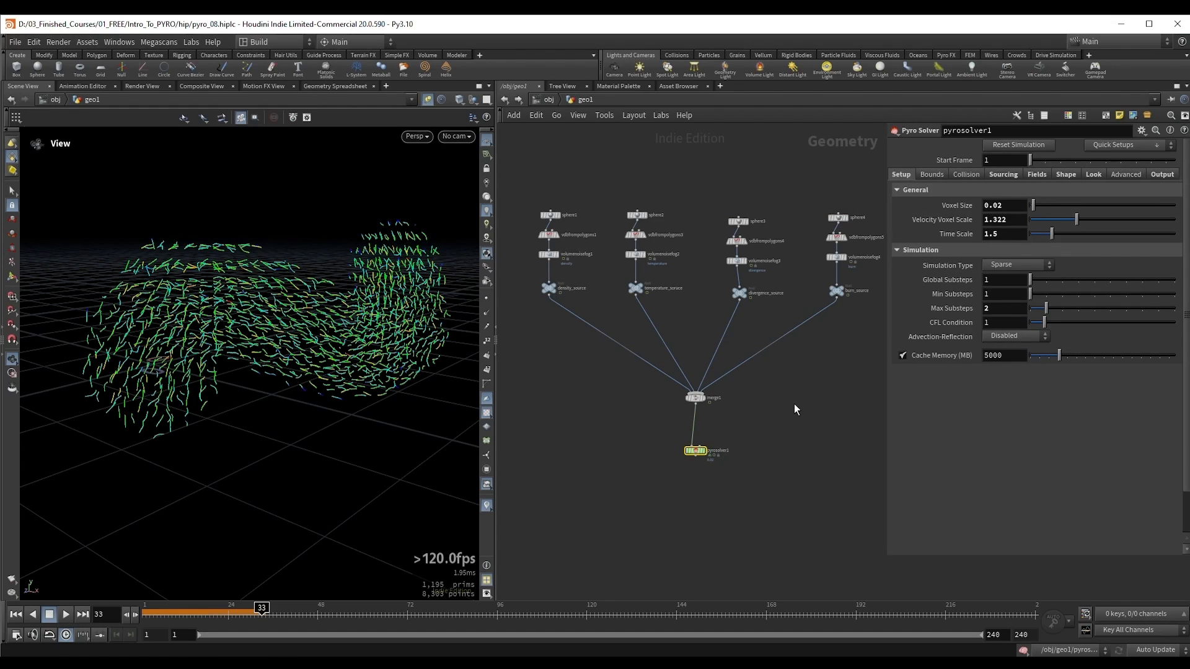
pyautogui.scroll(5, 714, 425)
pyautogui.moveTo(739, 403); pyautogui.dragTo(753, 327, button='middle')
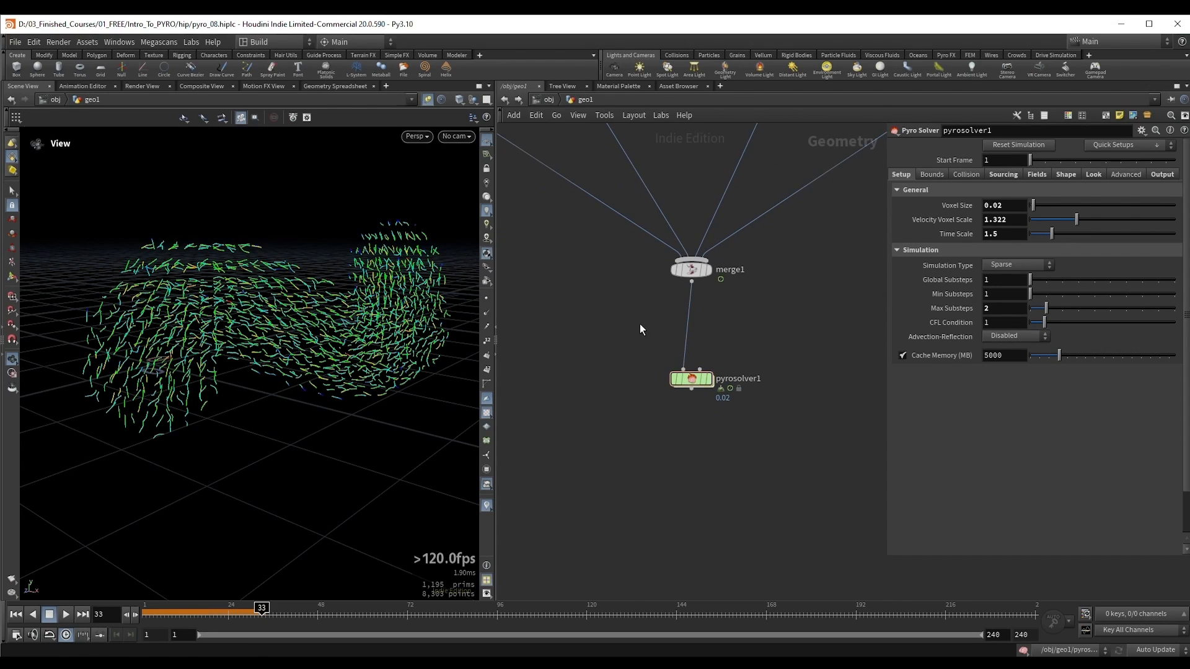
pyautogui.scroll(-2, 640, 324)
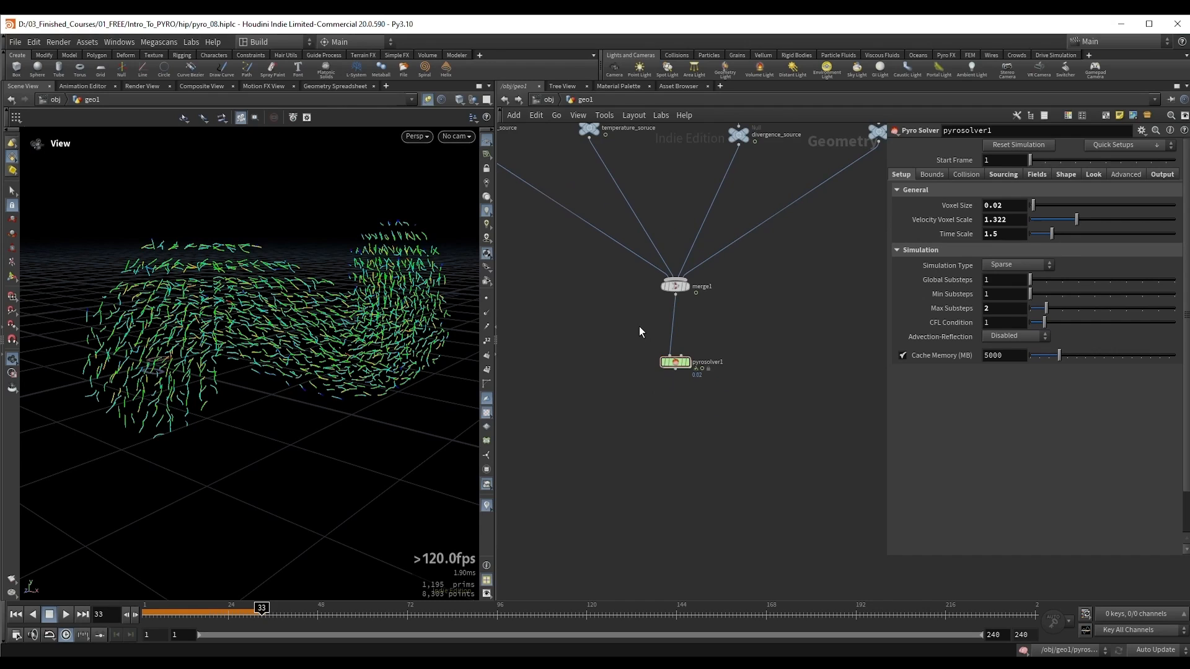
pyautogui.scroll(2, 638, 344)
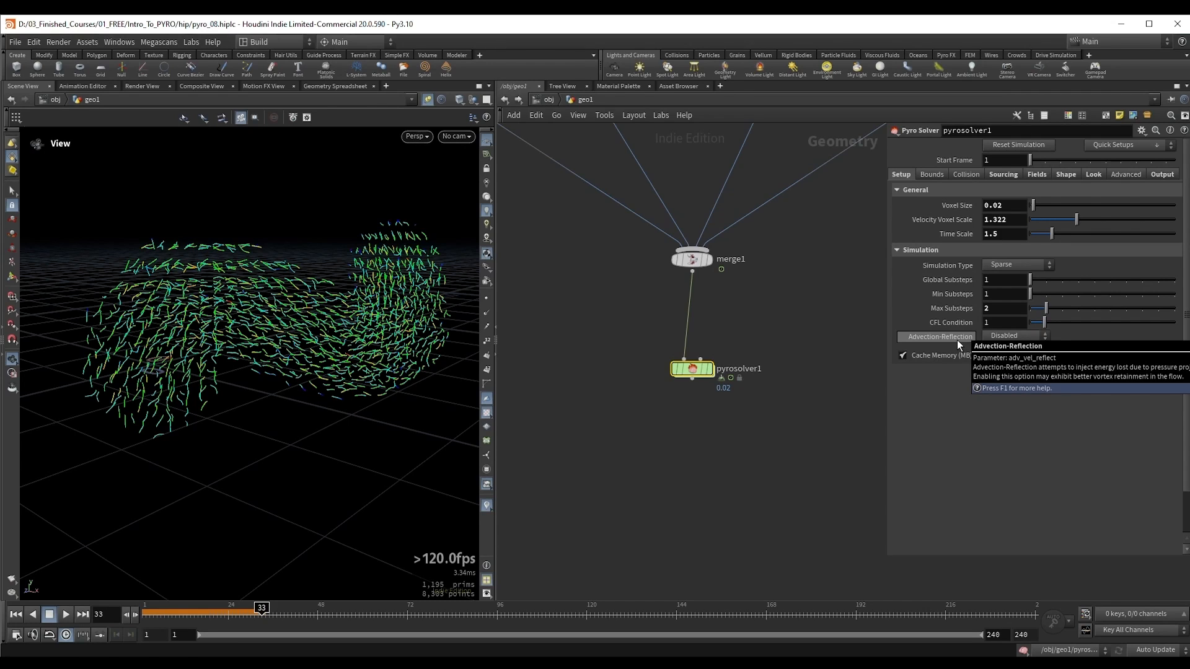
# Step: Set pyrosolver1's Advection-Reflection to Single-Project
pyautogui.click(1017, 336)
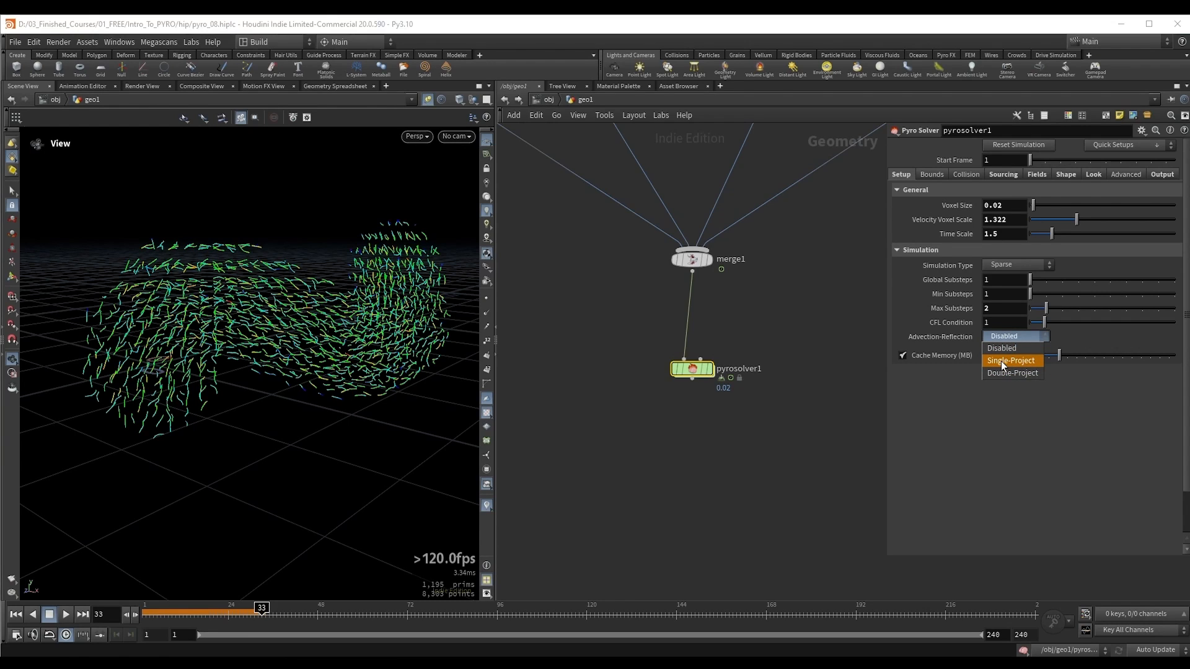
pyautogui.click(1002, 361)
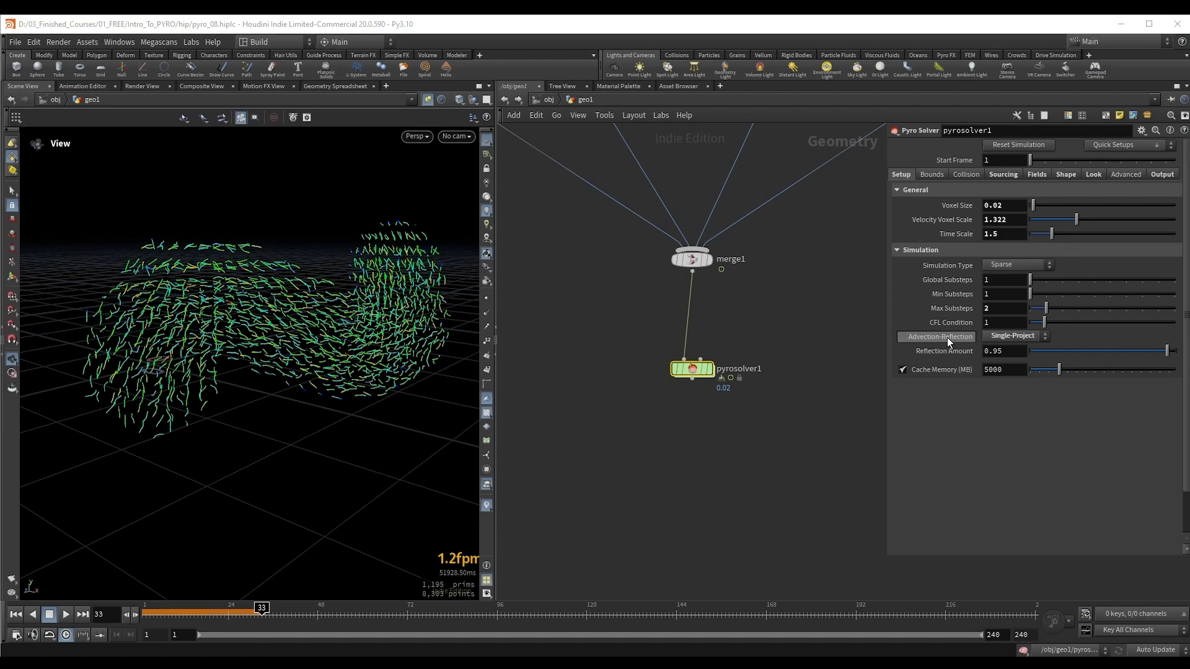
pyautogui.moveTo(945, 340)
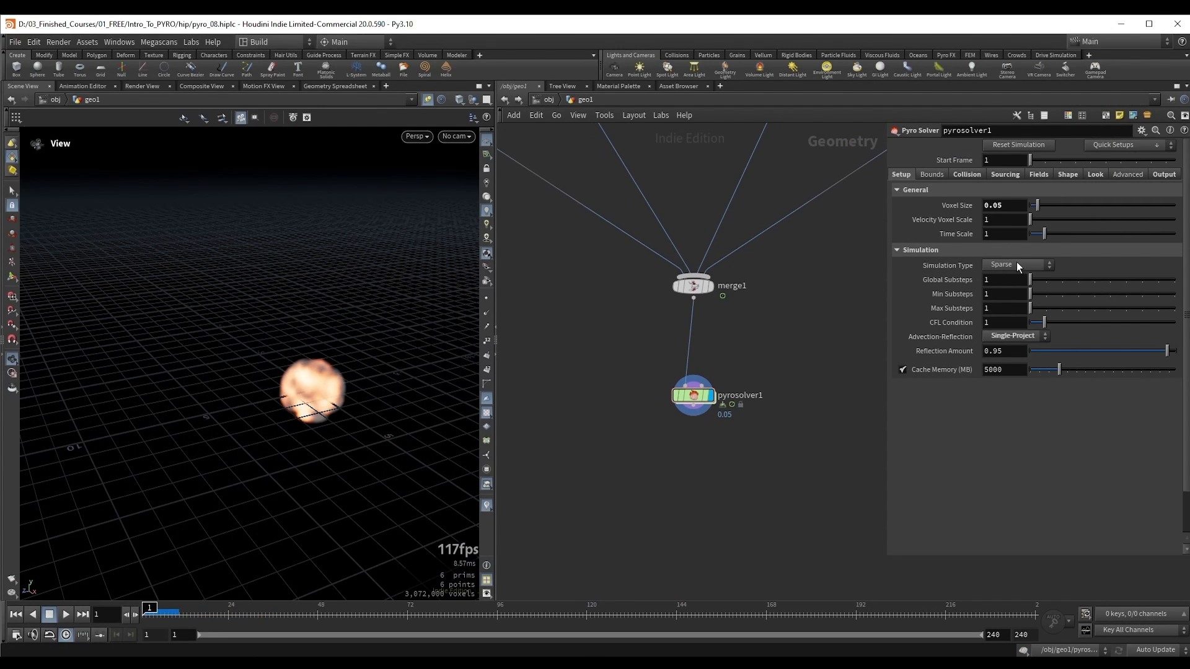
# Step: Move in on the fireball and play the simulation in wireframe display to examine how its sparse volume grows
pyautogui.moveTo(415, 378); pyautogui.dragTo(329, 373, button='right')
pyautogui.moveTo(319, 374); pyautogui.dragTo(299, 374)
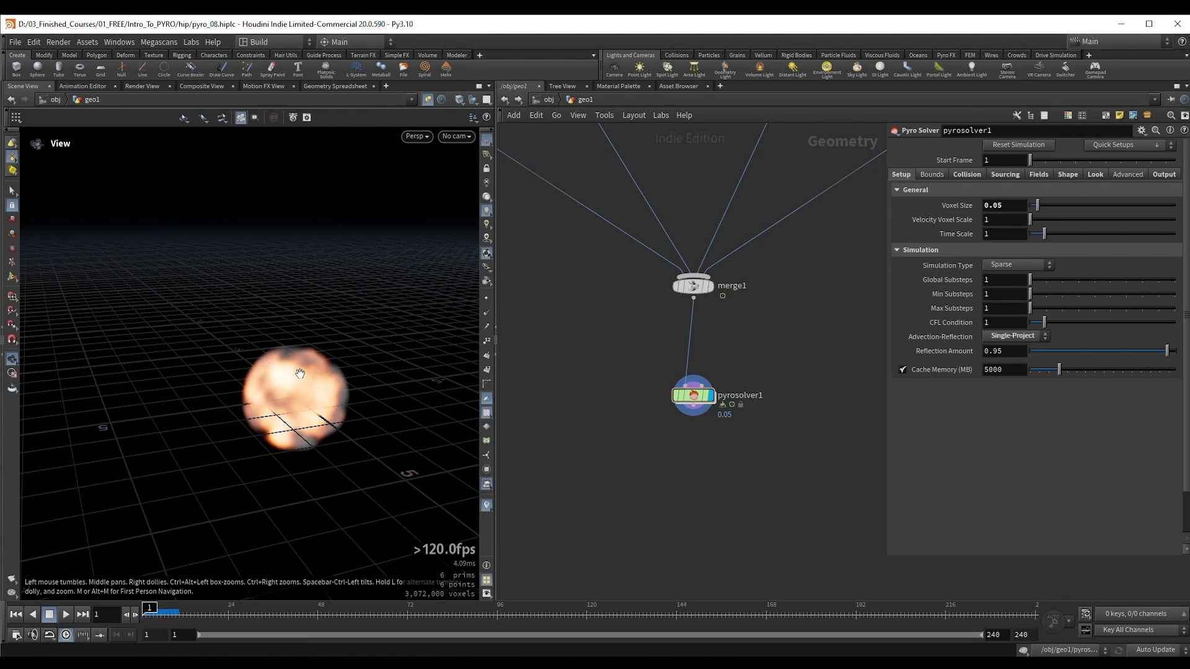
pyautogui.moveTo(692, 474); pyautogui.dragTo(684, 430, button='middle')
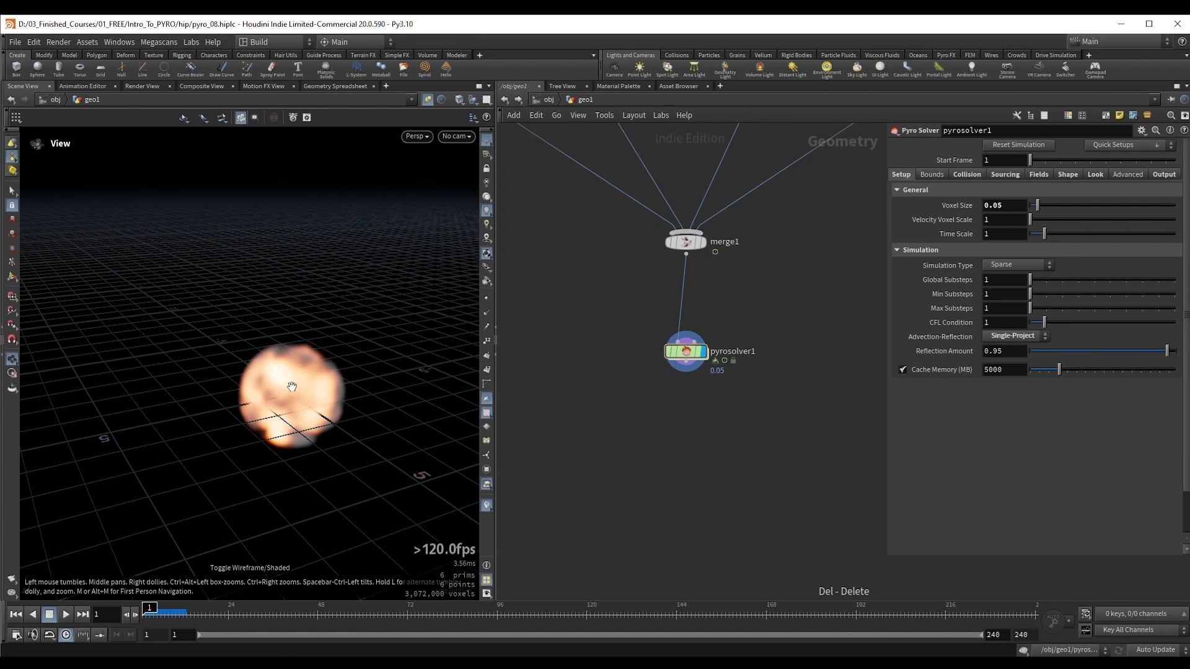
pyautogui.moveTo(284, 389); pyautogui.dragTo(290, 385)
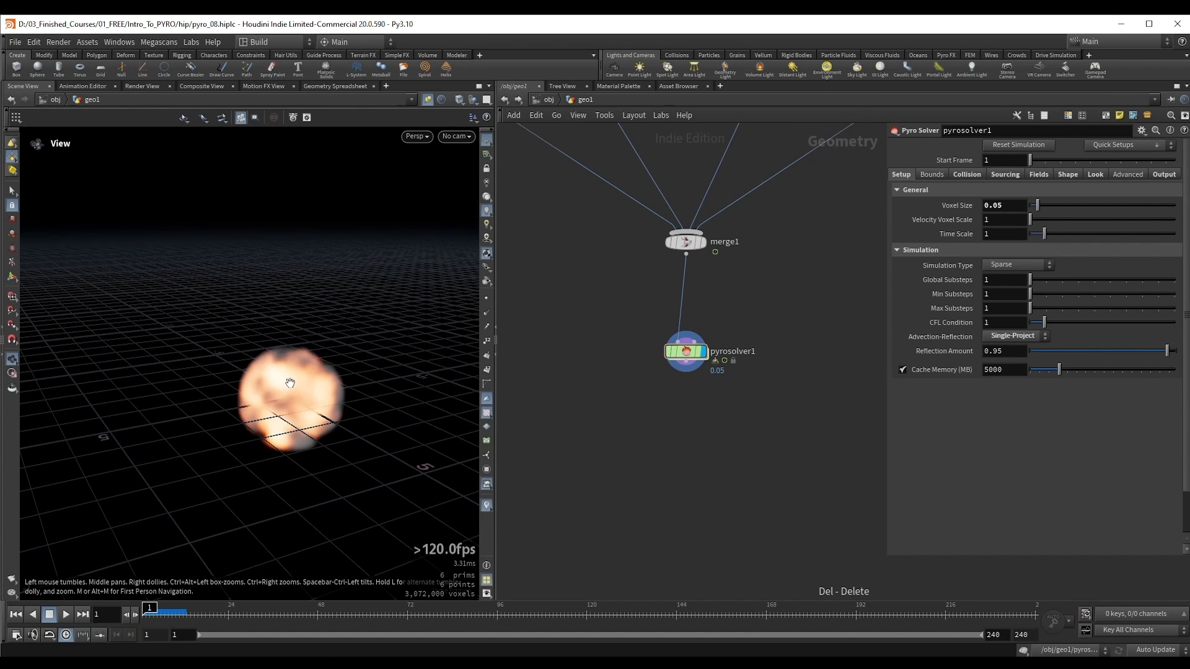
pyautogui.hotkey('shift', 'w')
pyautogui.press('Up')
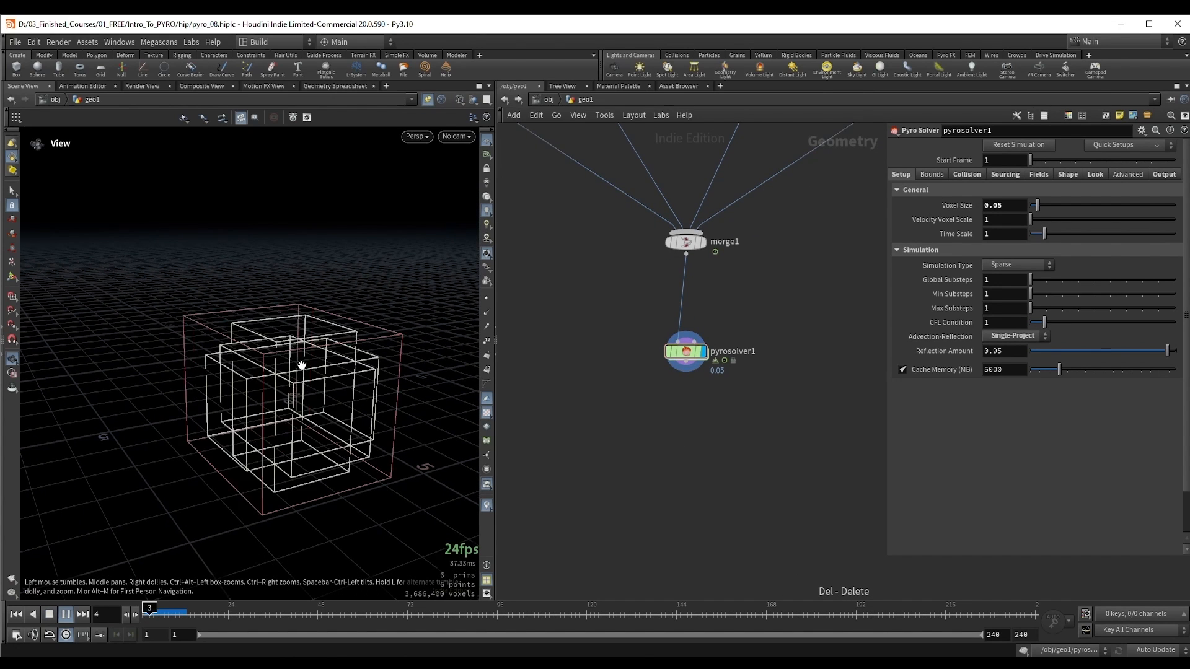
pyautogui.press('Up')
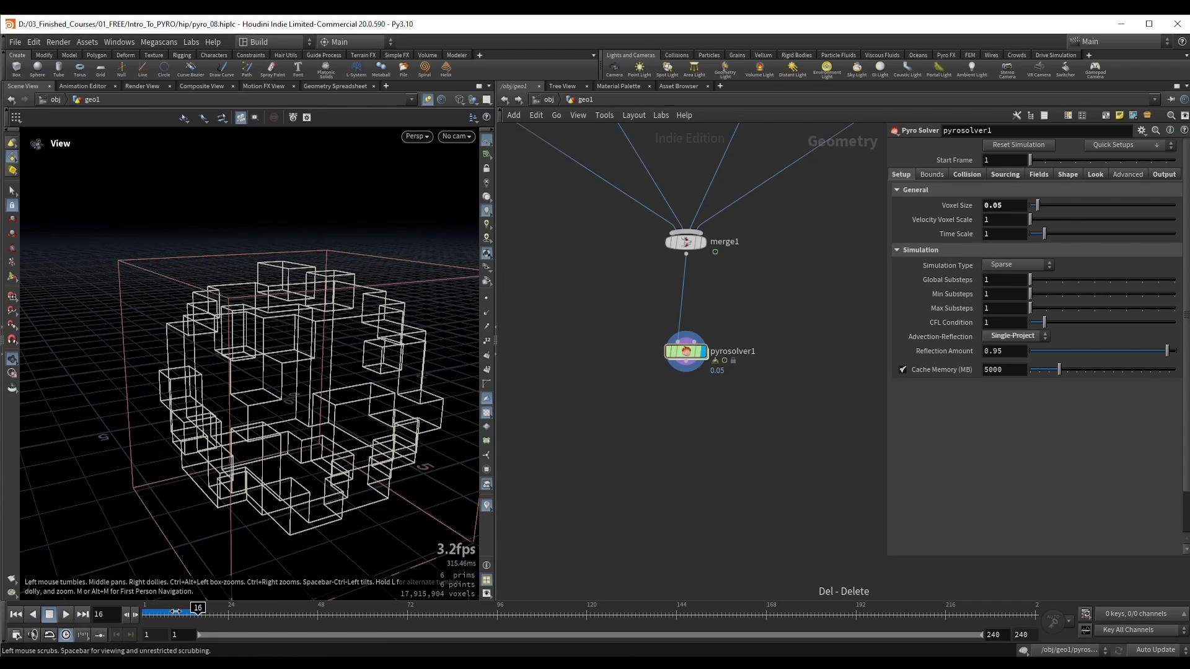
# Step: Return to shaded display and continue playing the simulation to examine the explosion's smoke and flames
pyautogui.hotkey('shift', 'w')
pyautogui.press('Up')
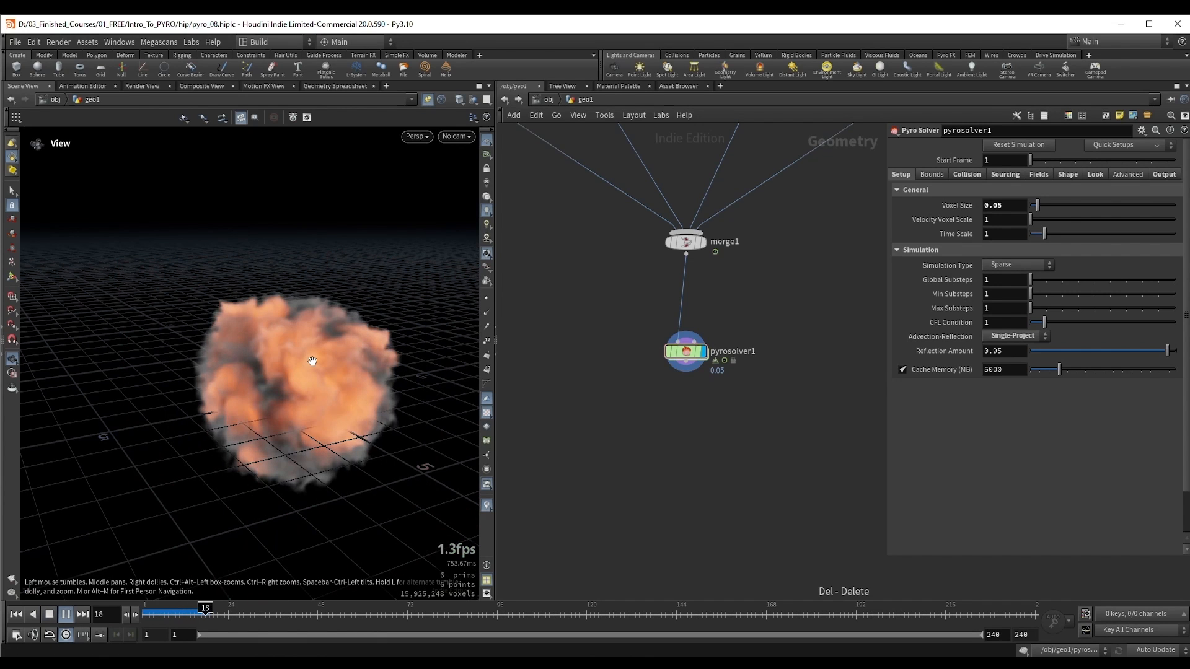
pyautogui.press('Up')
# Step: Switch back to wireframe display and play and scrub the simulation to examine the active voxel blocks and bounds
pyautogui.hotkey('shift', 'w')
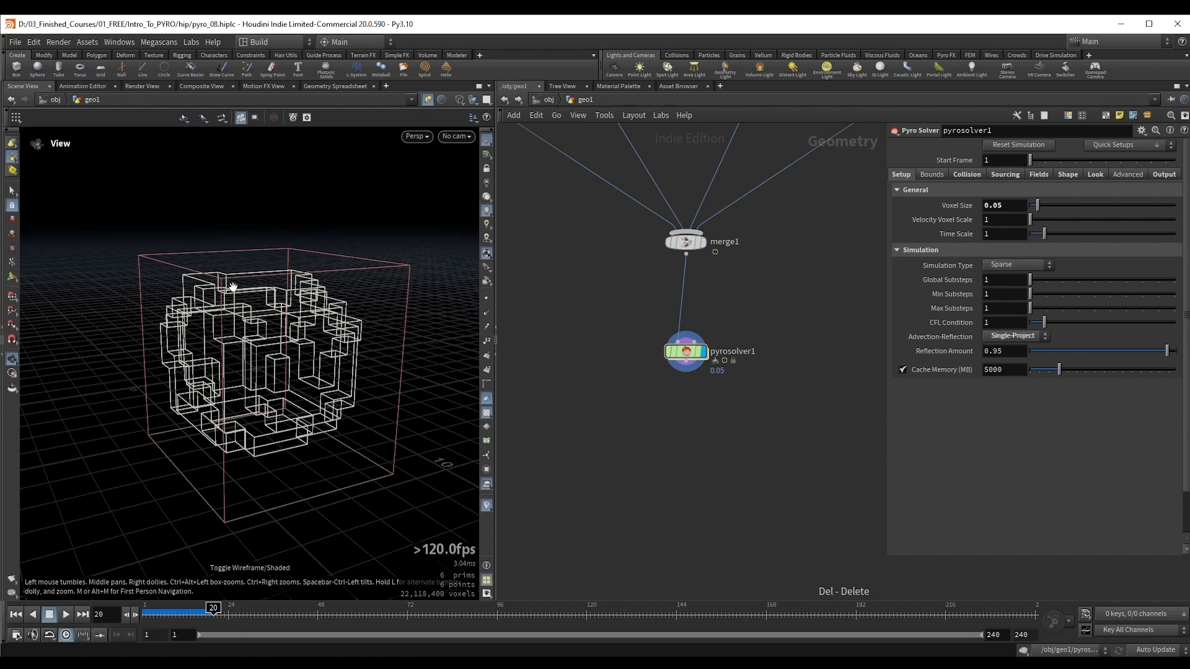
pyautogui.moveTo(231, 282); pyautogui.dragTo(245, 281)
pyautogui.press('Up')
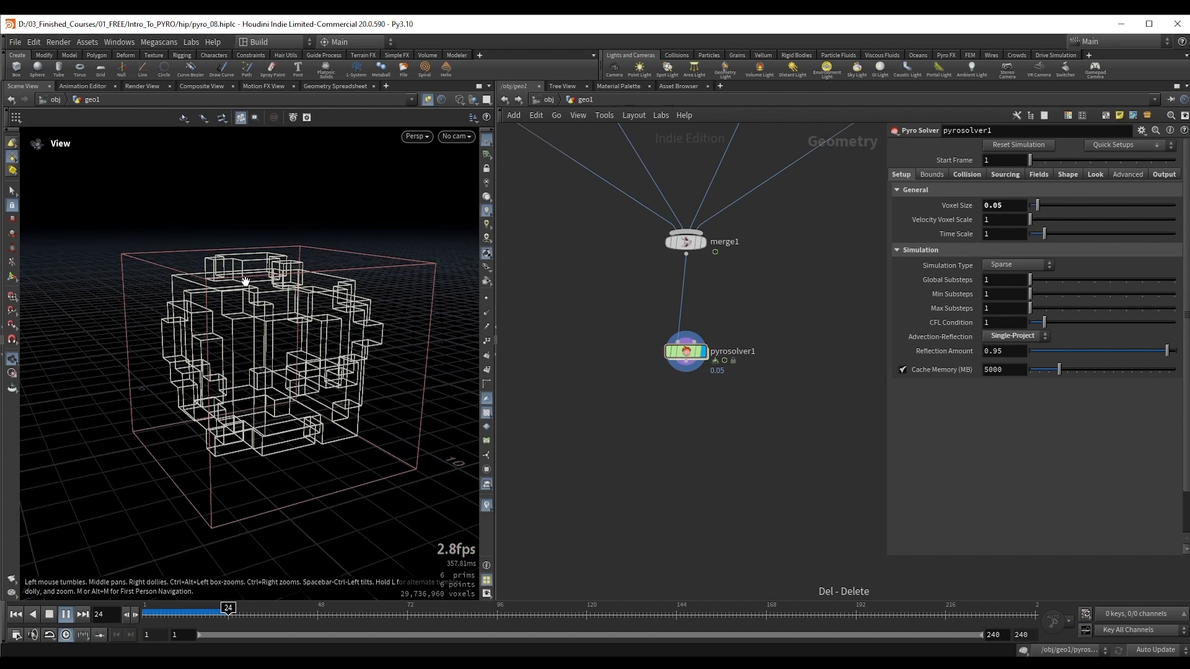
pyautogui.moveTo(152, 614); pyautogui.dragTo(202, 614)
pyautogui.press('Up')
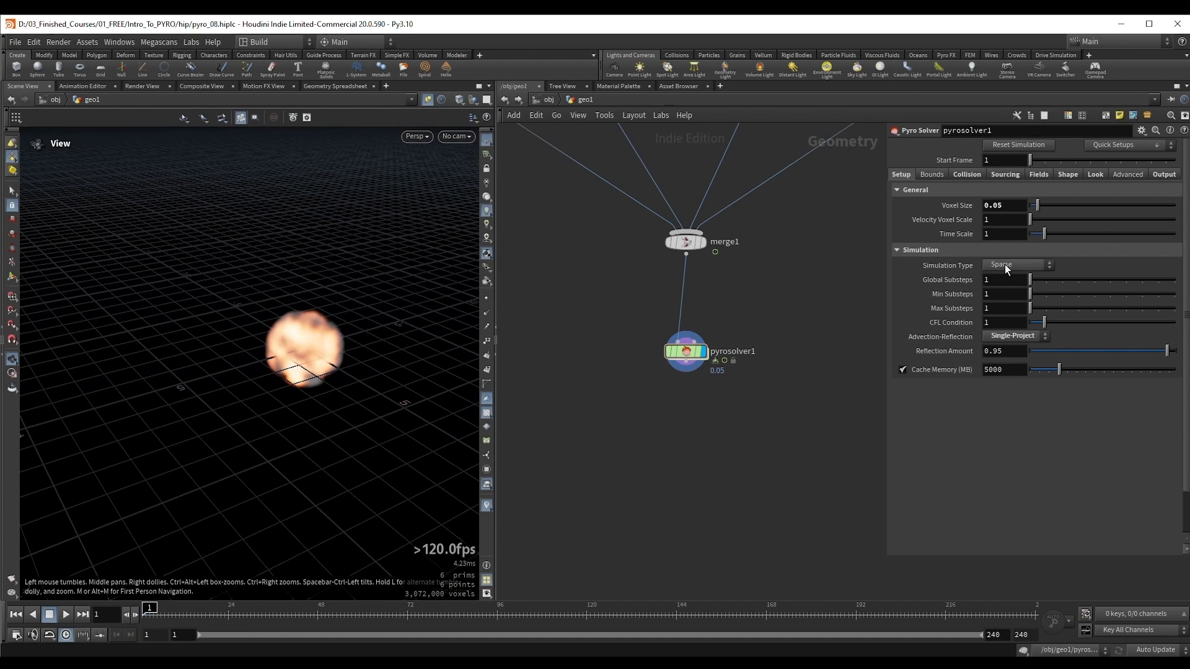
# Step: Set pyrosolver1's Simulation Type to Minimal OpenCL
pyautogui.click(1005, 264)
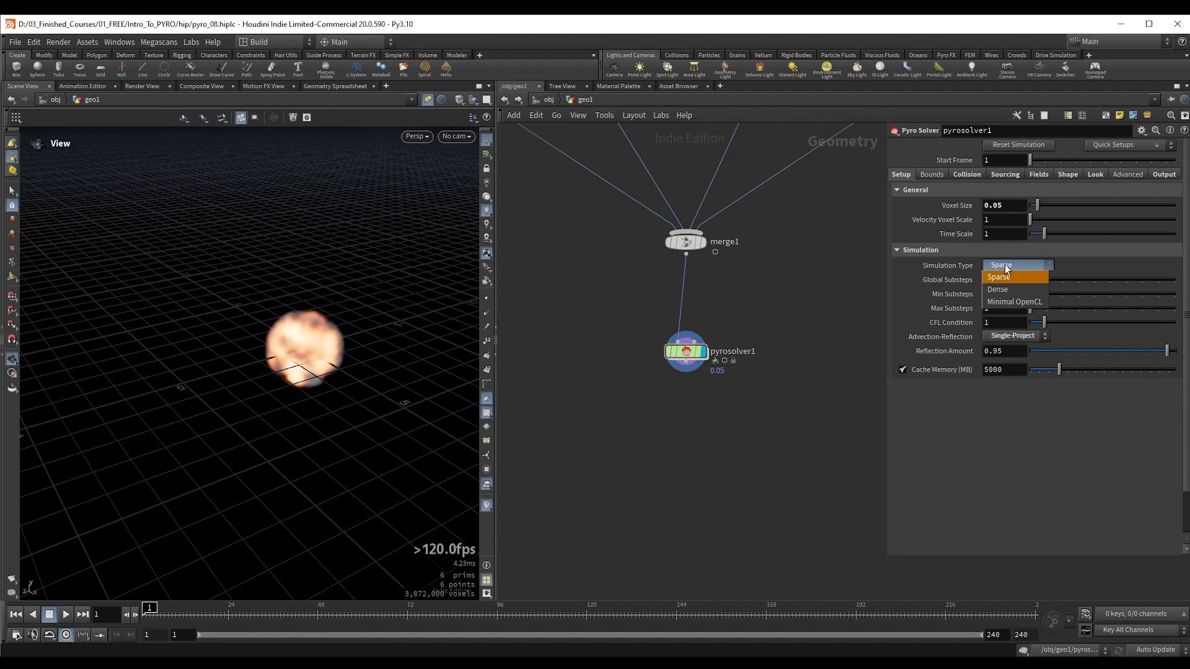
pyautogui.click(1013, 301)
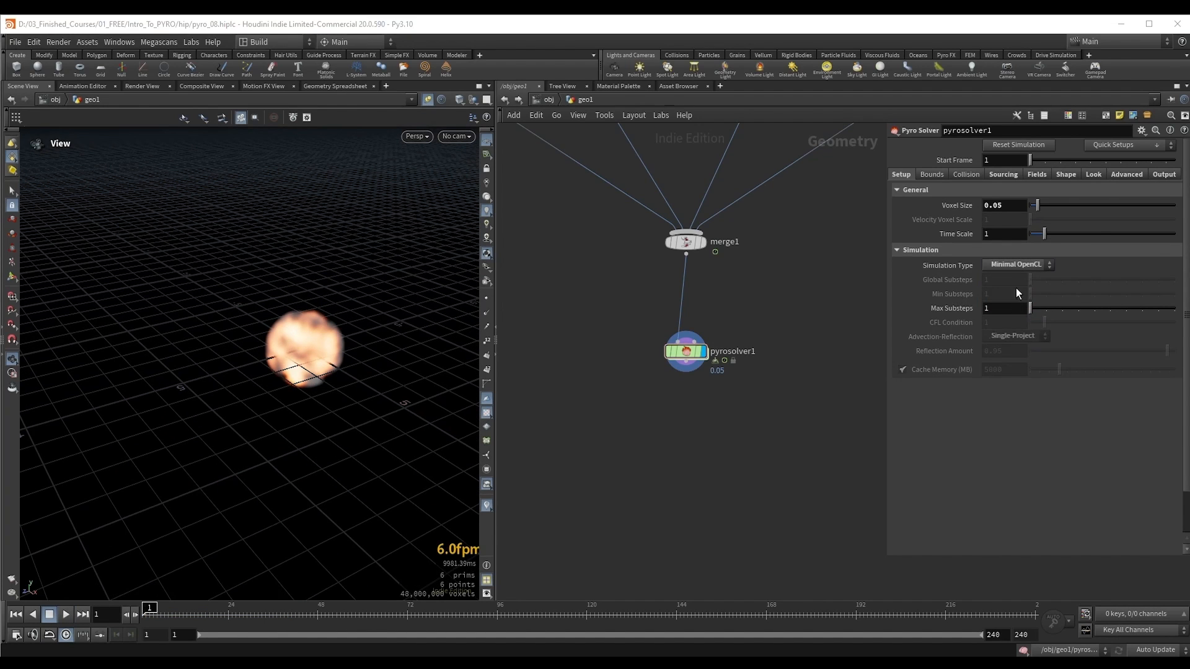
# Step: Show the pyro solver's bounding box handles around the fireball and examine the fixed simulation domain from an angle
pyautogui.moveTo(340, 317); pyautogui.dragTo(275, 347)
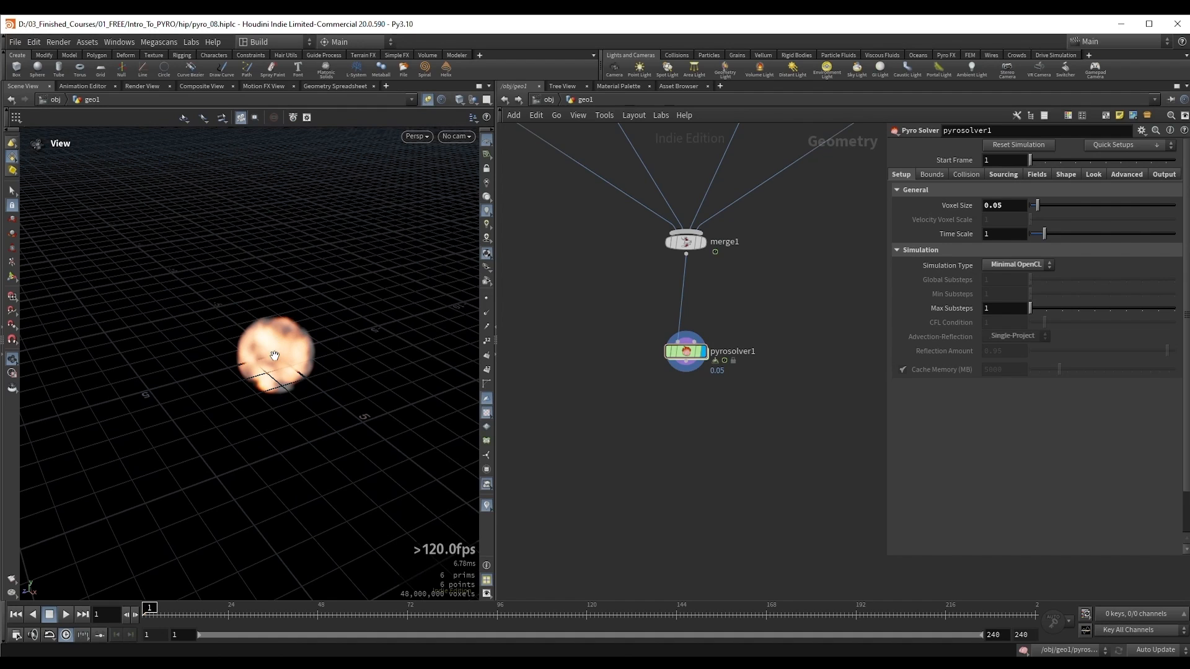
pyautogui.press('Return')
pyautogui.keyDown('alt'); pyautogui.moveTo(296, 319); pyautogui.dragTo(318, 337, button='right'); pyautogui.keyUp('alt')
pyautogui.keyDown('alt'); pyautogui.moveTo(319, 337); pyautogui.dragTo(316, 300, button='middle'); pyautogui.keyUp('alt')
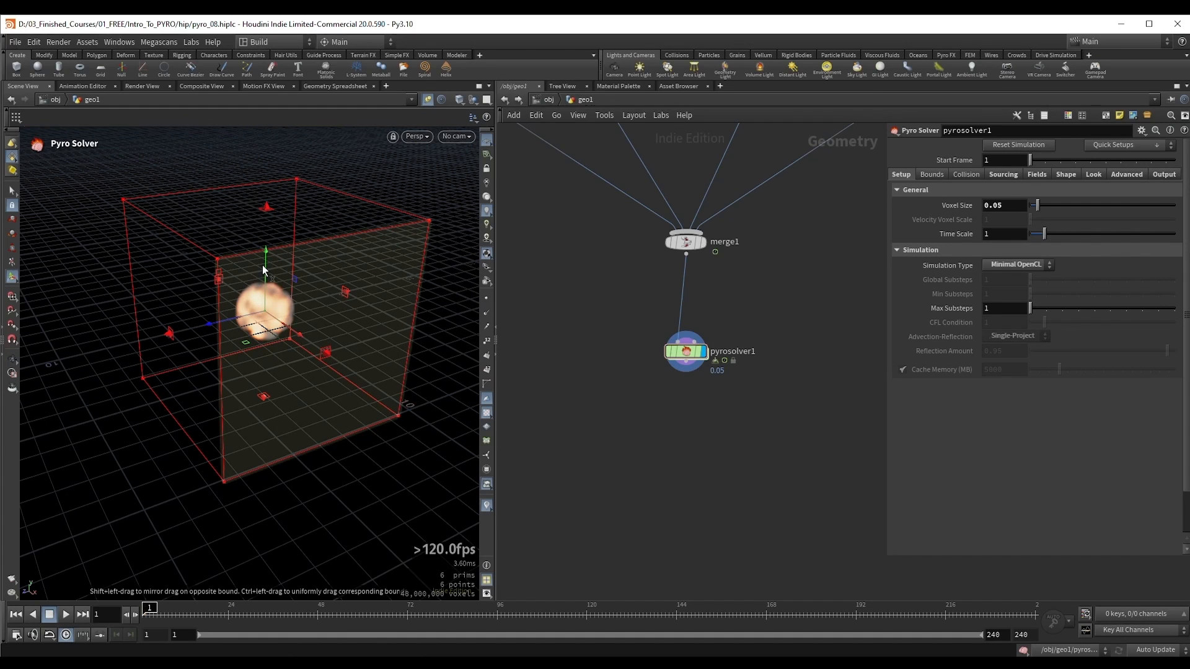
pyautogui.press('Escape')
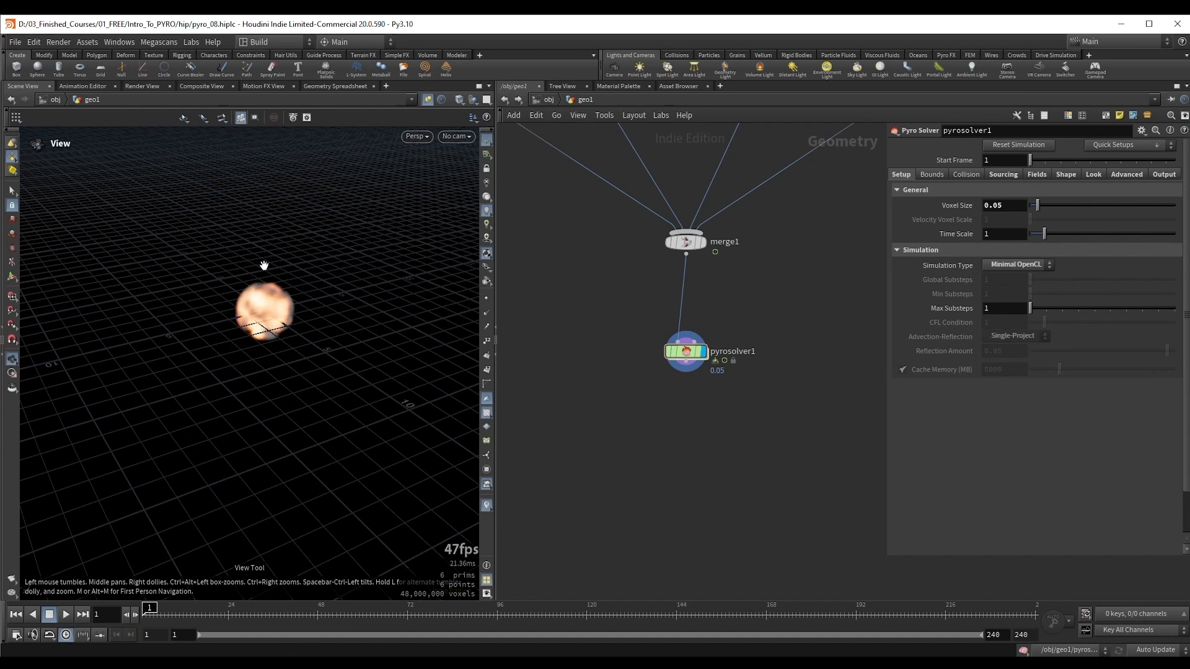
# Step: Play the Minimal OpenCL simulation to frame 56 and compare the rising smoke's upper edge with the solver's bounding box
pyautogui.press('Up')
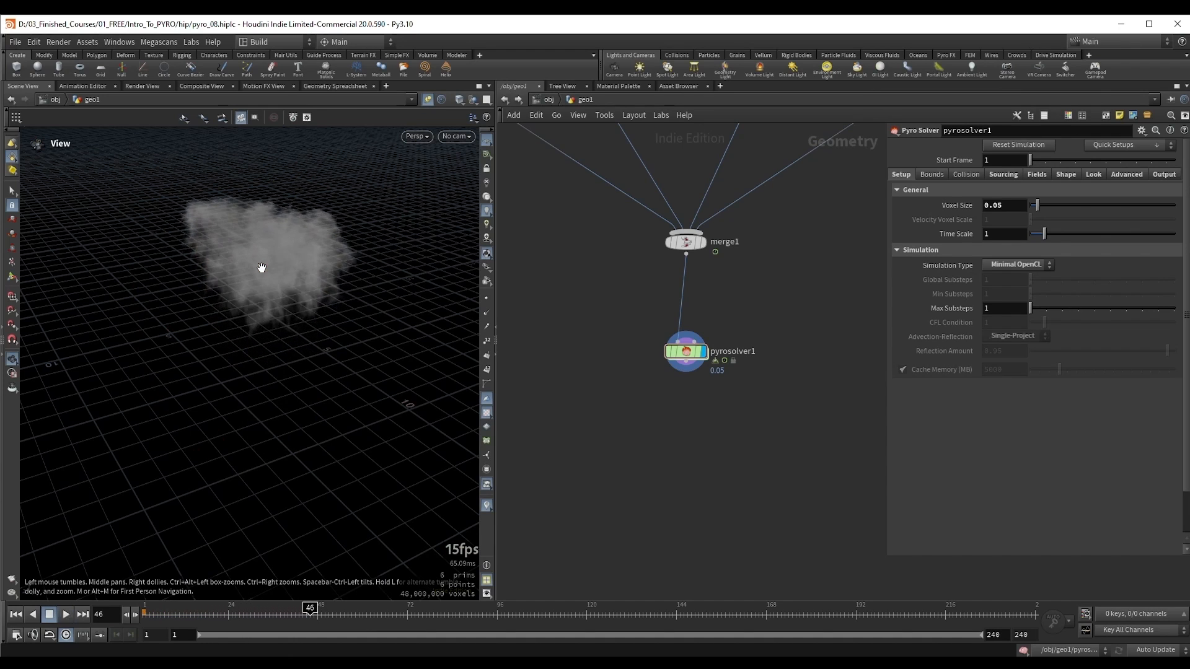
pyautogui.hotkey('ctrl', 'Up')
pyautogui.press('Up')
pyautogui.moveTo(262, 267)
pyautogui.mouseDown()
pyautogui.moveTo(282, 282)
pyautogui.moveTo(277, 267)
pyautogui.mouseUp()
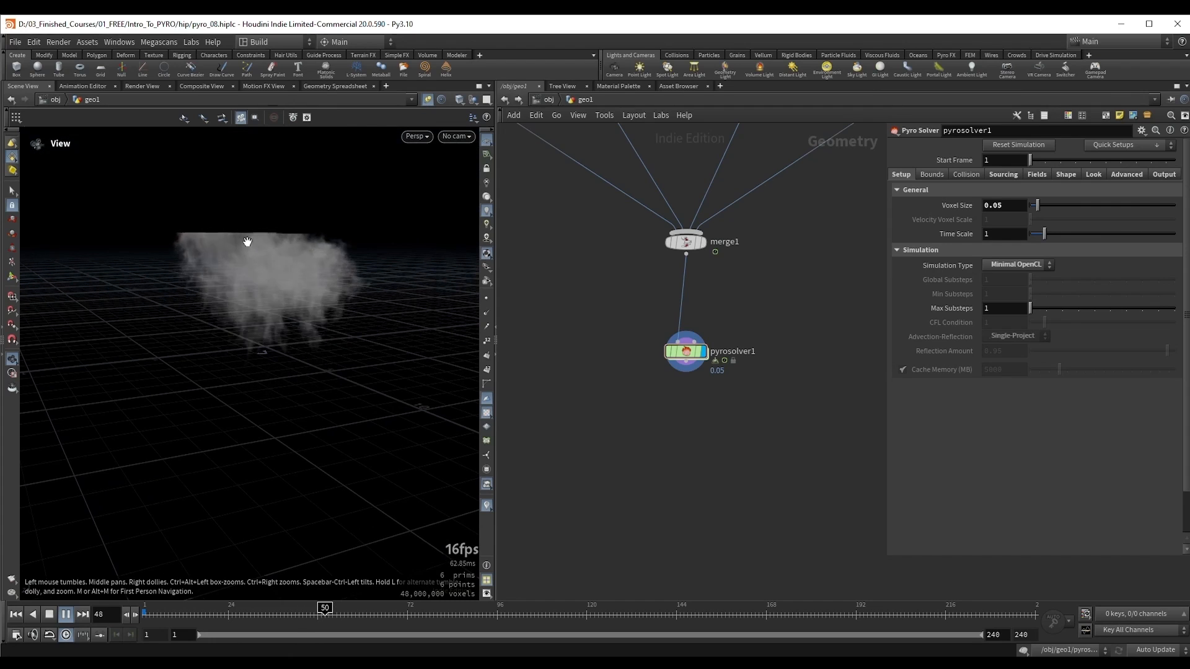
pyautogui.press('Up')
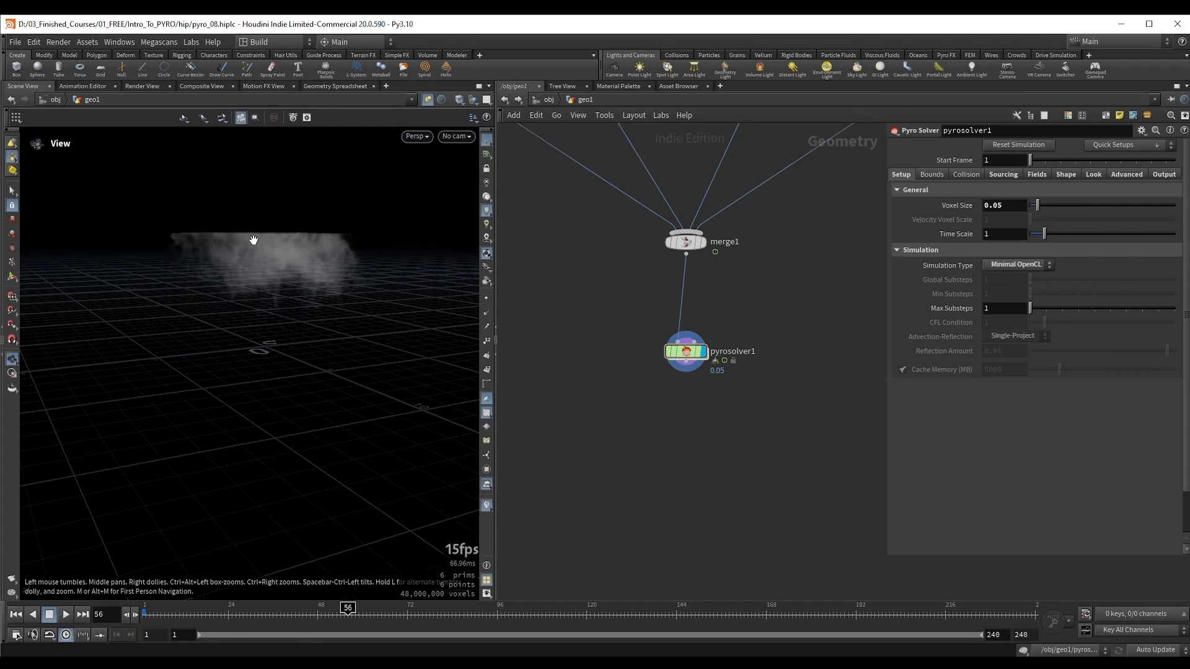
pyautogui.press('Return')
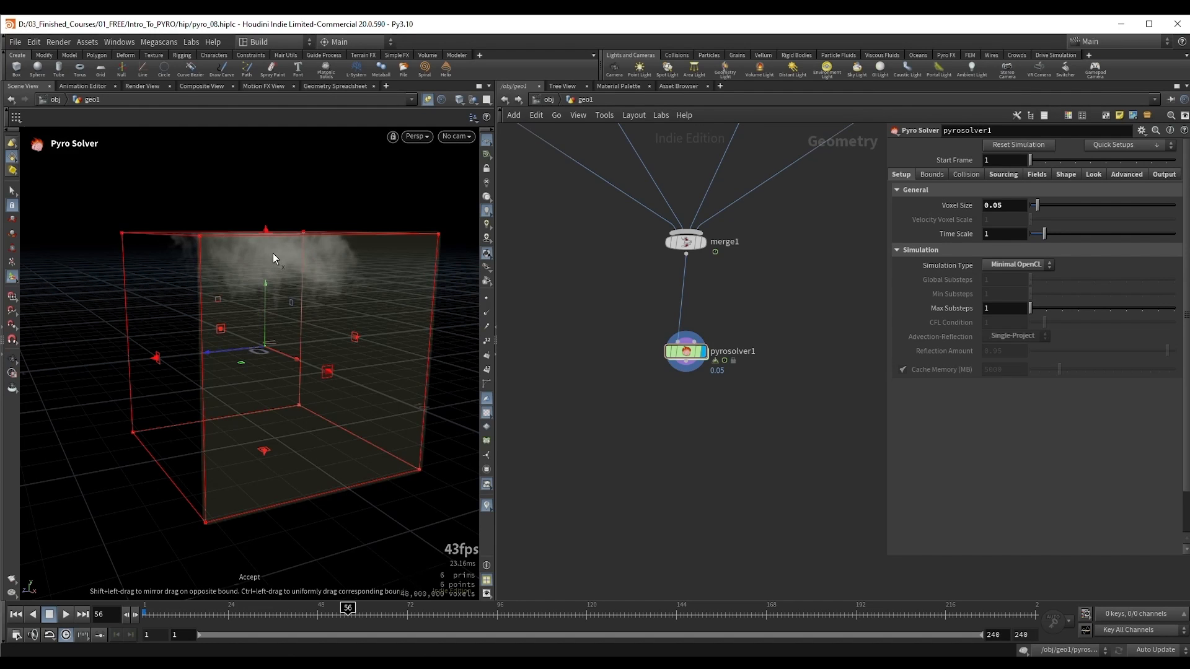
pyautogui.press('Escape')
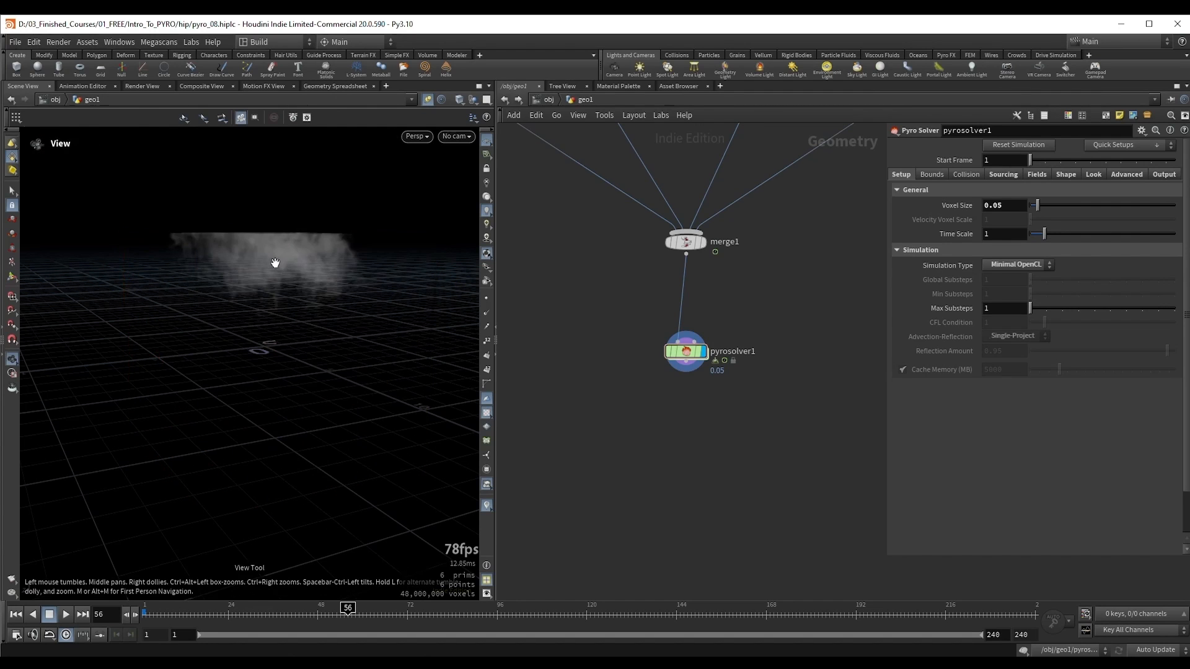
# Step: Set pyrosolver1's Voxel Size to 0.025 and play the simulation from frame 1 to frame 20
pyautogui.hotkey('ctrl', 'Up')
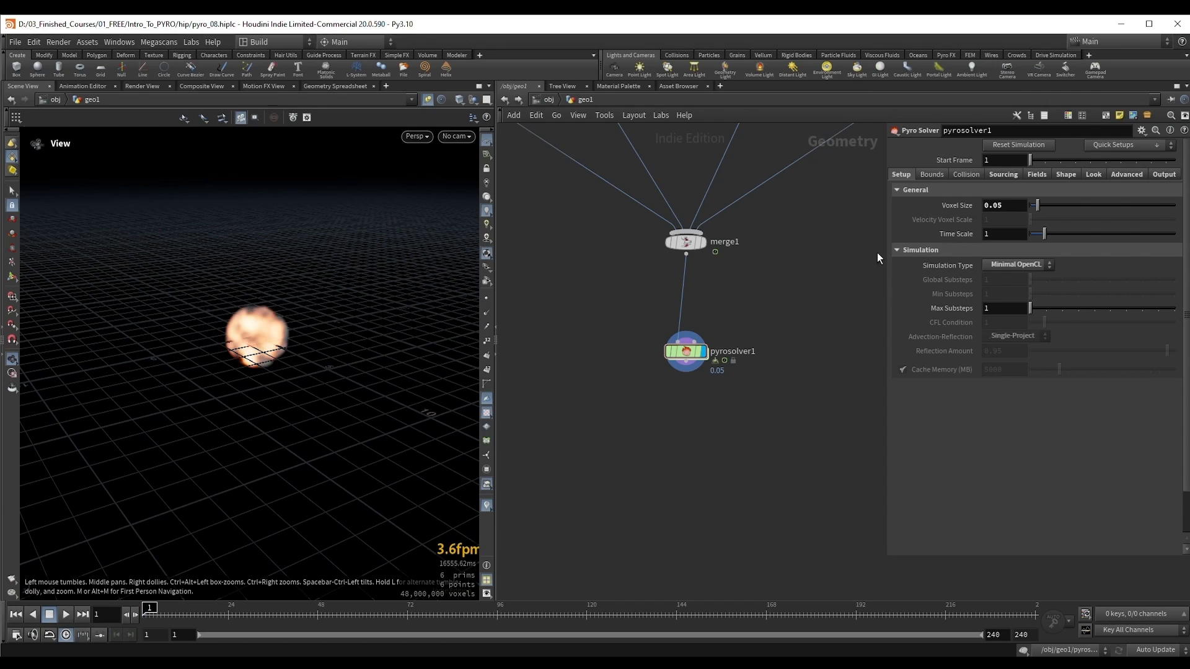
pyautogui.click(998, 208)
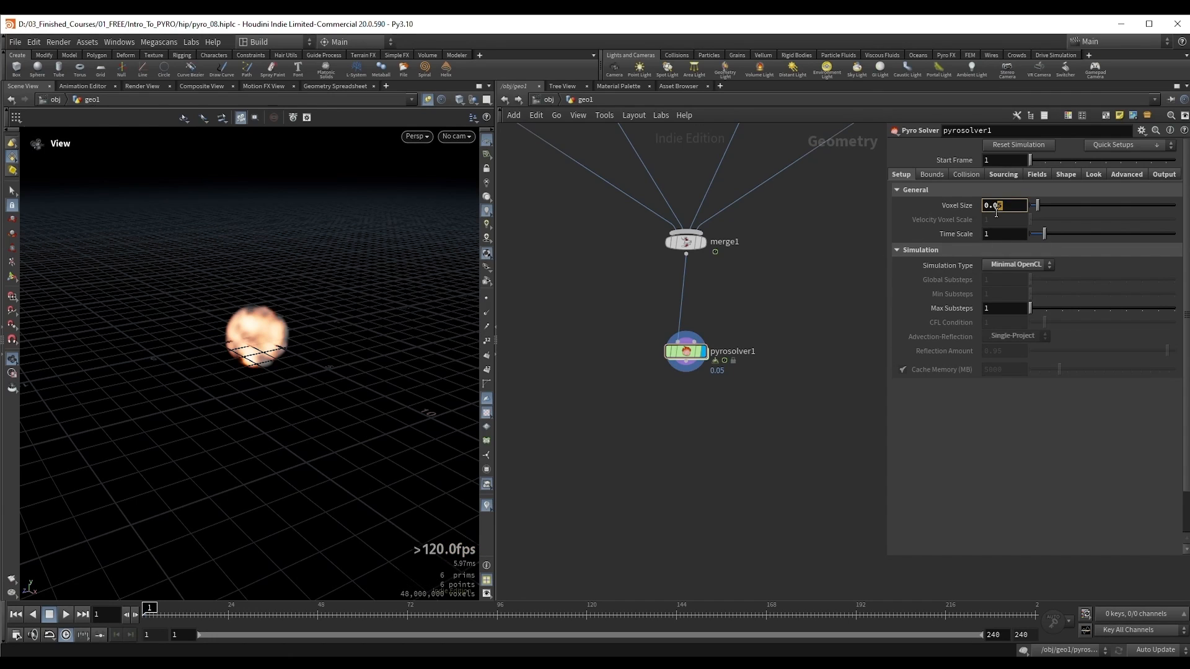
pyautogui.write('2')
pyautogui.press('Return')
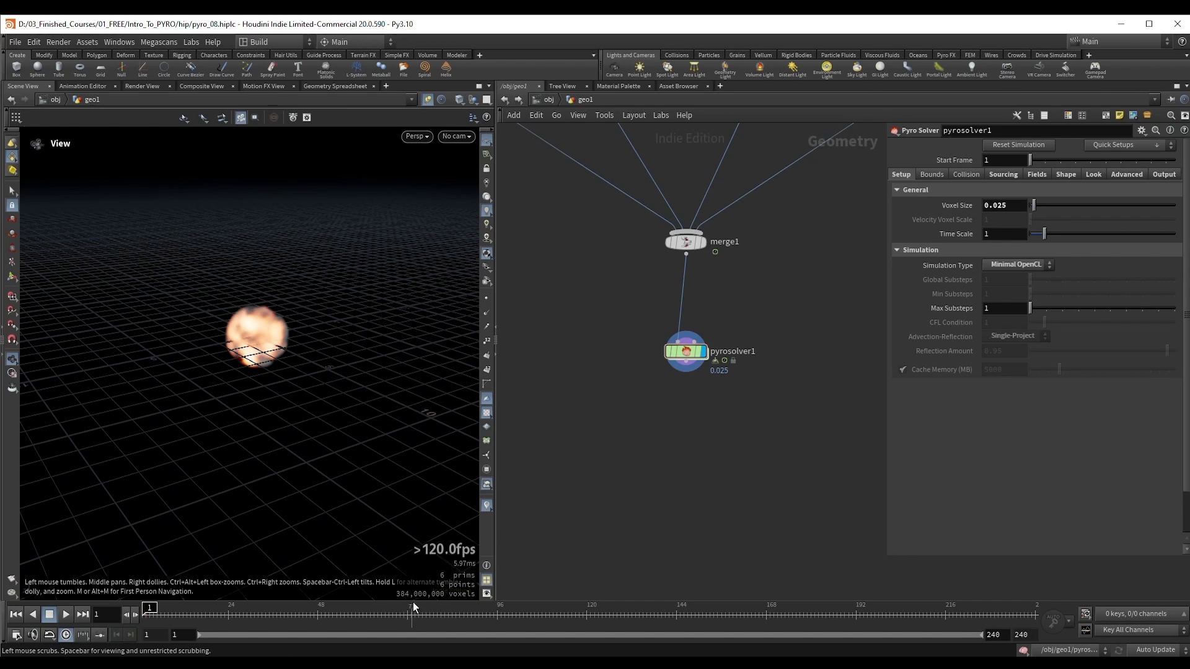
pyautogui.press('Up')
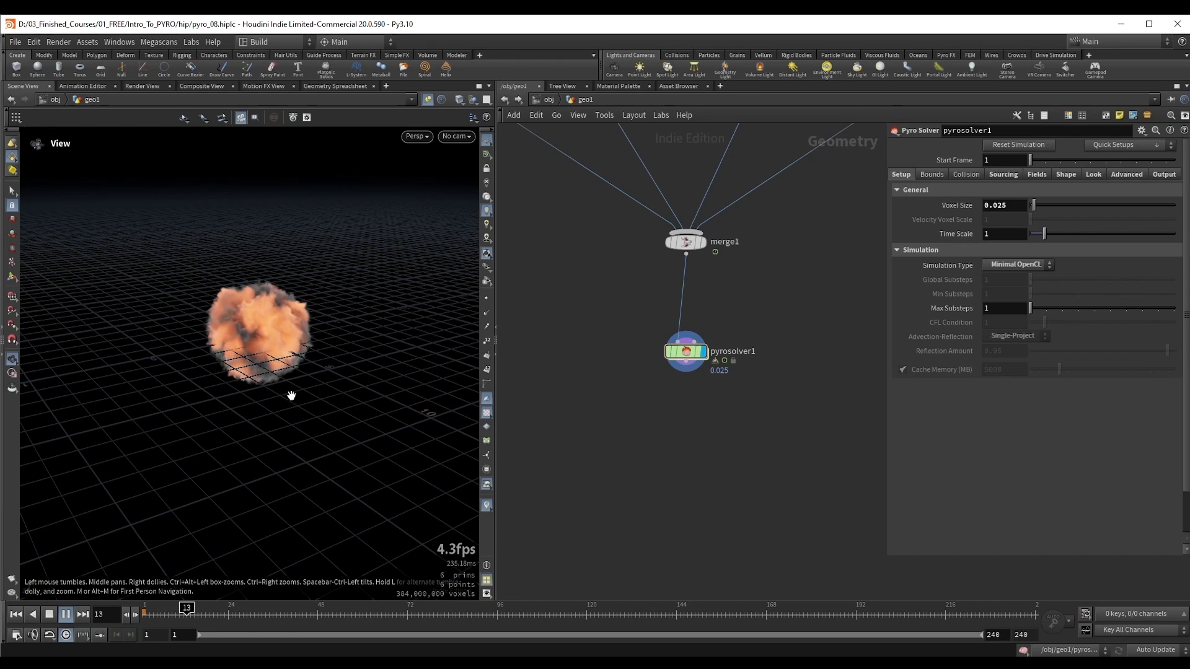
pyautogui.press('Up')
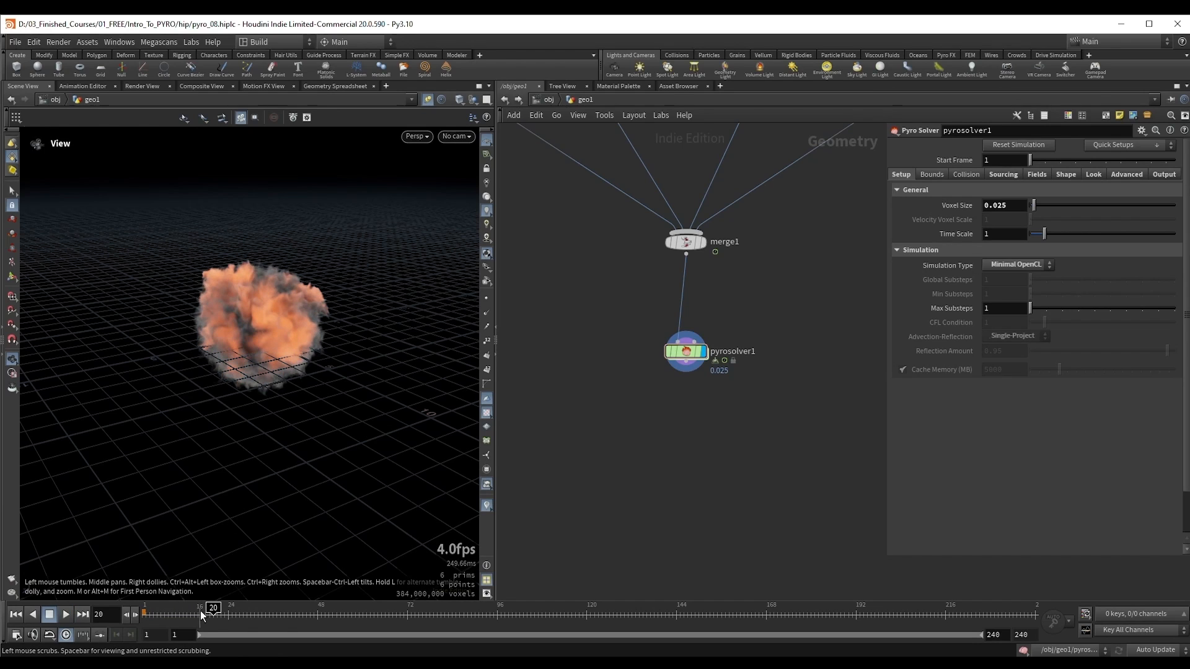
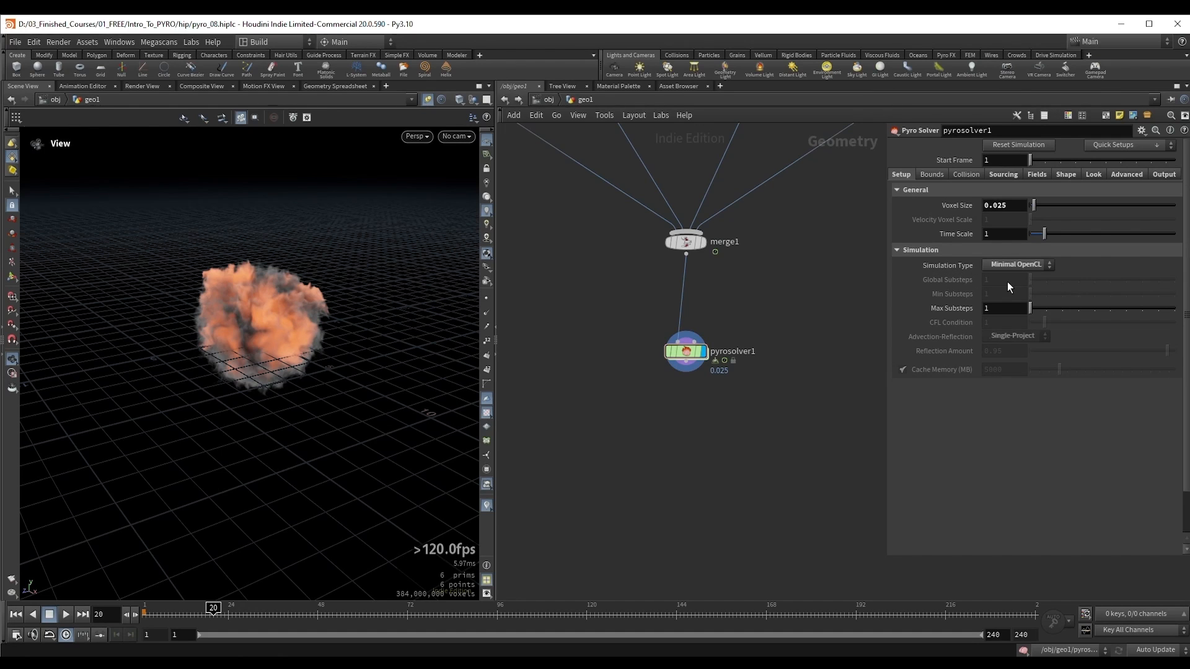
# Step: Examine the fireball at frame 20 and check GPU memory usage in Task Manager, returning to Houdini
pyautogui.moveTo(235, 327); pyautogui.dragTo(300, 328, button='right')
pyautogui.moveTo(300, 327); pyautogui.dragTo(297, 343, button='middle')
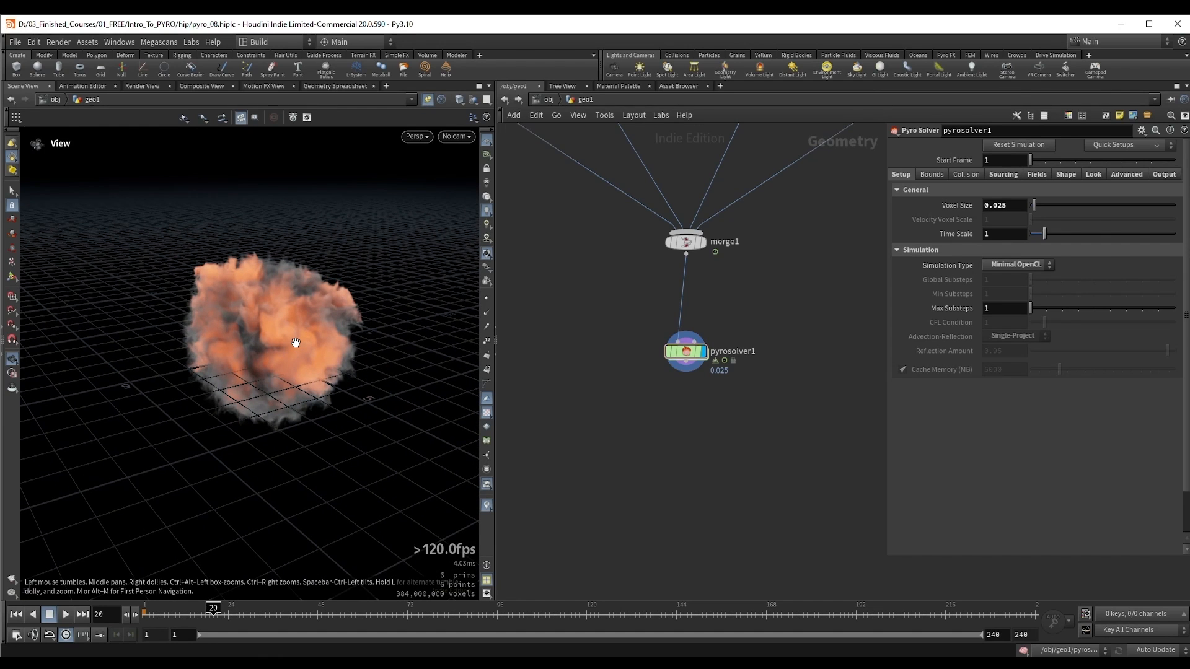
pyautogui.moveTo(295, 342); pyautogui.dragTo(310, 357)
pyautogui.moveTo(310, 357); pyautogui.dragTo(300, 343, button='middle')
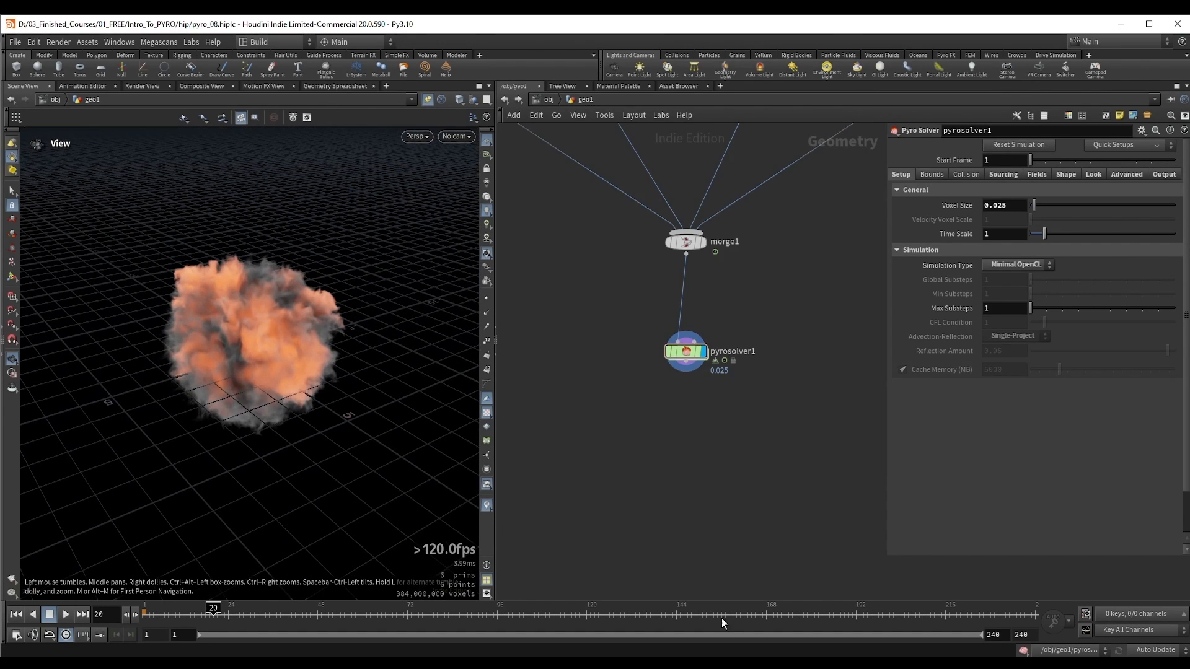
pyautogui.click(762, 663)
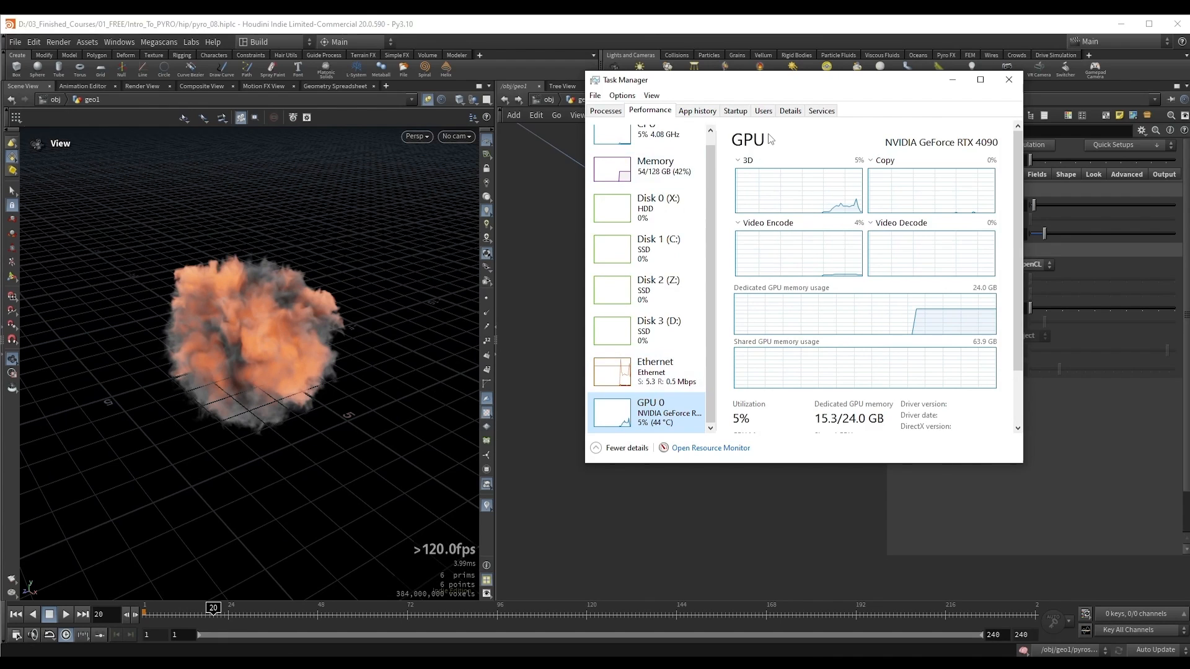
pyautogui.click(194, 354)
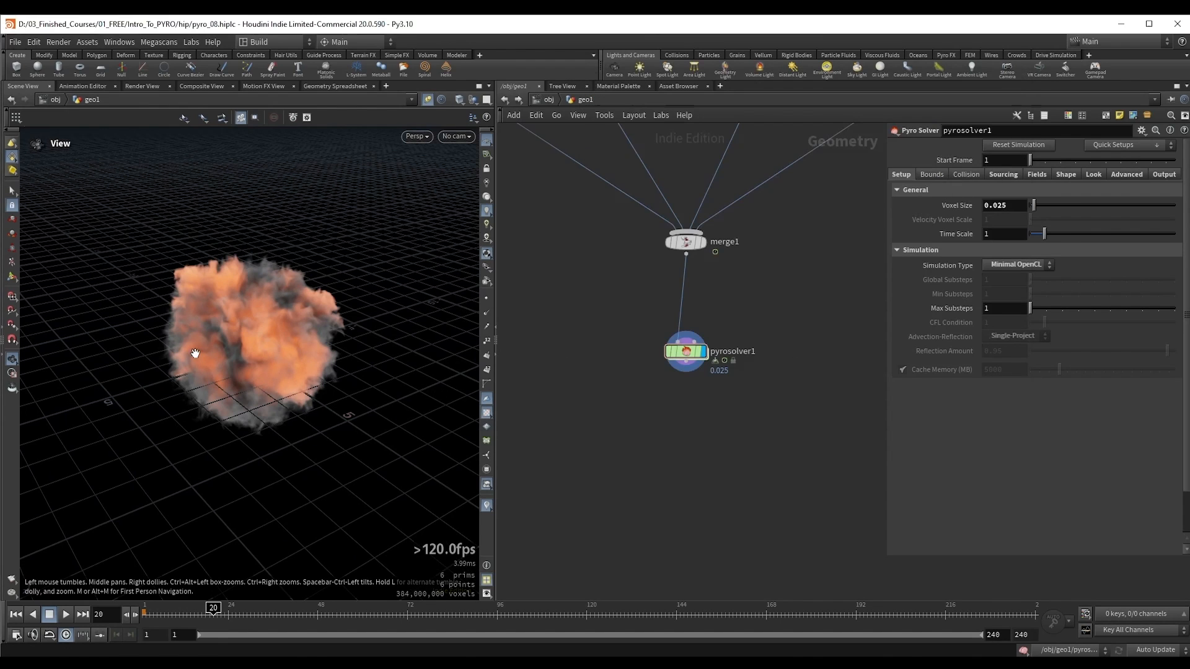
# Step: Replay the Minimal OpenCL simulation from frame 1 to frame 58 and check GPU usage in Task Manager, closing it when done
pyautogui.hotkey('ctrl', 'Up')
pyautogui.press('Up')
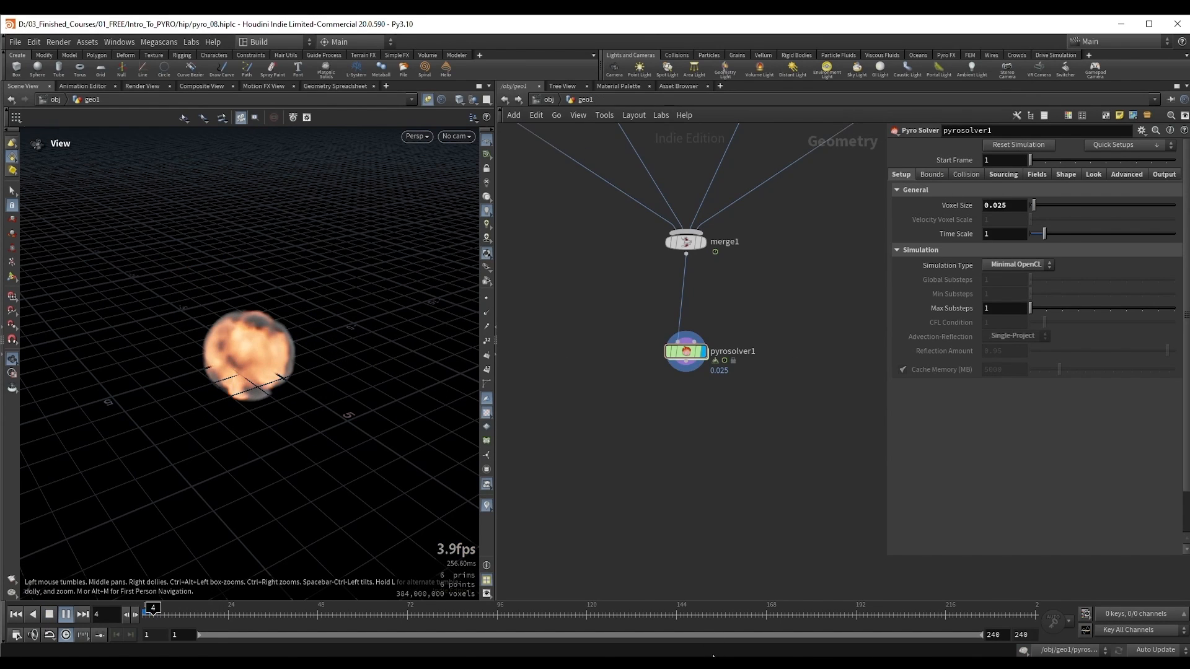
pyautogui.click(762, 663)
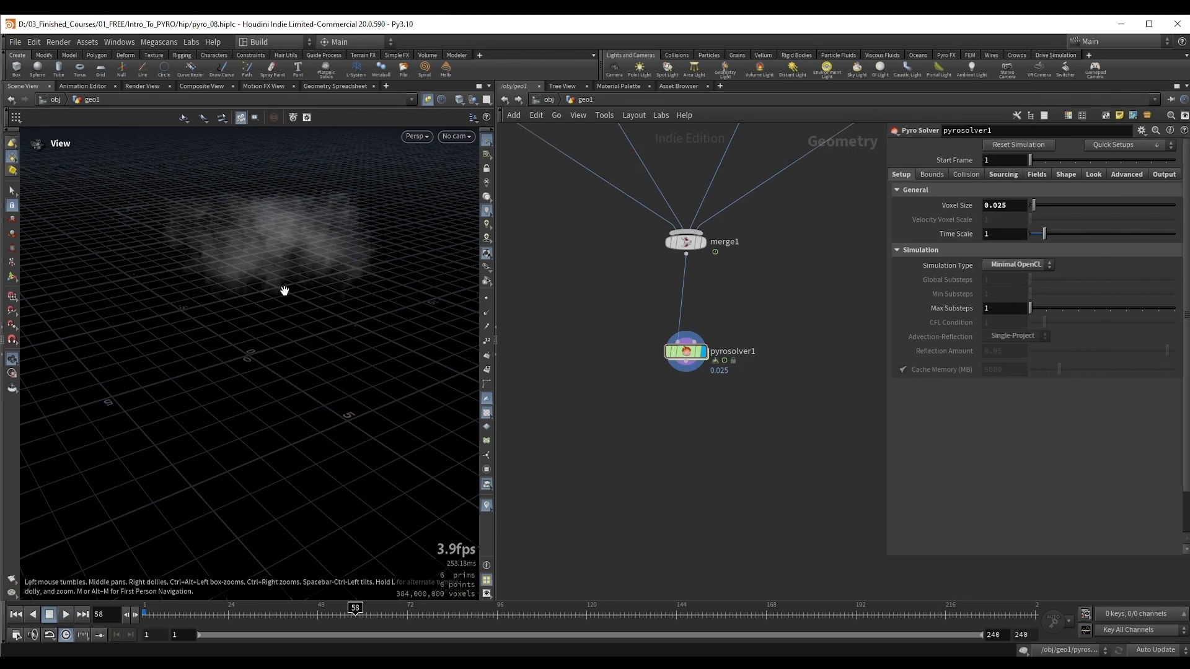
pyautogui.hotkey('alt', 'Tab')
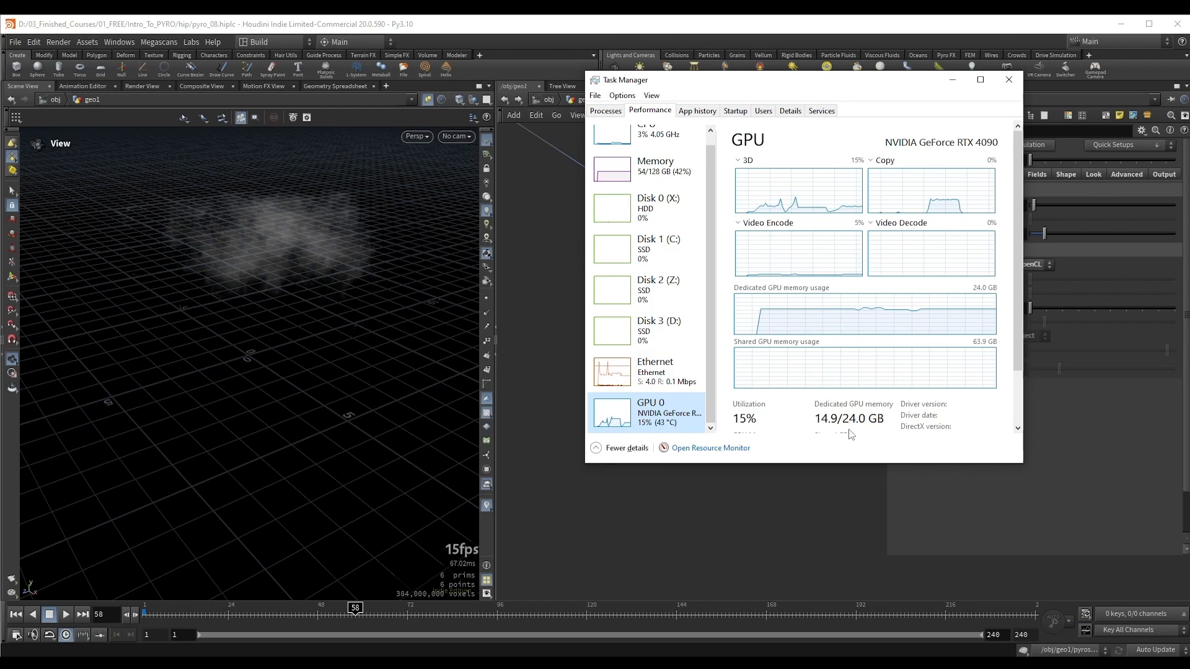
pyautogui.click(1009, 80)
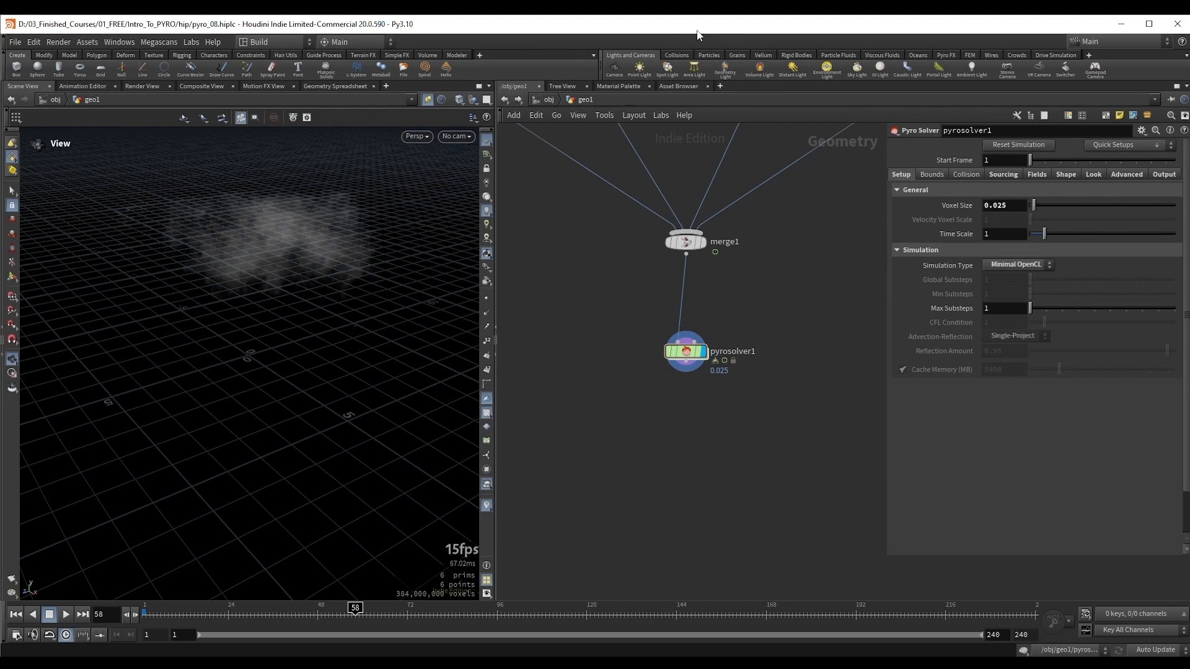
# Step: Set pyrosolver1's Simulation Type to Sparse and return to frame 1 to inspect the fireball
pyautogui.click(1016, 265)
pyautogui.click(1012, 277)
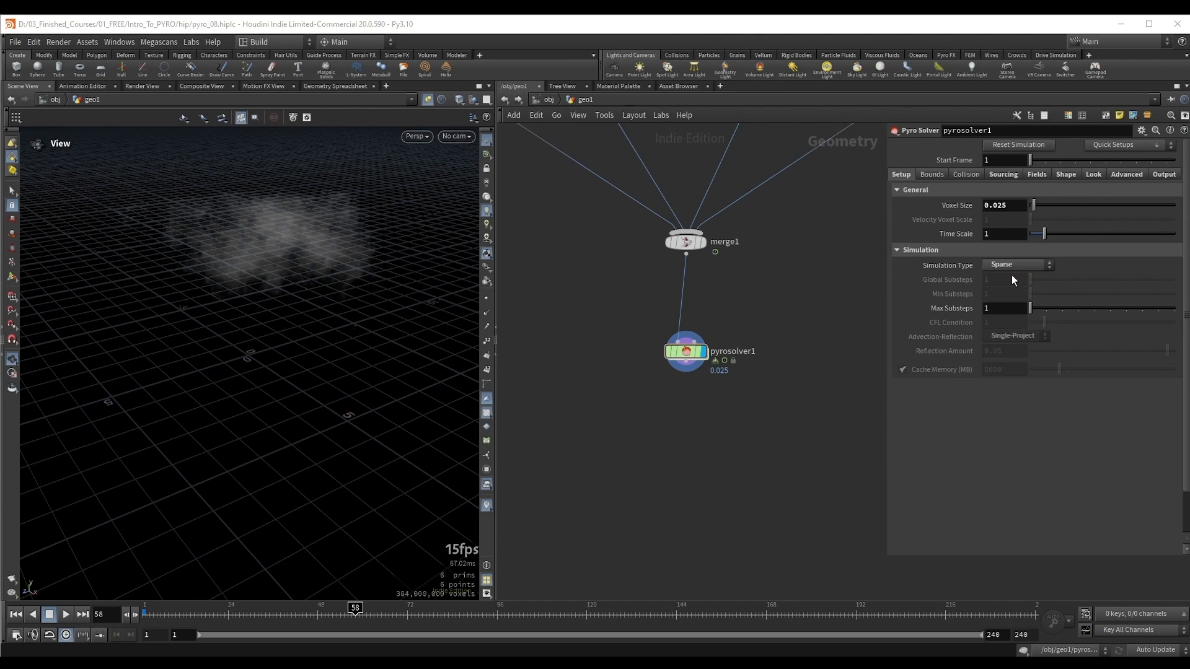
pyautogui.hotkey('ctrl', 'Up')
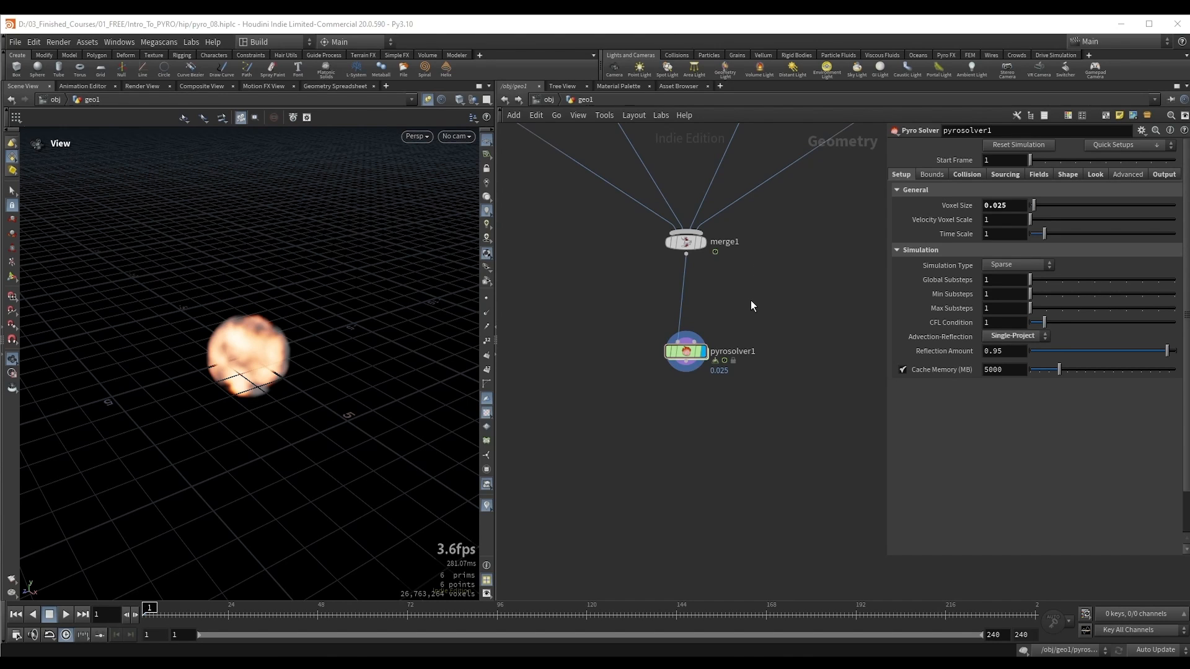
pyautogui.moveTo(271, 295); pyautogui.dragTo(283, 307, button='middle')
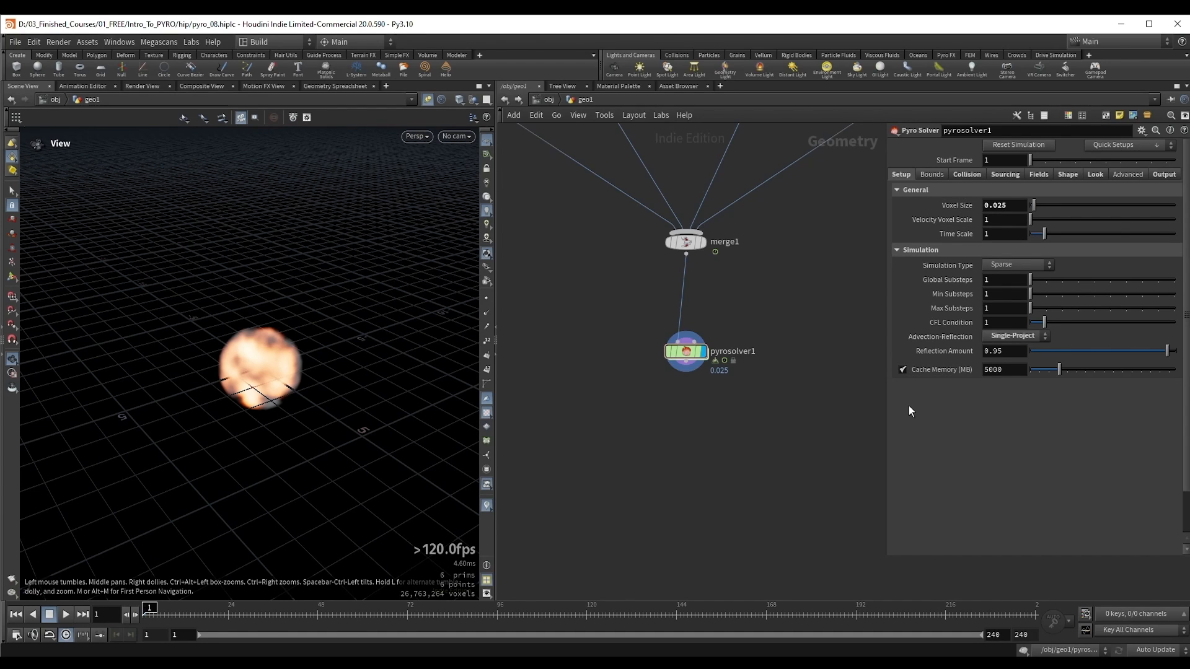
# Step: Set pyrosolver1's Simulation Type back to Minimal OpenCL and its Voxel Size to 0.05
pyautogui.click(1007, 265)
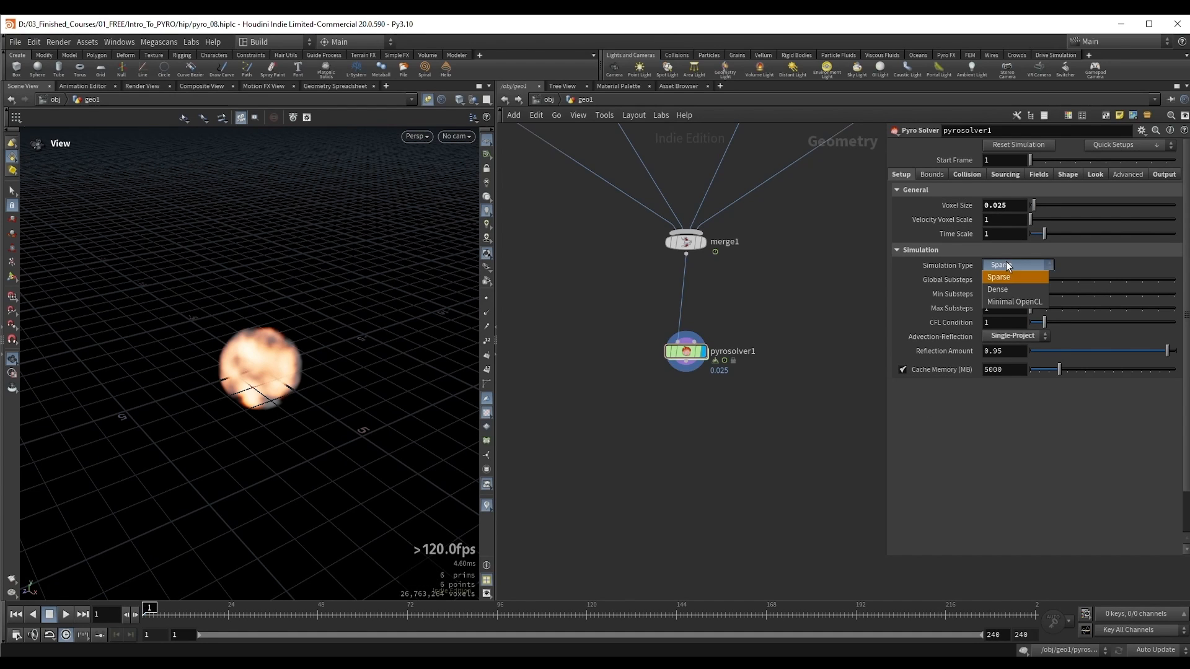
pyautogui.click(1017, 303)
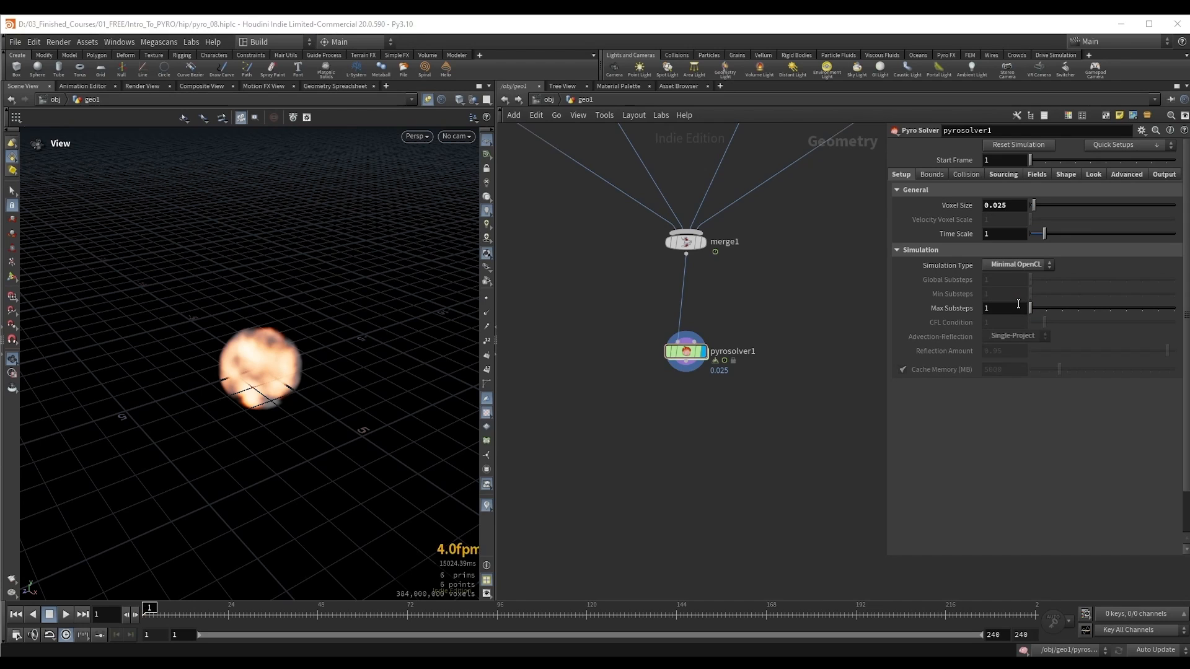
pyautogui.moveTo(328, 313); pyautogui.dragTo(303, 312)
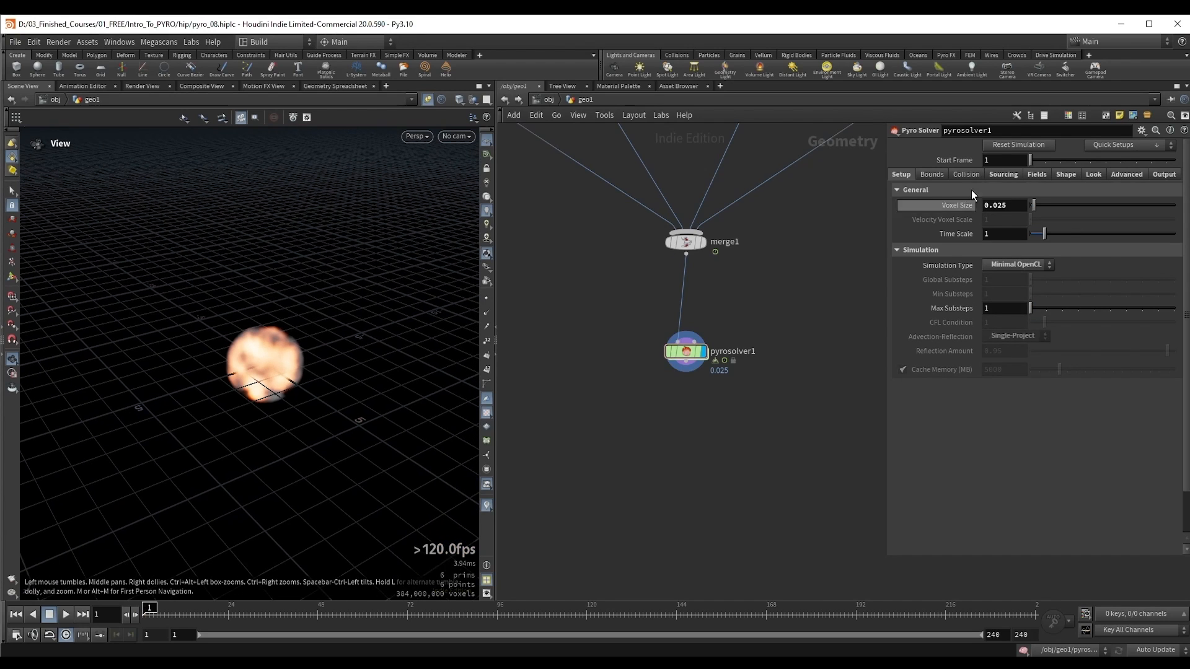
pyautogui.moveTo(1020, 205); pyautogui.dragTo(997, 207)
pyautogui.write('5')
pyautogui.press('Return')
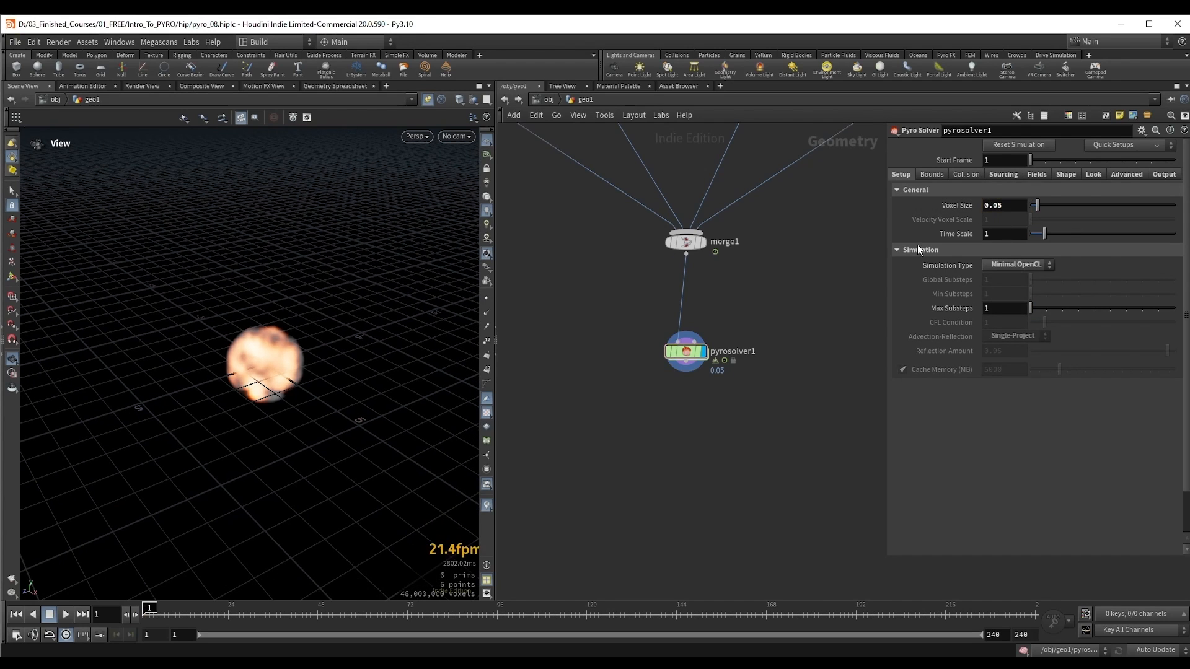
# Step: Play the Minimal OpenCL simulation to frame 36, examine the smoke, and return to frame 1
pyautogui.press('Up')
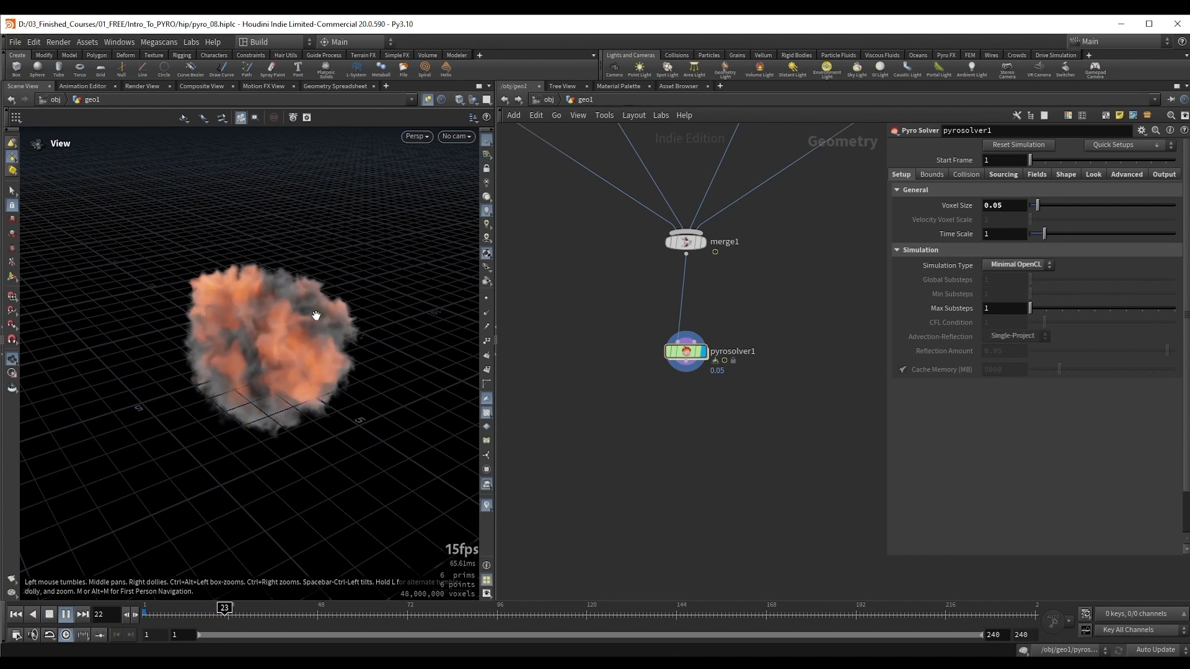
pyautogui.press('Up')
pyautogui.moveTo(296, 329); pyautogui.dragTo(330, 345, button='right')
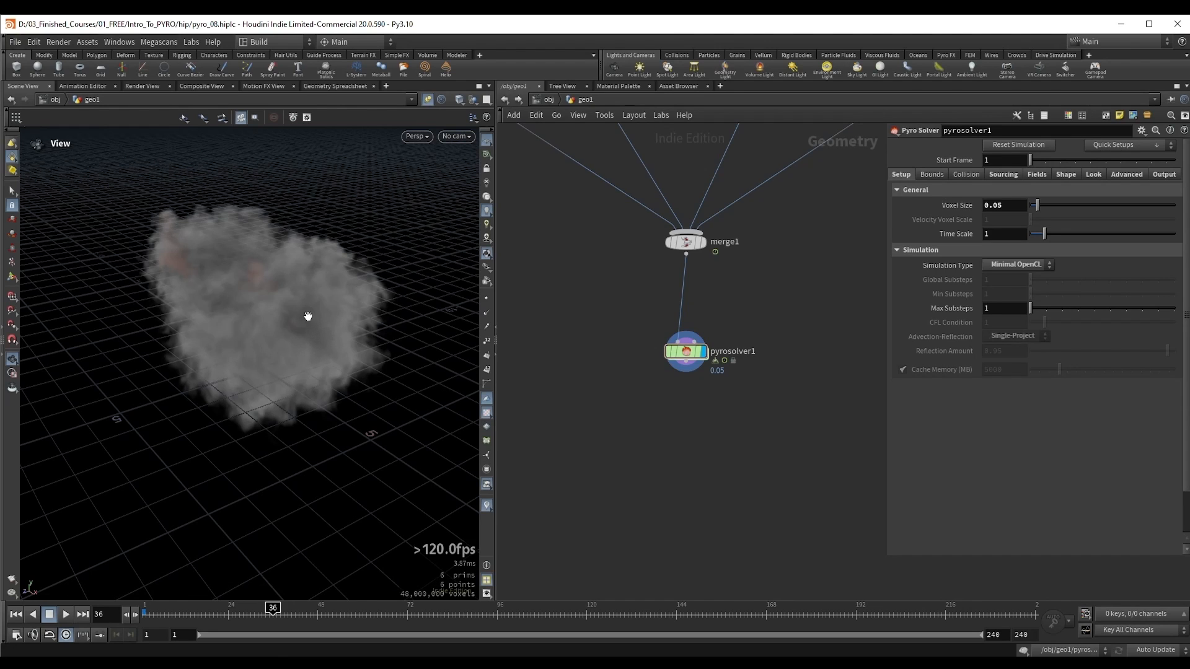
pyautogui.moveTo(308, 318); pyautogui.dragTo(299, 308)
pyautogui.hotkey('ctrl', 'Up')
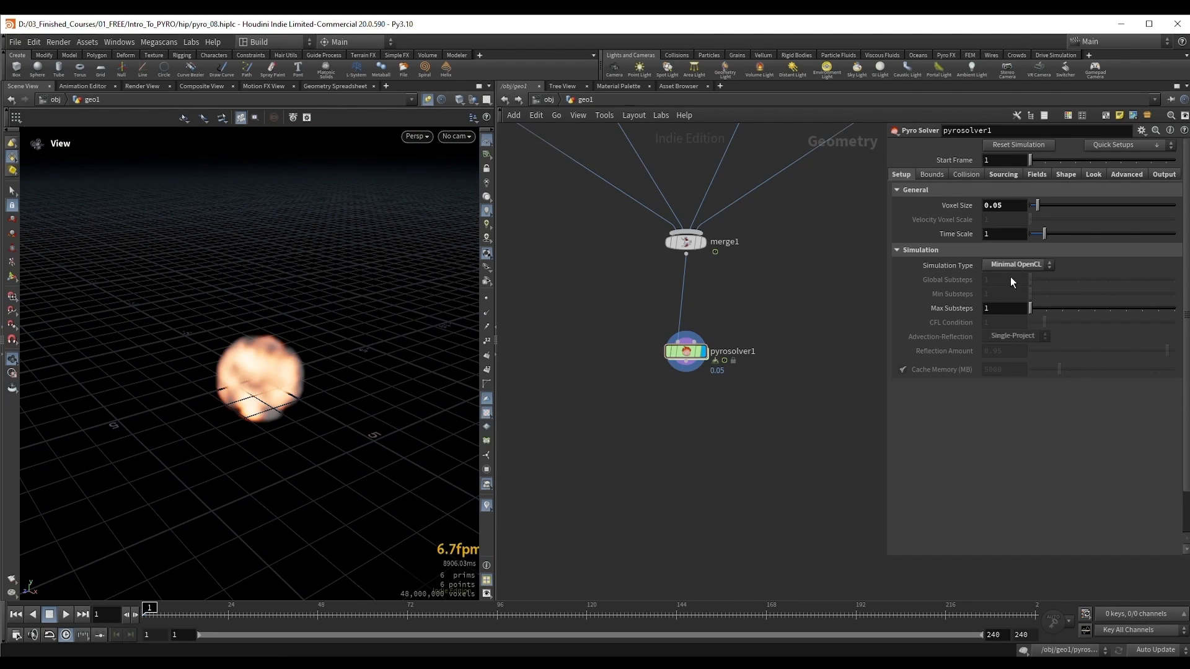
# Step: Set pyrosolver1's Simulation Type to Sparse and its Voxel Size to 0.025
pyautogui.click(1019, 267)
pyautogui.click(1017, 281)
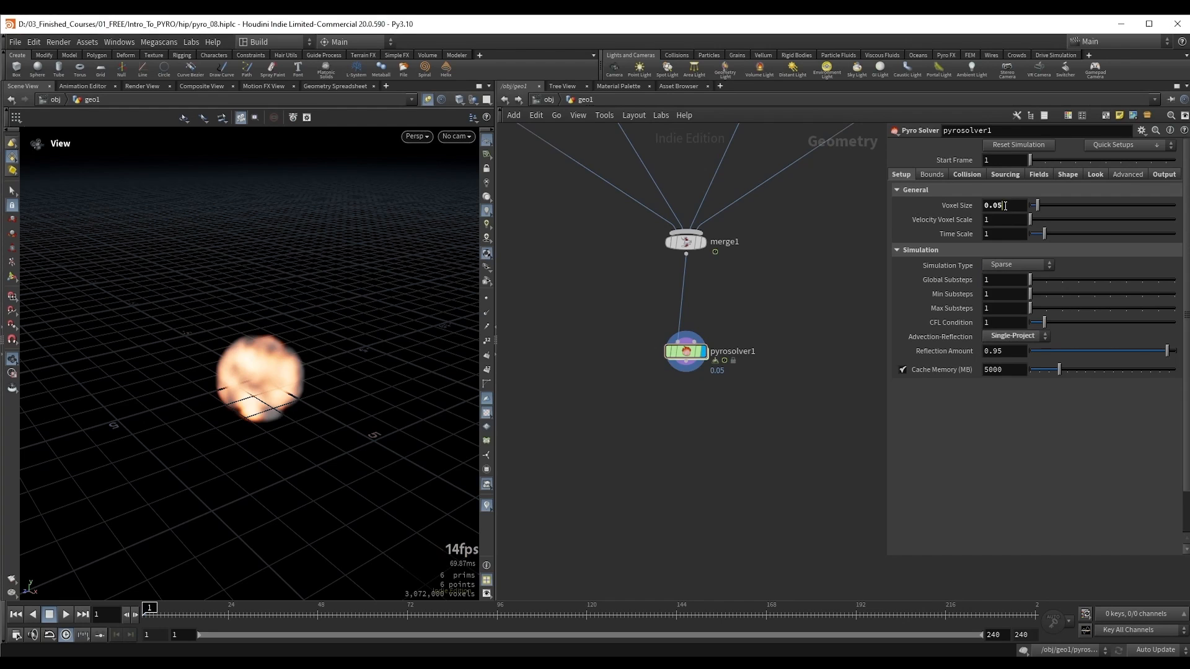
pyautogui.write('2')
pyautogui.press('Return')
pyautogui.moveTo(261, 354); pyautogui.dragTo(259, 358)
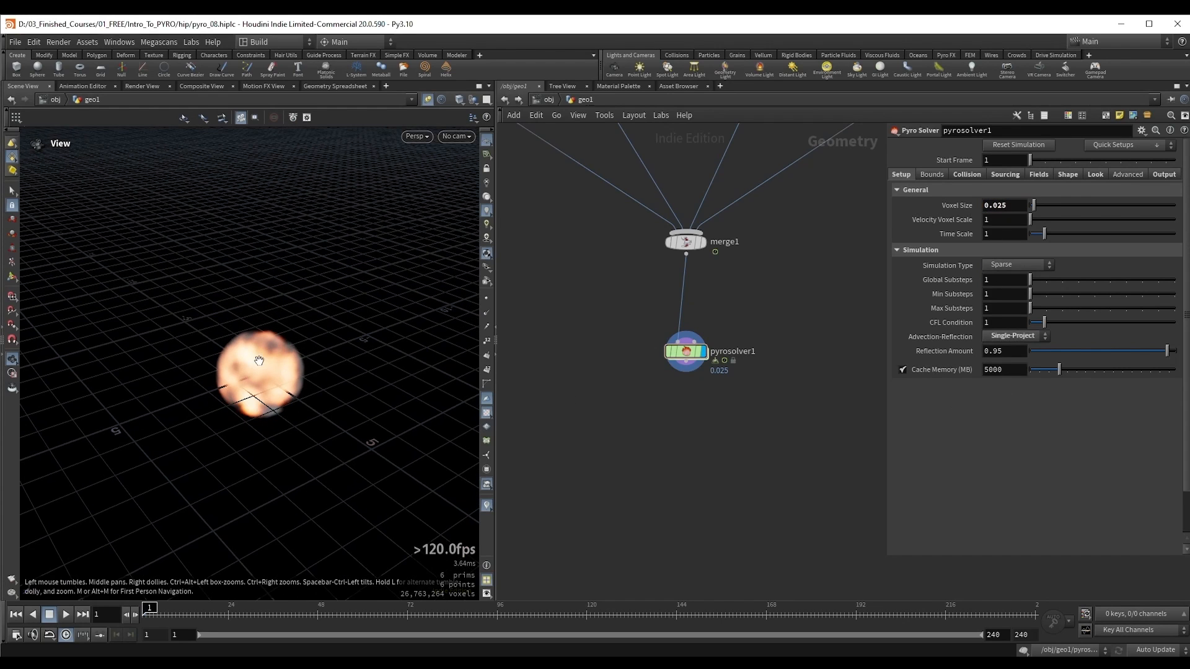
pyautogui.click(1018, 265)
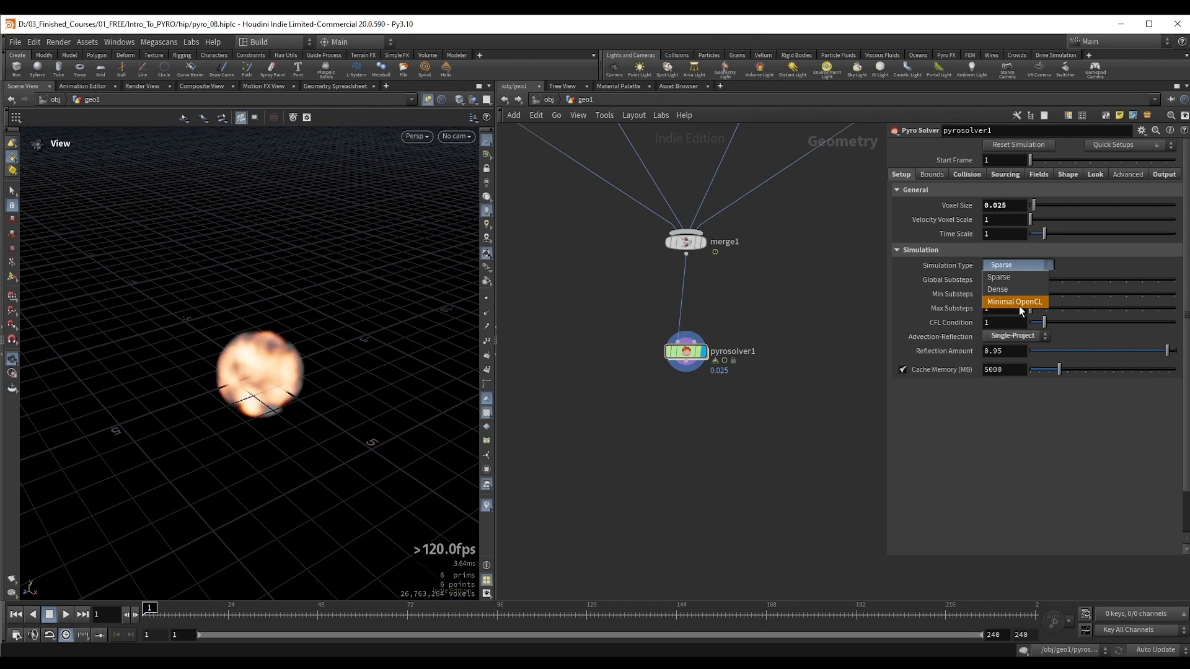
pyautogui.click(1022, 277)
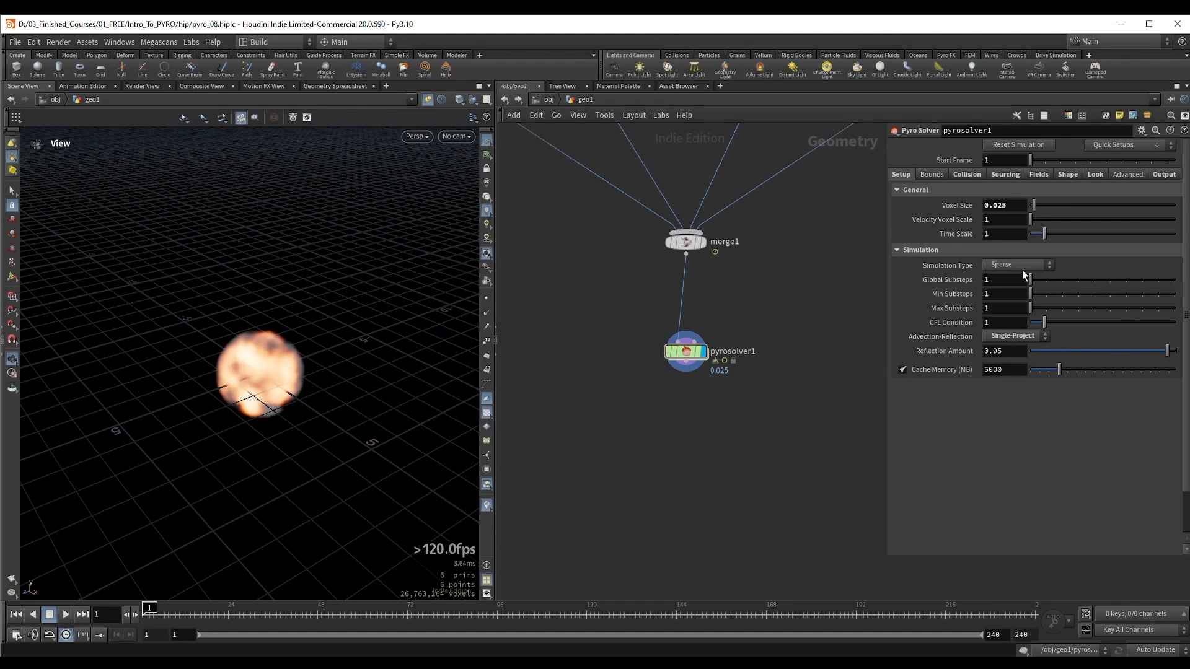
# Step: Examine the fireball at frame 1 from several angles and display pyrosolver1's Setup parameters
pyautogui.moveTo(282, 397); pyautogui.dragTo(285, 359)
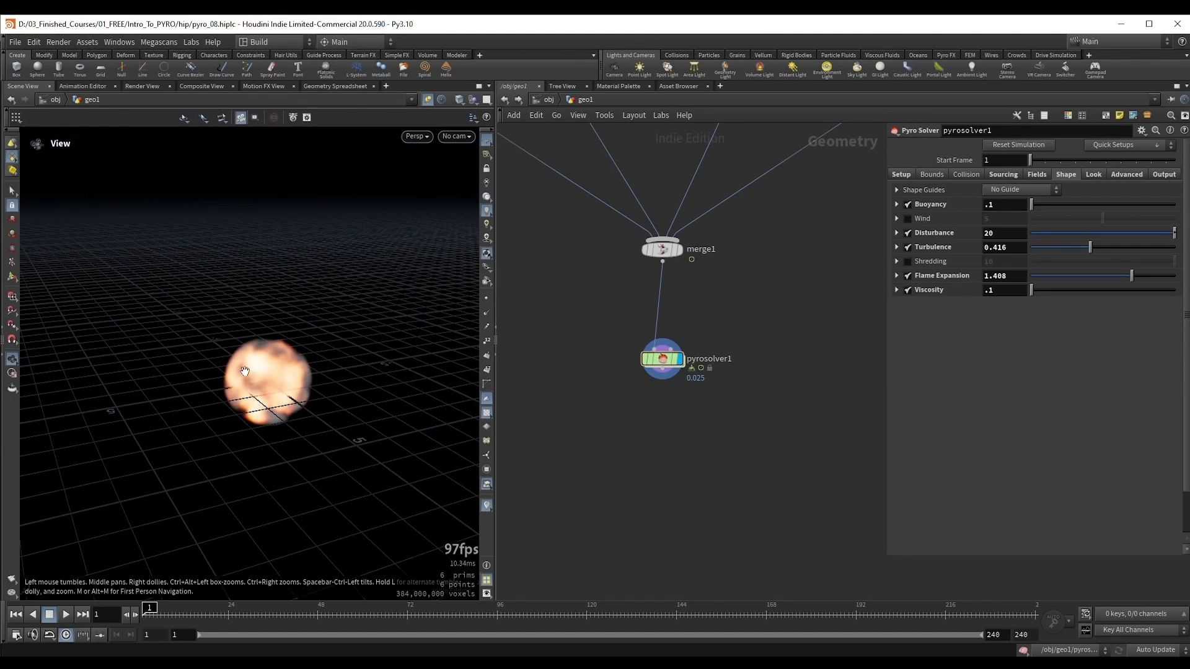
pyautogui.moveTo(285, 360); pyautogui.dragTo(305, 384, button='right')
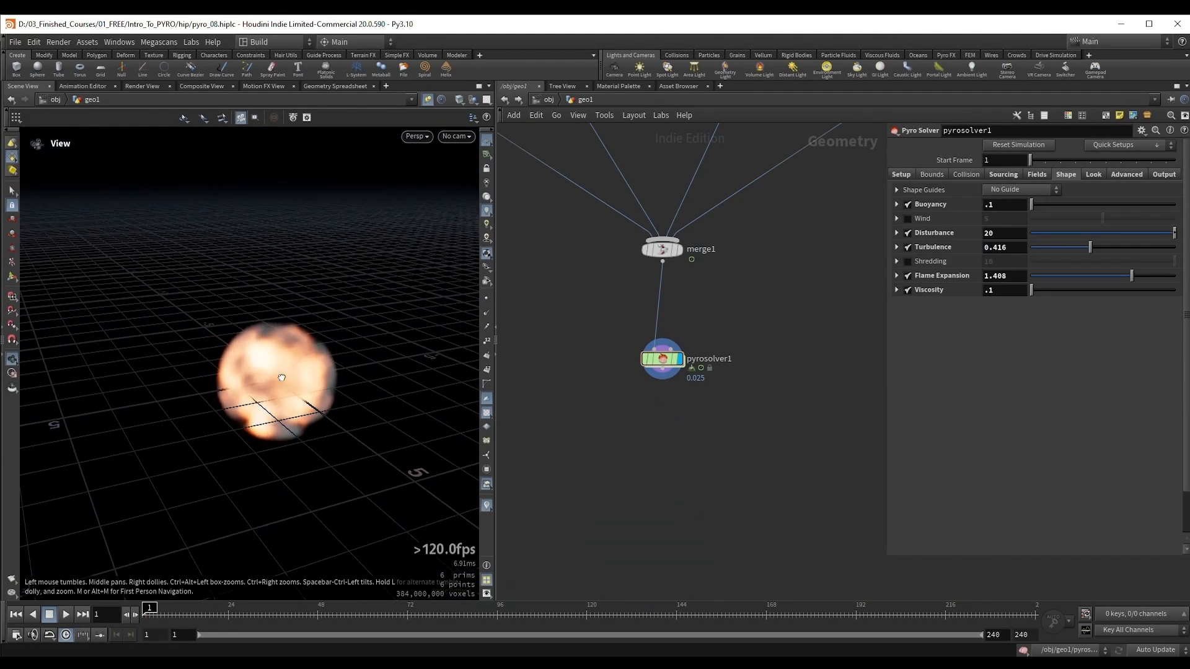
pyautogui.moveTo(305, 384); pyautogui.dragTo(306, 409)
pyautogui.click(900, 174)
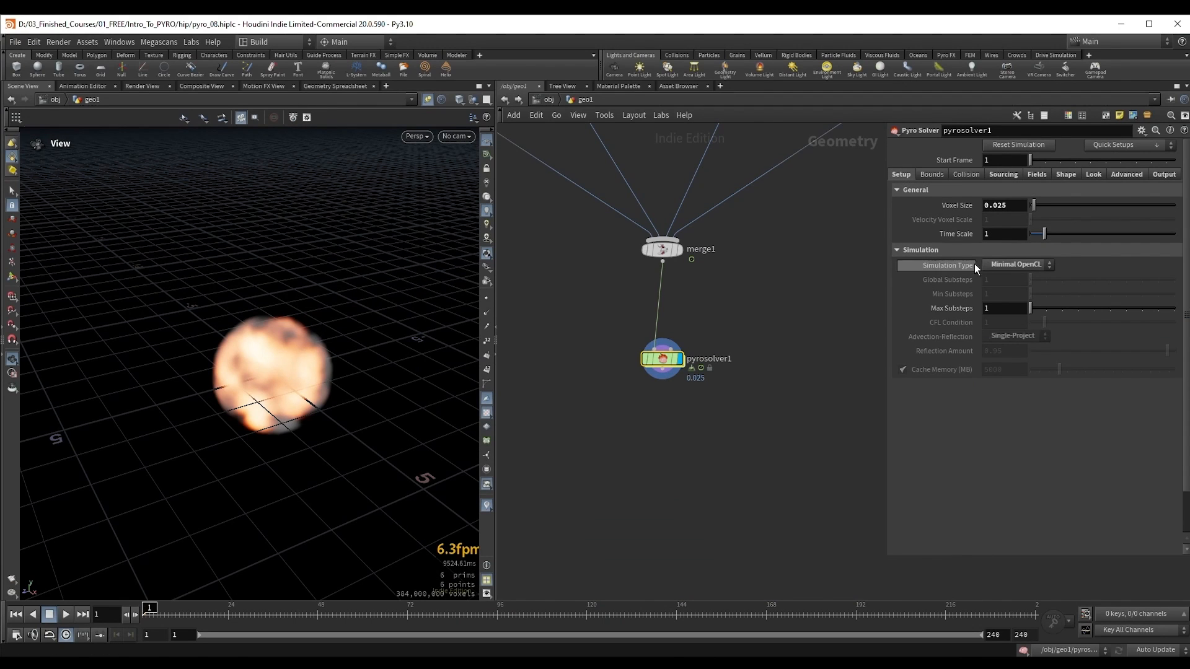
pyautogui.moveTo(258, 365); pyautogui.dragTo(253, 358)
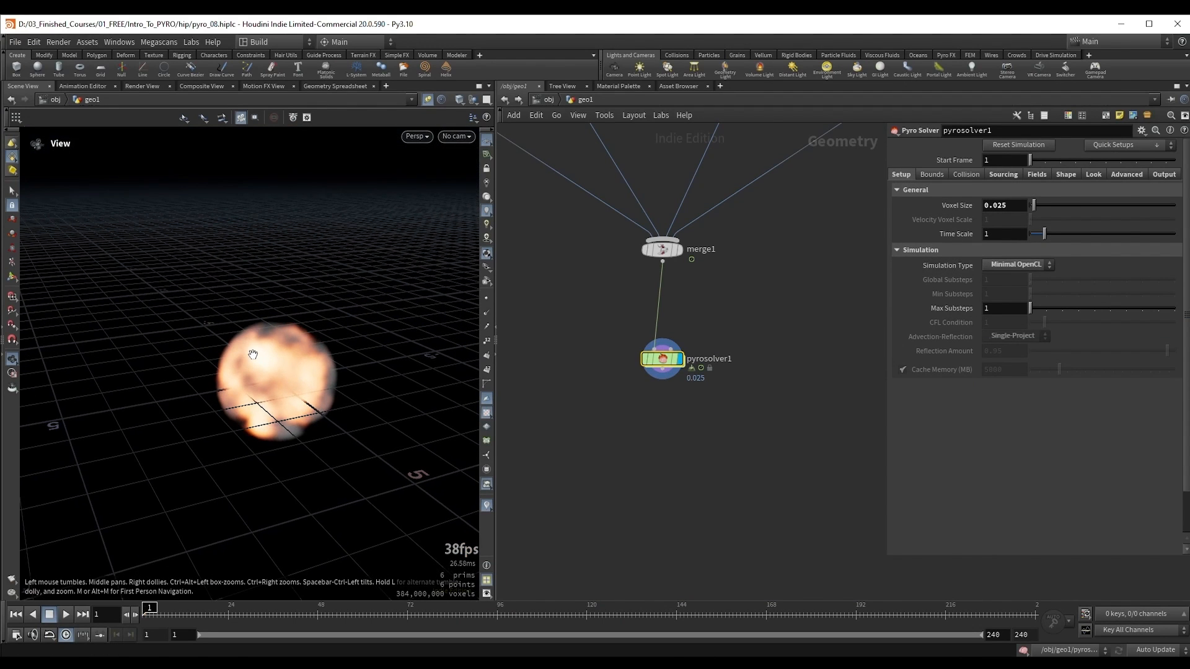
# Step: Open pyrosolver1's internal FORCES network and add a Gas Disturb node above force_output
pyautogui.doubleClick(663, 359)
pyautogui.press('Tab')
pyautogui.write('gas')
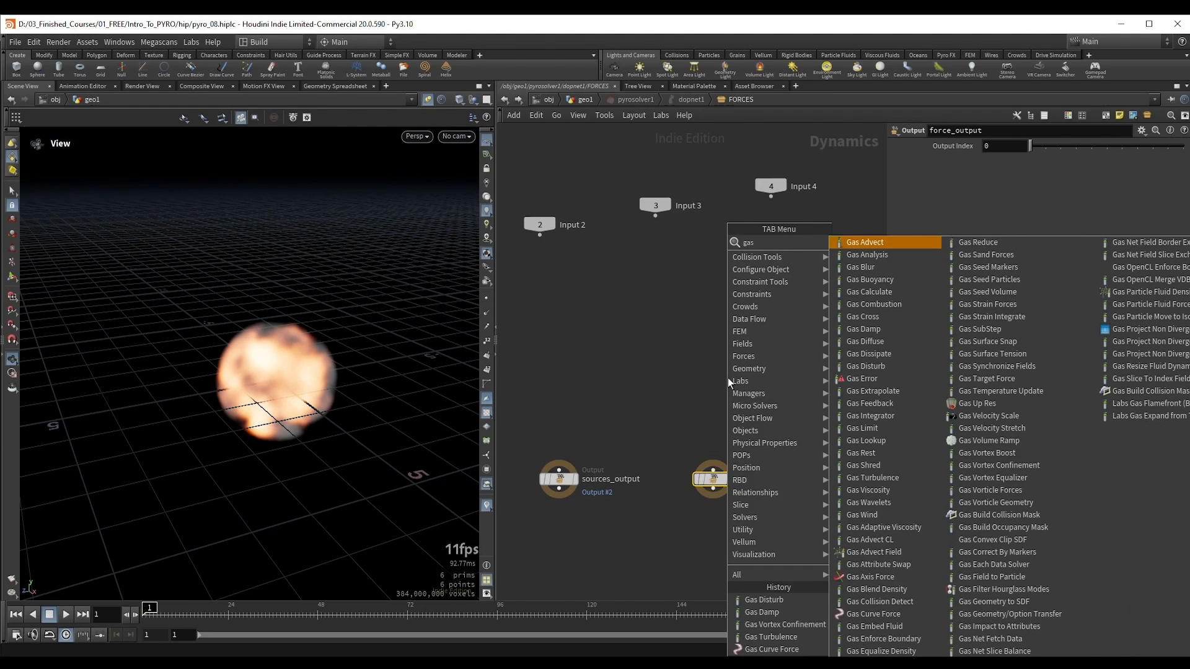
pyautogui.write(' dist')
pyautogui.press('Return')
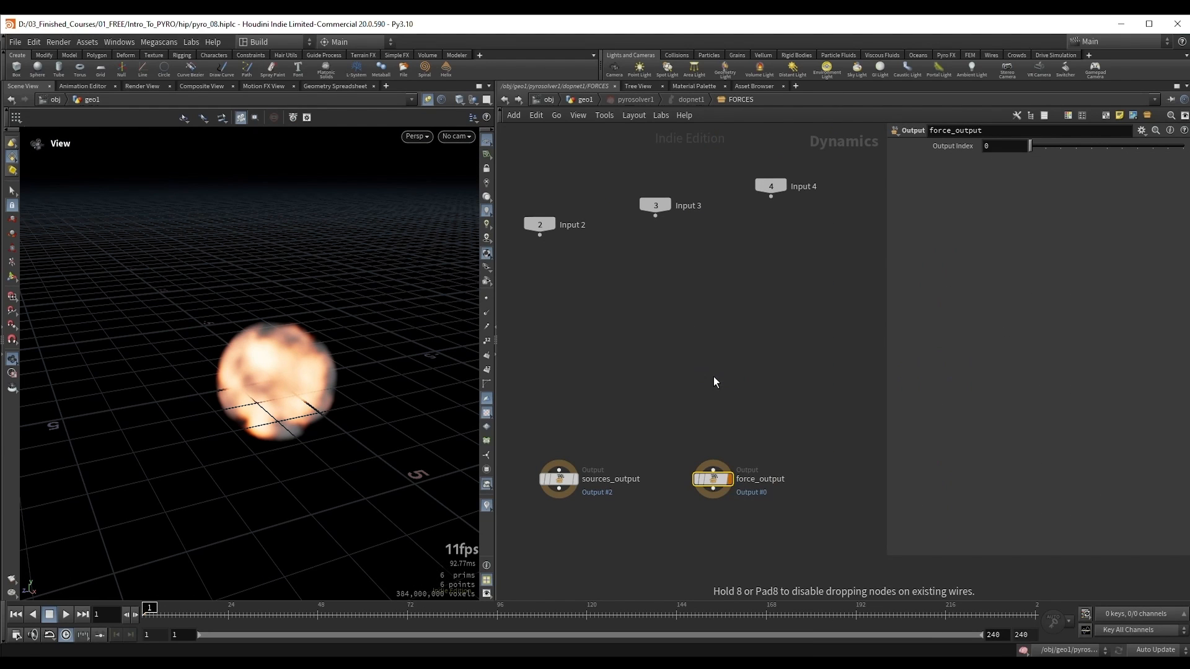
pyautogui.click(714, 380)
# Step: Enable Use OpenCL in the Gas Disturb node's advanced settings and return to the geo1 network
pyautogui.click(1061, 171)
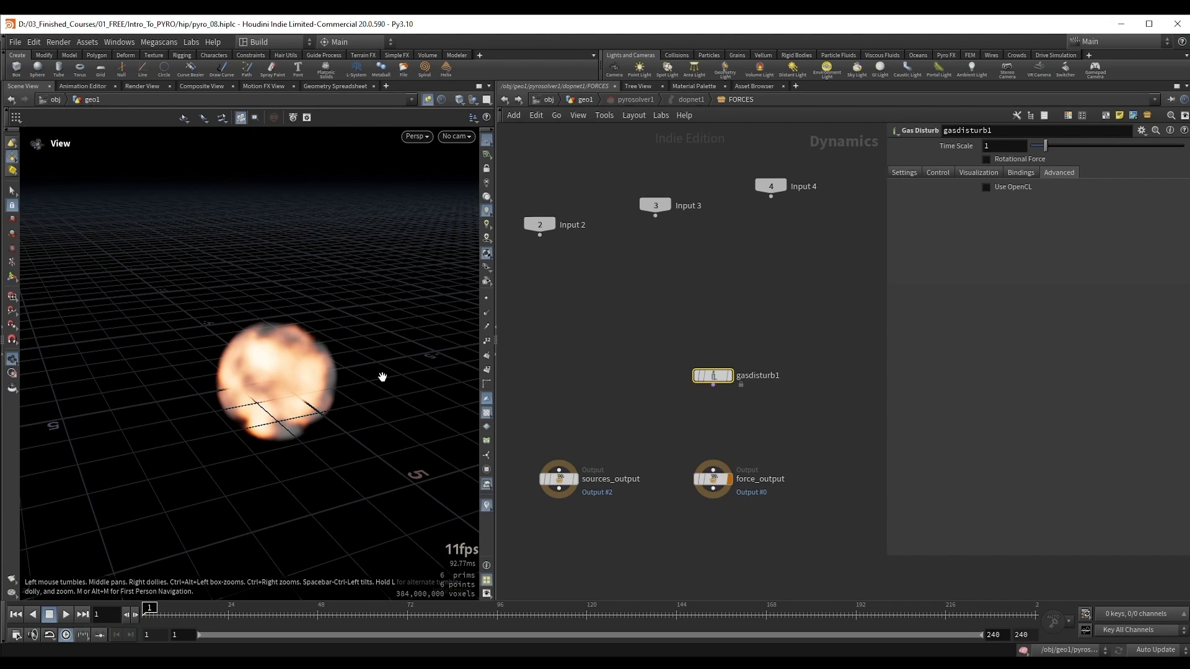
pyautogui.click(996, 188)
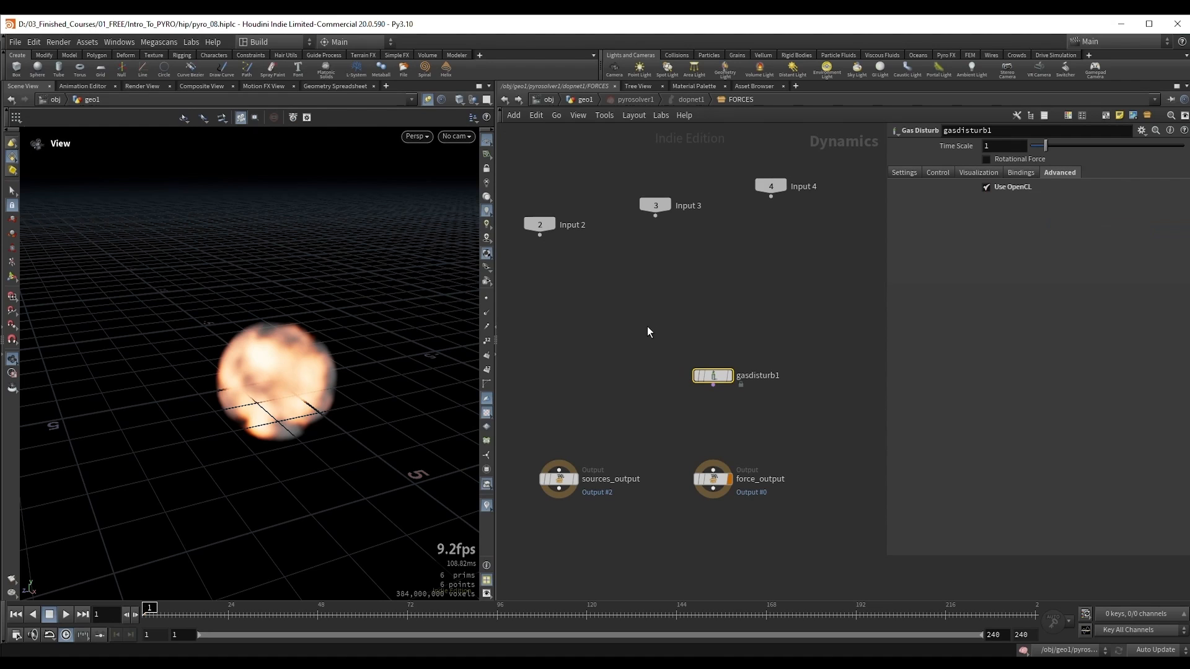
pyautogui.moveTo(647, 326); pyautogui.dragTo(768, 404)
pyautogui.press('u')
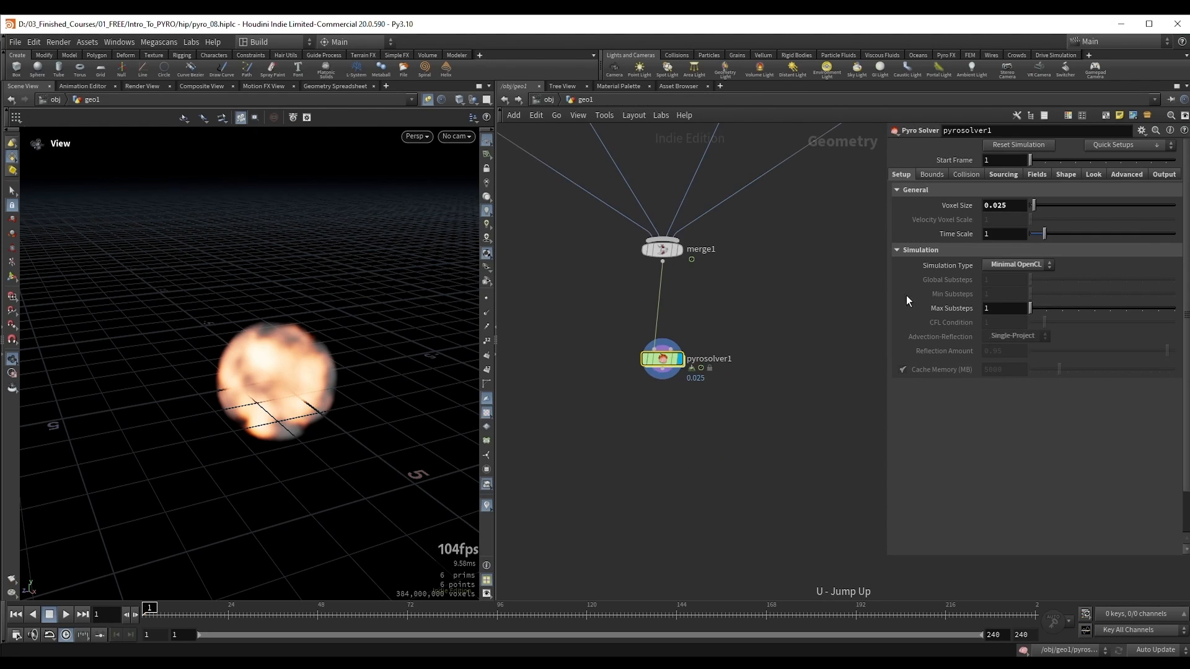
# Step: Review pyrosolver1's built-in Shape forces and return to its Setup parameters
pyautogui.click(1065, 176)
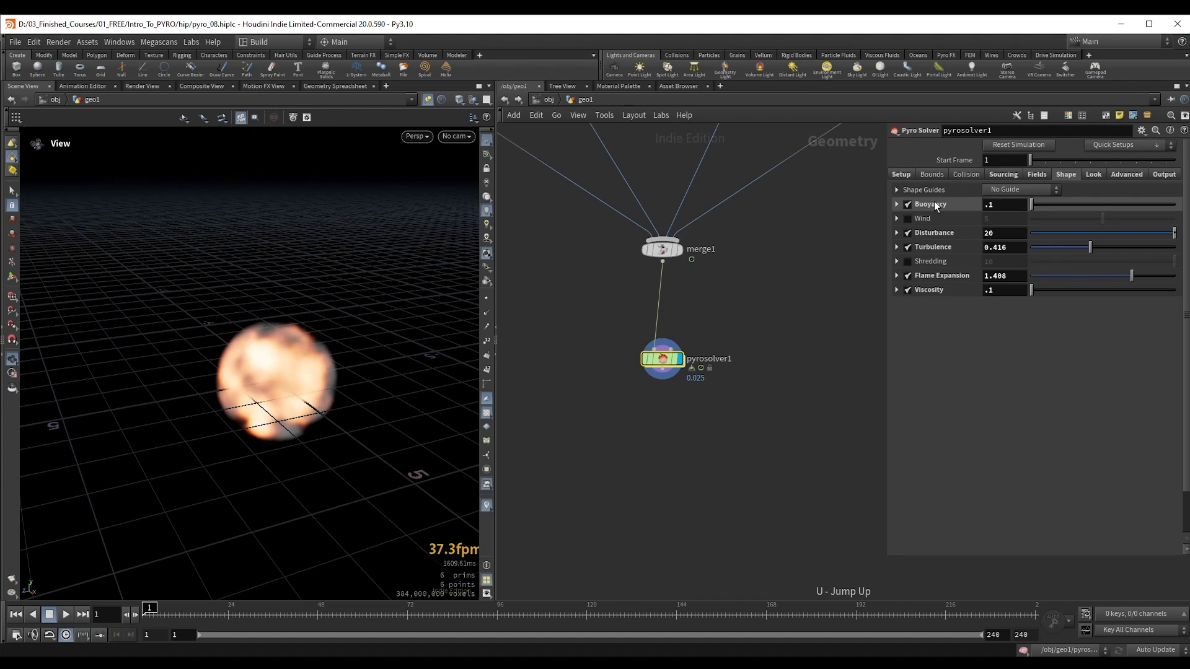
pyautogui.click(900, 175)
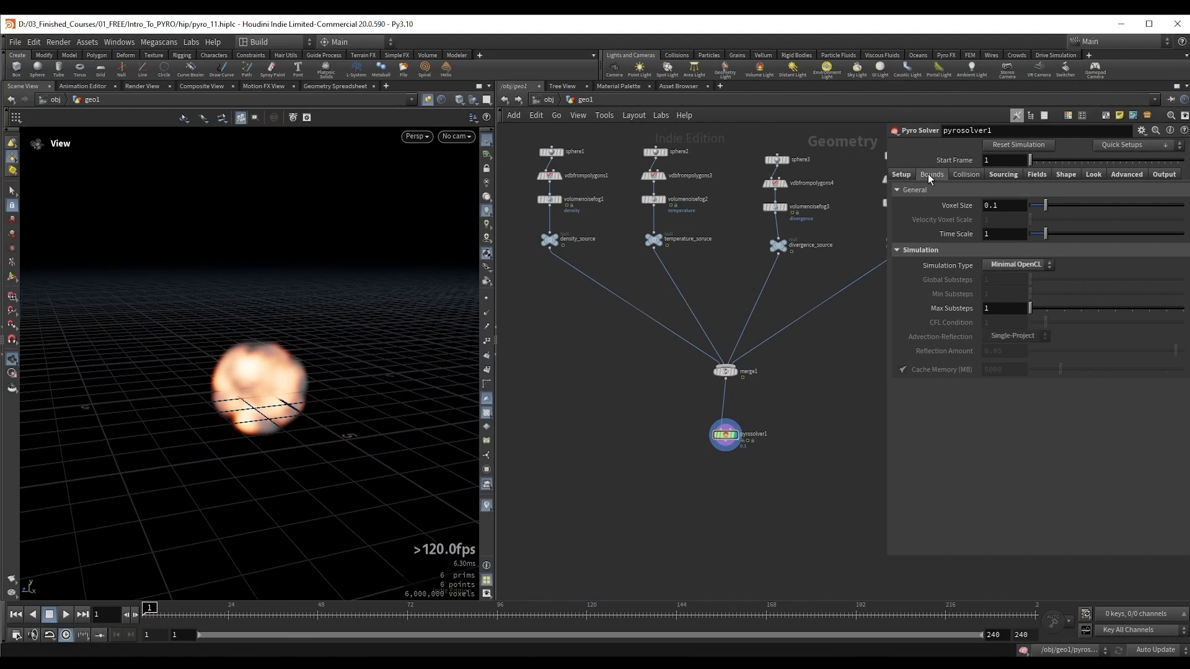
# Step: Set the bounds Size of pyrosolver1 to 10.9 on all three axes
pyautogui.click(929, 176)
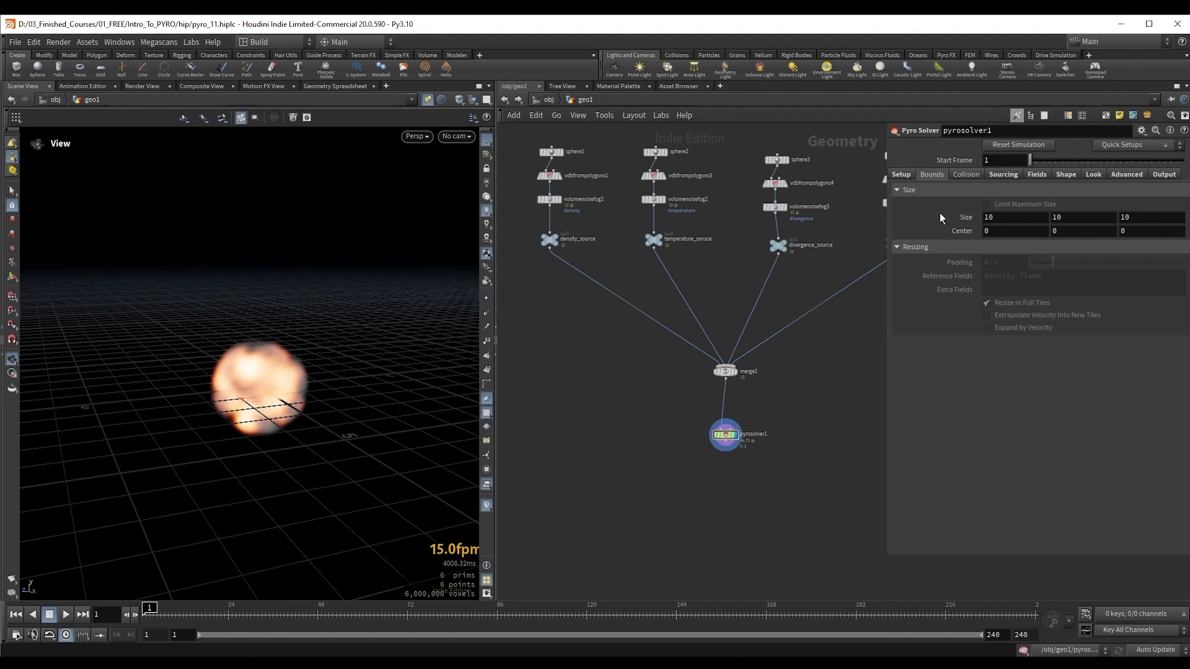
pyautogui.moveTo(391, 332); pyautogui.dragTo(393, 340)
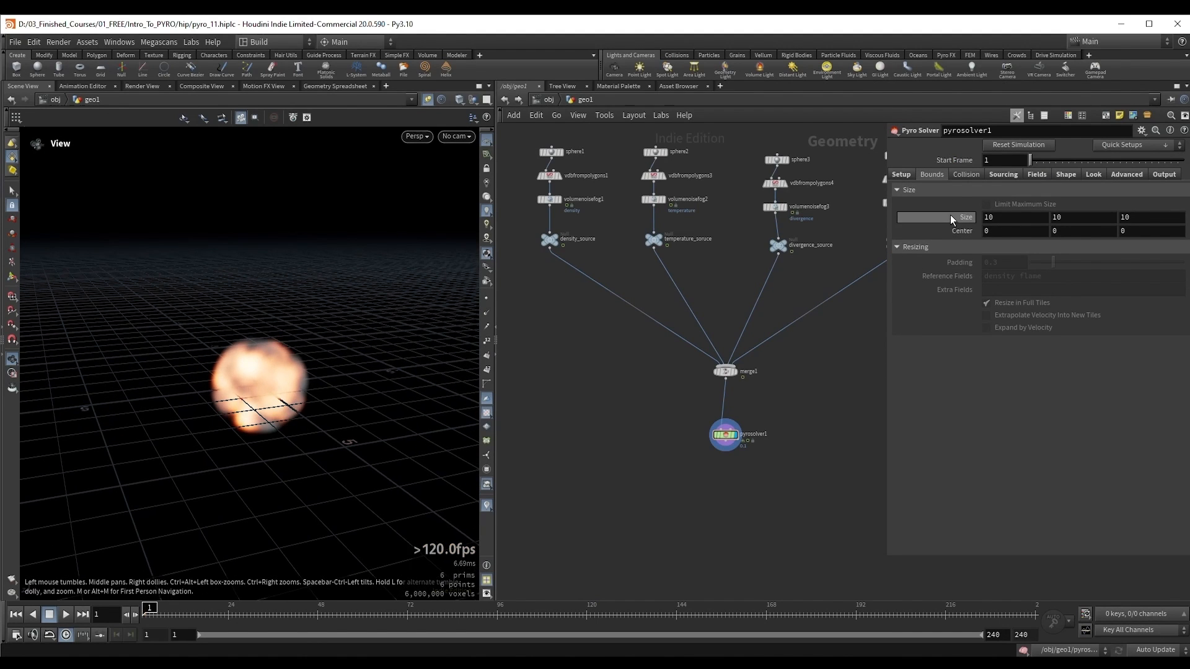
pyautogui.moveTo(950, 214); pyautogui.dragTo(1012, 217, button='middle')
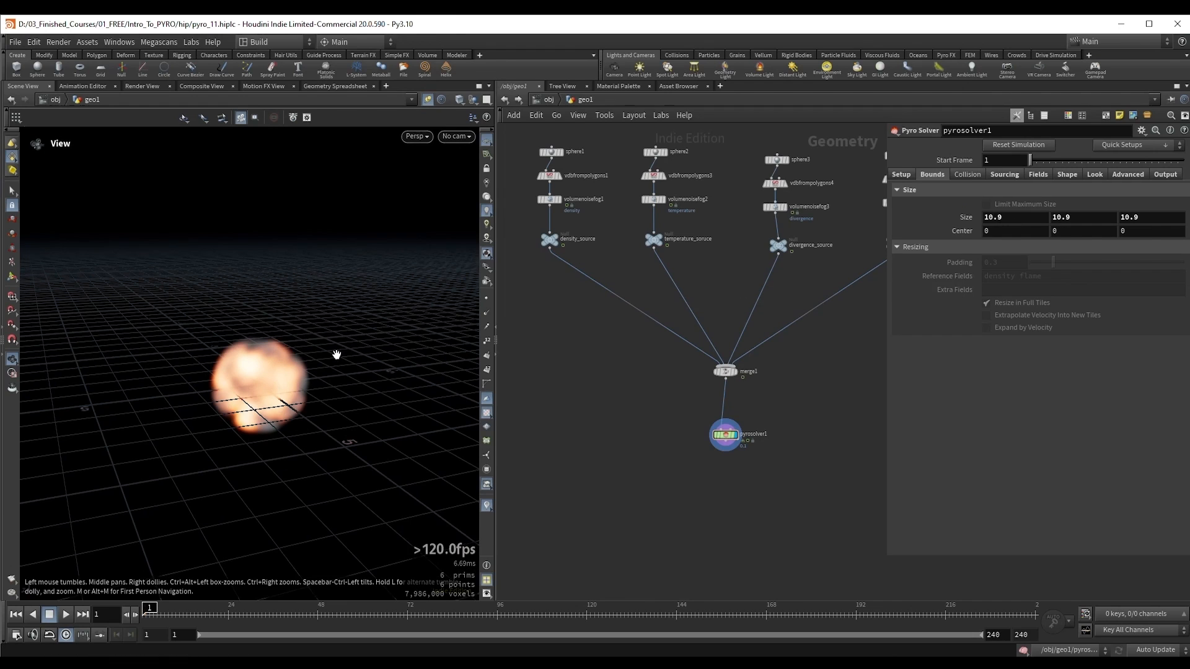
# Step: Raise the upper face of pyrosolver1's bounding box with its viewport handle to a height of about 13.37
pyautogui.moveTo(334, 353); pyautogui.dragTo(301, 374)
pyautogui.press('Return')
pyautogui.keyDown('alt'); pyautogui.moveTo(420, 296); pyautogui.dragTo(260, 334, button='right'); pyautogui.keyUp('alt')
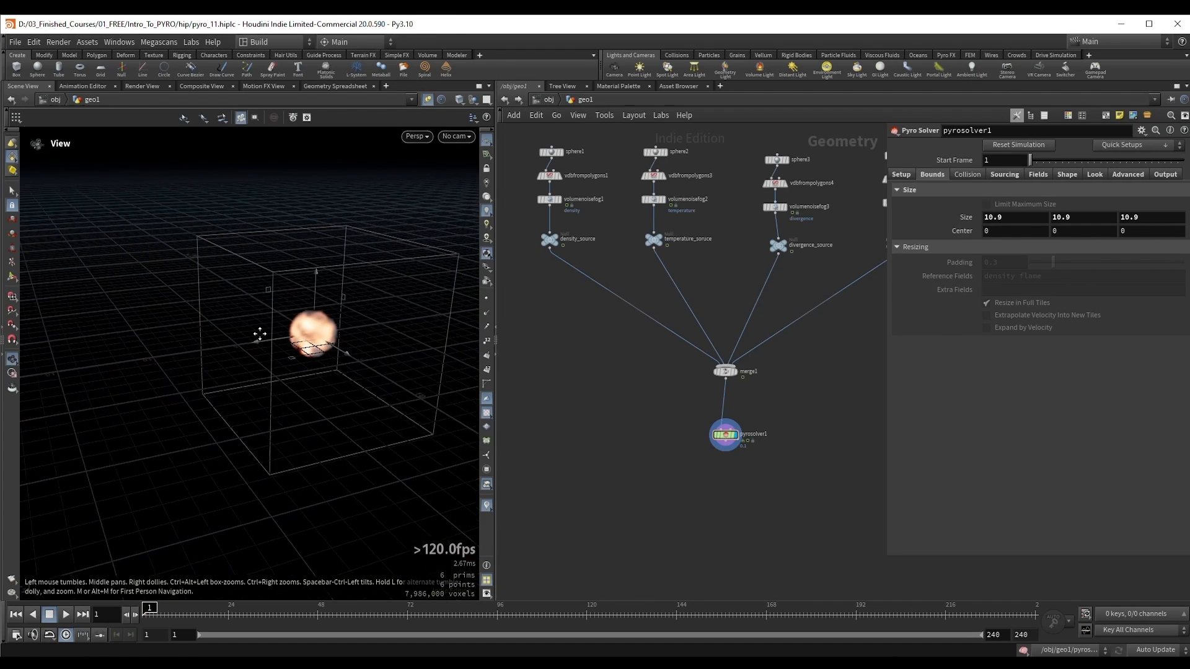
pyautogui.keyDown('alt'); pyautogui.moveTo(260, 334); pyautogui.dragTo(220, 339, button='middle'); pyautogui.keyUp('alt')
pyautogui.moveTo(289, 247); pyautogui.dragTo(288, 200)
pyautogui.press('Escape')
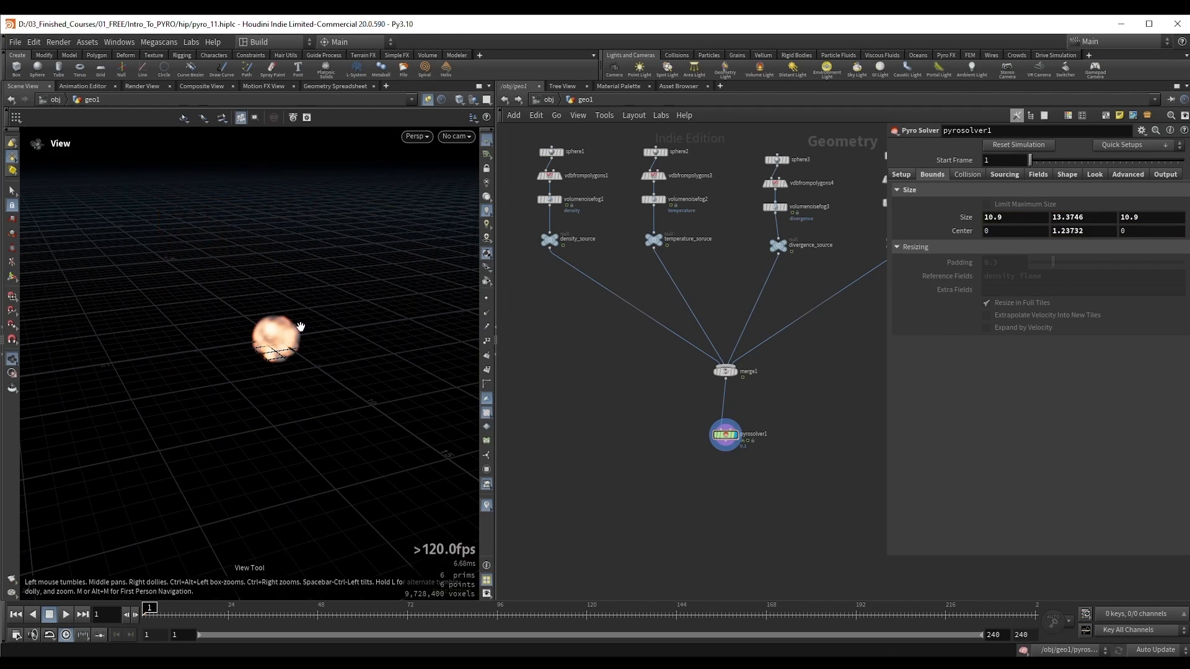
pyautogui.moveTo(298, 308); pyautogui.dragTo(282, 313, button='middle')
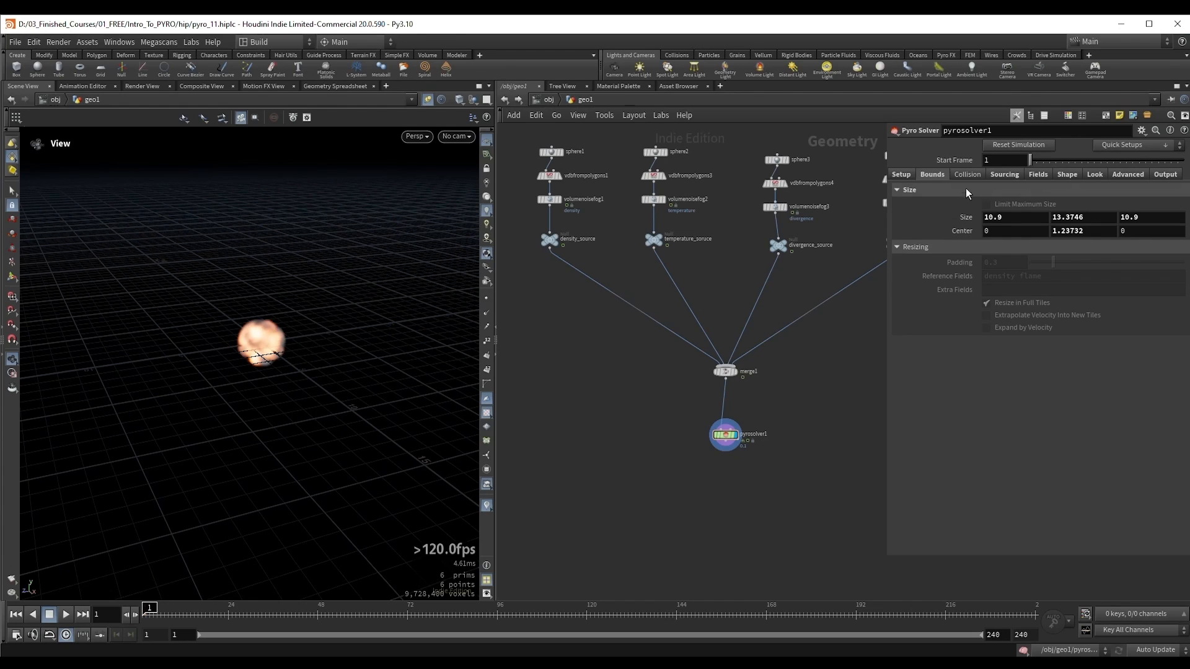
# Step: Switch the Simulation Type of pyrosolver1 to Sparse and return to its Bounds settings
pyautogui.click(901, 176)
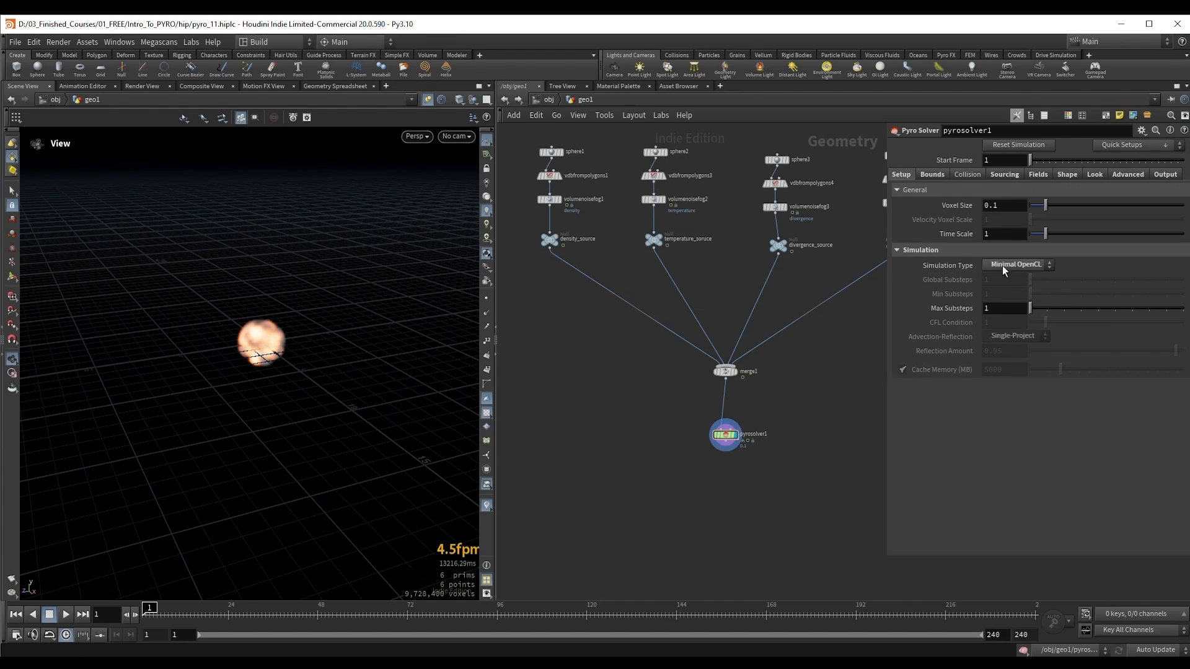
pyautogui.click(1007, 266)
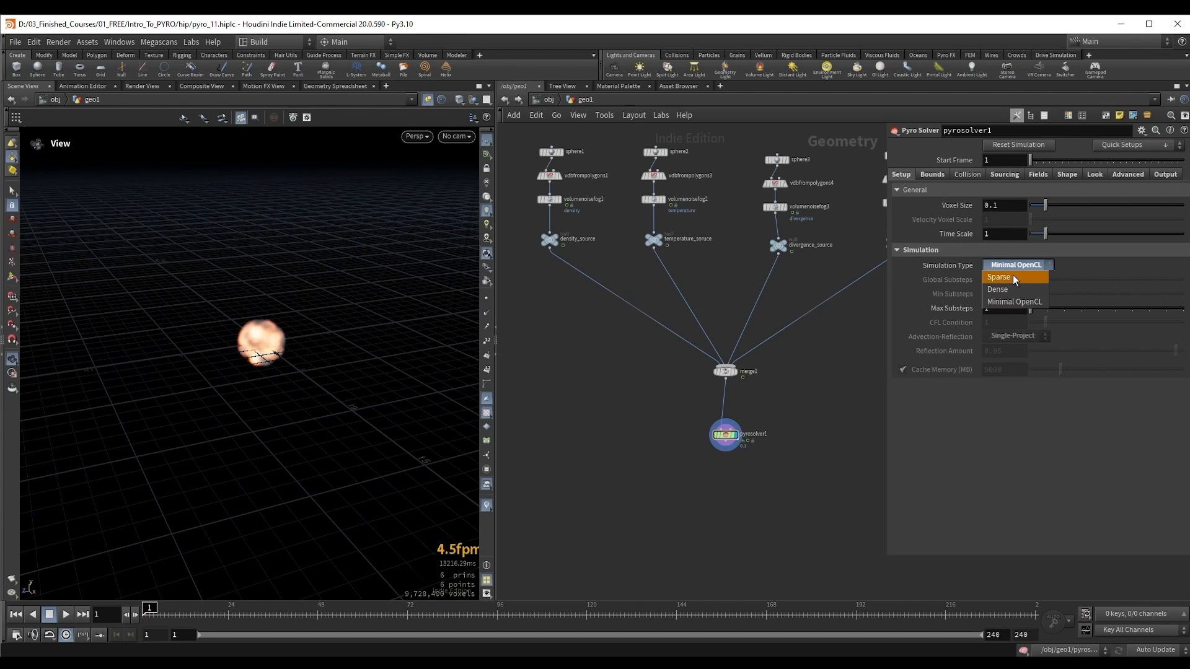
pyautogui.click(1012, 274)
pyautogui.click(932, 175)
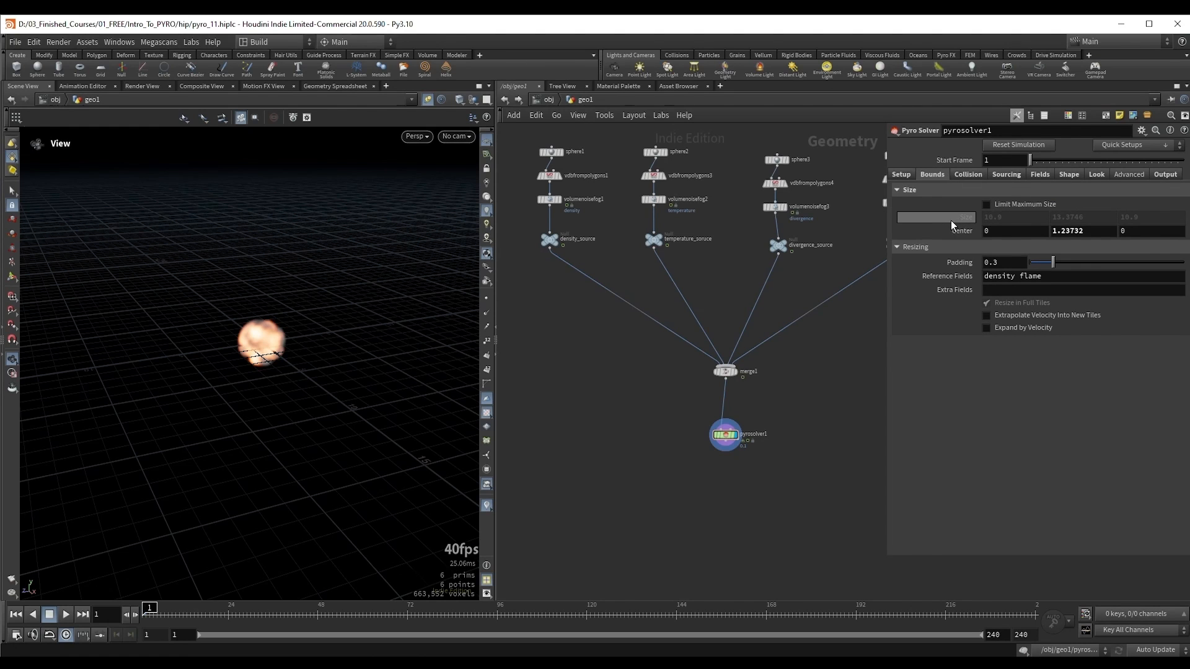
pyautogui.moveTo(180, 277); pyautogui.dragTo(258, 311)
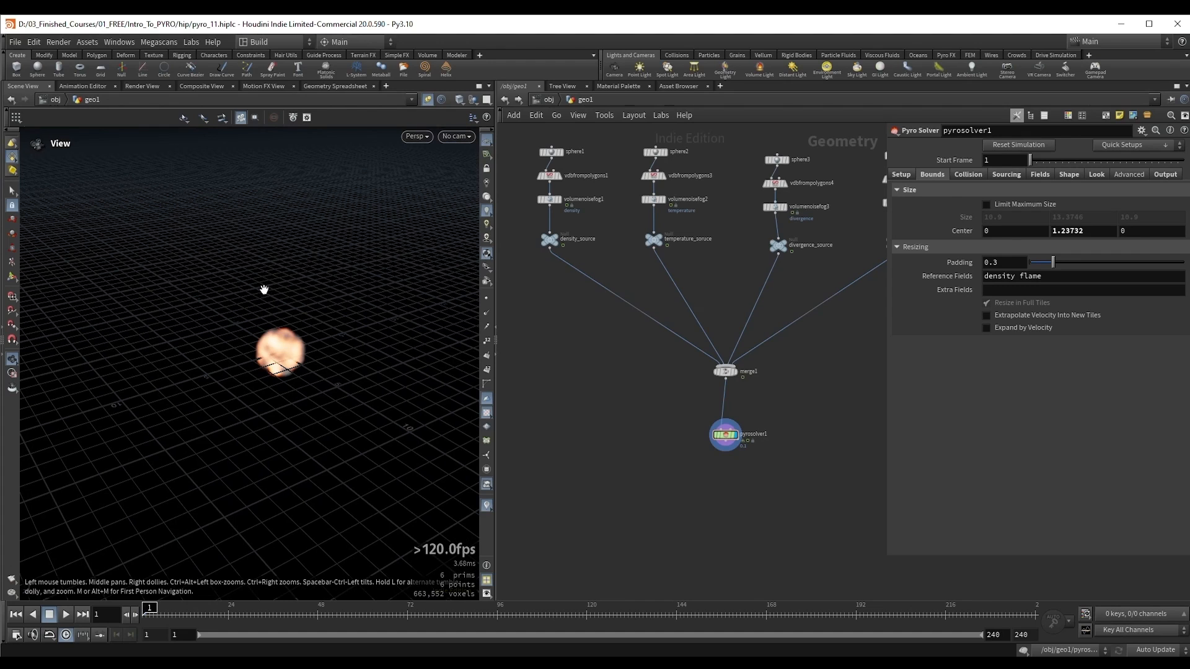
# Step: Enable Limit Maximum Size in the bounds settings of pyrosolver1
pyautogui.click(1025, 205)
pyautogui.moveTo(240, 337); pyautogui.dragTo(213, 325)
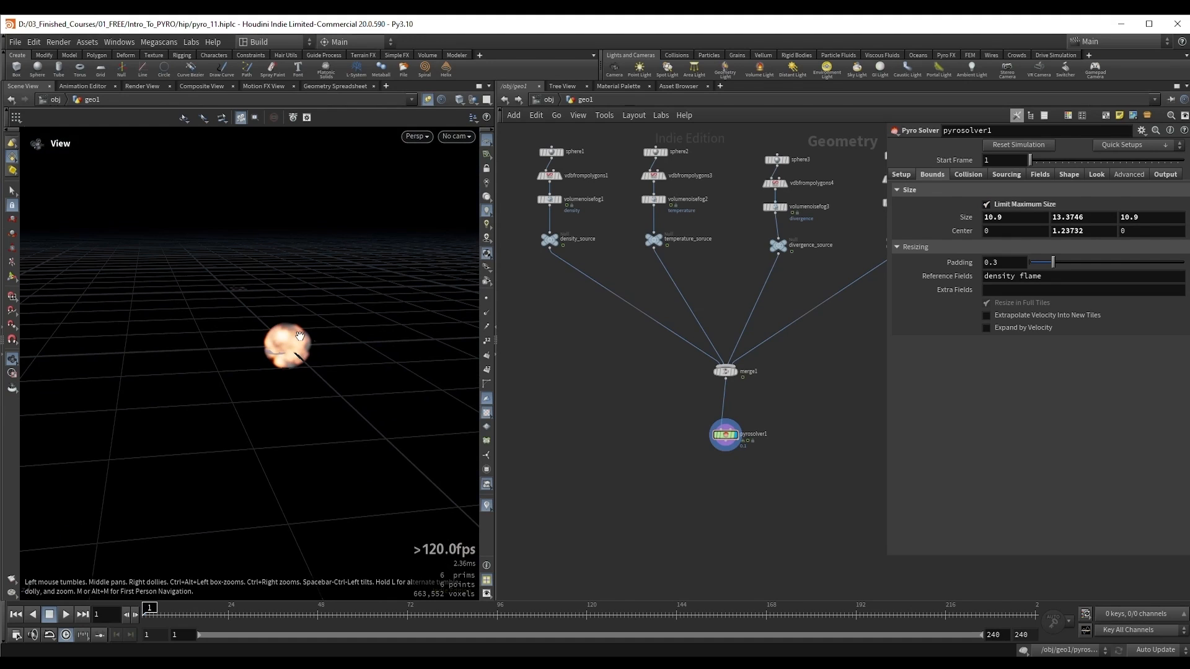
pyautogui.moveTo(291, 329); pyautogui.dragTo(347, 325)
pyautogui.moveTo(347, 325); pyautogui.dragTo(583, 270, button='right')
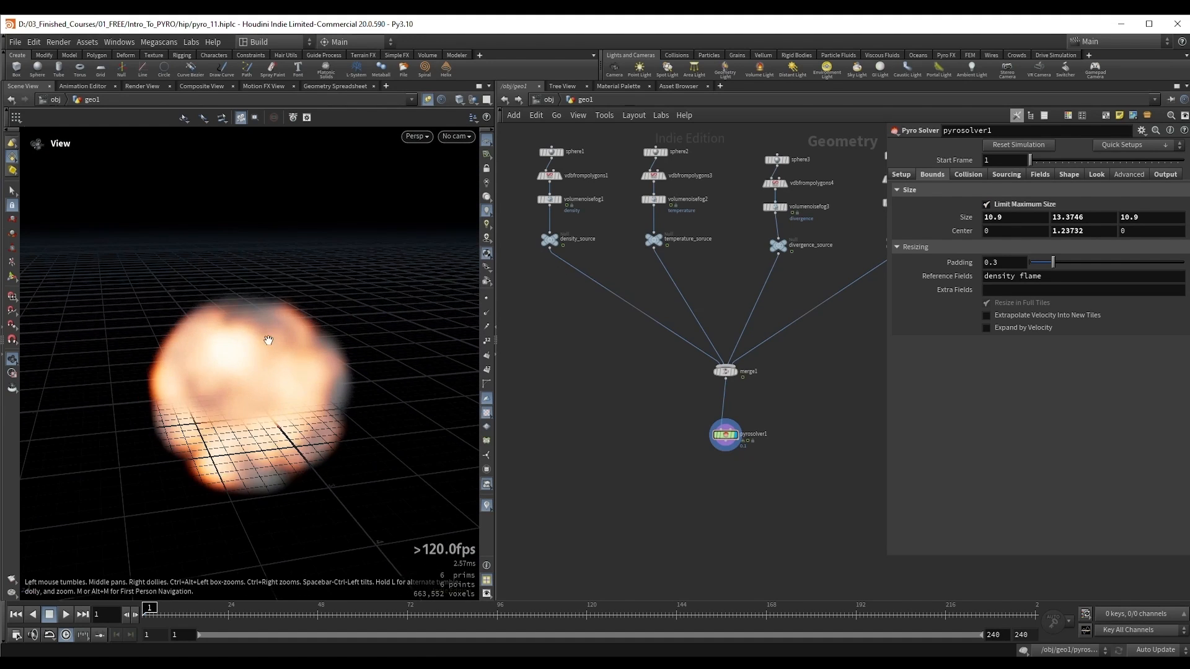
pyautogui.moveTo(265, 337); pyautogui.dragTo(239, 337)
pyautogui.moveTo(248, 337); pyautogui.dragTo(276, 357, button='middle')
pyautogui.moveTo(277, 357); pyautogui.dragTo(262, 334)
# Step: Play the size-limited sparse simulation and stop it at frame 42
pyautogui.press('Up')
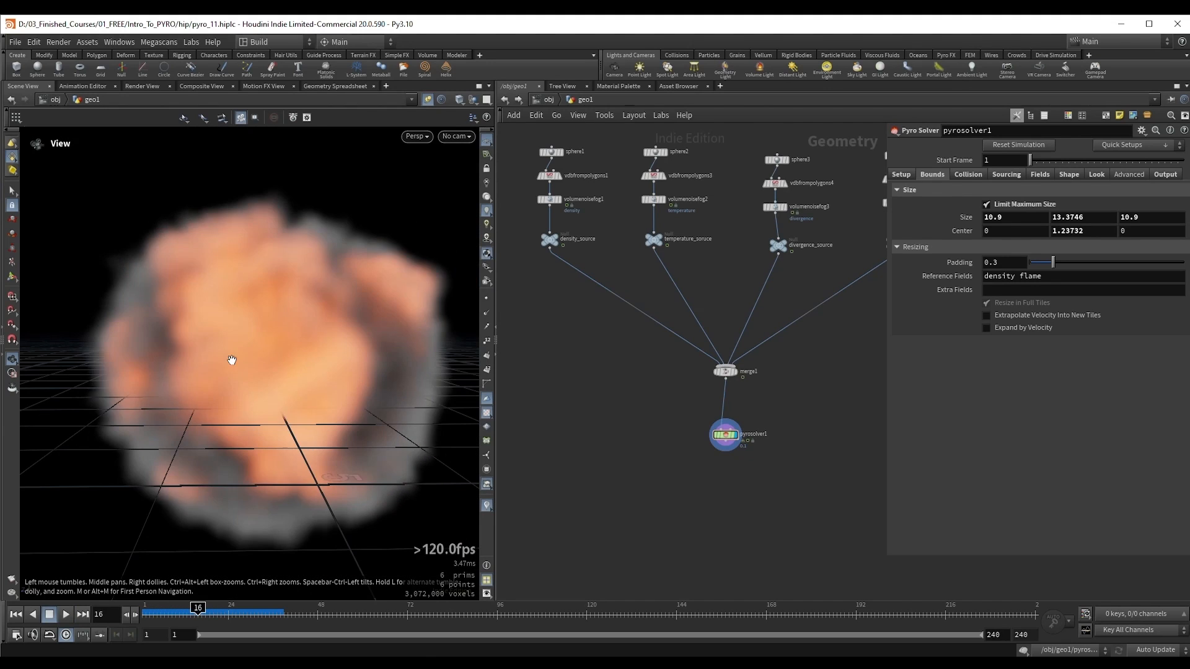
pyautogui.press('Up')
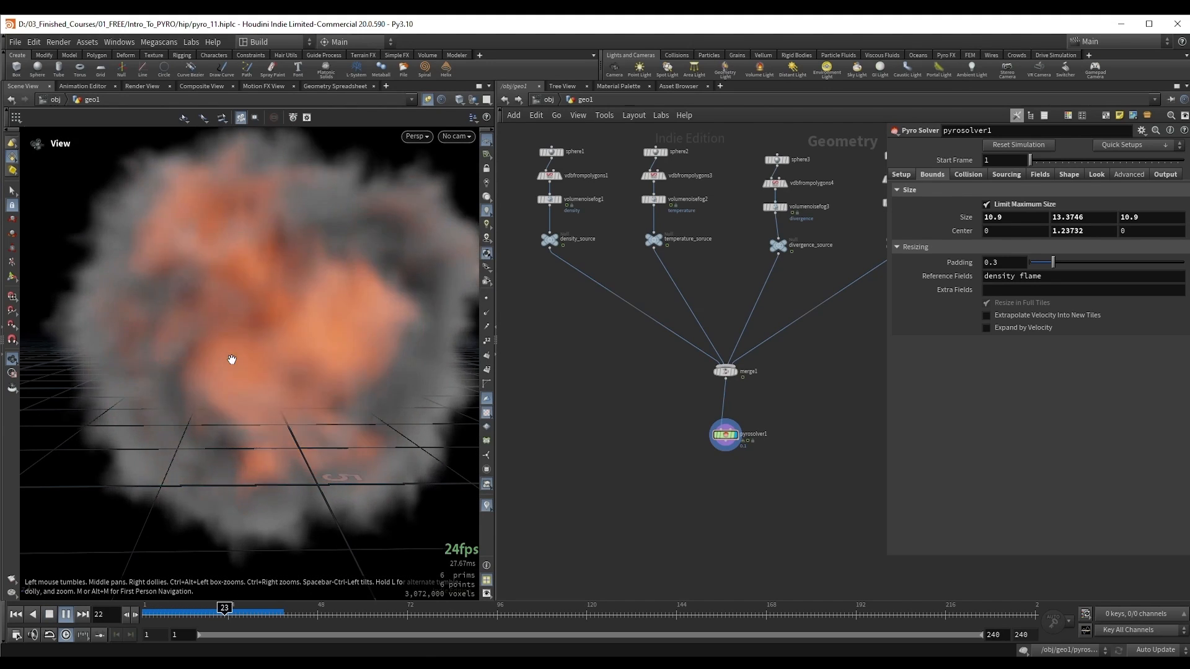
pyautogui.press('Up')
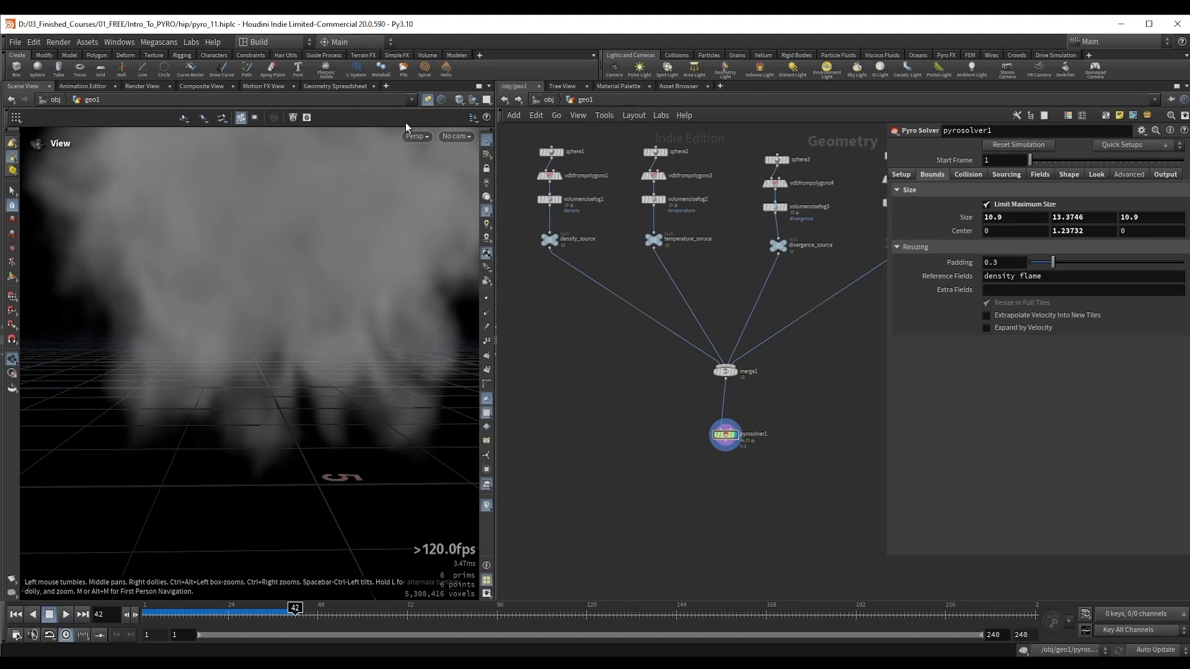
# Step: Lower the upper face of the bounding box with its viewport handle until Size Y is about 9.93 and Center Y about -0.48
pyautogui.moveTo(270, 193); pyautogui.dragTo(106, 268)
pyautogui.moveTo(295, 363); pyautogui.dragTo(267, 320)
pyautogui.keyDown('alt'); pyautogui.moveTo(274, 310); pyautogui.dragTo(316, 282, button='right'); pyautogui.keyUp('alt')
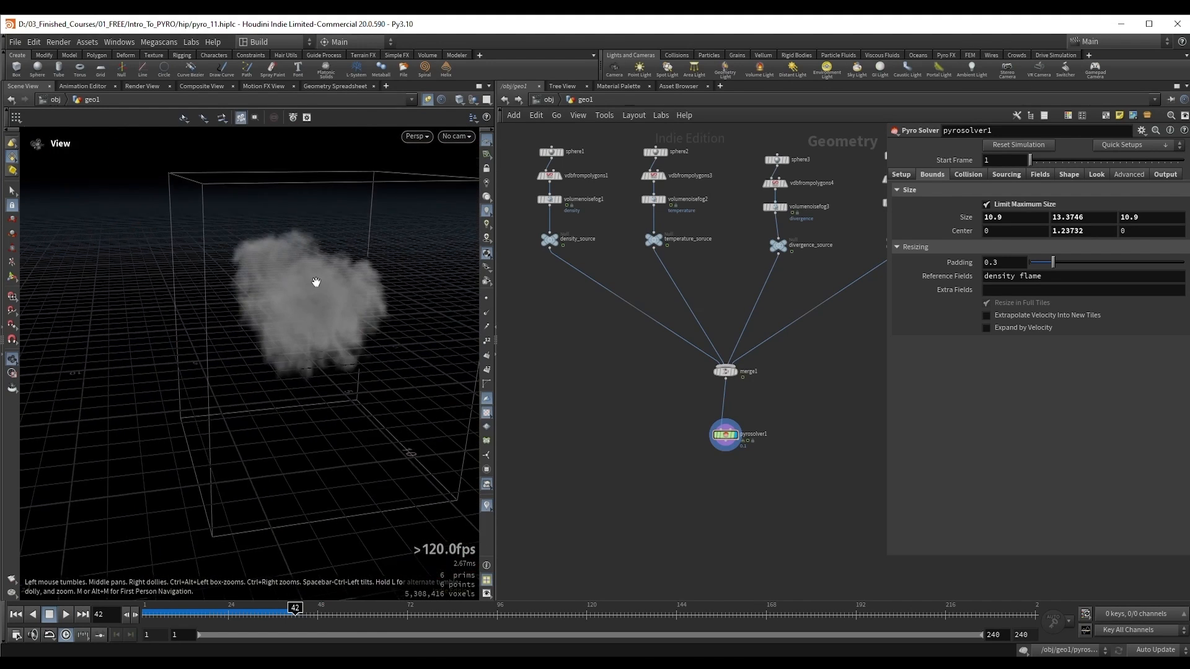
pyautogui.keyDown('alt'); pyautogui.moveTo(316, 282); pyautogui.dragTo(301, 319); pyautogui.keyUp('alt')
pyautogui.moveTo(292, 195); pyautogui.dragTo(310, 282)
pyautogui.press('Escape')
pyautogui.keyDown('alt'); pyautogui.moveTo(316, 338); pyautogui.dragTo(252, 300); pyautogui.keyUp('alt')
pyautogui.keyDown('alt'); pyautogui.moveTo(253, 300); pyautogui.dragTo(298, 207, button='right'); pyautogui.keyUp('alt')
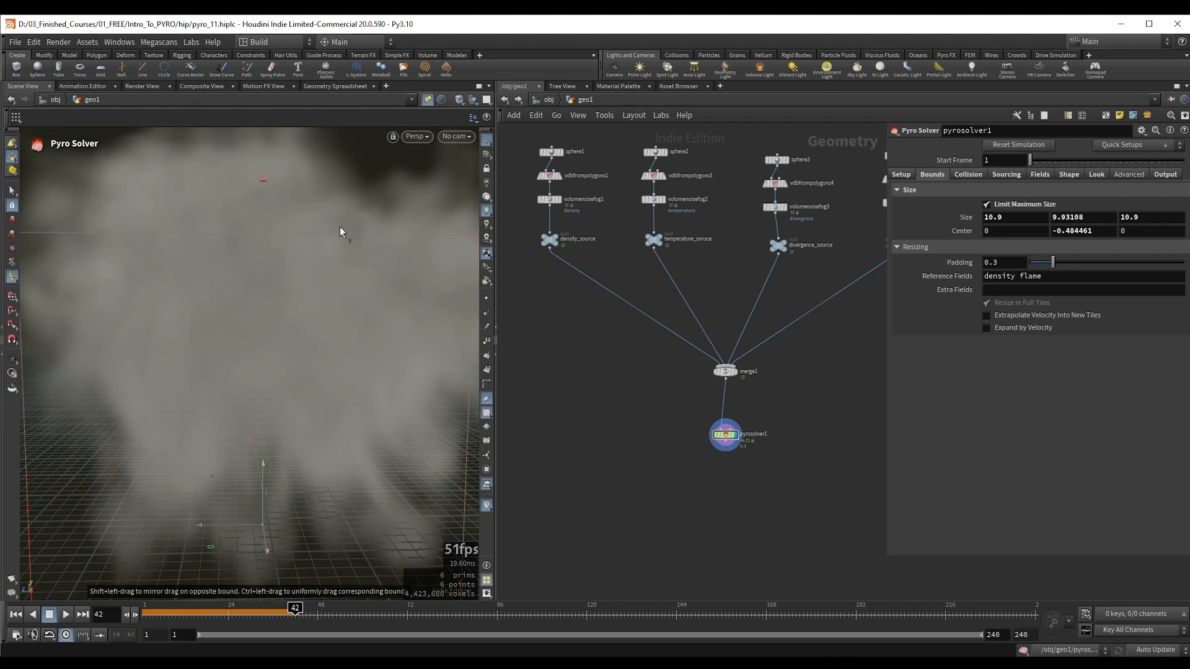
pyautogui.keyDown('alt'); pyautogui.moveTo(340, 225); pyautogui.dragTo(253, 211); pyautogui.keyUp('alt')
pyautogui.keyDown('alt'); pyautogui.moveTo(265, 202); pyautogui.dragTo(205, 285, button='right'); pyautogui.keyUp('alt')
pyautogui.keyDown('alt'); pyautogui.moveTo(204, 285); pyautogui.dragTo(291, 268); pyautogui.keyUp('alt')
pyautogui.keyDown('alt'); pyautogui.moveTo(292, 269); pyautogui.dragTo(282, 297, button='right'); pyautogui.keyUp('alt')
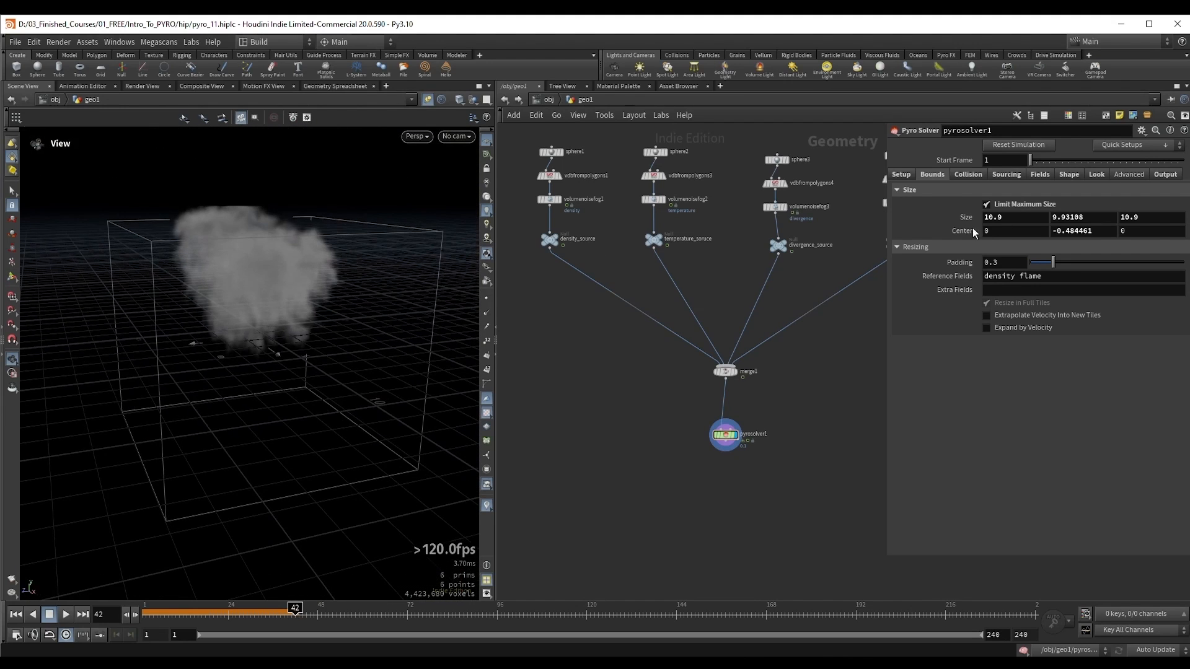
# Step: Reset the bounds Size of pyrosolver1 to its default of 10 on all axes and turn off Limit Maximum Size
pyautogui.keyDown('ctrl'); pyautogui.middleClick(973, 217); pyautogui.keyUp('ctrl')
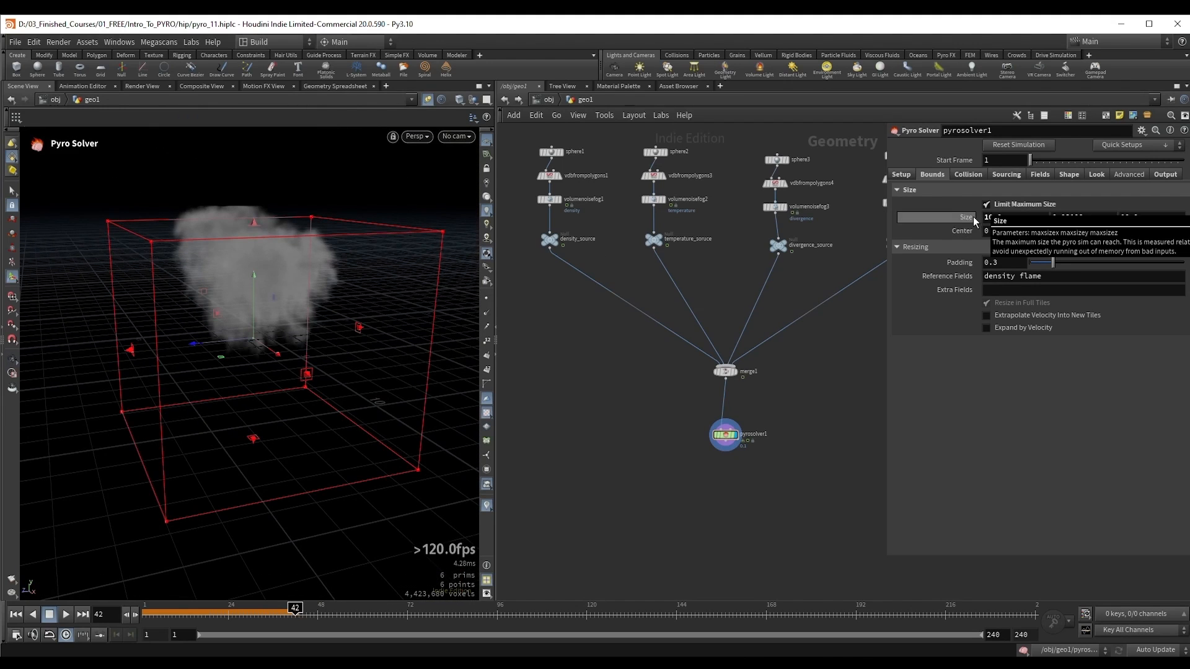
pyautogui.click(1039, 203)
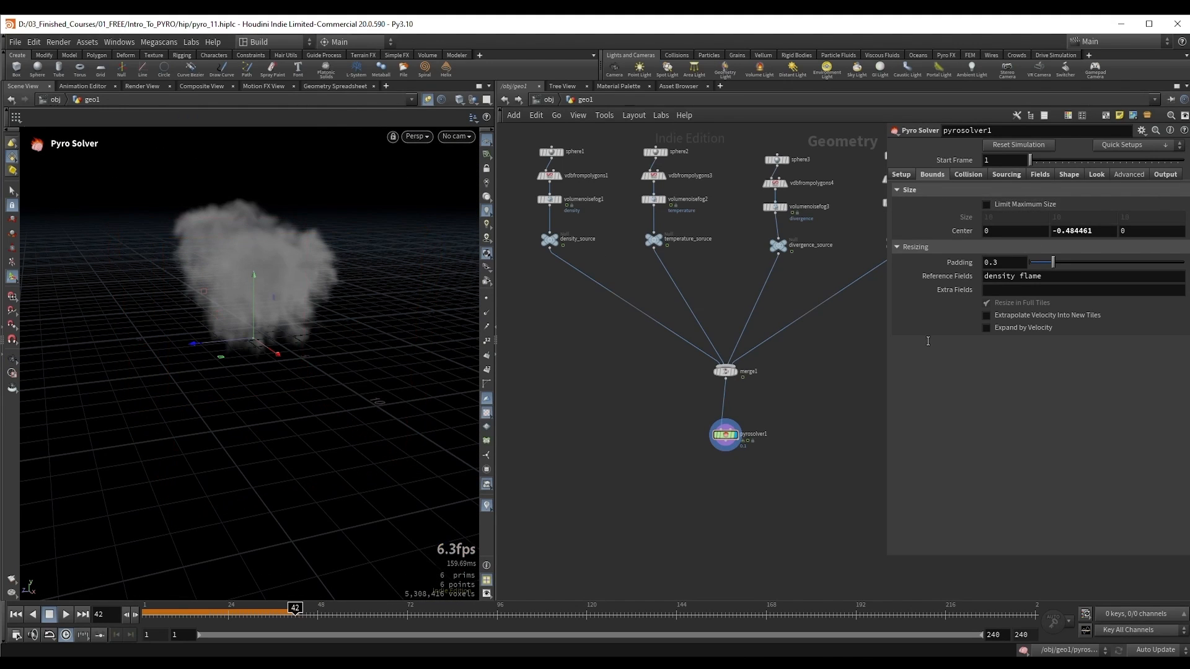
pyautogui.click(917, 246)
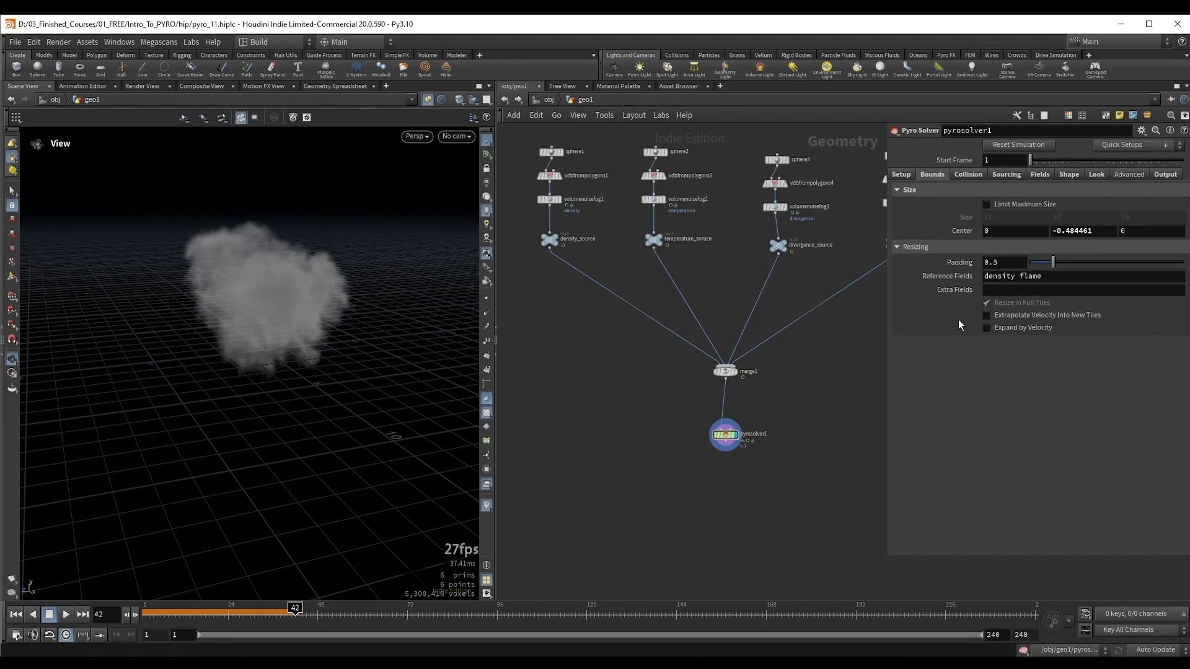
# Step: Rewind the simulation to frame 1 and frame the fireball in the viewport
pyautogui.moveTo(258, 266); pyautogui.dragTo(282, 279)
pyautogui.moveTo(282, 279); pyautogui.dragTo(306, 302, button='middle')
pyautogui.hotkey('ctrl', 'Up')
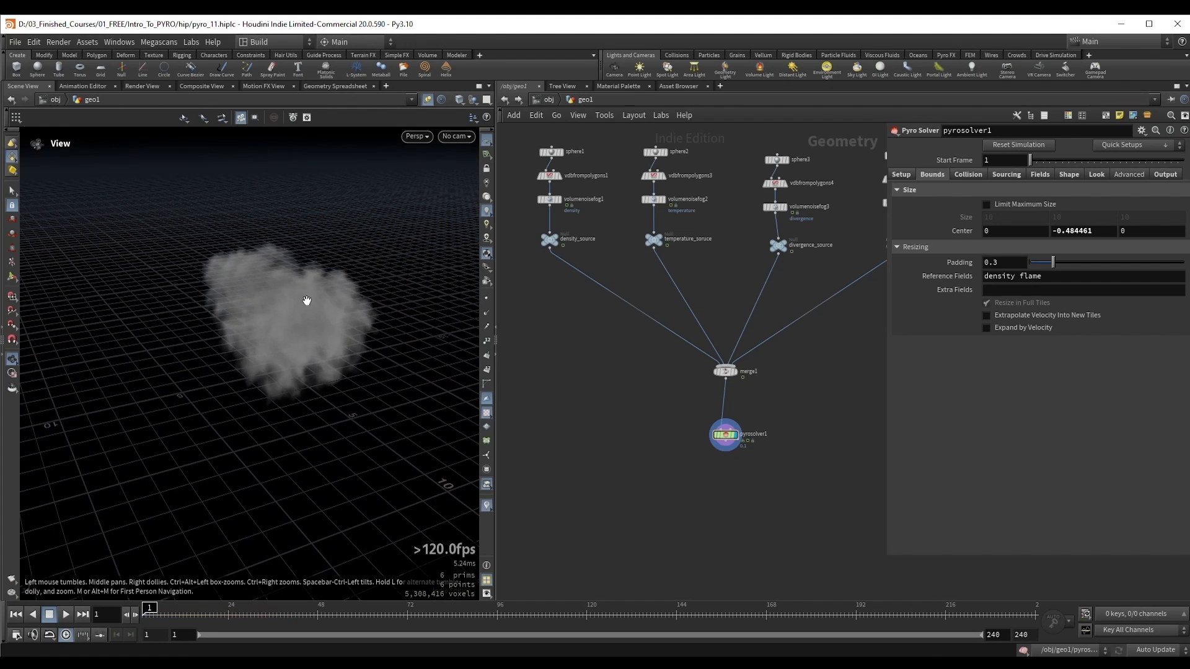
pyautogui.moveTo(308, 304); pyautogui.dragTo(367, 297, button='right')
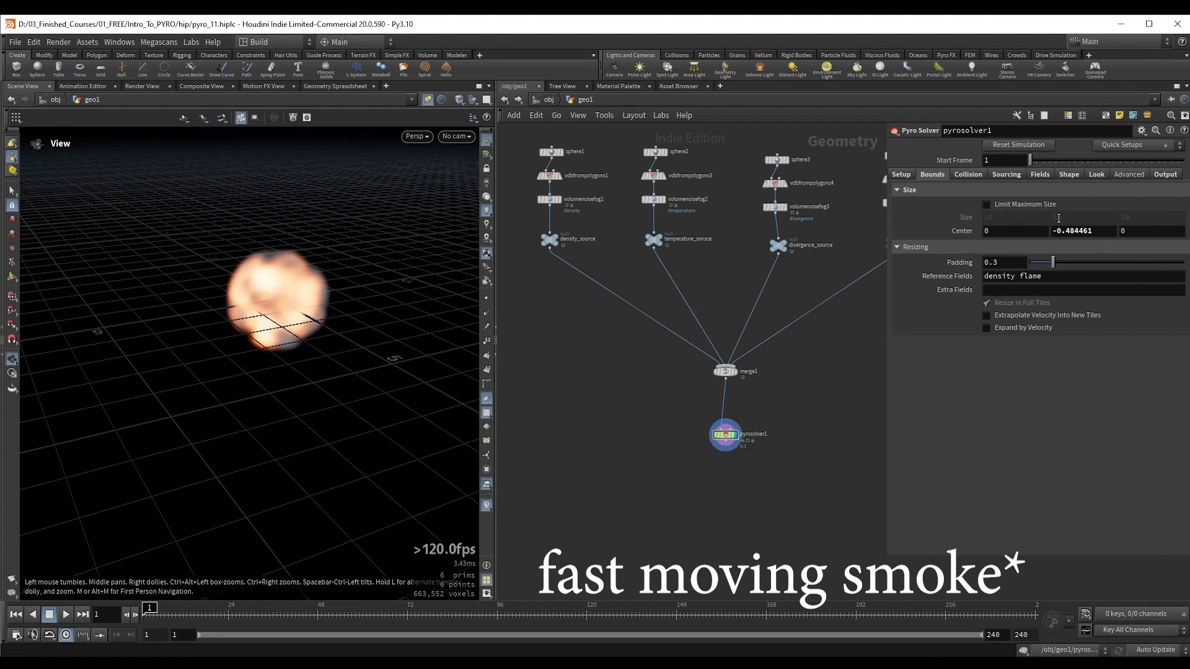
# Step: Expand Limit Source Range in the Sourcing parameters of pyrosolver1 and play the simulation to frame 43
pyautogui.click(1006, 176)
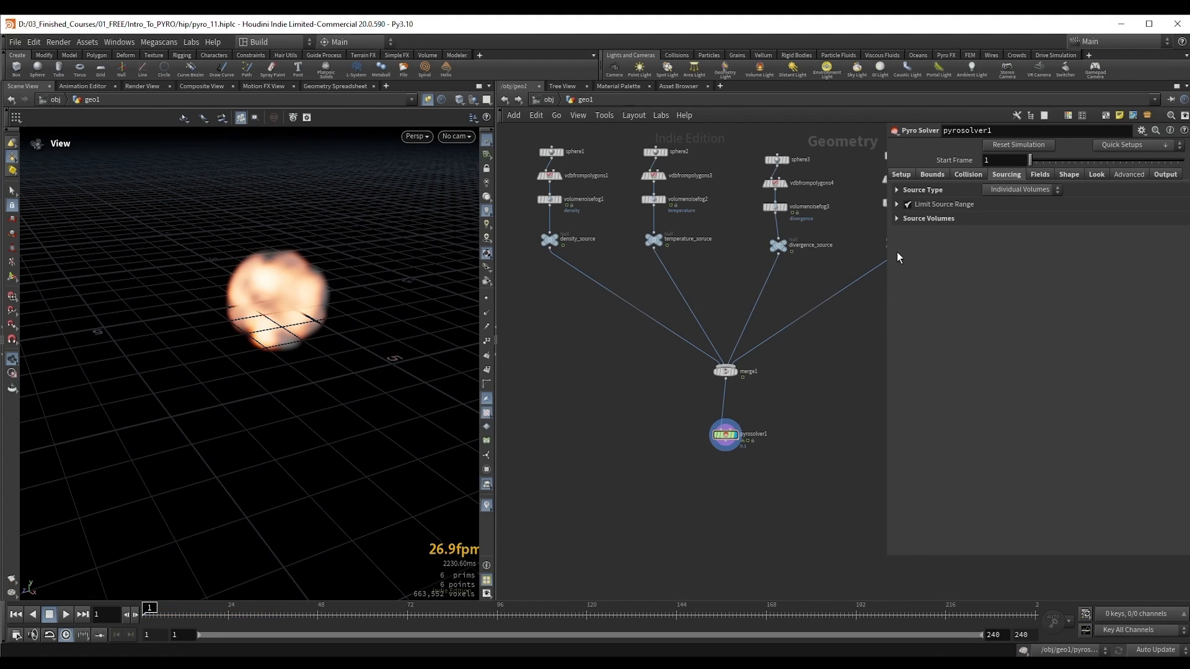
pyautogui.click(896, 205)
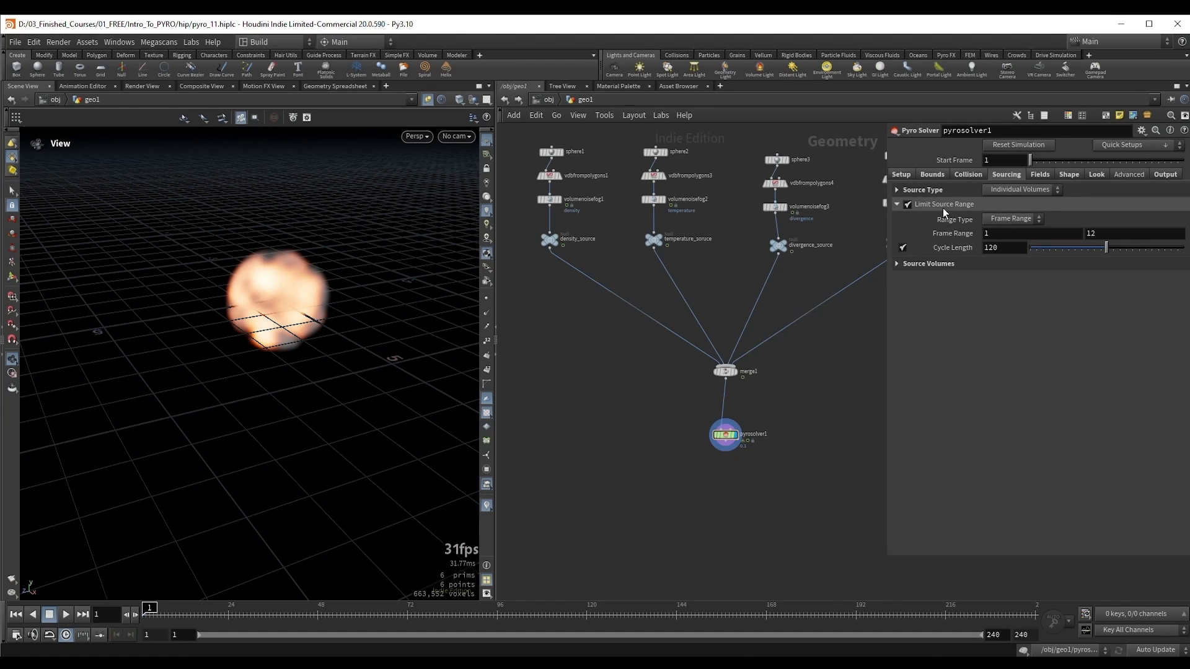
pyautogui.moveTo(283, 252); pyautogui.dragTo(303, 284, button='middle')
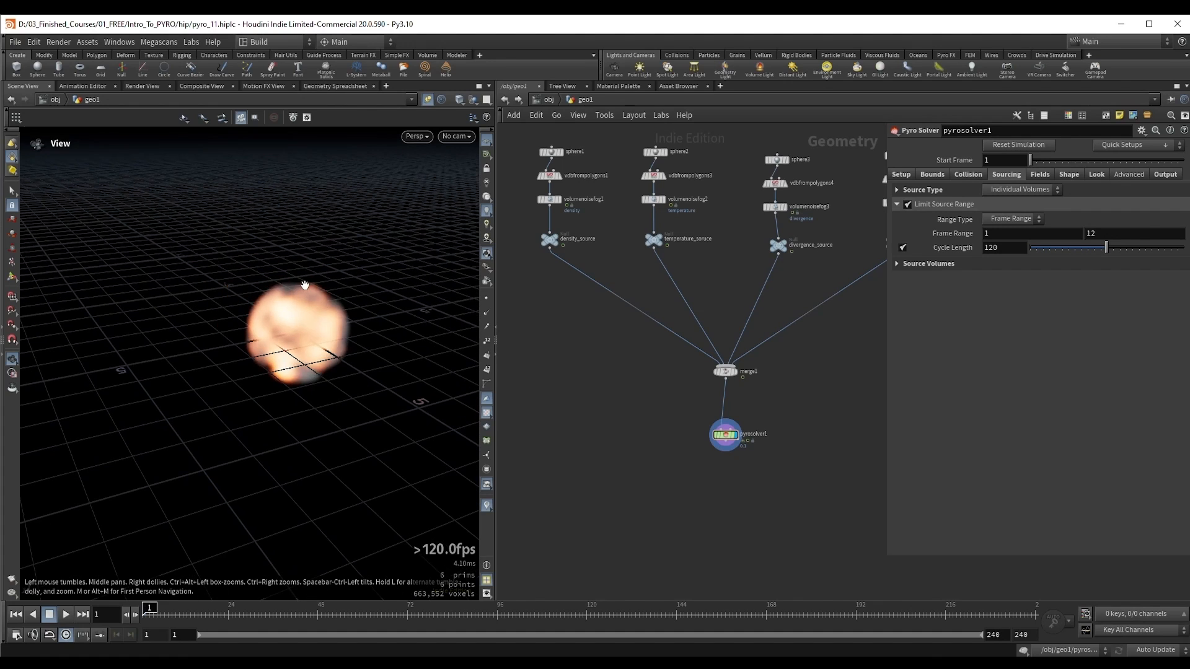
pyautogui.press('Up')
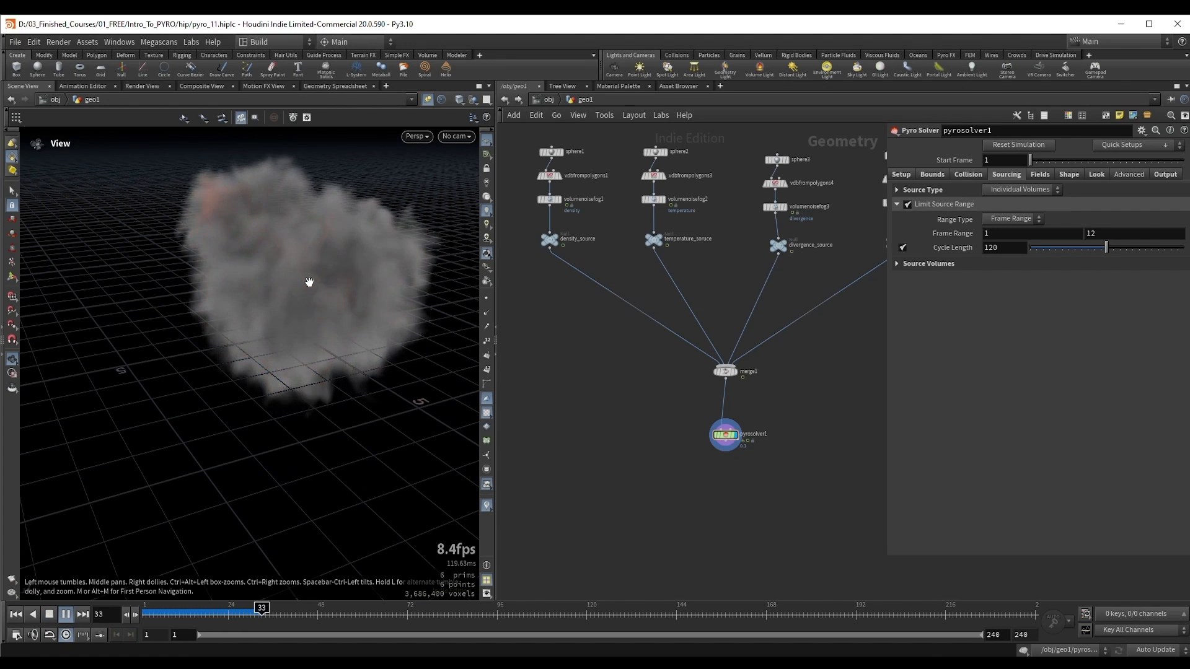
pyautogui.press('Up')
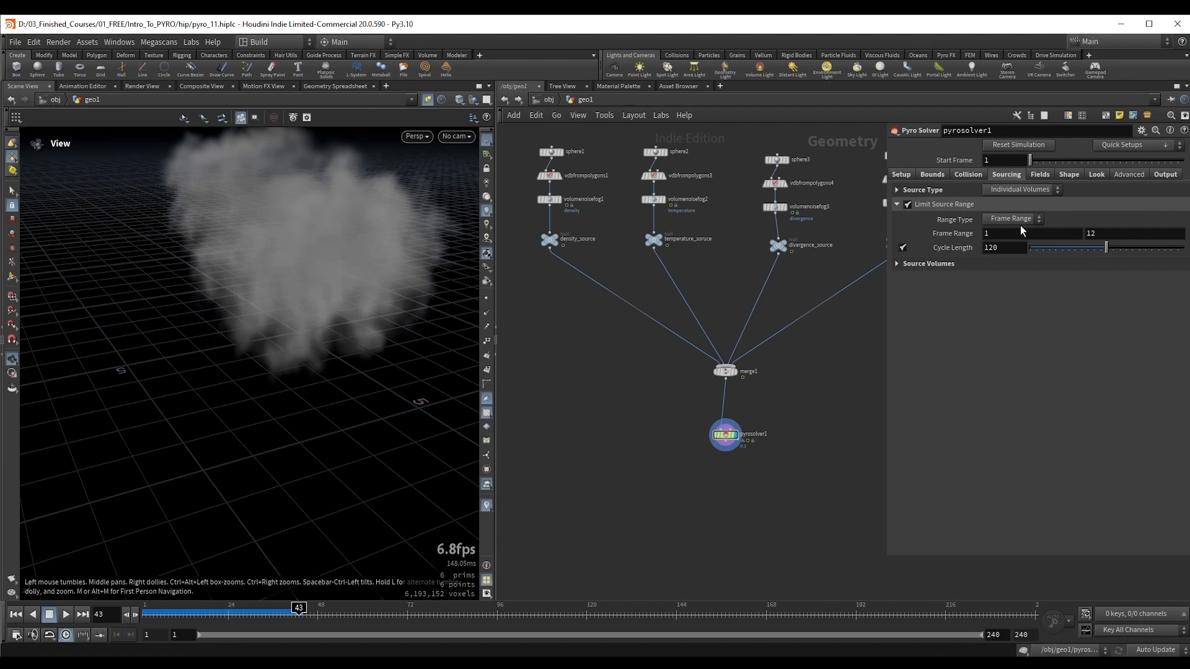
# Step: Check the end value of the source Frame Range and continue playback to examine the emission
pyautogui.click(1109, 231)
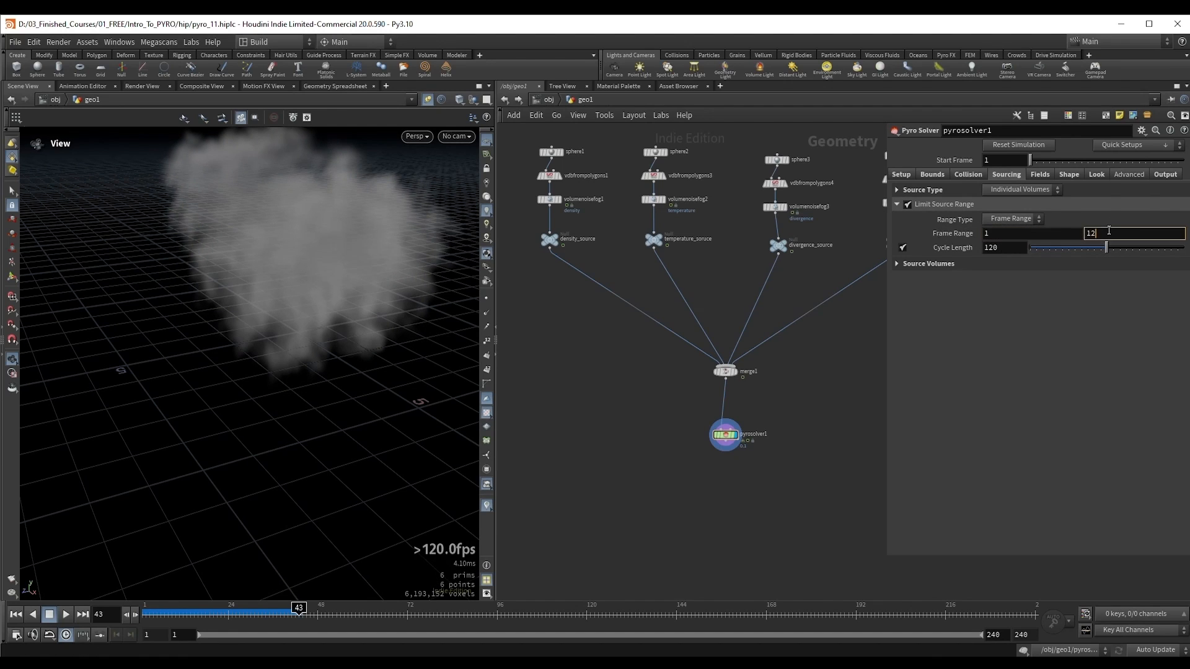
pyautogui.moveTo(338, 332); pyautogui.dragTo(326, 294)
pyautogui.press('Up')
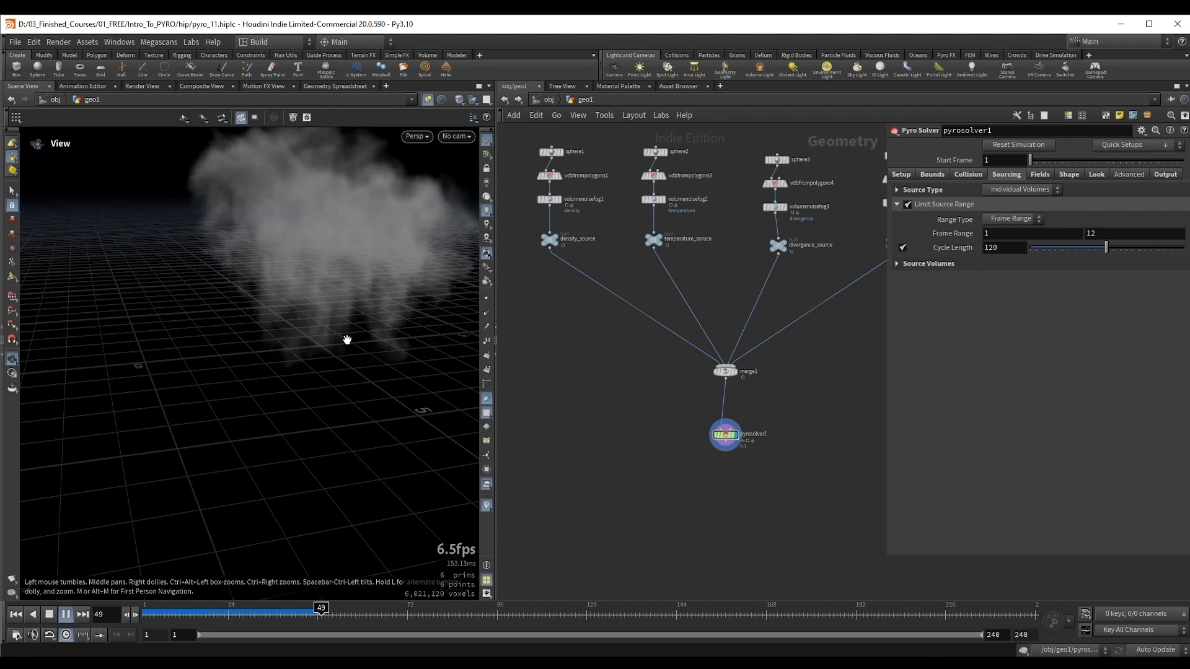
pyautogui.press('Up')
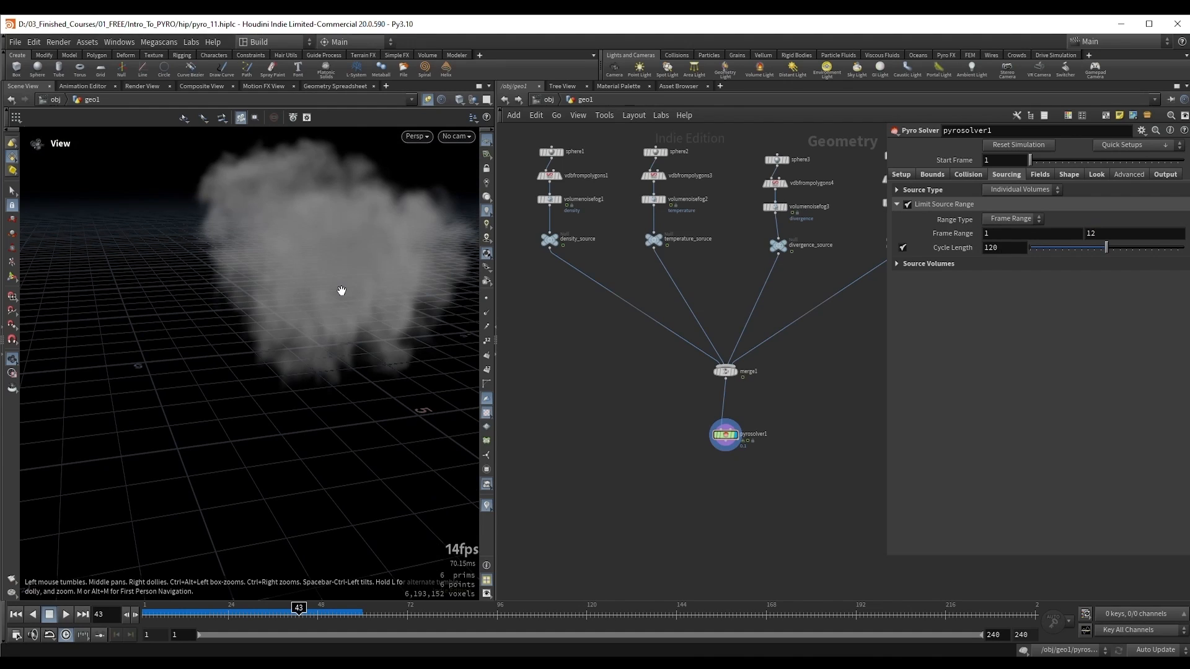
# Step: Disable Limit Source Range and replay the simulation from frame 1 to about frame 30
pyautogui.click(907, 205)
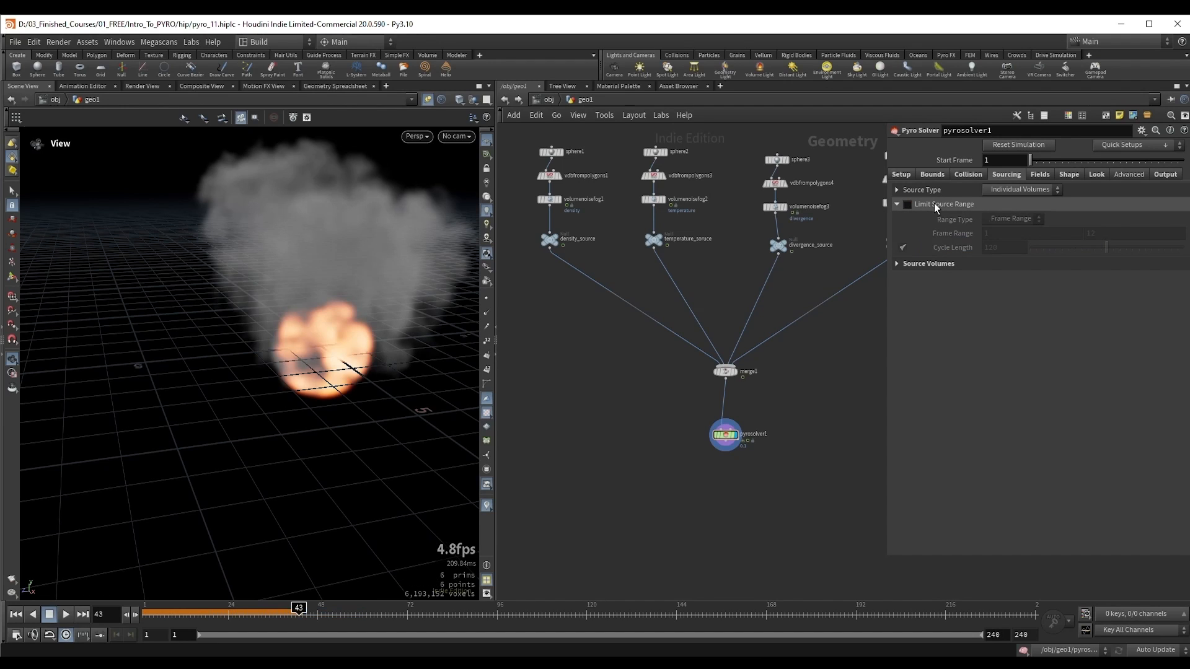
pyautogui.moveTo(307, 290); pyautogui.dragTo(278, 283)
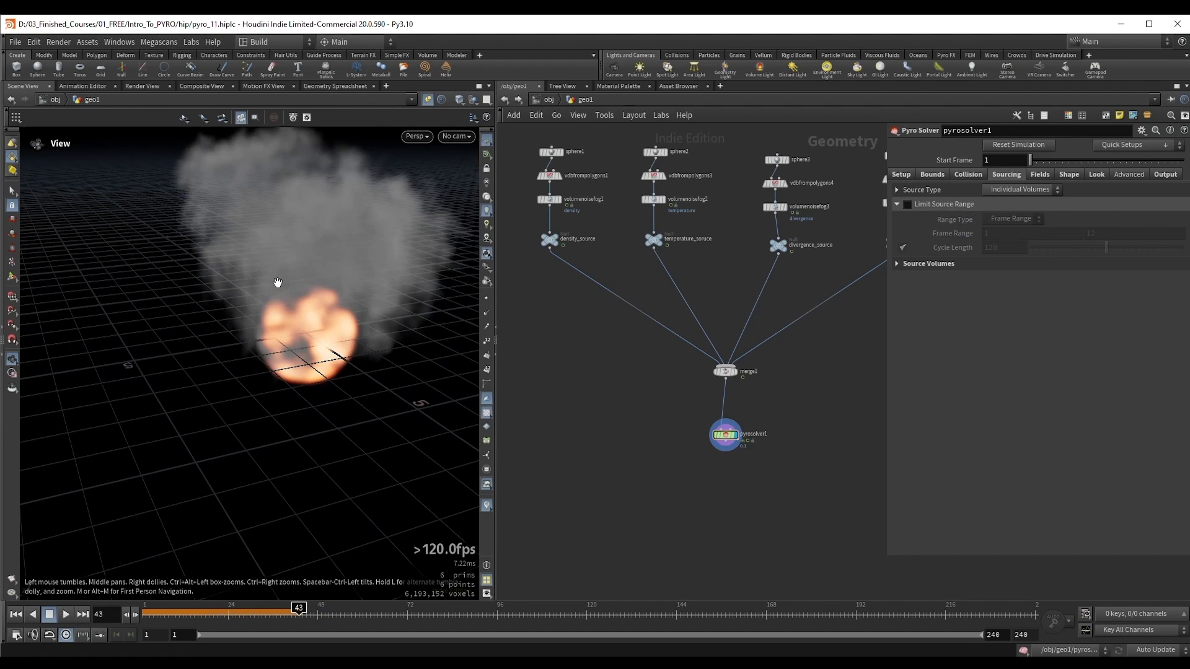
pyautogui.hotkey('ctrl', 'Up')
pyautogui.press('Up')
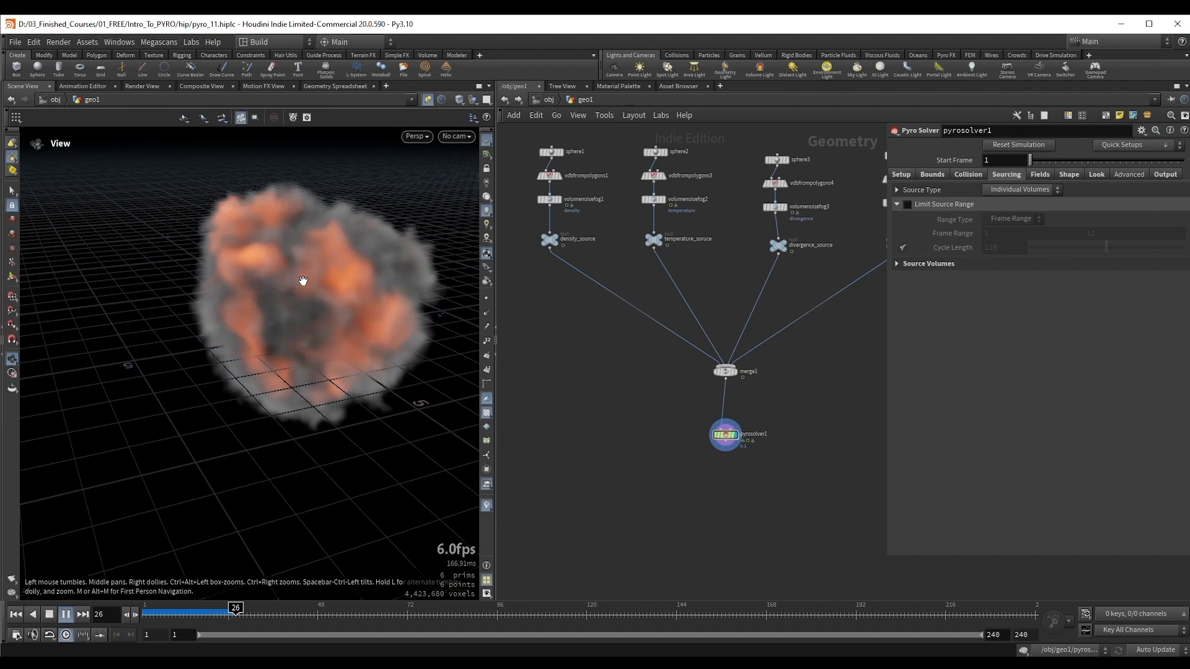
pyautogui.press('Up')
# Step: Expand the Source Volumes settings and set the Source Scale of the divergence source to 50
pyautogui.click(898, 203)
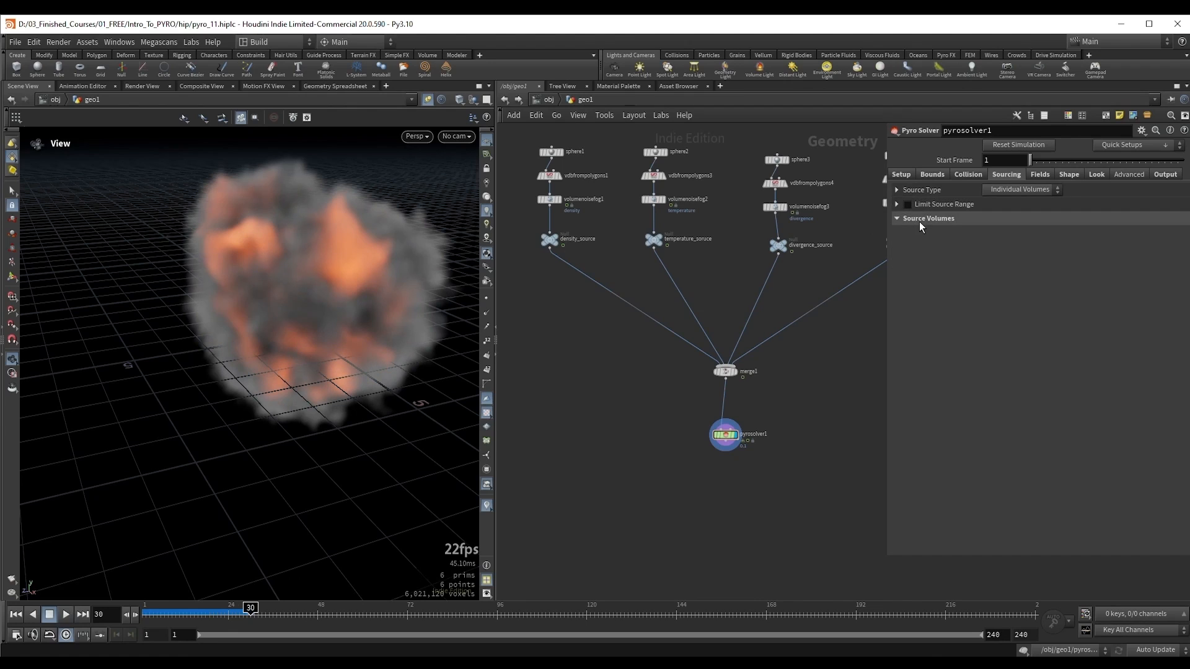
pyautogui.click(920, 220)
pyautogui.scroll(-1, 1048, 304)
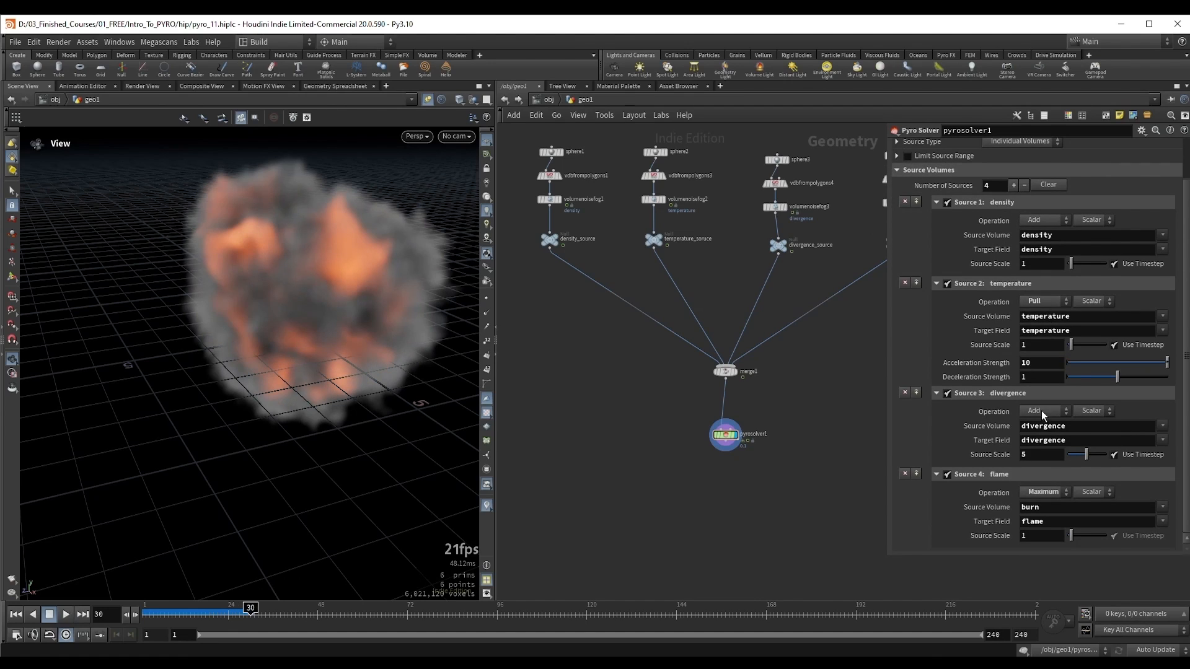
pyautogui.click(1047, 458)
pyautogui.press('Return')
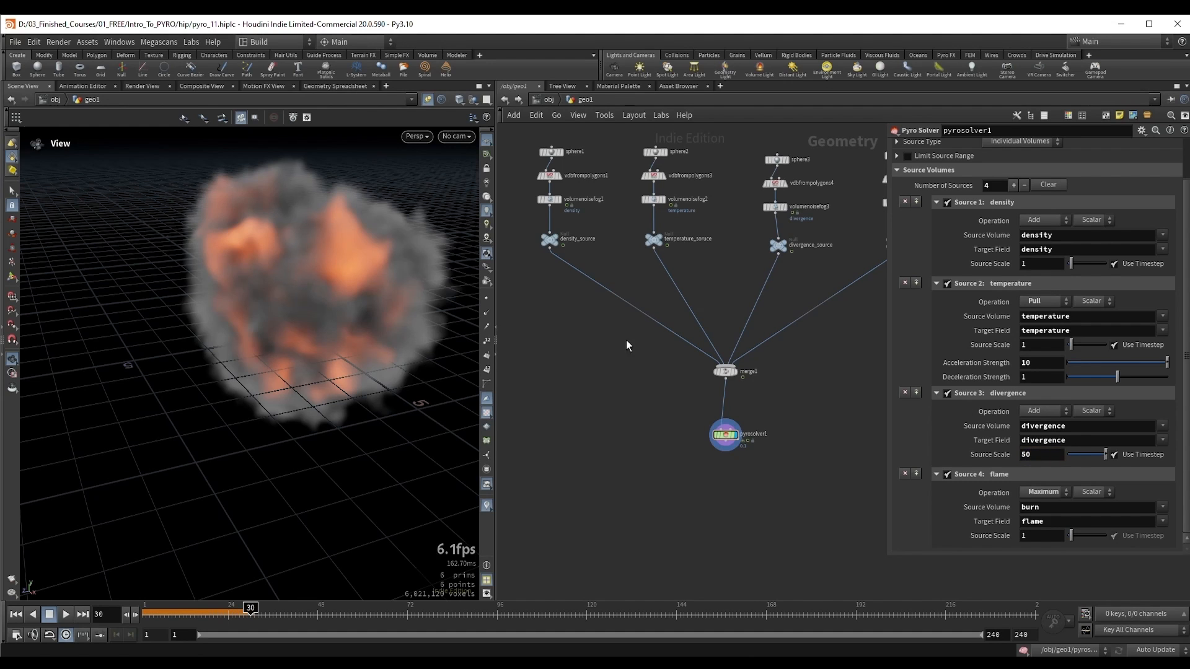
pyautogui.moveTo(345, 266); pyautogui.dragTo(284, 300)
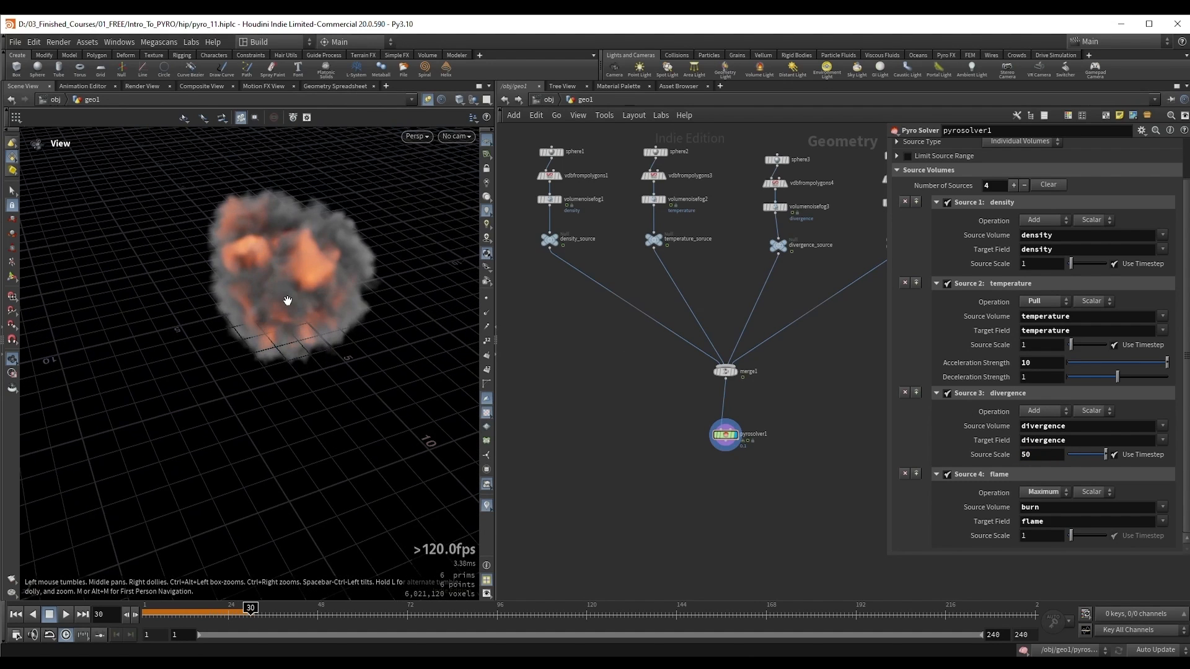
# Step: Replay the simulation to frame 13, and set the divergence source's Source Scale to 100
pyautogui.hotkey('ctrl', 'Up')
pyautogui.press('Up')
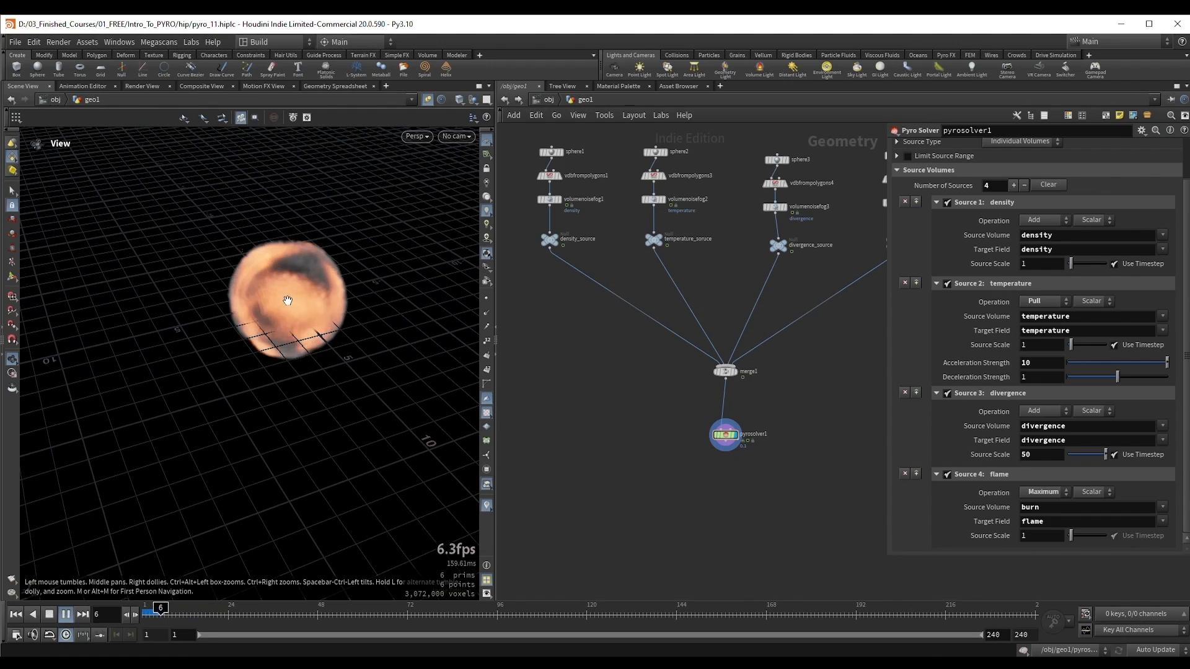
pyautogui.doubleClick(1028, 454)
pyautogui.write('100')
pyautogui.press('Return')
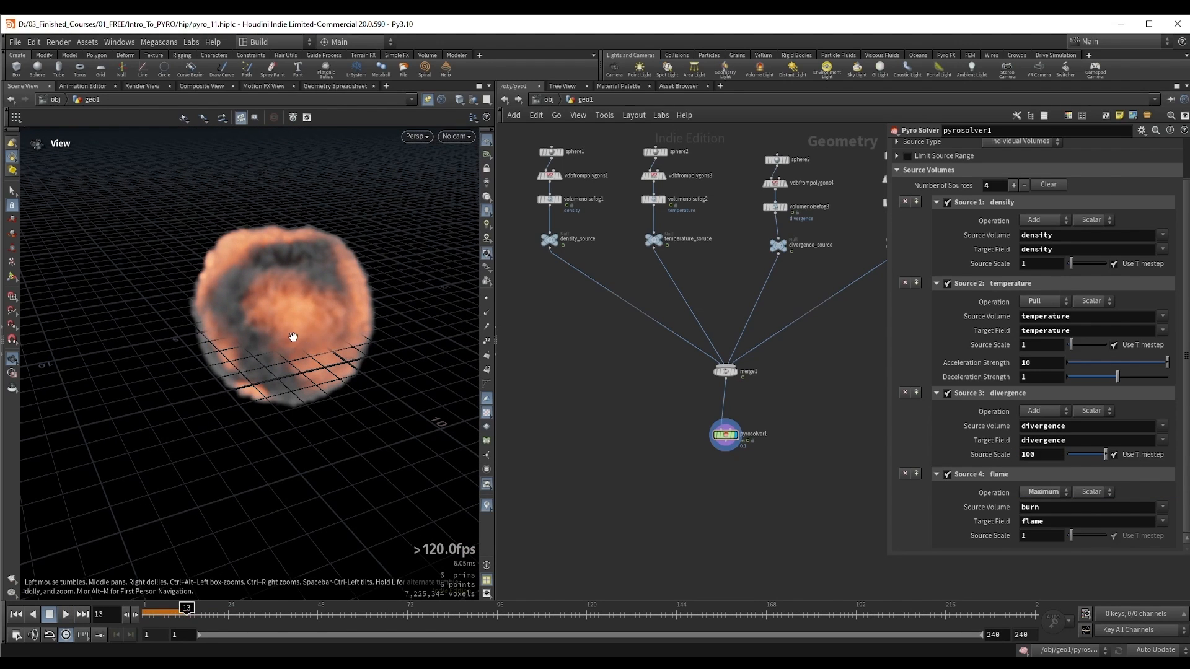
# Step: Replay the simulation from the first frame to frame 8 to view the stronger divergence
pyautogui.moveTo(293, 338); pyautogui.dragTo(291, 327)
pyautogui.hotkey('ctrl', 'Up')
pyautogui.press('Up')
pyautogui.press('Up')
pyautogui.moveTo(289, 329); pyautogui.dragTo(342, 302, button='right')
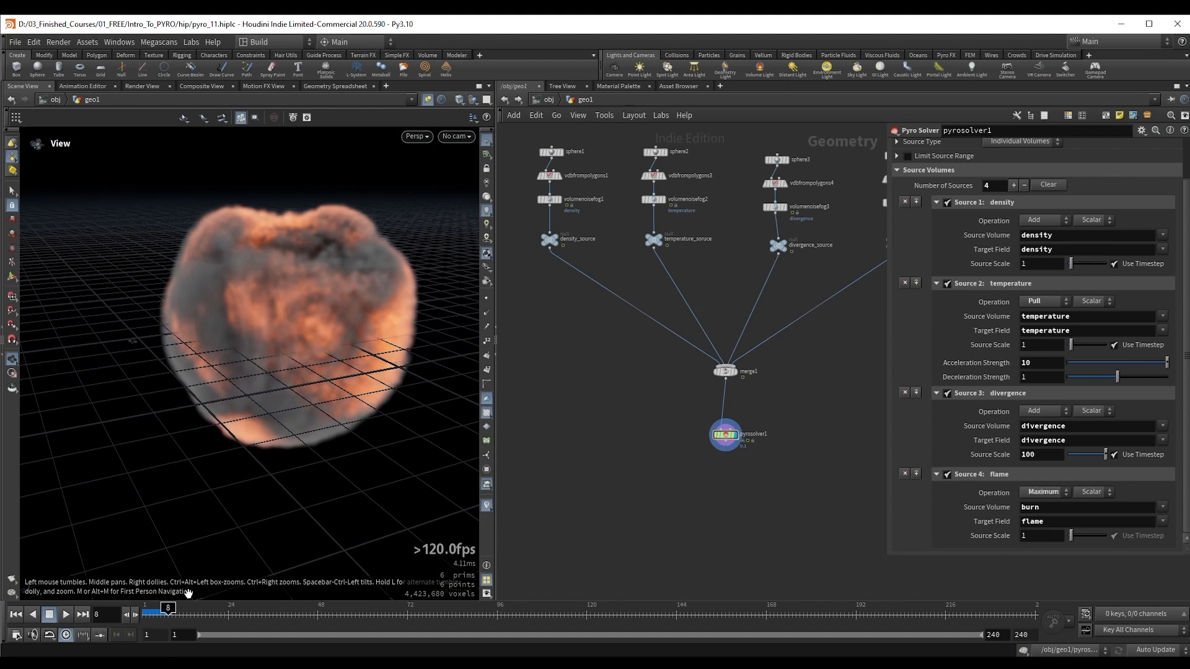
# Step: Step back and forth through frames 3 to 7 to examine how the smoke volume expands at its edges
pyautogui.moveTo(168, 614); pyautogui.dragTo(153, 614)
pyautogui.moveTo(316, 375); pyautogui.dragTo(316, 322)
pyautogui.press('Left')
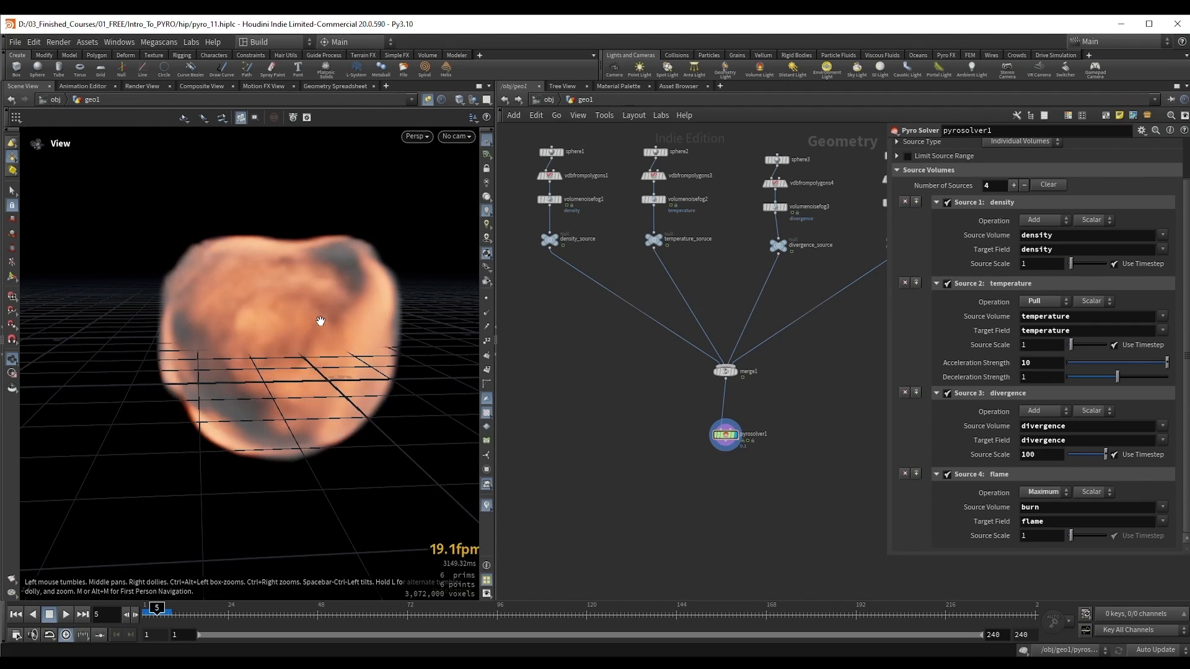
pyautogui.press('Right')
pyautogui.press('Right')
pyautogui.moveTo(231, 265); pyautogui.dragTo(242, 299)
pyautogui.press('Left')
pyautogui.press('Left')
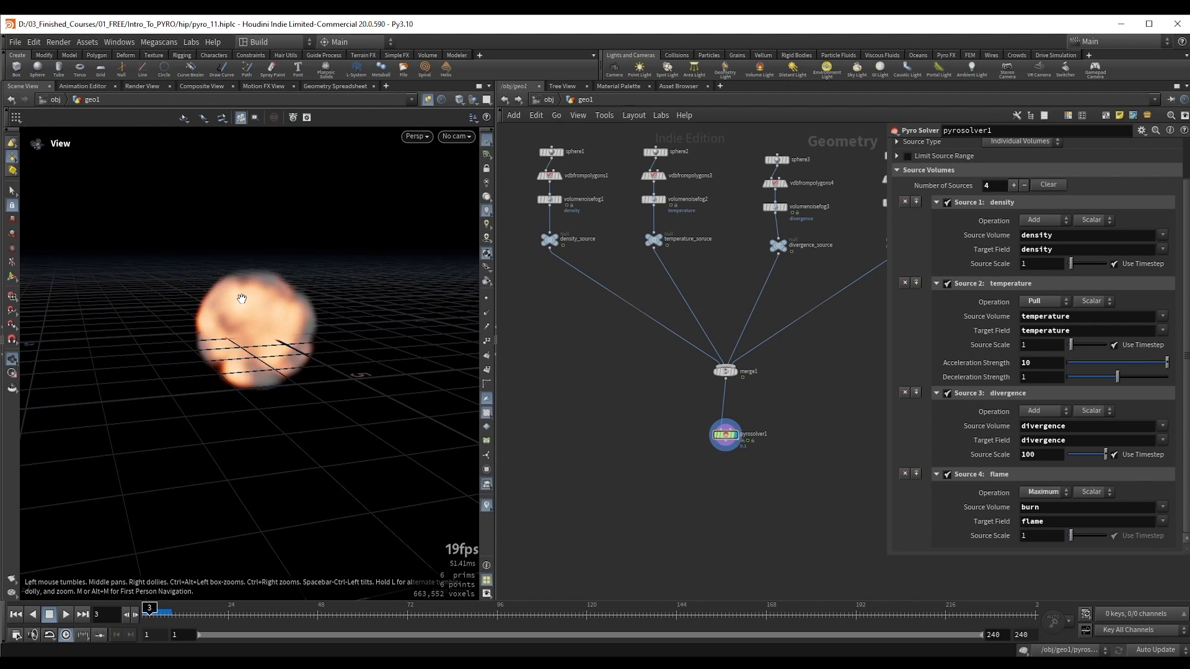
pyautogui.press('Right')
pyautogui.press('Right')
pyautogui.press('Right')
pyautogui.press('Left')
pyautogui.press('Right')
pyautogui.press('Right')
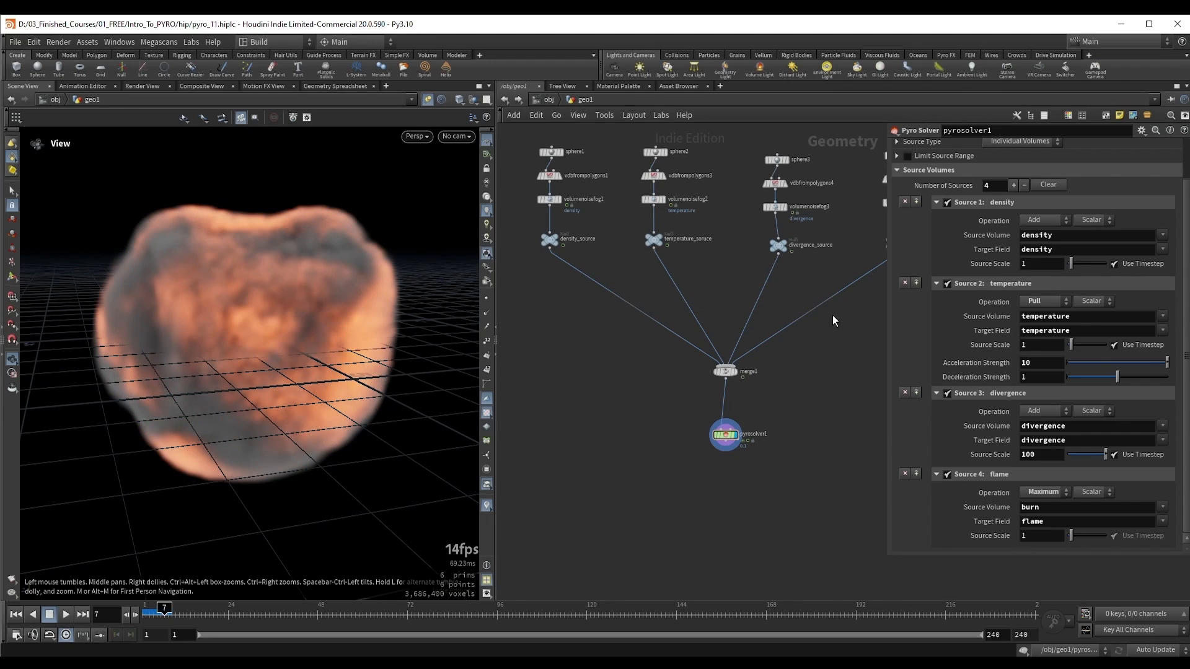
# Step: Show the solver's Bounds settings, set the resizing Padding to 1.159 and inspect the volume at frame 7
pyautogui.scroll(2, 932, 320)
pyautogui.click(931, 175)
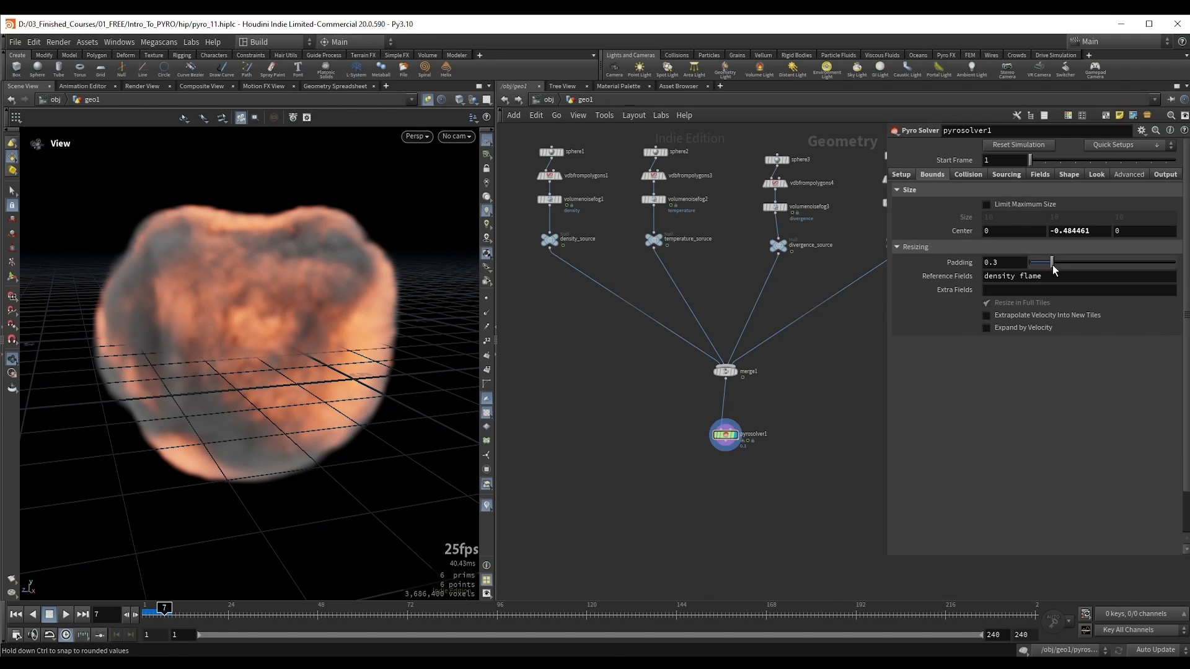
pyautogui.moveTo(1053, 266); pyautogui.dragTo(1115, 266)
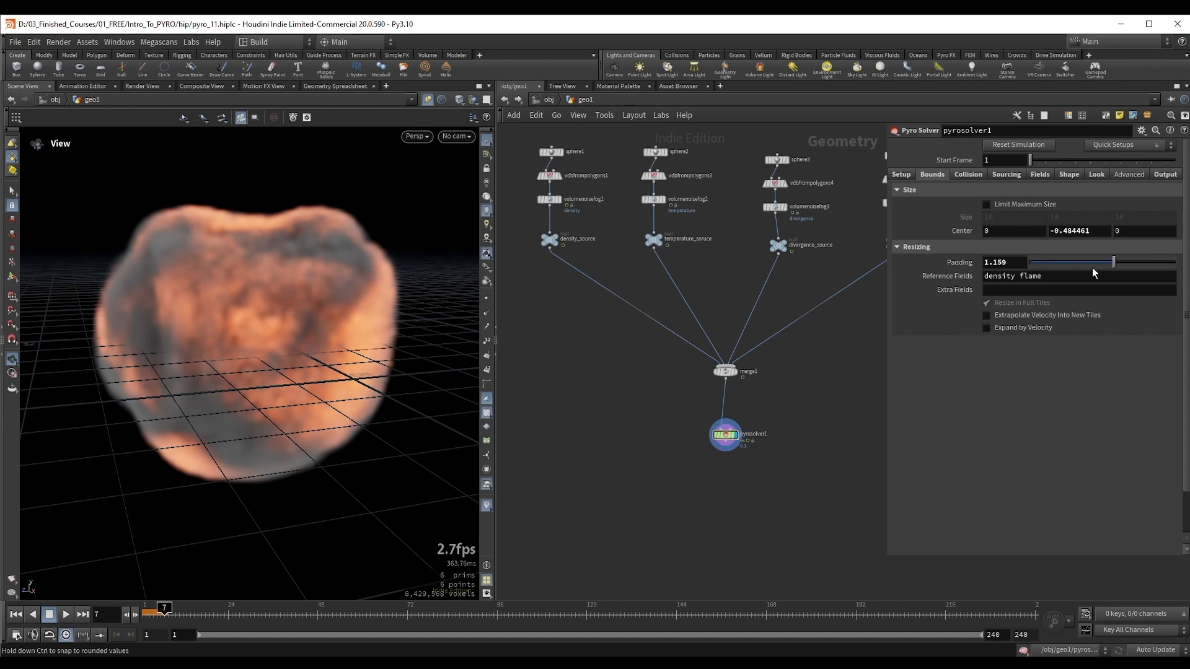
pyautogui.moveTo(285, 284); pyautogui.dragTo(316, 305)
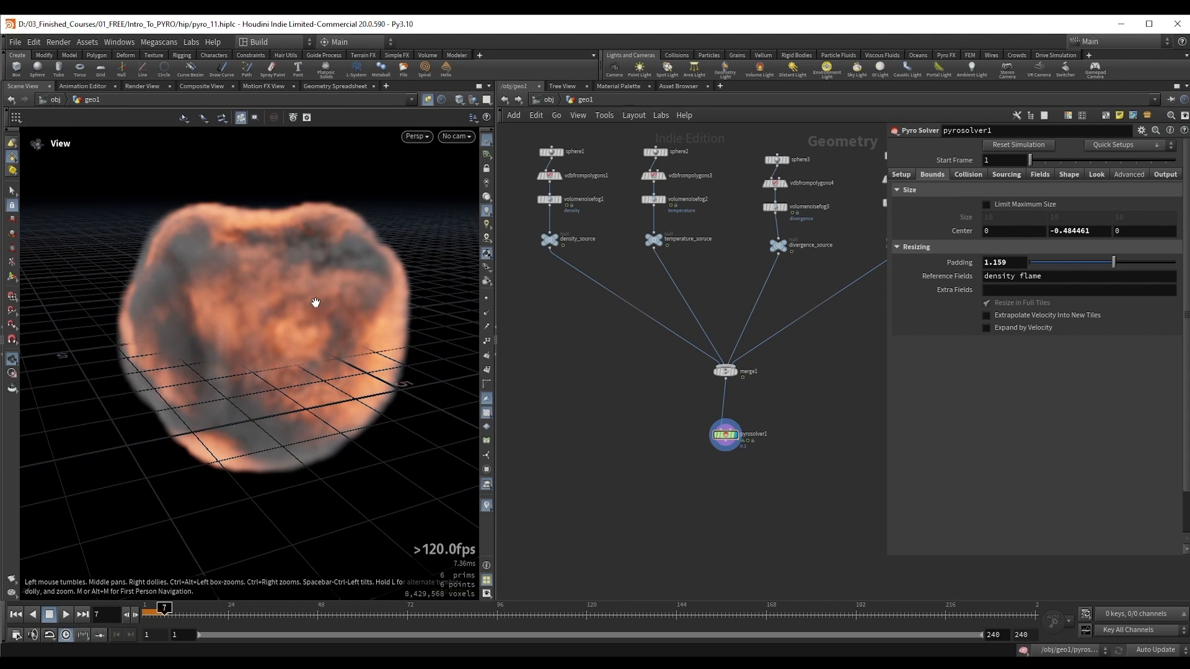
# Step: Set the bounds Padding to 0.815 and replay the simulation from the first frame to frame 8
pyautogui.moveTo(1111, 262); pyautogui.dragTo(1090, 265)
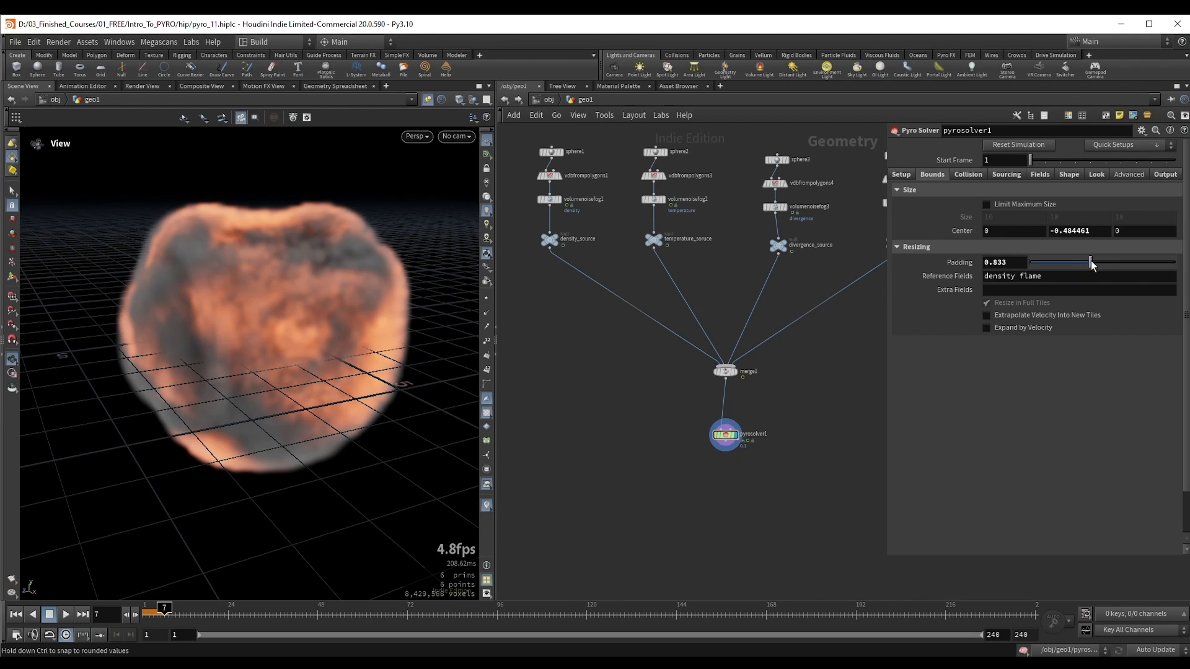
pyautogui.moveTo(1092, 264); pyautogui.dragTo(1091, 264)
pyautogui.hotkey('ctrl', 'Up')
pyautogui.press('Up')
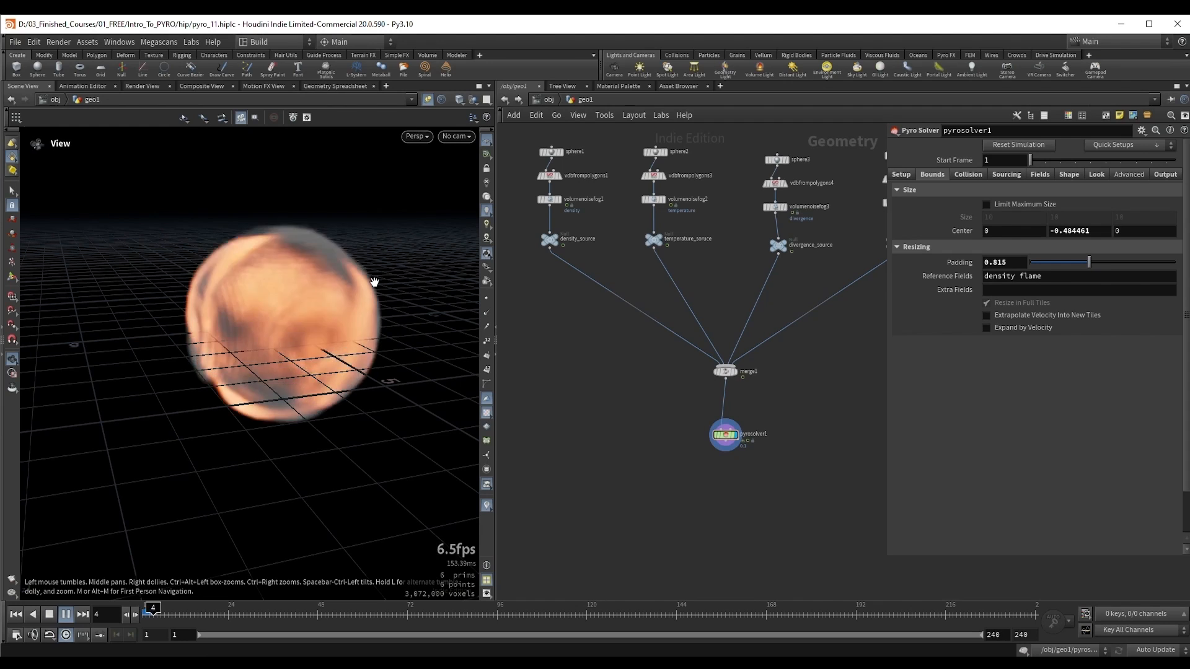
pyautogui.press('Up')
pyautogui.moveTo(374, 282); pyautogui.dragTo(247, 260)
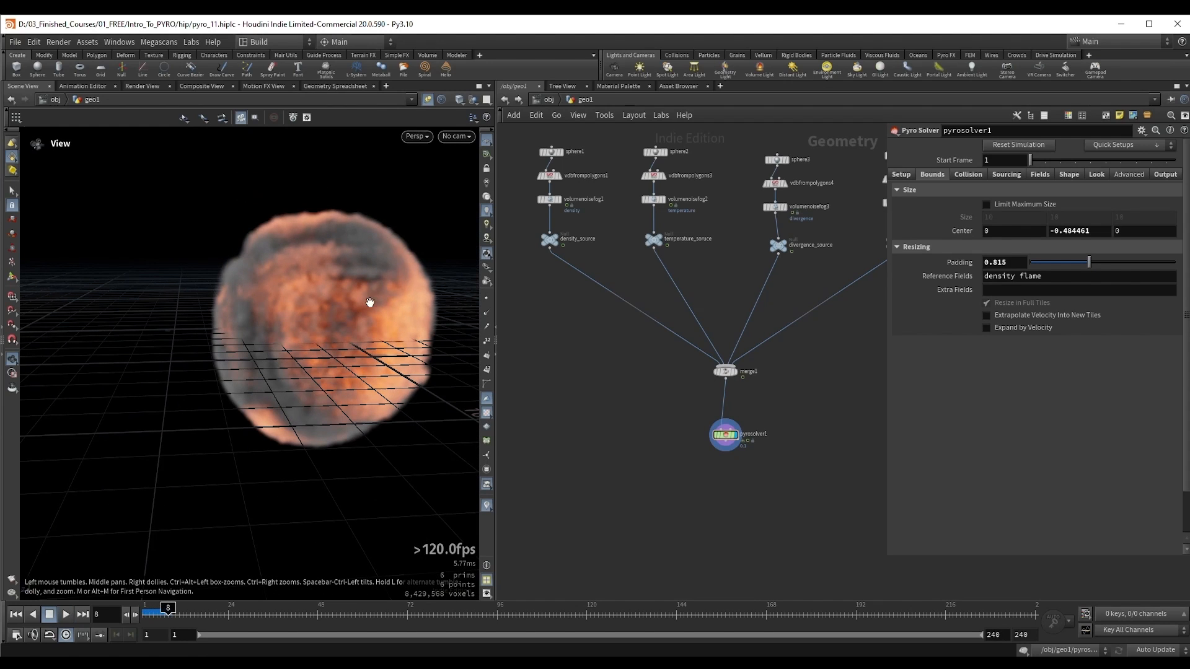
# Step: Set the bounds Padding to 1.399, replay the simulation and inspect the early frames around frame 4
pyautogui.moveTo(1089, 262); pyautogui.dragTo(1131, 262)
pyautogui.moveTo(247, 294); pyautogui.dragTo(223, 274, button='middle')
pyautogui.hotkey('ctrl', 'Up')
pyautogui.press('Up')
pyautogui.press('Up')
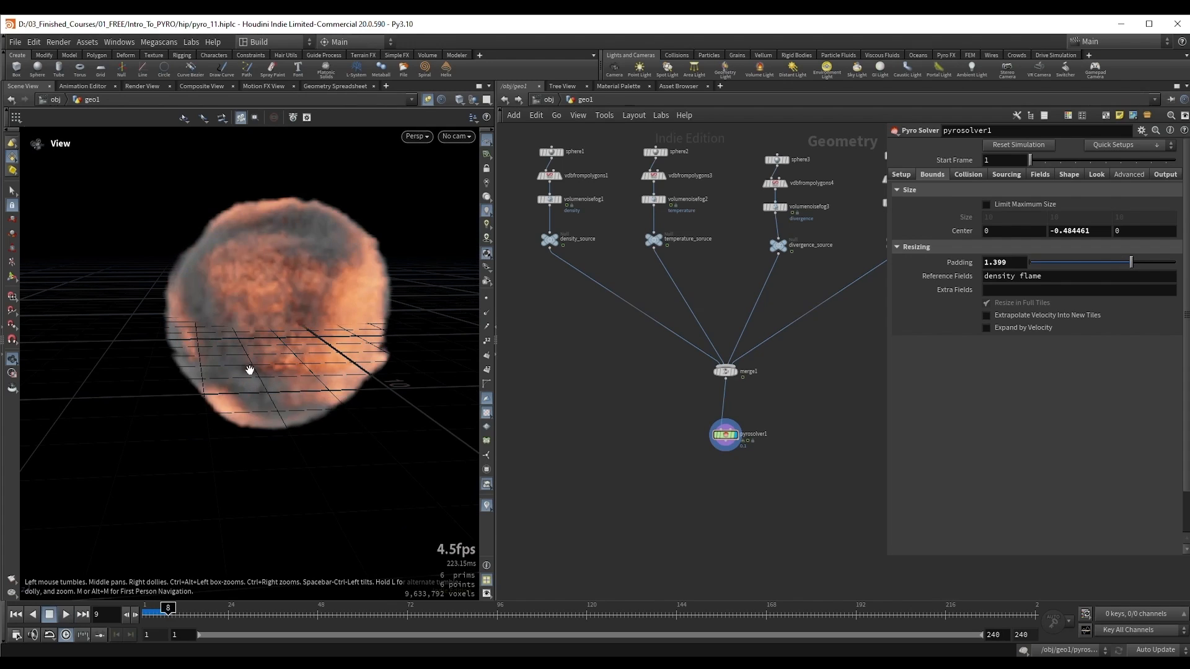
pyautogui.press('Left')
pyautogui.press('Left')
pyautogui.press('Left')
pyautogui.press('Left')
pyautogui.press('Left')
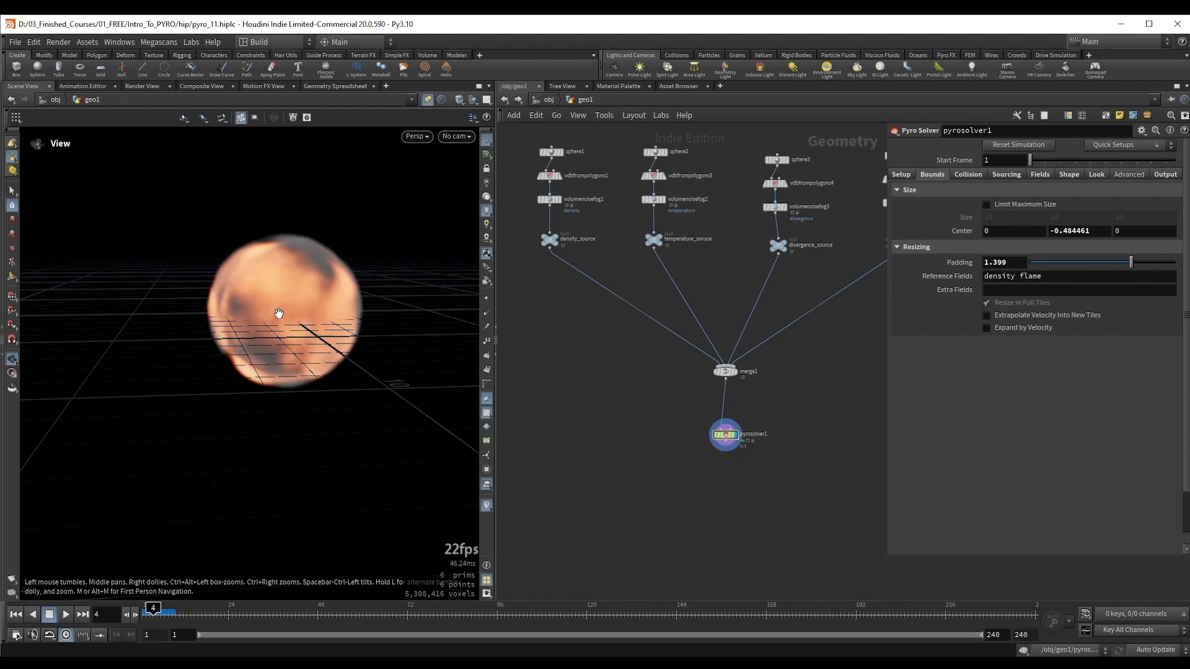
pyautogui.press('Right')
# Step: Set the bounds Padding to 0.103 and replay the simulation from the first frame
pyautogui.moveTo(1131, 262); pyautogui.dragTo(1038, 264)
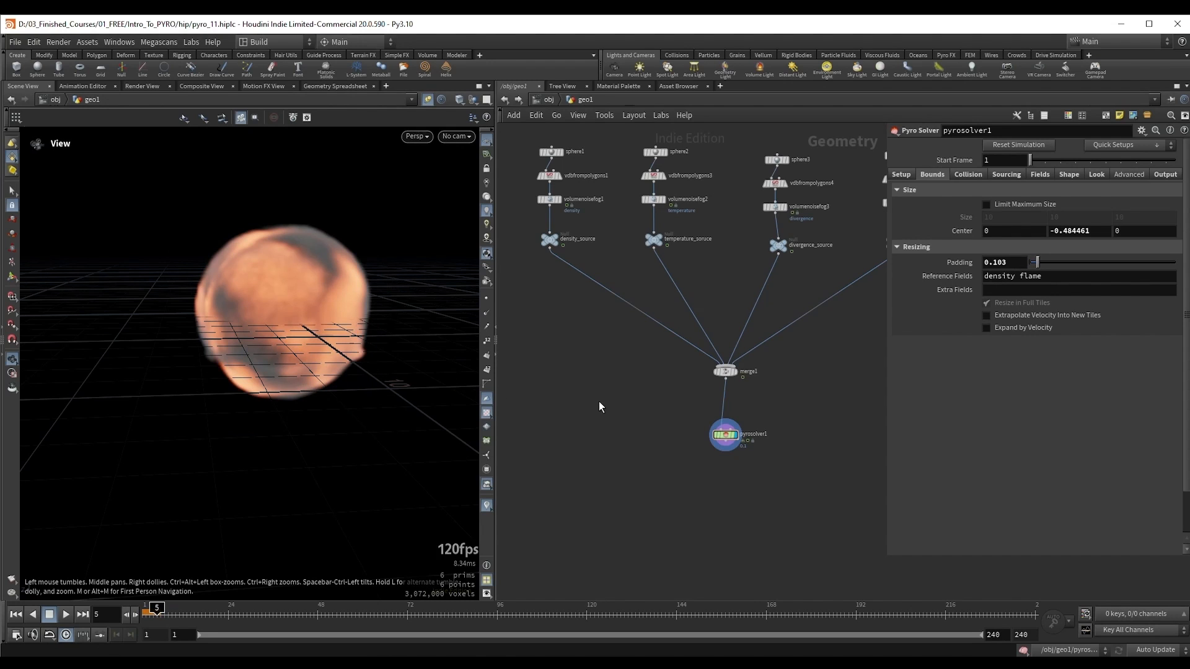
pyautogui.hotkey('ctrl', 'Up')
pyautogui.press('Up')
pyautogui.press('Up')
pyautogui.hotkey('ctrl', 'Up')
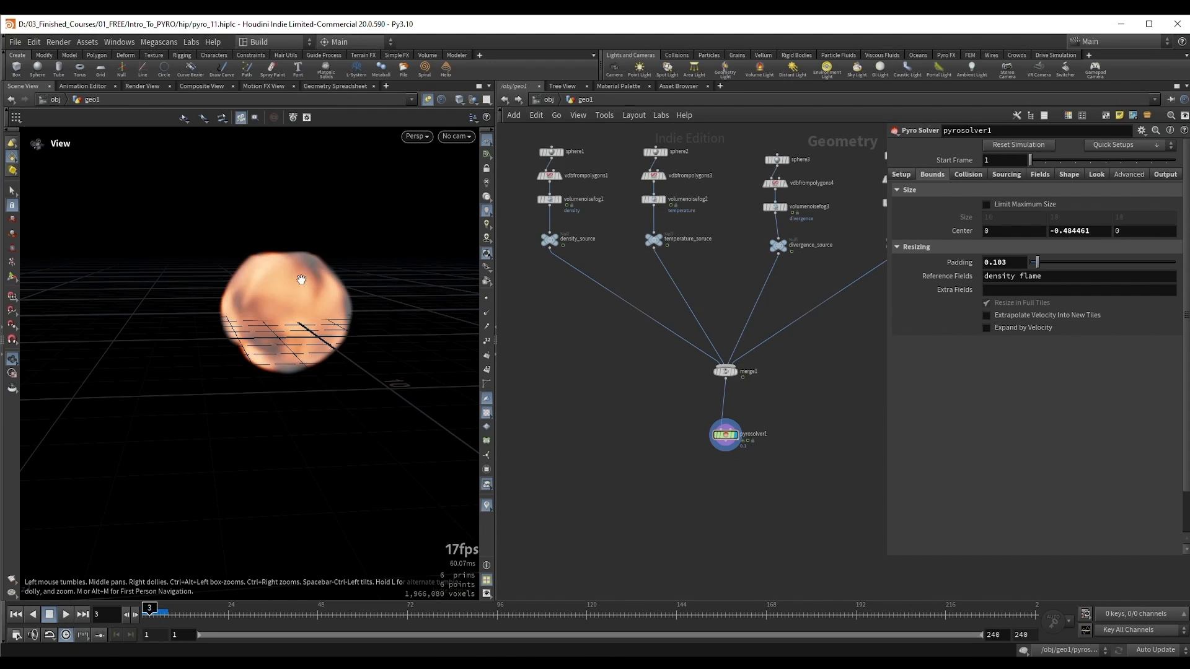
# Step: Step forward and back between frame 3 and the frames just after it to examine the volume's shape with low padding
pyautogui.moveTo(301, 279); pyautogui.dragTo(319, 291)
pyautogui.press('Right')
pyautogui.press('Right')
pyautogui.moveTo(319, 291); pyautogui.dragTo(289, 281, button='middle')
pyautogui.press('Right')
pyautogui.press('Right')
pyautogui.press('Right')
pyautogui.press('Left')
pyautogui.press('Left')
pyautogui.press('Left')
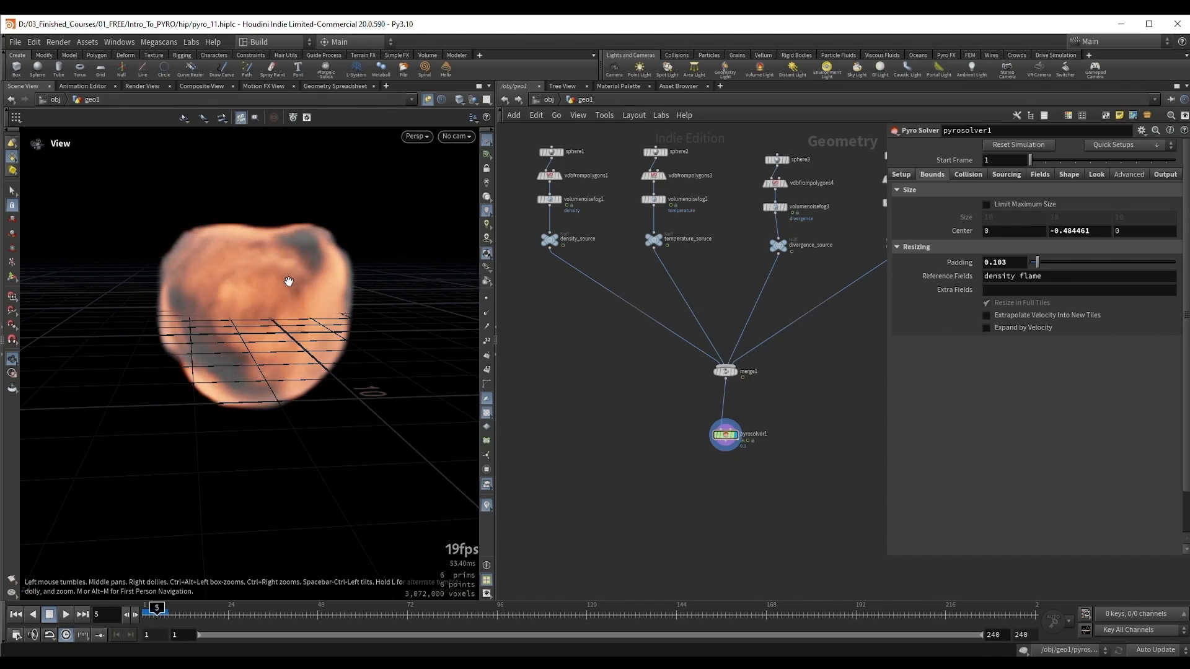
pyautogui.press('Right')
pyautogui.press('Right')
pyautogui.press('Right')
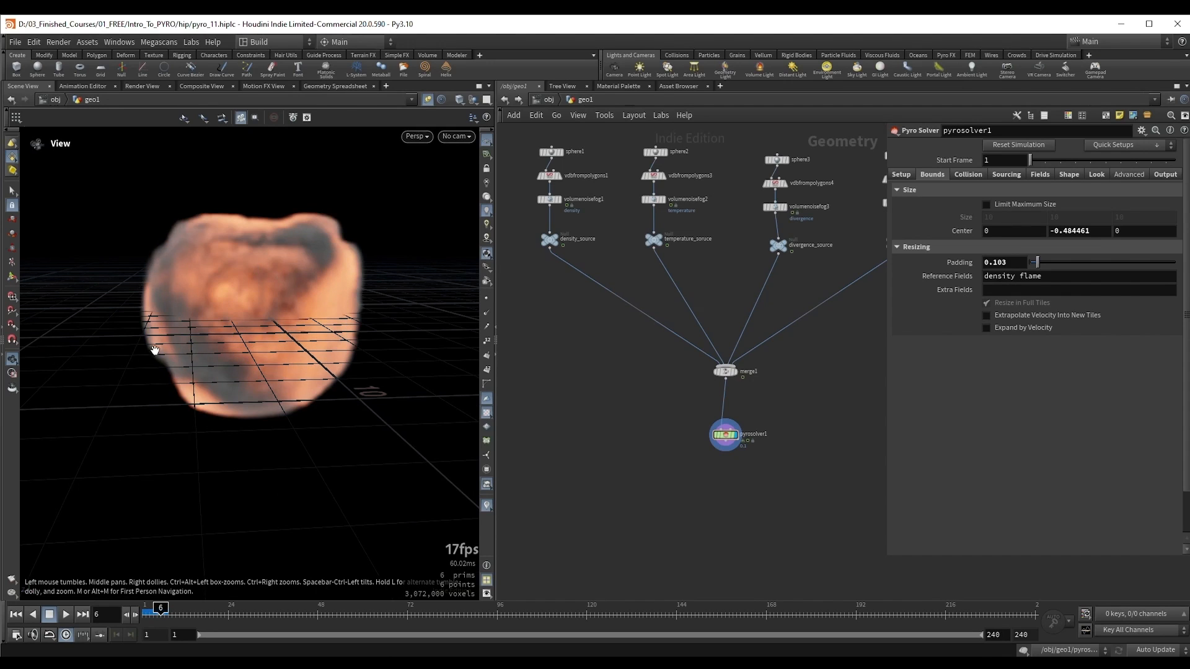
pyautogui.press('Right')
pyautogui.press('Left')
pyautogui.press('Left')
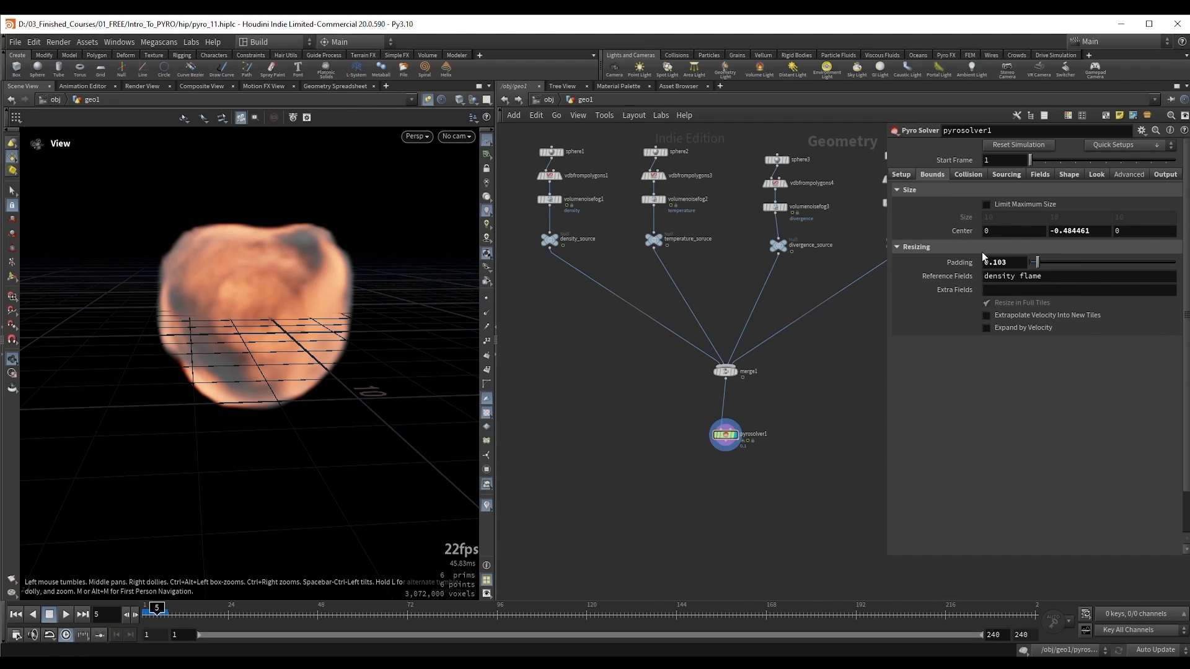
# Step: Reset the bounds Padding to its default of 0.3 and replay the simulation to frame 8
pyautogui.keyDown('ctrl'); pyautogui.middleClick(954, 260); pyautogui.keyUp('ctrl')
pyautogui.press('Up')
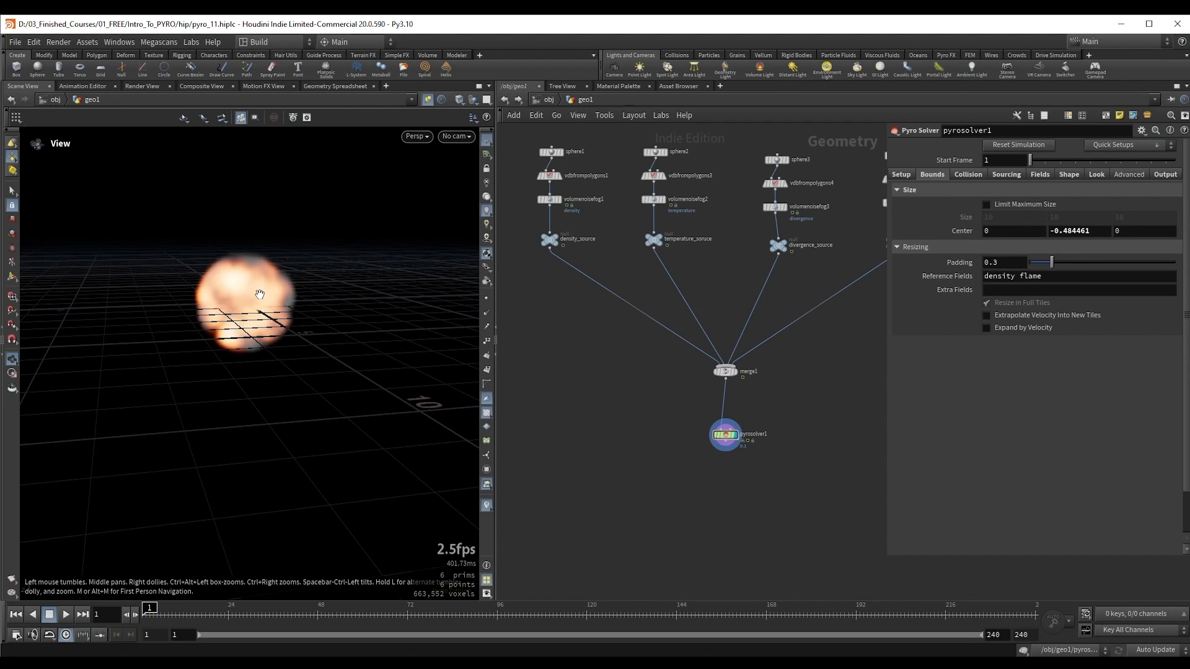
pyautogui.click(904, 175)
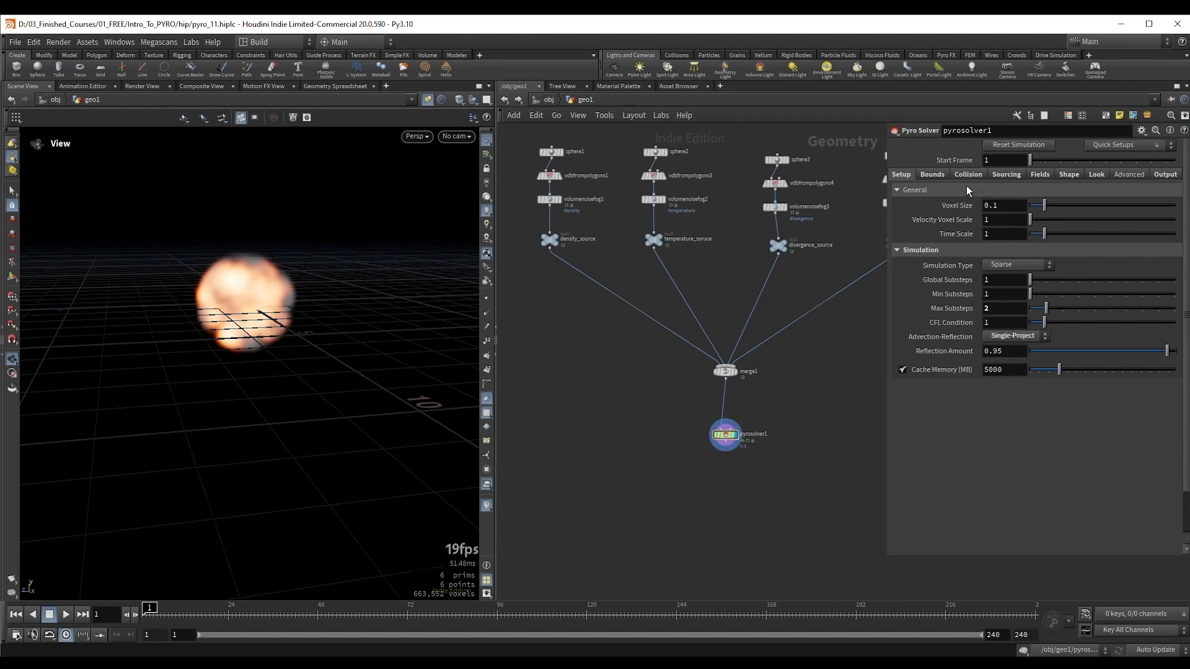
pyautogui.click(932, 176)
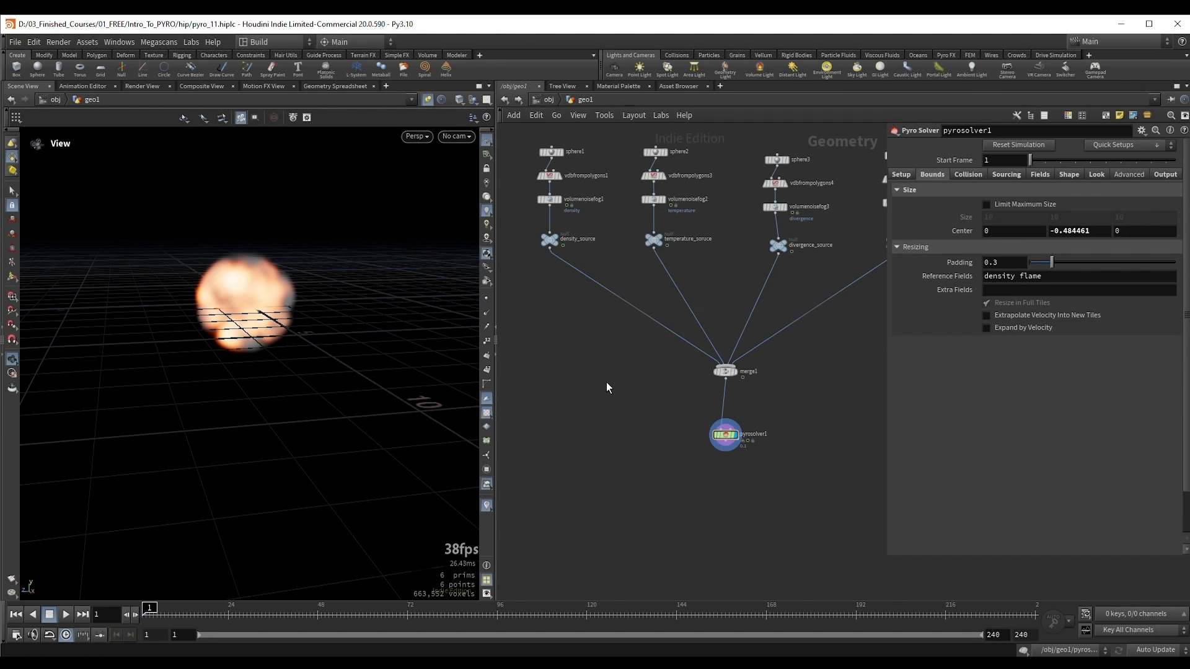
pyautogui.moveTo(422, 341); pyautogui.dragTo(438, 358, button='middle')
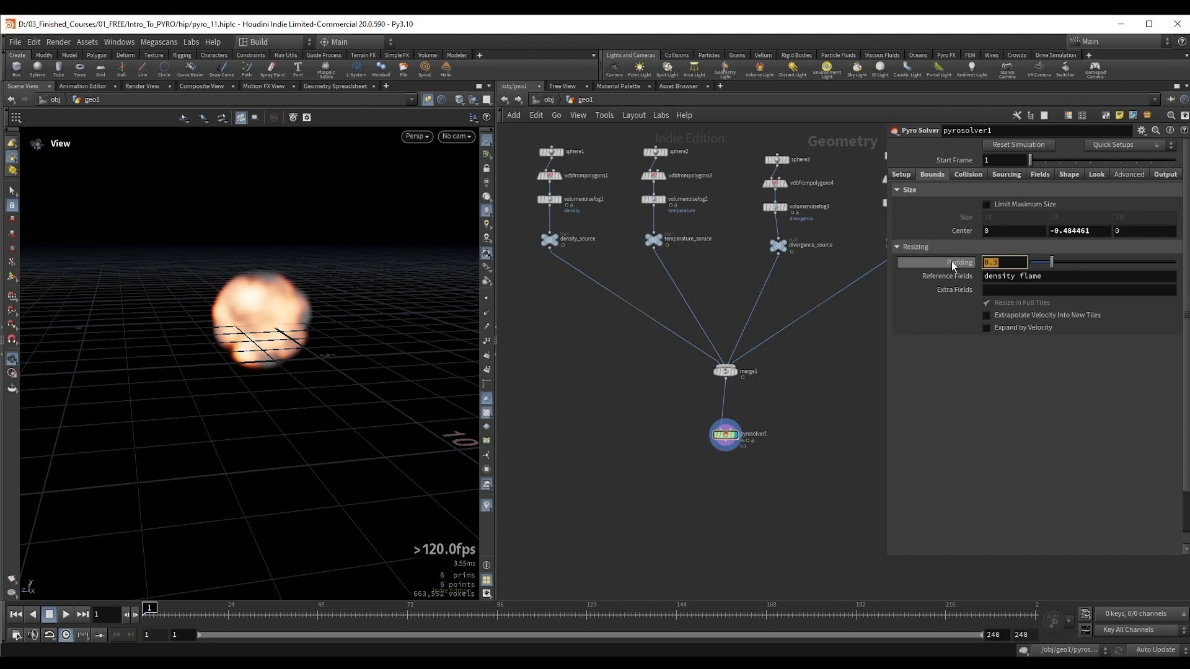
pyautogui.moveTo(271, 349); pyautogui.dragTo(259, 328)
pyautogui.press('Up')
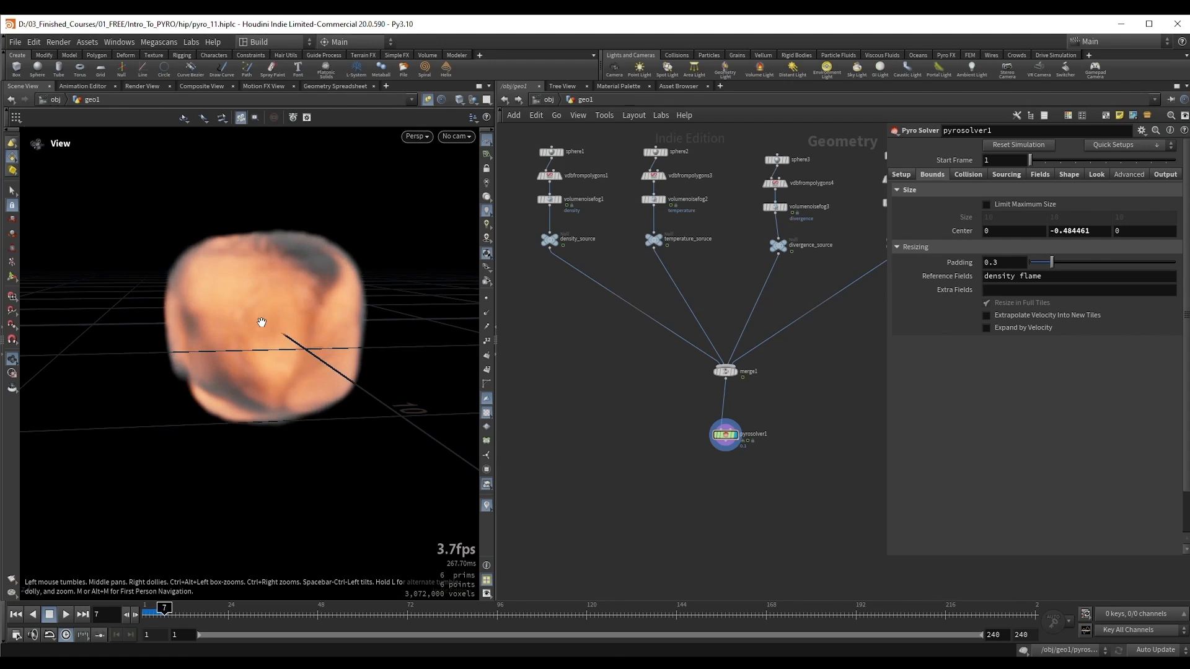
pyautogui.moveTo(284, 322); pyautogui.dragTo(213, 260)
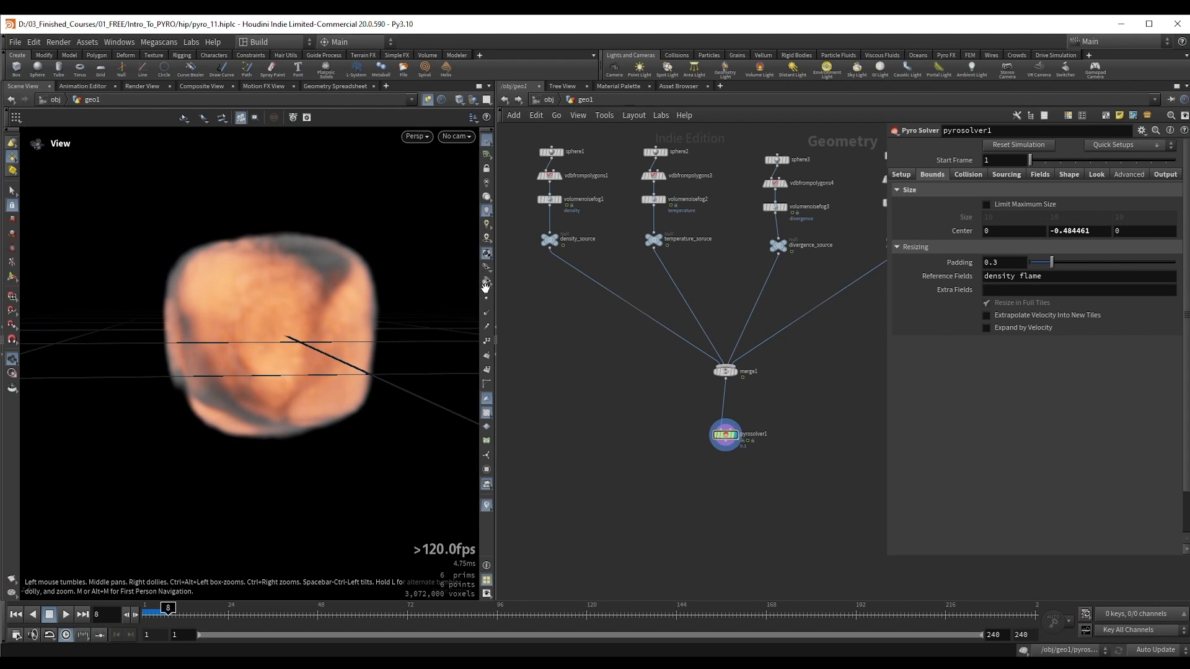
# Step: Check the solver's Setup settings, then set the bounds Padding to 0.627
pyautogui.click(902, 174)
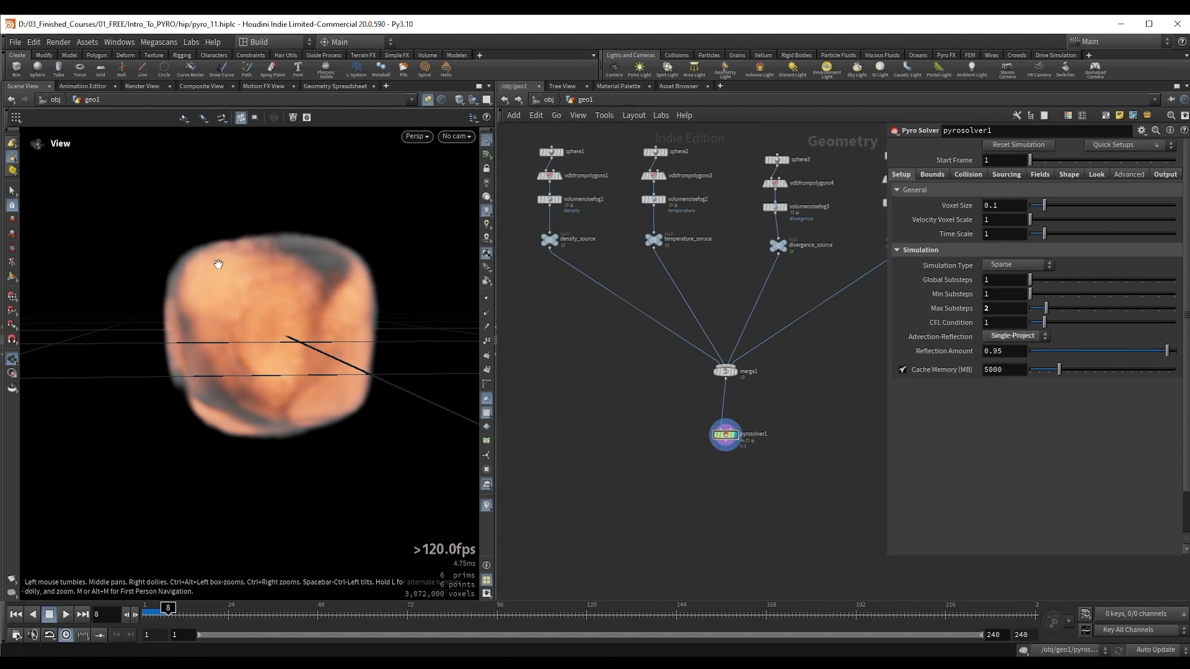
pyautogui.click(933, 176)
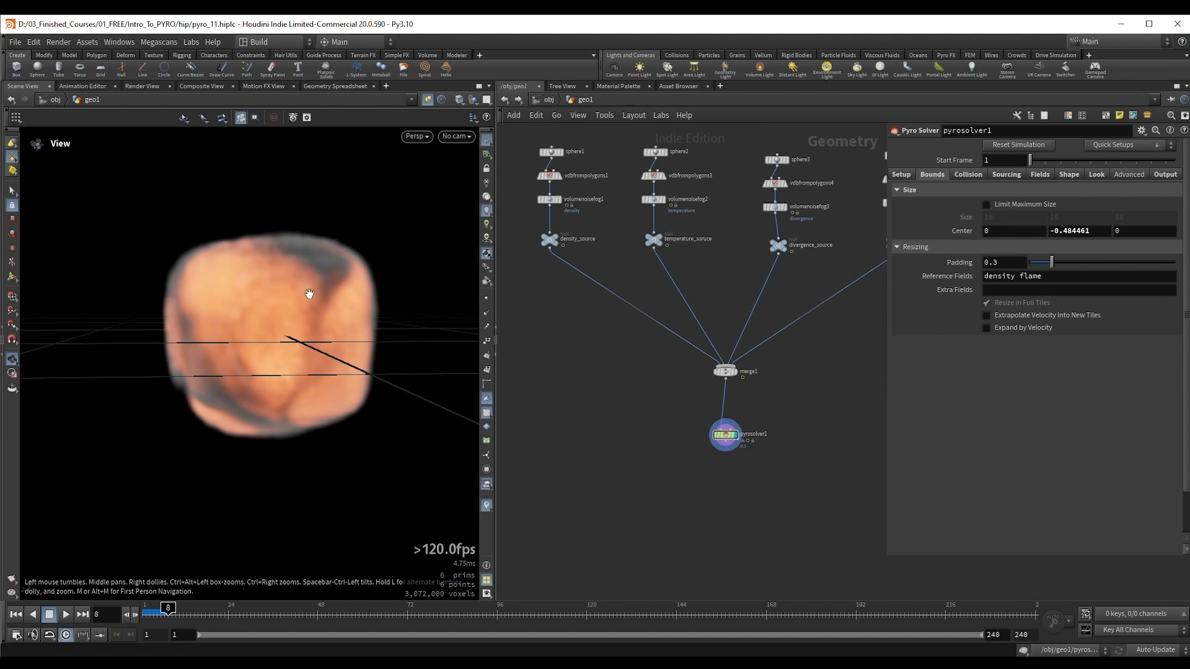
pyautogui.moveTo(314, 271); pyautogui.dragTo(276, 292)
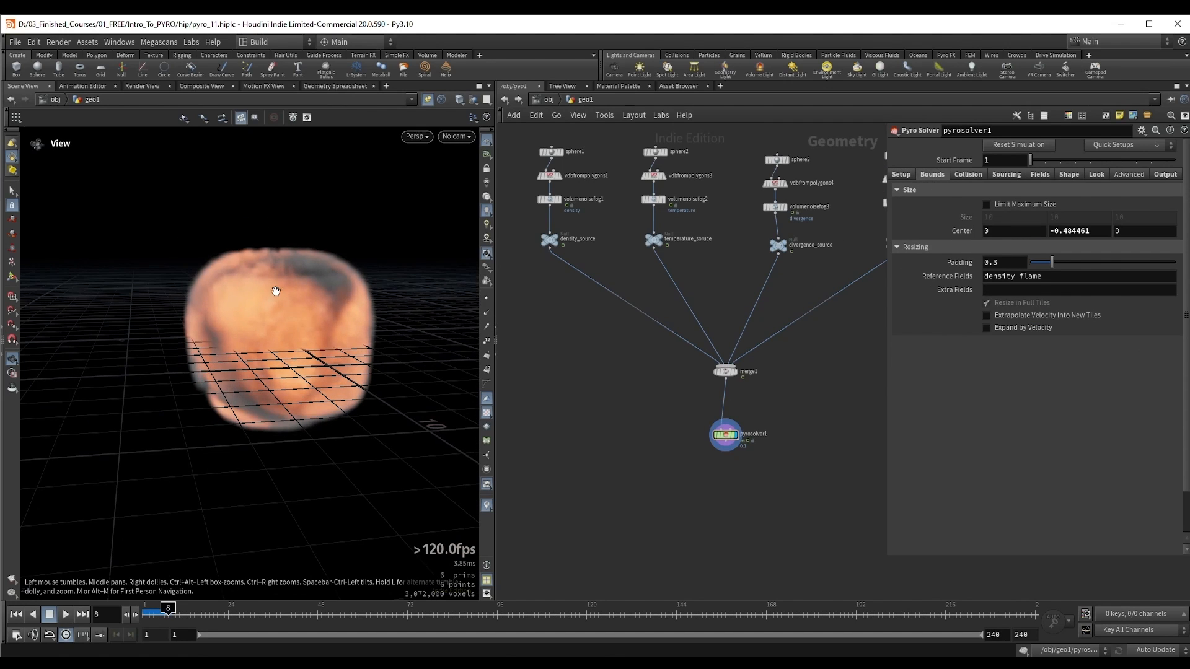
pyautogui.click(1076, 263)
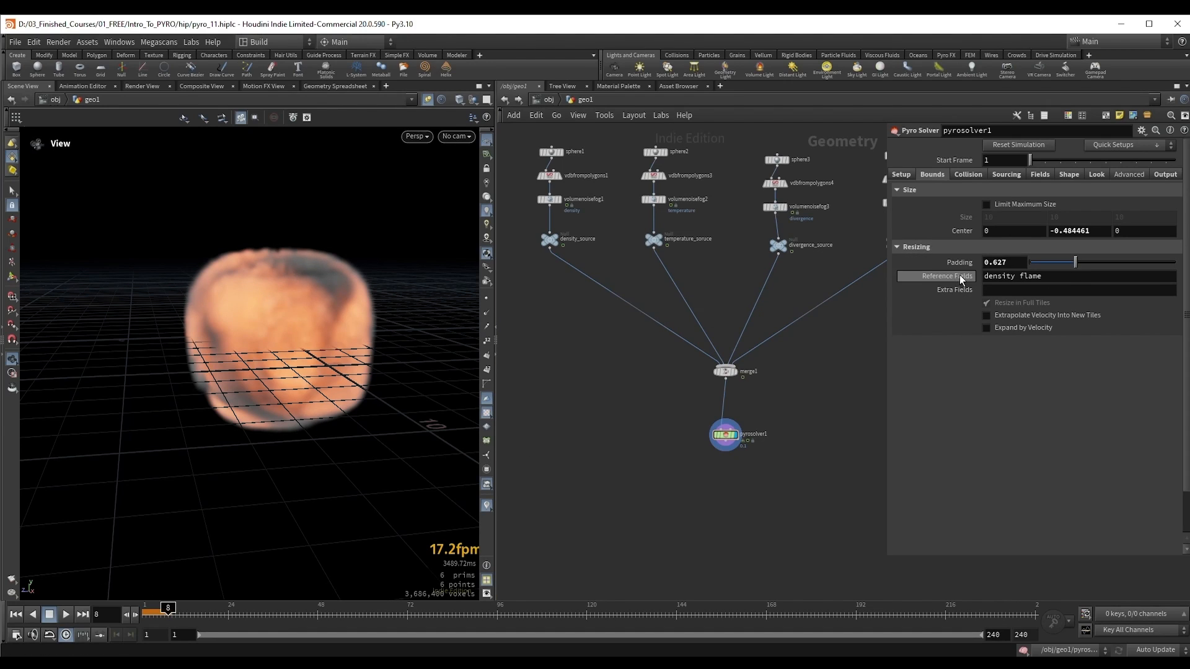
# Step: Examine the Reference Fields, Extrapolate Velocity Into New Tiles and Expand by Velocity options in the Resizing settings
pyautogui.moveTo(958, 277)
pyautogui.moveTo(1055, 279); pyautogui.dragTo(906, 276)
pyautogui.click(971, 393)
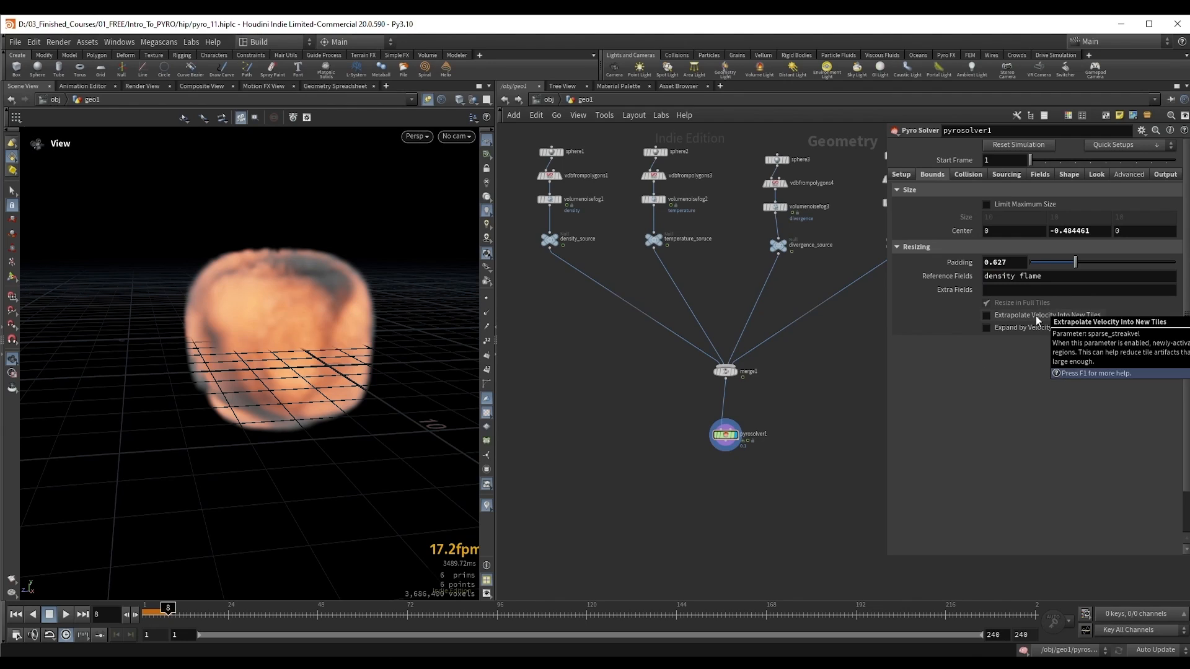
pyautogui.moveTo(1013, 332)
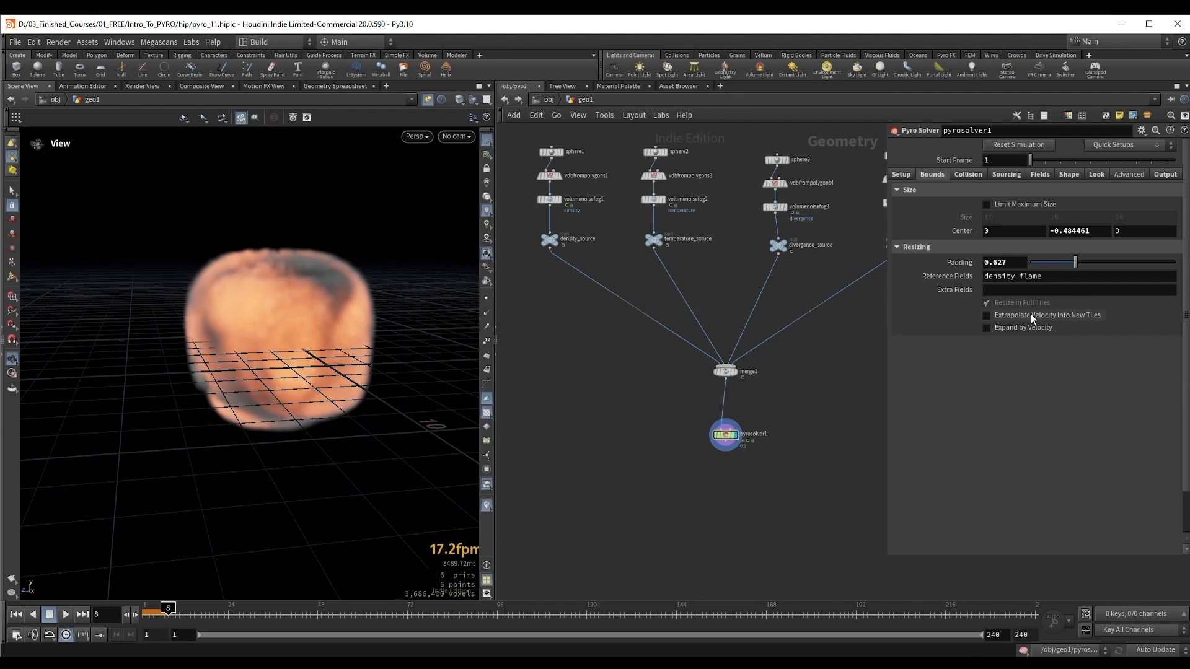
pyautogui.moveTo(1036, 334)
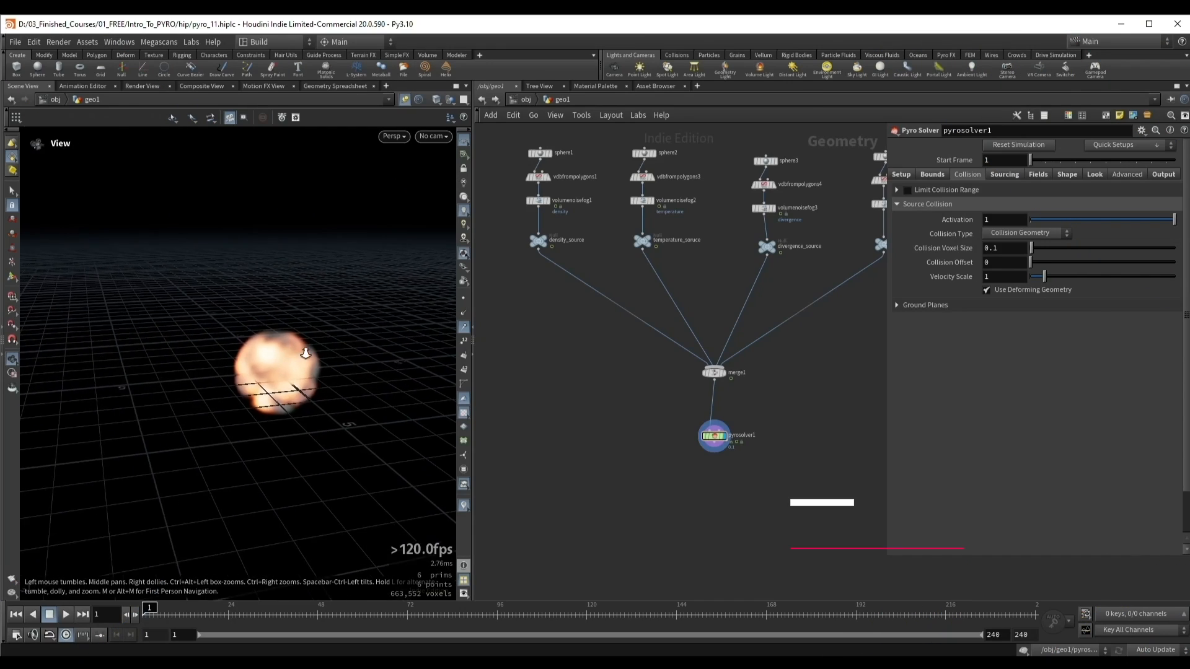
# Step: Remove the divergence and flame entries from the solver's Source Volumes, keeping only density and temperature
pyautogui.moveTo(282, 353); pyautogui.dragTo(274, 373, button='right')
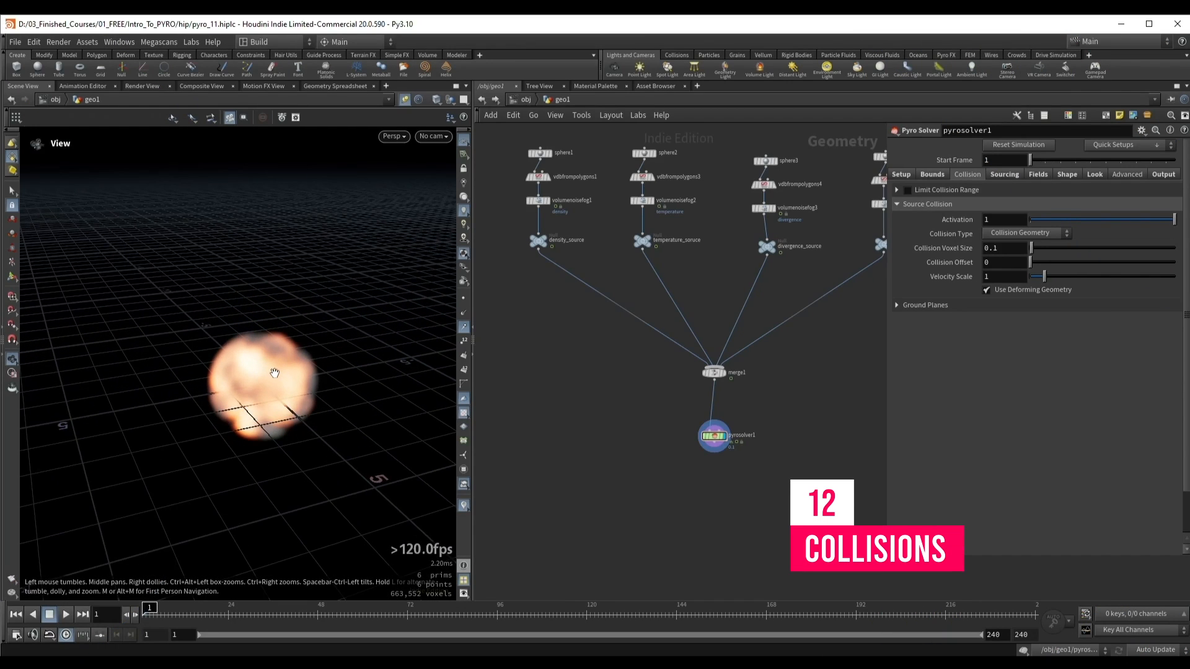
pyautogui.click(1003, 174)
pyautogui.scroll(-3, 944, 415)
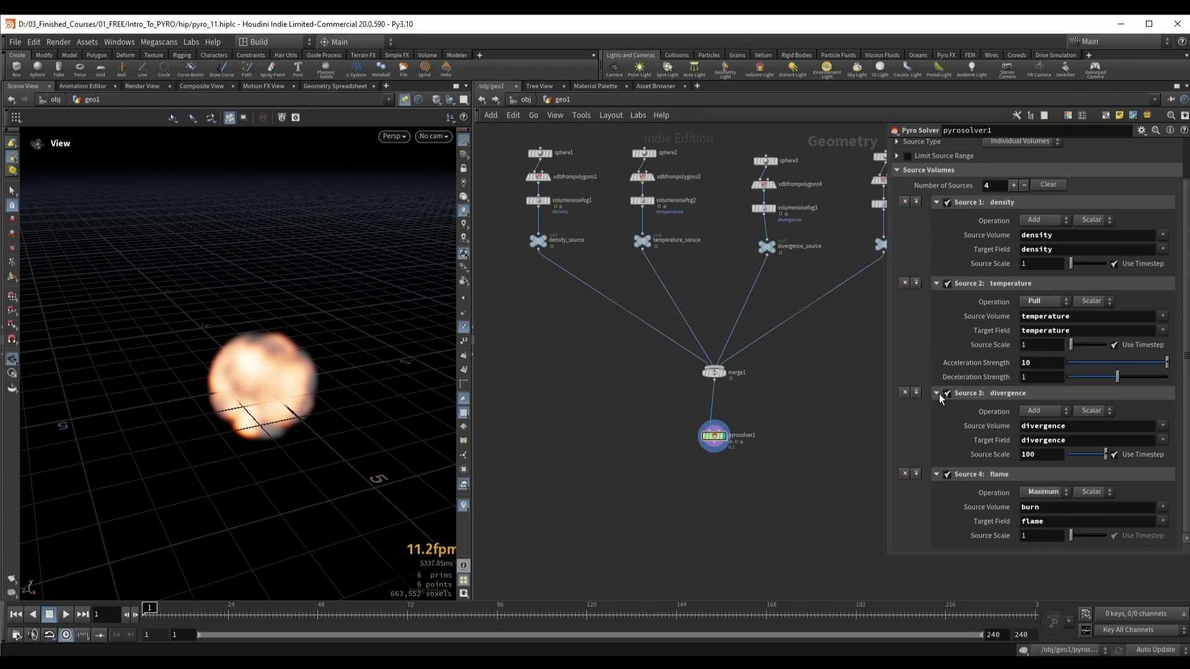
pyautogui.click(907, 392)
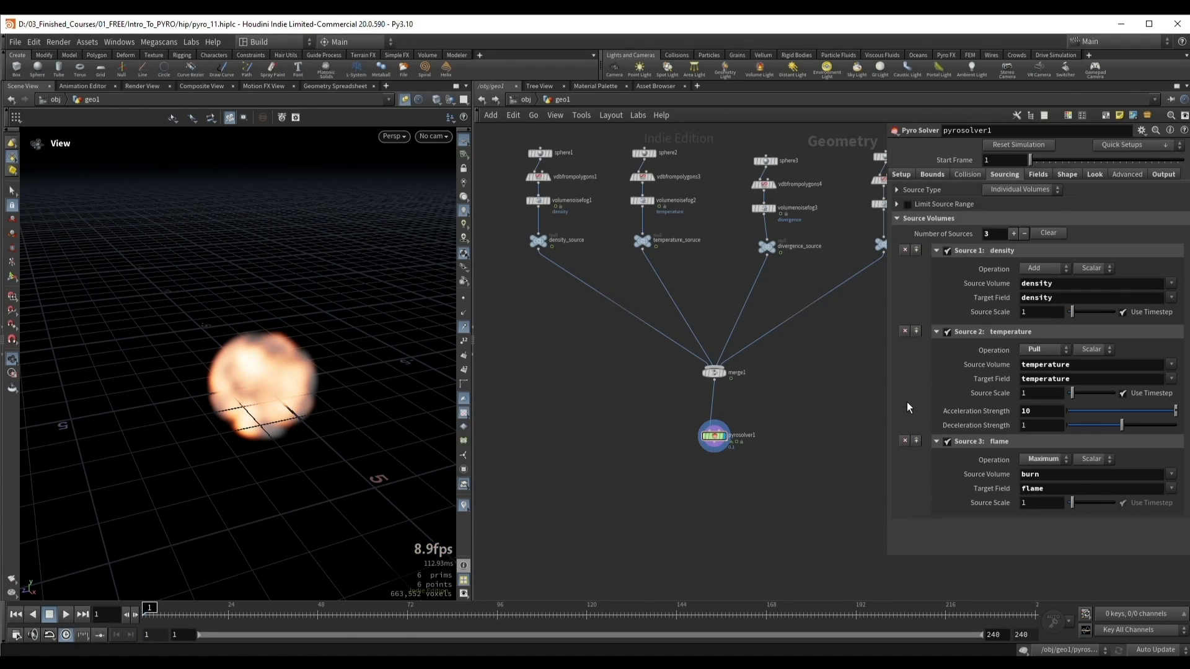
pyautogui.click(904, 440)
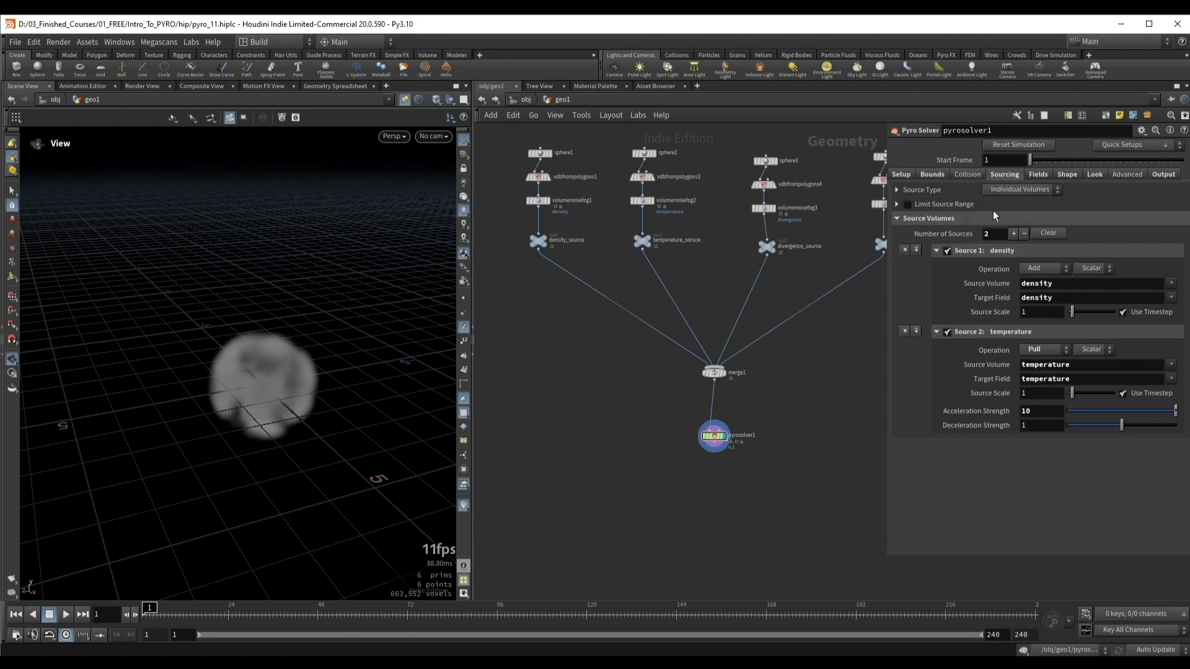
# Step: Set the solver's Buoyancy to 0.5 in the Shape settings and play the simulation up to frame 47
pyautogui.click(1067, 174)
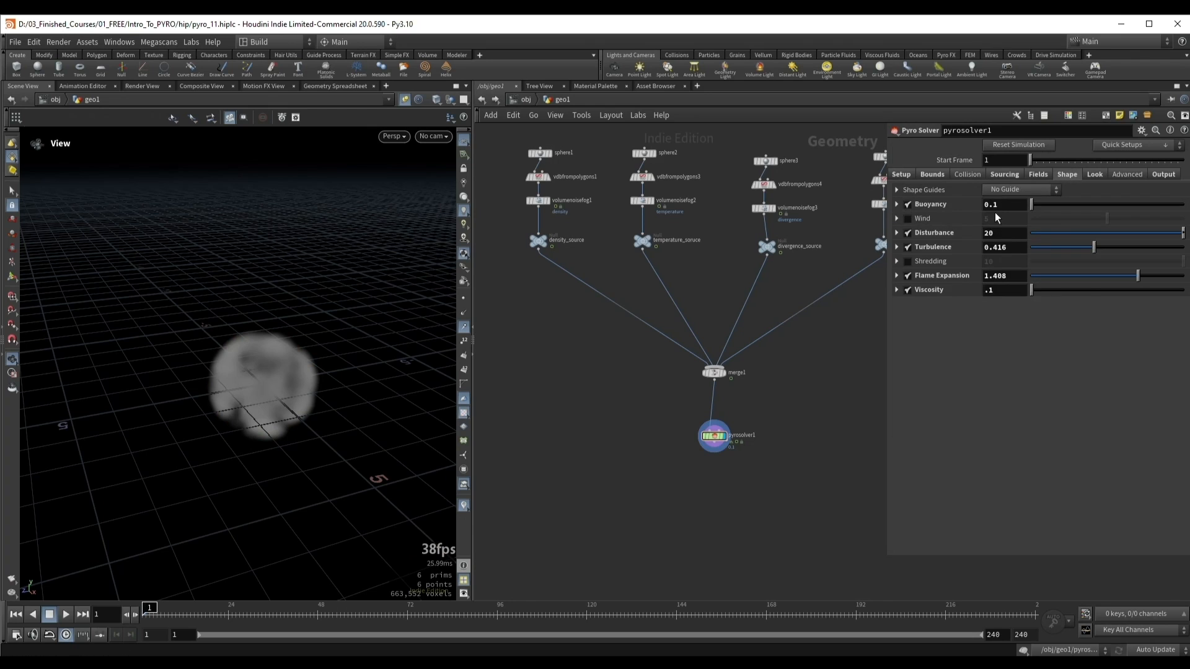
pyautogui.click(995, 209)
pyautogui.press('Return')
pyautogui.moveTo(290, 309); pyautogui.dragTo(267, 343, button='right')
pyautogui.press('Up')
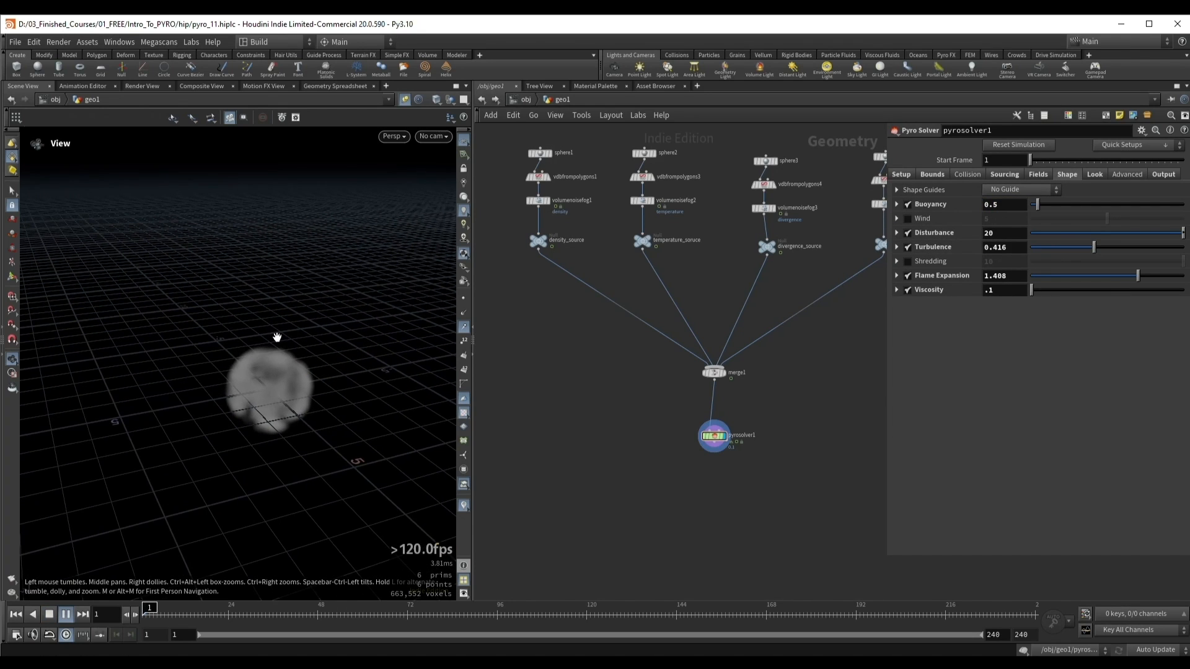
pyautogui.moveTo(276, 337); pyautogui.dragTo(257, 334)
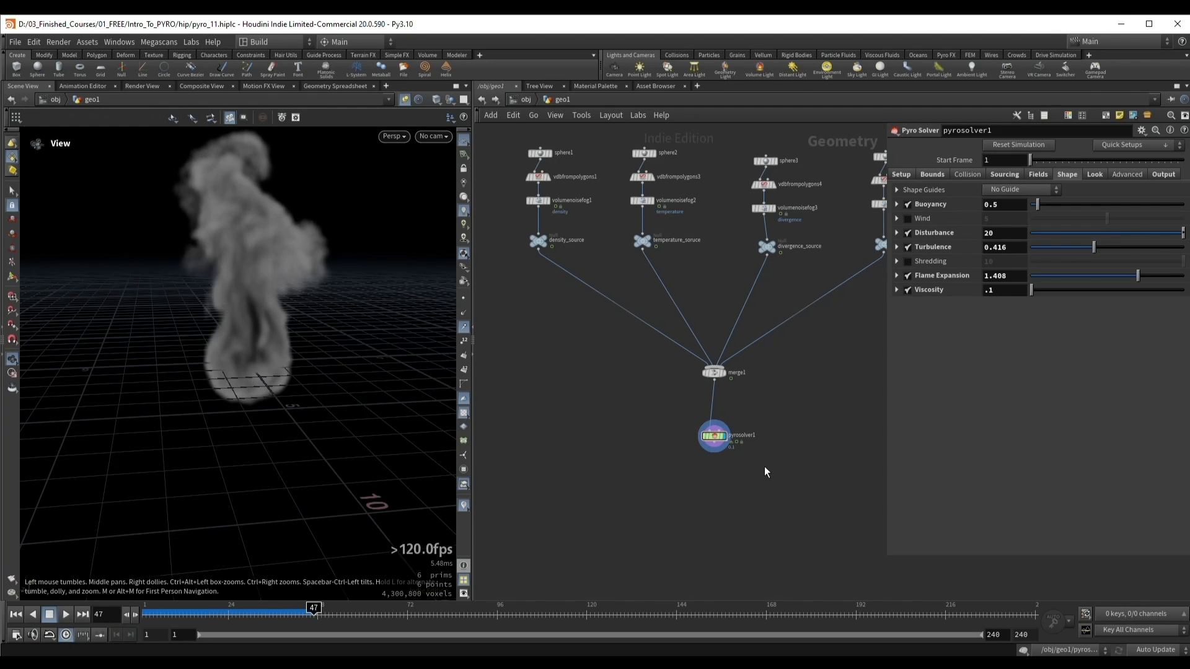
# Step: Add a Box node between the merge and the pyro solver, off to the side of the network
pyautogui.moveTo(716, 445); pyautogui.dragTo(677, 433, button='middle')
pyautogui.press('Tab')
pyautogui.write('bo')
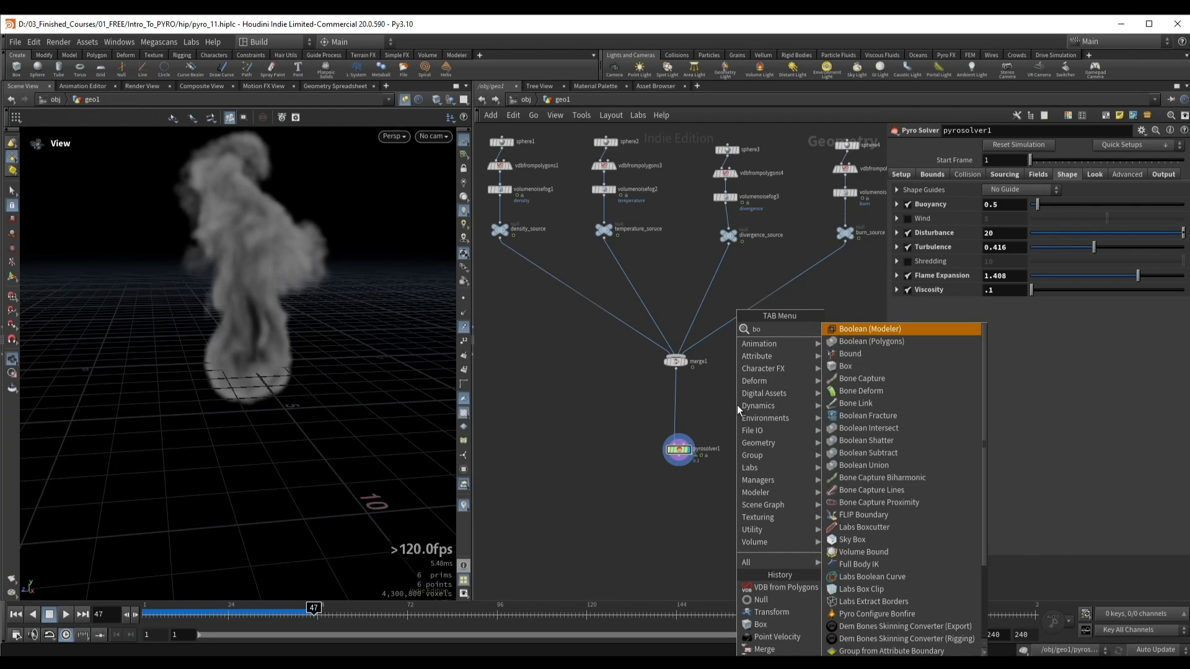
pyautogui.write('x')
pyautogui.press('Return')
pyautogui.click(730, 402)
# Step: Resize the box in the viewport to about 5.04 × 1 × 4.75 so it extends beyond the smoke column
pyautogui.moveTo(215, 342); pyautogui.dragTo(283, 336, button='right')
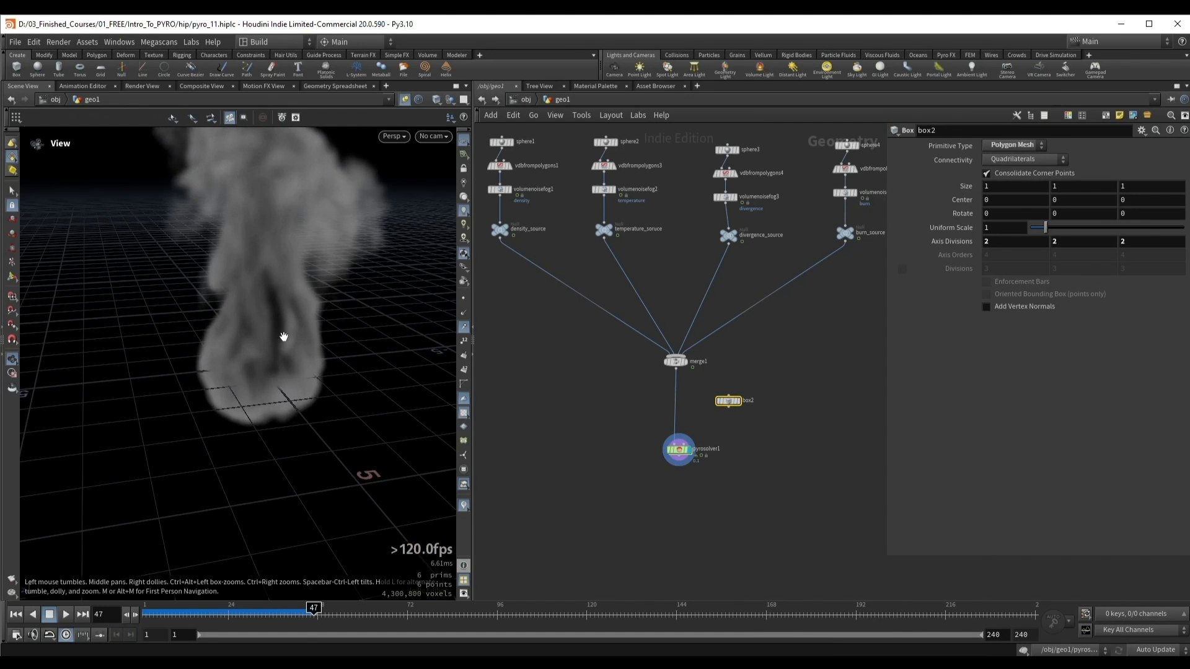
pyautogui.press('Return')
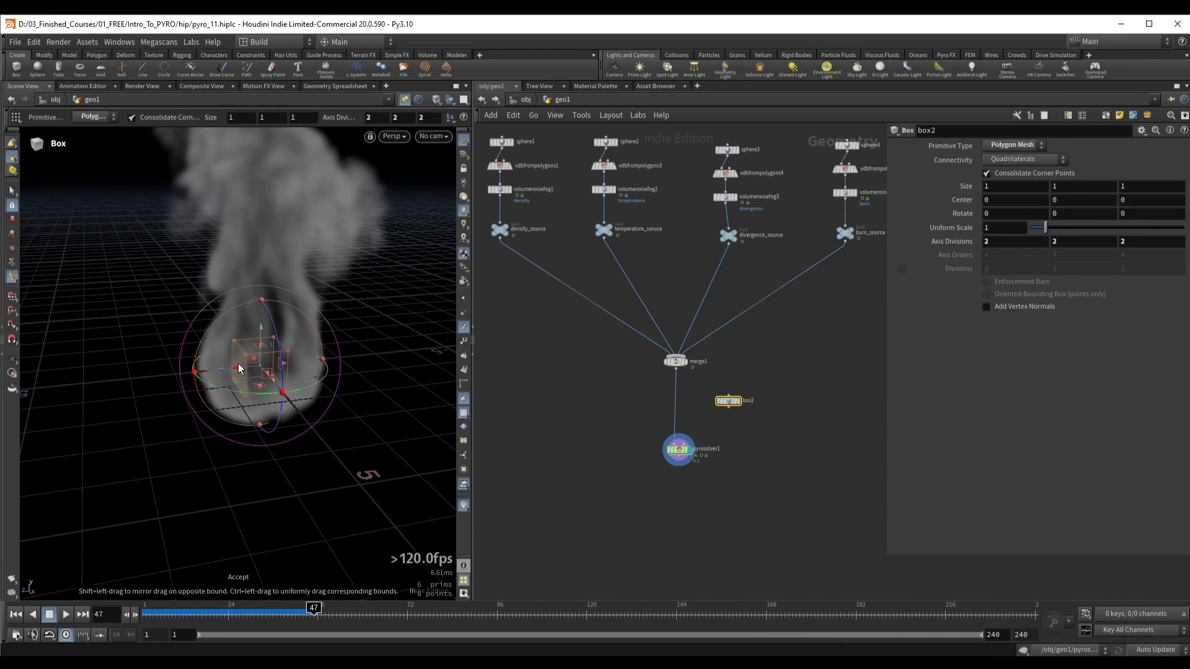
pyautogui.keyDown('shift'); pyautogui.moveTo(238, 366); pyautogui.dragTo(173, 370); pyautogui.keyUp('shift')
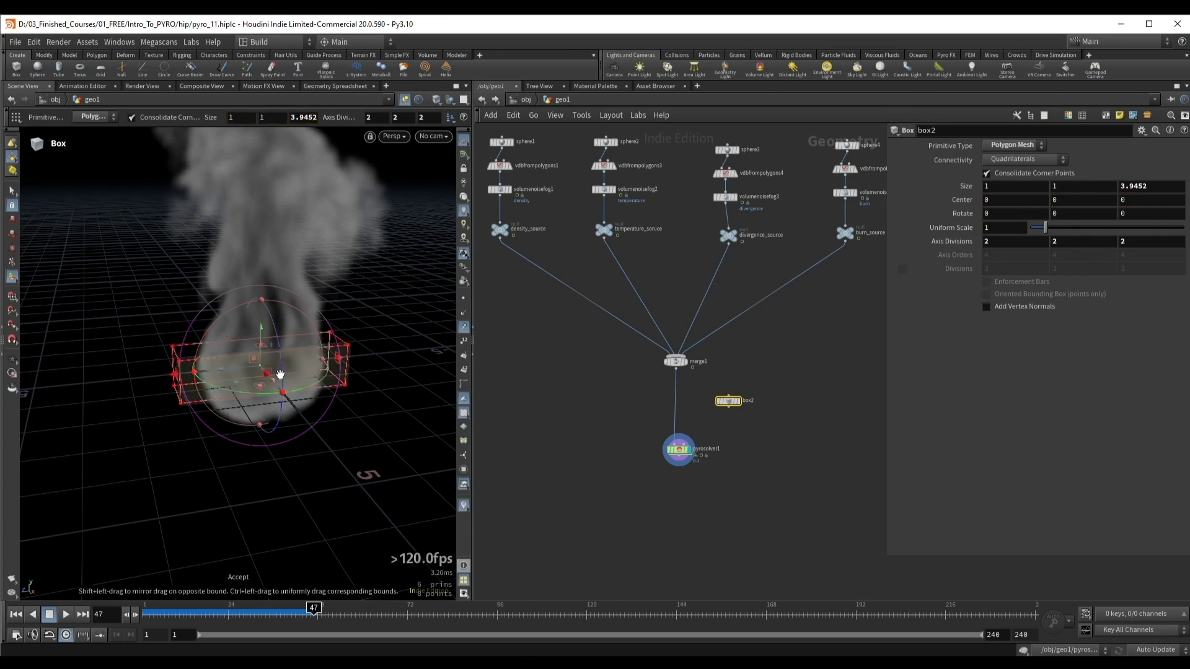
pyautogui.keyDown('alt'); pyautogui.moveTo(279, 375); pyautogui.dragTo(348, 391); pyautogui.keyUp('alt')
pyautogui.press('Return')
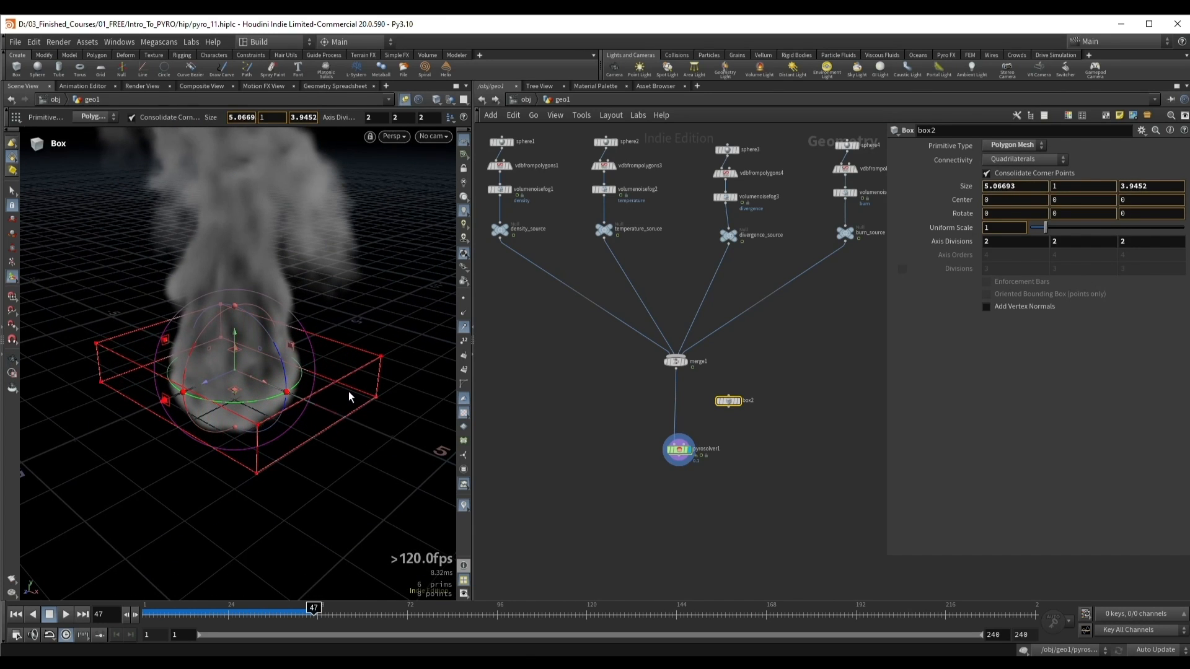
pyautogui.keyDown('alt'); pyautogui.moveTo(159, 404); pyautogui.dragTo(98, 410); pyautogui.keyUp('alt')
pyautogui.keyDown('shift'); pyautogui.moveTo(165, 383); pyautogui.dragTo(143, 386); pyautogui.keyUp('shift')
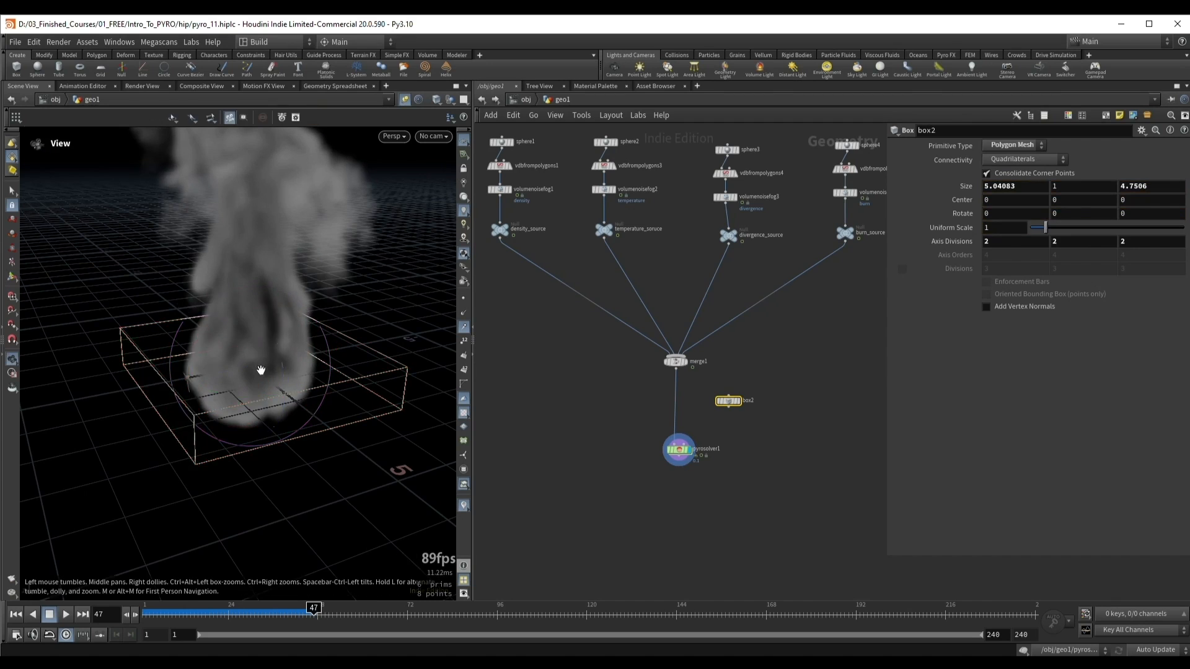
# Step: Add a Transform node after the box and move it to about 3.84 in Y and -0.51 in Z
pyautogui.keyDown('alt'); pyautogui.moveTo(261, 370); pyautogui.dragTo(247, 360); pyautogui.keyUp('alt')
pyautogui.scroll(2, 753, 450)
pyautogui.moveTo(644, 455); pyautogui.dragTo(642, 489)
pyautogui.press('Tab')
pyautogui.write('transform')
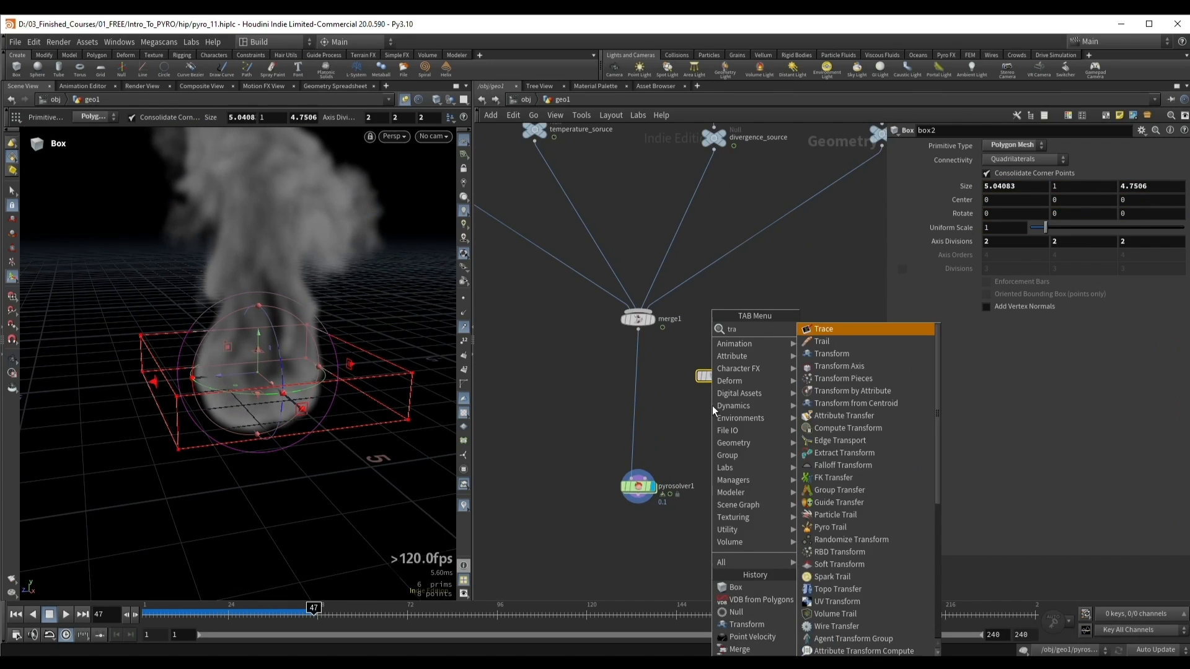
pyautogui.press('Return')
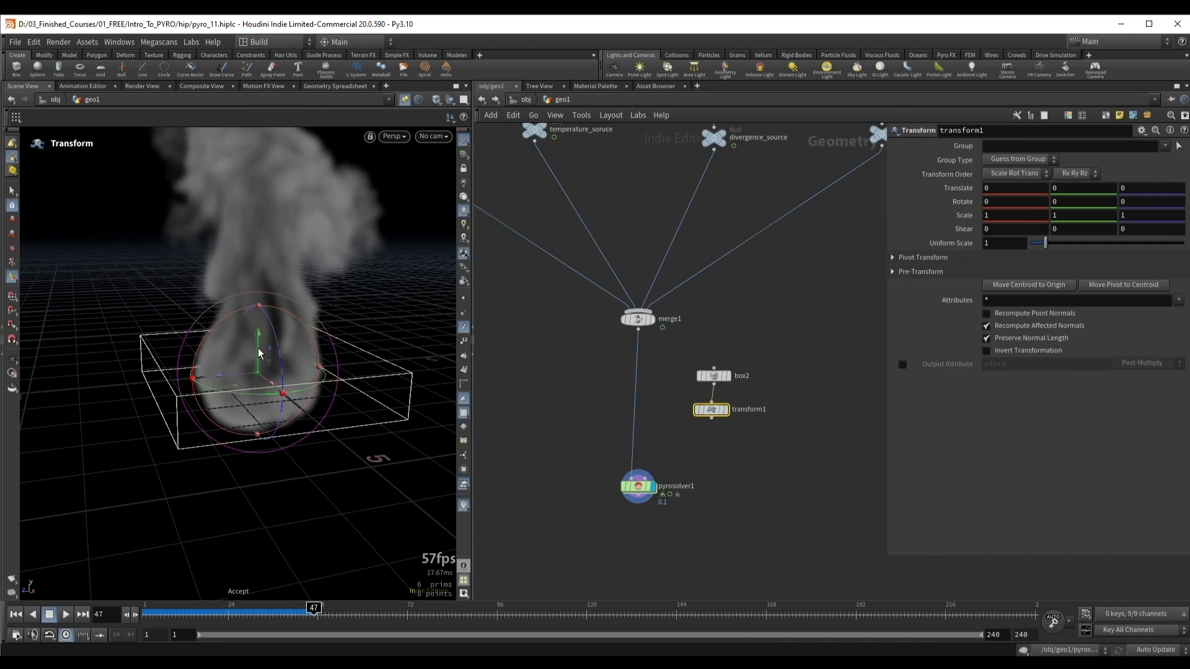
pyautogui.moveTo(258, 342); pyautogui.dragTo(272, 233)
pyautogui.keyDown('alt'); pyautogui.moveTo(270, 291); pyautogui.dragTo(247, 277); pyautogui.keyUp('alt')
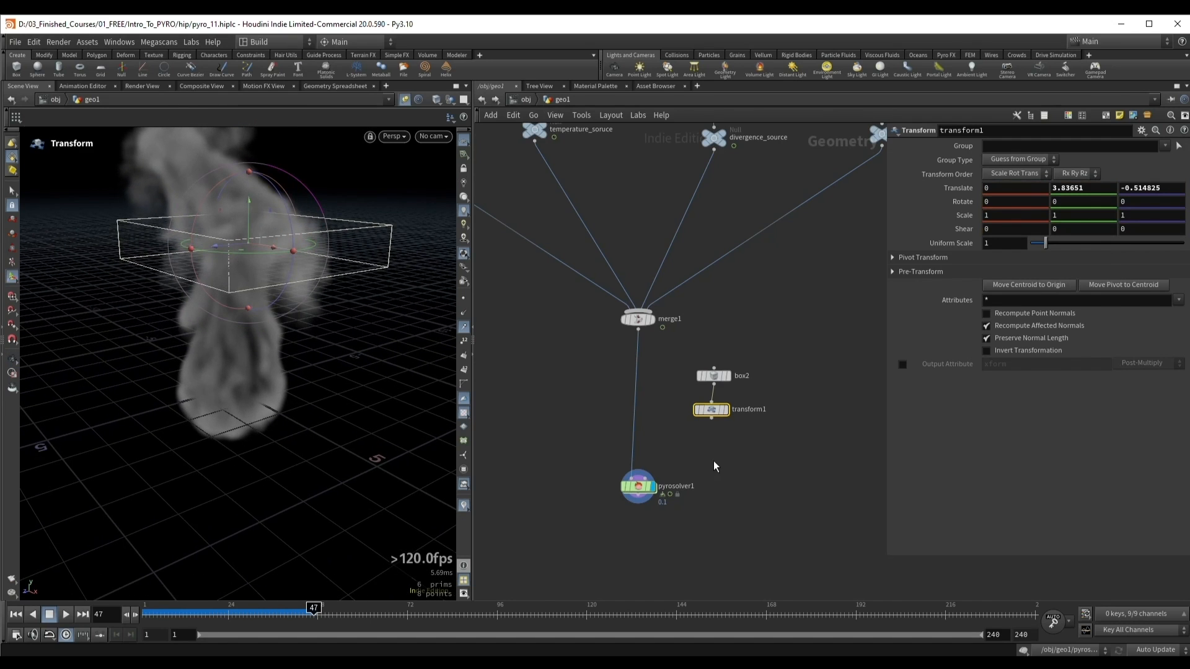
# Step: Add a Null node after the transform and name it collision
pyautogui.scroll(3, 692, 444)
pyautogui.moveTo(713, 401); pyautogui.dragTo(726, 444)
pyautogui.write('nu')
pyautogui.press('Return')
pyautogui.click(757, 444)
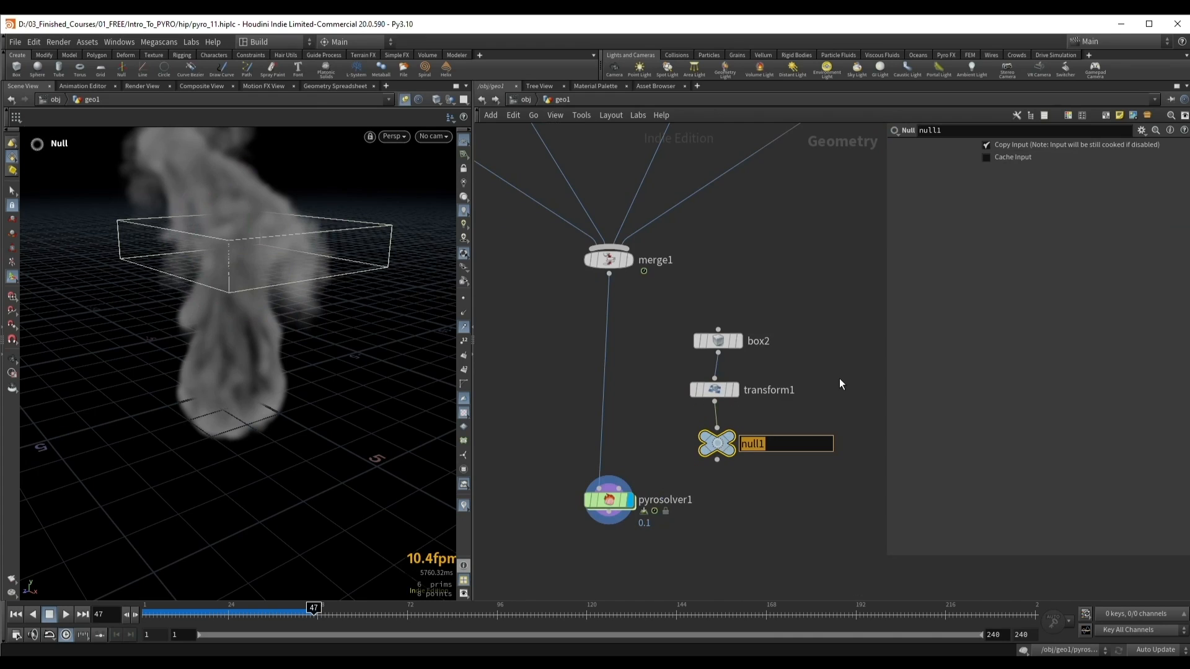
pyautogui.write('collision')
pyautogui.press('Return')
# Step: Connect the collision null to the pyro solver's collision input and select the solver
pyautogui.moveTo(731, 322); pyautogui.dragTo(734, 224, button='middle')
pyautogui.moveTo(608, 402); pyautogui.dragTo(623, 459)
pyautogui.moveTo(718, 362); pyautogui.dragTo(634, 450)
pyautogui.moveTo(557, 502); pyautogui.dragTo(694, 457)
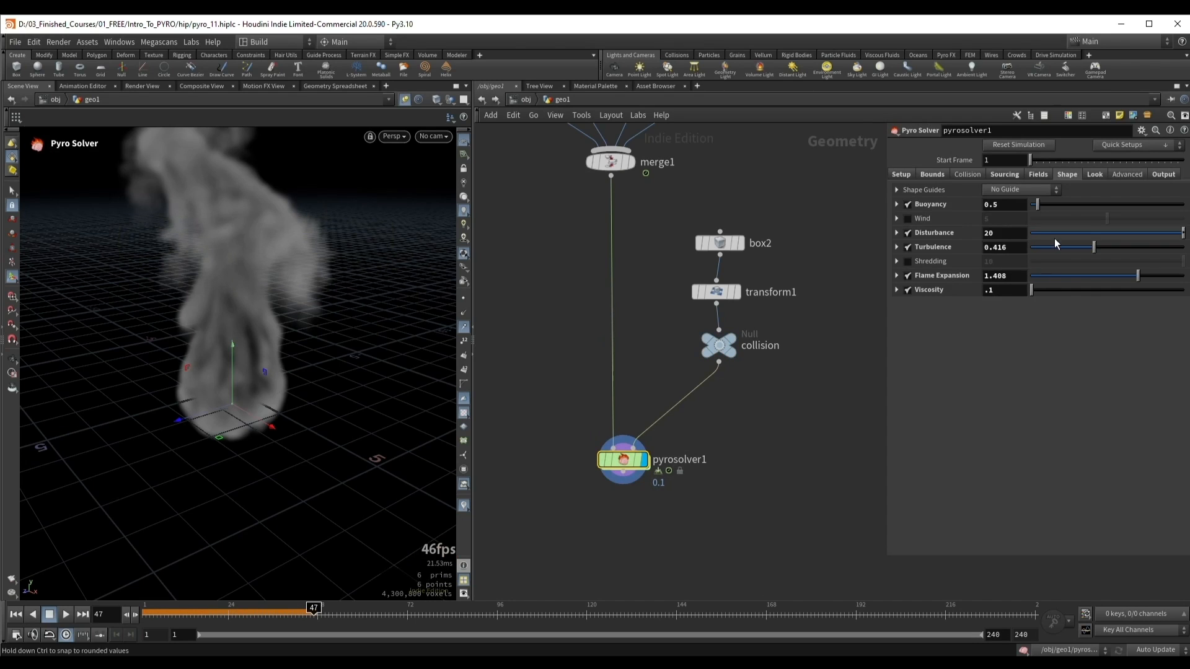
# Step: Open the solver's Collision settings and replay the simulation from the first frame to check the smoke against the box
pyautogui.click(967, 175)
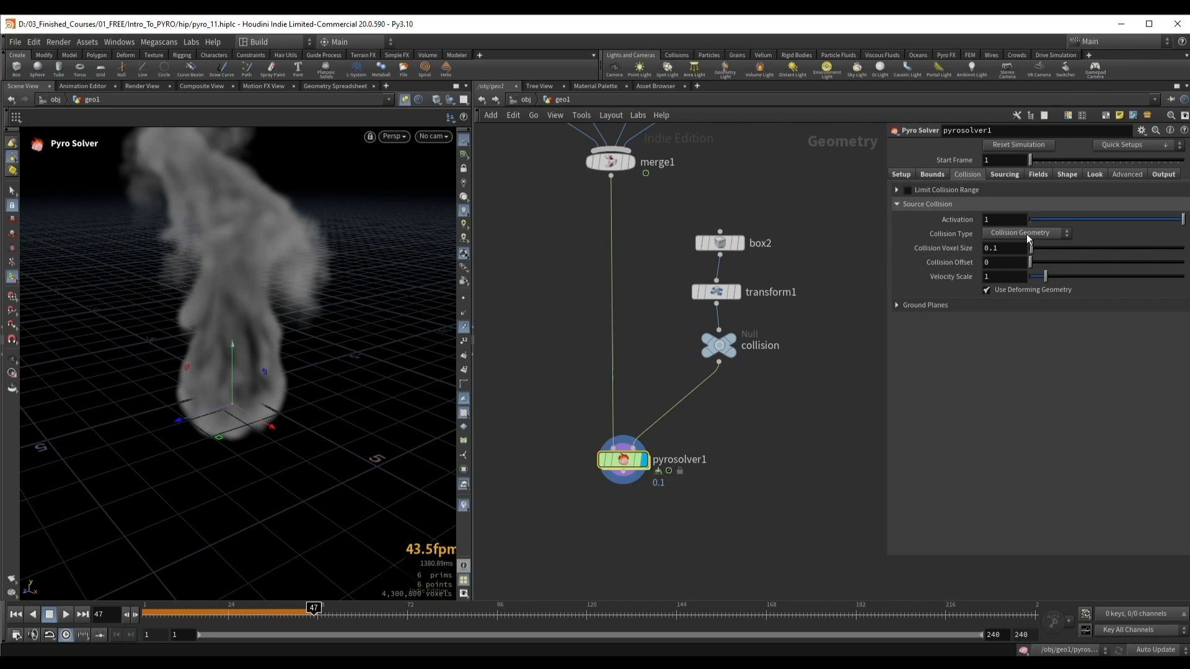
pyautogui.press('Escape')
pyautogui.moveTo(242, 306)
pyautogui.mouseDown()
pyautogui.moveTo(261, 350)
pyautogui.moveTo(236, 294)
pyautogui.mouseUp()
pyautogui.hotkey('ctrl', 'Up')
pyautogui.press('Up')
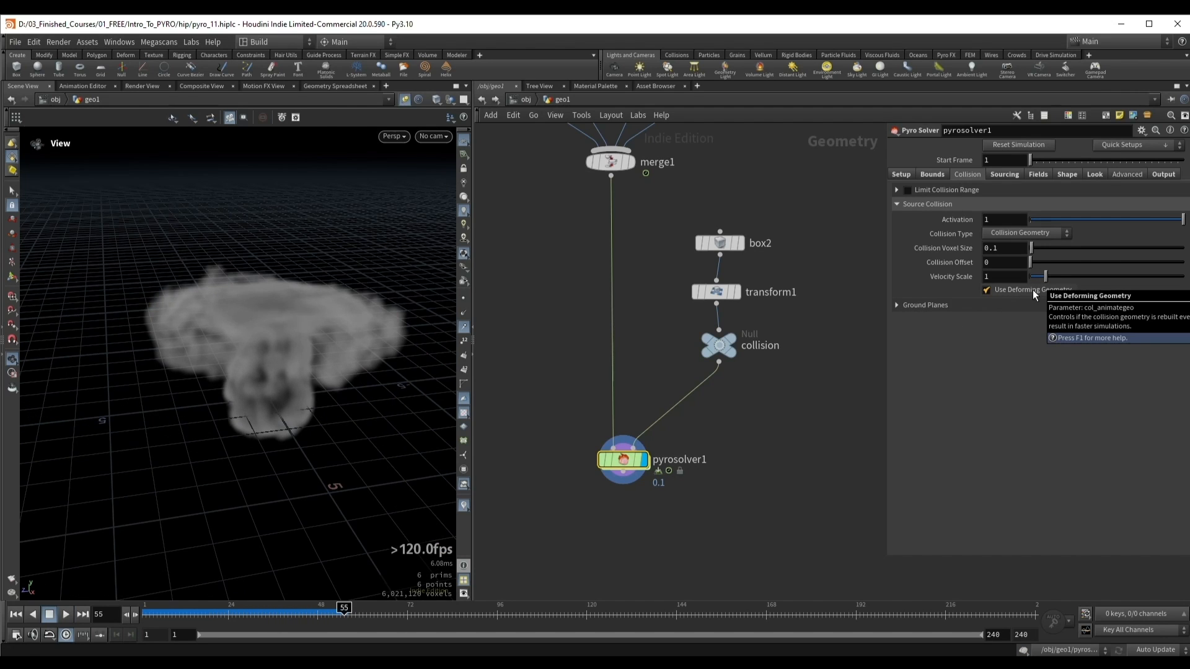
pyautogui.moveTo(315, 318); pyautogui.dragTo(305, 322)
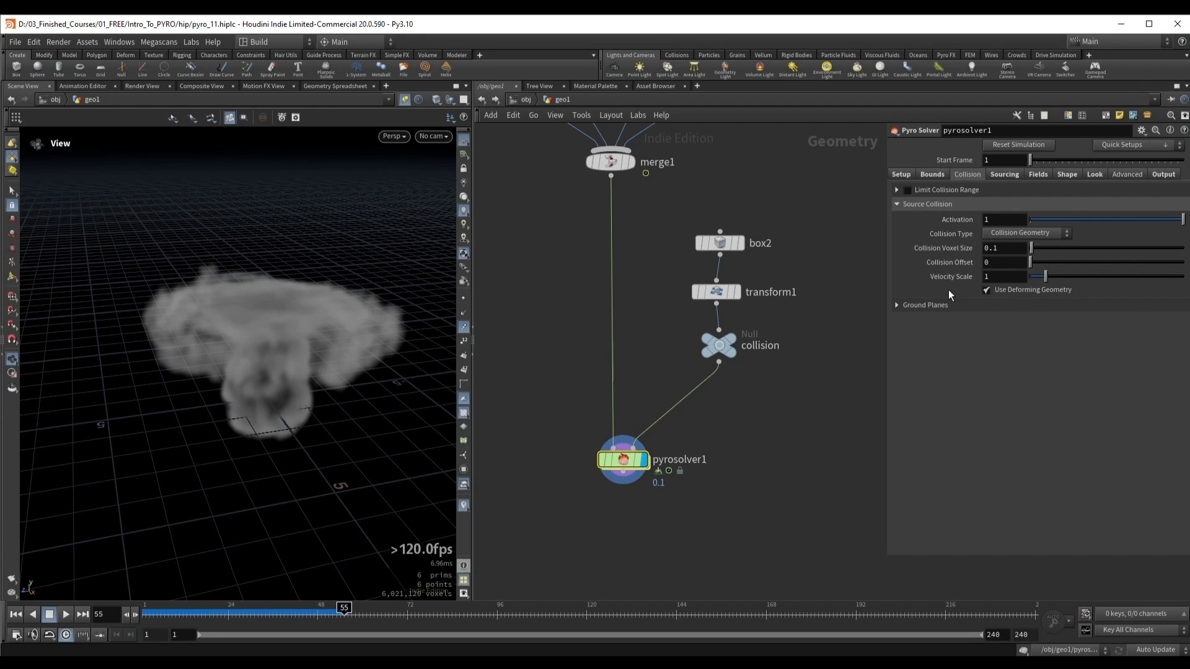
# Step: Set the pyro solver's Collision Type to SDF + Volume Velocity and select the Collision SDF name
pyautogui.click(719, 345)
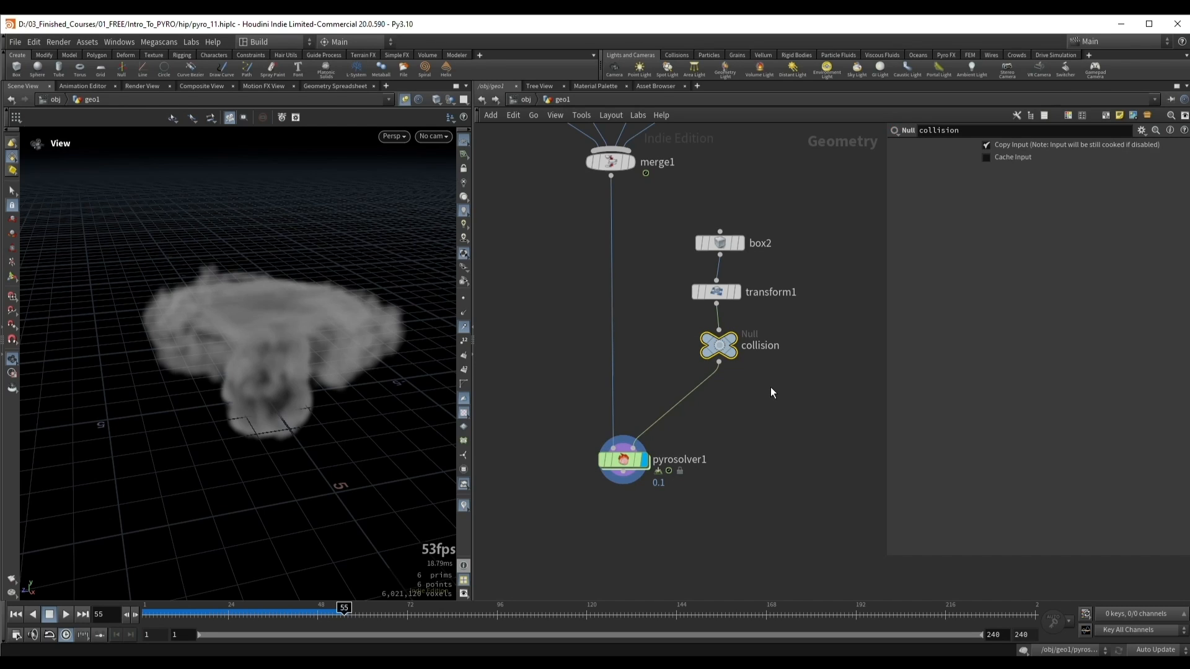
pyautogui.click(629, 462)
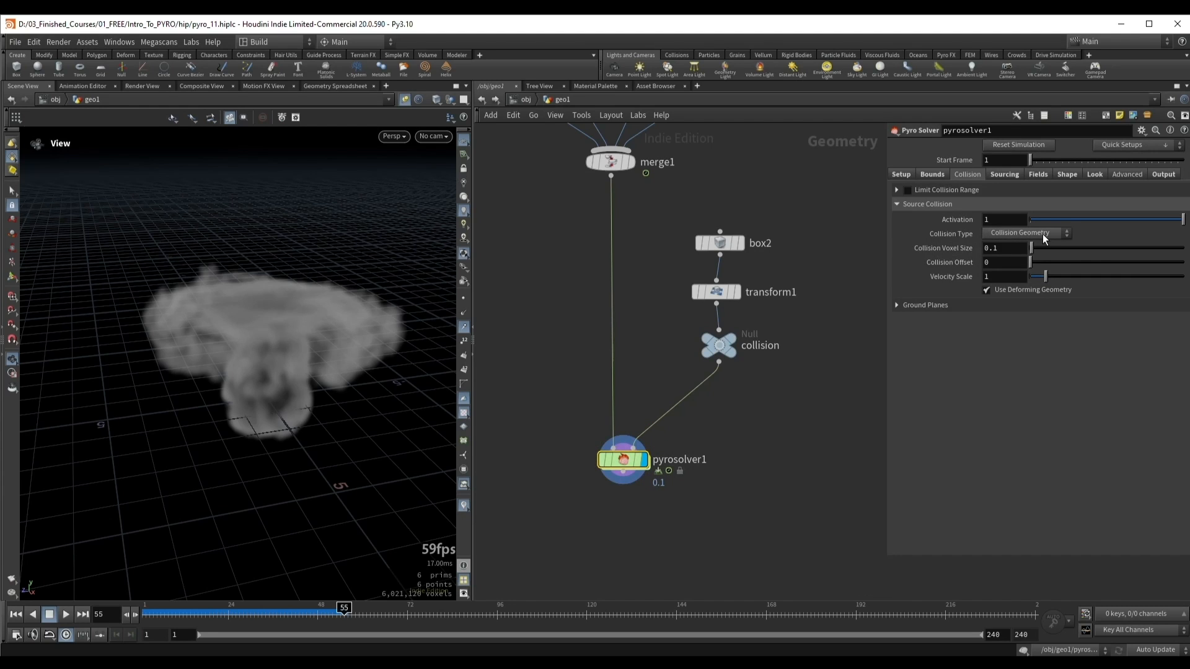
pyautogui.moveTo(233, 306); pyautogui.dragTo(275, 330)
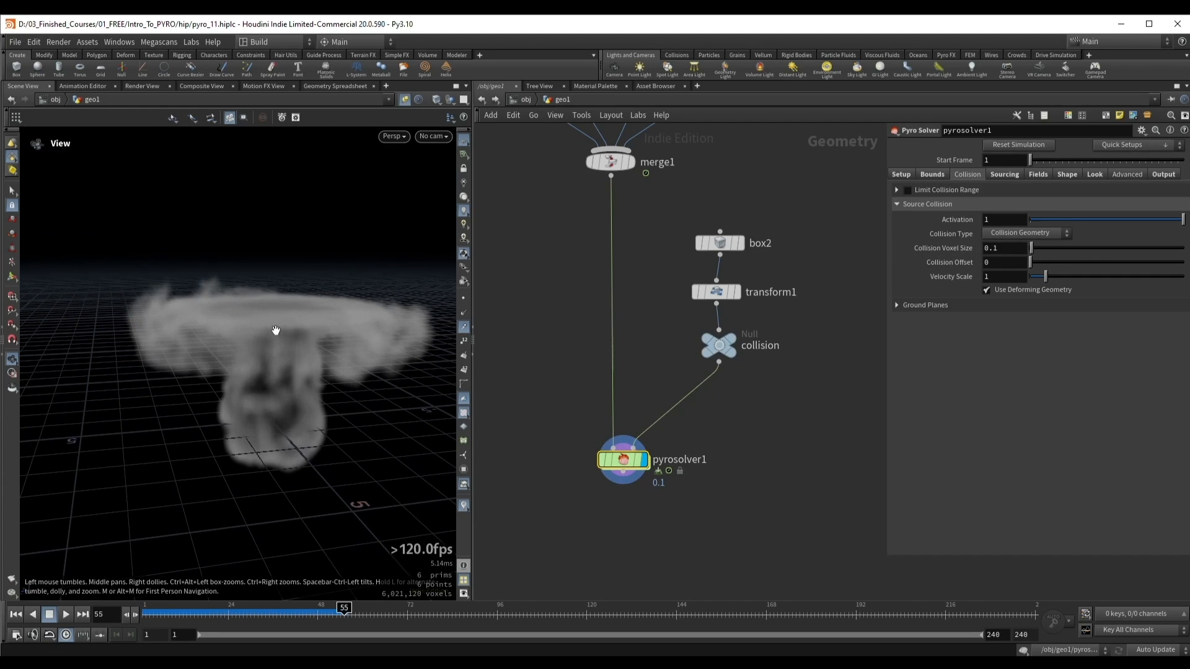
pyautogui.click(1019, 233)
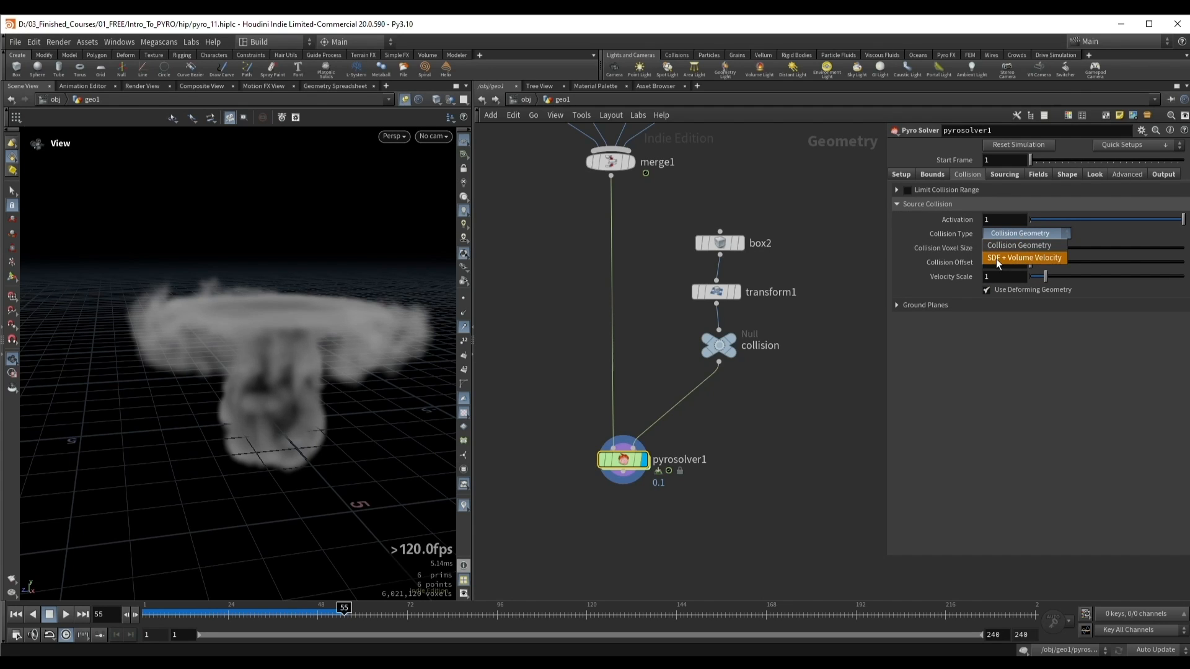
pyautogui.click(1014, 259)
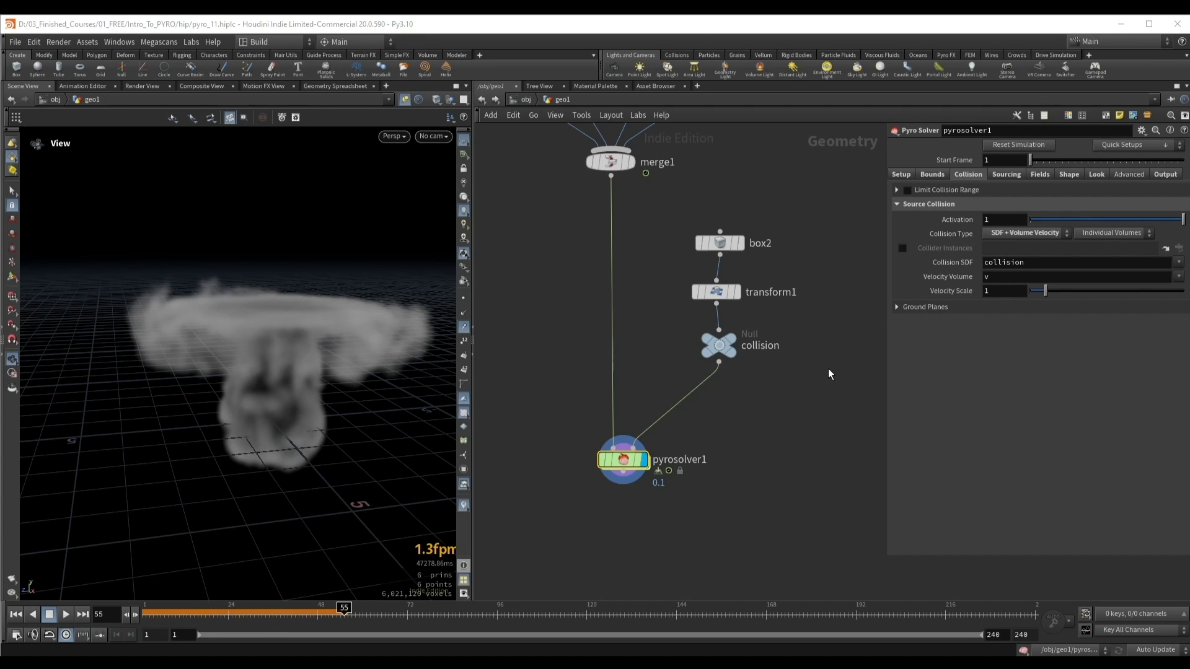
pyautogui.doubleClick(1033, 262)
# Step: Insert a VDB from Polygons node between the transform and the collision null and display its result
pyautogui.moveTo(759, 452); pyautogui.dragTo(726, 438, button='middle')
pyautogui.click(685, 349)
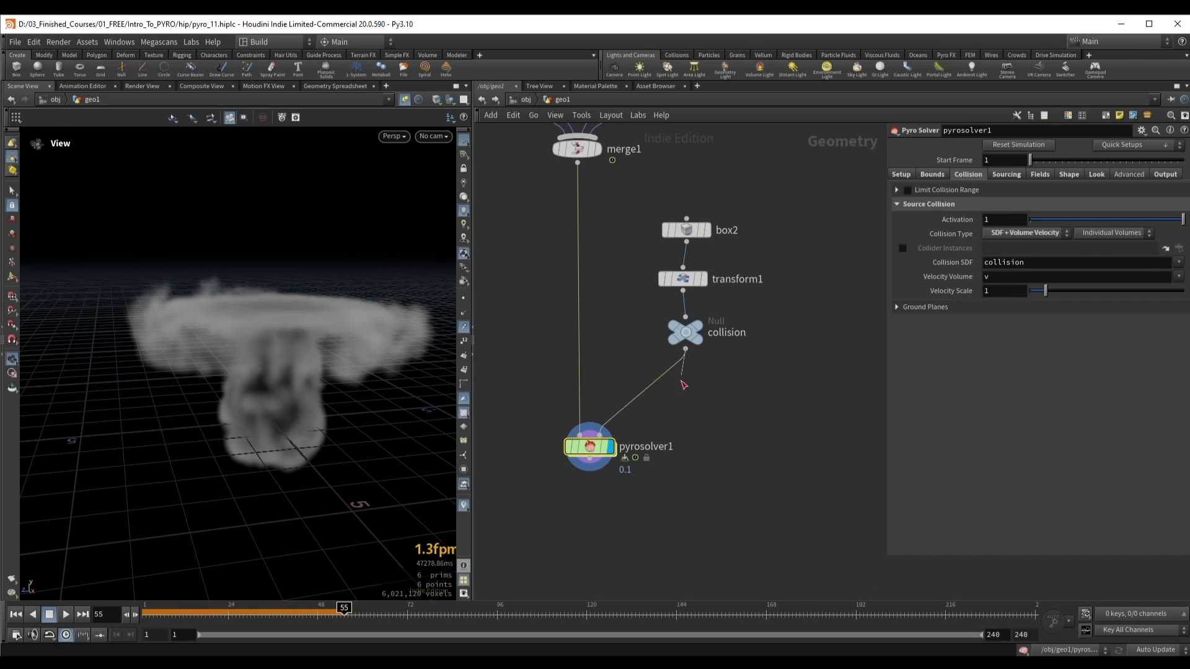
pyautogui.moveTo(682, 337); pyautogui.dragTo(678, 387)
pyautogui.press('Tab')
pyautogui.write('v')
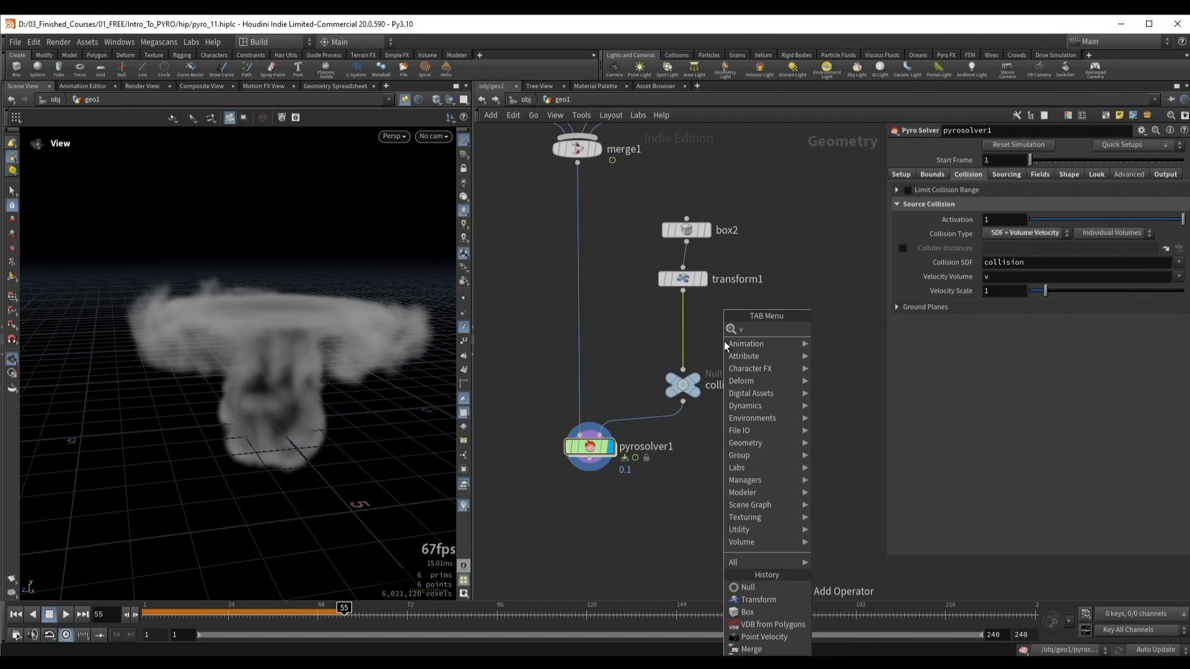
pyautogui.click(868, 352)
pyautogui.click(677, 364)
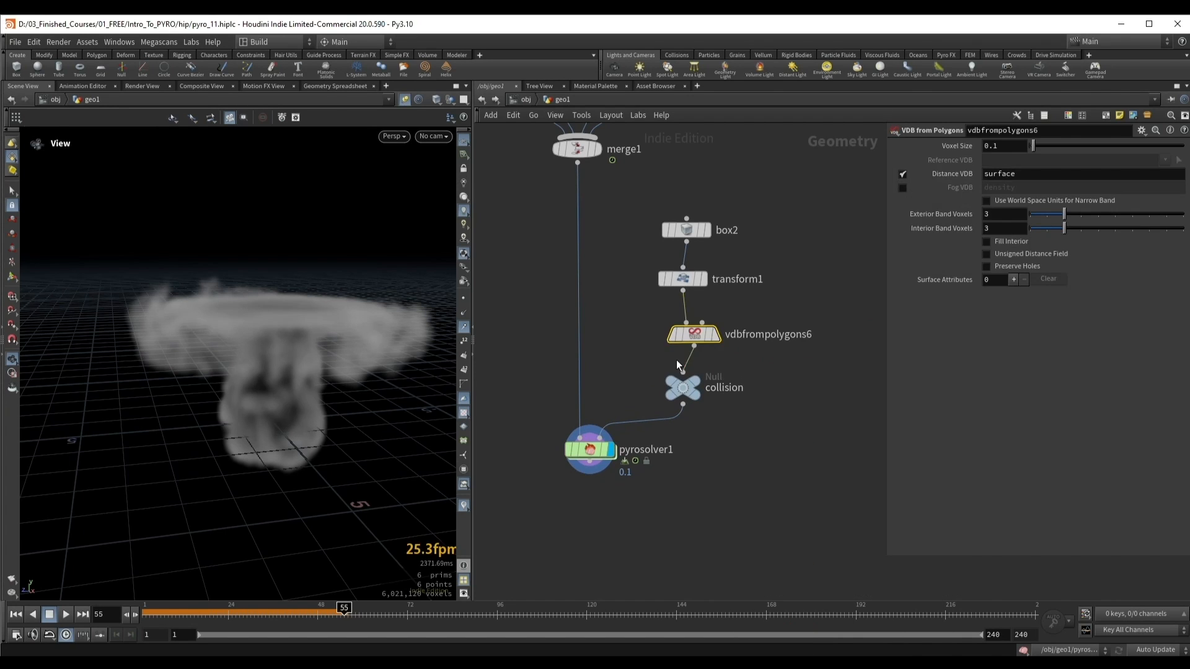
pyautogui.click(715, 335)
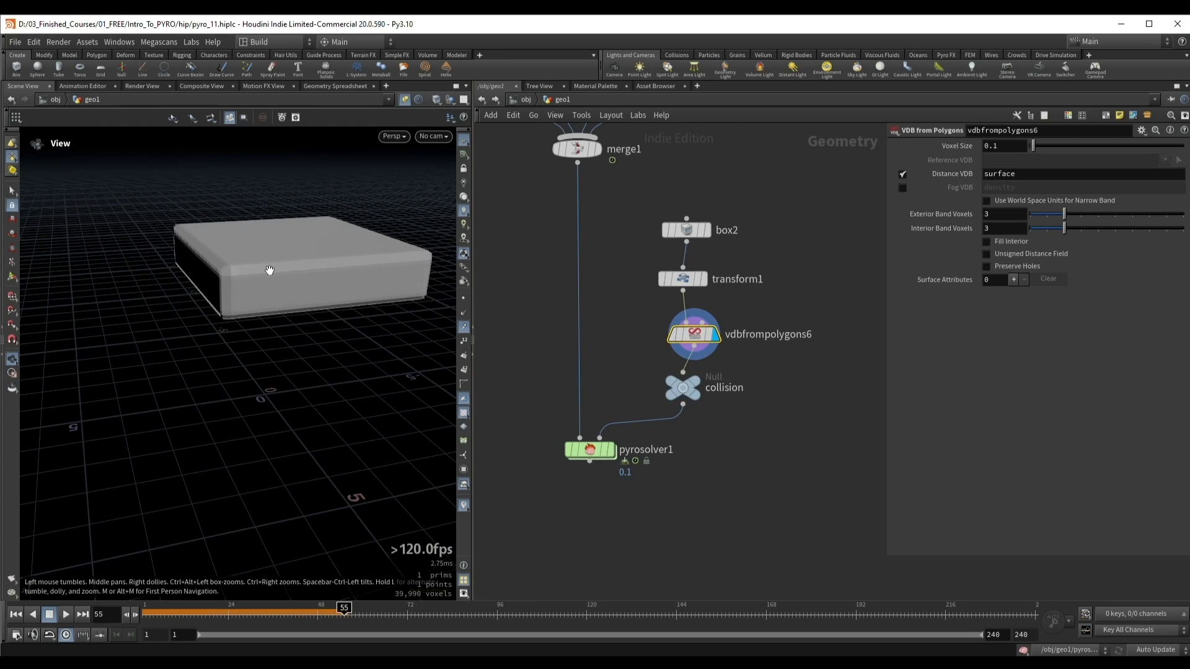
pyautogui.moveTo(269, 270); pyautogui.dragTo(292, 312)
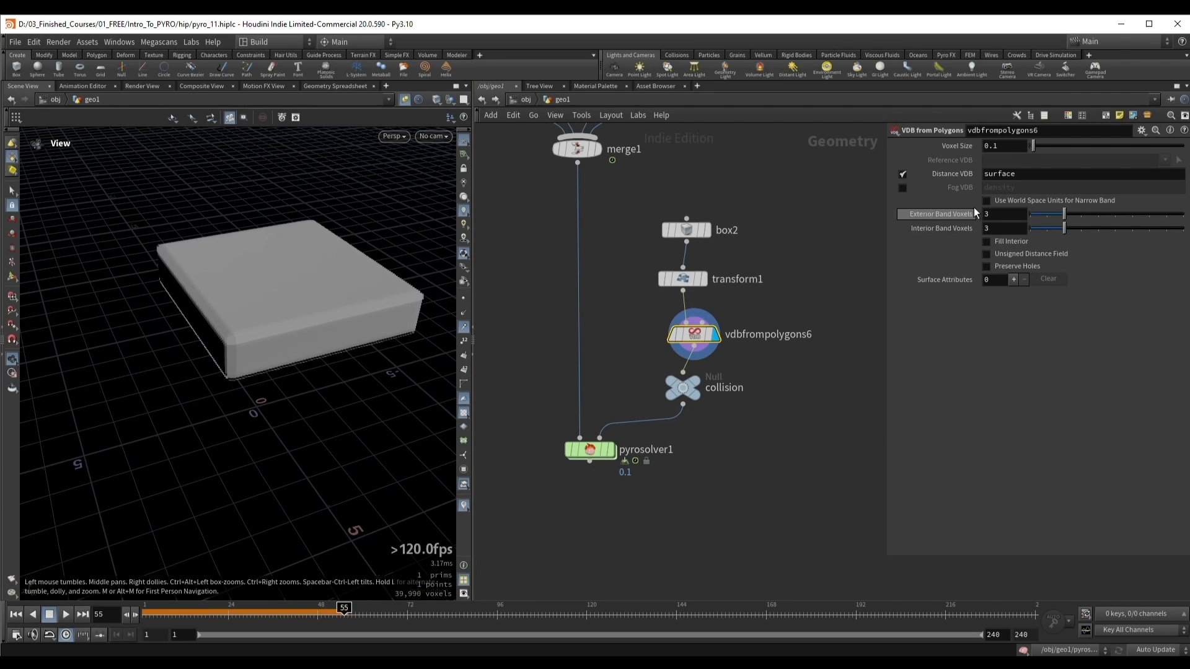
# Step: Name the Distance VDB collision and compare it with the pyro solver's Collision SDF name
pyautogui.click(1035, 174)
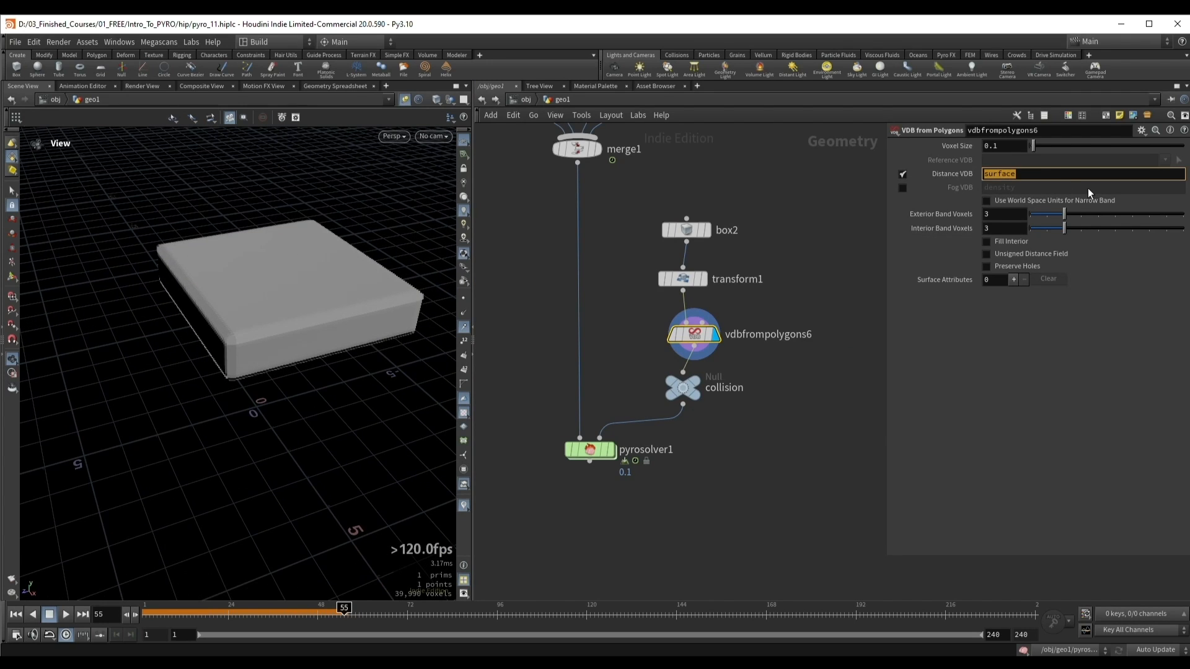
pyautogui.write('collision')
pyautogui.press('Return')
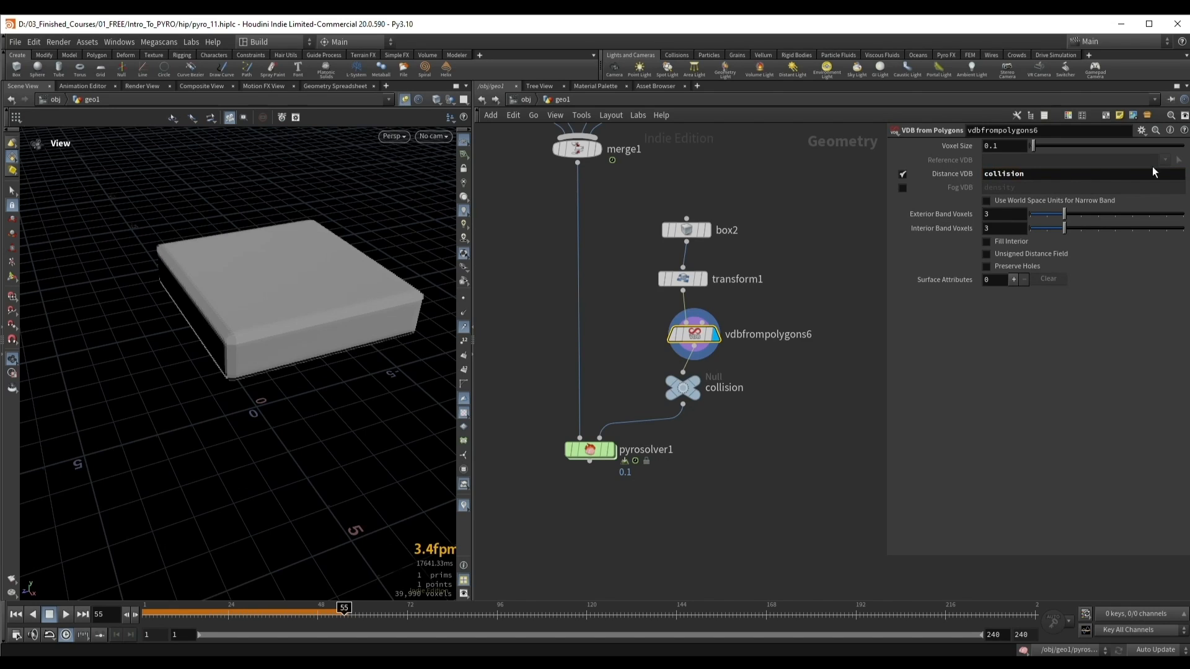
pyautogui.click(589, 450)
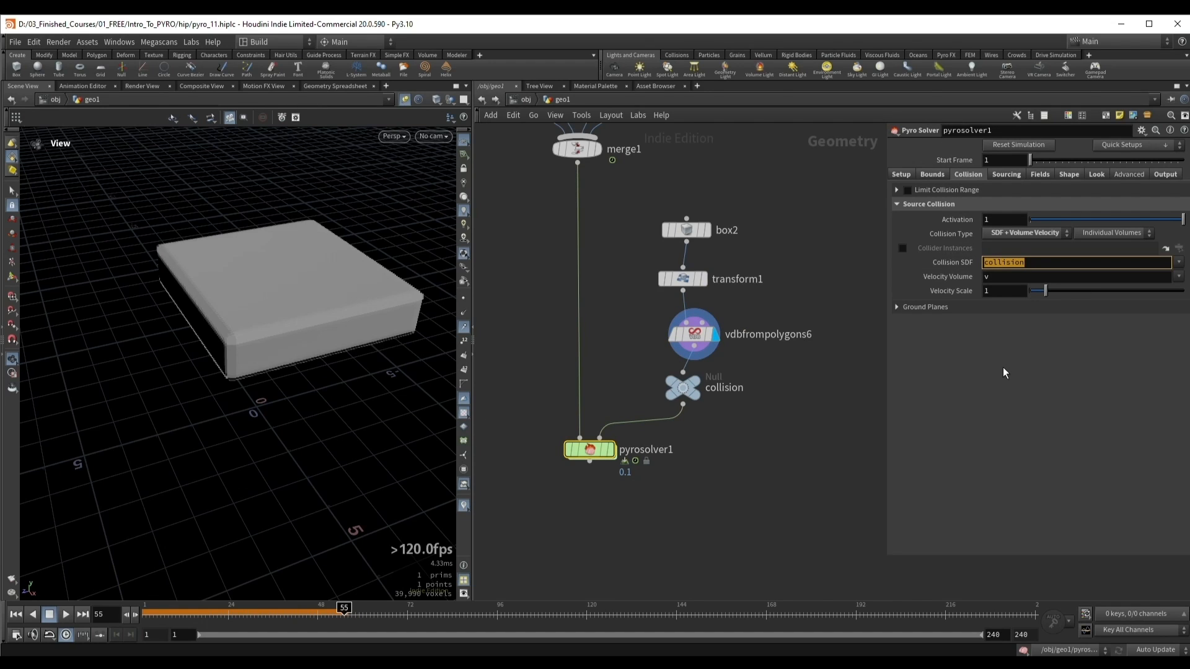
# Step: Set the Voxel Size of the collider's VDB from Polygons node to 0.2
pyautogui.moveTo(652, 322); pyautogui.dragTo(750, 348)
pyautogui.moveTo(281, 284); pyautogui.dragTo(341, 303)
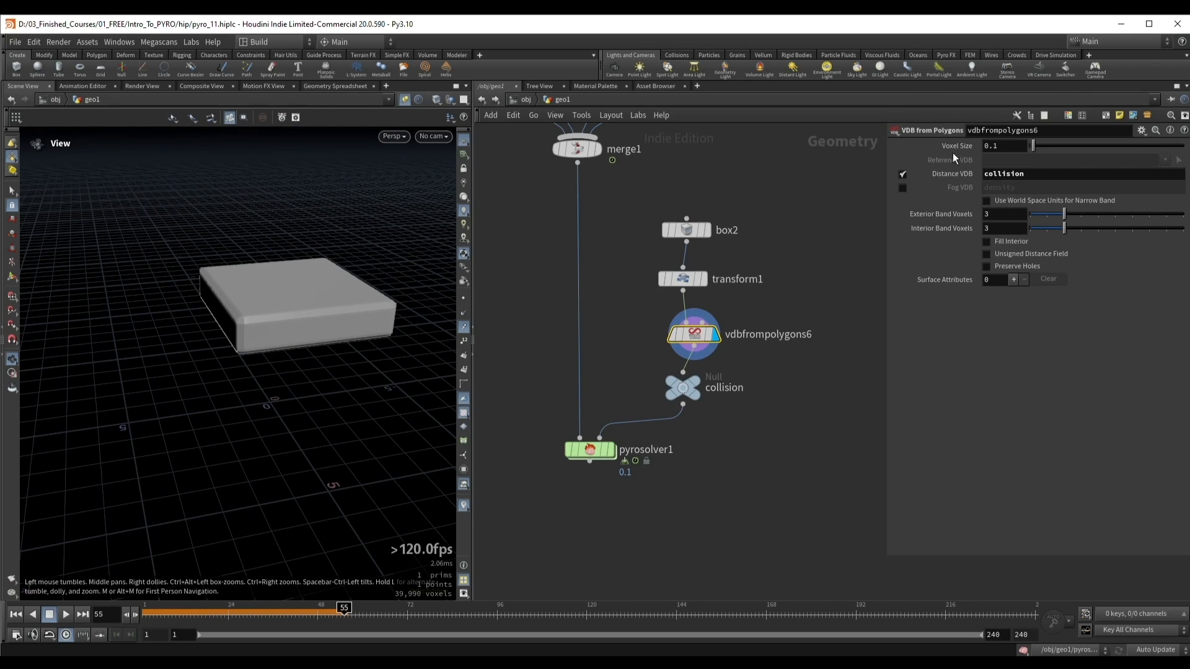
pyautogui.moveTo(956, 147)
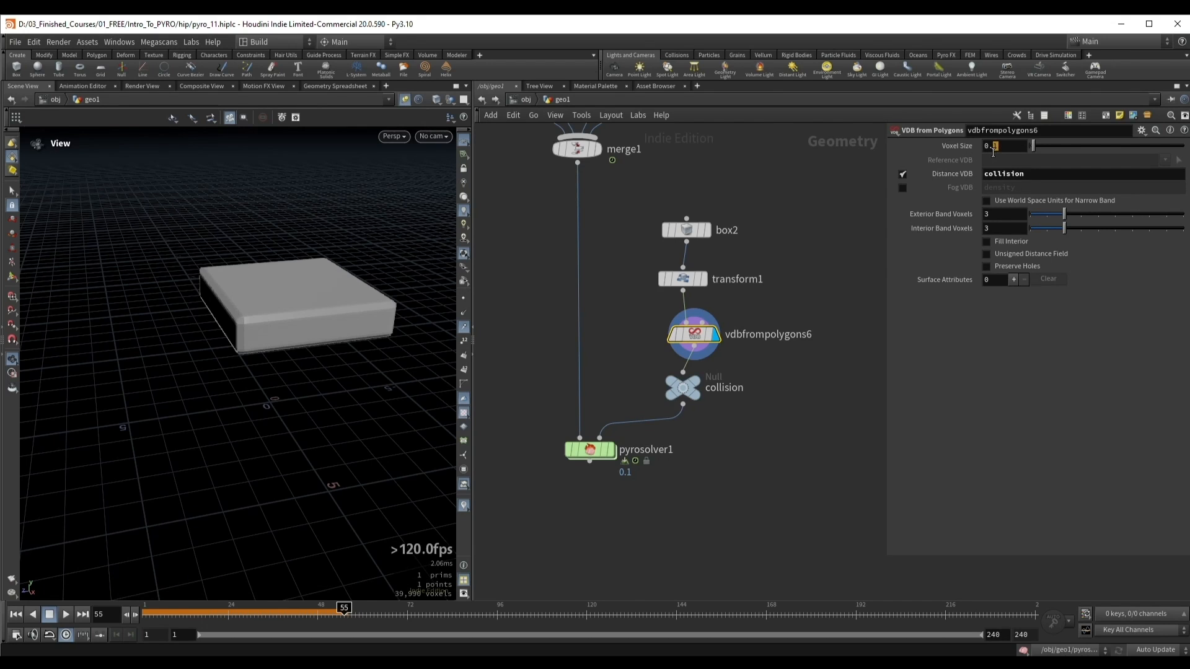
pyautogui.click(1002, 147)
pyautogui.write('0.2')
pyautogui.press('Return')
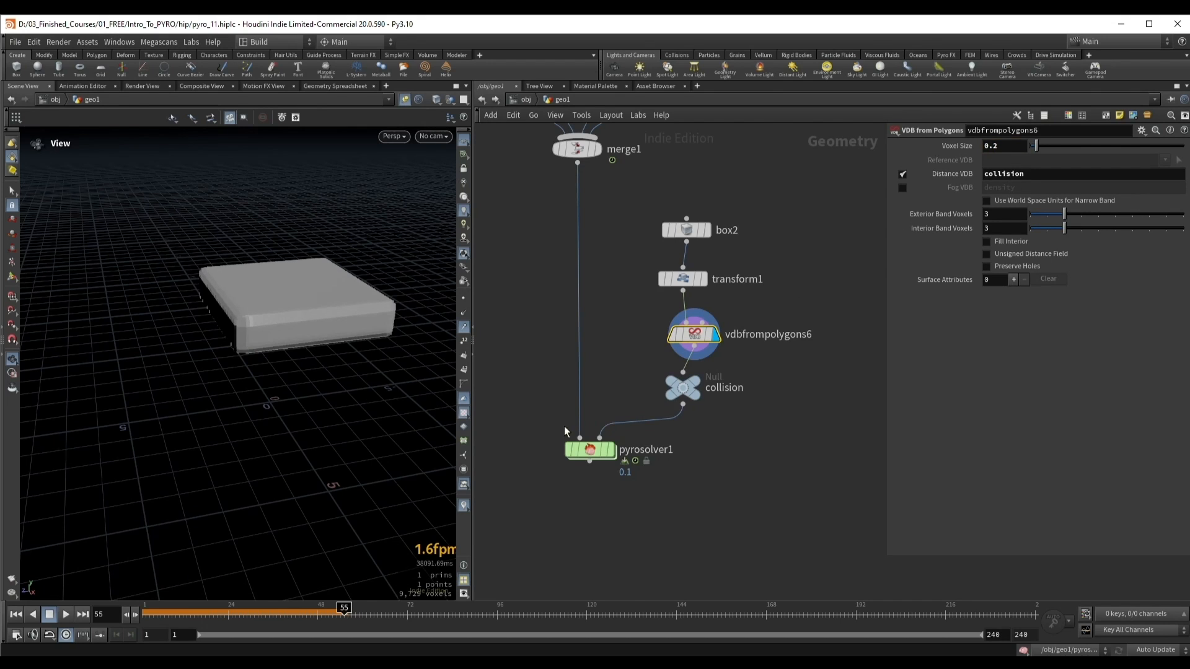
# Step: Display the pyro solver and replay the simulation from the first frame to test the SDF collision
pyautogui.moveTo(564, 427); pyautogui.dragTo(617, 472)
pyautogui.click(612, 450)
pyautogui.moveTo(327, 321); pyautogui.dragTo(313, 316)
pyautogui.hotkey('ctrl', 'Up')
pyautogui.press('Up')
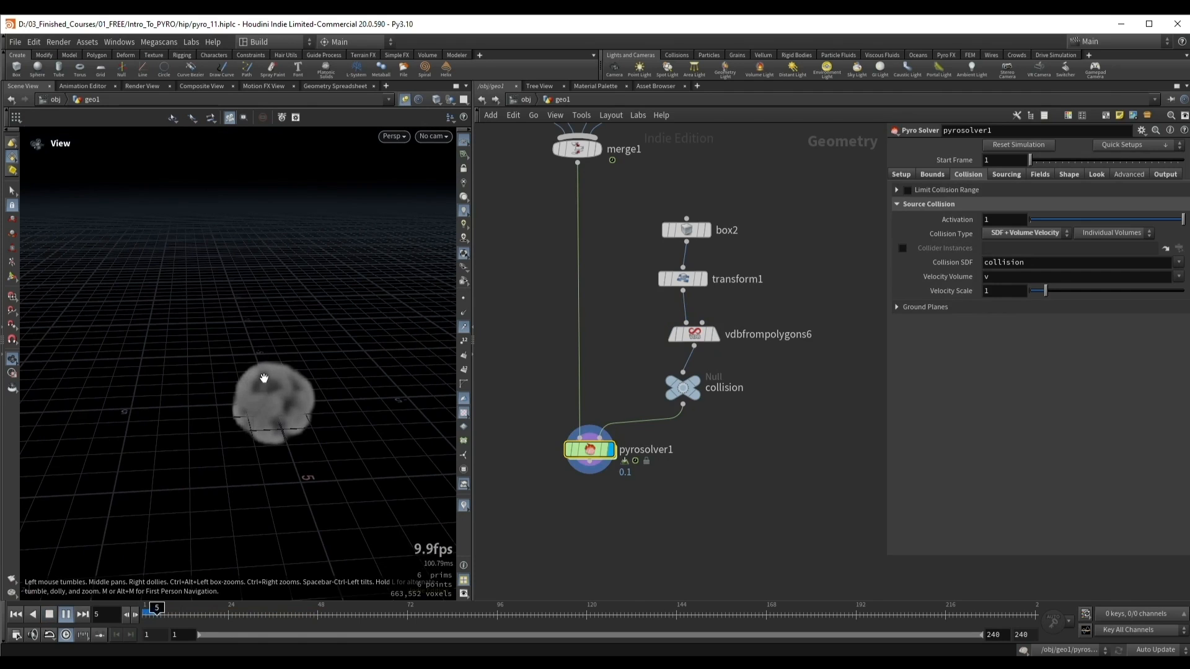
pyautogui.moveTo(264, 378); pyautogui.dragTo(265, 340)
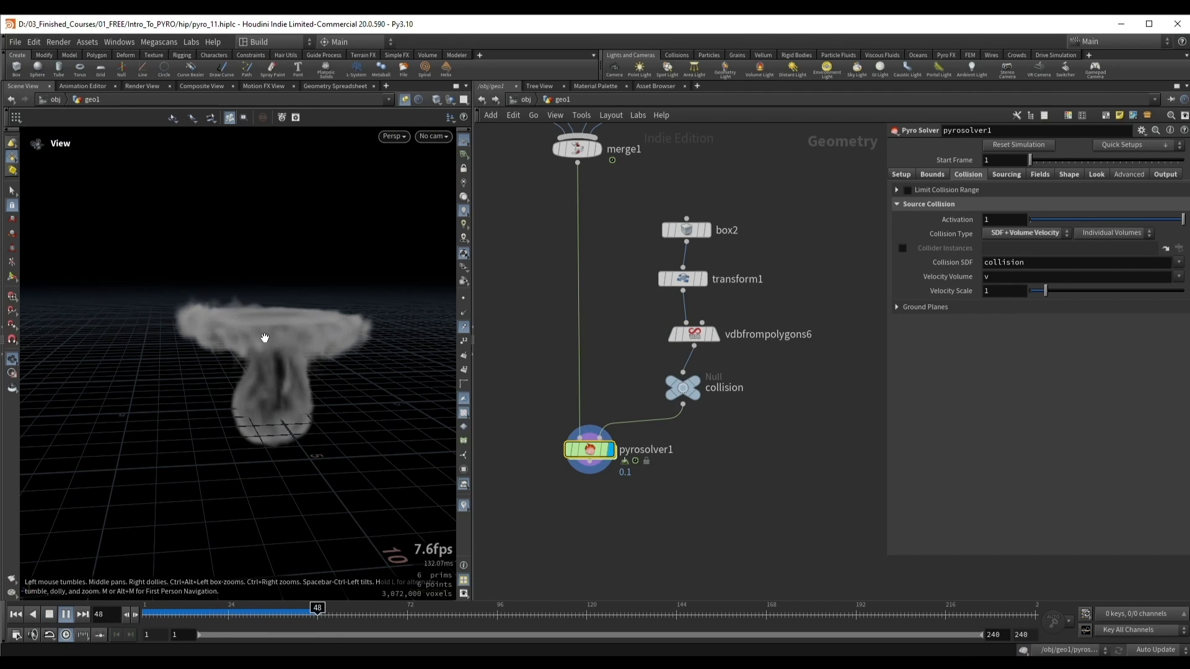
# Step: Play the simulation on to about frame 68 and examine how the smoke spreads beneath the box collider
pyautogui.press('Up')
pyautogui.moveTo(263, 338); pyautogui.dragTo(276, 338, button='right')
pyautogui.moveTo(276, 338)
pyautogui.mouseDown()
pyautogui.moveTo(255, 338)
pyautogui.moveTo(288, 327)
pyautogui.mouseUp()
pyautogui.press('Up')
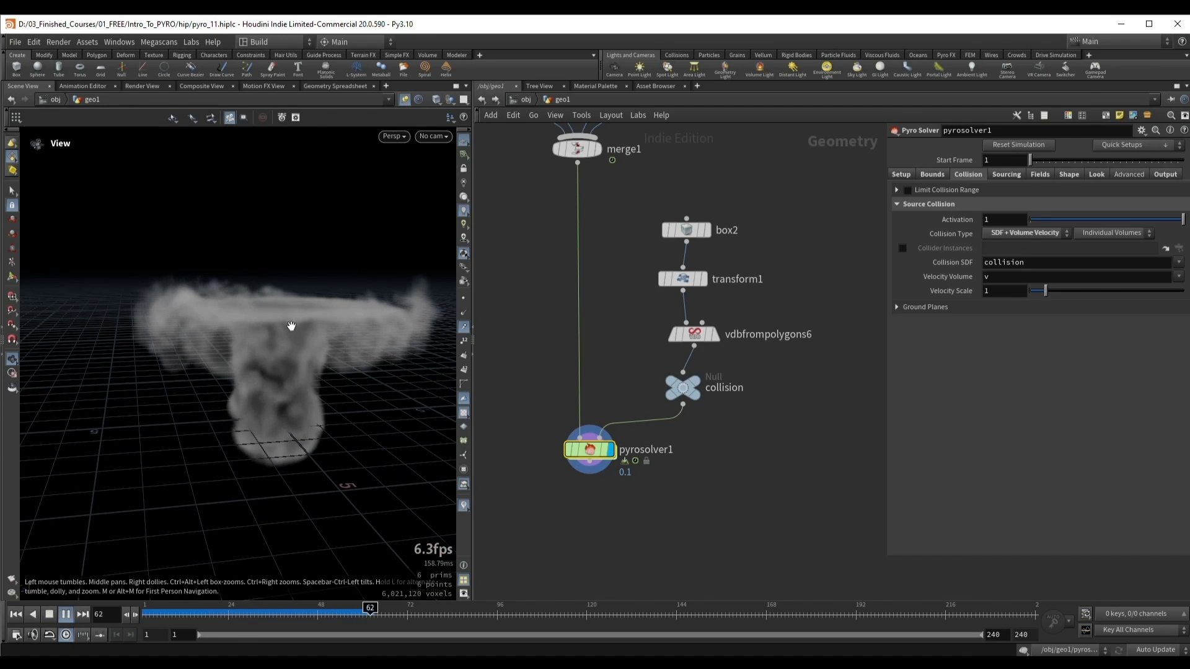
pyautogui.press('Up')
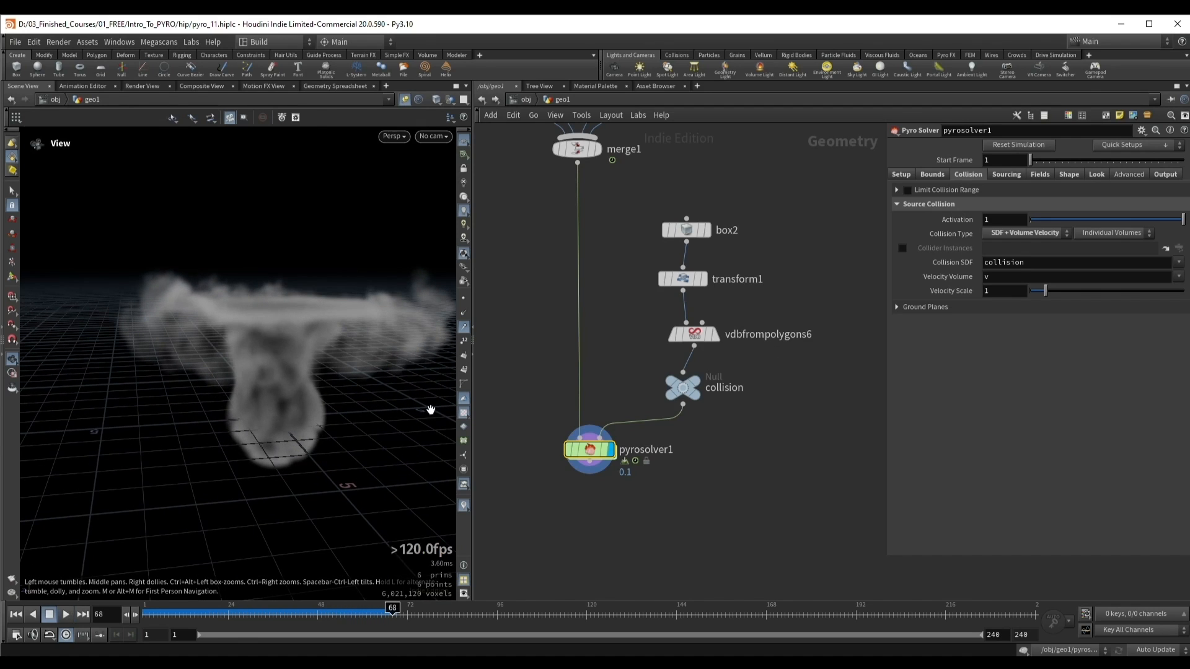
# Step: Compare the pyro solver's Voxel Size with that of the collider's VDB from Polygons node
pyautogui.click(902, 176)
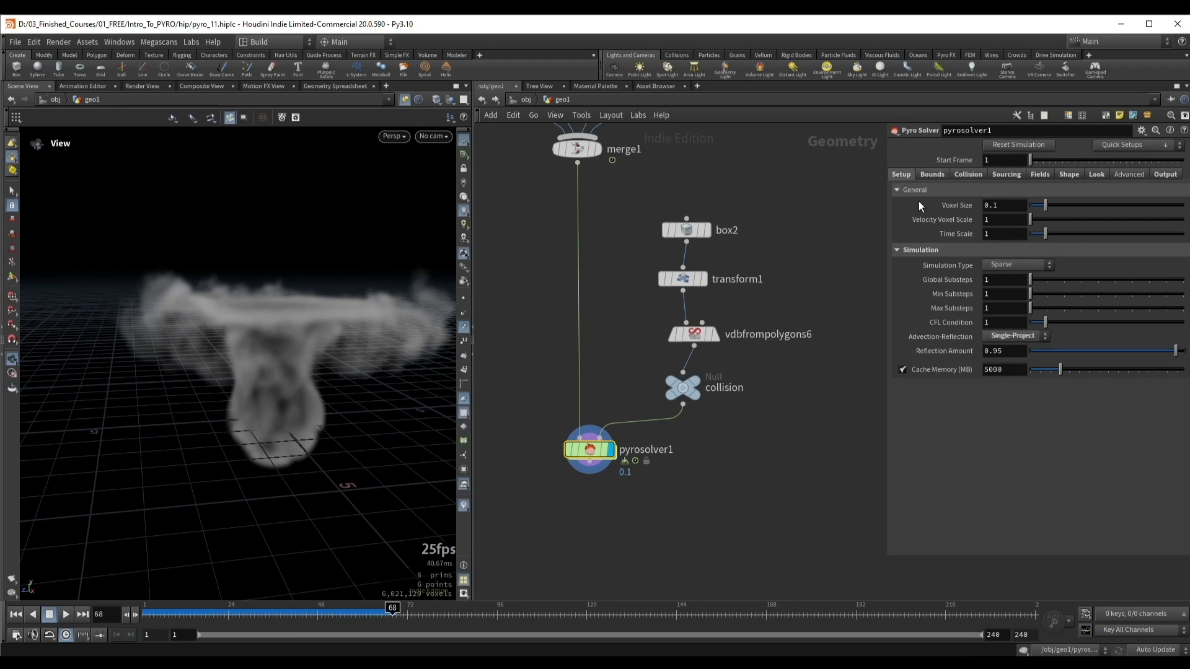
pyautogui.doubleClick(1003, 211)
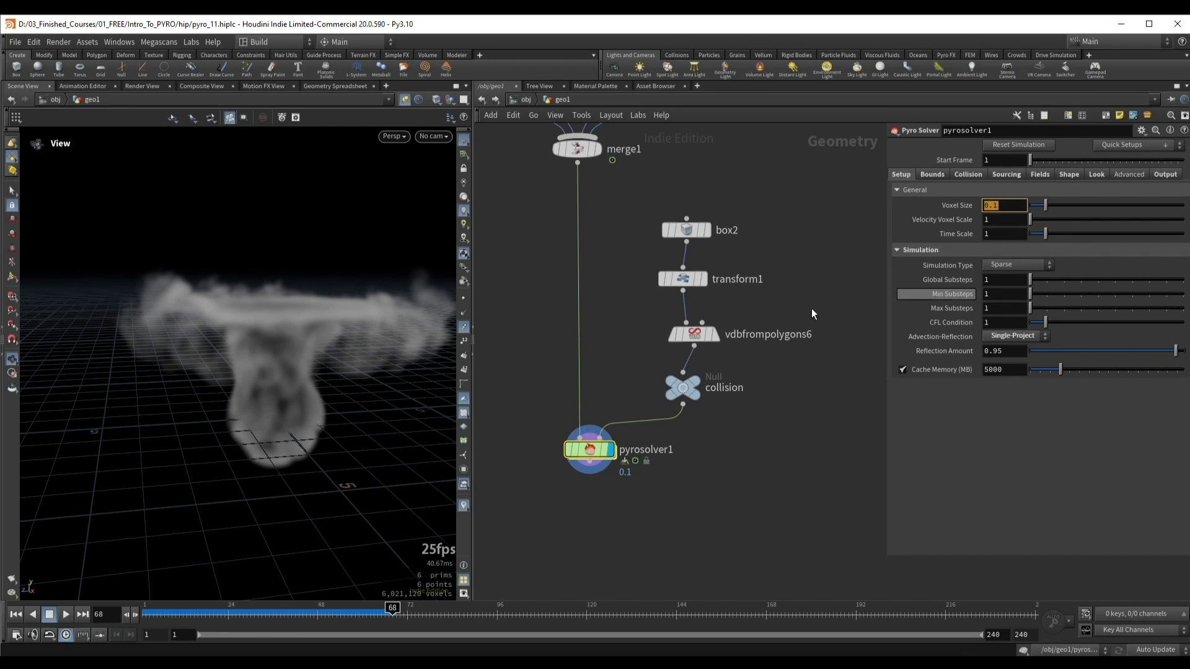
pyautogui.click(683, 334)
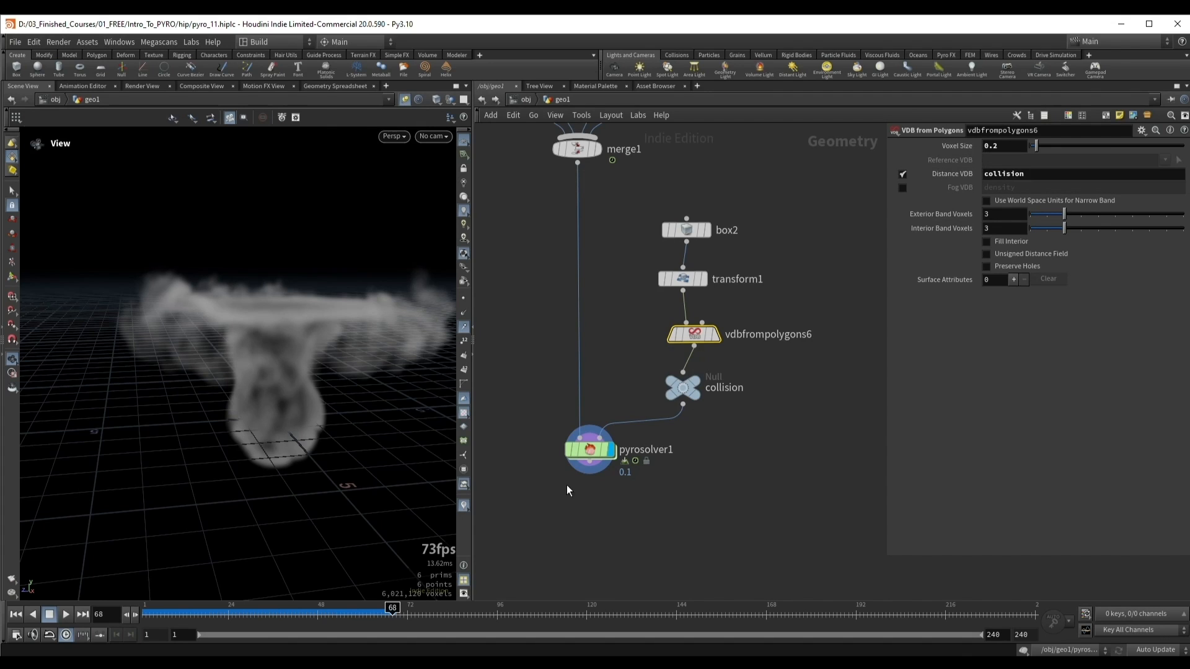
pyautogui.click(589, 449)
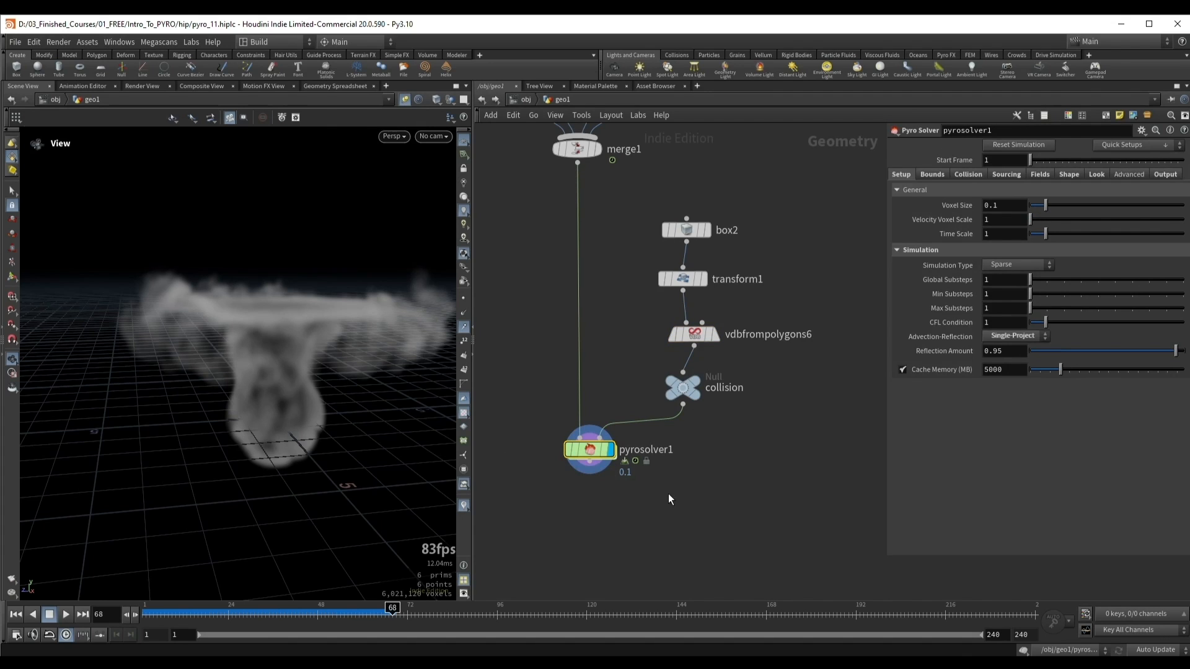
# Step: Resume the simulation up to about frame 103 and inspect the smoke around the collider
pyautogui.moveTo(347, 361); pyautogui.dragTo(243, 336)
pyautogui.press('Up')
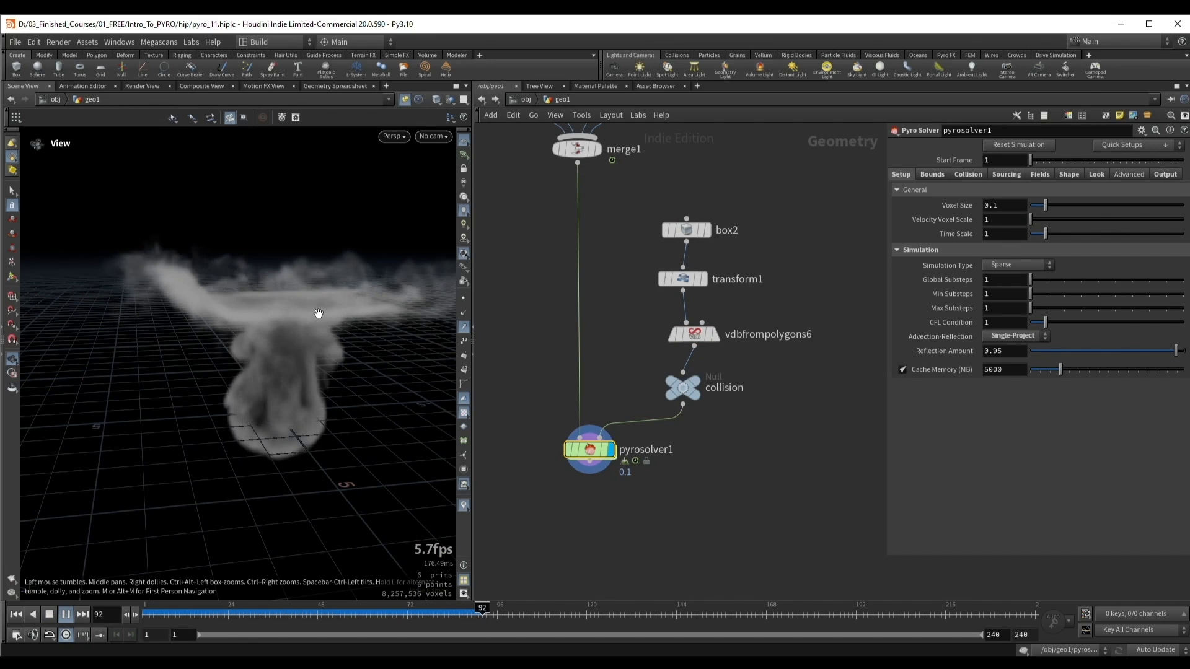
pyautogui.press('Up')
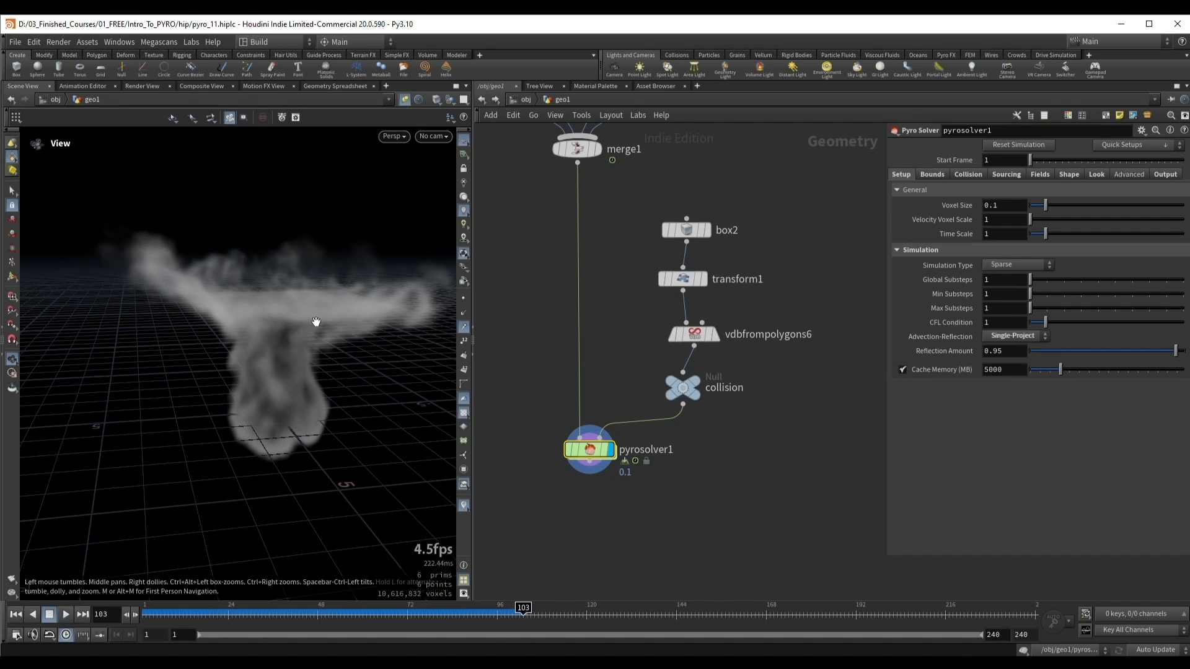
# Step: Set the Voxel Size of the collider's VDB from Polygons node to 0.1, matching the pyro solver
pyautogui.moveTo(710, 342); pyautogui.dragTo(766, 356)
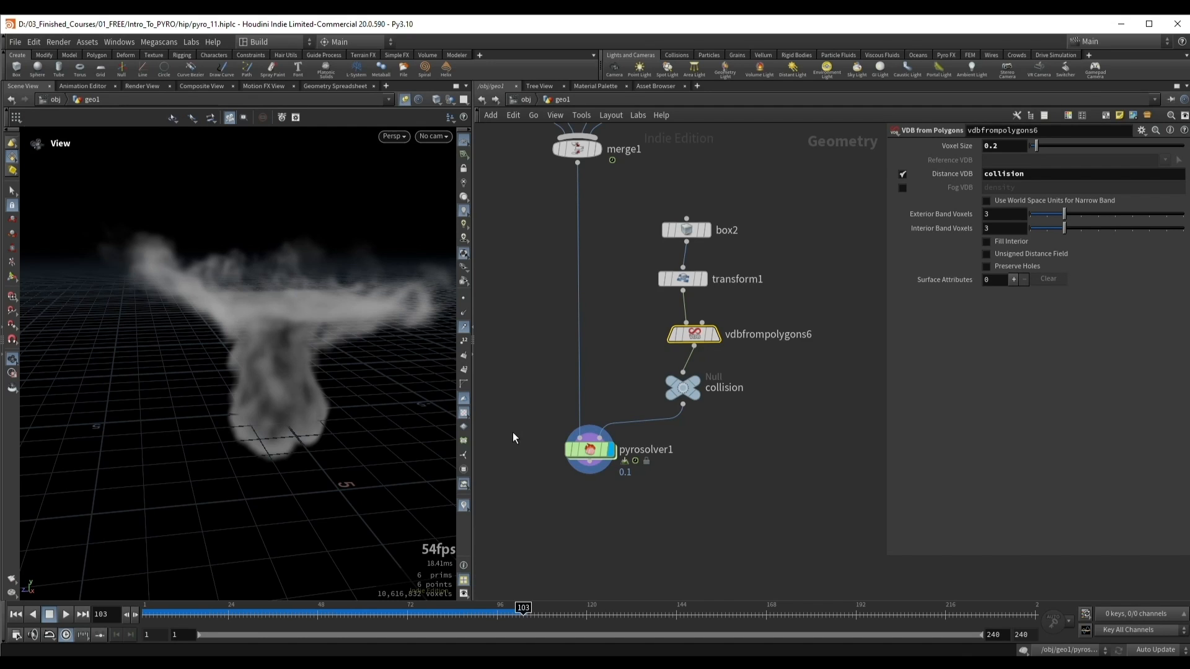
pyautogui.moveTo(513, 433); pyautogui.dragTo(605, 469)
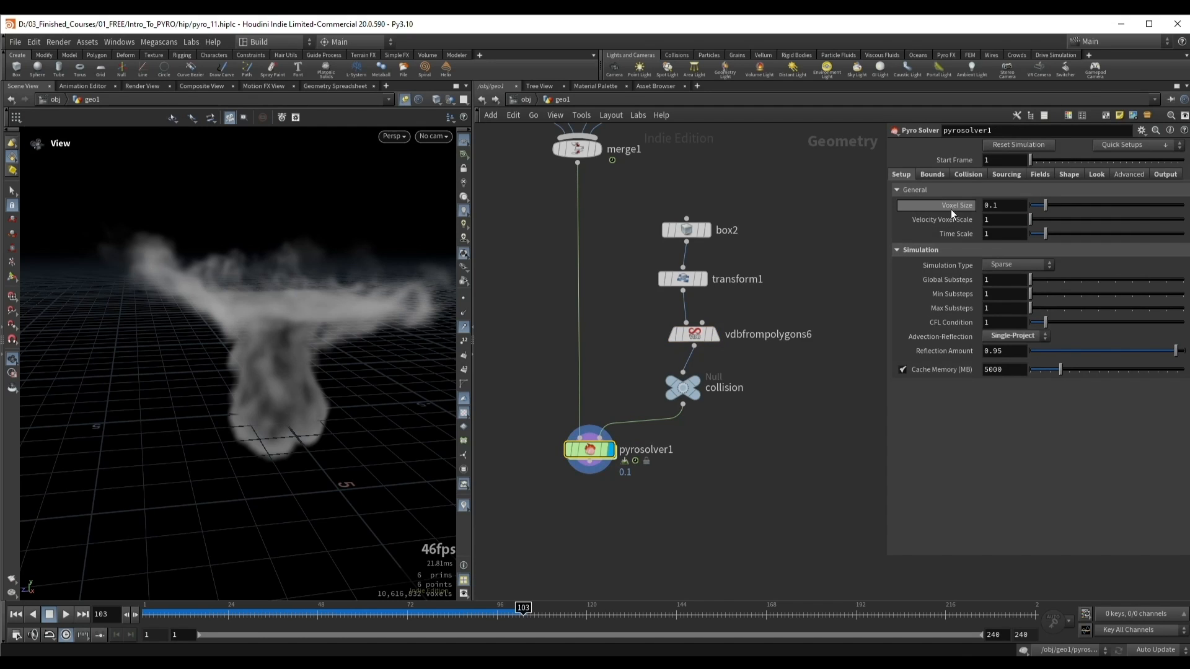
pyautogui.click(694, 335)
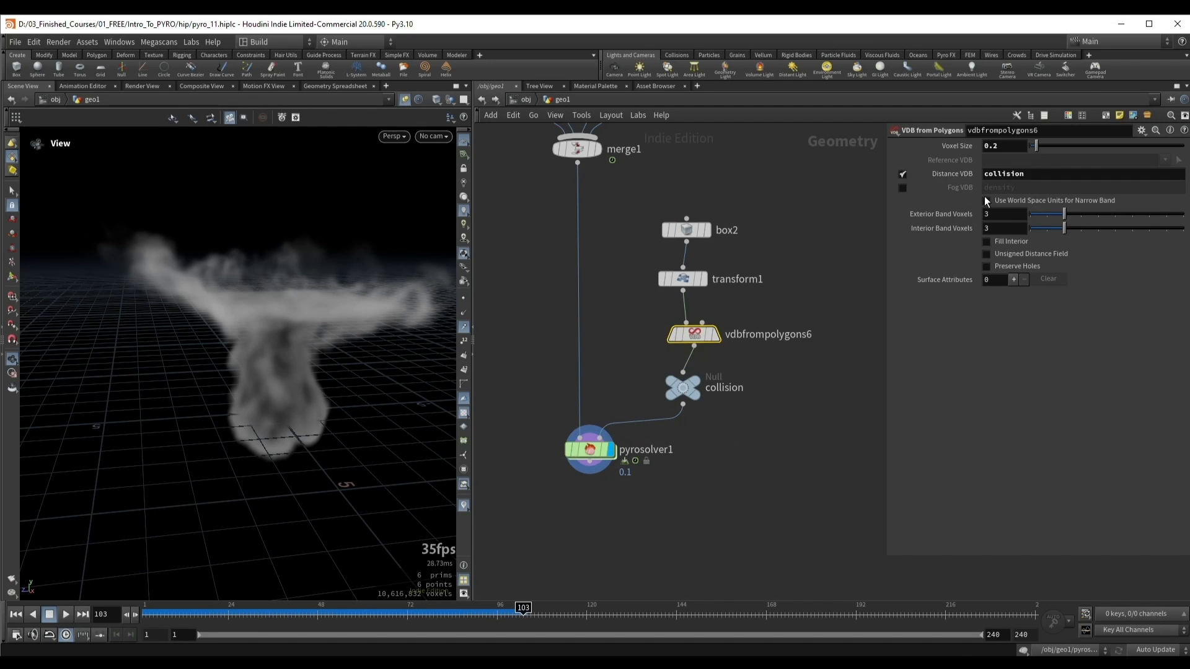
pyautogui.click(992, 151)
pyautogui.write('0.1')
pyautogui.press('Return')
pyautogui.click(573, 448)
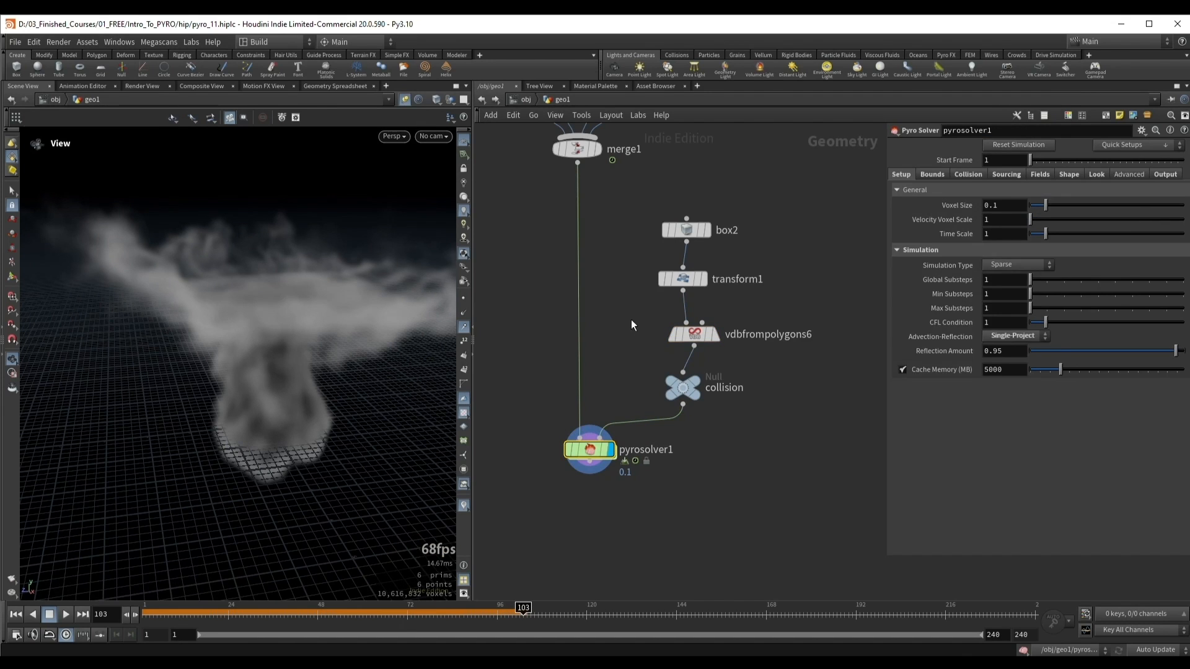
# Step: Set the collider VDB's Exterior and Interior Band Voxels to 1 and display the VDB
pyautogui.click(694, 335)
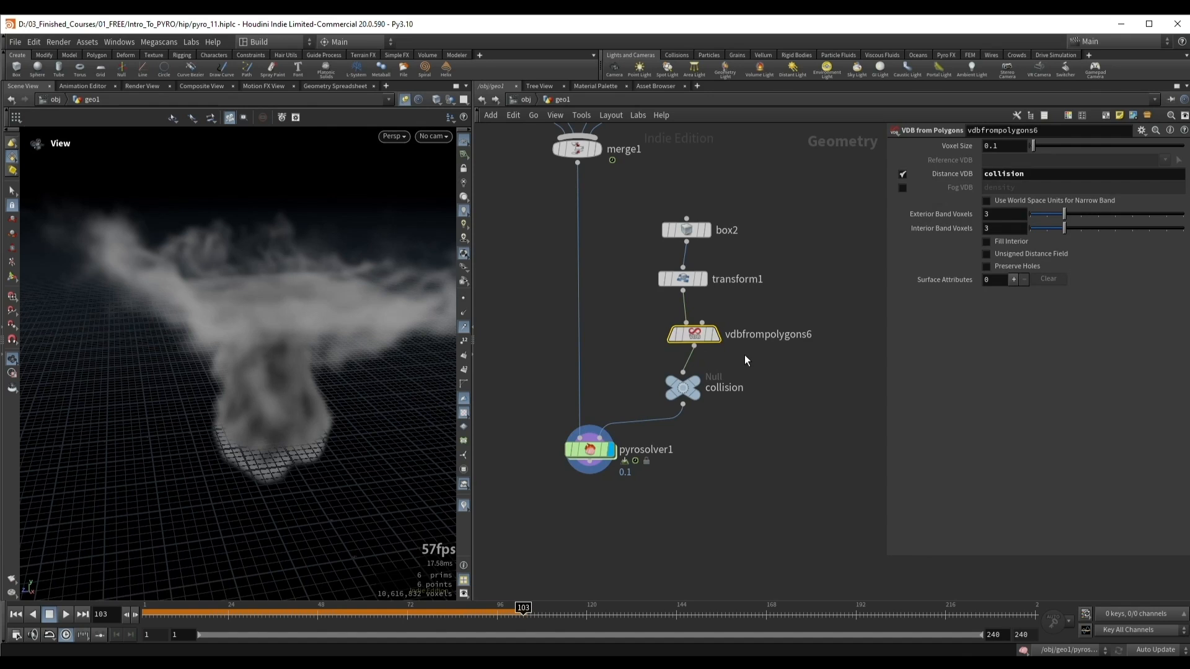
pyautogui.moveTo(298, 286); pyautogui.dragTo(279, 277)
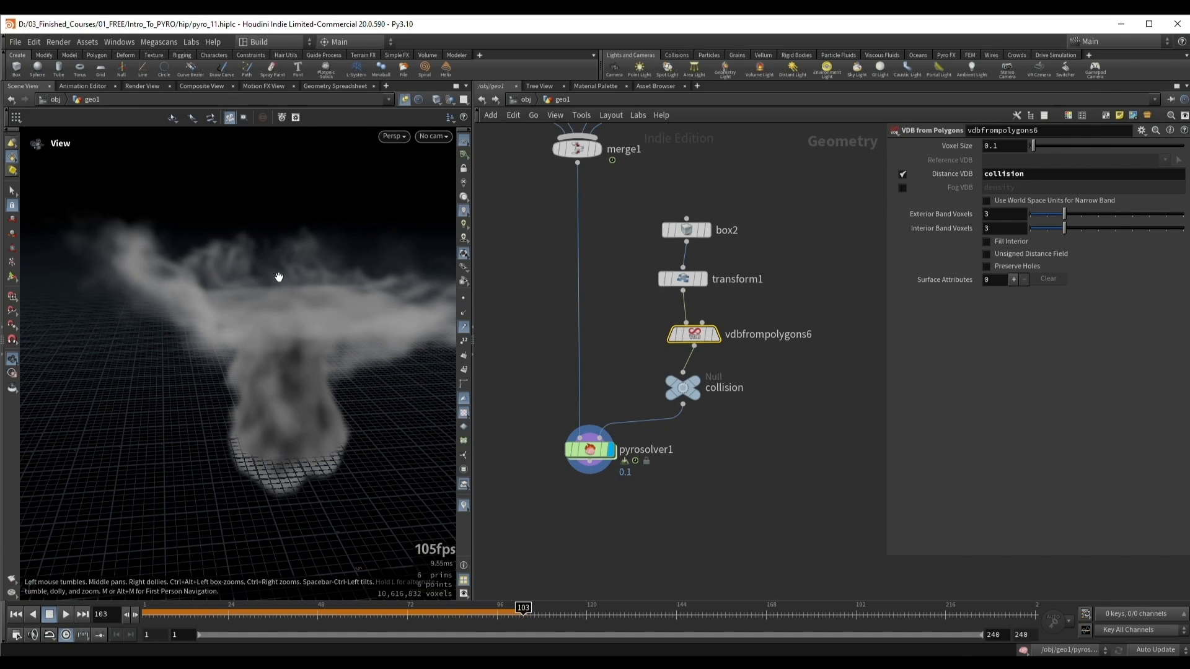
pyautogui.moveTo(288, 282); pyautogui.dragTo(347, 282, button='right')
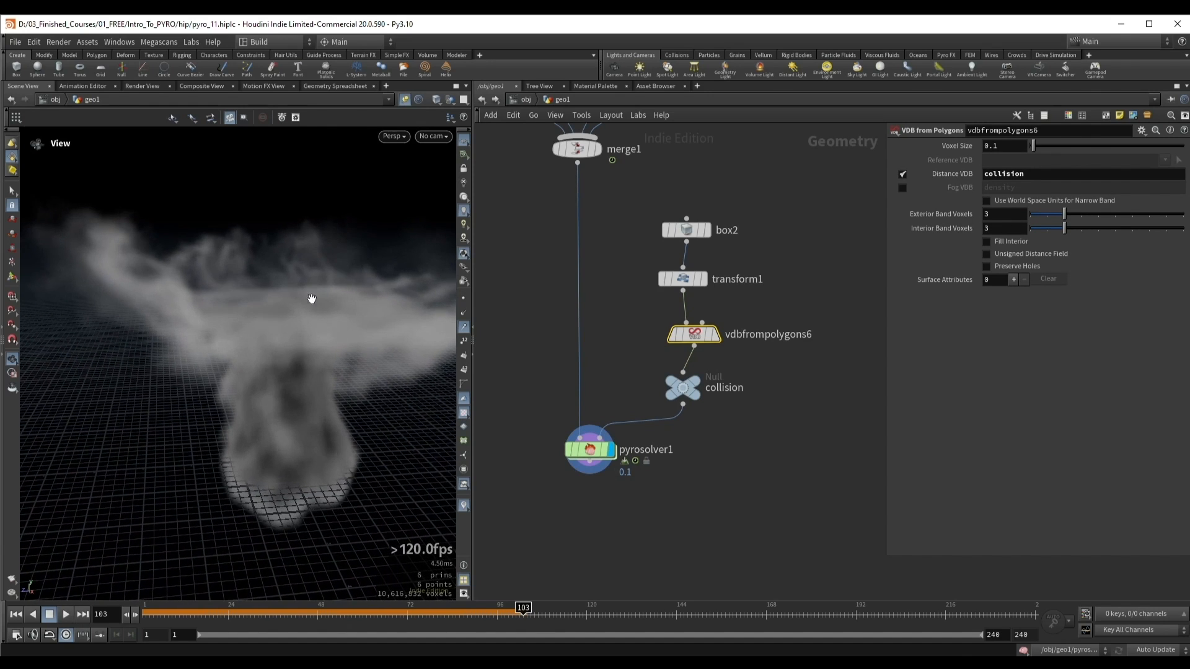
pyautogui.moveTo(280, 305); pyautogui.dragTo(256, 303, button='middle')
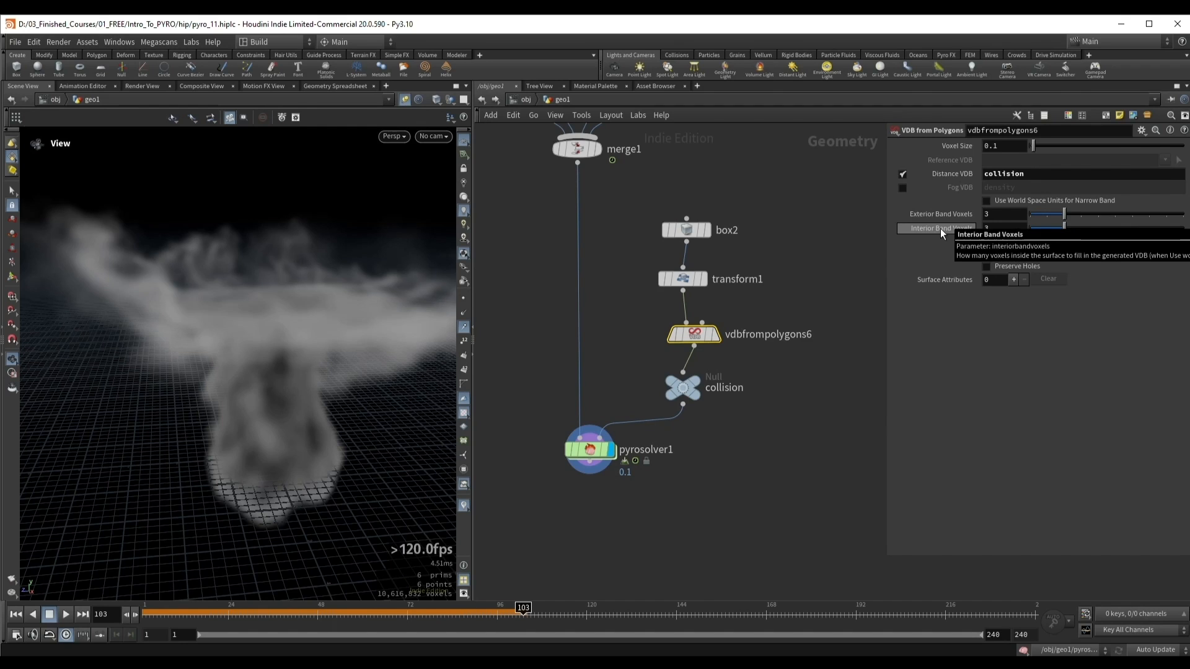
pyautogui.moveTo(1059, 215); pyautogui.dragTo(1033, 232)
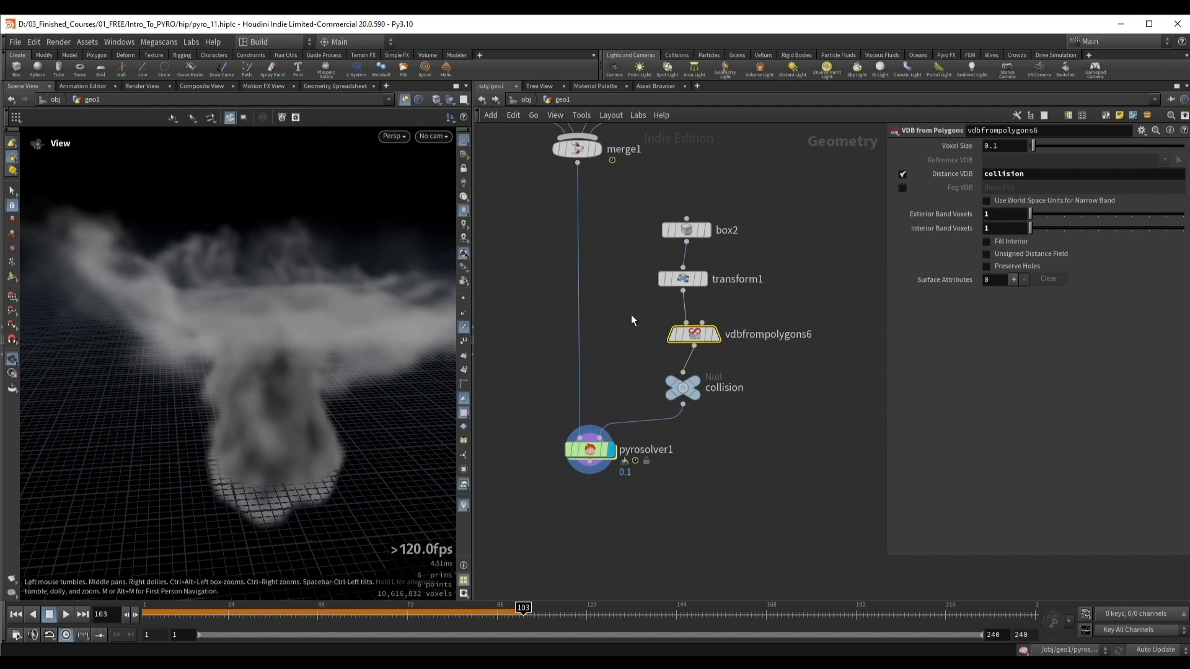
pyautogui.press('r')
pyautogui.moveTo(248, 302)
pyautogui.mouseDown()
pyautogui.moveTo(266, 285)
pyautogui.moveTo(247, 311)
pyautogui.mouseUp()
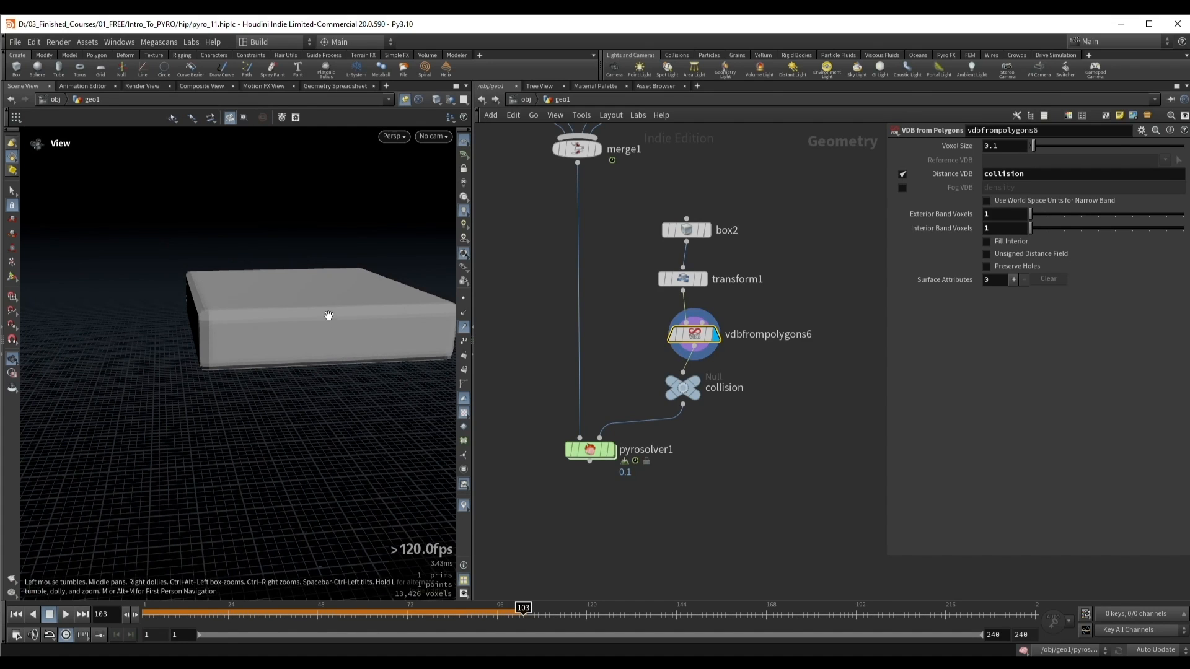
# Step: Display the pyro solver and replay from the first frame to test the collision with the narrow voxel bands
pyautogui.hotkey('ctrl', 'Up')
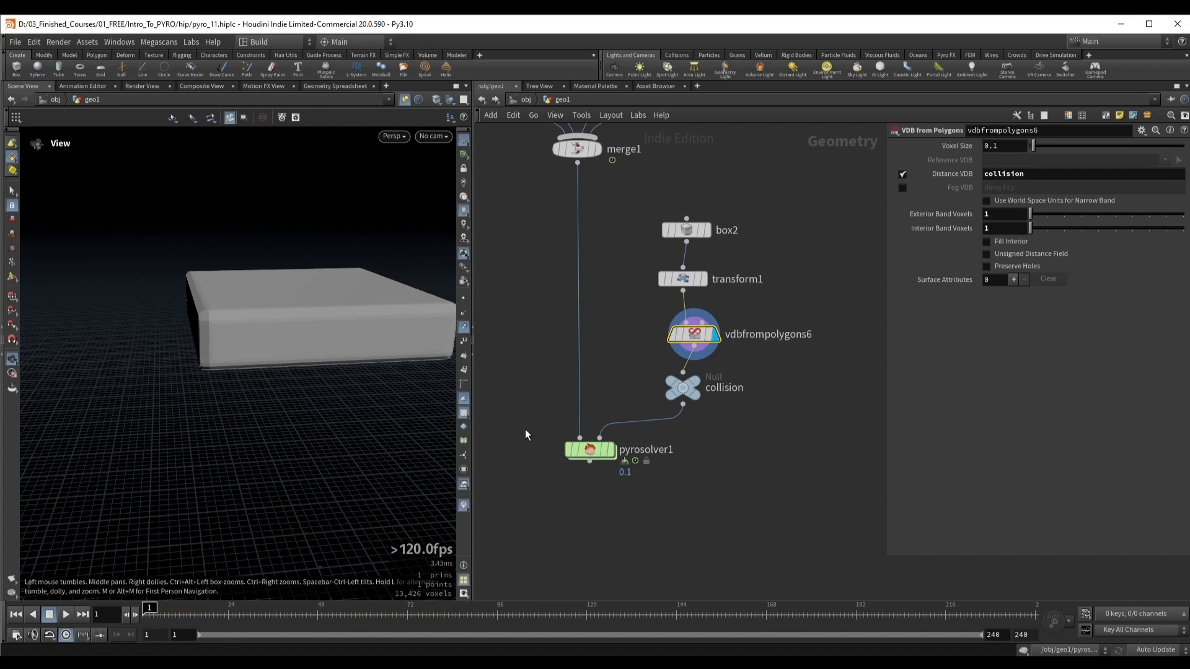
pyautogui.moveTo(526, 429); pyautogui.dragTo(635, 475)
pyautogui.press('r')
pyautogui.moveTo(308, 340); pyautogui.dragTo(297, 360, button='right')
pyautogui.press('Up')
pyautogui.press('Up')
pyautogui.moveTo(364, 356); pyautogui.dragTo(318, 351)
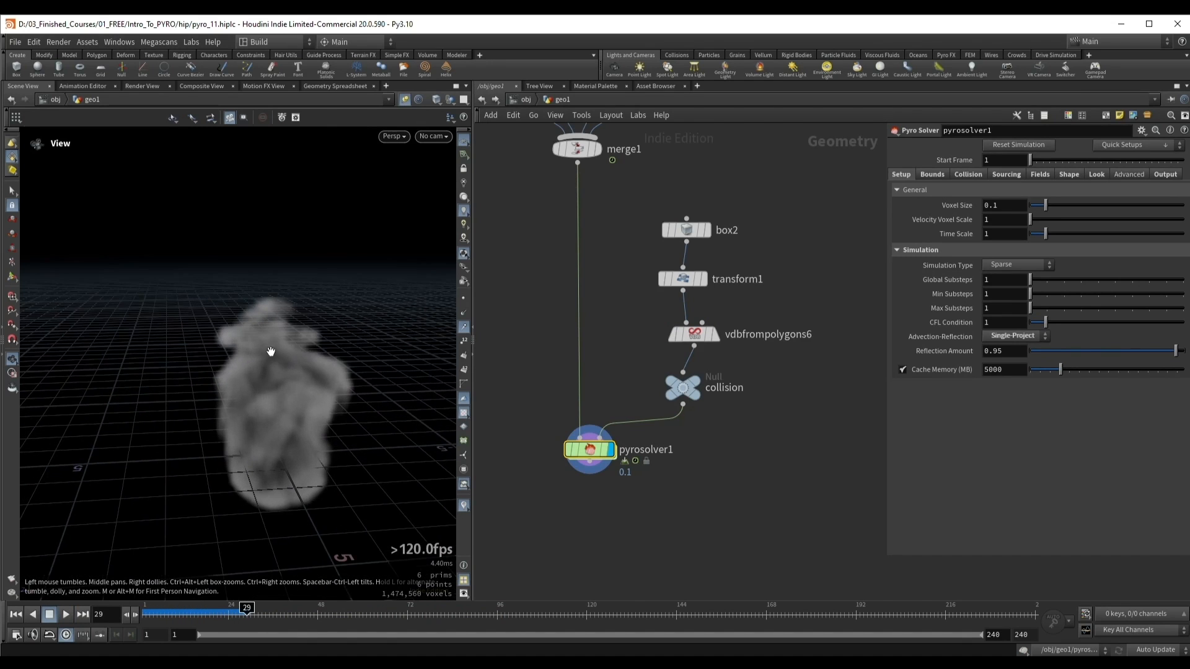
pyautogui.moveTo(270, 351); pyautogui.dragTo(261, 334, button='right')
pyautogui.moveTo(265, 345); pyautogui.dragTo(271, 337)
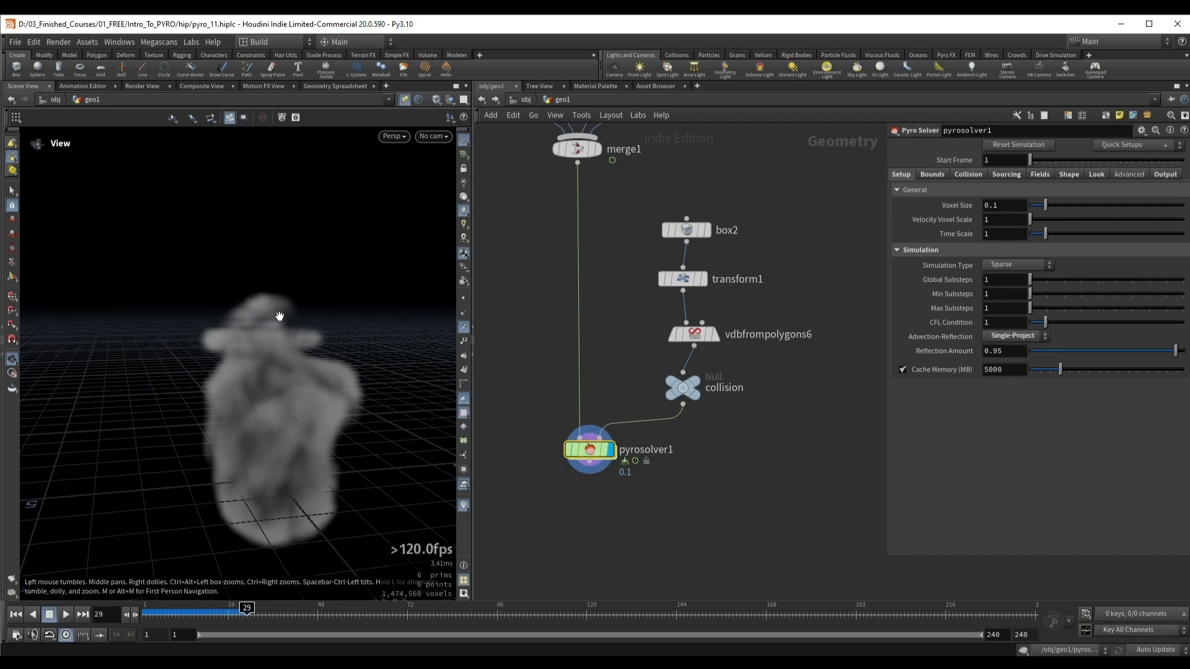
pyautogui.press('Up')
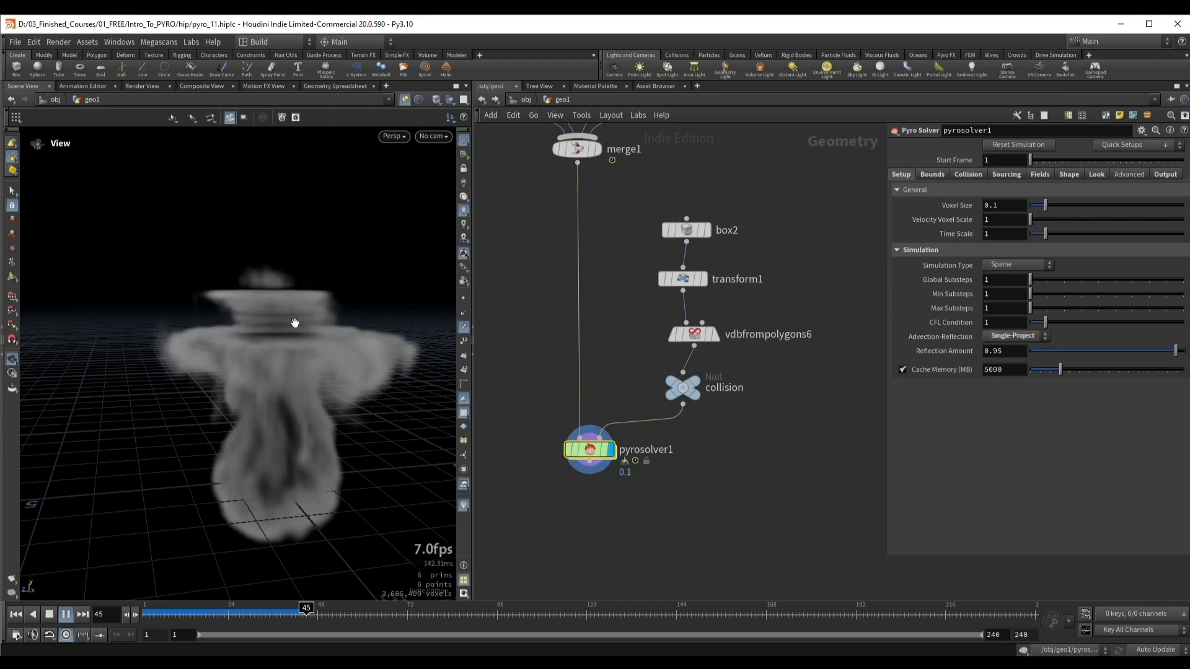
pyautogui.press('Up')
# Step: Enable Fill Interior on the collider's VDB from Polygons node and display its result
pyautogui.moveTo(637, 326); pyautogui.dragTo(741, 354)
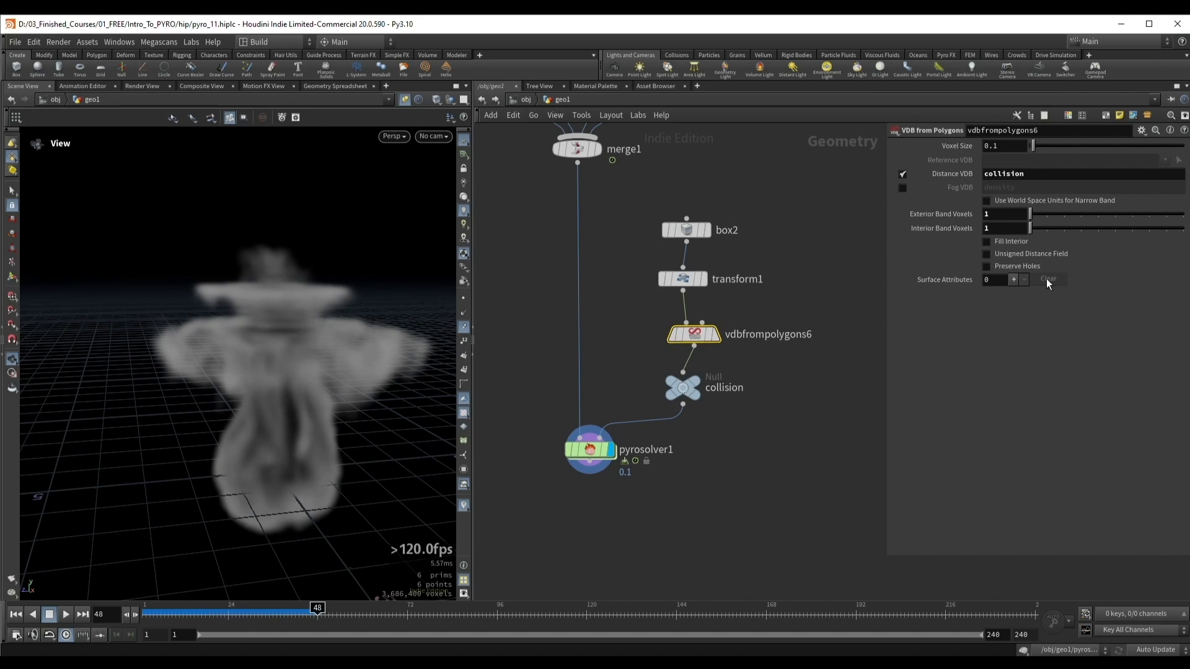
pyautogui.click(1004, 243)
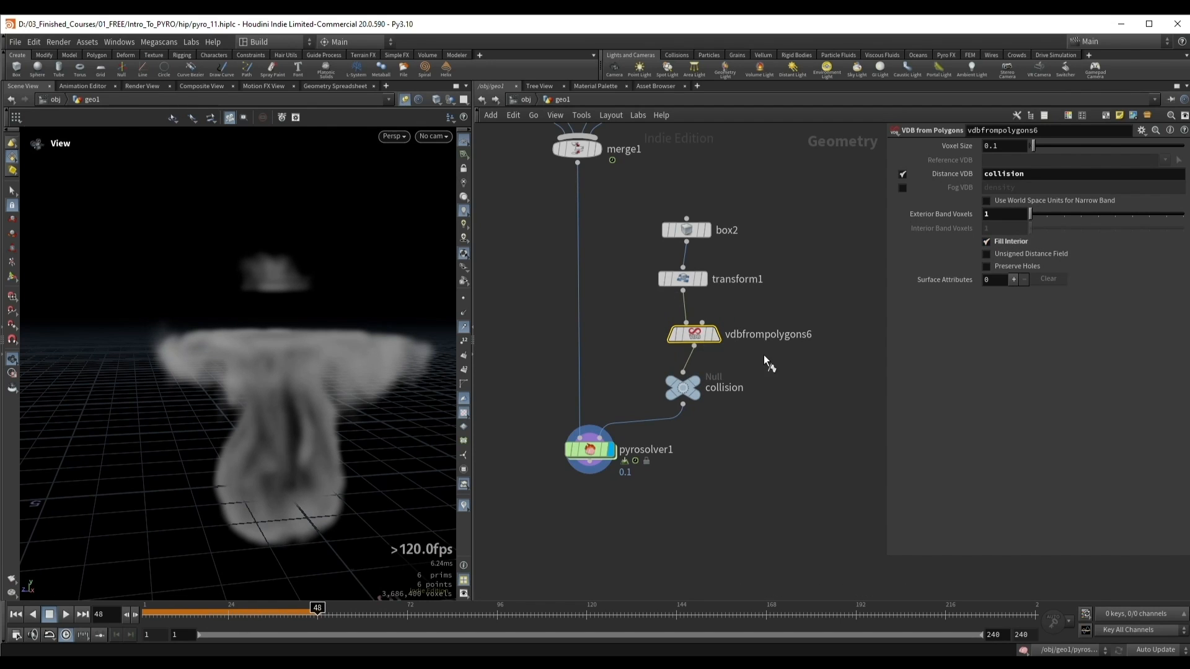
pyautogui.click(715, 334)
pyautogui.moveTo(273, 322); pyautogui.dragTo(258, 345)
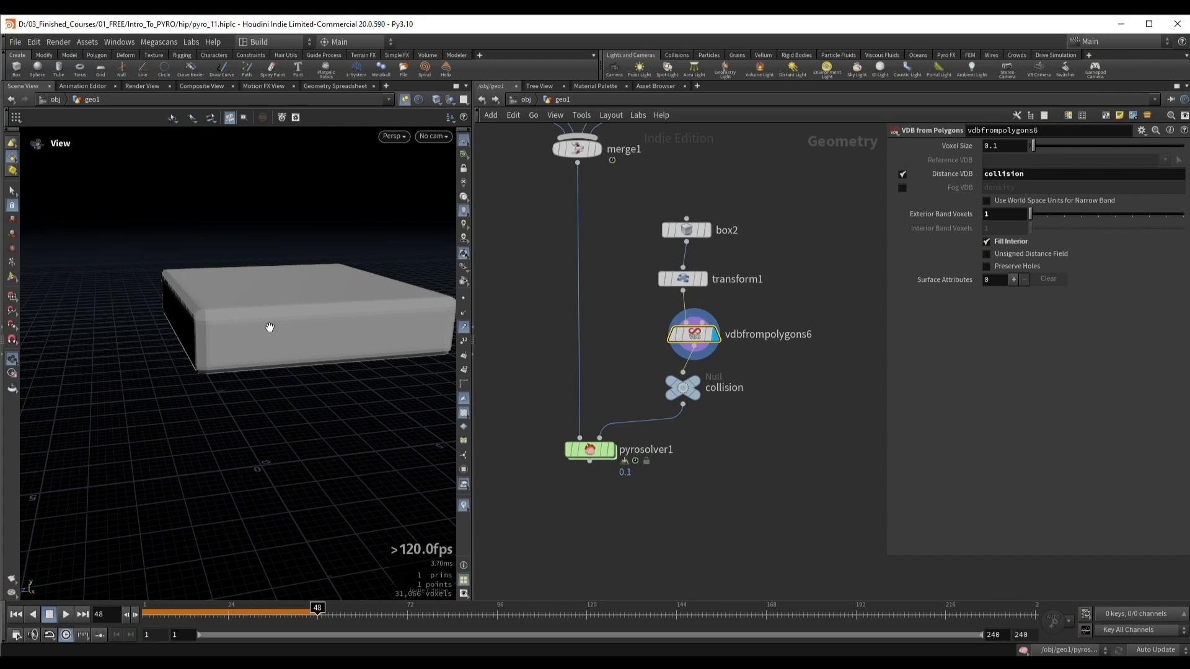
# Step: Display the pyro solver and replay from the first frame to test the collision with the filled interior
pyautogui.hotkey('ctrl', 'Up')
pyautogui.moveTo(540, 427); pyautogui.dragTo(628, 475)
pyautogui.hotkey('shift', 'r')
pyautogui.moveTo(312, 341); pyautogui.dragTo(244, 345)
pyautogui.press('Up')
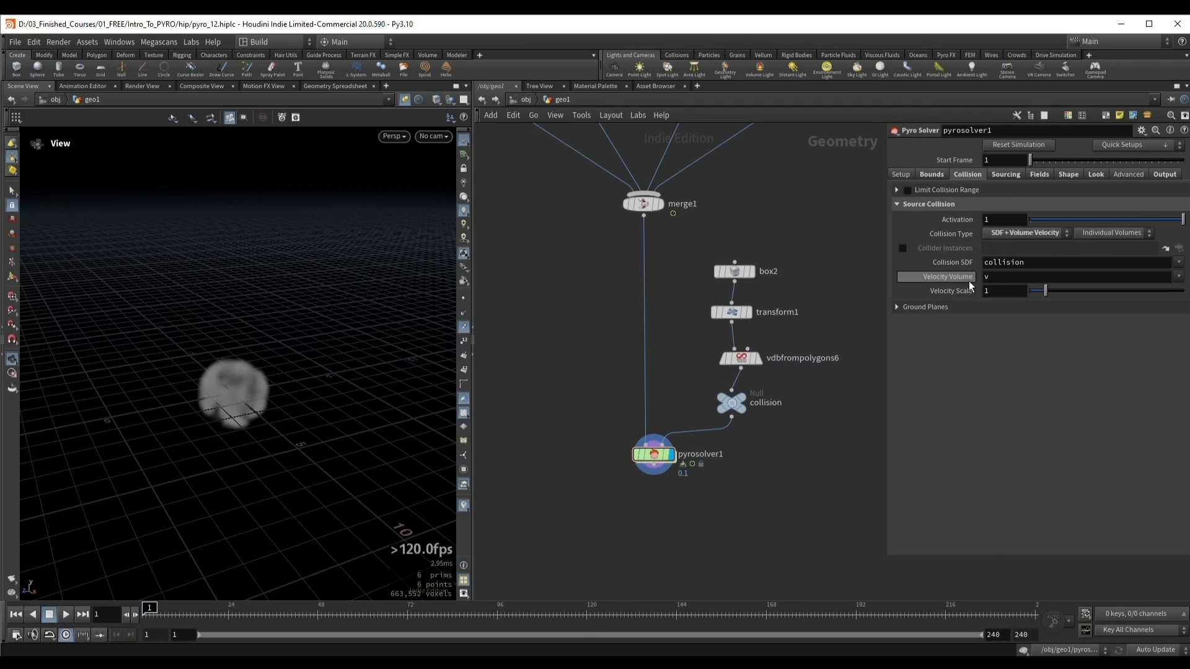
# Step: Review the Velocity Volume parameter in the pyro solver's source collision settings
pyautogui.moveTo(956, 284)
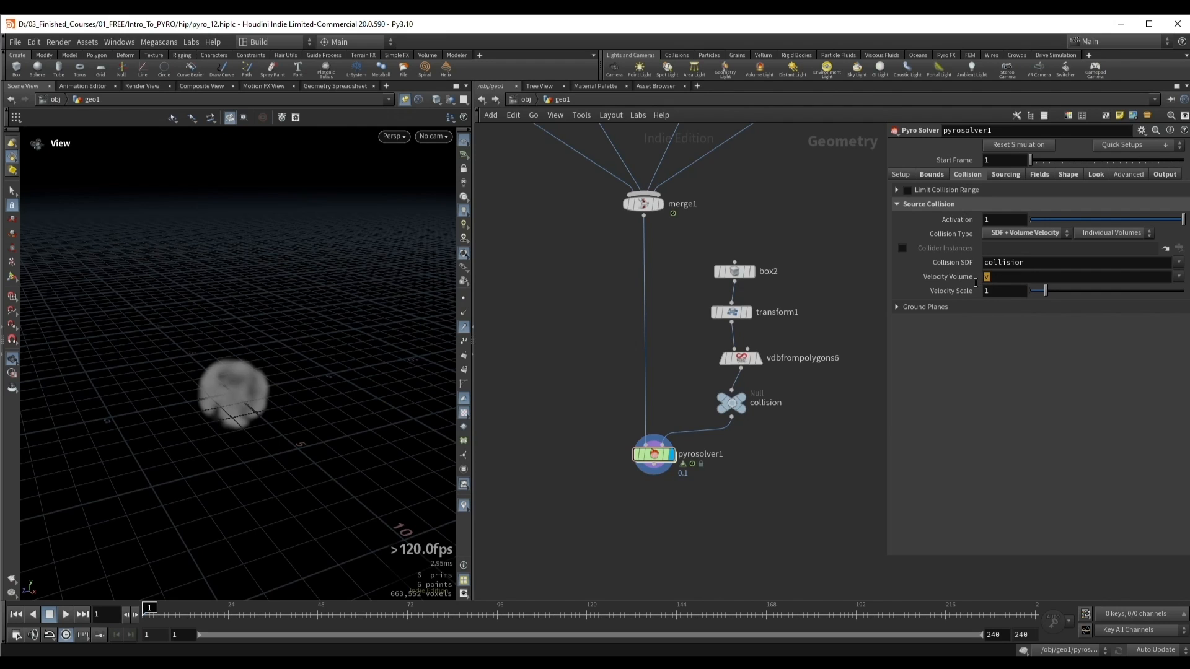
pyautogui.click(978, 371)
pyautogui.moveTo(272, 371); pyautogui.dragTo(238, 352)
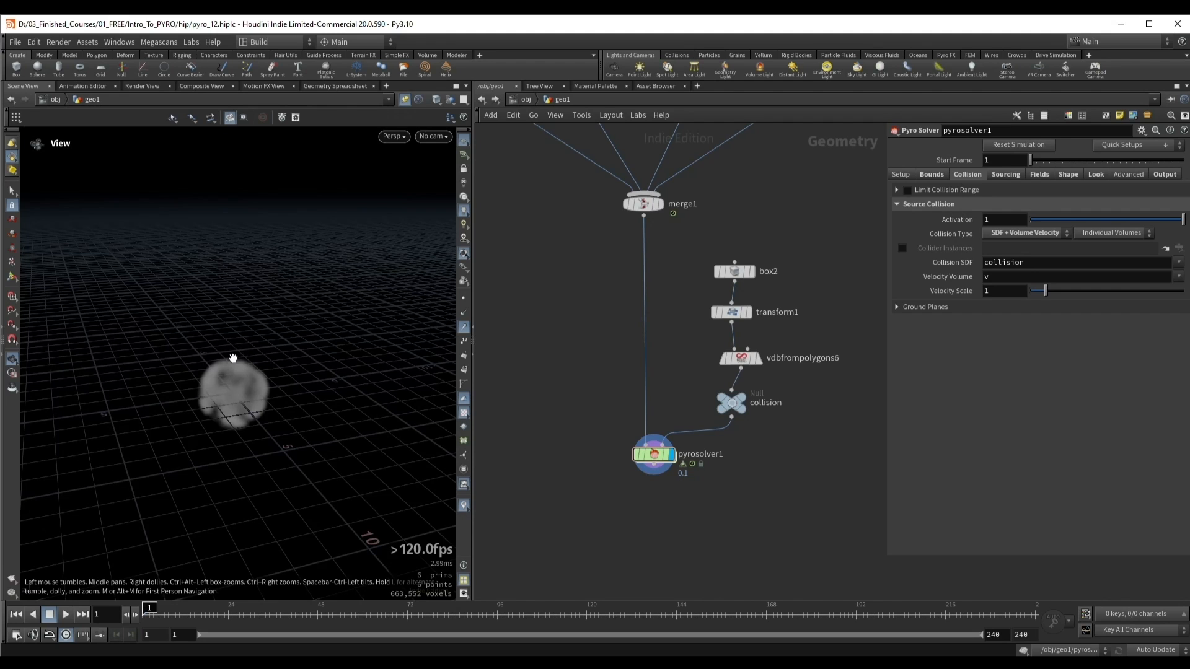
# Step: Display the collider's transform, move the box to Translate Z about -4.45 at frame 35, and keyframe that value
pyautogui.moveTo(686, 351); pyautogui.dragTo(661, 359, button='middle')
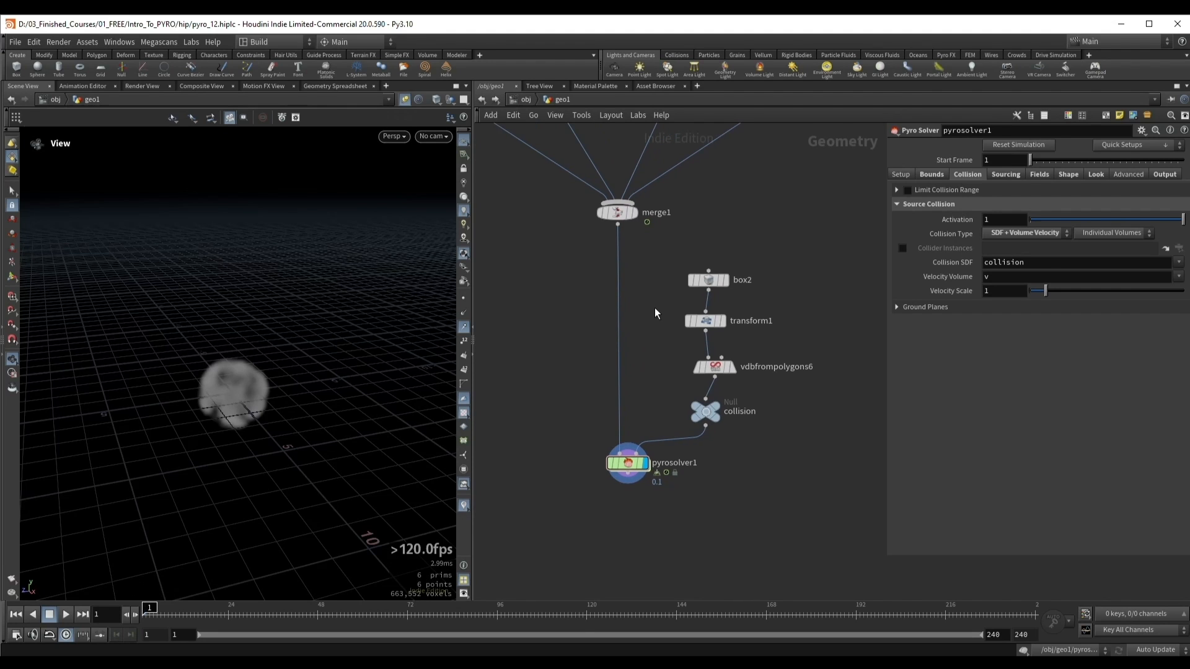
pyautogui.click(722, 325)
pyautogui.click(722, 320)
pyautogui.moveTo(340, 311)
pyautogui.mouseDown()
pyautogui.moveTo(192, 317)
pyautogui.moveTo(191, 600)
pyautogui.moveTo(270, 616)
pyautogui.mouseUp()
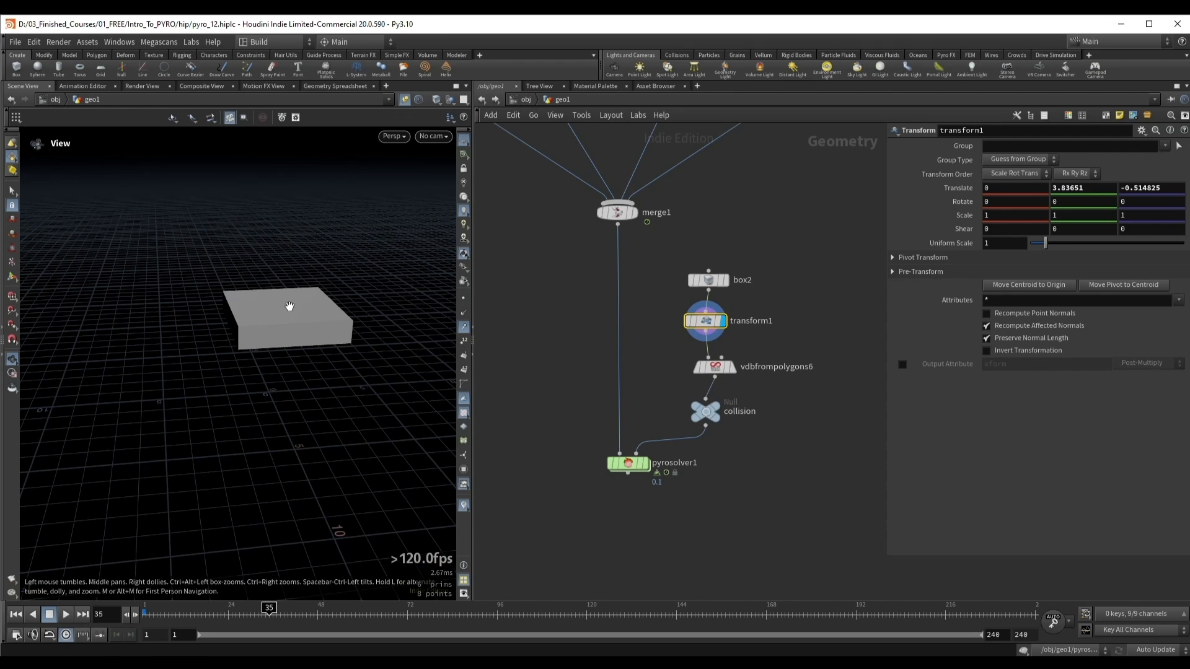
pyautogui.press('Return')
pyautogui.moveTo(254, 317); pyautogui.dragTo(341, 314)
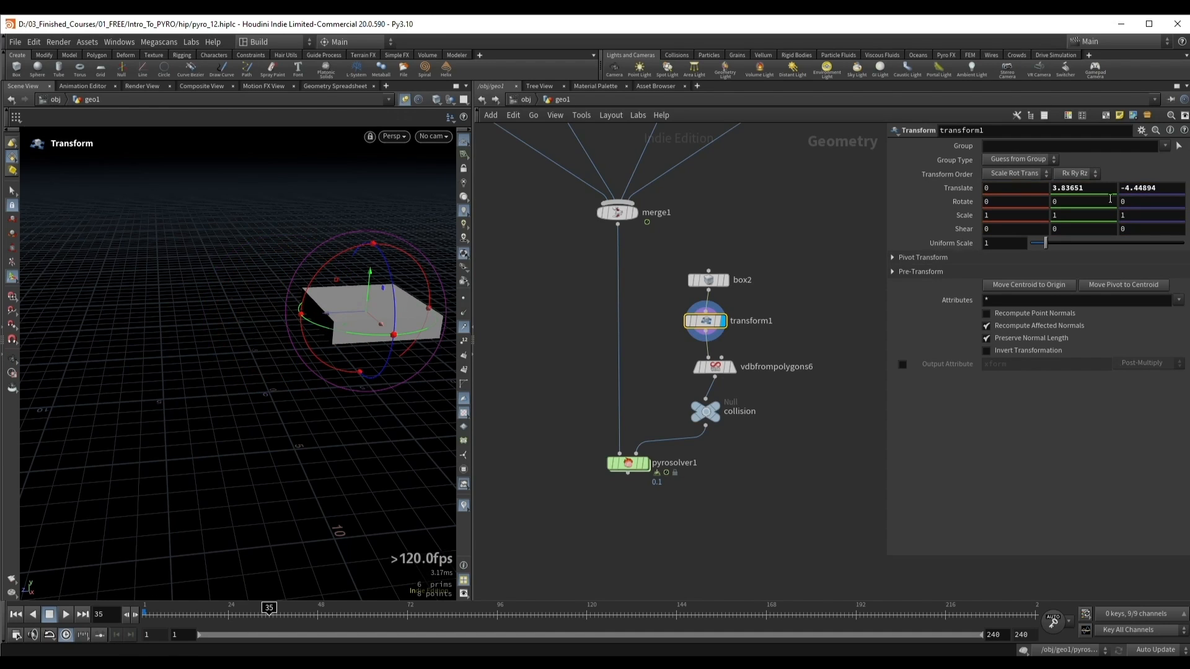
pyautogui.keyDown('alt'); pyautogui.click(1165, 189); pyautogui.keyUp('alt')
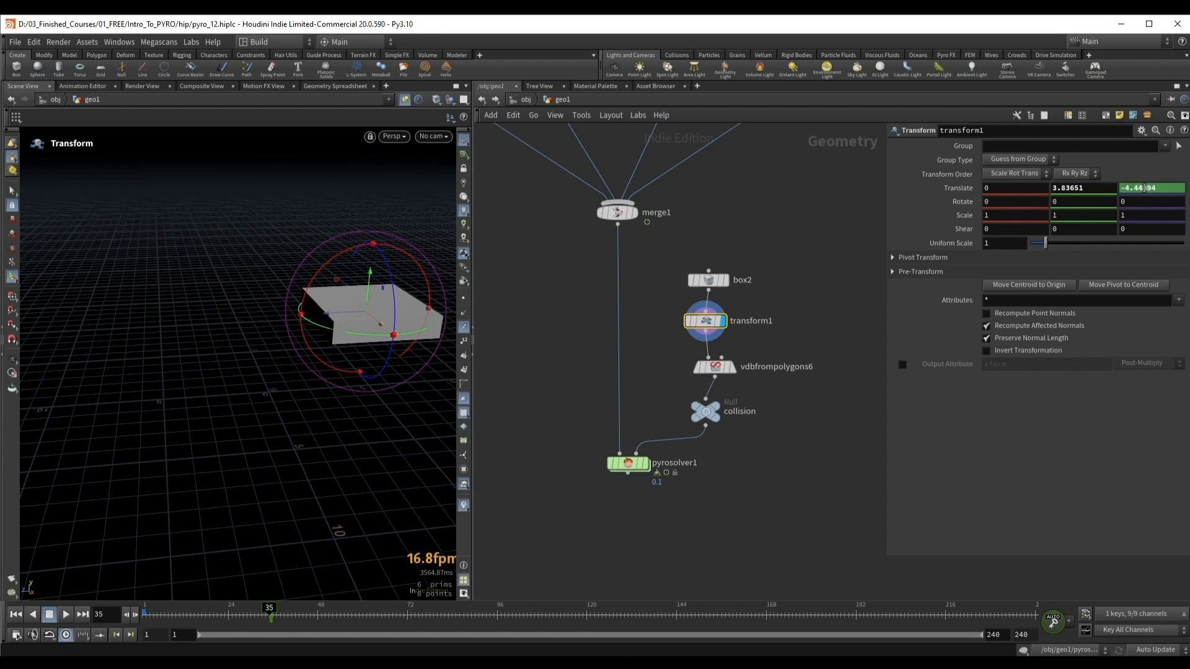
# Step: At frame 45, move the box across to Translate Z about 4.96, keyframe it, and preview the motion
pyautogui.moveTo(269, 610); pyautogui.dragTo(307, 607)
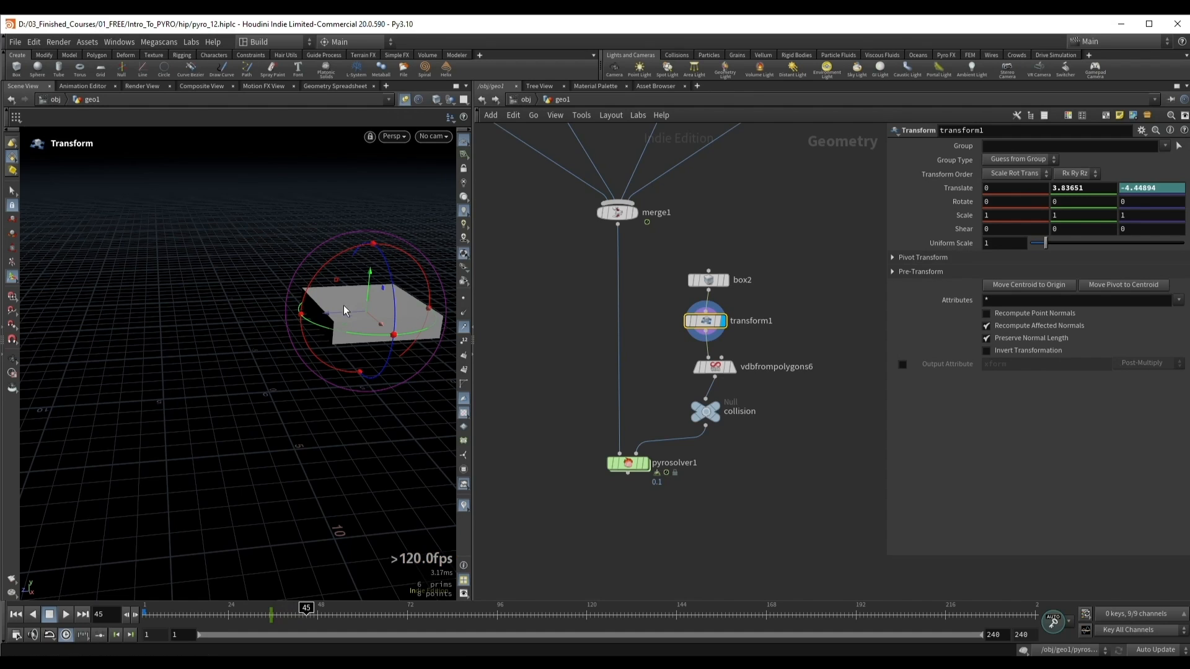
pyautogui.moveTo(328, 312); pyautogui.dragTo(142, 338)
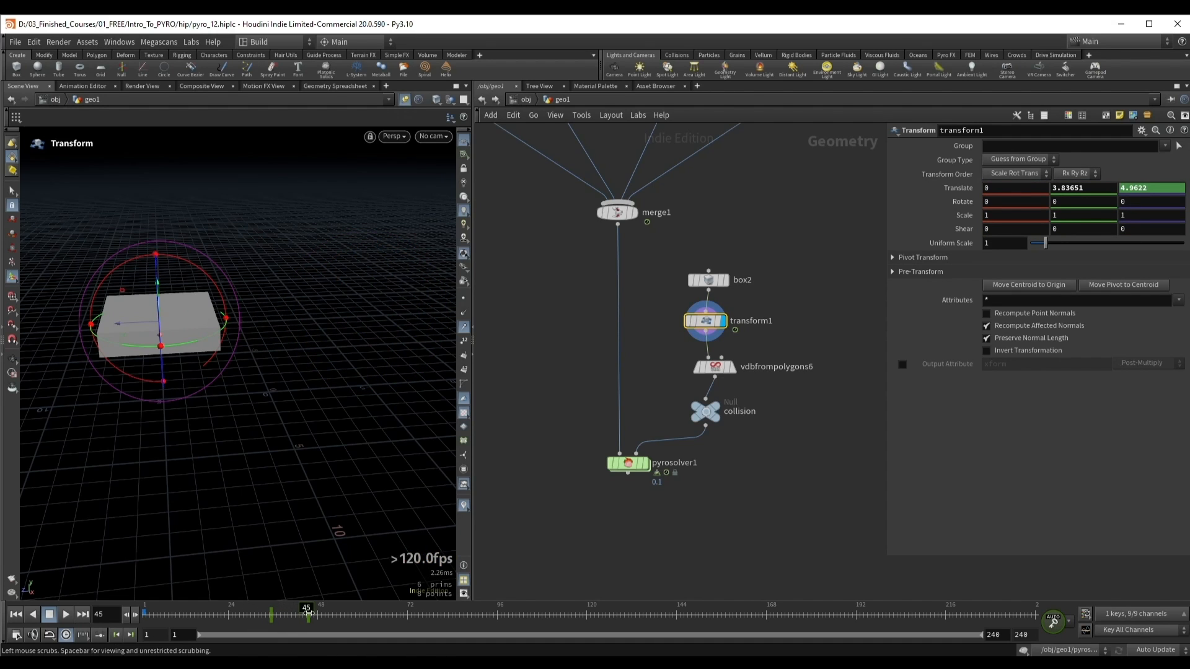
pyautogui.moveTo(308, 611)
pyautogui.mouseDown()
pyautogui.moveTo(252, 611)
pyautogui.moveTo(296, 616)
pyautogui.mouseUp()
pyautogui.press('Escape')
pyautogui.press('Up')
pyautogui.press('Up')
pyautogui.press('Up')
# Step: Insert a Trail node between the box's transform and the VDB from Polygons node, and set its result type to Compute Velocity
pyautogui.press('Up')
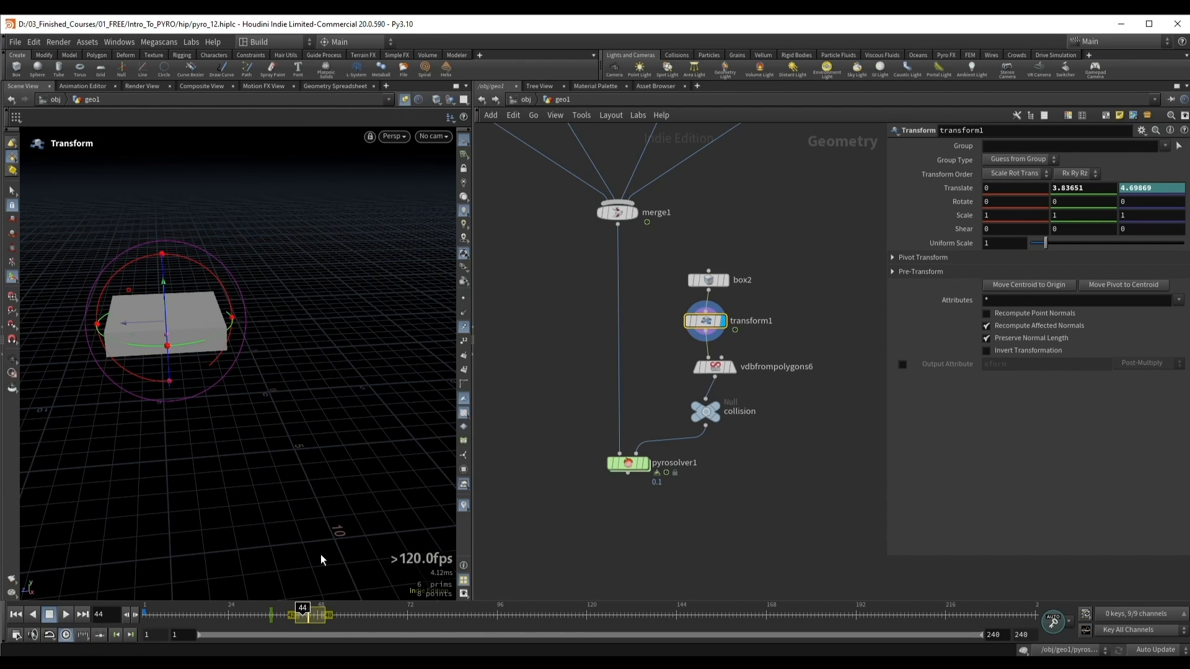
pyautogui.press('Up')
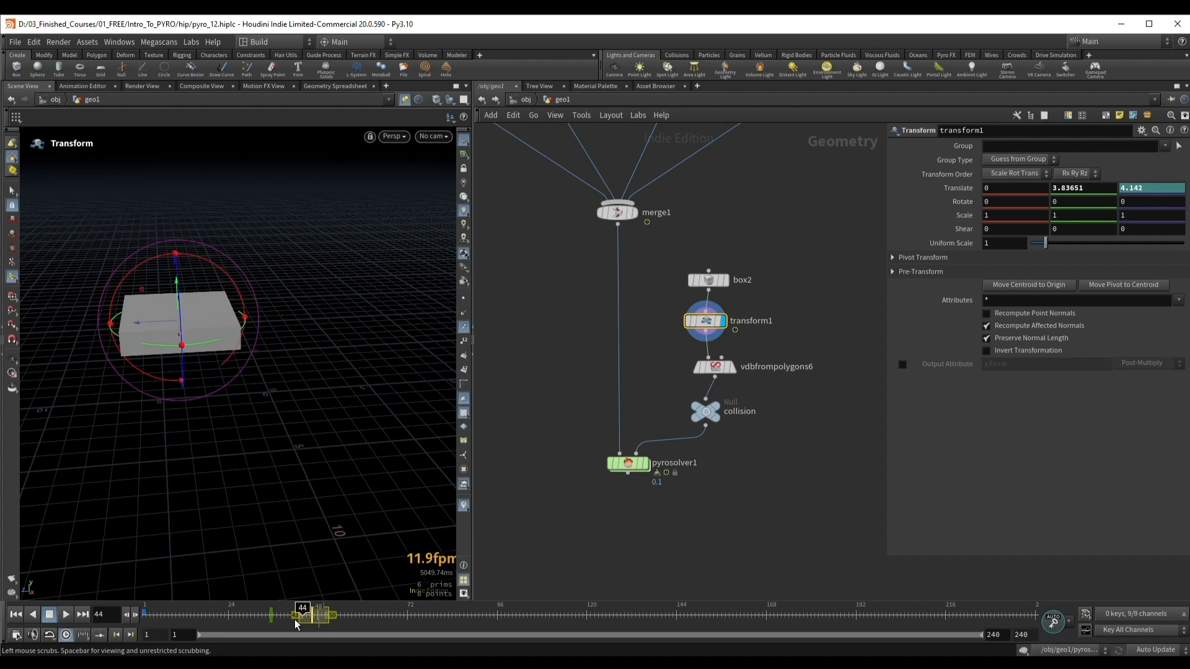
pyautogui.press('Up')
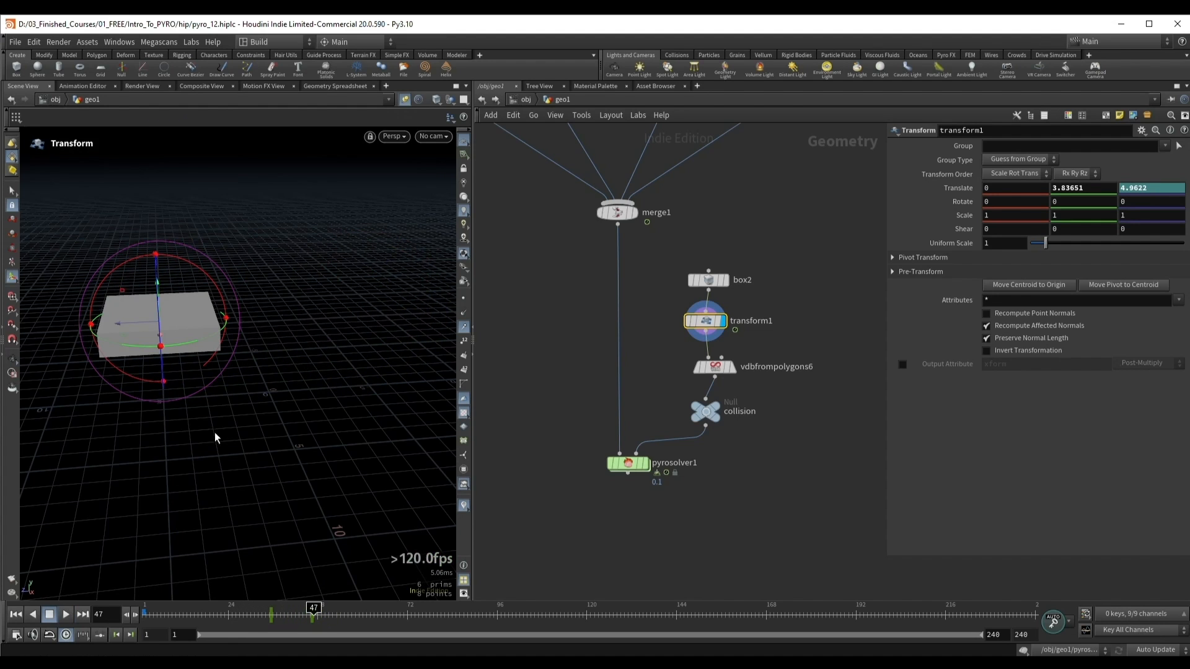
pyautogui.press('Escape')
pyautogui.moveTo(175, 319); pyautogui.dragTo(228, 355)
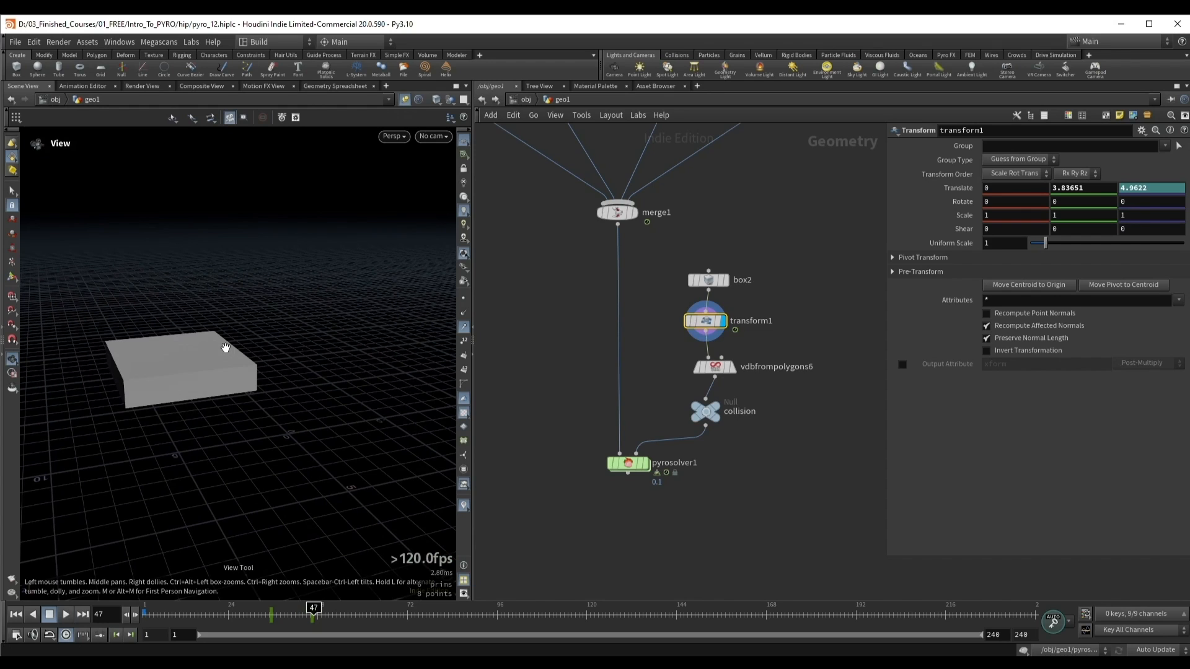
pyautogui.press('Tab')
pyautogui.click(872, 342)
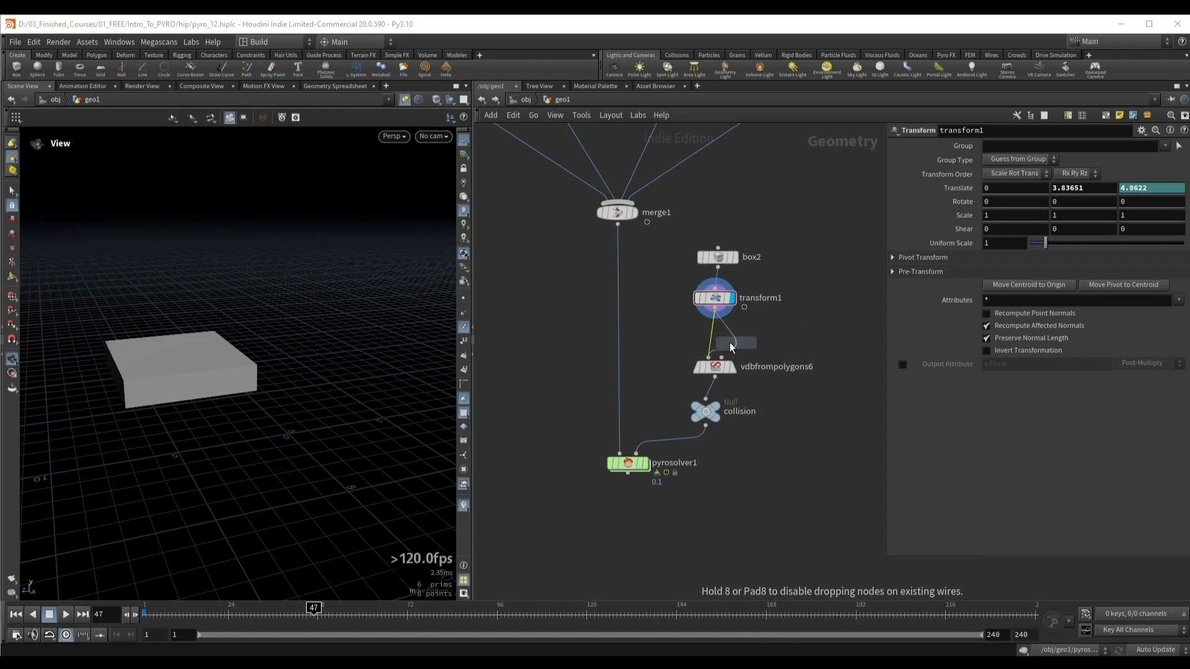
pyautogui.click(717, 339)
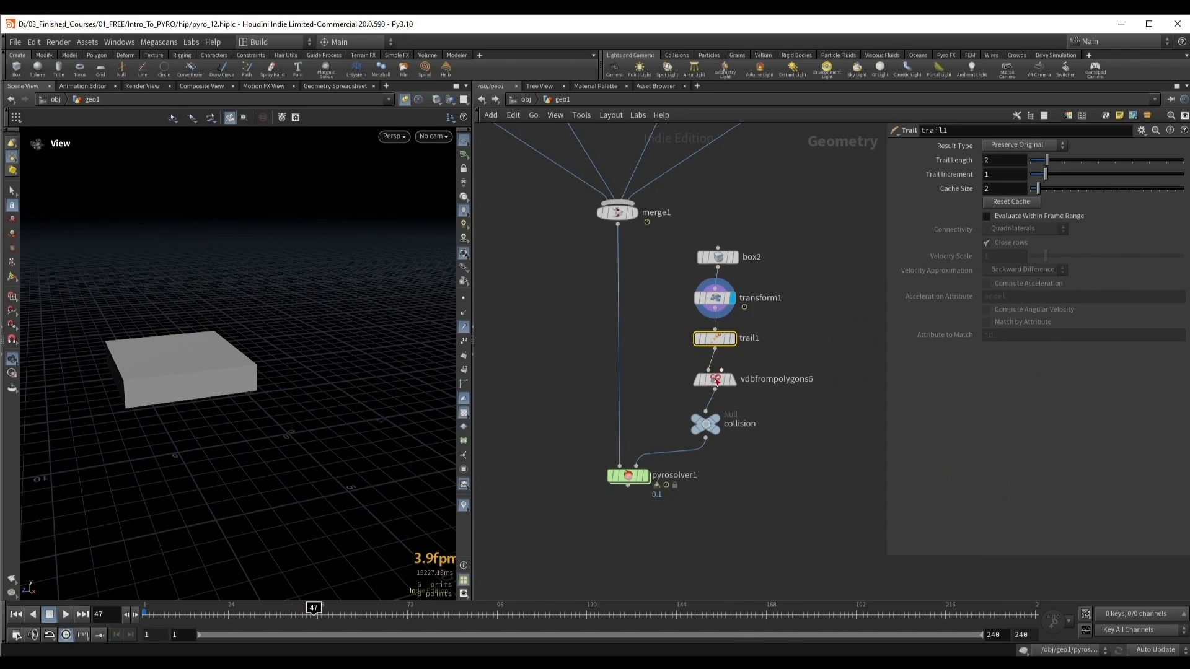
pyautogui.click(1025, 145)
pyautogui.click(1021, 196)
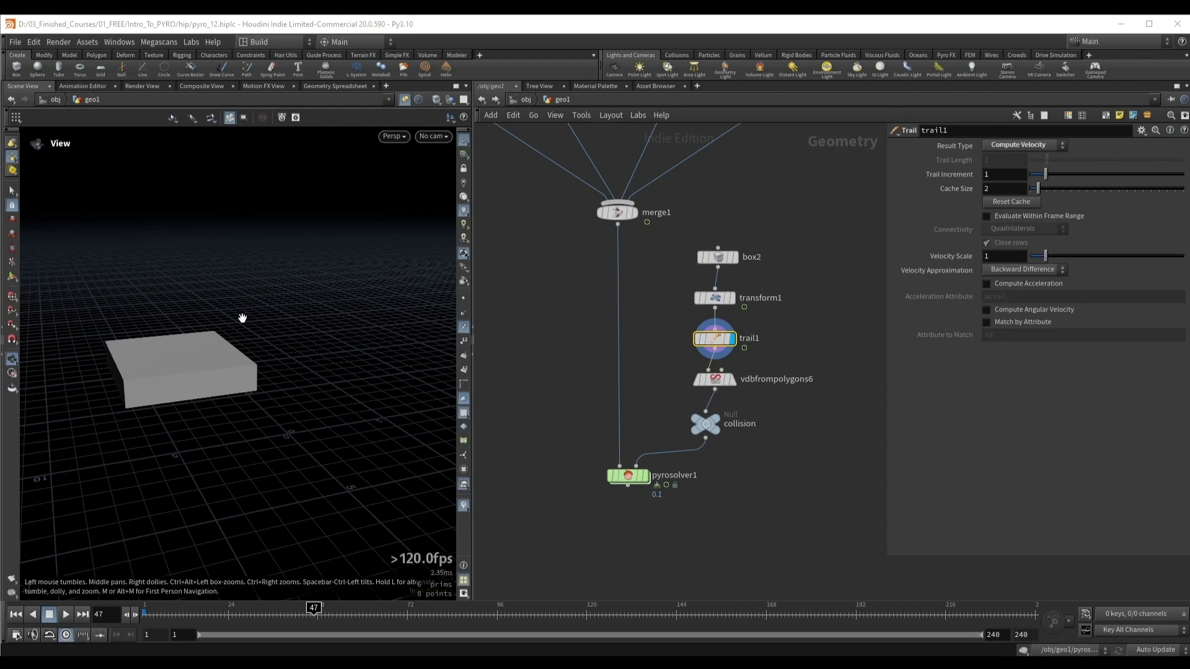
# Step: Examine the velocity trails on the moving box's points around frame 43
pyautogui.scroll(5, 248, 322)
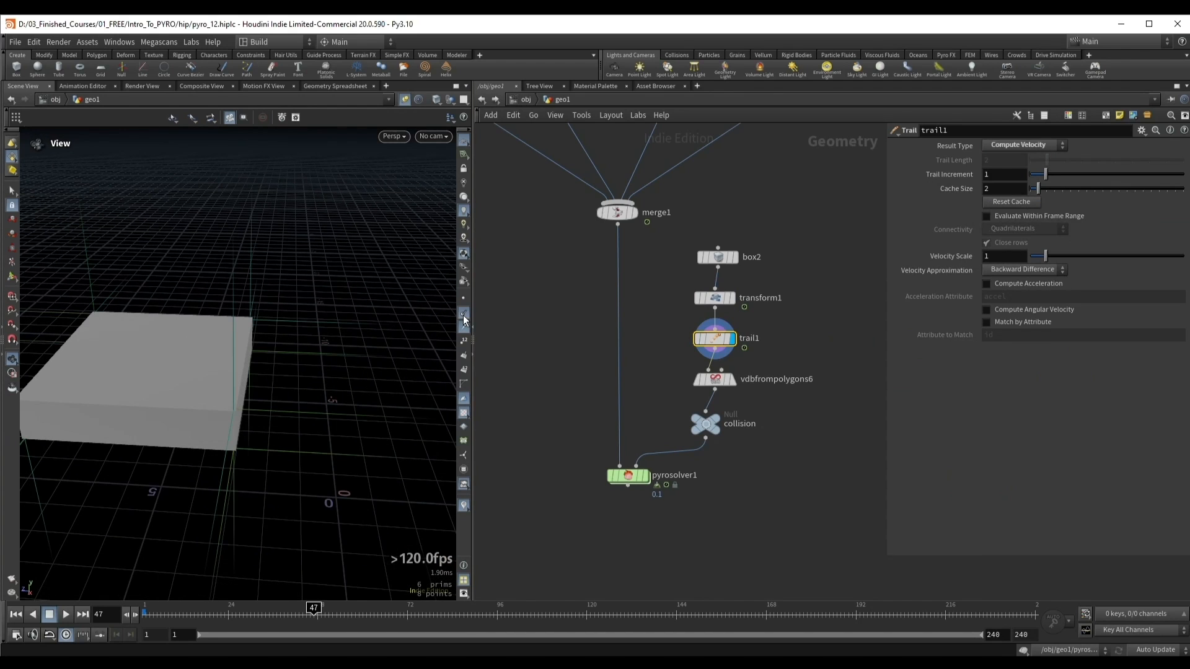
pyautogui.moveTo(143, 384); pyautogui.dragTo(172, 374)
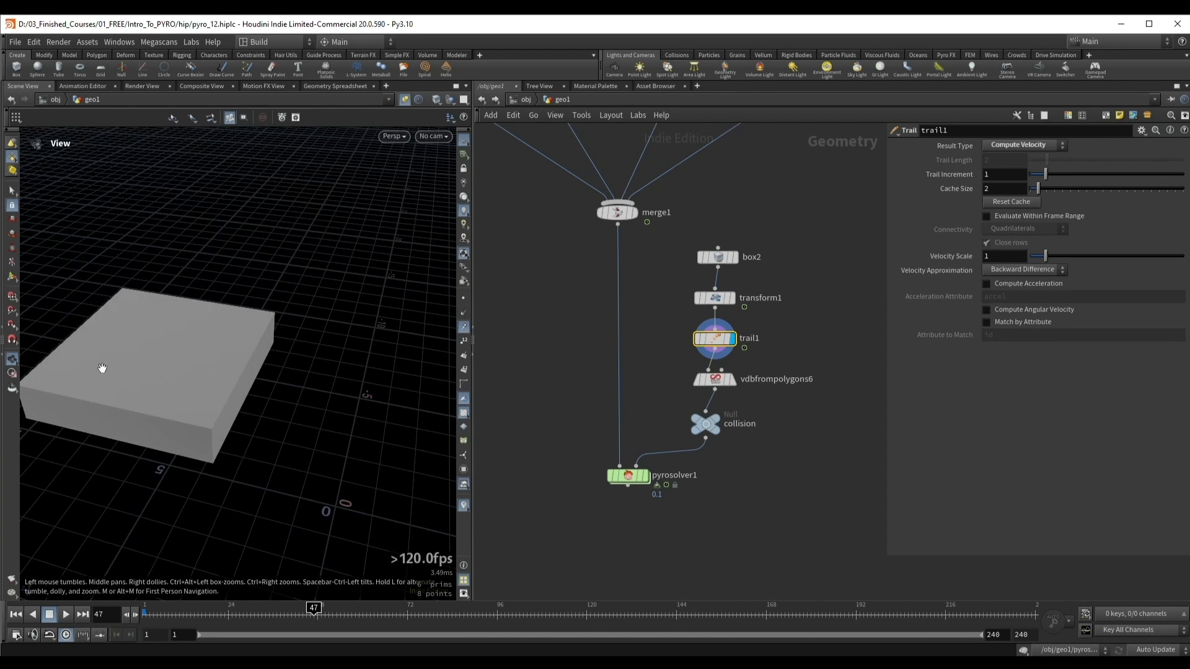
pyautogui.moveTo(101, 369); pyautogui.dragTo(213, 366, button='middle')
pyautogui.scroll(2, 217, 372)
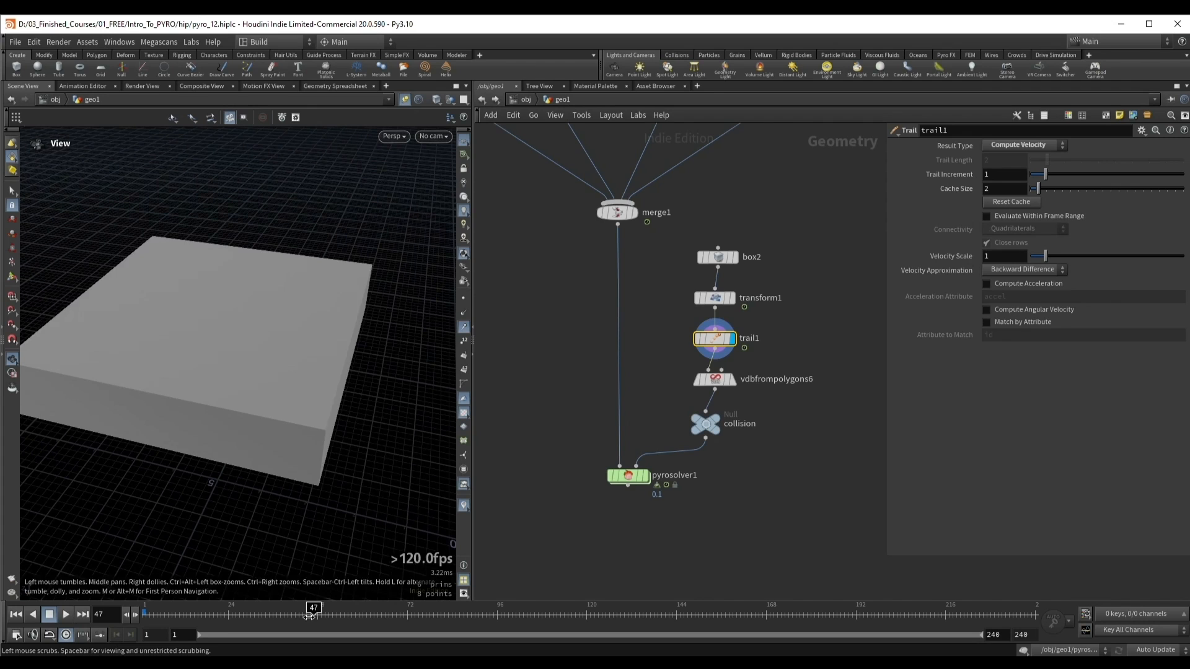
pyautogui.moveTo(309, 616); pyautogui.dragTo(298, 616)
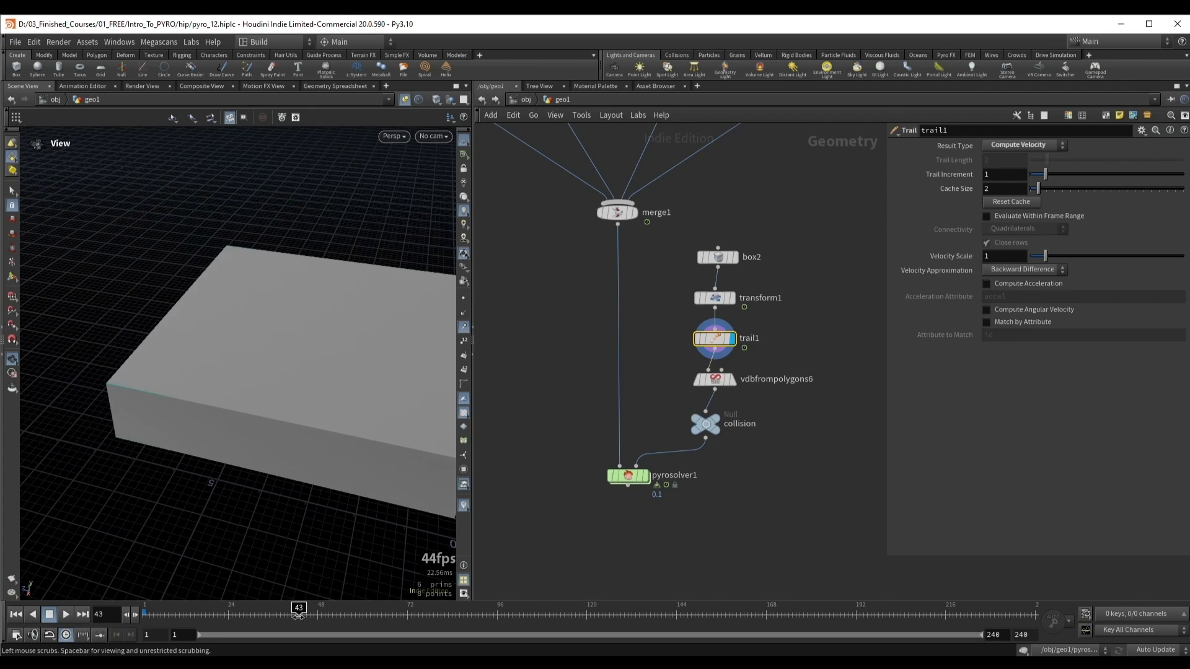
pyautogui.scroll(-2, 414, 449)
pyautogui.moveTo(415, 449); pyautogui.dragTo(299, 406, button='middle')
pyautogui.moveTo(298, 616); pyautogui.dragTo(299, 614)
pyautogui.moveTo(285, 493); pyautogui.dragTo(304, 412)
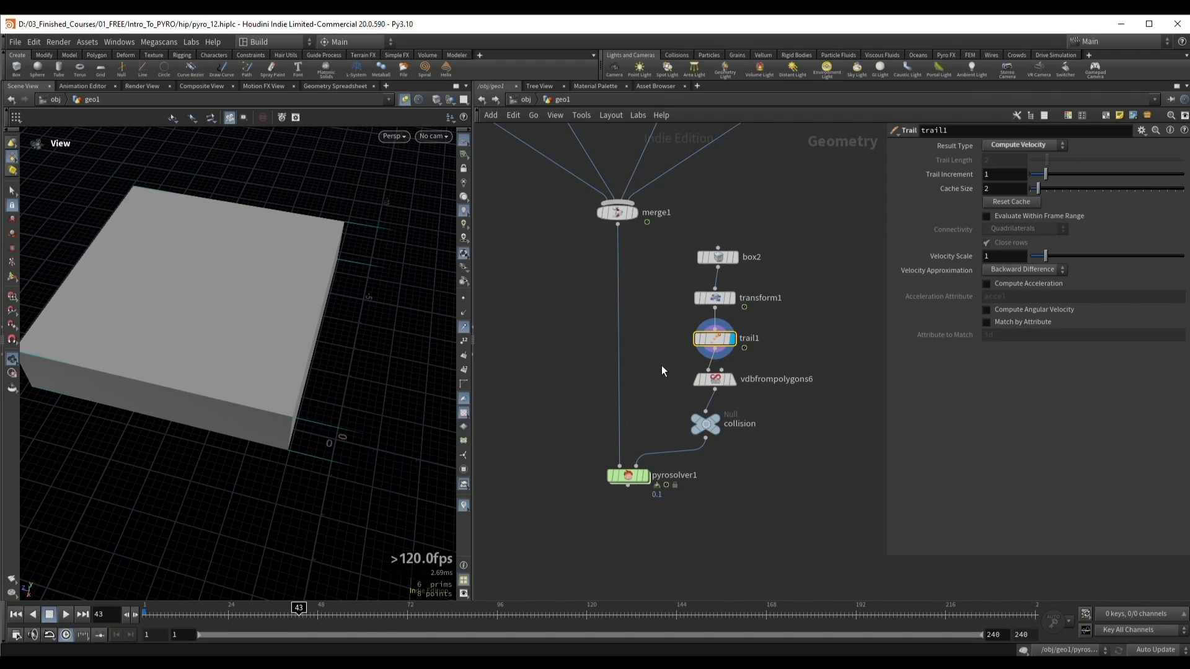
# Step: Display the VDB from Polygons node and add one surface attribute to it using point.v
pyautogui.click(732, 379)
pyautogui.click(716, 380)
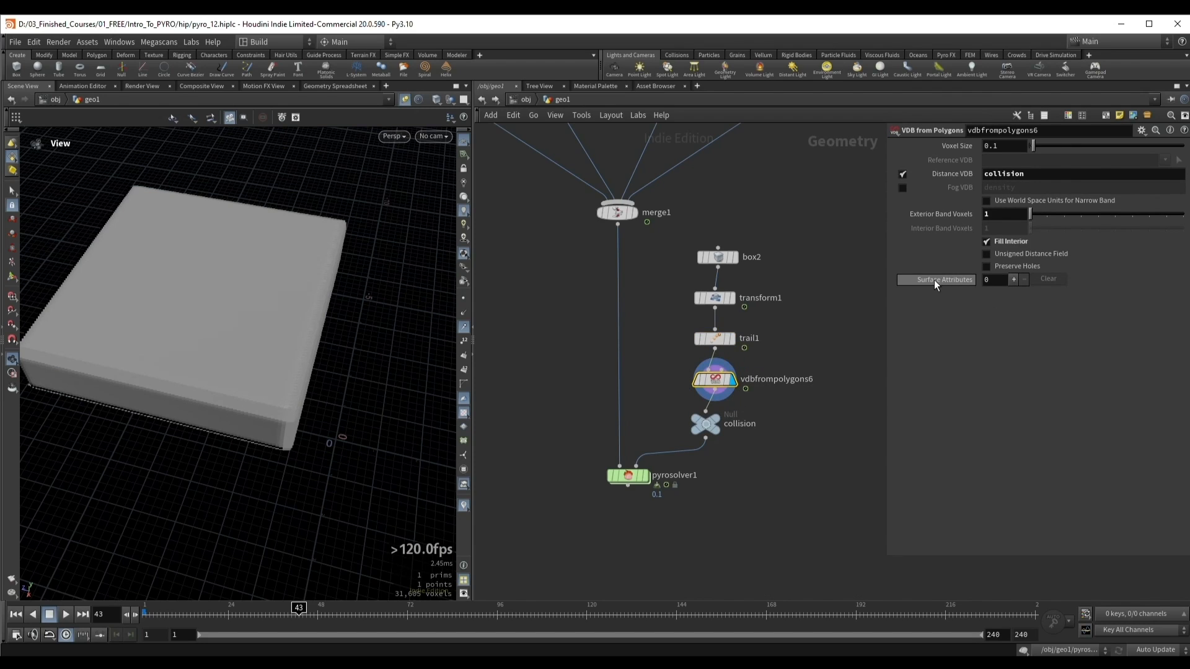
pyautogui.click(1013, 279)
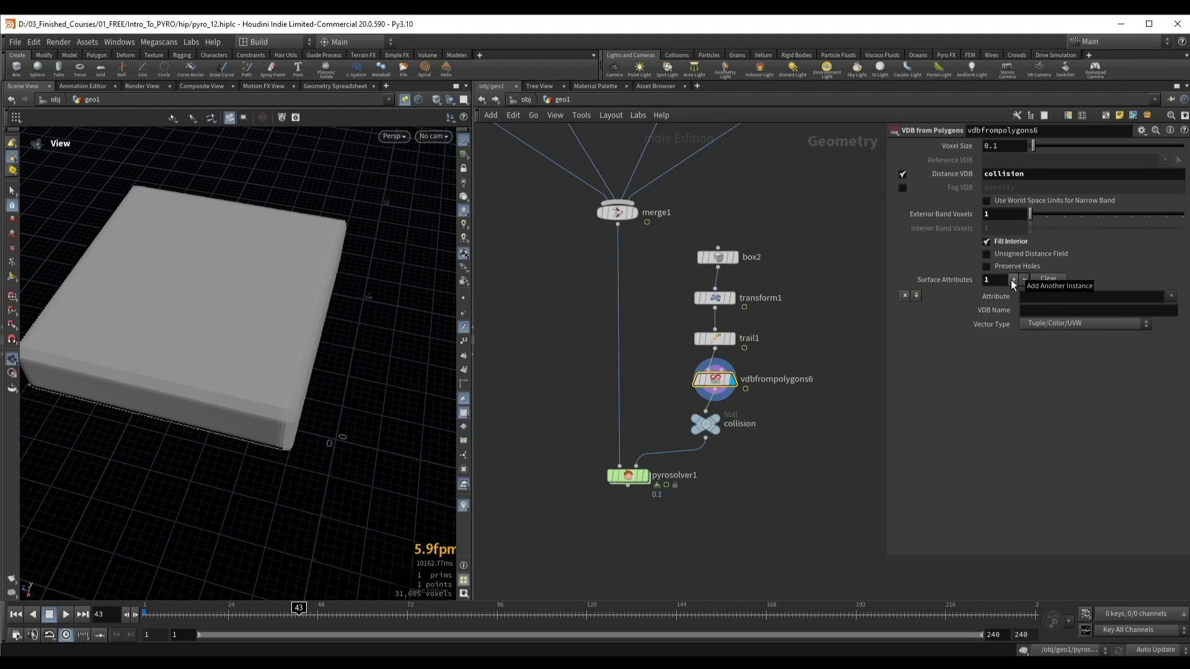
pyautogui.click(1169, 300)
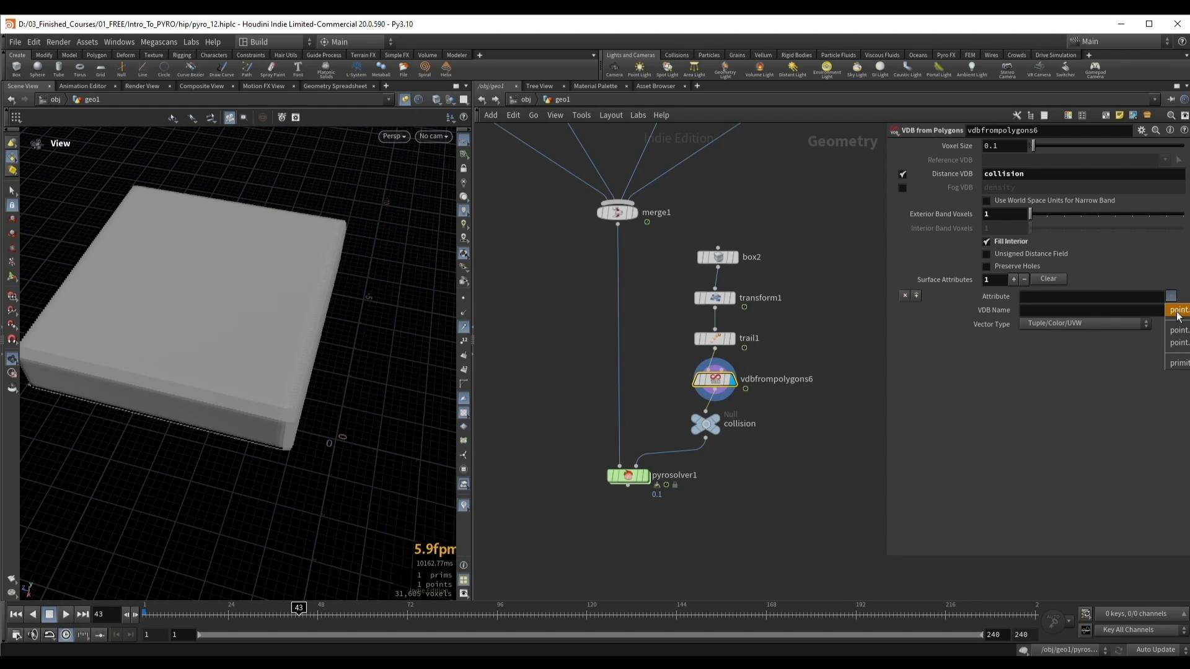
pyautogui.click(1175, 310)
pyautogui.moveTo(1051, 296); pyautogui.dragTo(995, 298)
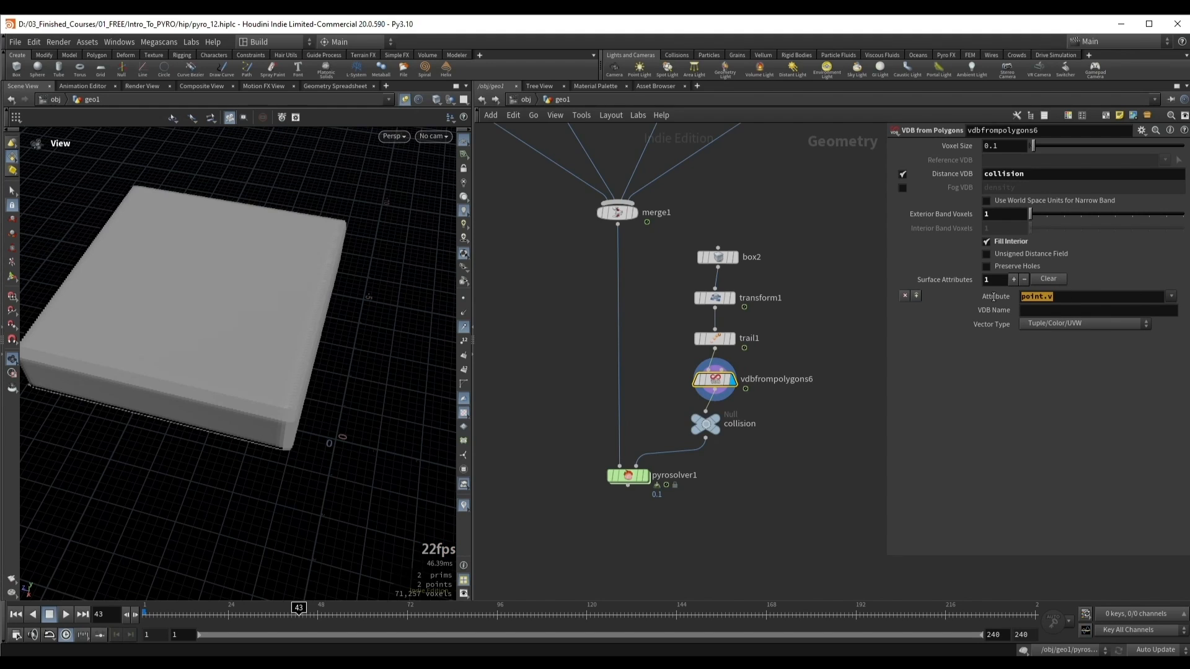
pyautogui.click(1025, 372)
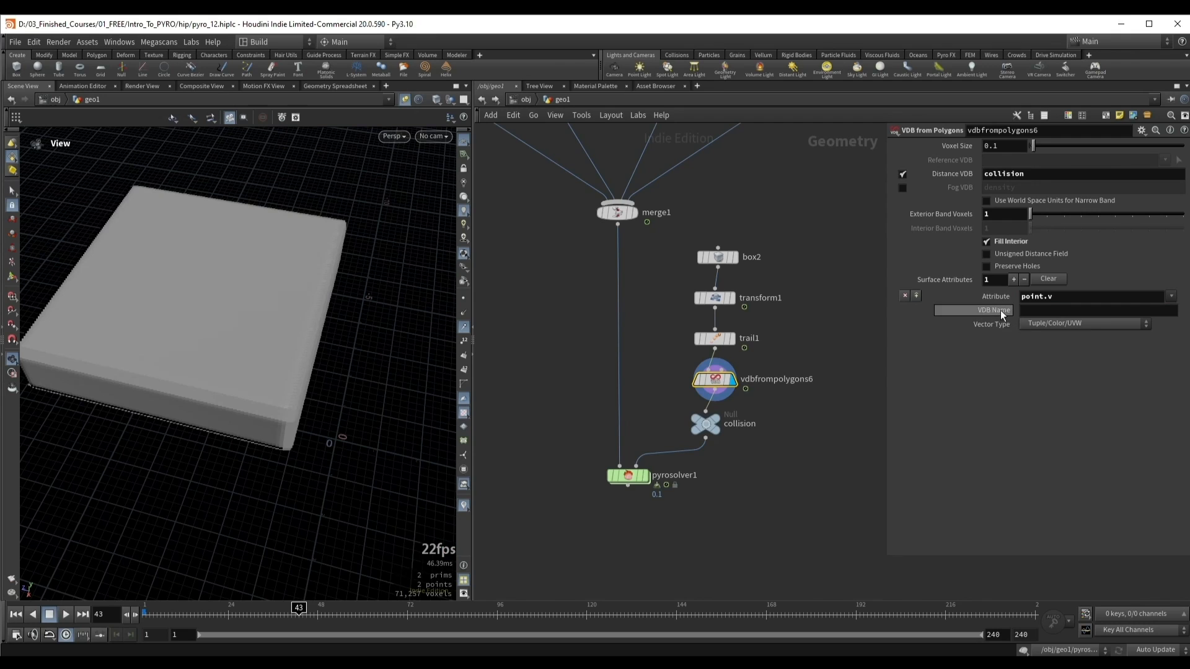
# Step: Name the velocity VDB v to match the solver's velocity volume, and set its vector type to Displacement/Velocity/Acceleration
pyautogui.click(628, 475)
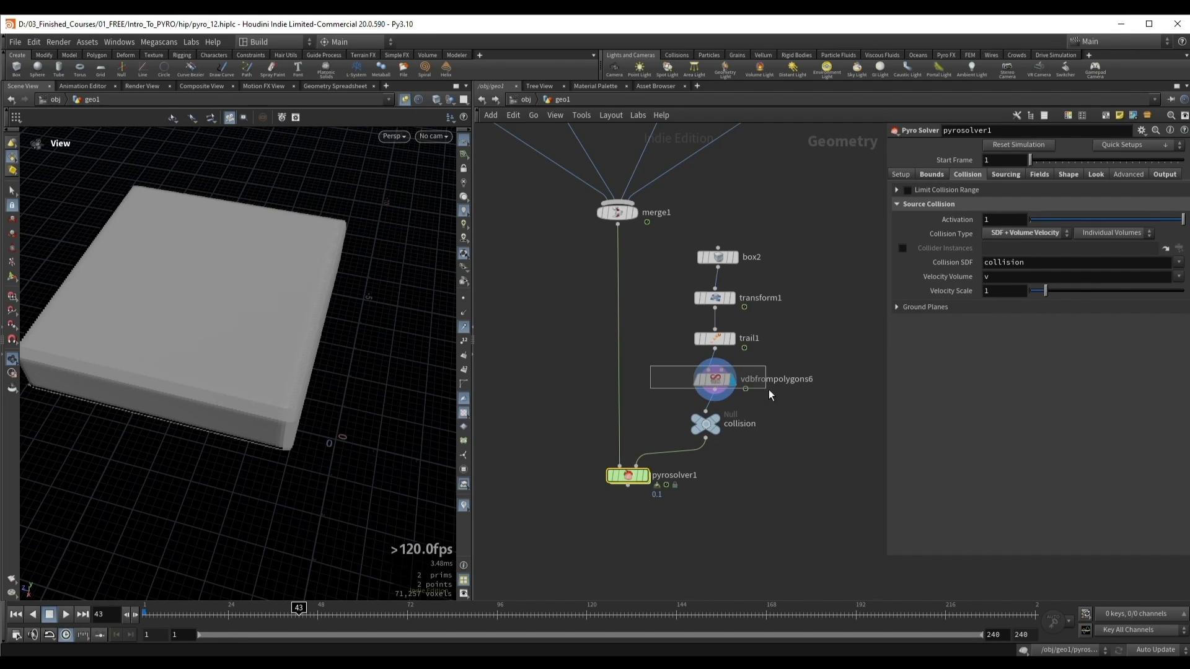
pyautogui.click(714, 379)
pyautogui.write('v')
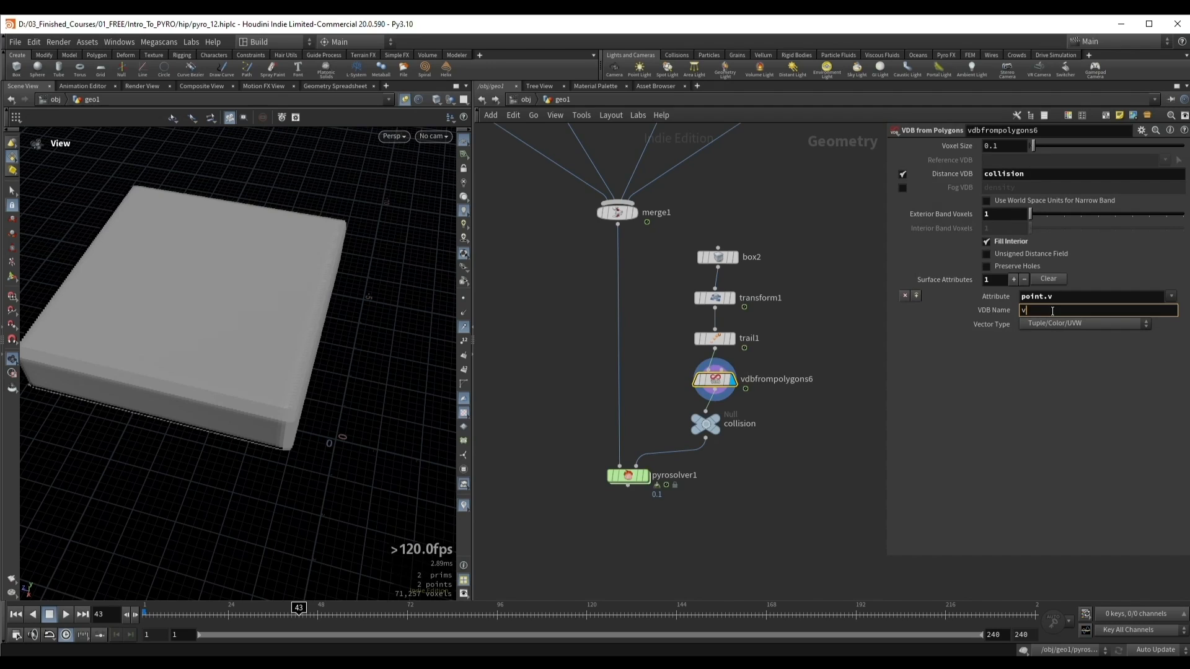
pyautogui.press('Return')
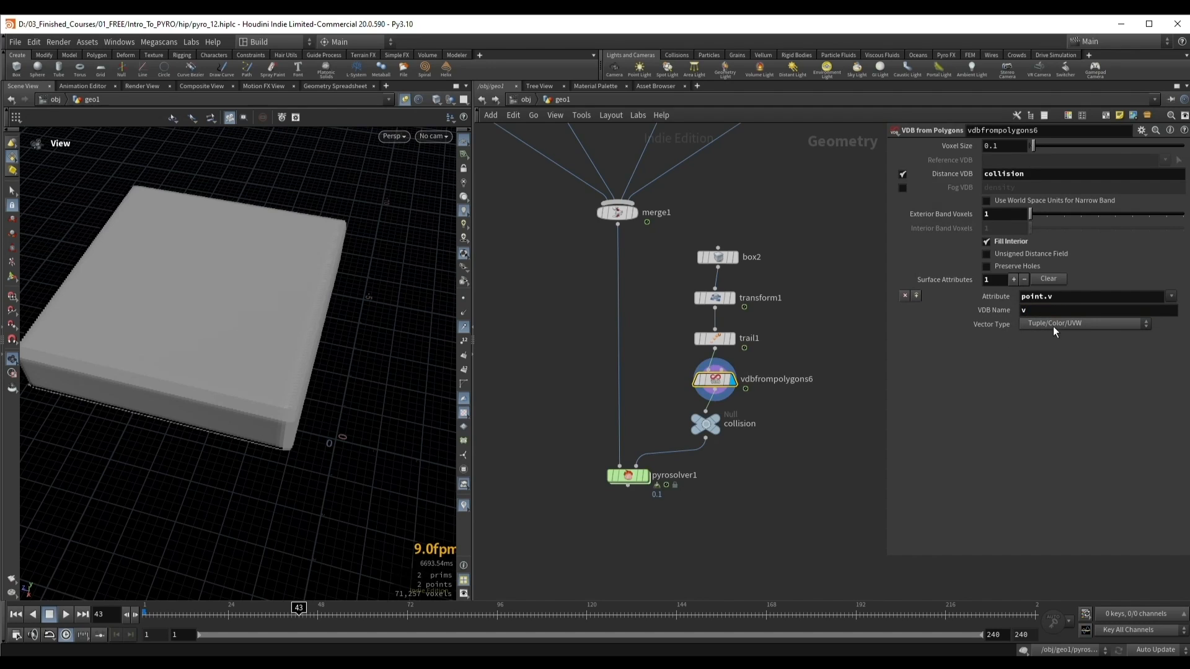
pyautogui.click(1054, 326)
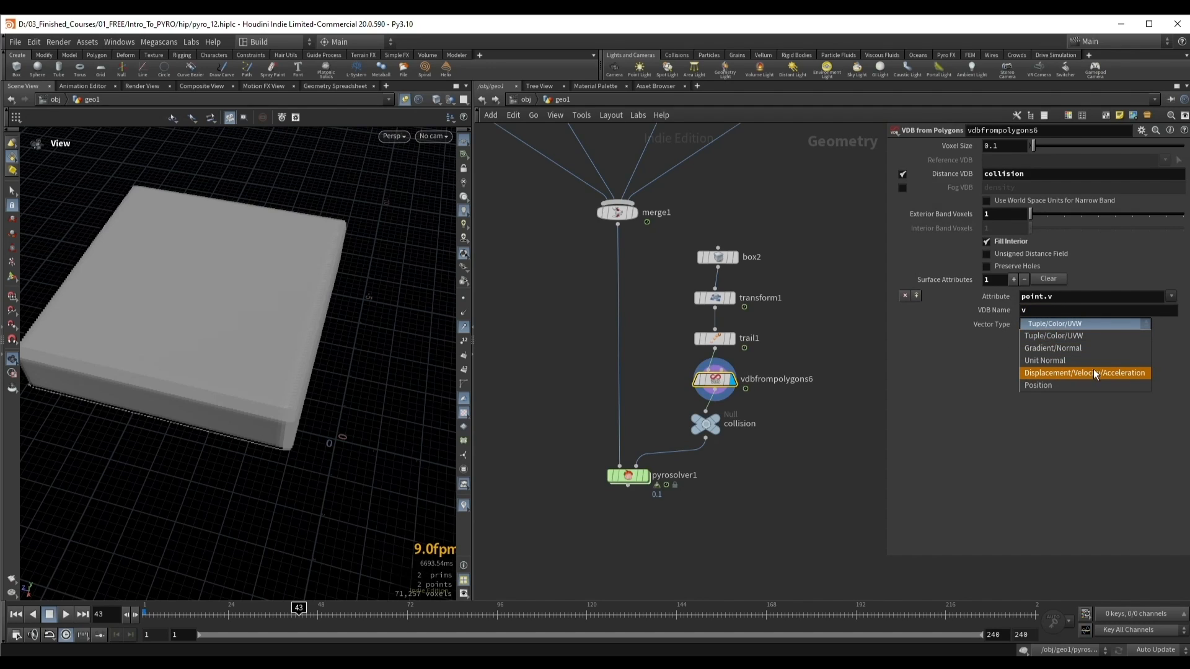
pyautogui.click(1125, 372)
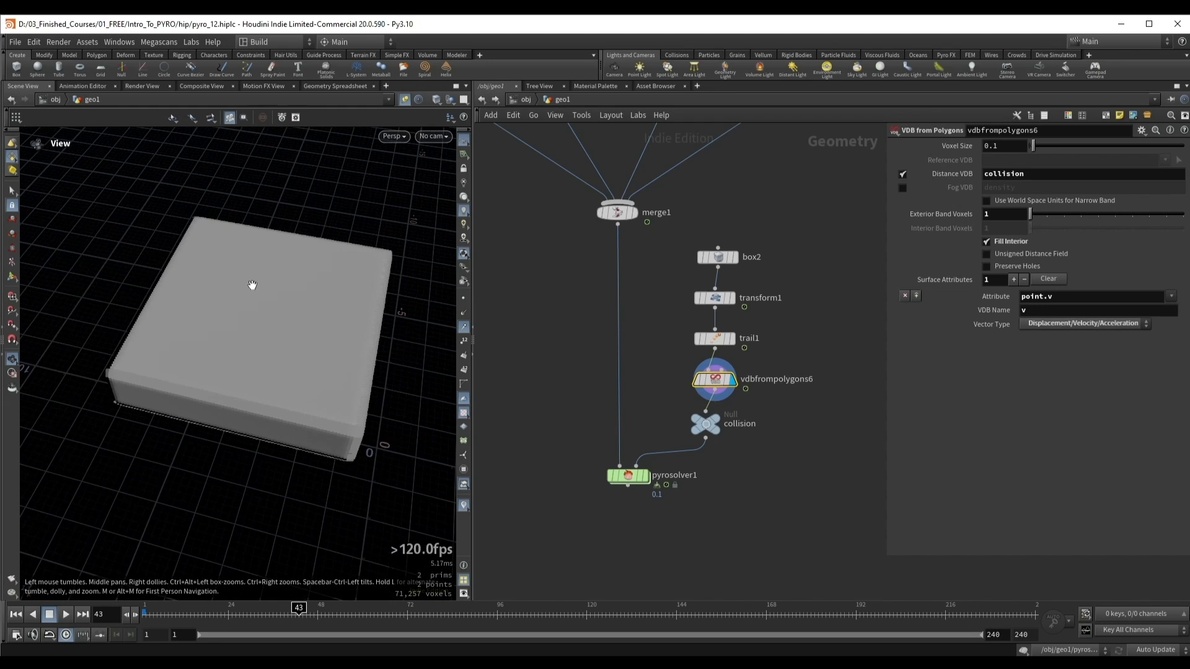
# Step: Display the collider's transform and raise the box's axis divisions equally on all three axes to make a dense mesh
pyautogui.moveTo(275, 292); pyautogui.dragTo(242, 300)
pyautogui.click(733, 299)
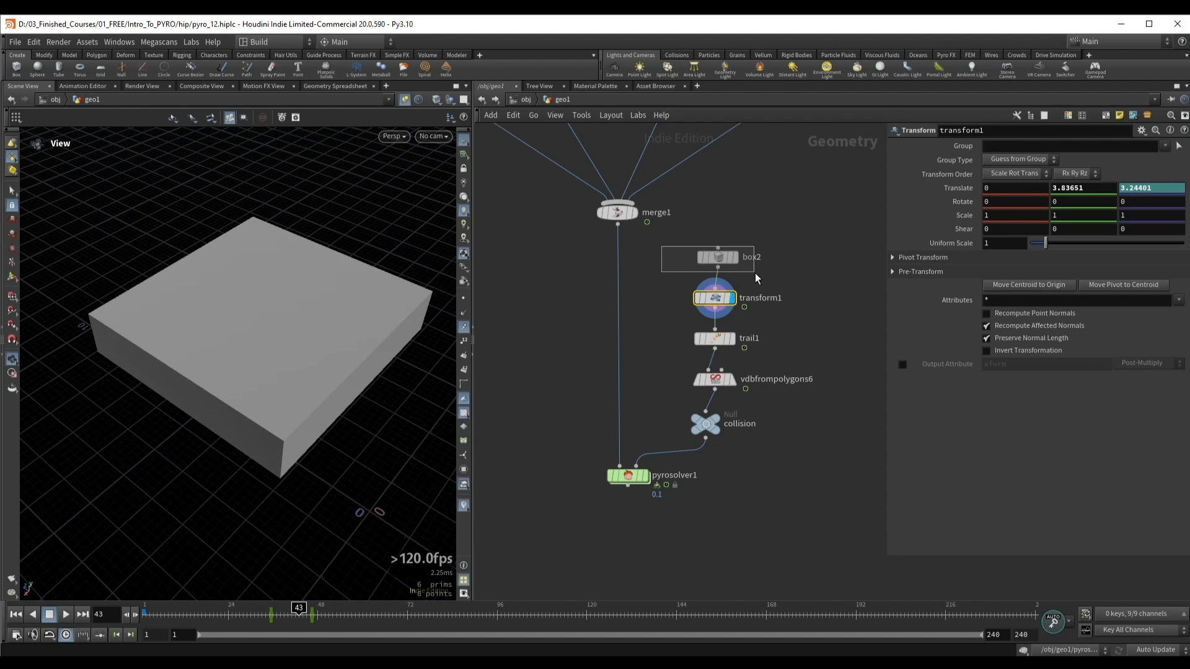
pyautogui.click(717, 256)
pyautogui.moveTo(957, 243); pyautogui.dragTo(994, 244, button='middle')
pyautogui.moveTo(253, 310); pyautogui.dragTo(264, 309)
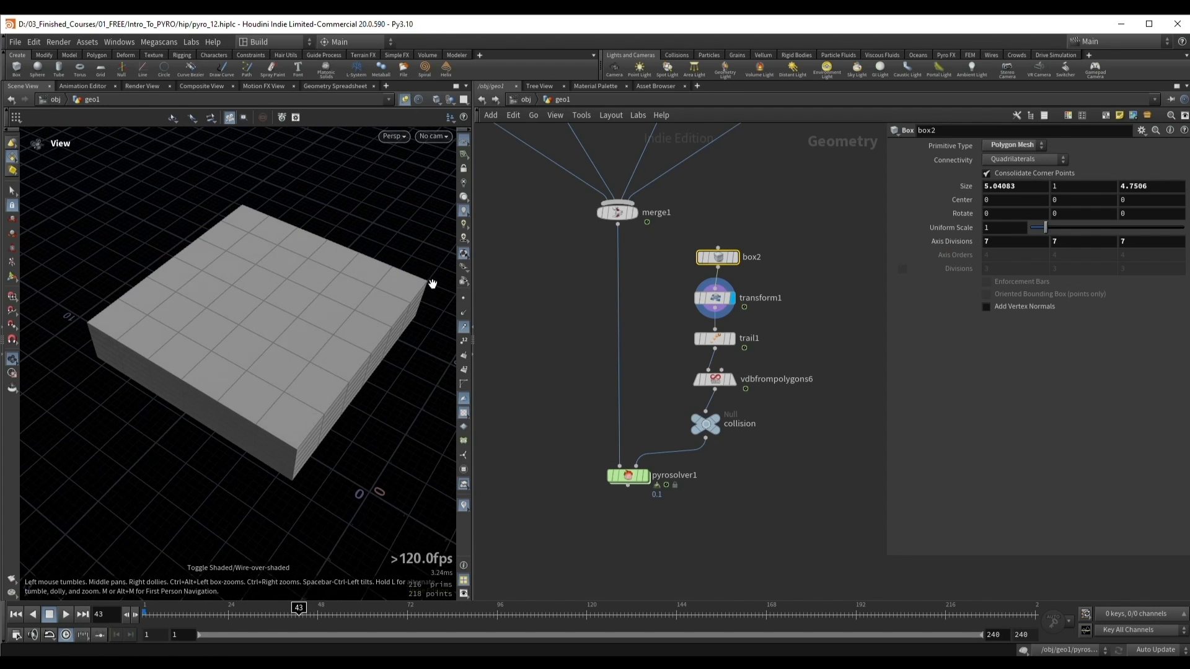
pyautogui.moveTo(950, 241); pyautogui.dragTo(1013, 240, button='middle')
# Step: Display the Trail node and examine the velocity trails across the subdivided box at frame 43
pyautogui.click(714, 339)
pyautogui.click(732, 339)
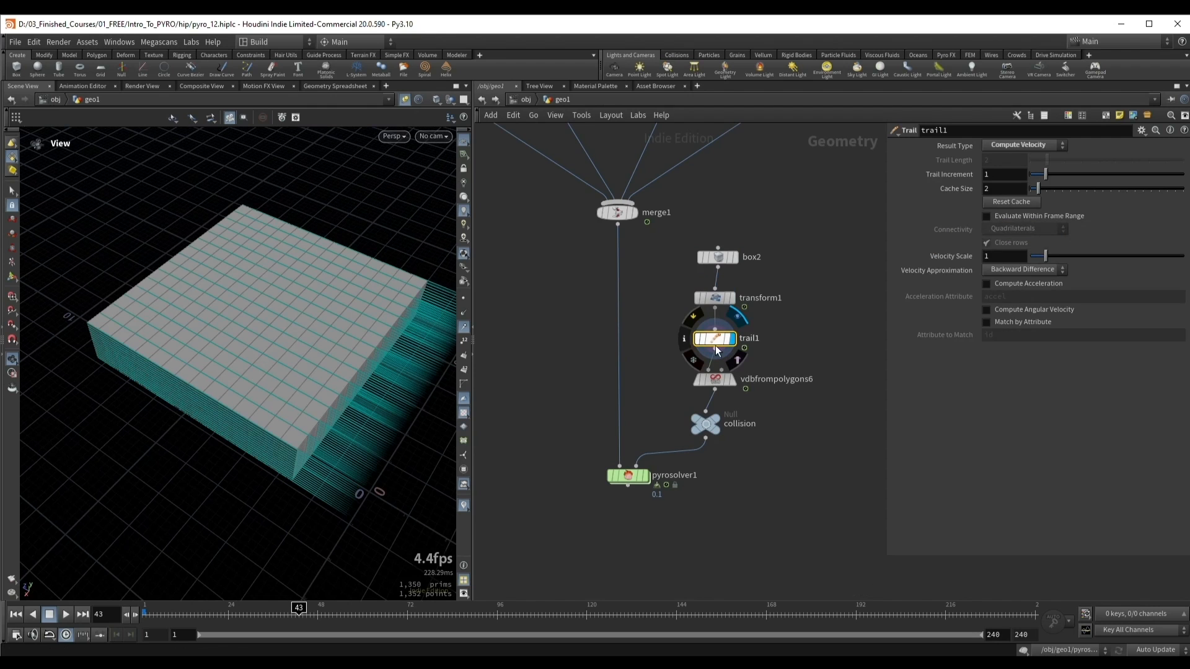
pyautogui.moveTo(284, 355); pyautogui.dragTo(199, 261)
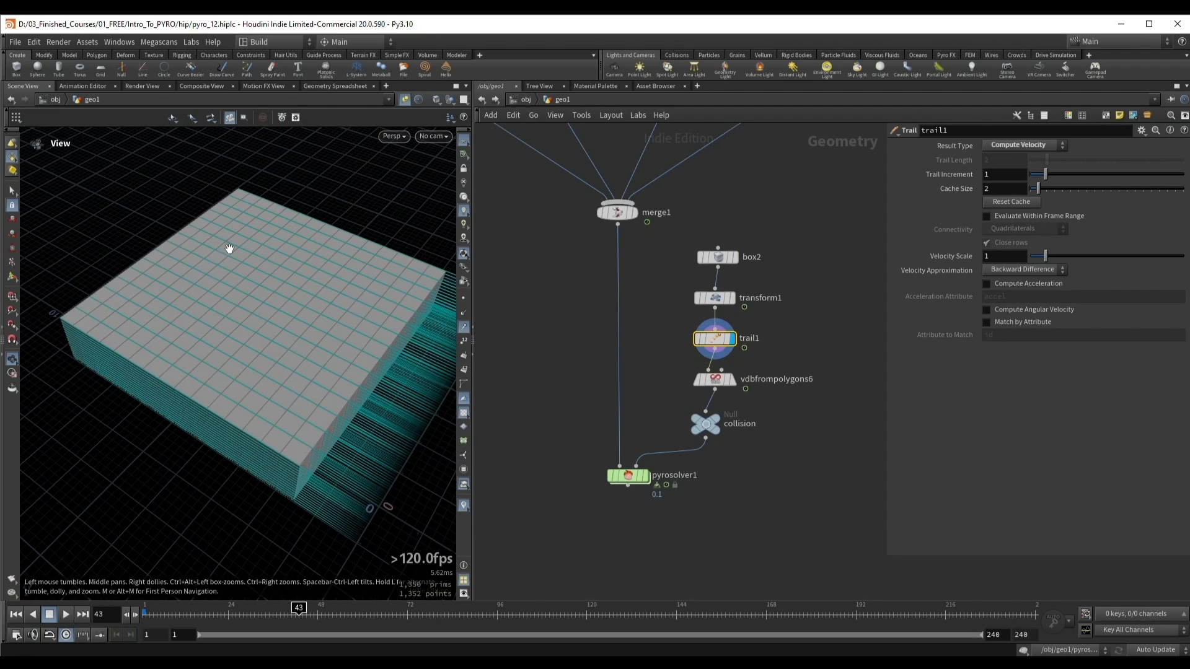
pyautogui.moveTo(291, 332); pyautogui.dragTo(267, 316)
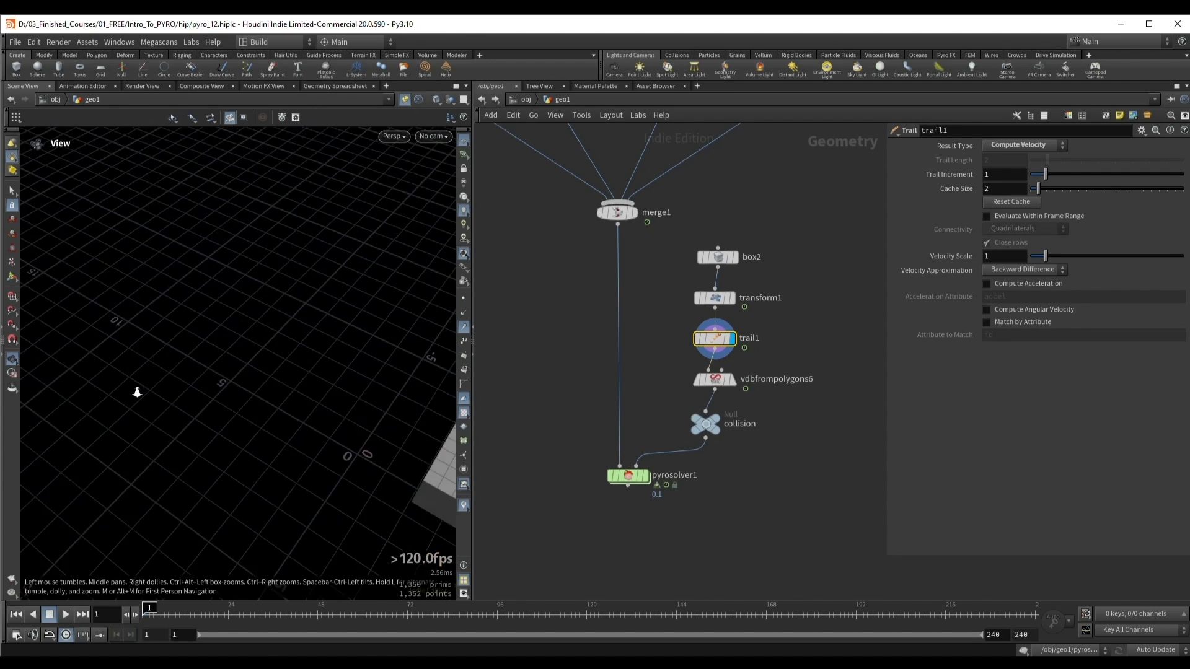
# Step: Display the pyro solver and simulate from frame 1 to test the smoke against the moving collider
pyautogui.moveTo(138, 390); pyautogui.dragTo(263, 357)
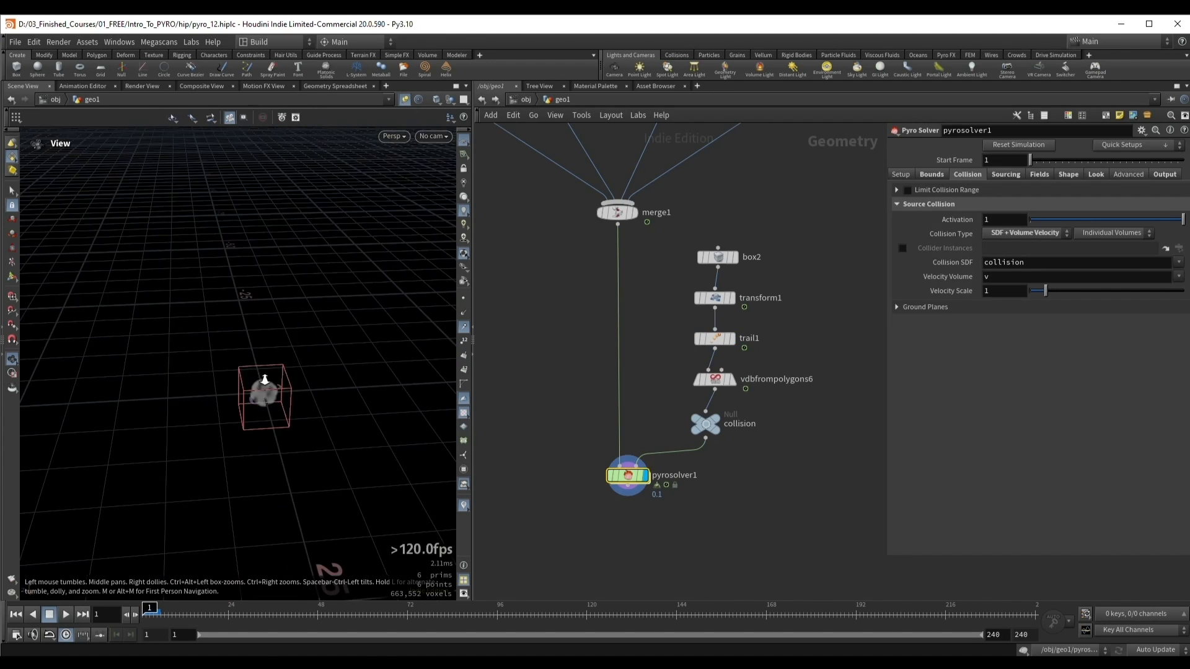
pyautogui.scroll(4, 265, 380)
pyautogui.press('Up')
pyautogui.scroll(3, 306, 377)
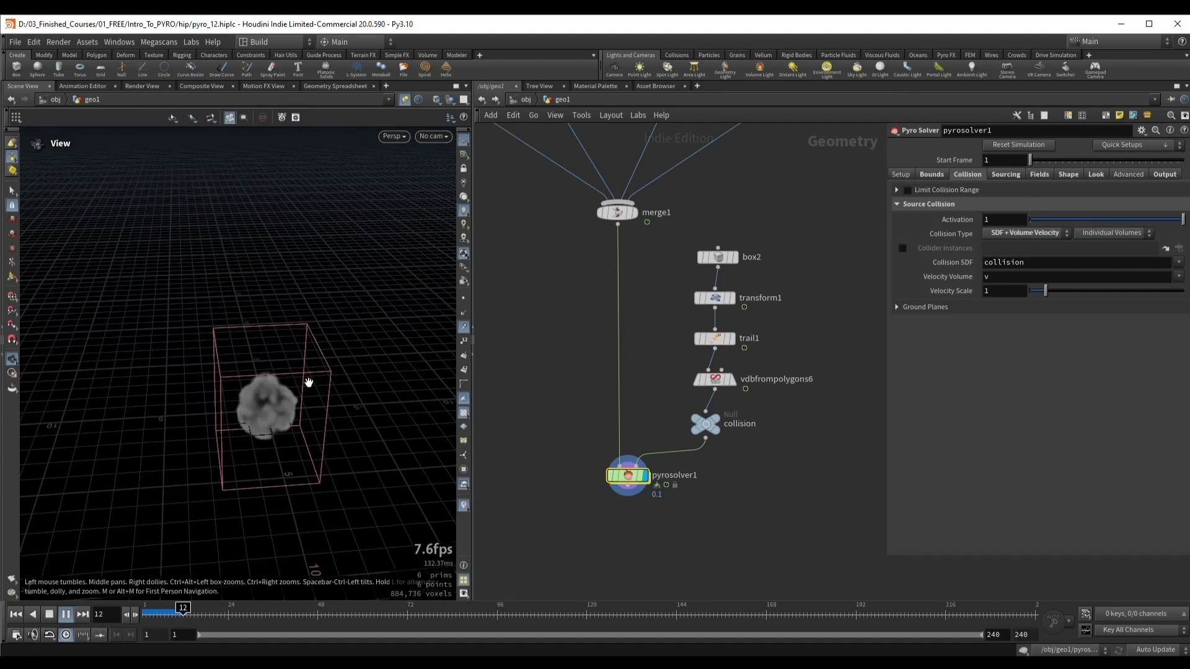
pyautogui.moveTo(286, 358); pyautogui.dragTo(282, 328)
pyautogui.press('Up')
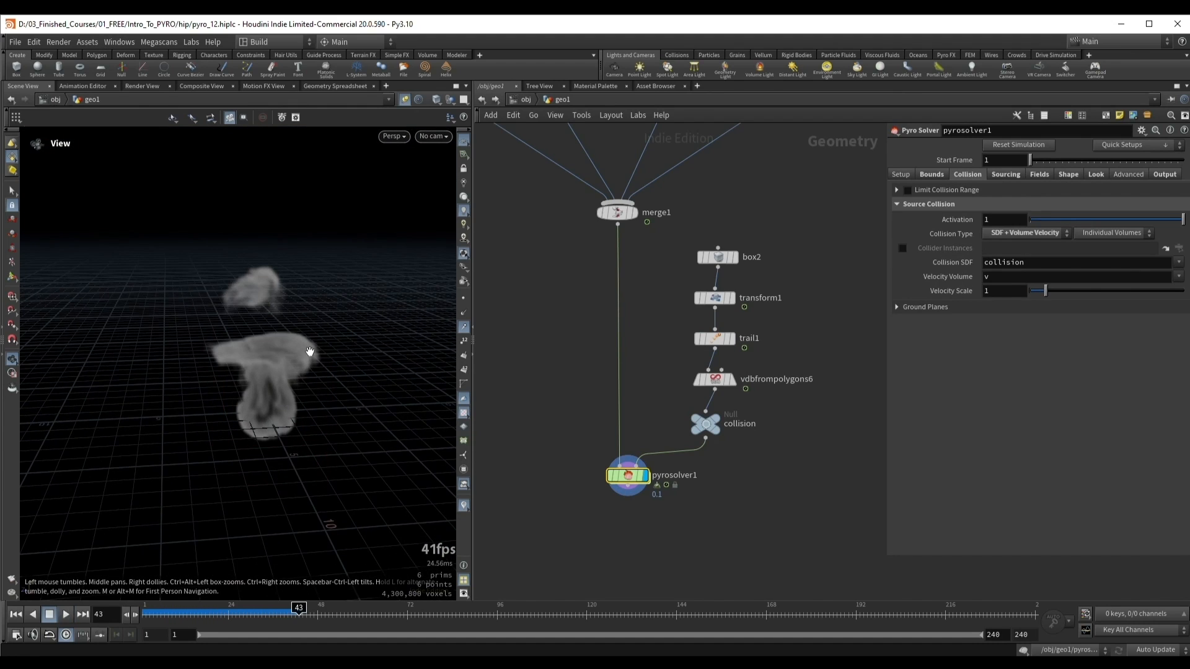
pyautogui.moveTo(308, 354)
pyautogui.mouseDown()
pyautogui.moveTo(292, 357)
pyautogui.moveTo(301, 345)
pyautogui.mouseUp()
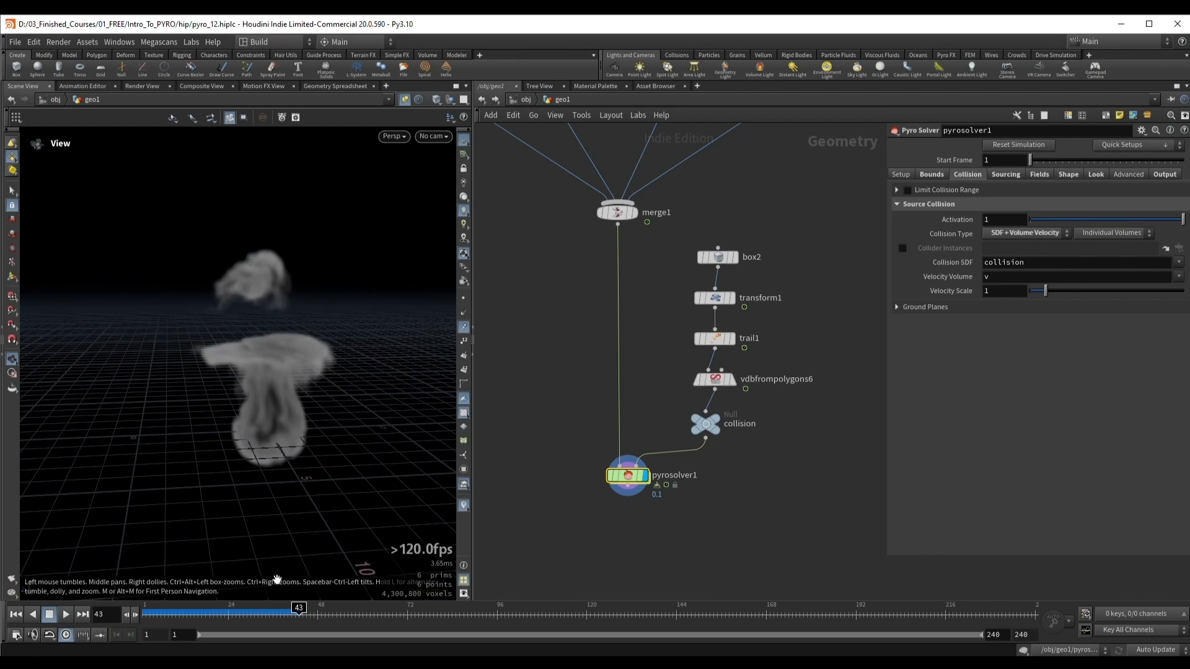
# Step: Scrub and replay the cached frames from about 34 onward to examine how the moving collider pushes and drags the smoke
pyautogui.moveTo(270, 614); pyautogui.dragTo(285, 614)
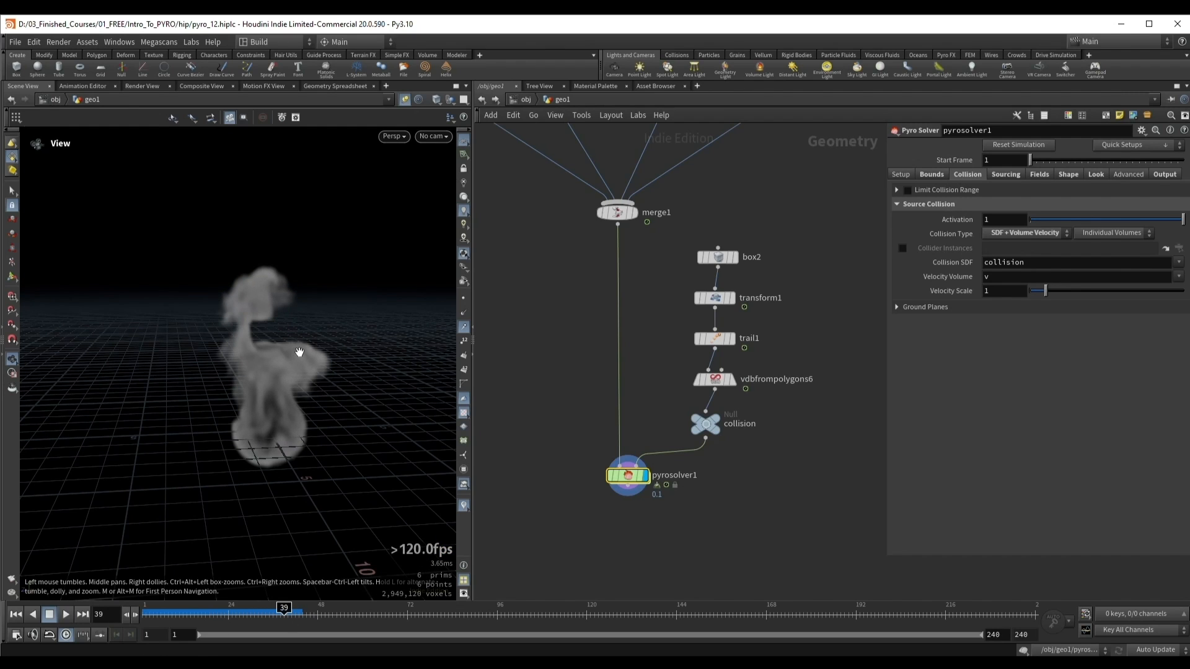
pyautogui.press('Up')
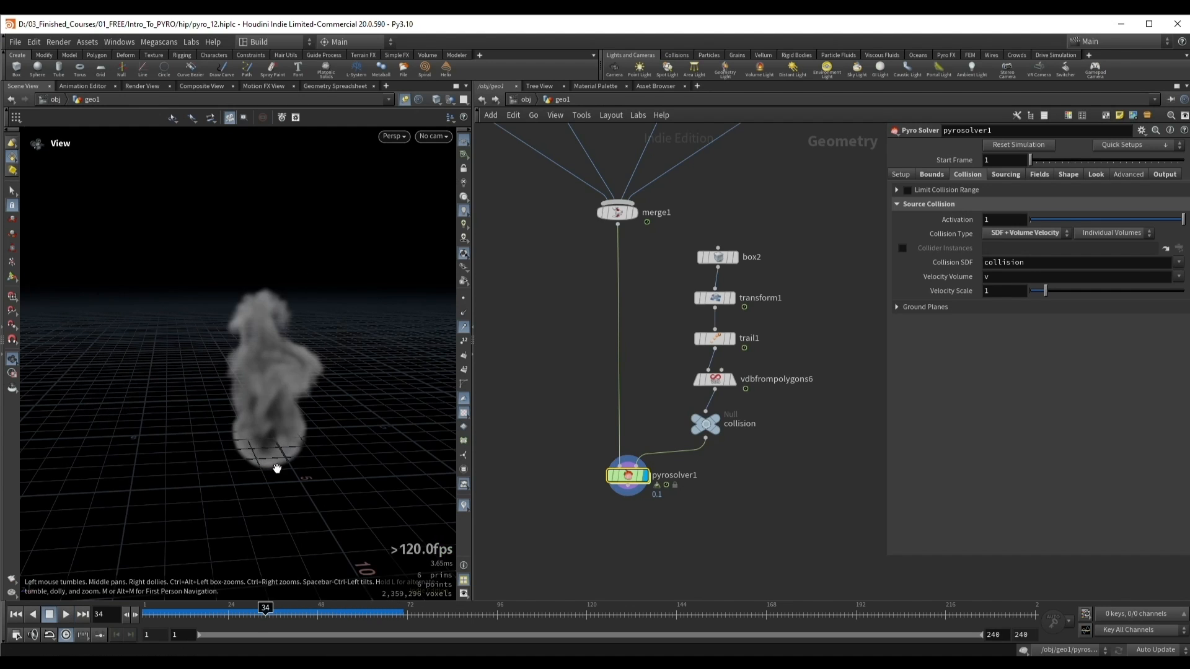
pyautogui.press('Up')
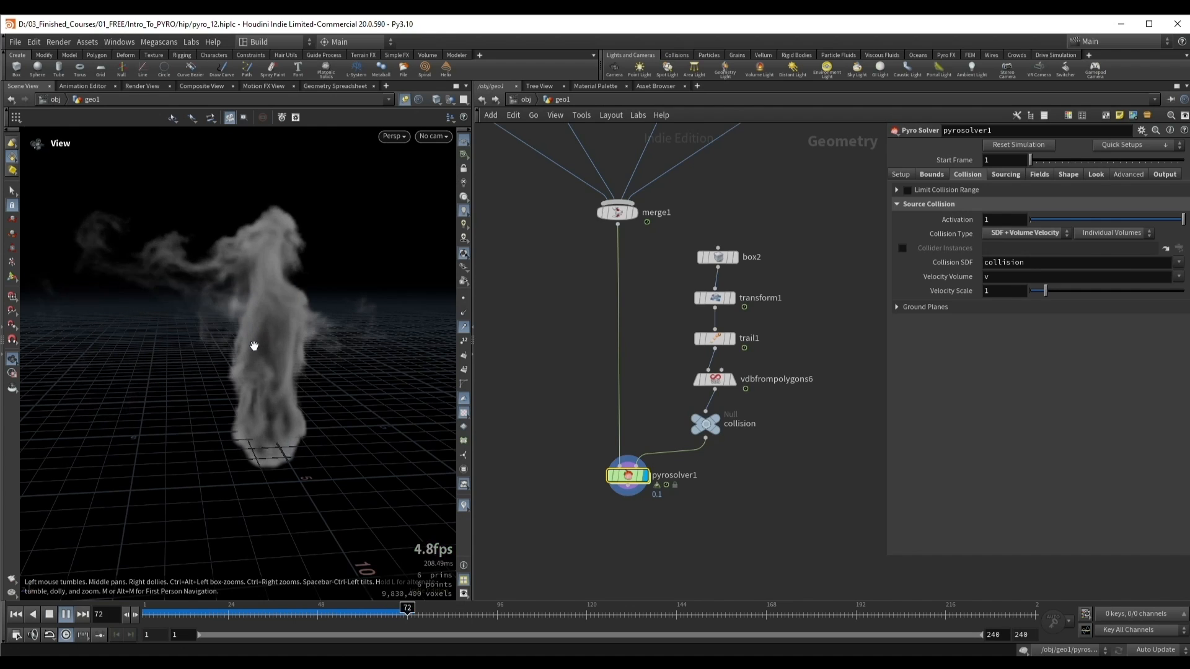
pyautogui.press('Up')
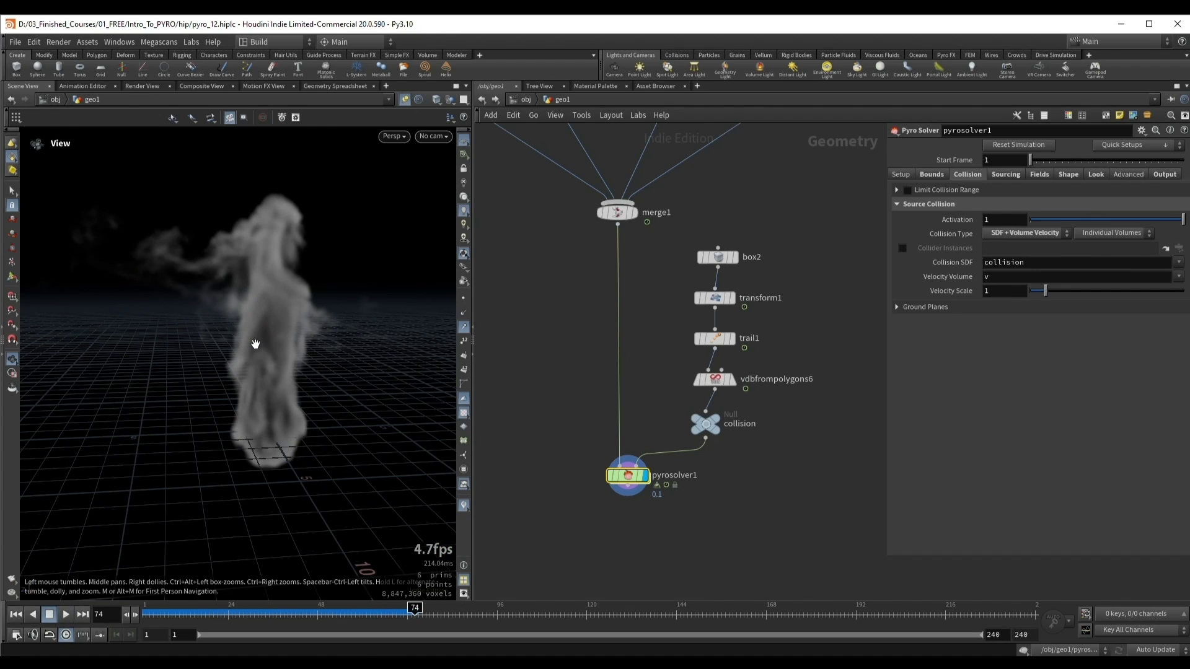
pyautogui.click(270, 612)
pyautogui.press('Up')
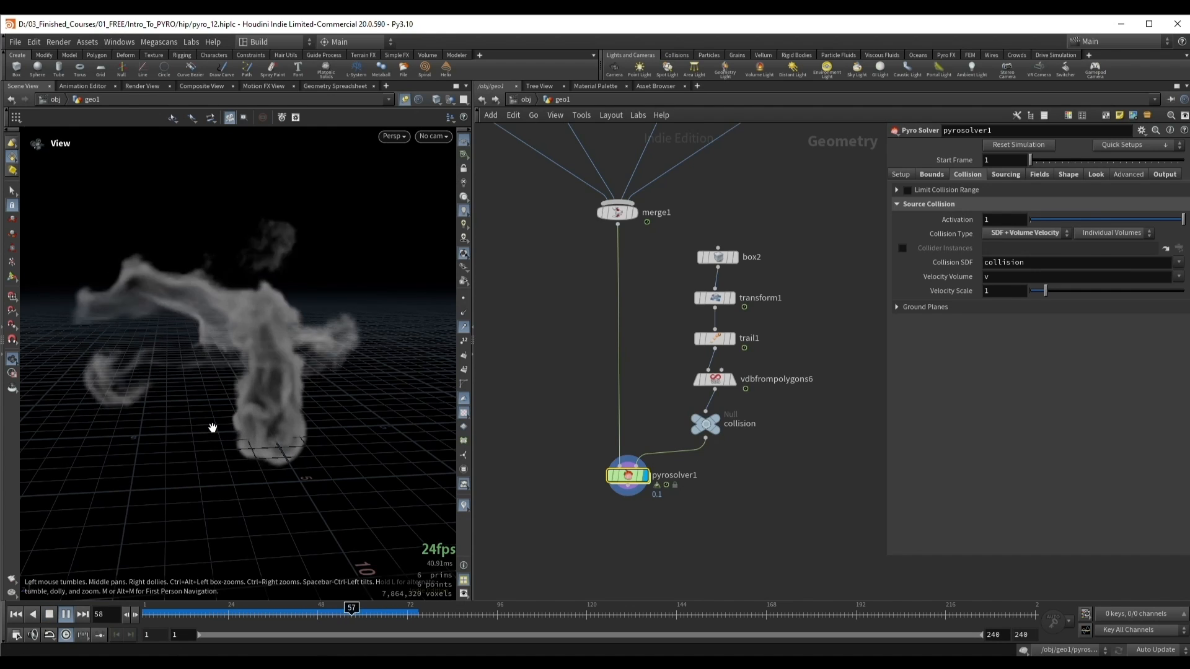
pyautogui.press('Up')
pyautogui.click(291, 612)
pyautogui.press('Up')
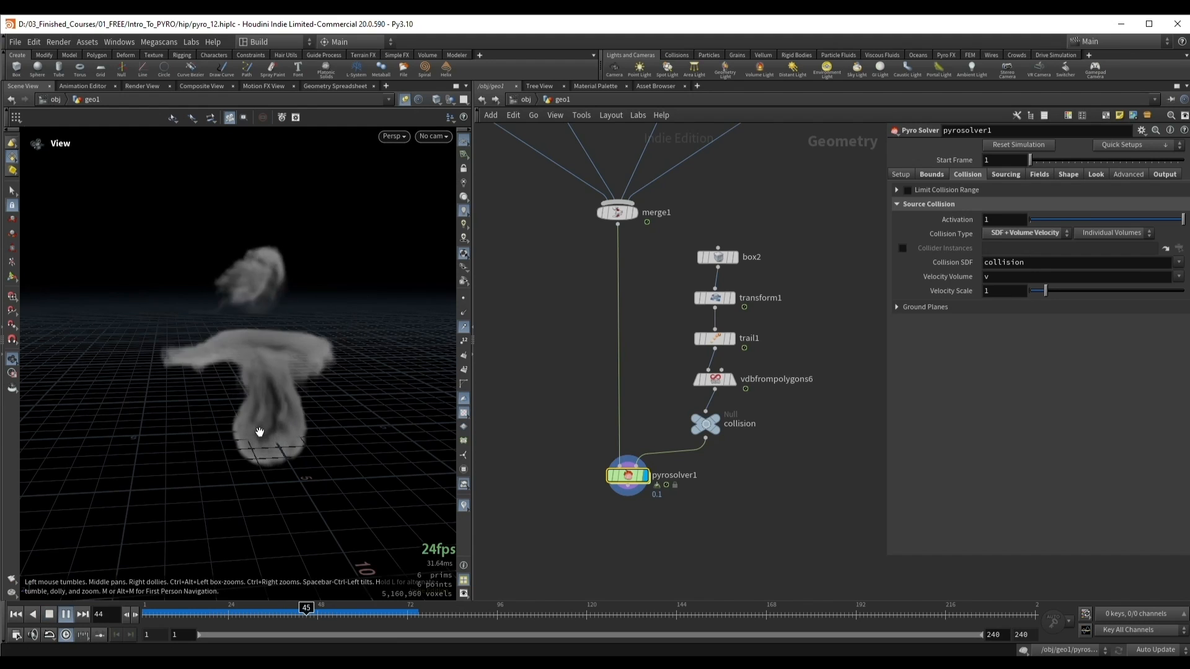
pyautogui.press('Up')
pyautogui.moveTo(259, 431); pyautogui.dragTo(302, 342)
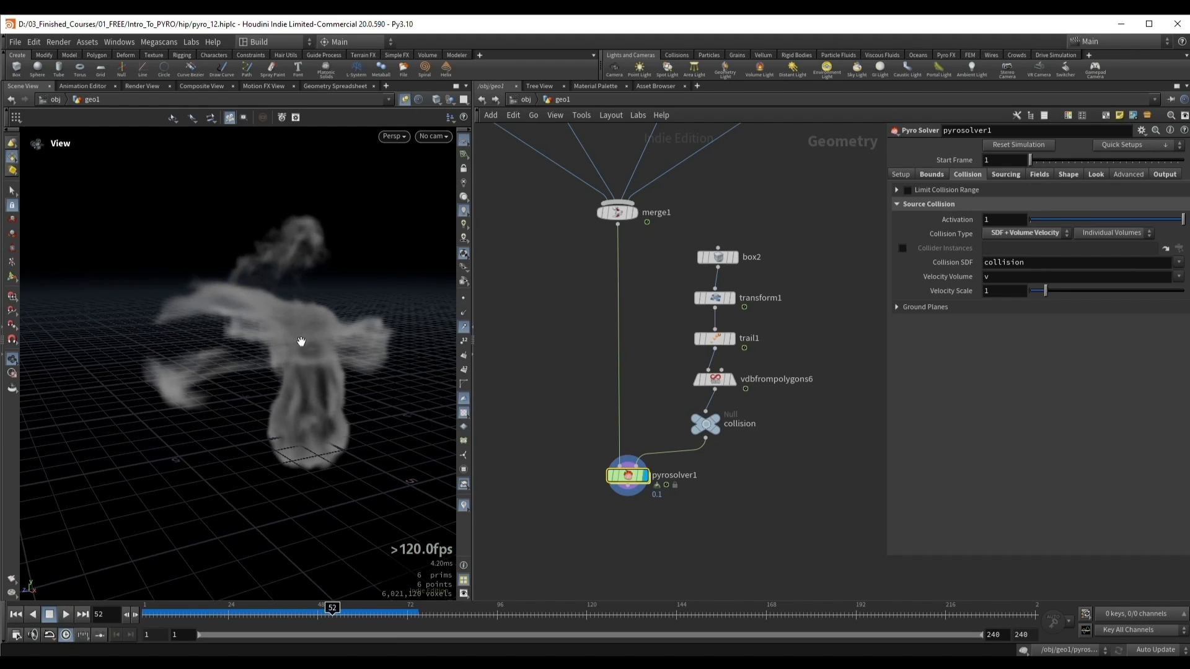
# Step: Scrub the cached frames between about 52 and 57 to examine how the collider drags the smoke
pyautogui.moveTo(333, 615)
pyautogui.mouseDown()
pyautogui.moveTo(288, 617)
pyautogui.moveTo(380, 617)
pyautogui.moveTo(345, 616)
pyautogui.mouseUp()
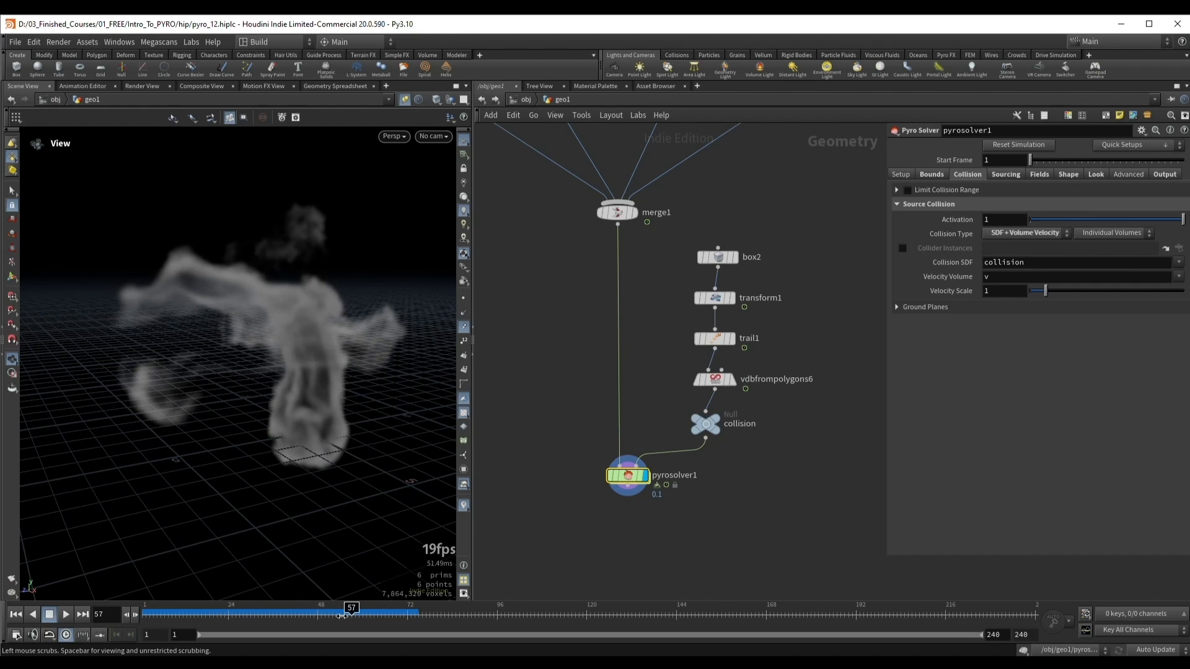
pyautogui.moveTo(342, 616)
pyautogui.mouseDown()
pyautogui.moveTo(367, 617)
pyautogui.moveTo(284, 614)
pyautogui.moveTo(390, 613)
pyautogui.moveTo(325, 614)
pyautogui.moveTo(370, 616)
pyautogui.moveTo(327, 613)
pyautogui.moveTo(344, 614)
pyautogui.mouseUp()
pyautogui.moveTo(217, 372); pyautogui.dragTo(251, 362)
# Step: Return to frame 1 and duplicate the pyro solver beside the original, keeping the same source and collision inputs
pyautogui.moveTo(619, 516); pyautogui.dragTo(595, 420, button='middle')
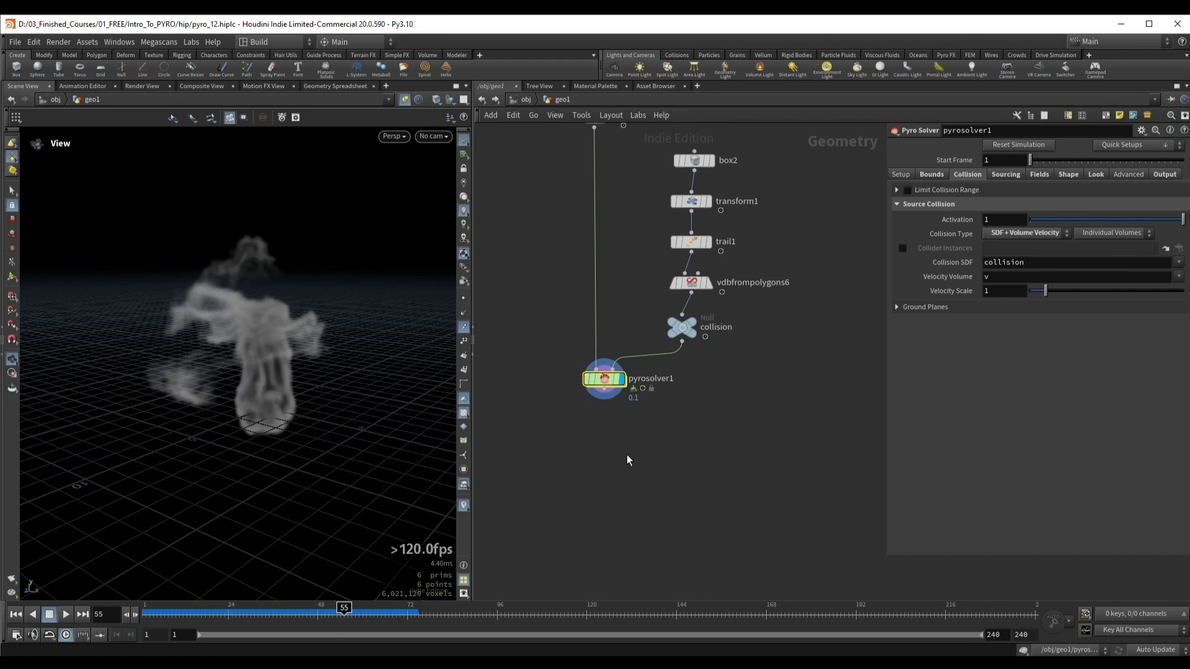
pyautogui.hotkey('ctrl', 'Up')
pyautogui.moveTo(603, 380); pyautogui.dragTo(753, 480)
# Step: Append a Transform node to the duplicated pyro solver and move its smoke about 6.52 units along X
pyautogui.click(761, 428)
pyautogui.write('tran')
pyautogui.press('Return')
pyautogui.press('Return')
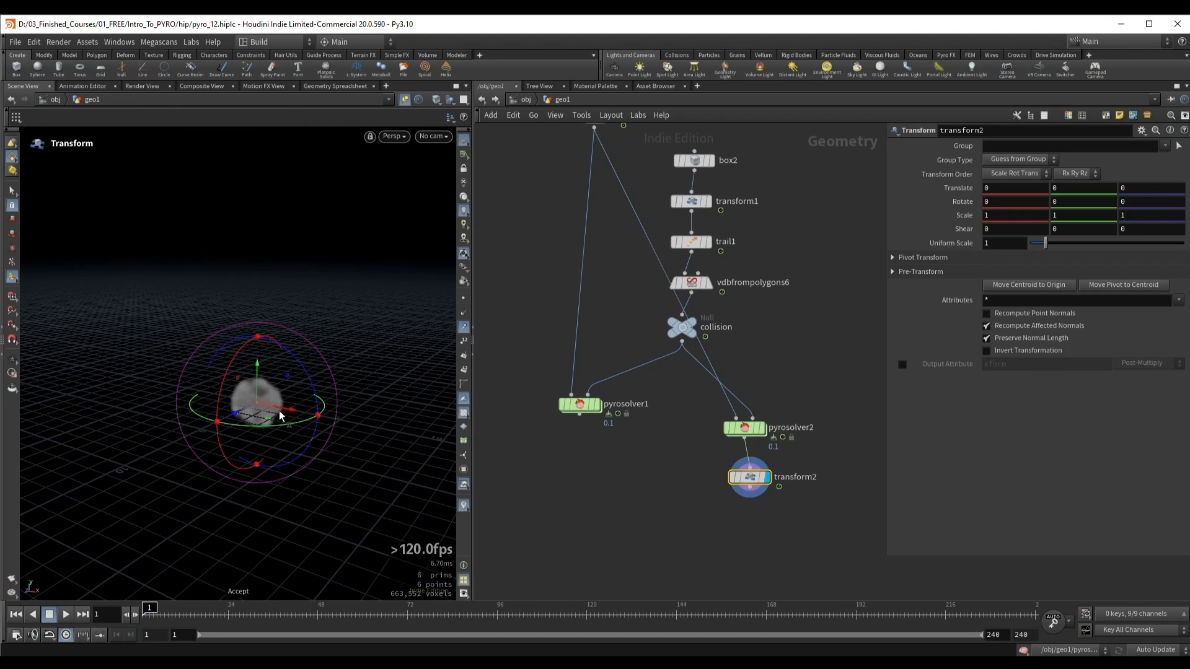
pyautogui.moveTo(275, 405); pyautogui.dragTo(400, 429)
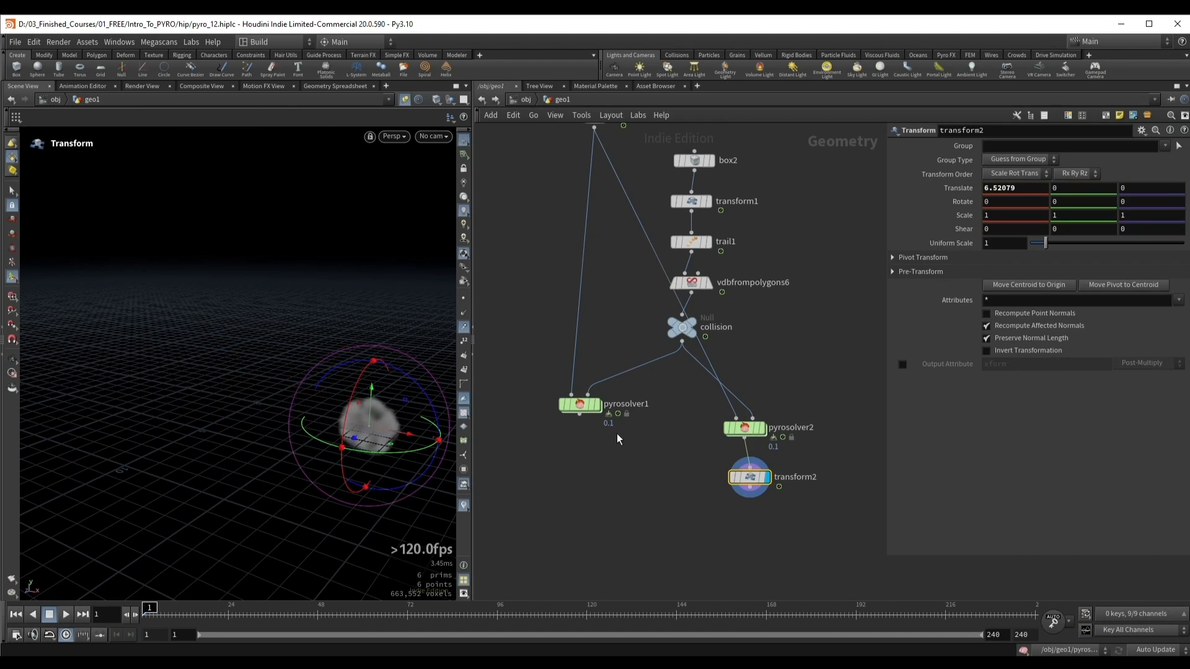
# Step: Merge the original pyro solver with the offset copy and display the Merge node
pyautogui.moveTo(601, 533)
pyautogui.mouseDown()
pyautogui.moveTo(602, 521)
pyautogui.moveTo(619, 545)
pyautogui.mouseUp()
pyautogui.write('merge')
pyautogui.press('Return')
pyautogui.click(616, 530)
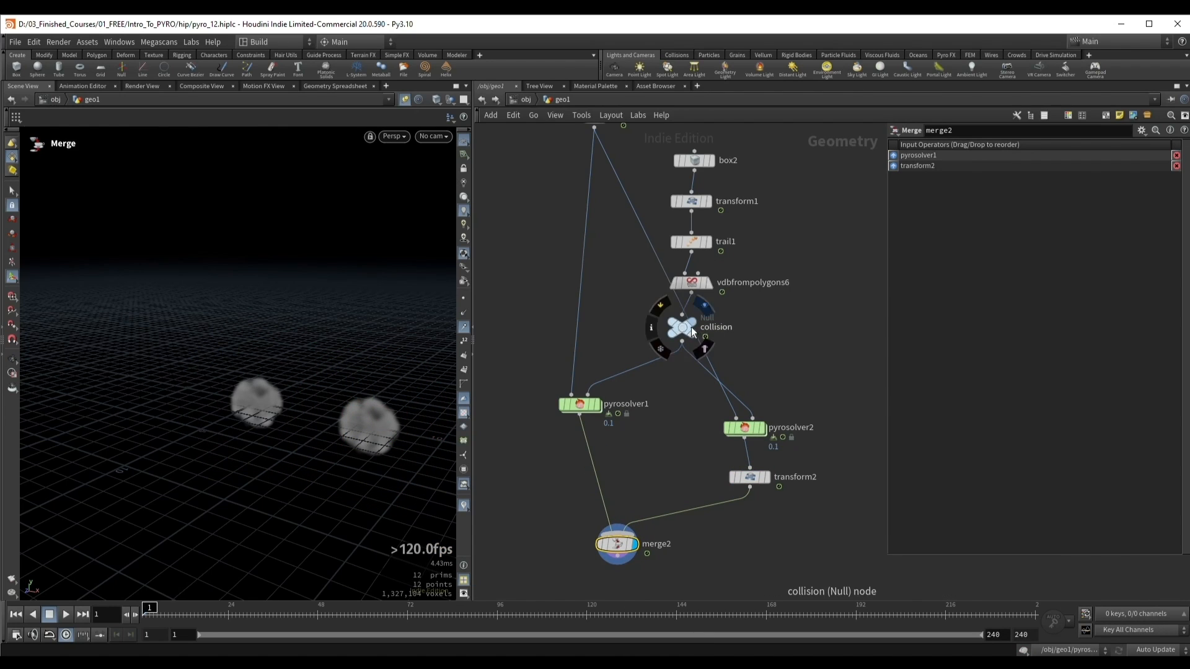
# Step: Duplicate the collision null and VDB from Polygons into a separate collider branch for the second solver, and spread the two branches apart
pyautogui.keyDown('alt'); pyautogui.moveTo(694, 327); pyautogui.dragTo(753, 417); pyautogui.keyUp('alt')
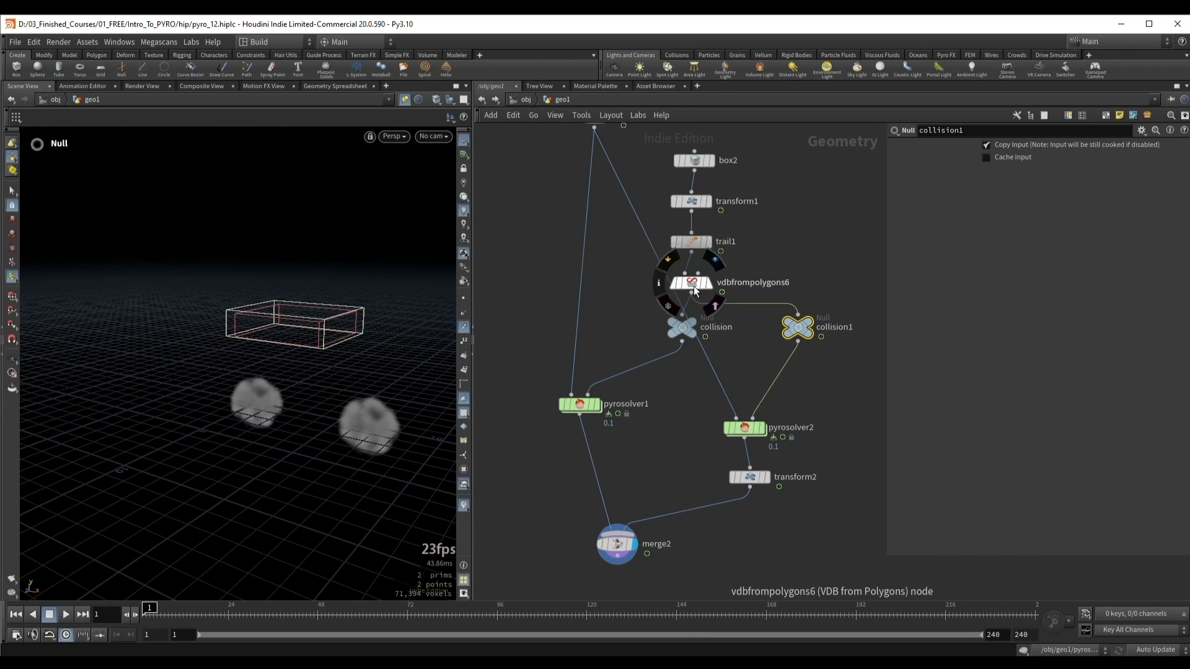
pyautogui.keyDown('alt'); pyautogui.moveTo(694, 285); pyautogui.dragTo(815, 363); pyautogui.keyUp('alt')
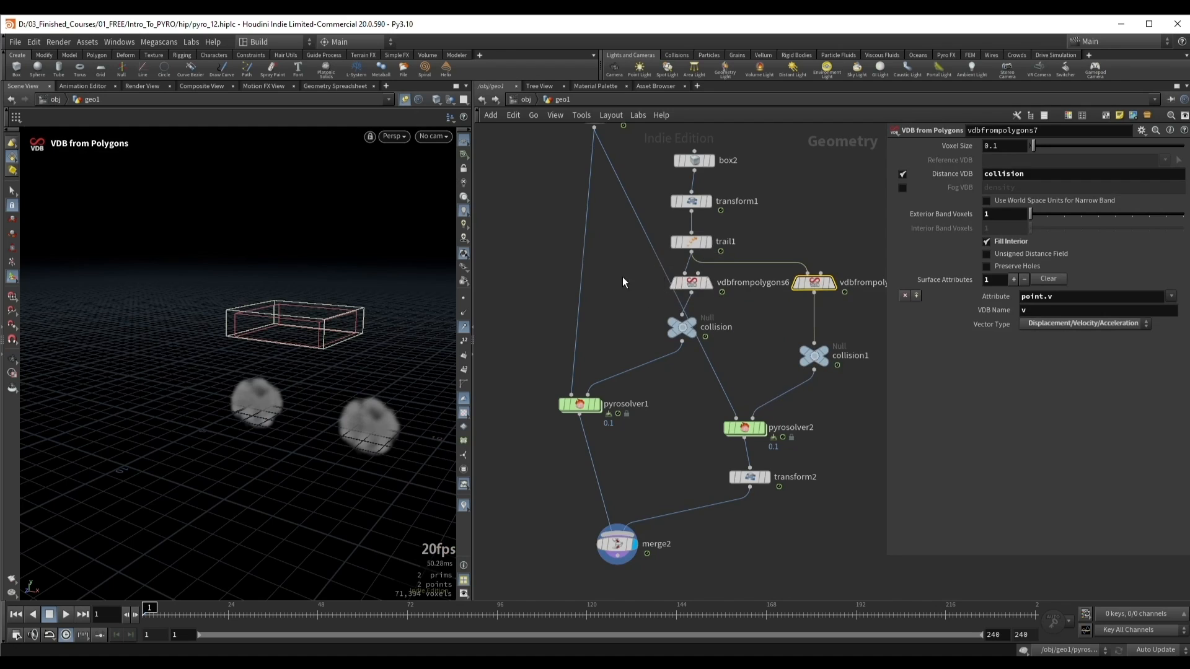
pyautogui.moveTo(622, 270); pyautogui.dragTo(700, 341)
pyautogui.moveTo(692, 285); pyautogui.dragTo(637, 297)
pyautogui.click(770, 303)
pyautogui.moveTo(781, 307); pyautogui.dragTo(690, 331, button='middle')
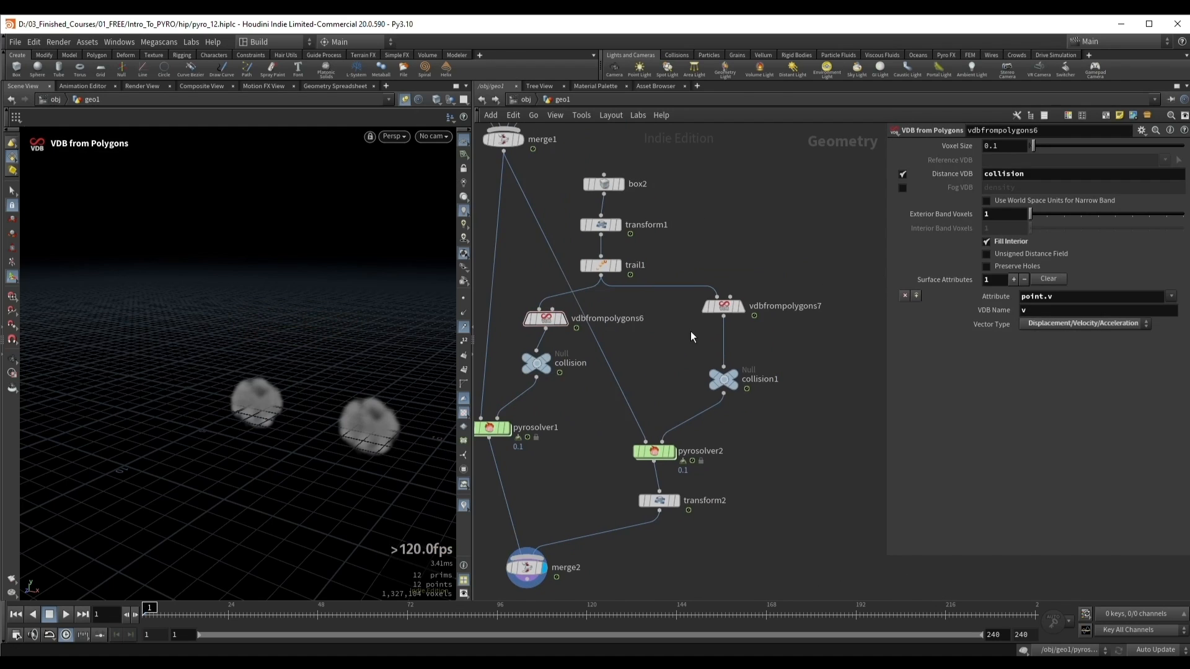
# Step: Clear the surface attributes on the duplicated VDB from Polygons, display it and check its VDBs in the node info
pyautogui.click(723, 311)
pyautogui.click(1056, 281)
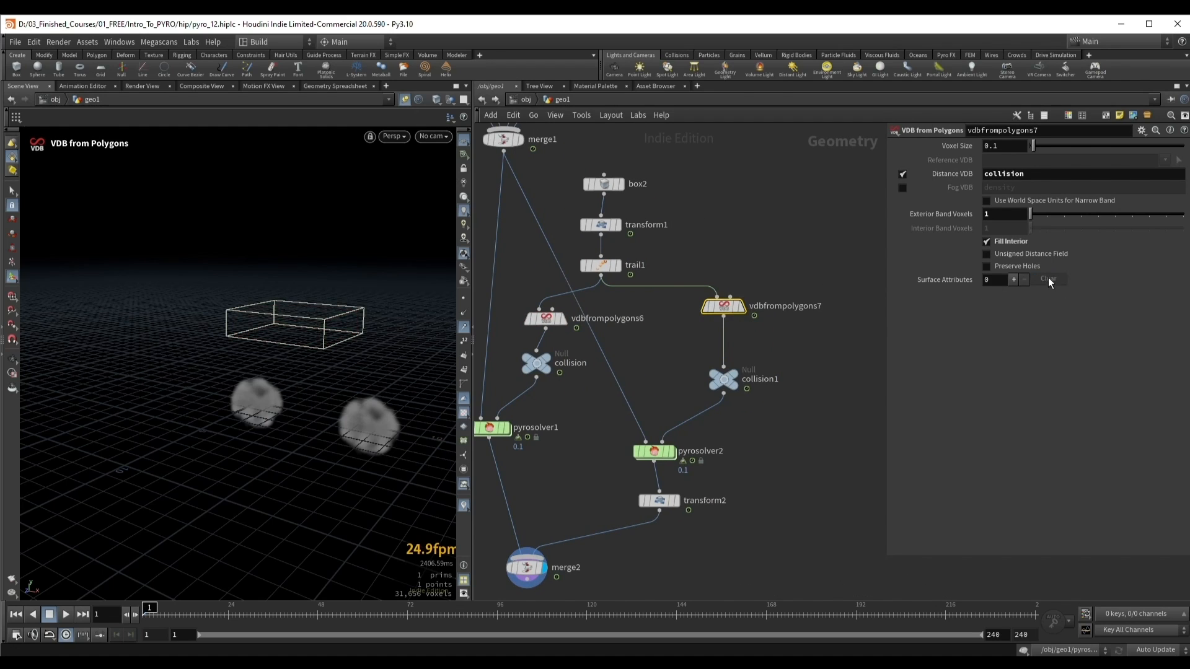
pyautogui.press('r')
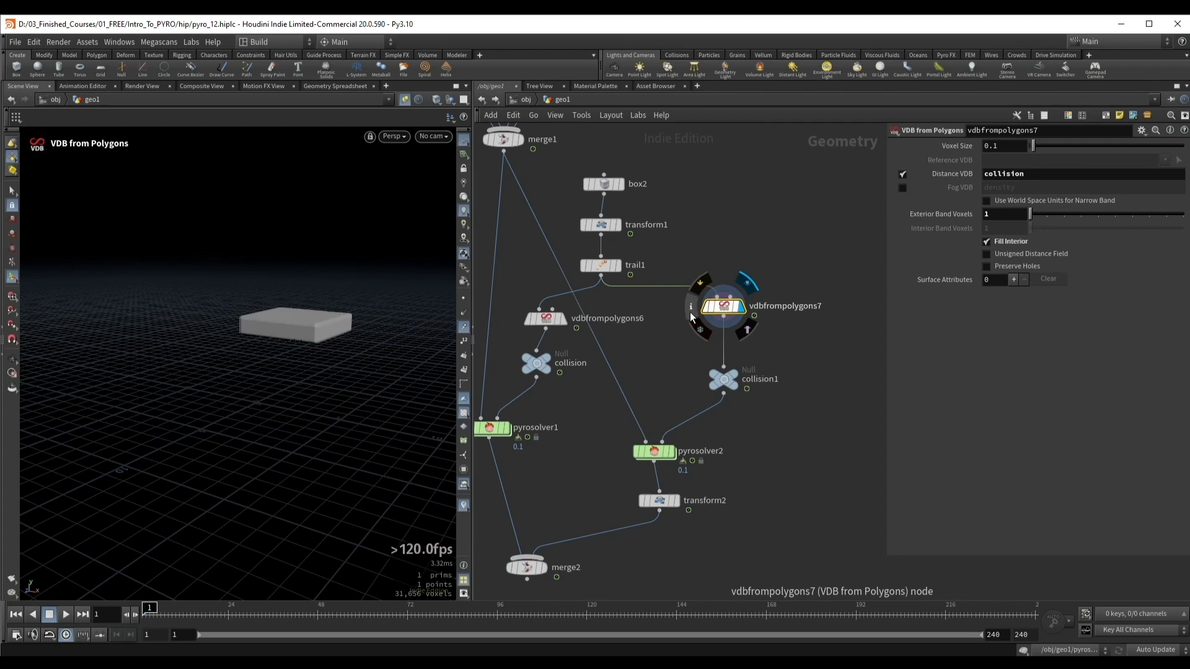
pyautogui.click(691, 311)
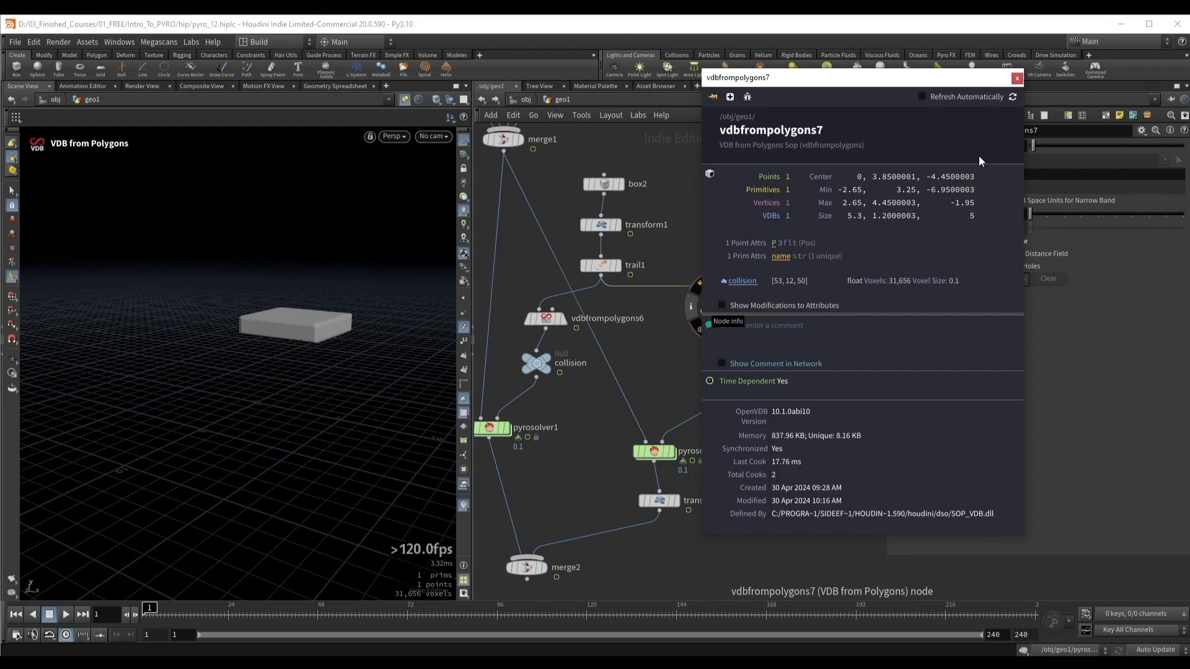
pyautogui.click(1017, 78)
# Step: Display the original VDB from Polygons and inspect its VDBs in the node info for comparison
pyautogui.moveTo(525, 299); pyautogui.dragTo(590, 317, button='middle')
pyautogui.click(606, 328)
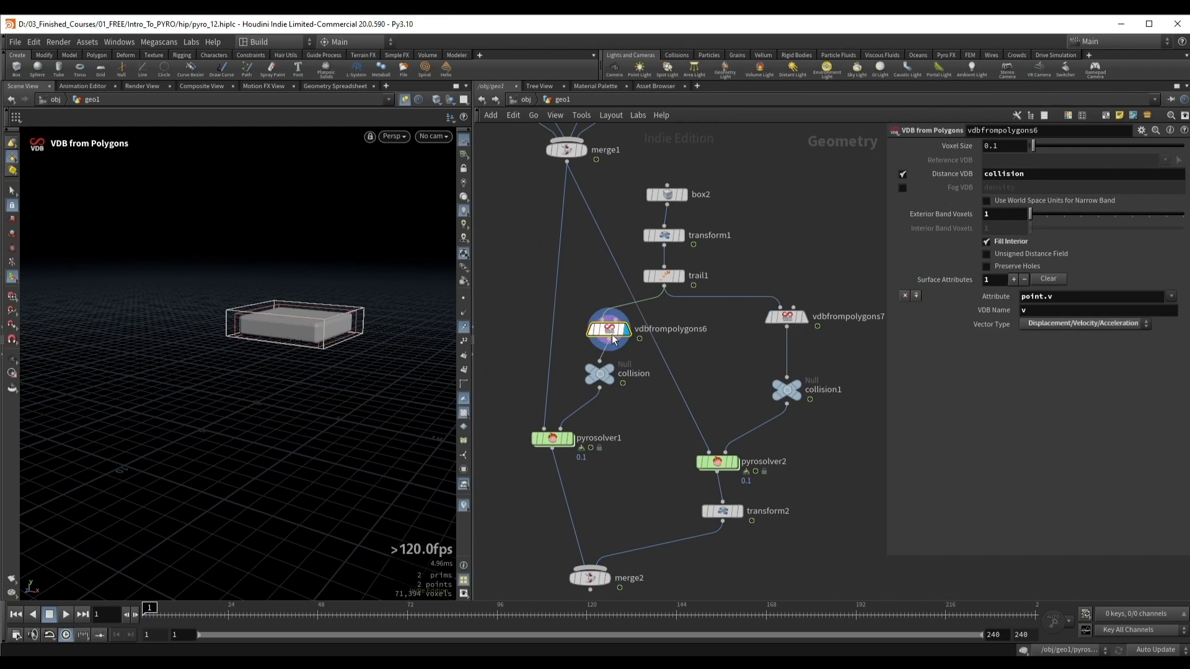
pyautogui.click(577, 331)
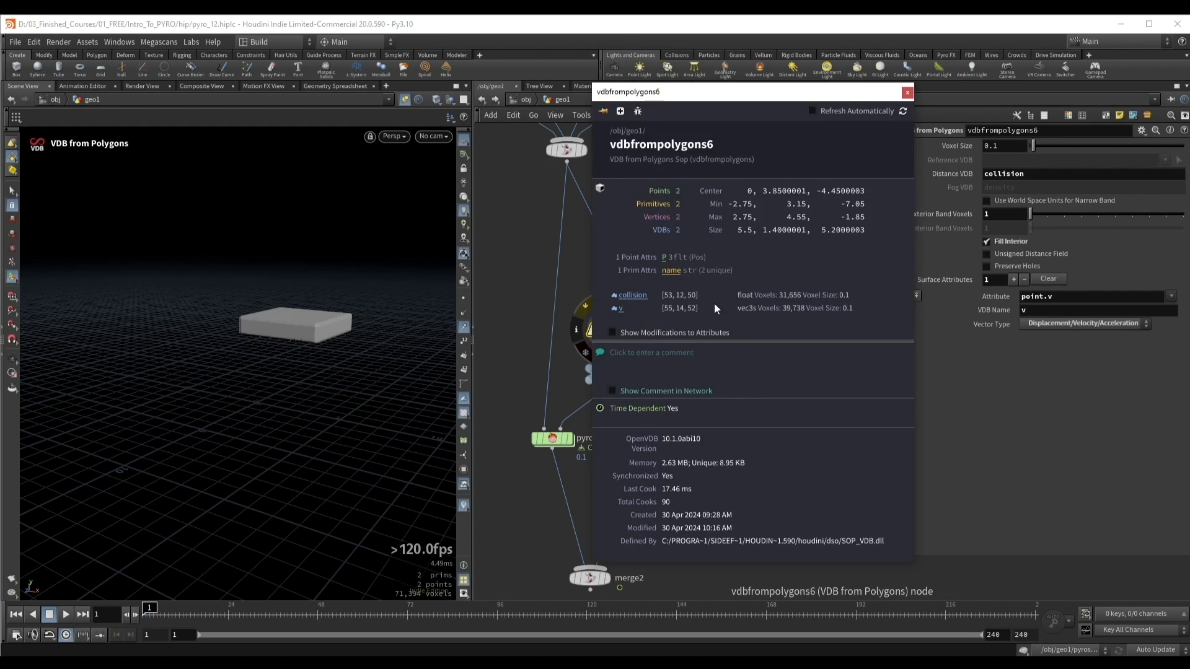
pyautogui.click(908, 92)
# Step: Display the merge of both solvers and simulate from frame 1 with the two smoke plumes side by side
pyautogui.moveTo(648, 516); pyautogui.dragTo(656, 466, button='middle')
pyautogui.moveTo(531, 509); pyautogui.dragTo(633, 563)
pyautogui.press('r')
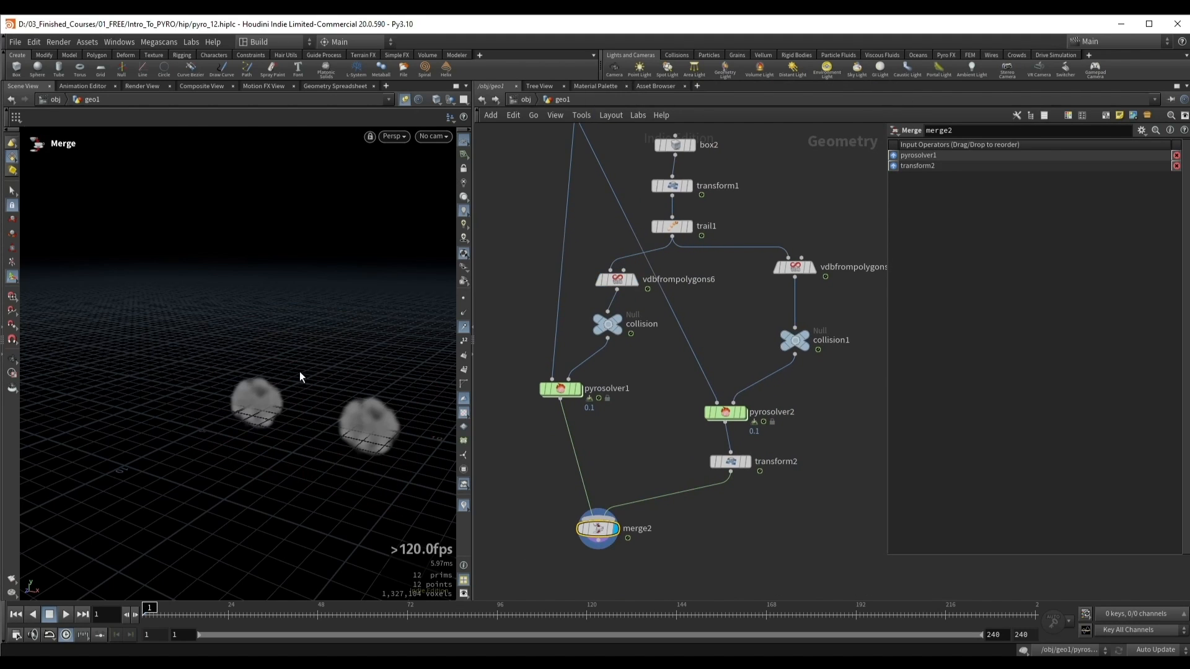
pyautogui.press('Escape')
pyautogui.moveTo(326, 360); pyautogui.dragTo(294, 365)
pyautogui.press('Up')
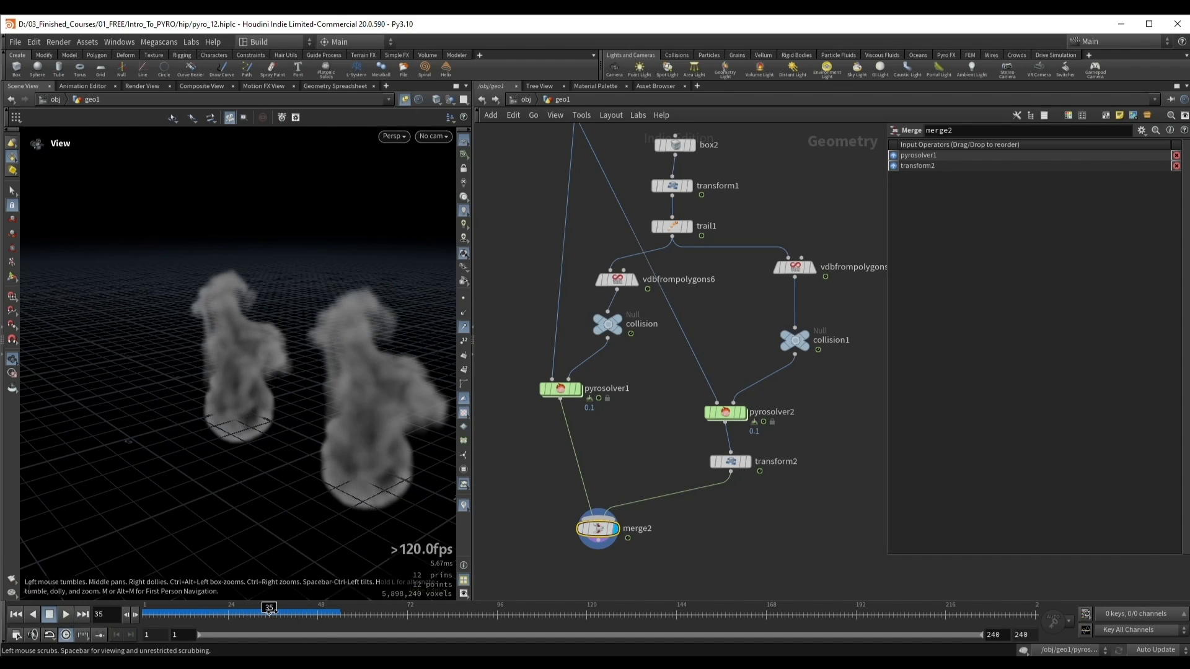
# Step: Scrub the cached frames from several angles to compare the smoke with and without collider velocity
pyautogui.moveTo(271, 613); pyautogui.dragTo(318, 615)
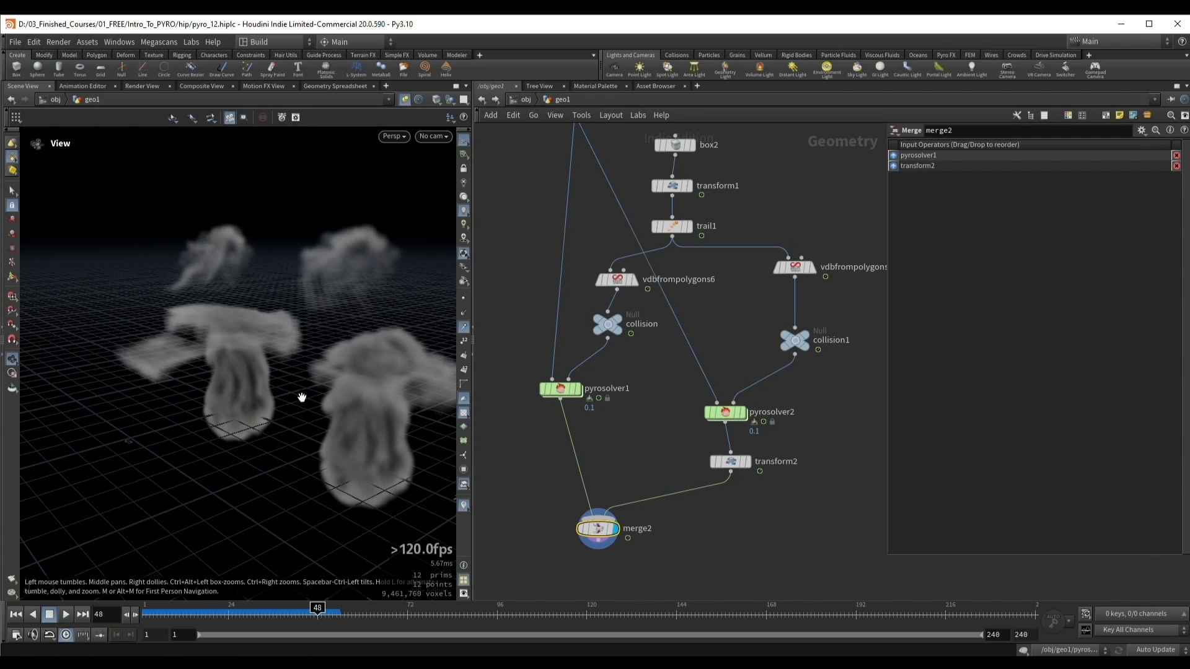
pyautogui.moveTo(302, 397); pyautogui.dragTo(281, 372)
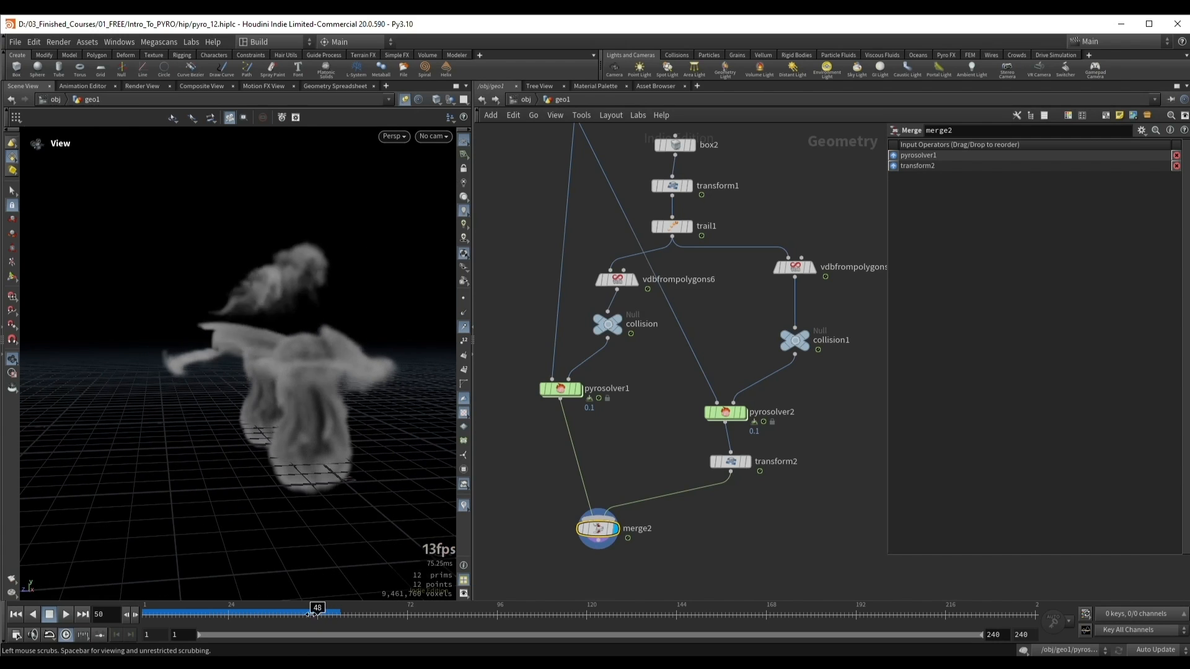
pyautogui.moveTo(313, 612)
pyautogui.mouseDown()
pyautogui.moveTo(273, 613)
pyautogui.moveTo(326, 623)
pyautogui.moveTo(273, 618)
pyautogui.moveTo(333, 615)
pyautogui.mouseUp()
pyautogui.moveTo(268, 322); pyautogui.dragTo(301, 568)
pyautogui.moveTo(324, 614); pyautogui.dragTo(276, 613)
pyautogui.moveTo(280, 357); pyautogui.dragTo(310, 297)
pyautogui.moveTo(277, 614); pyautogui.dragTo(294, 616)
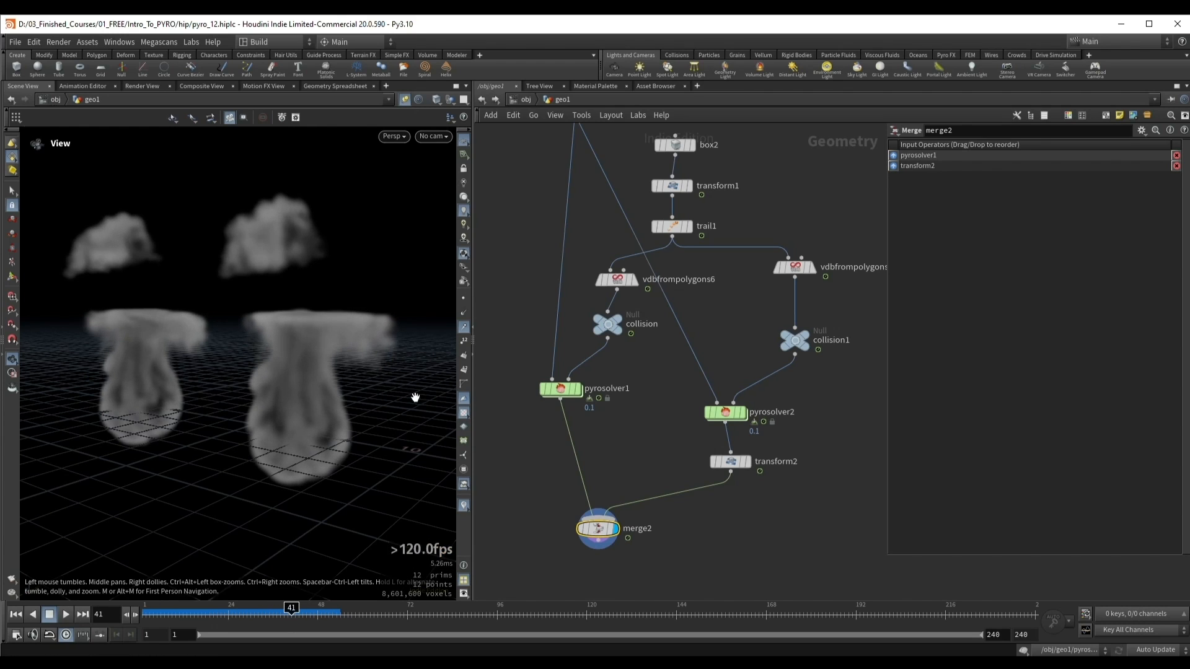
pyautogui.click(295, 614)
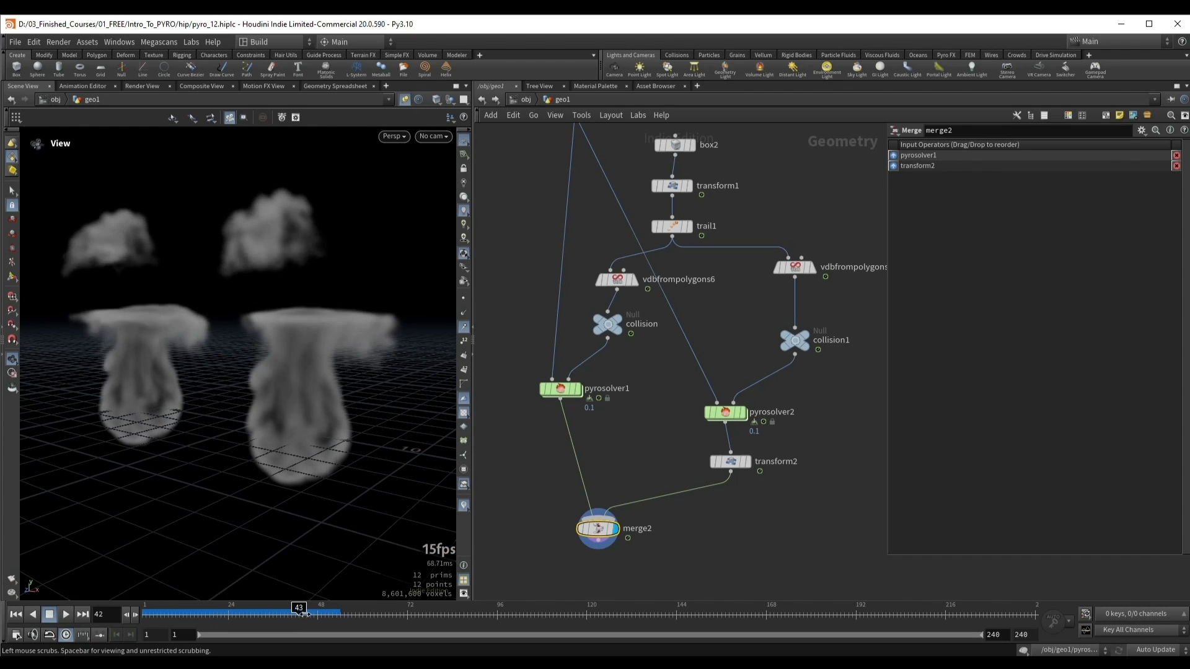
pyautogui.moveTo(295, 614)
pyautogui.mouseDown()
pyautogui.moveTo(276, 613)
pyautogui.moveTo(311, 613)
pyautogui.mouseUp()
# Step: Select the original pyro solver to review its source collision velocity settings
pyautogui.moveTo(590, 381); pyautogui.dragTo(592, 383)
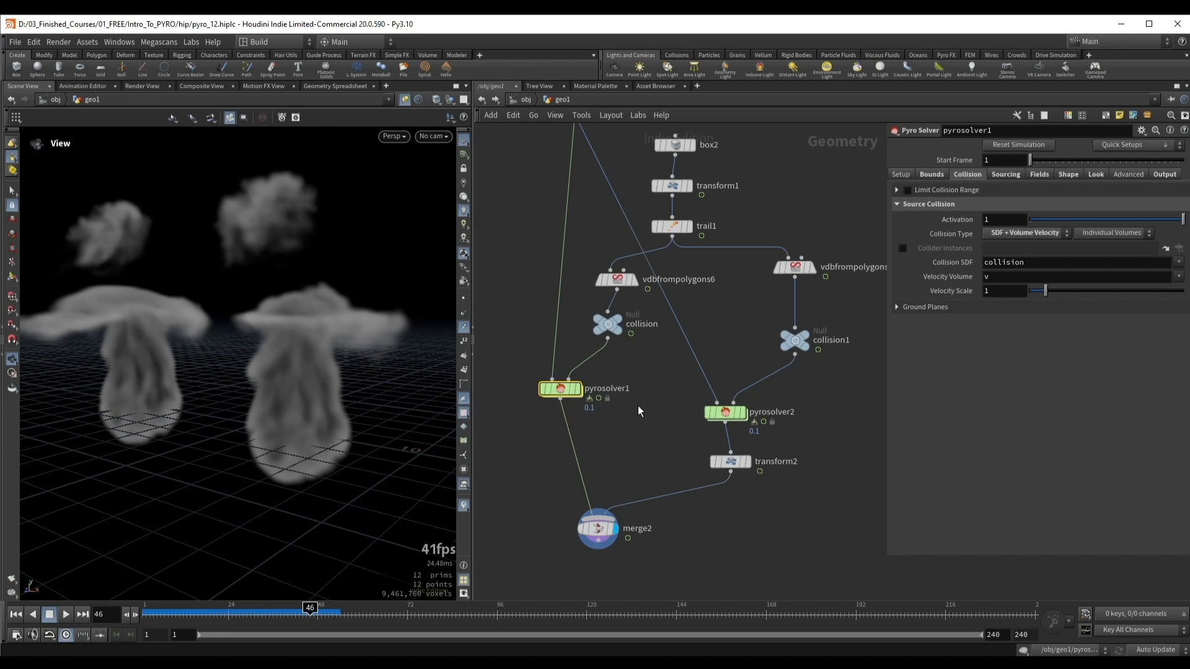
pyautogui.moveTo(637, 405); pyautogui.dragTo(649, 445, button='middle')
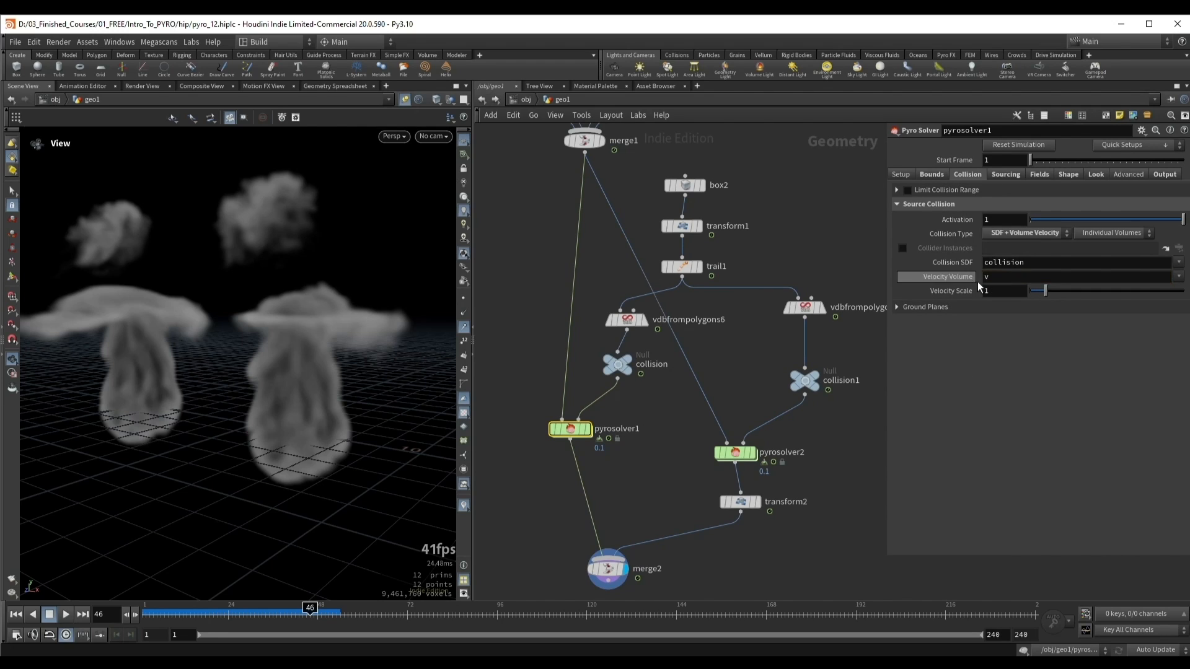
# Step: Examine the velocity volume setting of pyrosolver1 and the Fog VDB name on vdbfrompolygons2 in the velocity source network
pyautogui.doubleClick(1002, 279)
pyautogui.scroll(-3, 781, 226)
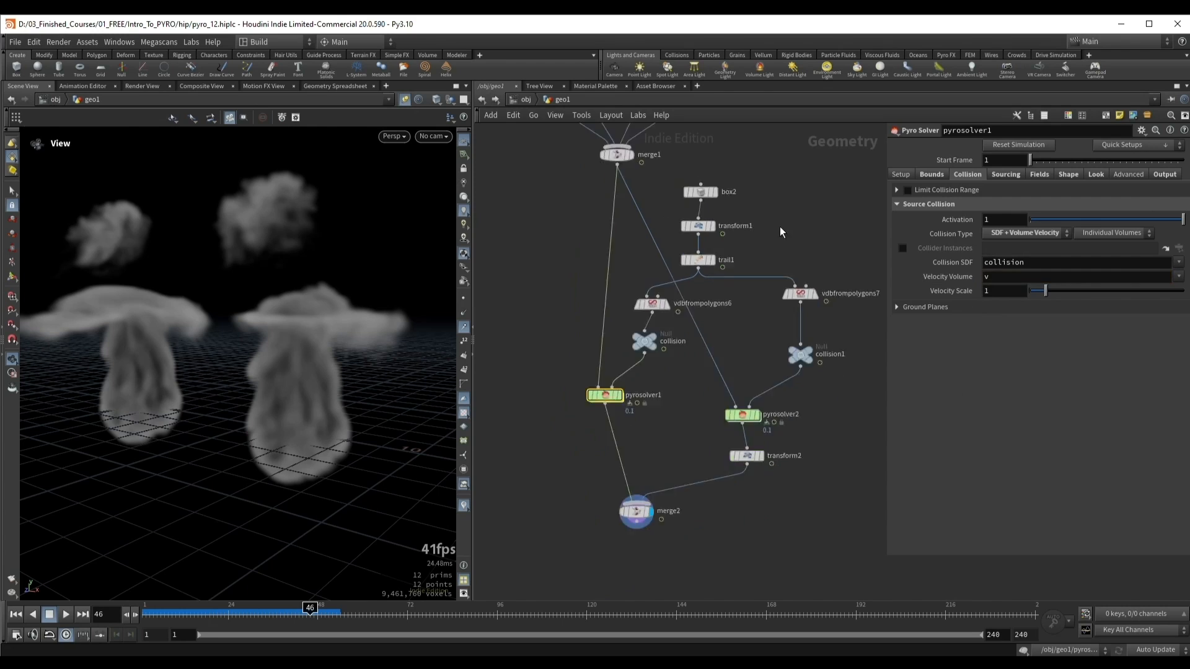
pyautogui.moveTo(784, 225); pyautogui.dragTo(471, 339, button='middle')
pyautogui.press('h')
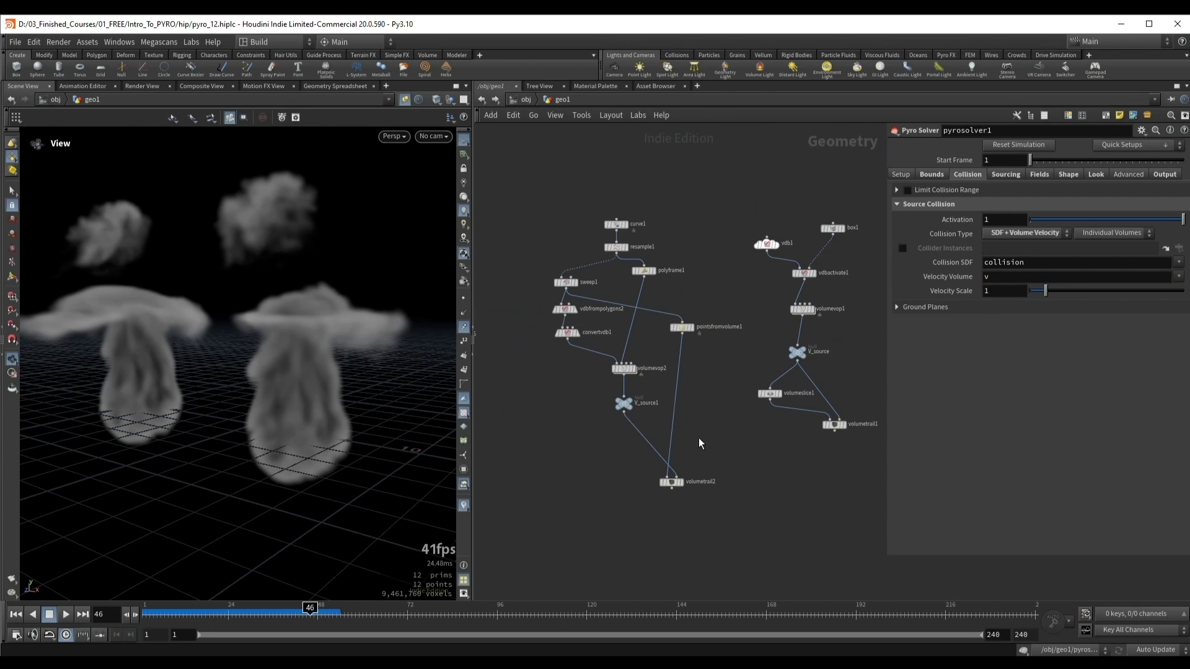
pyautogui.scroll(2, 570, 373)
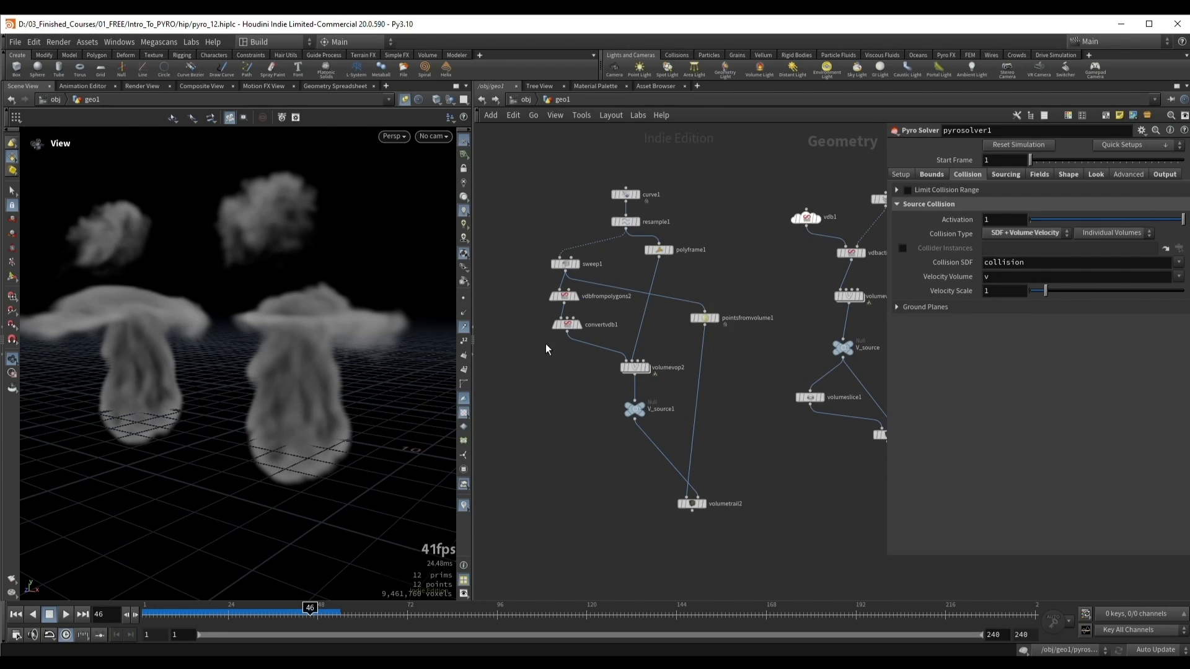
pyautogui.moveTo(578, 302); pyautogui.dragTo(581, 303)
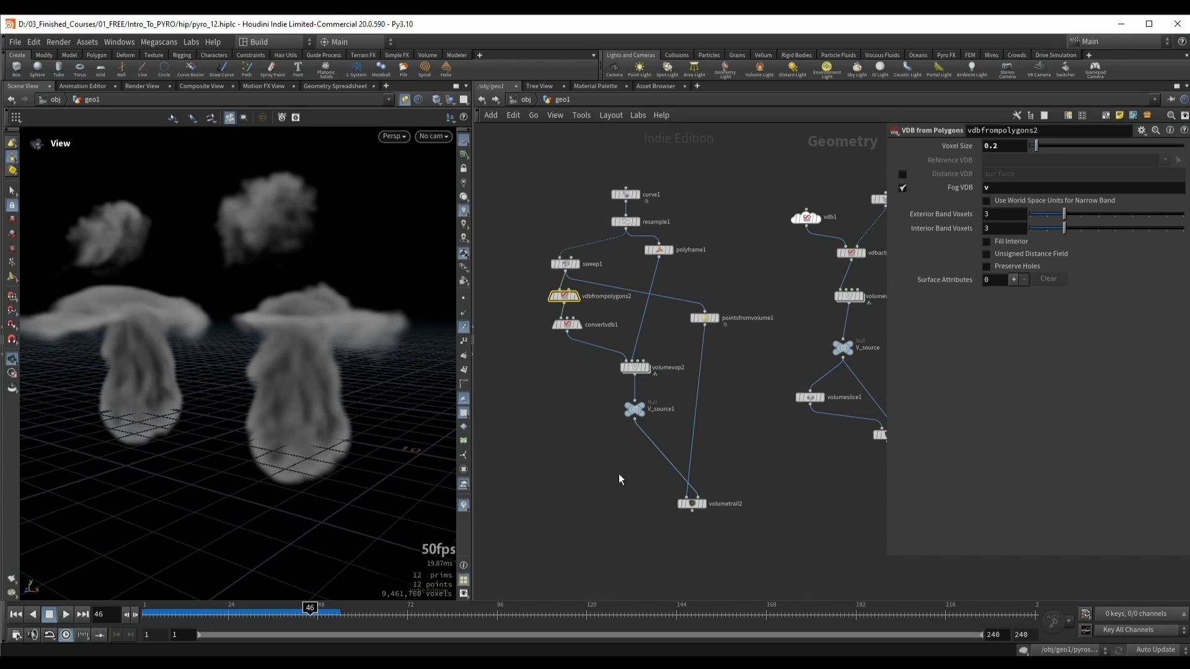
# Step: Add a third source to the Sourcing settings of pyrosolver1 and set its Source Volume to v
pyautogui.scroll(-4, 597, 496)
pyautogui.moveTo(626, 479)
pyautogui.mouseDown(button='middle')
pyautogui.moveTo(762, 406)
pyautogui.moveTo(838, 344)
pyautogui.mouseUp(button='middle')
pyautogui.moveTo(508, 534); pyautogui.dragTo(623, 410, button='middle')
pyautogui.moveTo(653, 434); pyautogui.dragTo(654, 435)
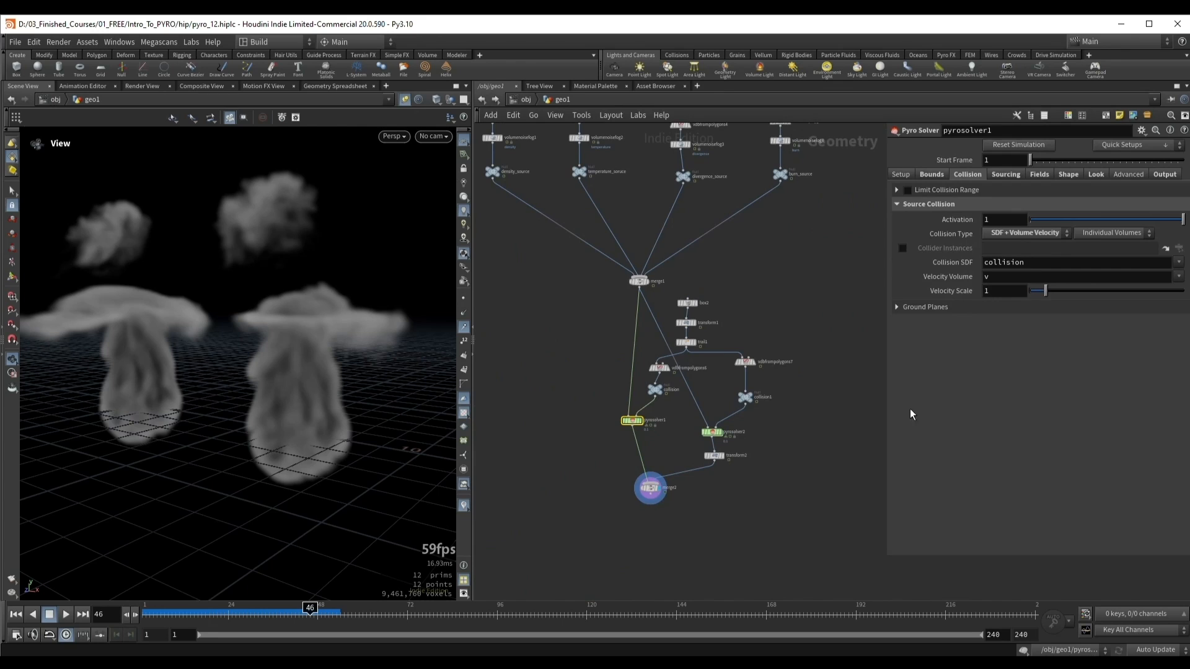
pyautogui.click(1071, 173)
pyautogui.click(1011, 173)
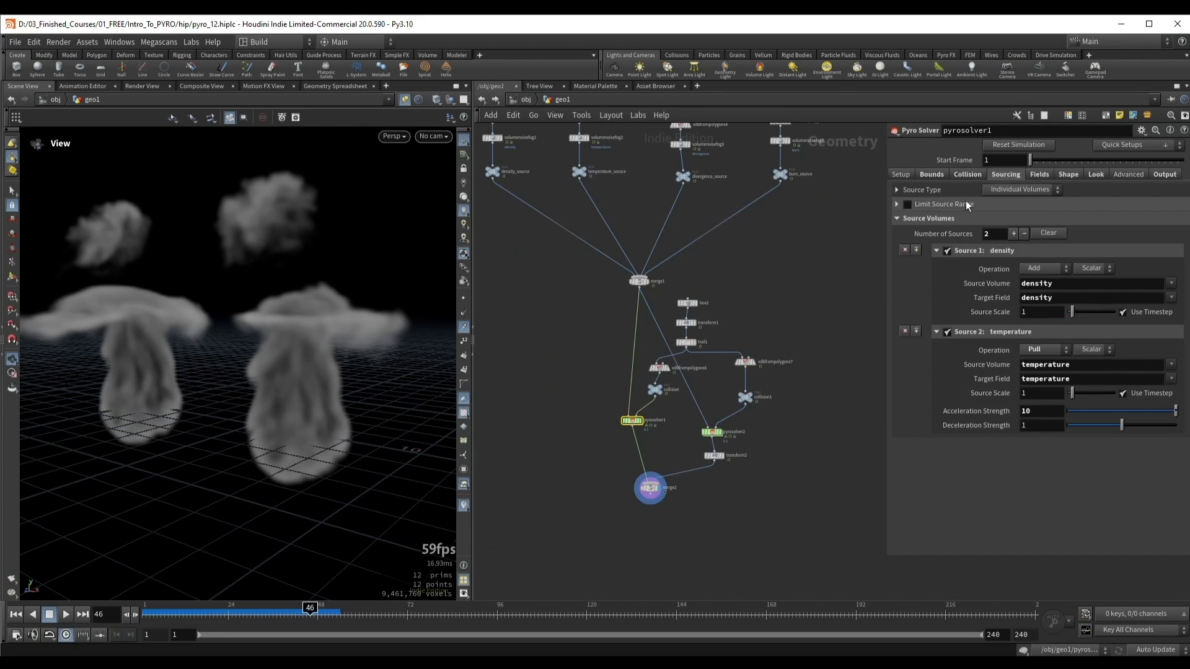
pyautogui.click(1013, 234)
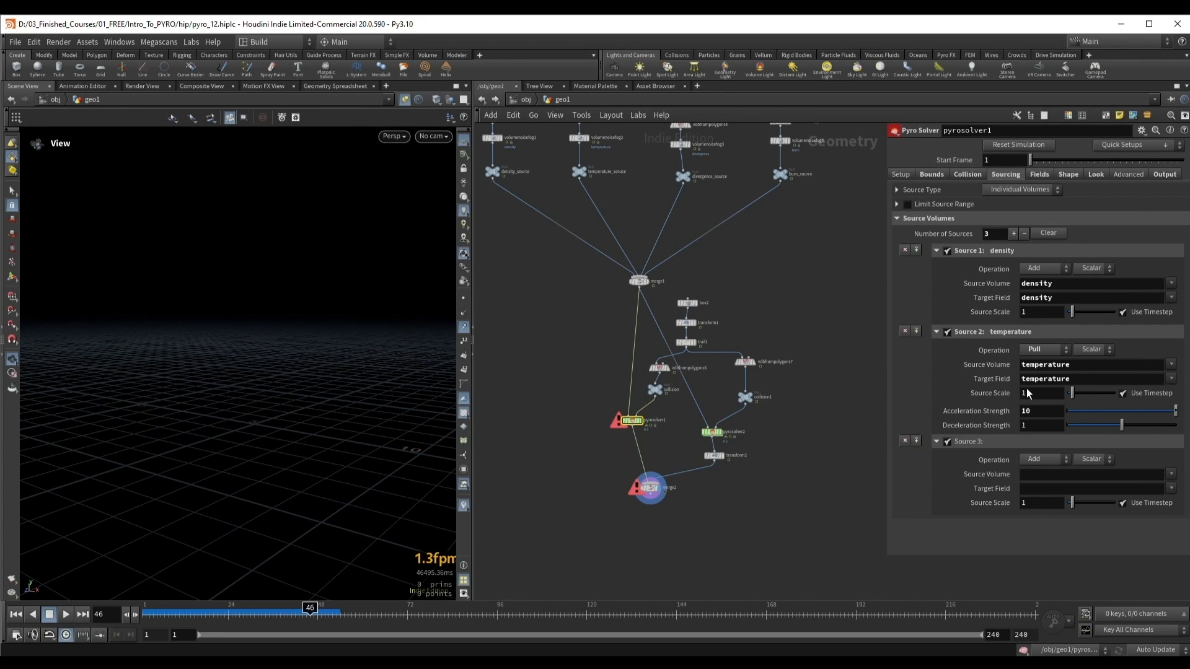
pyautogui.click(1056, 474)
pyautogui.write('v')
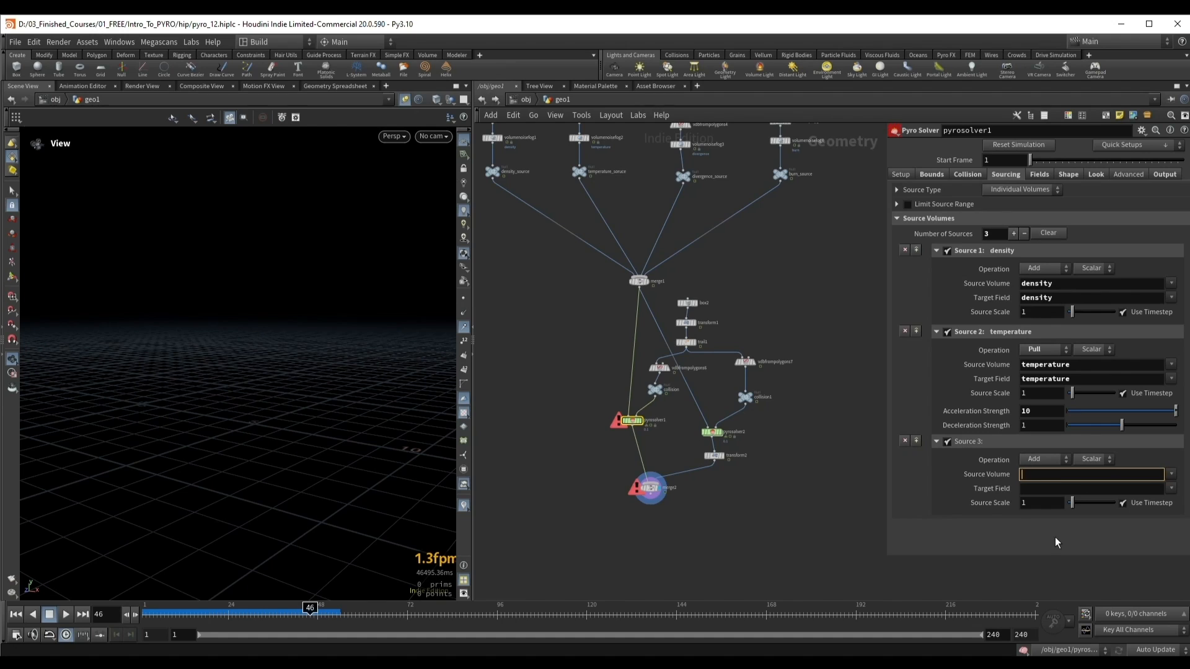
pyautogui.click(1055, 538)
pyautogui.click(1048, 475)
pyautogui.write('v')
pyautogui.click(1053, 529)
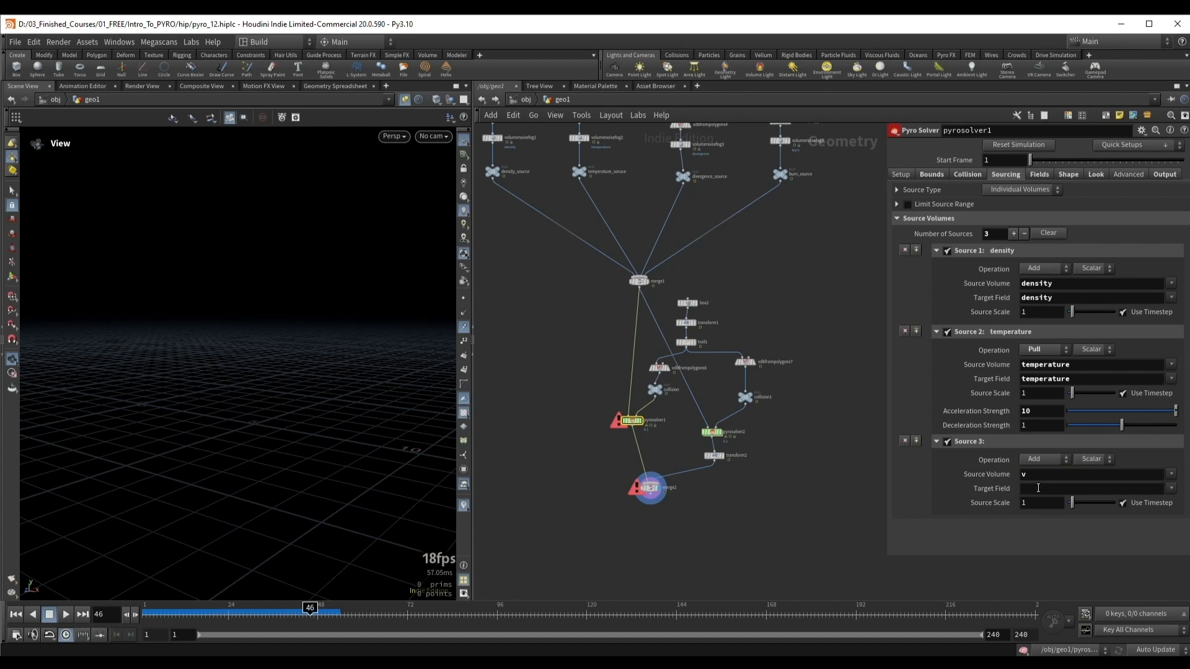
# Step: Check the Fog VDB name on vdbfrompolygons2, and return to the Collision settings of pyrosolver1
pyautogui.scroll(-2, 803, 363)
pyautogui.moveTo(803, 363); pyautogui.dragTo(769, 350, button='middle')
pyautogui.moveTo(810, 281); pyautogui.dragTo(600, 467, button='middle')
pyautogui.scroll(2, 601, 467)
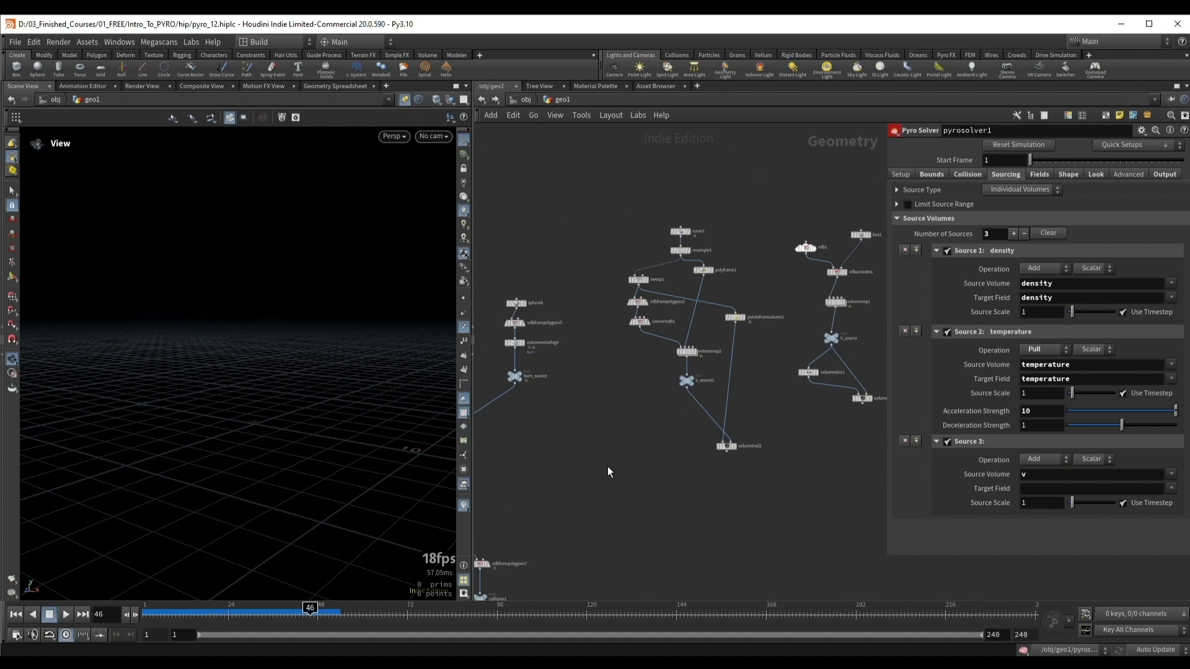
pyautogui.scroll(2, 649, 441)
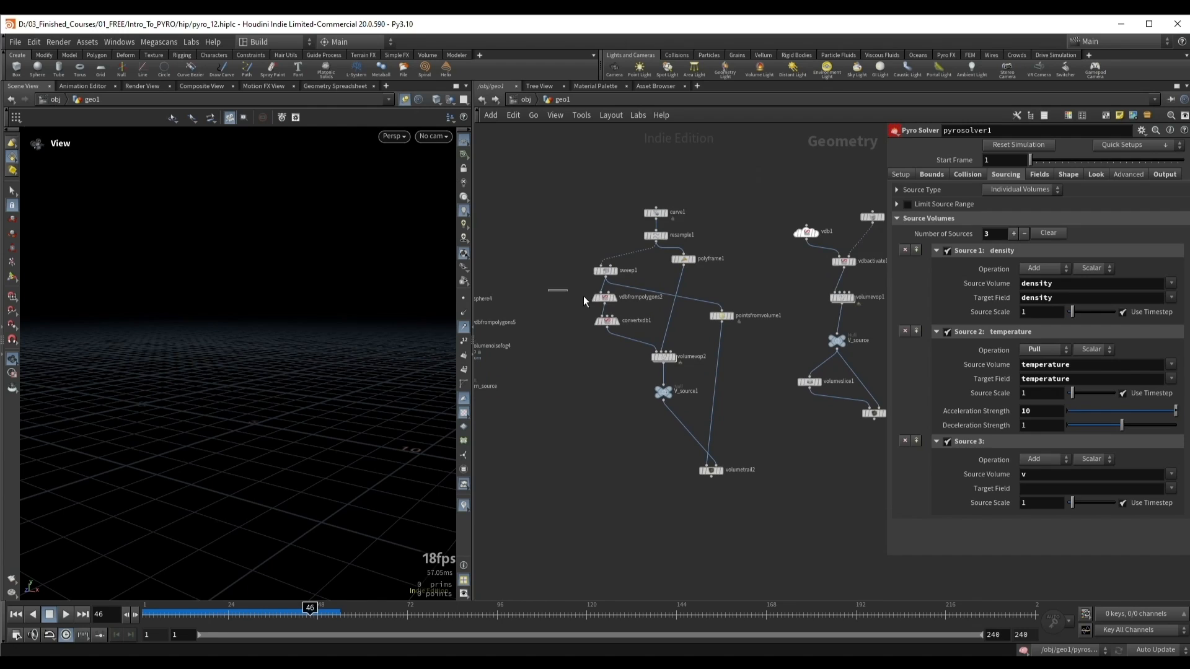
pyautogui.click(604, 298)
pyautogui.click(1001, 192)
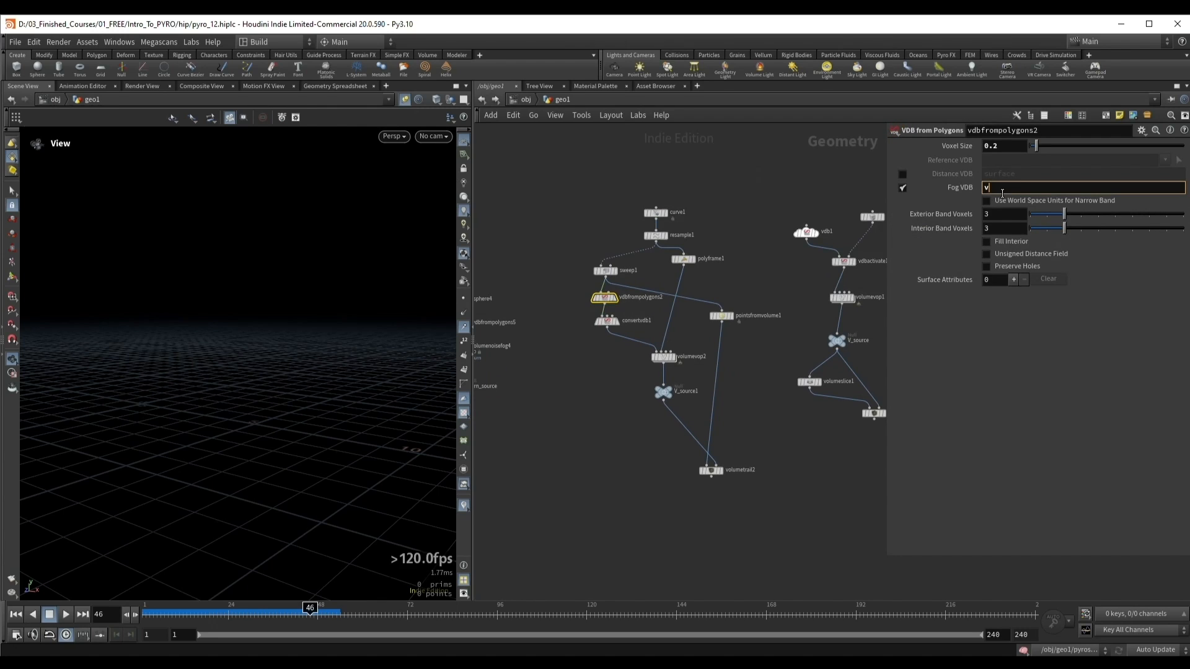
pyautogui.click(1028, 339)
pyautogui.moveTo(613, 474); pyautogui.dragTo(846, 217, button='middle')
pyautogui.click(561, 425)
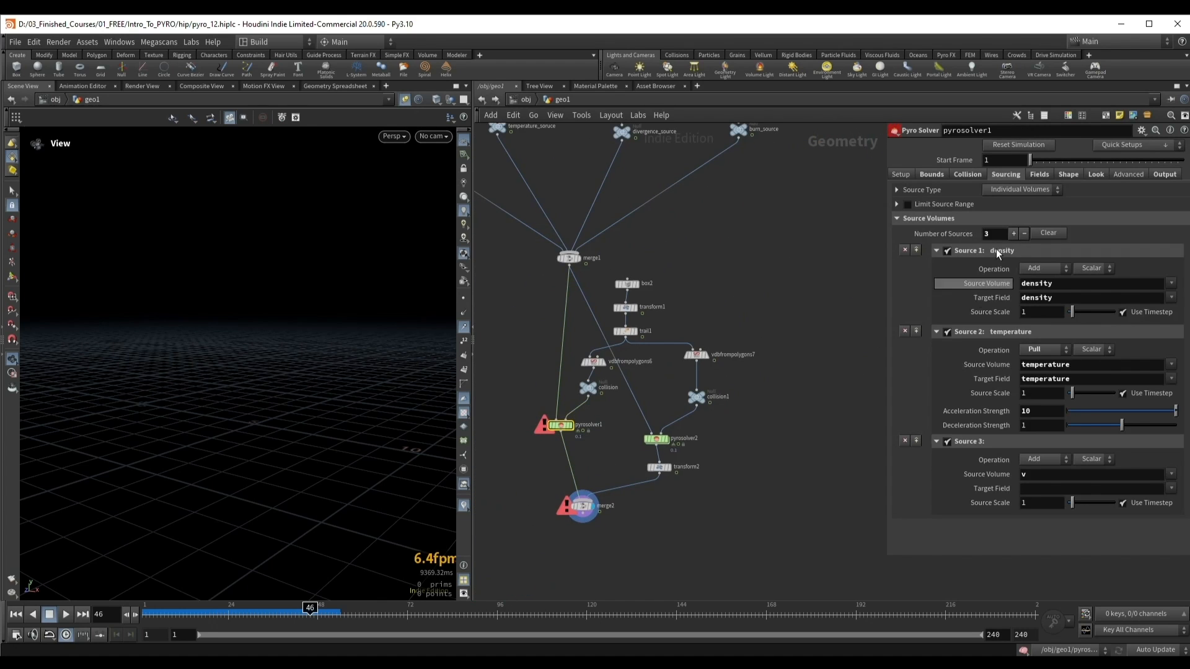
pyautogui.click(967, 175)
# Step: Delete merge2 and the second branch from vdbfrompolygons7 through pyrosolver2 to transform2, and return to frame 1
pyautogui.moveTo(747, 453); pyautogui.dragTo(820, 402, button='middle')
pyautogui.moveTo(602, 498); pyautogui.dragTo(692, 446)
pyautogui.press('Delete')
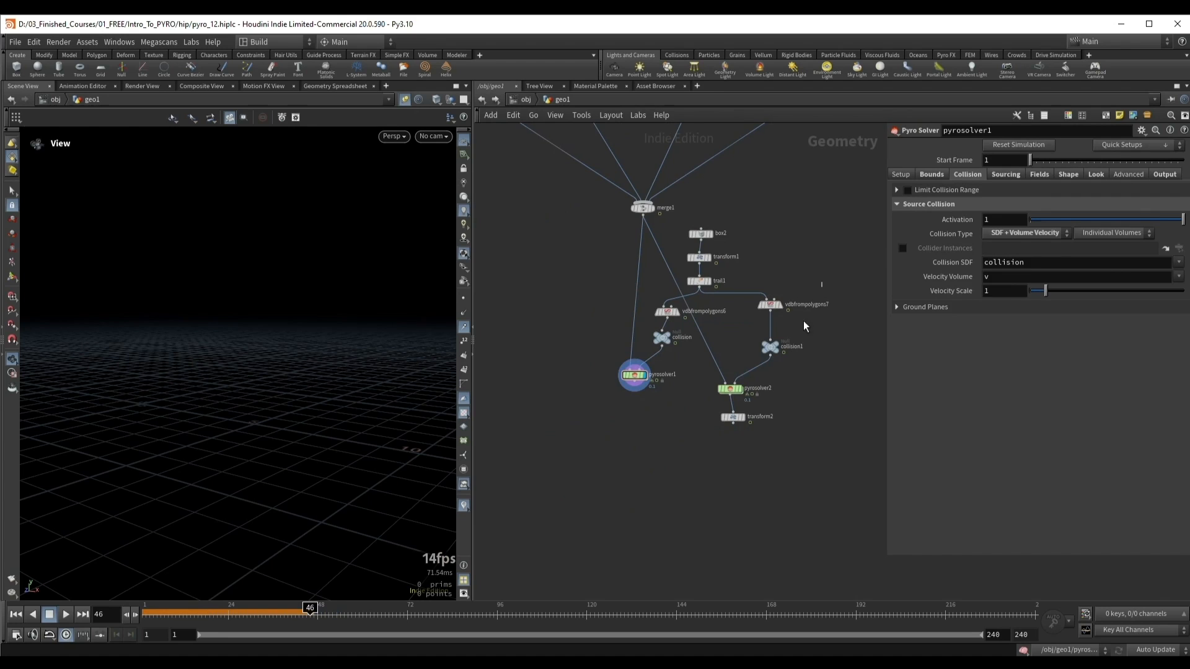
pyautogui.moveTo(822, 281); pyautogui.dragTo(730, 436)
pyautogui.press('Delete')
pyautogui.hotkey('ctrl', 'Up')
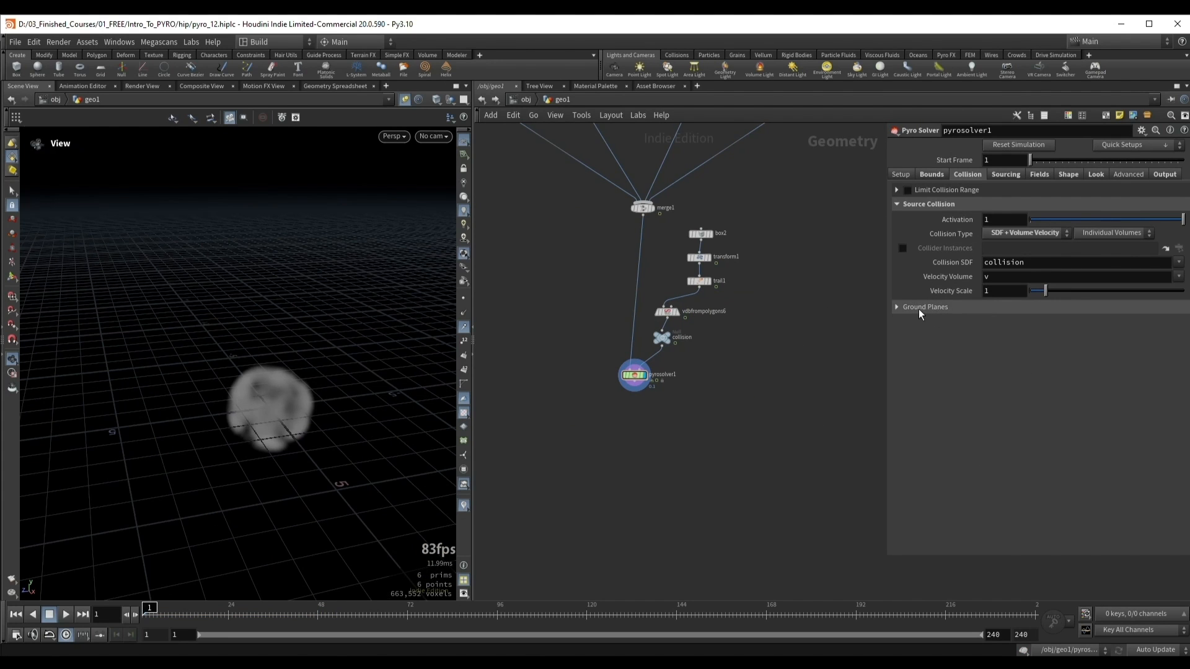
# Step: Expand the Ground Planes settings of pyrosolver1 and set the Y Ground Plane to Closed Below
pyautogui.click(918, 307)
pyautogui.moveTo(314, 358); pyautogui.dragTo(263, 374)
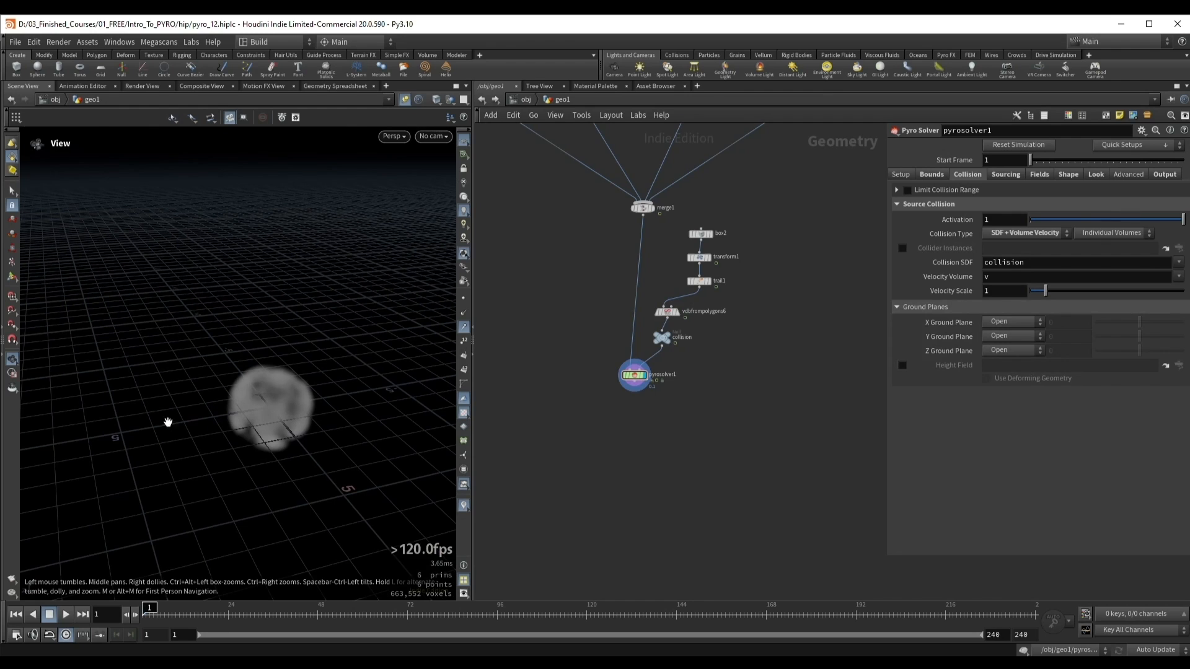
pyautogui.moveTo(279, 391)
pyautogui.mouseDown()
pyautogui.moveTo(243, 397)
pyautogui.moveTo(272, 400)
pyautogui.mouseUp()
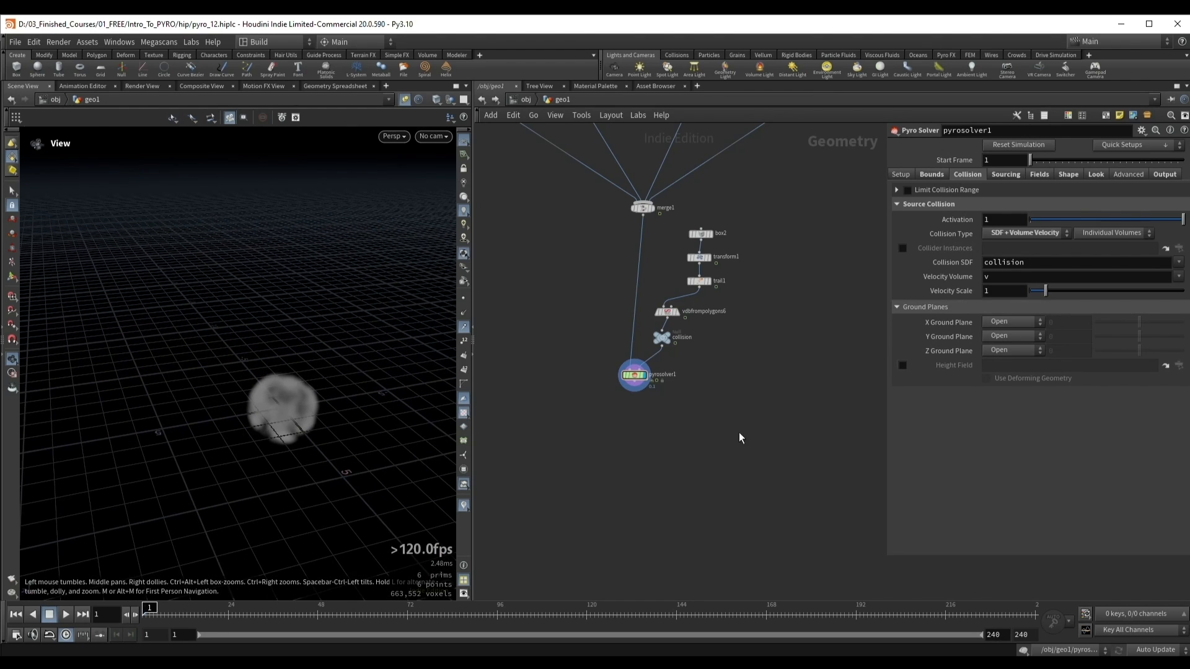
pyautogui.click(1017, 338)
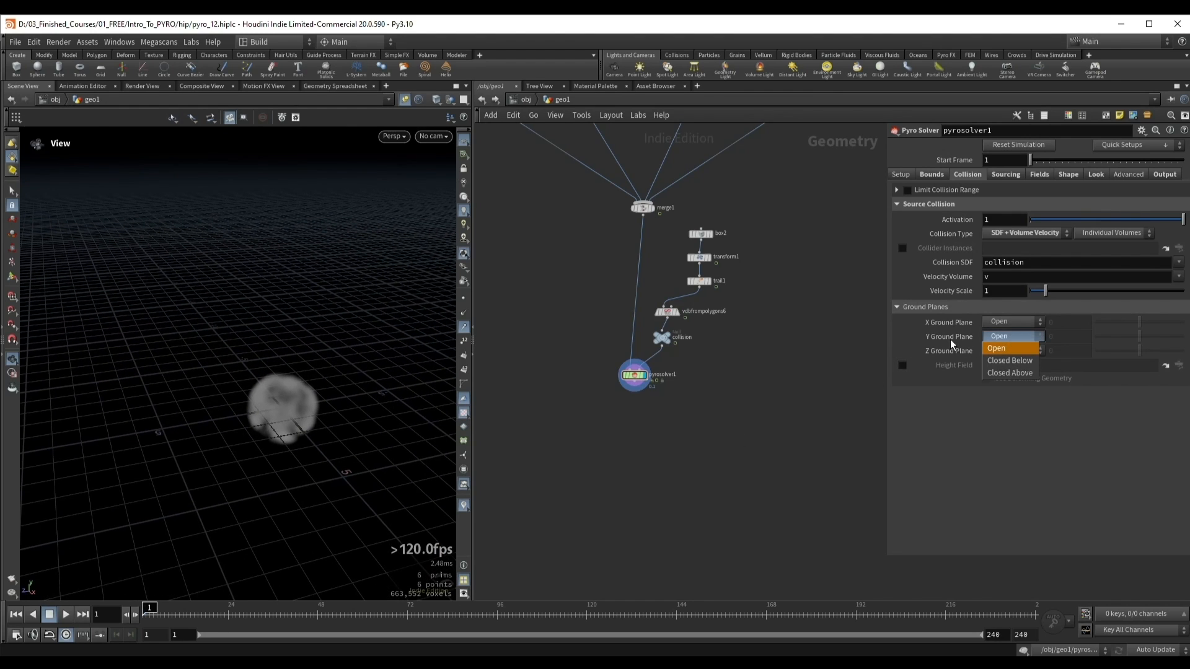
pyautogui.click(999, 362)
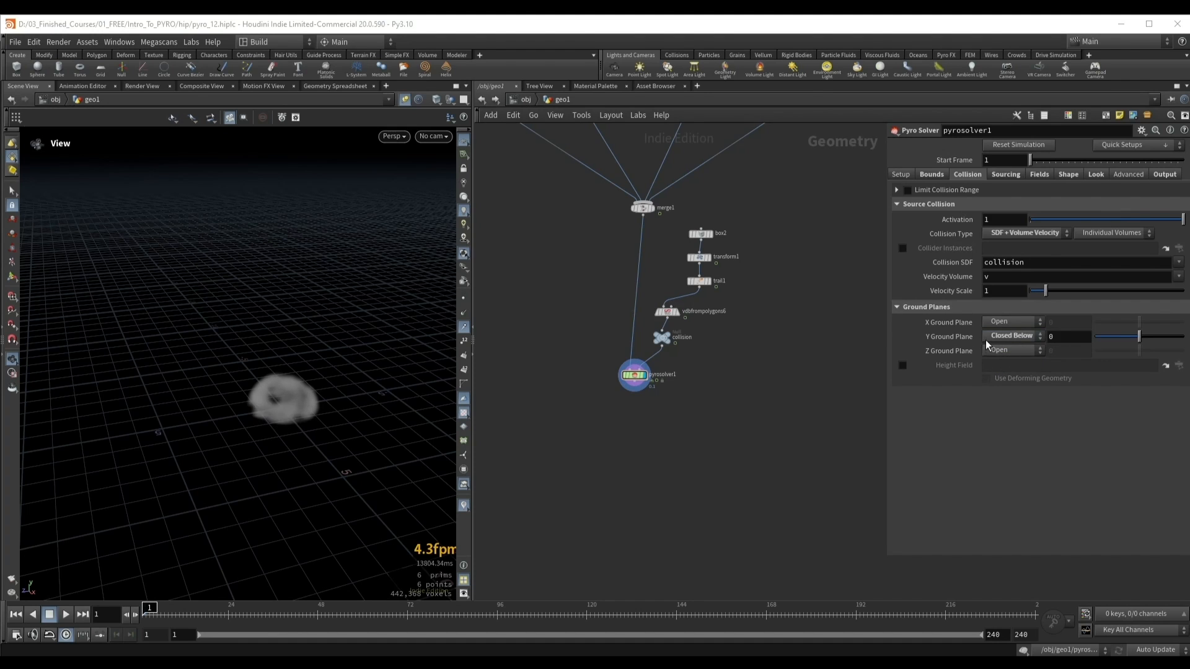
# Step: Lower the Y Ground Plane position to -1 and play the simulation to about frame 28
pyautogui.moveTo(264, 422); pyautogui.dragTo(174, 434)
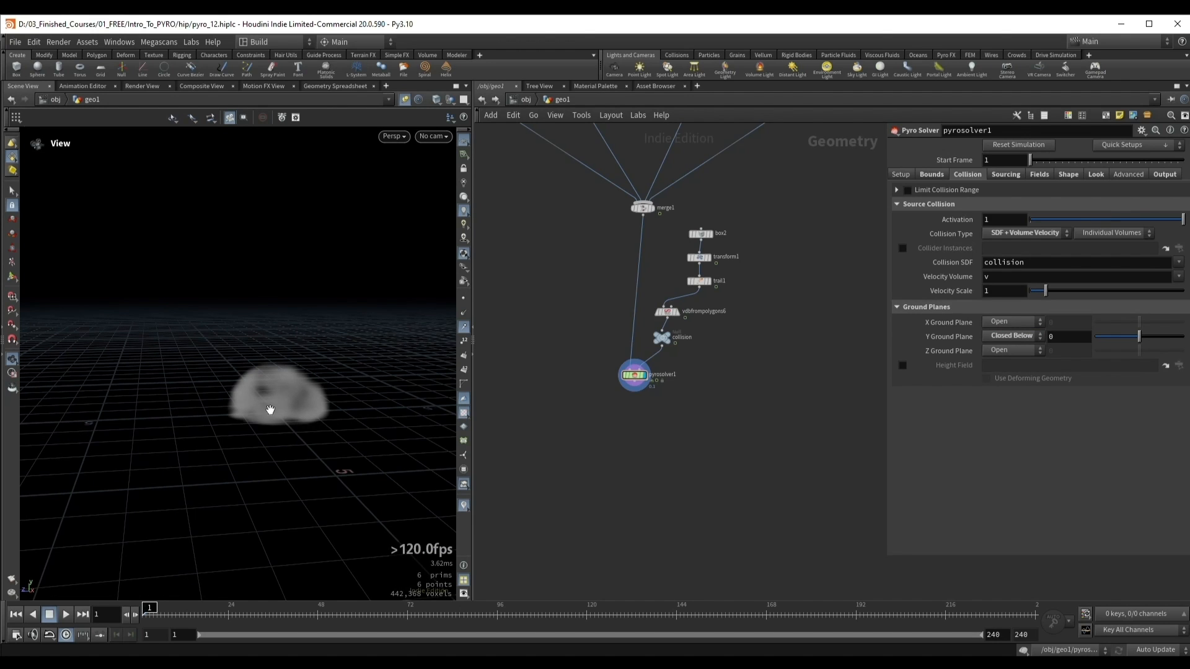
pyautogui.moveTo(202, 408); pyautogui.dragTo(388, 411)
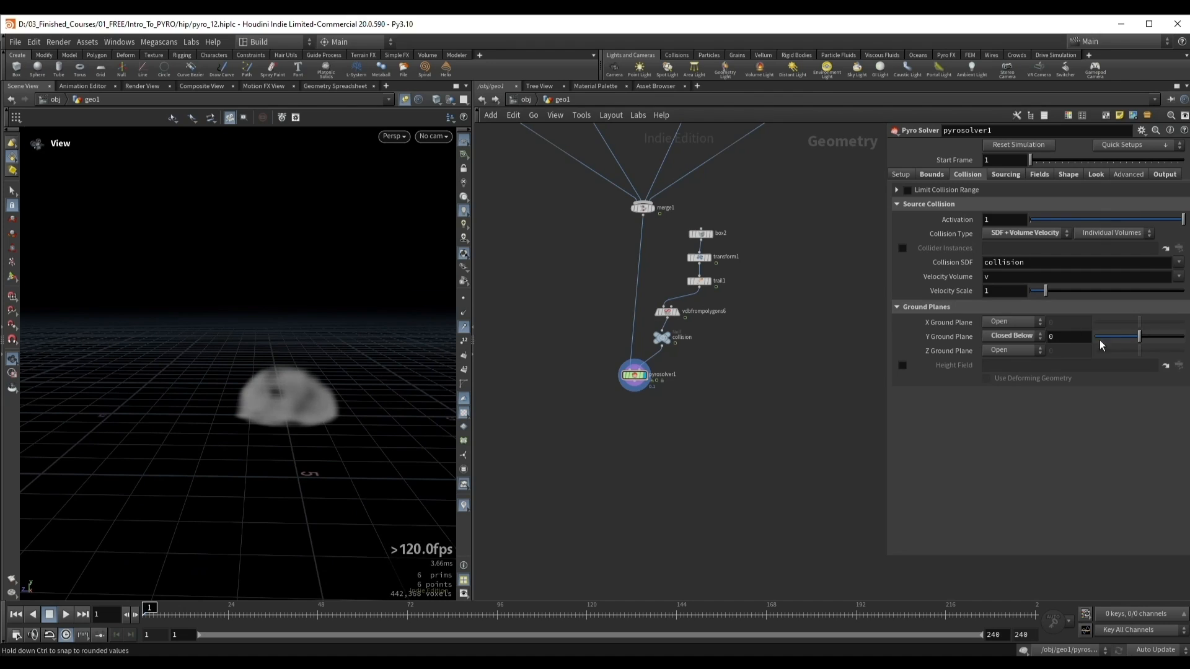
pyautogui.write('-0.3')
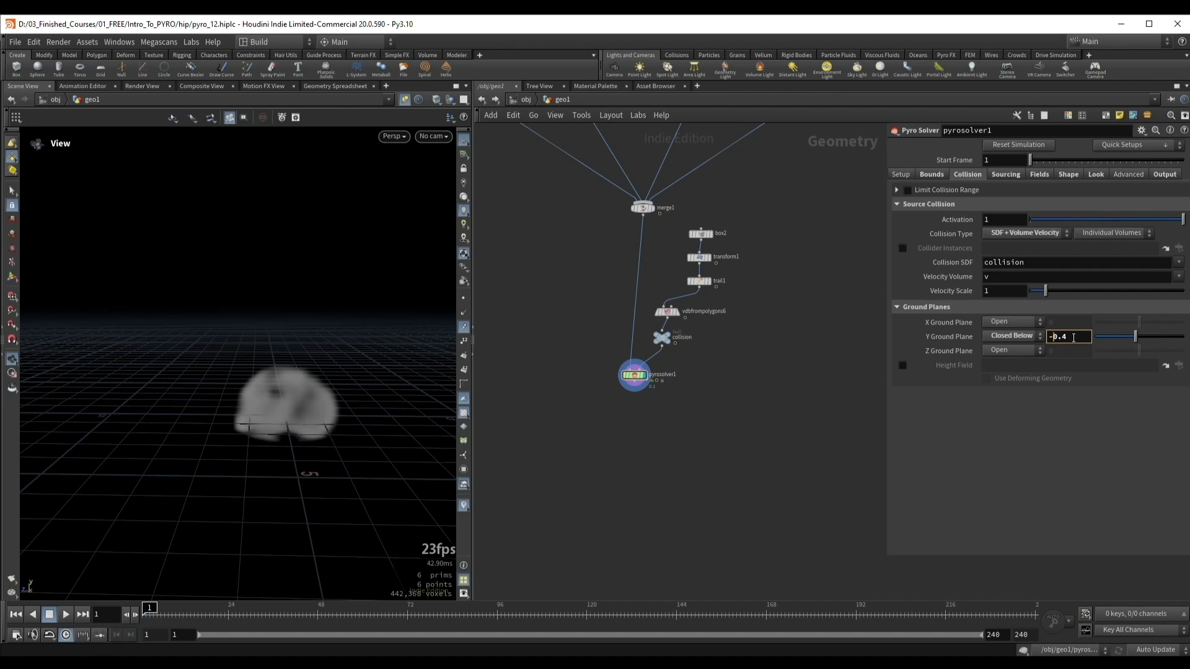
pyautogui.scroll(-3, 1073, 338)
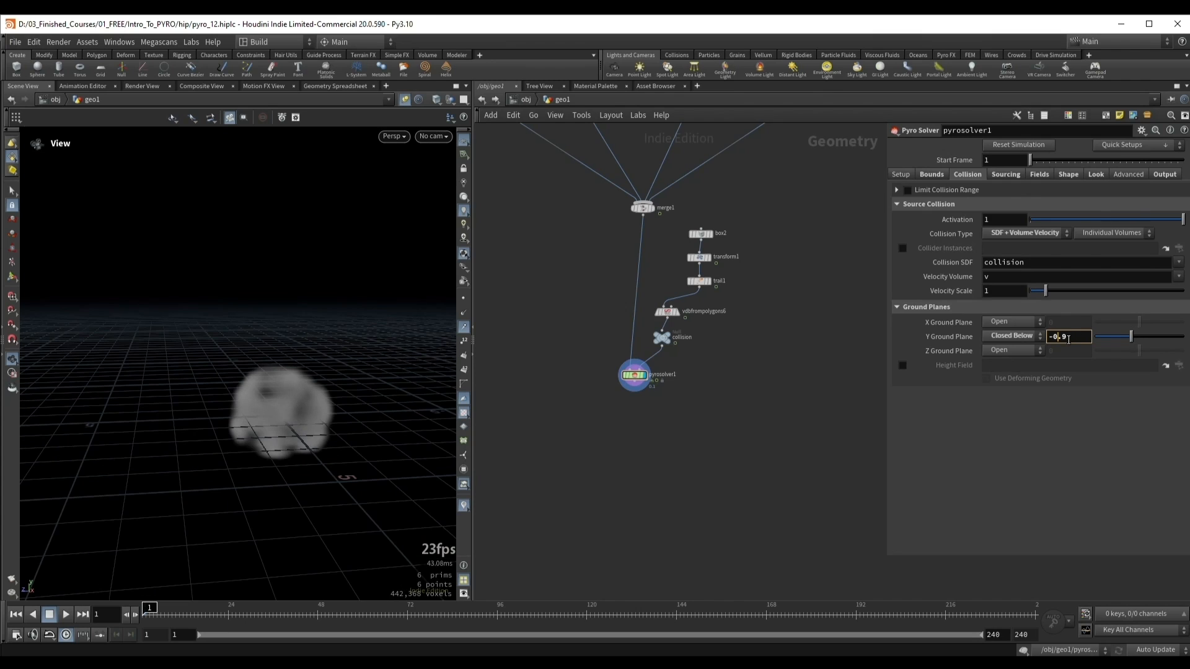
pyautogui.scroll(-2, 1067, 338)
pyautogui.keyDown('alt'); pyautogui.moveTo(208, 403); pyautogui.dragTo(284, 367); pyautogui.keyUp('alt')
pyautogui.press('Up')
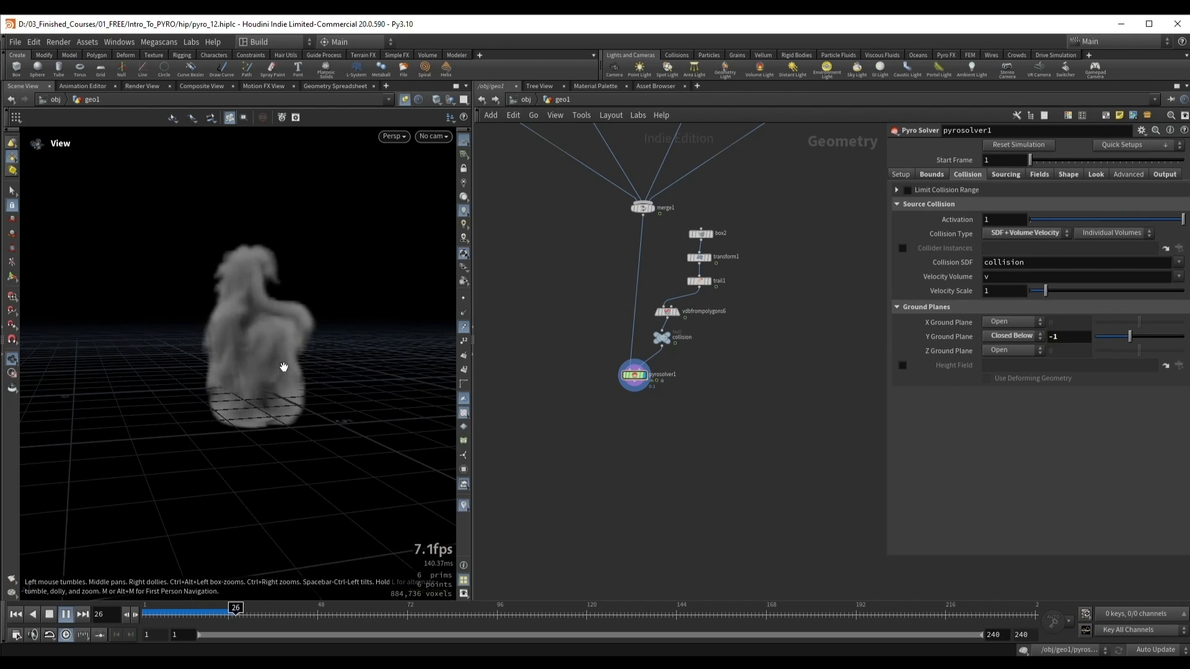
pyautogui.press('Up')
pyautogui.moveTo(228, 307); pyautogui.dragTo(274, 322, button='middle')
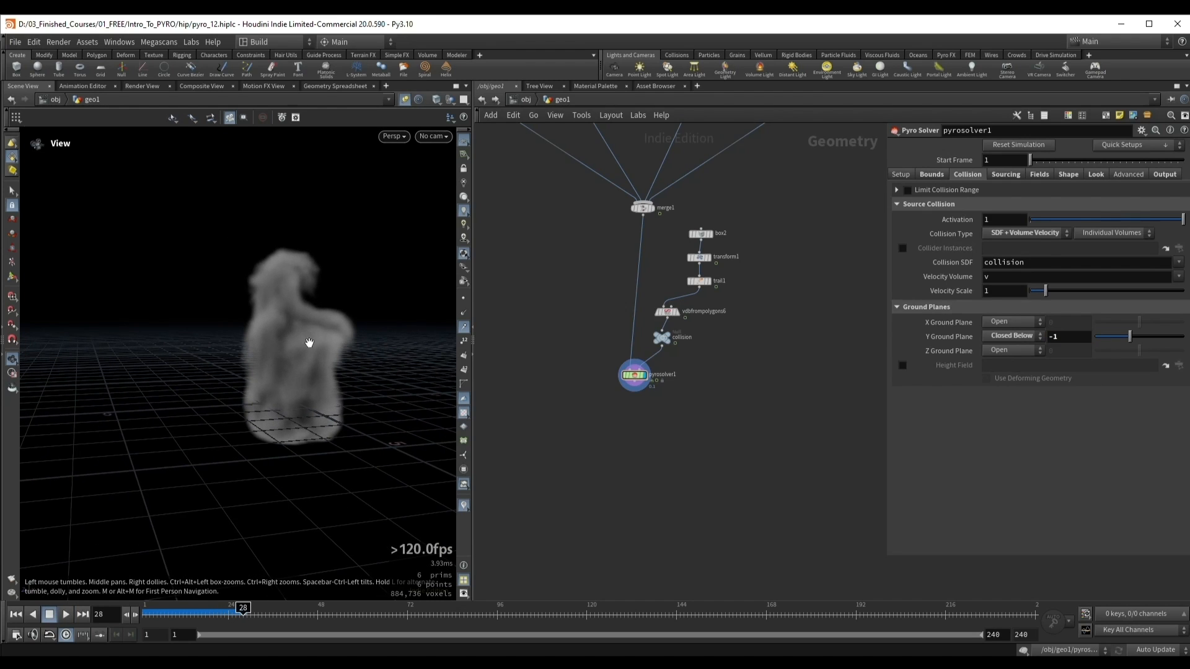
# Step: Switch the Y Ground Plane to Closed Above and raise its position to 1
pyautogui.click(1019, 333)
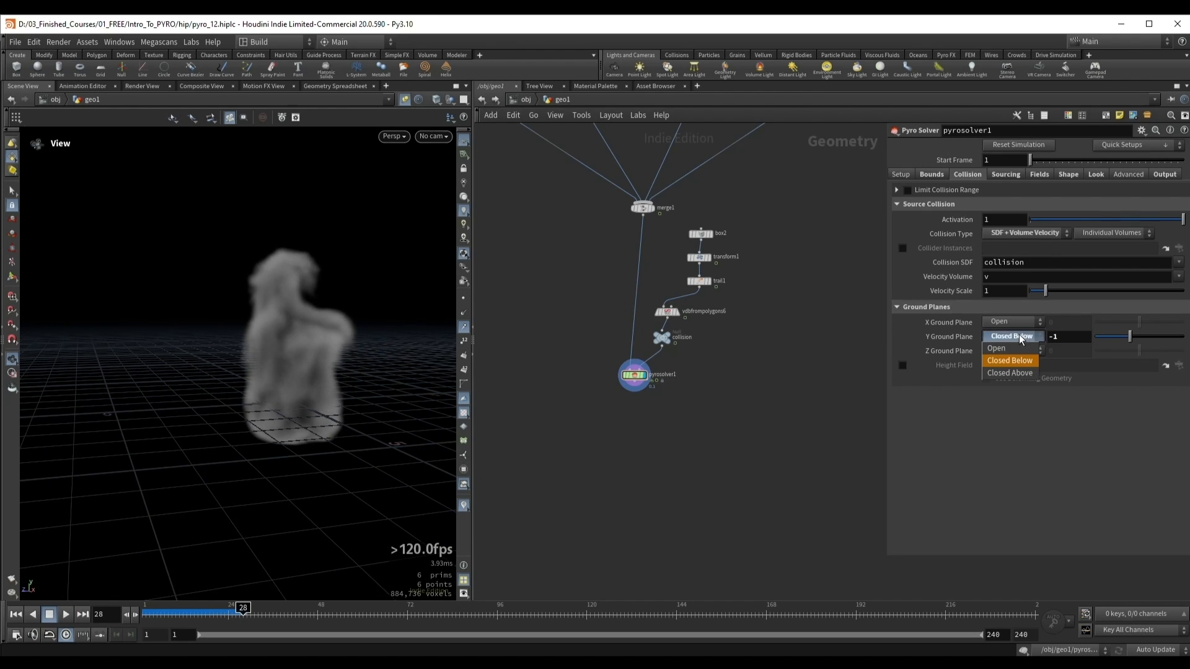
pyautogui.click(1010, 373)
pyautogui.click(1073, 339)
pyautogui.scroll(3, 1073, 339)
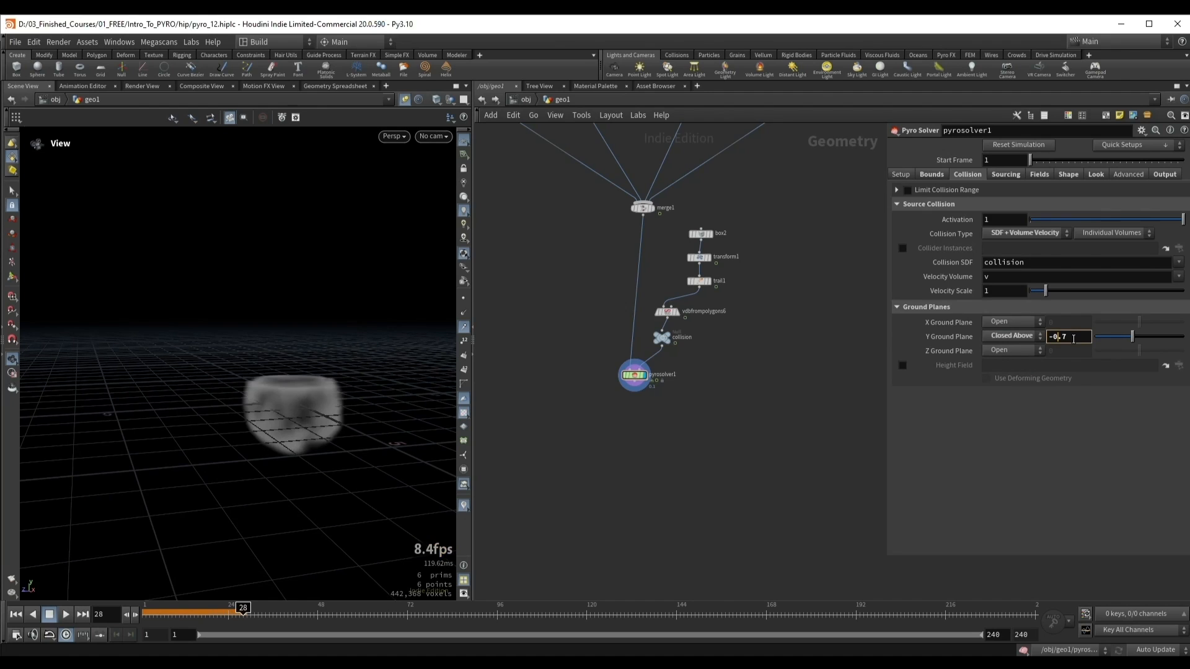
pyautogui.scroll(5, 1074, 339)
pyautogui.scroll(4, 1078, 339)
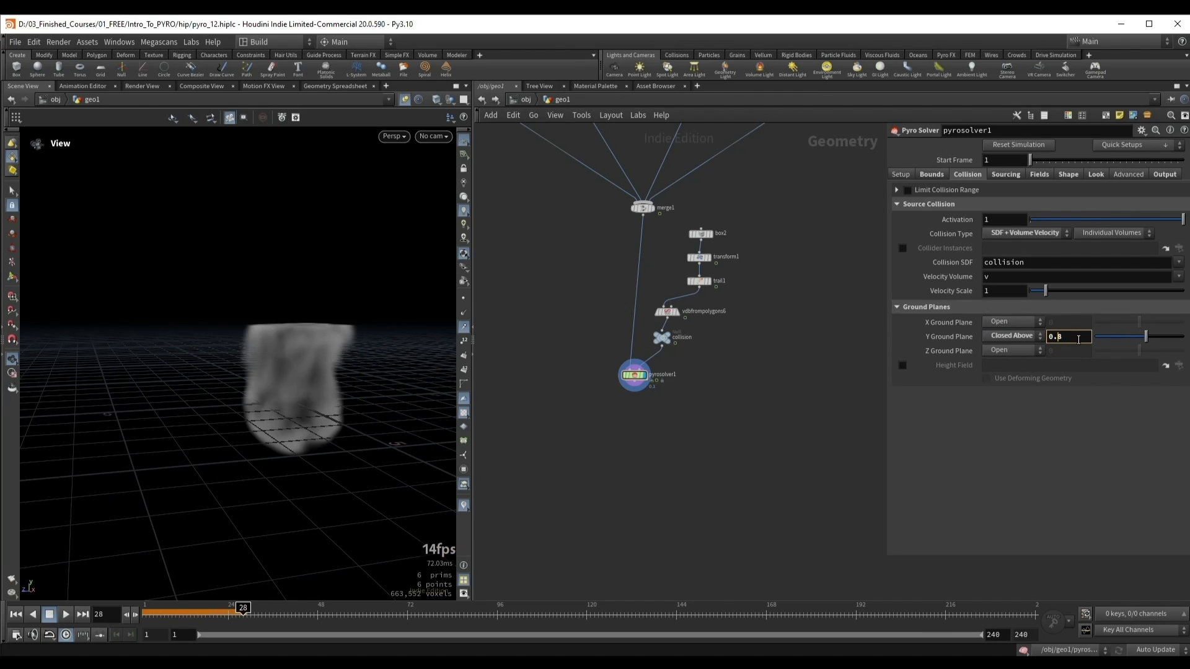
# Step: Play the simulation from frame 1 and examine how the smoke spreads beneath the closed Y ground plane
pyautogui.moveTo(300, 330); pyautogui.dragTo(248, 334)
pyautogui.hotkey('ctrl', 'Up')
pyautogui.press('Up')
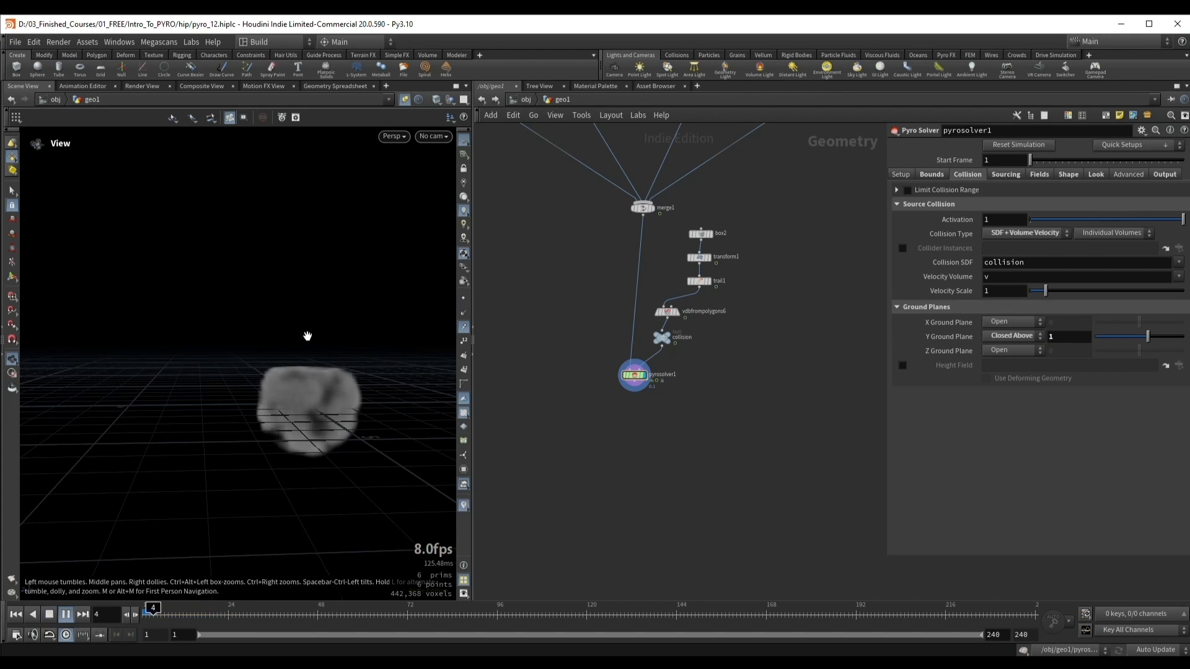
pyautogui.moveTo(307, 347); pyautogui.dragTo(265, 409)
pyautogui.press('Up')
pyautogui.press('Up')
pyautogui.press('Up')
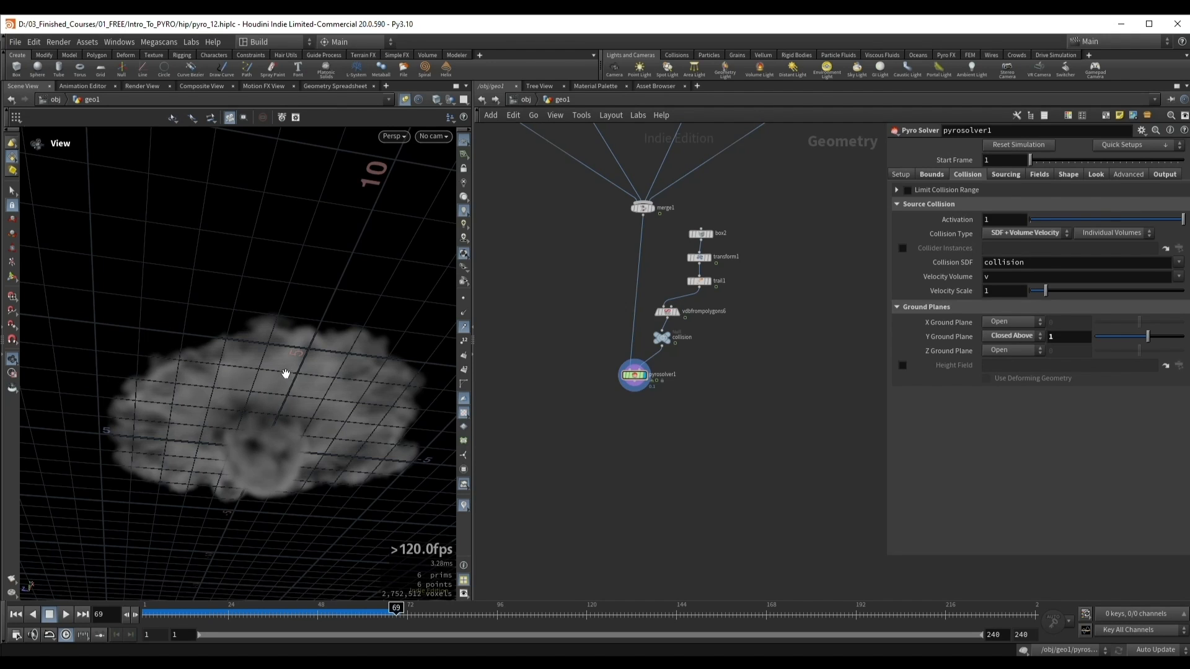
pyautogui.moveTo(278, 383); pyautogui.dragTo(245, 388)
pyautogui.press('Up')
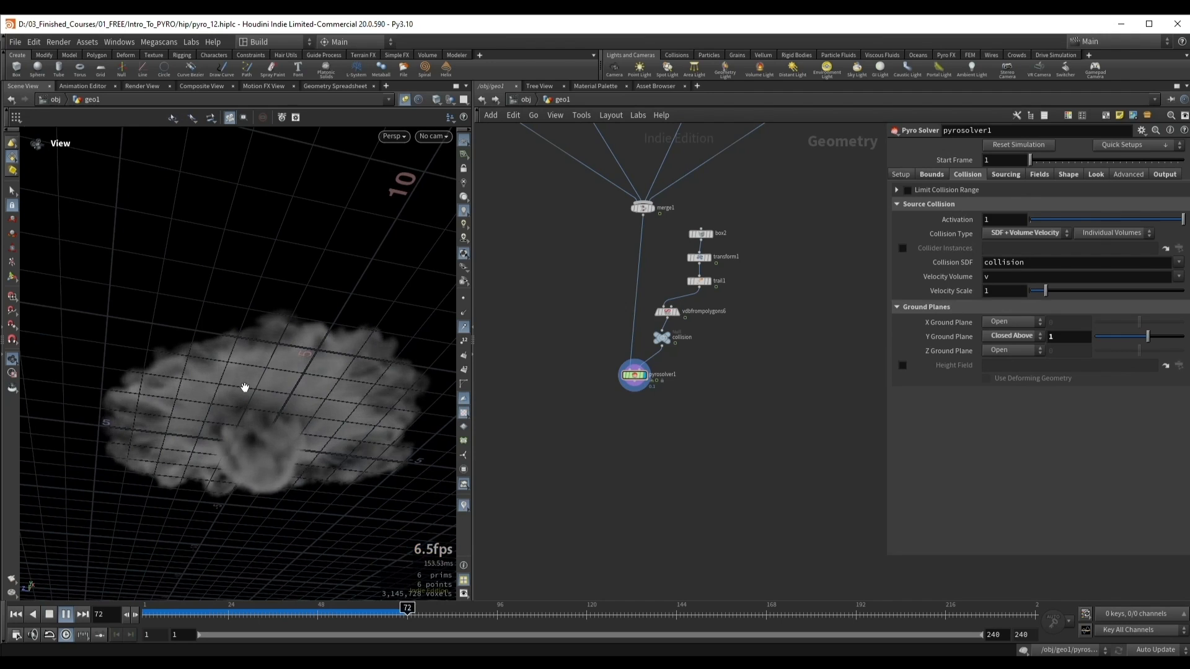
pyautogui.press('Up')
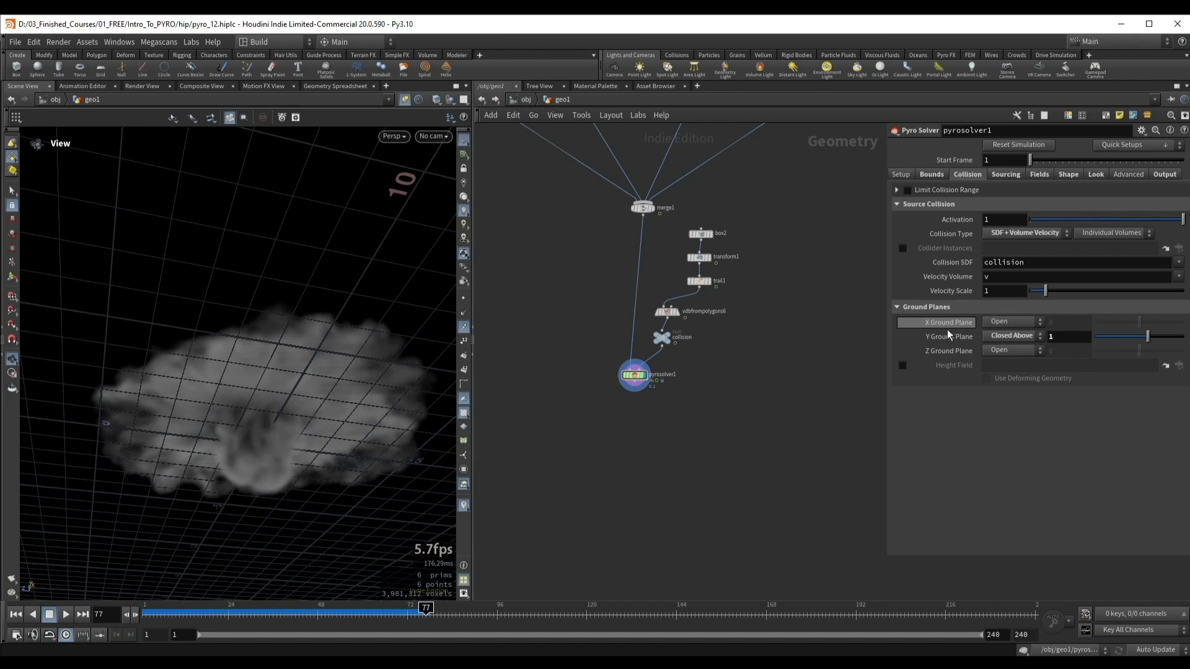
# Step: Set the Y Ground Plane of pyrosolver1 back to Open
pyautogui.moveTo(218, 380); pyautogui.dragTo(272, 436)
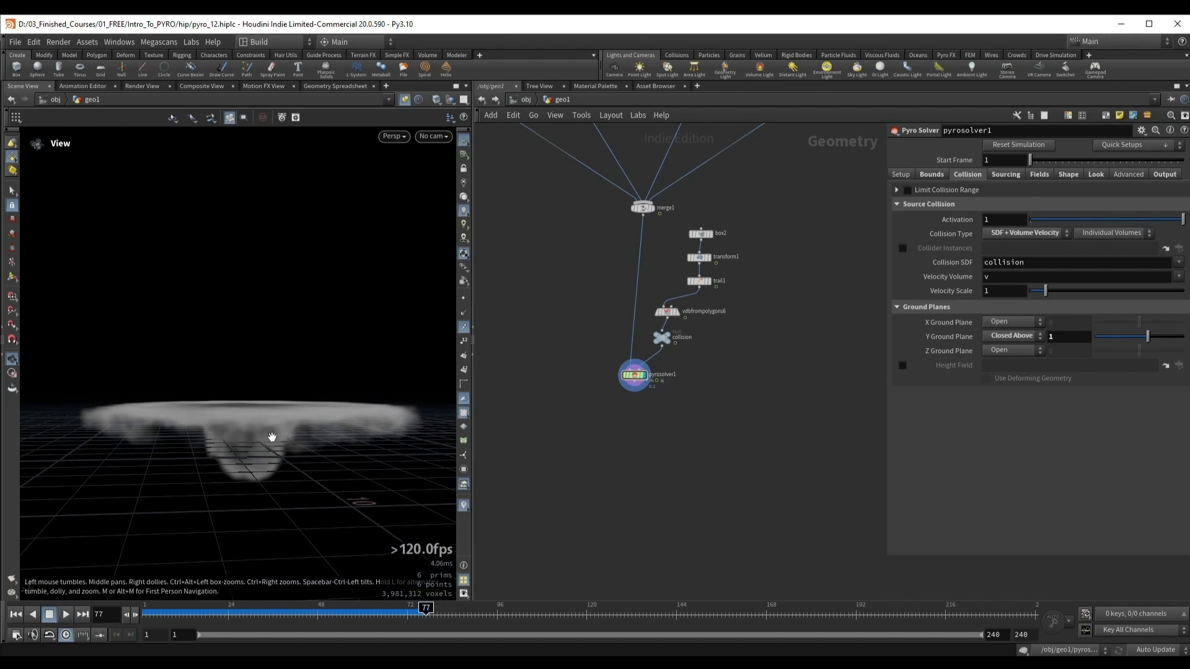
pyautogui.moveTo(242, 397); pyautogui.dragTo(630, 409)
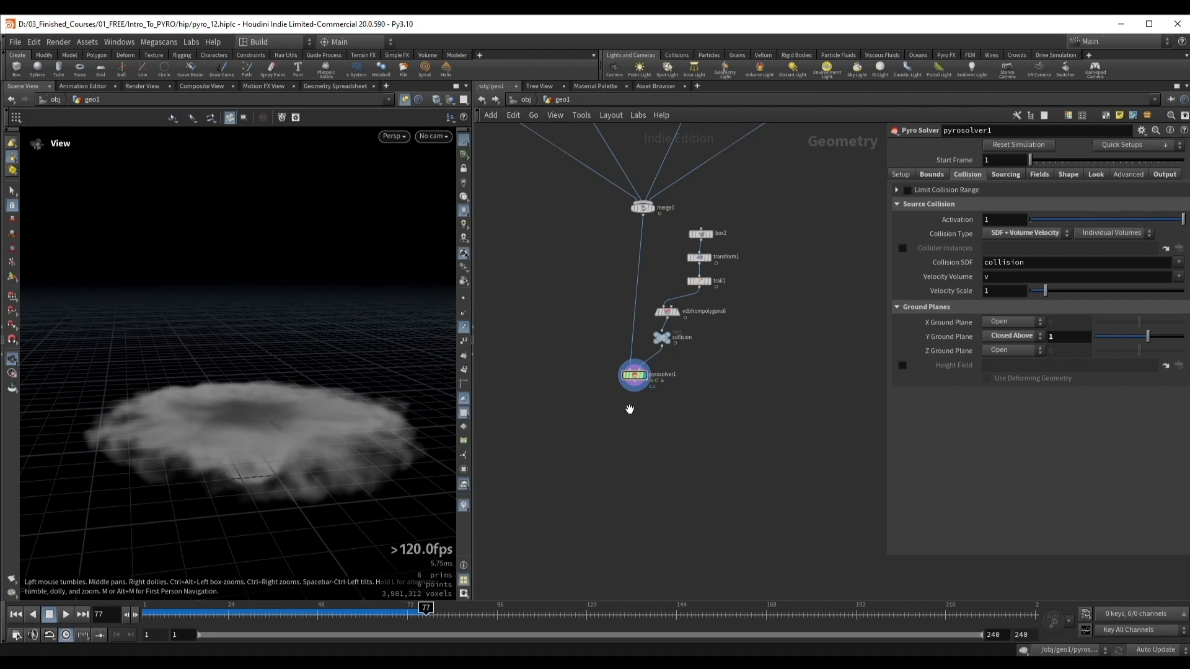
pyautogui.click(1019, 336)
pyautogui.click(1009, 348)
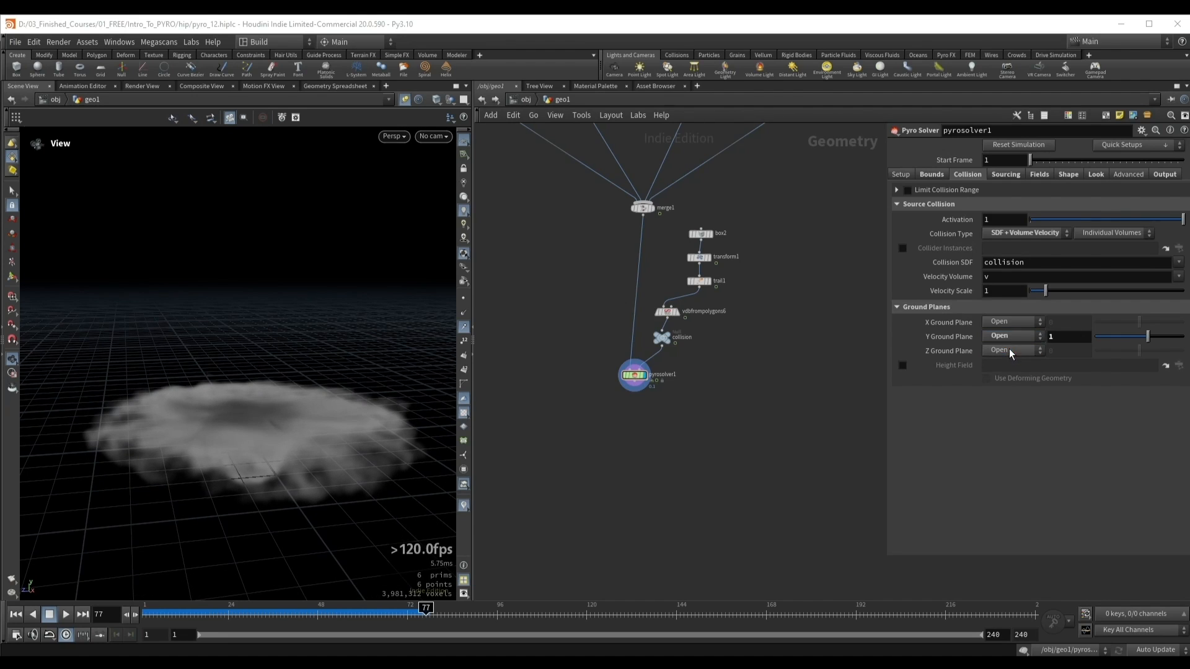
# Step: Add a HeightField node beside pyrosolver1 and display it in the viewport
pyautogui.click(951, 365)
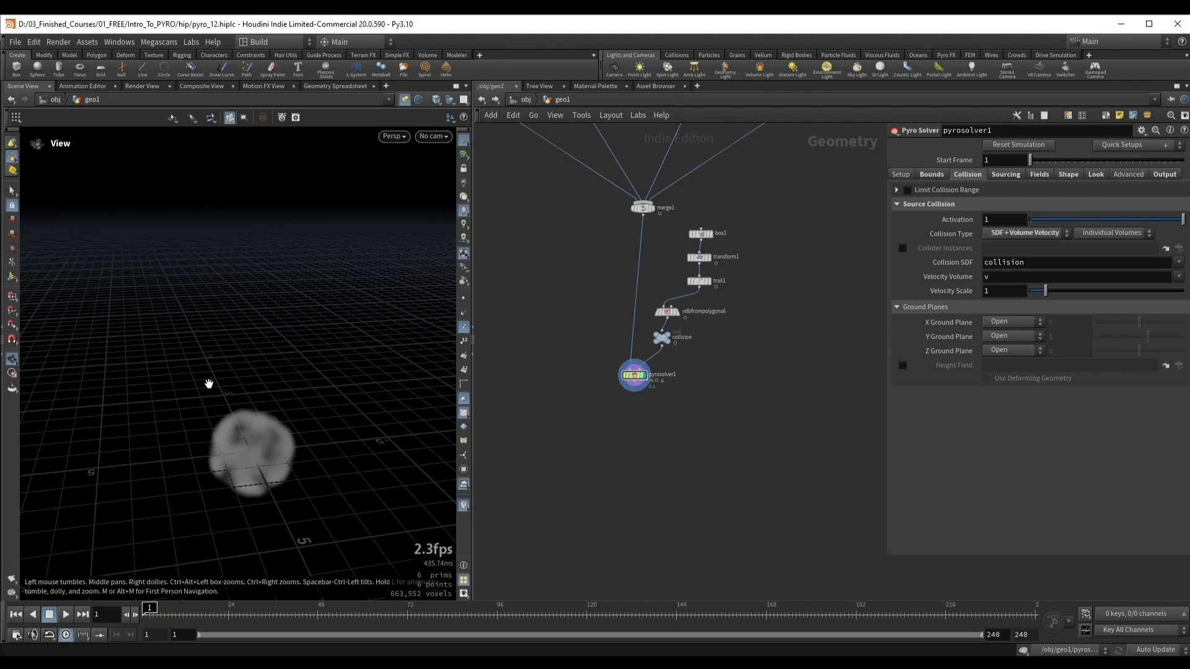
pyautogui.hotkey('ctrl', 'z')
pyautogui.press('Tab')
pyautogui.write('heig')
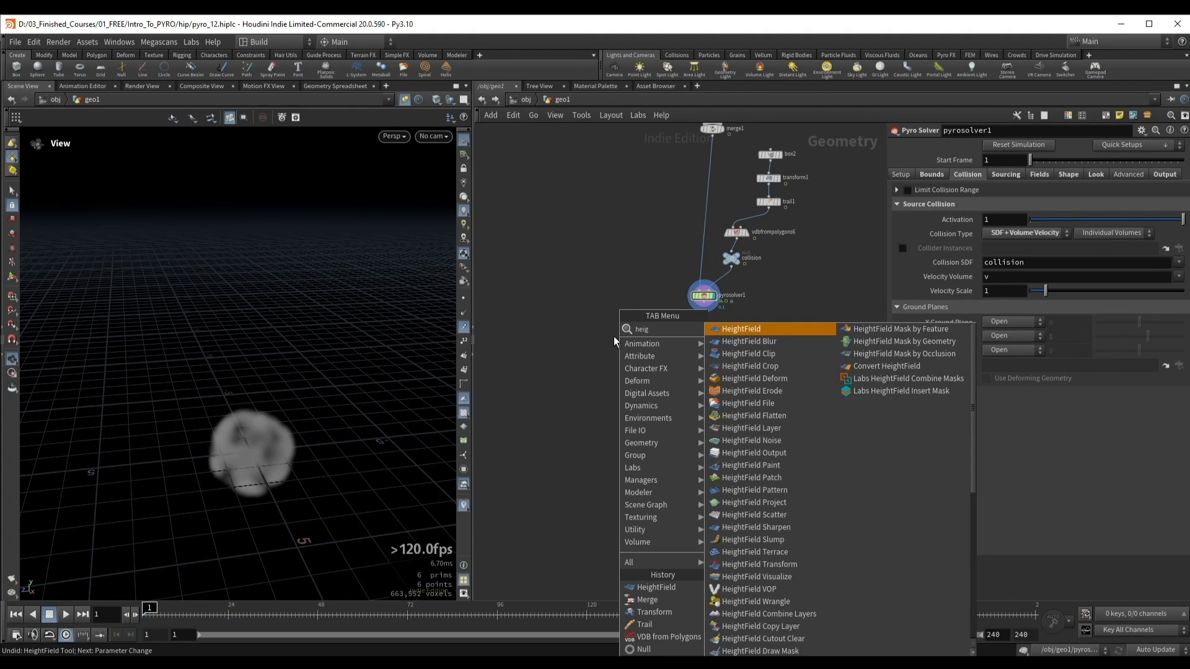
pyautogui.press('Return')
pyautogui.click(612, 322)
pyautogui.press('r')
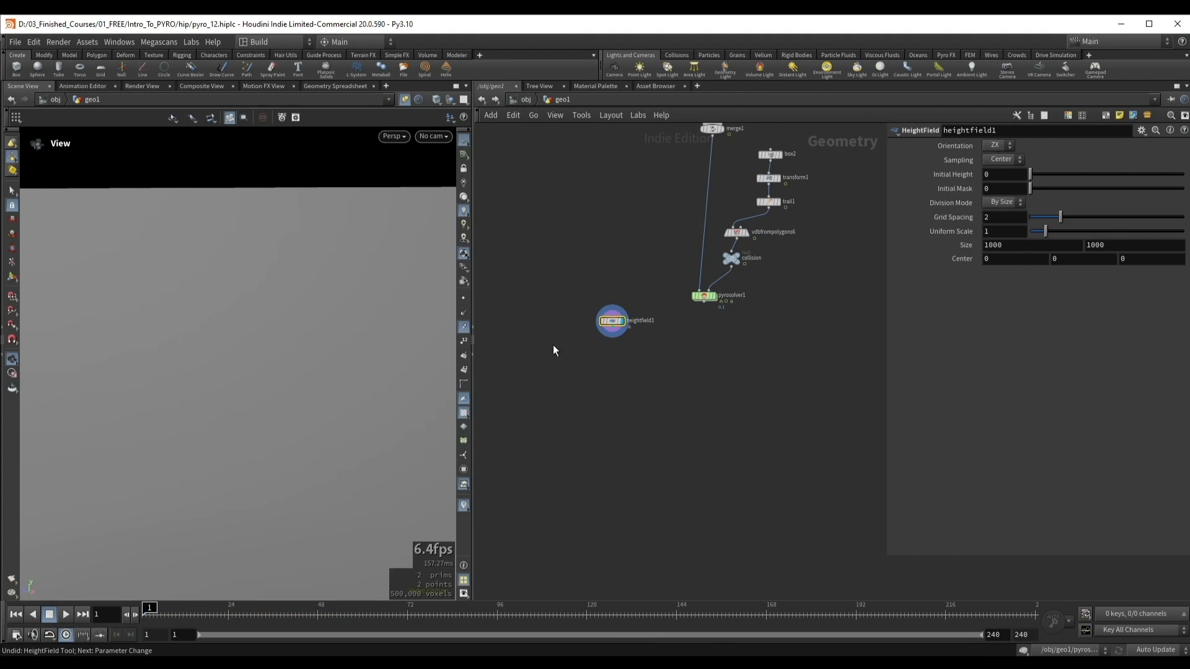
# Step: Set the height field's size to 10 by 10 and its grid spacing to 0.2
pyautogui.click(1021, 250)
pyautogui.press('BackSpace')
pyautogui.press('BackSpace')
pyautogui.click(1129, 247)
pyautogui.press('BackSpace')
pyautogui.press('BackSpace')
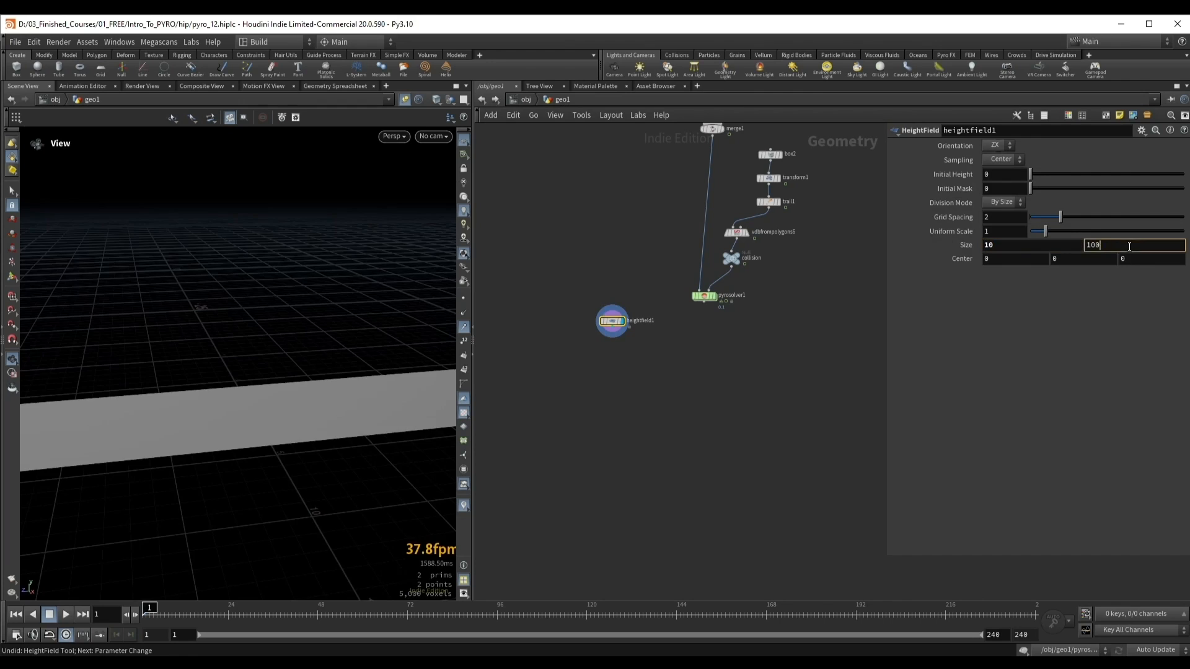
pyautogui.press('Return')
pyautogui.moveTo(1060, 220); pyautogui.dragTo(1038, 223)
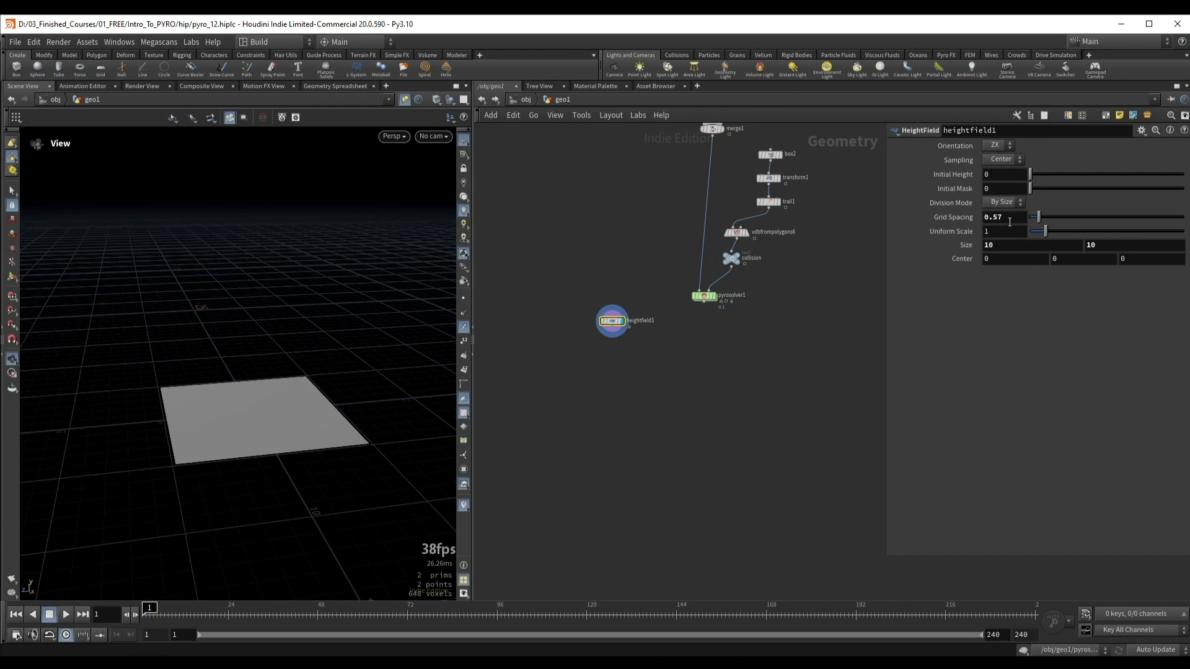
pyautogui.write('2')
pyautogui.press('Return')
pyautogui.scroll(5, 289, 385)
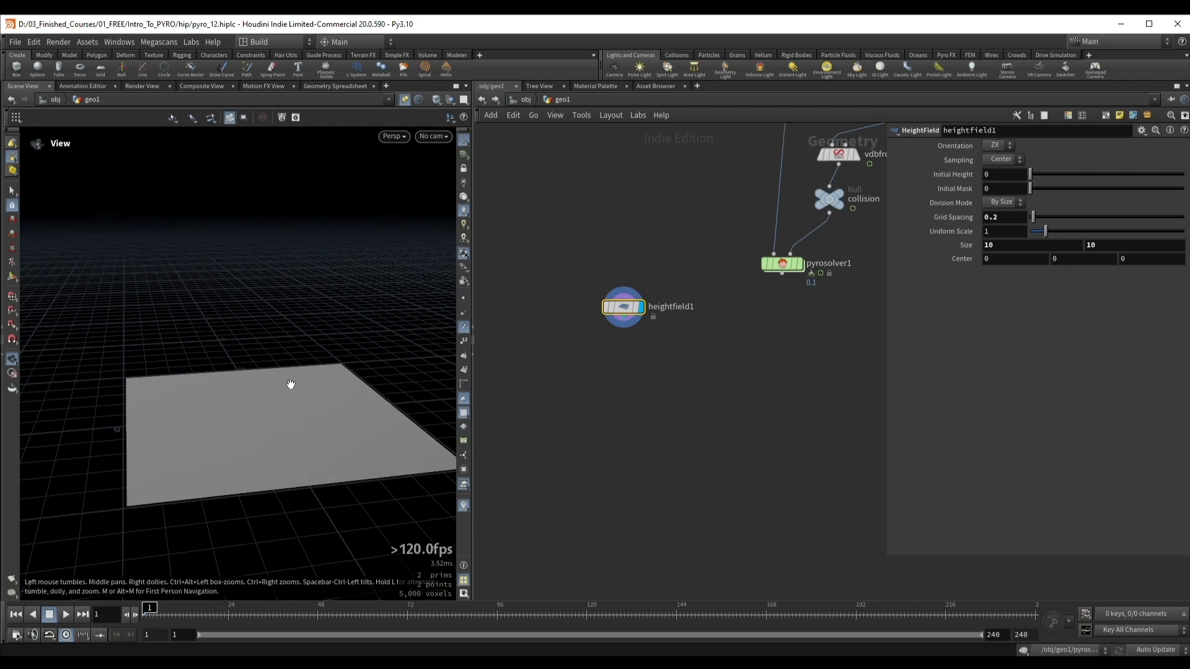
# Step: Append a HeightField Noise node to heightfield1
pyautogui.click(623, 318)
pyautogui.press('Tab')
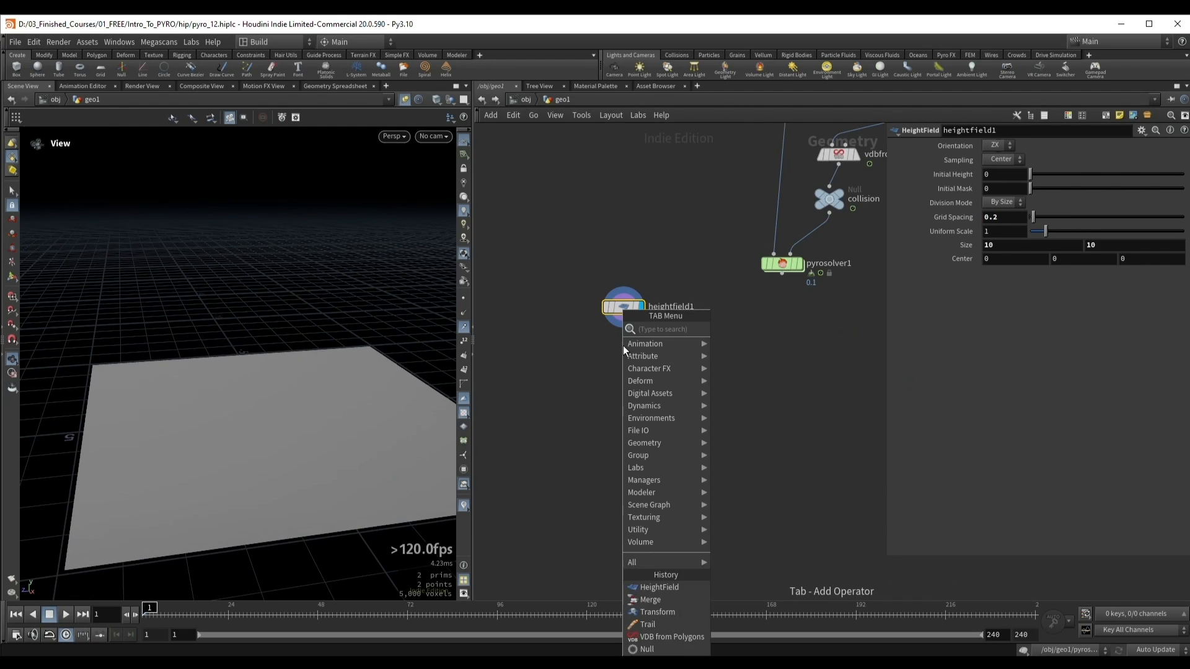
pyautogui.write('hfno')
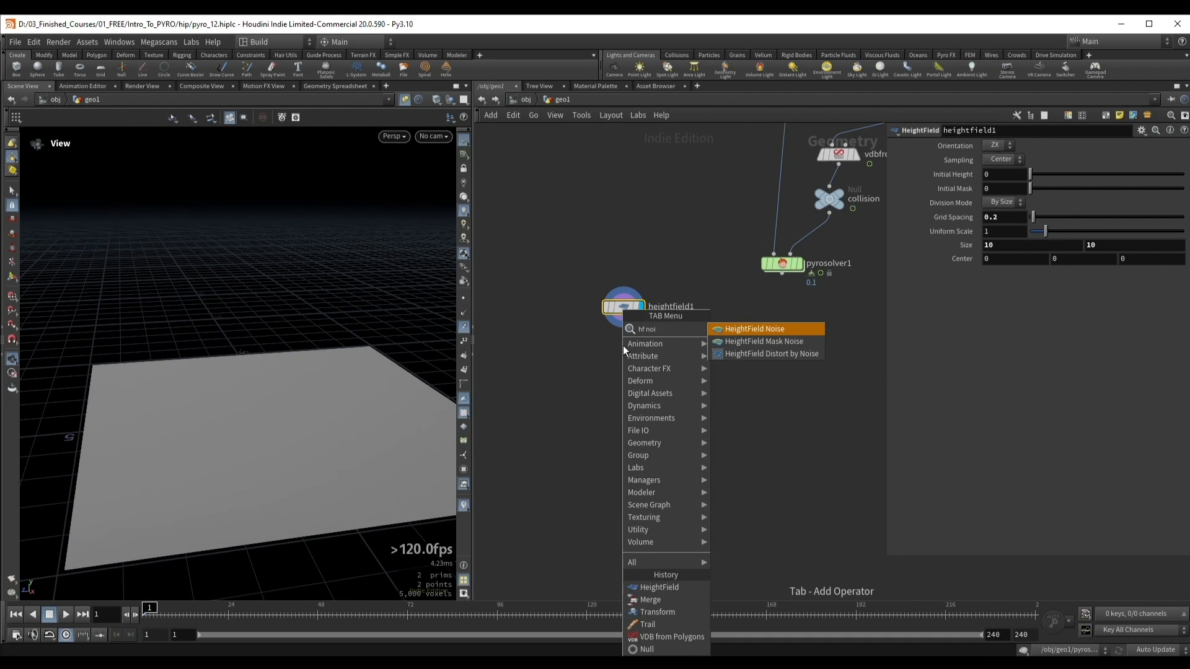
pyautogui.press('Return')
pyautogui.click(623, 348)
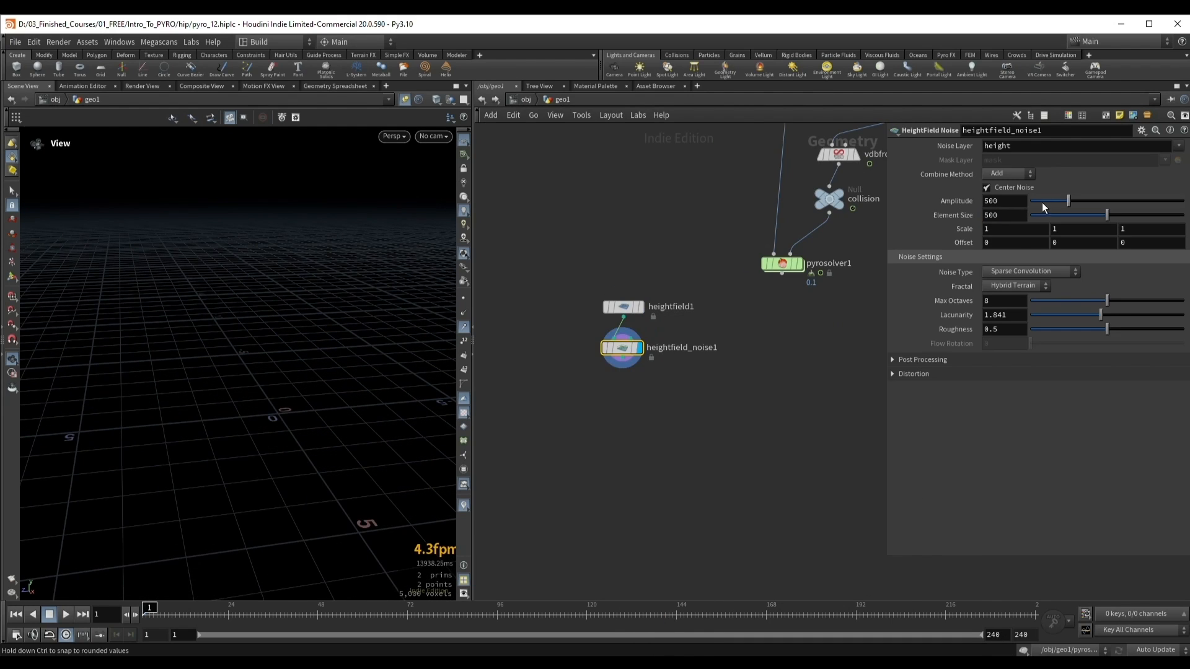
# Step: Set the height field noise's element size to 4.31 and its amplitude to 3
pyautogui.moveTo(1045, 202); pyautogui.dragTo(1020, 212)
pyautogui.doubleClick(1017, 201)
pyautogui.write('12')
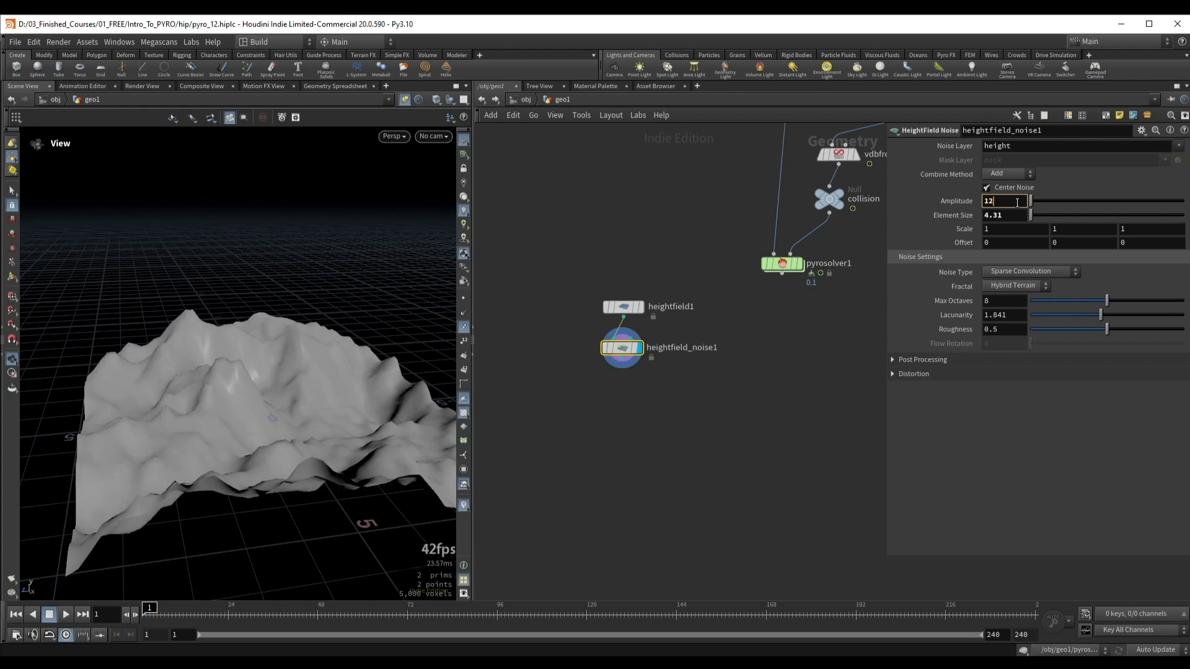
pyautogui.scroll(-10, 1017, 202)
pyautogui.scroll(1, 1016, 202)
pyautogui.scroll(-1, 1016, 203)
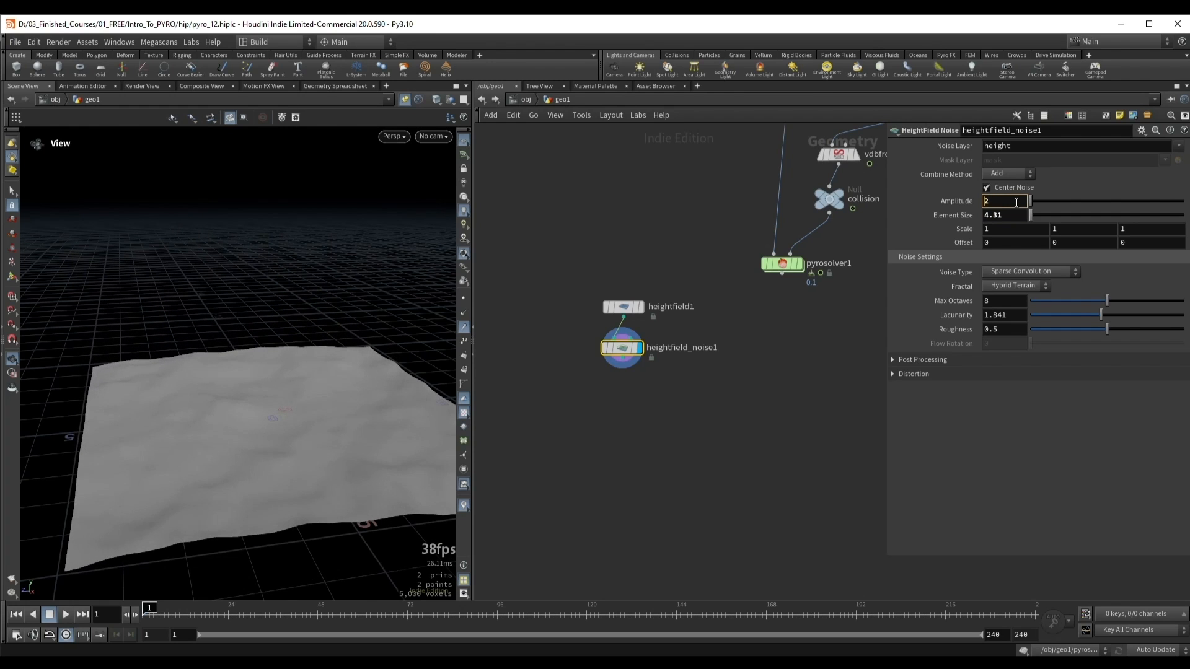
pyautogui.scroll(1, 1017, 202)
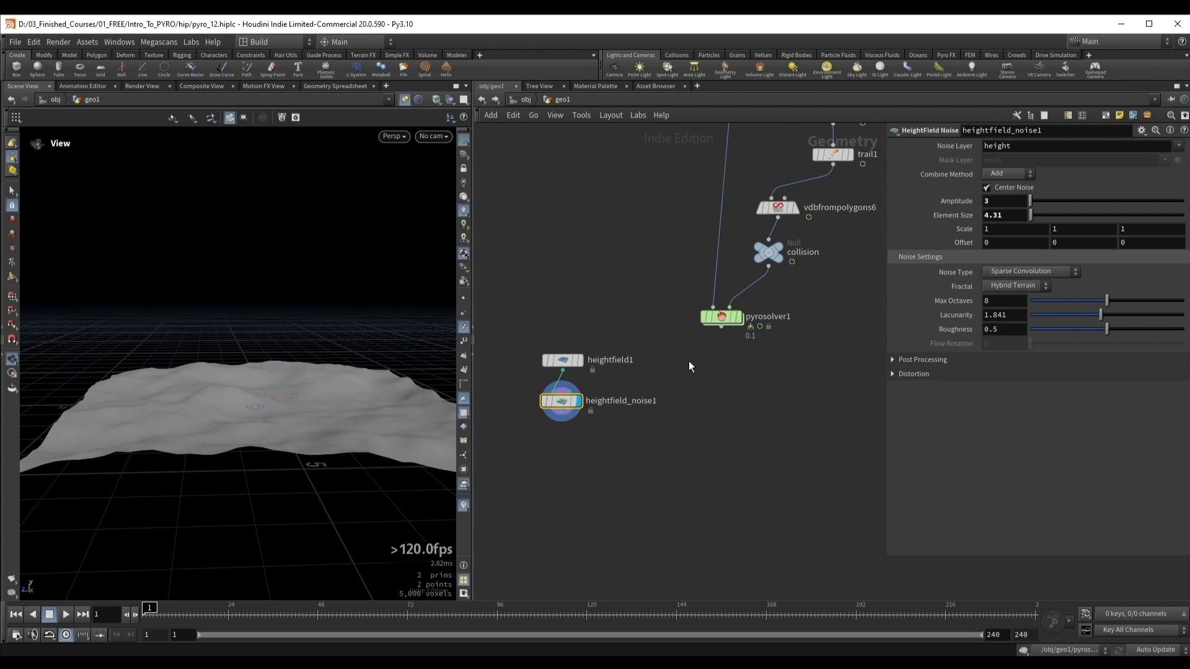
# Step: Display pyrosolver1, insert a Transform between merge1 and pyrosolver1, and raise the smoke source about 2.12 units in Y
pyautogui.click(718, 319)
pyautogui.press('r')
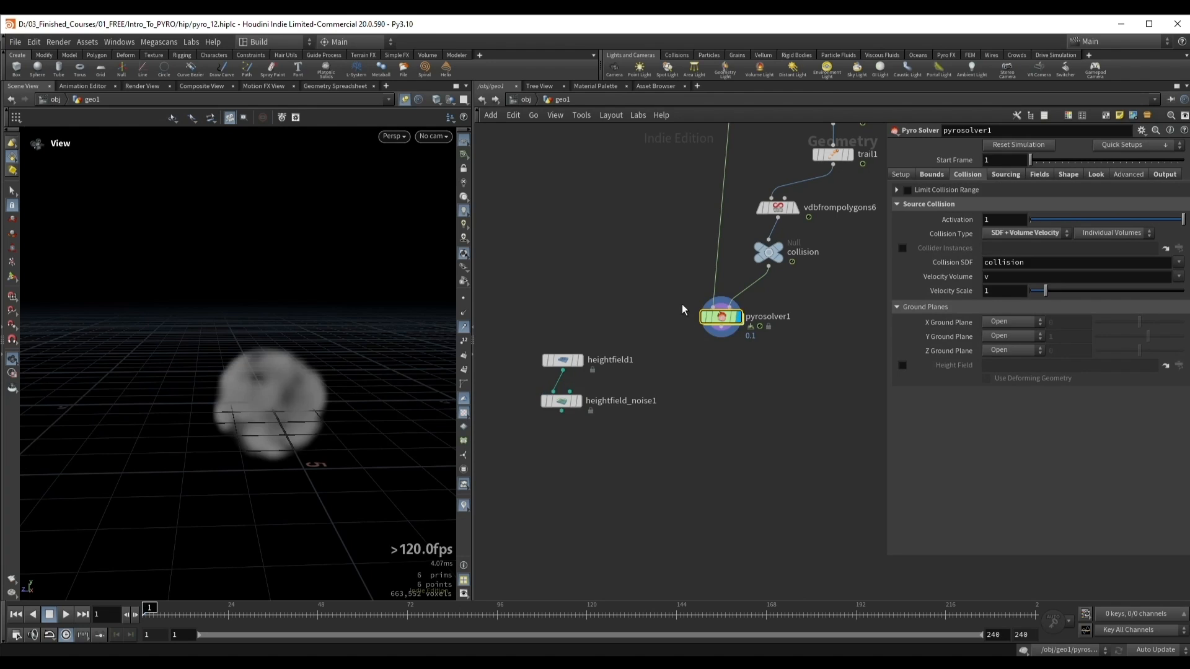
pyautogui.scroll(-4, 679, 298)
pyautogui.moveTo(666, 272); pyautogui.dragTo(630, 444, button='middle')
pyautogui.keyDown('shift'); pyautogui.moveTo(675, 318); pyautogui.dragTo(667, 285); pyautogui.keyUp('shift')
pyautogui.moveTo(667, 293)
pyautogui.mouseDown()
pyautogui.moveTo(687, 309)
pyautogui.moveTo(658, 312)
pyautogui.mouseUp()
pyautogui.click(686, 308)
pyautogui.write('transform')
pyautogui.press('Return')
pyautogui.press('Return')
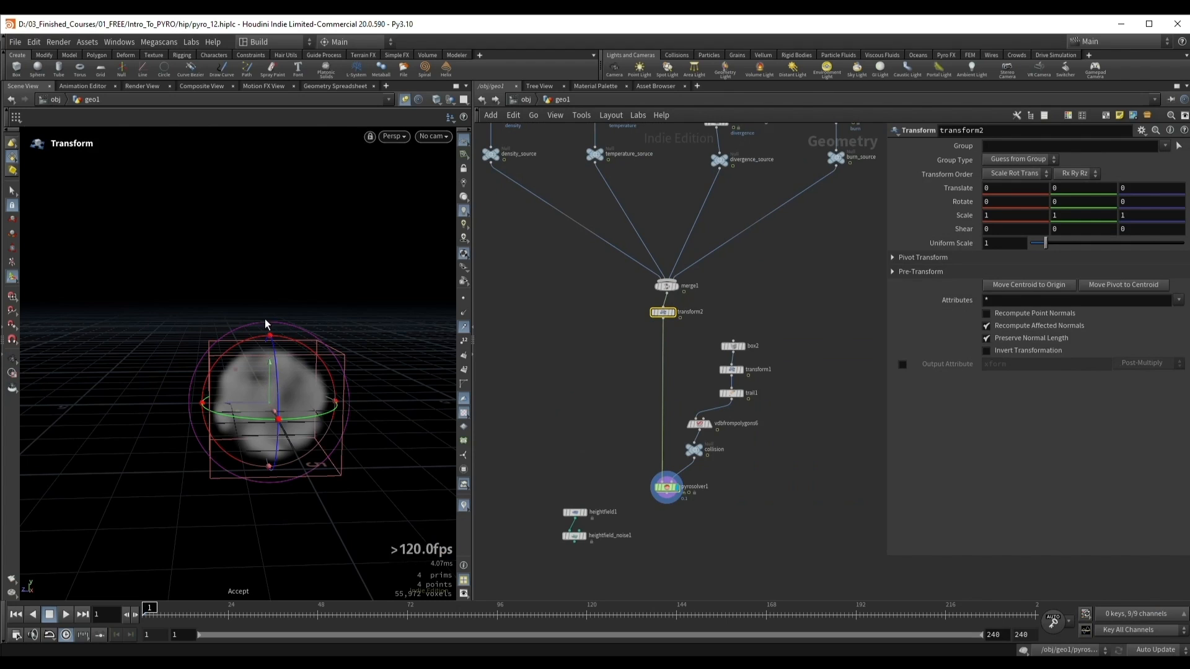
pyautogui.moveTo(267, 372); pyautogui.dragTo(265, 286)
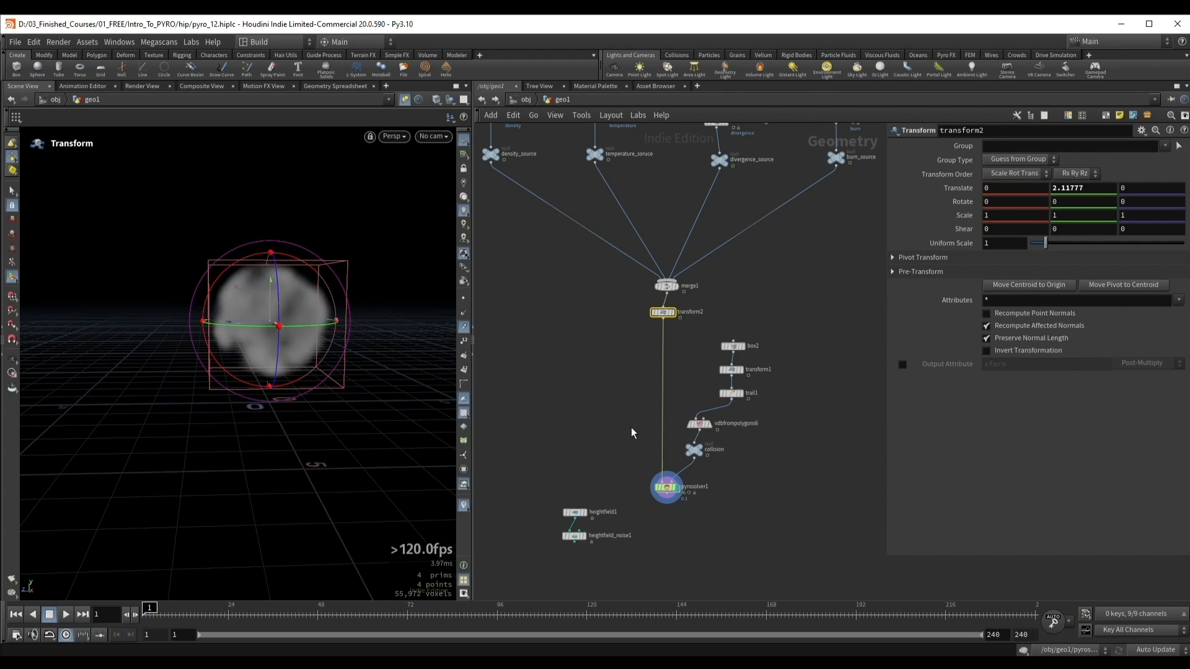
# Step: Set the Buoyancy of pyrosolver1 to -0.5
pyautogui.moveTo(655, 474); pyautogui.dragTo(657, 420, button='middle')
pyautogui.click(658, 423)
pyautogui.click(1069, 177)
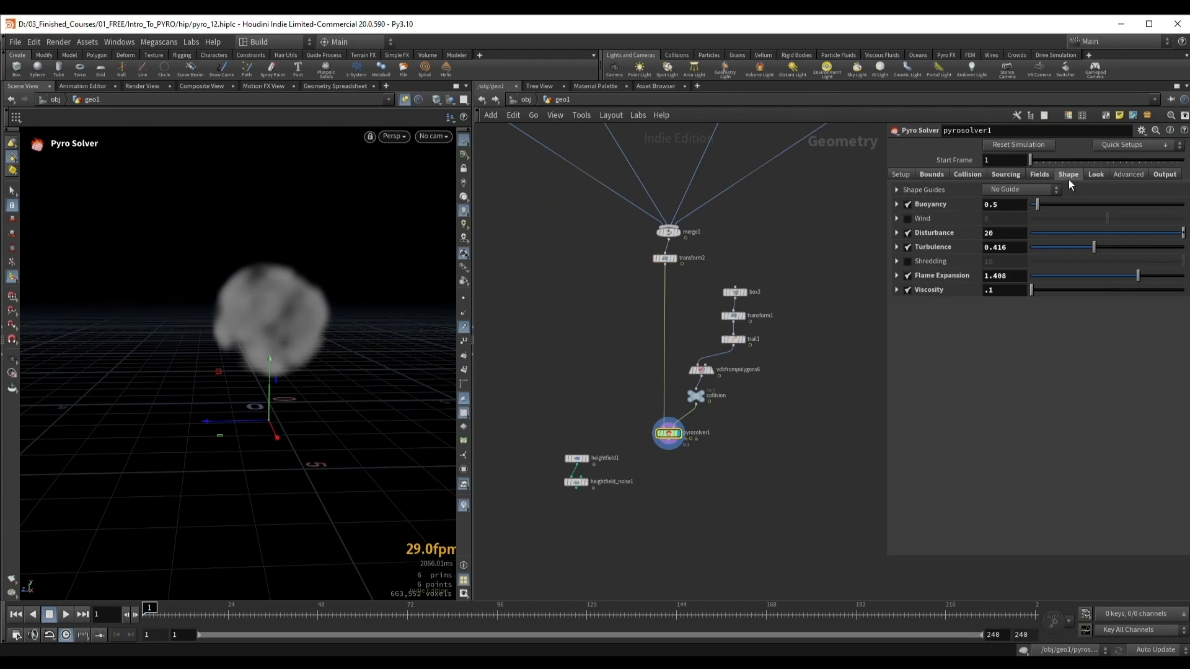
pyautogui.click(1010, 209)
pyautogui.write('-')
pyautogui.press('Return')
pyautogui.press('Escape')
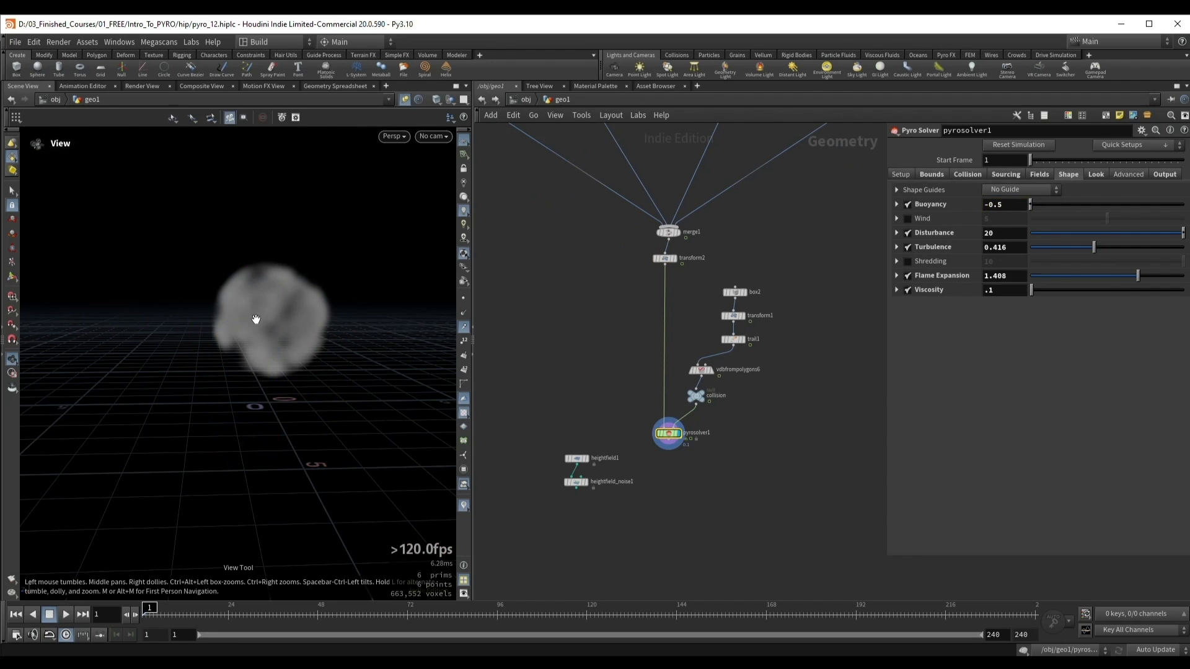
# Step: Append a Null node to heightfield_noise1
pyautogui.scroll(3, 623, 456)
pyautogui.keyDown('shift'); pyautogui.moveTo(558, 494); pyautogui.dragTo(540, 442); pyautogui.keyUp('shift')
pyautogui.moveTo(529, 470); pyautogui.dragTo(570, 449, button='middle')
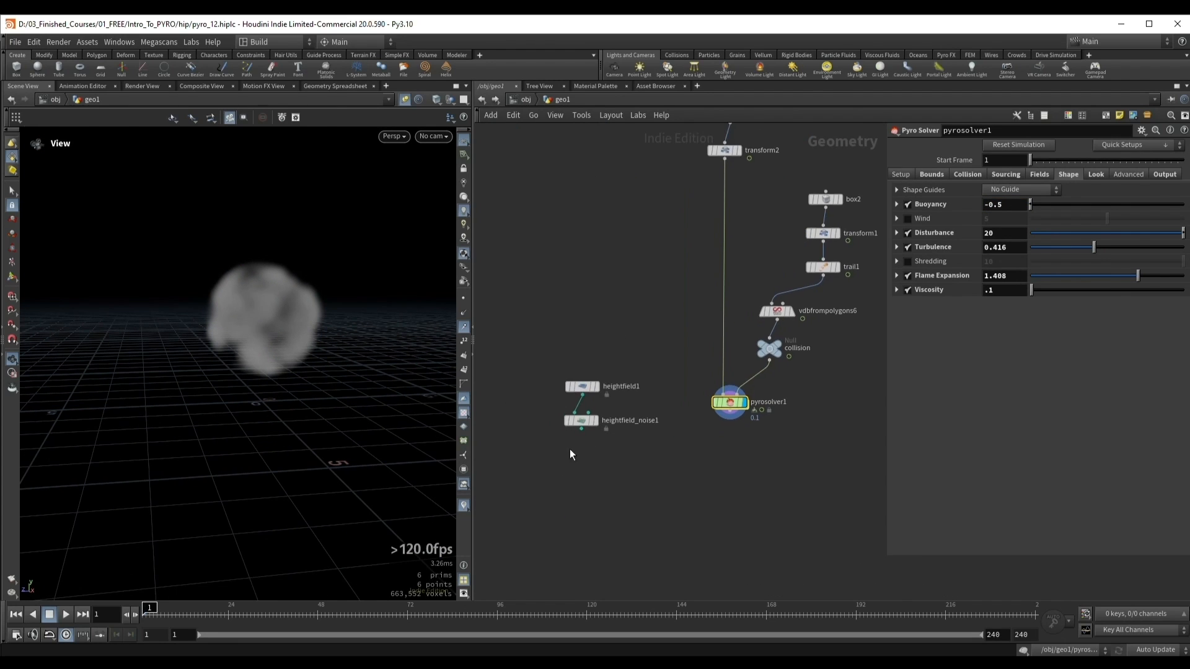
pyautogui.click(584, 420)
pyautogui.click(596, 420)
pyautogui.press('Tab')
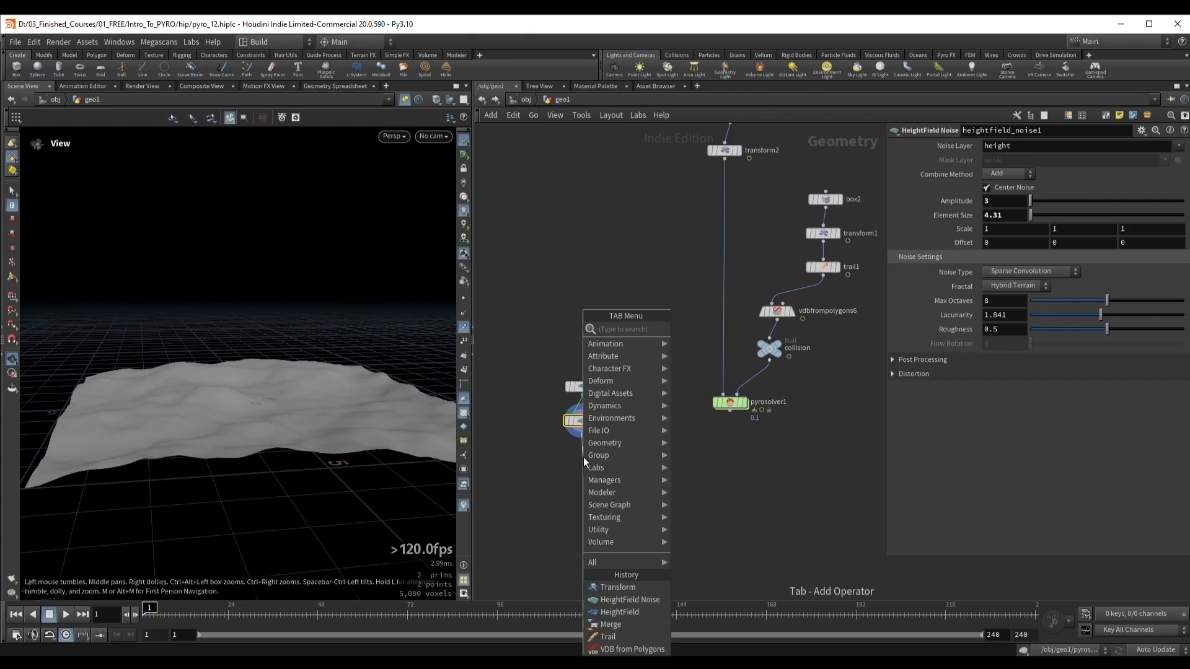
pyautogui.press('Escape')
pyautogui.press('Tab')
pyautogui.write('null')
pyautogui.press('Return')
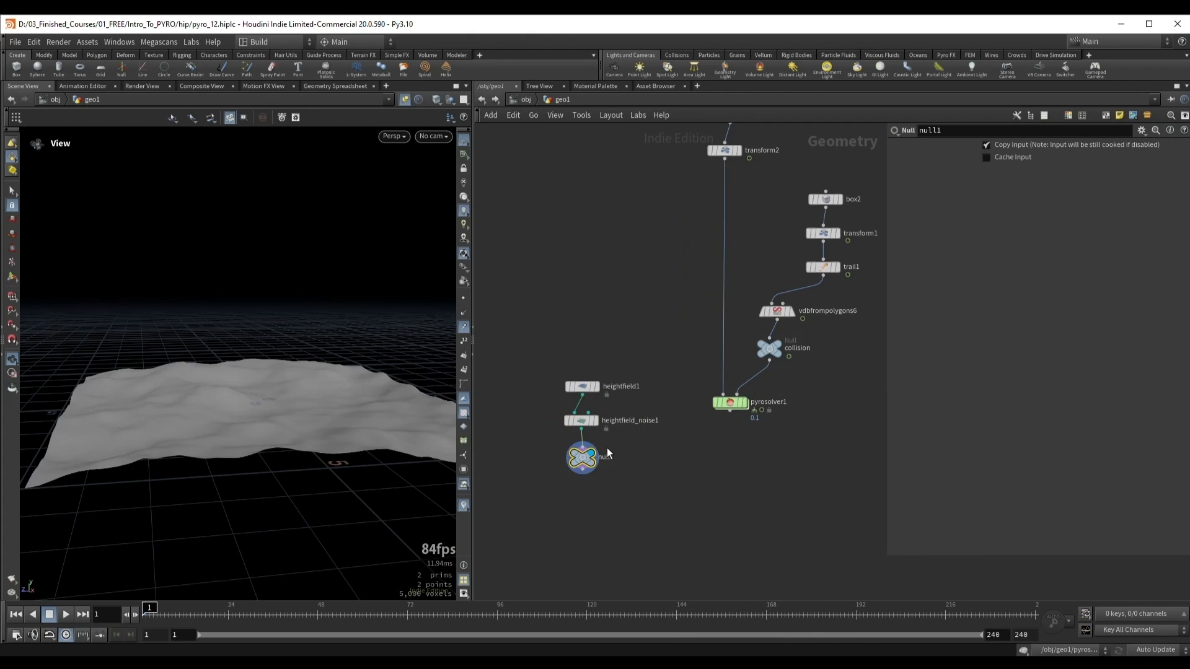
# Step: Rename the new null as heightfield_collision
pyautogui.doubleClick(596, 457)
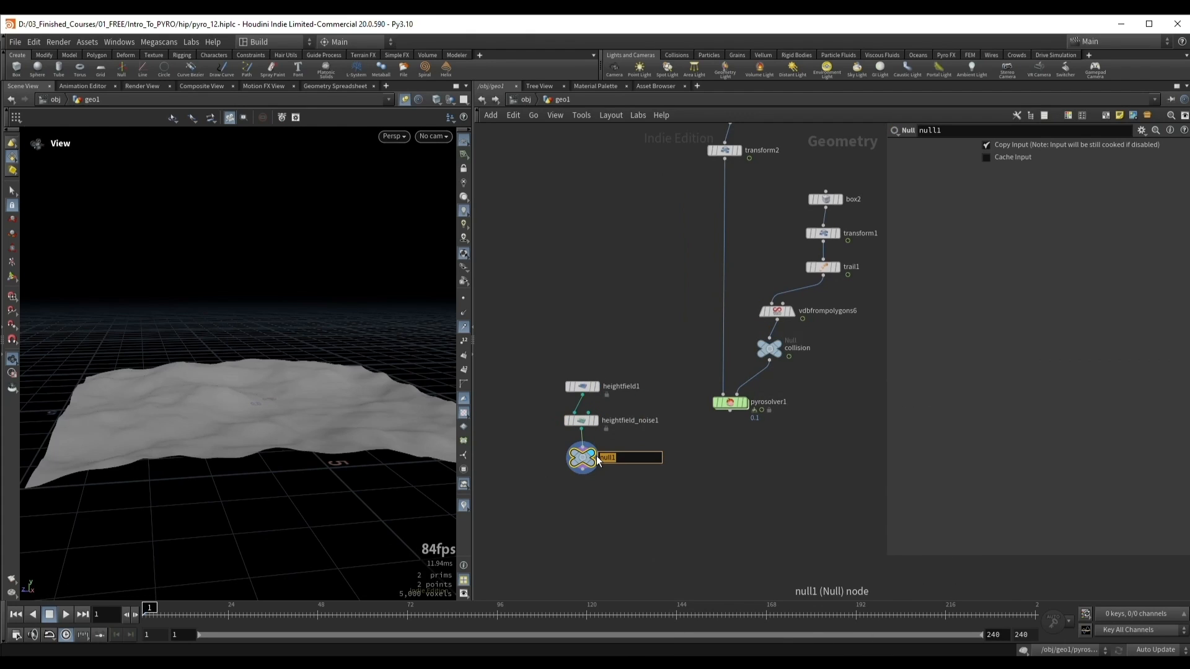
pyautogui.write('heightfield_collision')
pyautogui.press('Return')
pyautogui.moveTo(684, 510); pyautogui.dragTo(561, 453)
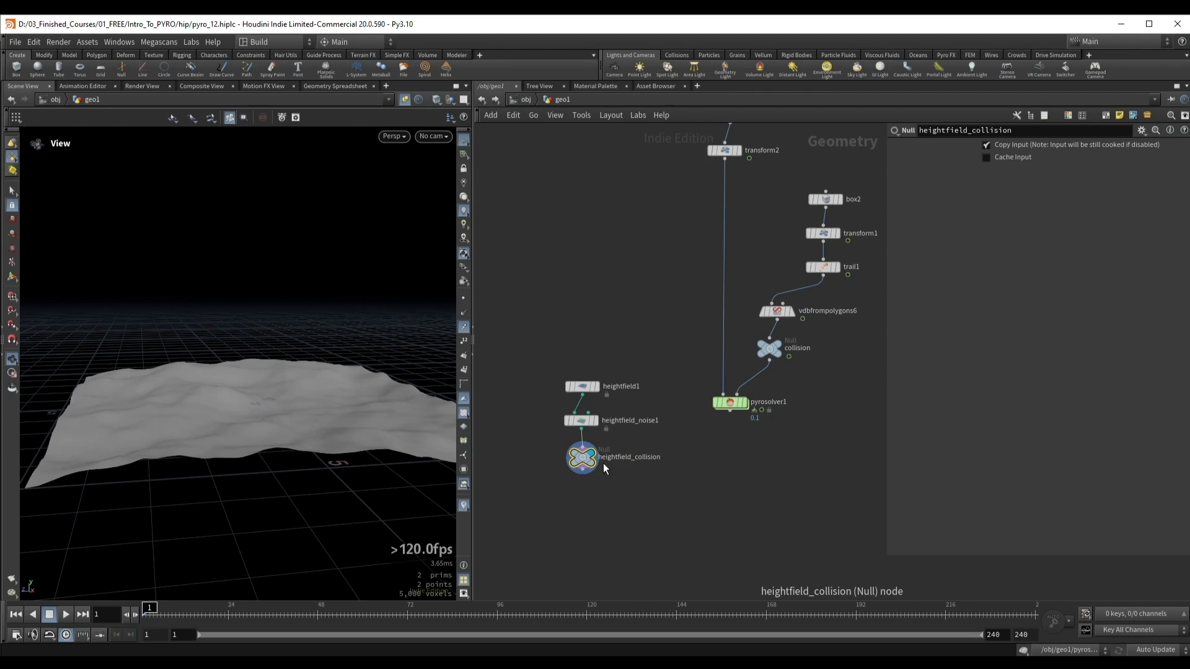
# Step: Enable the Height Field collision of pyrosolver1 and reference /obj/geo1/heightfield_collision by copying the null's path
pyautogui.hotkey('ctrl', 'c')
pyautogui.moveTo(678, 432); pyautogui.dragTo(755, 403)
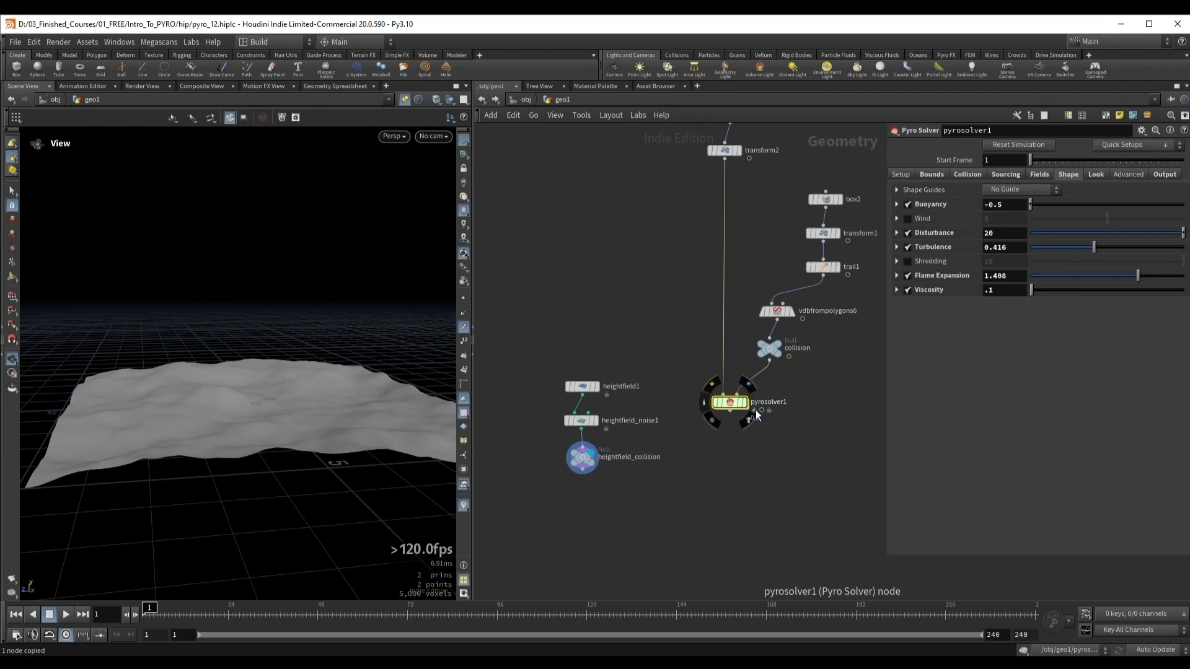
pyautogui.click(965, 175)
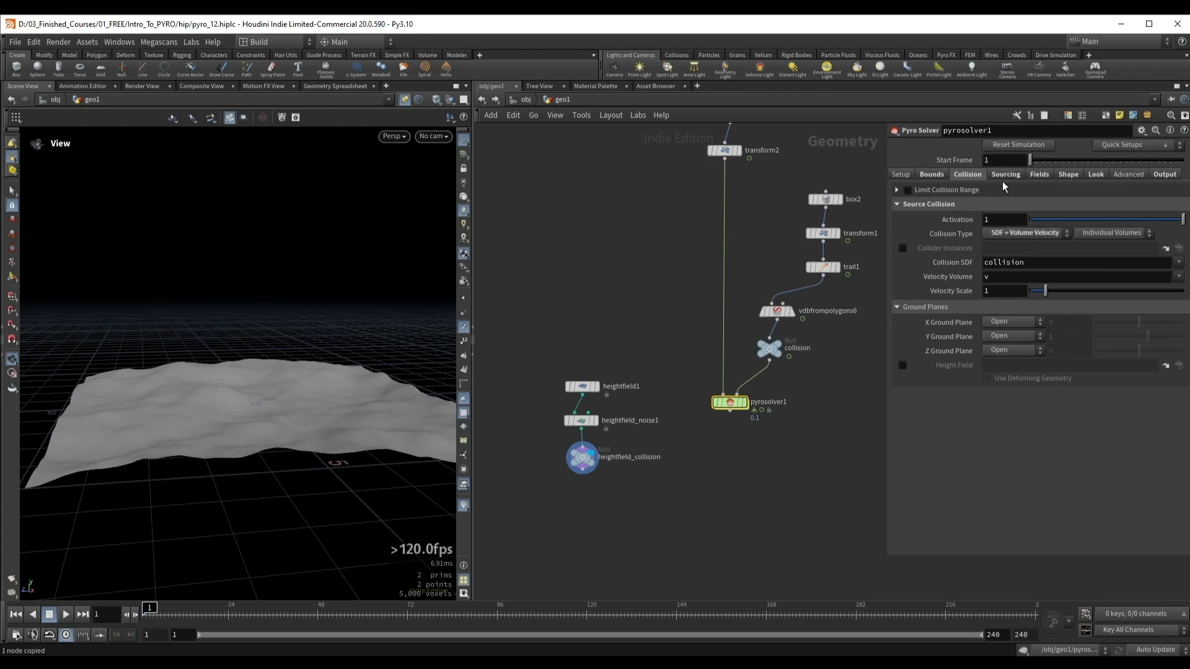
pyautogui.click(903, 366)
pyautogui.click(1019, 366)
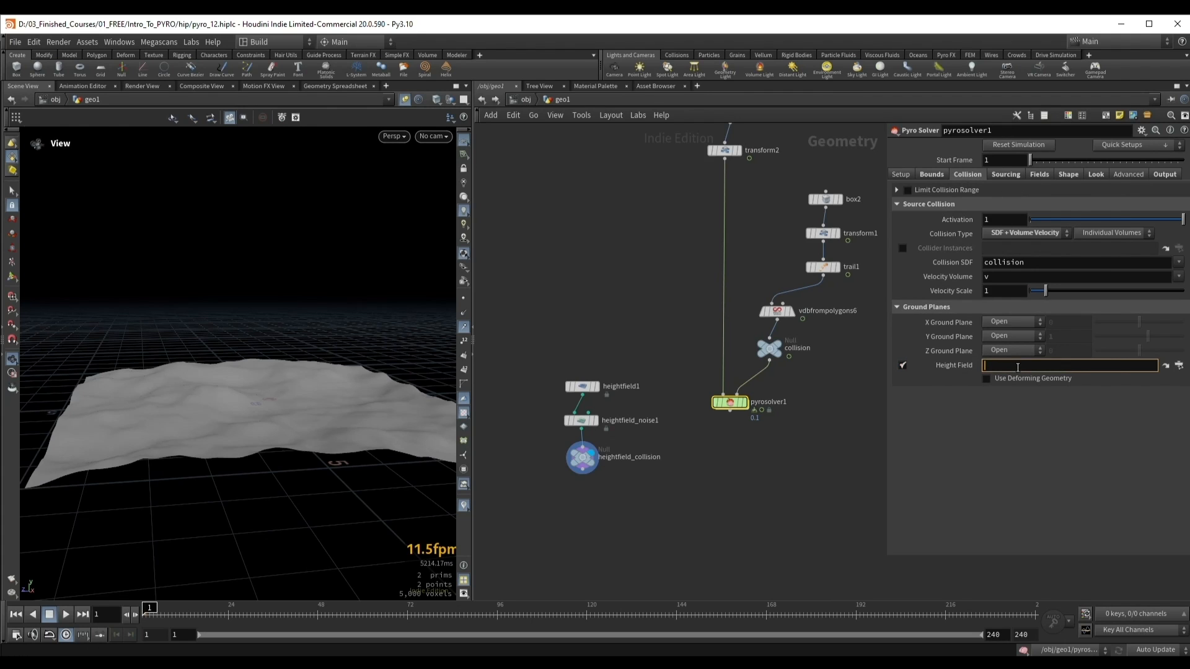
pyautogui.hotkey('ctrl', 'v')
pyautogui.moveTo(577, 503); pyautogui.dragTo(623, 464)
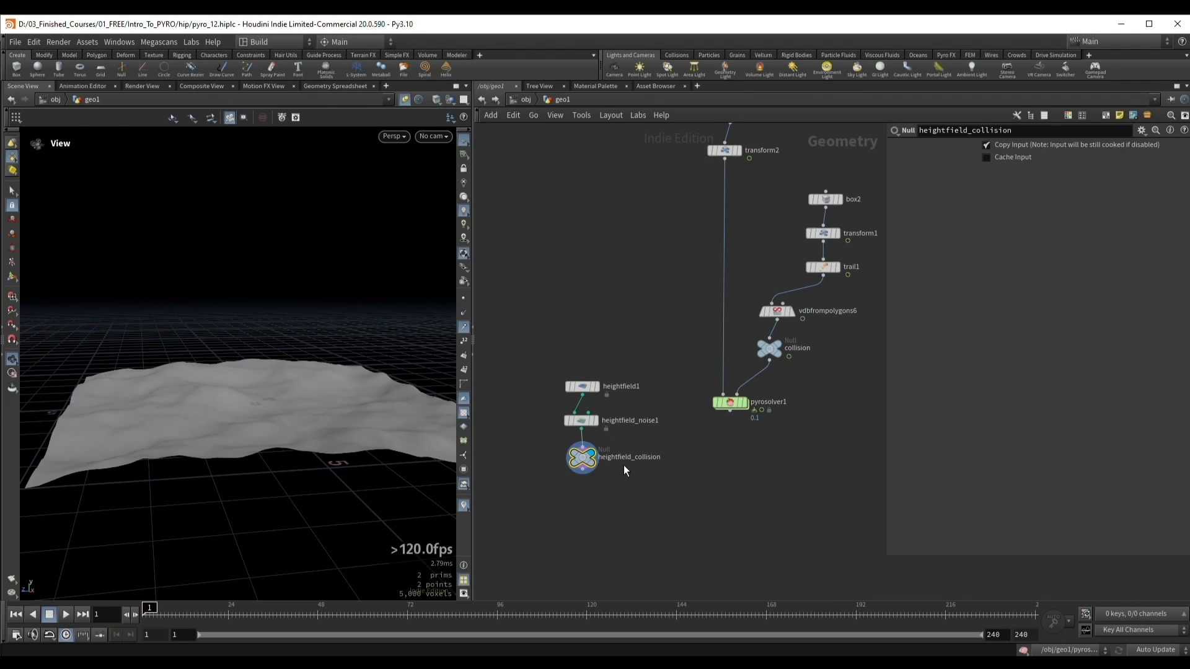
# Step: Display pyrosolver1 and play the simulation to about frame 48 to examine the smoke meeting the height field
pyautogui.moveTo(709, 371); pyautogui.dragTo(782, 433)
pyautogui.press('r')
pyautogui.keyDown('alt'); pyautogui.moveTo(276, 381); pyautogui.dragTo(289, 383); pyautogui.keyUp('alt')
pyautogui.press('Up')
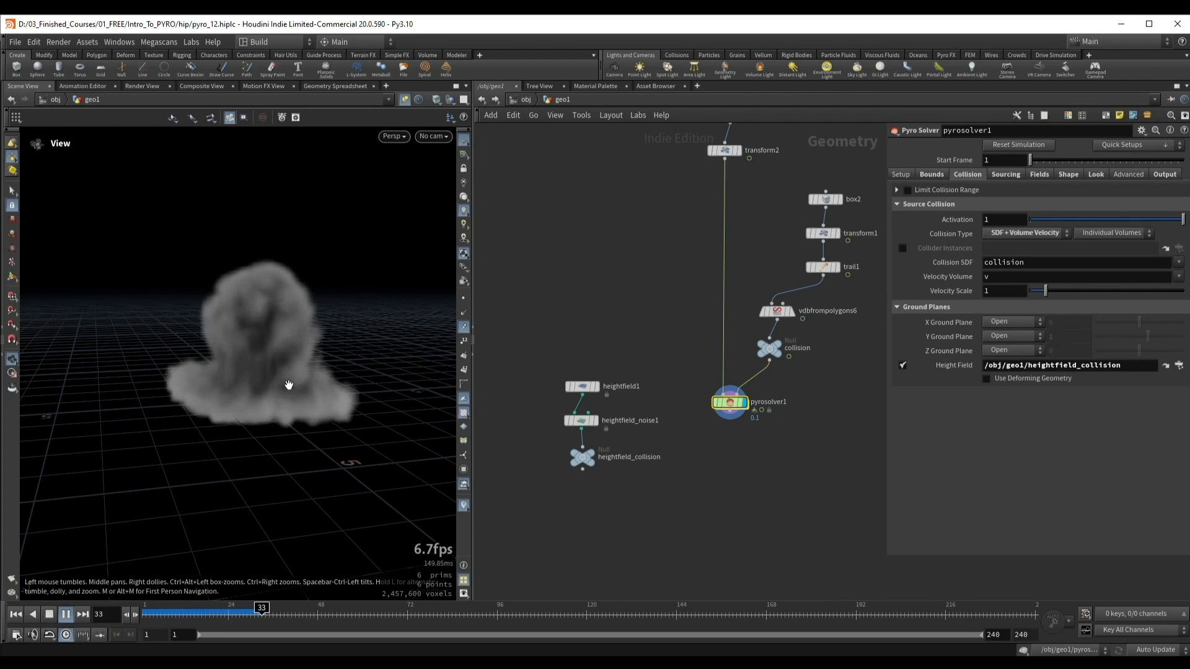
pyautogui.press('Up')
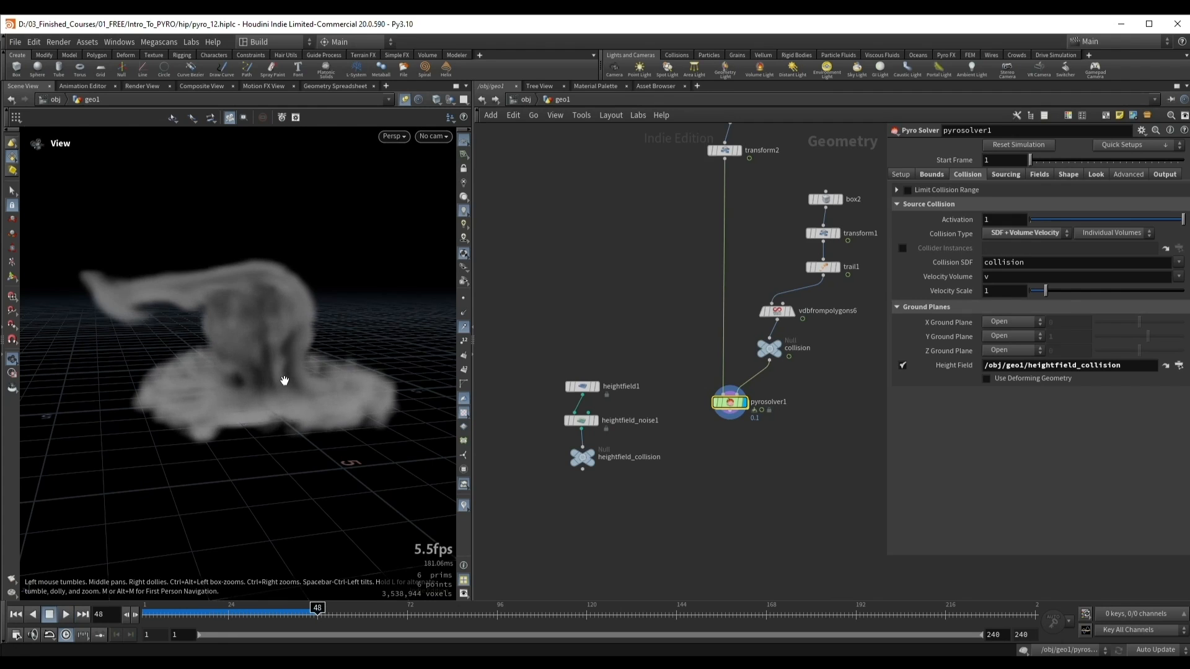
pyautogui.moveTo(249, 273); pyautogui.dragTo(272, 275)
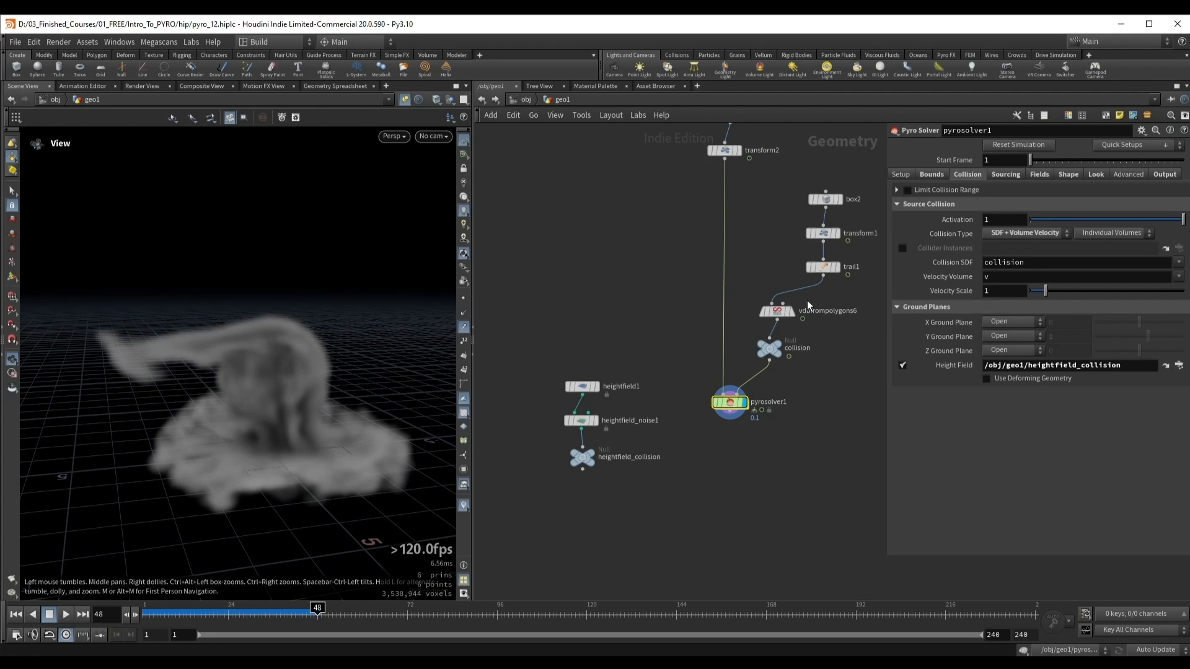
# Step: Check the box collider's placement in transform1, and return to the pyrosolver1 settings
pyautogui.moveTo(799, 366); pyautogui.dragTo(763, 373, button='middle')
pyautogui.moveTo(234, 327)
pyautogui.mouseDown()
pyautogui.moveTo(226, 335)
pyautogui.moveTo(252, 335)
pyautogui.moveTo(155, 347)
pyautogui.moveTo(231, 347)
pyautogui.mouseUp()
pyautogui.click(789, 207)
pyautogui.click(786, 241)
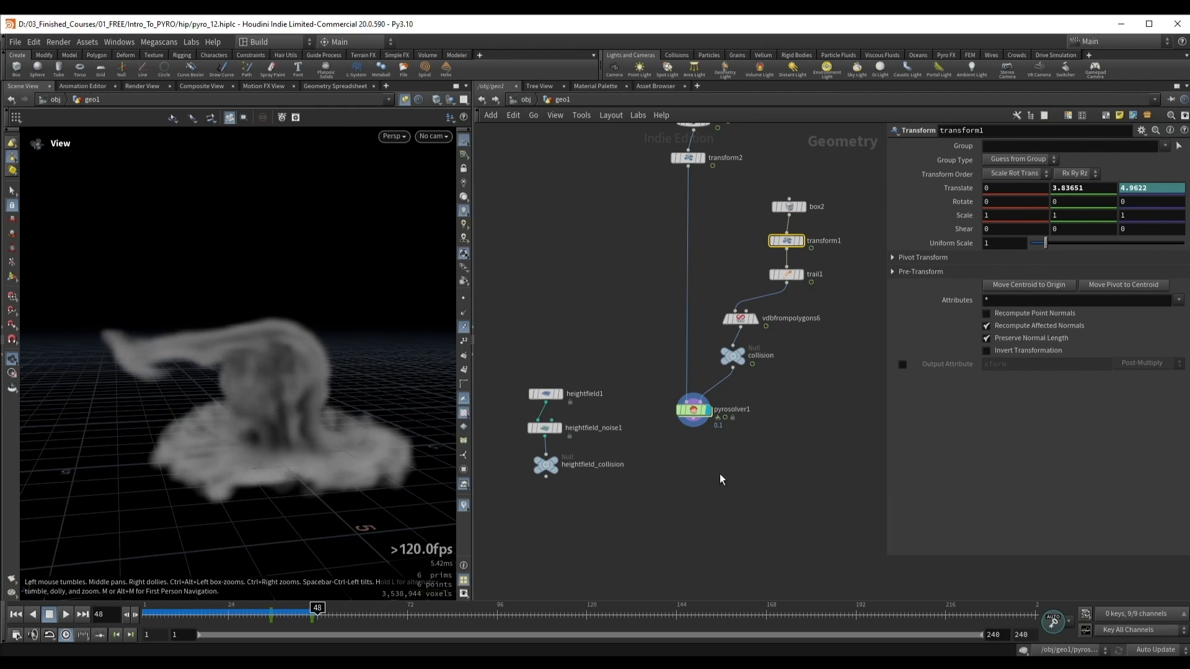
pyautogui.moveTo(720, 475); pyautogui.dragTo(767, 429, button='middle')
pyautogui.click(740, 364)
# Step: Continue the simulation to about frame 63 and examine the smoke spreading over the terrain
pyautogui.moveTo(258, 370); pyautogui.dragTo(285, 373)
pyautogui.press('Up')
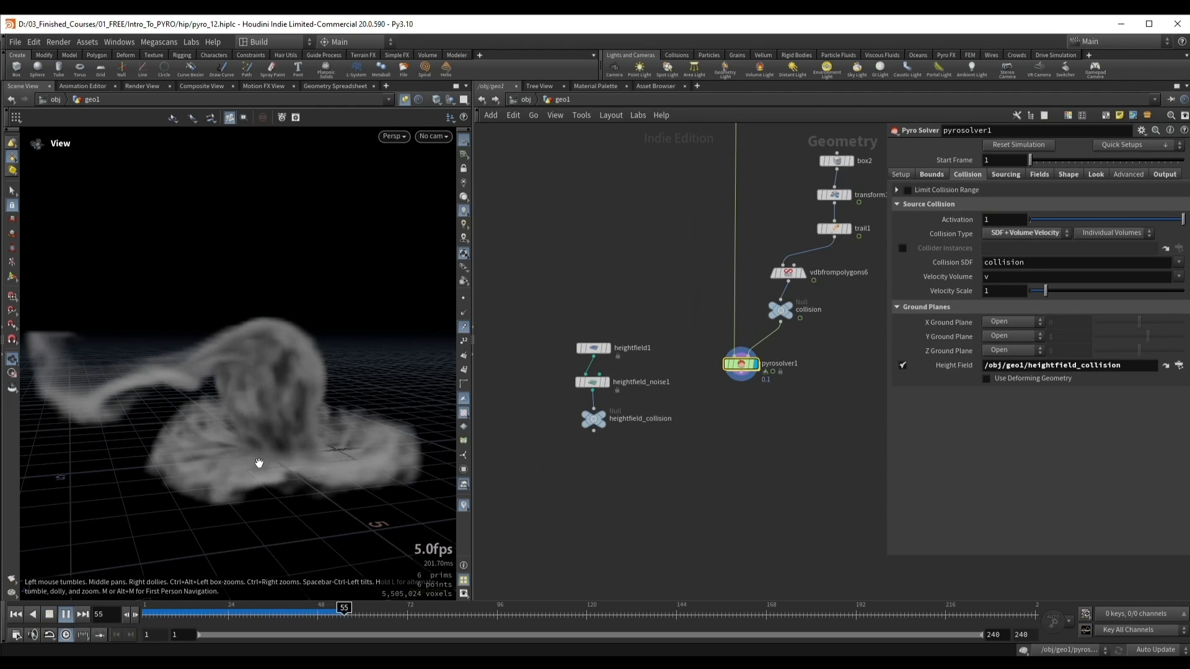
pyautogui.press('Up')
pyautogui.moveTo(287, 412); pyautogui.dragTo(255, 375)
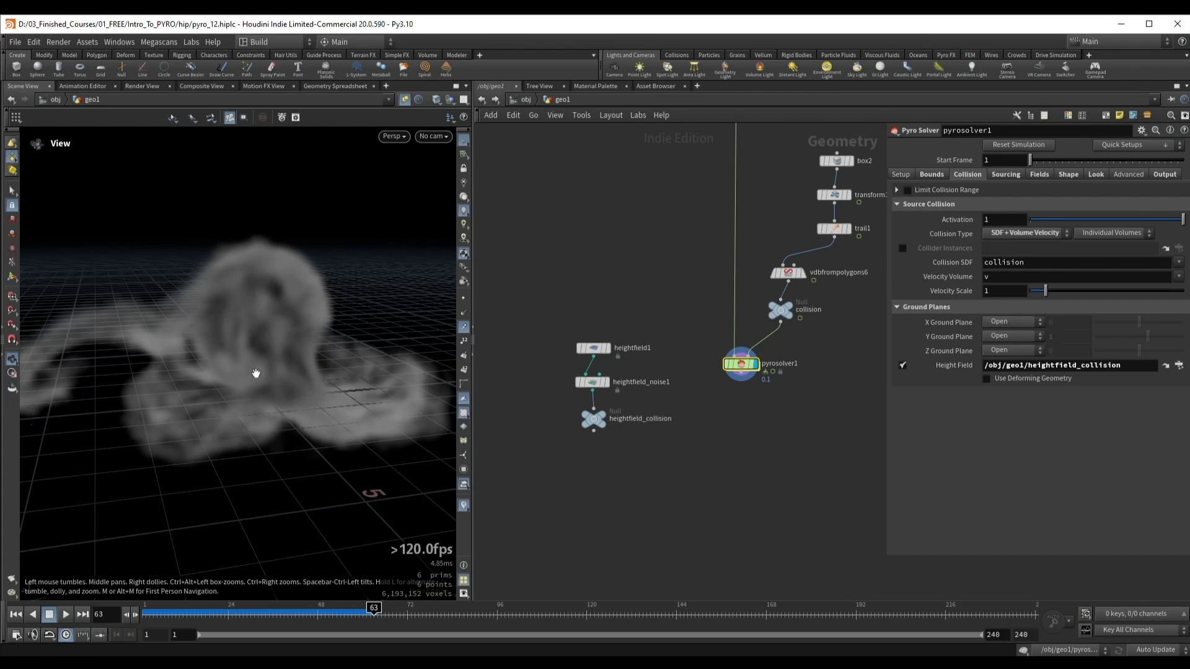
# Step: Replay the simulation from frame 1 to about frame 76 and inspect the height field collision from another angle
pyautogui.hotkey('ctrl', 'Up')
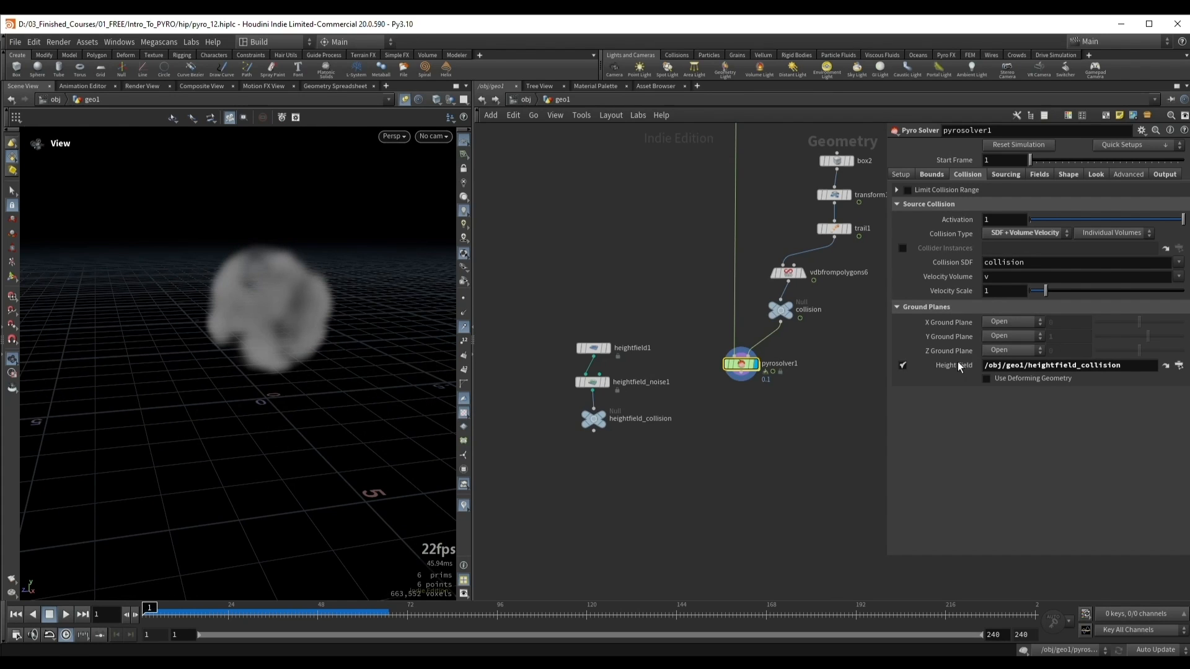
pyautogui.moveTo(246, 335); pyautogui.dragTo(254, 343)
pyautogui.press('Up')
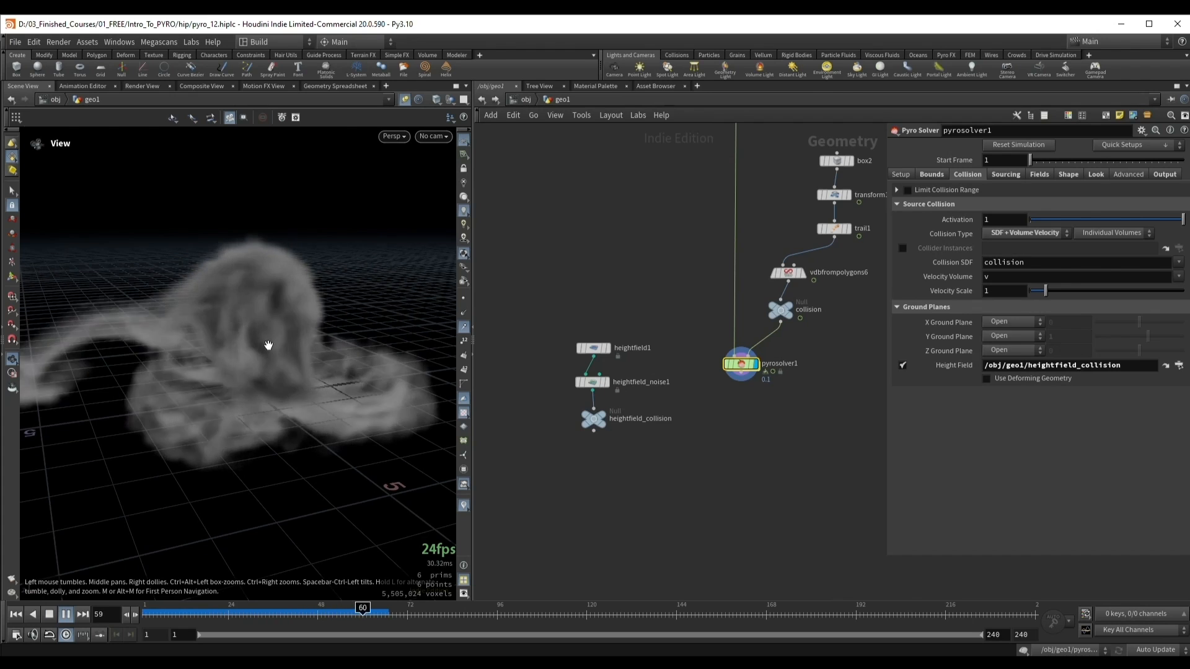
pyautogui.press('Up')
pyautogui.moveTo(269, 345); pyautogui.dragTo(263, 333)
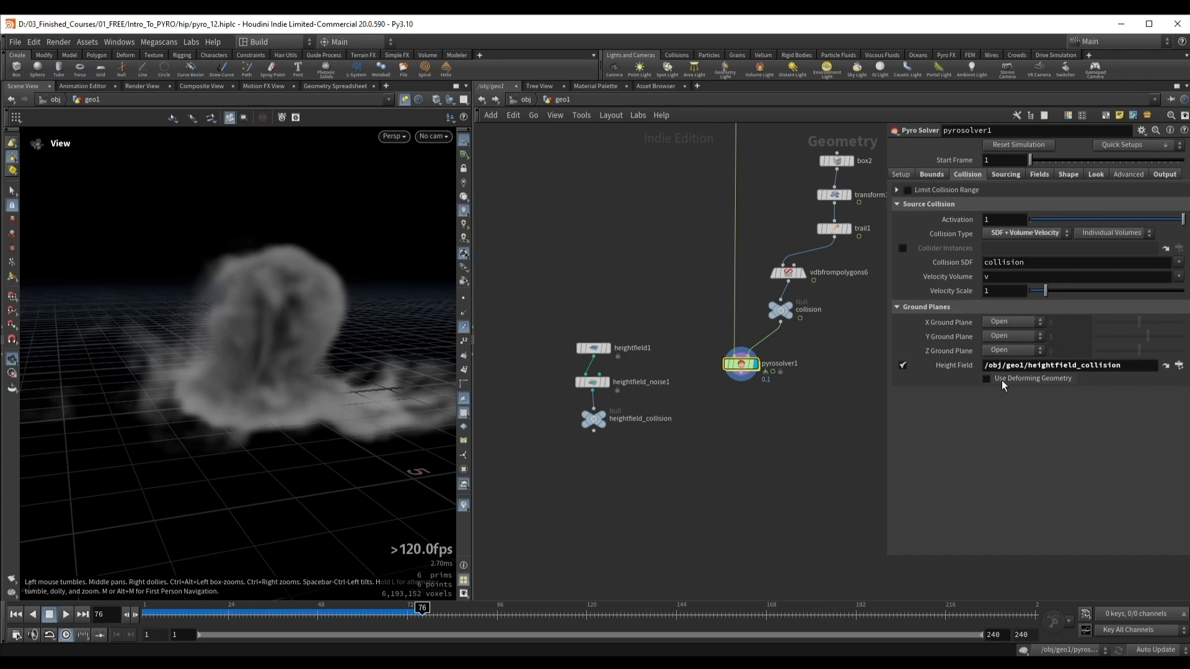
# Step: Display heightfield_noise1, inspect the terrain, and shift its noise offset in X
pyautogui.click(590, 382)
pyautogui.click(606, 382)
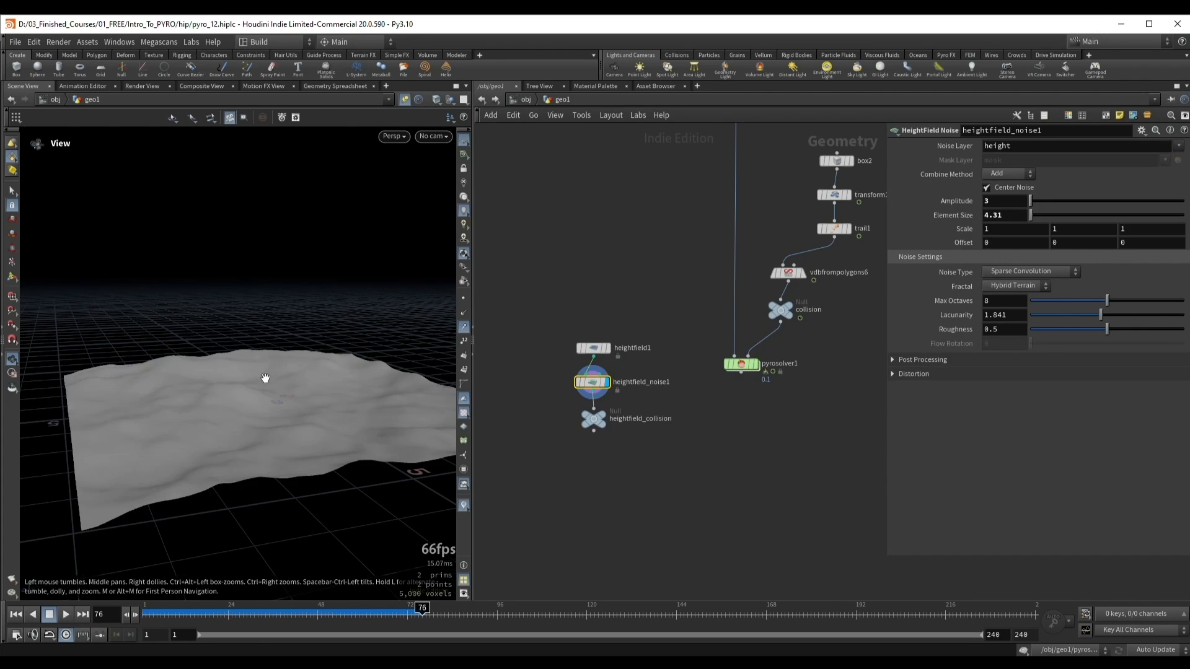
pyautogui.moveTo(301, 402); pyautogui.dragTo(293, 368)
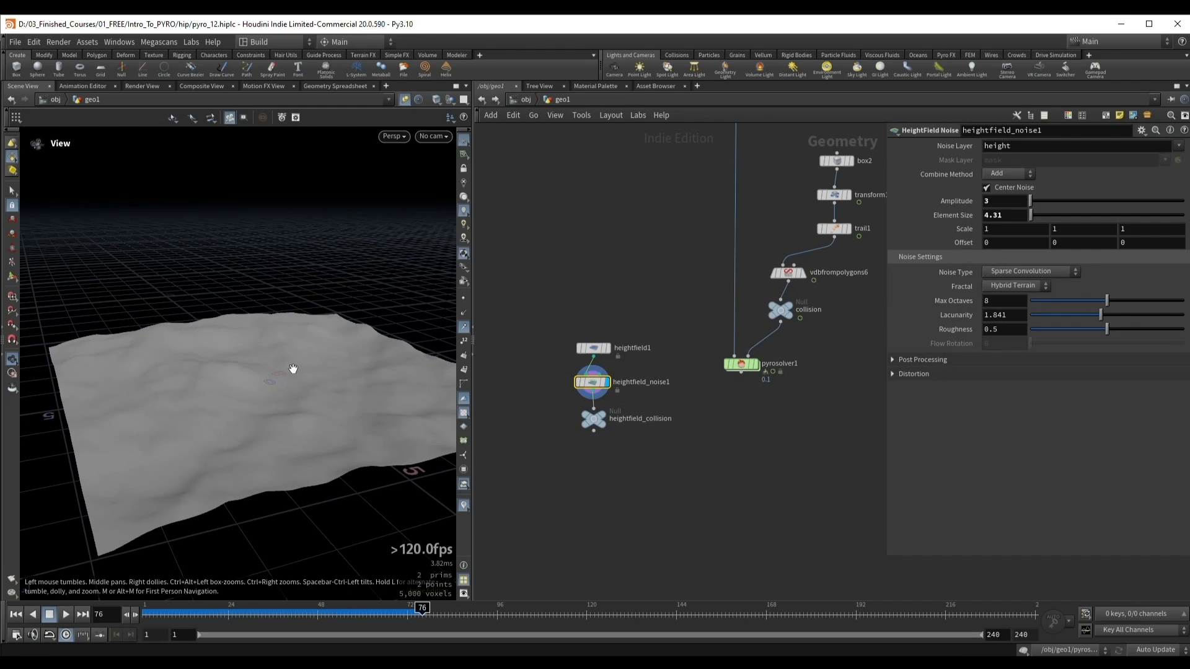
pyautogui.moveTo(989, 245); pyautogui.dragTo(1178, 243, button='middle')
# Step: Review pyrosolver1's Use Deforming Geometry option for the height field, and display pyrosolver1 again
pyautogui.moveTo(719, 364); pyautogui.dragTo(719, 364)
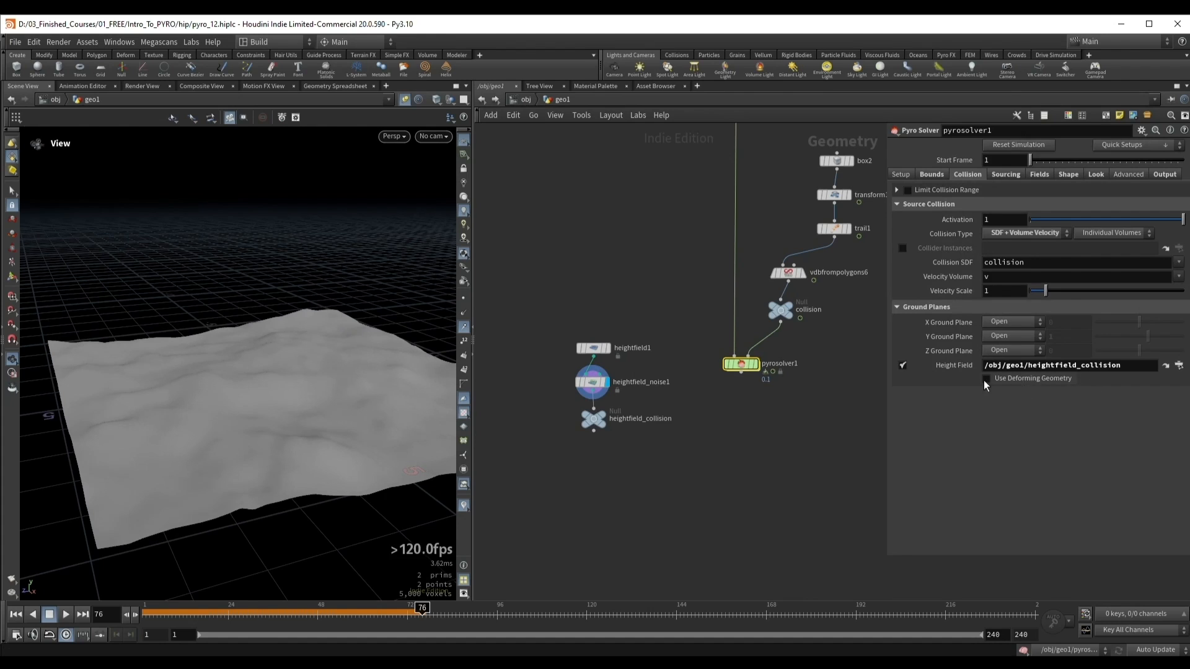
pyautogui.moveTo(1035, 381)
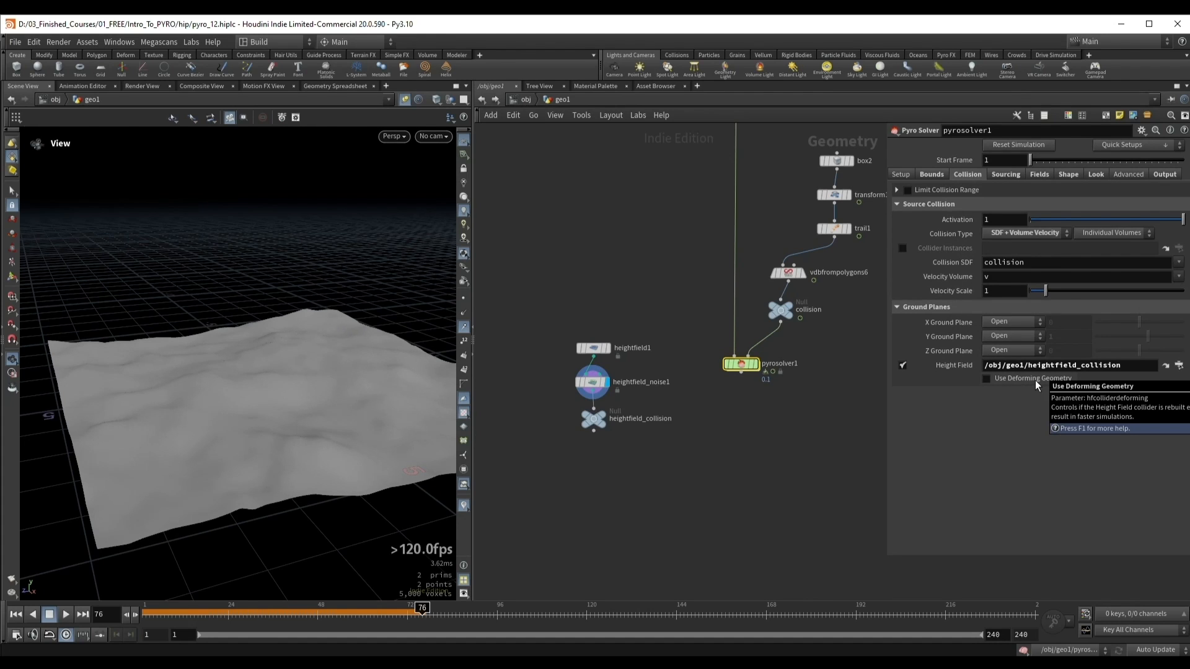
pyautogui.moveTo(238, 319); pyautogui.dragTo(276, 348)
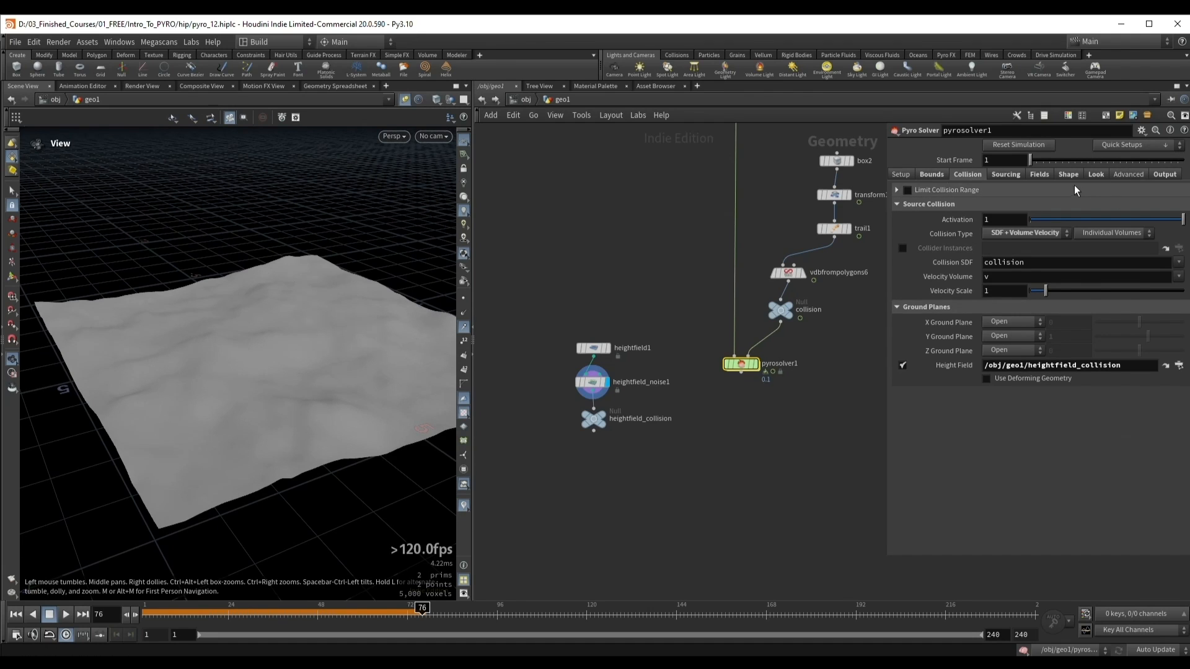
pyautogui.click(755, 364)
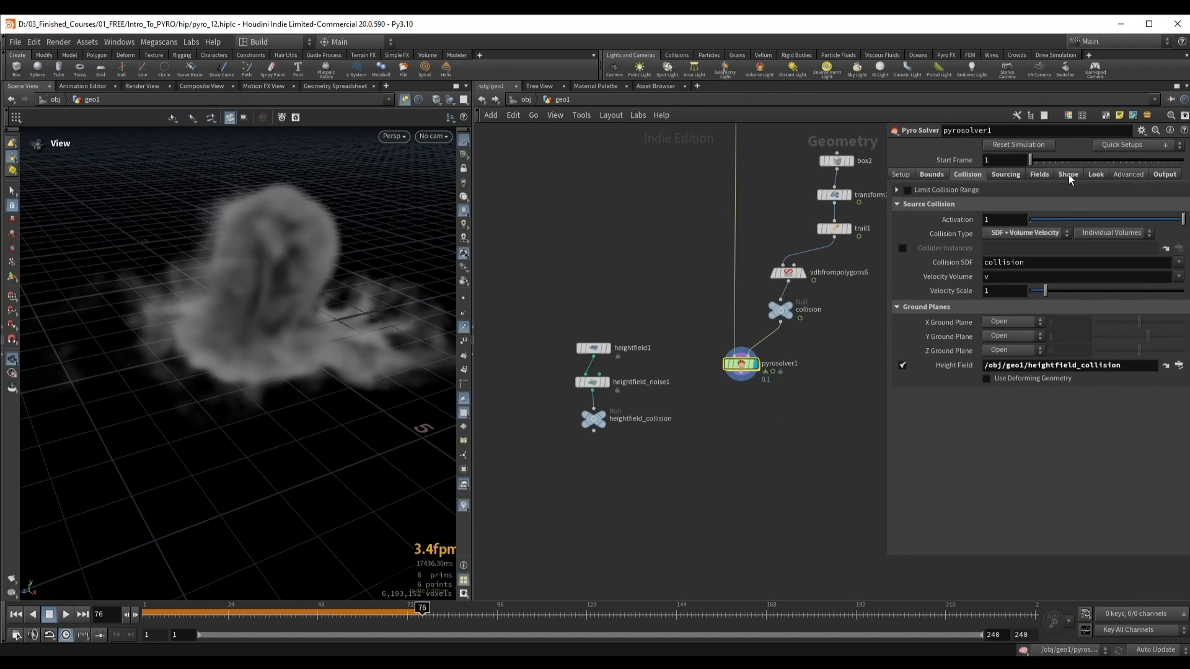
# Step: Review pyrosolver1's Shape, Look and Advanced settings, including the Solving and Sparse Solve sections
pyautogui.click(1069, 174)
pyautogui.click(1096, 175)
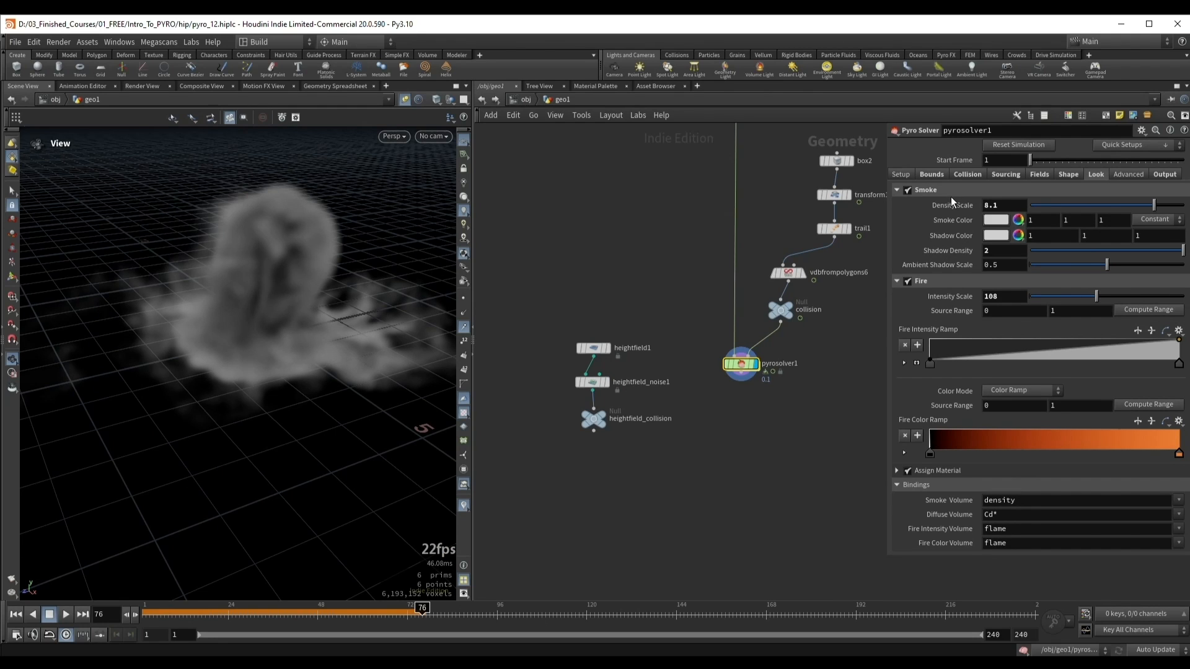
pyautogui.moveTo(260, 287); pyautogui.dragTo(258, 343)
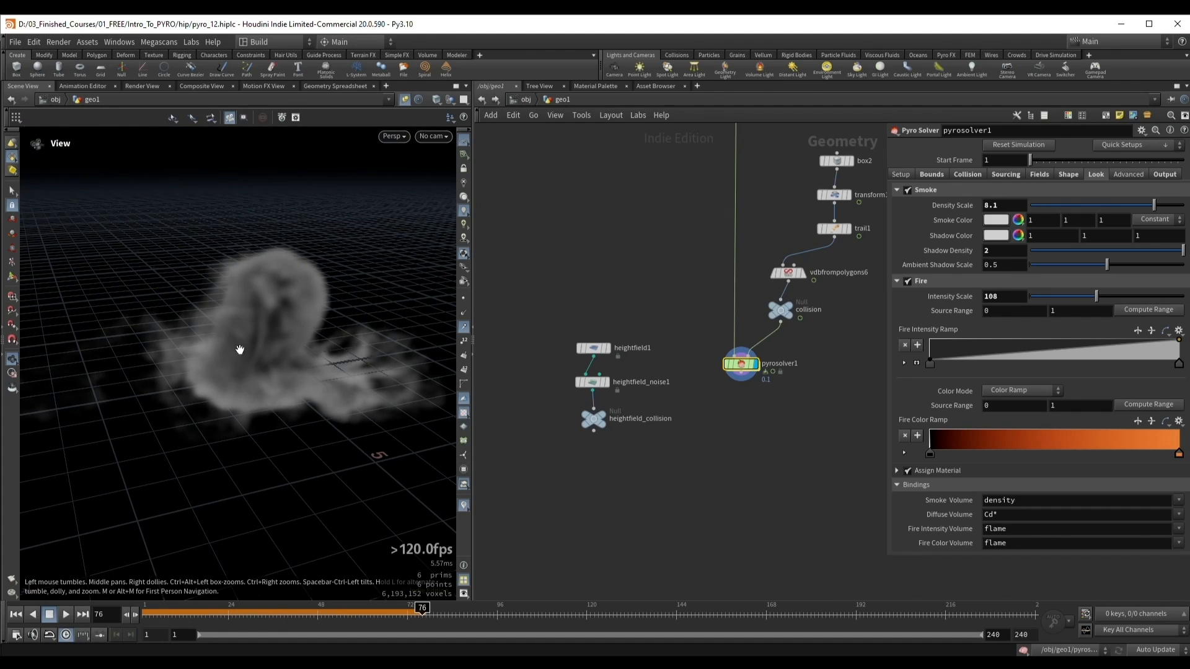
pyautogui.moveTo(240, 350)
pyautogui.mouseDown()
pyautogui.moveTo(261, 340)
pyautogui.moveTo(255, 361)
pyautogui.mouseUp()
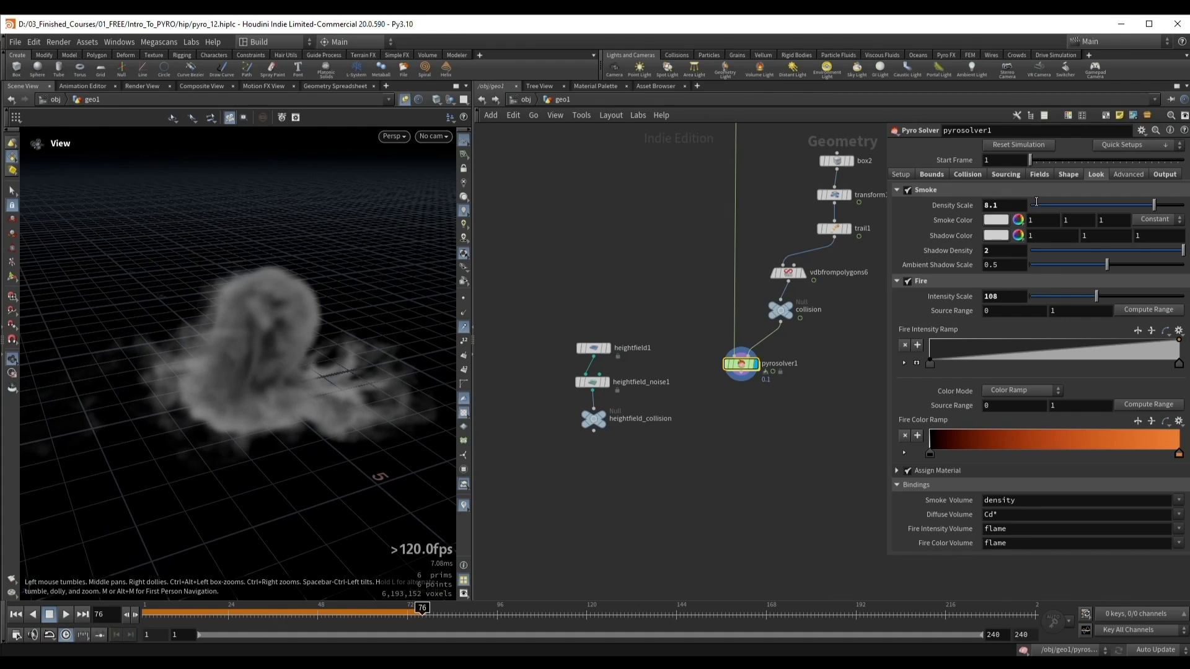
pyautogui.click(1125, 178)
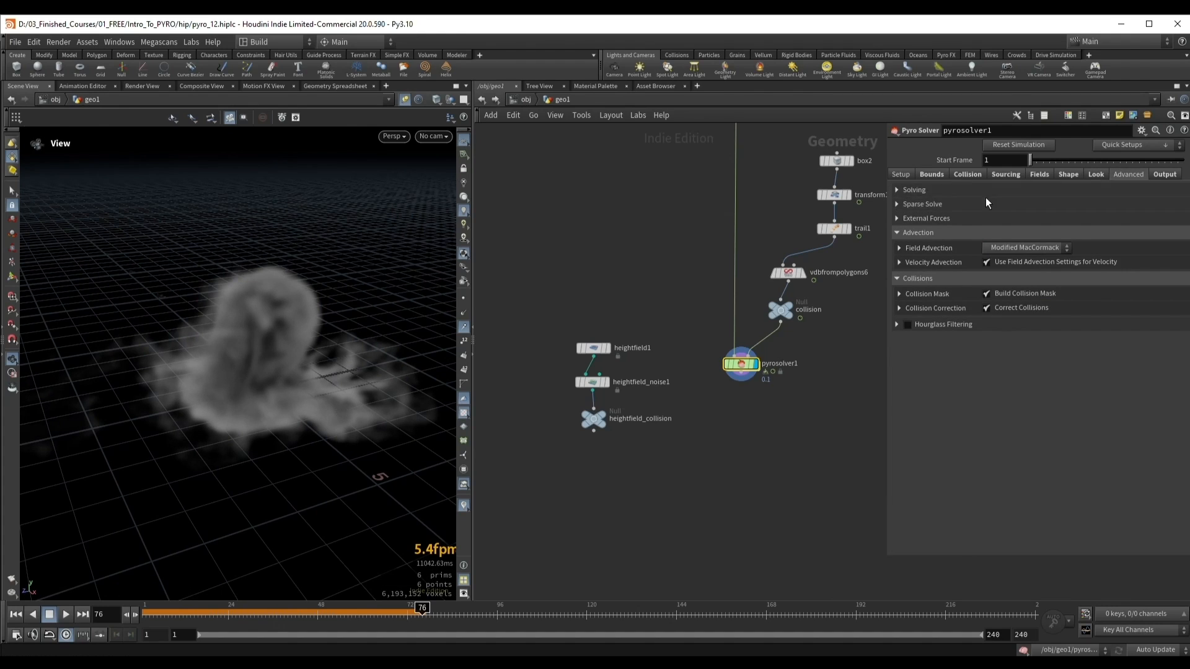
pyautogui.click(965, 191)
pyautogui.click(965, 191)
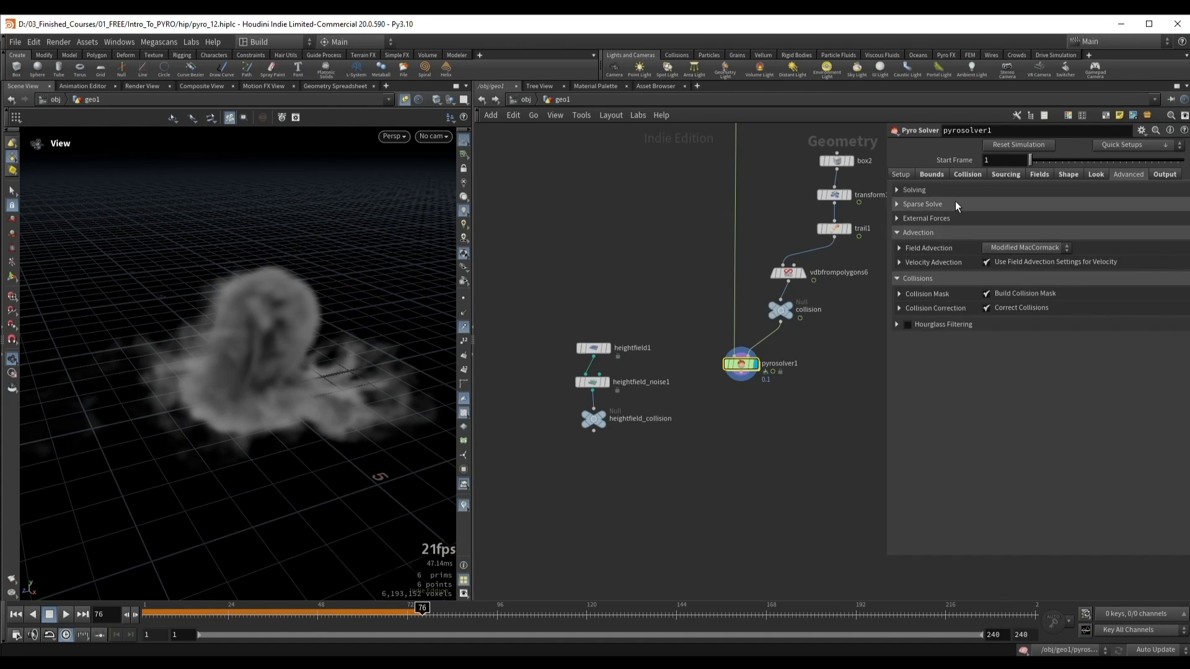
pyautogui.click(954, 204)
pyautogui.click(955, 204)
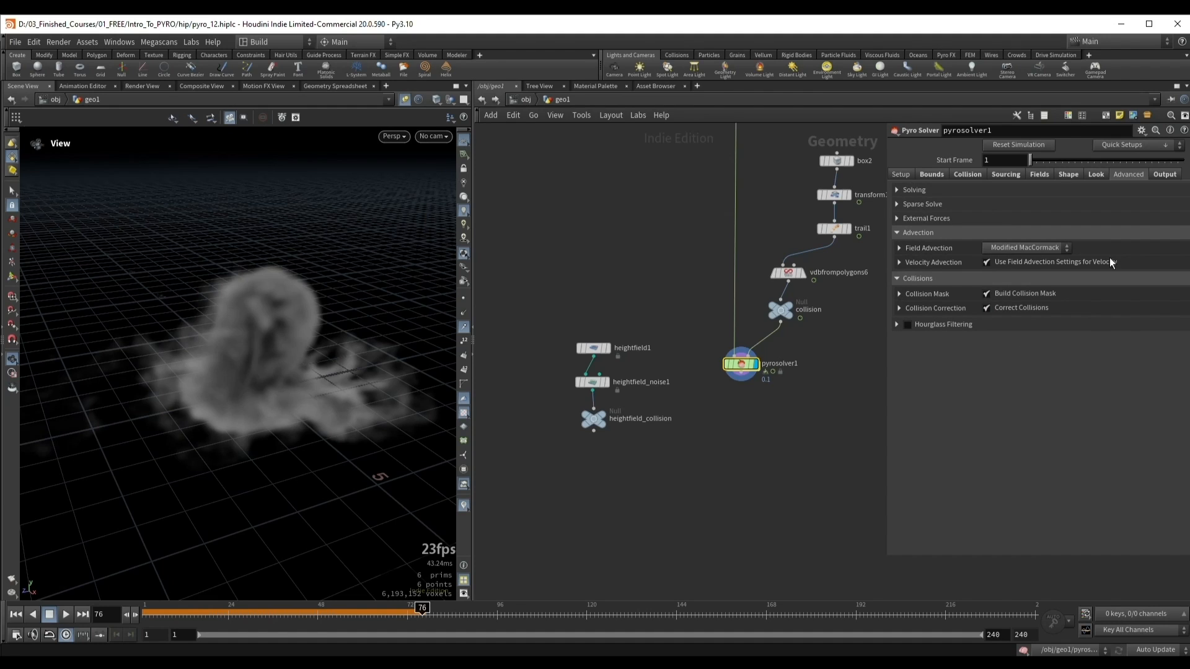
# Step: Examine the list of export fields in pyrosolver1's Output settings
pyautogui.click(1164, 177)
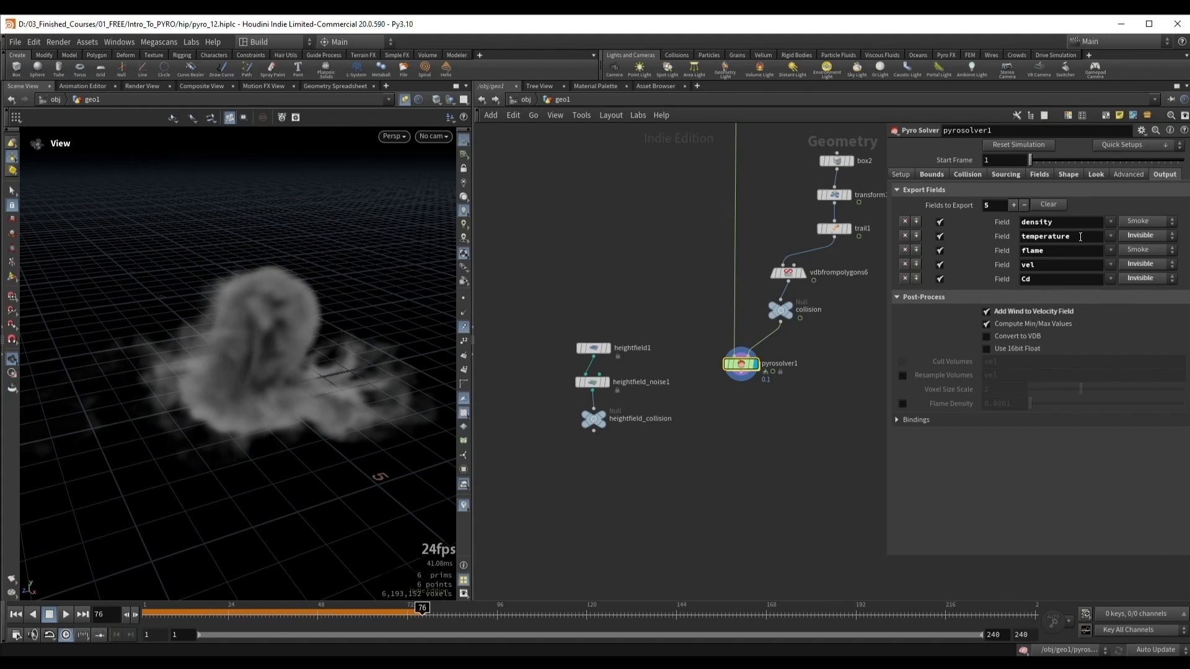
pyautogui.moveTo(1056, 224); pyautogui.dragTo(1020, 266)
pyautogui.click(1028, 455)
pyautogui.doubleClick(1041, 280)
pyautogui.press('Return')
pyautogui.scroll(3, 318, 314)
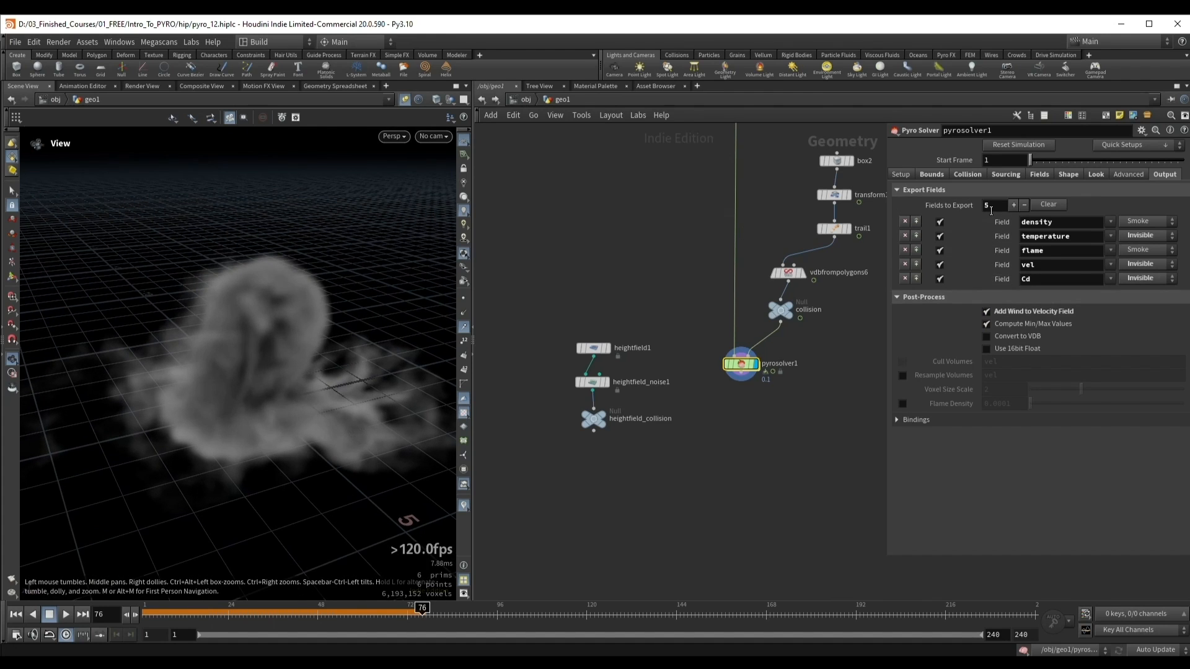
pyautogui.moveTo(274, 293); pyautogui.dragTo(282, 321)
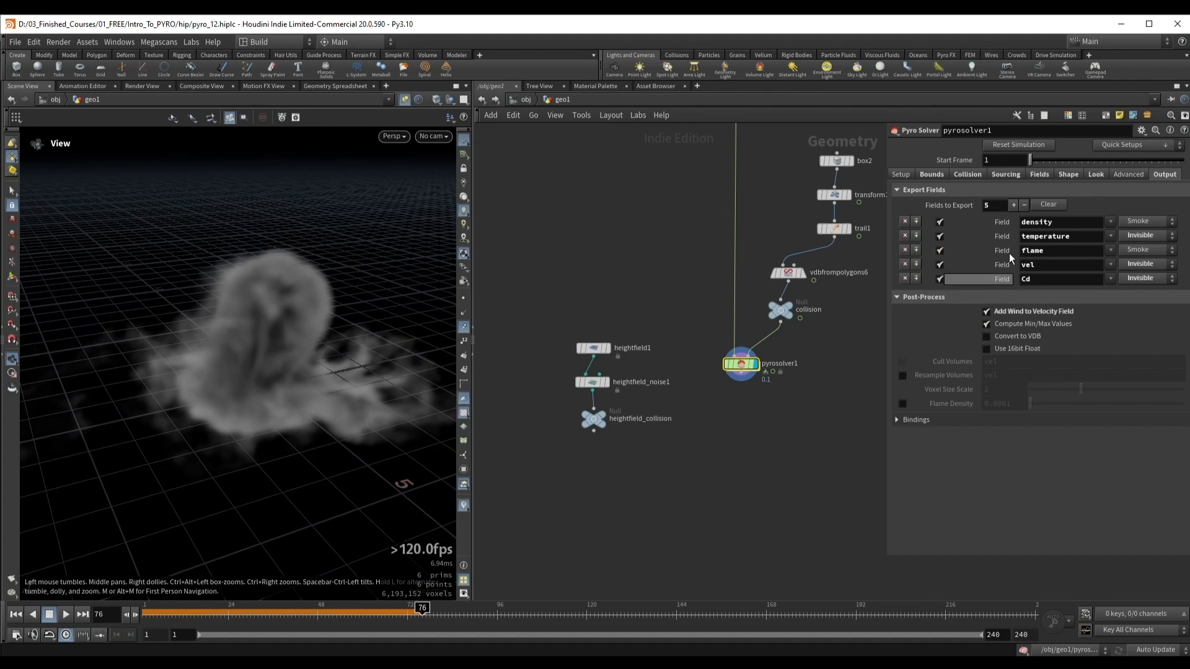
# Step: Exclude temperature, flame, vel and Cd from pyrosolver1's export fields, keeping only density
pyautogui.click(940, 236)
pyautogui.click(940, 250)
pyautogui.click(940, 264)
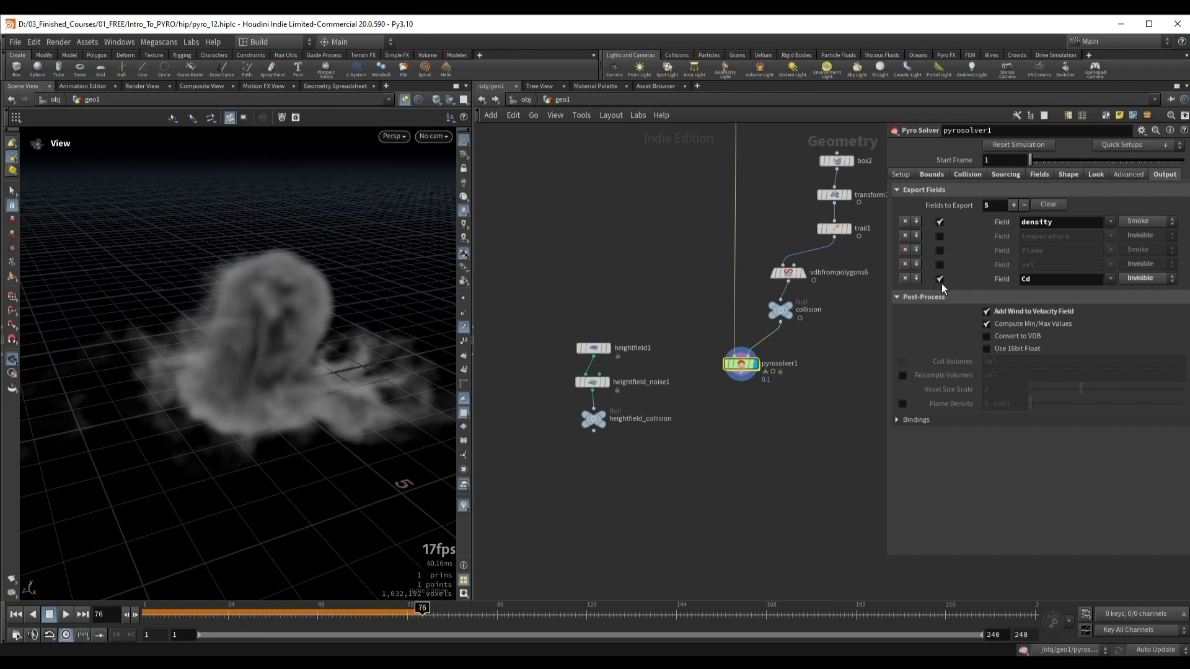
pyautogui.click(940, 279)
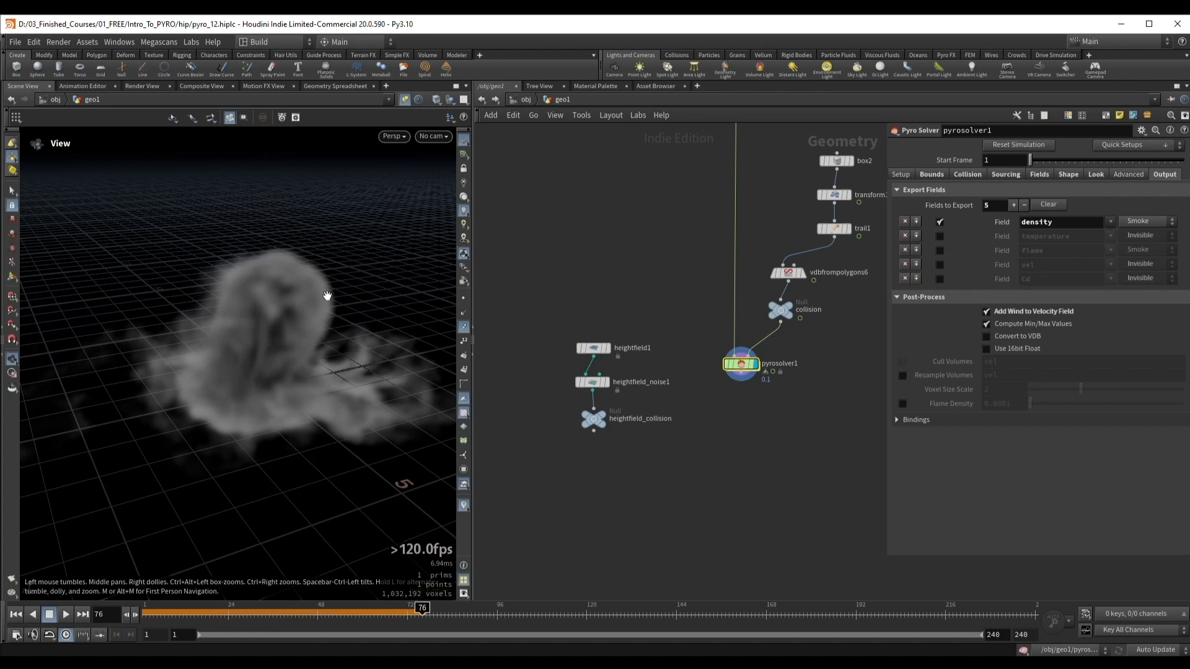
pyautogui.moveTo(284, 326); pyautogui.dragTo(334, 314)
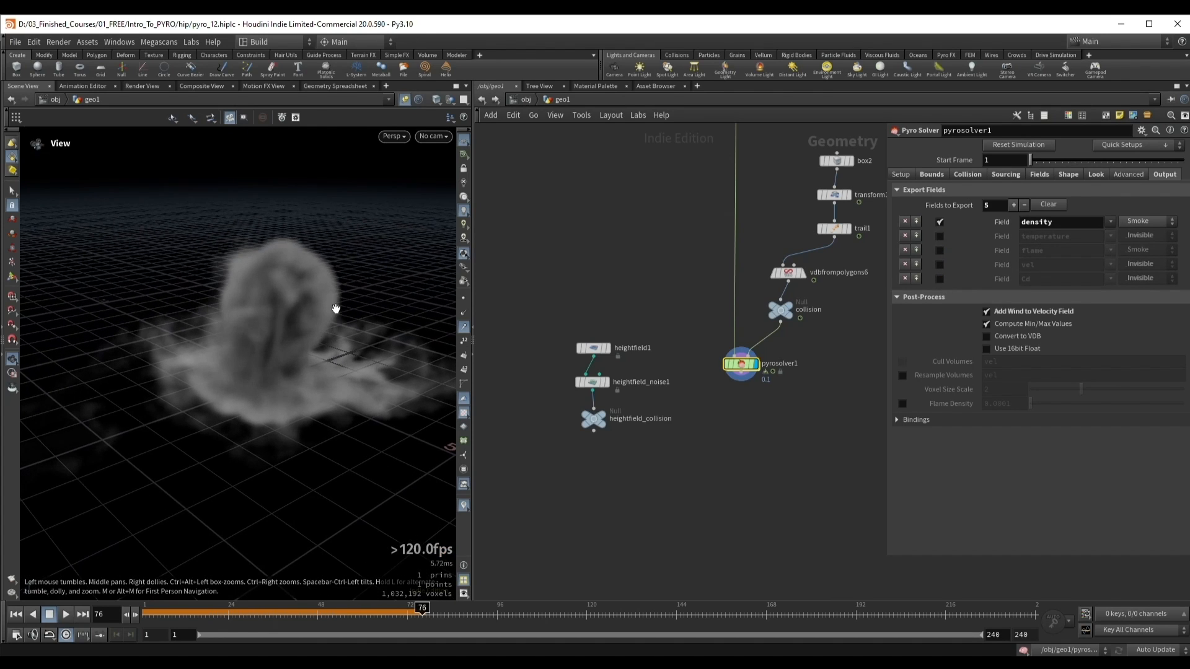
# Step: Enable VDB conversion and 16-bit float for pyrosolver1's output volumes
pyautogui.click(1029, 338)
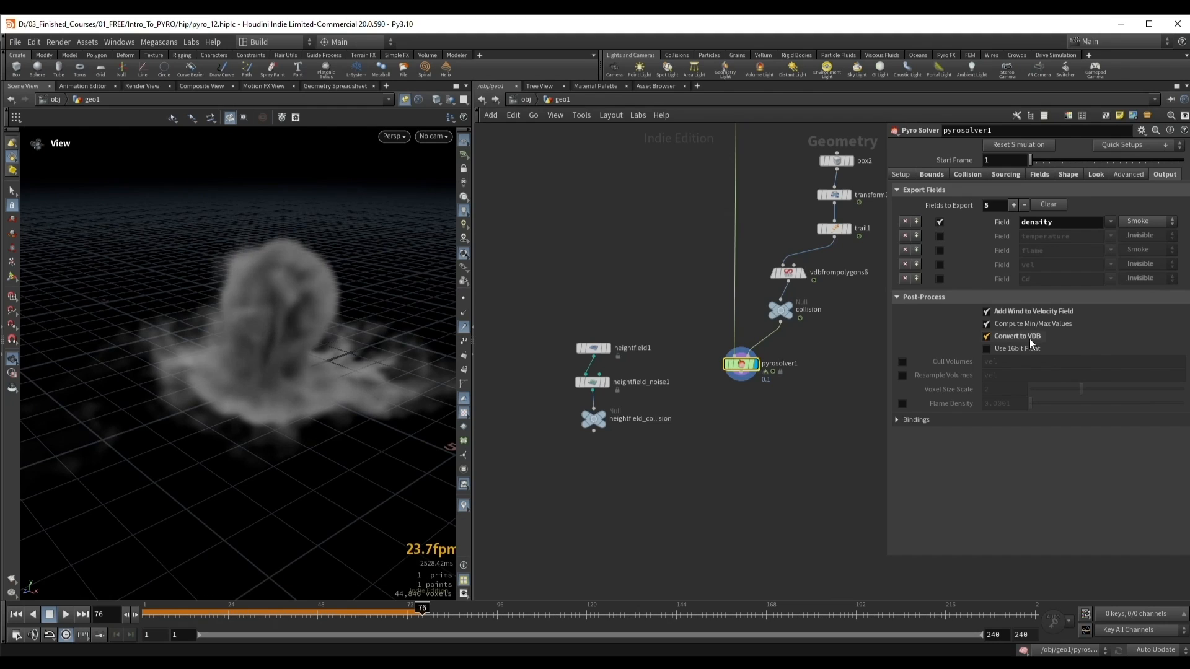
pyautogui.moveTo(791, 426); pyautogui.dragTo(753, 441, button='middle')
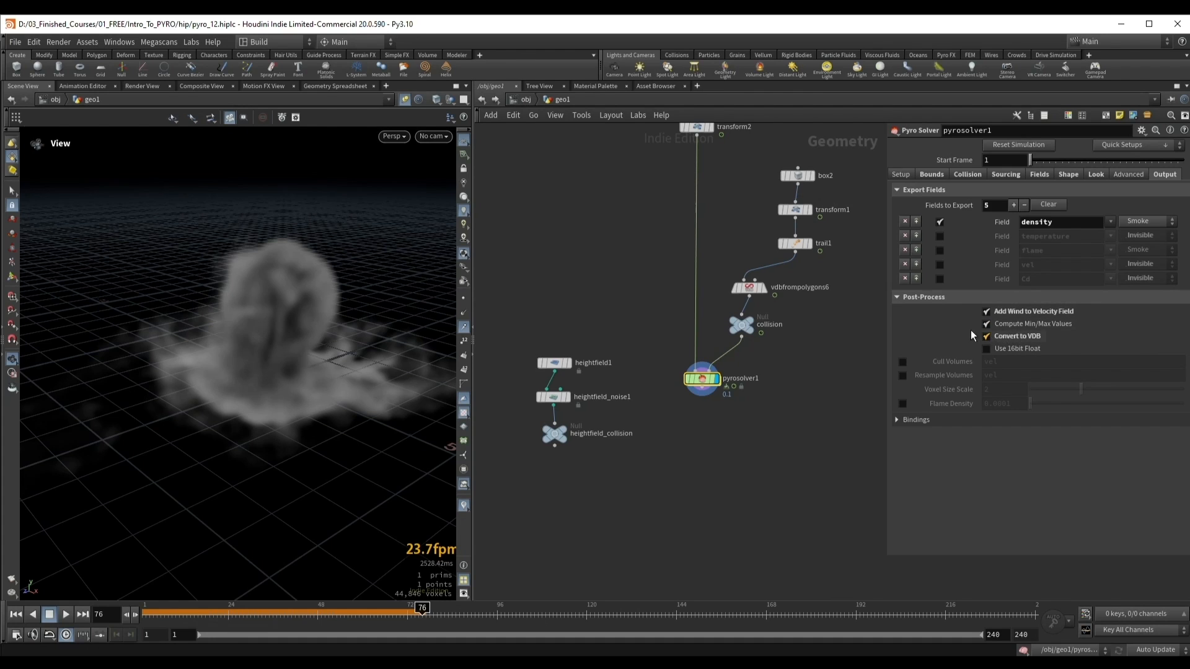
pyautogui.moveTo(332, 337); pyautogui.dragTo(295, 333)
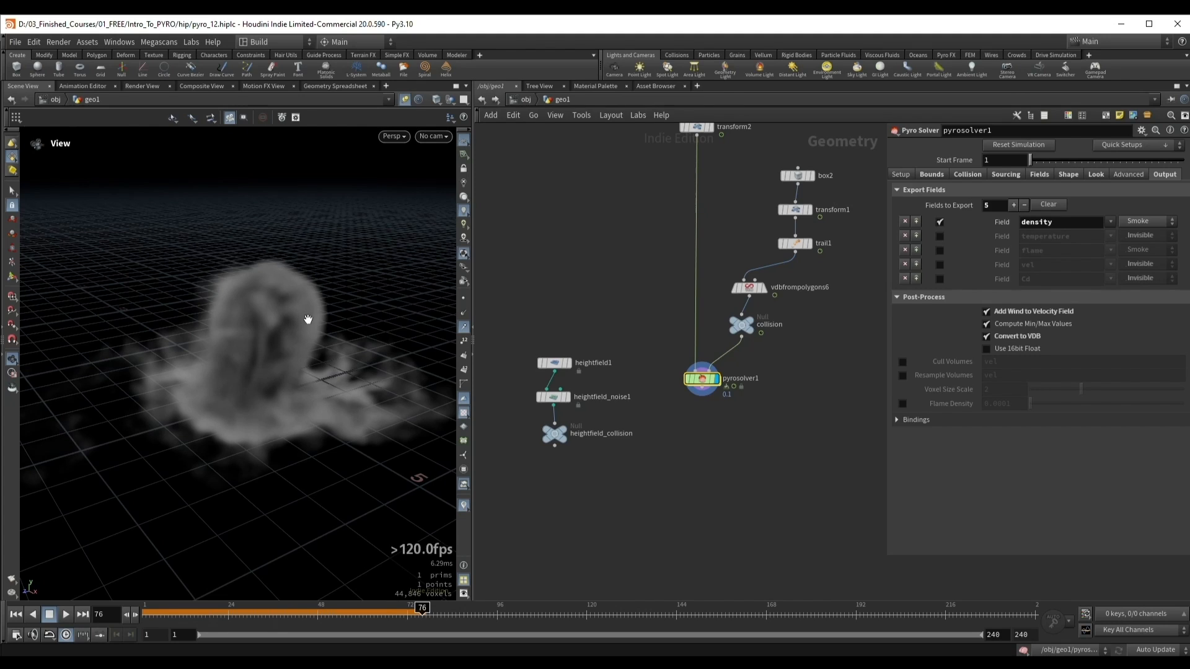
pyautogui.click(1010, 348)
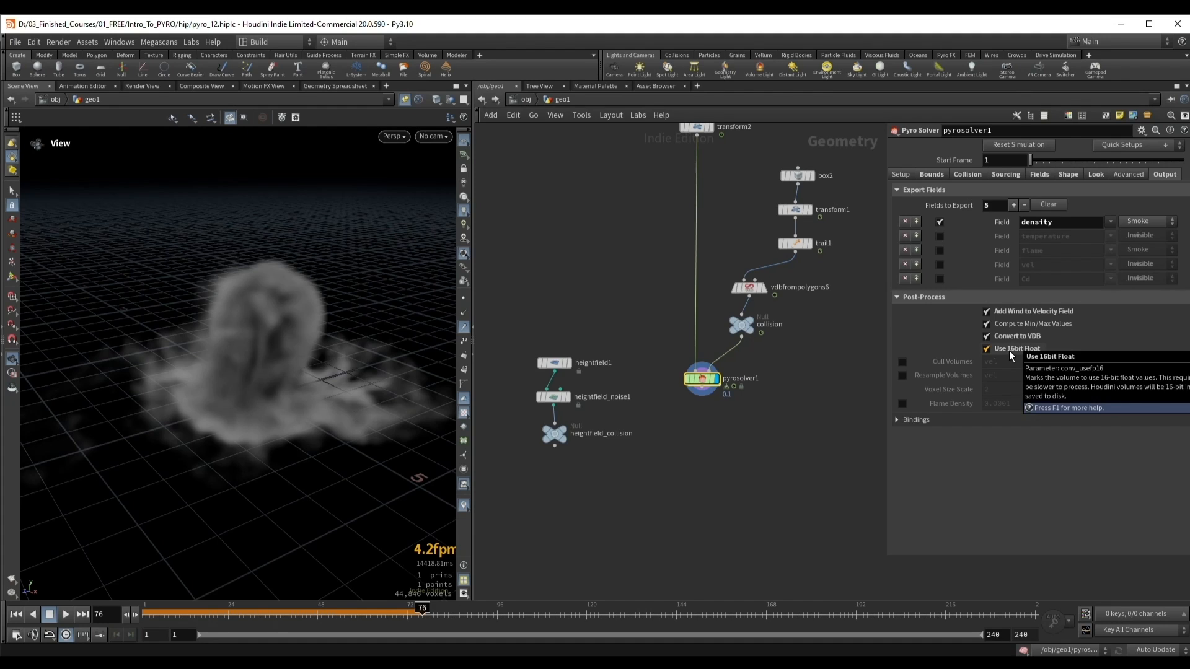
# Step: Try the Cull Volumes, Resample Volumes and Flame Density post-process options, and disable all three again
pyautogui.click(902, 362)
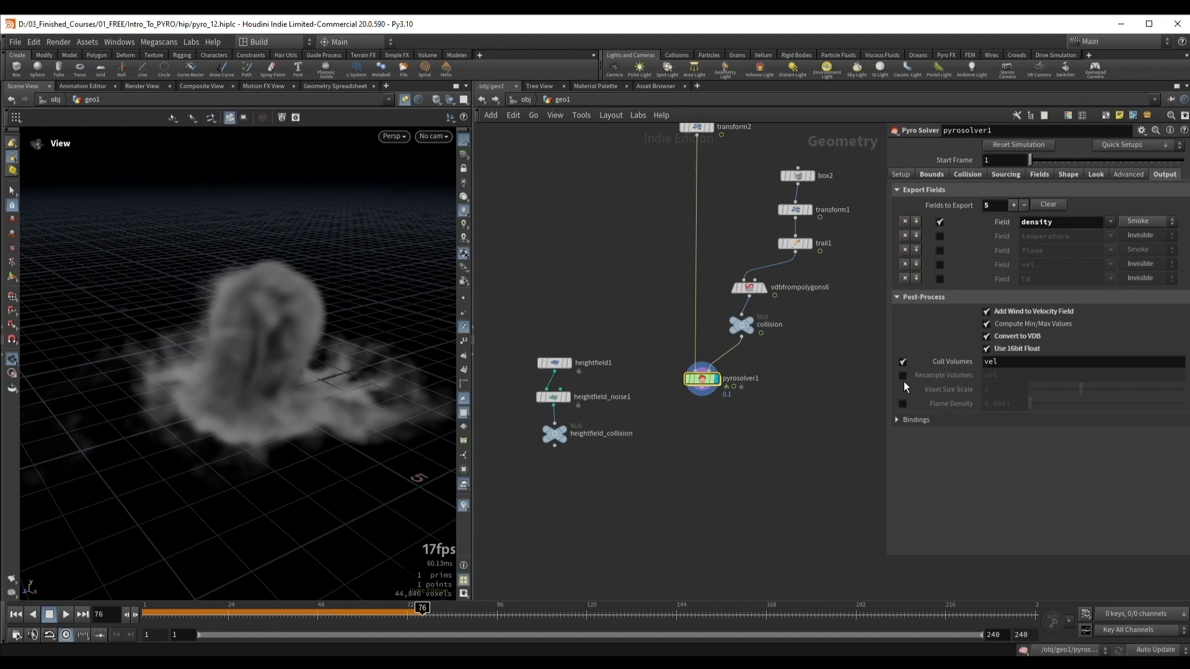
pyautogui.click(903, 377)
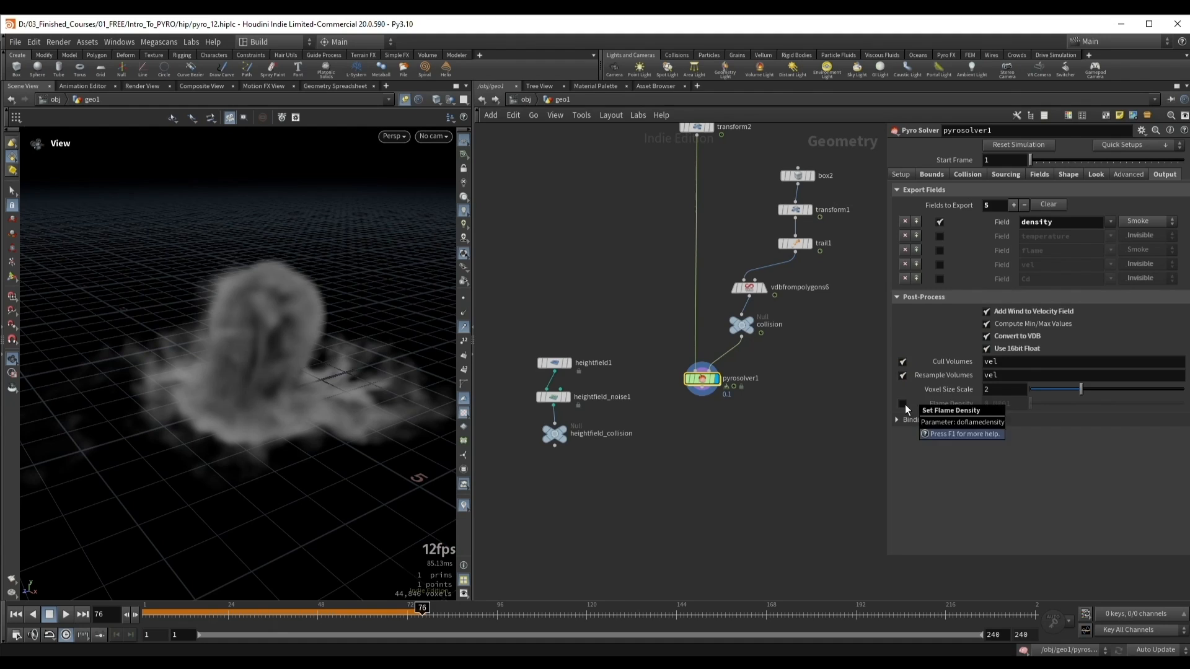
pyautogui.click(903, 404)
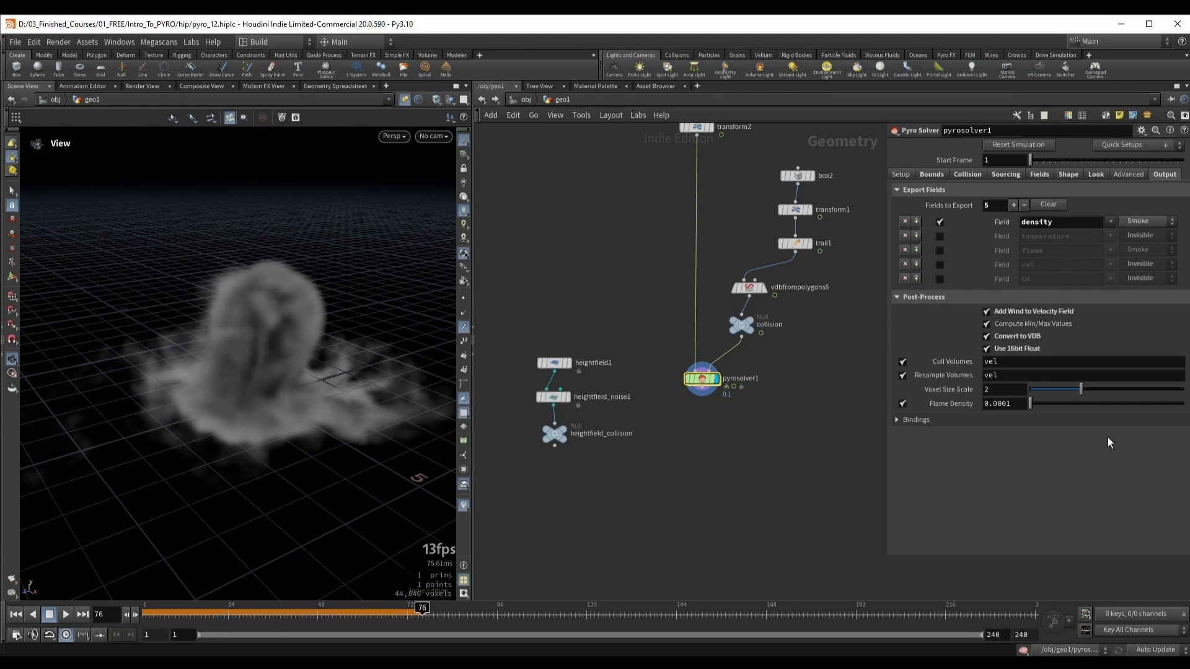
pyautogui.doubleClick(989, 389)
pyautogui.click(998, 487)
pyautogui.moveTo(961, 378)
pyautogui.click(903, 362)
pyautogui.click(903, 376)
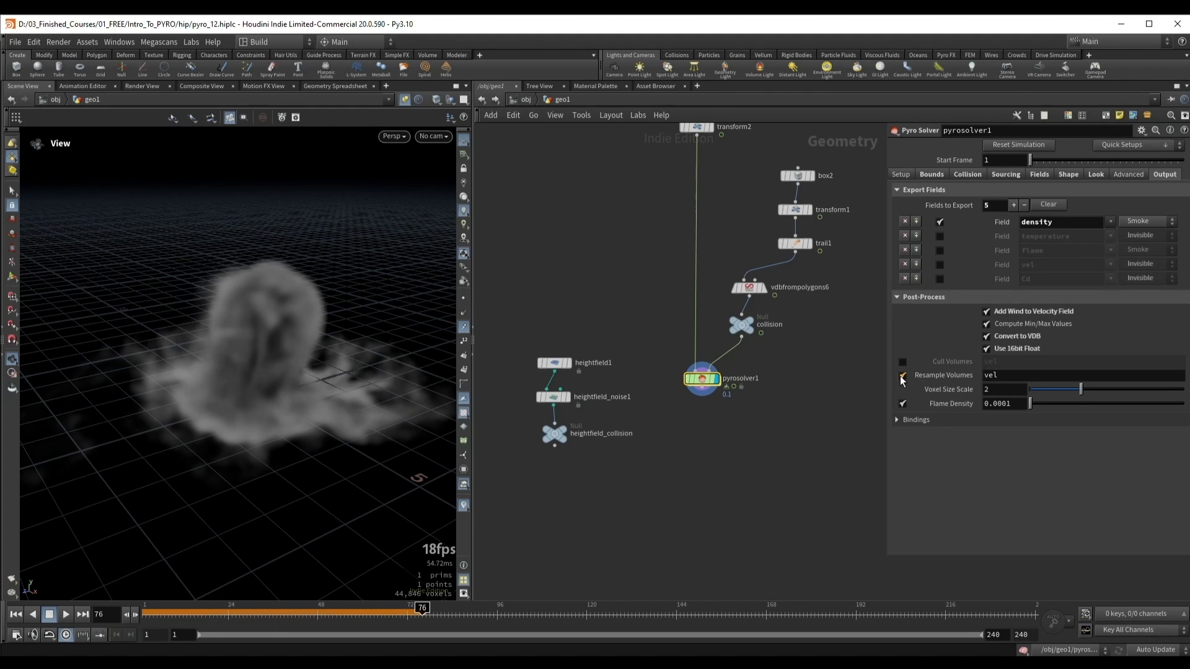
pyautogui.click(903, 404)
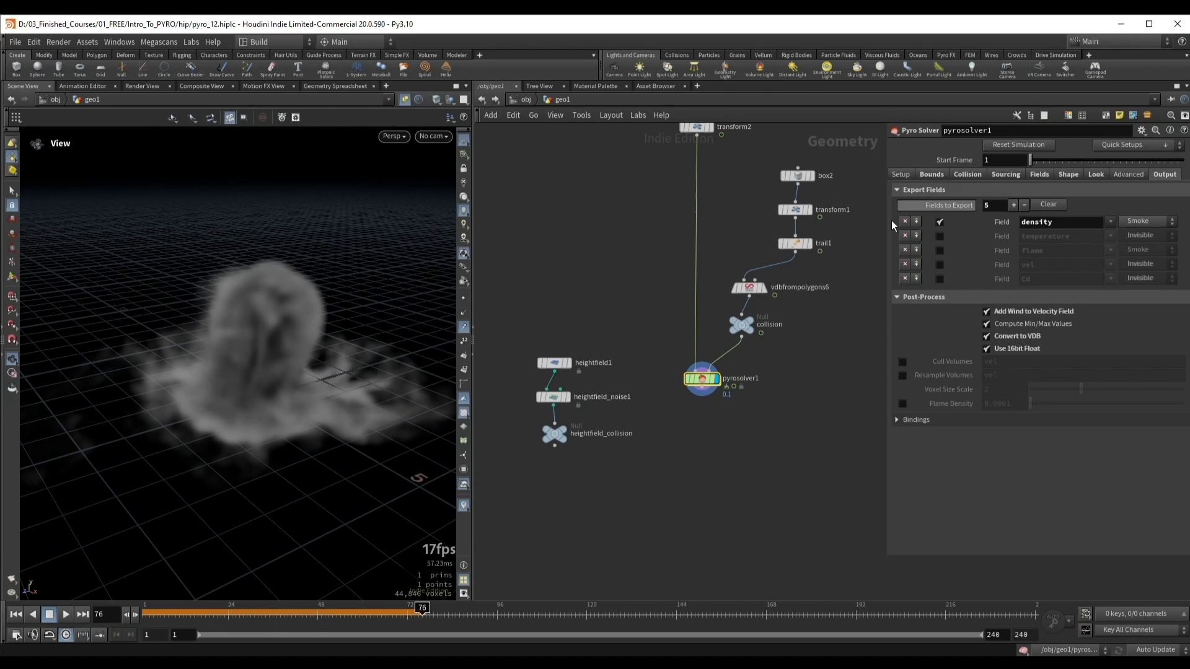
# Step: Review the whole node network, focusing on the four source branches feeding the merge node
pyautogui.scroll(-5, 741, 392)
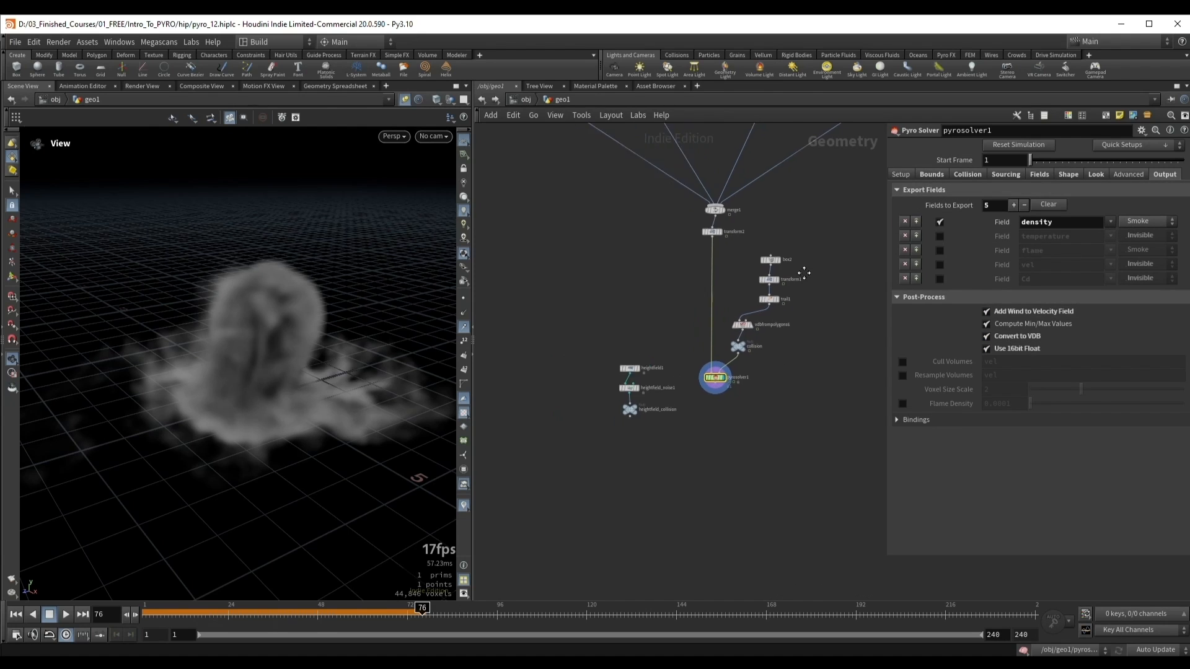
pyautogui.moveTo(804, 273); pyautogui.dragTo(782, 359, button='middle')
pyautogui.scroll(-2, 800, 340)
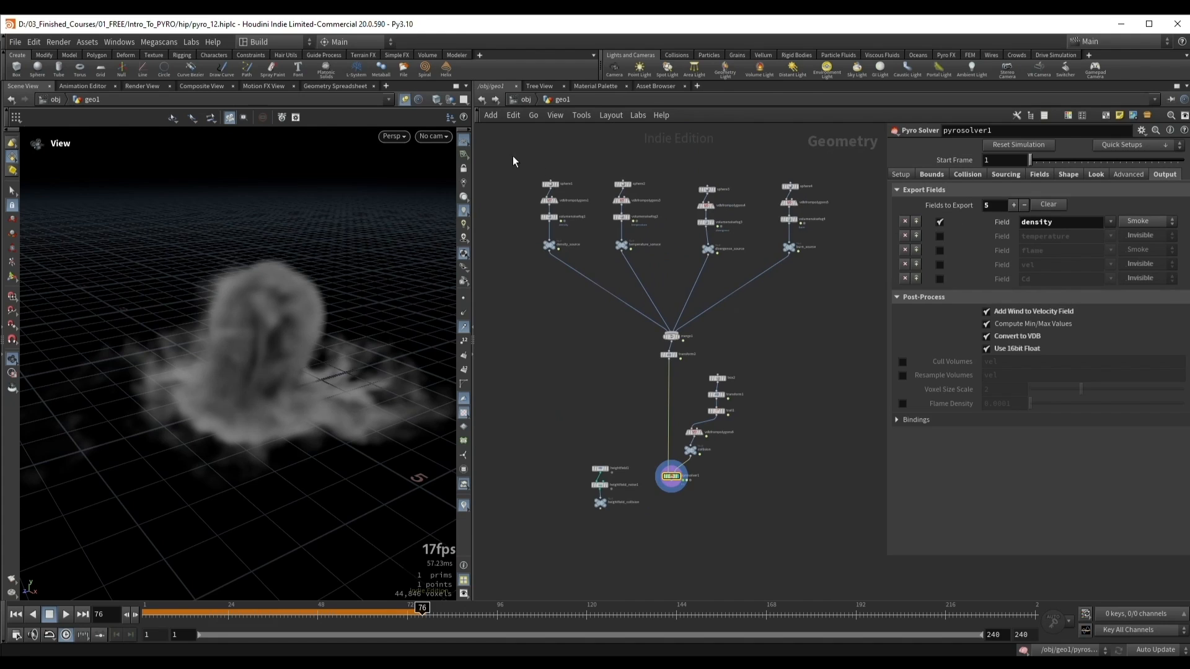
pyautogui.moveTo(512, 155); pyautogui.dragTo(864, 342)
pyautogui.click(839, 305)
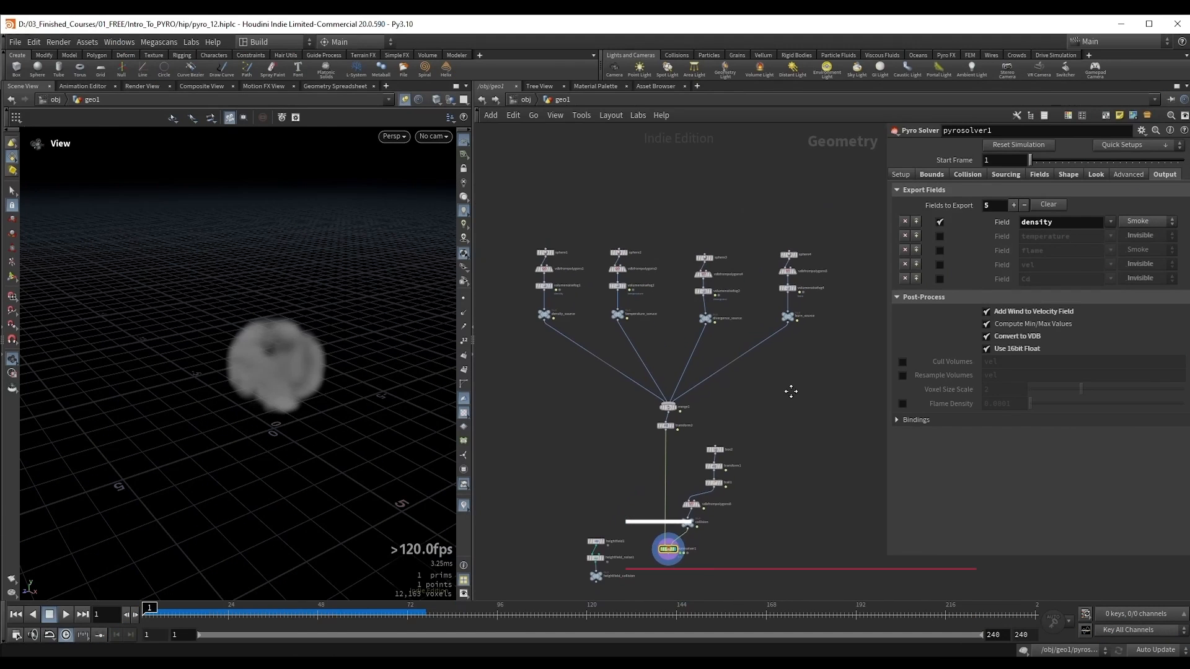
pyautogui.moveTo(513, 206); pyautogui.dragTo(857, 353)
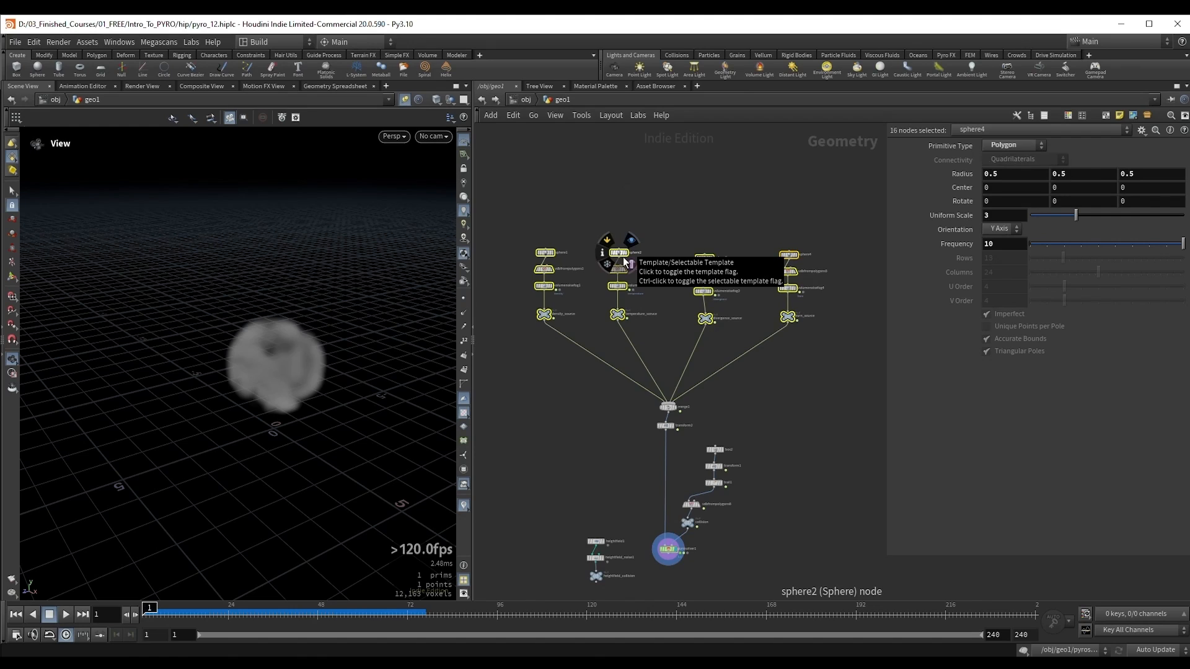
pyautogui.moveTo(509, 210); pyautogui.dragTo(833, 374)
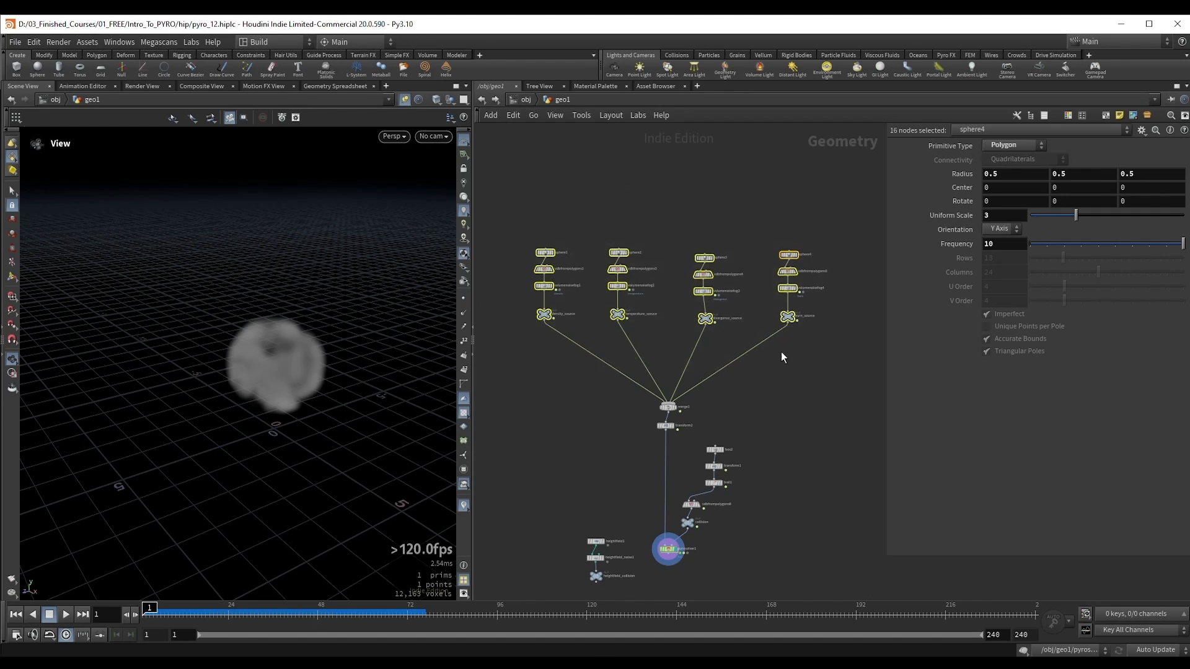
pyautogui.click(571, 400)
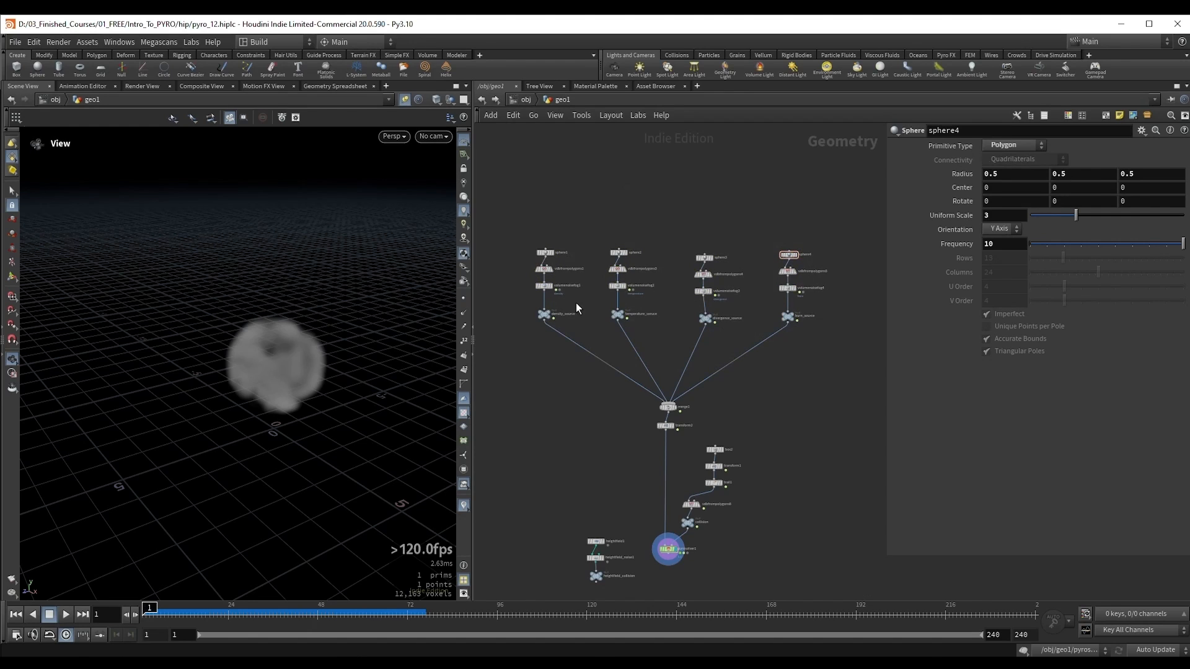
pyautogui.moveTo(521, 214); pyautogui.dragTo(827, 372)
pyautogui.click(794, 375)
# Step: Duplicate the sphere1 node into an empty area of the network and display the copy on its own
pyautogui.moveTo(541, 423); pyautogui.dragTo(594, 291, button='middle')
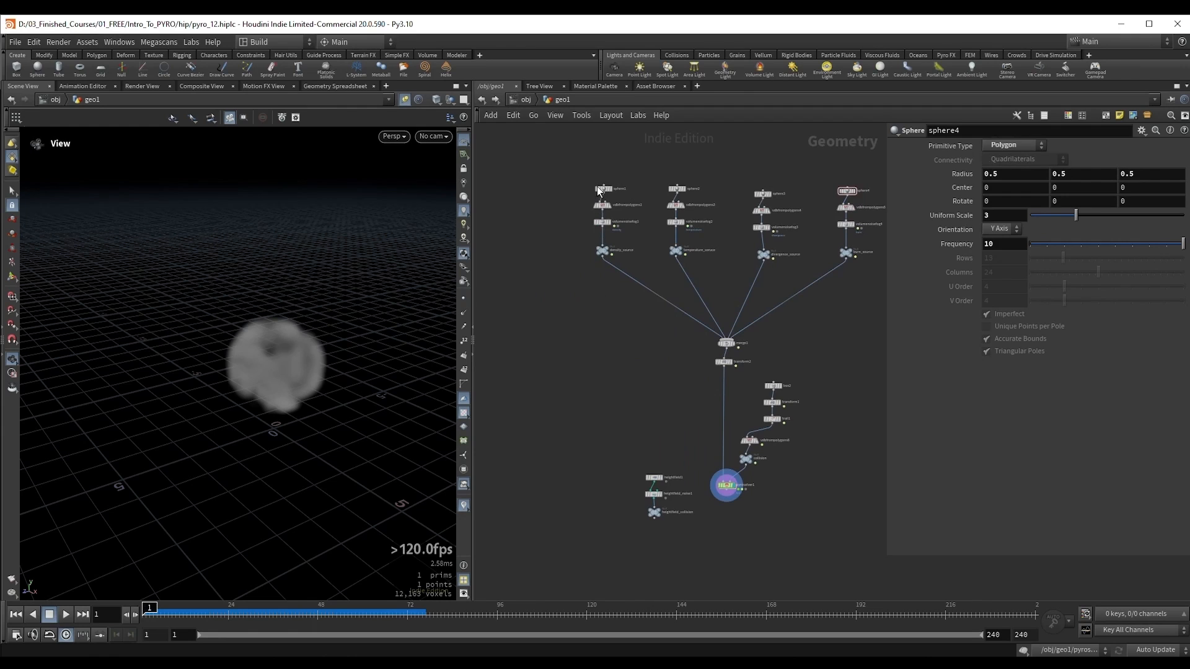
pyautogui.scroll(5, 552, 185)
pyautogui.moveTo(589, 235); pyautogui.dragTo(661, 297, button='middle')
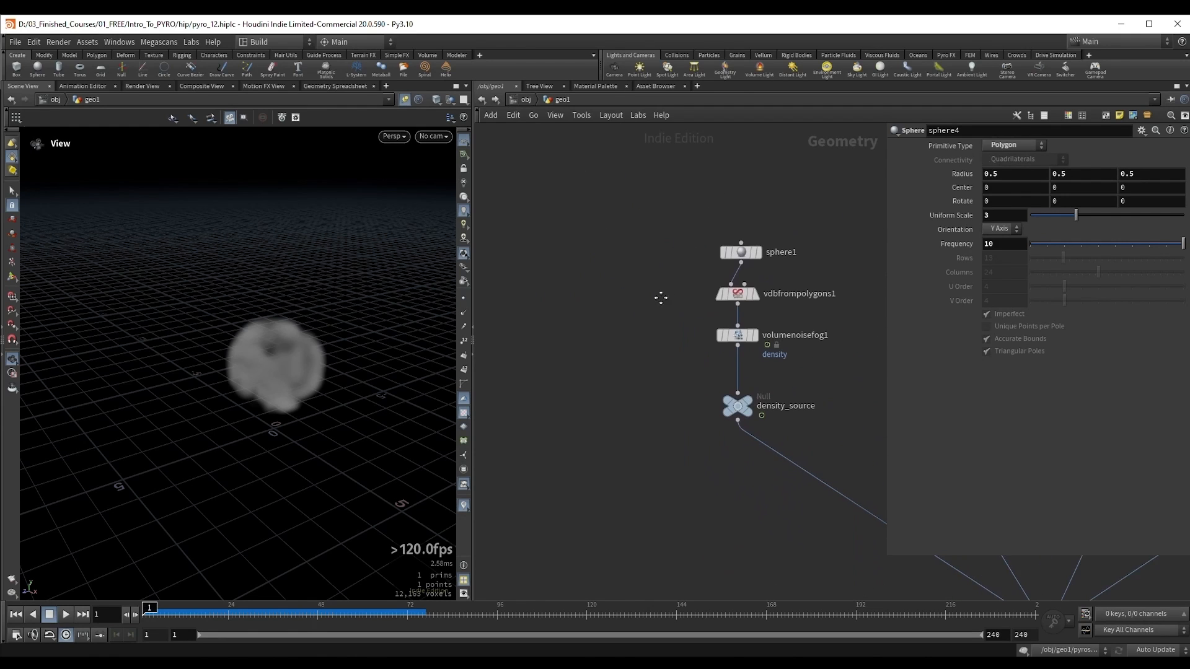
pyautogui.keyDown('alt'); pyautogui.moveTo(742, 252); pyautogui.dragTo(543, 310); pyautogui.keyUp('alt')
pyautogui.moveTo(549, 389); pyautogui.dragTo(682, 378, button='middle')
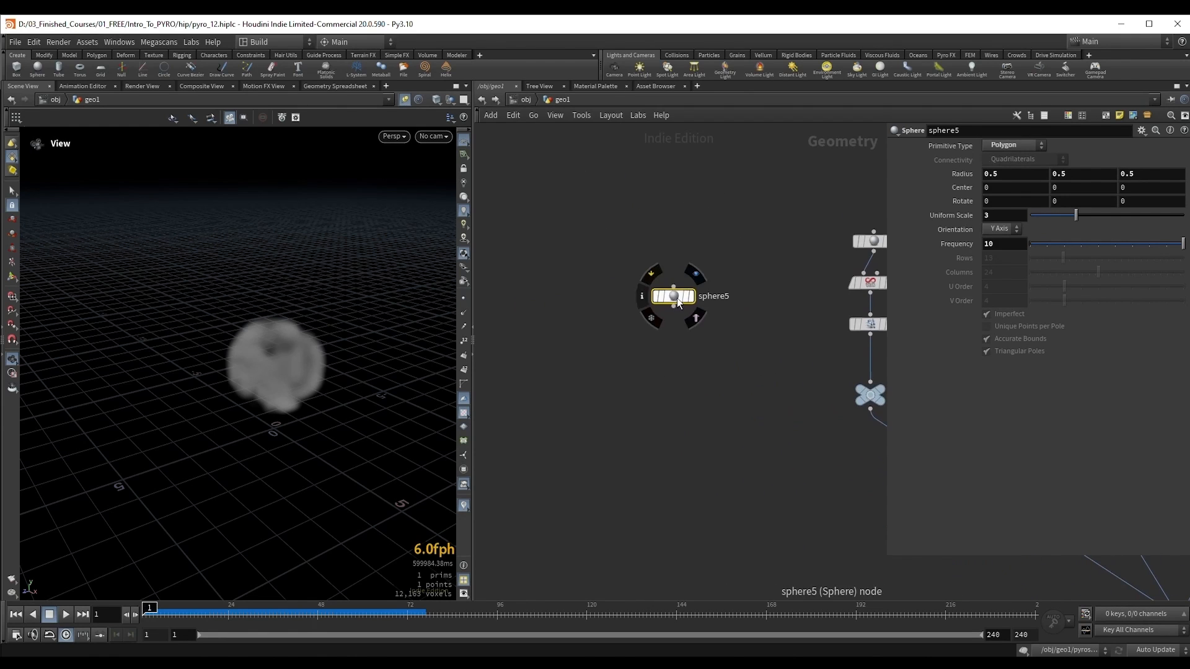
pyautogui.moveTo(676, 298); pyautogui.dragTo(565, 316)
pyautogui.click(580, 315)
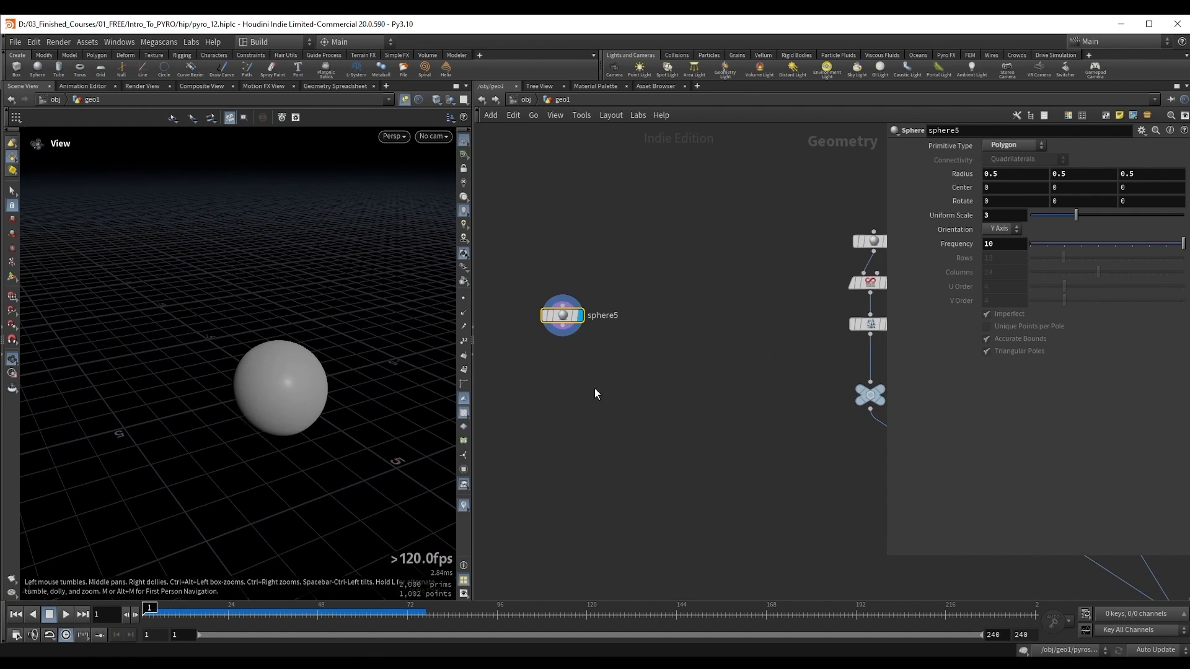
pyautogui.scroll(-3, 594, 388)
pyautogui.moveTo(594, 389); pyautogui.dragTo(726, 366, button='middle')
pyautogui.moveTo(704, 316); pyautogui.dragTo(625, 313)
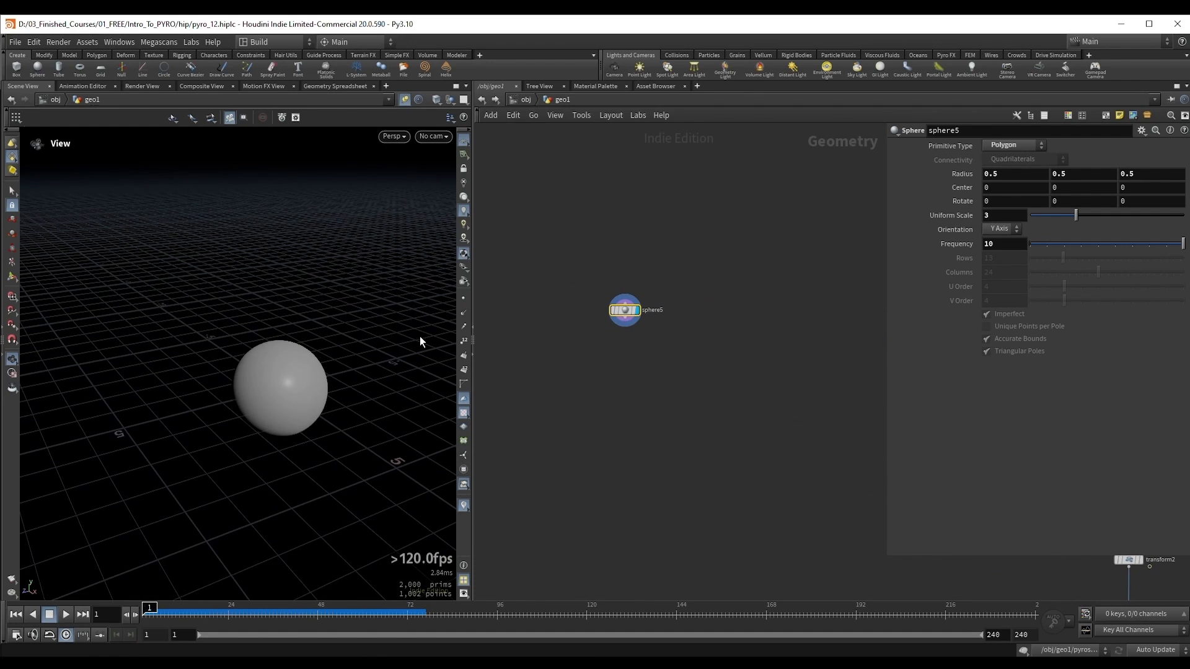
pyautogui.moveTo(421, 340); pyautogui.dragTo(296, 370)
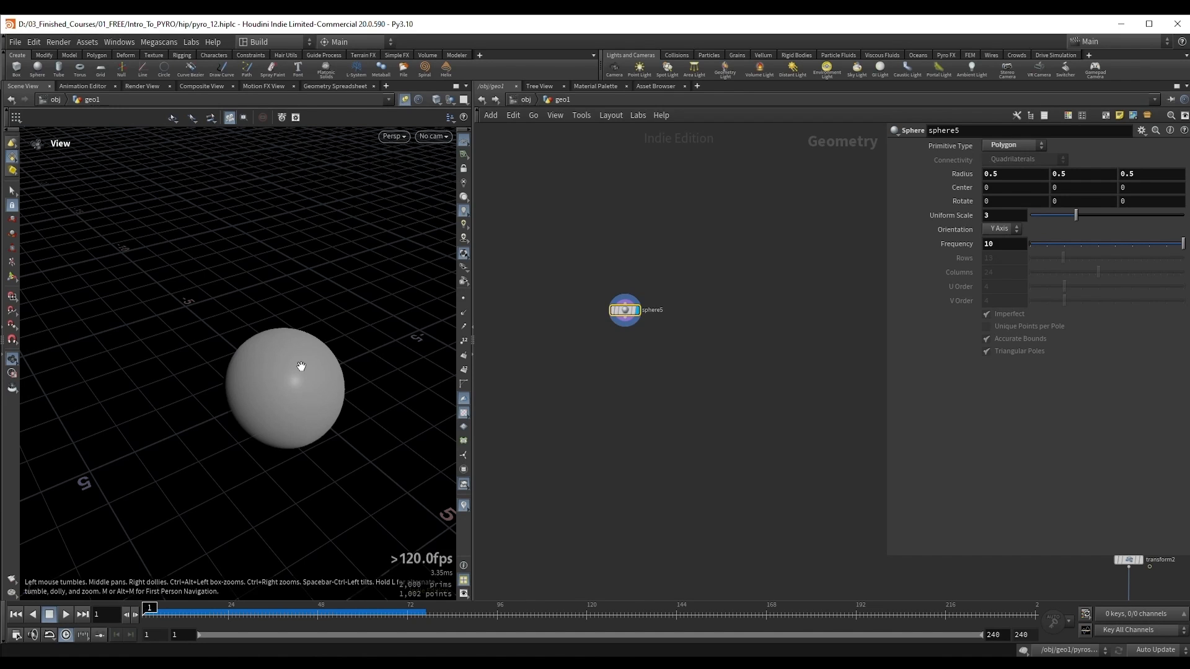
# Step: Add a Scatter node below sphere5 and set its Force Total Count to 2894
pyautogui.moveTo(633, 339); pyautogui.dragTo(665, 321, button='middle')
pyautogui.press('Tab')
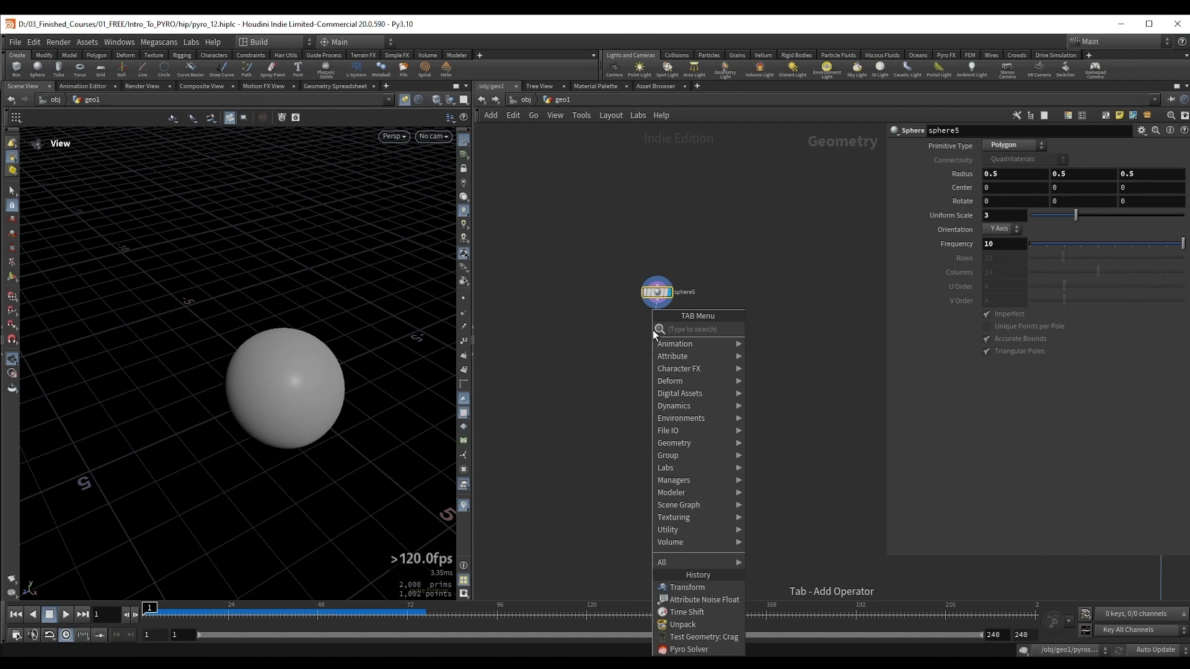
pyautogui.write('scatter')
pyautogui.press('Return')
pyautogui.scroll(2, 354, 353)
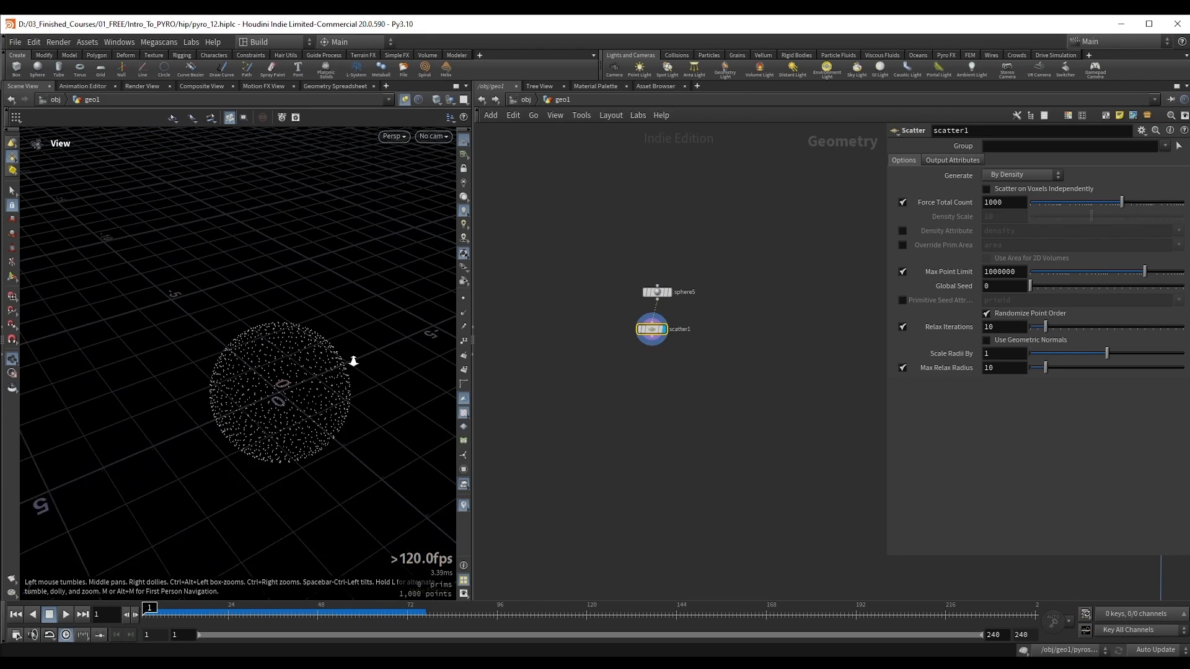
pyautogui.moveTo(1122, 204); pyautogui.dragTo(1139, 210)
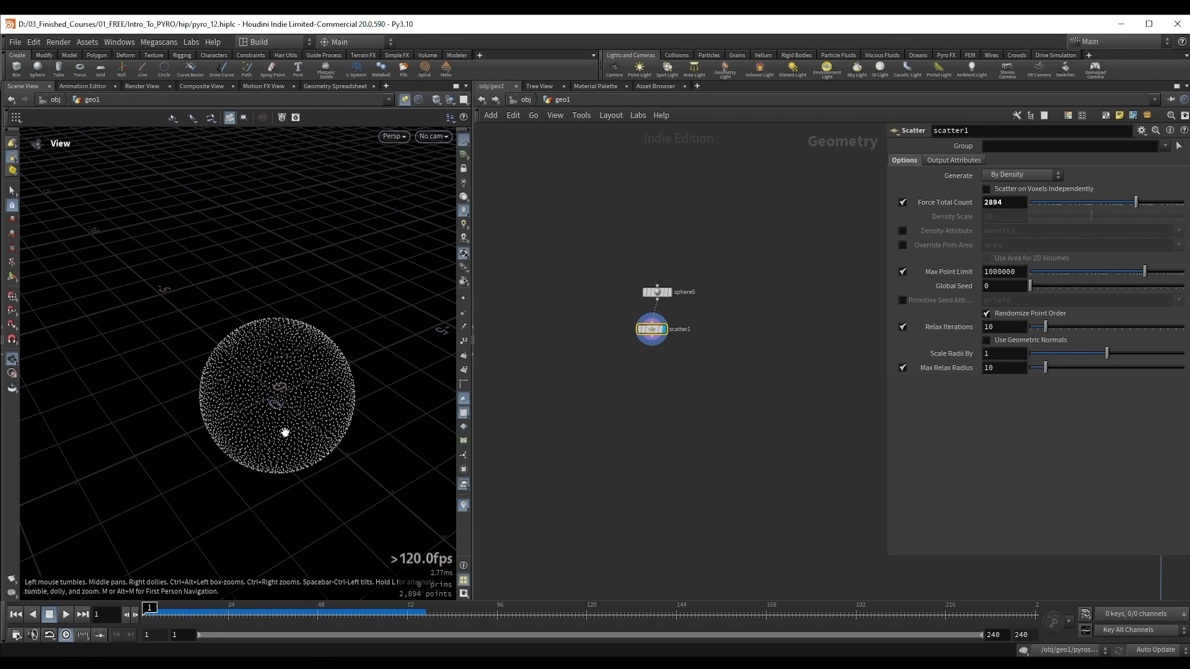
# Step: Add an Attribute VOP after scatter1, display it, and go inside its VEX network
pyautogui.scroll(3, 650, 370)
pyautogui.click(661, 302)
pyautogui.press('Tab')
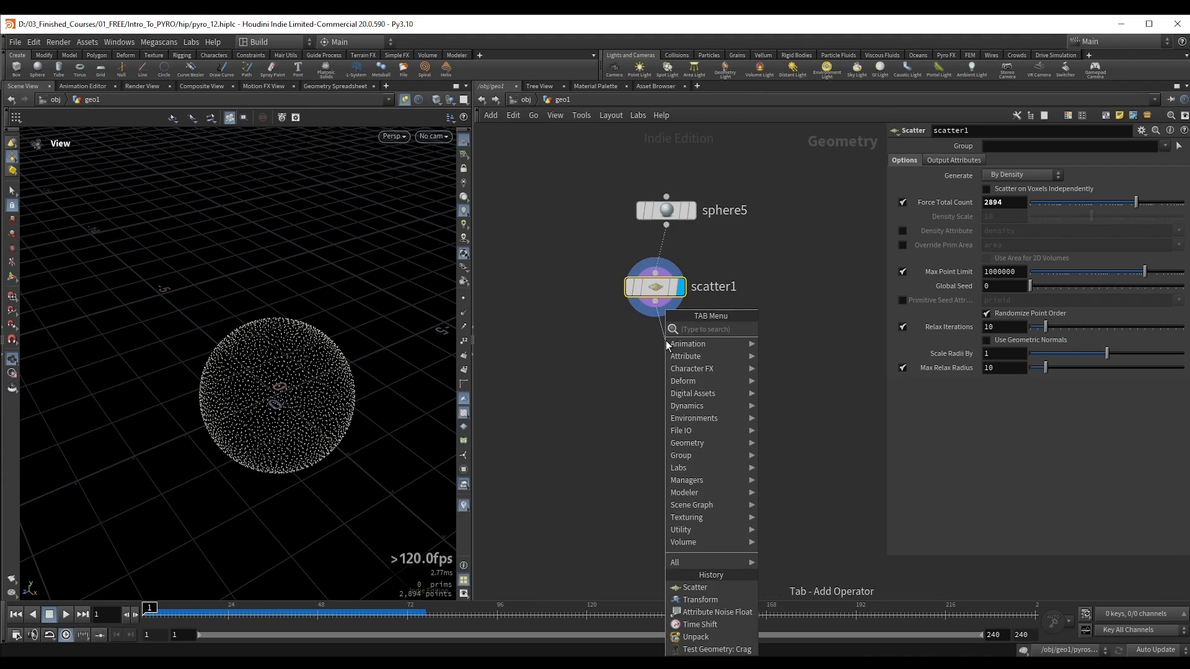
pyautogui.write('avo')
pyautogui.press('Return')
pyautogui.click(665, 347)
pyautogui.moveTo(666, 358); pyautogui.dragTo(672, 366)
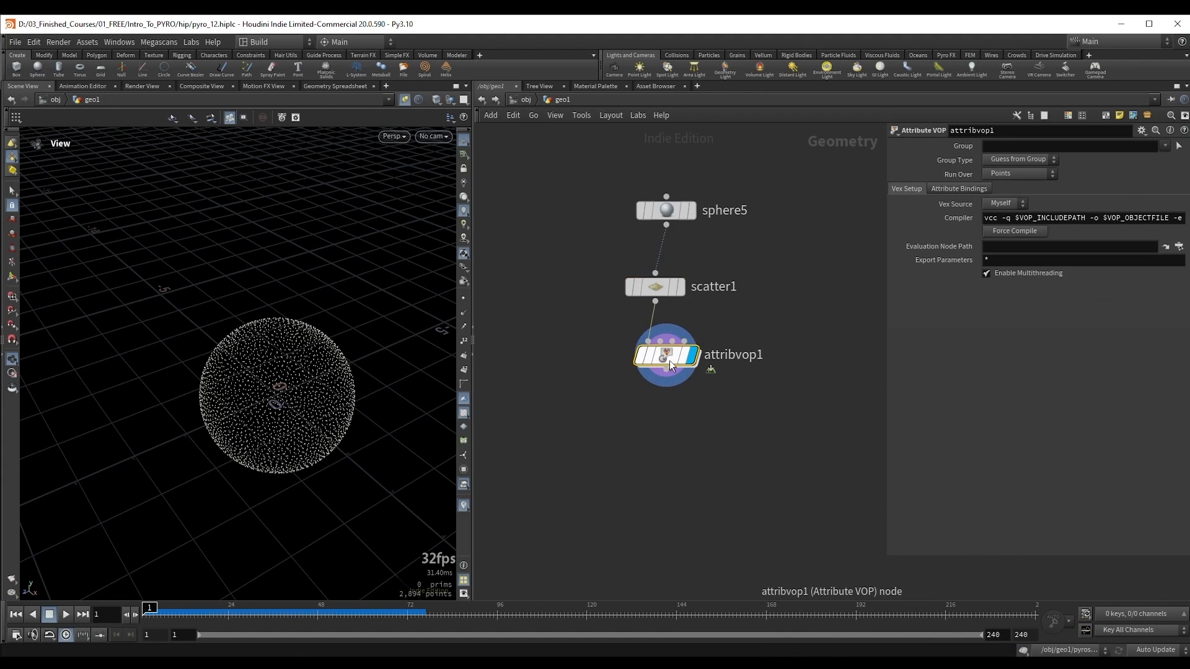
pyautogui.doubleClick(670, 360)
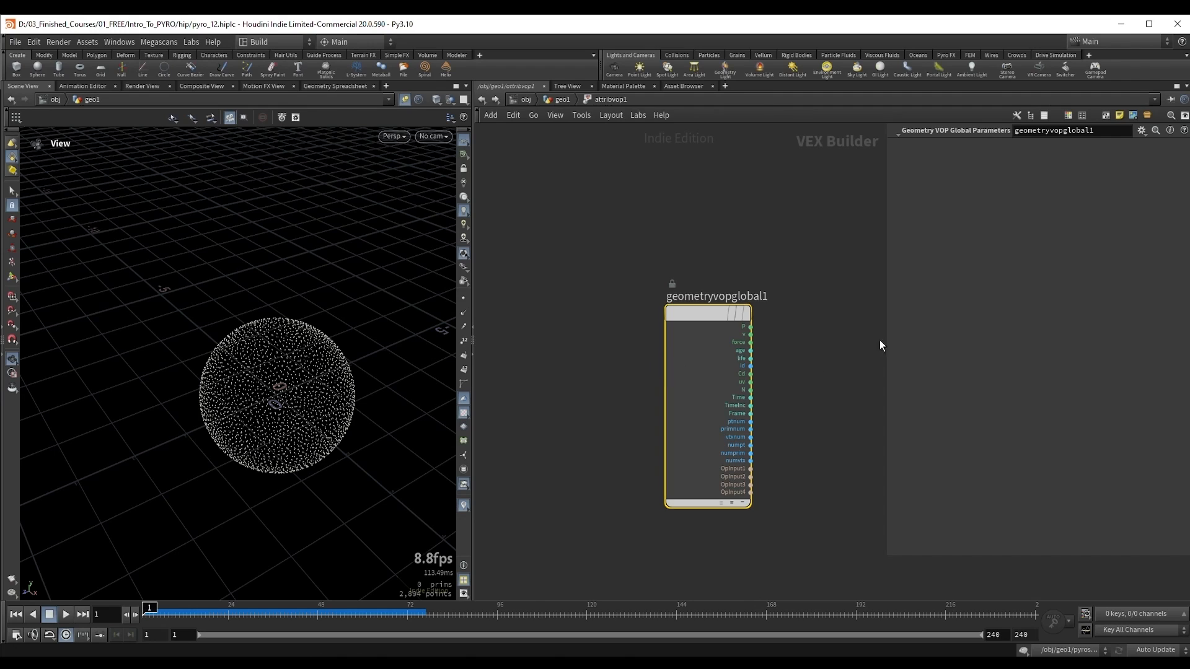
# Step: Add a Turbulent Noise node driven by the global P position output
pyautogui.press('h')
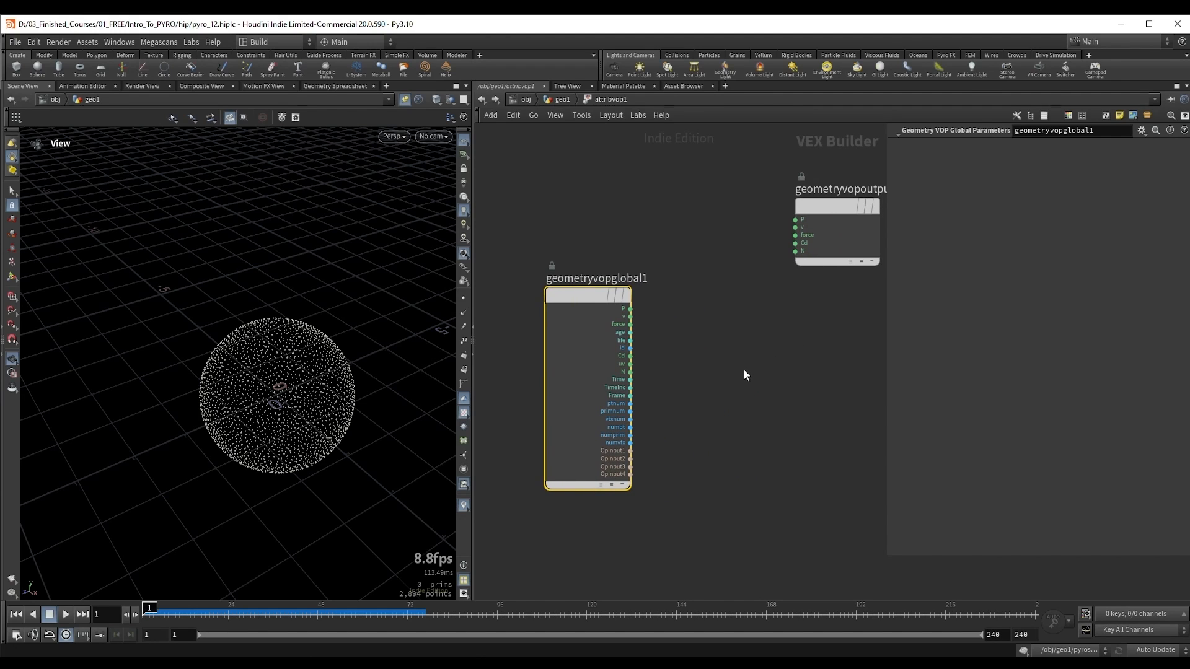
pyautogui.click(632, 311)
pyautogui.press('Tab')
pyautogui.write('t')
pyautogui.press('Escape')
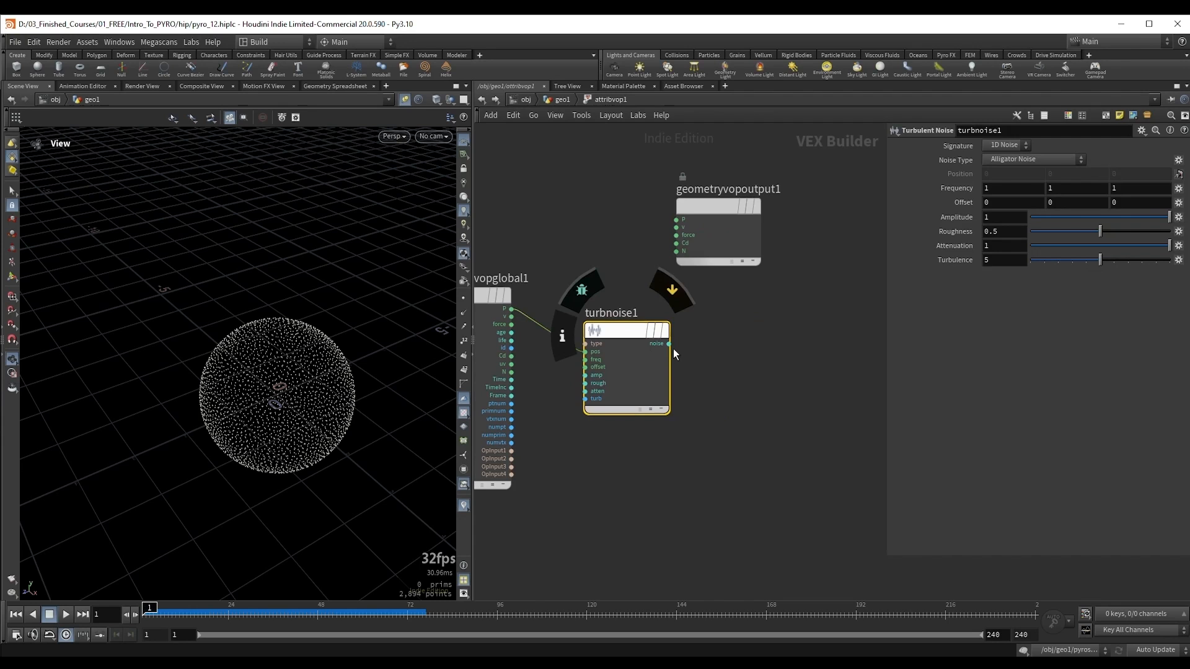
# Step: Add a Fit Range node connected to the turbulent noise output
pyautogui.click(669, 346)
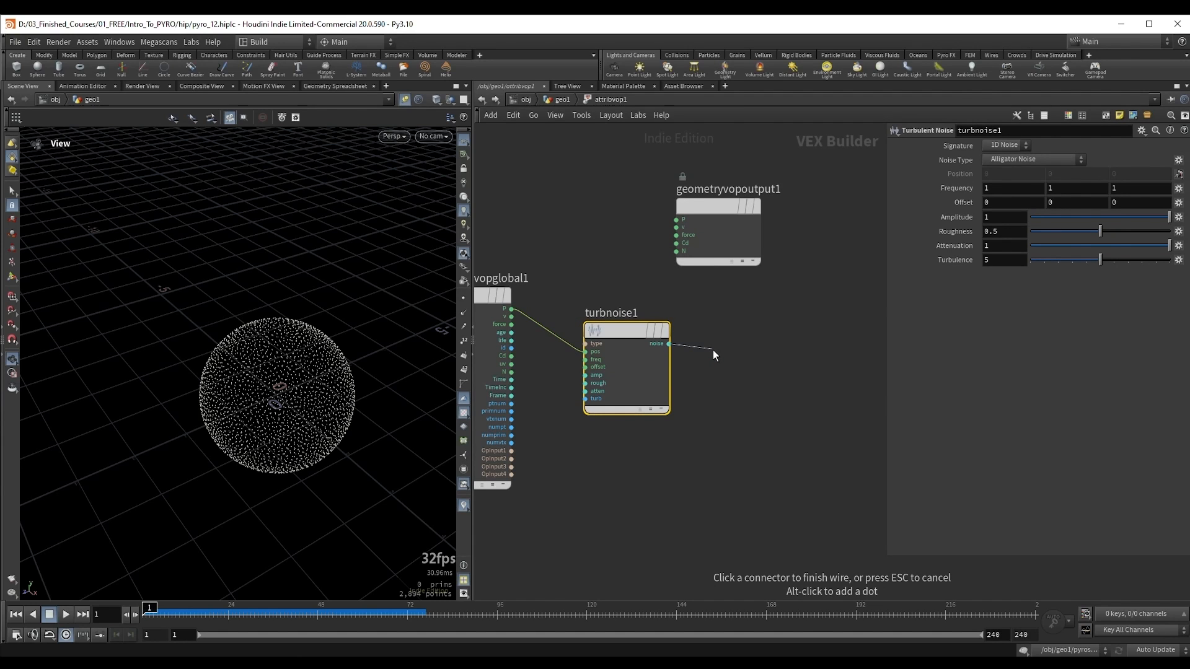
pyautogui.click(714, 351)
pyautogui.write('fit ran')
pyautogui.press('Return')
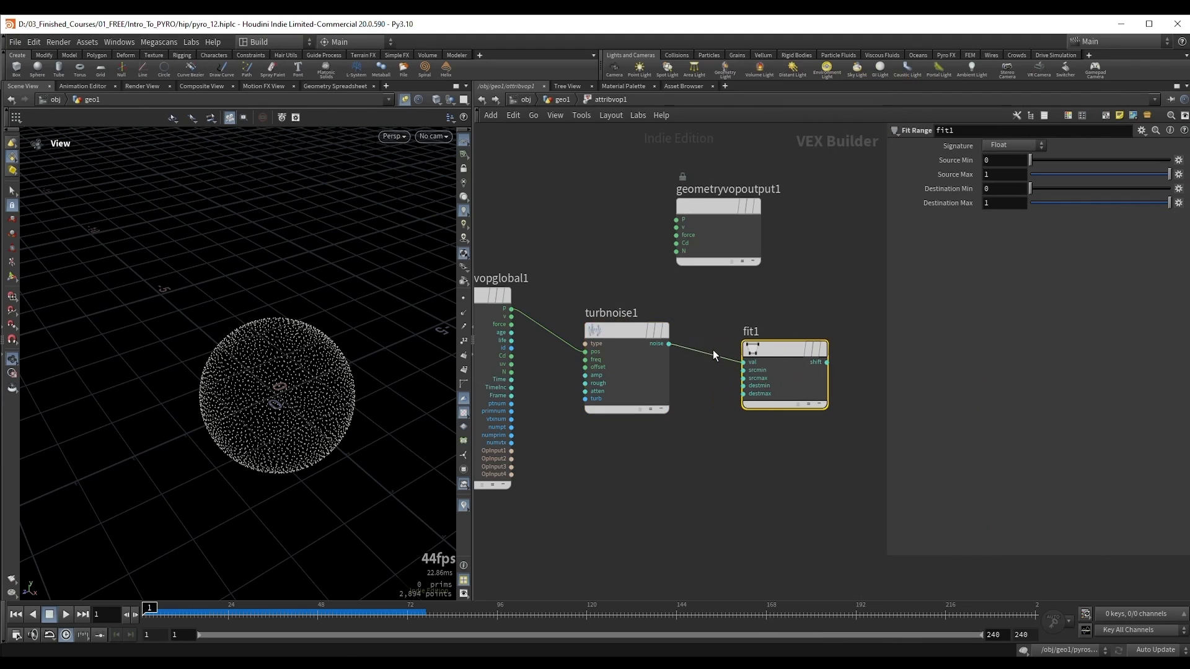
pyautogui.moveTo(663, 303); pyautogui.dragTo(569, 313, button='middle')
# Step: Set fit1's Source Min to -0.5 and Source Max to 0.5
pyautogui.moveTo(985, 161); pyautogui.dragTo(1021, 182)
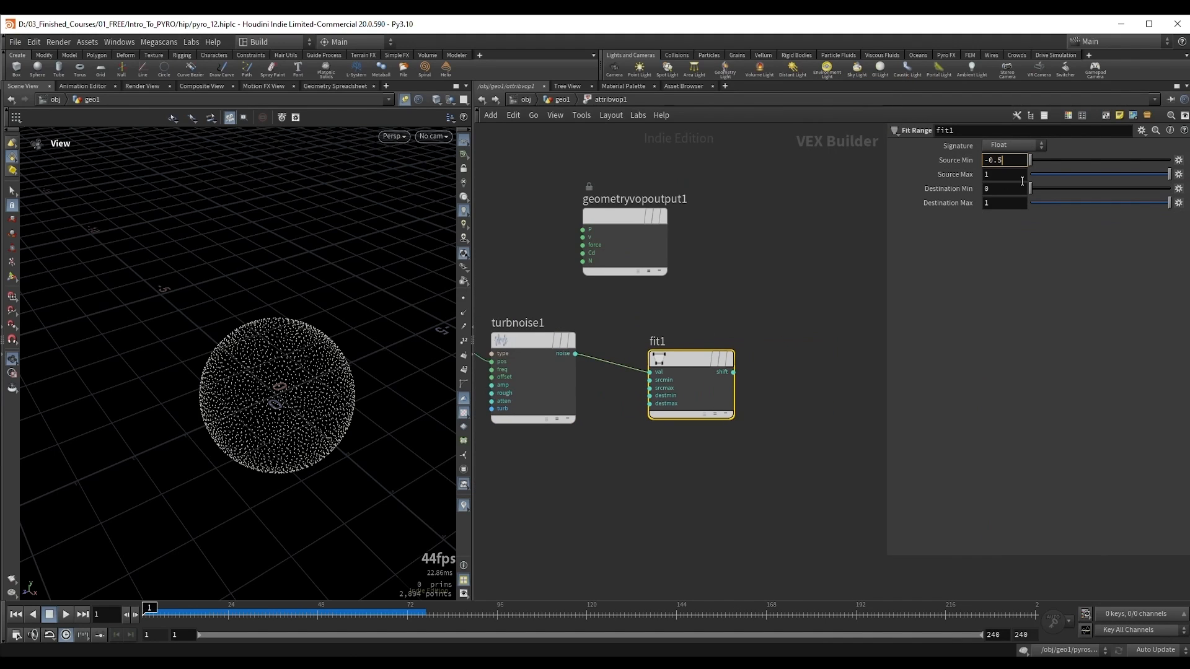
pyautogui.press('Tab')
pyautogui.press('Return')
pyautogui.click(989, 189)
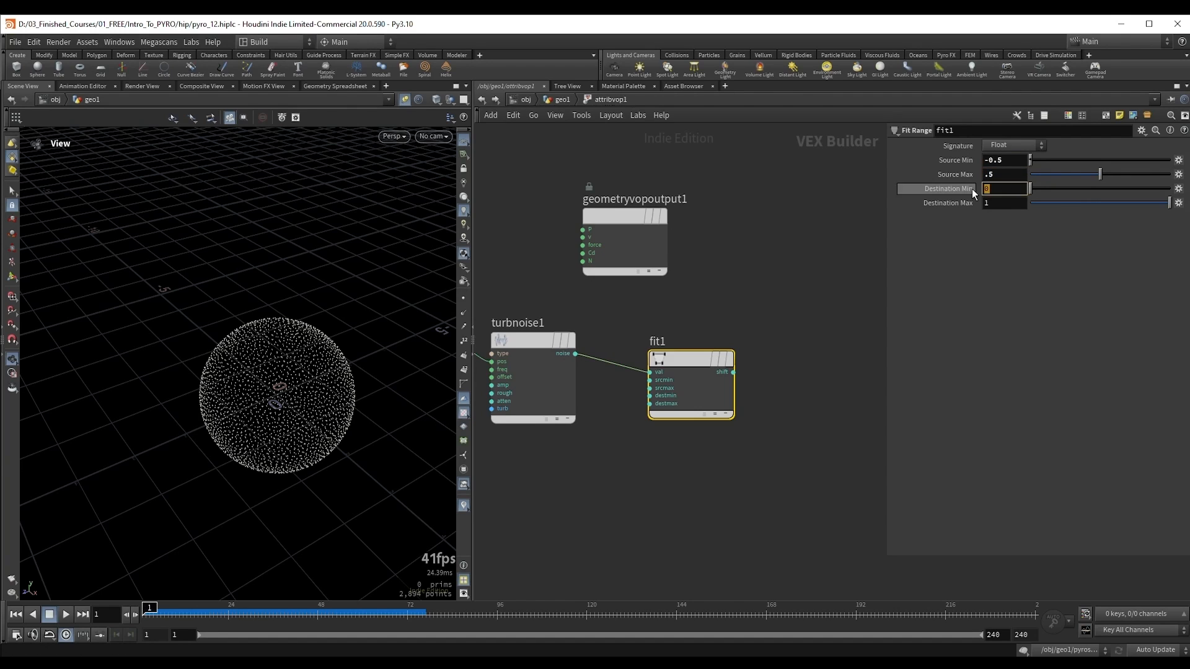
pyautogui.click(1009, 202)
pyautogui.click(953, 258)
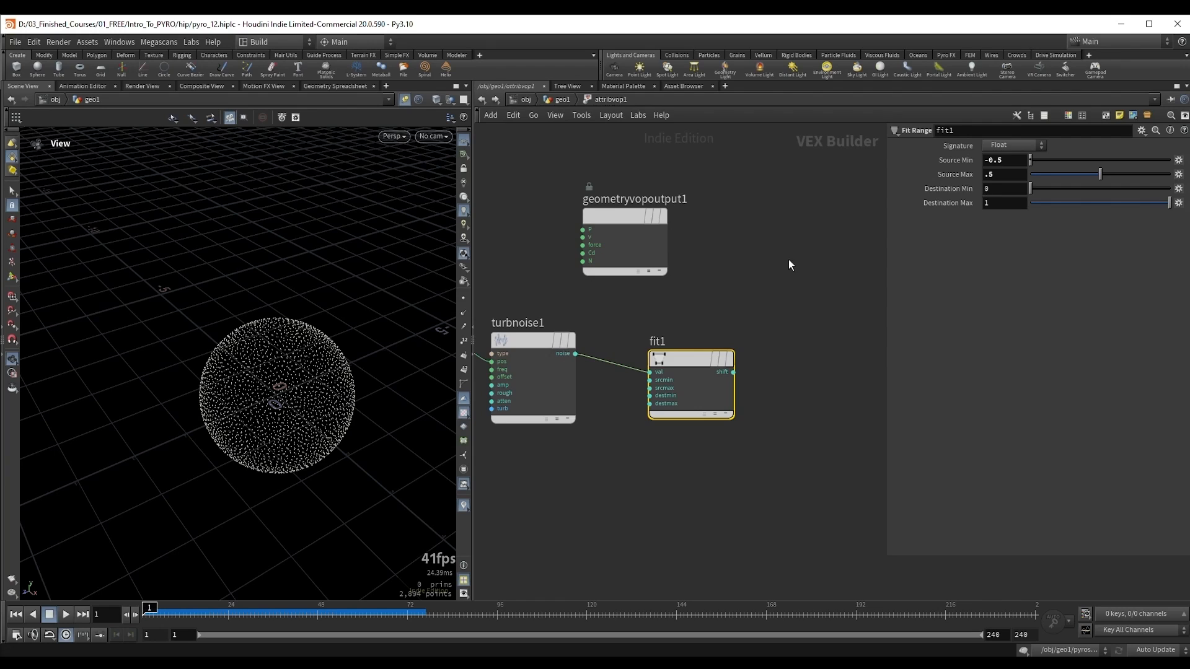
# Step: Add a Bind node fed by fit1's shift output
pyautogui.moveTo(760, 275); pyautogui.dragTo(756, 271, button='middle')
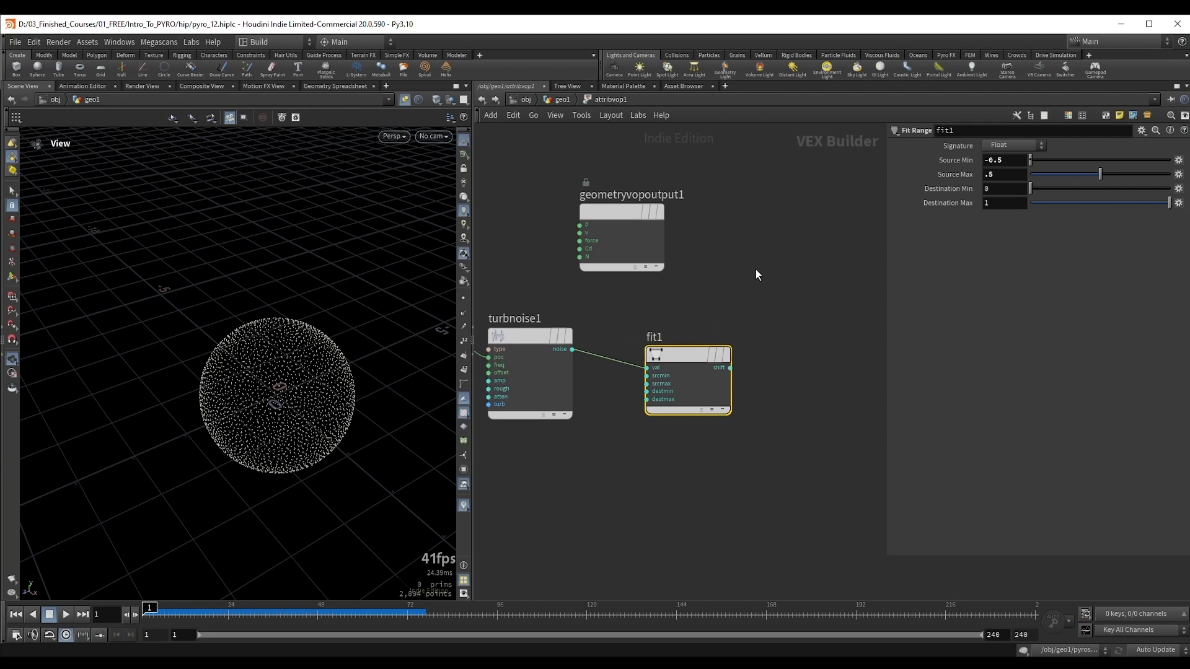
pyautogui.moveTo(772, 304); pyautogui.dragTo(746, 287, button='middle')
pyautogui.moveTo(703, 350); pyautogui.dragTo(749, 355)
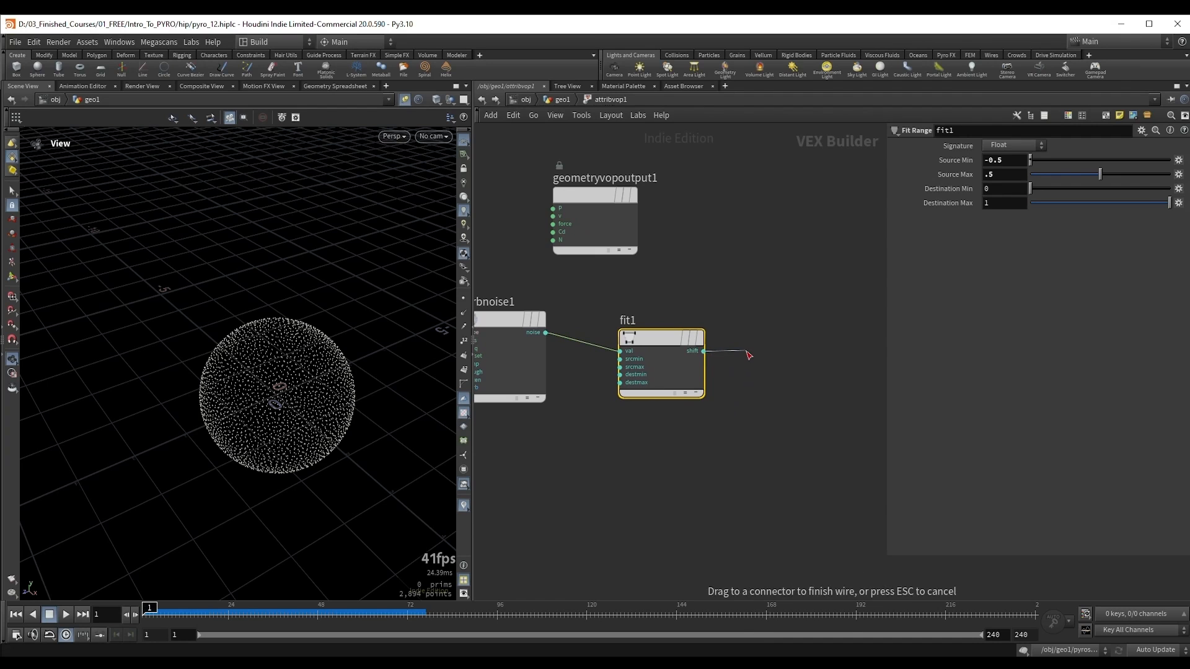
pyautogui.press('Tab')
pyautogui.write('bind')
pyautogui.click(868, 95)
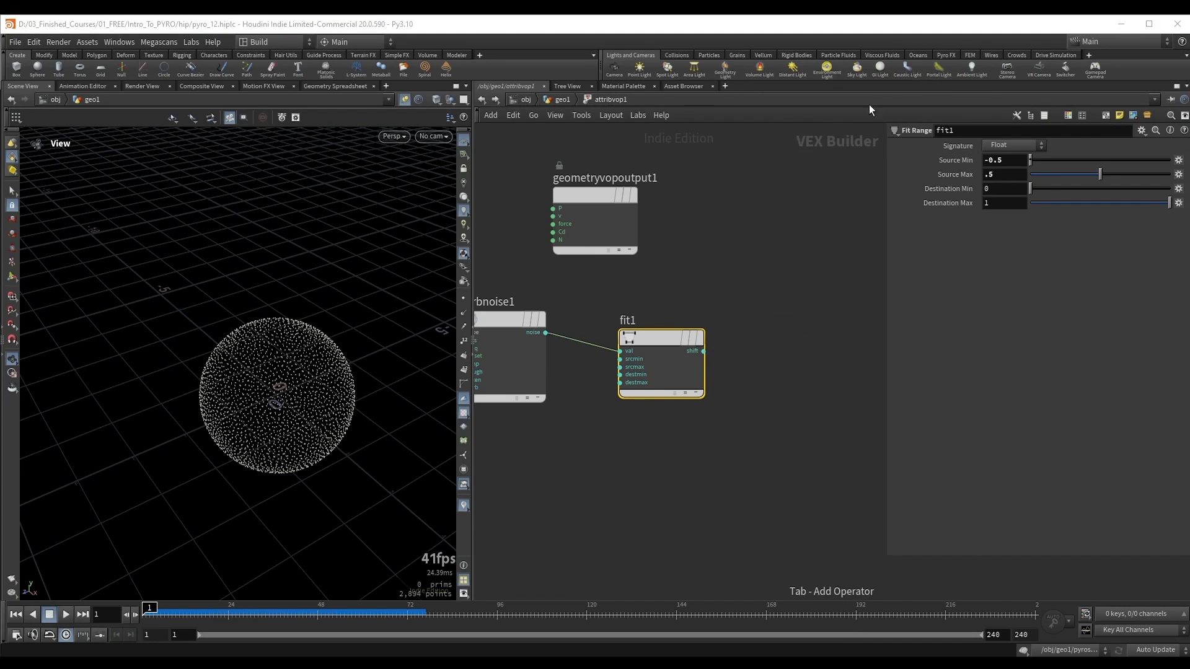
# Step: Wire fit1's shift output into Cd on geometryvopoutput1 to preview the noise as point color
pyautogui.click(704, 351)
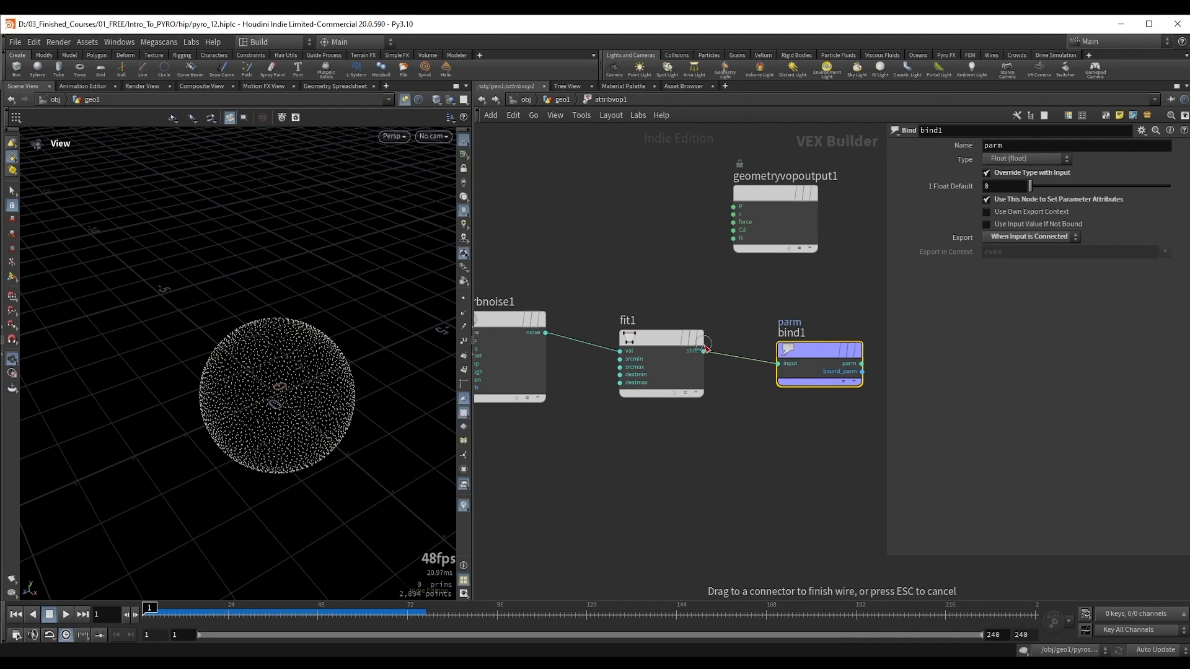
pyautogui.click(733, 230)
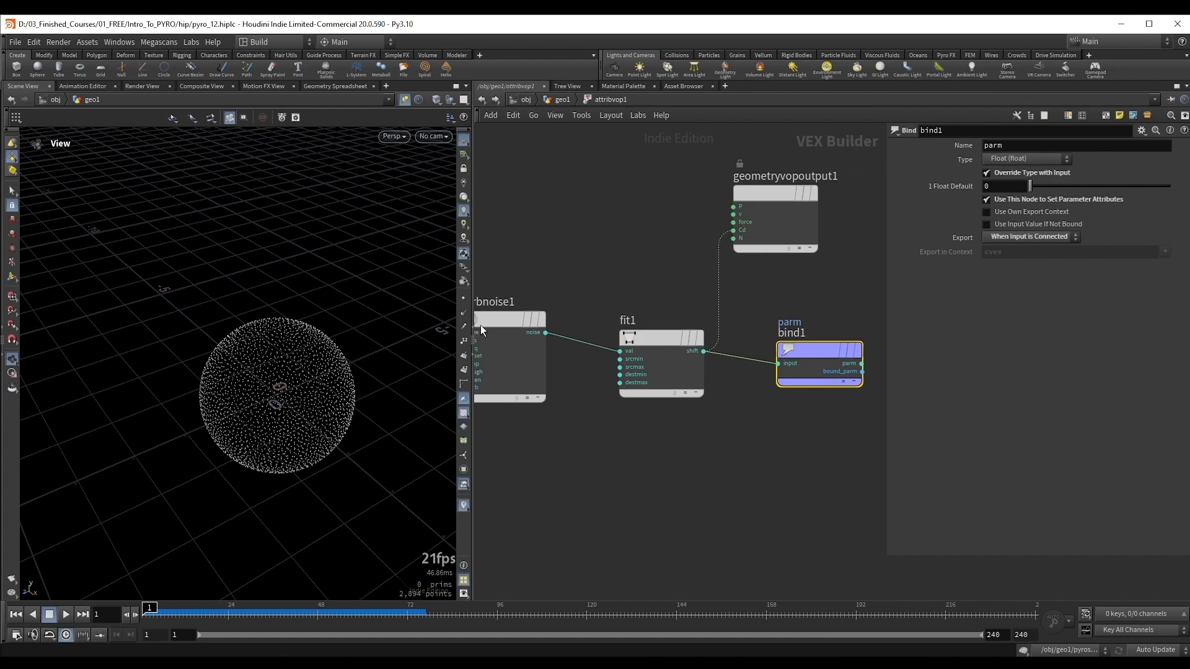
pyautogui.moveTo(285, 415); pyautogui.dragTo(259, 349)
pyautogui.moveTo(619, 312); pyautogui.dragTo(672, 343, button='middle')
# Step: Set fit1's Source Min to -0.2 and lower its Source Max
pyautogui.click(712, 373)
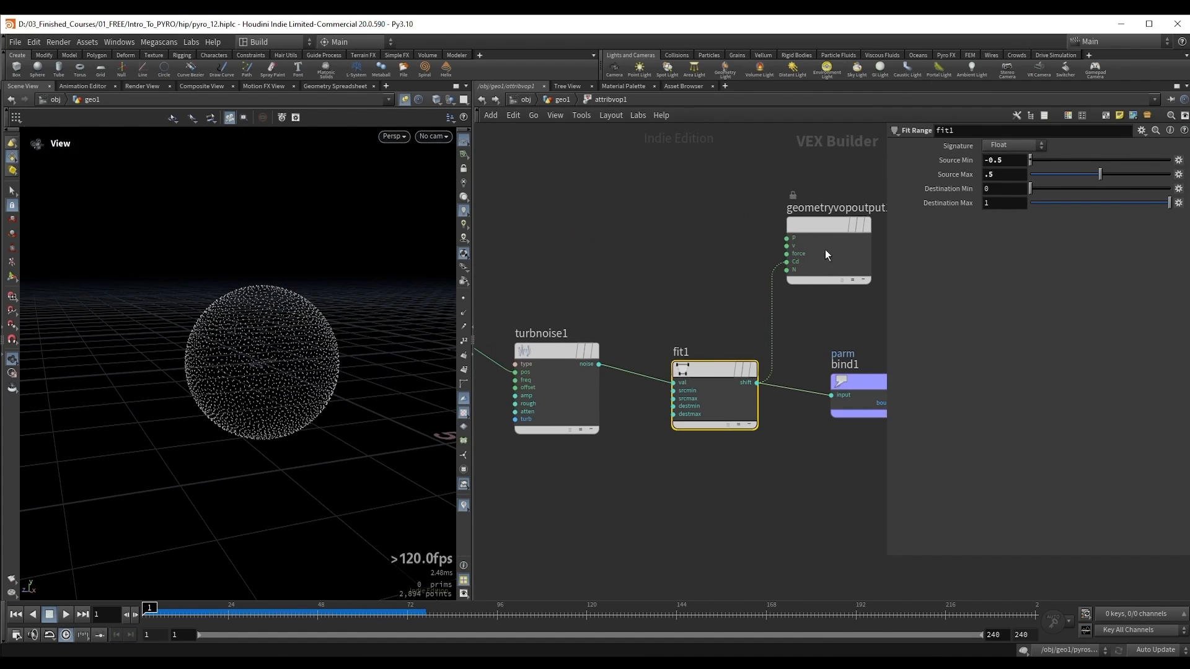
pyautogui.click(1006, 161)
pyautogui.scroll(3, 1006, 162)
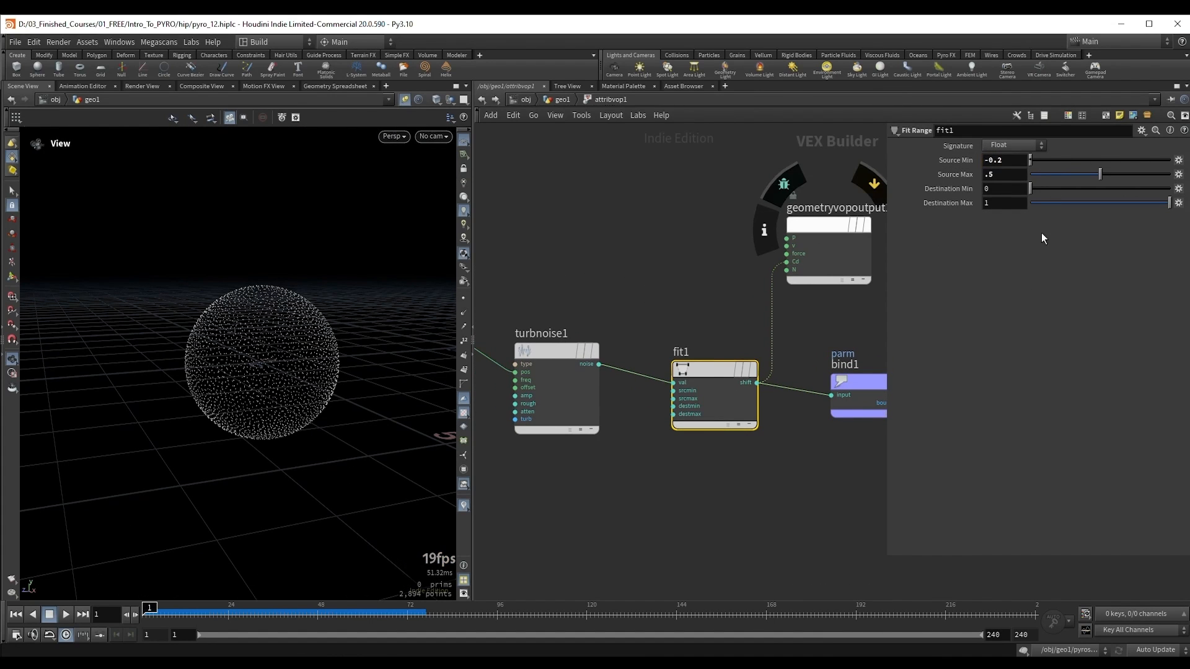
pyautogui.moveTo(1100, 174); pyautogui.dragTo(1065, 175)
# Step: Set turbnoise1's frequency to 1.5 on all axes and its noise type to Simplex Noise
pyautogui.moveTo(660, 235); pyautogui.dragTo(716, 221, button='middle')
pyautogui.click(611, 345)
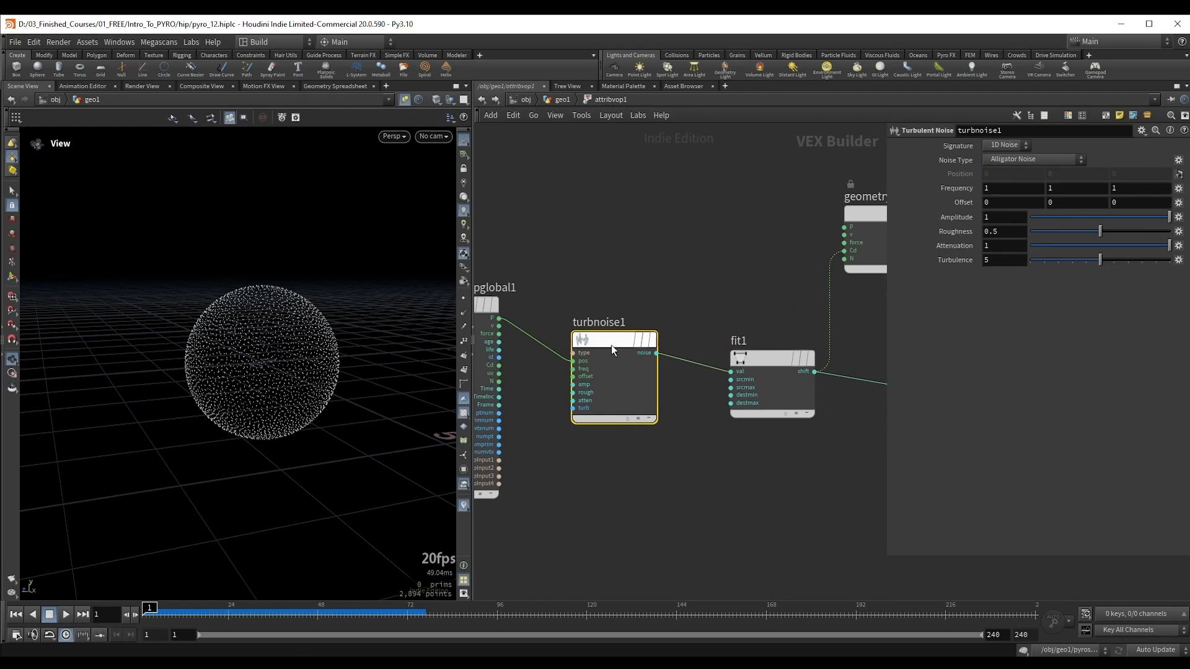
pyautogui.moveTo(942, 184); pyautogui.dragTo(1032, 154, button='middle')
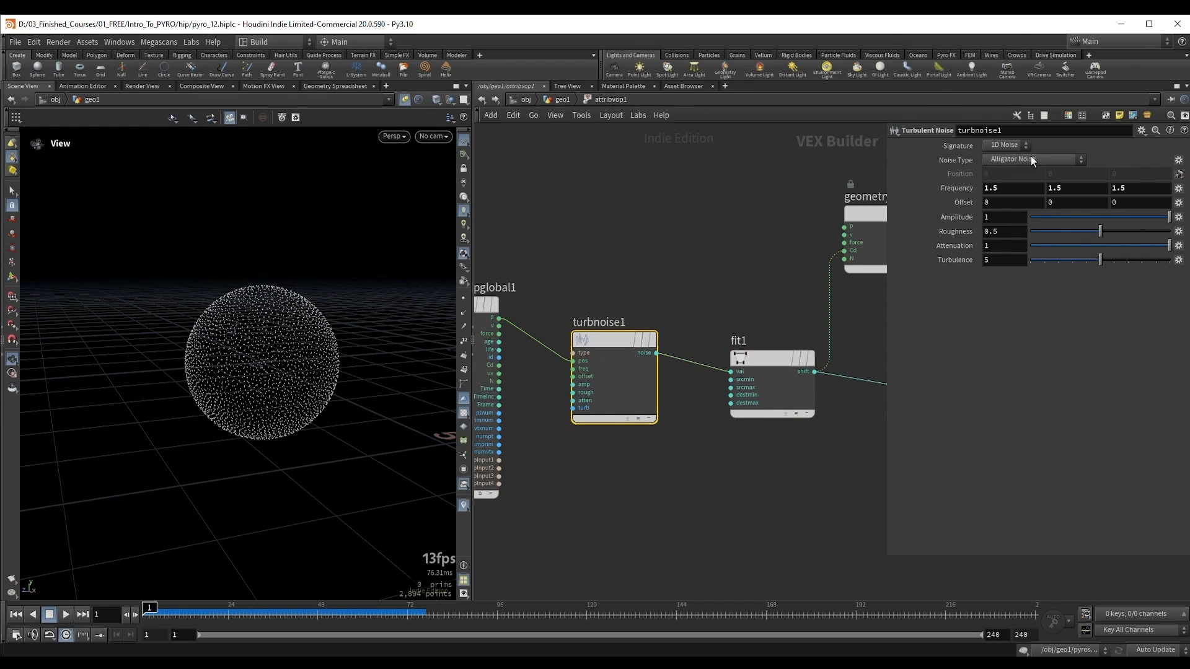
pyautogui.click(1031, 154)
pyautogui.click(1025, 221)
pyautogui.moveTo(248, 347)
pyautogui.mouseDown()
pyautogui.moveTo(246, 362)
pyautogui.moveTo(251, 306)
pyautogui.moveTo(287, 390)
pyautogui.moveTo(266, 340)
pyautogui.mouseUp()
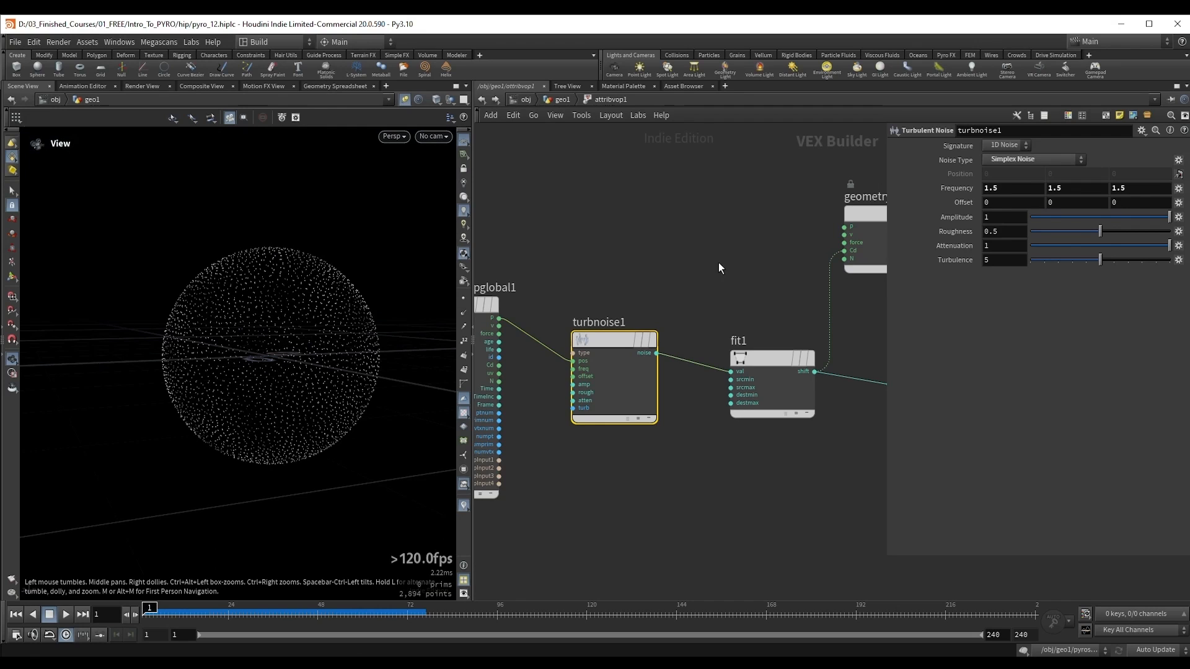
# Step: Name the Bind node's parameter density and cut the wire from fit1's shift output to Cd
pyautogui.moveTo(719, 268); pyautogui.dragTo(535, 236, button='middle')
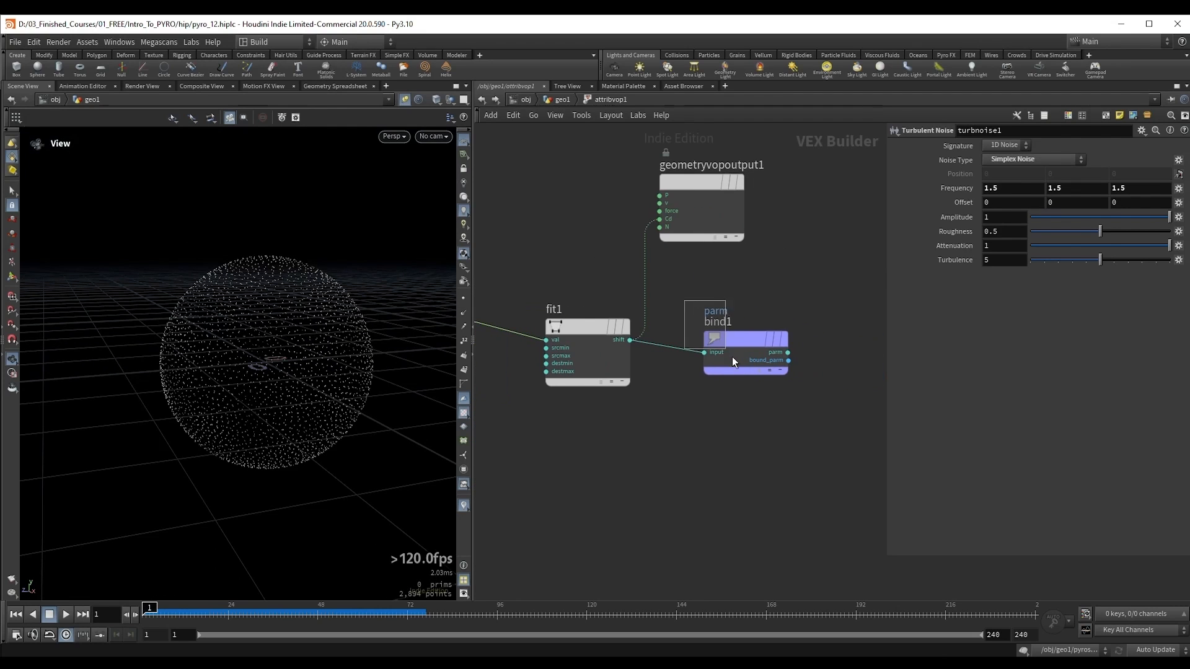
pyautogui.moveTo(731, 355); pyautogui.dragTo(777, 331)
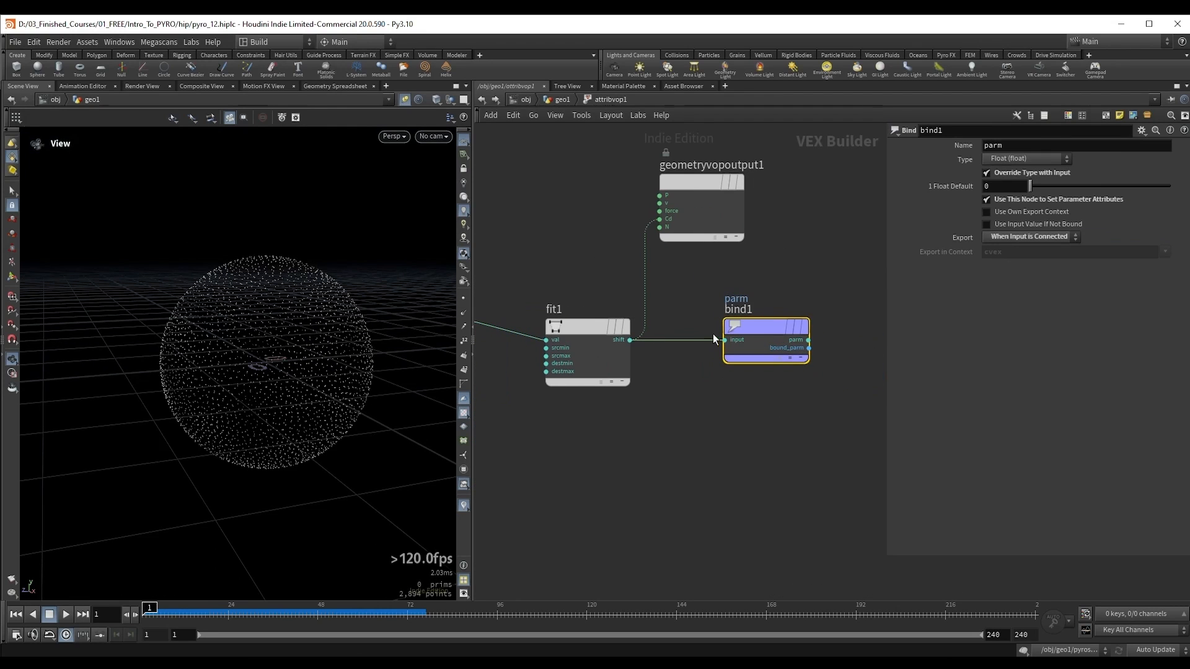
pyautogui.doubleClick(998, 145)
pyautogui.write('densit')
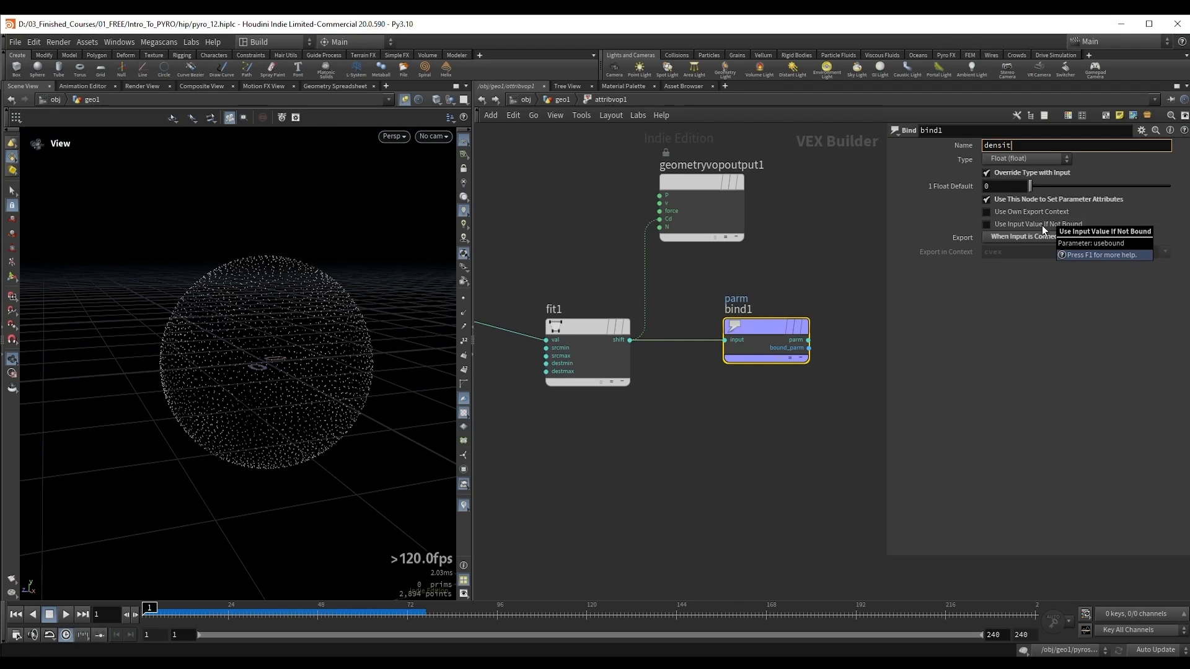
pyautogui.write('y')
pyautogui.press('Return')
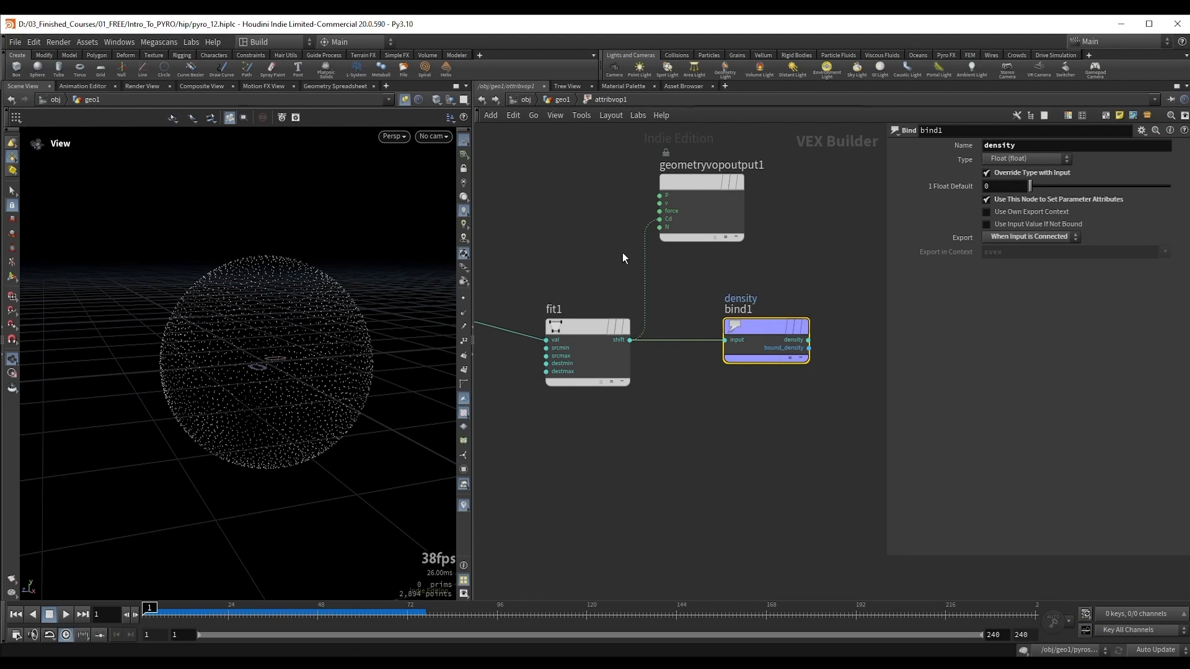
pyautogui.press('y')
pyautogui.moveTo(625, 260); pyautogui.dragTo(653, 274)
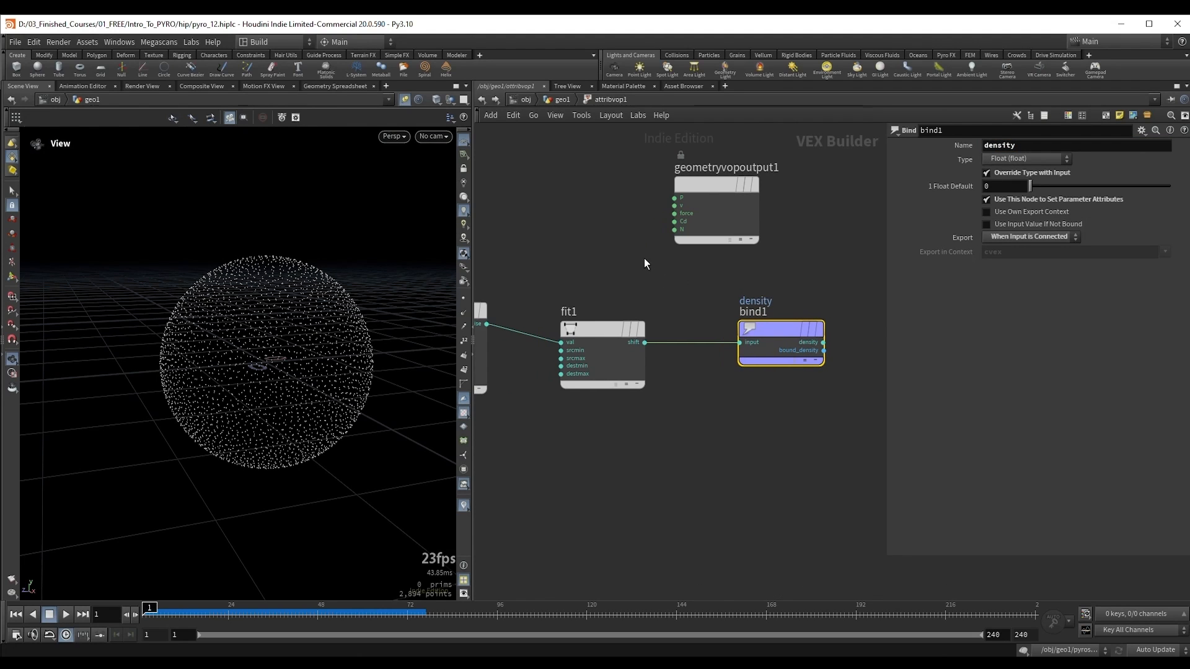
# Step: Return to the geometry network and check the point attributes in attribvop1's node info
pyautogui.press('u')
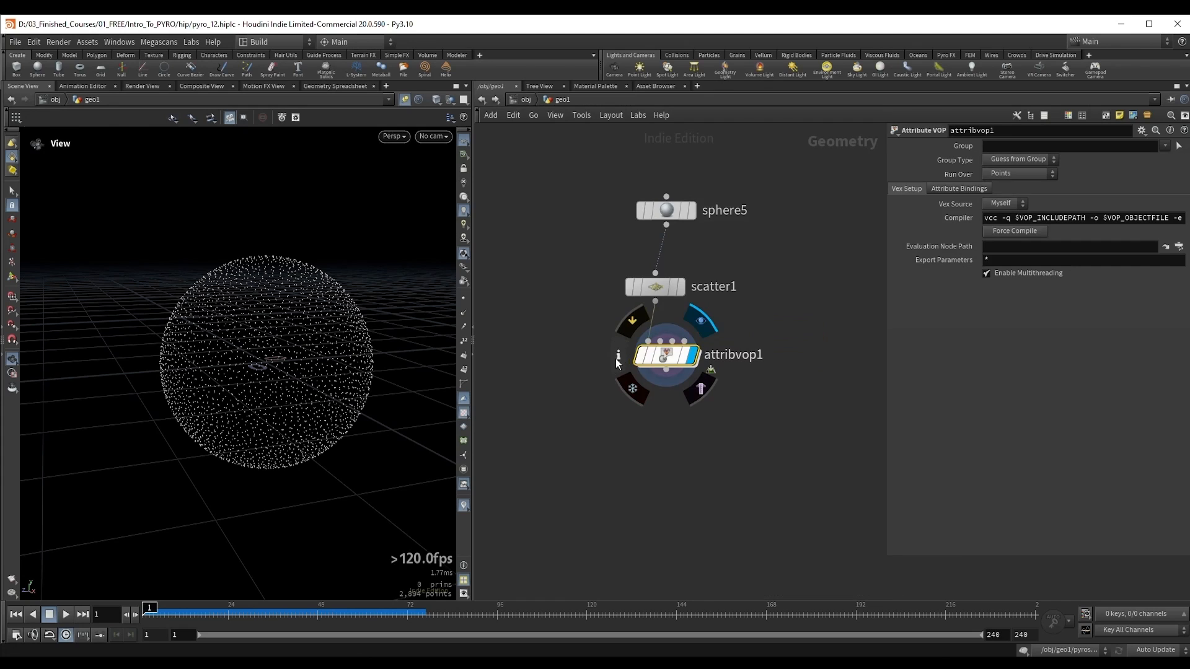
pyautogui.click(617, 359)
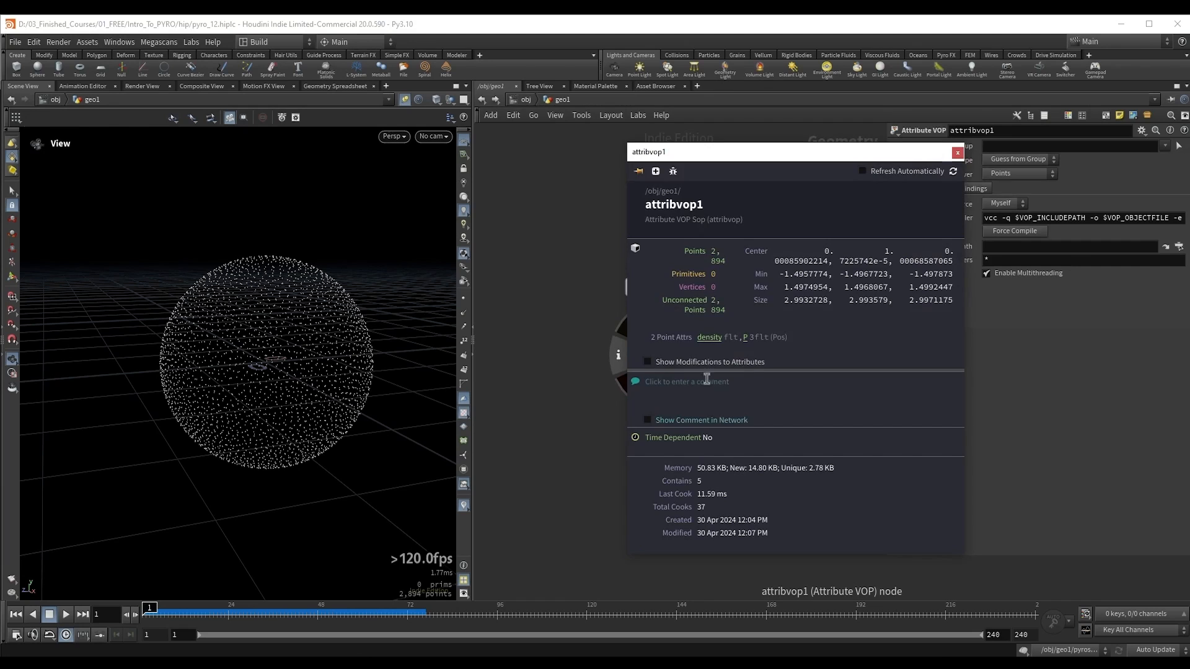
pyautogui.click(957, 153)
# Step: Add a Volume Rasterize Attributes node fed by attribvop1 and set its Attributes to density
pyautogui.press('Tab')
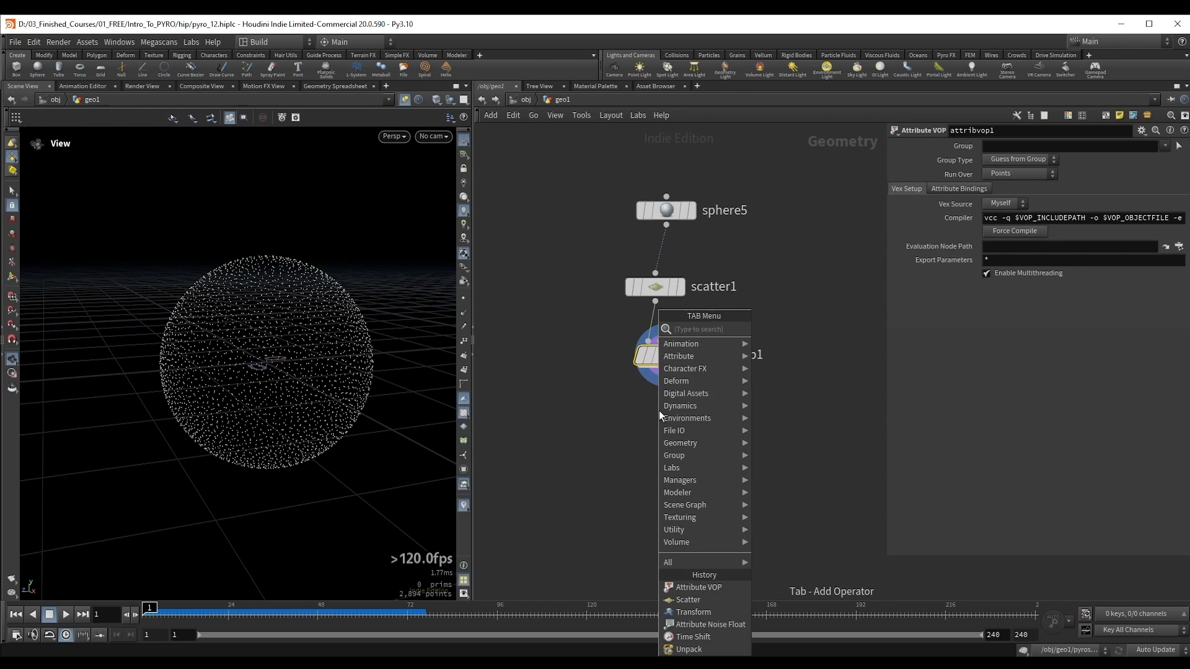
pyautogui.write('v rast')
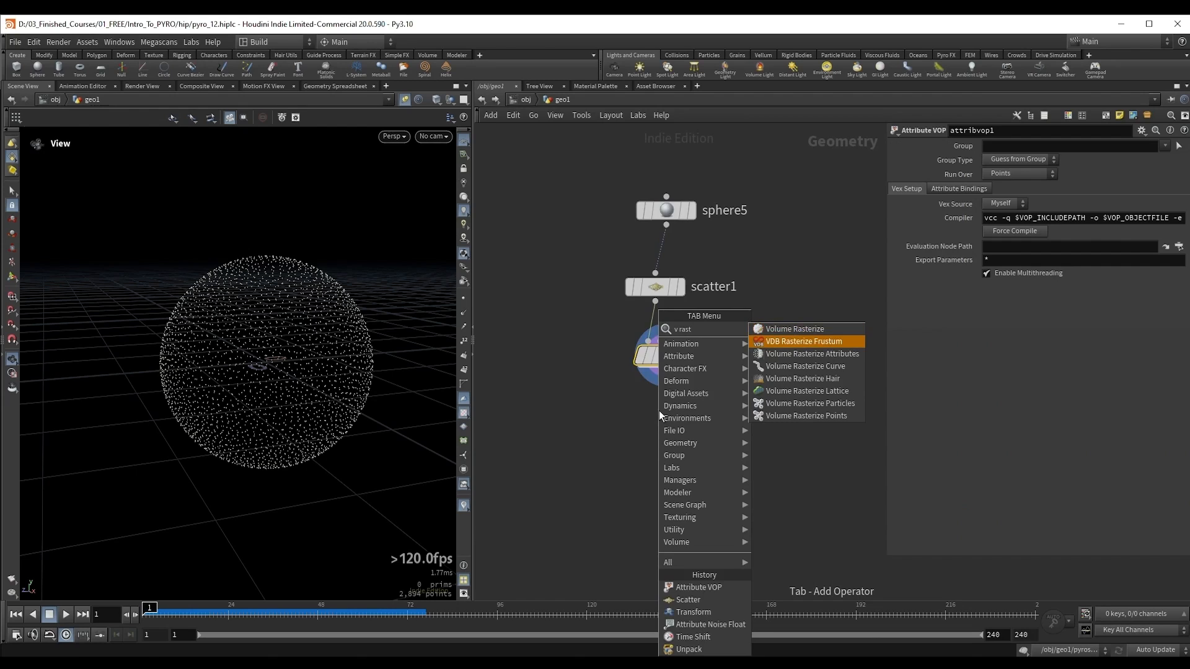
pyautogui.press('Down')
pyautogui.press('Return')
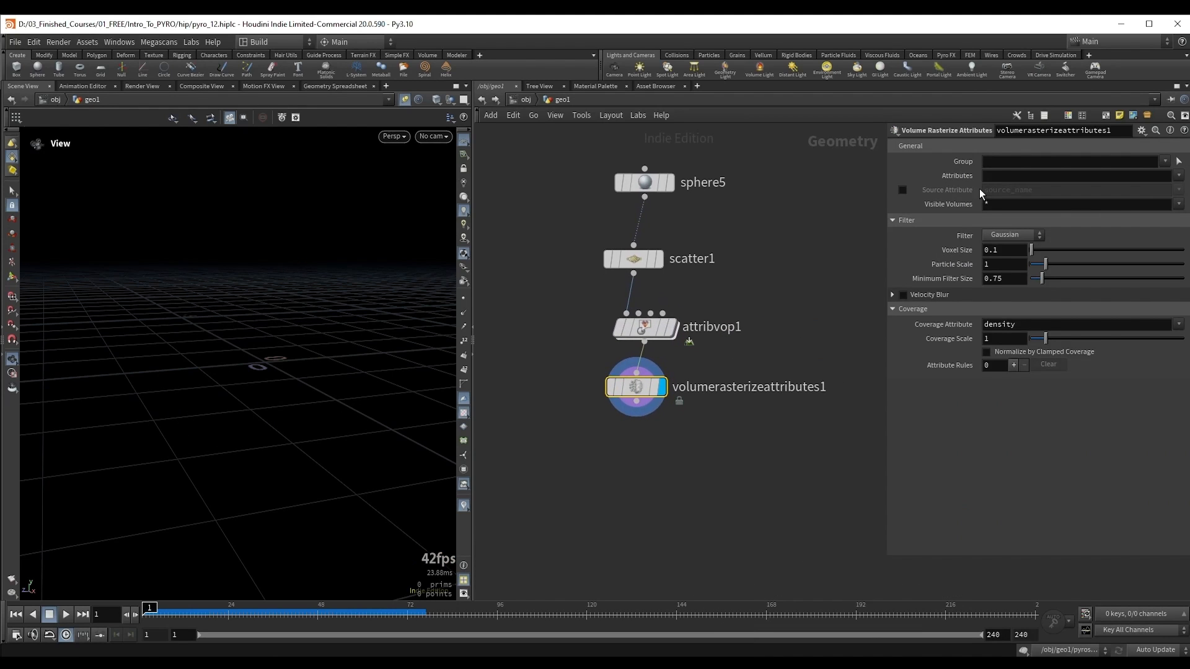
pyautogui.click(1003, 178)
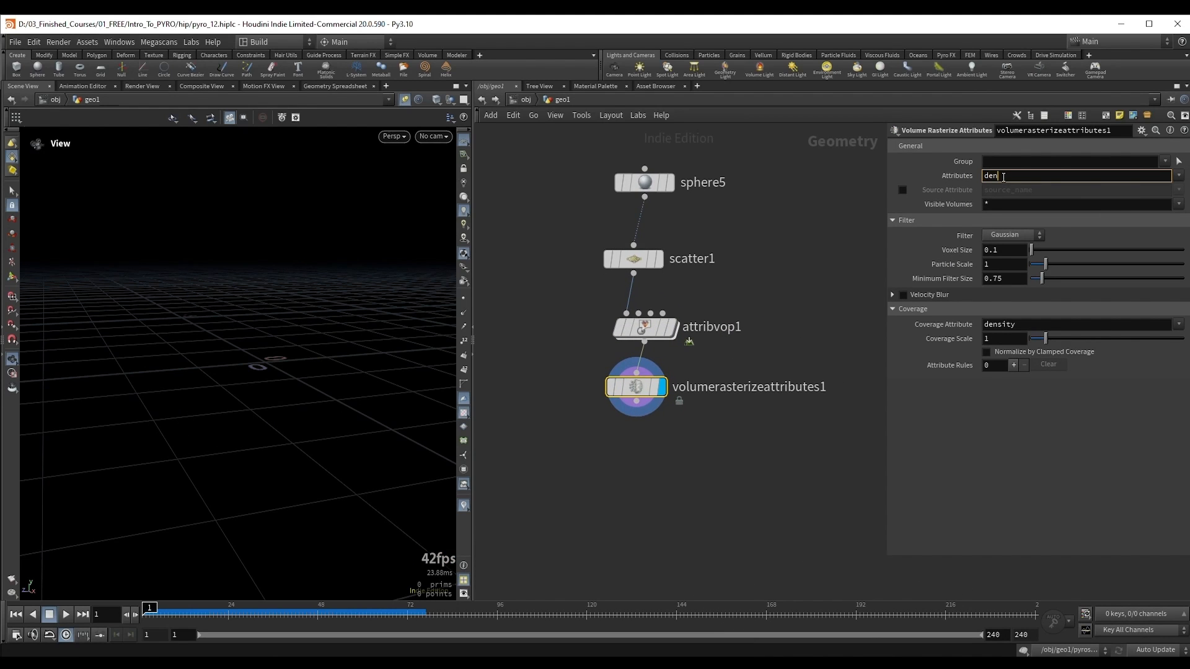
pyautogui.write('density')
pyautogui.hotkey('ctrl', 'z')
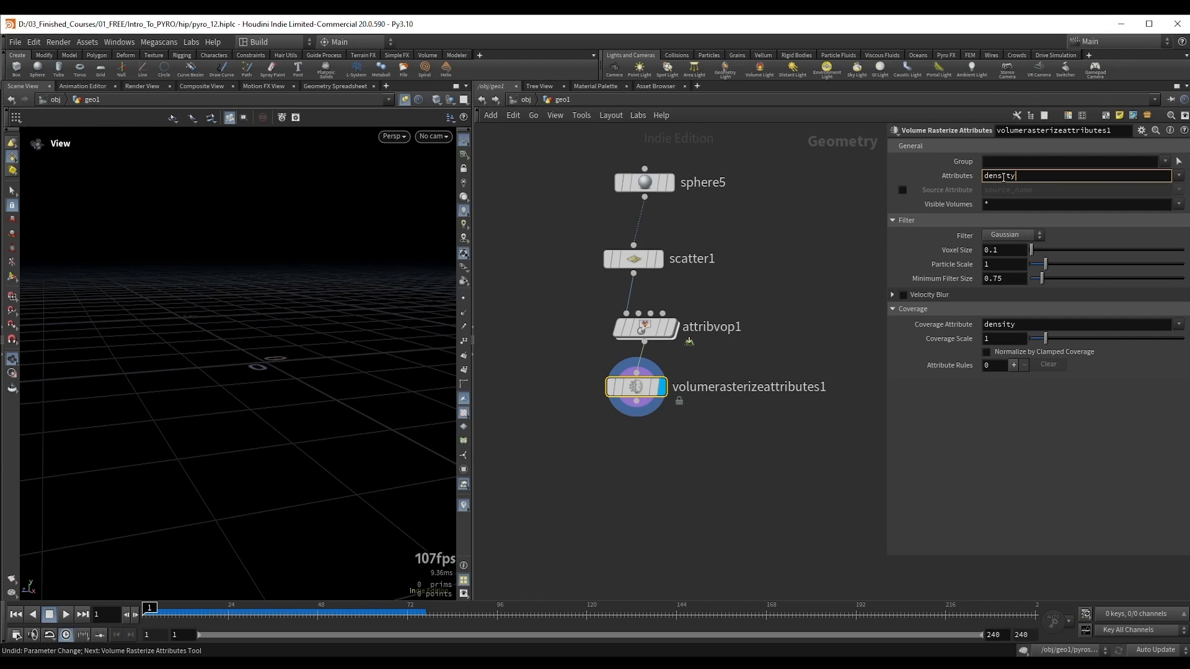
pyautogui.press('Return')
pyautogui.scroll(-5, 279, 266)
pyautogui.moveTo(252, 266); pyautogui.dragTo(210, 268)
pyautogui.moveTo(267, 292); pyautogui.dragTo(271, 331, button='middle')
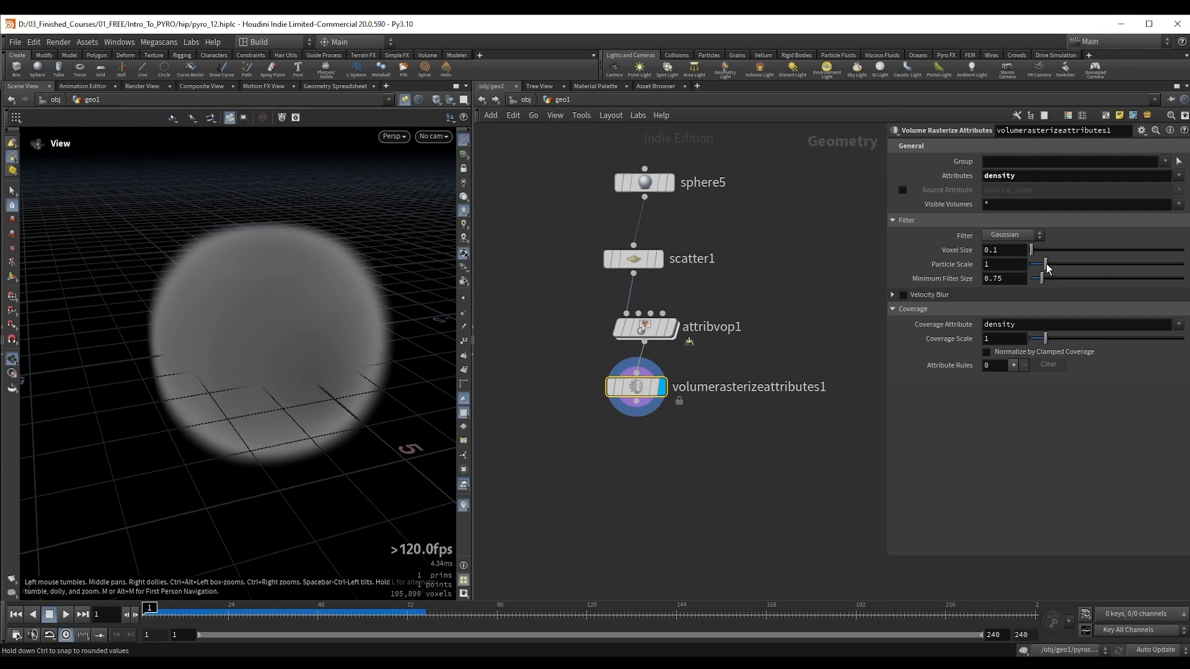
# Step: Try a Particle Scale of 0.1 on volumerasterizeattributes1 and settle on 0.15
pyautogui.moveTo(1047, 266); pyautogui.dragTo(1033, 263)
pyautogui.click(998, 266)
pyautogui.press('BackSpace')
pyautogui.write('1')
pyautogui.press('Return')
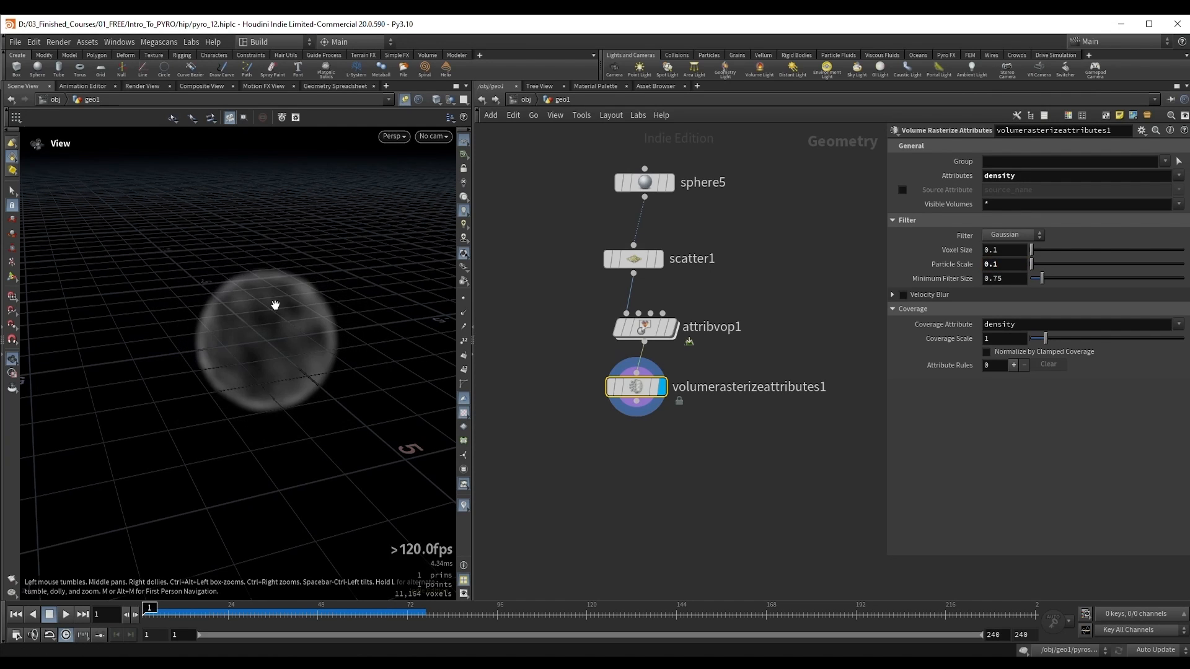
pyautogui.click(1017, 269)
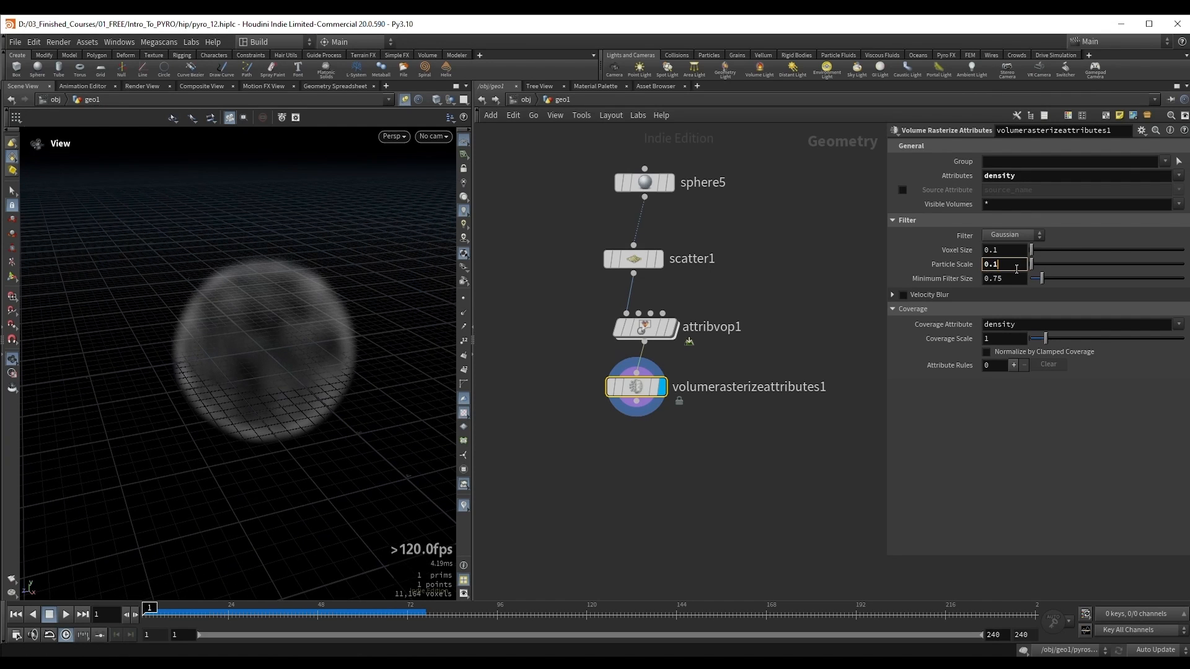
pyautogui.press('Return')
pyautogui.moveTo(338, 323); pyautogui.dragTo(305, 340)
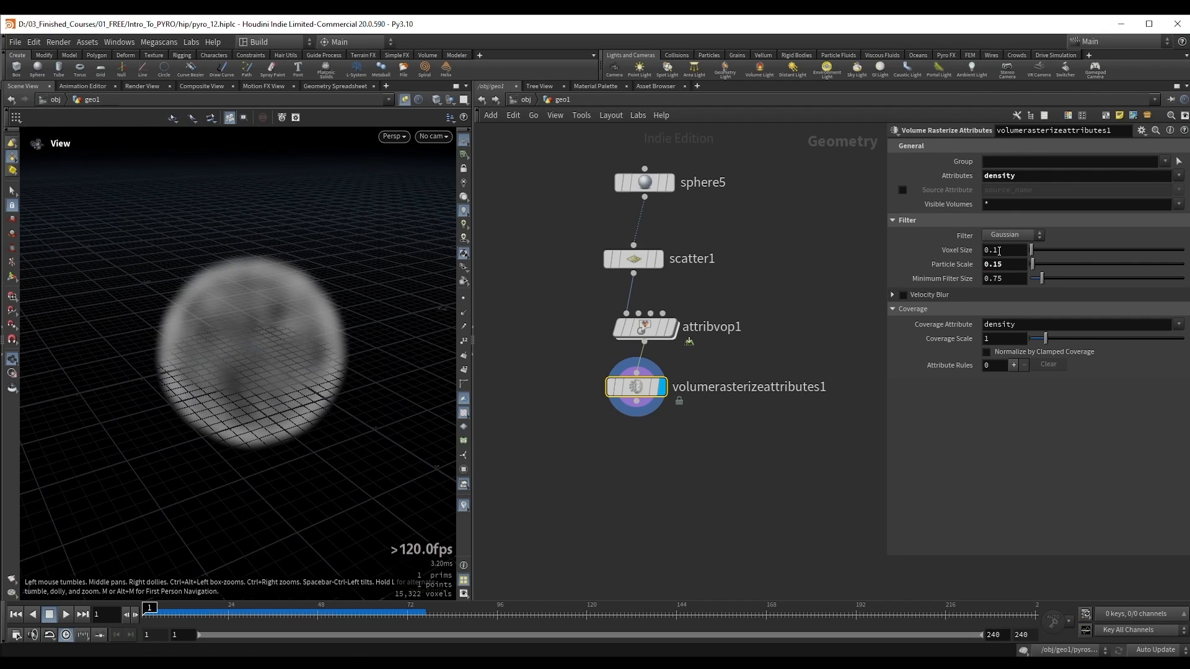
# Step: Add a Pyro Solver node below volumerasterizeattributes1, fed by its output
pyautogui.moveTo(1007, 251); pyautogui.dragTo(973, 256)
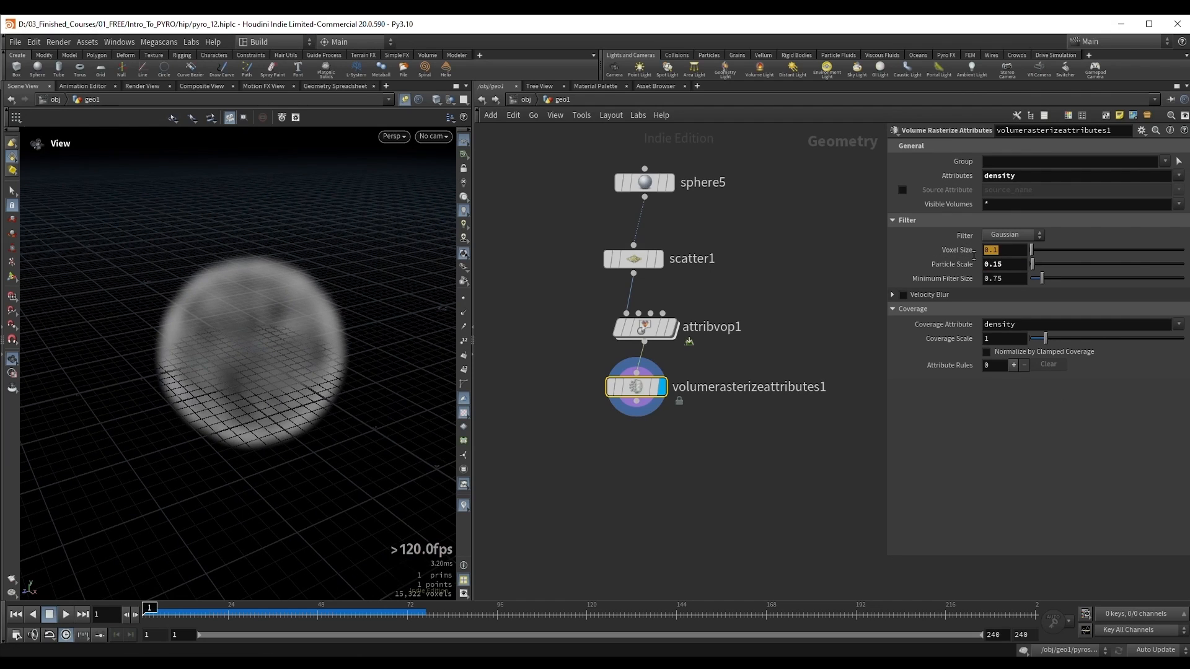
pyautogui.click(1022, 436)
pyautogui.moveTo(761, 466); pyautogui.dragTo(751, 402, button='middle')
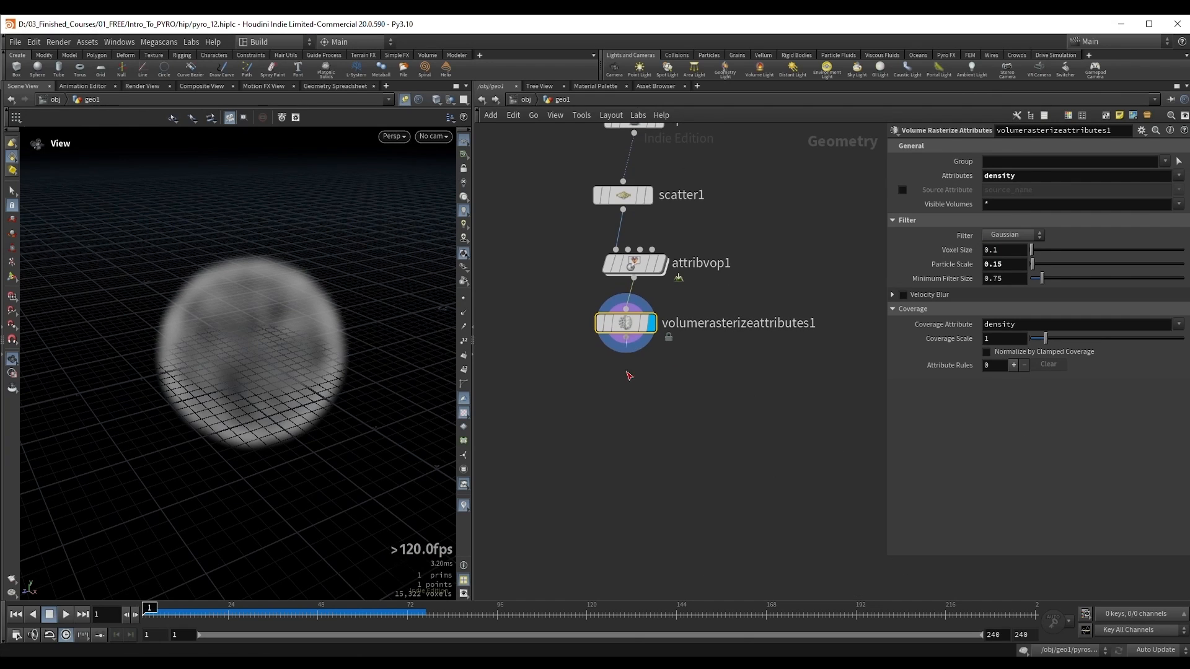
pyautogui.click(626, 338)
pyautogui.press('Tab')
pyautogui.write('pyro')
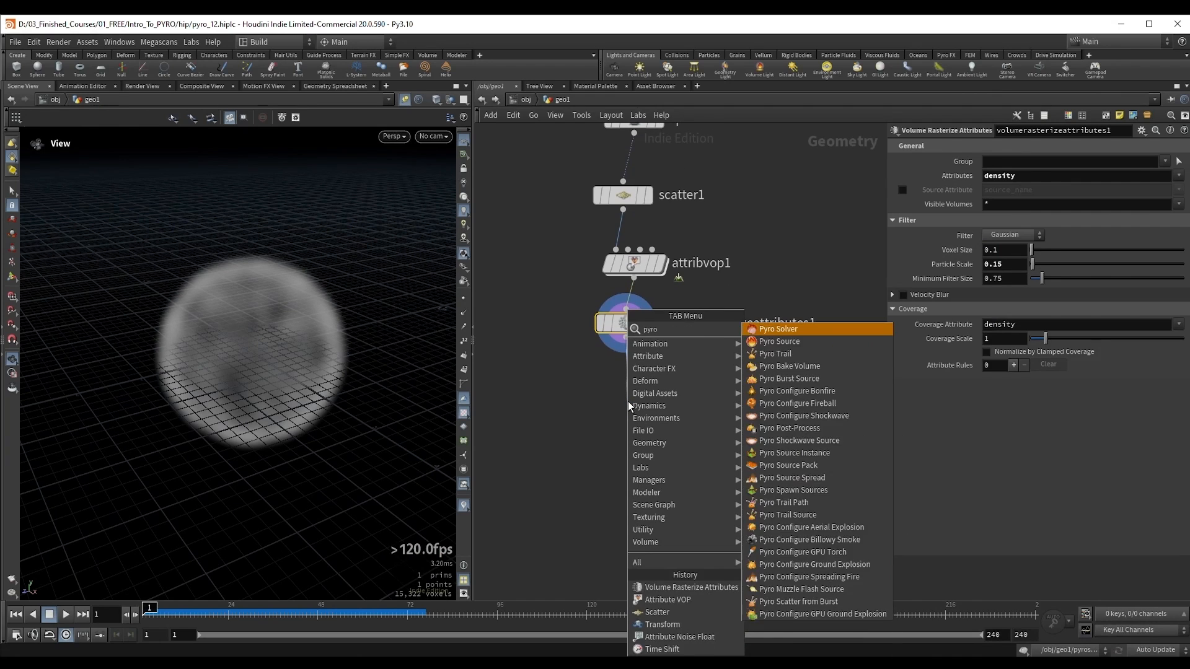
pyautogui.press('Return')
pyautogui.click(627, 400)
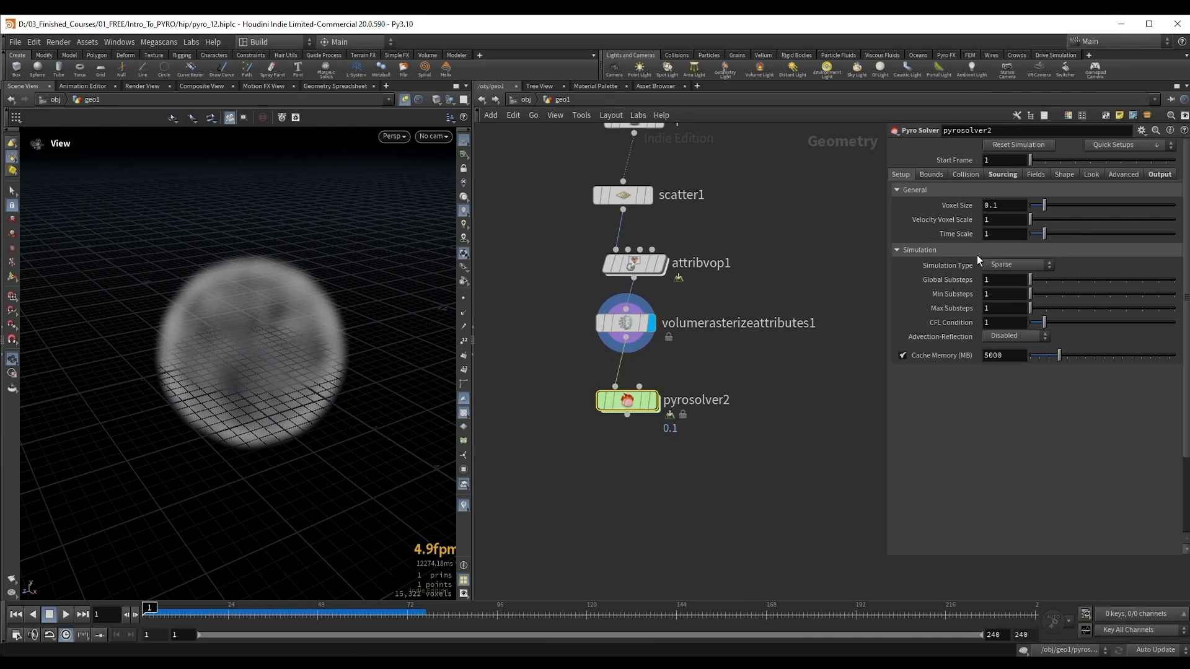
# Step: Link volumerasterizeattributes1's Voxel Size to pyrosolver2's Voxel Size with a relative reference
pyautogui.rightClick(960, 206)
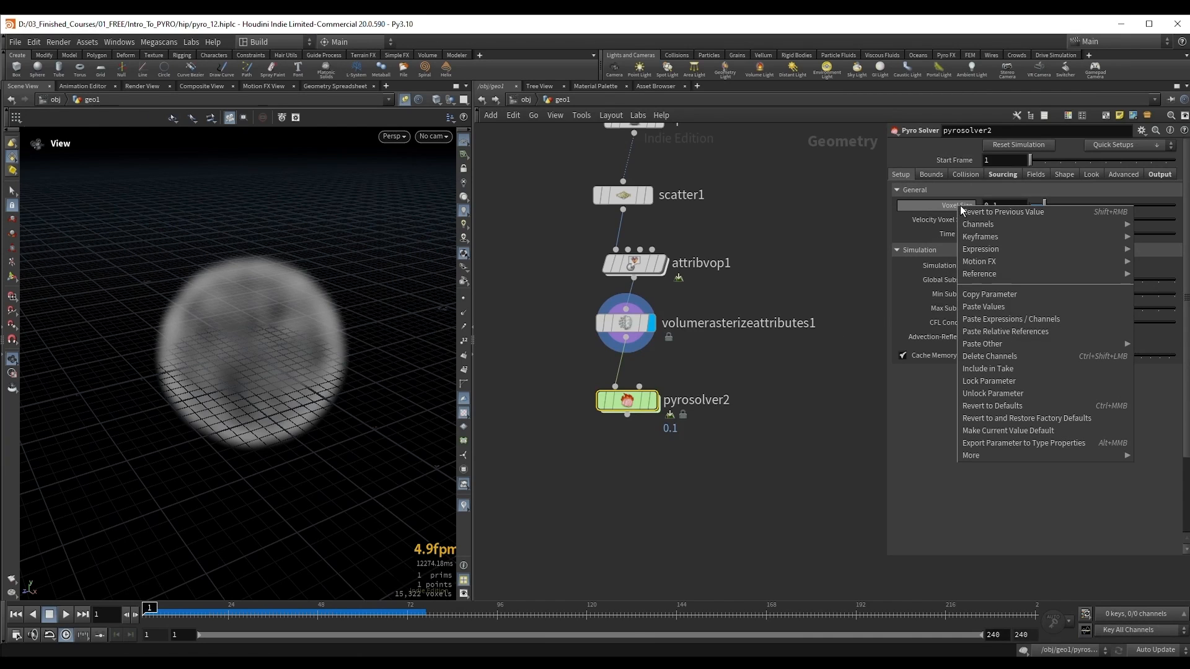
pyautogui.click(989, 294)
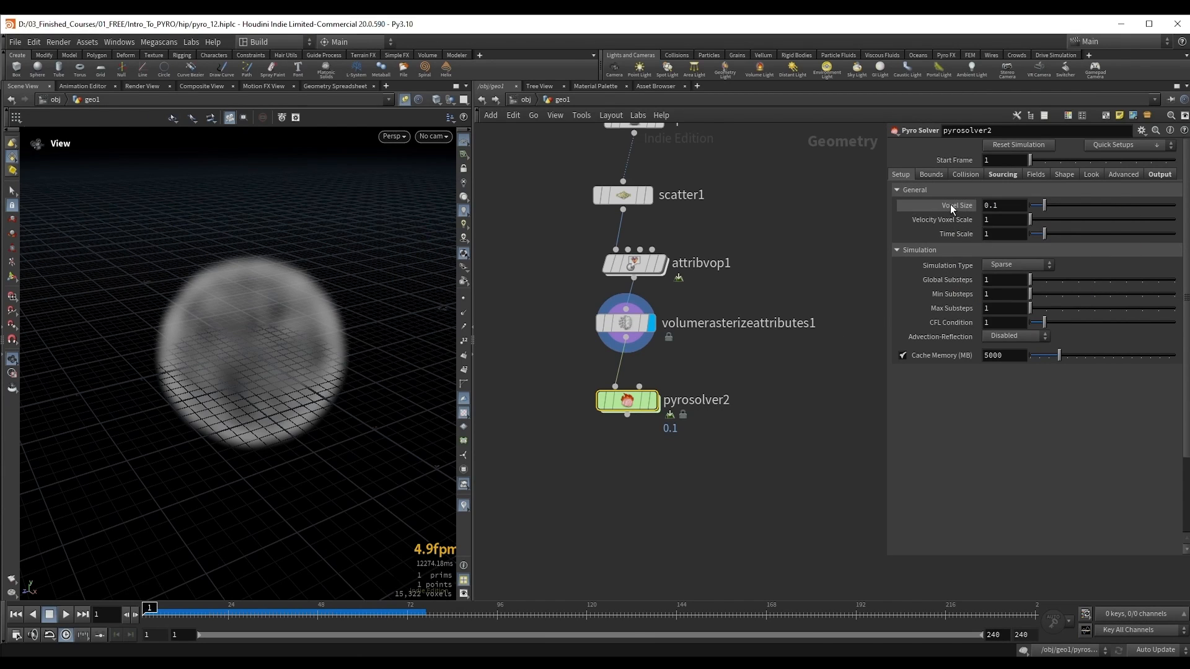
pyautogui.moveTo(539, 295); pyautogui.dragTo(670, 340)
pyautogui.rightClick(940, 254)
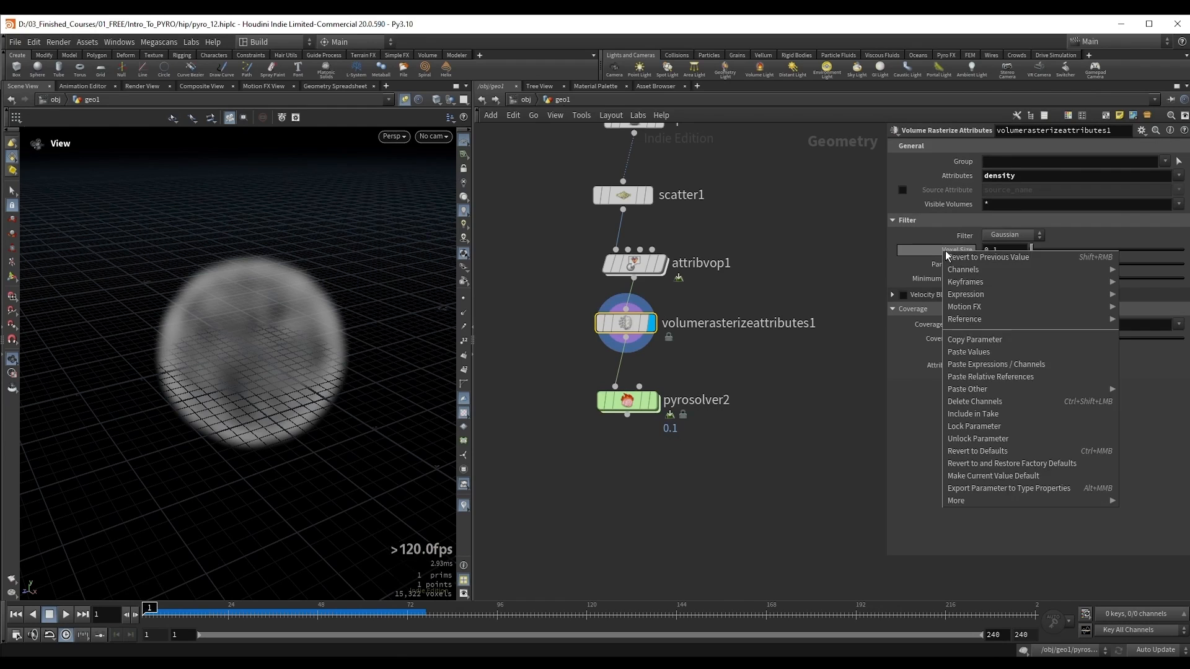
pyautogui.click(1024, 377)
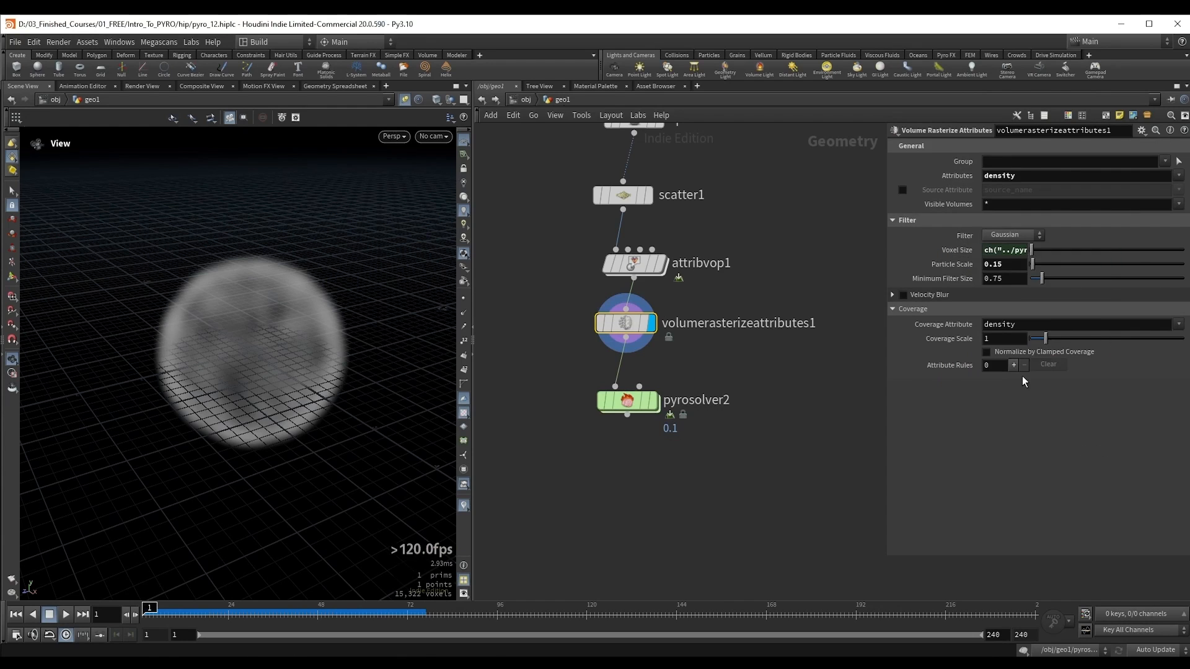
pyautogui.click(956, 250)
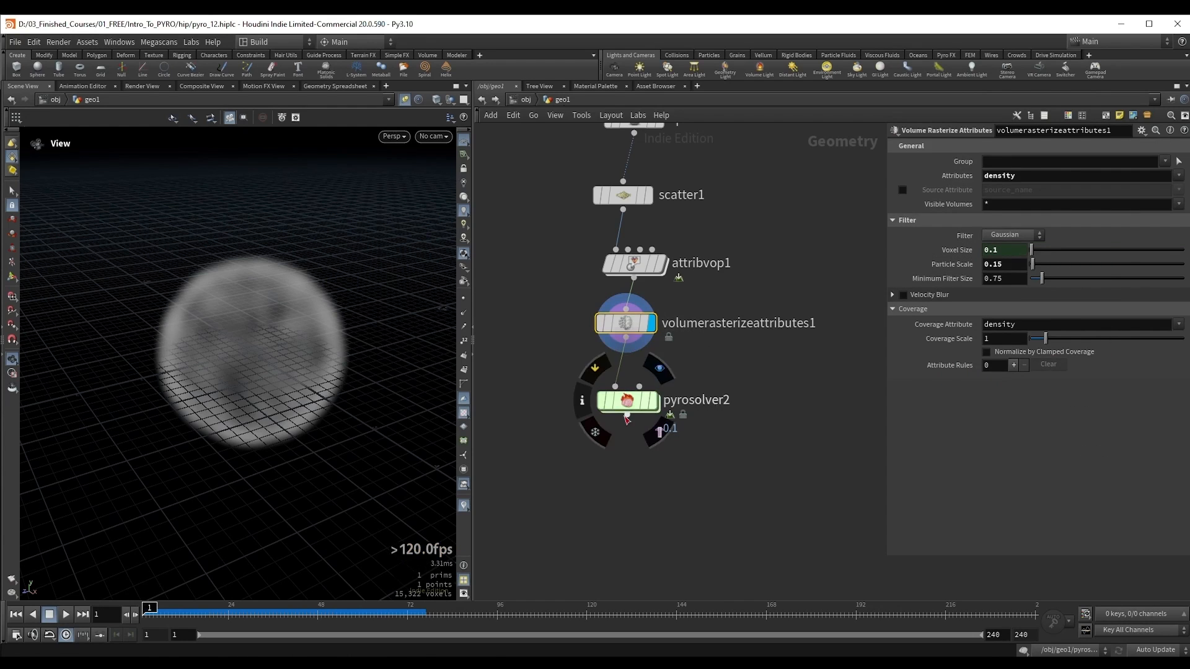
# Step: Display pyrosolver2, set its Voxel Size to 0.05 and check the linked Voxel Size on volumerasterizeattributes1
pyautogui.click(653, 401)
pyautogui.moveTo(517, 373); pyautogui.dragTo(681, 445)
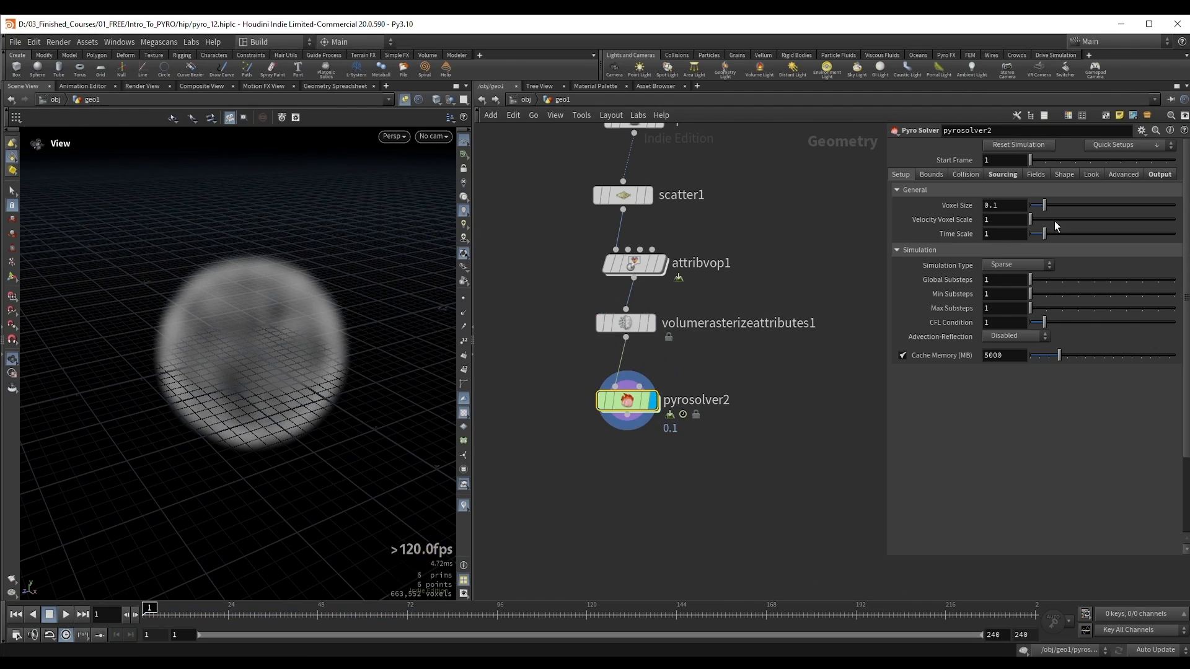
pyautogui.click(1004, 205)
pyautogui.write('0.07')
pyautogui.press('Return')
pyautogui.scroll(-2, 1011, 207)
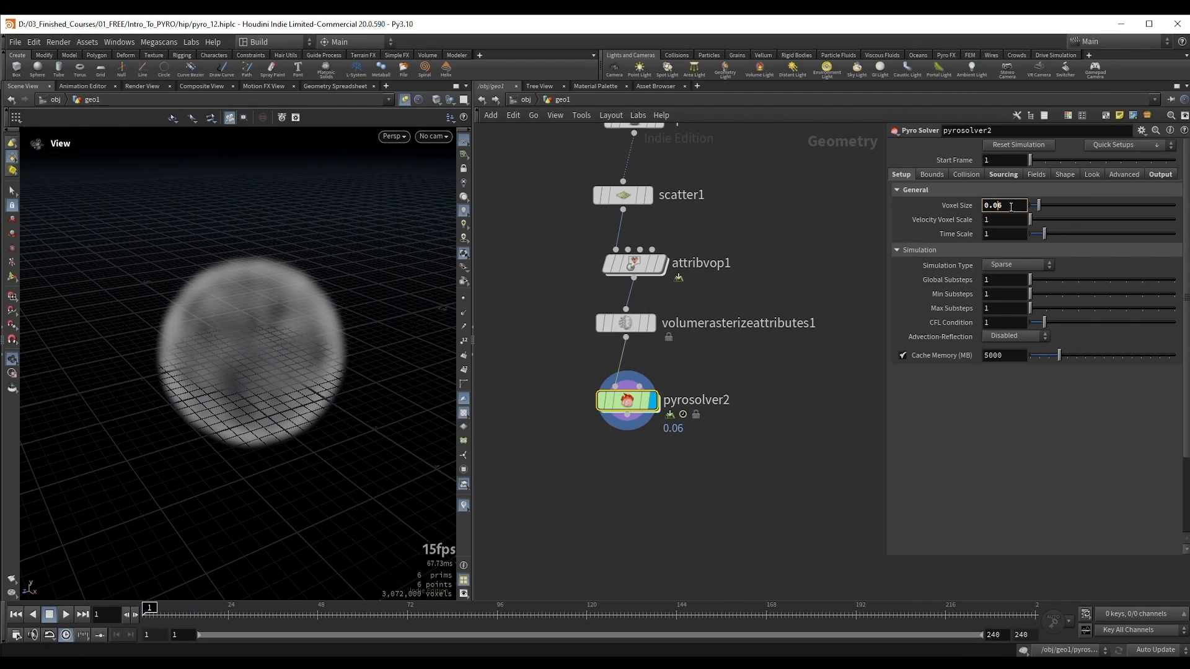
pyautogui.moveTo(545, 327); pyautogui.dragTo(682, 359)
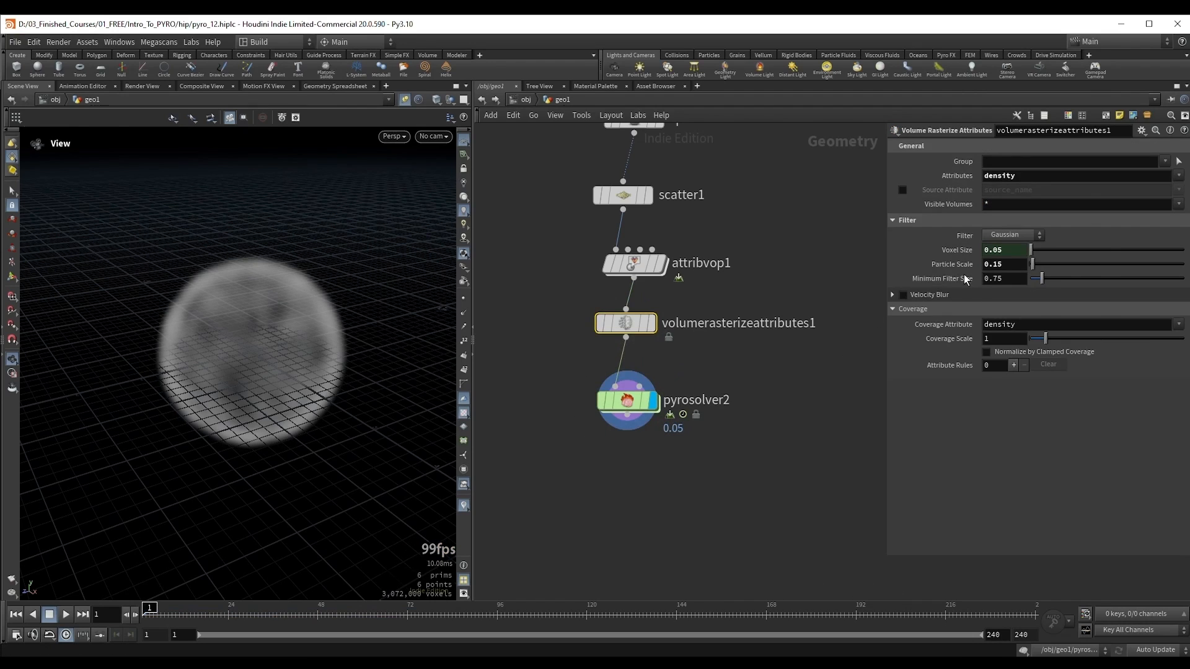
# Step: Frame the node chain and tidy its layout by aligning the nodes from sphere5 down to pyrosolver2
pyautogui.press('h')
pyautogui.press('l')
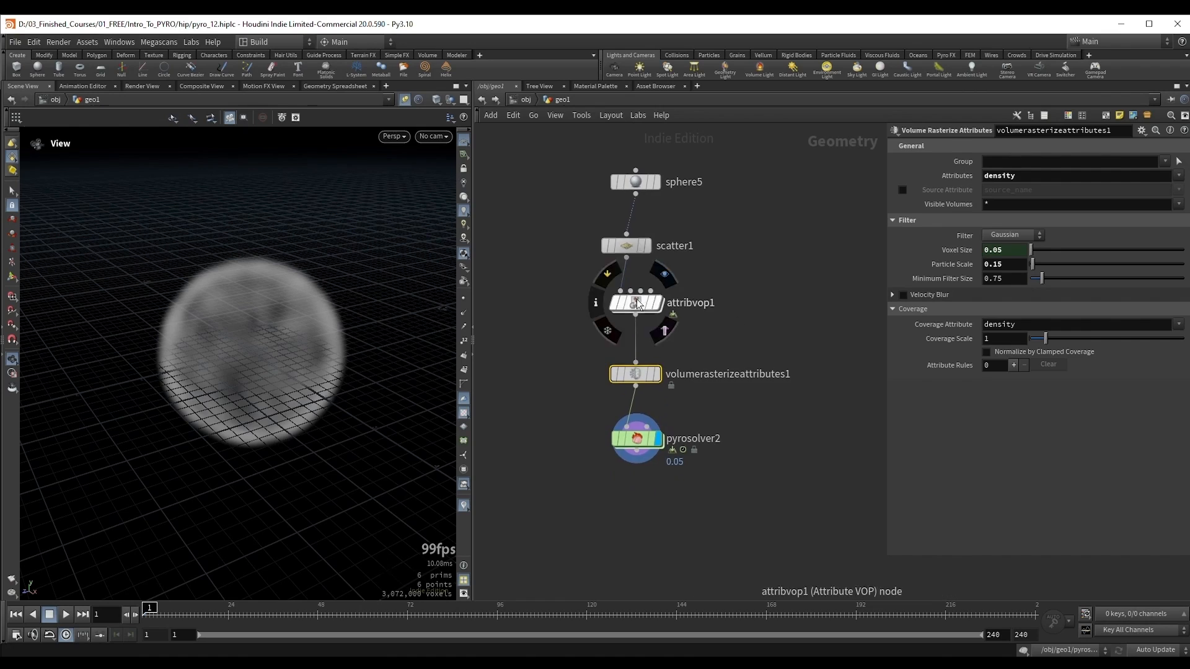
pyautogui.moveTo(632, 203); pyautogui.dragTo(633, 215)
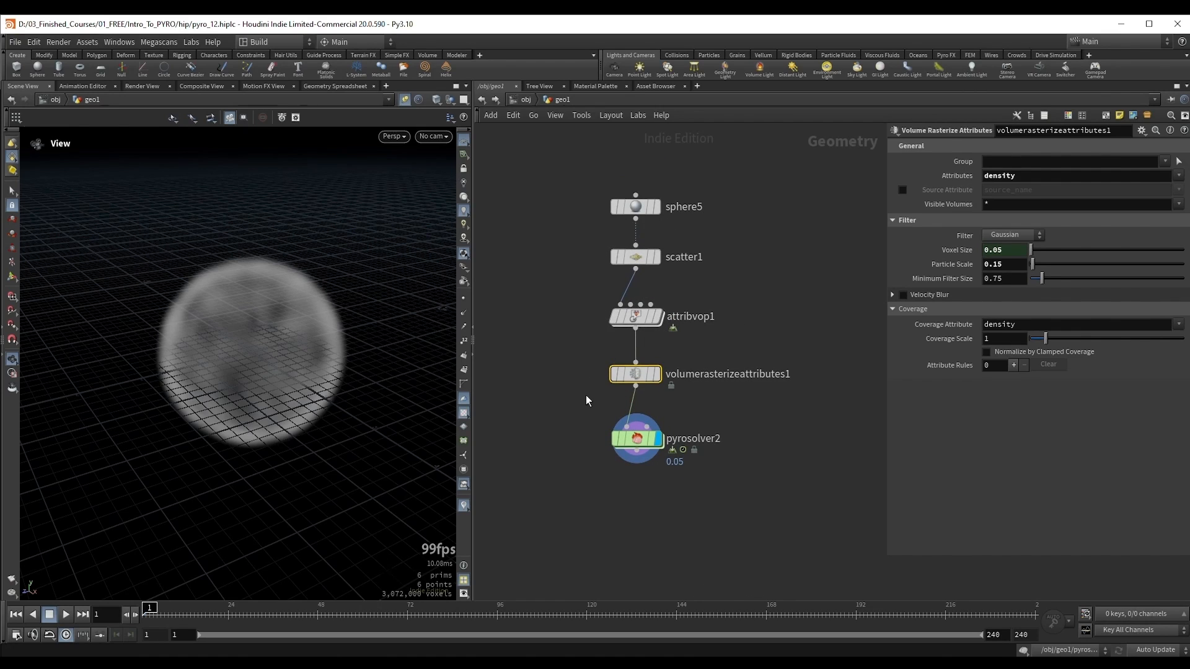
# Step: Review pyrosolver2's source volume settings for density, temperature, flame and vel
pyautogui.click(635, 438)
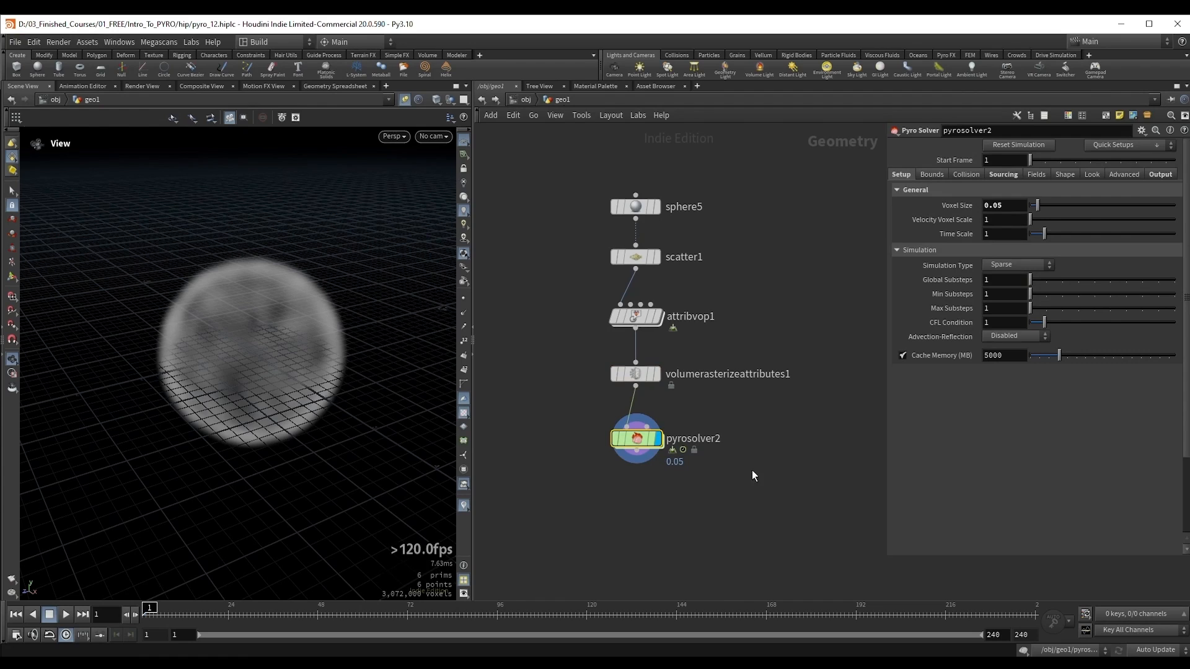
pyautogui.click(1003, 175)
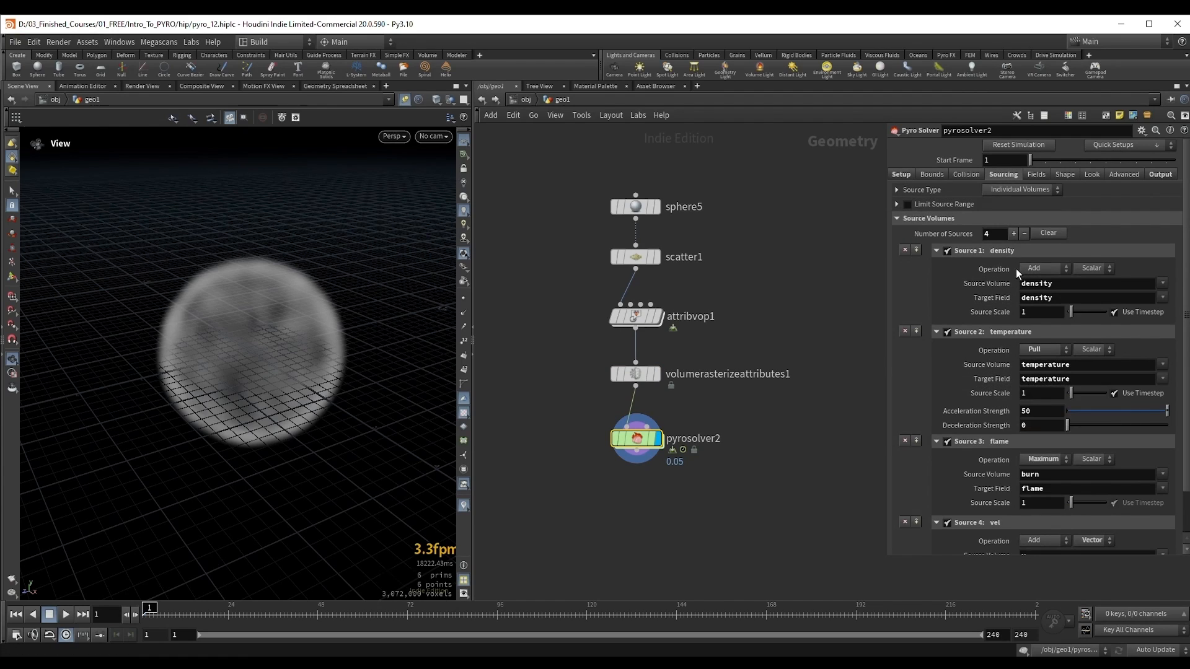
pyautogui.scroll(-3, 1016, 273)
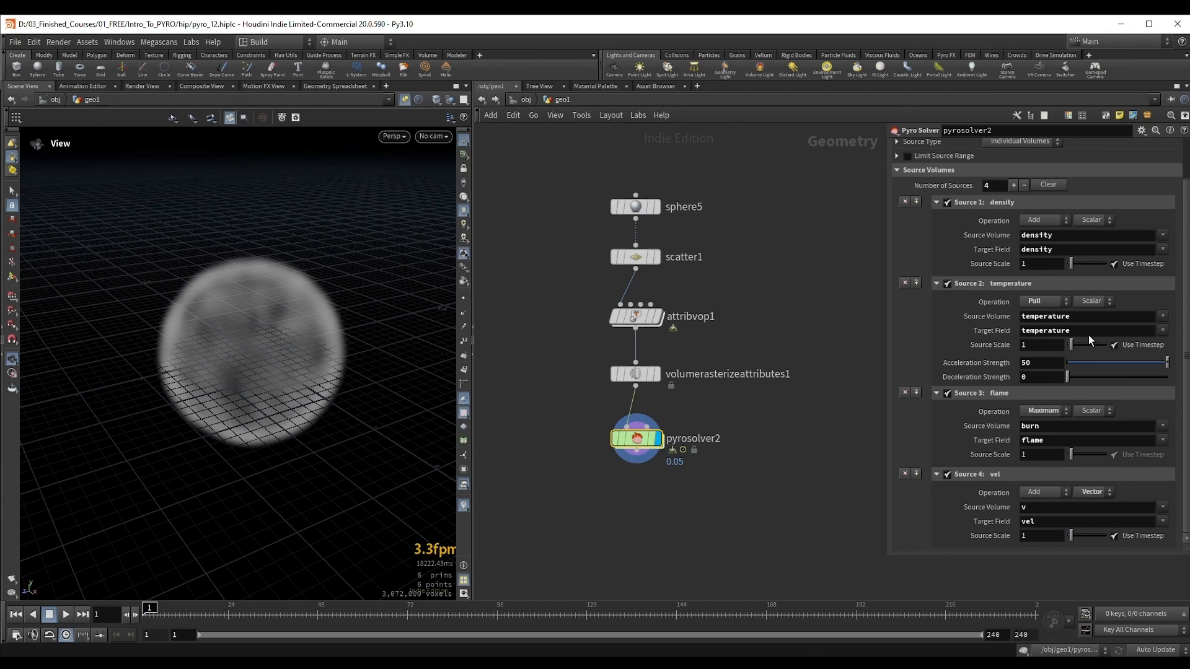
pyautogui.scroll(2, 1081, 298)
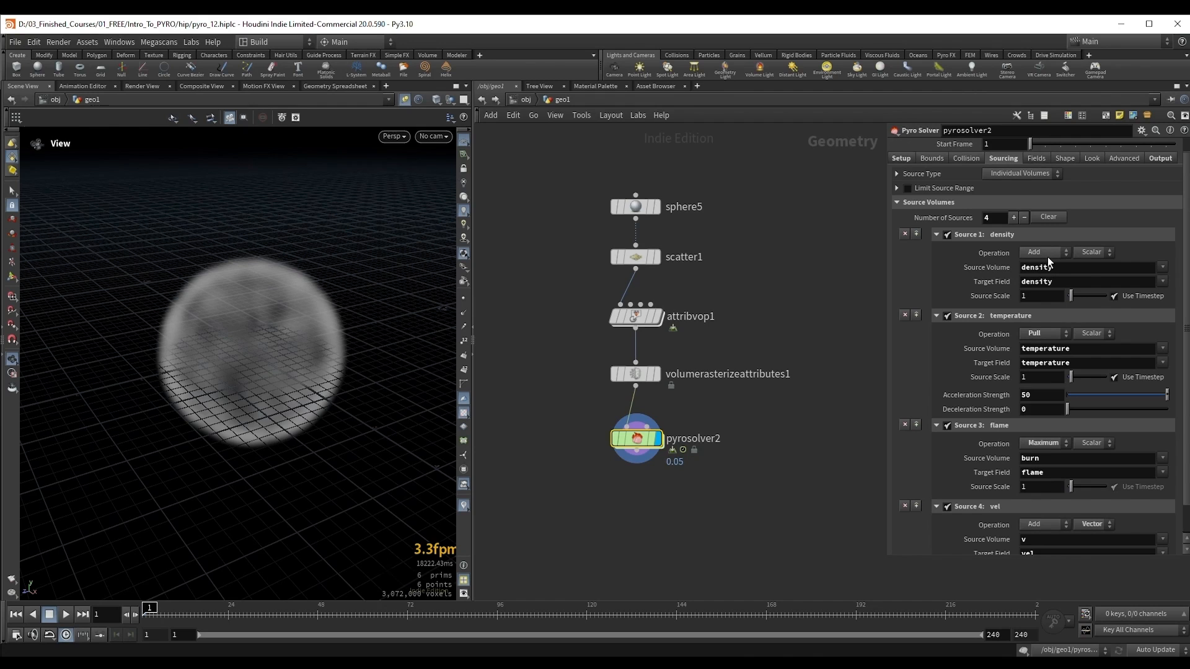
pyautogui.scroll(-2, 180, 322)
# Step: Play the pyrosolver2 simulation to frame 29 and inspect the smoke in the viewport
pyautogui.press('Up')
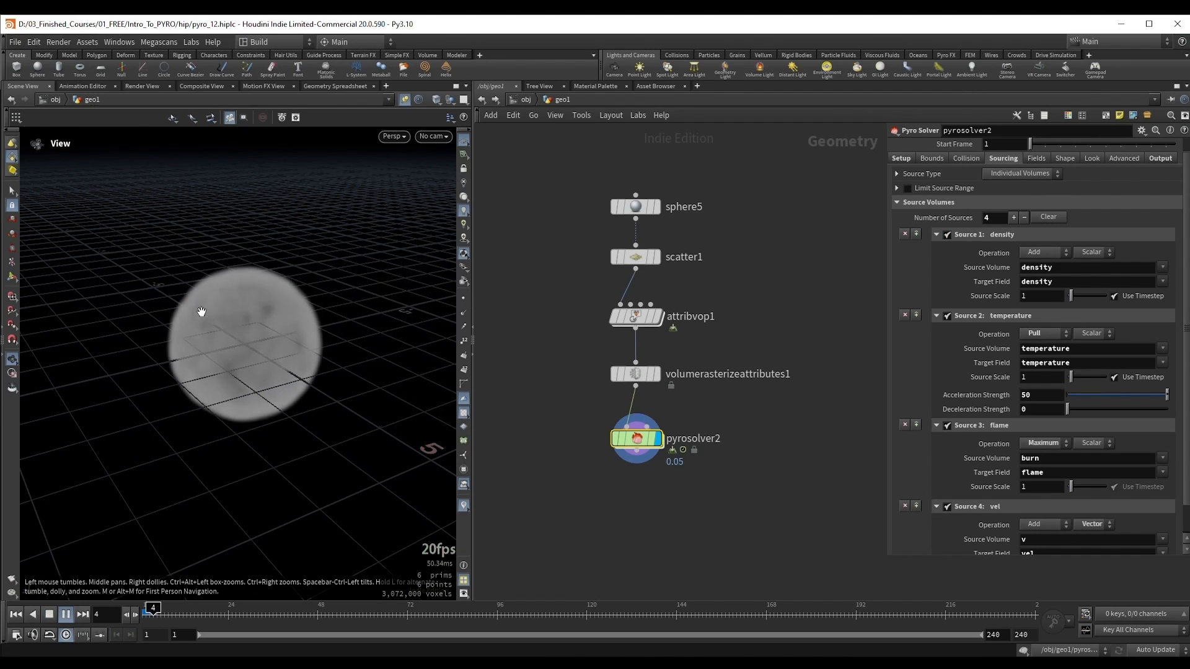
pyautogui.press('Up')
pyautogui.moveTo(235, 320); pyautogui.dragTo(293, 379, button='middle')
pyautogui.scroll(-1, 282, 337)
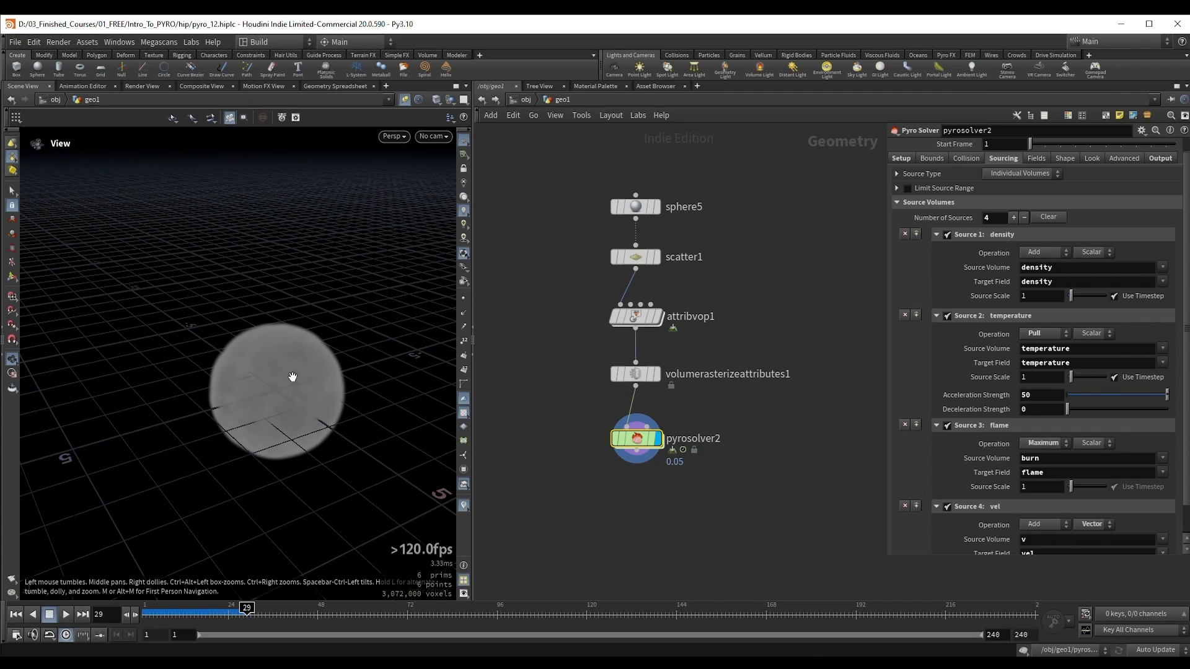
pyautogui.scroll(-2, 893, 360)
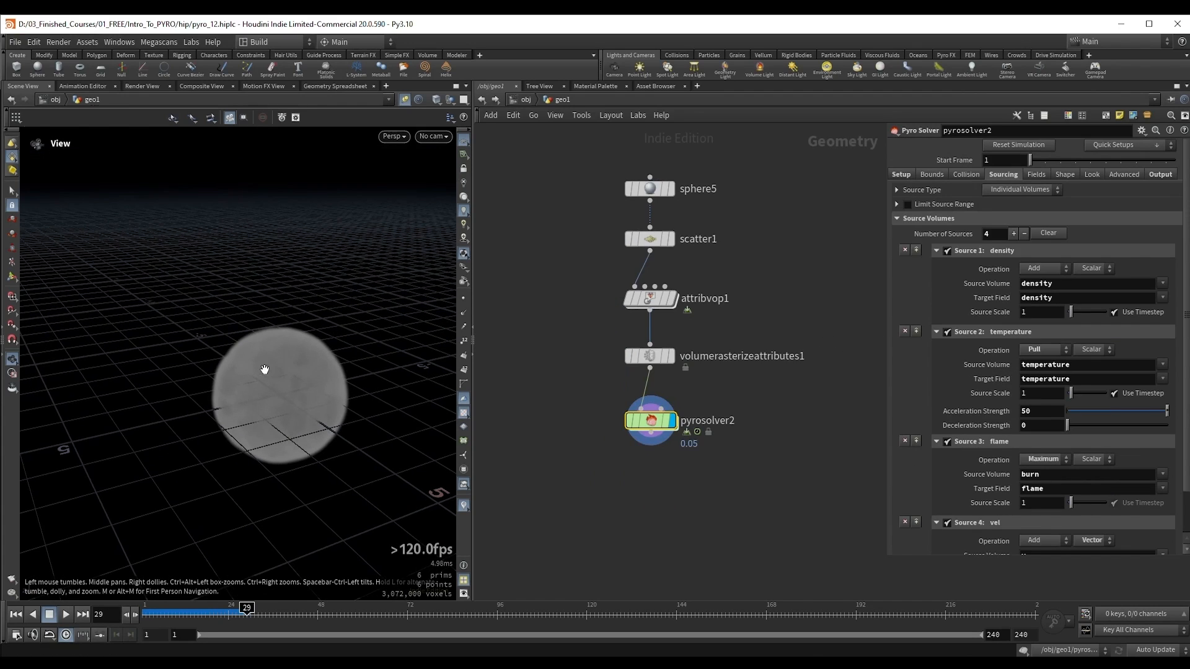
# Step: Display the Attribute VOP in the source chain and rename it set_attributes
pyautogui.press('z')
pyautogui.rightClick(264, 370)
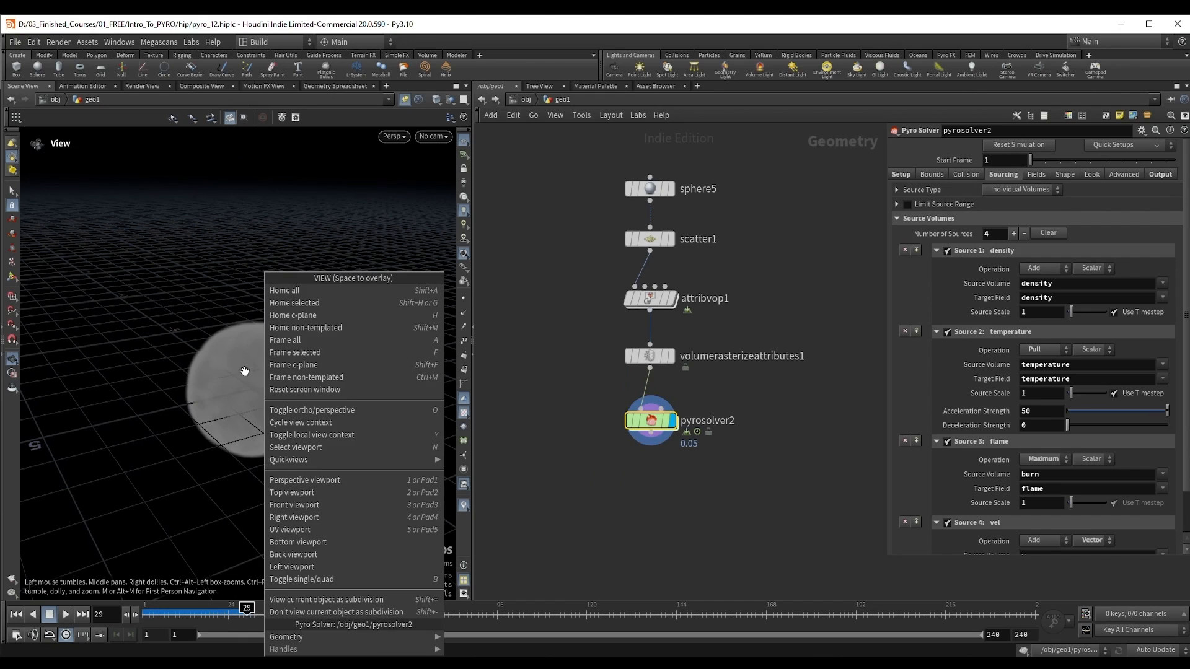
pyautogui.click(235, 372)
pyautogui.moveTo(233, 372); pyautogui.dragTo(228, 394)
pyautogui.moveTo(574, 285); pyautogui.dragTo(690, 327)
pyautogui.click(672, 299)
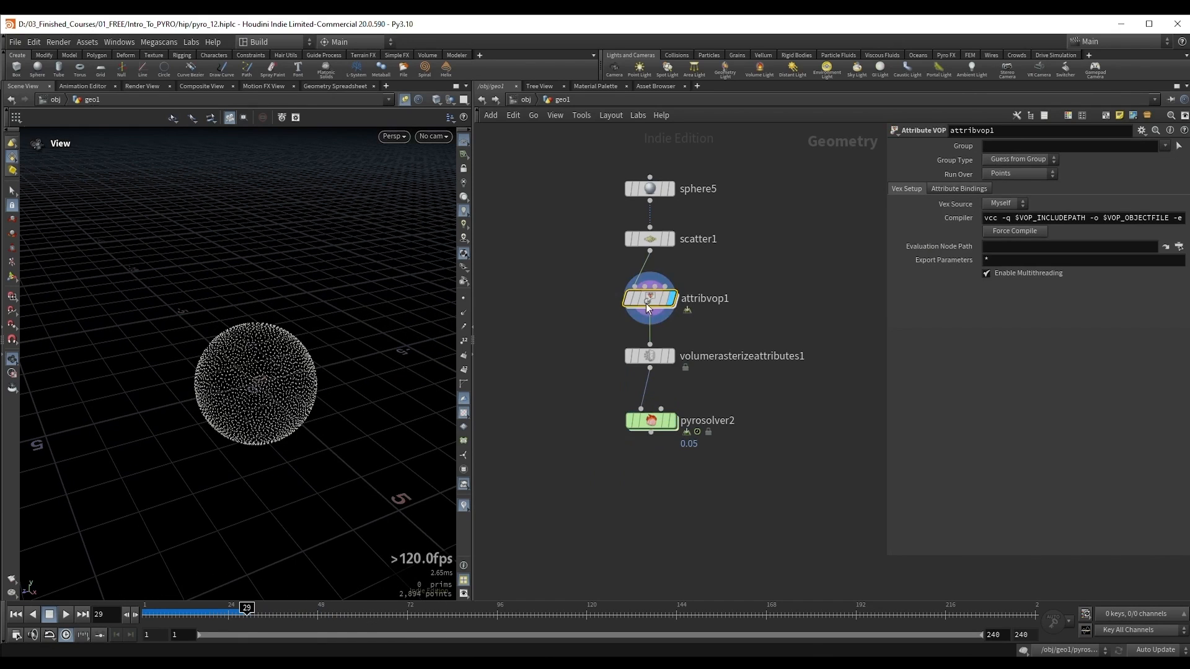
pyautogui.click(693, 299)
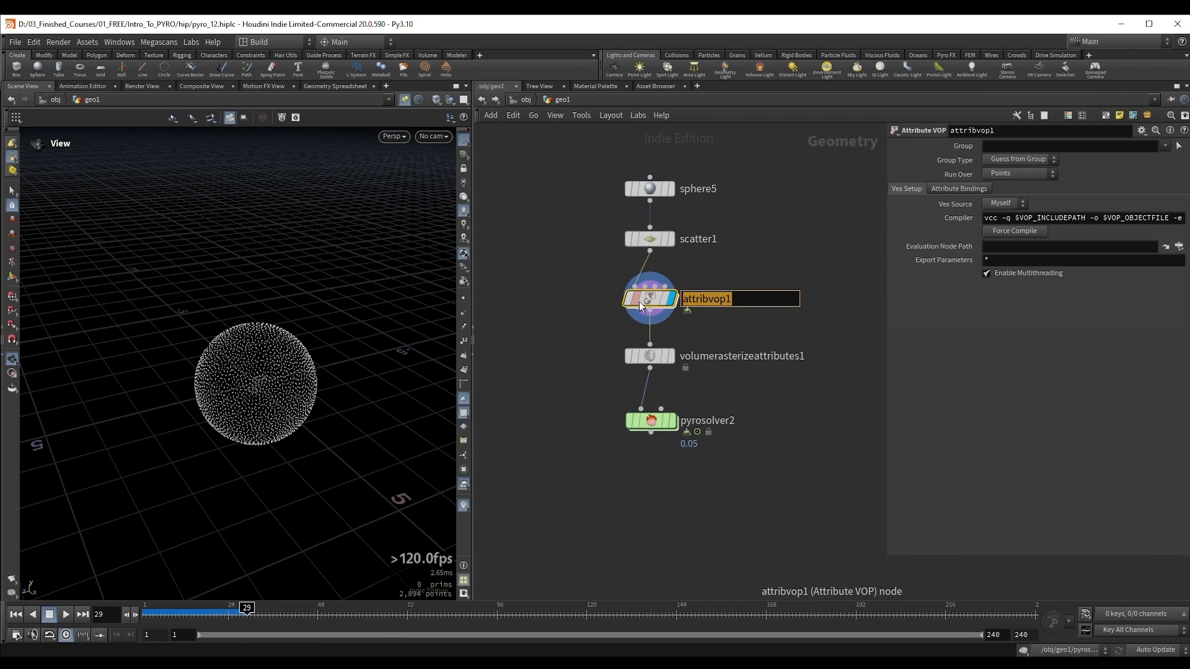
pyautogui.write('set_attributes')
pyautogui.press('Return')
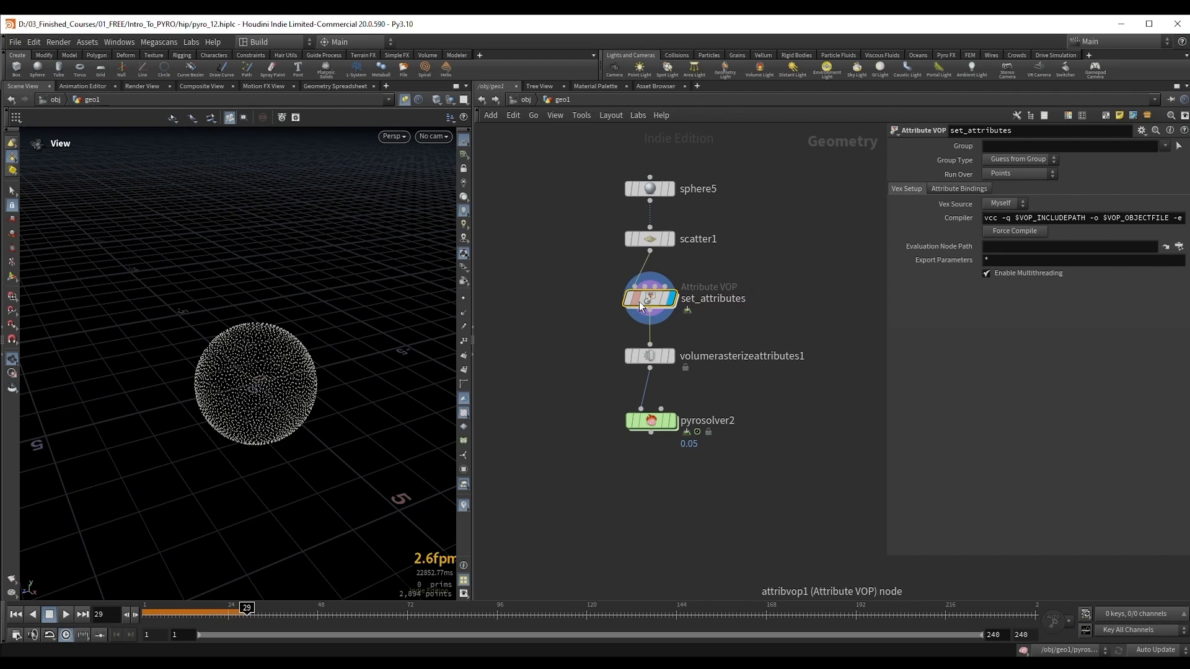
# Step: Inside set_attributes, add a Bind Export node below the density bind, fed by fit1's output
pyautogui.doubleClick(648, 300)
pyautogui.moveTo(651, 449); pyautogui.dragTo(689, 441, button='middle')
pyautogui.scroll(-1, 687, 440)
pyautogui.moveTo(652, 342); pyautogui.dragTo(632, 337)
pyautogui.moveTo(806, 342); pyautogui.dragTo(794, 327)
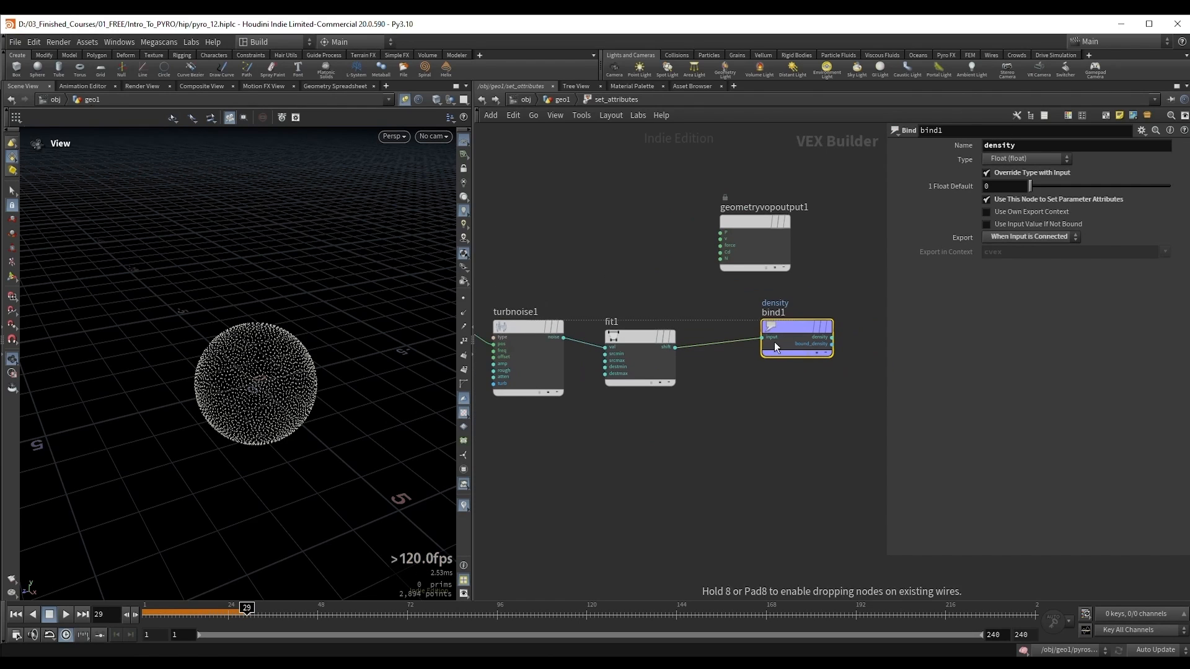
pyautogui.click(676, 347)
pyautogui.press('Tab')
pyautogui.write('b ex')
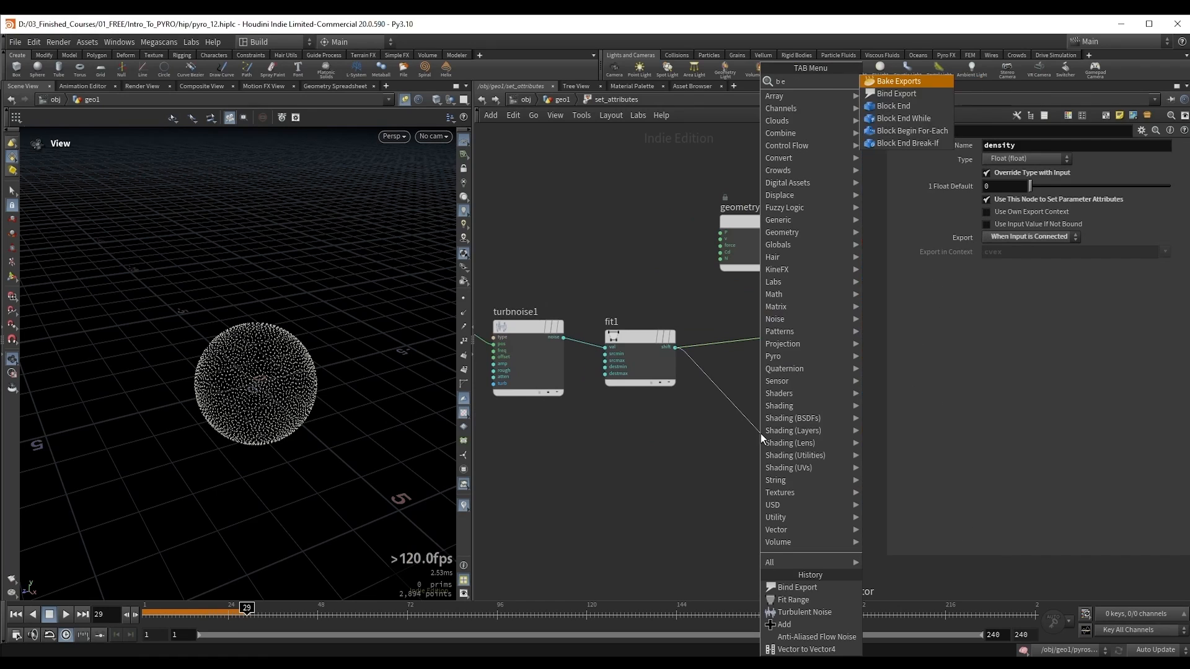
pyautogui.click(902, 98)
pyautogui.moveTo(766, 432); pyautogui.dragTo(776, 432)
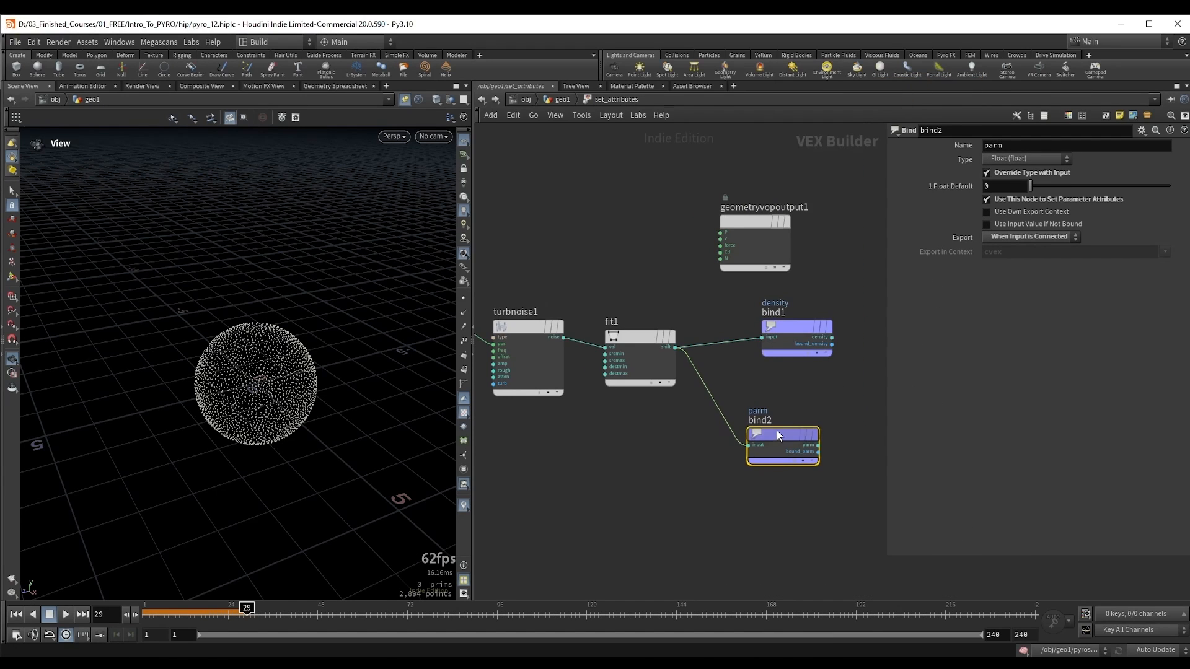
# Step: Name the attribute exported by the new bind2 node temperature
pyautogui.moveTo(1007, 146); pyautogui.dragTo(949, 155)
pyautogui.write('temperature')
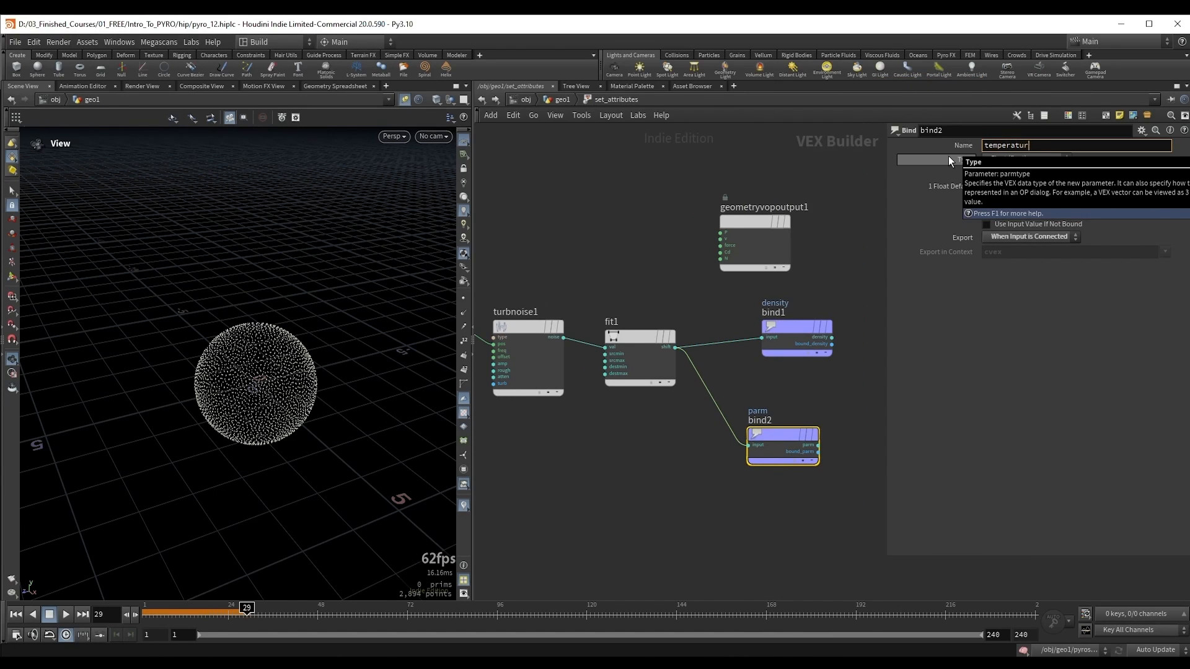
pyautogui.press('Return')
pyautogui.moveTo(652, 453); pyautogui.dragTo(732, 440, button='middle')
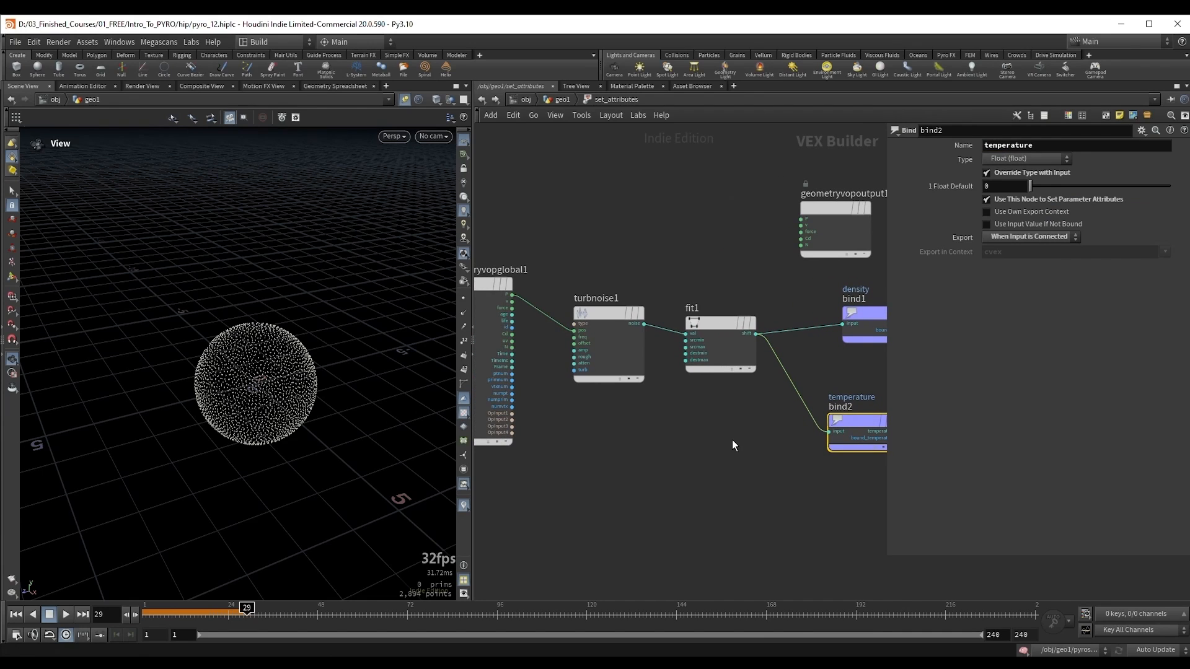
# Step: Duplicate turbnoise1 and fit1 below the originals and wire the duplicated fit into the temperature bind
pyautogui.moveTo(741, 441); pyautogui.dragTo(697, 433, button='middle')
pyautogui.moveTo(805, 416); pyautogui.dragTo(826, 418)
pyautogui.scroll(-2, 627, 389)
pyautogui.moveTo(583, 274); pyautogui.dragTo(712, 373)
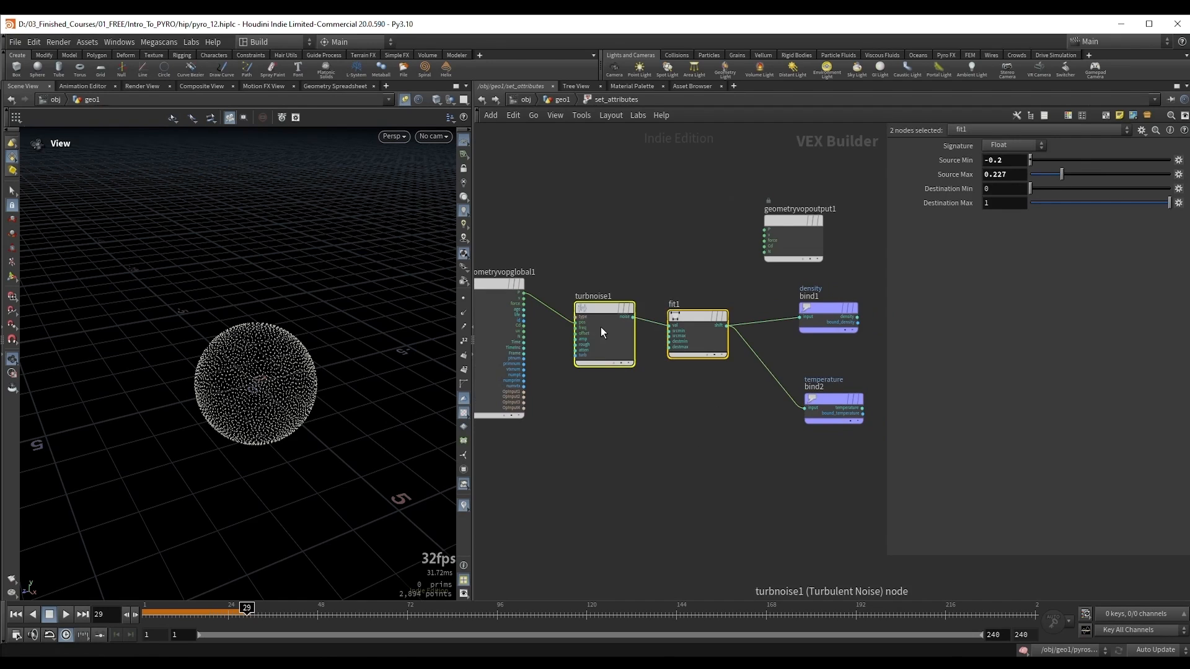
pyautogui.moveTo(601, 308)
pyautogui.keyDown('alt'); pyautogui.moveTo(602, 308); pyautogui.dragTo(606, 399); pyautogui.keyUp('alt')
pyautogui.click(795, 459)
pyautogui.moveTo(719, 416); pyautogui.dragTo(804, 408)
# Step: Change turbnoise2's Offset to vary the temperature noise and move the temperature bind closer to fit2
pyautogui.click(605, 400)
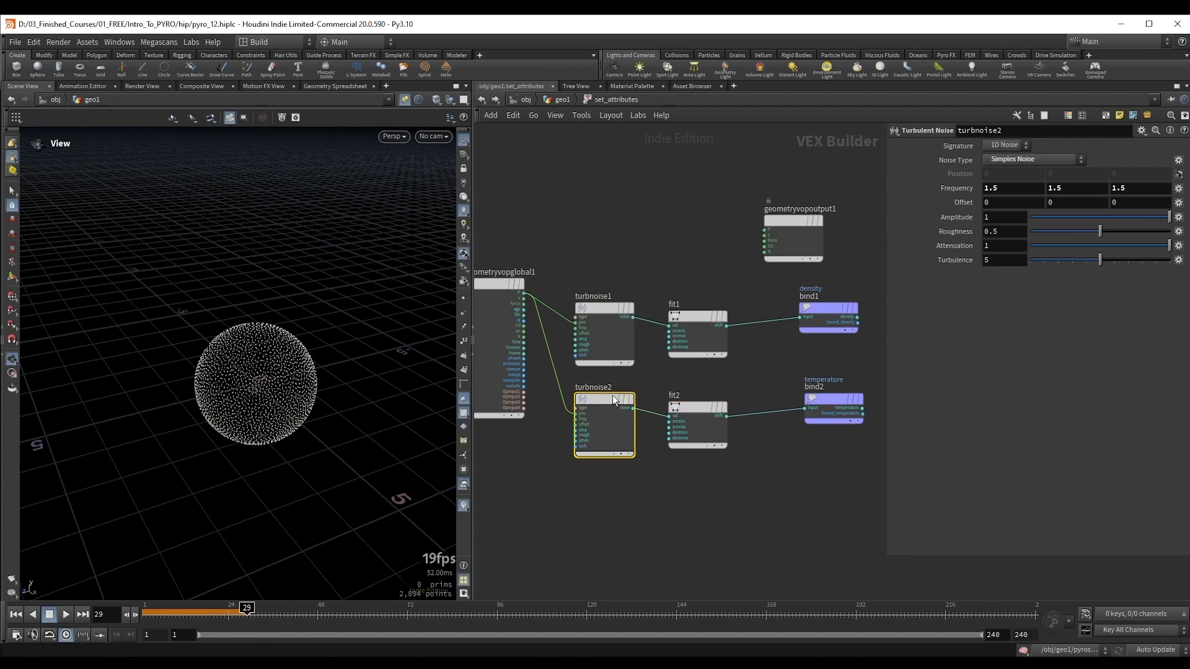
pyautogui.moveTo(999, 202); pyautogui.dragTo(1091, 203, button='middle')
pyautogui.moveTo(812, 358); pyautogui.dragTo(751, 330, button='middle')
pyautogui.moveTo(759, 369); pyautogui.dragTo(747, 377)
pyautogui.moveTo(709, 358); pyautogui.dragTo(783, 404)
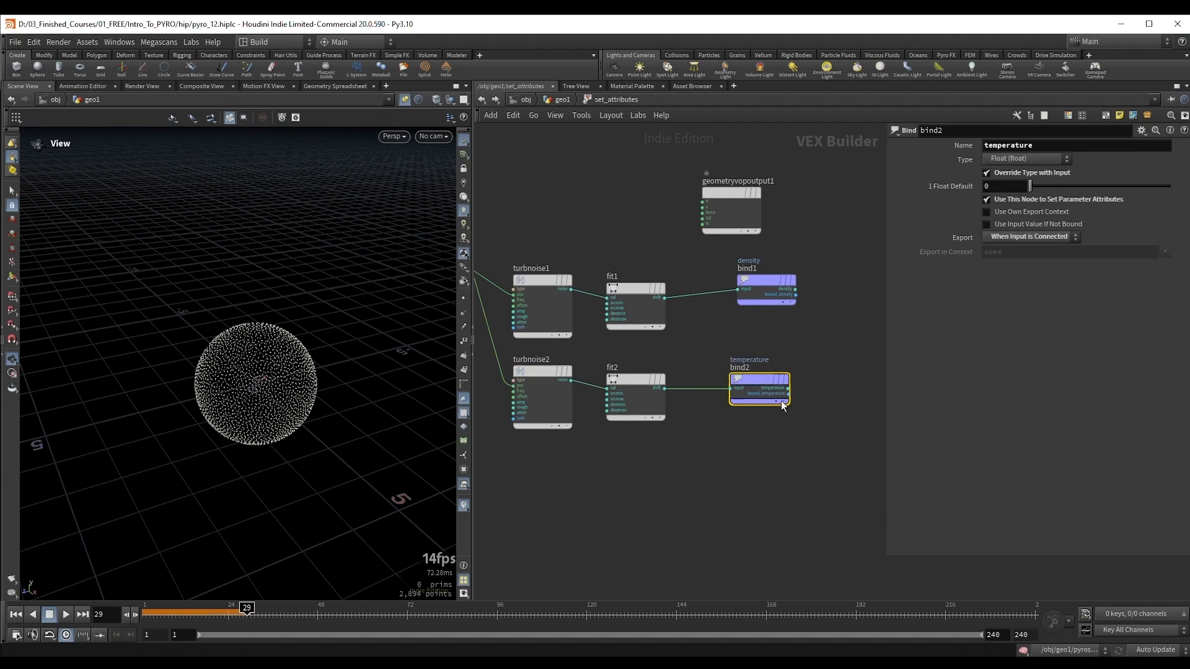
# Step: Return to the geometry network and check set_attributes' node info for the temperature point attribute
pyautogui.press('u')
pyautogui.click(609, 298)
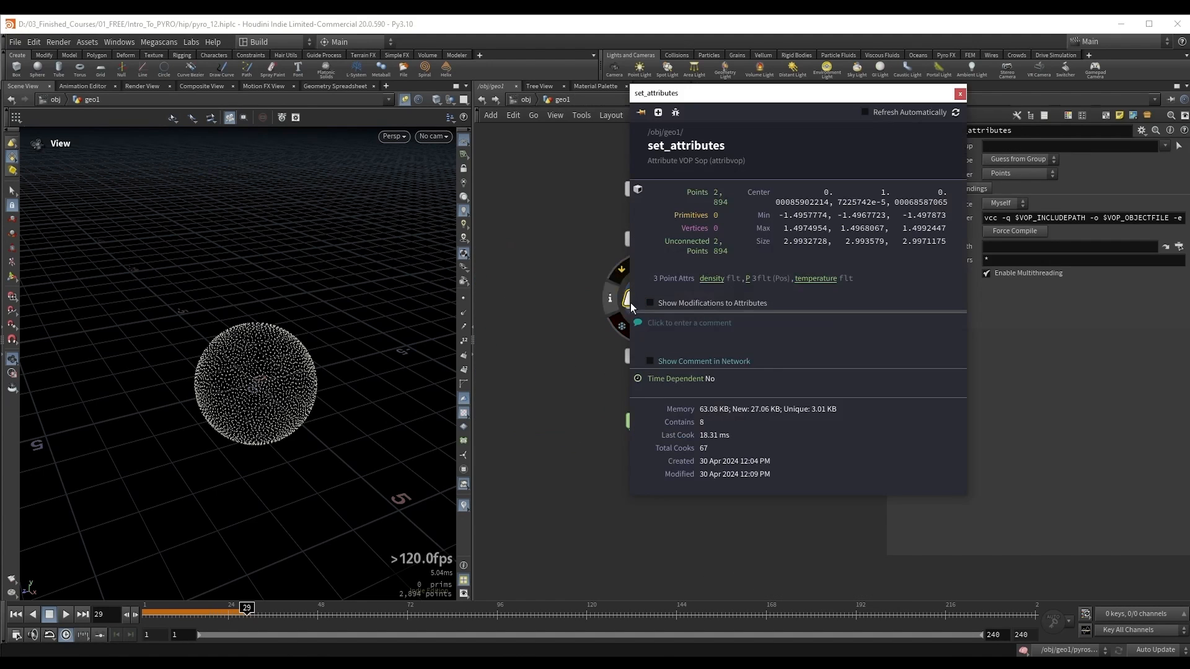
pyautogui.click(960, 94)
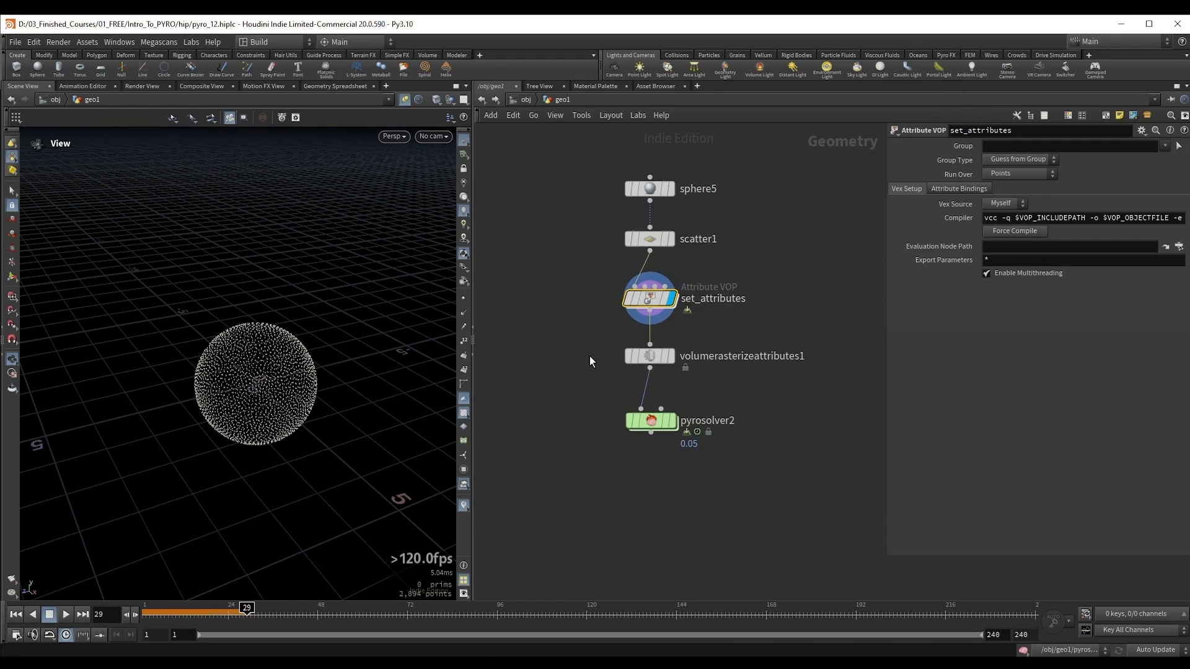
# Step: Display volumerasterizeattributes1 and add temperature to its rasterized Attributes alongside density
pyautogui.click(671, 356)
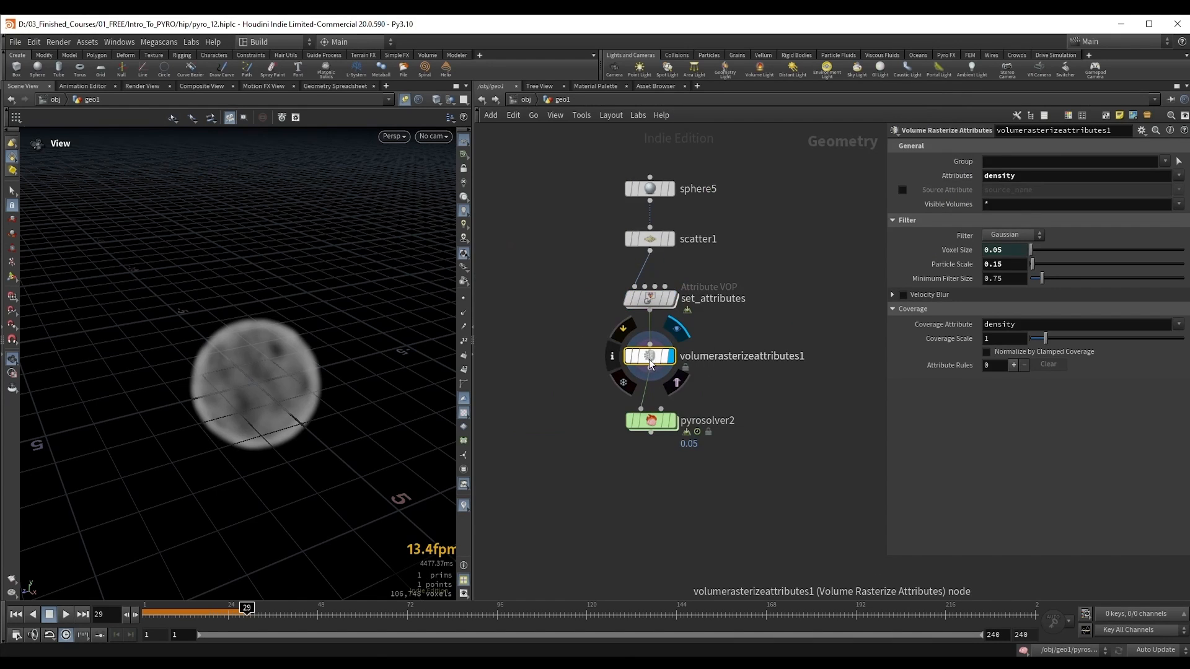
pyautogui.click(1056, 176)
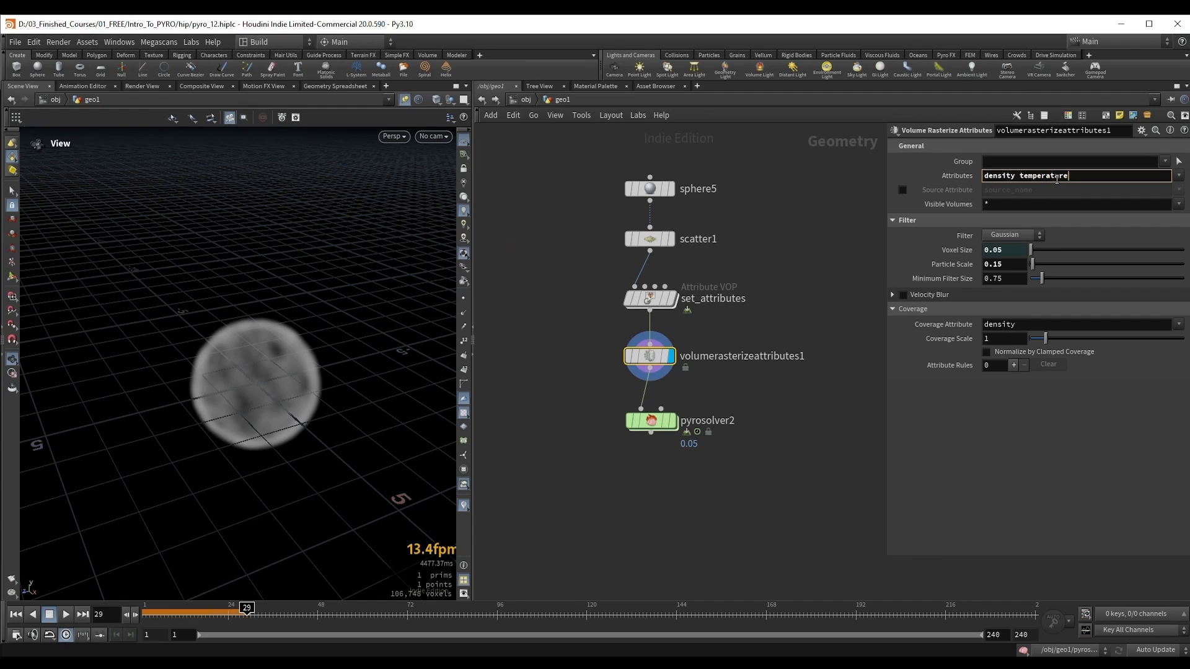
pyautogui.write('temperature')
pyautogui.press('Return')
# Step: Display pyrosolver2, rewind to frame 1 and play the simulation to frame 23
pyautogui.hotkey('ctrl', 'Up')
pyautogui.moveTo(574, 399); pyautogui.dragTo(694, 461)
pyautogui.press('r')
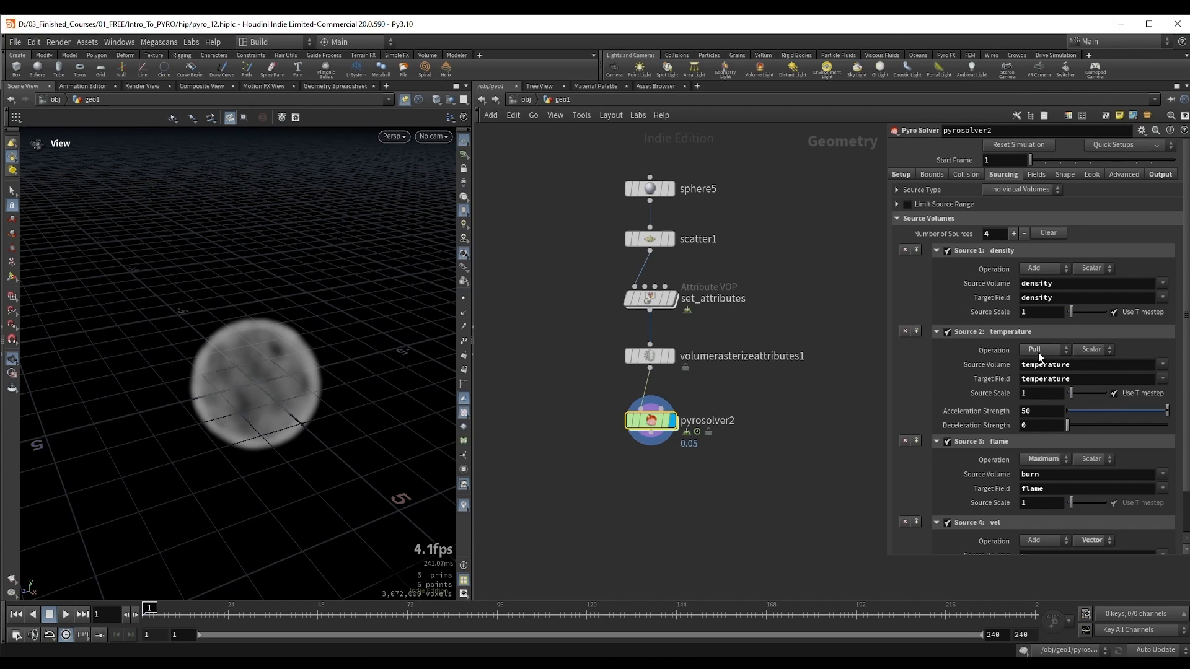
pyautogui.scroll(-2, 231, 296)
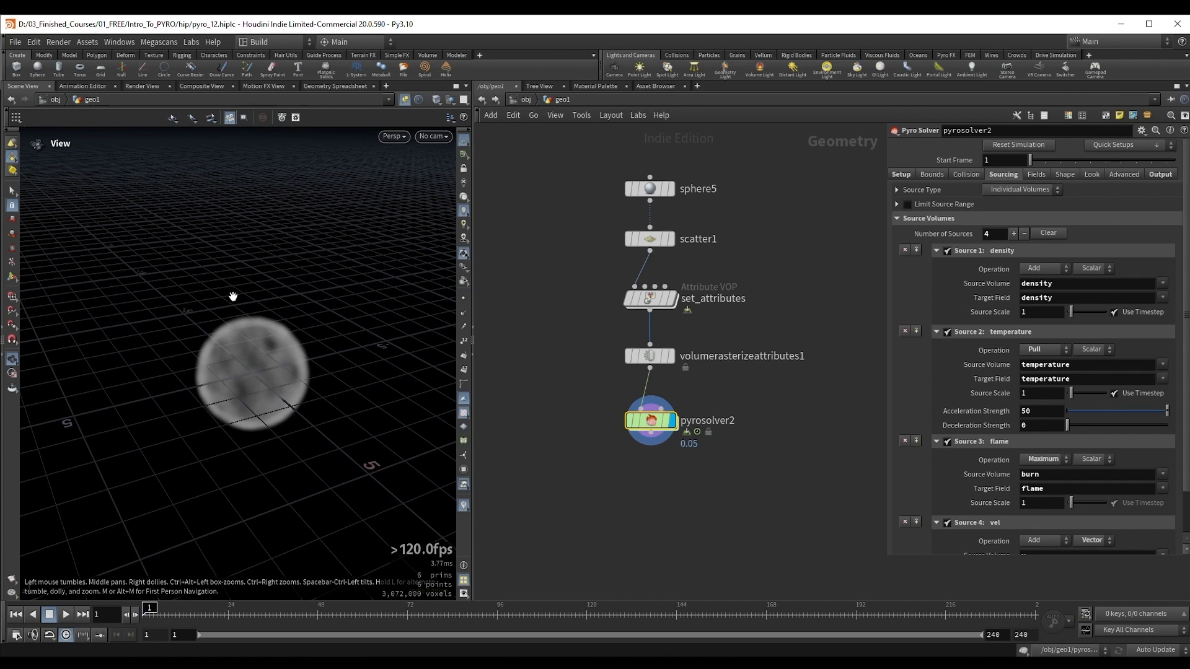
pyautogui.press('Up')
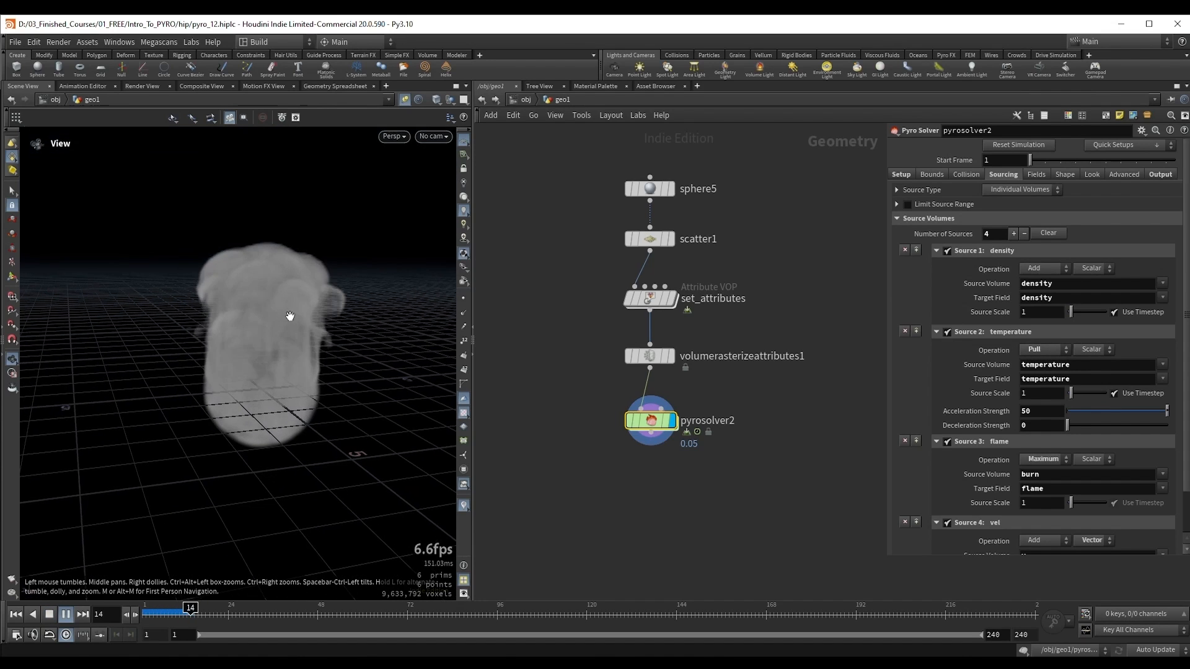
pyautogui.press('Up')
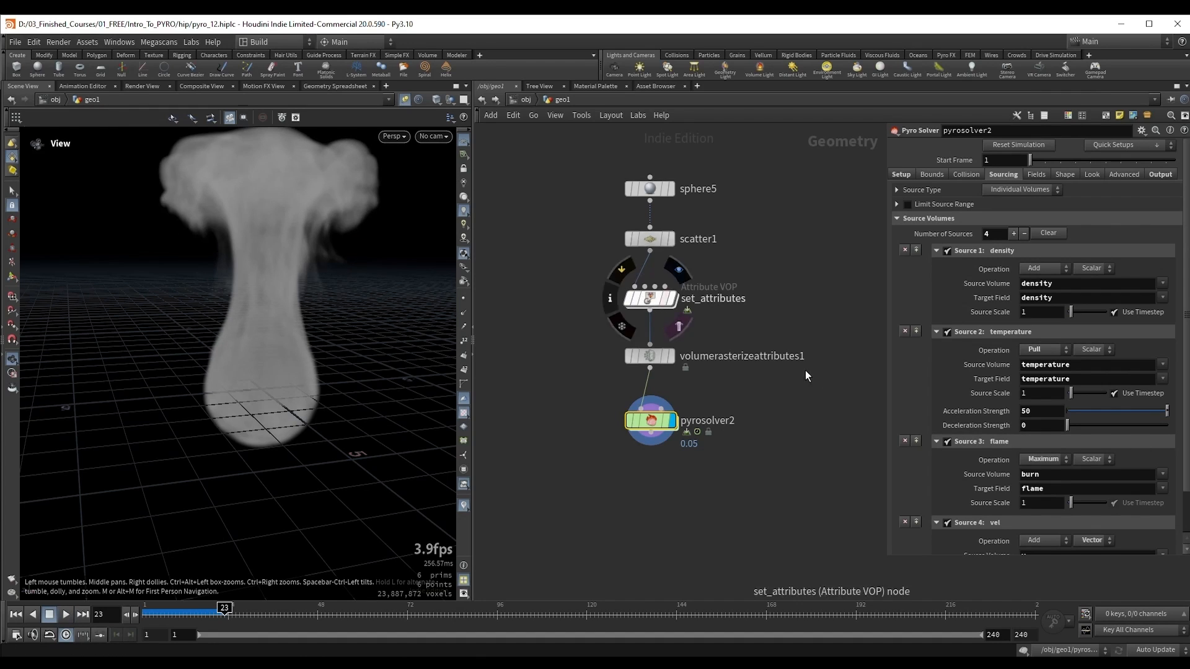
# Step: Check pyrosolver2's burn source volume and duplicate the turbnoise2, fit2 and temperature bind branch inside set_attributes
pyautogui.doubleClick(1035, 475)
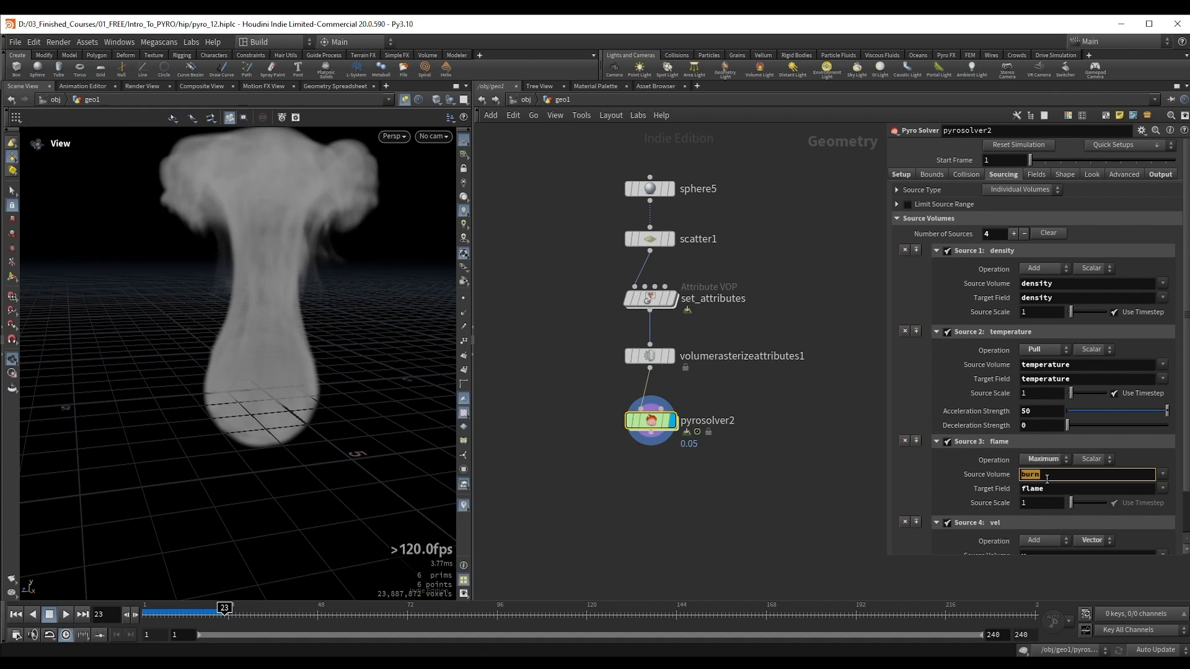
pyautogui.doubleClick(650, 299)
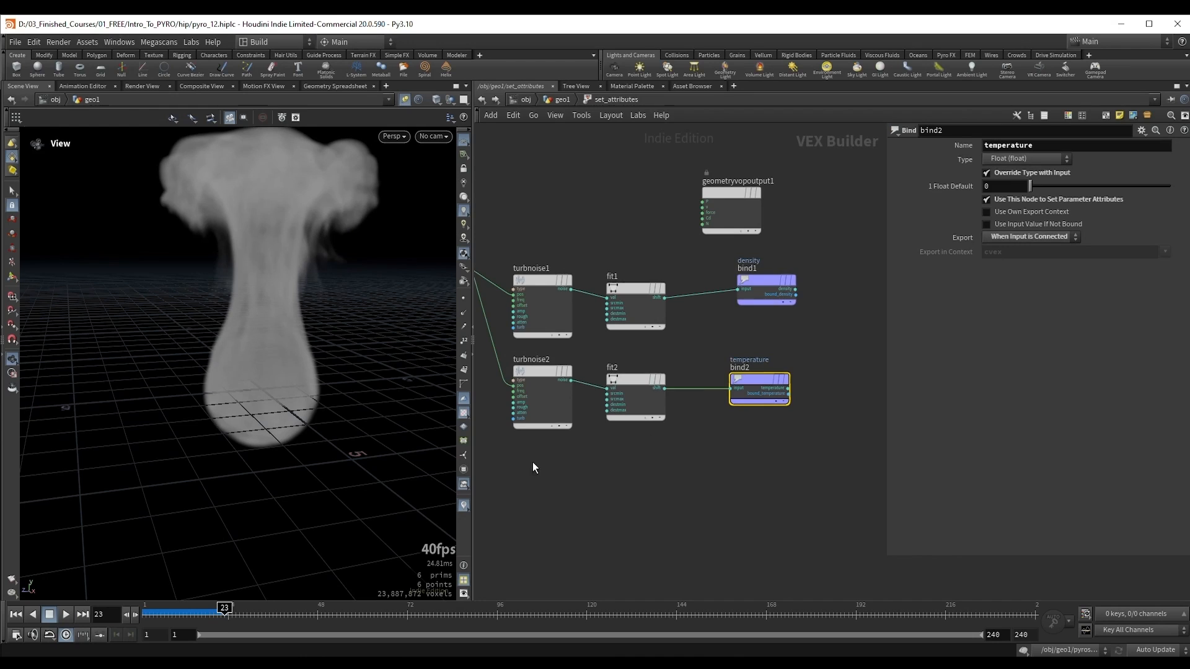
pyautogui.moveTo(533, 462); pyautogui.dragTo(768, 370)
pyautogui.keyDown('alt'); pyautogui.moveTo(542, 376); pyautogui.dragTo(542, 493); pyautogui.keyUp('alt')
pyautogui.moveTo(590, 458); pyautogui.dragTo(620, 435, button='middle')
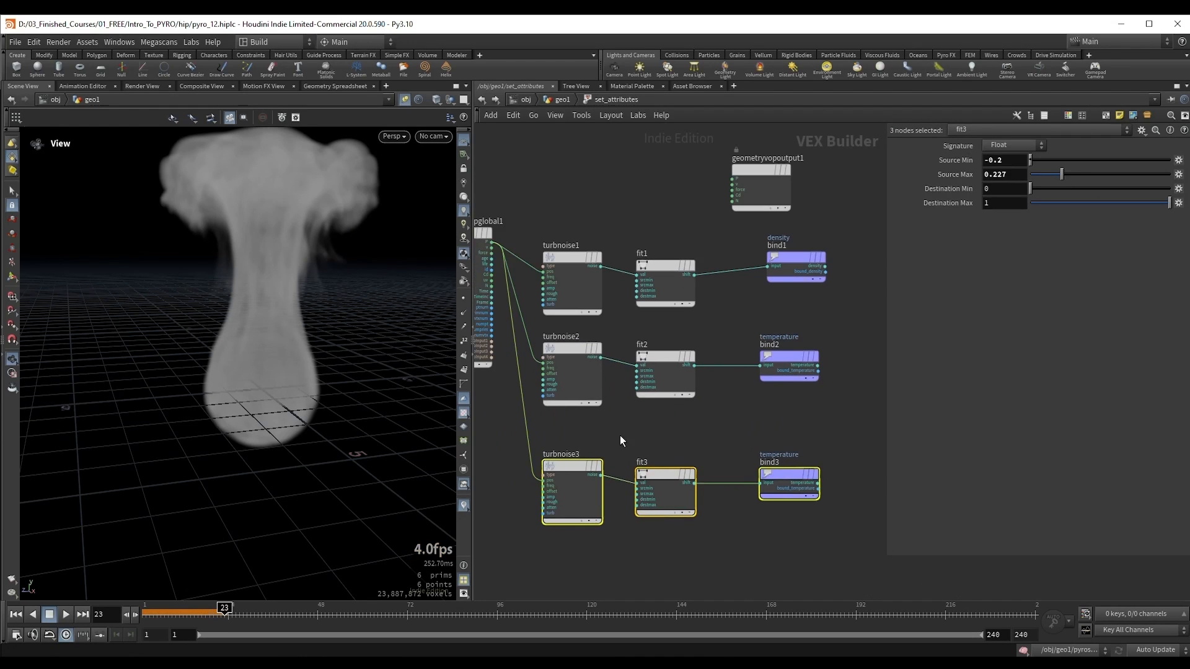
# Step: Vary the turbnoise3 noise pattern and set the duplicated bind3's attribute name to burn
pyautogui.click(570, 475)
pyautogui.moveTo(997, 184); pyautogui.dragTo(1047, 186, button='middle')
pyautogui.moveTo(748, 412); pyautogui.dragTo(702, 383, button='middle')
pyautogui.click(741, 469)
pyautogui.doubleClick(1020, 145)
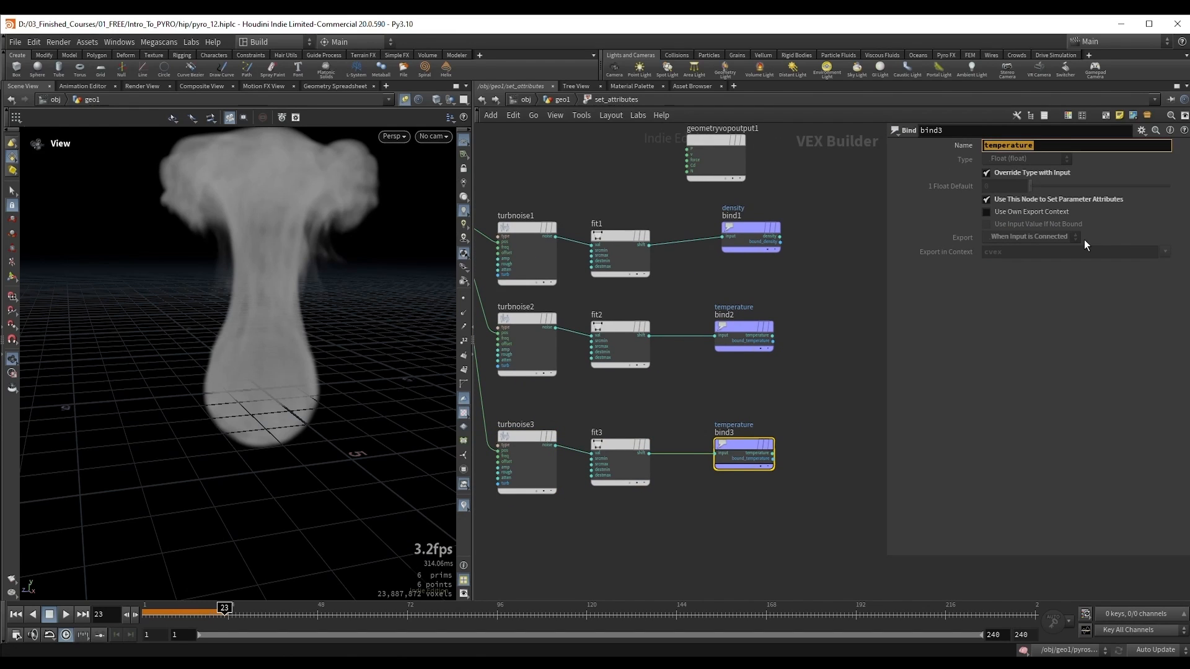
pyautogui.write('burn')
pyautogui.press('Return')
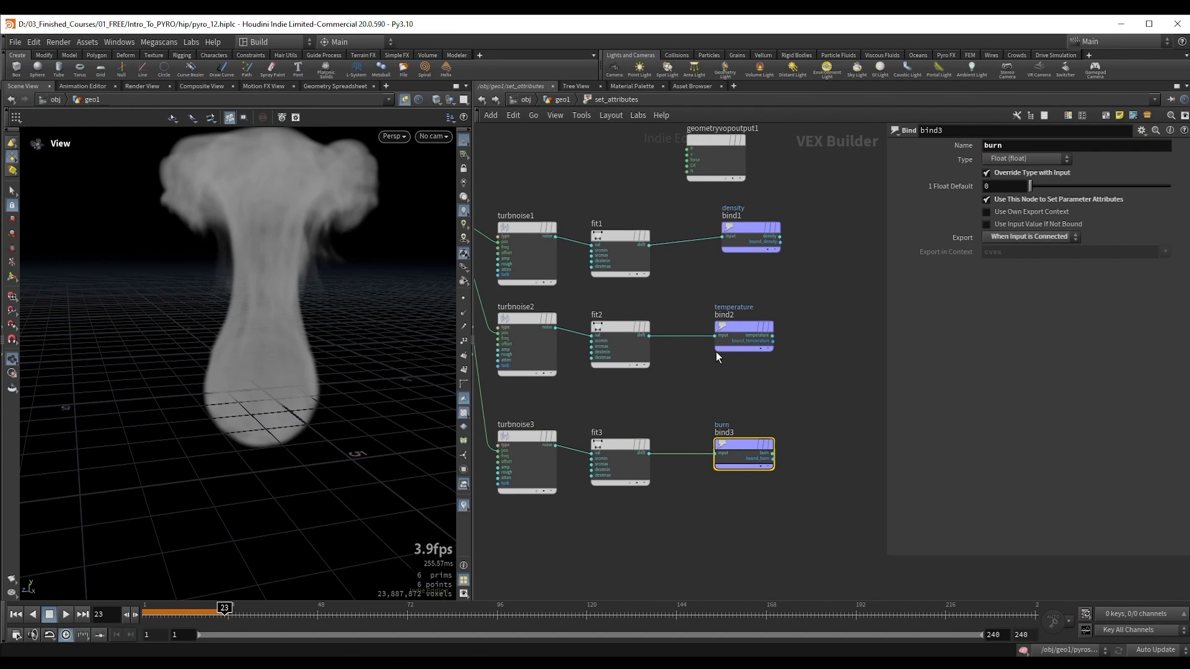
# Step: Return to the geometry network and add burn to volumerasterizeattributes1's Attributes
pyautogui.press('u')
pyautogui.moveTo(670, 375); pyautogui.dragTo(671, 375)
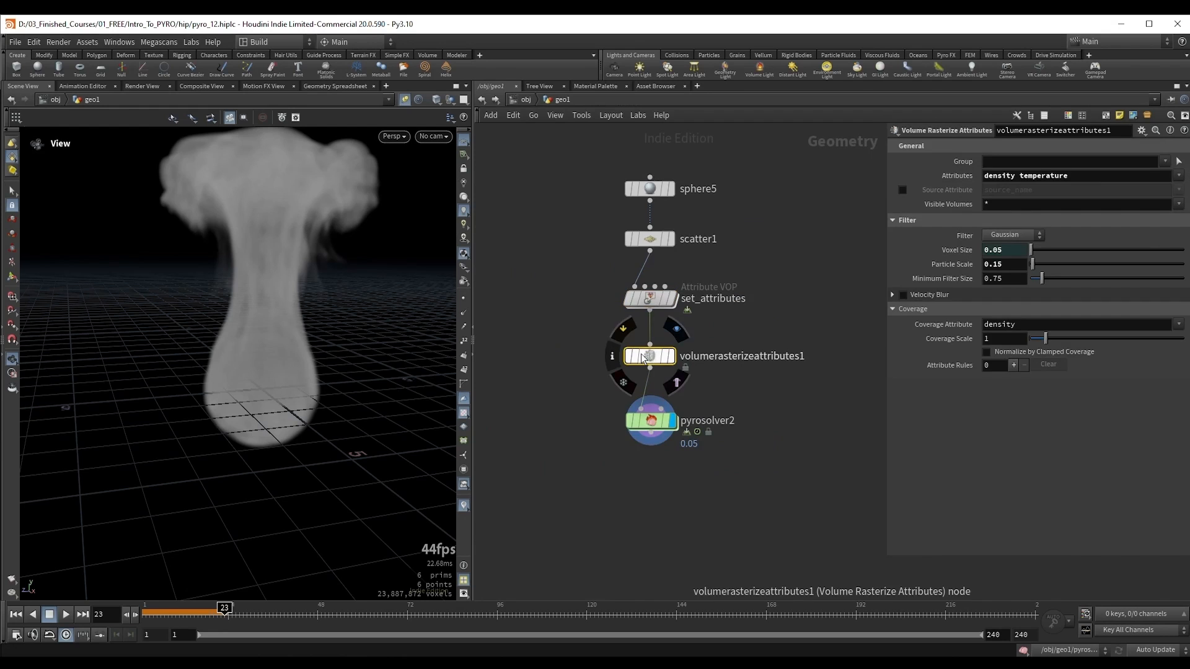
pyautogui.click(1088, 176)
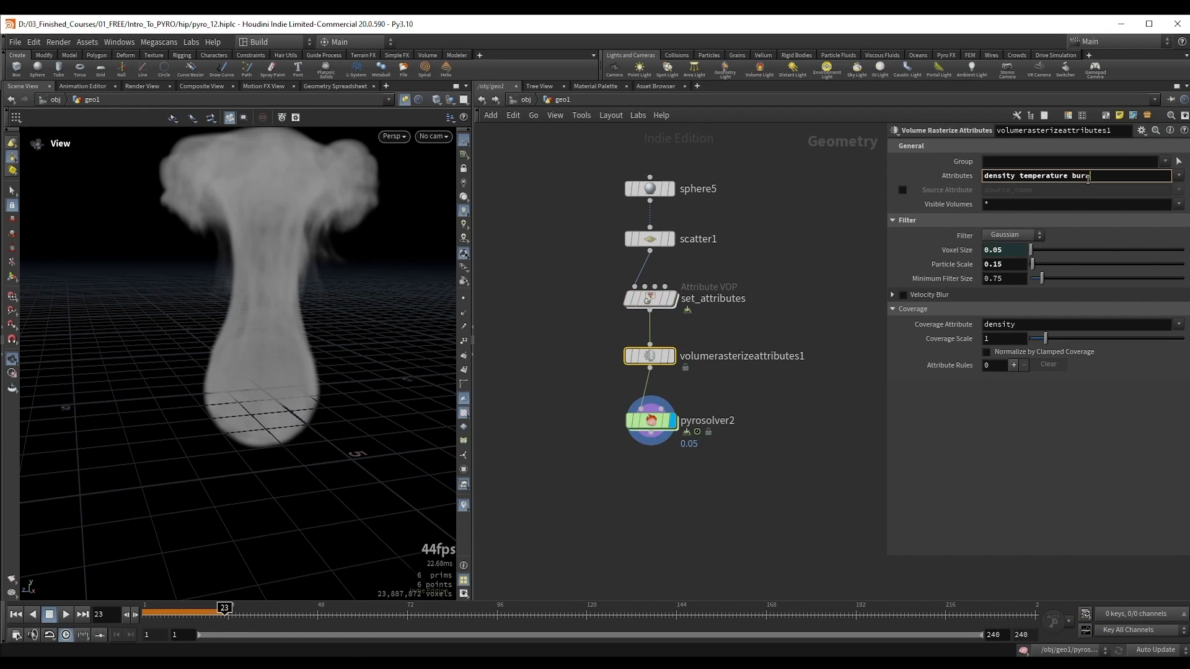
pyautogui.press('Return')
# Step: Select pyrosolver2, rewind to frame 1 and play the simulation to frame 22 to view the flames
pyautogui.moveTo(593, 418); pyautogui.dragTo(707, 469)
pyautogui.hotkey('ctrl', 'Up')
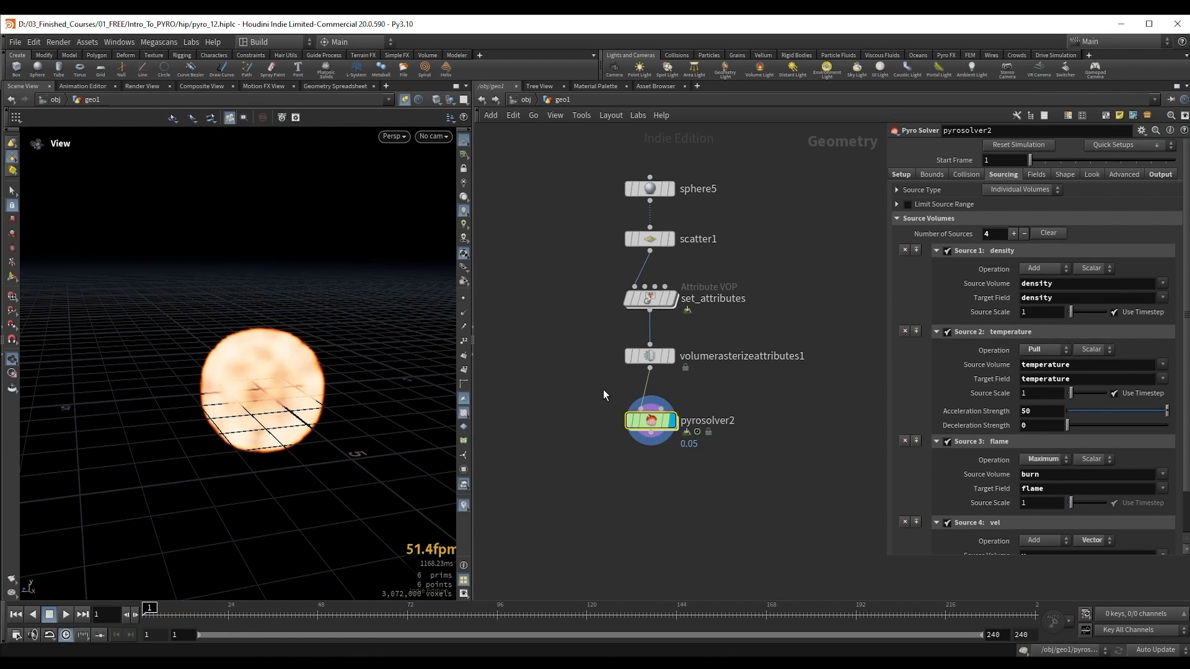
pyautogui.keyDown('alt'); pyautogui.moveTo(266, 348); pyautogui.dragTo(279, 342); pyautogui.keyUp('alt')
pyautogui.keyDown('alt'); pyautogui.moveTo(279, 342); pyautogui.dragTo(261, 346, button='right'); pyautogui.keyUp('alt')
pyautogui.press('Up')
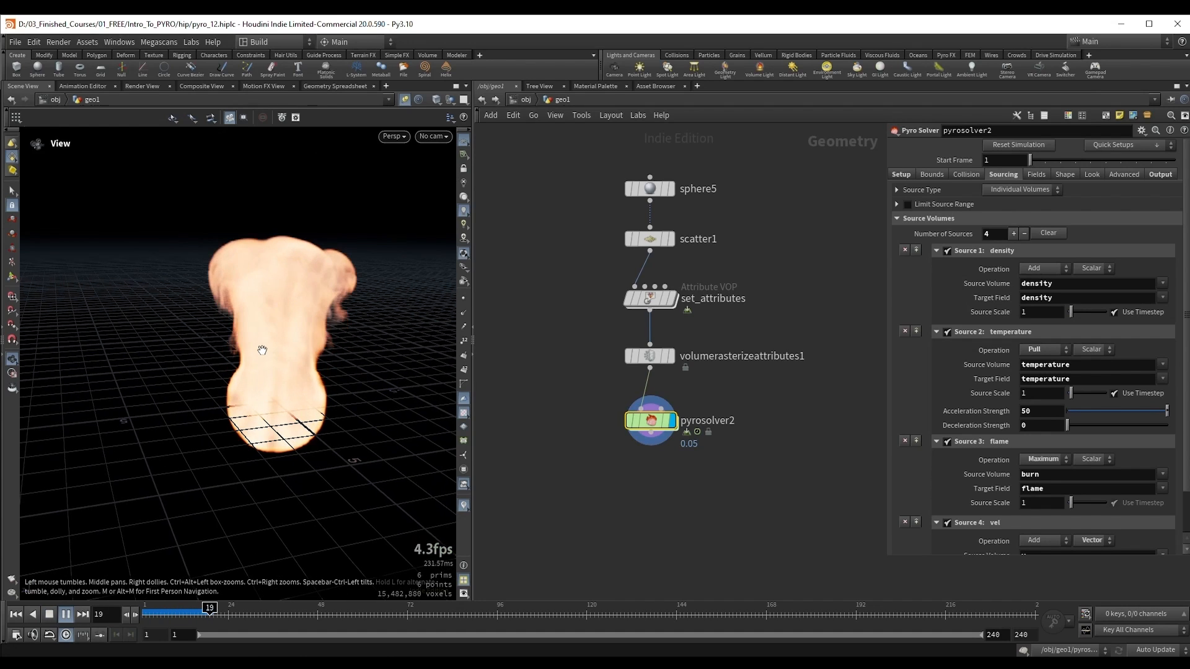
pyautogui.press('Up')
# Step: Review pyrosolver2's vel source settings and check the point attributes in set_attributes' node info
pyautogui.scroll(-3, 1092, 424)
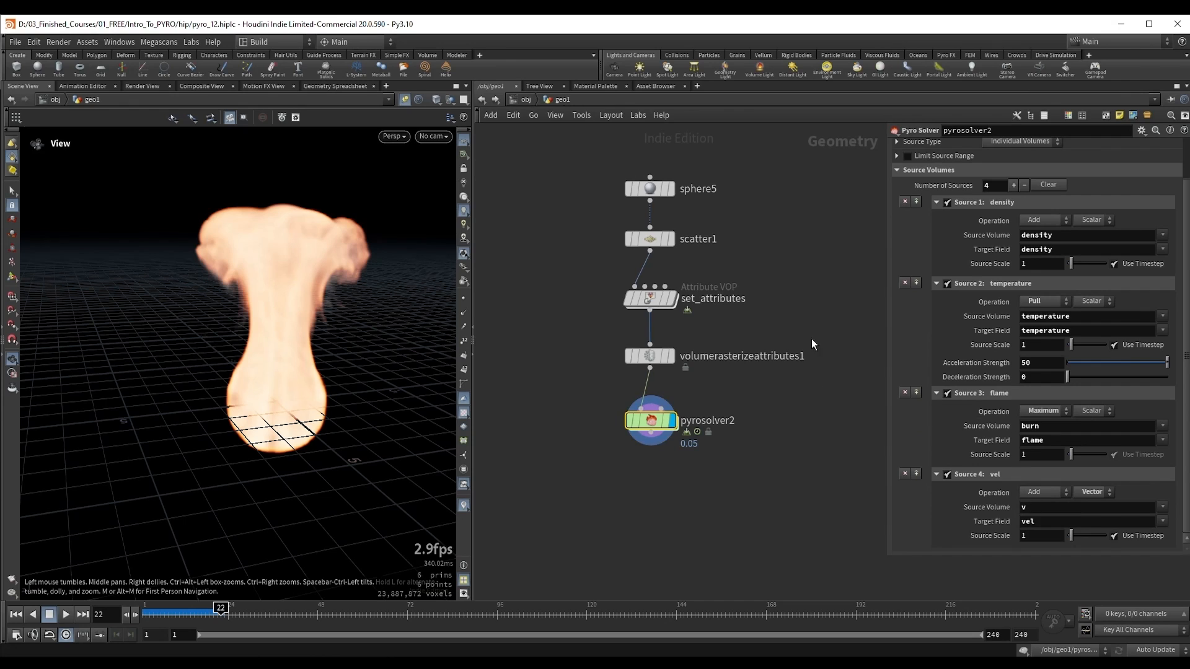
pyautogui.moveTo(823, 301); pyautogui.dragTo(811, 349, button='middle')
pyautogui.click(610, 345)
pyautogui.click(598, 345)
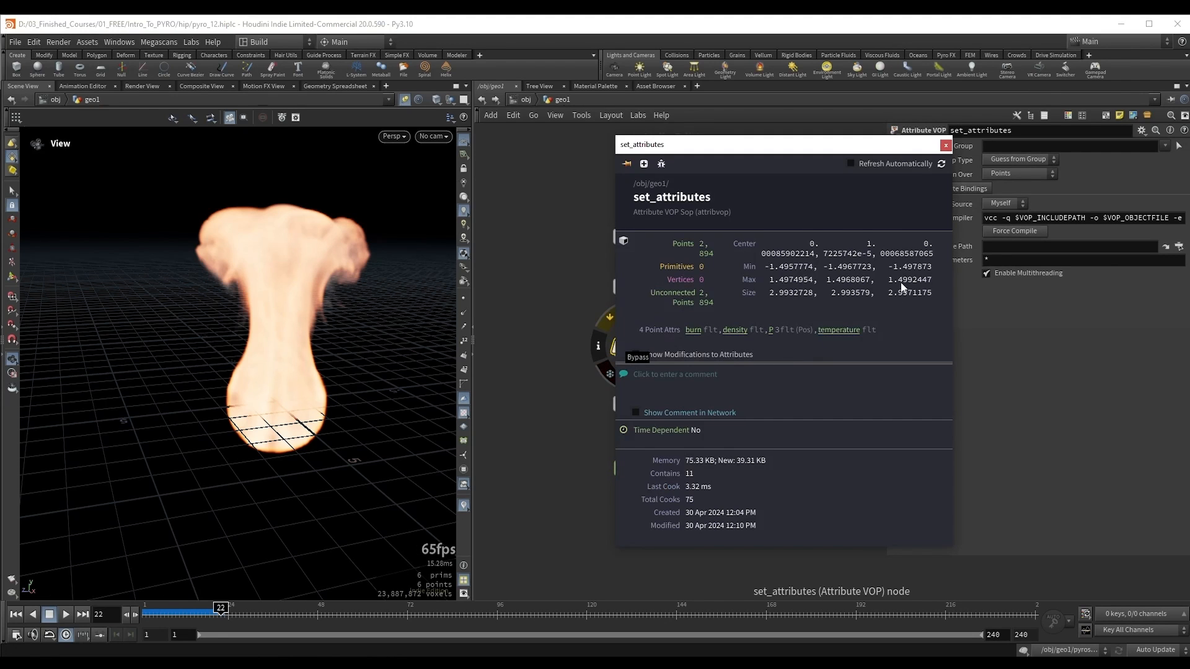
pyautogui.click(946, 146)
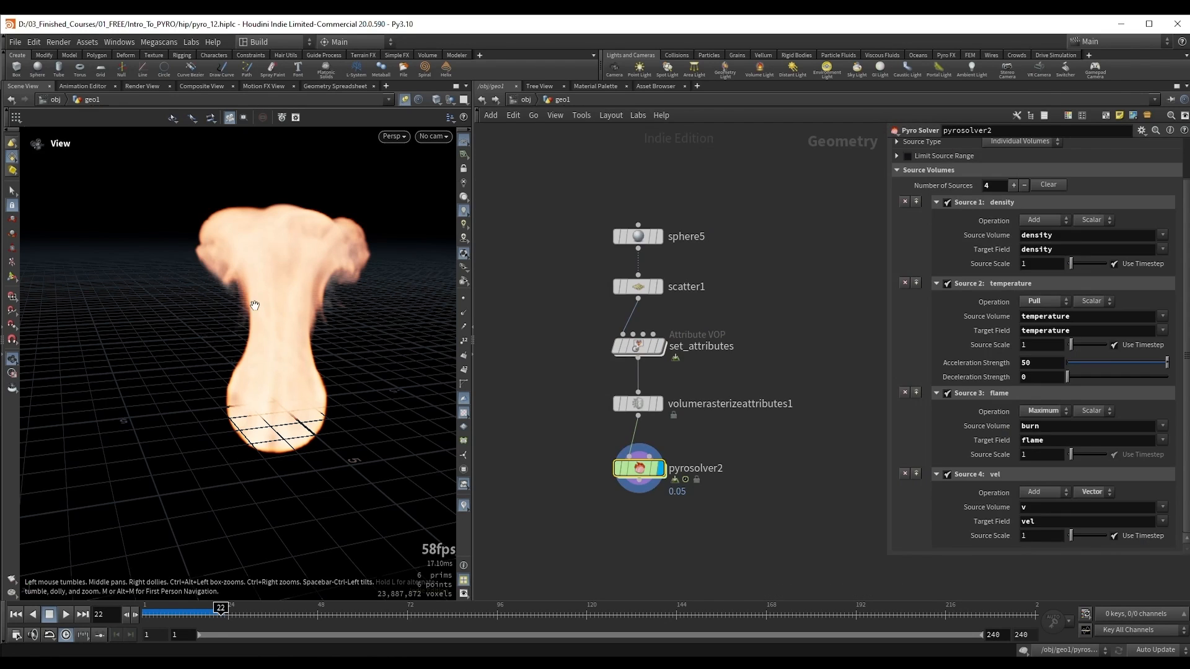
# Step: Continue playing the pyrosolver2 simulation to frame 32 and inspect the fire from another angle
pyautogui.moveTo(242, 298); pyautogui.dragTo(234, 319)
pyautogui.moveTo(233, 319); pyautogui.dragTo(254, 296, button='right')
pyautogui.press('Up')
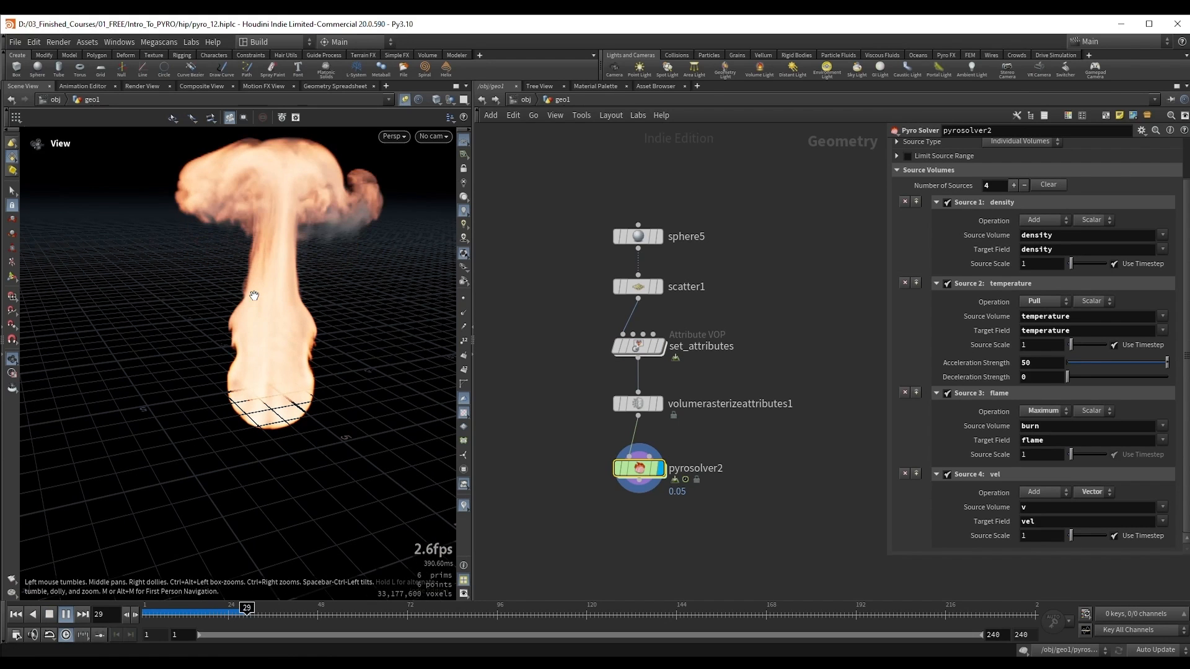
pyautogui.press('Up')
pyautogui.moveTo(260, 303); pyautogui.dragTo(180, 324, button='right')
# Step: Examine the earlier source network where the density, temperature, divergence and burn branches feed merge1
pyautogui.scroll(-4, 752, 310)
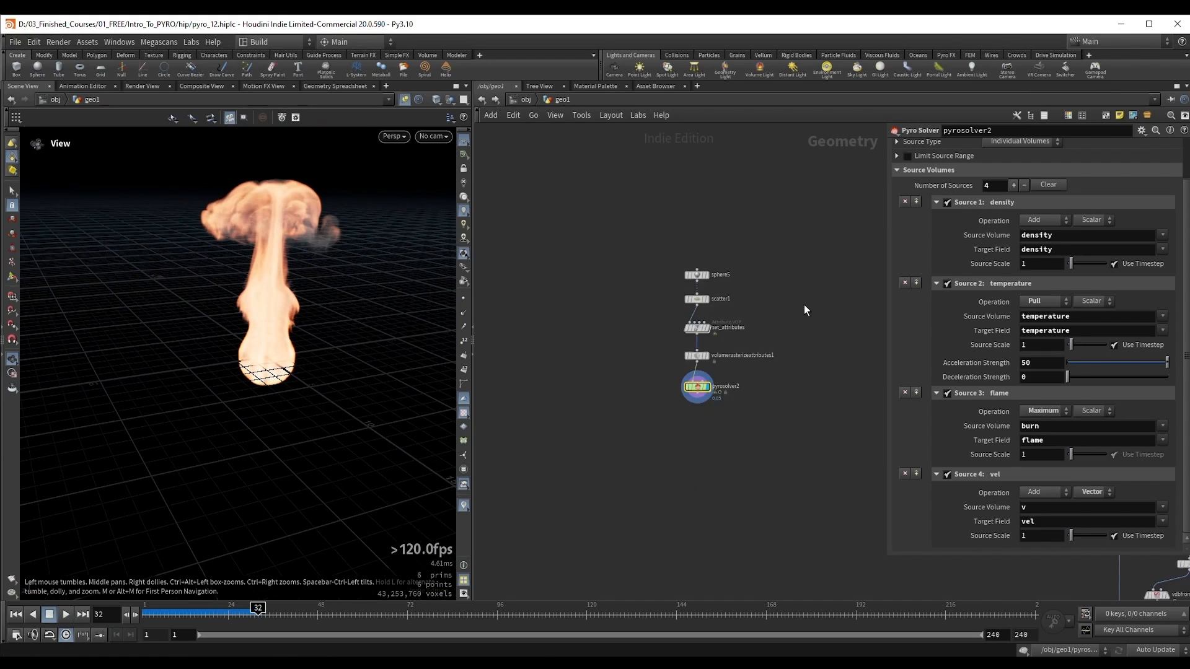
pyautogui.scroll(-2, 657, 288)
pyautogui.moveTo(804, 304); pyautogui.dragTo(582, 279, button='middle')
pyautogui.scroll(-2, 582, 276)
pyautogui.moveTo(559, 241); pyautogui.dragTo(772, 323)
pyautogui.scroll(3, 749, 355)
pyautogui.click(610, 378)
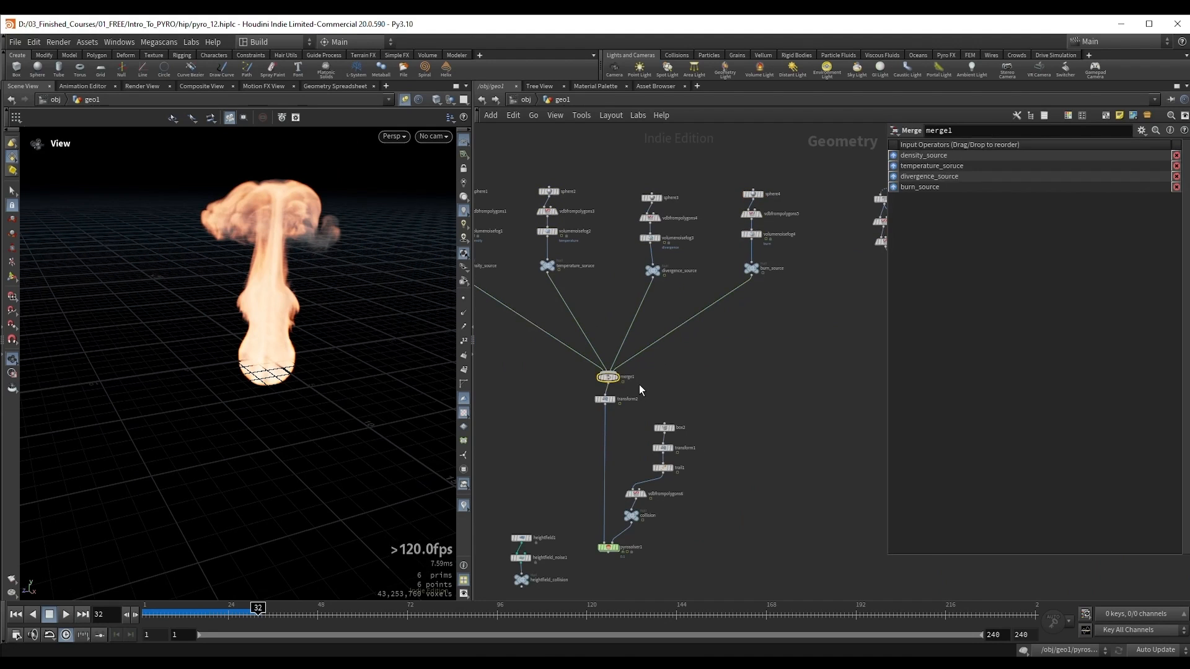
pyautogui.moveTo(762, 409); pyautogui.dragTo(830, 440, button='middle')
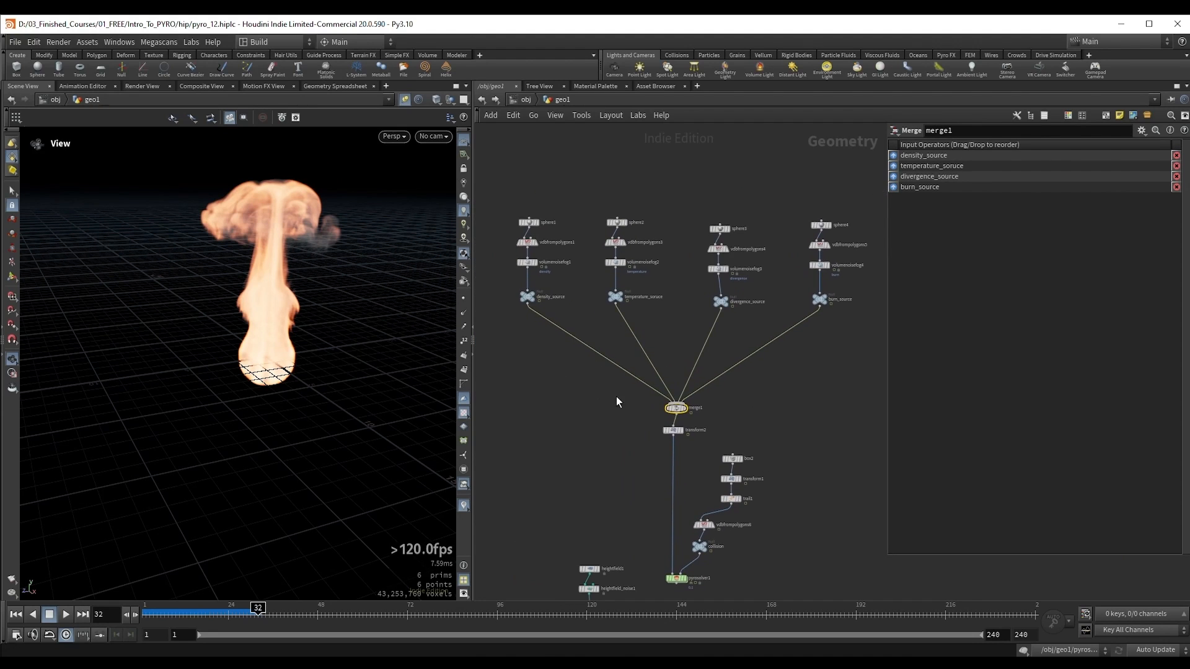
# Step: Return to the point-based source network and inspect pyrosolver2's fire at frame 32 from another angle
pyautogui.moveTo(502, 382); pyautogui.dragTo(802, 406, button='middle')
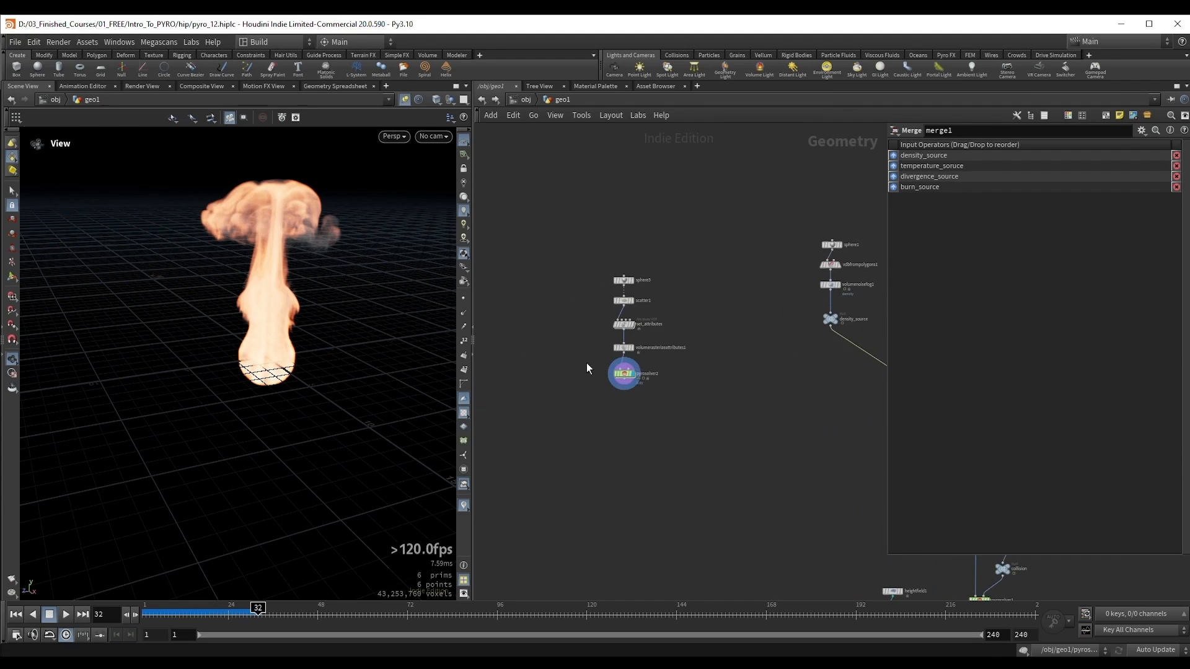
pyautogui.click(623, 374)
pyautogui.scroll(5, 631, 291)
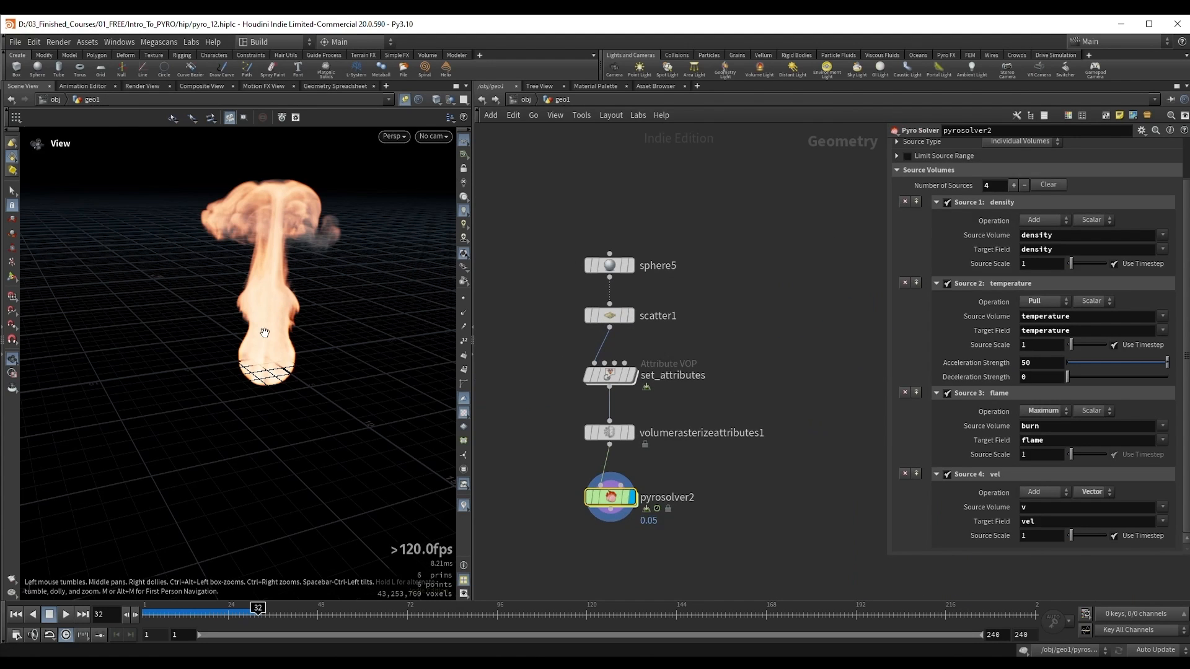
pyautogui.scroll(3, 282, 325)
pyautogui.moveTo(289, 324); pyautogui.dragTo(201, 338)
pyautogui.scroll(-3, 258, 309)
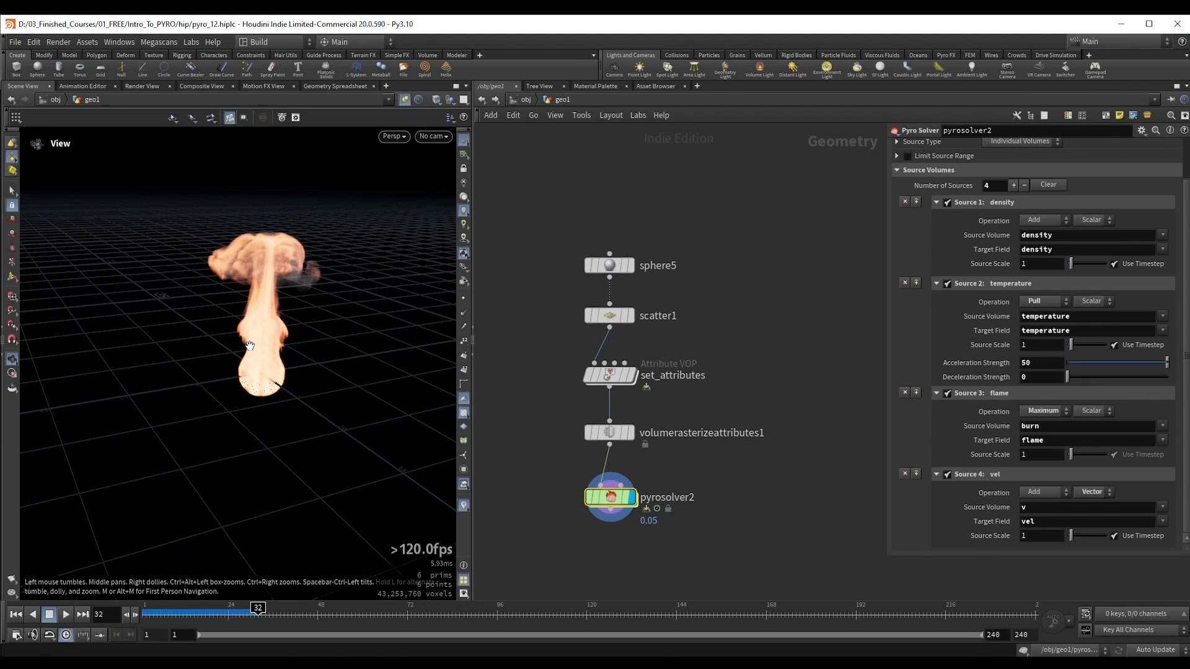
# Step: Display sphere5 and compare it with the output of volumerasterizeattributes1
pyautogui.click(610, 266)
pyautogui.click(631, 265)
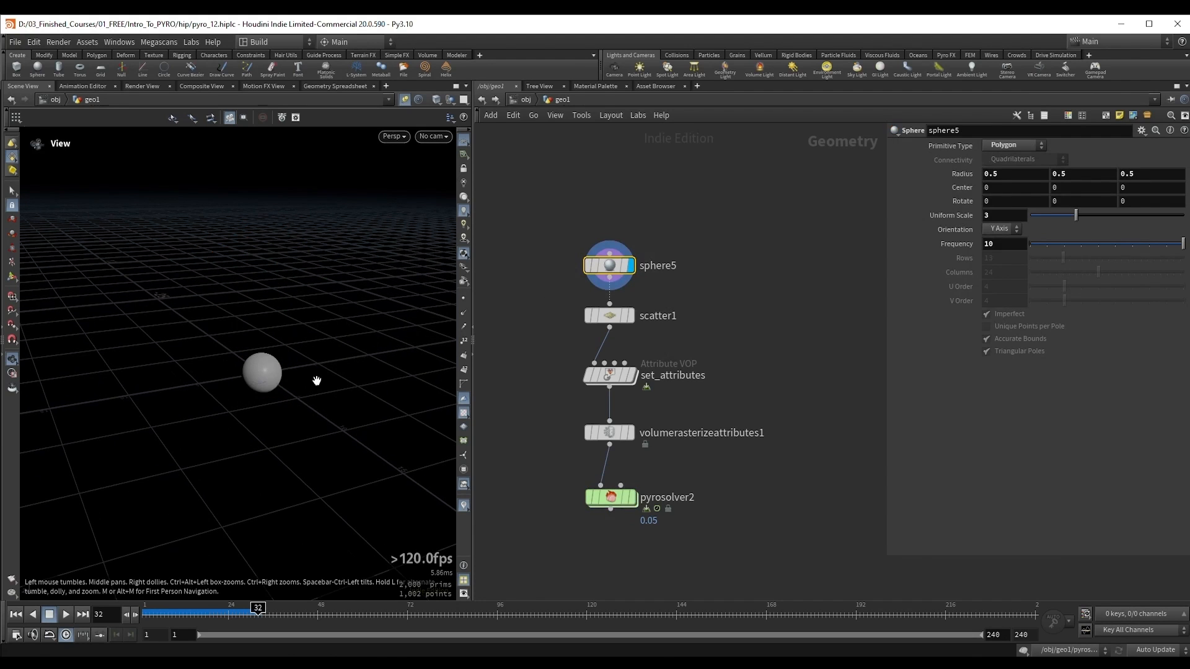
pyautogui.moveTo(231, 372); pyautogui.dragTo(238, 378)
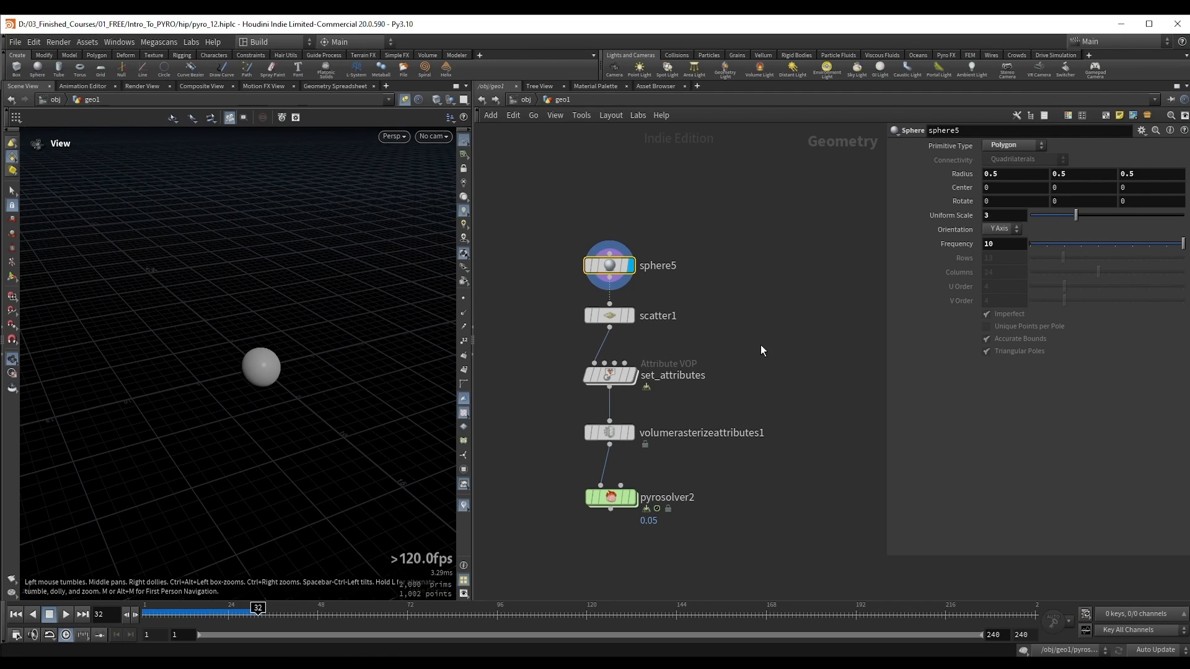
pyautogui.click(631, 433)
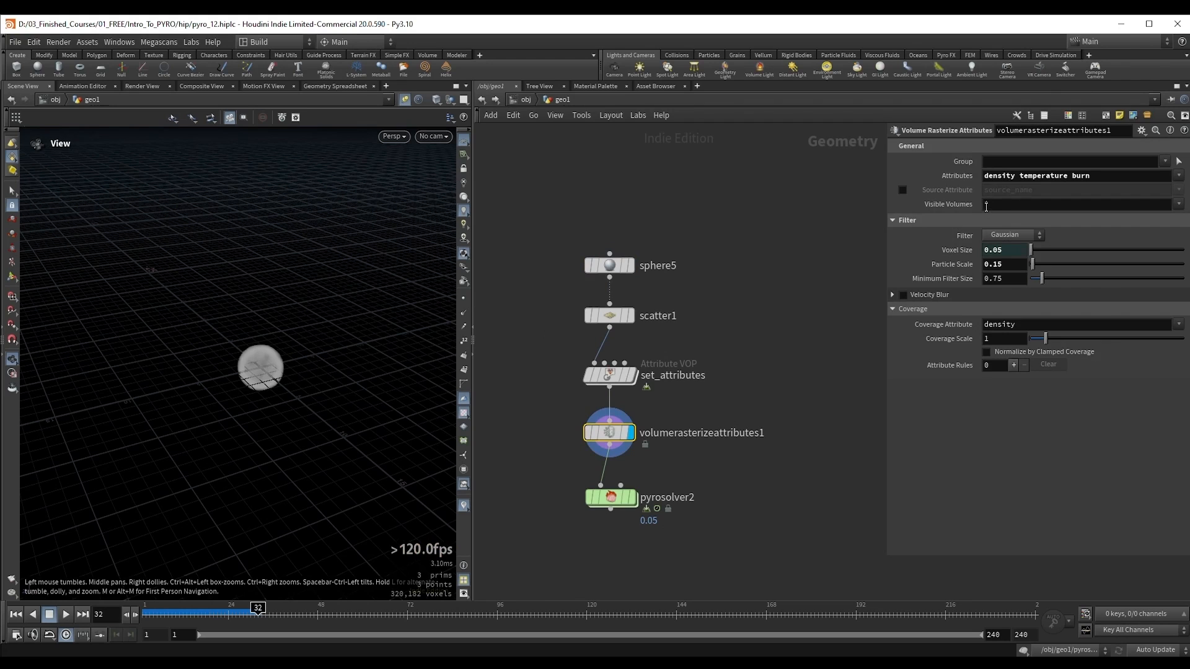
pyautogui.moveTo(267, 366); pyautogui.dragTo(282, 358)
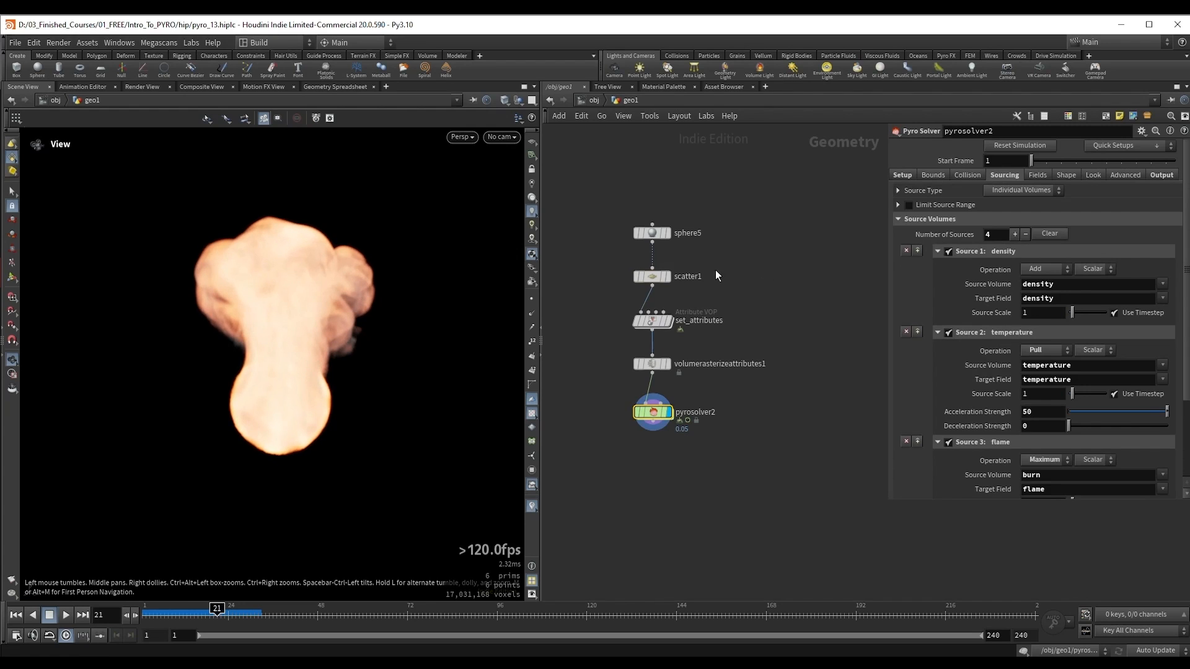
# Step: Display scatter1, reduce its Force Total Count to 126 and rewind to frame 1
pyautogui.moveTo(680, 287); pyautogui.dragTo(680, 288)
pyautogui.click(669, 277)
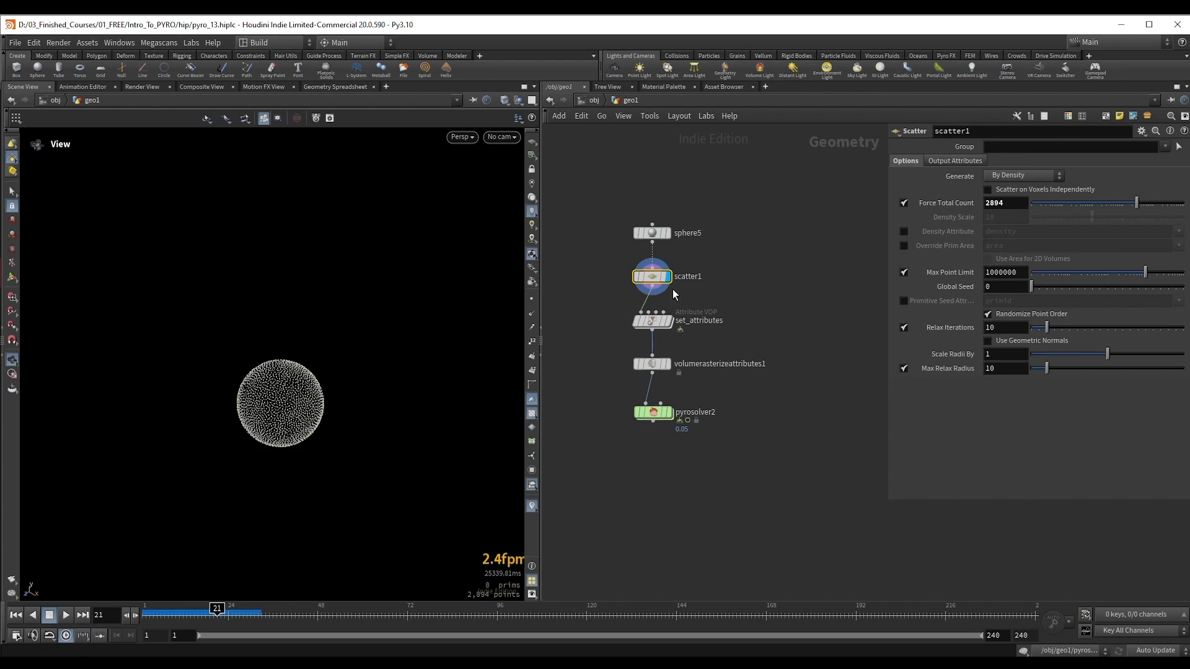
pyautogui.moveTo(280, 402); pyautogui.dragTo(306, 348)
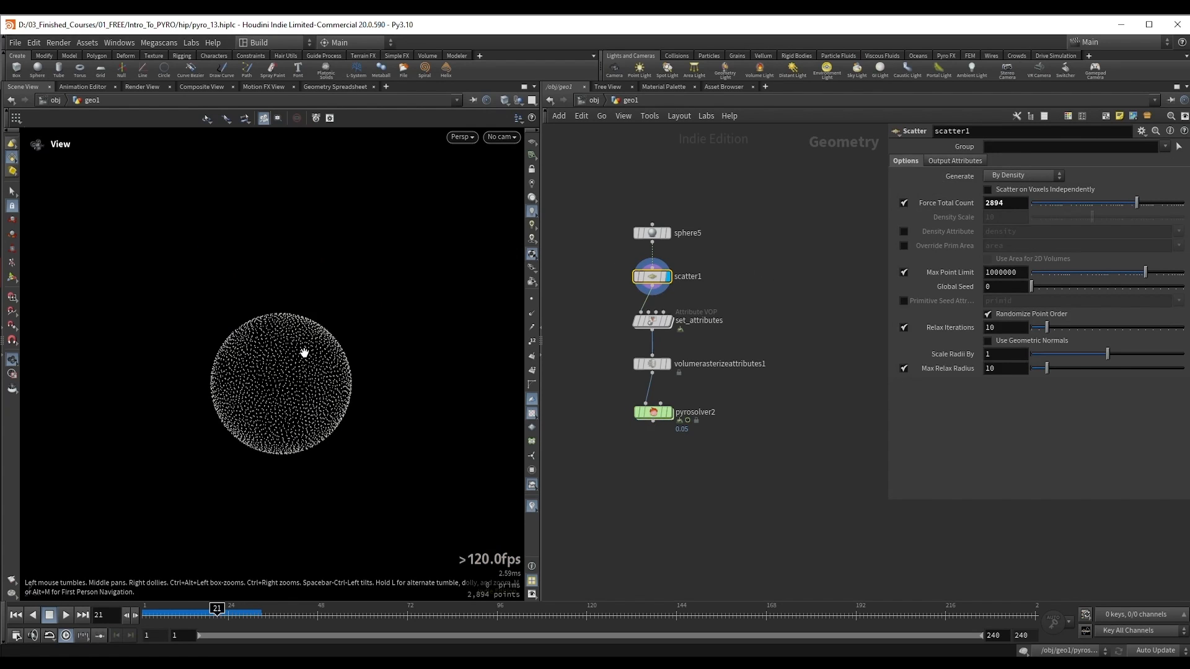
pyautogui.moveTo(1130, 204); pyautogui.dragTo(1096, 203)
pyautogui.hotkey('ctrl', 'Up')
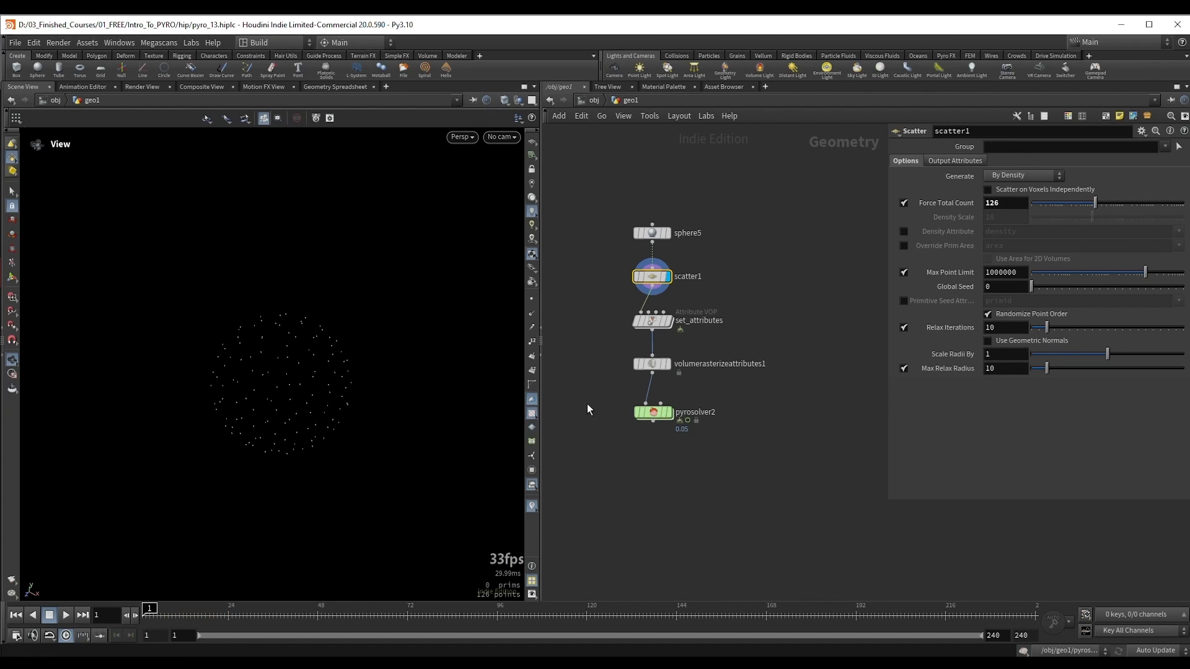
# Step: Display pyrosolver2, play the simulation and scrub back to frame 4 to examine the sparse source
pyautogui.moveTo(623, 400); pyautogui.dragTo(712, 452)
pyautogui.click(669, 412)
pyautogui.press('Up')
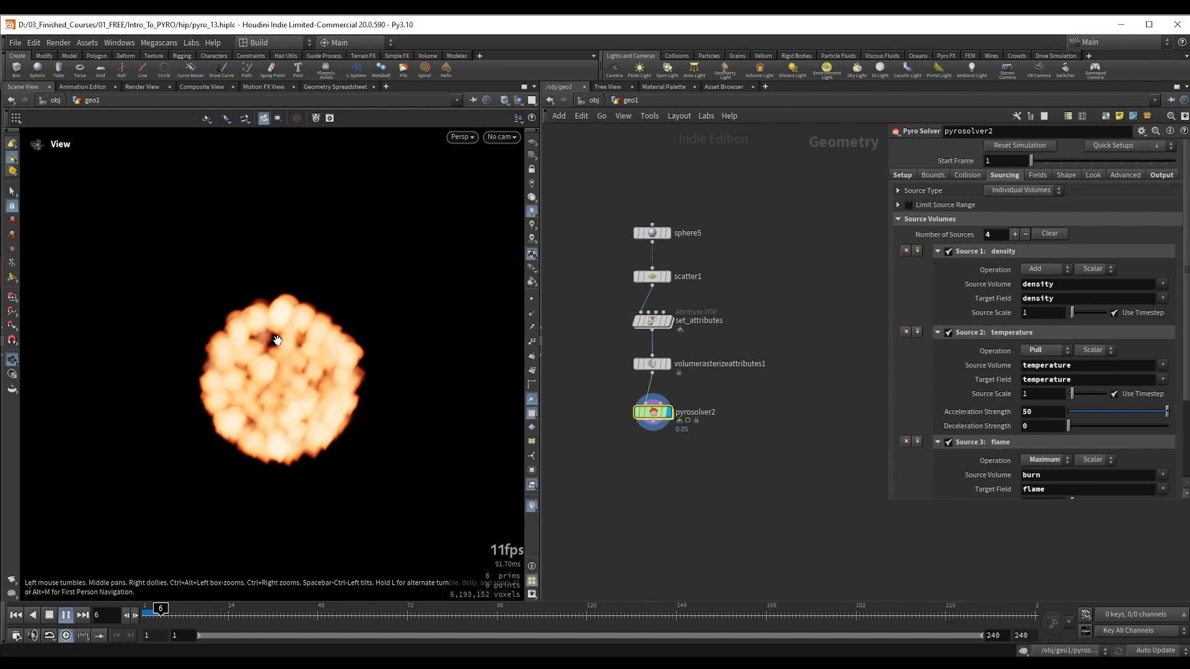
pyautogui.moveTo(181, 614); pyautogui.dragTo(153, 616)
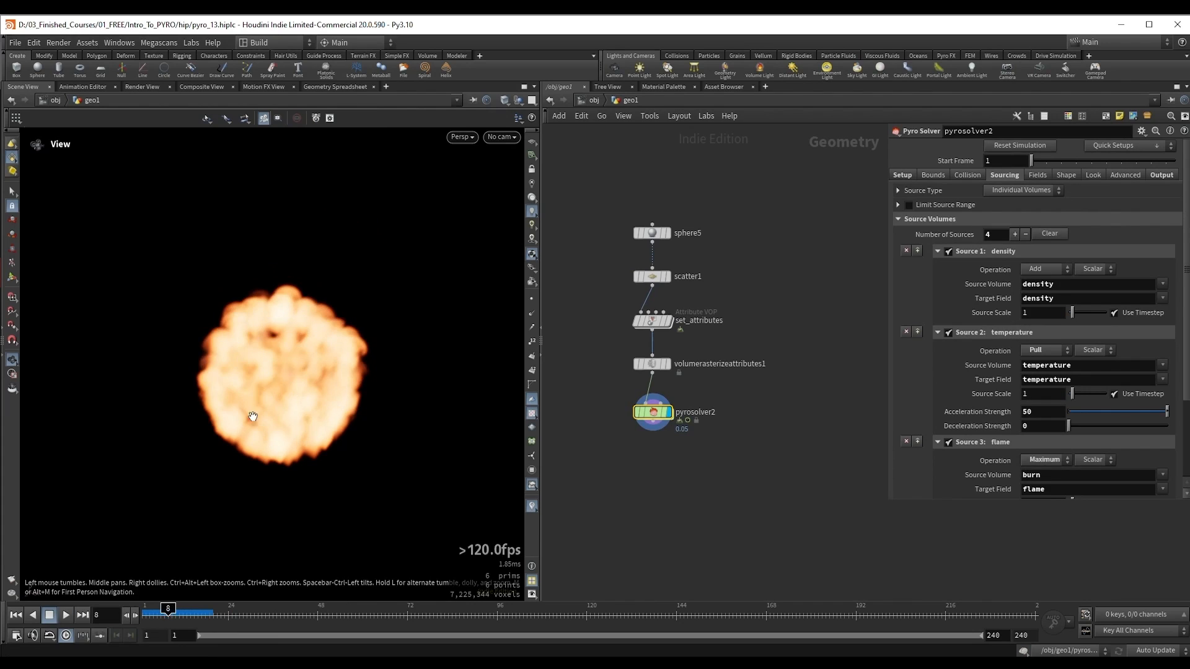
pyautogui.press('Up')
pyautogui.press('Up')
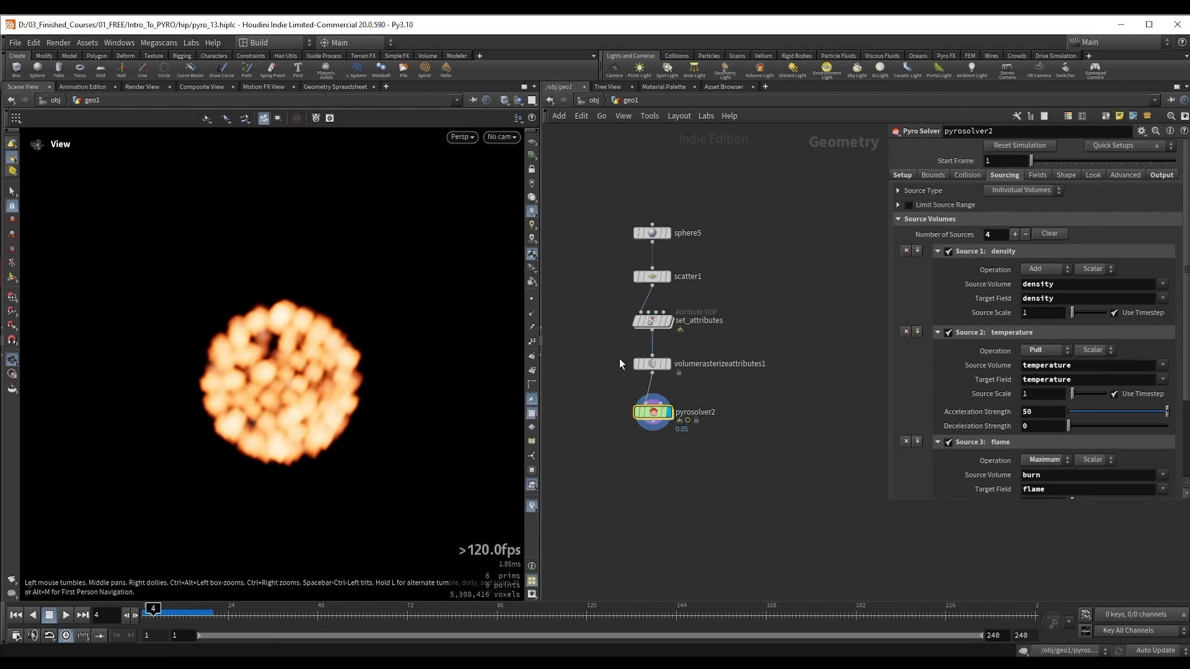
# Step: Set volumerasterizeattributes1's Particle Scale to 0.37 and play pyrosolver2's simulation from frame 1 to frame 15
pyautogui.moveTo(692, 384); pyautogui.dragTo(690, 379)
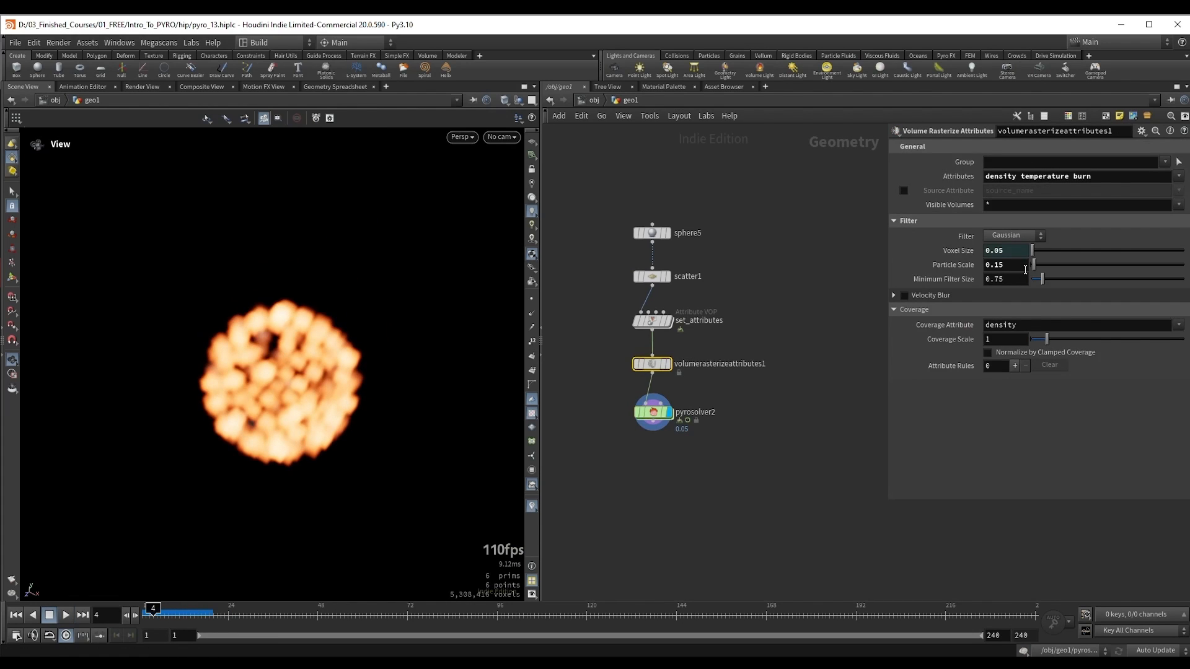
pyautogui.moveTo(1034, 265); pyautogui.dragTo(1036, 265)
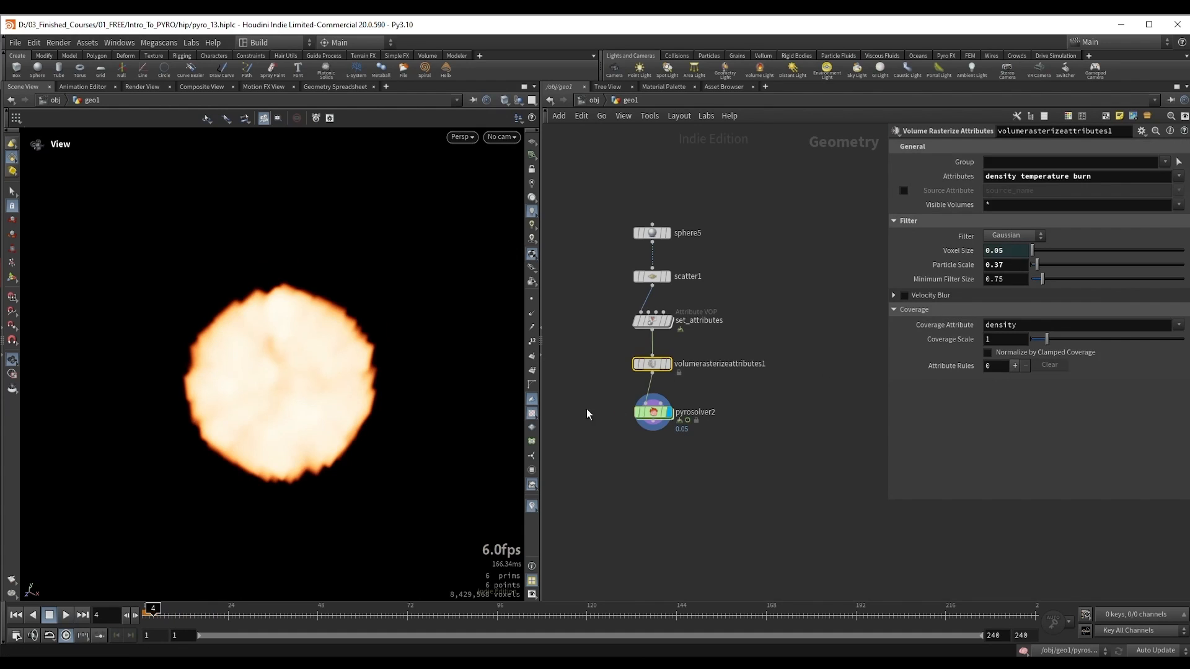
pyautogui.click(653, 412)
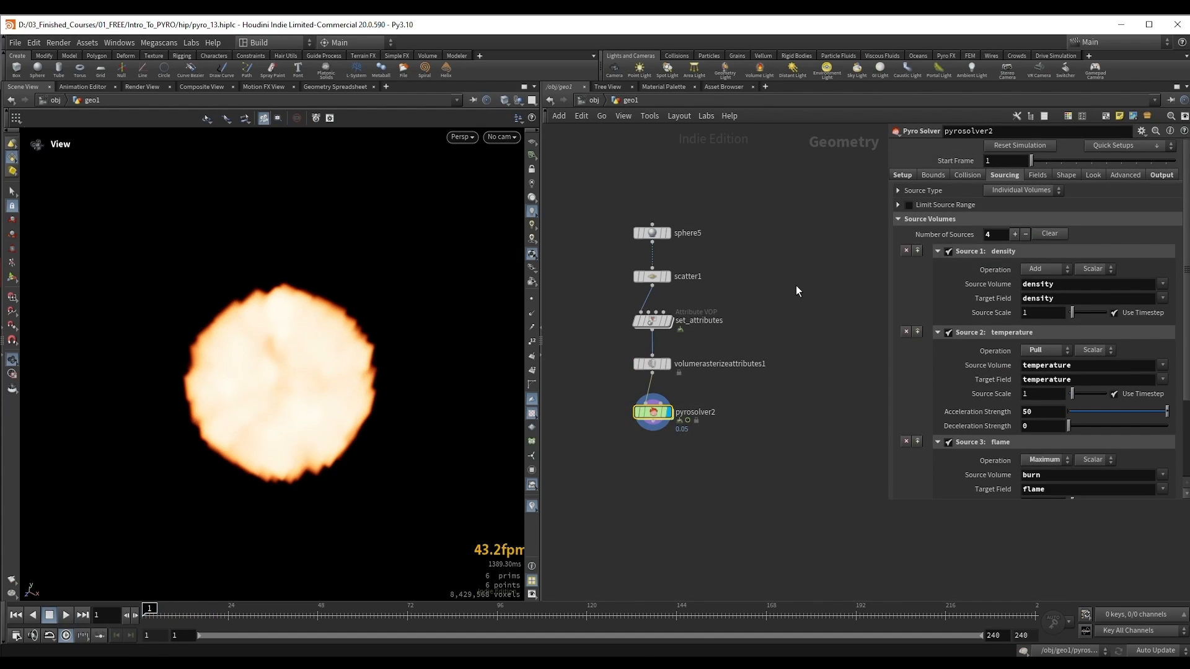
pyautogui.press('Up')
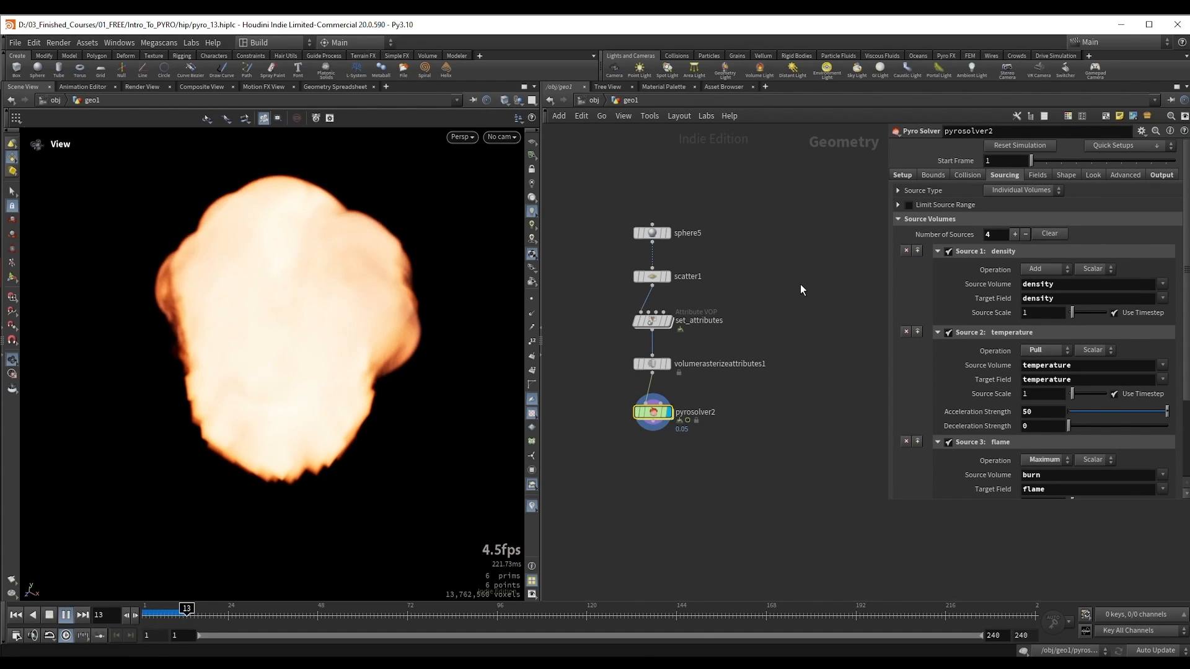
pyautogui.press('Up')
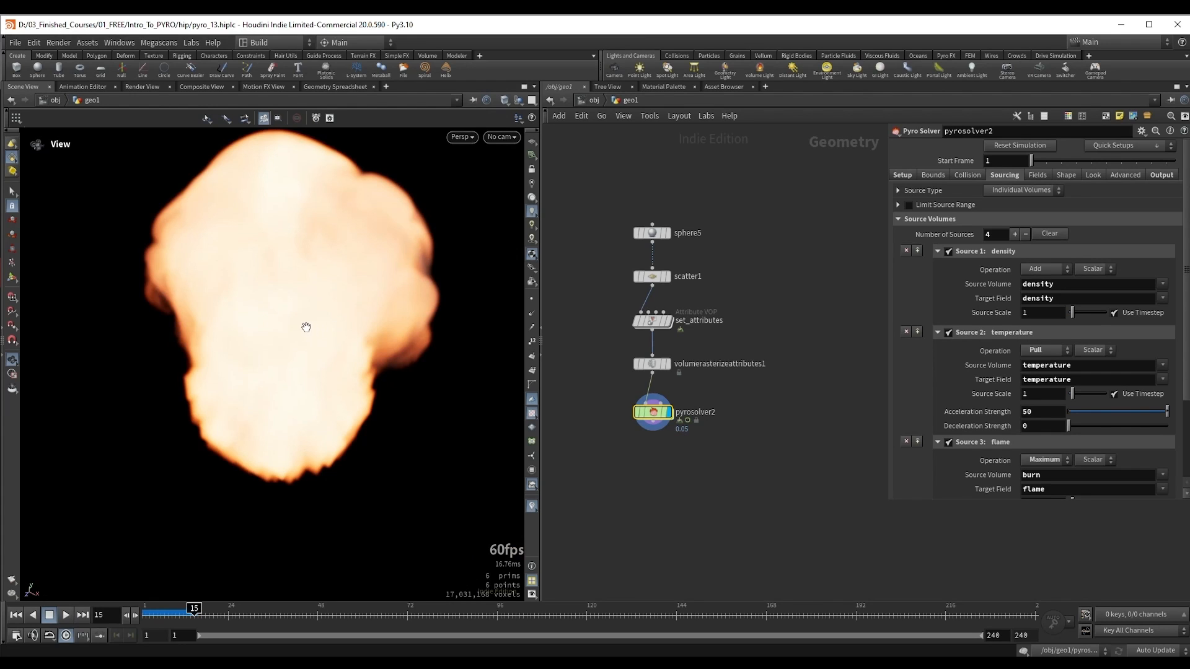
# Step: Continue playing the simulation past frame 19 from an adjusted view and rewind to frame 1
pyautogui.moveTo(306, 326); pyautogui.dragTo(277, 348, button='right')
pyautogui.moveTo(277, 348); pyautogui.dragTo(283, 379, button='middle')
pyautogui.press('Up')
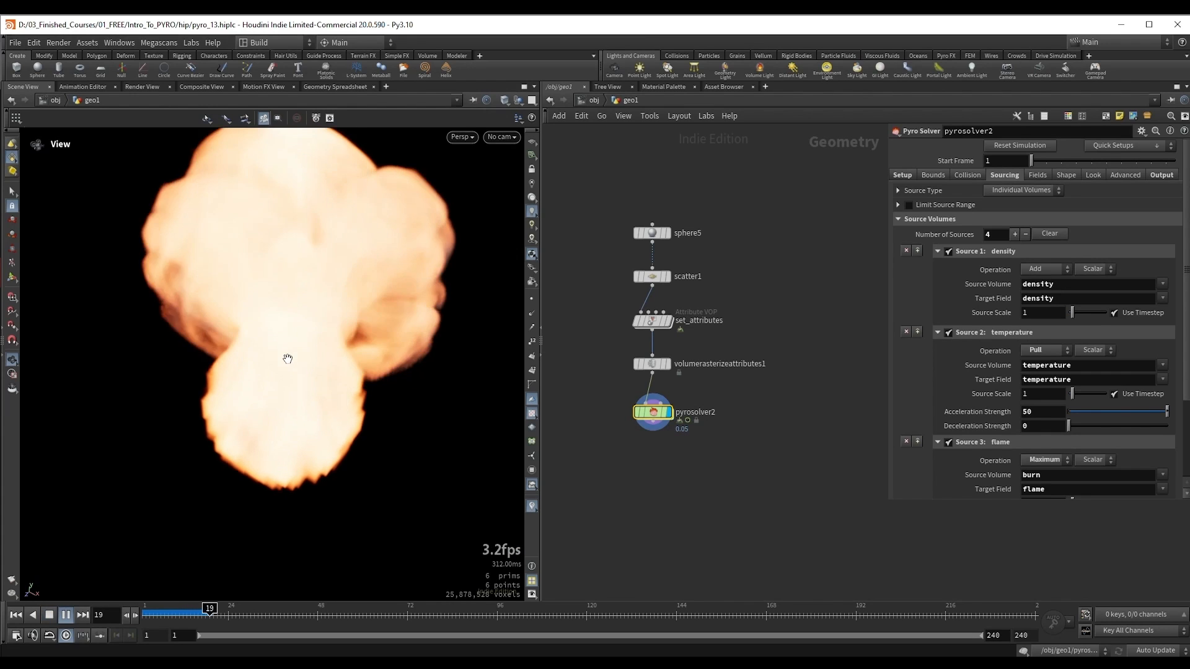
pyautogui.press('Up')
pyautogui.hotkey('ctrl', 'Up')
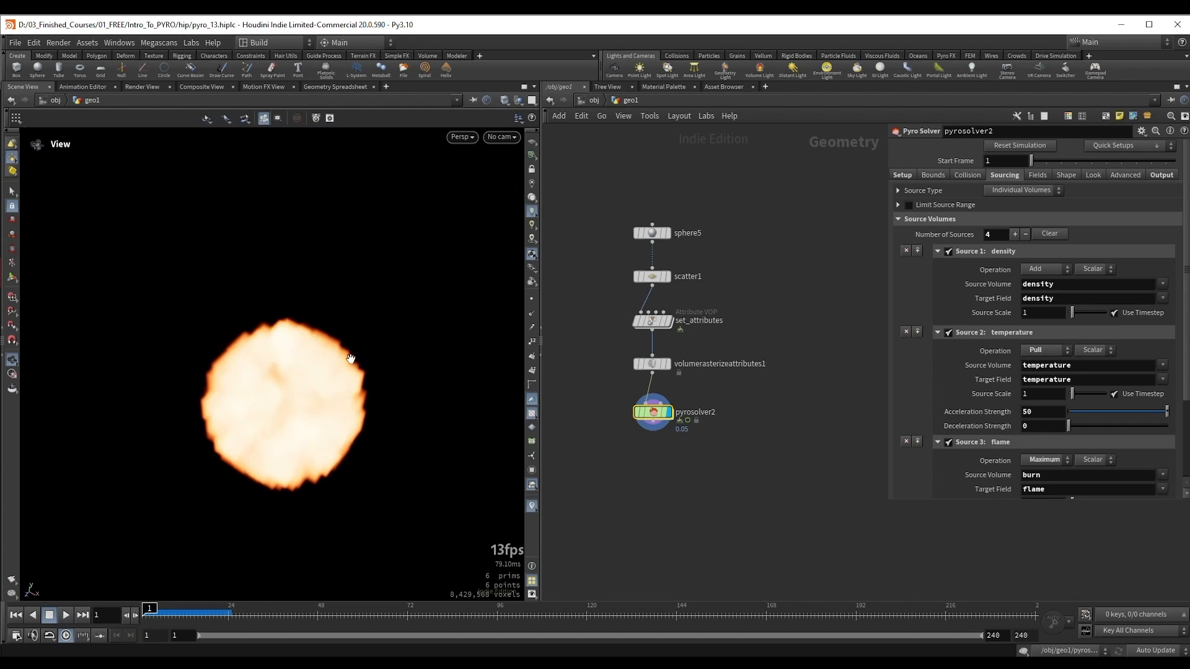
# Step: Duplicate sphere5 beside the existing source network and display the copy
pyautogui.click(667, 276)
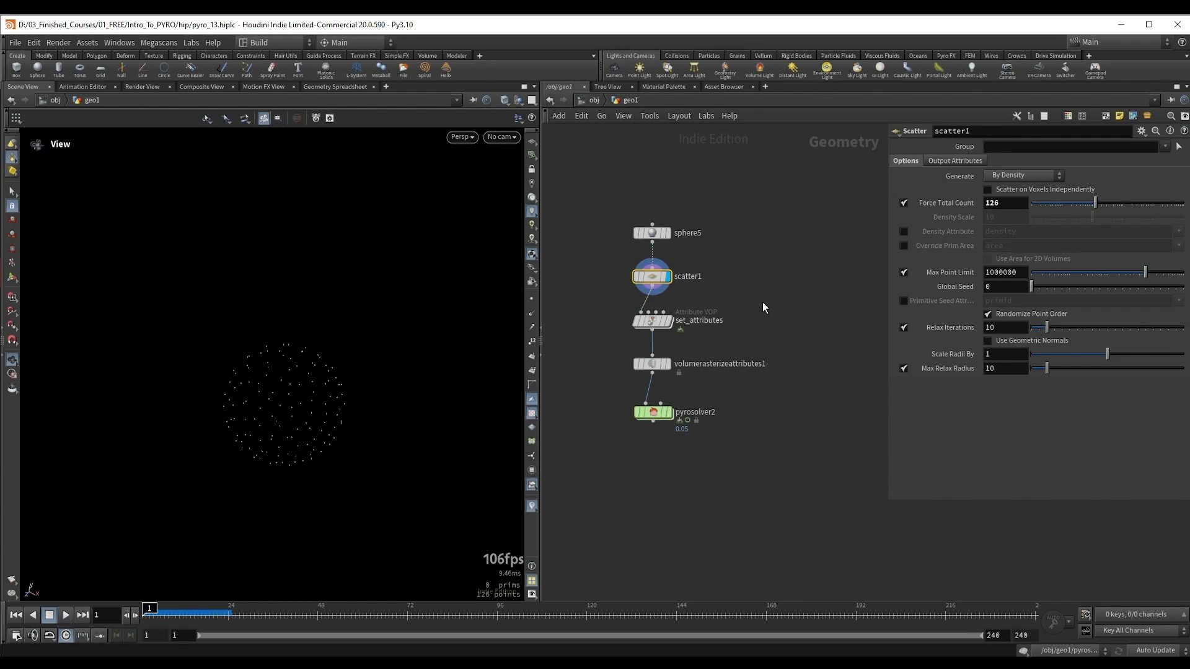
pyautogui.moveTo(812, 263); pyautogui.dragTo(784, 260, button='middle')
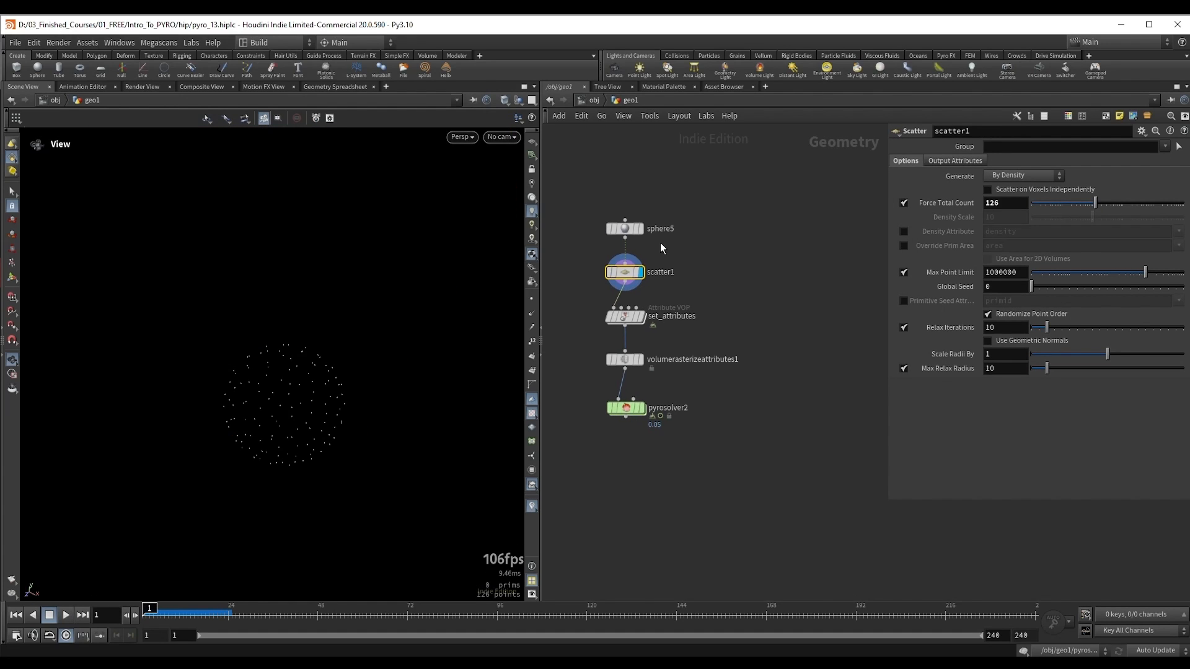
pyautogui.moveTo(633, 236)
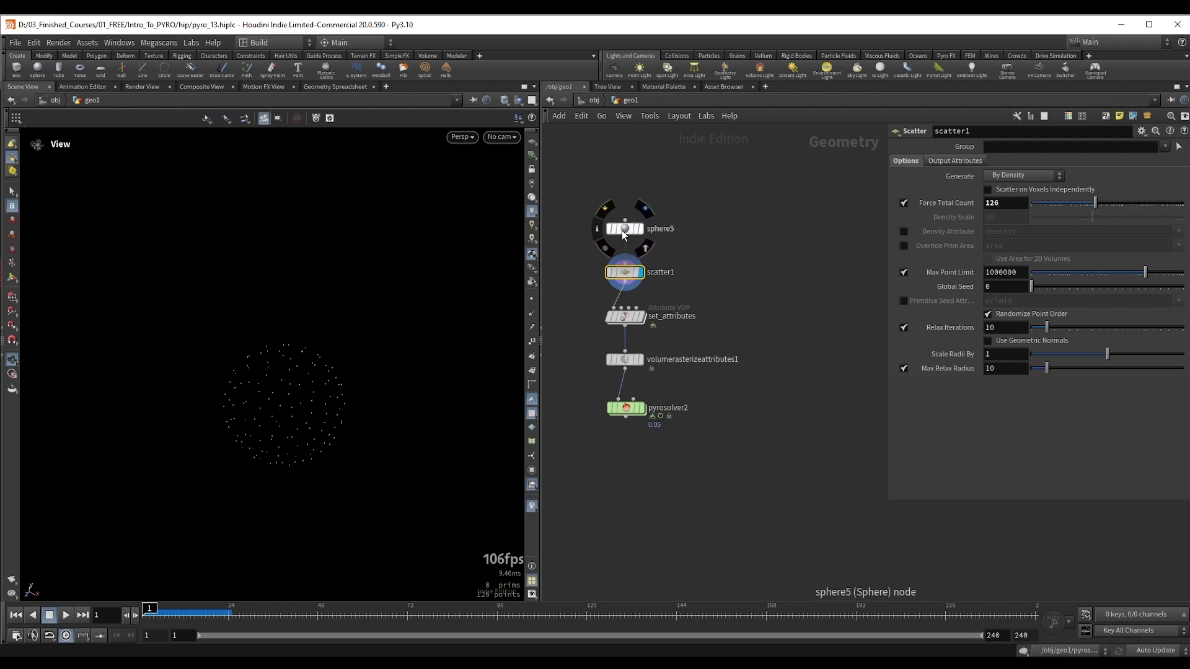
pyautogui.keyDown('alt'); pyautogui.moveTo(622, 229); pyautogui.dragTo(779, 233); pyautogui.keyUp('alt')
pyautogui.click(798, 234)
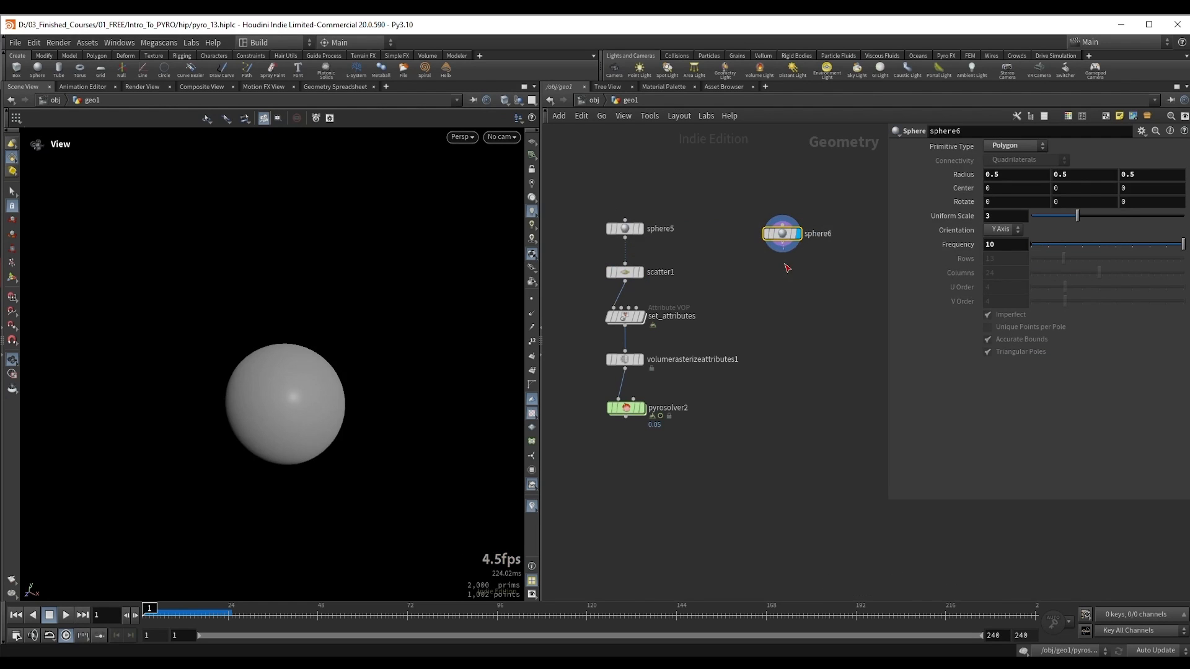
# Step: Add a Pyro Source node below sphere6 and connect it to the sphere
pyautogui.press('Tab')
pyautogui.write('pyrosou')
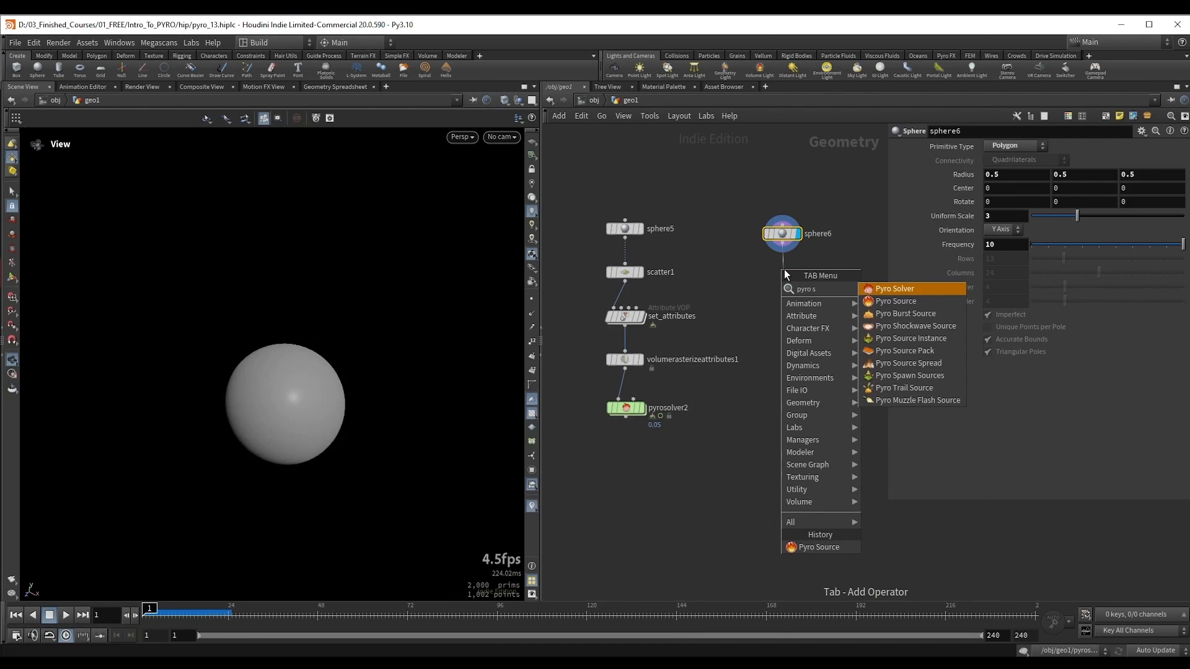
pyautogui.press('Return')
pyautogui.click(784, 273)
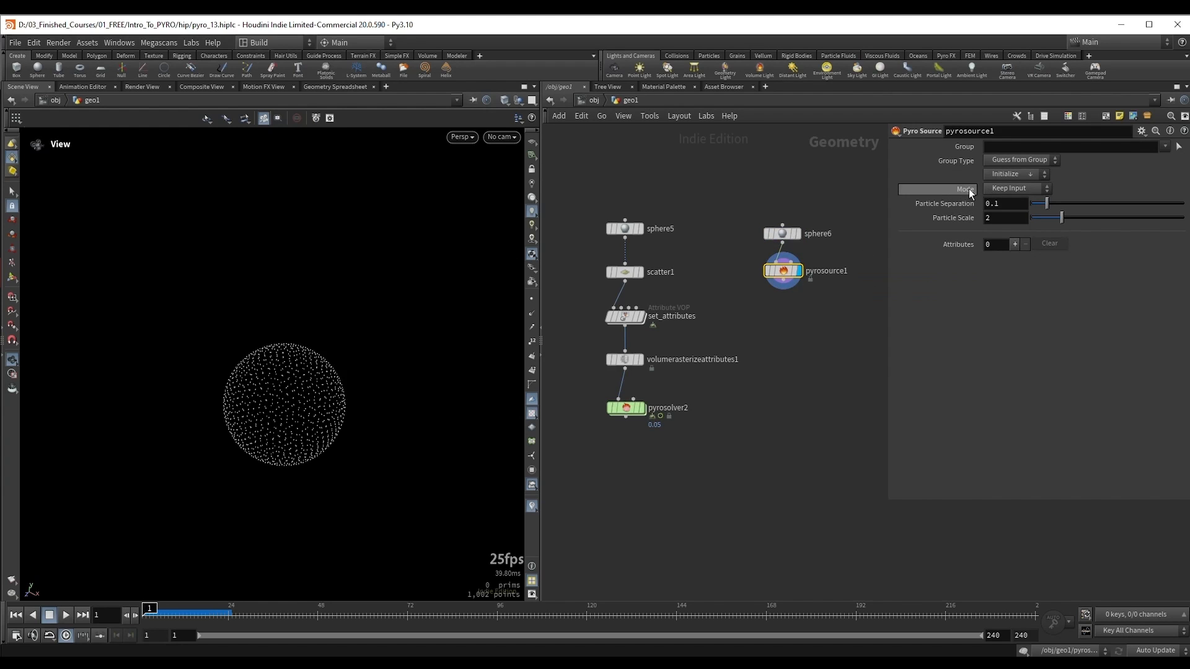
# Step: Compare sphere6's mesh points with pyrosource1's output, showing point markers temporarily
pyautogui.scroll(5, 390, 366)
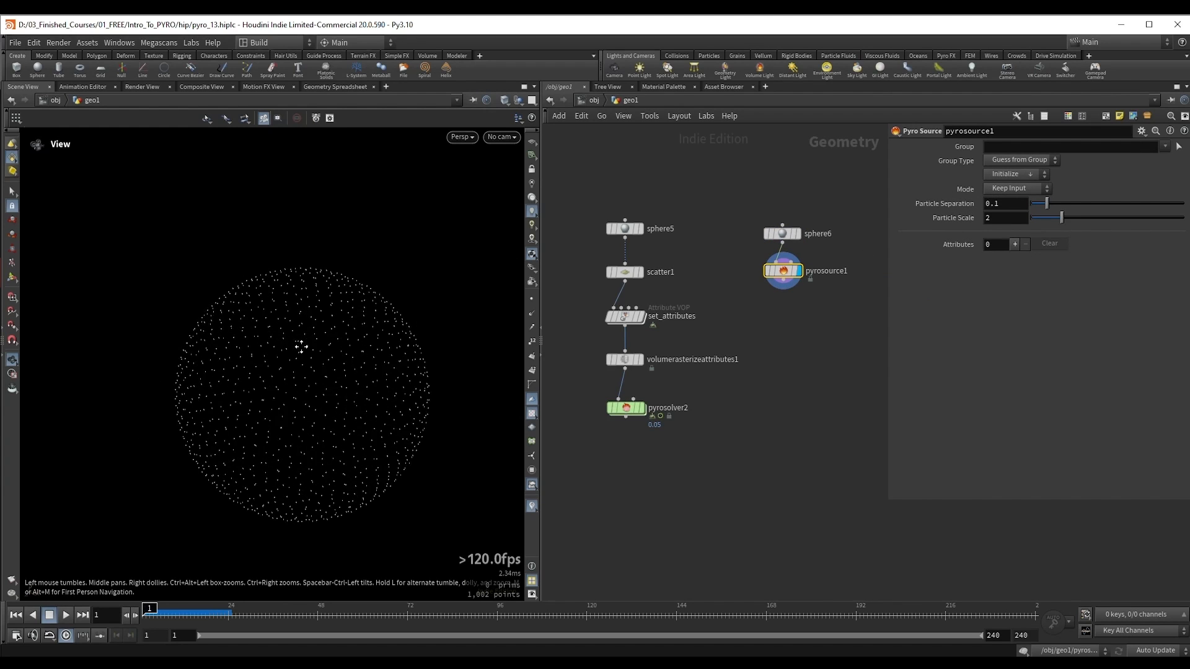
pyautogui.moveTo(755, 194); pyautogui.dragTo(817, 244)
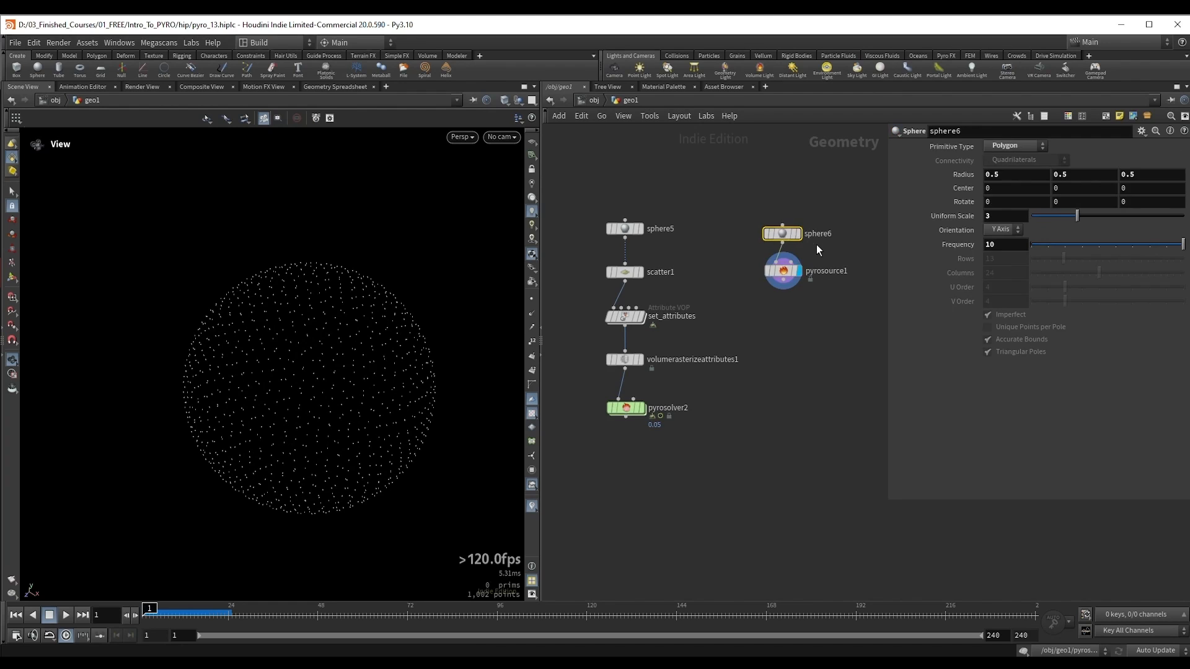
pyautogui.click(798, 234)
pyautogui.click(532, 300)
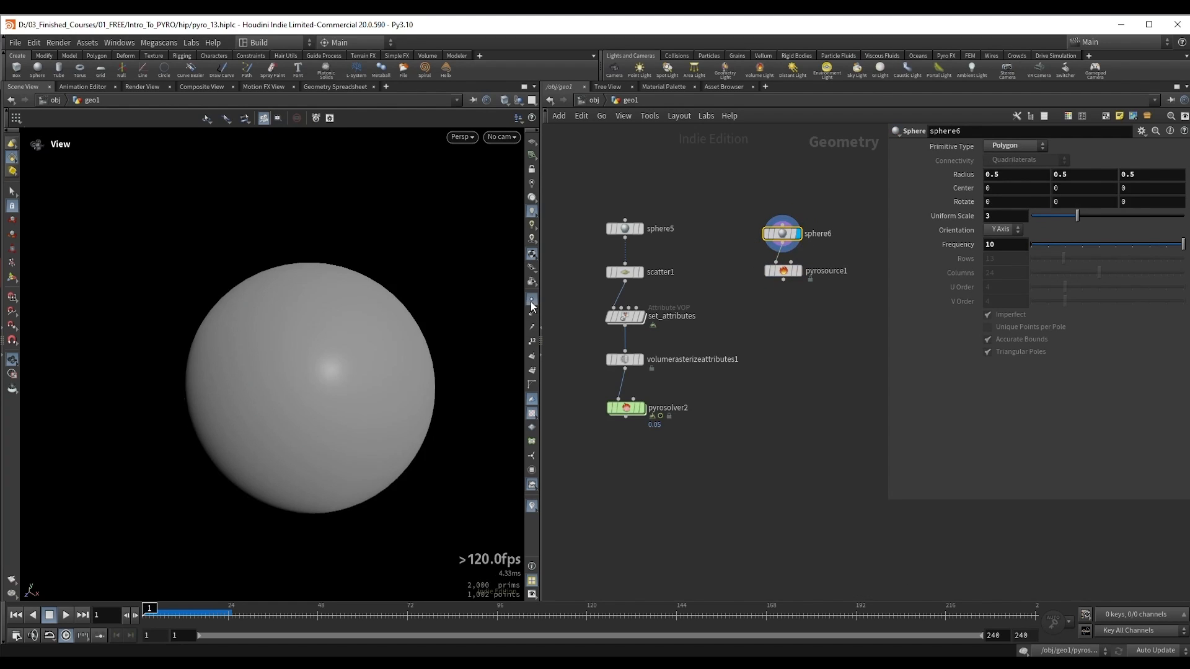
pyautogui.moveTo(290, 329); pyautogui.dragTo(328, 334, button='right')
pyautogui.click(782, 271)
pyautogui.click(799, 271)
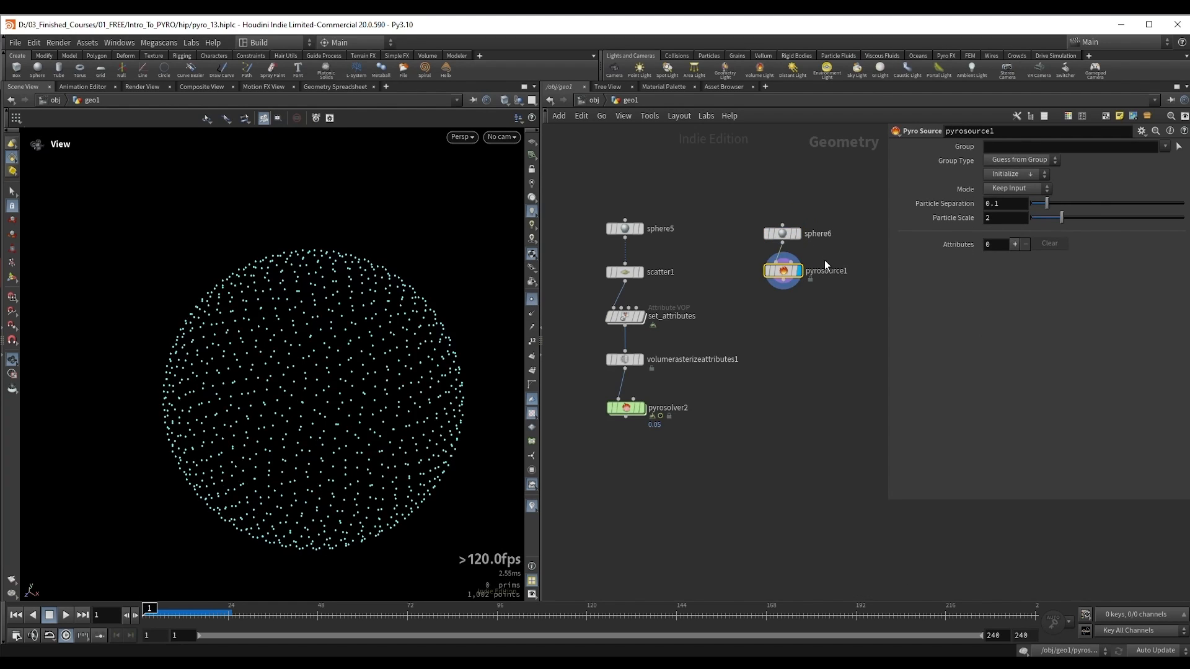
pyautogui.click(532, 300)
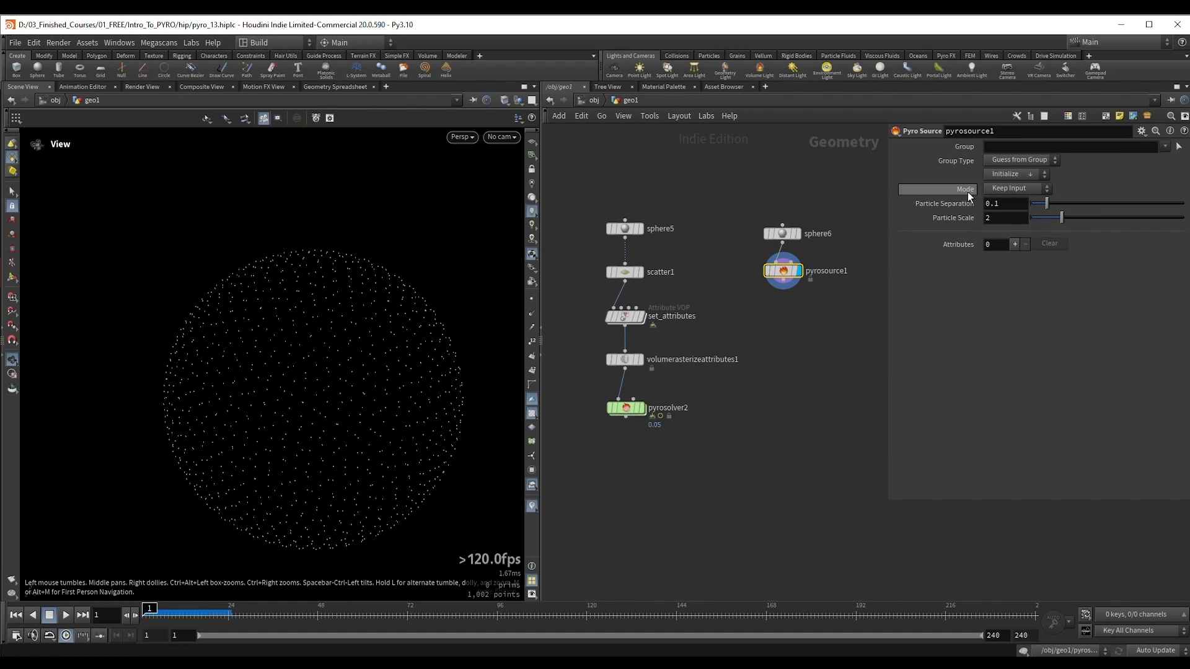
# Step: Switch pyrosource1's Mode to Surface Scatter, try a Particle Separation of 0.122 and return it to 0.1
pyautogui.click(1009, 191)
pyautogui.click(1031, 203)
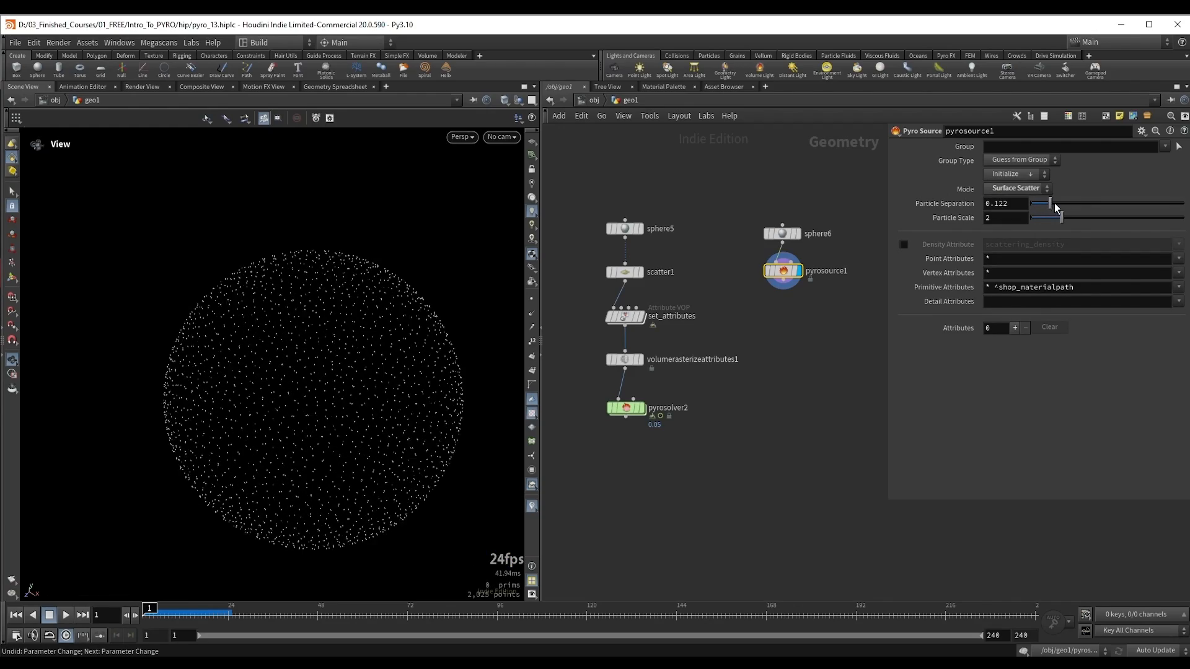
pyautogui.moveTo(1054, 203); pyautogui.dragTo(1046, 206)
# Step: Set pyrosource1's Mode to Volume Scatter and inspect the scattered points inside the sphere
pyautogui.click(1013, 189)
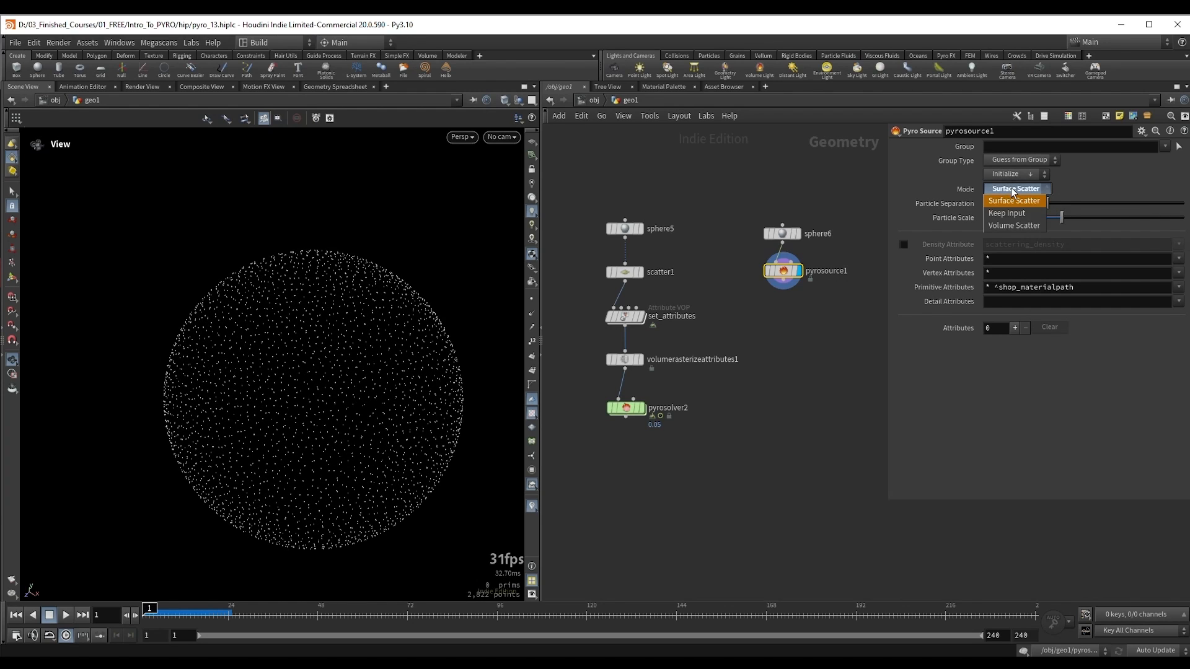
pyautogui.click(1020, 225)
pyautogui.moveTo(325, 381); pyautogui.dragTo(364, 252)
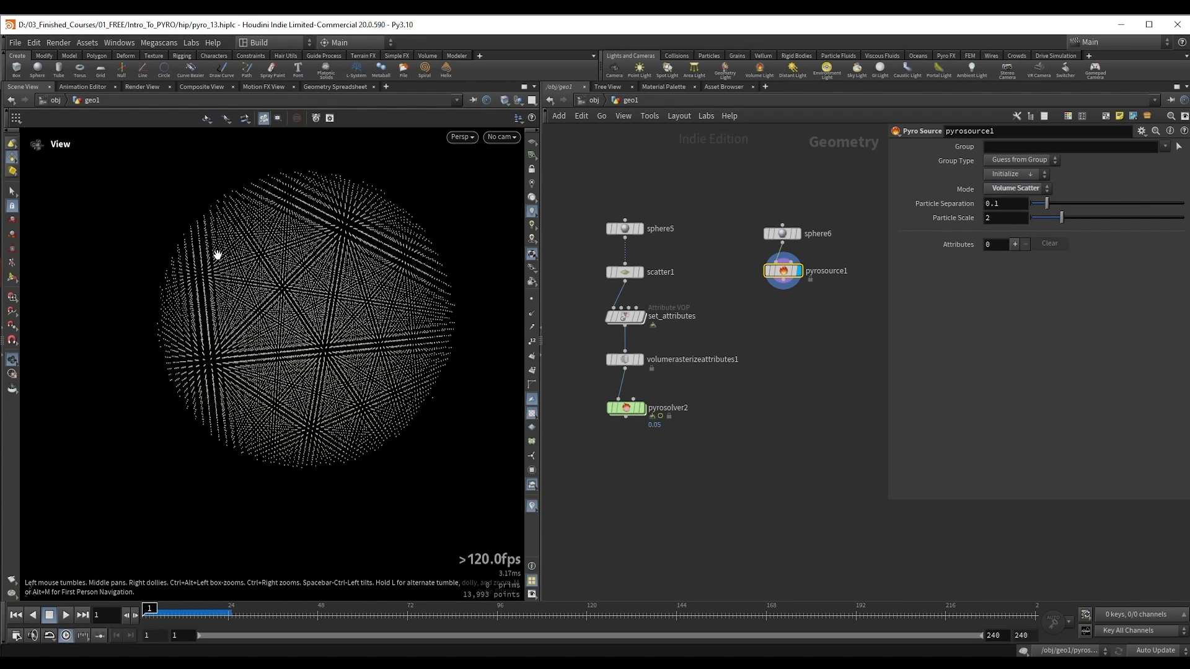
pyautogui.moveTo(261, 261); pyautogui.dragTo(275, 282)
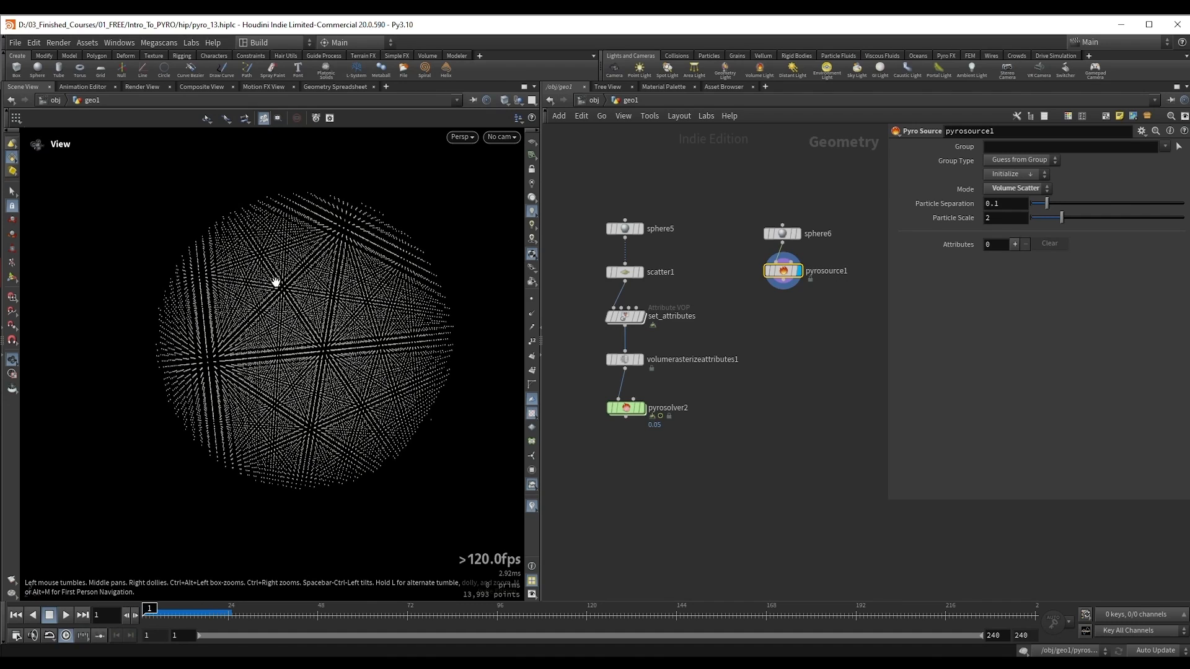
# Step: Switch pyrosource1's Mode to Surface Scatter and adjust scatter1's Force Total Count to compare the two scattering methods
pyautogui.click(1029, 189)
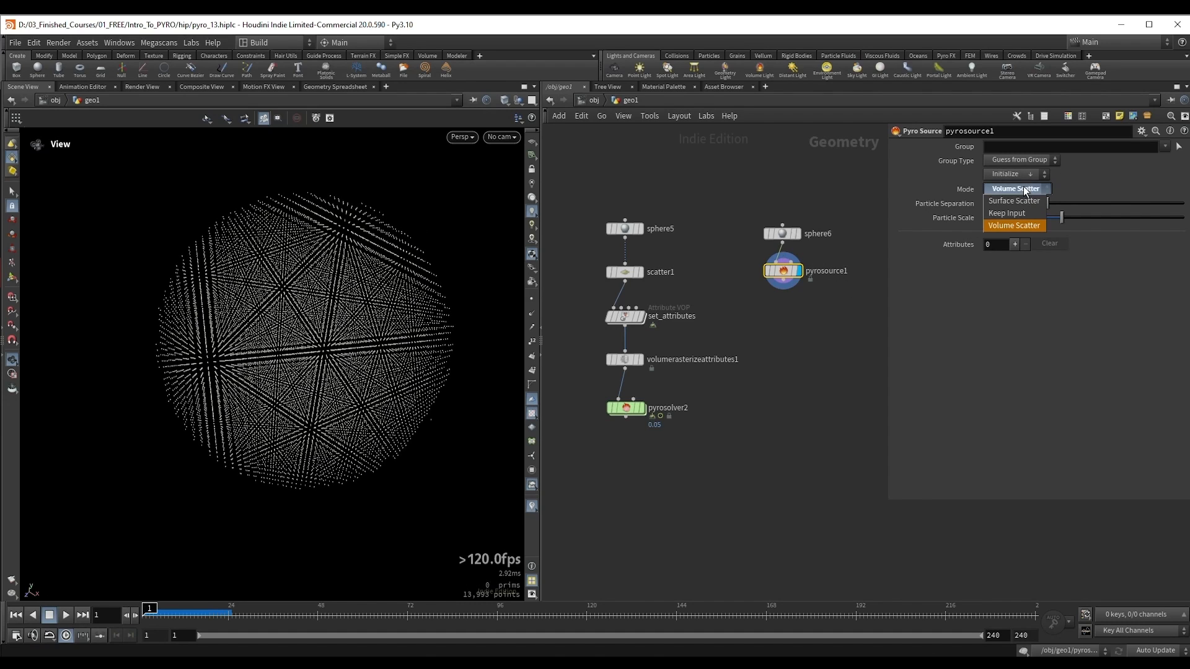
pyautogui.click(1000, 201)
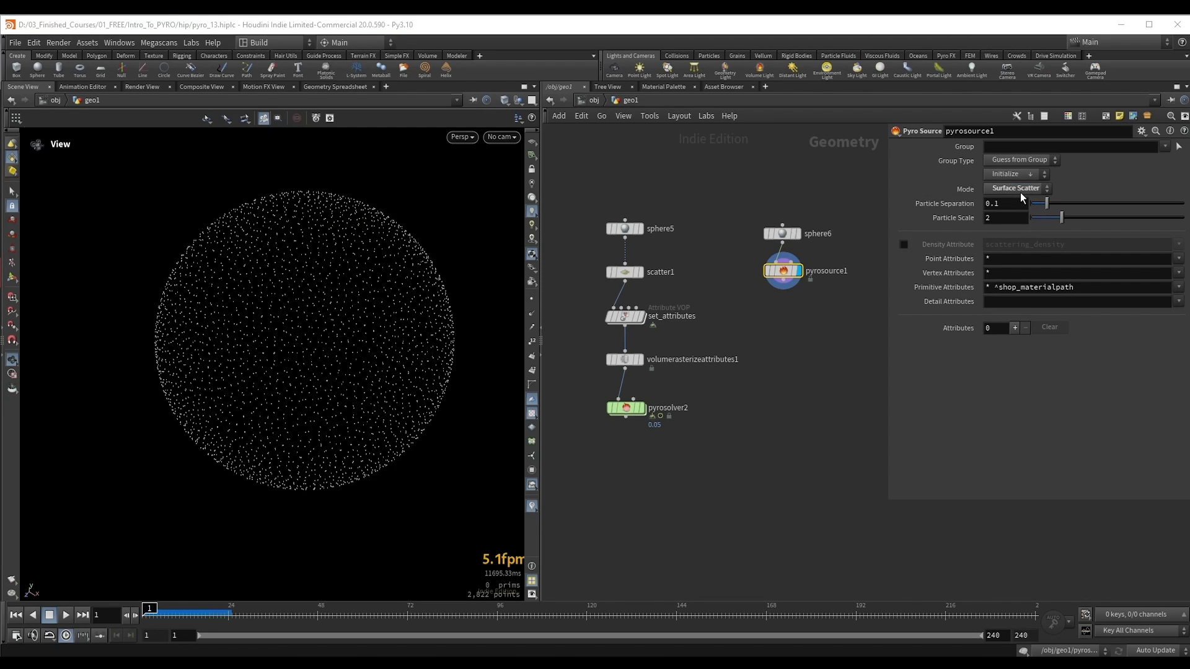
pyautogui.moveTo(815, 302); pyautogui.dragTo(833, 315, button='middle')
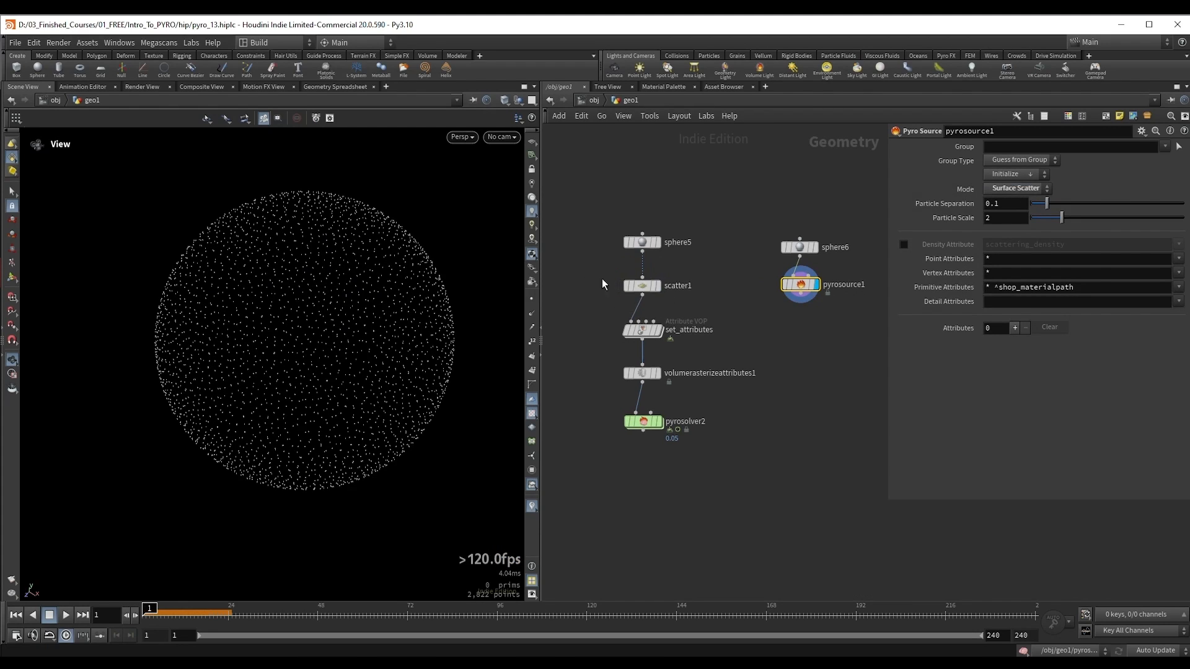
pyautogui.click(656, 285)
pyautogui.moveTo(1101, 207)
pyautogui.mouseDown()
pyautogui.moveTo(1128, 206)
pyautogui.moveTo(1118, 207)
pyautogui.mouseUp()
pyautogui.click(813, 285)
pyautogui.moveTo(321, 295); pyautogui.dragTo(315, 299)
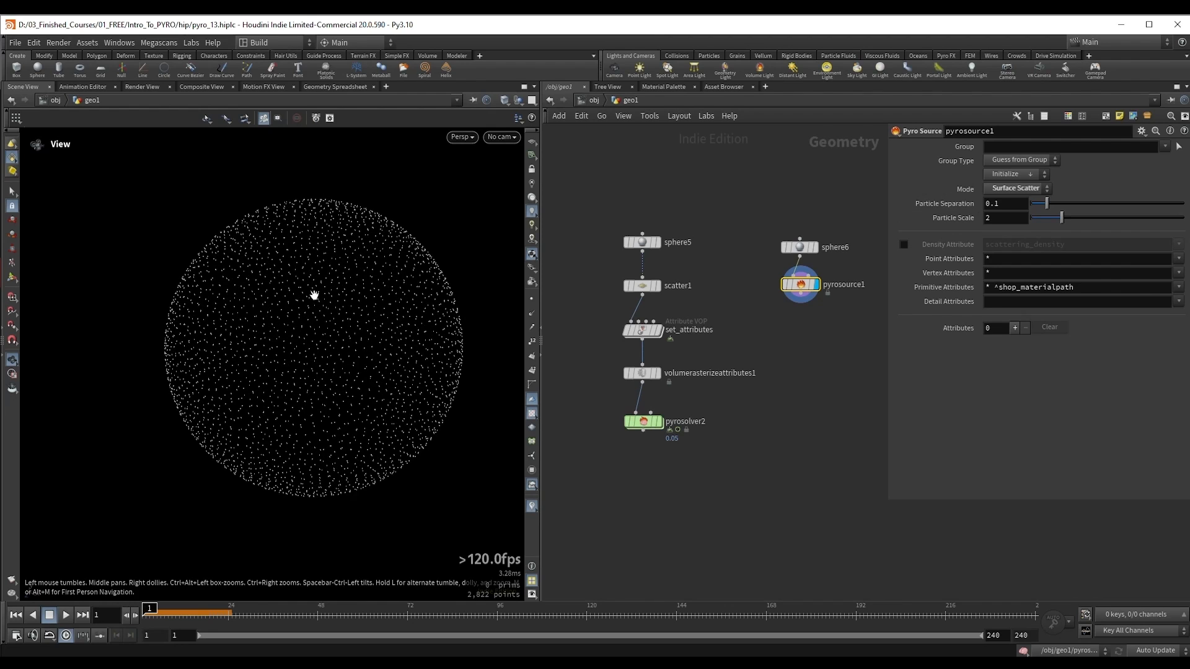
# Step: Set pyrosource1's Particle Separation to 0.049 and display viewport particles as Lit Spheres
pyautogui.moveTo(1047, 205); pyautogui.dragTo(1040, 205)
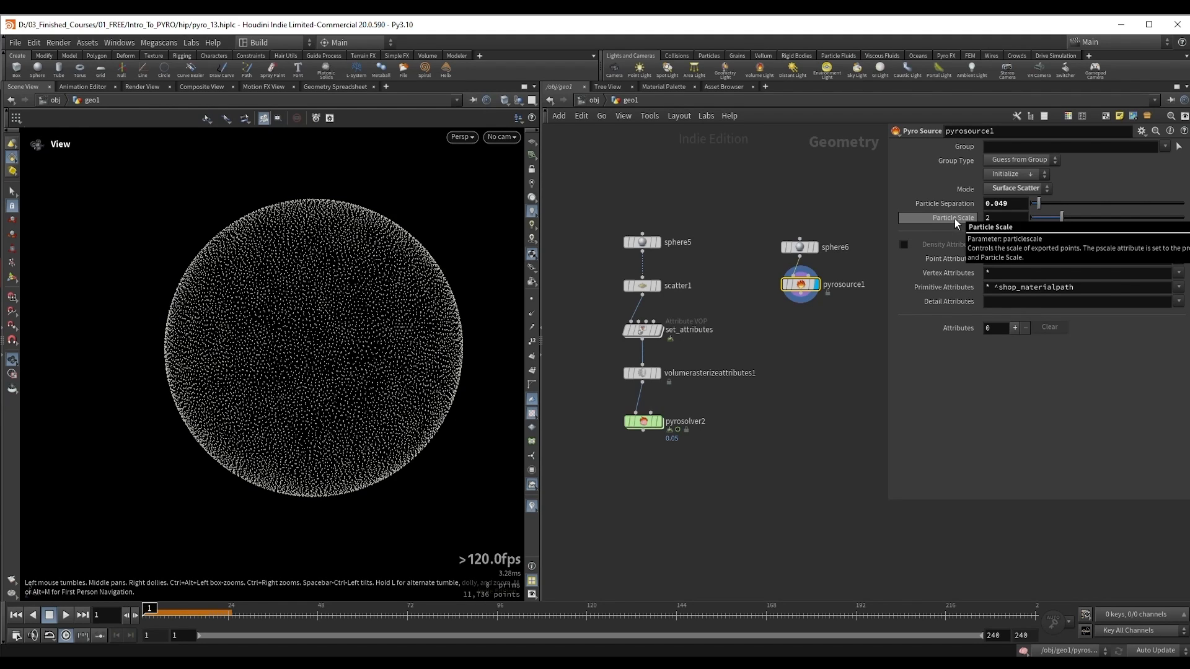
pyautogui.click(1018, 216)
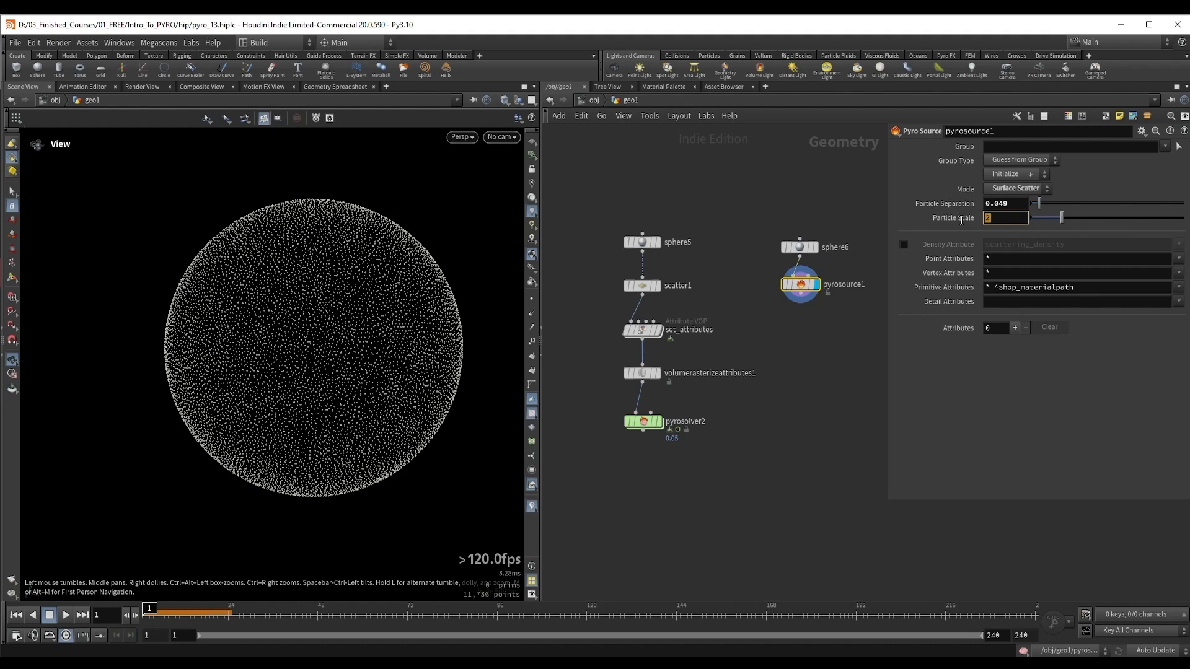
pyautogui.click(966, 364)
pyautogui.click(532, 256)
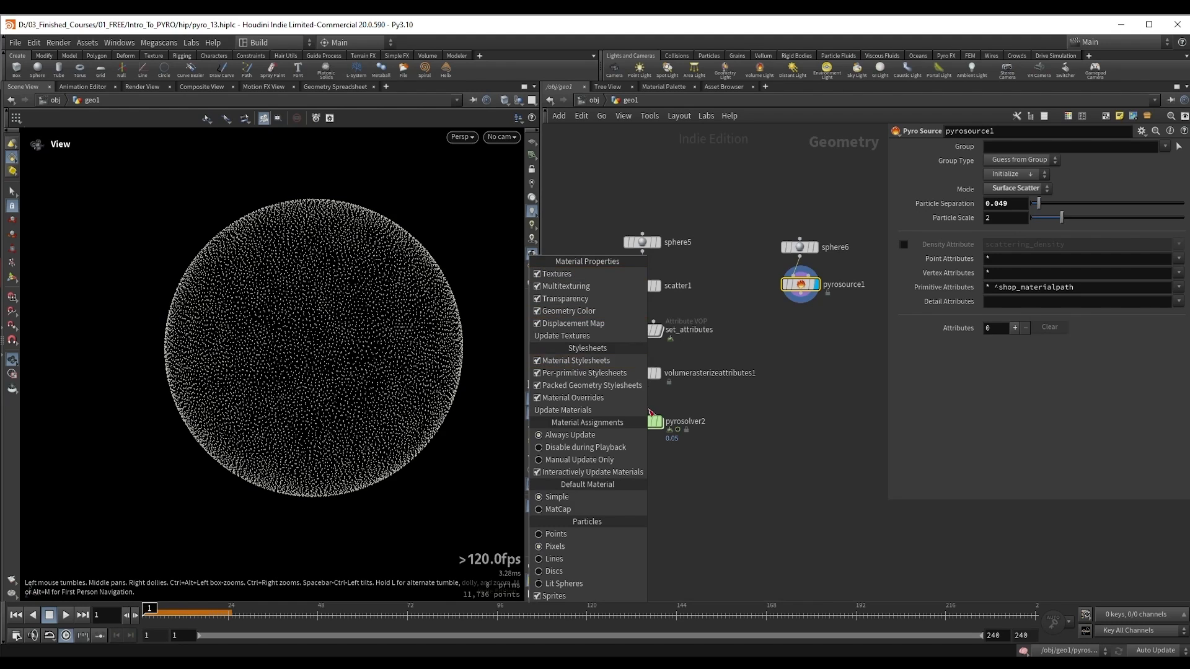
pyautogui.click(580, 583)
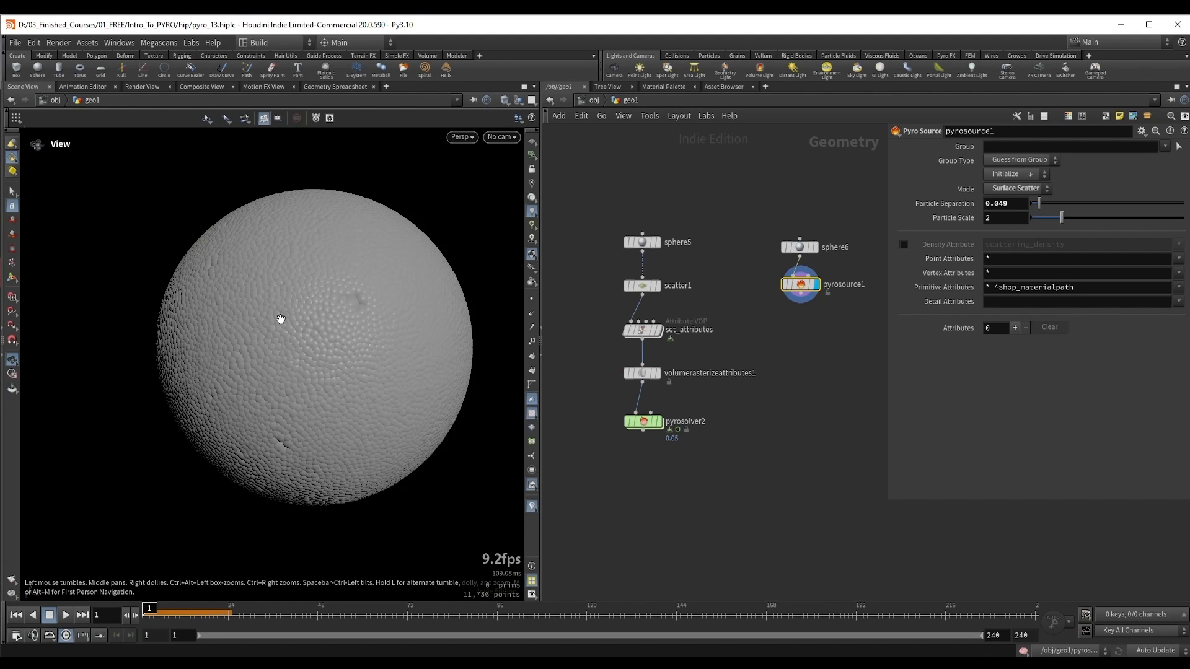
pyautogui.scroll(3, 291, 307)
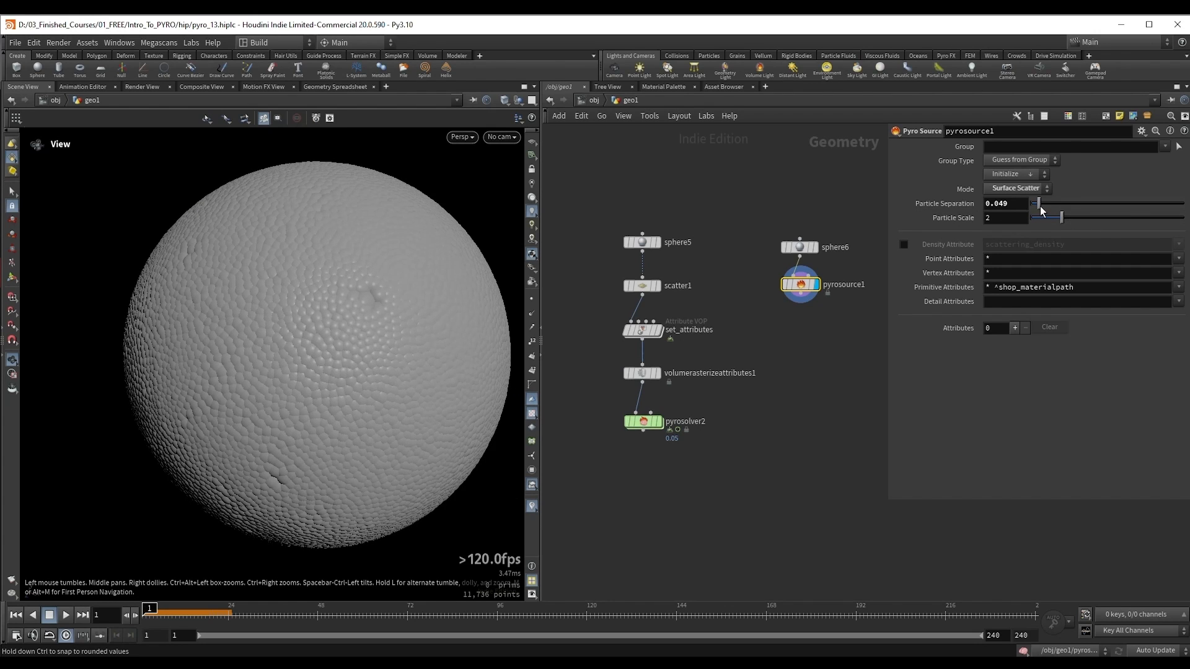
# Step: Set pyrosource1's Particle Separation to 0.131 and scatter1's Force Total Count to 1207
pyautogui.moveTo(1040, 205); pyautogui.dragTo(1051, 211)
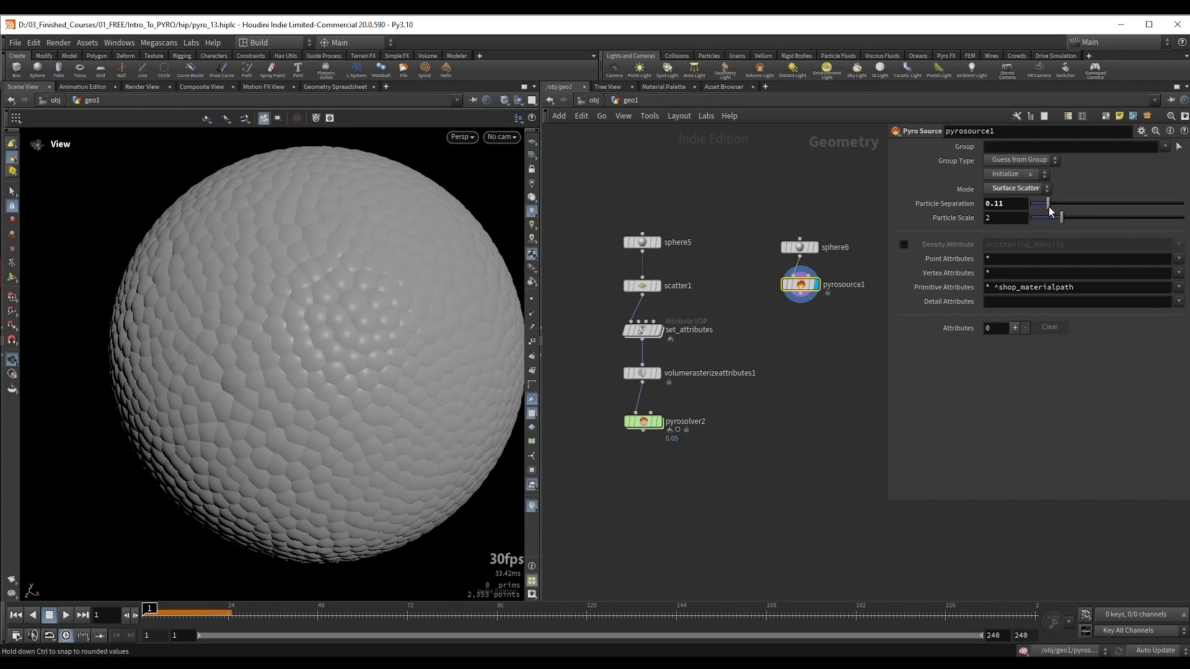
pyautogui.moveTo(1051, 211); pyautogui.dragTo(1053, 211)
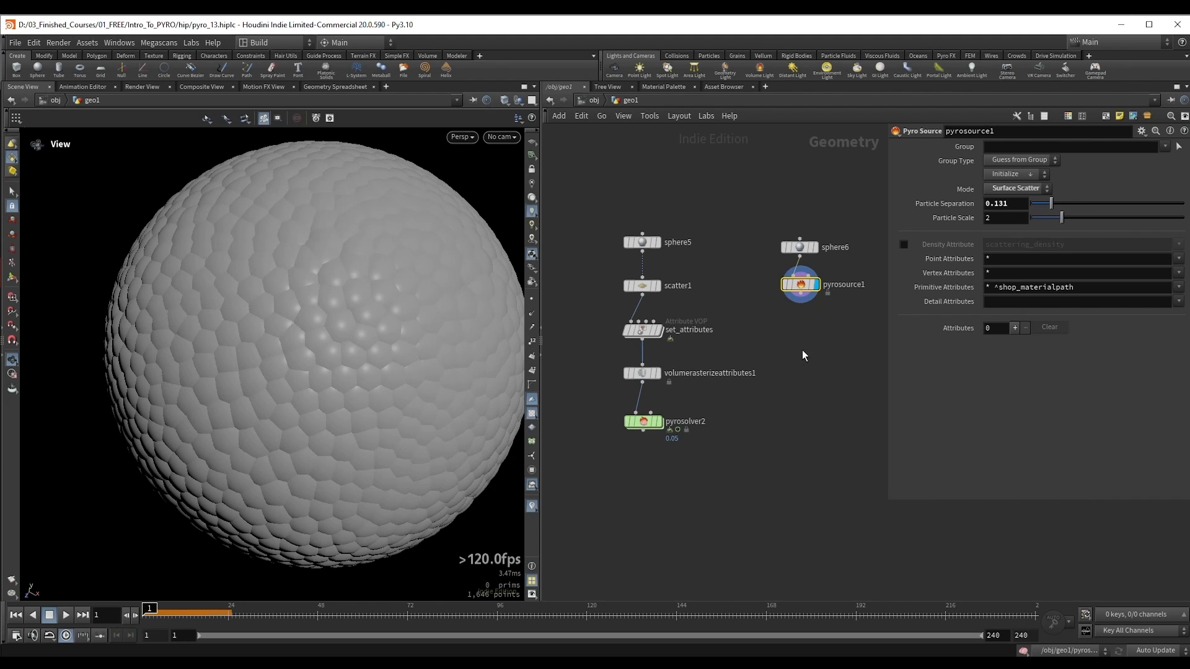
pyautogui.click(657, 285)
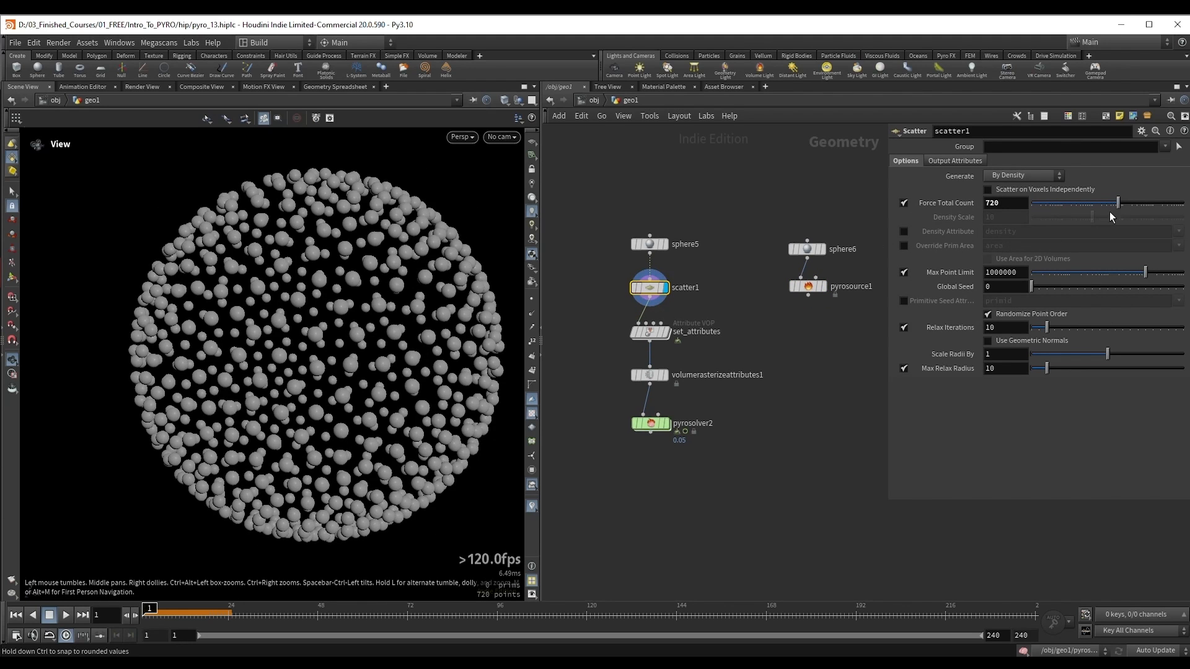
pyautogui.moveTo(1118, 209); pyautogui.dragTo(1126, 212)
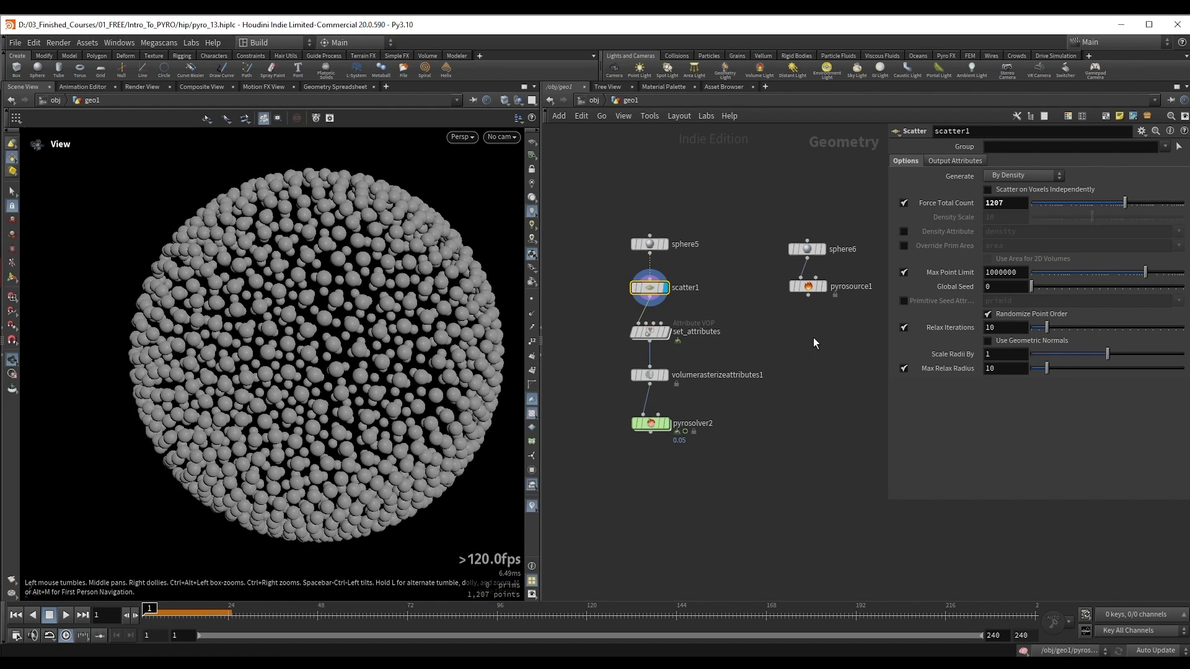
# Step: Display pyrosource1 and set its Particle Separation to 0.065
pyautogui.moveTo(843, 333); pyautogui.dragTo(816, 335, button='middle')
pyautogui.moveTo(749, 288); pyautogui.dragTo(748, 291)
pyautogui.press('r')
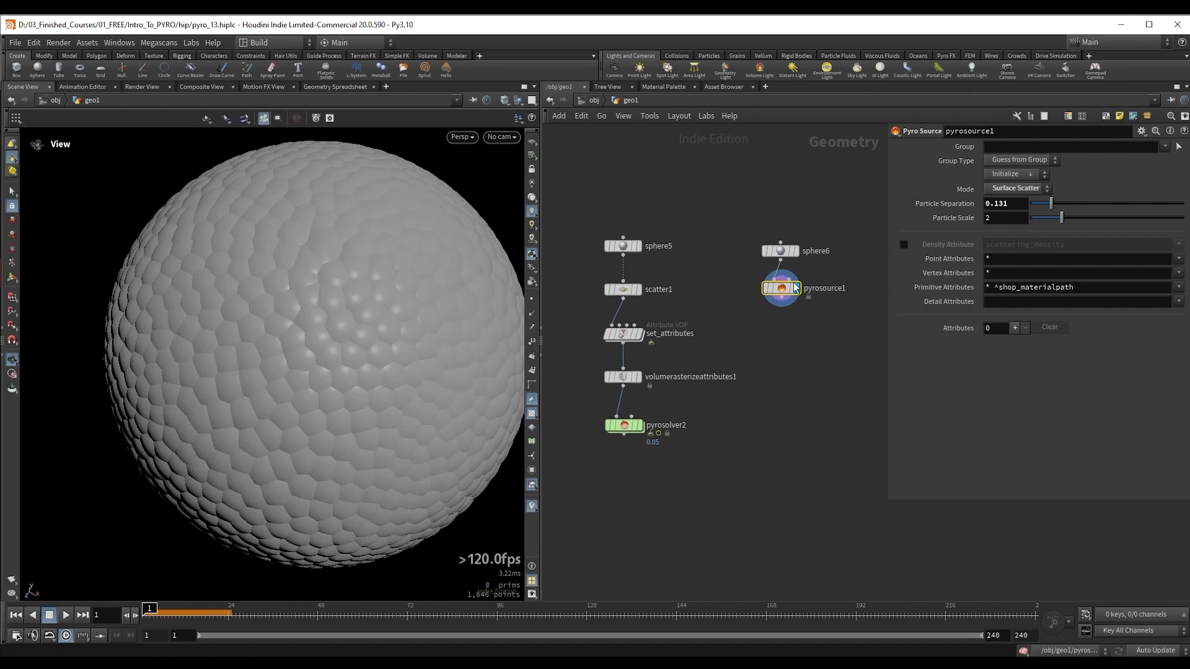
pyautogui.moveTo(1057, 202); pyautogui.dragTo(1042, 210)
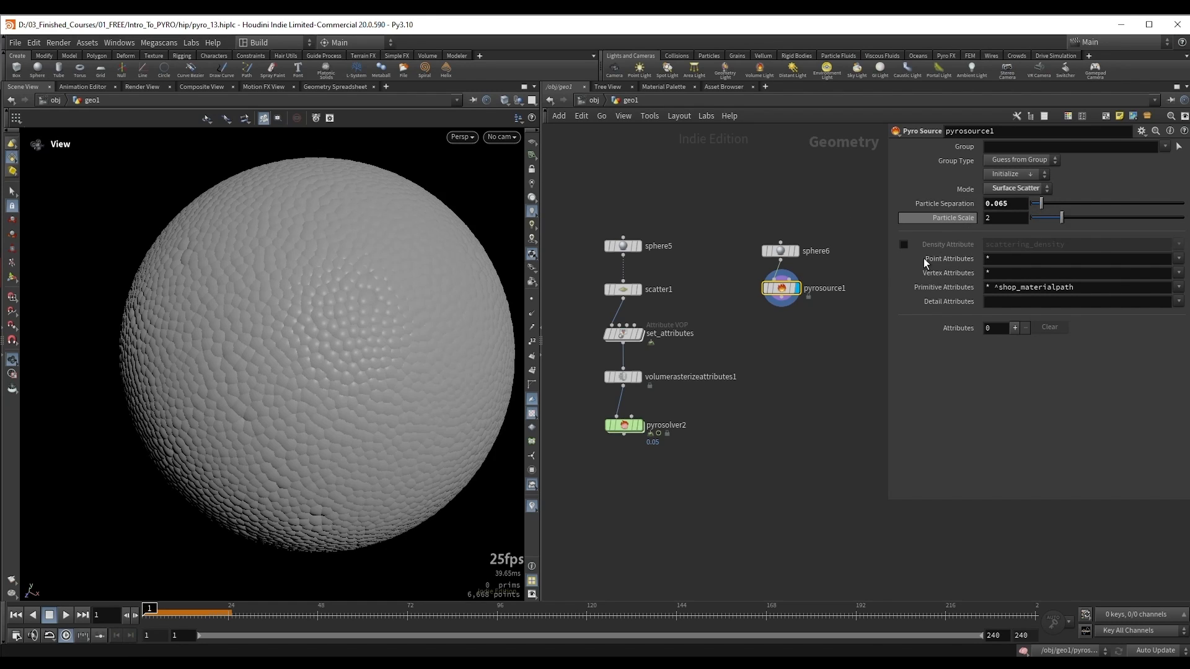
# Step: Link pyrosource1's Particle Separation to pyrosolver2's Voxel Size with a relative reference
pyautogui.moveTo(700, 468); pyautogui.dragTo(596, 411)
pyautogui.press('r')
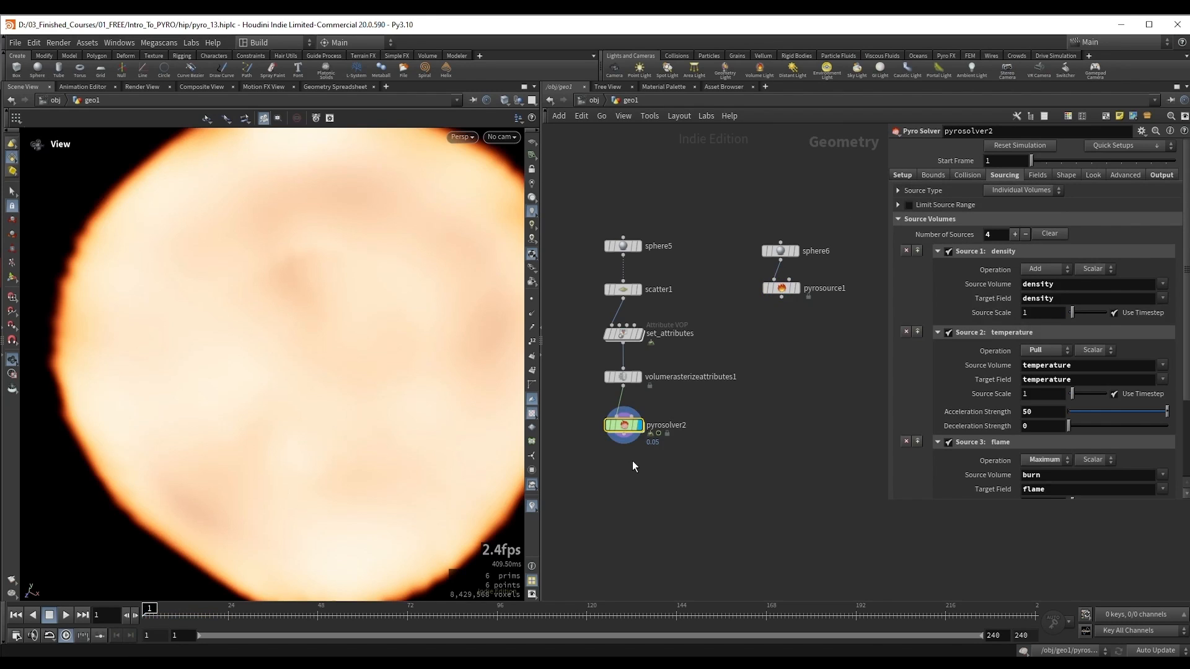
pyautogui.click(902, 175)
pyautogui.rightClick(950, 207)
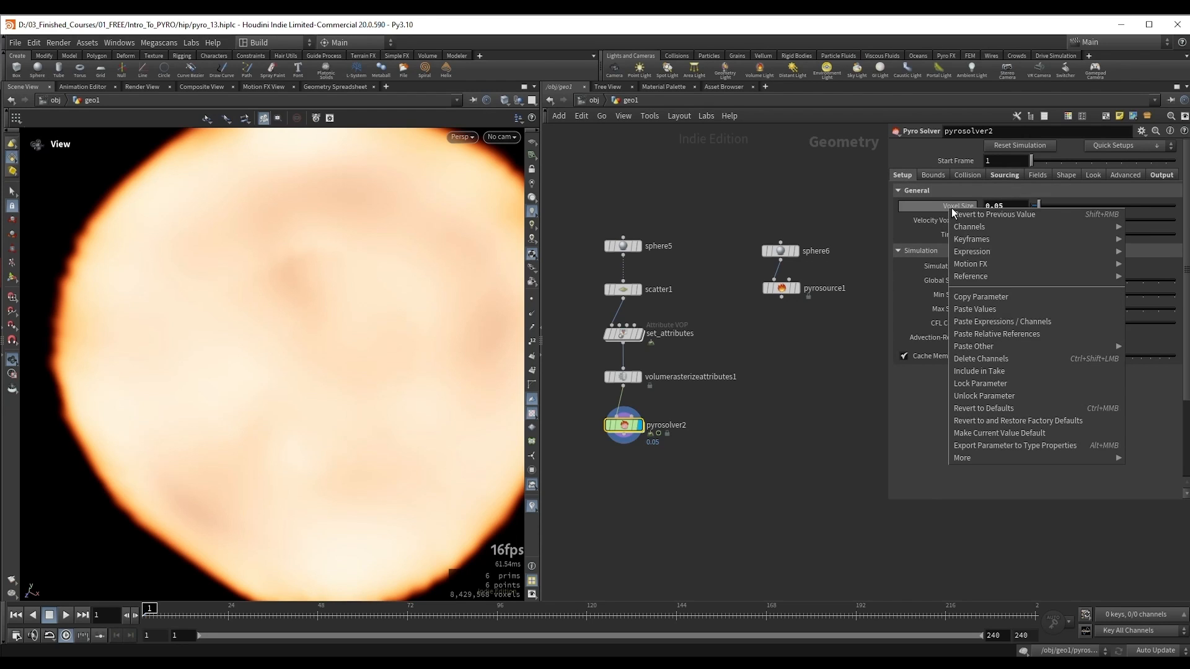
pyautogui.click(992, 293)
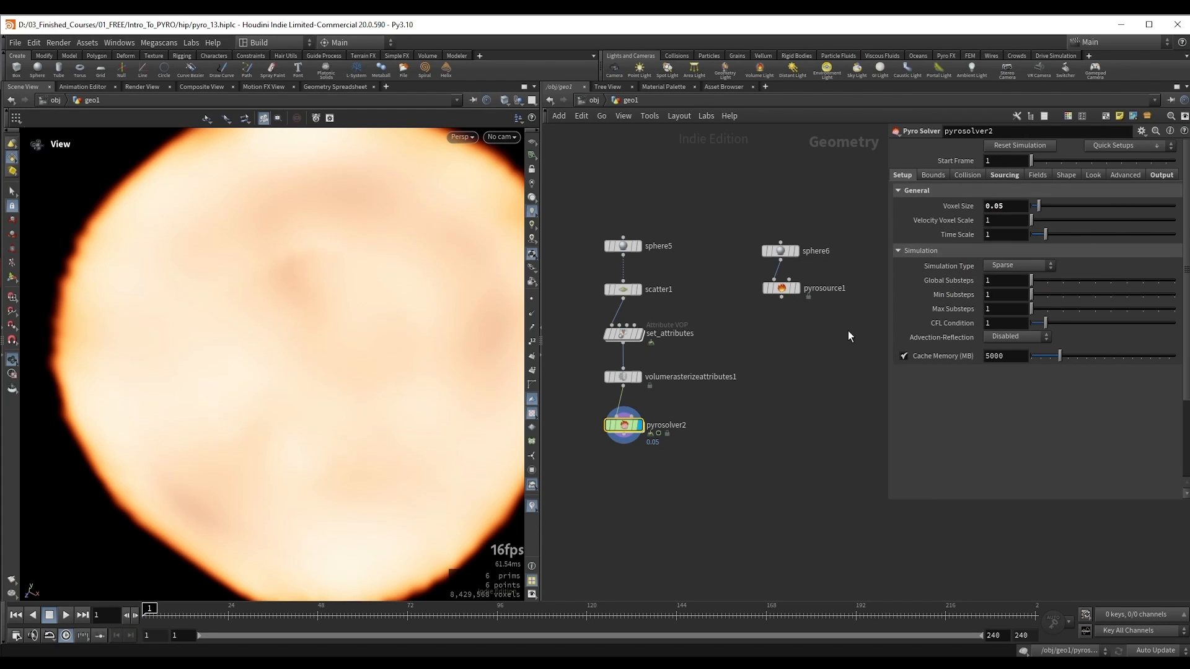
pyautogui.moveTo(848, 330); pyautogui.dragTo(743, 287)
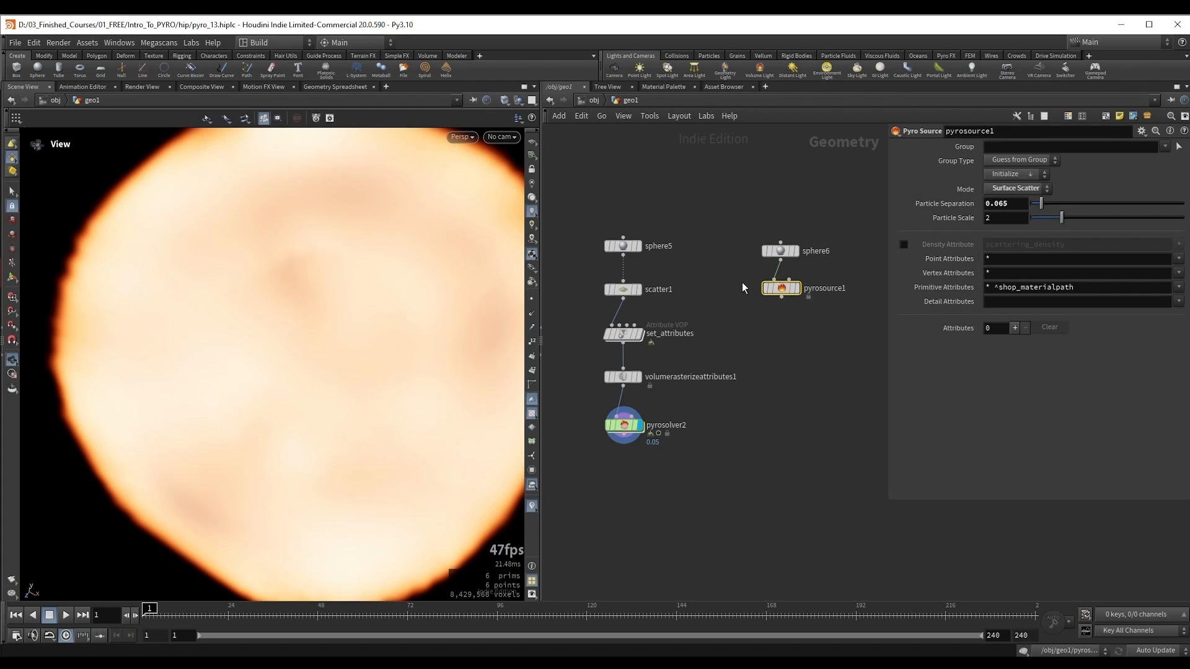
pyautogui.rightClick(929, 203)
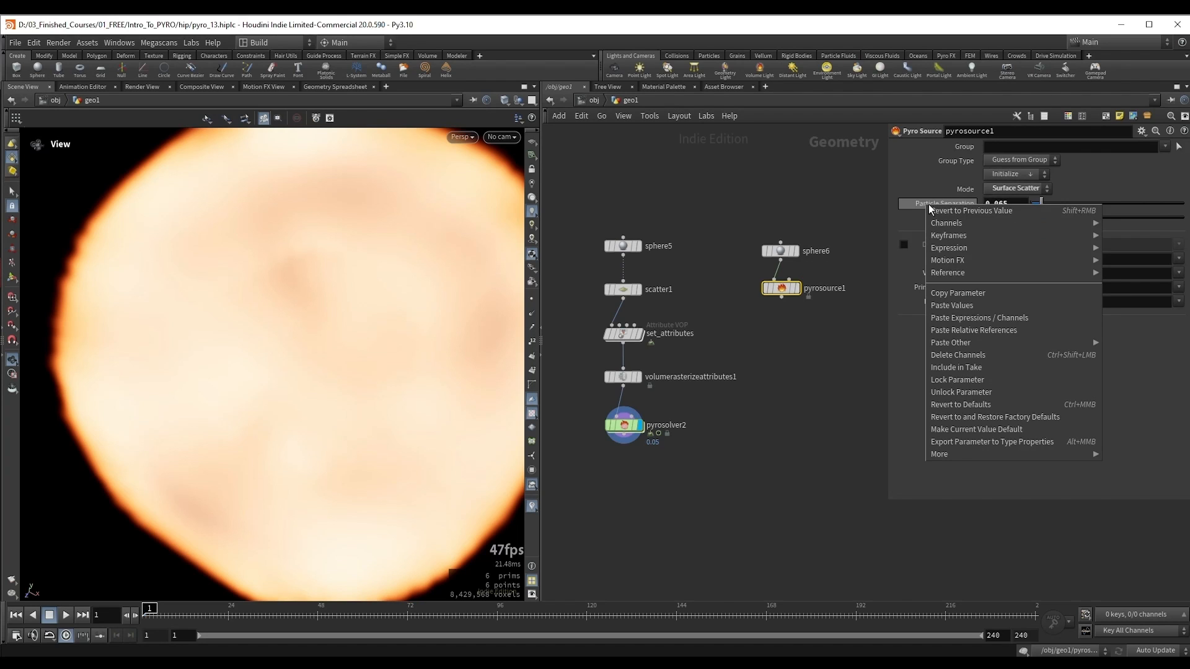
pyautogui.click(983, 330)
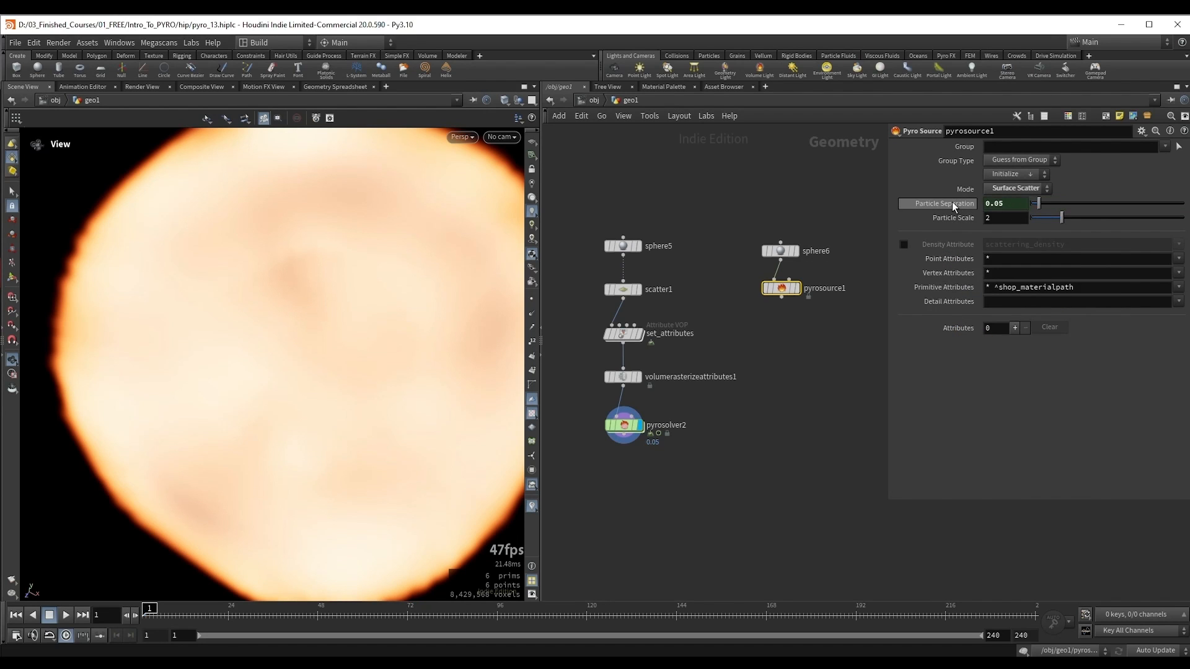
# Step: Connect pyrosource1 to set_attributes in place of scatter1 and align the sphere6 branch above it, moving the sphere5 and scatter1 nodes aside
pyautogui.moveTo(779, 302); pyautogui.dragTo(610, 326)
pyautogui.moveTo(570, 310); pyautogui.dragTo(592, 322, button='middle')
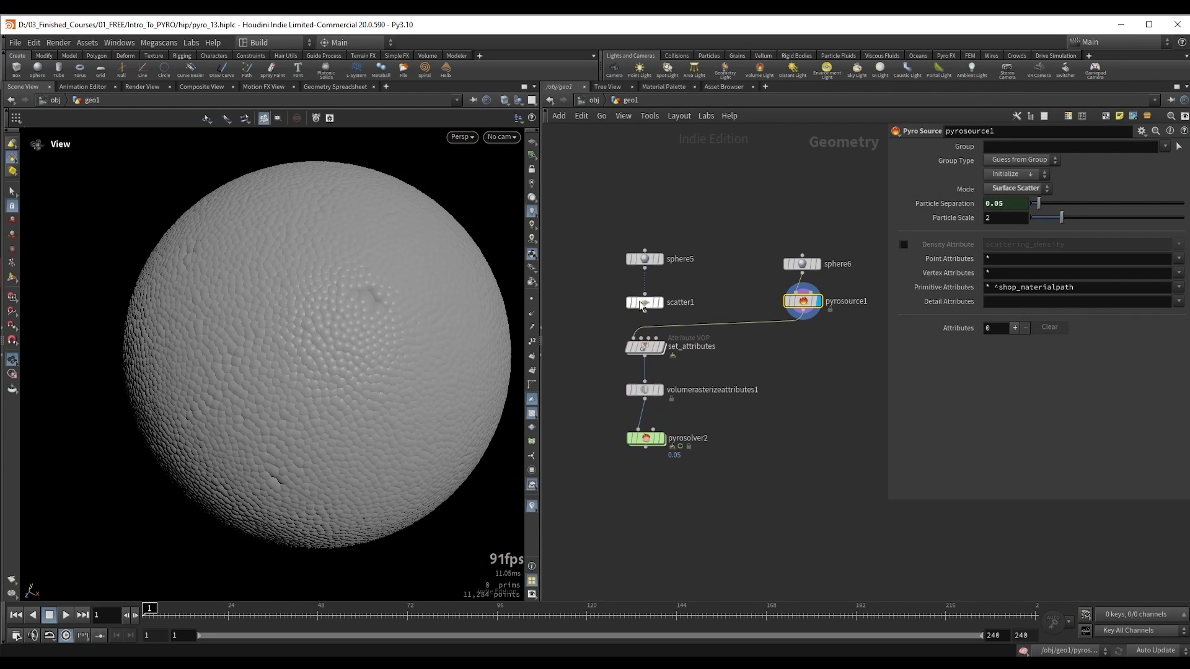
pyautogui.keyDown('shift'); pyautogui.moveTo(640, 296); pyautogui.dragTo(597, 266); pyautogui.keyUp('shift')
pyautogui.keyDown('shift'); pyautogui.moveTo(800, 301); pyautogui.dragTo(659, 306); pyautogui.keyUp('shift')
pyautogui.keyDown('shift'); pyautogui.moveTo(598, 267); pyautogui.dragTo(589, 210); pyautogui.keyUp('shift')
pyautogui.keyDown('shift'); pyautogui.moveTo(661, 305); pyautogui.dragTo(649, 300); pyautogui.keyUp('shift')
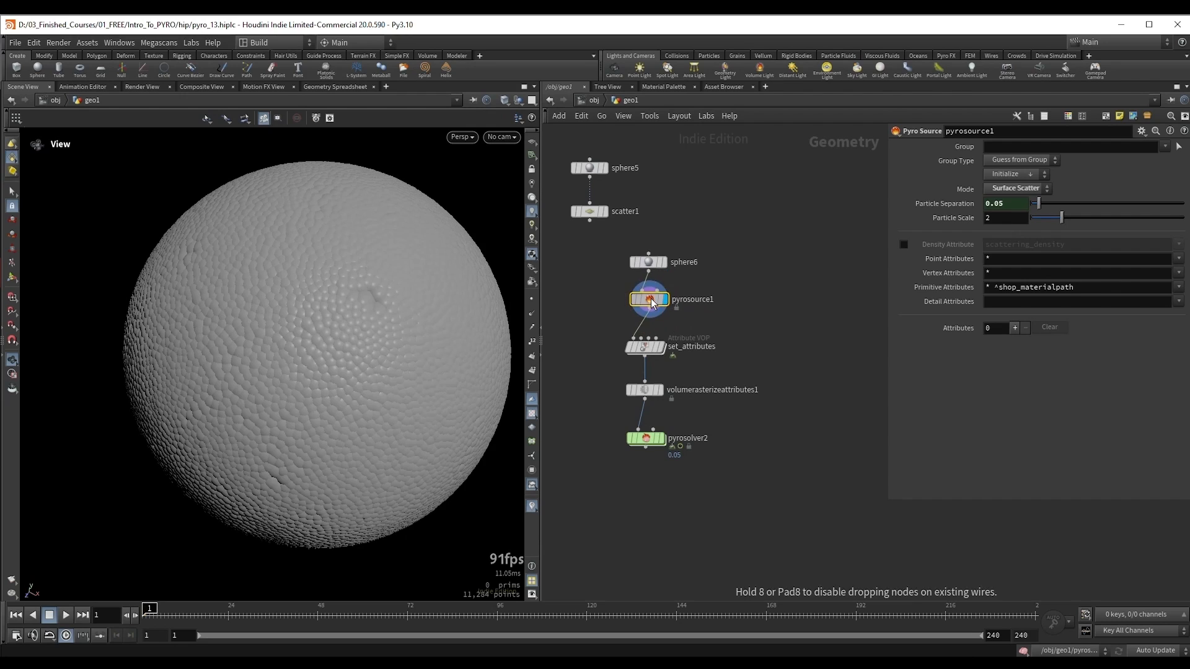
# Step: Inspect the outputs of pyrosolver2, volumerasterizeattributes1 and pyrosource1 with the new source connected
pyautogui.click(661, 438)
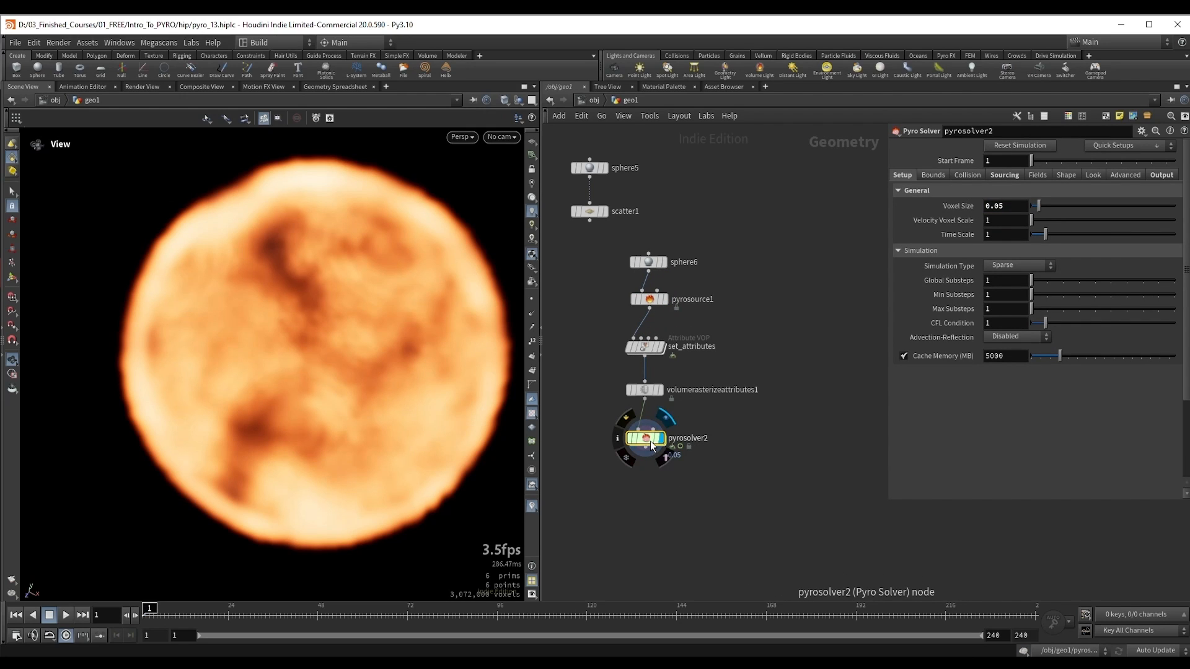
pyautogui.moveTo(678, 407); pyautogui.dragTo(679, 408)
pyautogui.press('r')
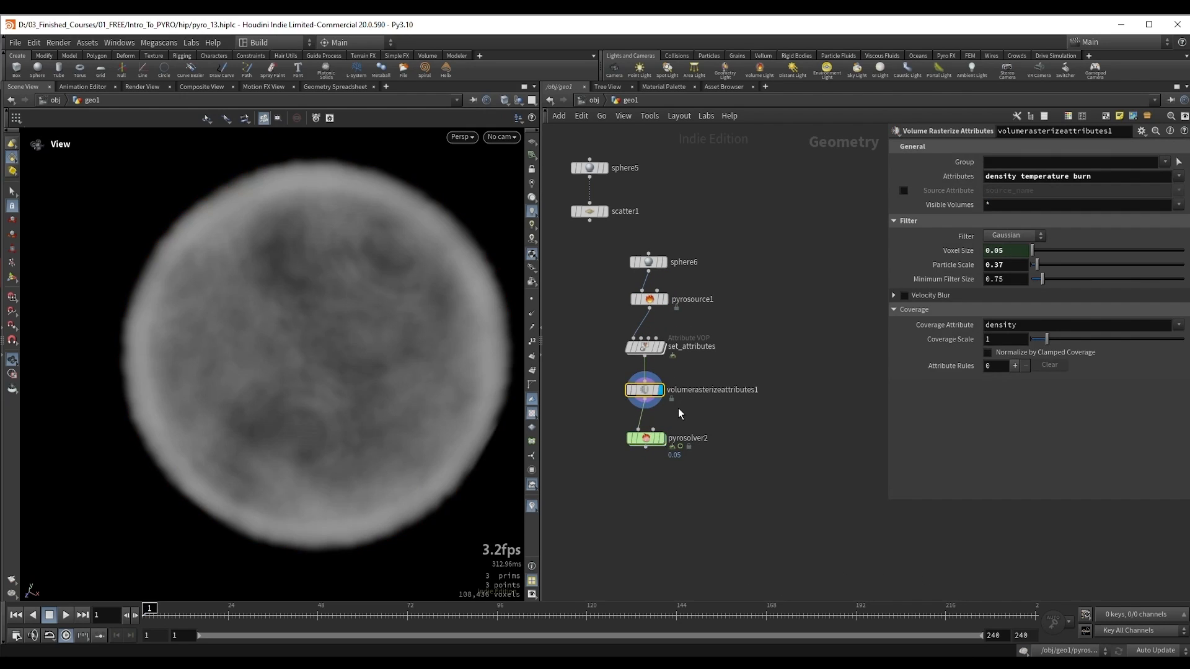
pyautogui.click(648, 300)
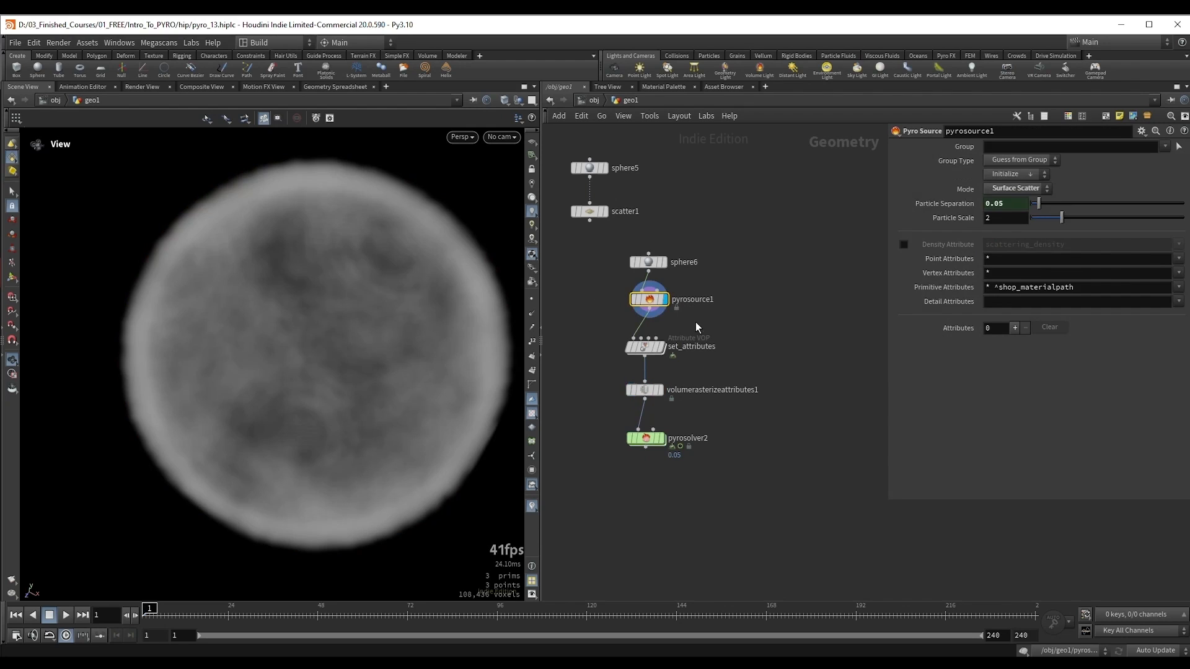
pyautogui.press('r')
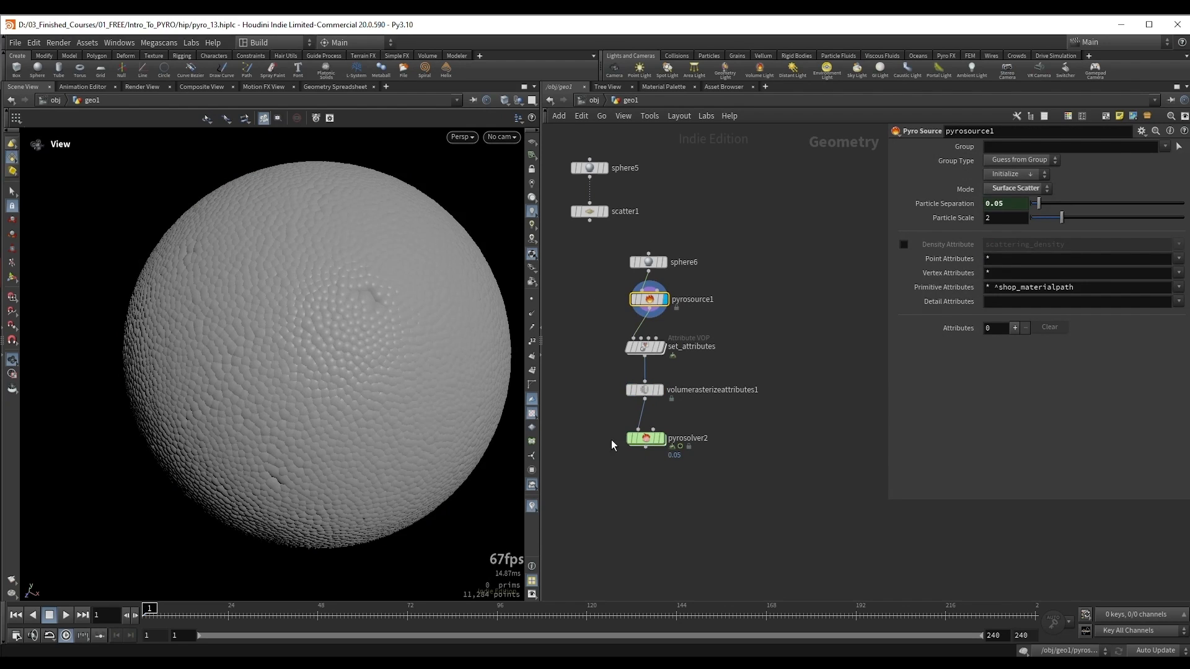
# Step: Display pyrosolver2 and set its Voxel Size to 0.02
pyautogui.click(644, 438)
pyautogui.press('r')
pyautogui.click(1023, 205)
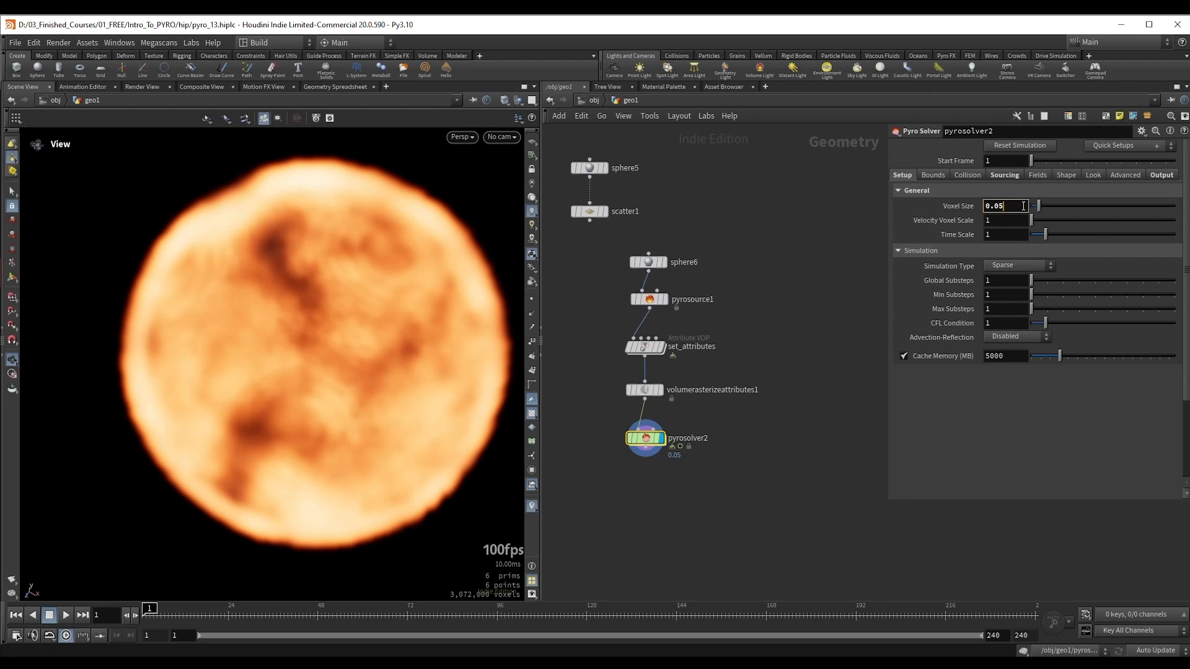
pyautogui.scroll(-2, 1023, 206)
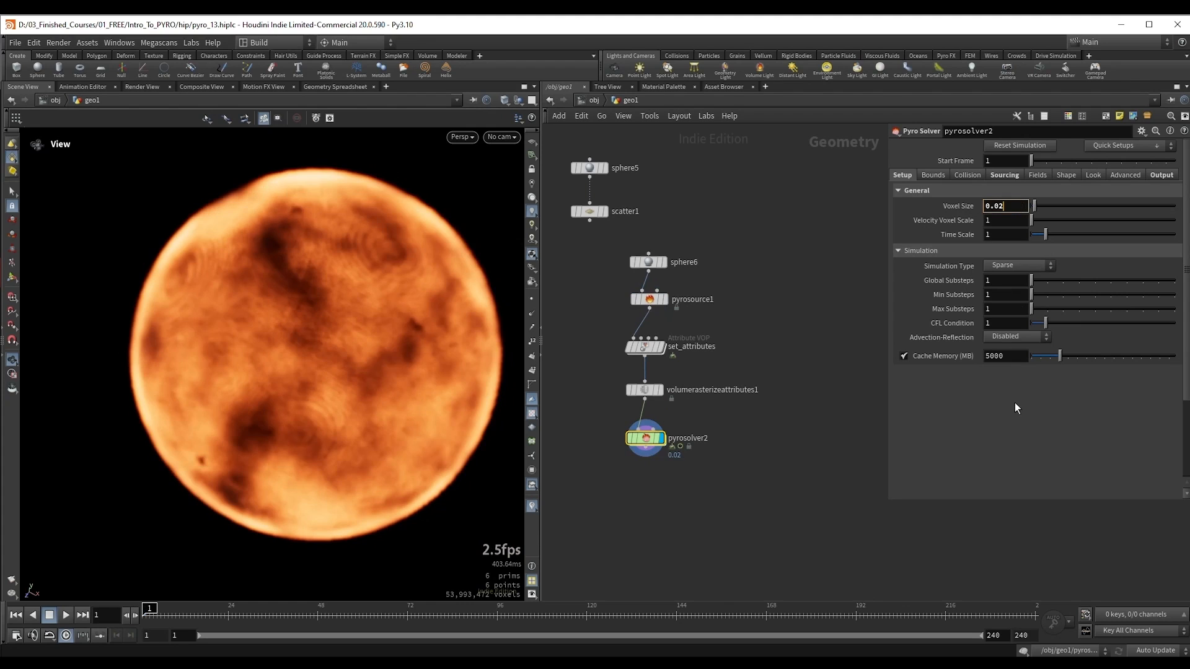
# Step: Check how volumerasterizeattributes1 and pyrosource1 respond to the solver's smaller voxel size
pyautogui.click(644, 389)
pyautogui.press('r')
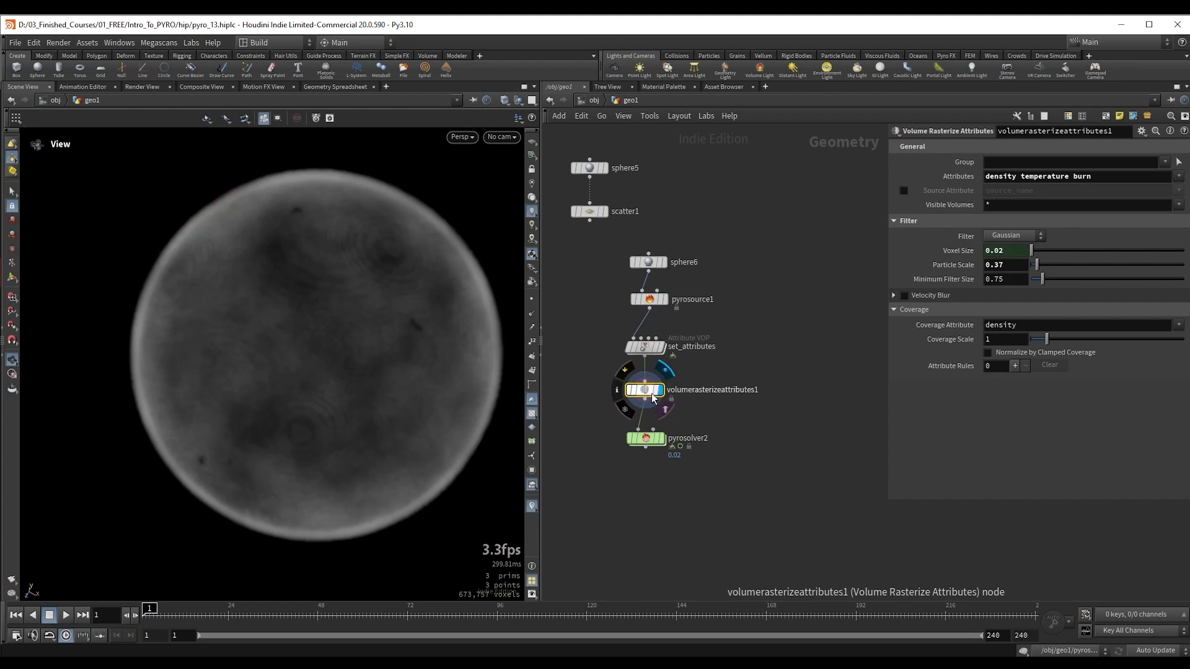
pyautogui.click(665, 300)
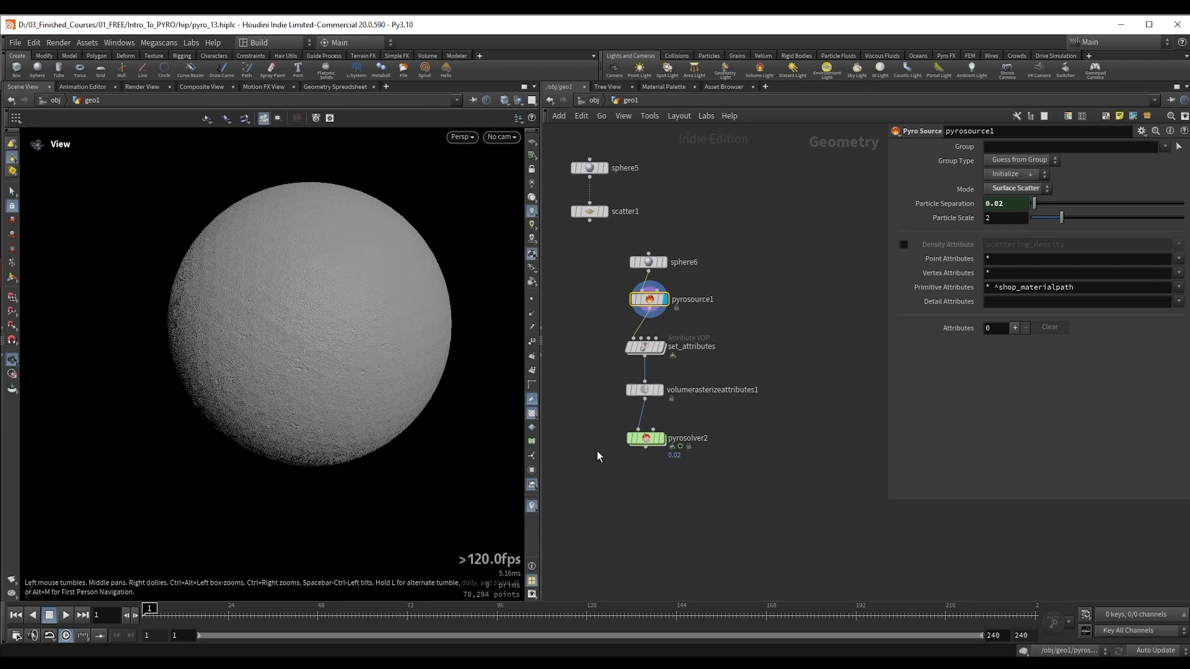
# Step: Set pyrosolver2's Voxel Size to 0.06 and play the simulation to frame 18
pyautogui.click(660, 438)
pyautogui.moveTo(316, 336); pyautogui.dragTo(308, 335, button='right')
pyautogui.moveTo(308, 335); pyautogui.dragTo(311, 365, button='middle')
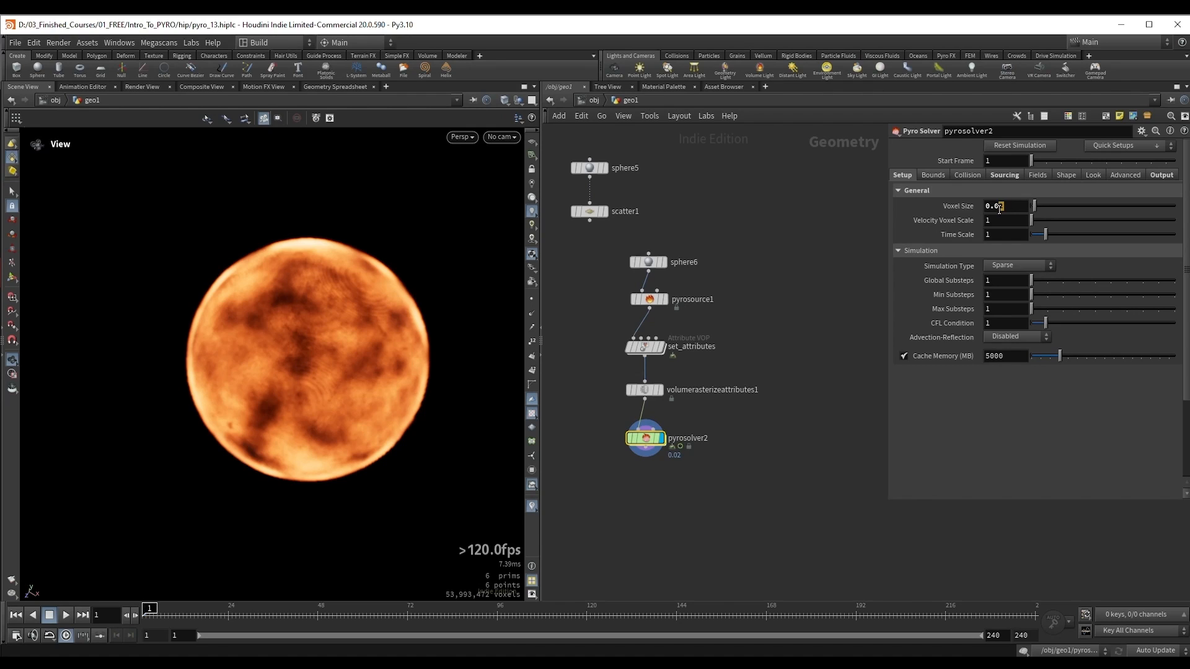
pyautogui.write('6')
pyautogui.press('Return')
pyautogui.moveTo(333, 287); pyautogui.dragTo(330, 325, button='right')
pyautogui.moveTo(330, 324); pyautogui.dragTo(324, 343, button='middle')
pyautogui.press('Up')
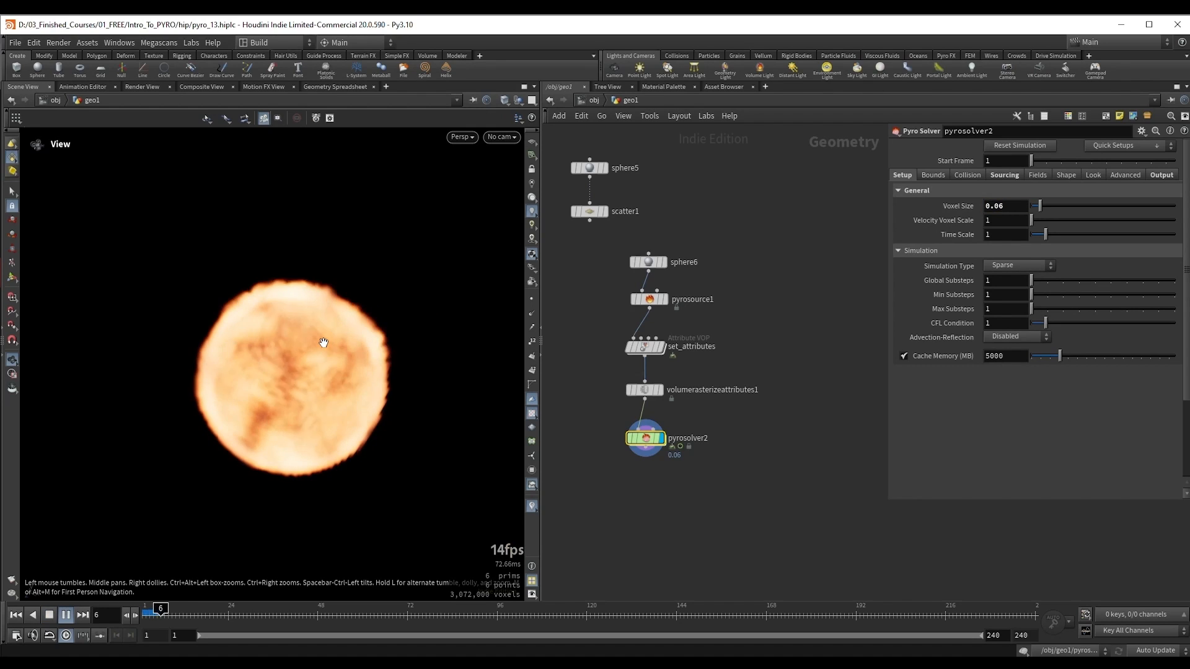
pyautogui.press('Up')
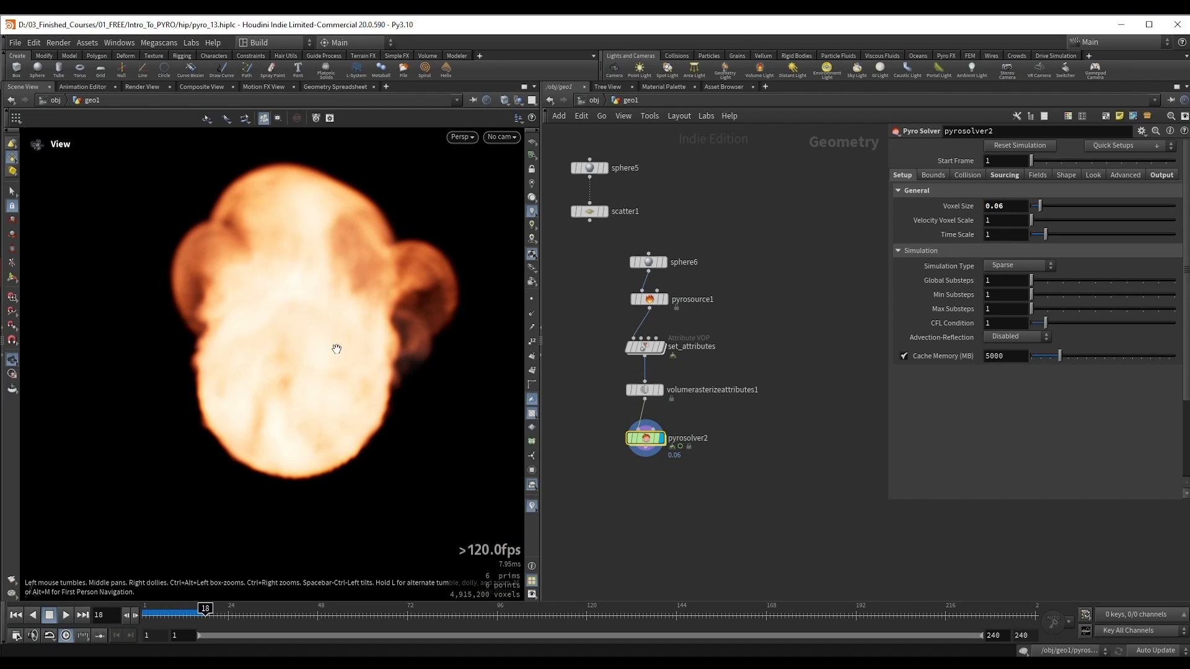
# Step: Set pyrosolver2's Voxel Size to 0.02 and replay the simulation from the first frame
pyautogui.doubleClick(1000, 206)
pyautogui.write('0.02')
pyautogui.press('Return')
pyautogui.hotkey('ctrl', 'Up')
pyautogui.press('Up')
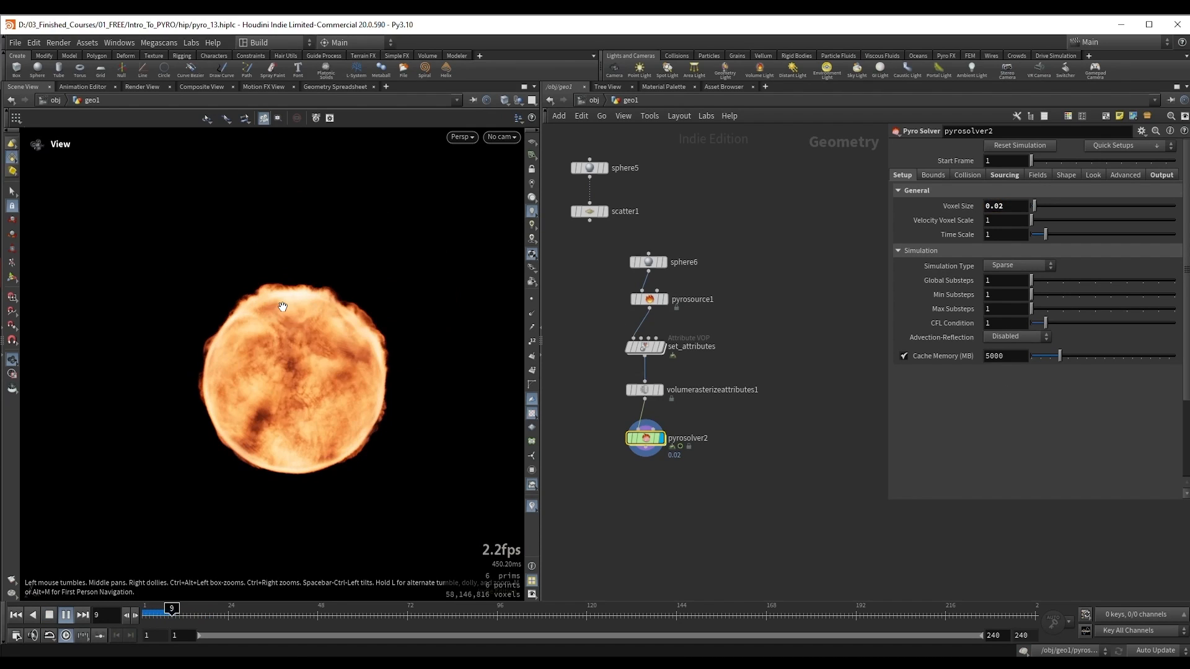
# Step: Stop the simulation at frame 19 and set volumerasterizeattributes1's Particle Scale to 1
pyautogui.press('Up')
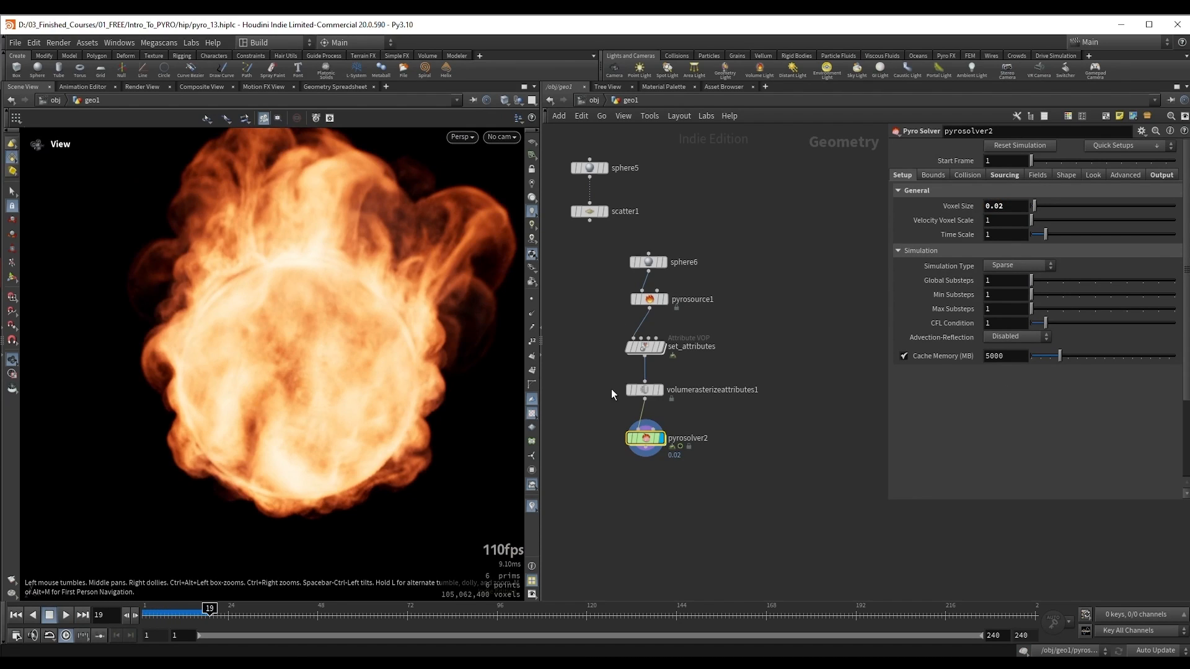
pyautogui.moveTo(596, 378); pyautogui.dragTo(700, 412)
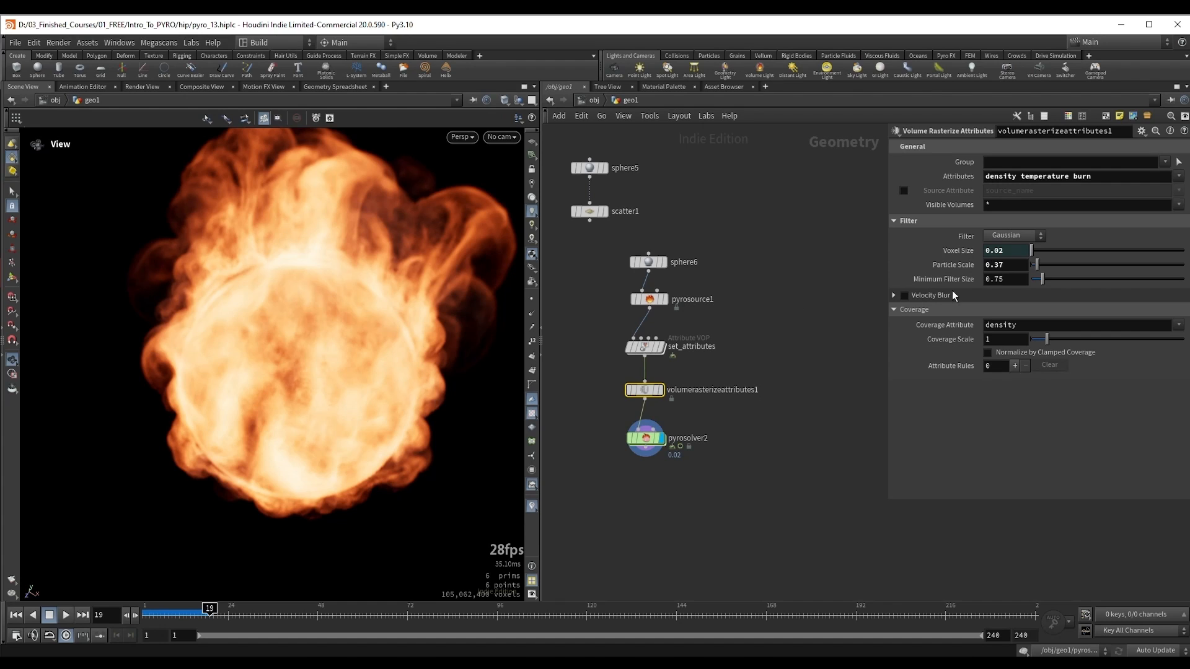
pyautogui.moveTo(1015, 269); pyautogui.dragTo(974, 273)
pyautogui.write('1')
pyautogui.press('Return')
# Step: Set pyrosolver2's Voxel Size to 0.05 at the first frame and check pyrosource1's linked Particle Separation
pyautogui.click(648, 300)
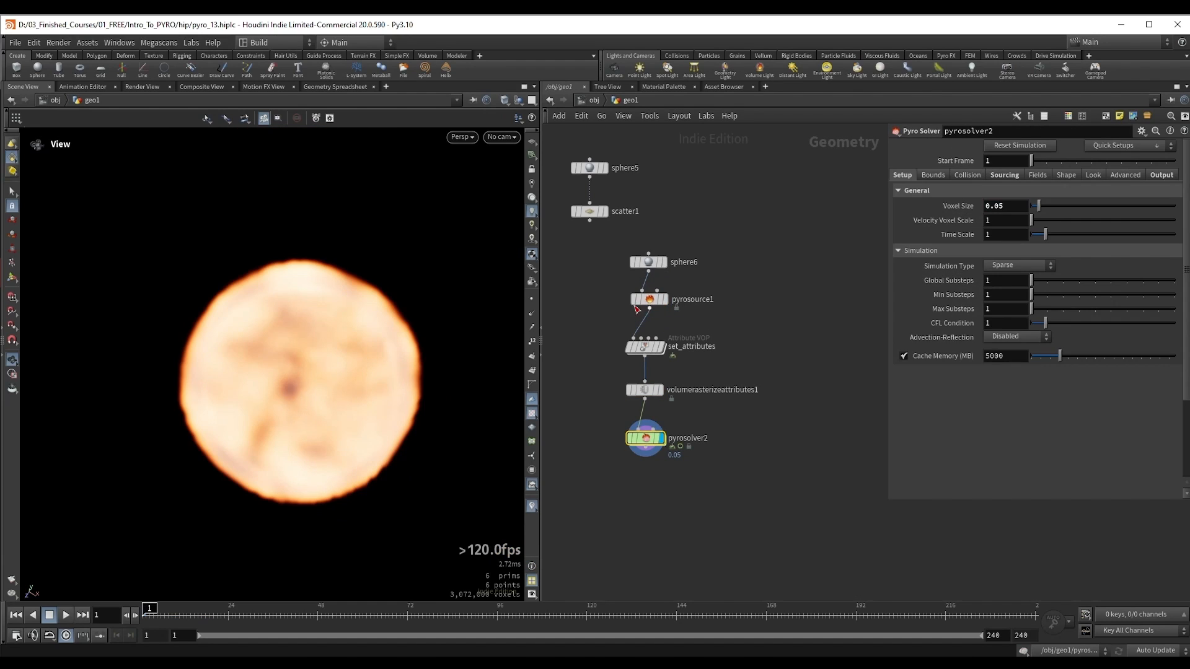
pyautogui.click(648, 300)
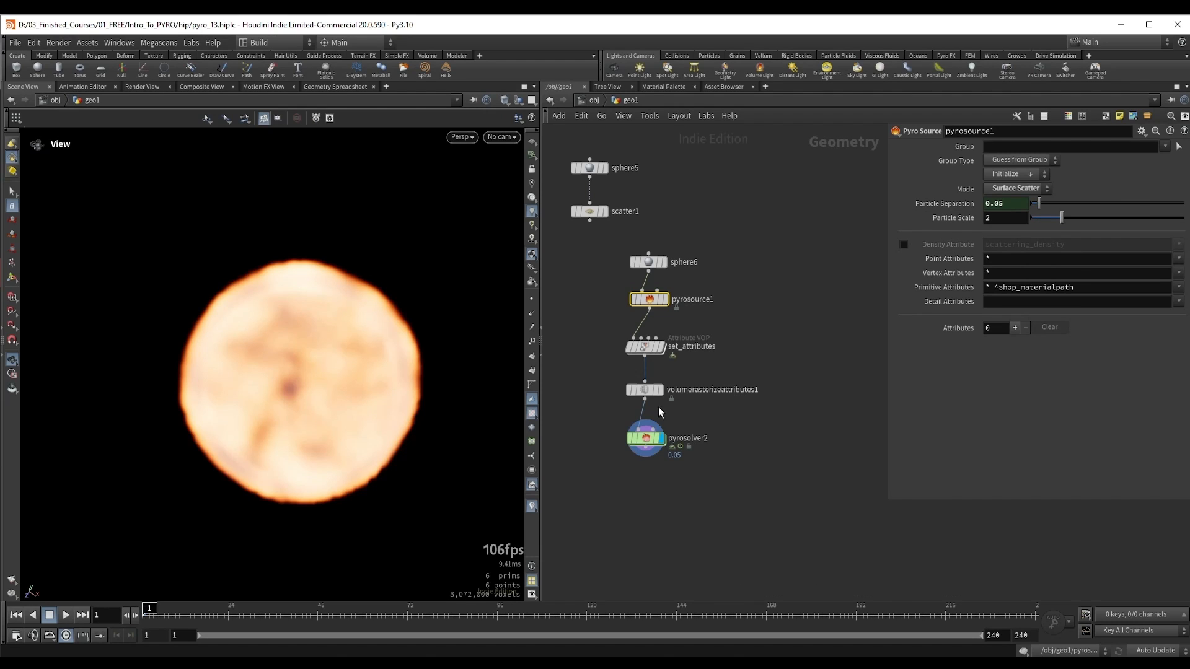
pyautogui.moveTo(677, 460); pyautogui.dragTo(685, 463)
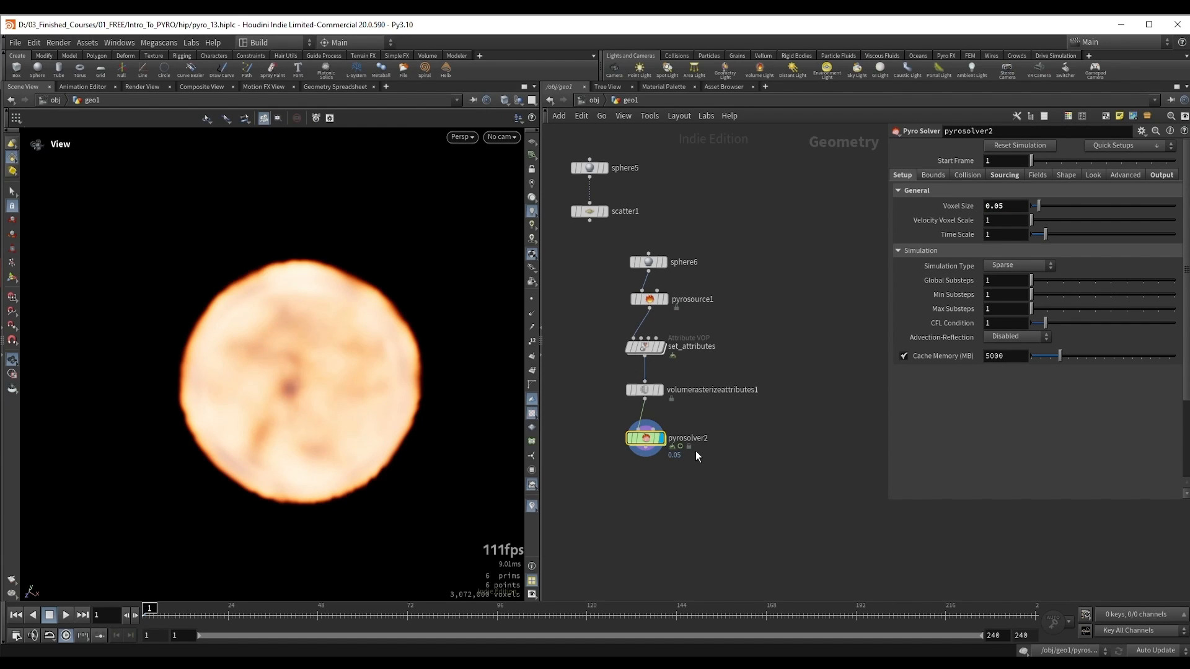
# Step: Move sphere5 and scatter1 beside the pyrosource1 chain and display scatter1's points
pyautogui.moveTo(781, 426); pyautogui.dragTo(820, 425, button='middle')
pyautogui.moveTo(645, 221); pyautogui.dragTo(604, 302)
pyautogui.click(644, 211)
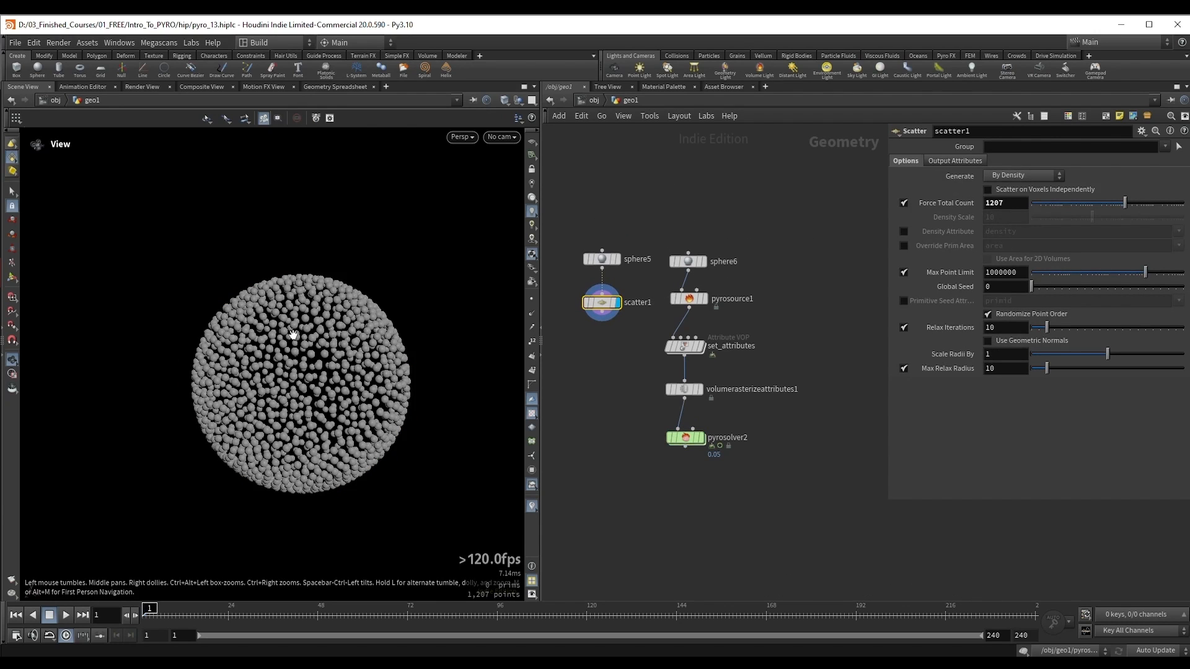
# Step: Raise scatter1's Force Total Count to 8286 and show volumerasterizeattributes1's parameters
pyautogui.moveTo(1125, 205); pyautogui.dragTo(1150, 207)
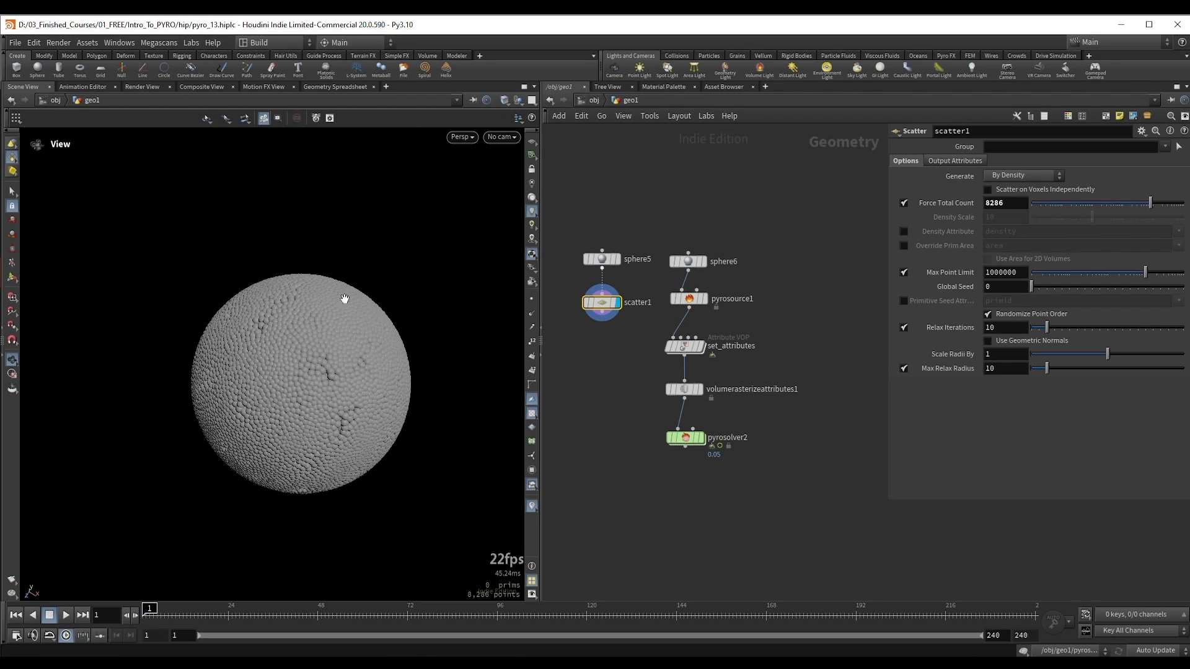
pyautogui.moveTo(271, 384); pyautogui.dragTo(273, 397)
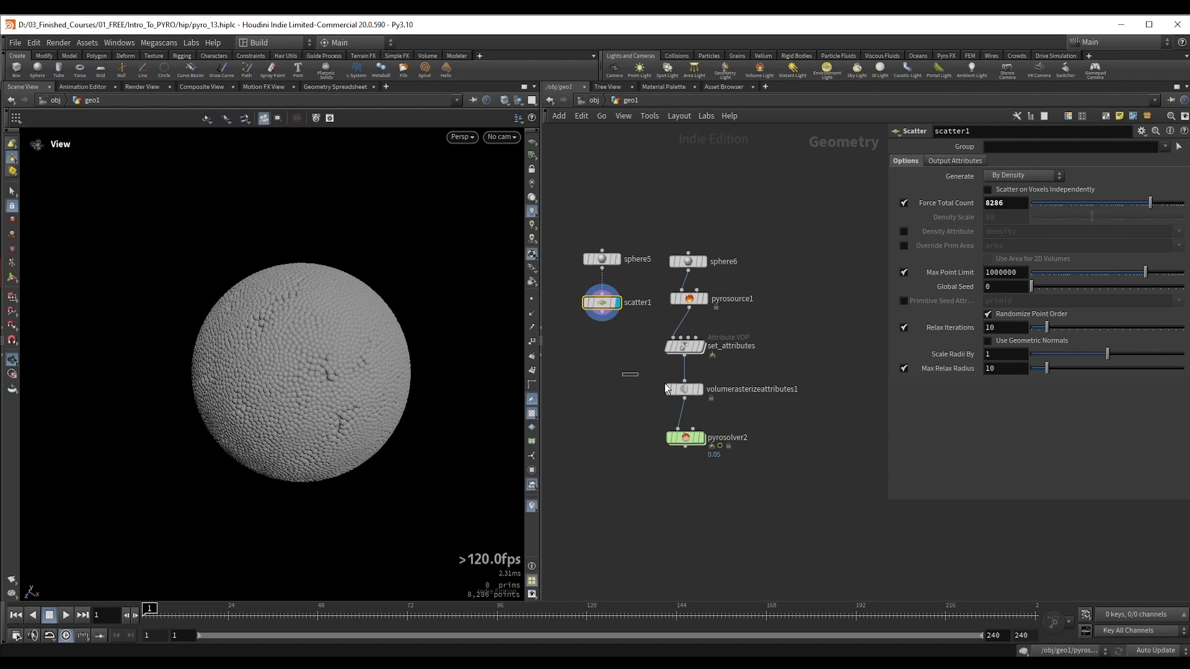
pyautogui.moveTo(666, 389); pyautogui.dragTo(735, 407)
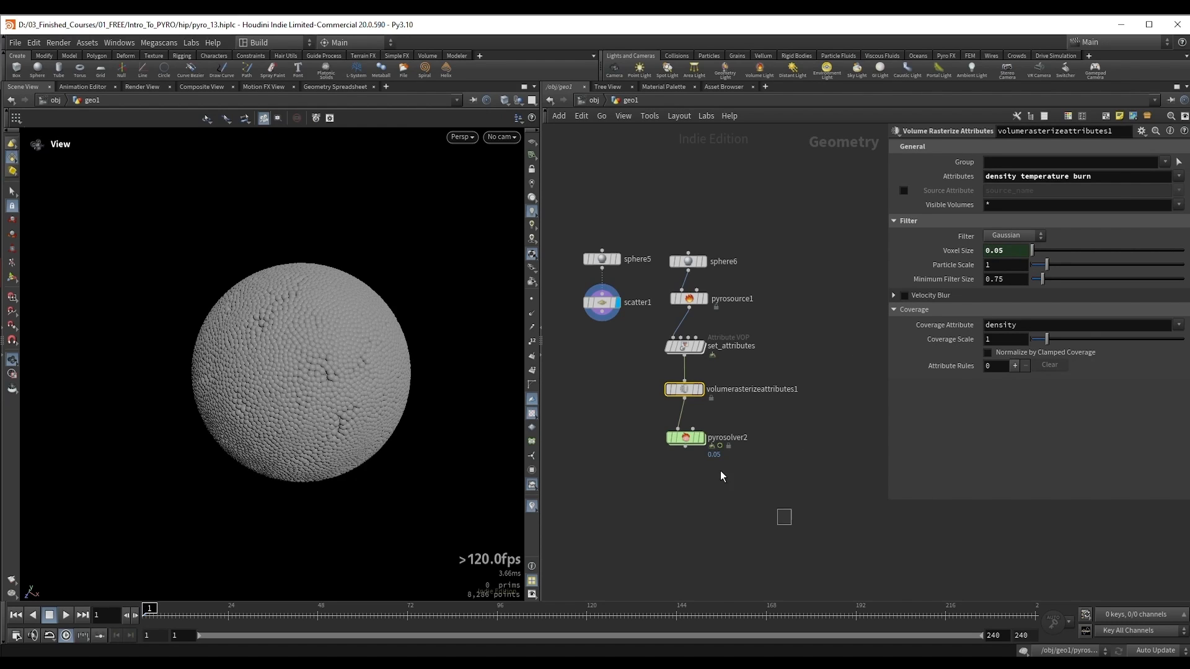
# Step: Display pyrosolver2's result and the scatter1 points in turn to compare the source setups
pyautogui.click(700, 438)
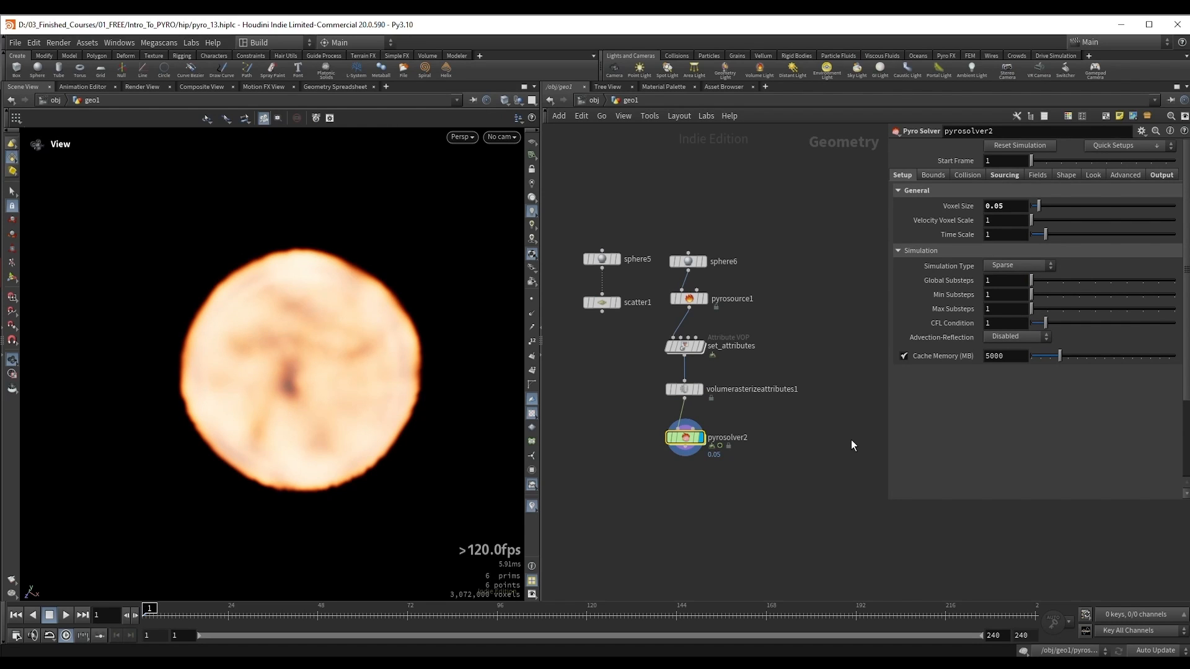
pyautogui.moveTo(601, 367); pyautogui.dragTo(636, 382, button='middle')
pyautogui.moveTo(597, 364); pyautogui.dragTo(677, 313)
pyautogui.press('r')
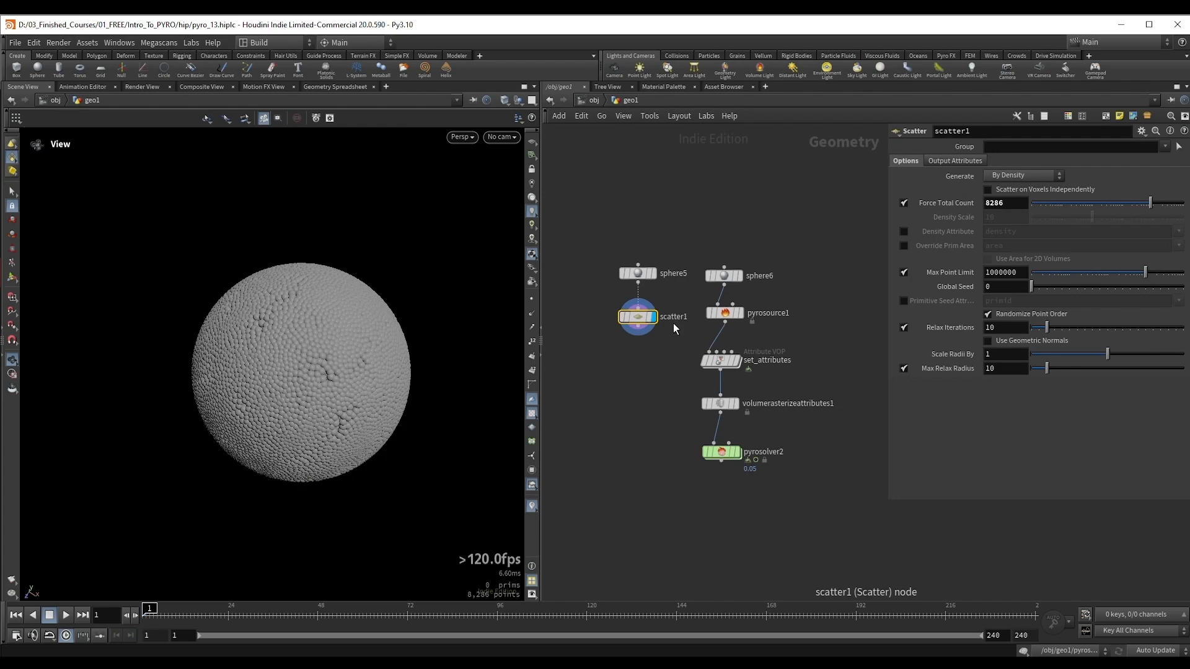
pyautogui.scroll(1, 649, 388)
pyautogui.moveTo(649, 388); pyautogui.dragTo(614, 388, button='middle')
pyautogui.moveTo(784, 321); pyautogui.dragTo(664, 286)
pyautogui.press('r')
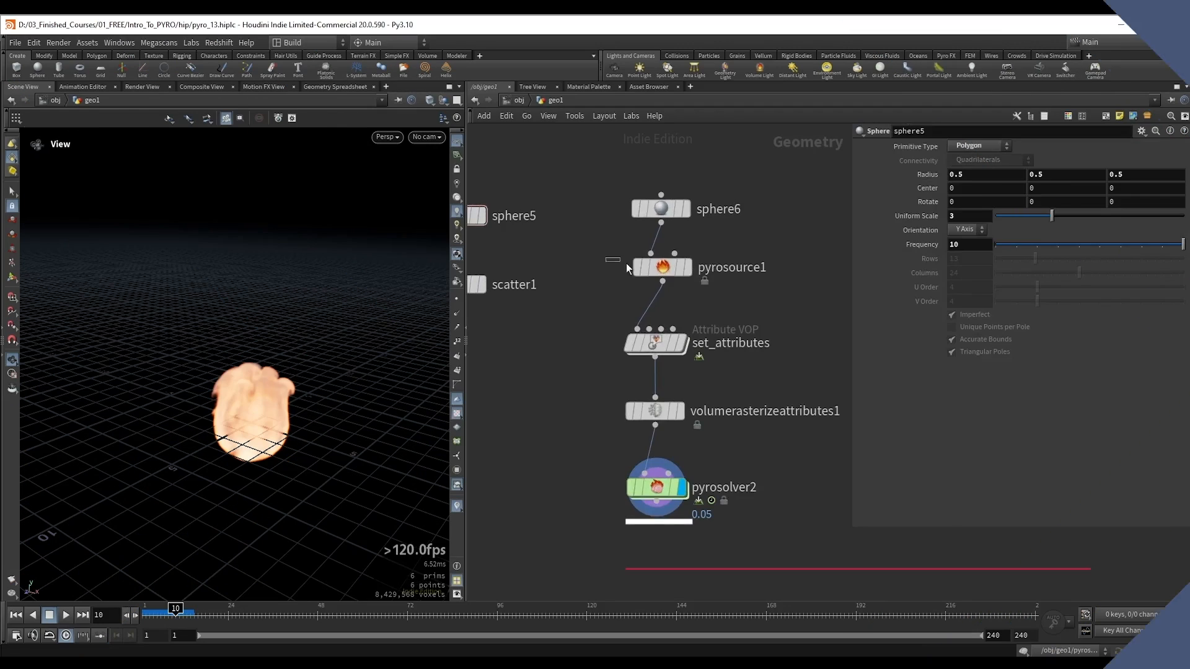
# Step: Add a Pyro Burst Source node in the empty network area below pyrosolver2
pyautogui.moveTo(606, 257); pyautogui.dragTo(701, 303)
pyautogui.scroll(-2, 593, 422)
pyautogui.moveTo(593, 421); pyautogui.dragTo(622, 213, button='middle')
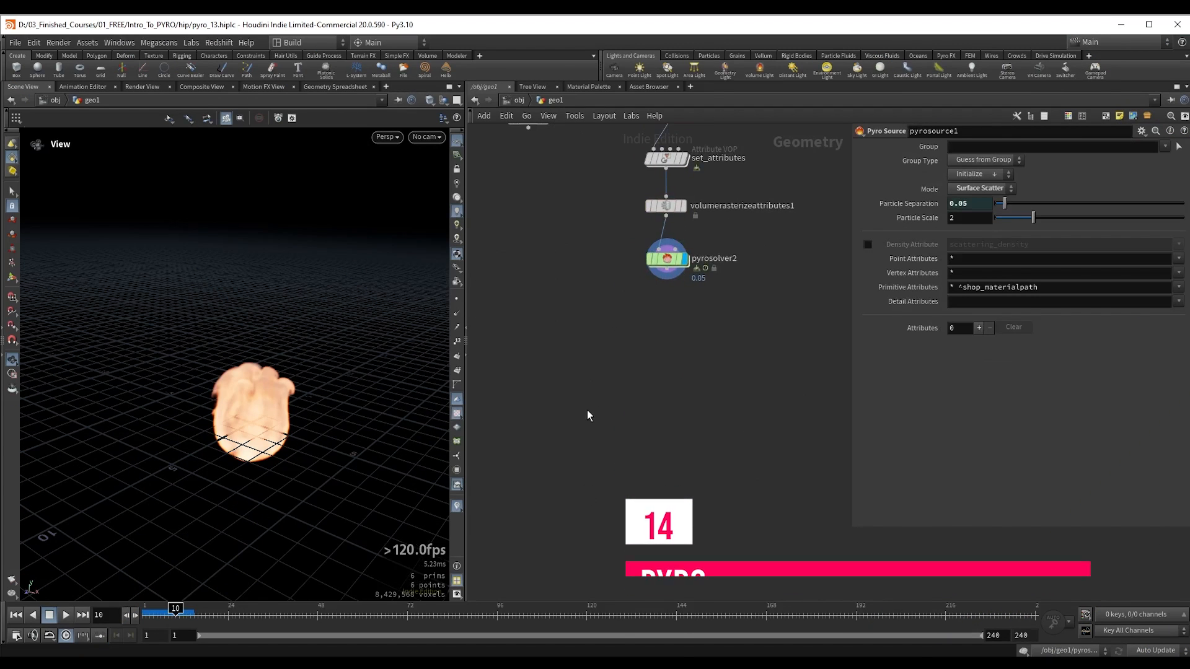
pyautogui.press('Tab')
pyautogui.press('Escape')
pyautogui.press('Tab')
pyautogui.write('pyro b')
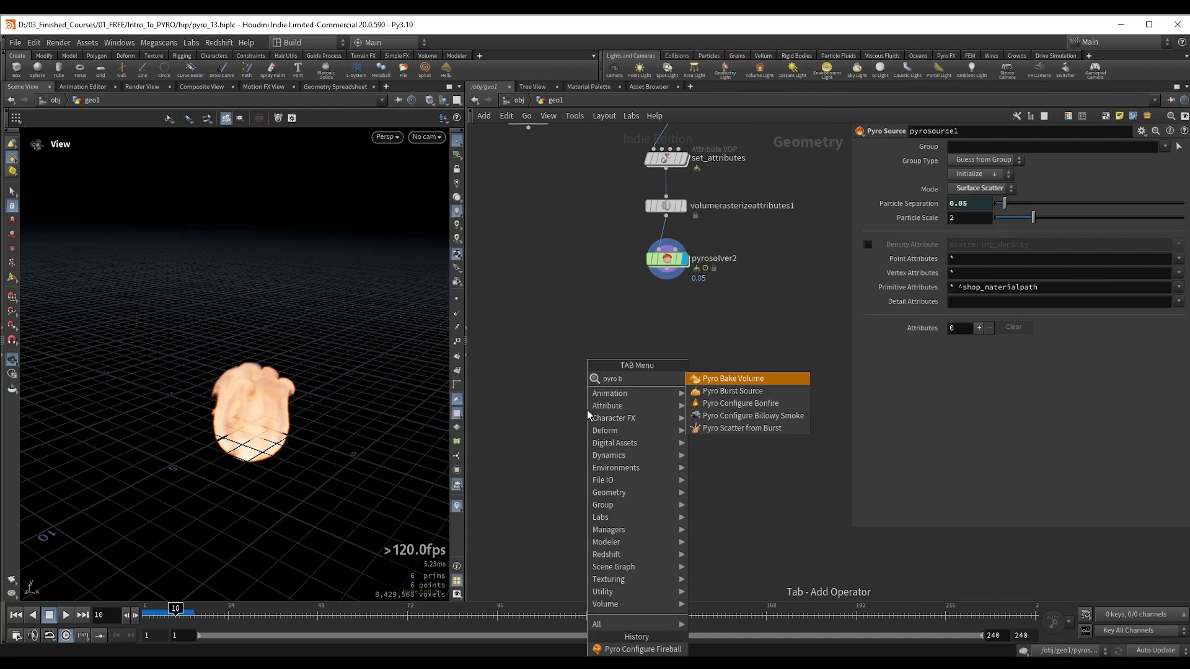
pyautogui.press('Down')
pyautogui.press('Return')
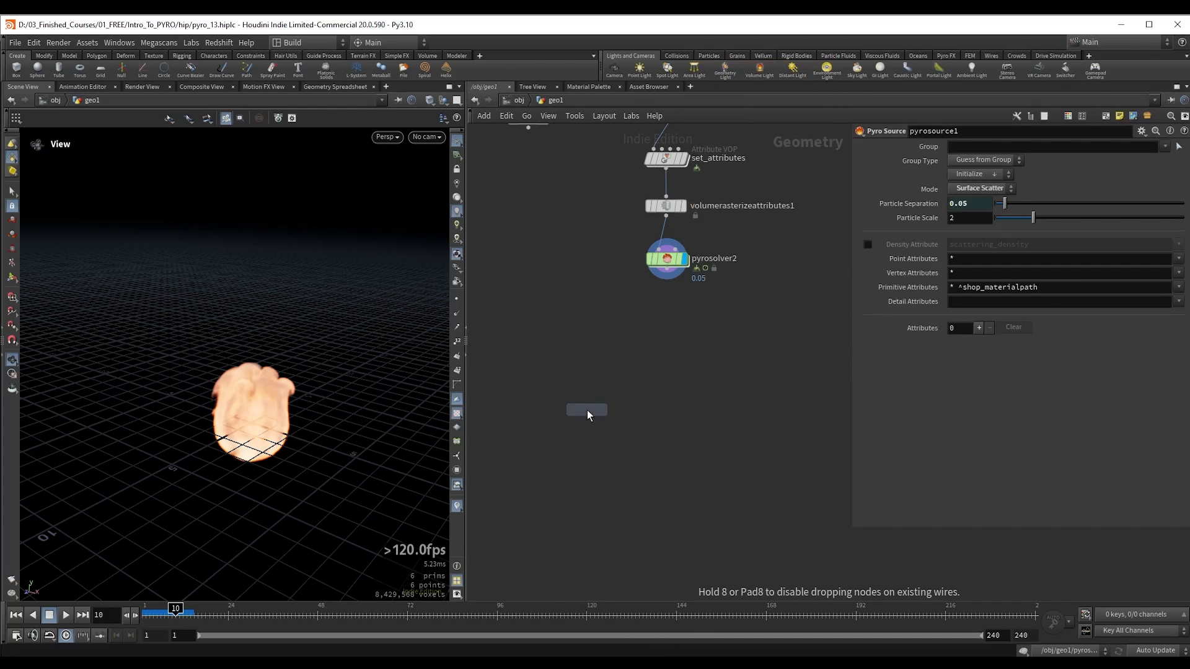
pyautogui.click(586, 410)
pyautogui.click(589, 410)
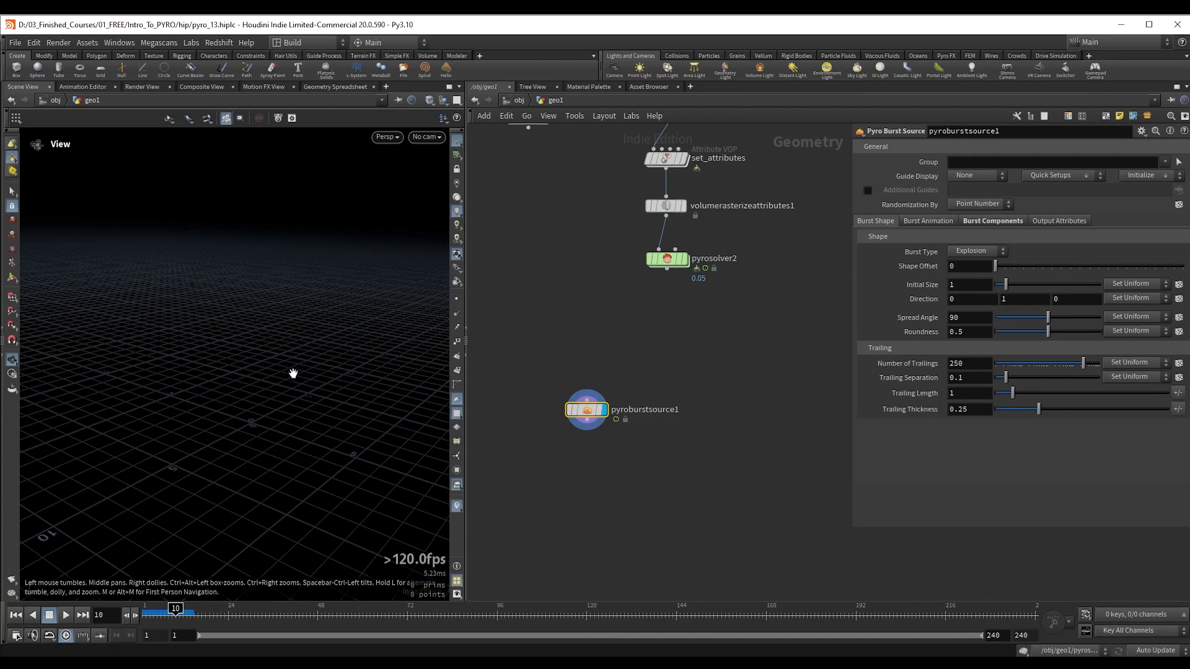
# Step: Play the burst source from the first frame and move the timeline to frame 5
pyautogui.moveTo(292, 373); pyautogui.dragTo(280, 383)
pyautogui.scroll(3, 503, 476)
pyautogui.moveTo(559, 322); pyautogui.dragTo(744, 459)
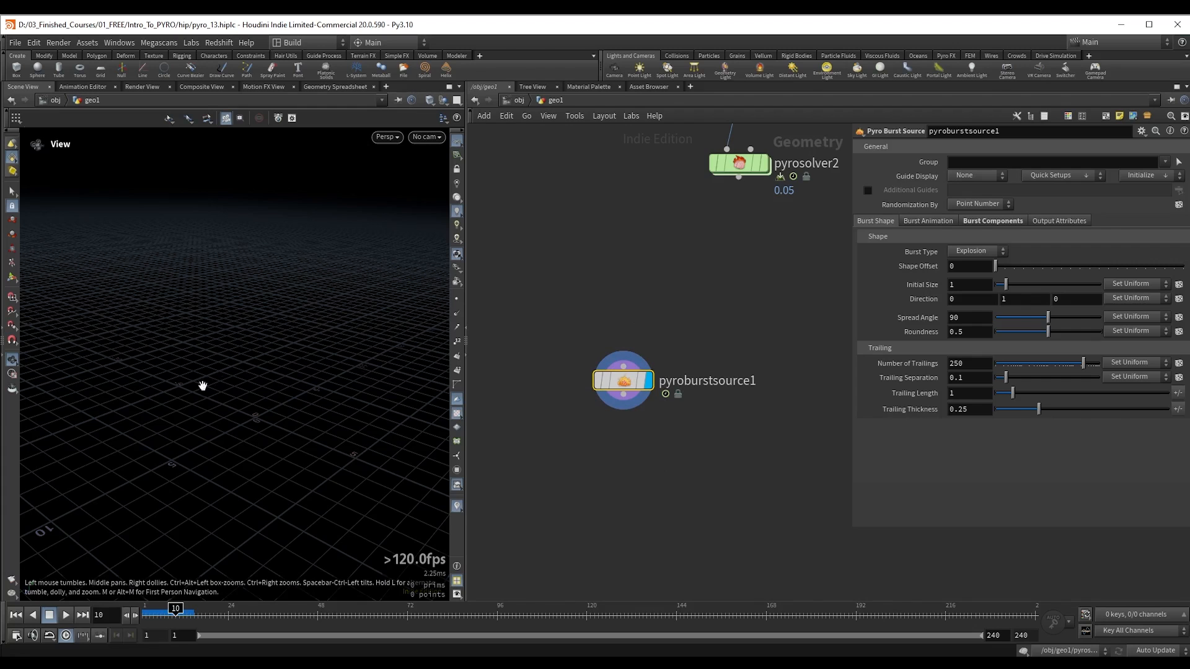
pyautogui.click(16, 615)
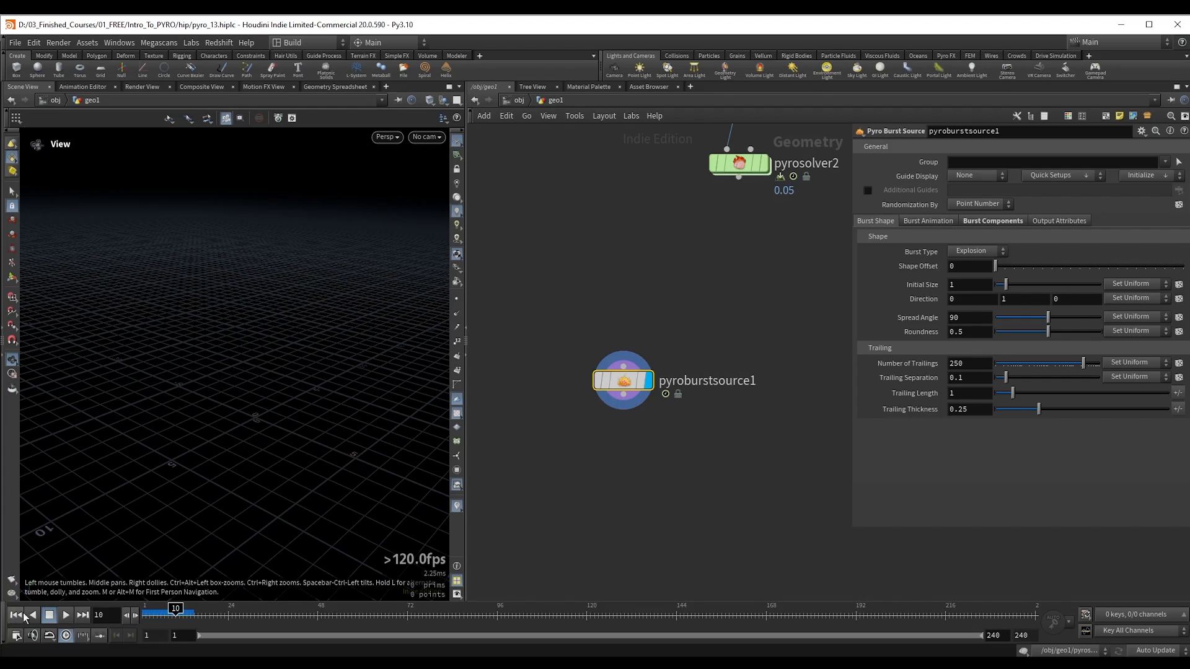
pyautogui.click(67, 618)
pyautogui.click(67, 618)
pyautogui.moveTo(159, 614)
pyautogui.mouseDown()
pyautogui.moveTo(137, 614)
pyautogui.moveTo(156, 614)
pyautogui.mouseUp()
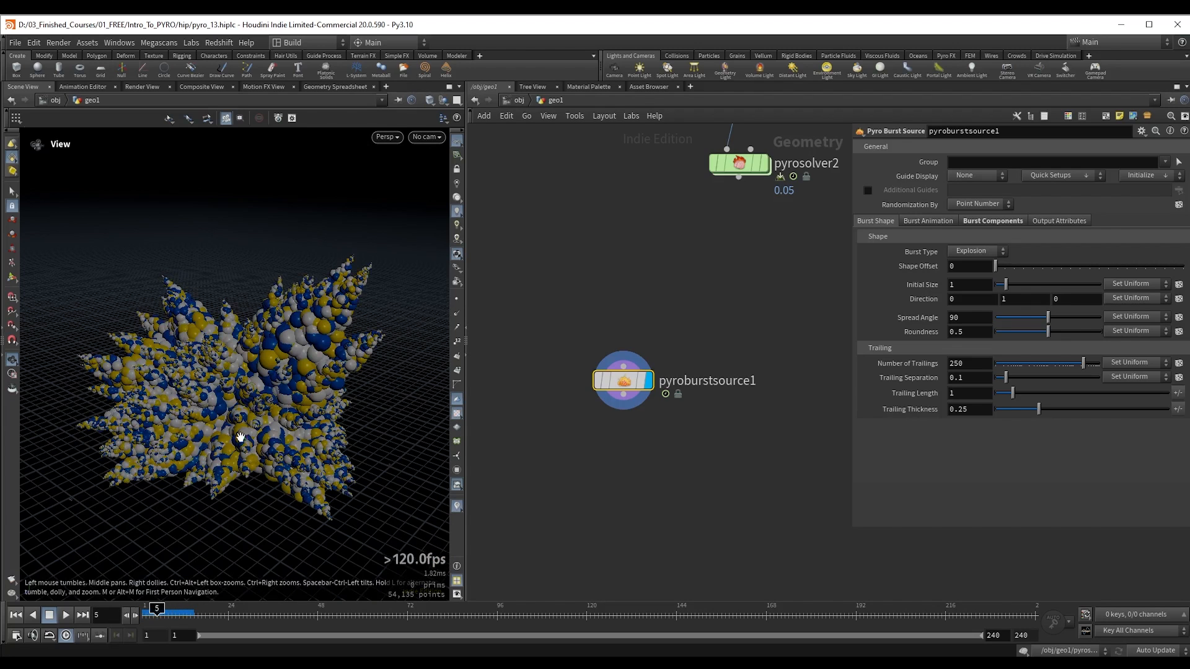
# Step: Switch the viewport particle display to Points and back to Lit Spheres to compare how the burst looks
pyautogui.moveTo(251, 379)
pyautogui.mouseDown()
pyautogui.moveTo(236, 377)
pyautogui.moveTo(232, 351)
pyautogui.moveTo(245, 370)
pyautogui.mouseUp()
pyautogui.rightClick(458, 255)
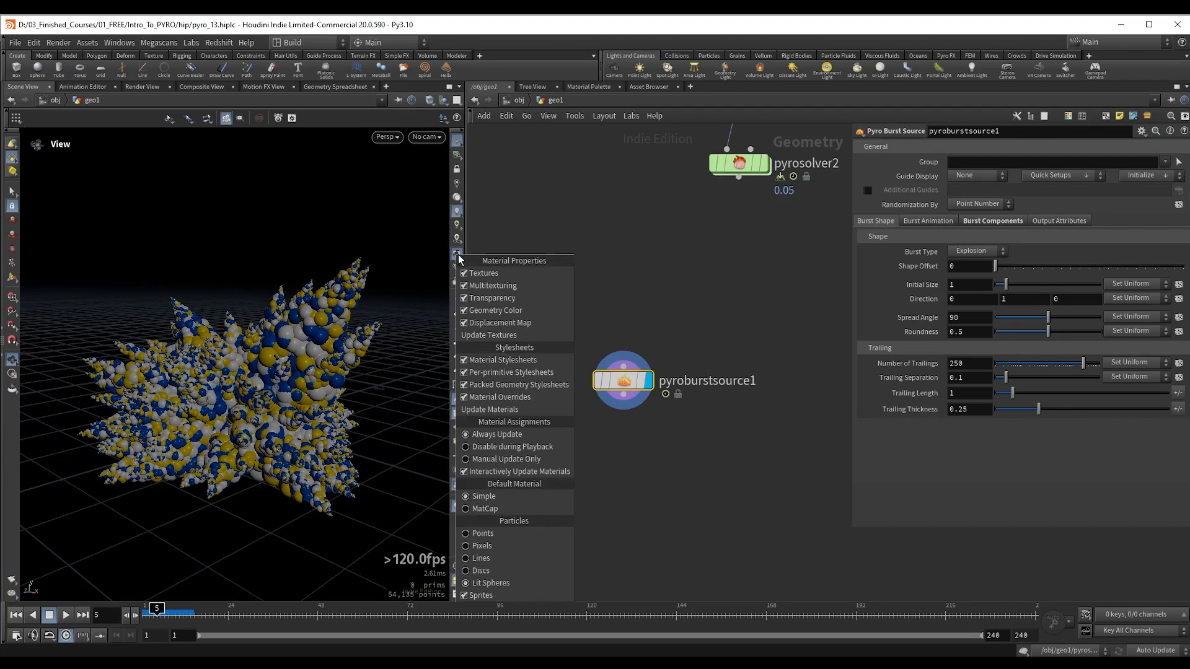
pyautogui.click(484, 532)
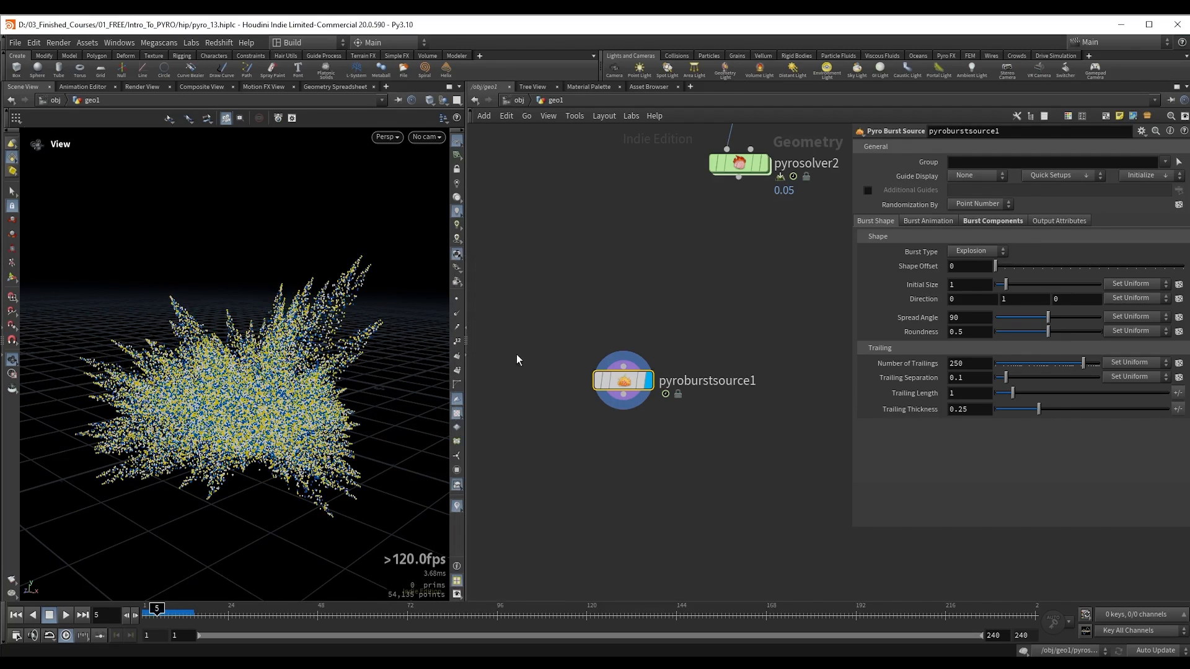
pyautogui.rightClick(458, 255)
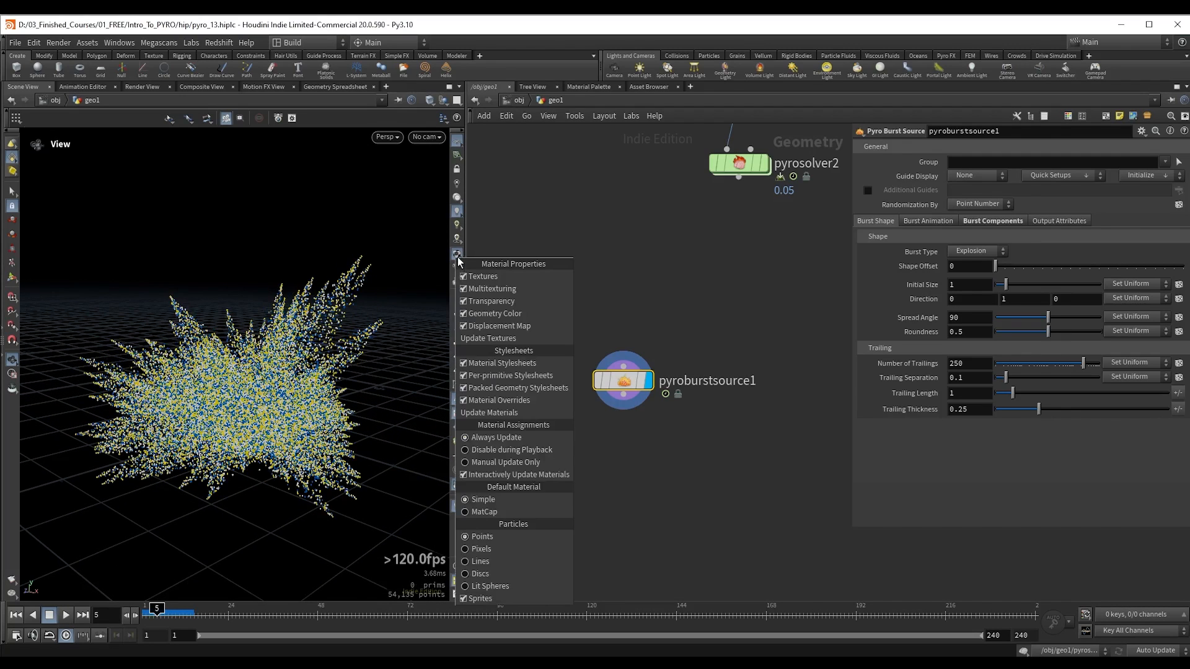
pyautogui.click(485, 587)
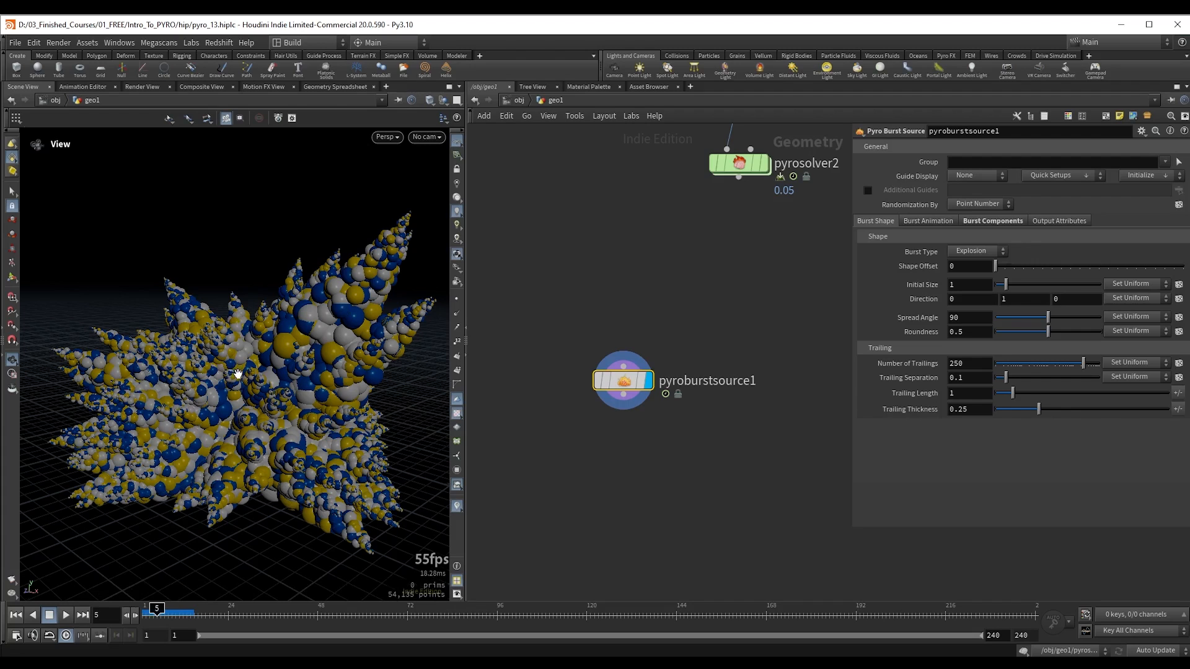
pyautogui.scroll(-1, 245, 369)
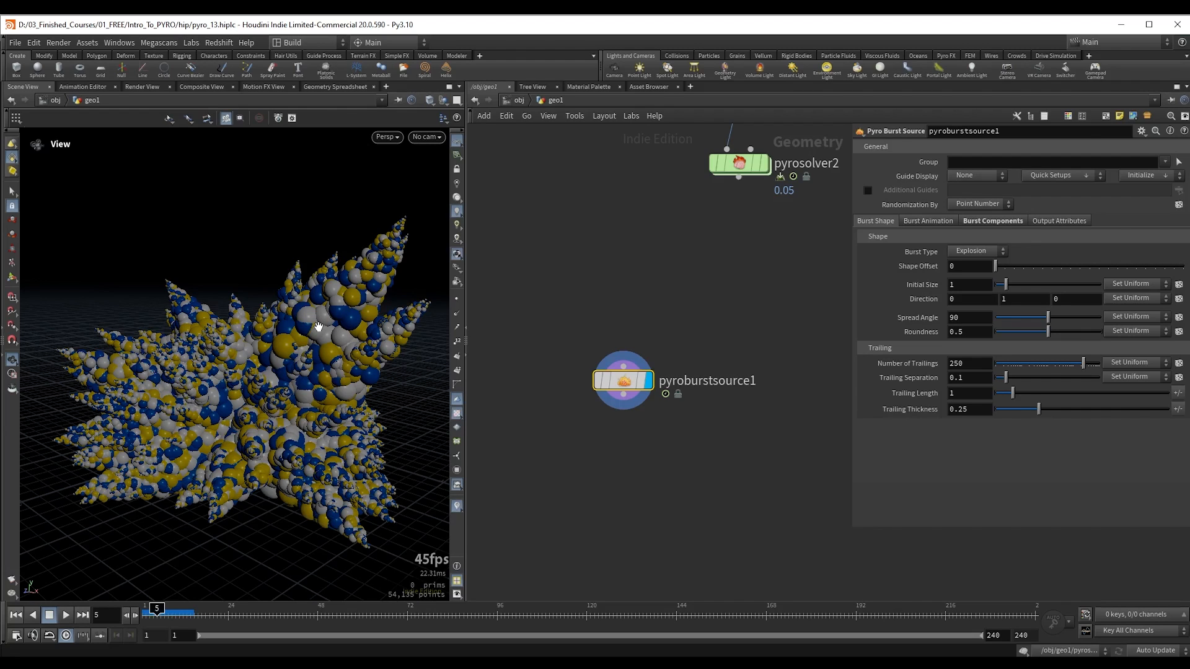
pyautogui.moveTo(318, 327); pyautogui.dragTo(258, 374)
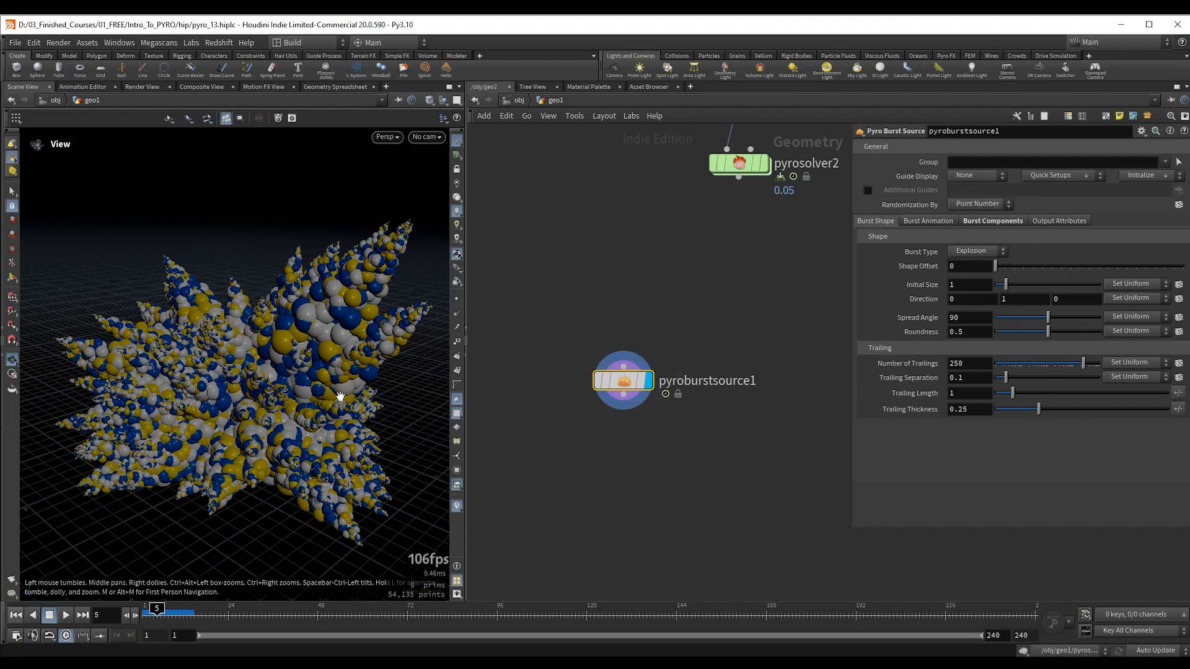
# Step: Set the viewport particle display to Points and inspect the shape of the burst
pyautogui.click(457, 257)
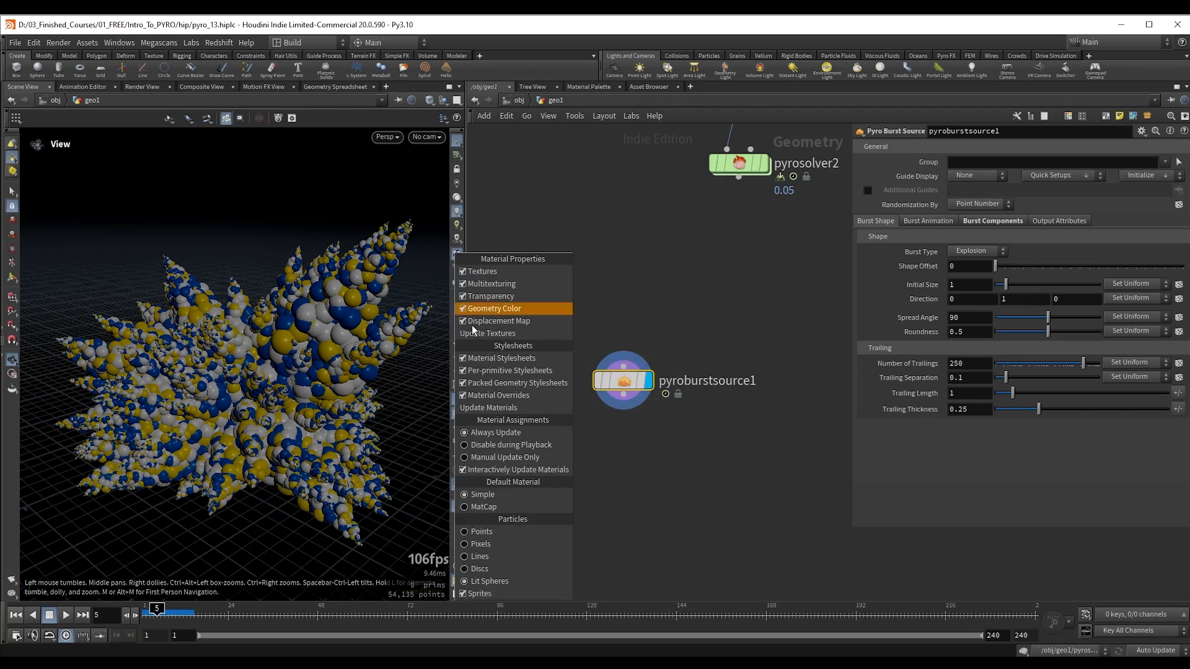
pyautogui.click(515, 532)
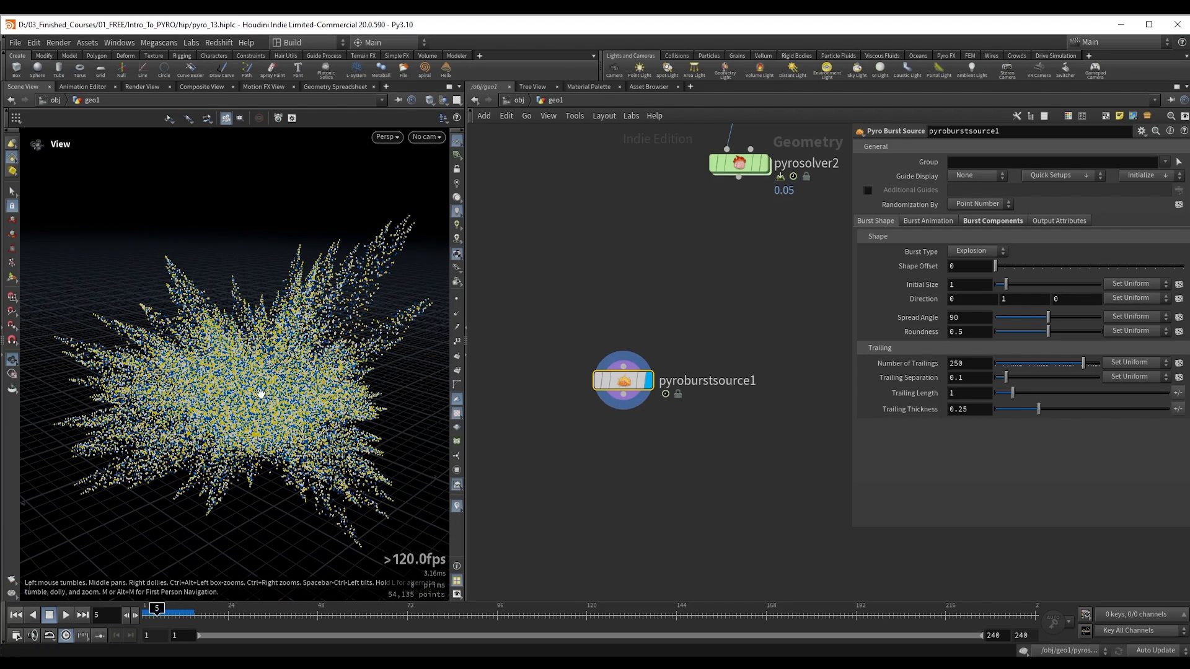
pyautogui.moveTo(249, 377)
pyautogui.mouseDown()
pyautogui.moveTo(238, 383)
pyautogui.moveTo(269, 384)
pyautogui.mouseUp()
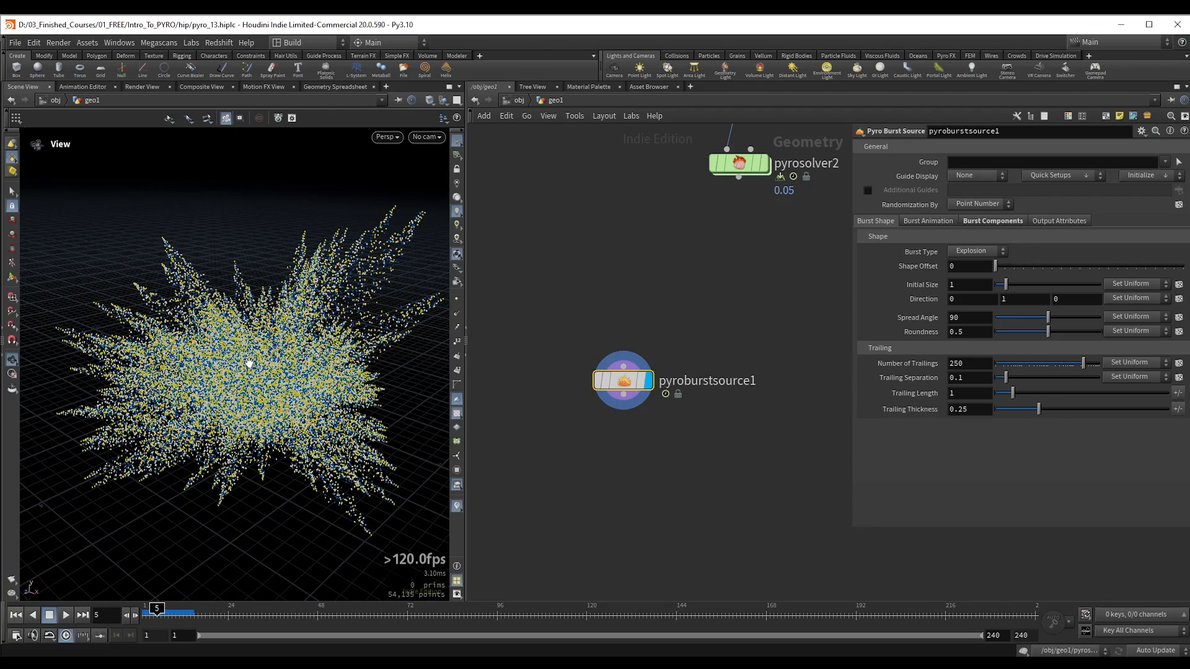
pyautogui.moveTo(254, 354); pyautogui.dragTo(256, 356)
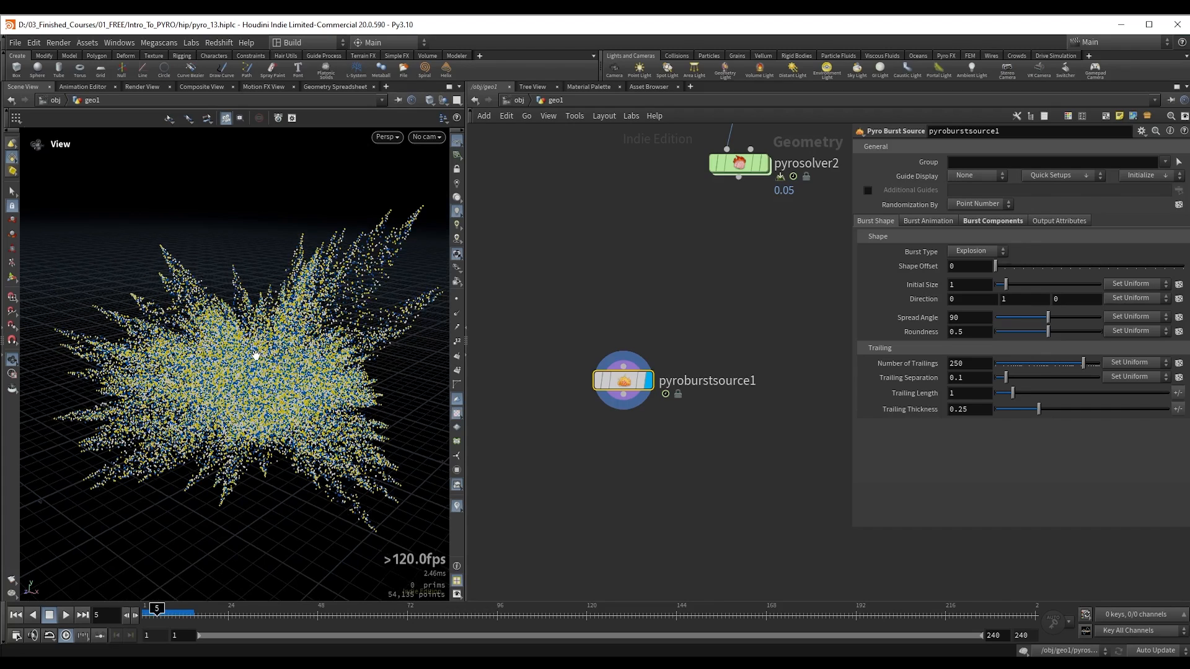
pyautogui.moveTo(256, 354); pyautogui.dragTo(252, 361)
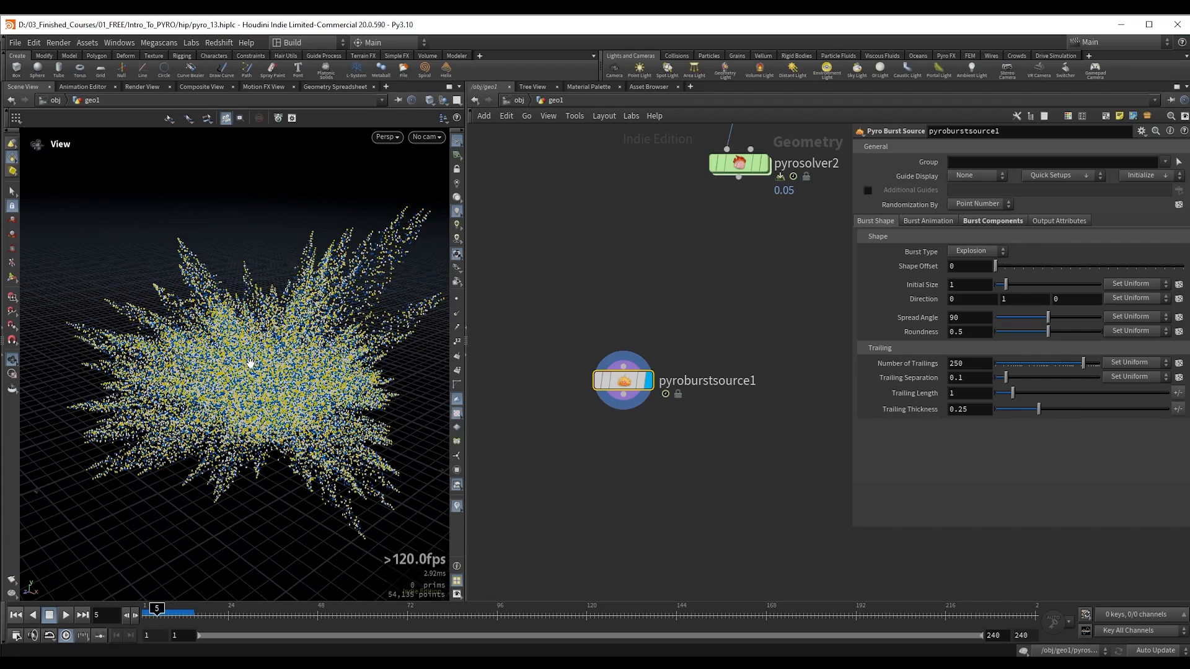
# Step: Review each of pyroburstsource1's pyro sources in its burst component settings
pyautogui.moveTo(515, 308); pyautogui.dragTo(712, 453)
pyautogui.click(994, 221)
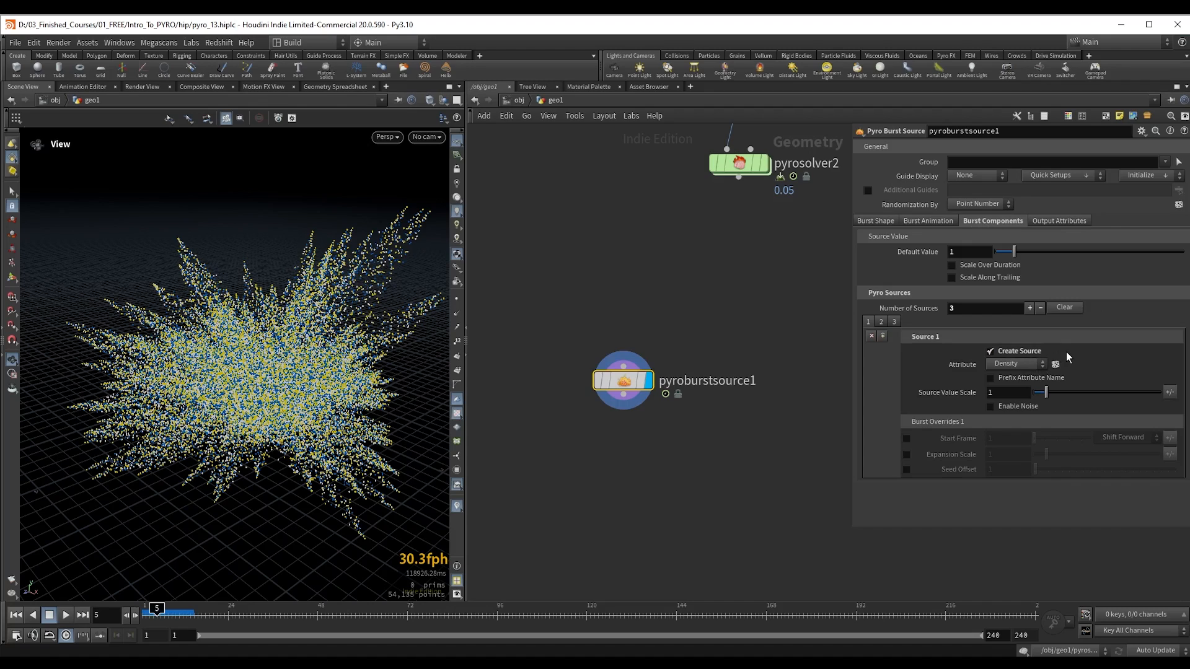
pyautogui.click(883, 321)
pyautogui.click(894, 322)
# Step: Connect a Volume Rasterize Attributes node below pyroburstsource1 and display it
pyautogui.moveTo(623, 338); pyautogui.dragTo(622, 411)
pyautogui.write('v rast')
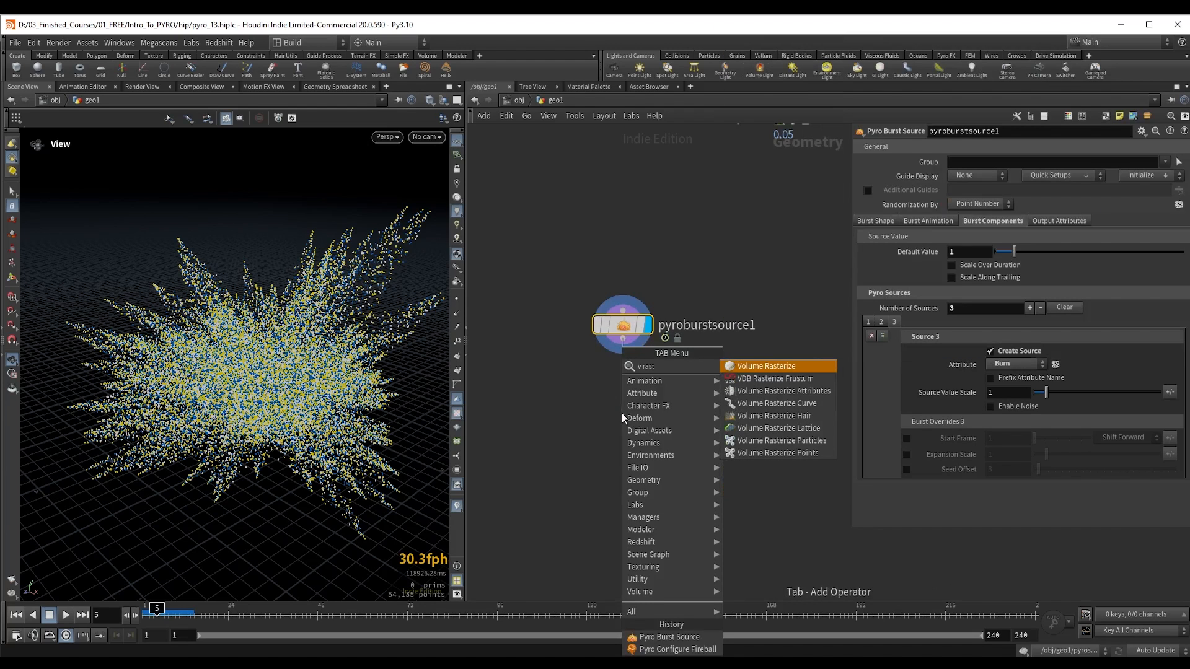
pyautogui.press('Down')
pyautogui.press('Down')
pyautogui.press('Return')
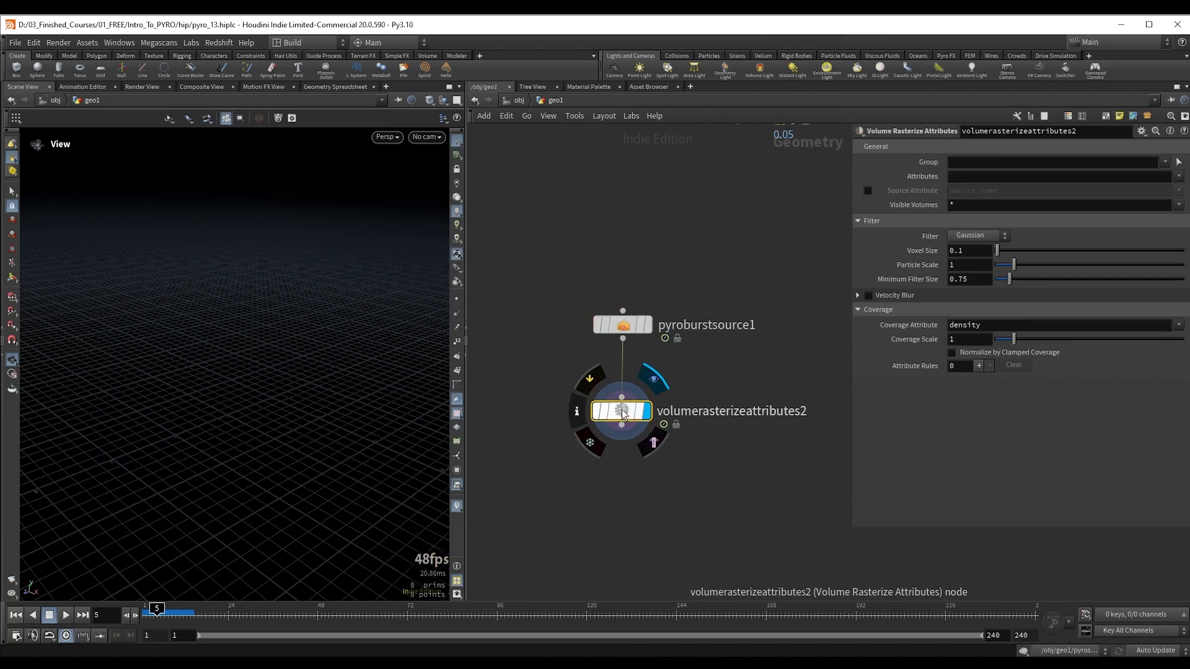
# Step: Set volumerasterizeattributes2 to rasterize the attributes density, burn, temperature and v
pyautogui.click(972, 175)
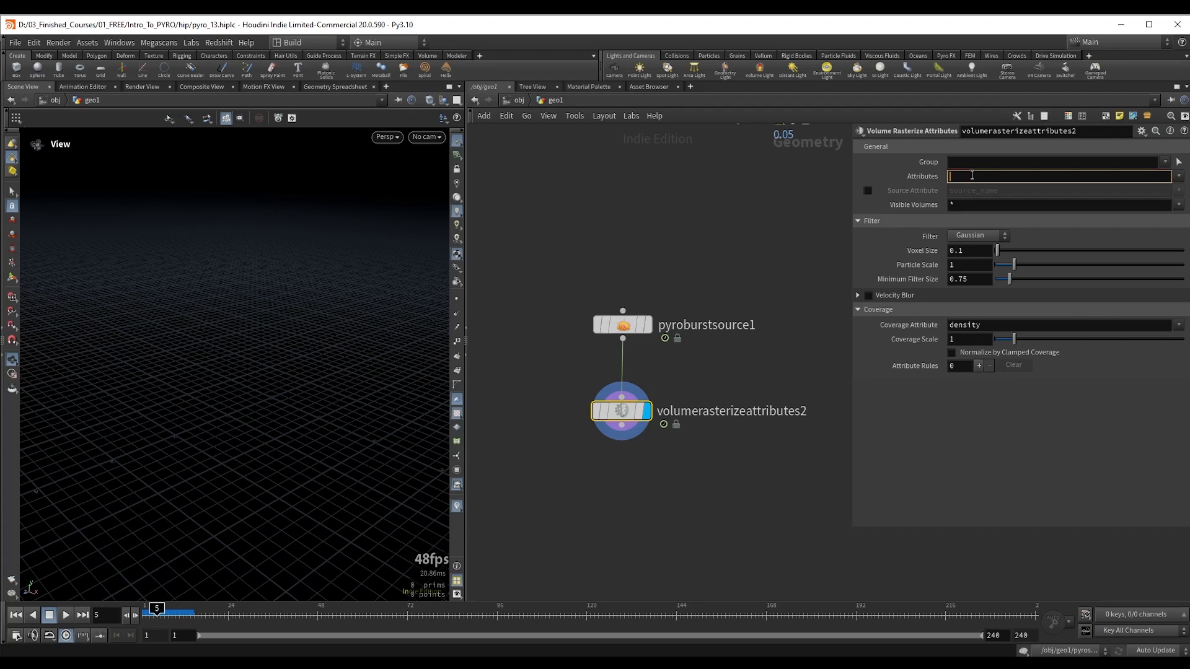
pyautogui.write('density burn temperature v')
pyautogui.press('Return')
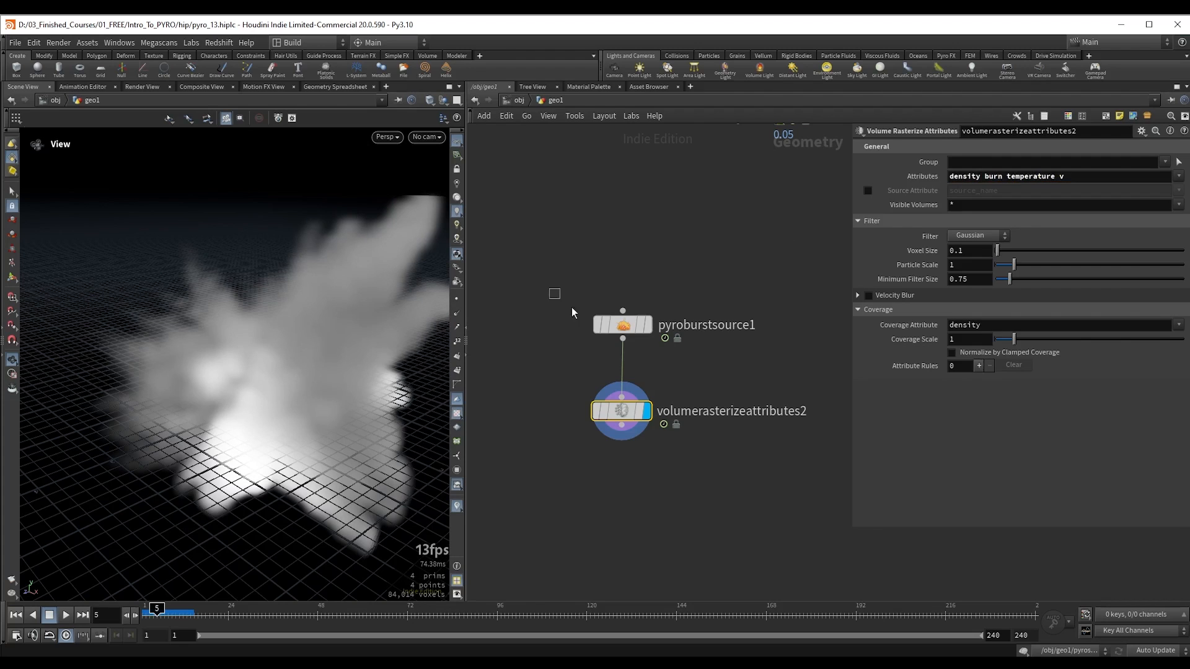
# Step: Display pyroburstsource1's points and inspect their velocity trails, hiding the trails when done
pyautogui.click(623, 325)
pyautogui.press('r')
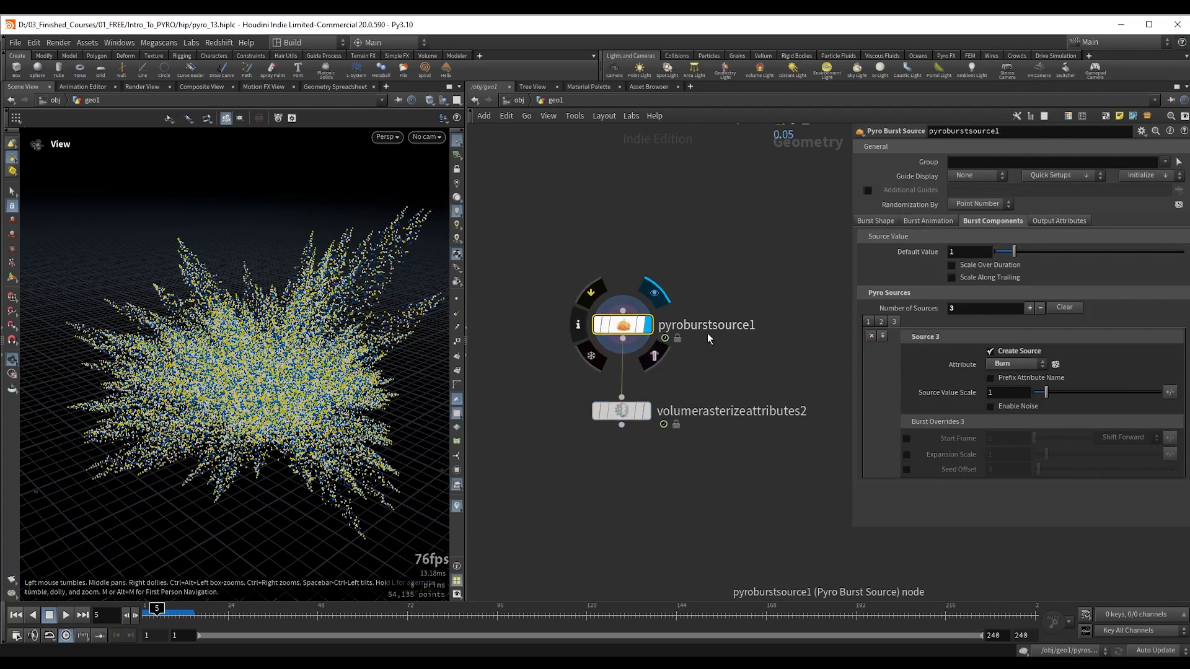
pyautogui.moveTo(345, 347)
pyautogui.mouseDown()
pyautogui.moveTo(322, 349)
pyautogui.moveTo(340, 294)
pyautogui.mouseUp()
pyautogui.click(457, 326)
pyautogui.scroll(3, 360, 290)
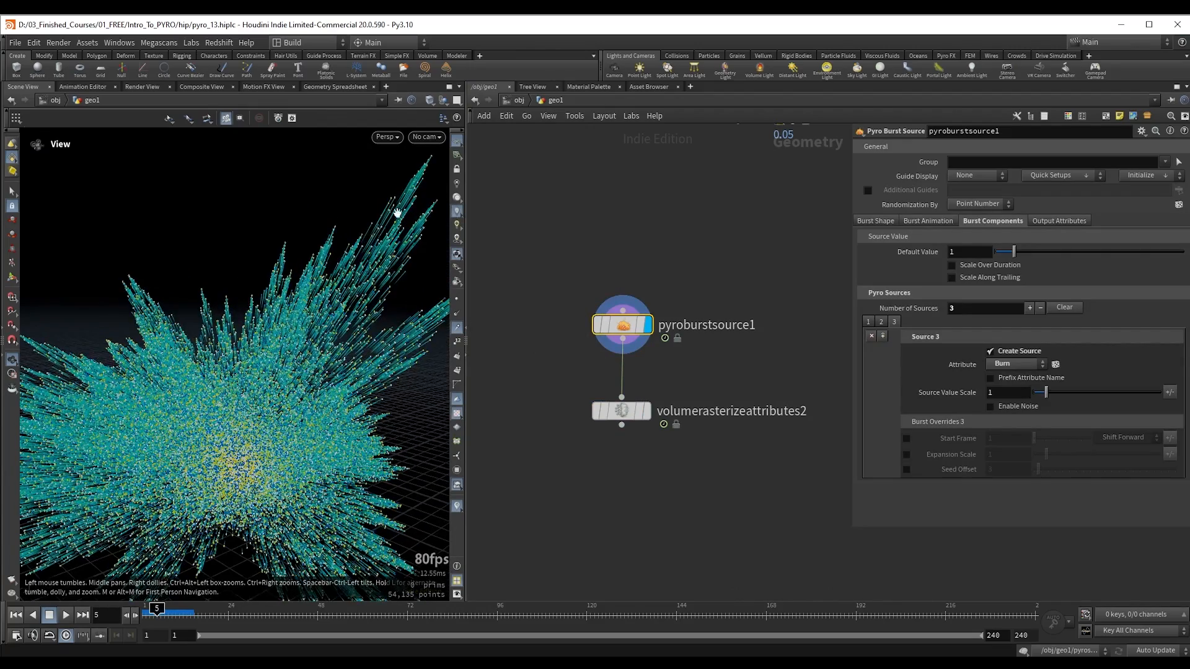
pyautogui.moveTo(398, 213); pyautogui.dragTo(299, 297, button='right')
pyautogui.moveTo(336, 291); pyautogui.dragTo(315, 305)
pyautogui.click(457, 327)
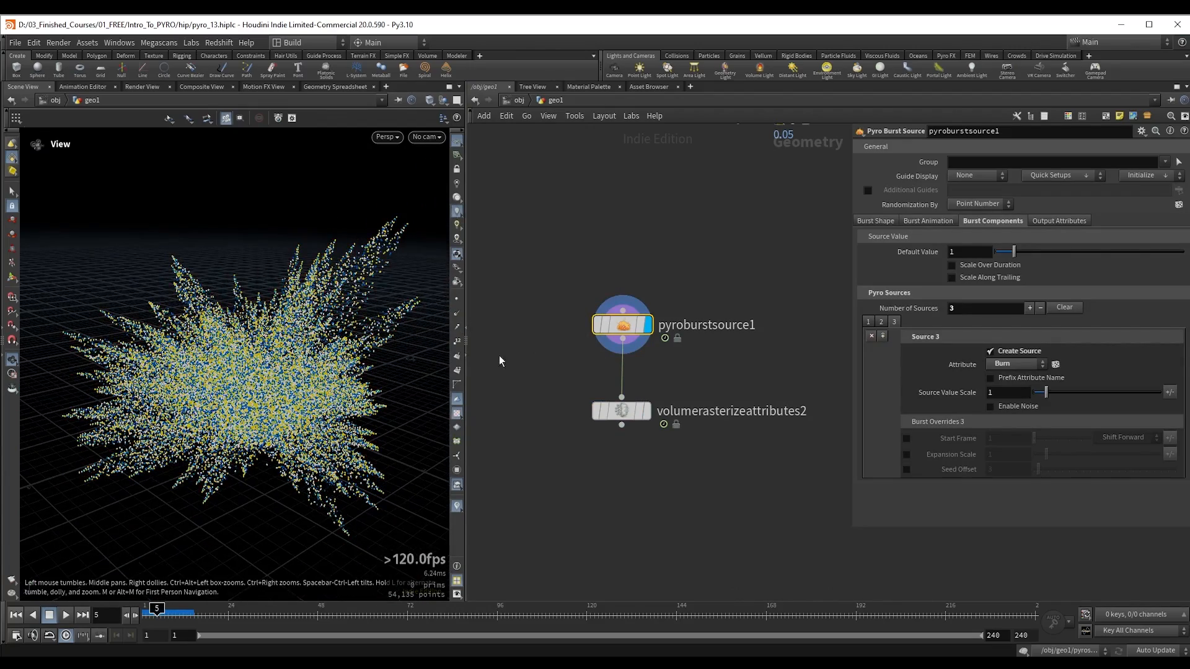
# Step: Display volumerasterizeattributes2, clear its Coverage Attribute and inspect the resulting volume
pyautogui.moveTo(569, 385); pyautogui.dragTo(675, 445)
pyautogui.press('r')
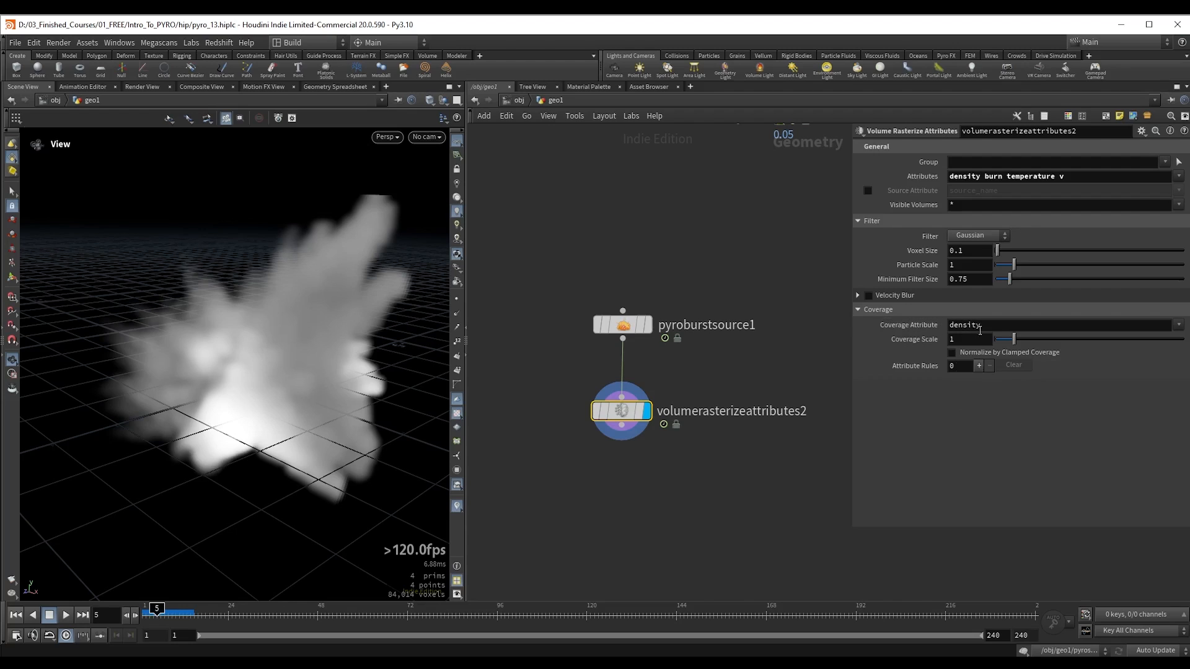
pyautogui.doubleClick(977, 330)
pyautogui.press('BackSpace')
pyautogui.press('Return')
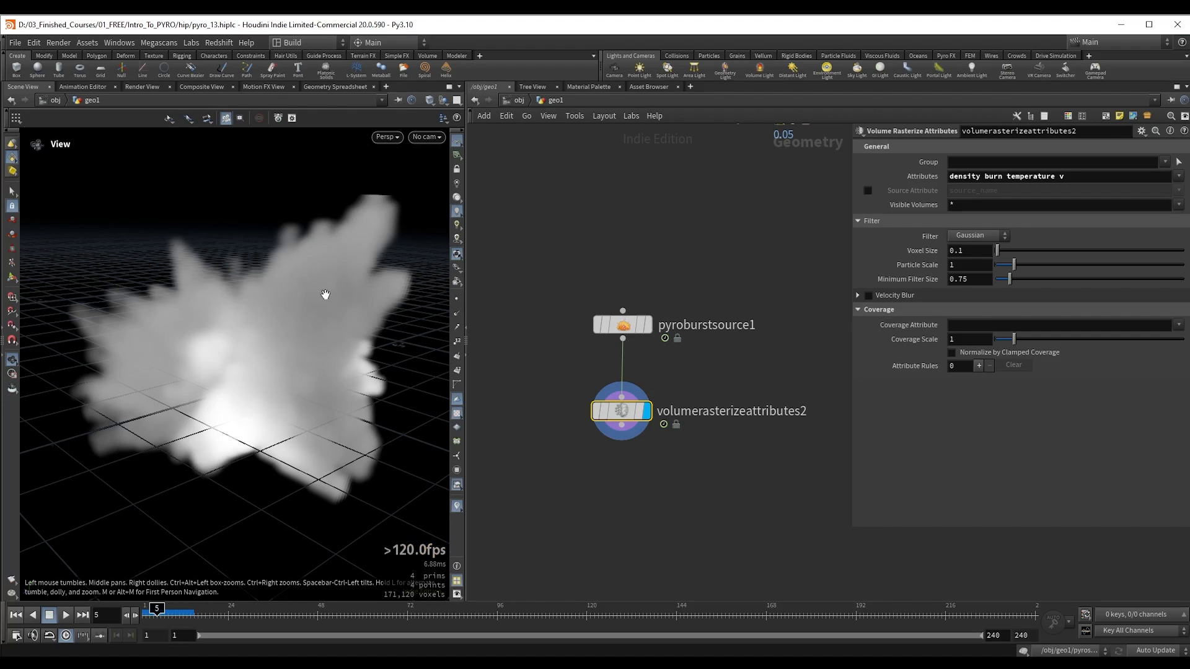
pyautogui.moveTo(325, 295); pyautogui.dragTo(271, 305)
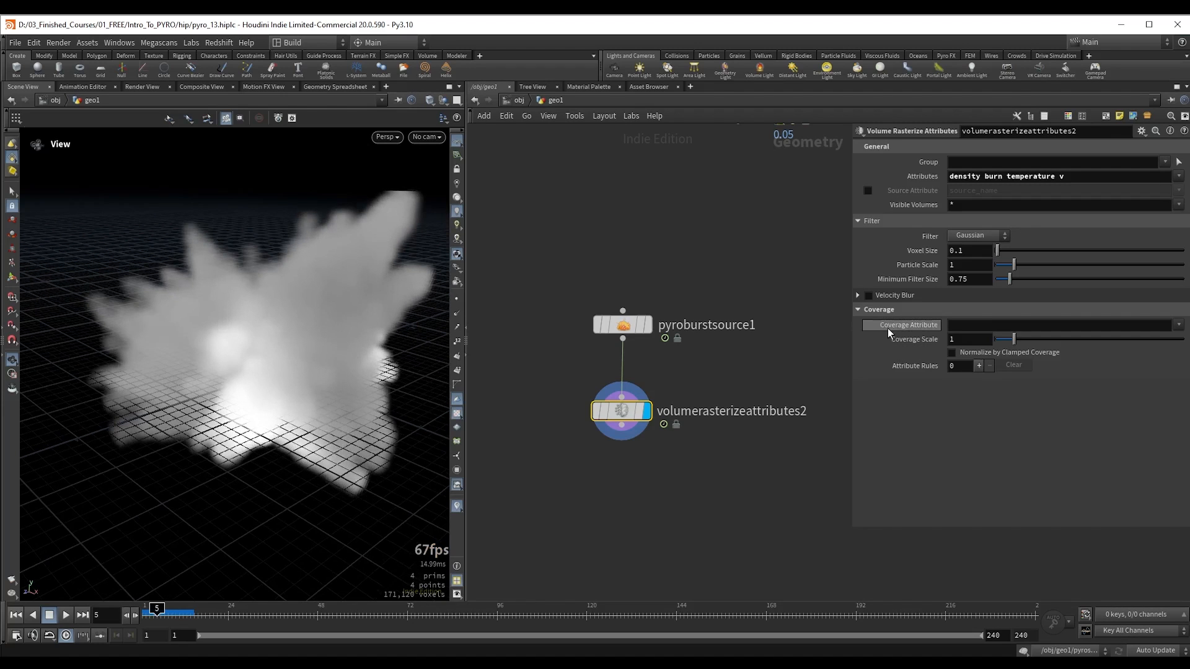
pyautogui.moveTo(888, 328)
# Step: Select pyroburstsource1 and display its burst points instead of the rasterized volume
pyautogui.moveTo(578, 293); pyautogui.dragTo(721, 367)
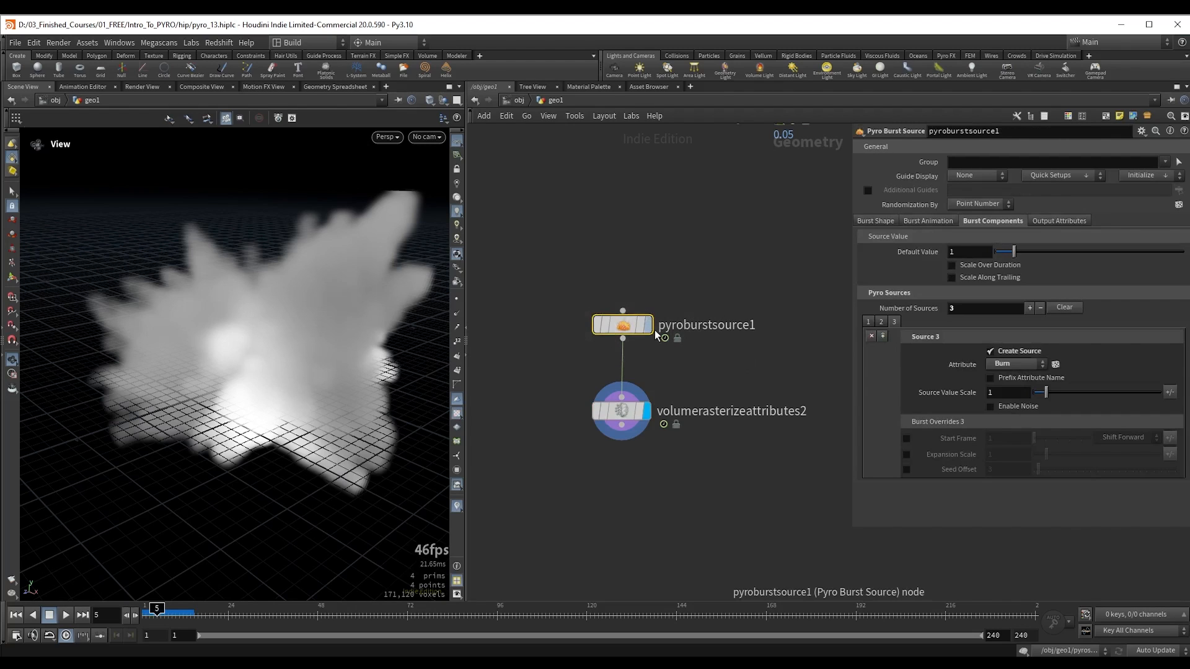
pyautogui.moveTo(652, 343)
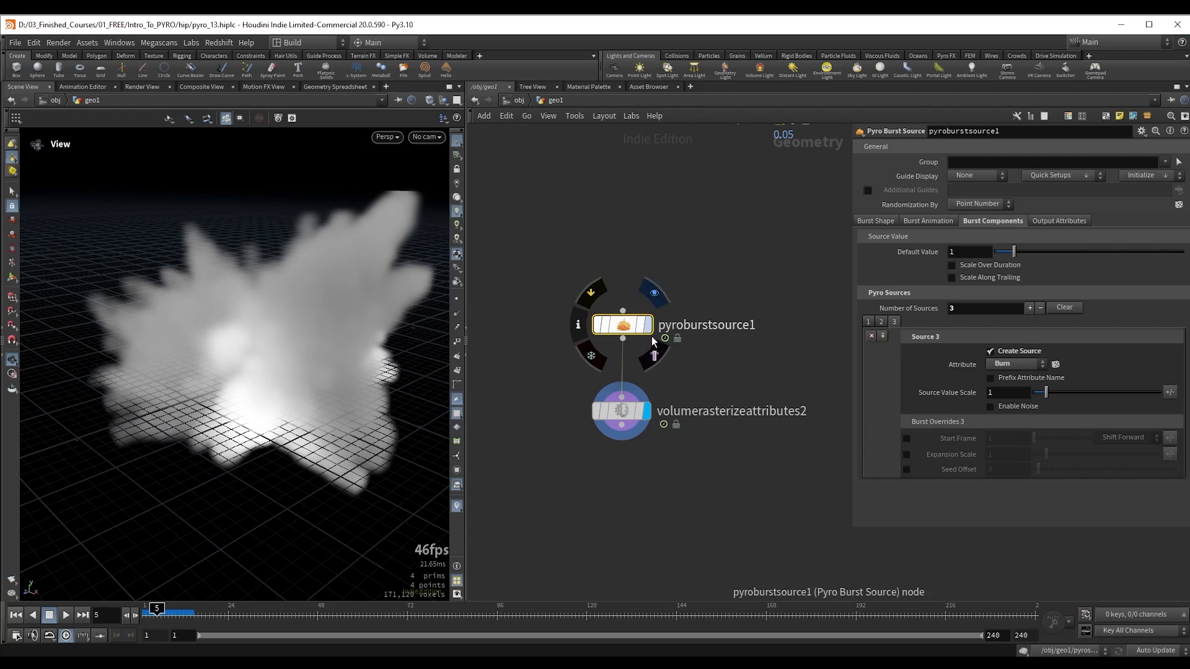
pyautogui.click(652, 337)
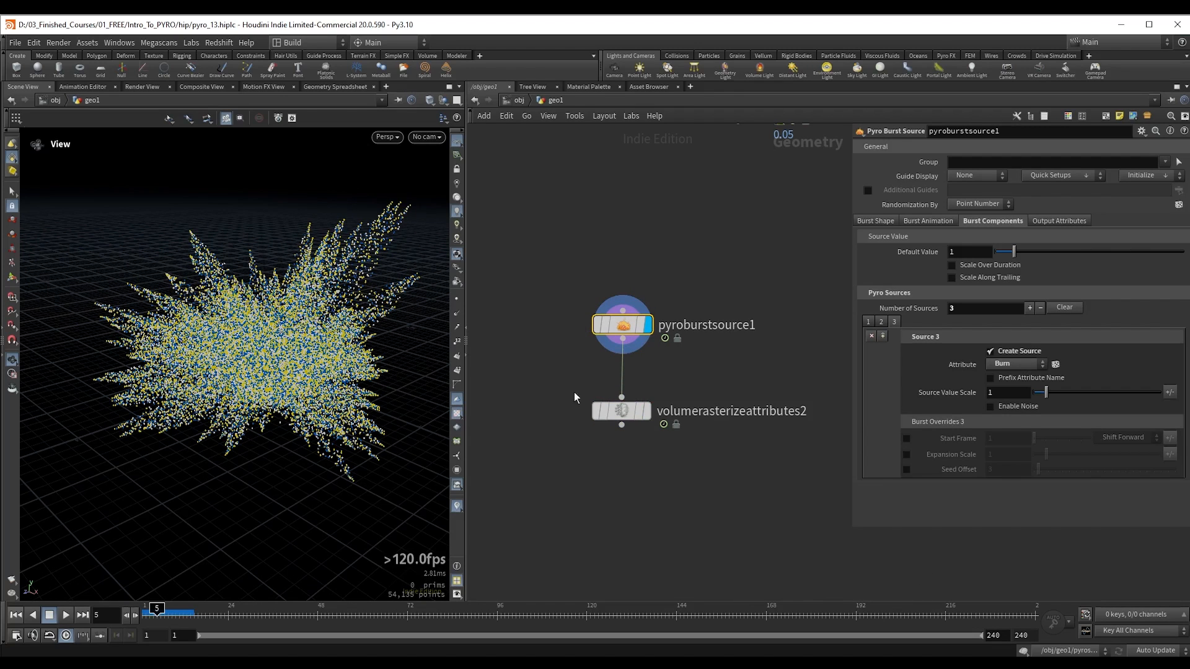
# Step: Display volumerasterizeattributes2 and enable Normalize by Clamped Coverage, comparing the volume with the option off and on
pyautogui.moveTo(560, 385); pyautogui.dragTo(691, 439)
pyautogui.press('r')
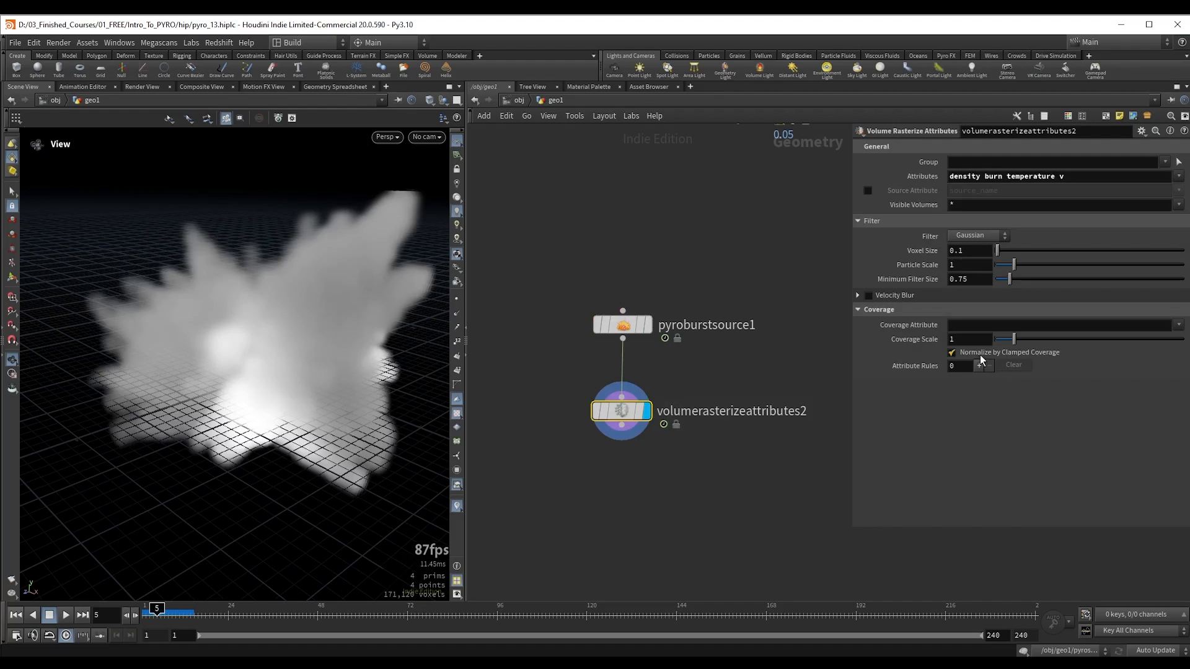
pyautogui.click(980, 353)
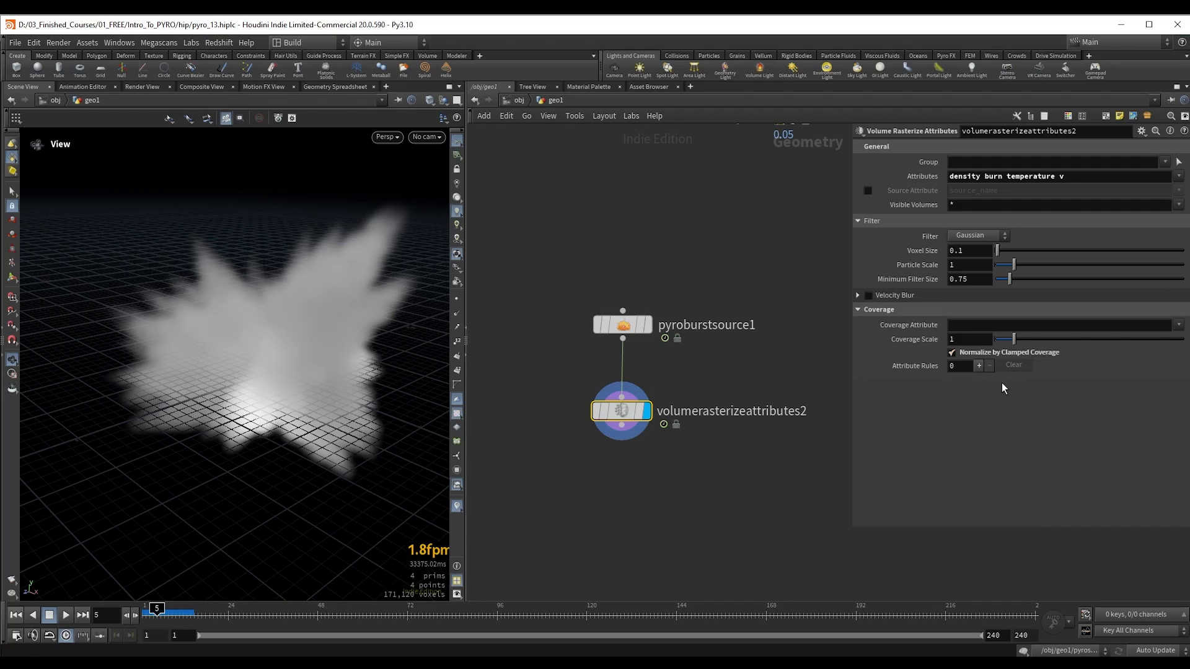
pyautogui.click(991, 352)
pyautogui.click(992, 352)
pyautogui.doubleClick(990, 176)
pyautogui.write('burn')
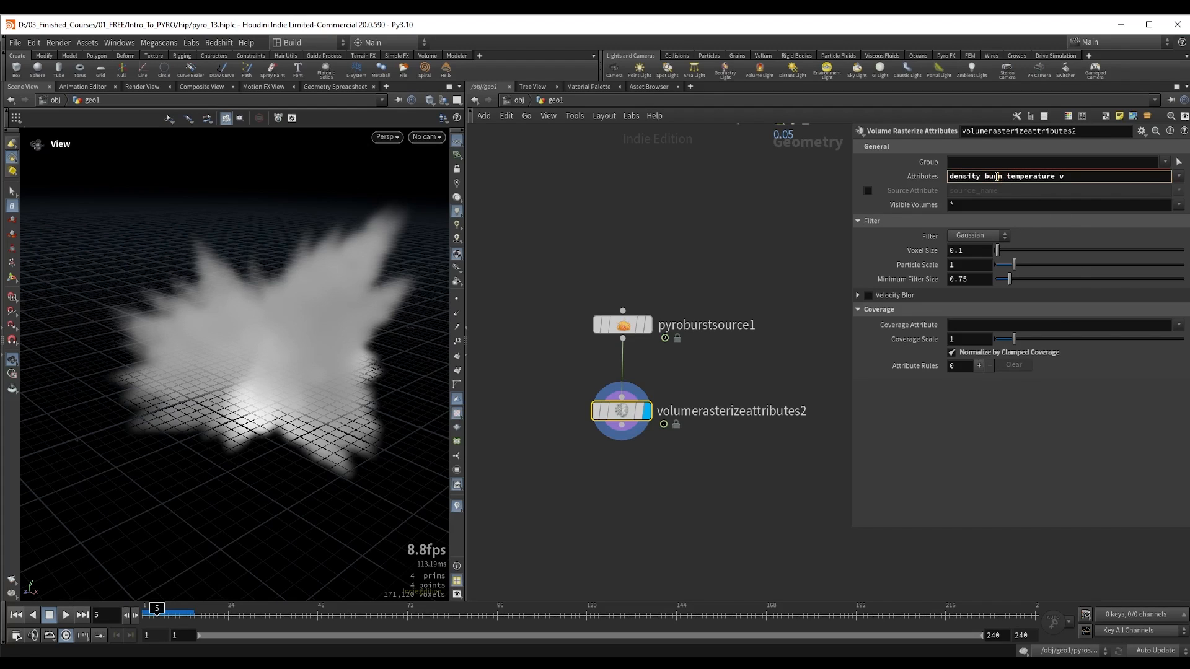
pyautogui.press('Return')
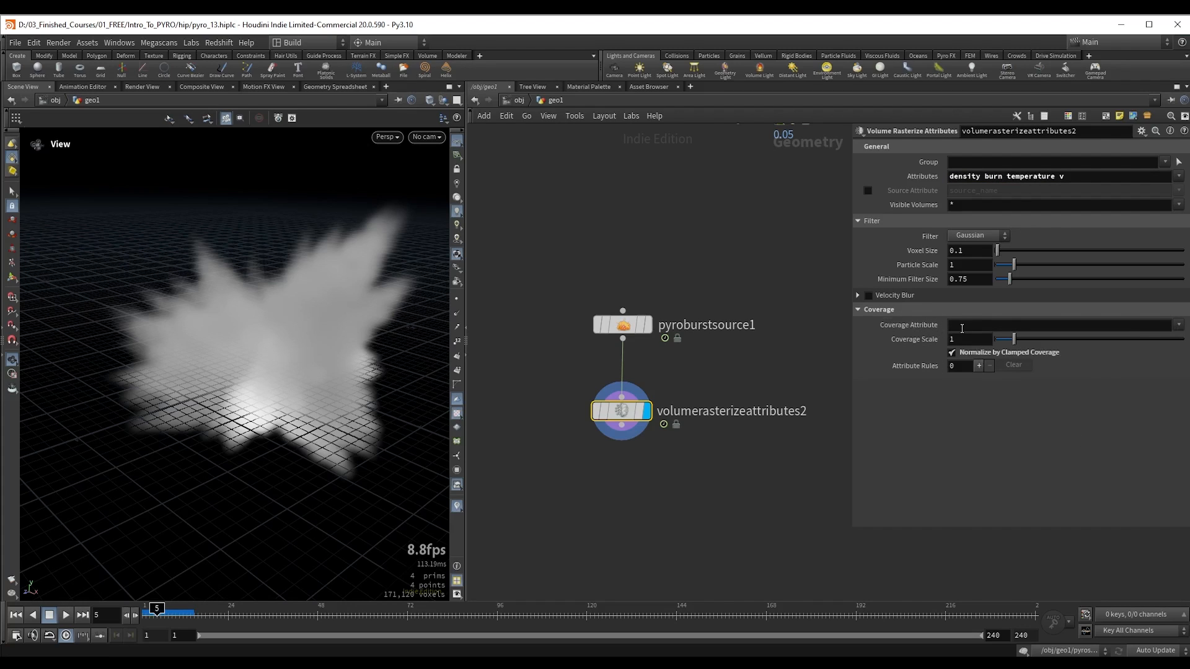
# Step: Add a Pyro Solver fed by volumerasterizeattributes2 and display it
pyautogui.moveTo(649, 503); pyautogui.dragTo(678, 395, button='middle')
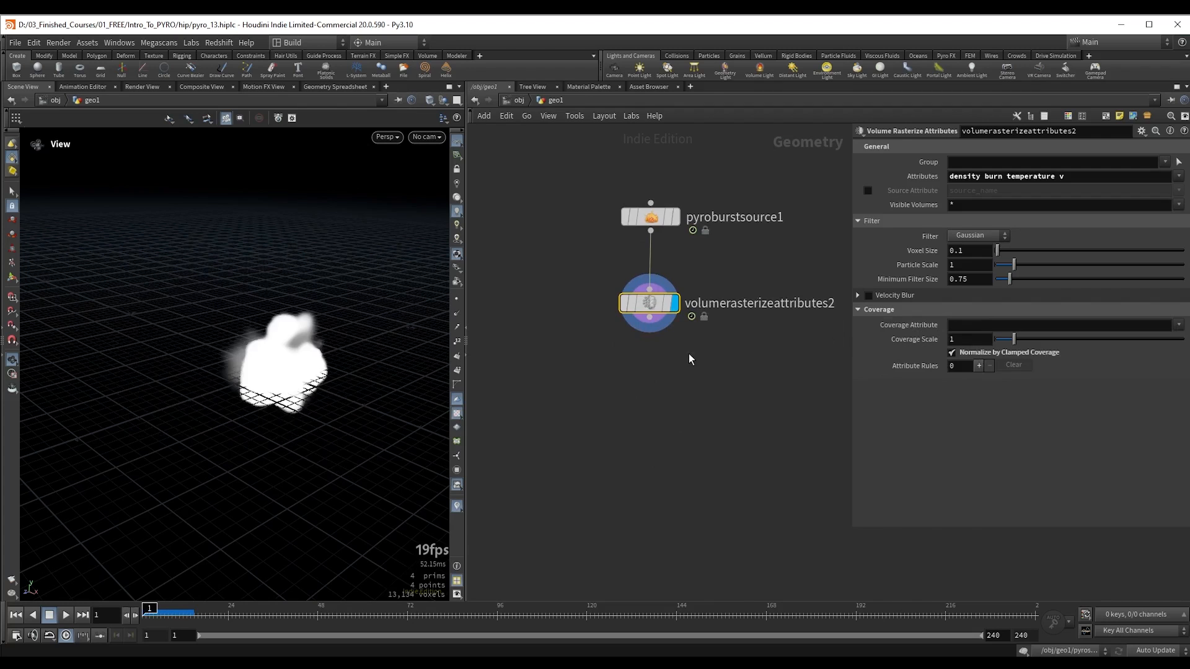
pyautogui.click(650, 327)
pyautogui.click(649, 374)
pyautogui.write('pyroso')
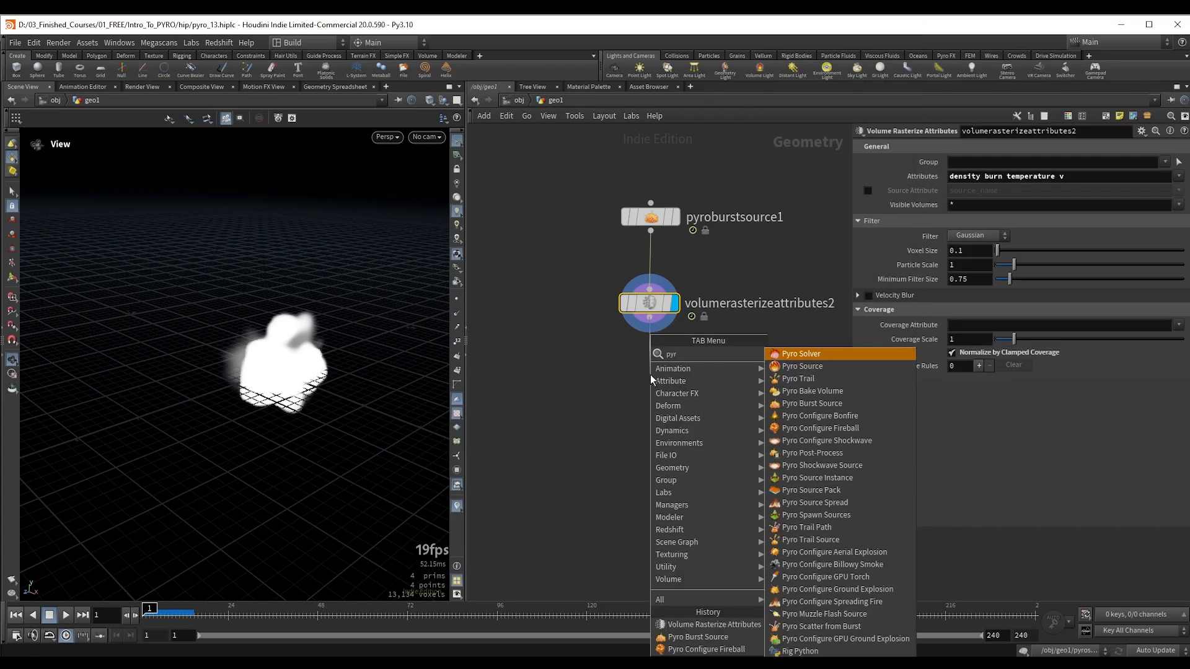
pyautogui.press('Return')
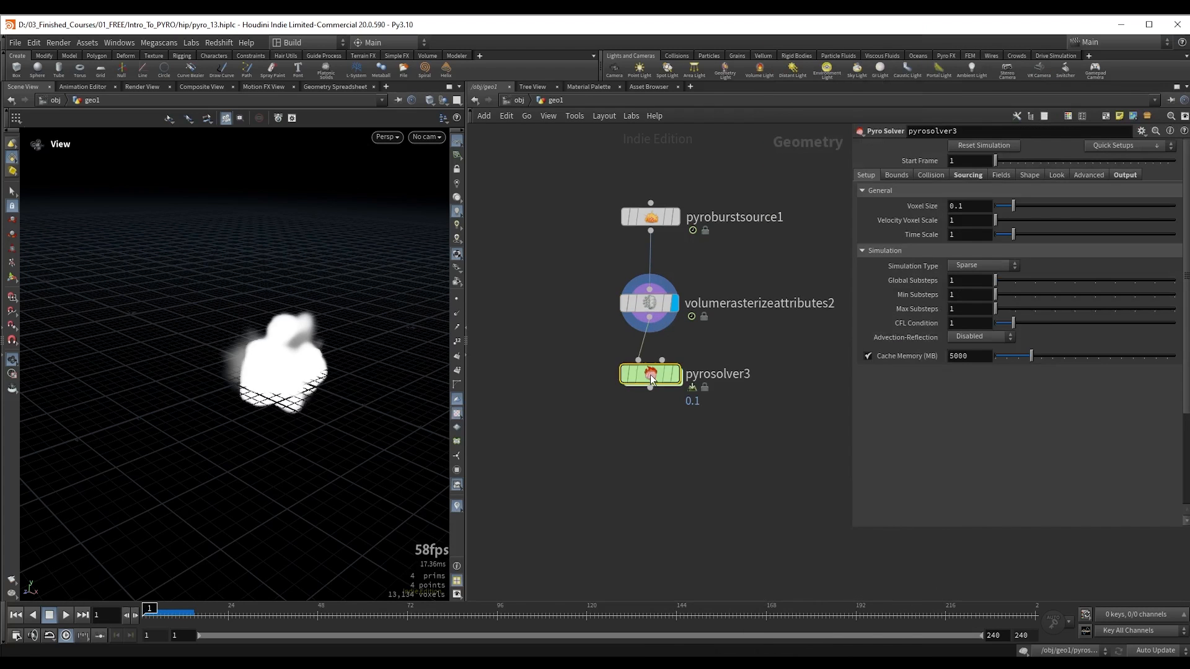
pyautogui.press('r')
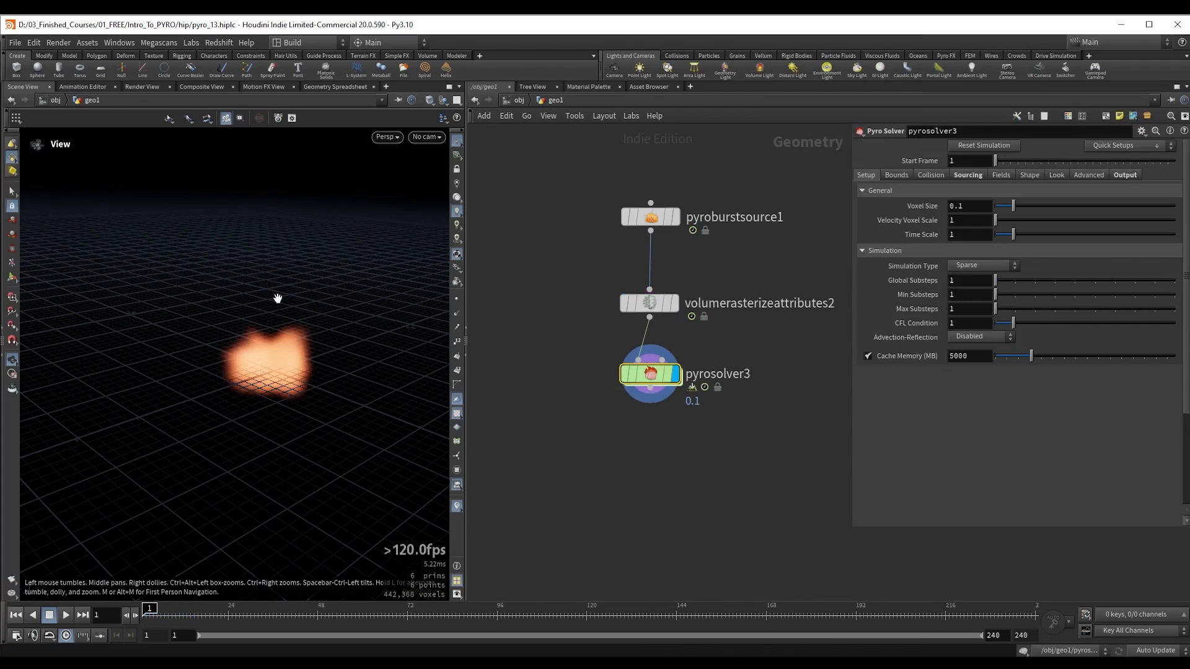
# Step: Play the pyrosolver3 simulation repeatedly from frame 1 and examine how the explosion develops from different angles
pyautogui.moveTo(277, 298); pyautogui.dragTo(255, 327)
pyautogui.press('Up')
pyautogui.press('Up')
pyautogui.hotkey('ctrl', 'Up')
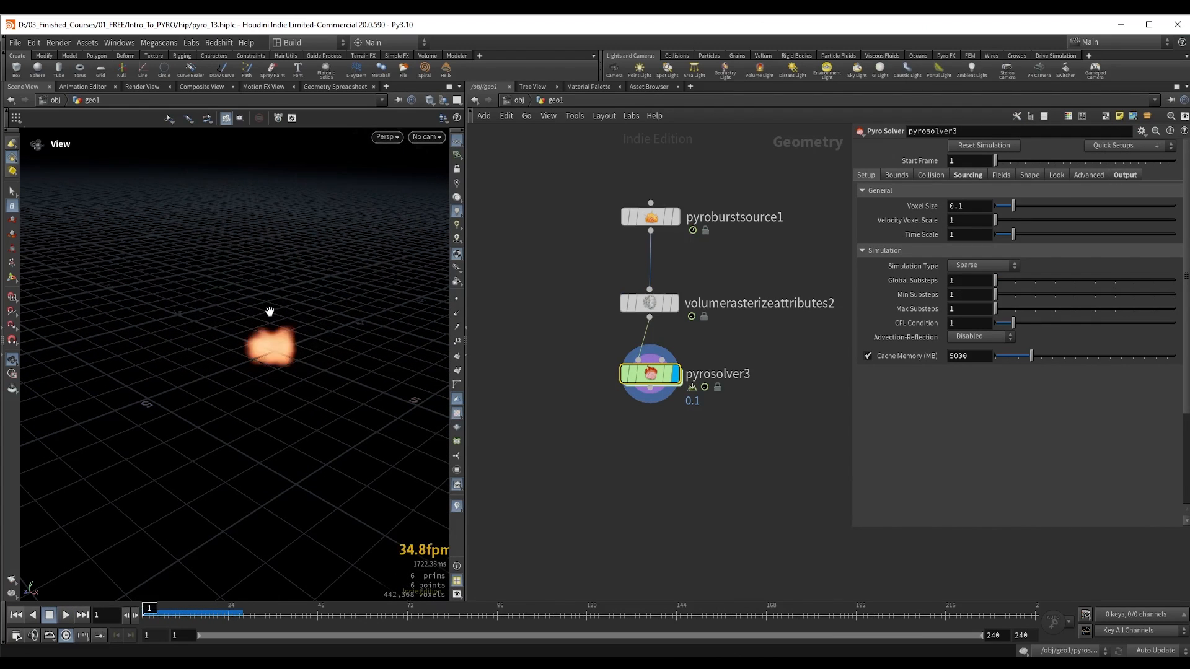
pyautogui.press('Up')
pyautogui.hotkey('ctrl', 'Up')
pyautogui.press('Up')
pyautogui.press('Up')
pyautogui.hotkey('ctrl', 'Up')
pyautogui.press('Up')
pyautogui.press('Up')
pyautogui.moveTo(266, 339)
pyautogui.mouseDown()
pyautogui.moveTo(311, 355)
pyautogui.moveTo(266, 353)
pyautogui.moveTo(264, 341)
pyautogui.mouseUp()
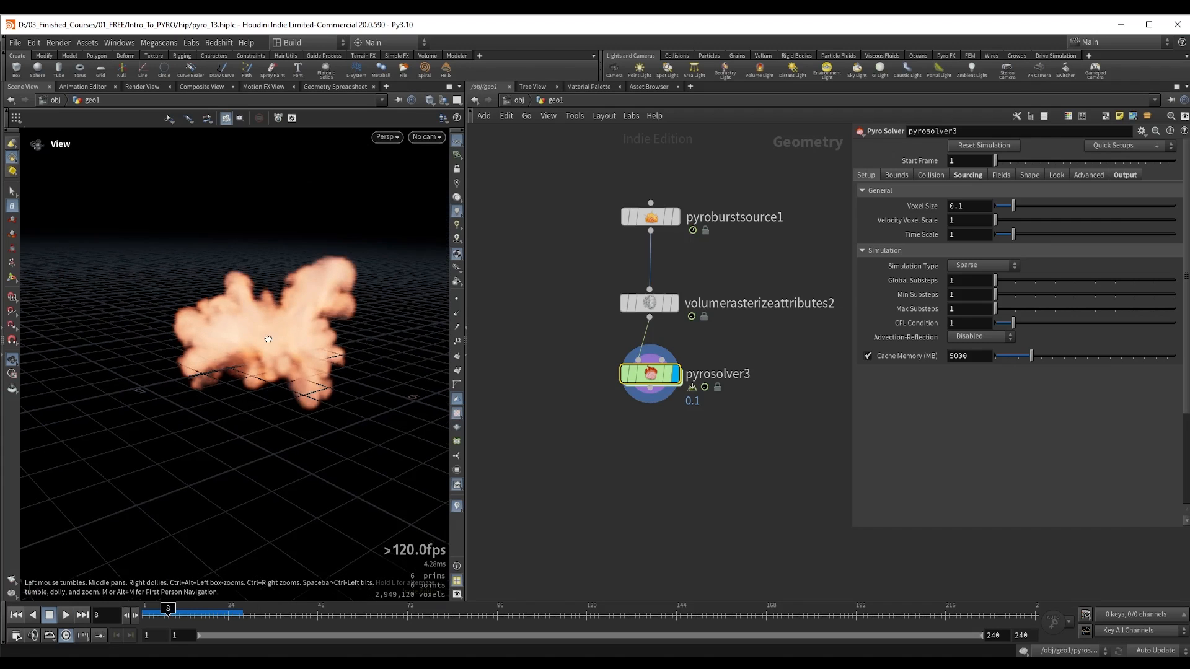
pyautogui.hotkey('ctrl', 'Up')
pyautogui.press('Up')
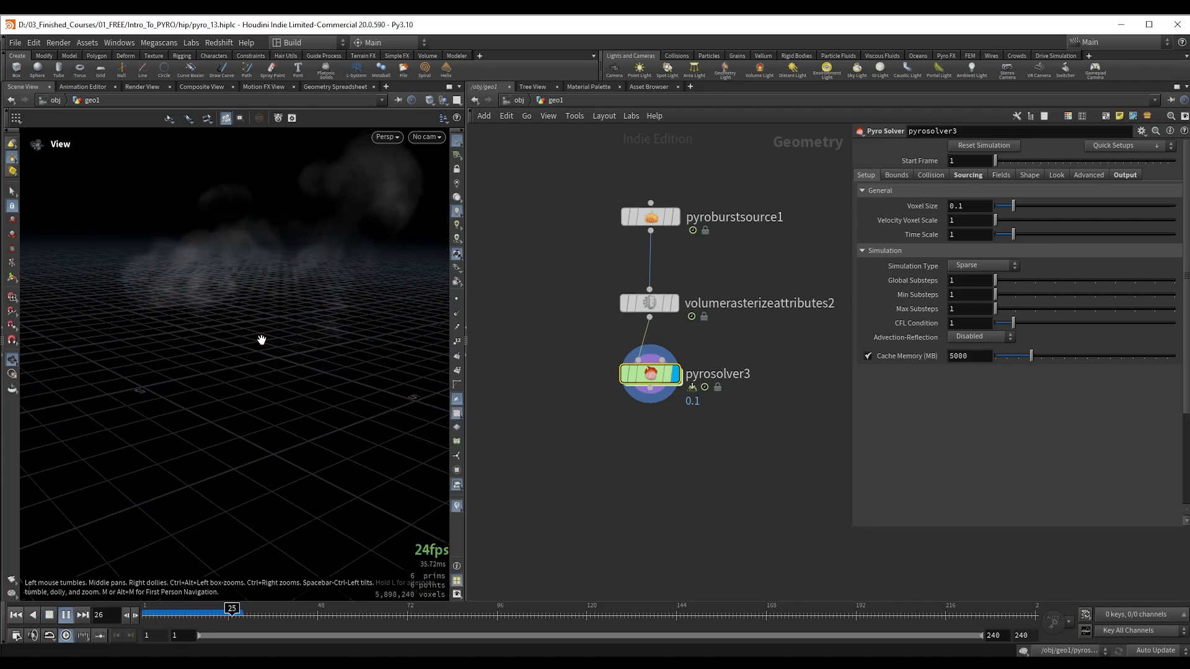
pyautogui.hotkey('ctrl', 'Up')
pyautogui.press('Up')
pyautogui.hotkey('ctrl', 'Up')
pyautogui.press('Up')
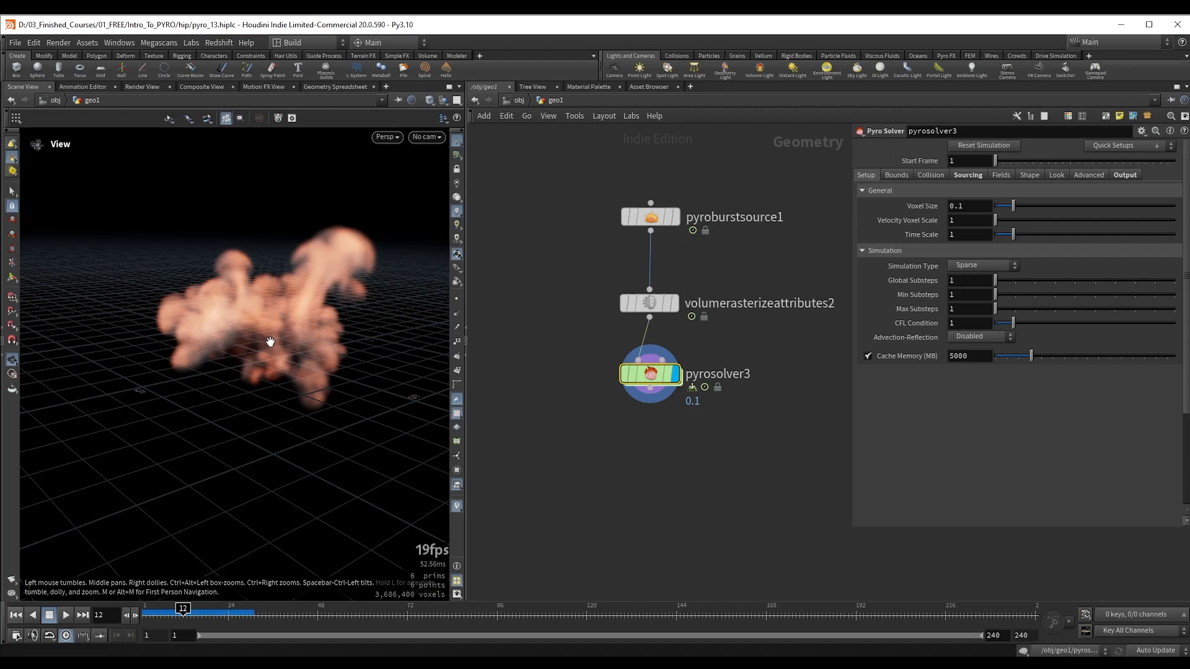
# Step: In pyrosolver3's shape settings, enable Disturbance with a strength of 10, plus Turbulence and Flame Expansion
pyautogui.click(1029, 175)
pyautogui.click(873, 234)
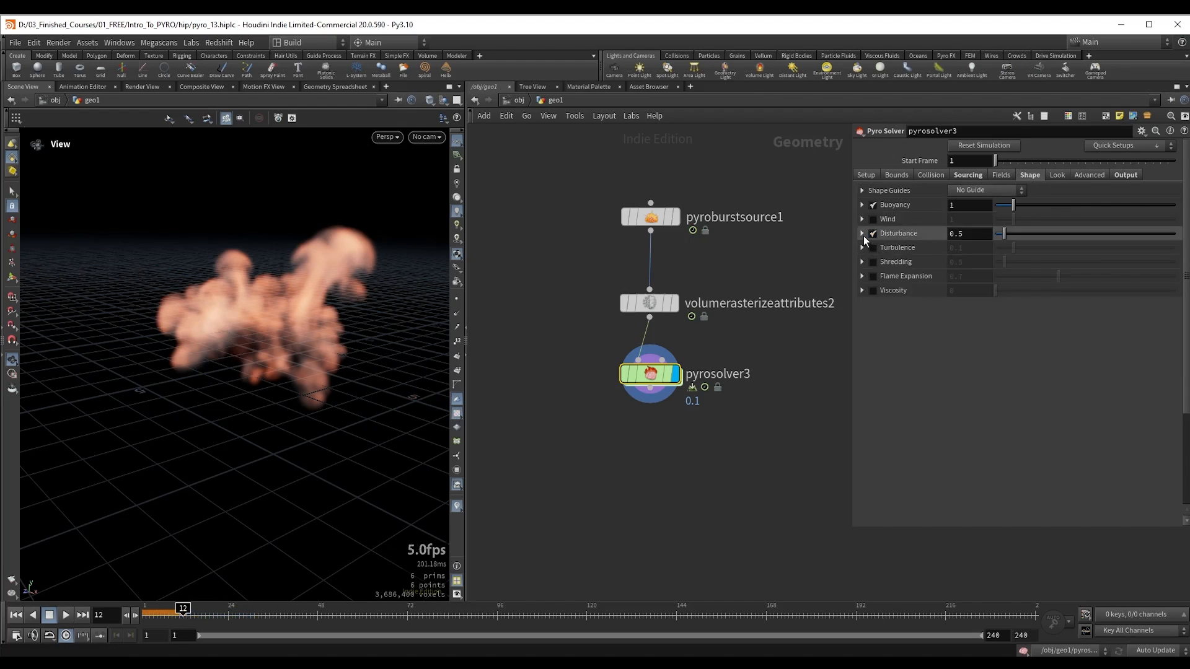
pyautogui.click(862, 234)
pyautogui.moveTo(1004, 248); pyautogui.dragTo(1175, 249)
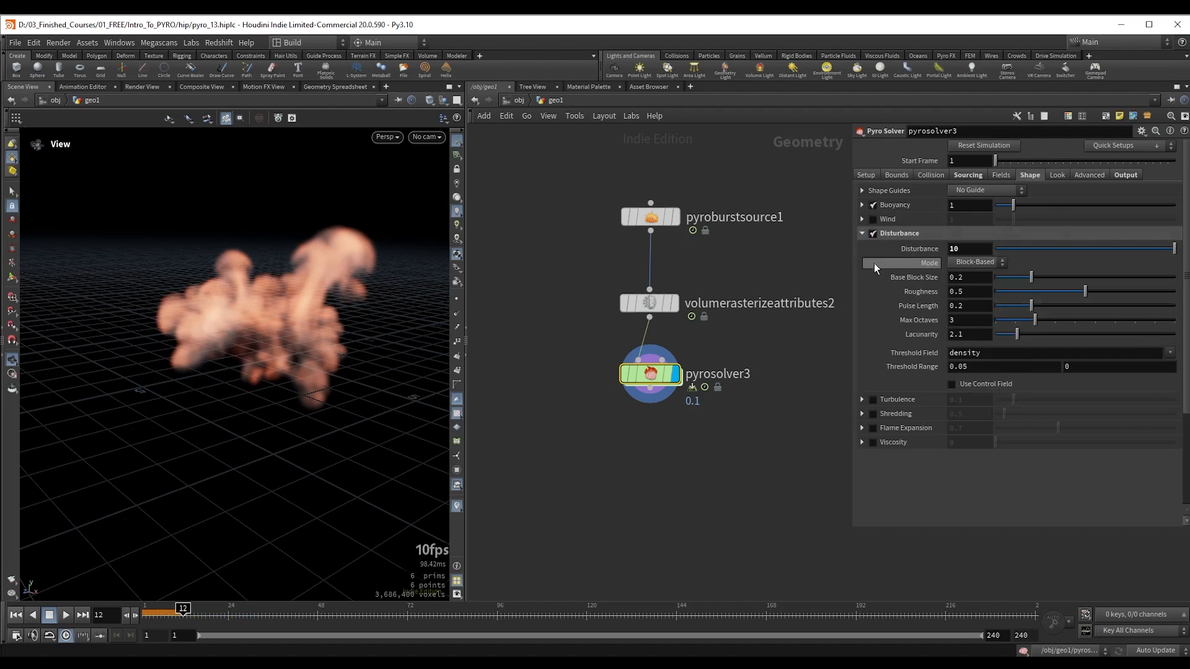
pyautogui.click(872, 399)
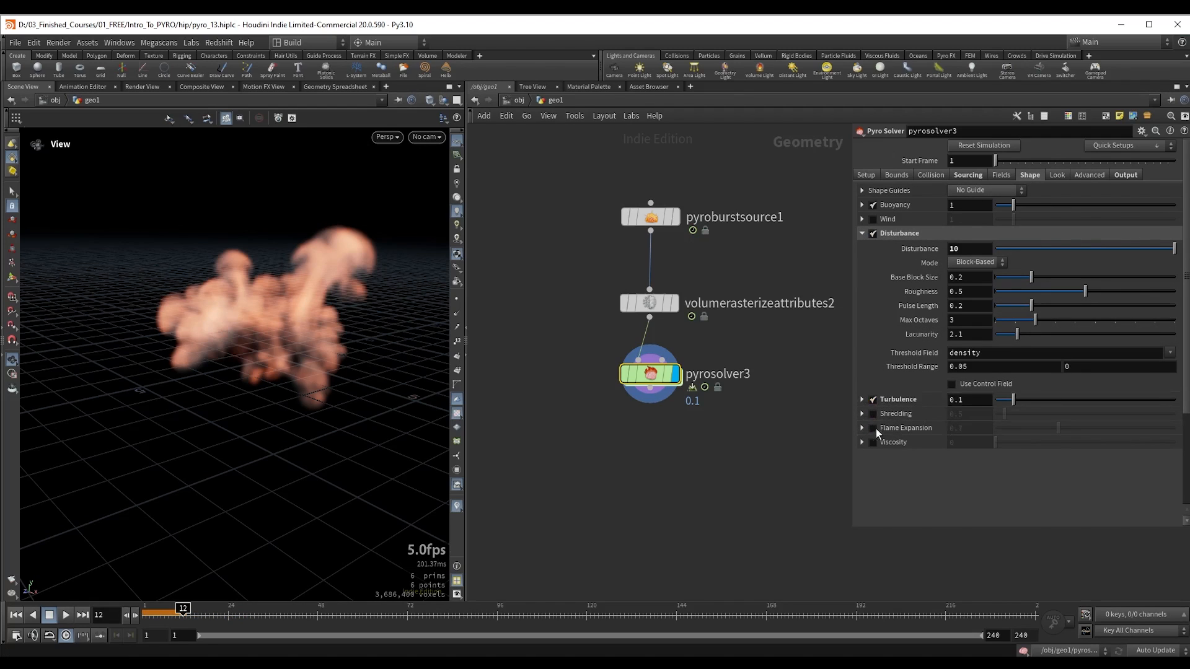
pyautogui.click(873, 428)
pyautogui.click(863, 427)
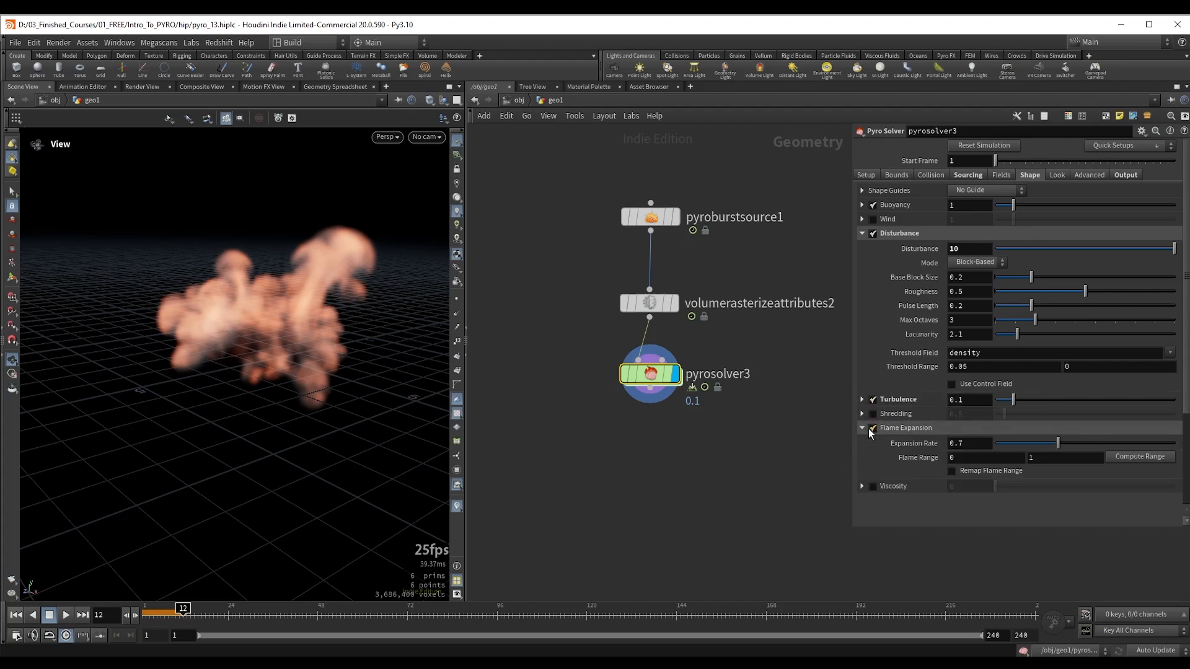
pyautogui.click(863, 427)
# Step: Enable Emit From Flame for both the density and temperature fields of pyrosolver3
pyautogui.click(1004, 177)
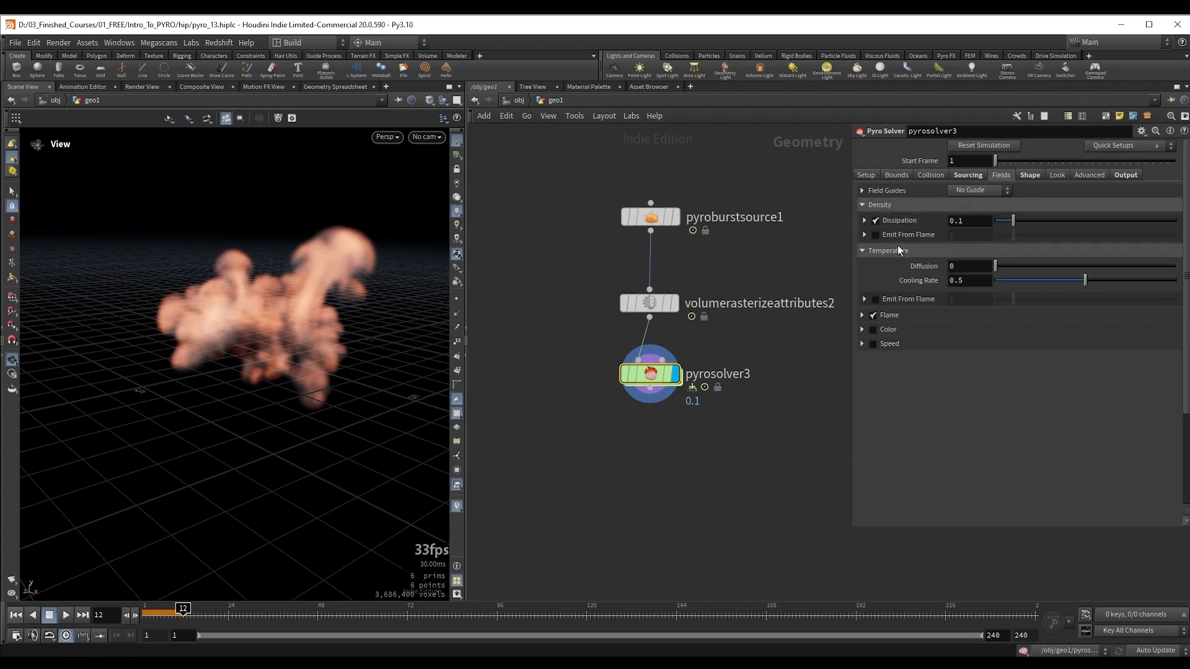
pyautogui.click(875, 235)
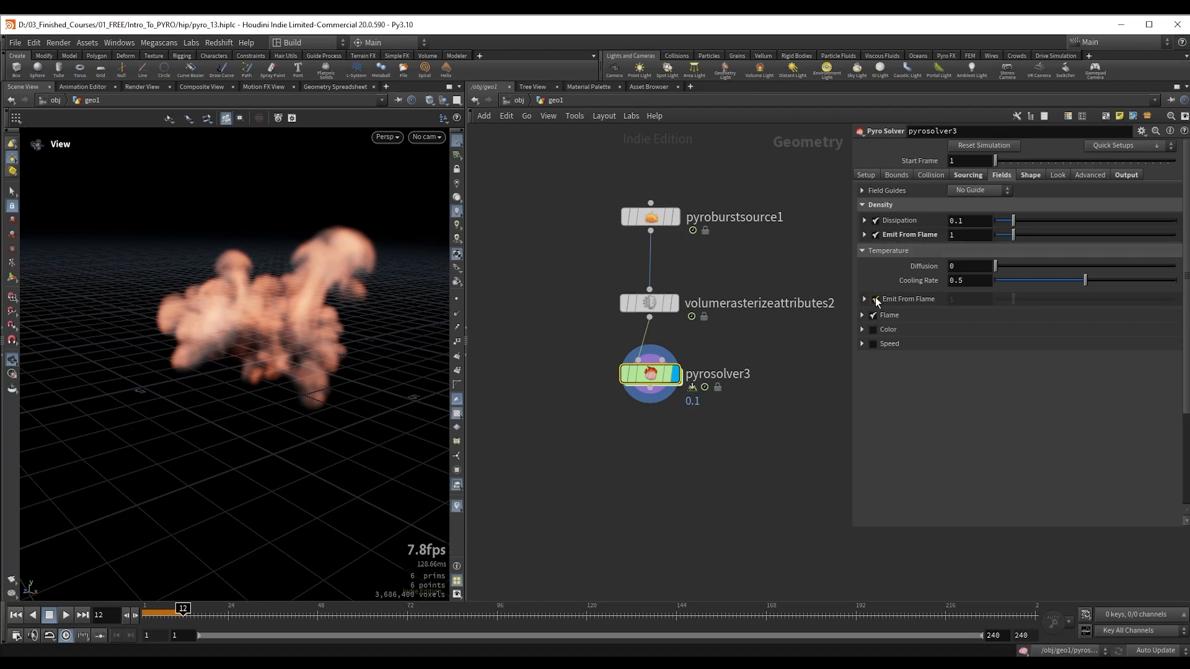
# Step: Add a fifth source to pyrosolver3 that adds the density source volume to the divergence target field
pyautogui.click(970, 176)
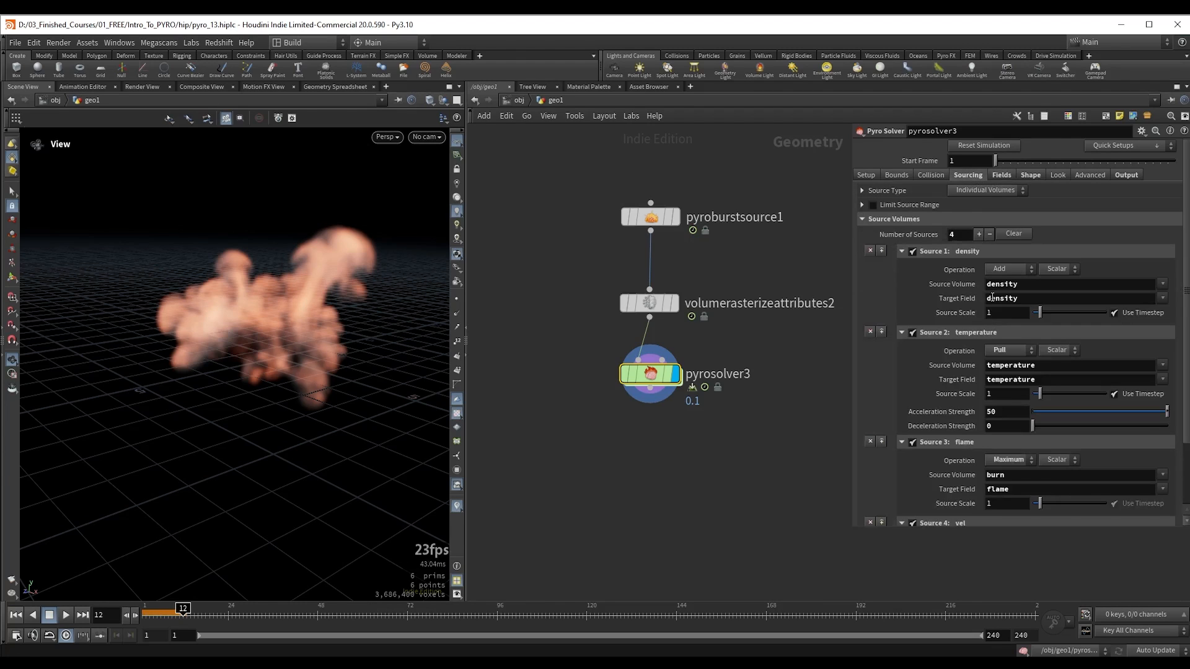
pyautogui.scroll(-1, 1019, 342)
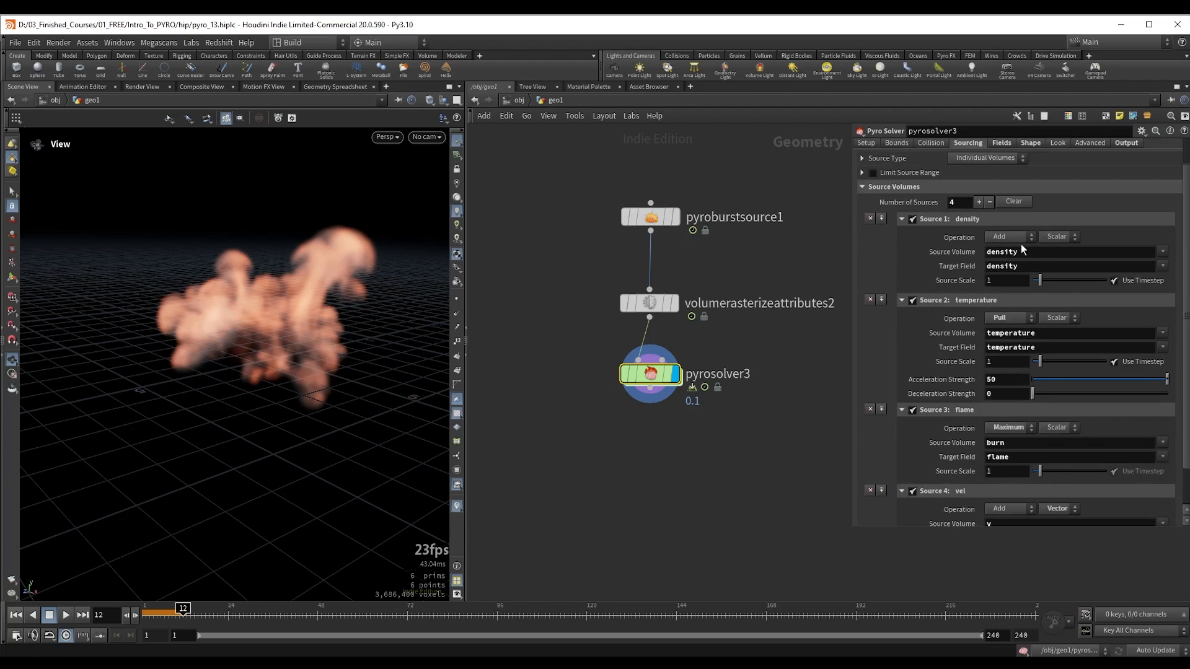
pyautogui.scroll(-1, 997, 316)
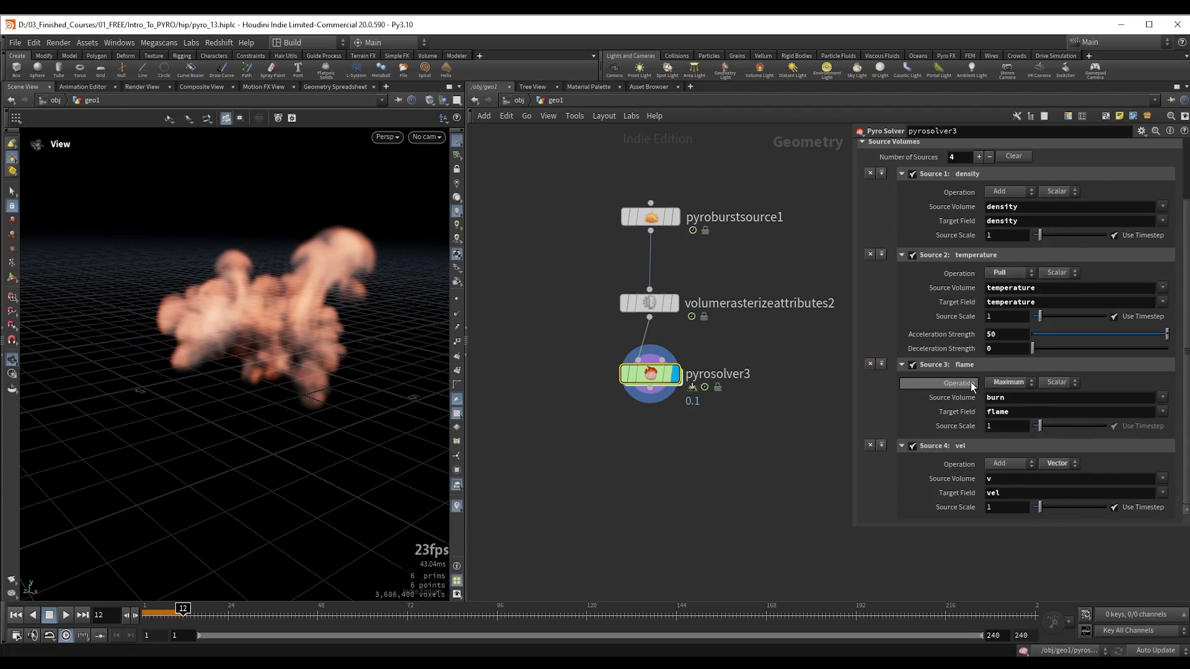
pyautogui.moveTo(373, 322); pyautogui.dragTo(370, 327)
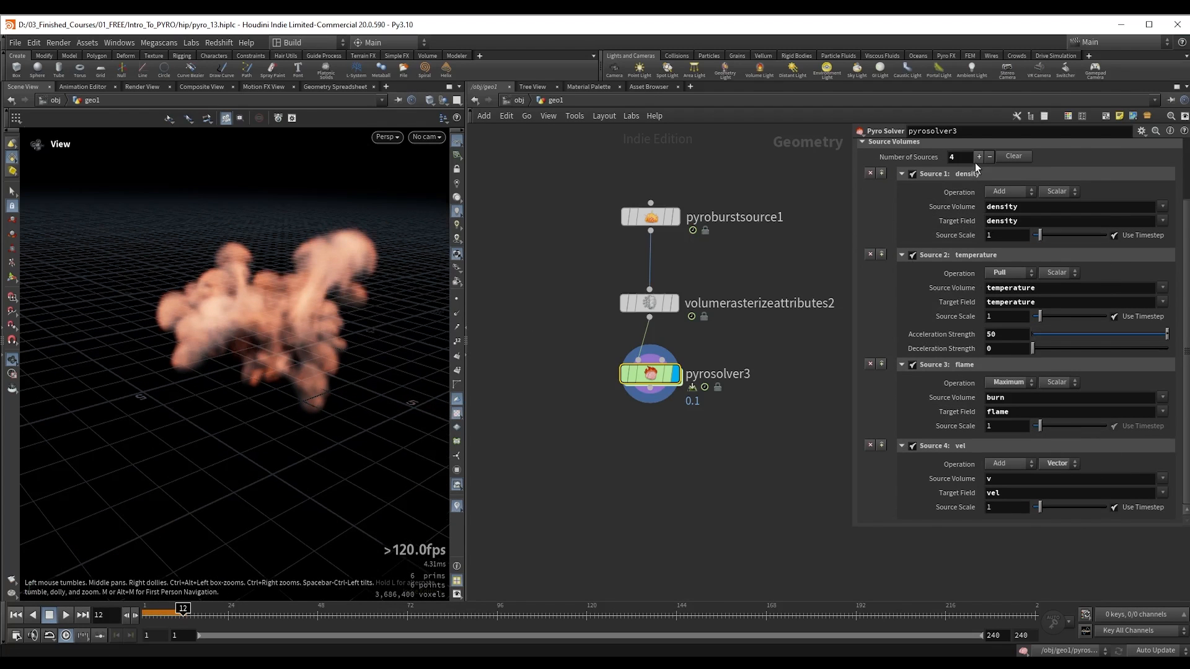
pyautogui.moveTo(337, 352); pyautogui.dragTo(321, 341)
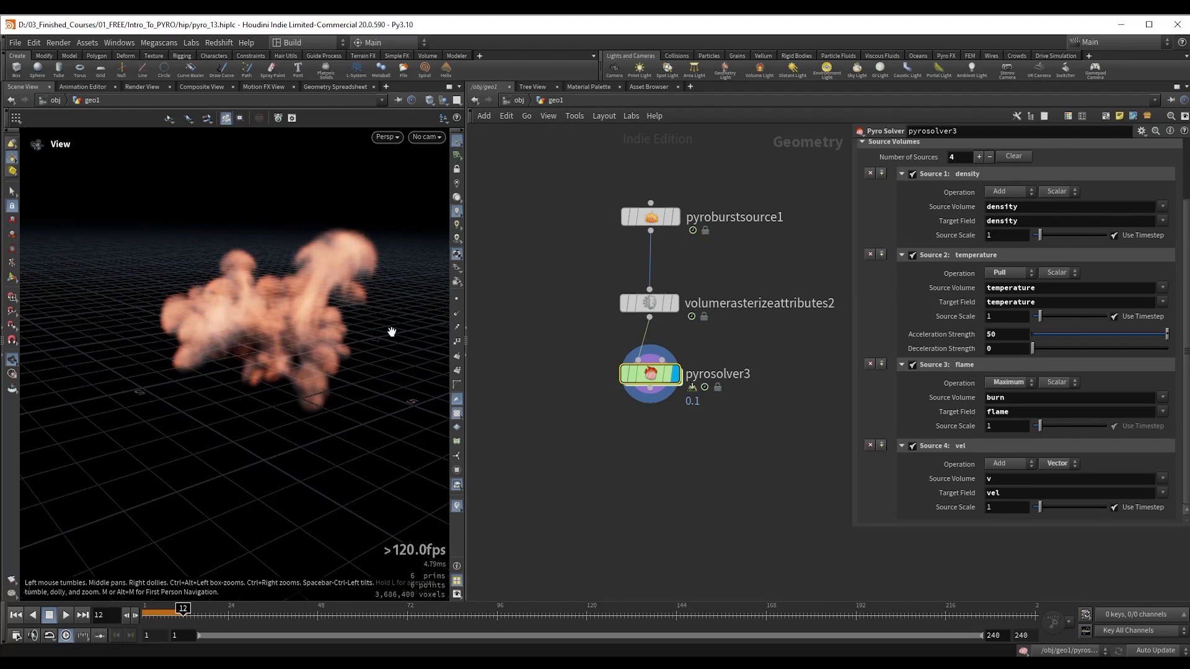
pyautogui.scroll(-4, 1046, 361)
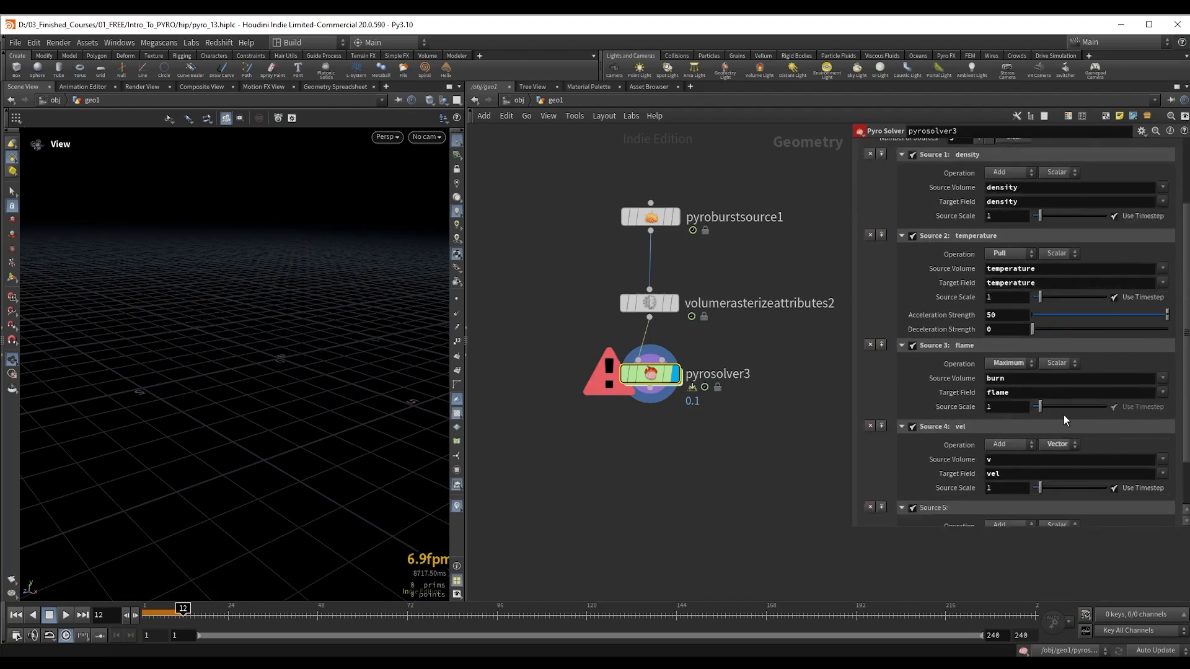
pyautogui.click(1162, 478)
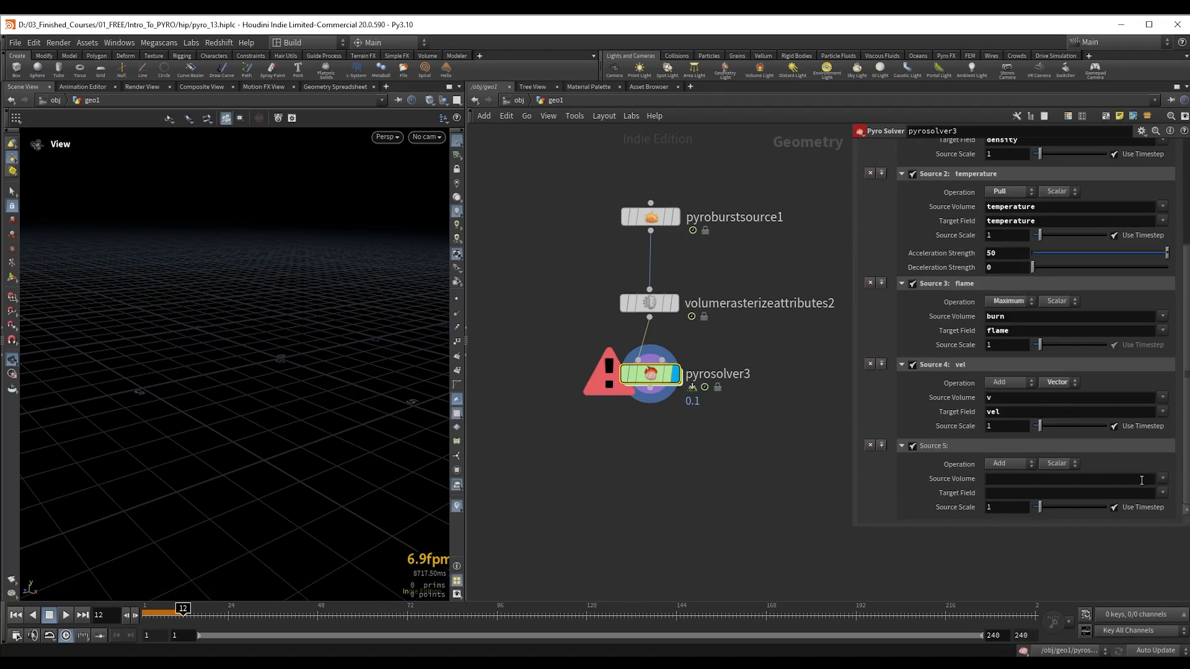
pyautogui.click(1094, 478)
pyautogui.write('density')
pyautogui.press('Tab')
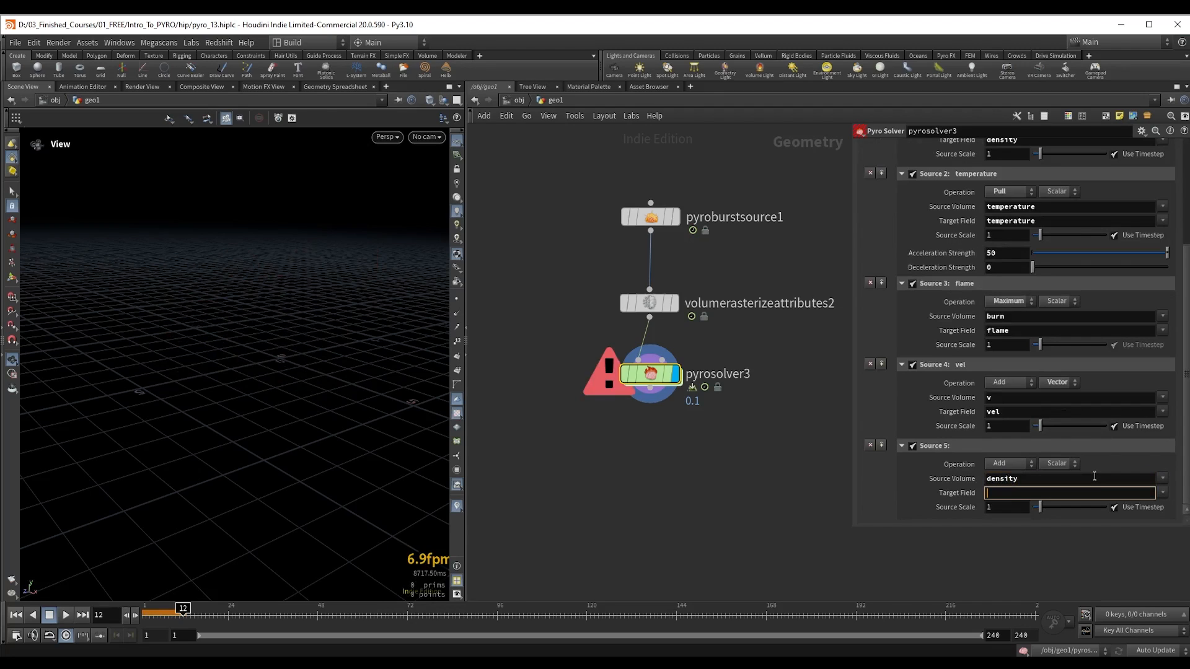
pyautogui.write('divergence')
pyautogui.press('Return')
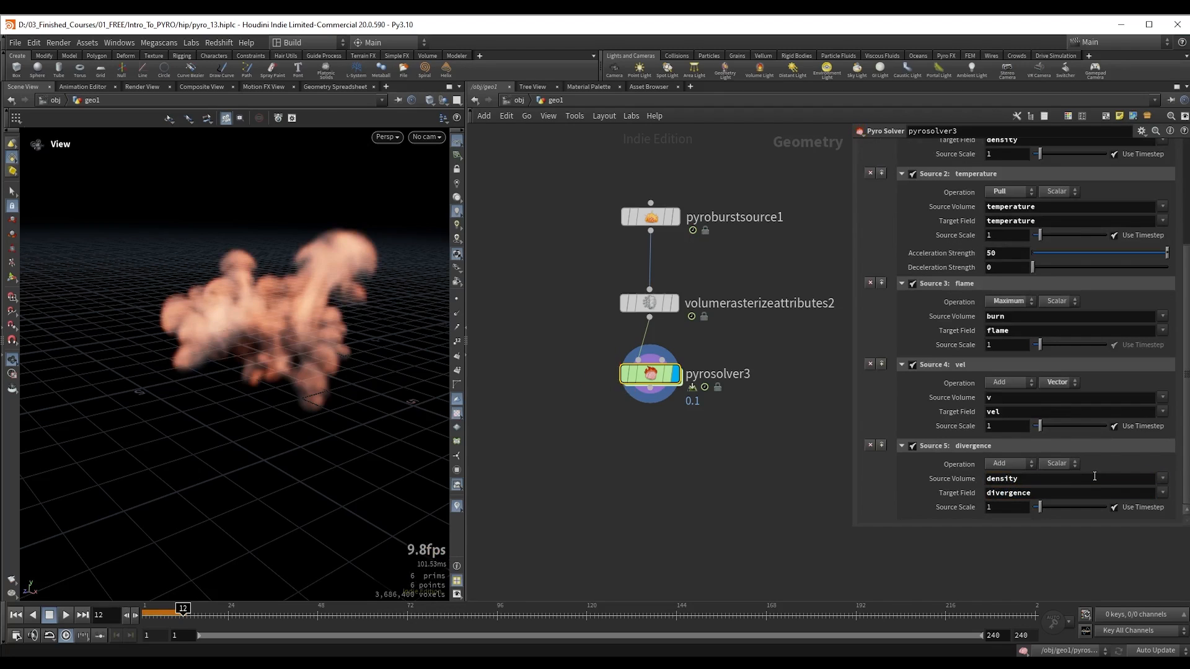
# Step: Change the Source Scale of pyrosolver3's divergence source
pyautogui.click(1016, 512)
pyautogui.write('0')
pyautogui.press('Return')
pyautogui.scroll(5, 989, 308)
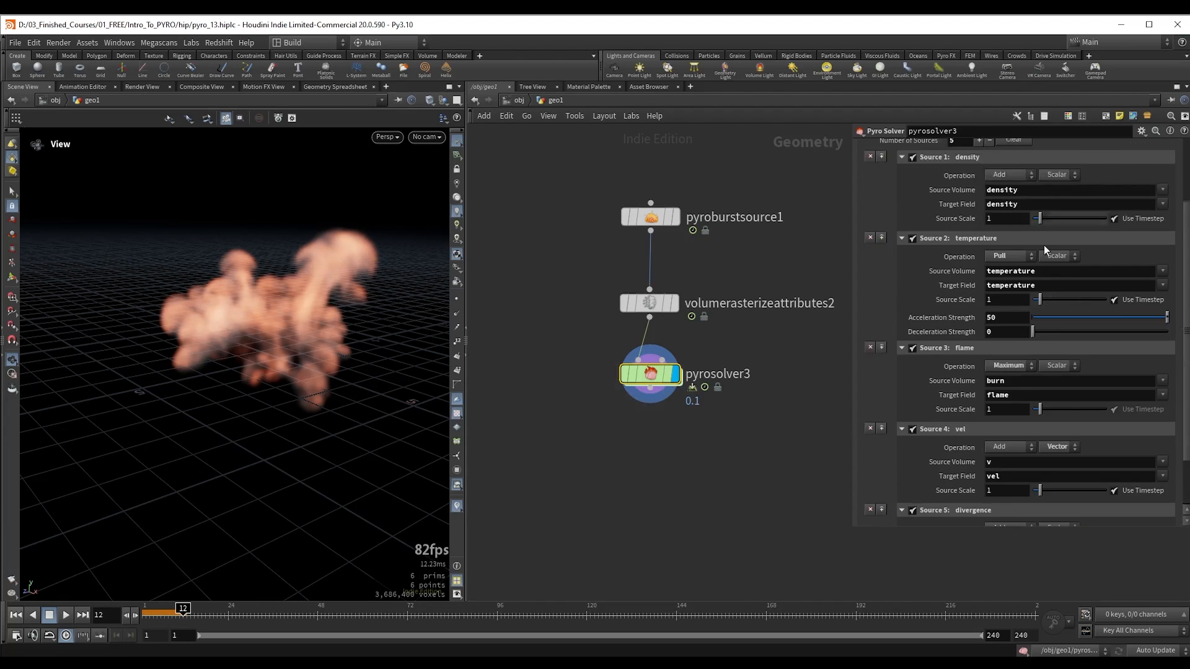
# Step: Replay the simulation from the start and examine the explosion with the added divergence source
pyautogui.click(582, 360)
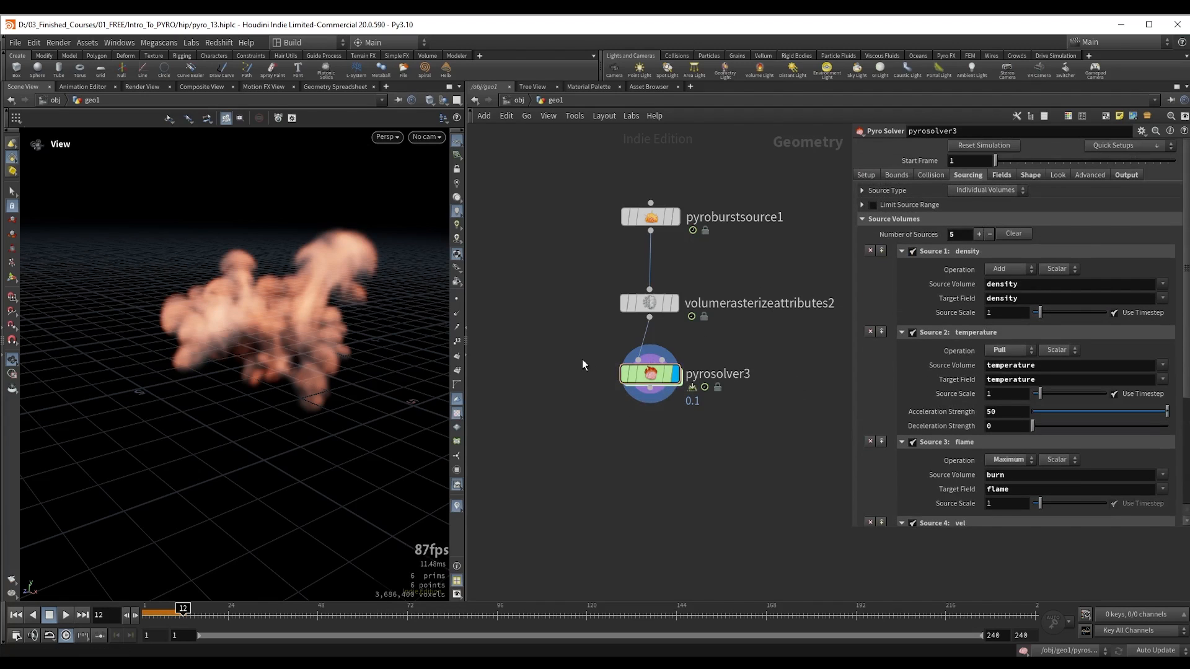
pyautogui.hotkey('ctrl', 'Up')
pyautogui.press('Up')
pyautogui.hotkey('ctrl', 'Up')
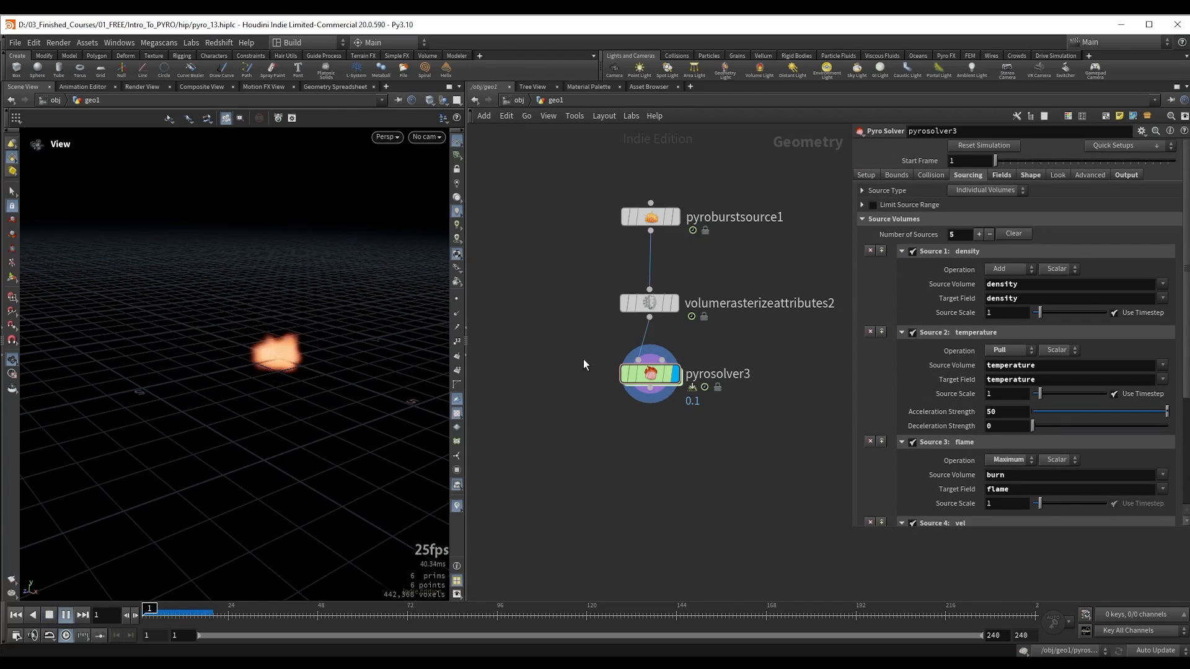
pyautogui.press('Up')
pyautogui.moveTo(208, 290); pyautogui.dragTo(280, 318)
pyautogui.press('Up')
pyautogui.hotkey('ctrl', 'Up')
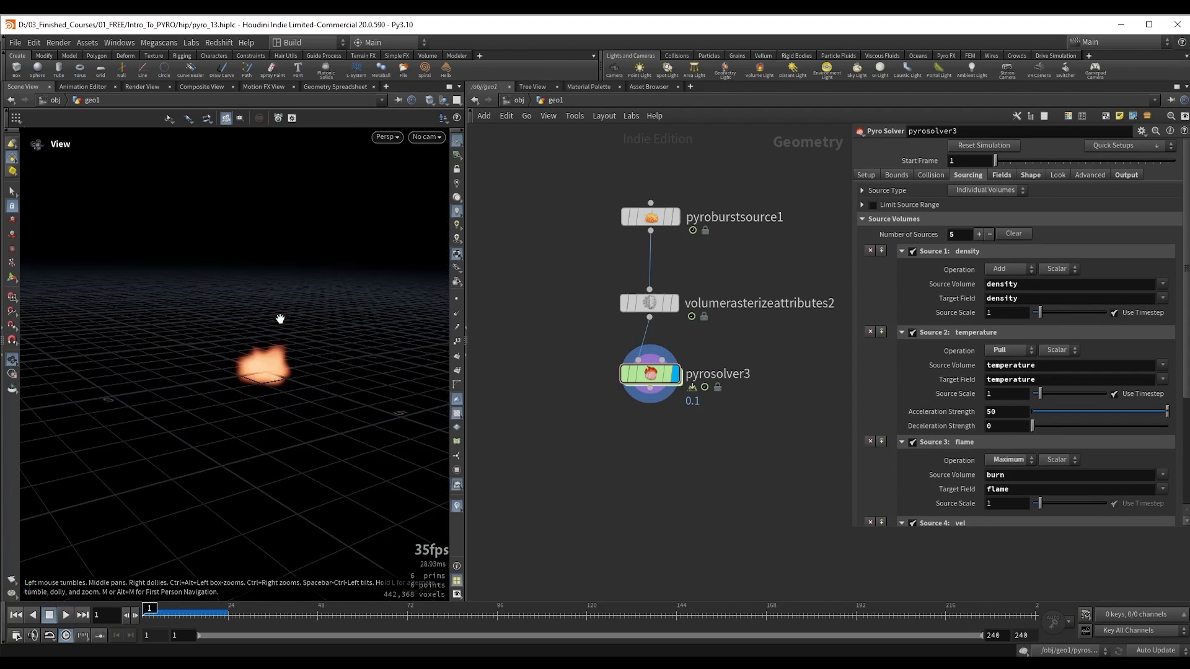
# Step: Set pyrosolver3's Y Ground Plane collision to Closed Below and replay the simulation
pyautogui.click(930, 176)
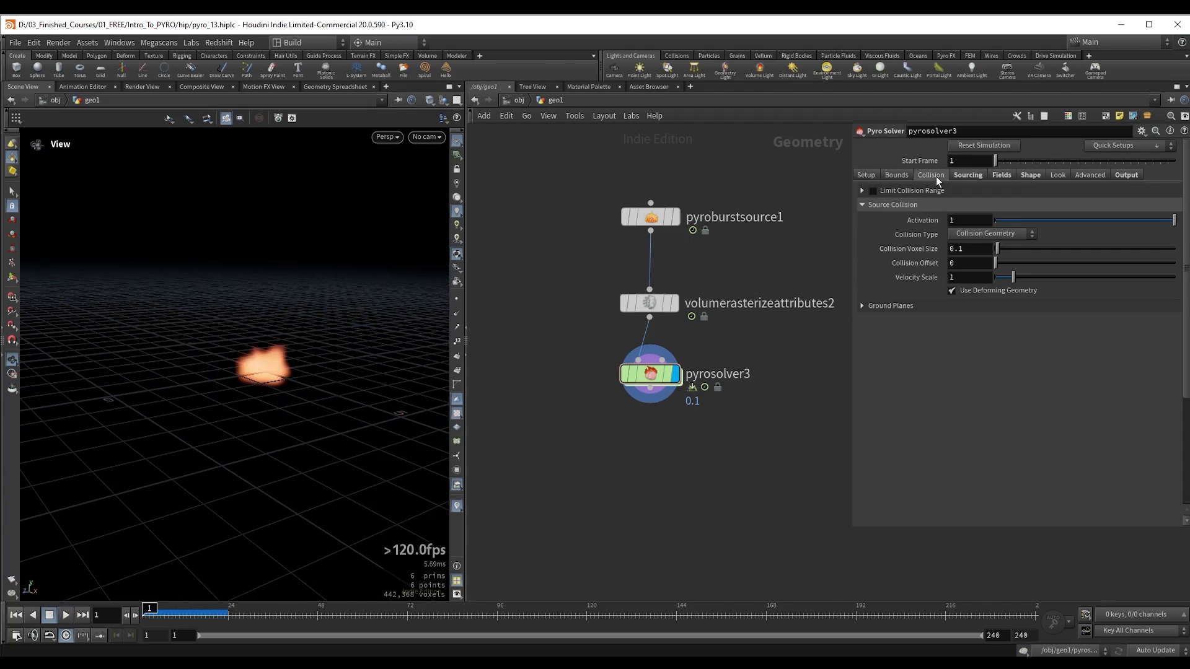
pyautogui.click(887, 305)
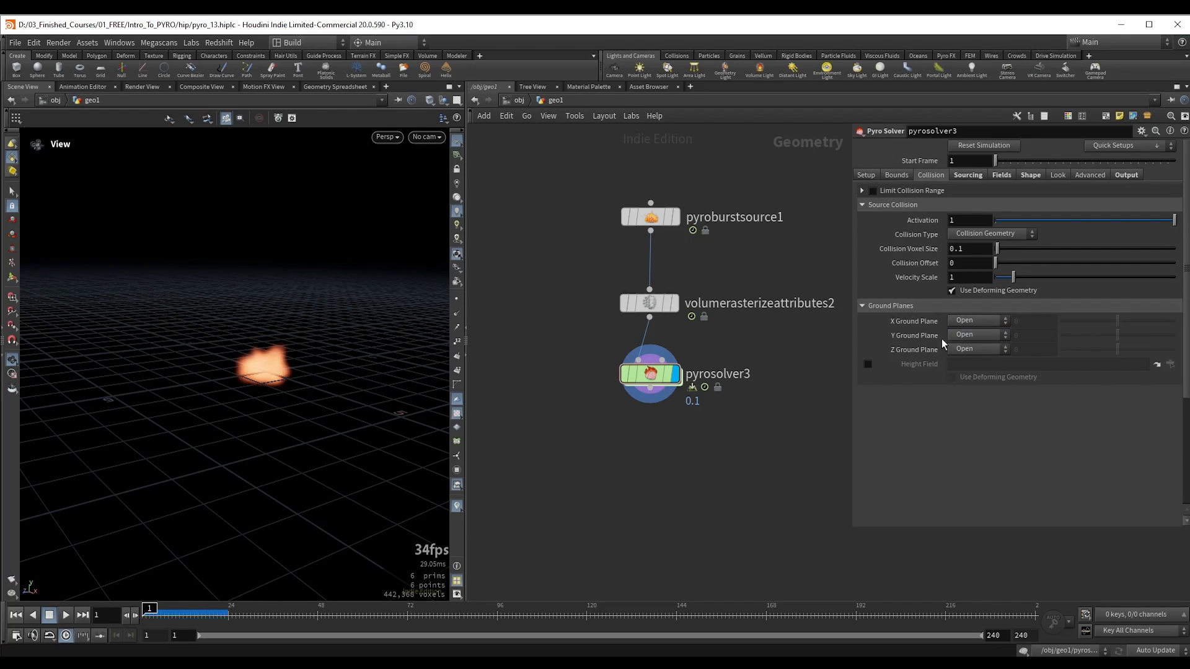
pyautogui.click(964, 336)
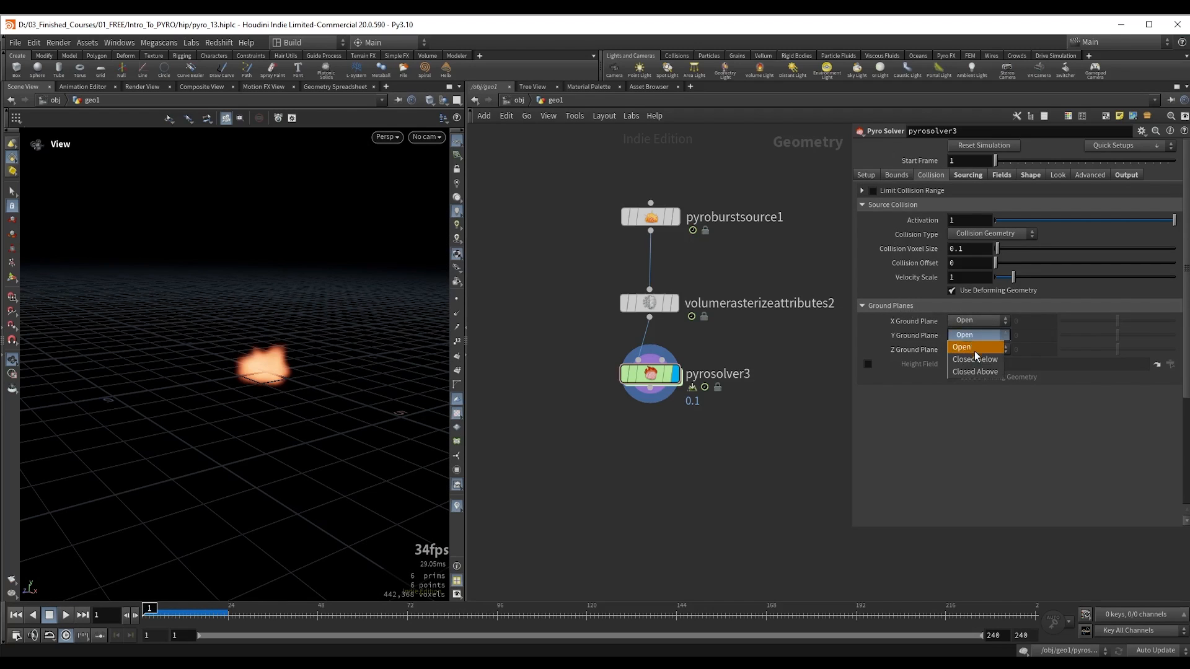
pyautogui.click(978, 359)
pyautogui.moveTo(286, 310); pyautogui.dragTo(175, 382)
pyautogui.press('Up')
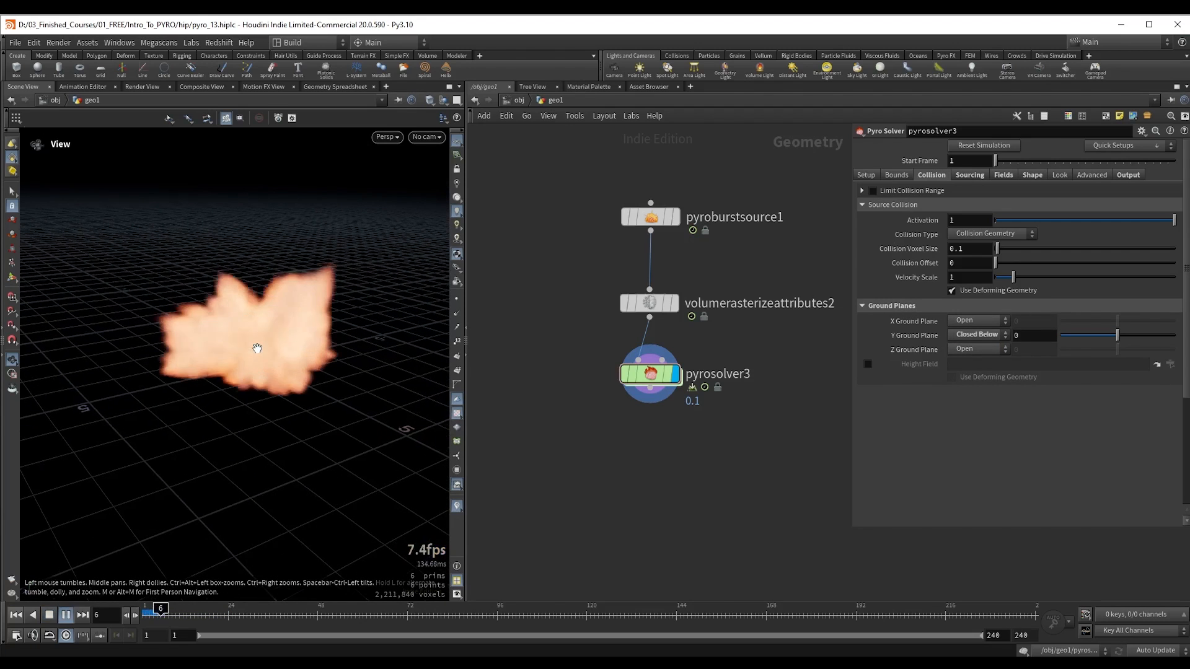
# Step: Replay the simulation from the first frame and examine how the explosion collides with the ground plane
pyautogui.hotkey('ctrl', 'Up')
pyautogui.press('Up')
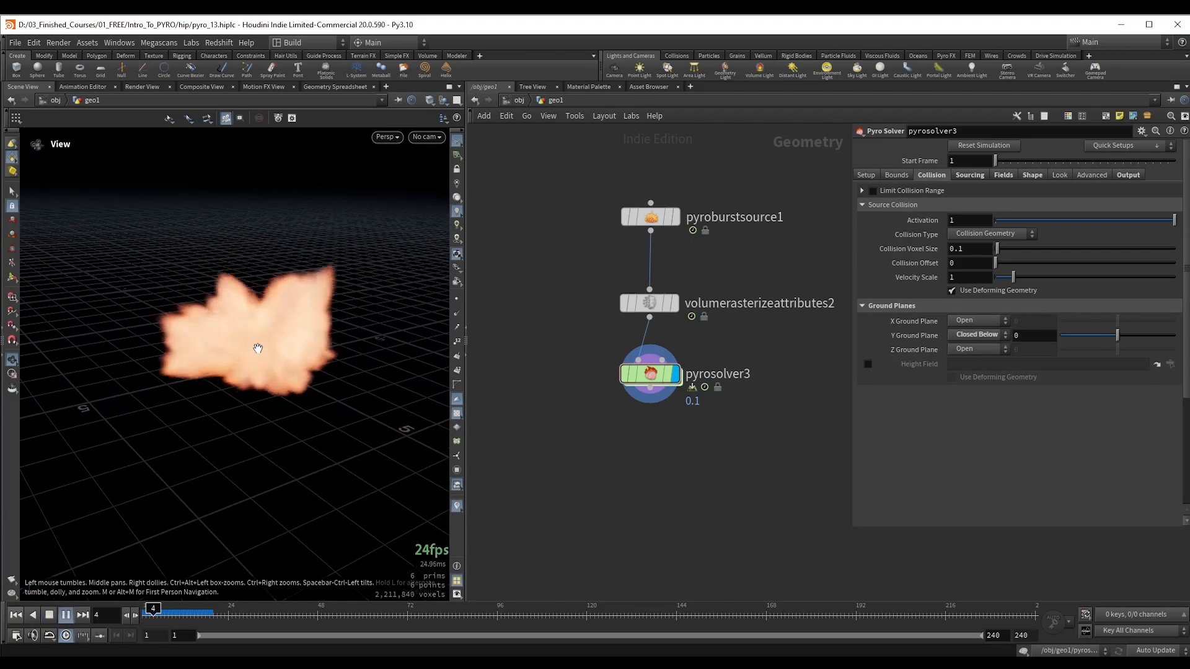
pyautogui.press('Up')
pyautogui.moveTo(257, 348); pyautogui.dragTo(269, 338, button='right')
pyautogui.moveTo(269, 338); pyautogui.dragTo(265, 345)
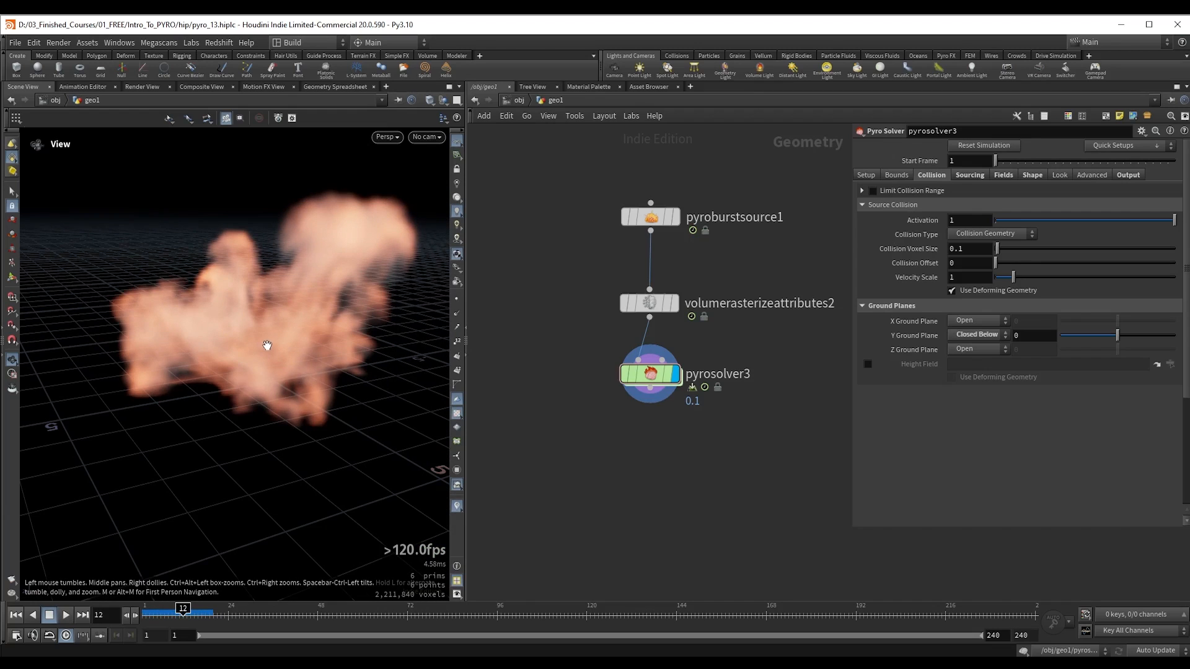
# Step: Set pyrosolver3's smoke Density Scale to 6.57, Shadow Density to 3.4 and fire Intensity Scale to about 116
pyautogui.click(1056, 175)
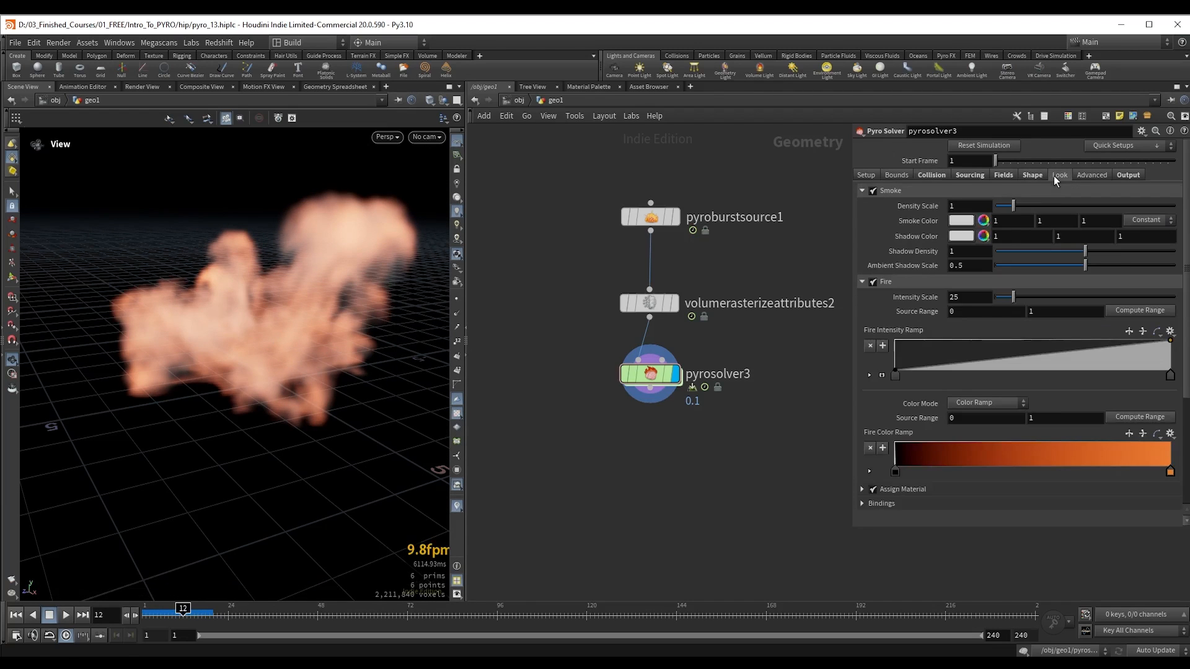
pyautogui.moveTo(1020, 205); pyautogui.dragTo(1129, 207)
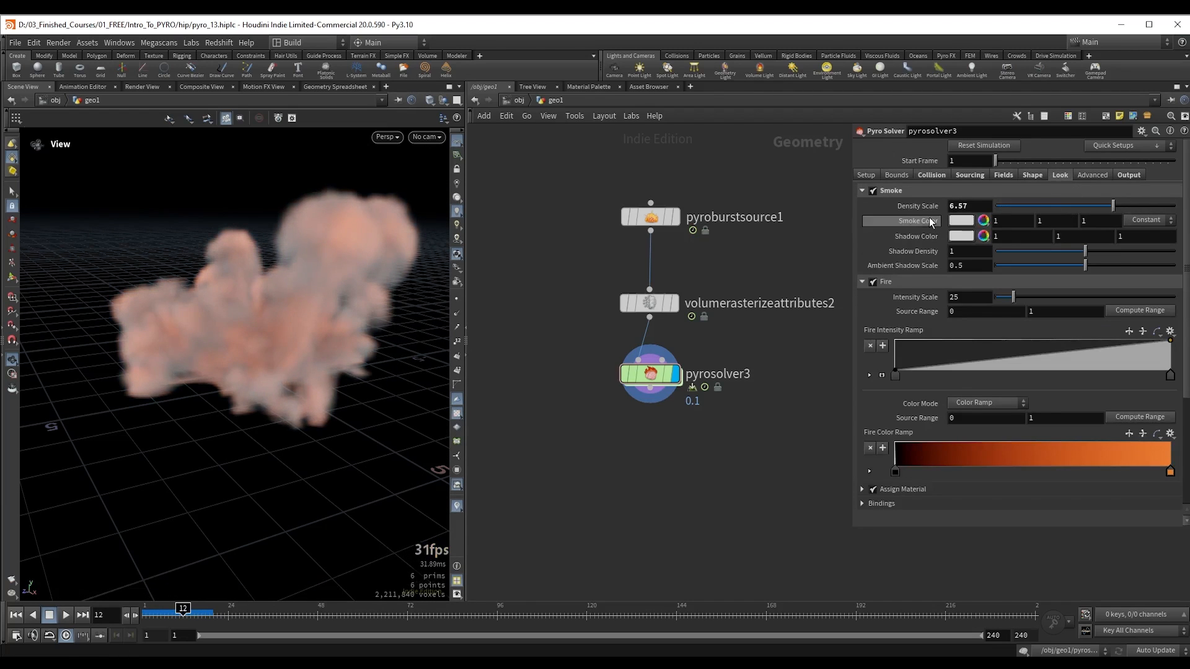
pyautogui.moveTo(1081, 252); pyautogui.dragTo(1159, 252)
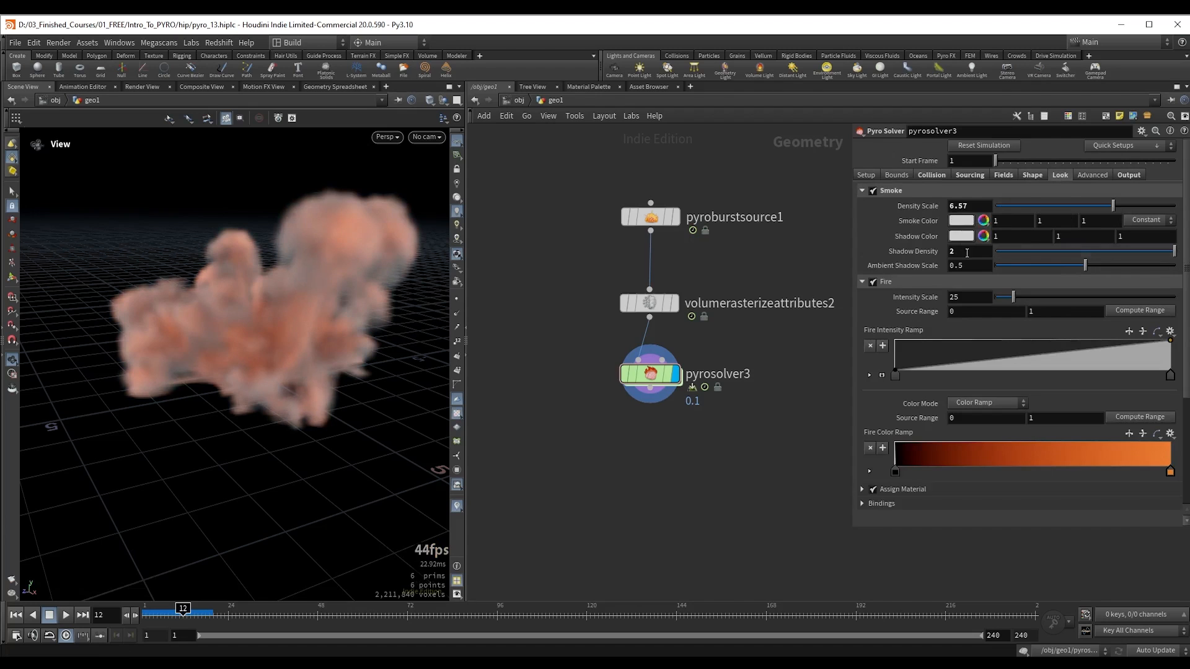
pyautogui.moveTo(960, 252); pyautogui.dragTo(1047, 253, button='middle')
pyautogui.moveTo(1014, 298); pyautogui.dragTo(1095, 298)
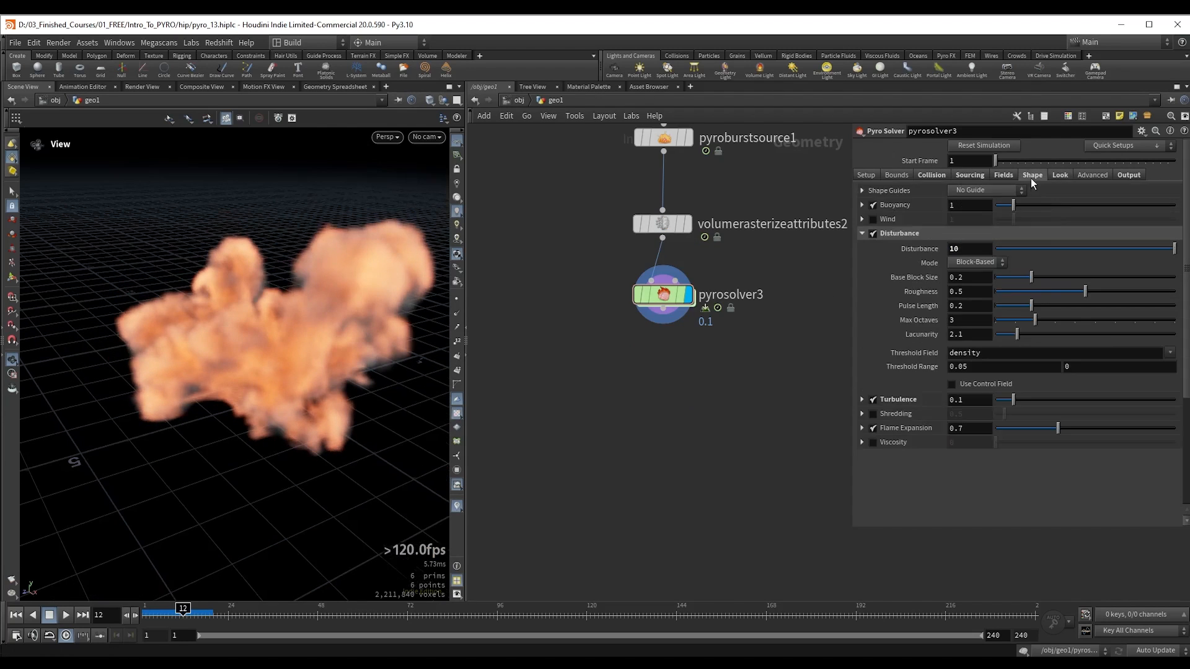
# Step: Set pyrosolver3's Disturbance to 15 and enable Shredding with a value of 10
pyautogui.click(1033, 175)
pyautogui.write('15')
pyautogui.press('Return')
pyautogui.click(873, 414)
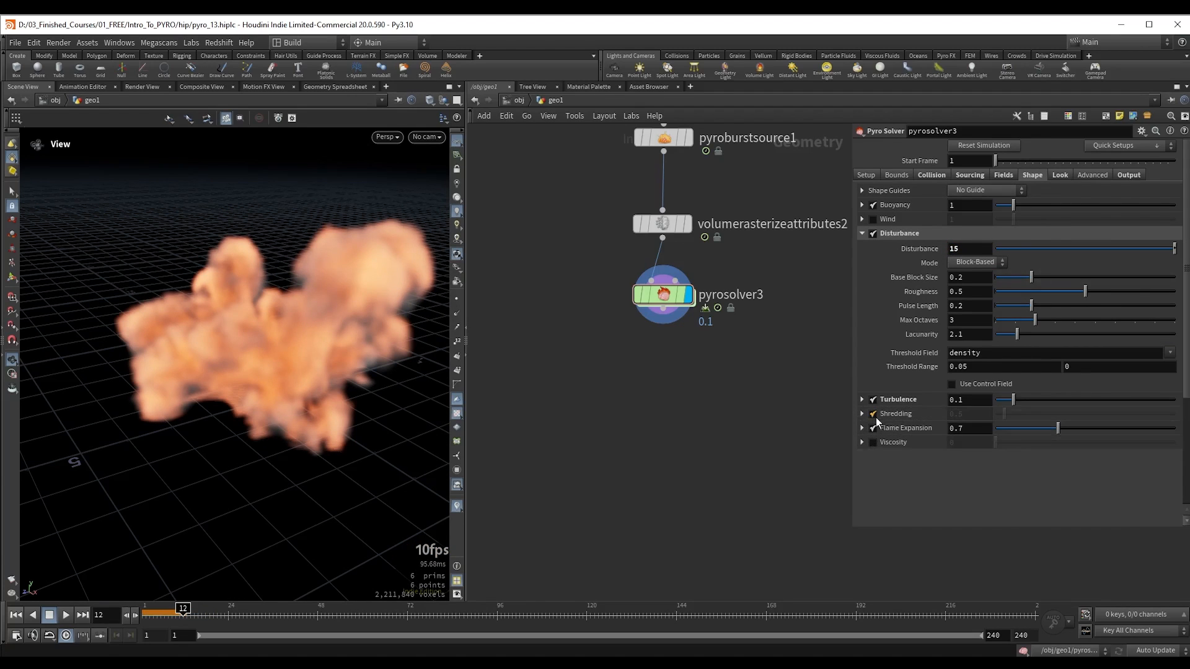
pyautogui.click(862, 413)
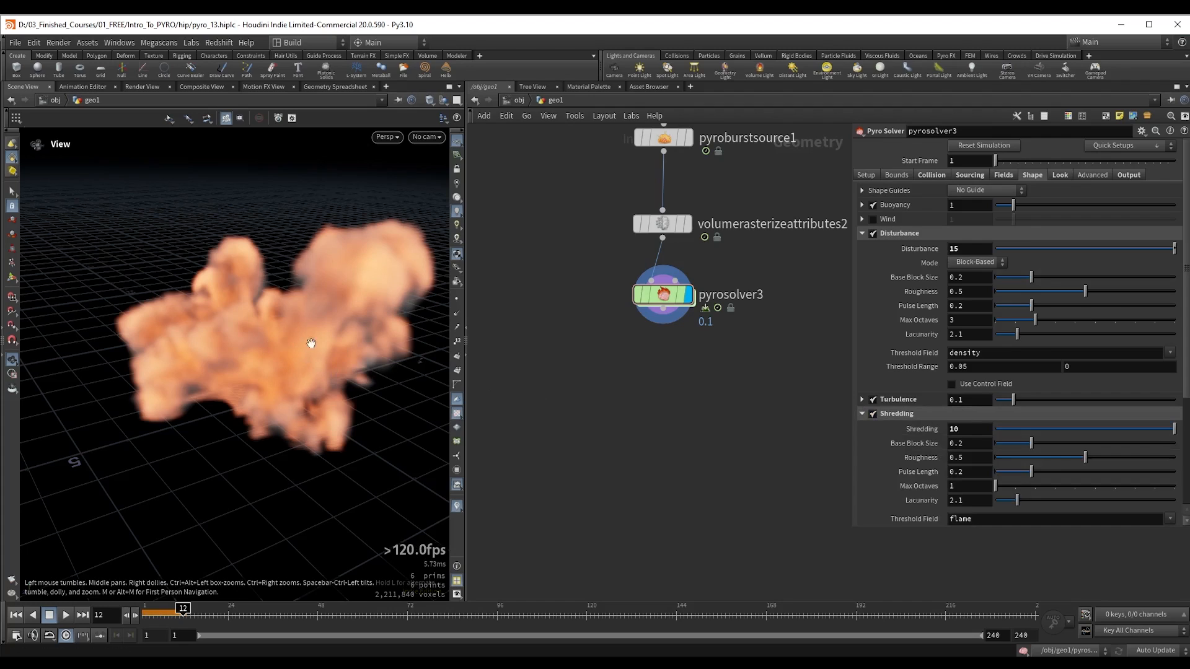
# Step: Set pyrosolver3's Voxel Size to 0.05 and Max Substeps to 2
pyautogui.click(867, 177)
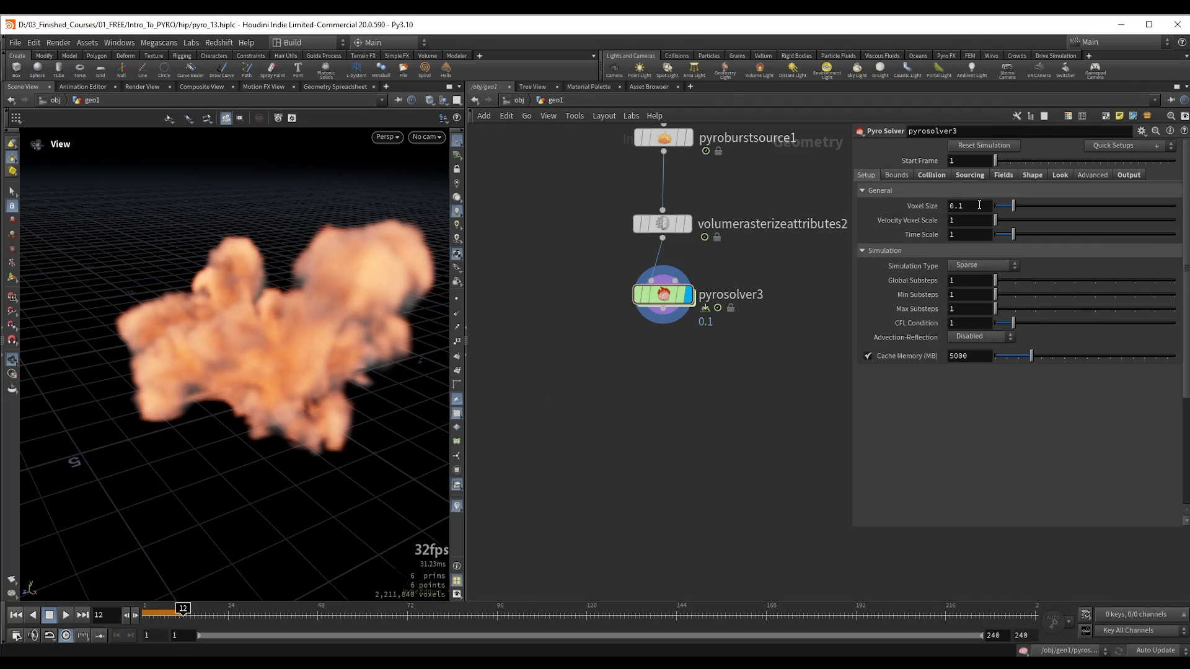
pyautogui.doubleClick(980, 205)
pyautogui.write('.08')
pyautogui.press('Return')
pyautogui.press('Down')
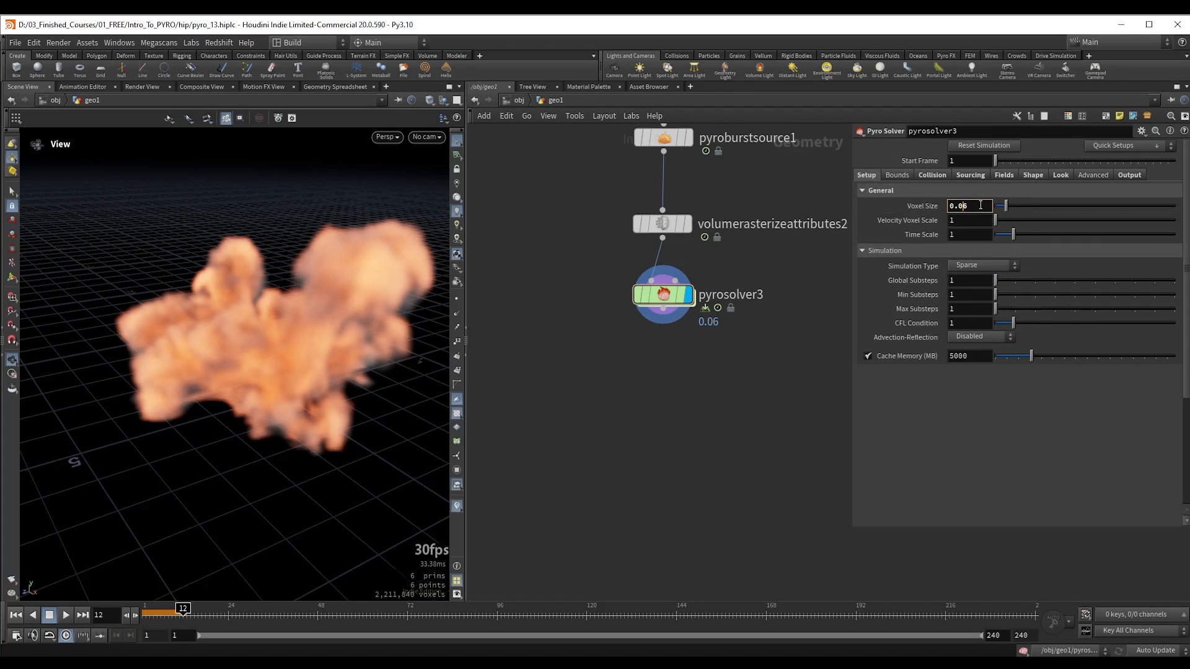
pyautogui.moveTo(428, 322); pyautogui.dragTo(368, 322)
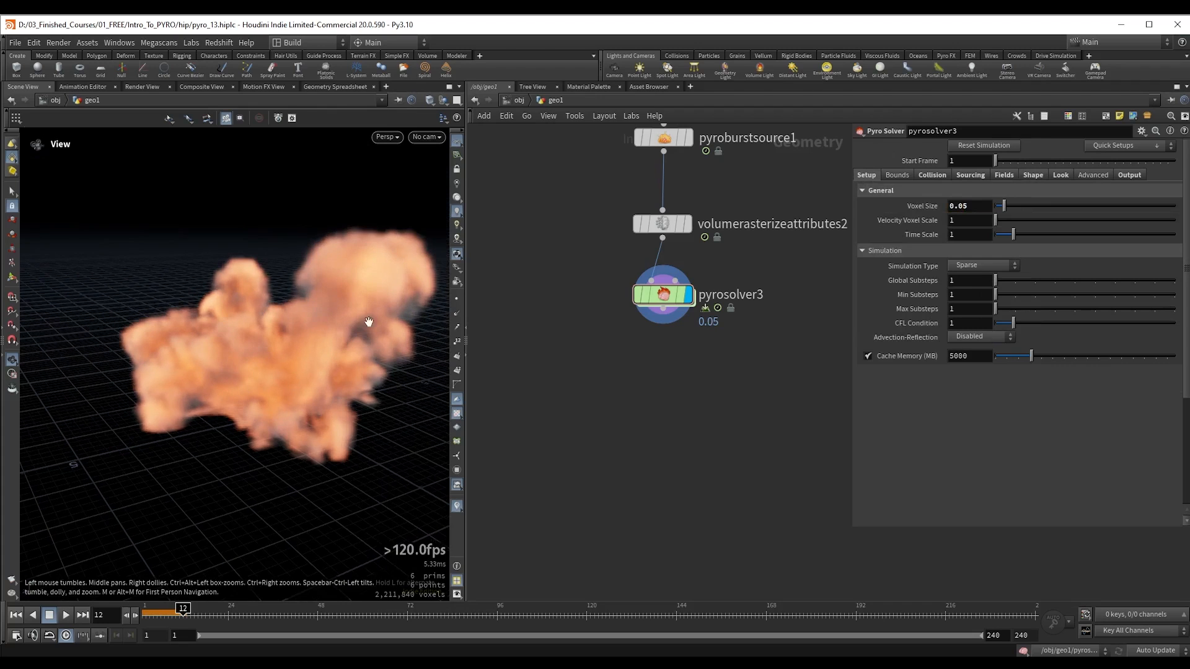
pyautogui.moveTo(959, 311); pyautogui.dragTo(935, 320)
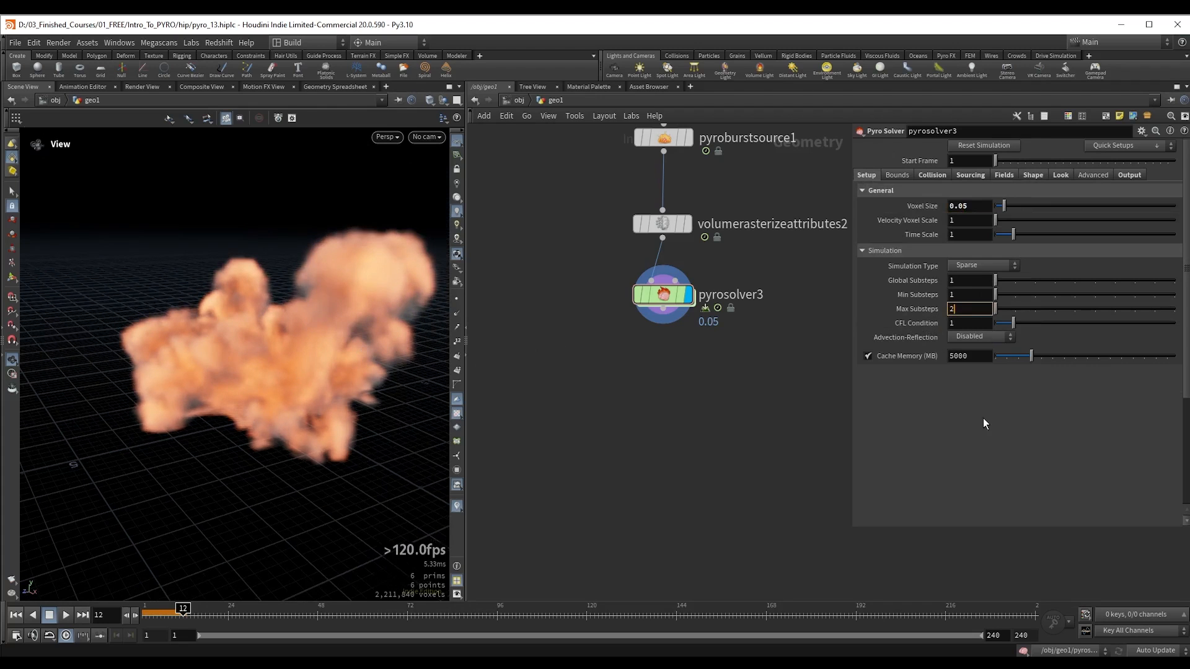
pyautogui.write('2')
pyautogui.press('Return')
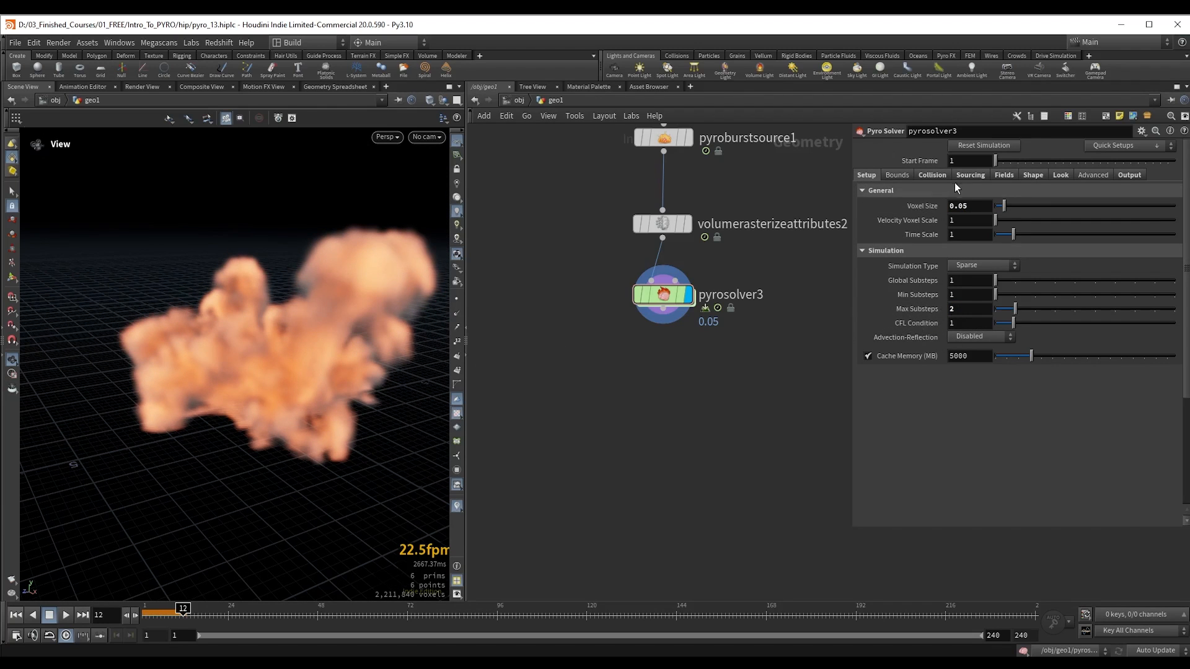
# Step: Replay the higher-resolution simulation from the first frame and examine the explosion's detail
pyautogui.moveTo(245, 268); pyautogui.dragTo(245, 278)
pyautogui.hotkey('ctrl', 'Up')
pyautogui.press('Up')
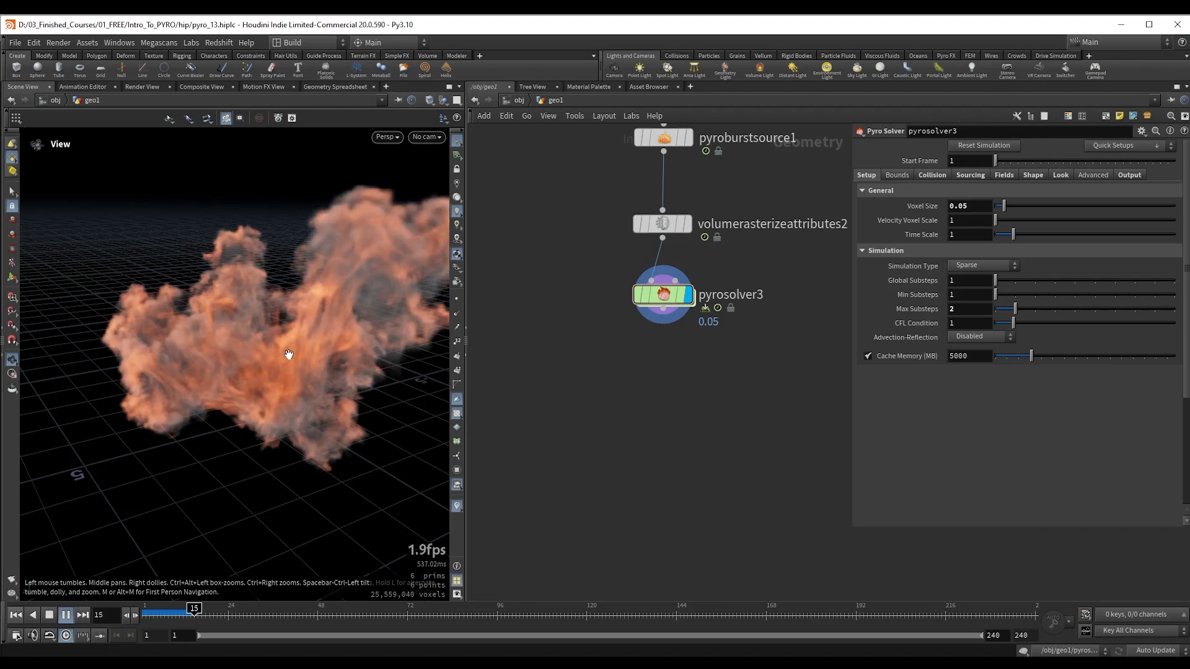
pyautogui.press('Up')
# Step: Display pyroburstsource1 at frame 3 and enable Add Velocity Noise in its output attributes
pyautogui.scroll(-2, 742, 424)
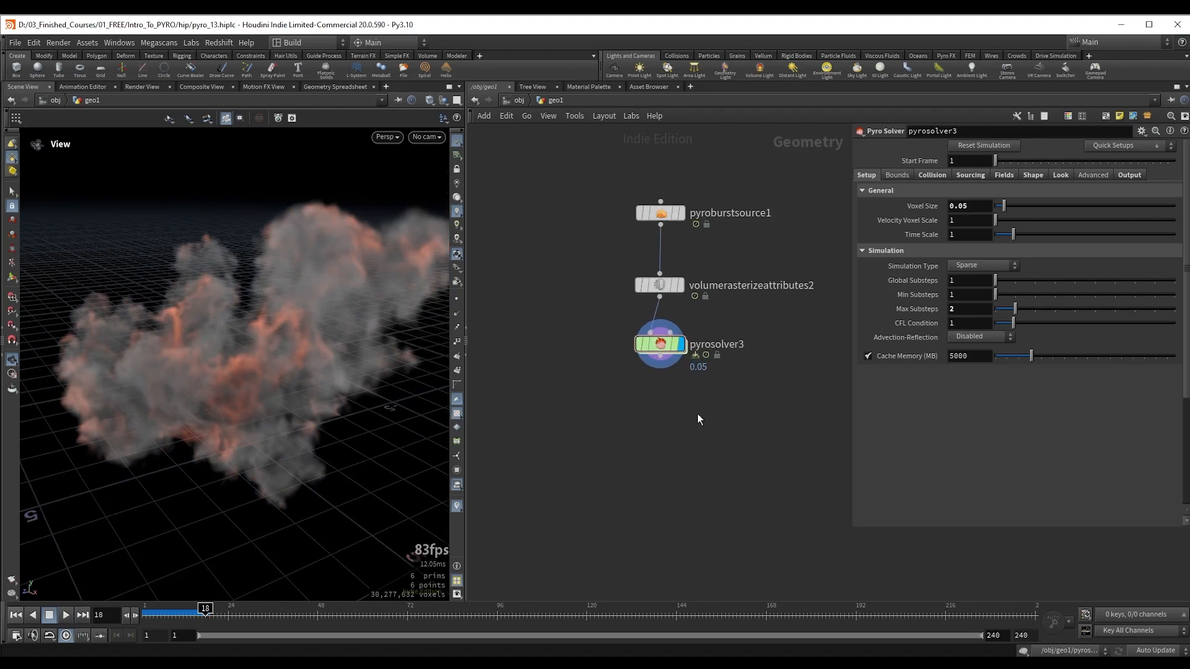
pyautogui.moveTo(698, 414); pyautogui.dragTo(720, 244)
pyautogui.press('r')
pyautogui.moveTo(177, 612); pyautogui.dragTo(149, 613)
pyautogui.moveTo(229, 428); pyautogui.dragTo(277, 404)
pyautogui.moveTo(277, 403); pyautogui.dragTo(278, 401, button='middle')
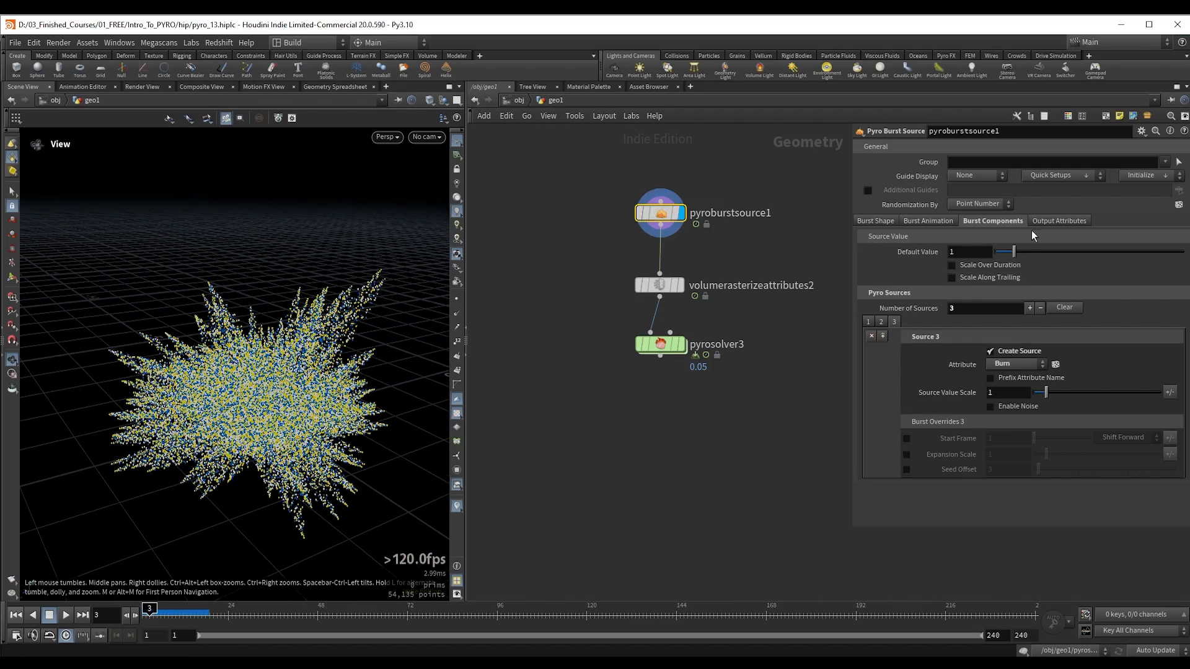
pyautogui.click(1051, 223)
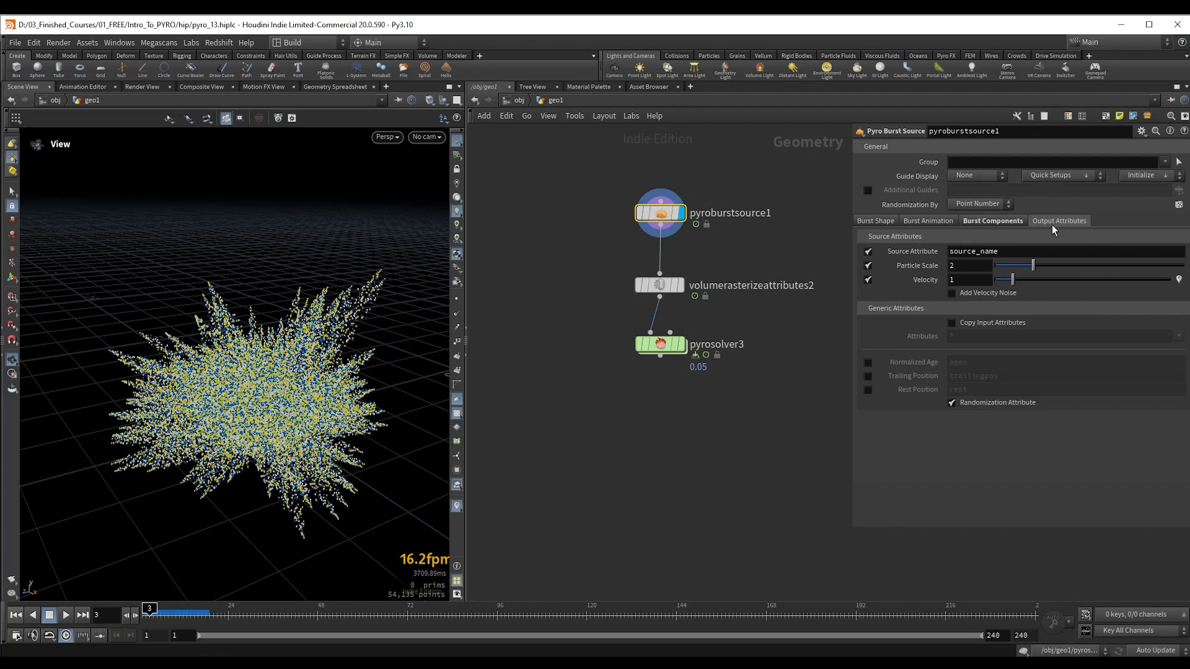
pyautogui.click(952, 293)
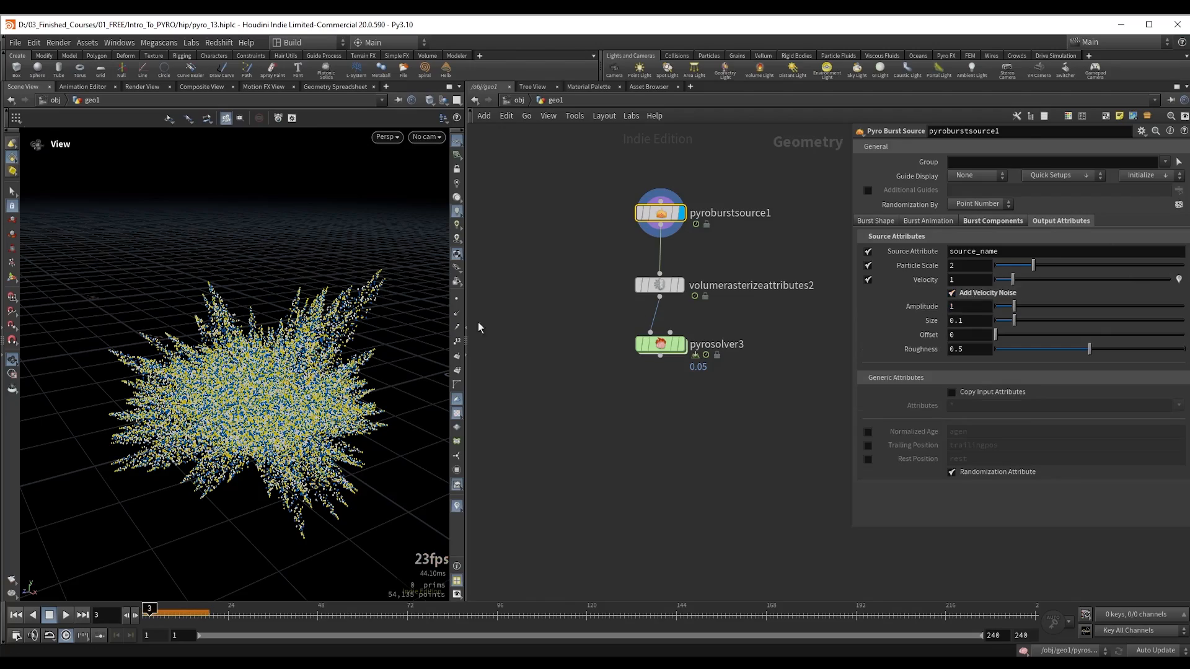
# Step: Show the point velocity trails and set pyroburstsource1's velocity noise Amplitude to 0.63
pyautogui.click(457, 328)
pyautogui.scroll(4, 374, 316)
pyautogui.moveTo(374, 317); pyautogui.dragTo(351, 300)
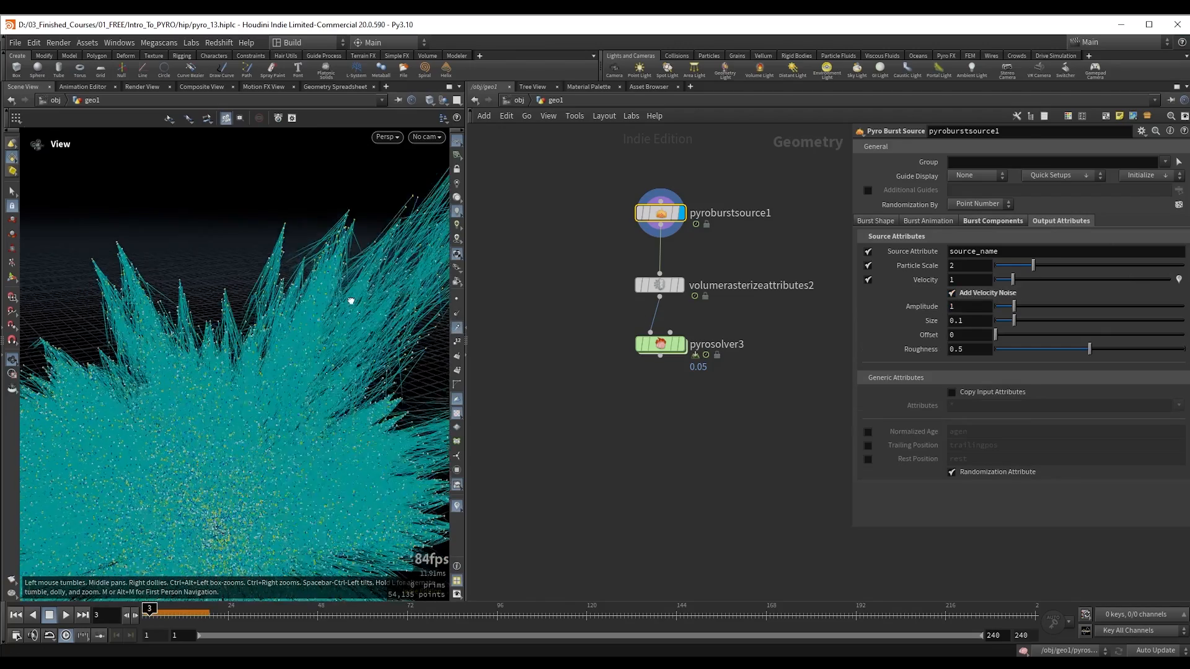
pyautogui.moveTo(1014, 306); pyautogui.dragTo(1007, 309)
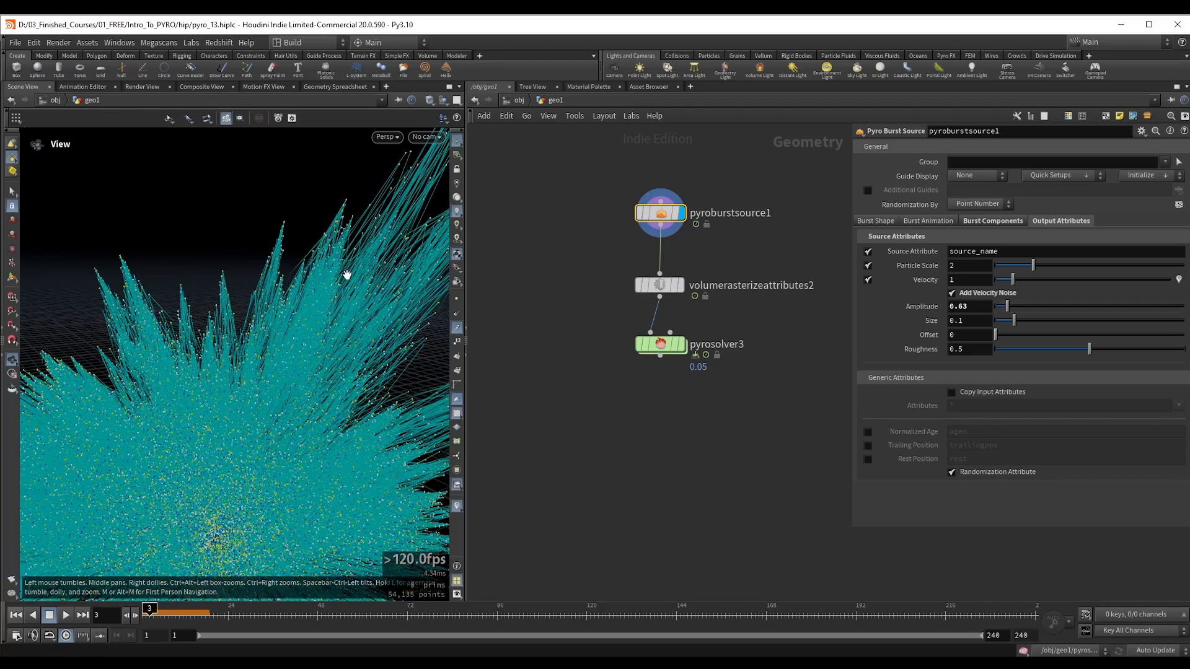
pyautogui.moveTo(346, 300); pyautogui.dragTo(260, 324, button='right')
pyautogui.moveTo(275, 320); pyautogui.dragTo(248, 334)
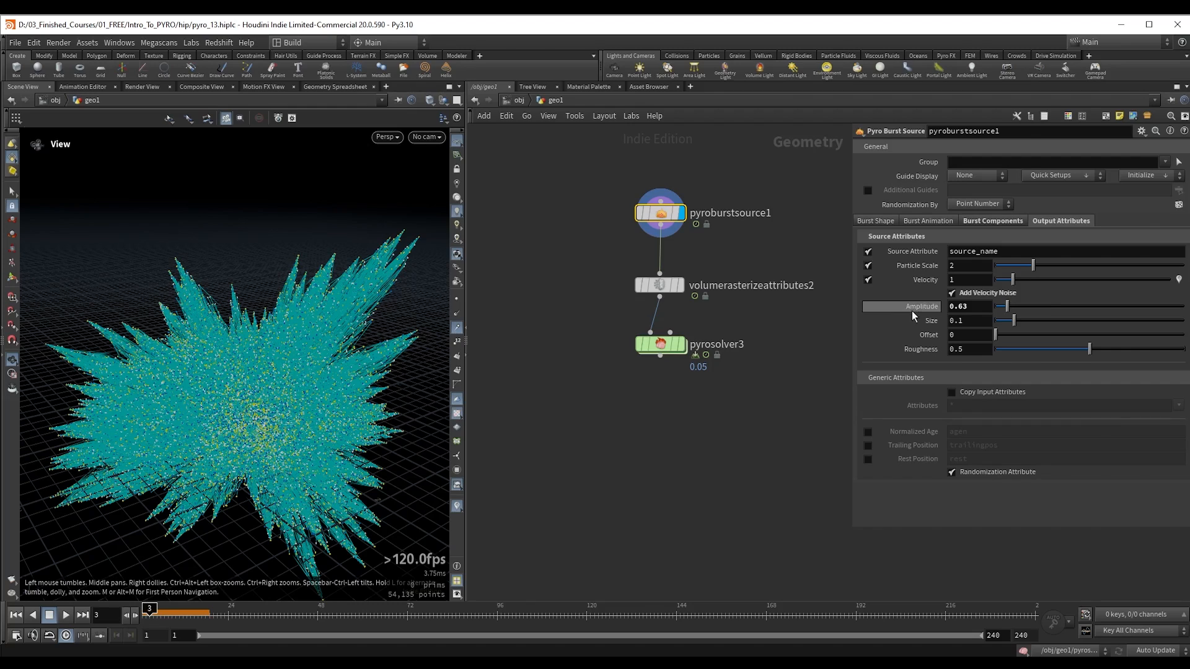
# Step: Enable noise on all three pyro sources in pyroburstsource1's burst components
pyautogui.click(978, 222)
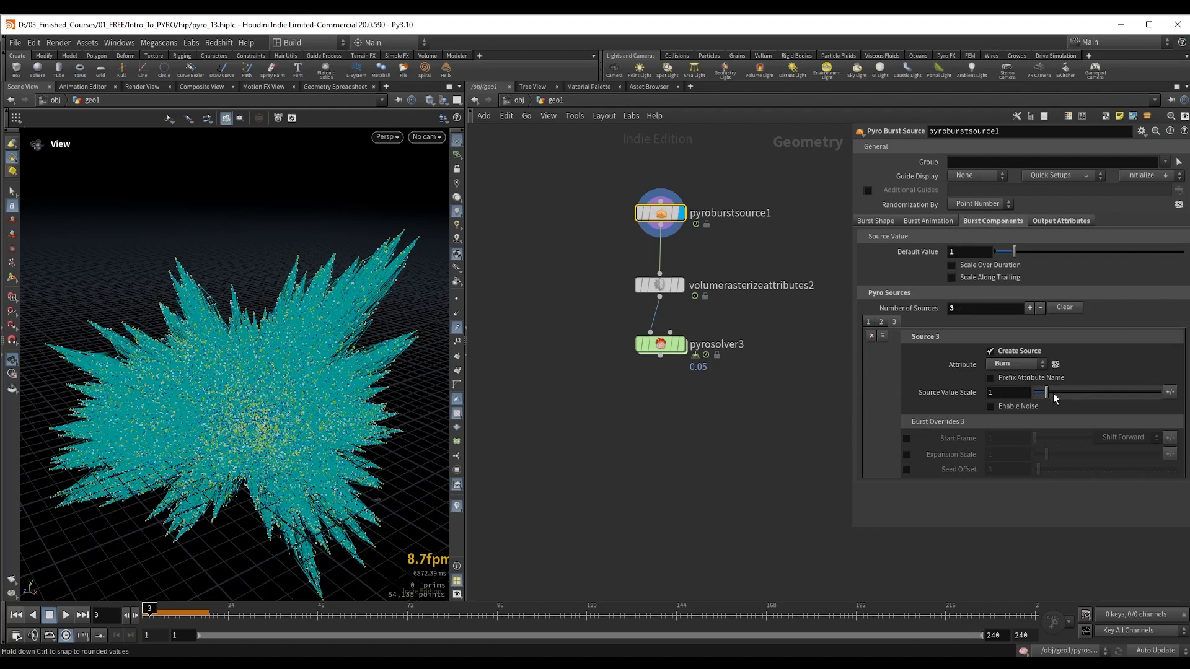
pyautogui.click(991, 406)
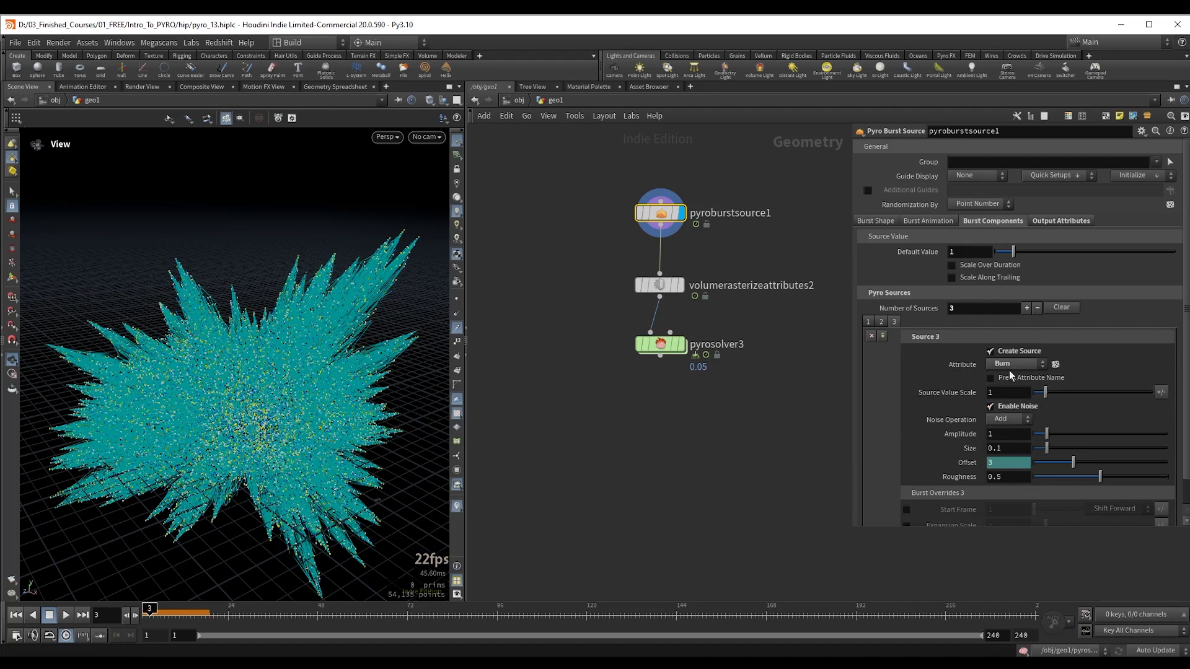
pyautogui.click(881, 322)
pyautogui.click(991, 407)
pyautogui.click(869, 322)
pyautogui.click(1020, 405)
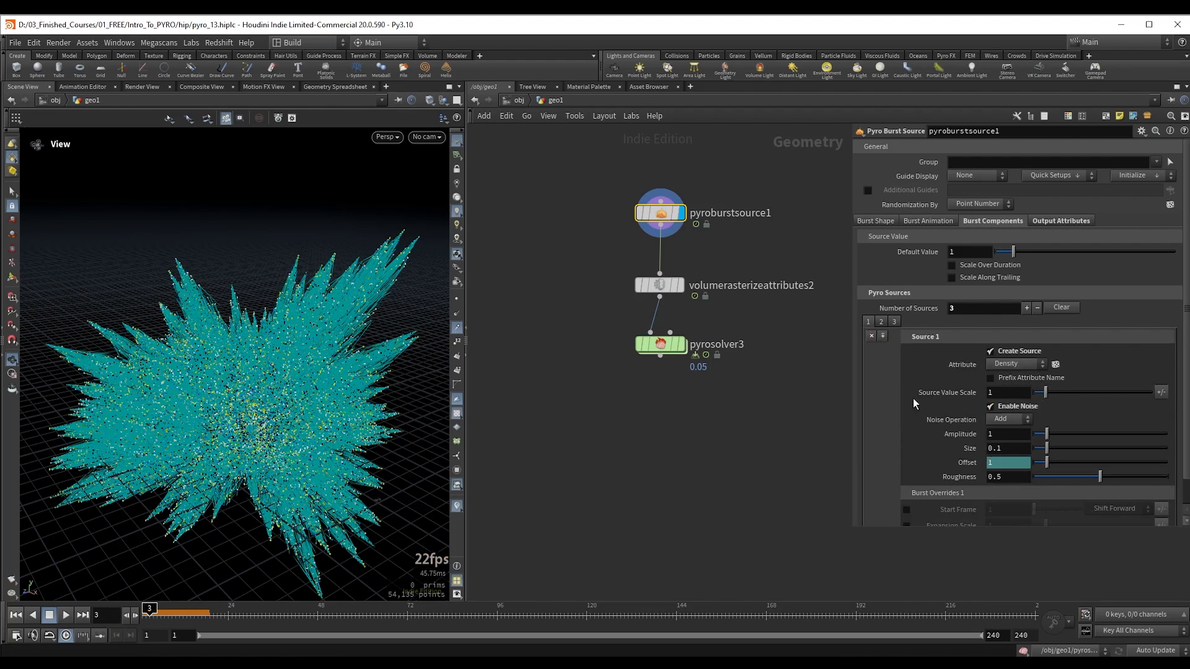
# Step: Hide the point velocity trails and set pyroburstsource1's Trailing Separation to 0.085
pyautogui.scroll(-1, 883, 195)
pyautogui.click(883, 195)
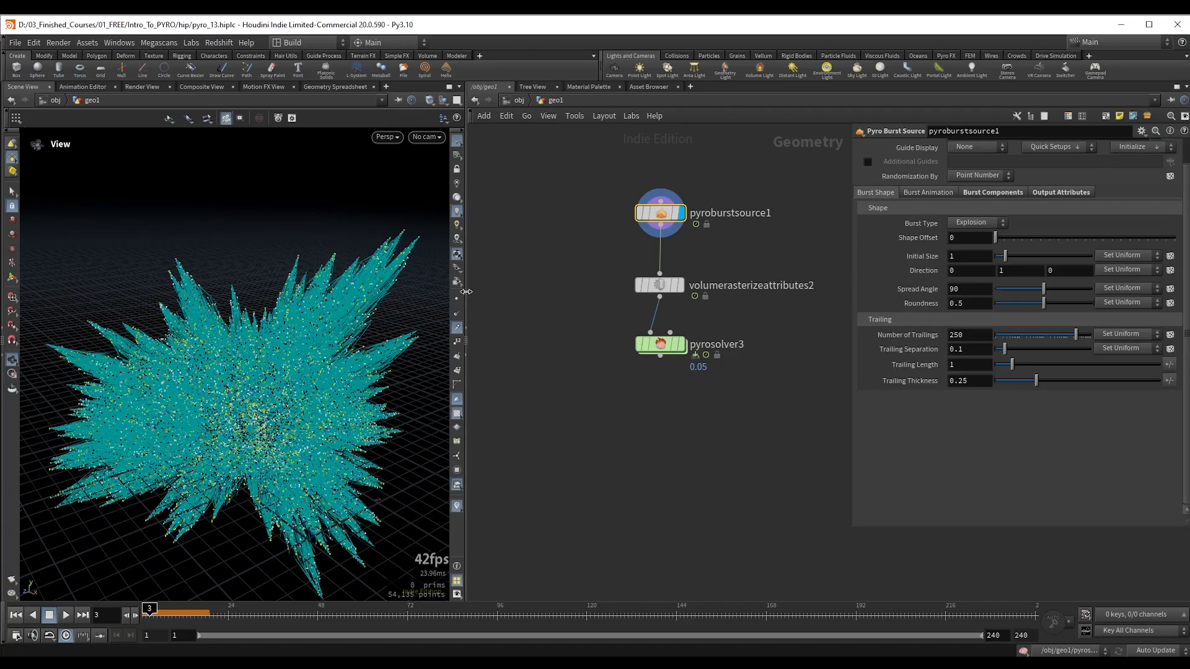
pyautogui.moveTo(211, 356); pyautogui.dragTo(237, 335, button='middle')
pyautogui.moveTo(225, 338); pyautogui.dragTo(255, 340)
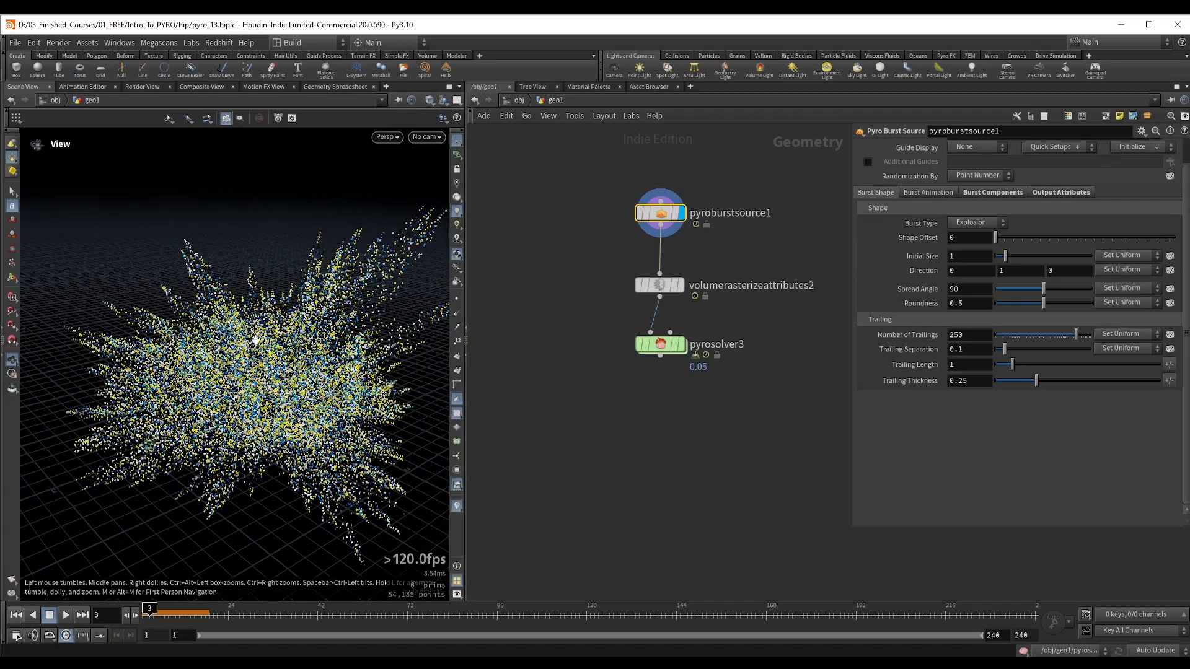
pyautogui.moveTo(1079, 340); pyautogui.dragTo(1077, 337)
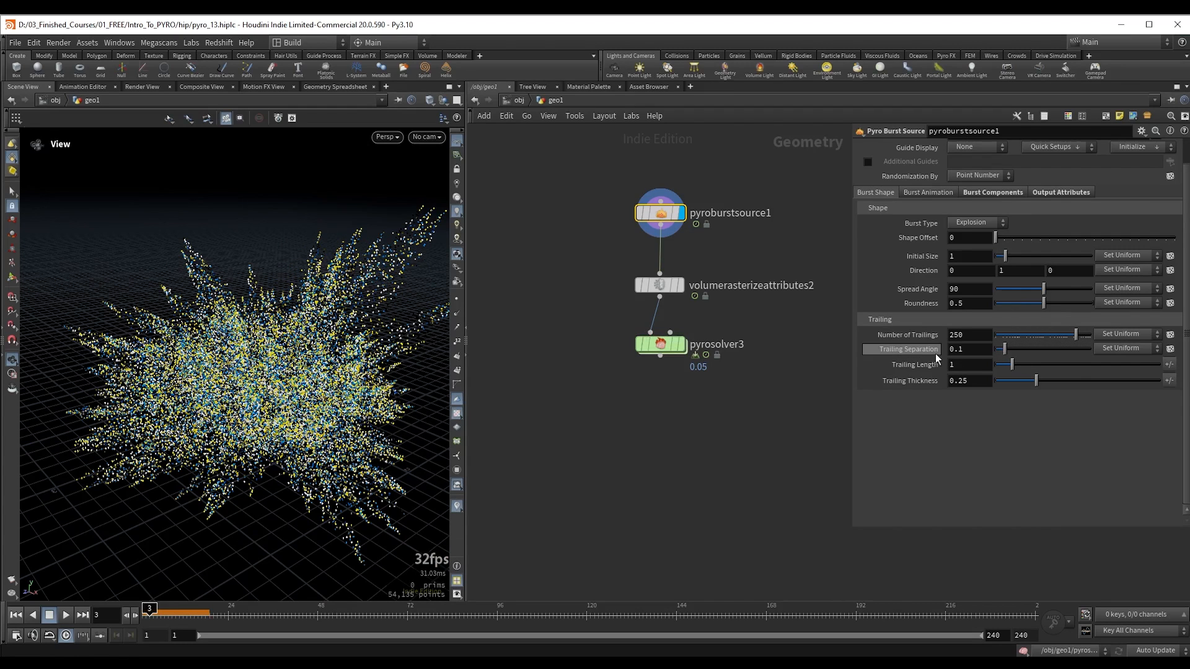
pyautogui.moveTo(1008, 352); pyautogui.dragTo(1002, 352)
# Step: Check how the Particle Separation is set on the earlier pyrosource1 node
pyautogui.scroll(-3, 745, 284)
pyautogui.moveTo(716, 148); pyautogui.dragTo(661, 422, button='middle')
pyautogui.moveTo(671, 321); pyautogui.dragTo(713, 306)
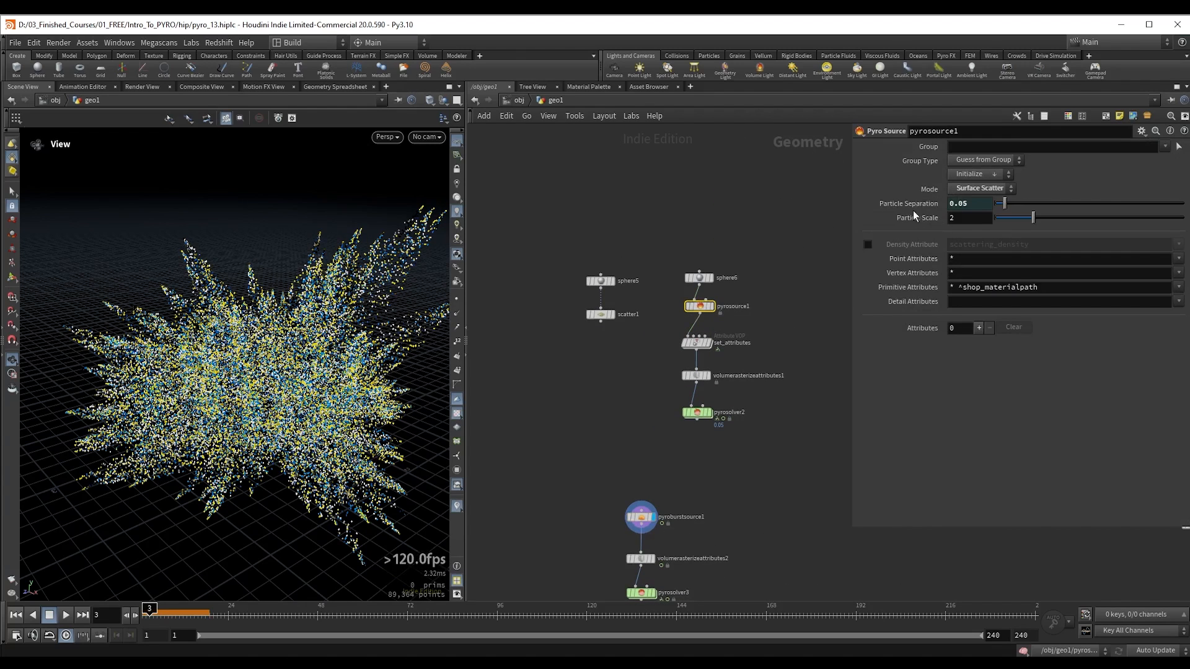
pyautogui.moveTo(736, 489); pyautogui.dragTo(768, 311, button='middle')
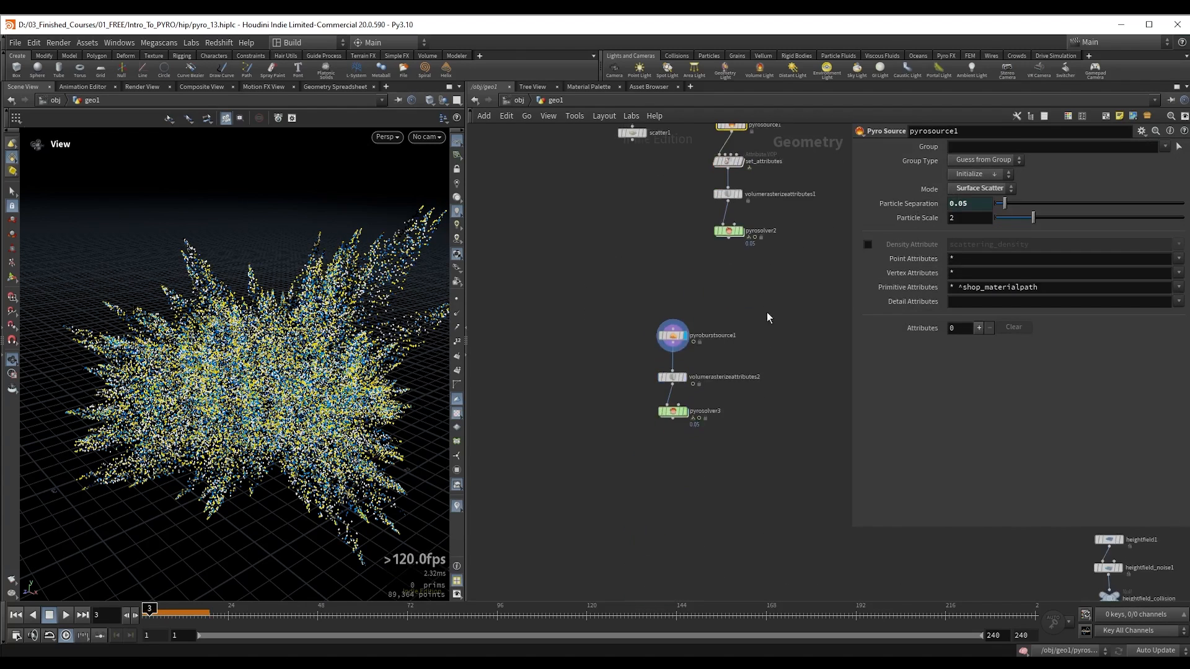
# Step: Link volumerasterizeattributes2's Voxel Size to pyrosolver3's Voxel Size with the relative reference ch("../pyrosolver3/divsize")
pyautogui.scroll(2, 756, 391)
pyautogui.moveTo(585, 409); pyautogui.dragTo(663, 448)
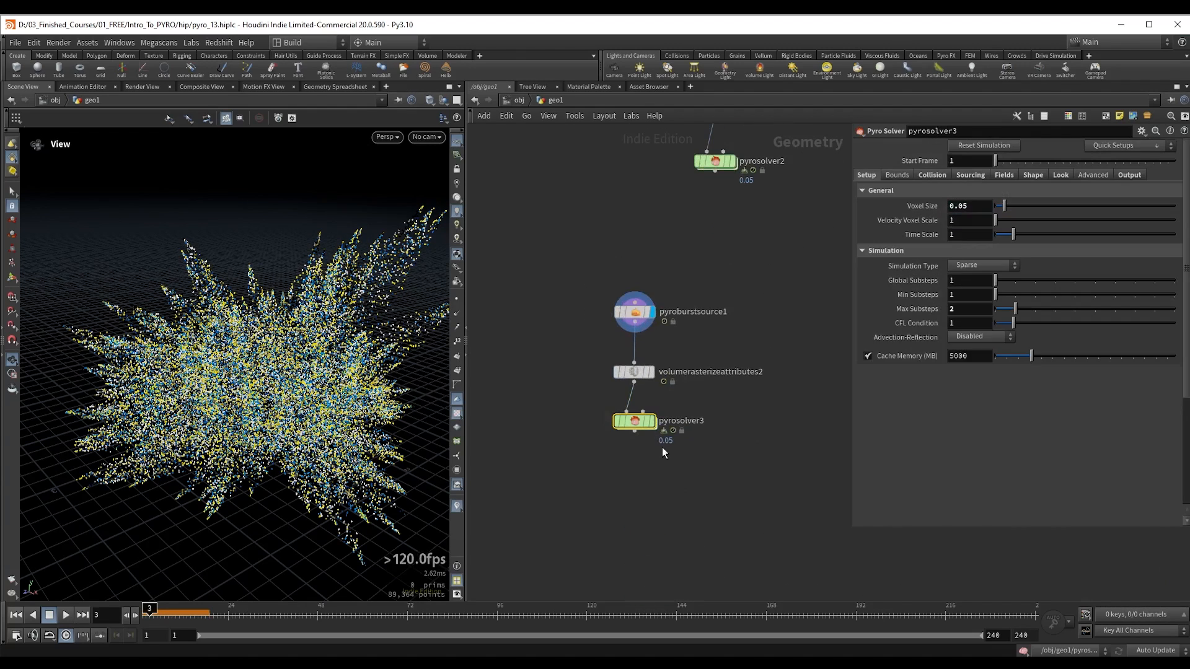
pyautogui.rightClick(919, 207)
pyautogui.click(979, 295)
pyautogui.moveTo(588, 356); pyautogui.dragTo(687, 387)
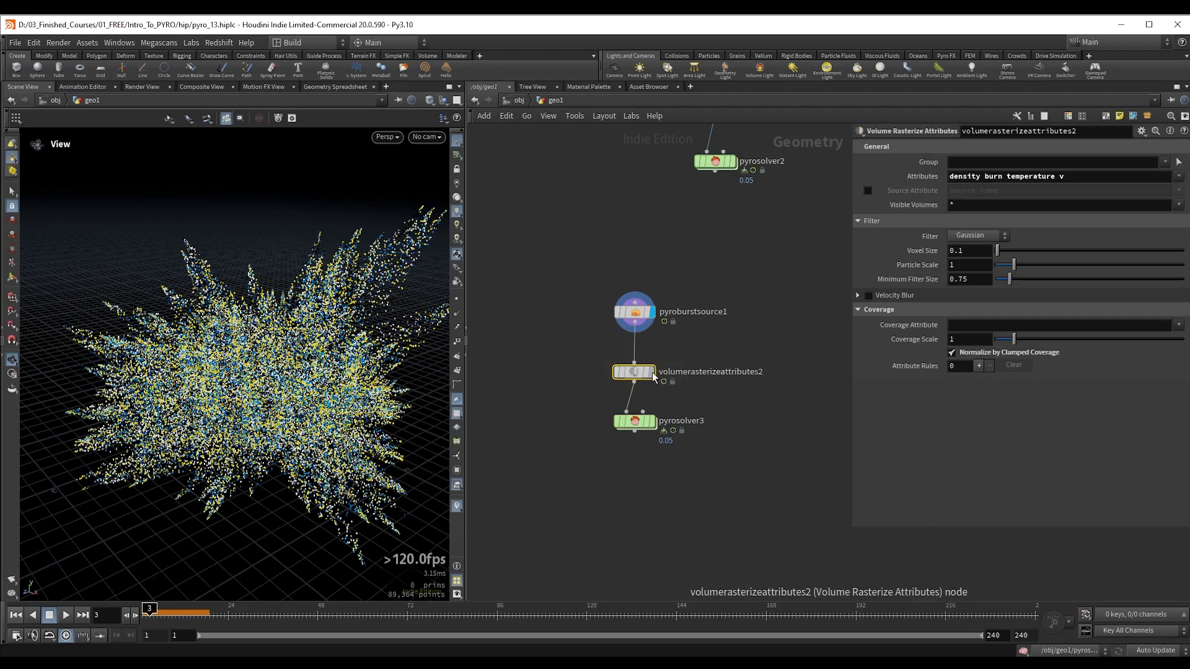
pyautogui.rightClick(926, 251)
pyautogui.click(989, 379)
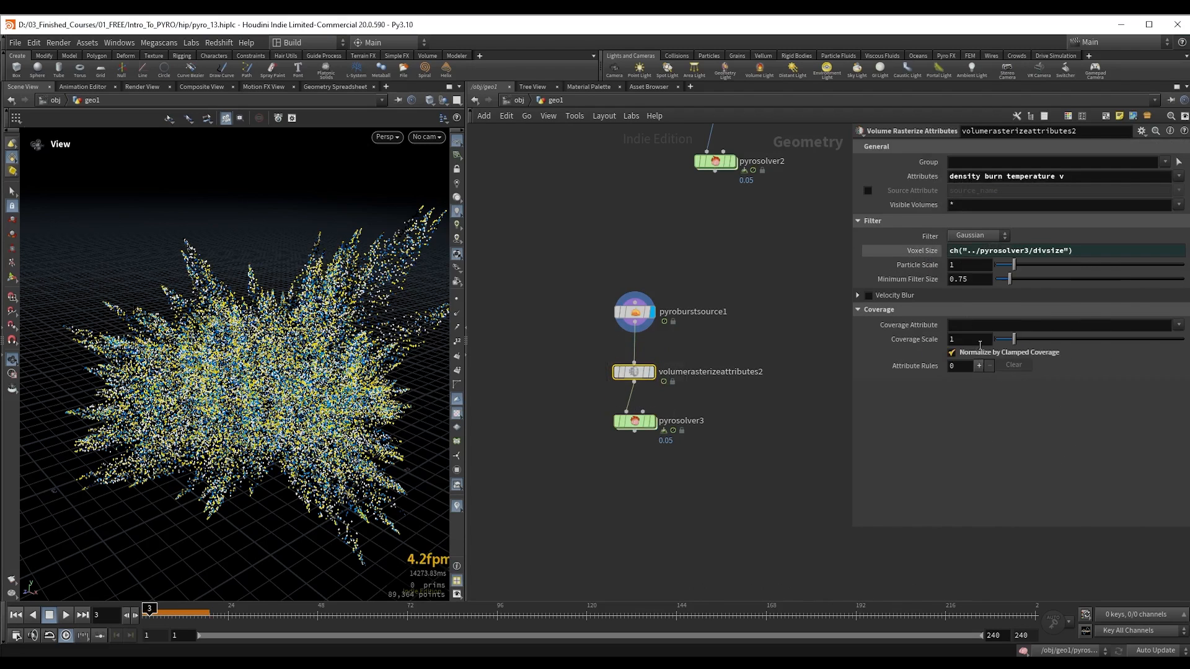
pyautogui.click(920, 251)
# Step: Link pyroburstsource1's Trailing Separation to pyrosolver3's Voxel Size with a relative reference
pyautogui.moveTo(593, 290); pyautogui.dragTo(684, 333)
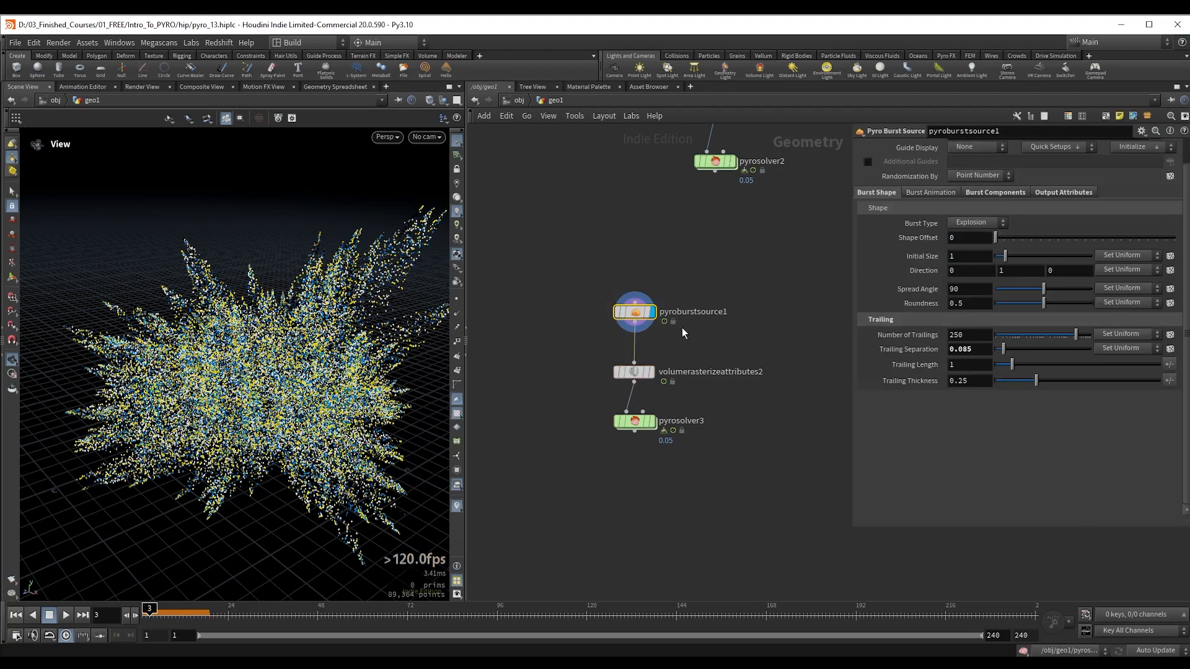
pyautogui.rightClick(913, 351)
pyautogui.click(954, 479)
pyautogui.click(903, 345)
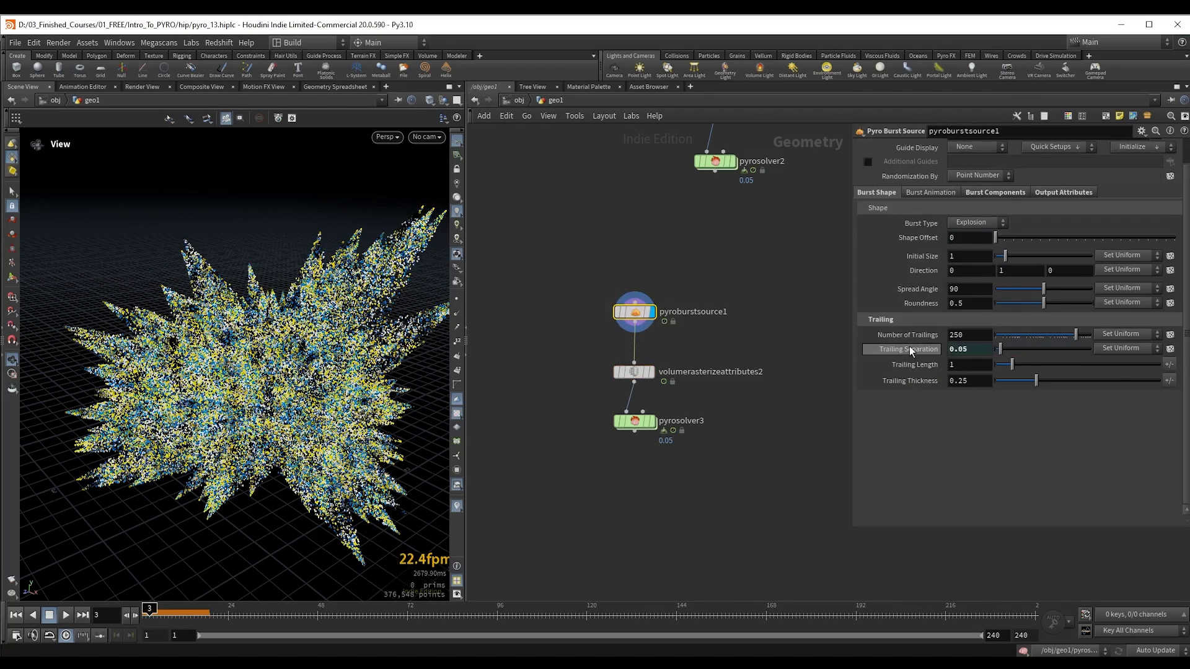
# Step: Display pyrosolver3 and play the explosion simulation from frame 1, examining its shape from several angles
pyautogui.moveTo(574, 403); pyautogui.dragTo(589, 345, button='middle')
pyautogui.hotkey('ctrl', 'Up')
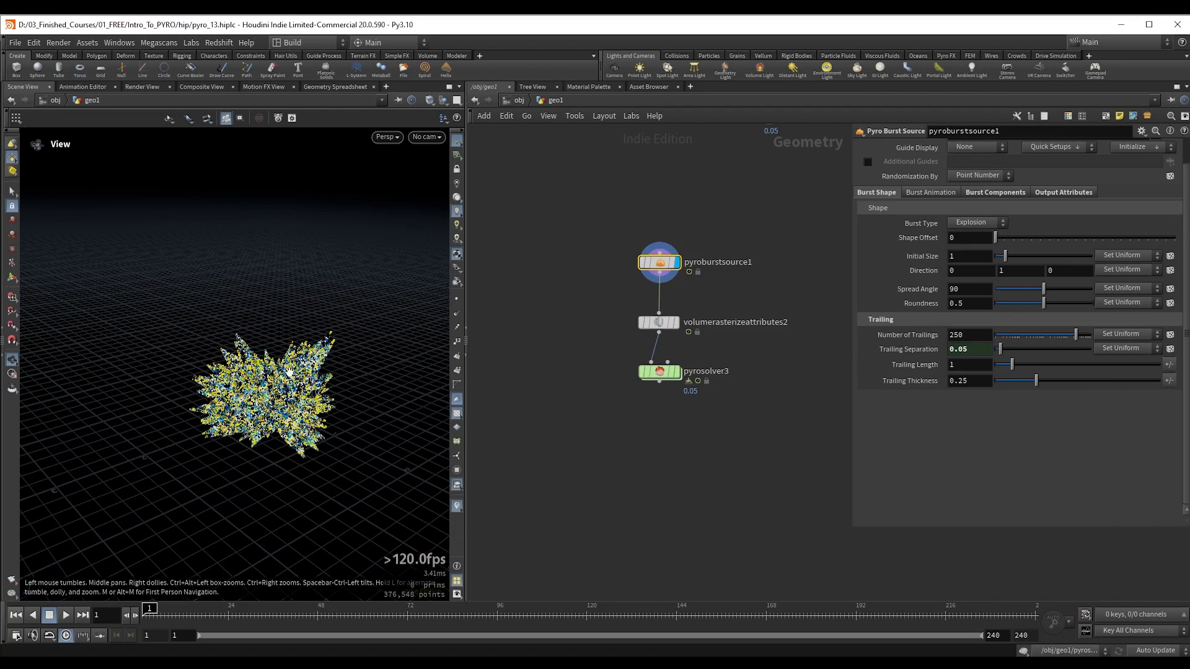
pyautogui.scroll(-3, 347, 397)
pyautogui.moveTo(601, 371); pyautogui.dragTo(701, 397)
pyautogui.press('r')
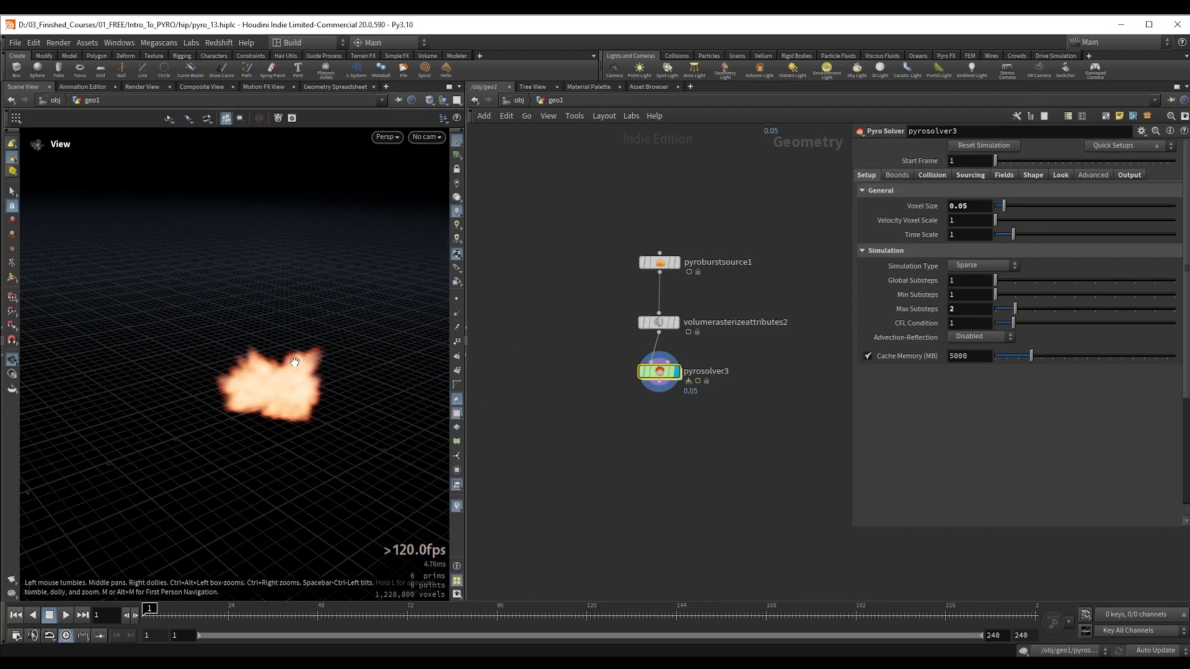
pyautogui.scroll(-3, 264, 374)
pyautogui.press('Up')
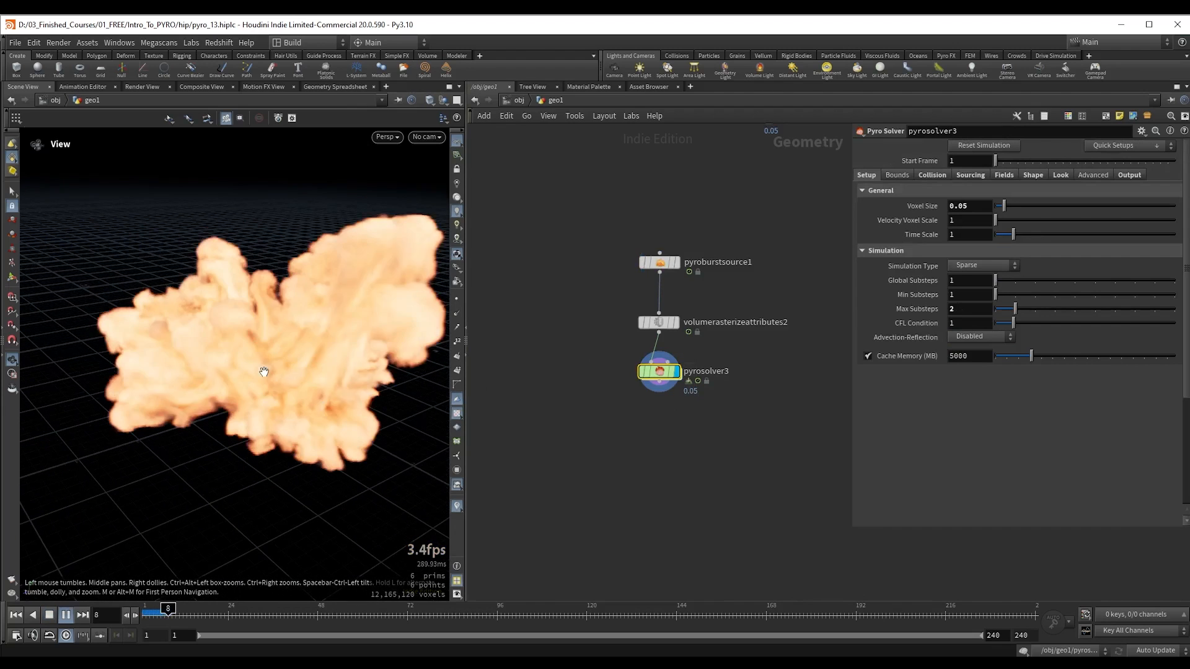
pyautogui.press('Up')
pyautogui.moveTo(264, 372); pyautogui.dragTo(225, 373, button='right')
pyautogui.moveTo(230, 367)
pyautogui.mouseDown()
pyautogui.moveTo(259, 370)
pyautogui.moveTo(249, 375)
pyautogui.moveTo(247, 361)
pyautogui.mouseUp()
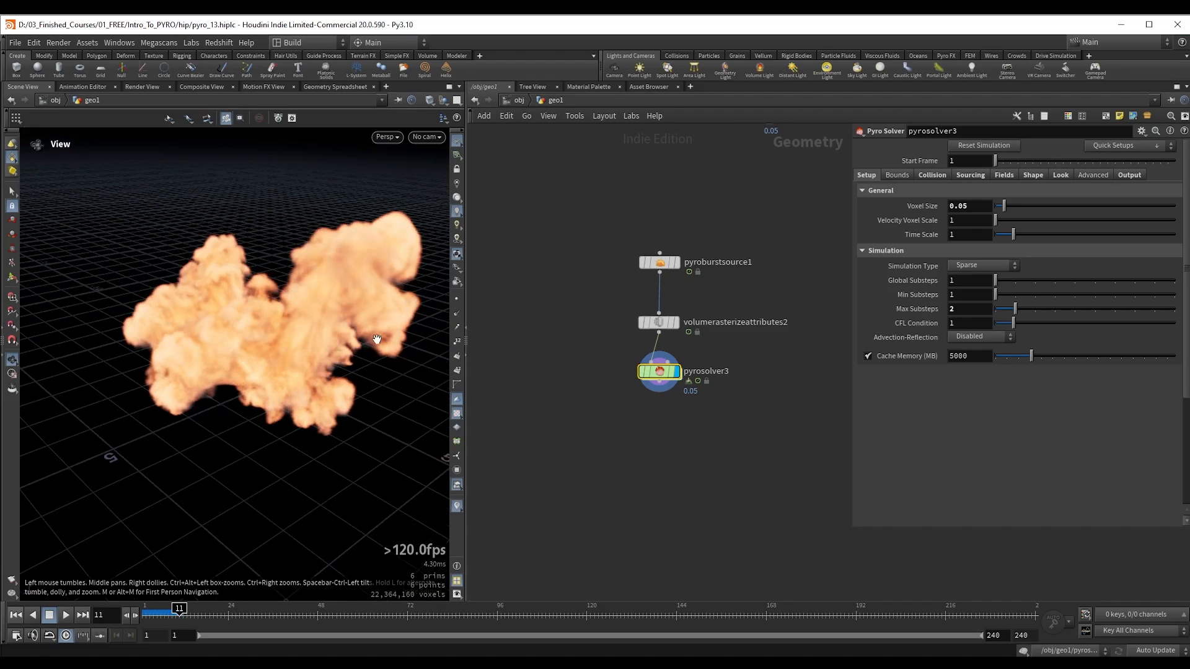
pyautogui.moveTo(320, 358); pyautogui.dragTo(314, 348)
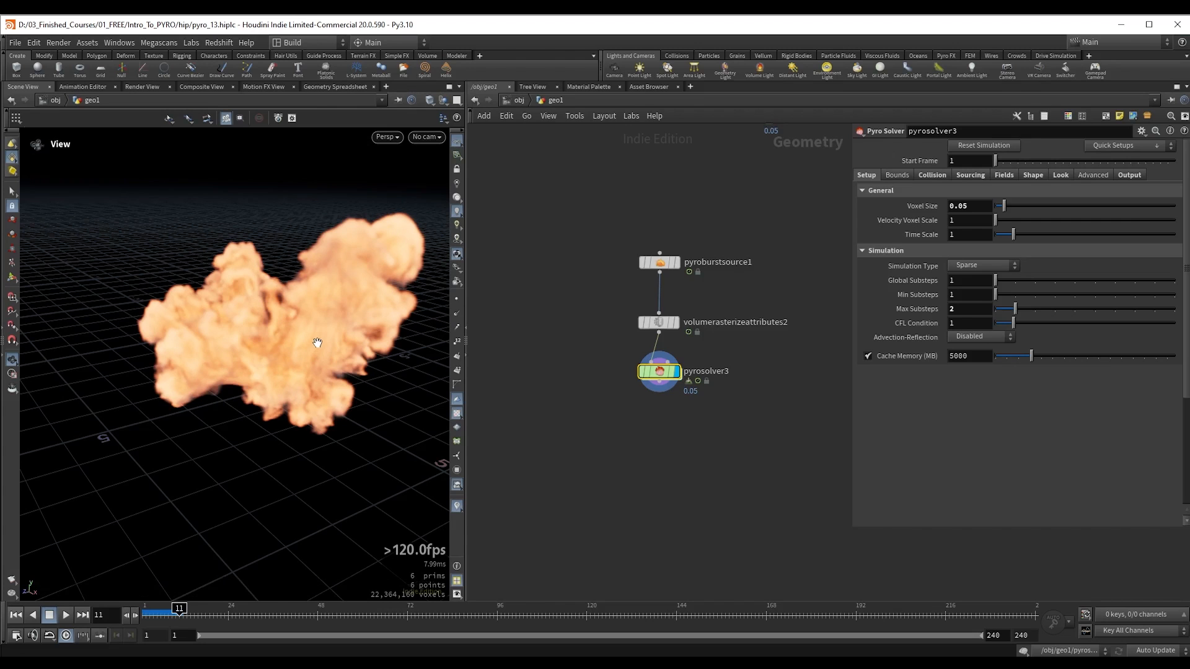
pyautogui.moveTo(267, 322); pyautogui.dragTo(271, 325)
pyautogui.hotkey('ctrl', 'Up')
pyautogui.press('Up')
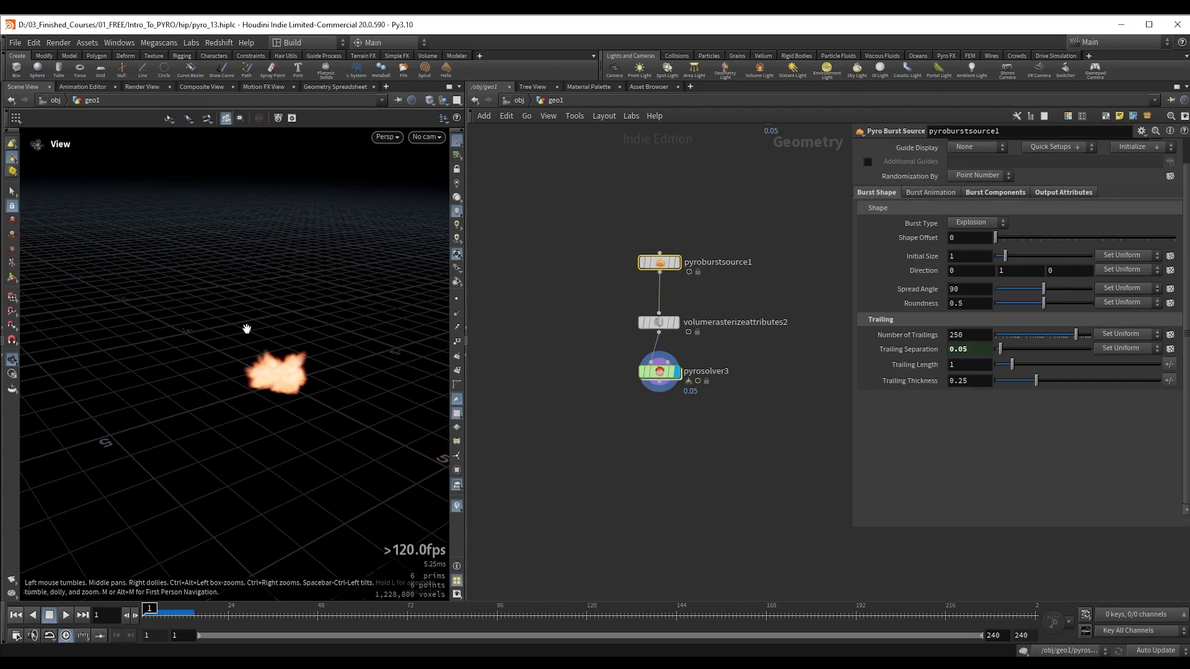
pyautogui.moveTo(247, 329); pyautogui.dragTo(438, 312)
# Step: Display pyroburstsource1, switch its Burst Type to Shockwave and preview the ring of points at frame 5
pyautogui.moveTo(573, 237); pyautogui.dragTo(676, 272)
pyautogui.click(676, 264)
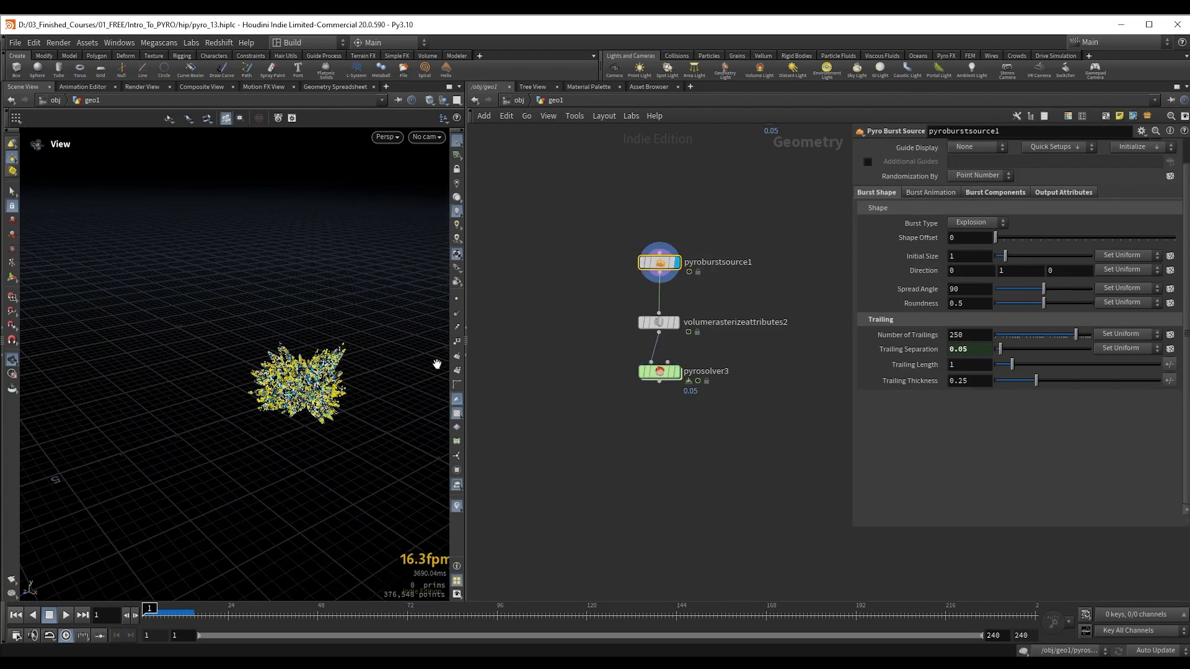
pyautogui.click(975, 224)
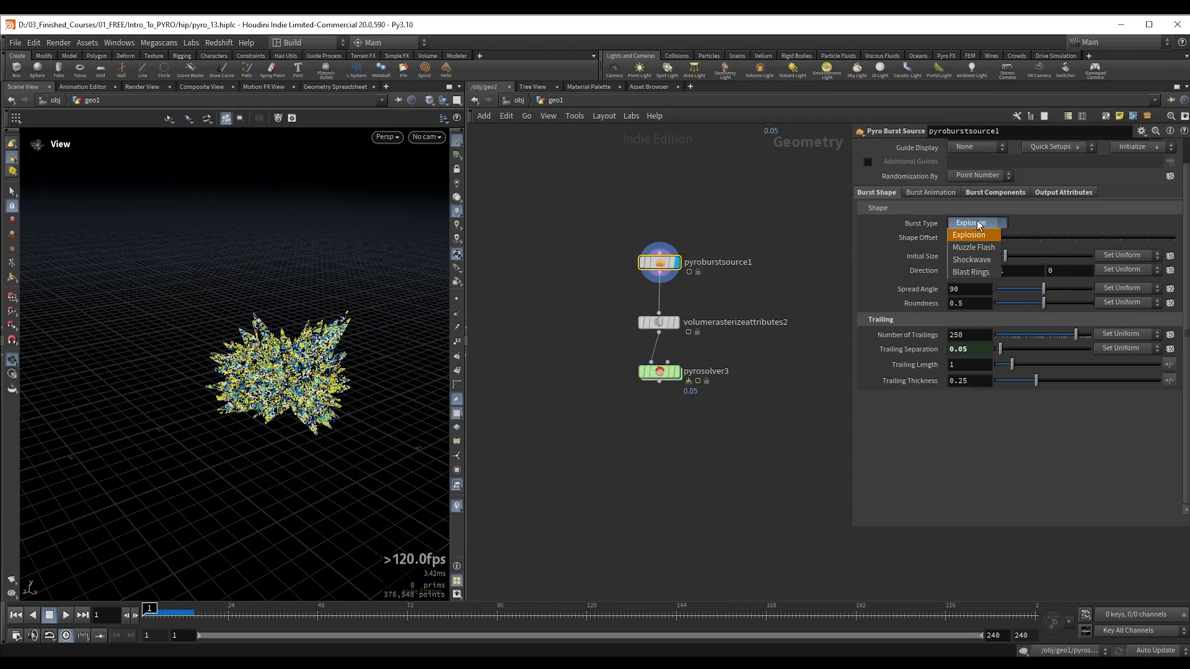
pyautogui.click(986, 261)
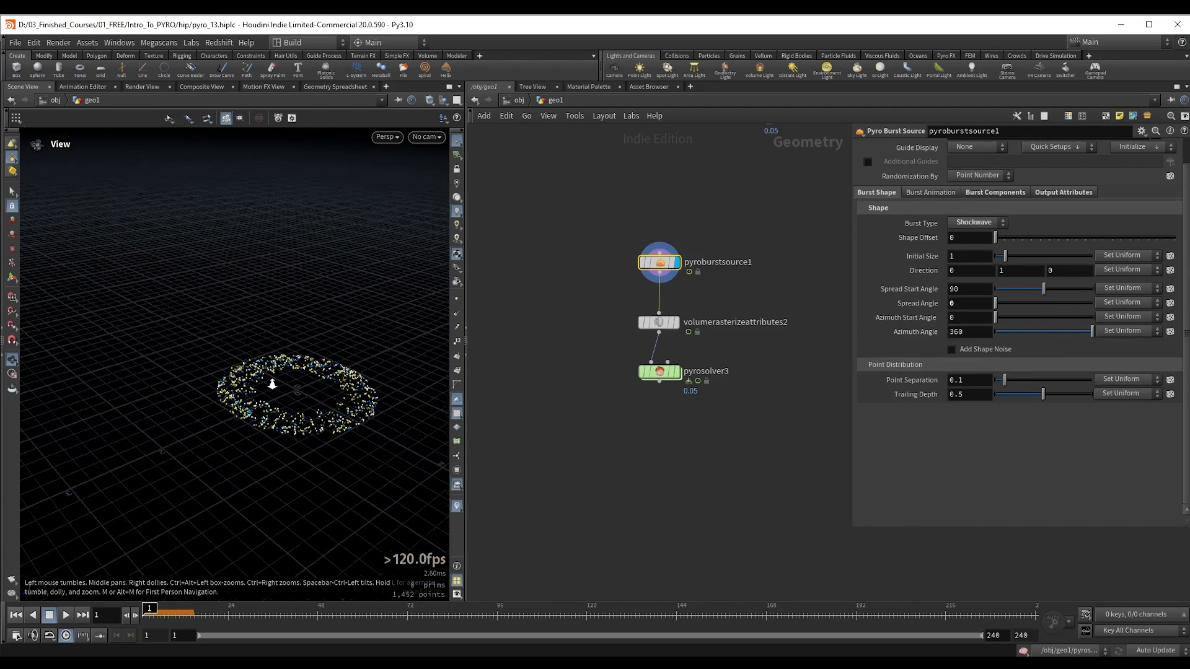
pyautogui.moveTo(272, 385); pyautogui.dragTo(278, 397, button='right')
pyautogui.moveTo(145, 613); pyautogui.dragTo(157, 613)
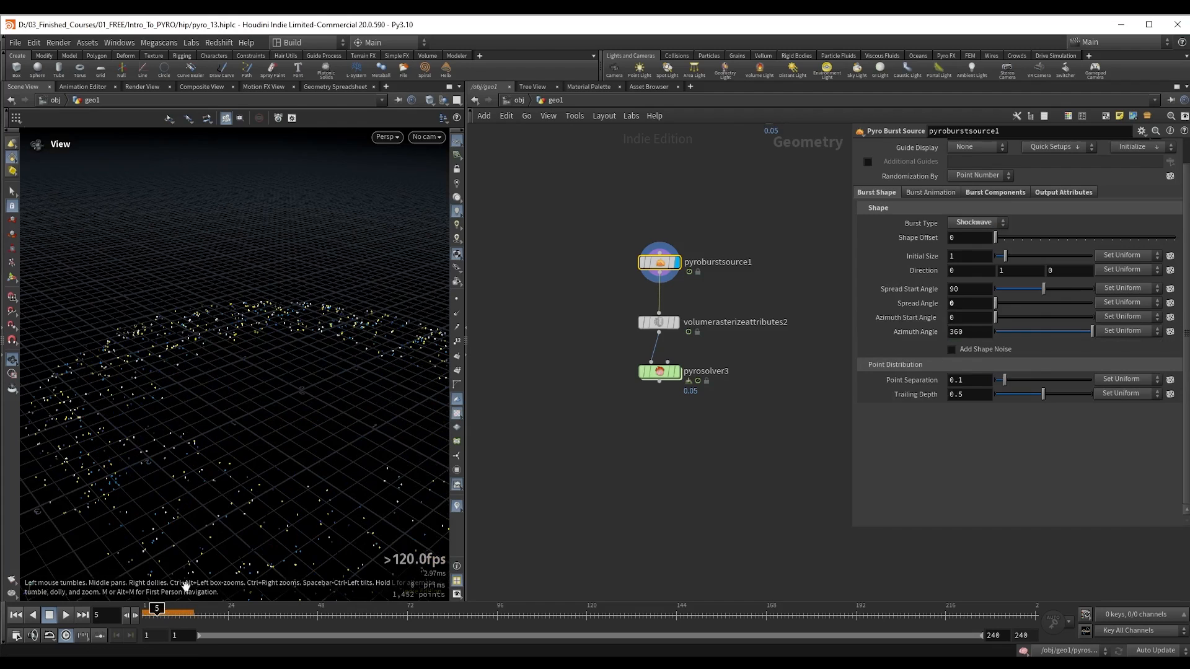
# Step: Link the shockwave's Point Separation to pyrosolver3's Voxel Size with a relative reference and set Initial Size to 1.16
pyautogui.rightClick(929, 385)
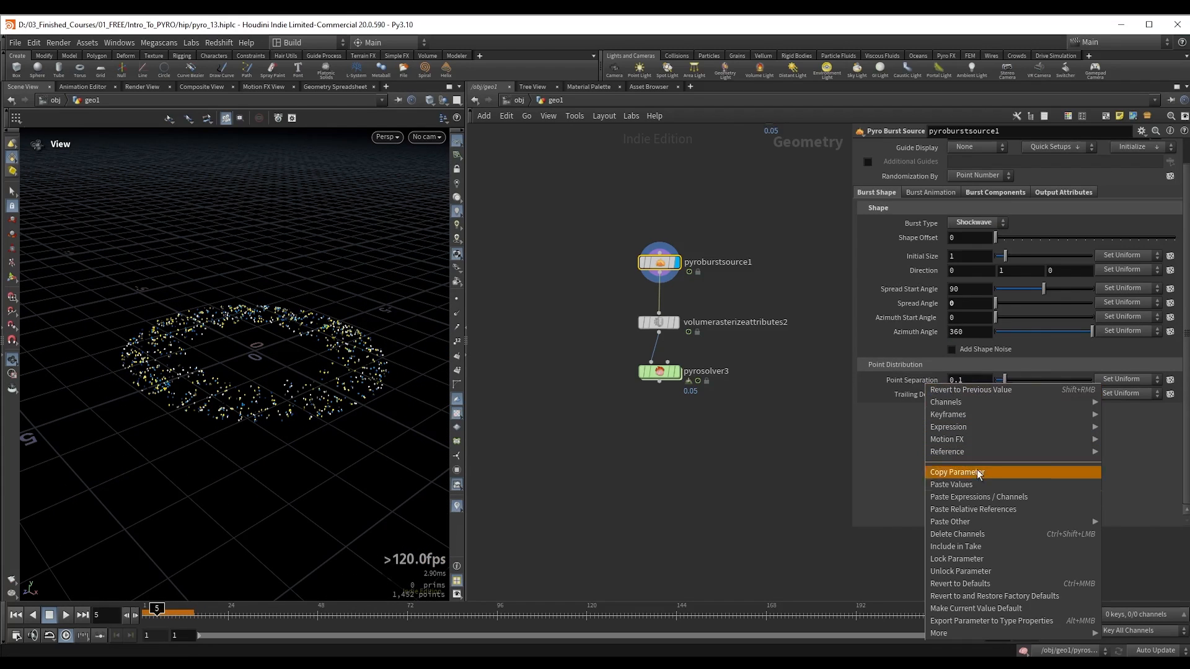
pyautogui.click(980, 512)
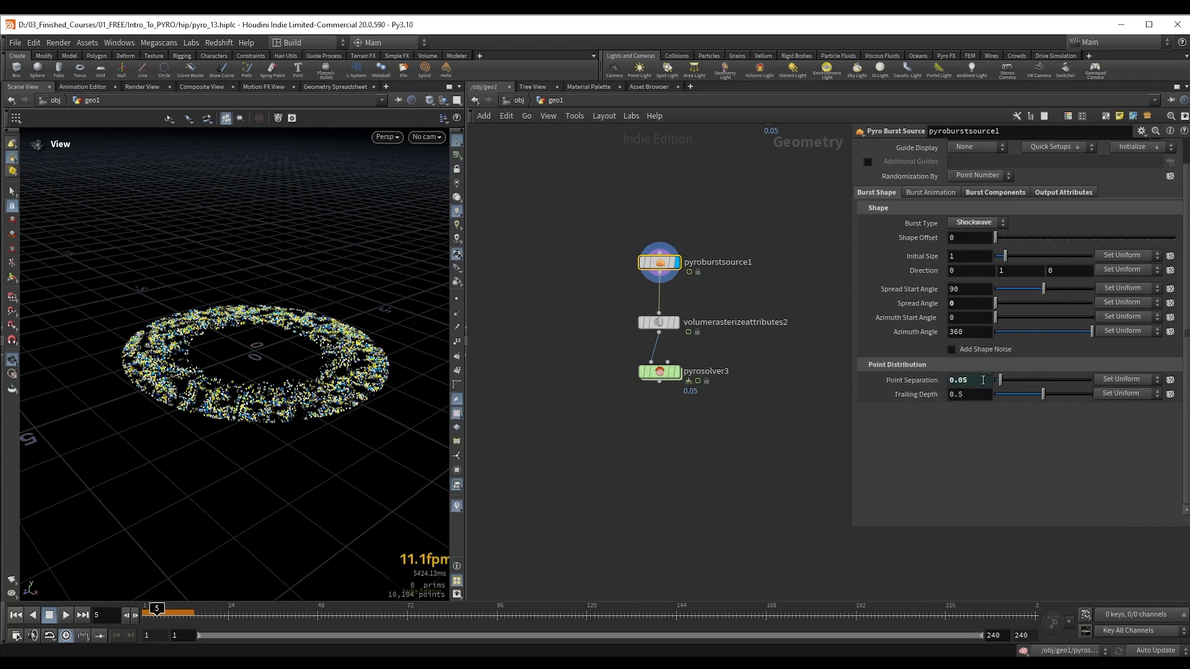
pyautogui.moveTo(1005, 256); pyautogui.dragTo(1007, 258)
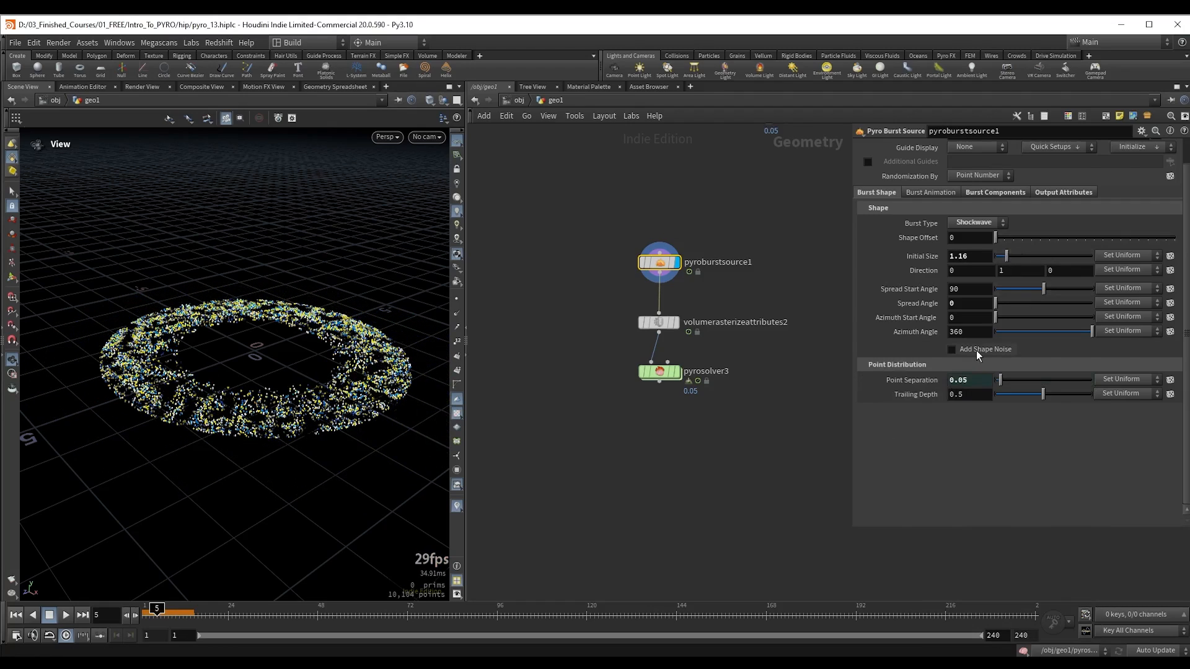
# Step: Enable Add Shape Noise on pyroburstsource1's shockwave and increase the noise settings
pyautogui.click(976, 351)
pyautogui.moveTo(1013, 363); pyautogui.dragTo(1095, 363)
pyautogui.moveTo(1084, 405); pyautogui.dragTo(1118, 408)
# Step: Display pyrosolver3 and play the shockwave simulation from the first frame
pyautogui.hotkey('ctrl', 'Up')
pyautogui.moveTo(583, 433); pyautogui.dragTo(669, 376)
pyautogui.press('r')
pyautogui.press('Up')
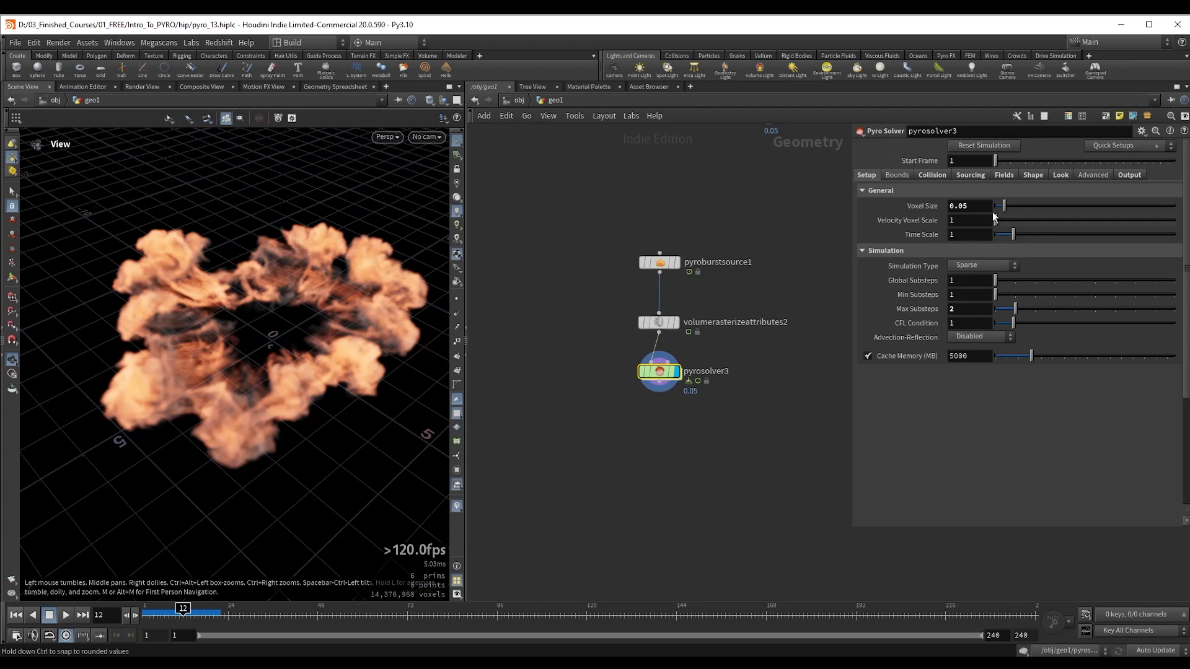
# Step: Set the Source Scale of pyrosolver3's vel source to 3
pyautogui.click(971, 175)
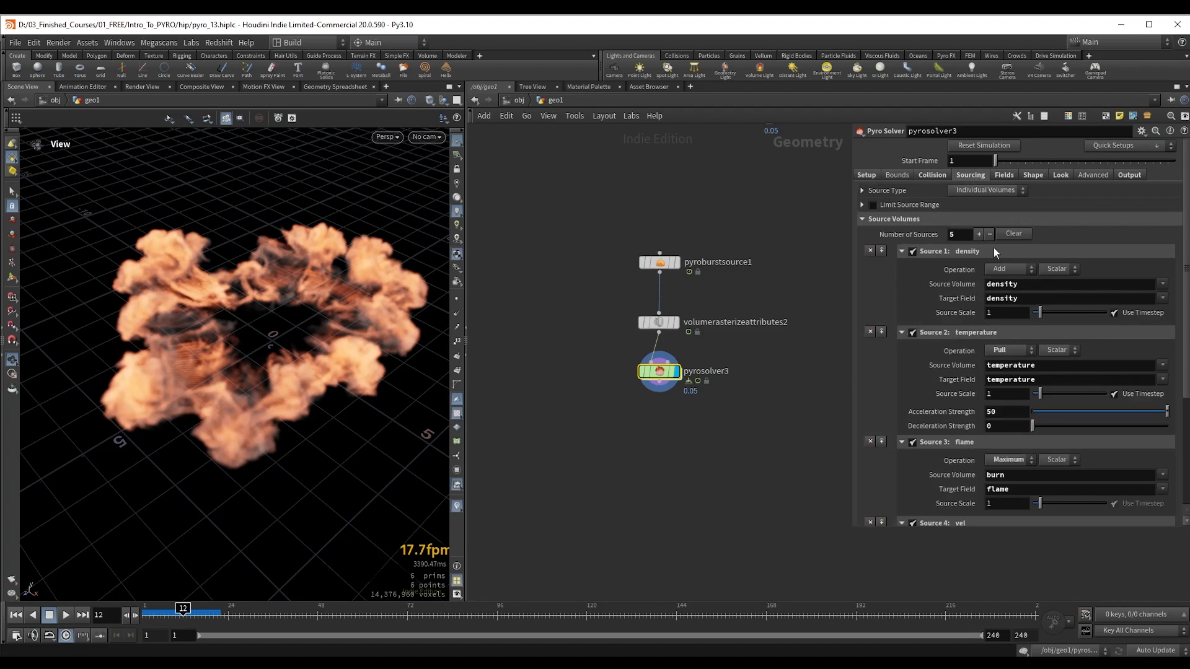
pyautogui.scroll(-5, 1006, 294)
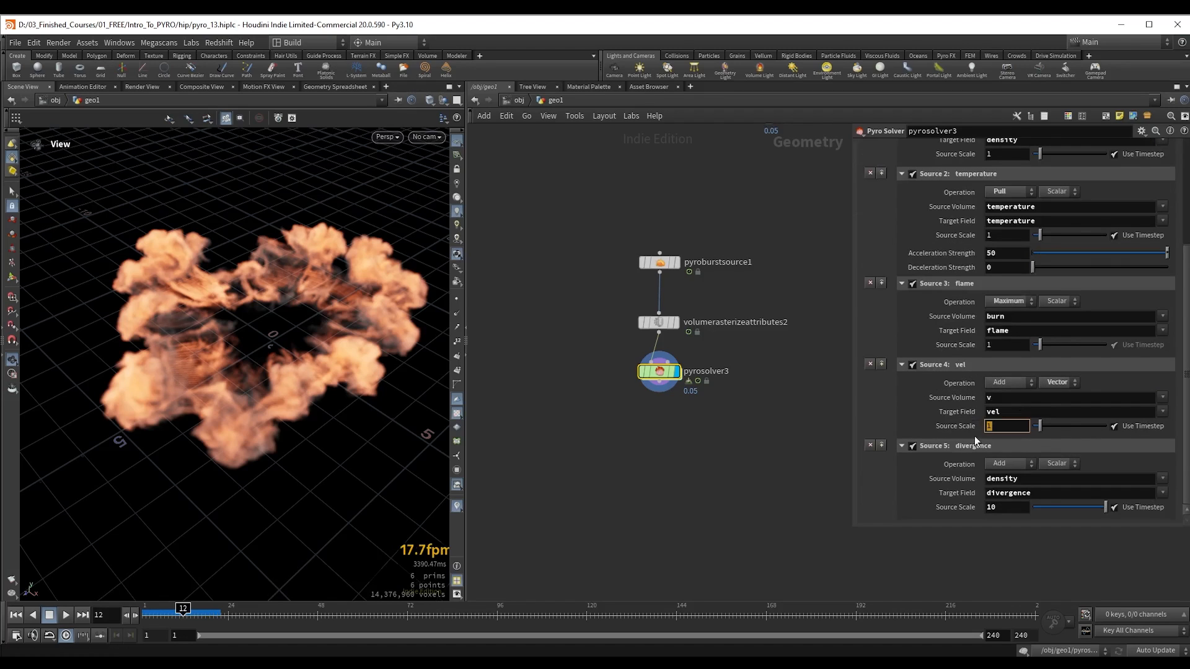
pyautogui.press('BackSpace')
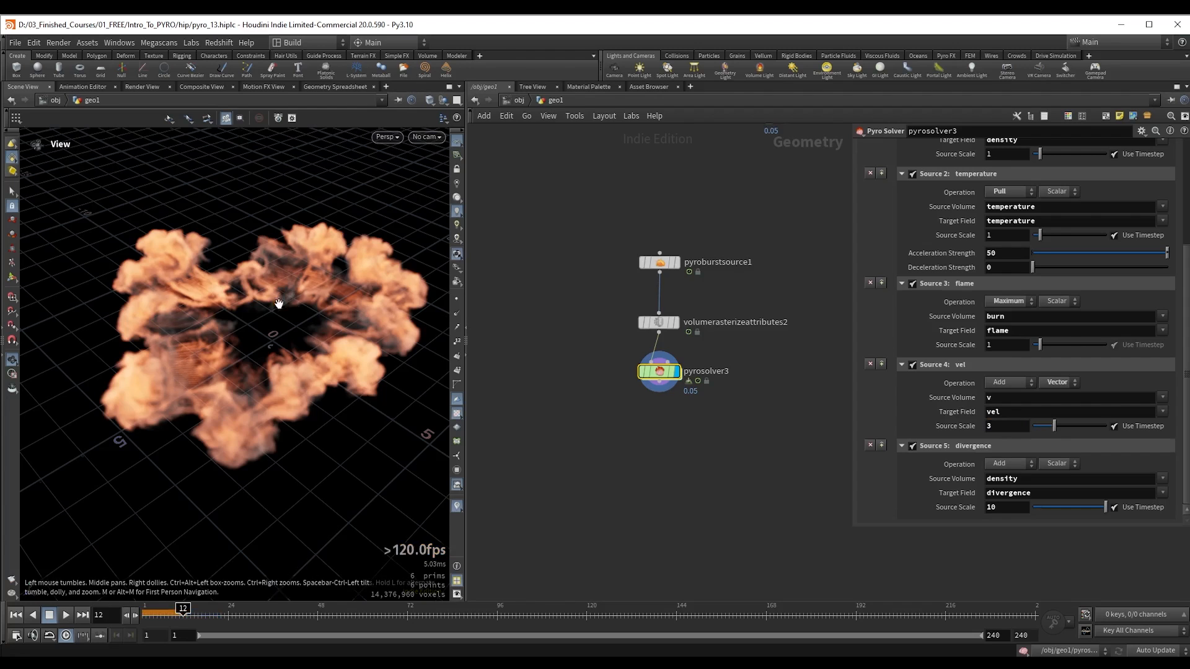
# Step: Replay the shockwave simulation from the first frame and examine how the ring expands
pyautogui.moveTo(276, 303); pyautogui.dragTo(273, 273)
pyautogui.hotkey('ctrl', 'Up')
pyautogui.press('Up')
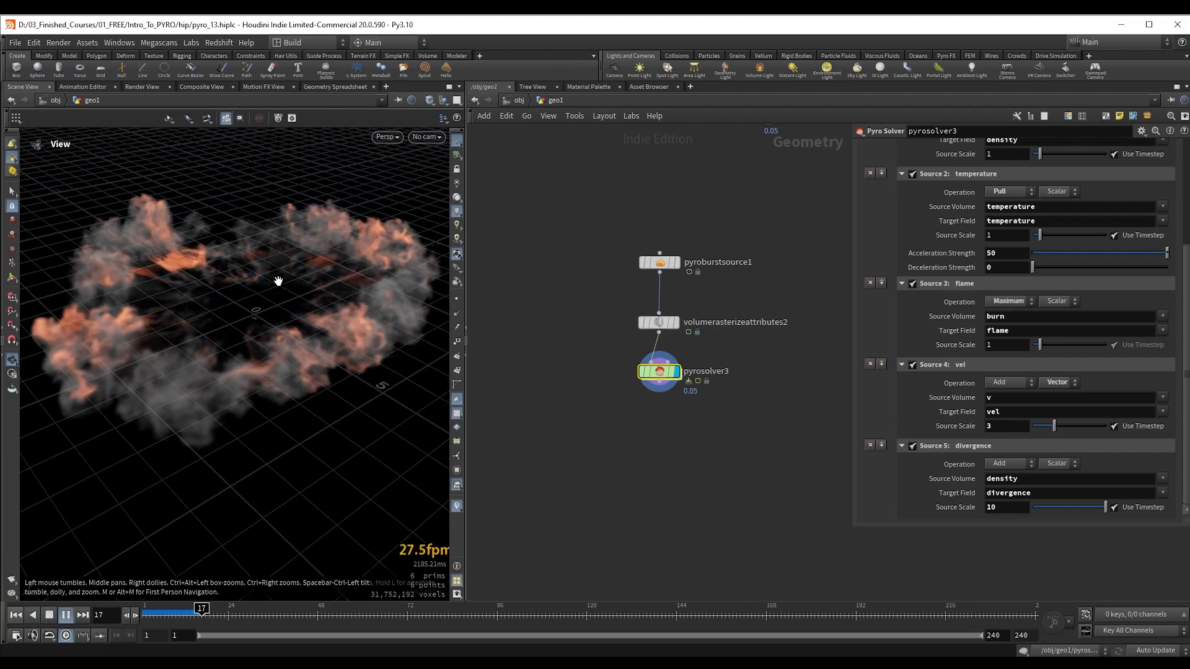
pyautogui.press('Escape')
pyautogui.hotkey('ctrl', 'Up')
pyautogui.press('Up')
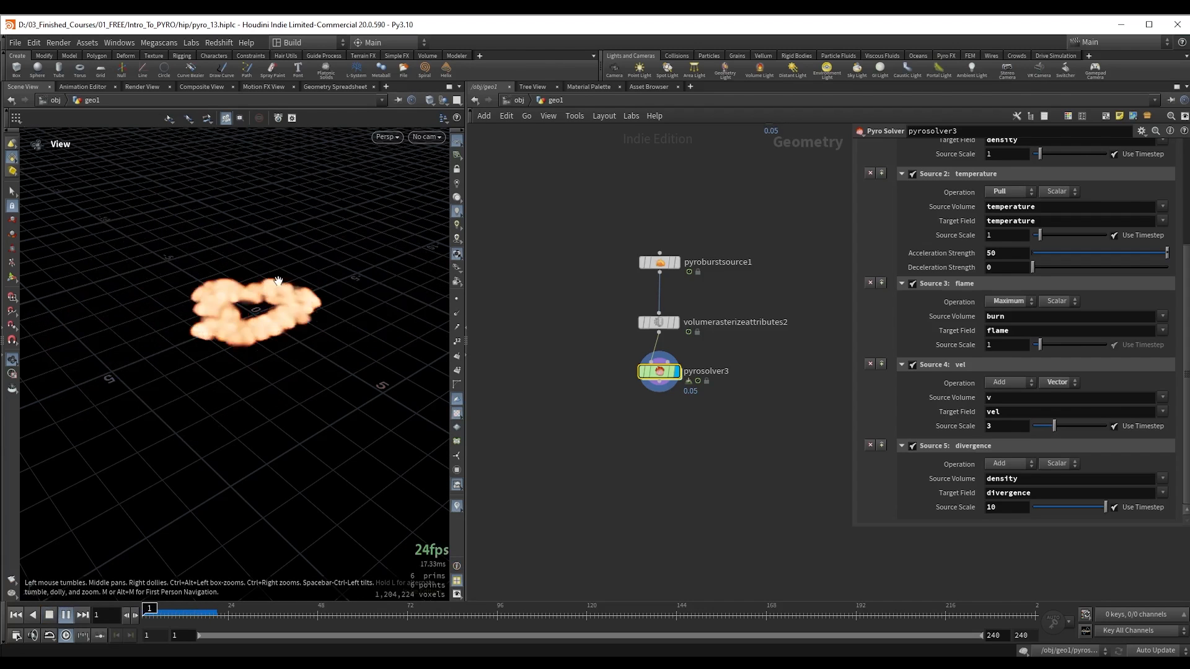
pyautogui.hotkey('ctrl', 'Up')
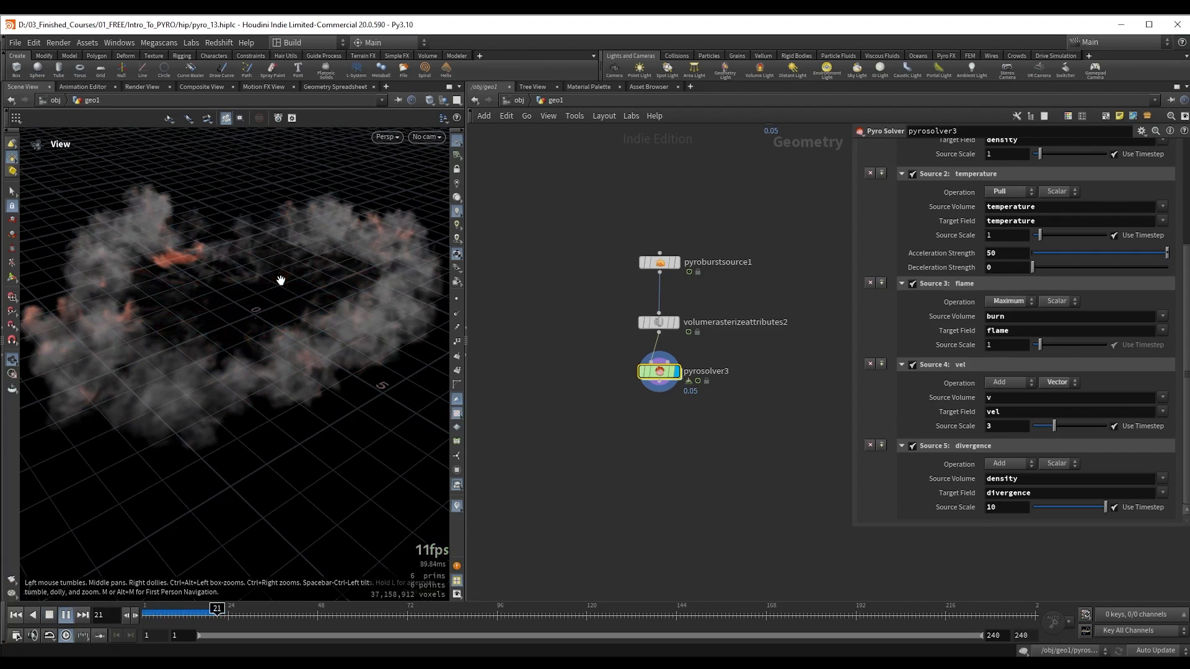
# Step: Review pyrosolver3's source volume settings and its Disturbance, Turbulence and Shredding settings
pyautogui.scroll(5, 1071, 371)
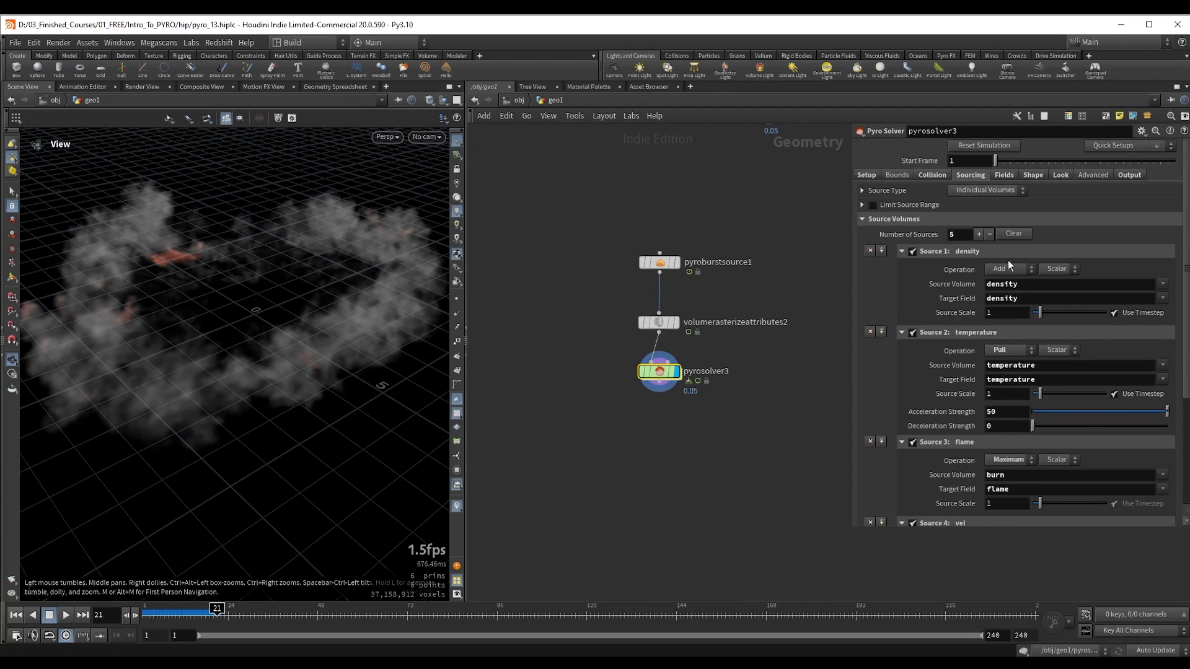
pyautogui.click(1004, 174)
pyautogui.click(1032, 175)
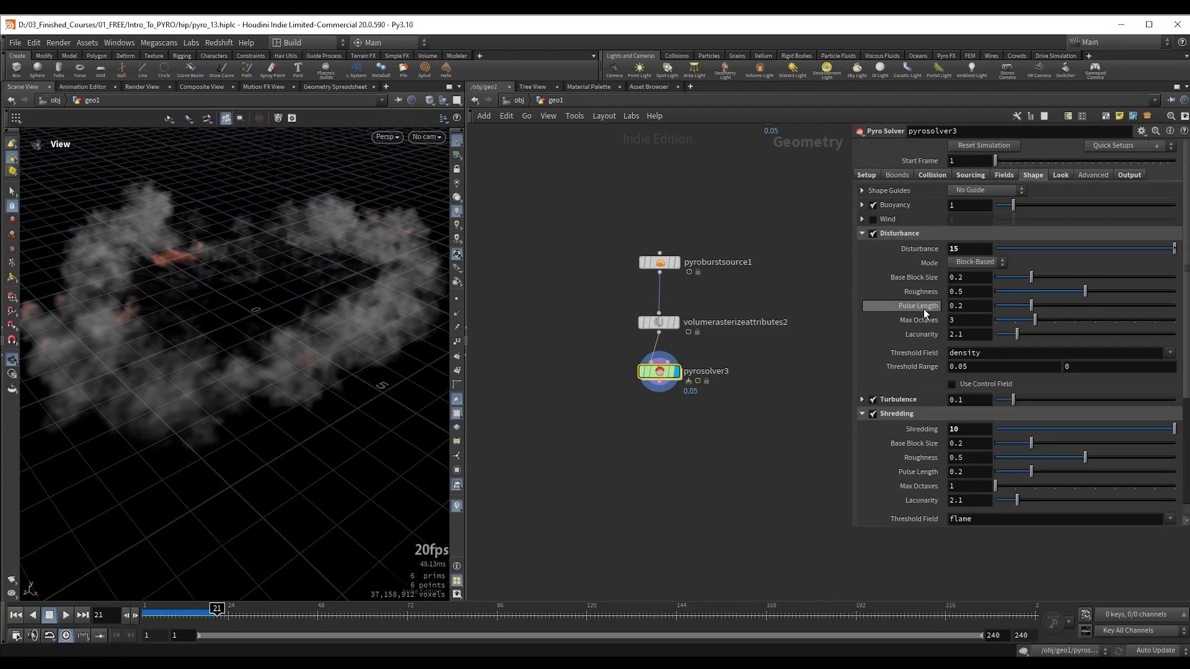
pyautogui.click(973, 174)
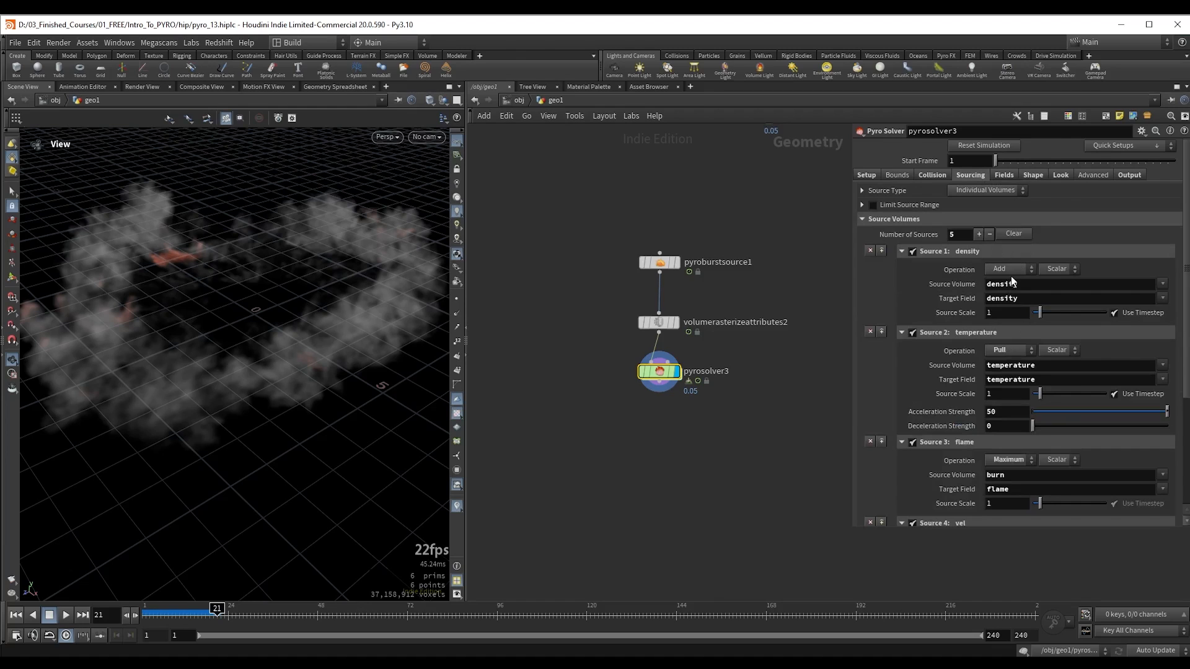
pyautogui.scroll(-5, 1032, 321)
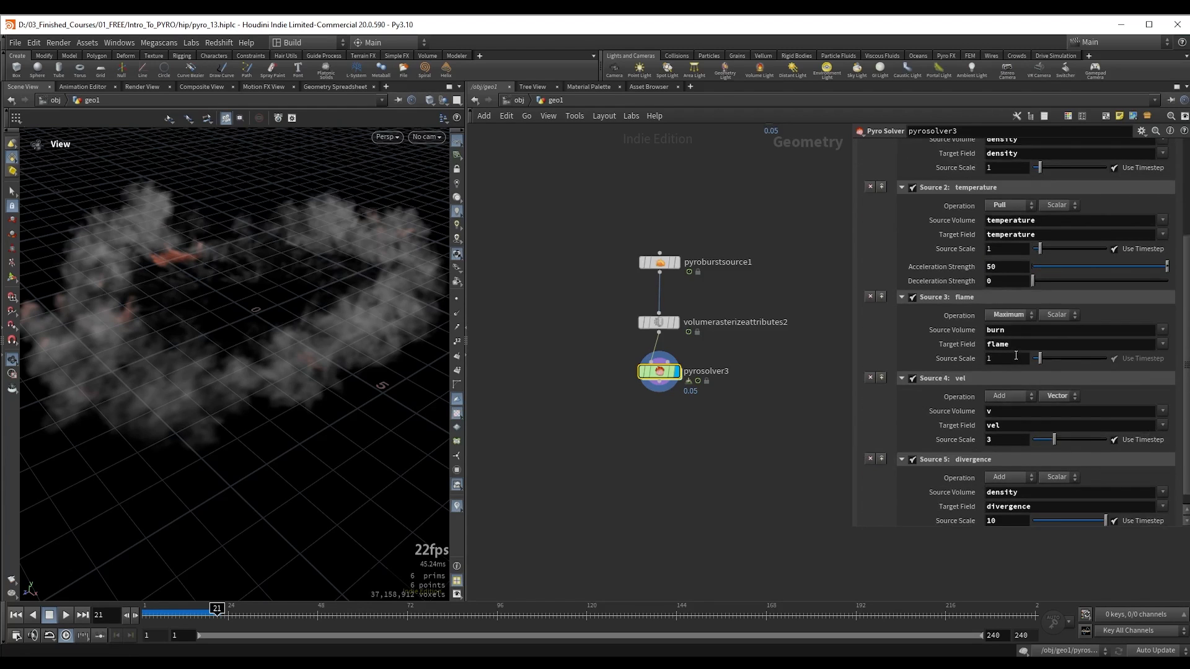
pyautogui.scroll(5, 1015, 356)
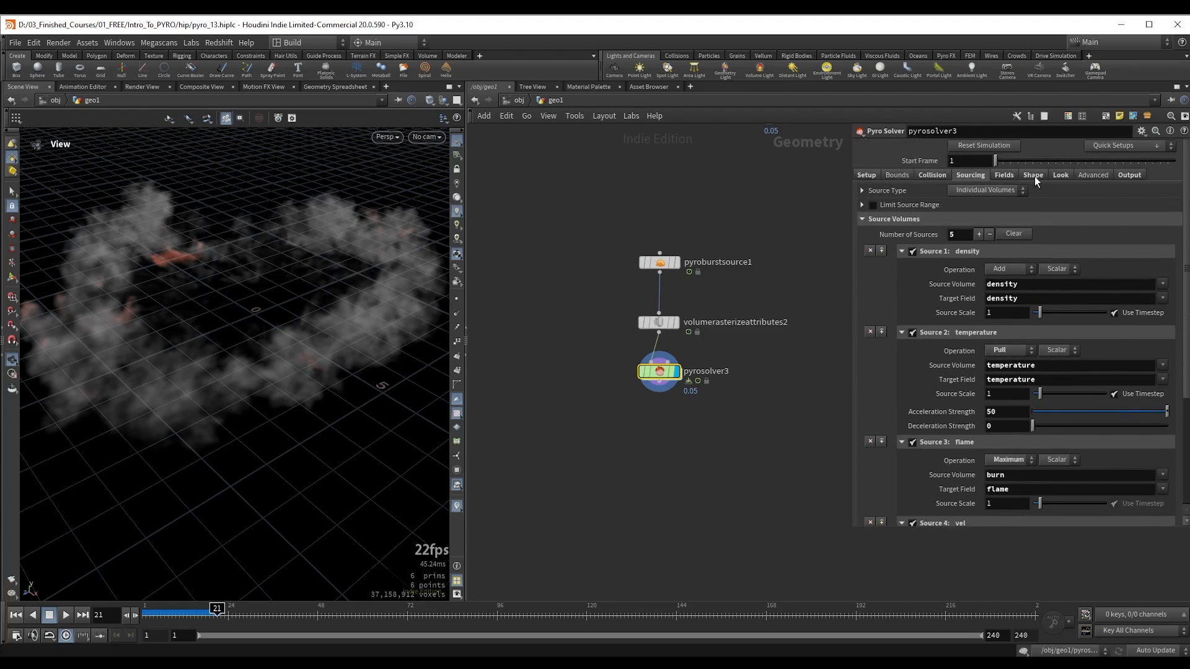
pyautogui.click(1033, 176)
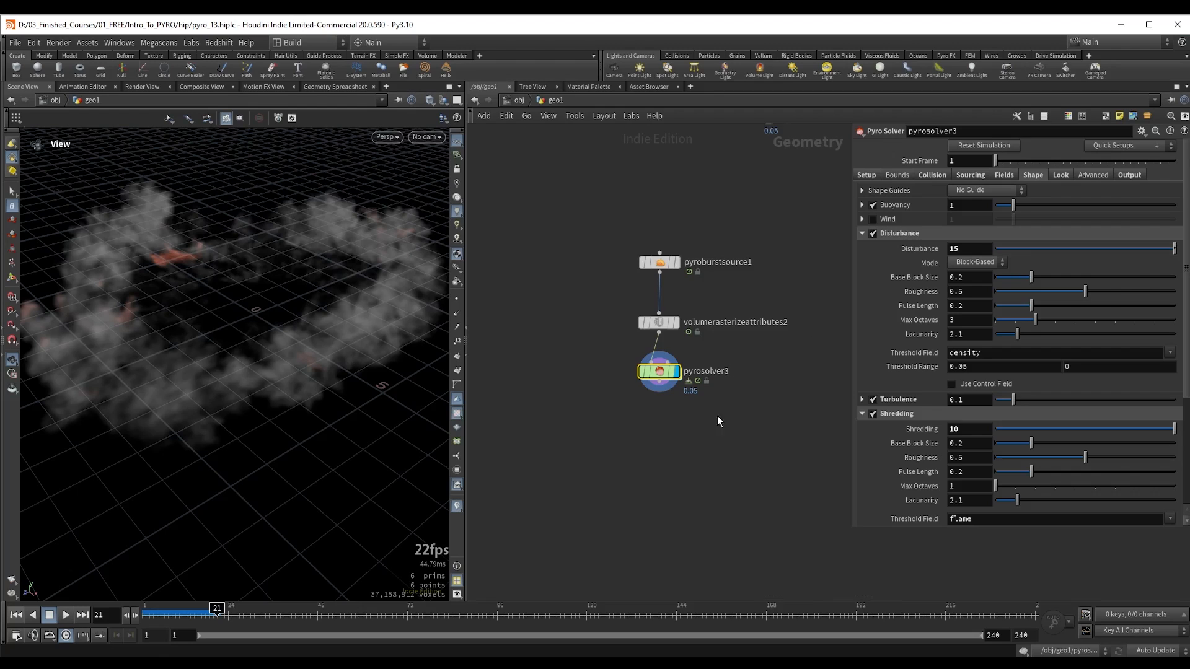
# Step: Return to frame 1 and add a Pyro Configure Fireball preset network in the empty space below pyrosolver3
pyautogui.moveTo(661, 460); pyautogui.dragTo(678, 392, button='middle')
pyautogui.hotkey('ctrl', 'Up')
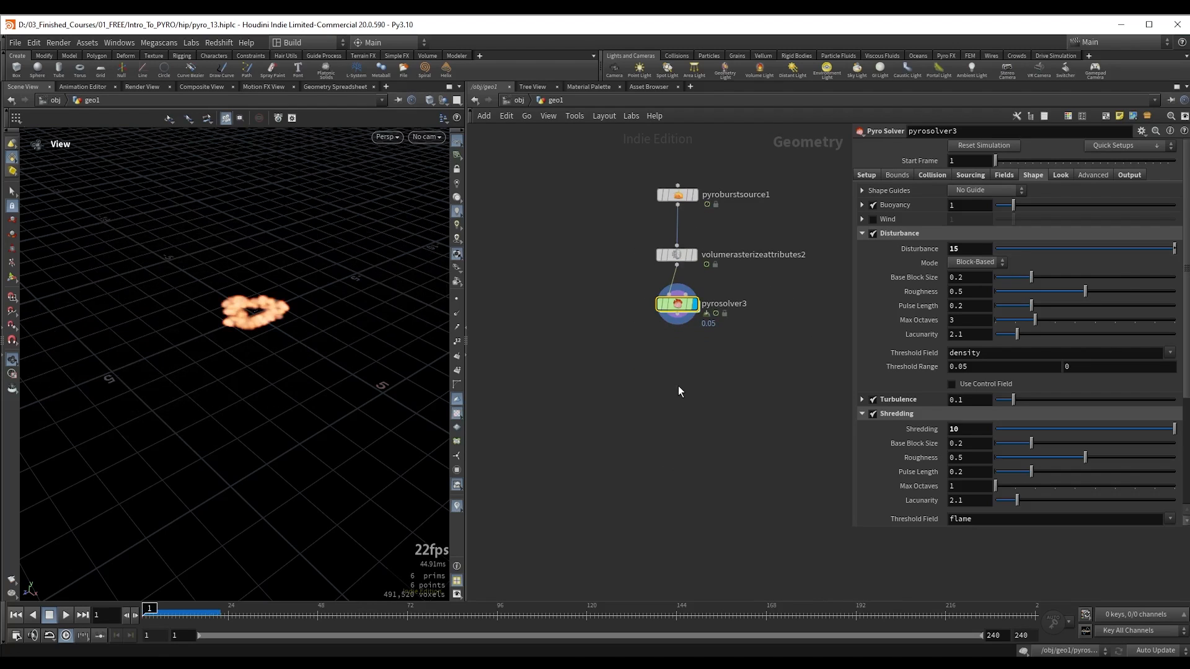
pyautogui.moveTo(640, 403); pyautogui.dragTo(642, 339, button='middle')
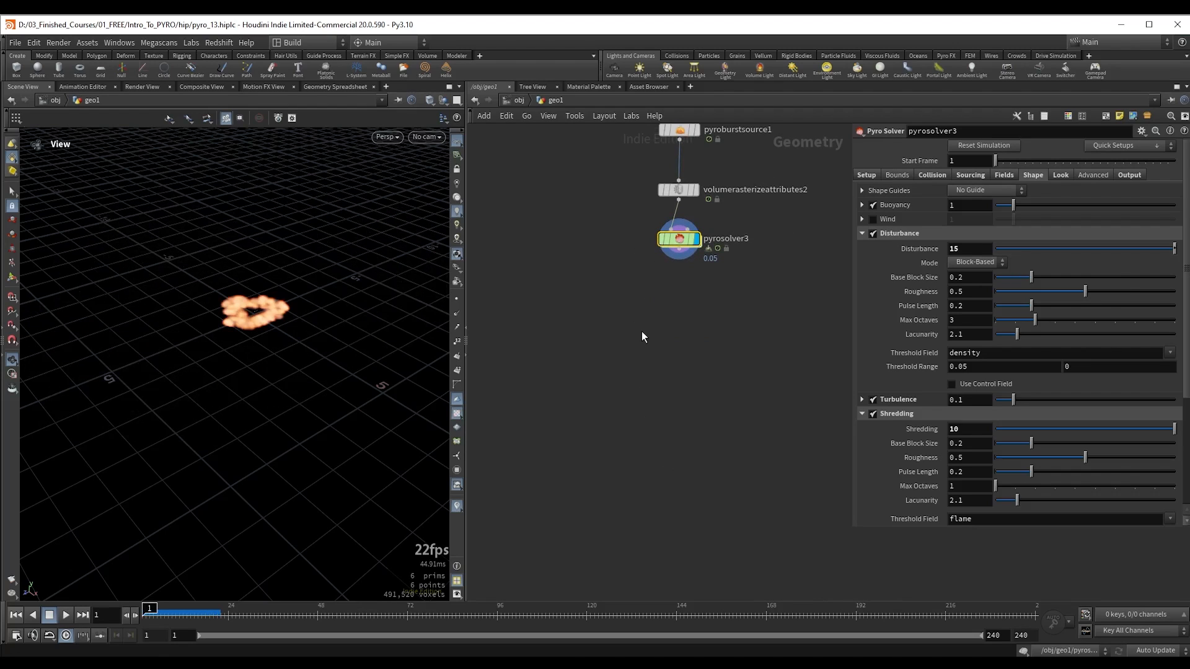
pyautogui.press('Tab')
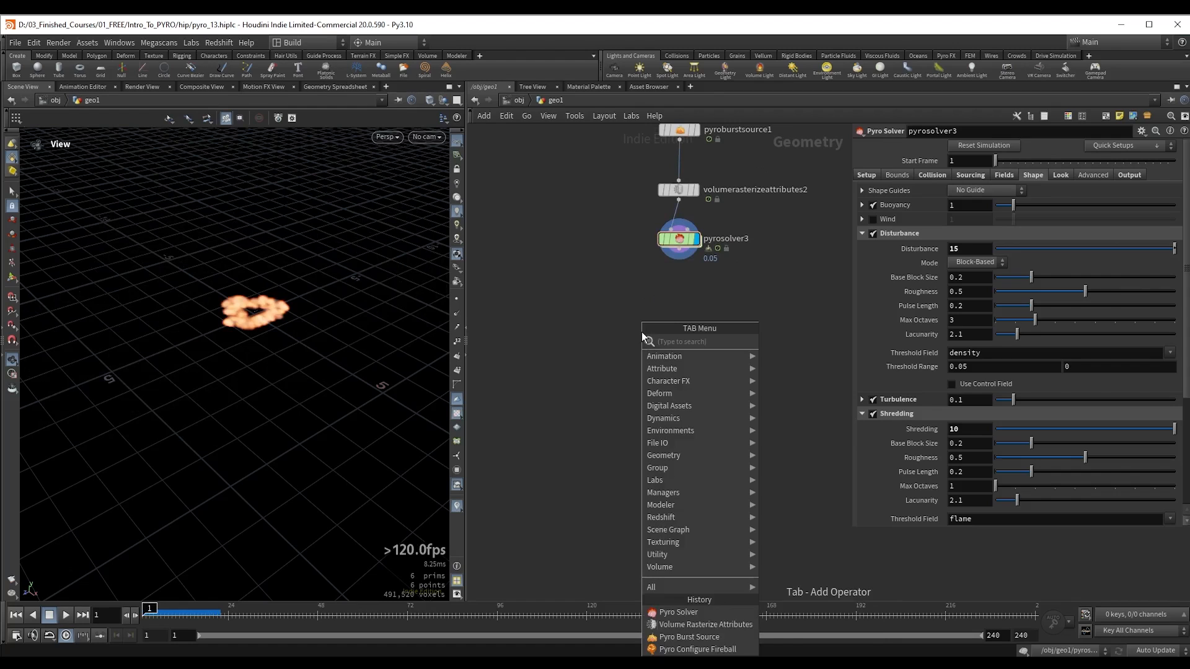
pyautogui.write('pyro conf')
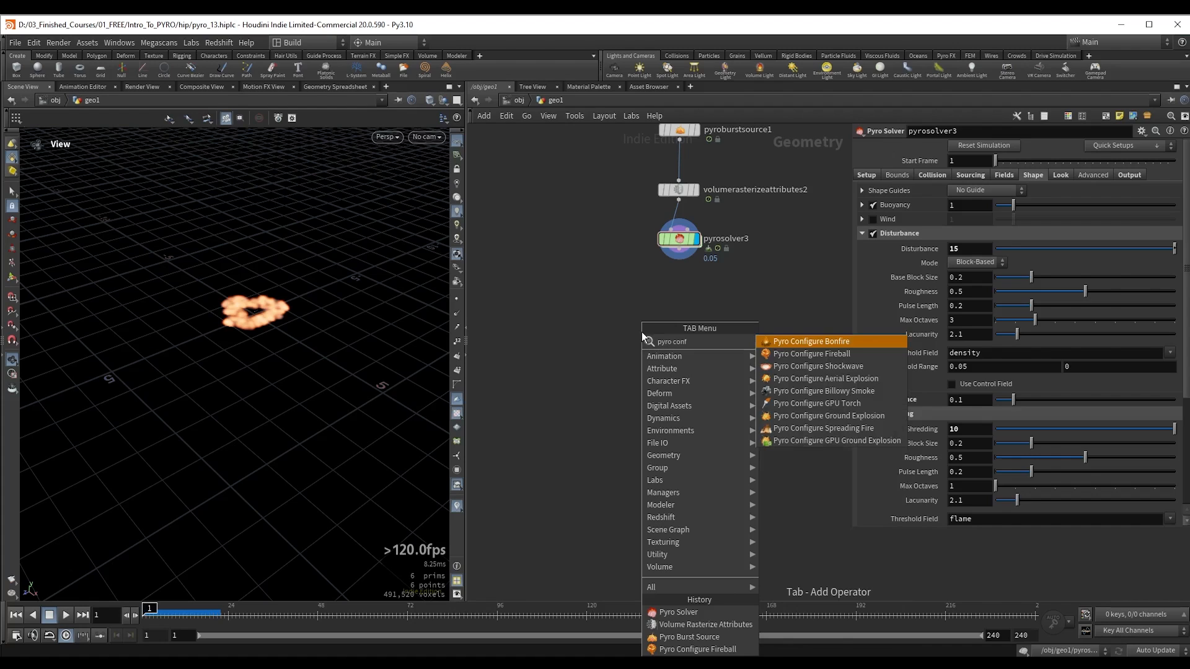
pyautogui.press('Down')
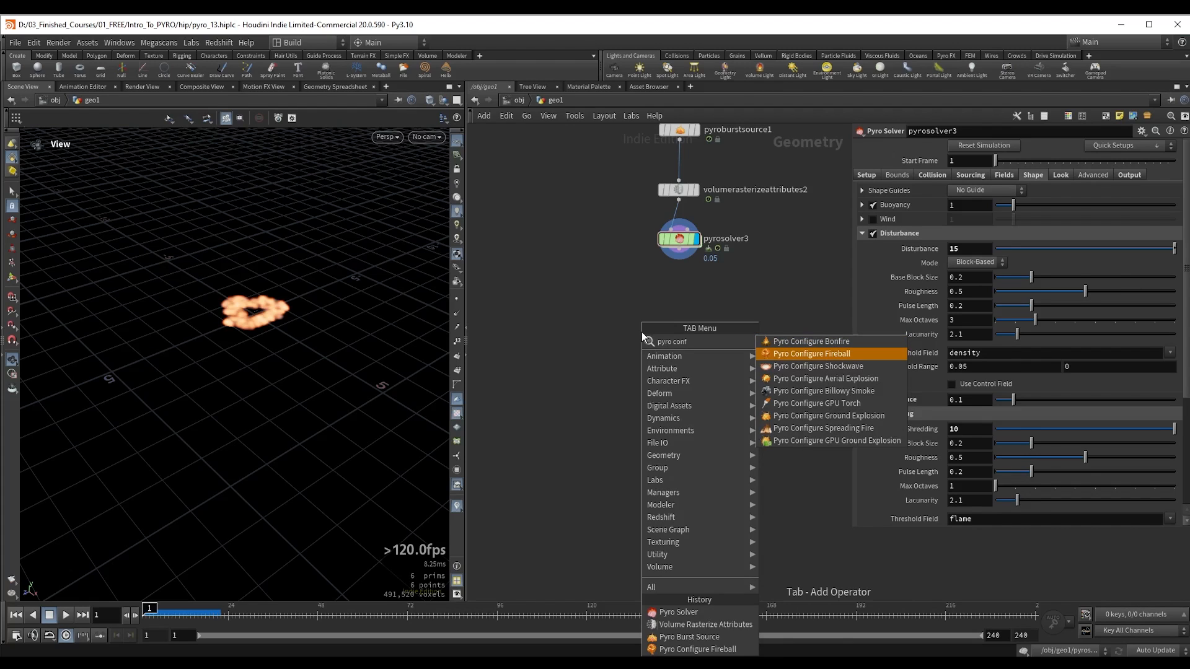
pyautogui.press('Return')
pyautogui.click(642, 332)
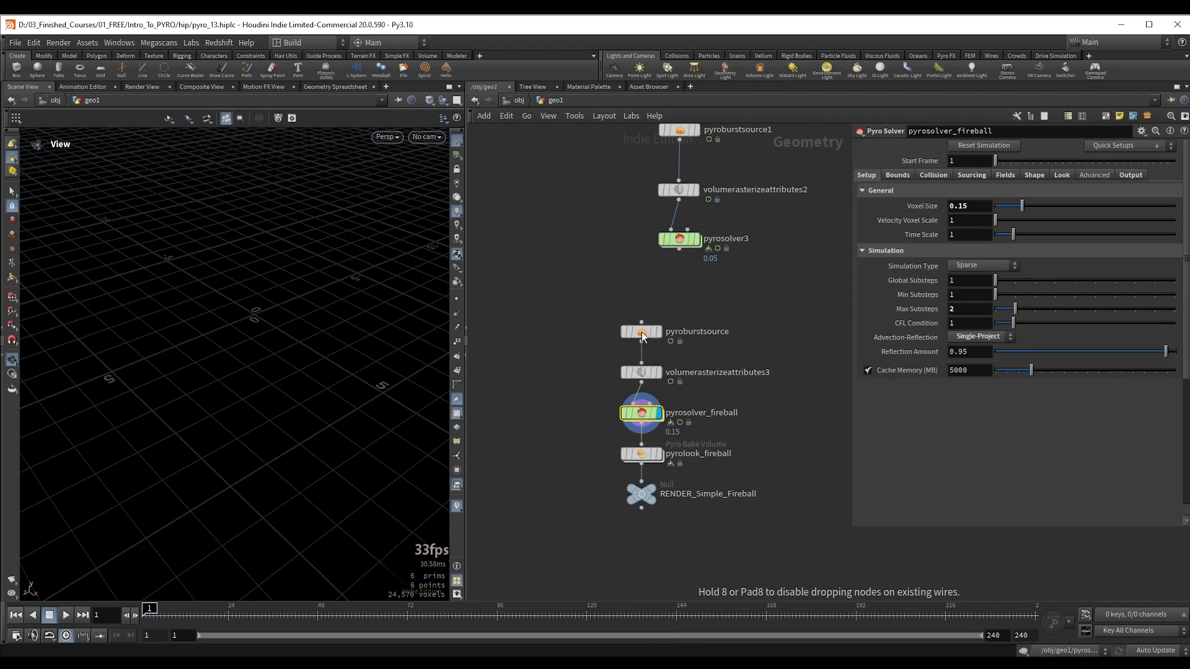
# Step: Inspect the fireball network's burst source, rasterize and solver nodes, and play the fireball simulation
pyautogui.moveTo(599, 254); pyautogui.dragTo(685, 279)
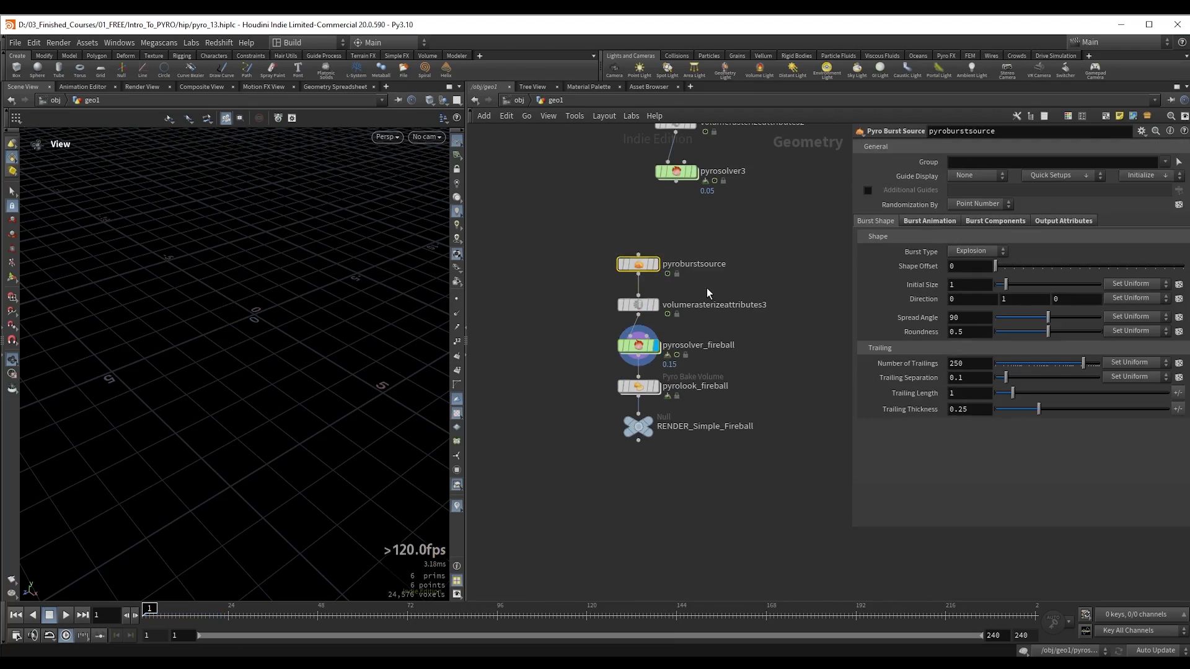
pyautogui.click(638, 304)
pyautogui.click(636, 342)
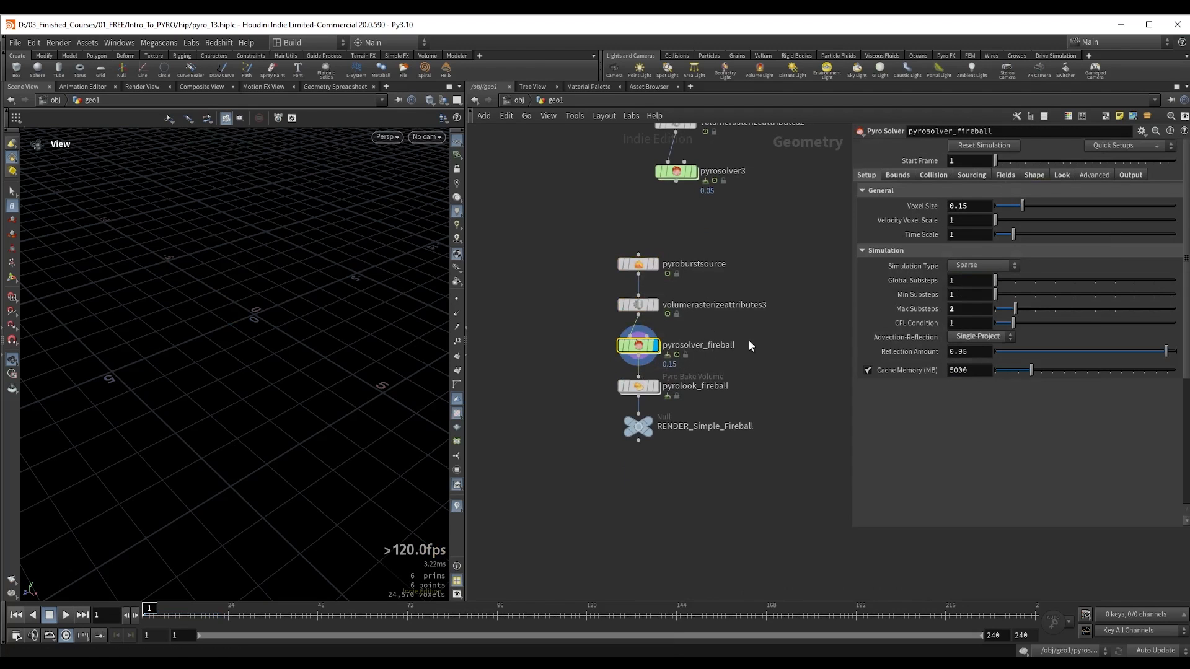
pyautogui.scroll(-1, 215, 295)
pyautogui.press('Up')
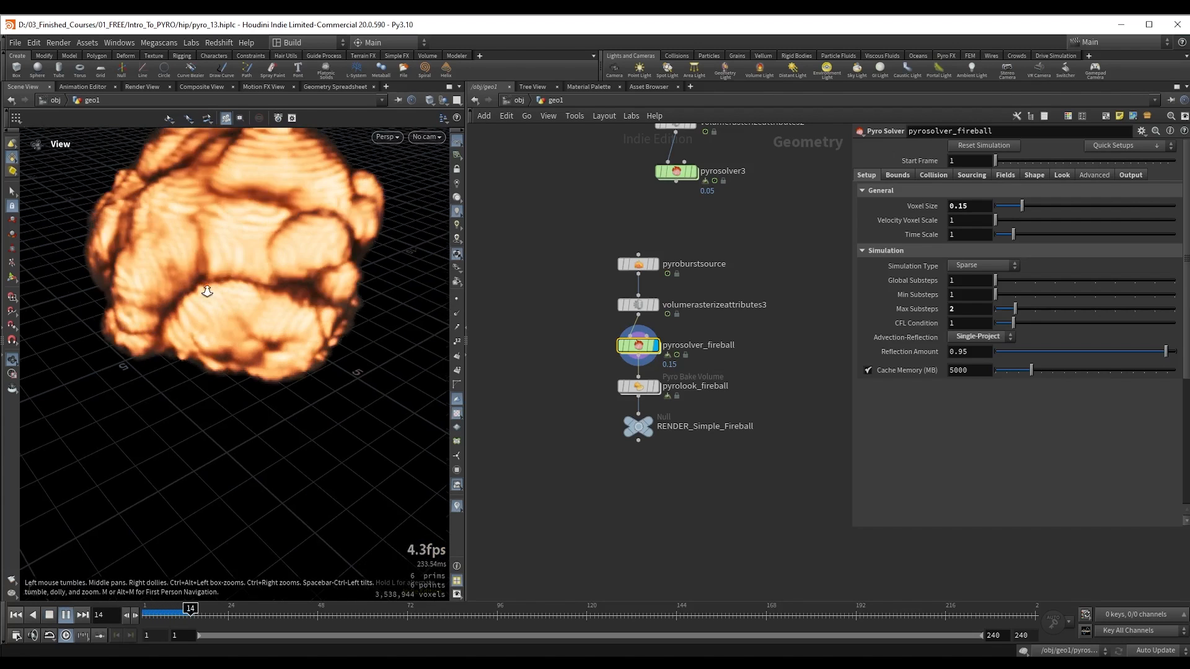
# Step: Play the fireball simulation further, examine its growth from another angle, and rewind it
pyautogui.scroll(-3, 207, 292)
pyautogui.press('Up')
pyautogui.moveTo(242, 277); pyautogui.dragTo(247, 271)
pyautogui.moveTo(247, 271); pyautogui.dragTo(252, 325, button='middle')
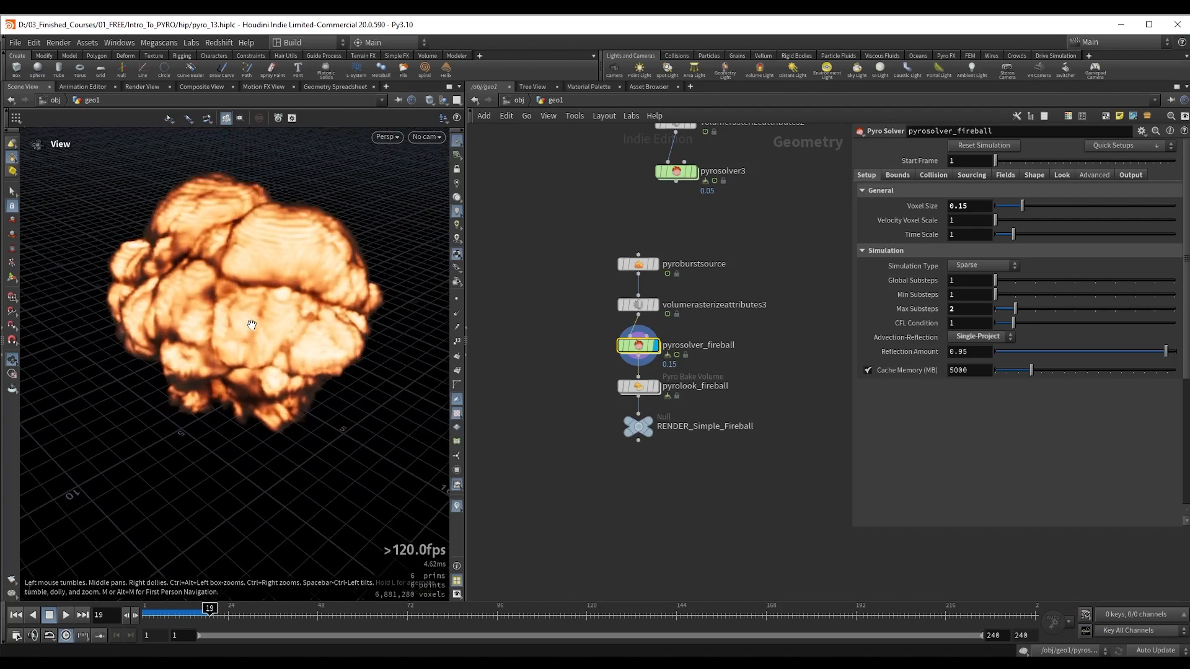
pyautogui.press('Up')
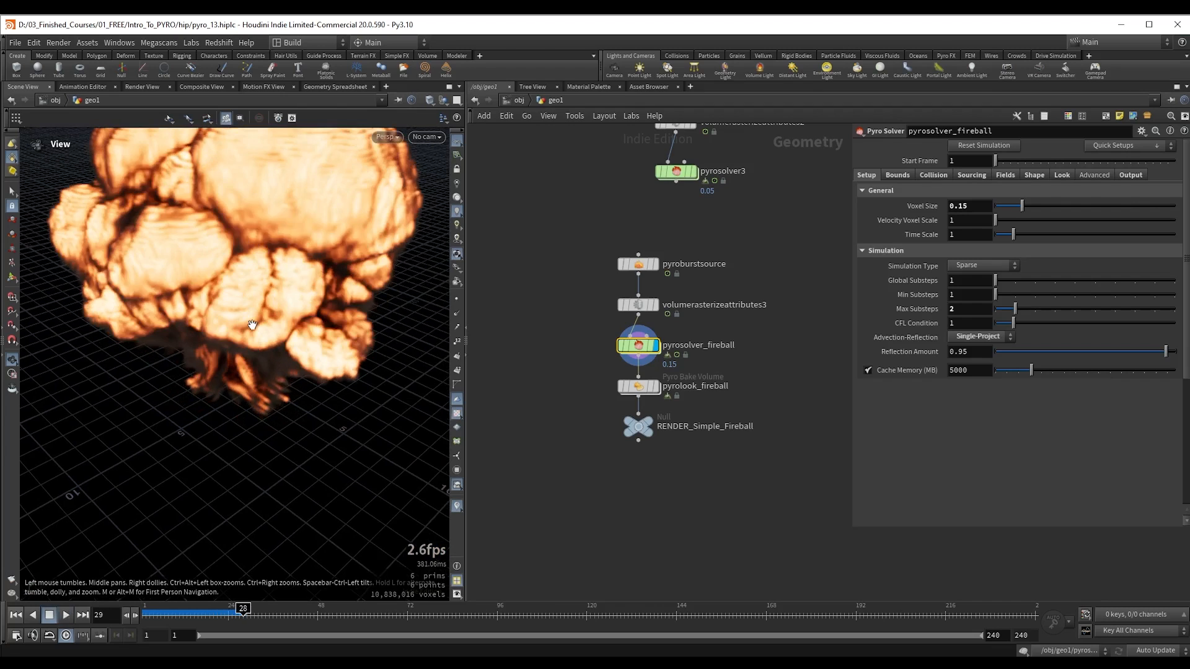
pyautogui.hotkey('ctrl', 'Up')
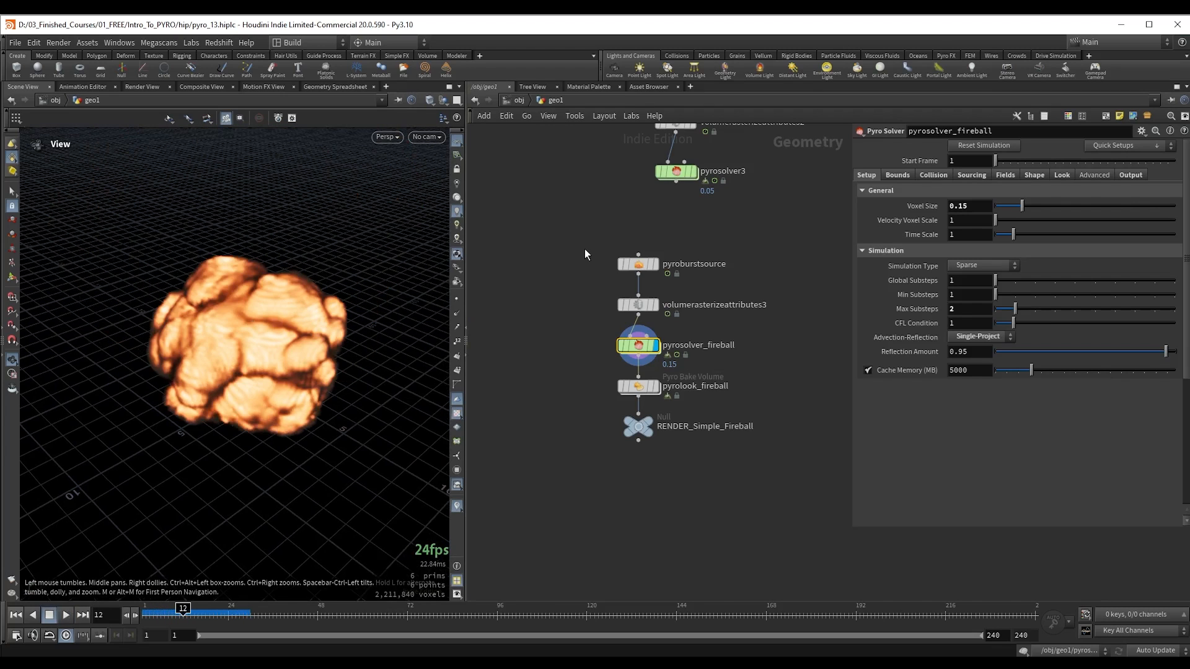
# Step: Reduce the voxel size of pyrosolver_fireball to 0.05
pyautogui.click(639, 265)
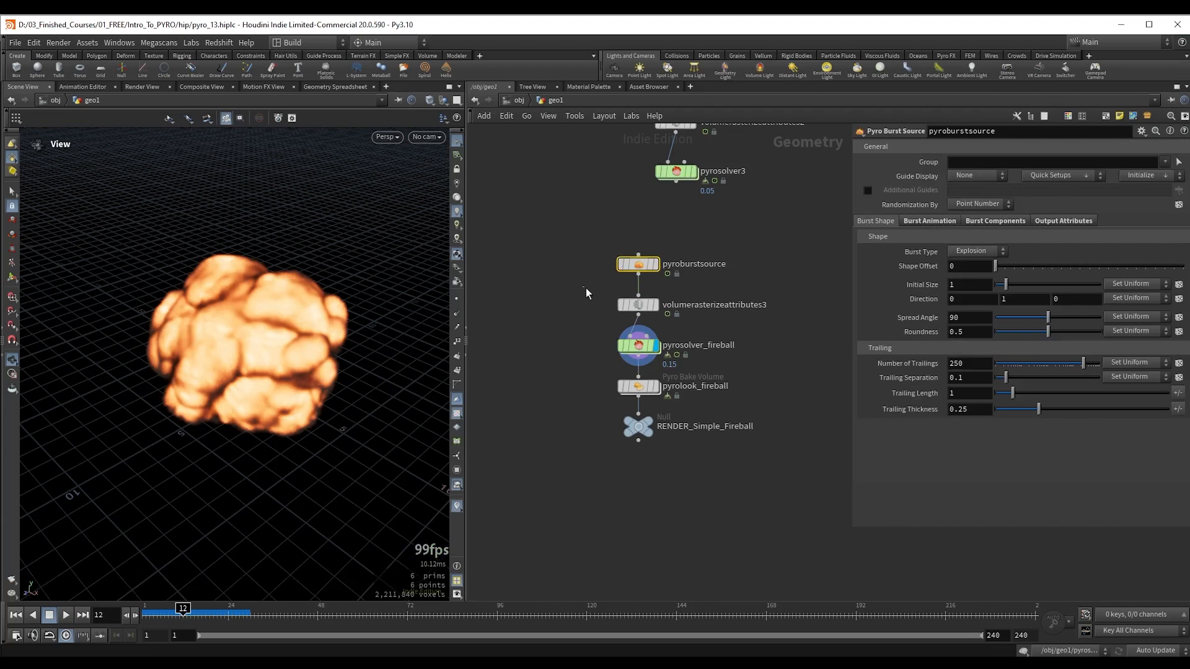
pyautogui.press('Down')
pyautogui.press('Down')
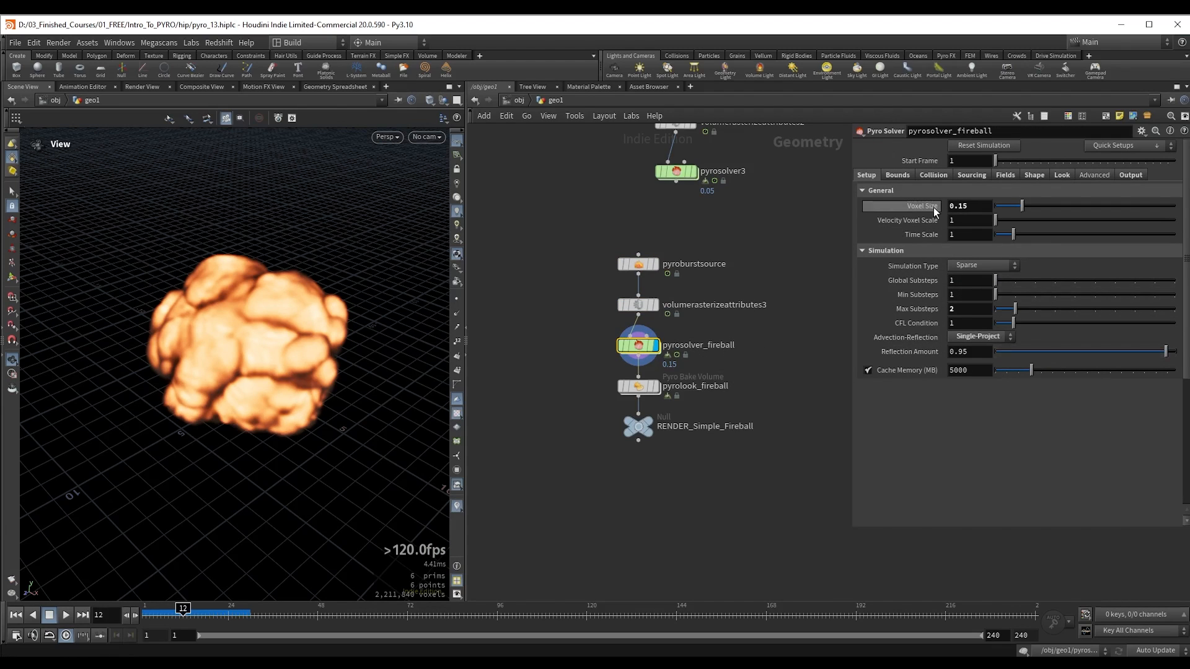
pyautogui.click(977, 207)
pyautogui.scroll(-8, 978, 206)
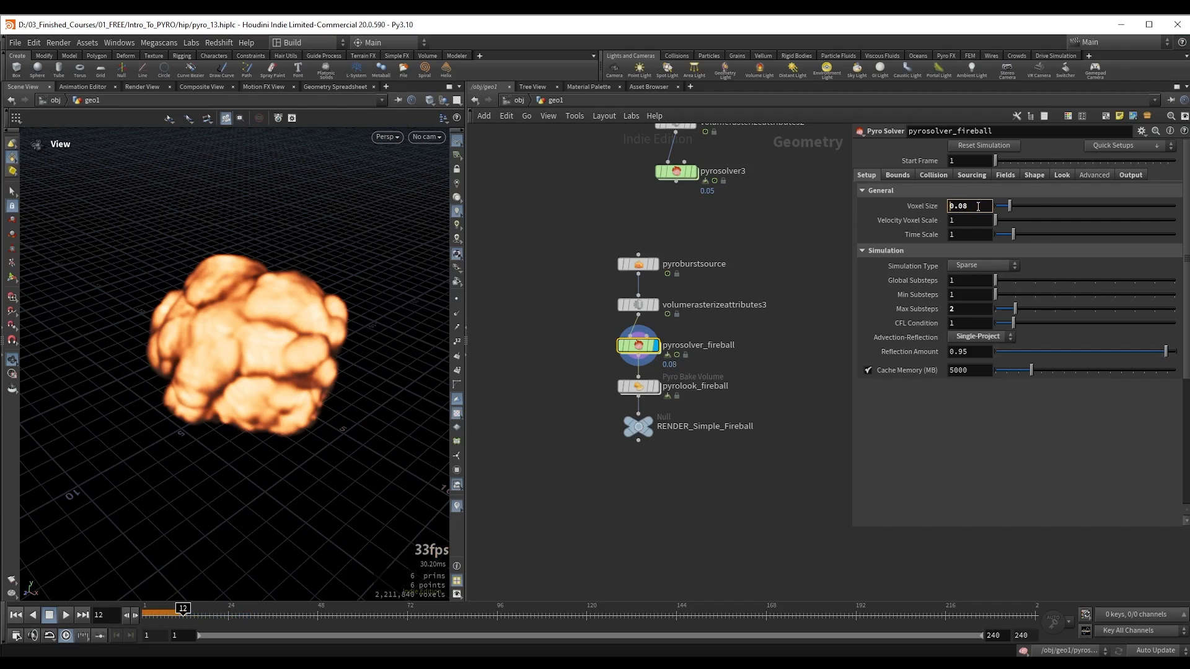
pyautogui.scroll(-2, 977, 206)
# Step: Replay the fireball simulation from the first frame at the finer resolution and examine the surface detail up close
pyautogui.hotkey('ctrl', 'Up')
pyautogui.press('Up')
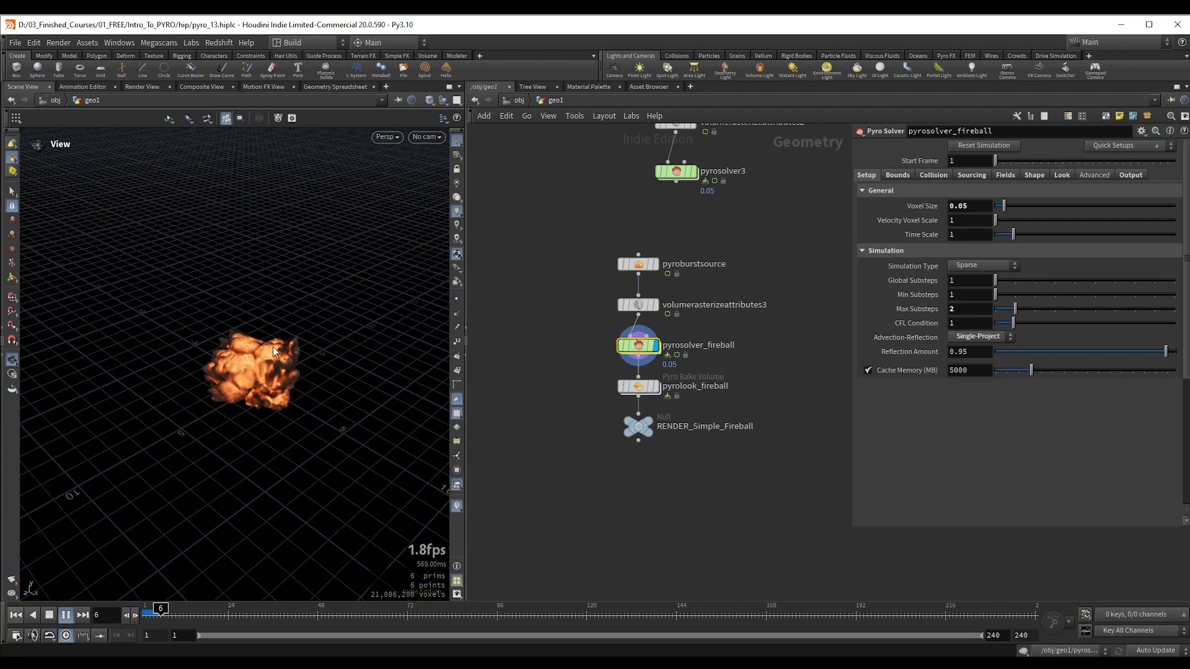
pyautogui.scroll(3, 264, 376)
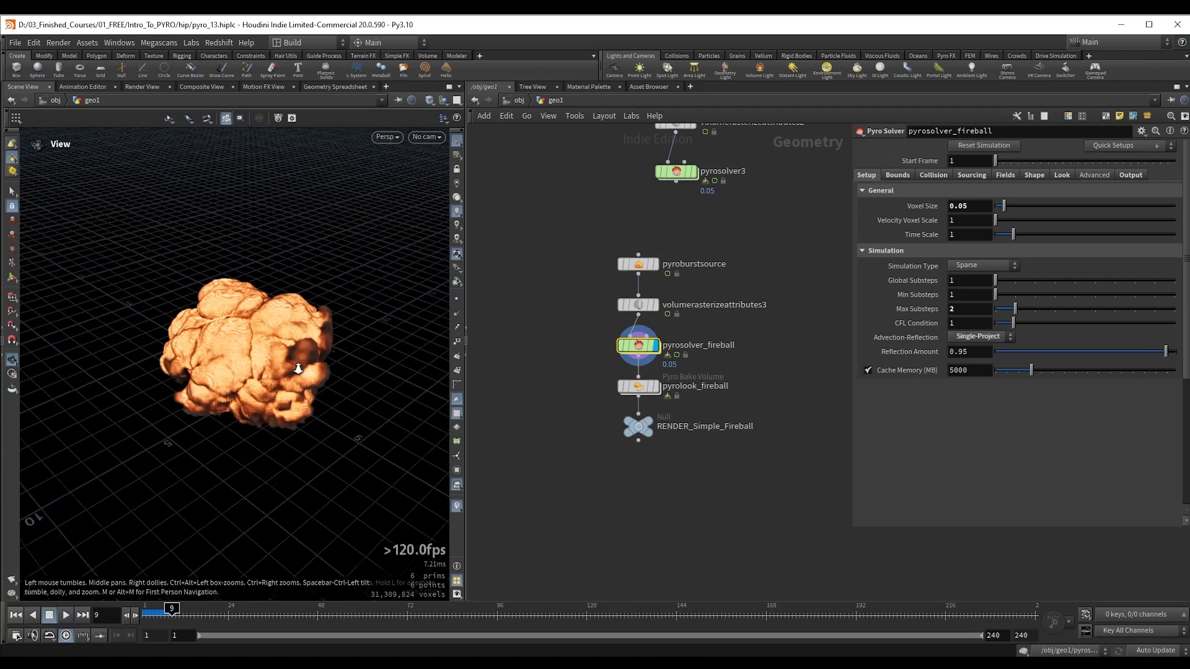
pyautogui.moveTo(268, 374); pyautogui.dragTo(277, 342)
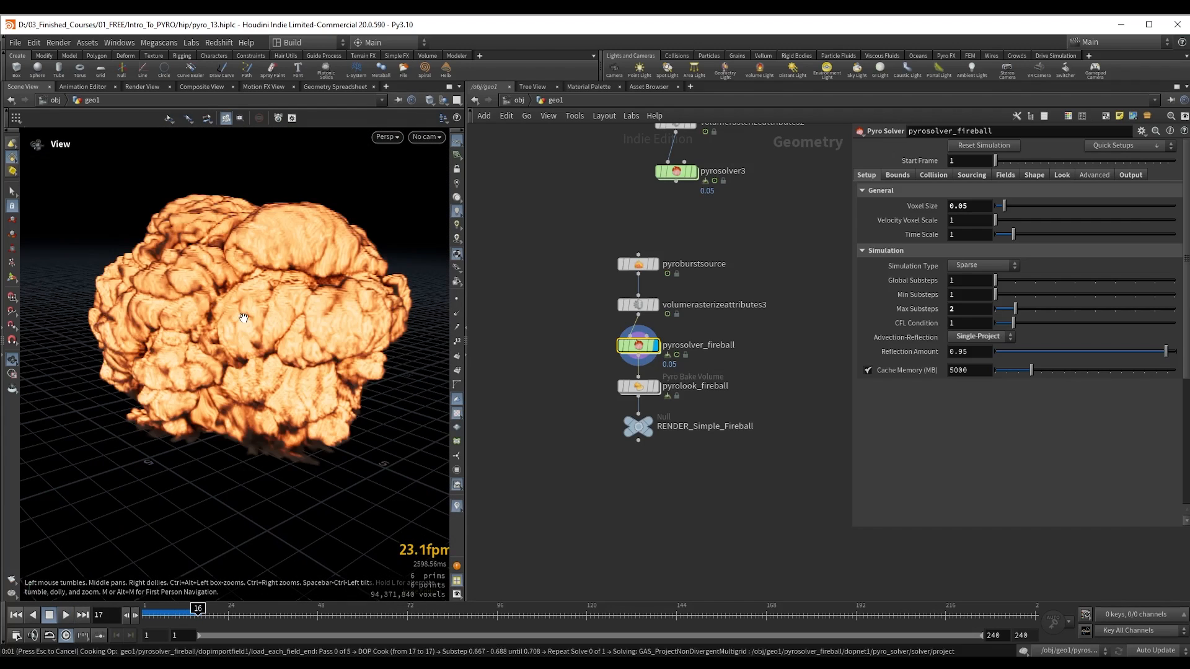
pyautogui.hotkey('ctrl', 'Up')
pyautogui.press('Up')
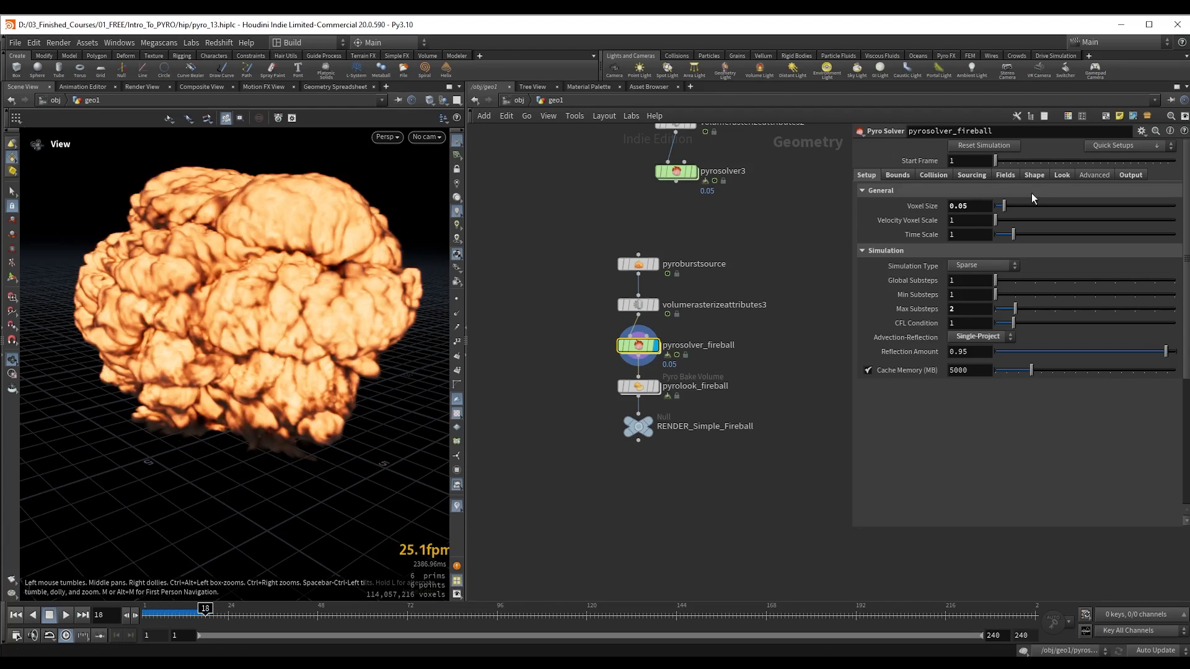
# Step: Try a smaller resizing Padding in the fireball solver's bounds settings and restore it to 1
pyautogui.click(900, 176)
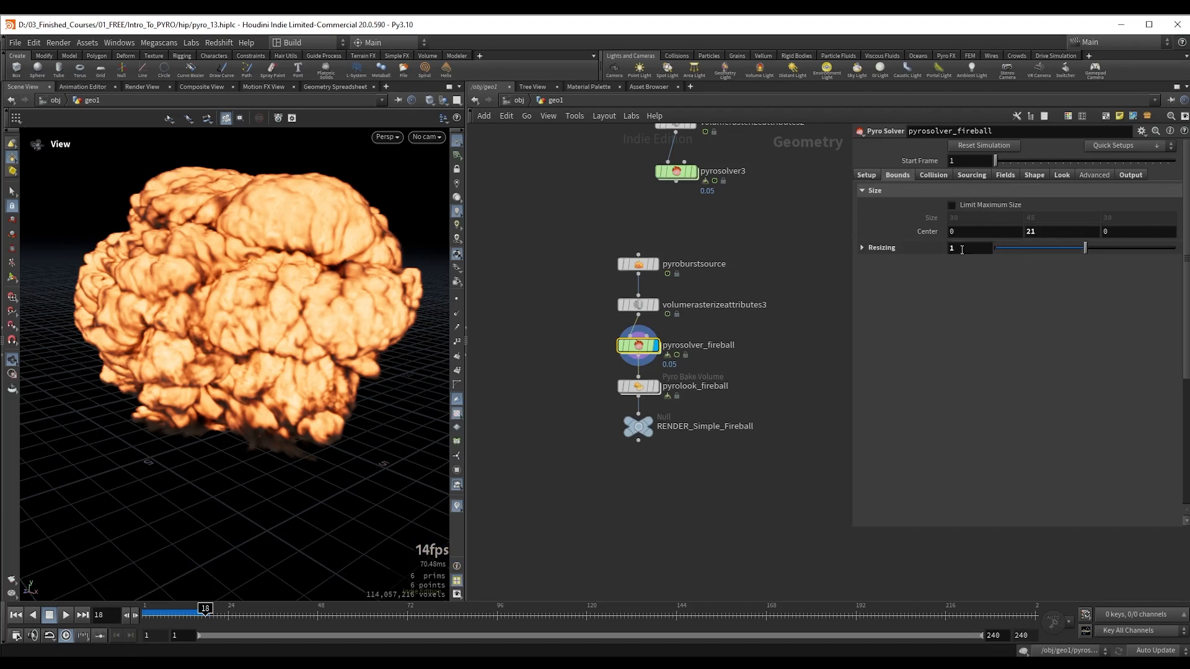
pyautogui.click(875, 243)
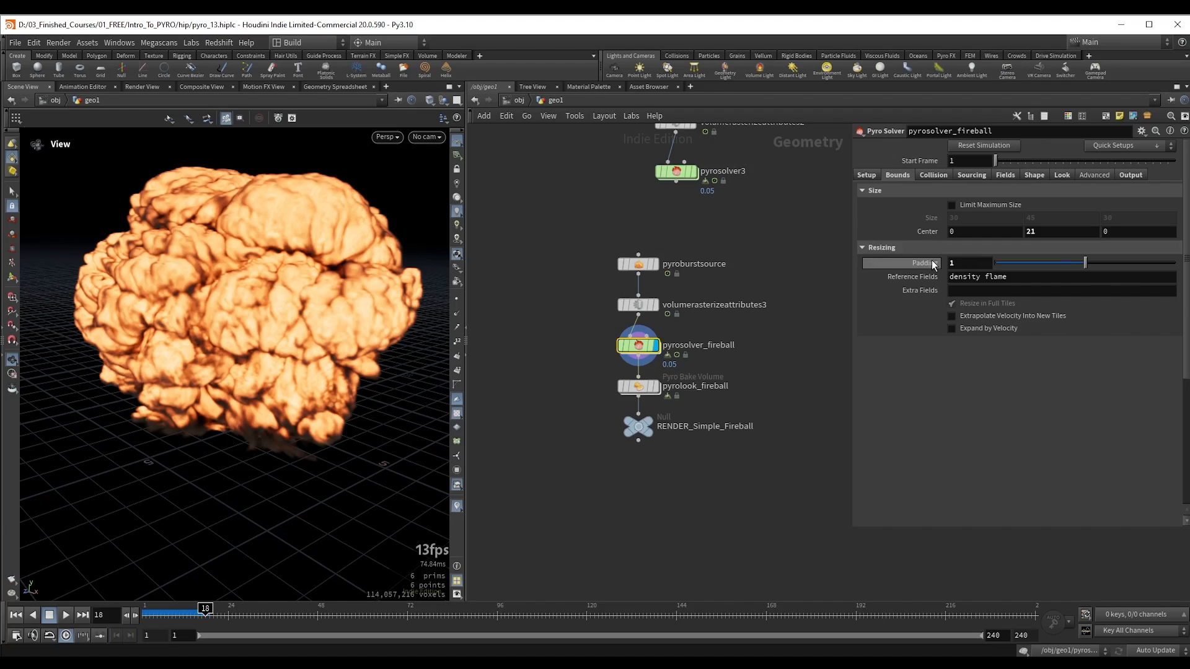
pyautogui.moveTo(922, 265)
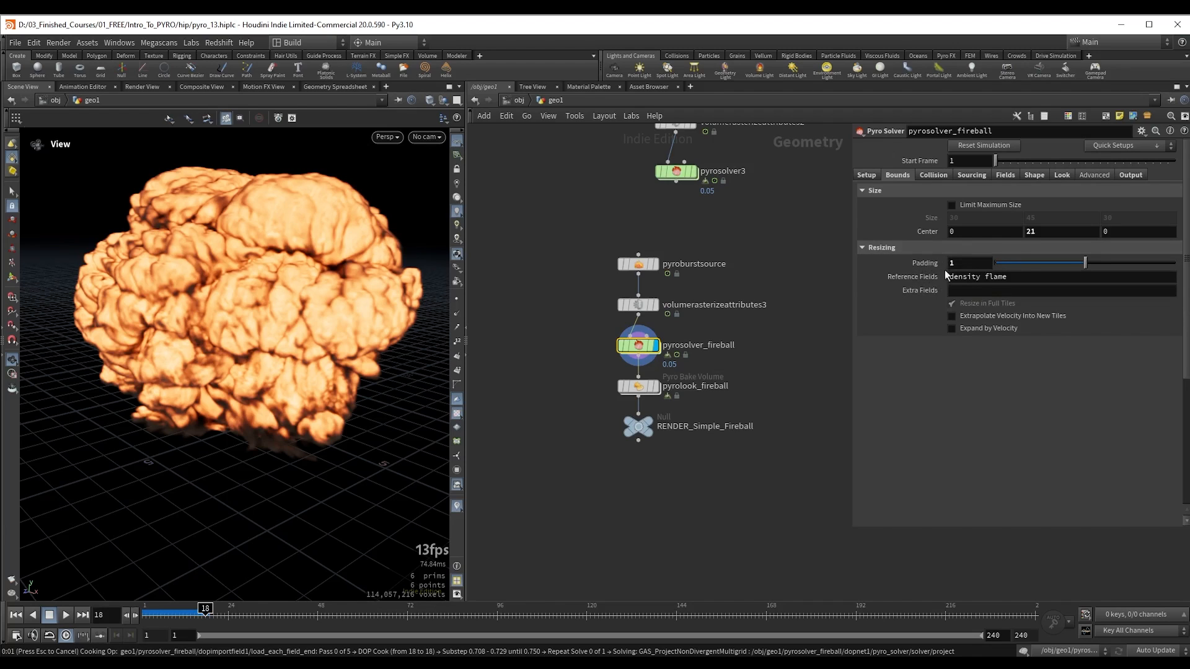
pyautogui.moveTo(966, 265); pyautogui.dragTo(936, 267)
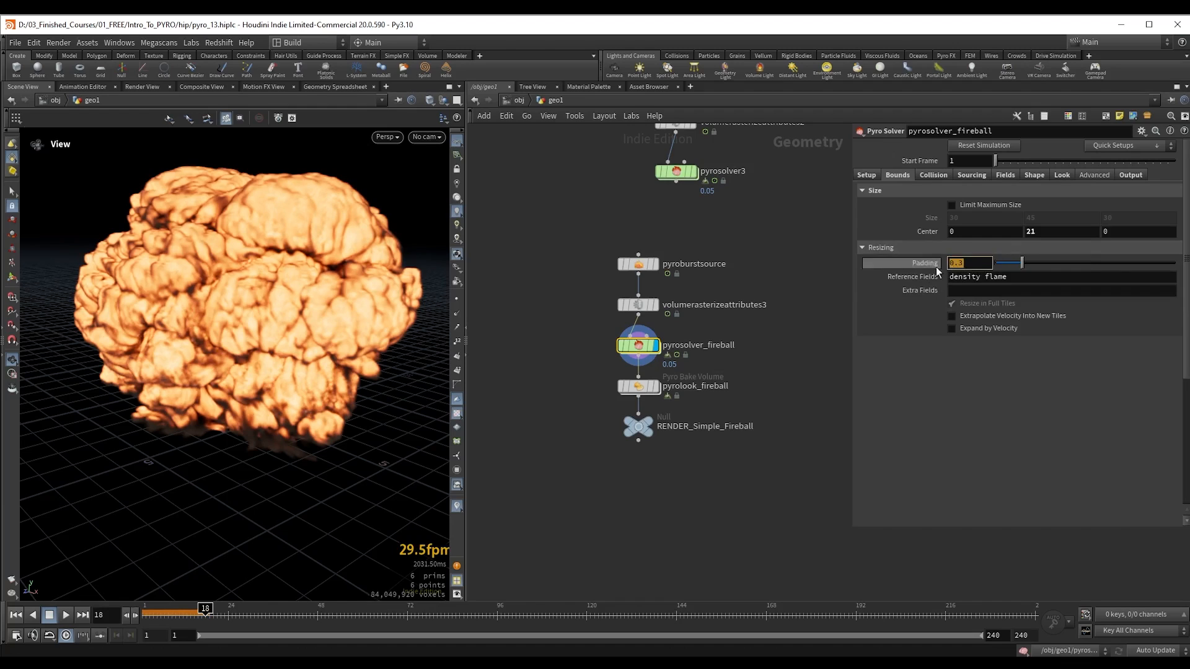
pyautogui.write('1')
pyautogui.press('Return')
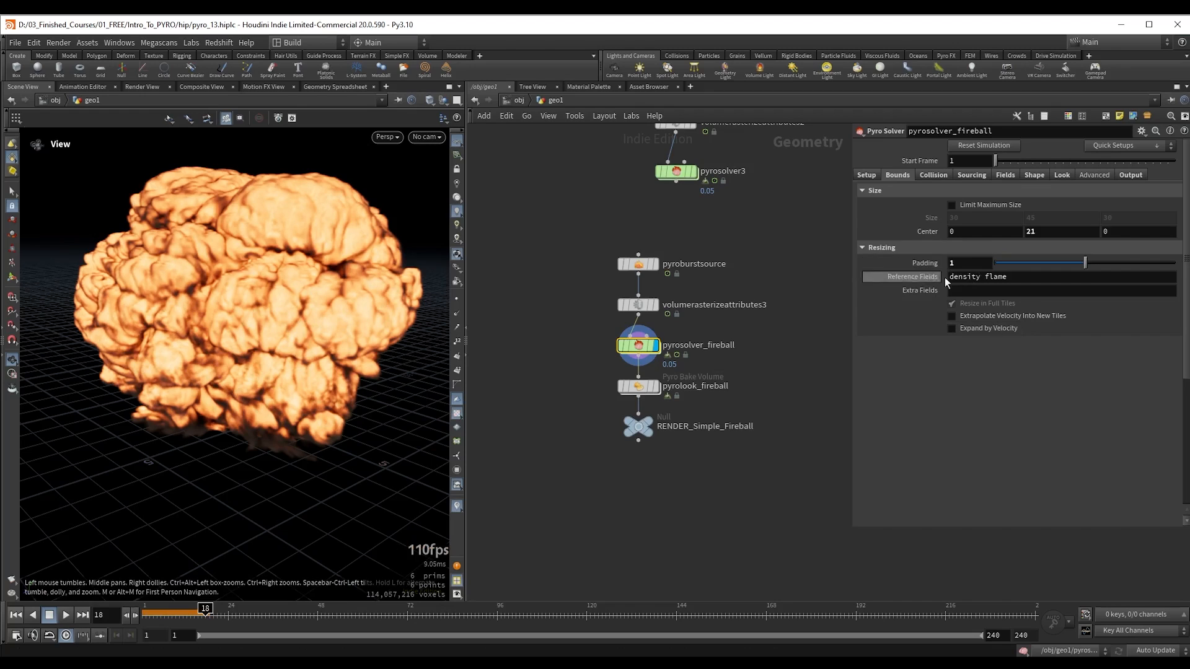
# Step: Review pyrosolver_fireball's collision settings and its five source volumes, focusing on how burn feeds divergence
pyautogui.click(932, 177)
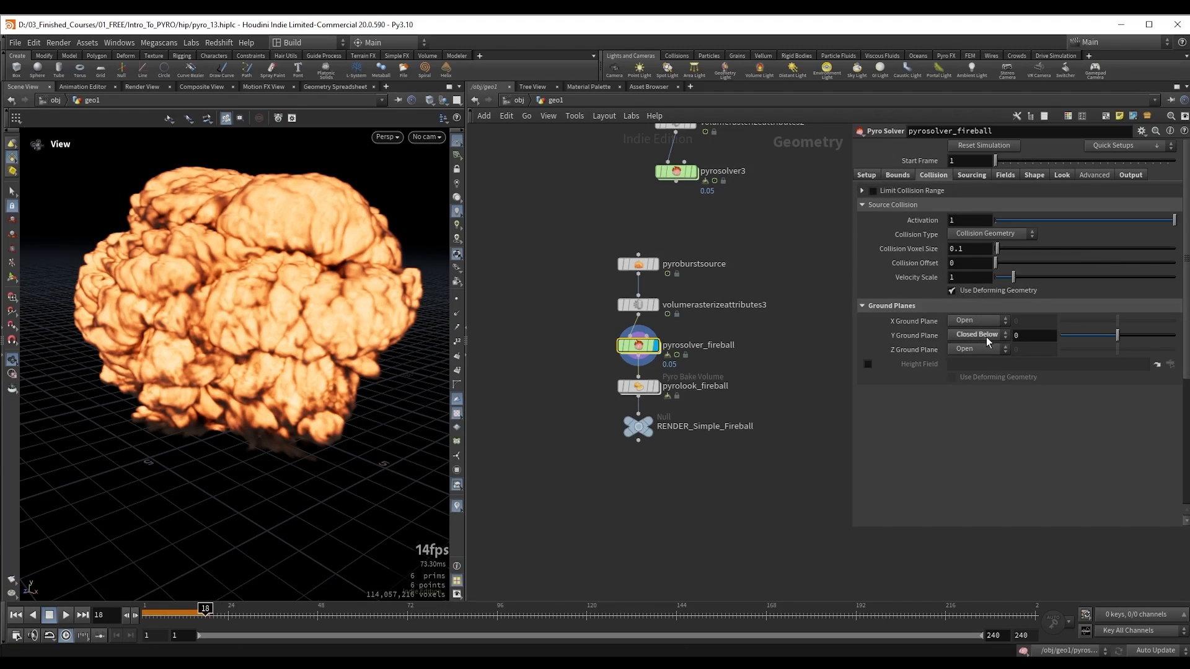
pyautogui.click(969, 176)
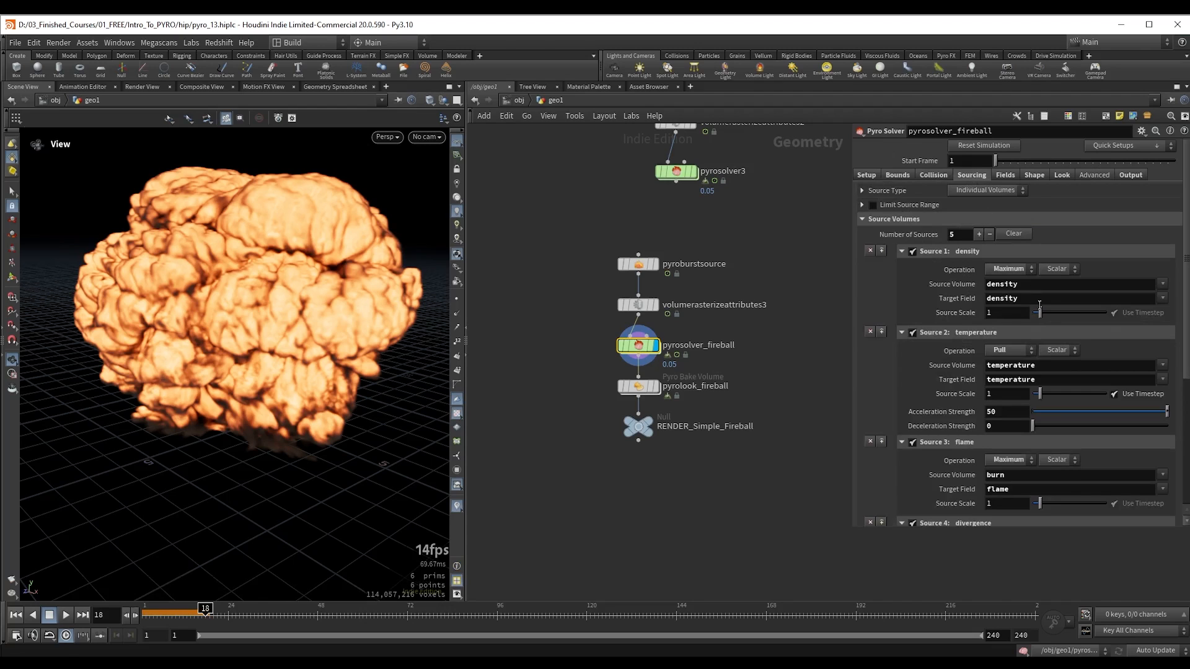
pyautogui.scroll(-3, 1046, 328)
pyautogui.scroll(-3, 1047, 329)
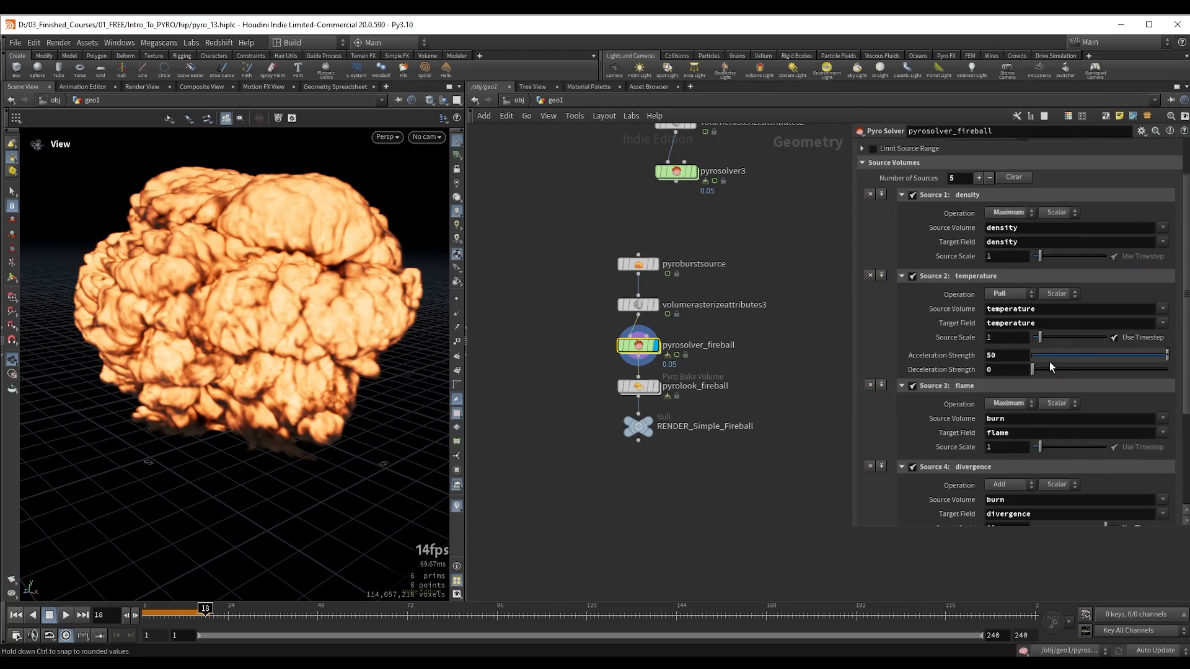
pyautogui.scroll(-4, 1050, 362)
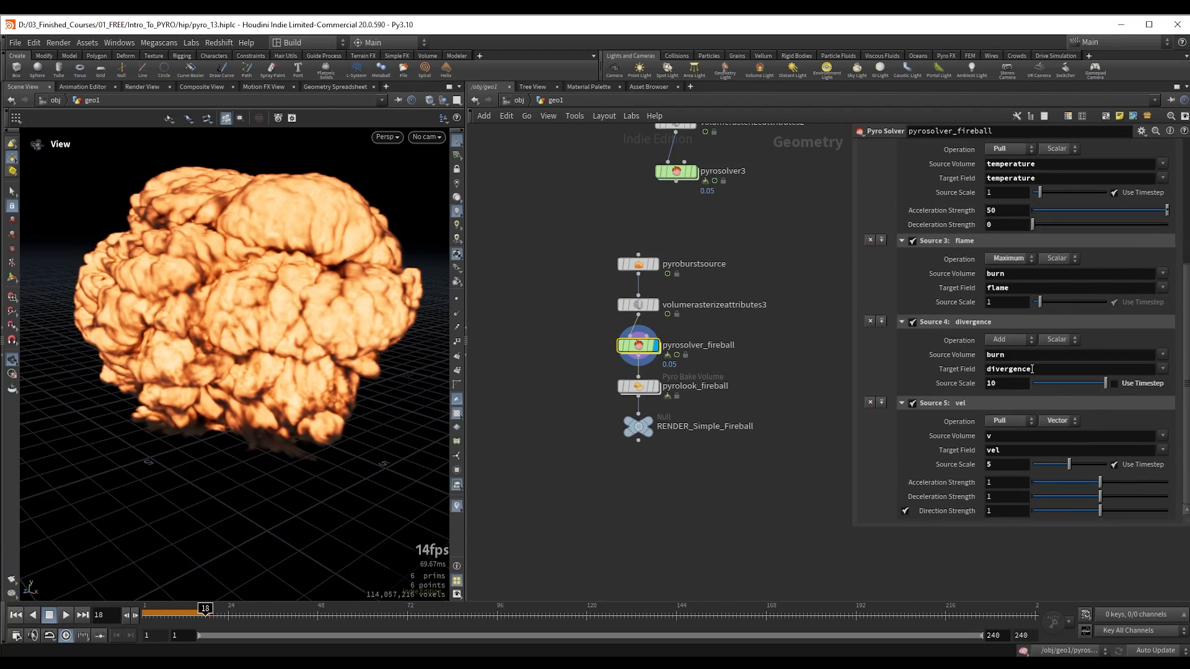
pyautogui.doubleClick(995, 356)
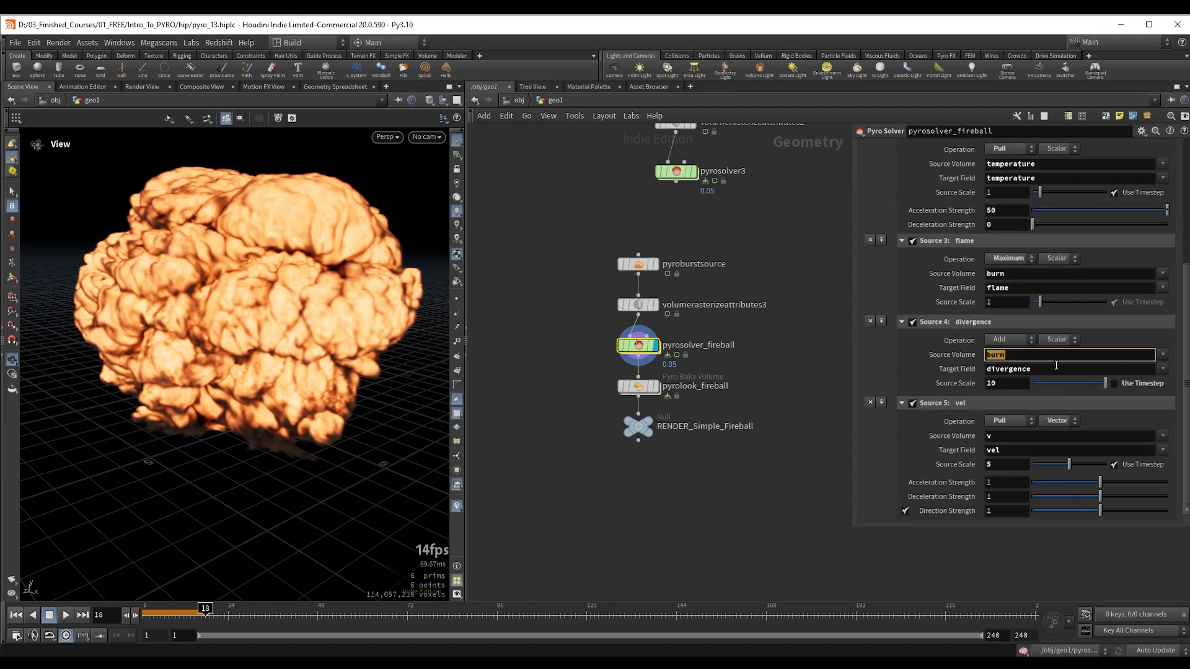
pyautogui.moveTo(1054, 369); pyautogui.dragTo(991, 369)
pyautogui.click(1106, 336)
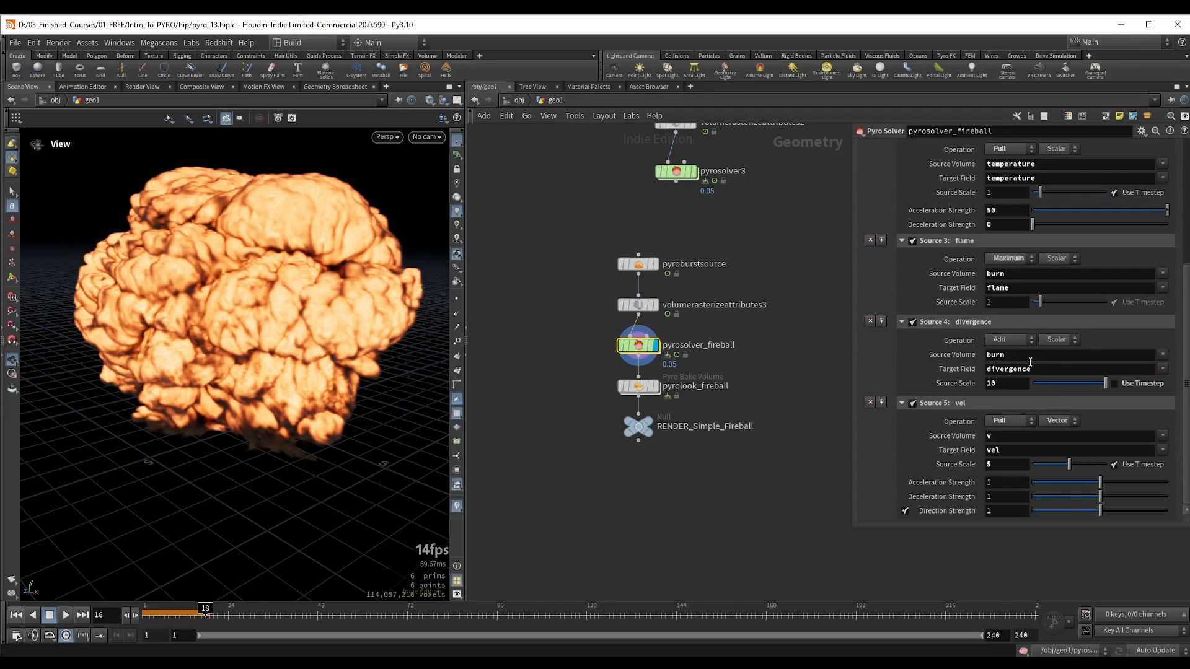
pyautogui.doubleClick(1023, 357)
pyautogui.click(1107, 340)
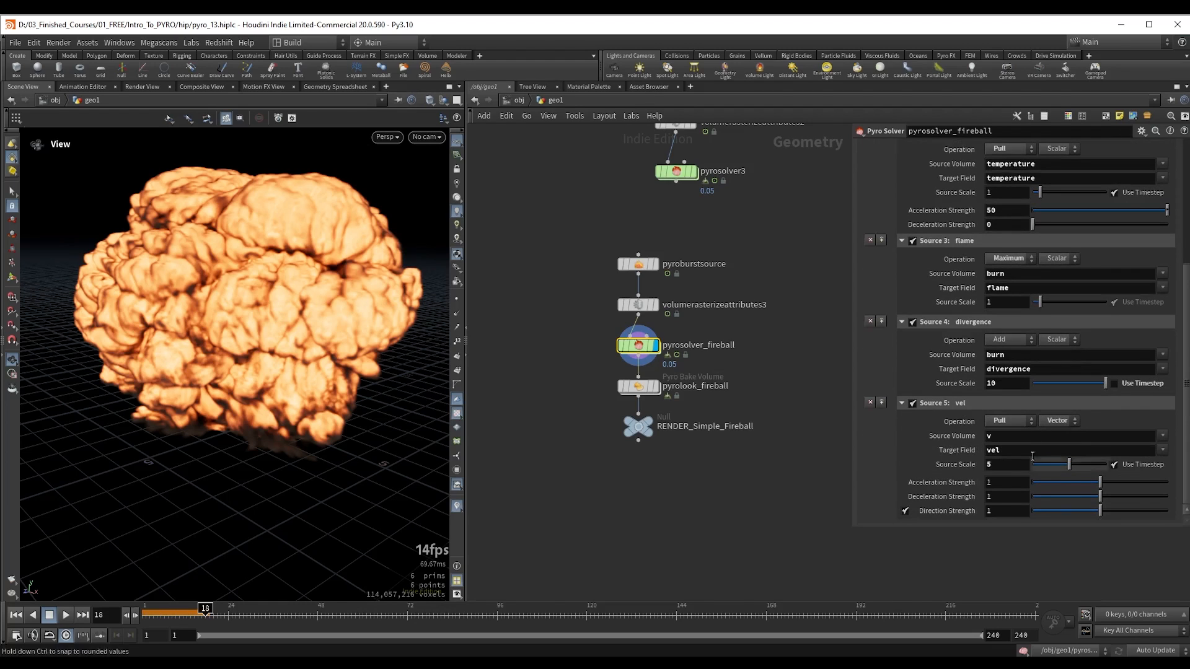
pyautogui.scroll(5, 1017, 446)
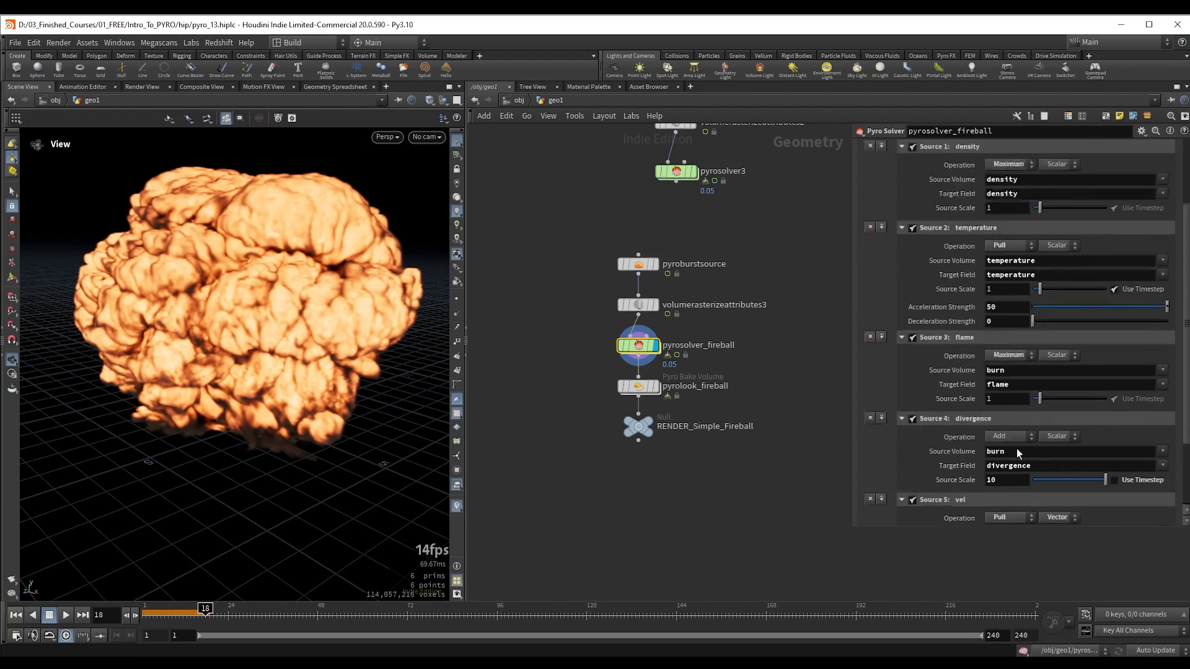
# Step: Check pyrosolver_fireball's density and temperature field settings and its Disturbance and Turbulence shaping settings
pyautogui.click(1004, 175)
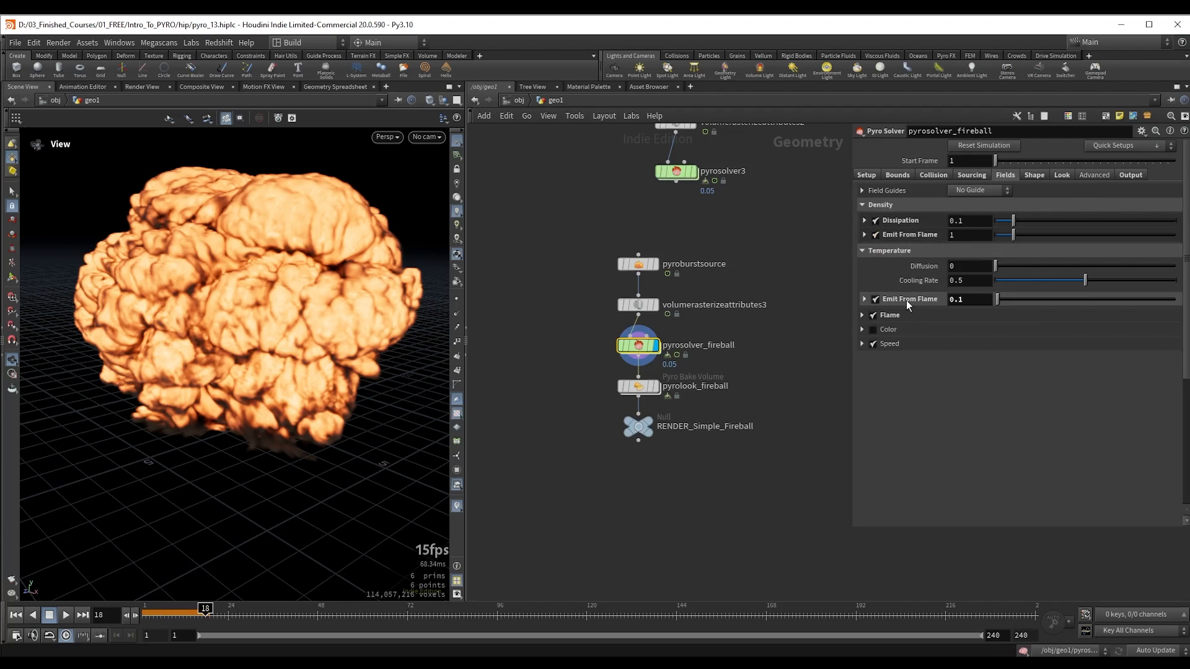
pyautogui.click(1031, 176)
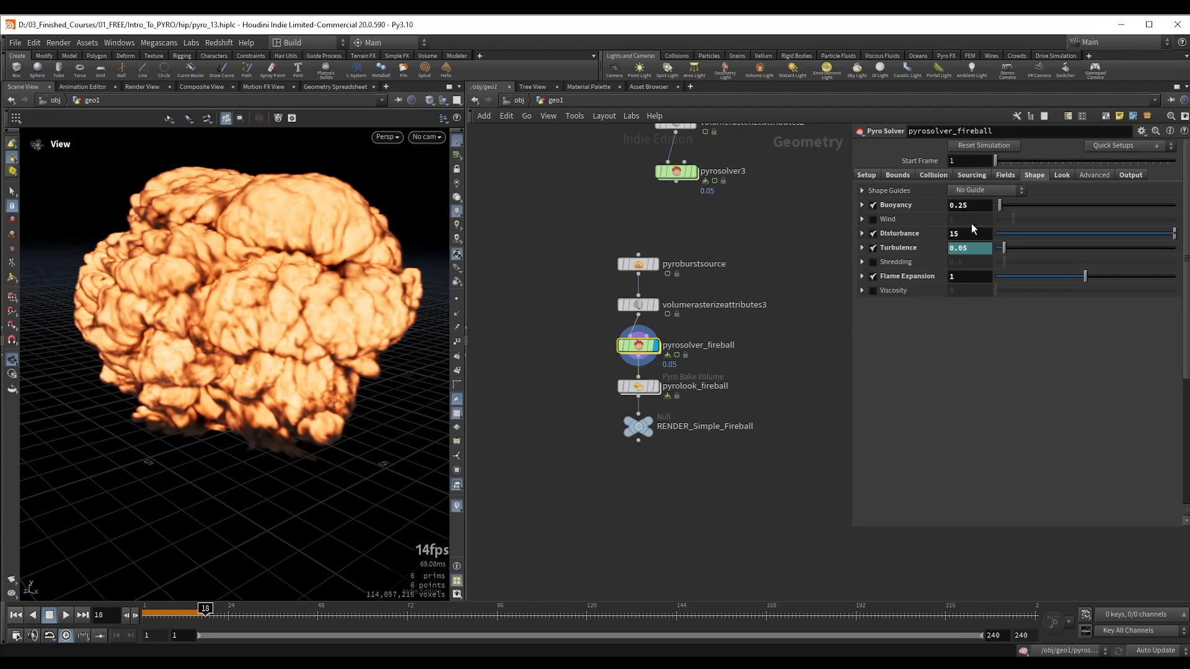
pyautogui.click(861, 234)
pyautogui.click(862, 234)
# Step: Inspect the Turbulence parameter's animation curve and its expression from frame 1, and close the Animation Editor
pyautogui.keyDown('shift'); pyautogui.click(978, 248); pyautogui.keyUp('shift')
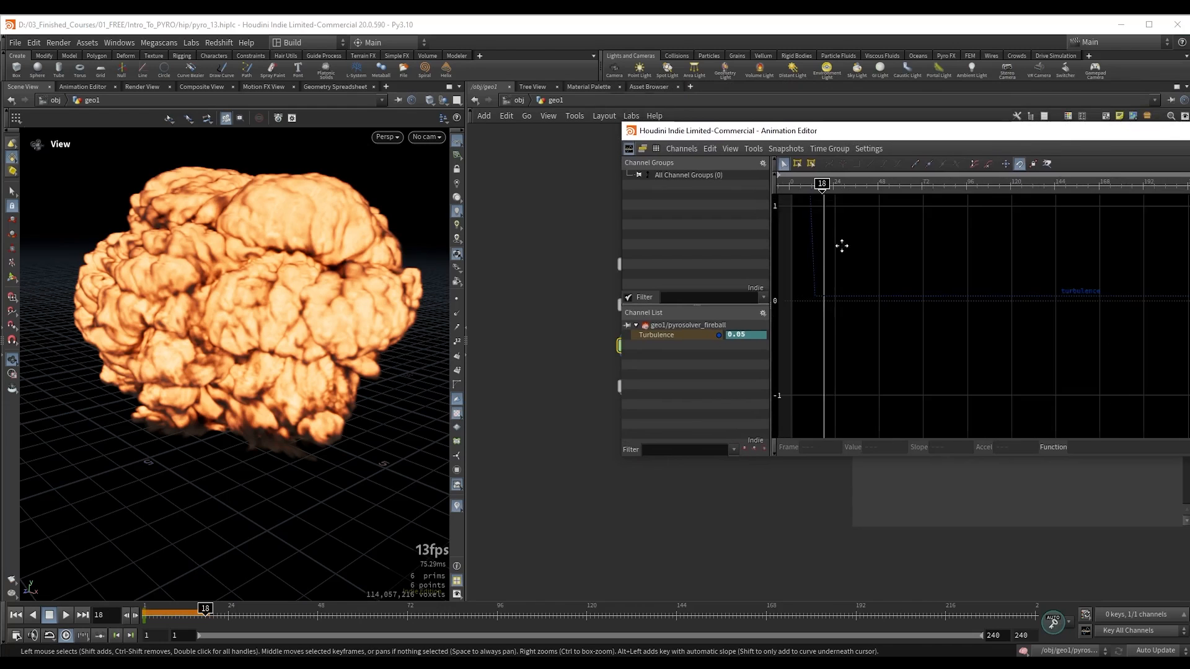
pyautogui.moveTo(917, 315); pyautogui.dragTo(1016, 400, button='right')
pyautogui.moveTo(913, 276); pyautogui.dragTo(902, 357, button='right')
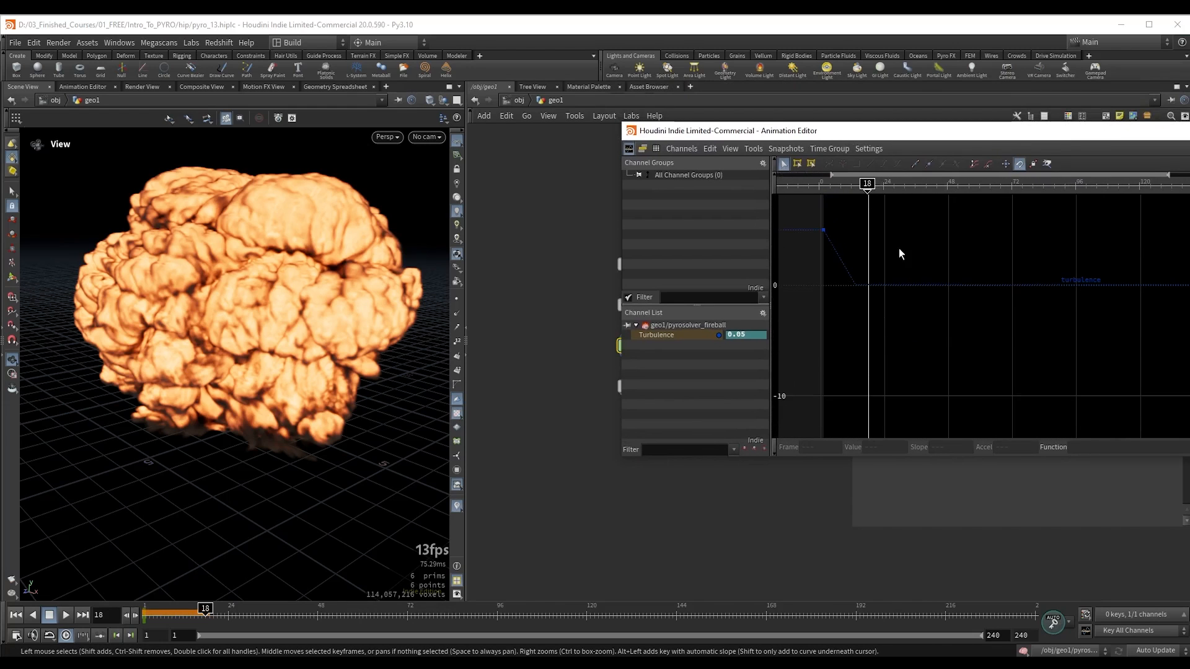
pyautogui.moveTo(880, 226); pyautogui.dragTo(947, 262, button='middle')
pyautogui.hotkey('ctrl', 'Up')
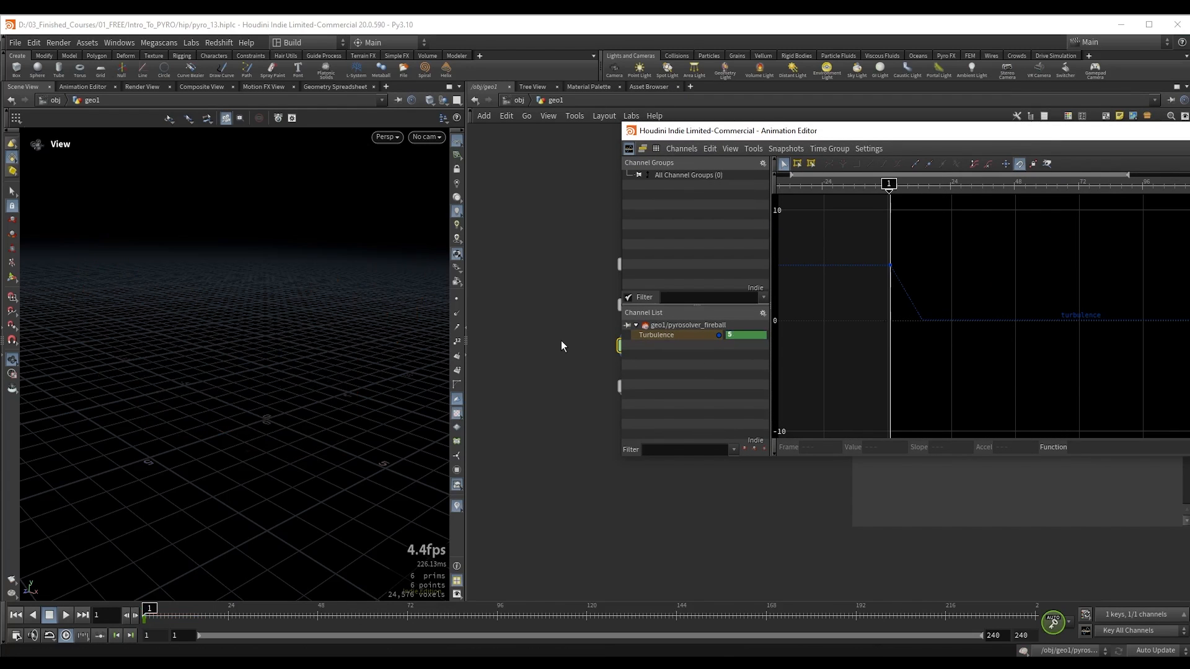
pyautogui.moveTo(930, 130); pyautogui.dragTo(591, 170)
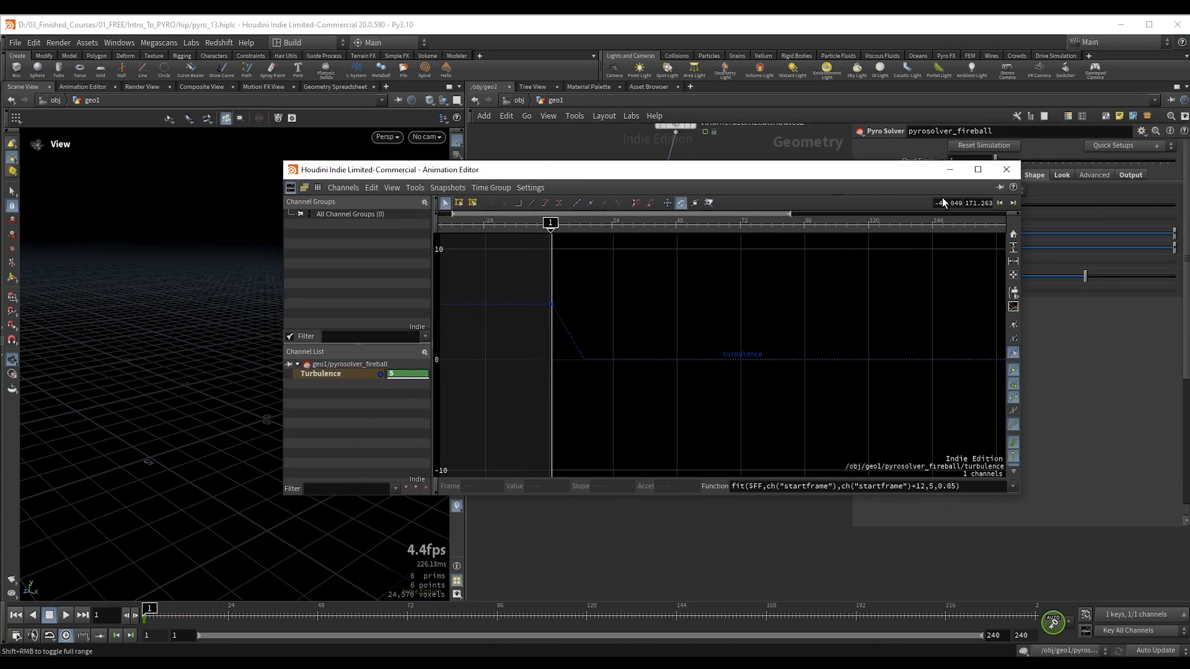
pyautogui.click(1006, 170)
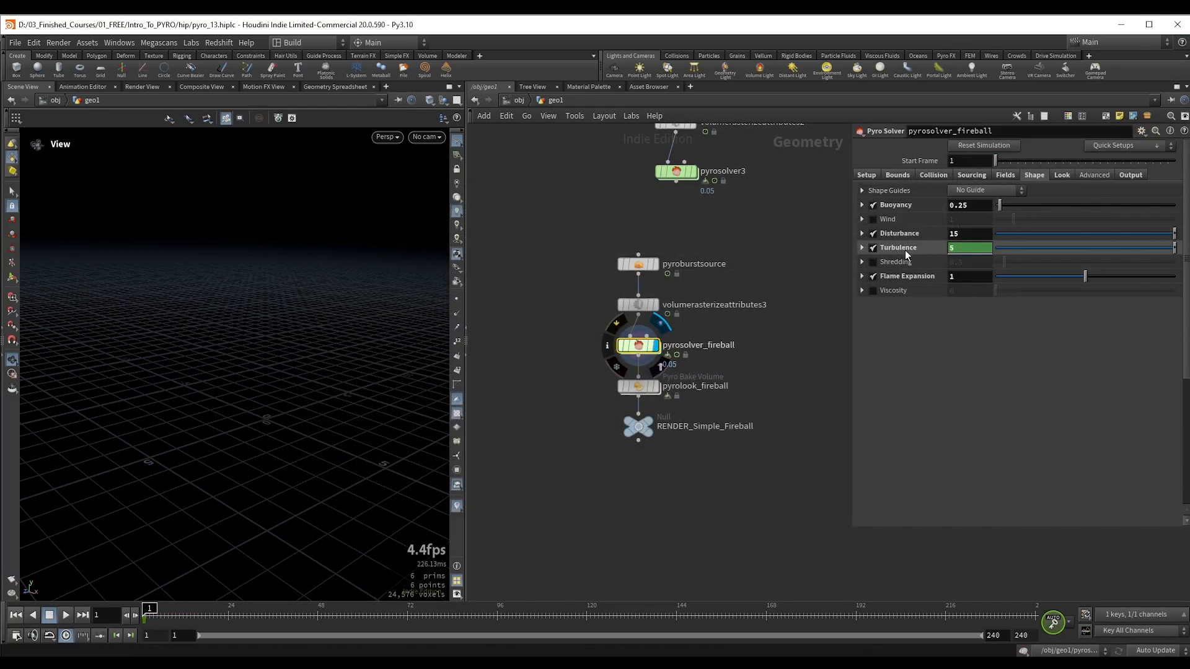
# Step: Play the fireball from frame 1, watch how Turbulence changes over the opening frames, and stop playback
pyautogui.press('Up')
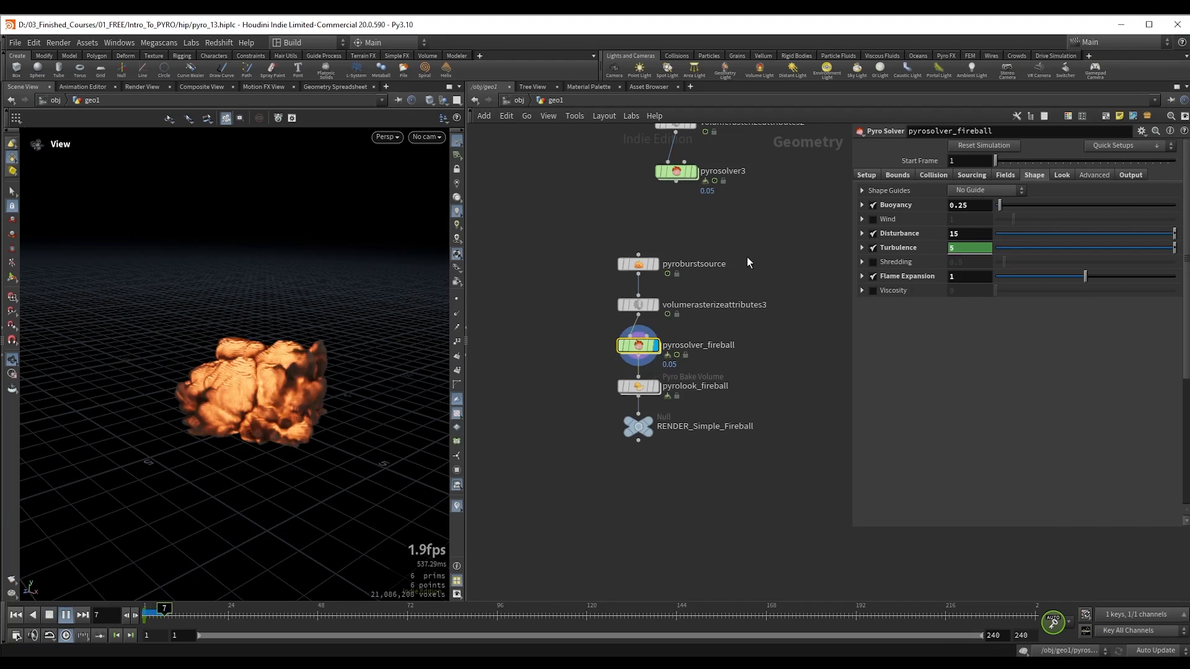
pyautogui.press('Up')
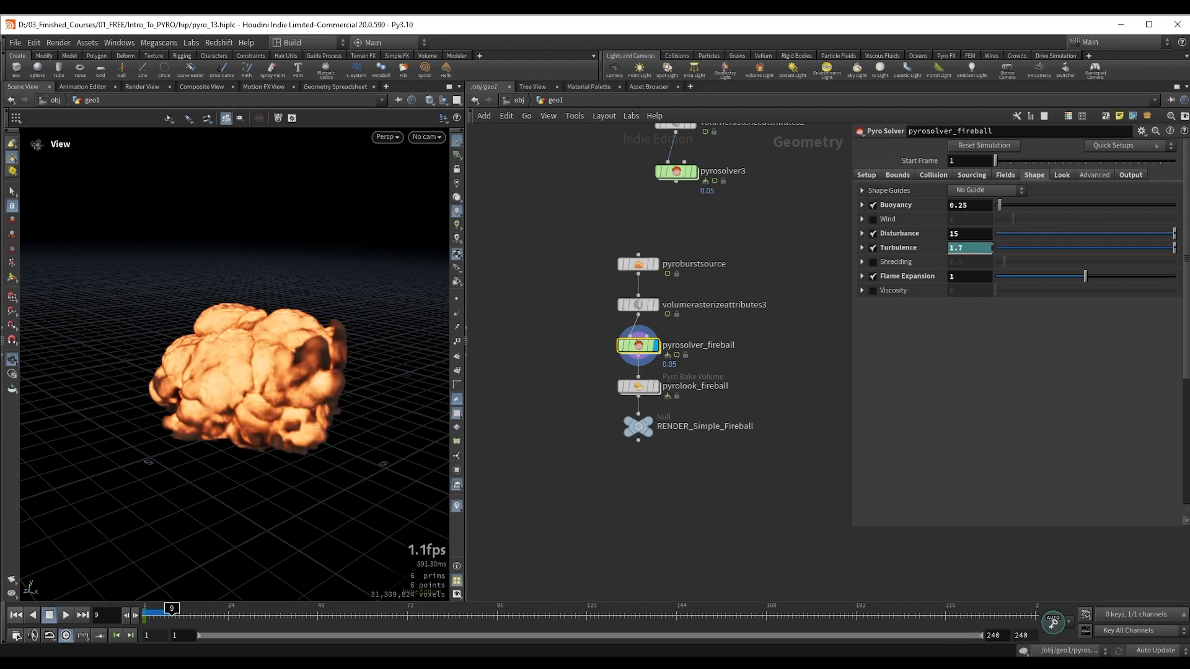
pyautogui.press('Up')
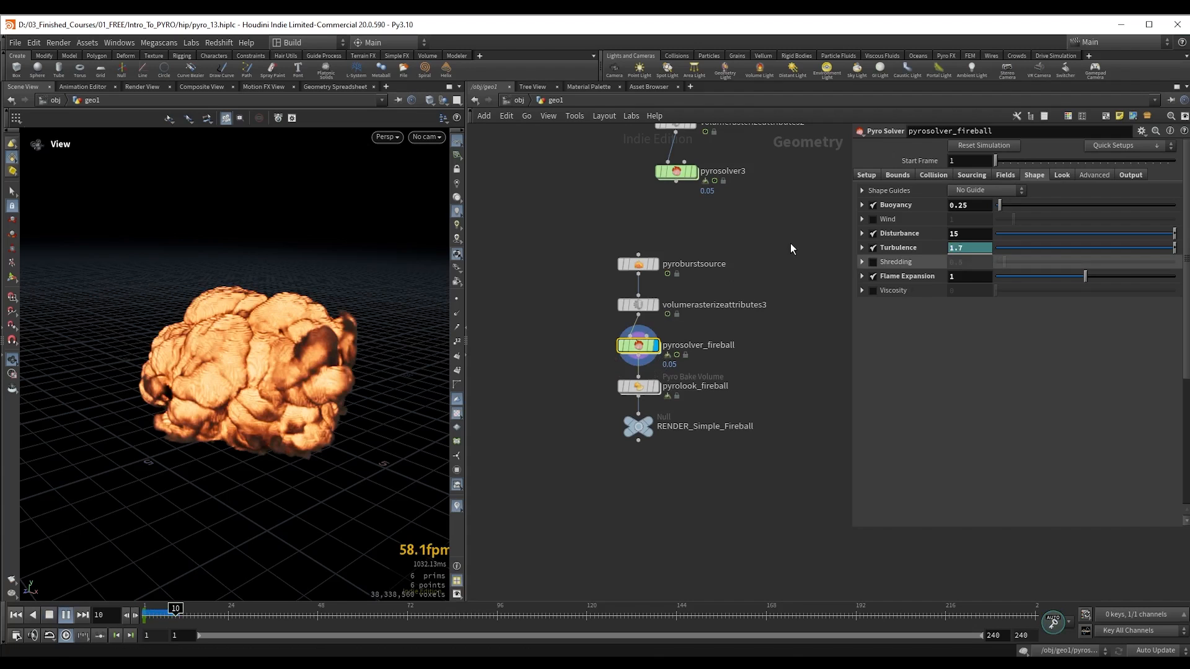
pyautogui.press('Escape')
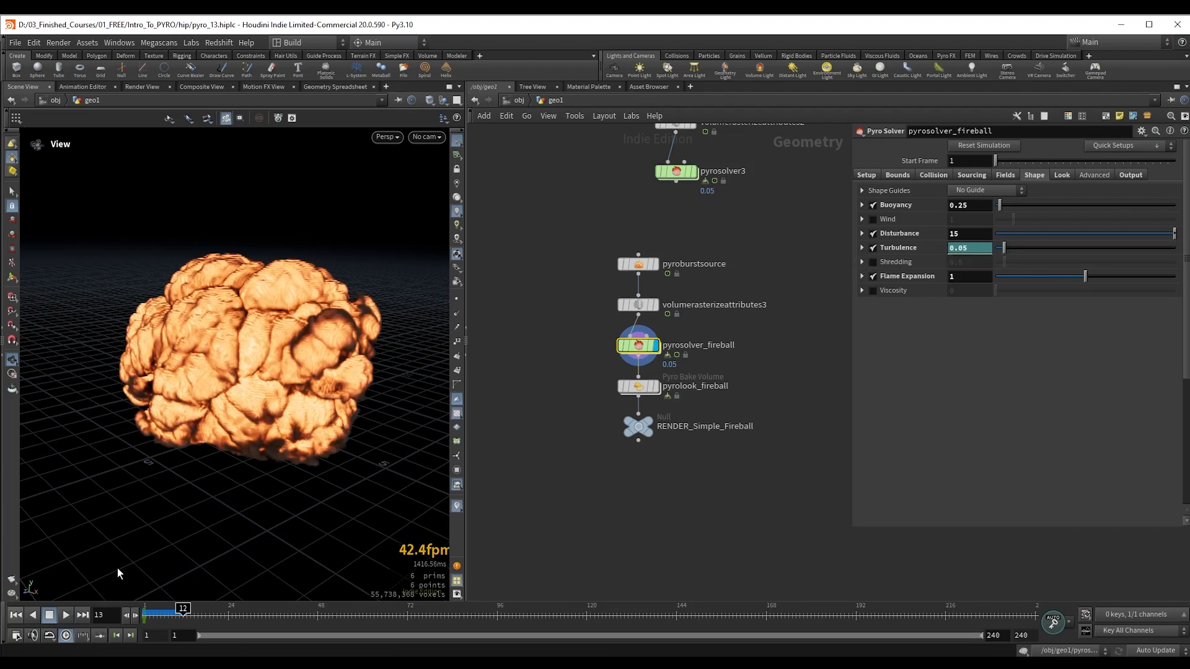
# Step: Scrub between frames 3 and 6 and examine how the high early turbulence breaks up the fireball from different angles
pyautogui.click(151, 611)
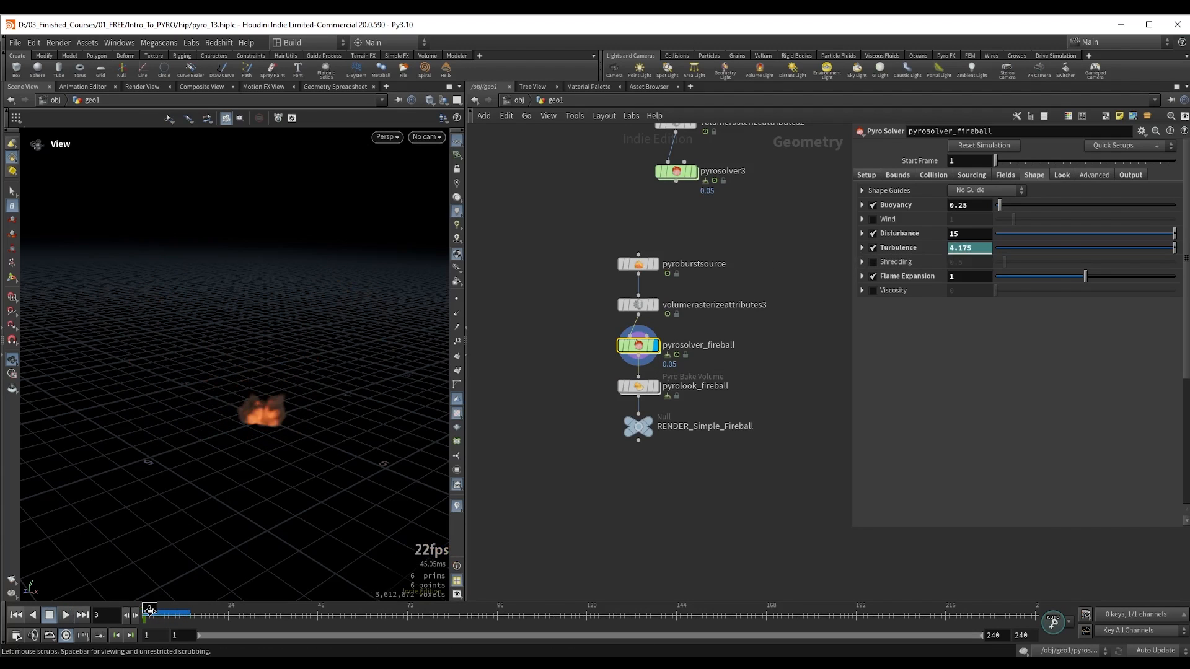
pyautogui.moveTo(149, 611); pyautogui.dragTo(161, 612)
pyautogui.keyDown('alt'); pyautogui.moveTo(272, 417); pyautogui.dragTo(442, 388, button='right'); pyautogui.keyUp('alt')
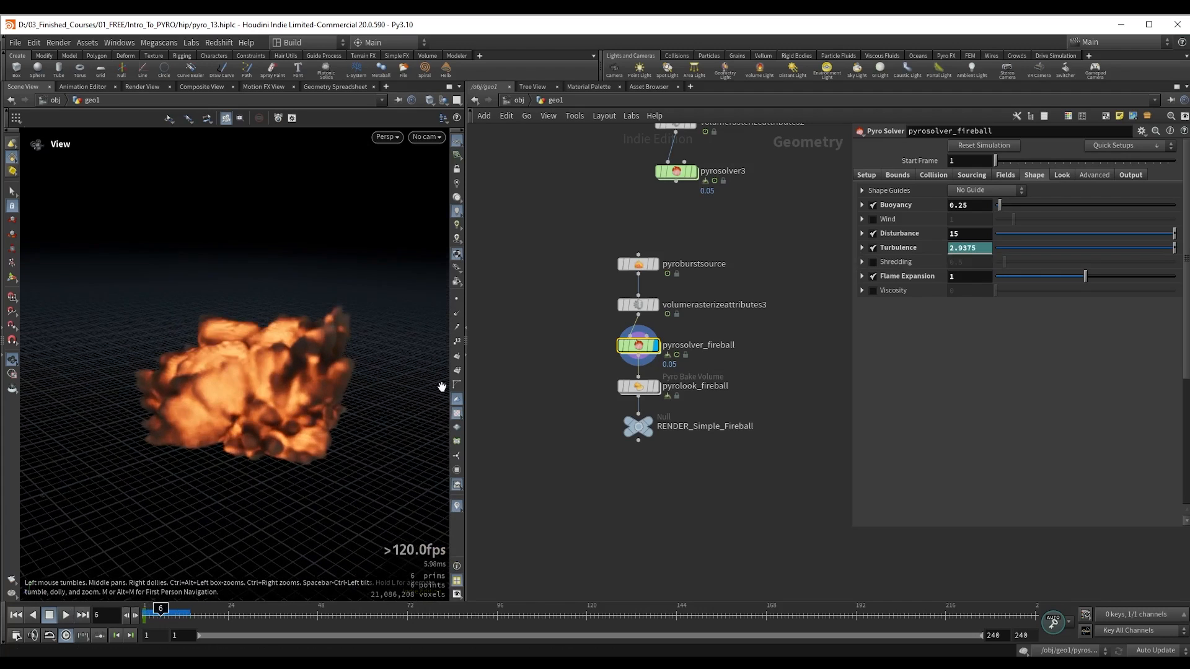
pyautogui.moveTo(215, 436); pyautogui.dragTo(203, 500)
pyautogui.moveTo(209, 411); pyautogui.dragTo(245, 395)
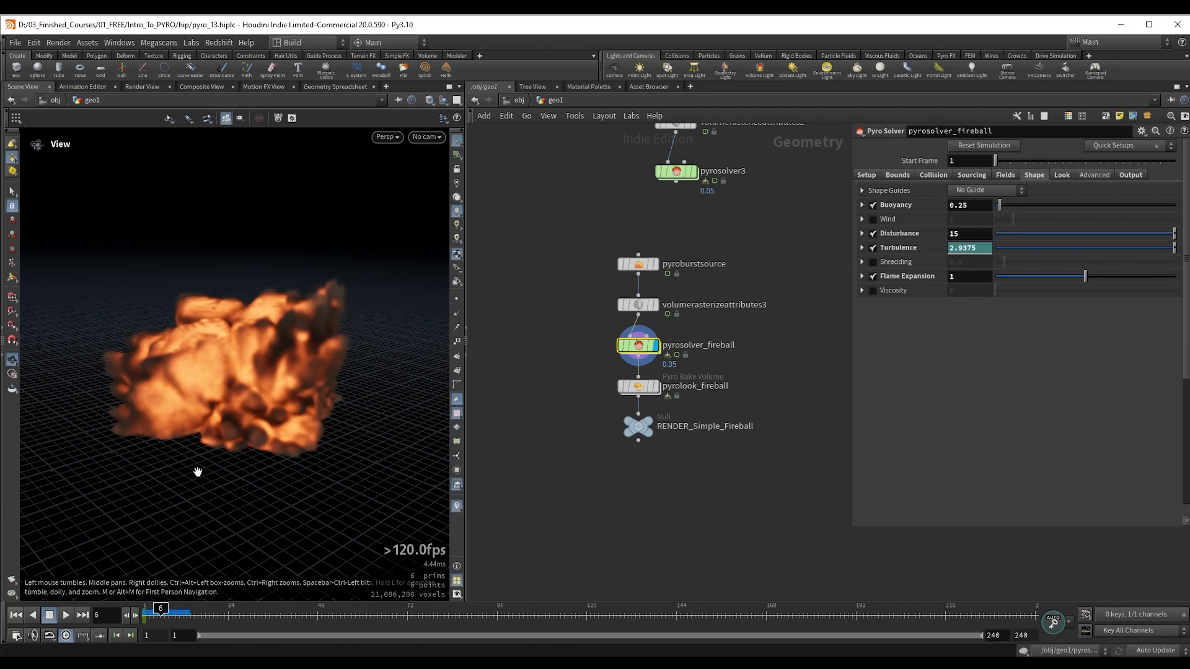
pyautogui.click(152, 613)
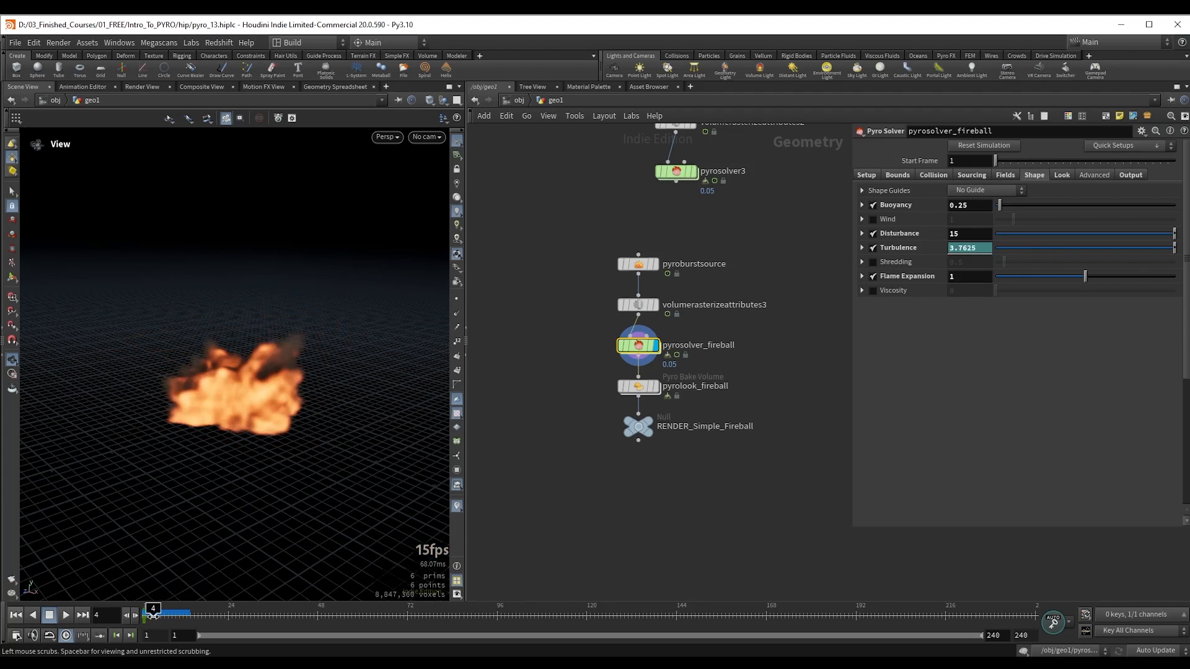
# Step: Play the fireball simulation on to frame 17, stop there, and examine its surface detail up close
pyautogui.moveTo(152, 615); pyautogui.dragTo(179, 615)
pyautogui.press('Up')
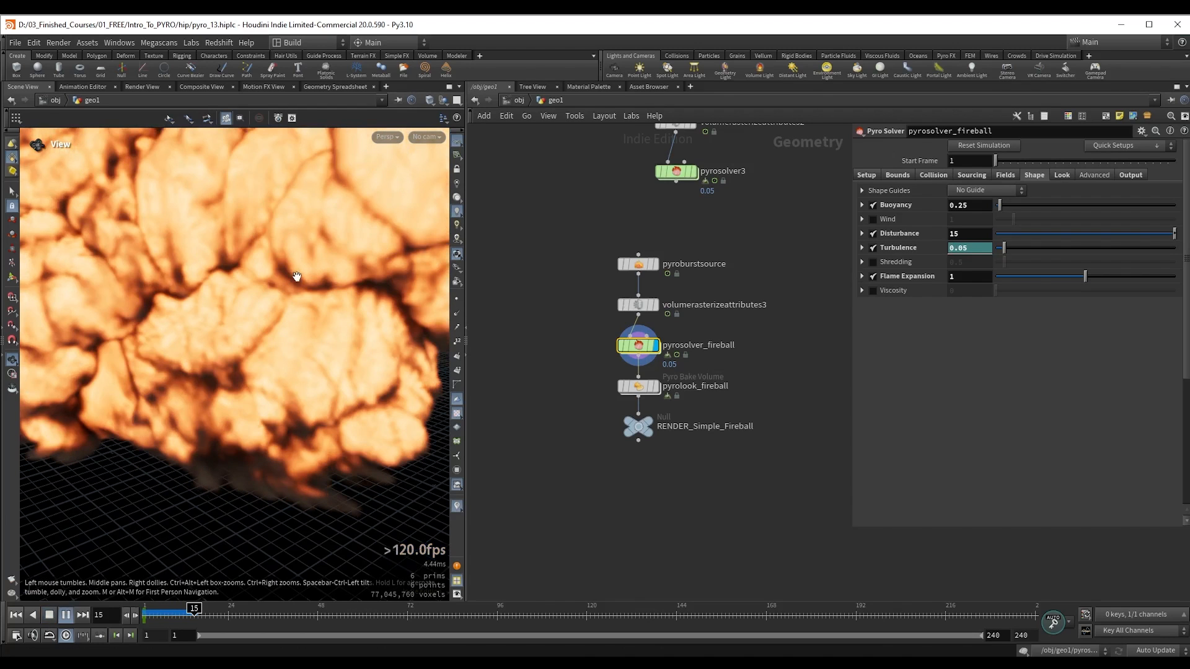
pyautogui.press('Up')
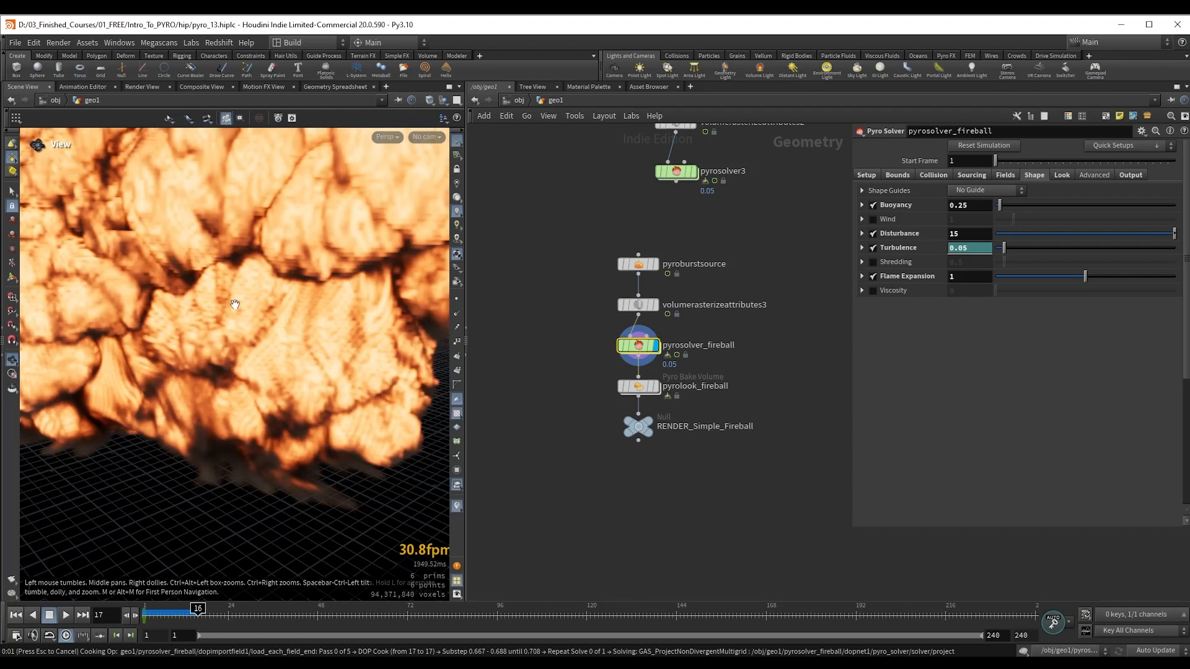
pyautogui.moveTo(234, 303); pyautogui.dragTo(111, 310, button='right')
# Step: Display pyrolook_fireball in the viewport and review its Scatter settings, source range and scatter volume bindings
pyautogui.moveTo(583, 375); pyautogui.dragTo(694, 402)
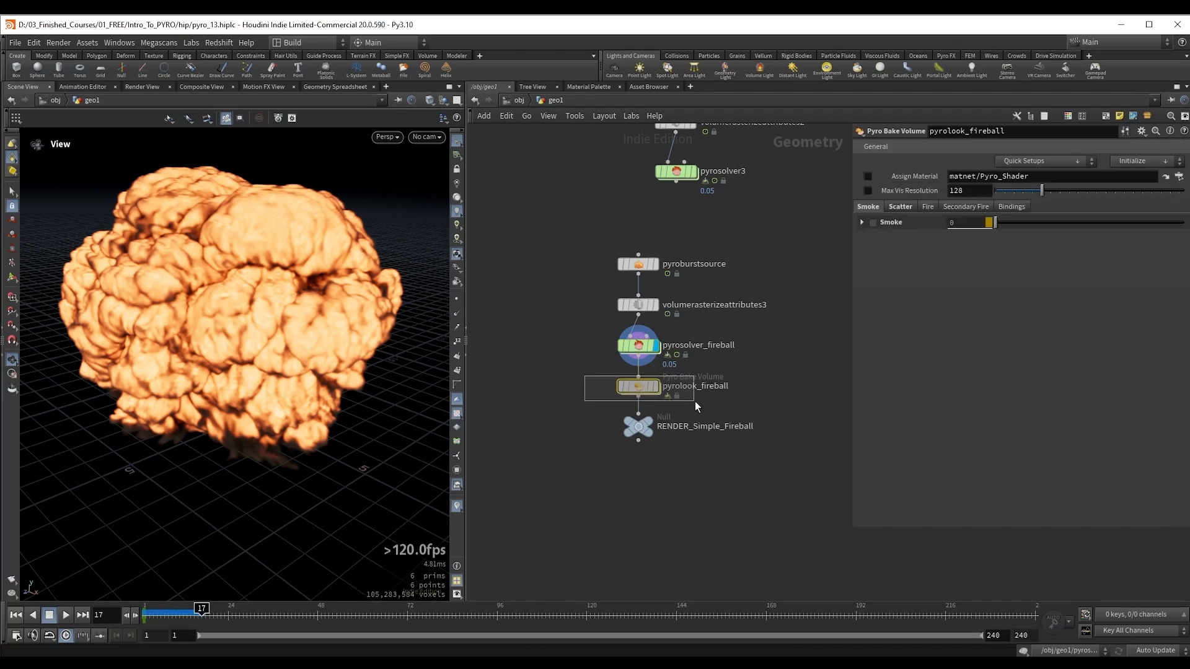
pyautogui.press('r')
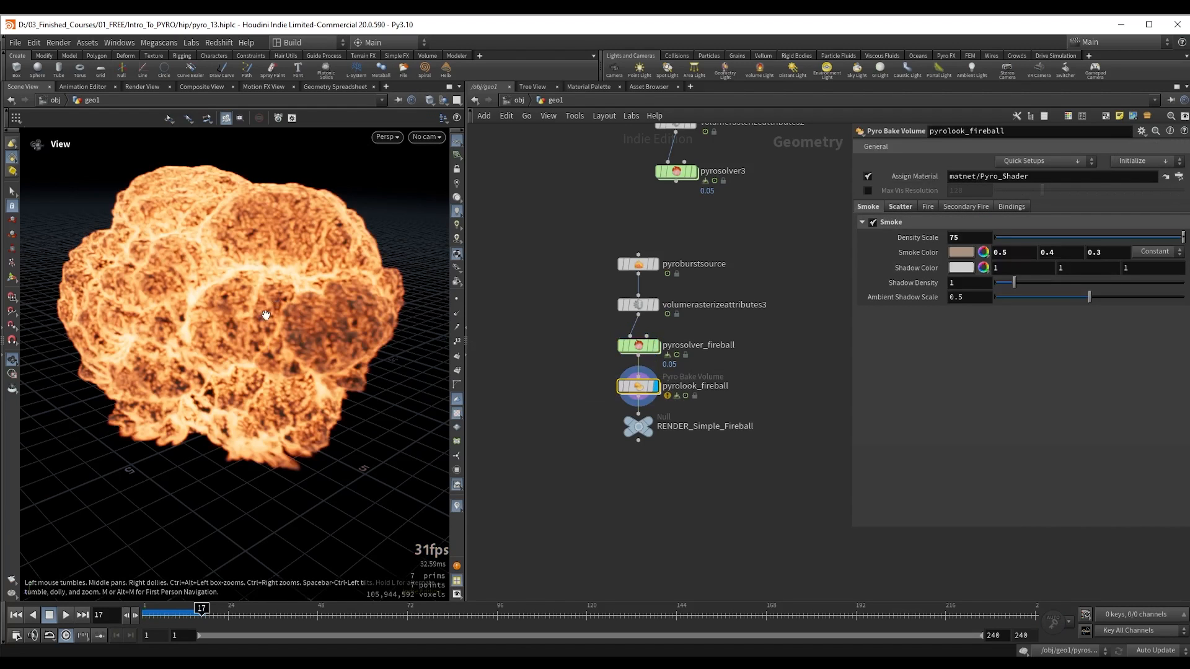
pyautogui.click(897, 205)
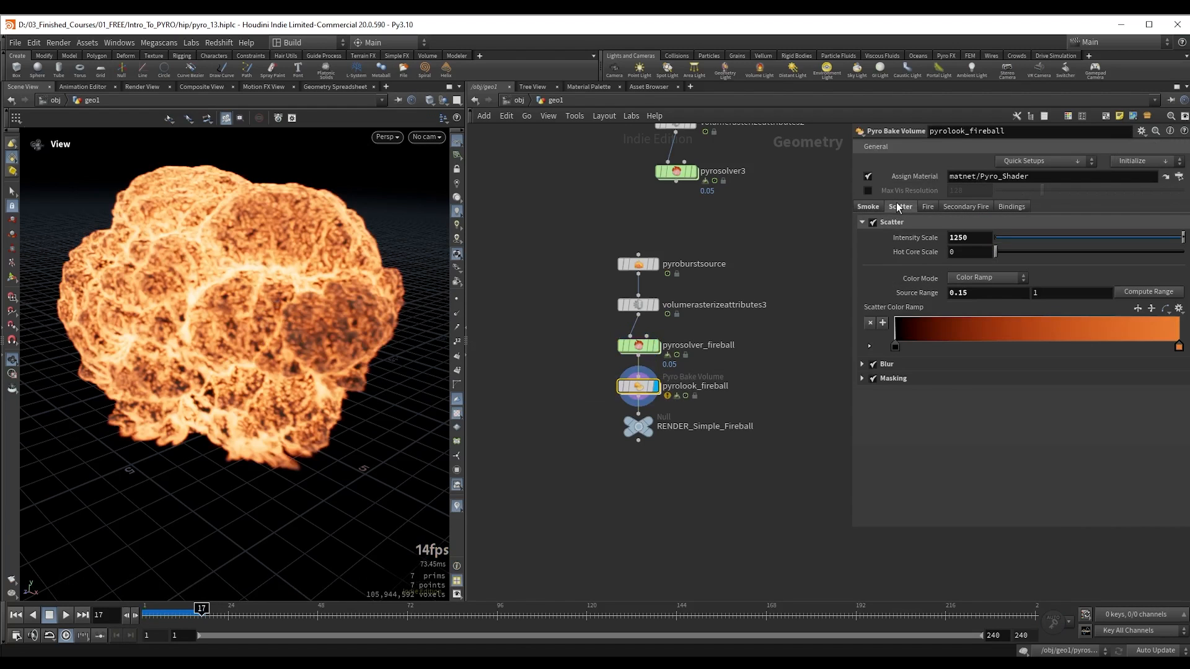
pyautogui.click(1017, 204)
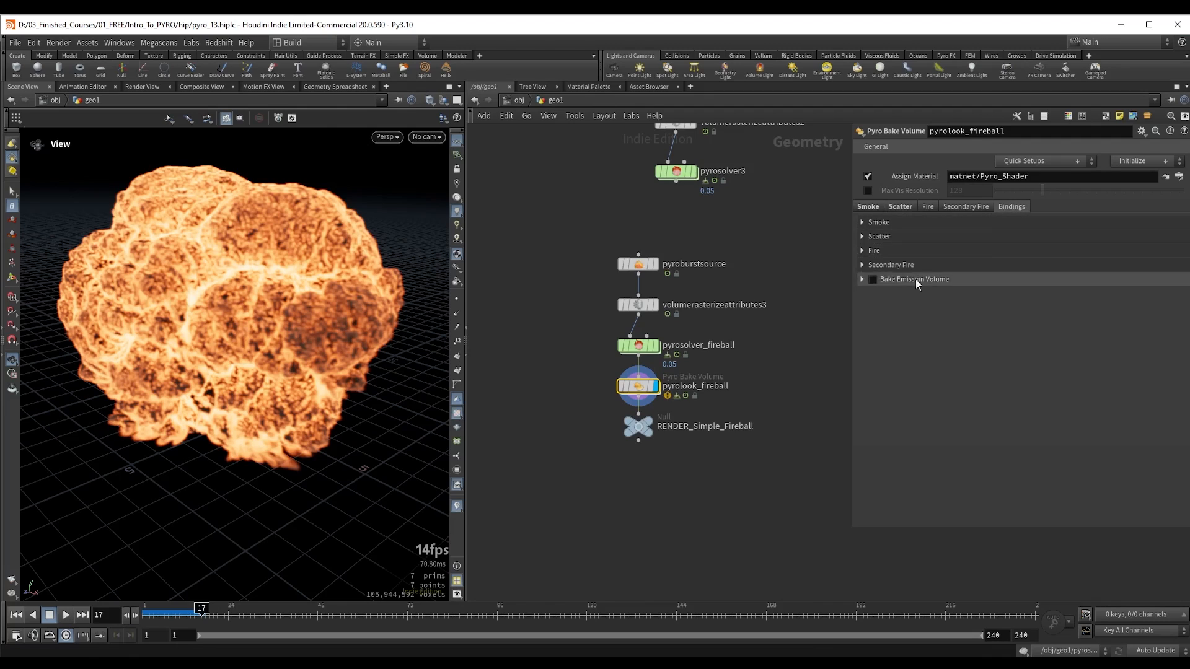
pyautogui.click(864, 237)
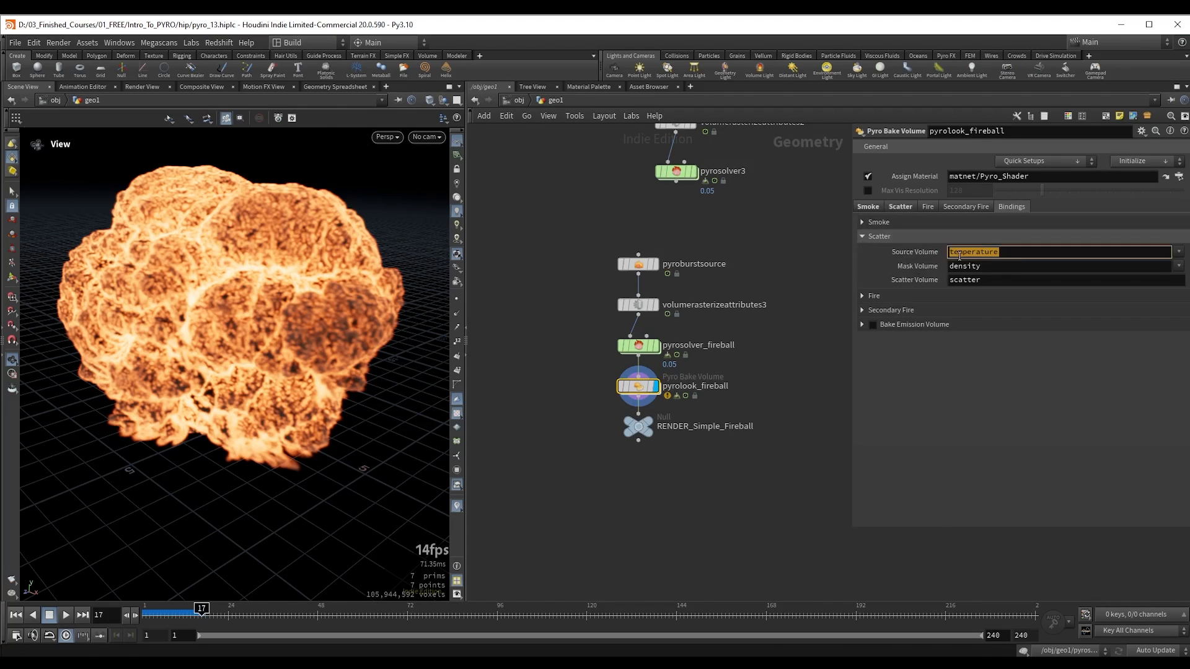
pyautogui.click(900, 206)
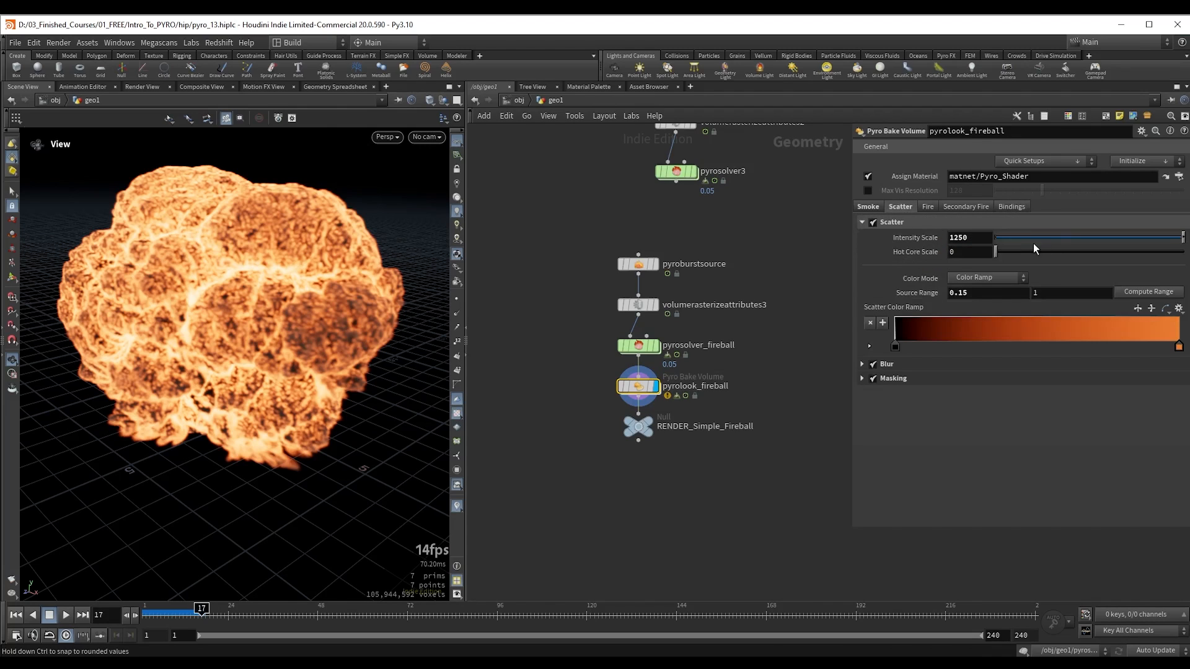
pyautogui.moveTo(1045, 294)
pyautogui.mouseDown(button='middle')
pyautogui.moveTo(1139, 294)
pyautogui.moveTo(1044, 294)
pyautogui.mouseUp(button='middle')
pyautogui.keyDown('ctrl'); pyautogui.middleClick(1045, 295); pyautogui.keyUp('ctrl')
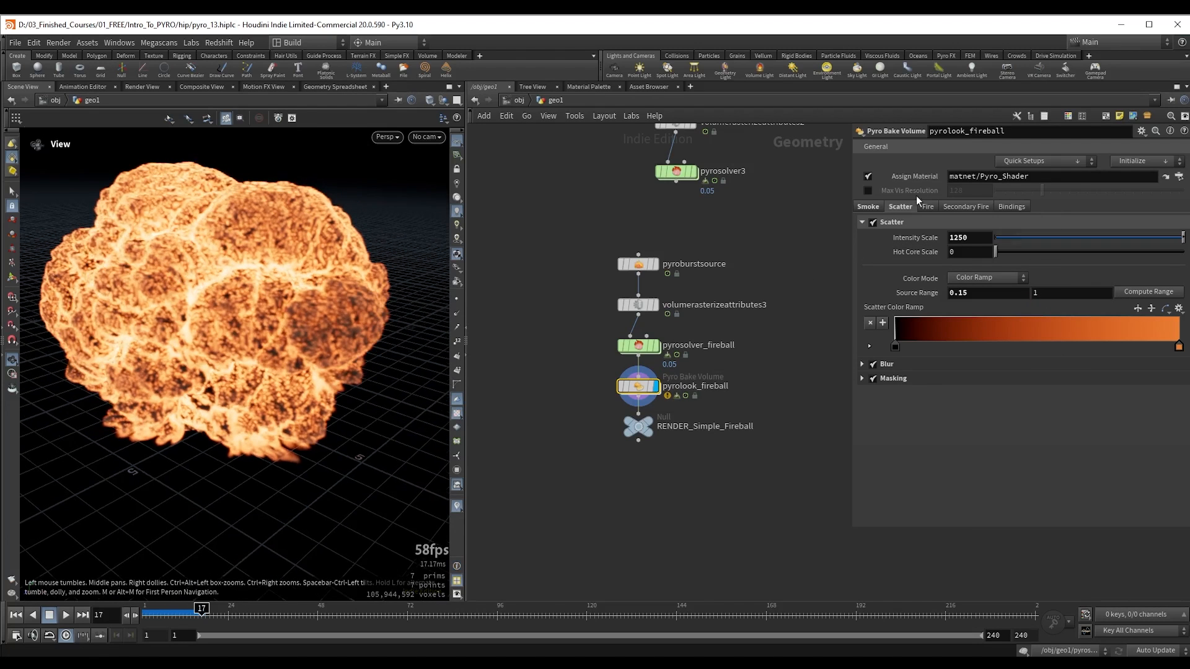
# Step: Examine the shaded fireball at frame 17 from several angles and distances
pyautogui.scroll(-5, 282, 289)
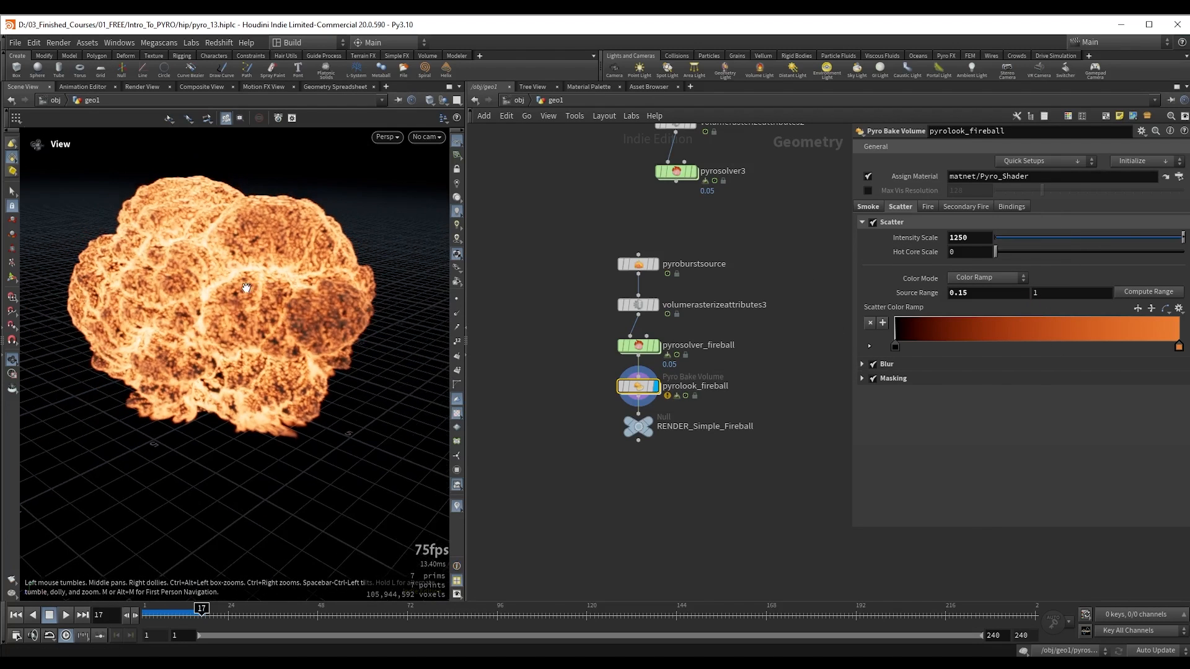
pyautogui.moveTo(231, 268); pyautogui.dragTo(218, 266)
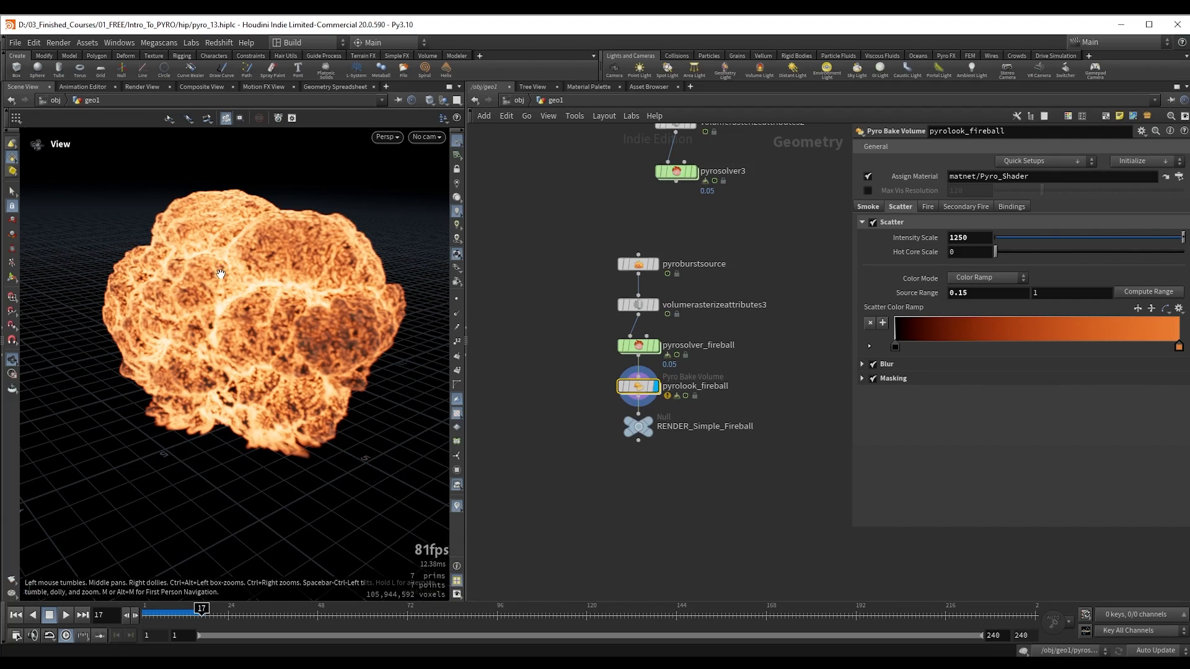
pyautogui.moveTo(222, 273); pyautogui.dragTo(273, 314)
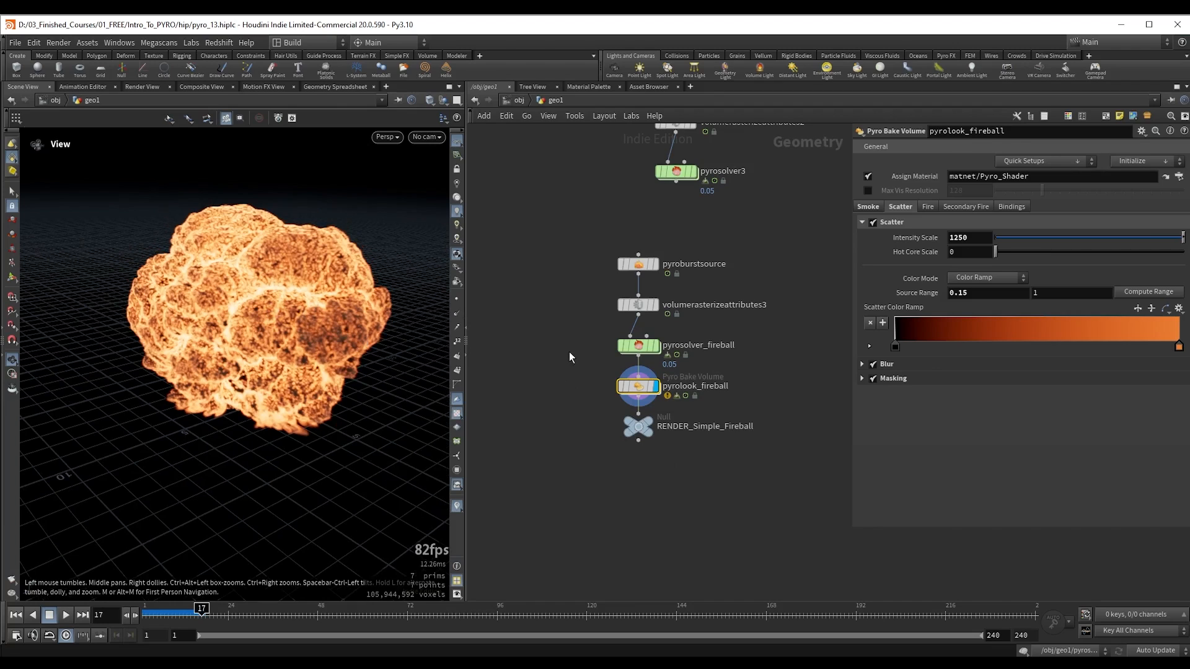
# Step: Select pyrosolver_fireball and search the available nodes for "configure pyro" in the empty area below the fireball network
pyautogui.click(638, 345)
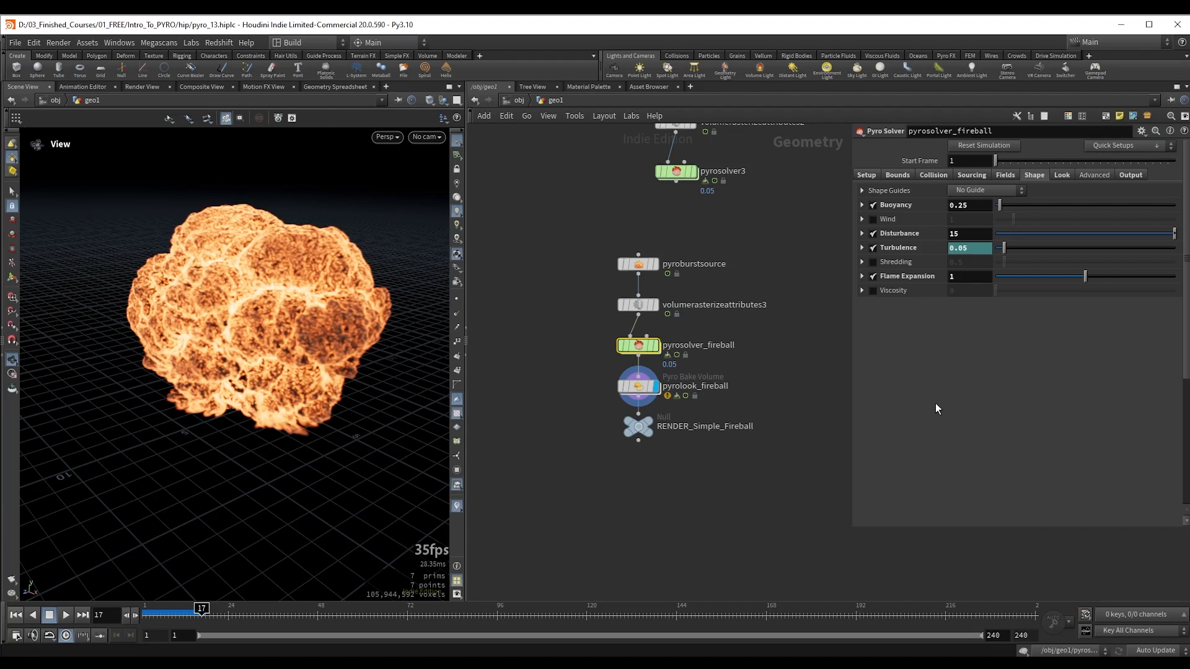
pyautogui.moveTo(643, 530); pyautogui.dragTo(634, 440, button='middle')
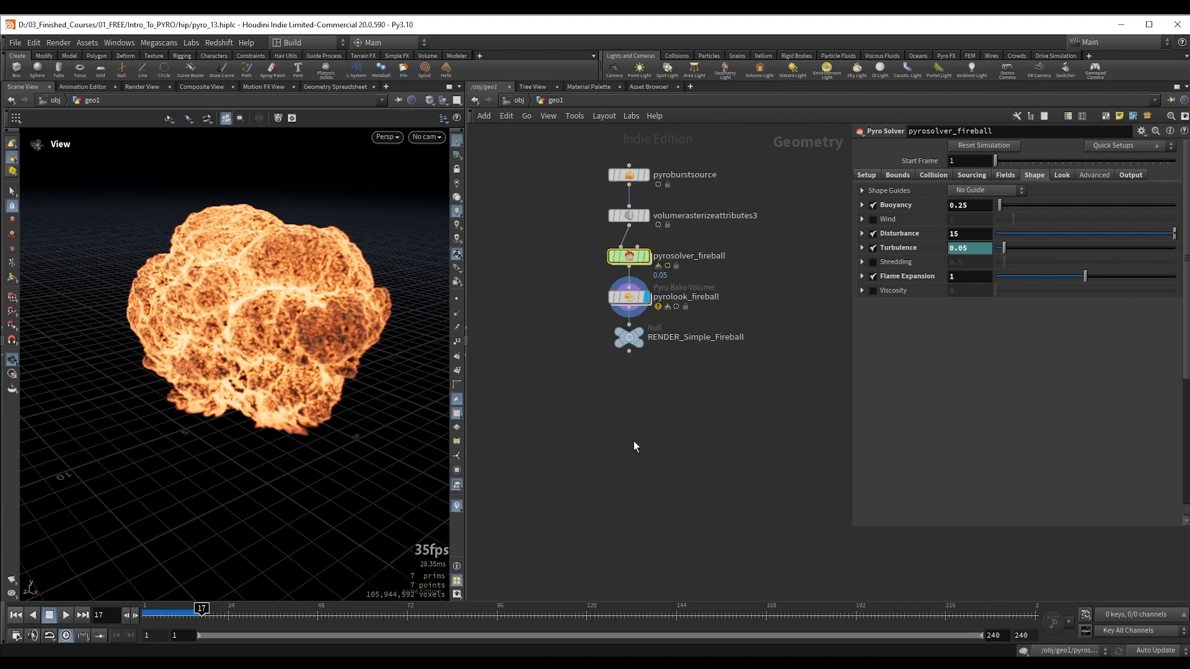
pyautogui.press('Tab')
pyautogui.write('pyro')
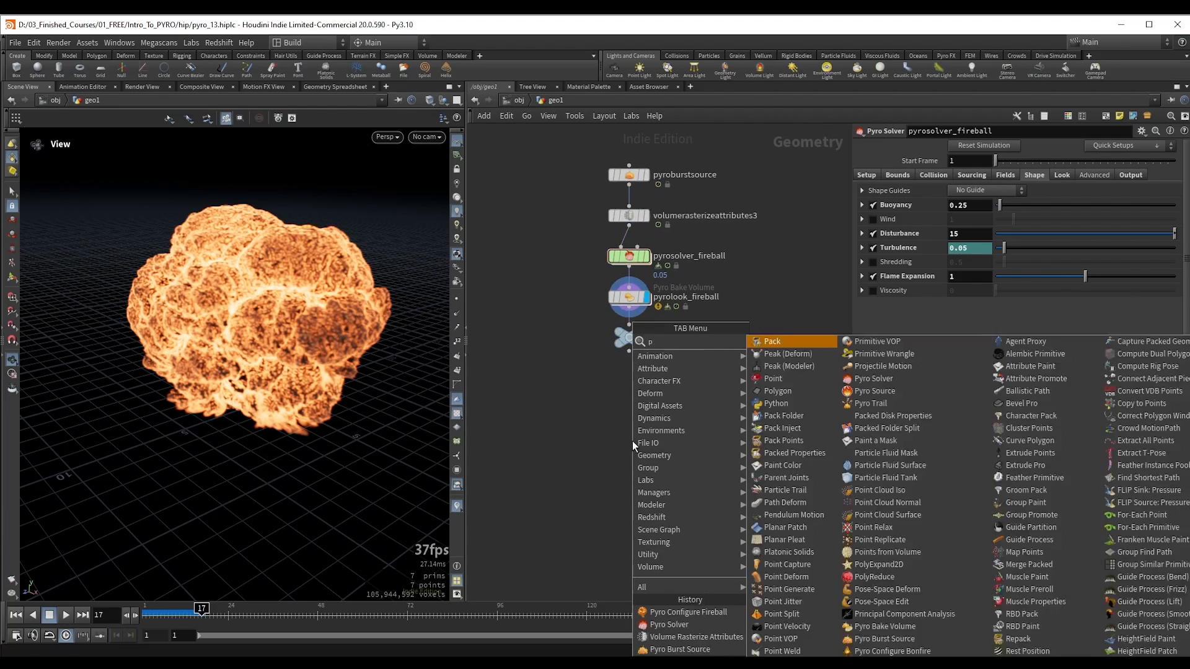
pyautogui.press('BackSpace')
pyautogui.press('BackSpace')
pyautogui.press('BackSpace')
pyautogui.press('BackSpace')
pyautogui.write('configure pyro')
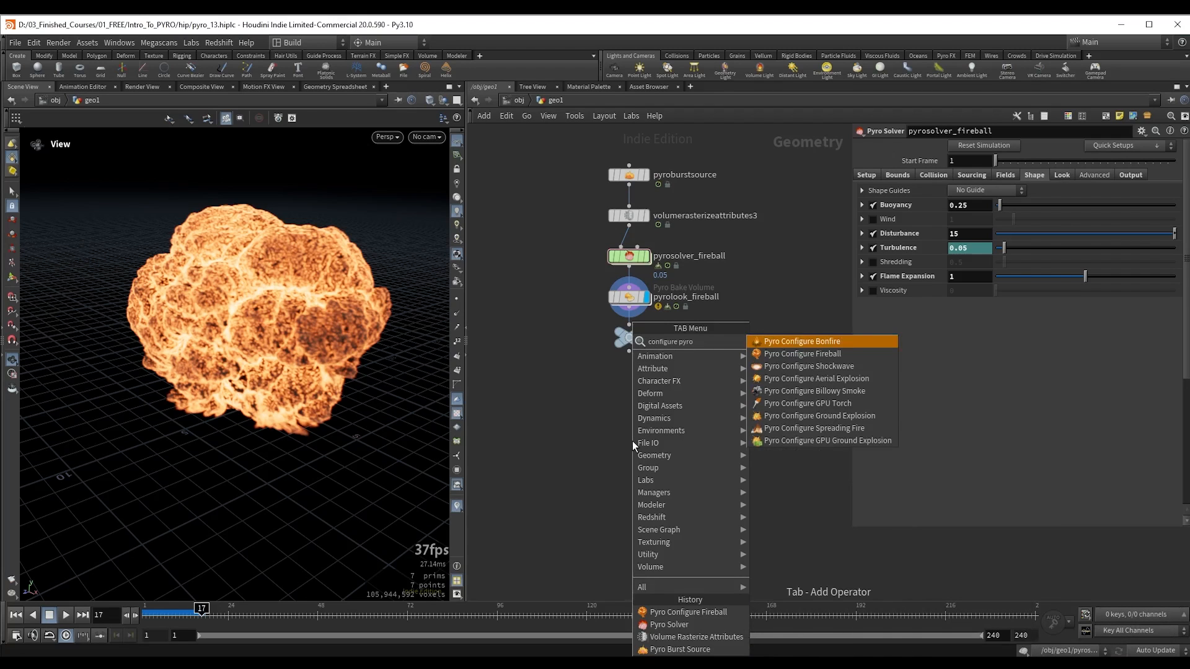
# Step: Look through the Pyro Configure presets such as Shockwave and Spreading Fire, dismiss them without adding one, and reselect pyrosolver_fireball
pyautogui.press('Down')
pyautogui.press('Down')
pyautogui.press('Down')
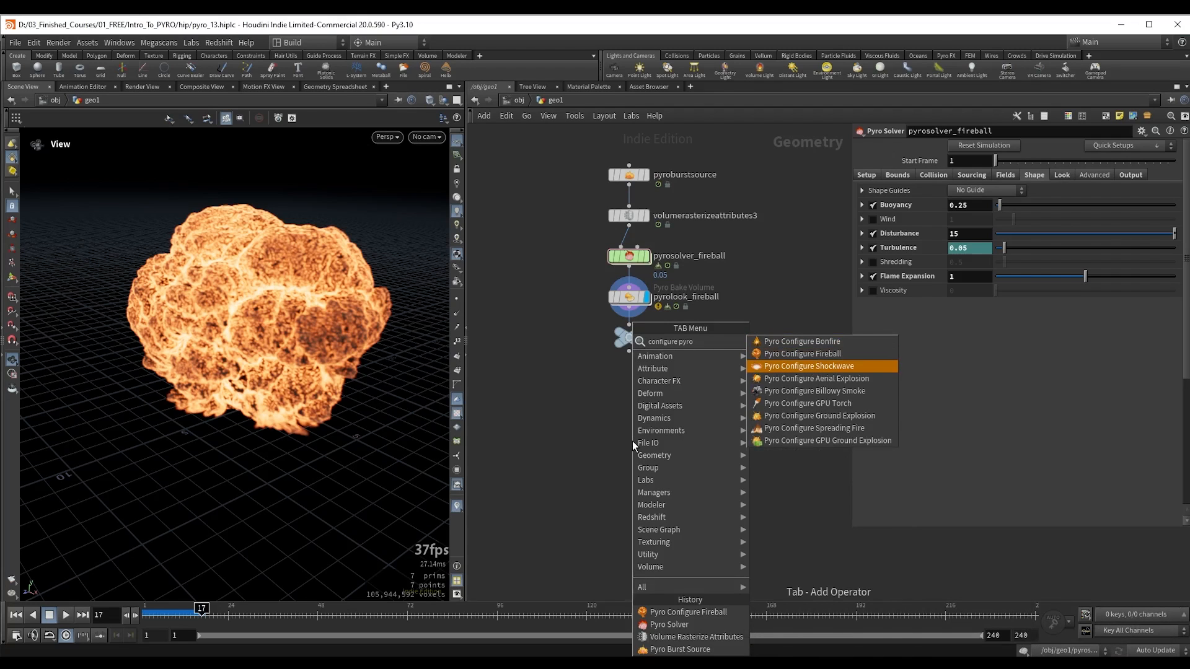
pyautogui.press('Down')
pyautogui.press('Down')
pyautogui.press('Down')
pyautogui.press('Down')
pyautogui.press('Down')
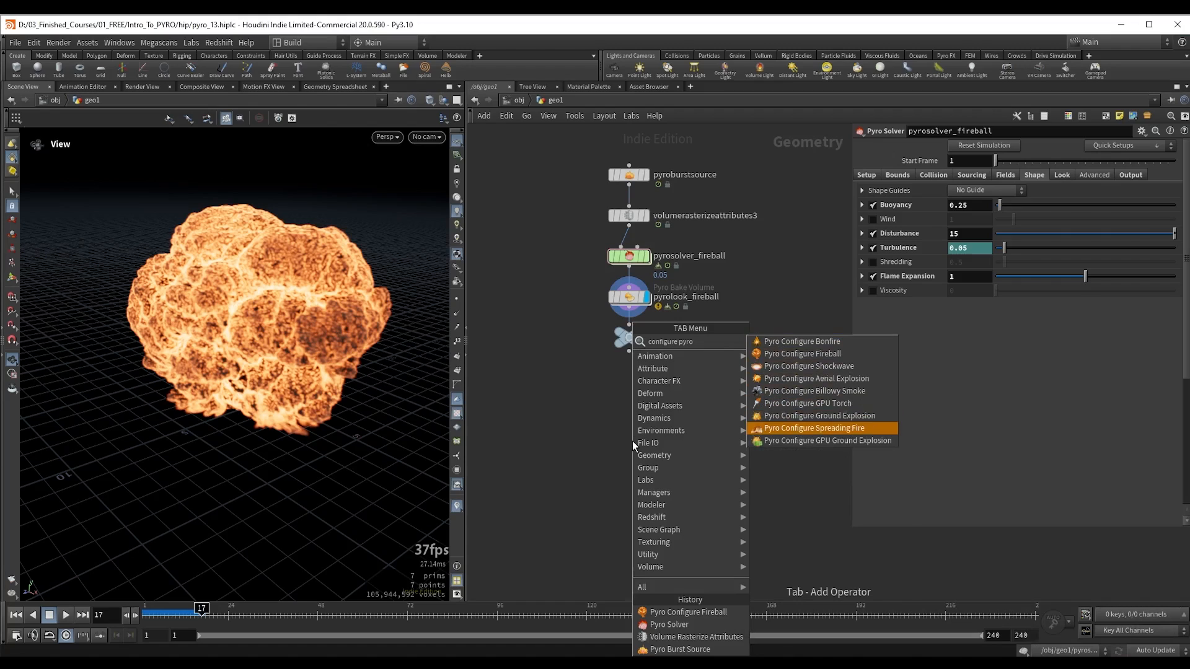
pyautogui.press('Up')
pyautogui.press('Up')
pyautogui.press('Up')
pyautogui.press('Up')
pyautogui.press('Up')
pyautogui.press('Up')
pyautogui.press('Up')
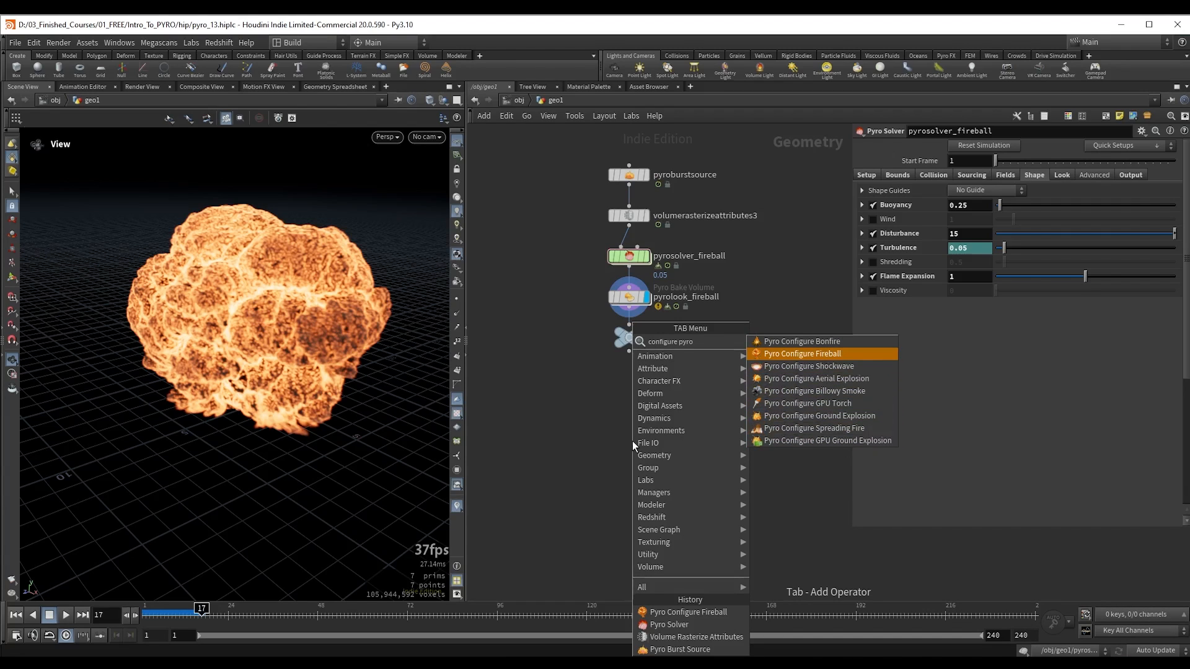
pyautogui.click(512, 430)
pyautogui.moveTo(560, 241); pyautogui.dragTo(645, 264)
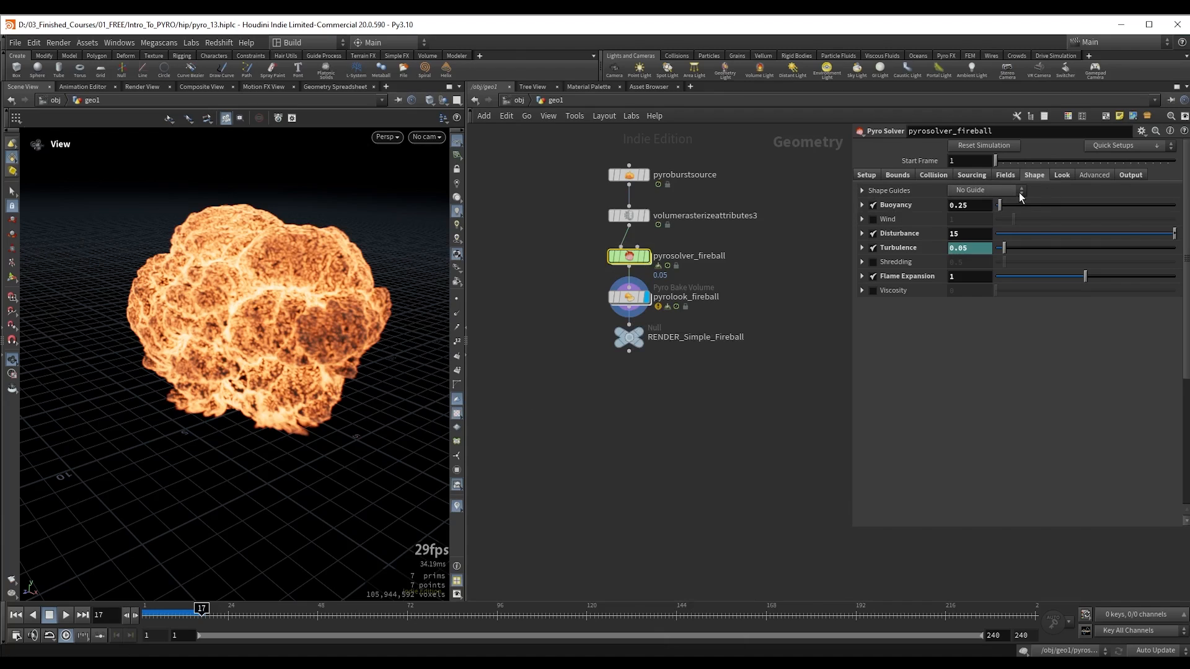